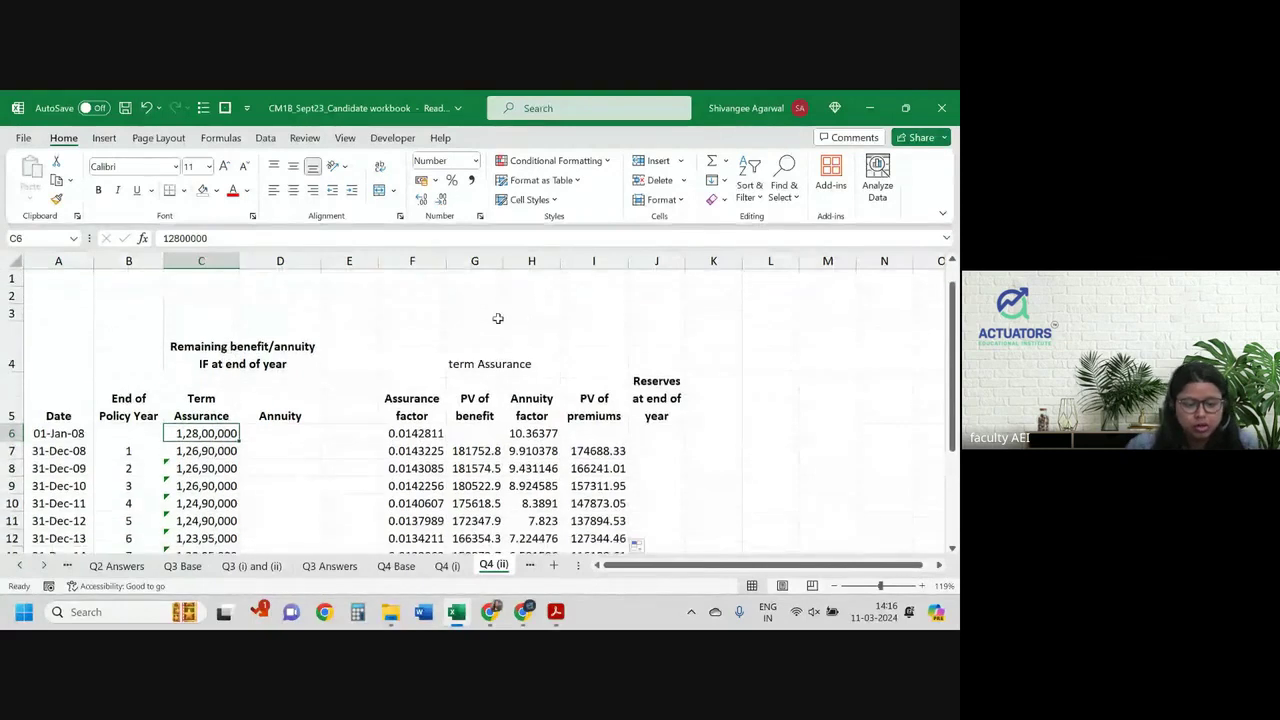
# Step: Enter the label "Premium per unit of SA" in cell G2 and right-align it
pyautogui.click(478, 292)
pyautogui.write('Pr')
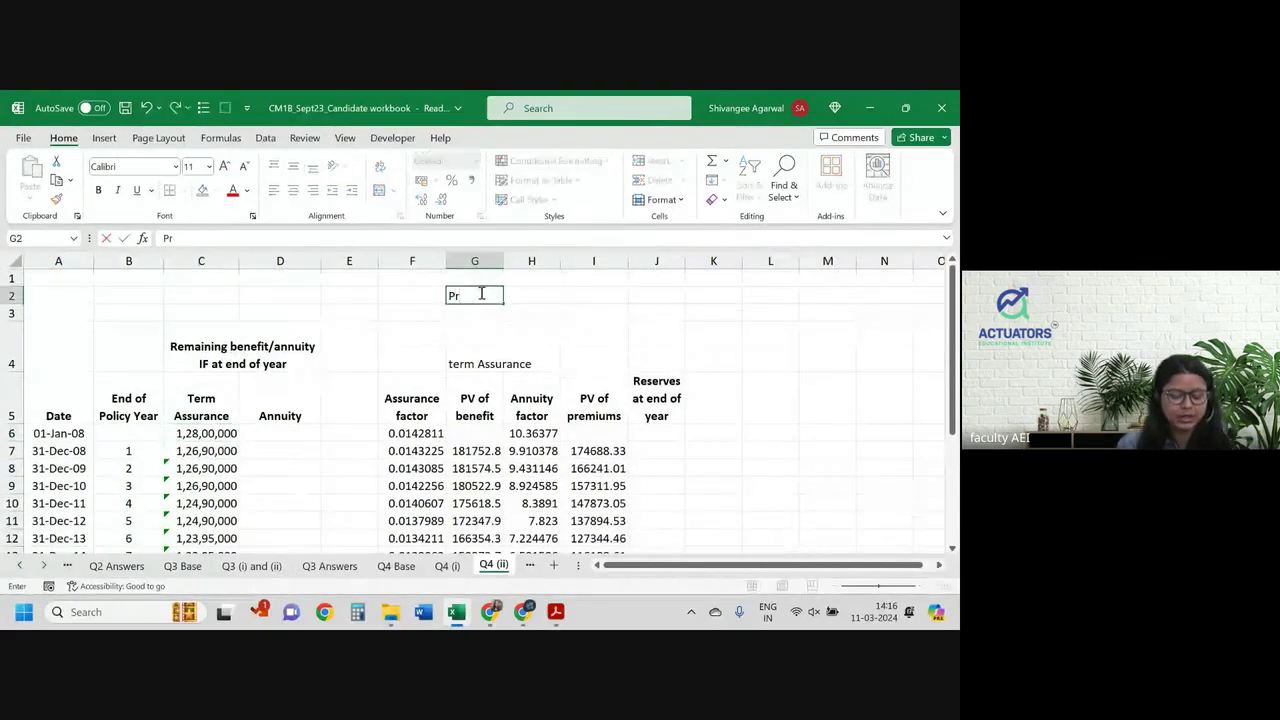
pyautogui.write('emium per un')
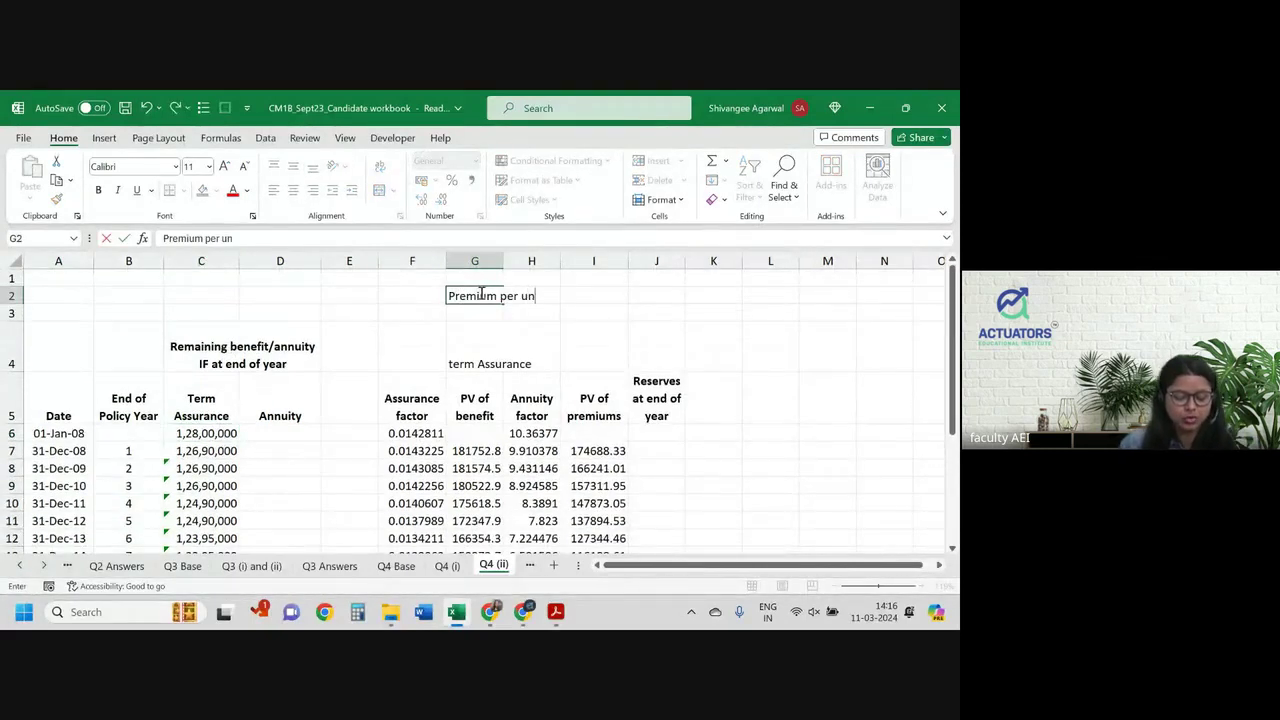
pyautogui.write('it o')
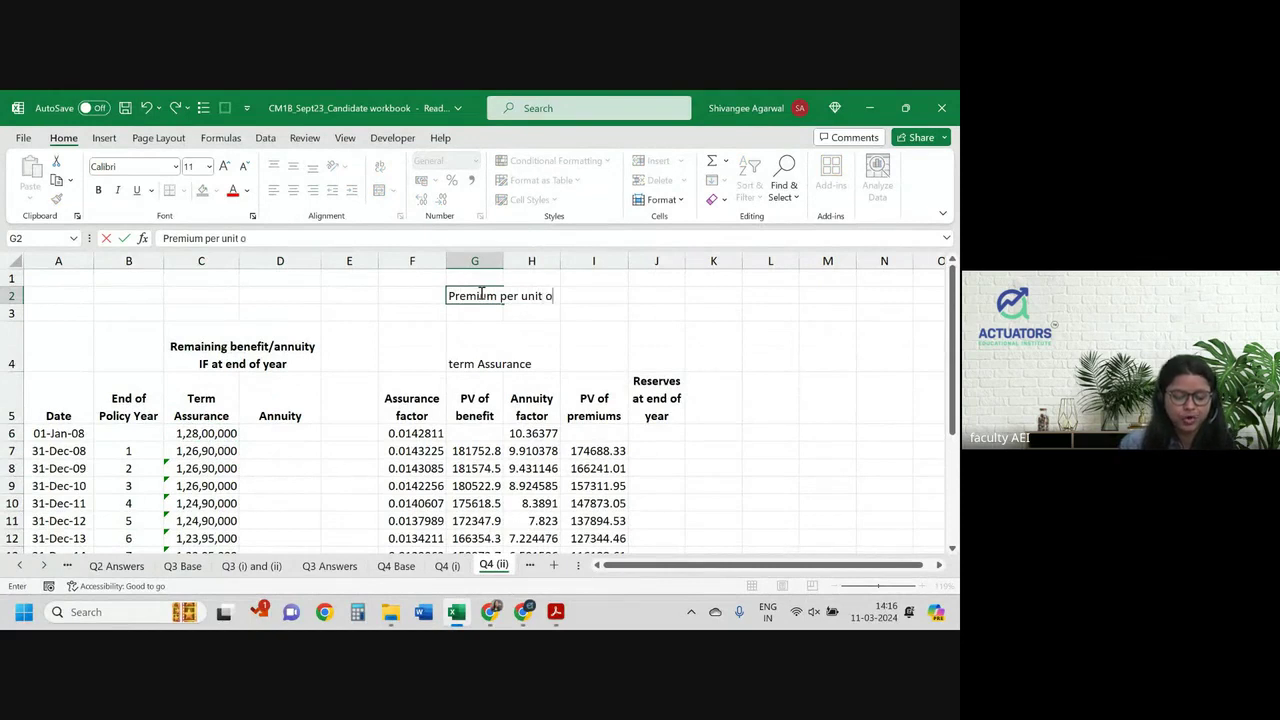
pyautogui.write('f SA')
pyautogui.press('Return')
pyautogui.press('Right')
pyautogui.press('Right')
pyautogui.press('Right')
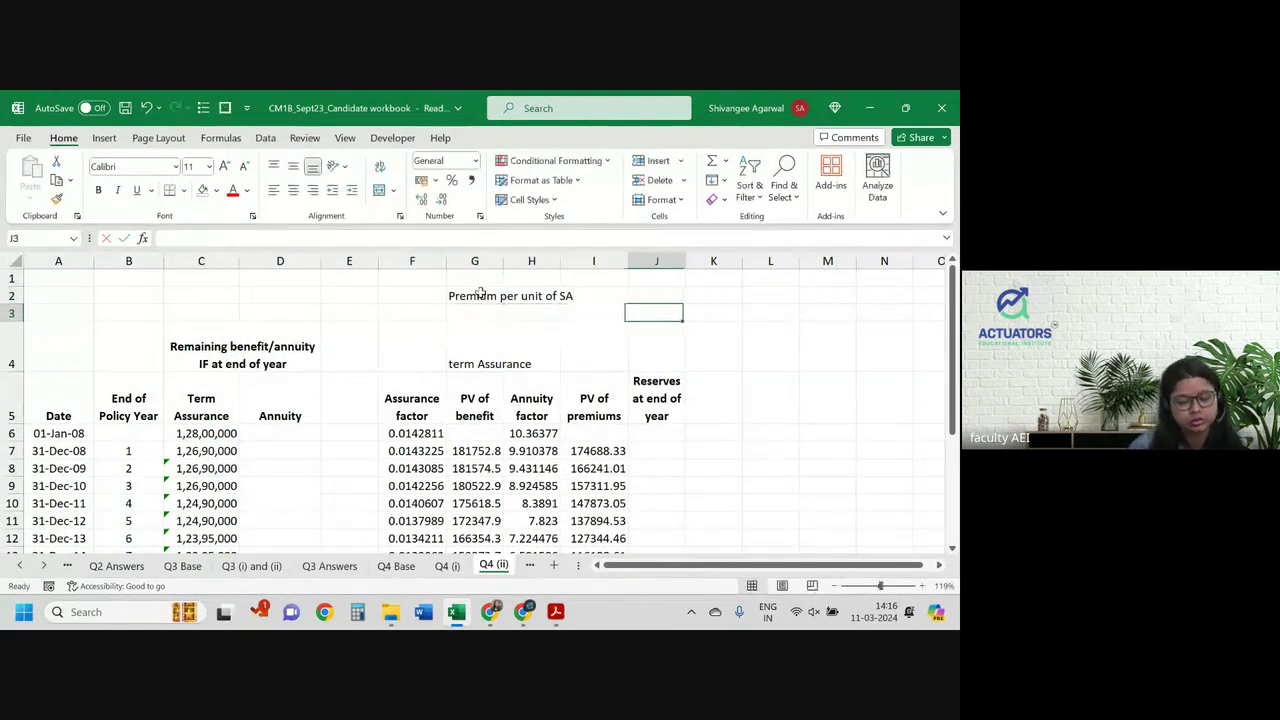
pyautogui.press('Up')
pyautogui.press('Left')
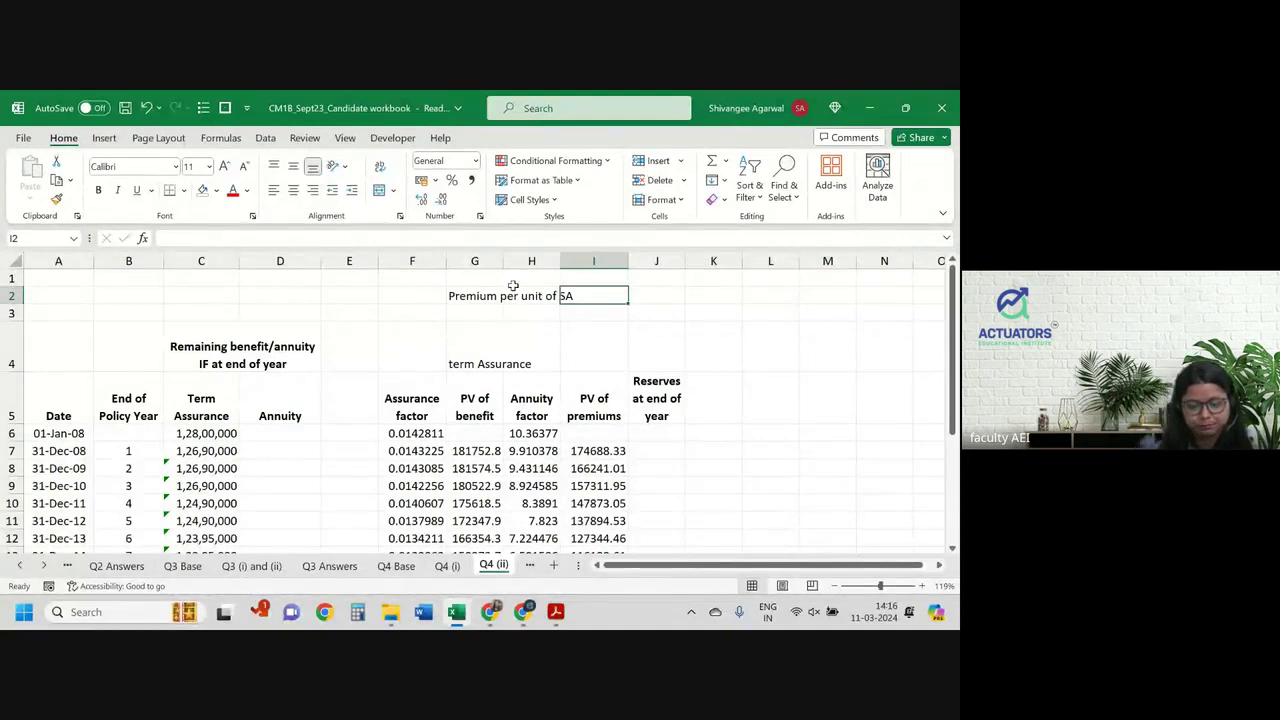
pyautogui.click(490, 294)
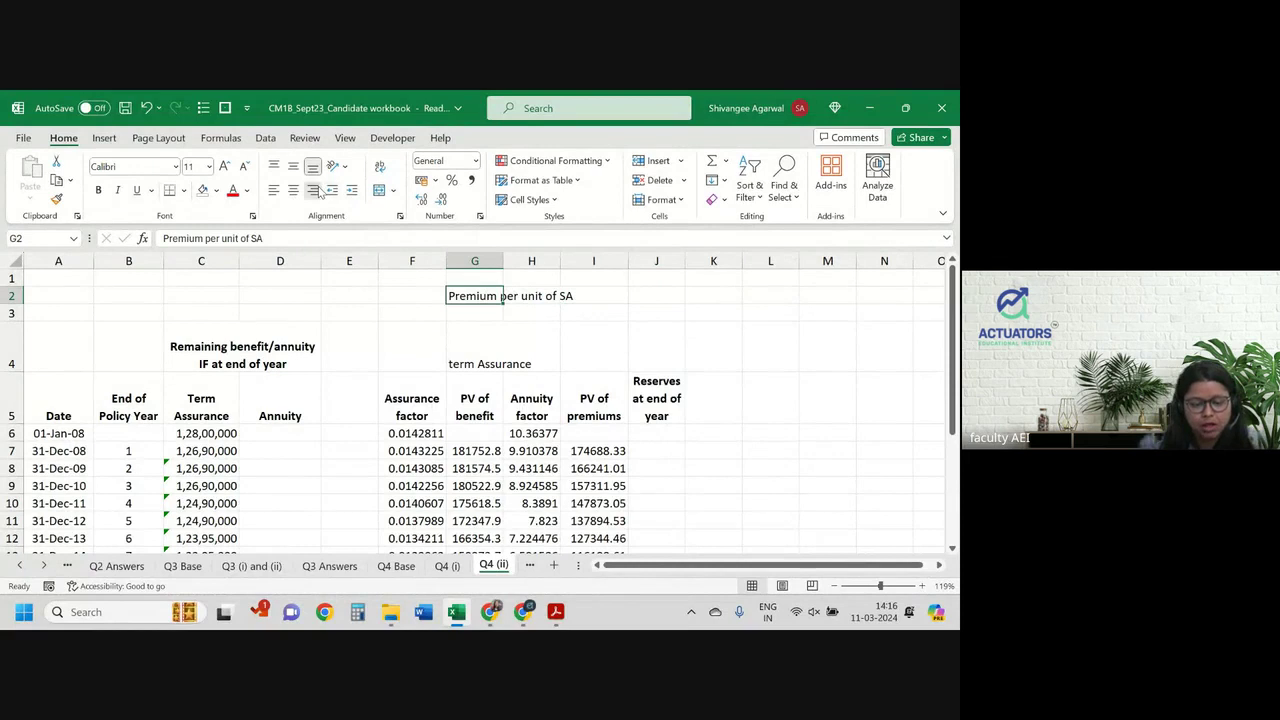
pyautogui.click(313, 190)
# Step: Calculate the premium per unit in H2 by dividing the goal-seek premium in 'Q4 (i)'!H4 by the initial term assurance benefit in C6
pyautogui.press('Right')
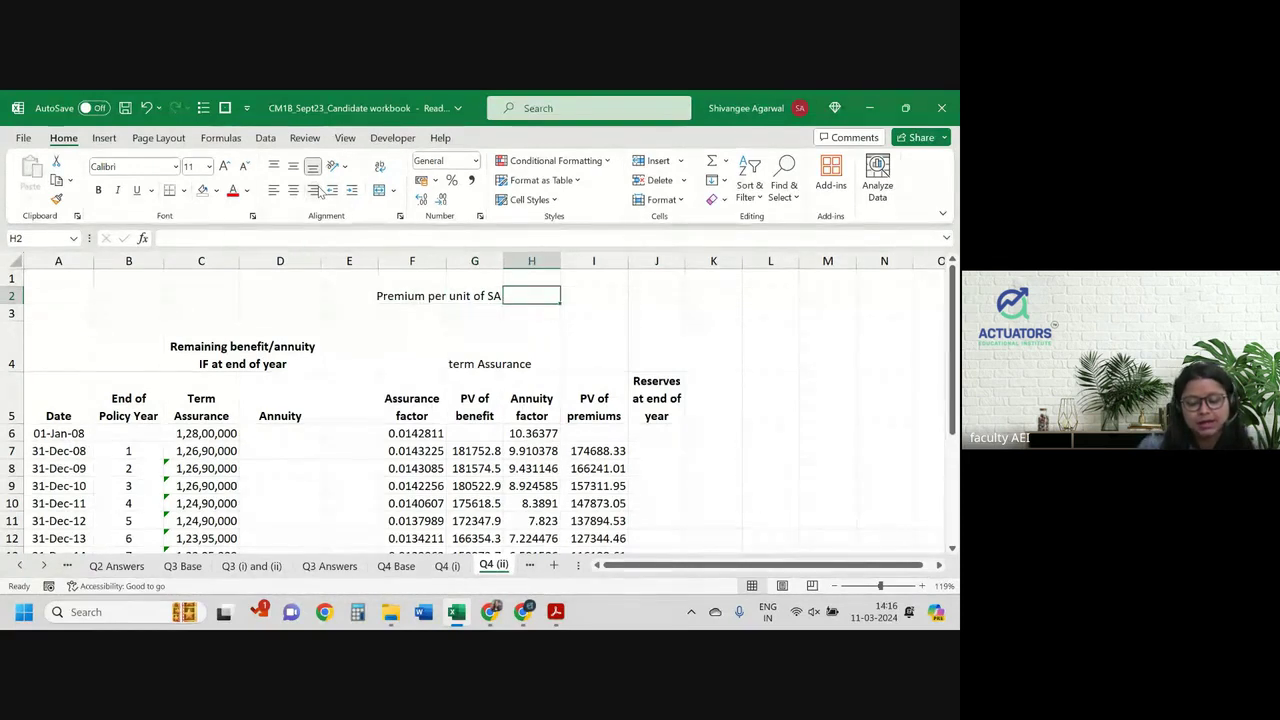
pyautogui.write('=')
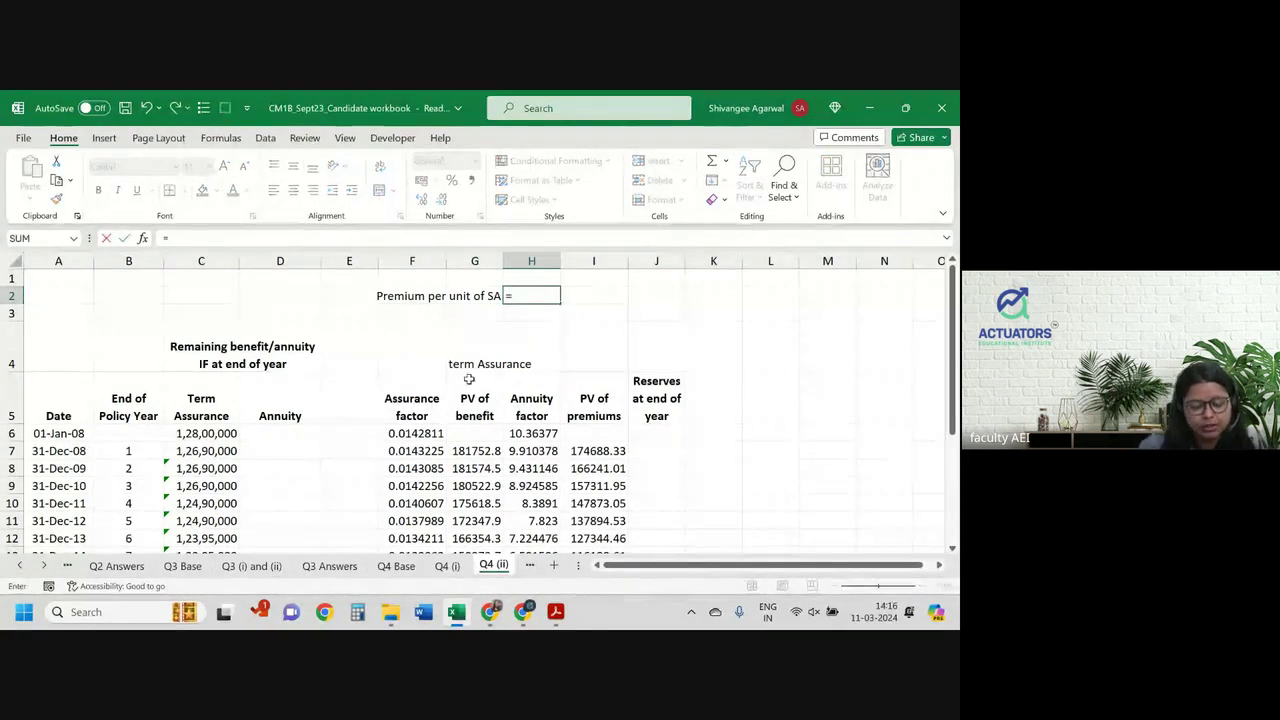
pyautogui.click(447, 566)
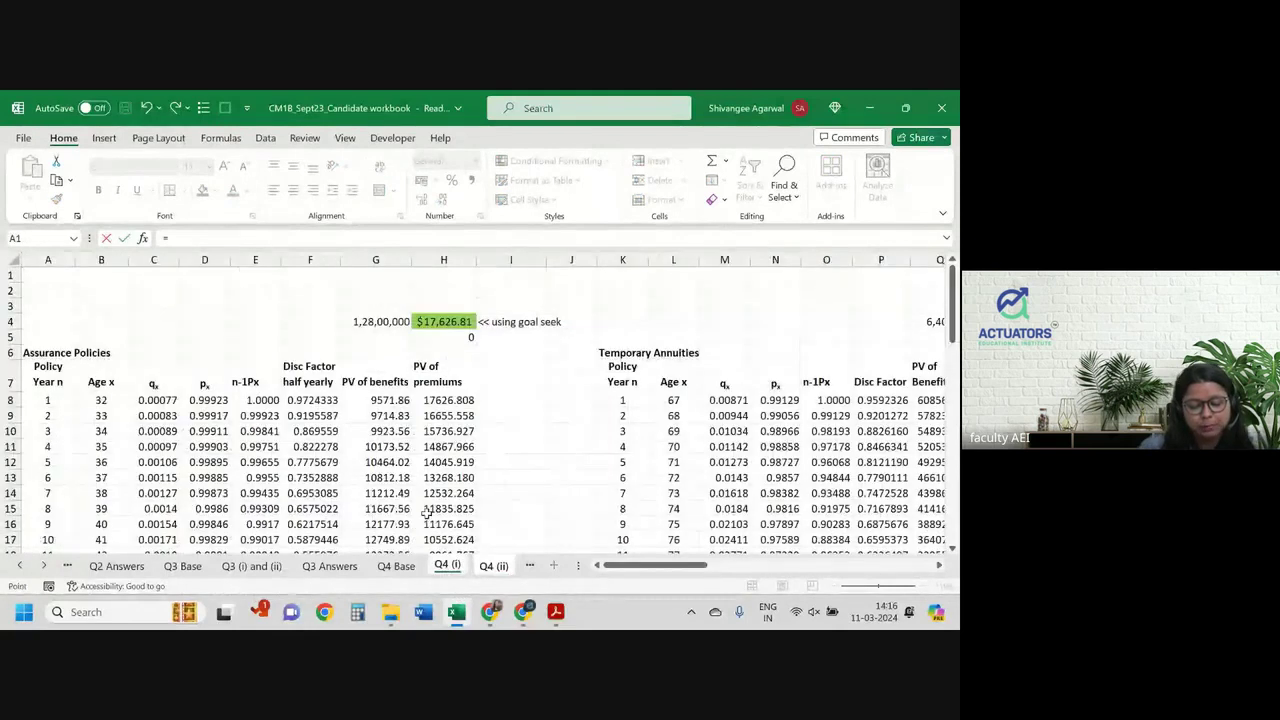
pyautogui.click(442, 321)
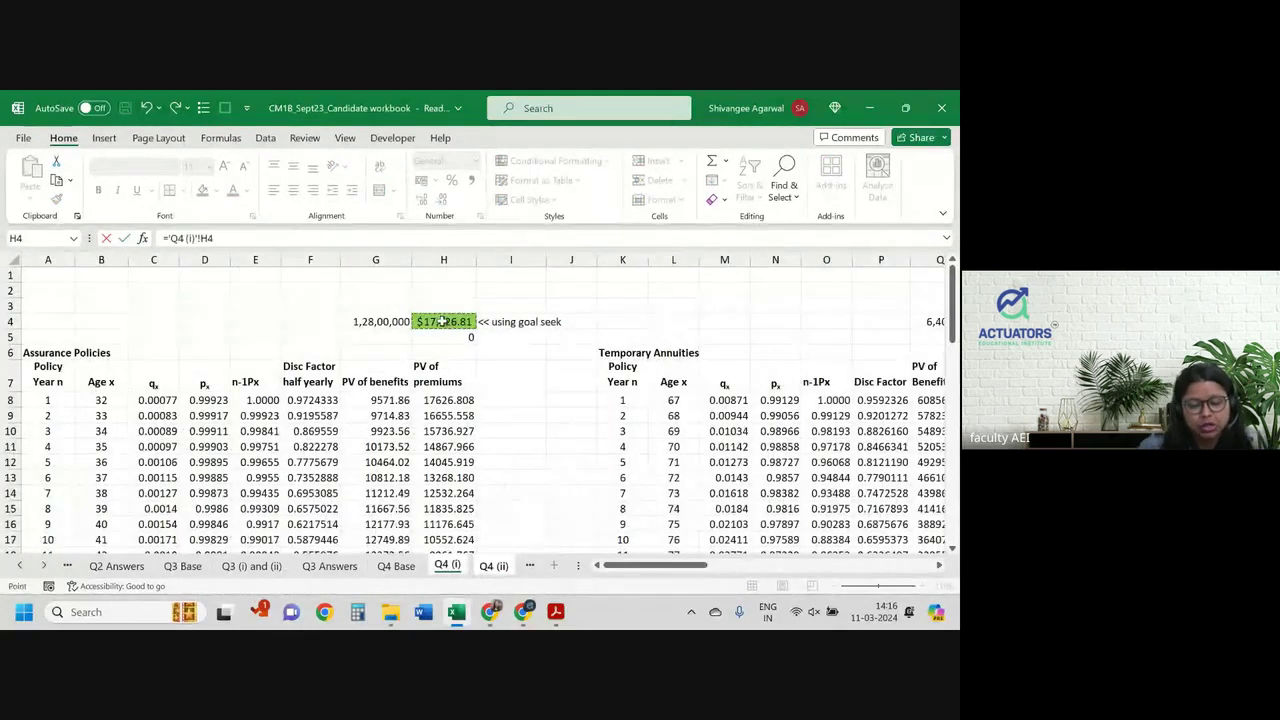
pyautogui.write('/')
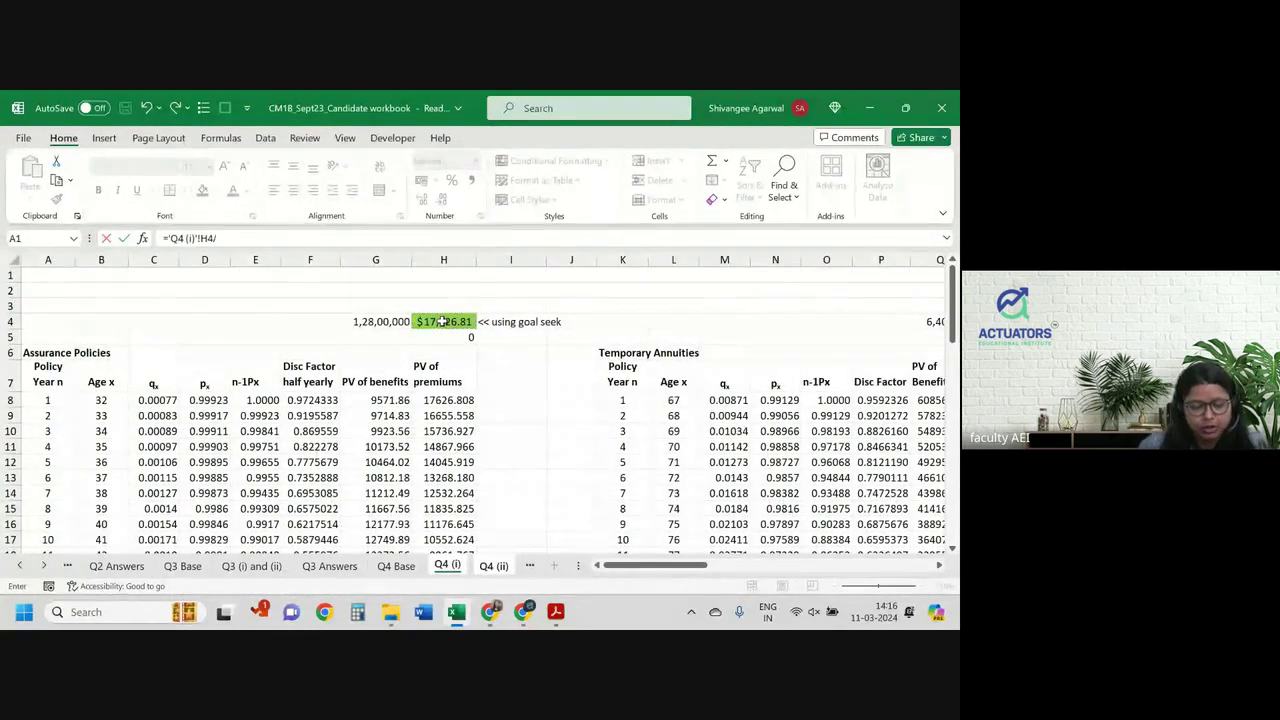
pyautogui.click(493, 566)
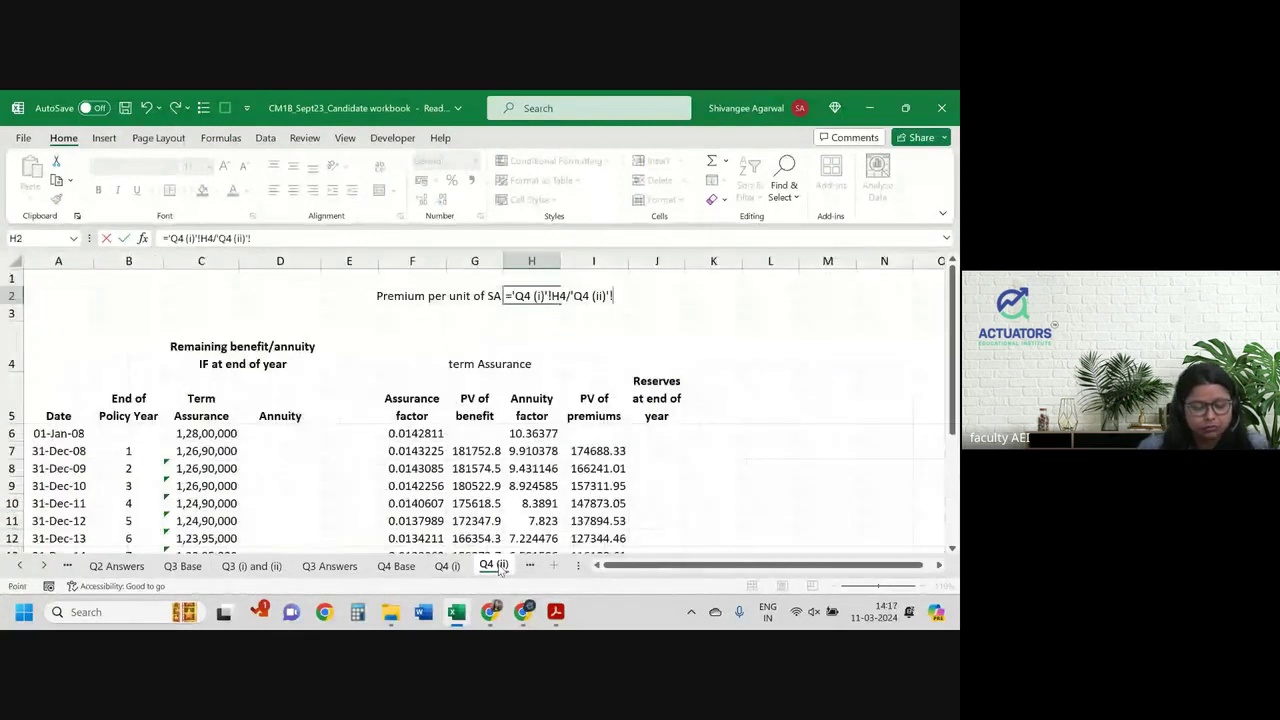
pyautogui.click(212, 433)
pyautogui.press('Return')
pyautogui.press('Up')
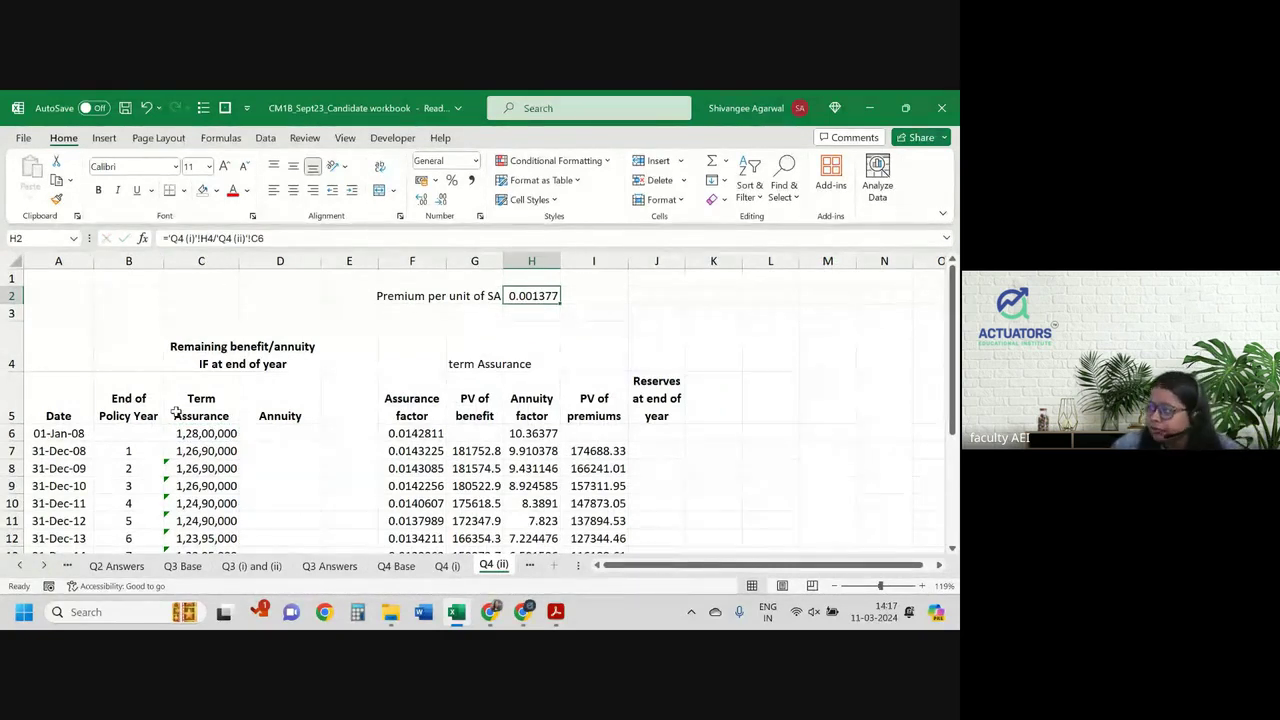
# Step: Rewrite the PV of premiums formula in I7 as =H7*$H$2*C7, with the premium per unit as an absolute reference
pyautogui.click(567, 451)
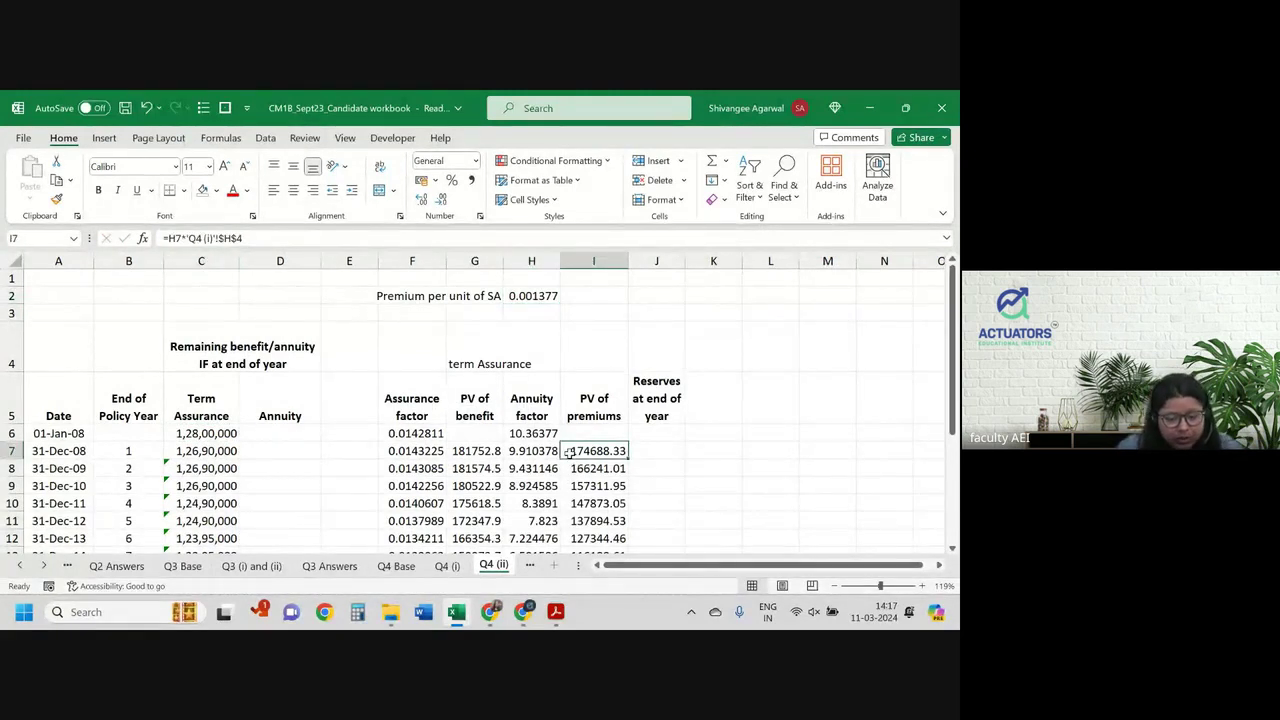
pyautogui.doubleClick(567, 451)
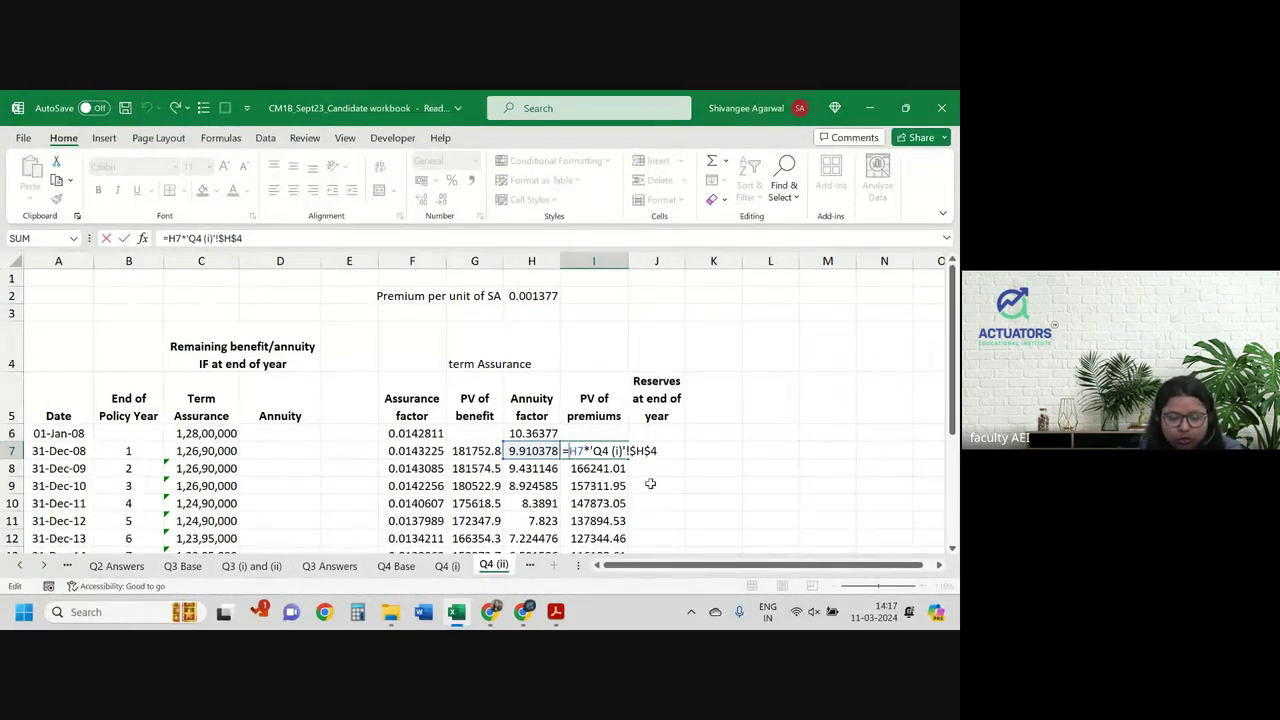
pyautogui.moveTo(660, 451); pyautogui.dragTo(594, 451)
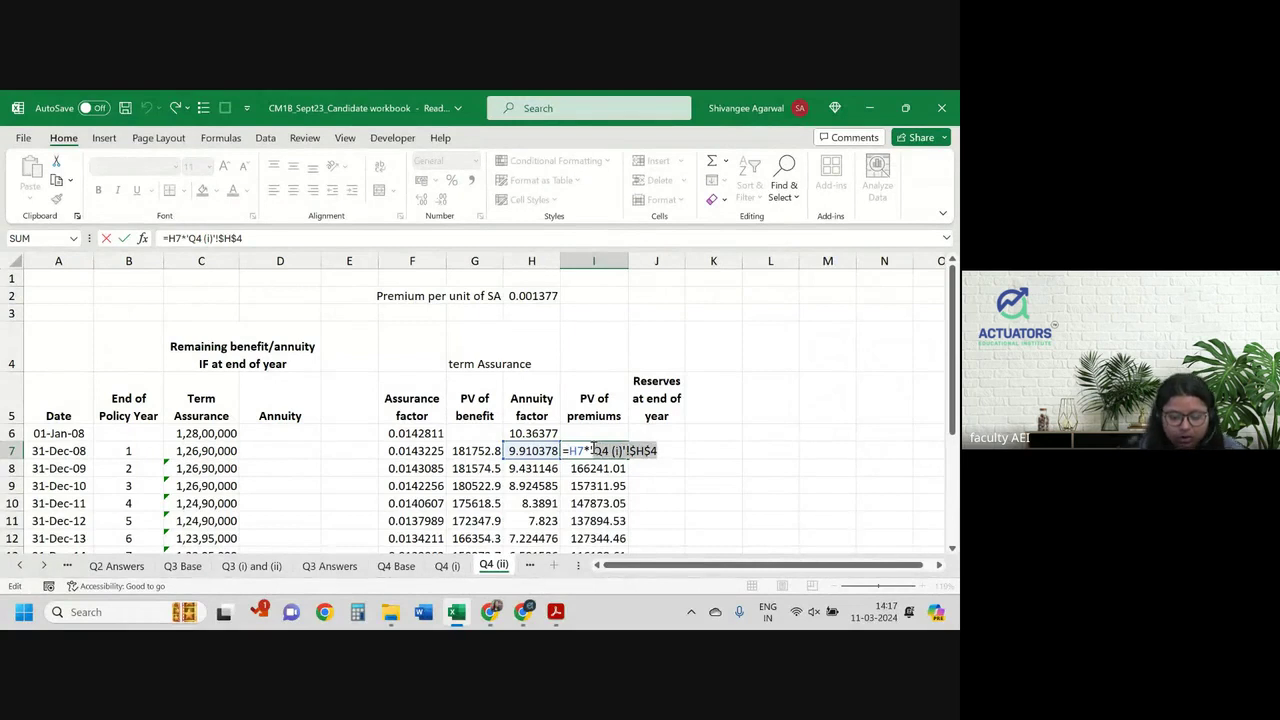
pyautogui.press('BackSpace')
pyautogui.click(538, 296)
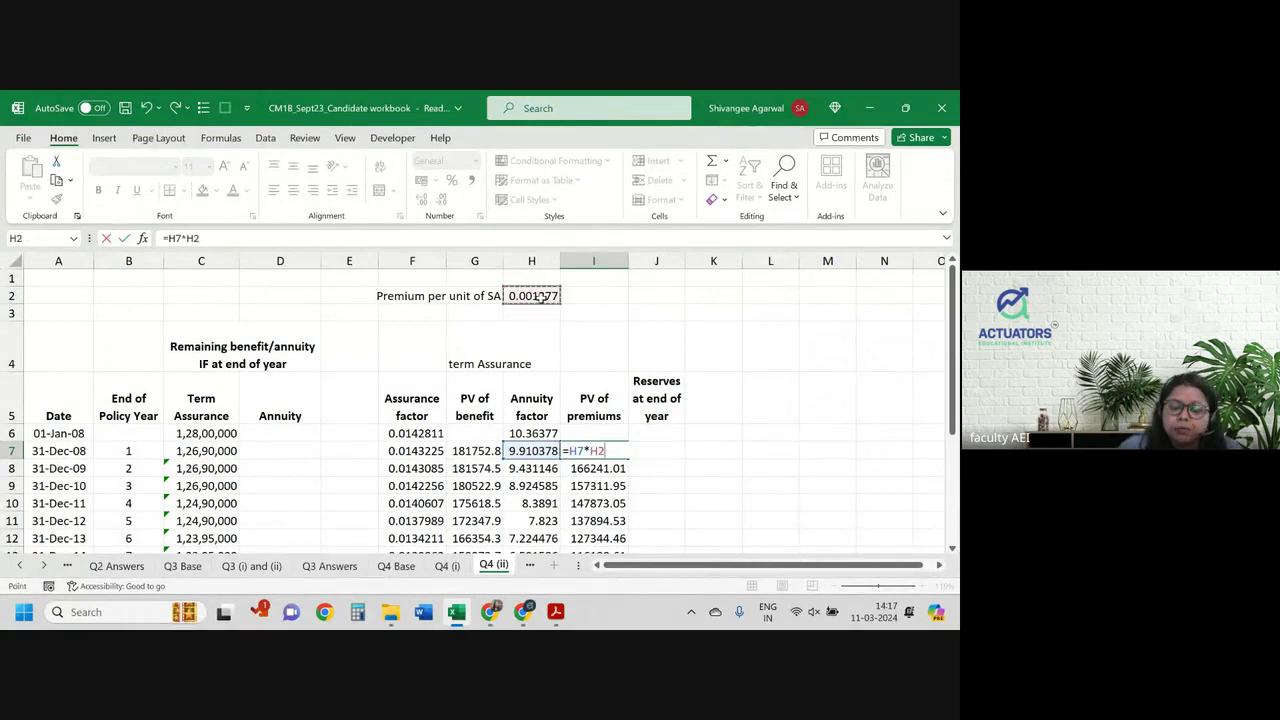
pyautogui.write('*')
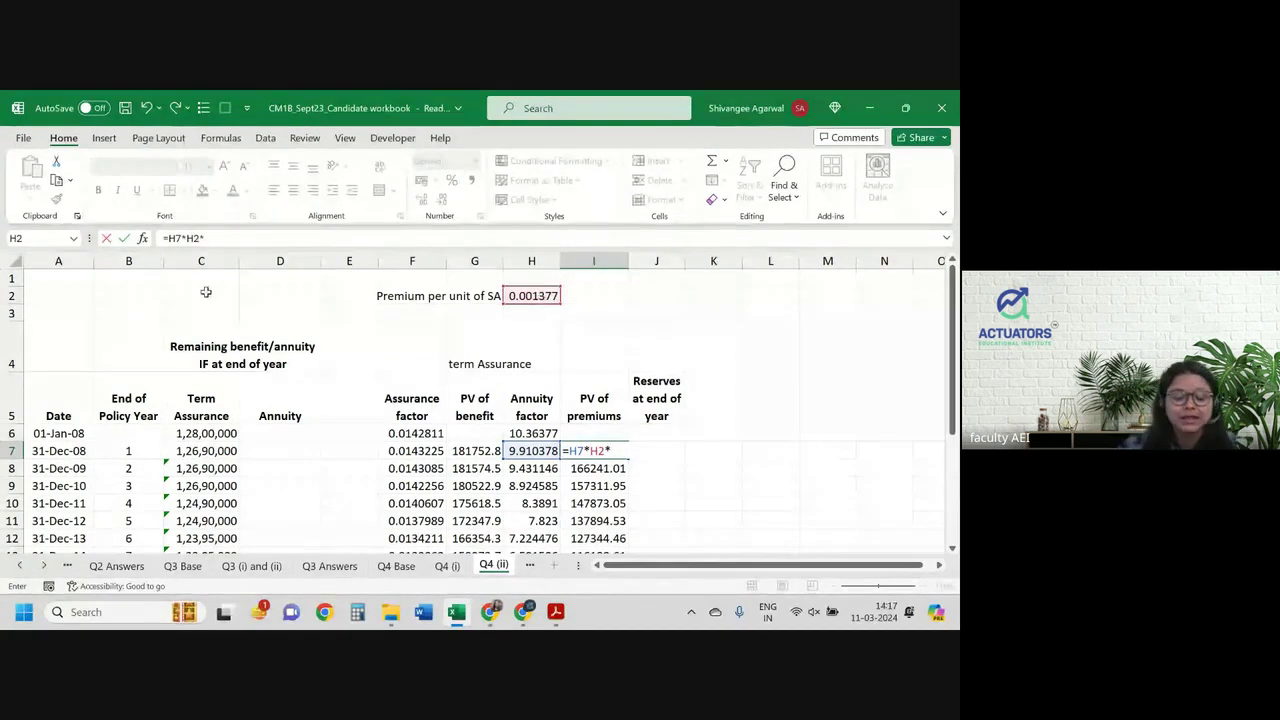
pyautogui.click(200, 449)
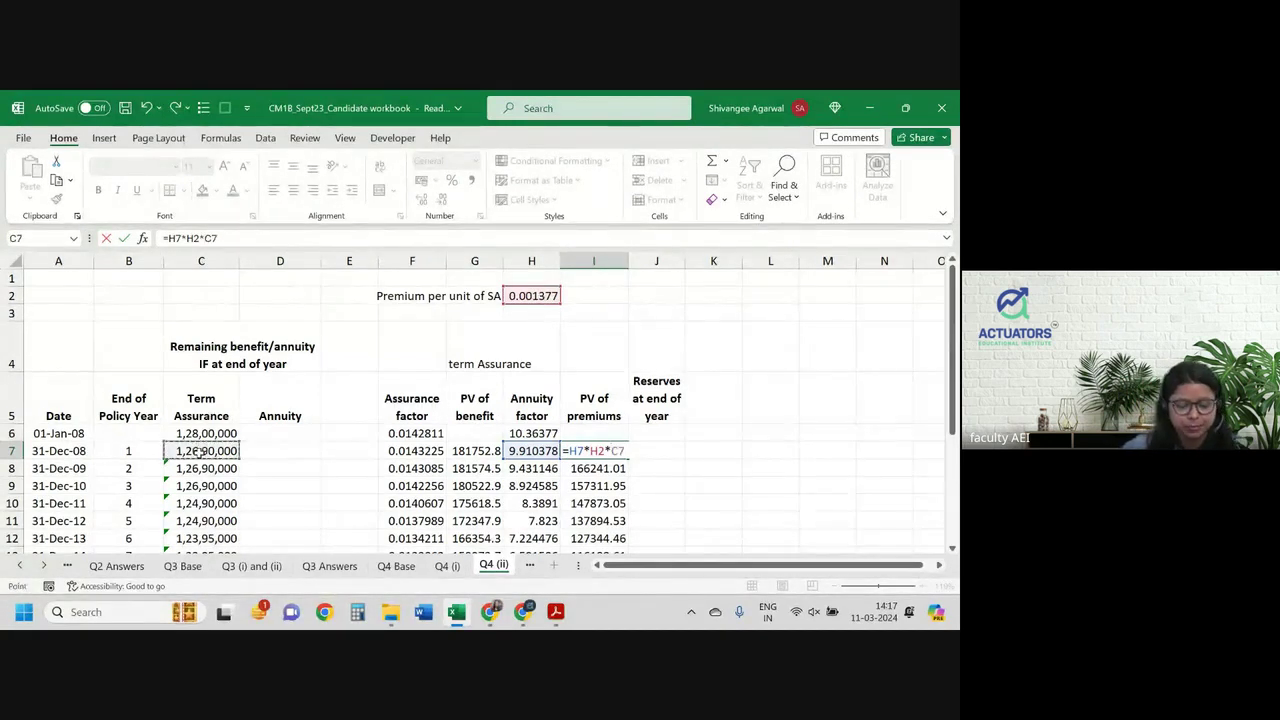
pyautogui.click(600, 451)
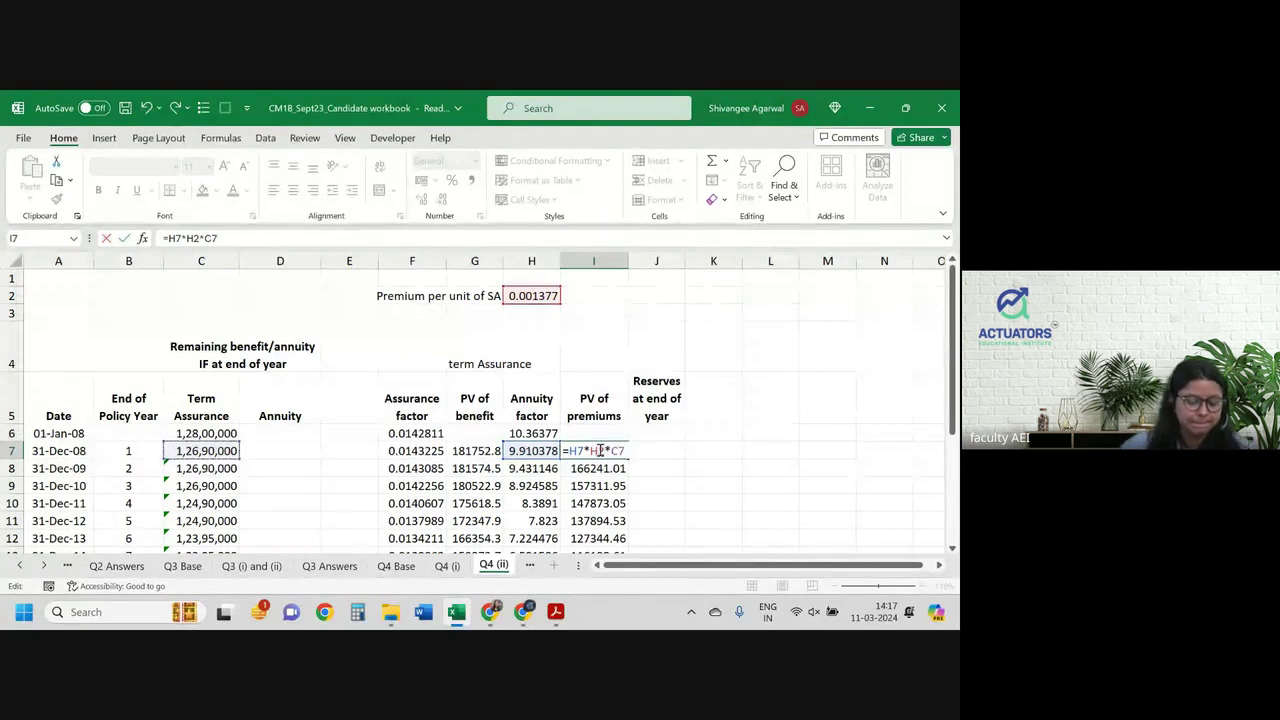
pyautogui.press('F4')
pyautogui.press('Return')
pyautogui.press('Up')
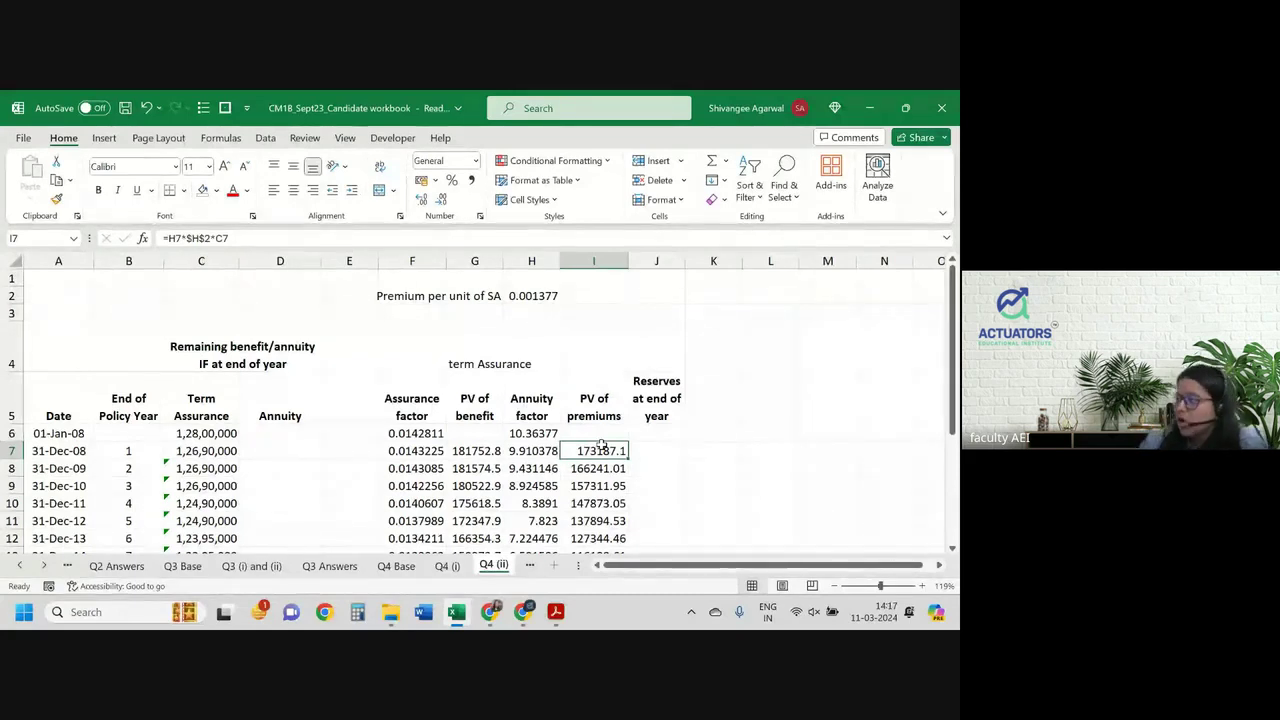
# Step: Enclose the discount term (1+'Q4 Base'!$H$7)^-(1) of the annuity factor formula in H19 in its own parentheses
pyautogui.click(515, 450)
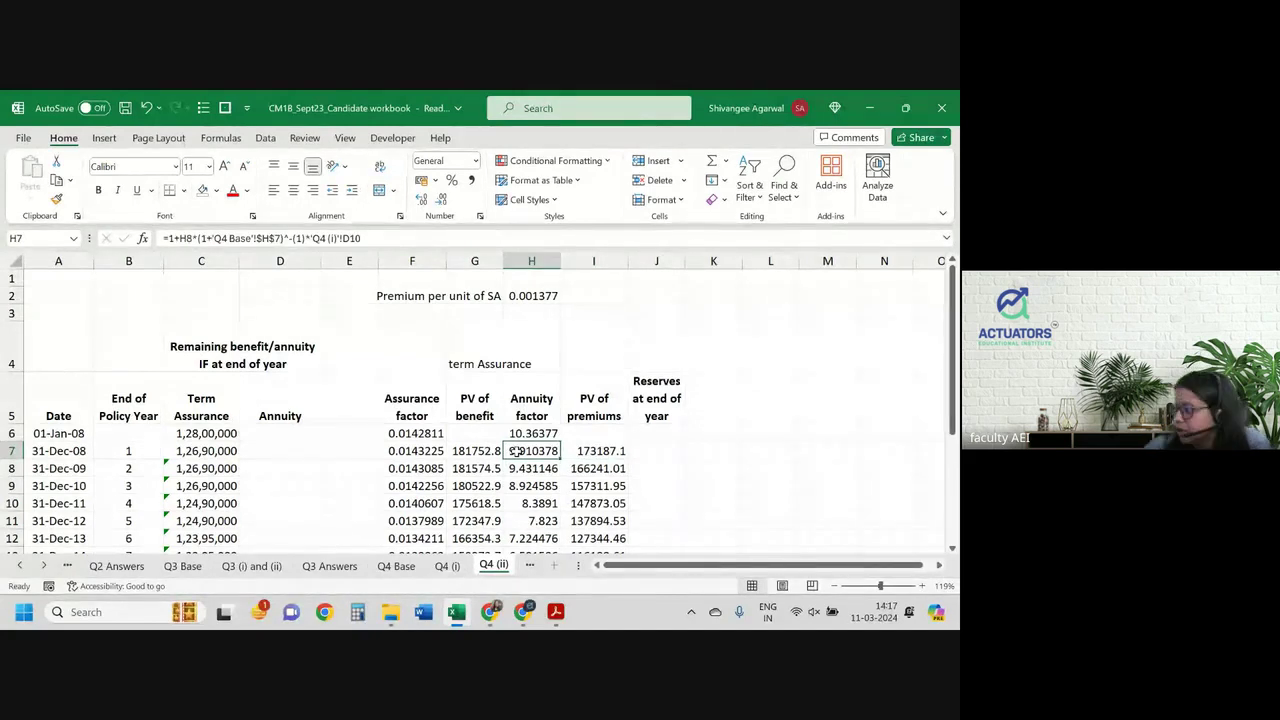
pyautogui.scroll(-2, 520, 470)
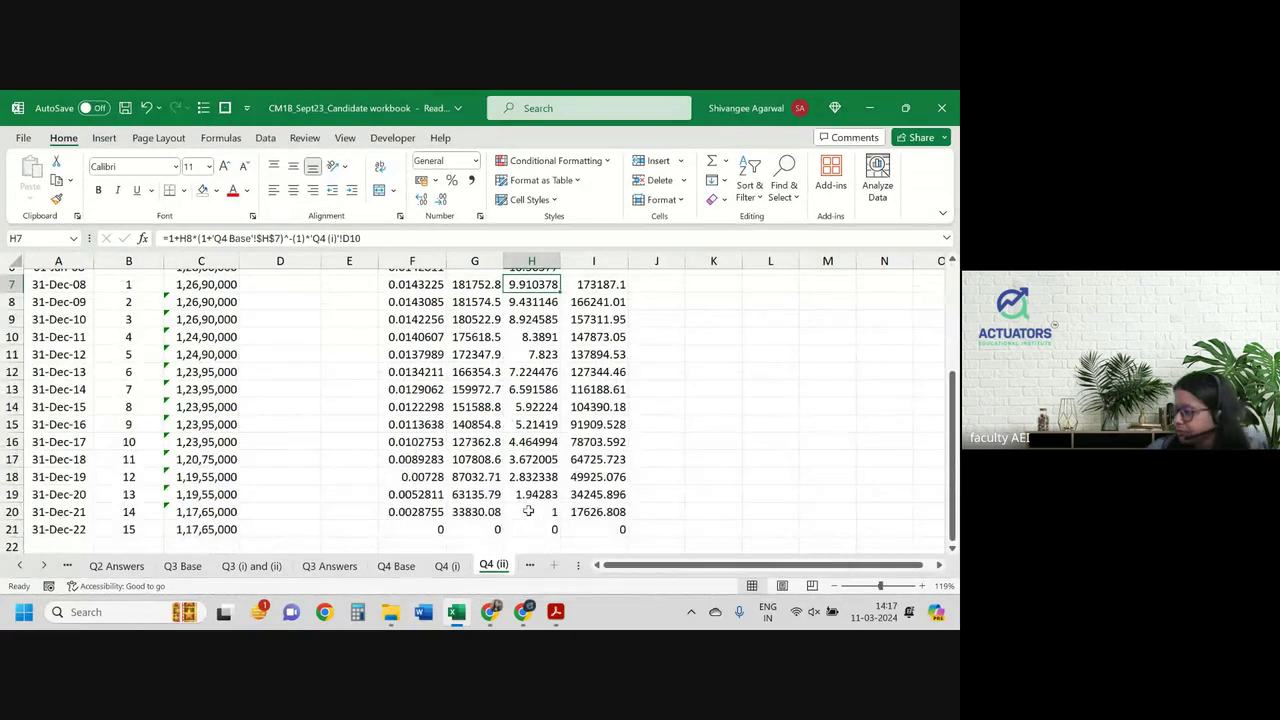
pyautogui.click(542, 494)
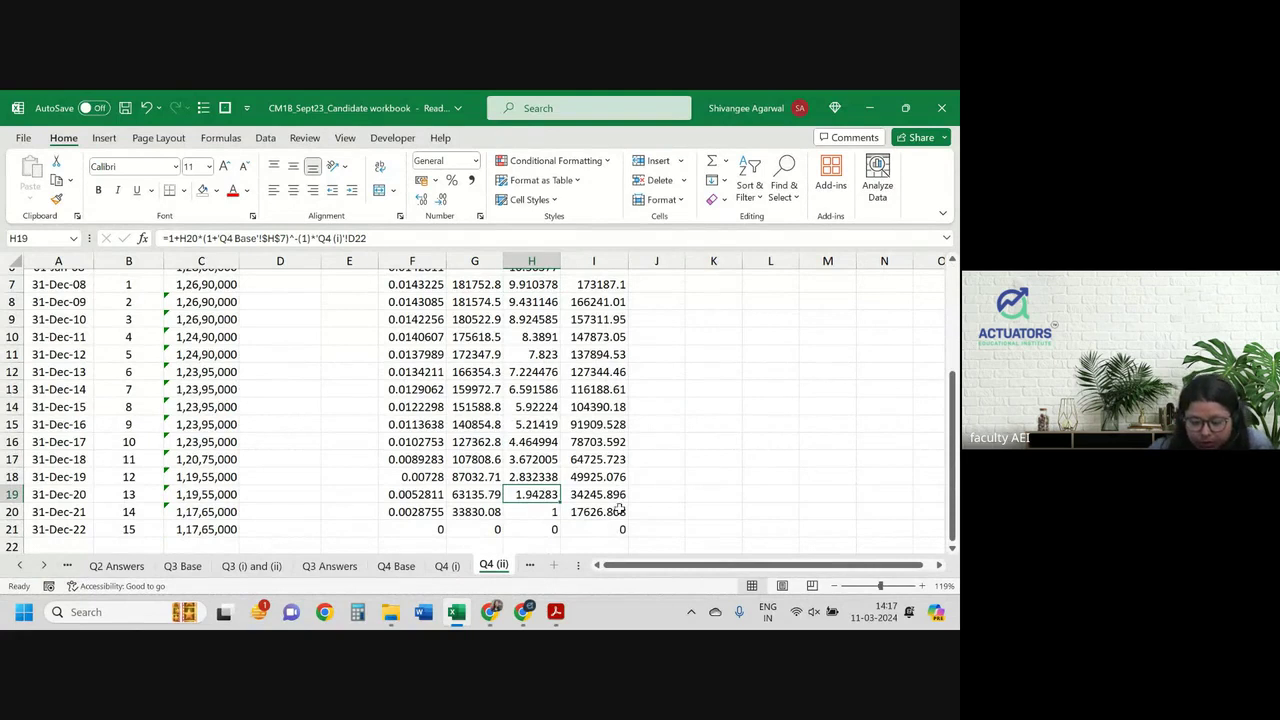
pyautogui.doubleClick(548, 494)
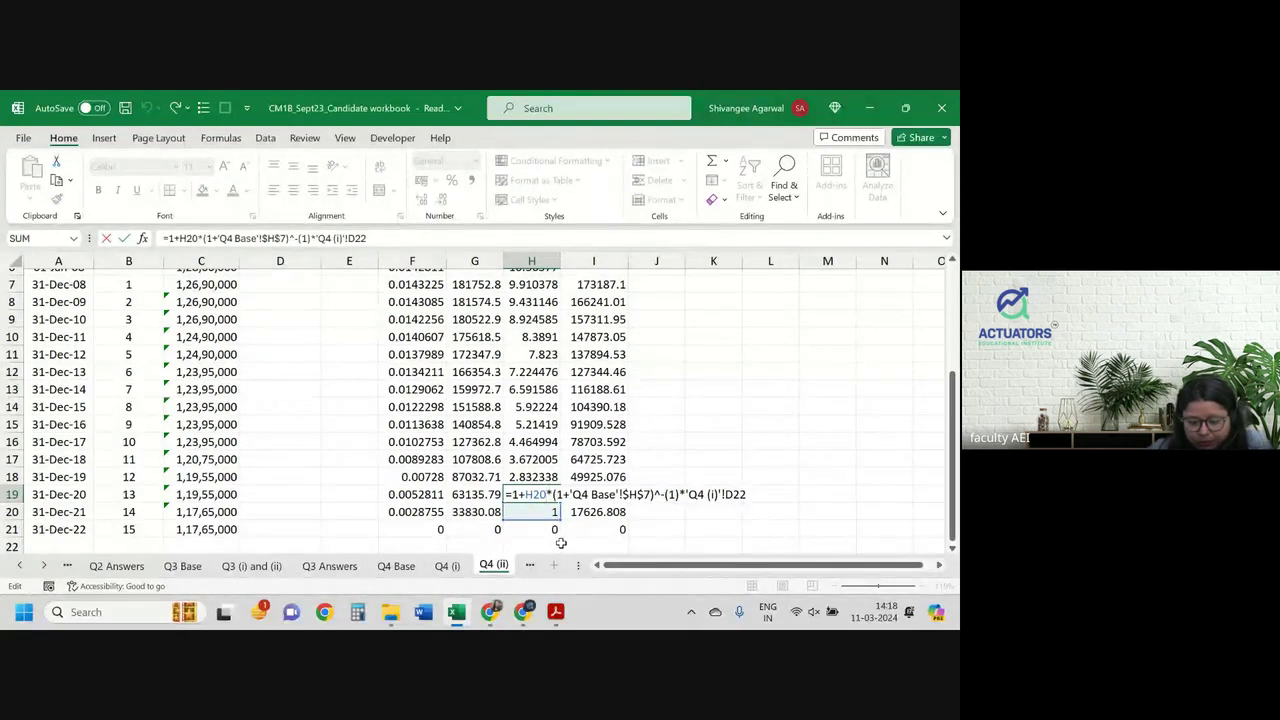
pyautogui.click(681, 495)
pyautogui.write(')')
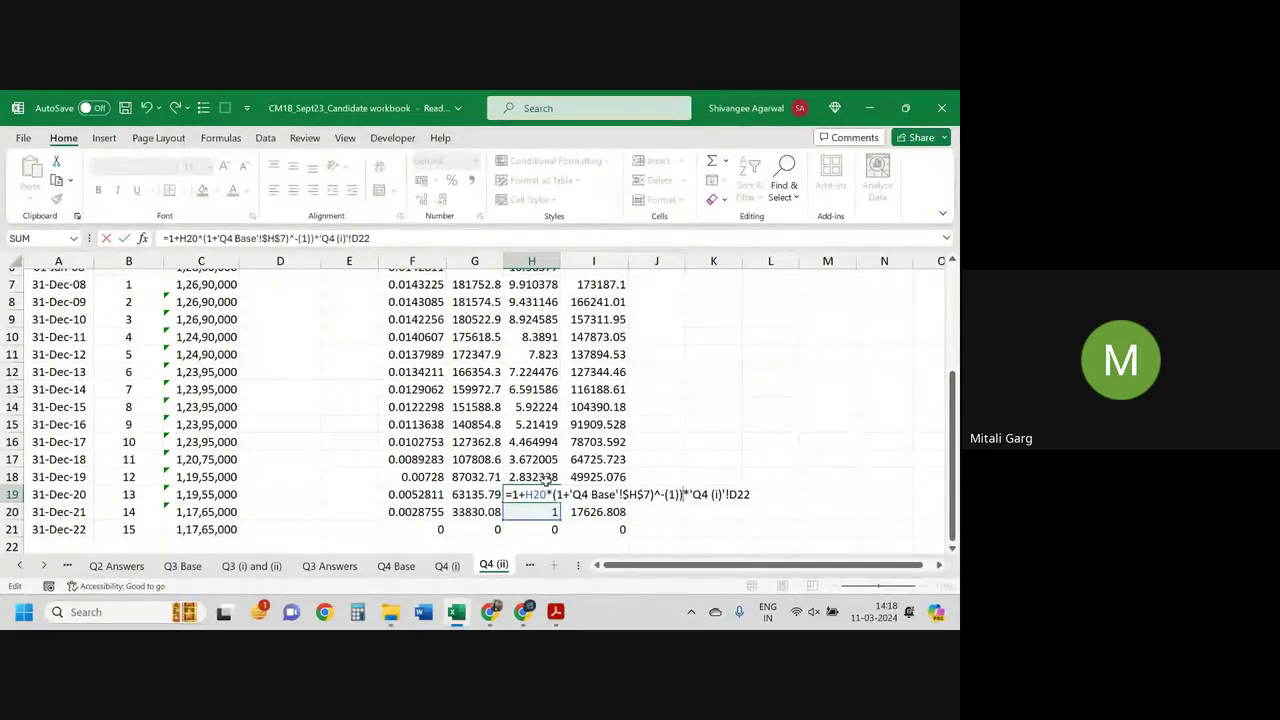
pyautogui.click(556, 495)
pyautogui.write('(')
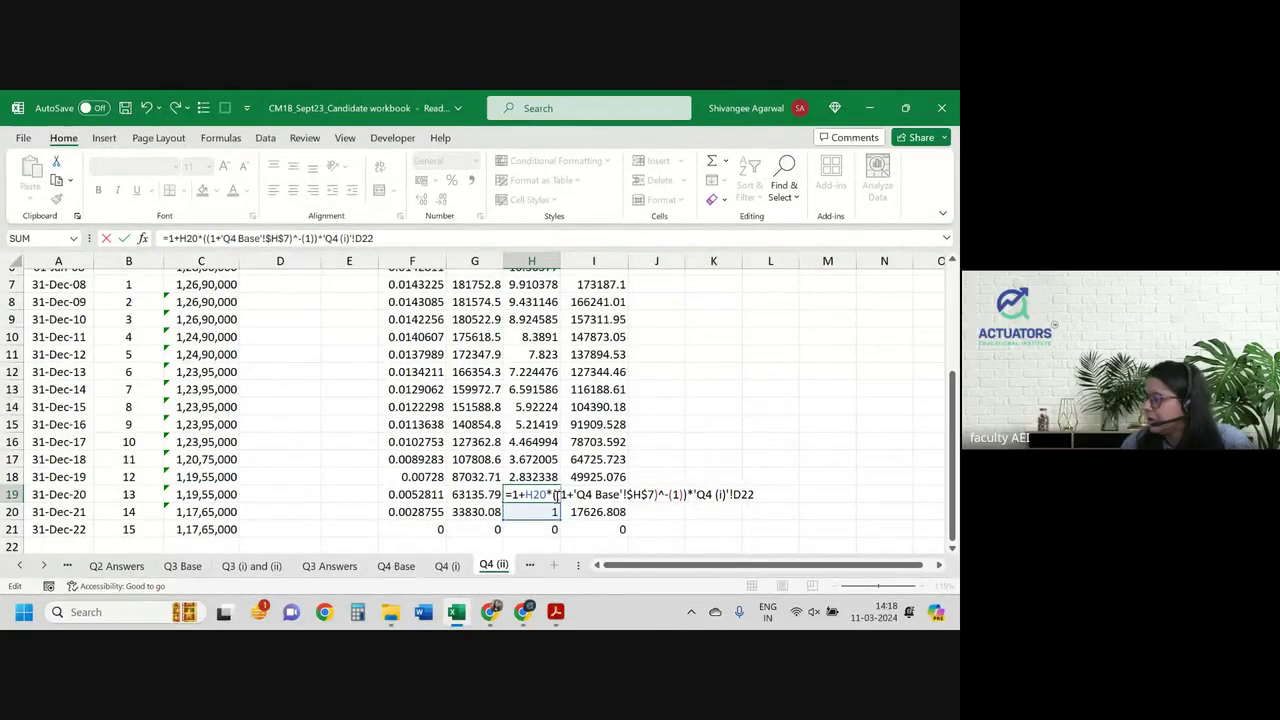
# Step: Replace the survival probability reference in H19's annuity factor formula with 'Q4 (i)'!D21, the px for policy year 14
pyautogui.click(376, 238)
pyautogui.press('BackSpace')
pyautogui.press('BackSpace')
pyautogui.press('BackSpace')
pyautogui.press('BackSpace')
pyautogui.press('BackSpace')
pyautogui.press('BackSpace')
pyautogui.press('BackSpace')
pyautogui.press('BackSpace')
pyautogui.press('BackSpace')
pyautogui.press('BackSpace')
pyautogui.press('BackSpace')
pyautogui.press('BackSpace')
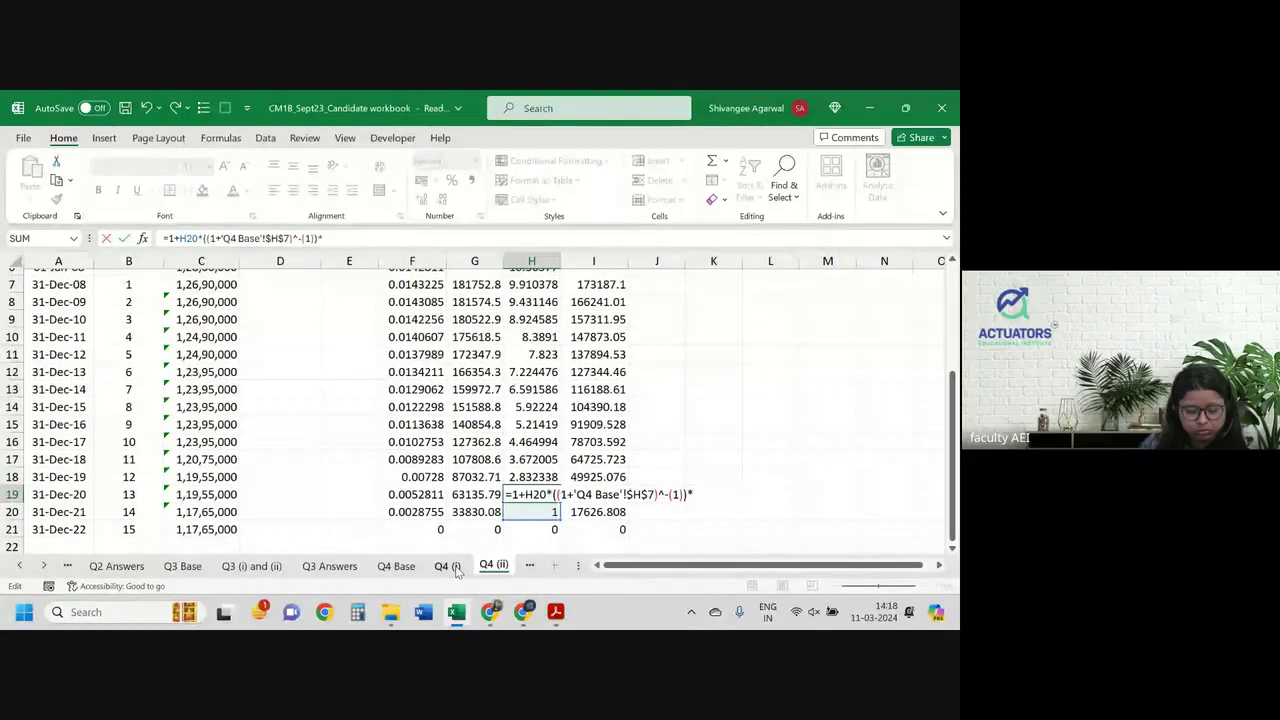
pyautogui.click(450, 566)
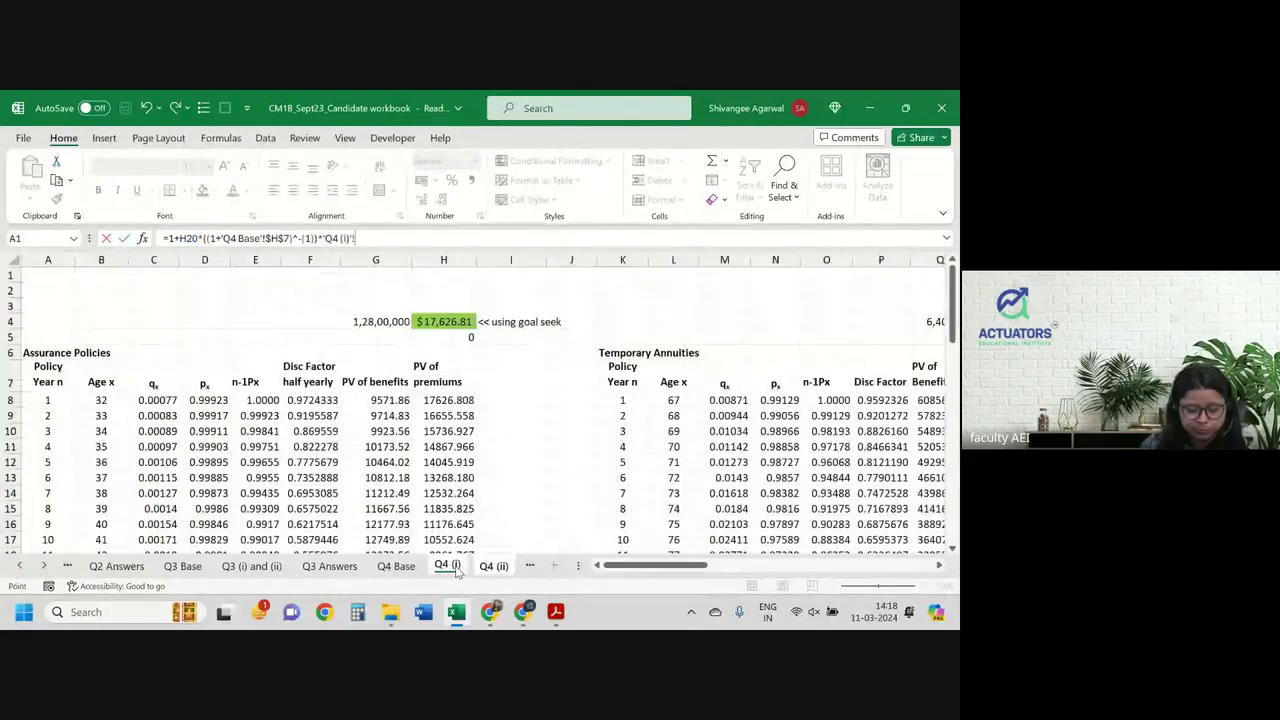
pyautogui.scroll(-2, 436, 475)
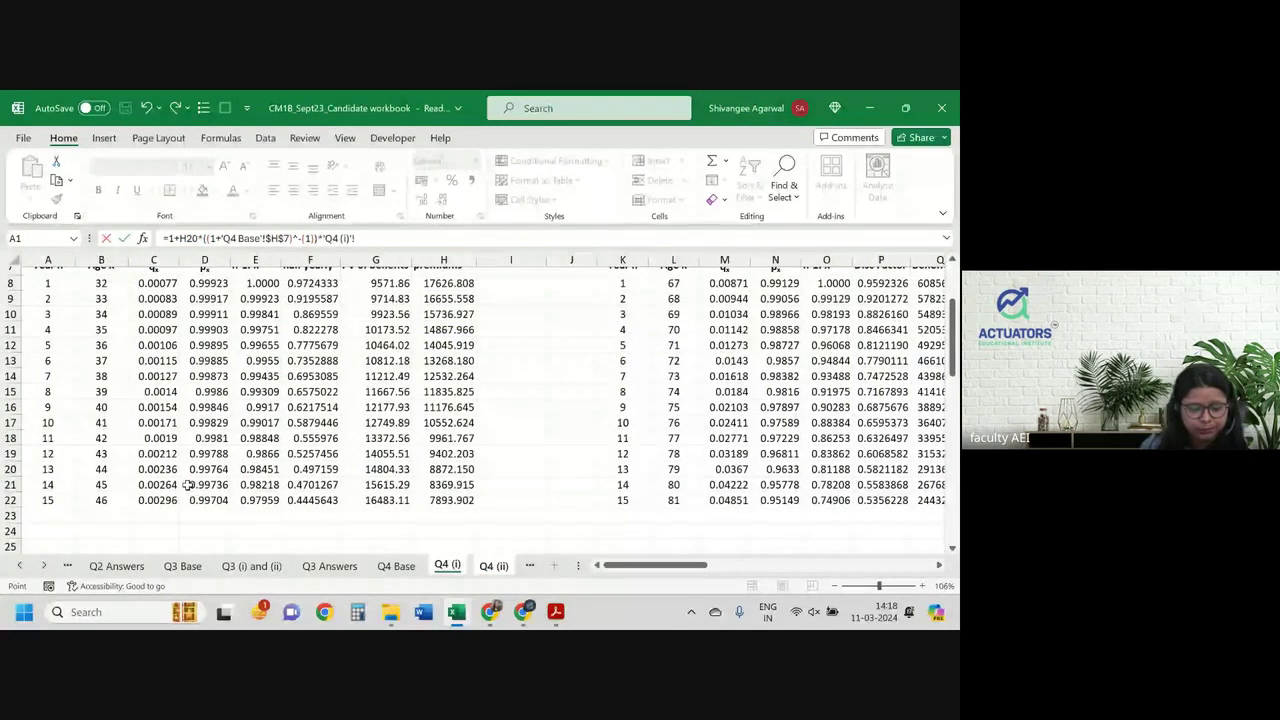
pyautogui.click(494, 566)
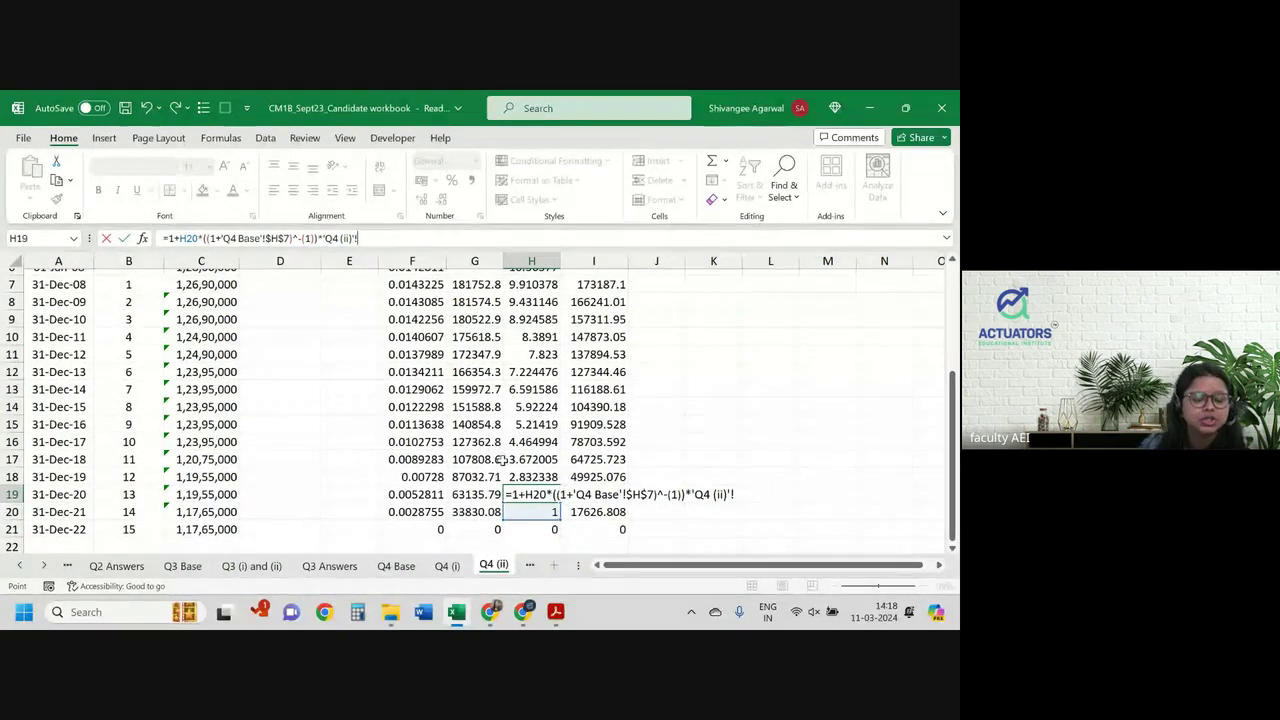
pyautogui.scroll(2, 540, 480)
pyautogui.scroll(-2, 502, 458)
pyautogui.scroll(-1, 502, 458)
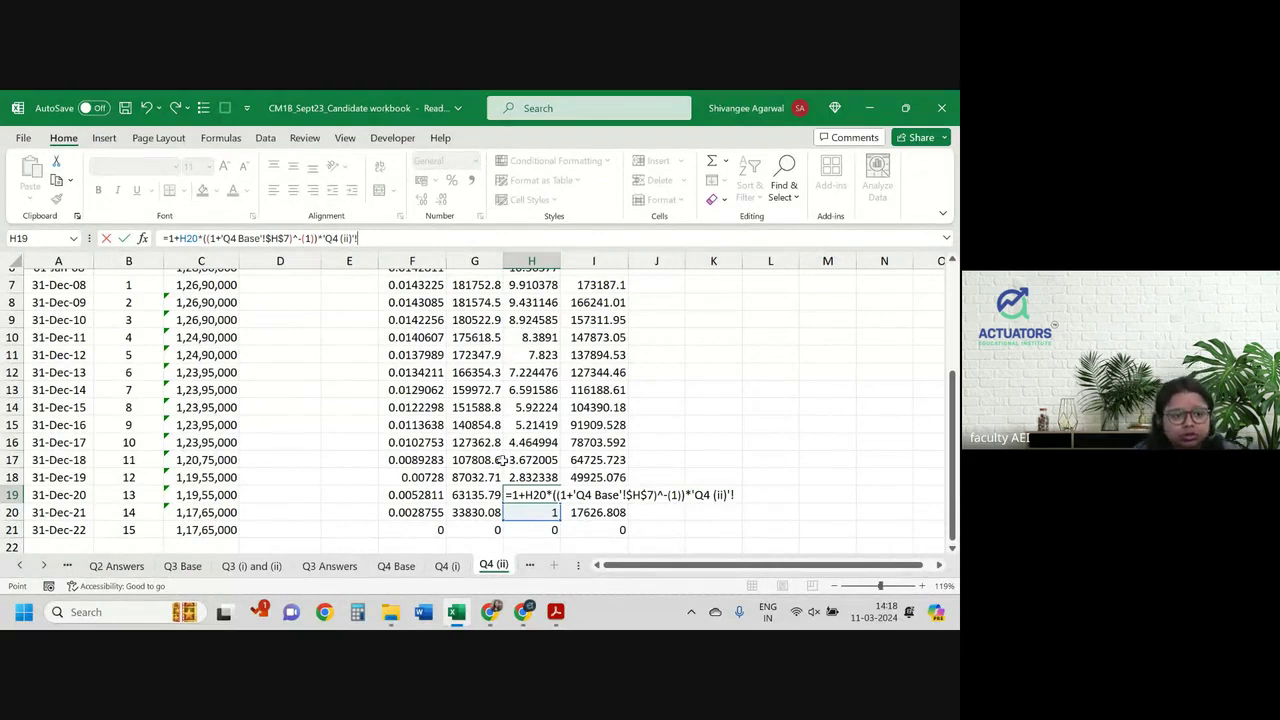
pyautogui.click(446, 566)
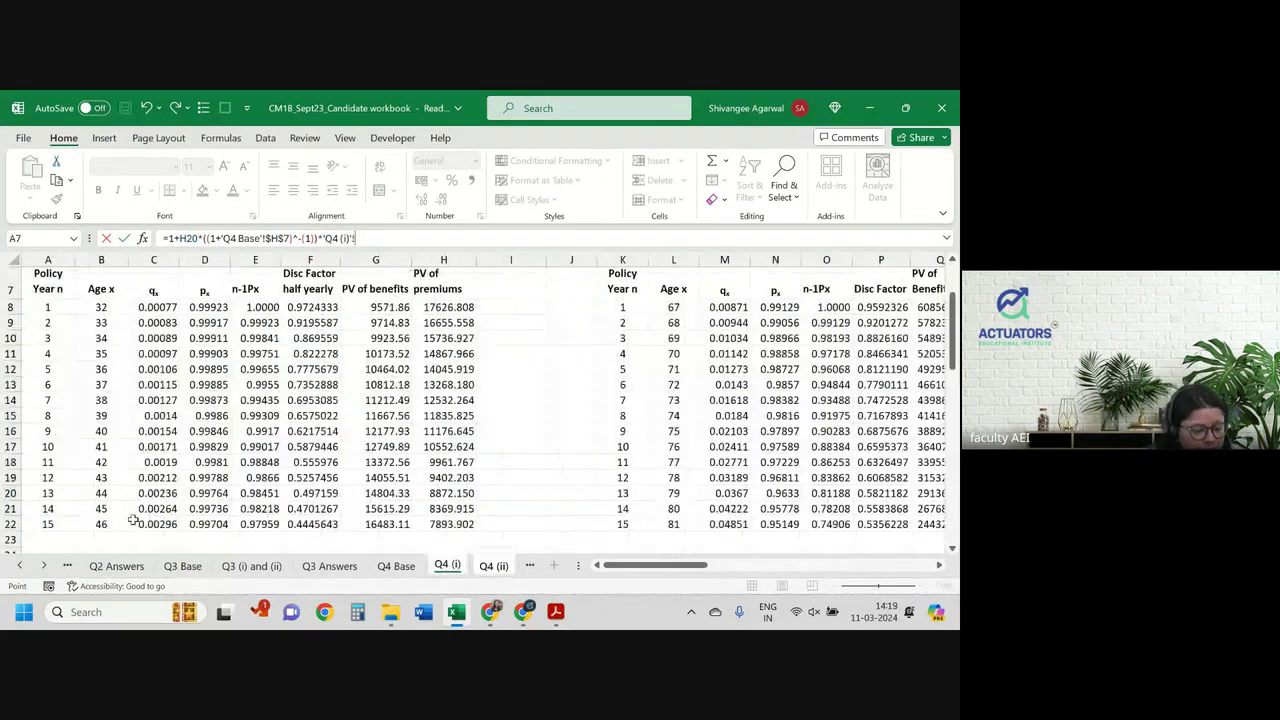
pyautogui.click(207, 509)
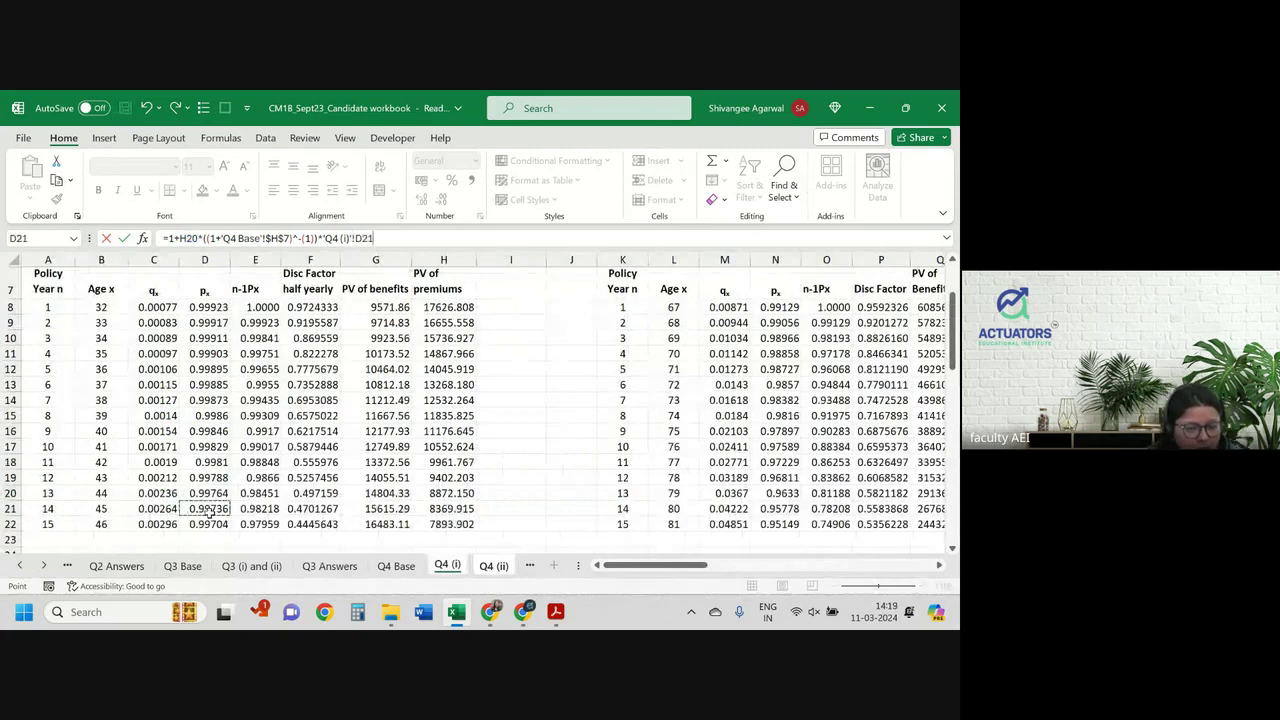
pyautogui.press('Return')
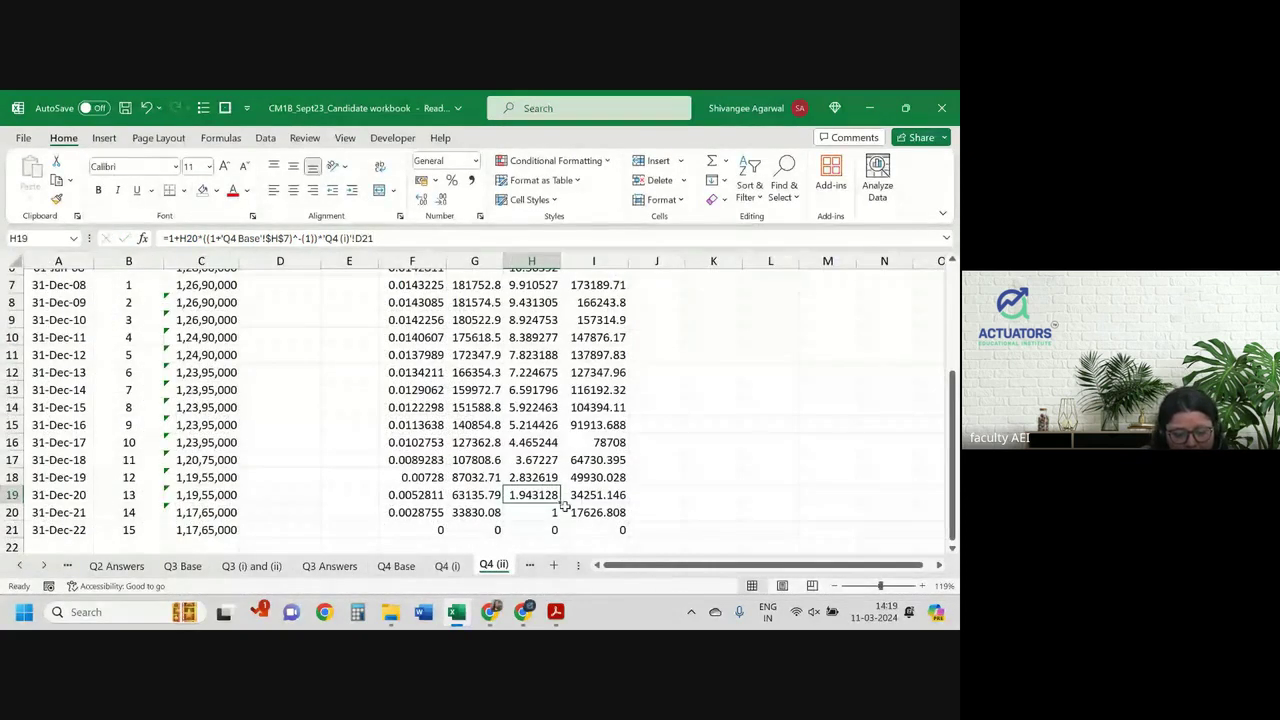
# Step: Copy the corrected annuity factor formula from H19 upward through H6
pyautogui.moveTo(560, 503); pyautogui.dragTo(566, 390)
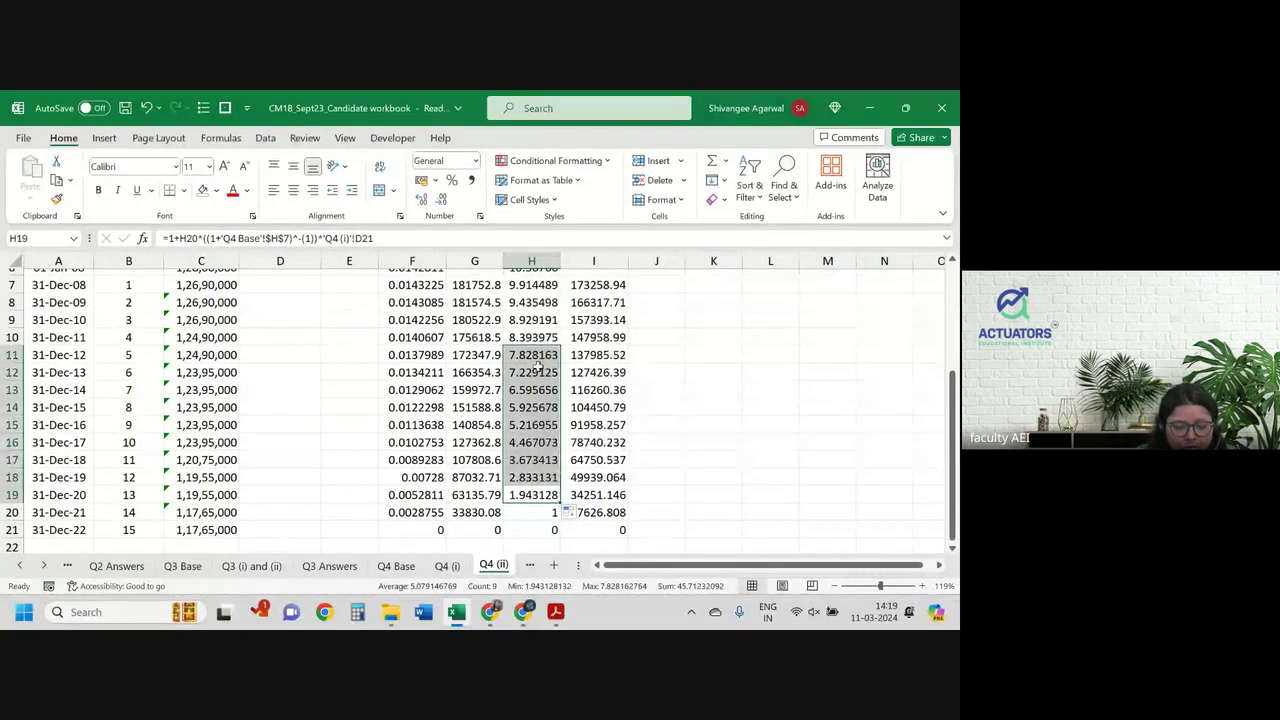
pyautogui.click(534, 357)
pyautogui.moveTo(563, 363)
pyautogui.mouseDown()
pyautogui.moveTo(562, 261)
pyautogui.moveTo(563, 380)
pyautogui.mouseUp()
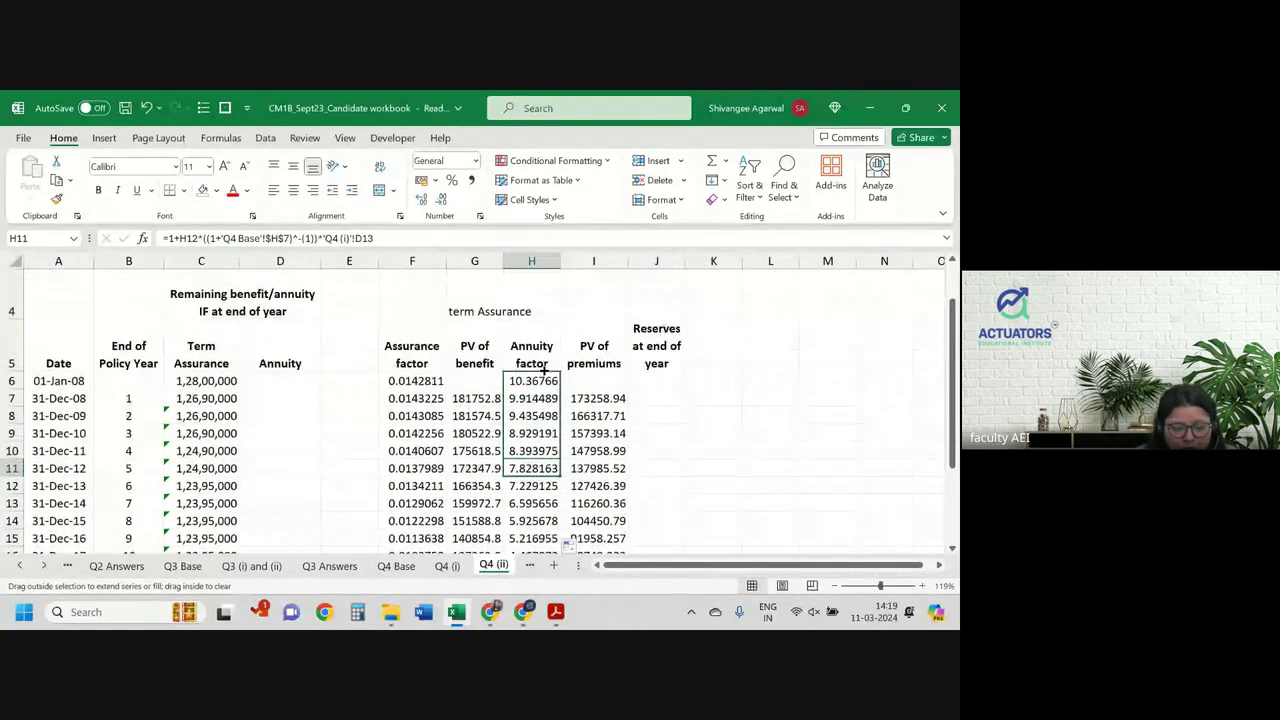
# Step: Calculate the year 1 reserve in J7 as the PV of benefit minus the PV of premiums, =G7-I7
pyautogui.click(597, 398)
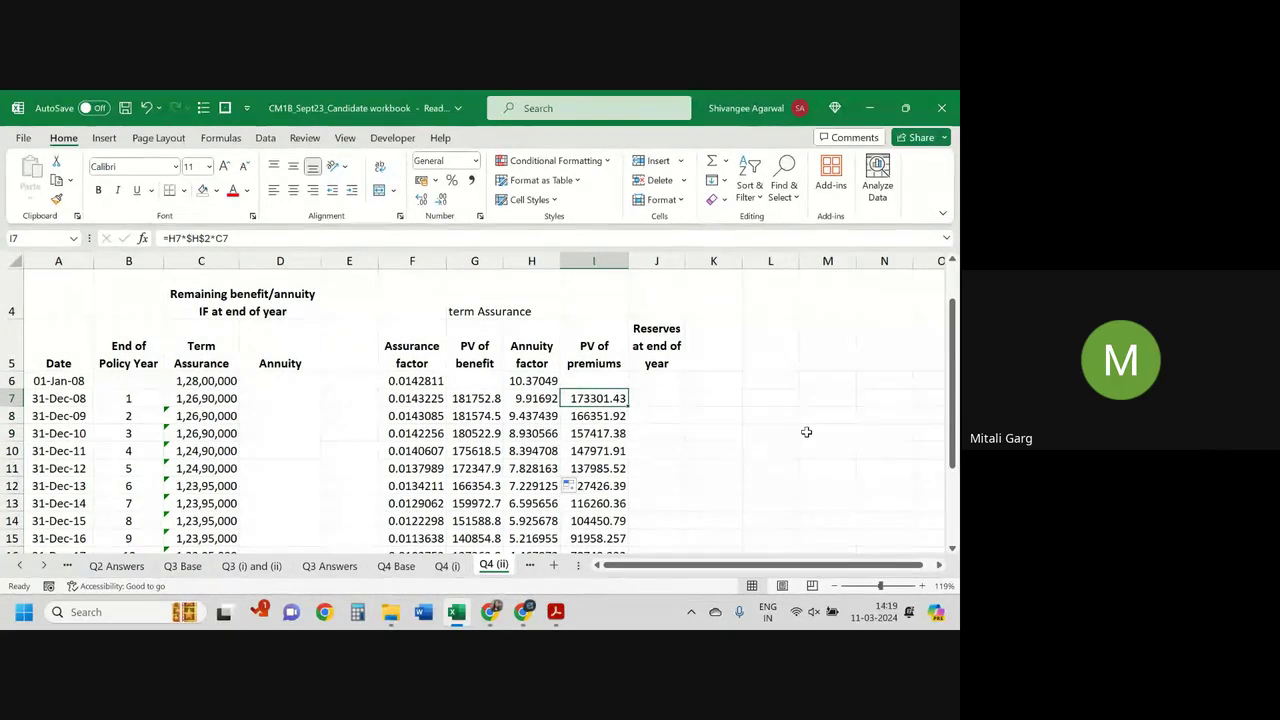
pyautogui.scroll(1, 806, 432)
pyautogui.scroll(1, 806, 432)
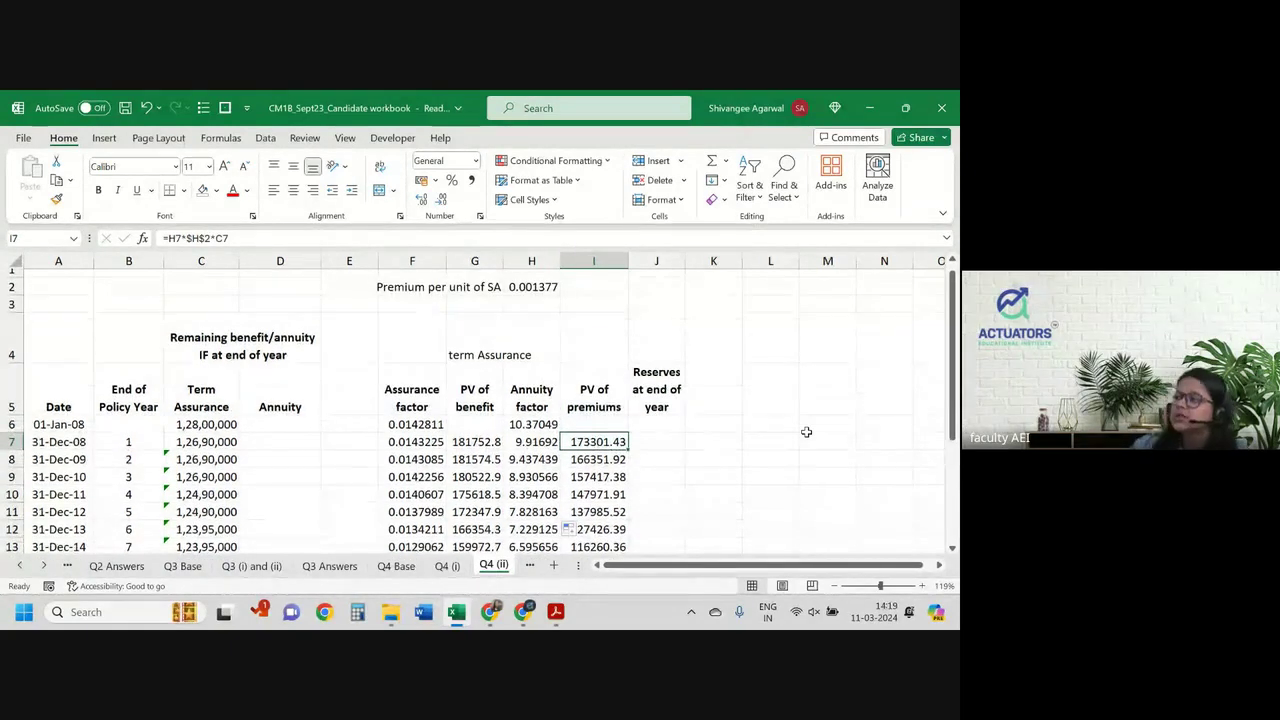
pyautogui.press('Right')
pyautogui.write('=')
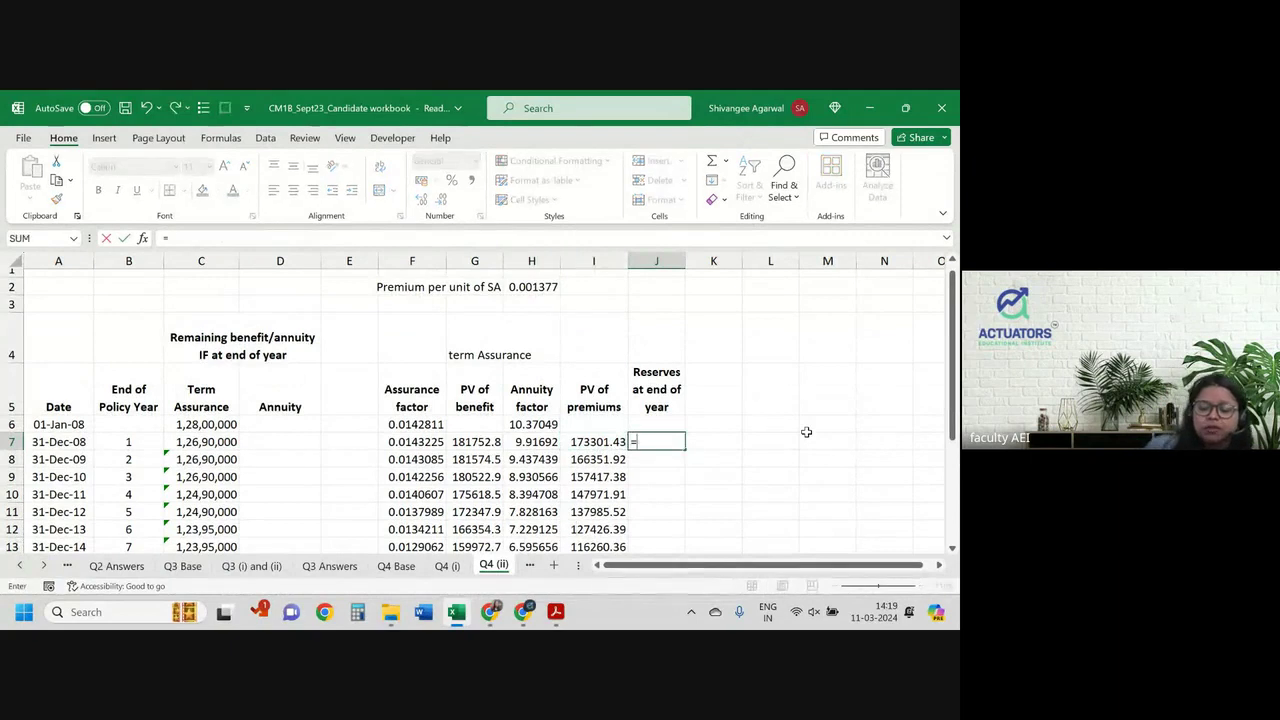
pyautogui.press('Left')
pyautogui.press('Left')
pyautogui.press('Left')
pyautogui.write('-')
pyautogui.press('Left')
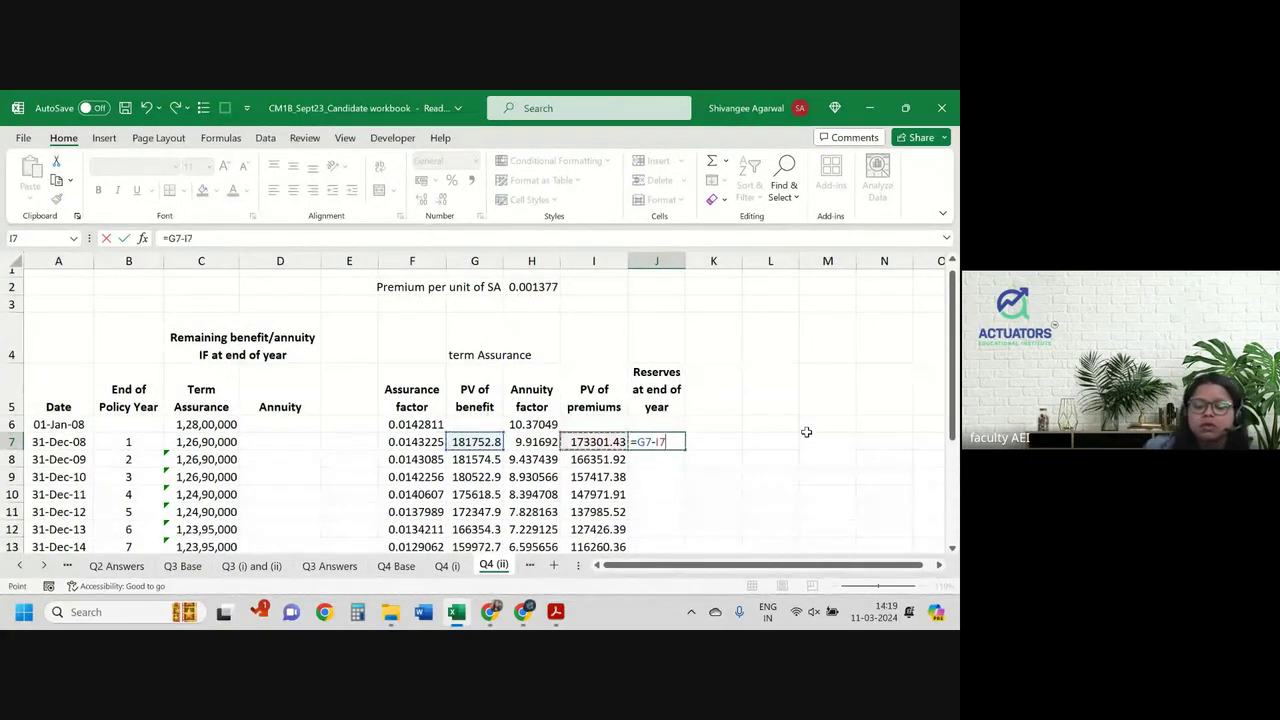
pyautogui.press('Return')
# Step: Copy the reserve formula from J7 down through J21 for all remaining policy years
pyautogui.click(662, 446)
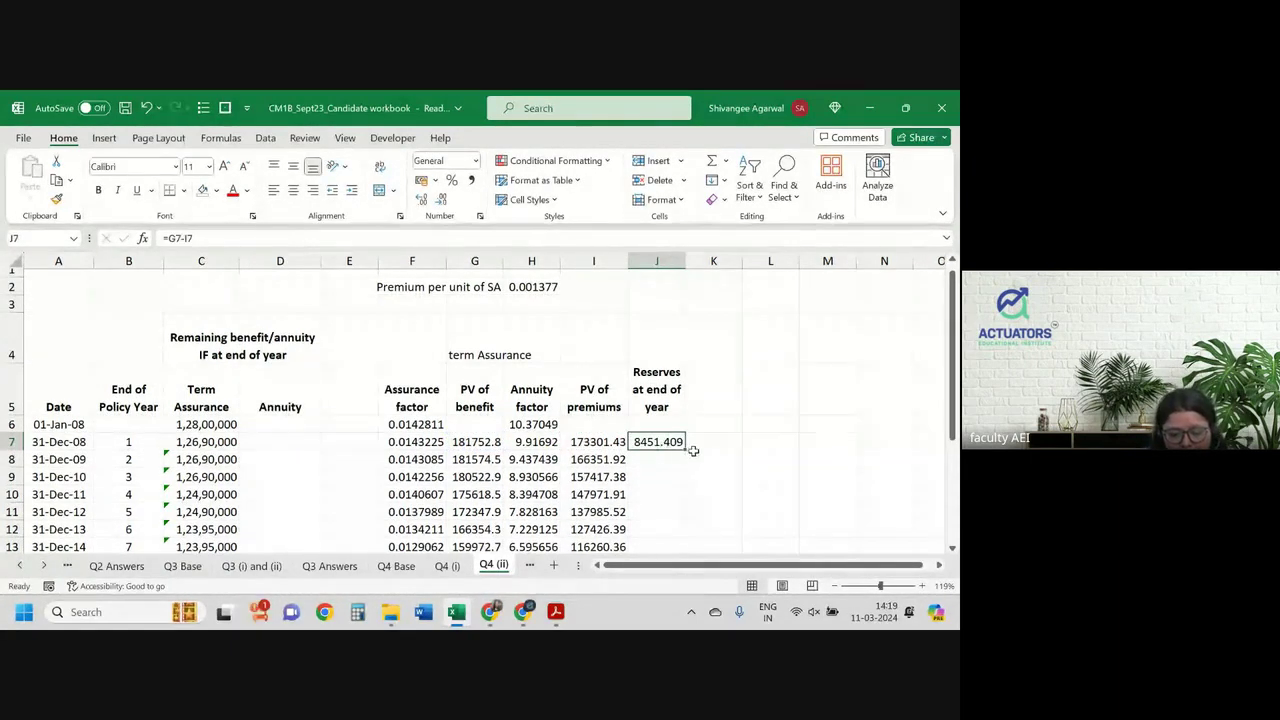
pyautogui.doubleClick(685, 450)
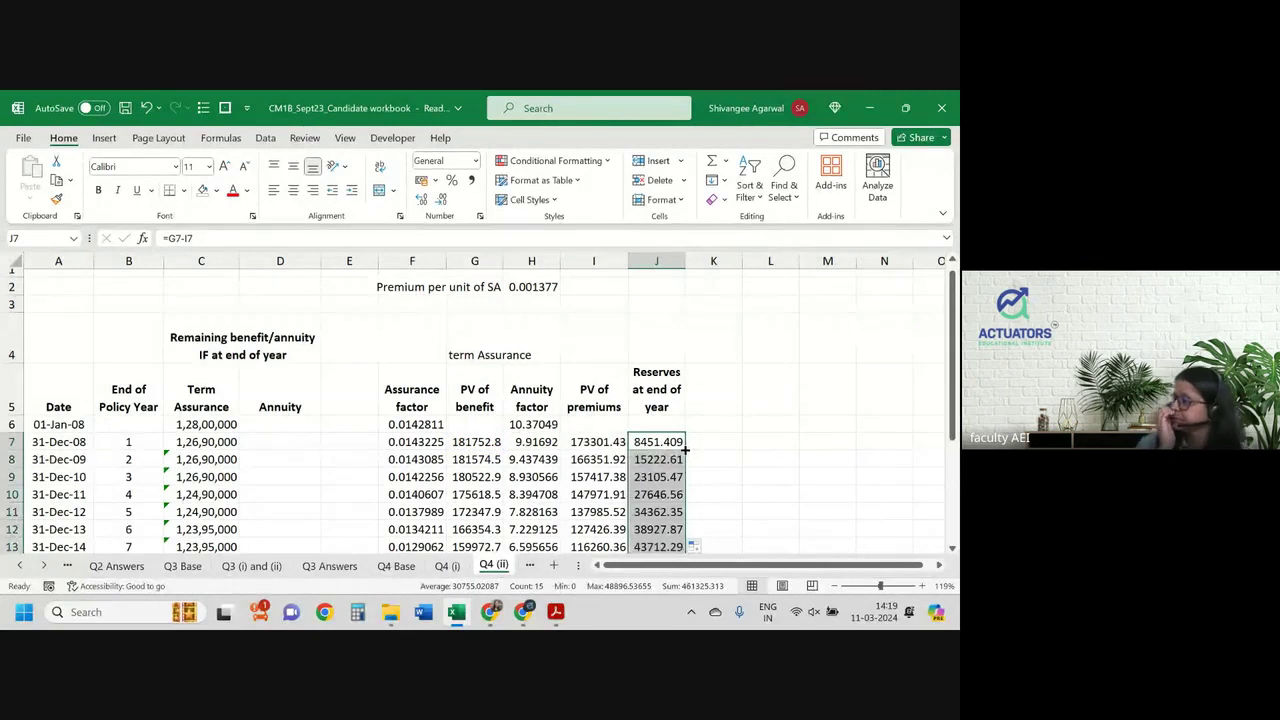
pyautogui.scroll(-2, 686, 452)
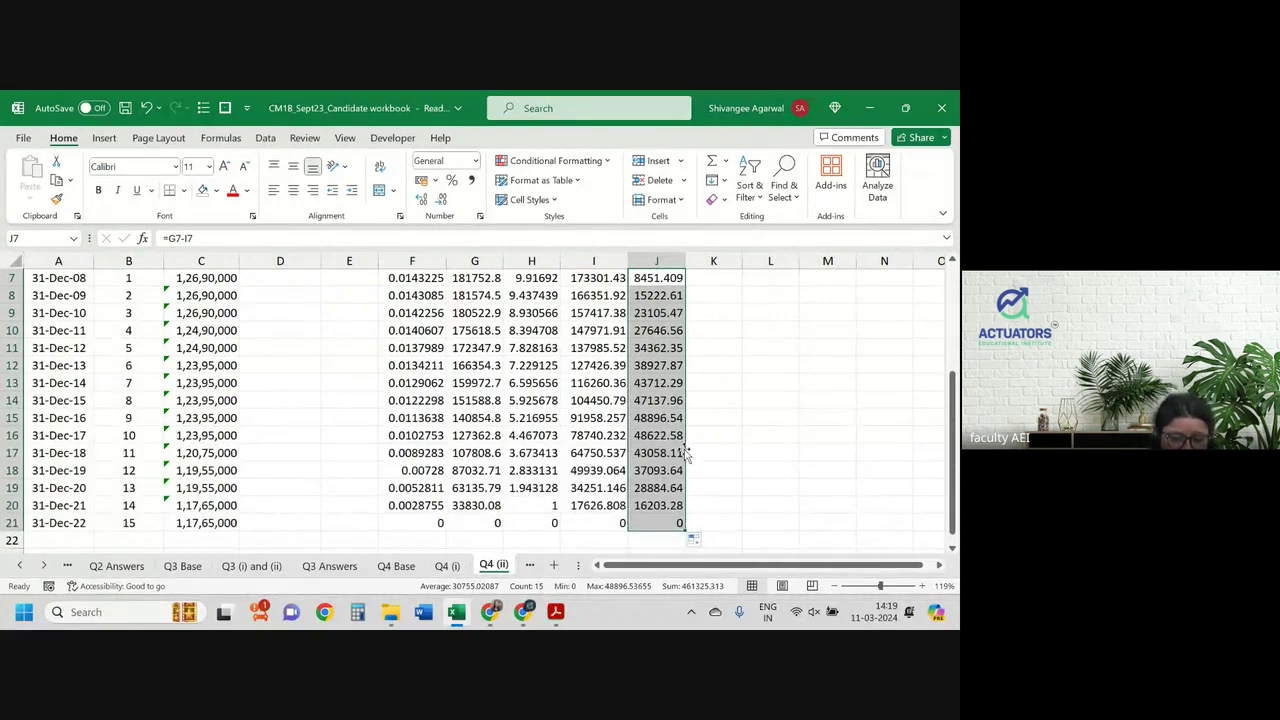
pyautogui.scroll(1, 687, 453)
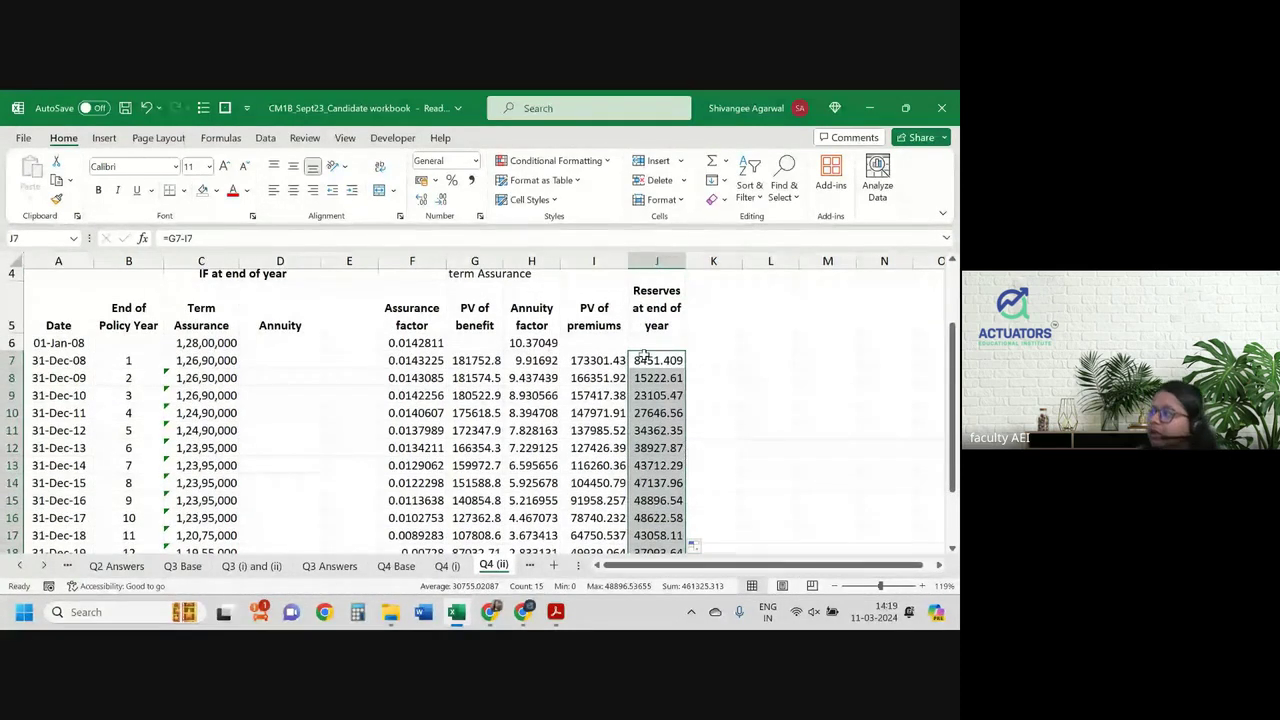
# Step: Clear the assurance factor, PV of benefit and annuity factor cells F6:H6 in the 01-Jan-08 row
pyautogui.moveTo(440, 345); pyautogui.dragTo(533, 343)
pyautogui.press('Delete')
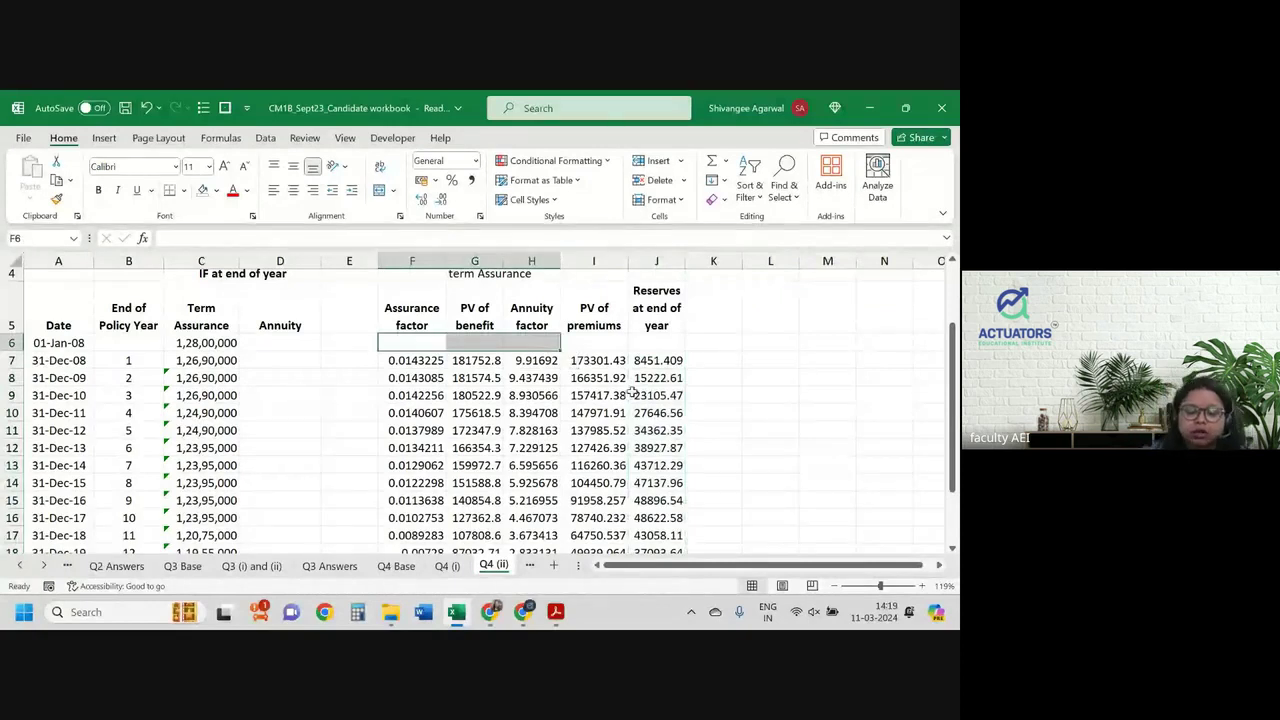
pyautogui.click(657, 362)
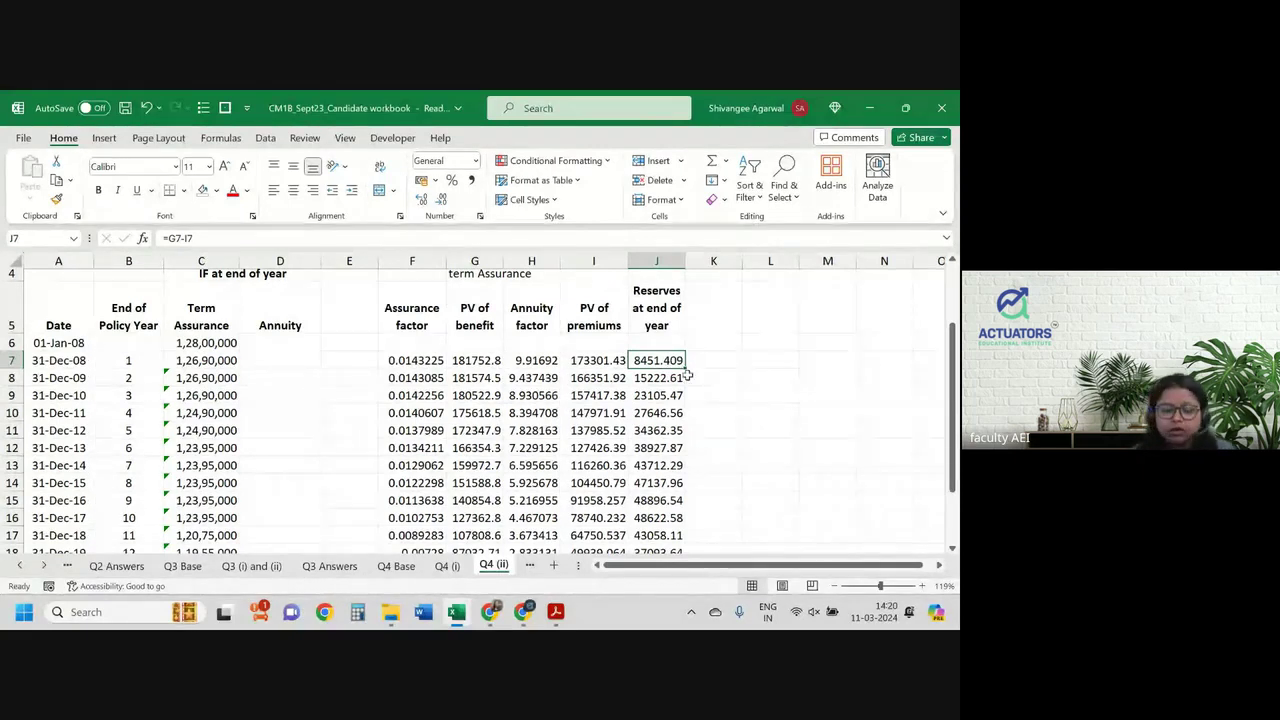
pyautogui.click(684, 377)
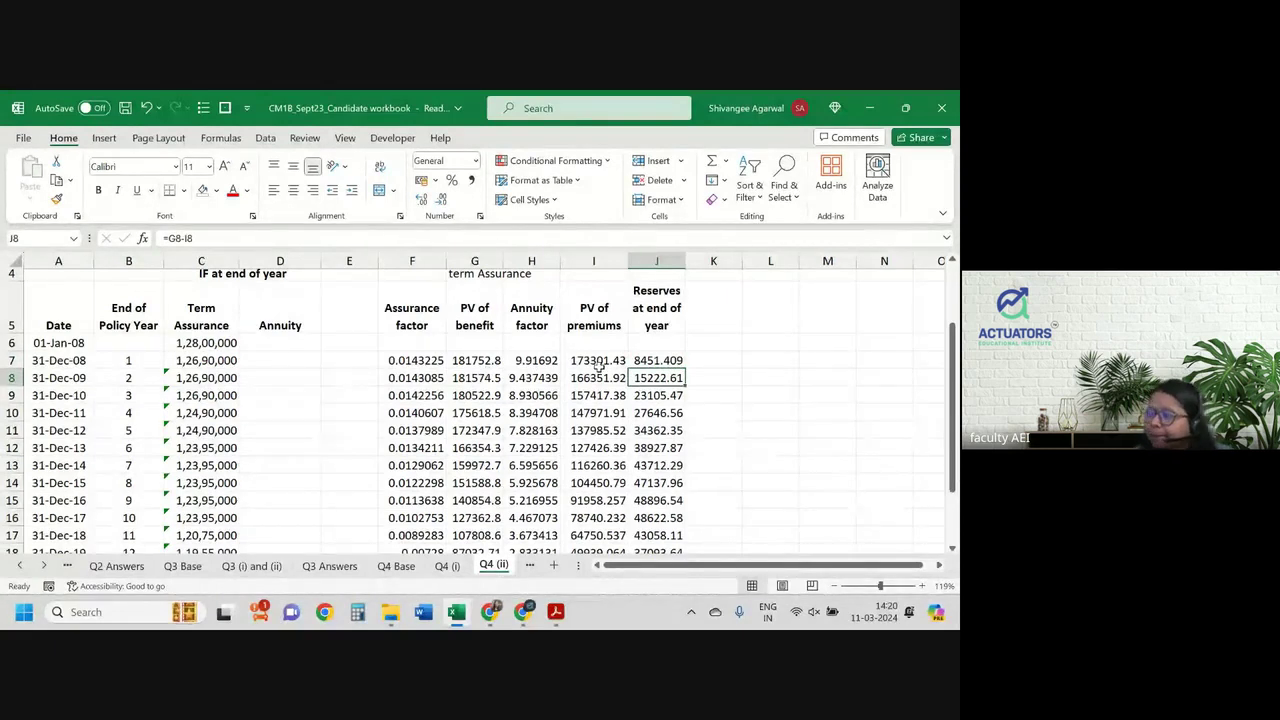
# Step: Review the term assurance reserves across all policy years and inspect the PV of premiums formula in I7
pyautogui.scroll(-2, 597, 366)
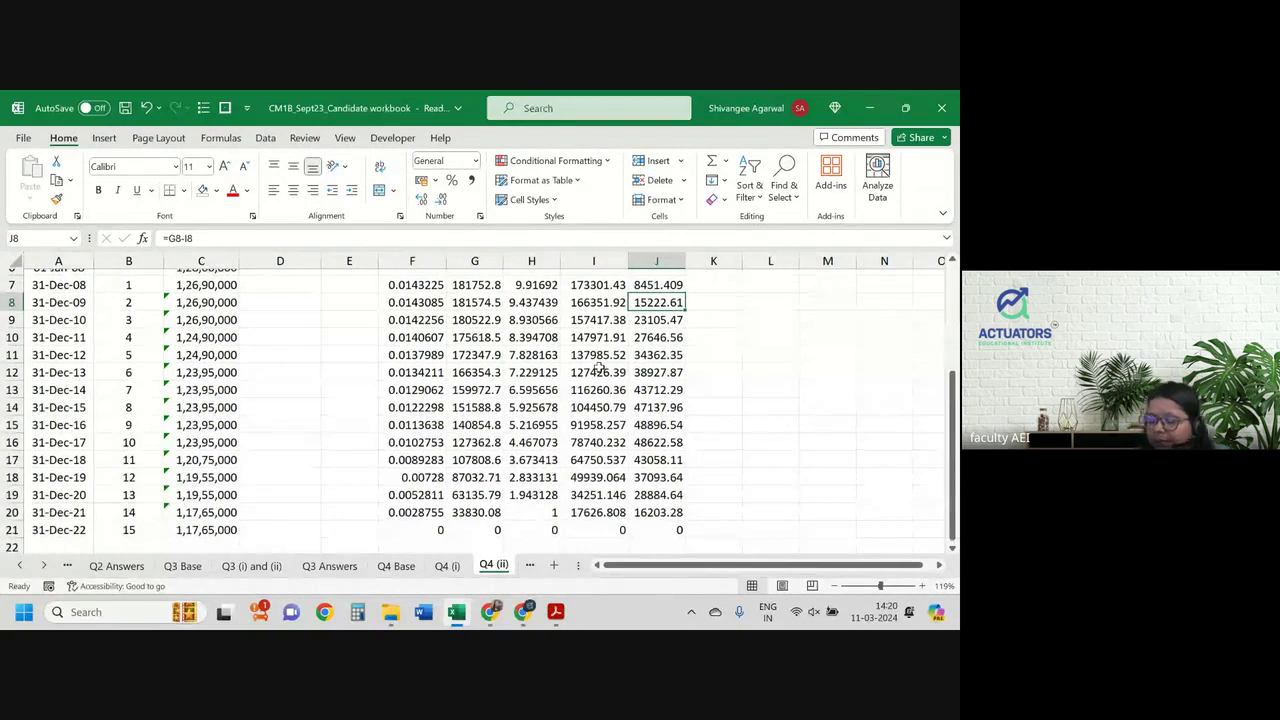
pyautogui.scroll(2, 597, 368)
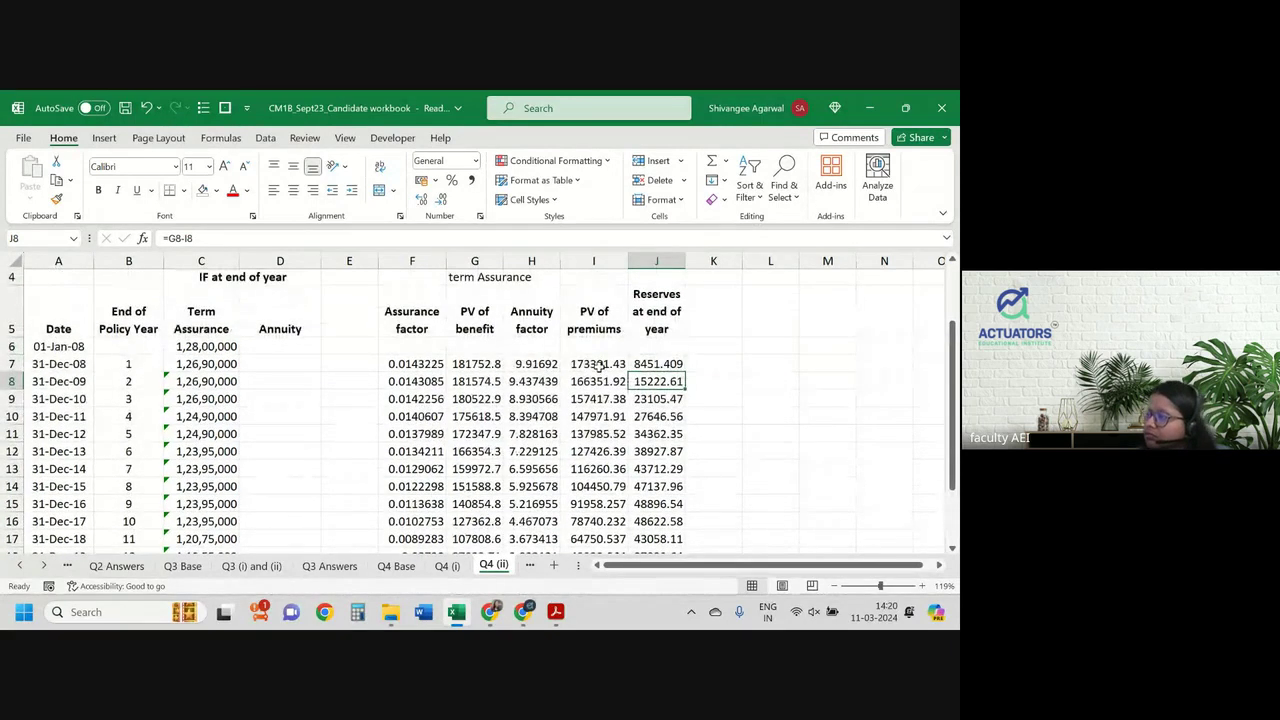
pyautogui.scroll(-1, 599, 367)
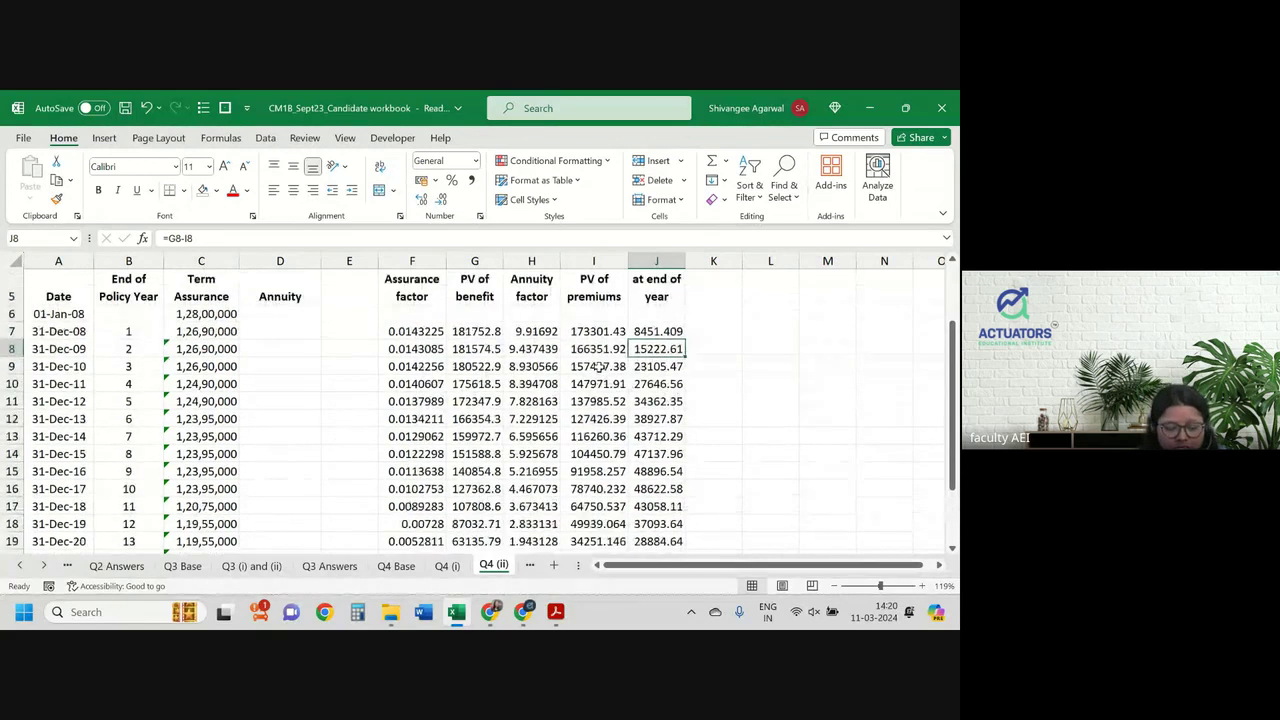
pyautogui.scroll(-1, 597, 368)
pyautogui.scroll(-1, 597, 367)
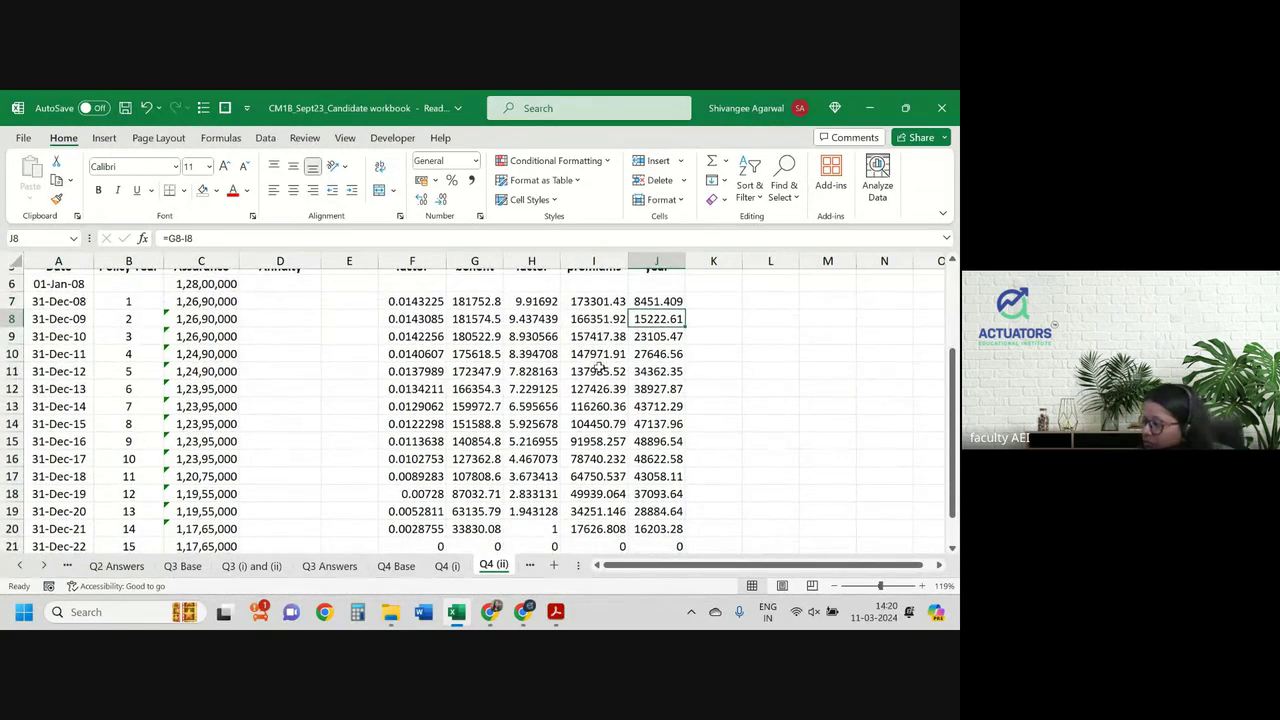
pyautogui.scroll(2, 597, 366)
pyautogui.doubleClick(594, 344)
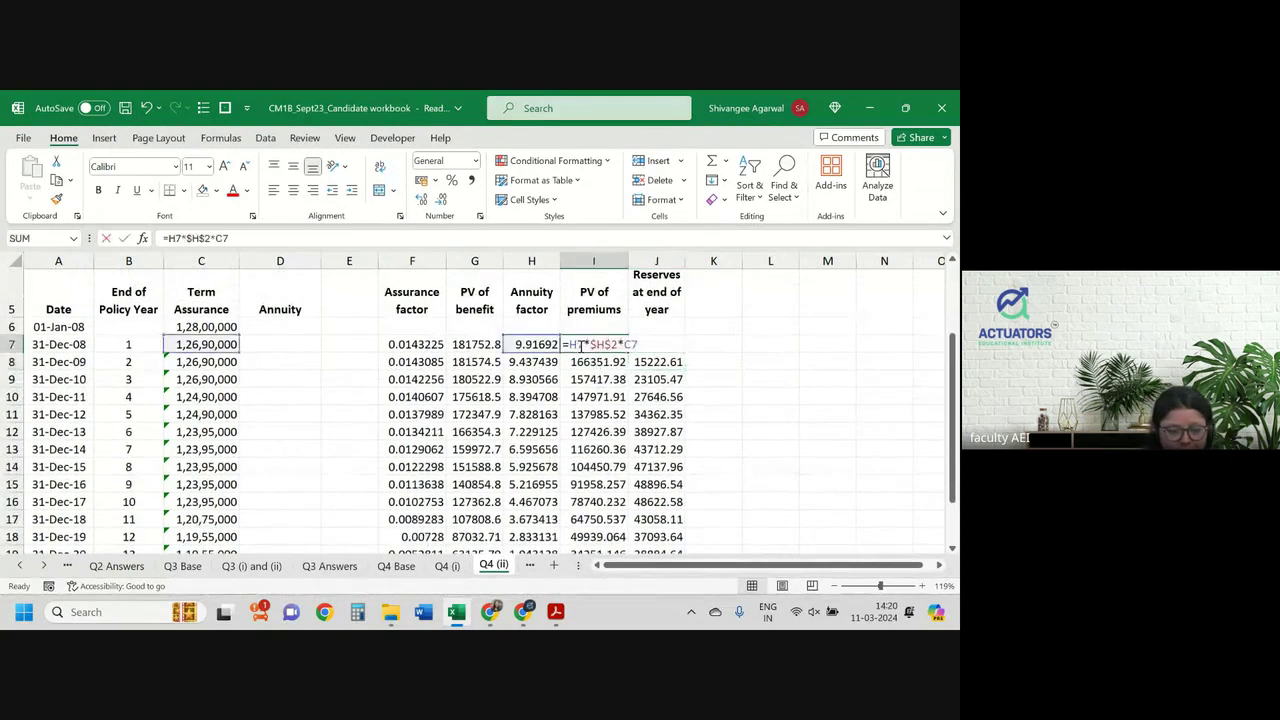
pyautogui.scroll(2, 680, 373)
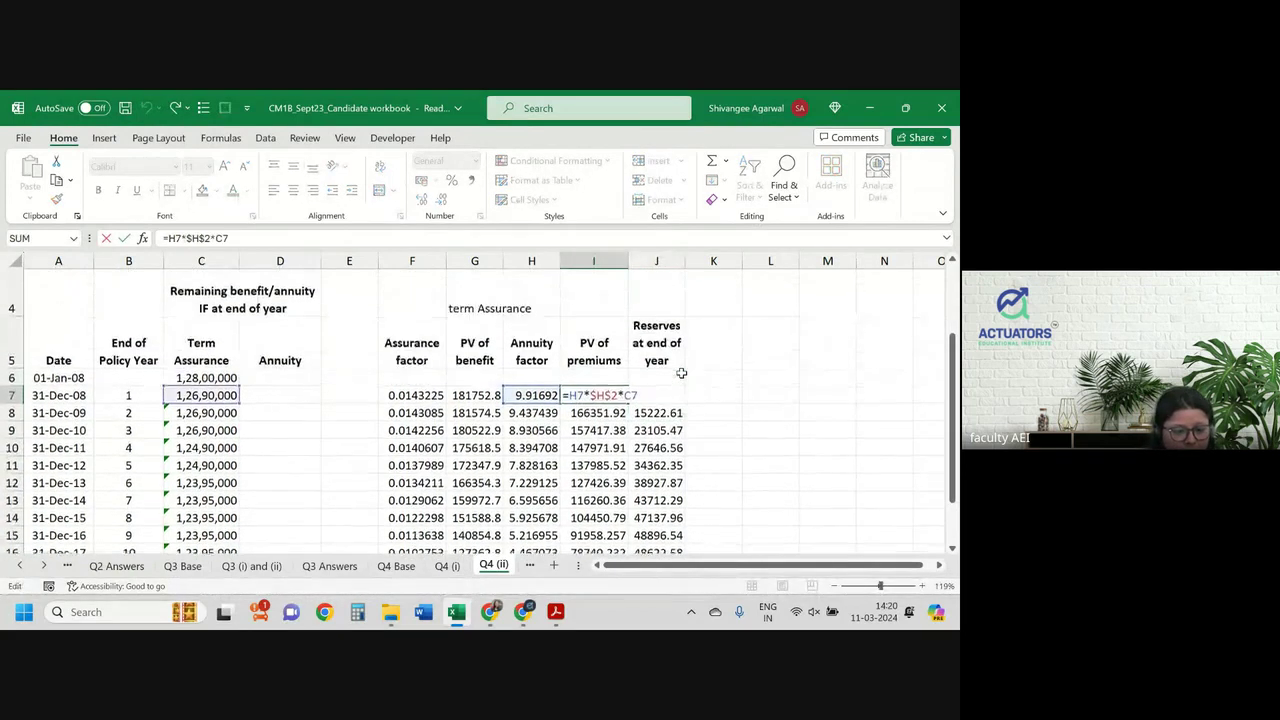
pyautogui.scroll(-3, 680, 373)
pyautogui.scroll(-1, 680, 373)
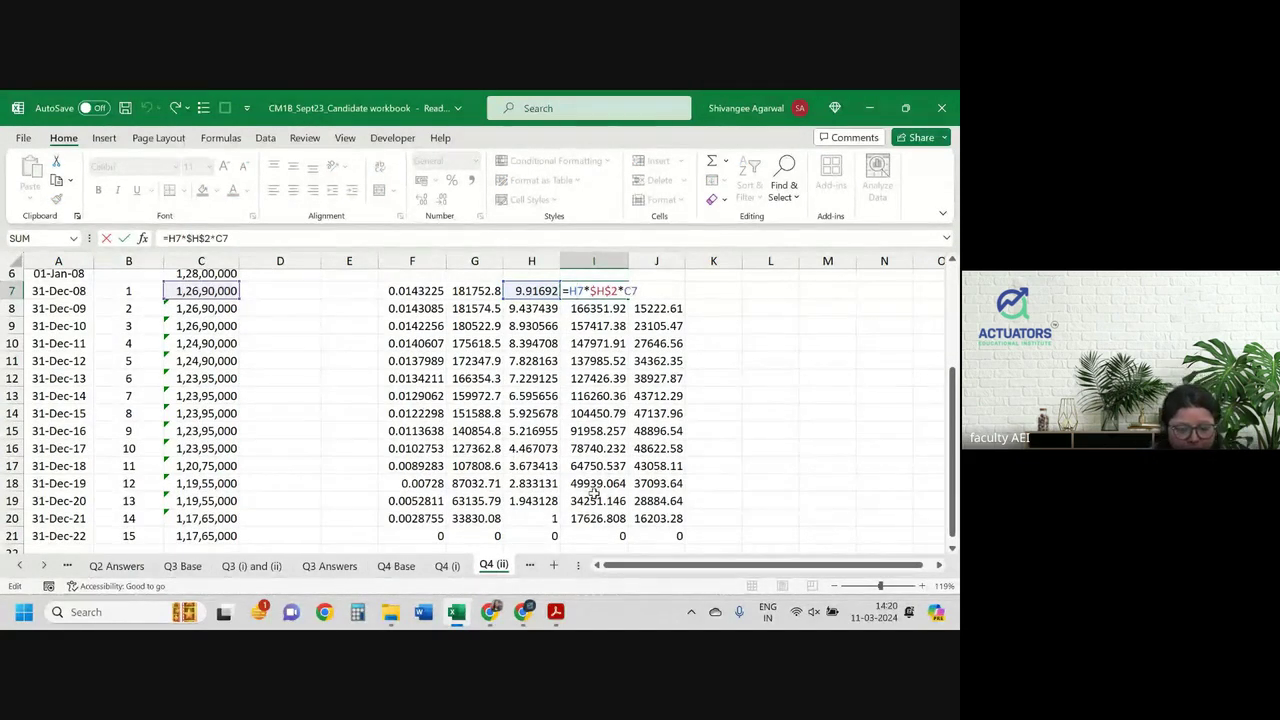
pyautogui.press('Return')
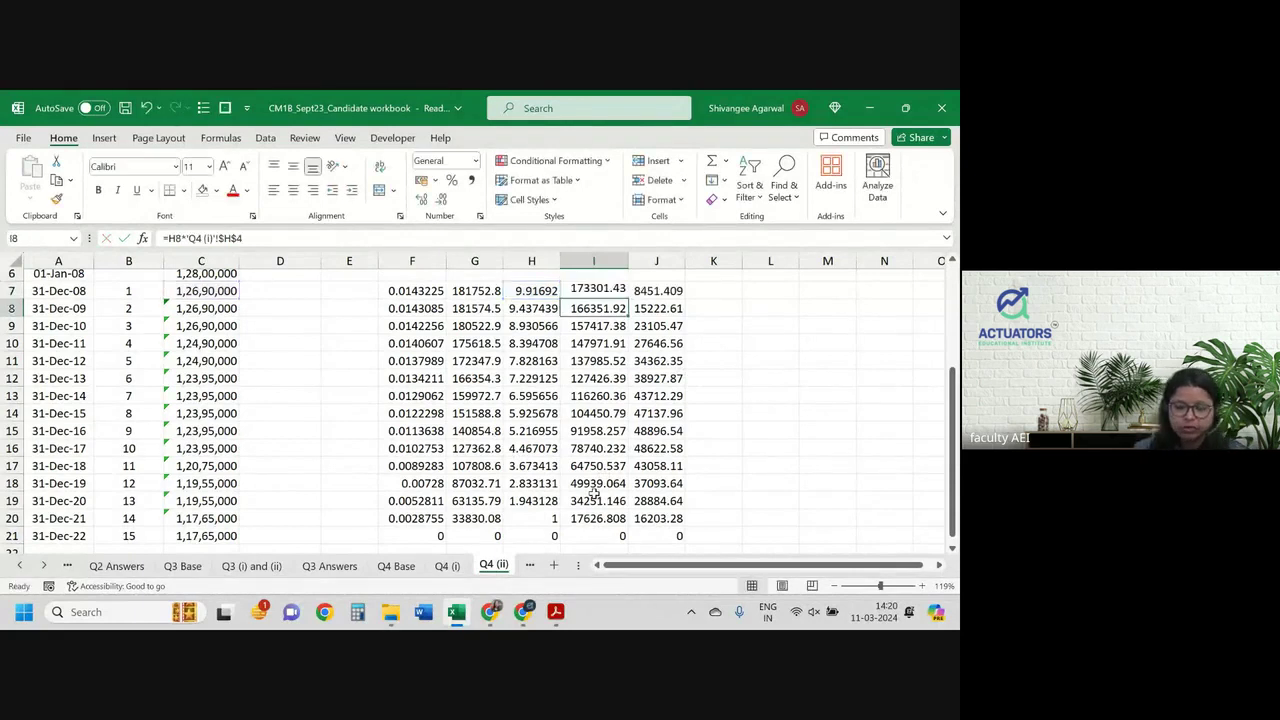
# Step: Compare the PV of premiums formula in I20 with the one in I7
pyautogui.click(578, 512)
pyautogui.doubleClick(582, 514)
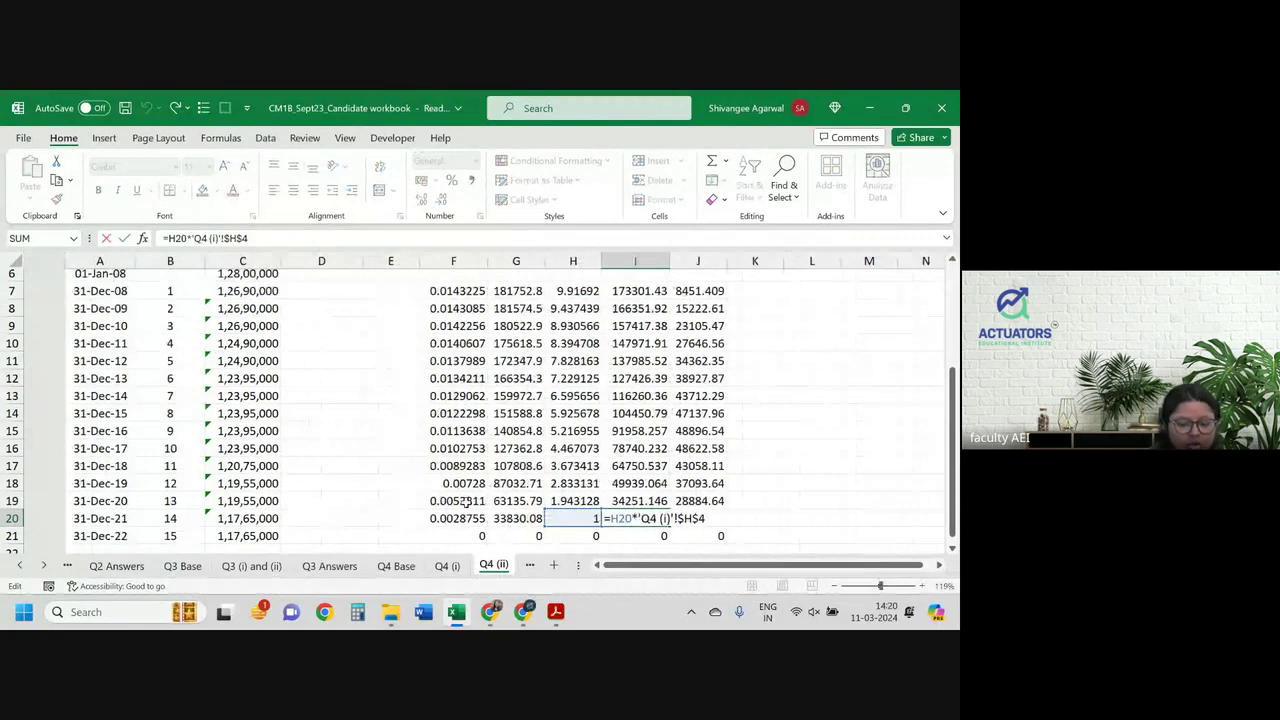
pyautogui.press('Return')
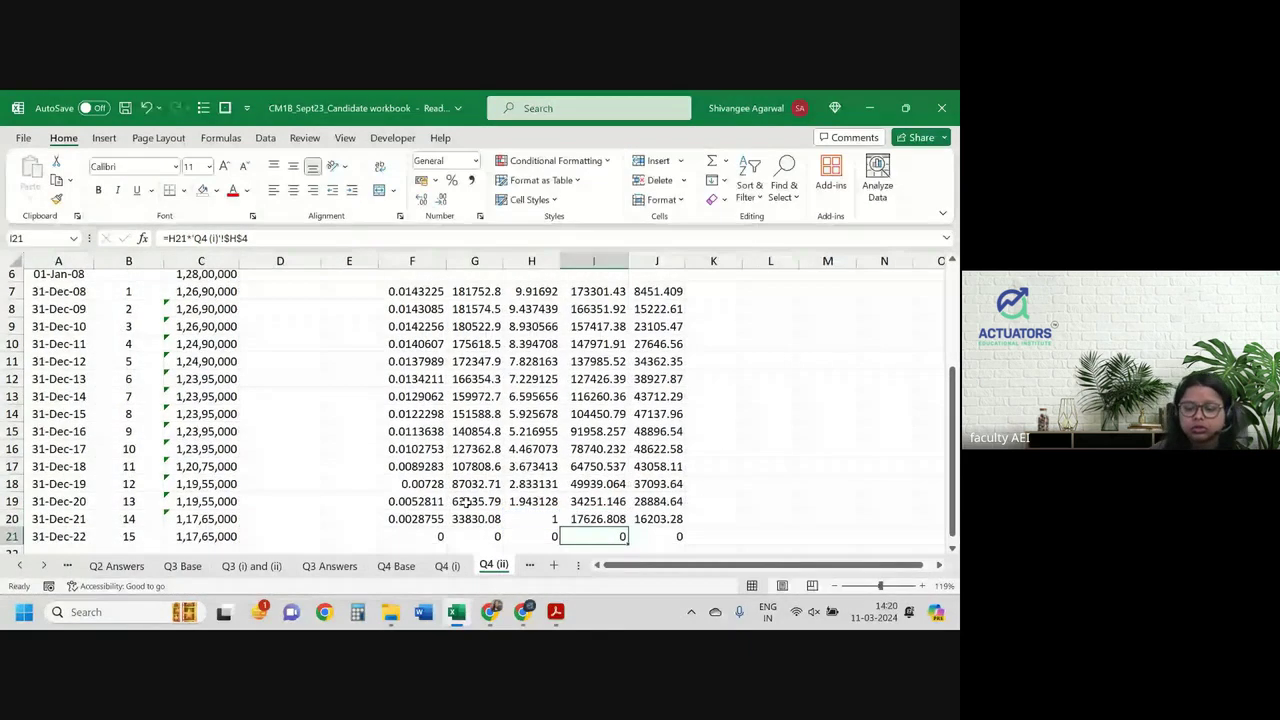
pyautogui.scroll(1, 466, 503)
pyautogui.doubleClick(612, 367)
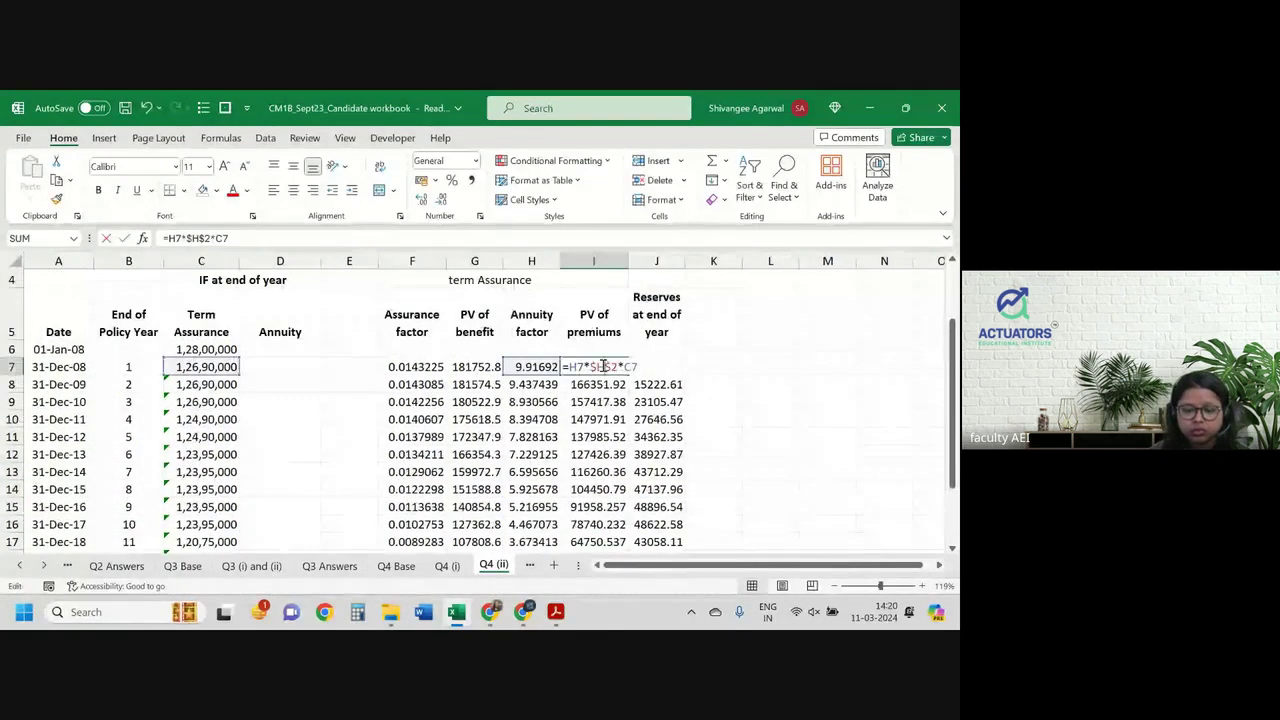
pyautogui.scroll(1, 600, 350)
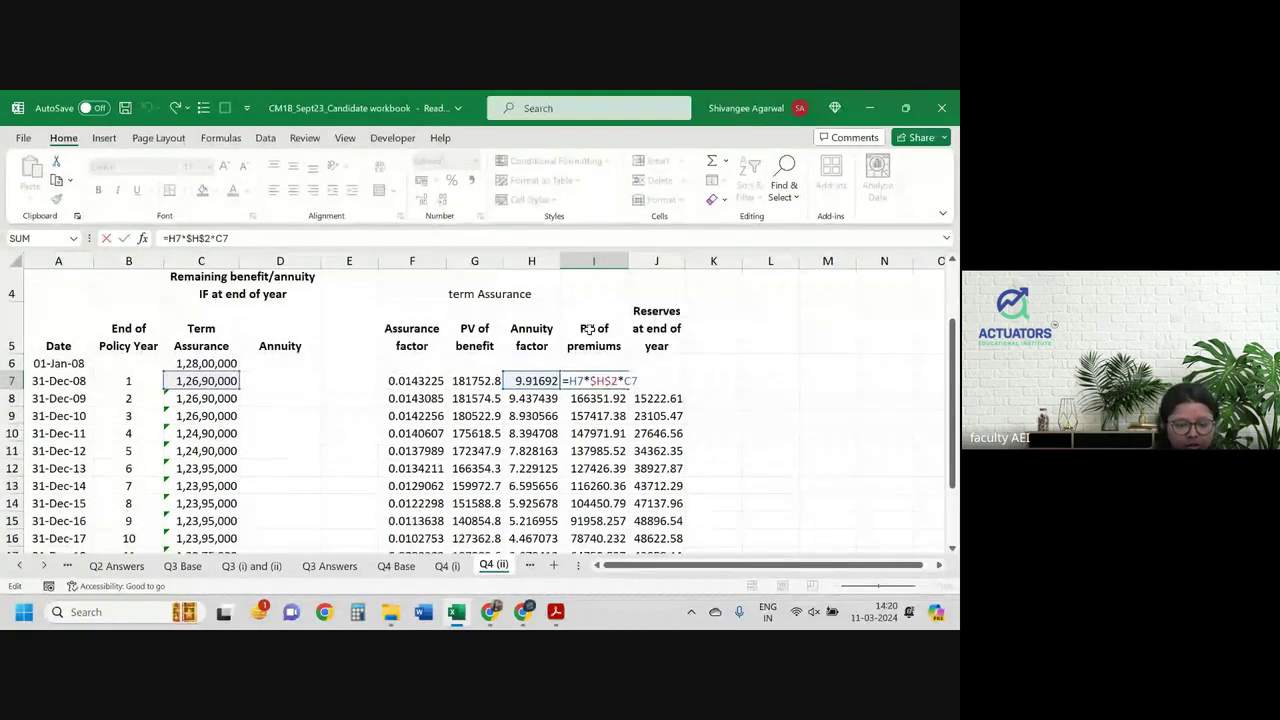
pyautogui.press('Return')
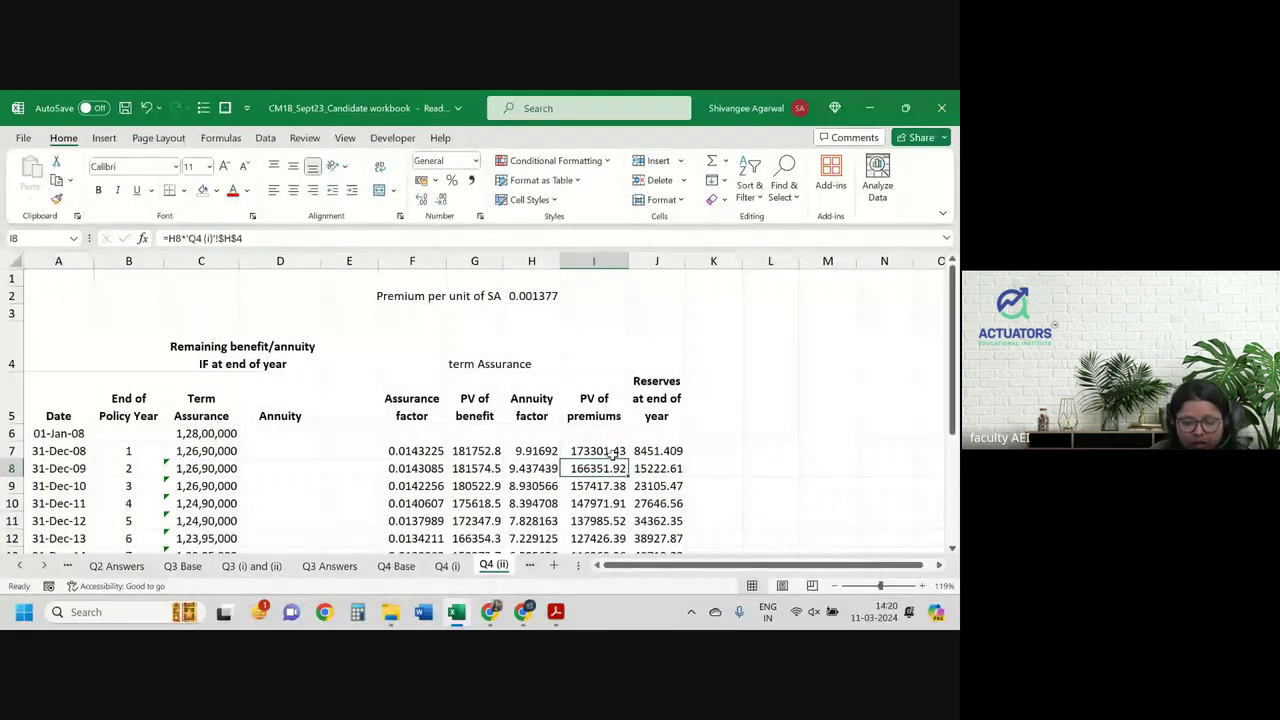
# Step: Copy the PV of premiums formula =H7*$H$2*C7 from I7 down through I21
pyautogui.click(612, 452)
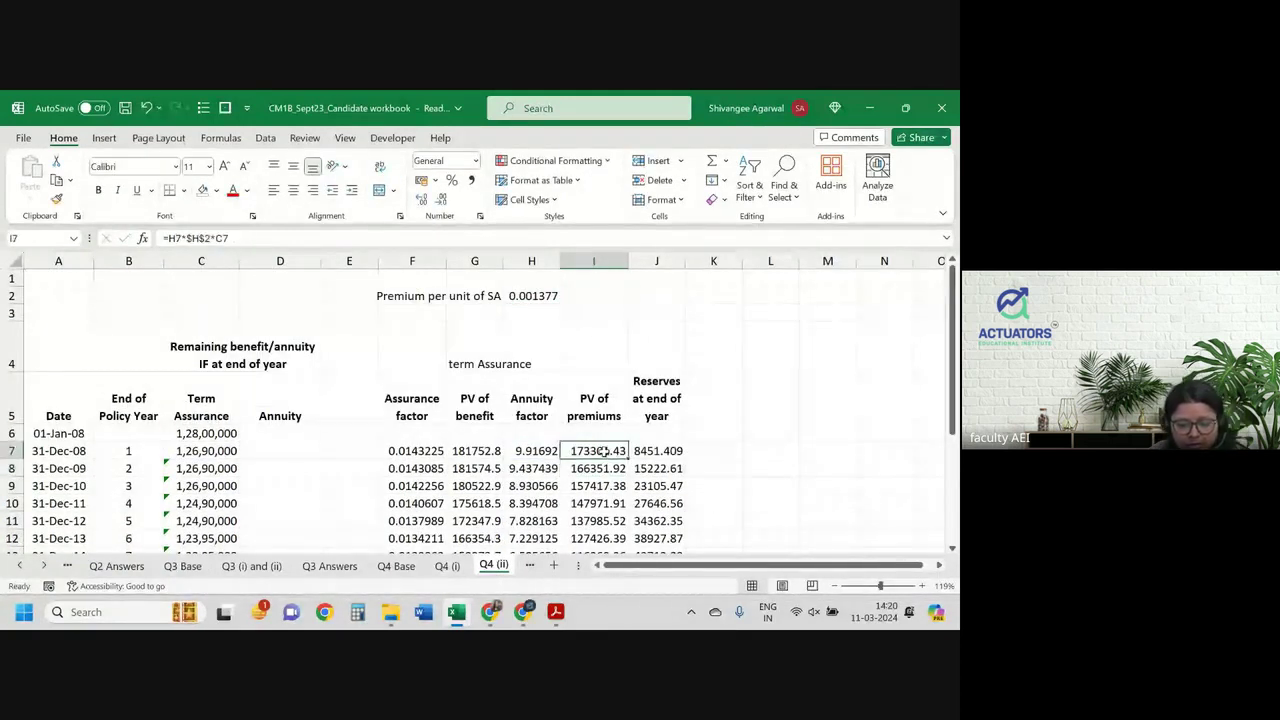
pyautogui.doubleClick(627, 458)
pyautogui.scroll(-3, 626, 460)
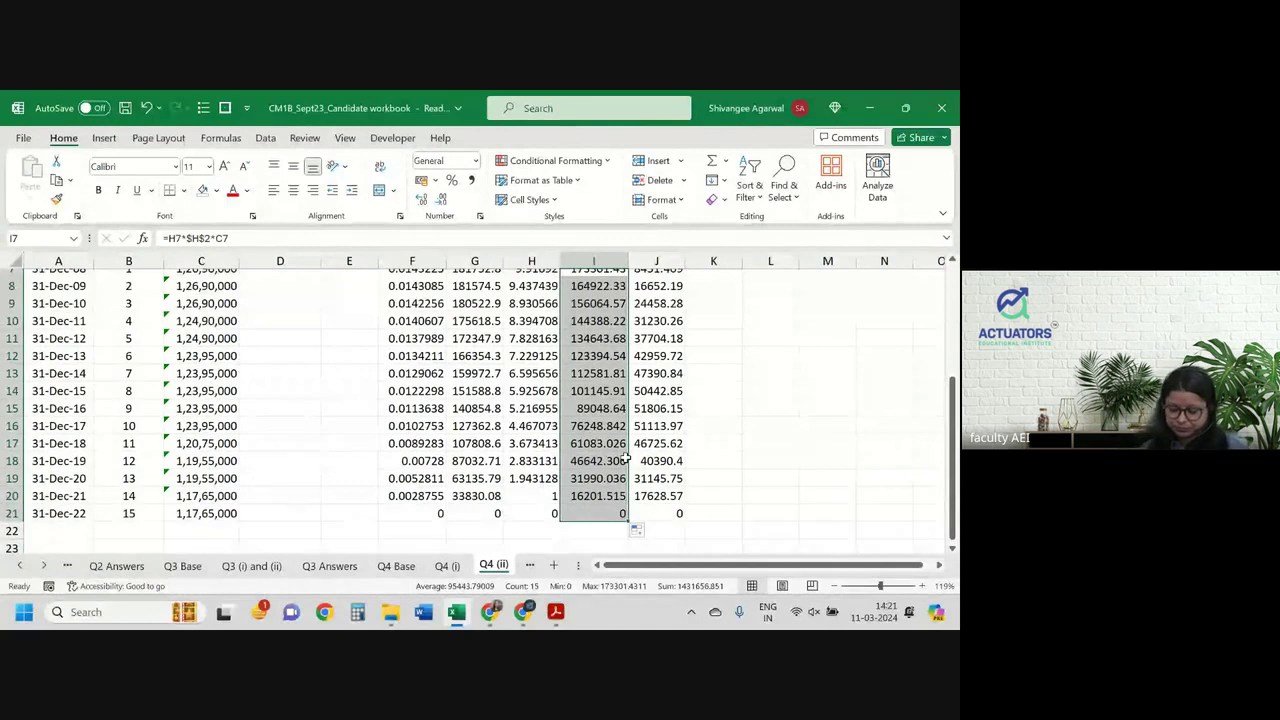
pyautogui.scroll(2, 626, 460)
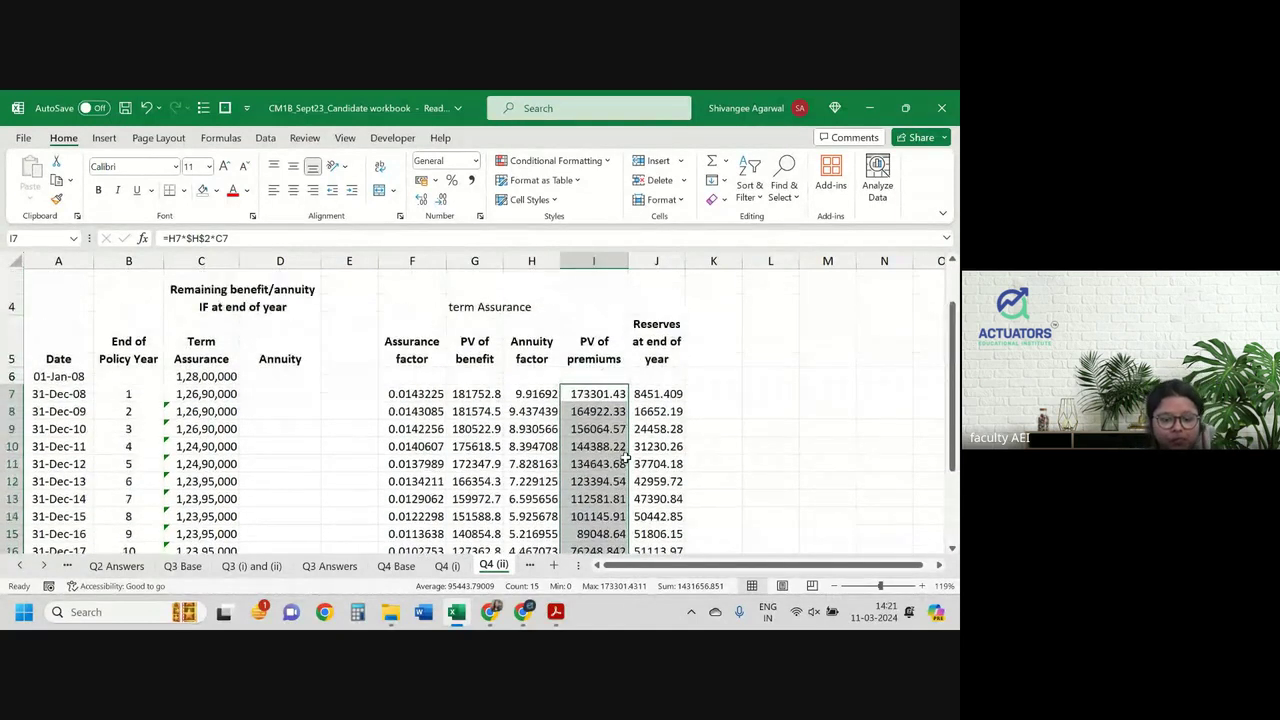
# Step: Correct the assurance factor formula in F20 to reference the following year's factor in F21 instead of F22
pyautogui.click(415, 394)
pyautogui.scroll(-2, 470, 422)
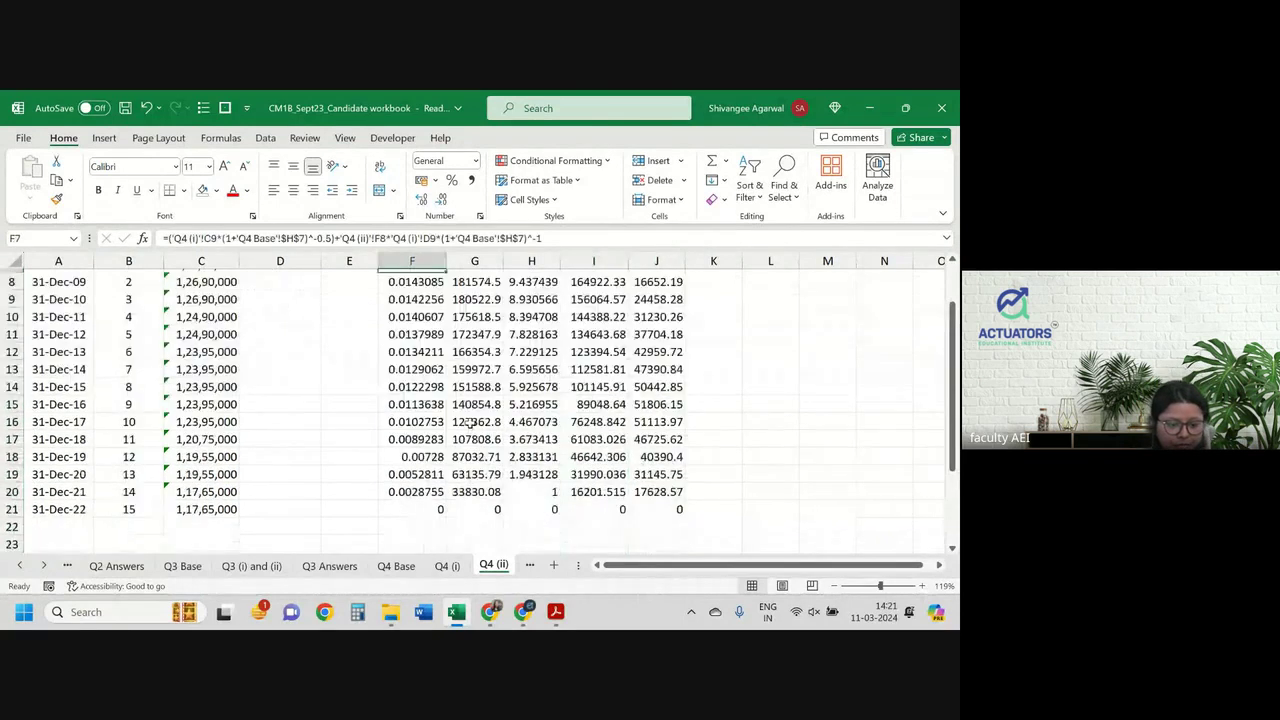
pyautogui.click(412, 481)
pyautogui.press('F2')
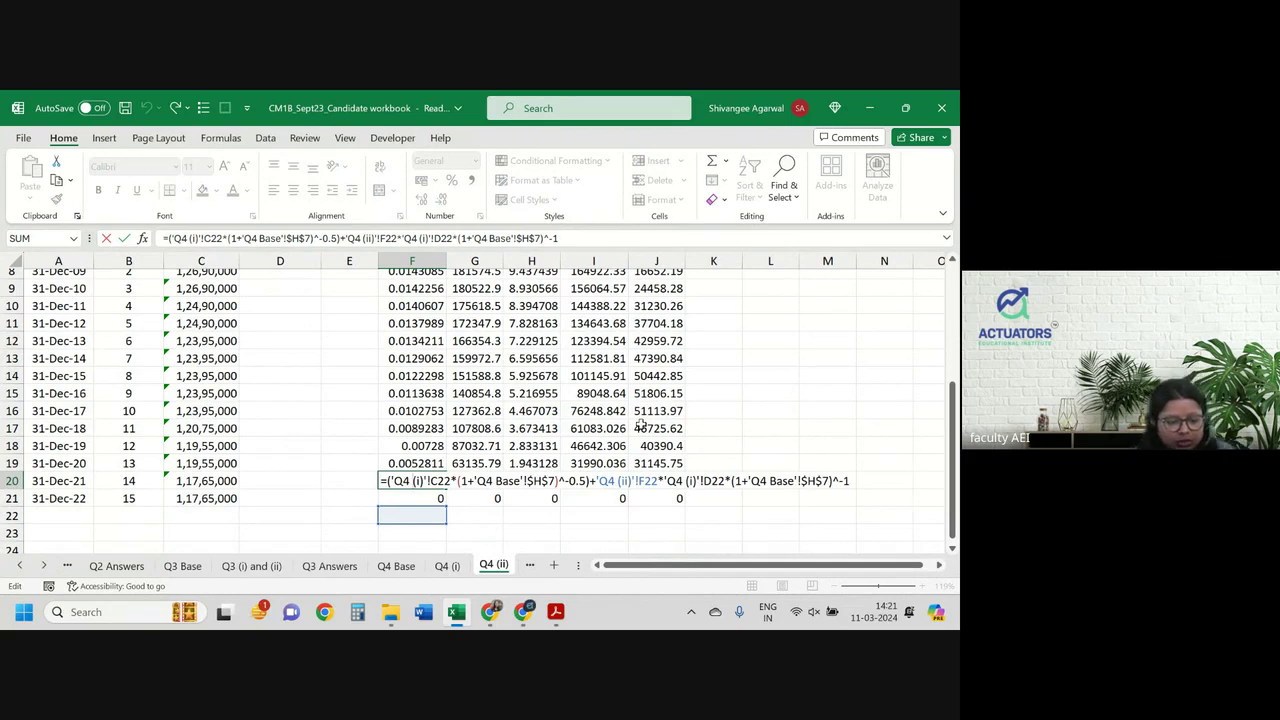
pyautogui.press('Return')
pyautogui.doubleClick(424, 478)
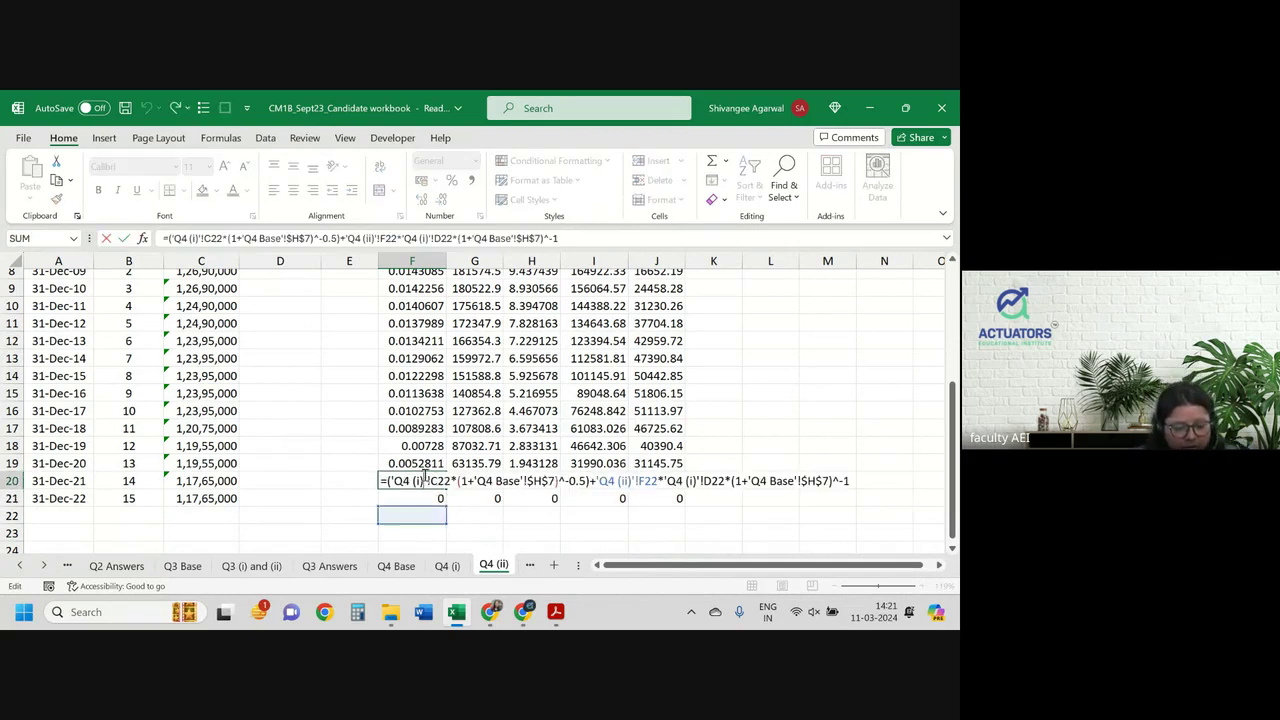
pyautogui.moveTo(441, 522); pyautogui.dragTo(431, 500)
pyautogui.press('Return')
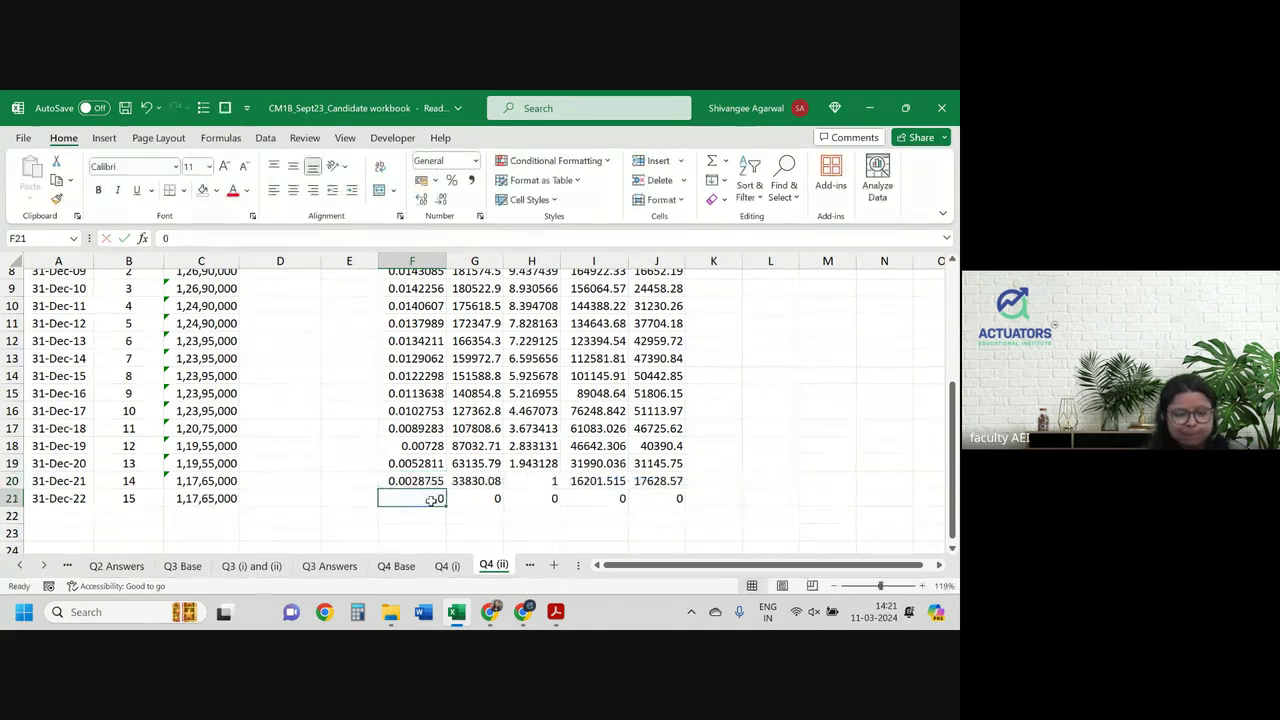
pyautogui.click(430, 478)
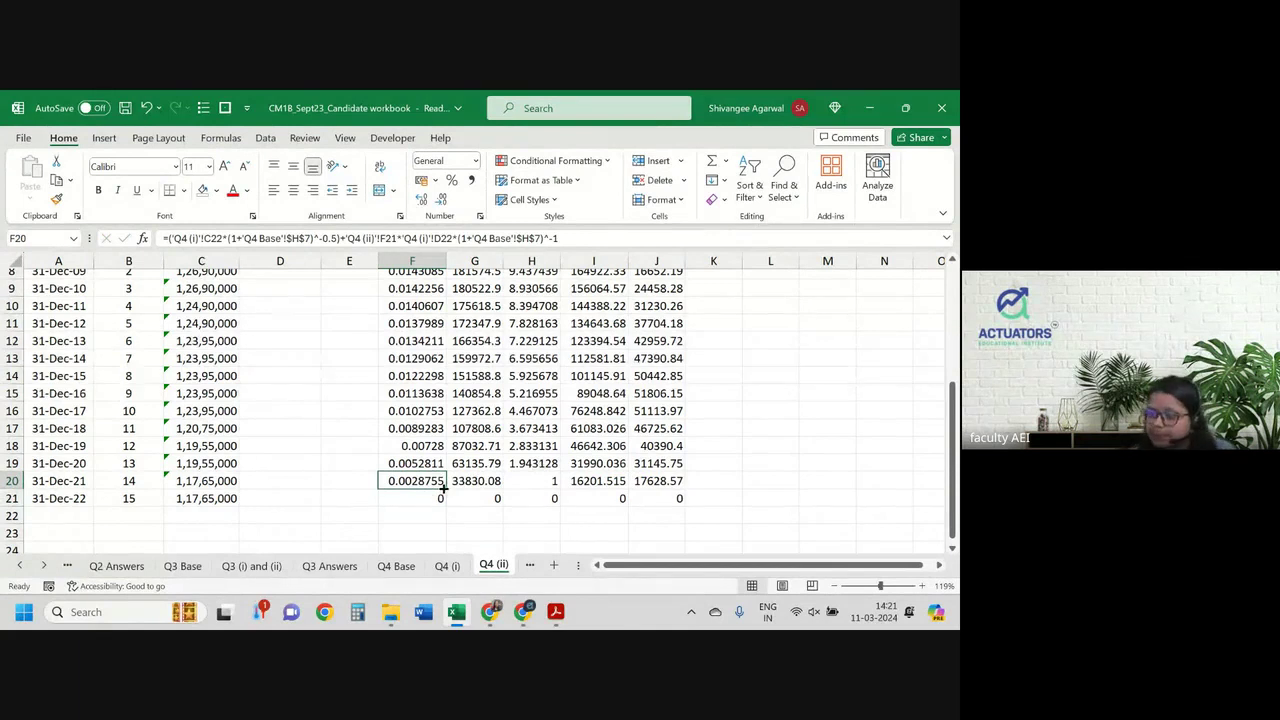
pyautogui.scroll(-1, 443, 488)
pyautogui.scroll(2, 443, 488)
pyautogui.scroll(-2, 443, 488)
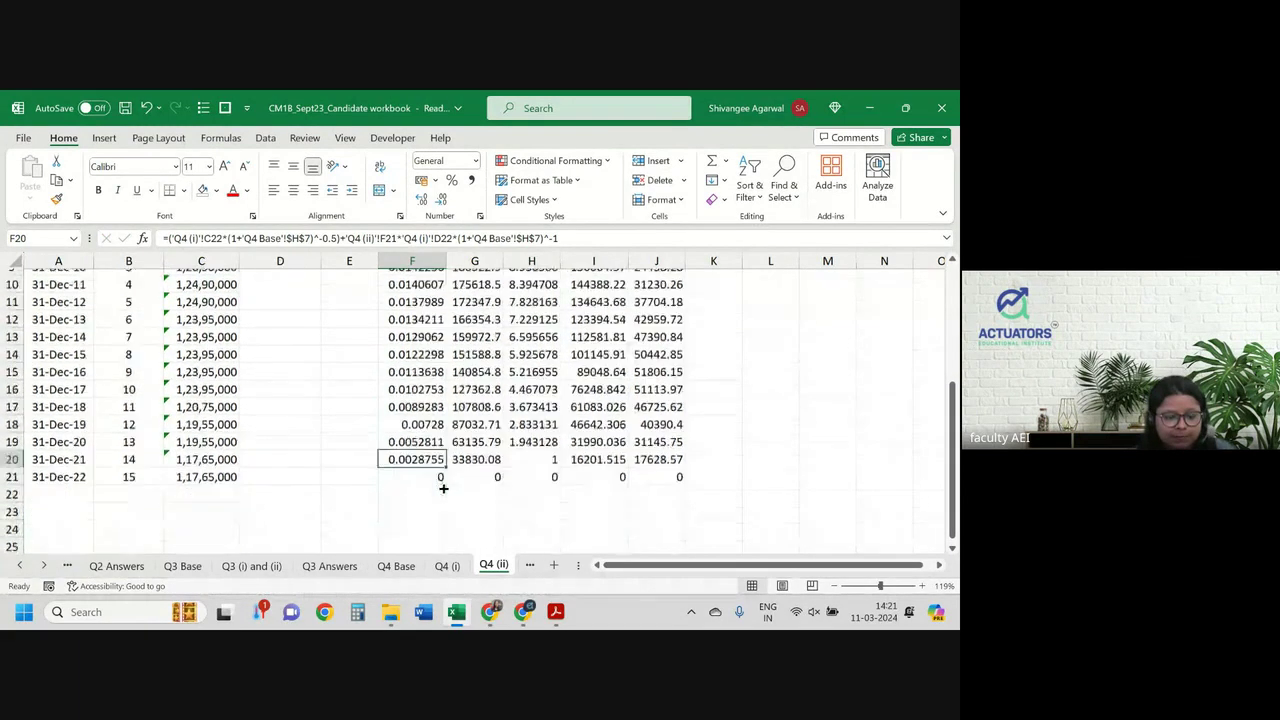
# Step: Inspect the final-year assurance factor in F21 and the assurance factor formula in F20
pyautogui.click(443, 486)
pyautogui.doubleClick(442, 484)
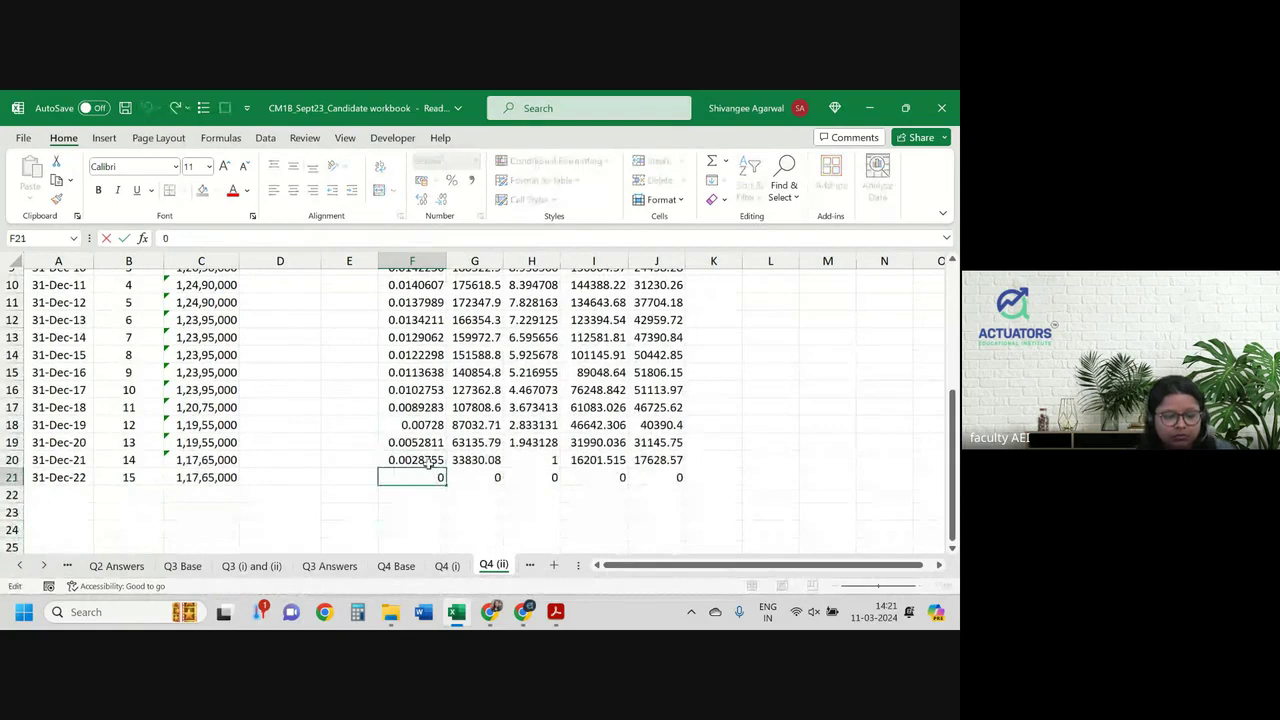
pyautogui.write("=('Q4 (i)'!C22*(1+'Q4 Base'!$H$7)^-0.5)+'Q4 (ii)'!F21*'Q4 (i)'!D22*(1+'Q4 Base'!$H$7)^-1")
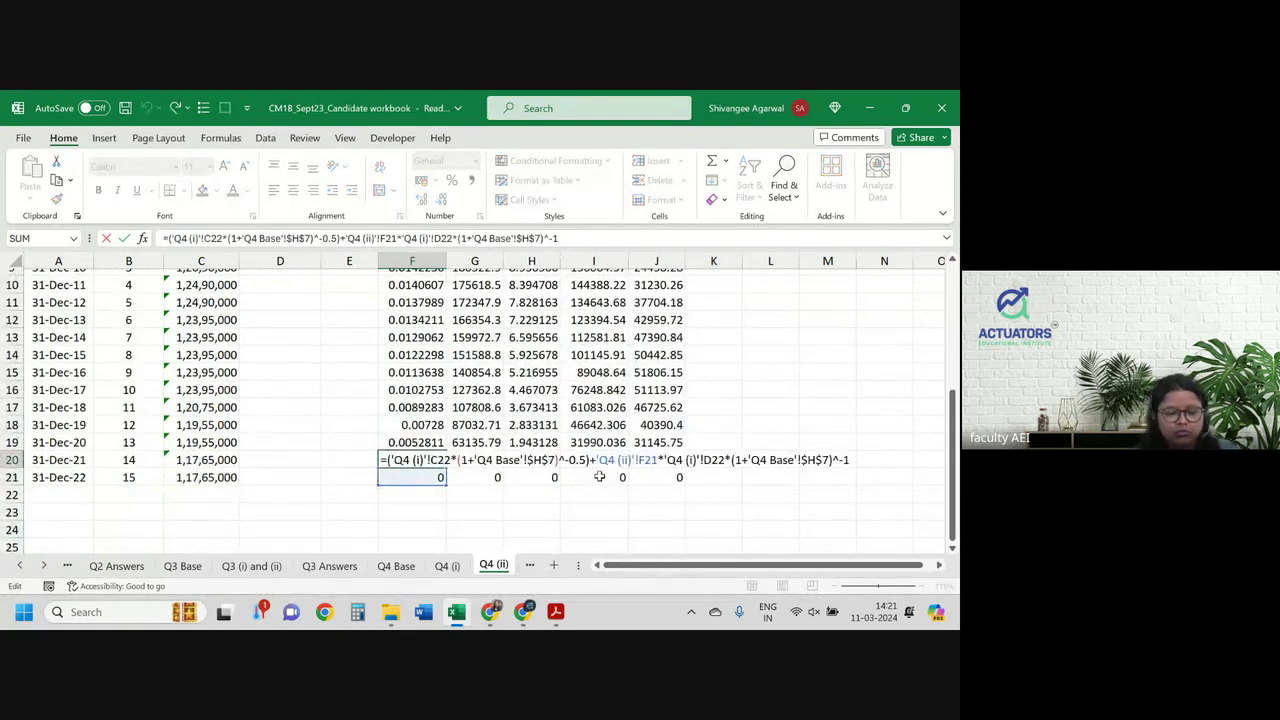
pyautogui.hotkey('ctrl', 'Return')
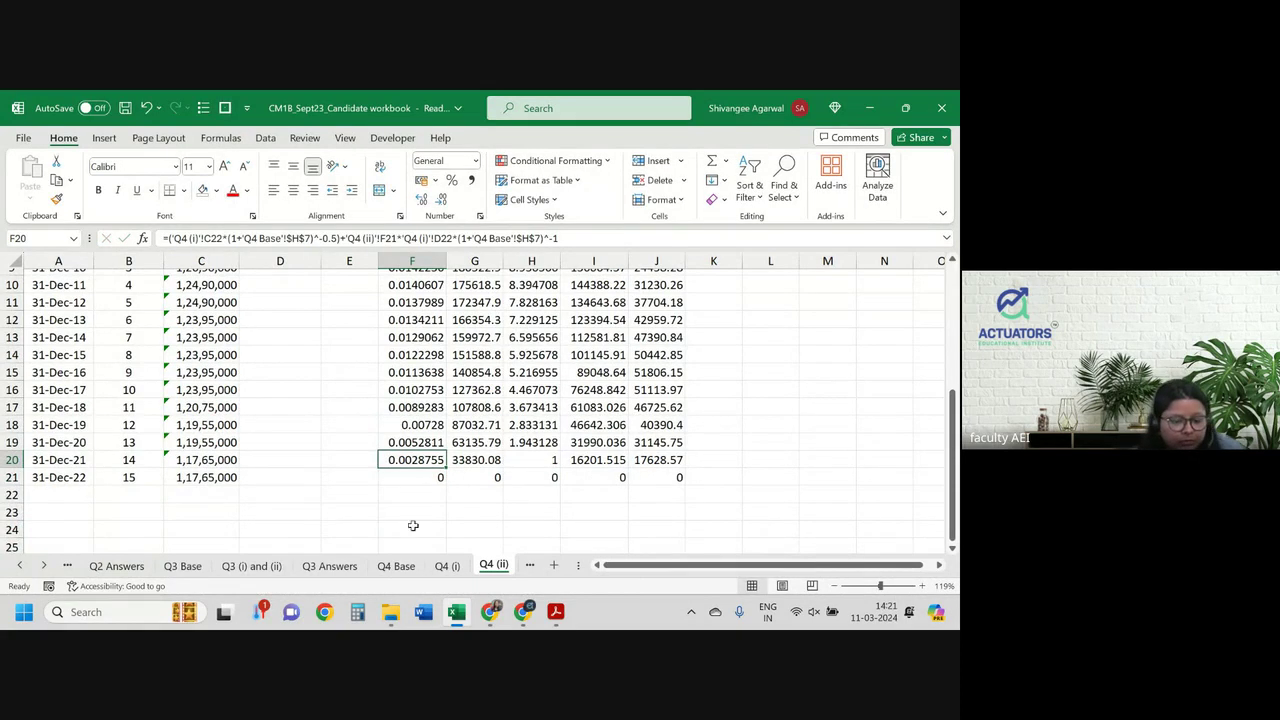
pyautogui.doubleClick(405, 462)
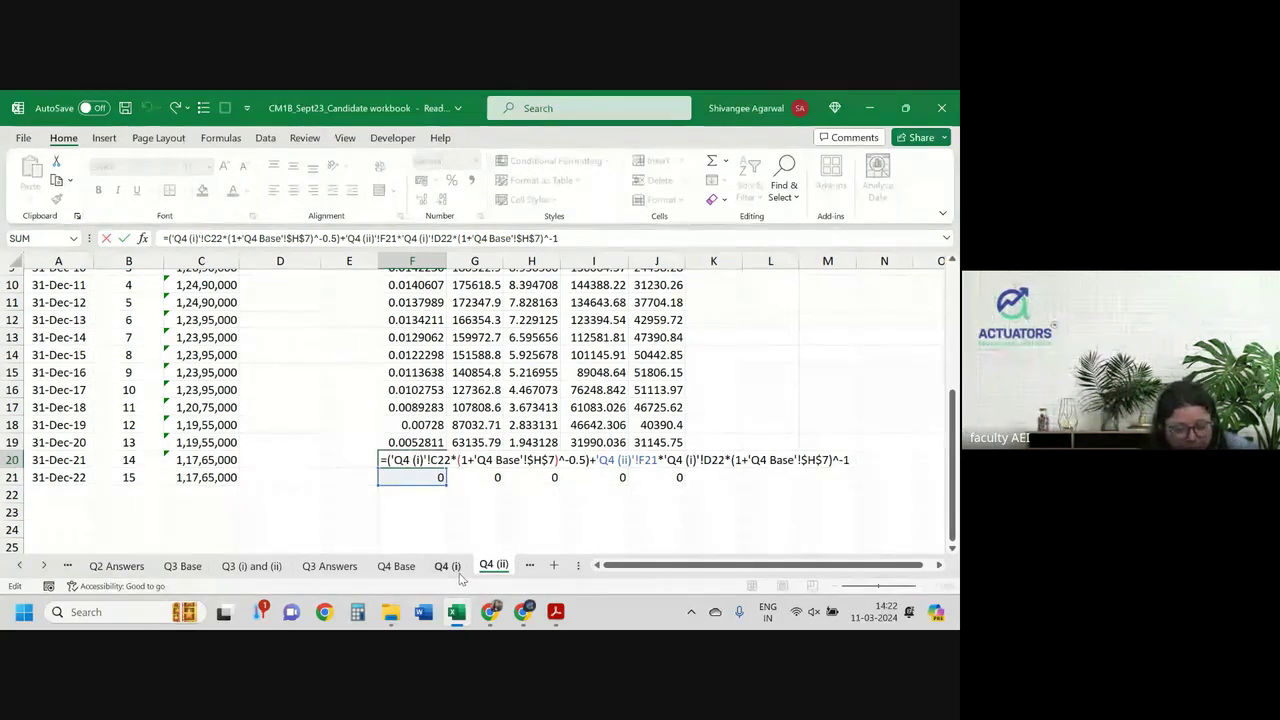
pyautogui.hotkey('ctrl', 'Return')
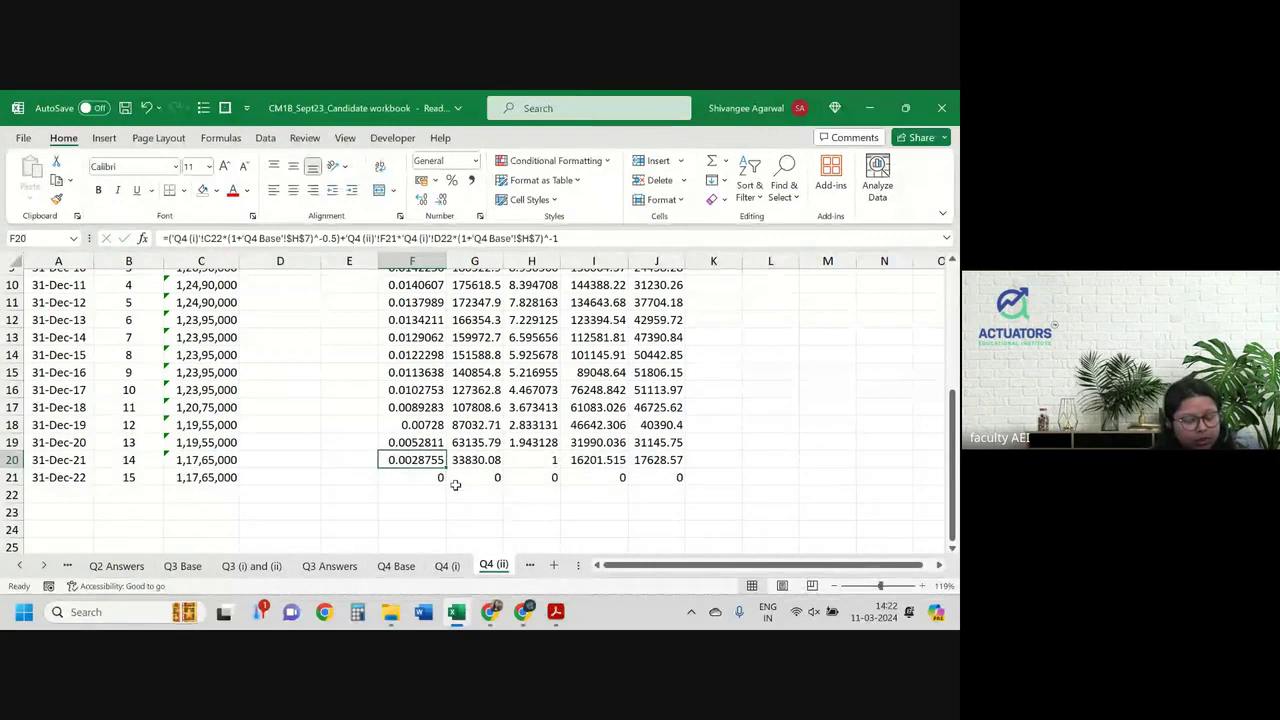
# Step: Check cell C22 on the Q4 (i) sheet against the references in the Q4 (ii) assurance factor formula in F20
pyautogui.click(447, 566)
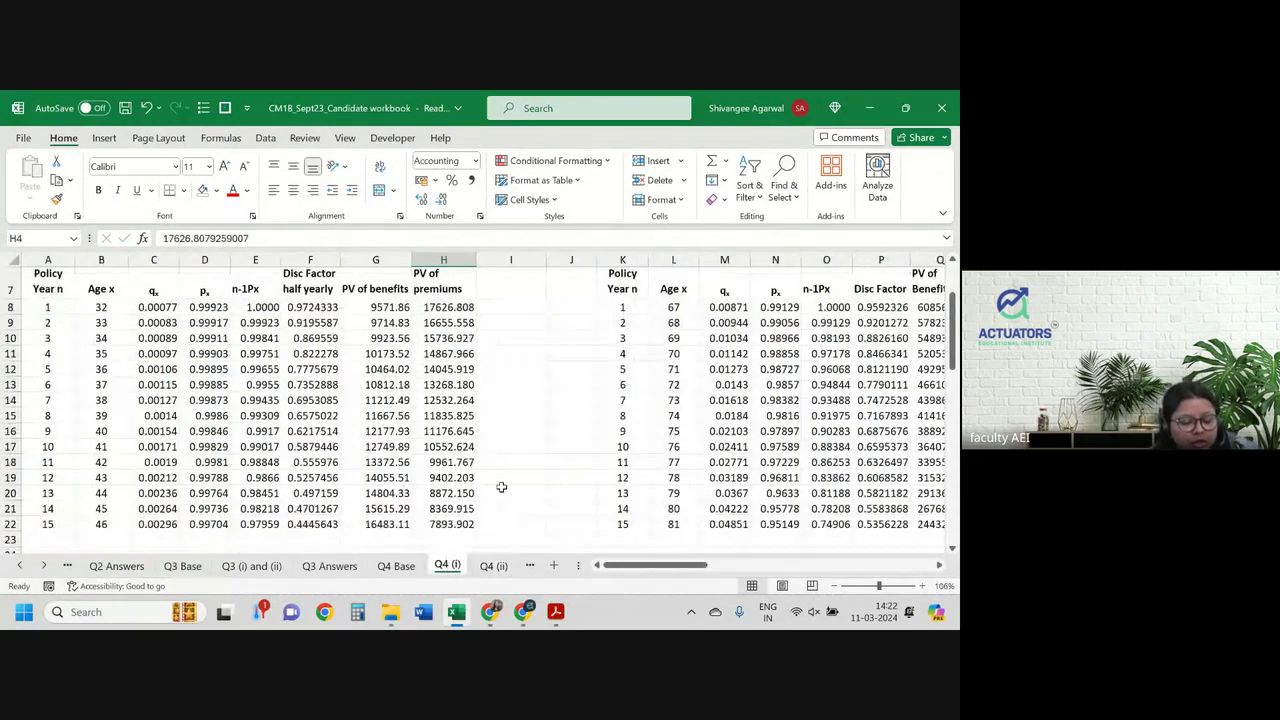
pyautogui.click(150, 526)
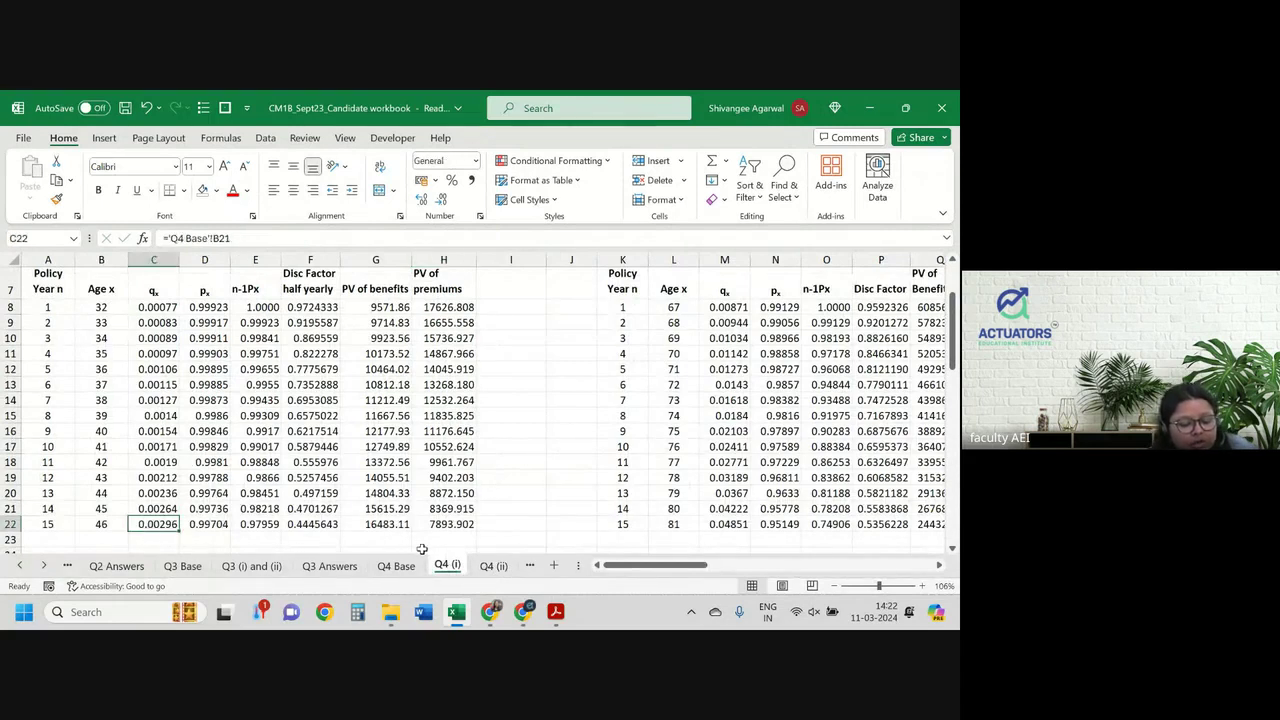
pyautogui.click(493, 566)
pyautogui.doubleClick(420, 460)
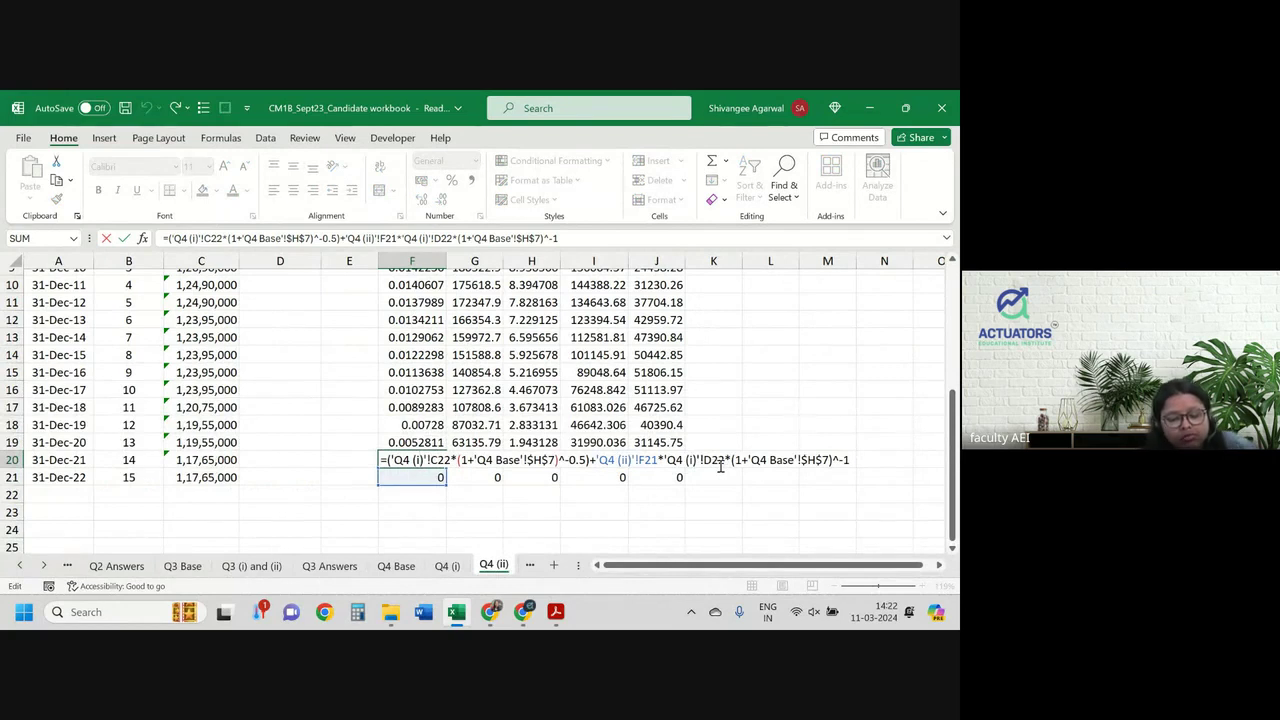
pyautogui.press('Return')
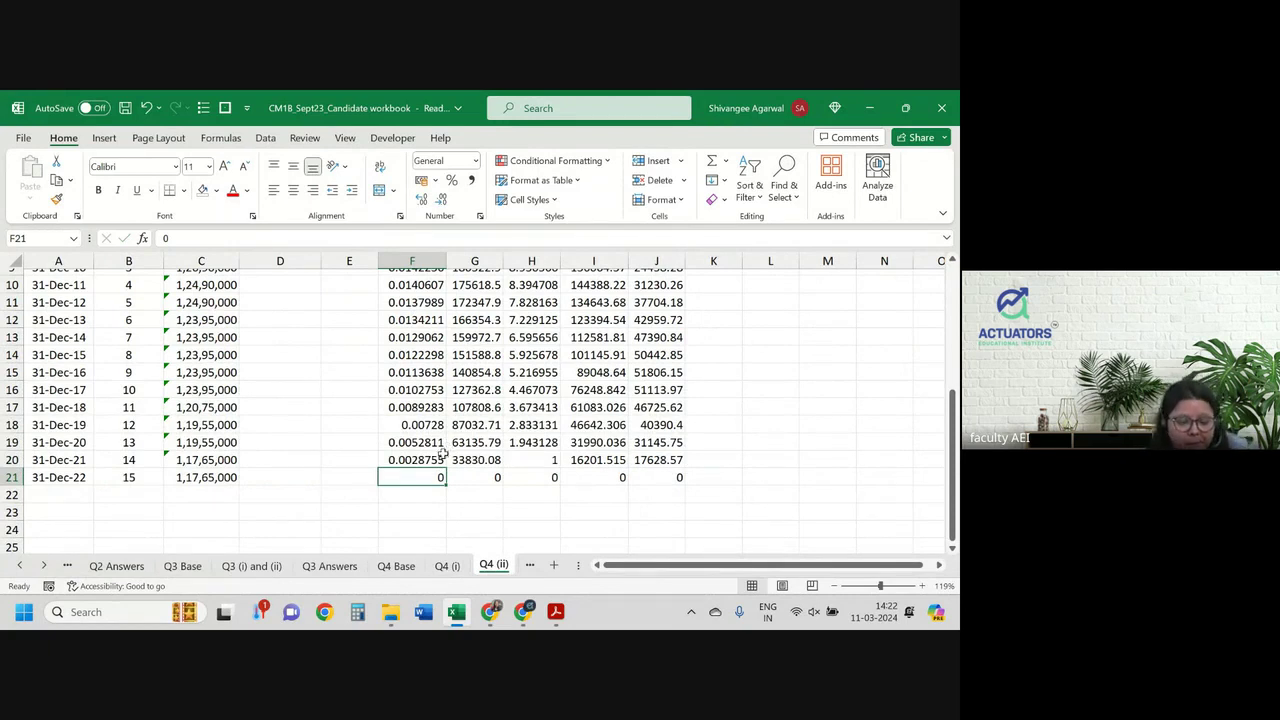
# Step: Copy the assurance factor formula from F20 upward through F7
pyautogui.click(443, 458)
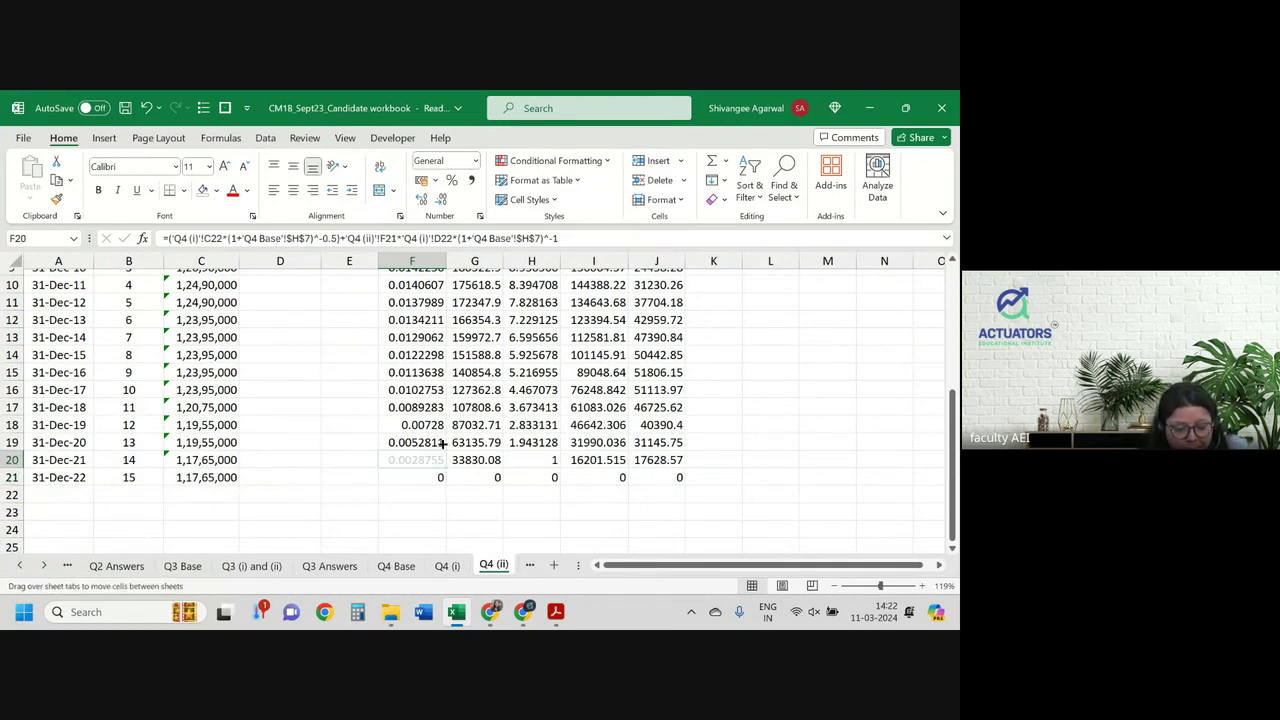
pyautogui.moveTo(445, 459); pyautogui.dragTo(440, 437)
pyautogui.click(443, 459)
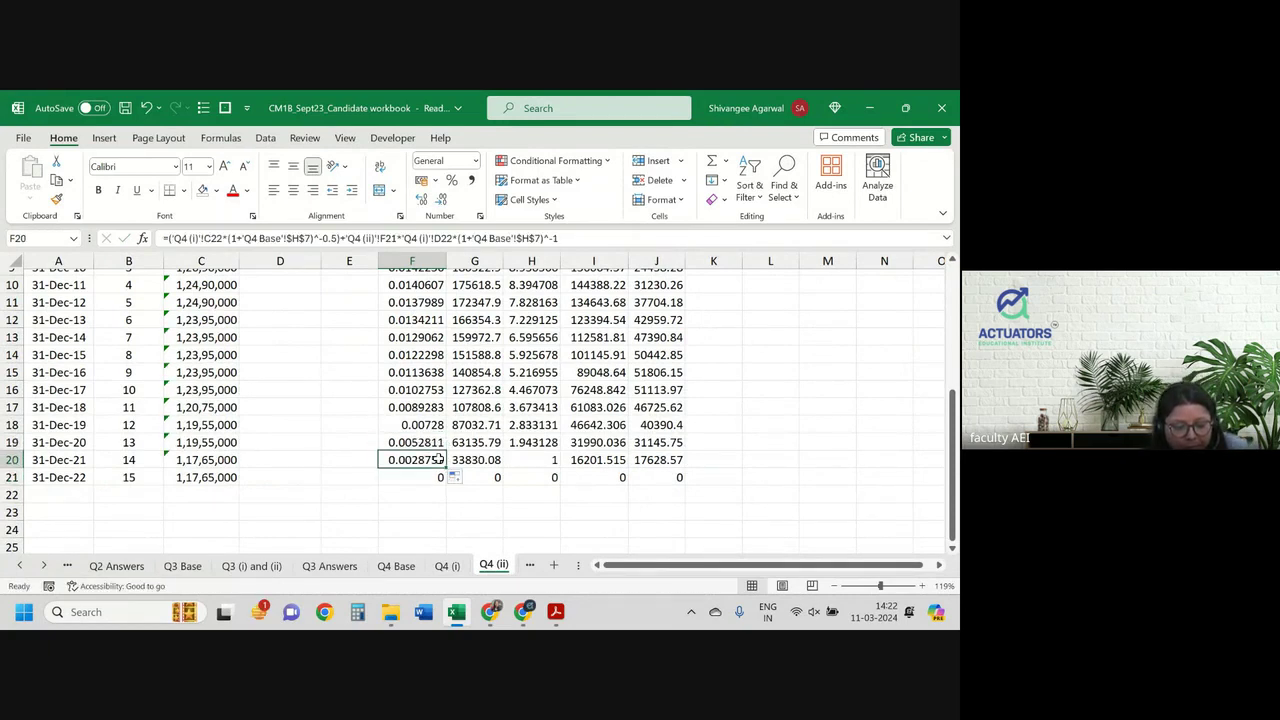
pyautogui.moveTo(447, 468); pyautogui.dragTo(416, 294)
pyautogui.click(452, 313)
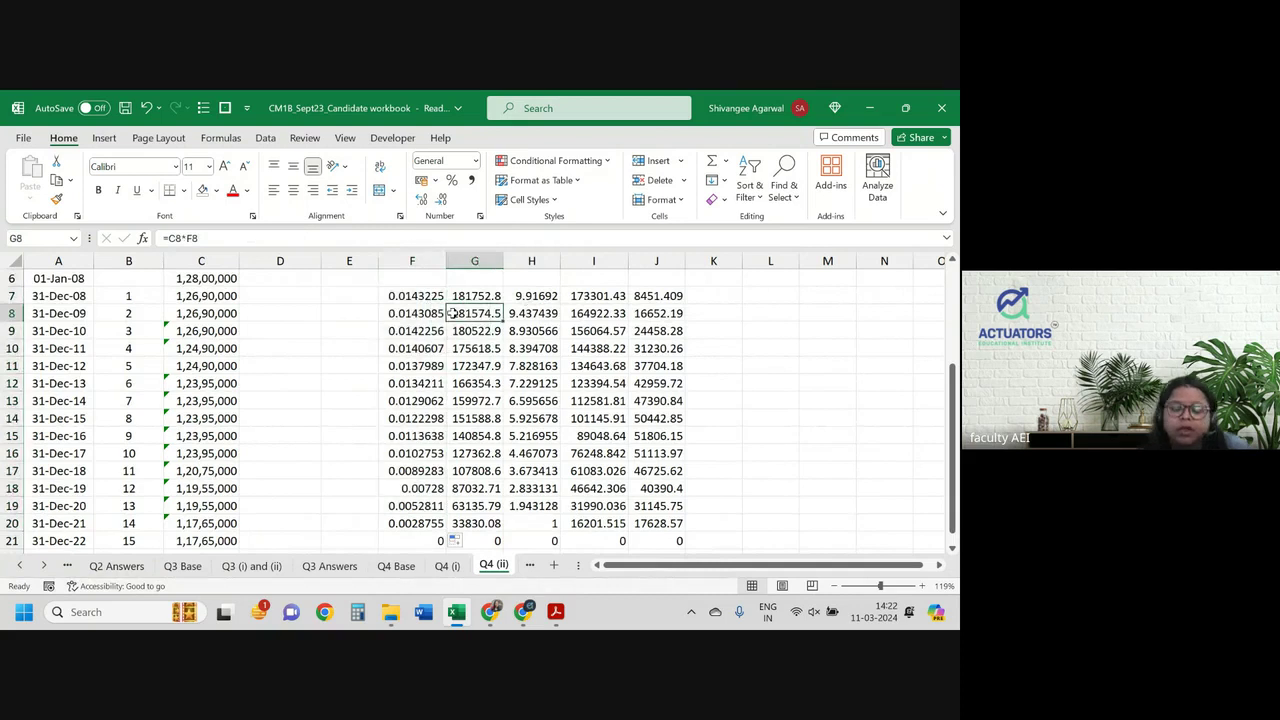
# Step: Review the term assurance factors, present values and reserves at end of year across all policy years
pyautogui.scroll(2, 452, 313)
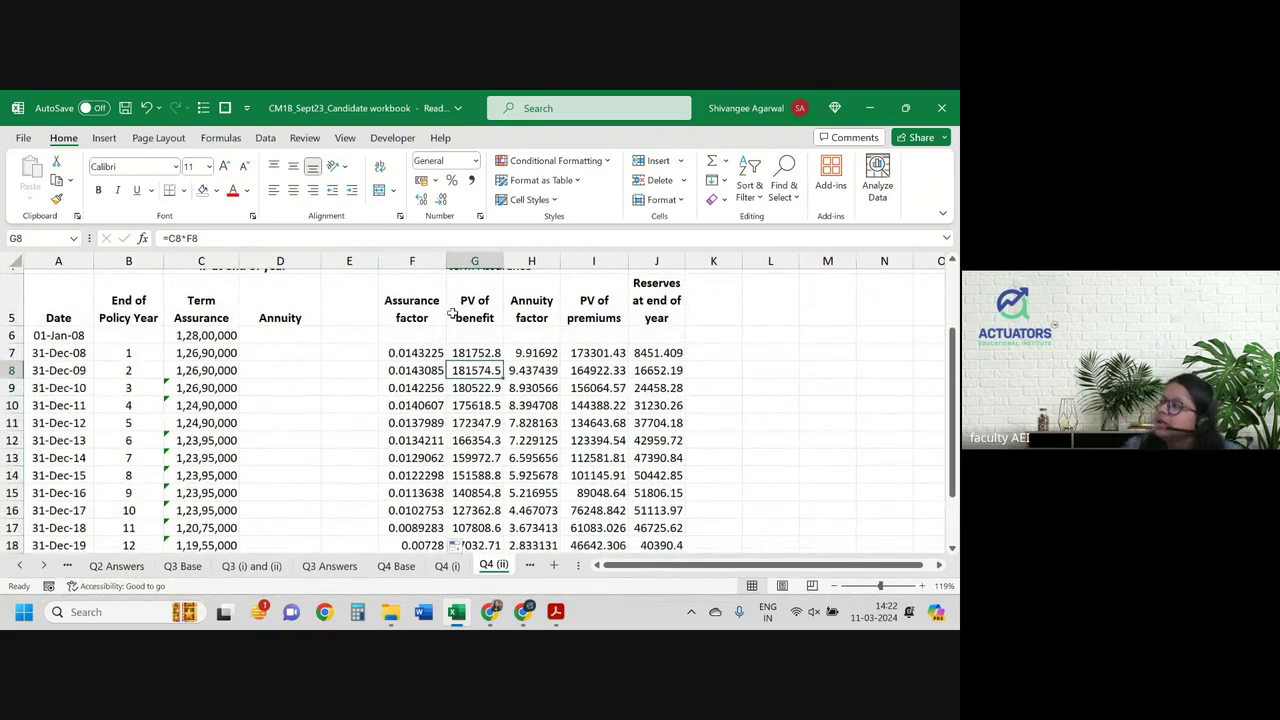
pyautogui.scroll(-2, 594, 316)
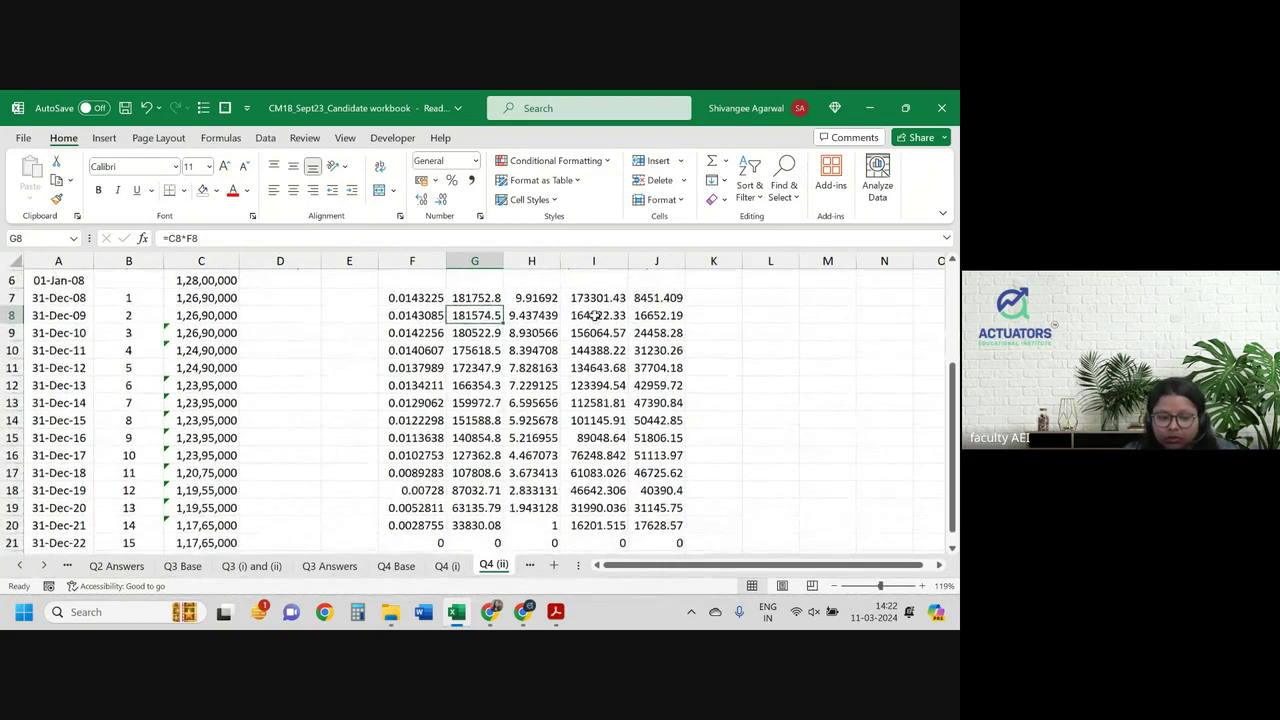
pyautogui.scroll(-3, 594, 316)
pyautogui.scroll(3, 594, 316)
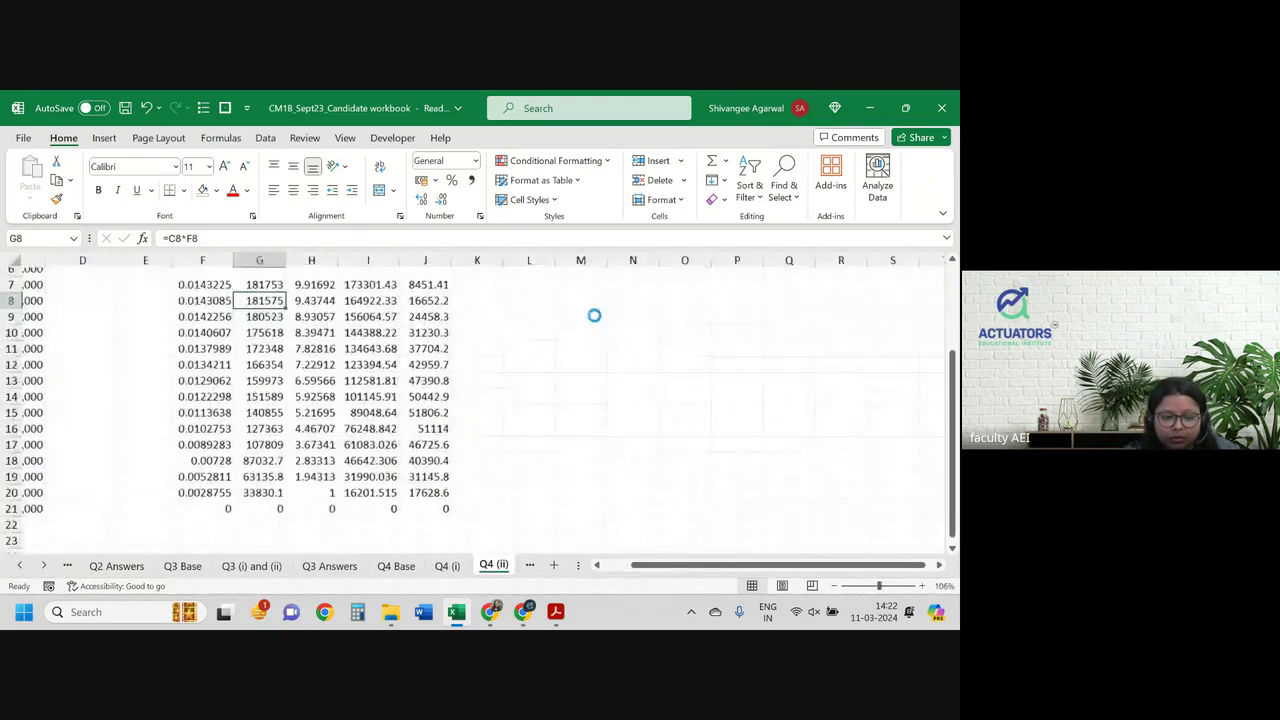
pyautogui.scroll(1, 594, 316)
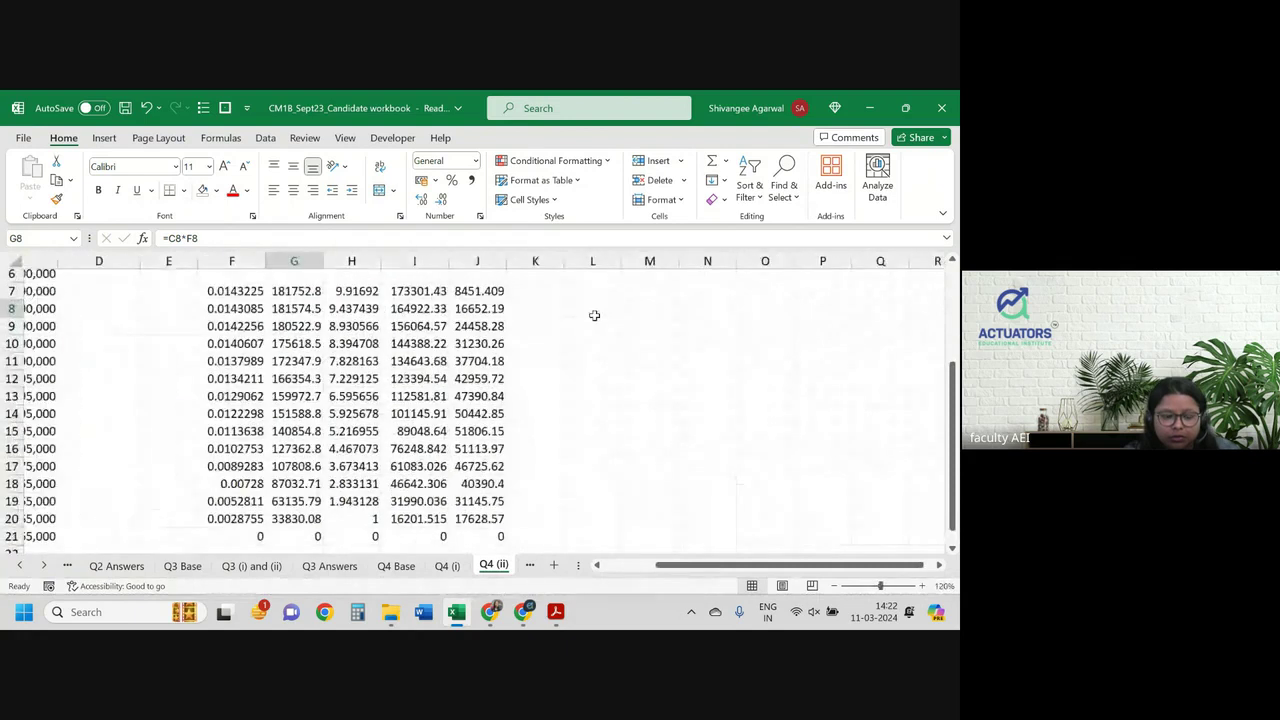
pyautogui.scroll(1, 594, 316)
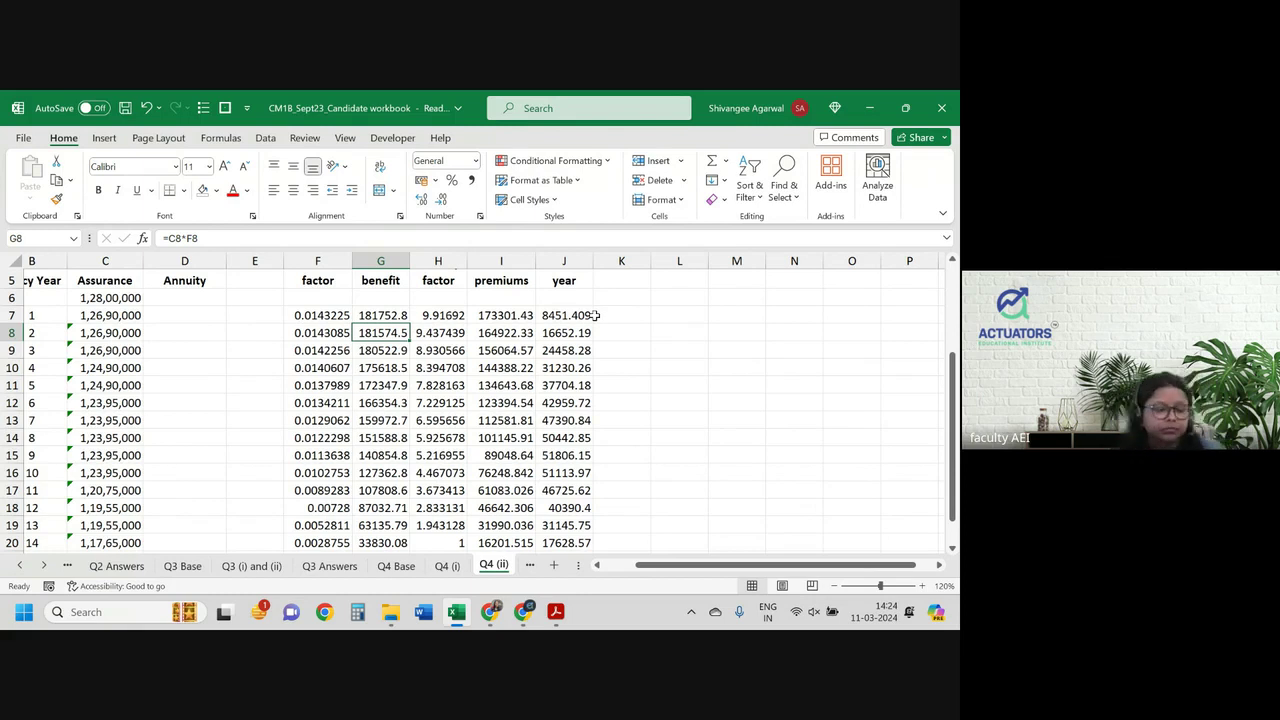
pyautogui.hscroll(-2, 594, 315)
pyautogui.scroll(1, 452, 346)
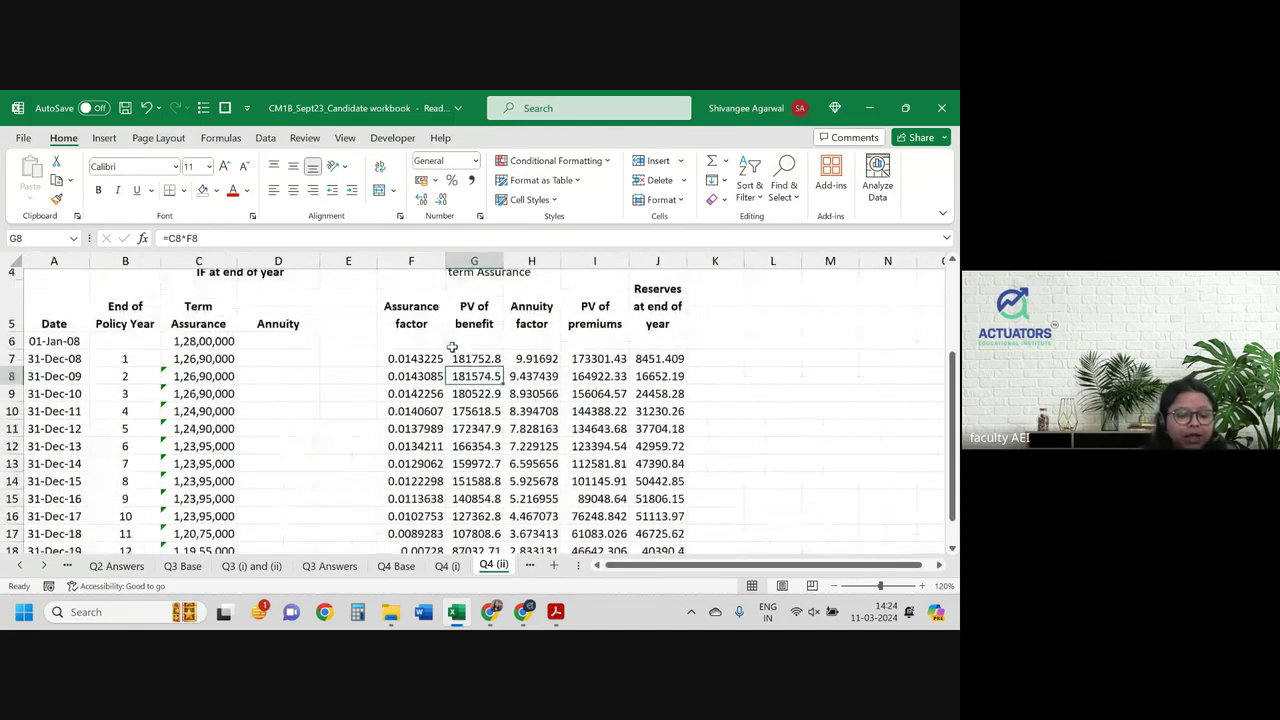
pyautogui.scroll(1, 340, 380)
# Step: Consult question 4 in the exam paper PDF, then enter the opening annuity benefit =640000 in D6 of the Q4 (ii) sheet
pyautogui.click(283, 379)
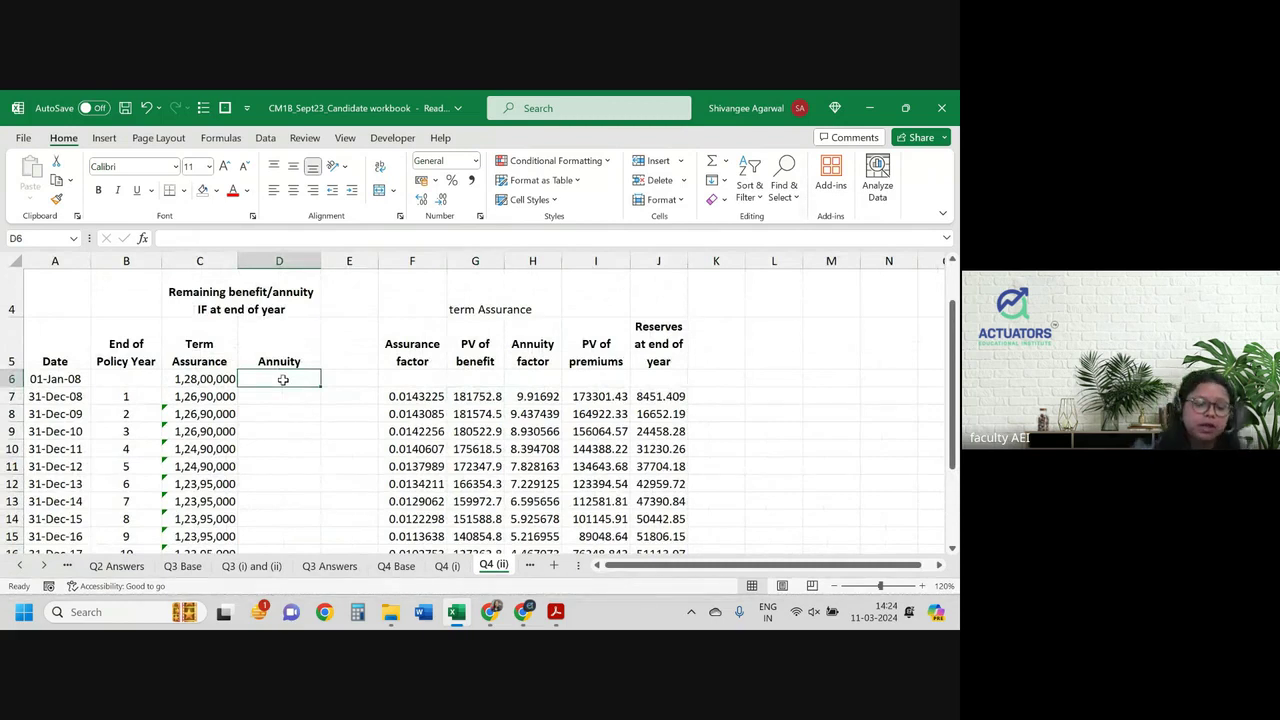
pyautogui.click(556, 614)
pyautogui.rightClick(556, 618)
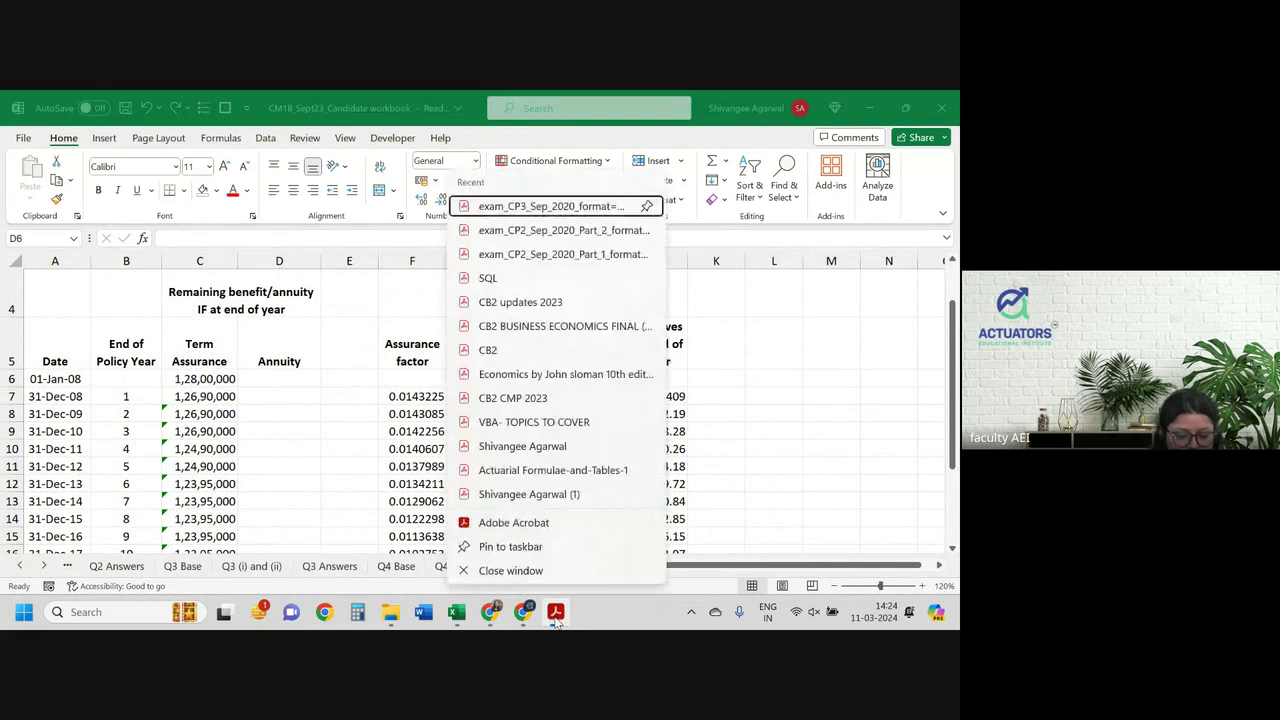
pyautogui.click(707, 485)
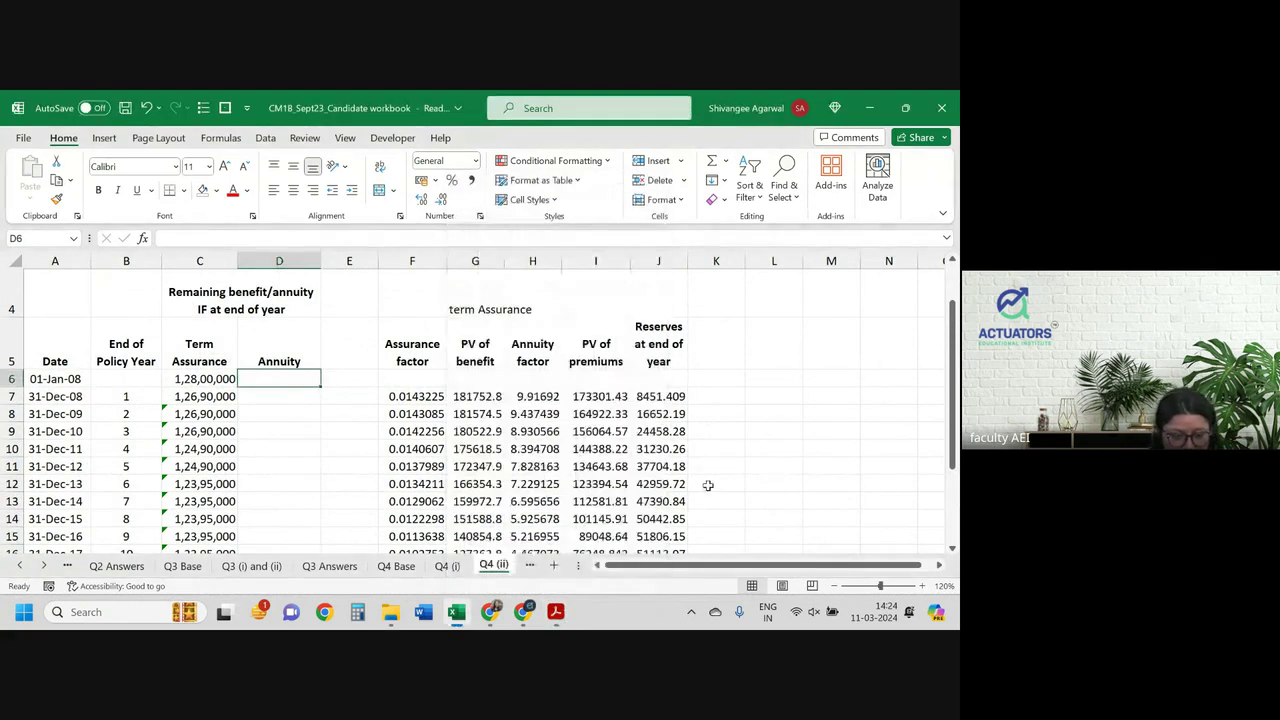
pyautogui.hotkey('alt', 'Tab')
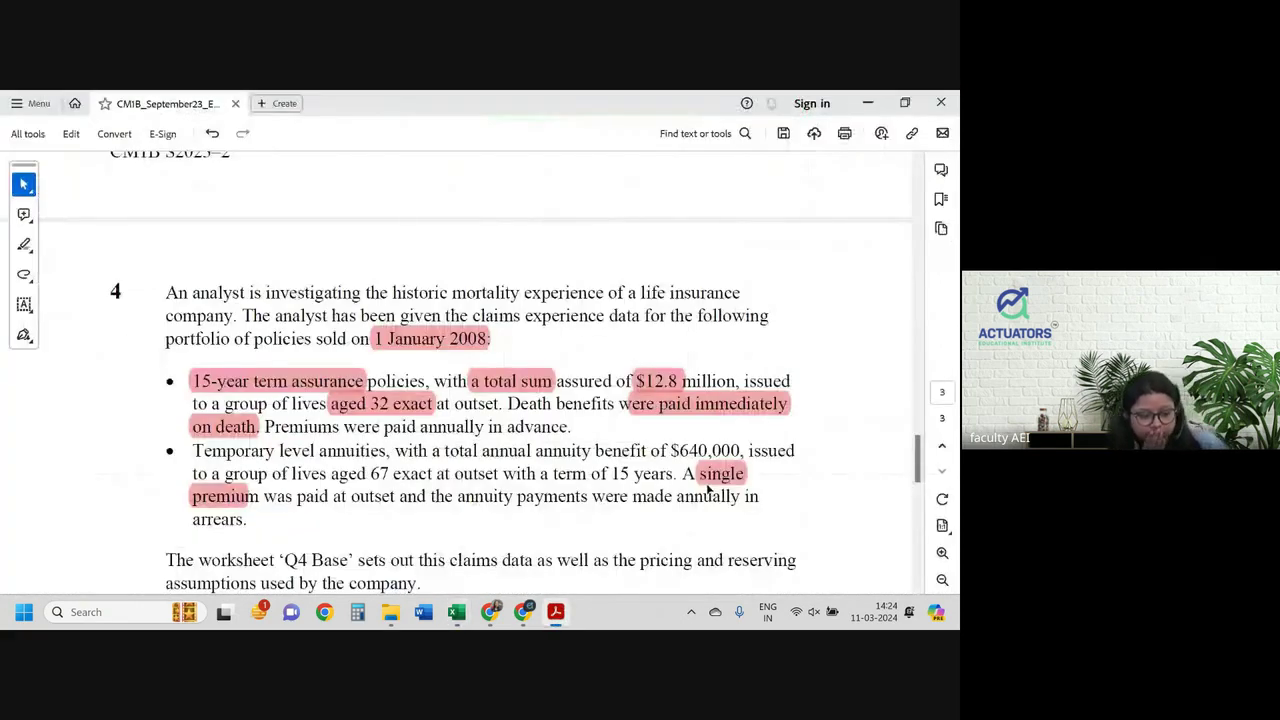
pyautogui.hotkey('alt', 'Tab')
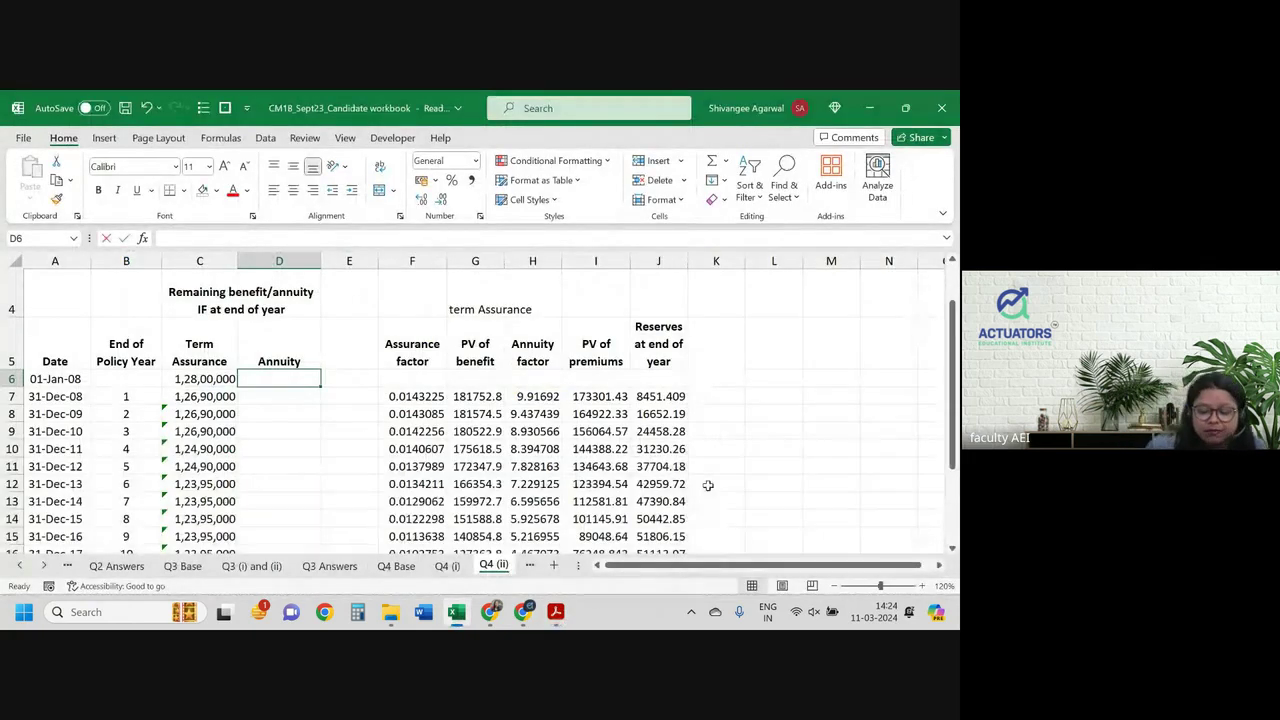
pyautogui.write('=6,')
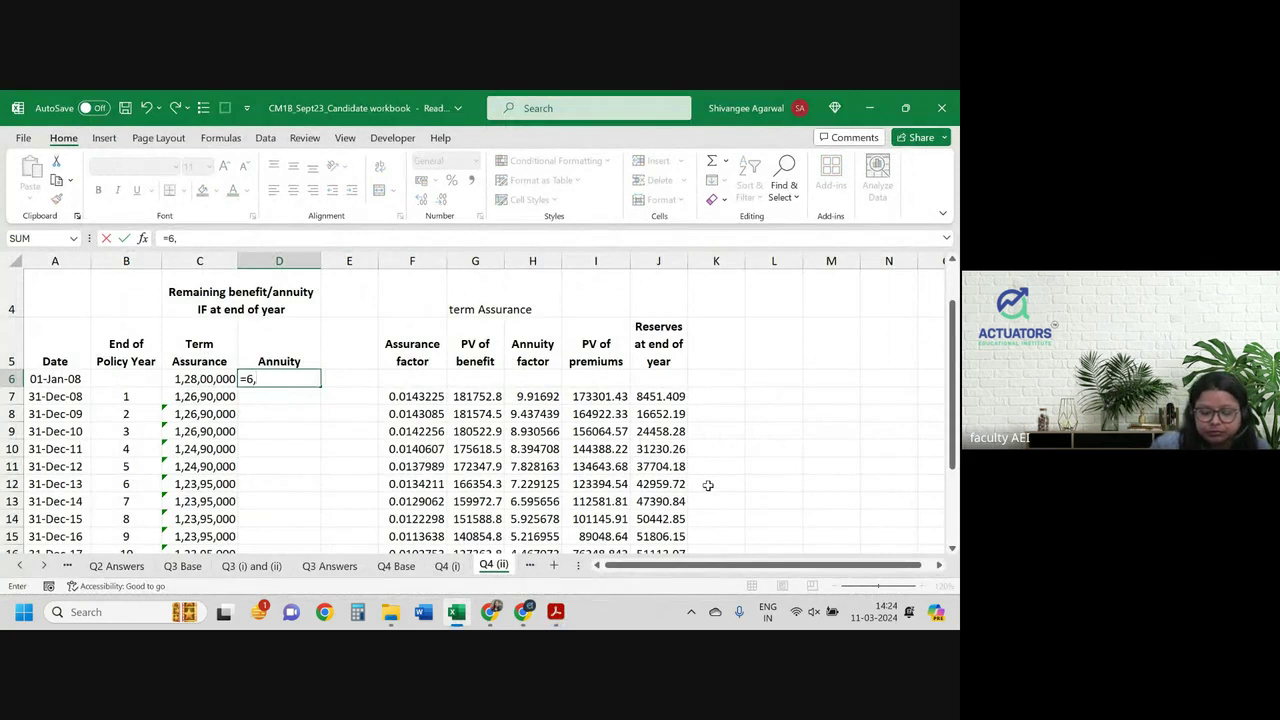
pyautogui.write('40,000')
pyautogui.press('Return')
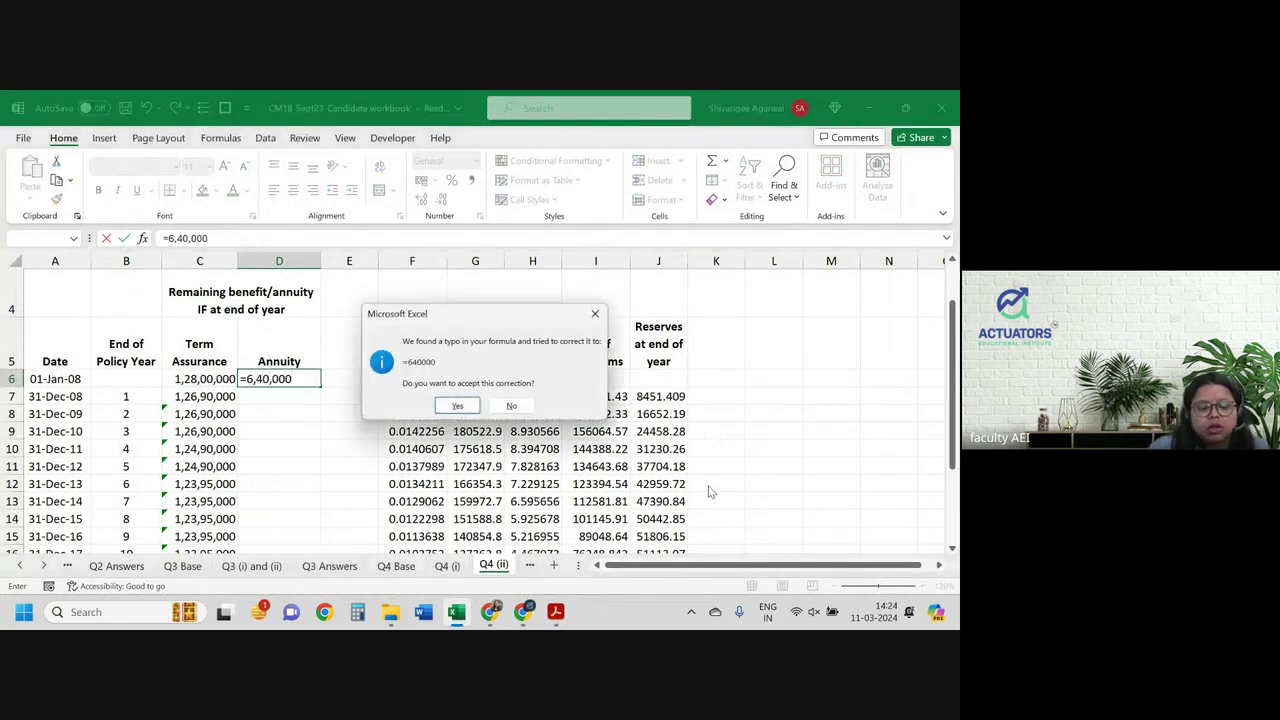
pyautogui.press('Return')
# Step: Calculate the first year-end remaining annuity in D7 with =D6-SUM('Q4 Base'!M5:M5)
pyautogui.write('=')
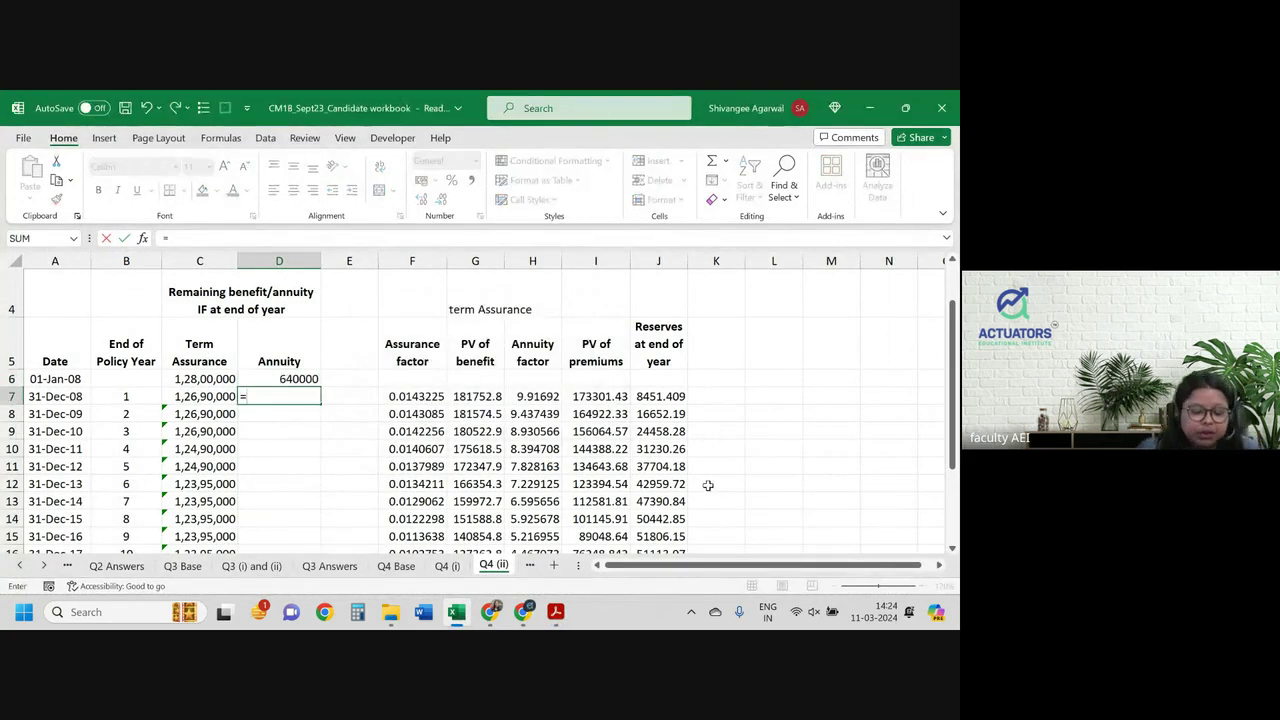
pyautogui.press('Up')
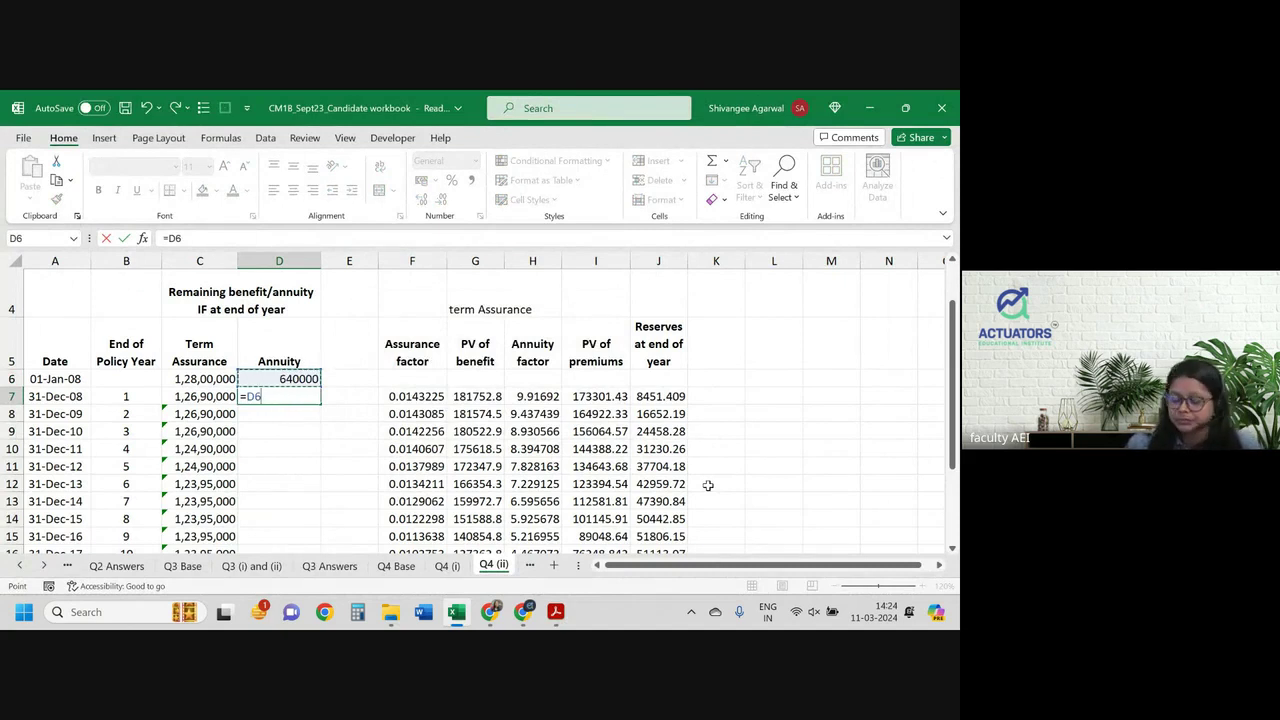
pyautogui.write('-sum(')
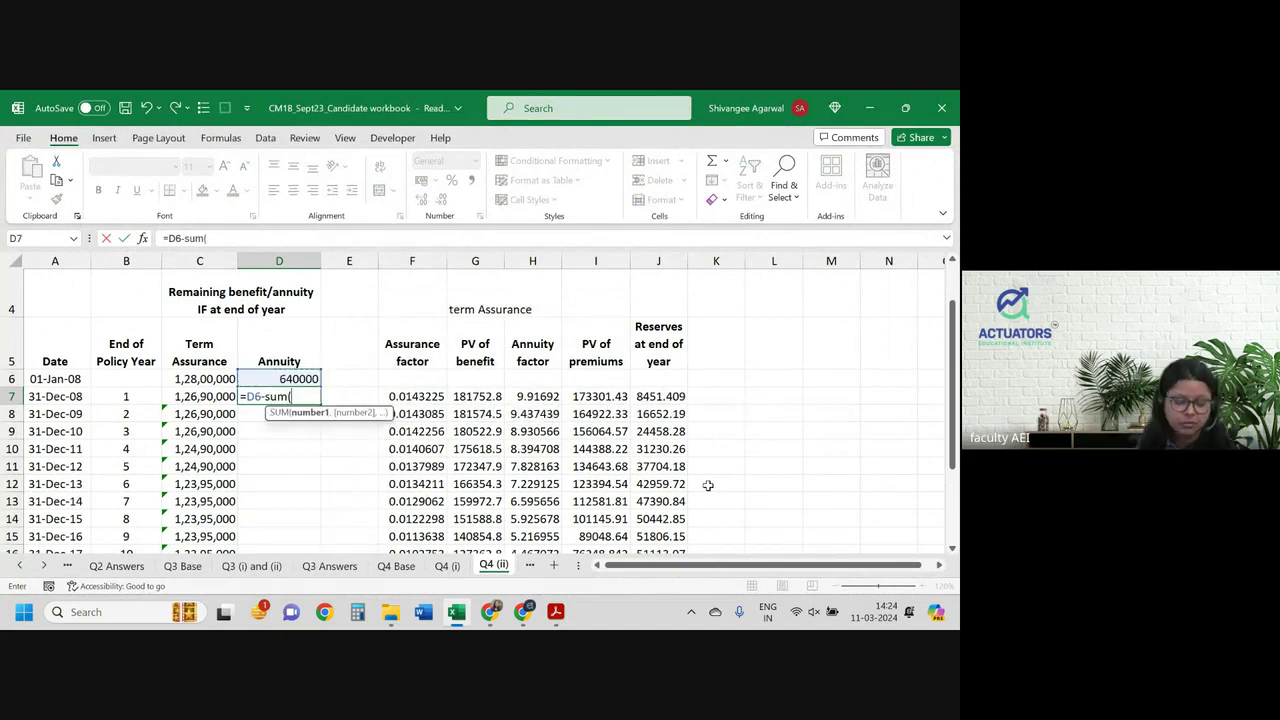
pyautogui.hotkey('ctrl', 'pageup')
pyautogui.hotkey('ctrl', 'pageup')
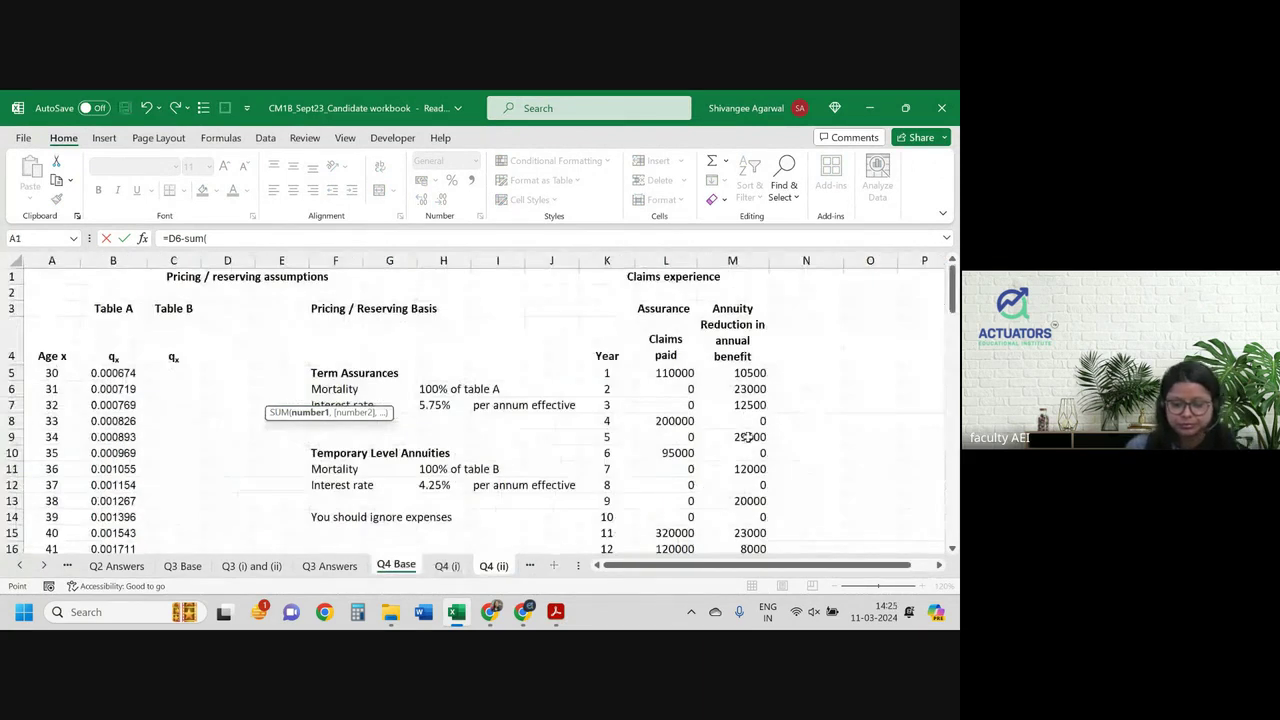
pyautogui.click(739, 373)
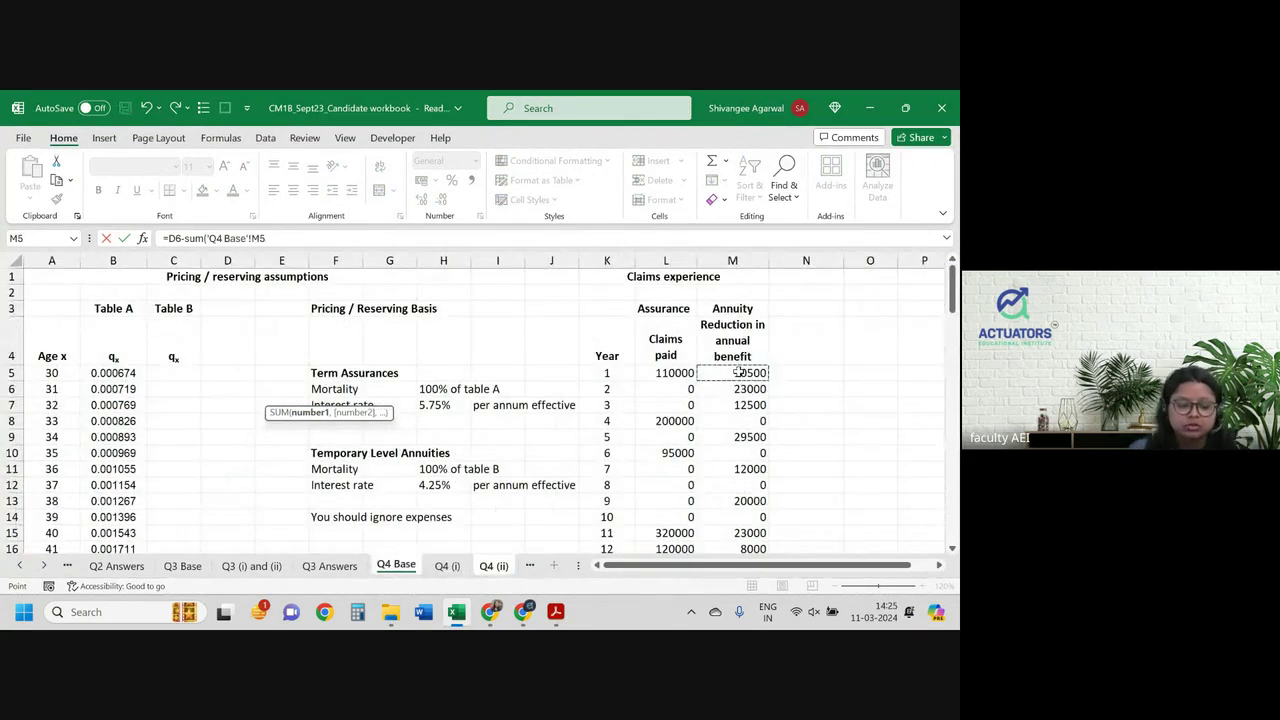
pyautogui.write(':M5)')
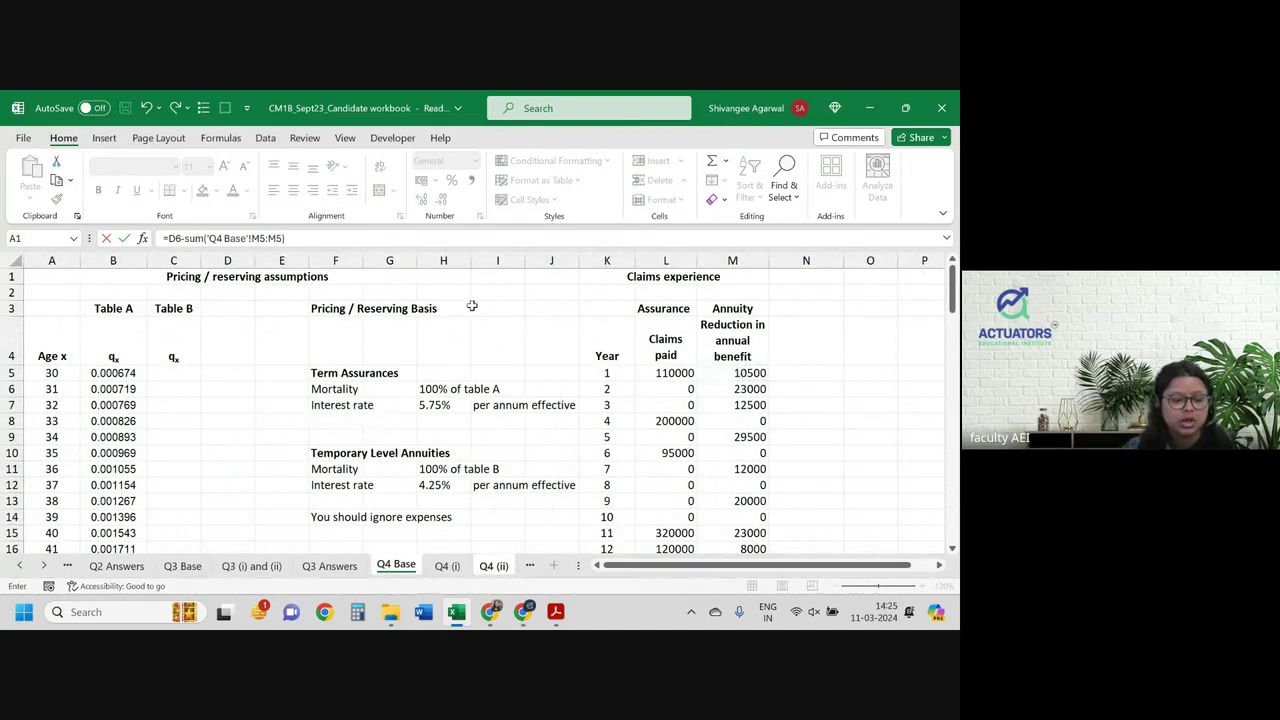
pyautogui.click(258, 238)
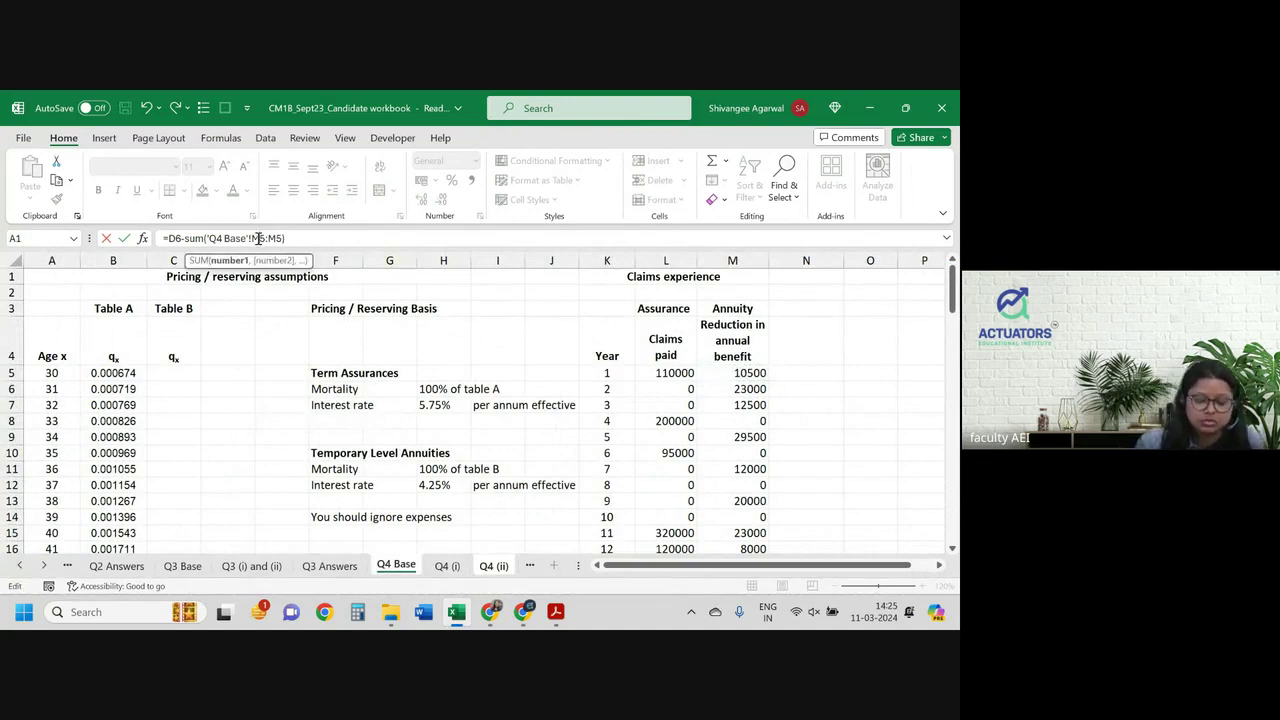
pyautogui.press('F5')
pyautogui.press('Return')
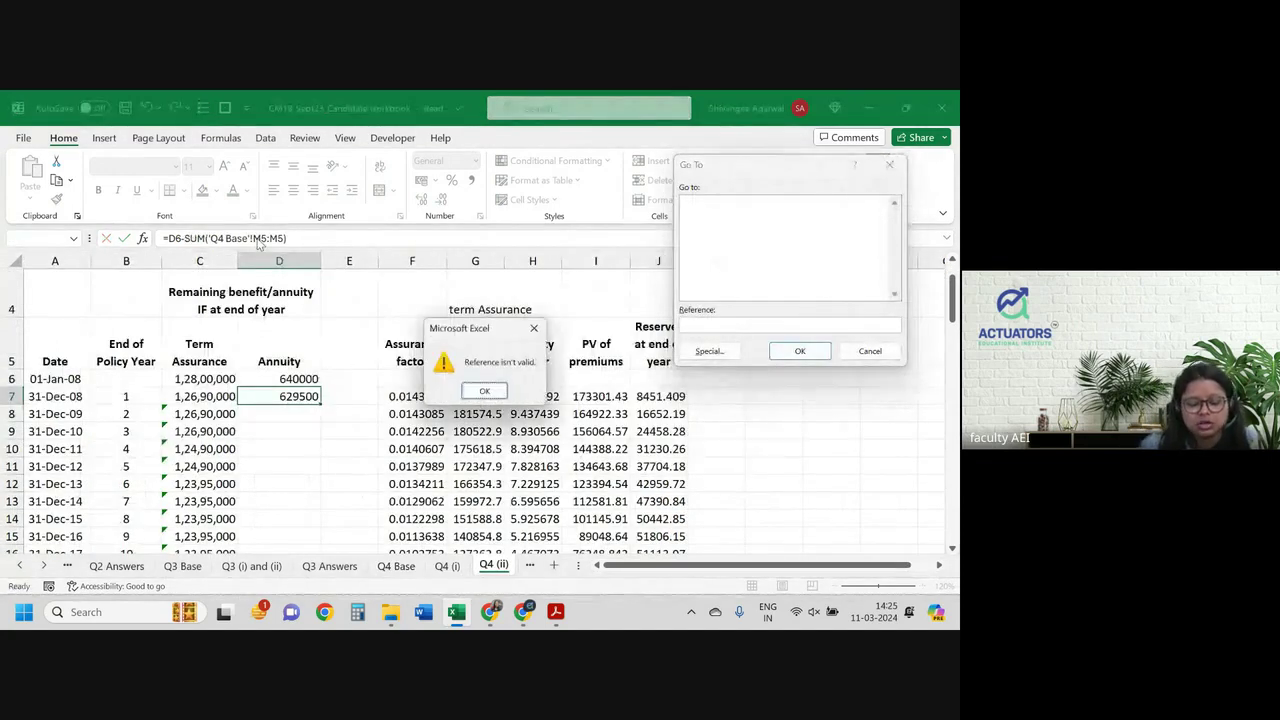
pyautogui.press('Return')
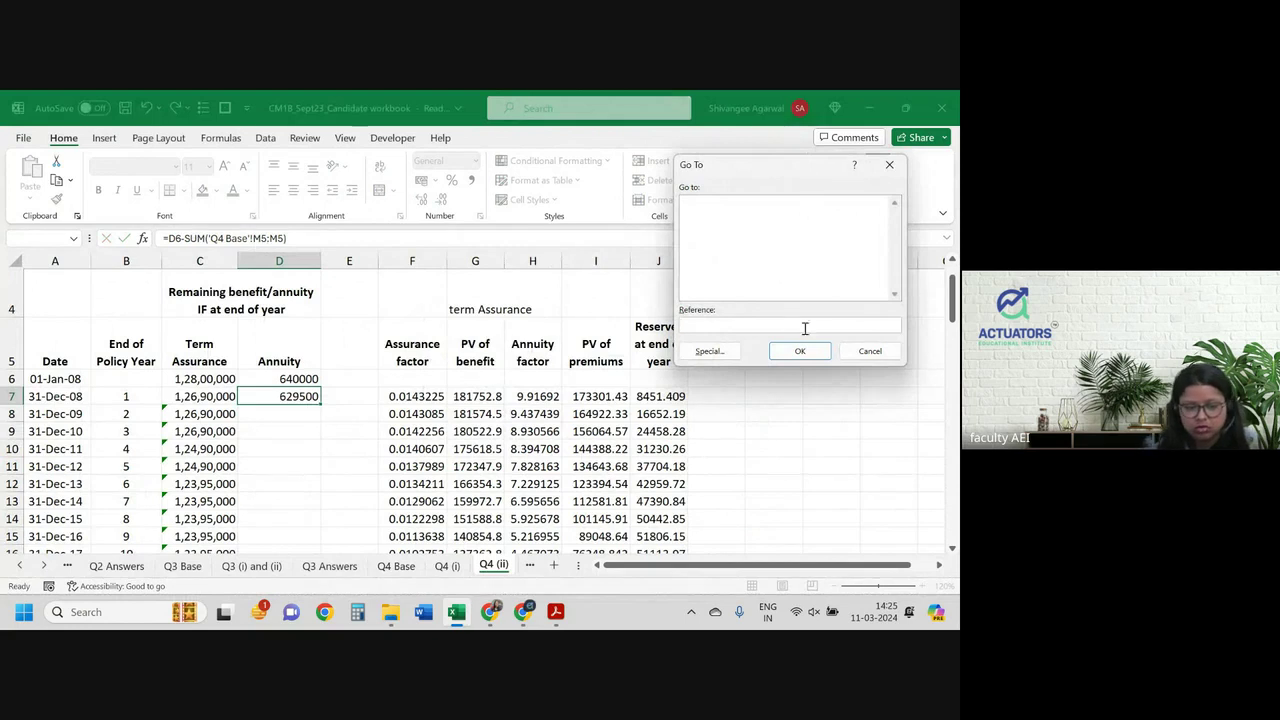
pyautogui.click(858, 350)
# Step: Lock the start of the sum range as $M$5 in D7's formula and copy it down the annuity column
pyautogui.click(257, 238)
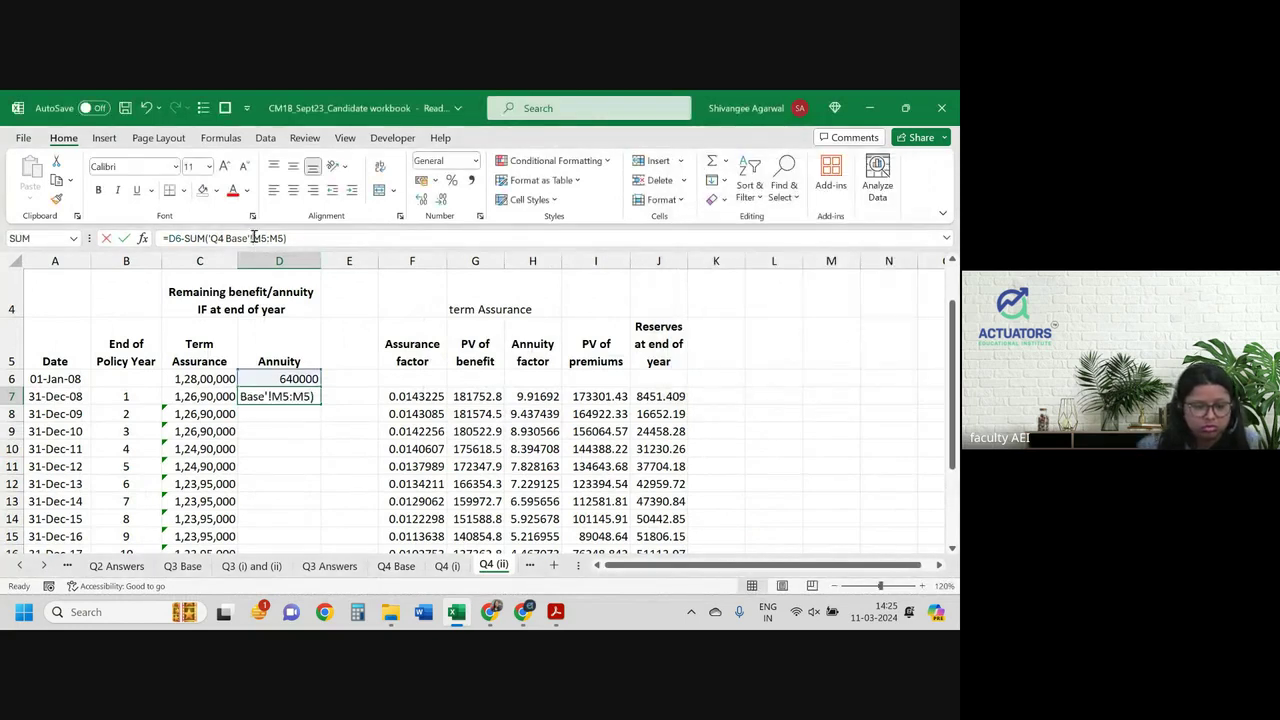
pyautogui.press('Return')
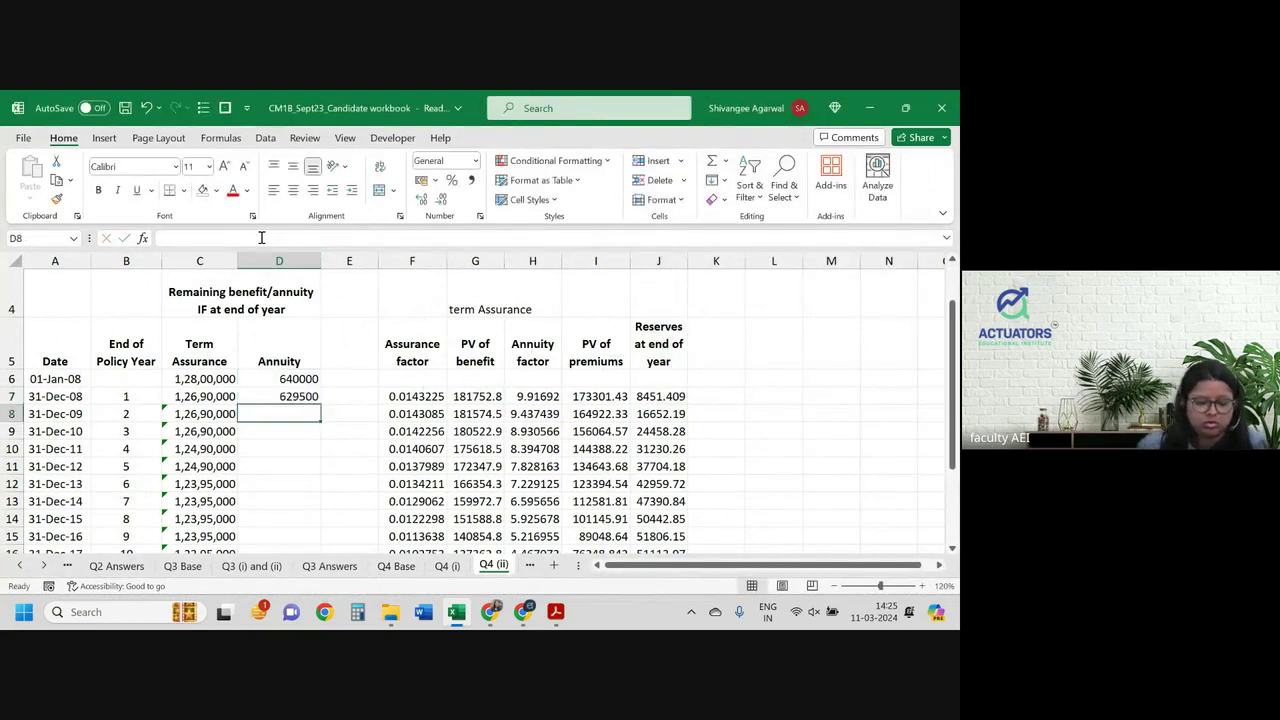
pyautogui.click(302, 397)
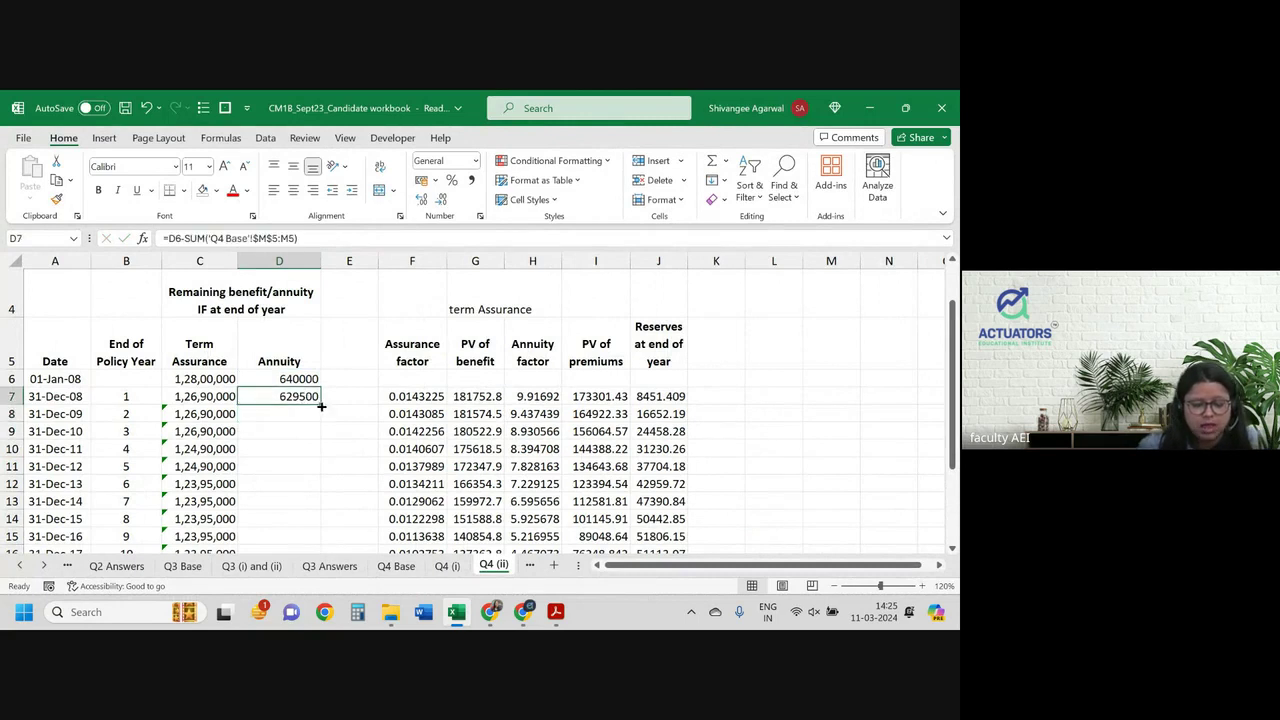
pyautogui.doubleClick(320, 404)
pyautogui.scroll(-1, 371, 440)
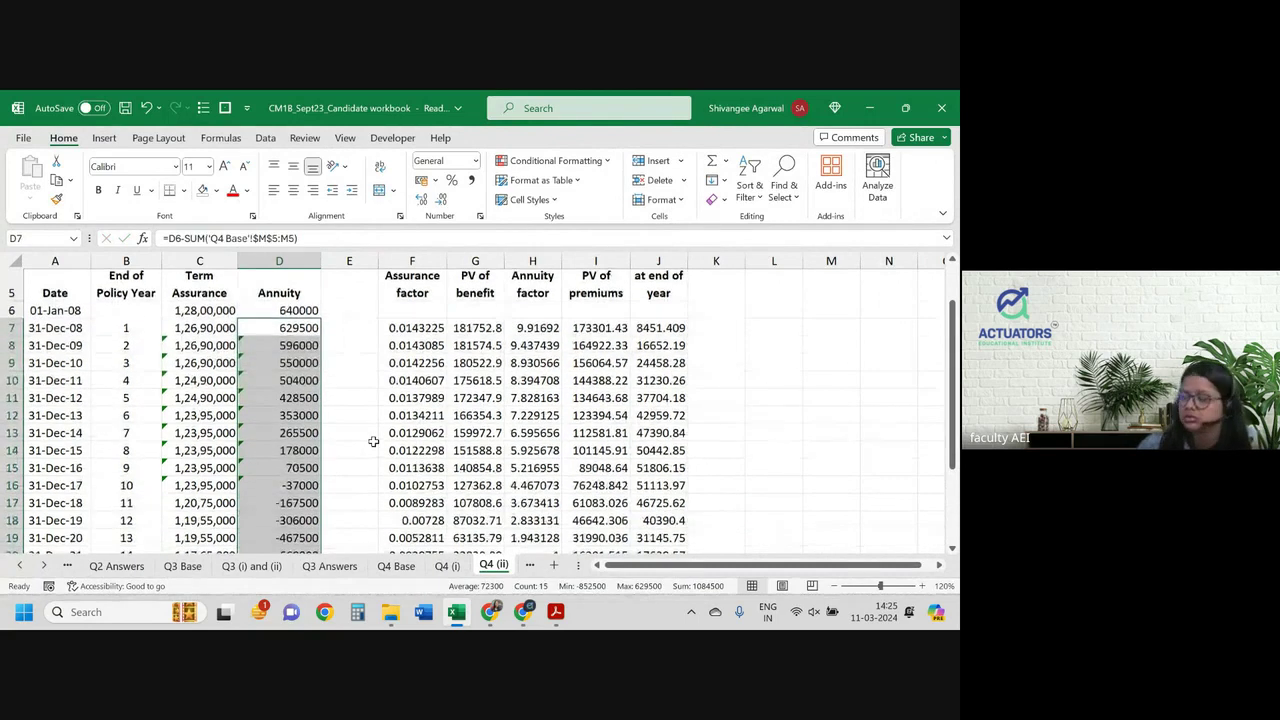
pyautogui.scroll(1, 373, 441)
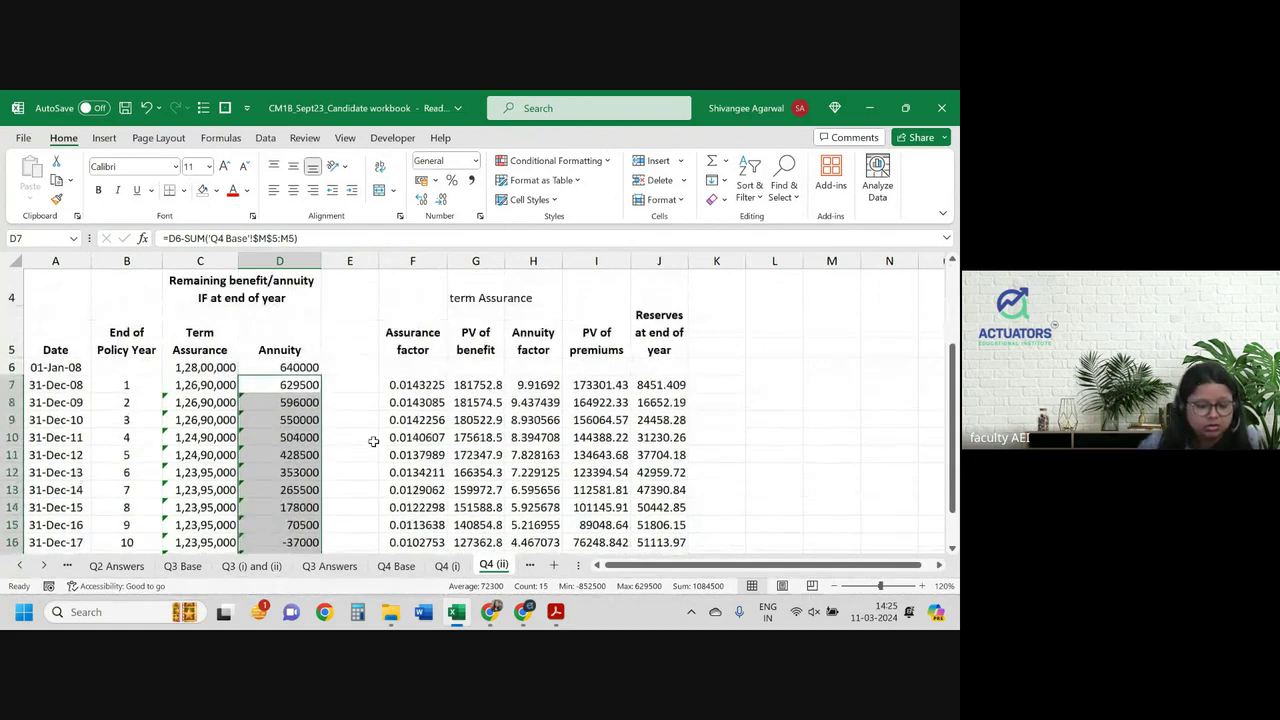
# Step: Lock the opening annuity as $D$6 in D7's formula, copy it down the annuity column, and compare it with the formula in C7
pyautogui.click(282, 377)
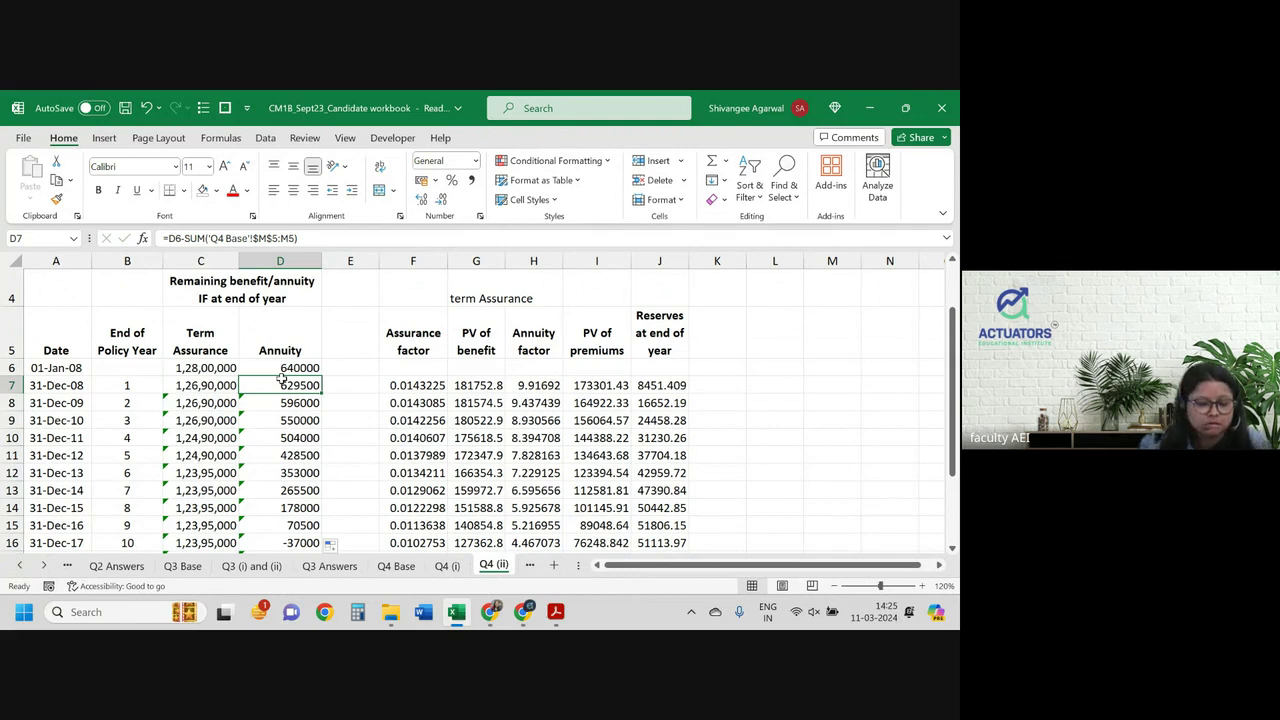
pyautogui.doubleClick(297, 384)
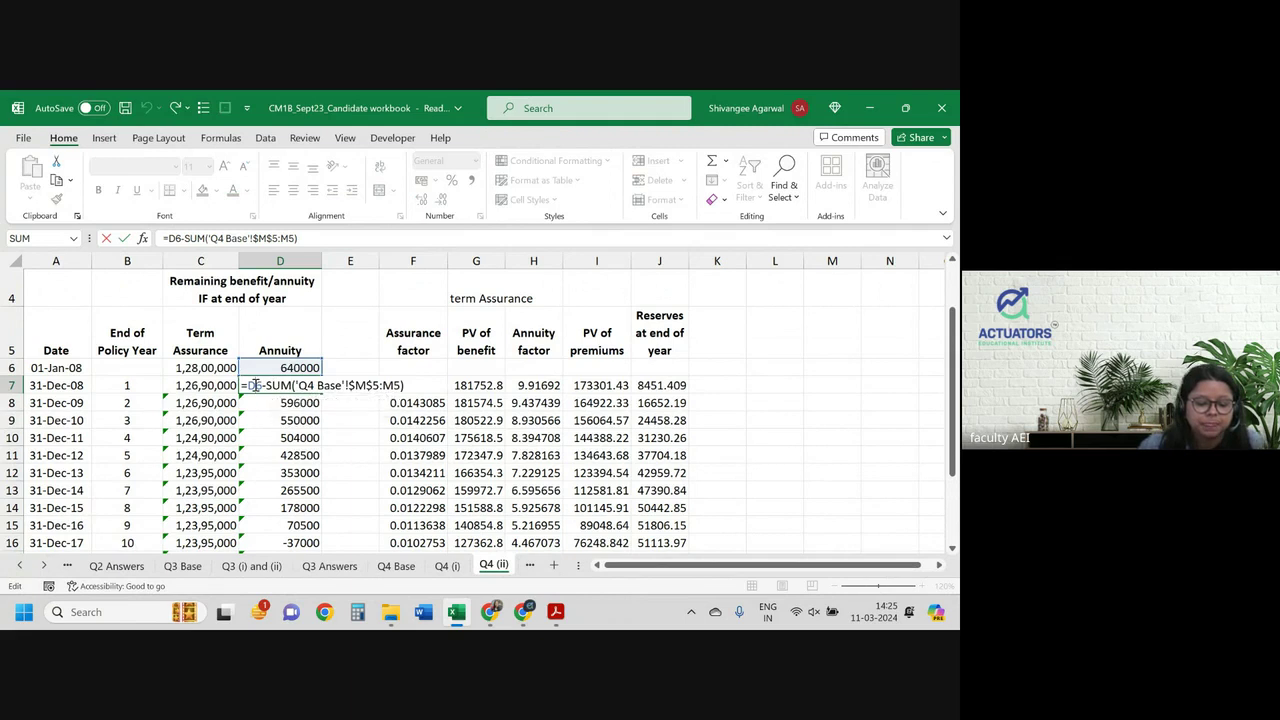
pyautogui.press('F4')
pyautogui.press('Return')
pyautogui.click(255, 385)
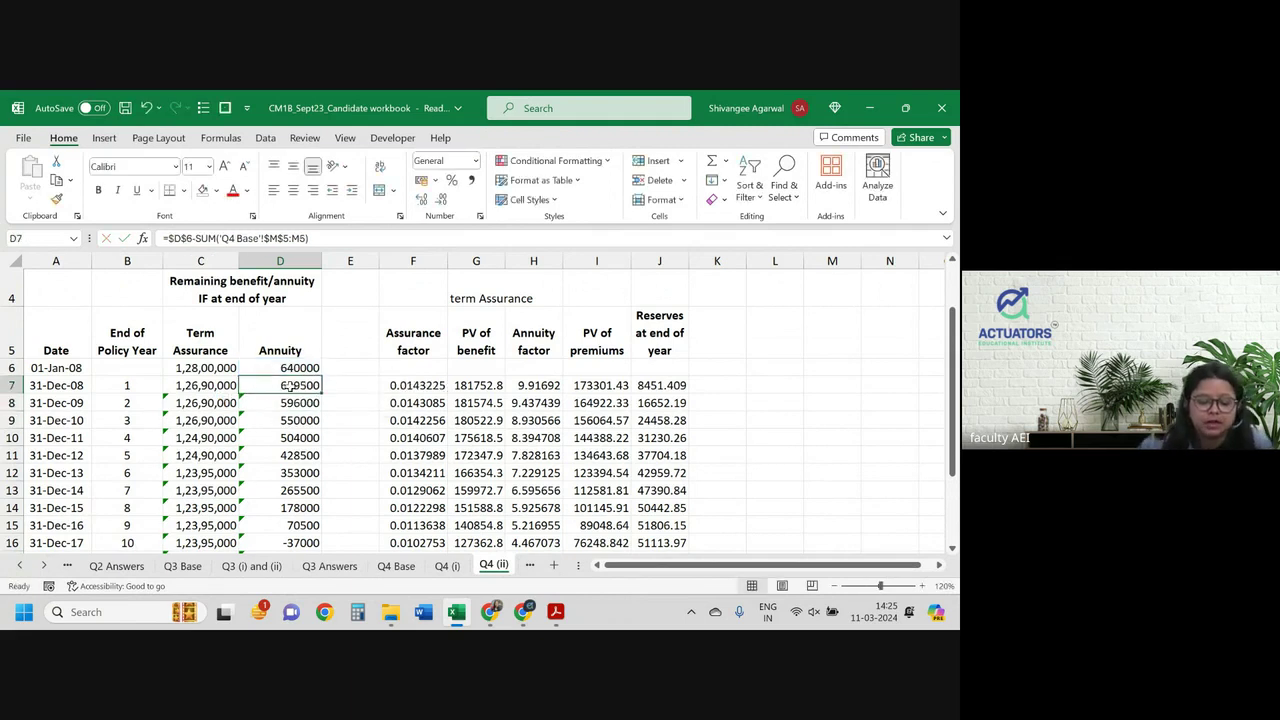
pyautogui.doubleClick(323, 393)
pyautogui.click(220, 385)
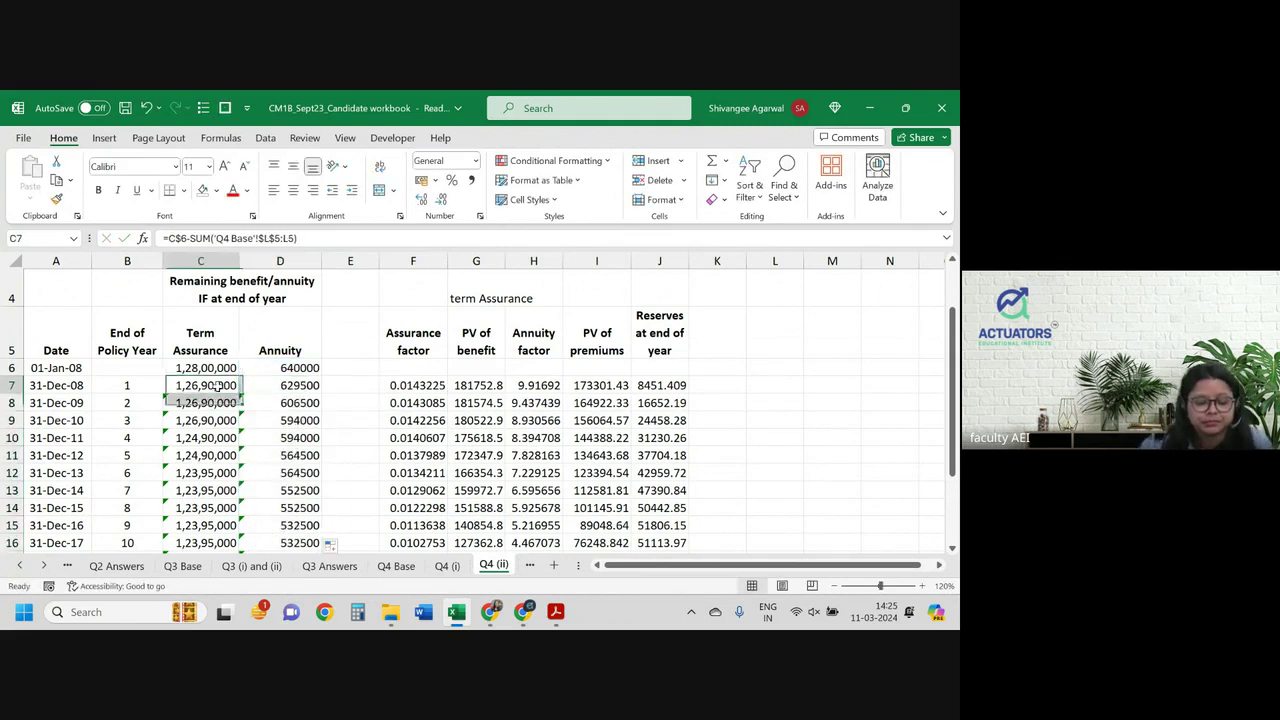
pyautogui.doubleClick(220, 385)
pyautogui.press('Return')
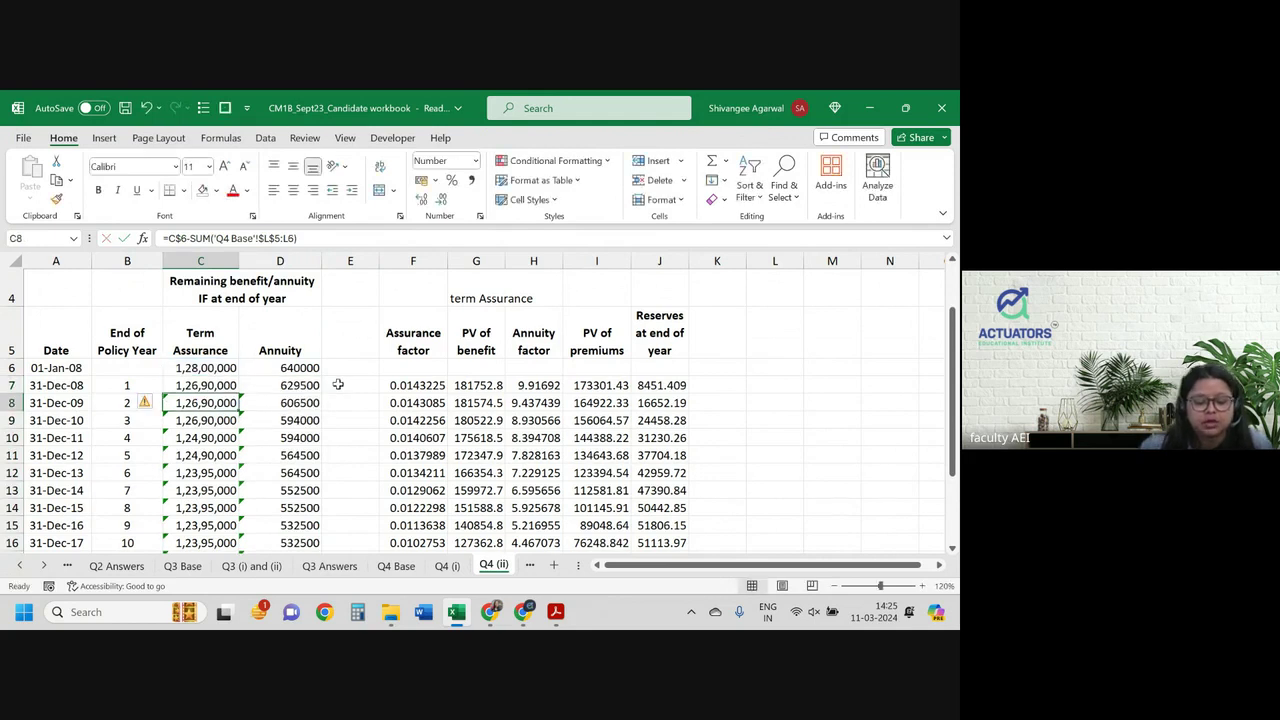
pyautogui.scroll(-3, 327, 414)
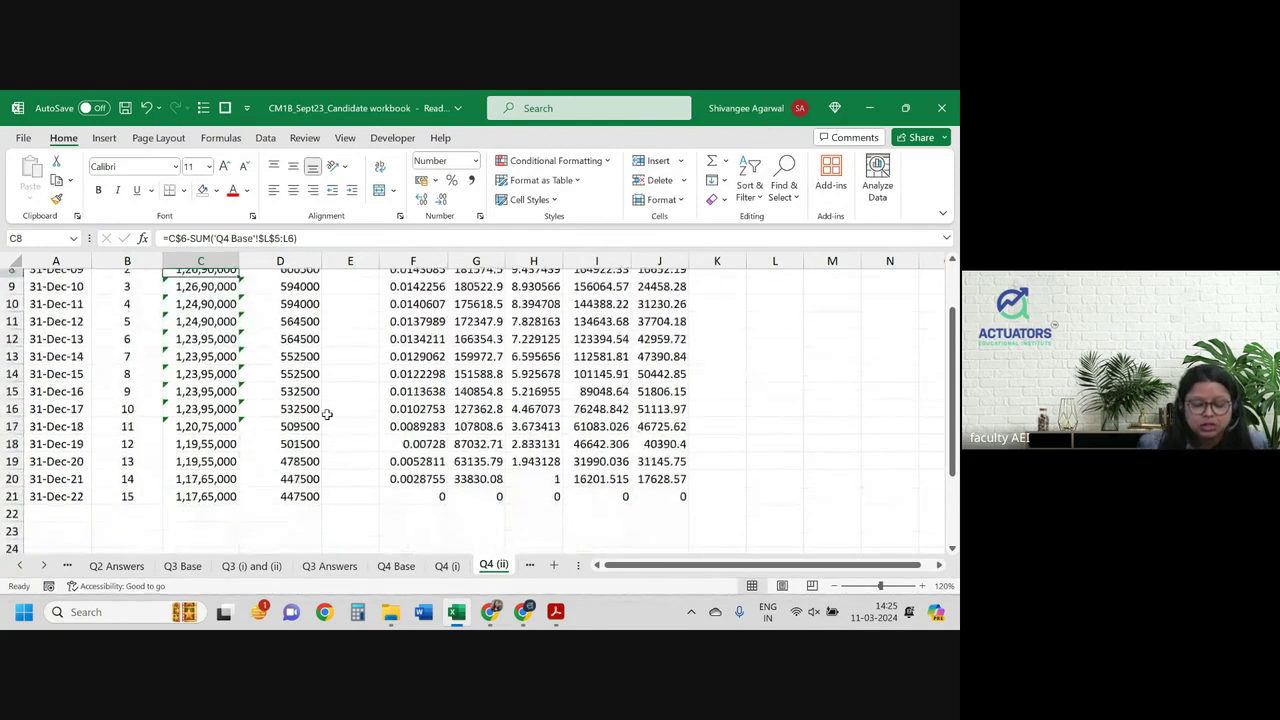
pyautogui.scroll(2, 327, 414)
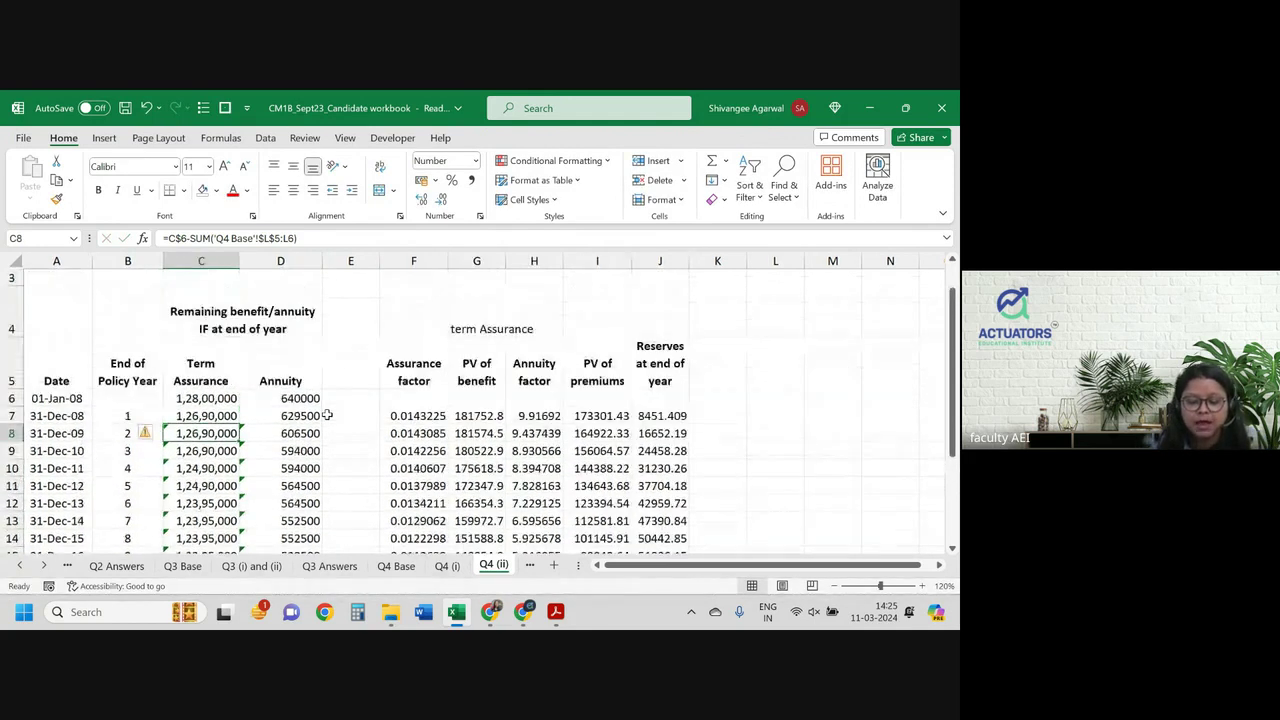
# Step: Add the section heading "temporary annuity" in L4, beside the term assurance block
pyautogui.hscroll(1, 327, 414)
pyautogui.click(674, 328)
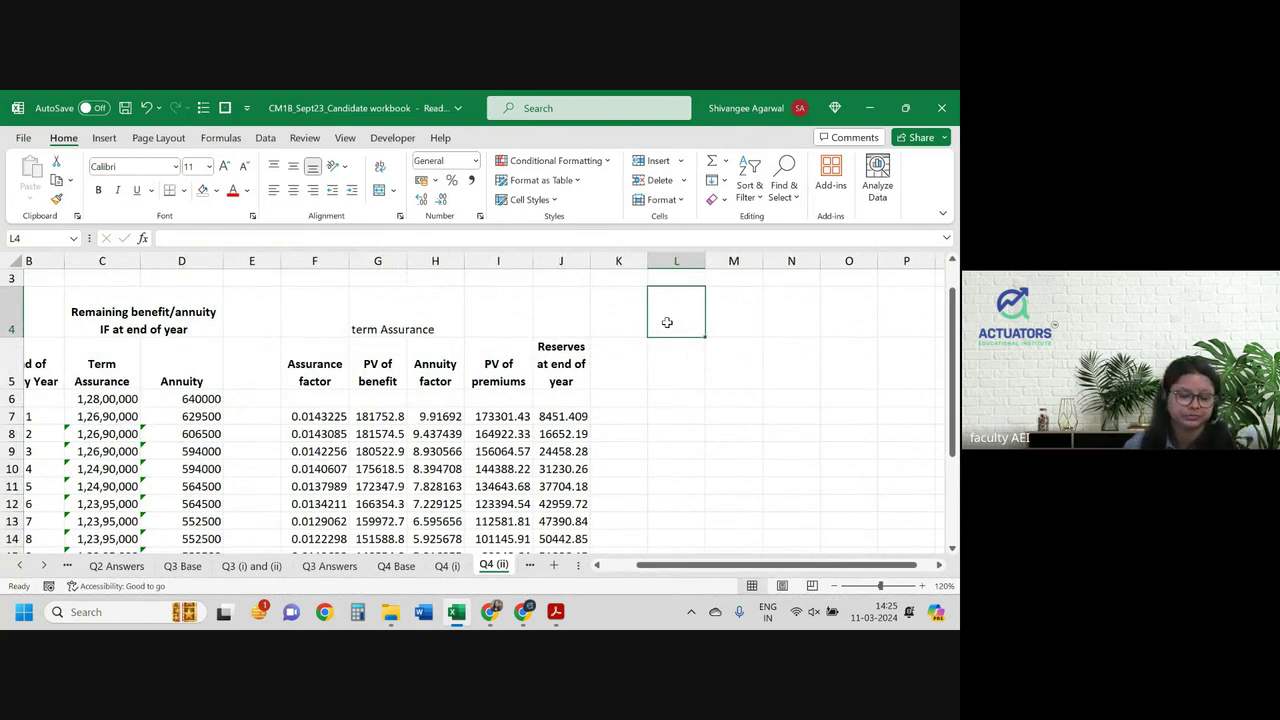
pyautogui.write('temporary')
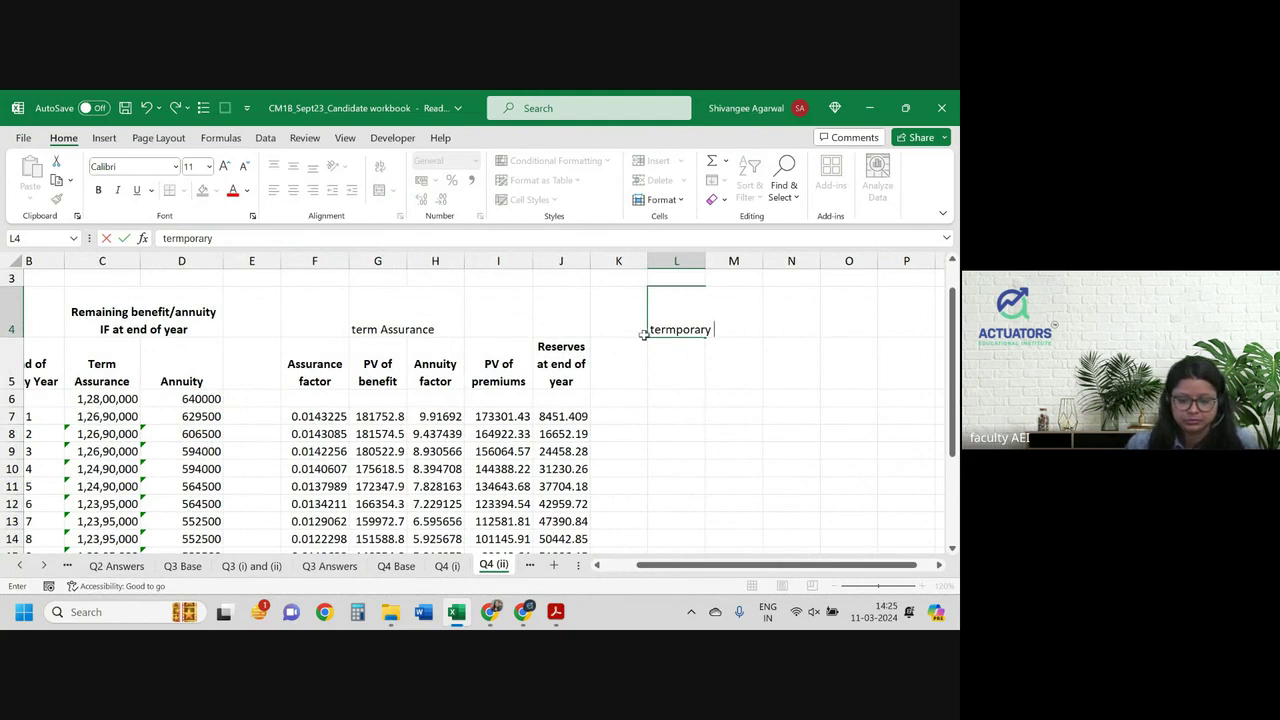
pyautogui.click(665, 330)
pyautogui.press('BackSpace')
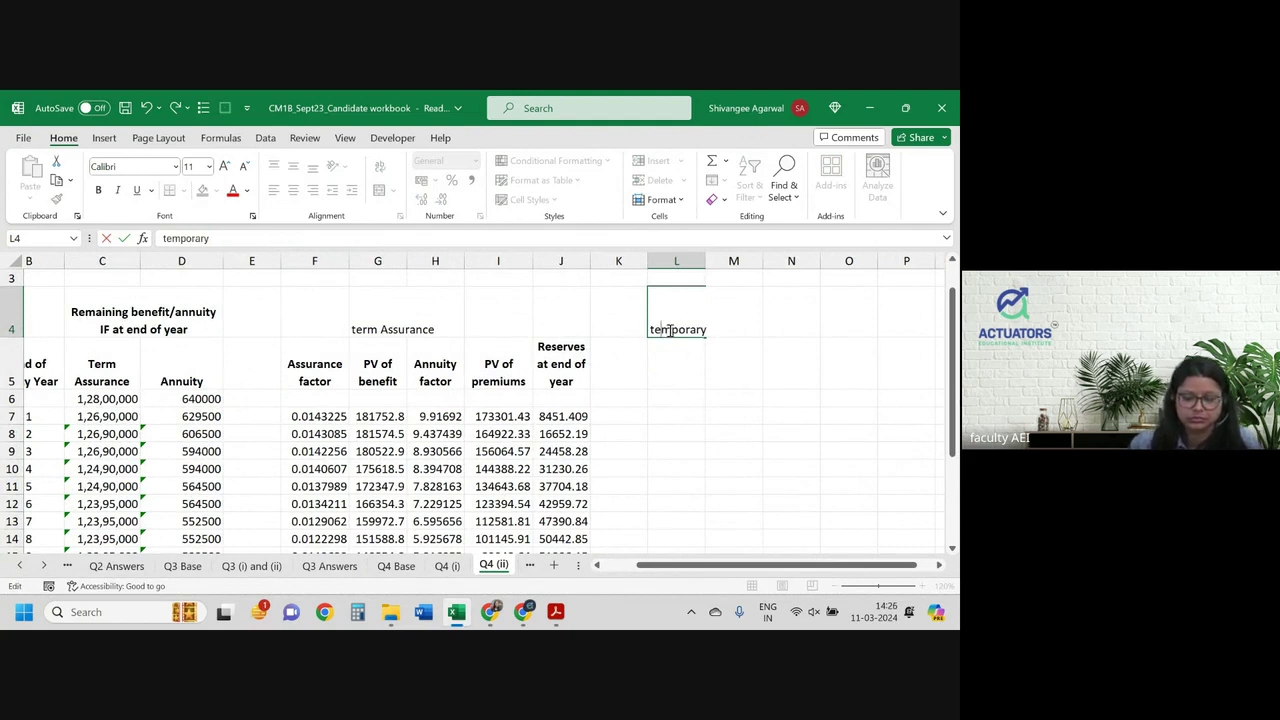
pyautogui.click(717, 329)
pyautogui.write('ann')
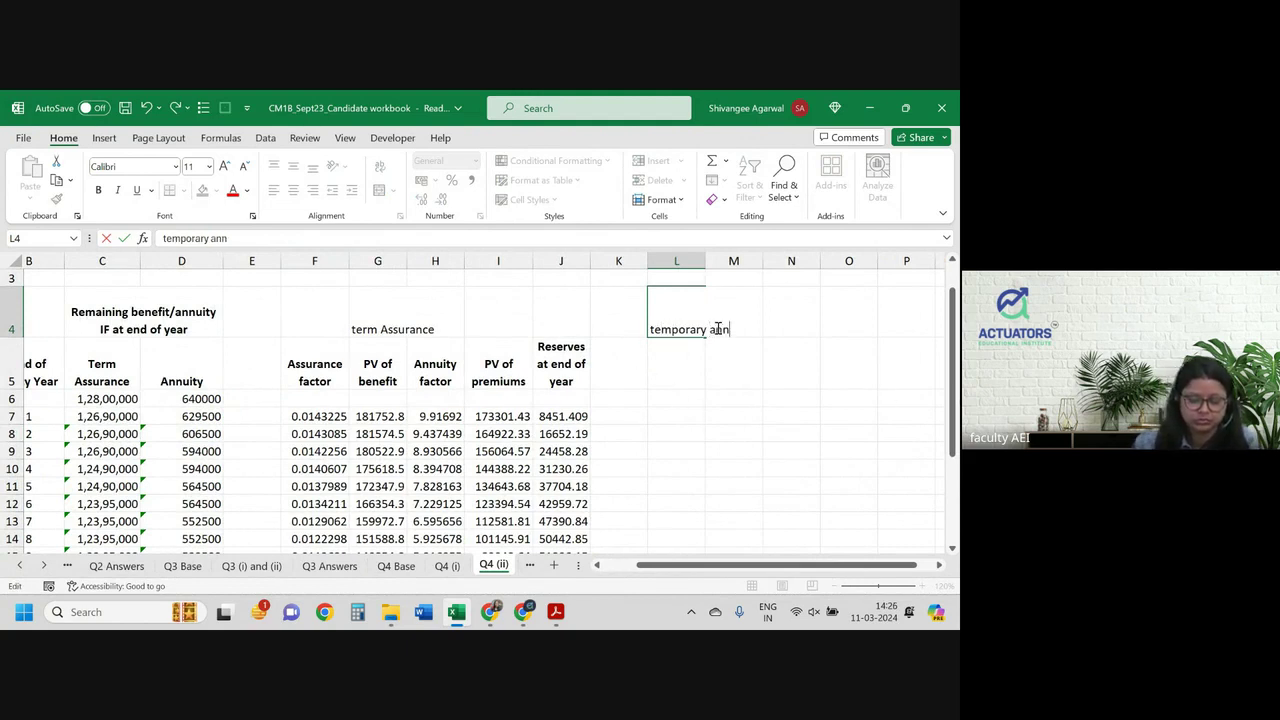
pyautogui.write('uity')
pyautogui.press('Return')
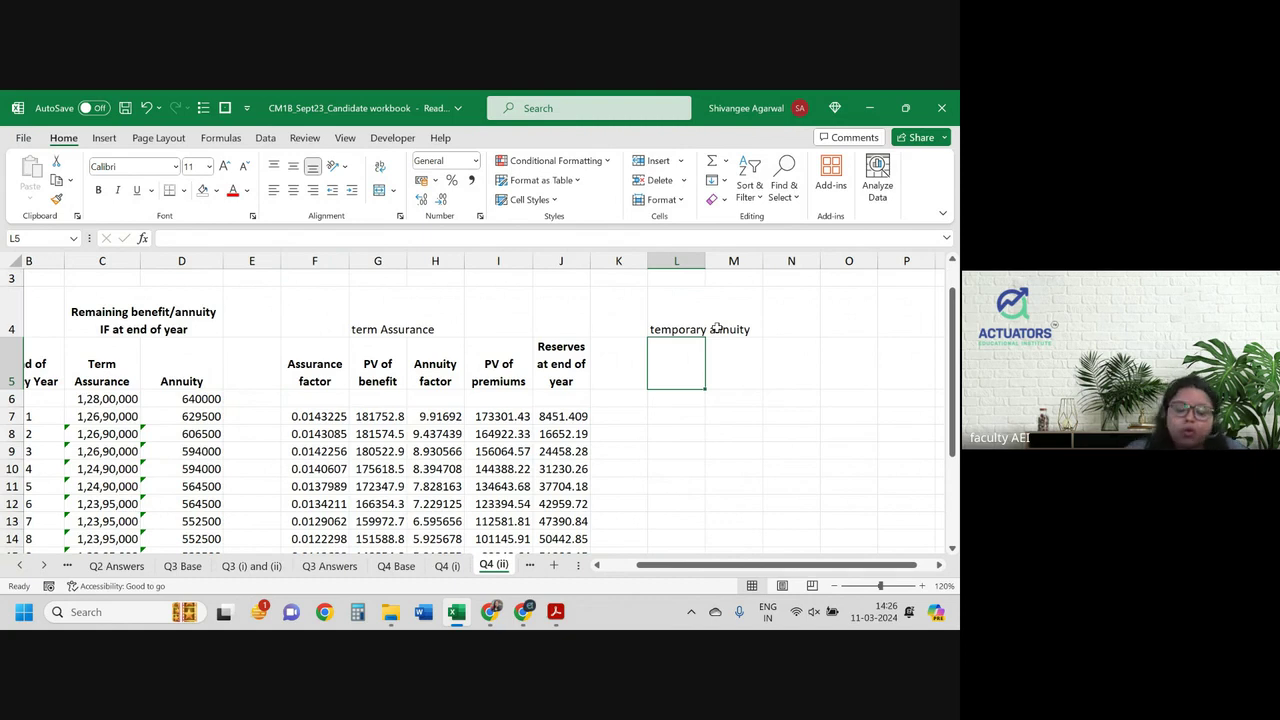
# Step: Enter the column header "Annuity factor" in L5 under the temporary annuity heading
pyautogui.write('Annui')
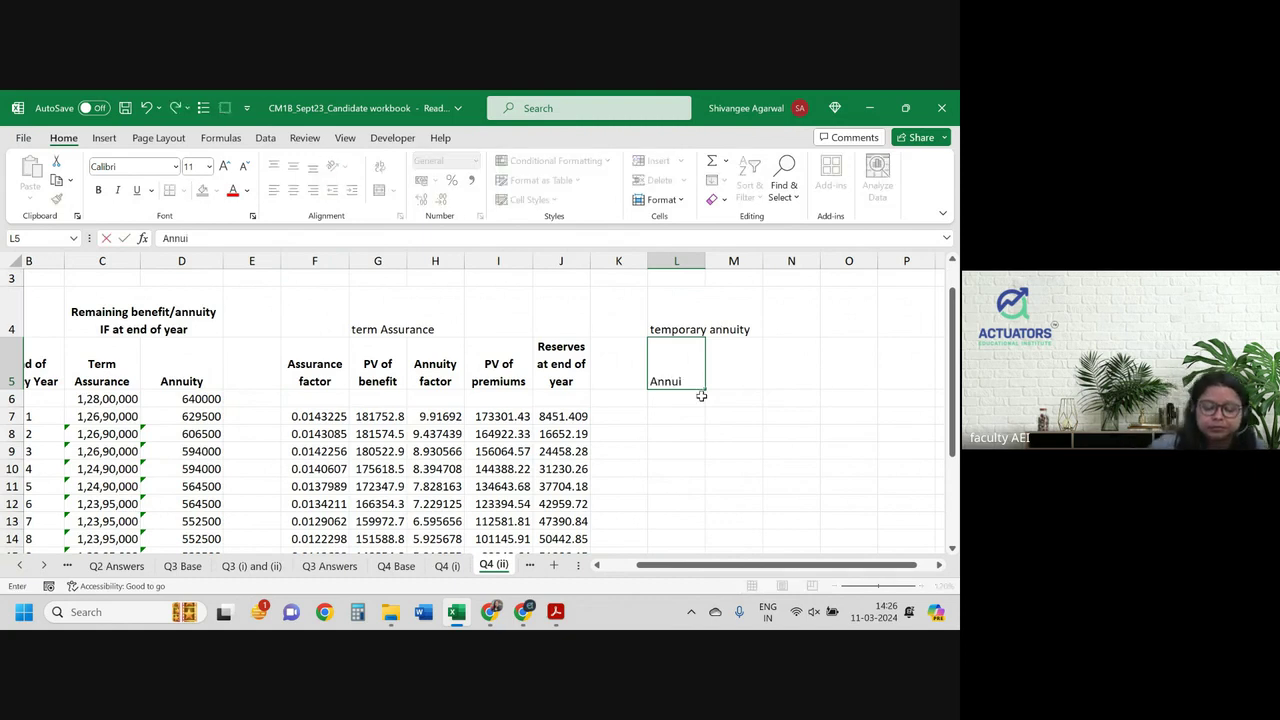
pyautogui.write('ty facto')
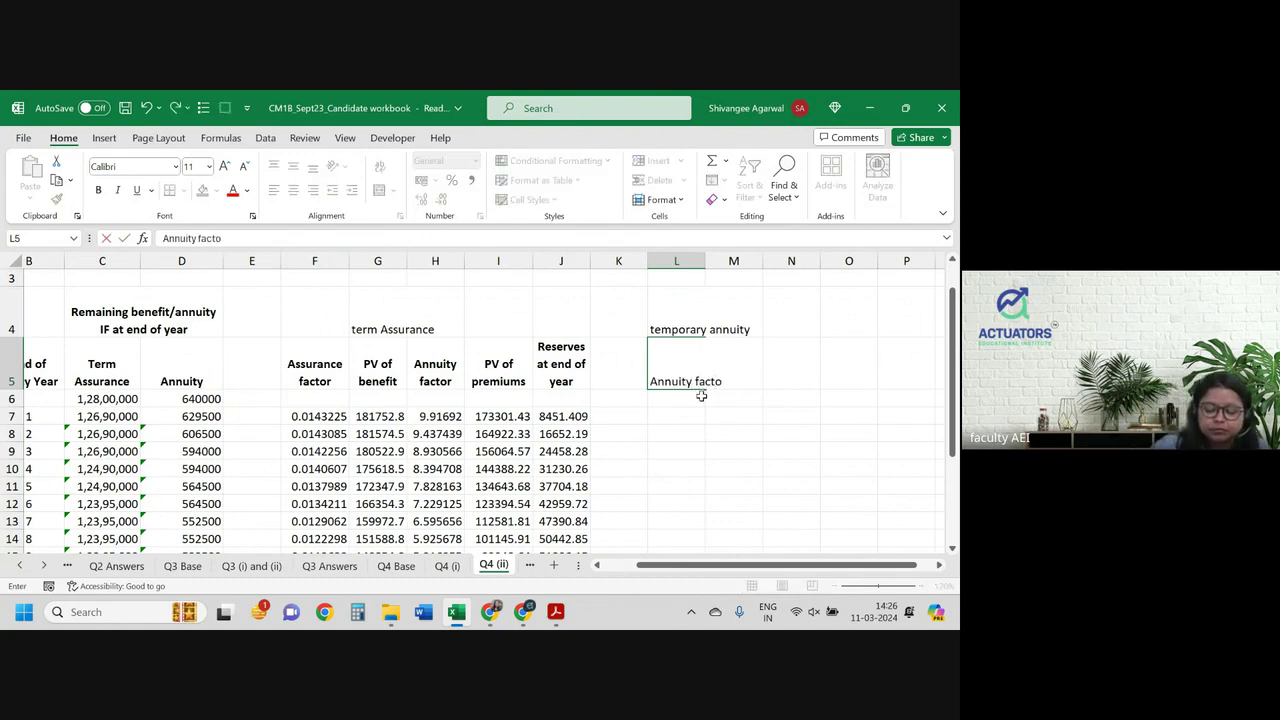
pyautogui.write('r')
pyautogui.press('Return')
# Step: Enter 0 as the temporary annuity factor for policy year 15 in L21
pyautogui.scroll(-2, 701, 396)
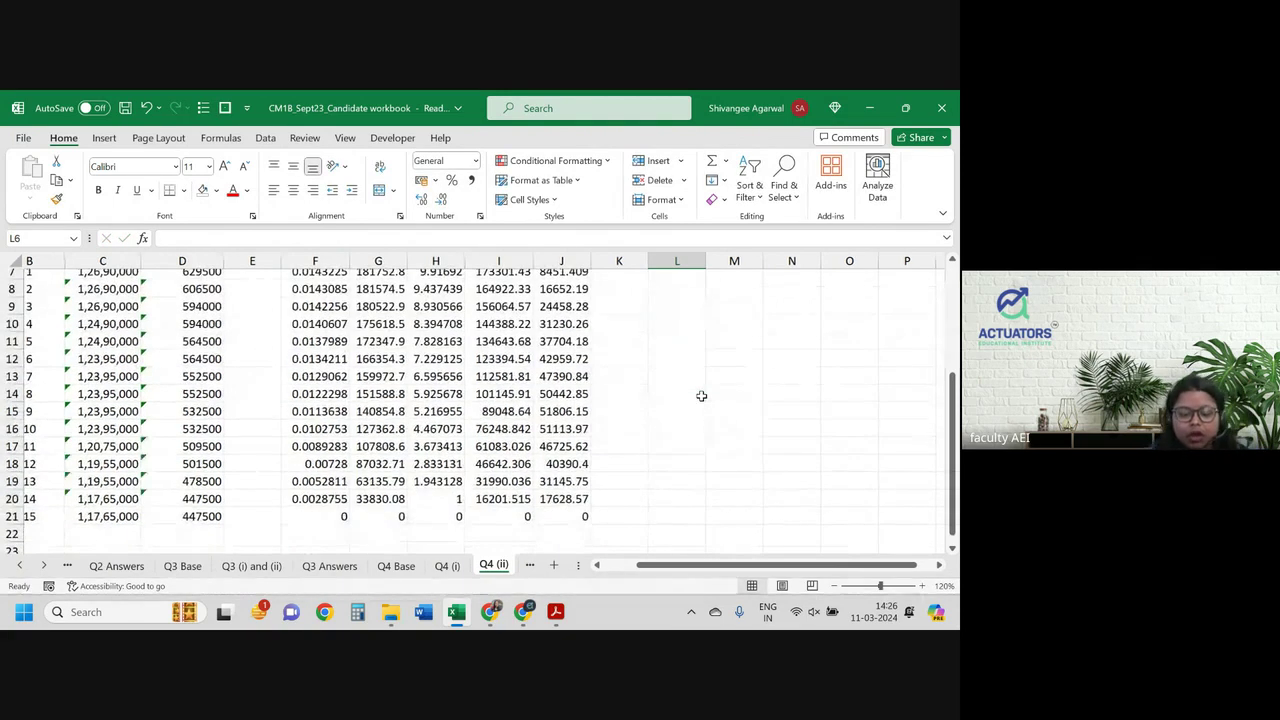
pyautogui.hscroll(-2, 701, 396)
pyautogui.click(767, 516)
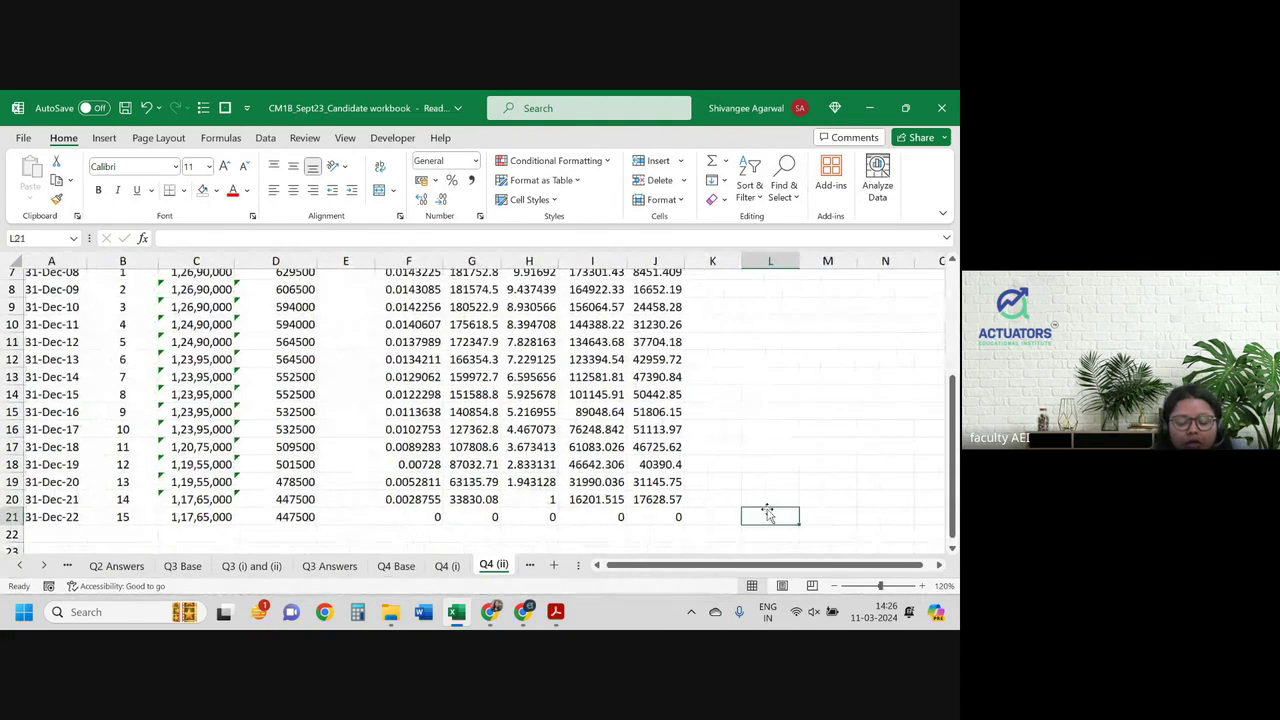
pyautogui.write('0')
pyautogui.press('Up')
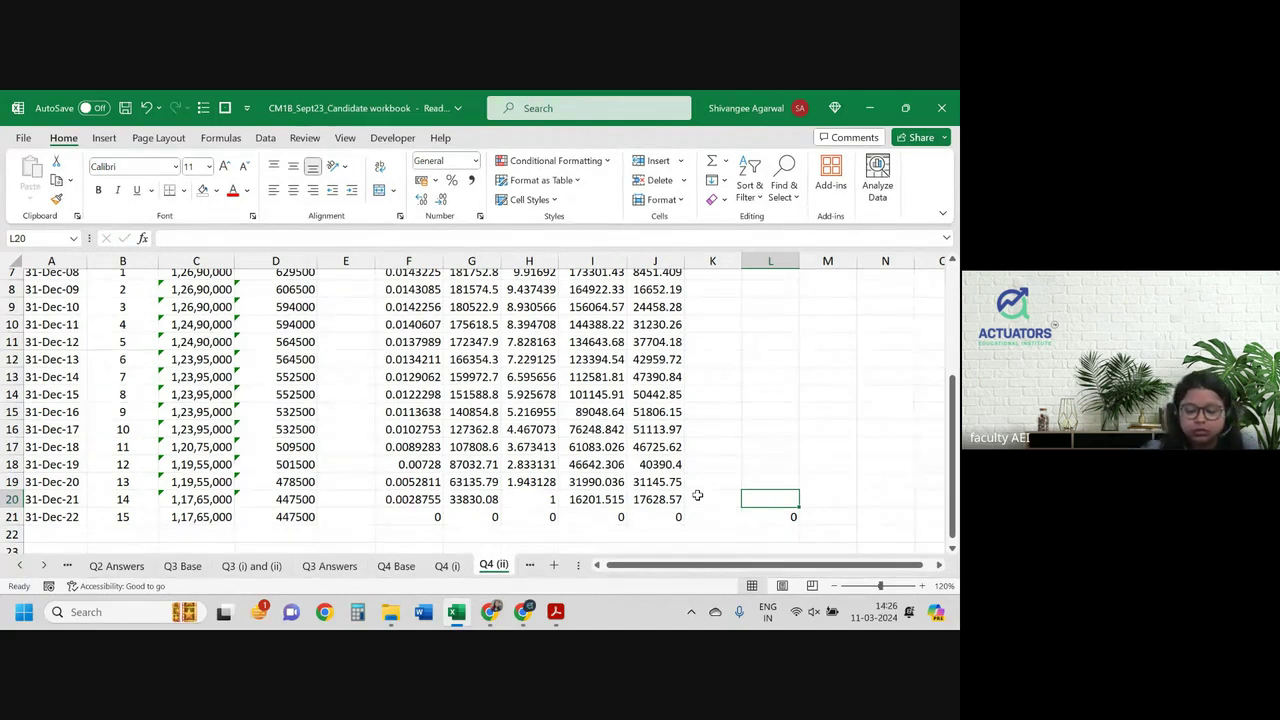
# Step: Begin the recursive annuity factor for policy year 14 by entering =(1+L21) in L20
pyautogui.write('=(')
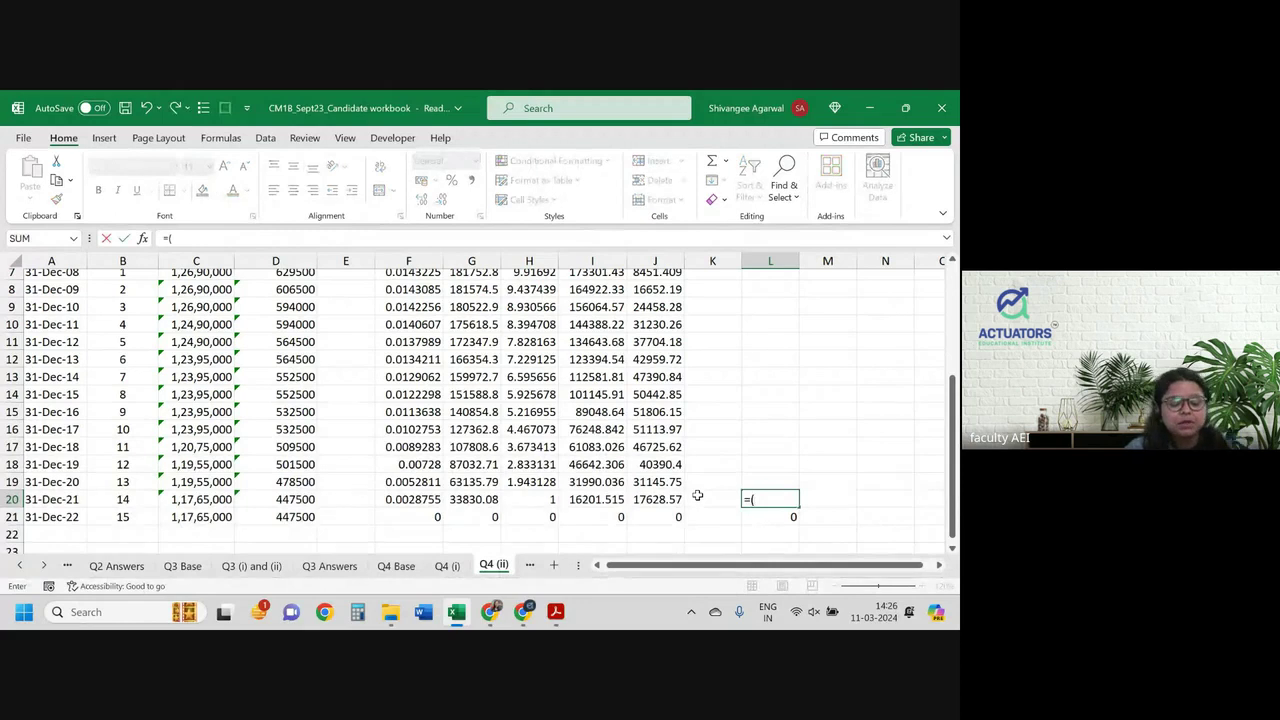
pyautogui.write('1+')
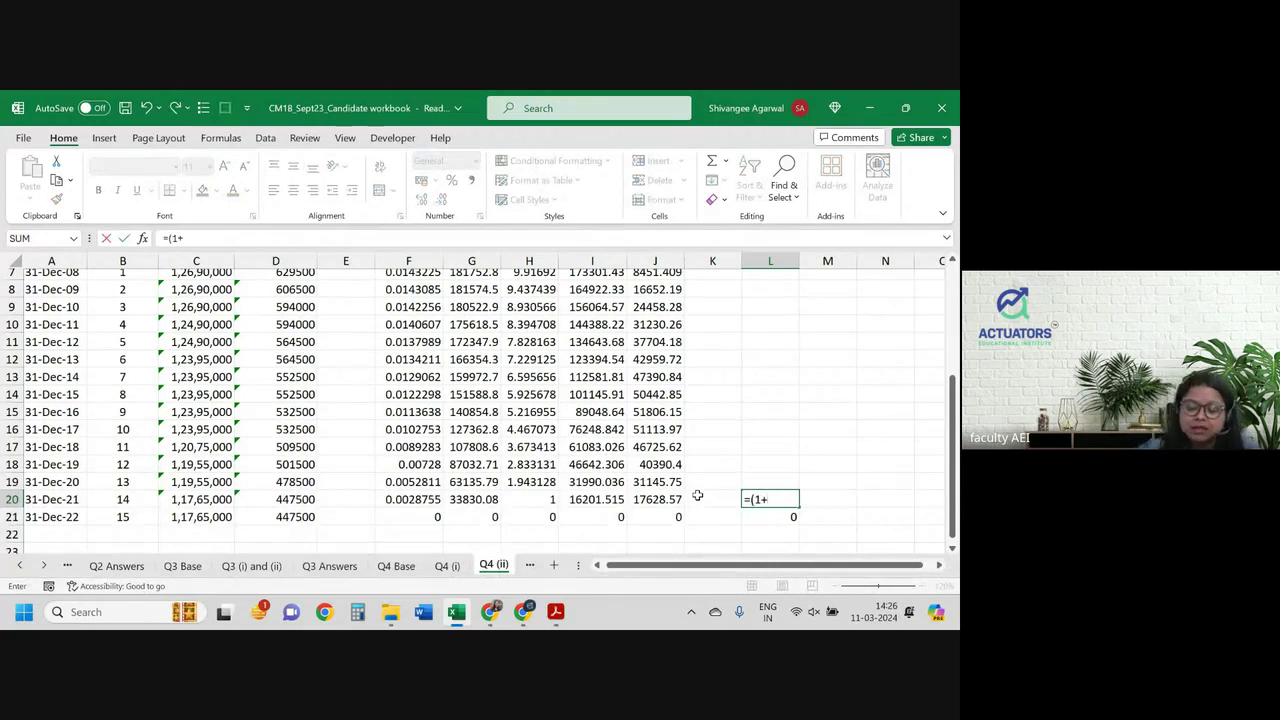
pyautogui.press('Down')
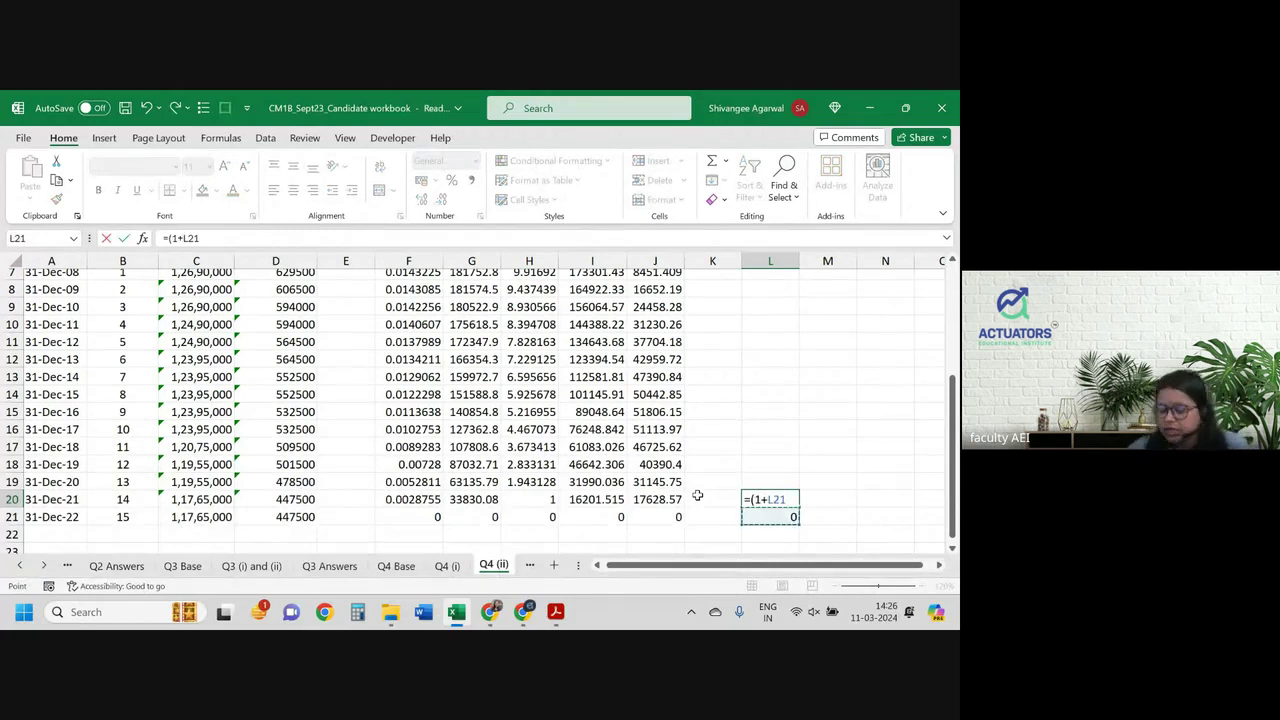
pyautogui.write(')*')
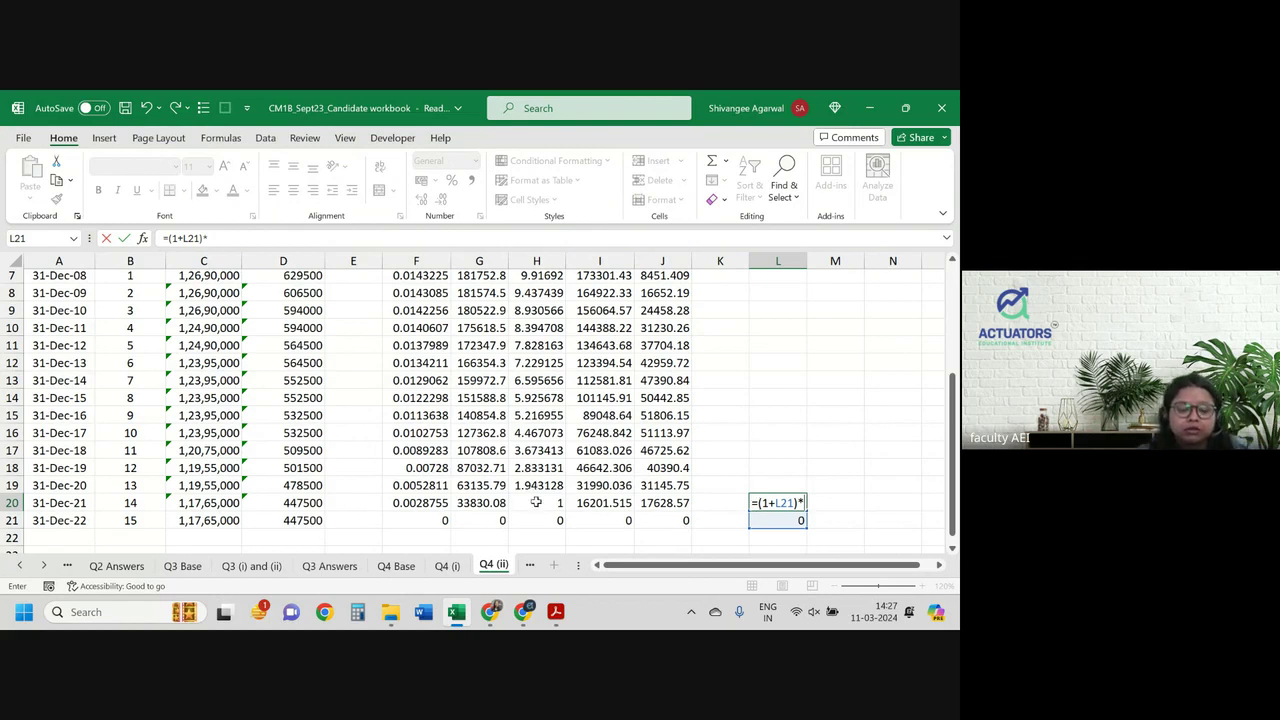
pyautogui.press('Return')
pyautogui.press('Return')
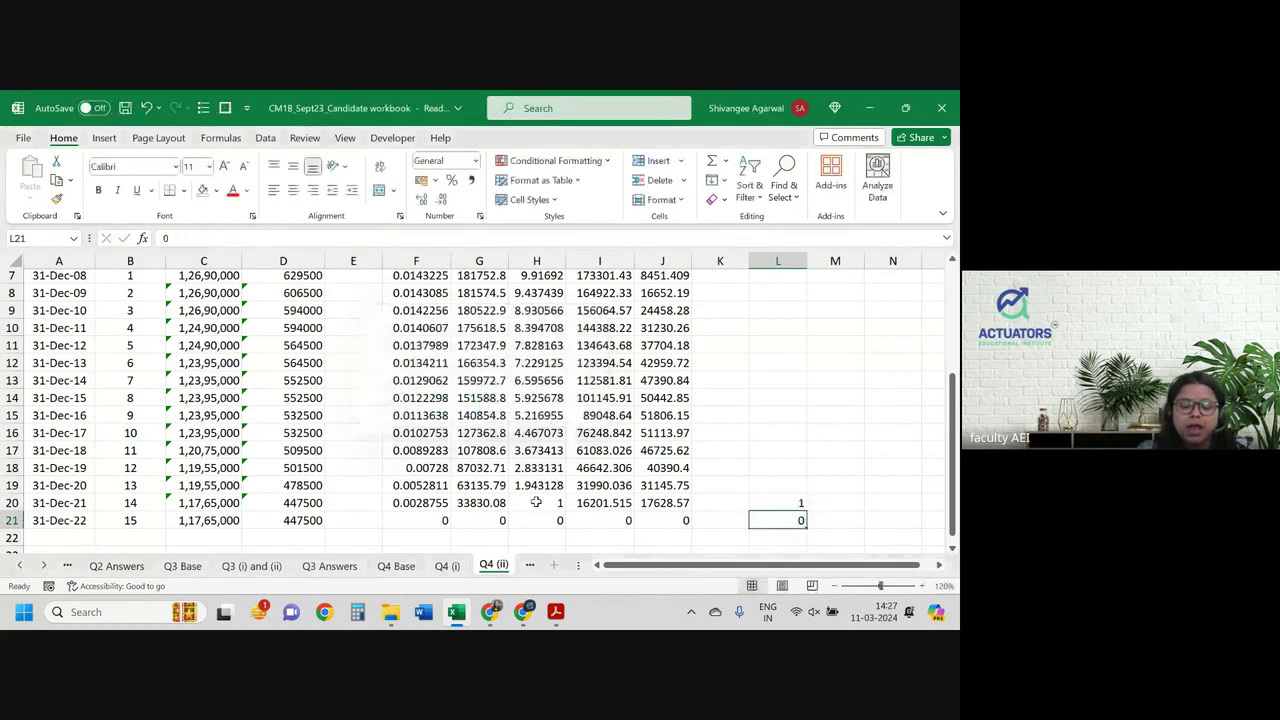
# Step: Check the recursive formula in H19, then multiply the L20 annuity factor by the year 15 survival probability 'Q4 (i)'!N22
pyautogui.click(557, 478)
pyautogui.doubleClick(557, 478)
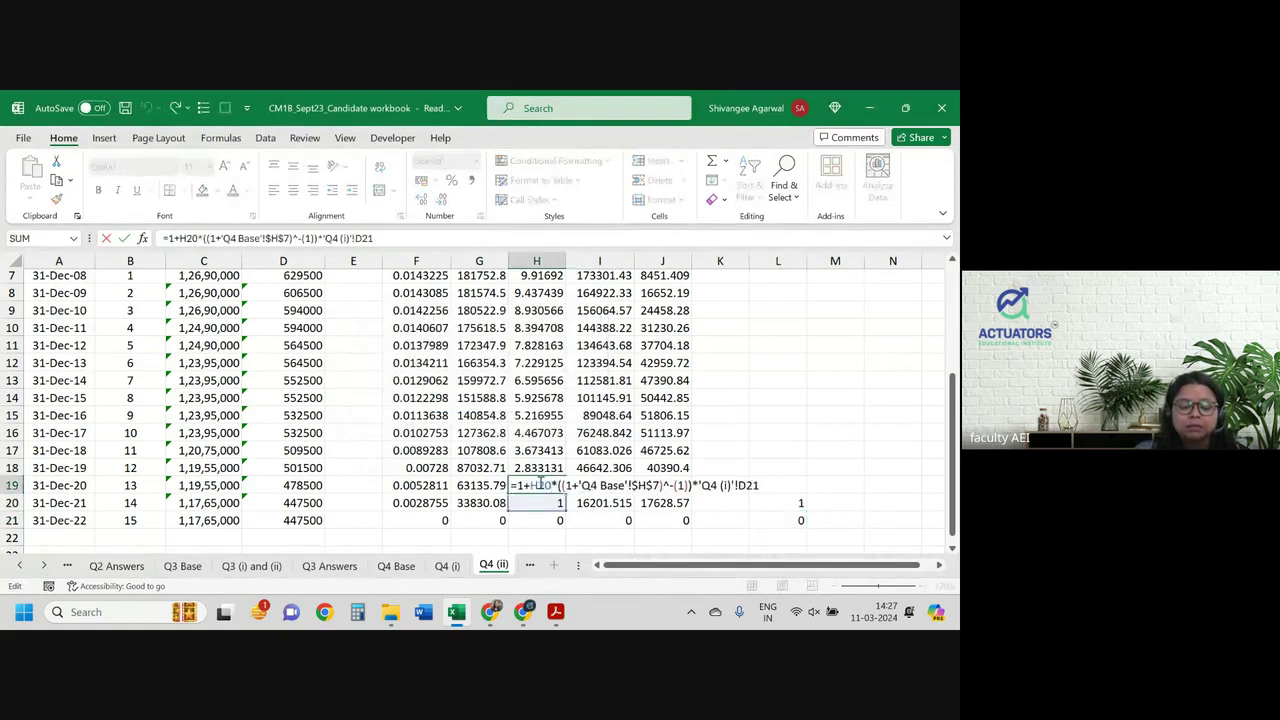
pyautogui.moveTo(531, 485); pyautogui.dragTo(740, 485)
pyautogui.press('Escape')
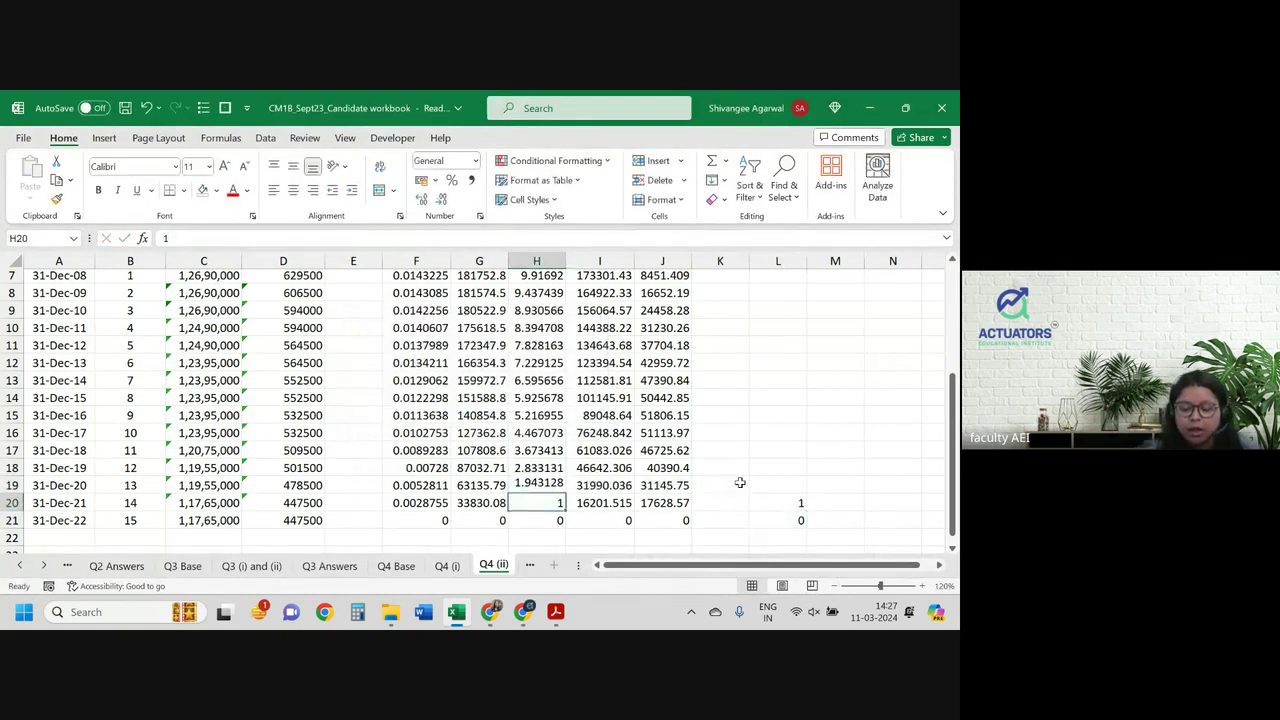
pyautogui.doubleClick(795, 503)
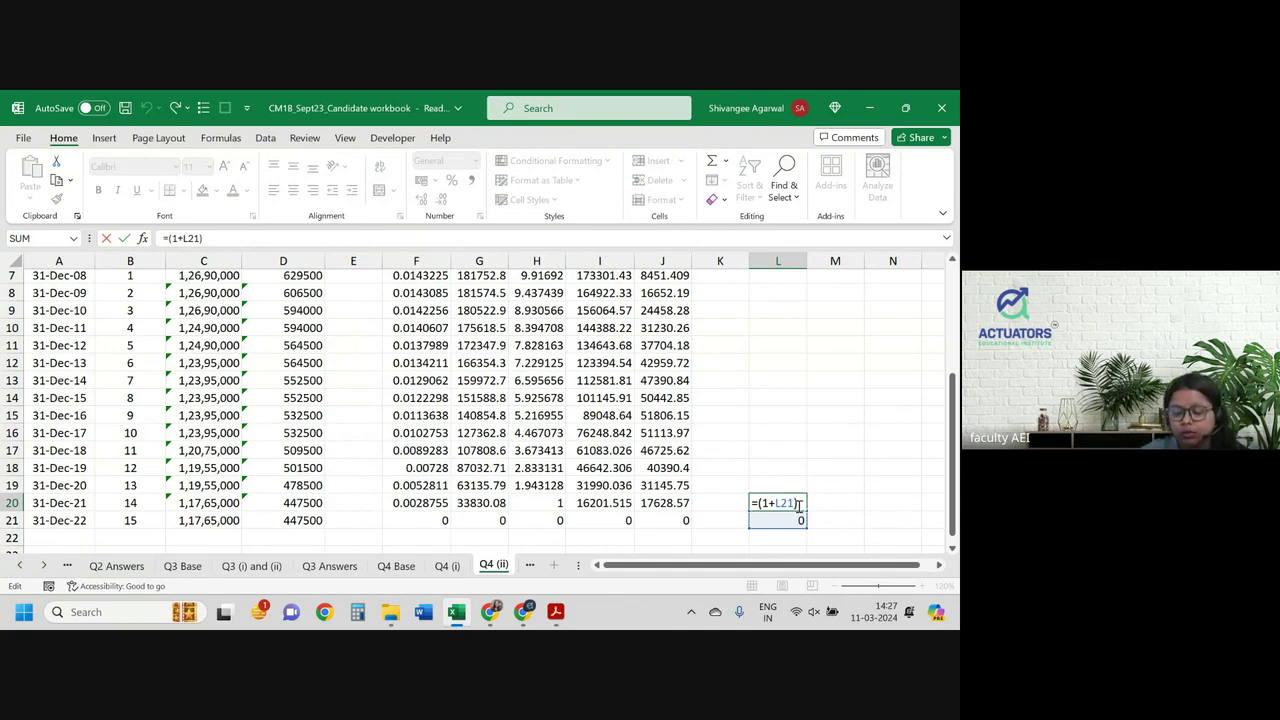
pyautogui.write('*')
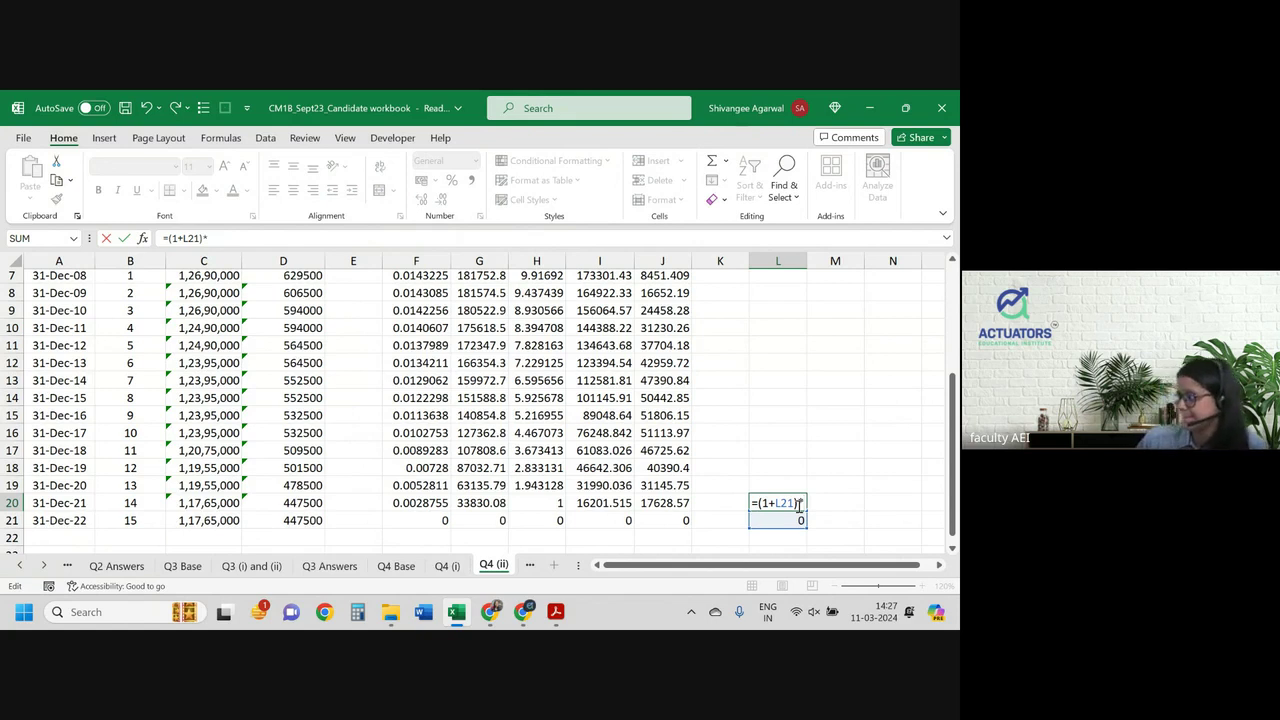
pyautogui.click(447, 566)
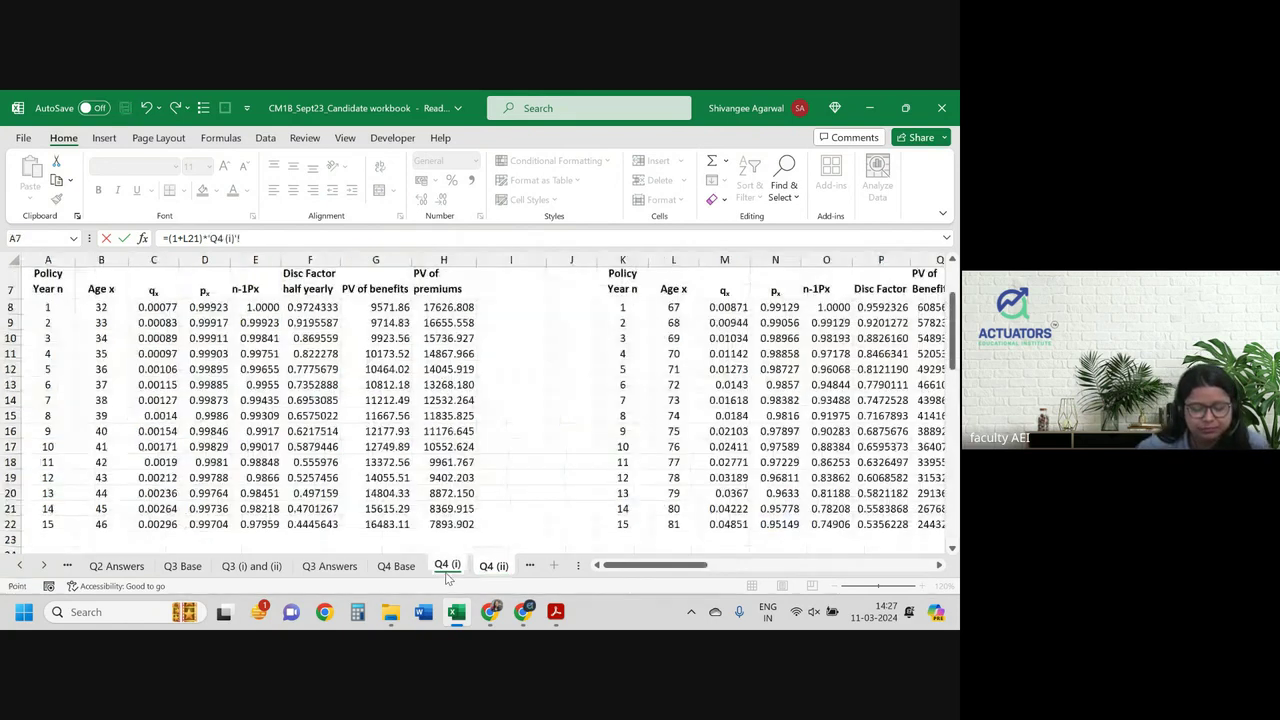
pyautogui.hscroll(2, 586, 549)
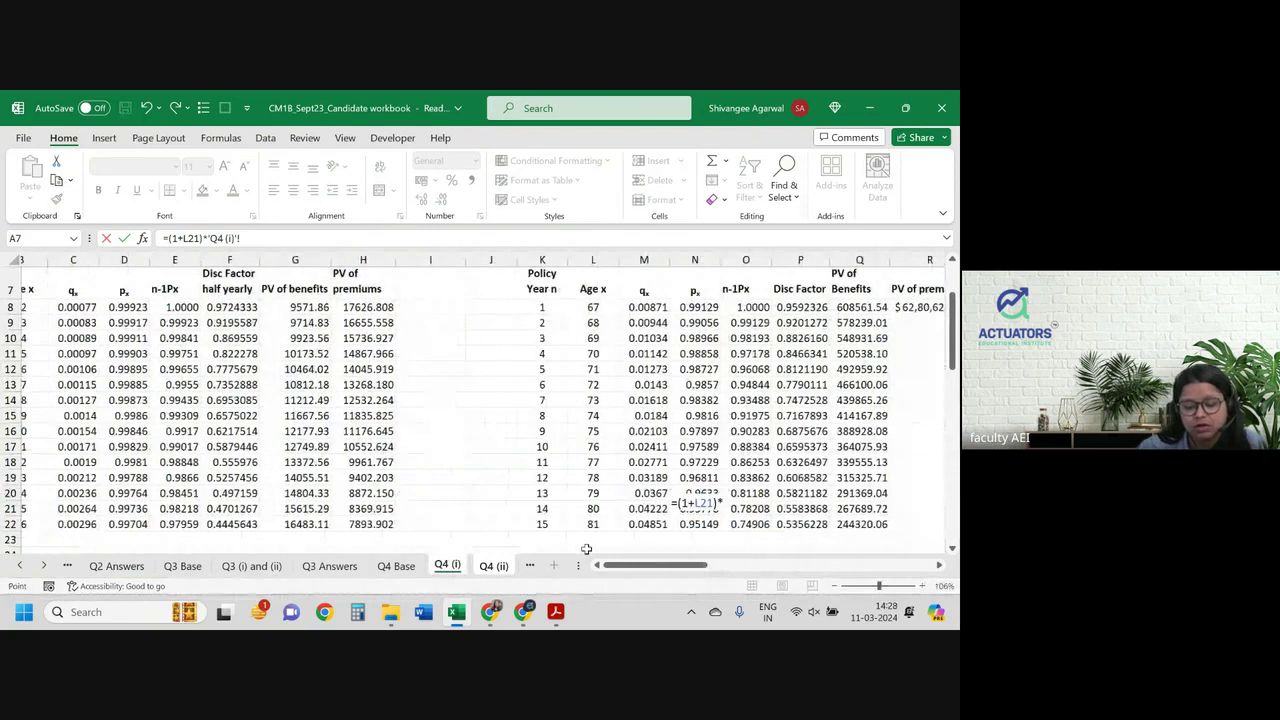
pyautogui.hscroll(2, 586, 549)
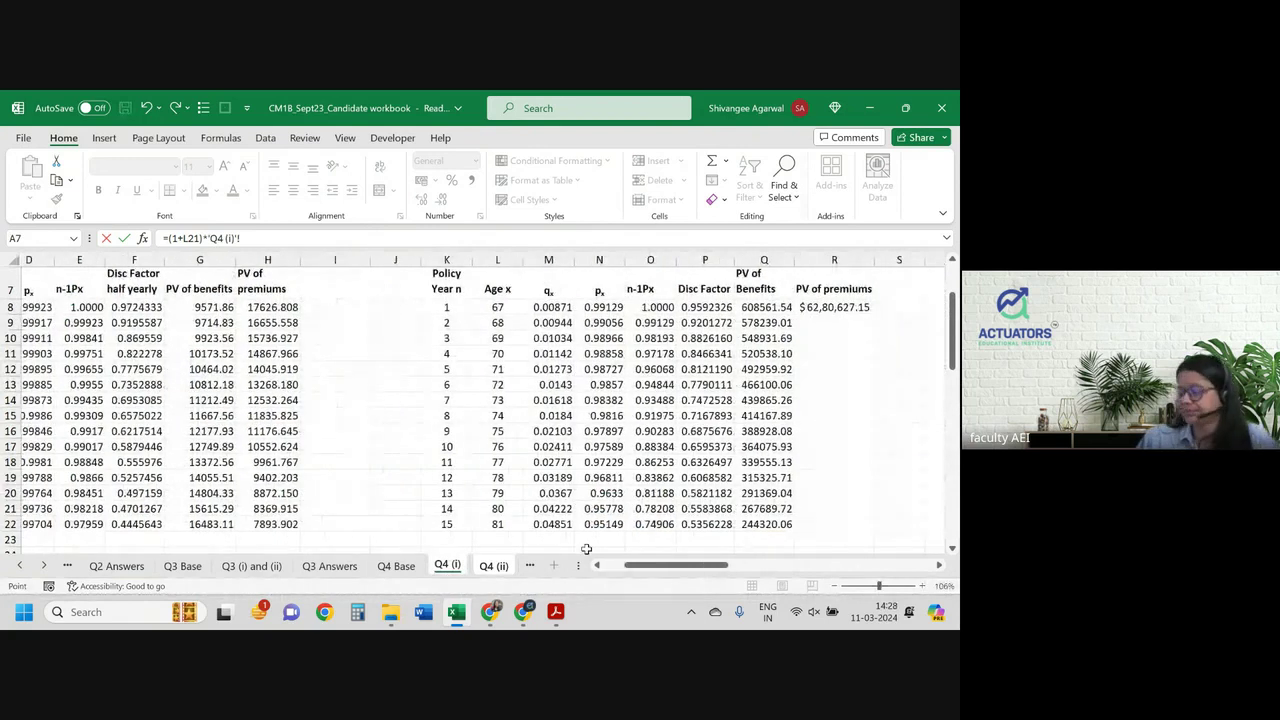
pyautogui.click(600, 524)
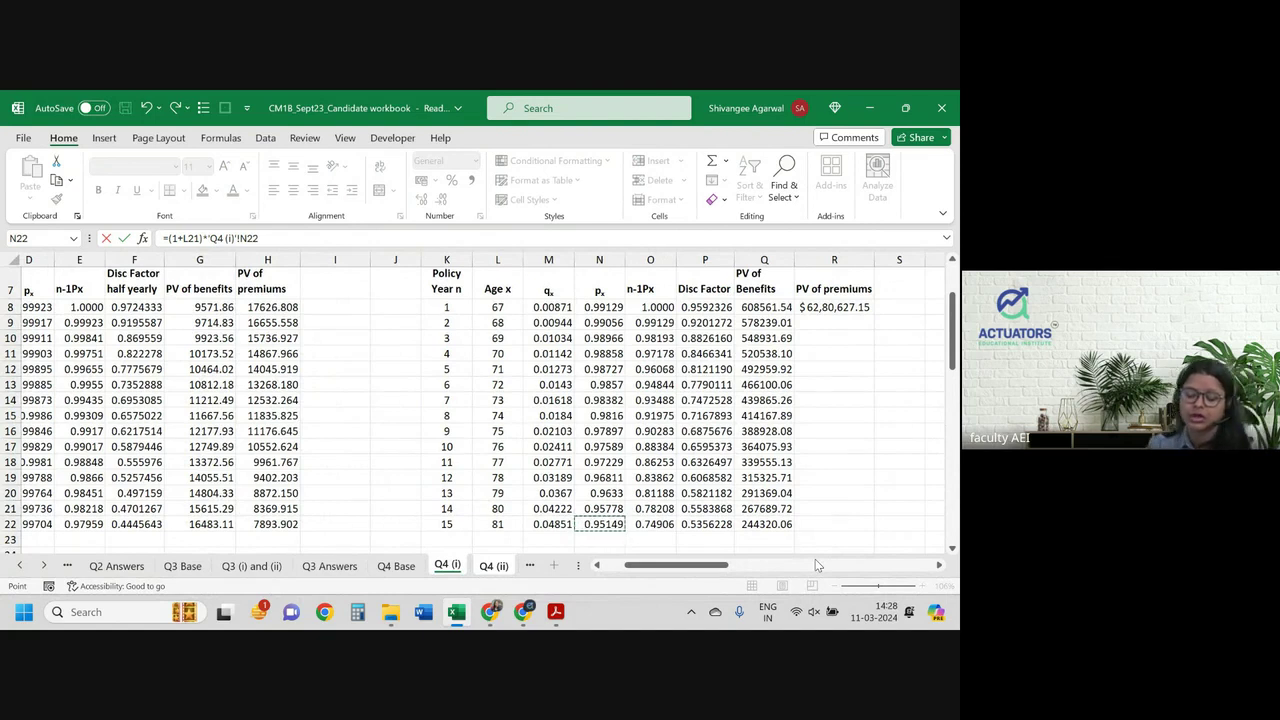
# Step: Finish the L20 formula by appending *(1+'Q4 Base'!$H$12)-1, with the annuity interest rate as an absolute reference
pyautogui.write('*(1+')
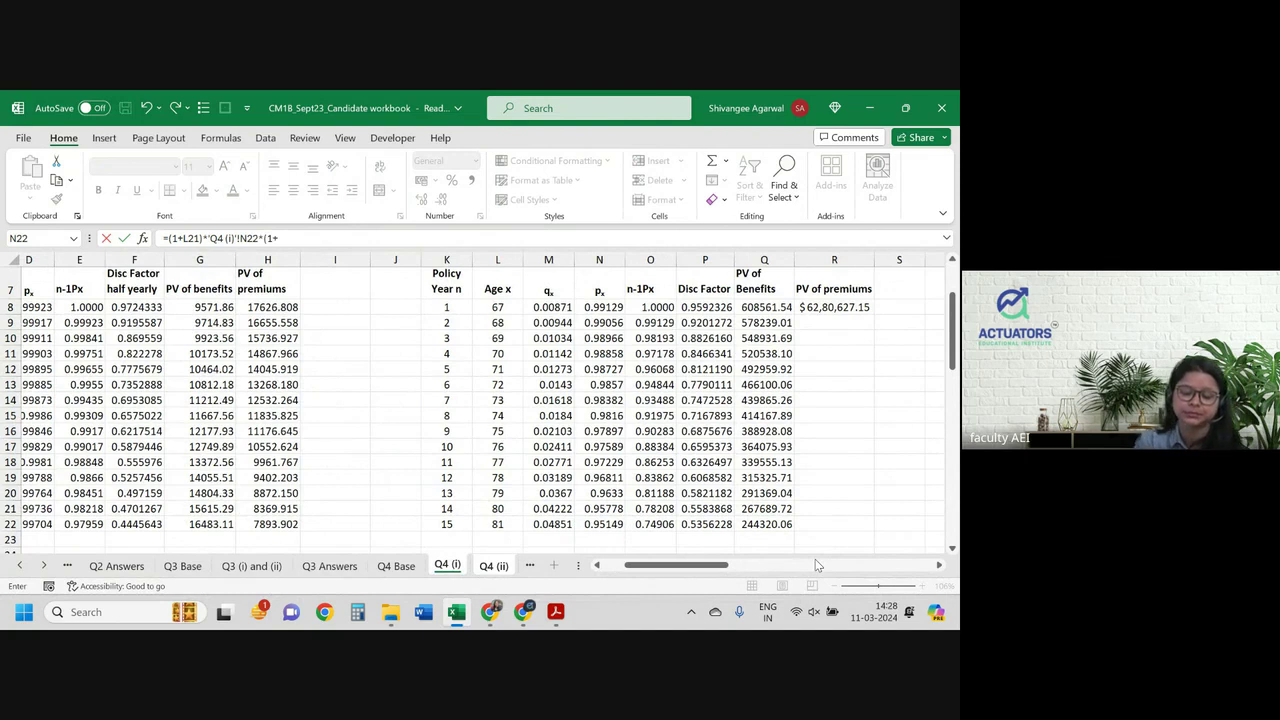
pyautogui.click(396, 566)
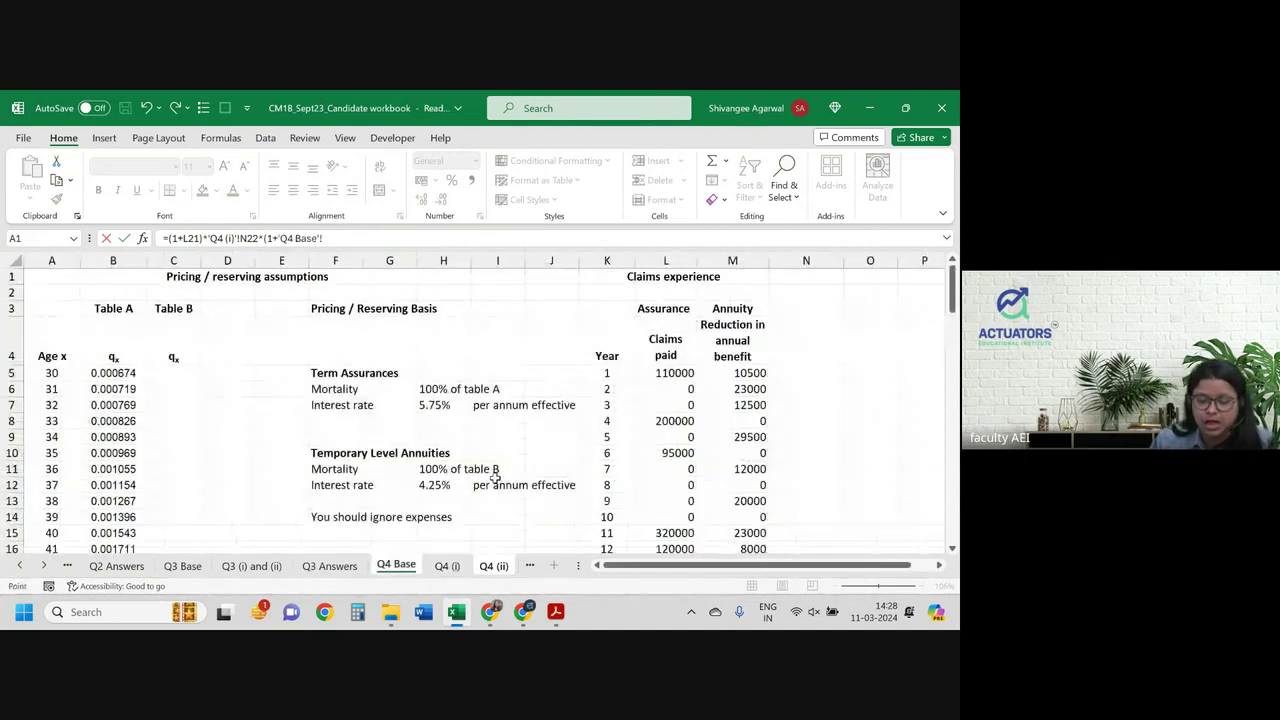
pyautogui.click(441, 481)
pyautogui.press('F4')
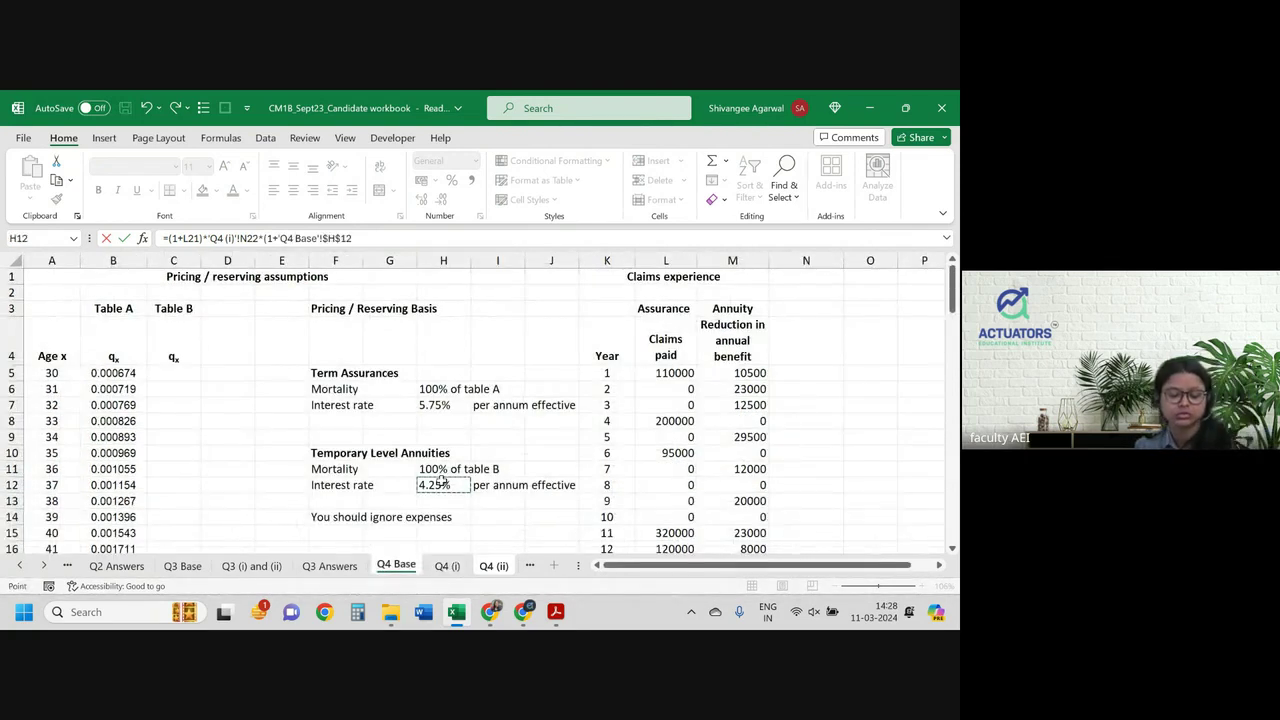
pyautogui.write(')-1')
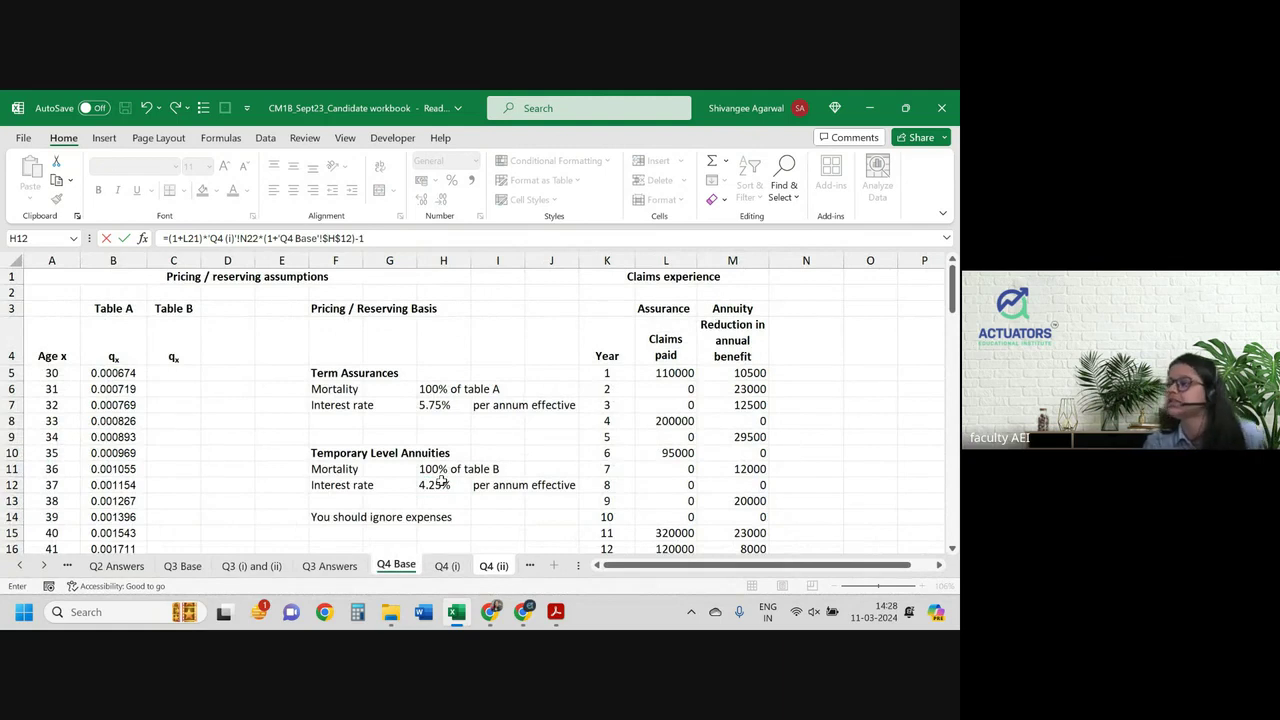
pyautogui.press('Return')
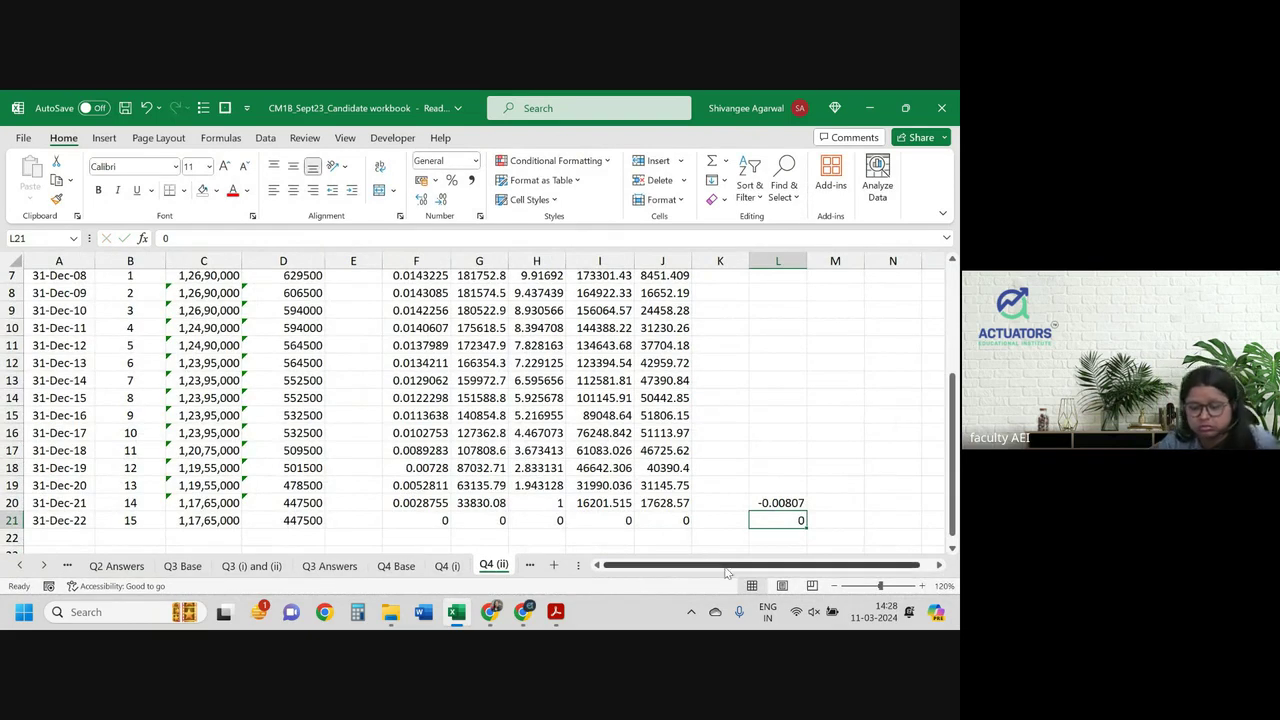
# Step: Correct the discount term in L20 to a power of -1, giving =(1+L21)*'Q4 (i)'!N22*(1+'Q4 Base'!$H$12)^-1
pyautogui.doubleClick(773, 502)
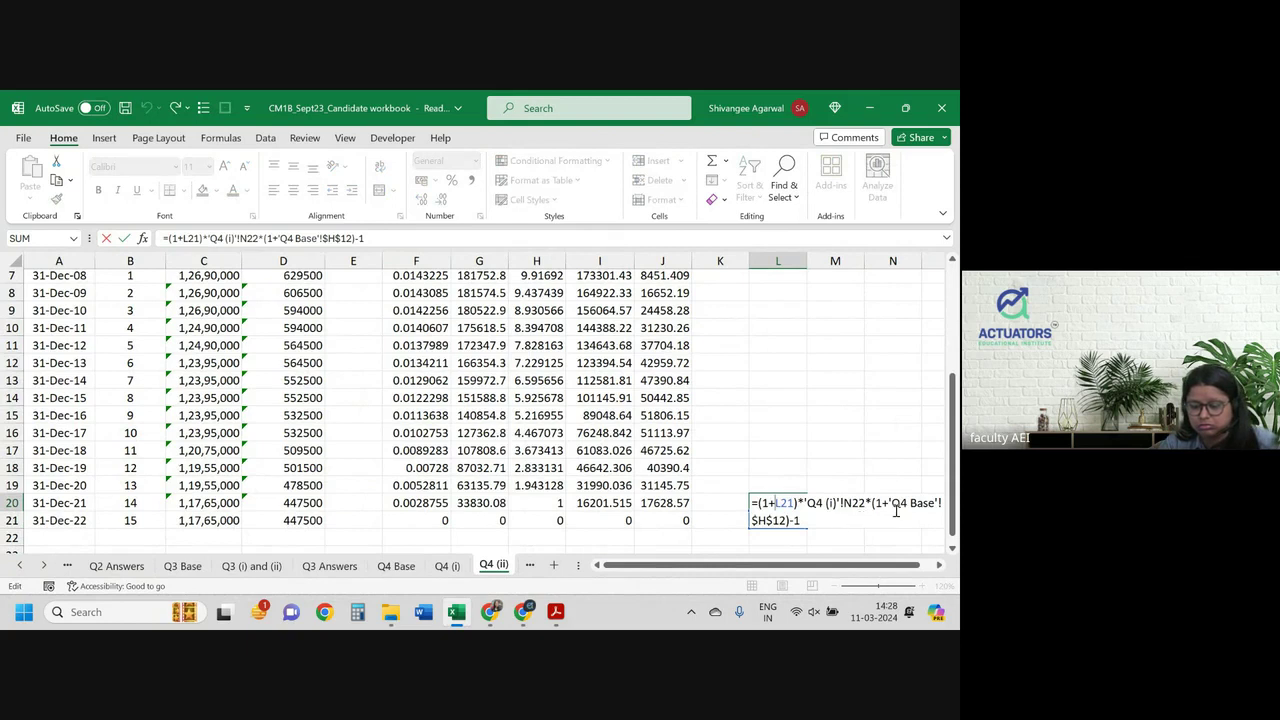
pyautogui.click(790, 518)
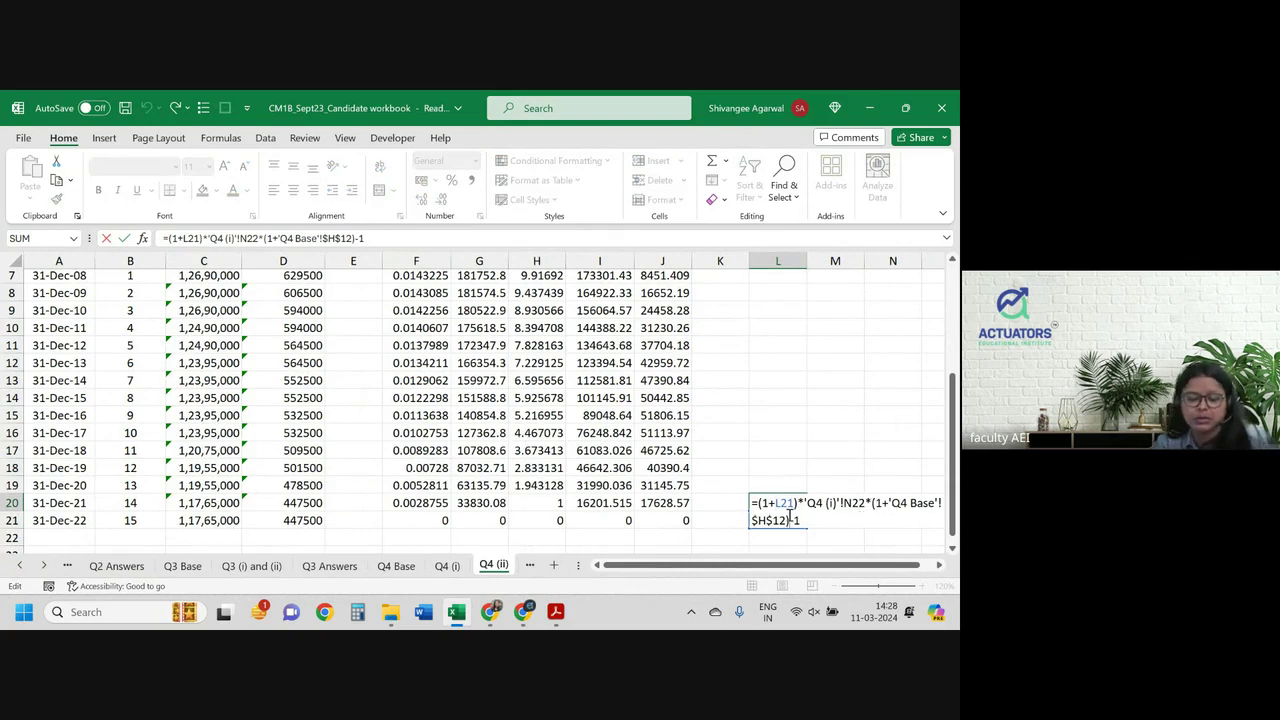
pyautogui.hotkey('ctrl', 'Return')
# Step: Fill the annuity factor formula from L20 upward to L7 to cover policy years 1 to 14
pyautogui.click(799, 489)
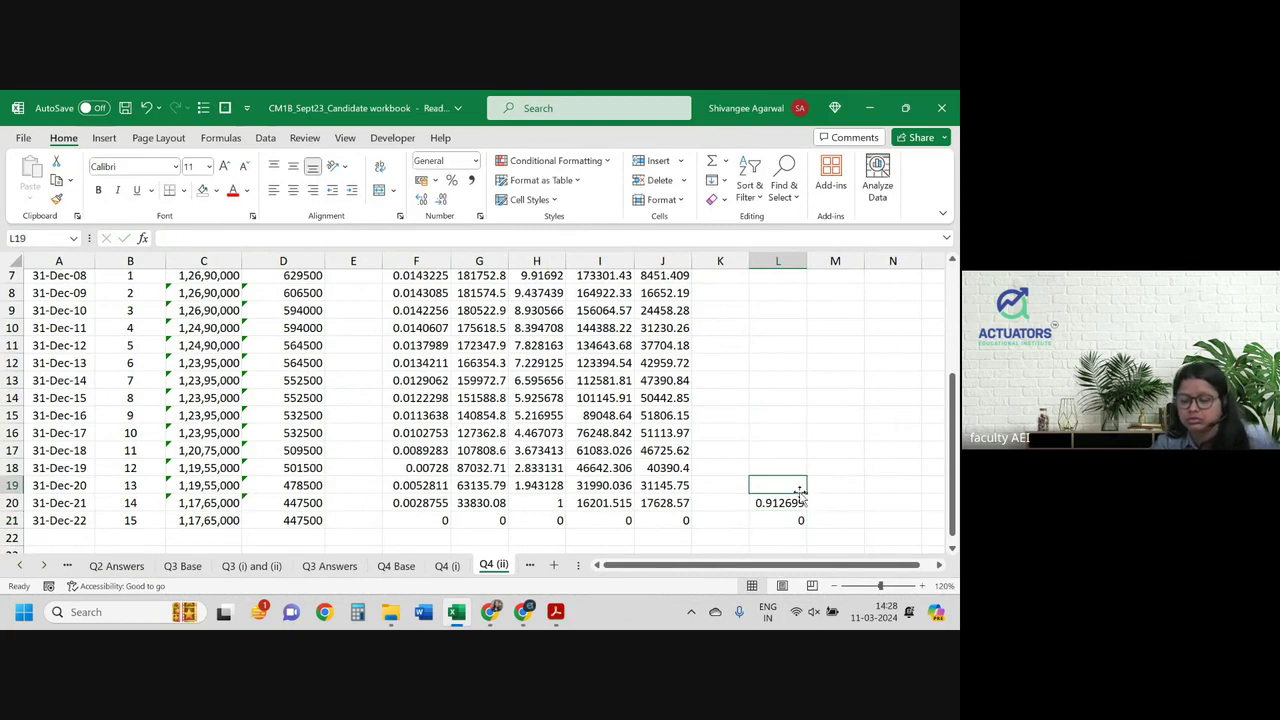
pyautogui.click(792, 502)
pyautogui.moveTo(806, 511); pyautogui.dragTo(794, 346)
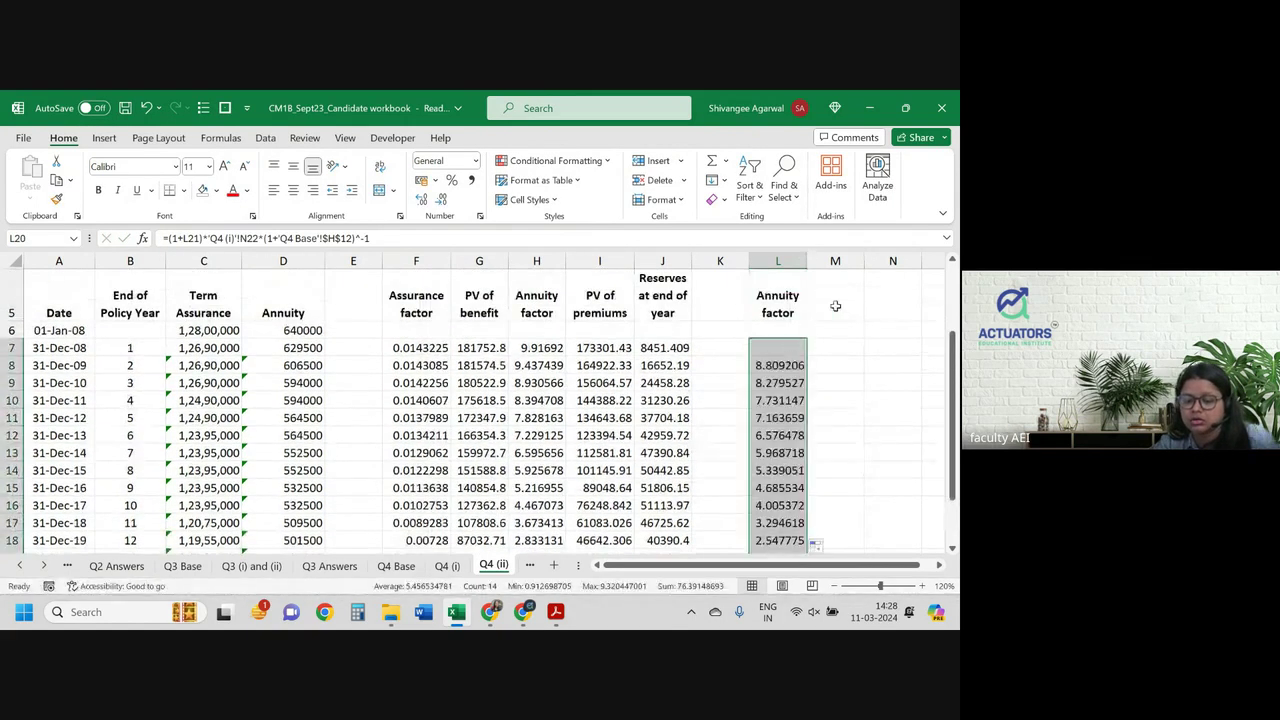
# Step: Copy the "Reserves at end of year" header from J5 to M5 beside the temporary annuity factor
pyautogui.click(666, 290)
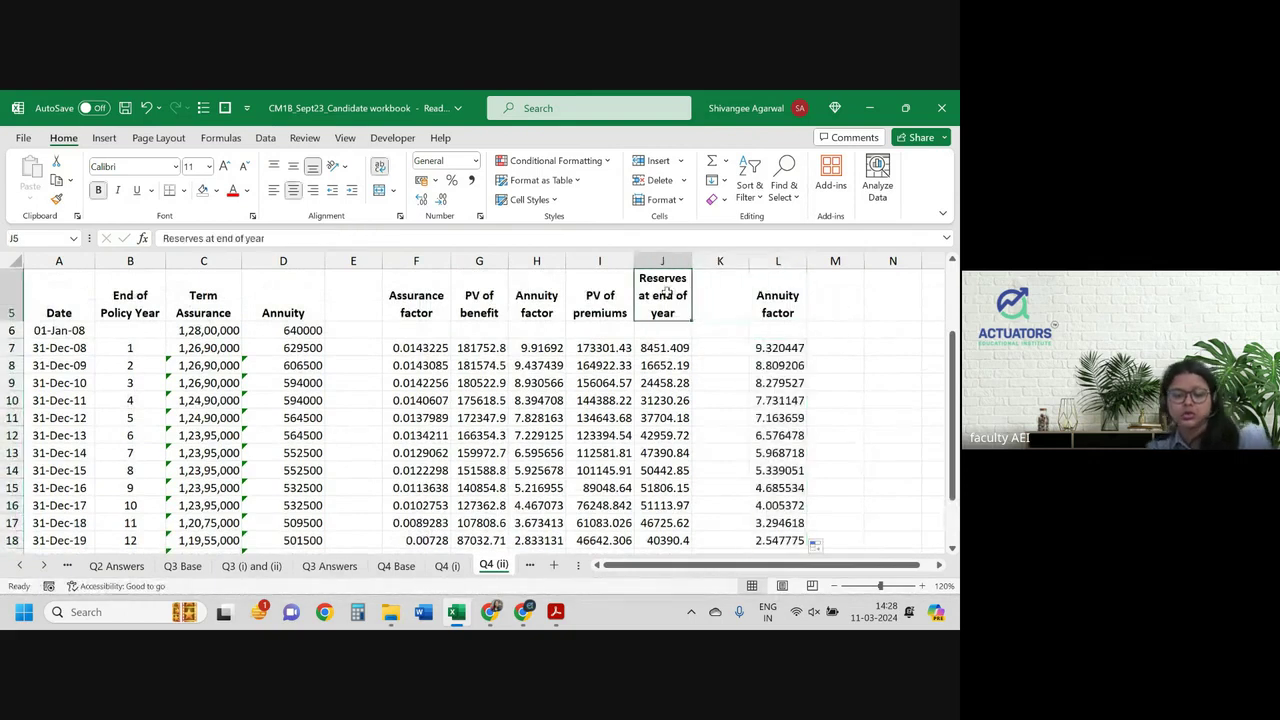
pyautogui.hotkey('ctrl', 'c')
pyautogui.press('Right')
pyautogui.press('Right')
pyautogui.press('Right')
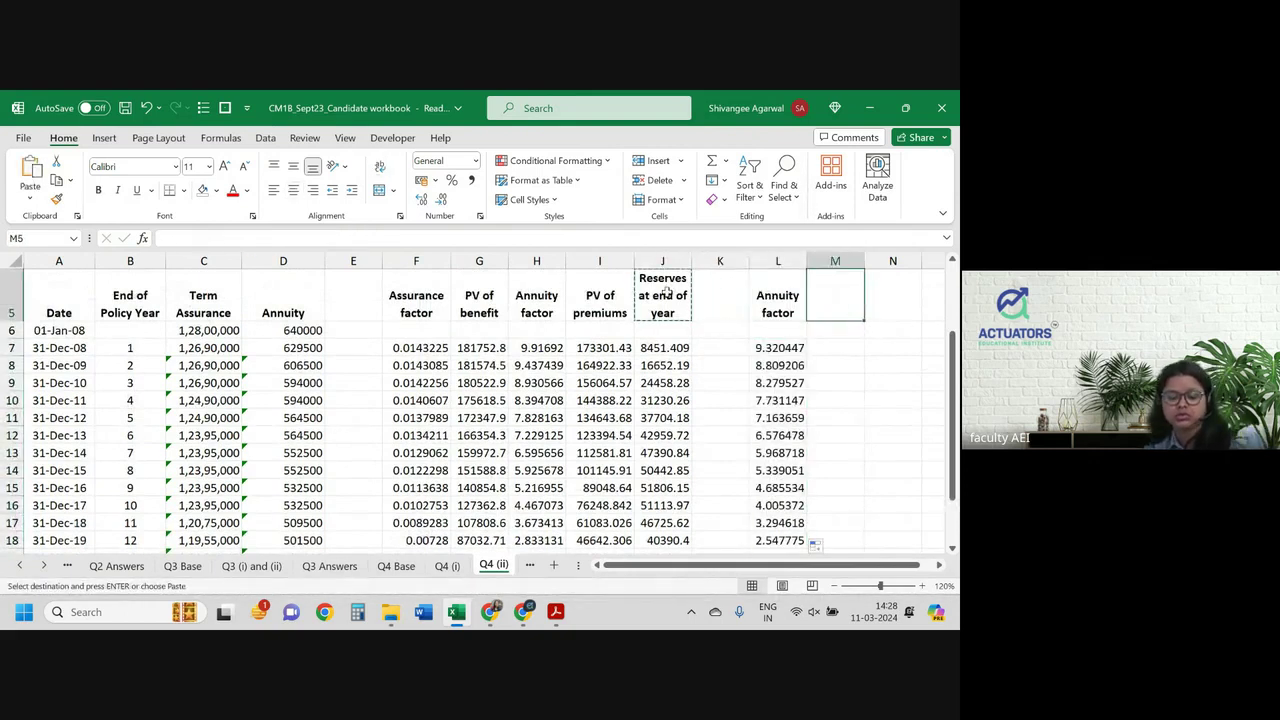
pyautogui.hotkey('ctrl', 'v')
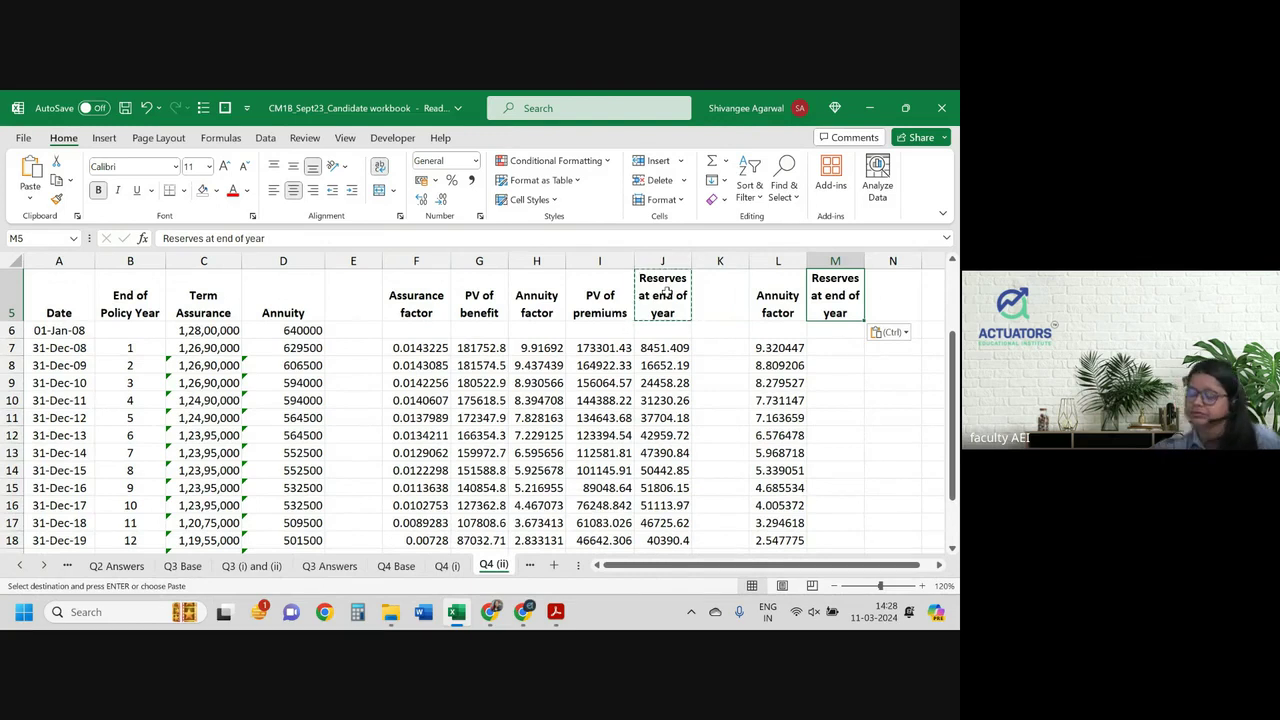
# Step: Calculate the year 1 annuity reserve in M7 as annuity factor times remaining annuity benefit, =L7*D7
pyautogui.click(846, 349)
pyautogui.write('=')
pyautogui.press('Left')
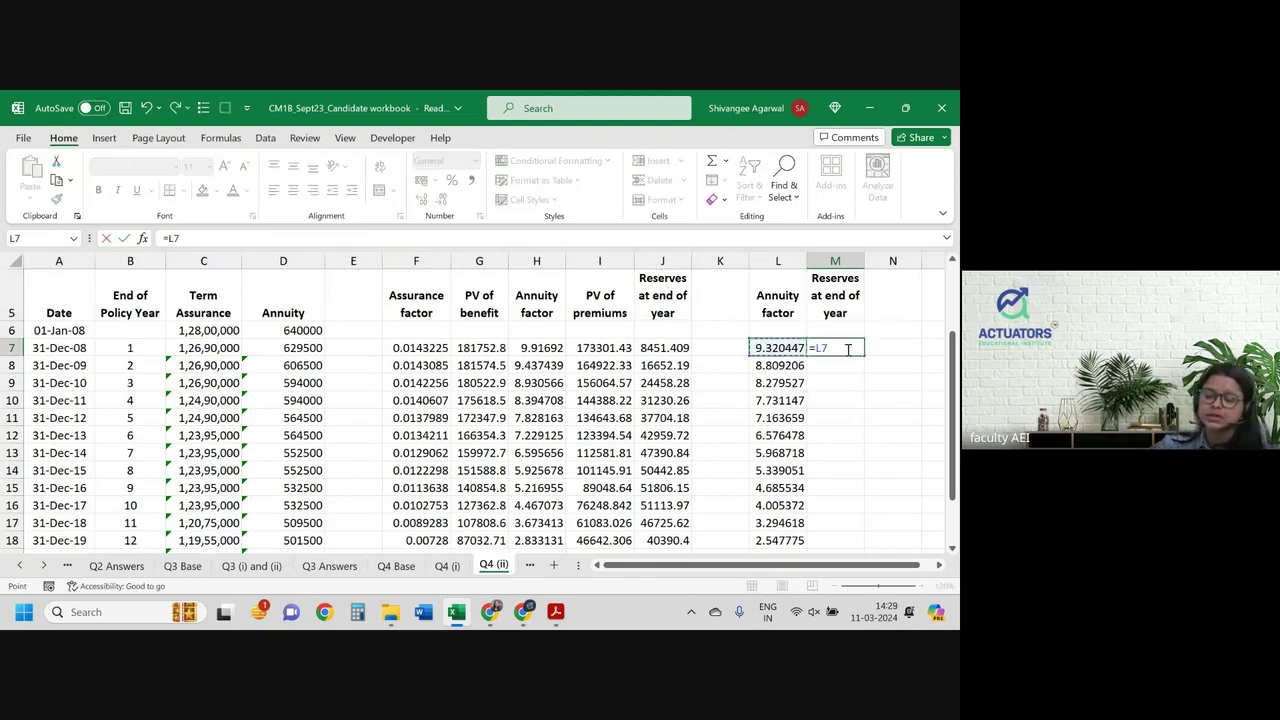
pyautogui.write('*')
pyautogui.press('Left')
pyautogui.press('Left')
pyautogui.press('Left')
pyautogui.press('Left')
pyautogui.press('Left')
pyautogui.press('Left')
pyautogui.press('Left')
pyautogui.press('Left')
pyautogui.press('Left')
pyautogui.press('Left')
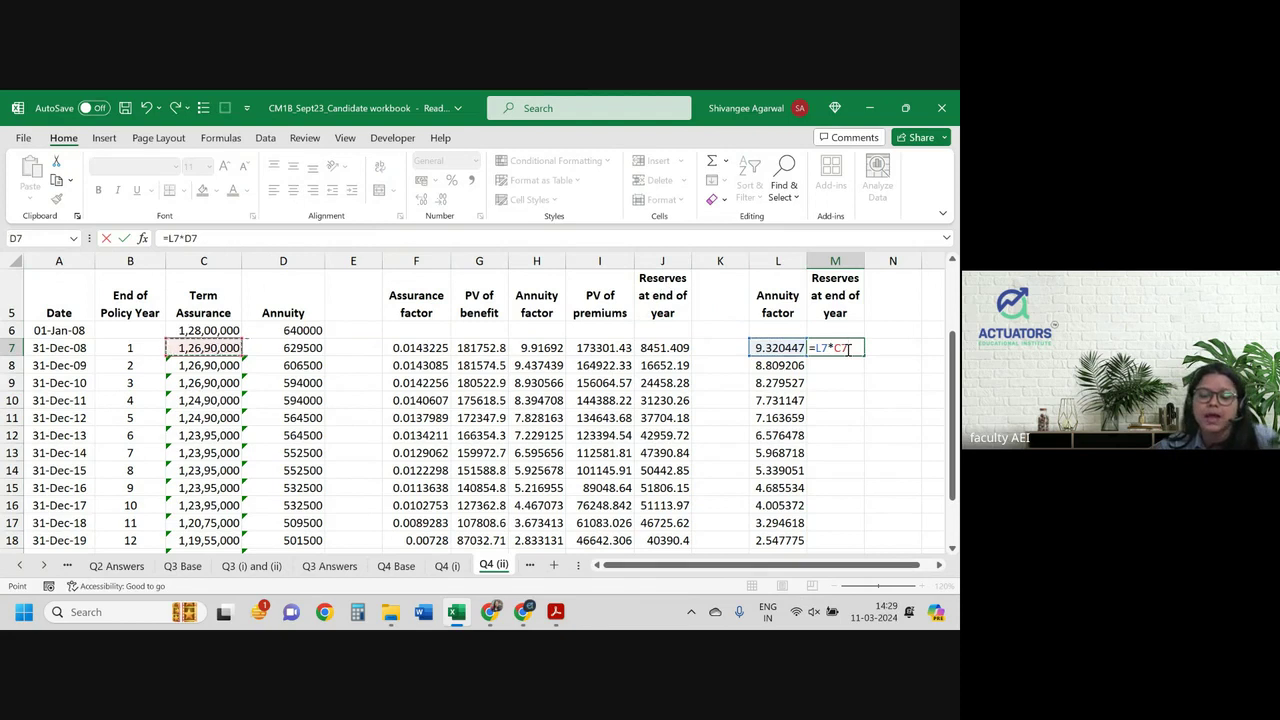
pyautogui.press('Right')
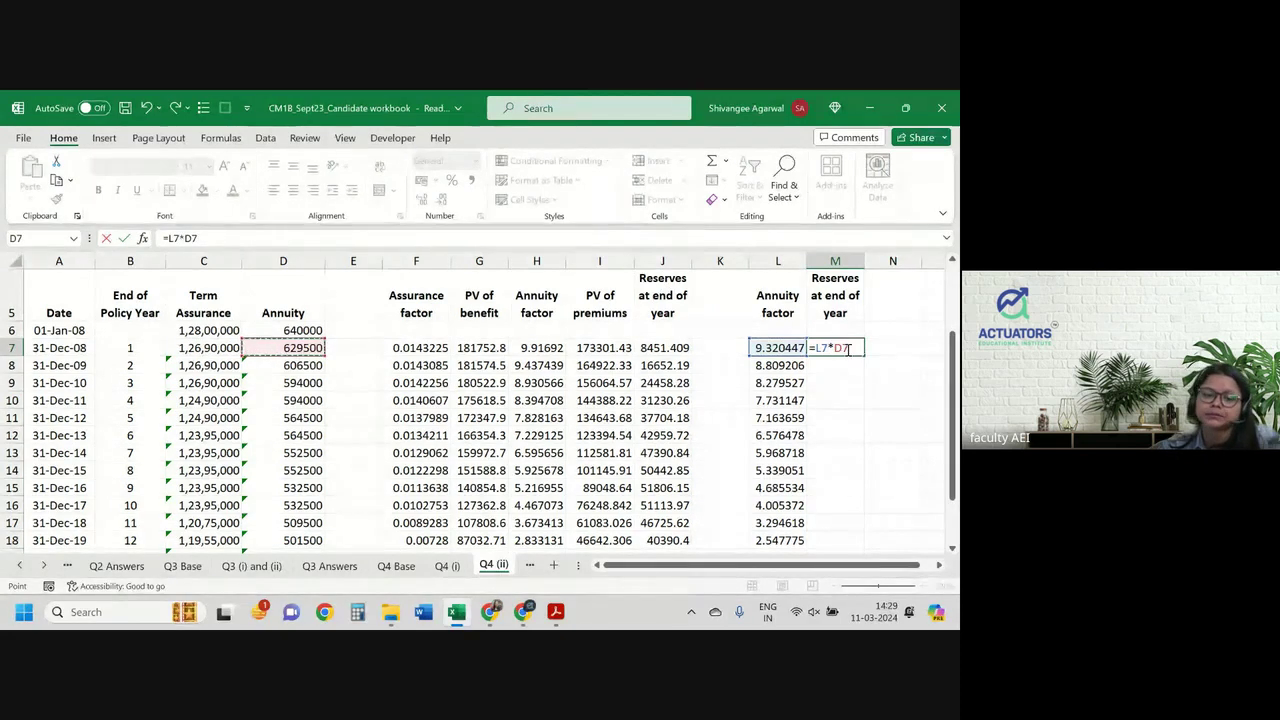
pyautogui.press('Return')
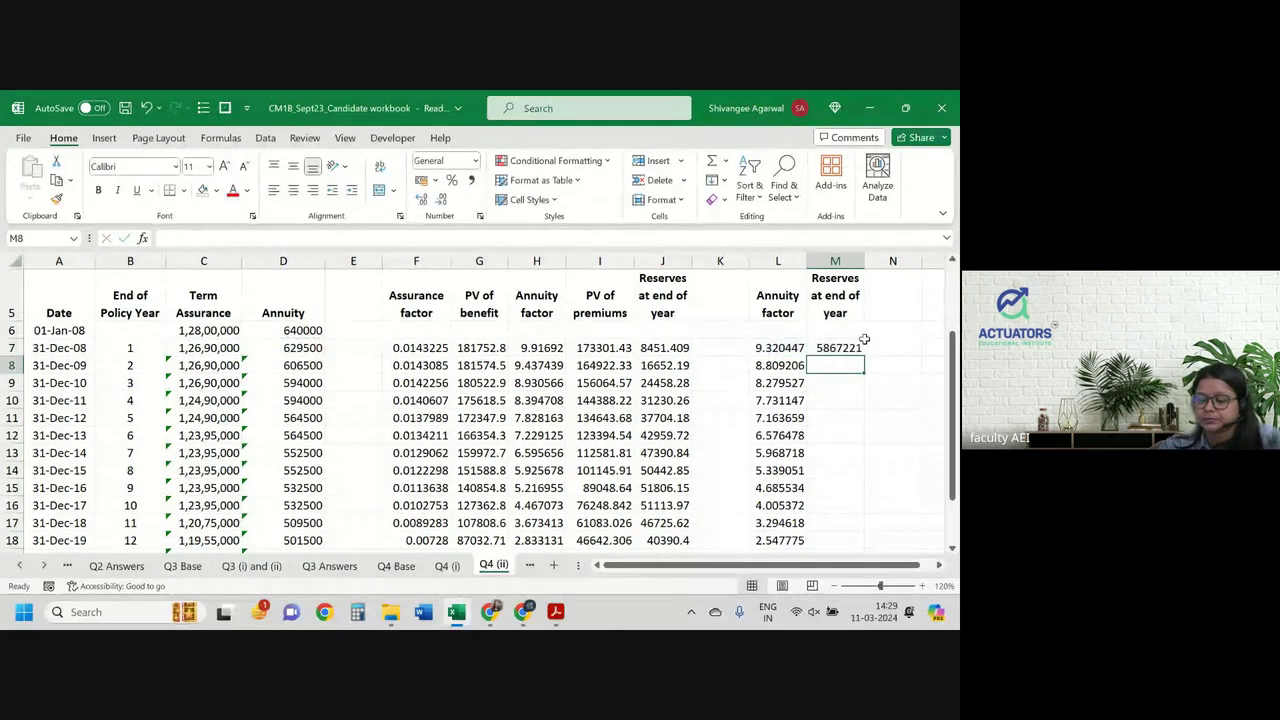
# Step: Fill the annuity reserve formula from M7 down through policy year 15 in M21
pyautogui.scroll(-3, 864, 340)
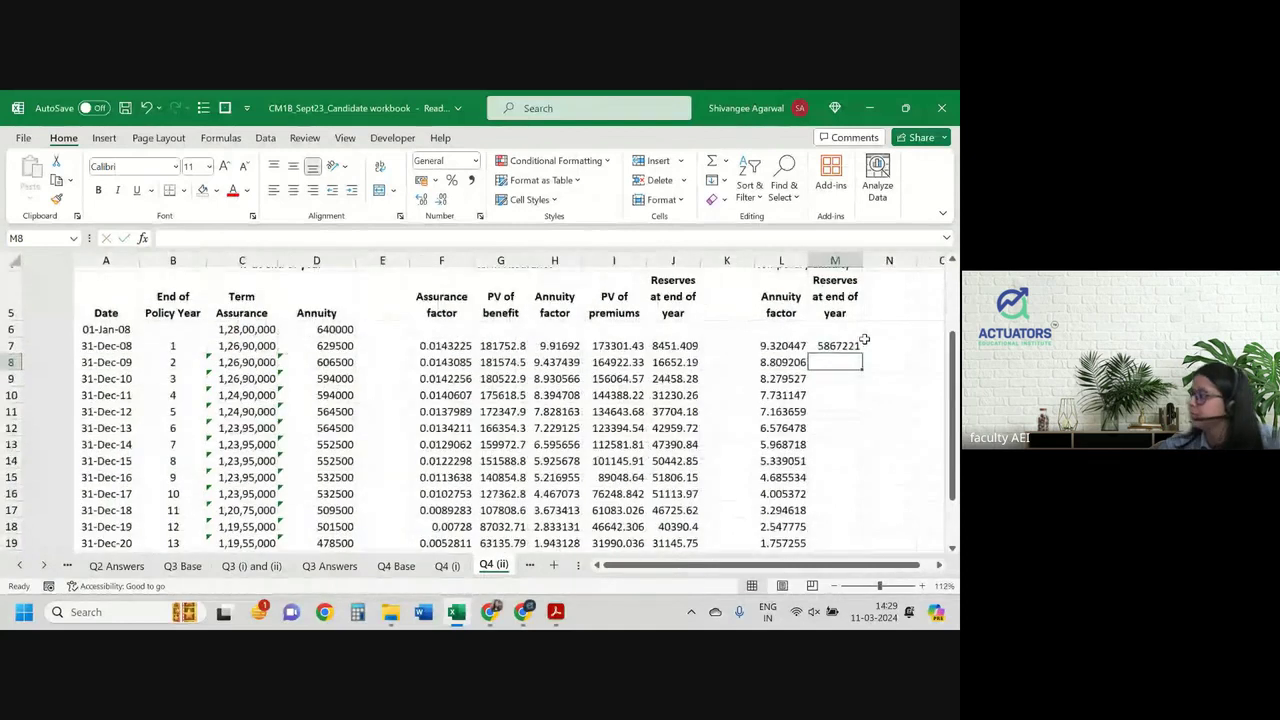
pyautogui.scroll(-1, 864, 340)
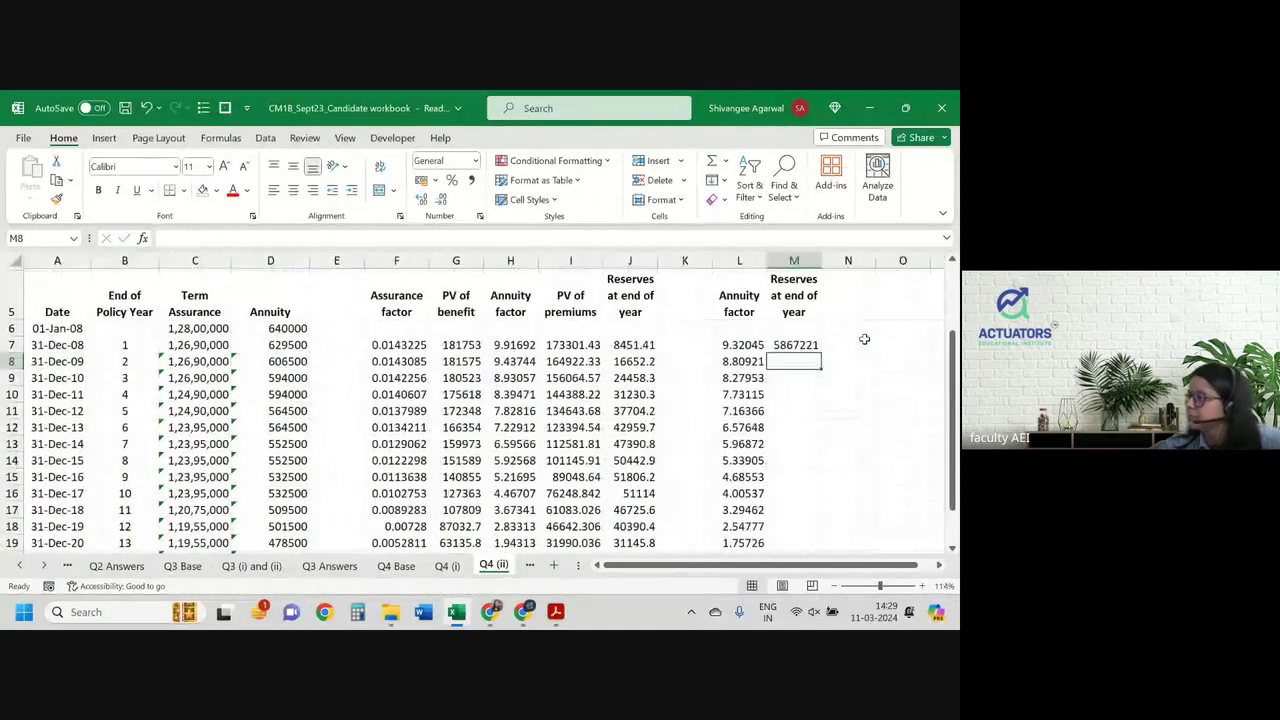
pyautogui.click(798, 345)
pyautogui.doubleClick(820, 350)
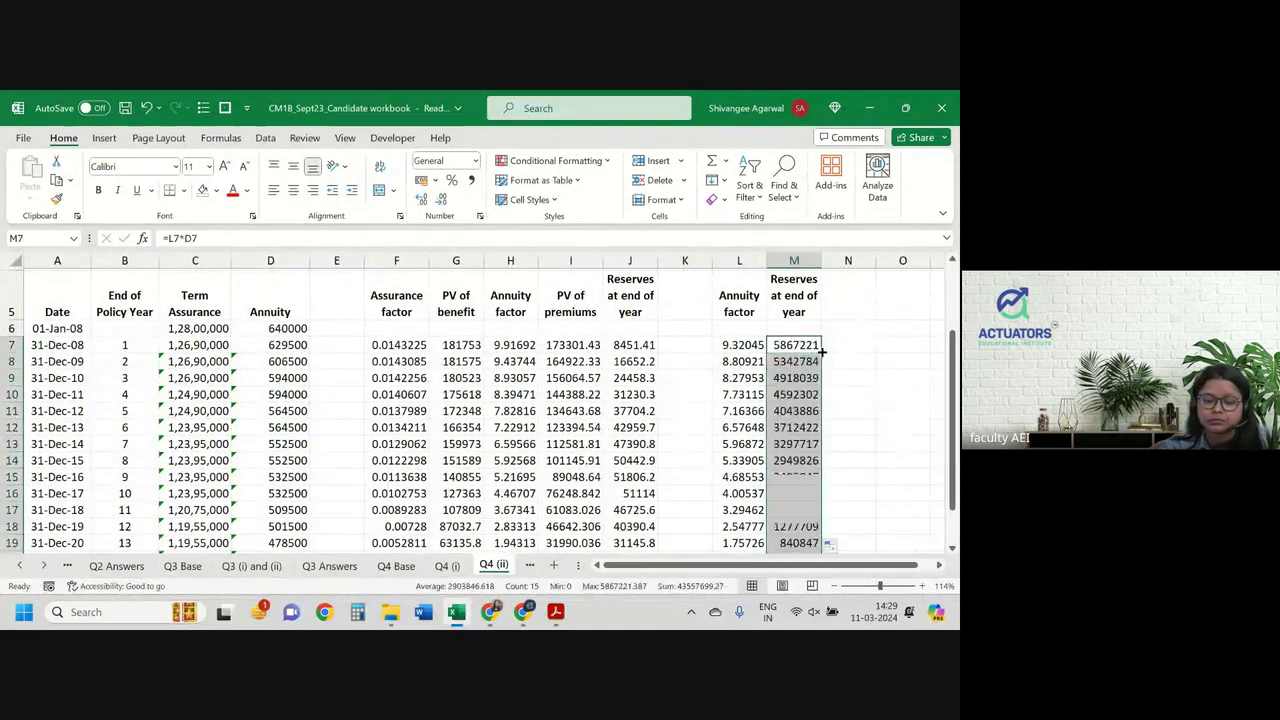
# Step: Apply the number format of C6 to the reserves in J7:J21 and M7:M21, and autofit column M
pyautogui.click(190, 328)
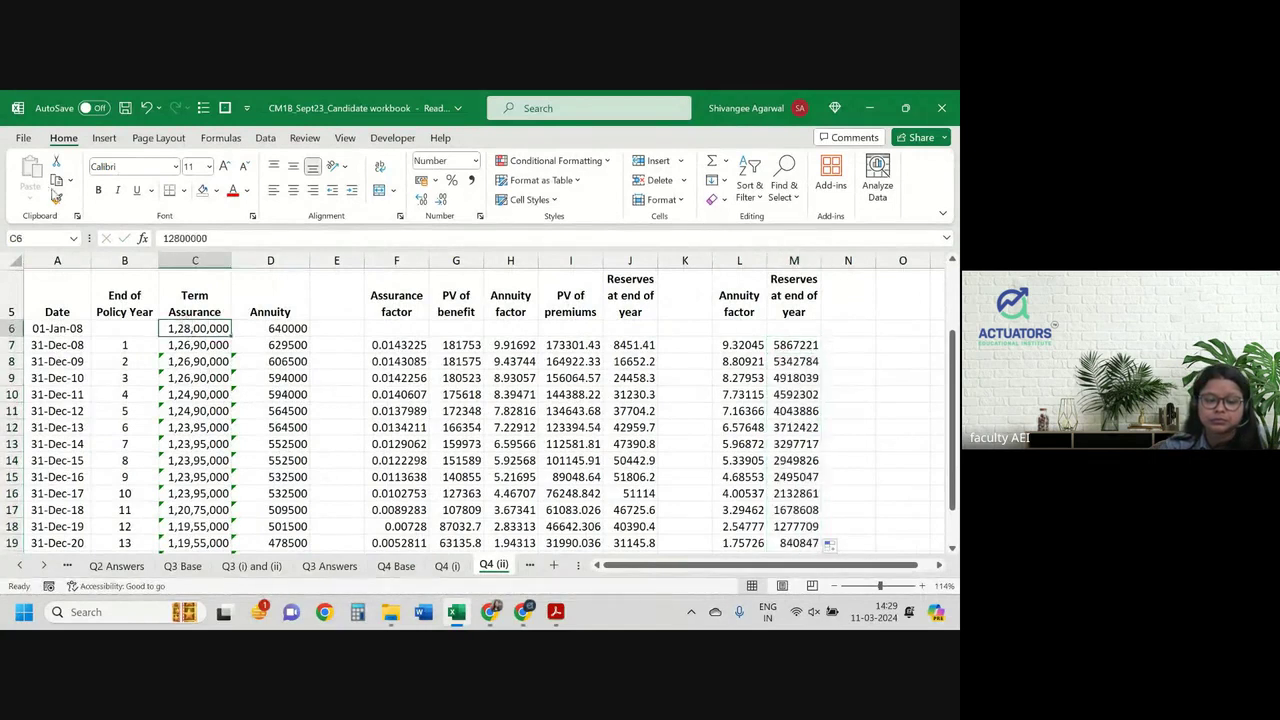
pyautogui.click(56, 199)
pyautogui.moveTo(628, 342)
pyautogui.mouseDown()
pyautogui.moveTo(625, 555)
pyautogui.moveTo(623, 527)
pyautogui.mouseUp()
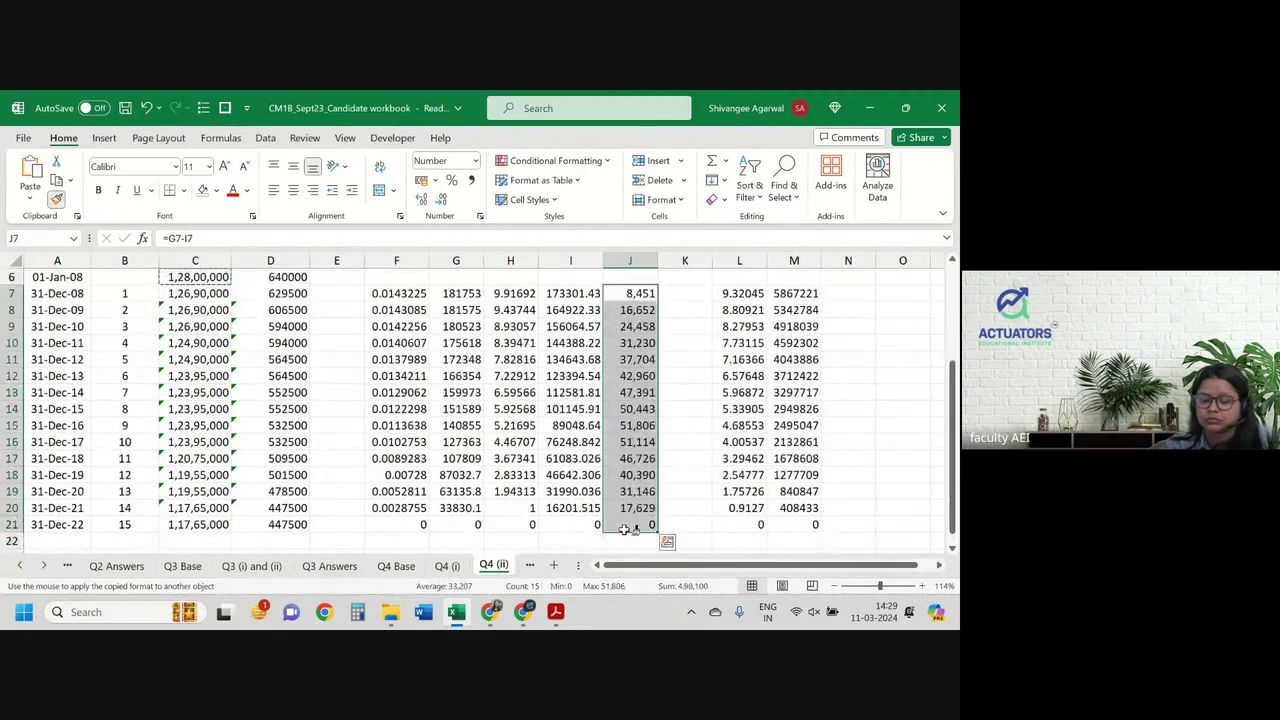
pyautogui.moveTo(795, 293)
pyautogui.mouseDown()
pyautogui.moveTo(808, 363)
pyautogui.moveTo(796, 524)
pyautogui.mouseUp()
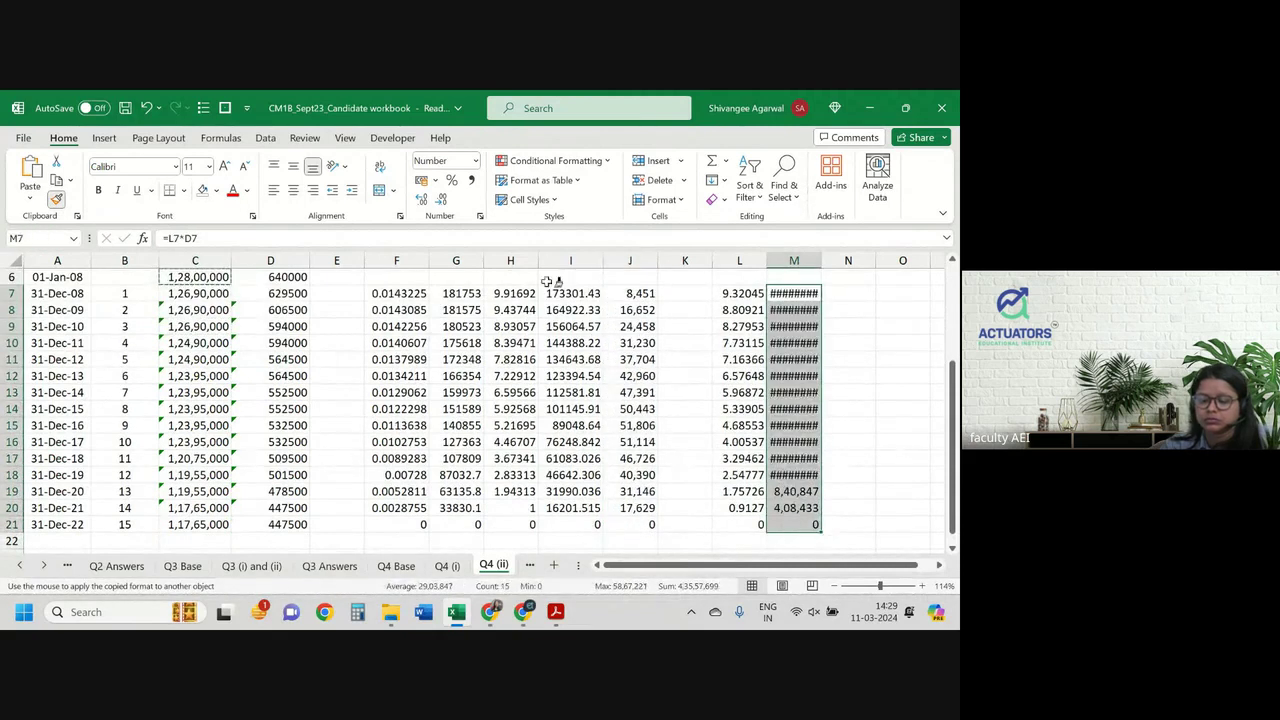
pyautogui.doubleClick(822, 262)
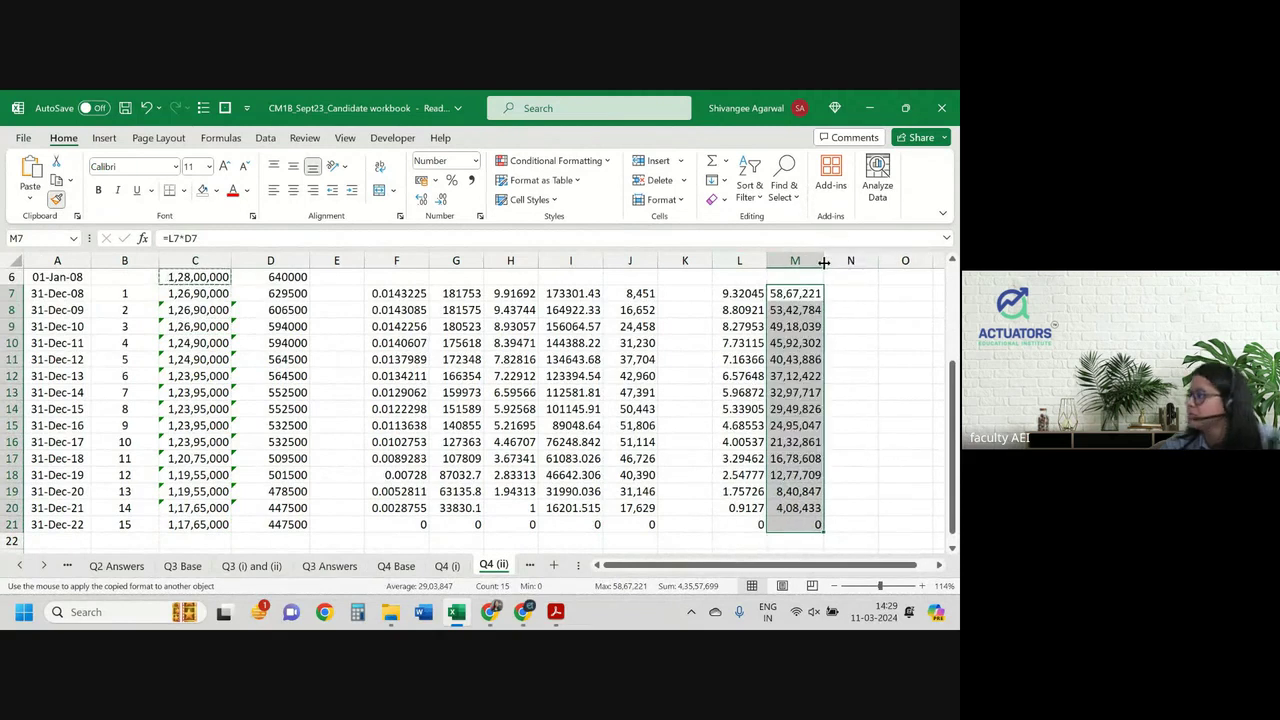
# Step: Show two decimal places for the reserves in M7:M21 and J7:J21, and autofit column J
pyautogui.click(422, 199)
pyautogui.click(422, 199)
pyautogui.moveTo(630, 293); pyautogui.dragTo(630, 524)
pyautogui.click(422, 199)
pyautogui.click(422, 199)
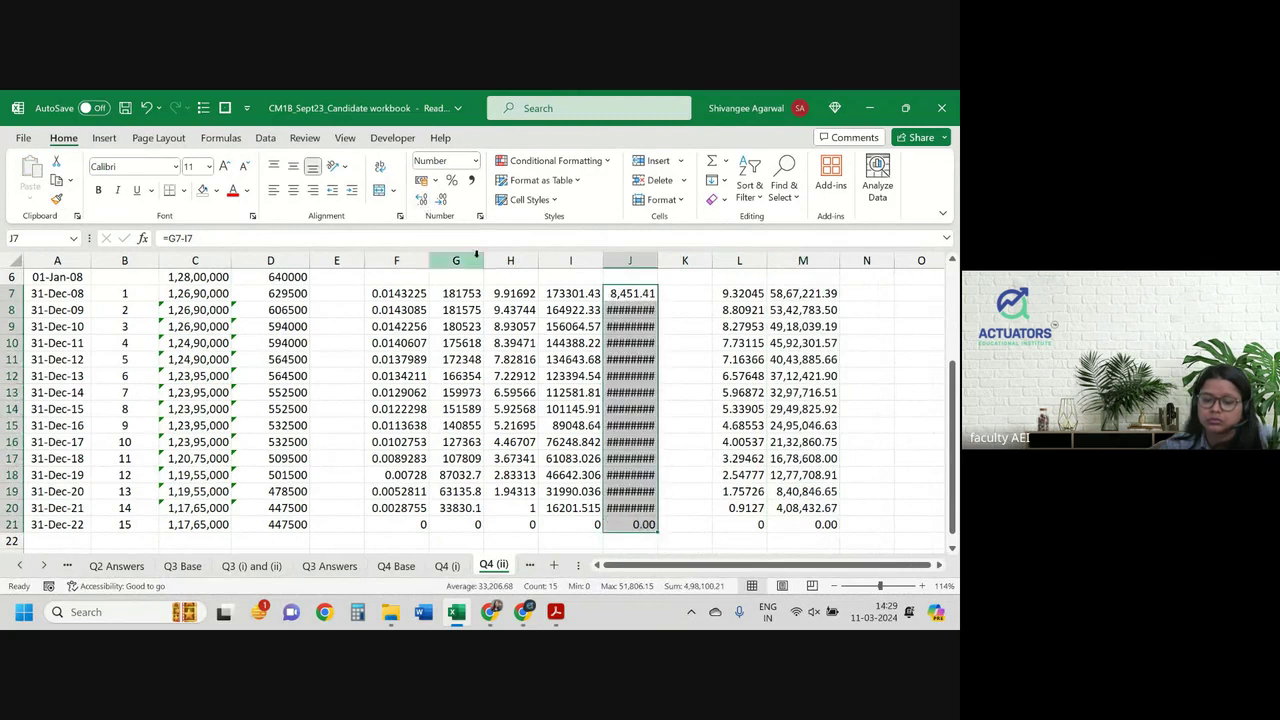
pyautogui.doubleClick(658, 260)
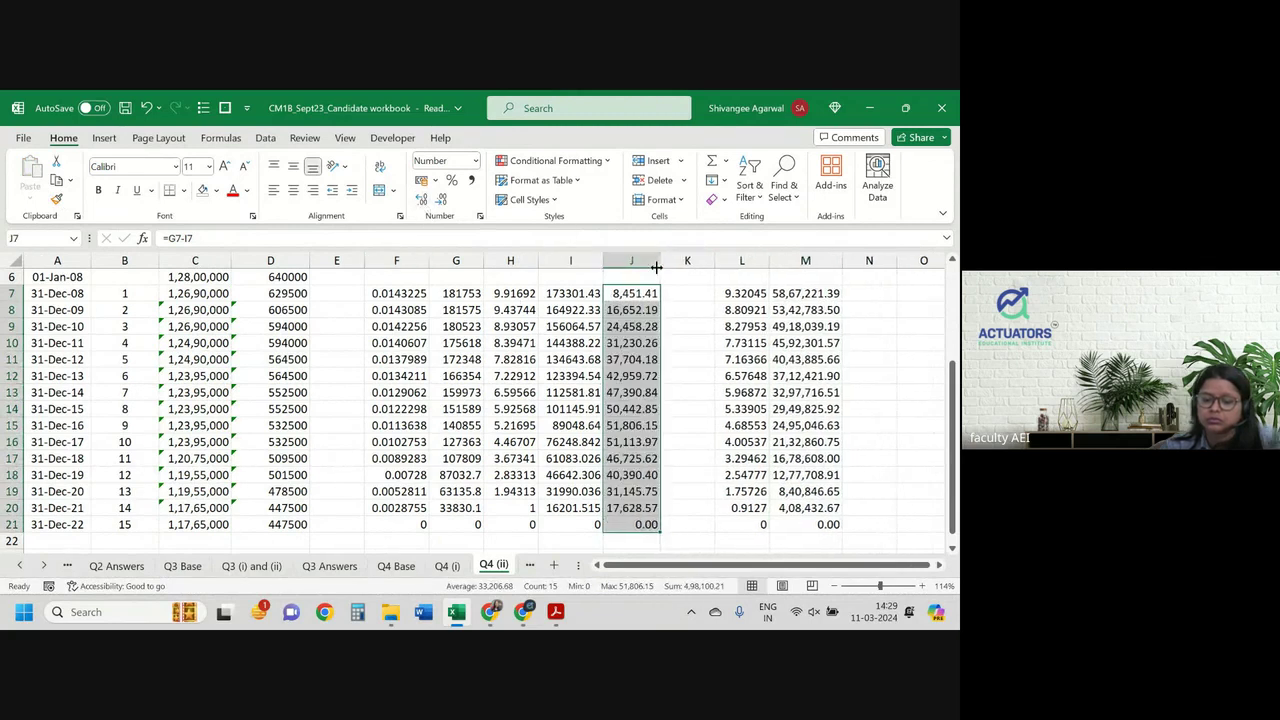
pyautogui.click(665, 312)
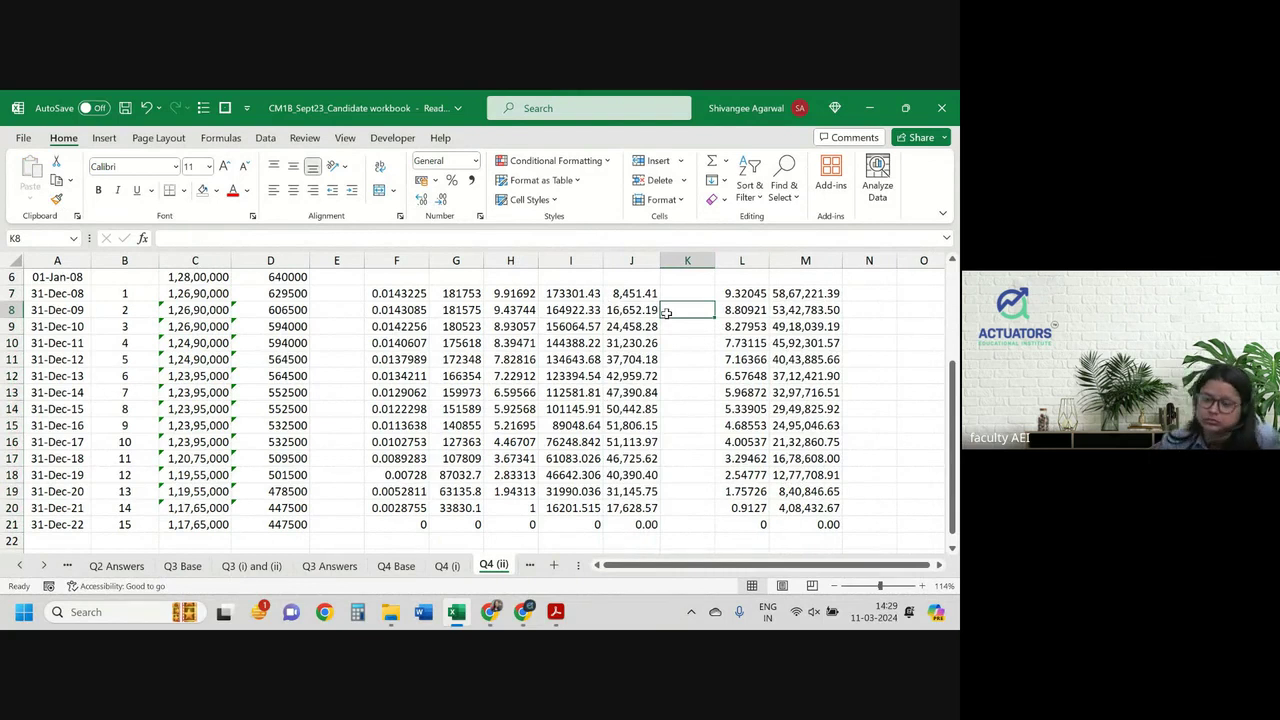
pyautogui.click(775, 293)
pyautogui.scroll(1, 777, 291)
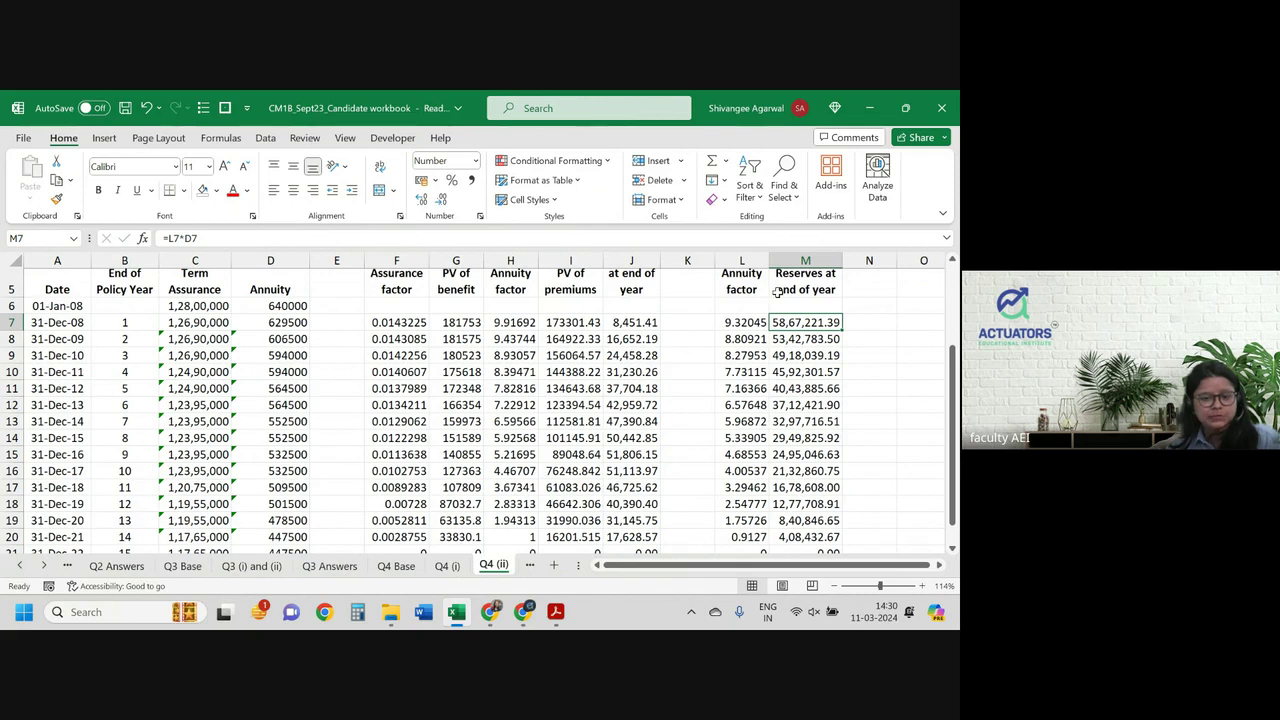
# Step: Switch to the exam paper PDF and read question 4 part (iii) on total mortality profit or loss accumulated to 1 January 2023
pyautogui.click(440, 323)
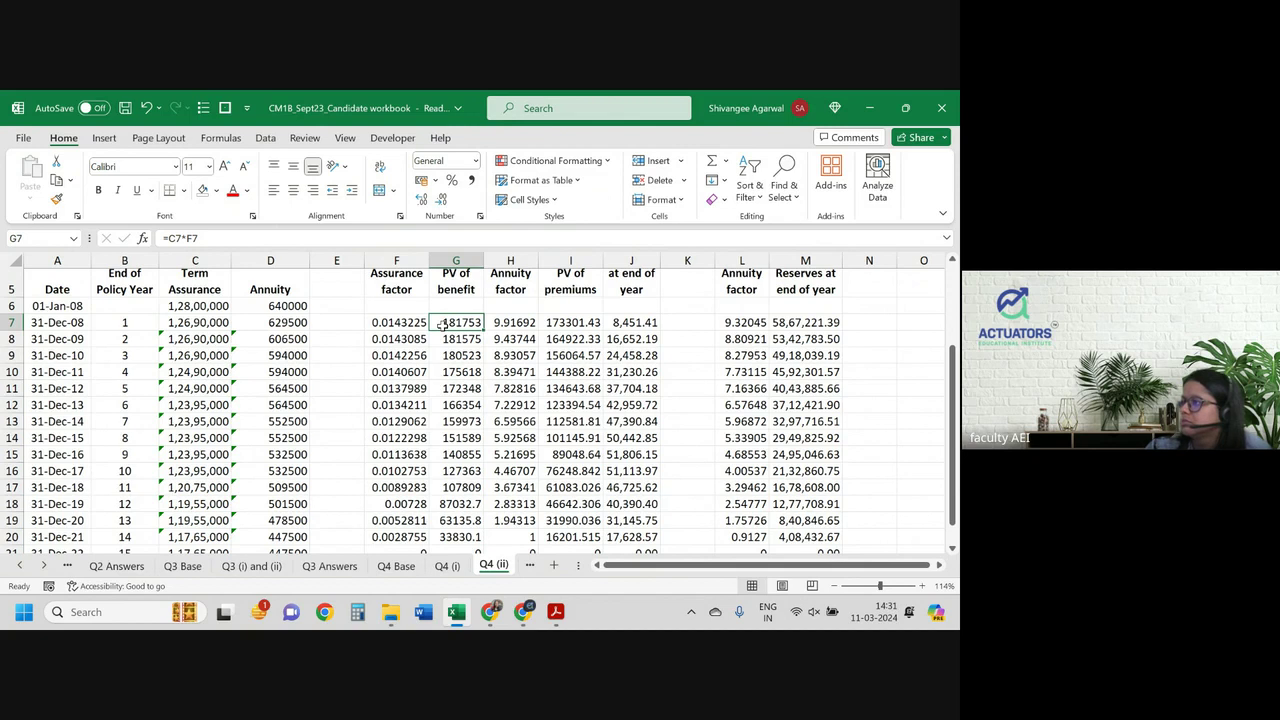
pyautogui.hotkey('alt', 'Tab')
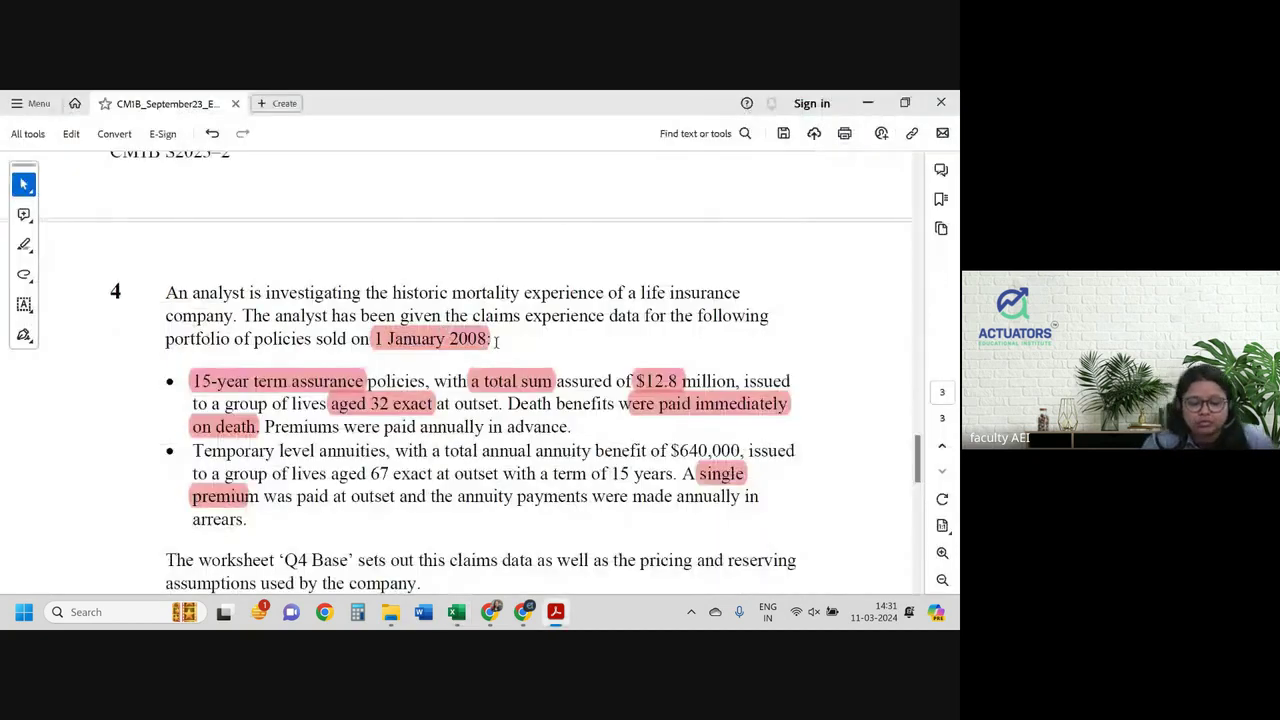
pyautogui.scroll(-10, 495, 343)
pyautogui.scroll(3, 495, 343)
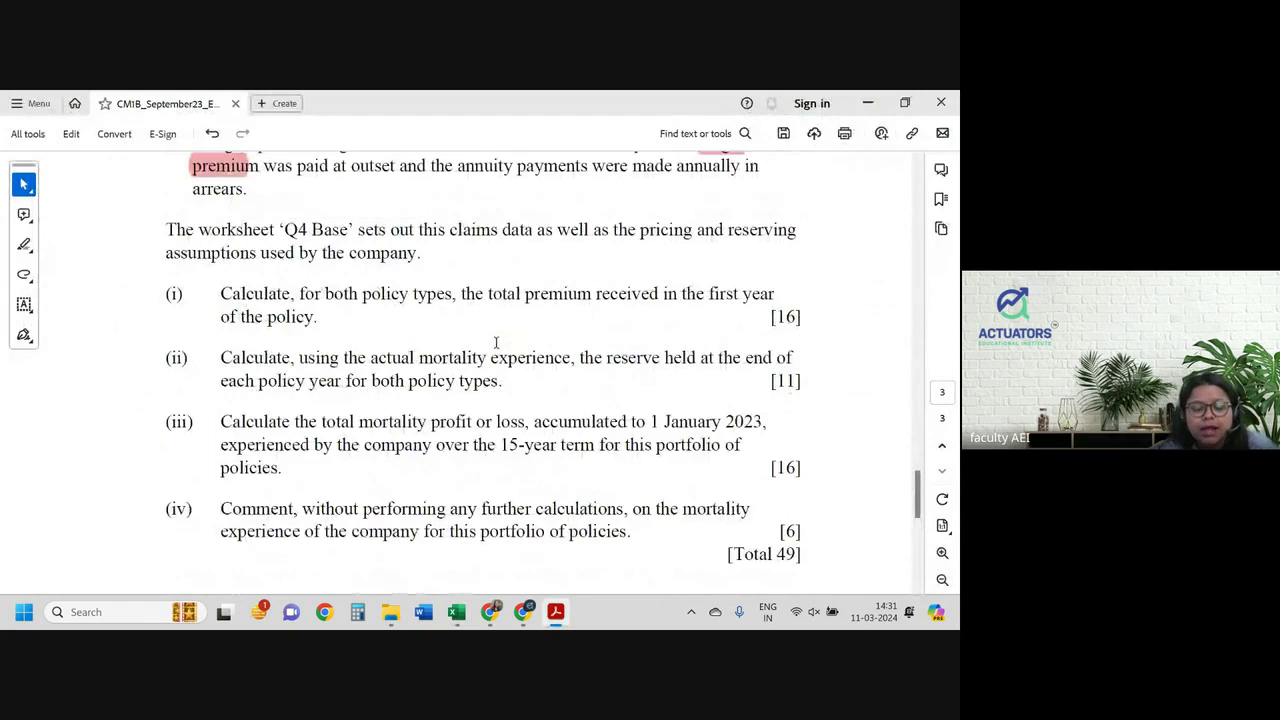
pyautogui.moveTo(308, 444); pyautogui.dragTo(428, 421)
pyautogui.click(358, 424)
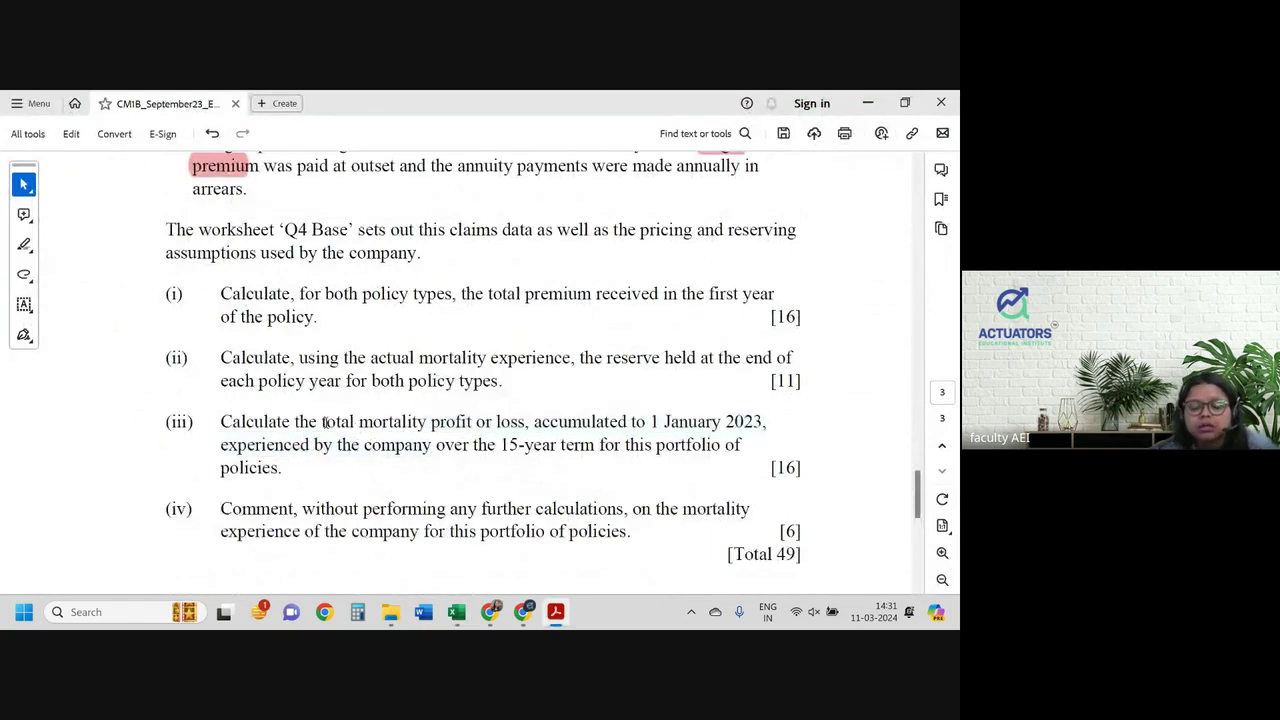
pyautogui.moveTo(323, 422); pyautogui.dragTo(766, 423)
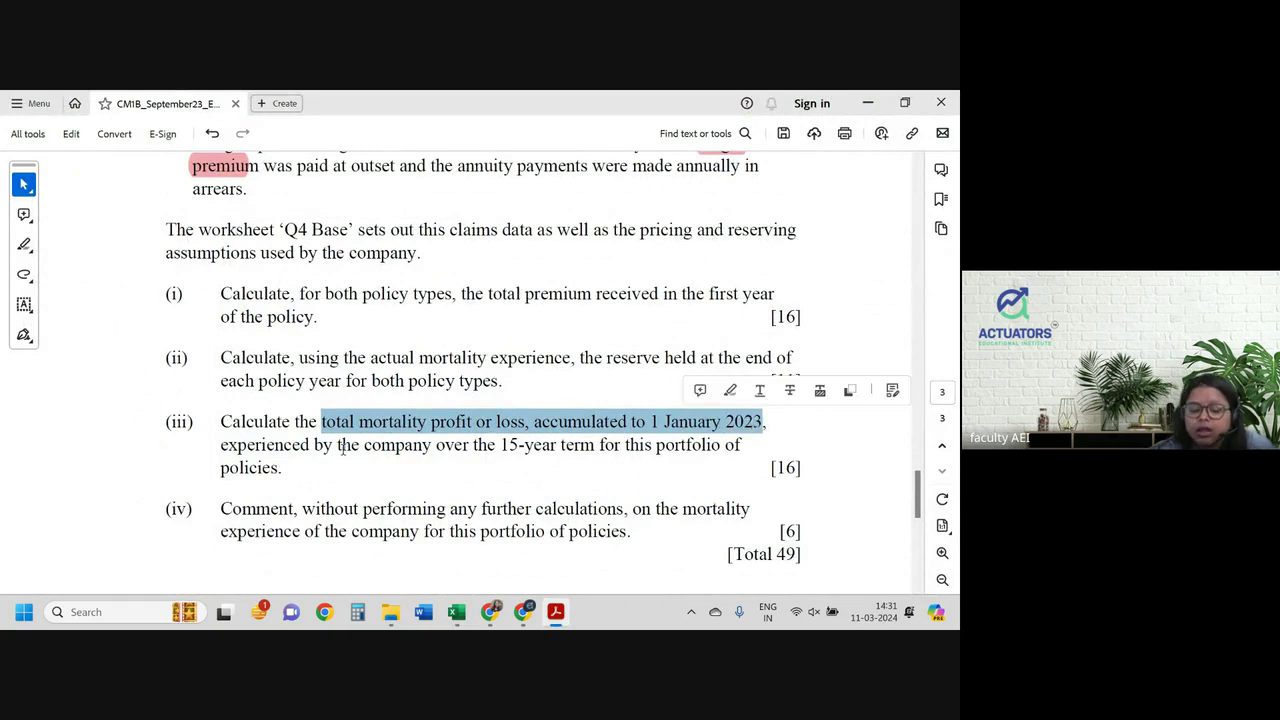
pyautogui.moveTo(337, 444); pyautogui.dragTo(603, 456)
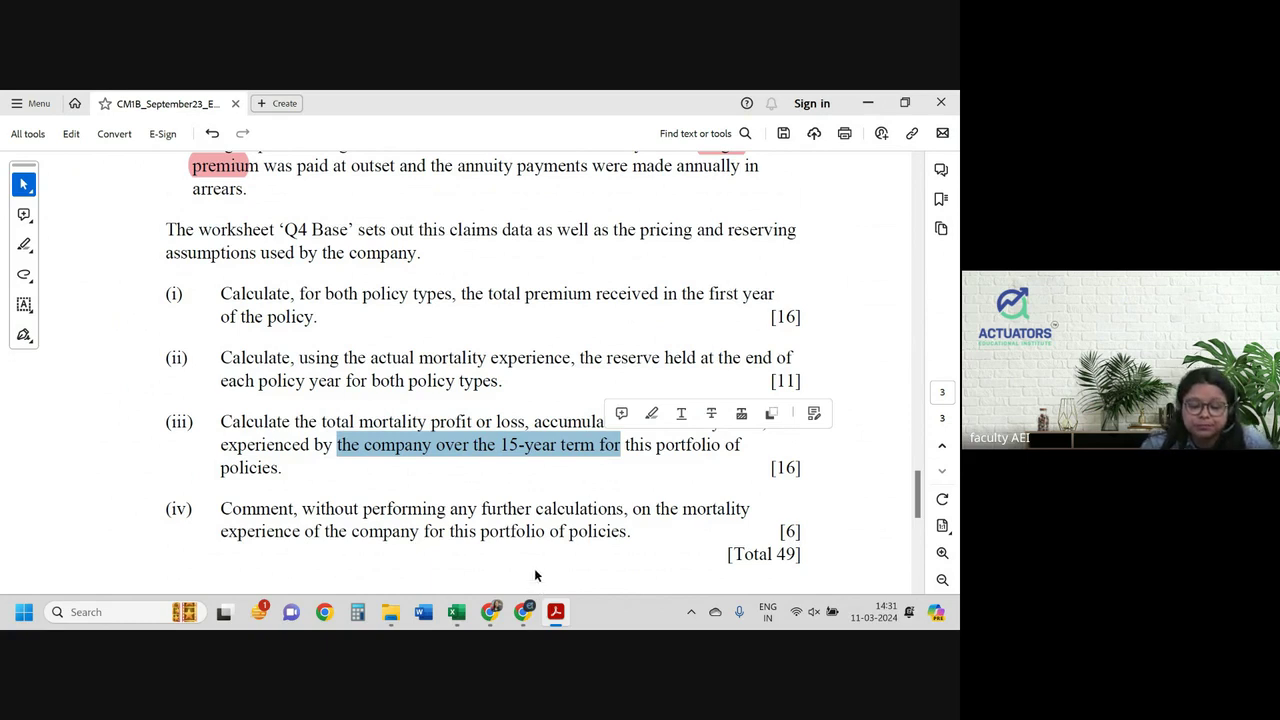
# Step: Return to the workbook's Q4 (iii) sheet and link the initial term assurance benefit in C7 to ='Q4 (ii)'!C6
pyautogui.hotkey('alt', 'Tab')
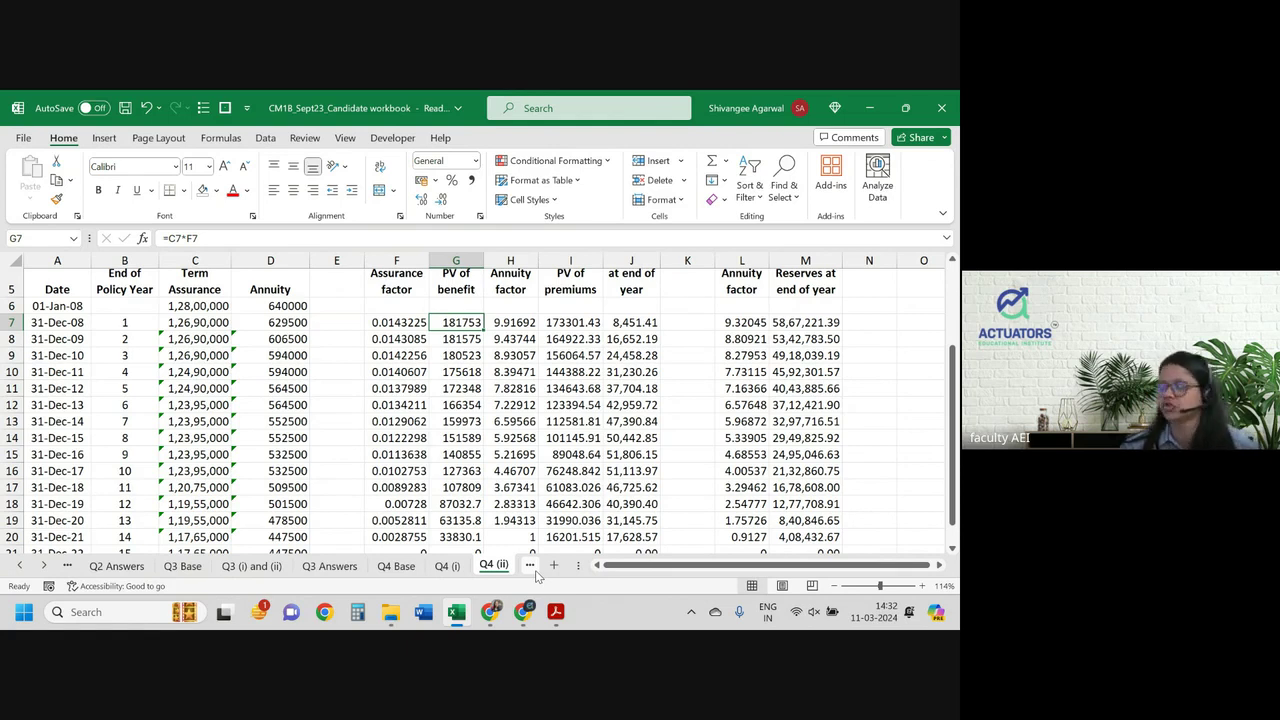
pyautogui.click(530, 566)
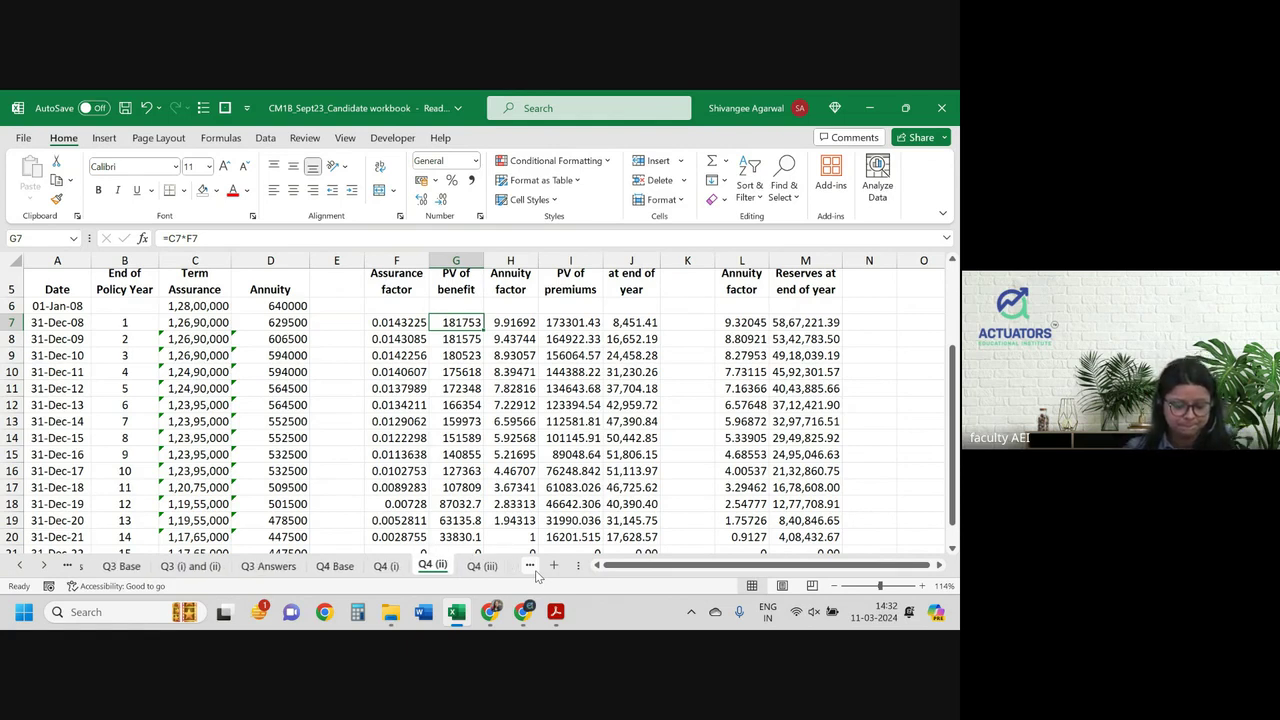
pyautogui.click(466, 566)
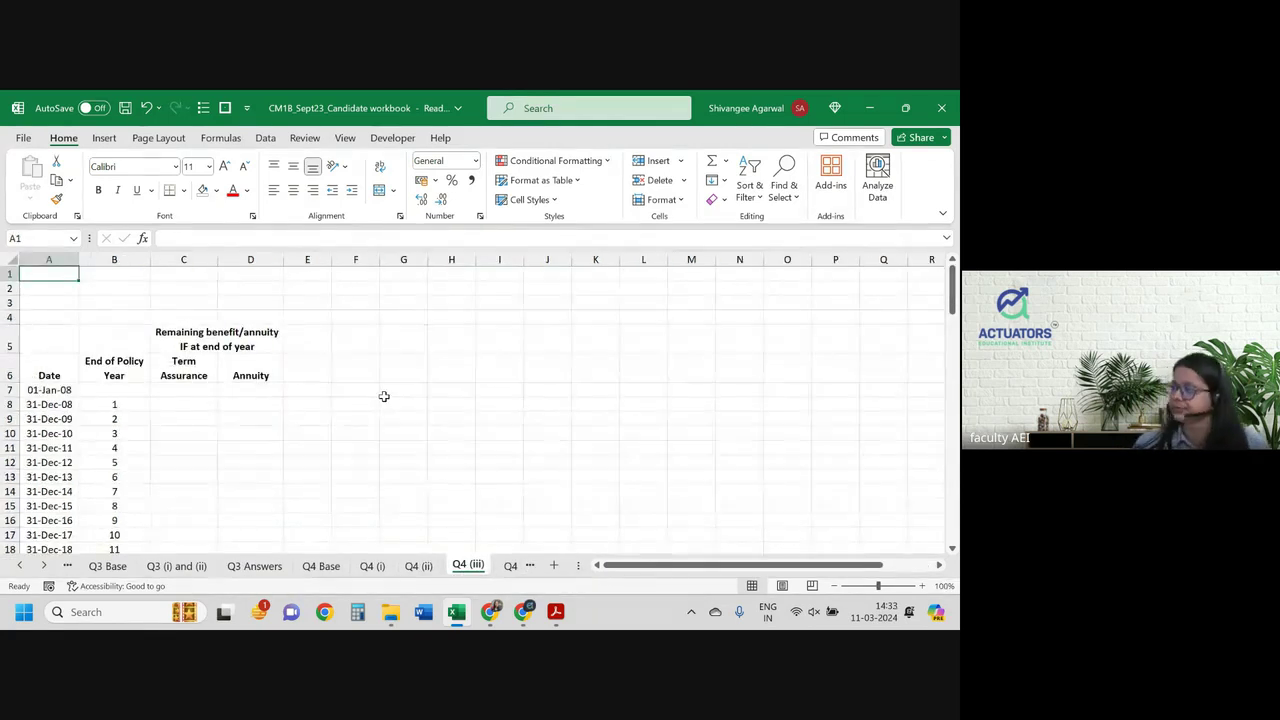
pyautogui.click(179, 390)
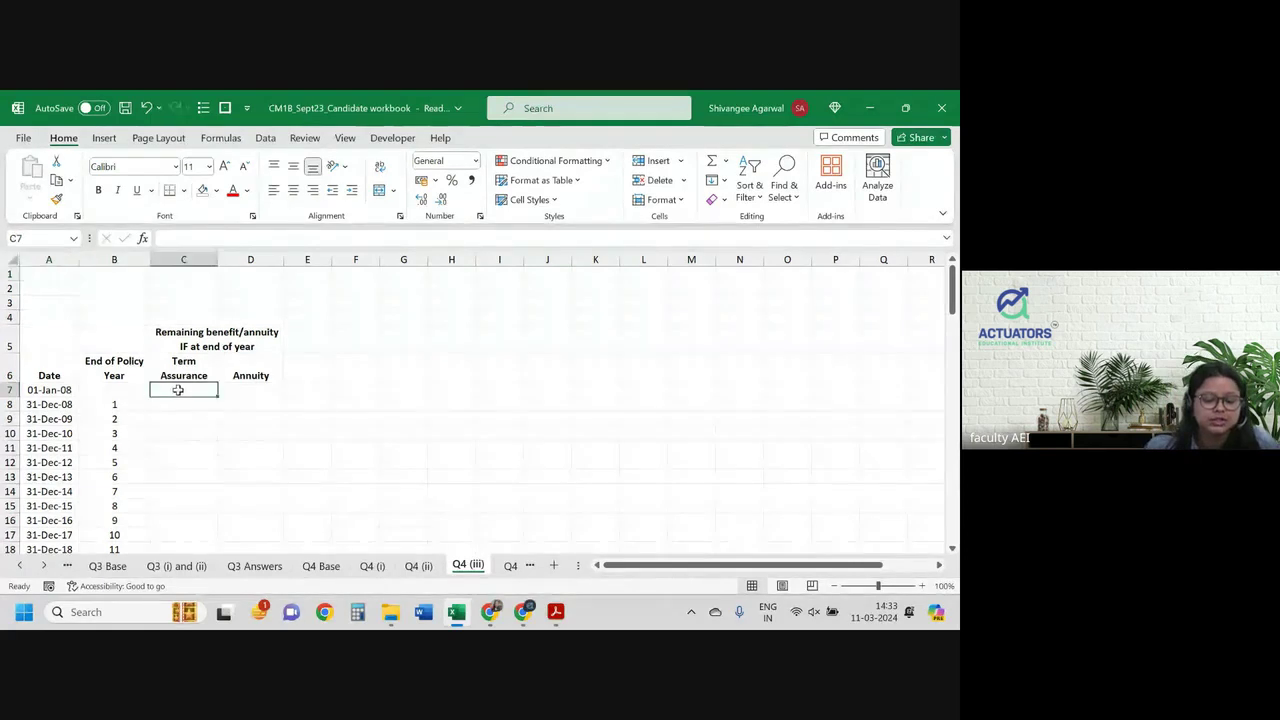
pyautogui.write('=')
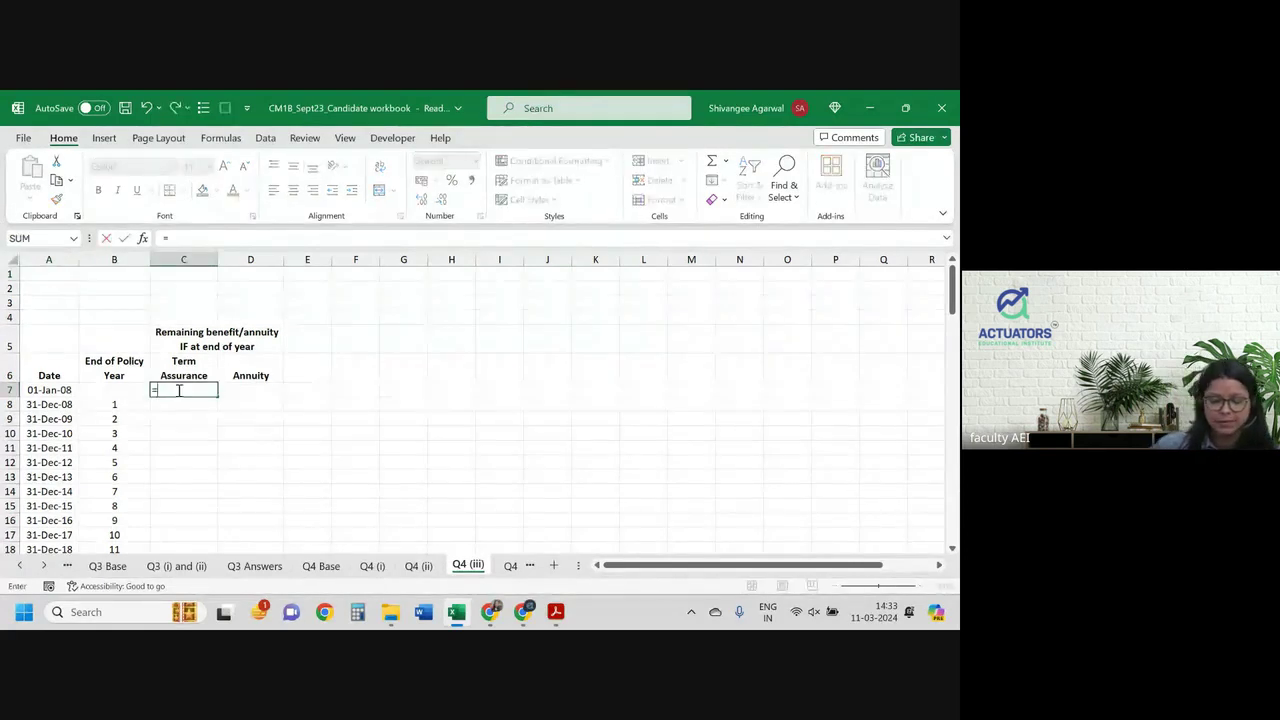
pyautogui.click(418, 566)
pyautogui.click(205, 332)
pyautogui.press('Return')
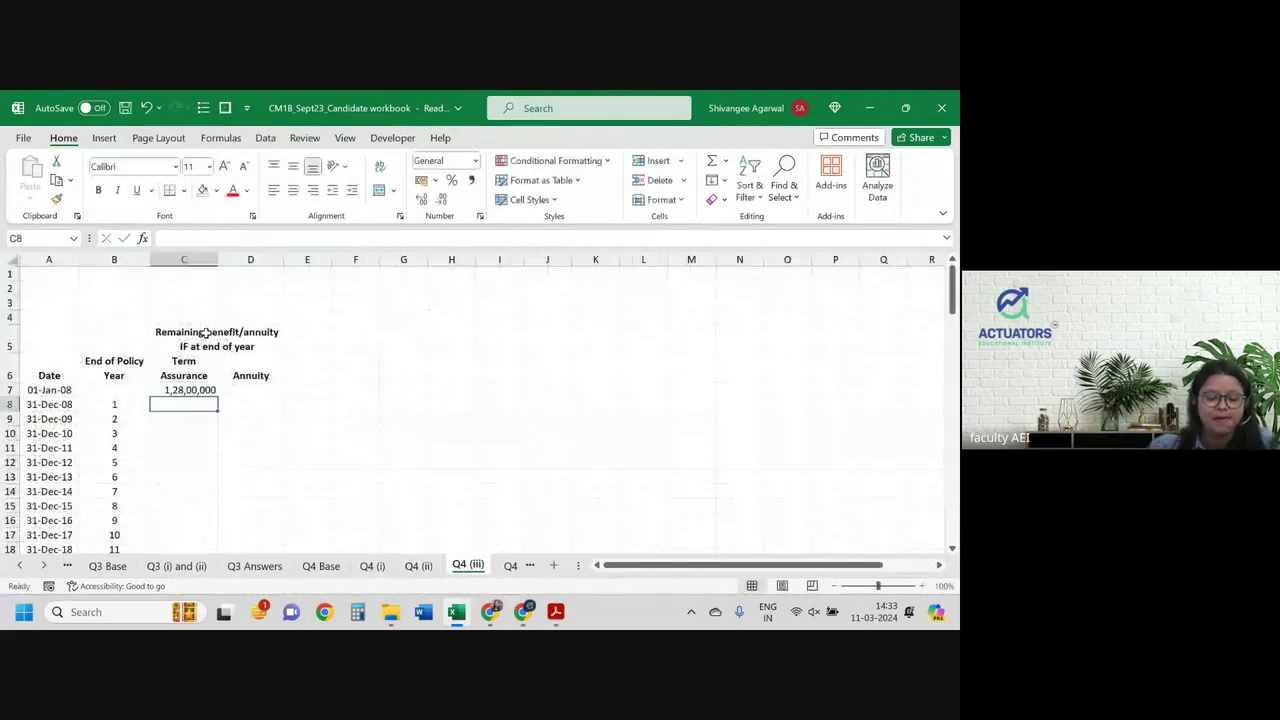
# Step: Fill the benefit link from C7 across to the annuity column D and down through policy year 15 in row 22
pyautogui.moveTo(205, 390); pyautogui.dragTo(283, 397)
pyautogui.click(205, 393)
pyautogui.doubleClick(284, 397)
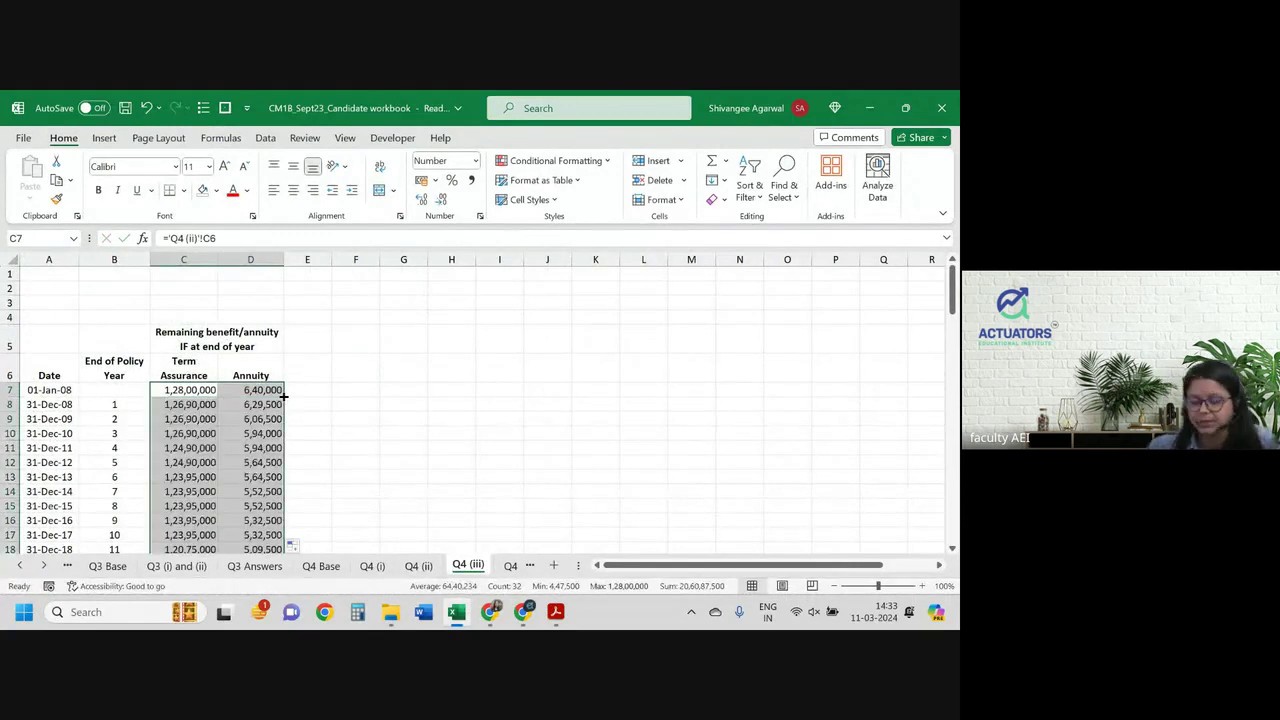
pyautogui.scroll(-3, 284, 397)
pyautogui.scroll(3, 285, 398)
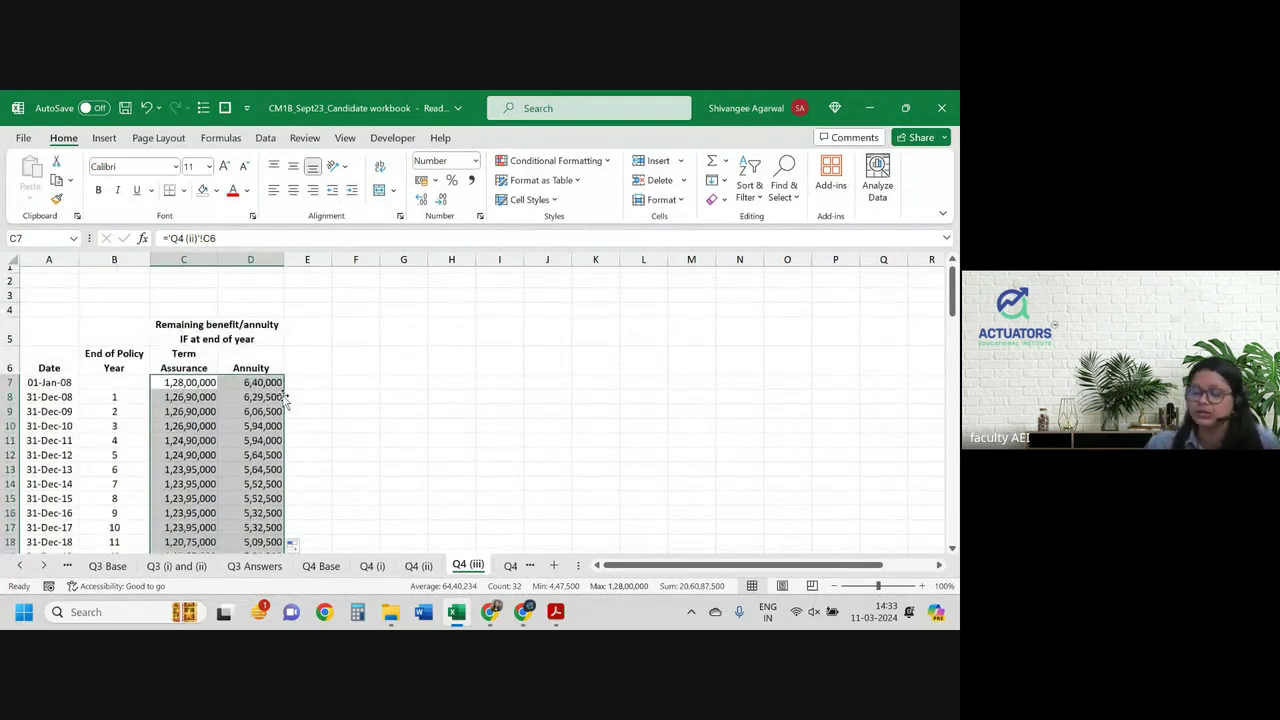
# Step: Add the header "Reserve at the start" in F6 and wrap the text across header row 6
pyautogui.click(390, 354)
pyautogui.click(362, 355)
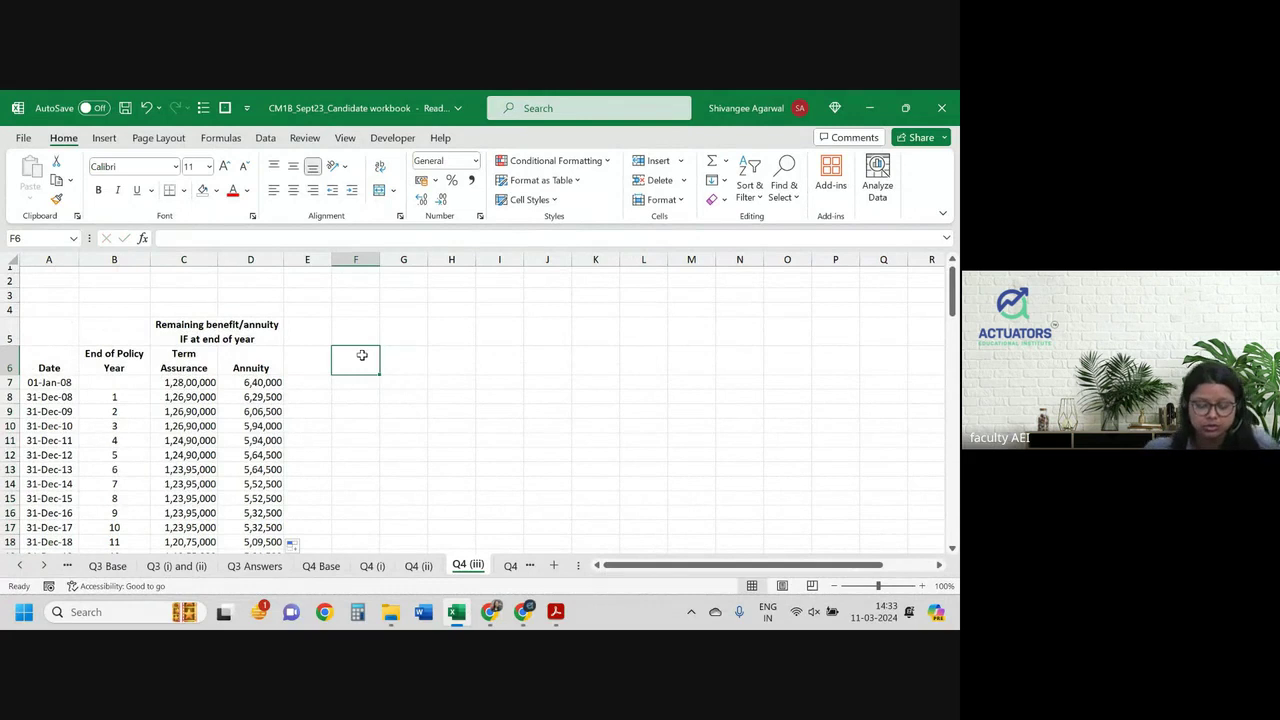
pyautogui.write('Reser')
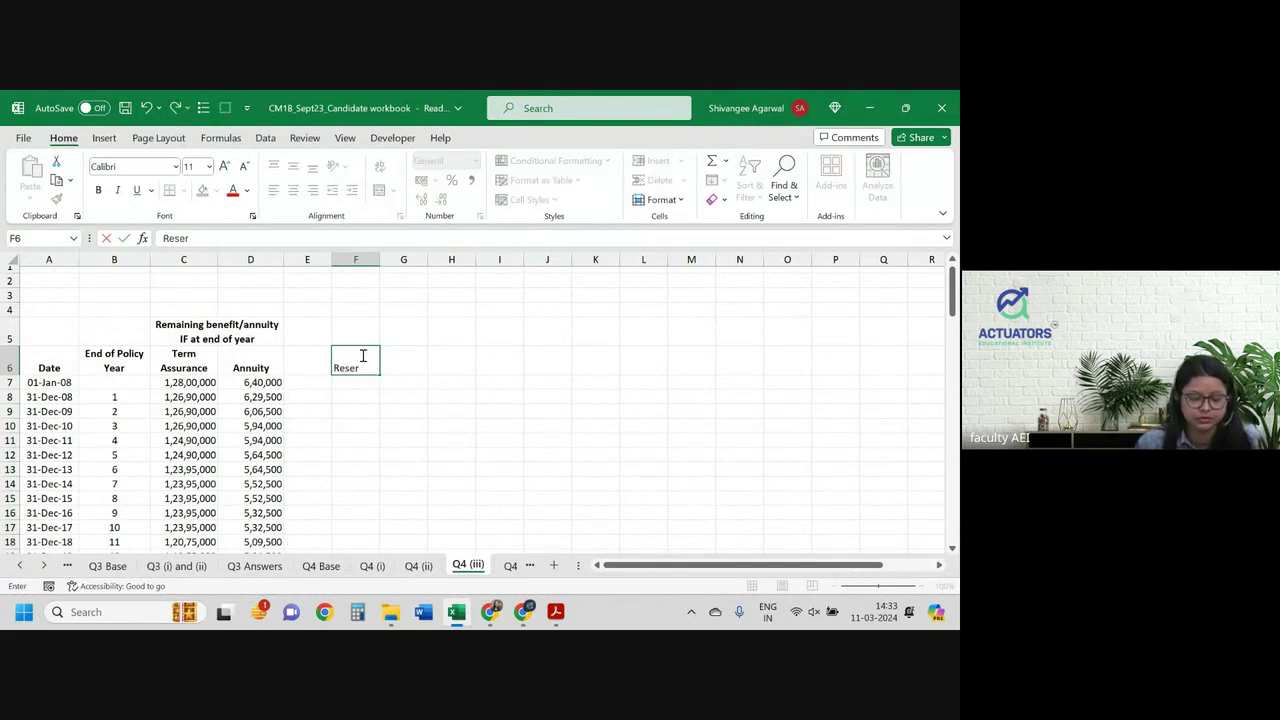
pyautogui.write('ve at the start')
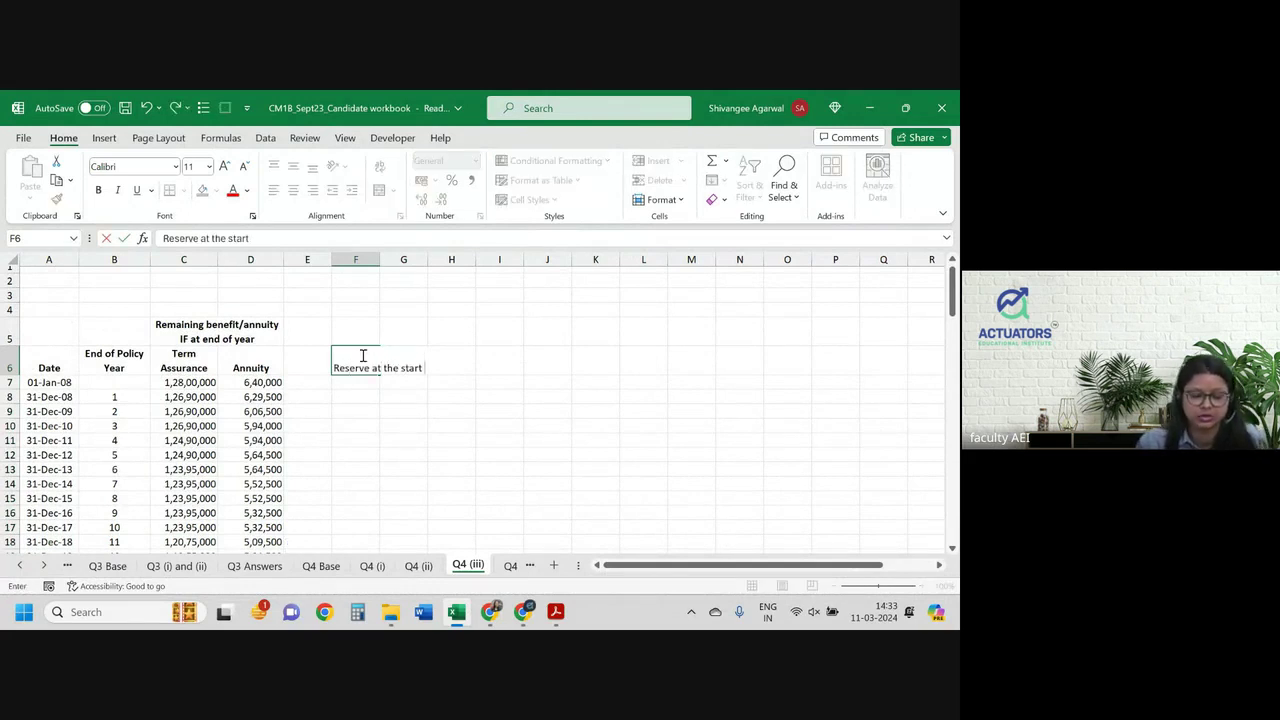
pyautogui.press('Return')
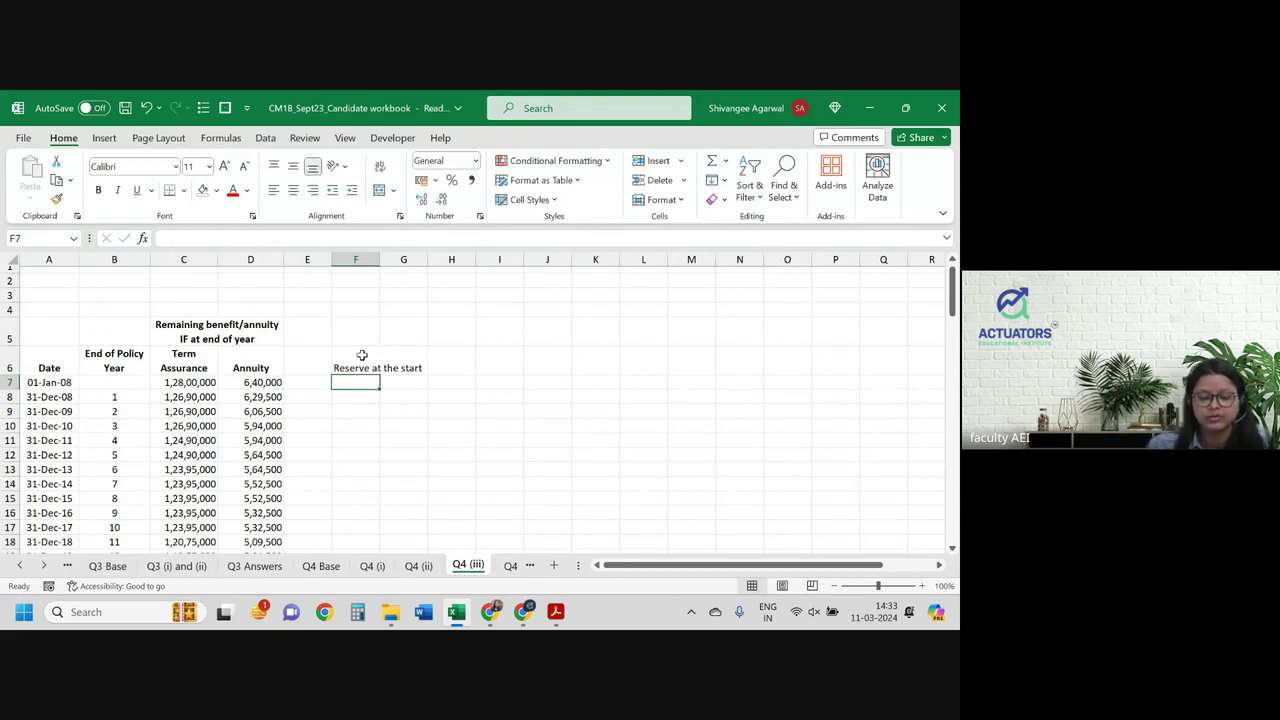
pyautogui.click(9, 367)
pyautogui.click(380, 166)
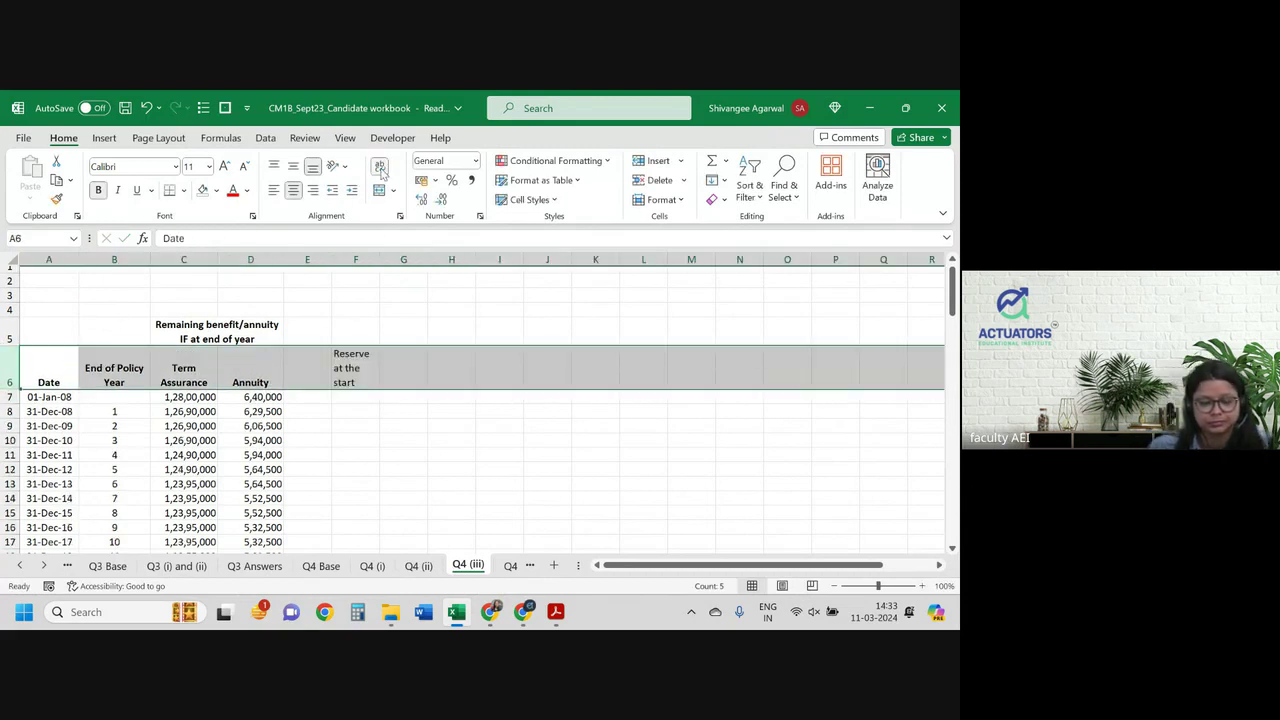
# Step: Enter 0 as the year 1 starting reserve in F8 and link the year 2 reserve in F9 to ='Q4 (ii)'!J7
pyautogui.click(360, 399)
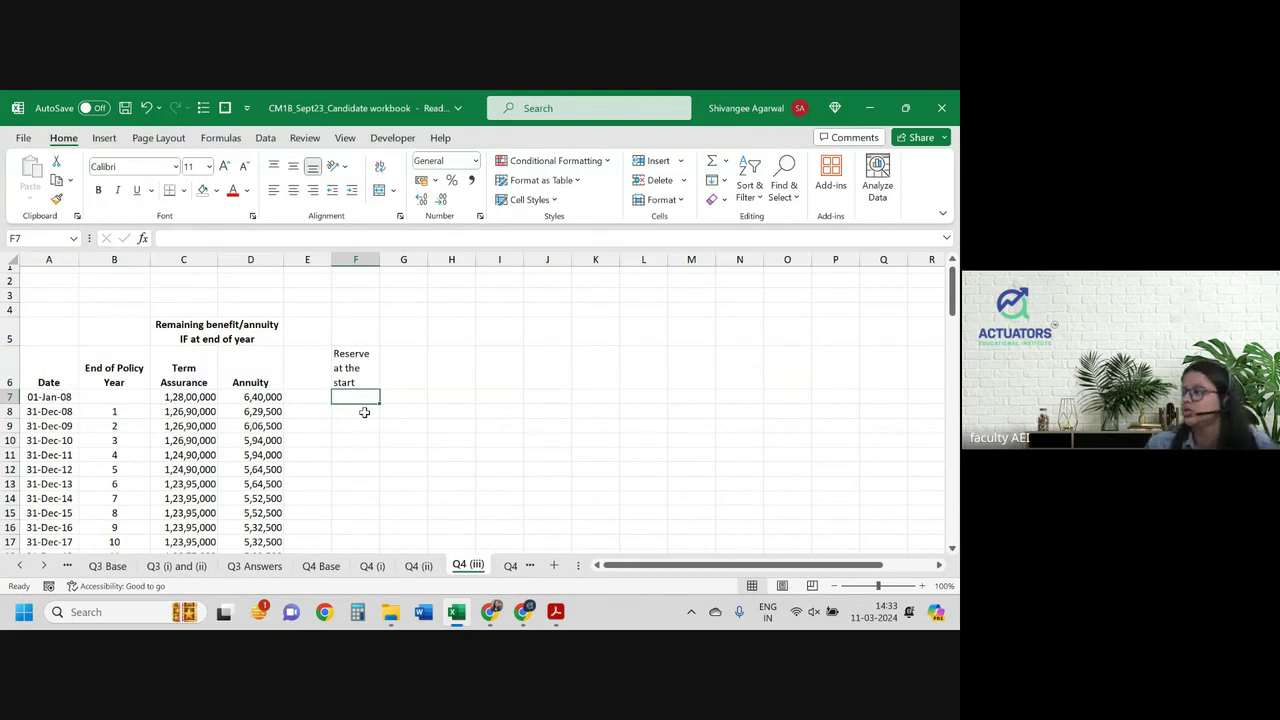
pyautogui.click(364, 412)
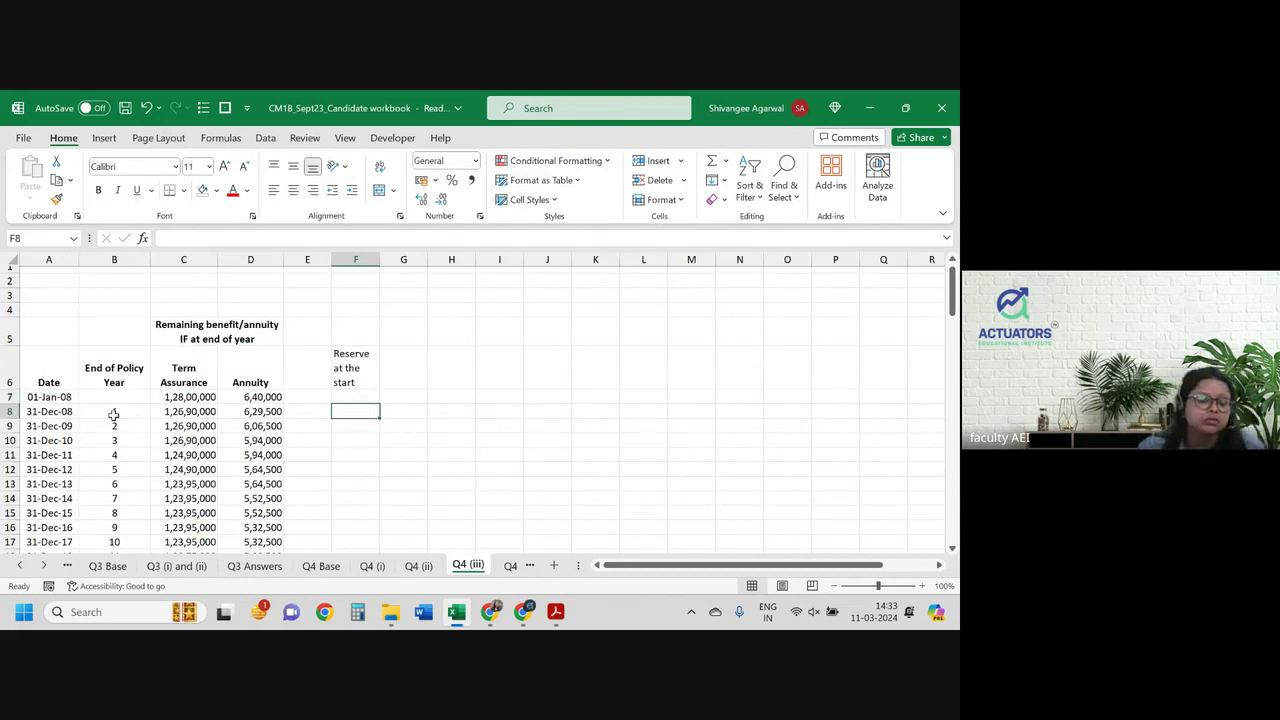
pyautogui.write('0')
pyautogui.press('Return')
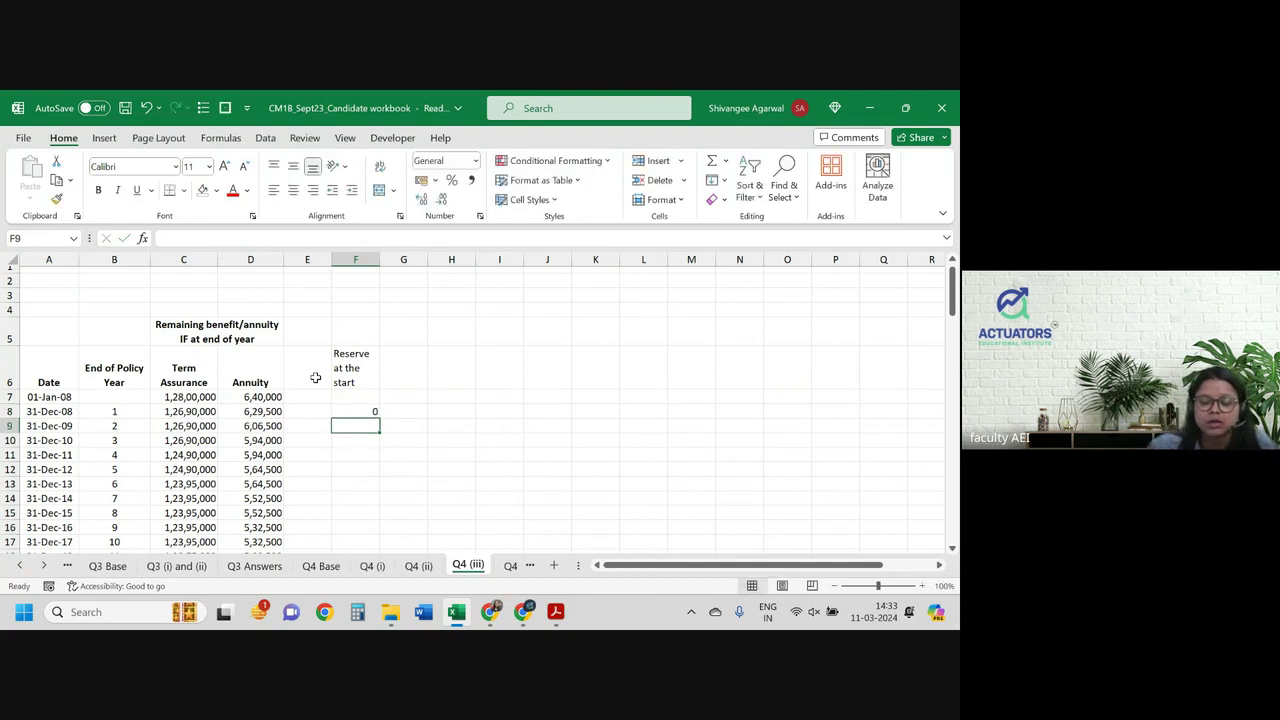
pyautogui.write('=')
pyautogui.hotkey('ctrl', 'pageup')
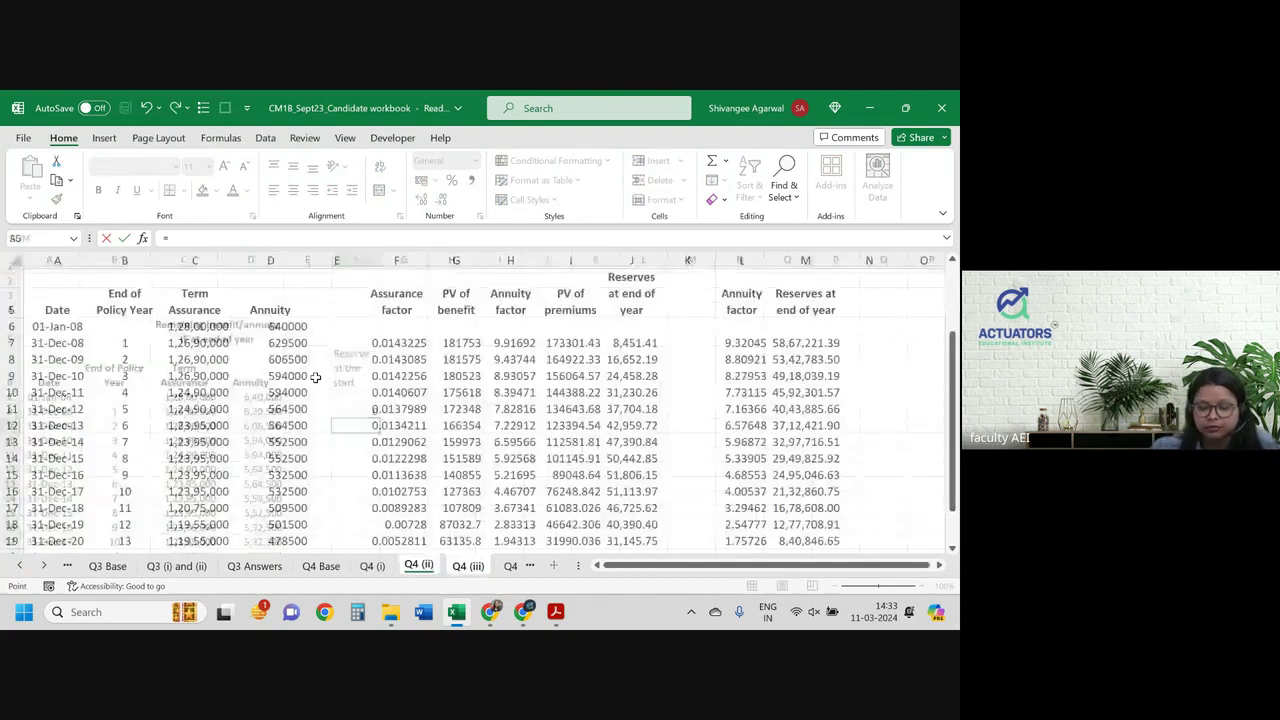
pyautogui.click(646, 343)
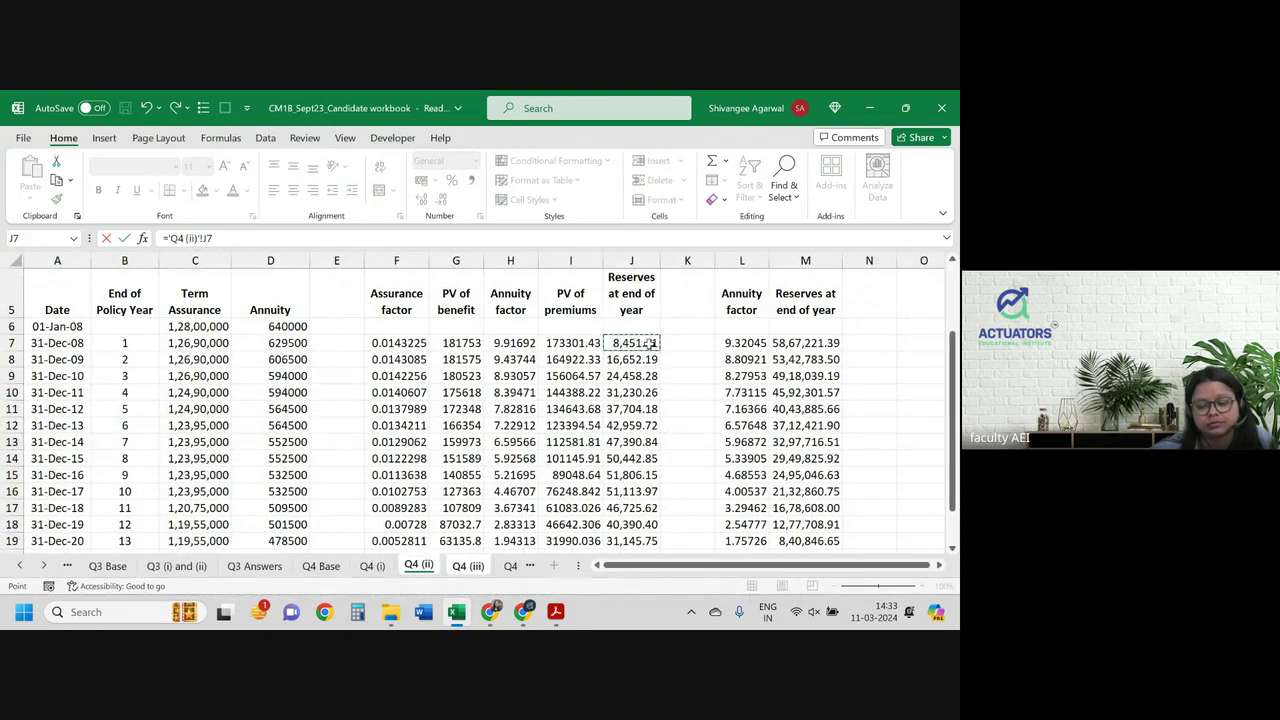
pyautogui.press('Return')
# Step: Fill the starting reserve link from F9 down through policy year 15 in F22
pyautogui.click(370, 426)
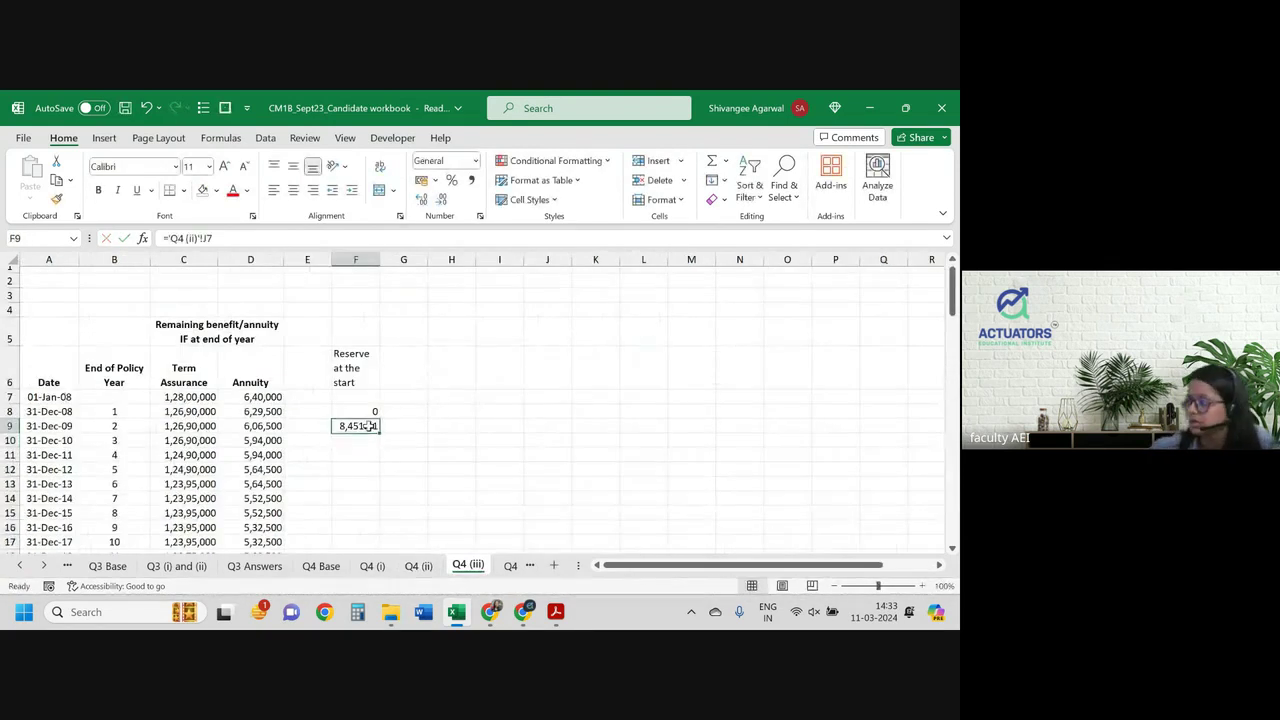
pyautogui.moveTo(380, 436); pyautogui.dragTo(343, 377)
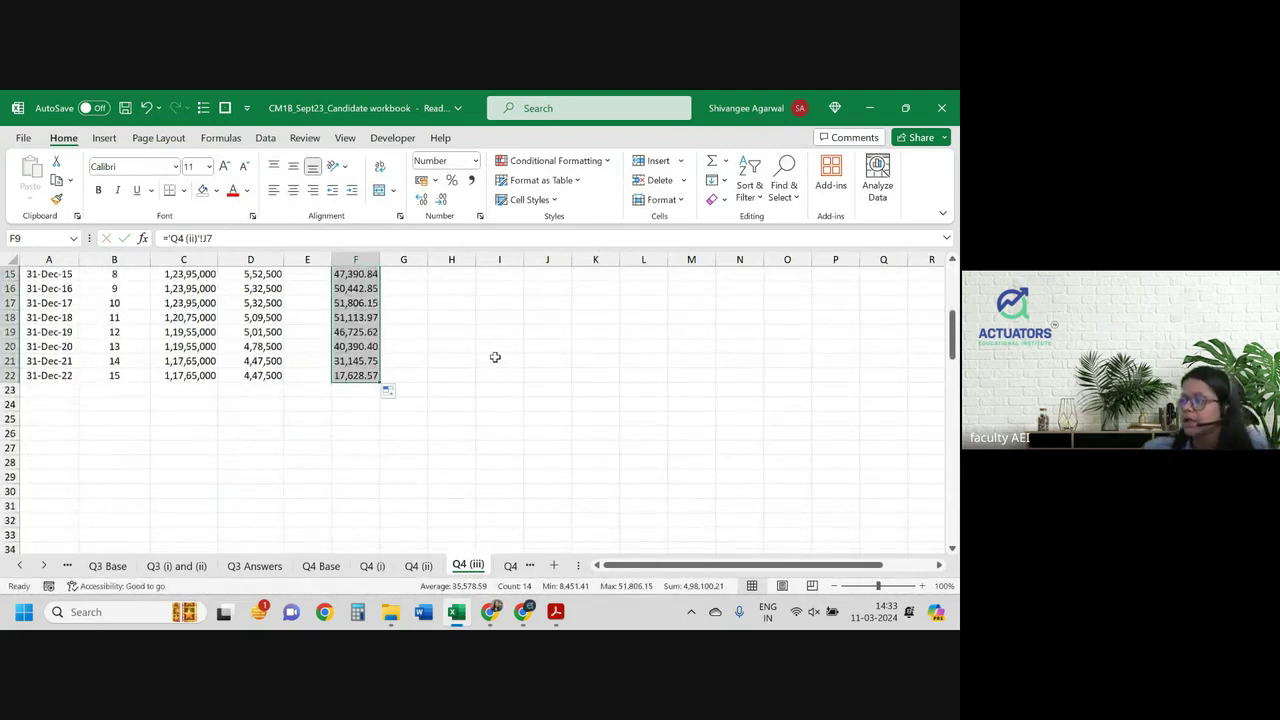
pyautogui.scroll(4, 495, 357)
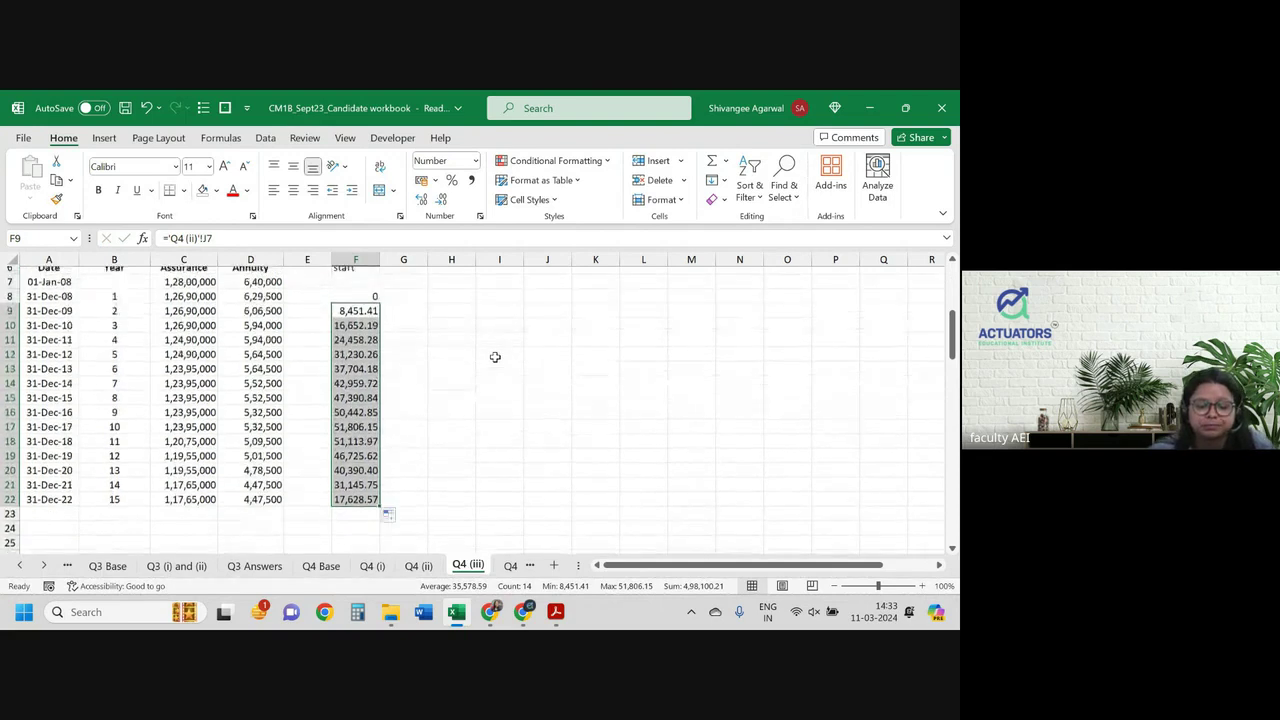
# Step: Add the header "Premiums received" in G6
pyautogui.click(405, 353)
pyautogui.write('P')
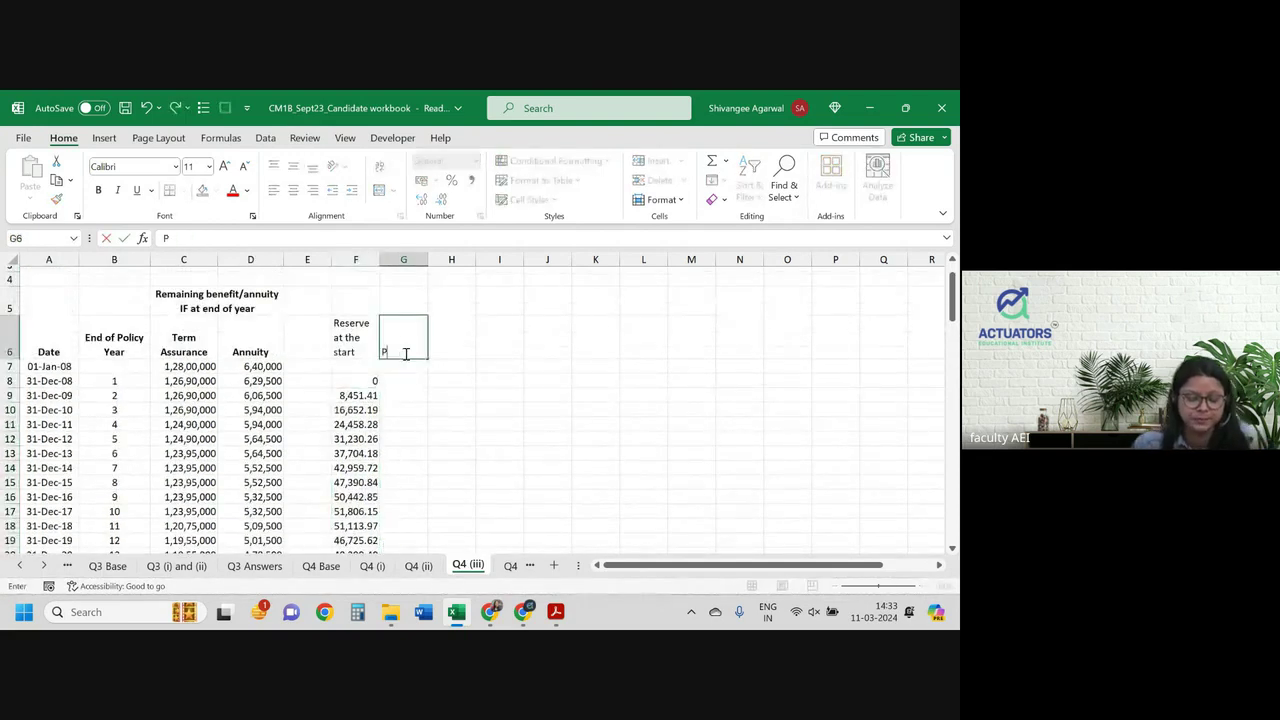
pyautogui.write('remiums received')
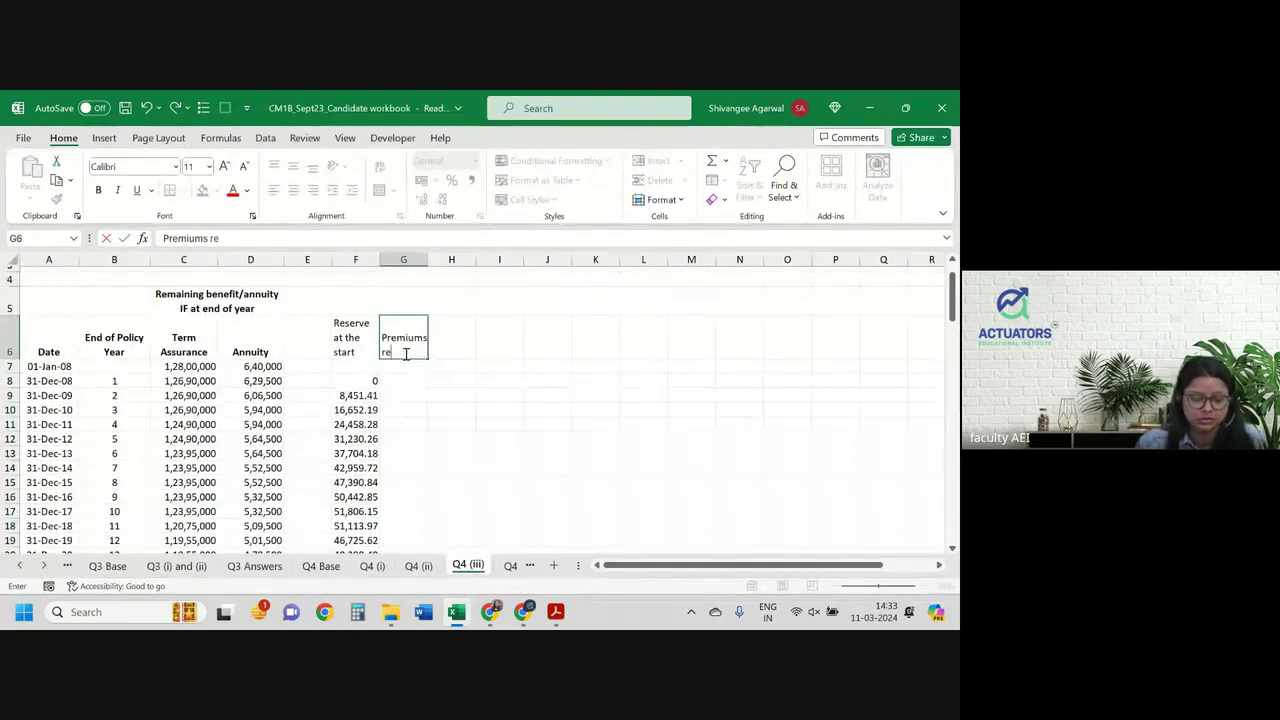
pyautogui.press('Return')
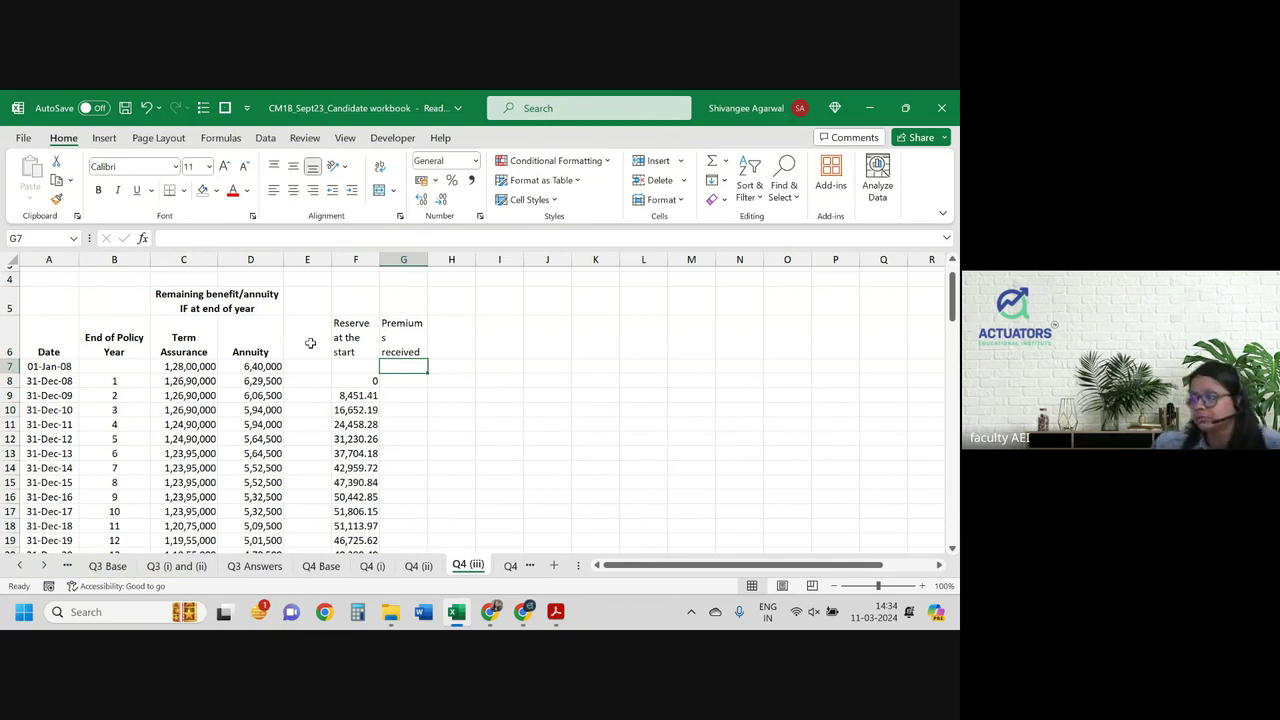
# Step: Calculate the year 1 premium in G8 as ='Q4 (ii)'!$H$2*'Q4 (ii)'!C7 and fill it down through policy year 15
pyautogui.press('Down')
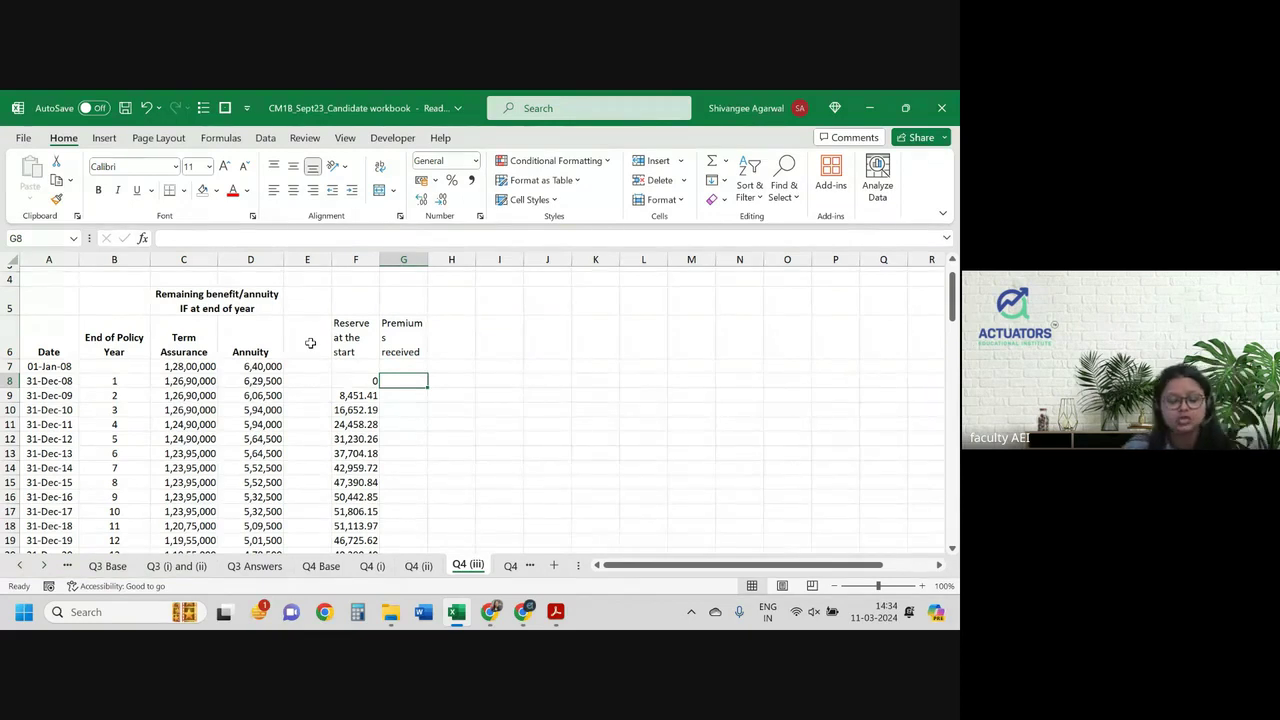
pyautogui.write('=')
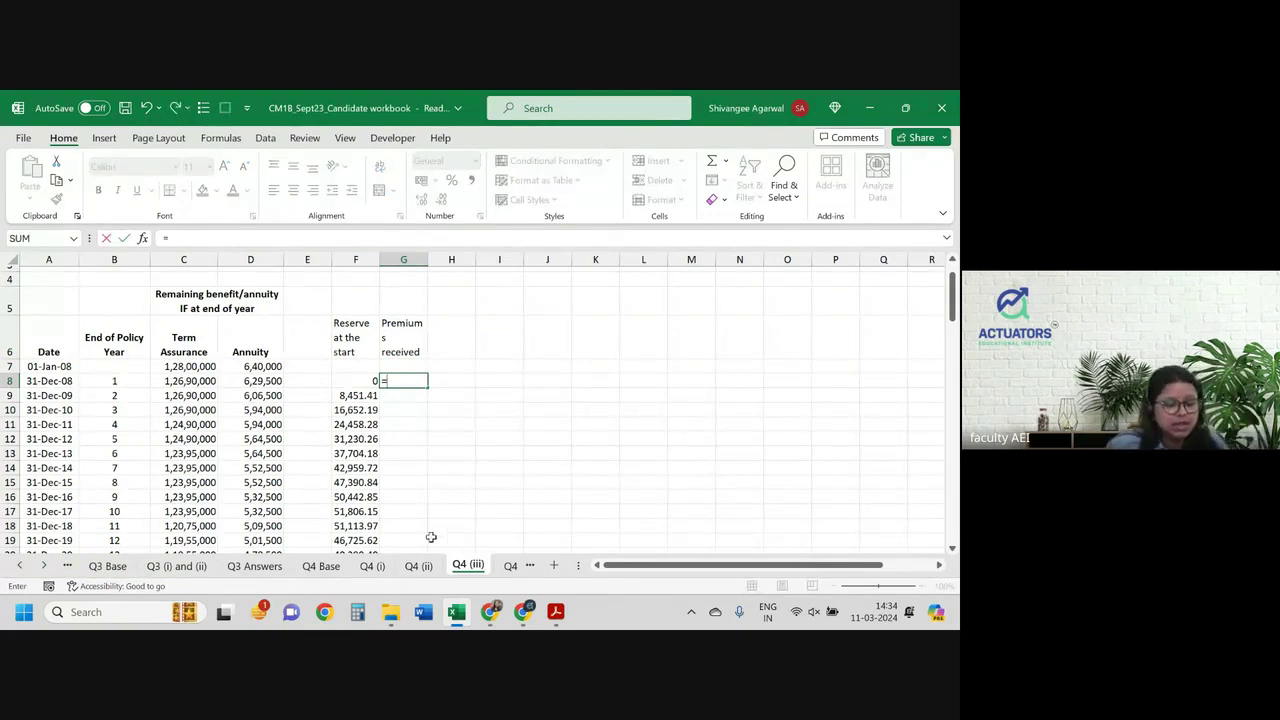
pyautogui.click(420, 566)
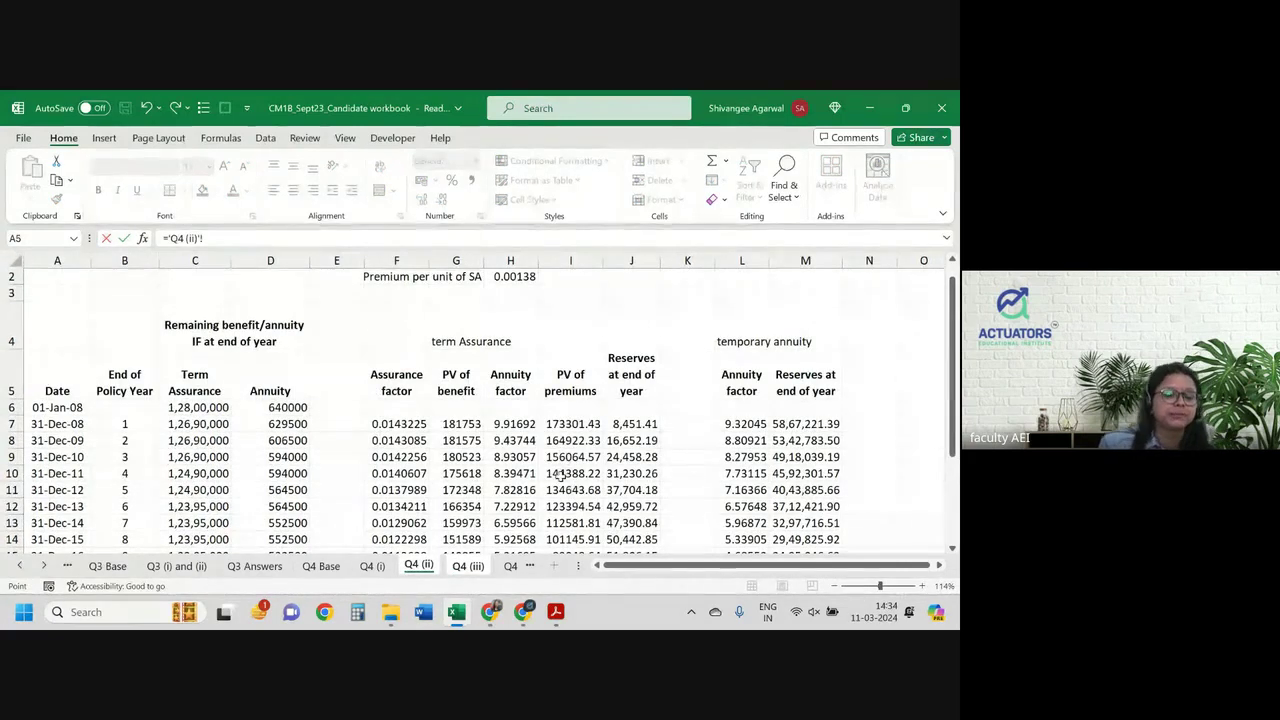
pyautogui.click(520, 276)
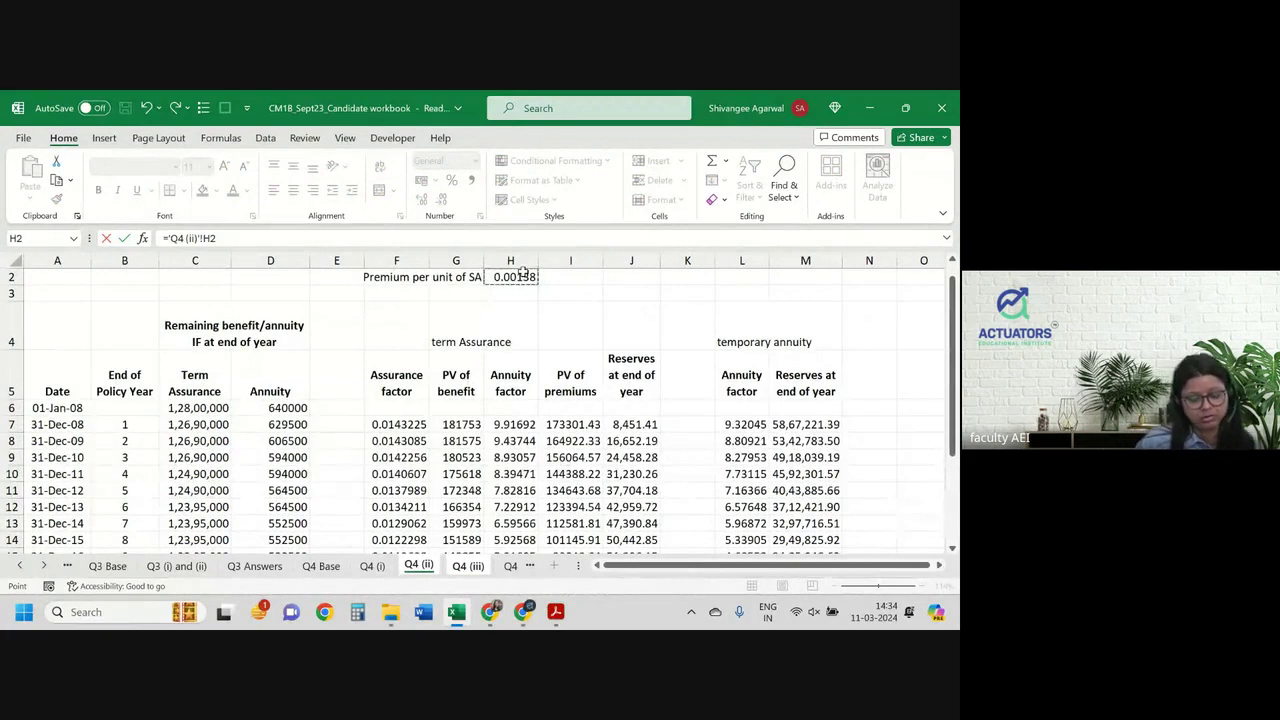
pyautogui.press('F4')
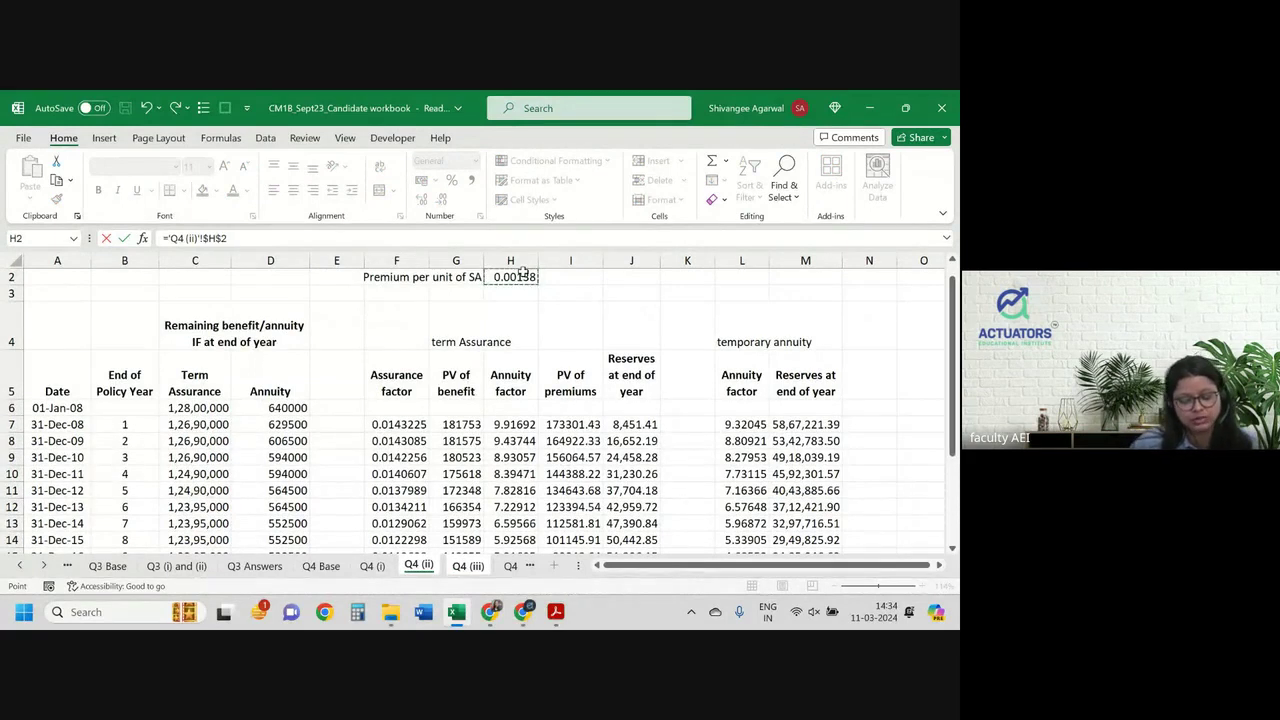
pyautogui.write('*')
pyautogui.click(197, 424)
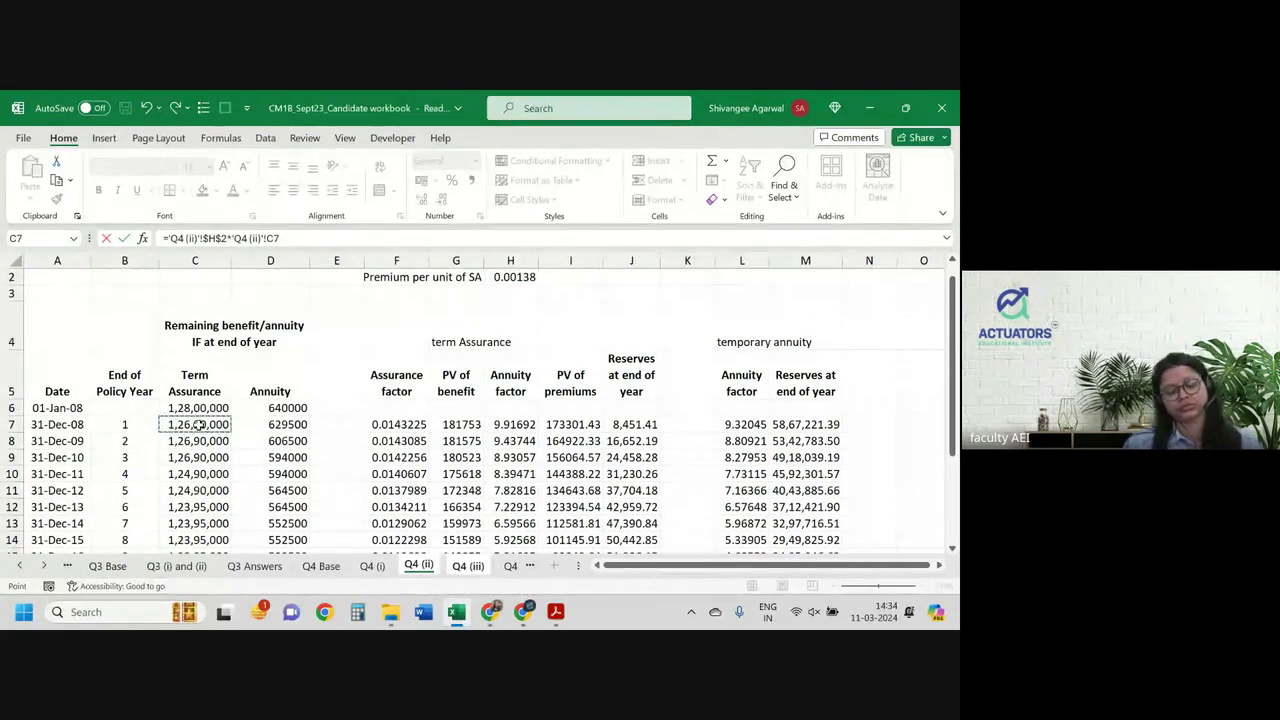
pyautogui.press('Return')
pyautogui.click(412, 381)
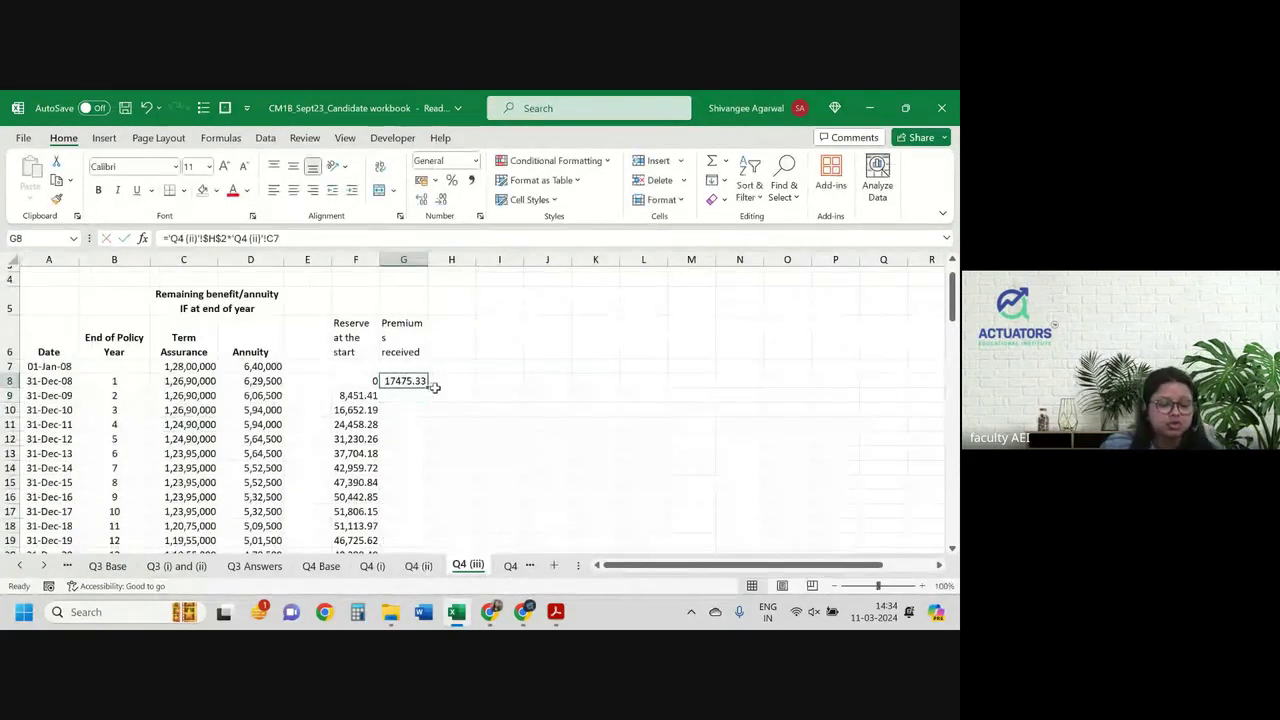
pyautogui.doubleClick(427, 387)
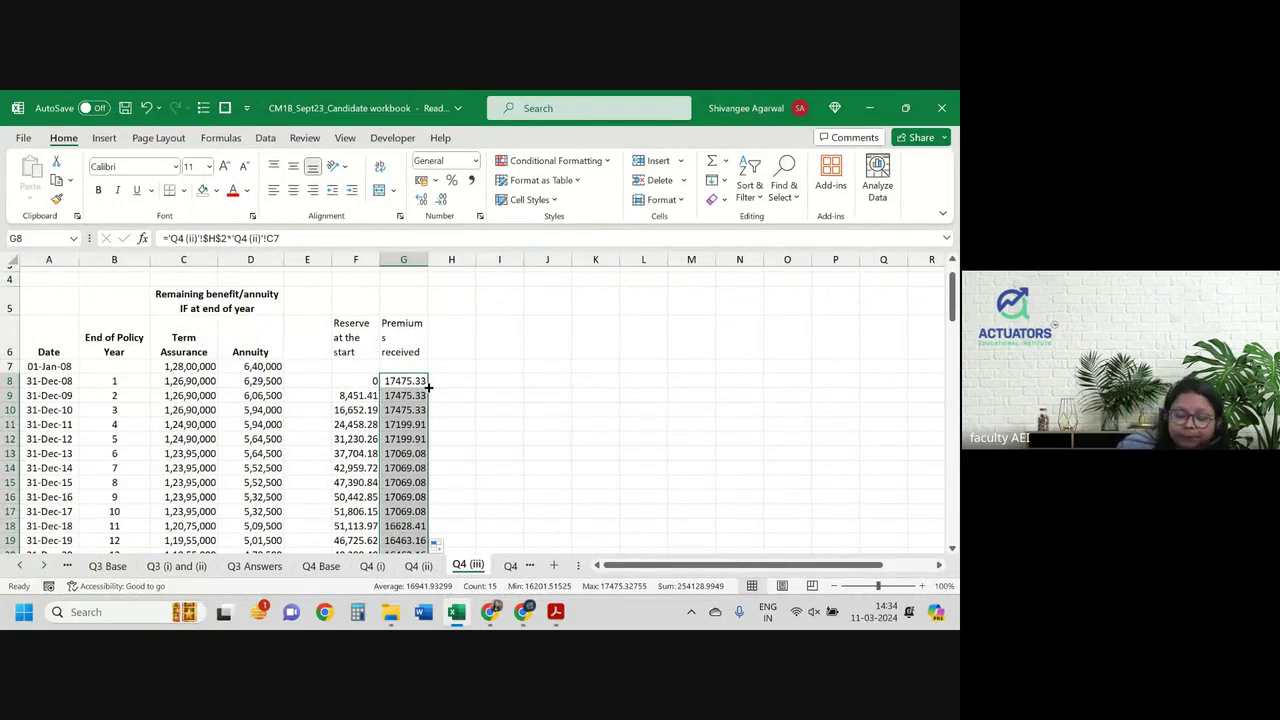
# Step: Add the header "Interest earned" in H6
pyautogui.click(452, 333)
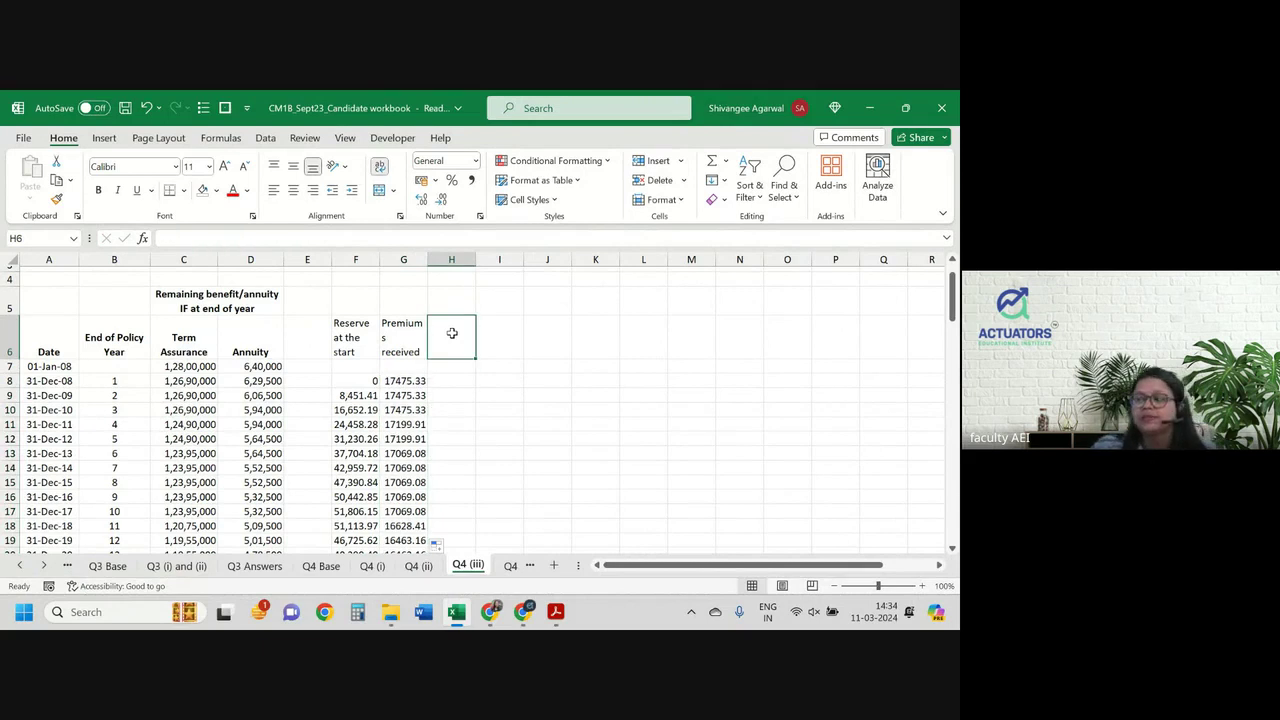
pyautogui.write('In')
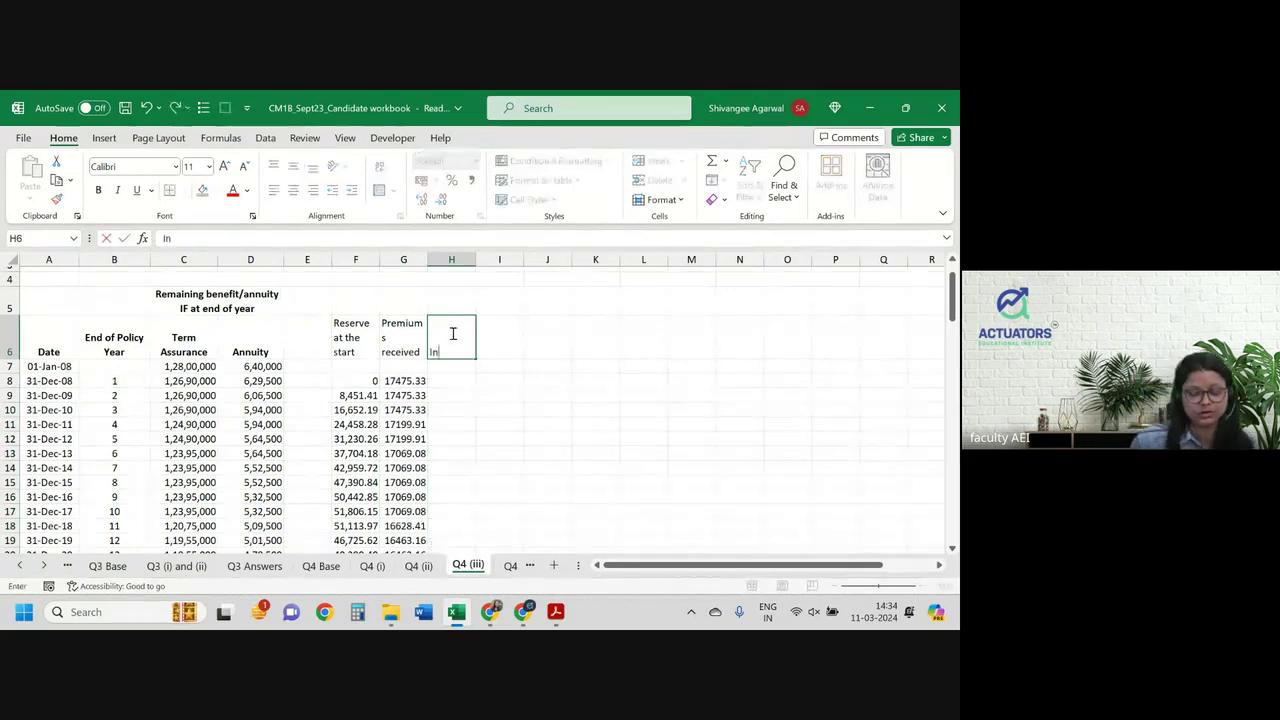
pyautogui.write('terest erned')
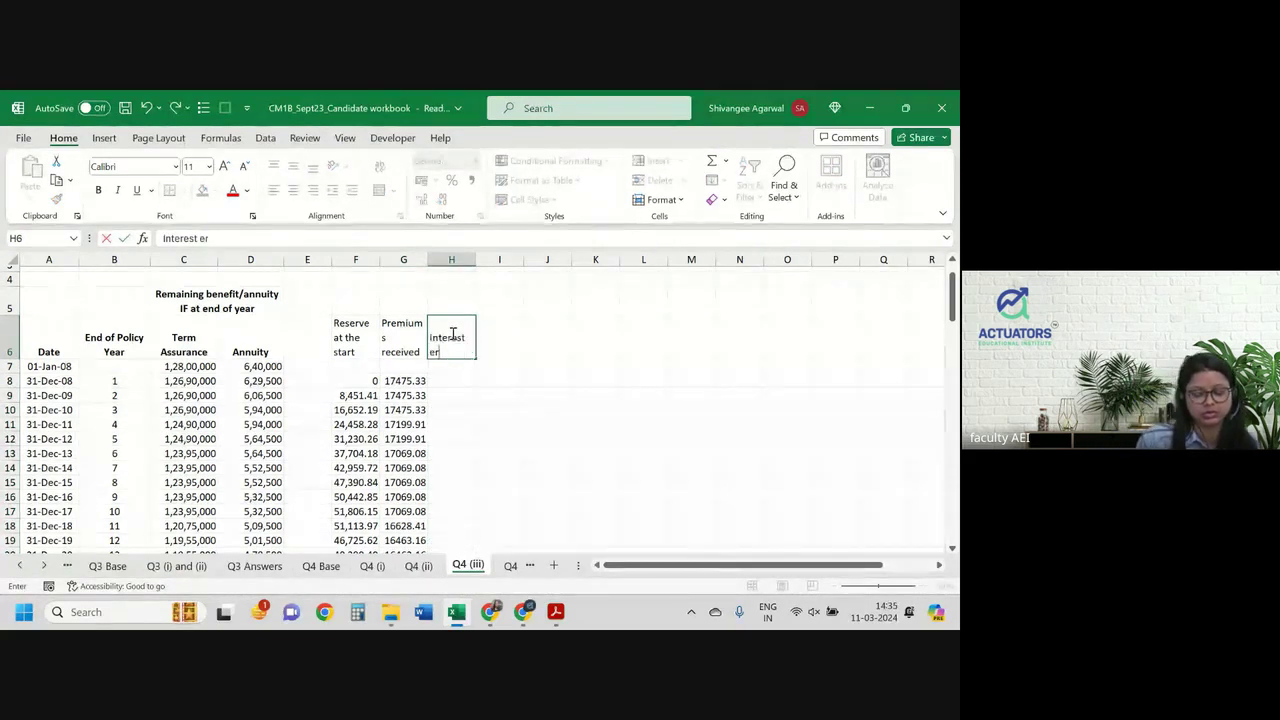
pyautogui.press('BackSpace')
pyautogui.press('BackSpace')
pyautogui.press('BackSpace')
pyautogui.press('BackSpace')
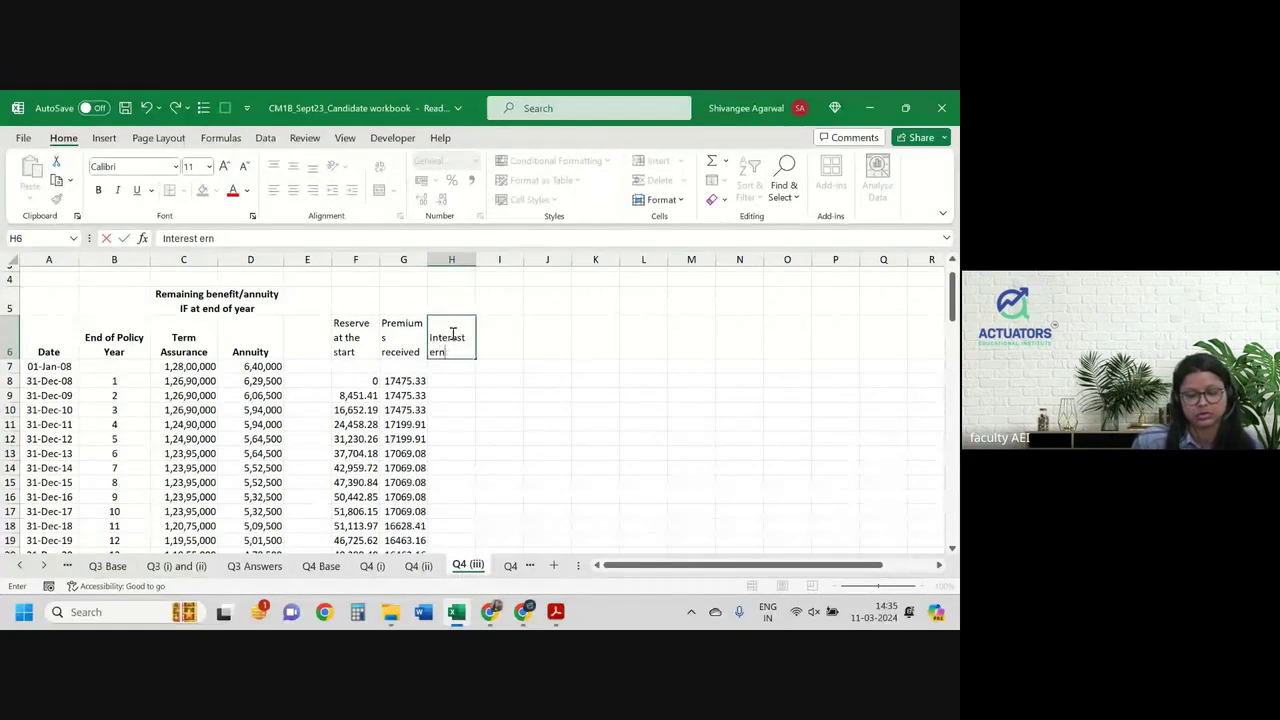
pyautogui.write('ar')
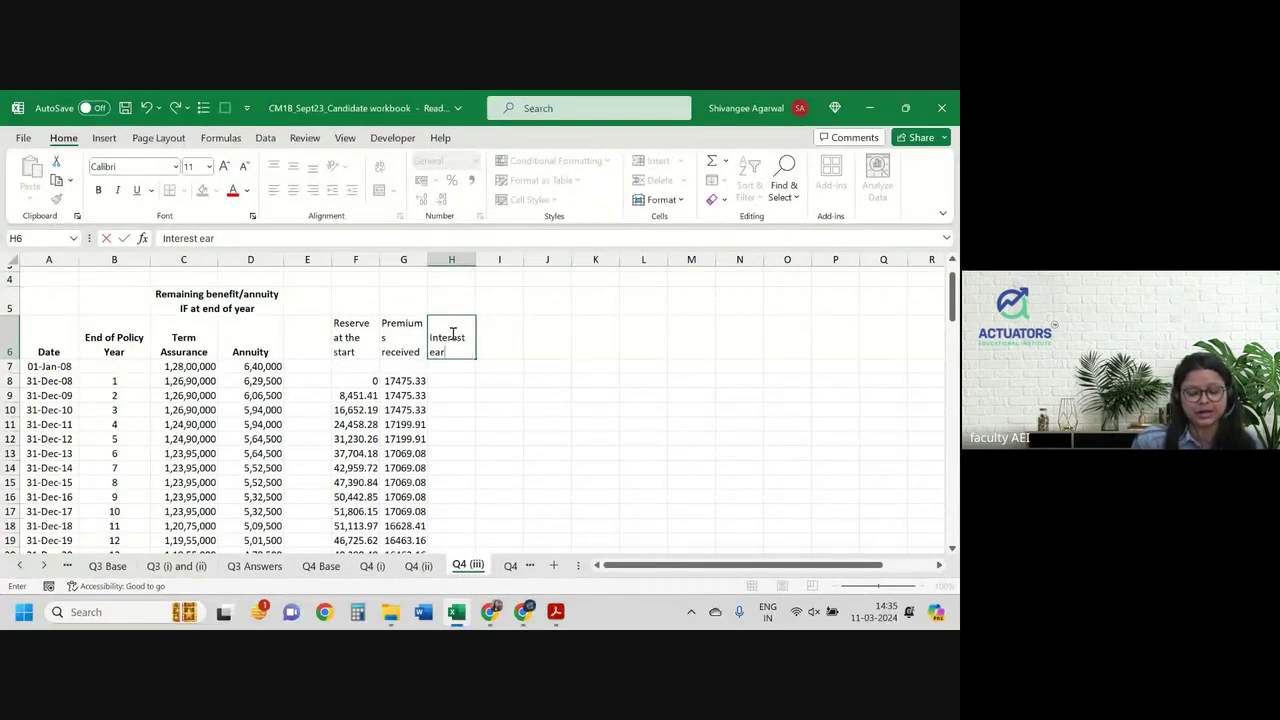
pyautogui.write('ned')
pyautogui.press('Return')
# Step: Calculate the year 1 interest in H8 as =(F8+G8)*'Q4 Base'!$H$7 and fill it down through policy year 15
pyautogui.press('Down')
pyautogui.write('=')
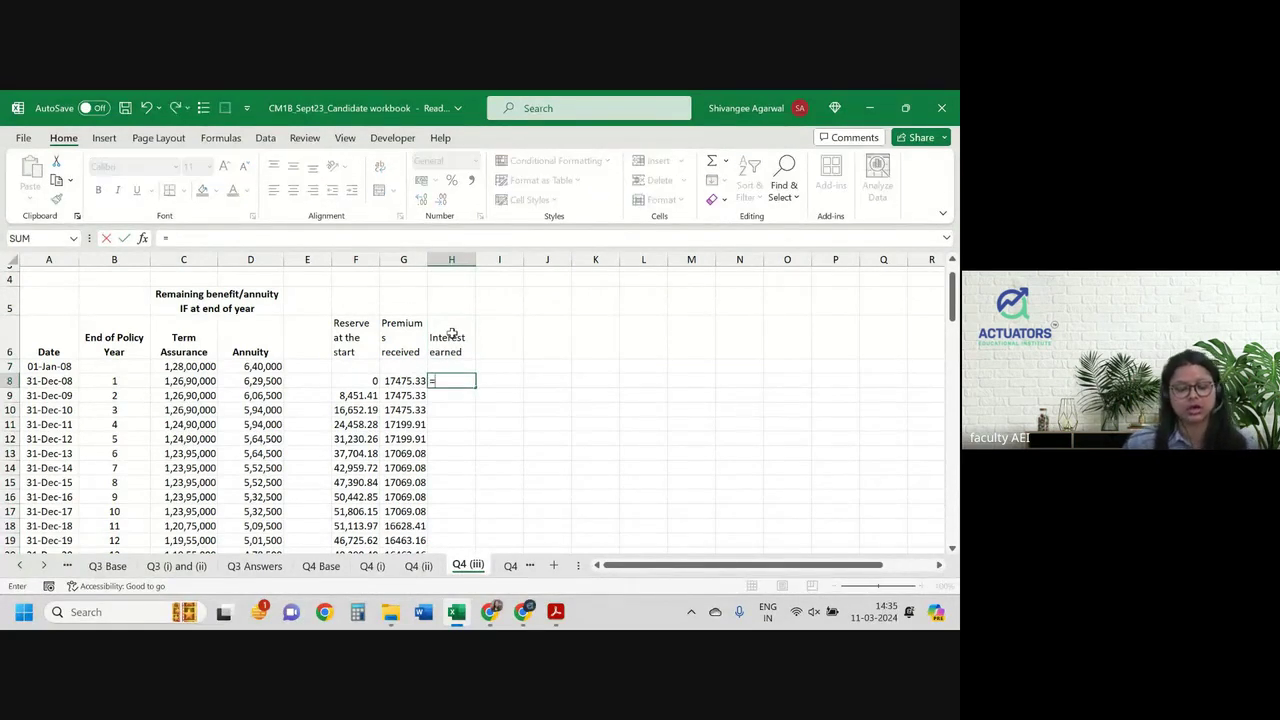
pyautogui.write('(')
pyautogui.press('Left')
pyautogui.press('Left')
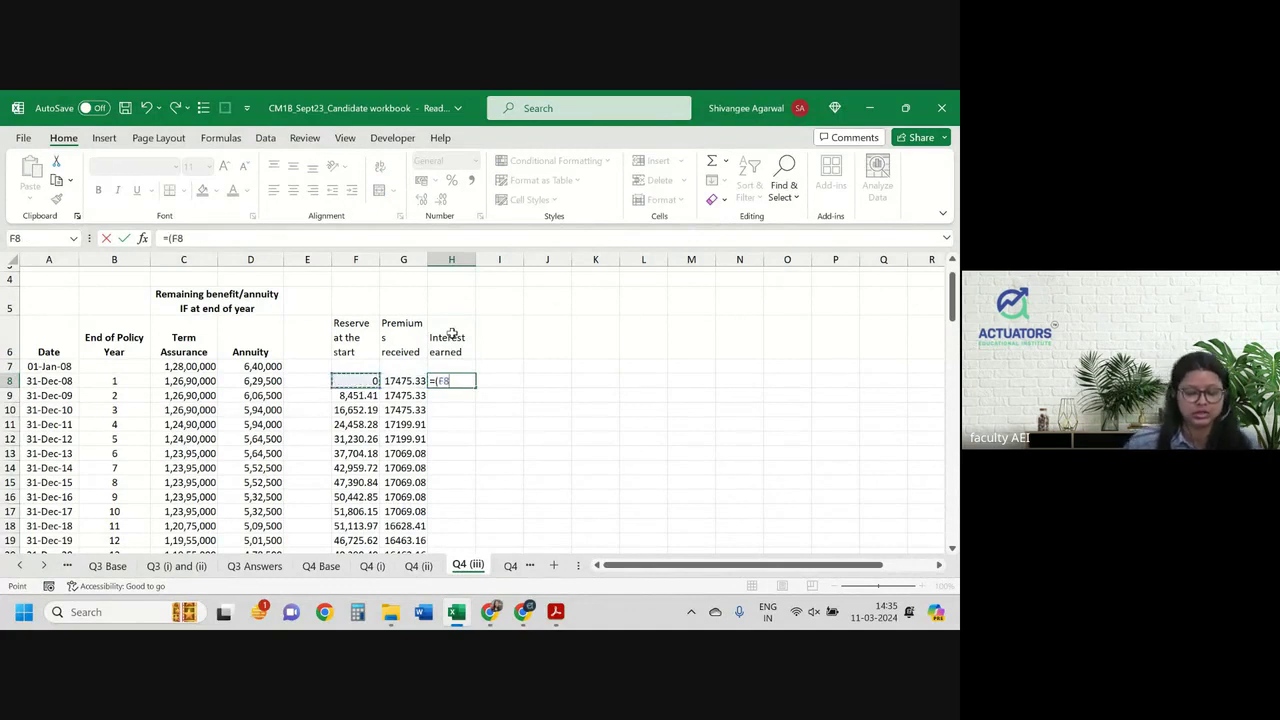
pyautogui.write('+')
pyautogui.press('Right')
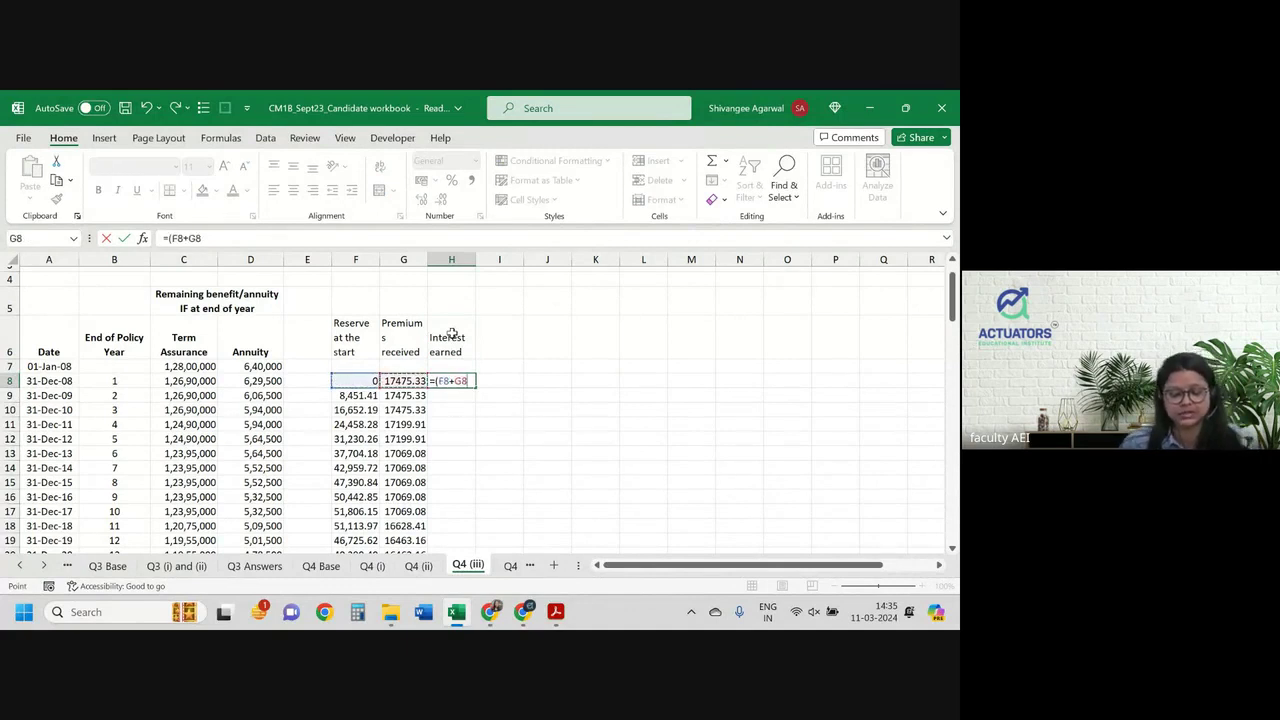
pyautogui.write(')*')
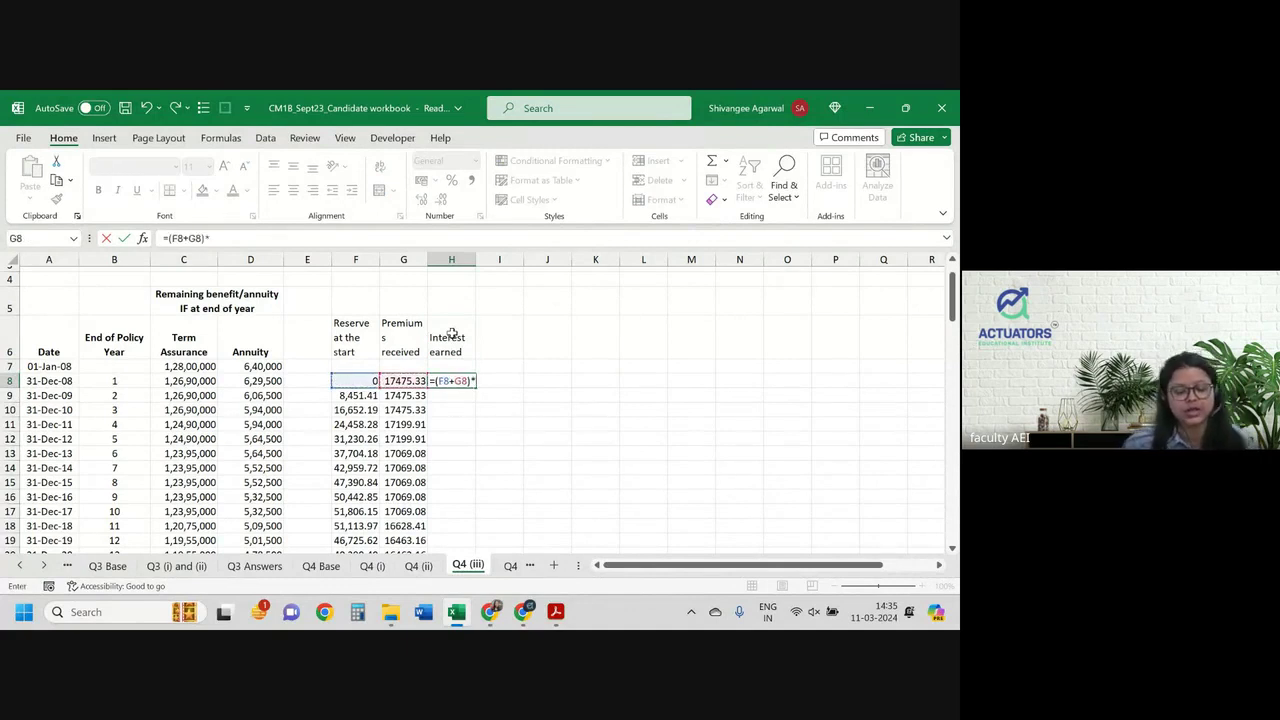
pyautogui.click(321, 565)
pyautogui.click(437, 403)
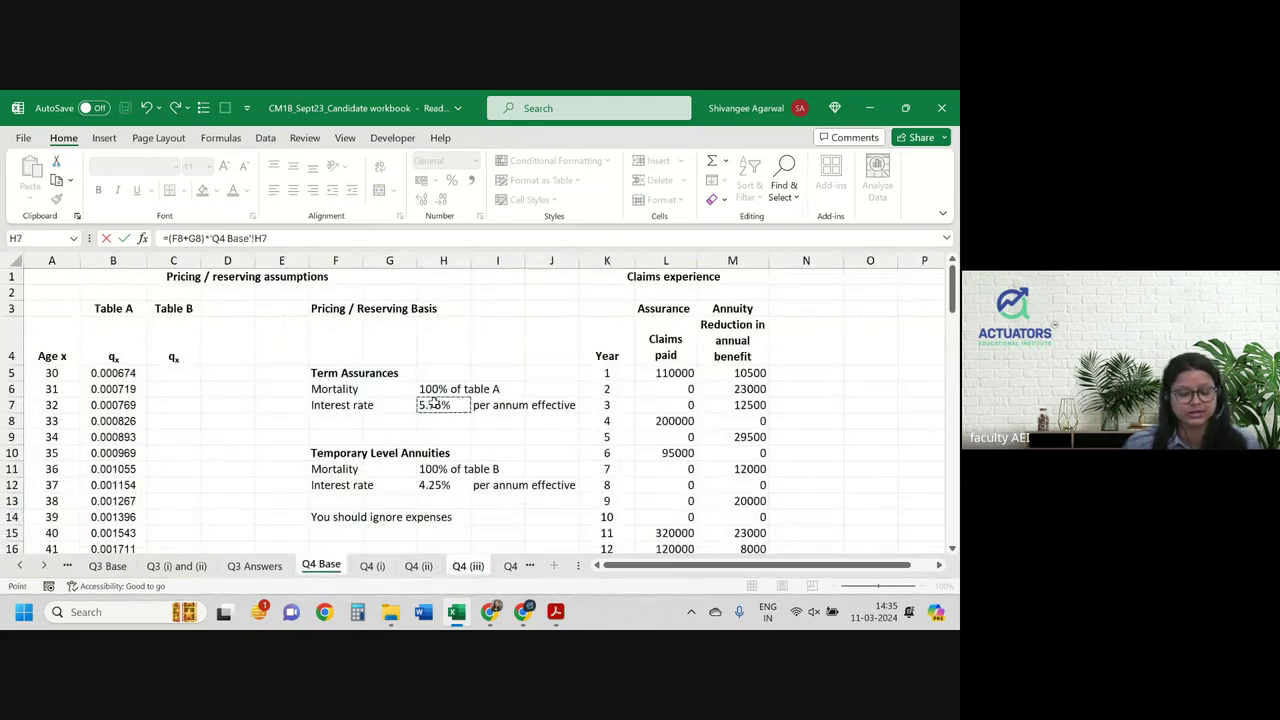
pyautogui.press('F4')
pyautogui.press('Return')
pyautogui.click(460, 381)
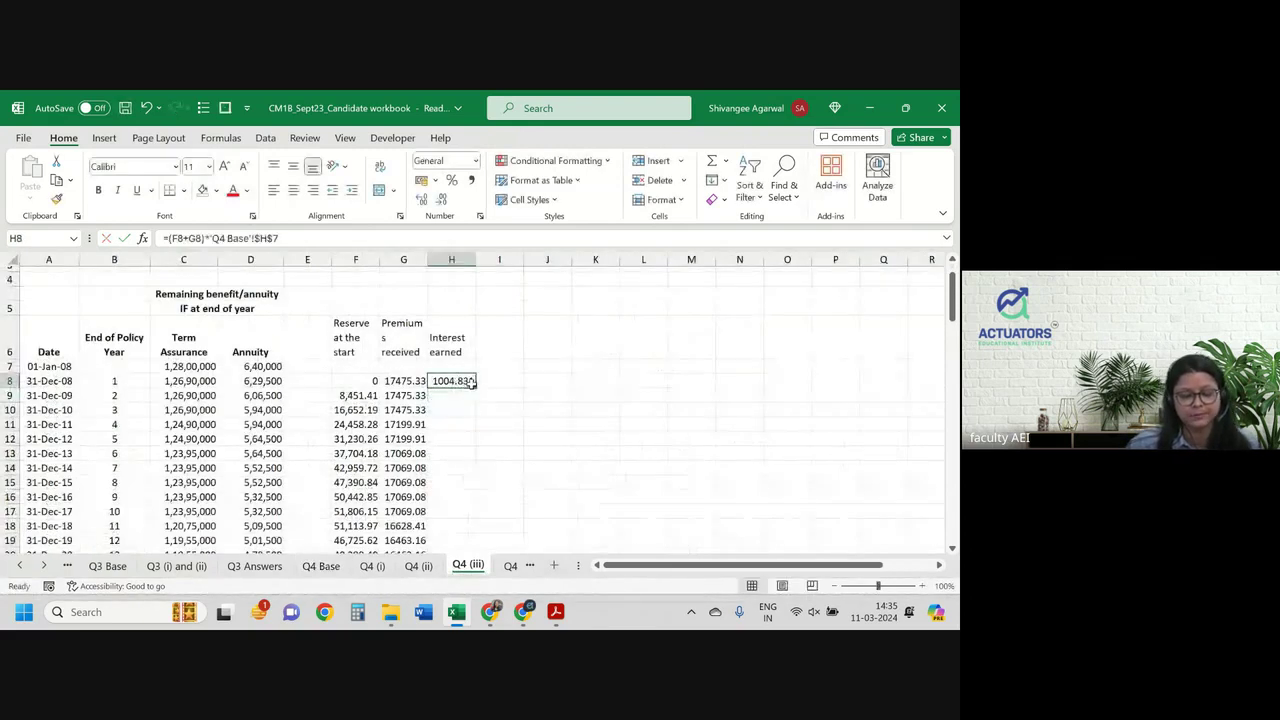
pyautogui.doubleClick(476, 388)
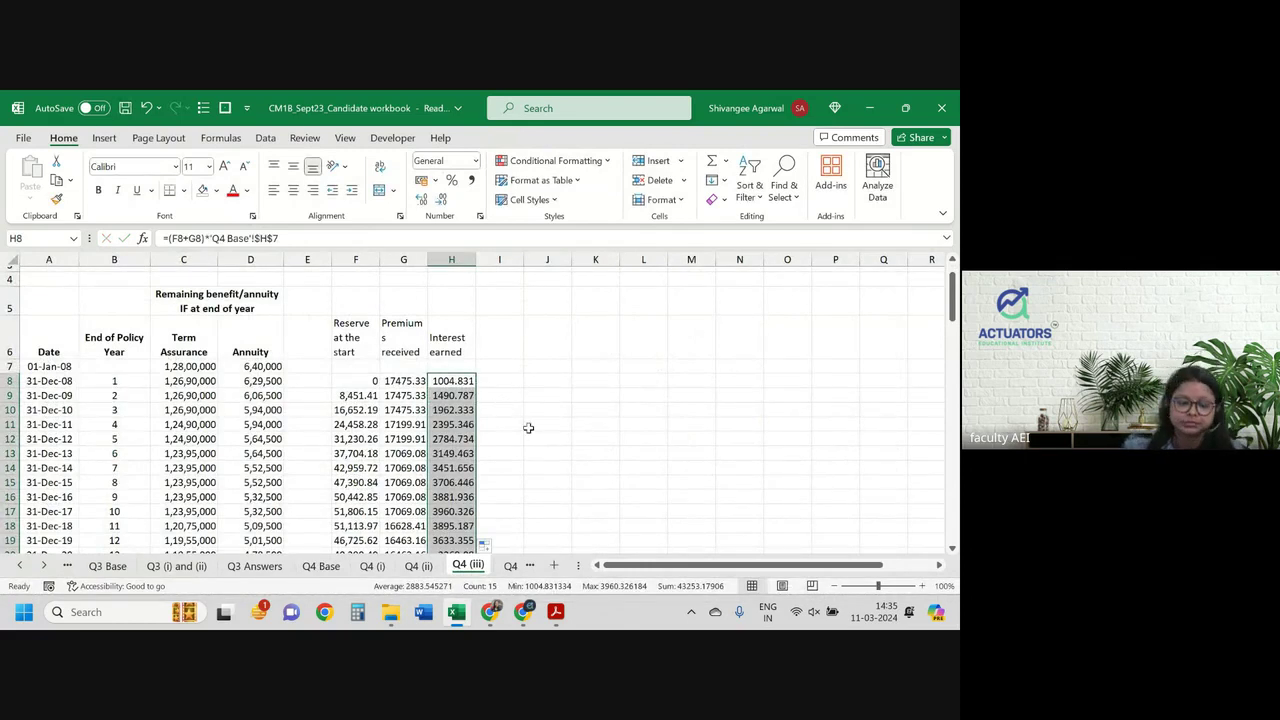
# Step: Add the header "Benefits paid" in I6
pyautogui.click(498, 351)
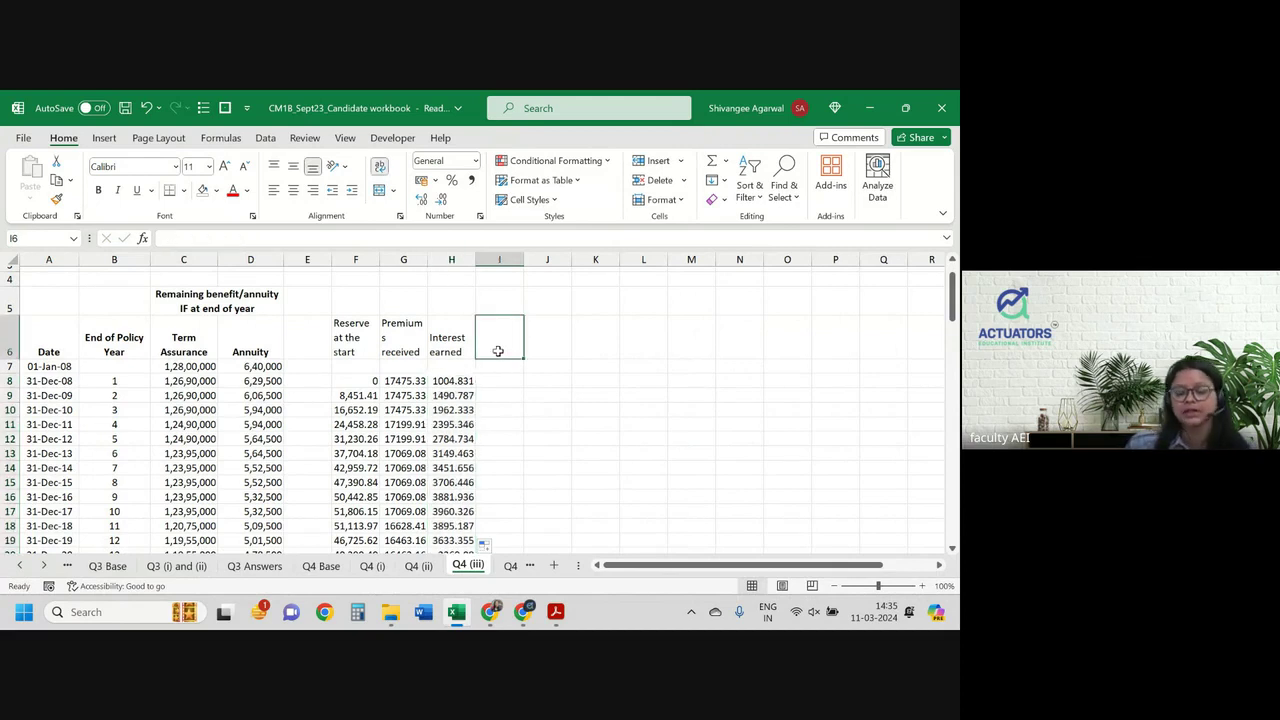
pyautogui.write('B')
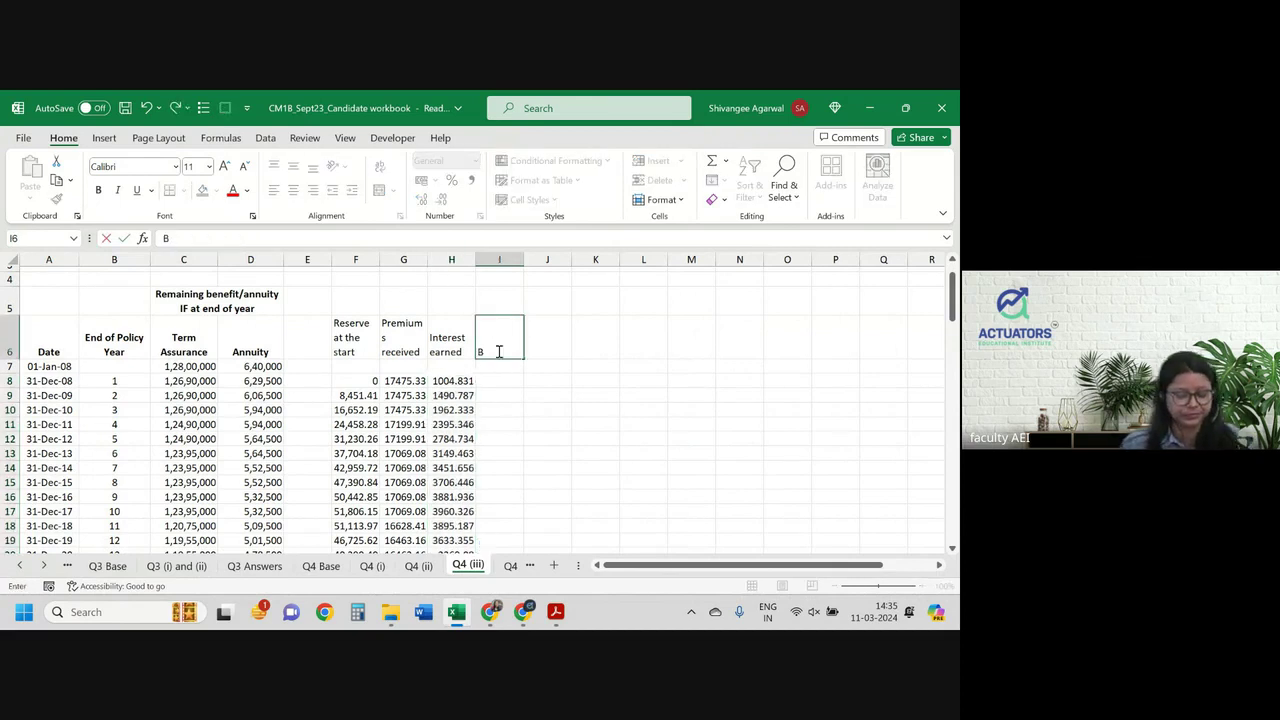
pyautogui.write('enefits')
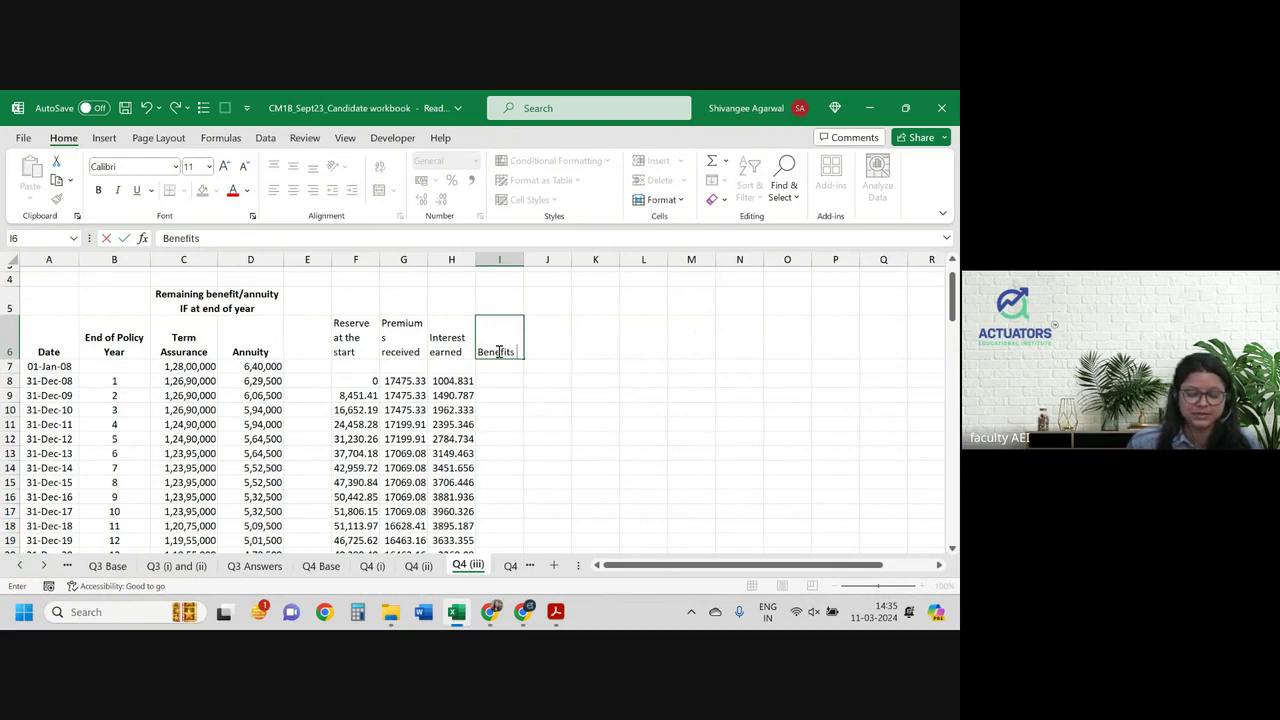
pyautogui.write(' paid')
pyautogui.press('Return')
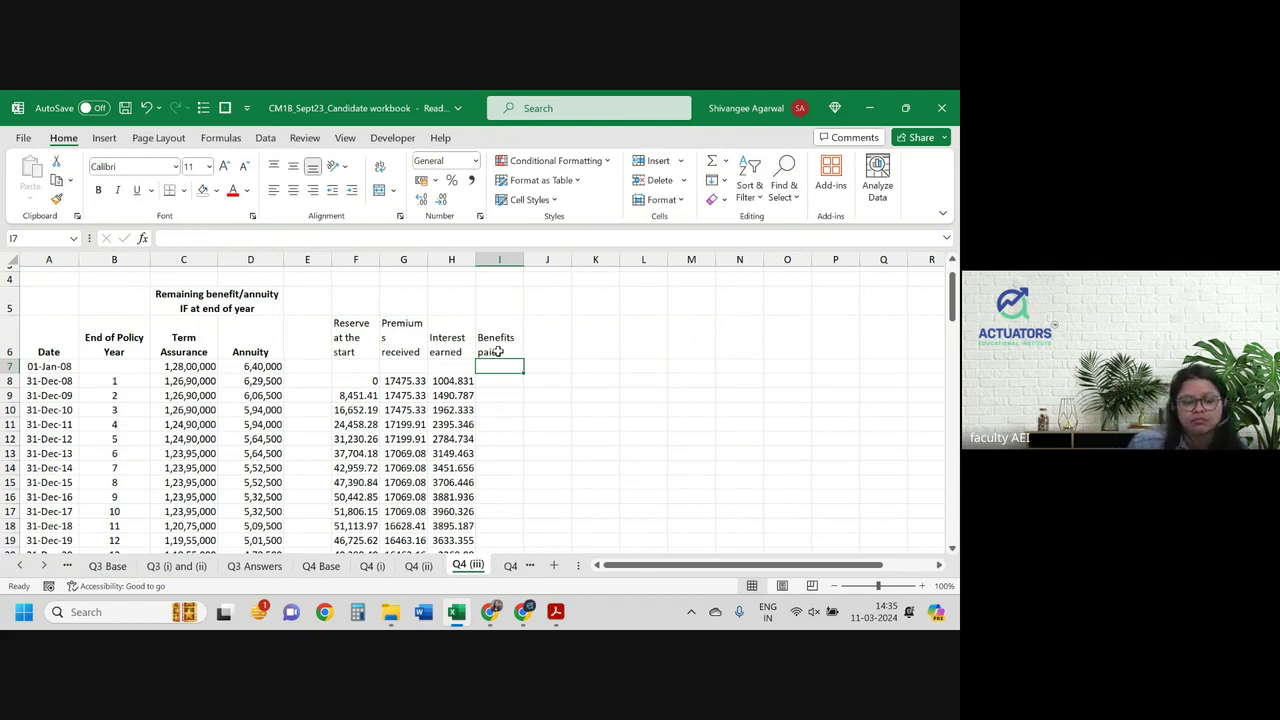
pyautogui.click(321, 566)
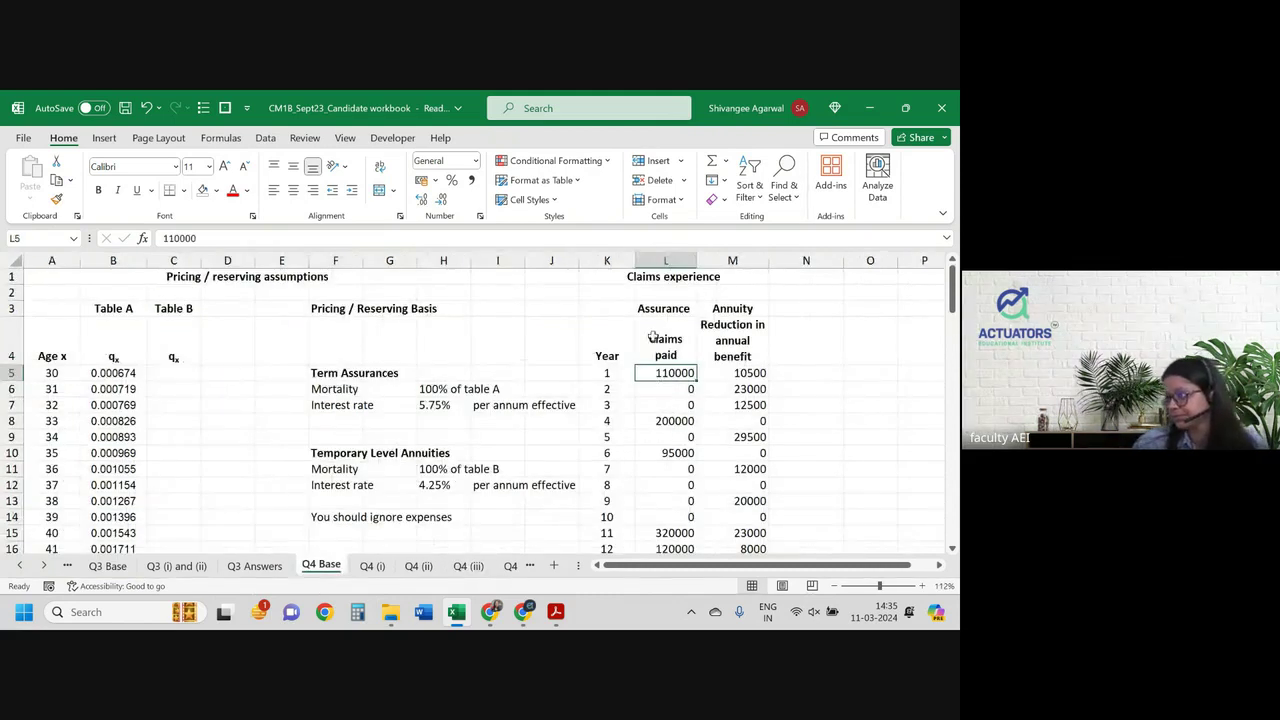
pyautogui.click(372, 566)
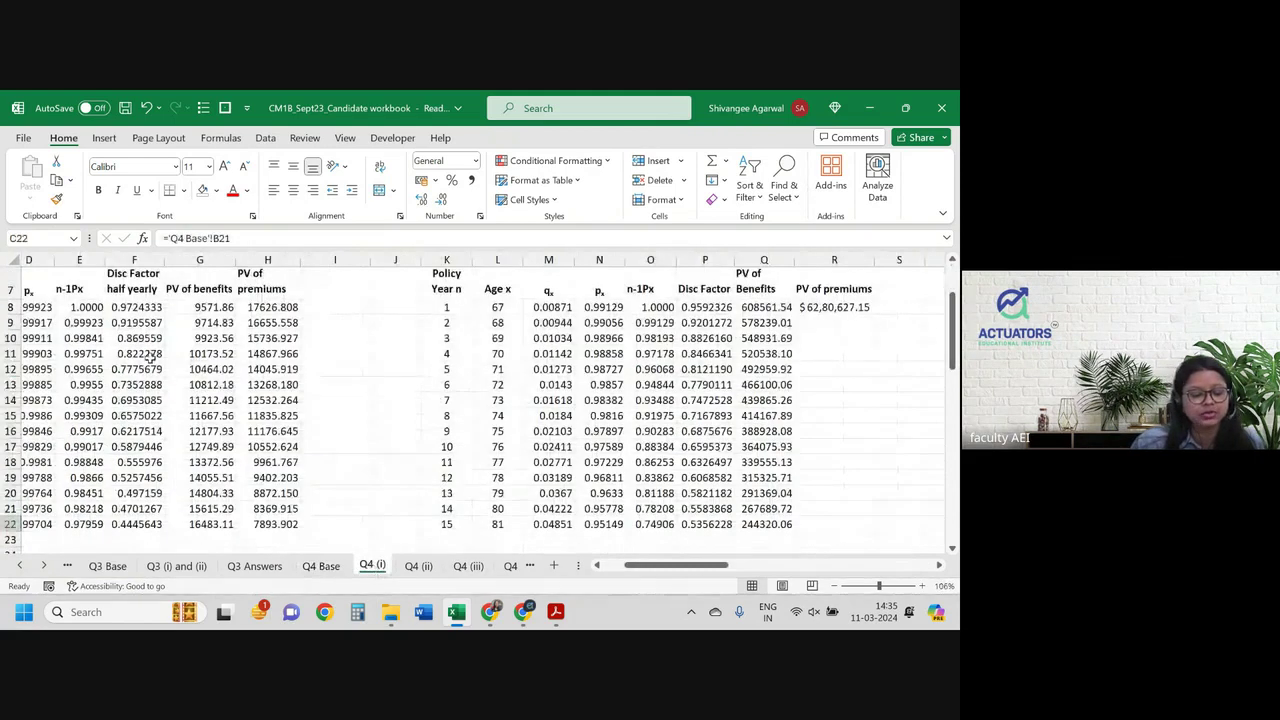
pyautogui.click(418, 566)
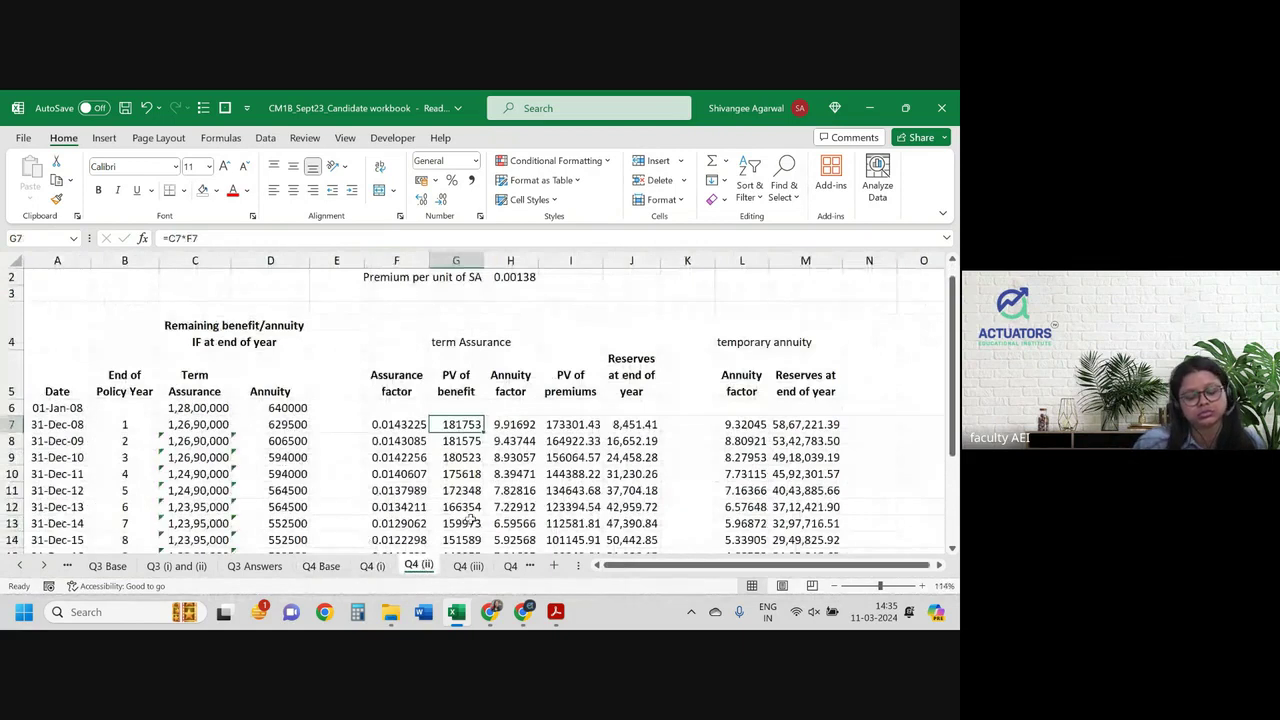
pyautogui.click(468, 566)
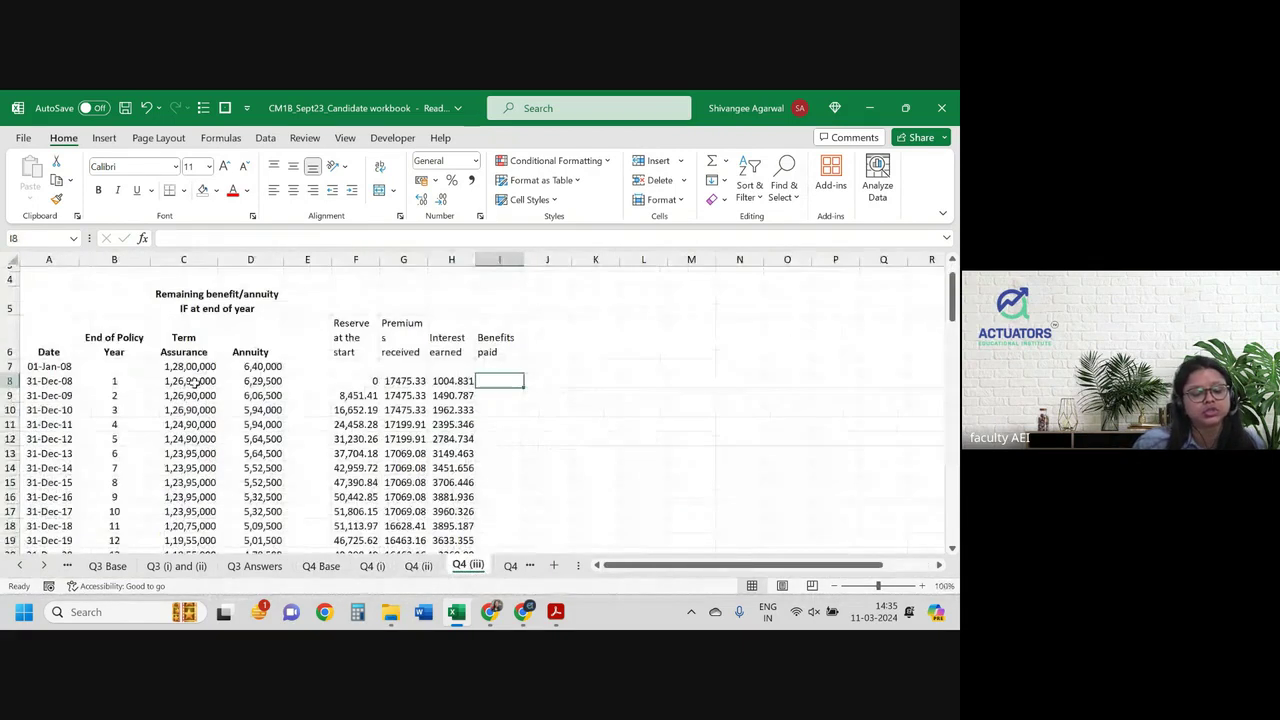
# Step: Begin the year 1 benefits paid formula in I8 with the change in term assurance benefit, =(C8-C7)
pyautogui.write('=')
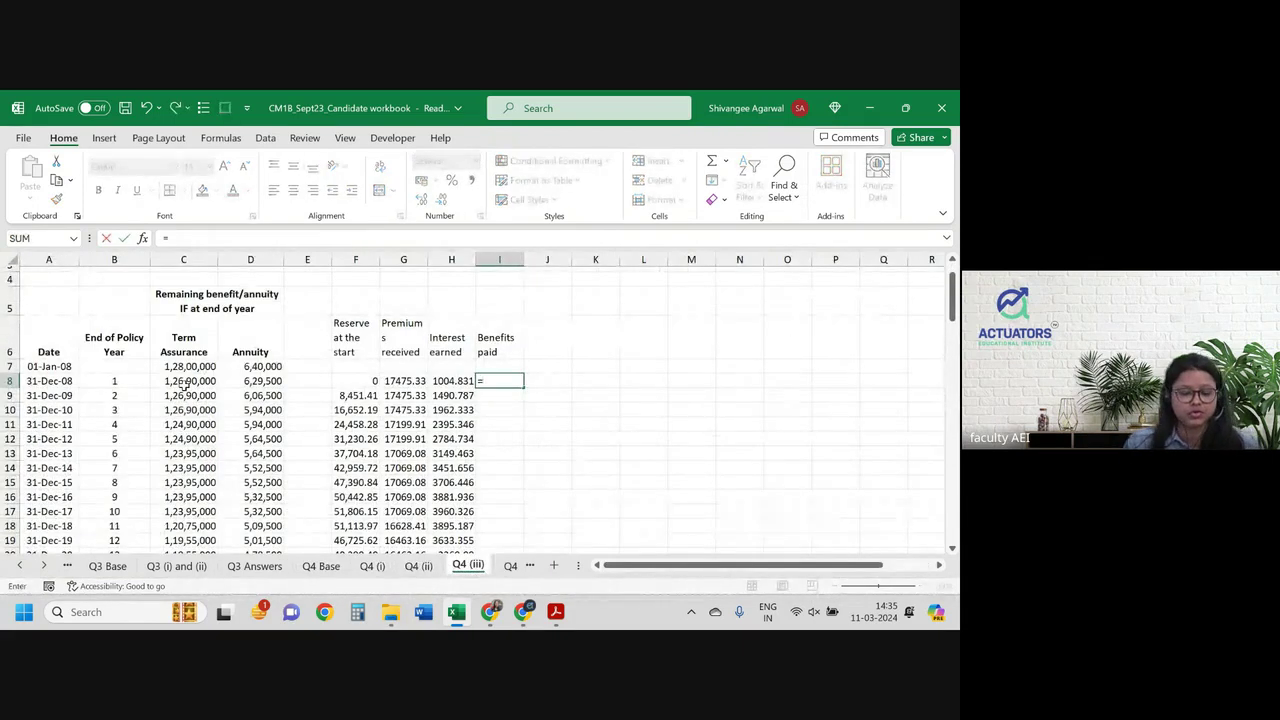
pyautogui.press('Left')
pyautogui.press('BackSpace')
pyautogui.write('(')
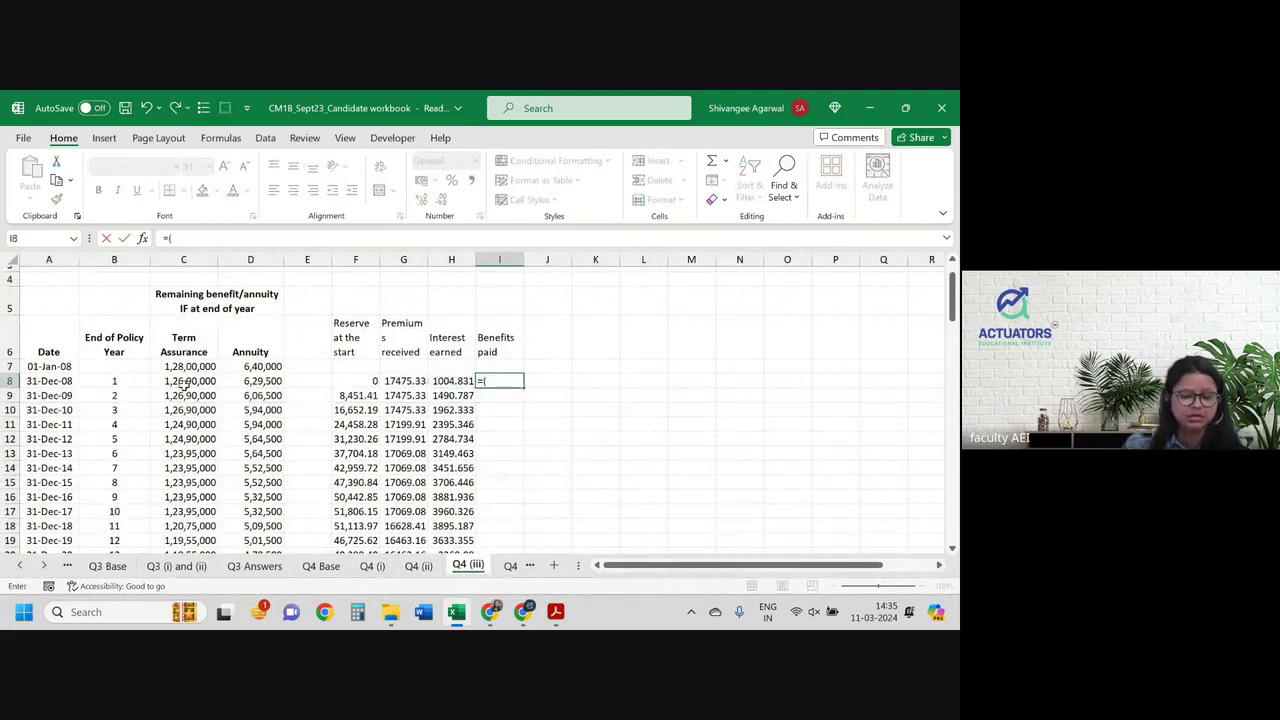
pyautogui.press('Left')
pyautogui.press('Left')
pyautogui.press('Left')
pyautogui.press('Left')
pyautogui.press('Left')
pyautogui.press('Left')
pyautogui.write('-')
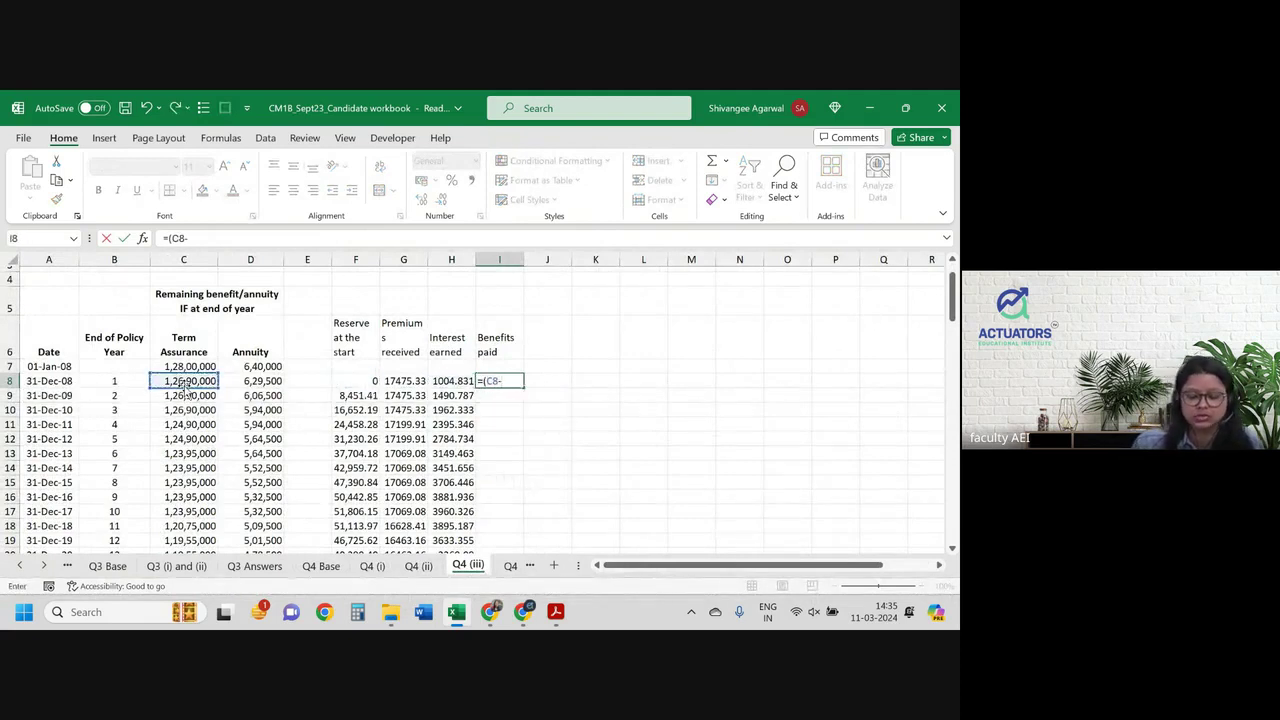
pyautogui.click(185, 367)
pyautogui.write(')')
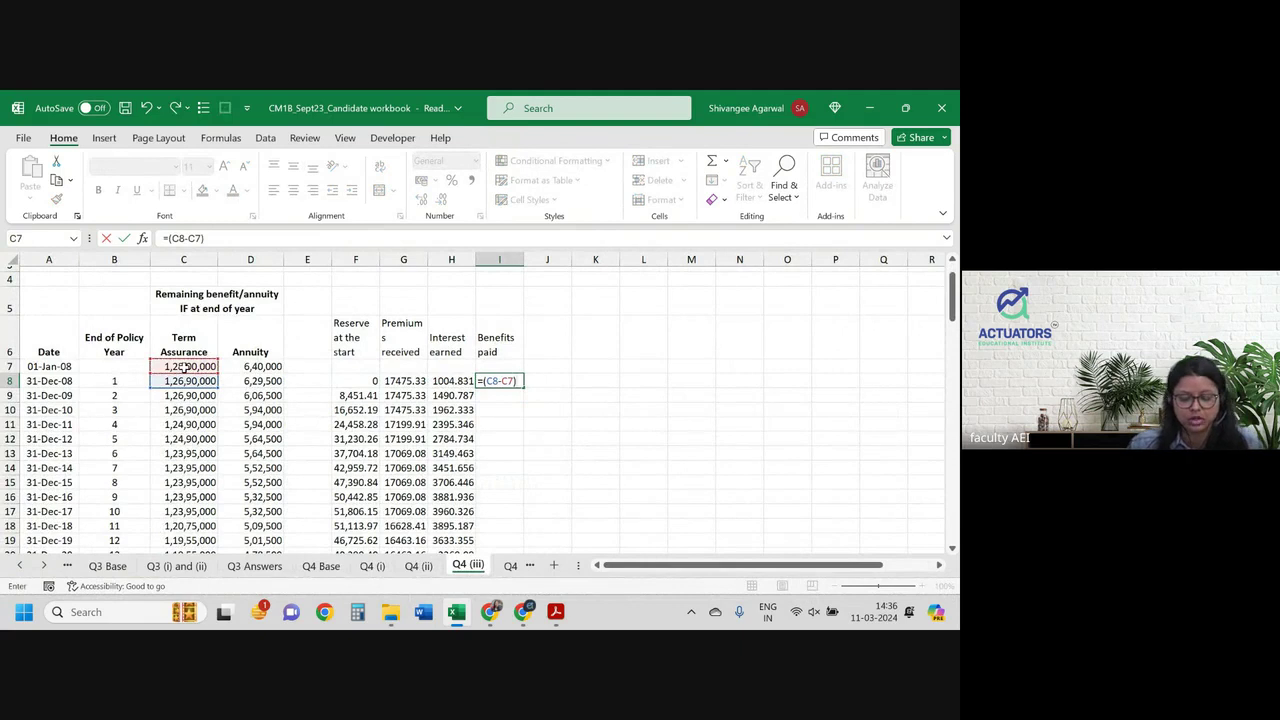
# Step: Complete the year 1 benefits paid formula in I8 by multiplying the benefit change by (1+'Q4 Base'!$H$7)^0.5
pyautogui.write('*')
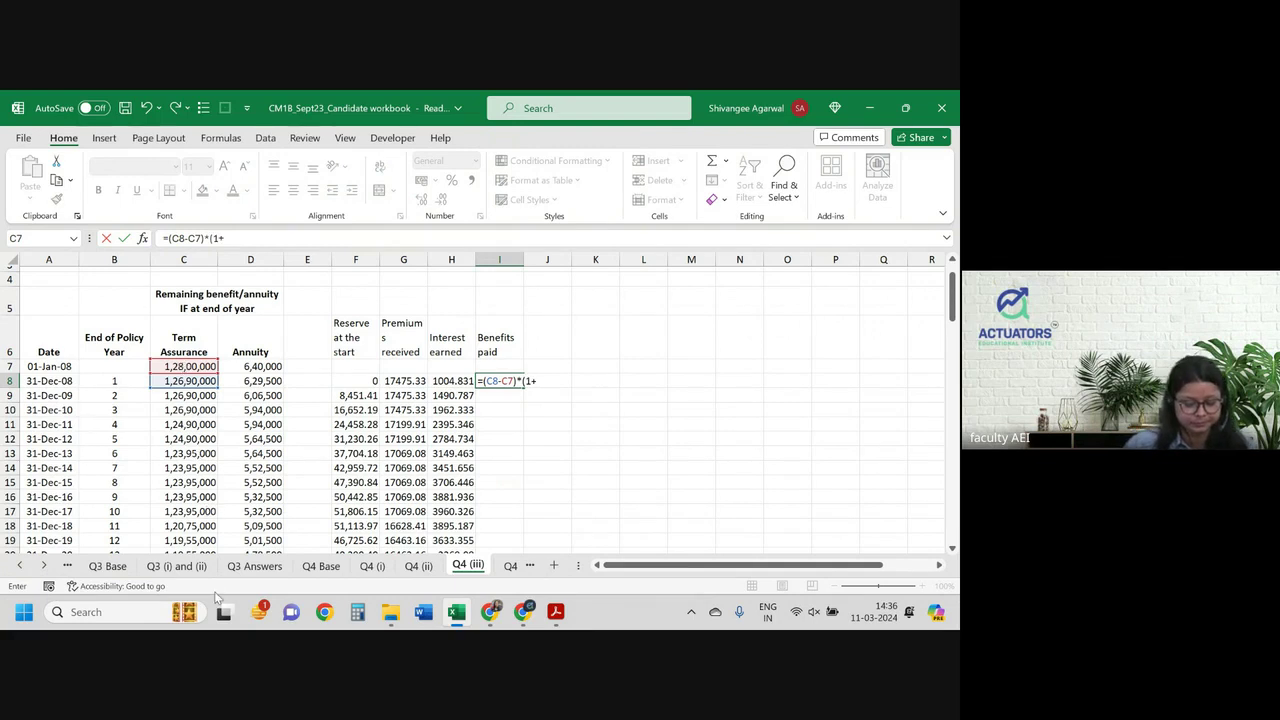
pyautogui.click(321, 566)
pyautogui.click(466, 405)
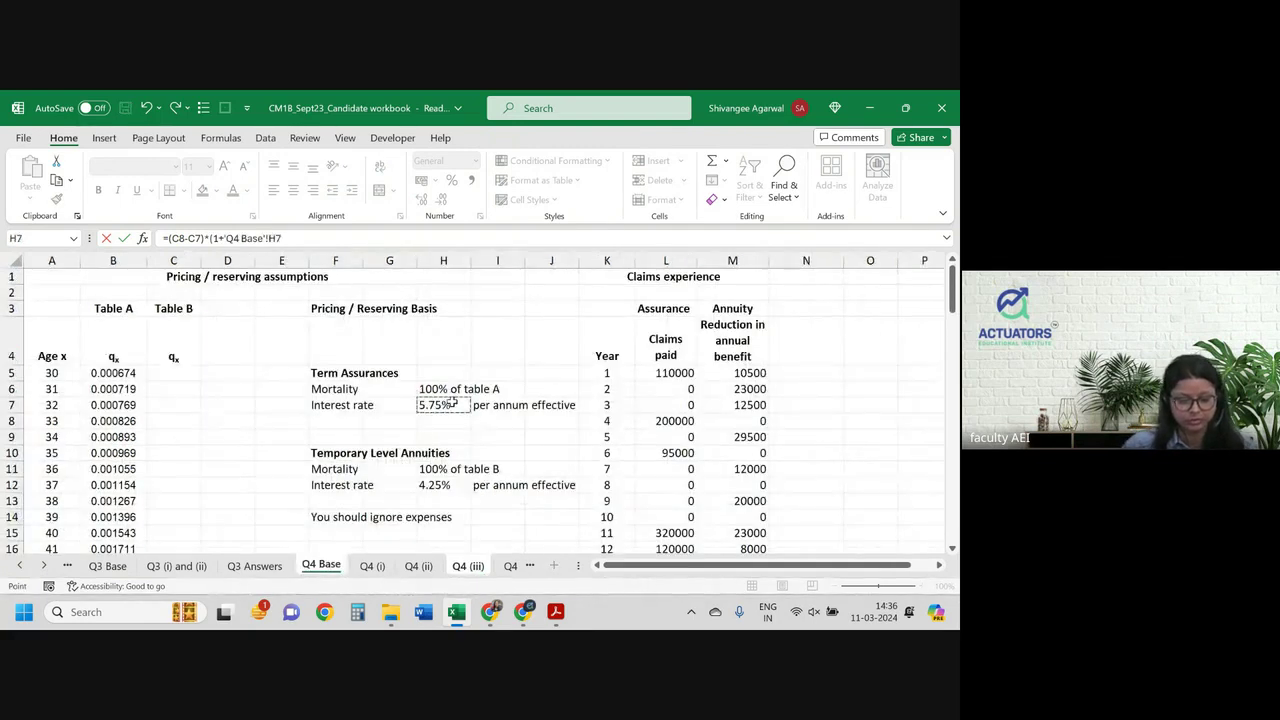
pyautogui.press('F4')
pyautogui.write(')^')
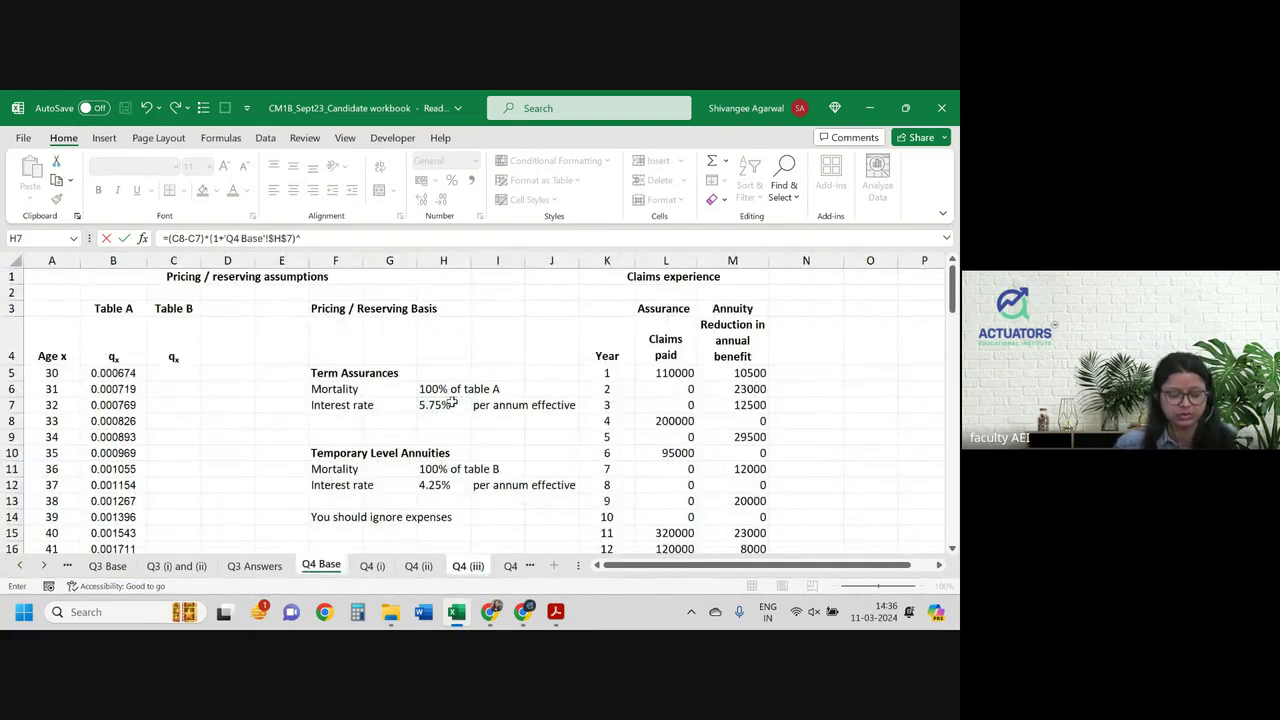
pyautogui.write('0.5')
pyautogui.press('Return')
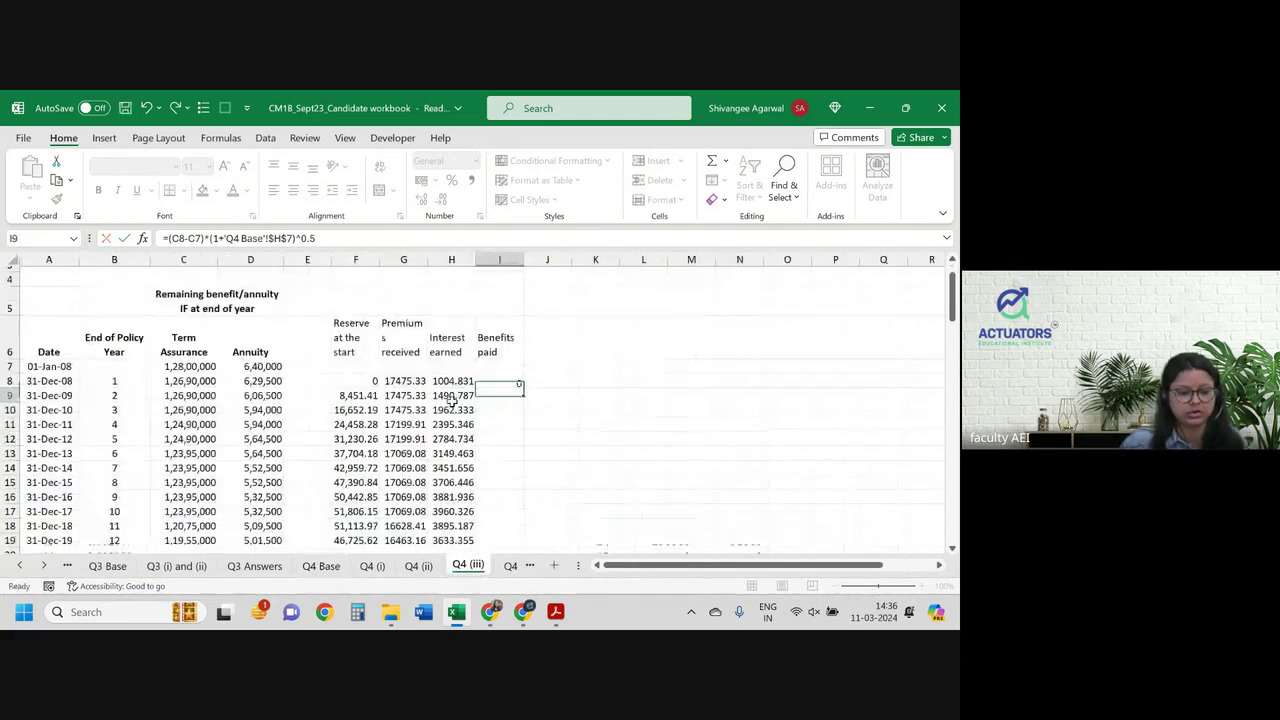
# Step: Reverse the subtraction in the I8 benefits paid formula so it reads =(C7-C8)*(1+'Q4 Base'!$H$7)^0.5
pyautogui.click(512, 382)
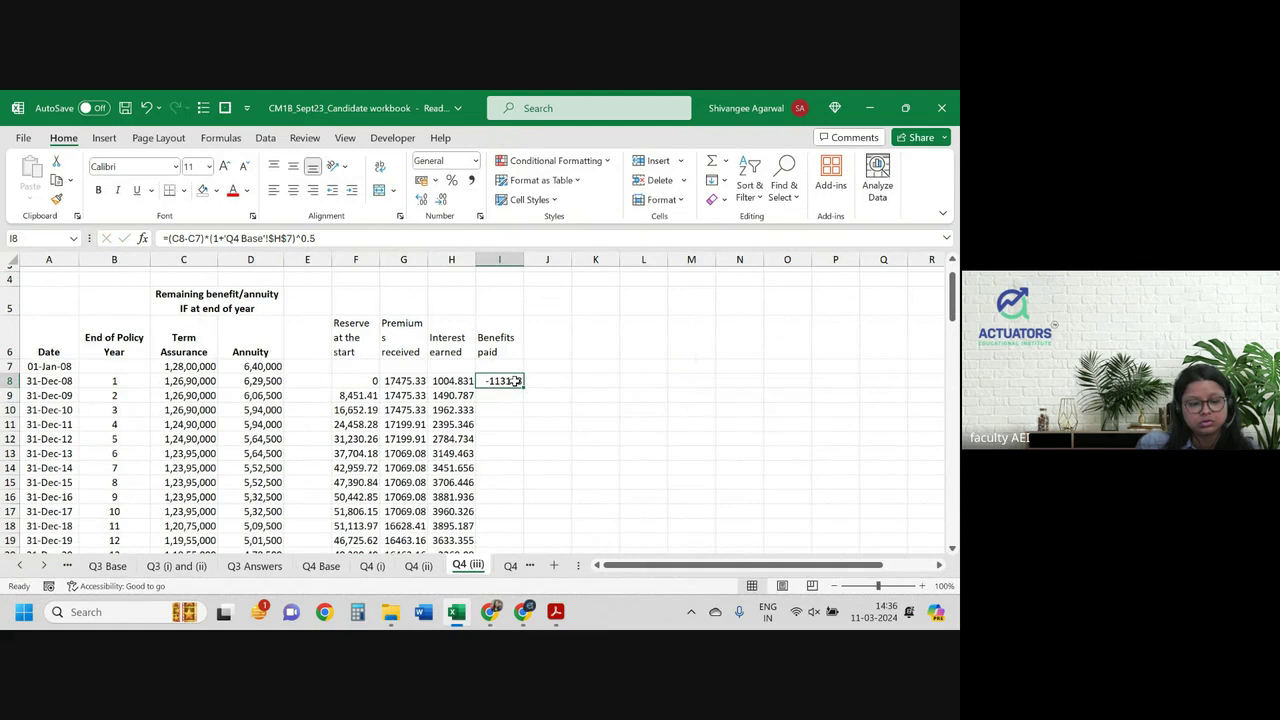
pyautogui.doubleClick(513, 381)
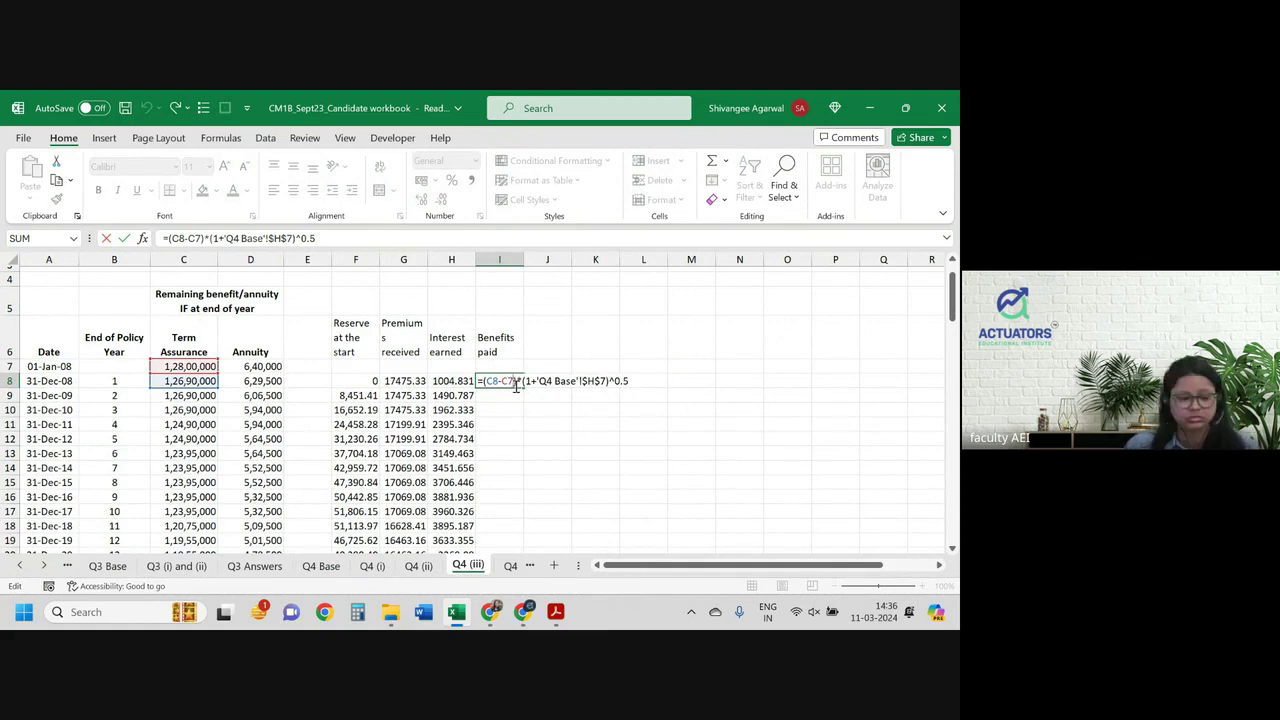
pyautogui.moveTo(515, 381); pyautogui.dragTo(482, 381)
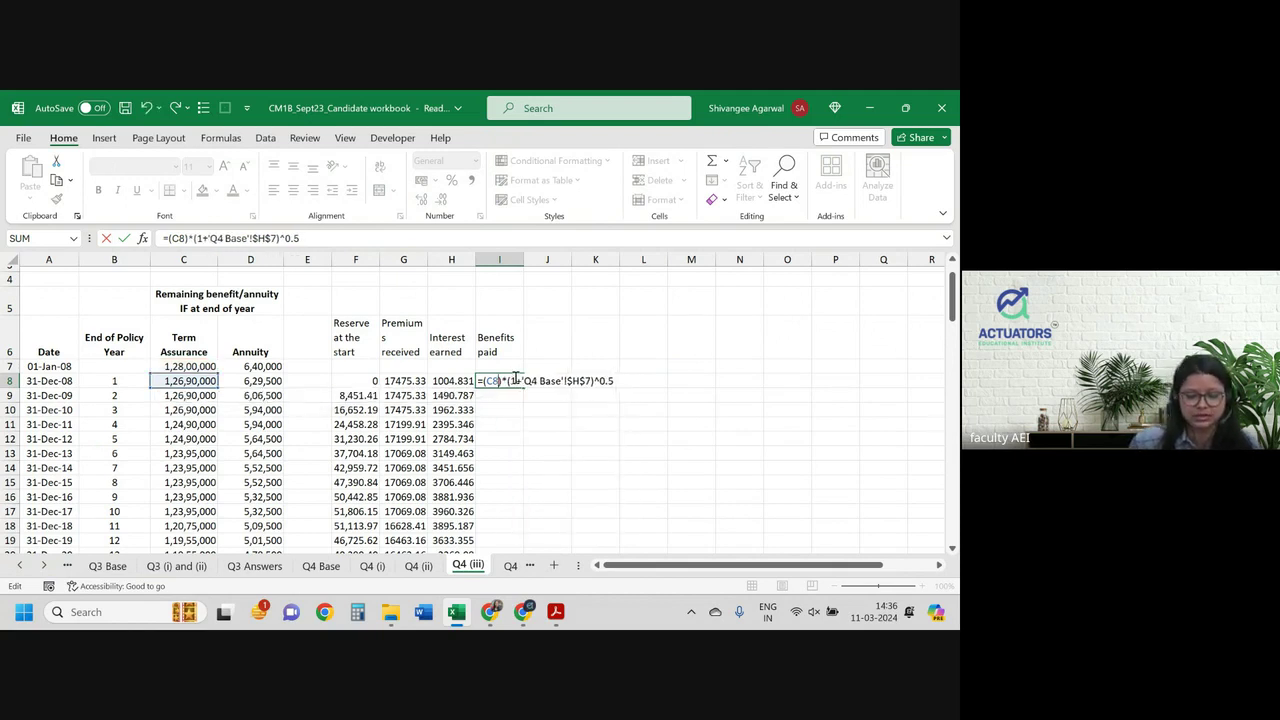
pyautogui.press('Delete')
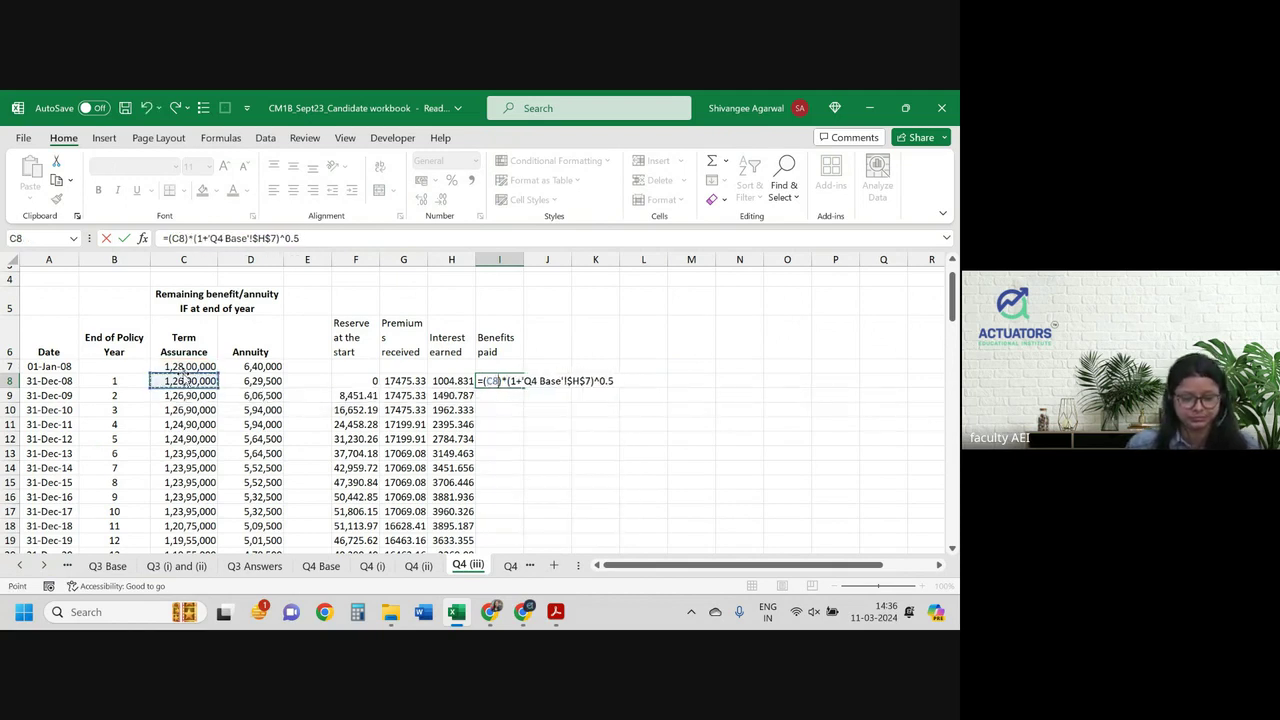
pyautogui.click(182, 368)
pyautogui.write('-')
pyautogui.click(185, 380)
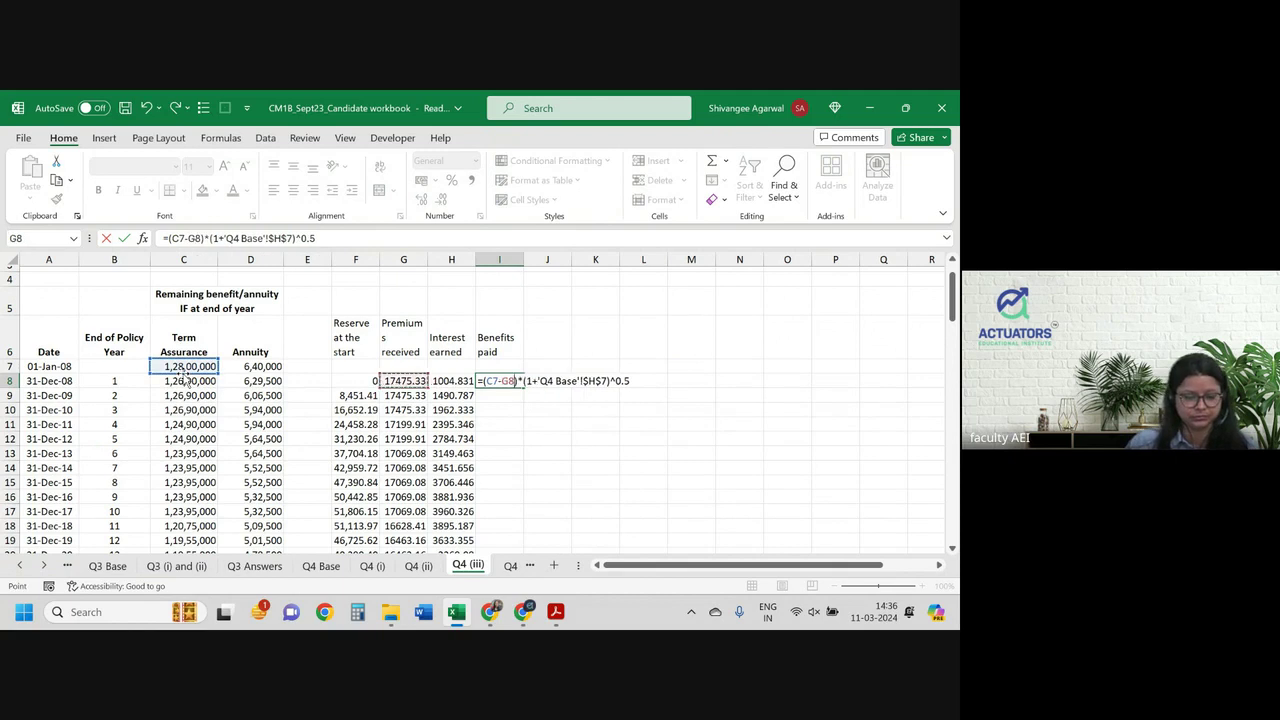
pyautogui.press('Return')
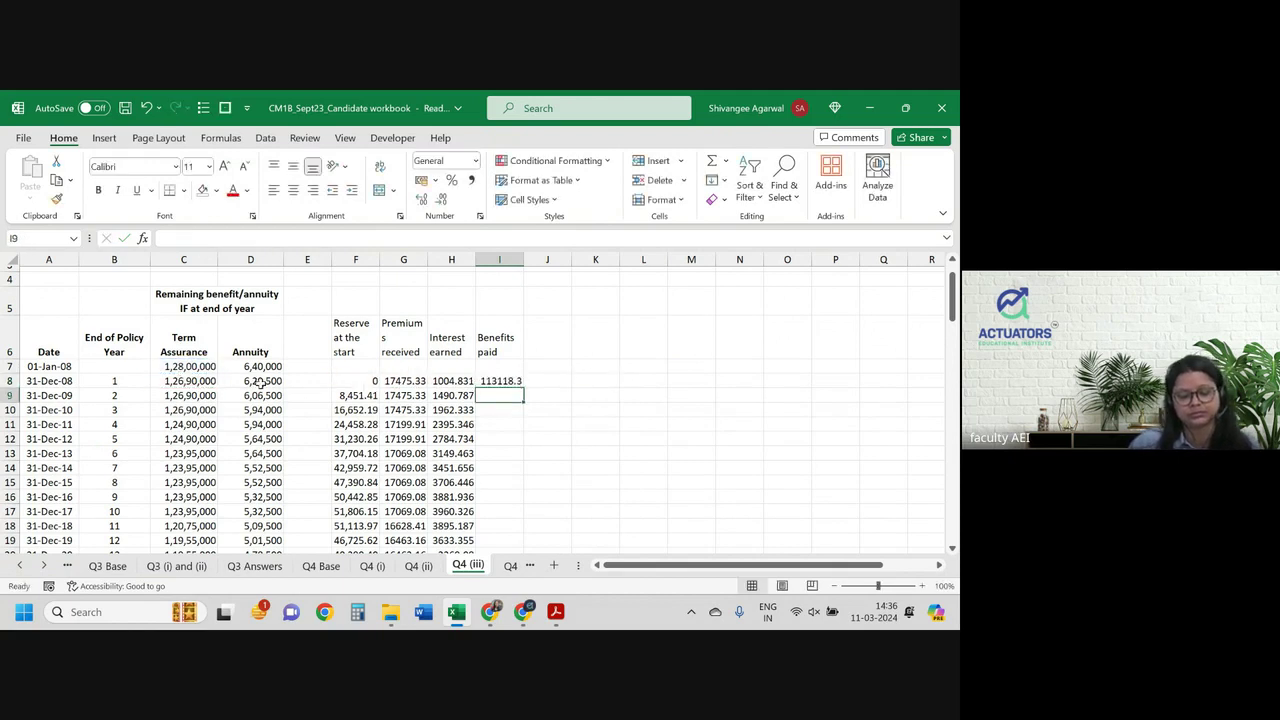
# Step: Fill the benefits paid formula from I8 down through policy year 15 and check it against the claims paid on the Q4 Base sheet
pyautogui.click(512, 380)
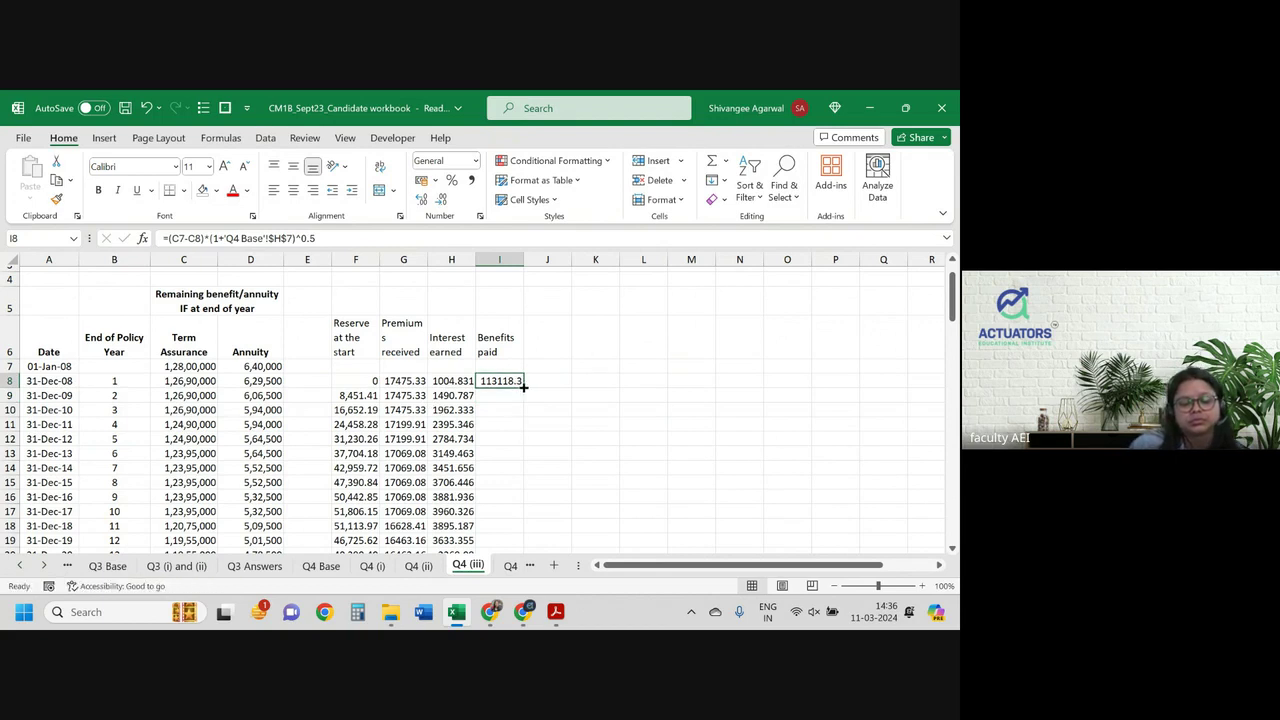
pyautogui.doubleClick(522, 387)
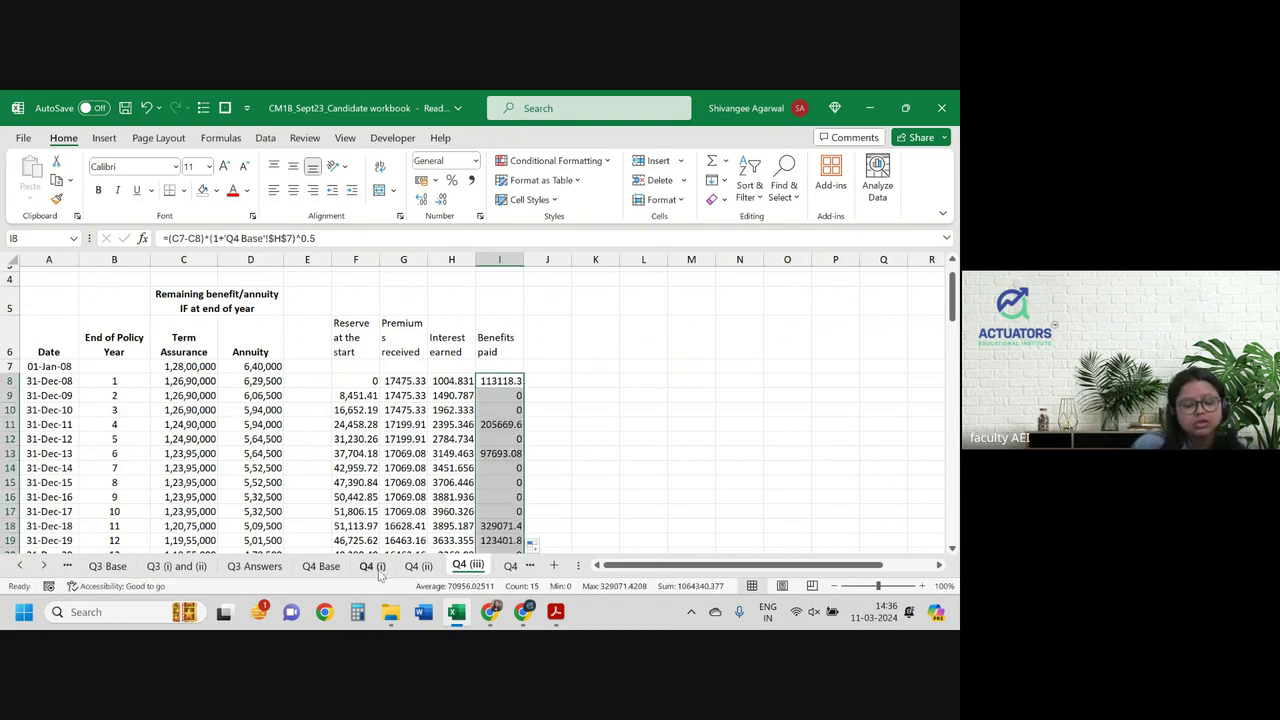
pyautogui.click(322, 566)
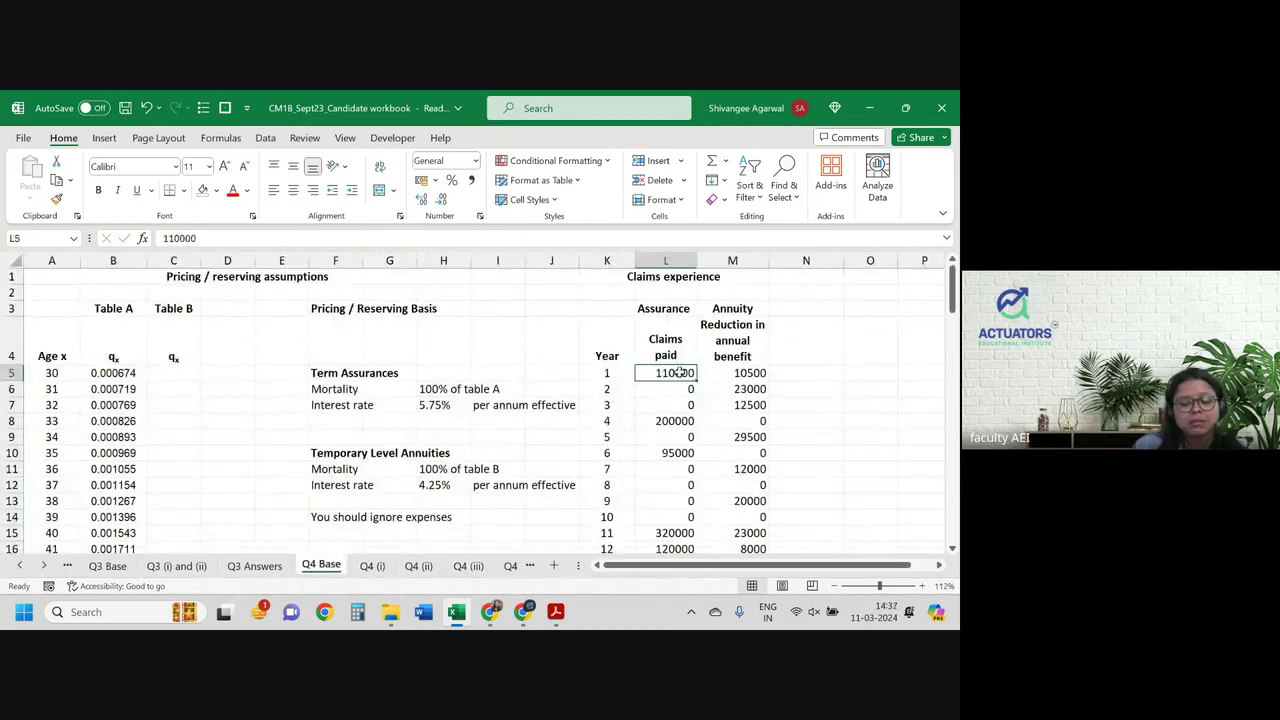
pyautogui.click(420, 566)
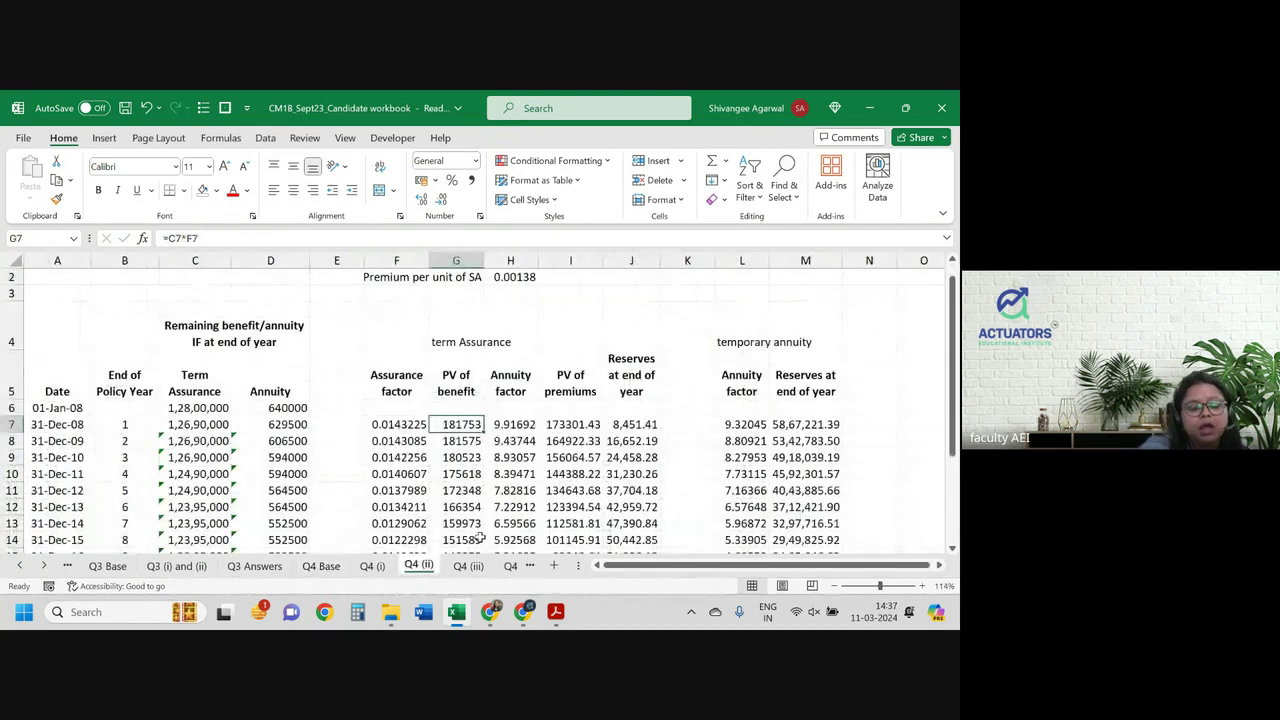
pyautogui.click(468, 567)
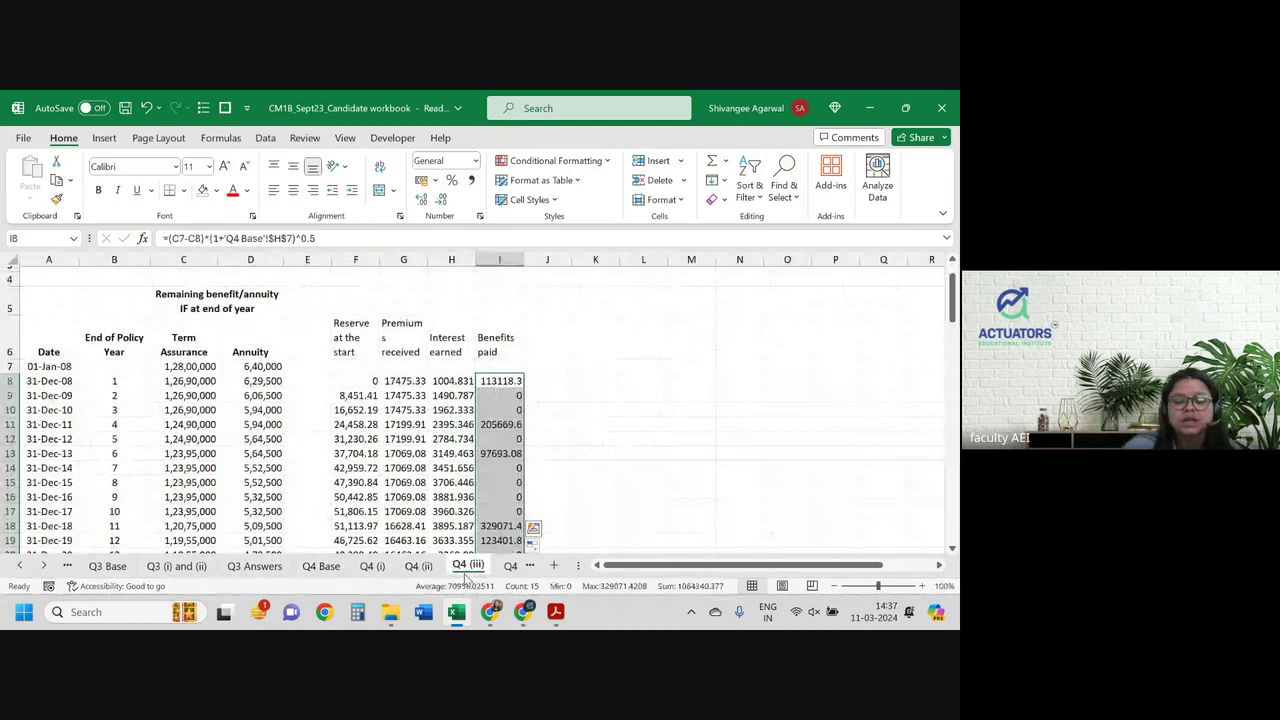
# Step: Add the header "Reserves at the end" in J6 of the Q4 (iii) sheet
pyautogui.click(545, 347)
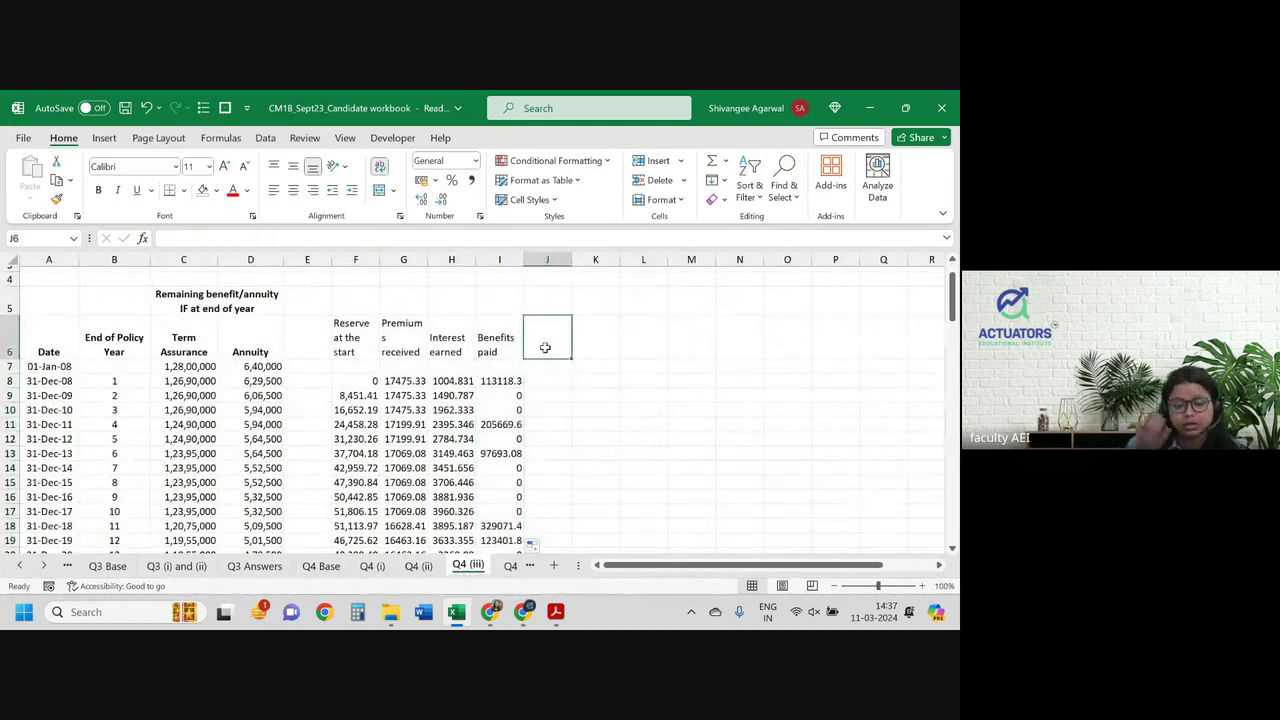
pyautogui.write('Res')
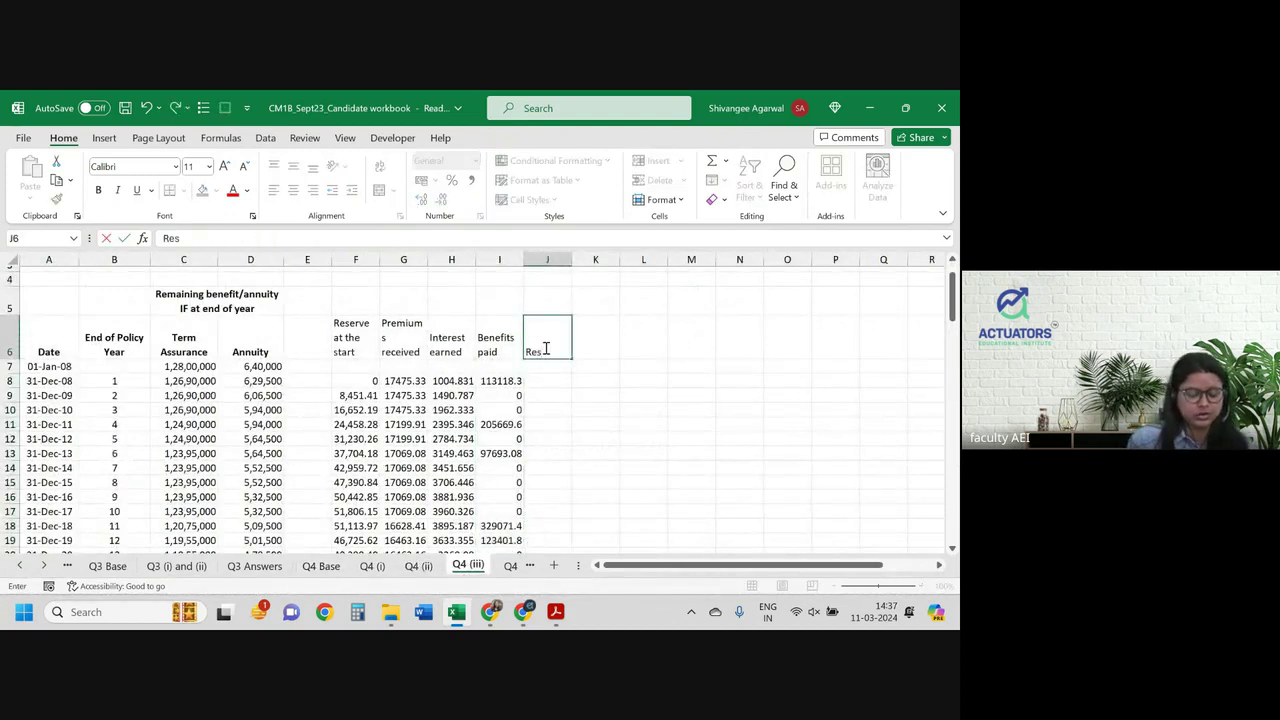
pyautogui.write('erves')
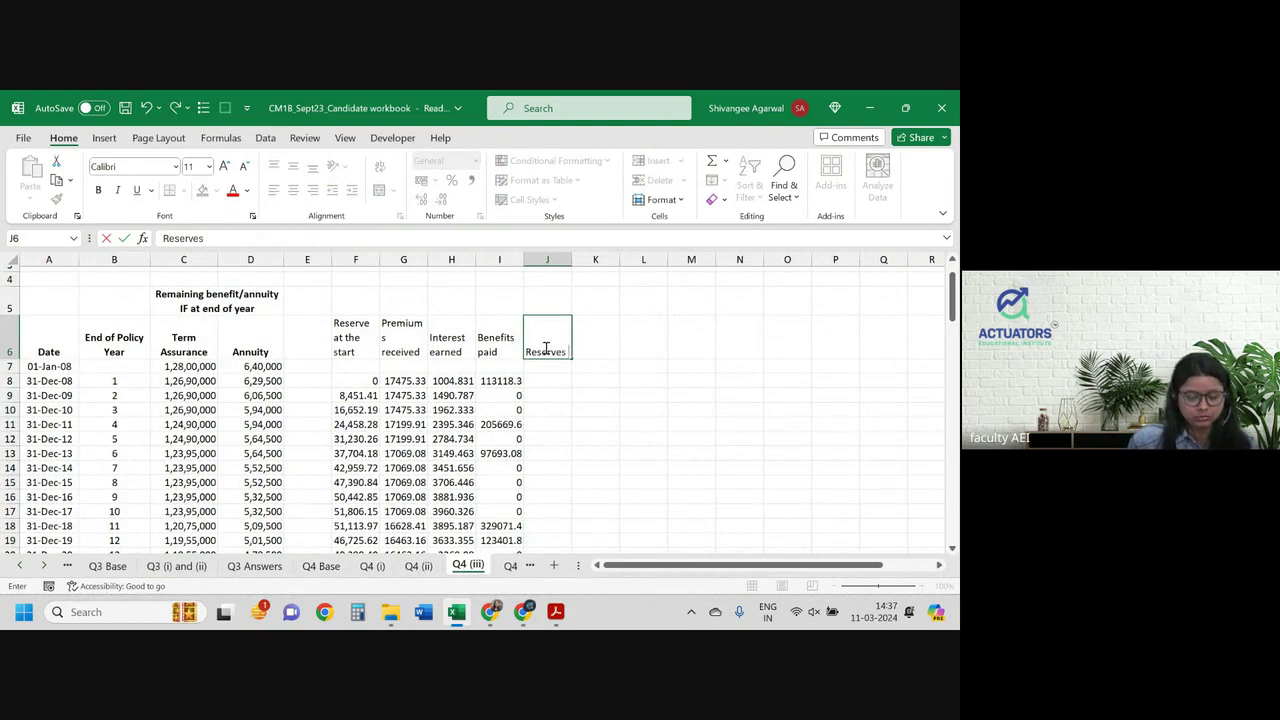
pyautogui.write(' at the end')
pyautogui.press('Return')
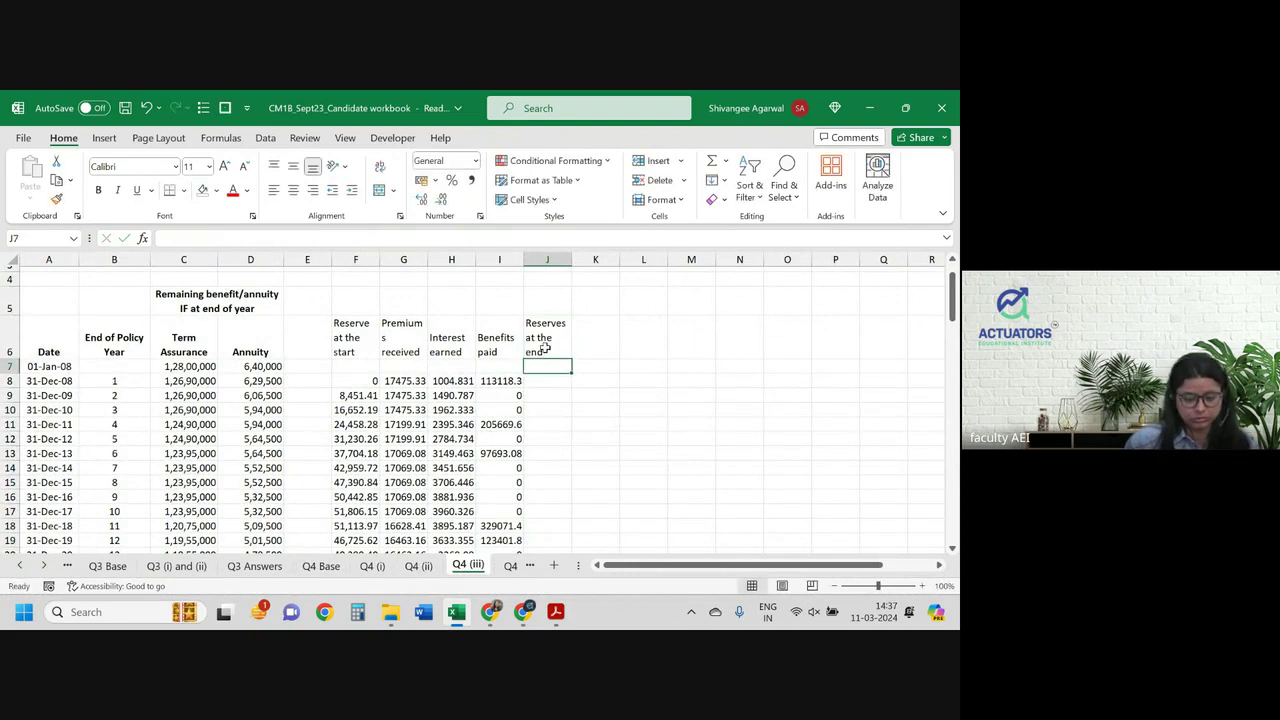
# Step: Link the year 1 closing reserve in J8 to the next year's opening reserve, =F9, and fill it down through policy year 15
pyautogui.press('Down')
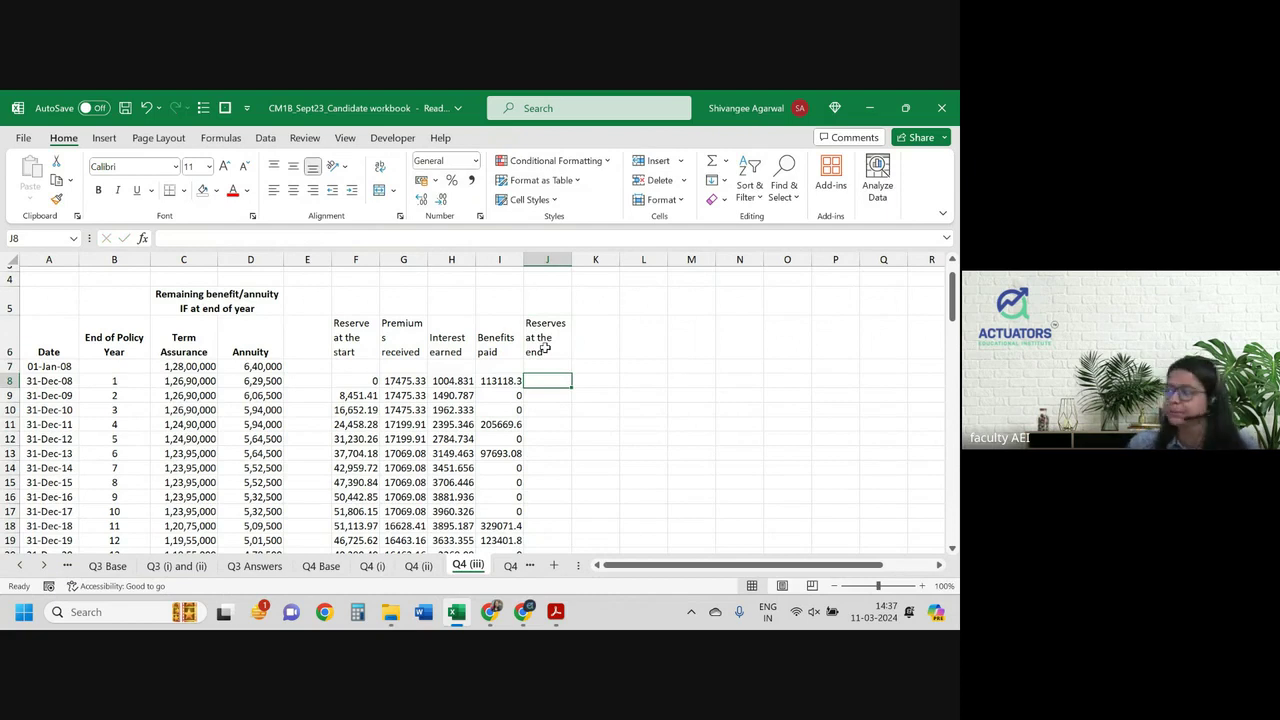
pyautogui.write('=')
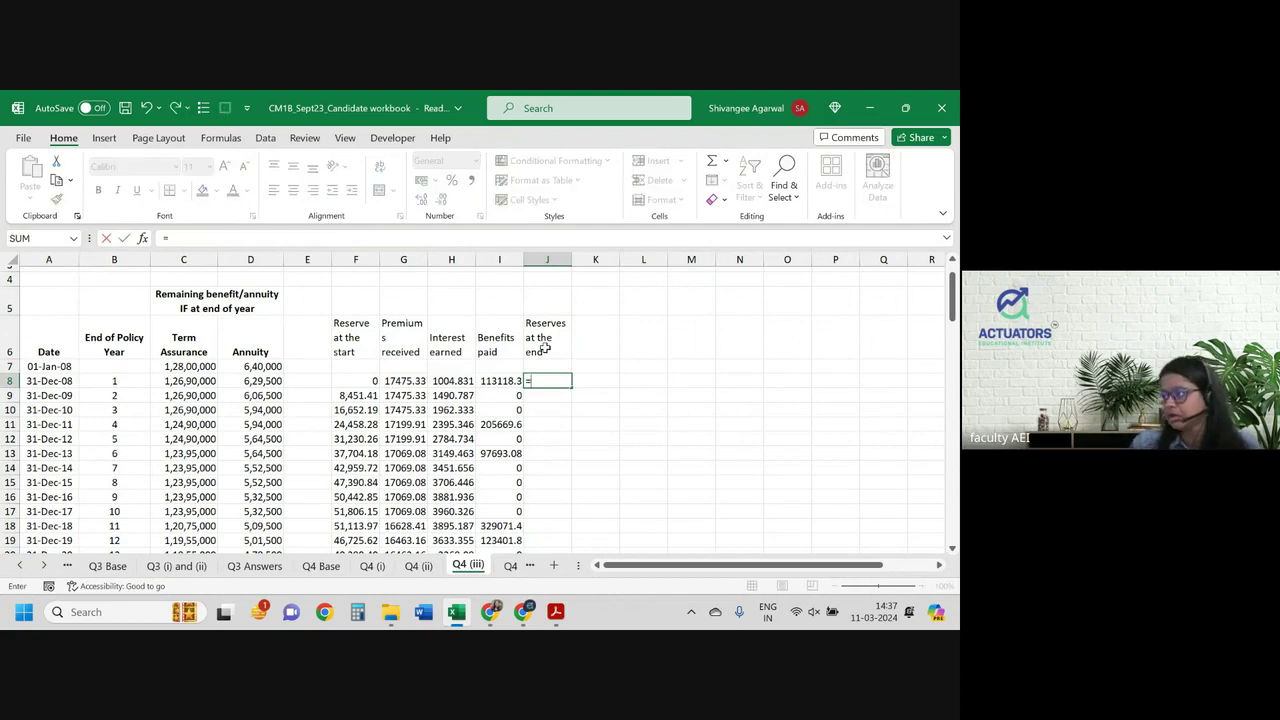
pyautogui.click(358, 395)
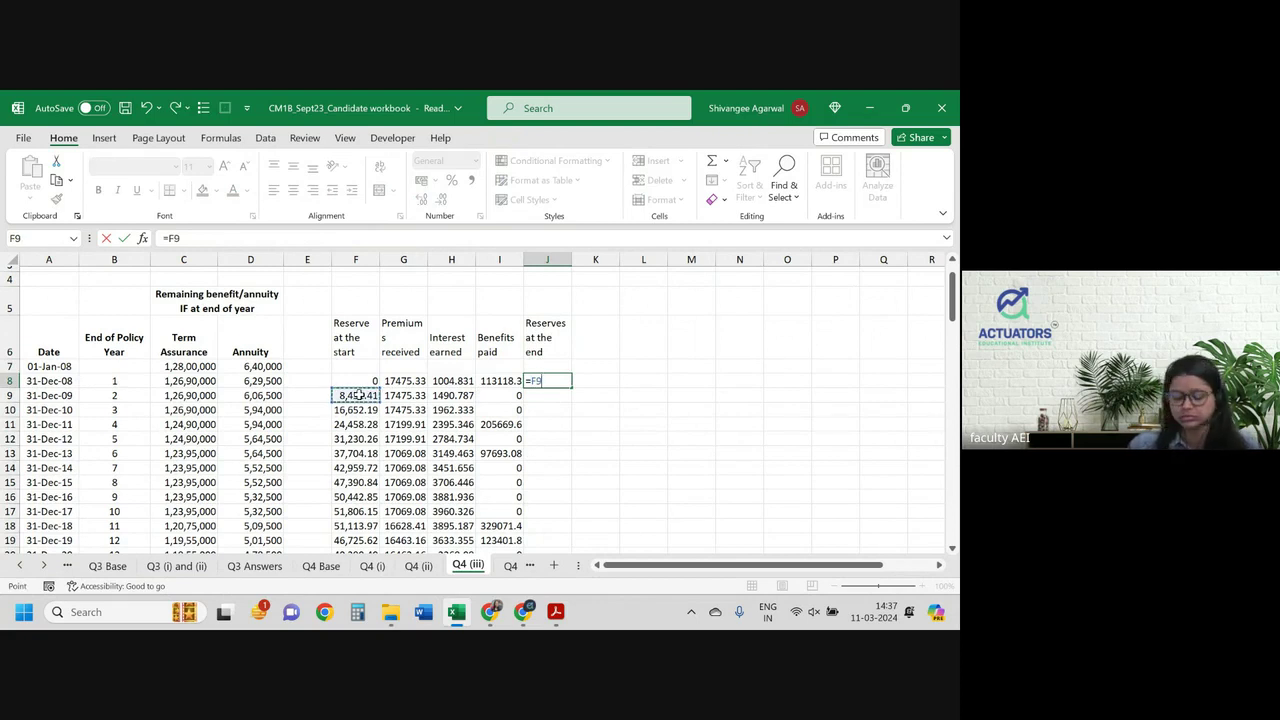
pyautogui.press('Return')
pyautogui.click(565, 382)
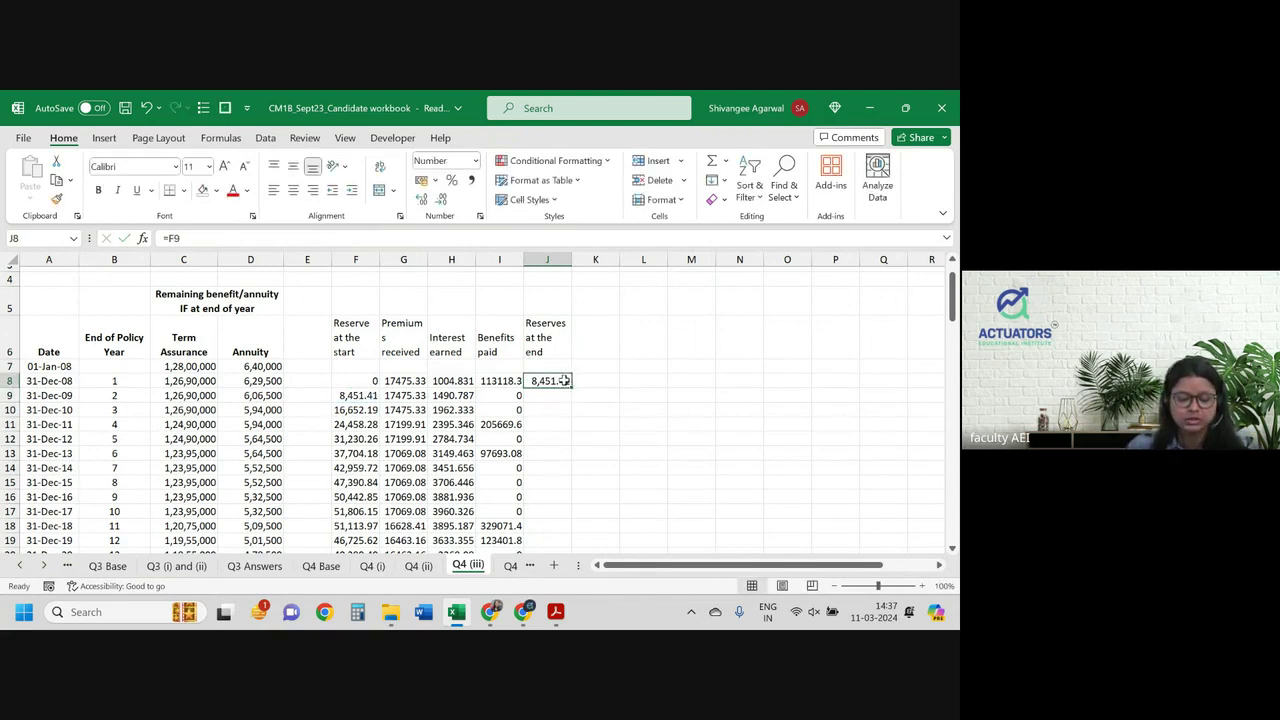
pyautogui.doubleClick(569, 390)
pyautogui.scroll(-1, 572, 393)
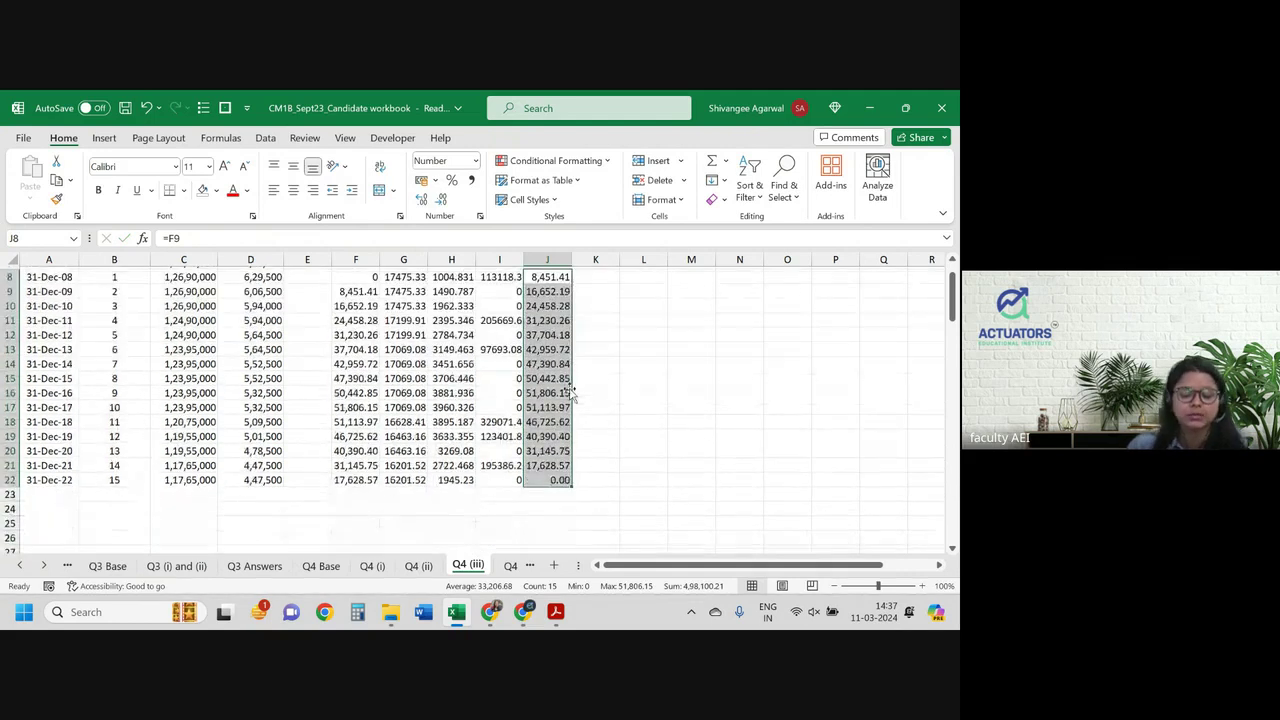
pyautogui.scroll(1, 572, 393)
# Step: Add the header "Mortality profit EOY" in K6
pyautogui.click(595, 337)
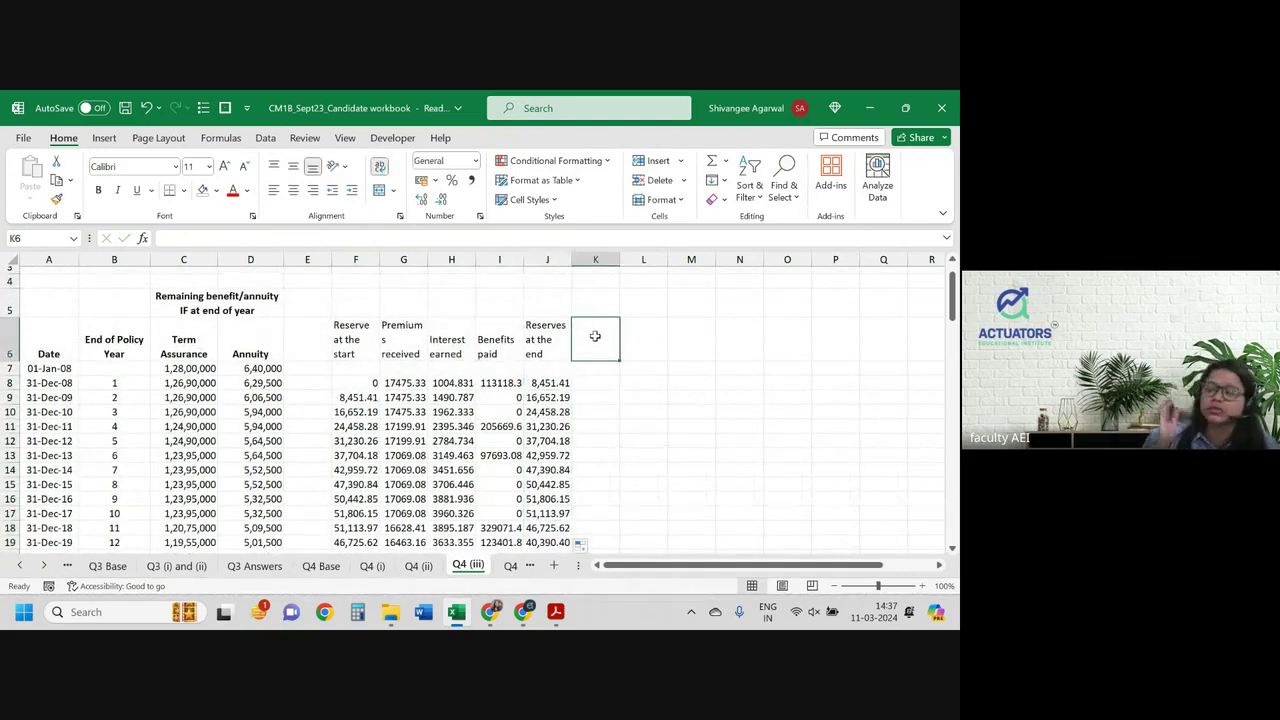
pyautogui.write('Mor')
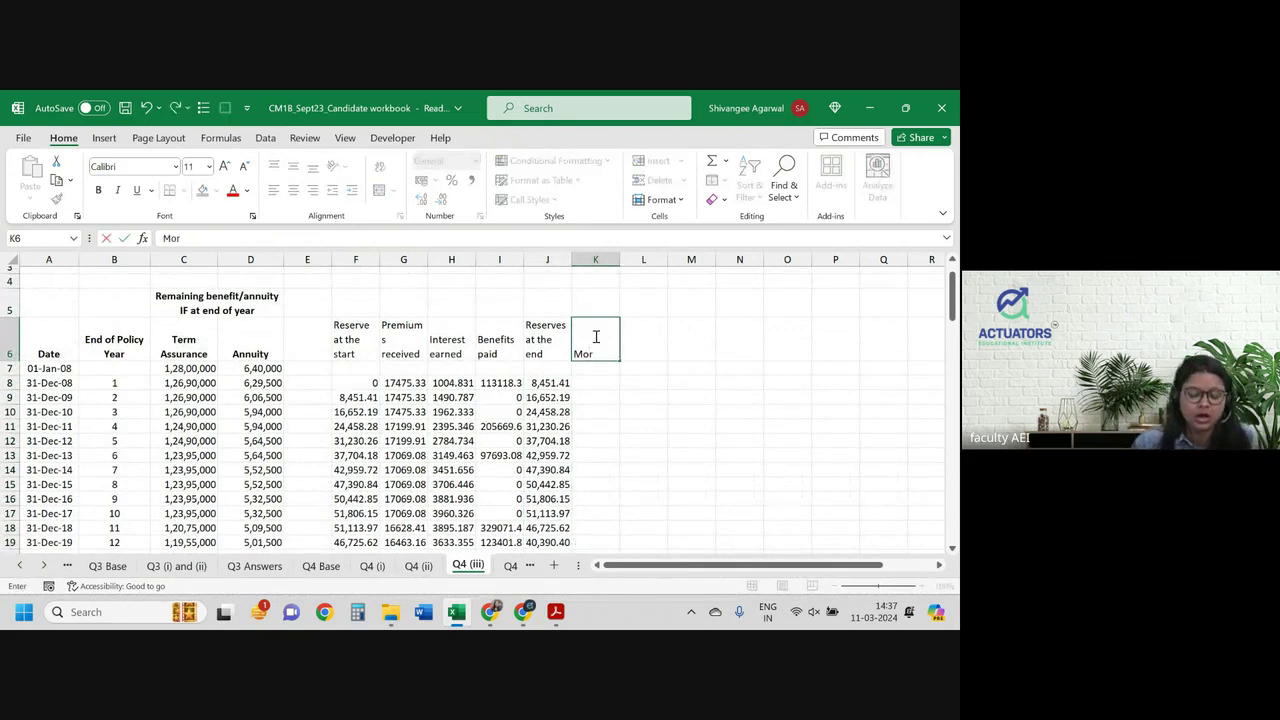
pyautogui.write('tality pr')
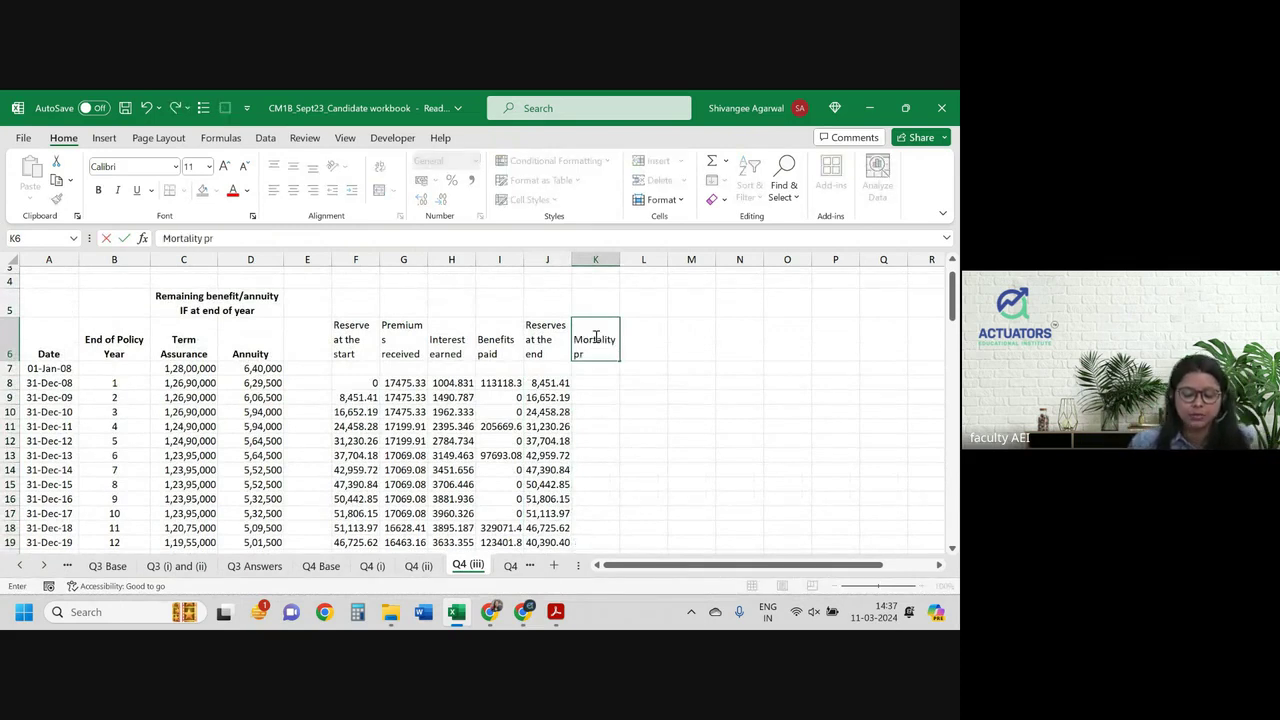
pyautogui.write('ofit')
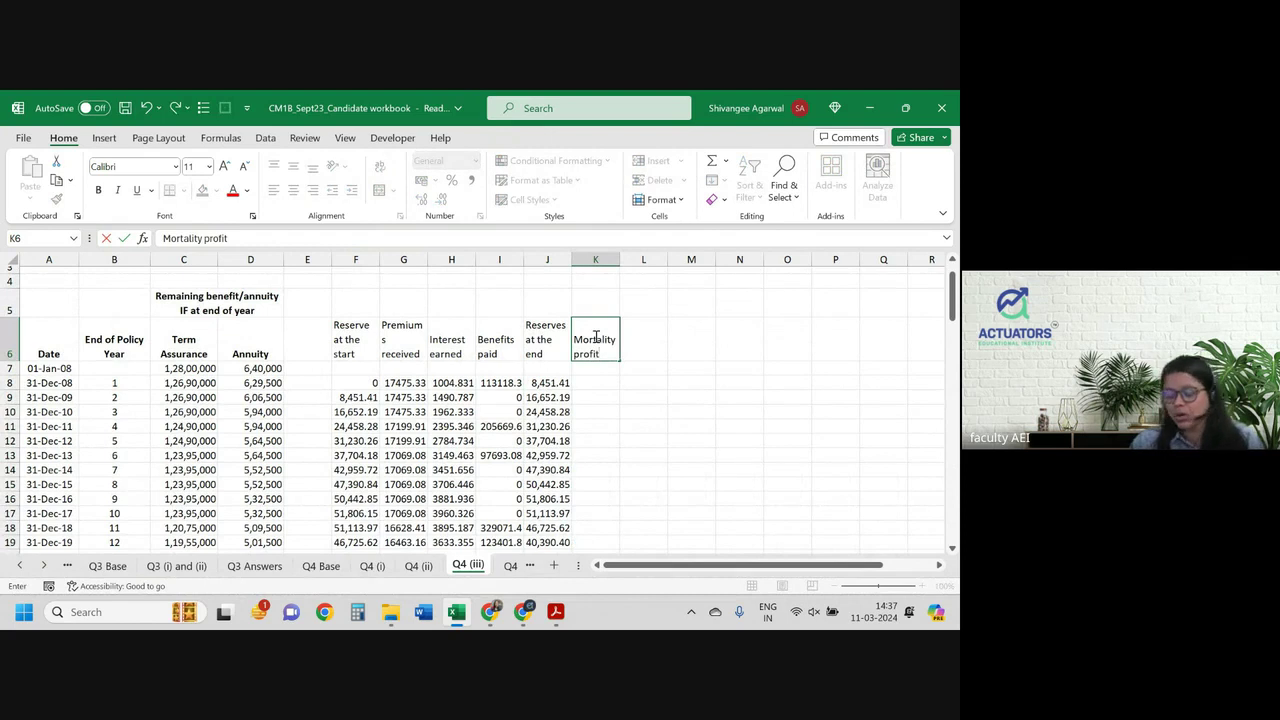
pyautogui.write(' EOY')
pyautogui.press('Return')
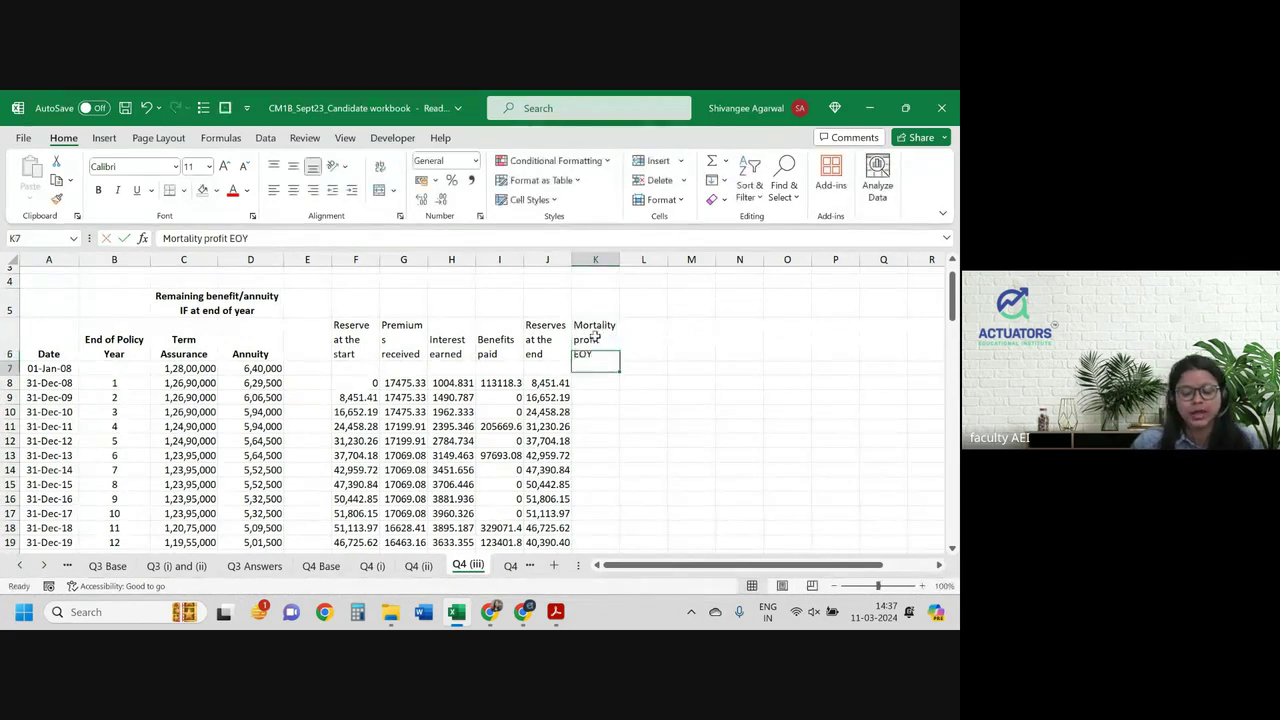
# Step: Calculate the year 1 mortality profit in K8 as =F8+G8+H8-I8-J8 and fill it down through policy year 15
pyautogui.press('Return')
pyautogui.write('=')
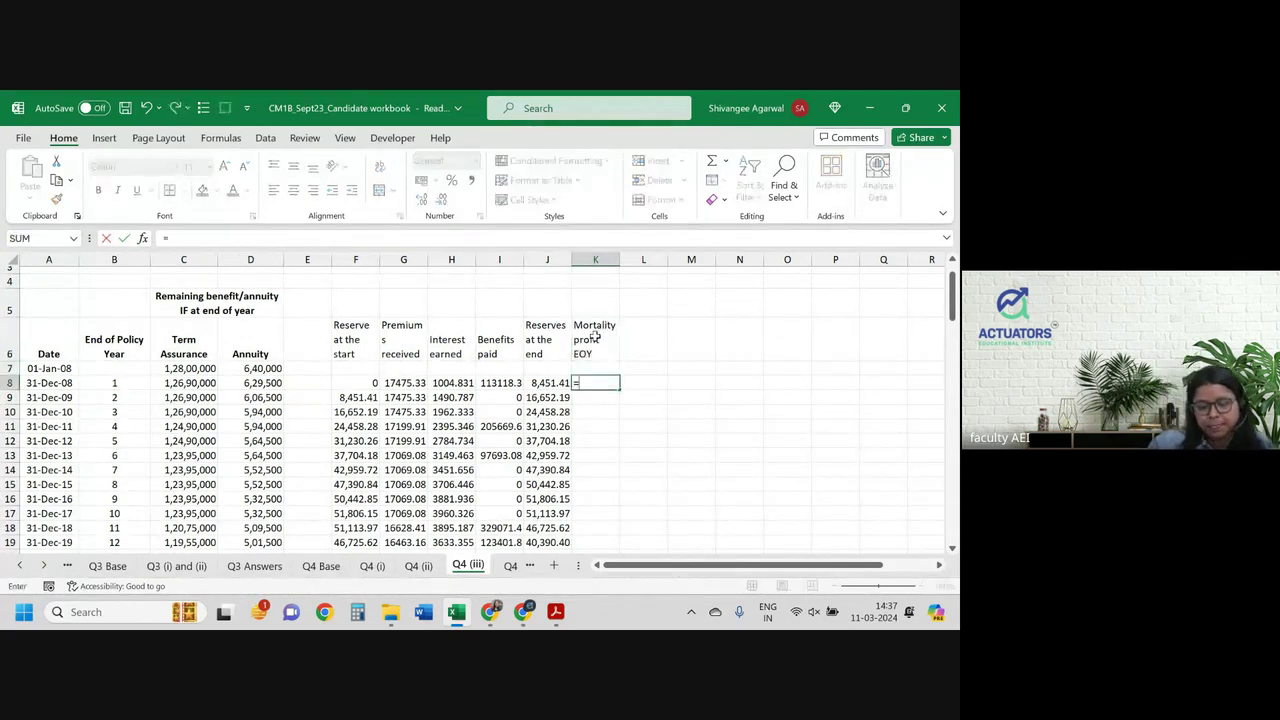
pyautogui.press('Left')
pyautogui.press('Left')
pyautogui.press('Left')
pyautogui.press('Left')
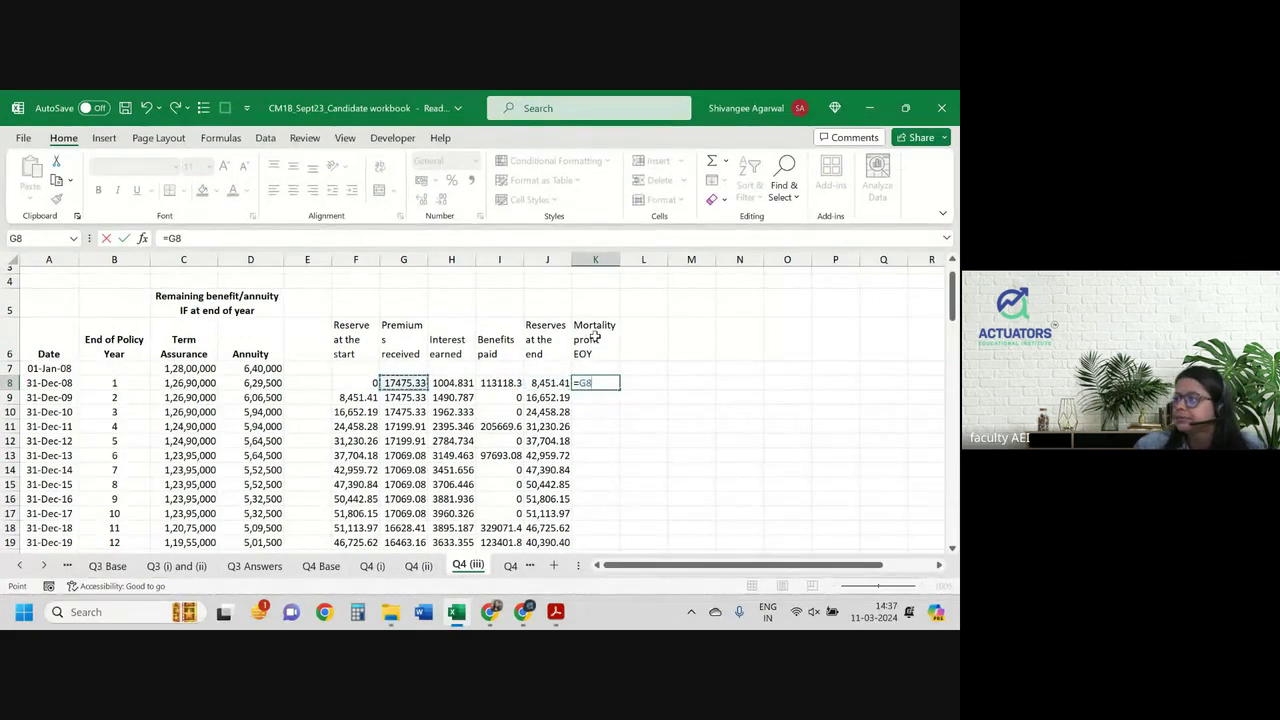
pyautogui.press('Left')
pyautogui.press('Left')
pyautogui.press('Right')
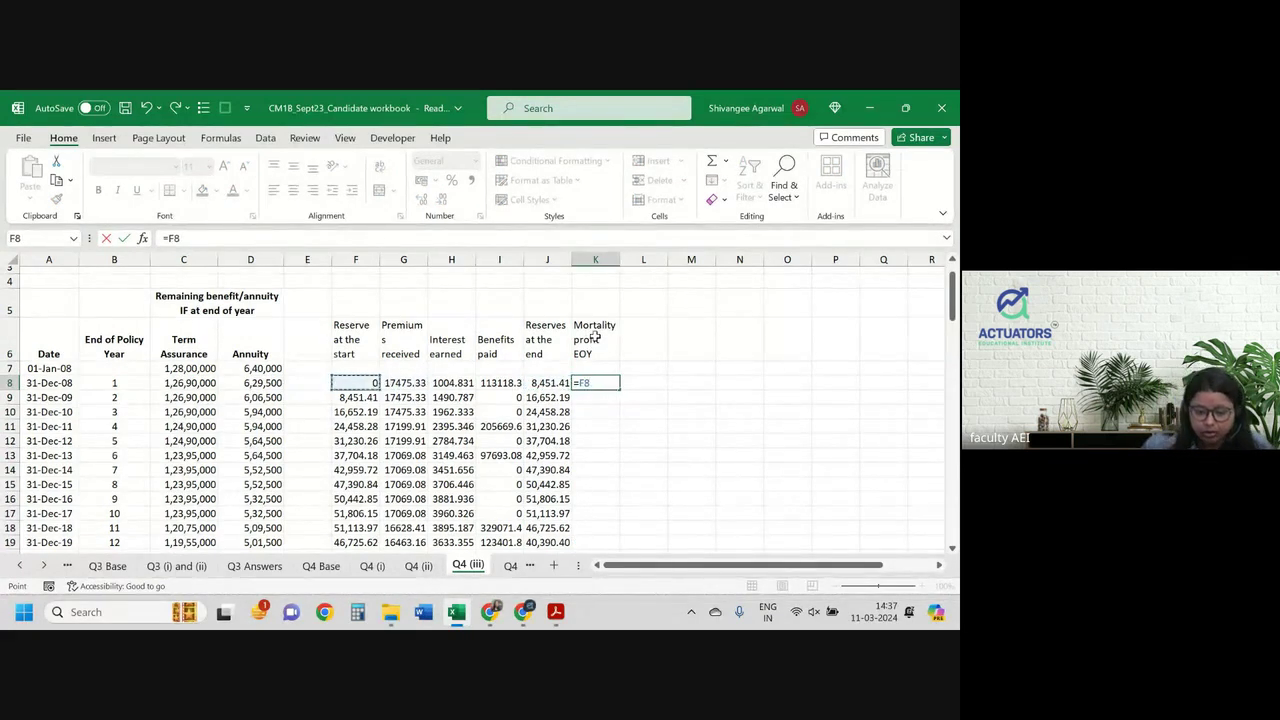
pyautogui.write('+')
pyautogui.press('Left')
pyautogui.press('Left')
pyautogui.press('Left')
pyautogui.press('Left')
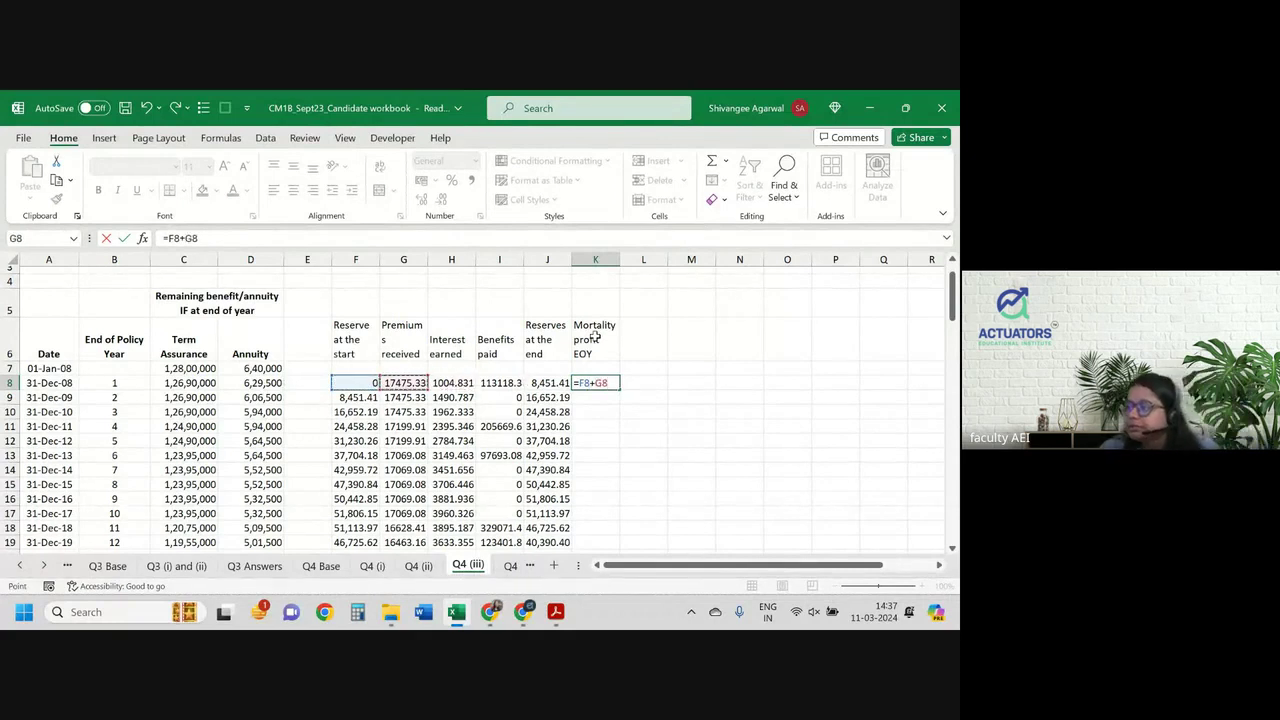
pyautogui.write('+')
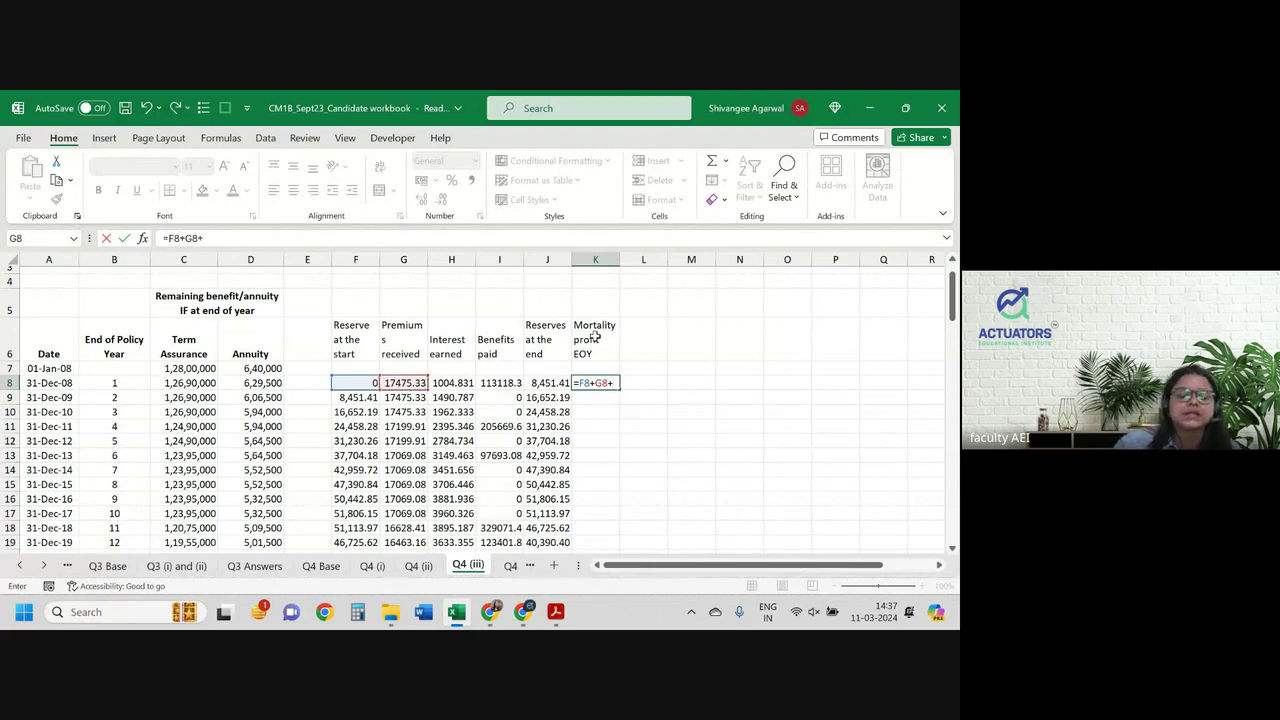
pyautogui.press('Left')
pyautogui.press('Left')
pyautogui.press('Left')
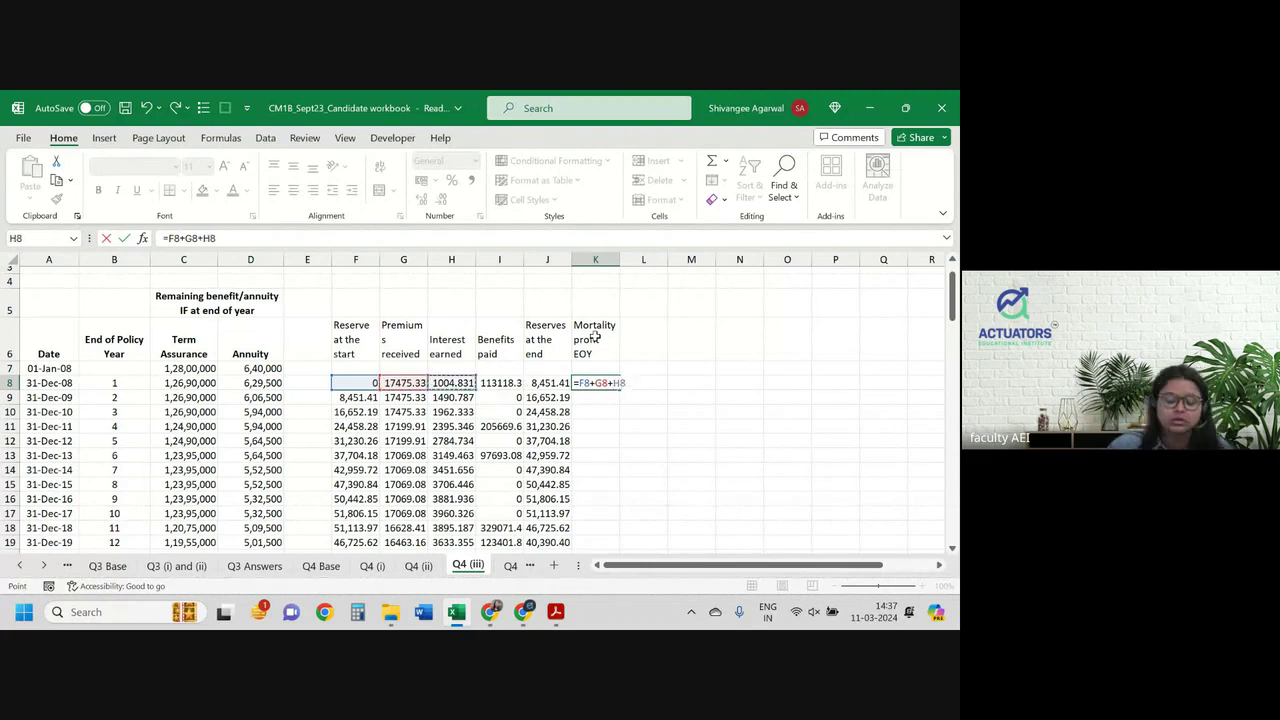
pyautogui.write('-')
pyautogui.press('Left')
pyautogui.press('Left')
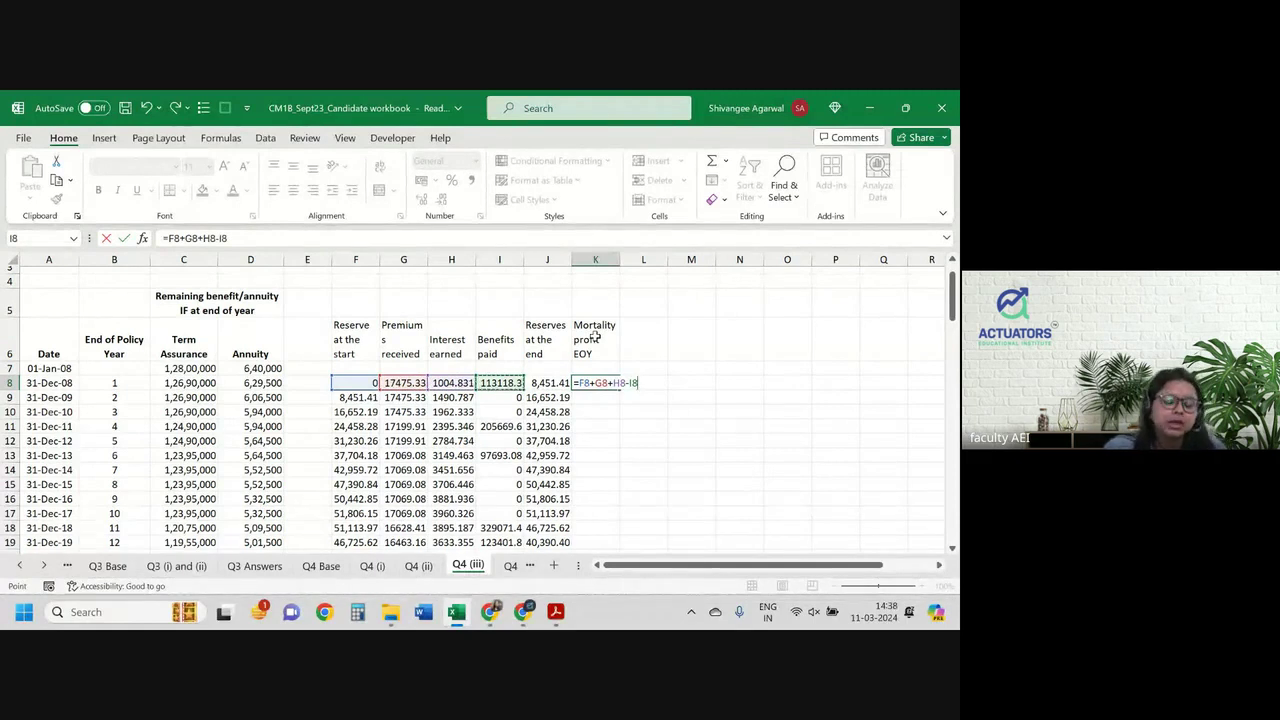
pyautogui.write('-')
pyautogui.press('Left')
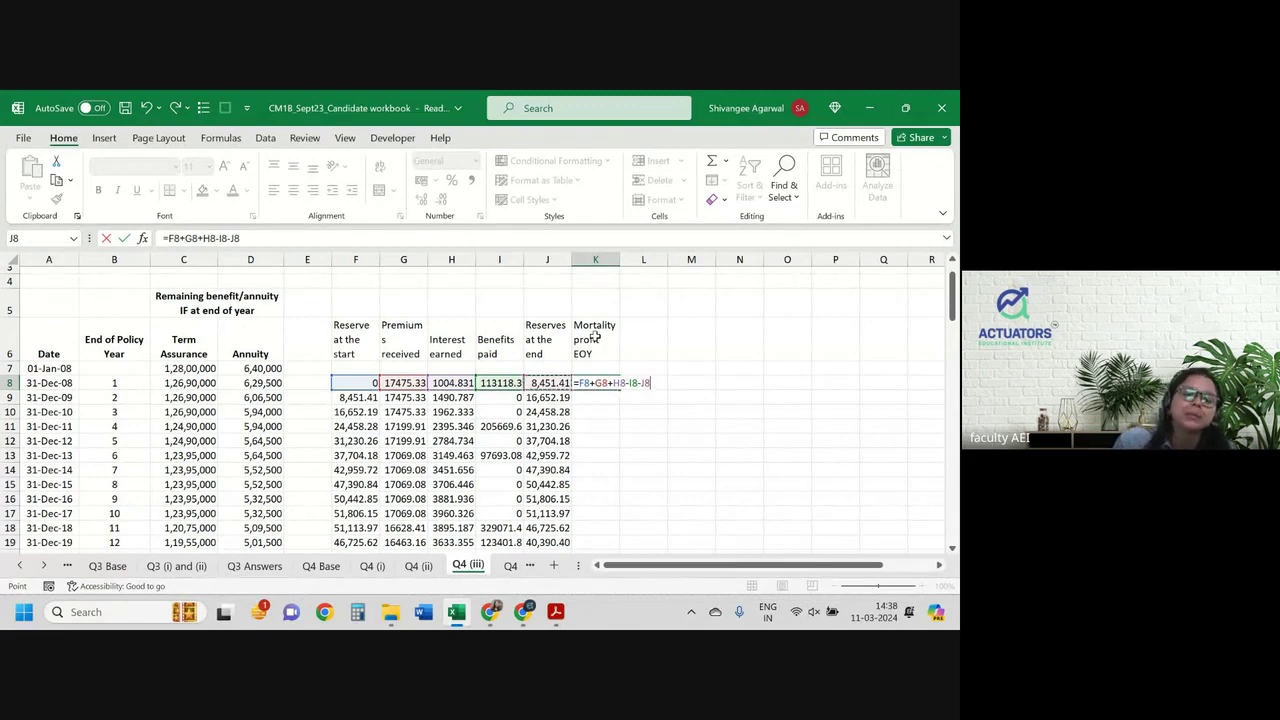
pyautogui.press('Return')
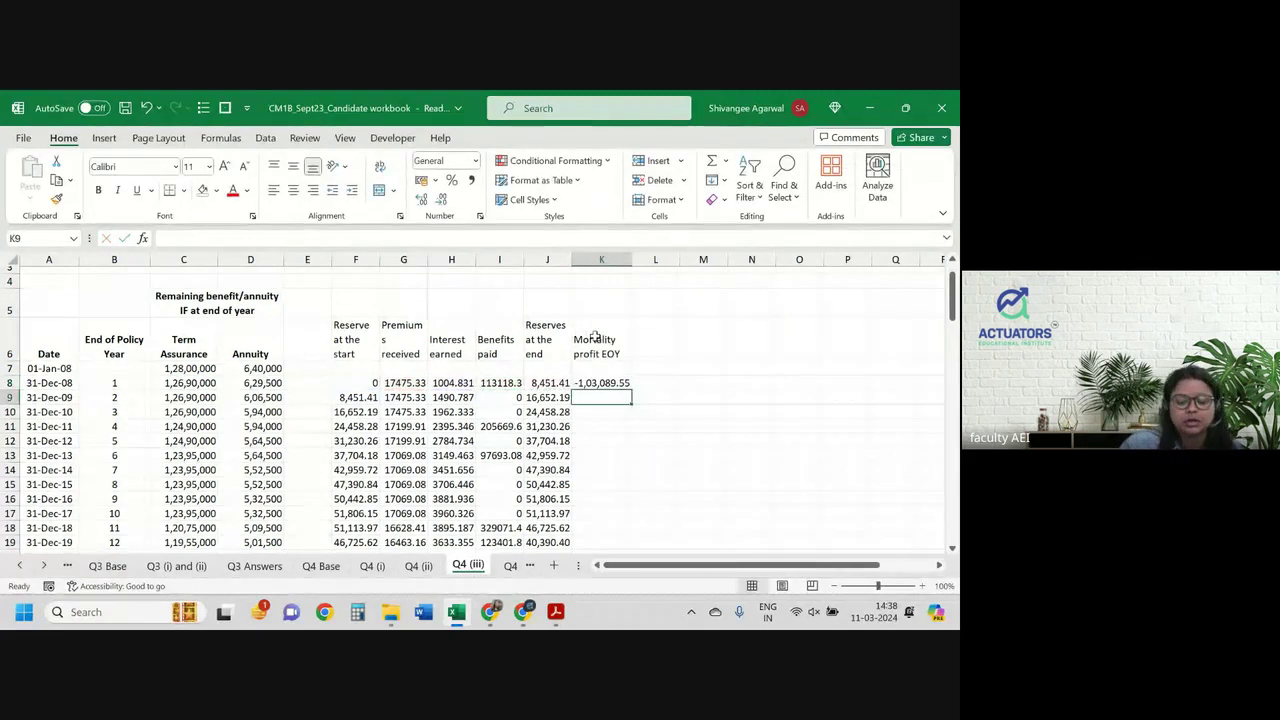
pyautogui.click(600, 383)
pyautogui.doubleClick(631, 389)
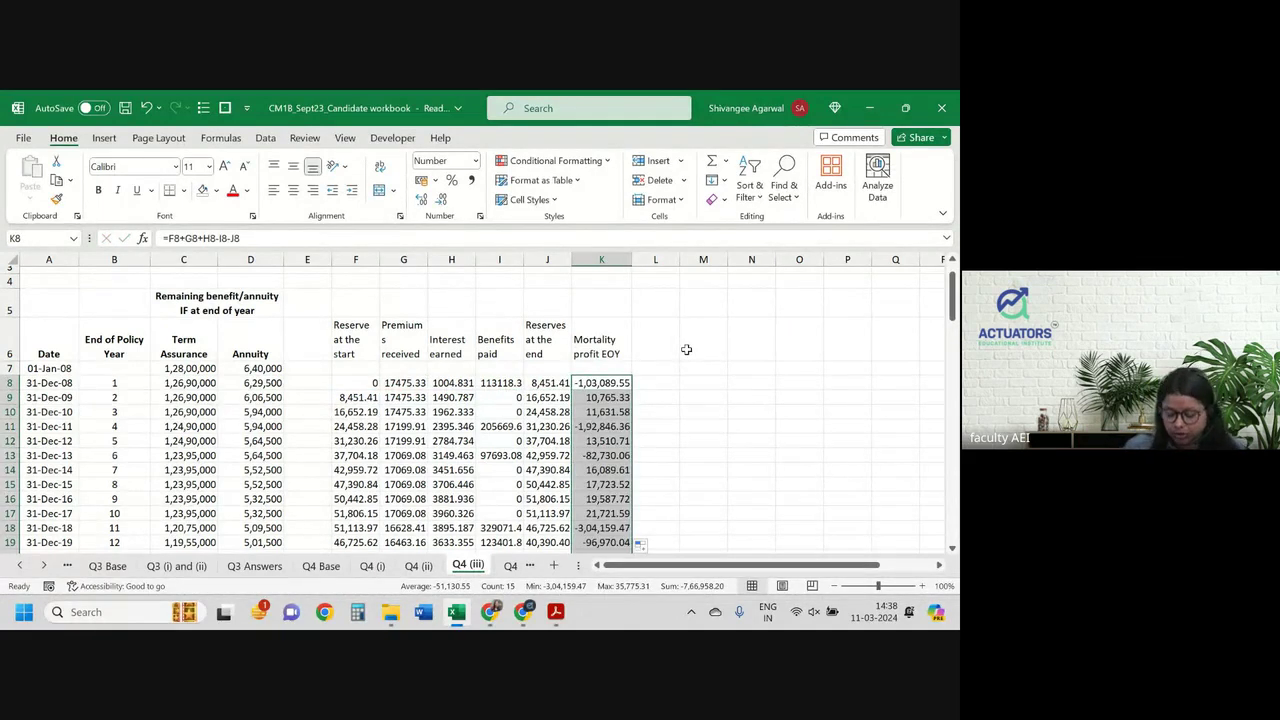
# Step: Switch to the exam paper PDF, reread part (iii) on the total mortality profit or loss, and return to the Excel workbook
pyautogui.hotkey('alt', 'Tab')
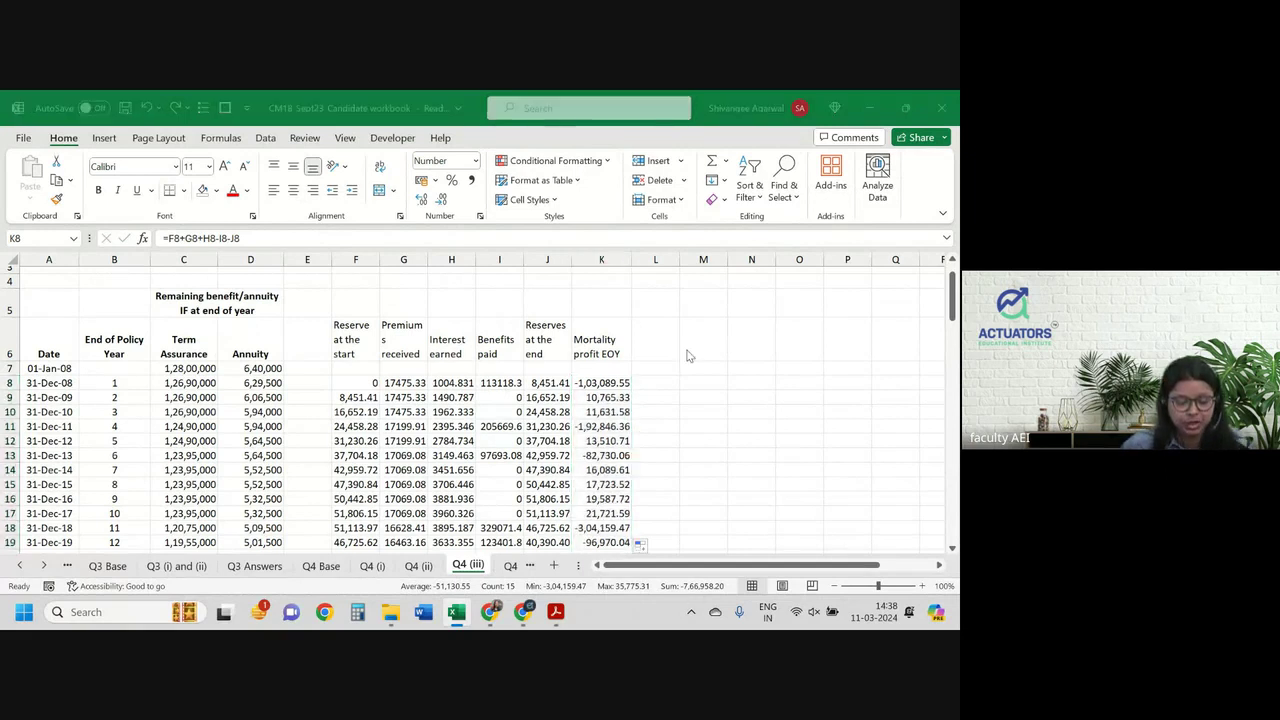
pyautogui.click(502, 463)
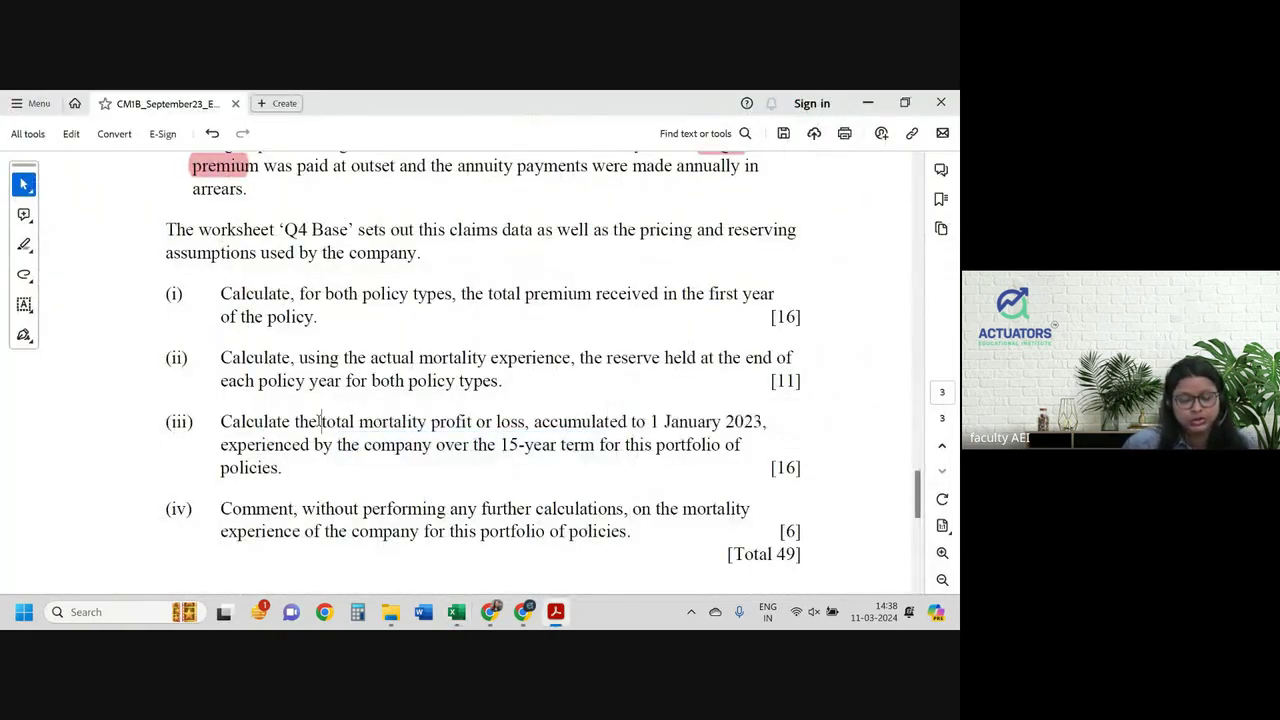
pyautogui.moveTo(320, 421); pyautogui.dragTo(492, 421)
pyautogui.click(538, 390)
pyautogui.hotkey('alt', 'Tab')
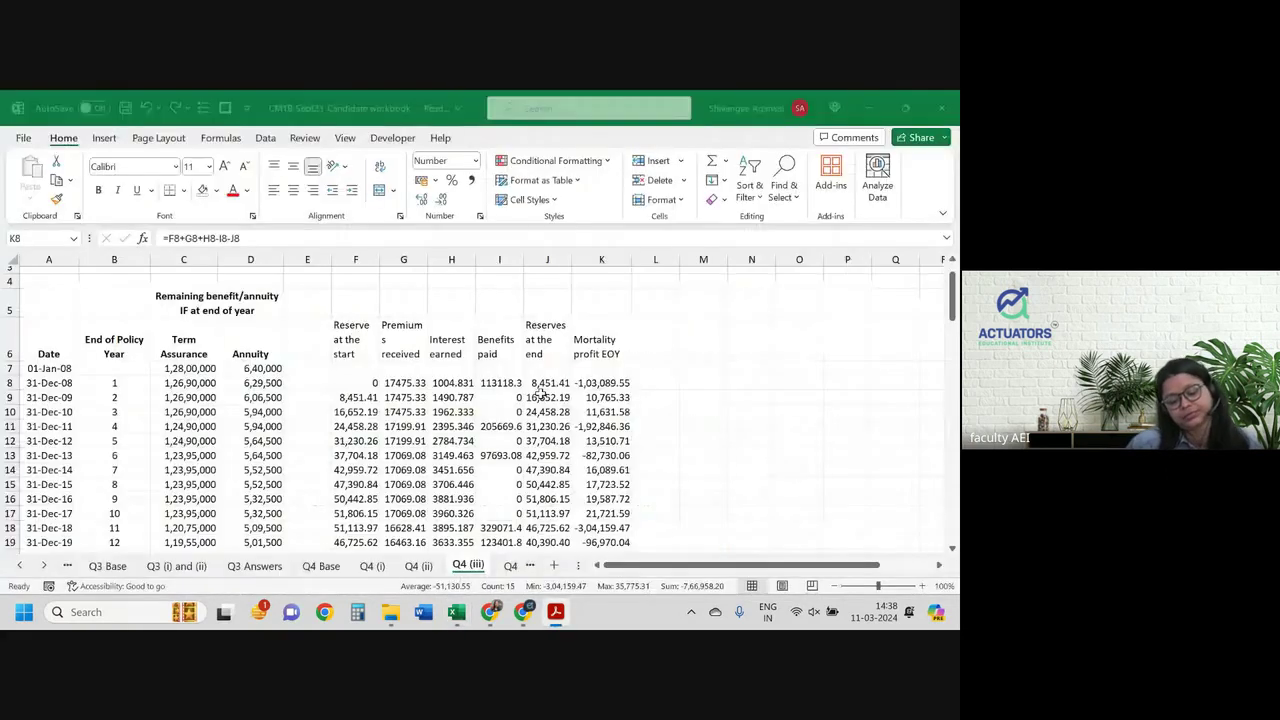
# Step: Add the header "Cumulative MP" in L6 and widen column L to fit the word "Cumulative" on one line
pyautogui.click(659, 345)
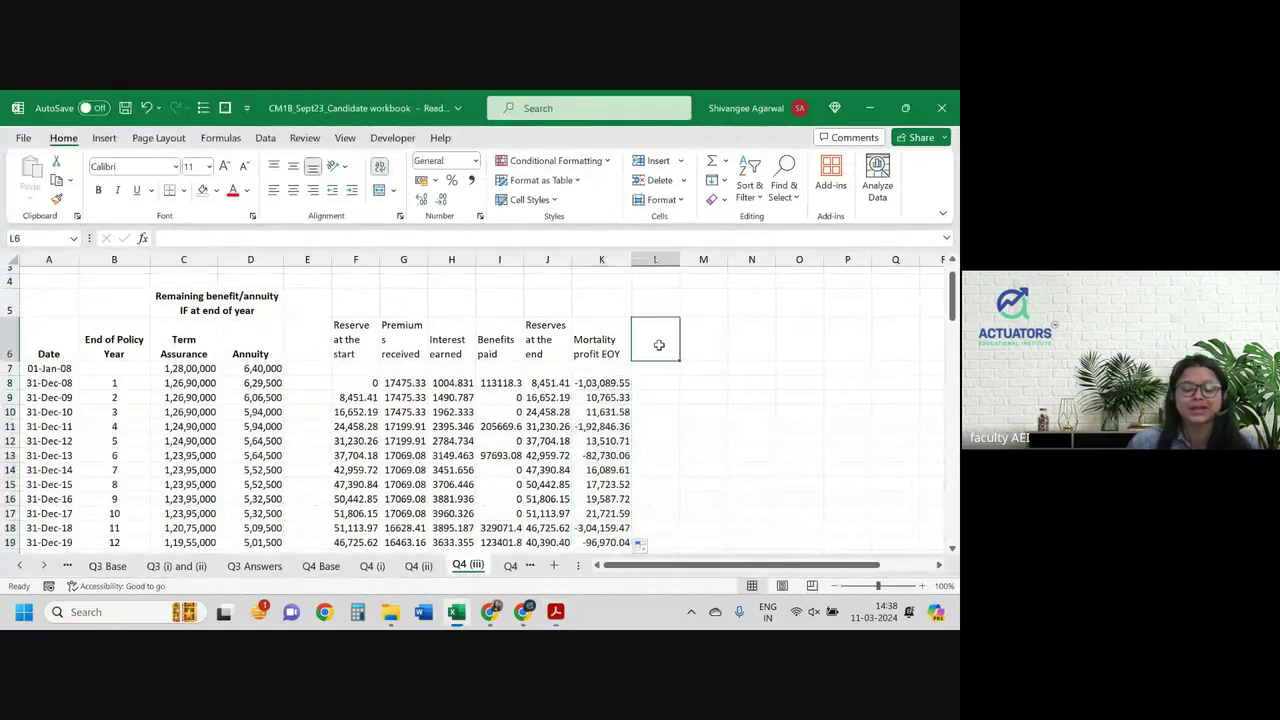
pyautogui.scroll(-2, 604, 424)
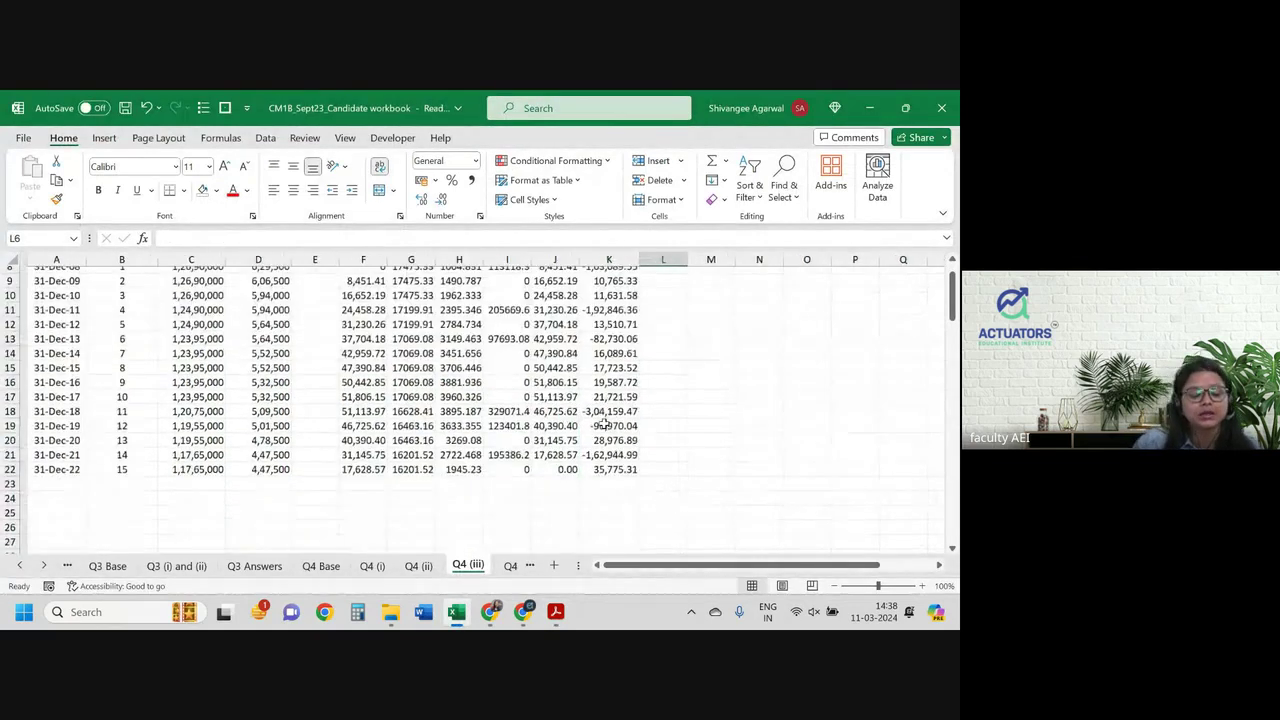
pyautogui.scroll(3, 604, 424)
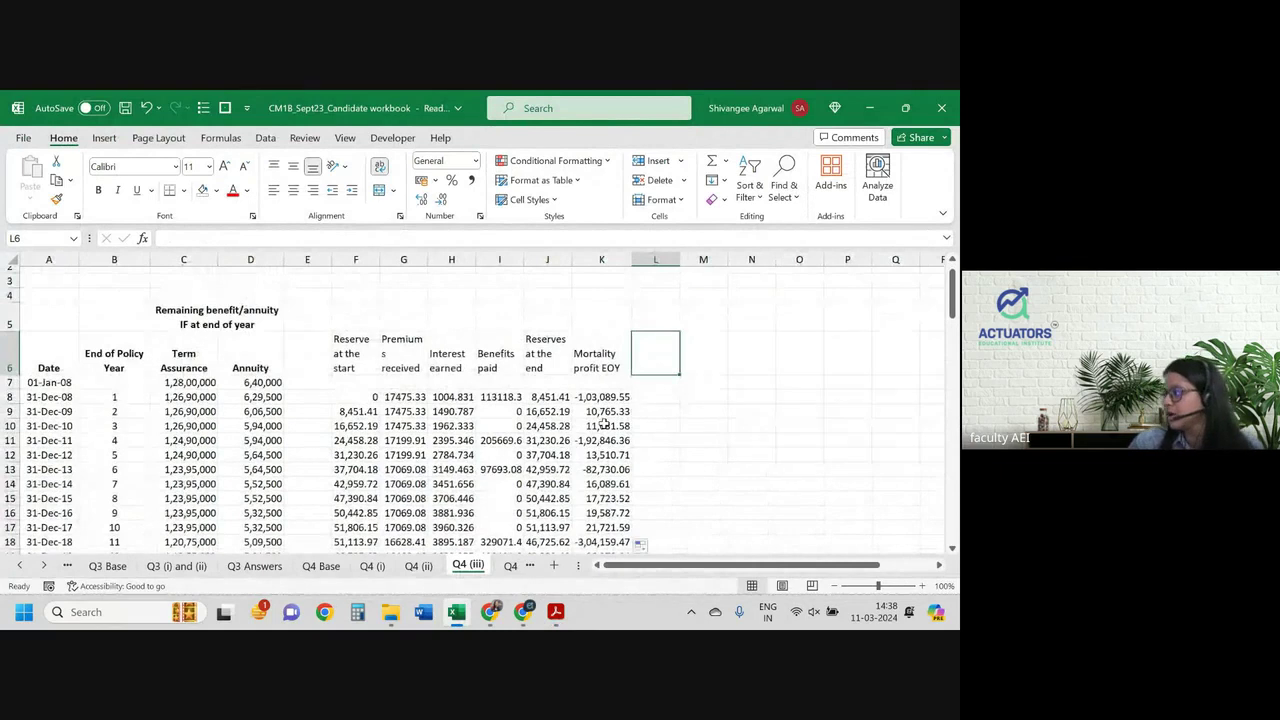
pyautogui.write('C')
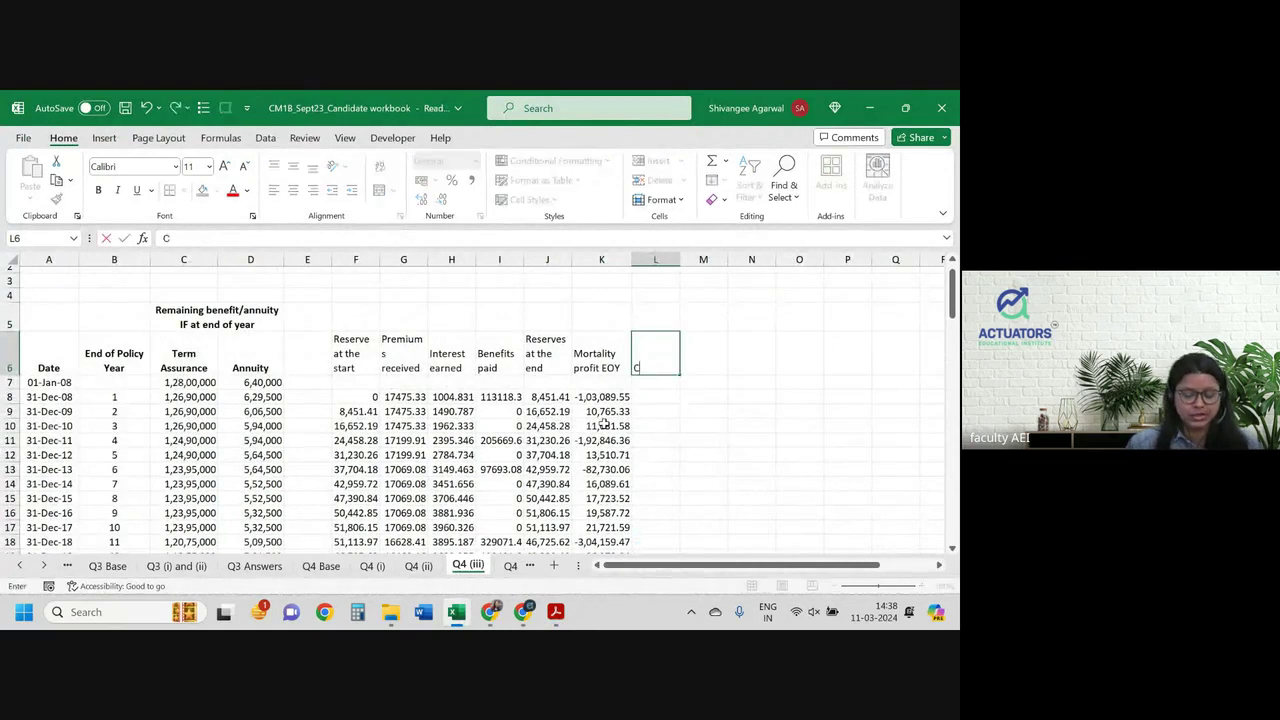
pyautogui.write('umulative MP')
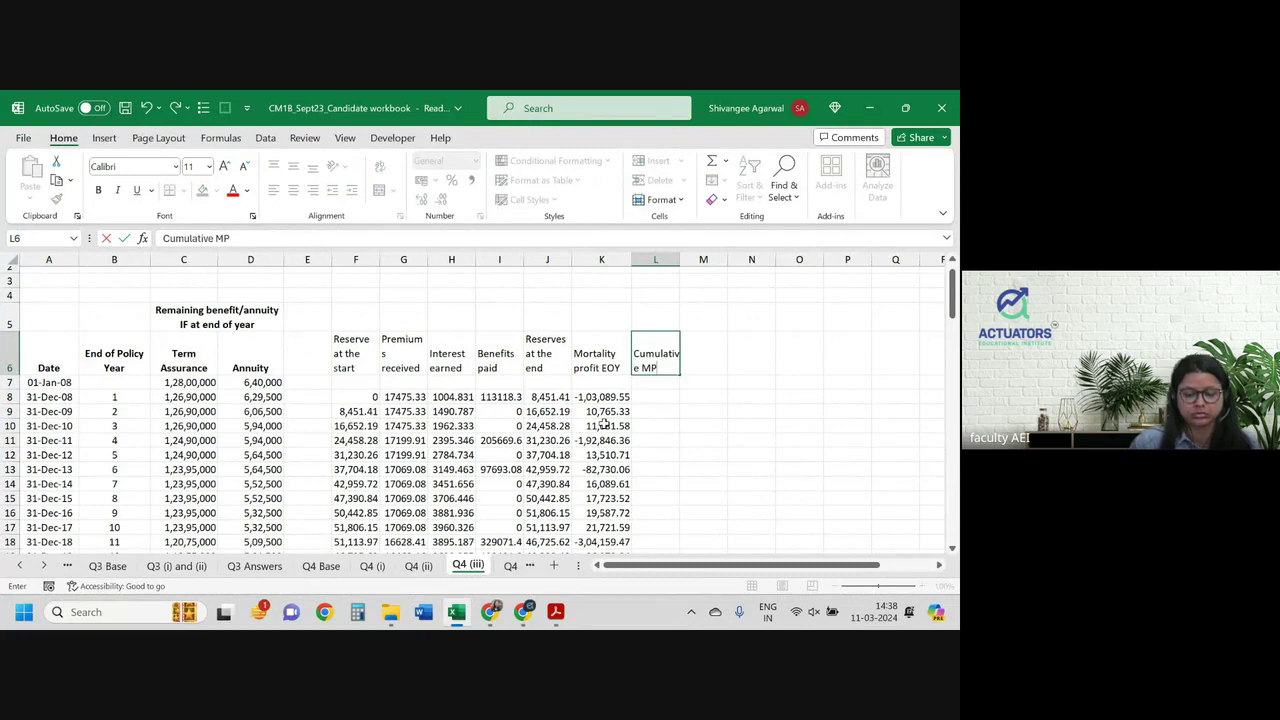
pyautogui.press('Return')
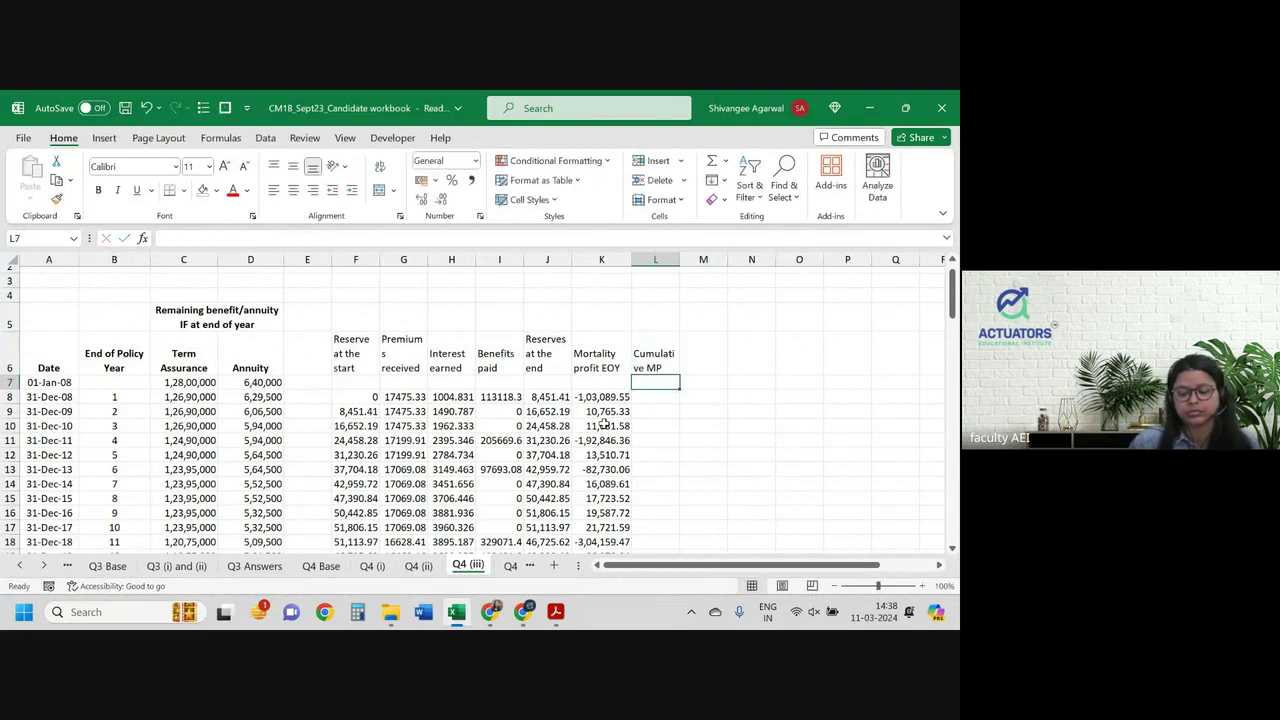
pyautogui.click(683, 270)
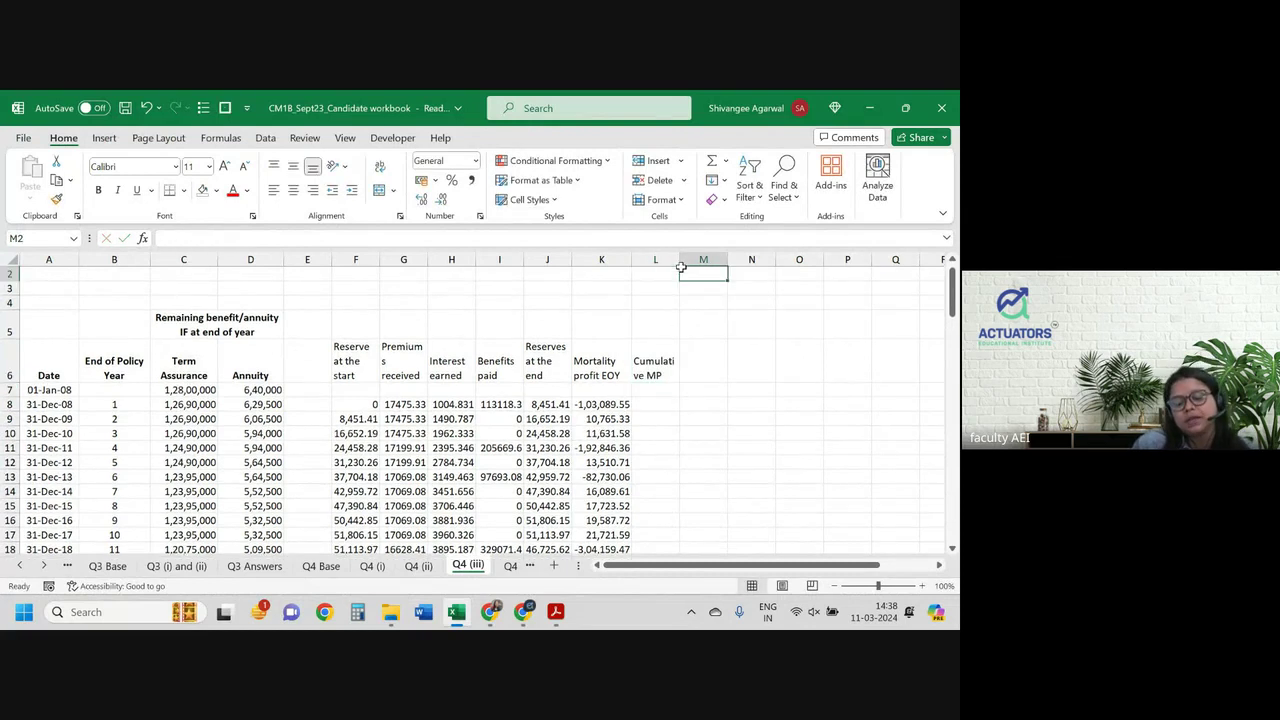
pyautogui.moveTo(679, 260); pyautogui.dragTo(692, 260)
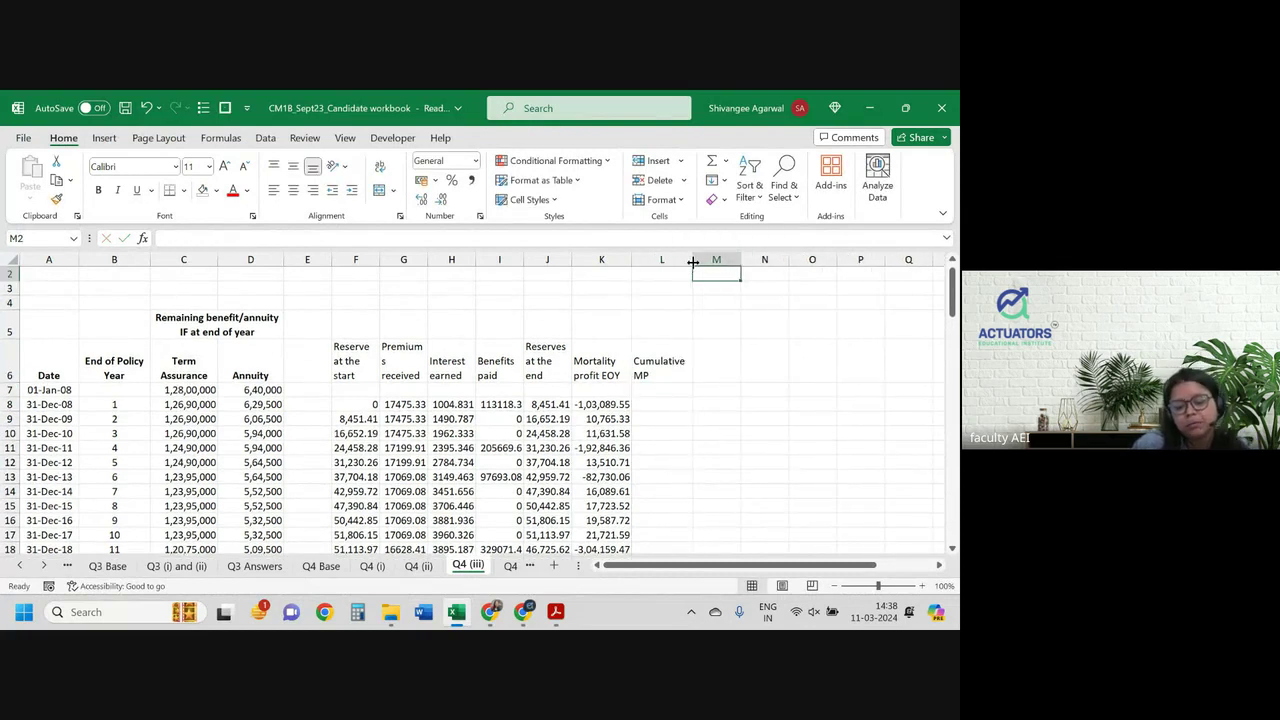
# Step: Start the cumulative profit in L8 with the year 1 mortality profit, =K8
pyautogui.click(651, 402)
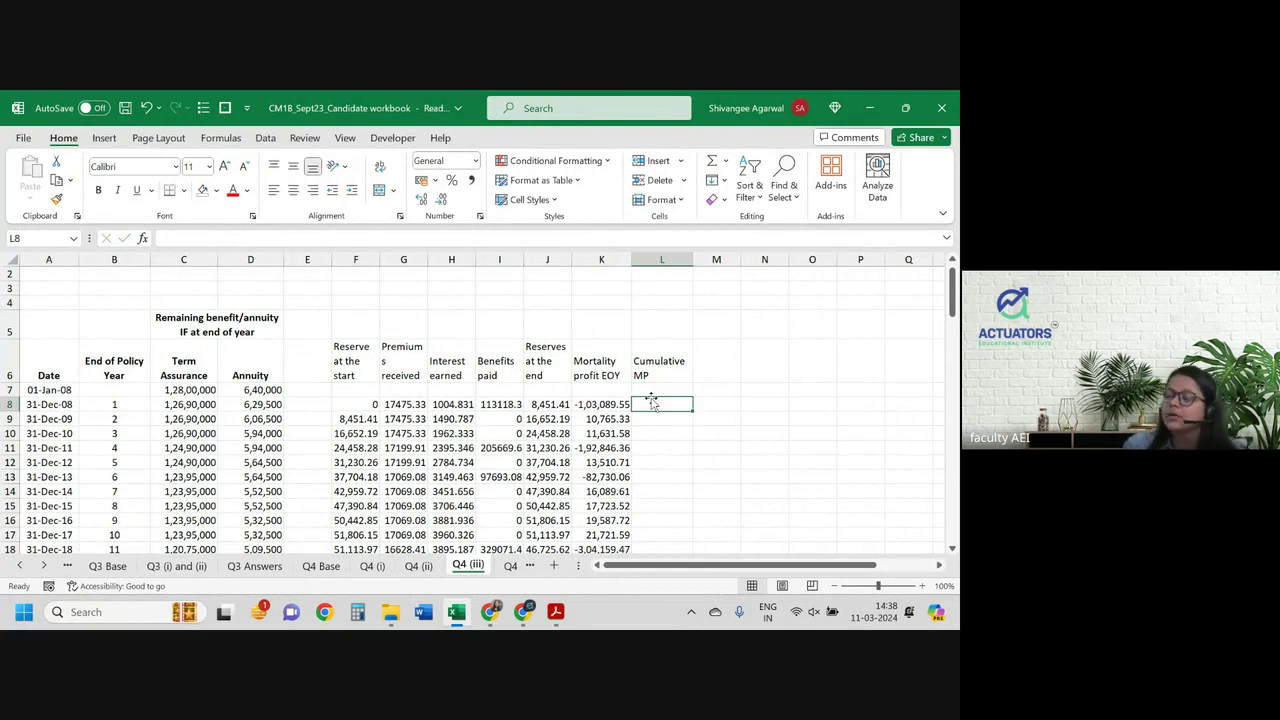
pyautogui.write('=')
pyautogui.press('Left')
pyautogui.press('Return')
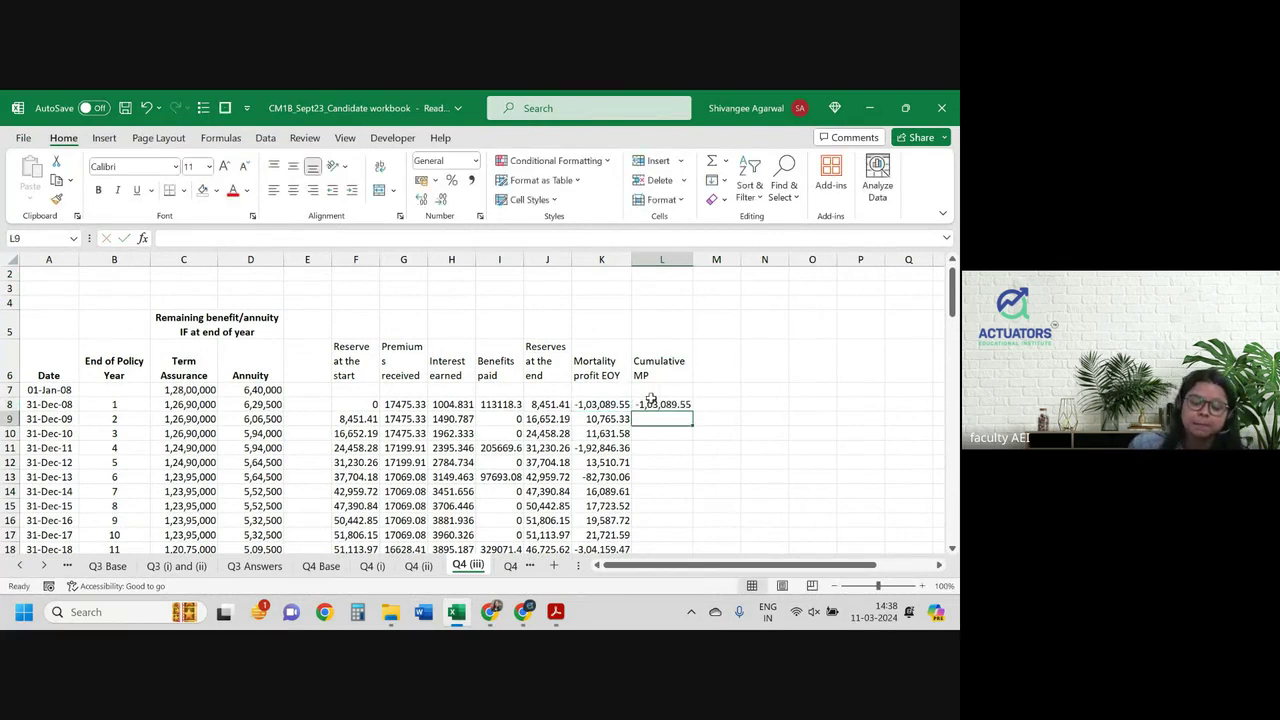
# Step: Accumulate the year 1 cumulative profit in L9 at the term assurance interest rate, =L8*(1+'Q4 Base'!$H$7)
pyautogui.write('=')
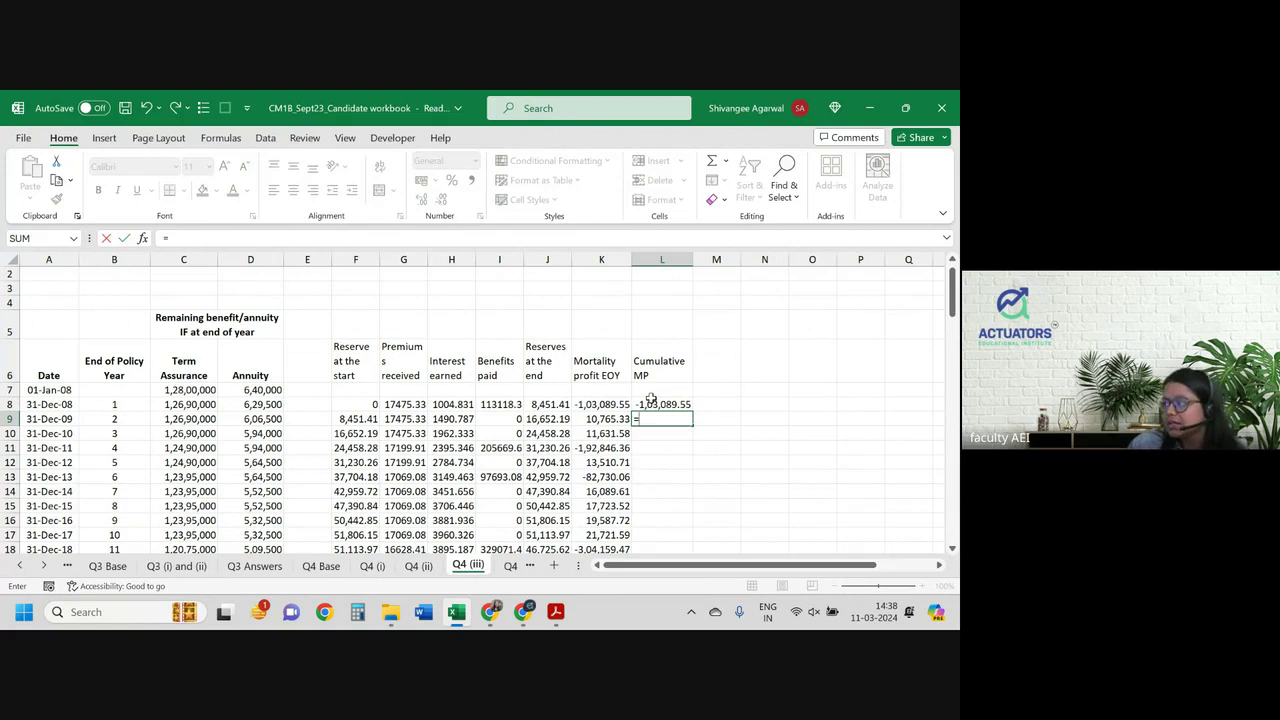
pyautogui.click(651, 403)
pyautogui.write('*(1+')
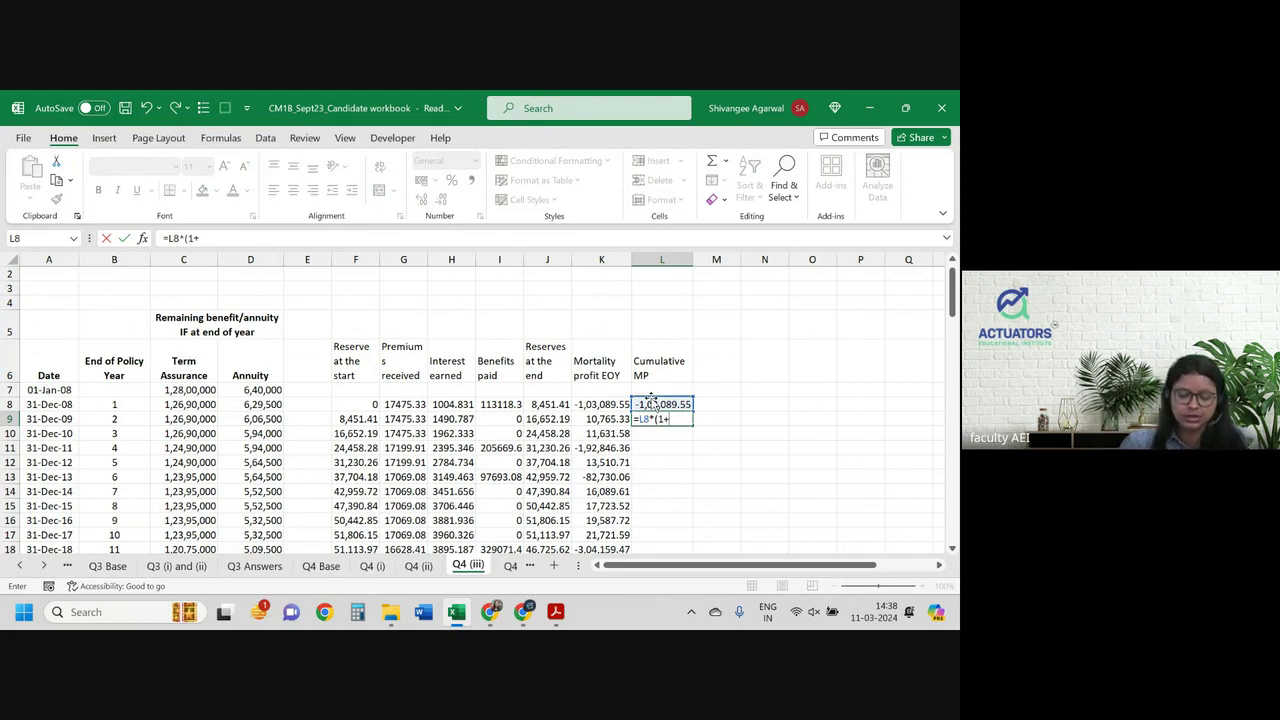
pyautogui.click(330, 567)
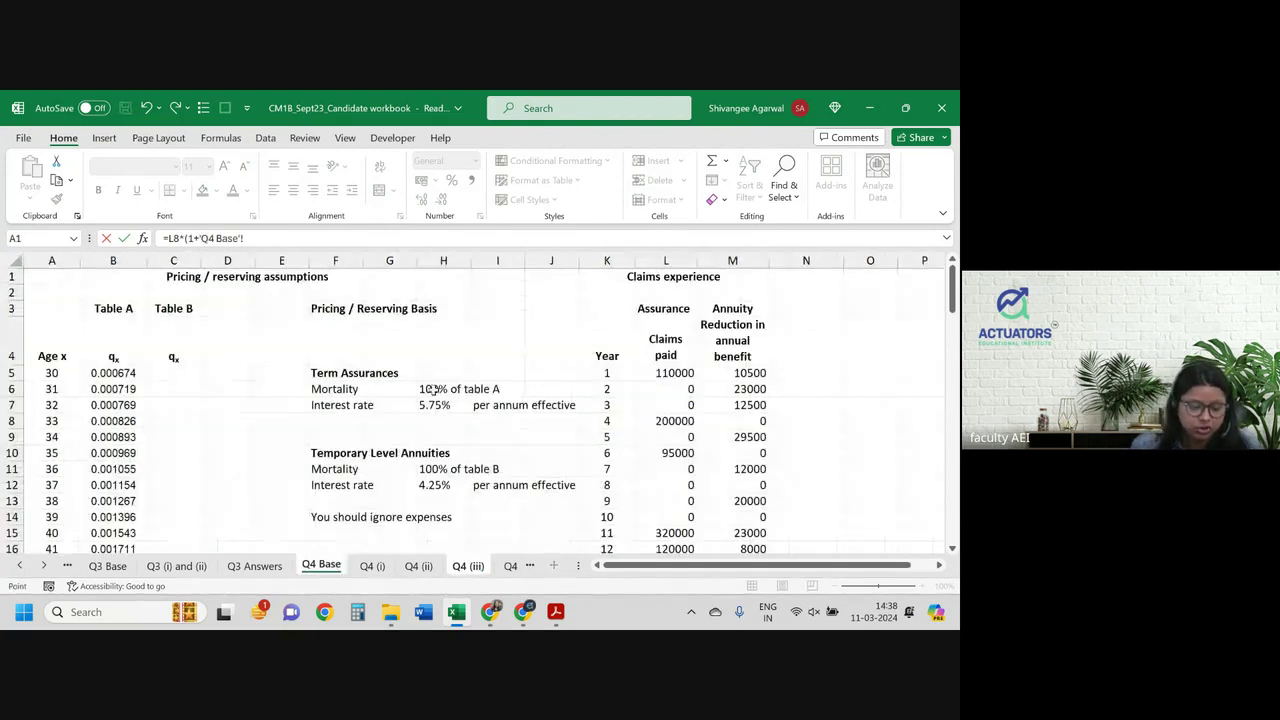
pyautogui.click(446, 405)
pyautogui.press('F4')
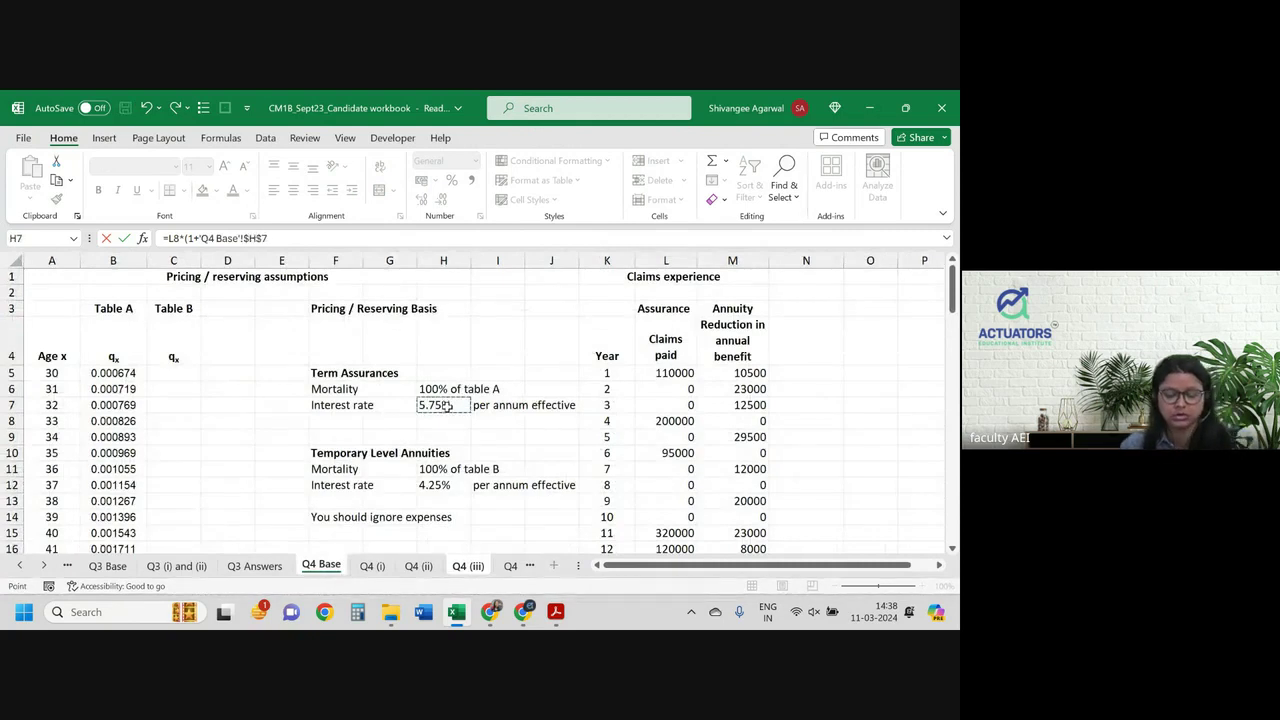
pyautogui.press('Return')
pyautogui.press('Up')
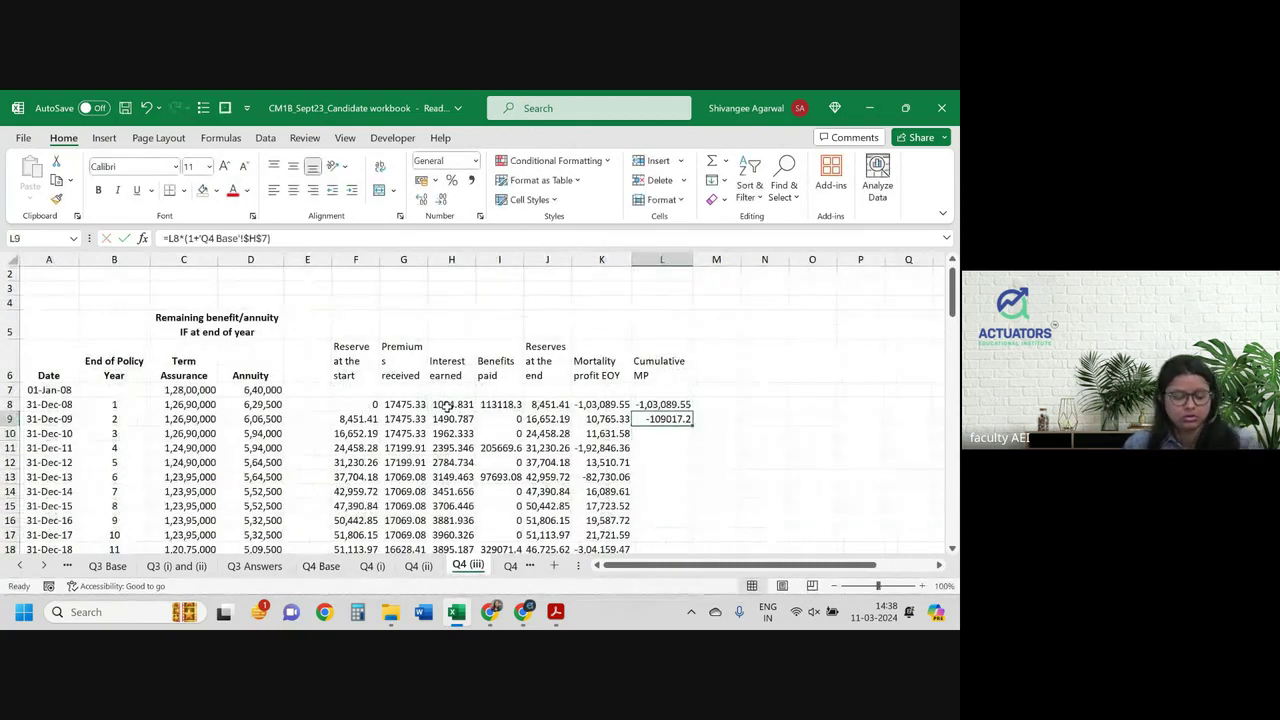
# Step: Add the year 2 mortality profit, +K9, to the L9 formula and fill it down through policy year 15
pyautogui.press('F2')
pyautogui.write('+')
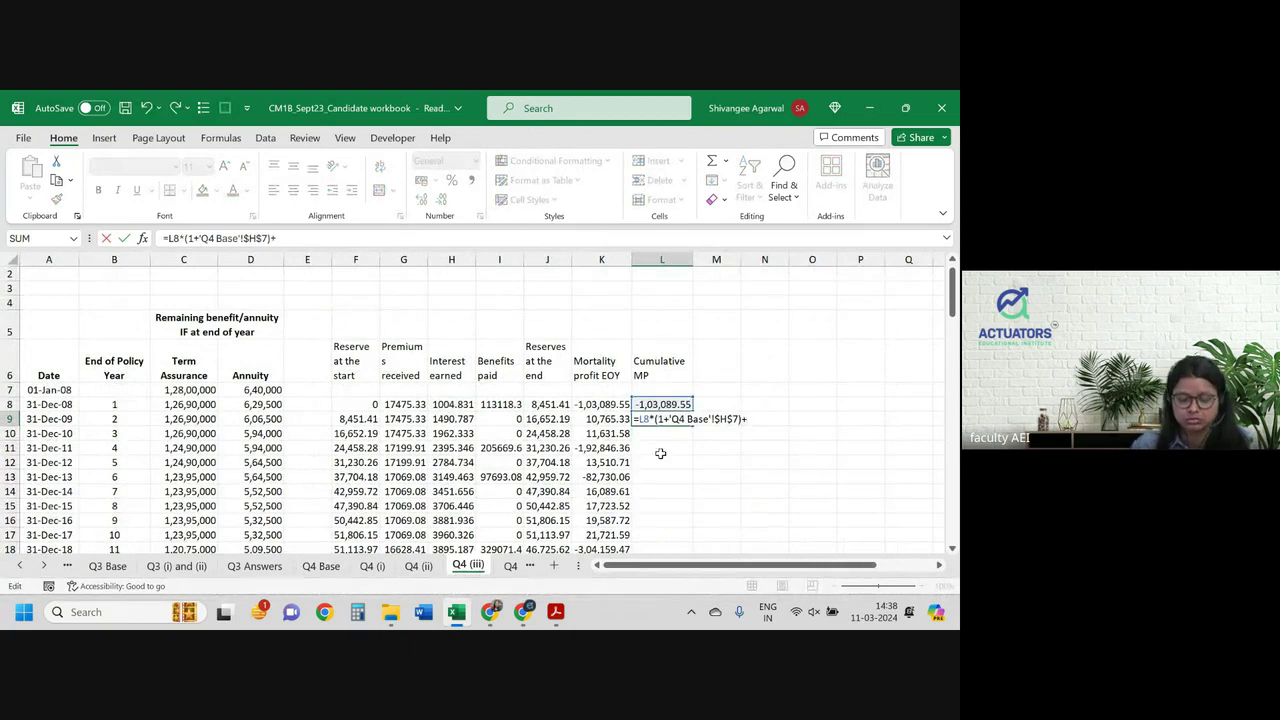
pyautogui.click(591, 418)
pyautogui.press('Return')
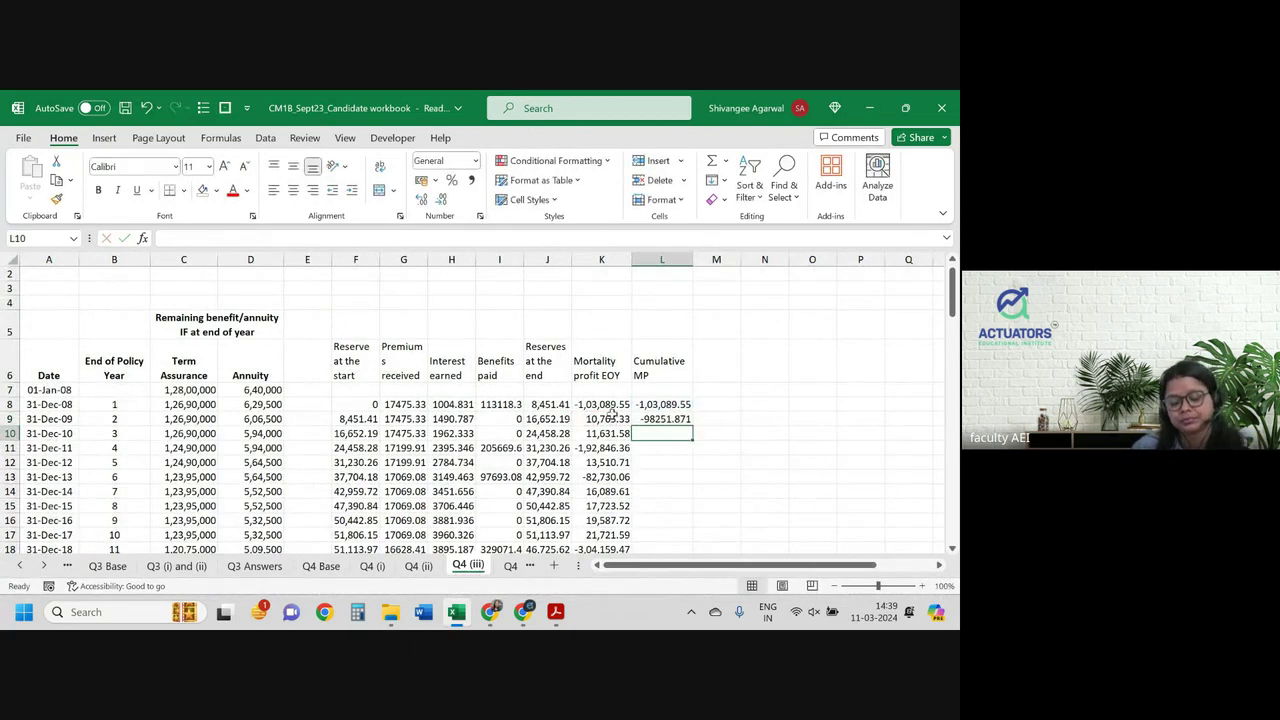
pyautogui.click(678, 420)
pyautogui.doubleClick(692, 427)
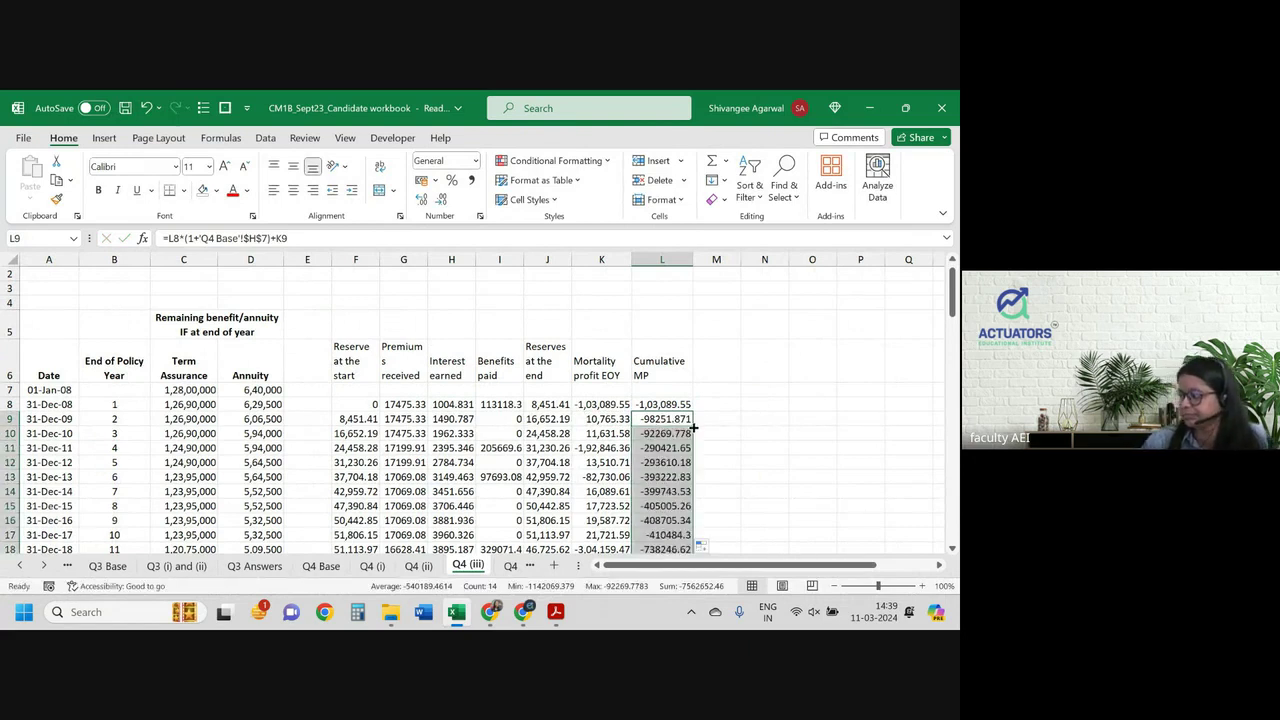
# Step: Total the yearly mortality profits for policy years 1 to 15 in K24 with =SUM(K8:K22)
pyautogui.click(623, 458)
pyautogui.scroll(-2, 622, 456)
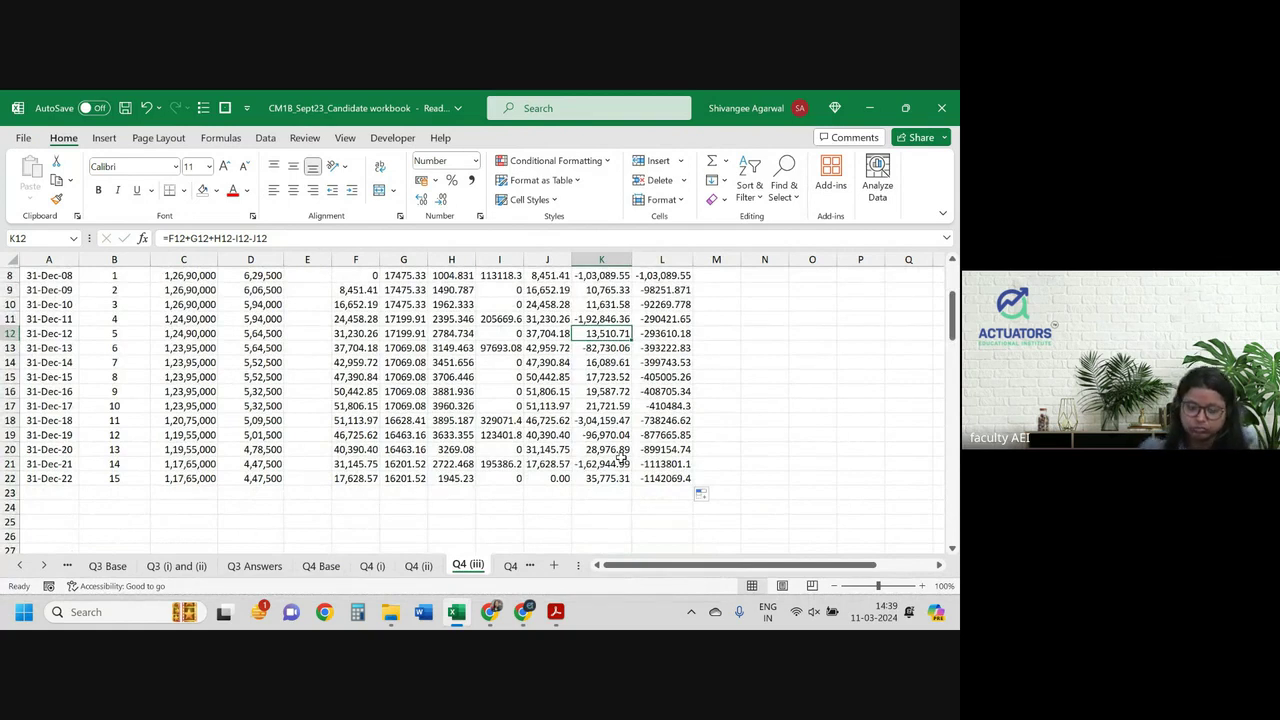
pyautogui.click(594, 505)
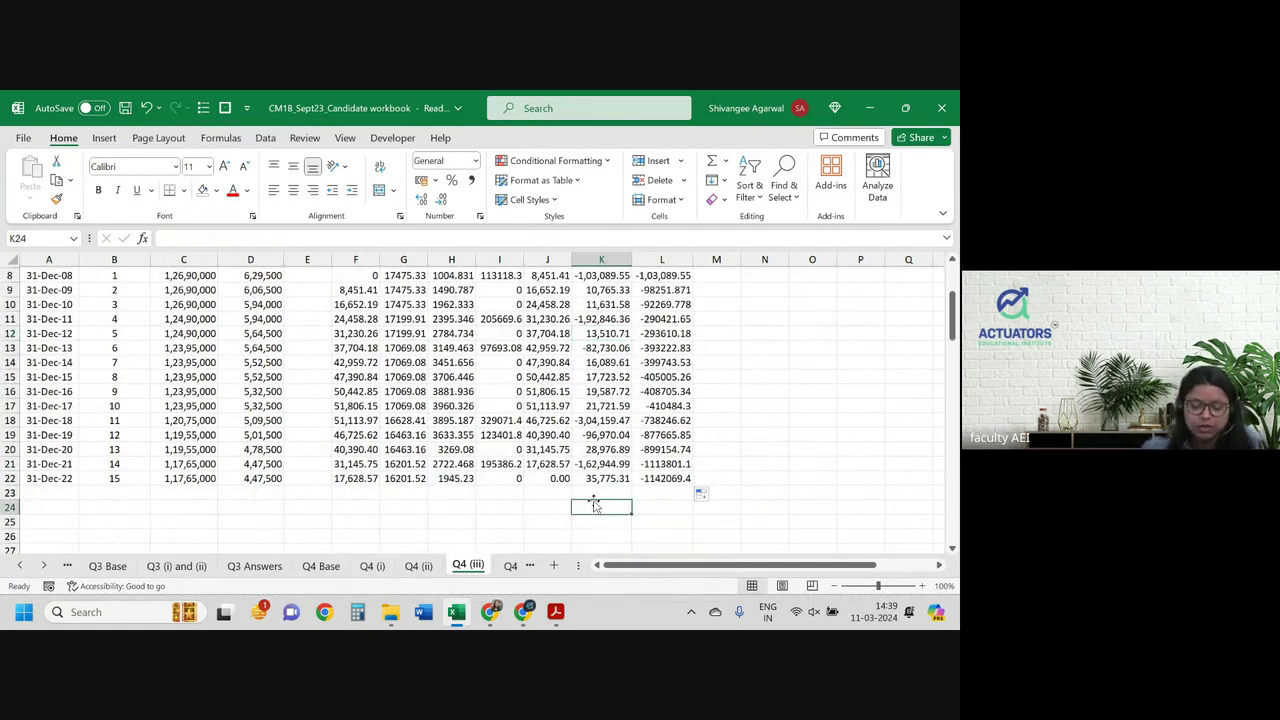
pyautogui.write('=sum(')
pyautogui.press('Up')
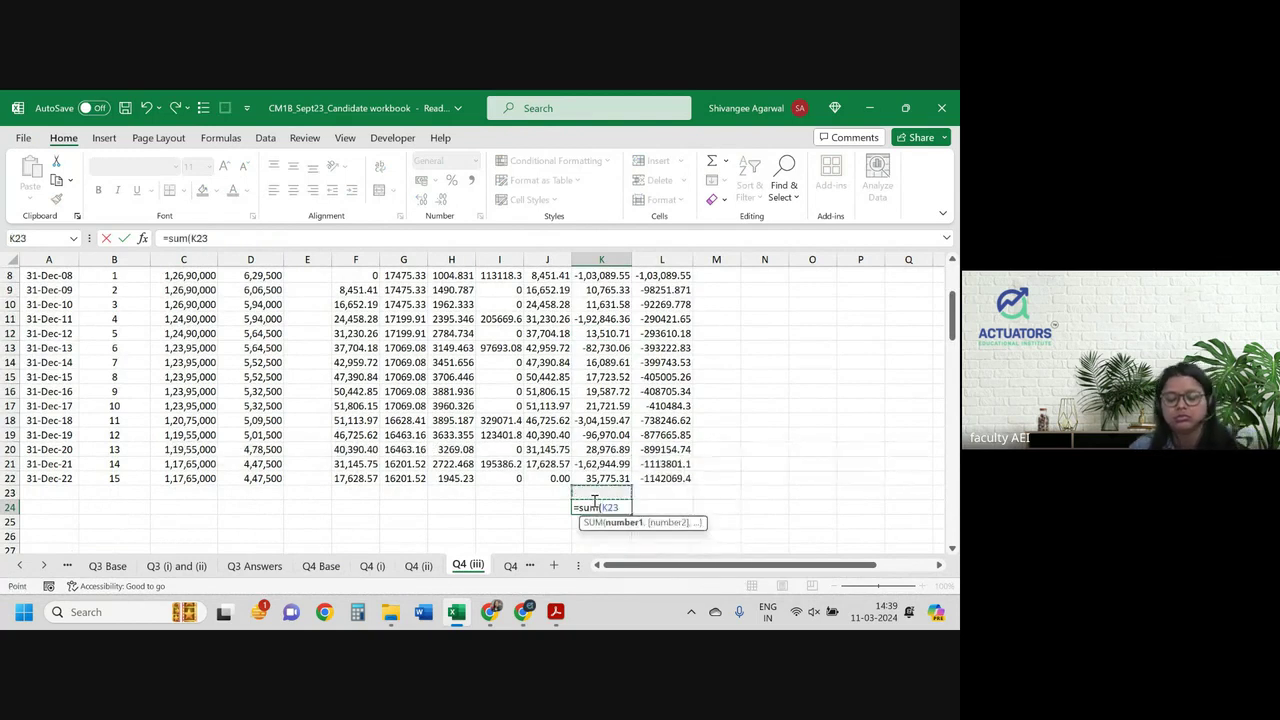
pyautogui.press('Up')
pyautogui.hotkey('ctrl', 'shift', 'Up')
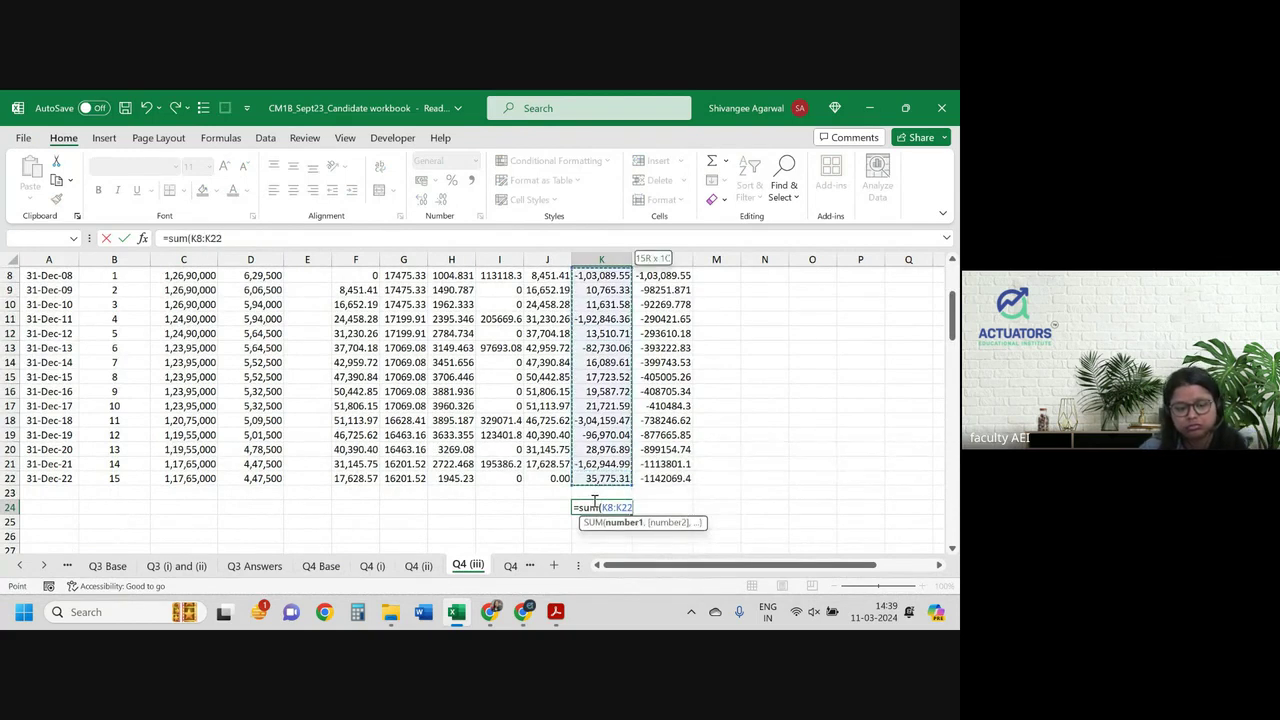
pyautogui.scroll(2, 569, 370)
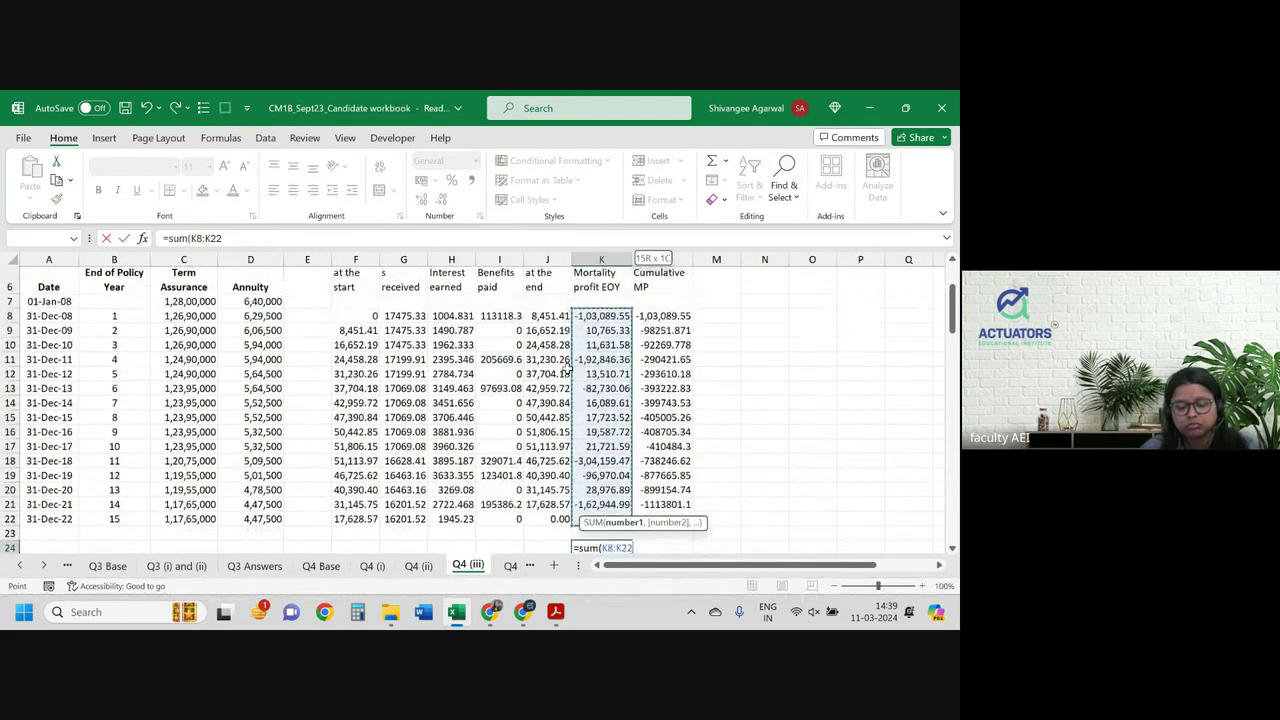
pyautogui.press('Return')
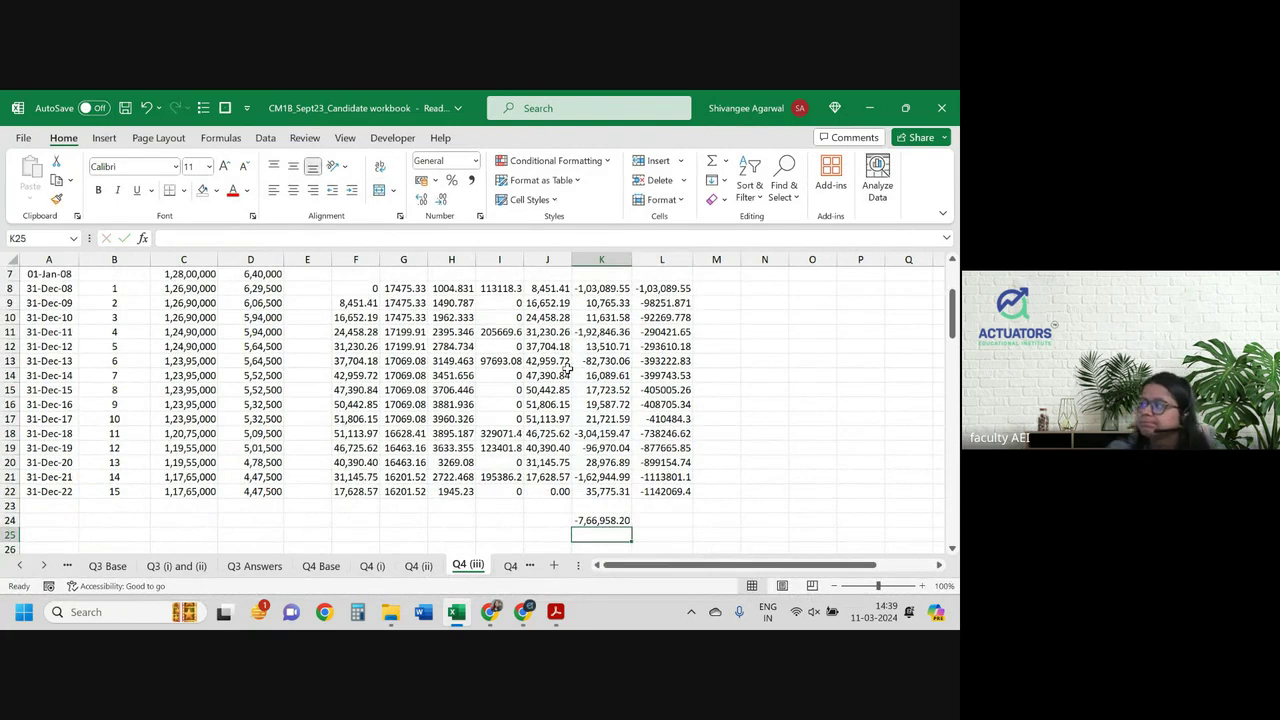
# Step: Check the range summed in K24 and the cell references in the year 11 mortality profit formula in K18
pyautogui.doubleClick(597, 520)
pyautogui.scroll(1, 594, 518)
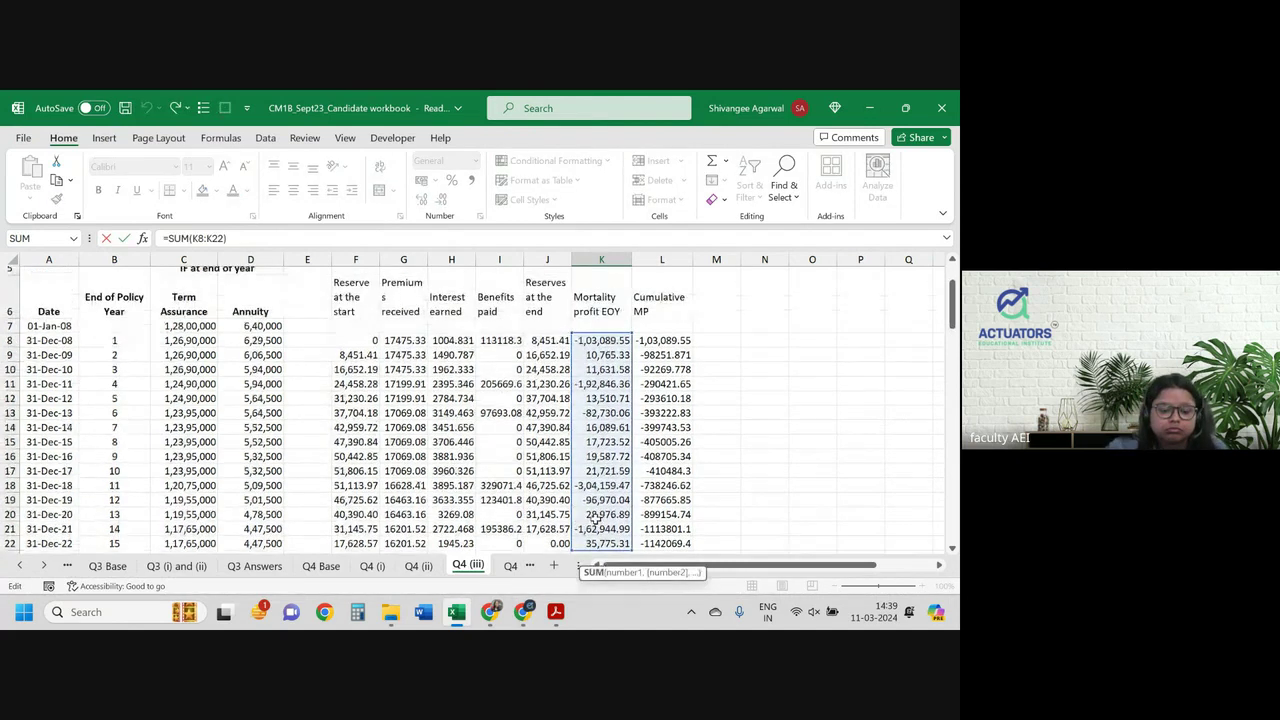
pyautogui.scroll(-1, 597, 520)
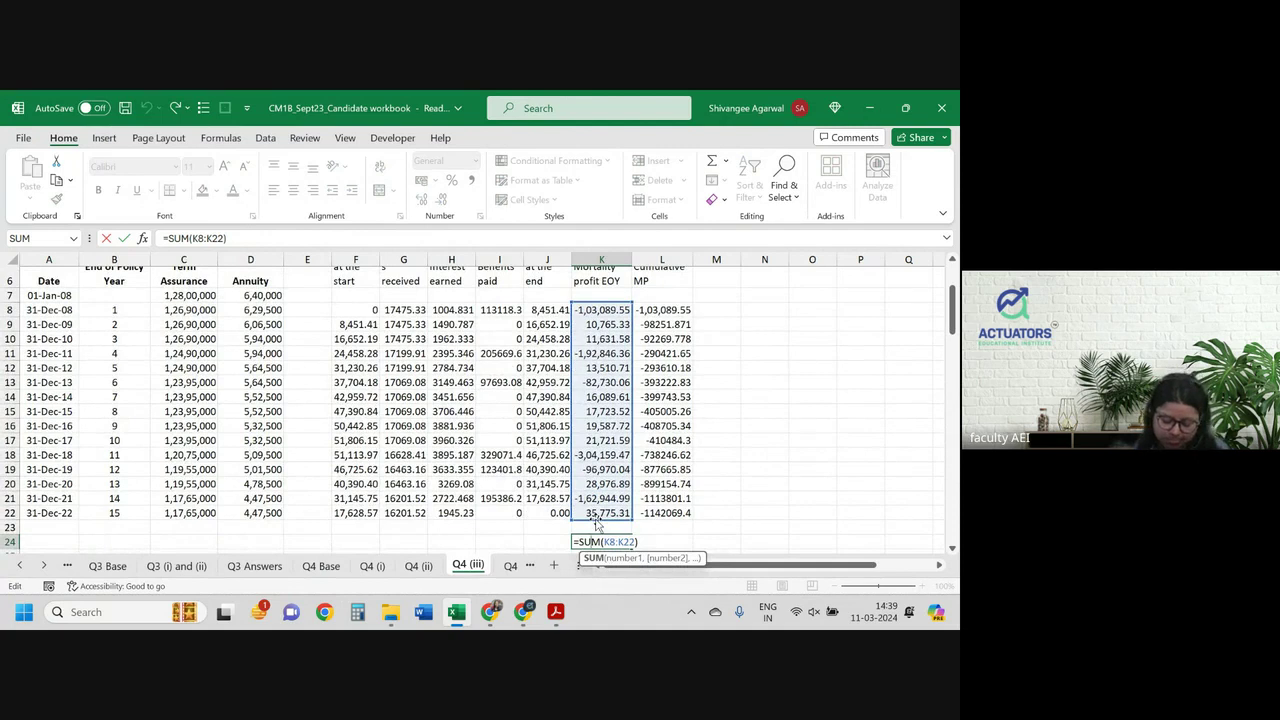
pyautogui.press('Return')
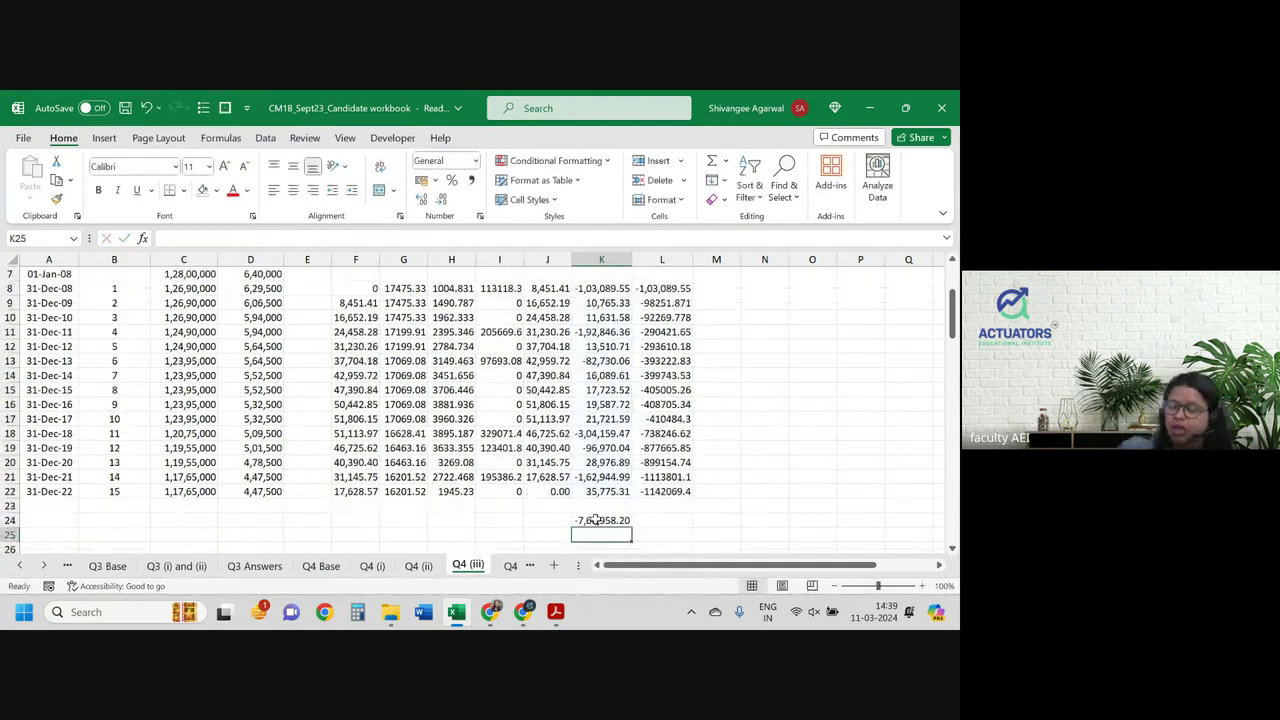
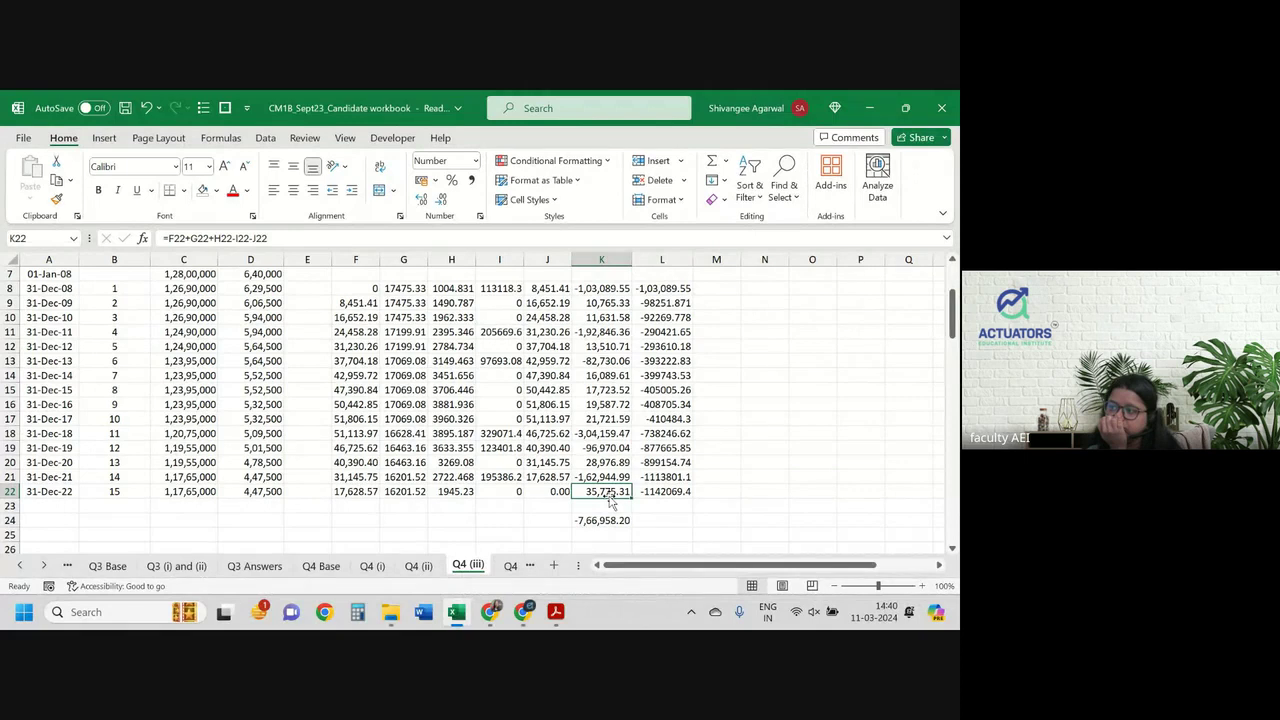
pyautogui.click(540, 436)
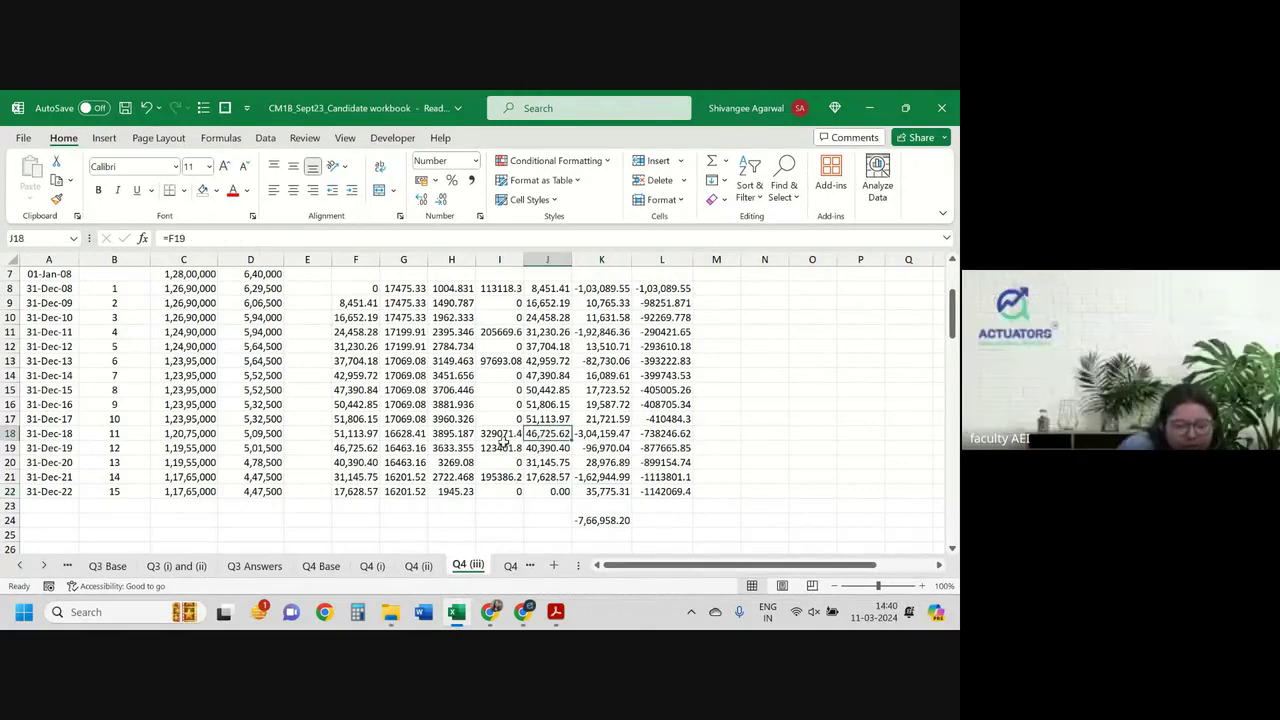
pyautogui.click(614, 420)
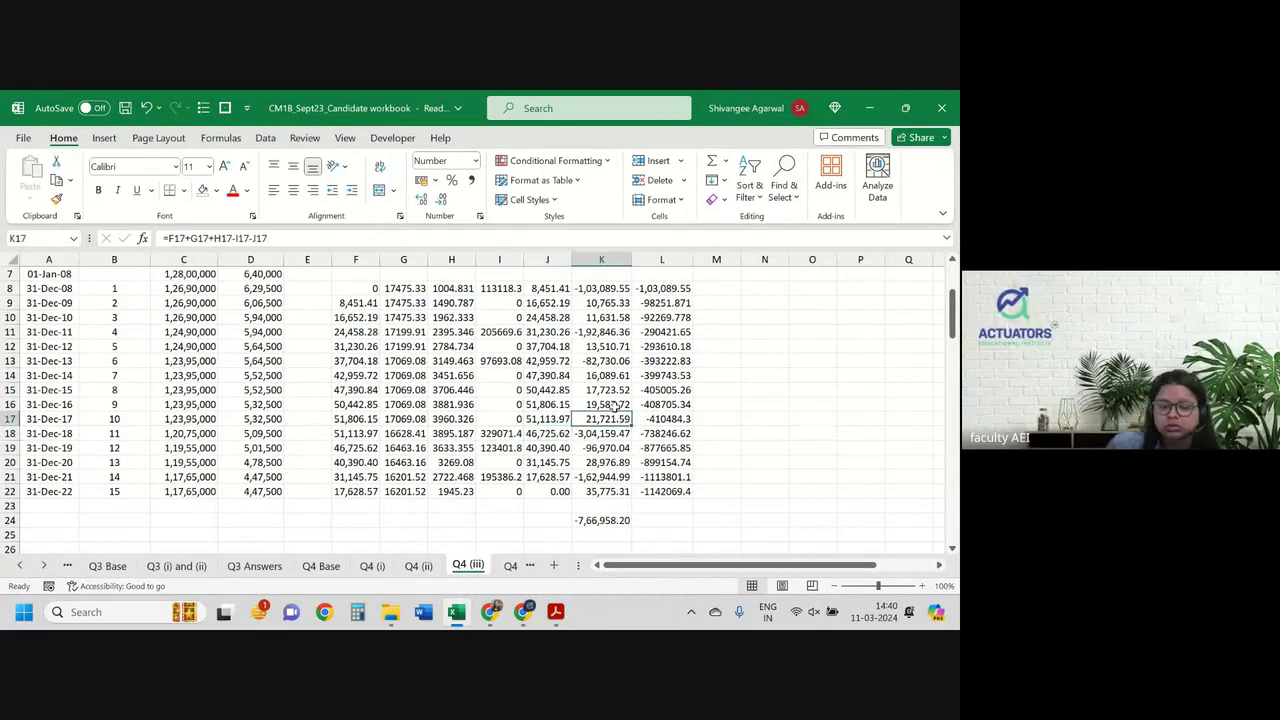
pyautogui.click(616, 405)
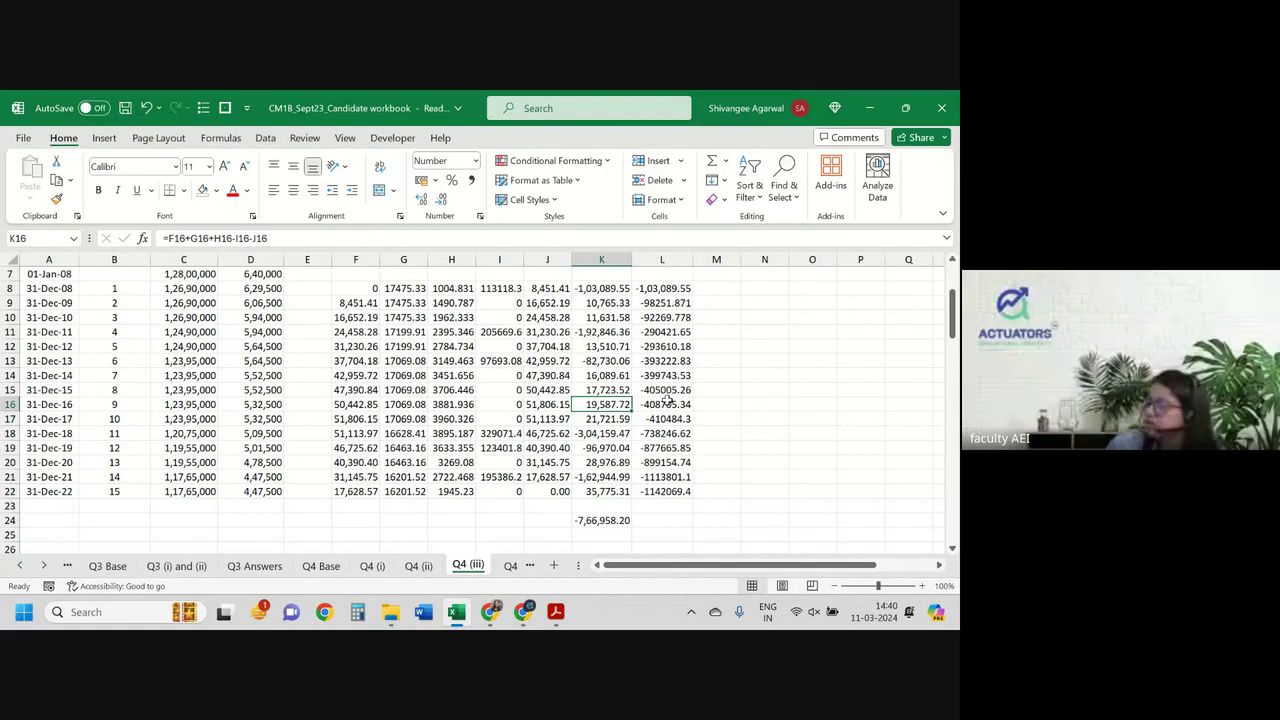
pyautogui.click(604, 434)
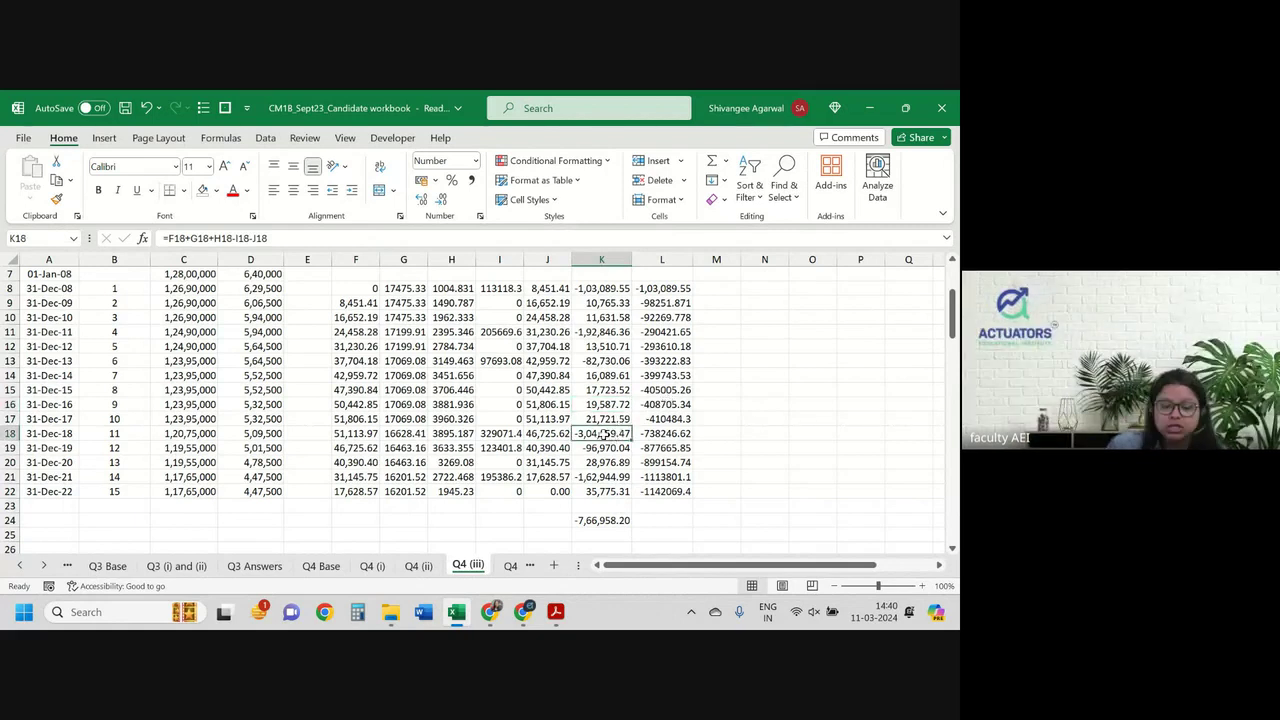
pyautogui.doubleClick(604, 434)
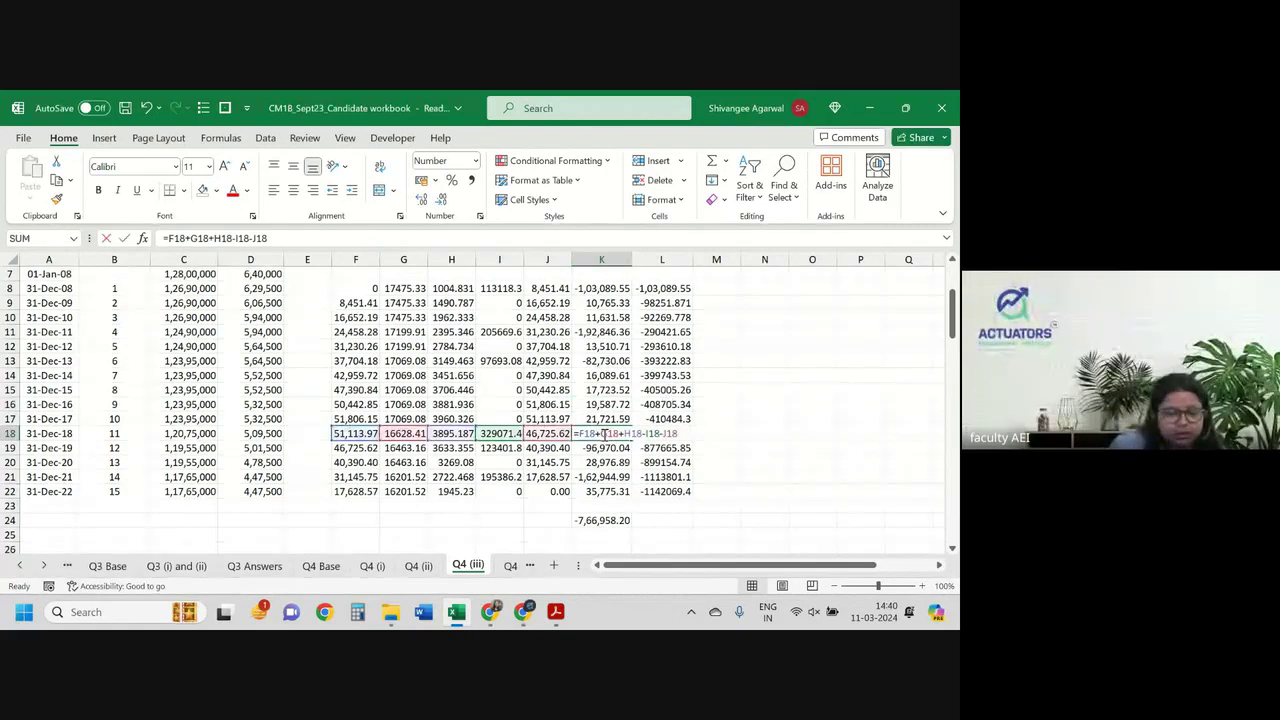
pyautogui.scroll(1, 698, 437)
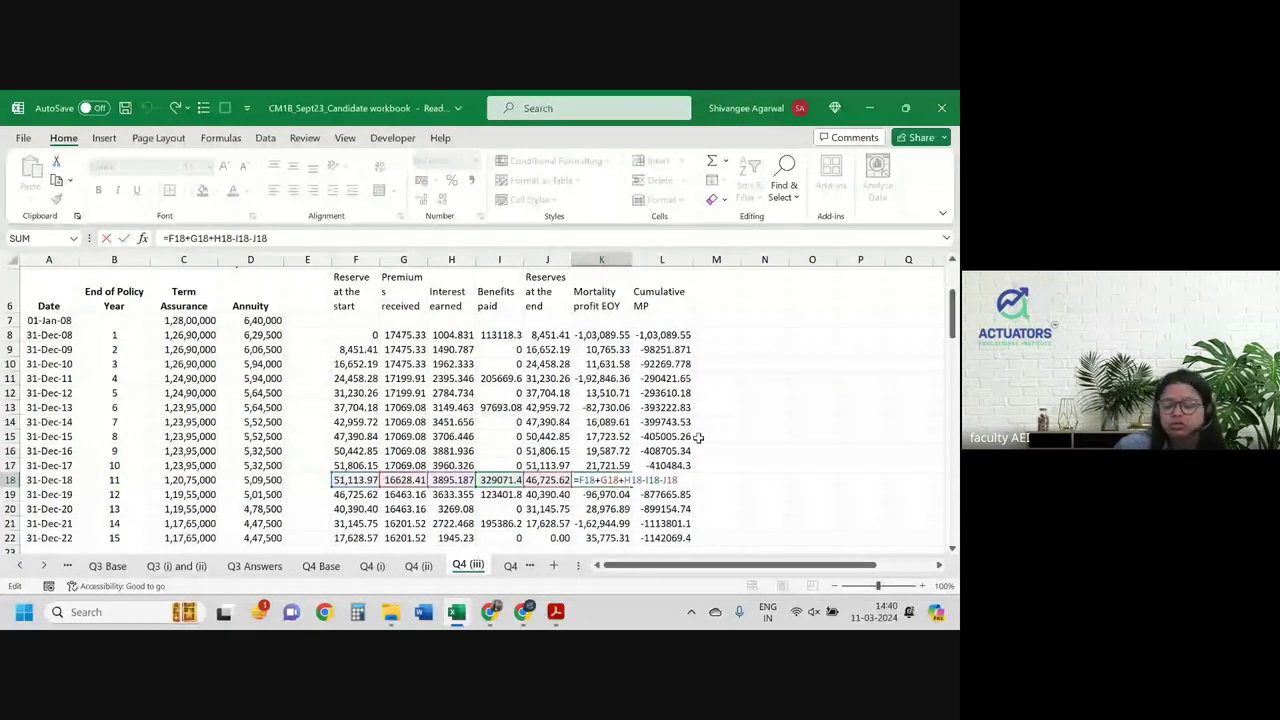
pyautogui.press('Return')
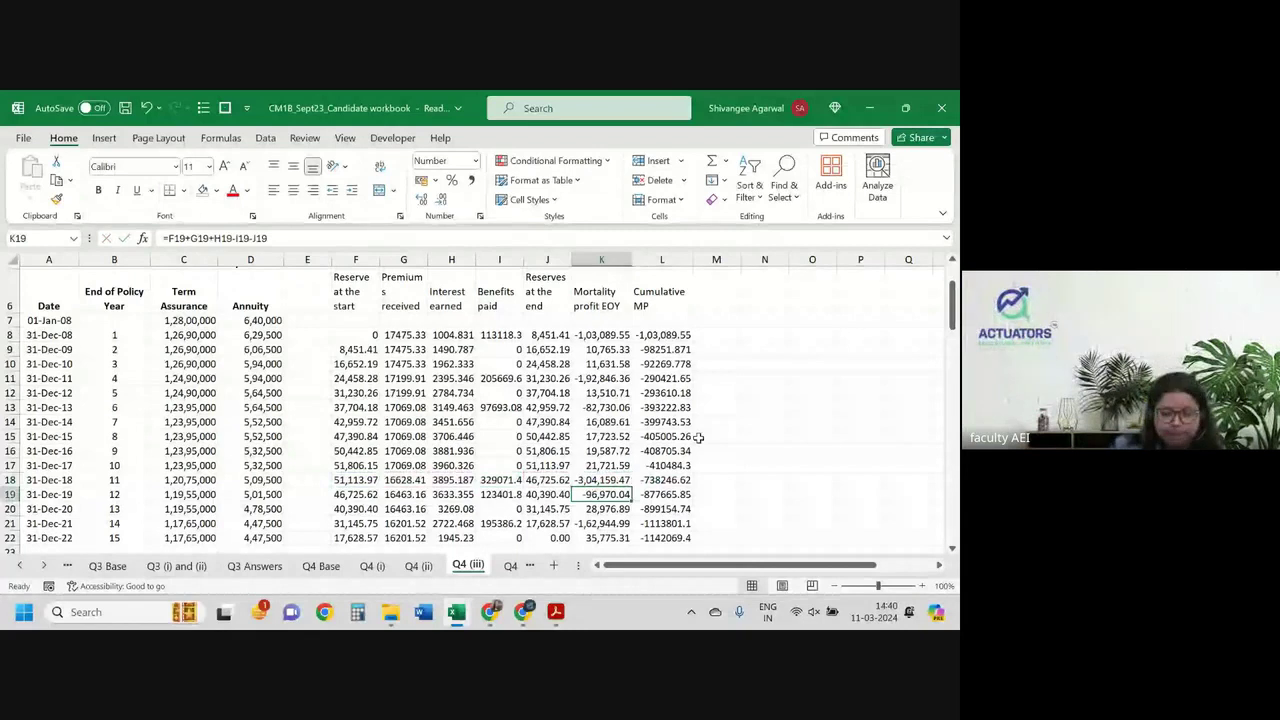
# Step: Examine the cumulative mortality profit formulas for policy years 8 to 10 in column L
pyautogui.click(662, 481)
pyautogui.rightClick(686, 484)
pyautogui.rightClick(628, 494)
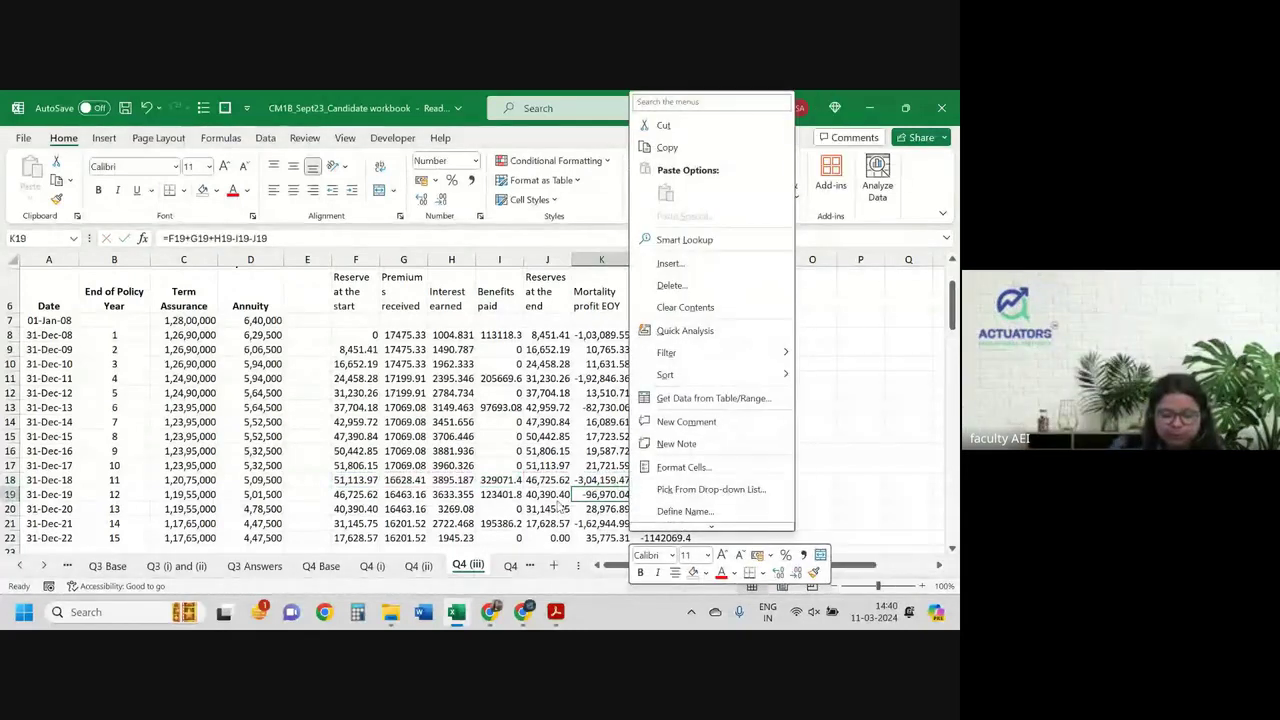
pyautogui.click(552, 495)
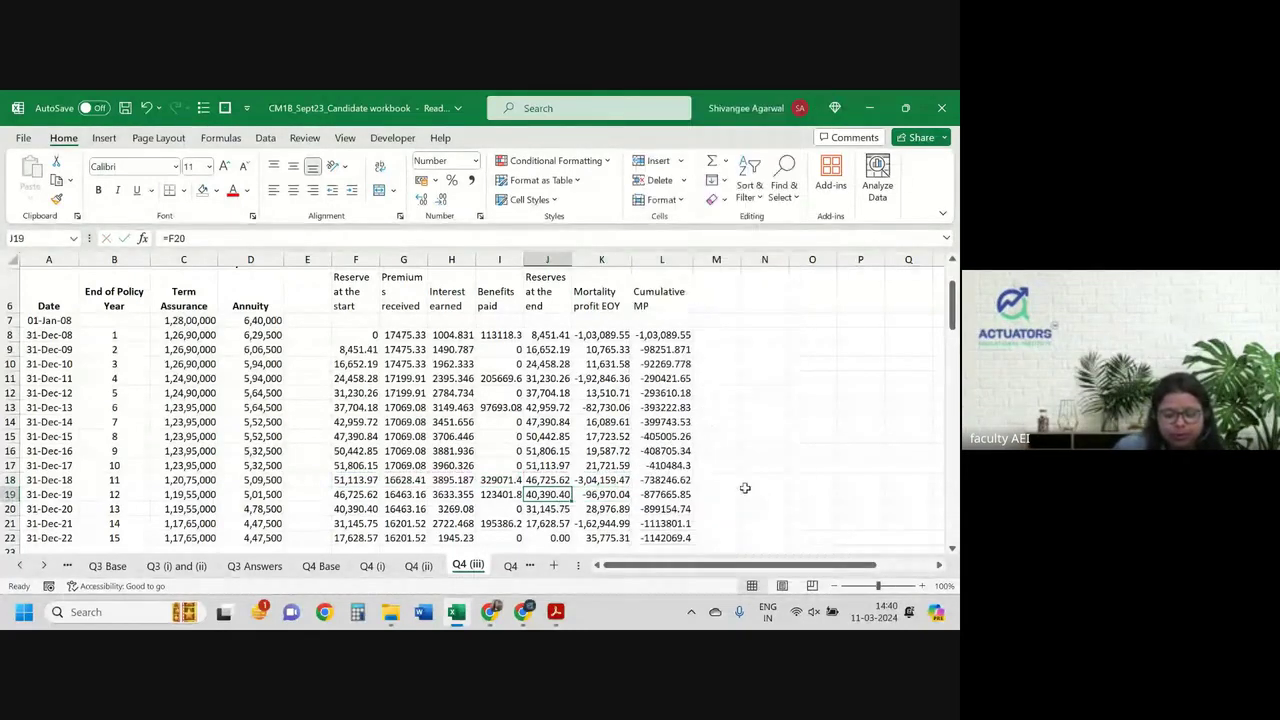
pyautogui.press('Up')
pyautogui.press('Up')
pyautogui.press('Right')
pyautogui.press('Right')
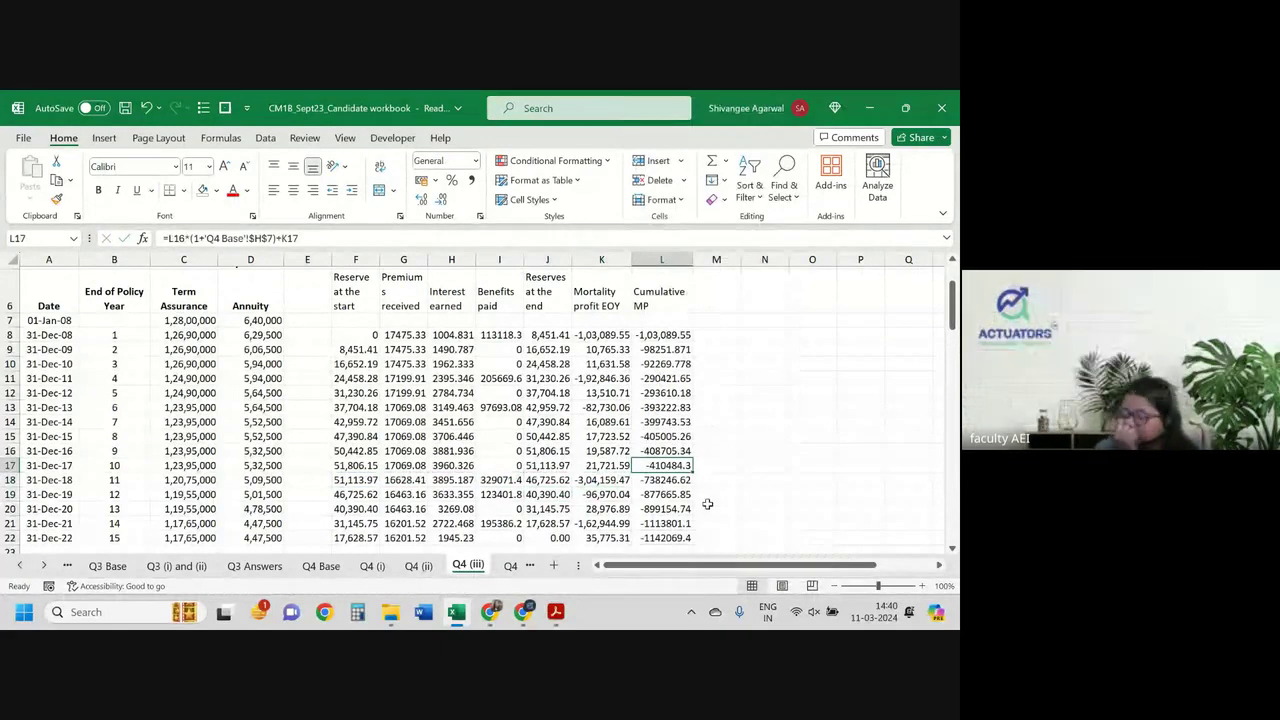
pyautogui.press('Up')
pyautogui.press('Up')
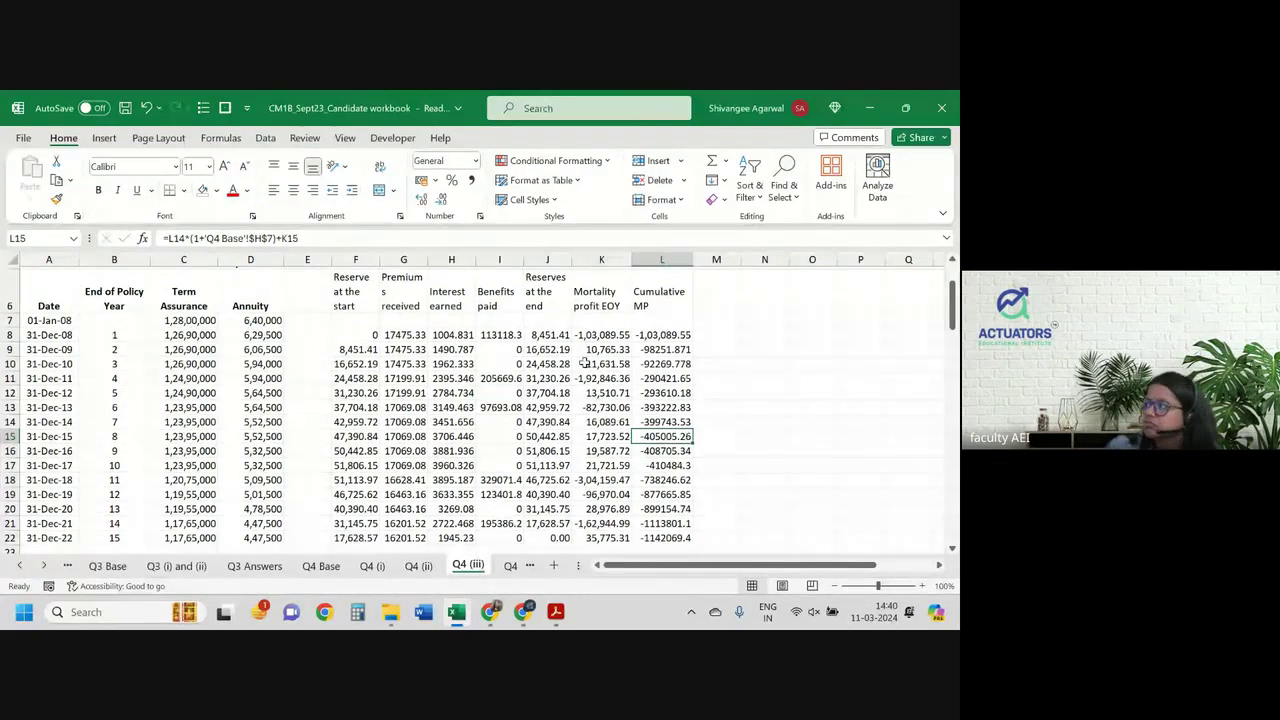
# Step: Format F8:L22 as US dollar Accounting values without decimals and autofit column L
pyautogui.moveTo(358, 334); pyautogui.dragTo(646, 490)
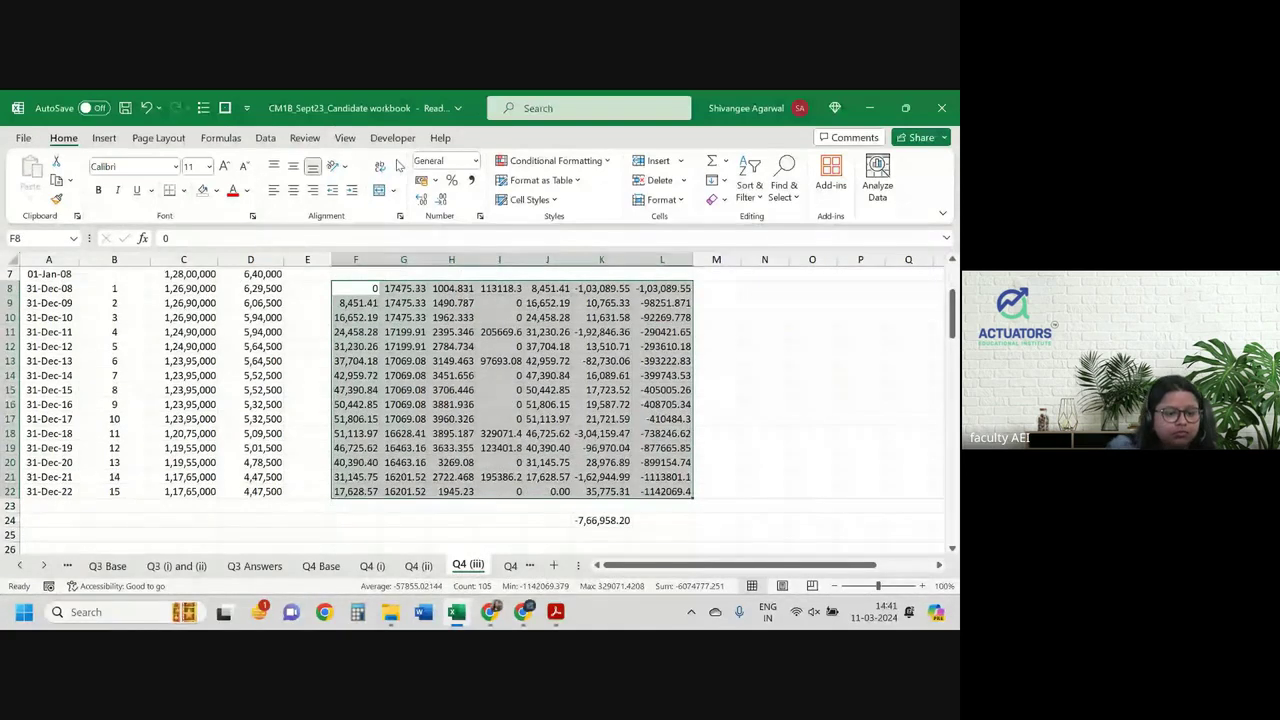
pyautogui.click(435, 180)
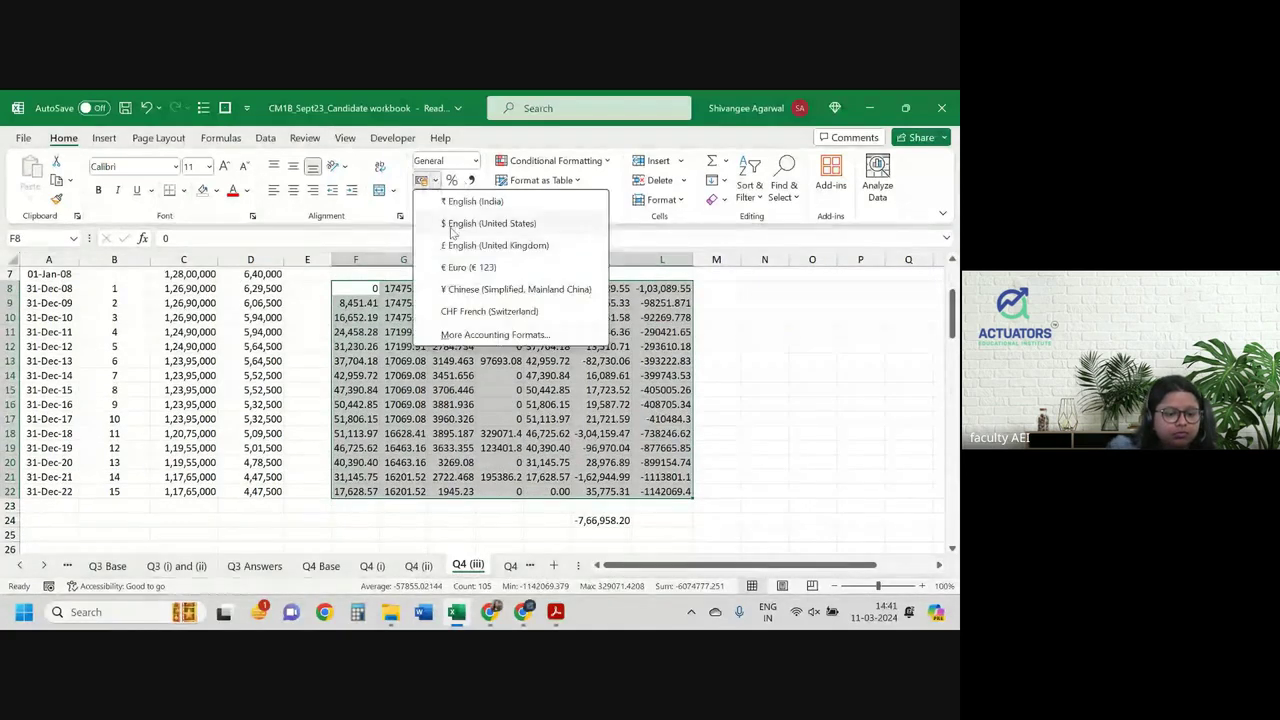
pyautogui.click(452, 221)
pyautogui.click(441, 199)
pyautogui.click(441, 199)
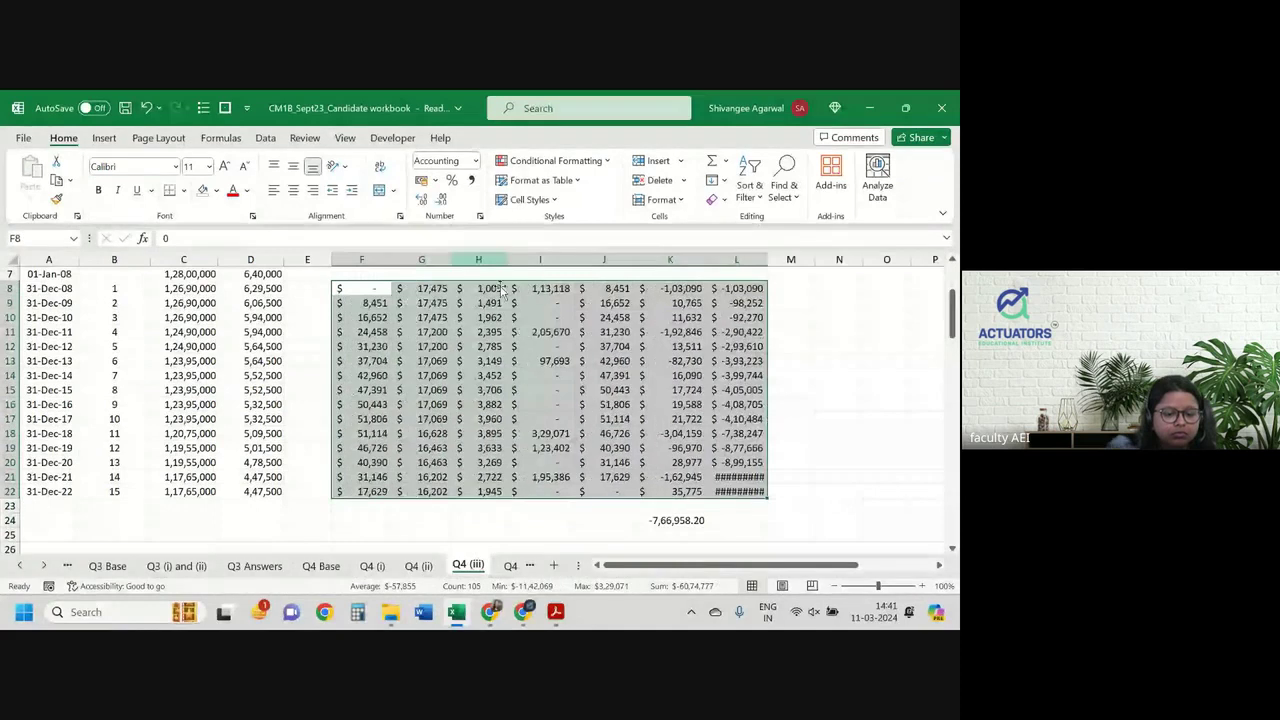
pyautogui.click(450, 317)
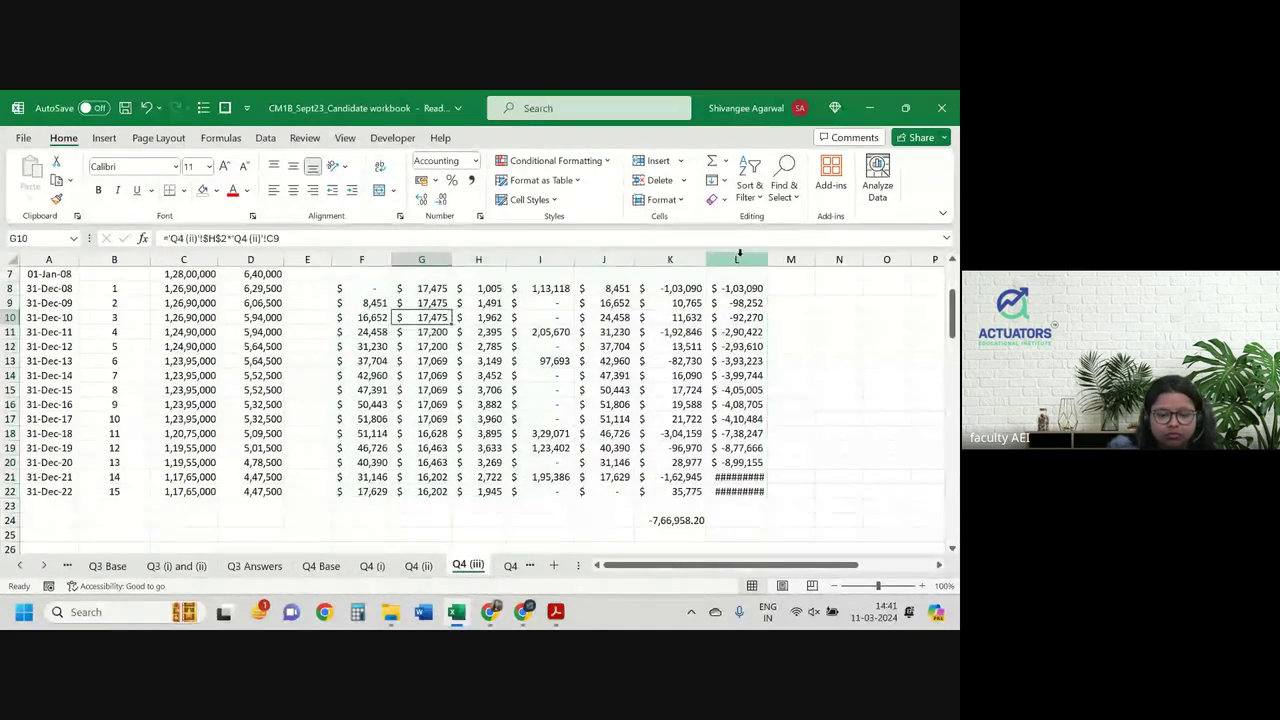
pyautogui.doubleClick(770, 259)
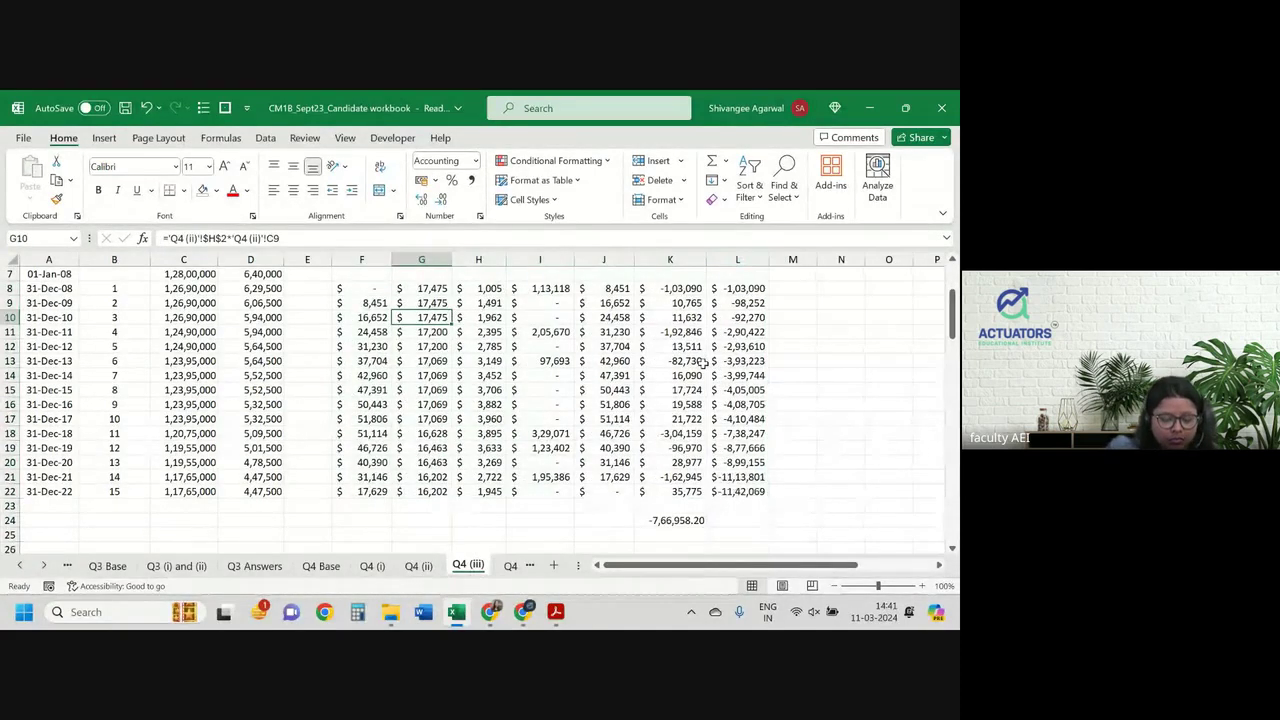
pyautogui.scroll(1, 703, 364)
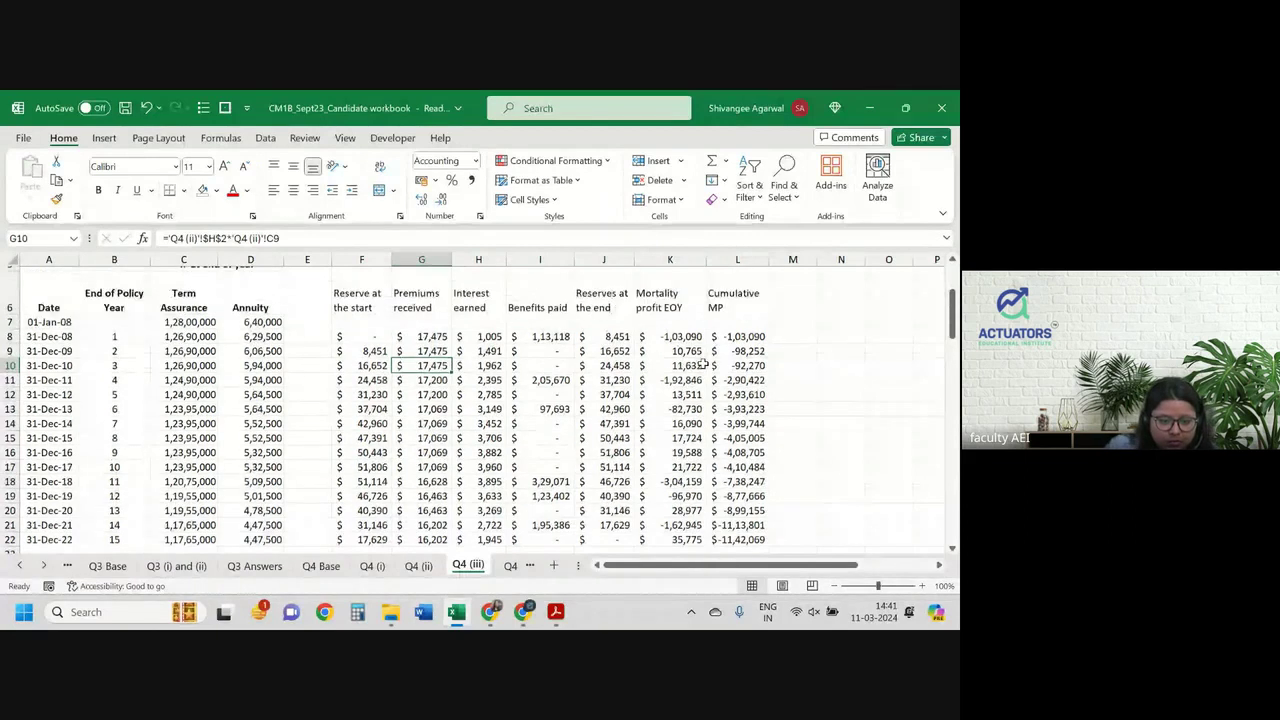
pyautogui.scroll(1, 703, 364)
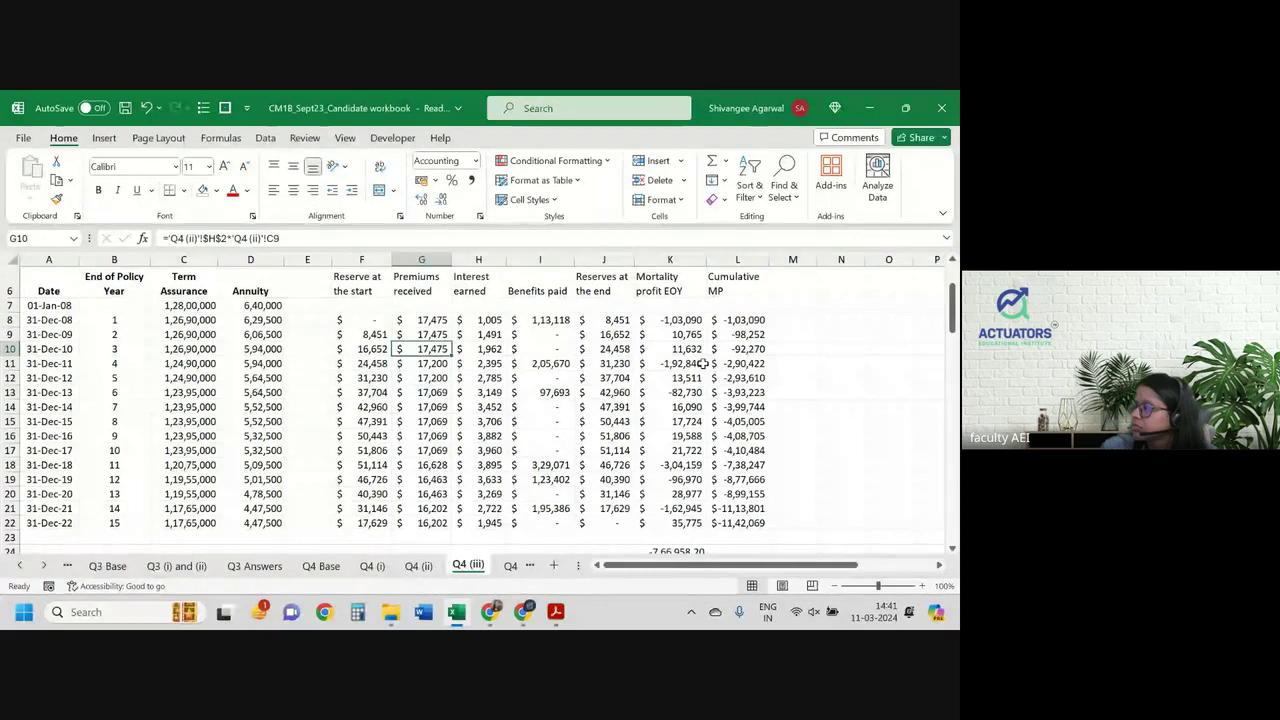
pyautogui.click(734, 319)
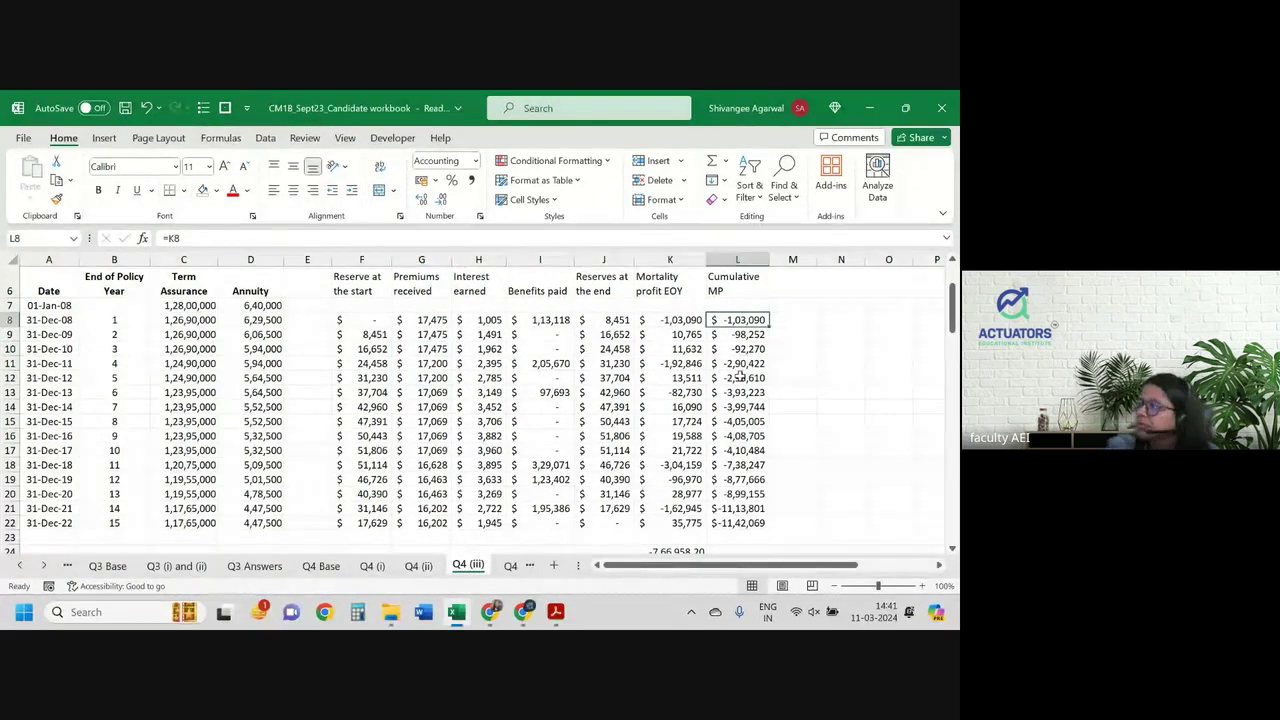
pyautogui.scroll(1, 737, 376)
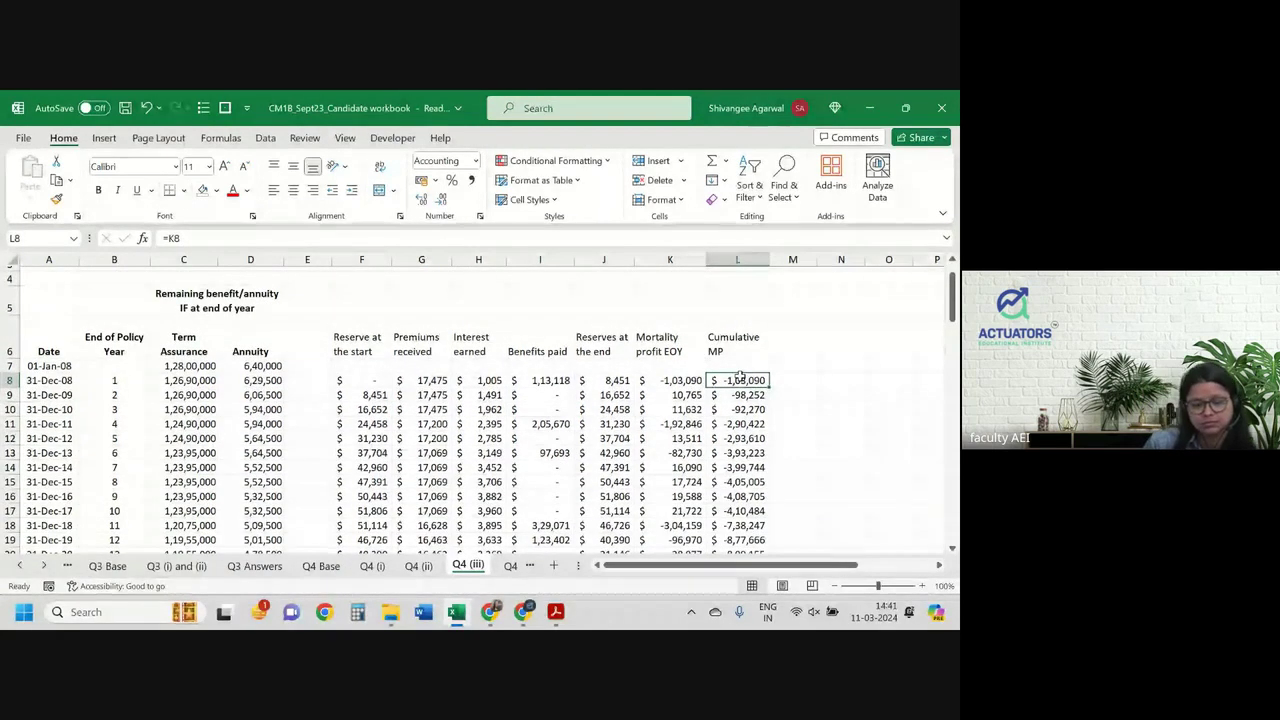
# Step: Change the year 1 premiums received formula in G8 to ='Q4 (ii)'!$H$2*C8, using the term assurance on this sheet
pyautogui.click(438, 382)
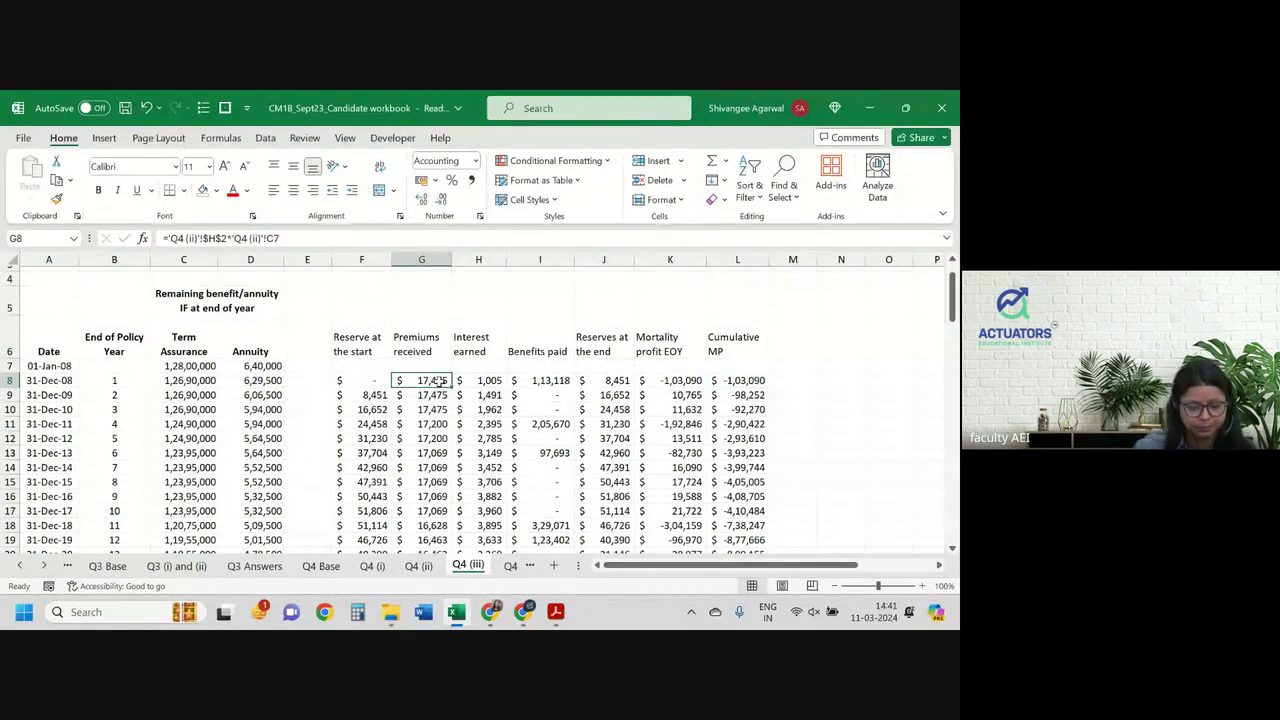
pyautogui.doubleClick(438, 382)
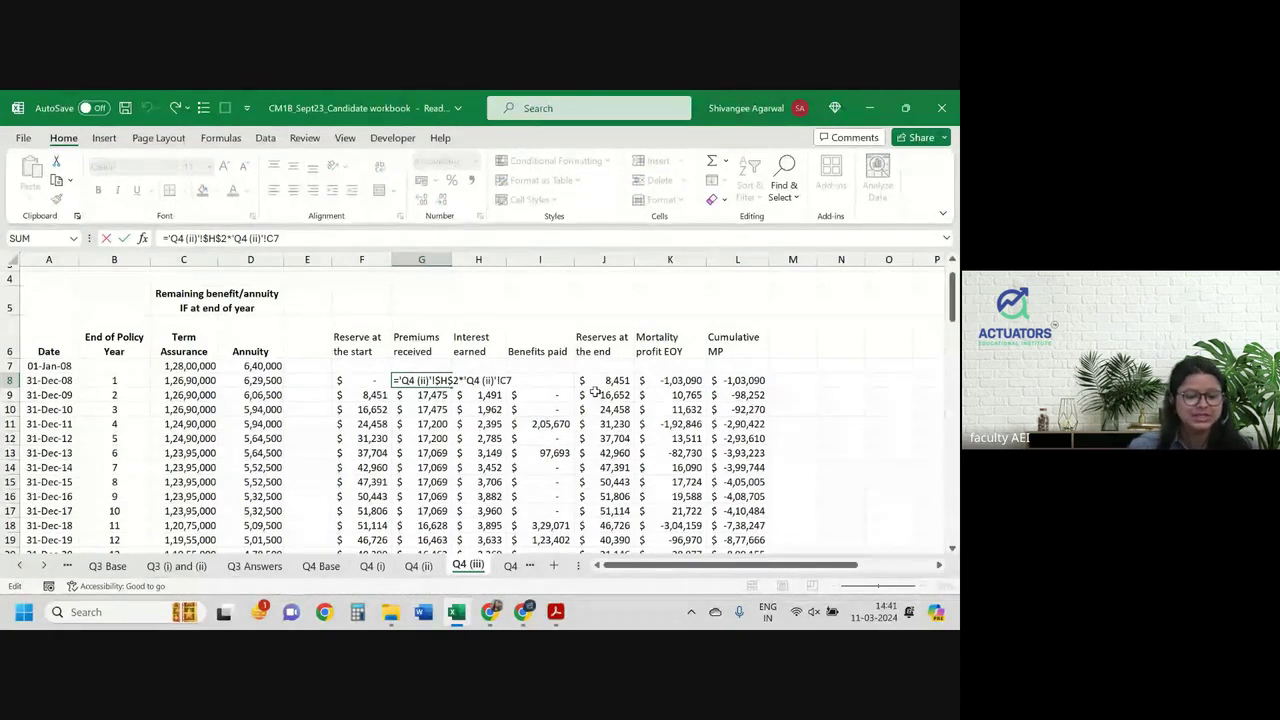
pyautogui.click(329, 238)
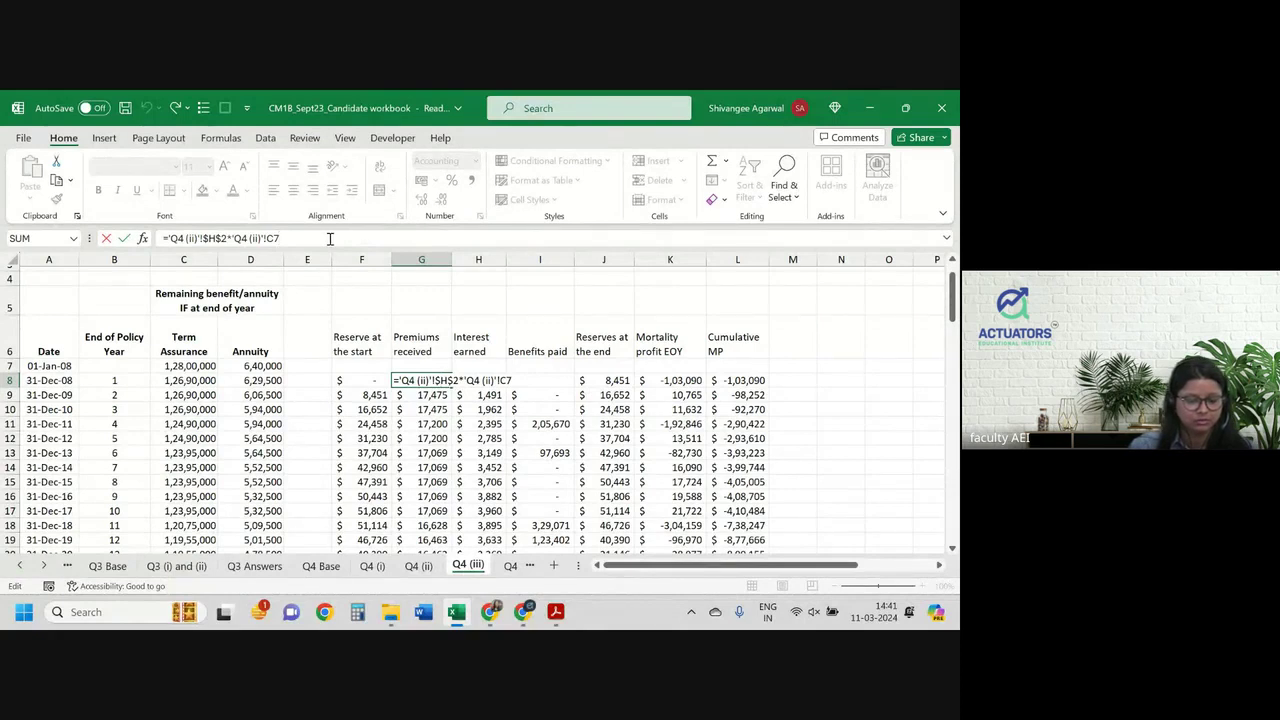
pyautogui.press('BackSpace')
pyautogui.press('BackSpace')
pyautogui.press('BackSpace')
pyautogui.press('BackSpace')
pyautogui.press('BackSpace')
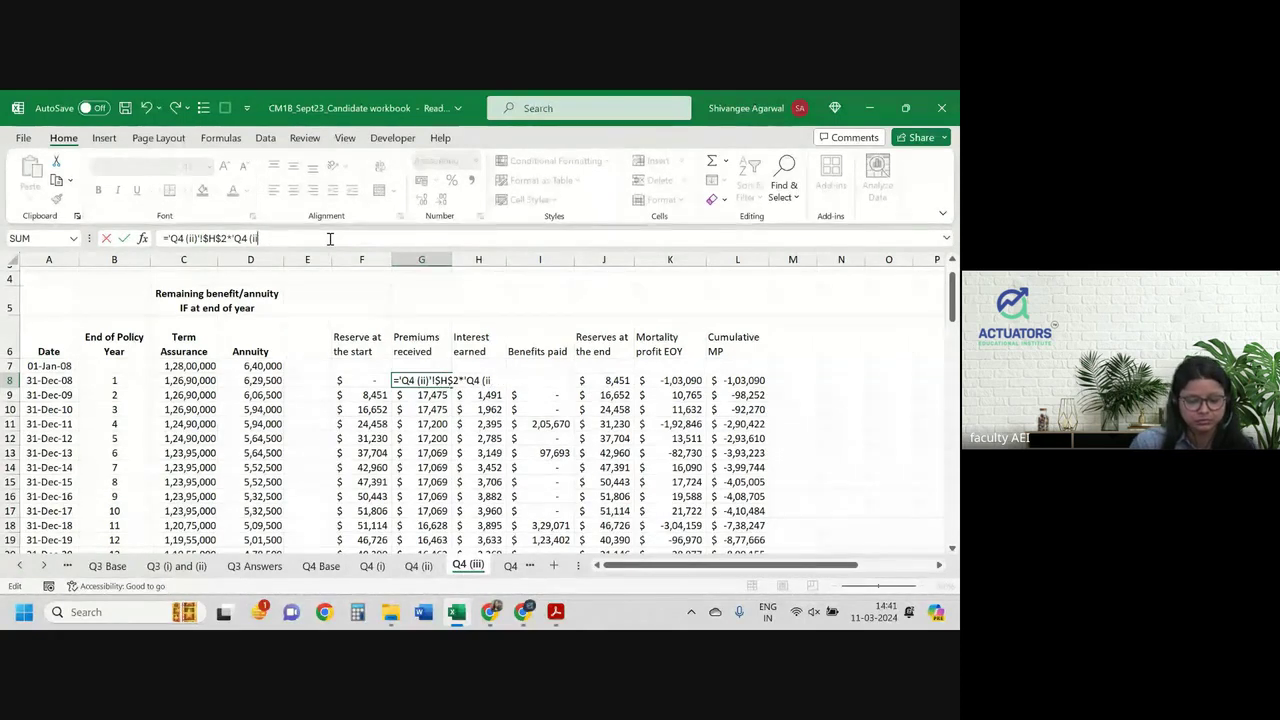
pyautogui.press('BackSpace')
pyautogui.press('BackSpace')
pyautogui.press('BackSpace')
pyautogui.press('BackSpace')
pyautogui.press('BackSpace')
pyautogui.press('BackSpace')
pyautogui.press('BackSpace')
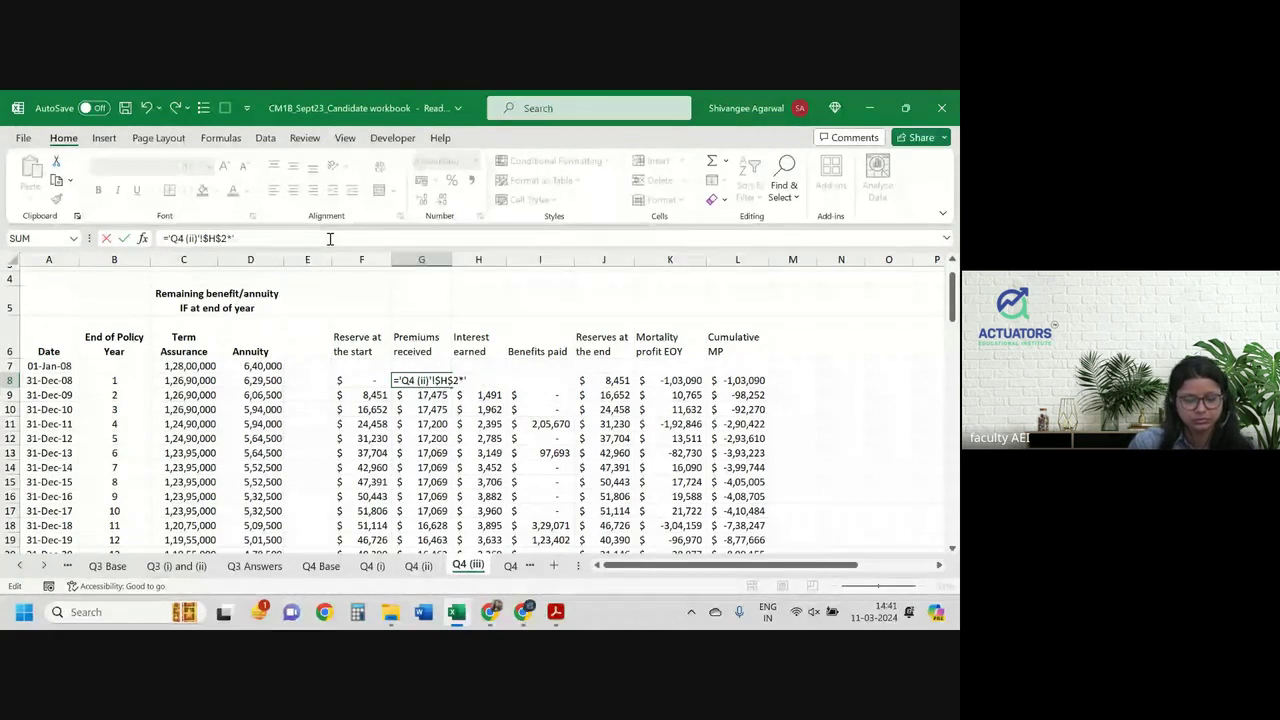
pyautogui.click(205, 380)
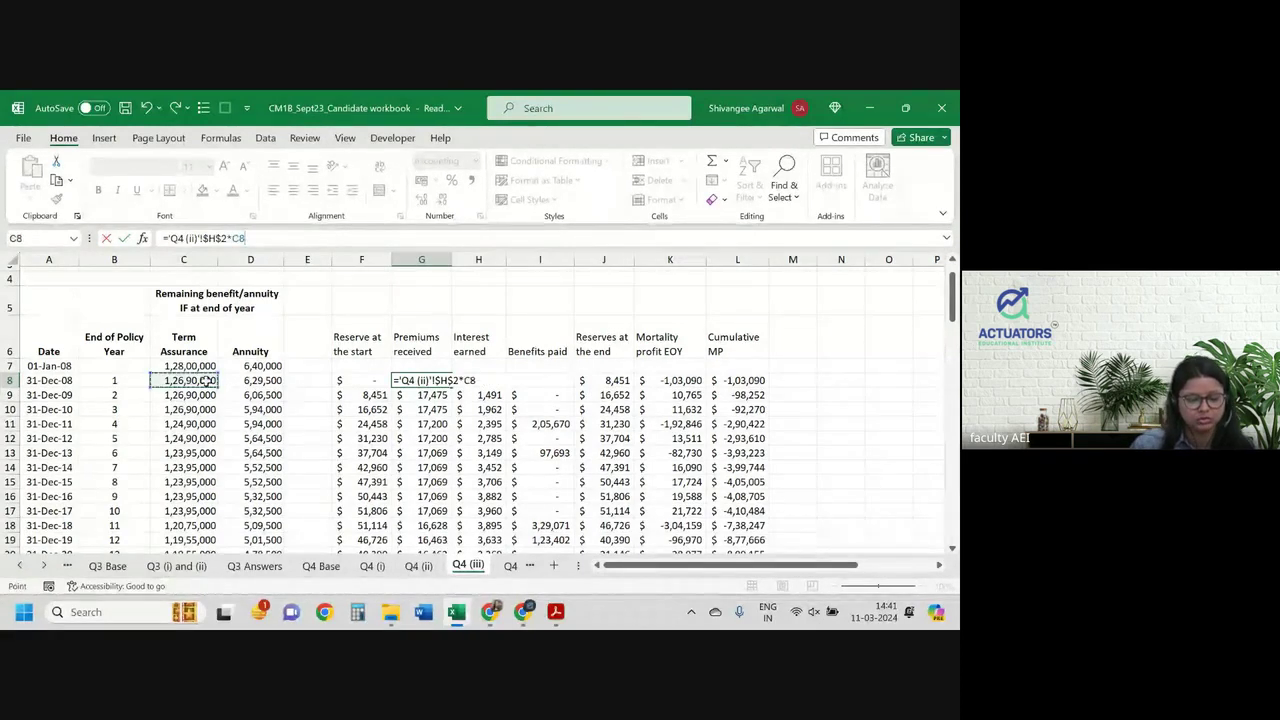
pyautogui.press('Return')
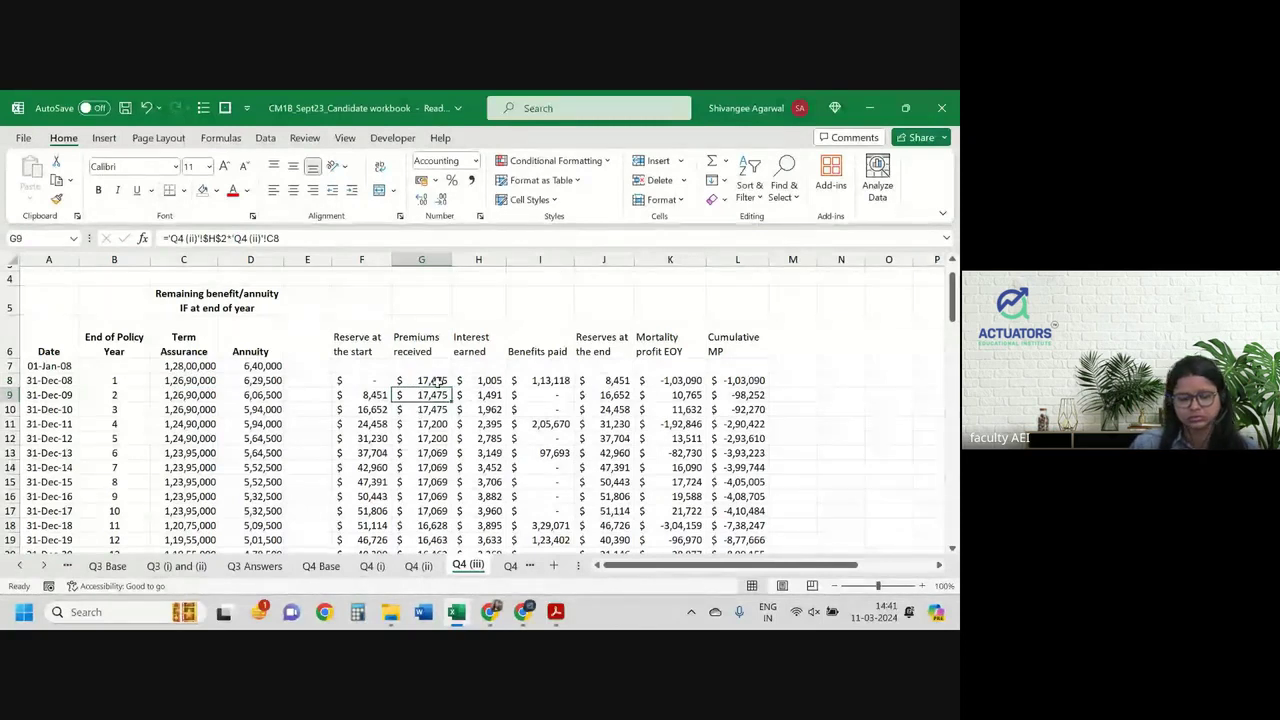
# Step: Set the year 1 premiums received in G8 to ='Q4 (ii)'!$H$2*C7, using the term assurance in force at 01-Jan-08
pyautogui.click(437, 382)
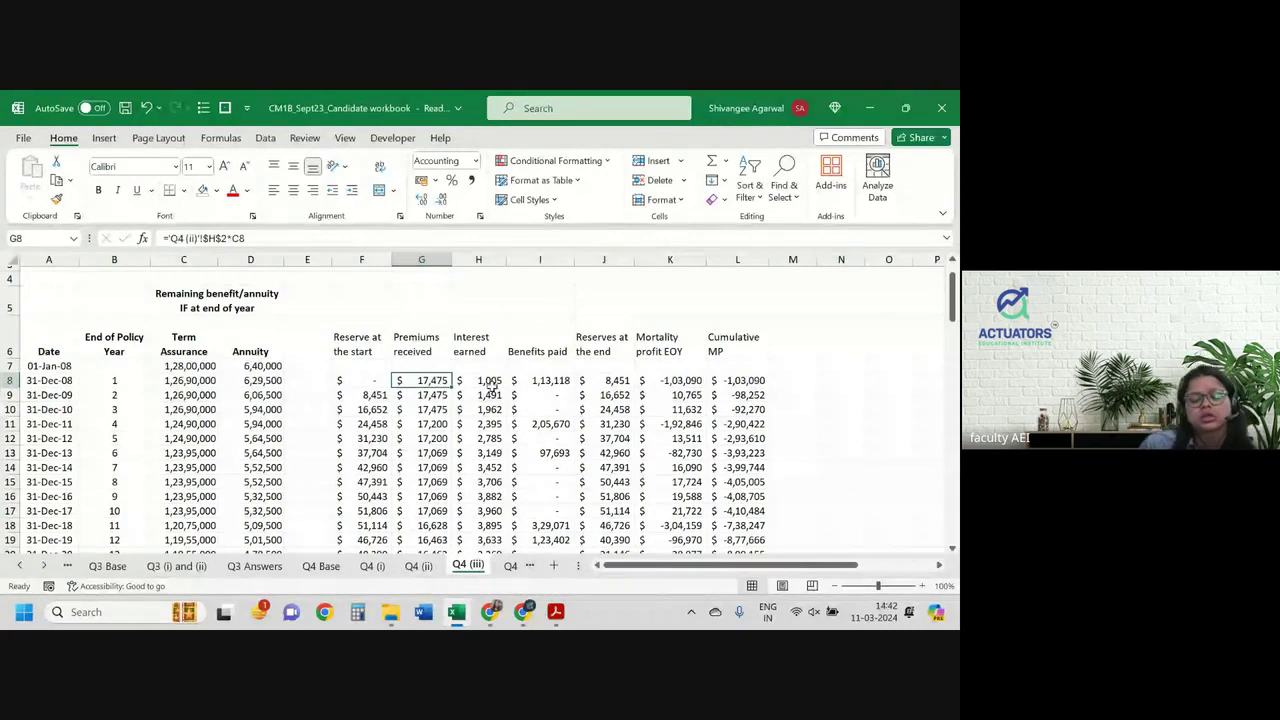
pyautogui.doubleClick(440, 380)
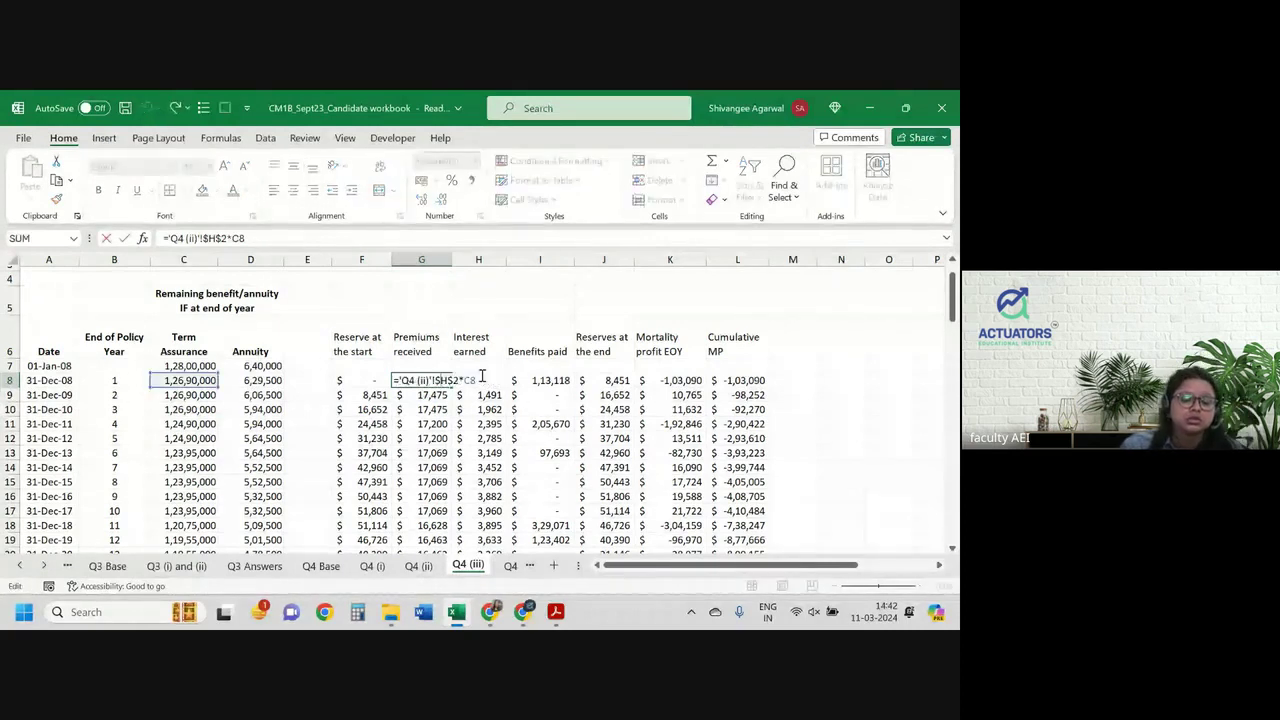
pyautogui.press('BackSpace')
pyautogui.press('BackSpace')
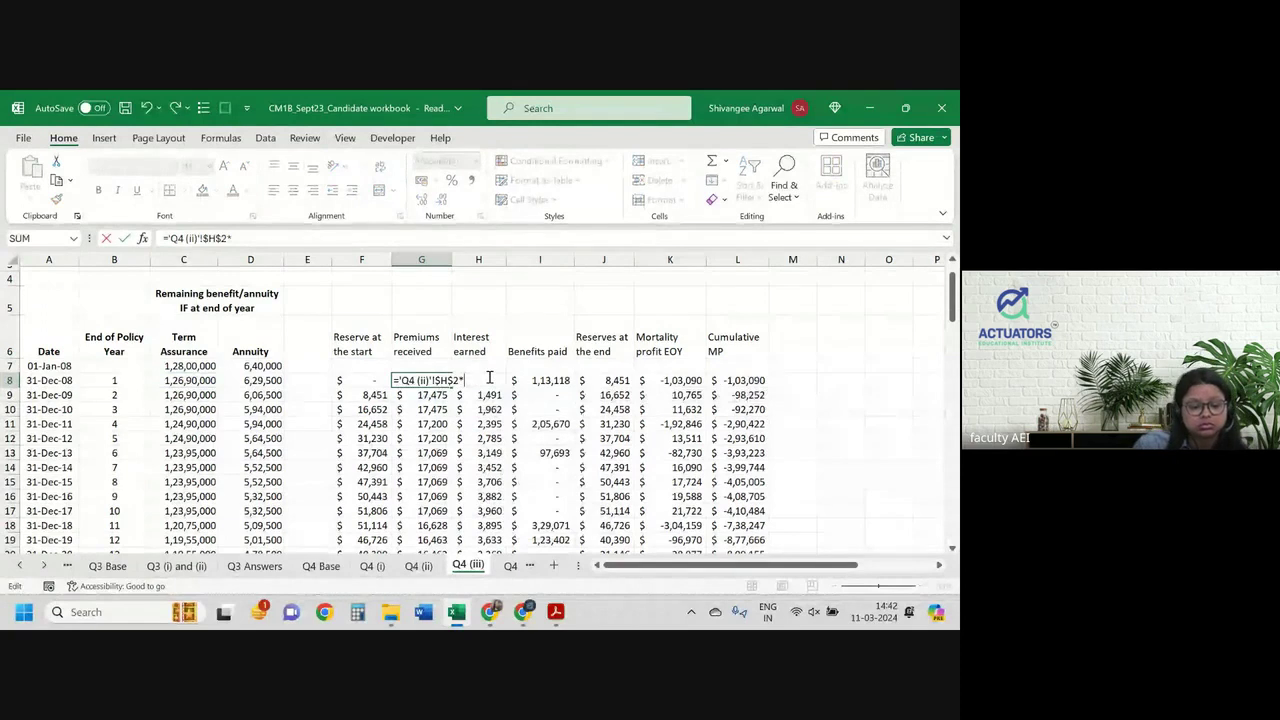
pyautogui.click(183, 366)
pyautogui.press('Return')
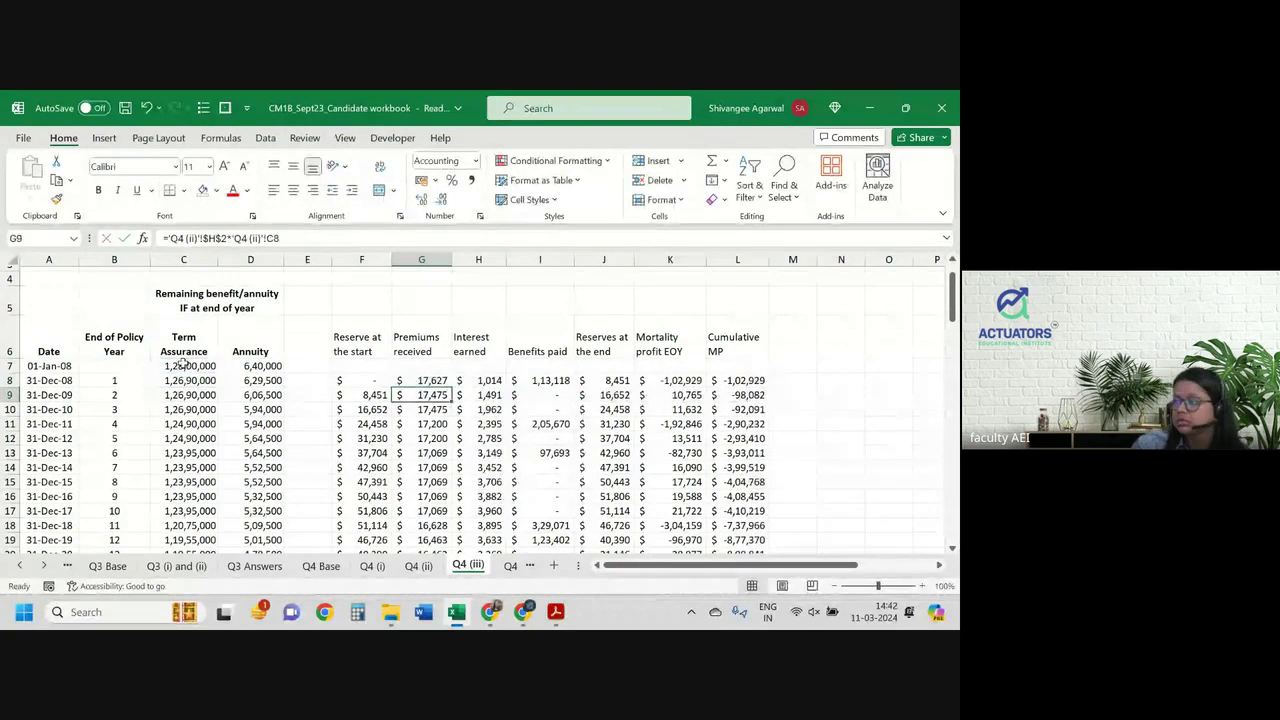
# Step: Fill the policy year 1 premiums received formula in G8 down through policy year 15
pyautogui.click(433, 380)
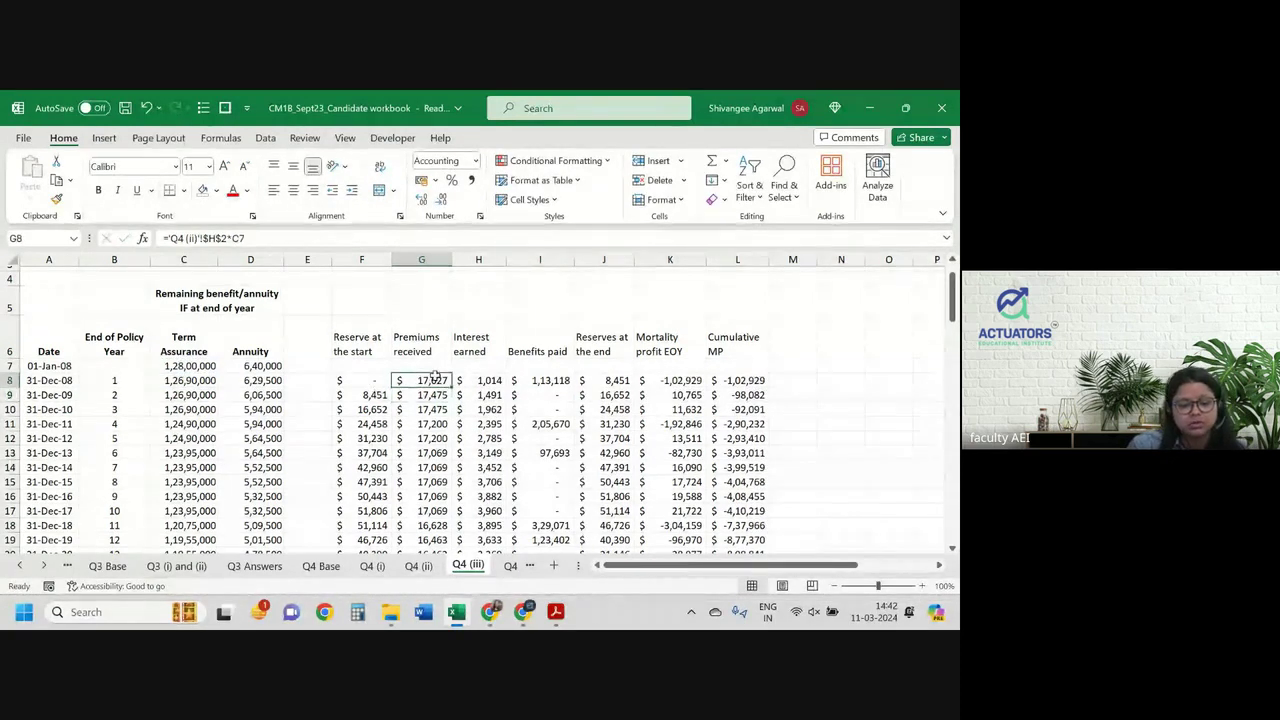
pyautogui.doubleClick(451, 387)
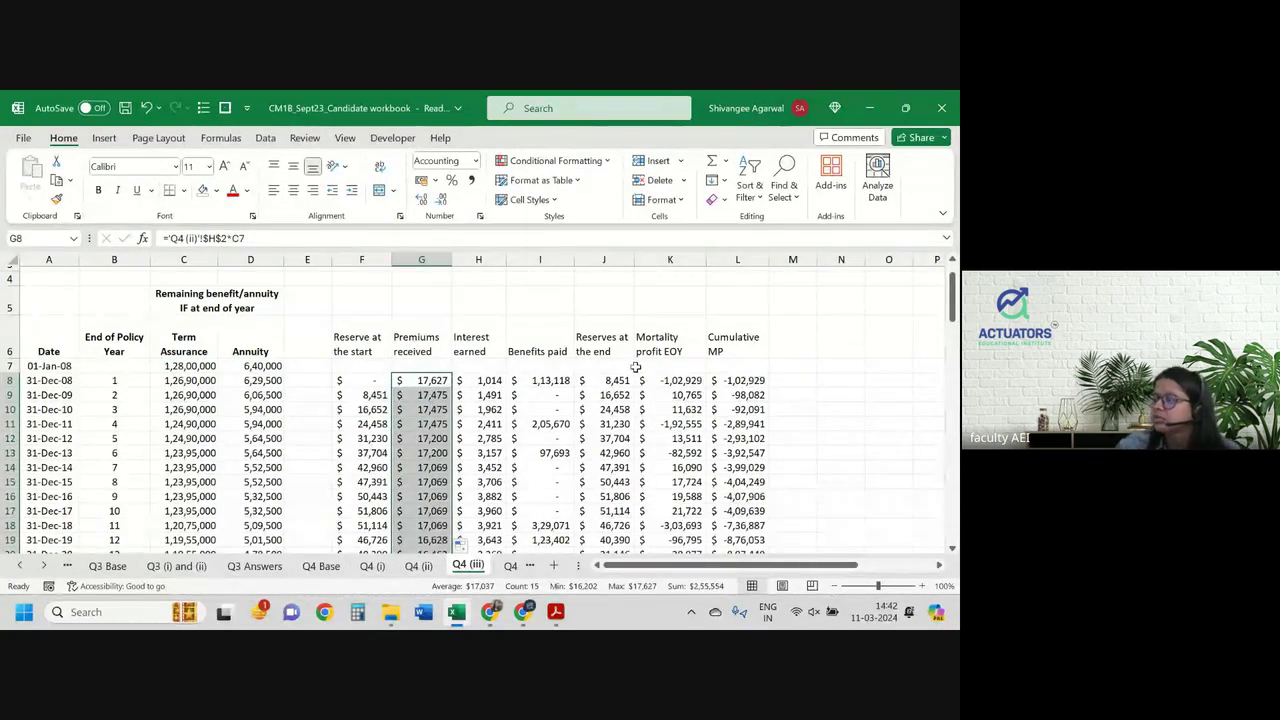
pyautogui.scroll(-1, 635, 368)
pyautogui.scroll(-1, 635, 368)
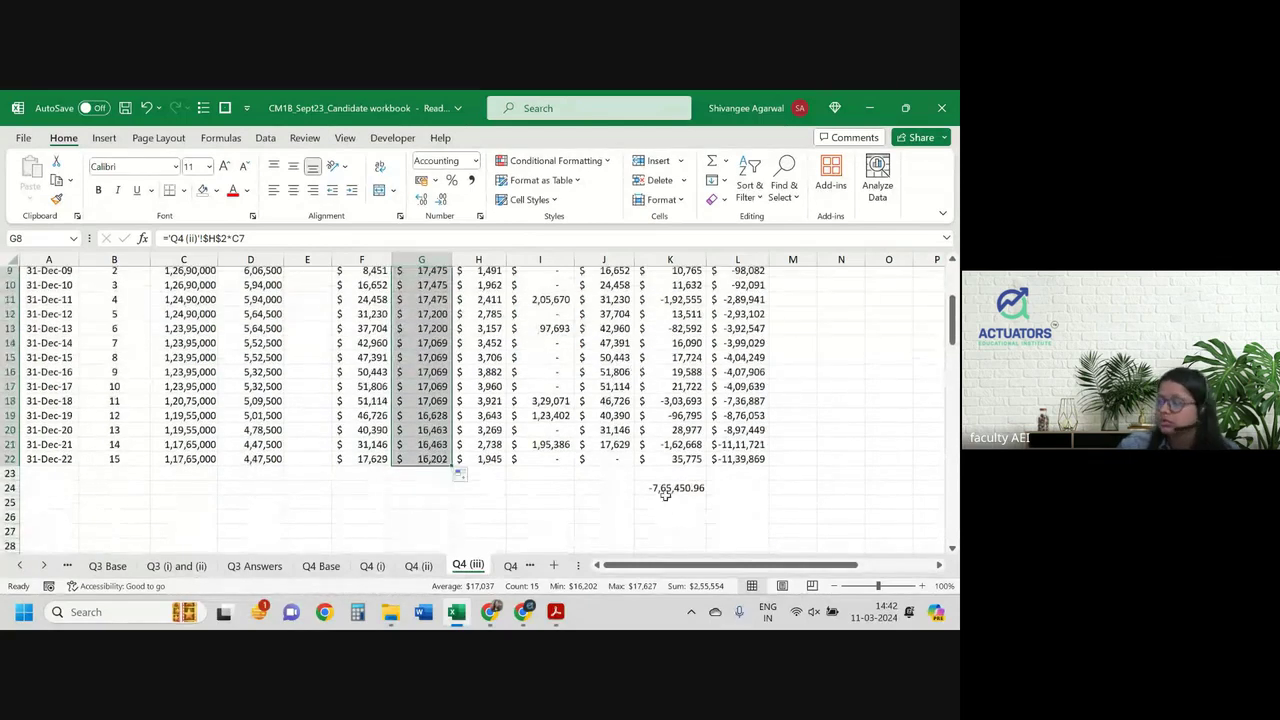
pyautogui.scroll(3, 560, 455)
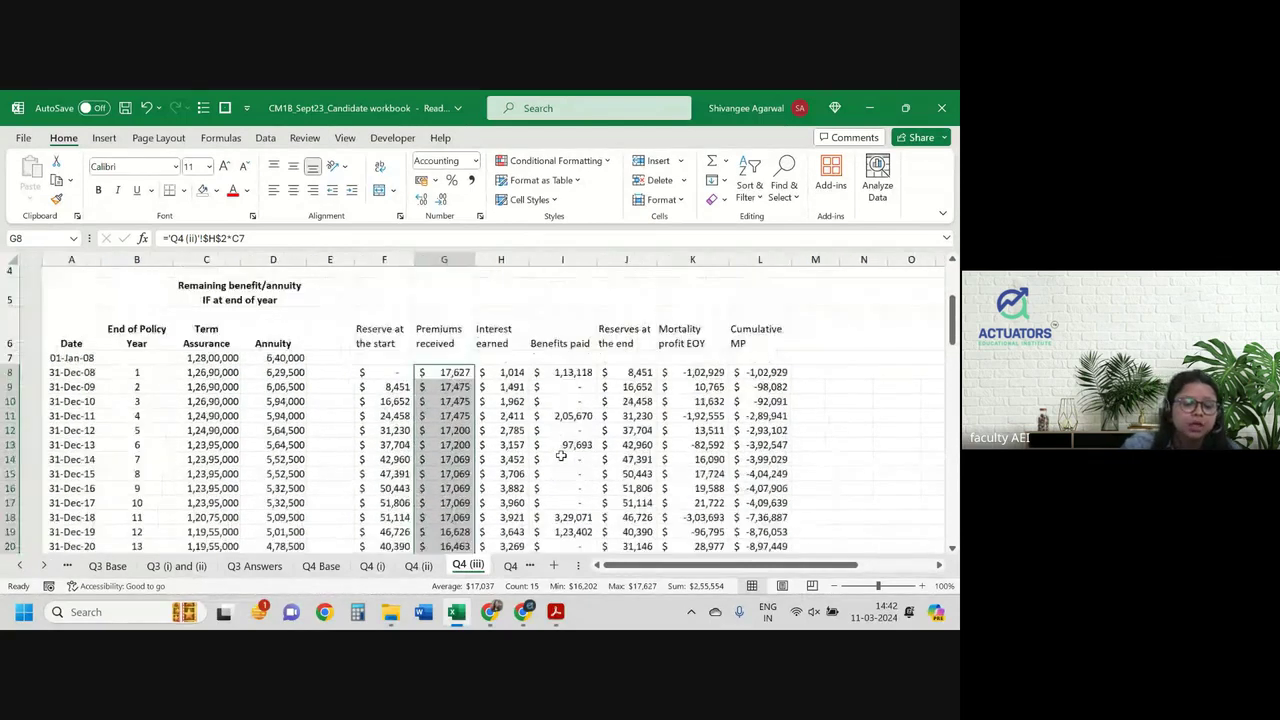
# Step: Check the premiums received formulas against the premium per unit of SA on sheet Q4 (ii), reviewing the whole profit table
pyautogui.click(442, 397)
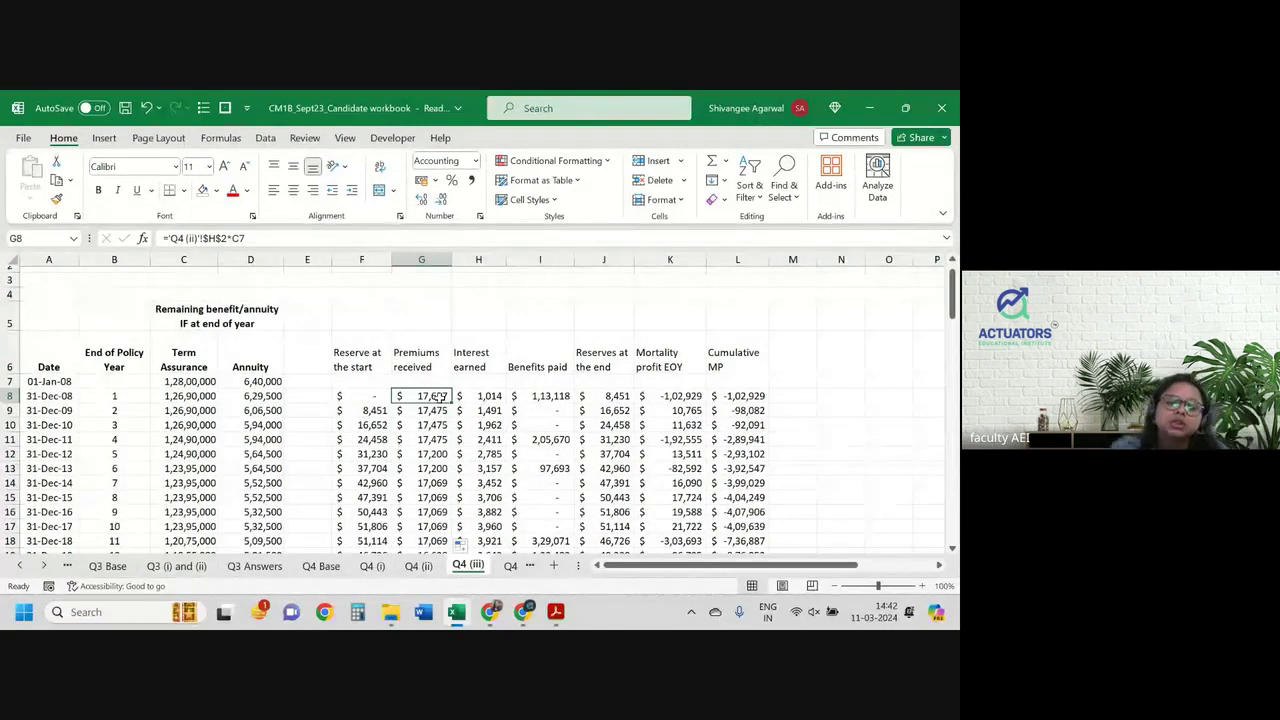
pyautogui.click(419, 566)
pyautogui.click(520, 281)
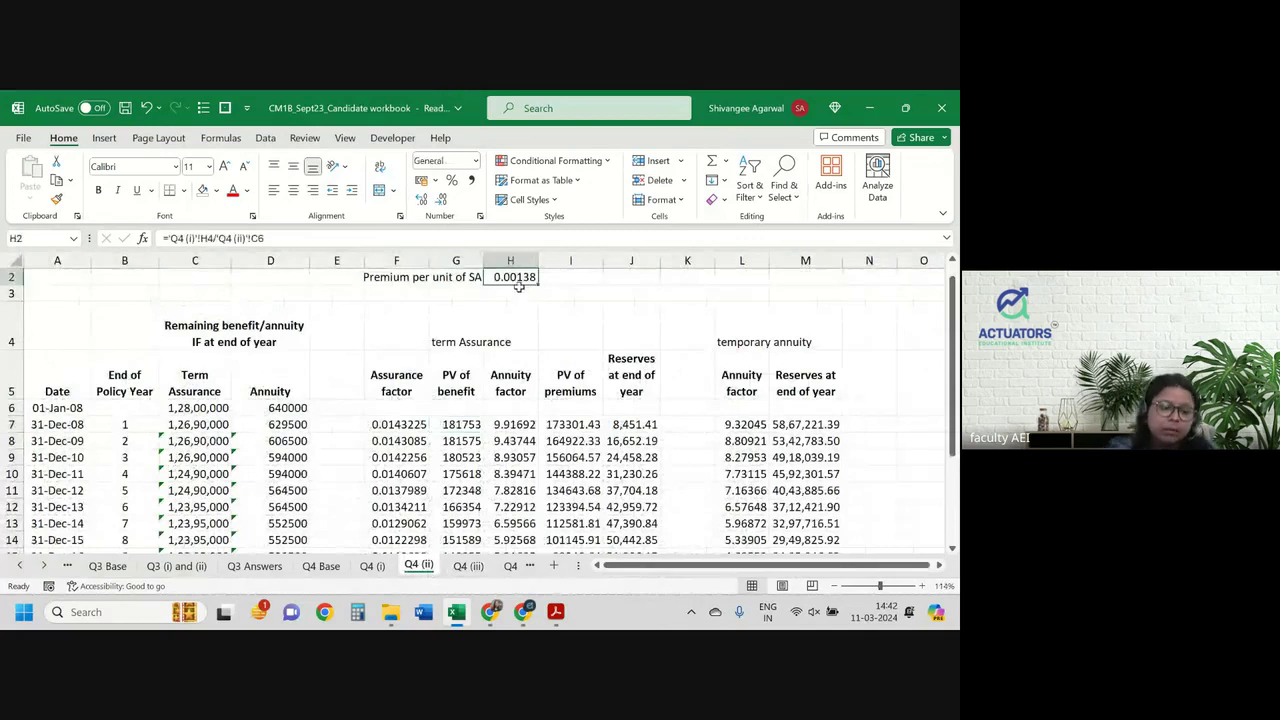
pyautogui.click(463, 567)
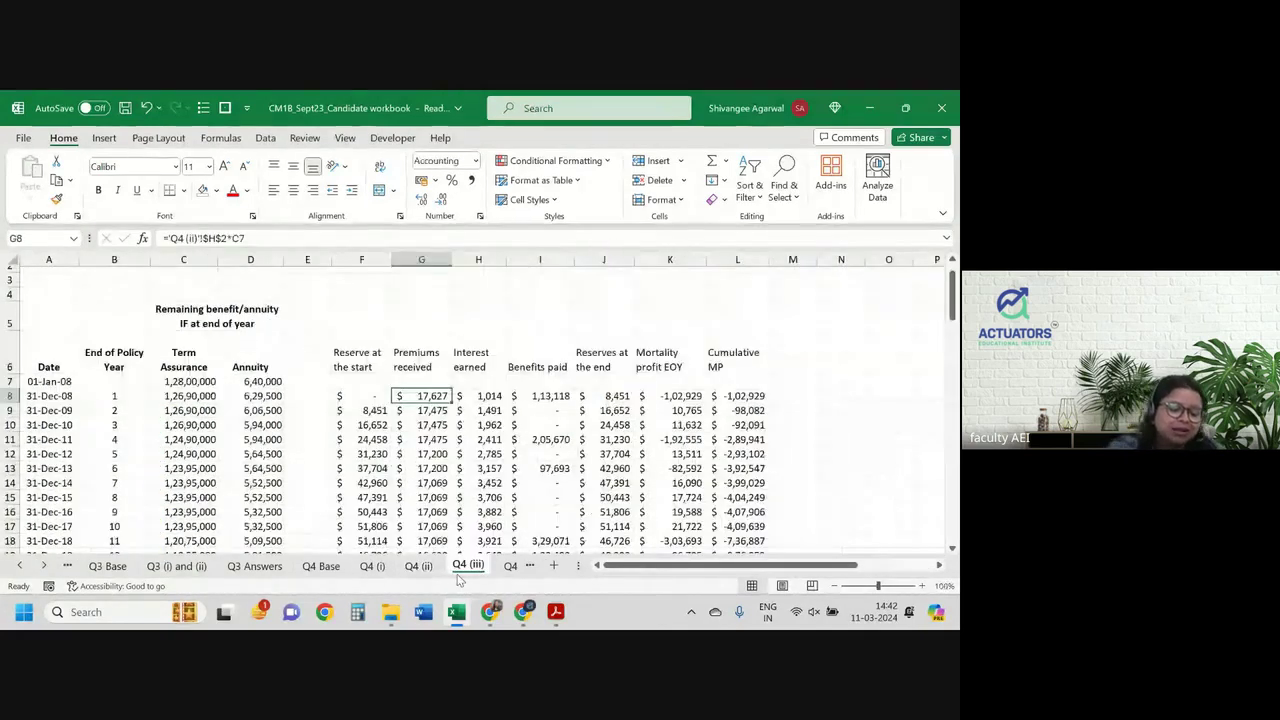
pyautogui.click(443, 437)
pyautogui.scroll(-1, 443, 438)
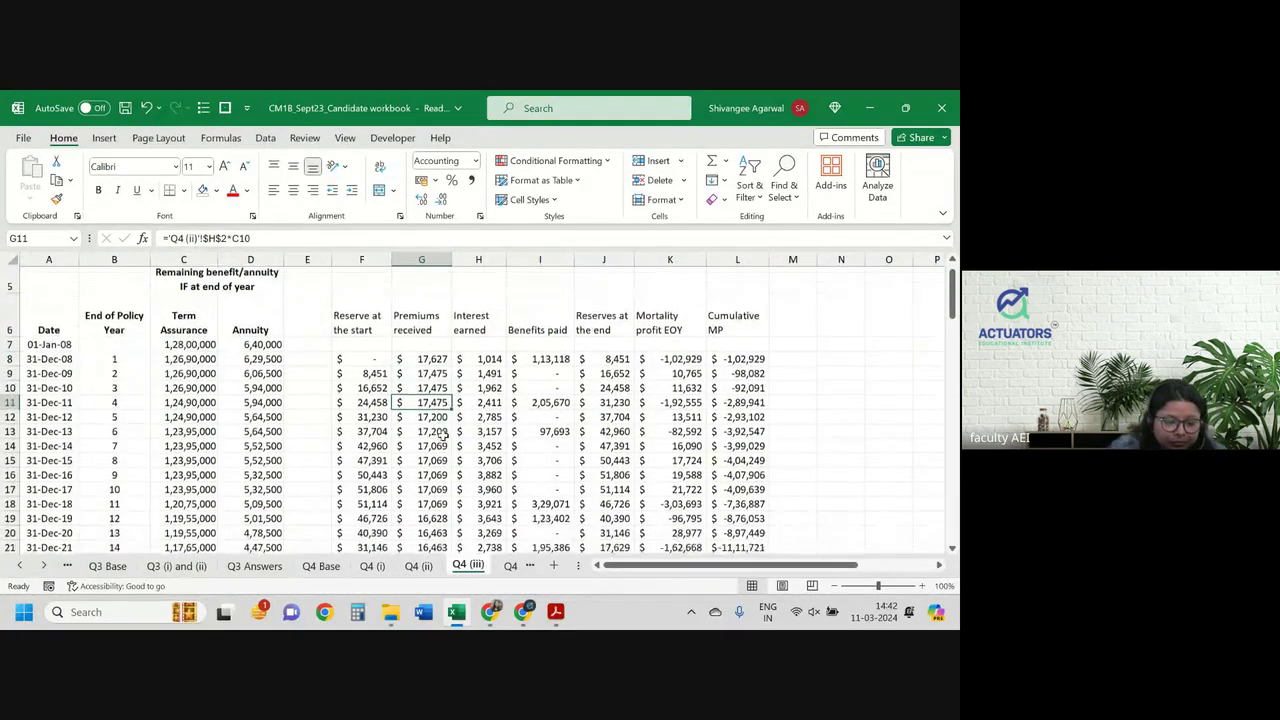
pyautogui.scroll(-1, 443, 437)
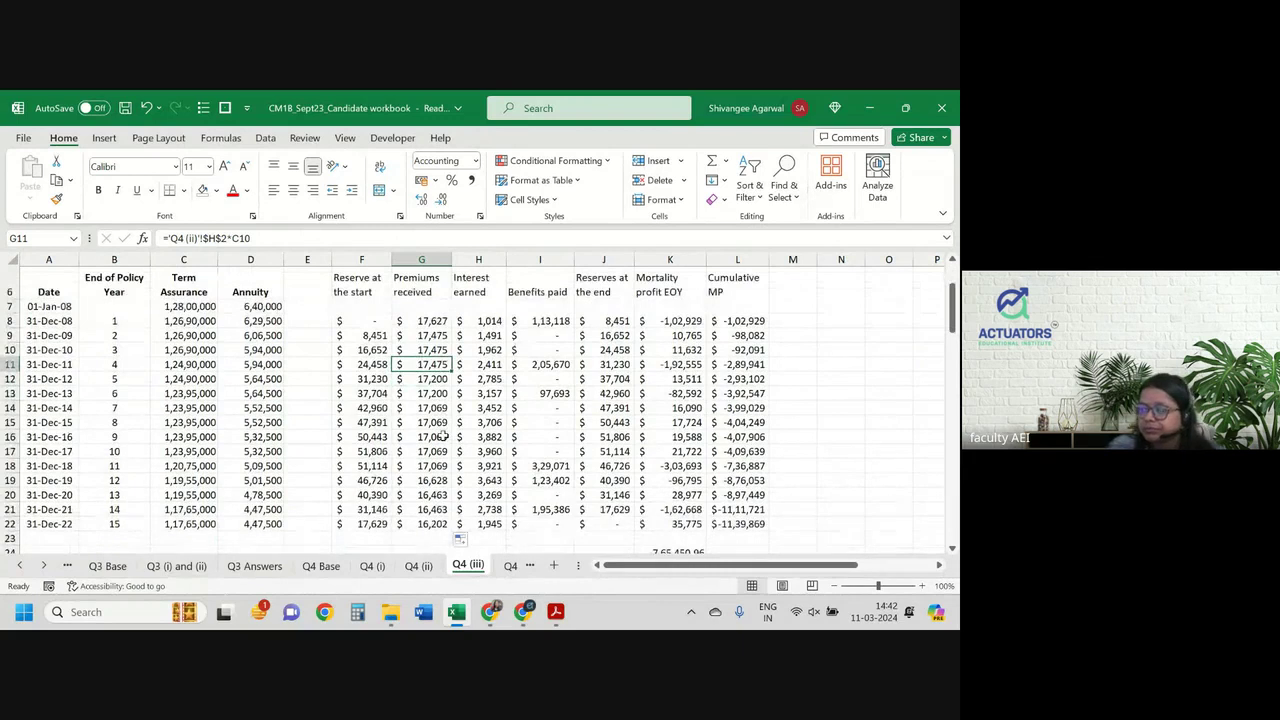
pyautogui.scroll(3, 443, 437)
pyautogui.scroll(-4, 443, 437)
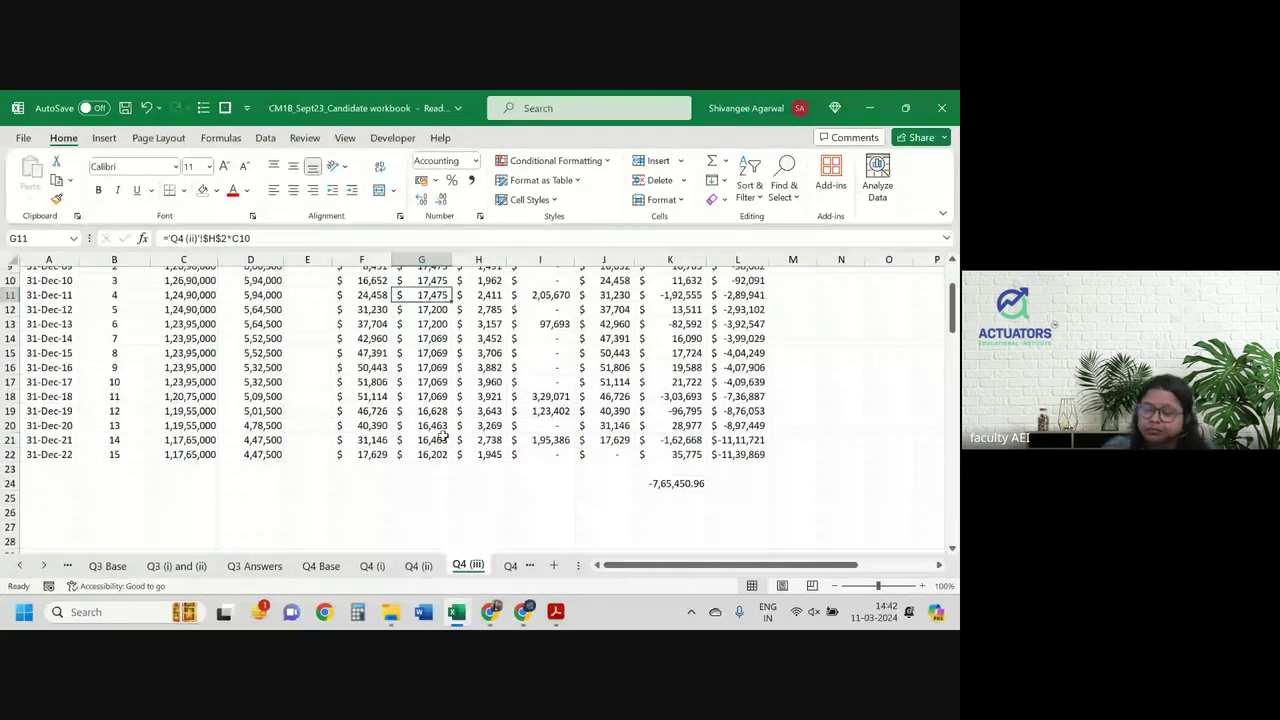
pyautogui.scroll(3, 443, 437)
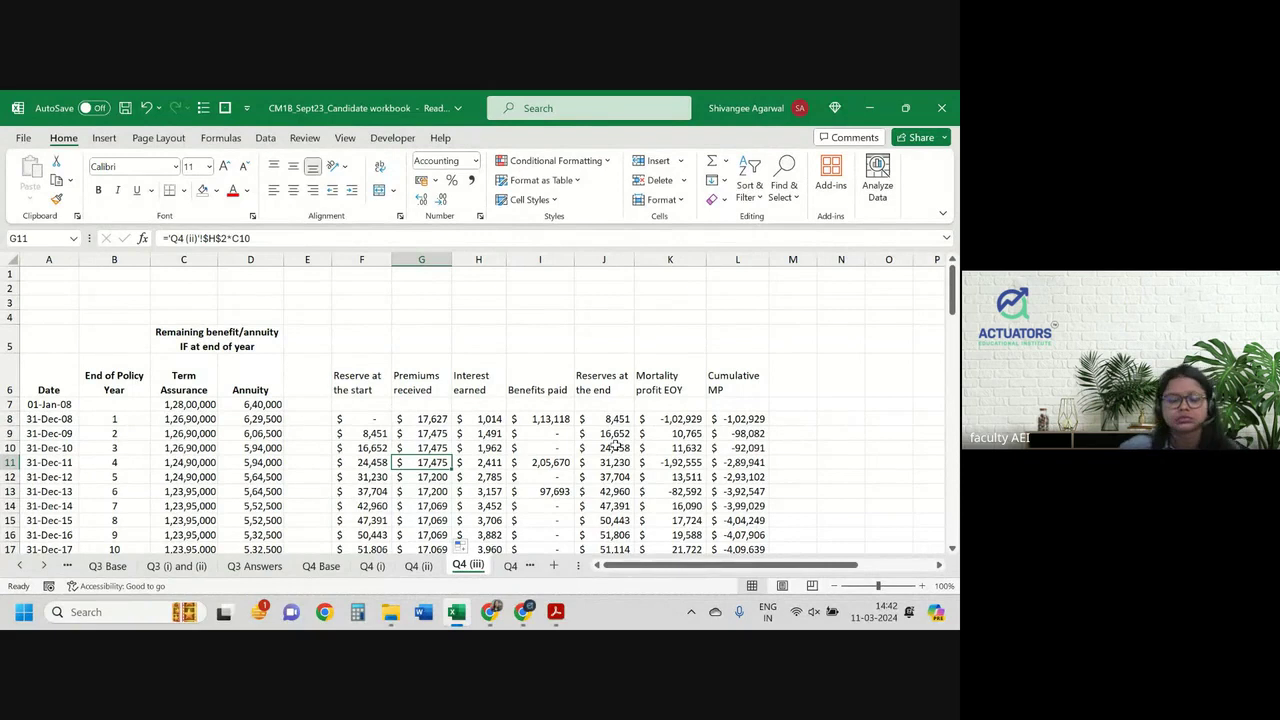
# Step: Copy the profit table headings from Reserve at the start to Cumulative MP (F6:L6) into row 6 starting at N6
pyautogui.moveTo(383, 375); pyautogui.dragTo(772, 395)
pyautogui.hotkey('ctrl', 'c')
pyautogui.press('Right')
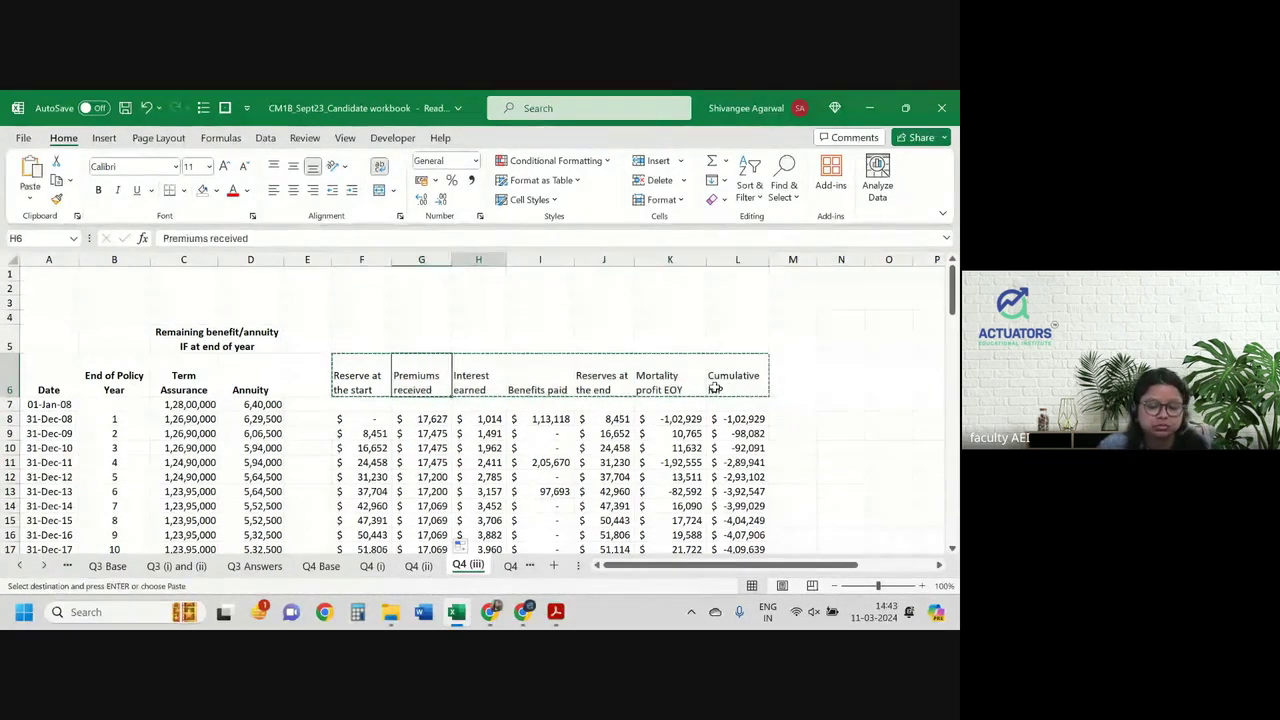
pyautogui.press('Right')
pyautogui.press('Right')
pyautogui.press('Right')
pyautogui.press('Right')
pyautogui.press('Right')
pyautogui.press('Right')
pyautogui.hotkey('ctrl', 'v')
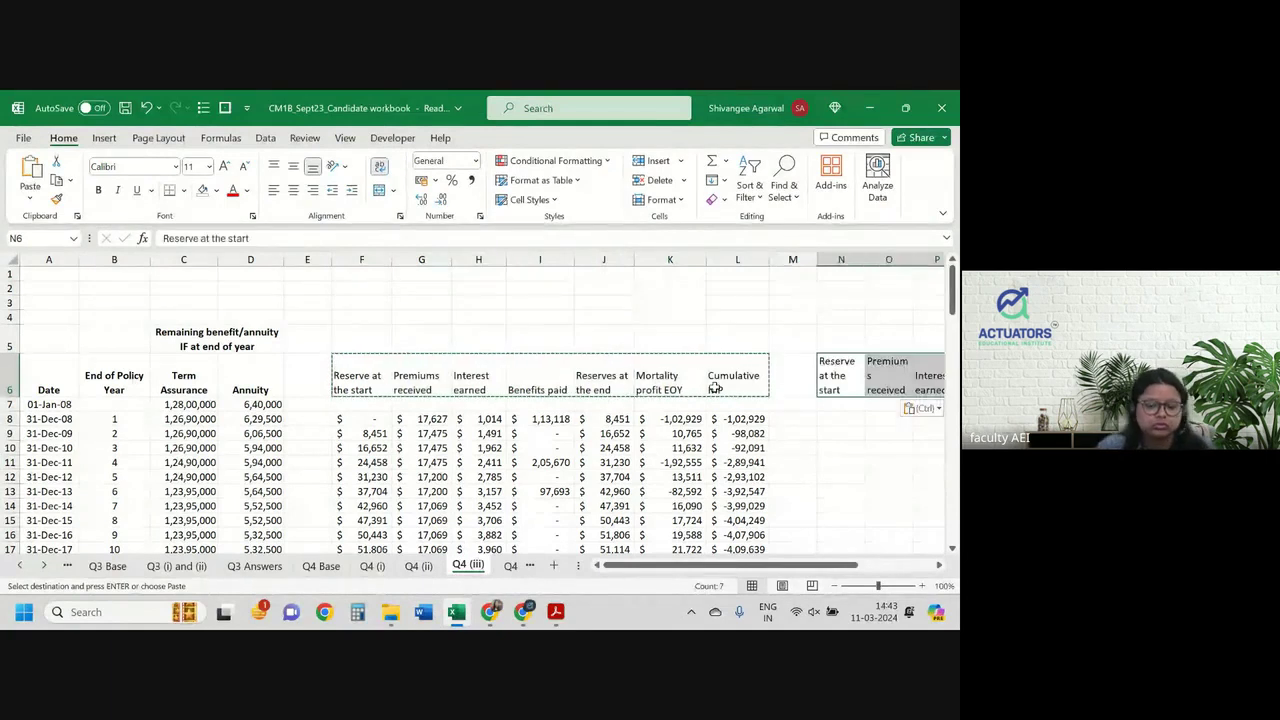
# Step: Widen the columns of the copied headings from column N onward so the heading text fits
pyautogui.hscroll(3, 862, 373)
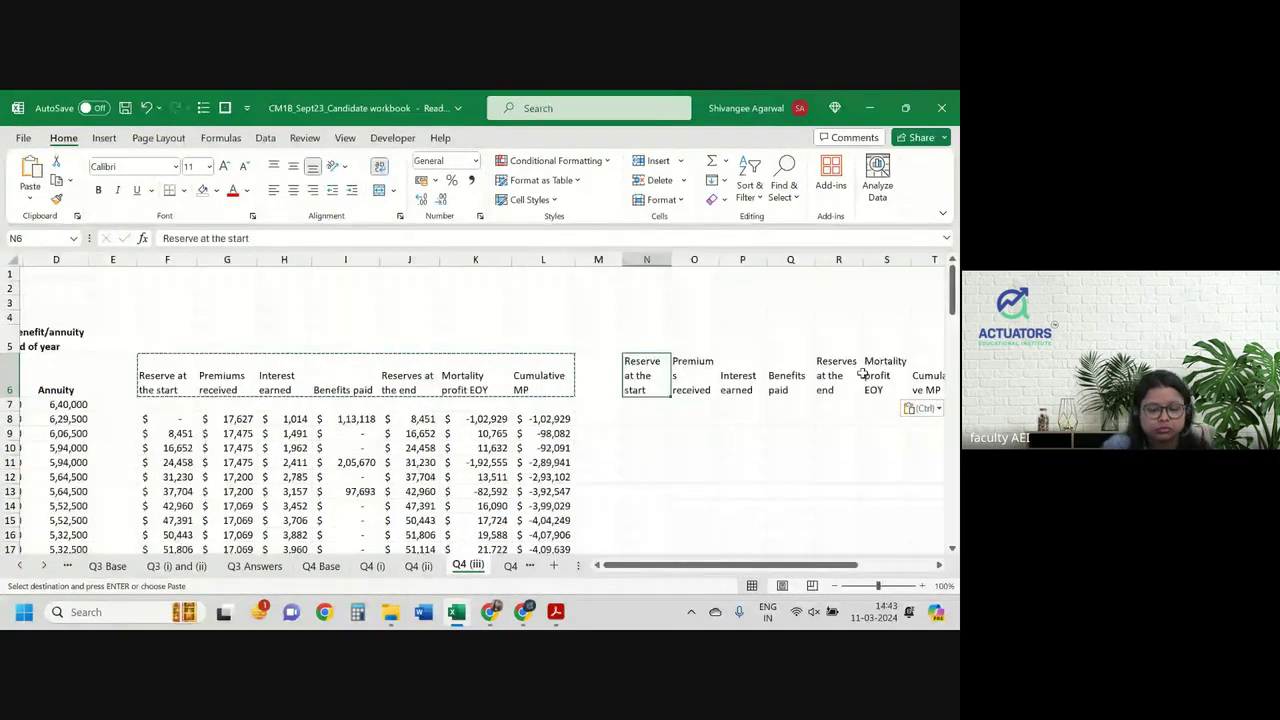
pyautogui.hscroll(2, 862, 373)
pyautogui.moveTo(498, 259); pyautogui.dragTo(822, 268)
pyautogui.click(711, 370)
pyautogui.hscroll(-5, 711, 367)
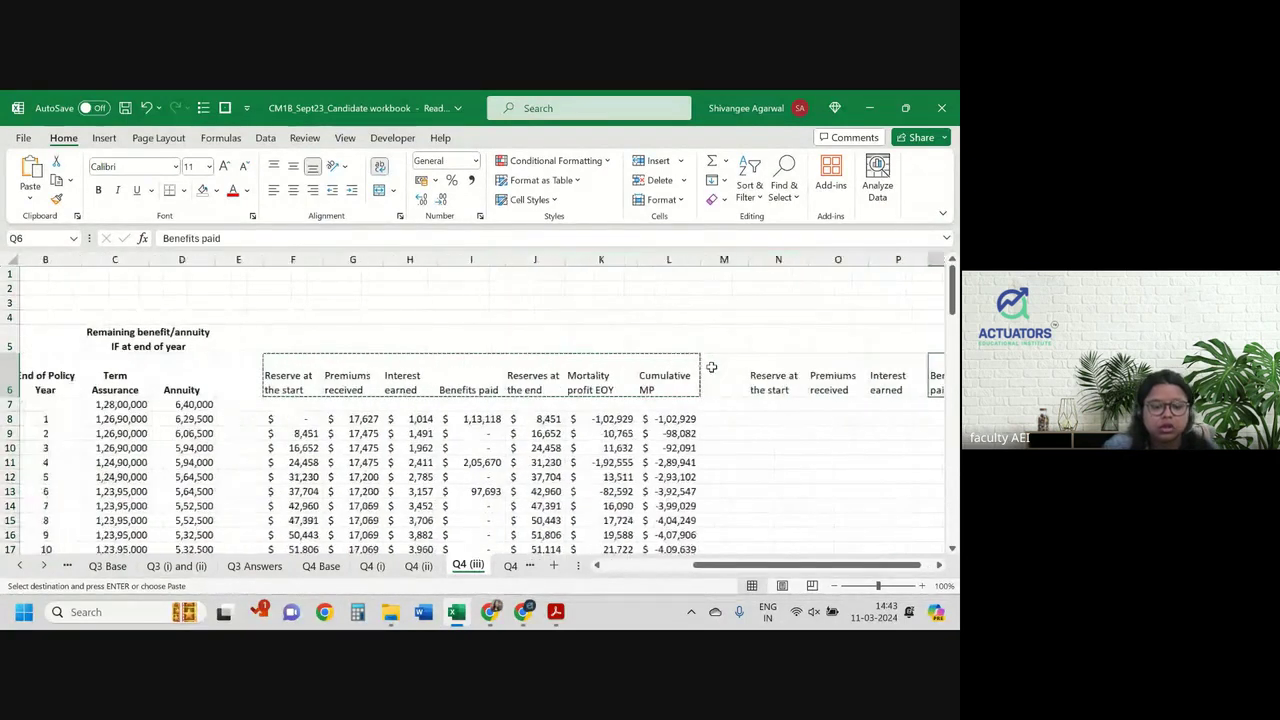
pyautogui.hscroll(-1, 826, 424)
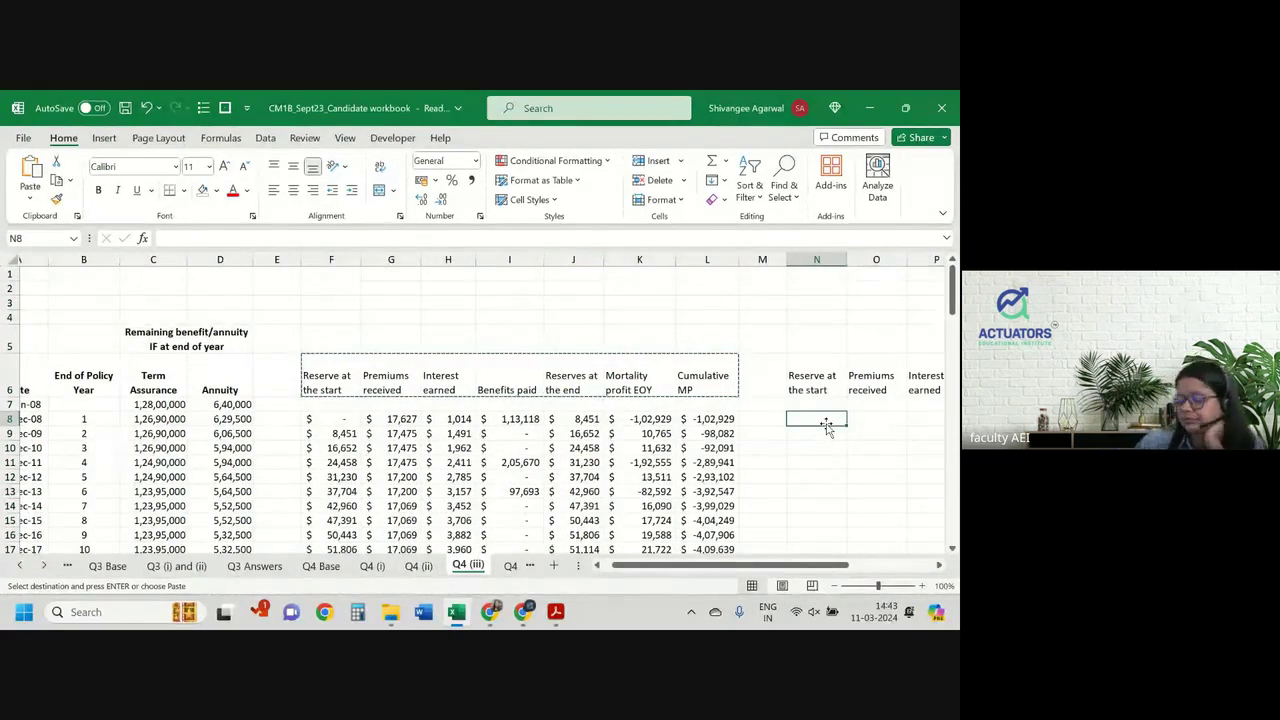
pyautogui.write('=')
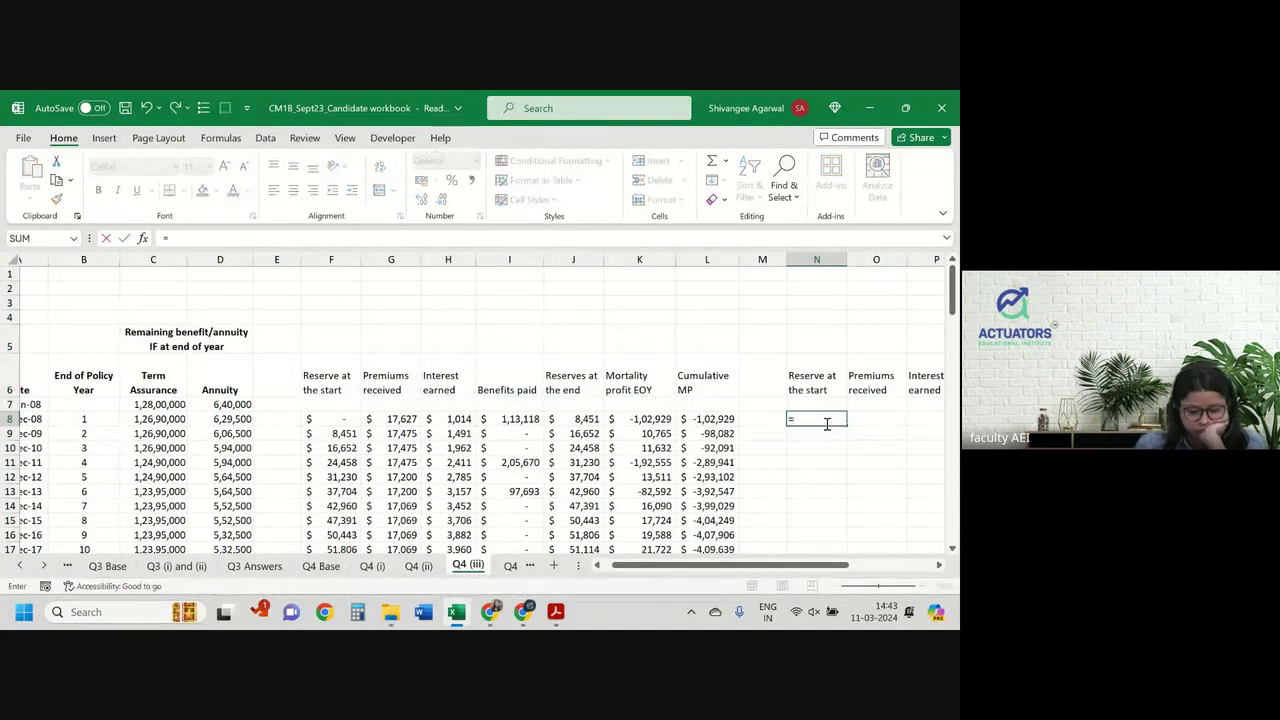
pyautogui.press('Escape')
pyautogui.click(827, 428)
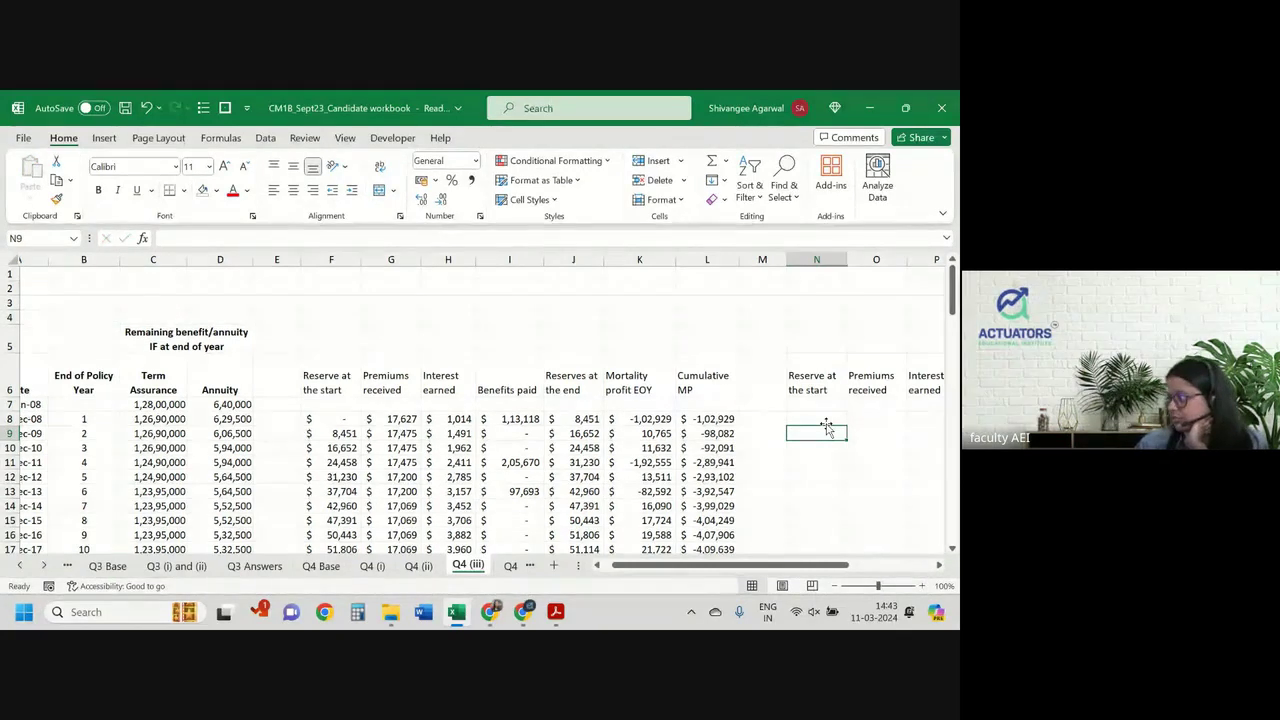
pyautogui.click(827, 422)
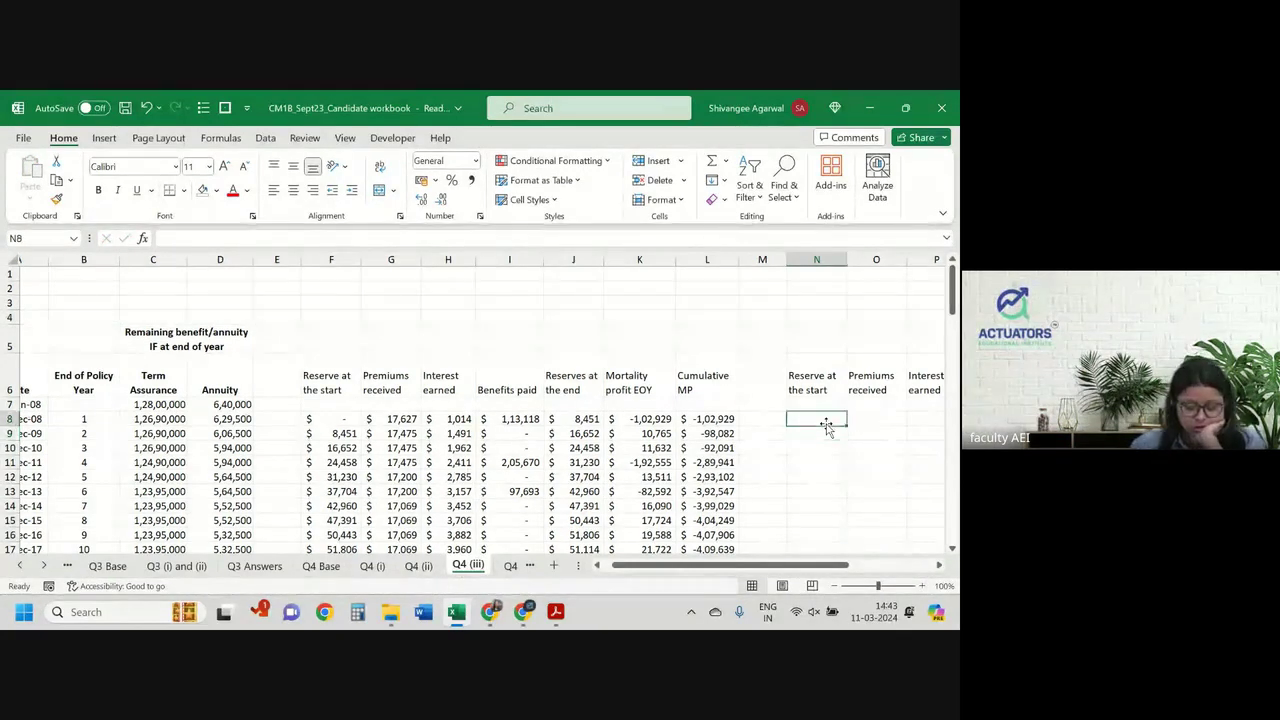
pyautogui.write('=')
pyautogui.click(418, 566)
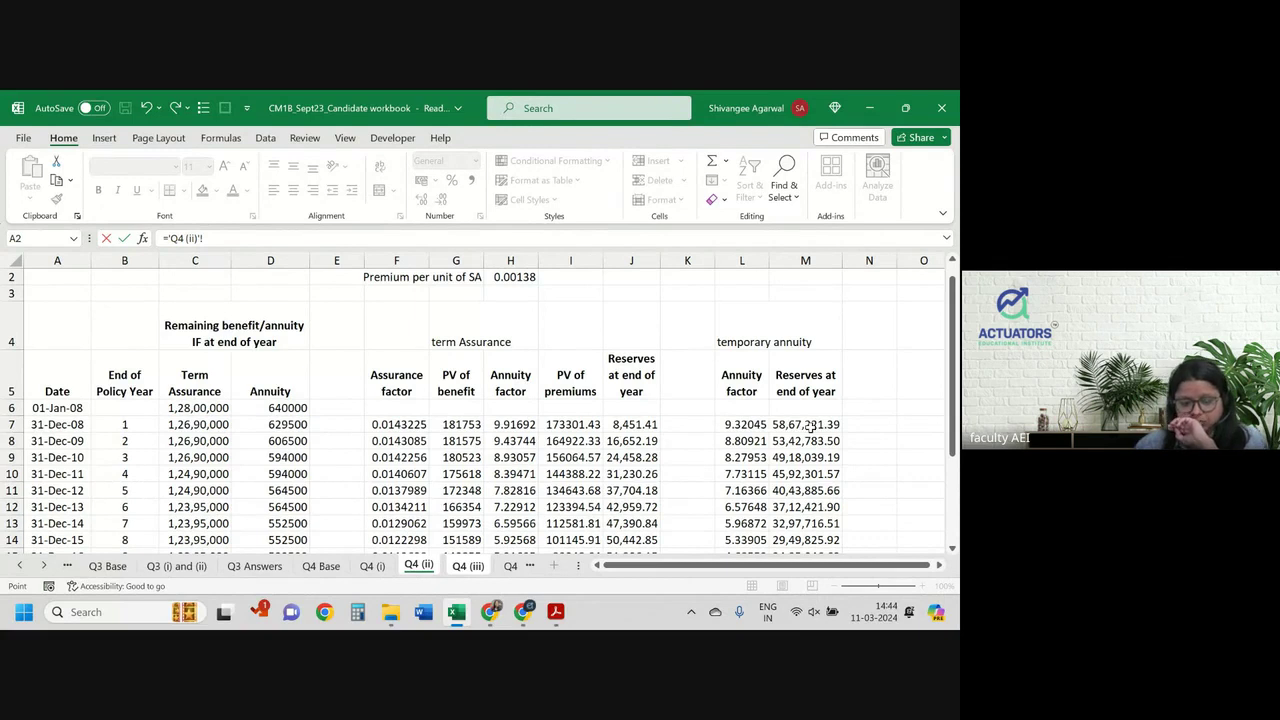
pyautogui.click(386, 567)
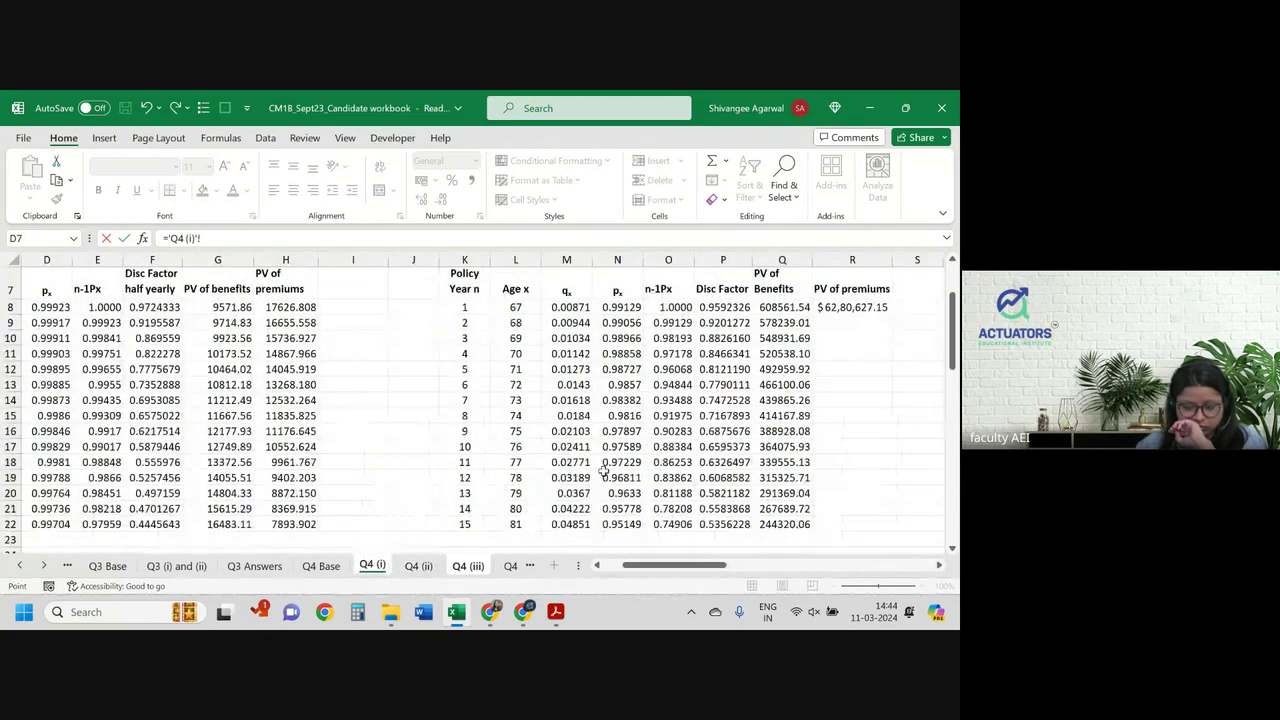
pyautogui.scroll(1, 604, 470)
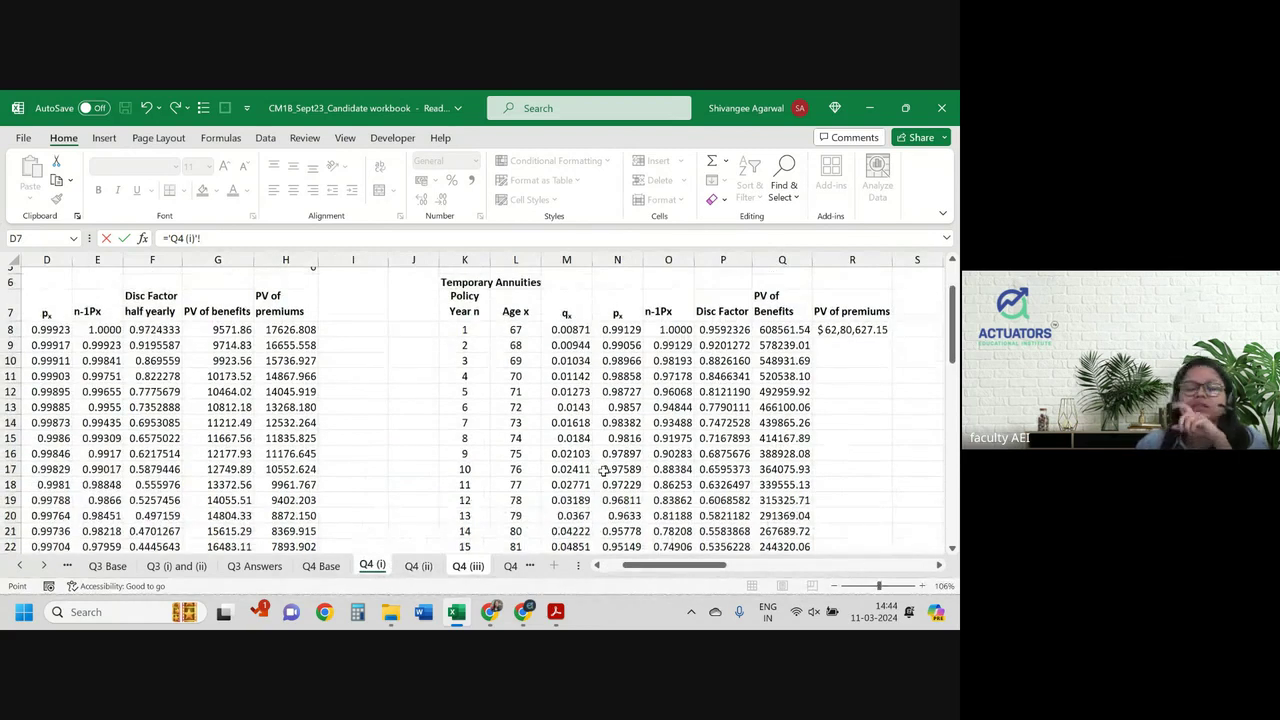
pyautogui.click(510, 566)
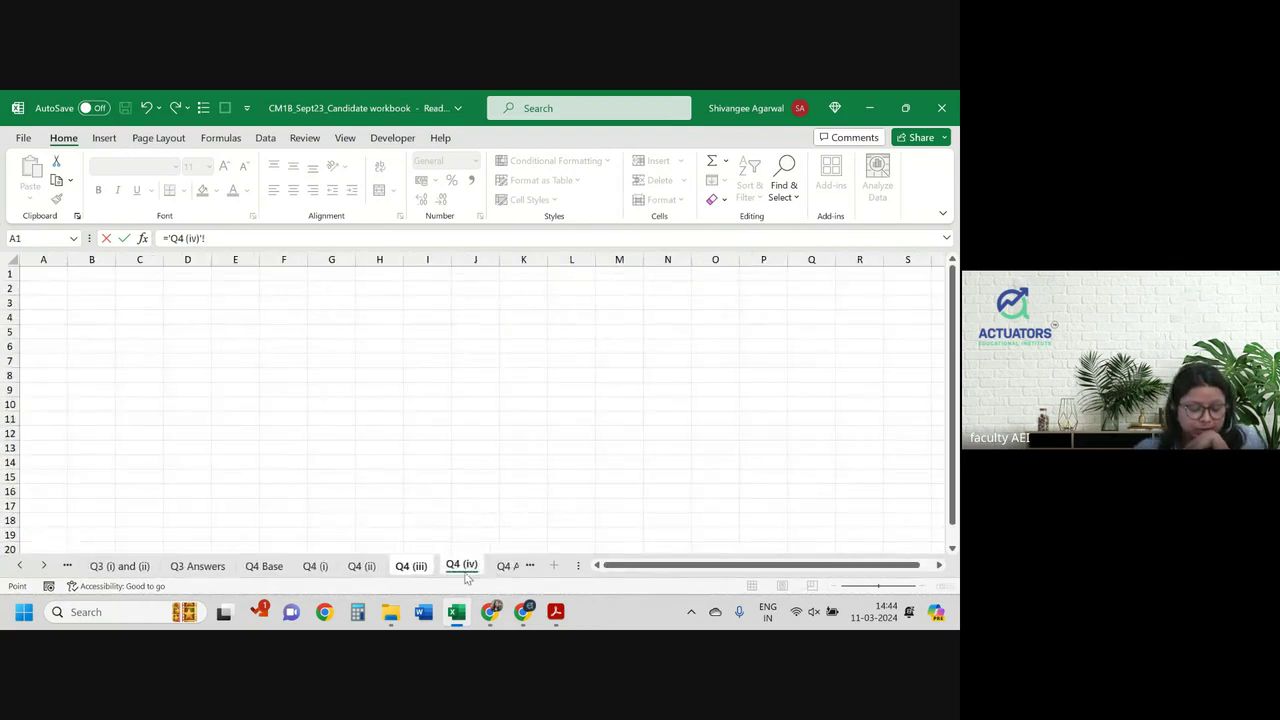
pyautogui.click(418, 567)
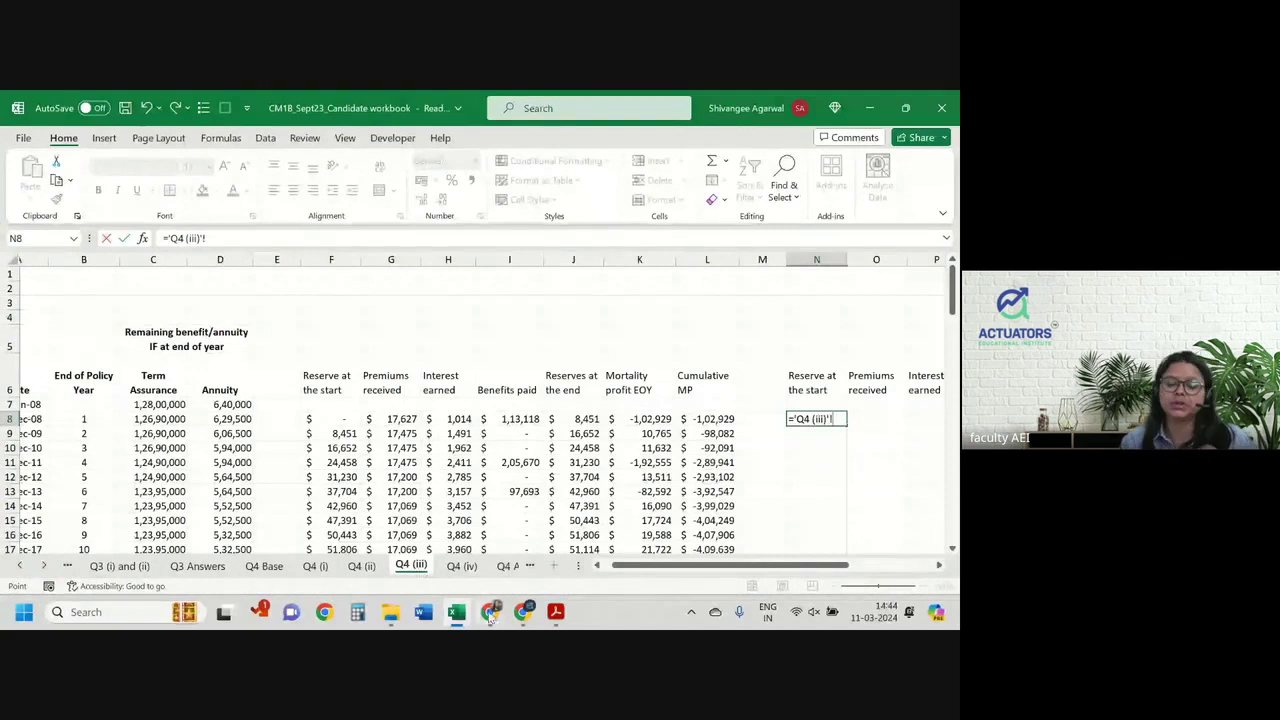
pyautogui.press('BackSpace')
pyautogui.press('BackSpace')
pyautogui.press('BackSpace')
pyautogui.press('BackSpace')
pyautogui.press('BackSpace')
pyautogui.press('BackSpace')
pyautogui.press('BackSpace')
pyautogui.press('BackSpace')
pyautogui.press('BackSpace')
pyautogui.press('BackSpace')
pyautogui.press('BackSpace')
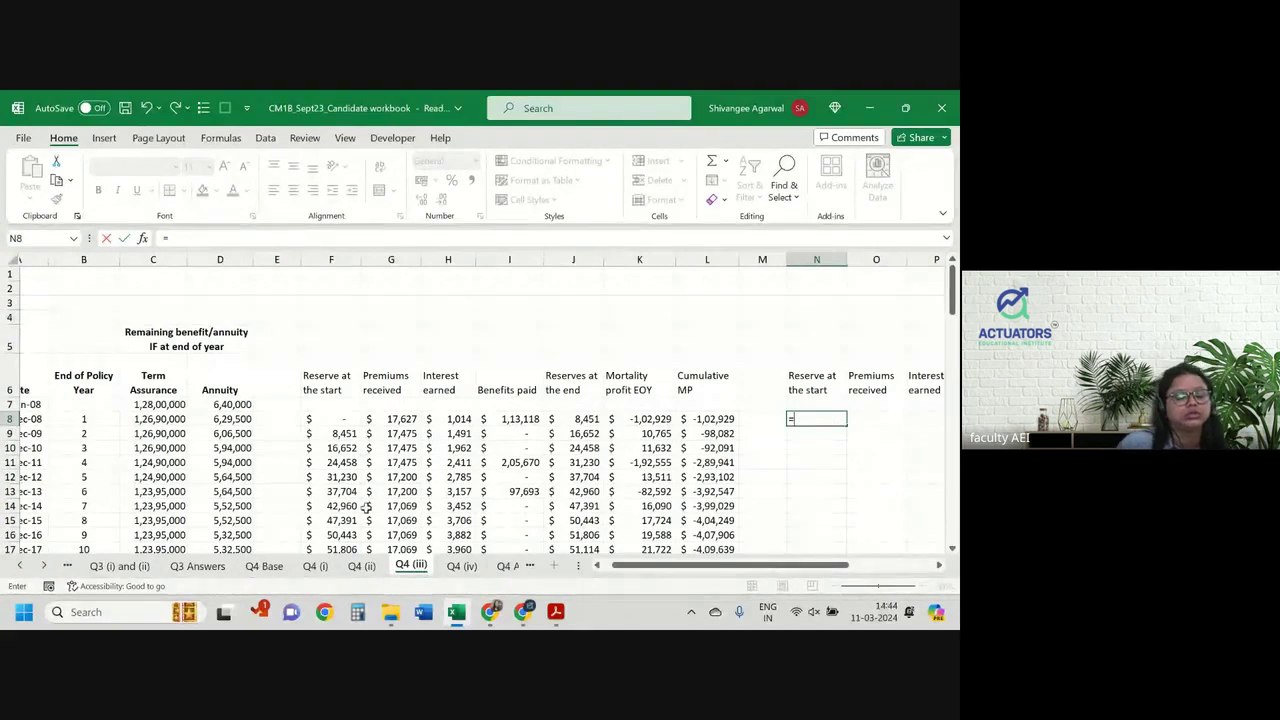
pyautogui.click(366, 570)
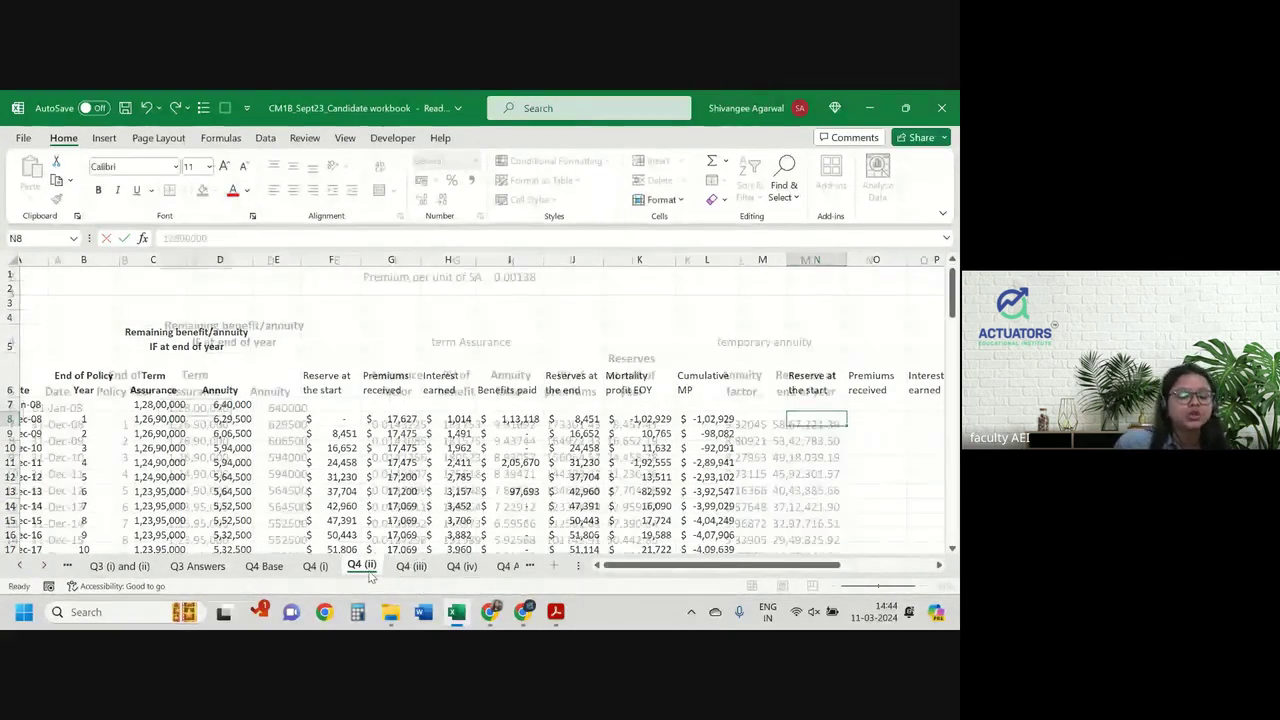
pyautogui.scroll(-1, 760, 390)
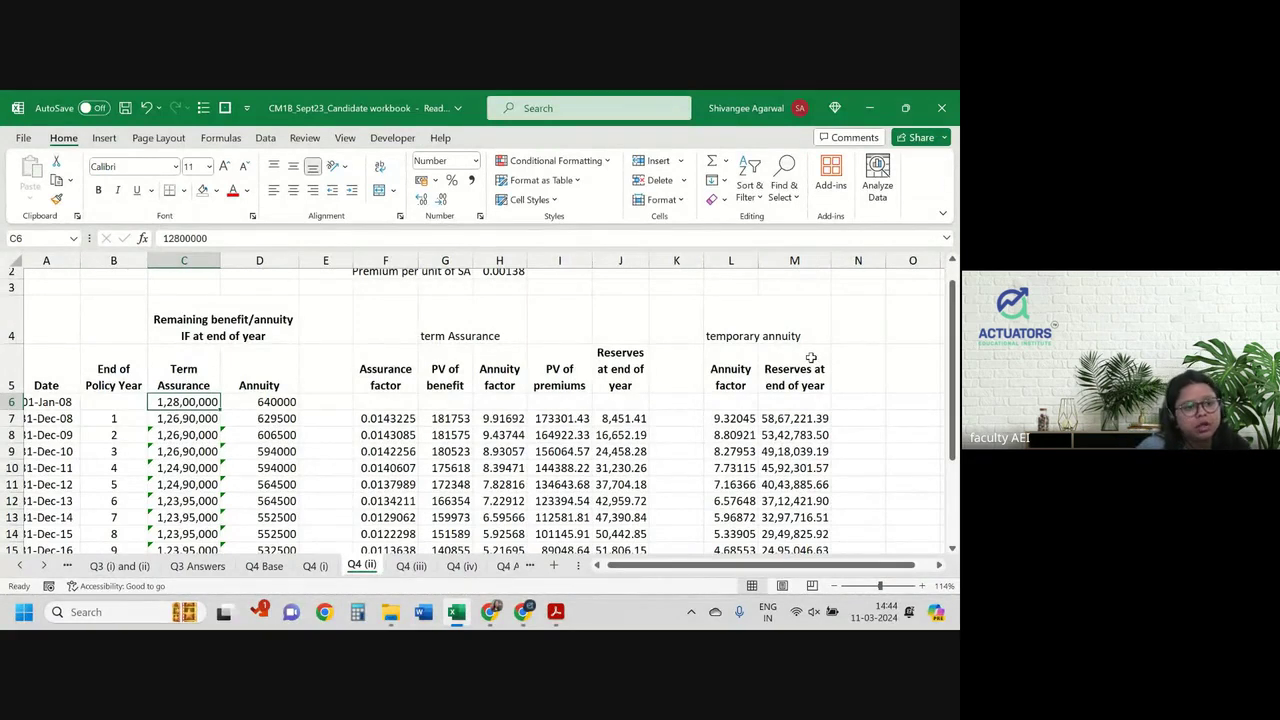
pyautogui.click(411, 566)
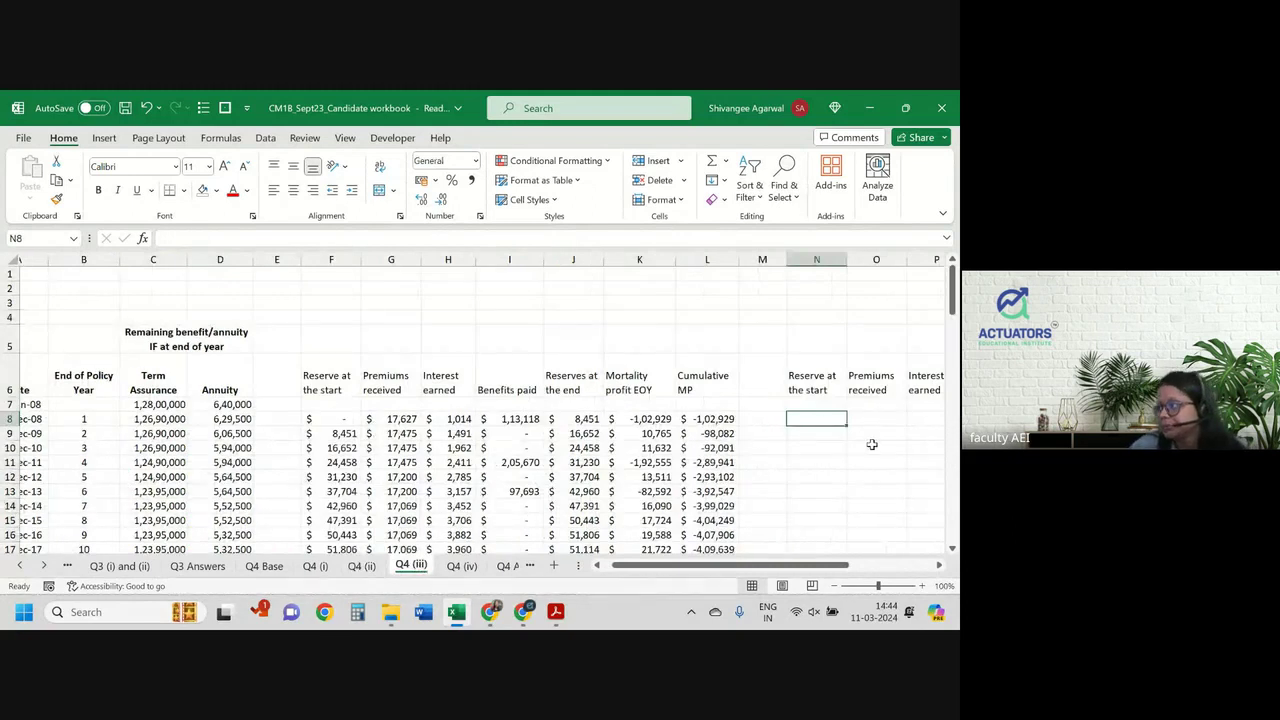
# Step: Enter 0 as the policy year 1 reserve at the start in N8
pyautogui.click(877, 258)
pyautogui.click(817, 423)
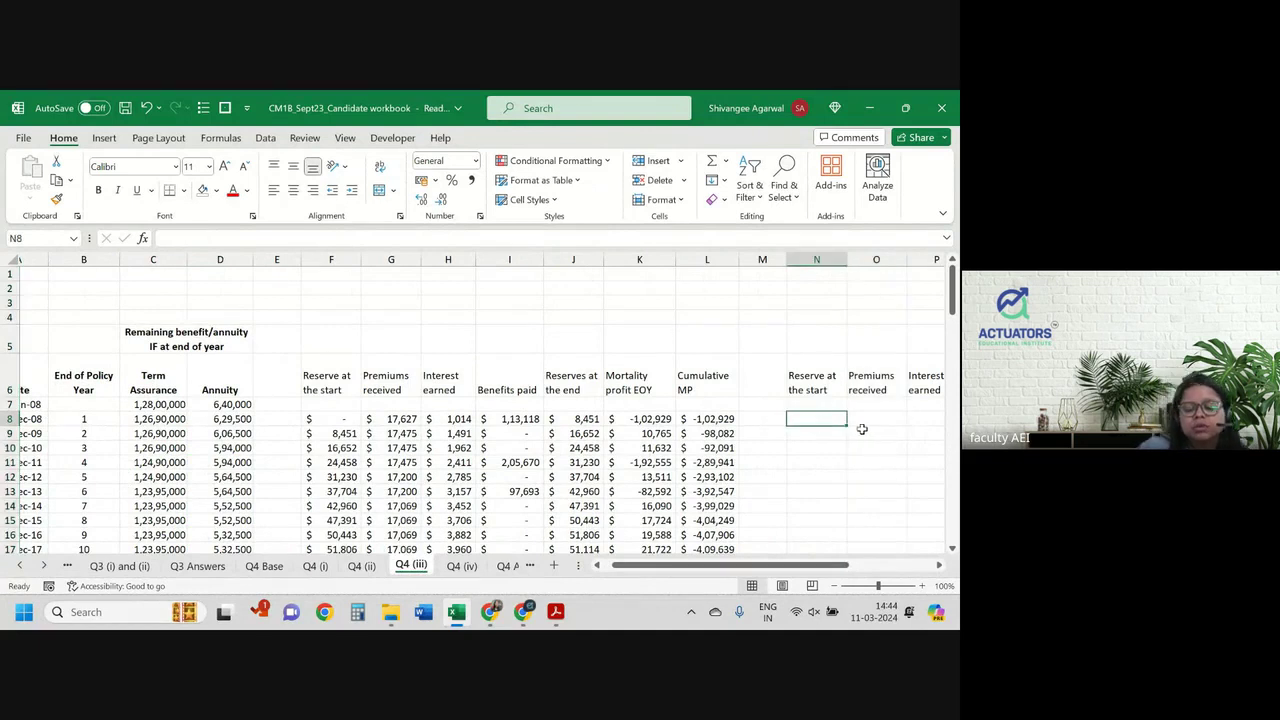
pyautogui.write('0')
pyautogui.press('Return')
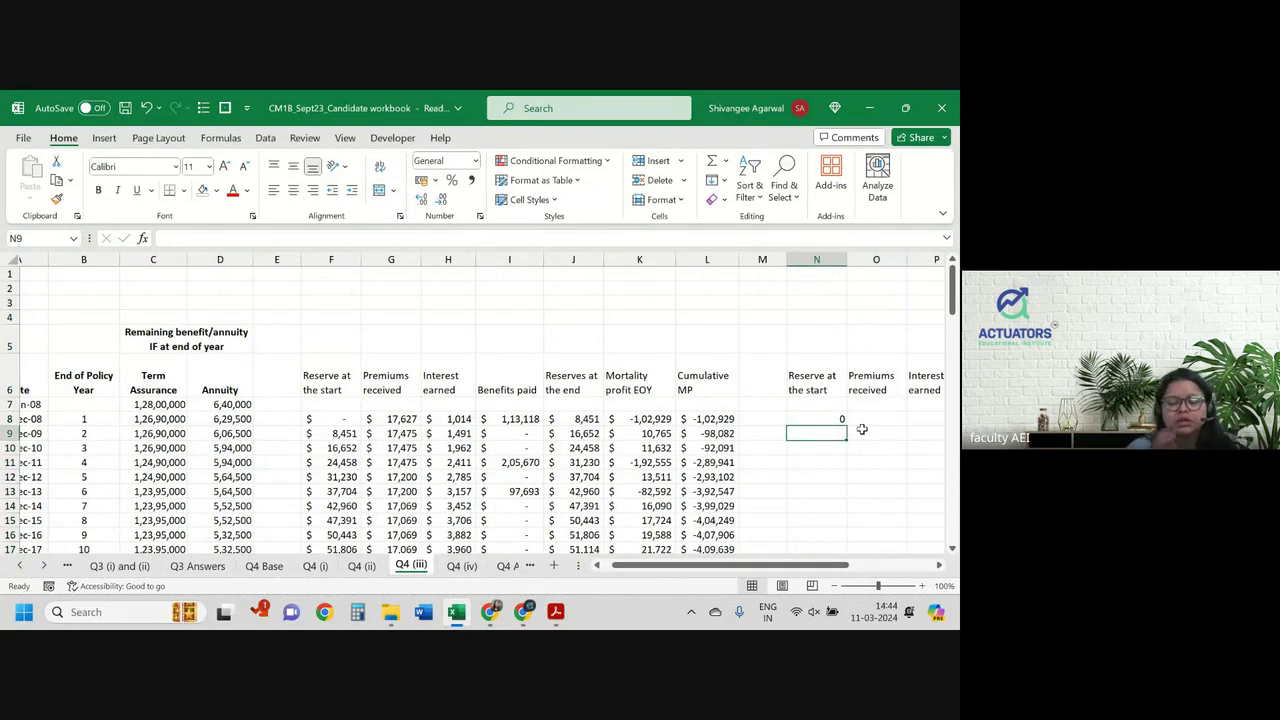
# Step: Link the policy year 2 reserve at the start in N9 to ='Q4 (ii)'!M7 and widen column N to fit it
pyautogui.write('=')
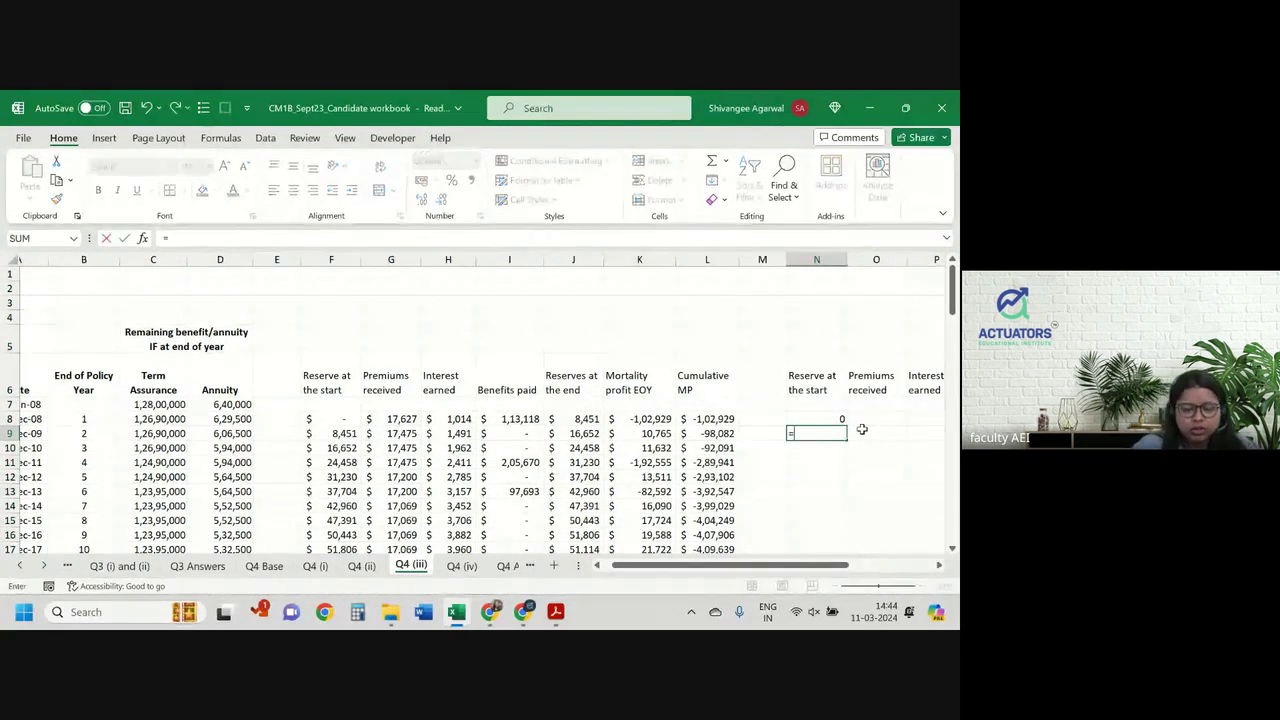
pyautogui.click(361, 568)
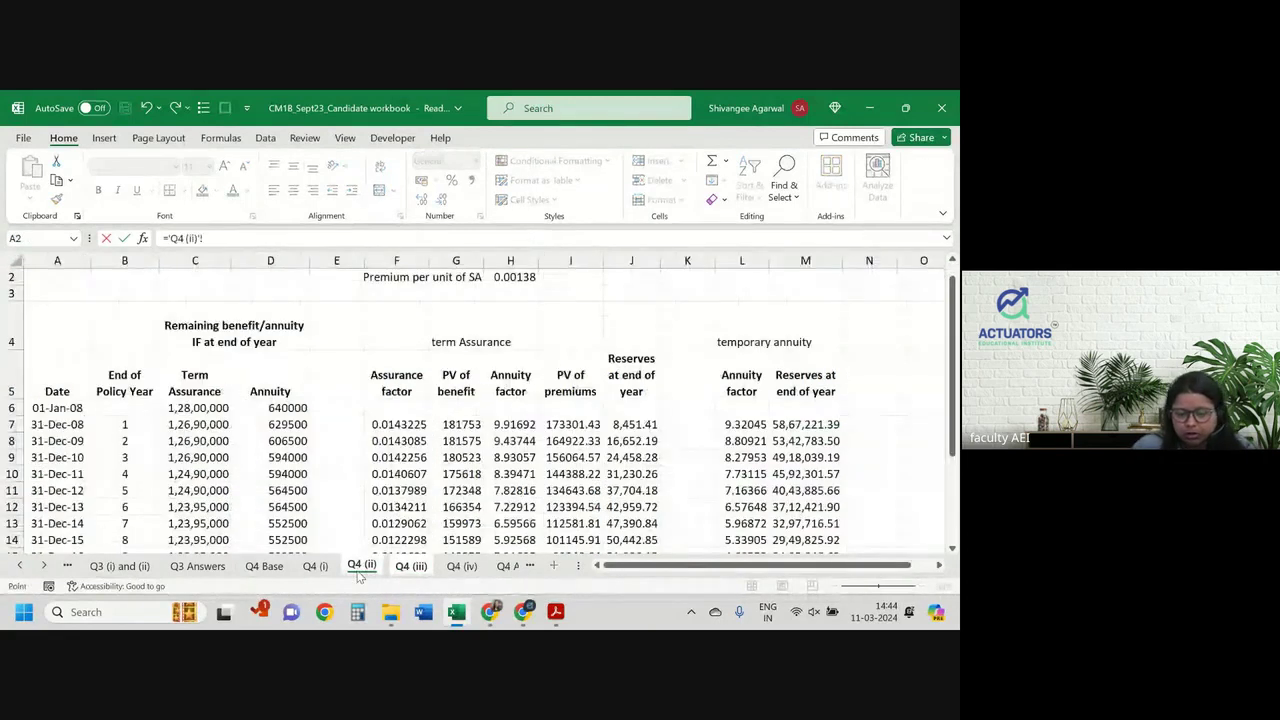
pyautogui.click(791, 422)
pyautogui.press('Return')
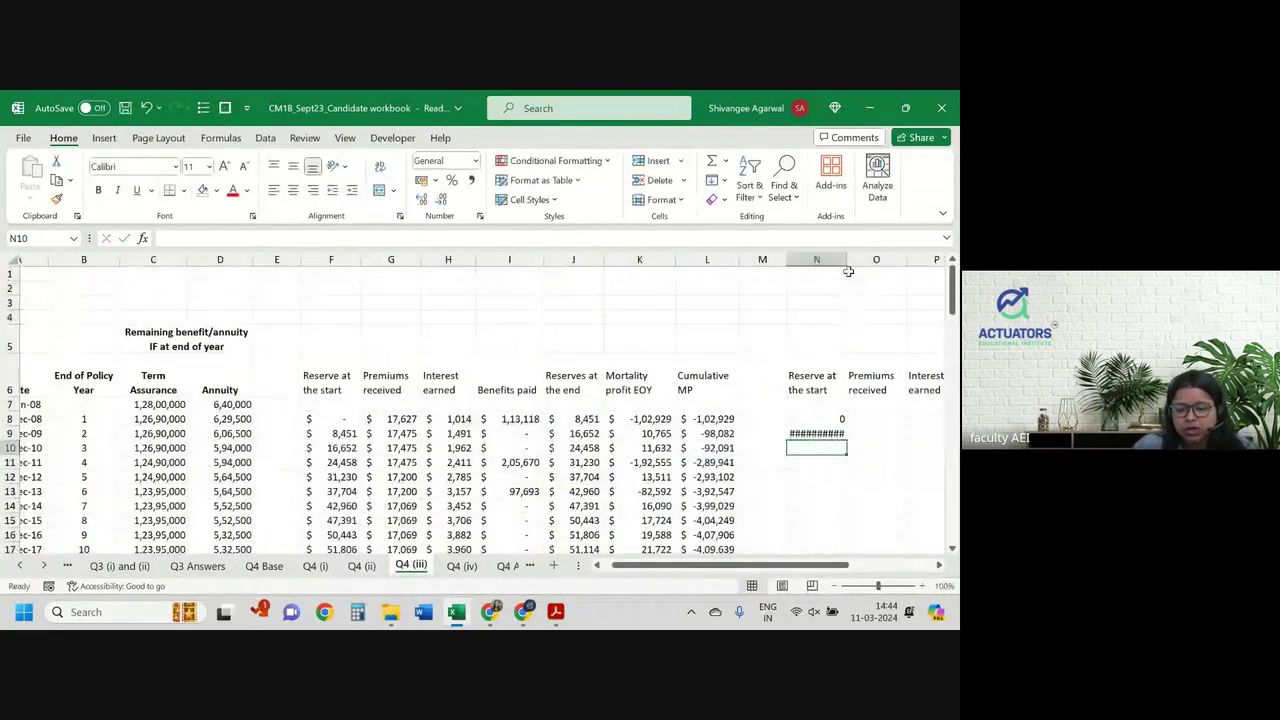
pyautogui.moveTo(846, 259); pyautogui.dragTo(850, 259)
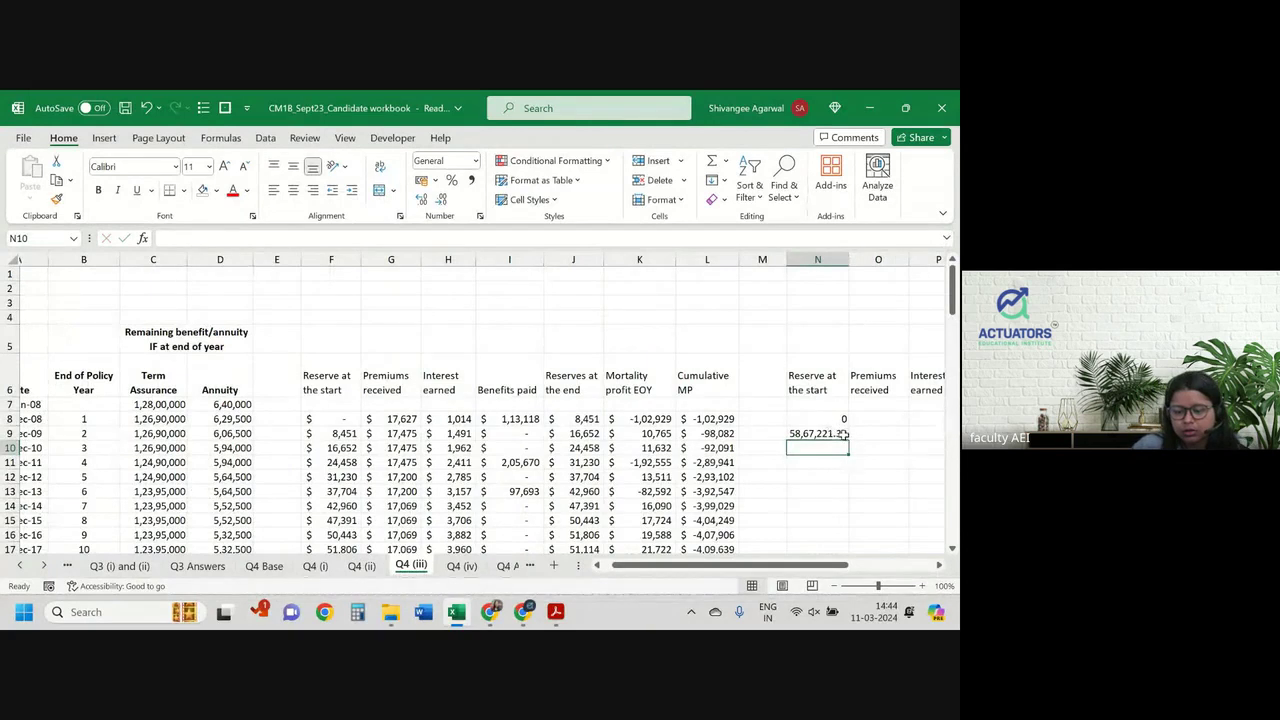
pyautogui.click(832, 432)
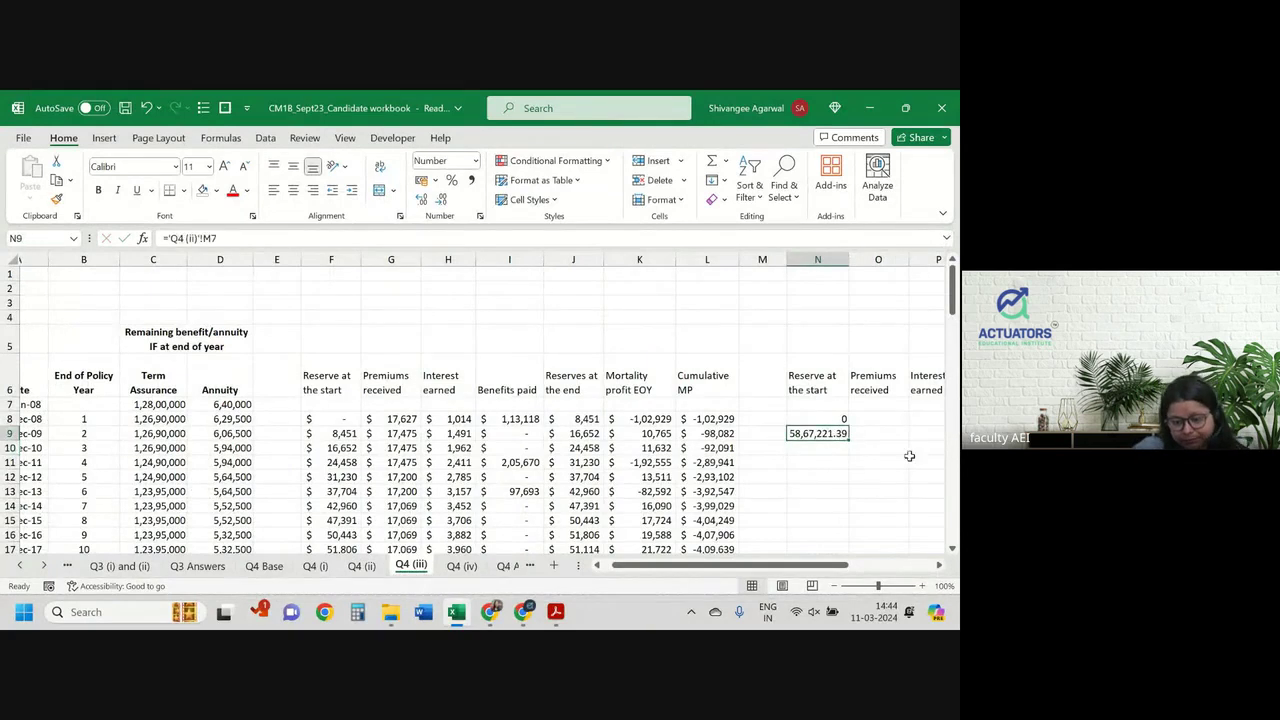
# Step: Fill the N9 reserve link down to N22 and link the year 1 premiums received in O8 to ='Q4 (i)'!R8
pyautogui.moveTo(848, 440); pyautogui.dragTo(830, 350)
pyautogui.scroll(5, 816, 433)
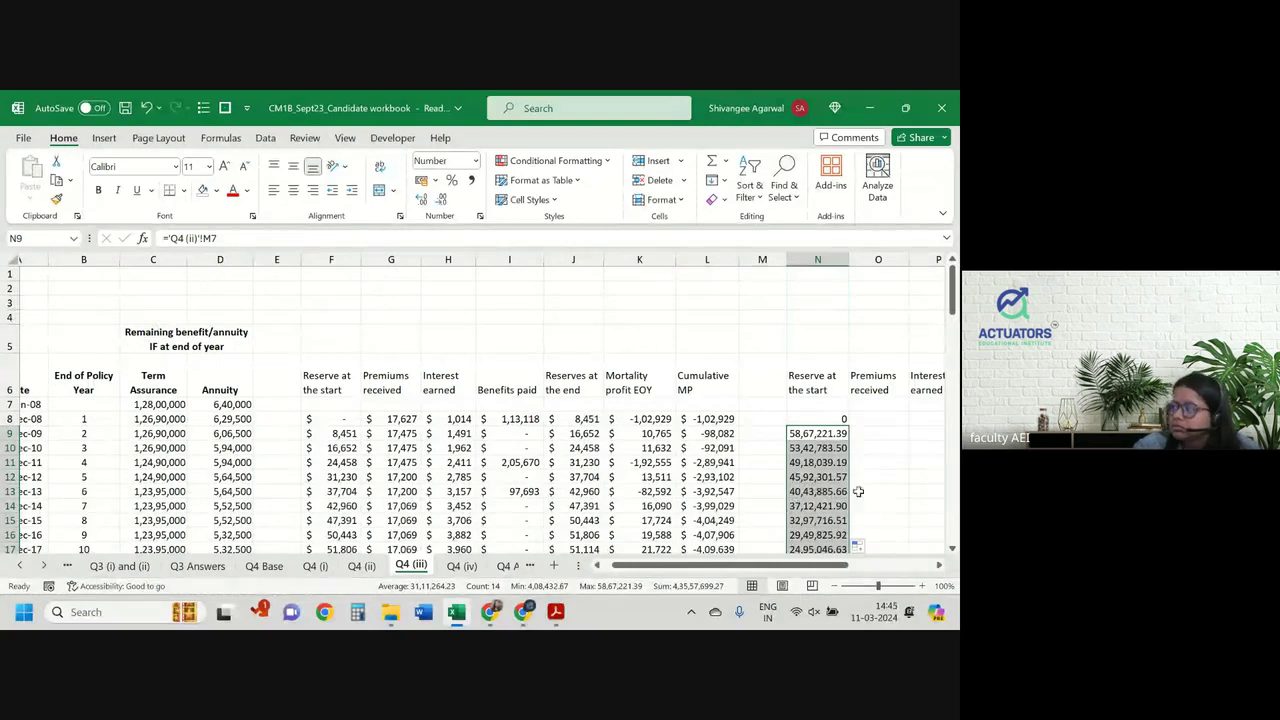
pyautogui.click(887, 421)
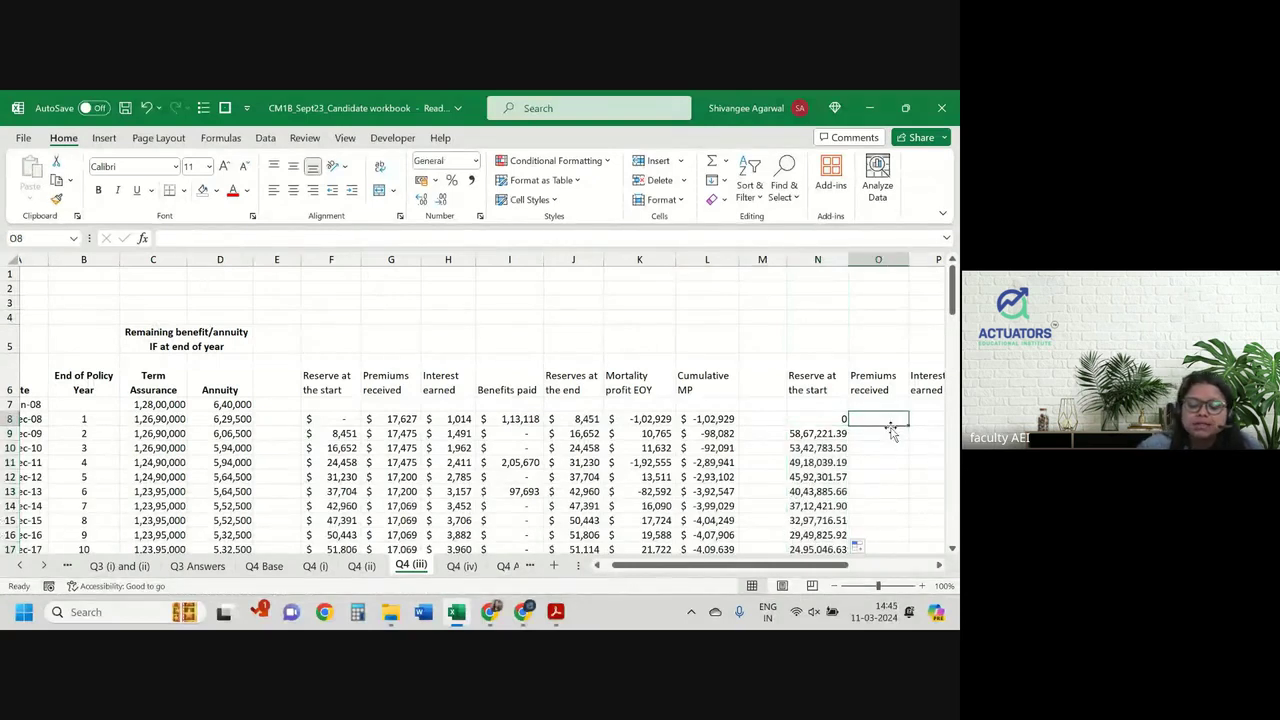
pyautogui.write('=')
pyautogui.click(315, 566)
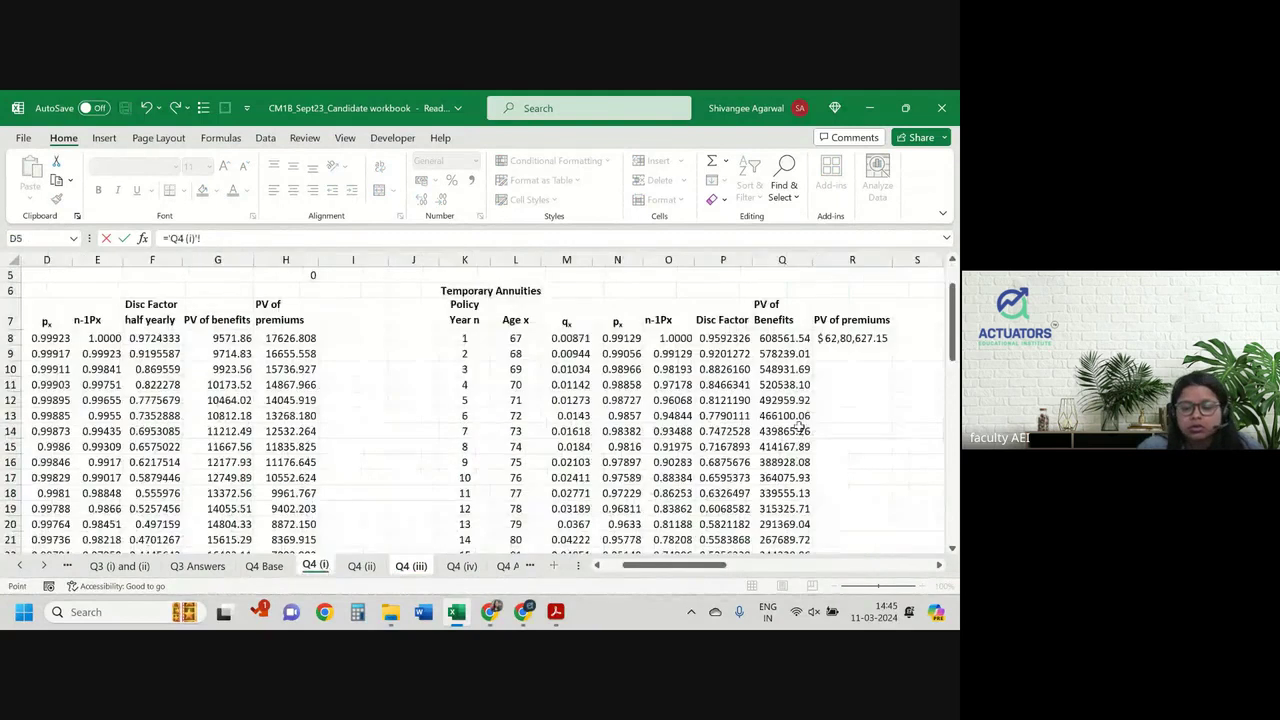
pyautogui.click(859, 338)
pyautogui.press('Return')
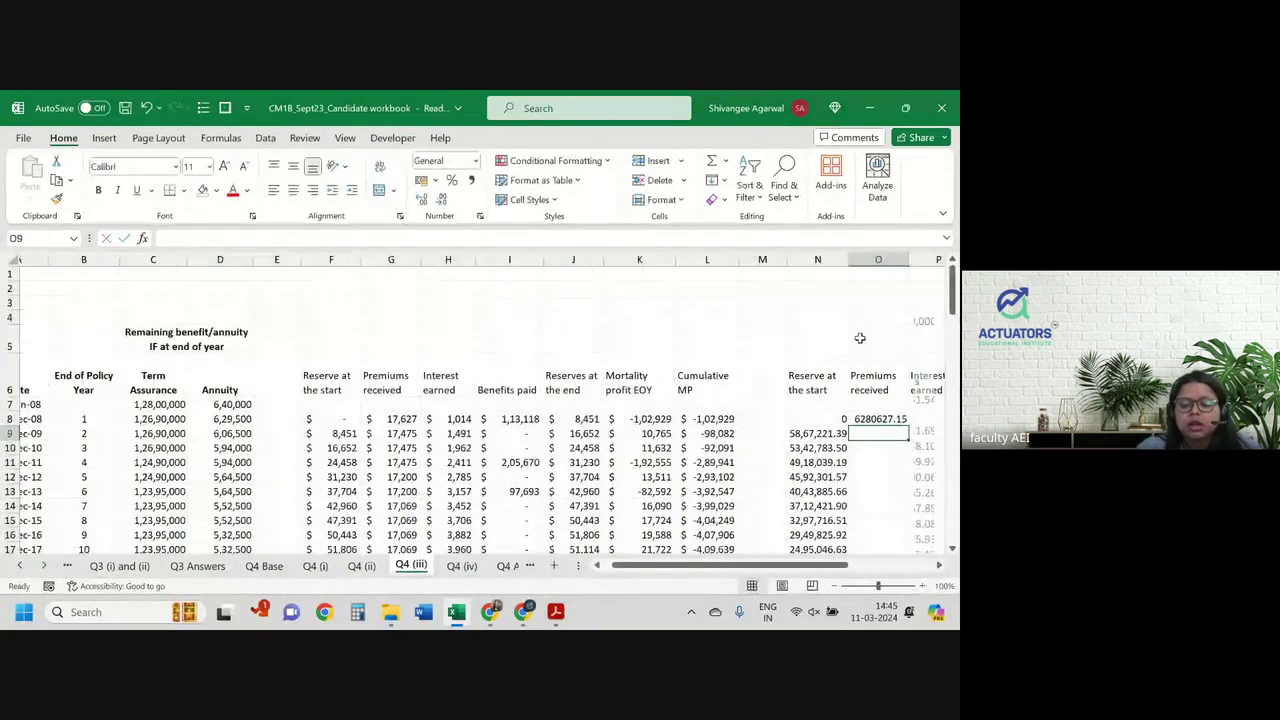
# Step: Format the annuity table values in N8:T22 as Accounting with the dollar symbol
pyautogui.hscroll(2, 859, 338)
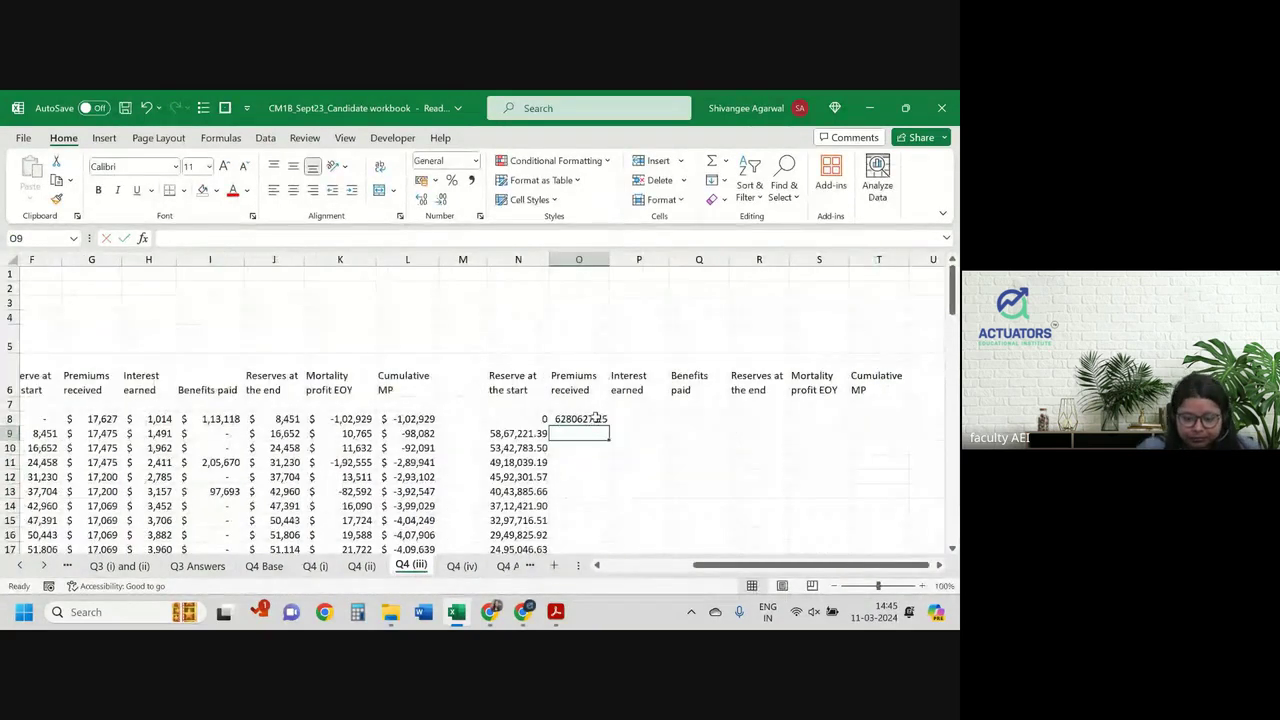
pyautogui.click(594, 419)
pyautogui.moveTo(518, 419); pyautogui.dragTo(905, 537)
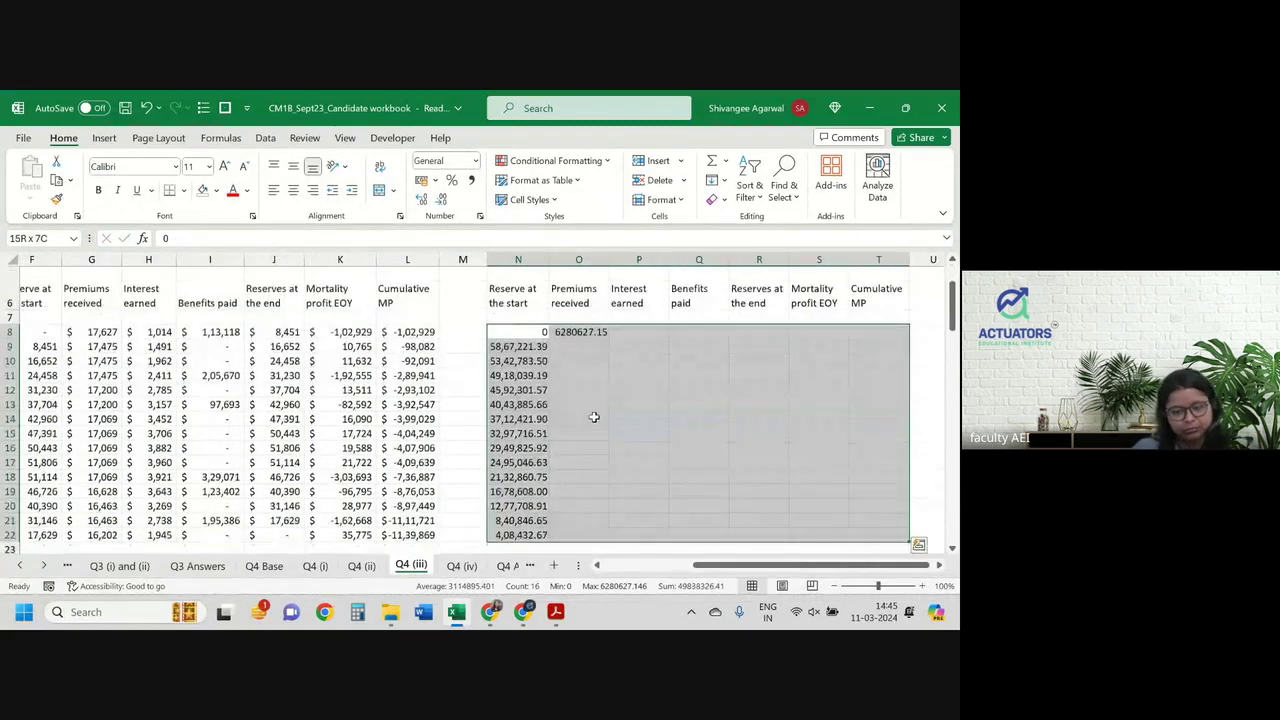
pyautogui.click(433, 181)
pyautogui.click(445, 224)
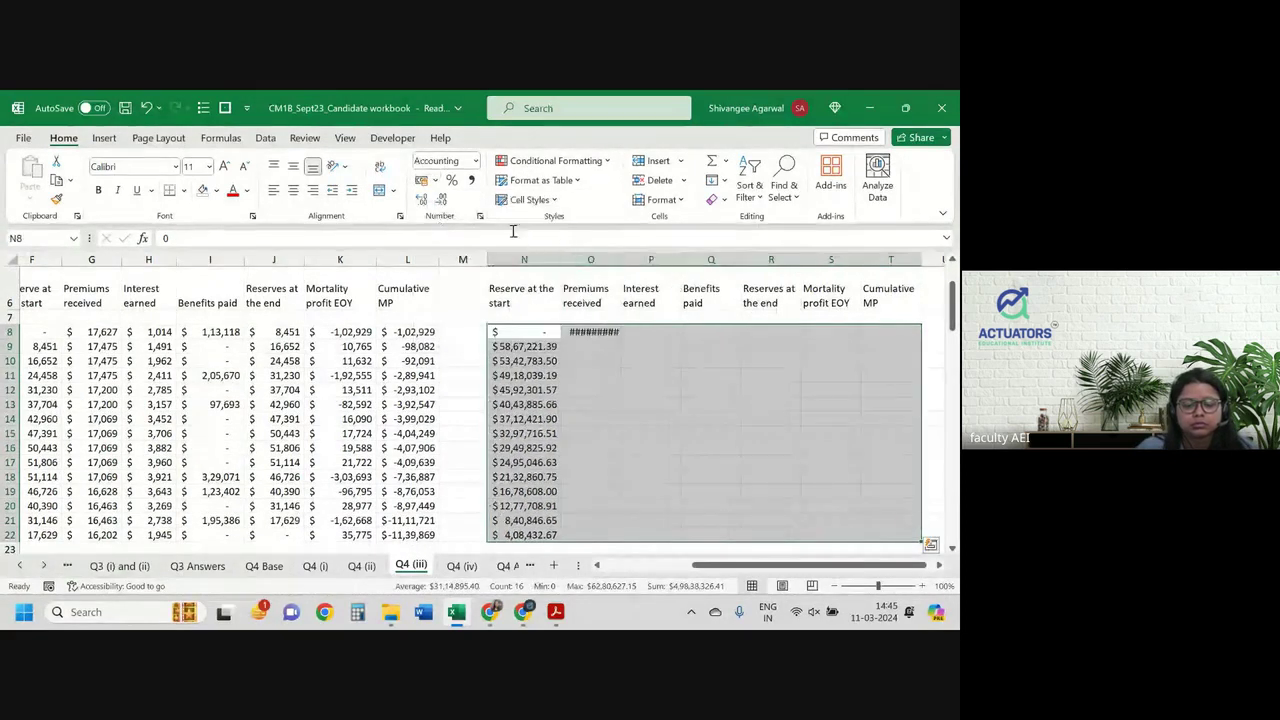
# Step: Set the values in N8:T22 to no decimal places and widen column O to fit its premium
pyautogui.click(422, 200)
pyautogui.click(422, 200)
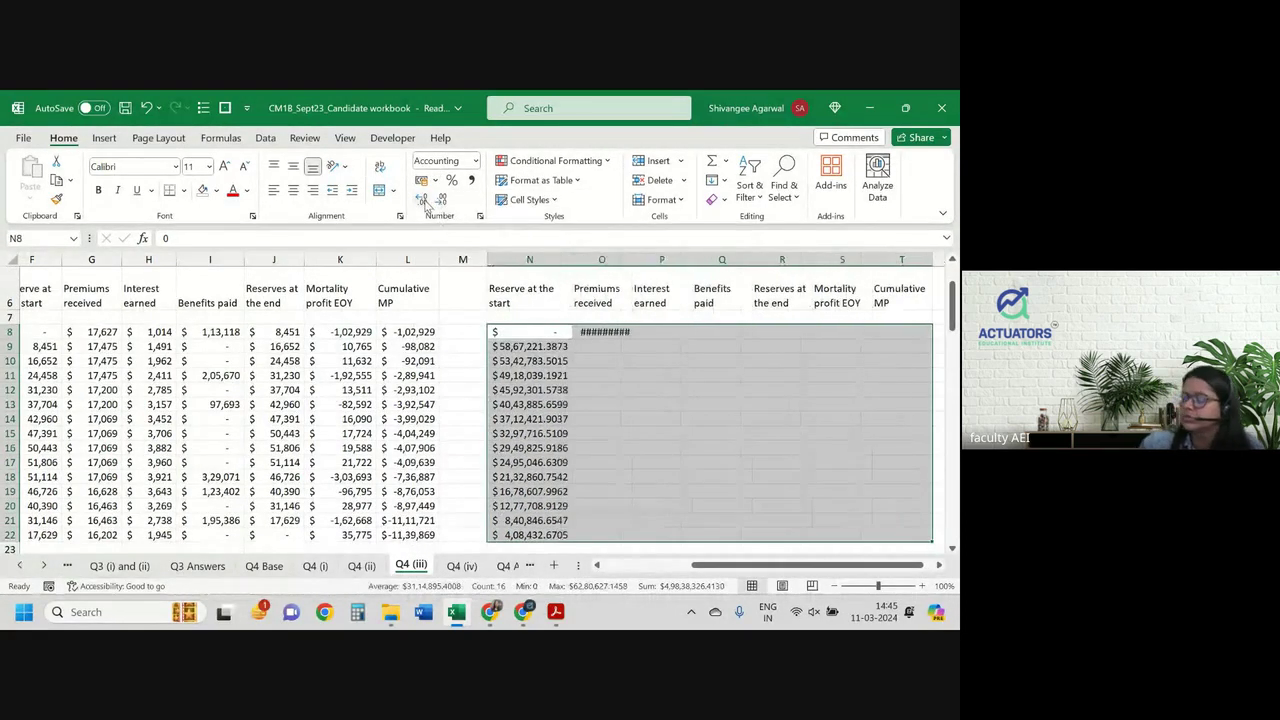
pyautogui.doubleClick(631, 259)
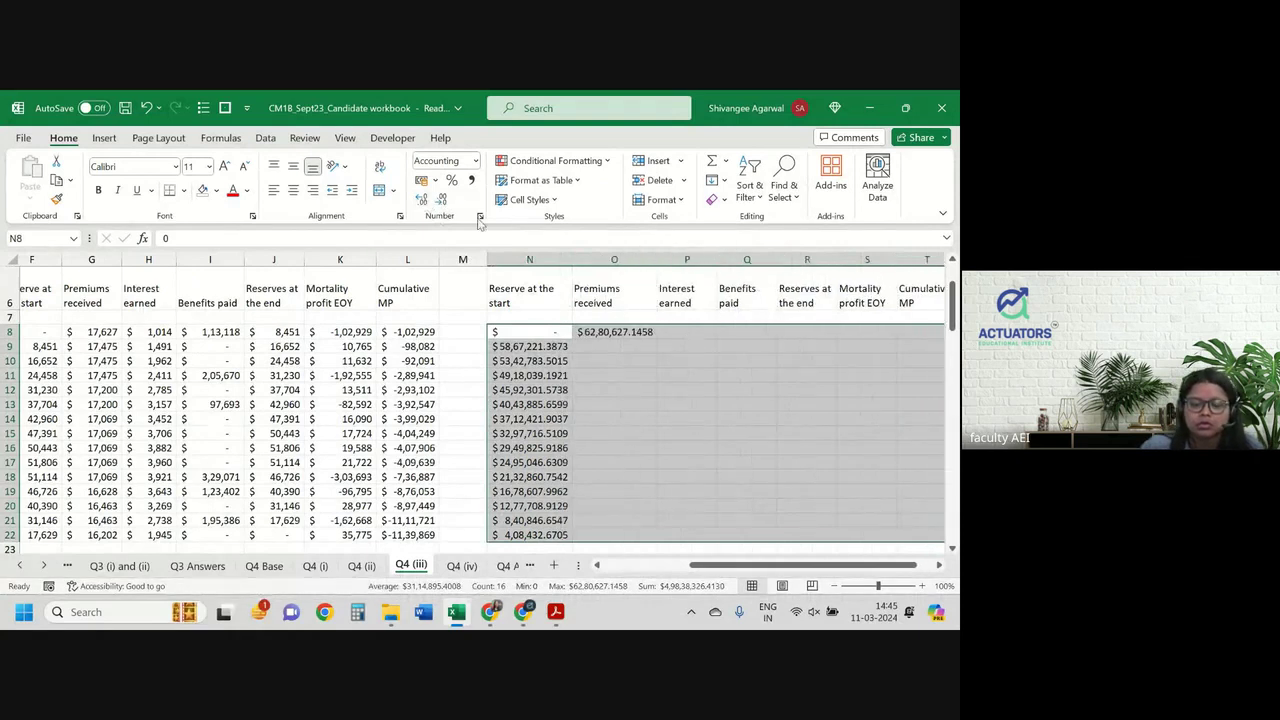
pyautogui.click(423, 200)
pyautogui.click(423, 200)
pyautogui.click(441, 202)
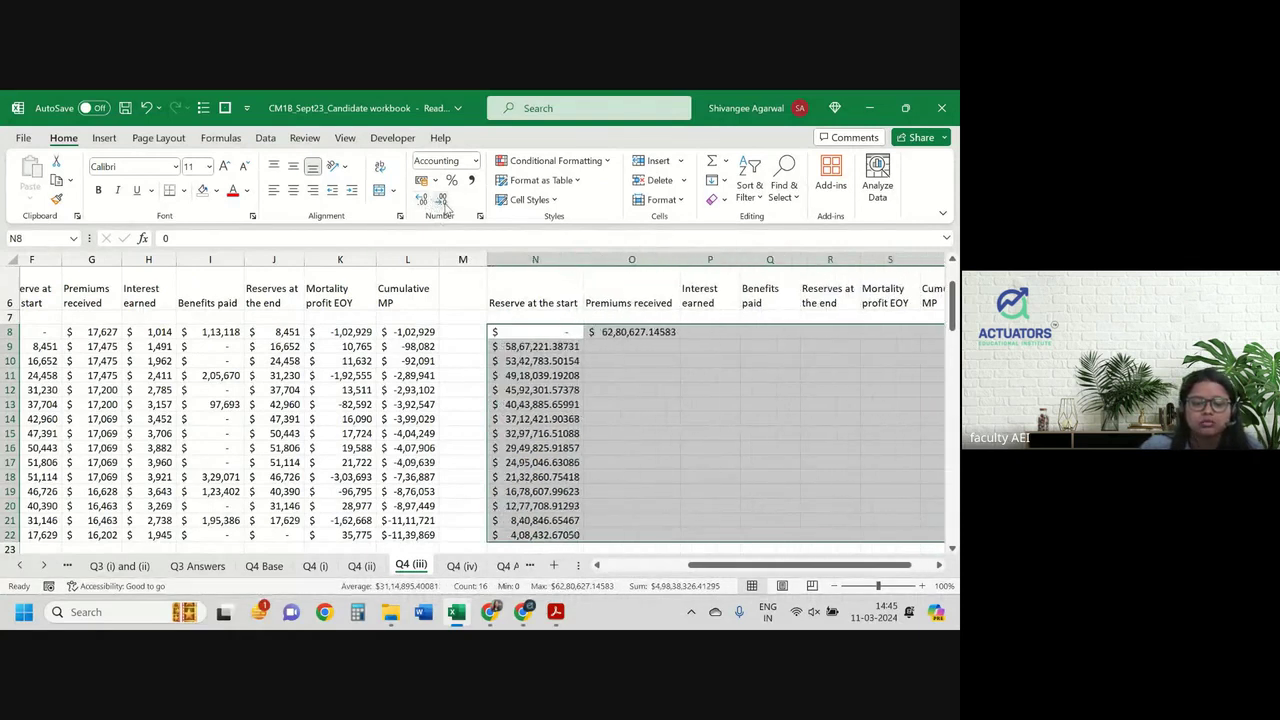
pyautogui.click(441, 202)
pyautogui.click(441, 202)
pyautogui.click(441, 202)
pyautogui.click(441, 202)
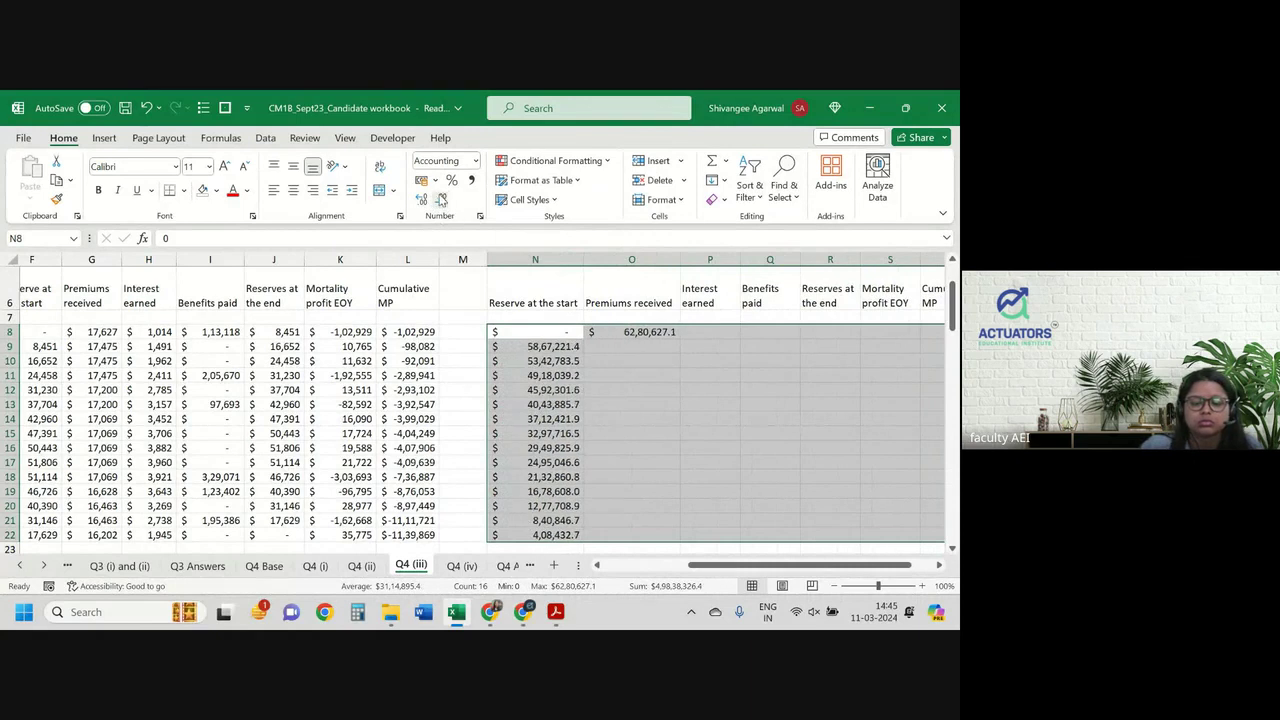
pyautogui.click(441, 202)
# Step: Autofit the annuity table columns N to T and widen the Interest earned column P
pyautogui.hscroll(2, 709, 406)
pyautogui.click(709, 406)
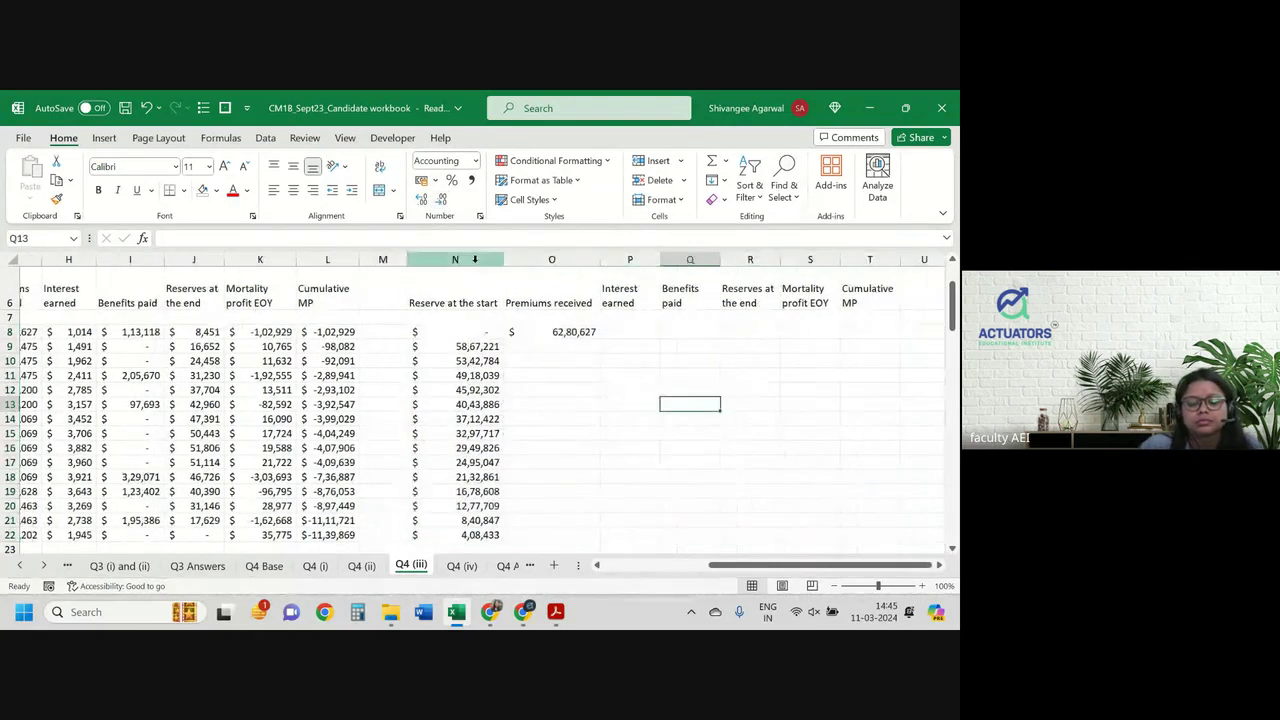
pyautogui.moveTo(455, 260); pyautogui.dragTo(870, 260)
pyautogui.doubleClick(899, 261)
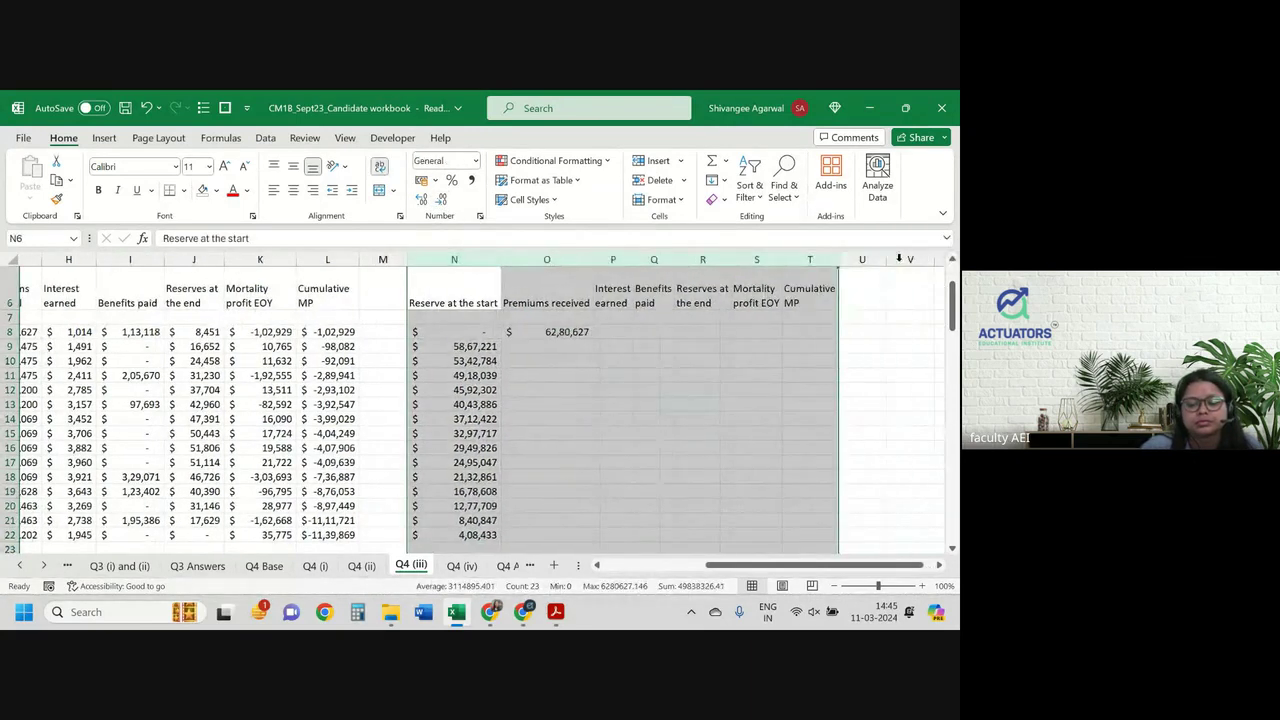
pyautogui.click(748, 348)
pyautogui.moveTo(632, 262)
pyautogui.mouseDown()
pyautogui.moveTo(676, 262)
pyautogui.moveTo(653, 262)
pyautogui.mouseUp()
# Step: Calculate the interest earned in P8 as =(N8+O8)*'Q4 Base'!$H$12 and fill the formula down to P22
pyautogui.click(635, 328)
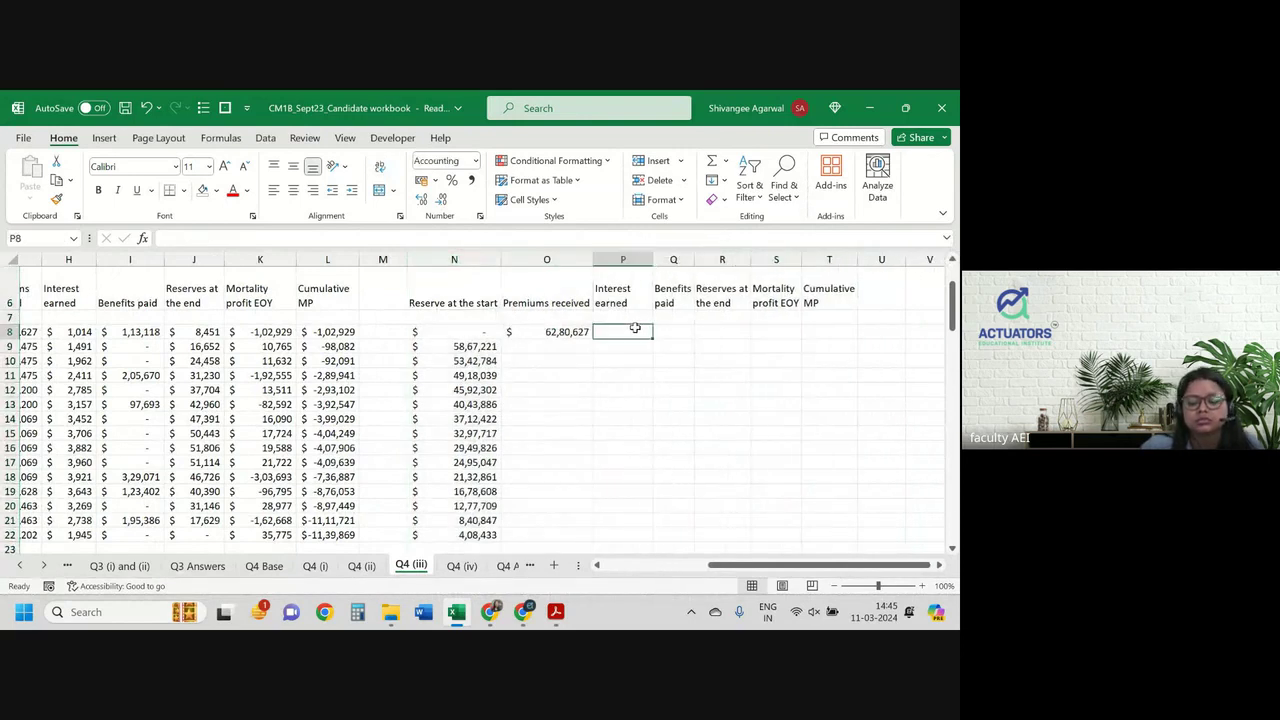
pyautogui.write('=')
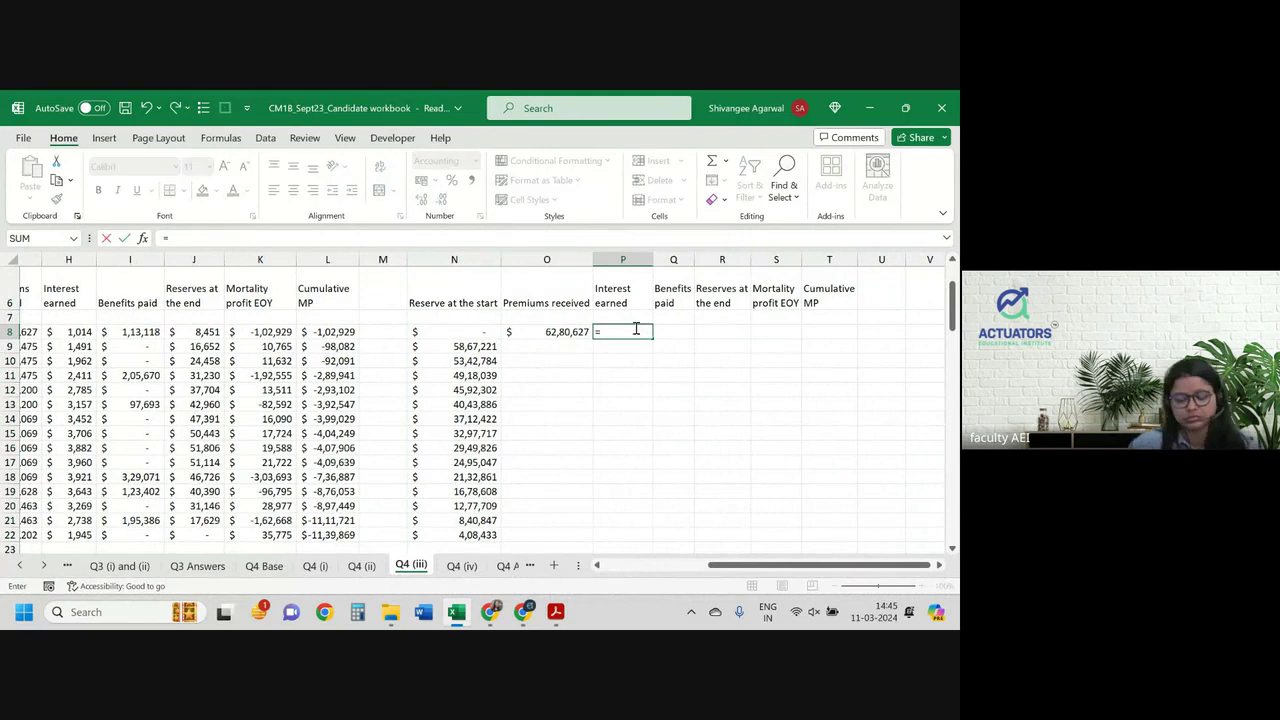
pyautogui.write('(')
pyautogui.press('Left')
pyautogui.press('Left')
pyautogui.press('Left')
pyautogui.press('Right')
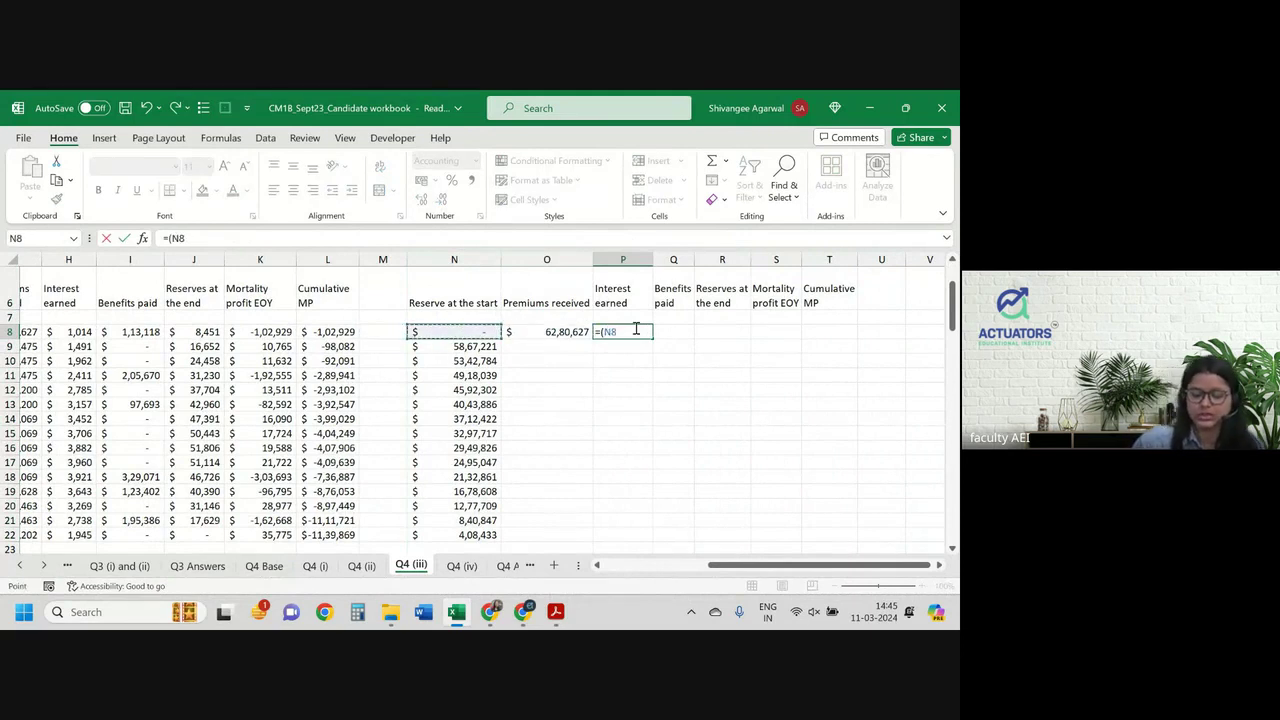
pyautogui.write('+')
pyautogui.press('Left')
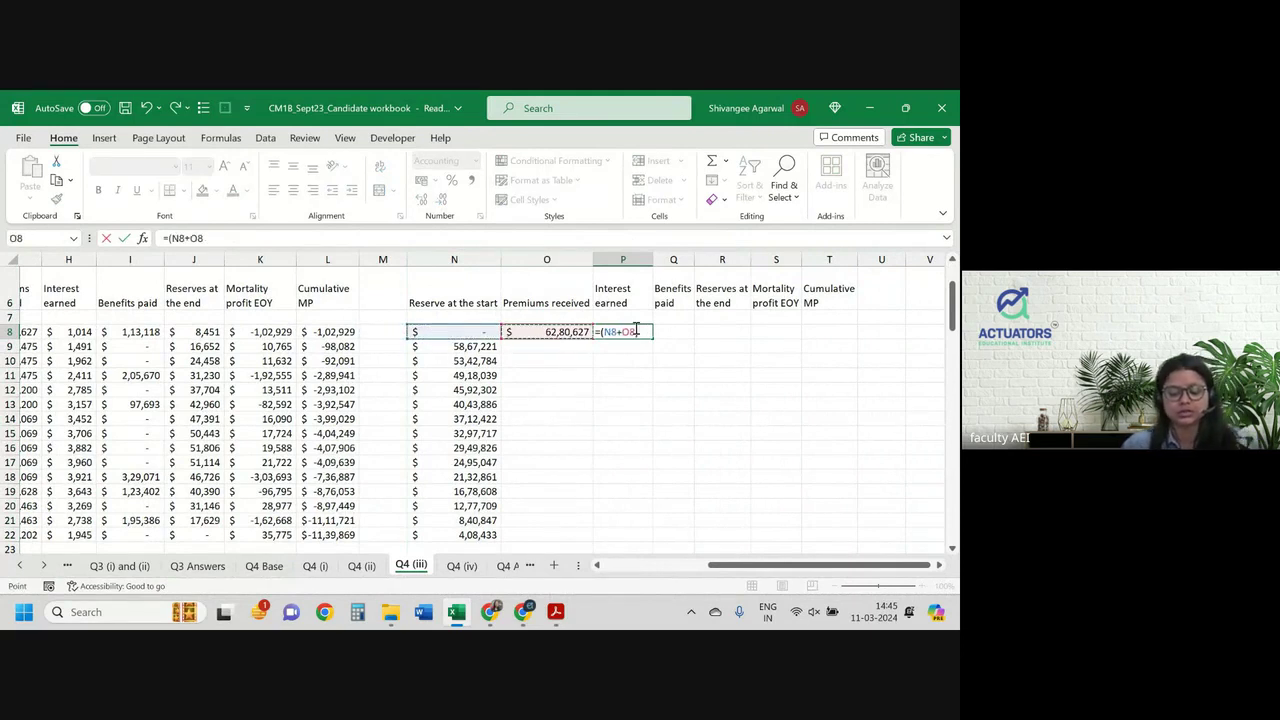
pyautogui.write(')*')
pyautogui.click(264, 566)
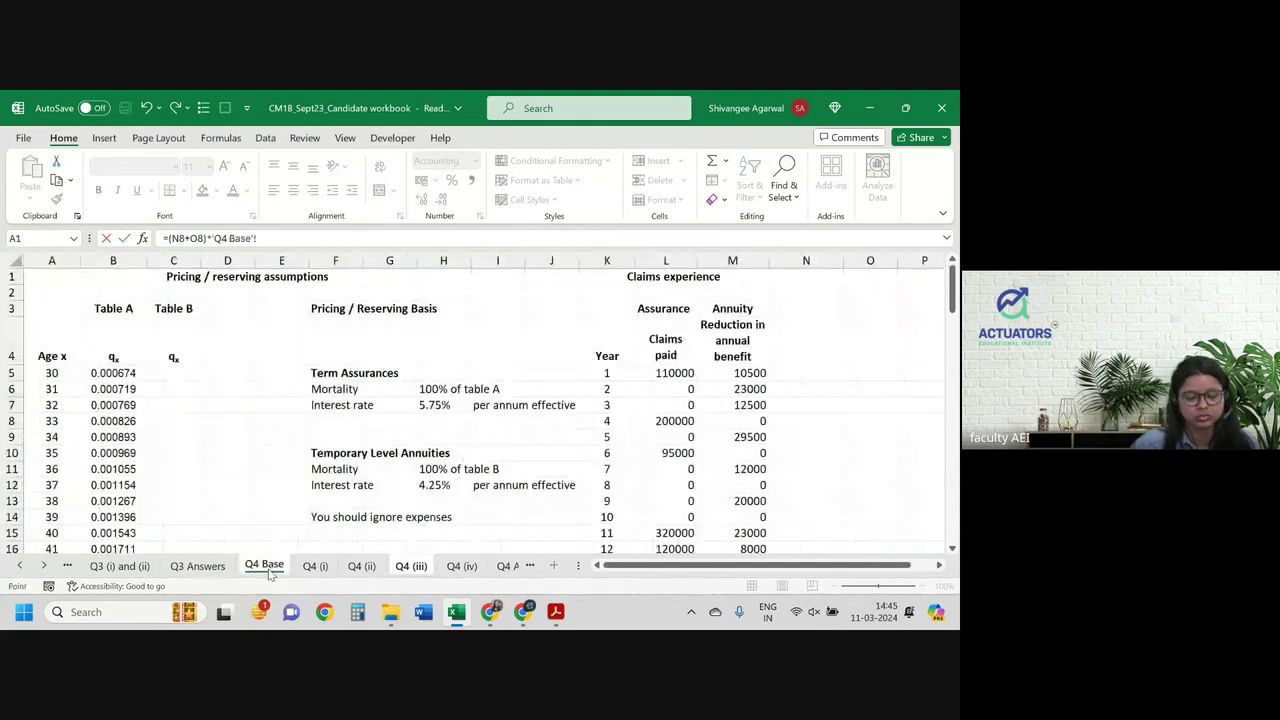
pyautogui.click(446, 484)
pyautogui.press('F4')
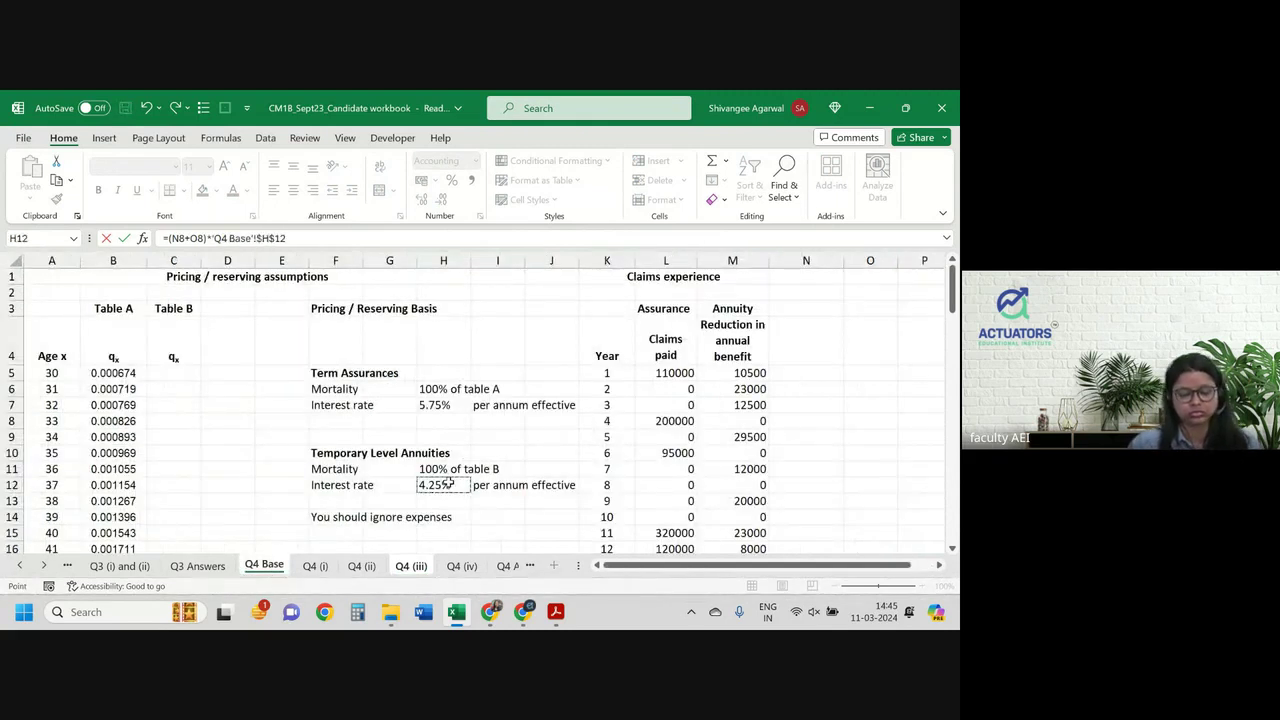
pyautogui.press('Return')
pyautogui.click(628, 331)
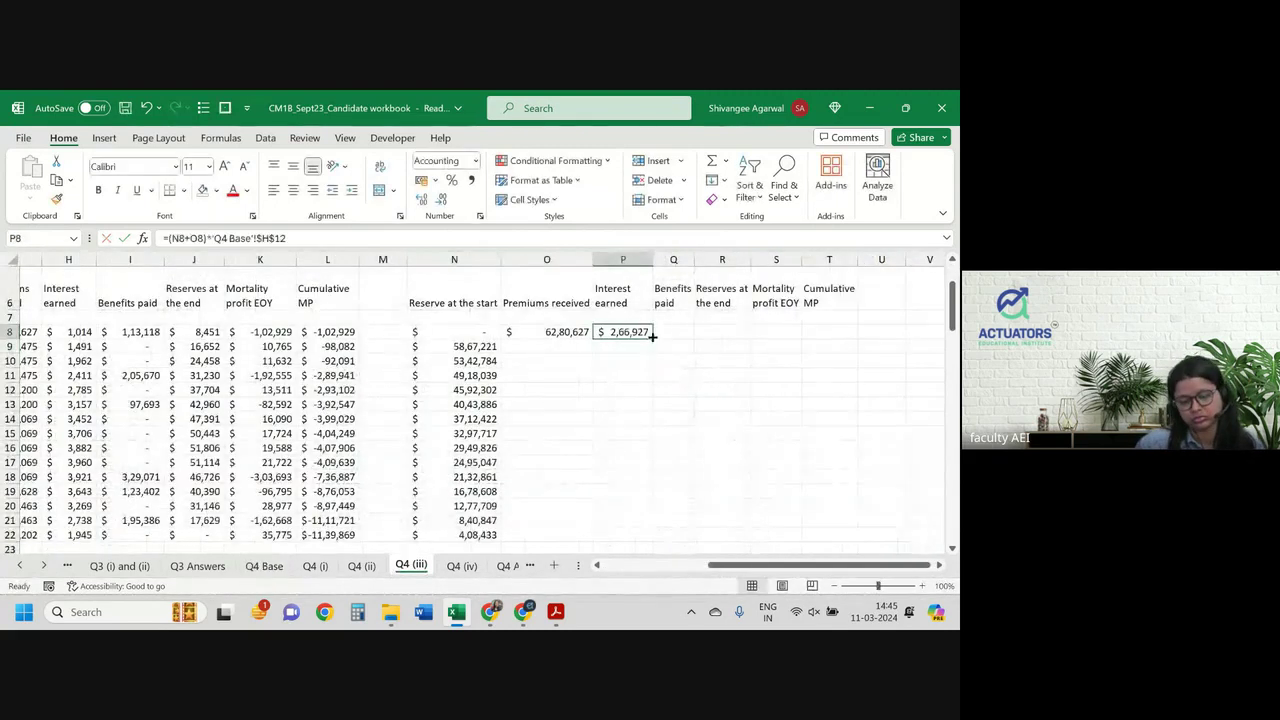
pyautogui.moveTo(652, 337); pyautogui.dragTo(660, 546)
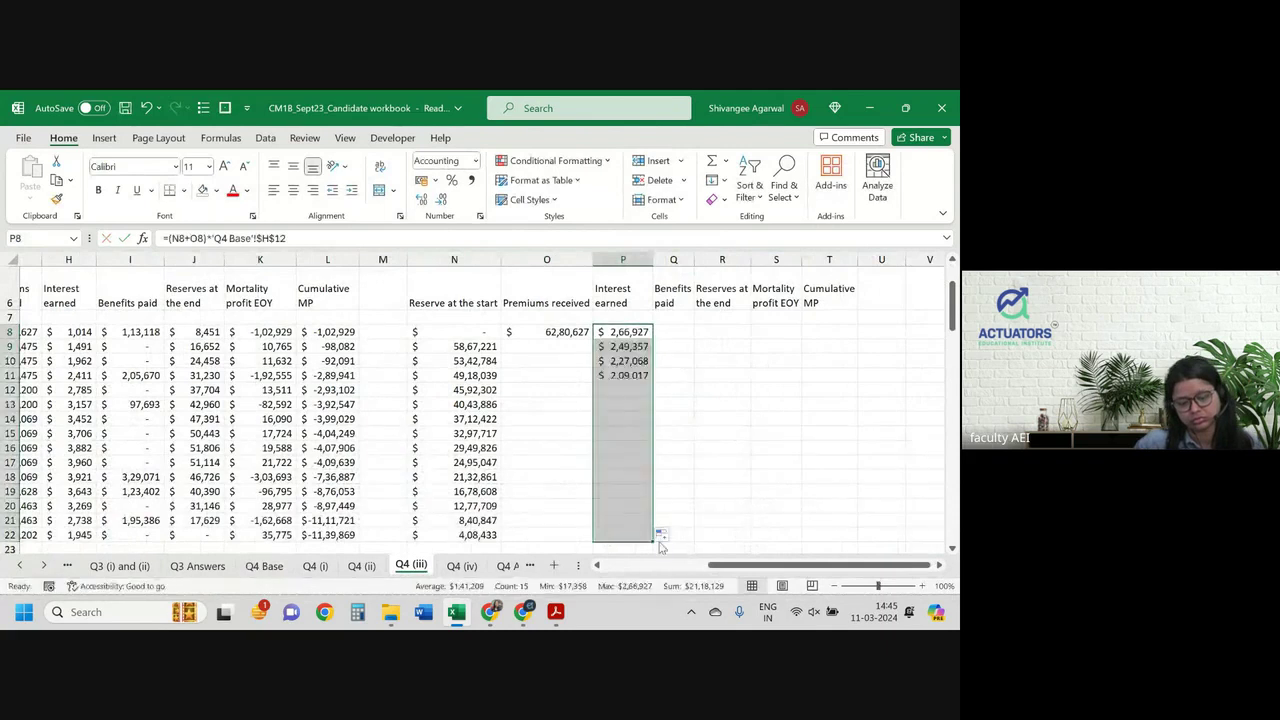
# Step: Link the benefits paid in the widened column Q to the remaining annuity with =D8 in Q8, filled down to Q22
pyautogui.click(679, 333)
pyautogui.moveTo(694, 260); pyautogui.dragTo(714, 260)
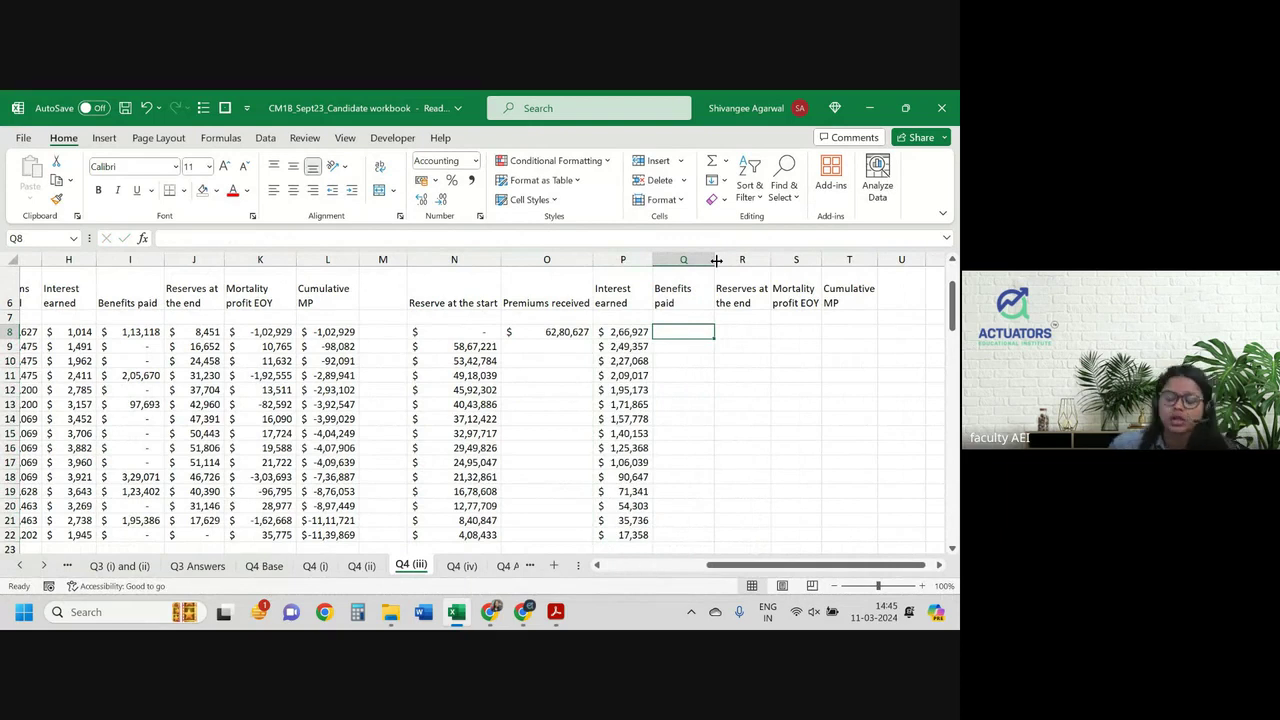
pyautogui.write('=')
pyautogui.press('Left')
pyautogui.press('Left')
pyautogui.press('Left')
pyautogui.press('Left')
pyautogui.press('Left')
pyautogui.press('Left')
pyautogui.press('Left')
pyautogui.press('Left')
pyautogui.press('Left')
pyautogui.press('Left')
pyautogui.press('Left')
pyautogui.press('Left')
pyautogui.press('Left')
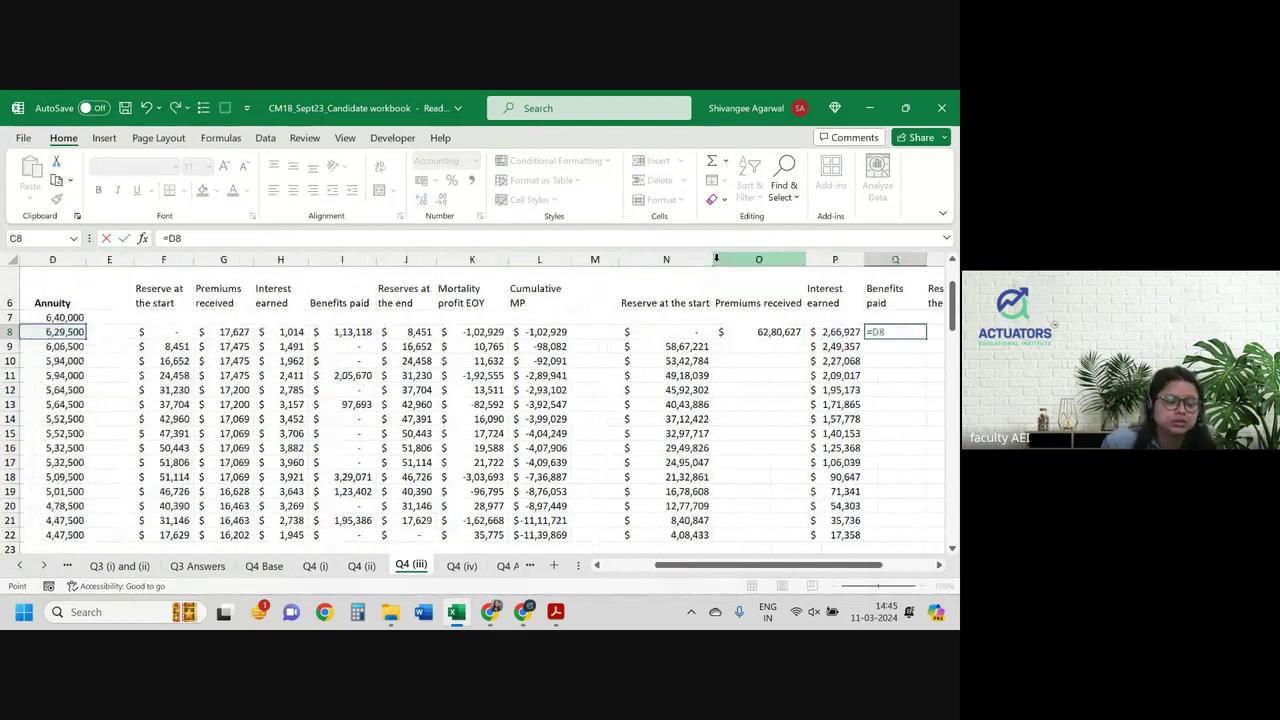
pyautogui.hscroll(-3, 716, 259)
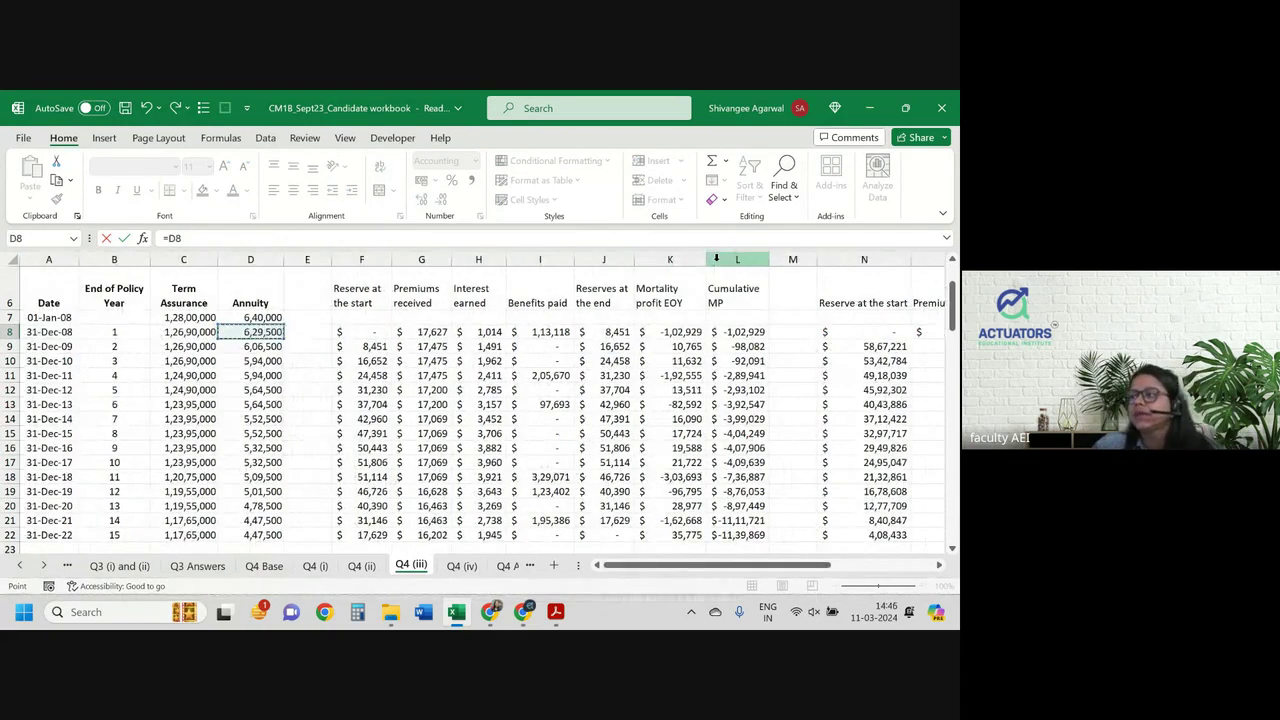
pyautogui.press('Return')
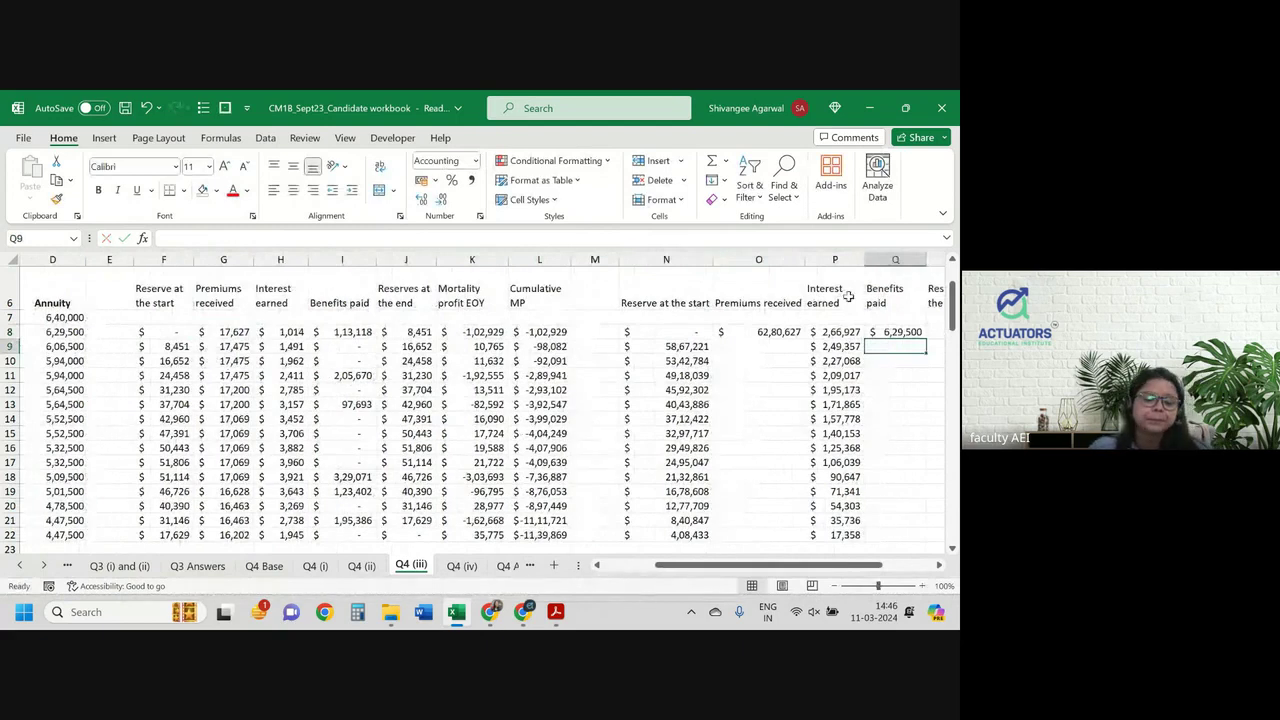
pyautogui.click(893, 332)
pyautogui.doubleClick(929, 341)
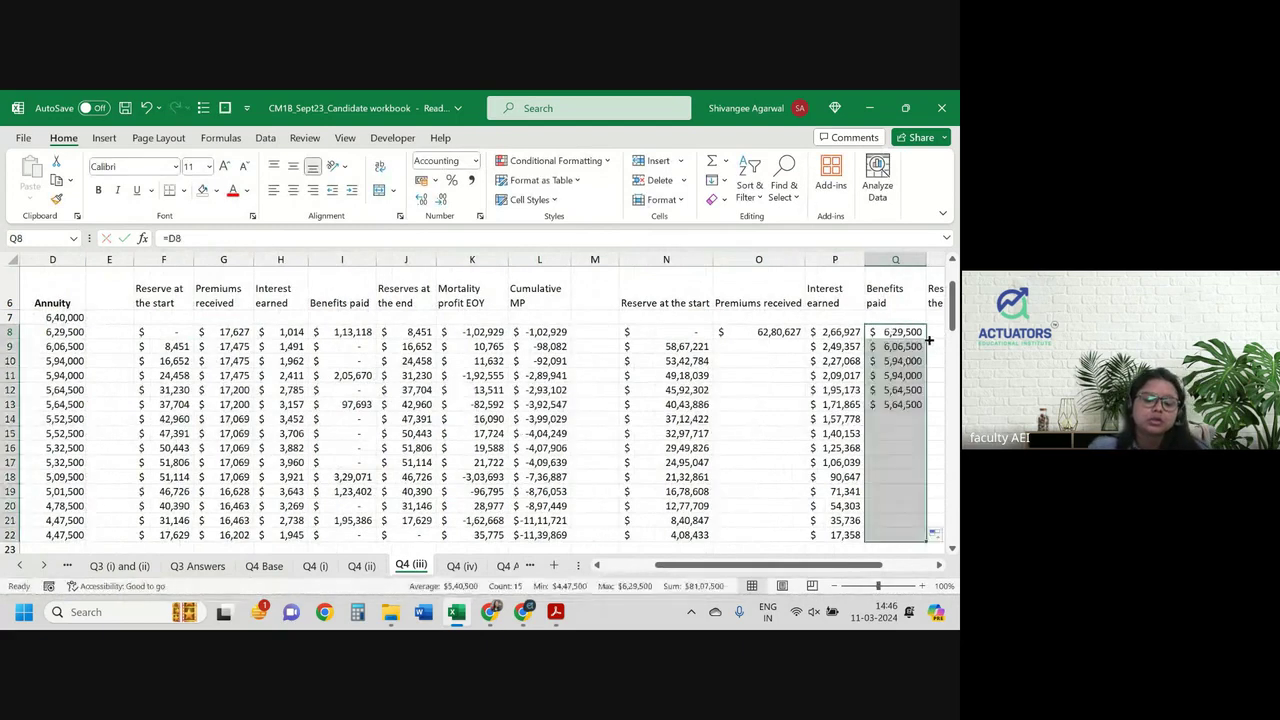
pyautogui.hscroll(1, 914, 371)
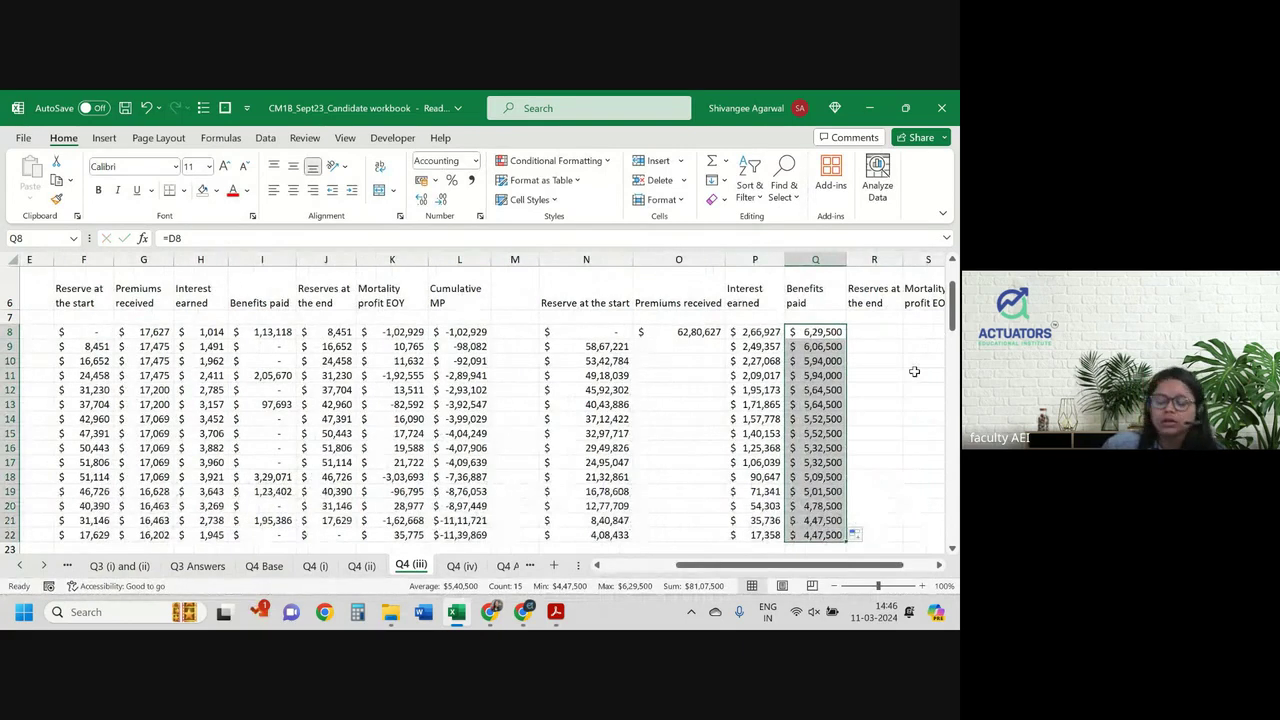
pyautogui.write('=')
pyautogui.press('Return')
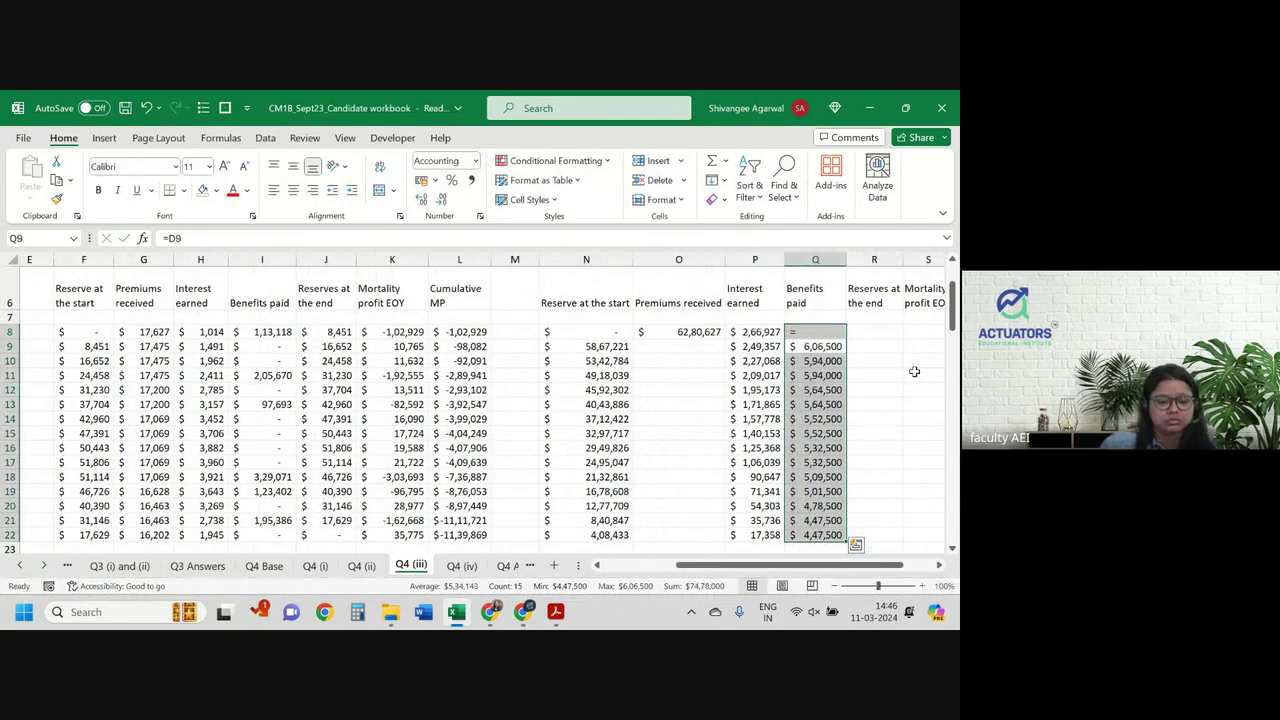
pyautogui.press('Up')
# Step: Link the year 1 reserve at the end in R8 to =N9 and fill it down to R22
pyautogui.press('Right')
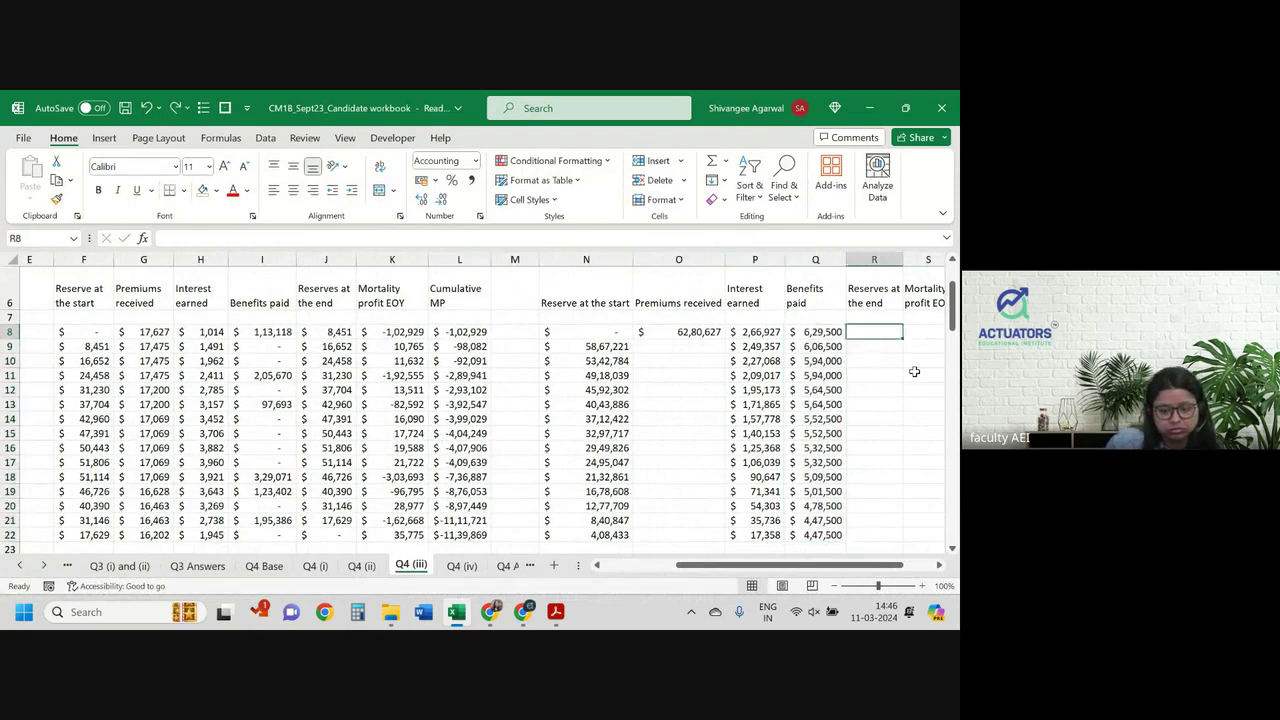
pyautogui.write('=')
pyautogui.press('Left')
pyautogui.press('Left')
pyautogui.press('Left')
pyautogui.press('Left')
pyautogui.press('Down')
pyautogui.press('Return')
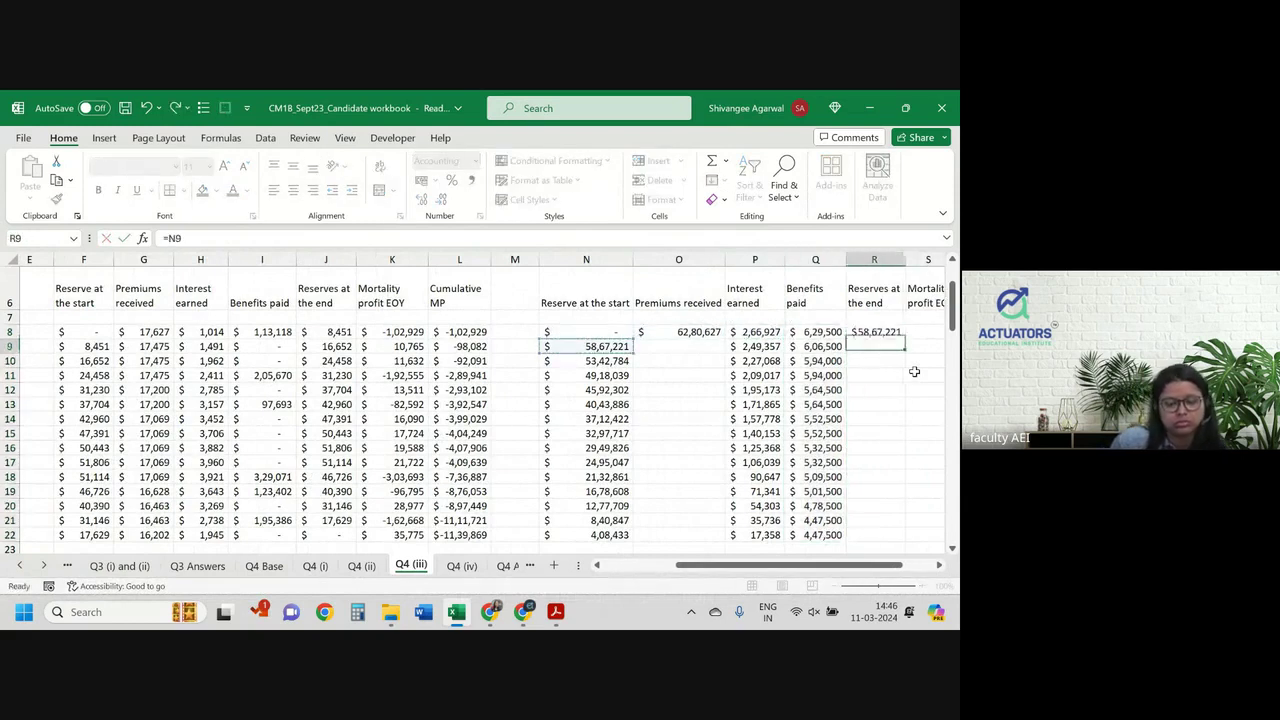
pyautogui.click(886, 333)
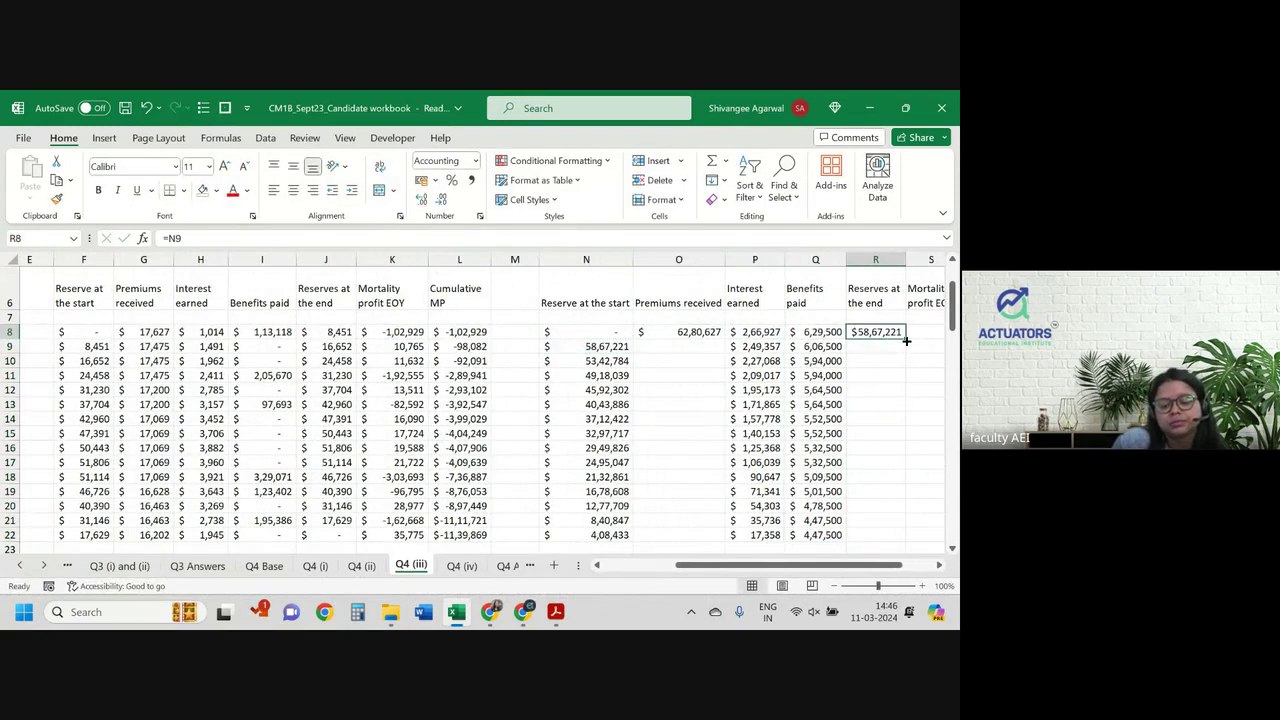
pyautogui.doubleClick(906, 341)
# Step: Calculate the mortality profit in S8 as =N8+O8+P8-Q8-R8, fill it down to S22 and autofit column S
pyautogui.hscroll(2, 906, 343)
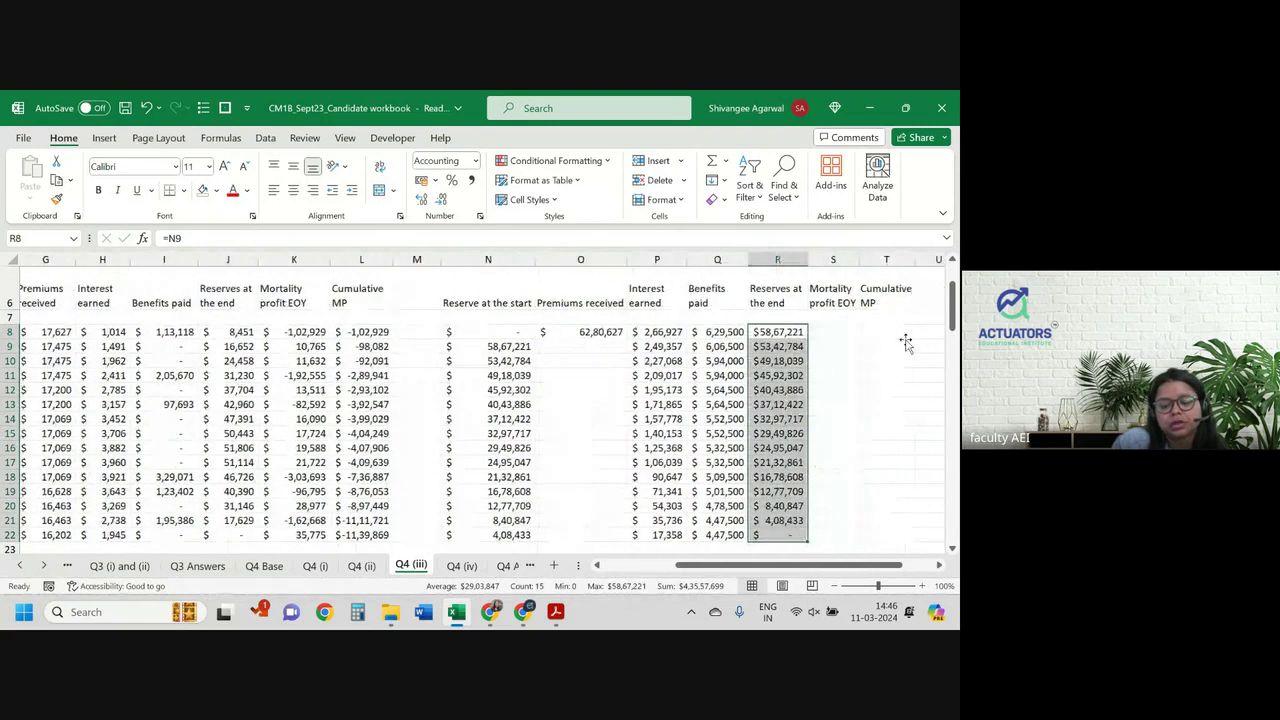
pyautogui.hscroll(1, 906, 343)
pyautogui.click(762, 332)
pyautogui.write('=')
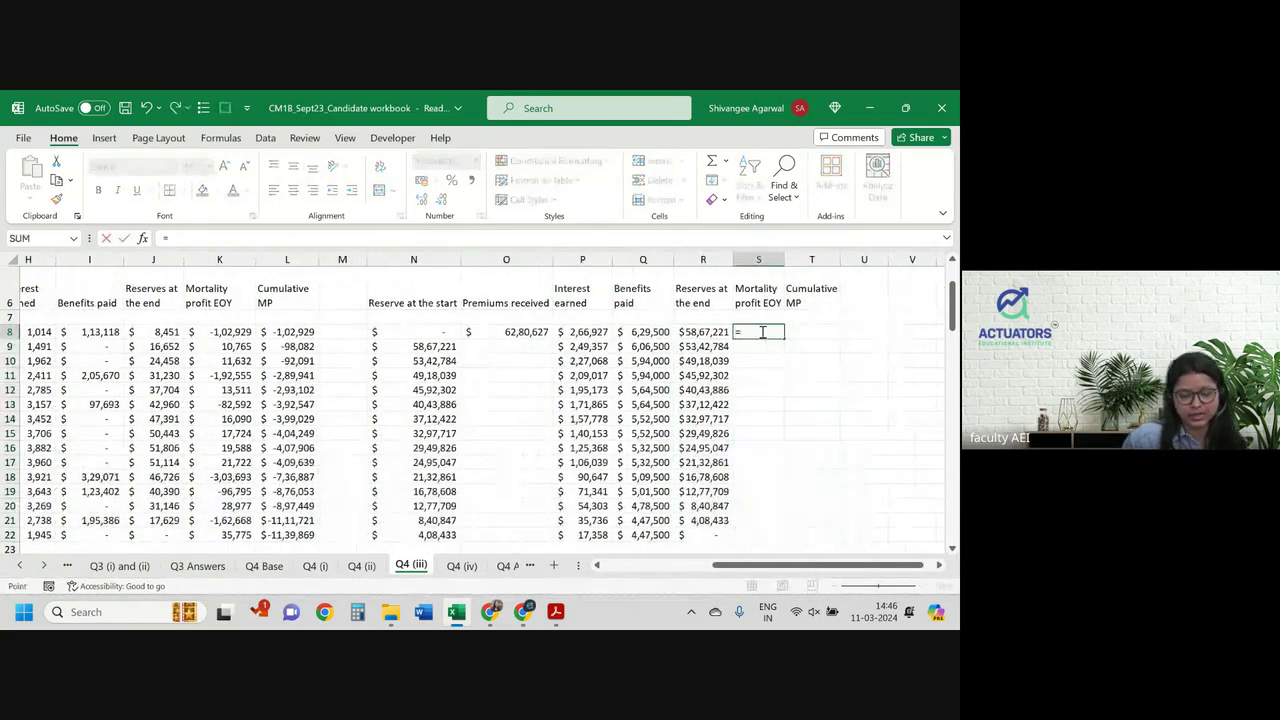
pyautogui.press('Left')
pyautogui.press('Left')
pyautogui.press('Left')
pyautogui.press('Left')
pyautogui.press('Left')
pyautogui.write('+')
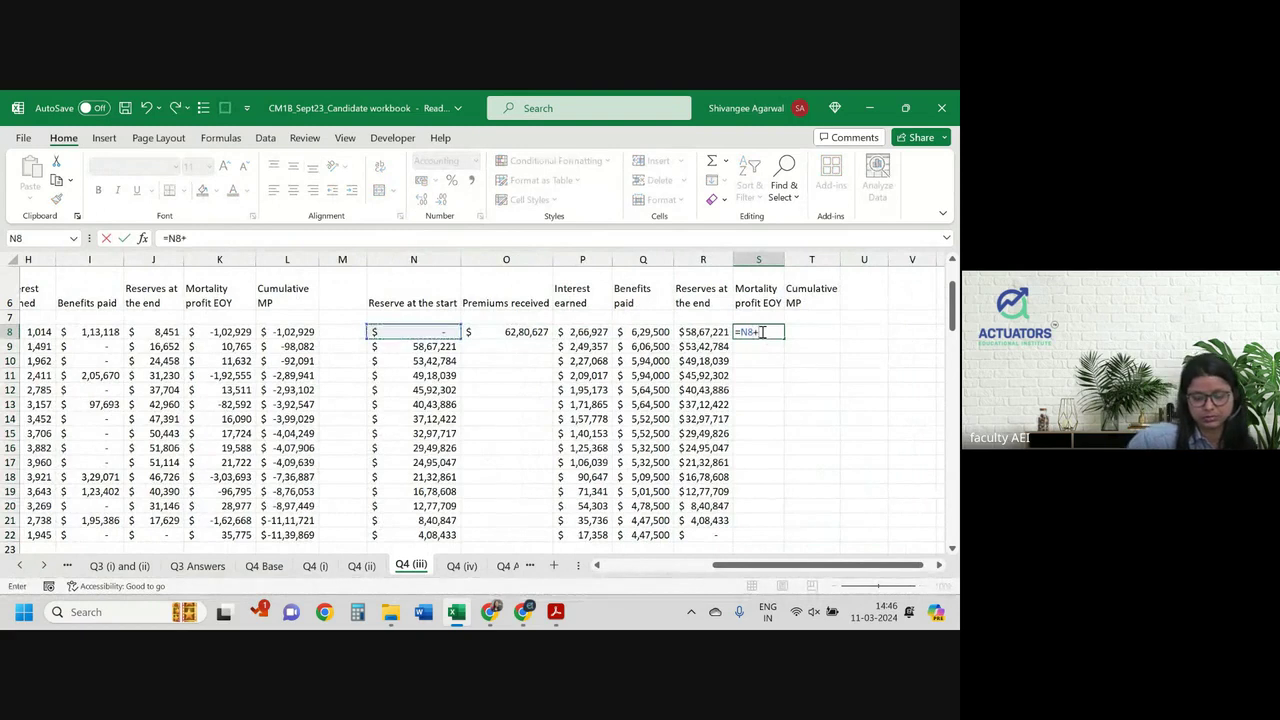
pyautogui.press('Left')
pyautogui.press('Left')
pyautogui.press('Left')
pyautogui.press('Left')
pyautogui.write('-')
pyautogui.press('Left')
pyautogui.press('Left')
pyautogui.press('Left')
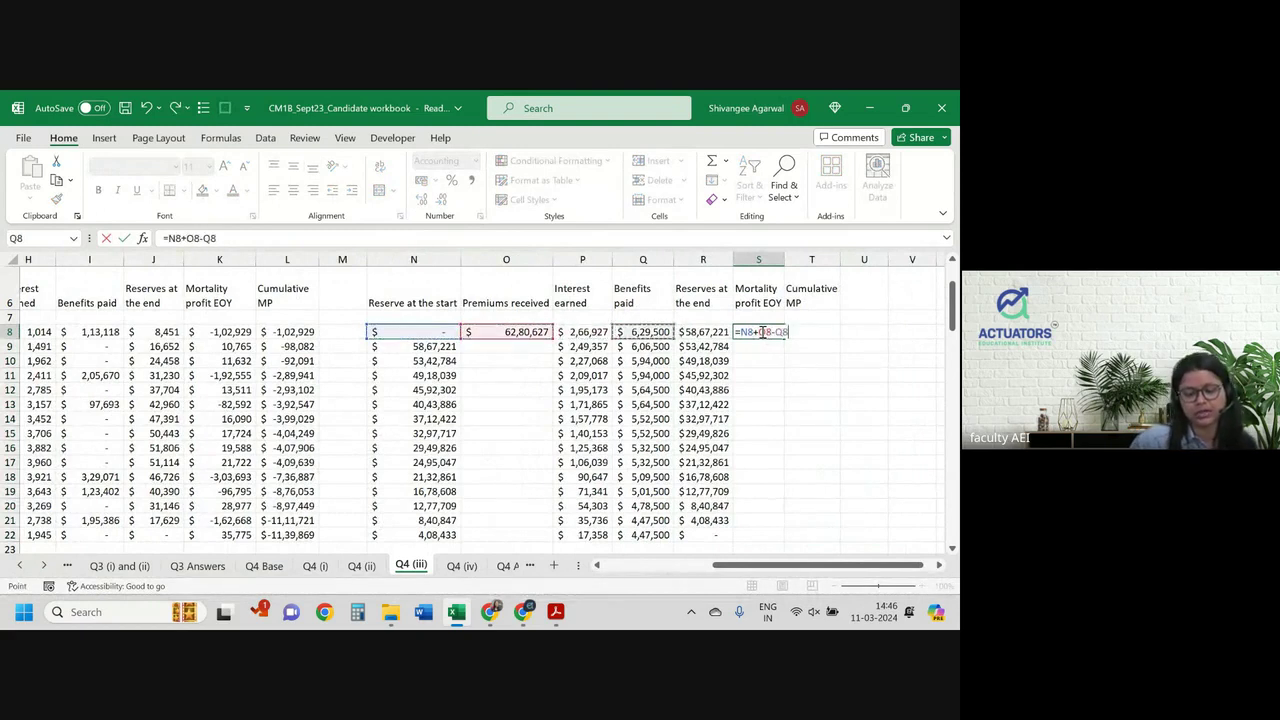
pyautogui.press('BackSpace')
pyautogui.press('BackSpace')
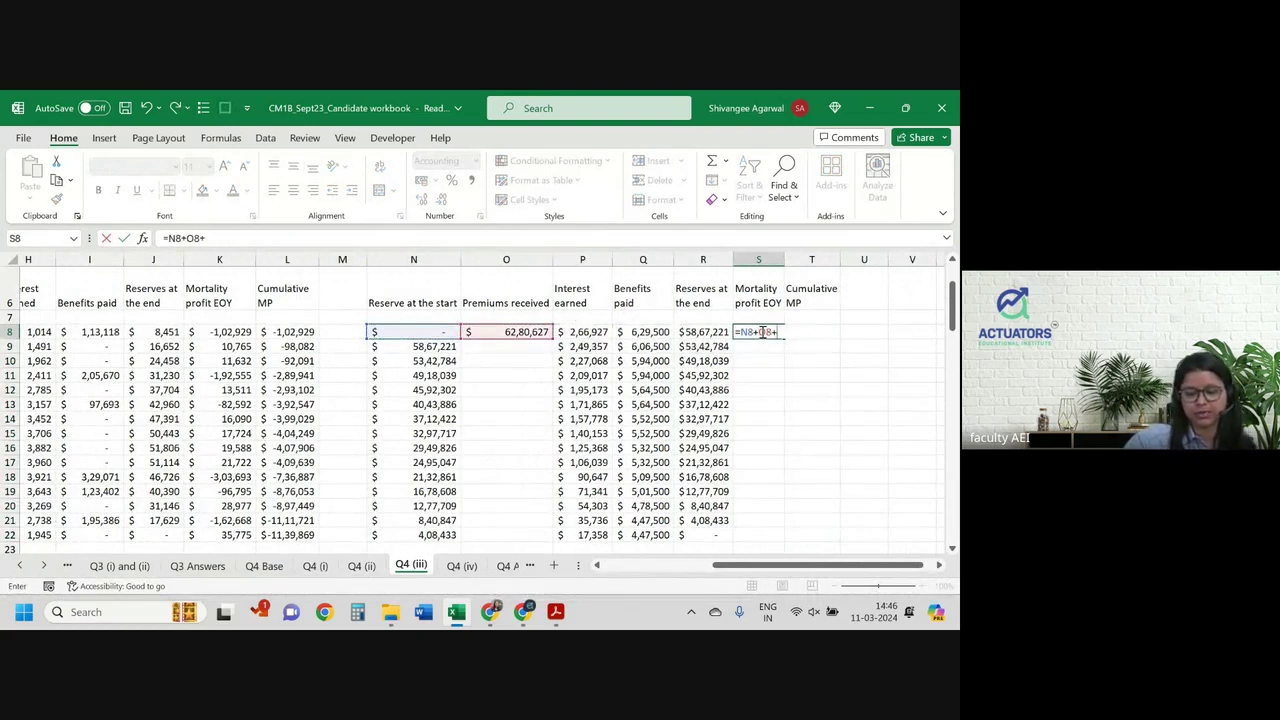
pyautogui.press('Left')
pyautogui.press('Left')
pyautogui.press('Left')
pyautogui.write('-')
pyautogui.press('Left')
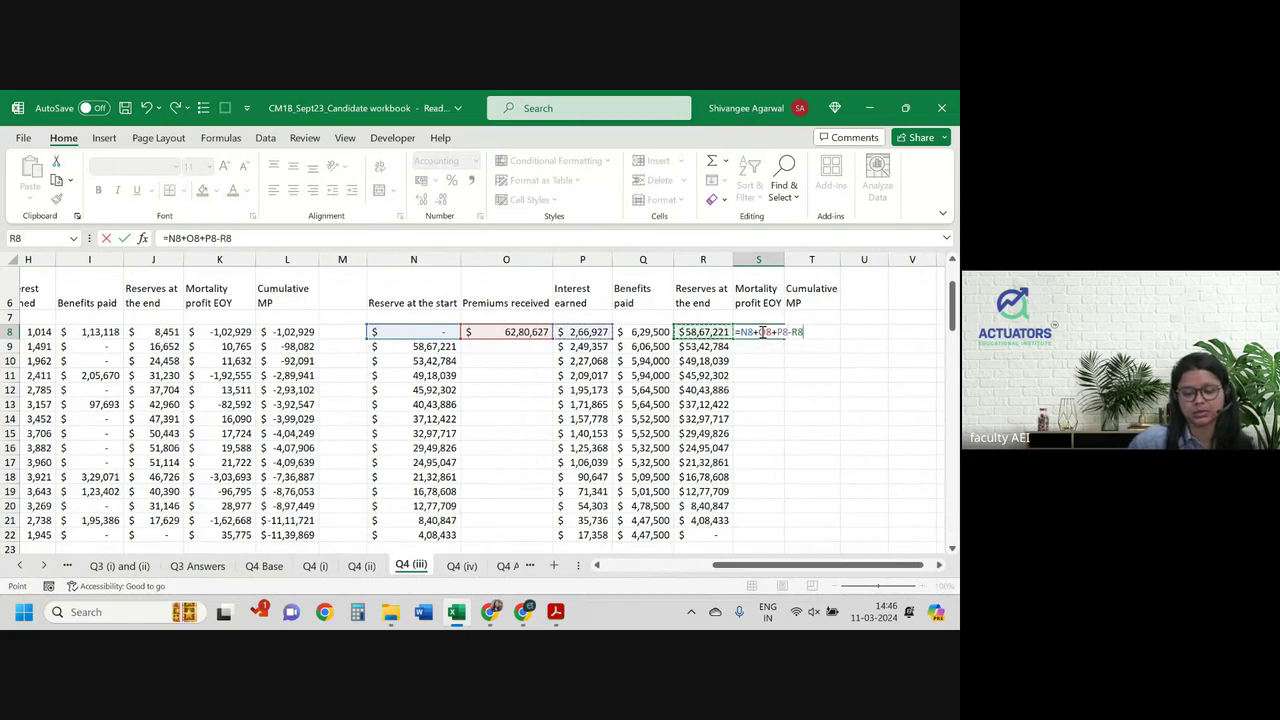
pyautogui.press('Left')
pyautogui.hotkey('ctrl', 'Return')
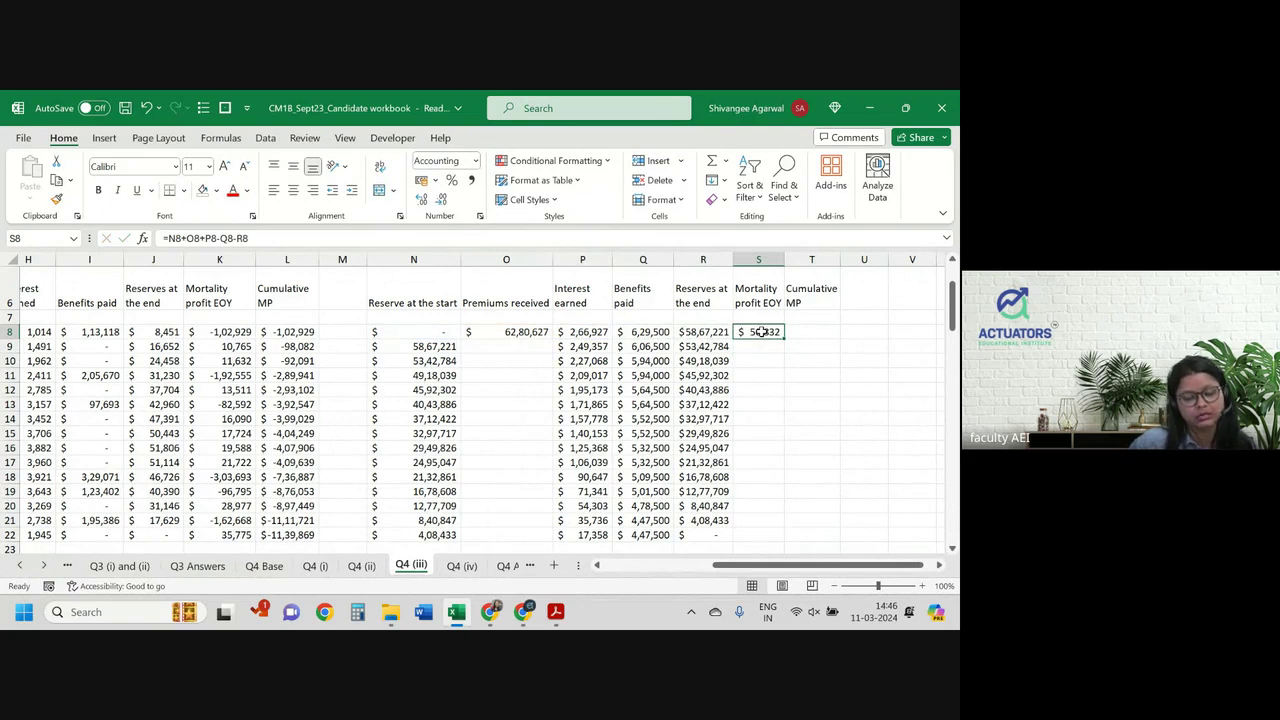
pyautogui.doubleClick(785, 339)
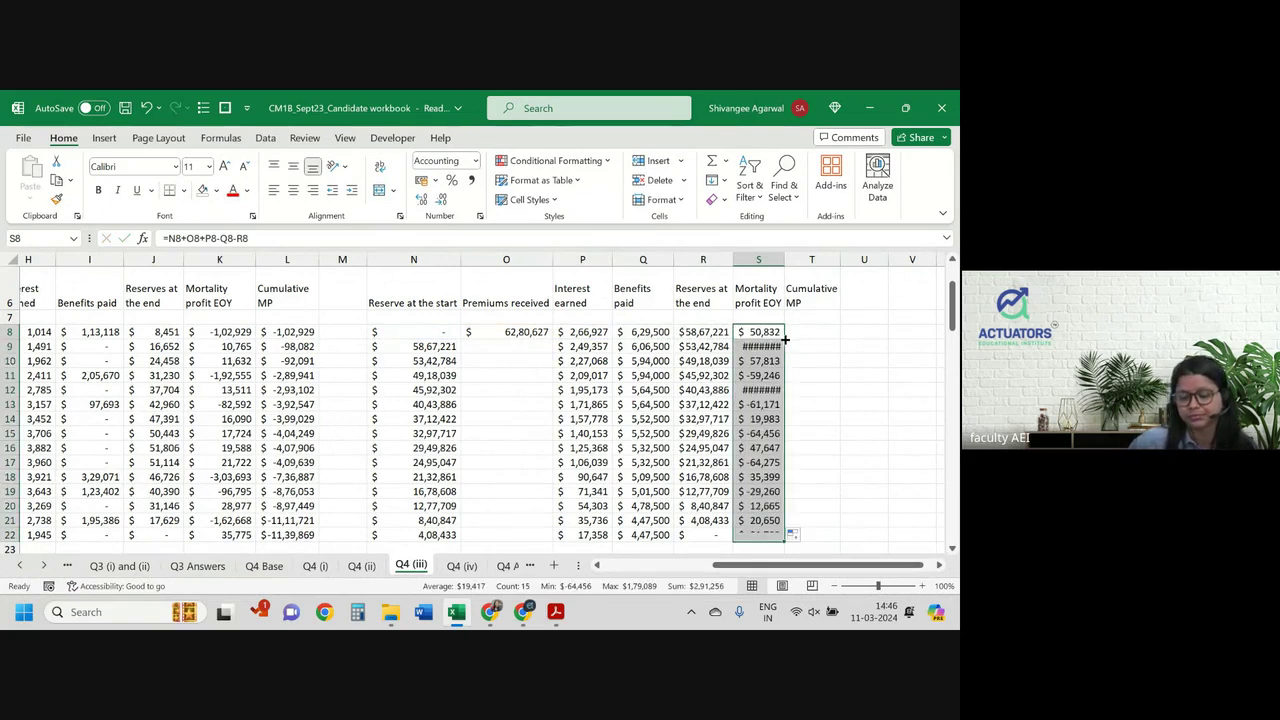
pyautogui.doubleClick(786, 260)
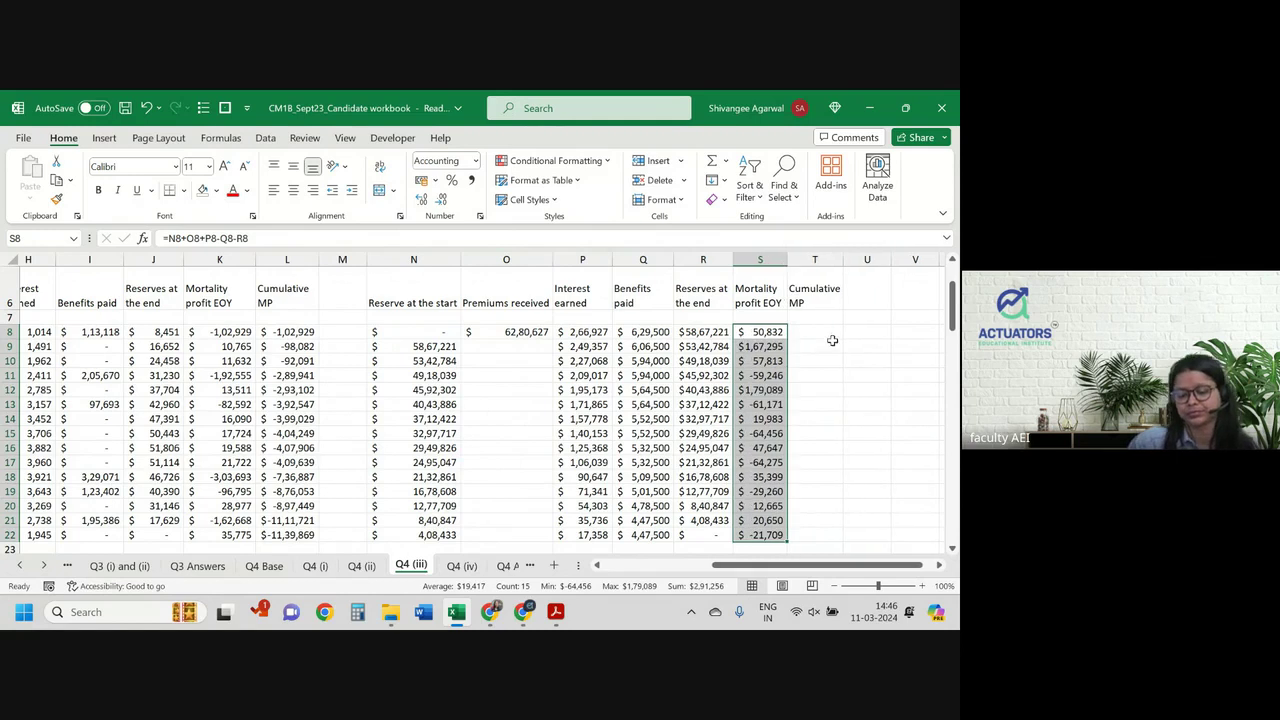
# Step: Start the Cumulative MP column of the annuity table by linking T8 to the first year's mortality profit with =S8
pyautogui.click(818, 328)
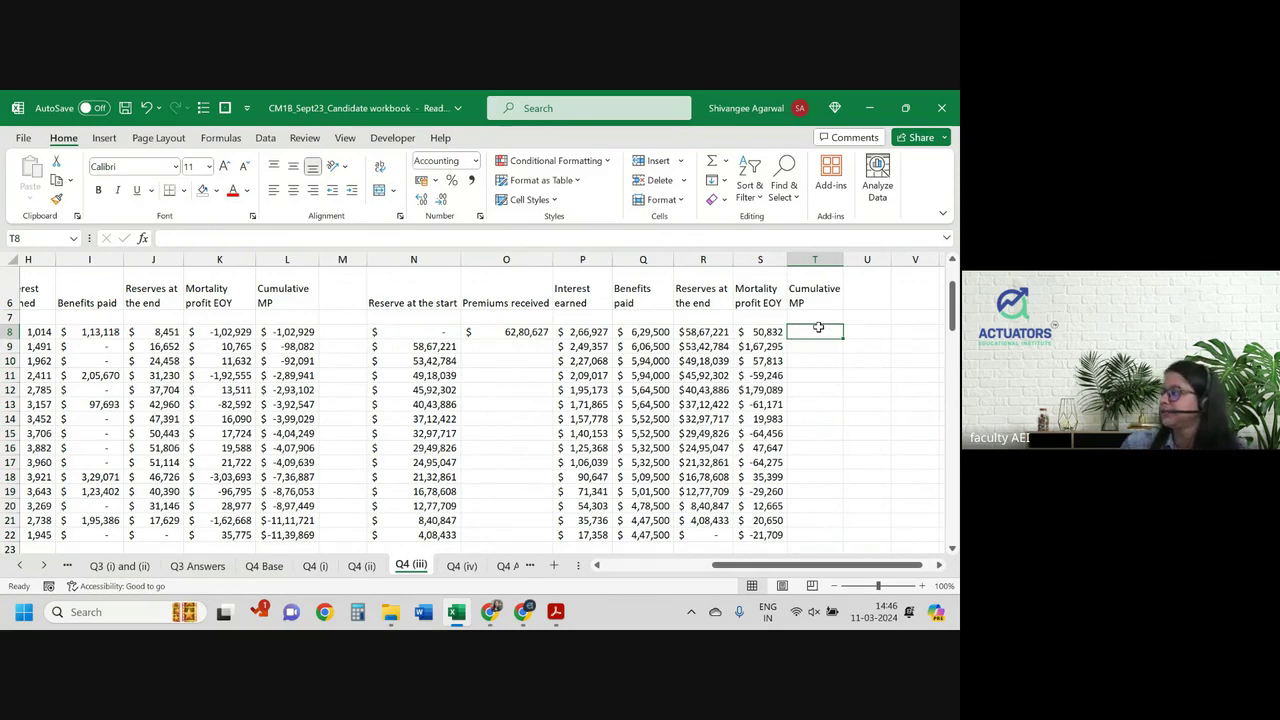
pyautogui.write('=')
pyautogui.press('Left')
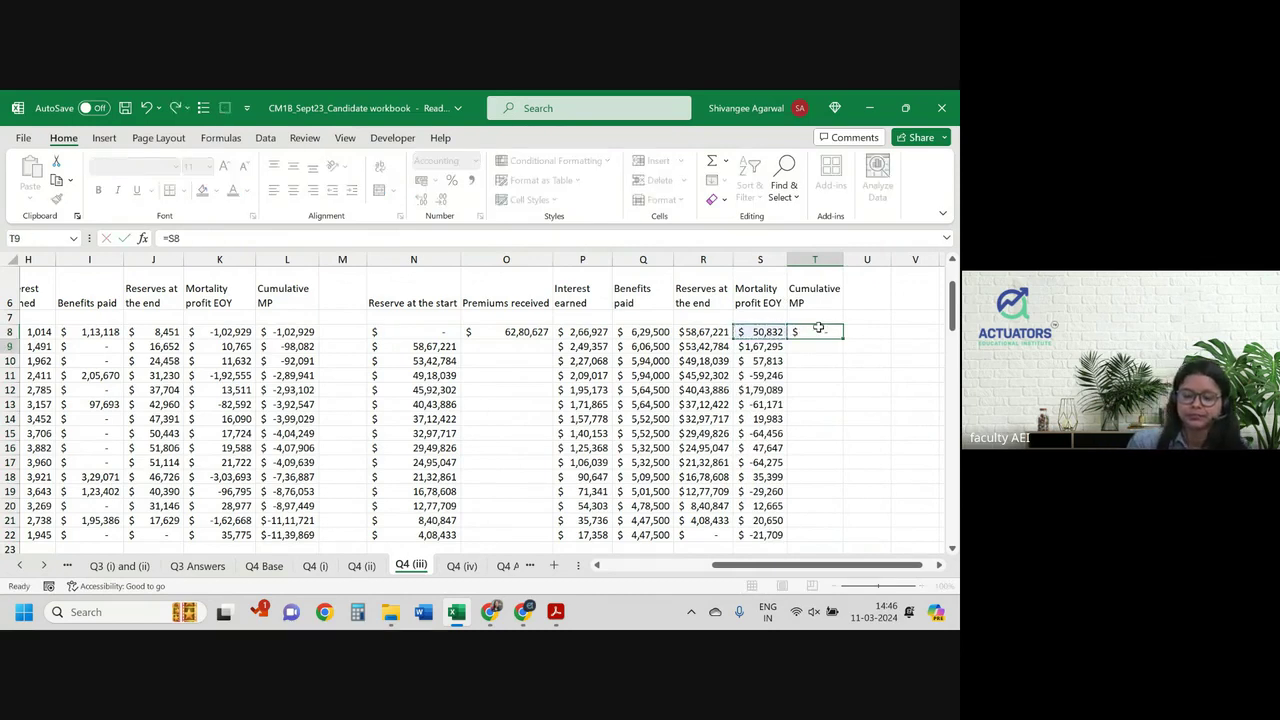
pyautogui.press('Return')
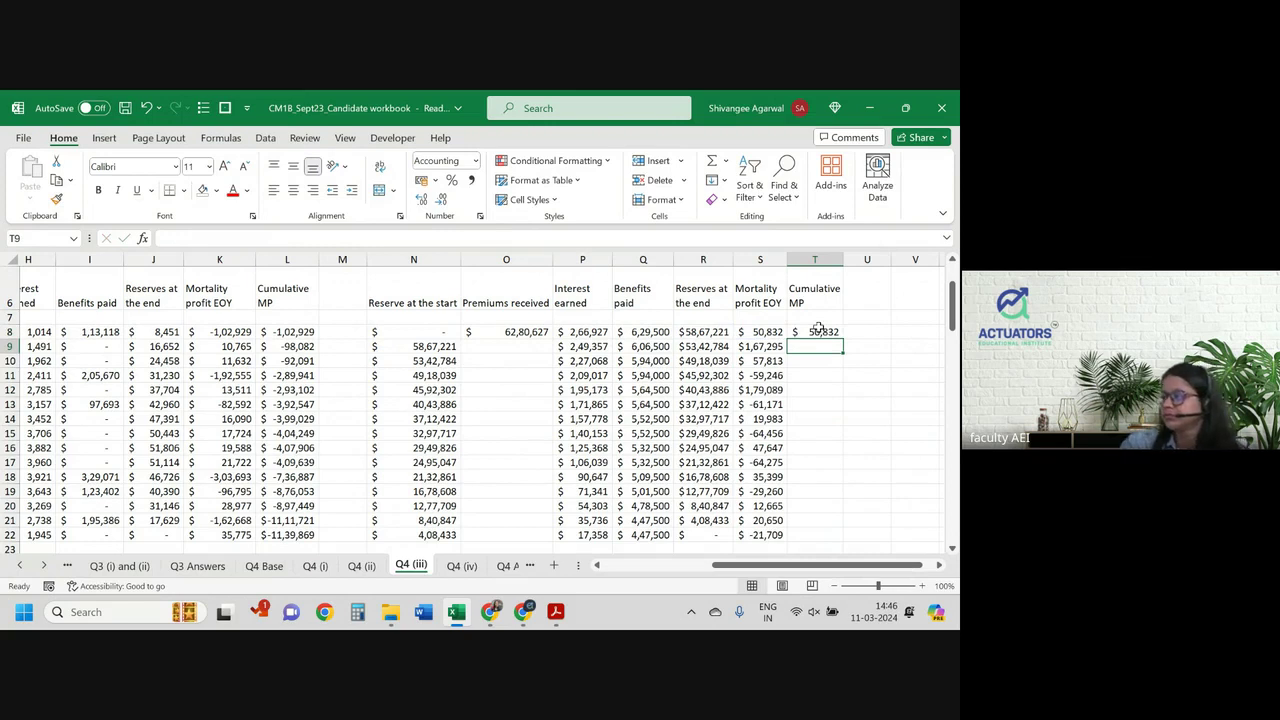
# Step: Calculate the second year's cumulative mortality profit in T9 as =T8*(1+'Q4 Base'!H12)+'Q4 (iii)'!S9 and fill it down to T22
pyautogui.write('=')
pyautogui.press('Up')
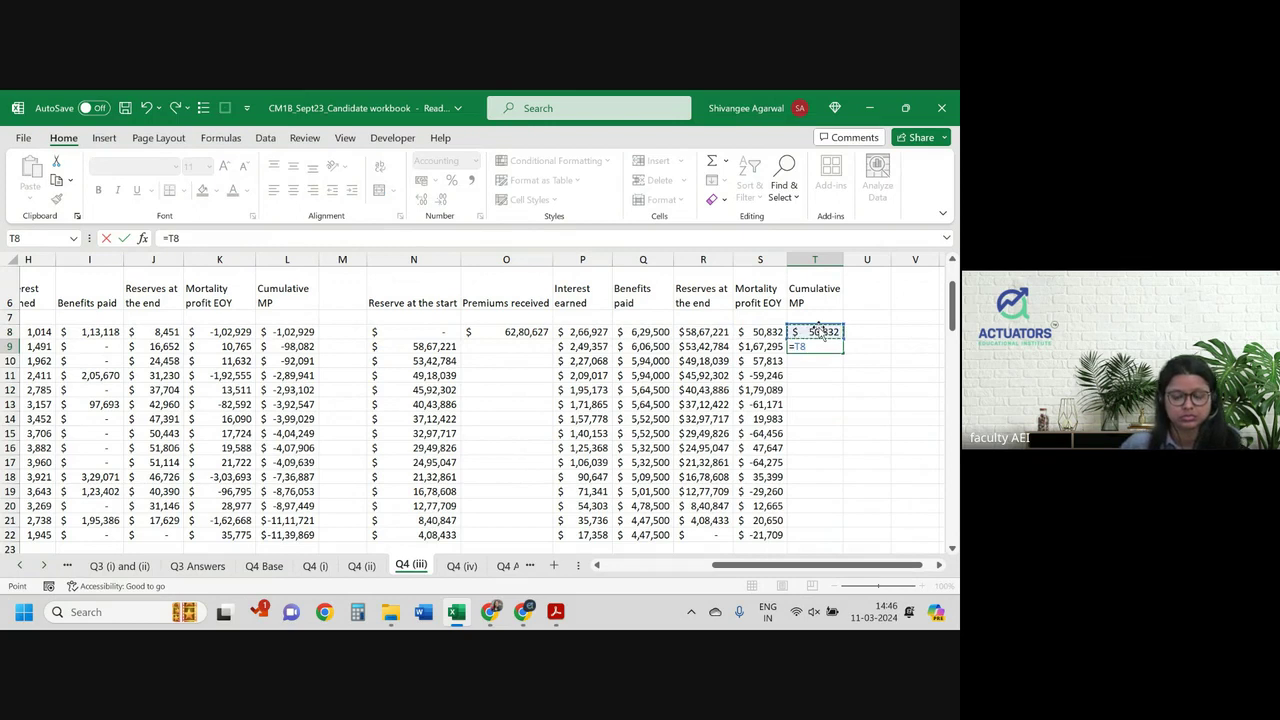
pyautogui.write('*(1+')
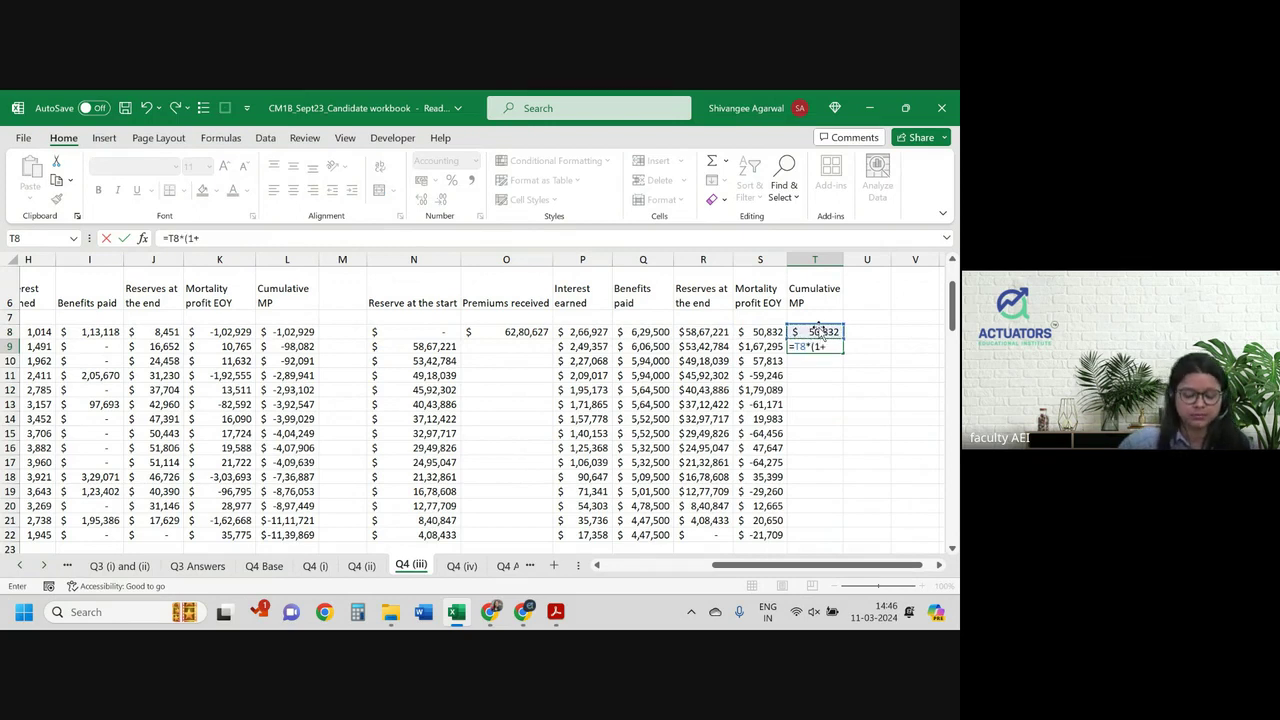
pyautogui.hotkey('ctrl', 'pageup')
pyautogui.hotkey('ctrl', 'pageup')
pyautogui.hotkey('ctrl', 'pageup')
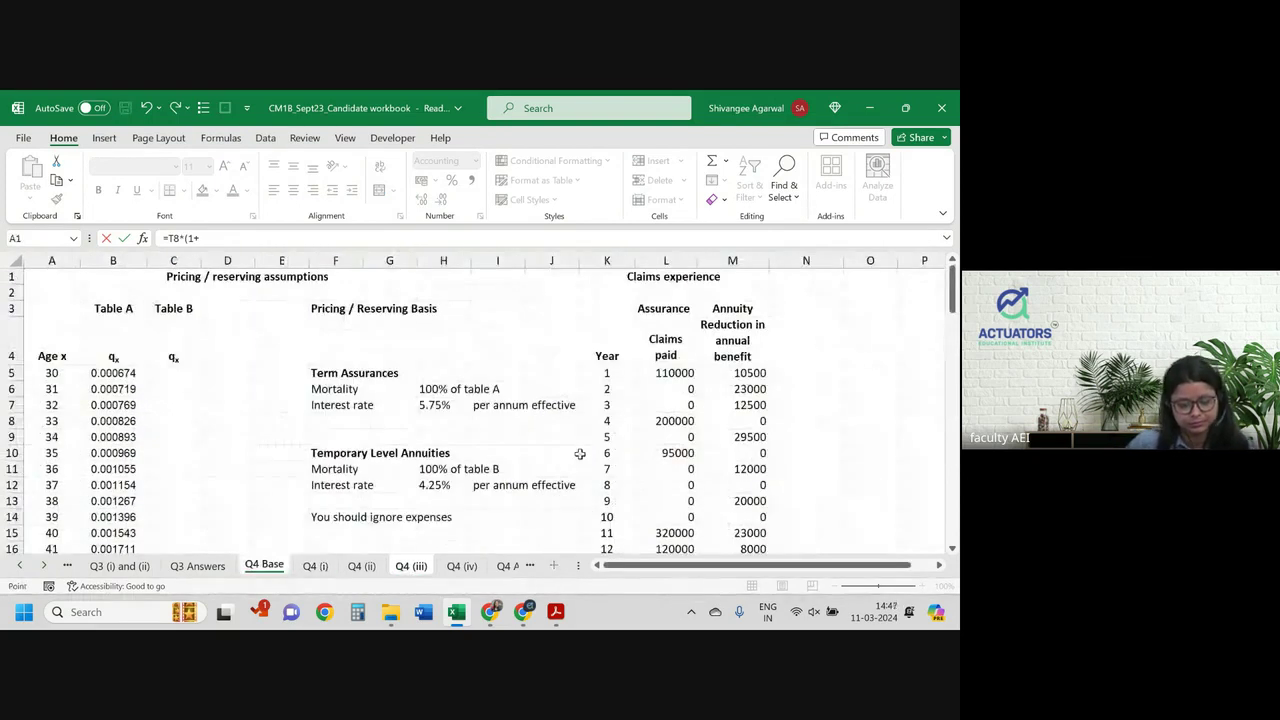
pyautogui.click(435, 486)
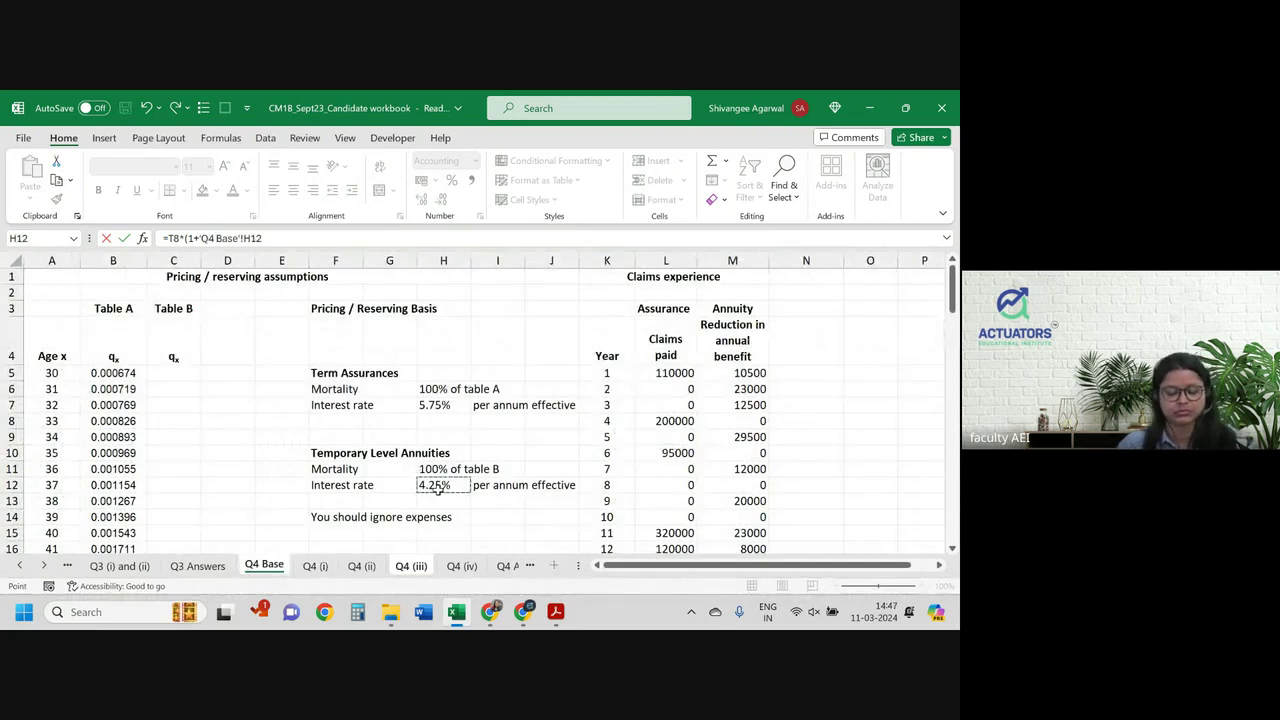
pyautogui.write(')+')
pyautogui.press('Up')
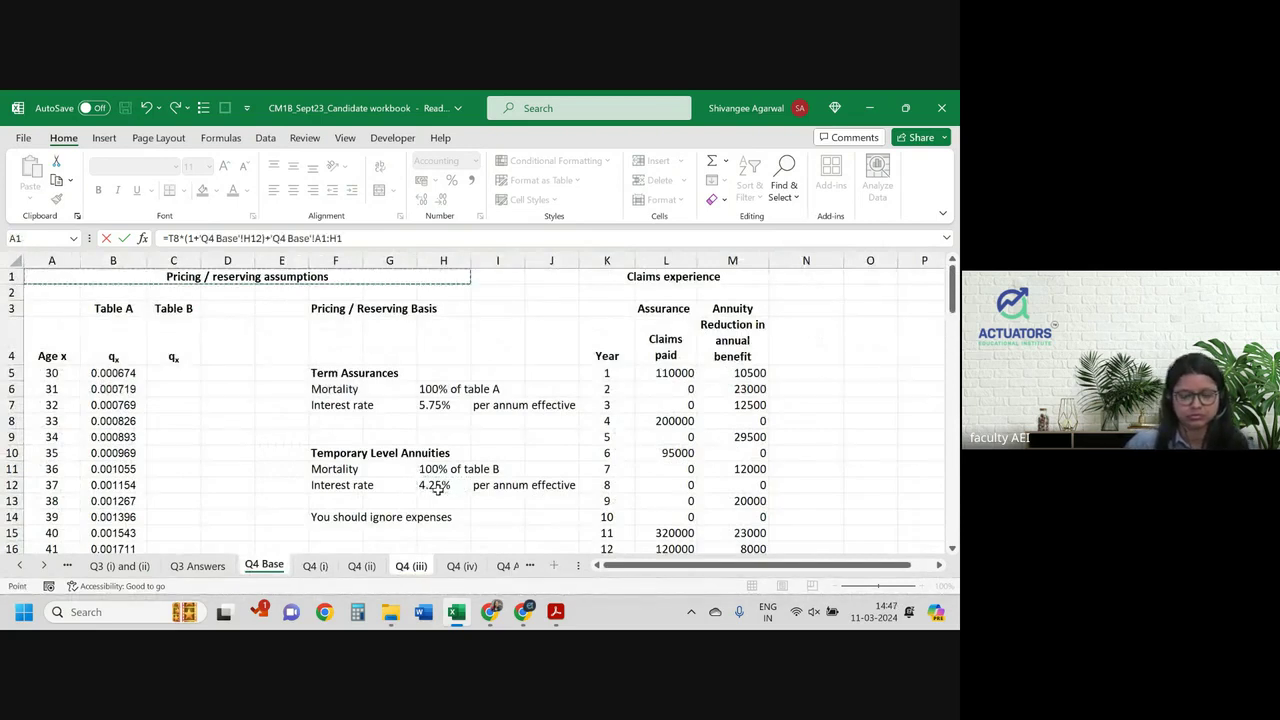
pyautogui.press('Right')
pyautogui.hotkey('ctrl', 'pagedown')
pyautogui.hotkey('ctrl', 'pagedown')
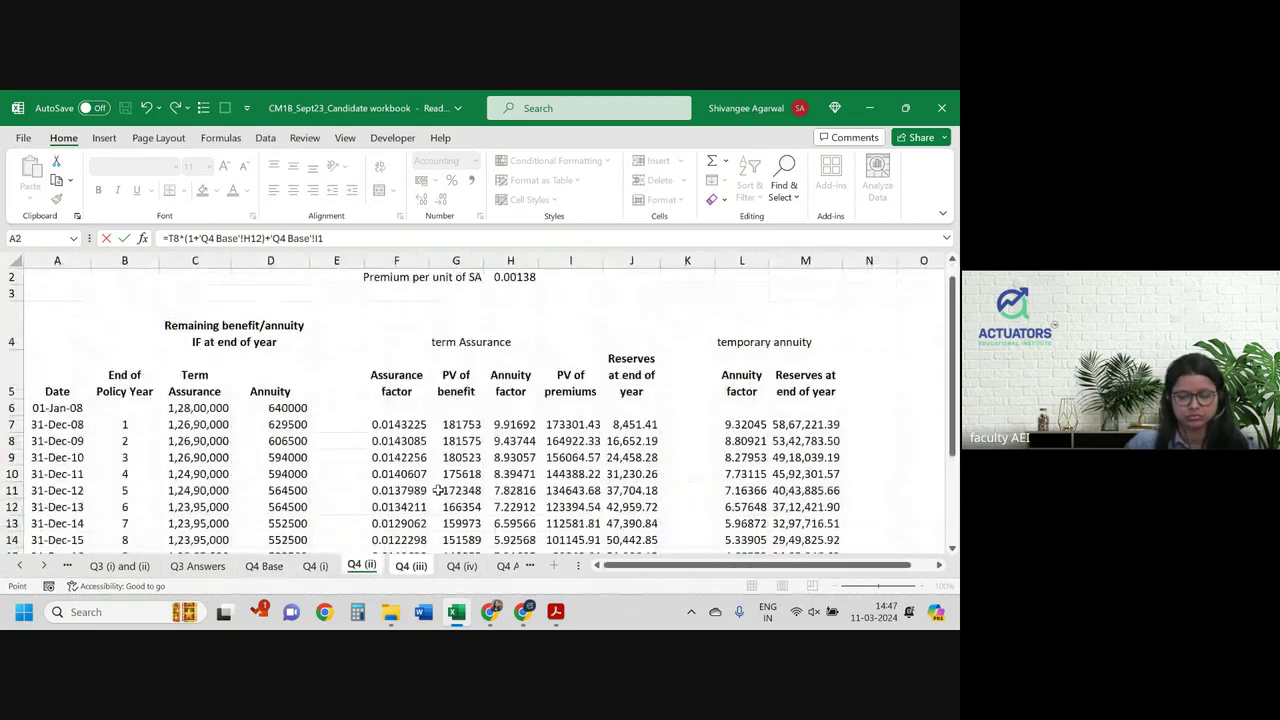
pyautogui.hotkey('ctrl', 'pagedown')
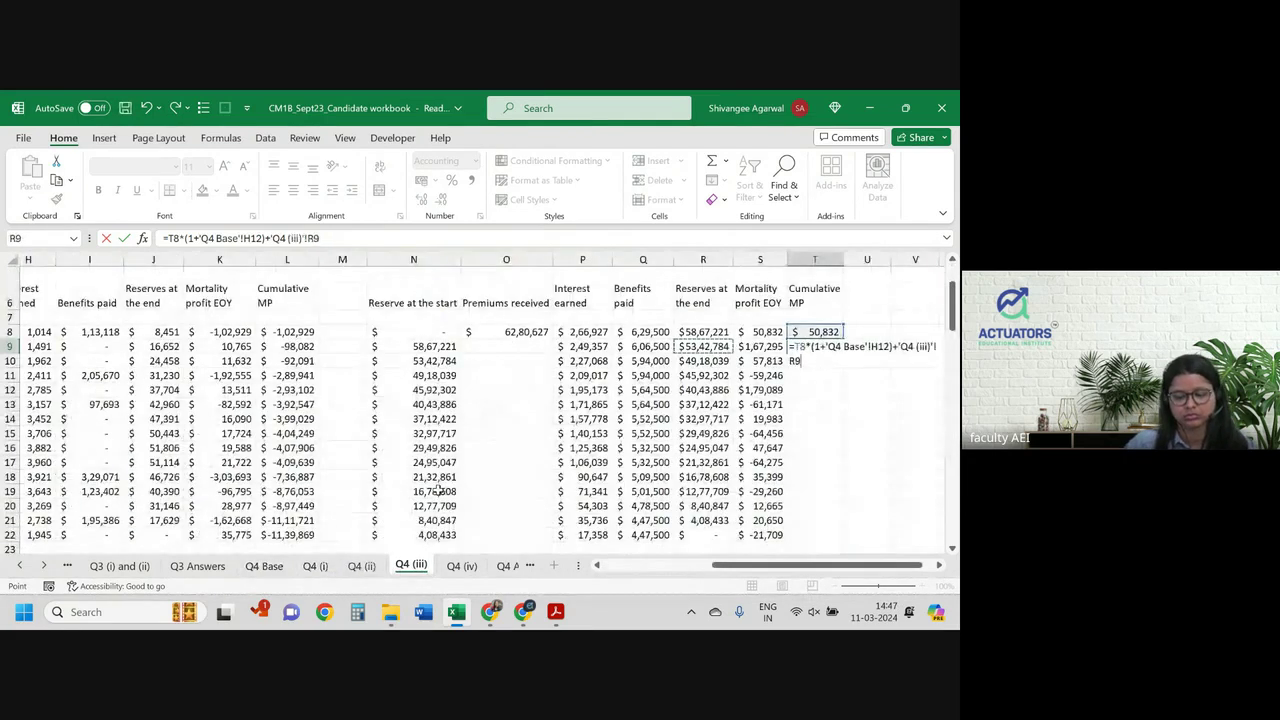
pyautogui.press('Return')
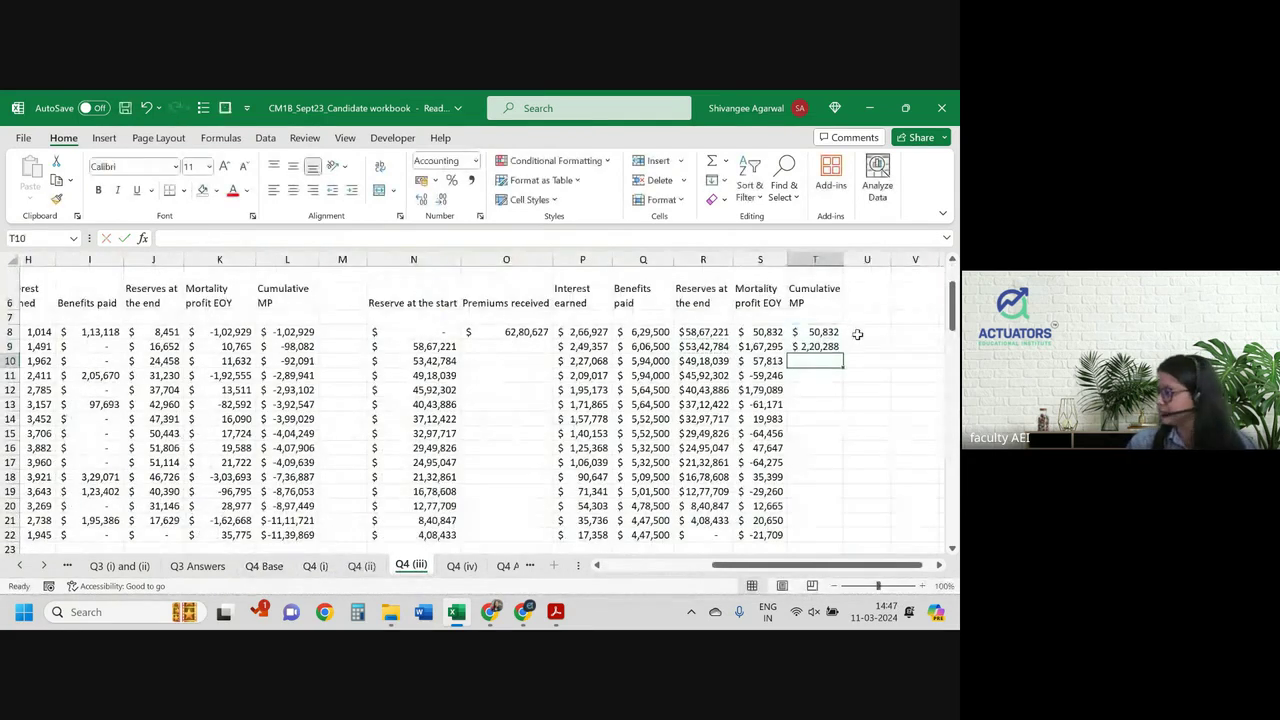
pyautogui.click(816, 346)
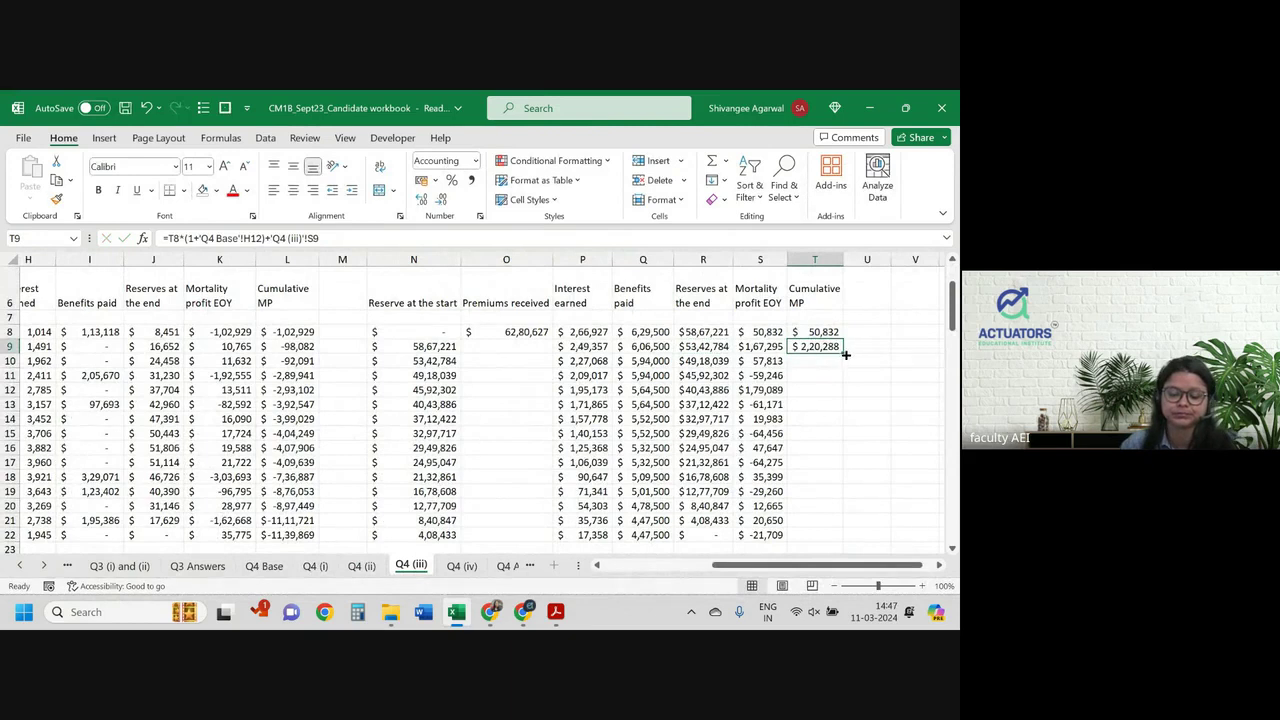
pyautogui.doubleClick(843, 353)
# Step: Copy the mortality profit total from K24 to S24 so it sums S8:S22, and autofit column S
pyautogui.scroll(-3, 820, 383)
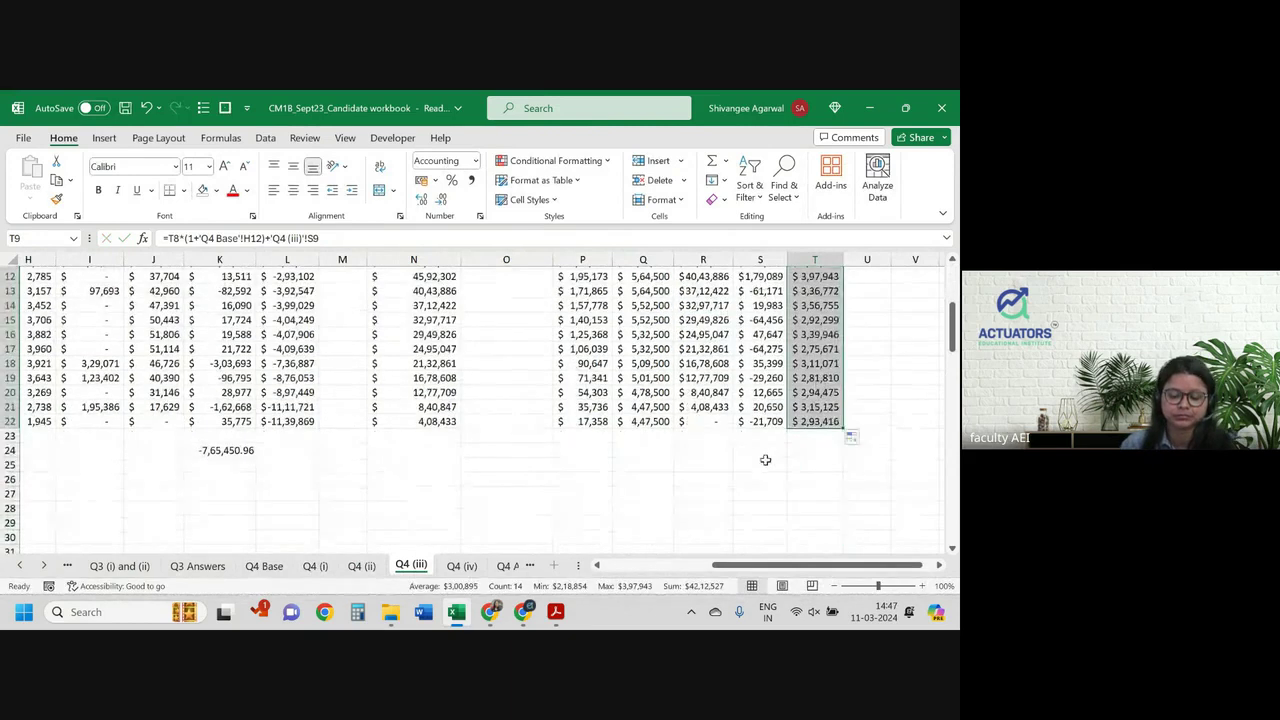
pyautogui.click(238, 451)
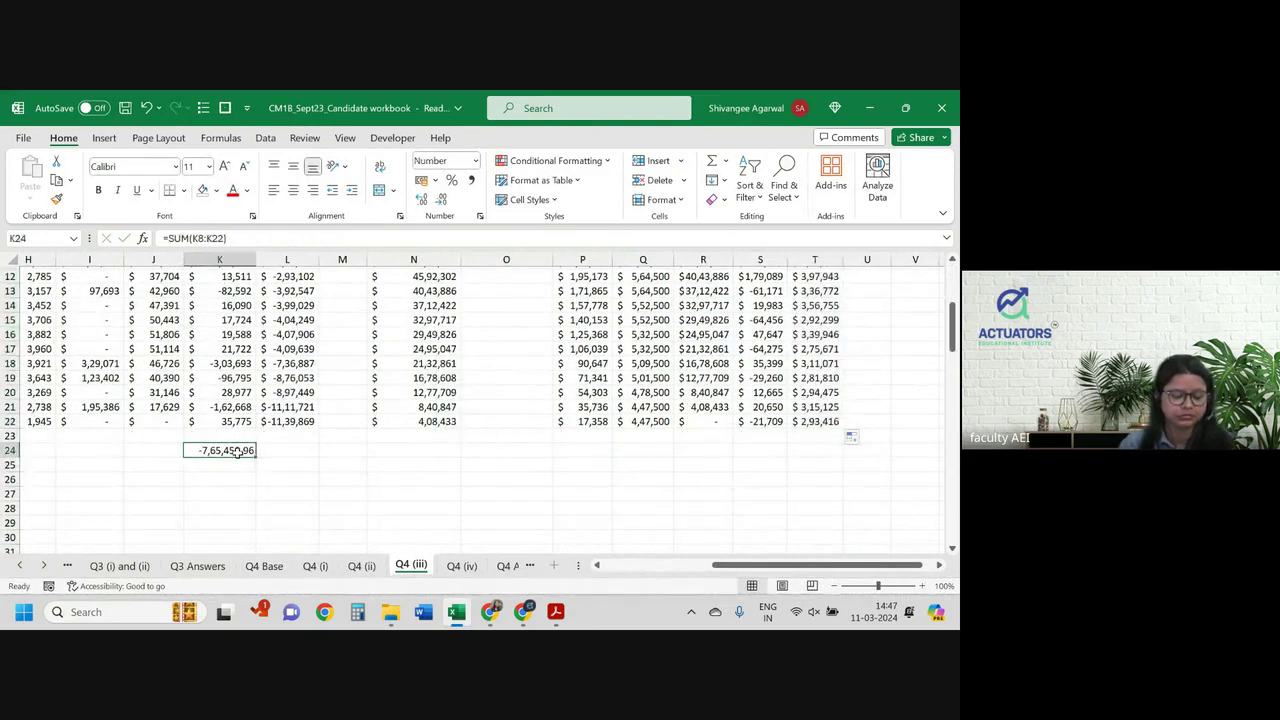
pyautogui.hotkey('ctrl', 'c')
pyautogui.press('Right')
pyautogui.press('Right')
pyautogui.press('Right')
pyautogui.press('Right')
pyautogui.press('Right')
pyautogui.press('Right')
pyautogui.press('Right')
pyautogui.press('Right')
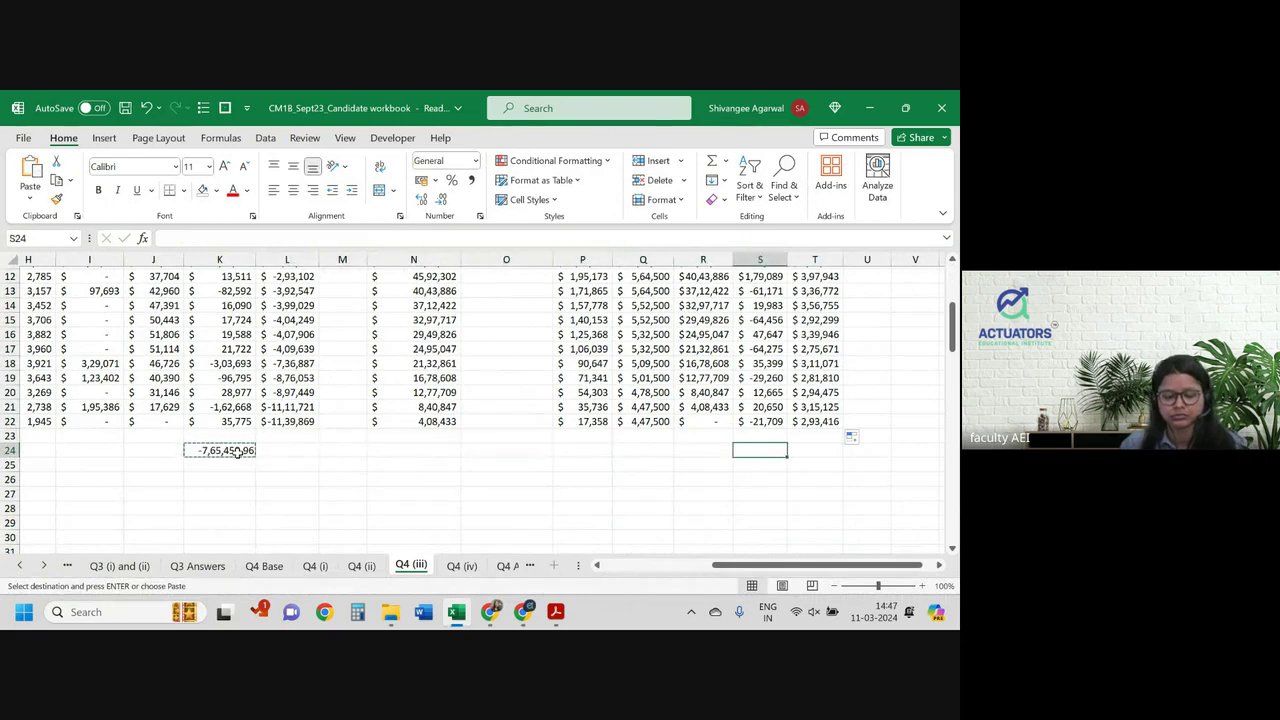
pyautogui.hotkey('ctrl', 'v')
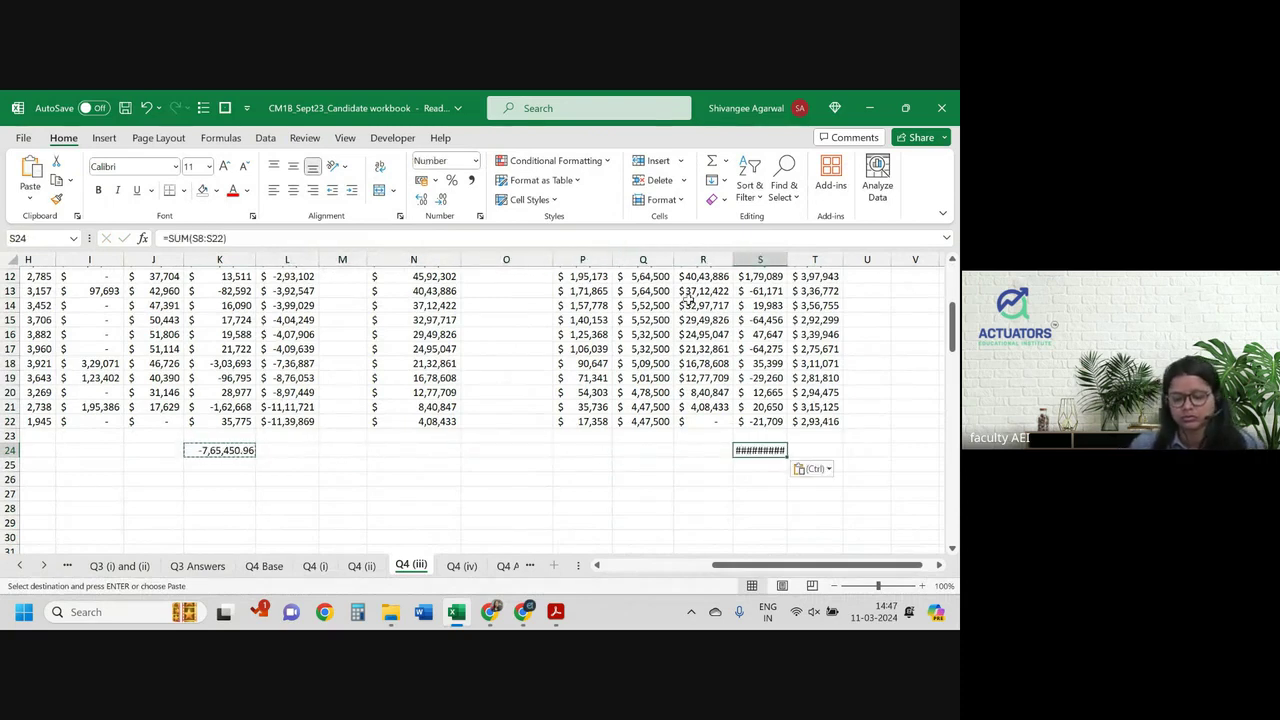
pyautogui.doubleClick(786, 259)
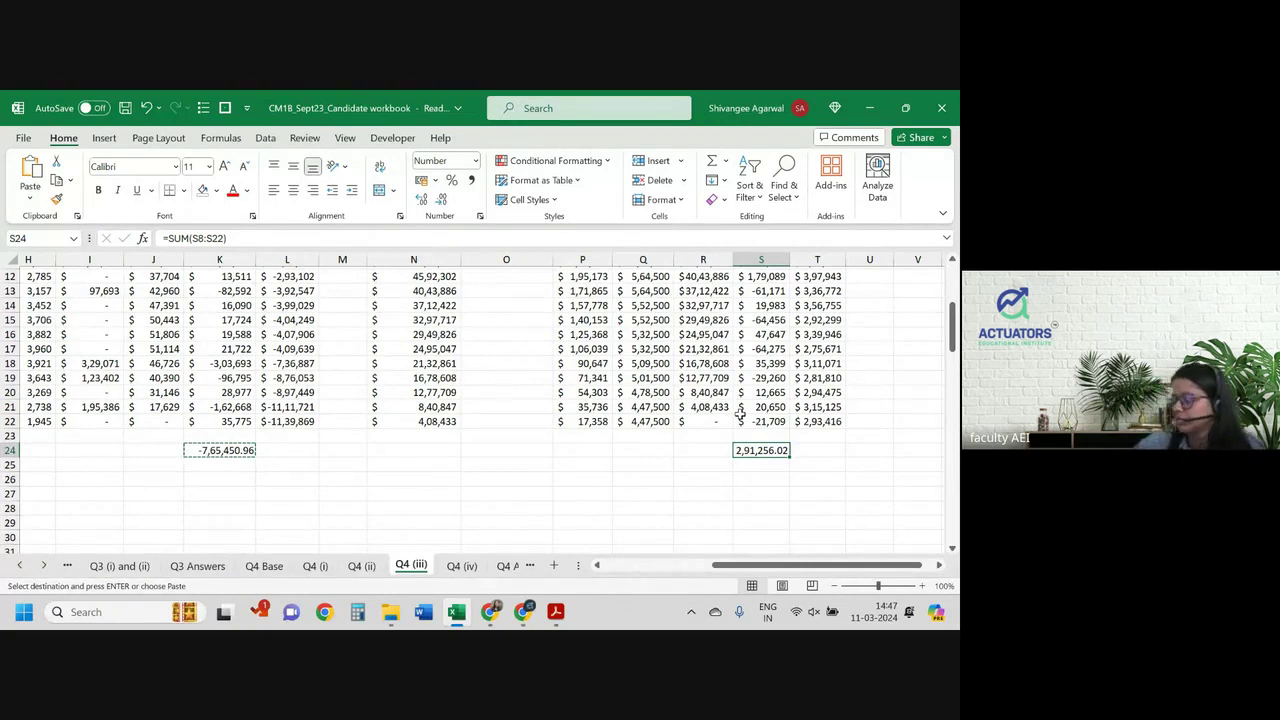
# Step: Make the interest rate reference in T9 absolute as 'Q4 Base'!$H$12 and refill the cumulative formula down to T22
pyautogui.click(816, 421)
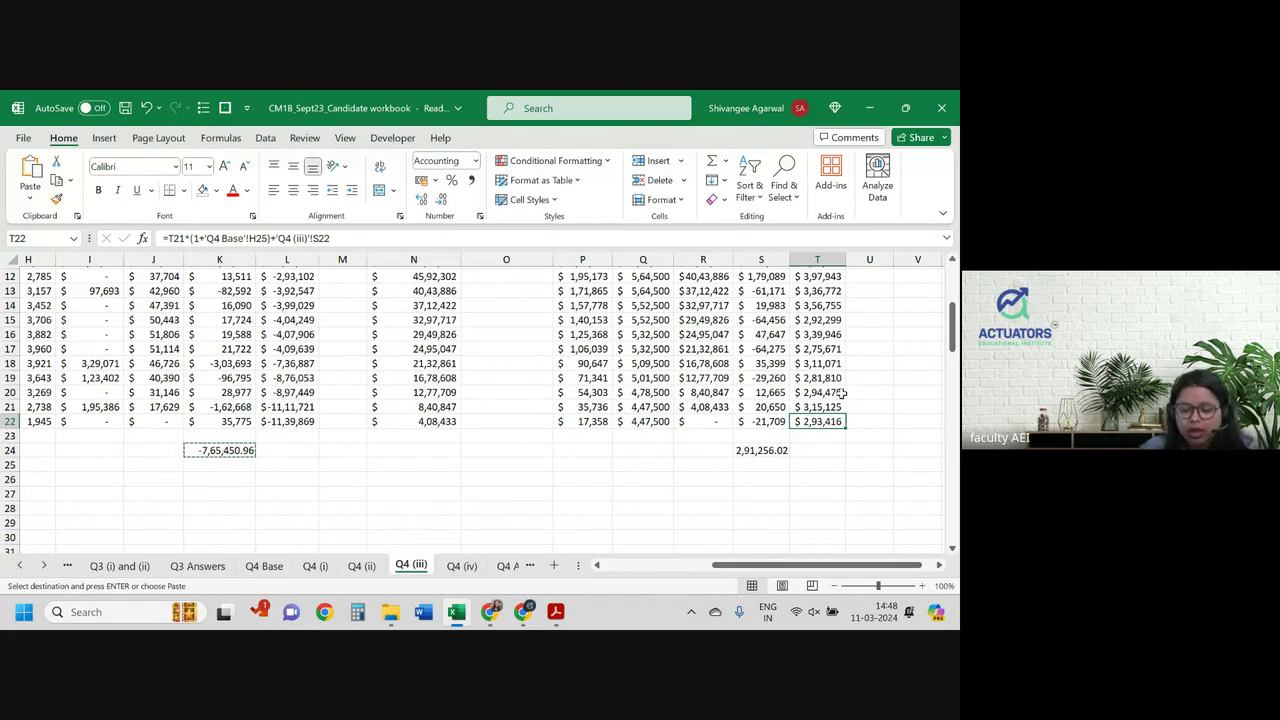
pyautogui.scroll(3, 840, 393)
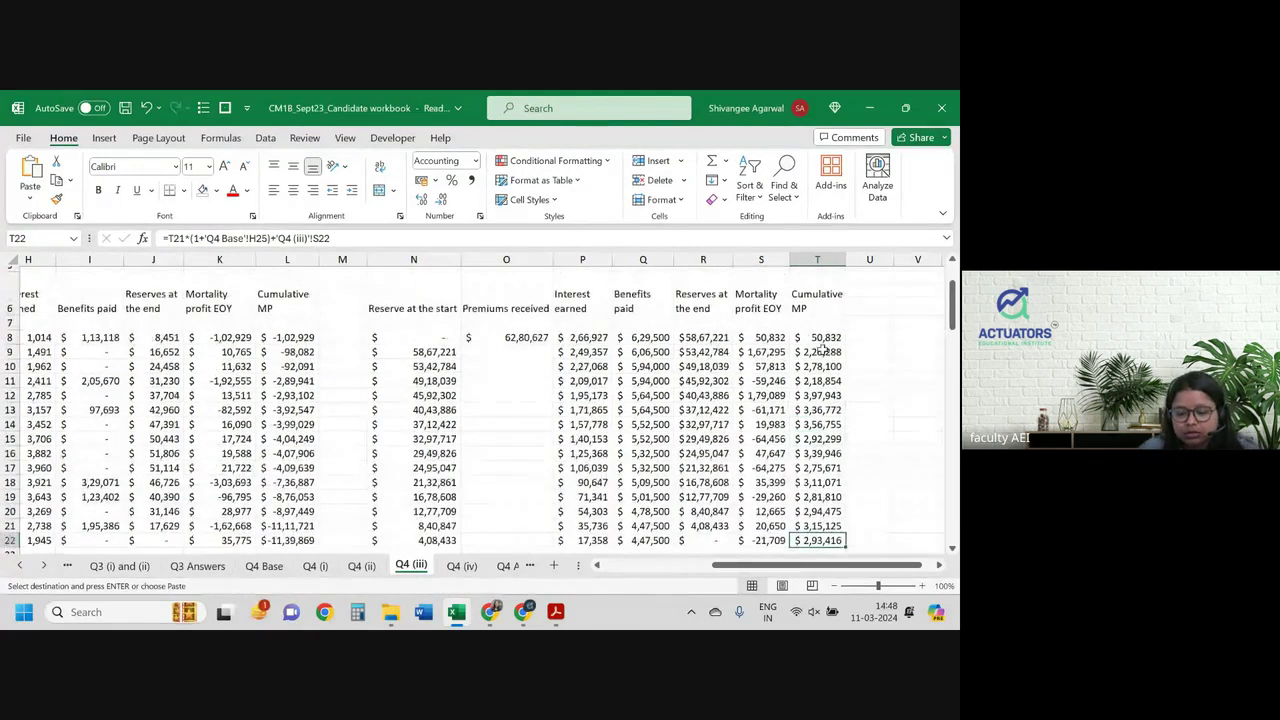
pyautogui.doubleClick(823, 350)
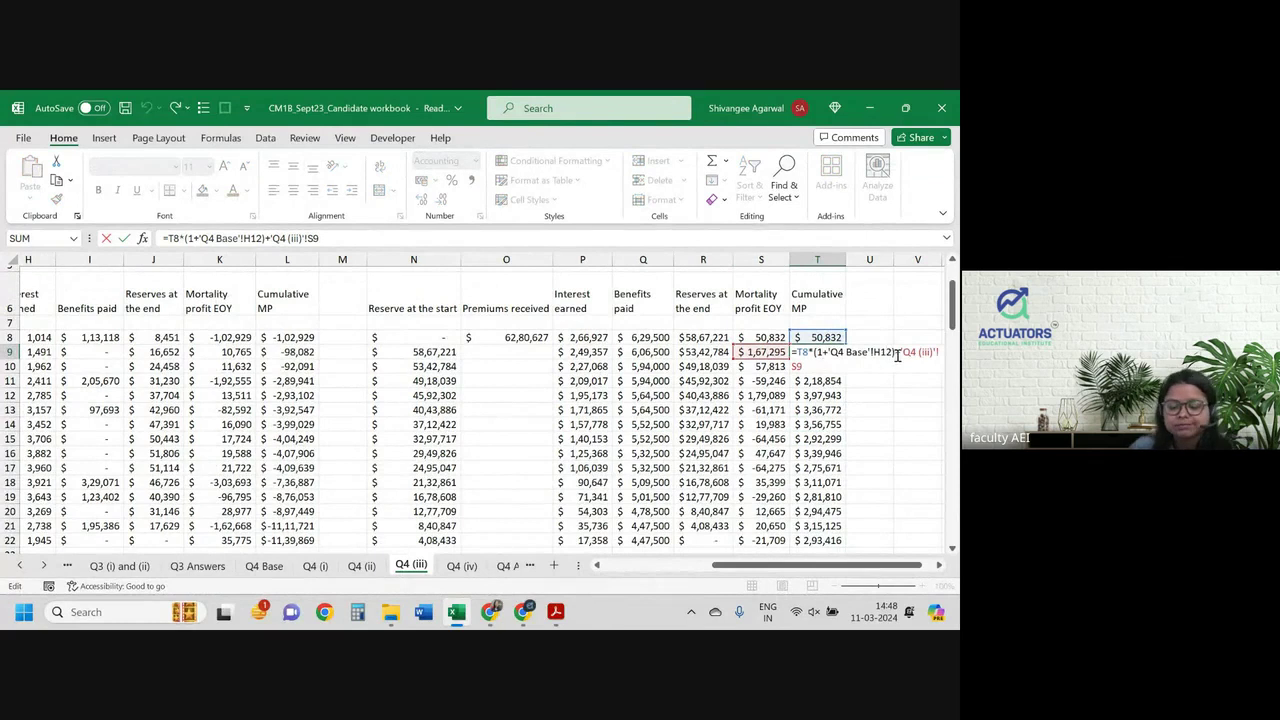
pyautogui.moveTo(896, 352); pyautogui.dragTo(828, 356)
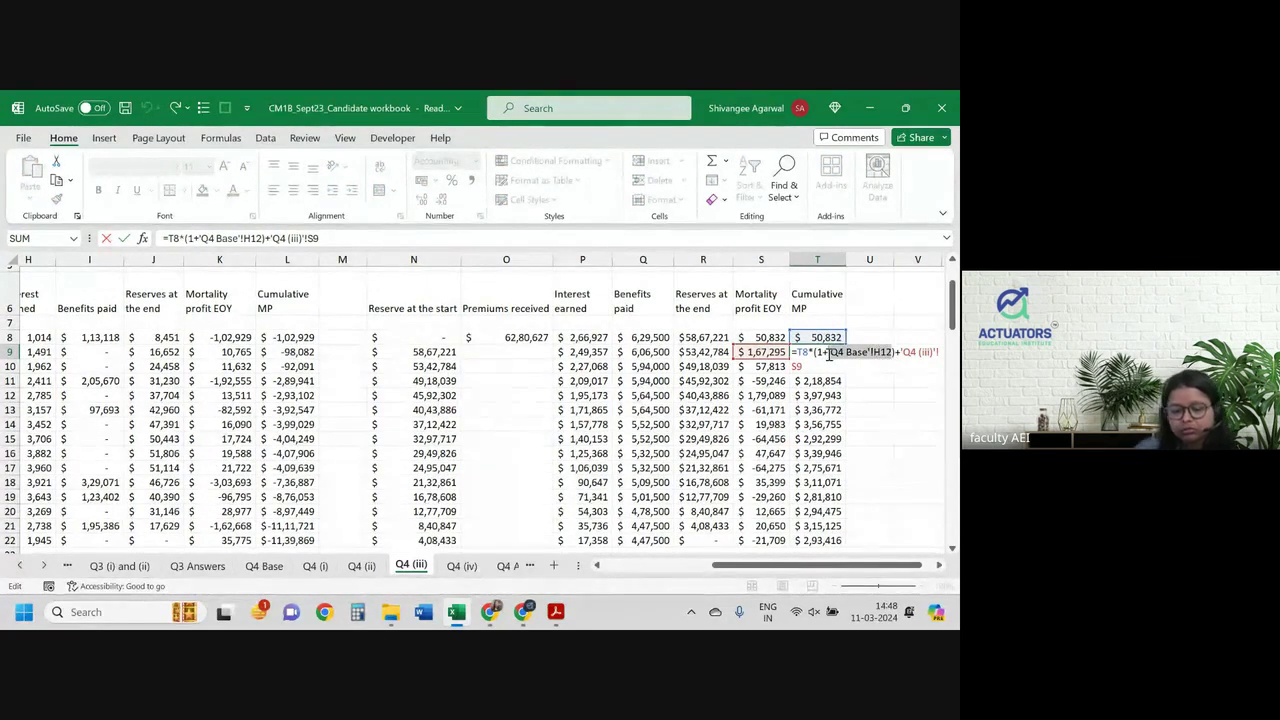
pyautogui.press('BackSpace')
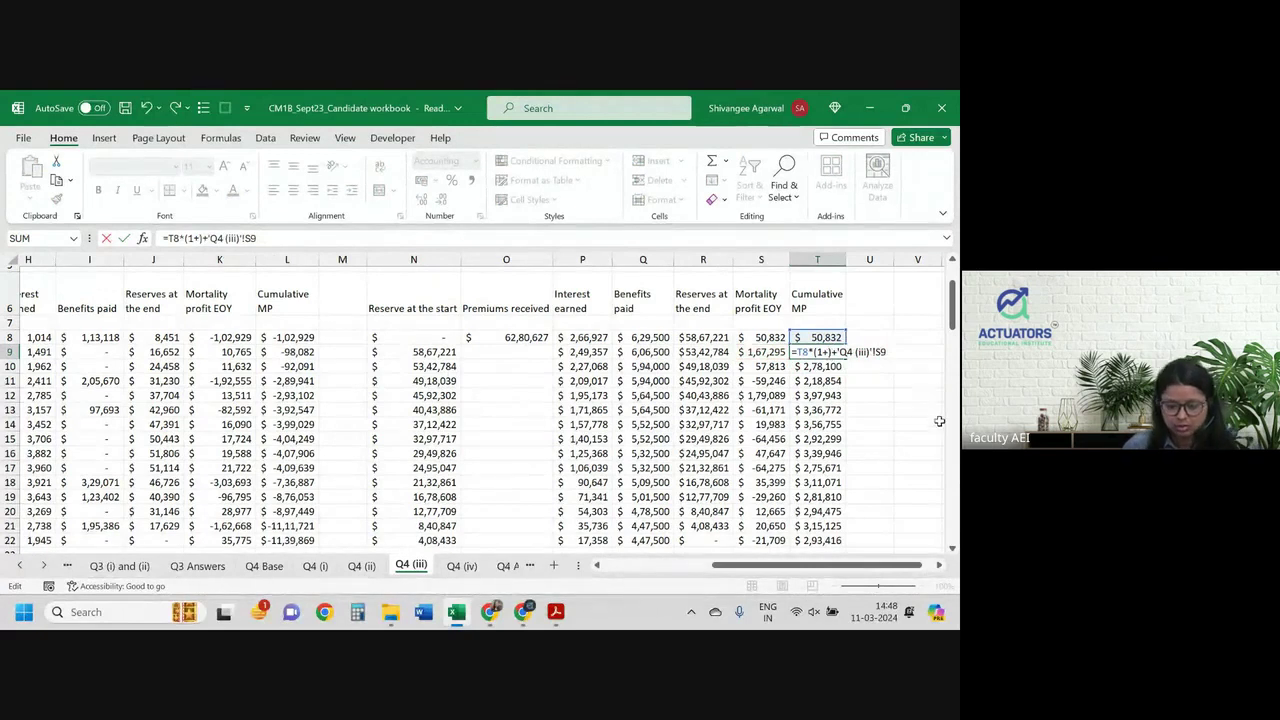
pyautogui.hotkey('ctrl', 'pageup')
pyautogui.hotkey('ctrl', 'pageup')
pyautogui.hotkey('ctrl', 'pageup')
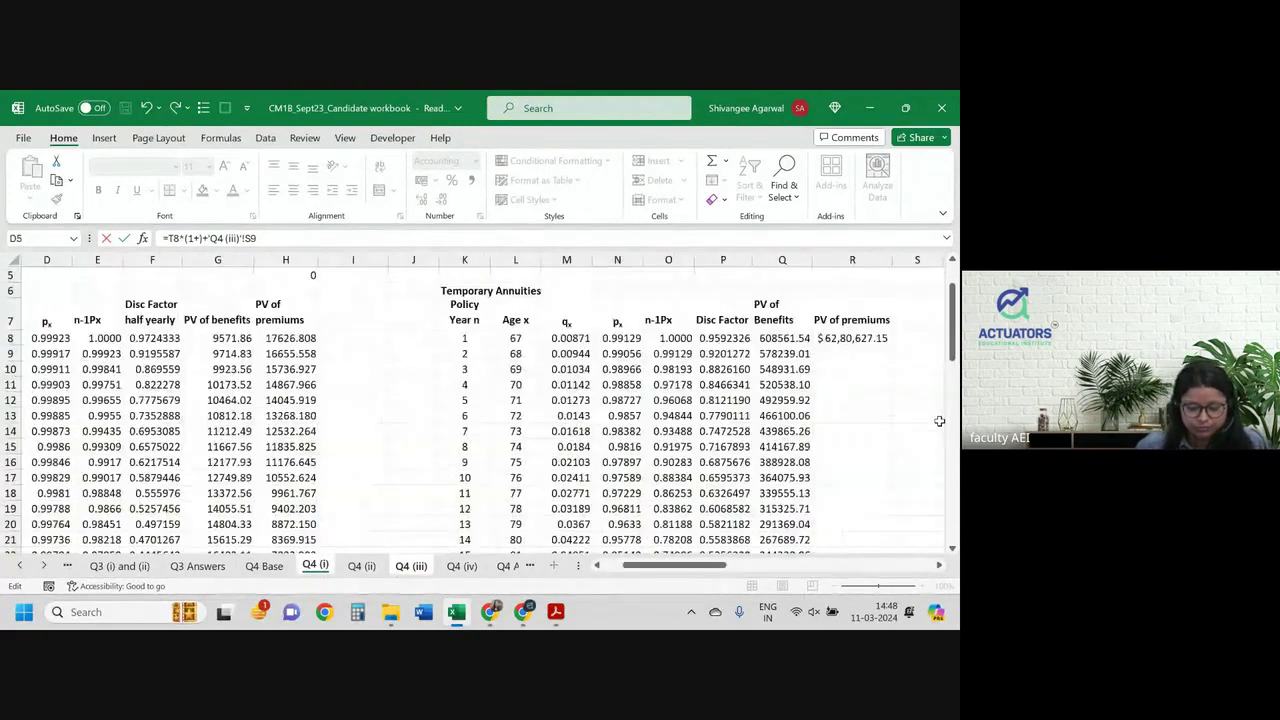
pyautogui.click(435, 485)
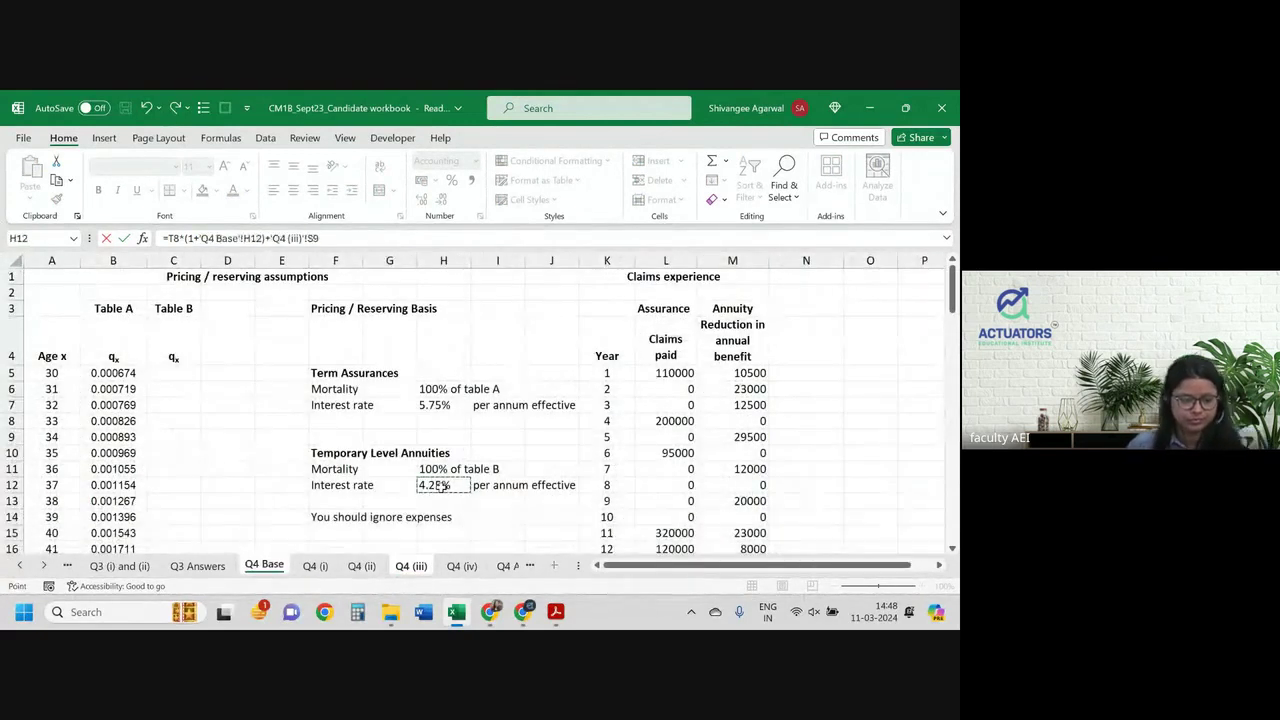
pyautogui.write(')')
pyautogui.press('Return')
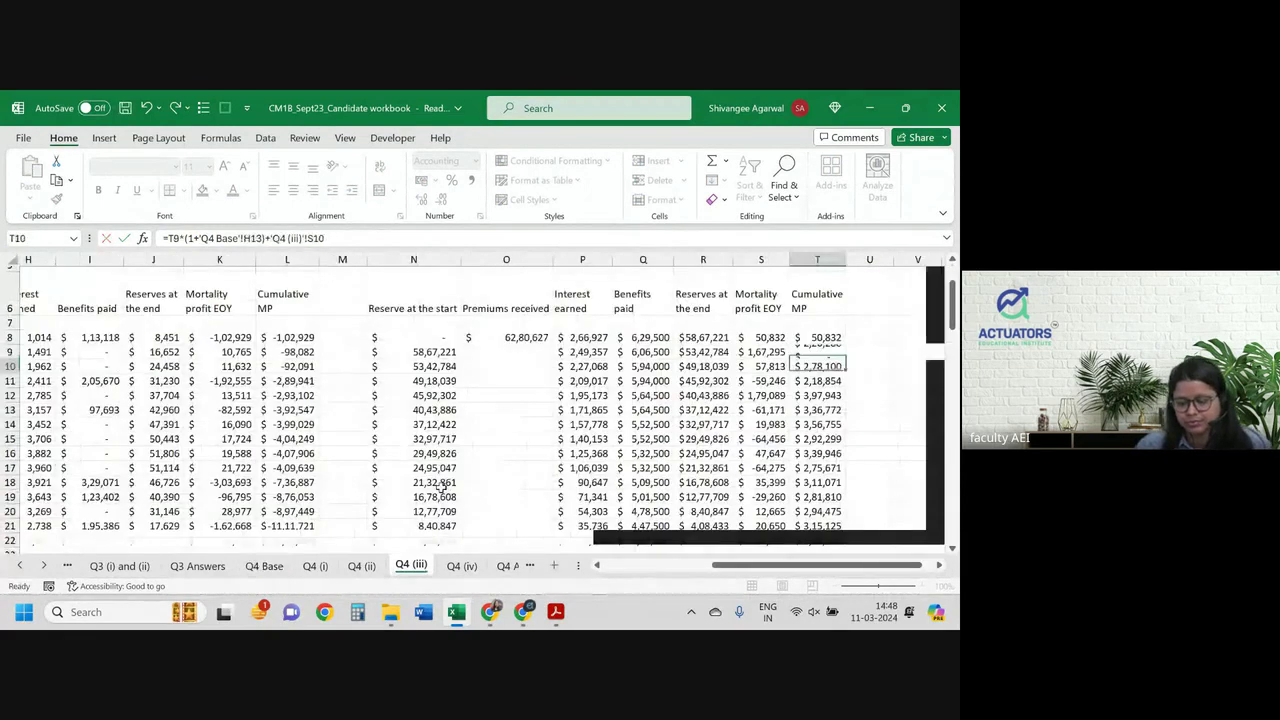
pyautogui.click(817, 352)
pyautogui.doubleClick(845, 359)
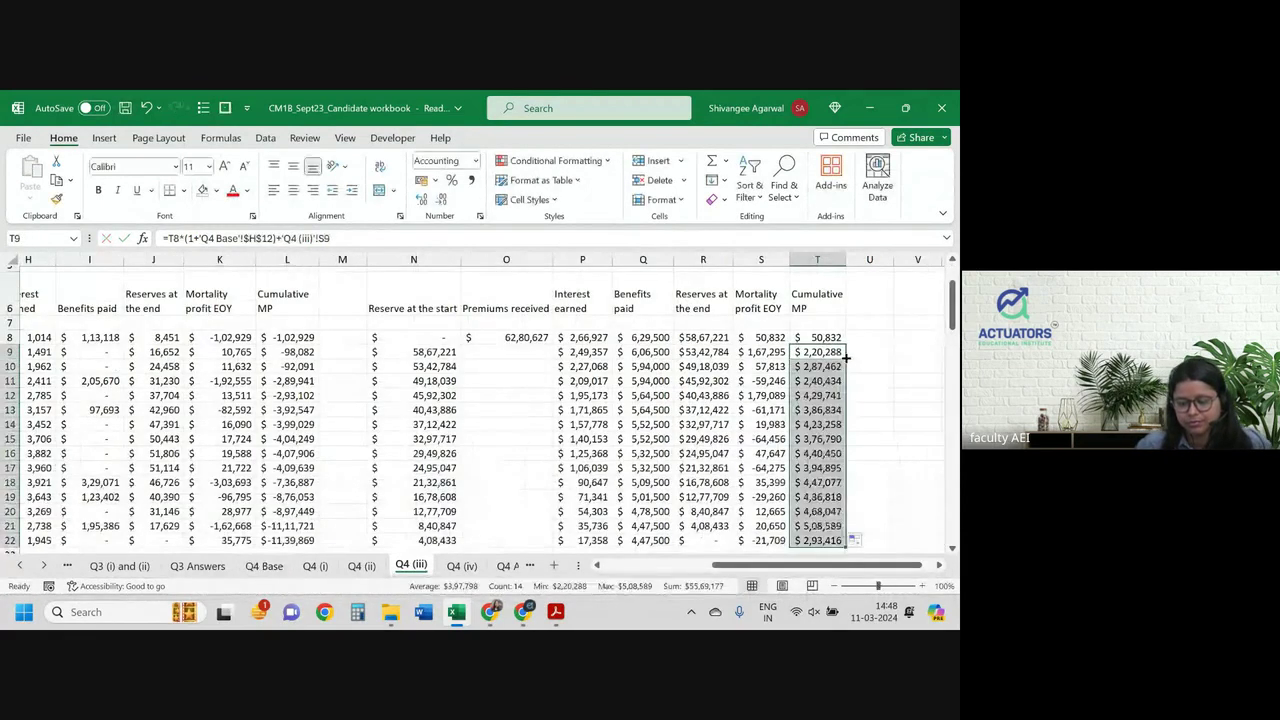
# Step: Calculate the combined accumulated mortality profit in T4 by adding the final cumulative MP of both tables, =T22+L22
pyautogui.scroll(-1, 845, 360)
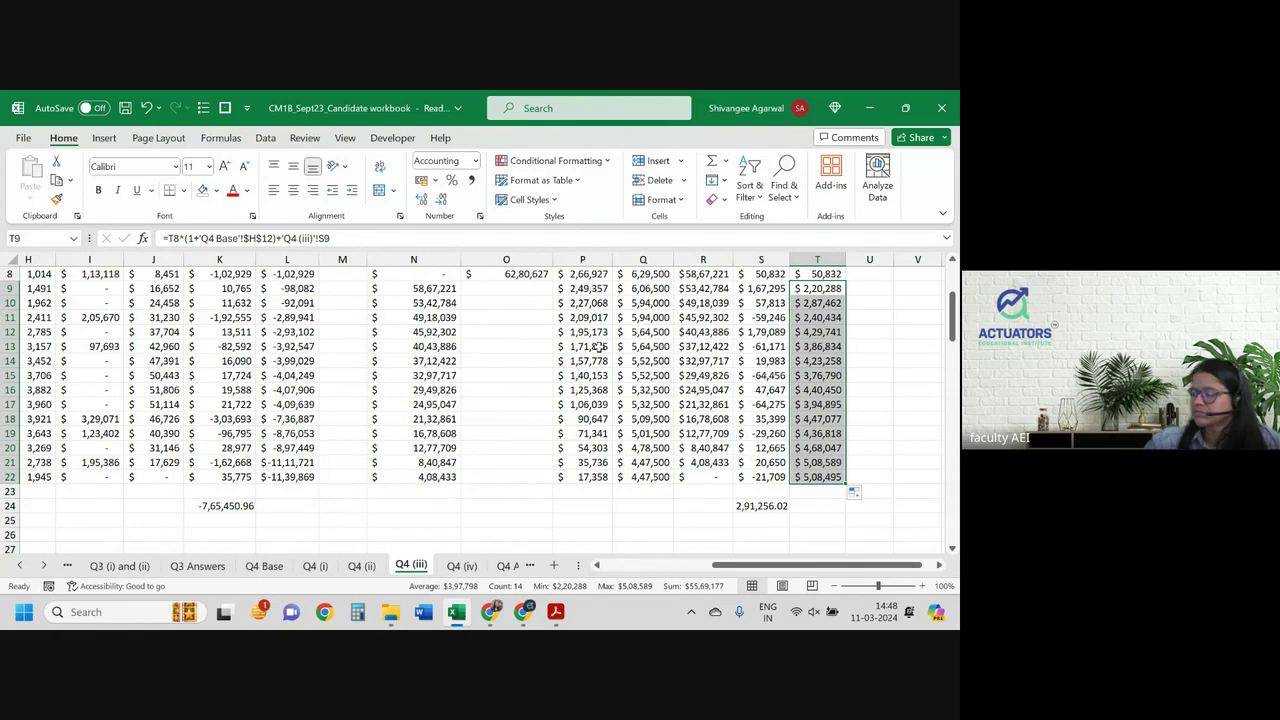
pyautogui.press('Return')
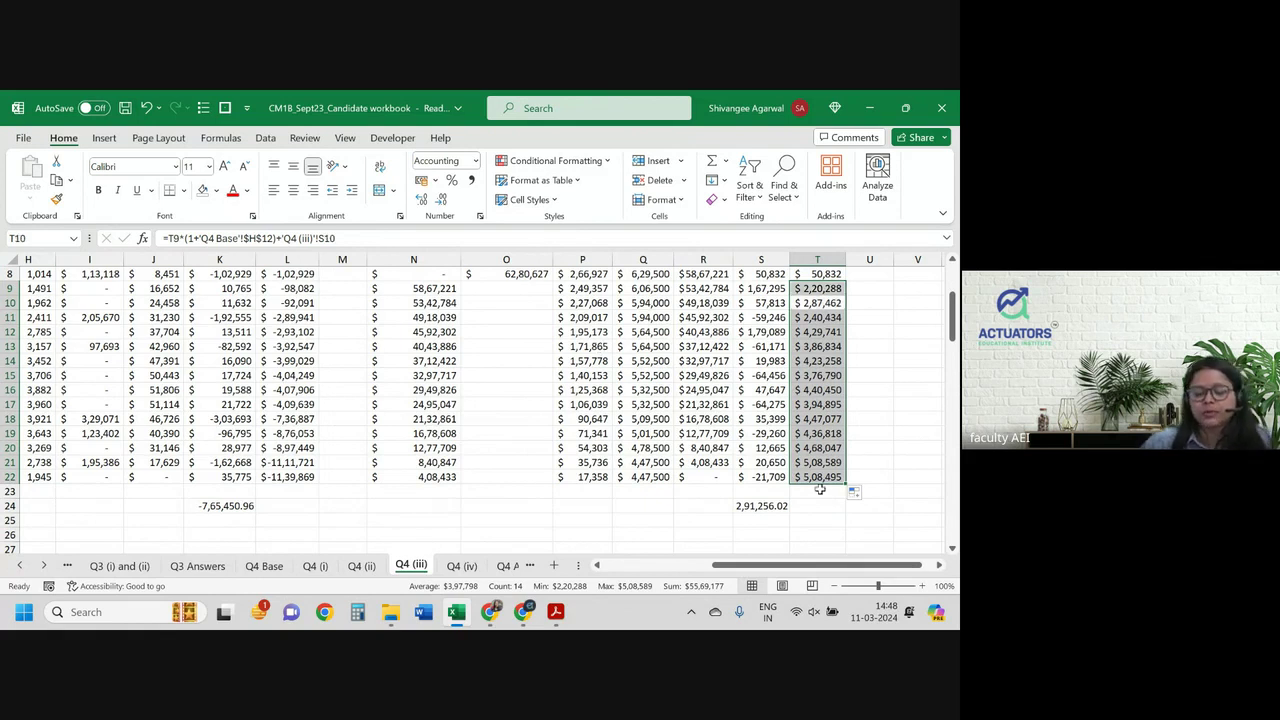
pyautogui.scroll(-1, 820, 489)
pyautogui.scroll(3, 820, 489)
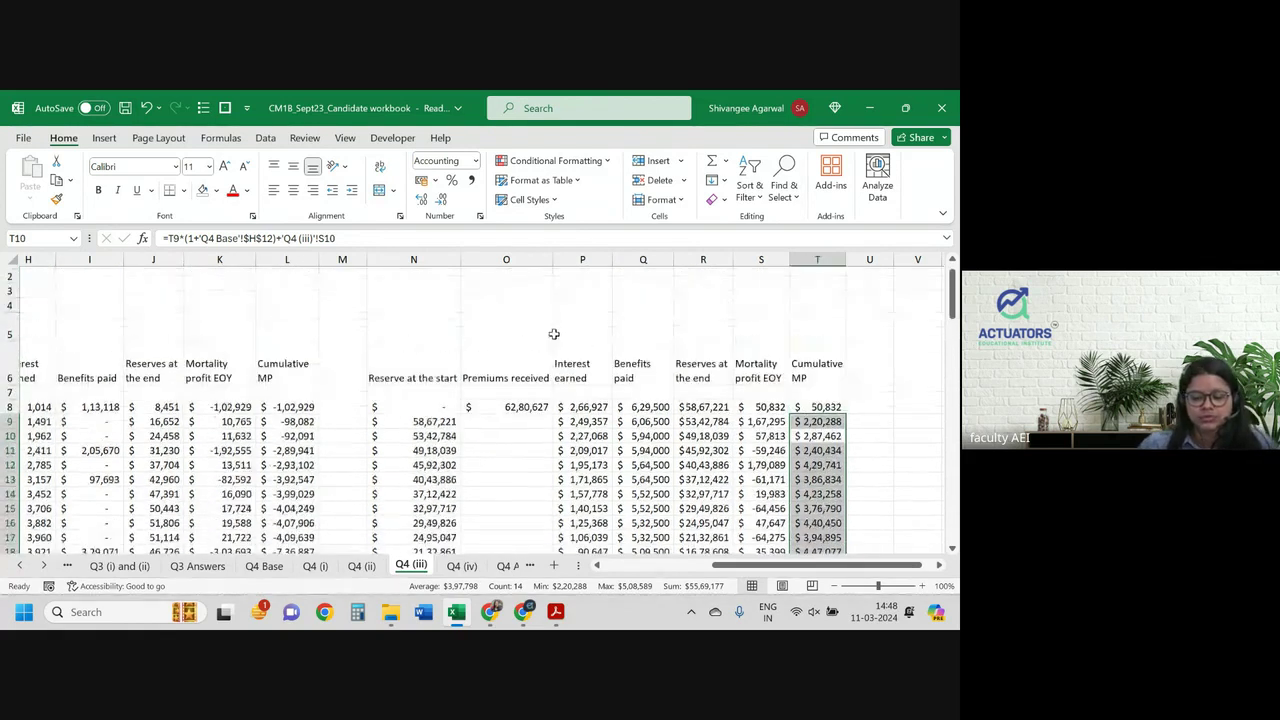
pyautogui.click(509, 308)
pyautogui.hscroll(-6, 760, 317)
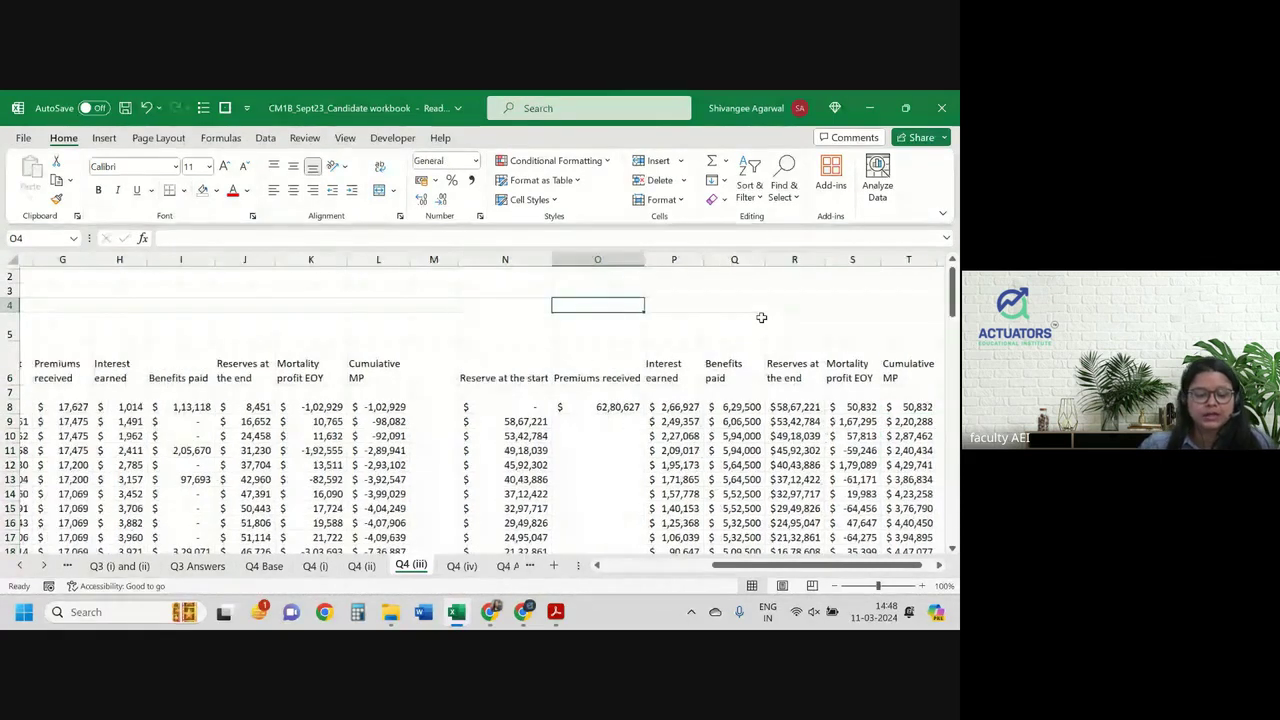
pyautogui.hscroll(6, 761, 317)
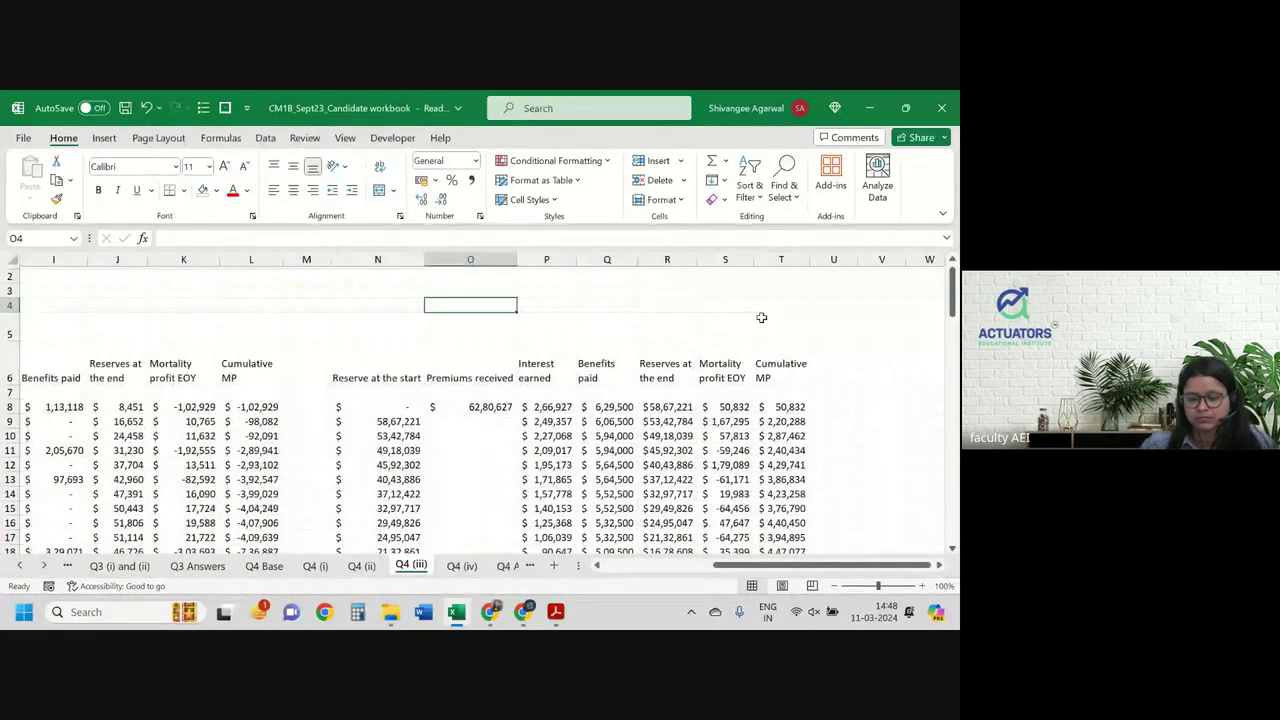
pyautogui.click(768, 305)
pyautogui.write('=')
pyautogui.press('Down')
pyautogui.press('Down')
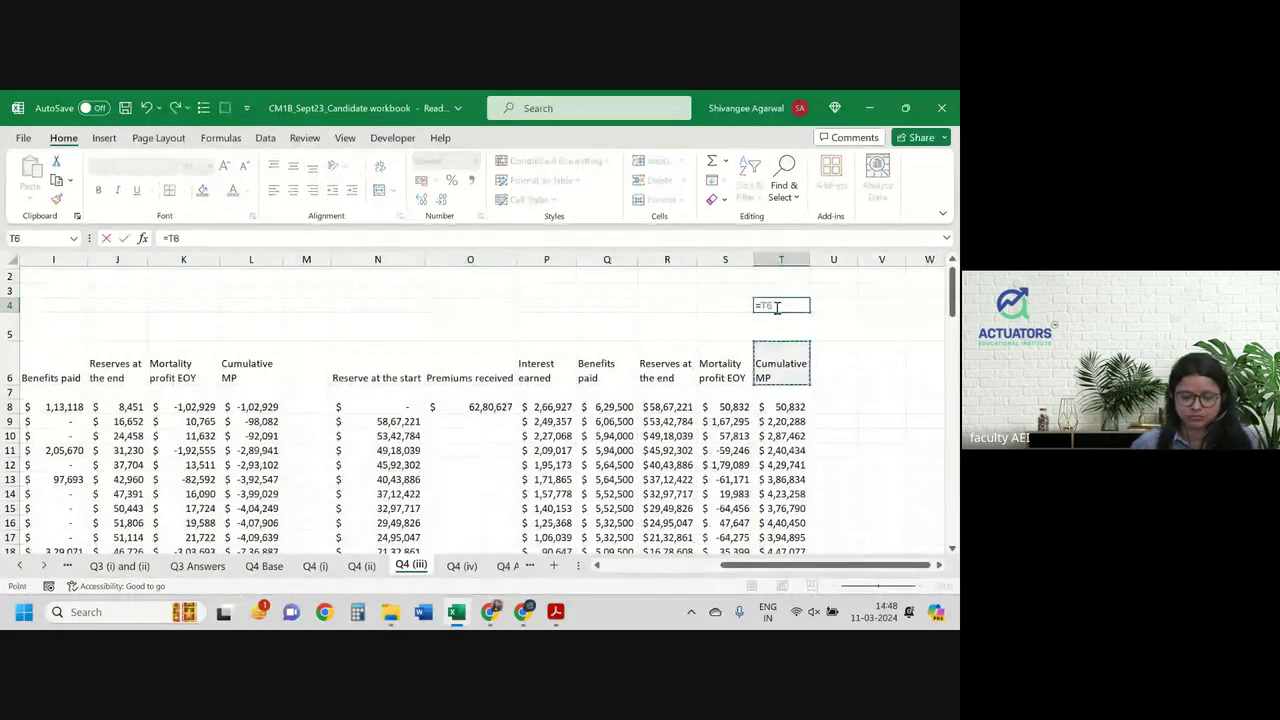
pyautogui.hotkey('ctrl', 'Down')
pyautogui.hotkey('ctrl', 'Down')
pyautogui.write('+')
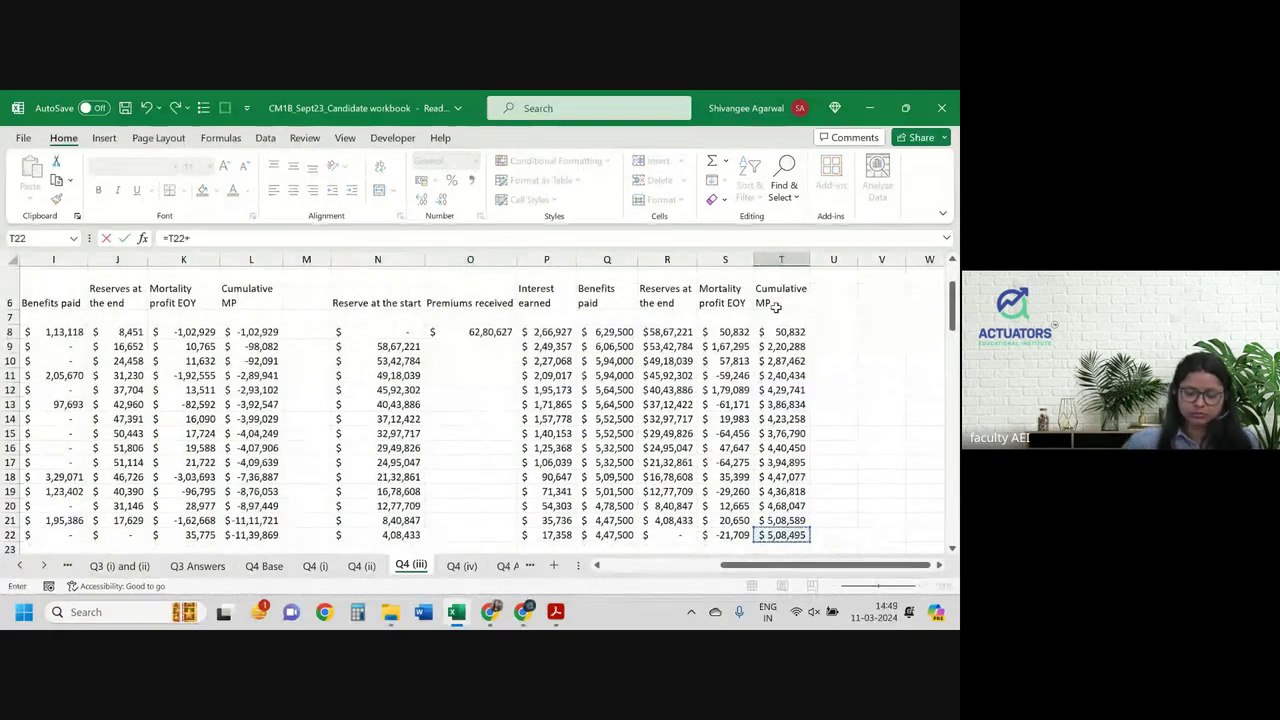
pyautogui.press('Left')
pyautogui.press('Left')
pyautogui.press('Left')
pyautogui.press('Left')
pyautogui.press('Left')
pyautogui.press('Left')
pyautogui.press('Left')
pyautogui.press('Left')
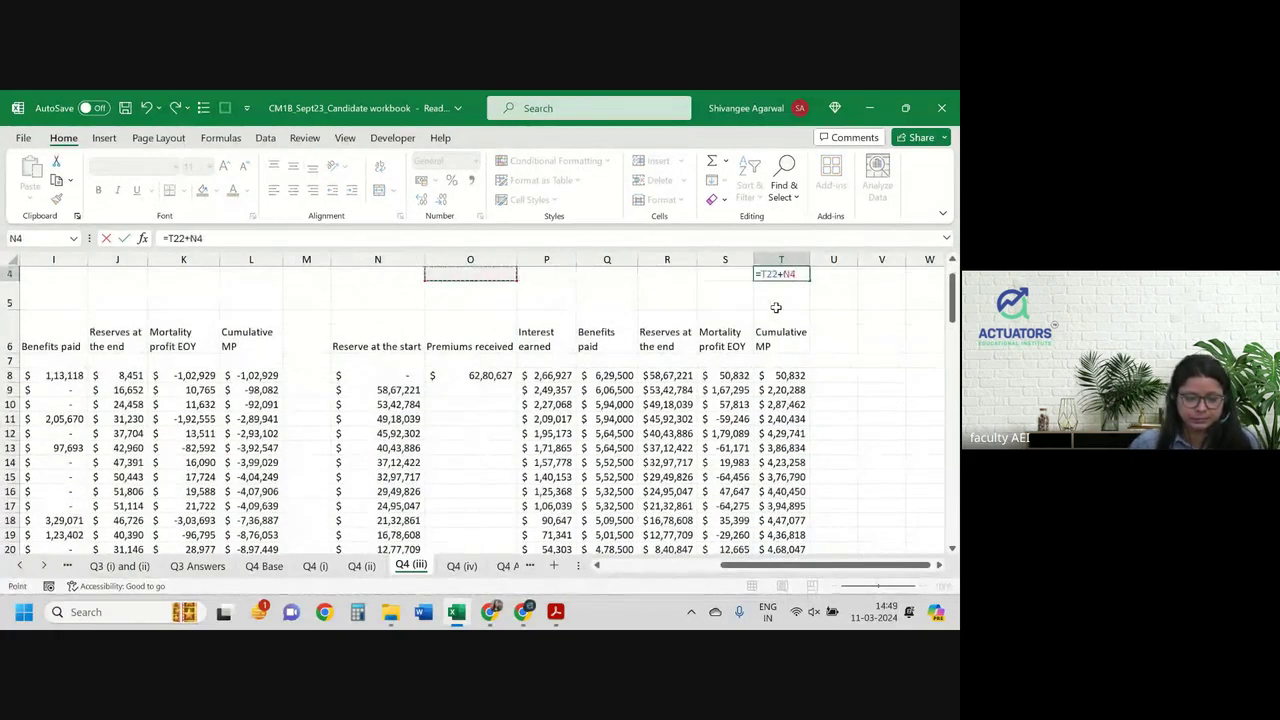
pyautogui.press('Down')
pyautogui.press('Down')
pyautogui.press('Down')
pyautogui.press('Down')
pyautogui.press('Down')
pyautogui.press('Down')
pyautogui.press('Down')
pyautogui.press('Down')
pyautogui.press('Down')
pyautogui.press('Down')
pyautogui.press('Down')
pyautogui.press('Down')
pyautogui.press('Down')
pyautogui.press('Down')
pyautogui.press('Down')
pyautogui.press('Down')
pyautogui.press('Down')
pyautogui.press('Down')
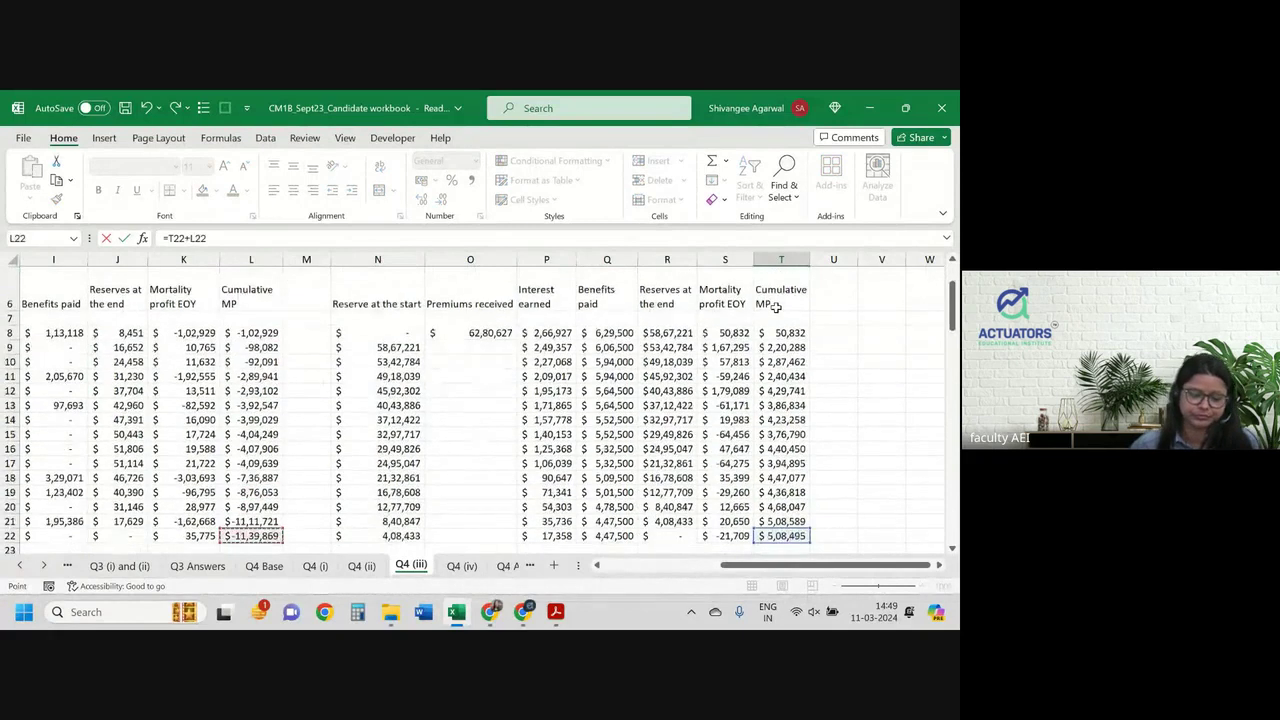
pyautogui.scroll(3, 776, 307)
pyautogui.press('Return')
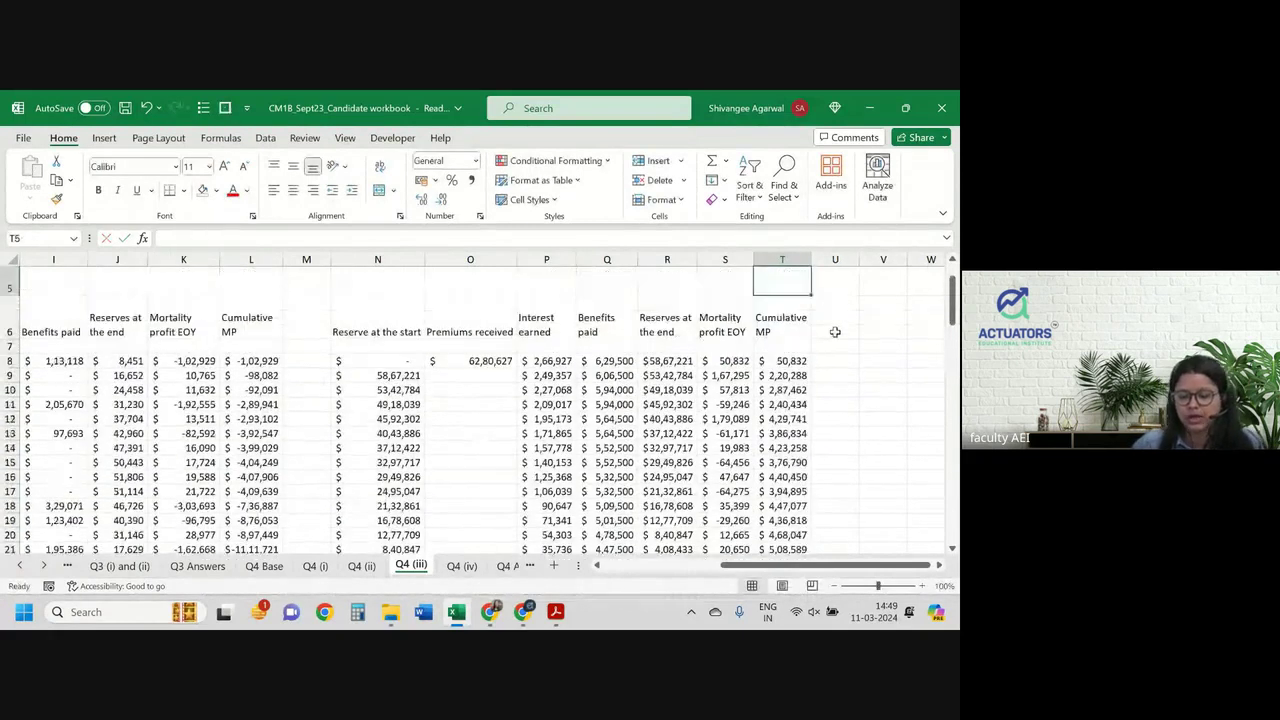
# Step: Fill the combined mortality profit result in T4 with the standard light green colour
pyautogui.scroll(2, 835, 332)
pyautogui.click(782, 316)
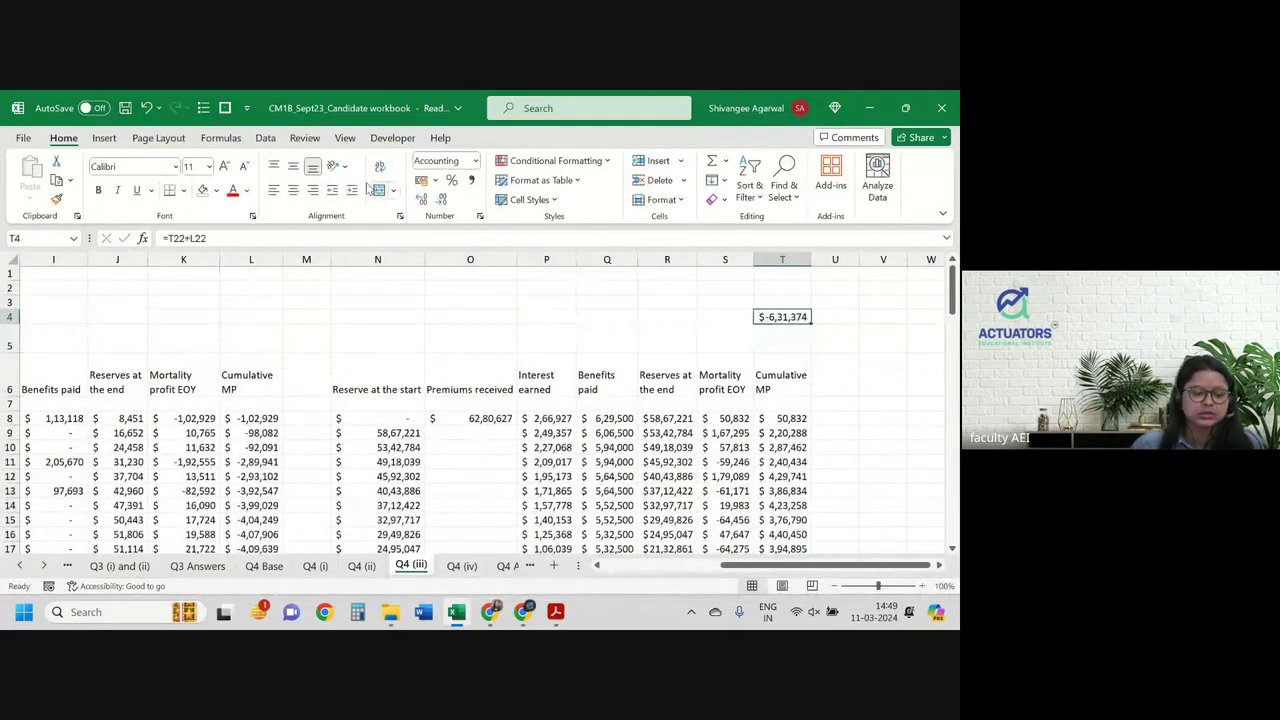
pyautogui.click(216, 191)
pyautogui.click(264, 338)
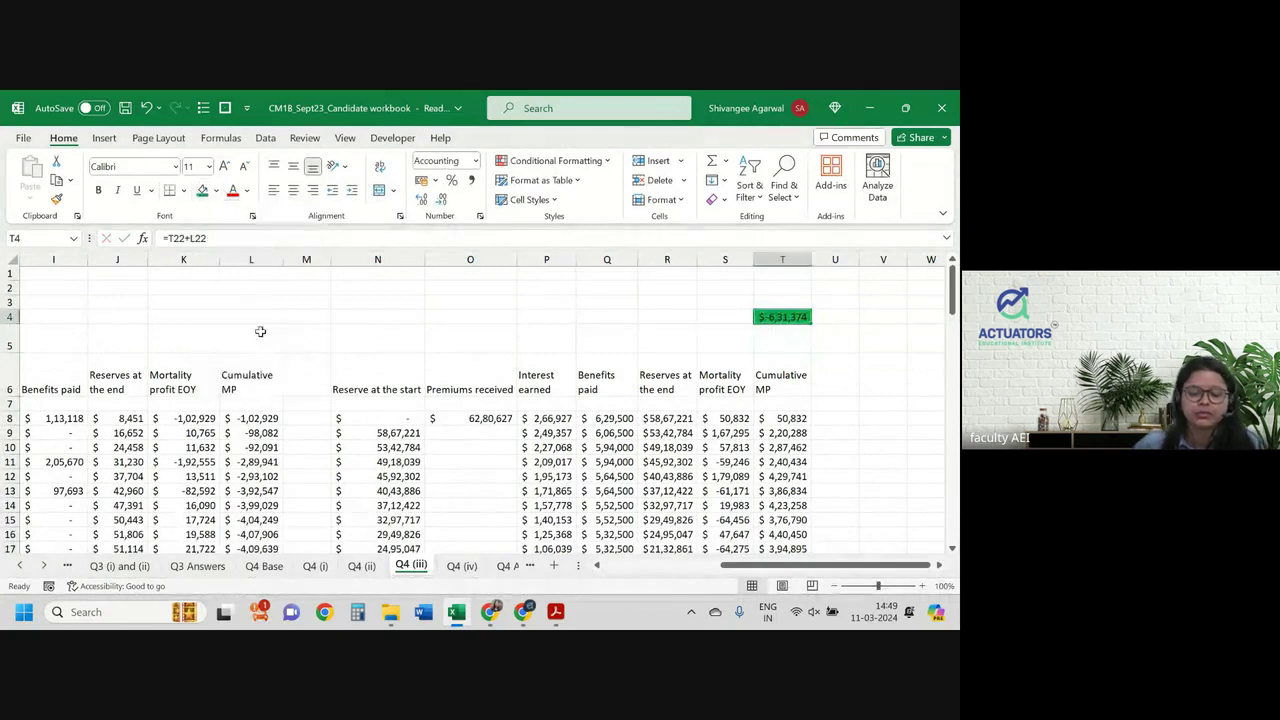
pyautogui.click(216, 191)
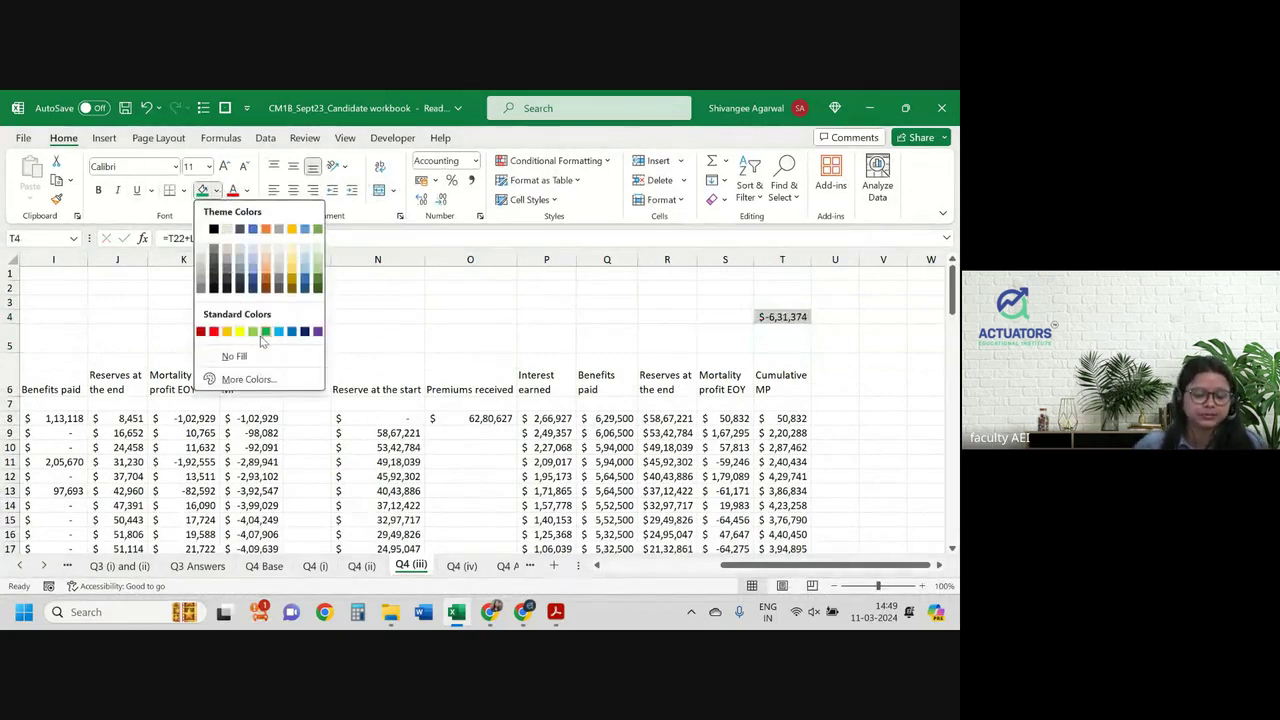
pyautogui.click(249, 334)
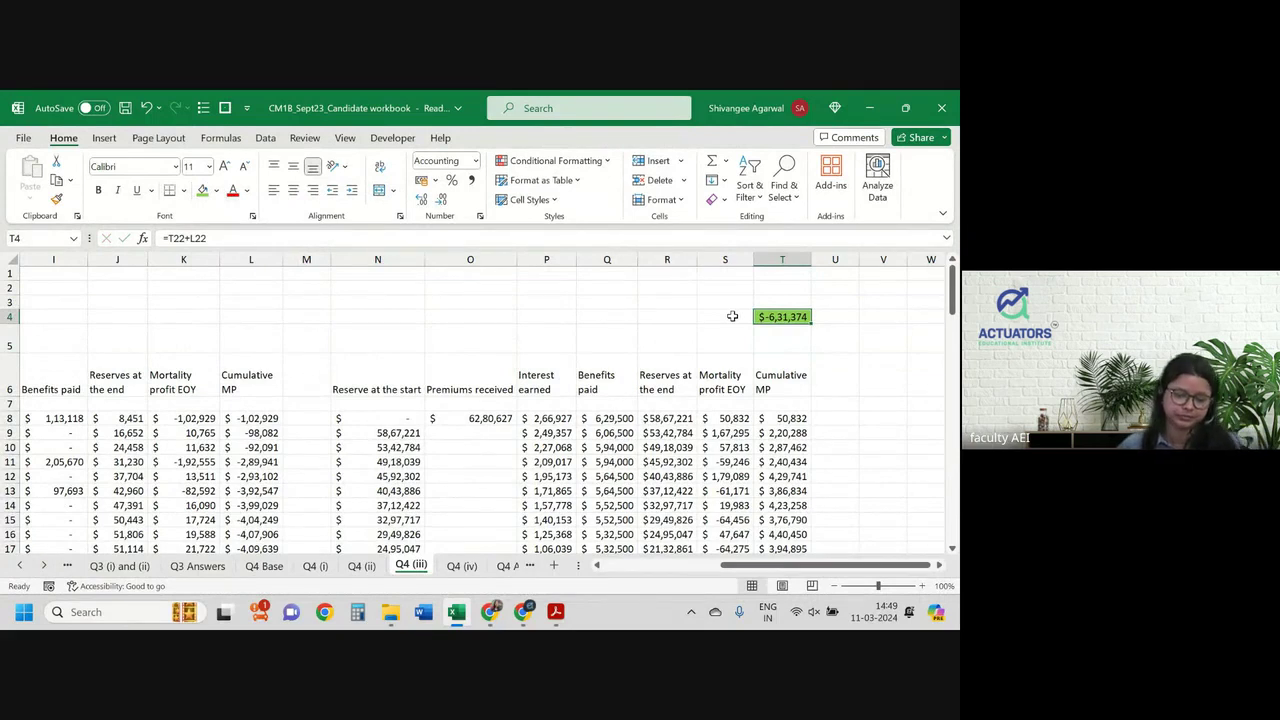
# Step: Autofit the widths of columns T and R
pyautogui.scroll(1, 732, 316)
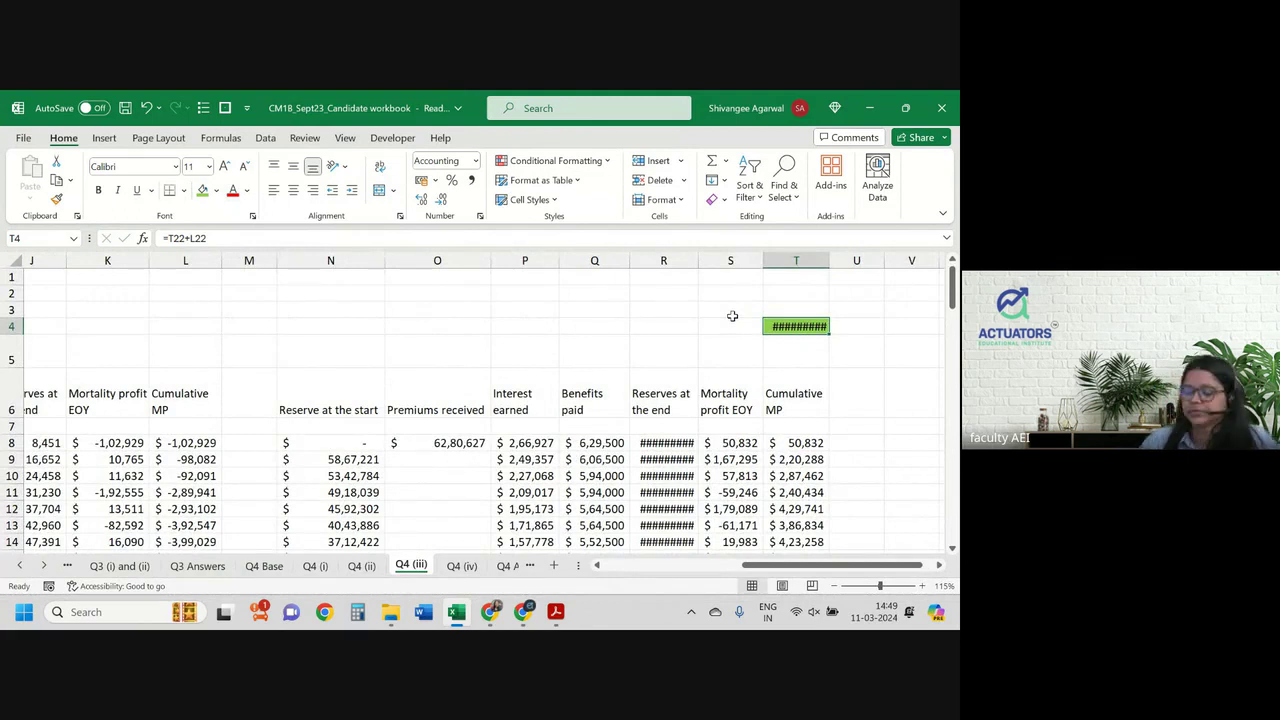
pyautogui.doubleClick(830, 260)
pyautogui.doubleClick(698, 260)
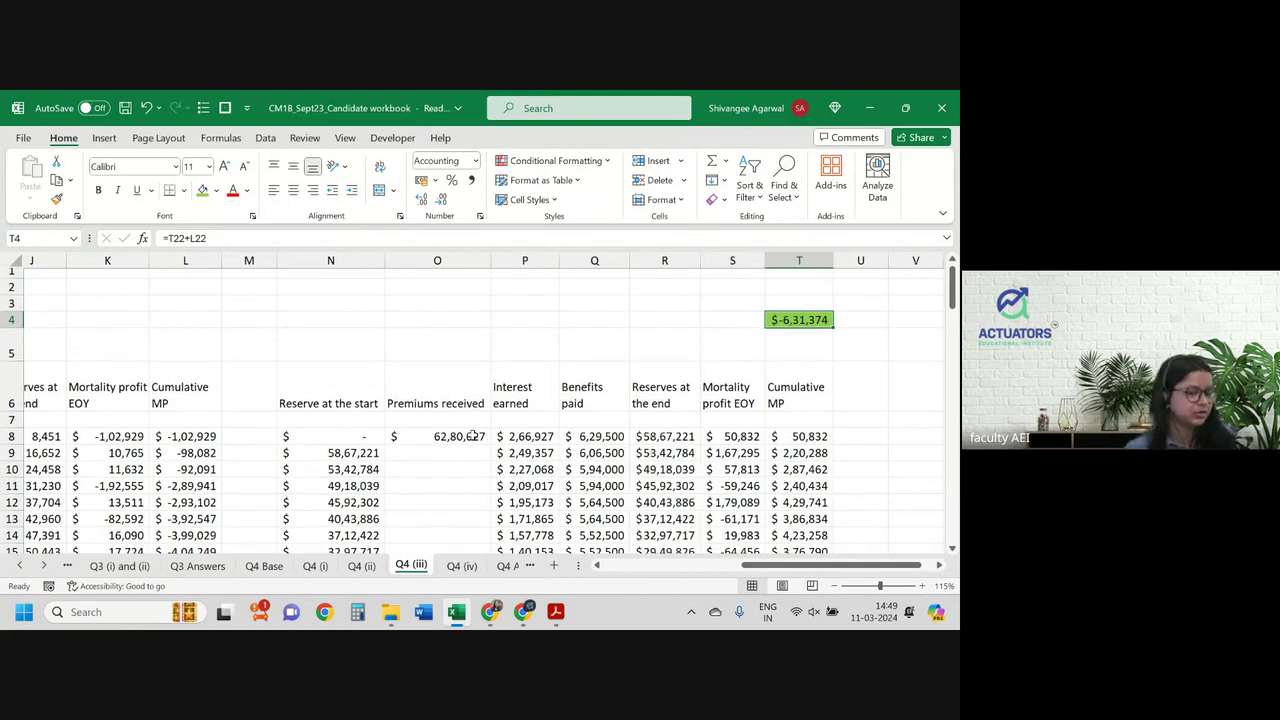
pyautogui.click(458, 110)
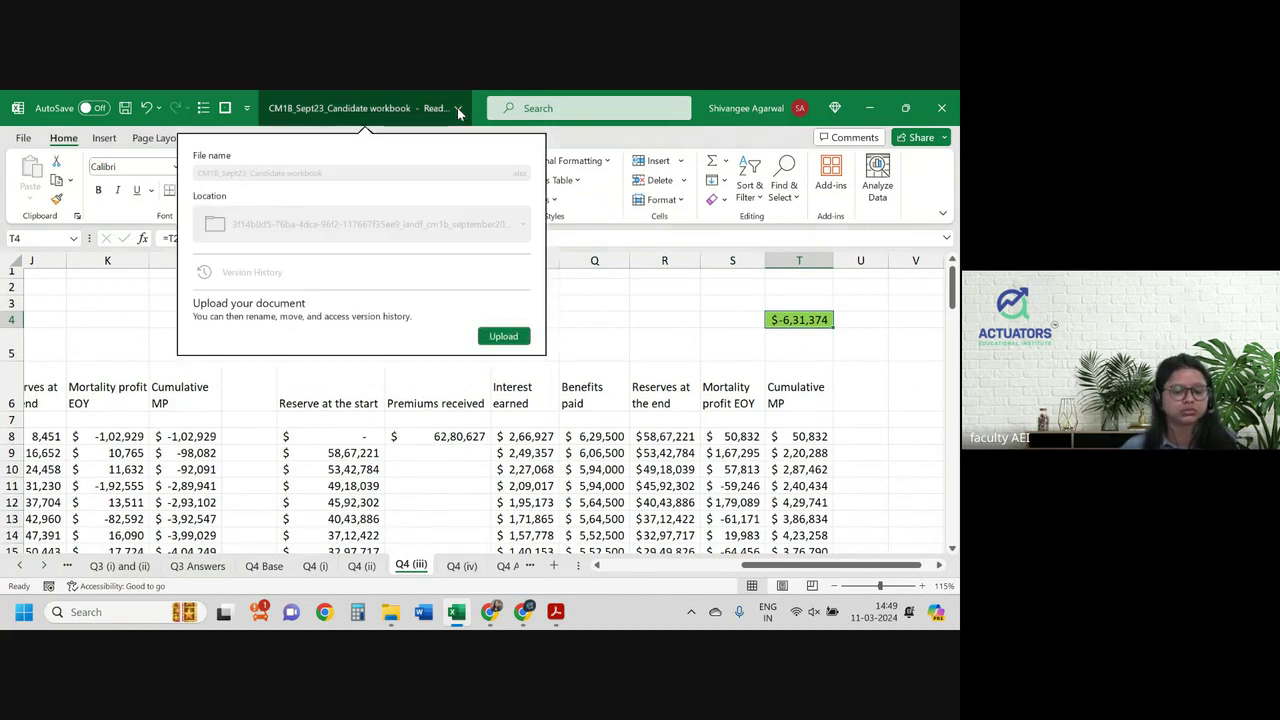
pyautogui.click(578, 410)
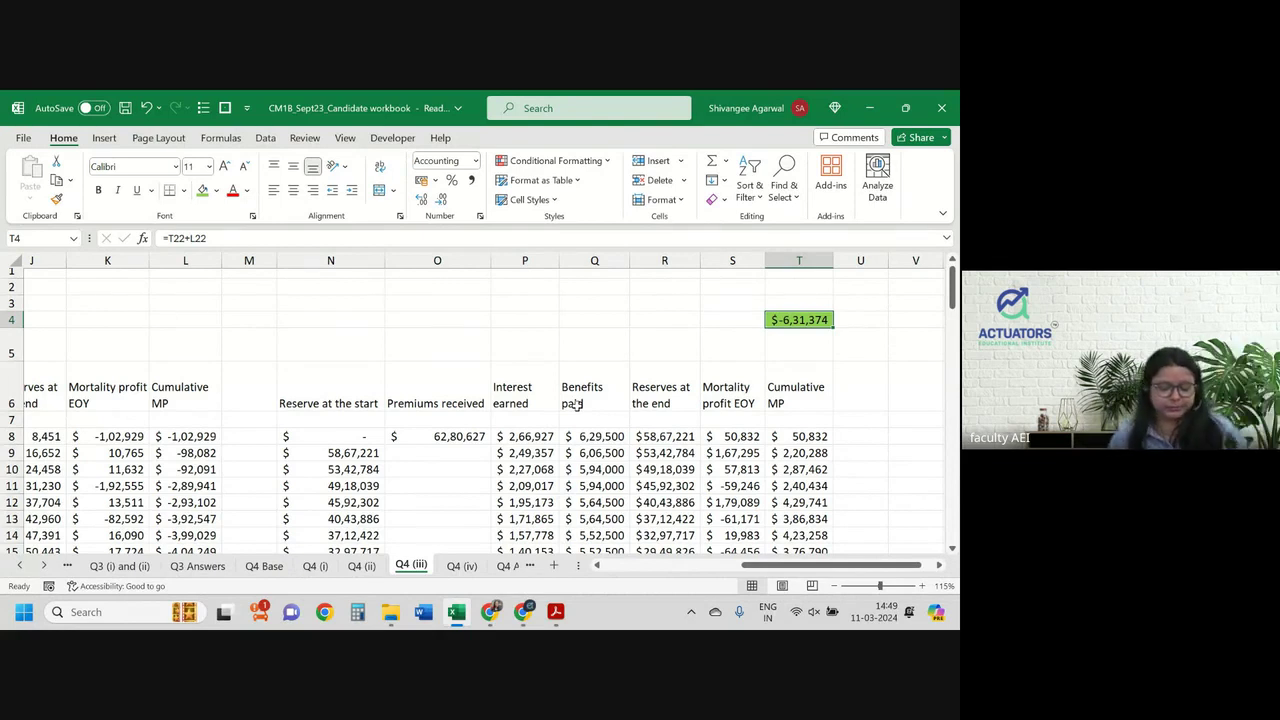
# Step: Check part (iii) of the question in the Acrobat exam paper, then inspect the first-year Benefits paid formula in I8 of the Excel workbook
pyautogui.hotkey('alt', 'Tab')
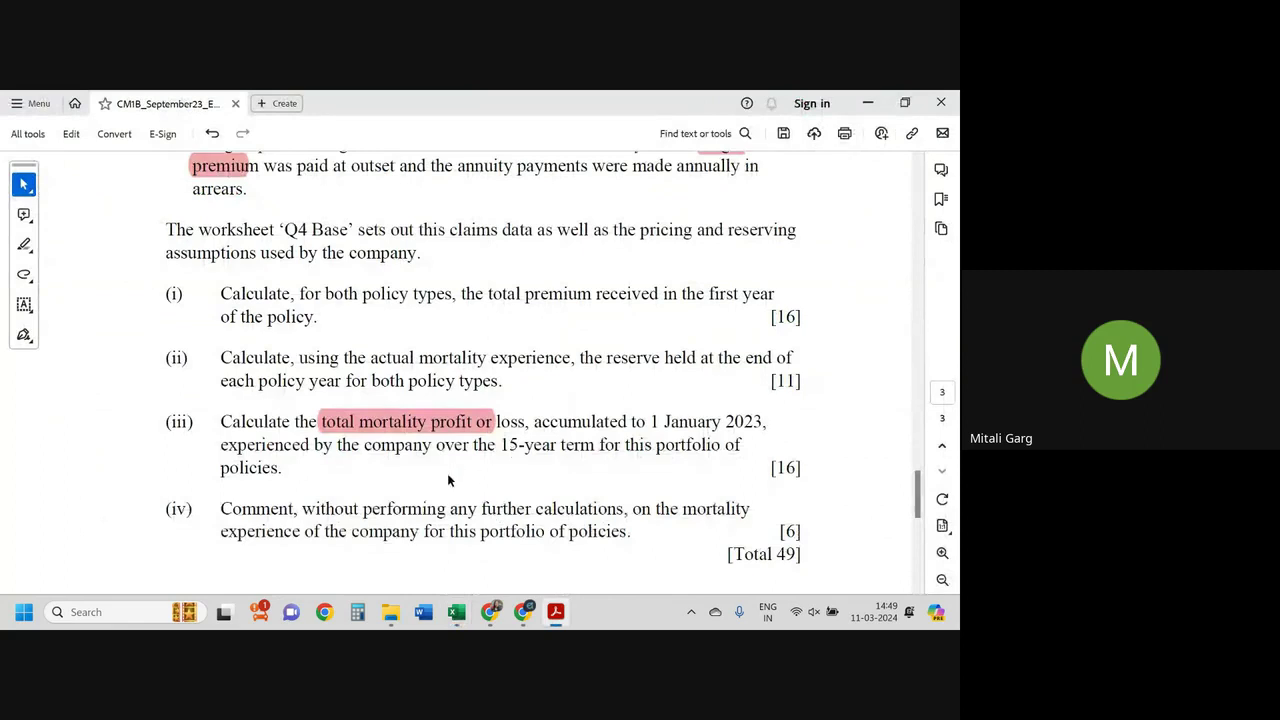
pyautogui.hotkey('alt', 'Tab')
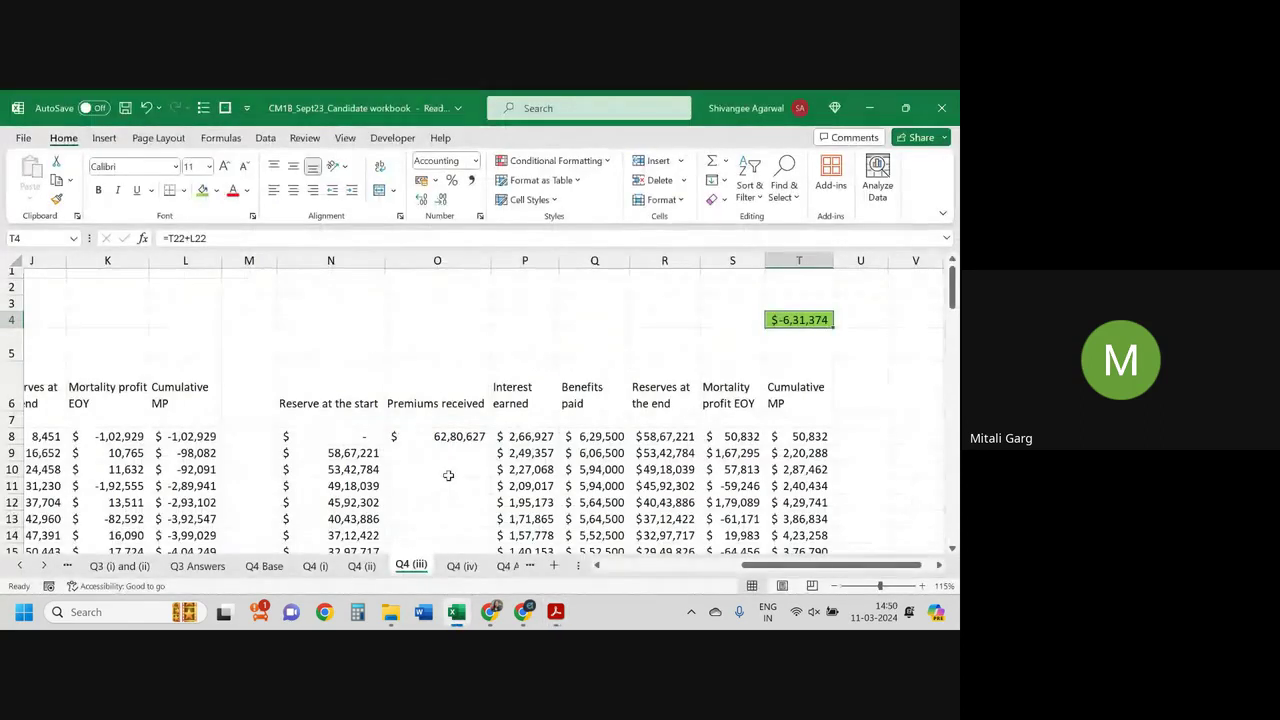
pyautogui.hscroll(-4, 448, 476)
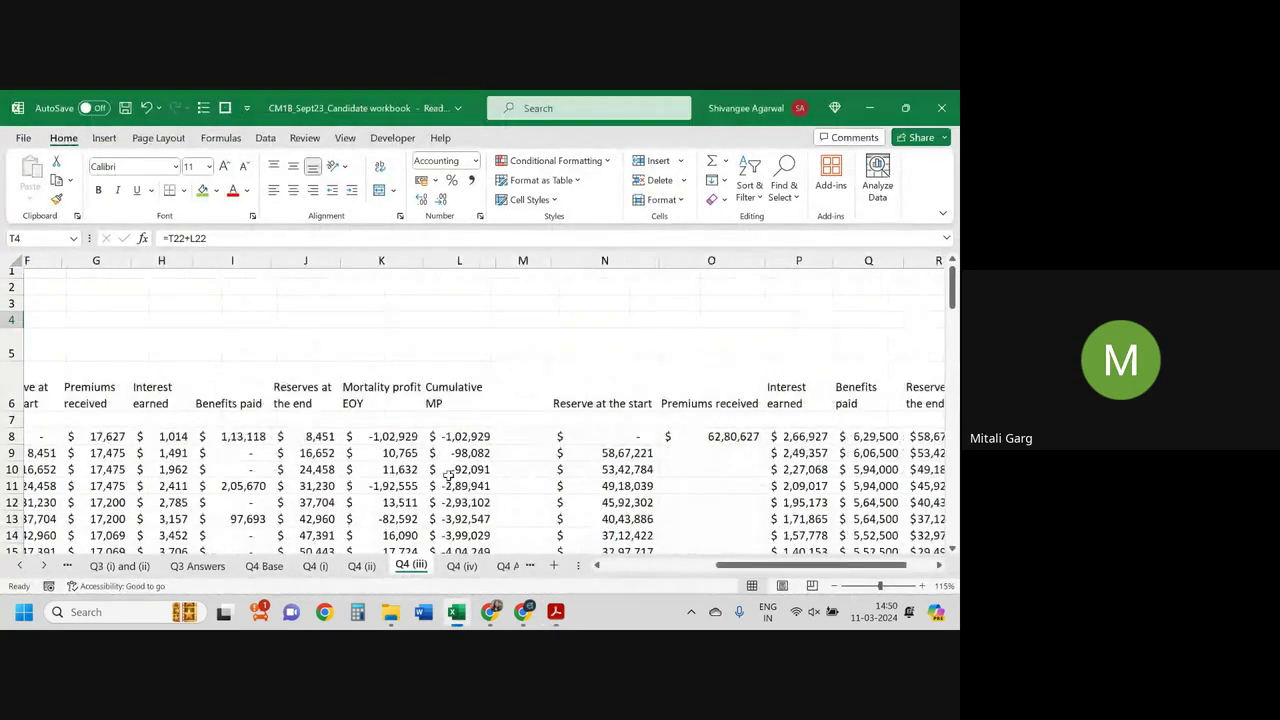
pyautogui.hscroll(-2, 448, 476)
pyautogui.doubleClick(405, 433)
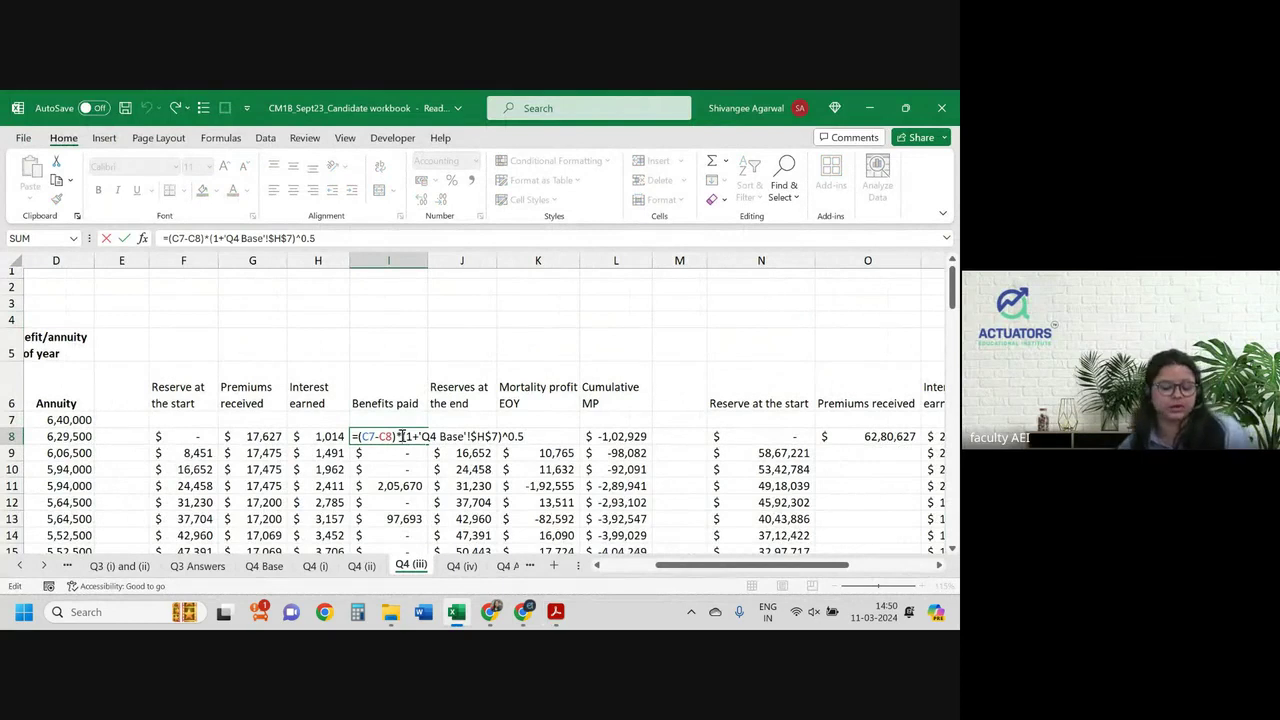
# Step: Read part (iv) of the question in the Acrobat exam paper, return to the Excel workbook and close the I8 formula without changing it
pyautogui.hotkey('alt', 'Tab')
pyautogui.moveTo(302, 508); pyautogui.dragTo(696, 516)
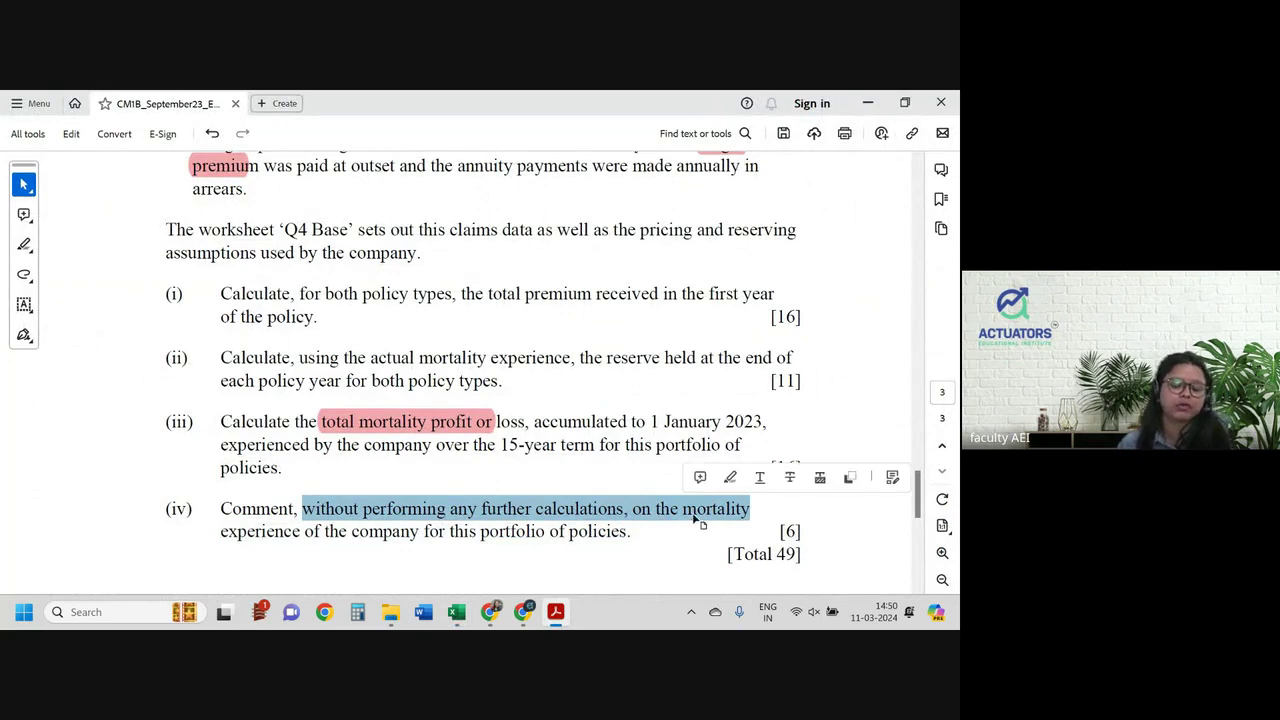
pyautogui.hotkey('alt', 'Tab')
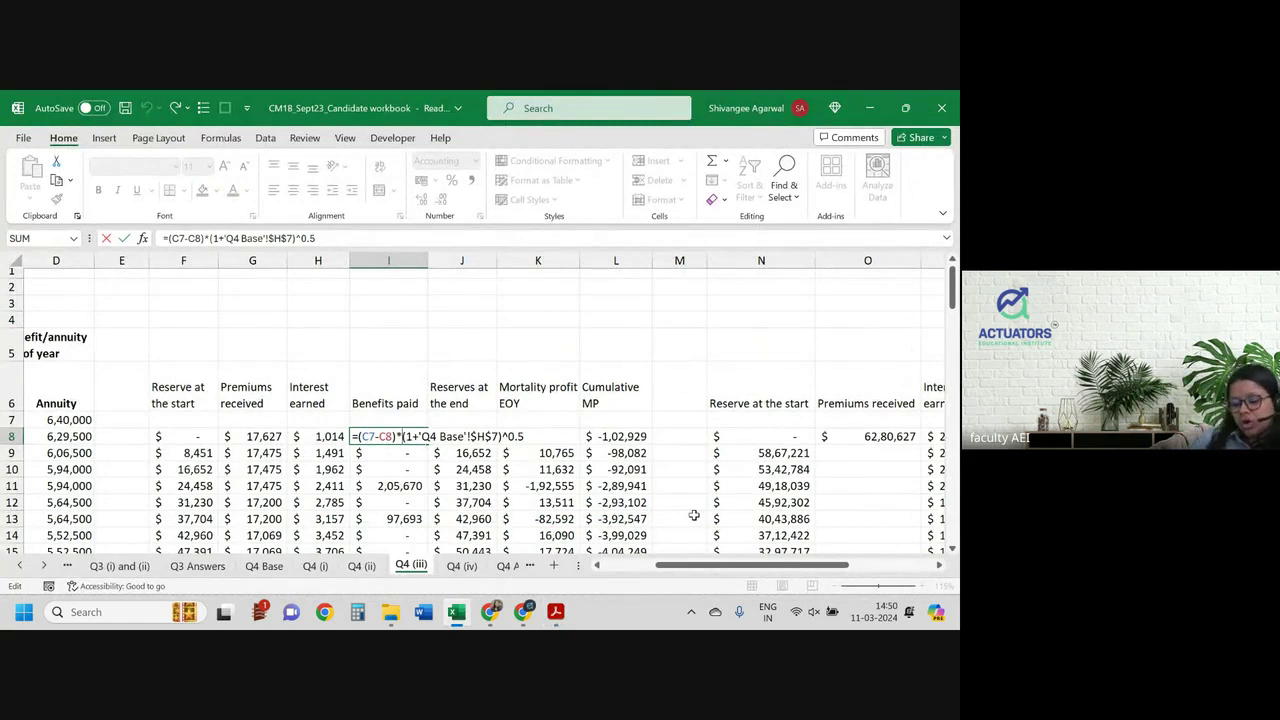
pyautogui.press('Return')
# Step: Widen column L slightly to fit its cumulative amounts, and select the annuity table's final cumulative MP in T22
pyautogui.scroll(-3, 693, 515)
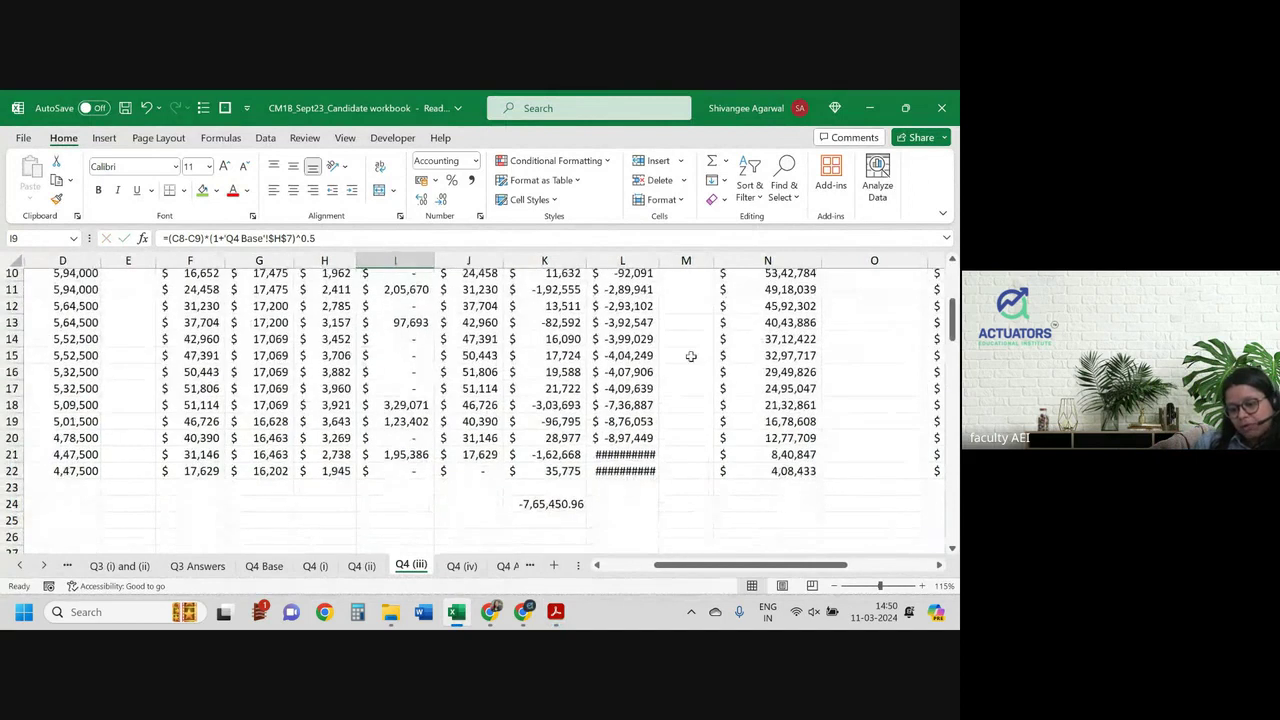
pyautogui.moveTo(659, 261); pyautogui.dragTo(662, 261)
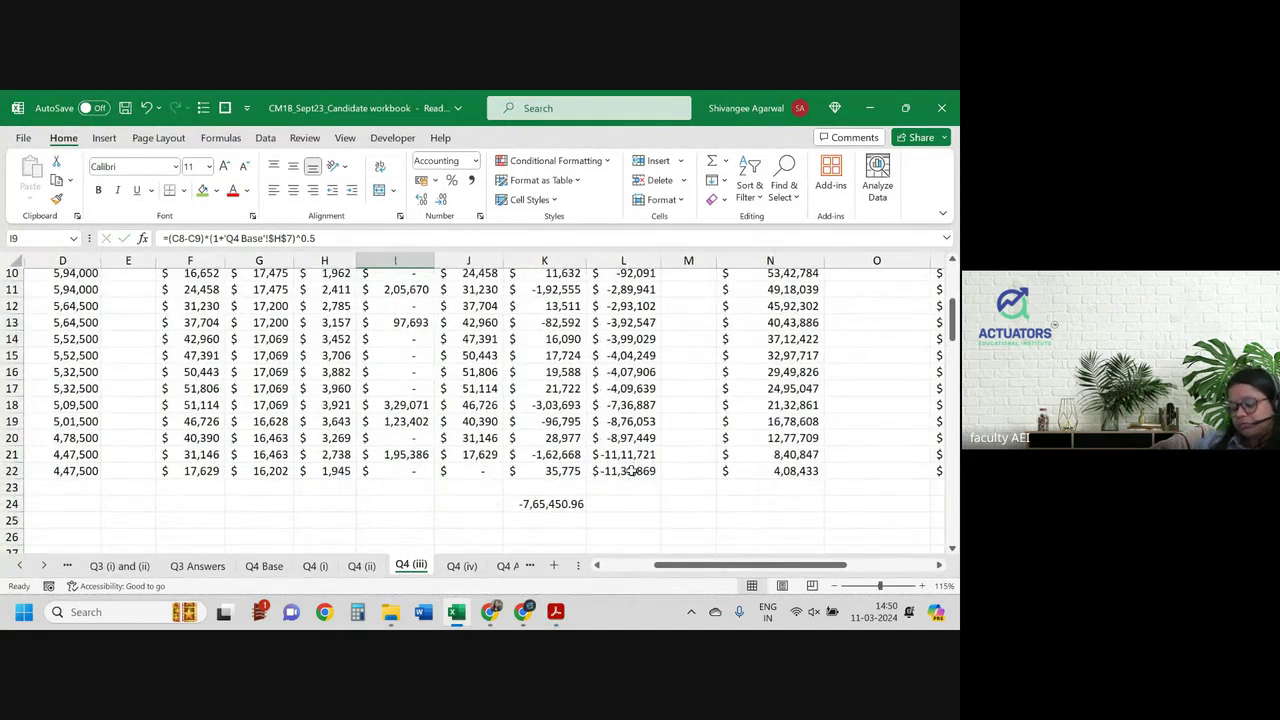
pyautogui.hscroll(6, 631, 470)
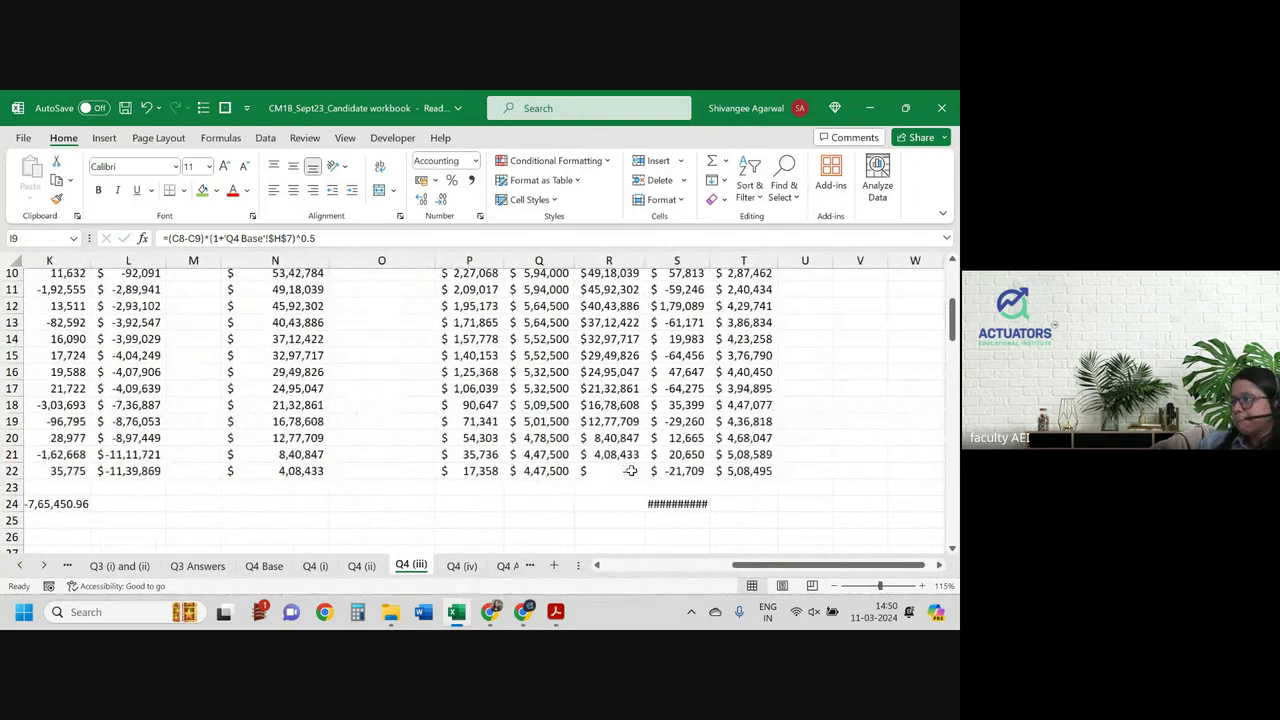
pyautogui.click(770, 470)
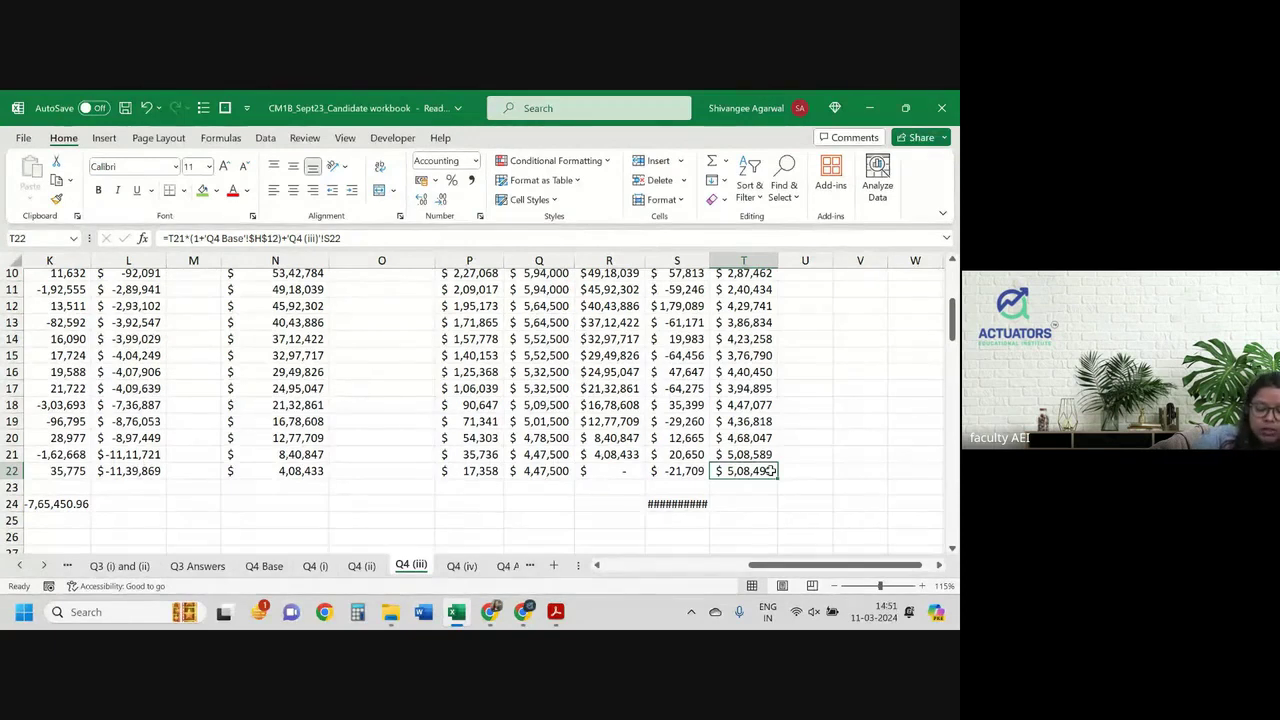
# Step: Switch to the exam paper in Acrobat and highlight the words "mortality experience" in part (iv)
pyautogui.hotkey('alt', 'Tab')
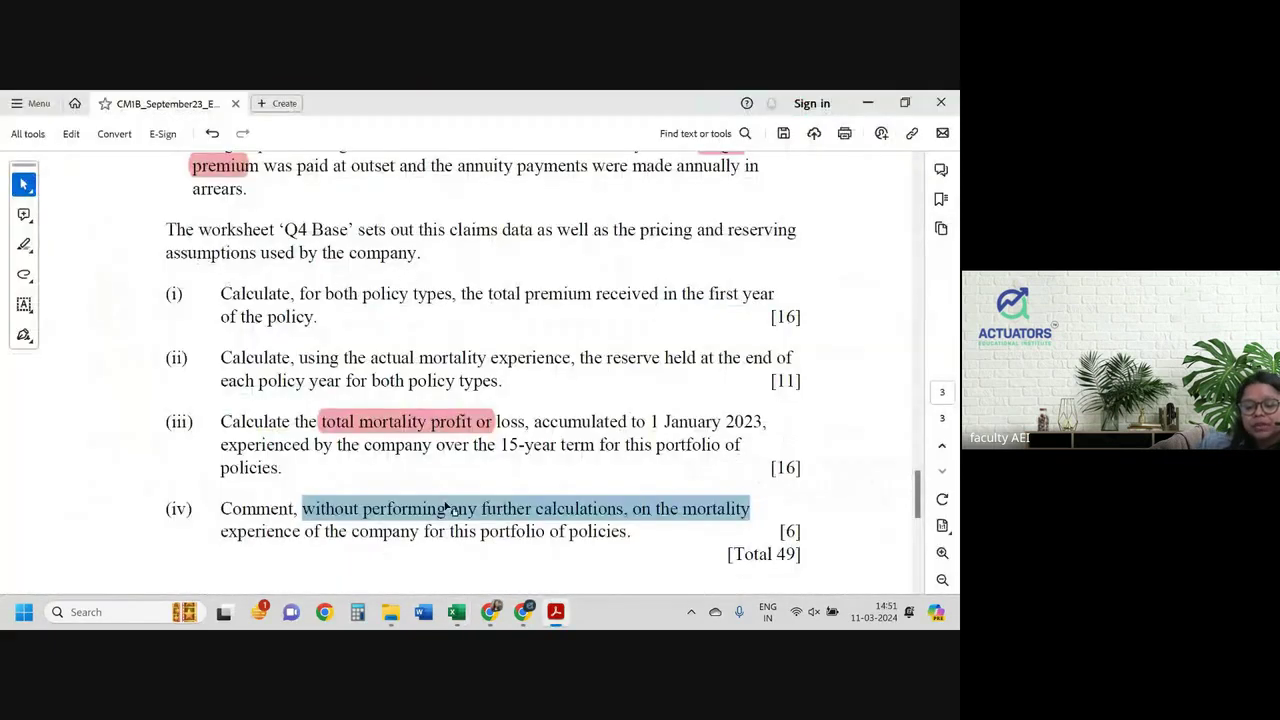
pyautogui.click(446, 510)
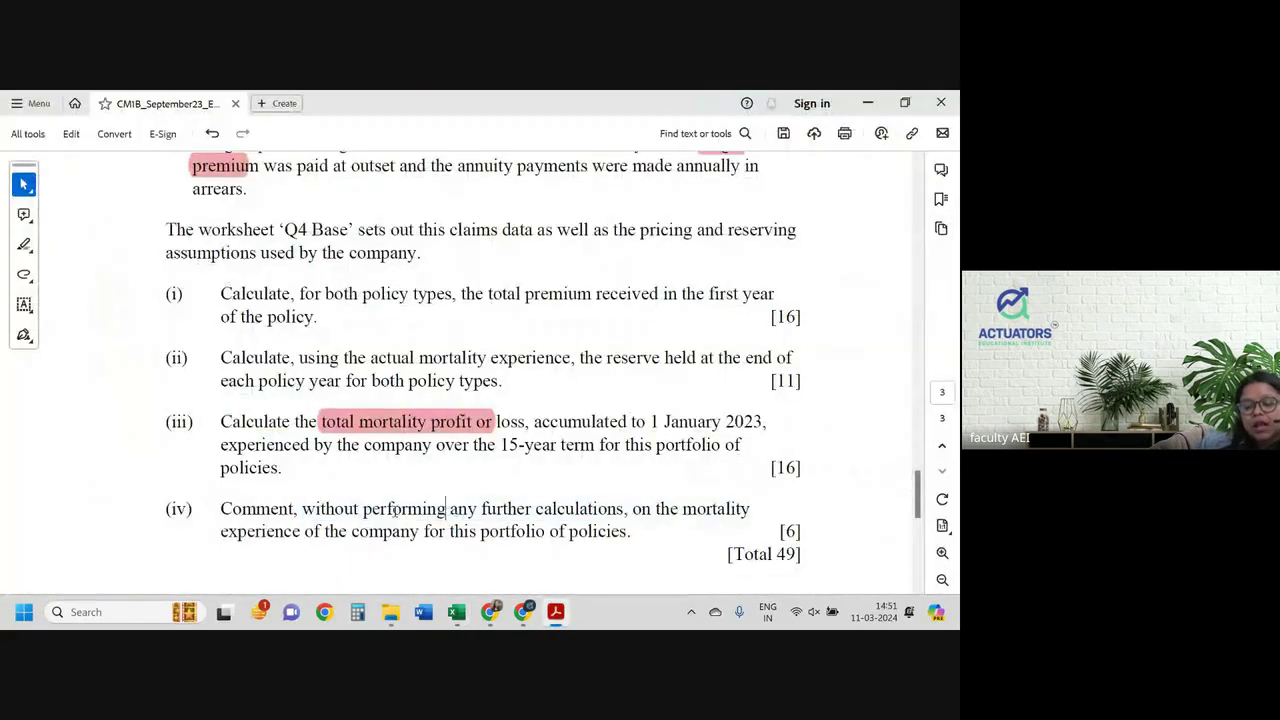
pyautogui.moveTo(683, 510)
pyautogui.mouseDown()
pyautogui.moveTo(302, 512)
pyautogui.moveTo(282, 527)
pyautogui.moveTo(318, 530)
pyautogui.moveTo(310, 514)
pyautogui.moveTo(683, 512)
pyautogui.mouseUp()
pyautogui.click(330, 531)
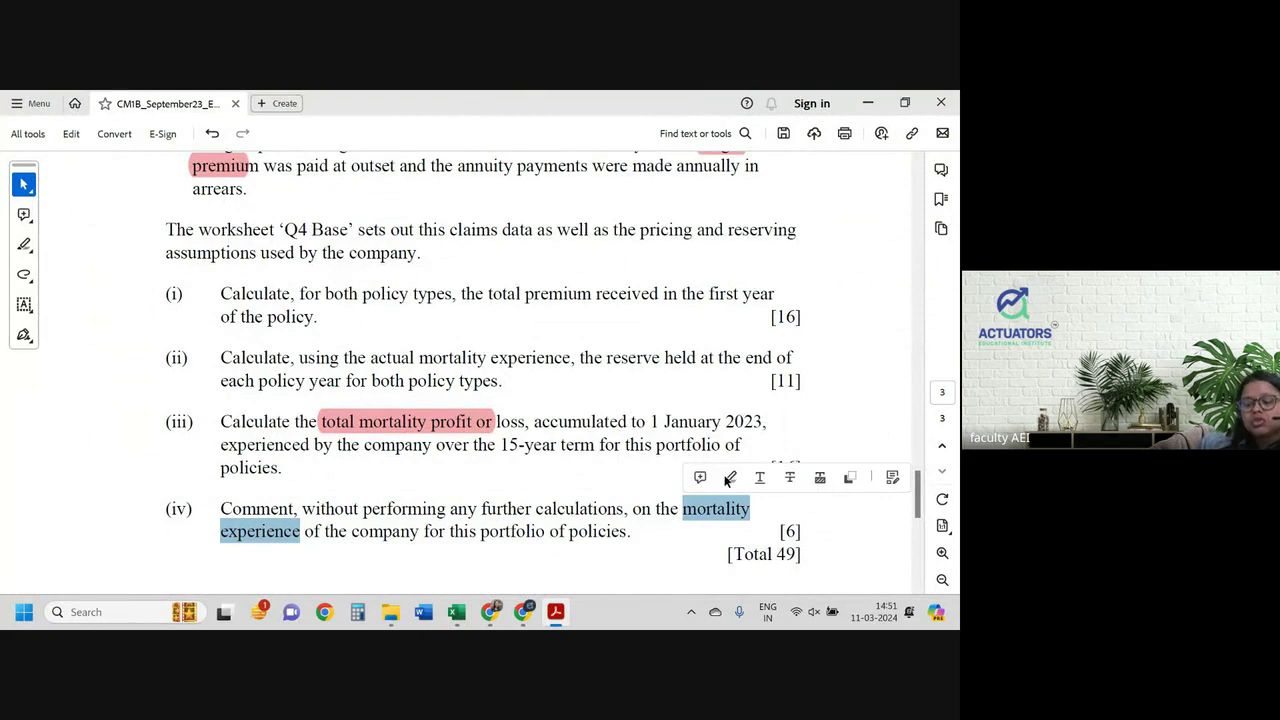
pyautogui.click(729, 478)
# Step: Switch back to the Excel workbook and open the term assurance table's first-year Benefits paid formula in I8 for inspection
pyautogui.hotkey('alt', 'Tab')
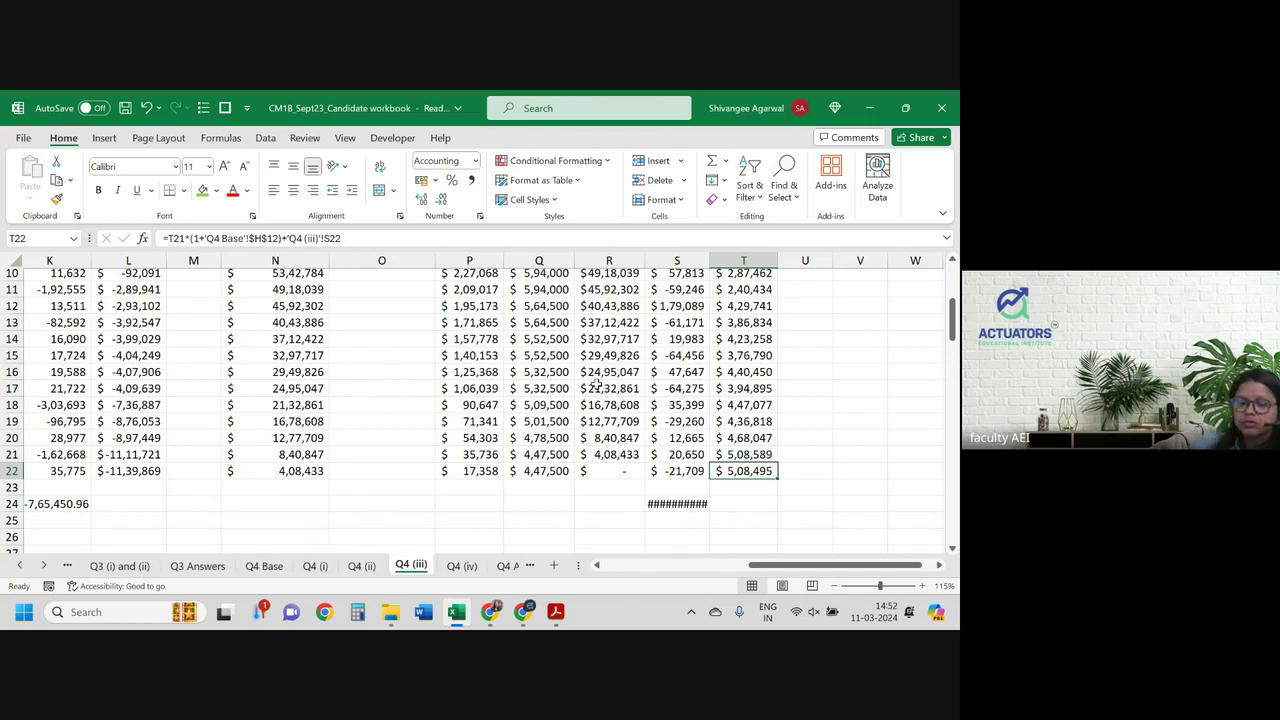
pyautogui.scroll(2, 596, 383)
pyautogui.hscroll(-3, 430, 363)
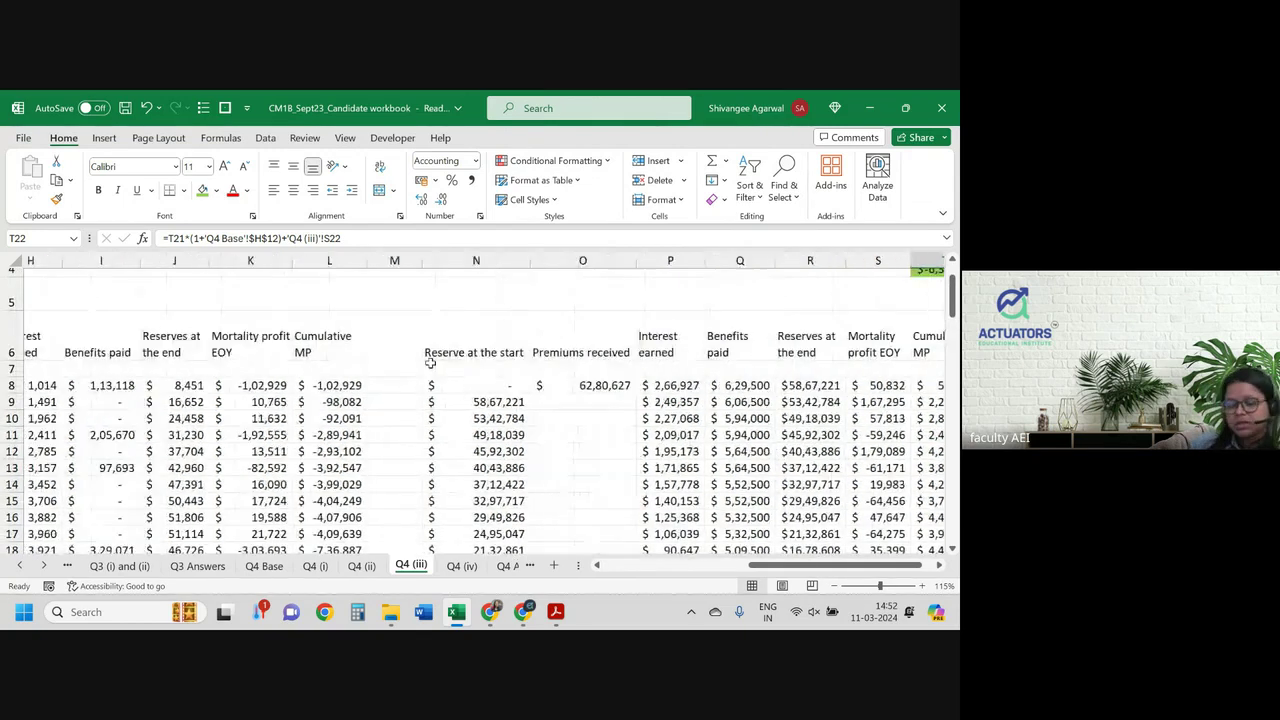
pyautogui.hscroll(-3, 430, 363)
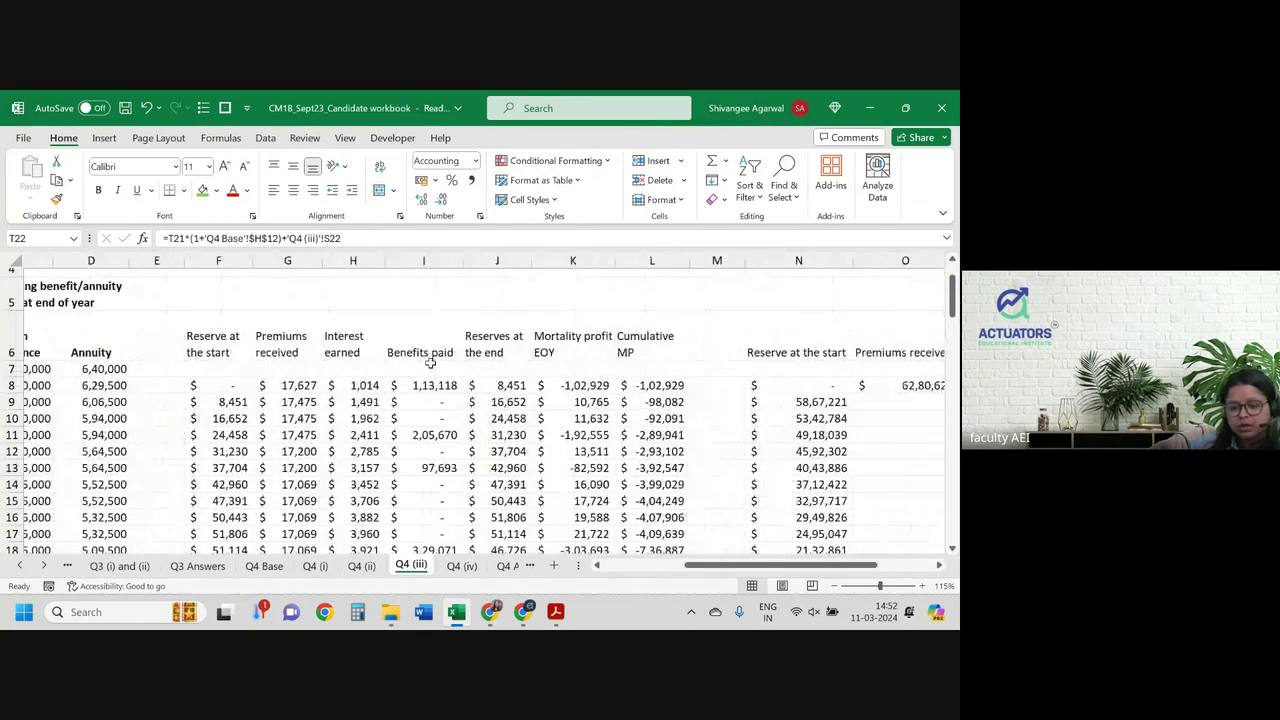
pyautogui.click(430, 385)
pyautogui.doubleClick(430, 385)
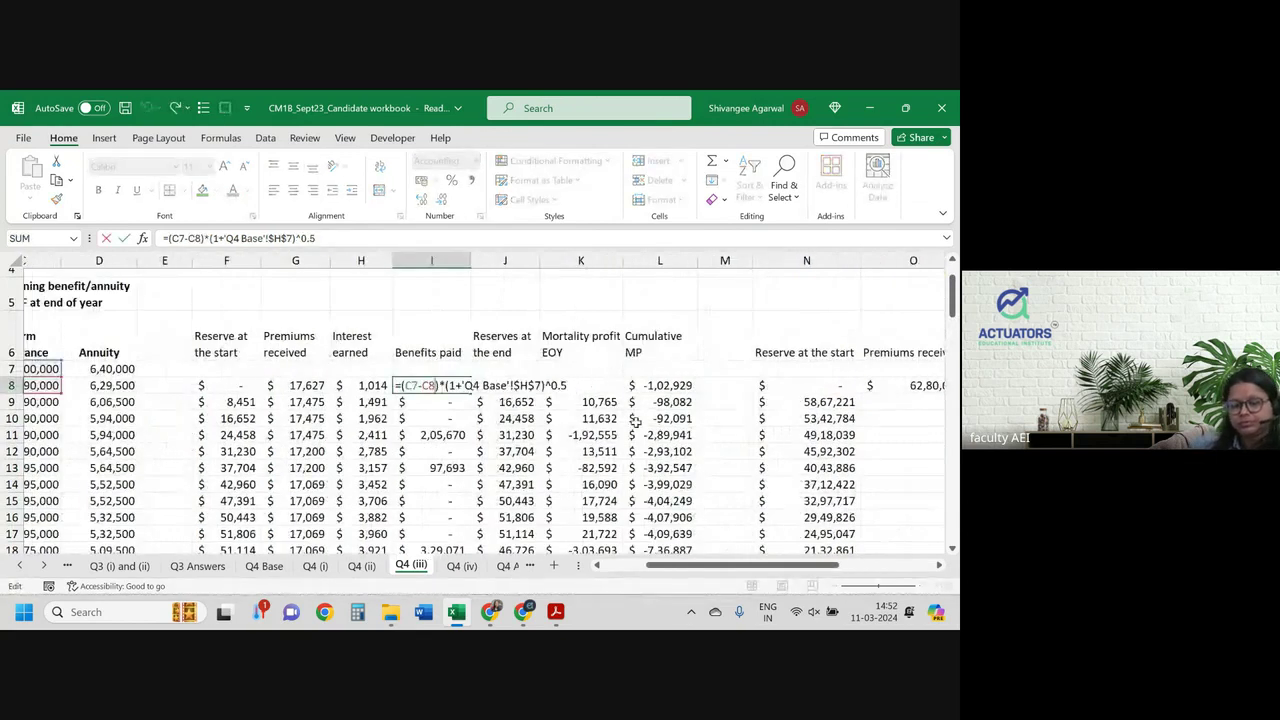
# Step: Close the Benefits paid formula in I8 without changing it and open the Q1 worksheet
pyautogui.hscroll(-3, 635, 422)
pyautogui.hscroll(-1, 635, 422)
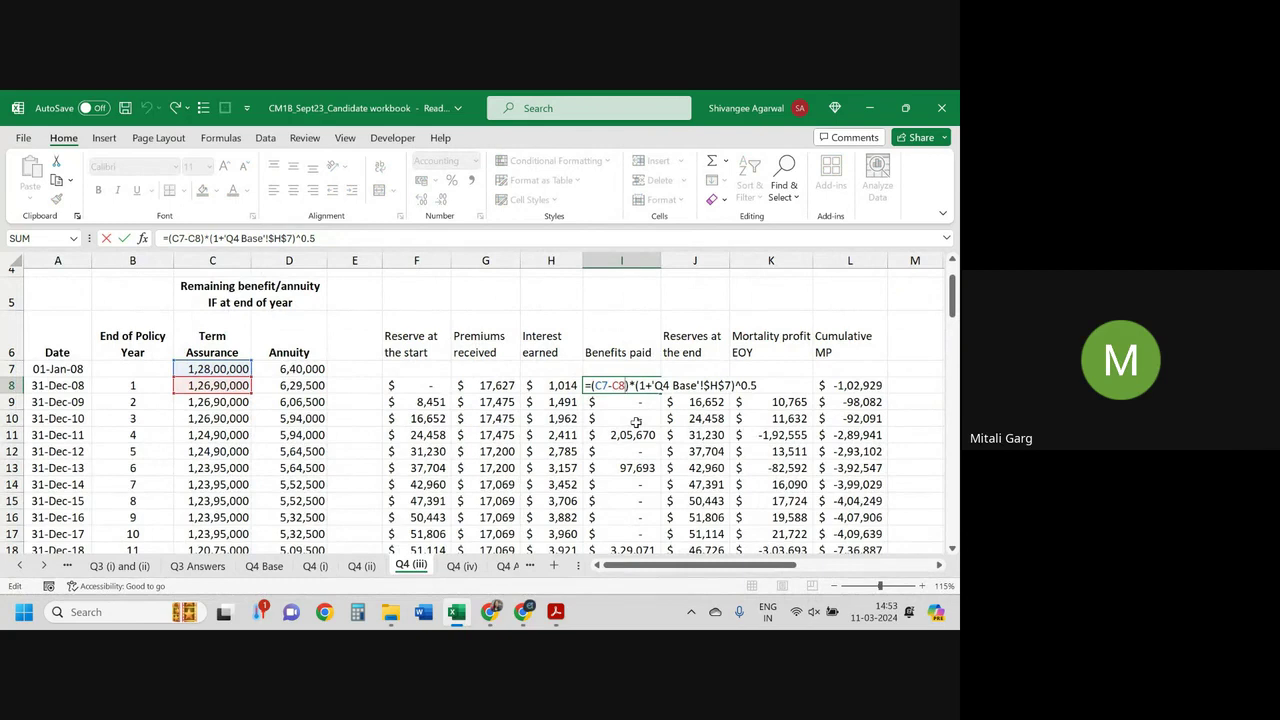
pyautogui.press('Return')
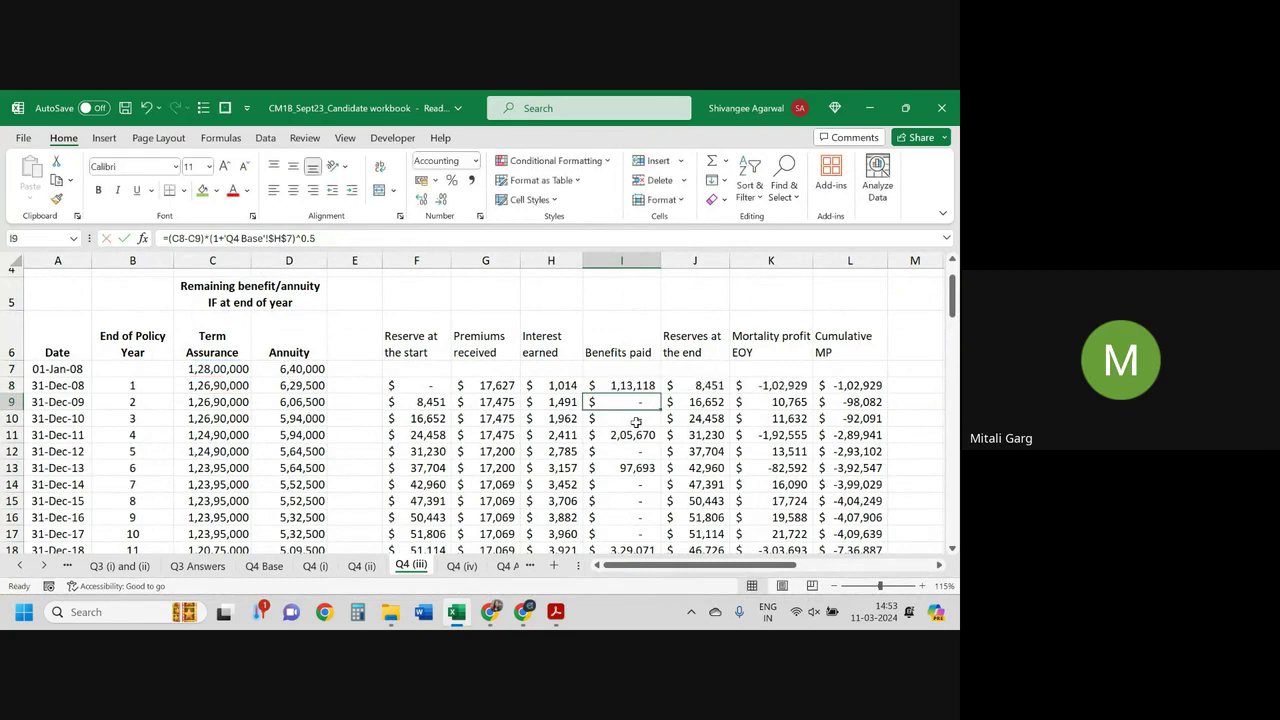
pyautogui.click(16, 566)
pyautogui.click(16, 566)
pyautogui.click(16, 566)
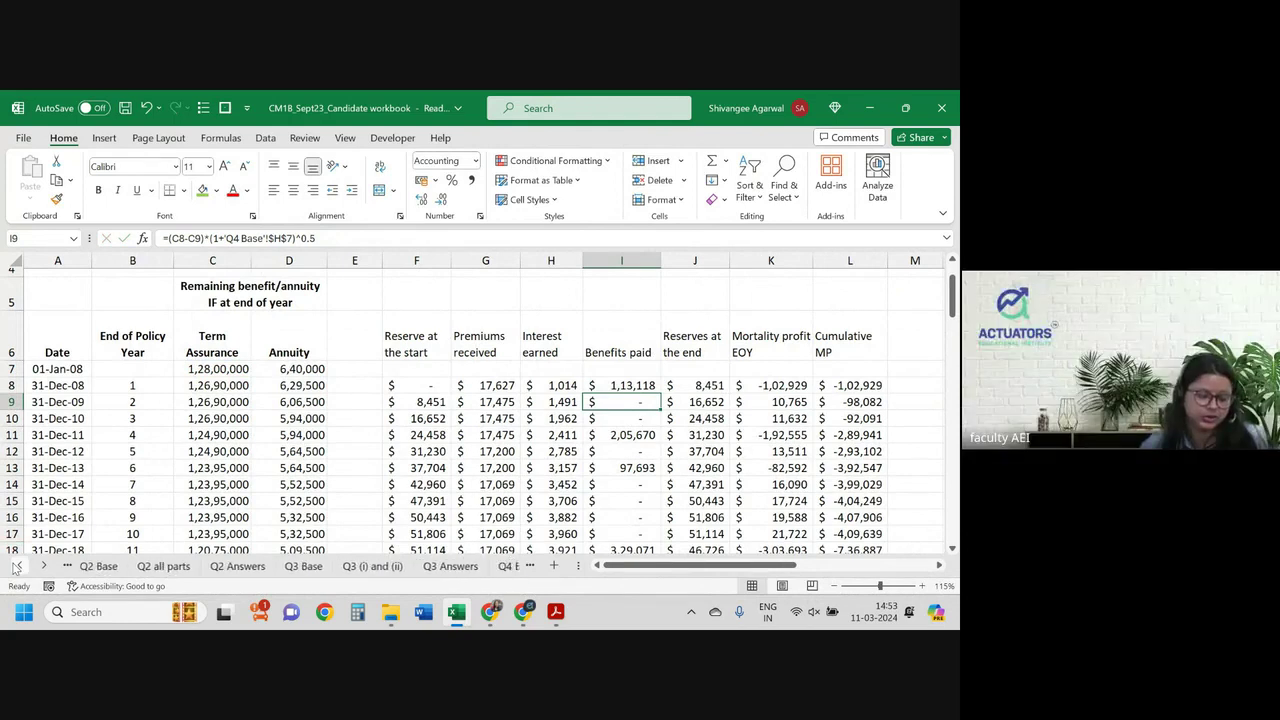
pyautogui.click(16, 566)
pyautogui.click(16, 566)
pyautogui.click(16, 566)
pyautogui.click(90, 576)
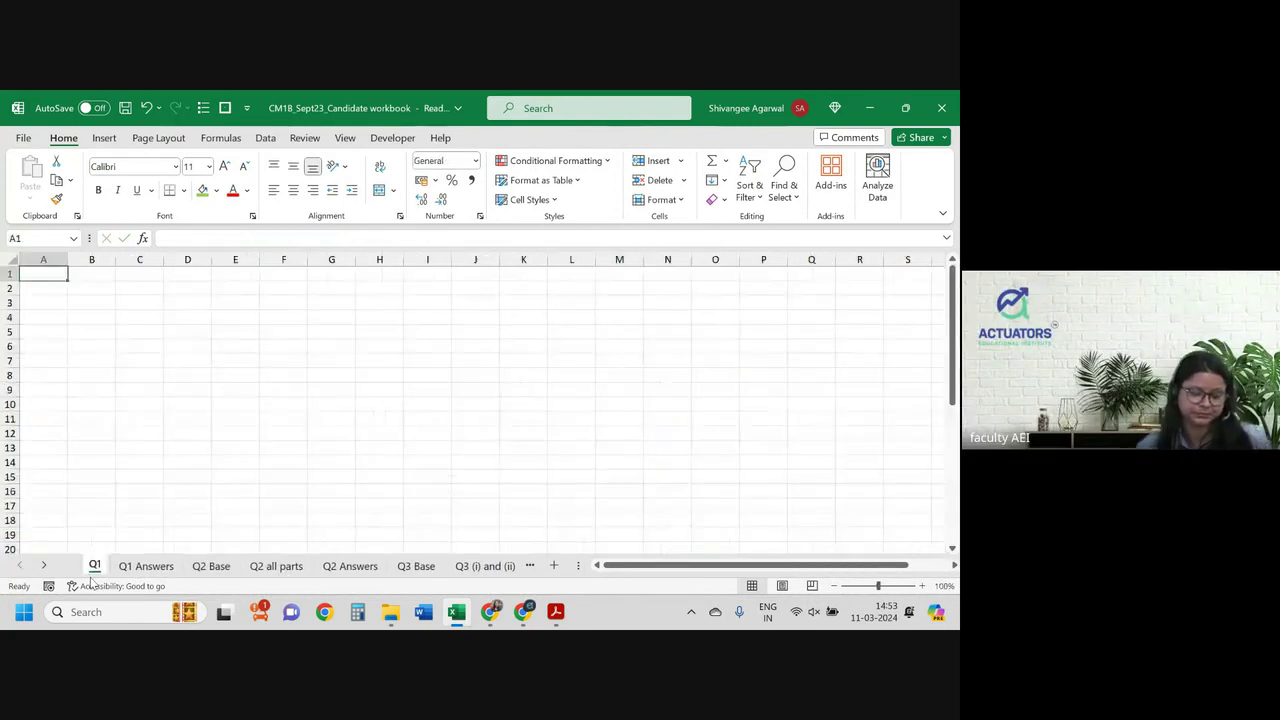
# Step: Switch to the exam paper in Acrobat and highlight "at 22% (payable 3 months in arrears)" in question 1
pyautogui.hotkey('alt', 'Tab')
pyautogui.scroll(5, 350, 380)
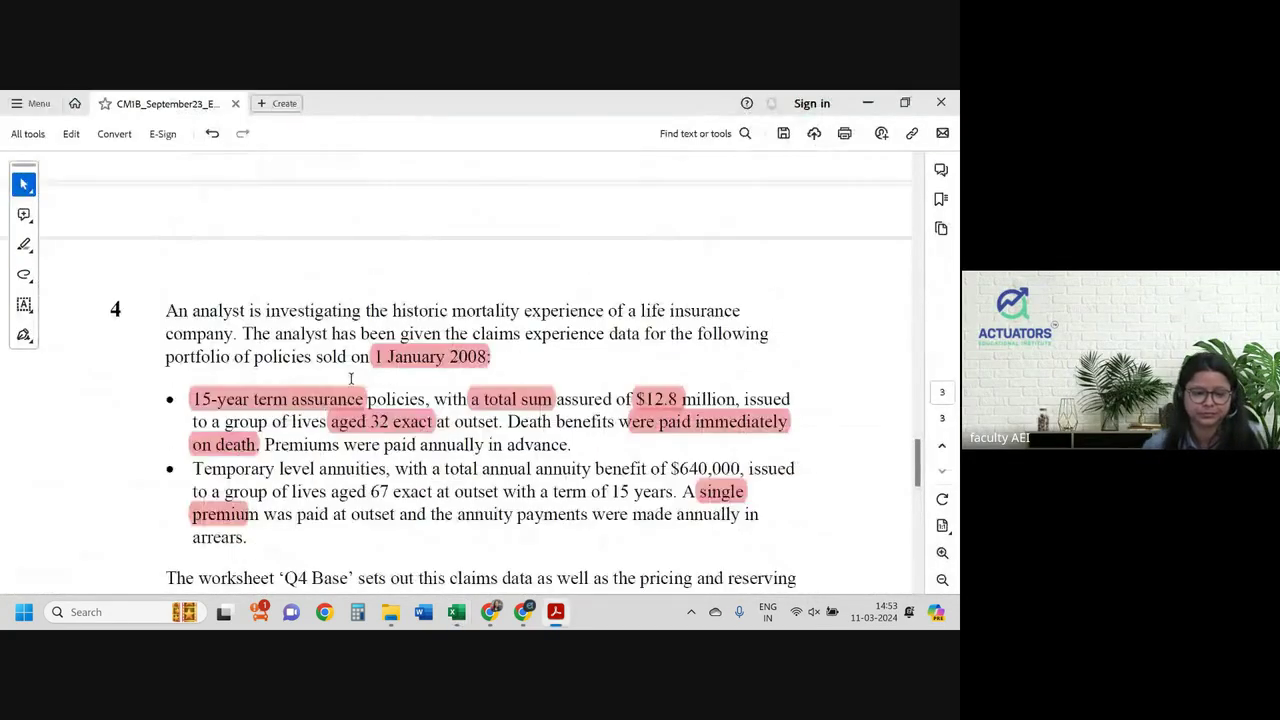
pyautogui.scroll(20, 351, 377)
pyautogui.scroll(-4, 351, 377)
pyautogui.scroll(1, 351, 377)
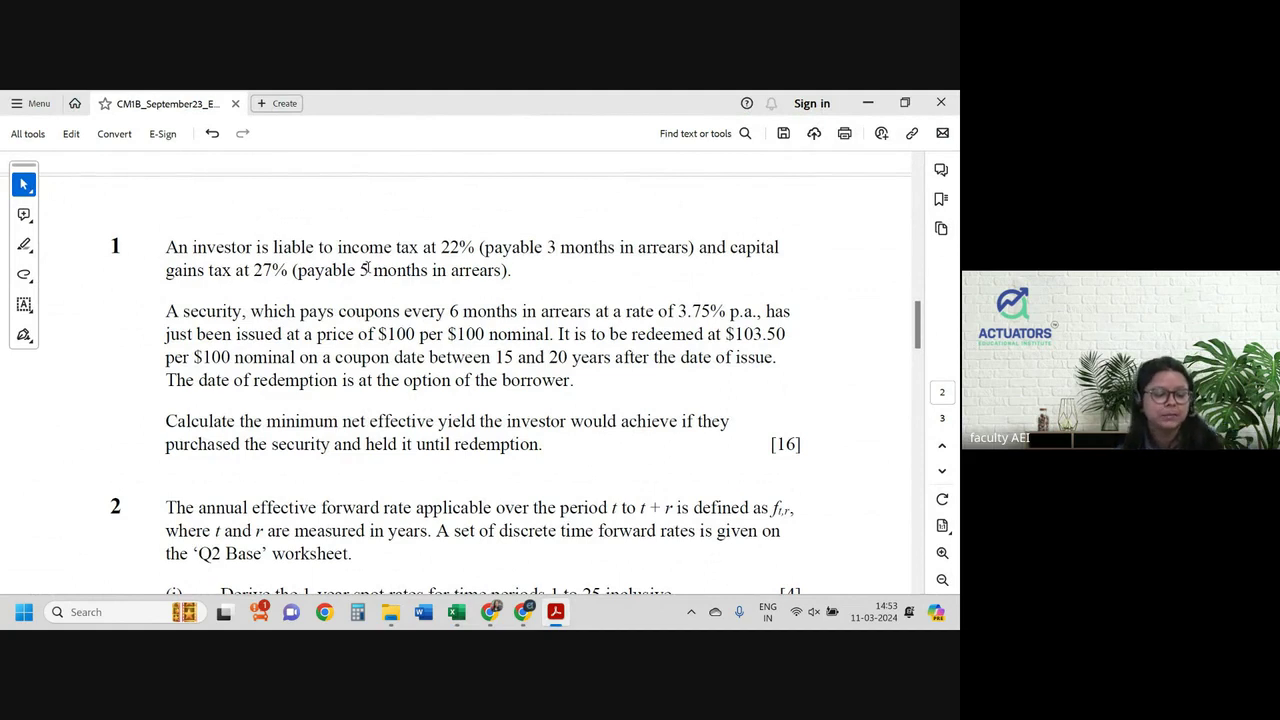
pyautogui.moveTo(423, 248); pyautogui.dragTo(695, 248)
pyautogui.click(729, 219)
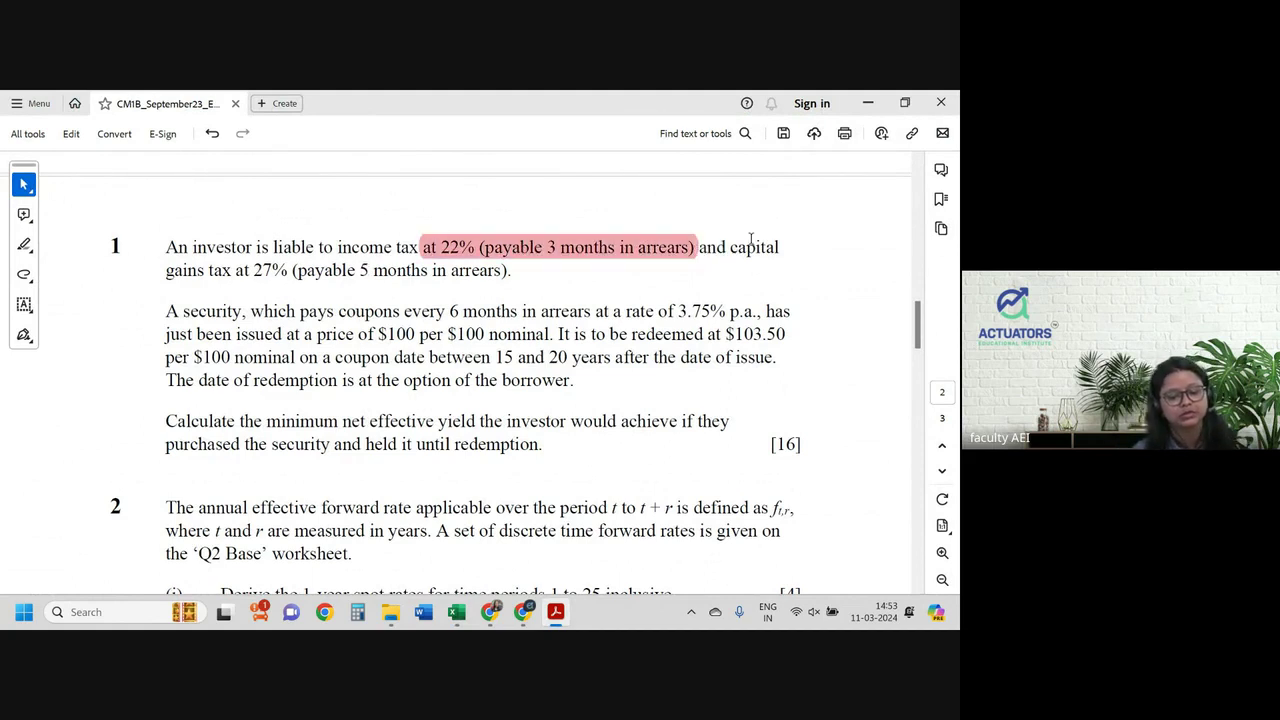
# Step: Highlight "gains tax at 27% (payable 5 months in arrears" and the minimum net effective yield wording in question 1
pyautogui.moveTo(165, 271); pyautogui.dragTo(498, 276)
pyautogui.click(545, 243)
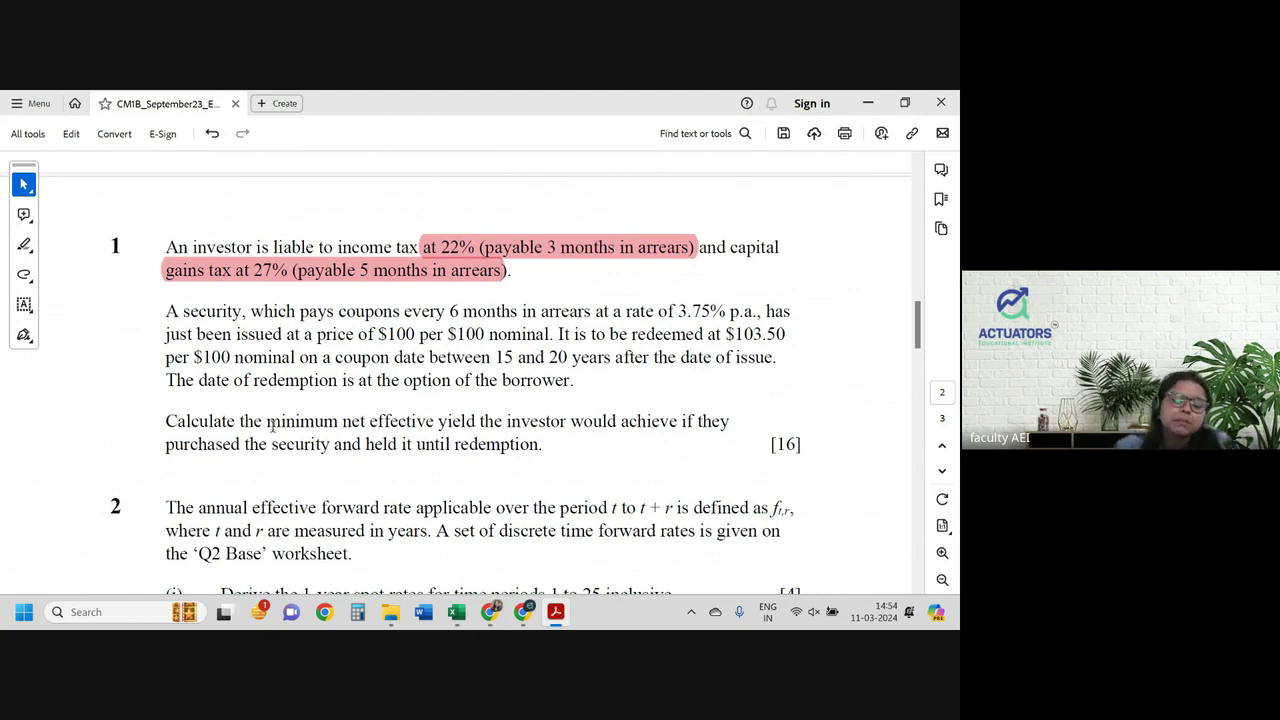
pyautogui.moveTo(267, 421); pyautogui.dragTo(475, 422)
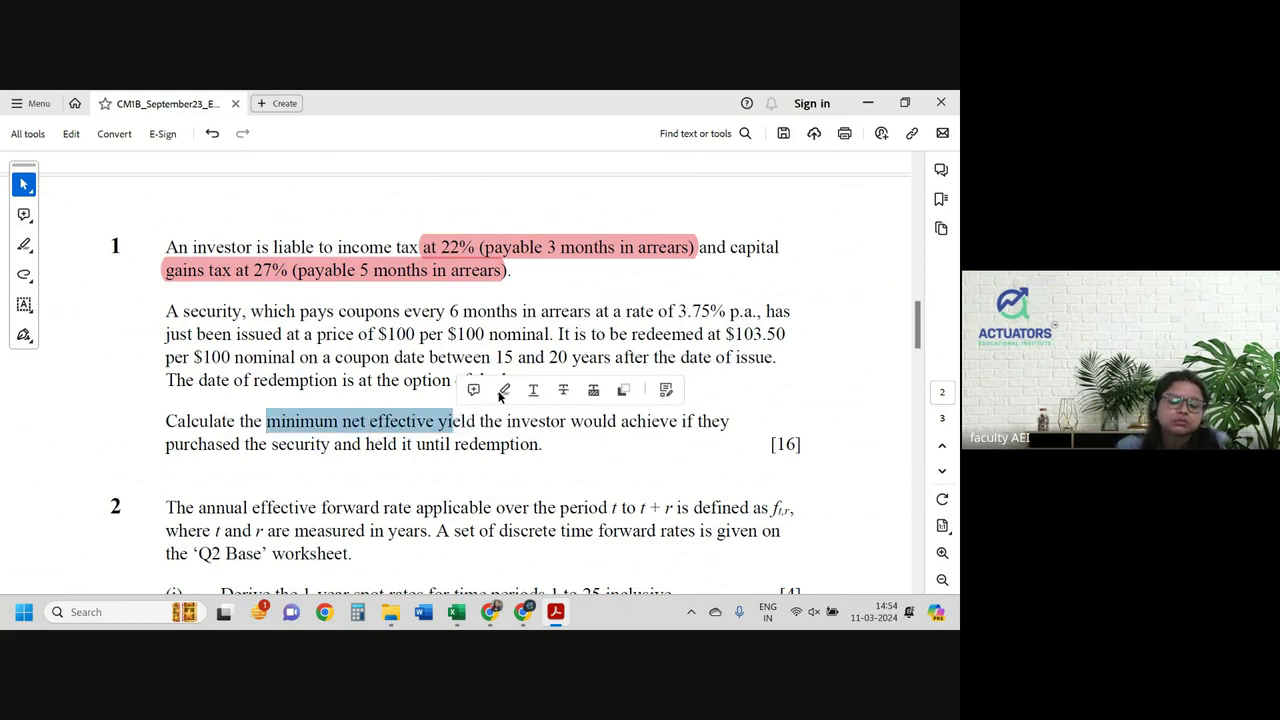
pyautogui.click(500, 391)
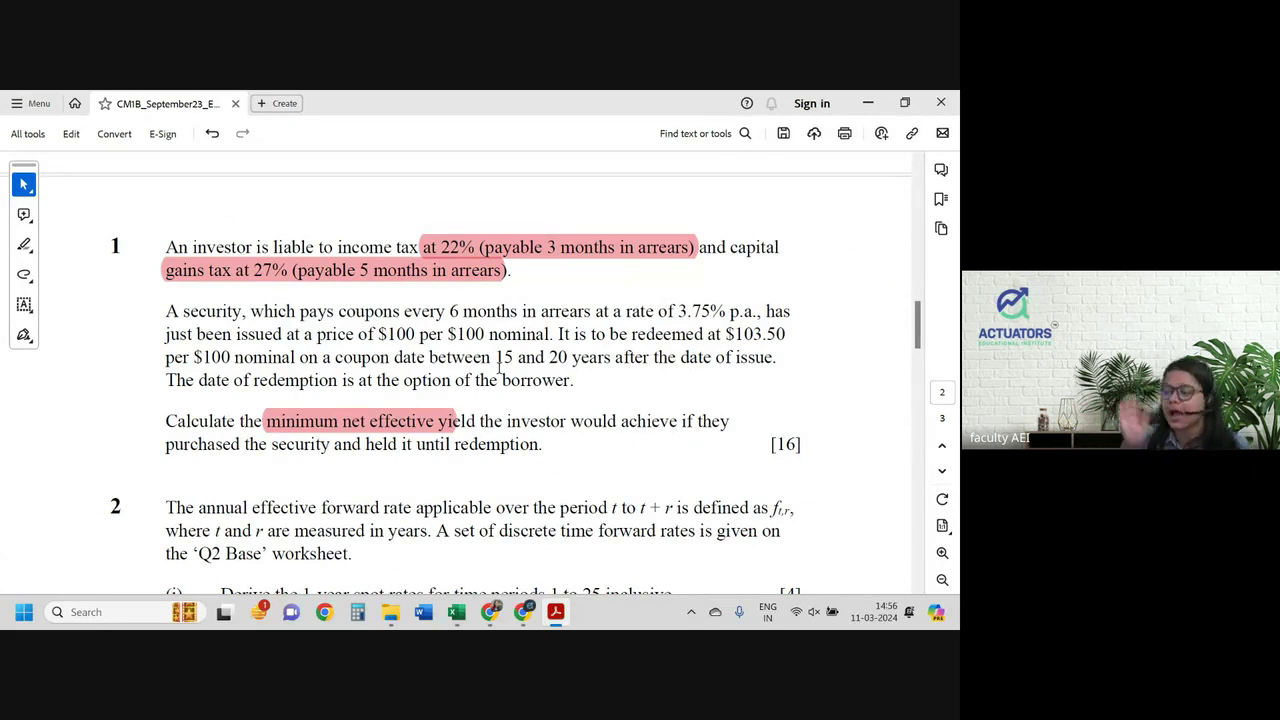
# Step: Switch back to the Excel workbook and enter the label "i" in A2 of sheet Q1
pyautogui.hotkey('alt', 'Tab')
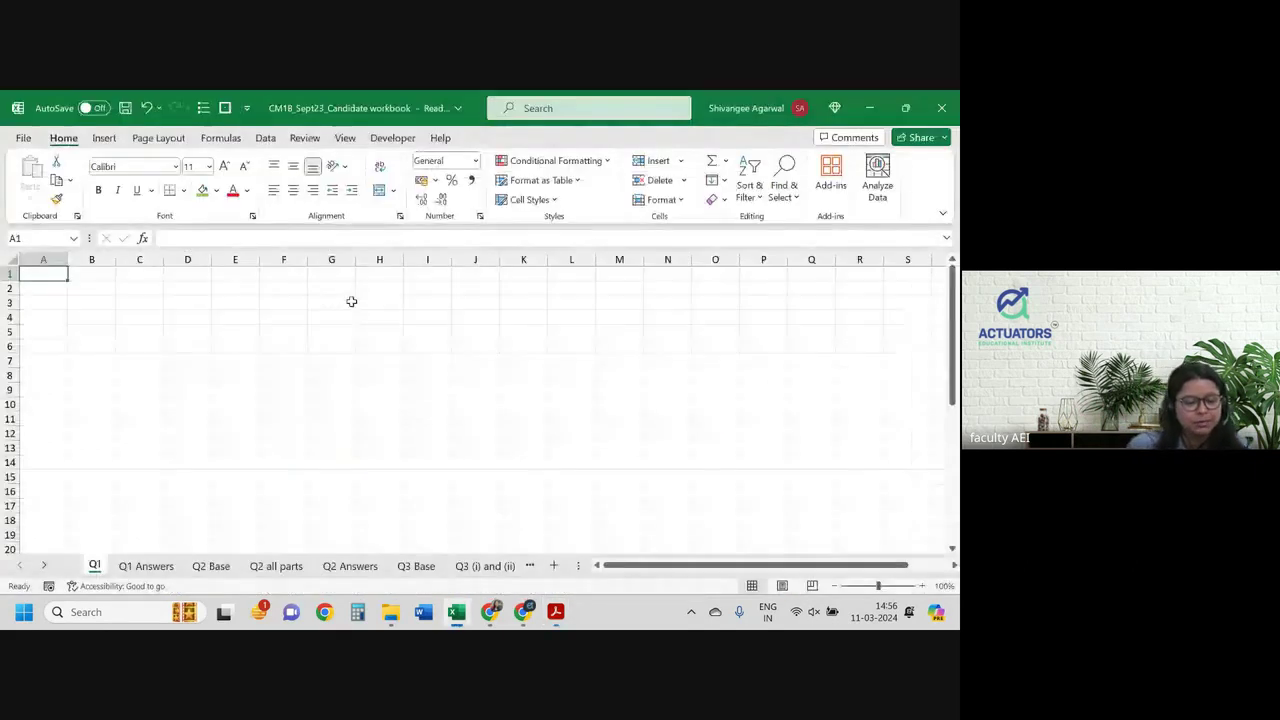
pyautogui.keyDown('ctrl'); pyautogui.scroll(5, 273, 385); pyautogui.keyUp('ctrl')
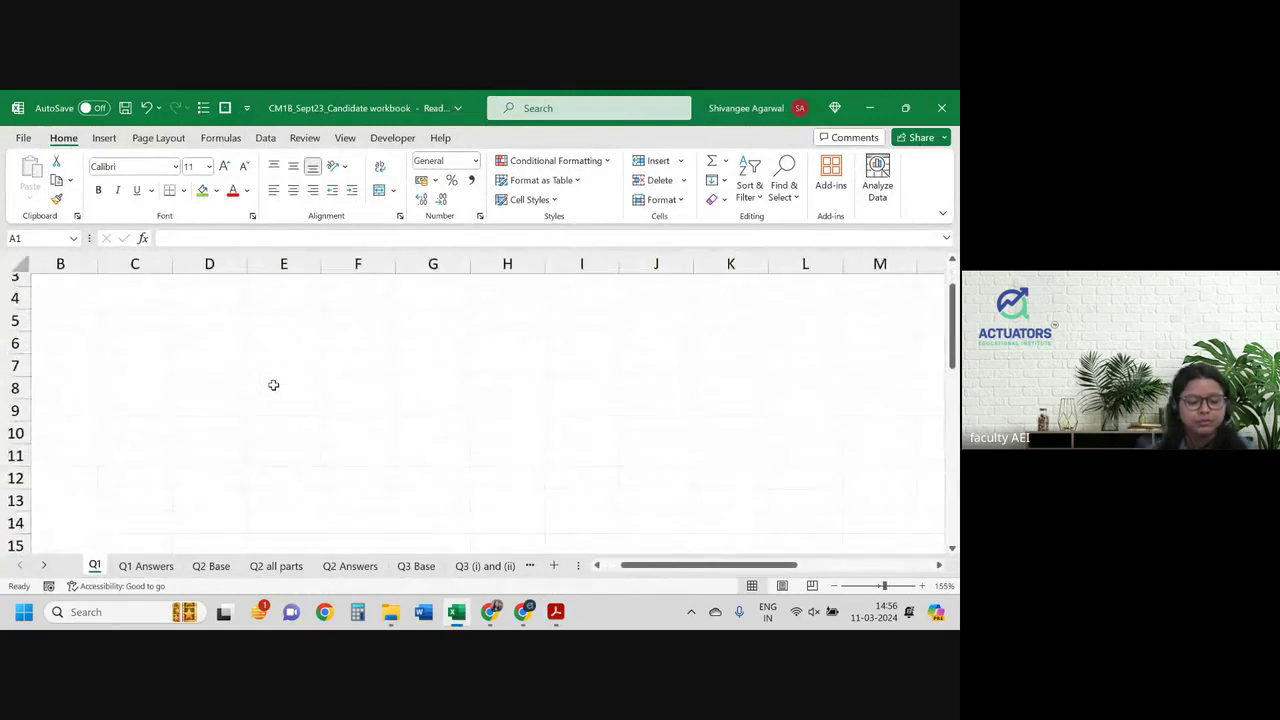
pyautogui.hscroll(-1, 273, 385)
pyautogui.scroll(1, 273, 385)
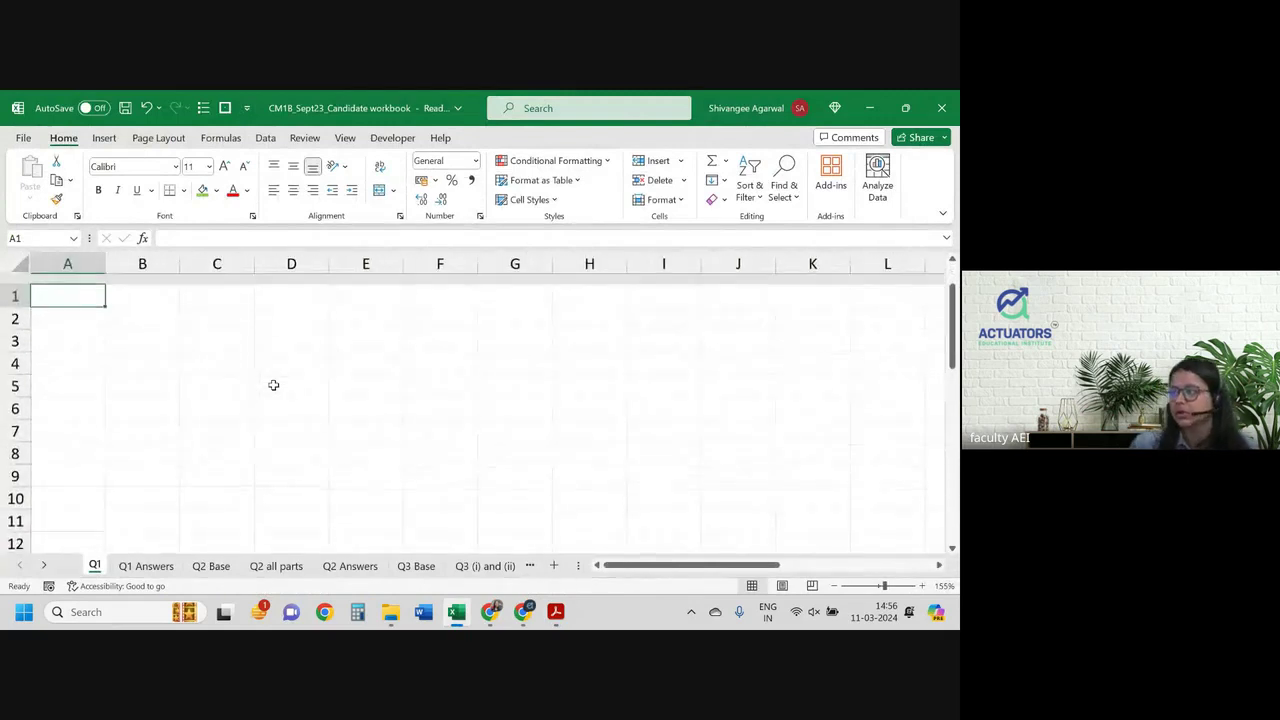
pyautogui.click(83, 306)
pyautogui.keyDown('ctrl'); pyautogui.scroll(-3, 83, 306); pyautogui.keyUp('ctrl')
pyautogui.write('i')
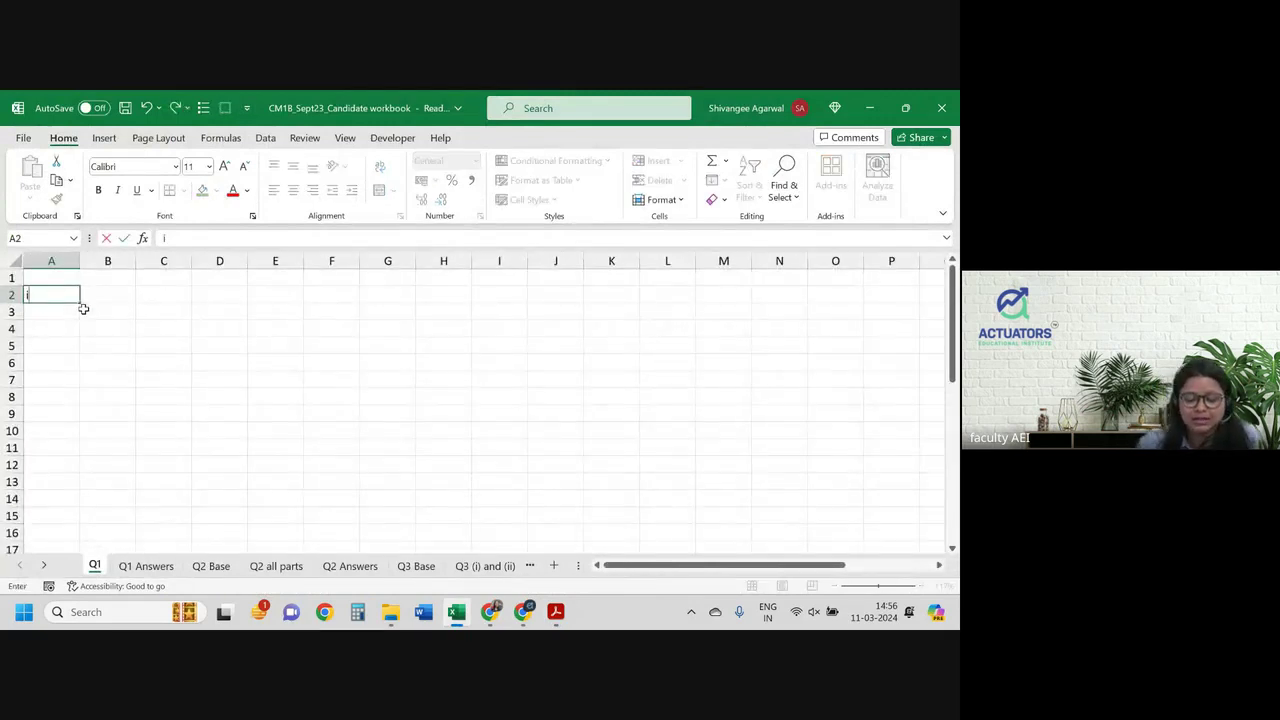
pyautogui.press('Tab')
# Step: Check question 1 in the Acrobat exam paper, return to Excel, and enter "coupon" in A3 with 3.75% in B3
pyautogui.hotkey('alt', 'Tab')
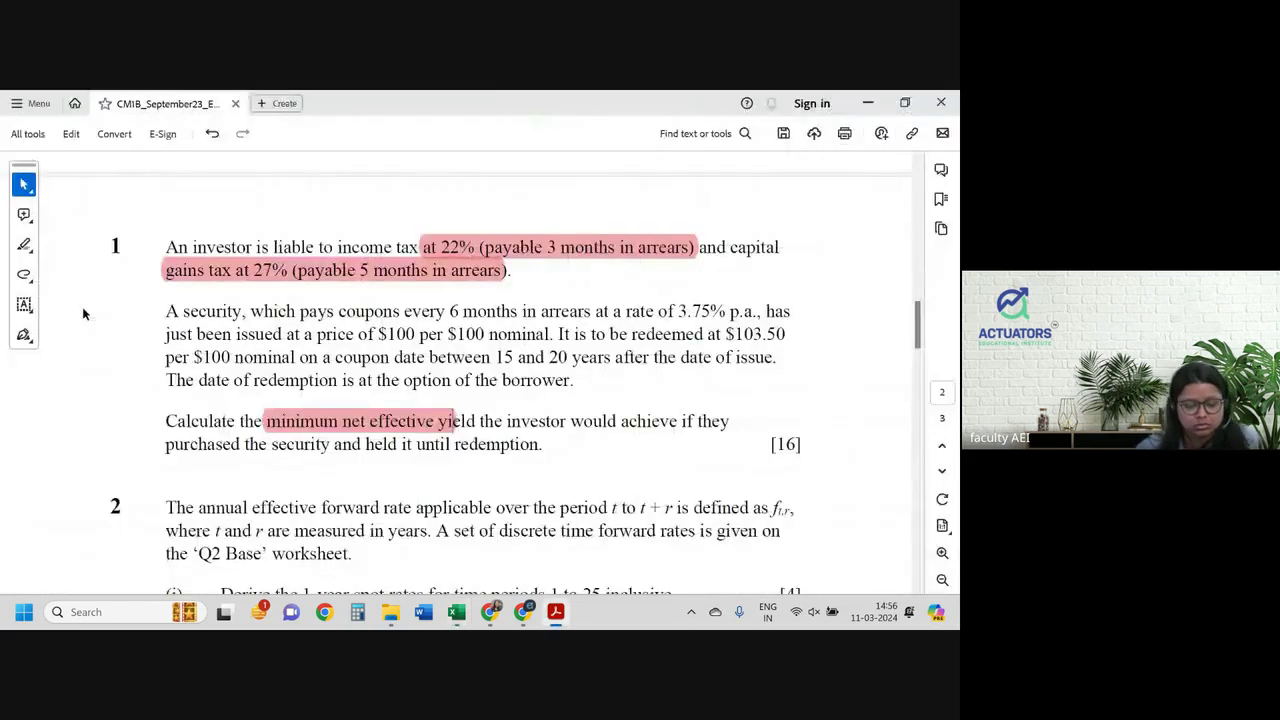
pyautogui.hotkey('alt', 'Tab')
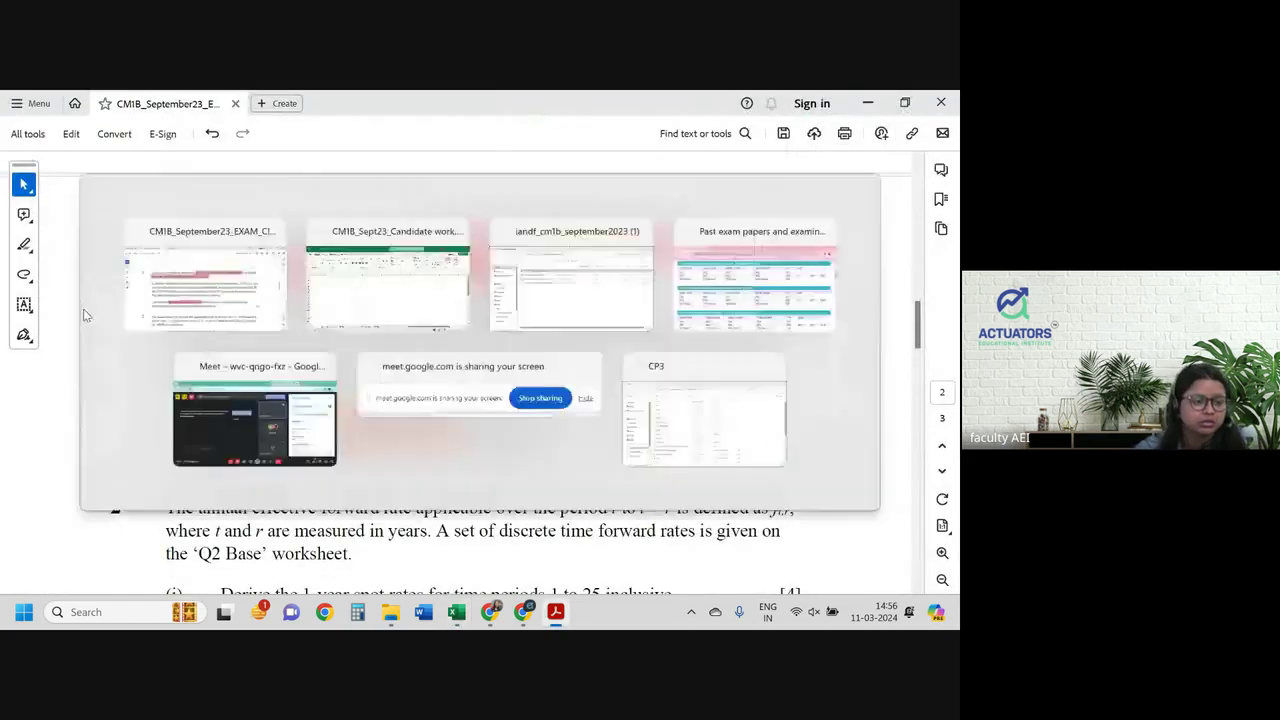
pyautogui.click(81, 310)
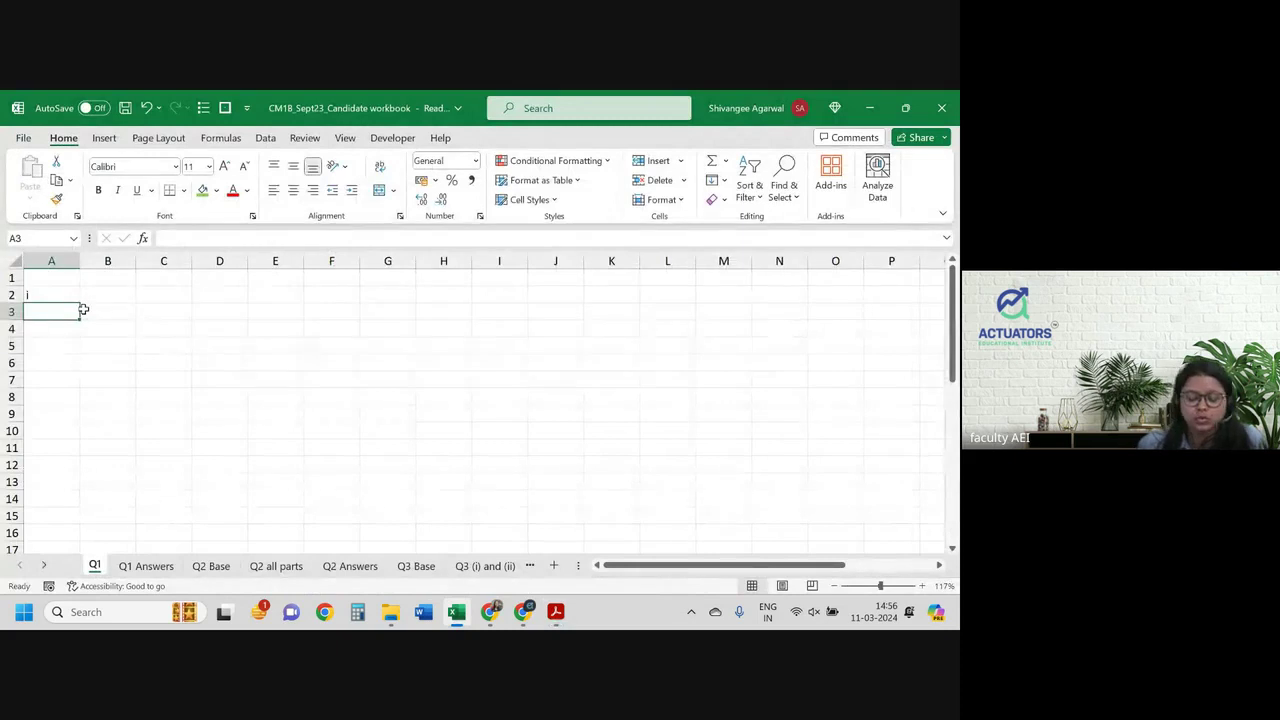
pyautogui.write('coupon')
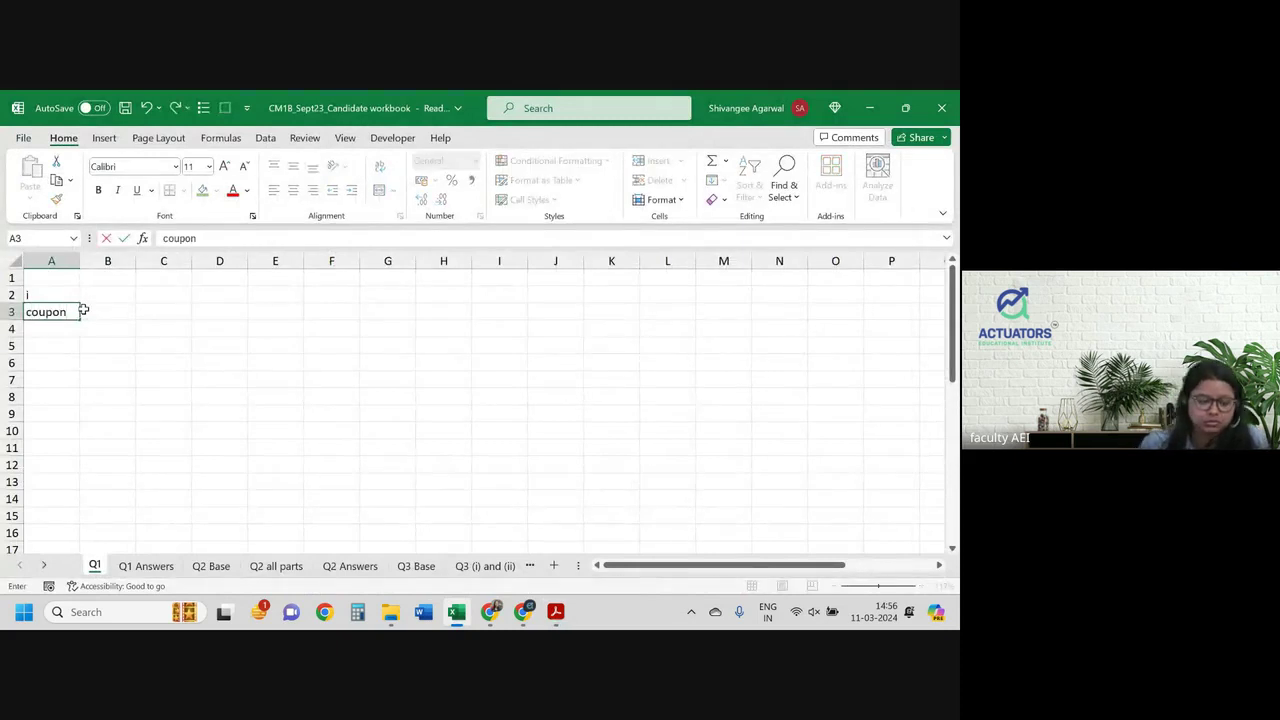
pyautogui.press('Tab')
pyautogui.write('3.75')
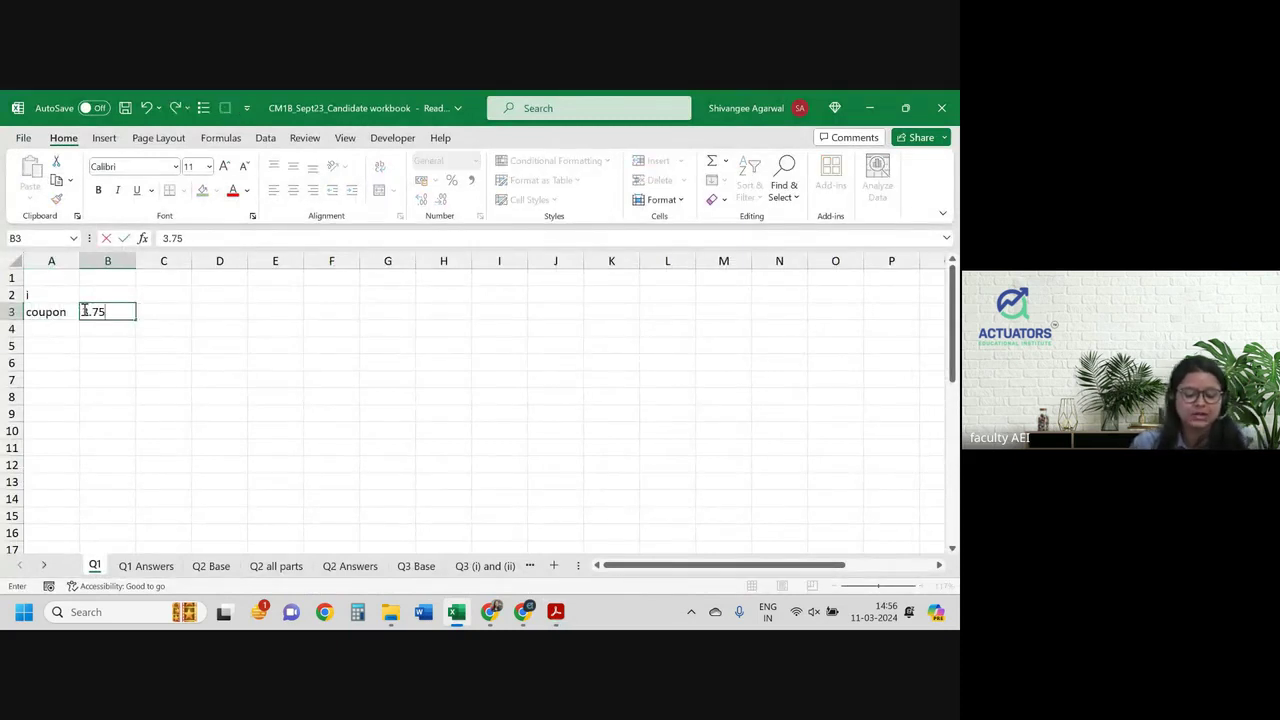
pyautogui.write('%')
pyautogui.press('Tab')
pyautogui.press('Tab')
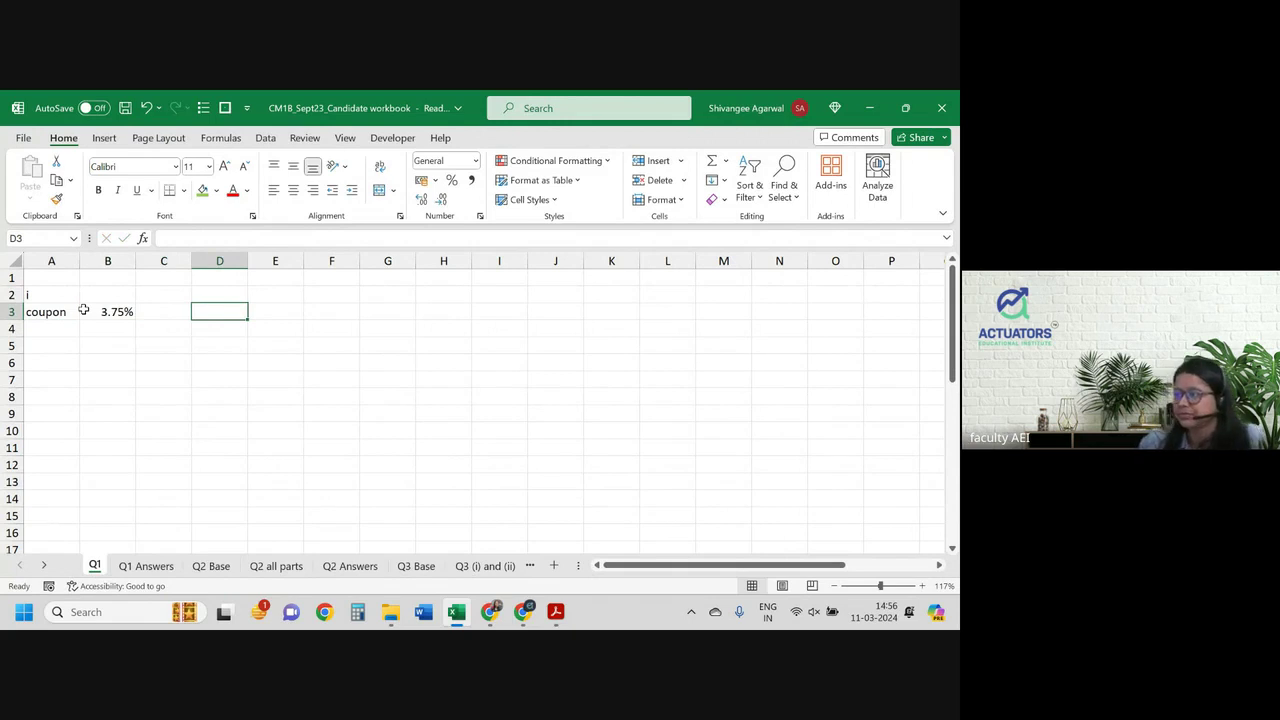
# Step: Enter the tax rates 22% in D3 and 27% in D4
pyautogui.write('22')
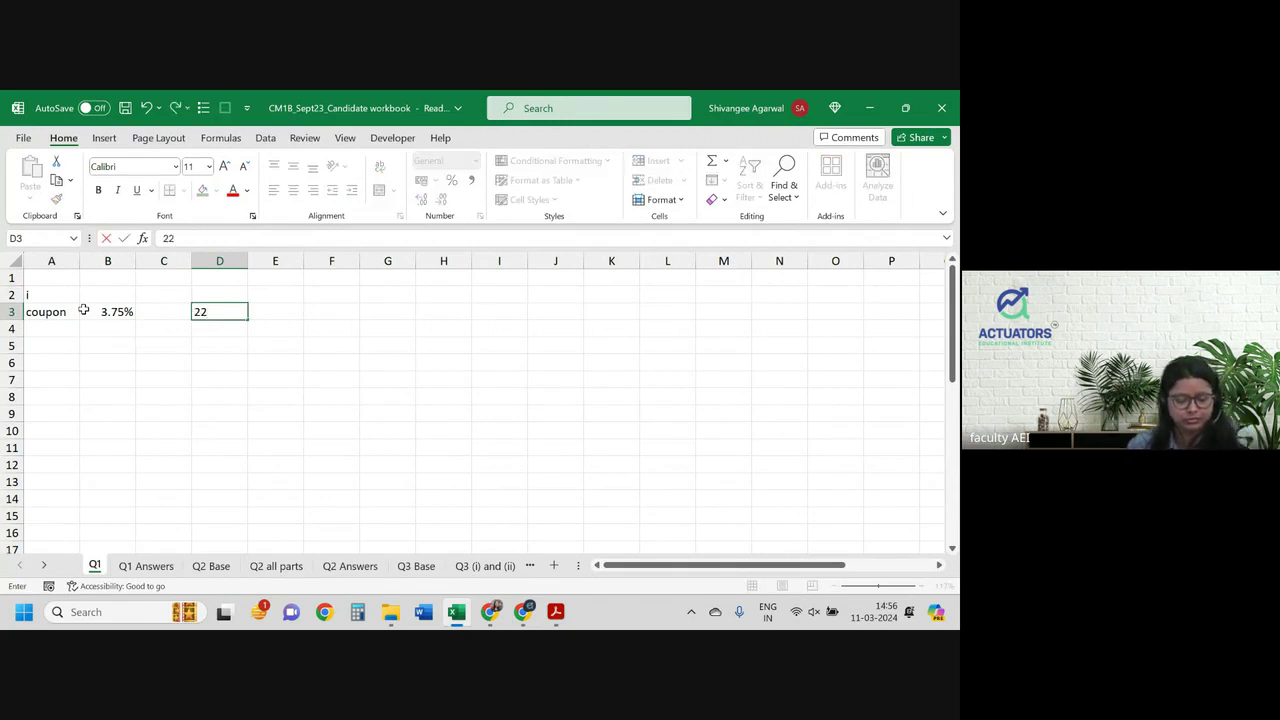
pyautogui.write('%')
pyautogui.press('Return')
pyautogui.press('Left')
pyautogui.press('Right')
pyautogui.write('2')
pyautogui.press('Right')
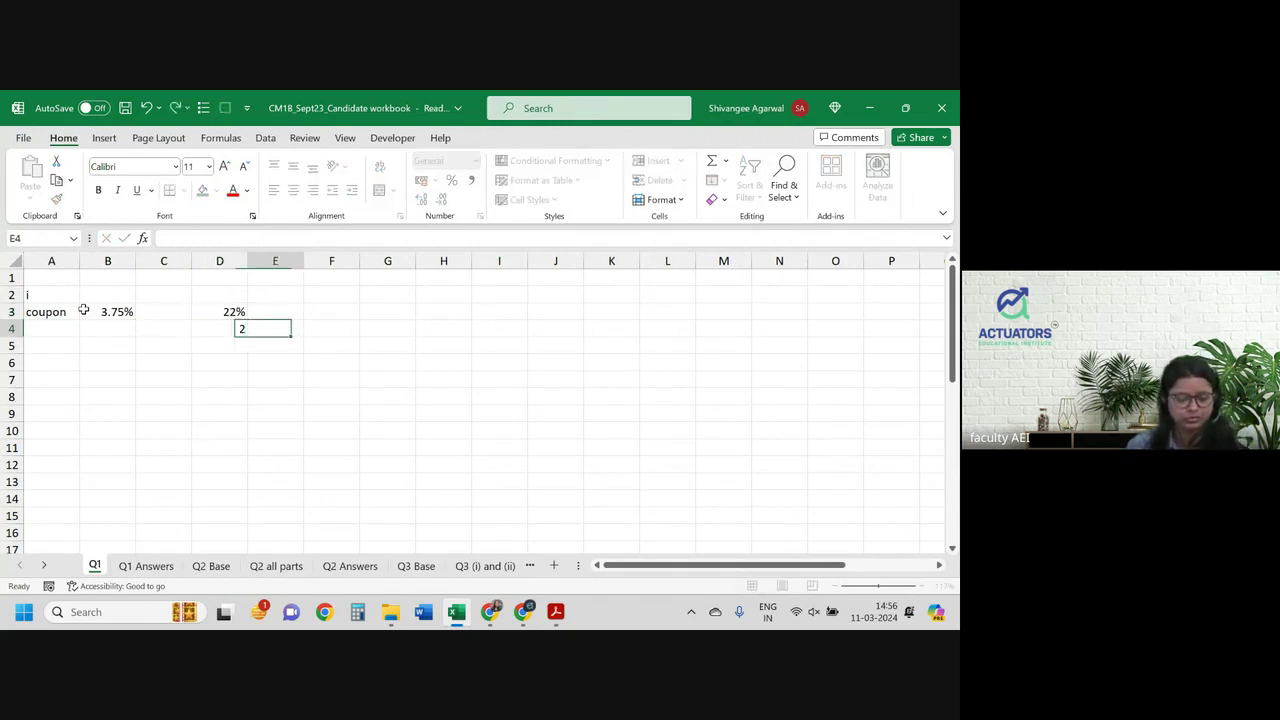
pyautogui.press('Left')
pyautogui.press('F2')
pyautogui.write('7')
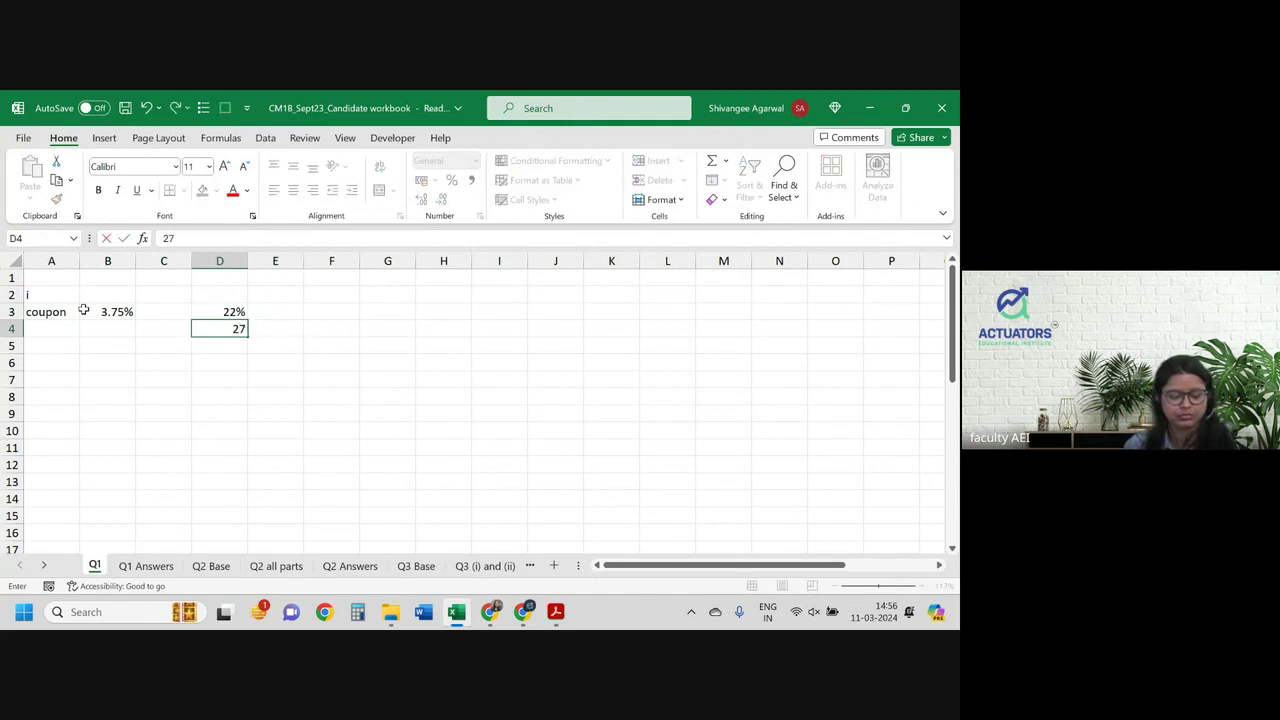
pyautogui.write('%')
# Step: Head the tax rates with "Tax" in D2 and label them "Income" in E3 and "Capital" in E4
pyautogui.press('Up')
pyautogui.press('Up')
pyautogui.write('Tax')
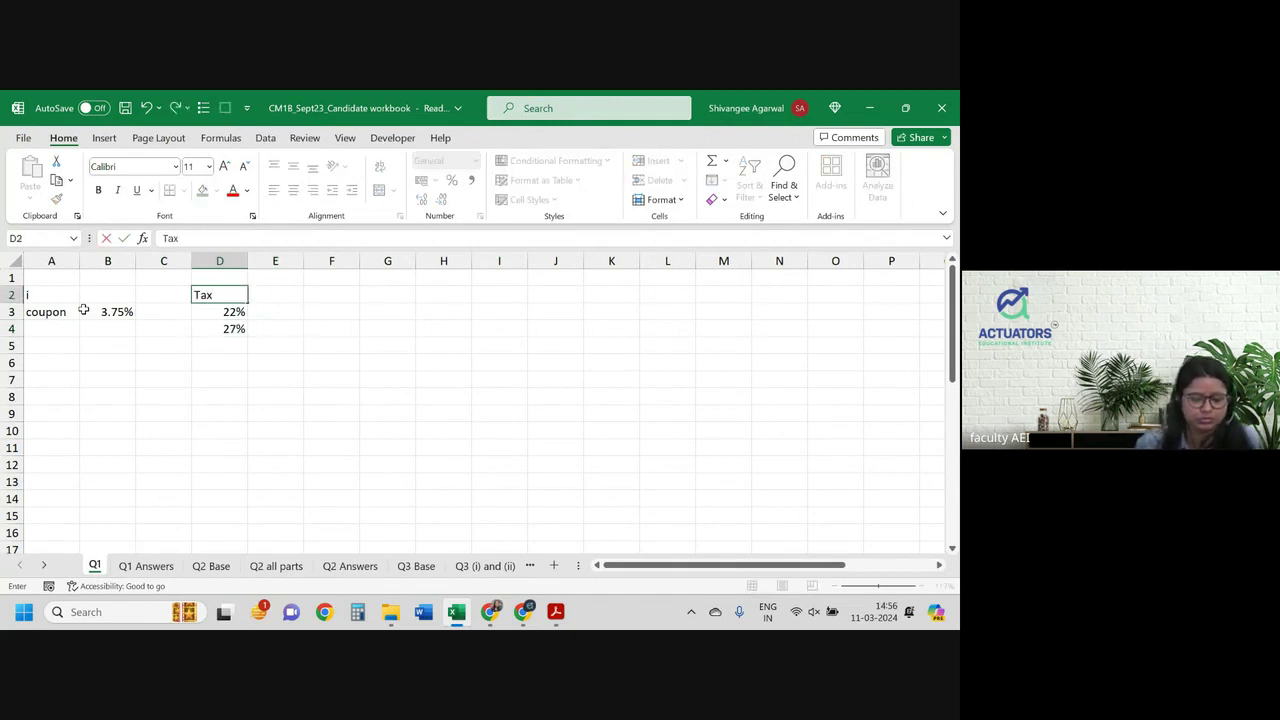
pyautogui.press('Tab')
pyautogui.press('Down')
pyautogui.write('I')
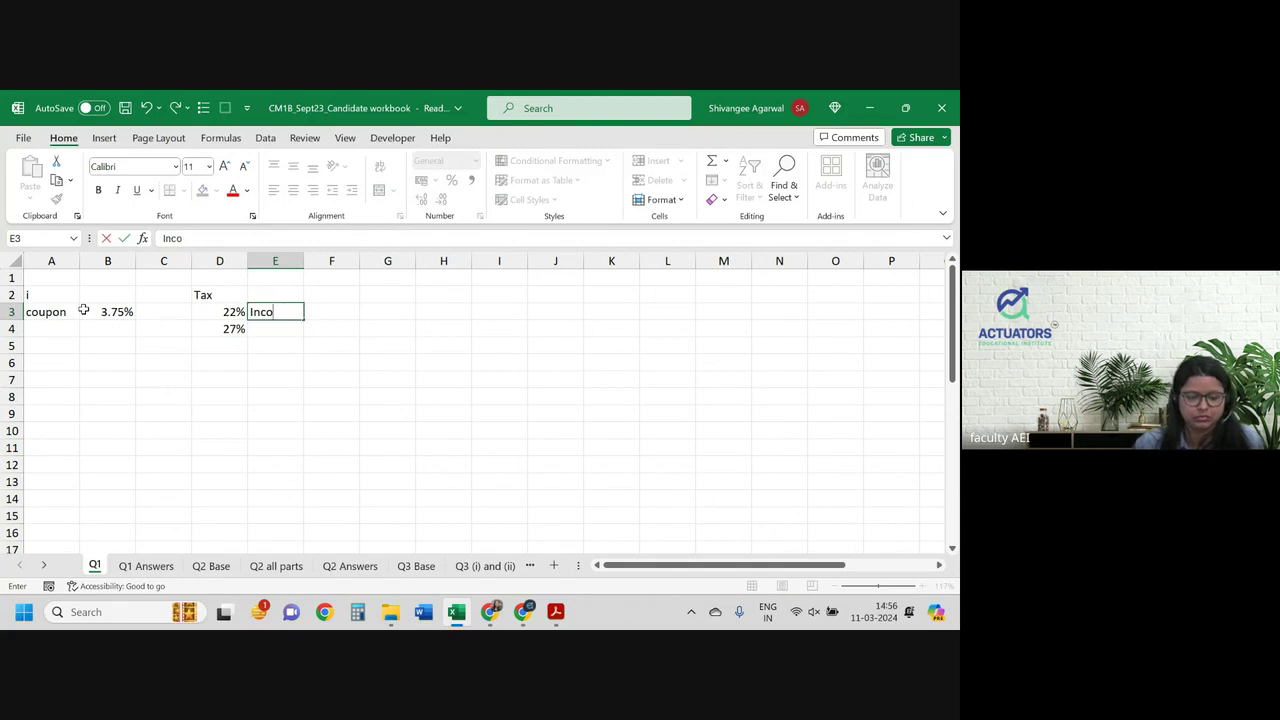
pyautogui.write('me')
pyautogui.press('Return')
pyautogui.write('Capit')
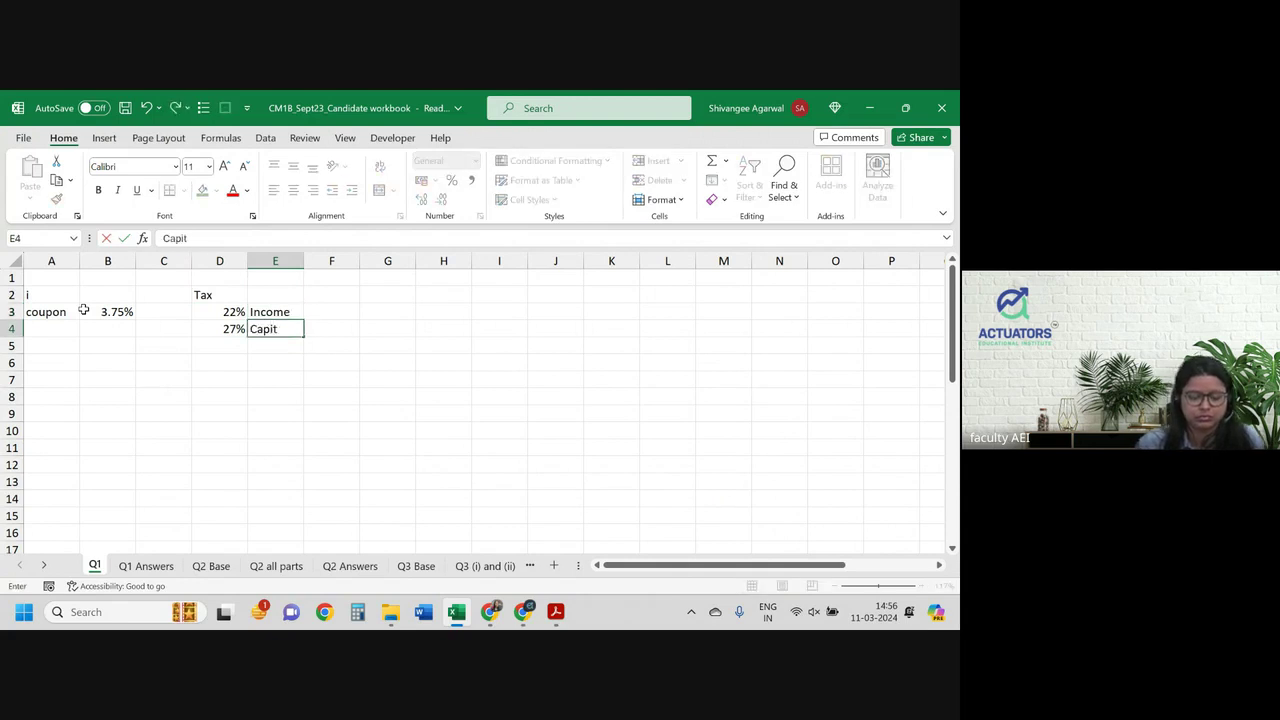
pyautogui.write('al')
# Step: Enter "Redemption" in A4 with 103.50% in B4, and autofit column A to the label
pyautogui.press('Left')
pyautogui.press('Left')
pyautogui.press('Left')
pyautogui.press('Left')
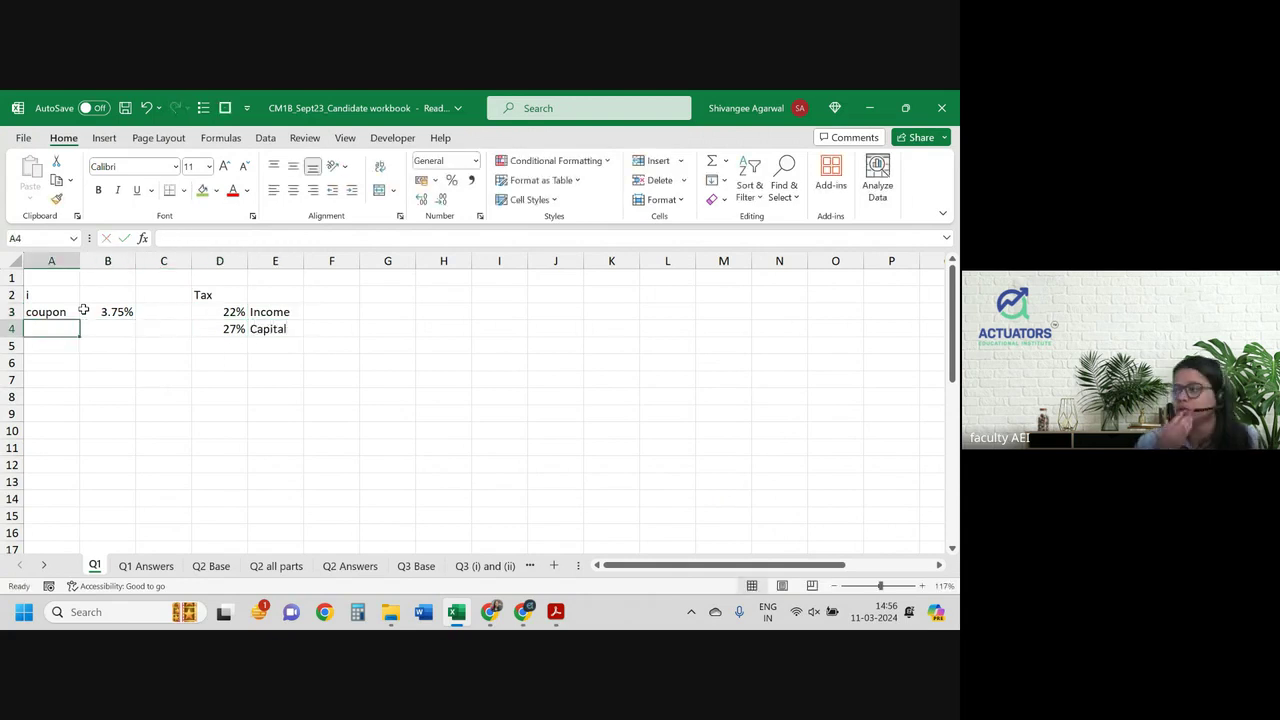
pyautogui.write('Redemption')
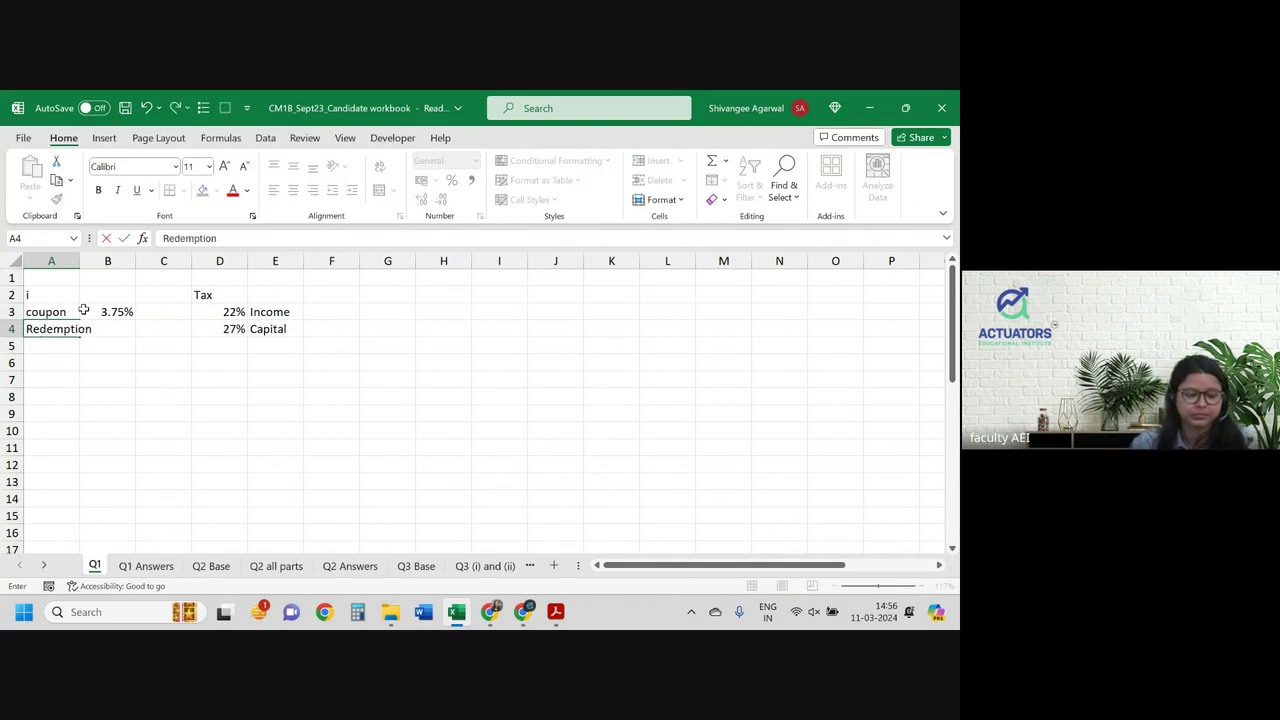
pyautogui.press('Right')
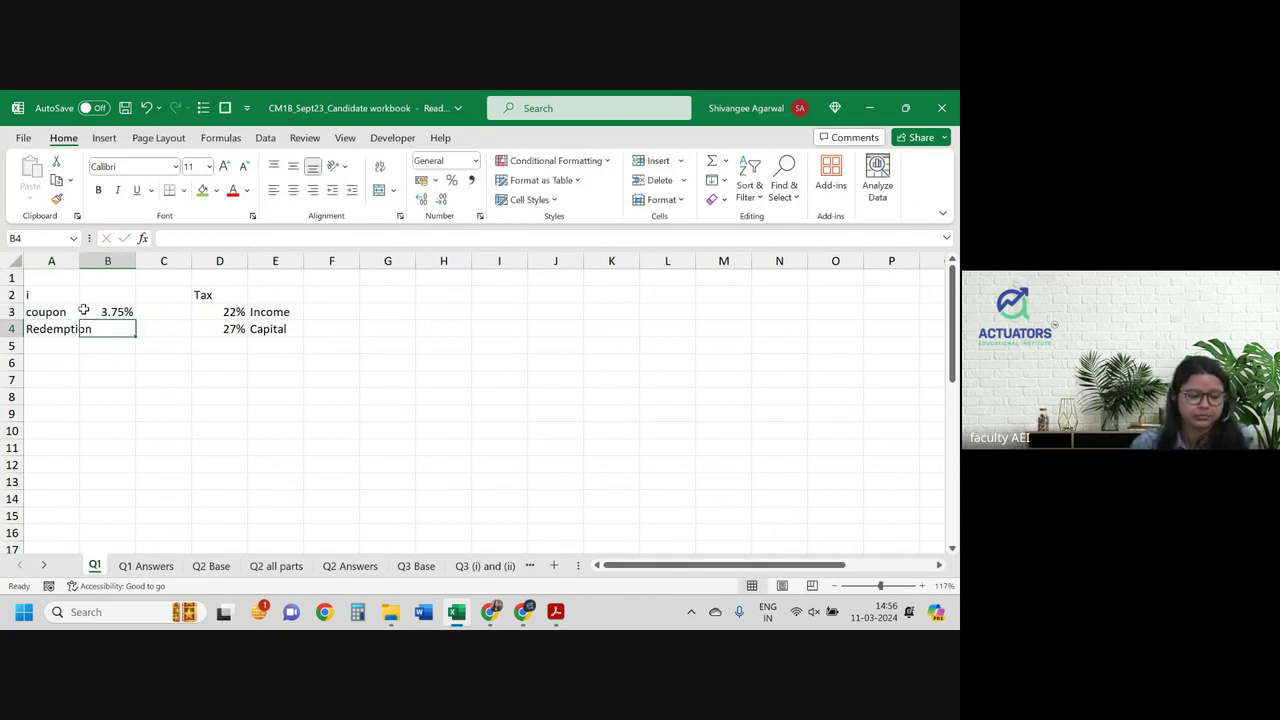
pyautogui.doubleClick(81, 258)
pyautogui.write('10')
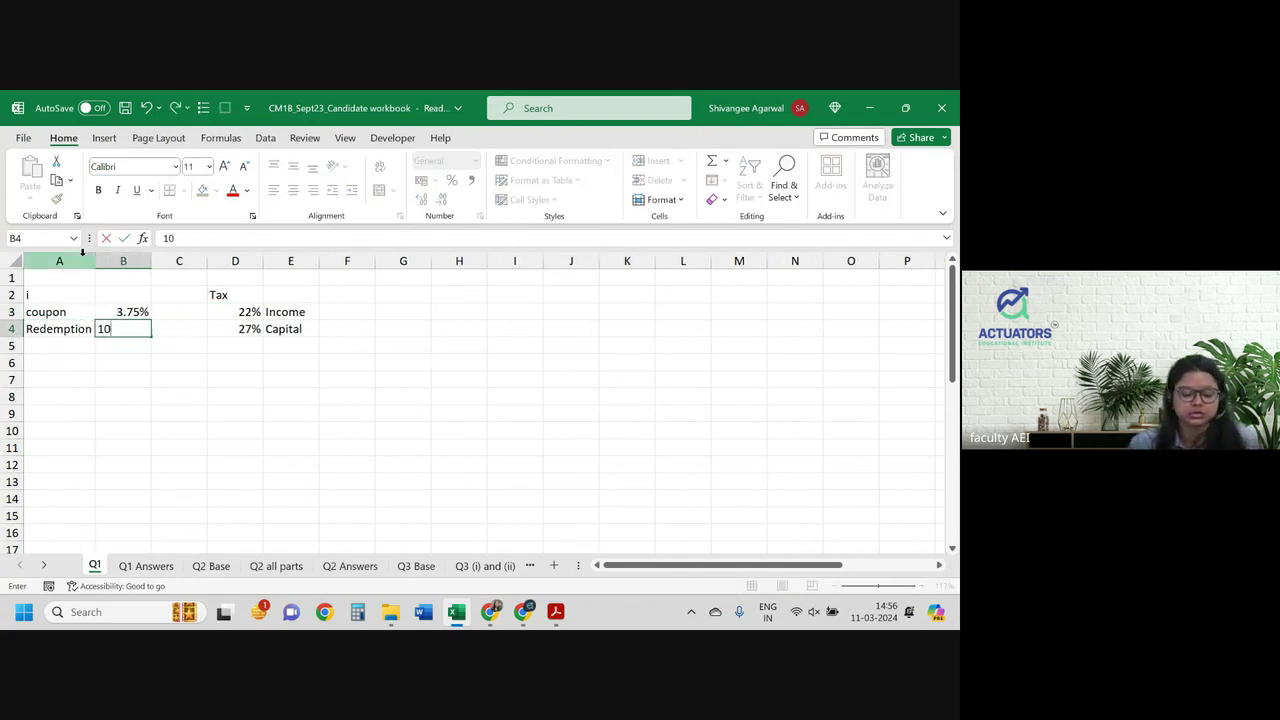
pyautogui.write('3%')
pyautogui.press('BackSpace')
pyautogui.press('BackSpace')
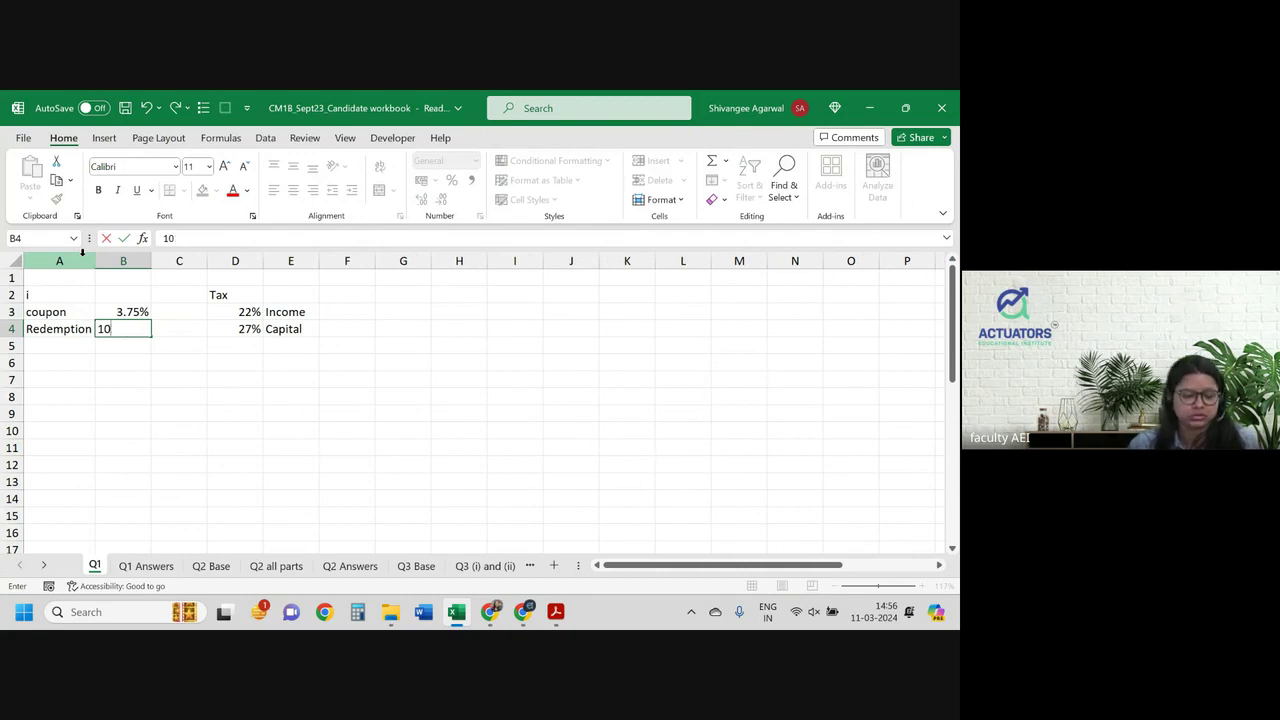
pyautogui.write('3.50%')
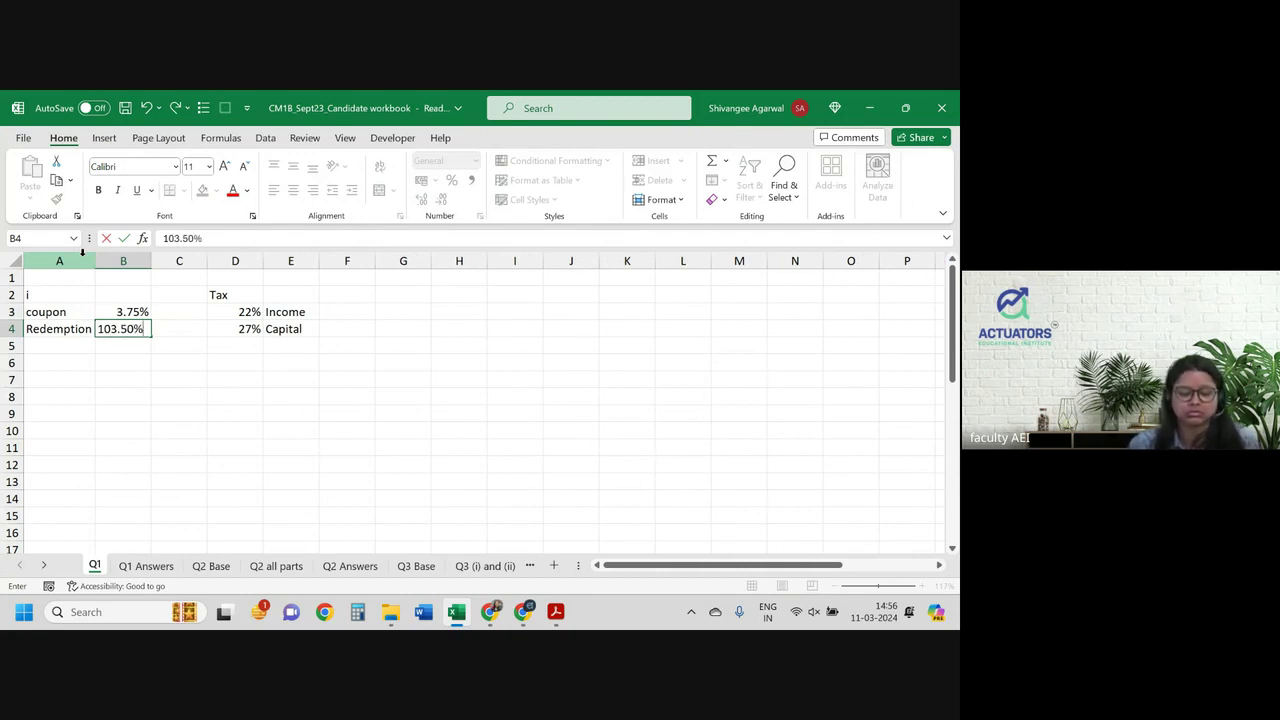
pyautogui.press('Return')
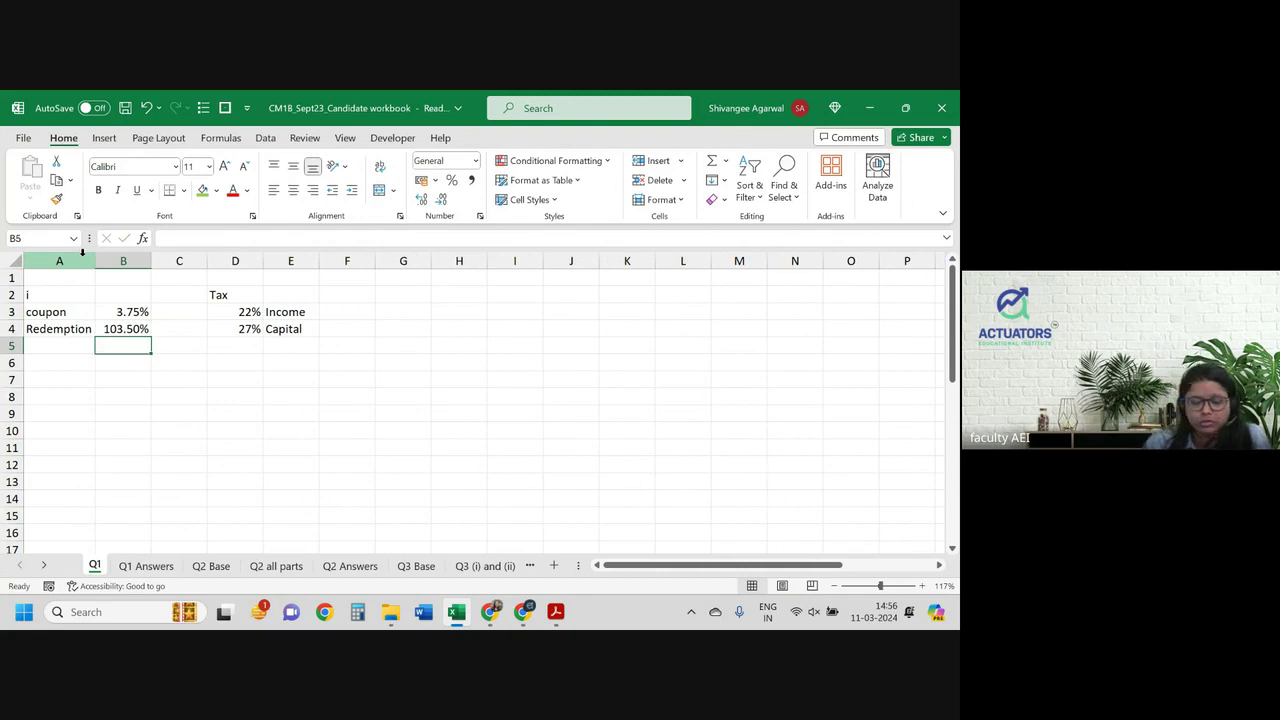
# Step: Enter the column heading "Time" in A6 to start the cash flow table
pyautogui.click(71, 361)
pyautogui.write('T')
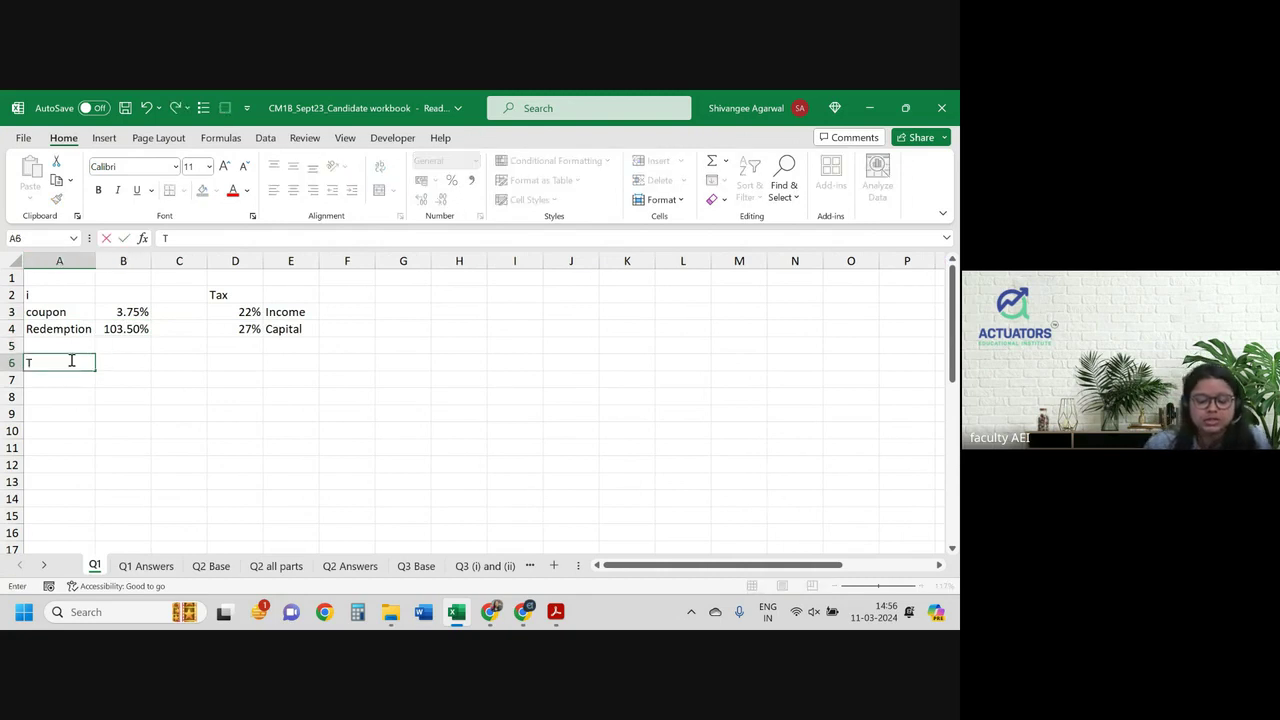
pyautogui.write('ime')
pyautogui.press('Tab')
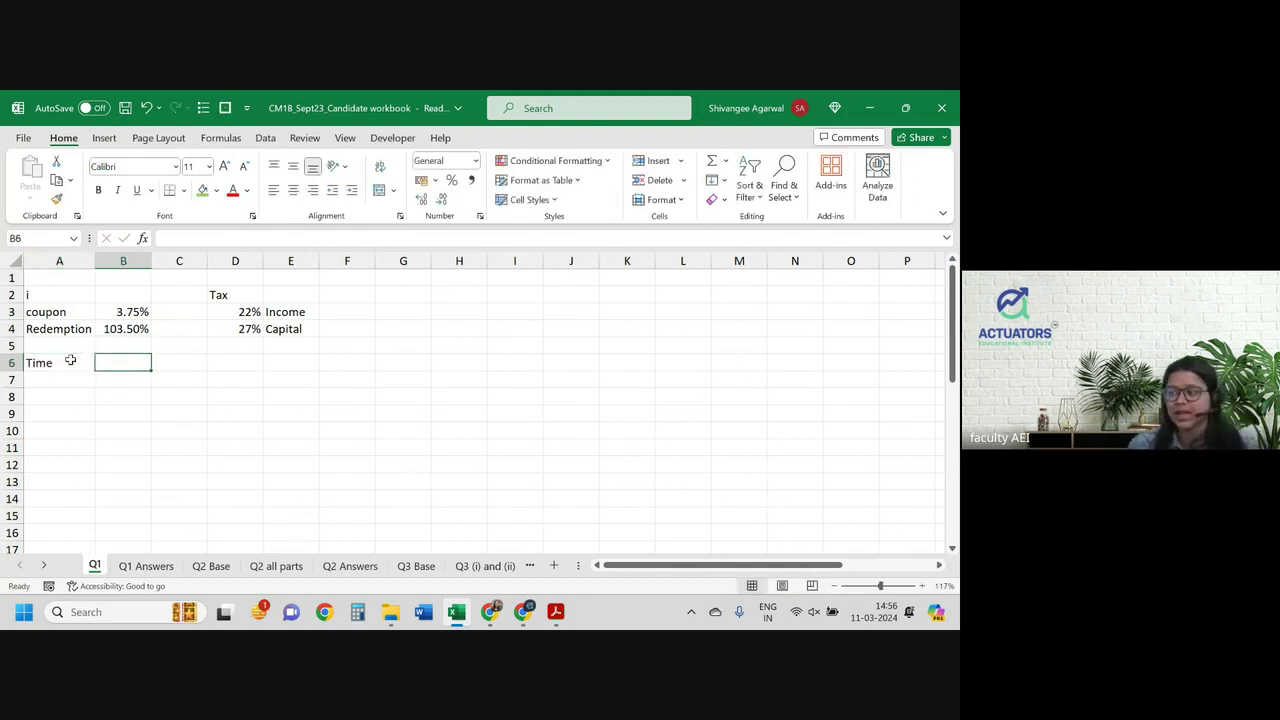
# Step: Add the column headings "Outgo" in B6 and "Discount factor" in C6 beside the Time heading
pyautogui.write('Out')
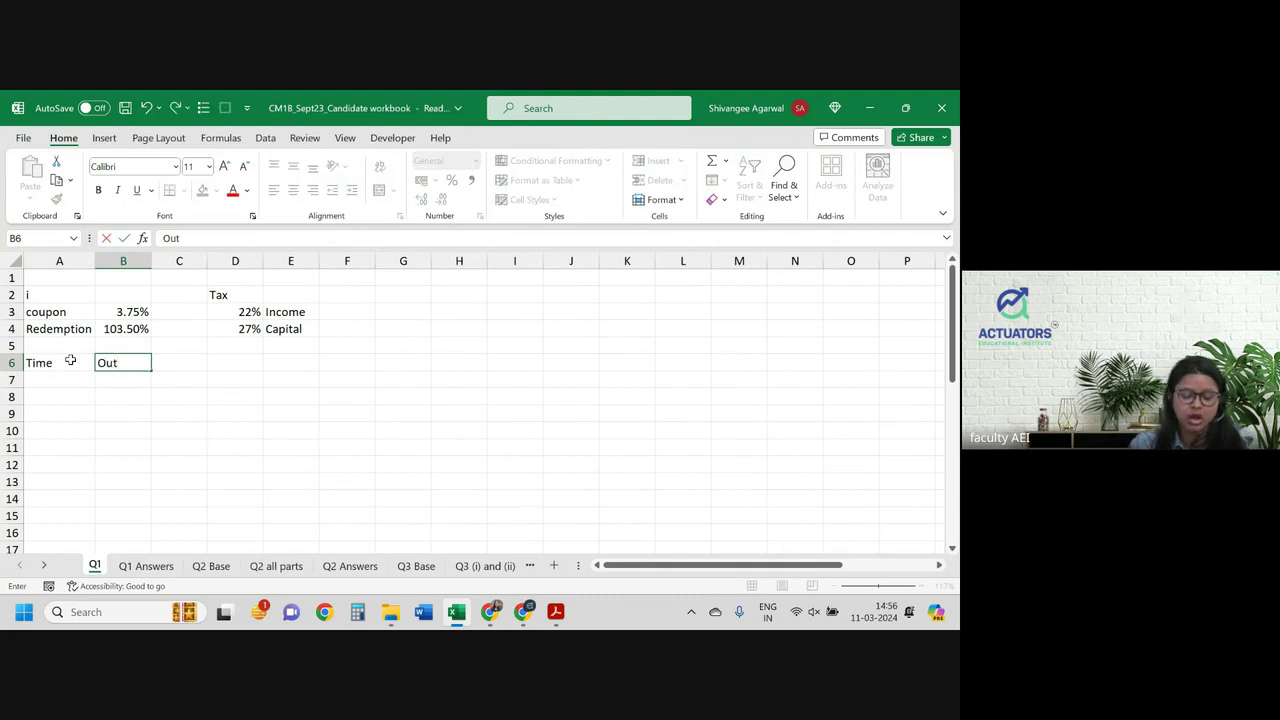
pyautogui.write('go')
pyautogui.press('Return')
pyautogui.press('Up')
pyautogui.press('Right')
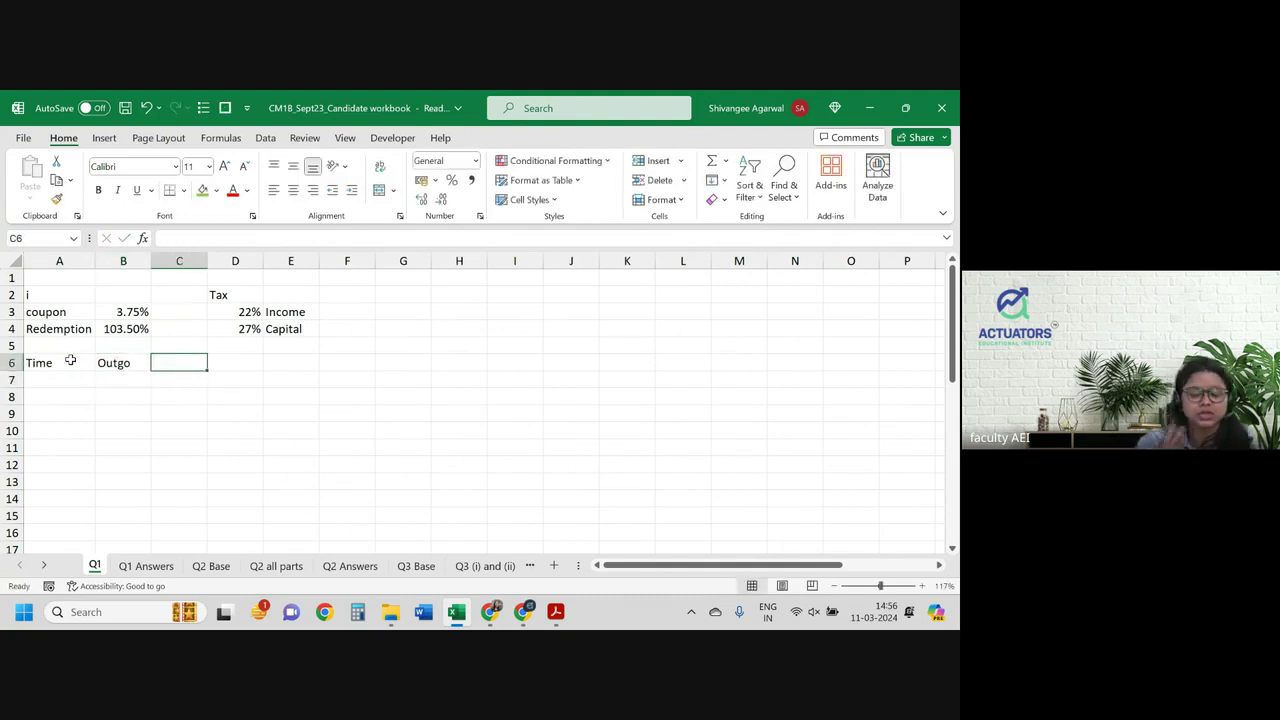
pyautogui.write('Discount')
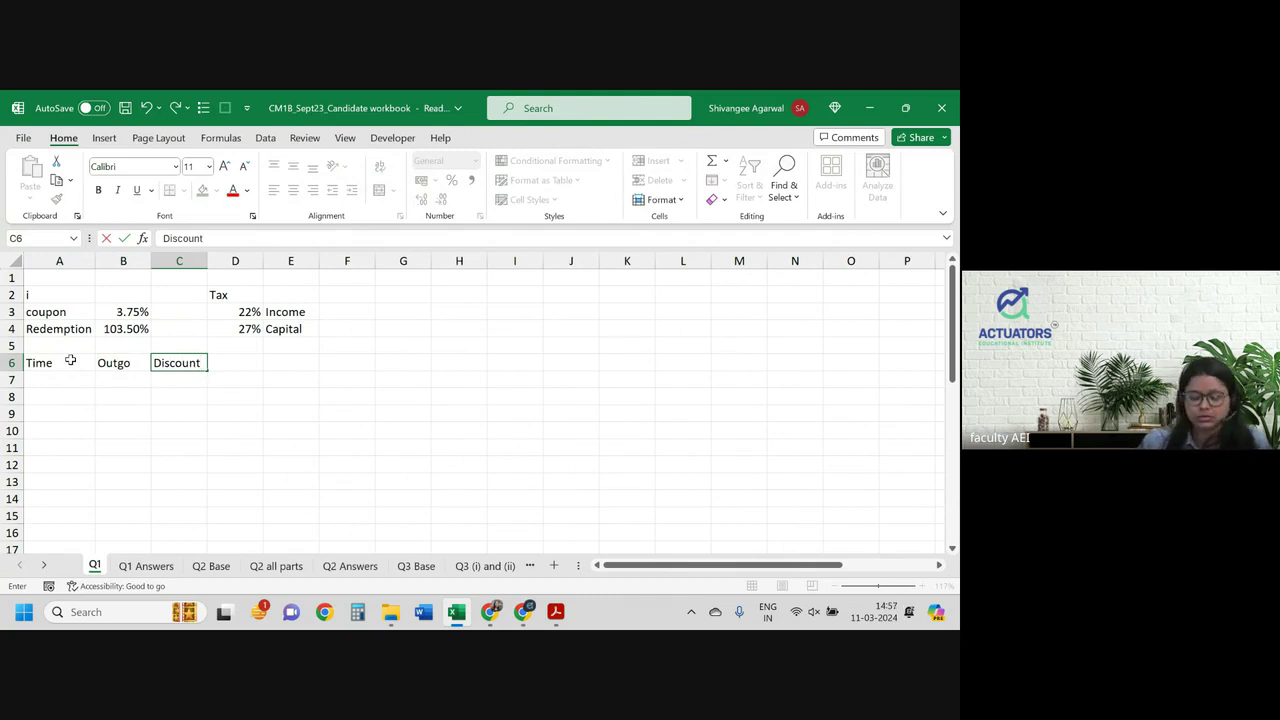
pyautogui.write(' factor')
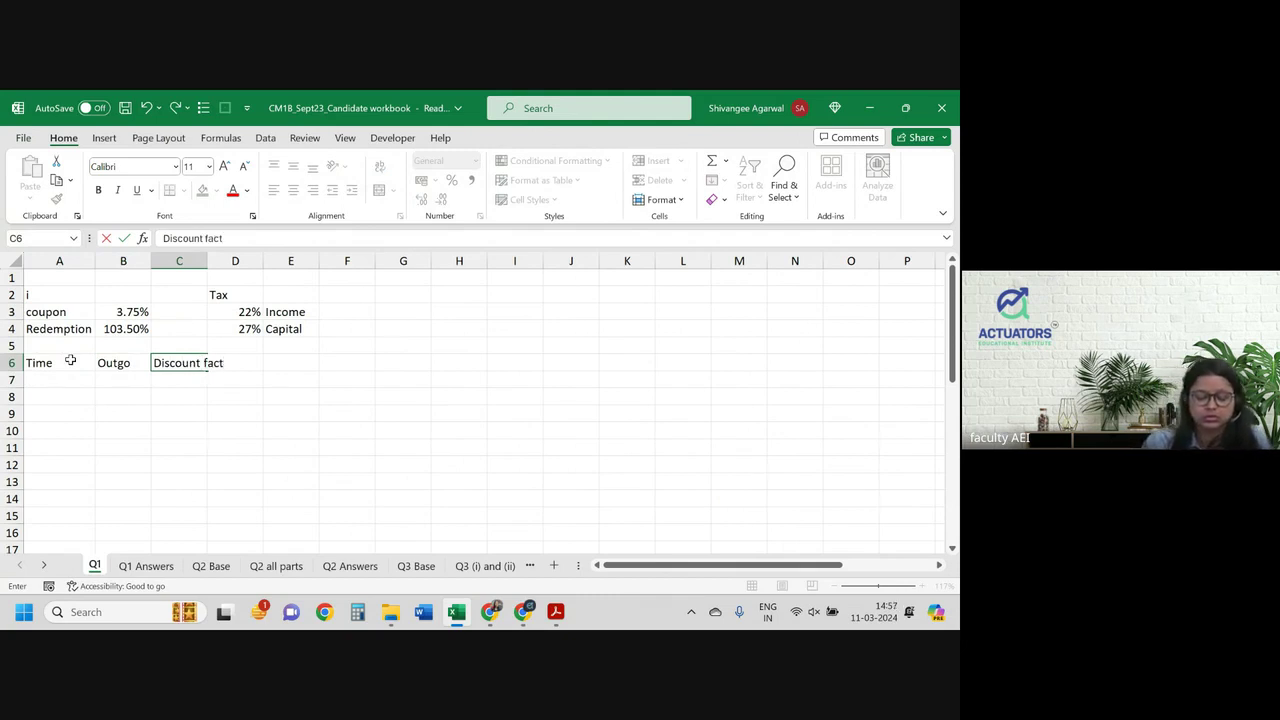
pyautogui.press('Return')
pyautogui.press('Up')
pyautogui.press('Right')
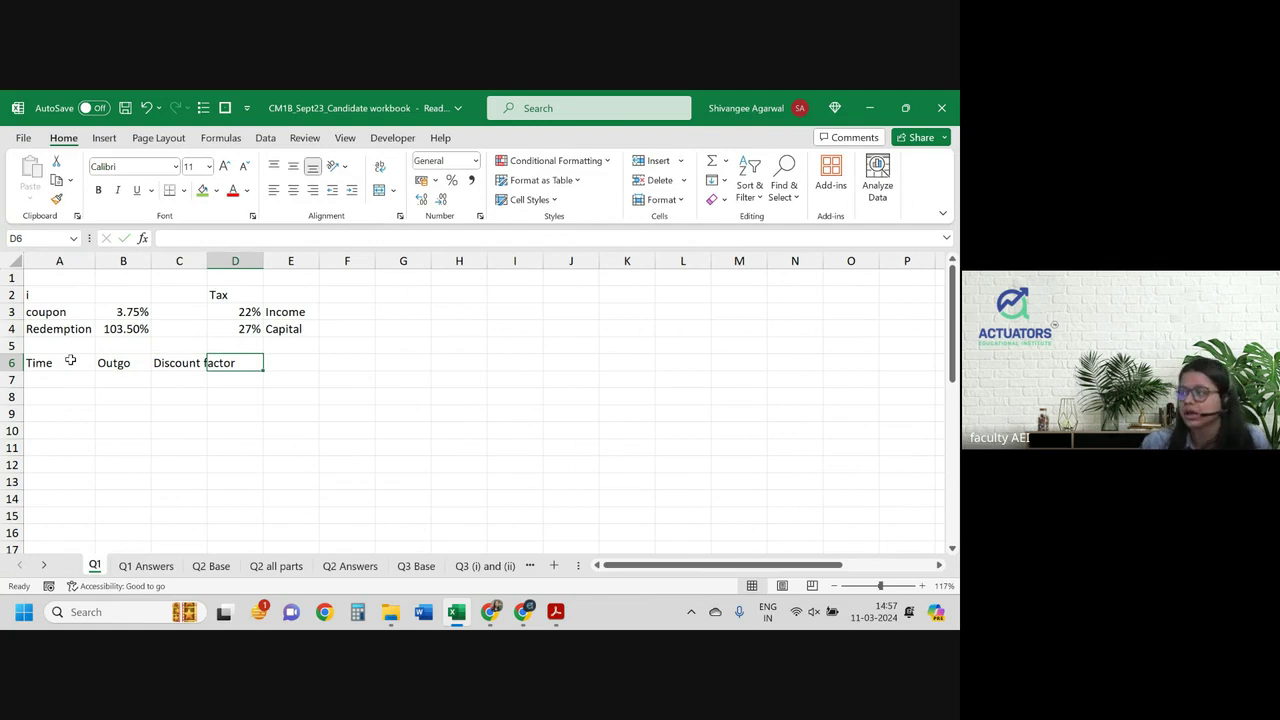
# Step: Enter the headings "Coupon" in D6 and "Redemption payment" in E6
pyautogui.write('Coupon')
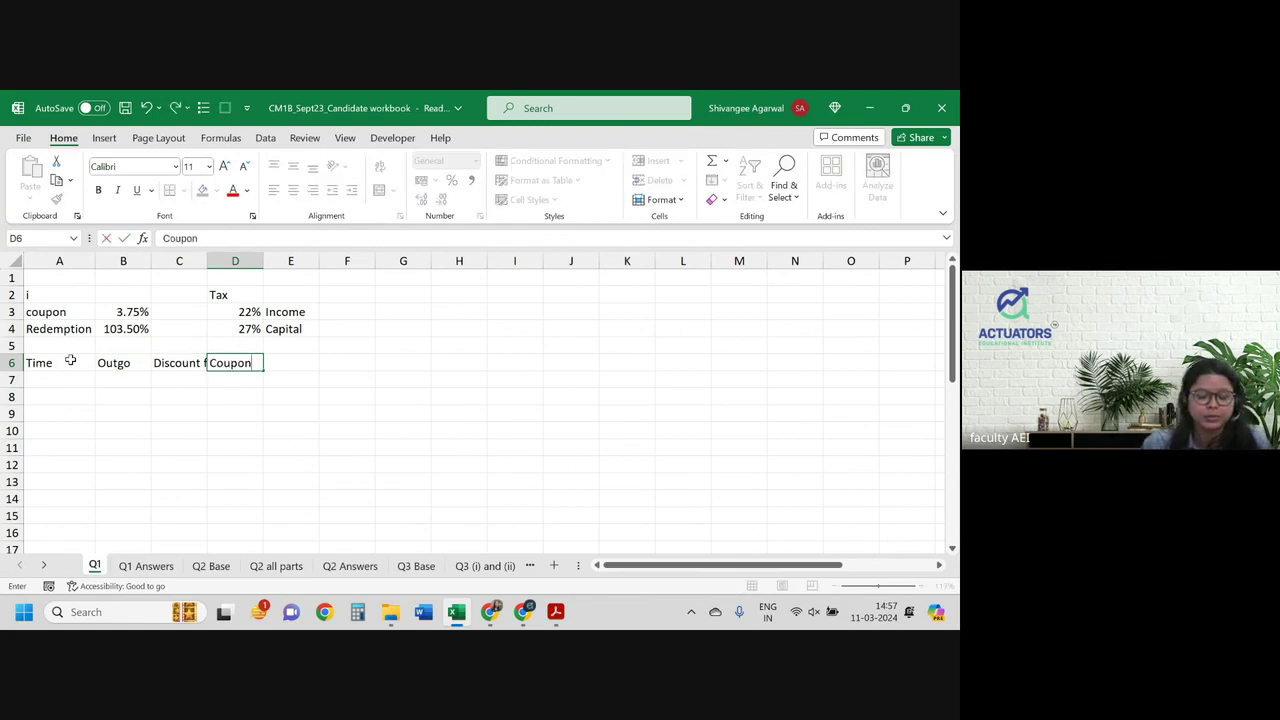
pyautogui.press('Tab')
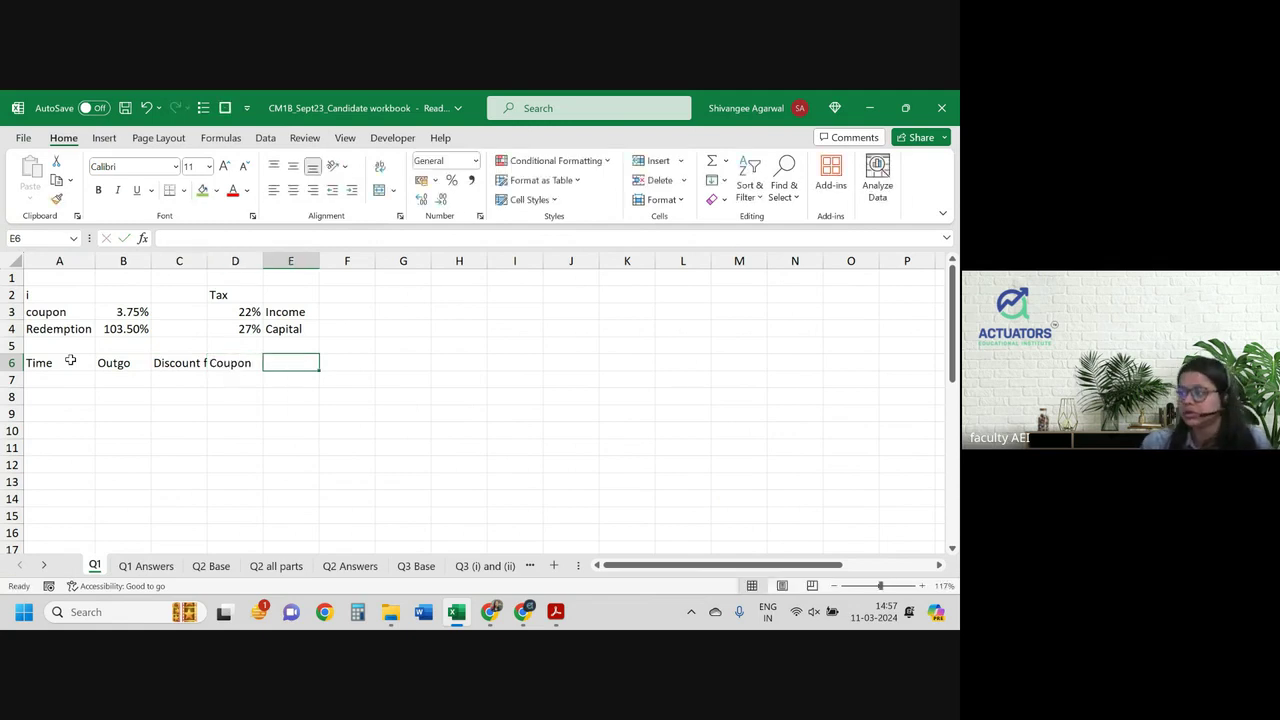
pyautogui.write('Redemptio')
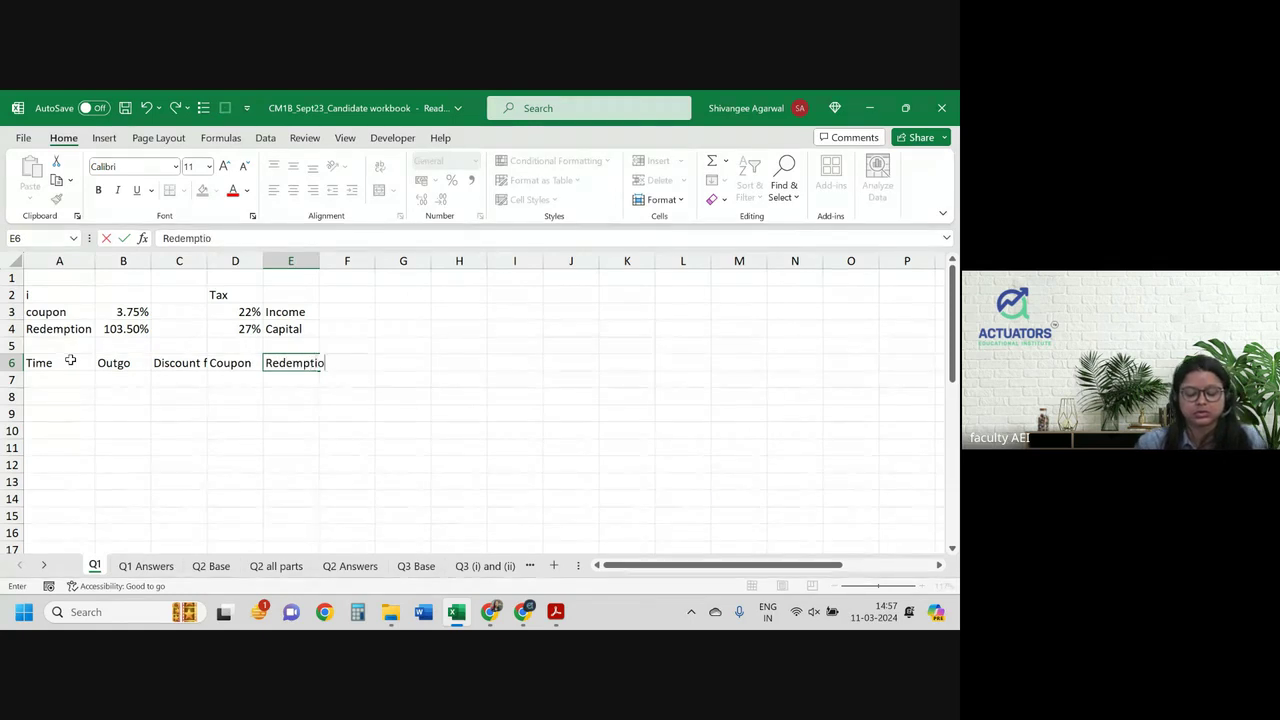
pyautogui.write('n payment')
pyautogui.press('Tab')
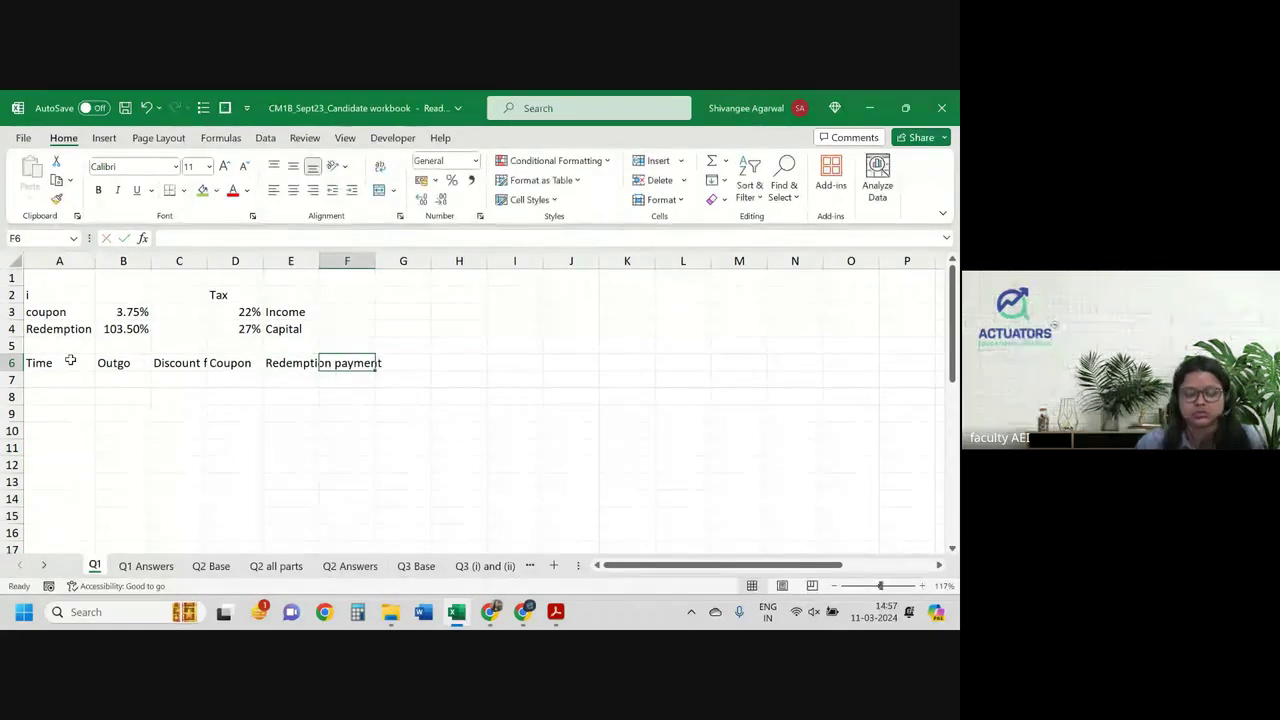
# Step: Enter the headings "Income tax" in F6 and "capital gains tax" in G6
pyautogui.write('Income tax')
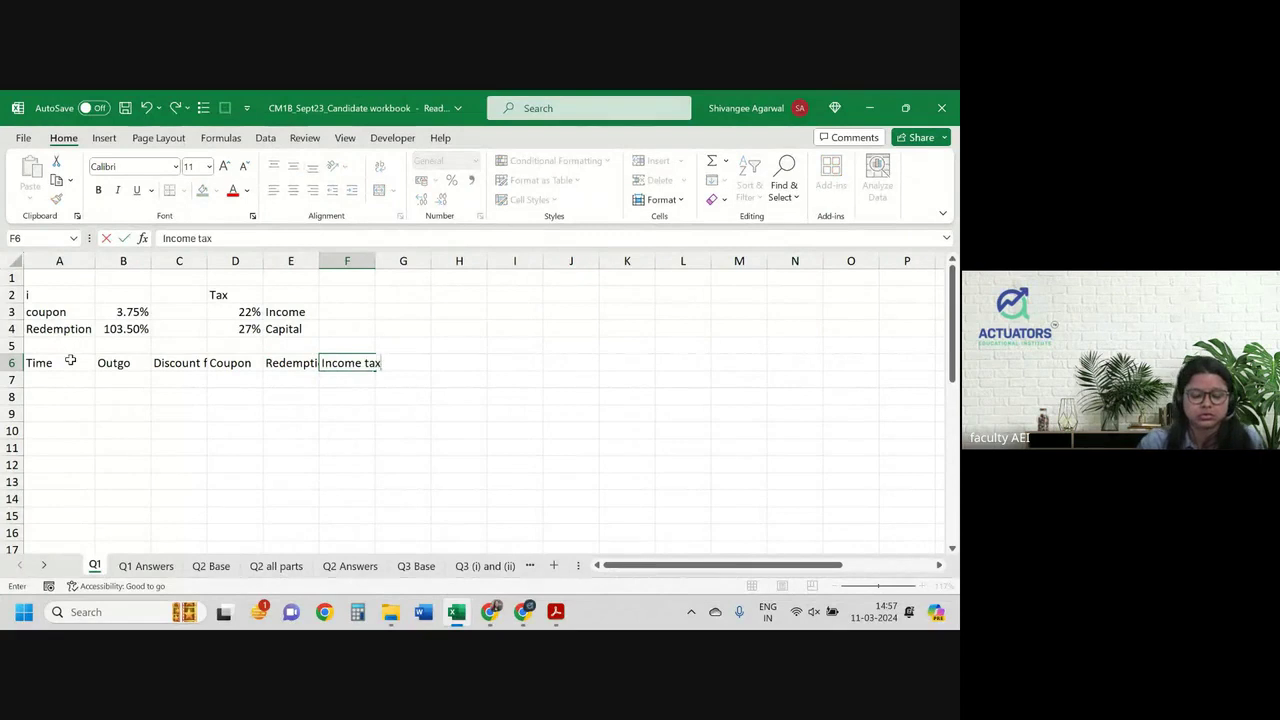
pyautogui.press('Tab')
pyautogui.write('c')
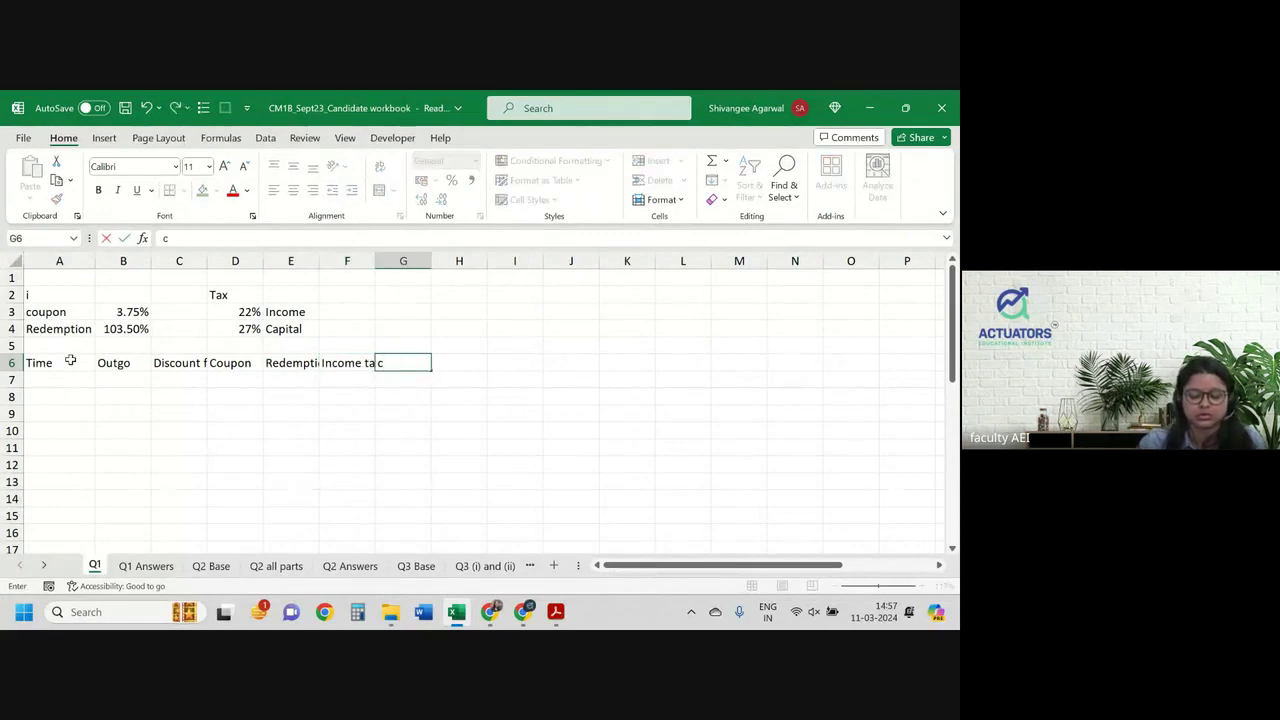
pyautogui.write('apital gains tax')
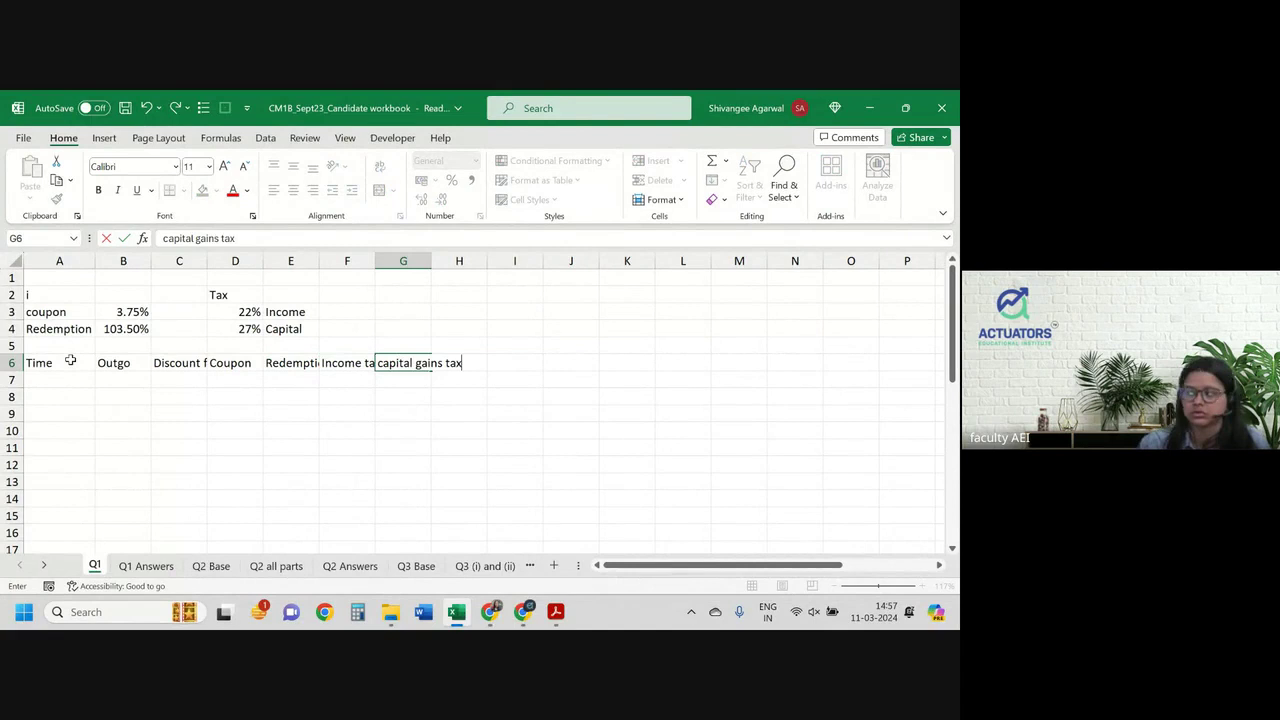
pyautogui.press('Tab')
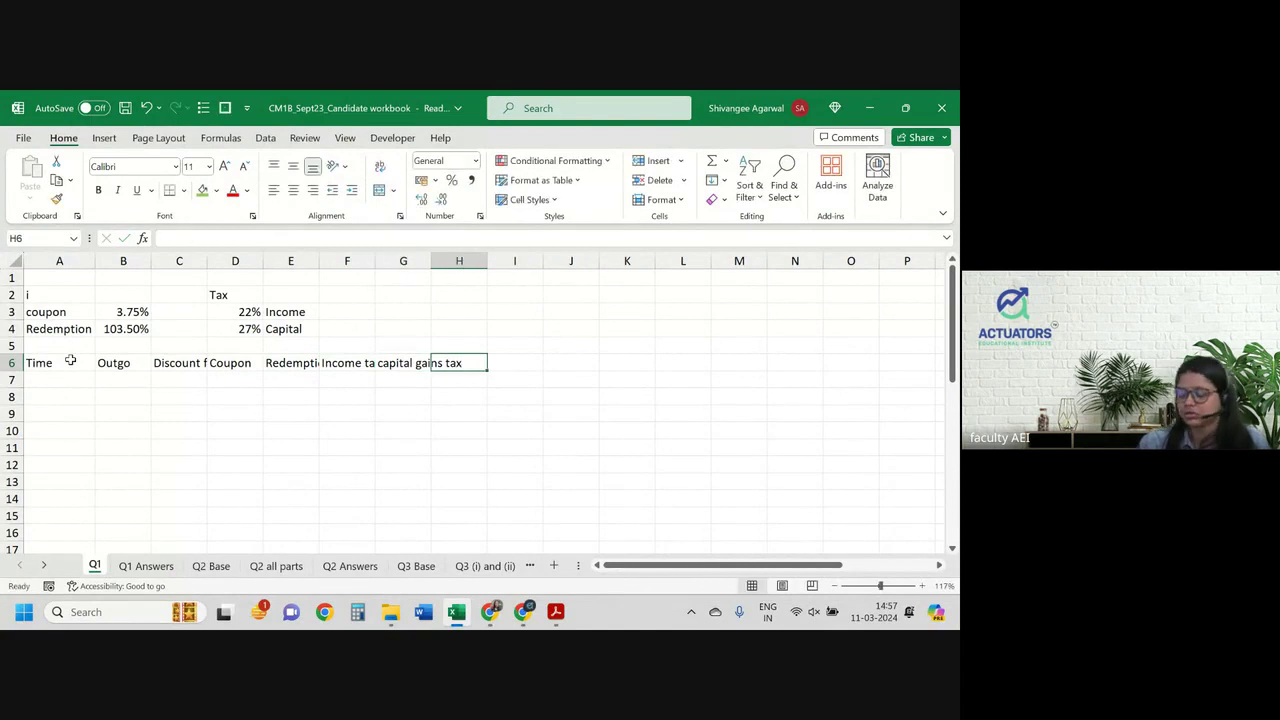
# Step: Enter the heading "Total PV" in H6 and wrap the text across header row 6
pyautogui.write('Total p')
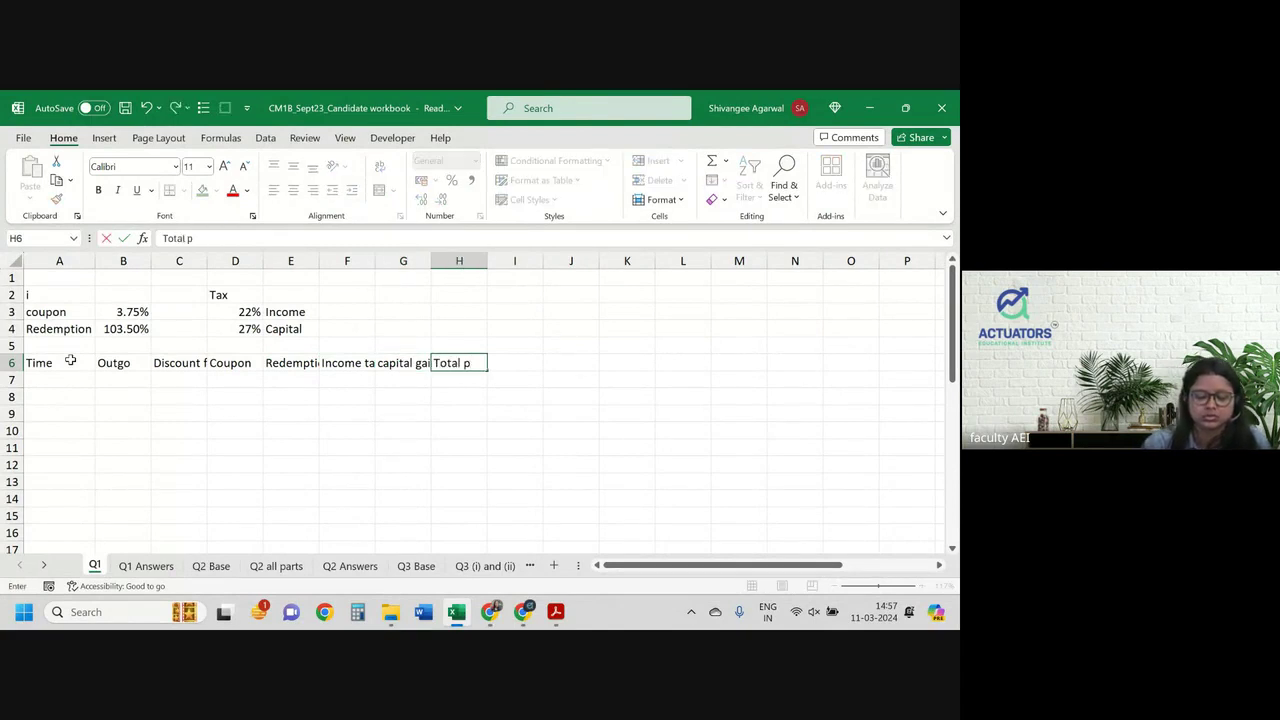
pyautogui.press('BackSpace')
pyautogui.write('PV')
pyautogui.press('Return')
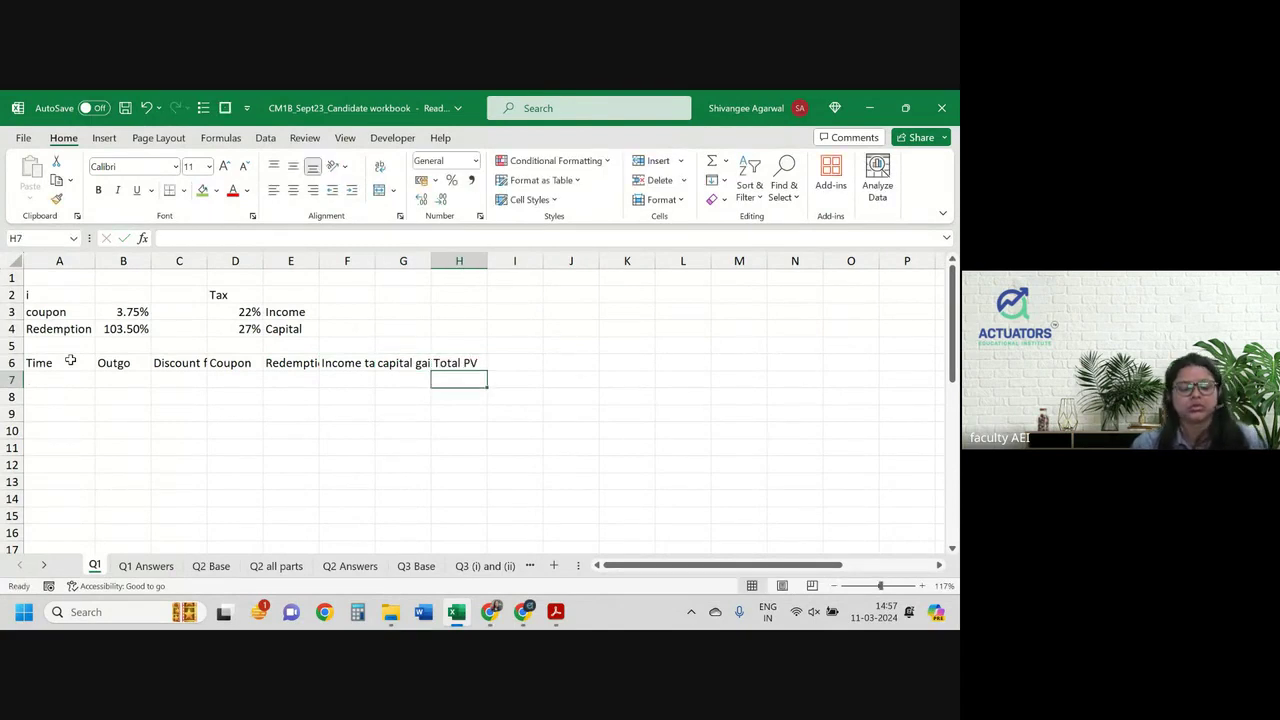
pyautogui.click(6, 365)
pyautogui.click(380, 166)
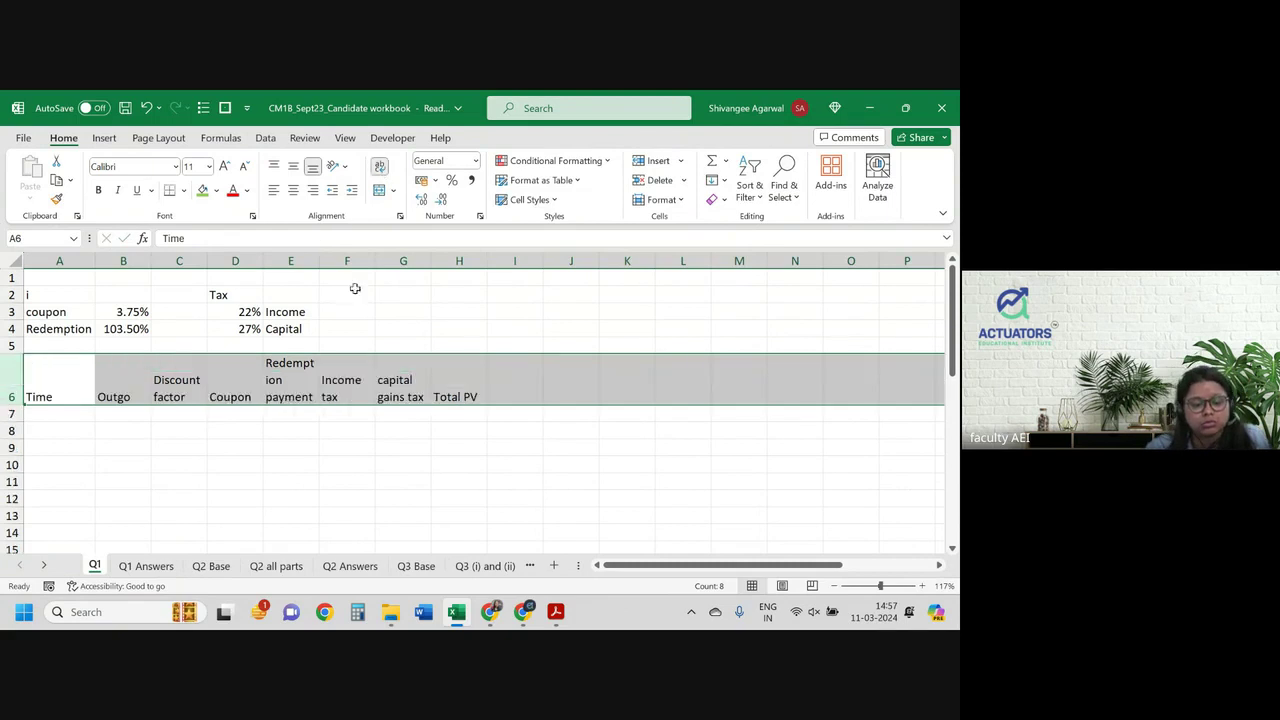
# Step: Enter the times 0, 0.5 and 1 from A7 down and fill the half-yearly series to 20 in A47
pyautogui.scroll(-1, 256, 379)
pyautogui.click(75, 384)
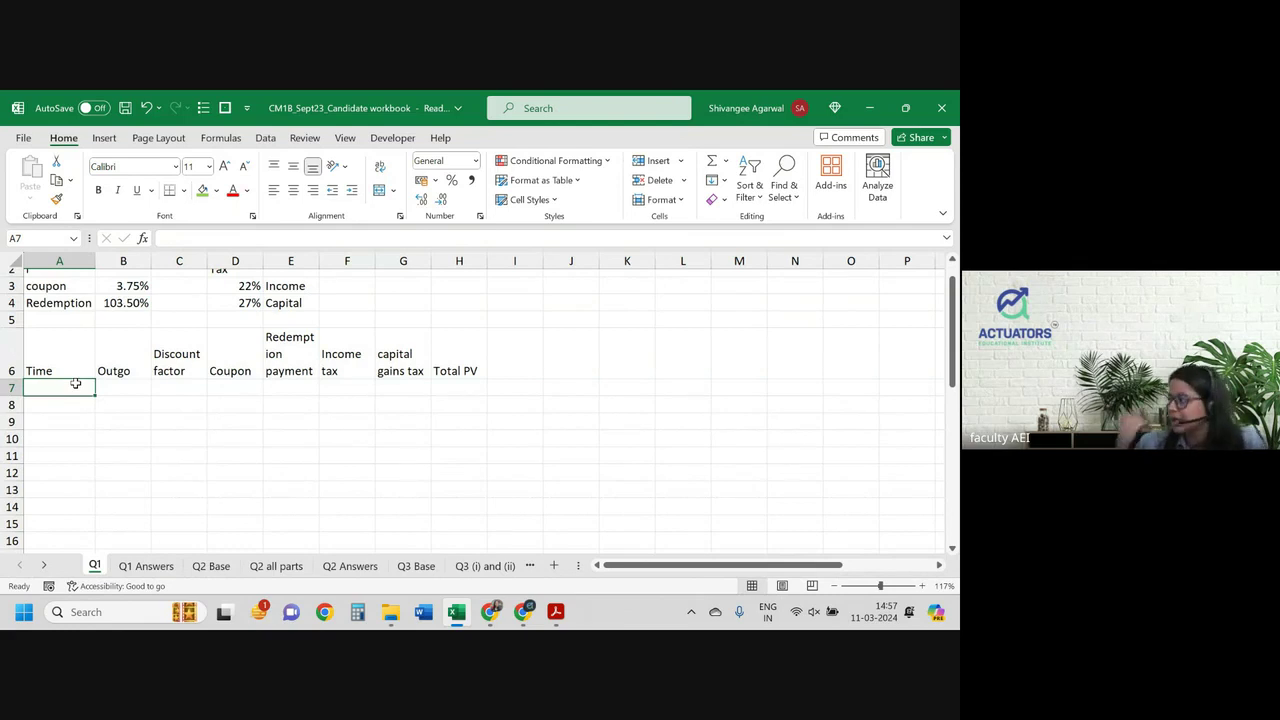
pyautogui.write('0')
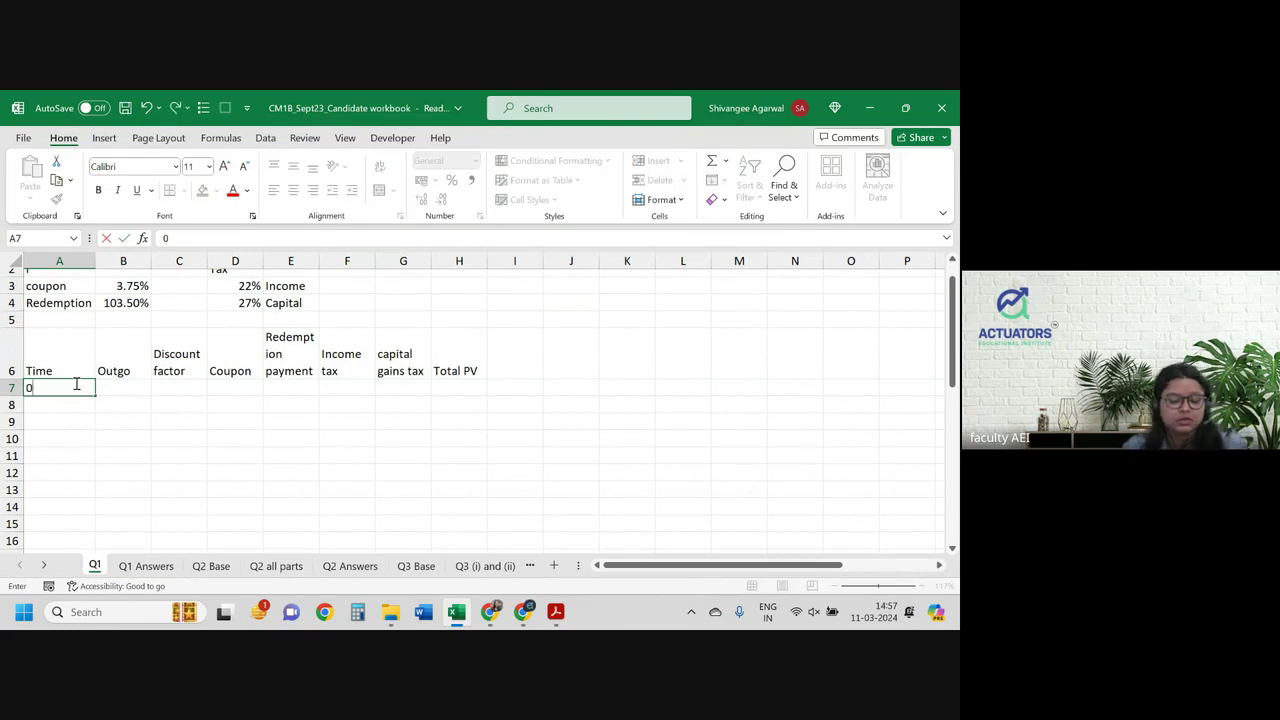
pyautogui.press('Return')
pyautogui.write('0.5')
pyautogui.press('Return')
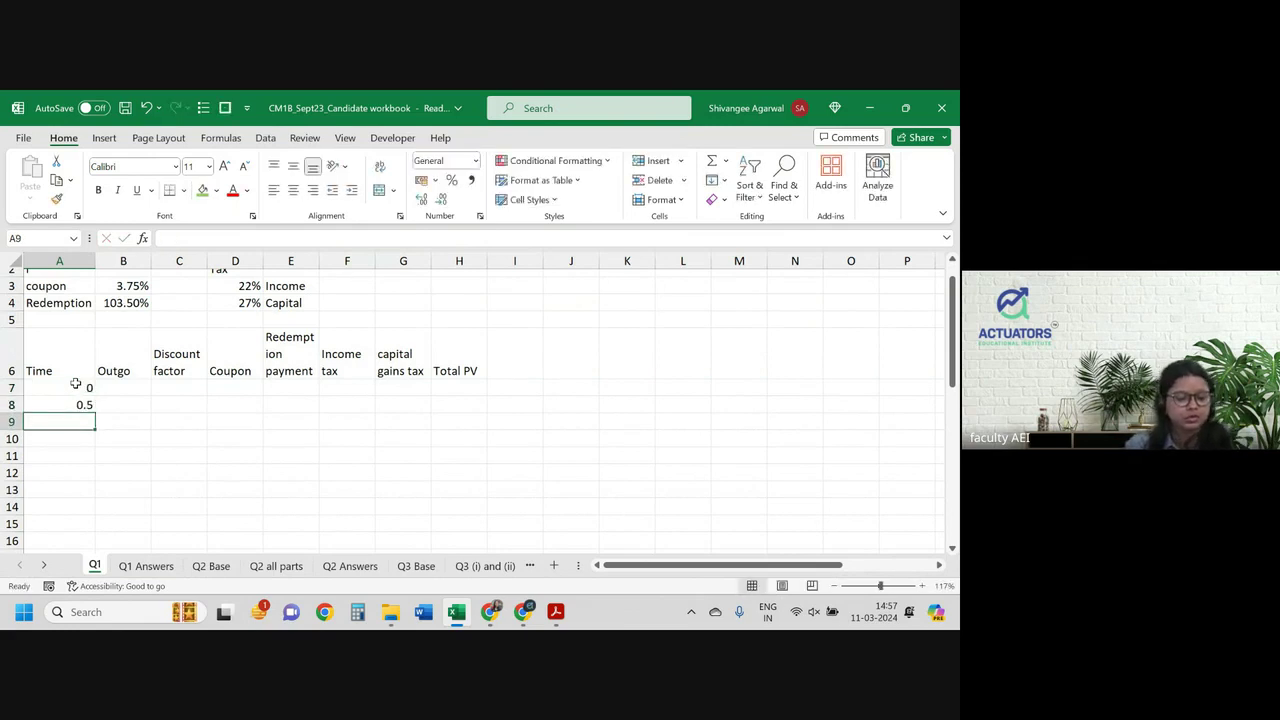
pyautogui.write('1')
pyautogui.press('Return')
pyautogui.moveTo(75, 384); pyautogui.dragTo(88, 424)
# Step: Enter an outgo of 100 at time 0 in B7
pyautogui.scroll(11, 88, 424)
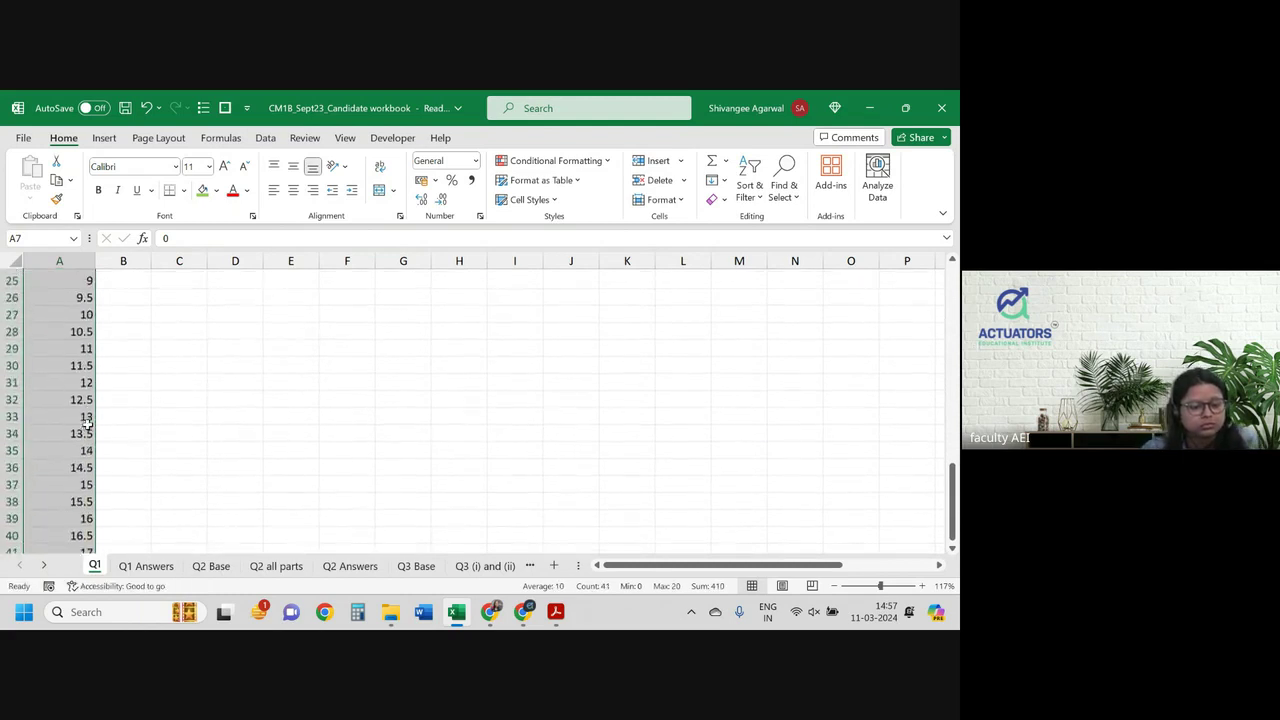
pyautogui.scroll(1, 88, 424)
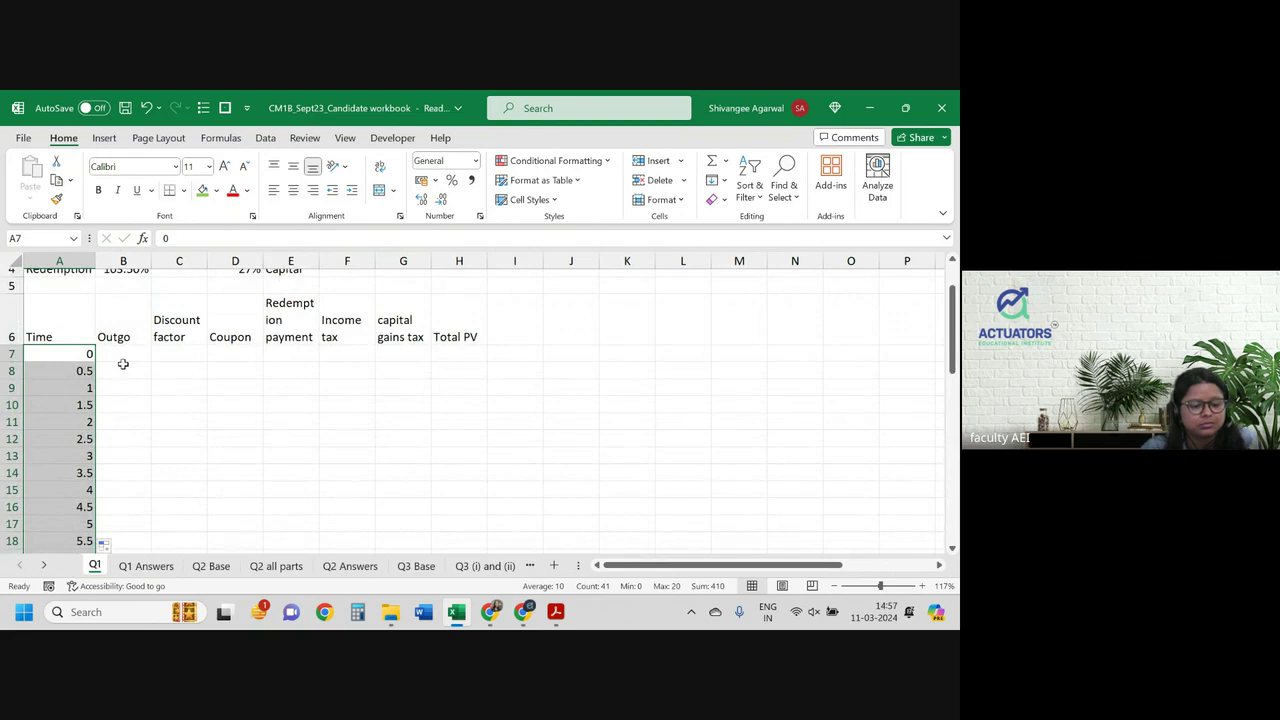
pyautogui.scroll(1, 123, 364)
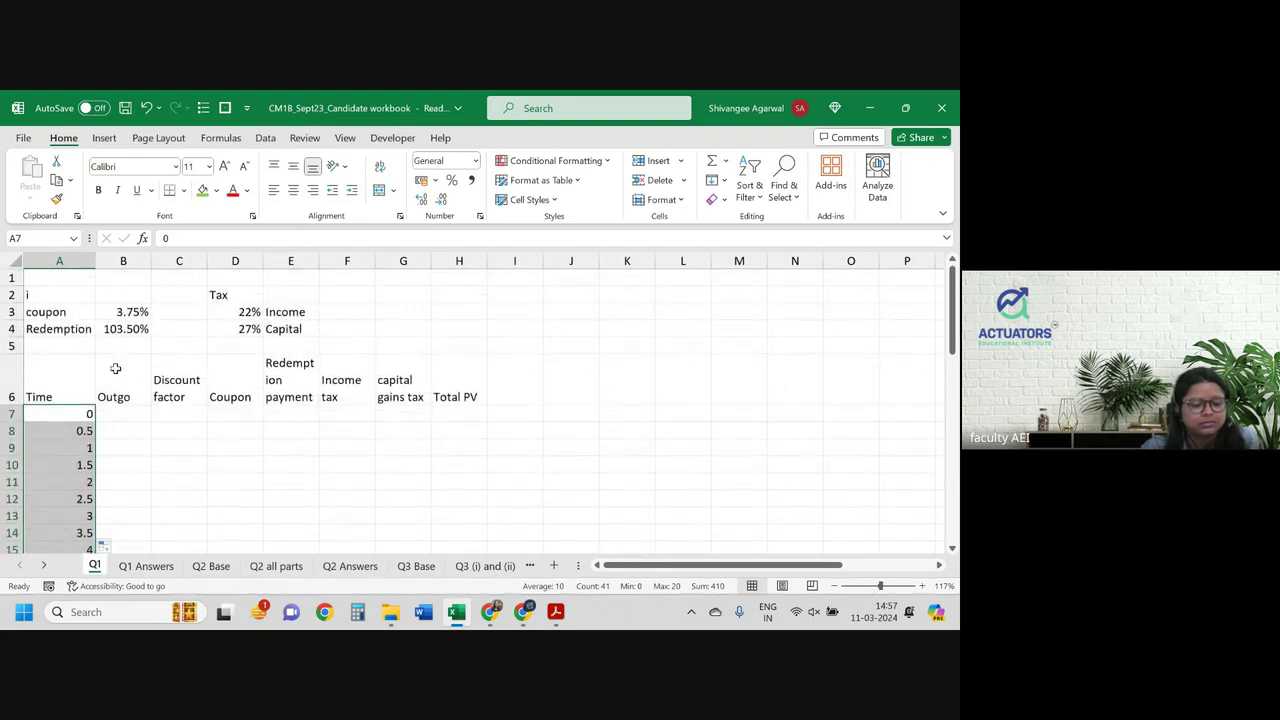
pyautogui.click(123, 415)
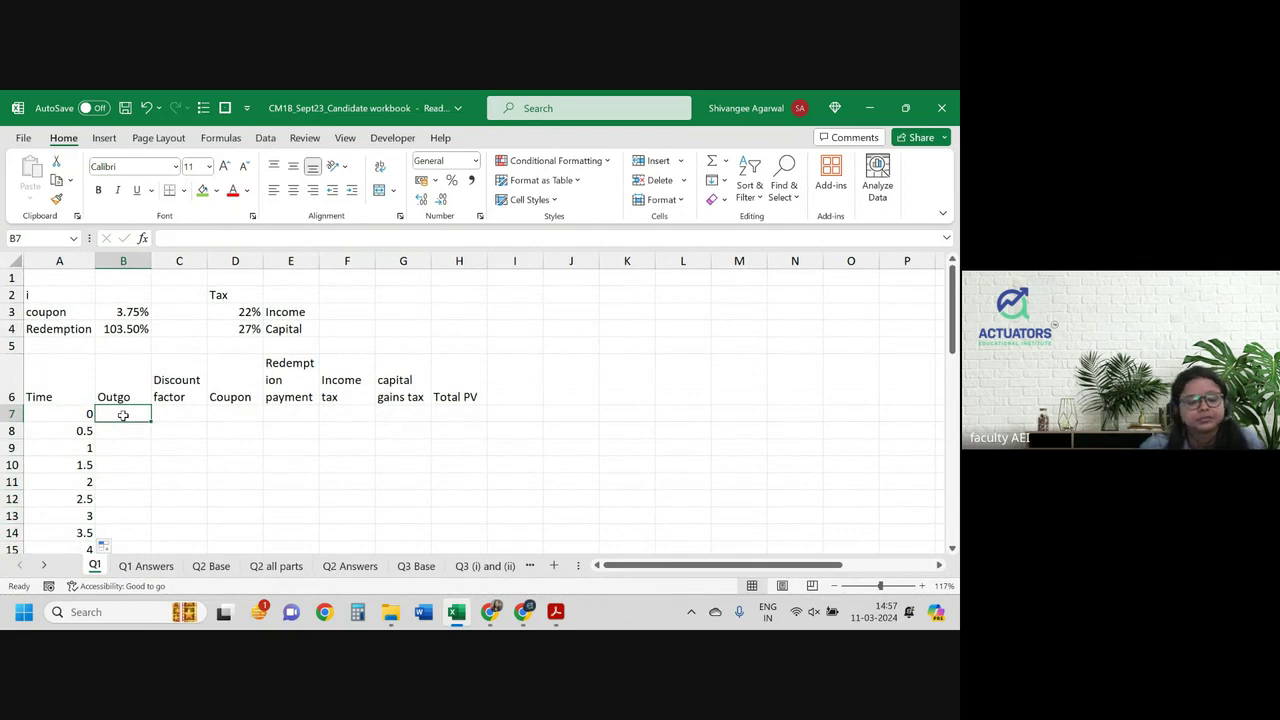
pyautogui.write('-100')
pyautogui.press('Tab')
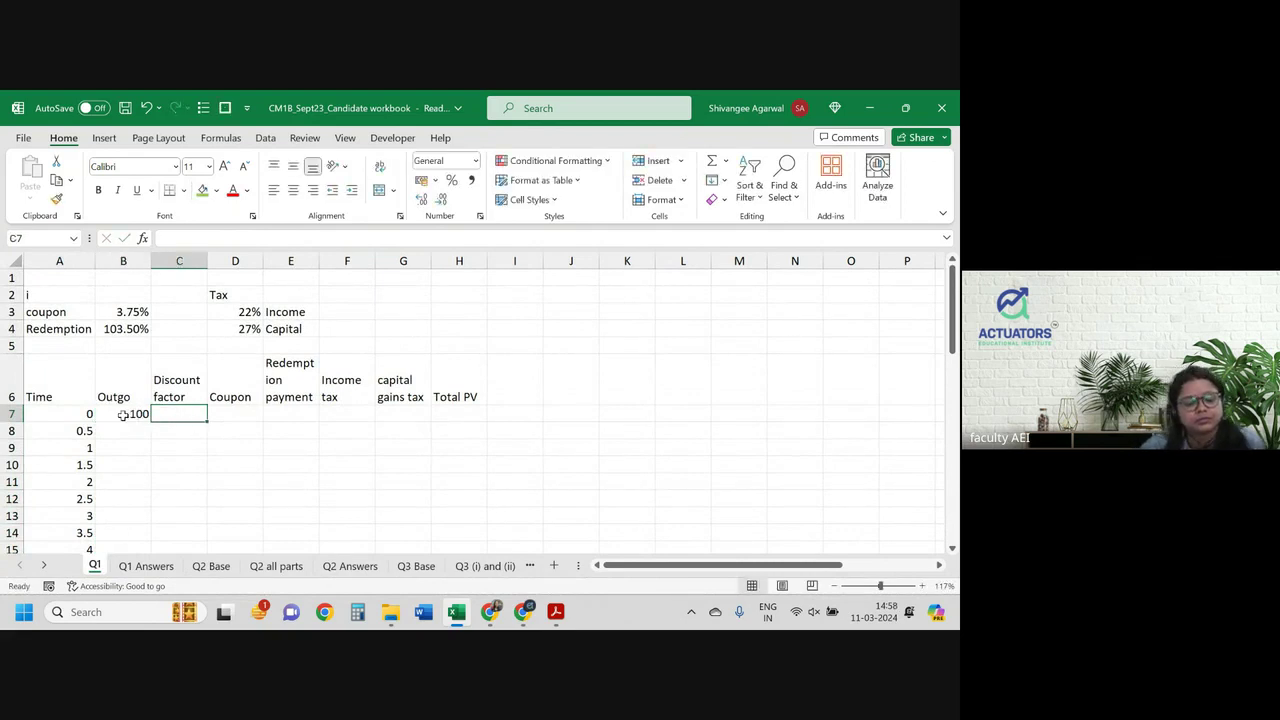
# Step: Calculate the time 0 discount factor in C7 with the formula =(1+$B$2)^-A7
pyautogui.write('=(1+')
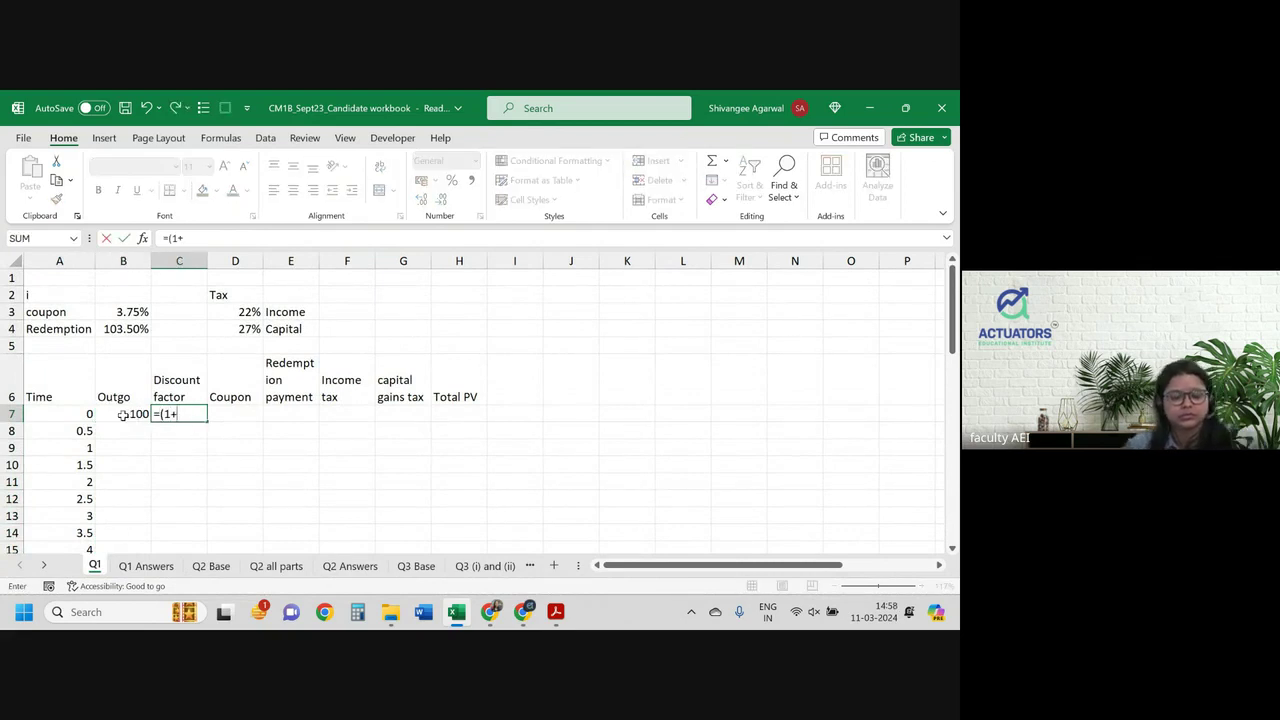
pyautogui.press('Up')
pyautogui.press('Up')
pyautogui.press('Up')
pyautogui.press('Up')
pyautogui.press('Left')
pyautogui.press('Up')
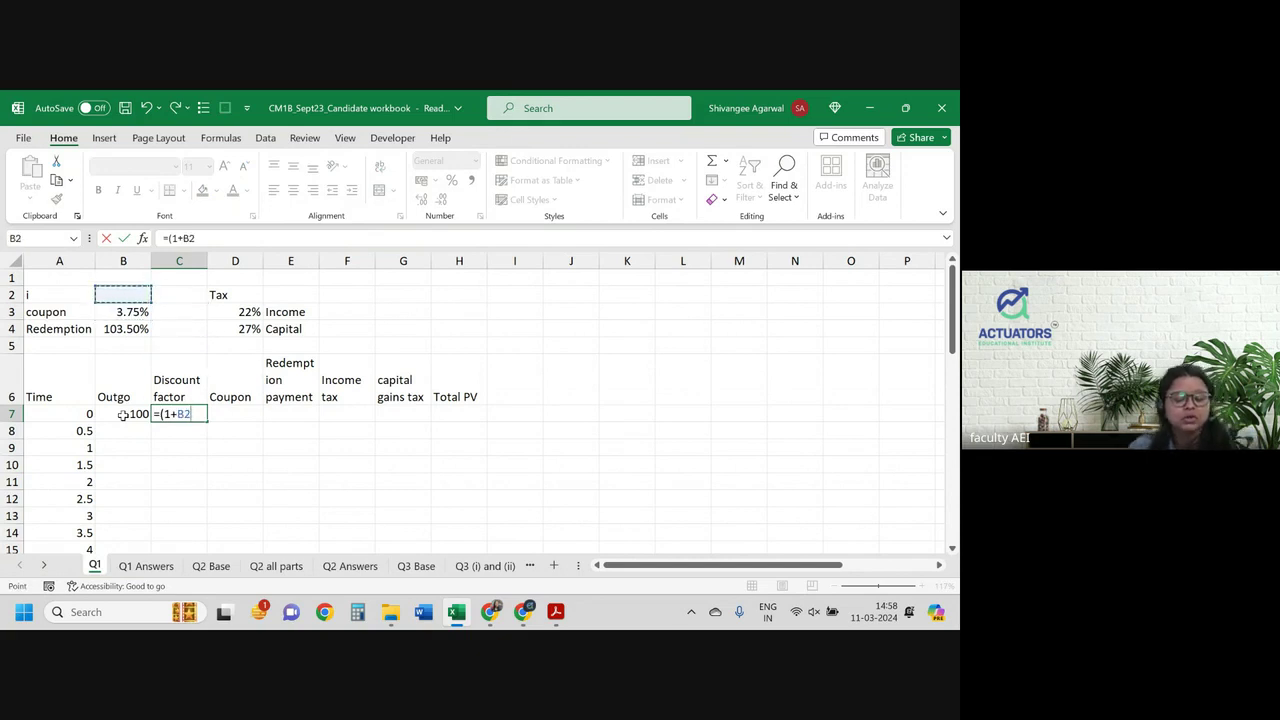
pyautogui.press('F4')
pyautogui.write(')^')
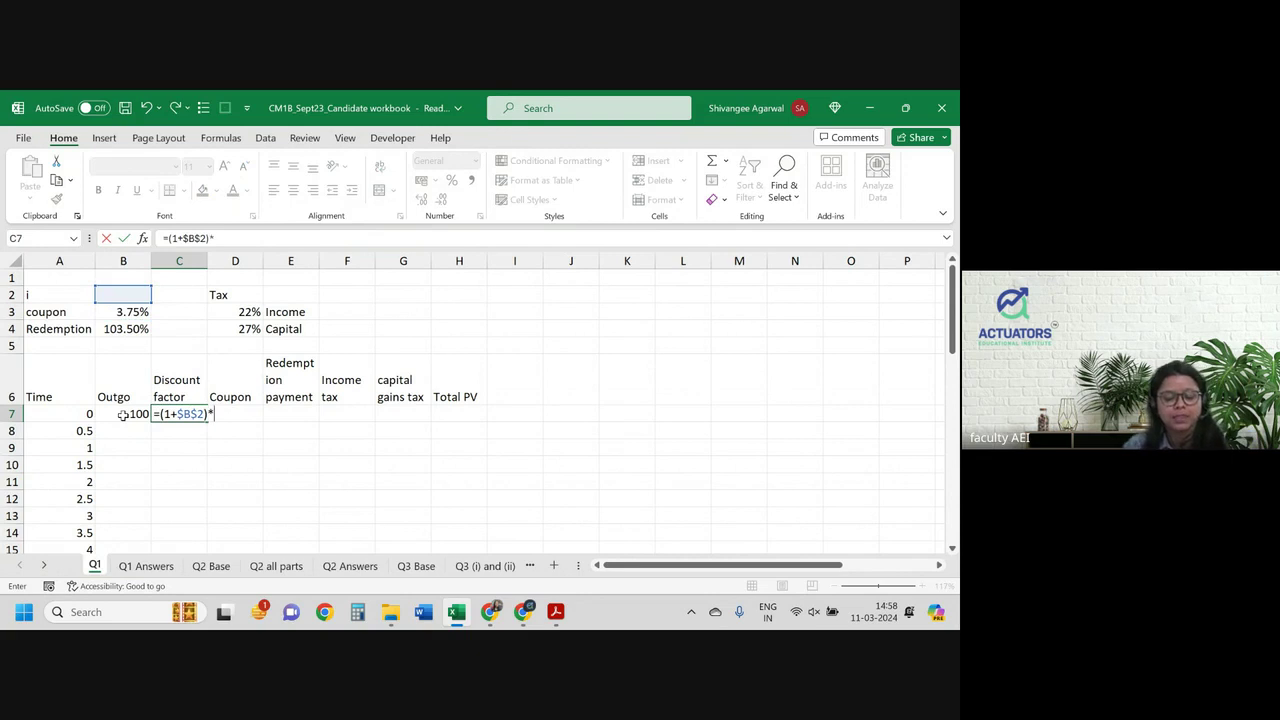
pyautogui.write('-')
pyautogui.press('Left')
pyautogui.press('Left')
pyautogui.press('Return')
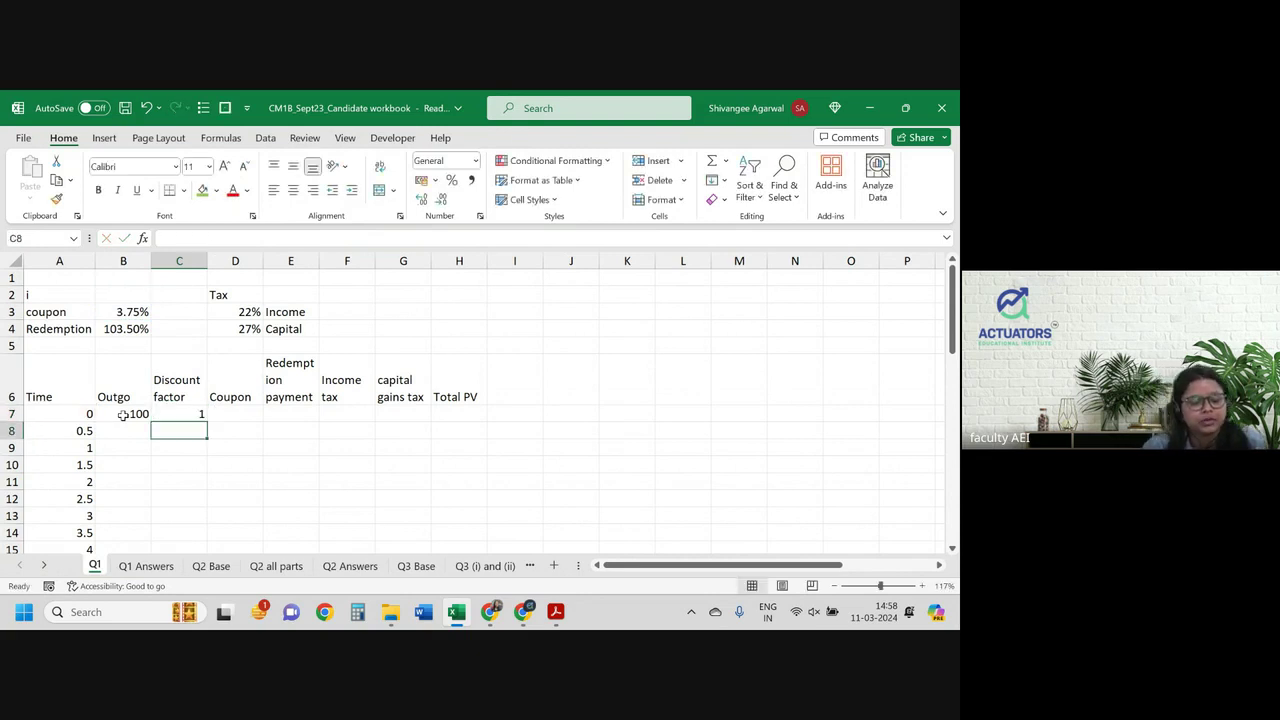
# Step: Enter 4% in B2 as the trial interest rate i
pyautogui.click(120, 295)
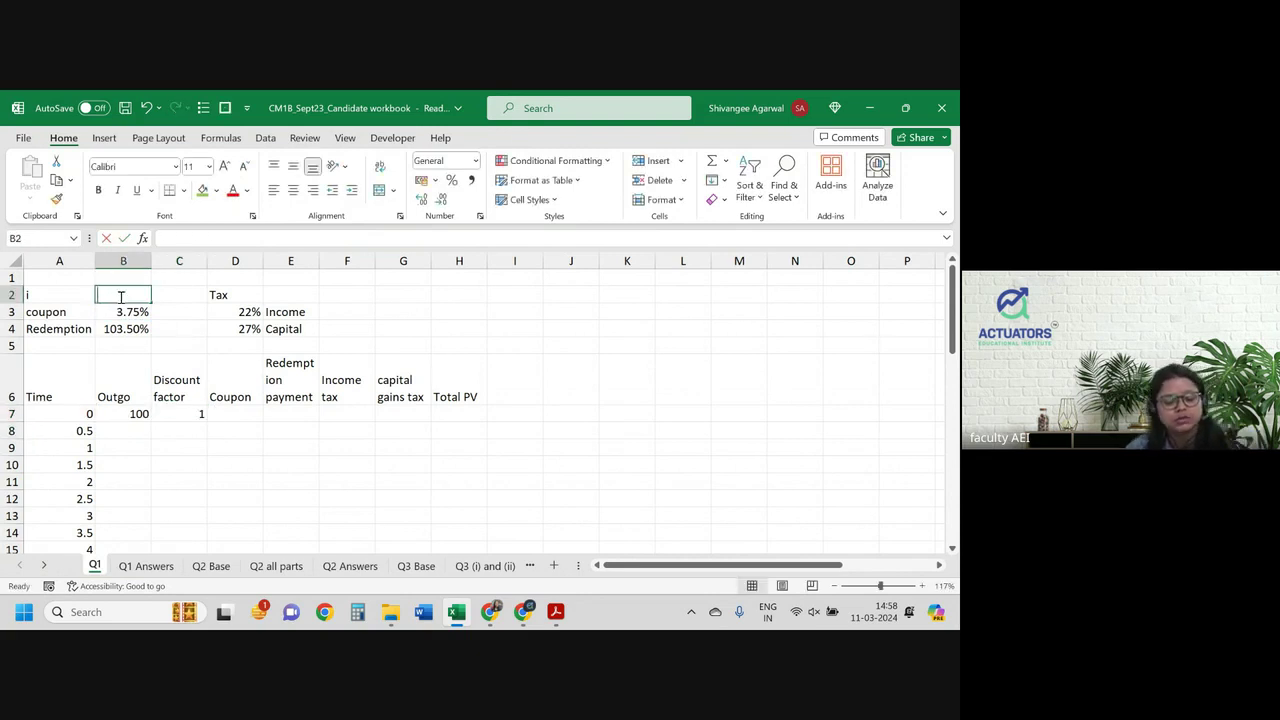
pyautogui.write('4\\')
pyautogui.press('Return')
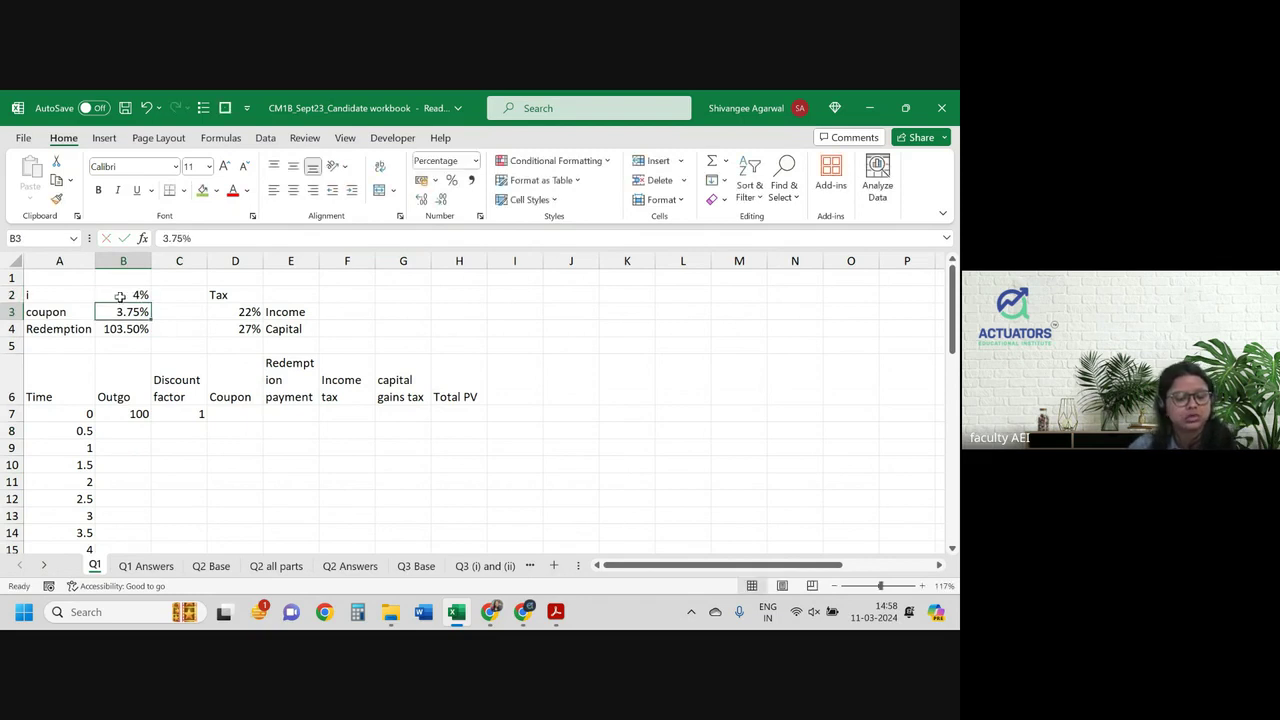
# Step: Format the discount factor in C7 to four decimal places and fill its formula down to C47
pyautogui.click(197, 413)
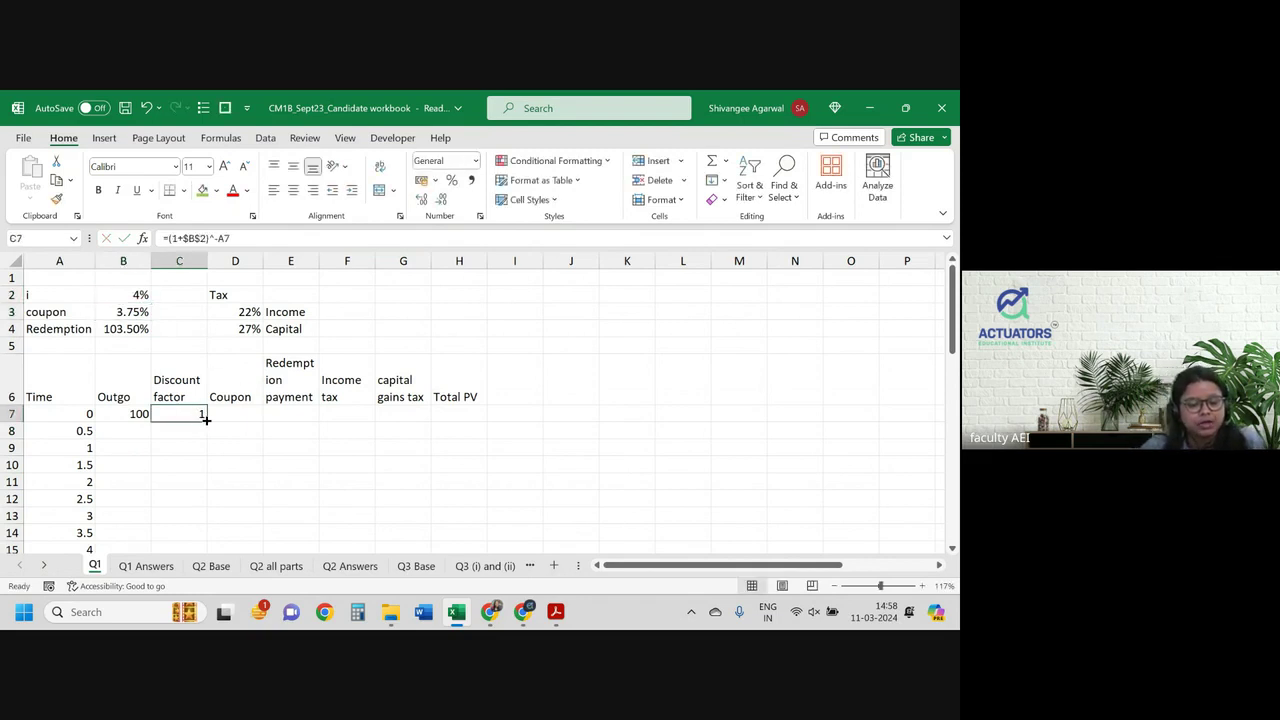
pyautogui.hotkey('ctrl', 'c')
pyautogui.press('Escape')
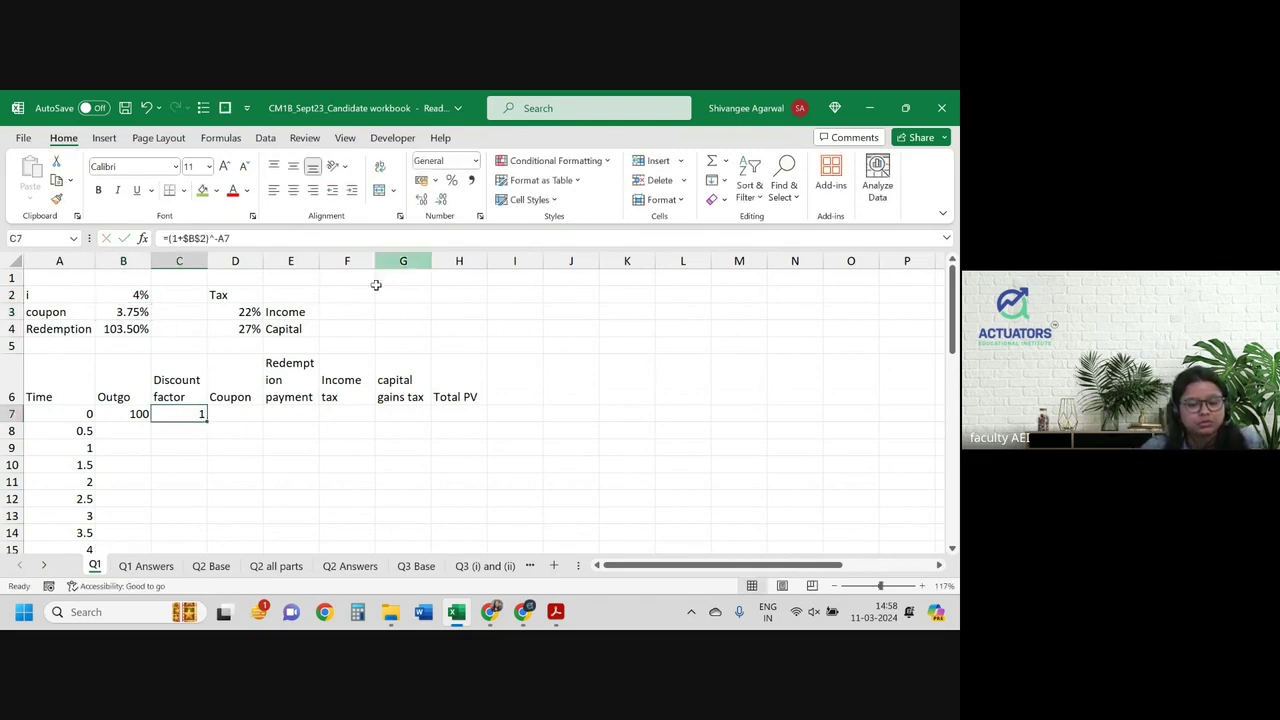
pyautogui.click(421, 198)
pyautogui.click(421, 198)
pyautogui.click(421, 198)
pyautogui.click(421, 198)
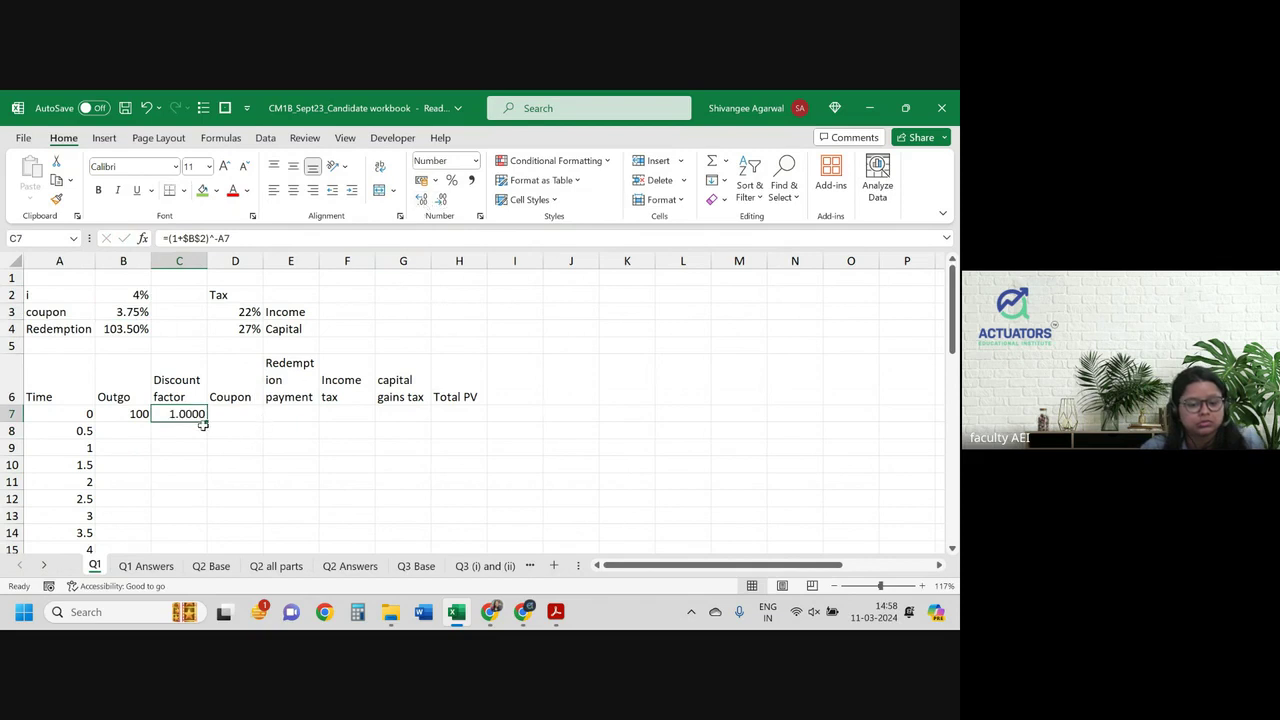
pyautogui.moveTo(207, 421); pyautogui.dragTo(200, 520)
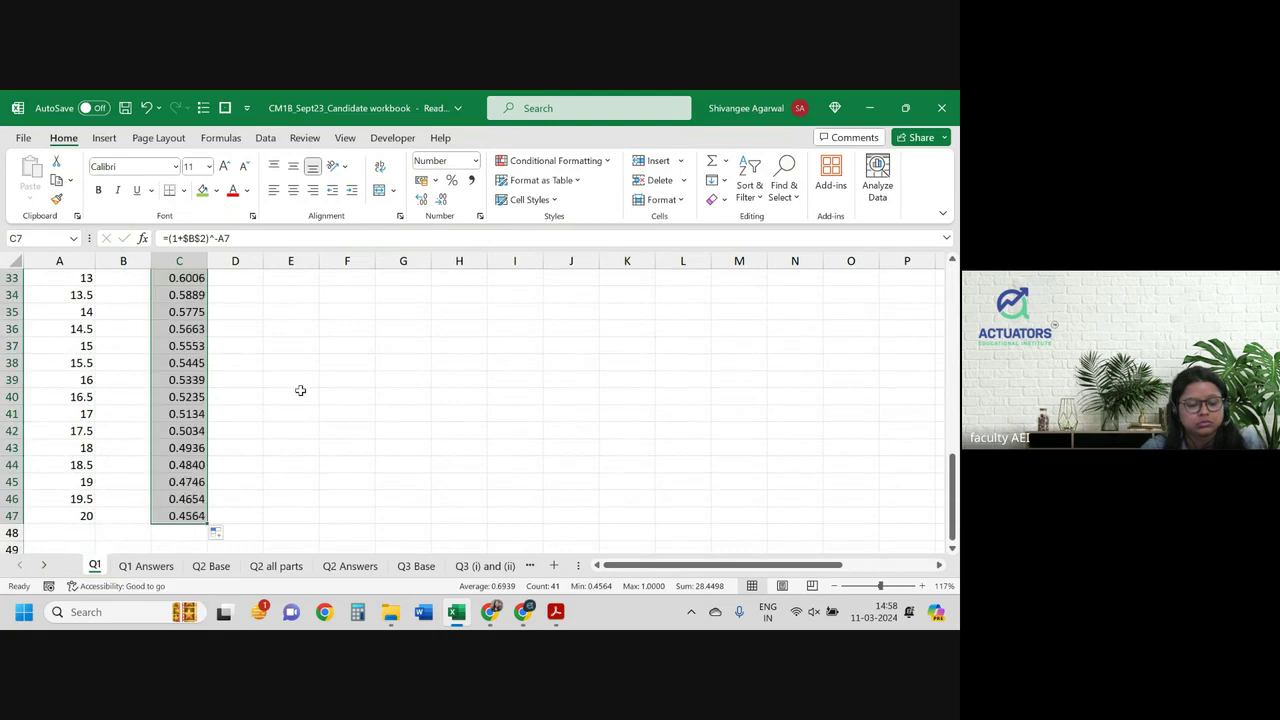
pyautogui.scroll(9, 297, 389)
pyautogui.scroll(2, 281, 358)
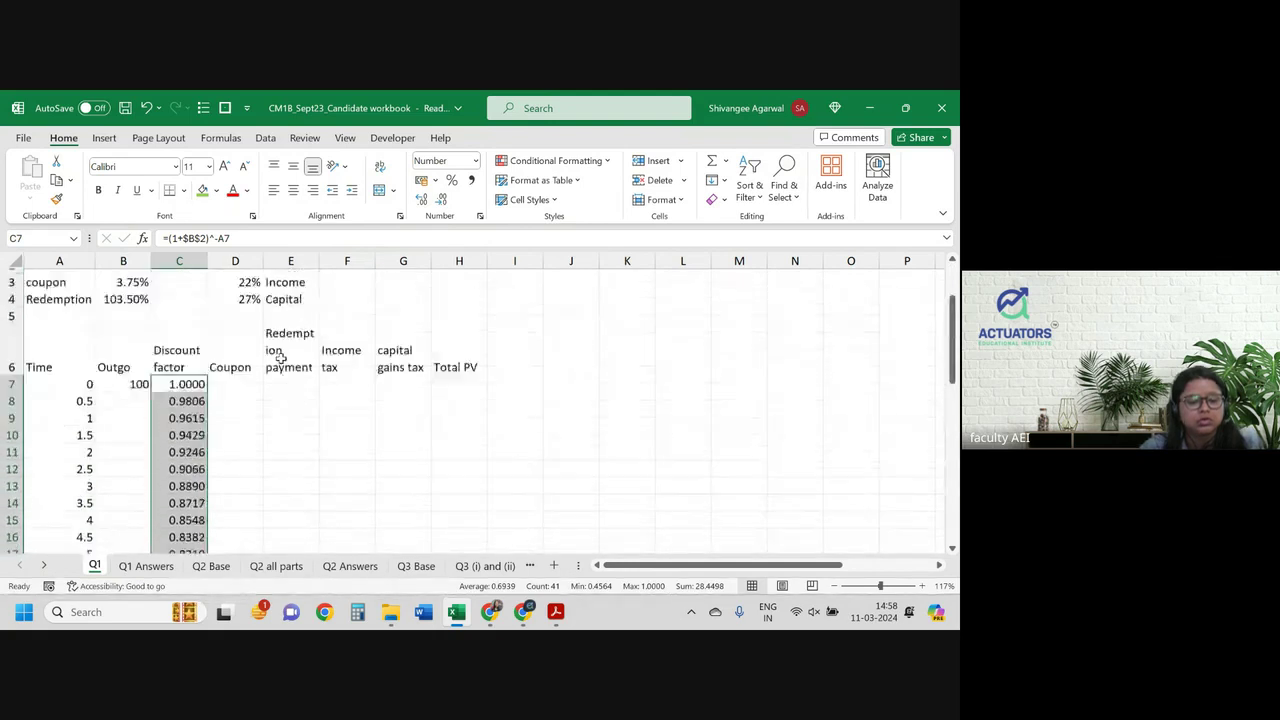
# Step: Calculate the half-yearly coupon at time 0.5 in D8 with the formula =$B$3*$B$7/2
pyautogui.click(237, 414)
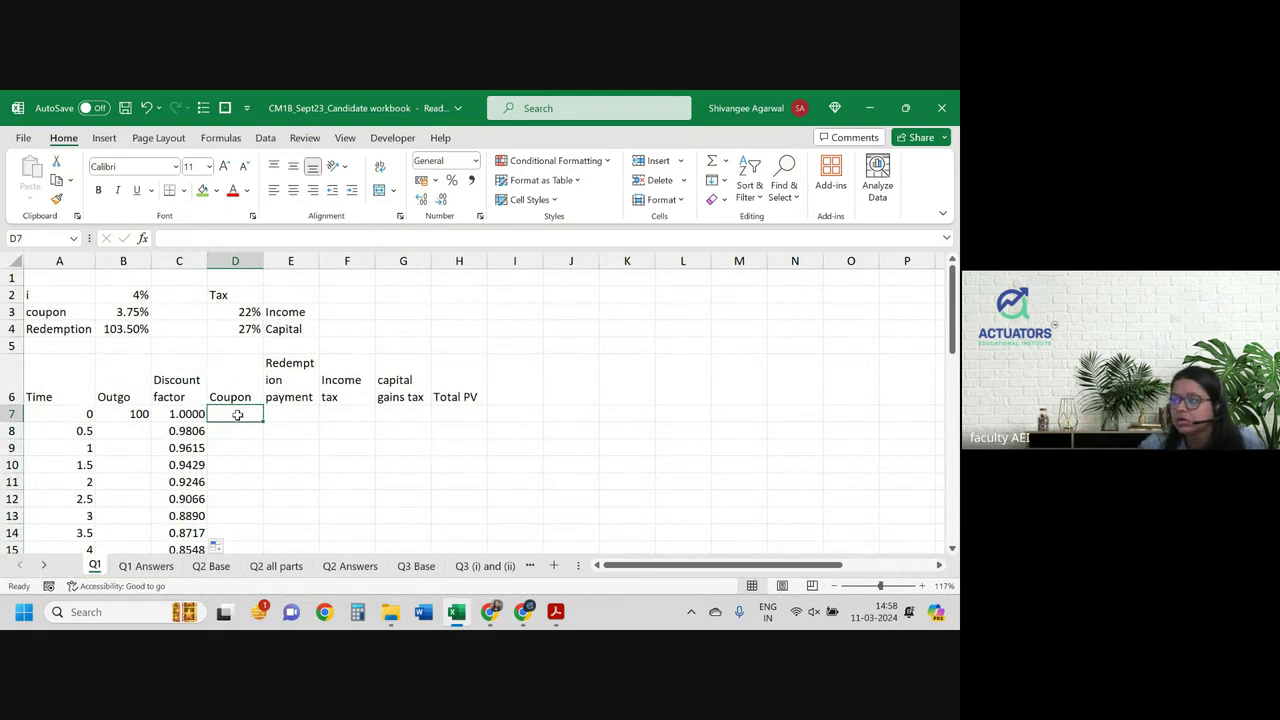
pyautogui.press('Down')
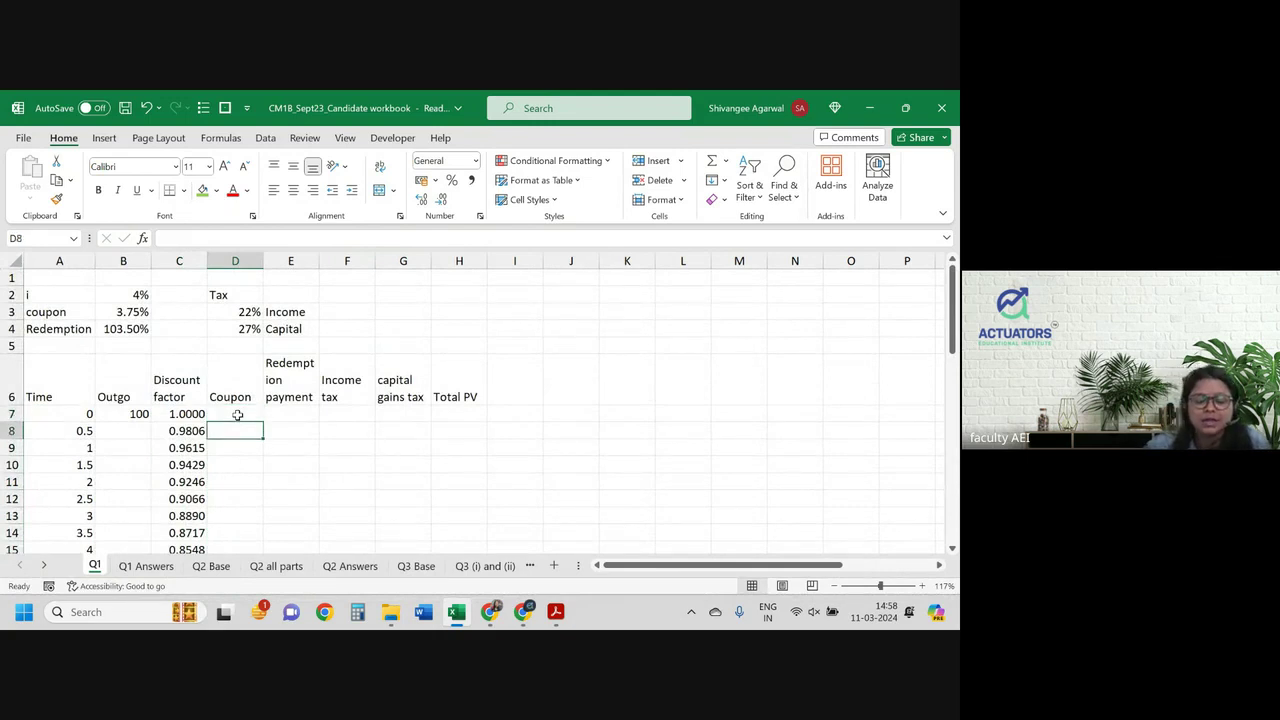
pyautogui.write('=')
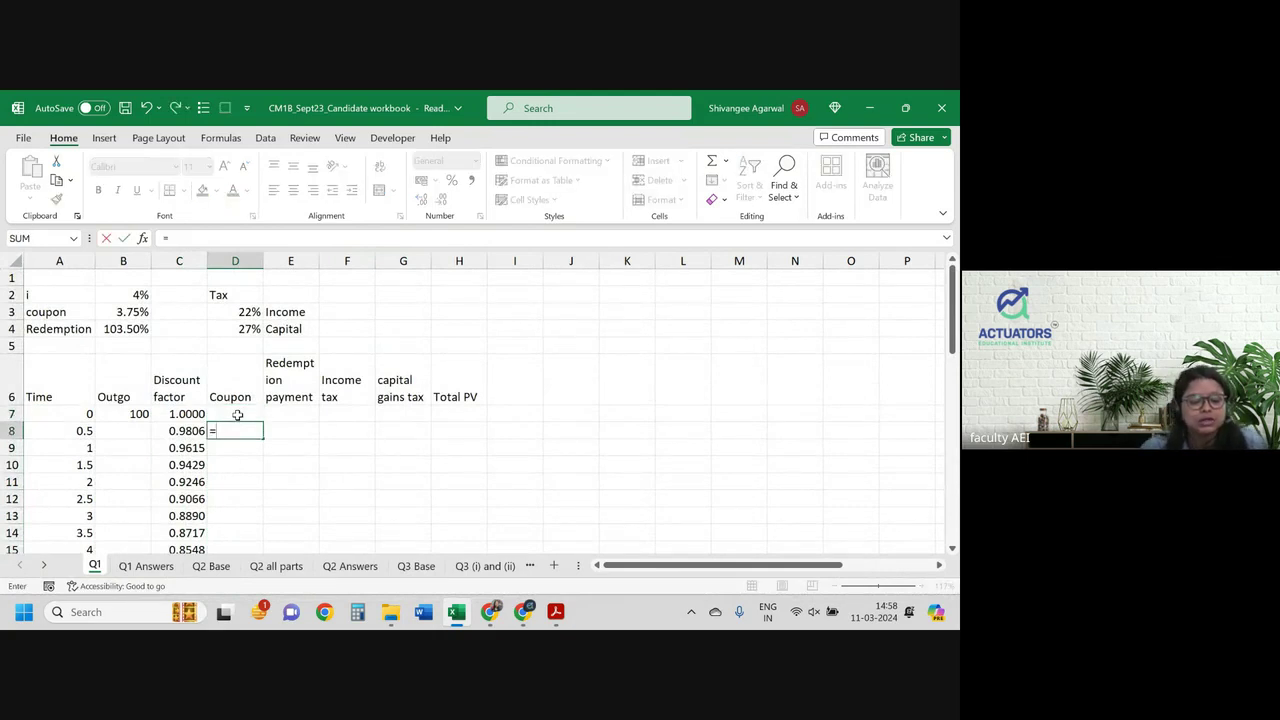
pyautogui.click(125, 312)
pyautogui.press('F4')
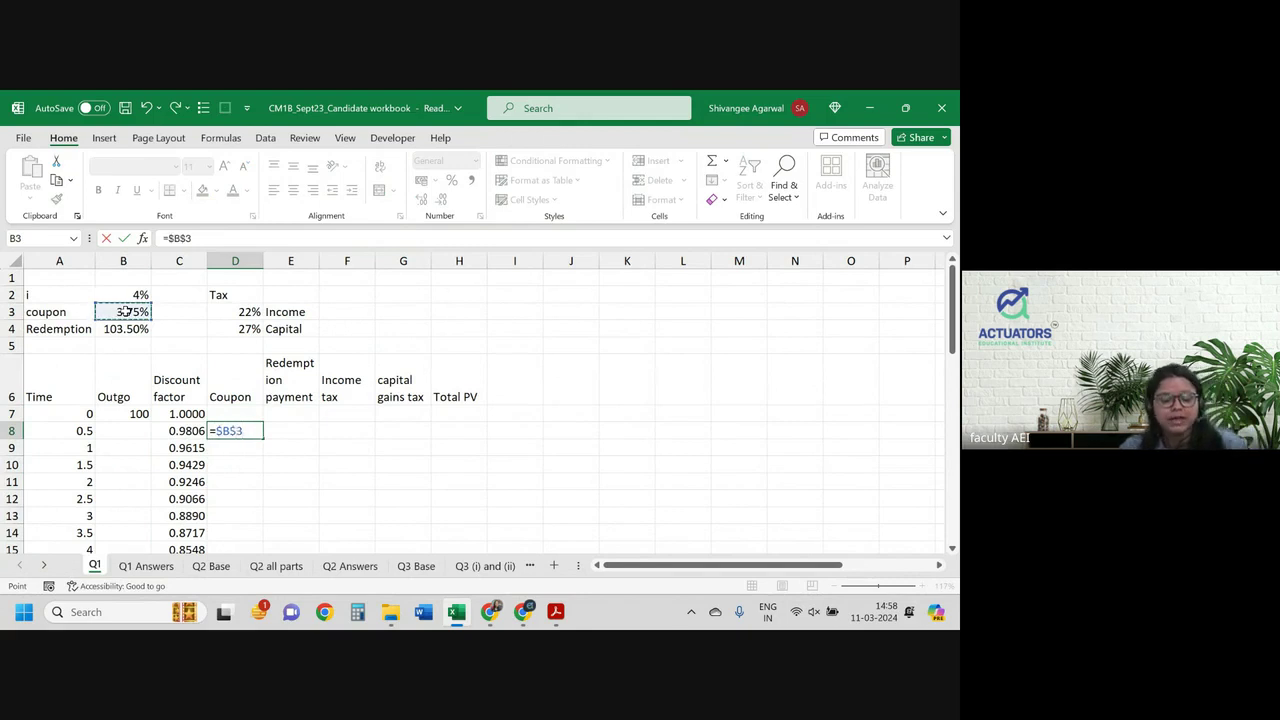
pyautogui.write('*')
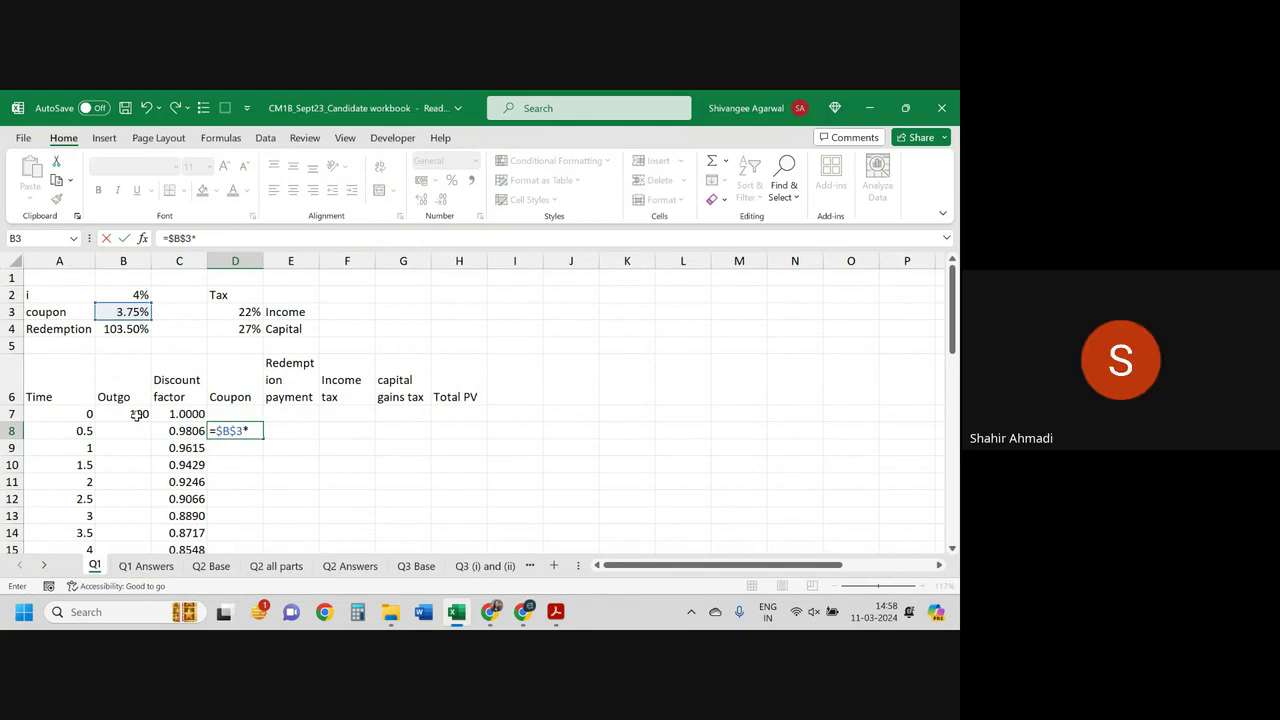
pyautogui.click(137, 415)
pyautogui.press('F4')
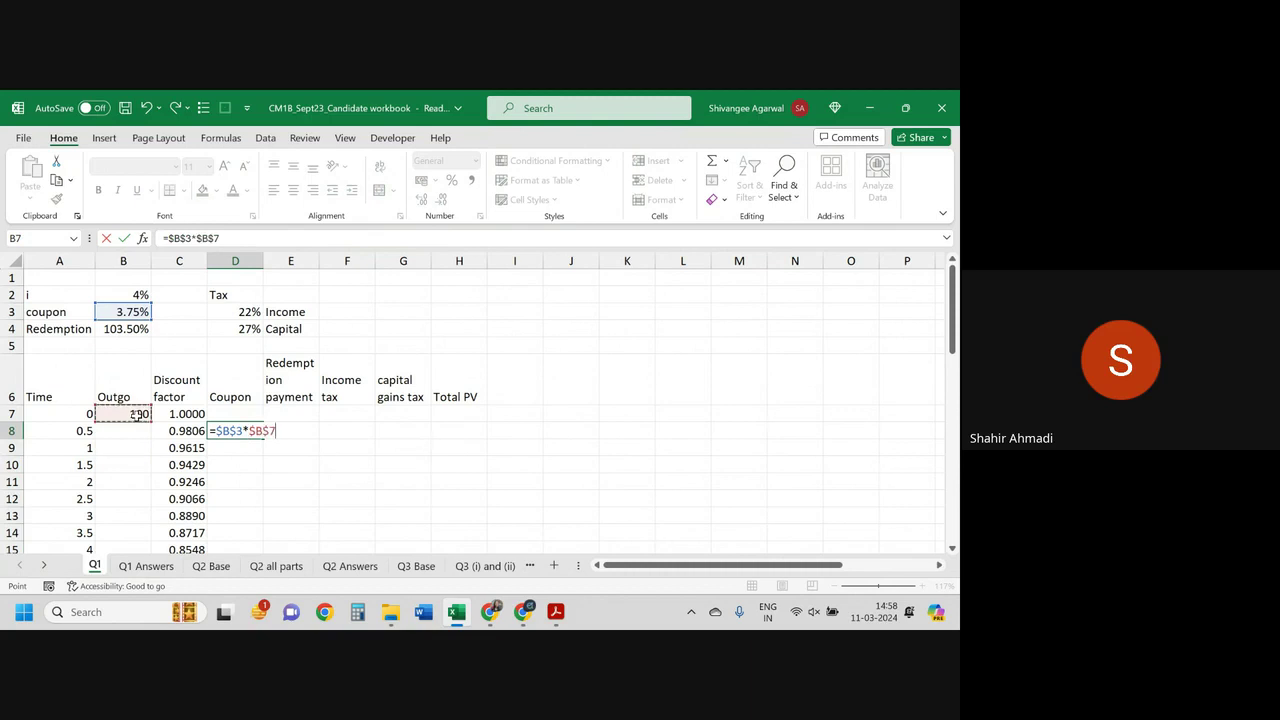
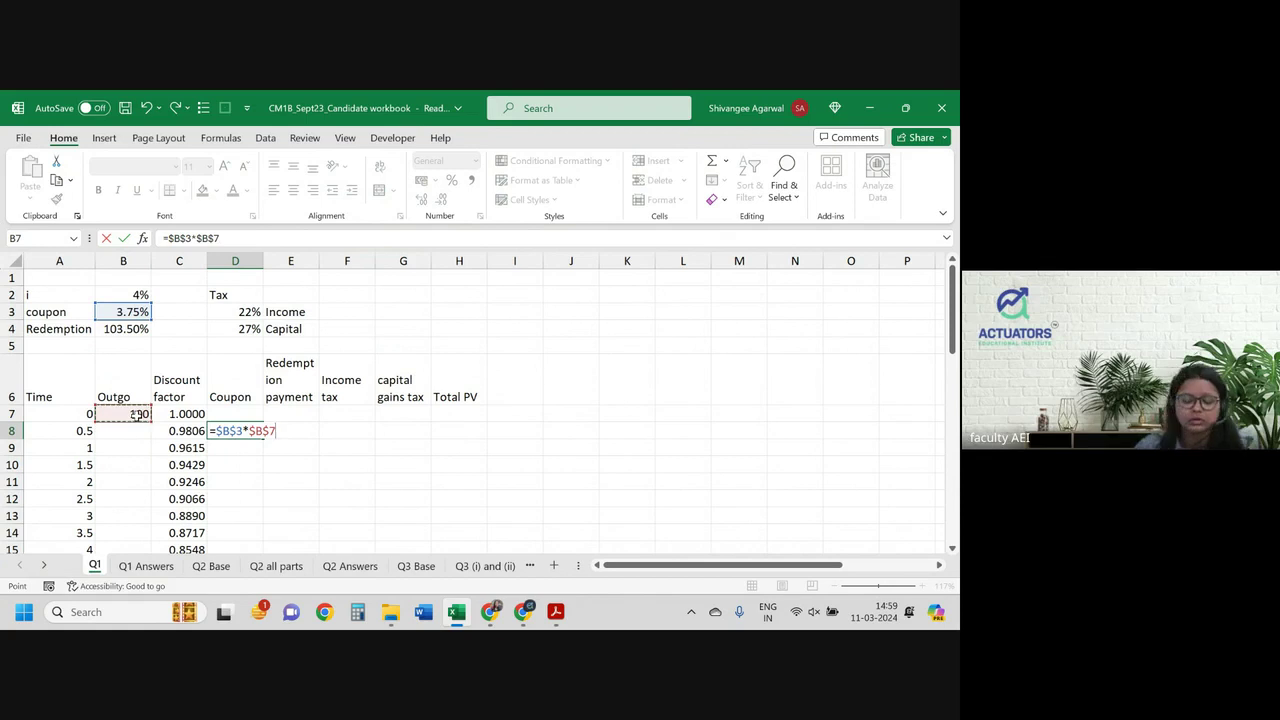
pyautogui.write('/2')
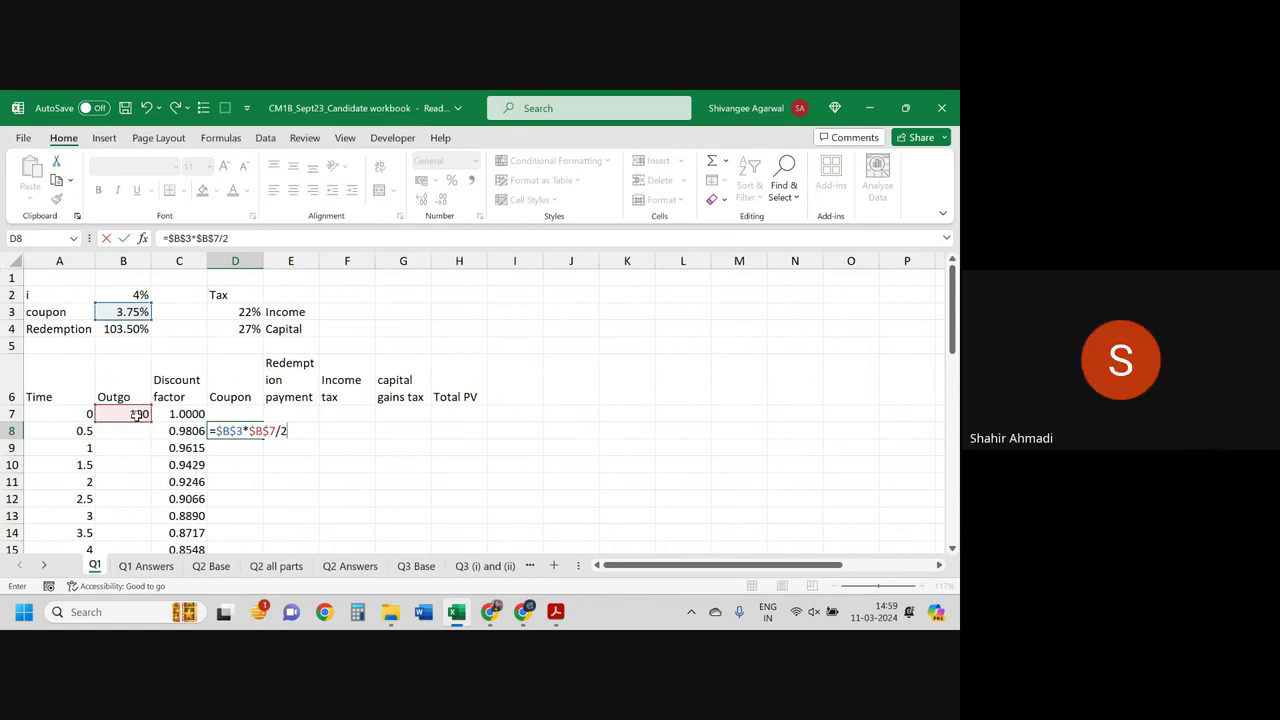
pyautogui.press('Return')
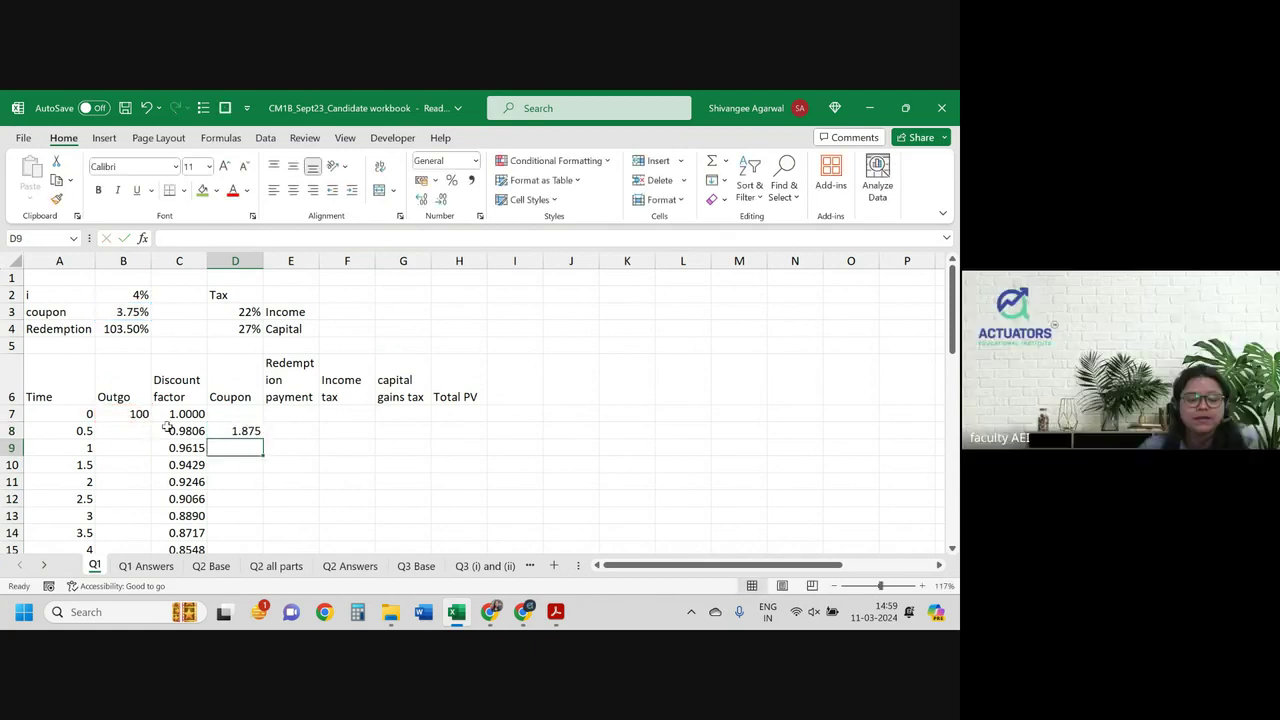
# Step: Label the interest rate as pa in C2 and check the discount factor formula in C7
pyautogui.click(165, 294)
pyautogui.write('pa')
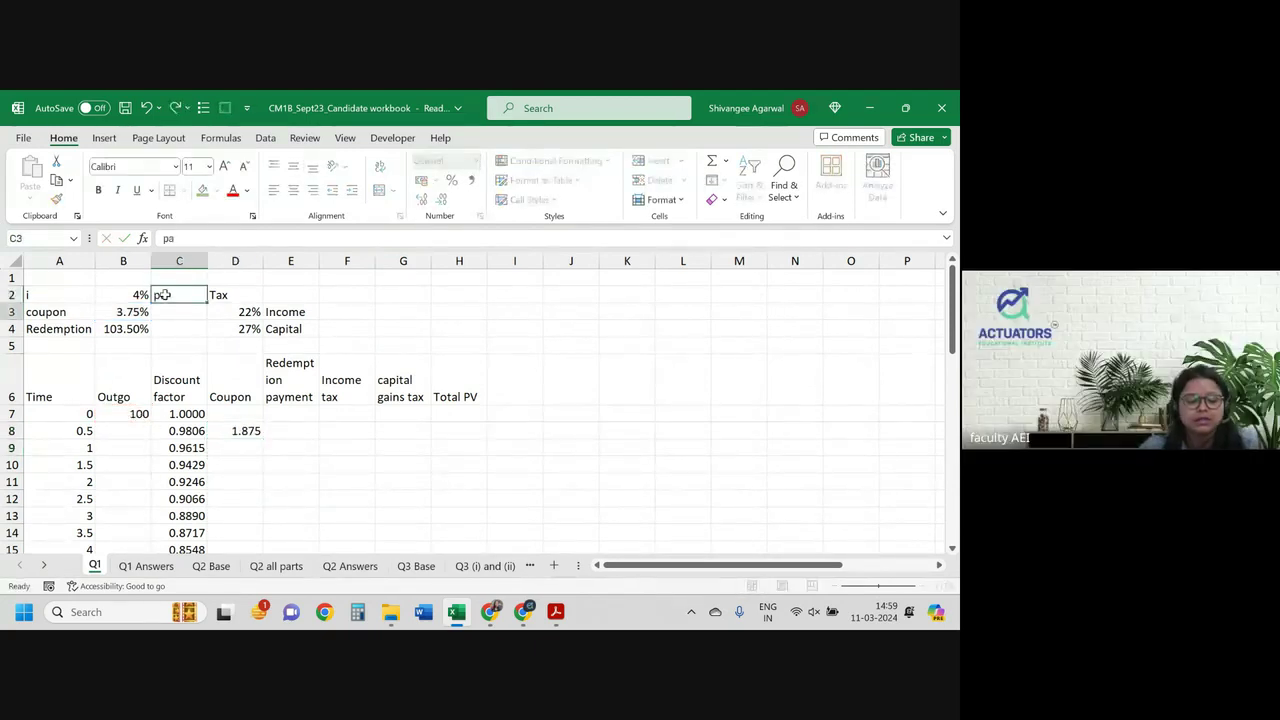
pyautogui.press('Return')
pyautogui.doubleClick(175, 414)
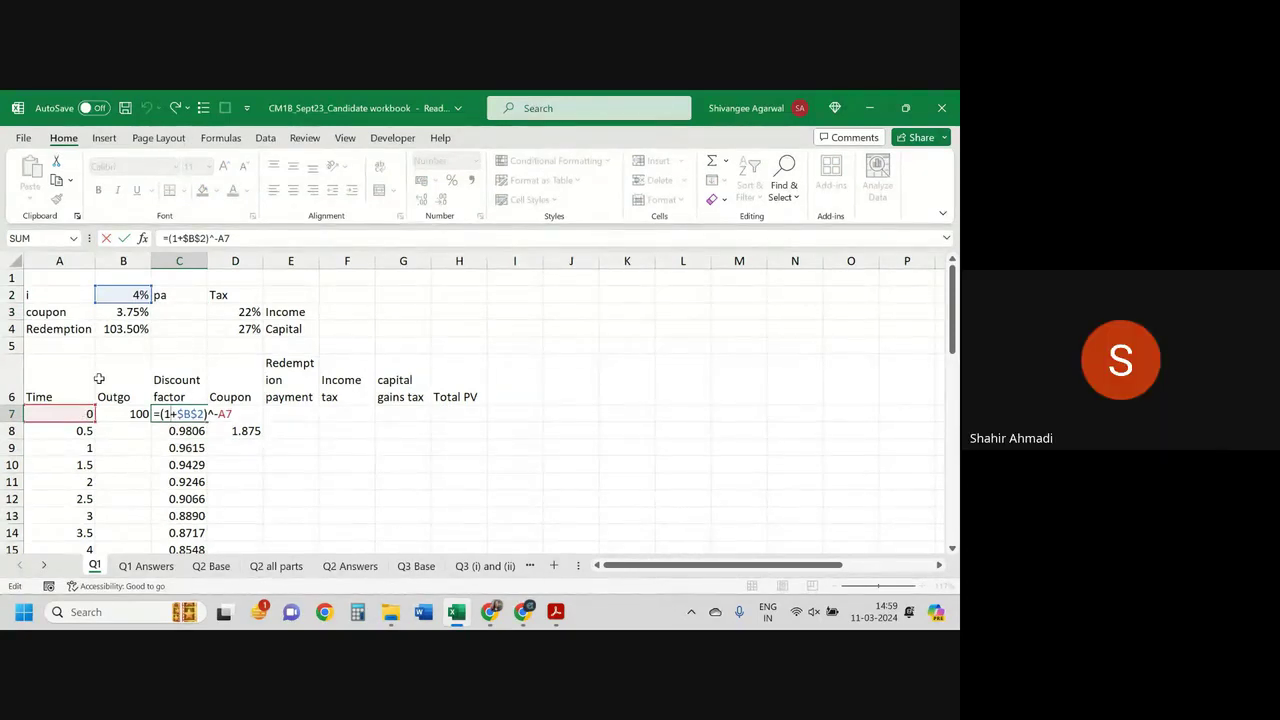
pyautogui.press('Return')
# Step: Recheck the coupon formula in D8 and fill it down to D47
pyautogui.click(240, 434)
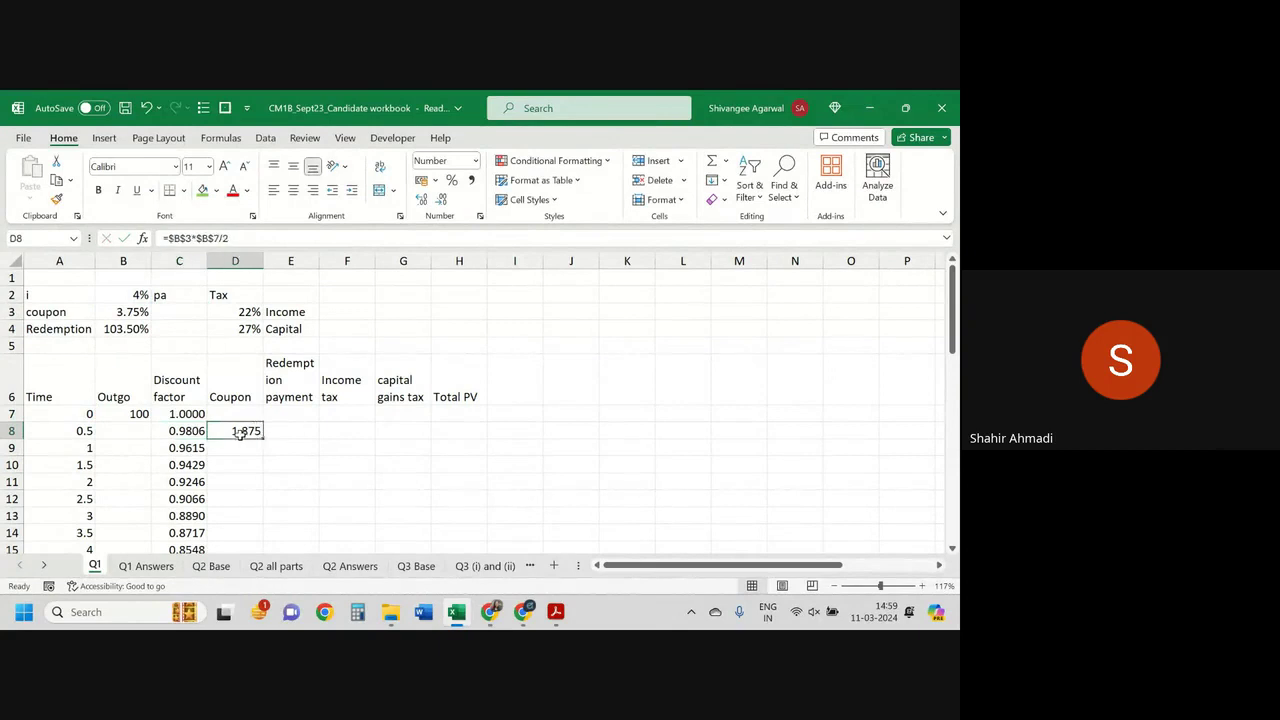
pyautogui.doubleClick(240, 434)
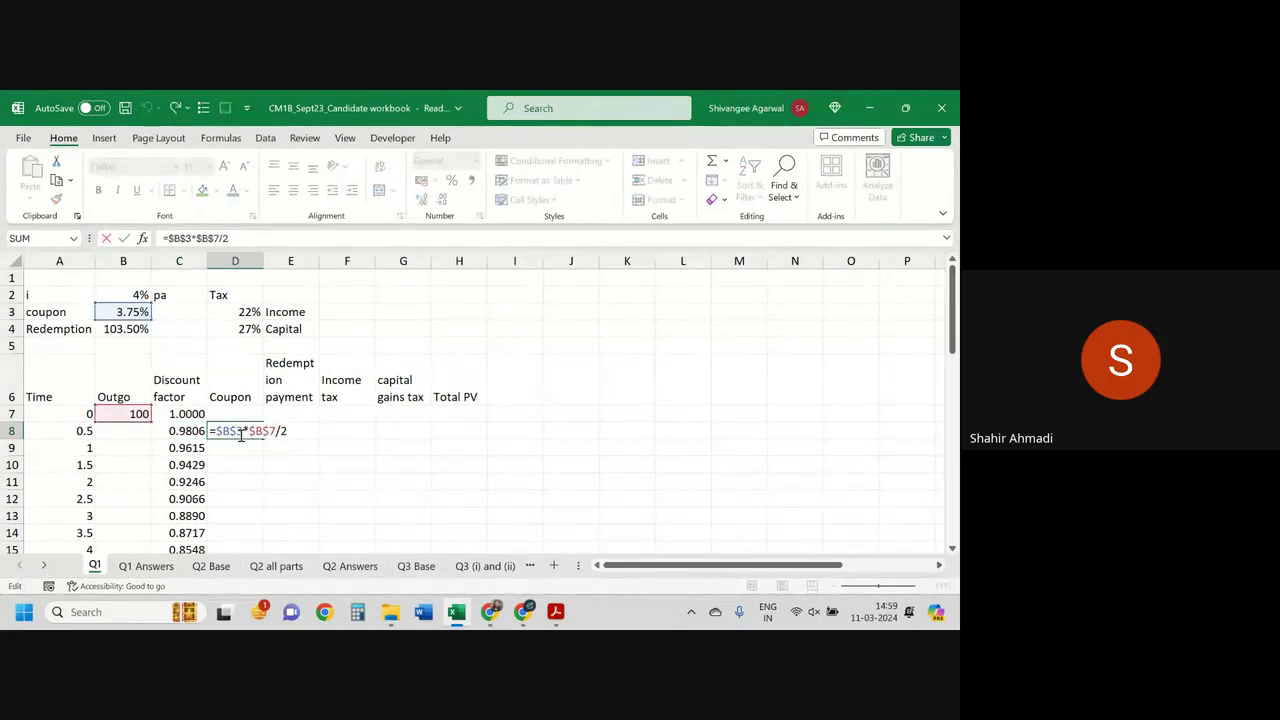
pyautogui.press('Return')
pyautogui.click(248, 434)
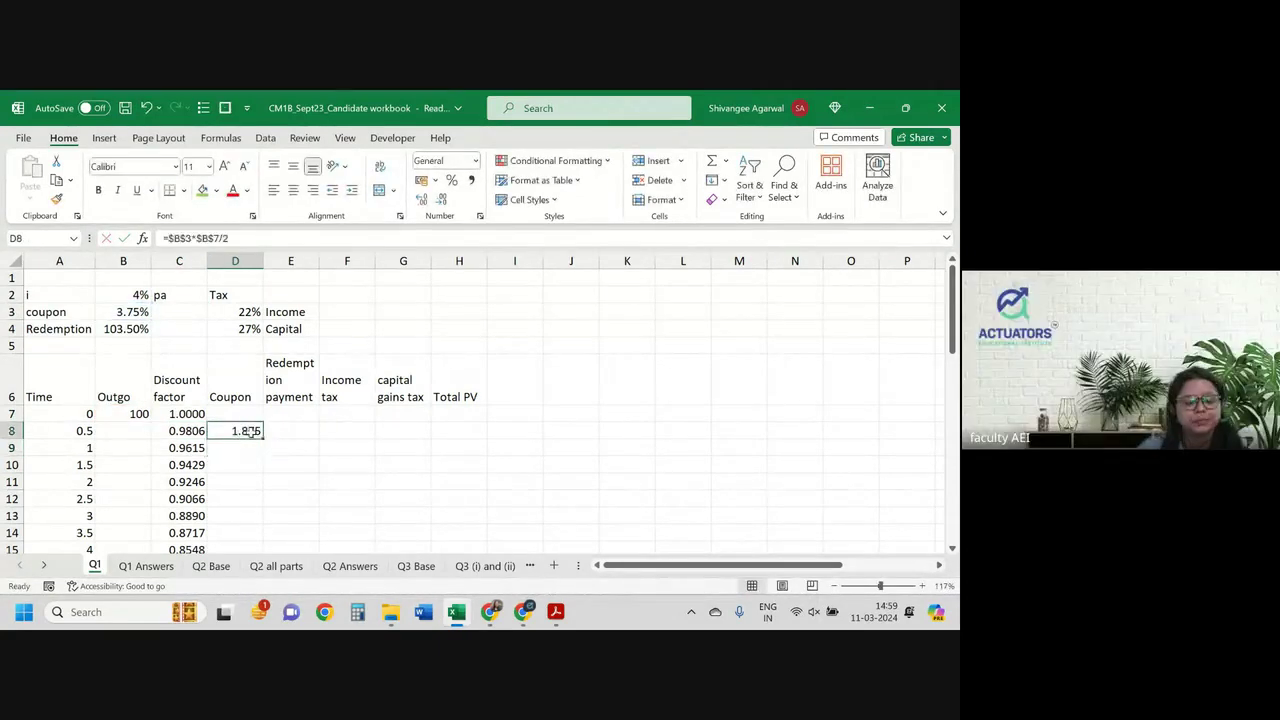
pyautogui.doubleClick(263, 439)
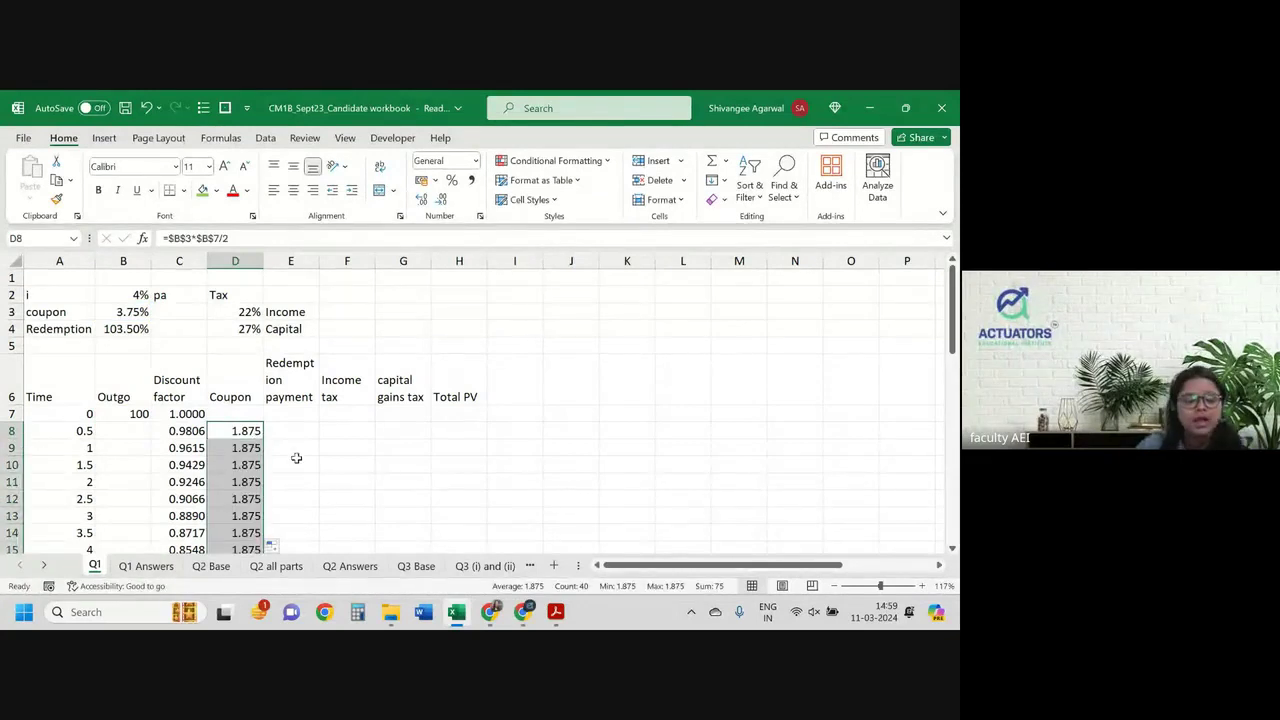
# Step: Calculate the redemption payment at time 20 in E47 with the formula =B7*B4
pyautogui.click(250, 452)
pyautogui.hotkey('ctrl', 'Down')
pyautogui.press('Right')
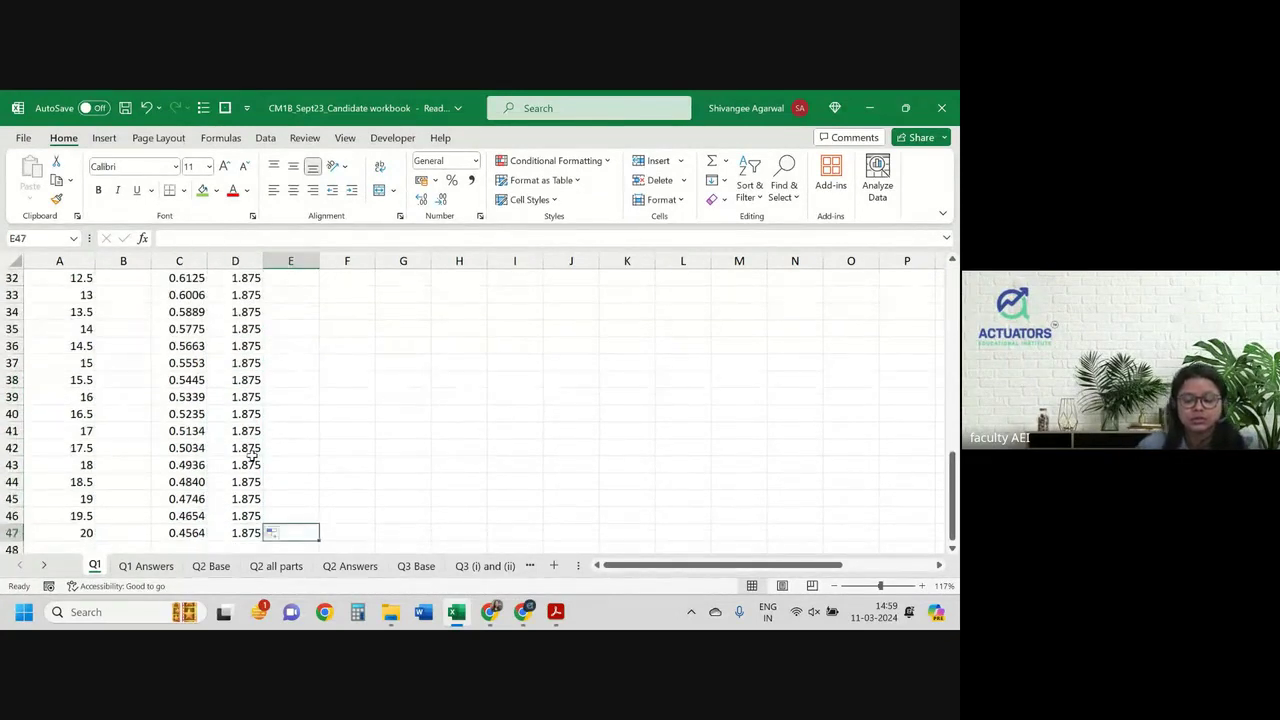
pyautogui.write('=')
pyautogui.hotkey('ctrl', 'Up')
pyautogui.press('Down')
pyautogui.press('Left')
pyautogui.press('Left')
pyautogui.press('Left')
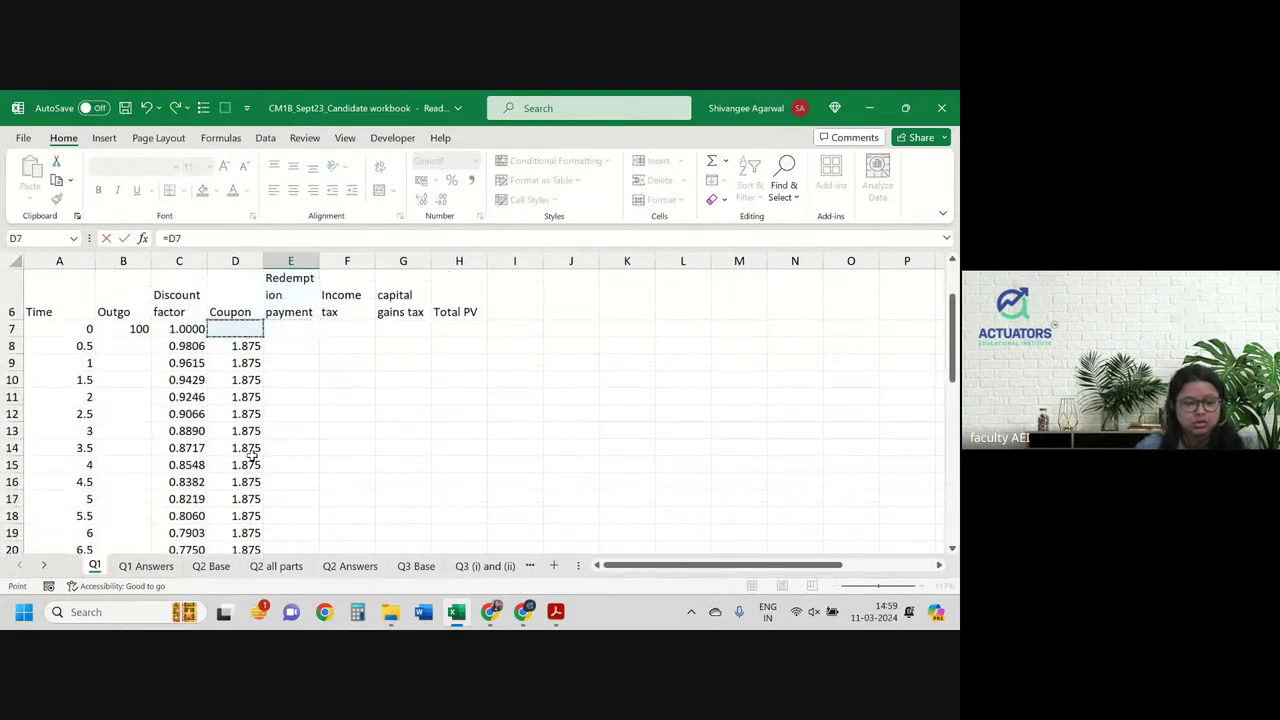
pyautogui.write('*')
pyautogui.press('Up')
pyautogui.press('Up')
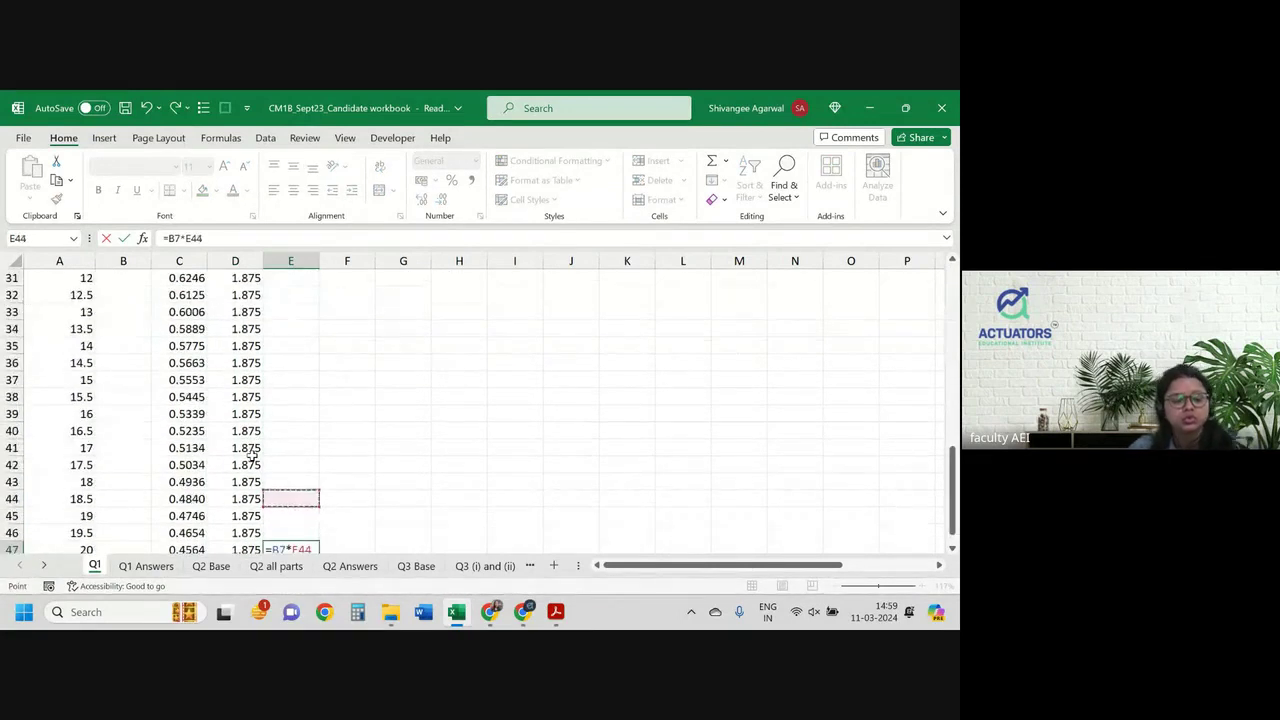
pyautogui.hotkey('ctrl', 'Up')
pyautogui.press('Up')
pyautogui.press('Up')
pyautogui.press('Up')
pyautogui.press('Down')
pyautogui.press('Left')
pyautogui.press('Left')
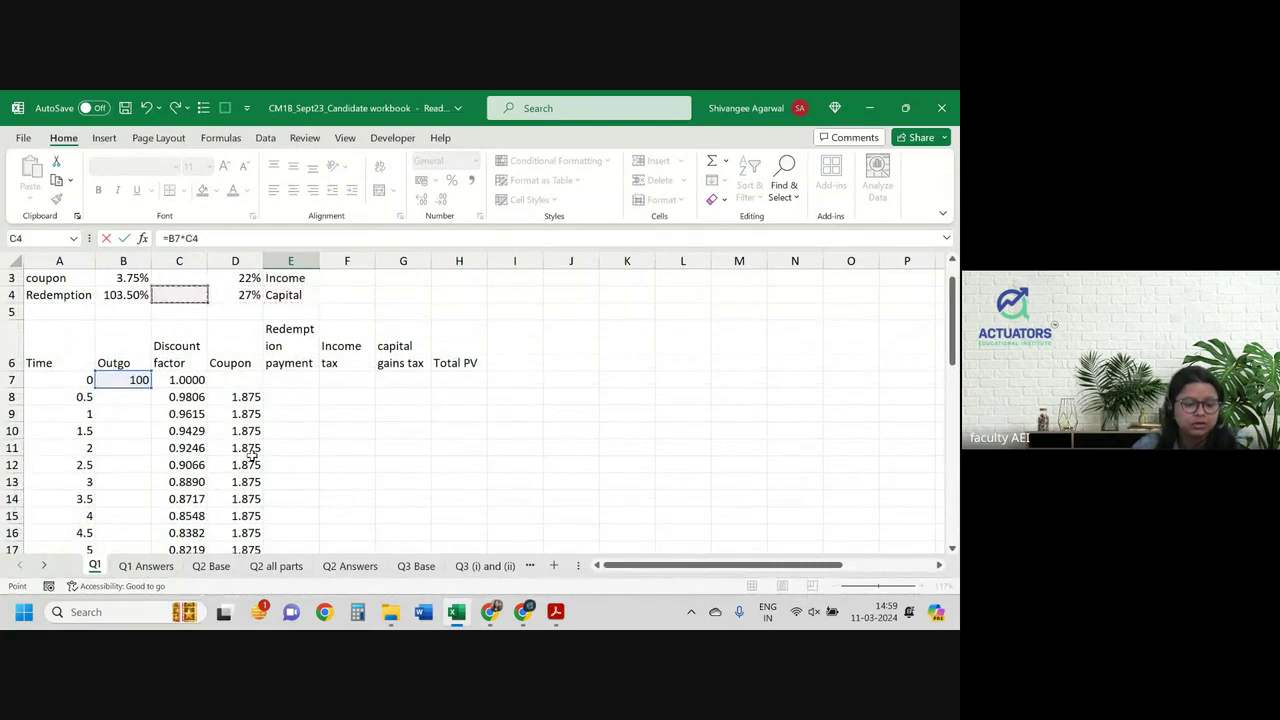
pyautogui.press('Left')
pyautogui.press('Return')
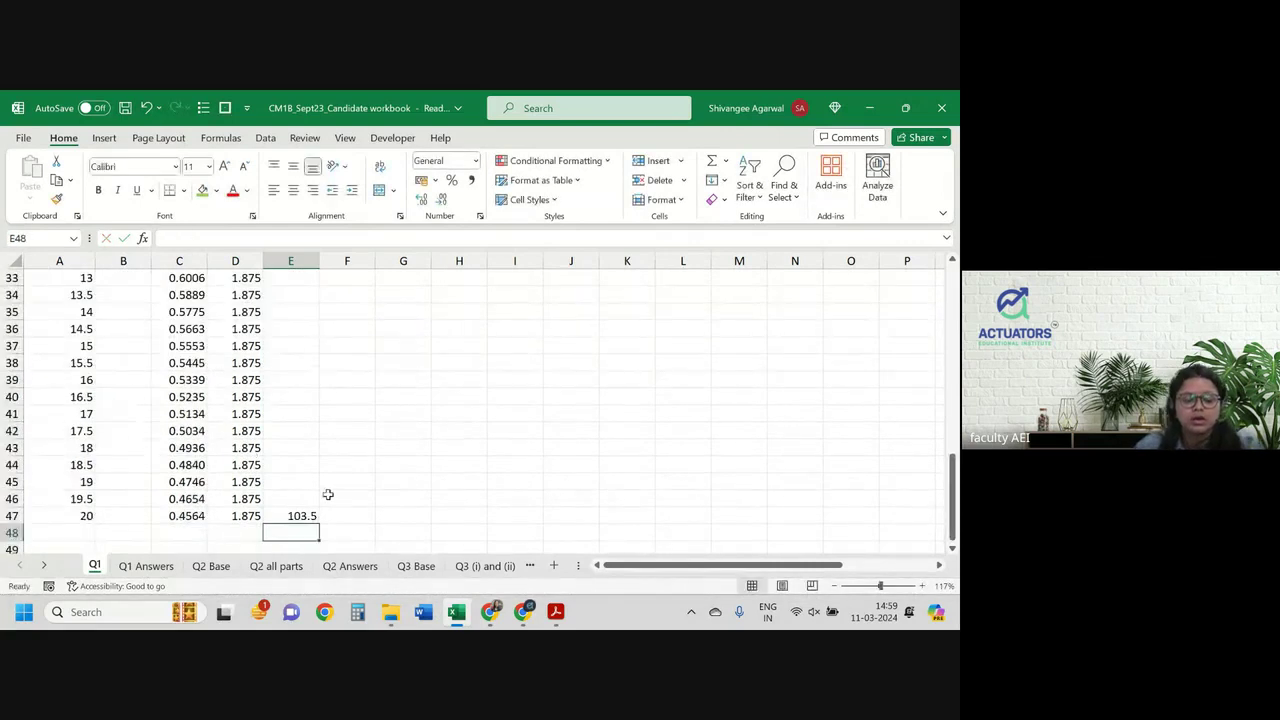
# Step: Switch to the exam paper PDF to reread question 1's tax terms, and return to F8 in the Excel workbook
pyautogui.scroll(10, 331, 495)
pyautogui.scroll(1, 331, 495)
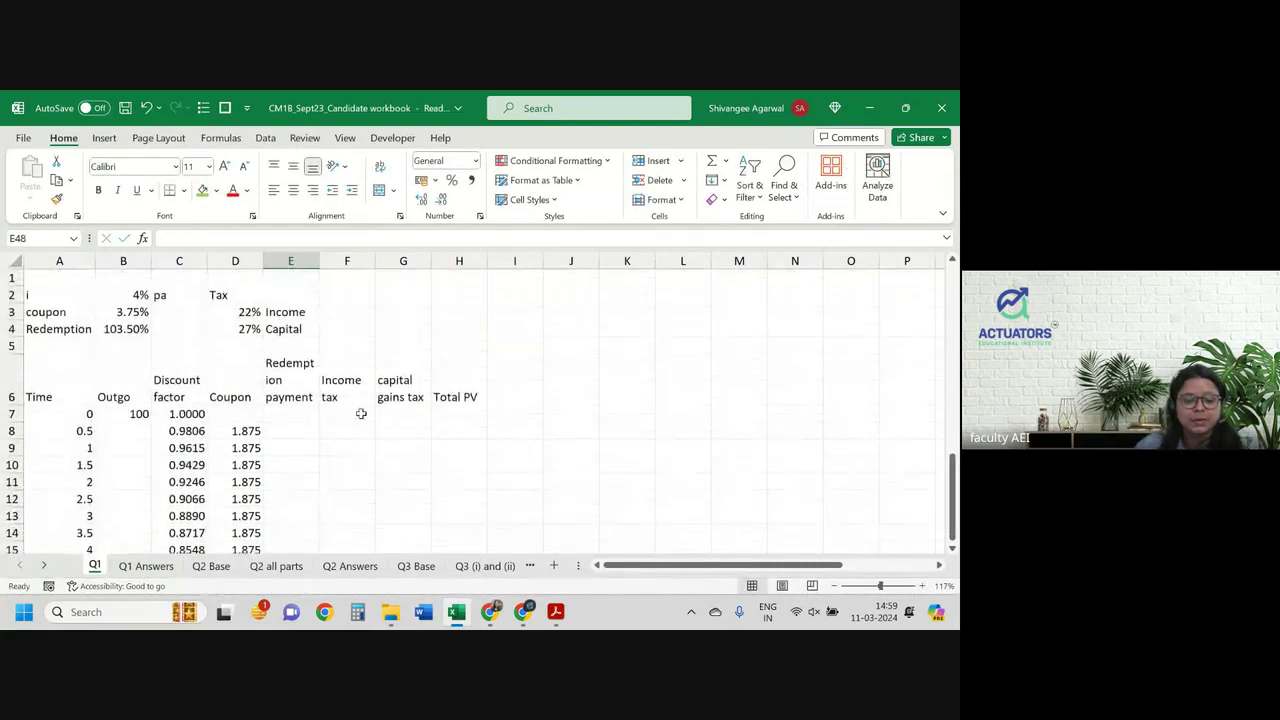
pyautogui.click(351, 430)
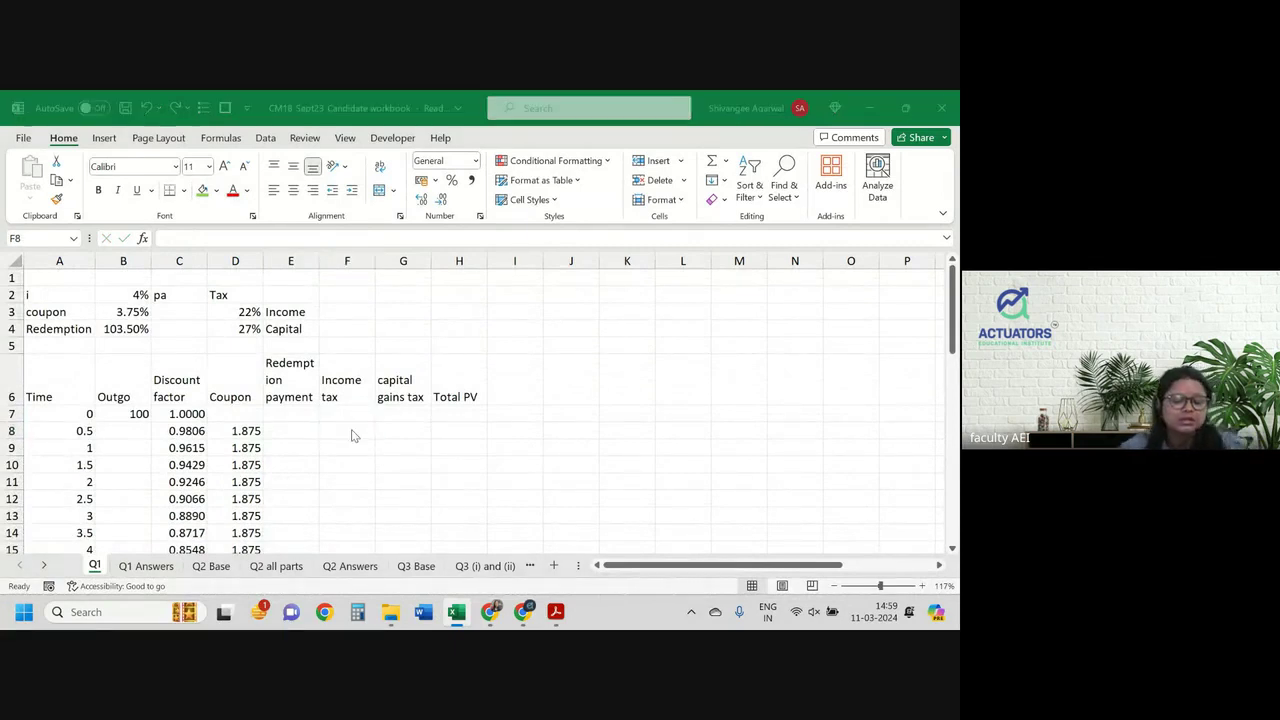
pyautogui.hotkey('alt', 'Tab')
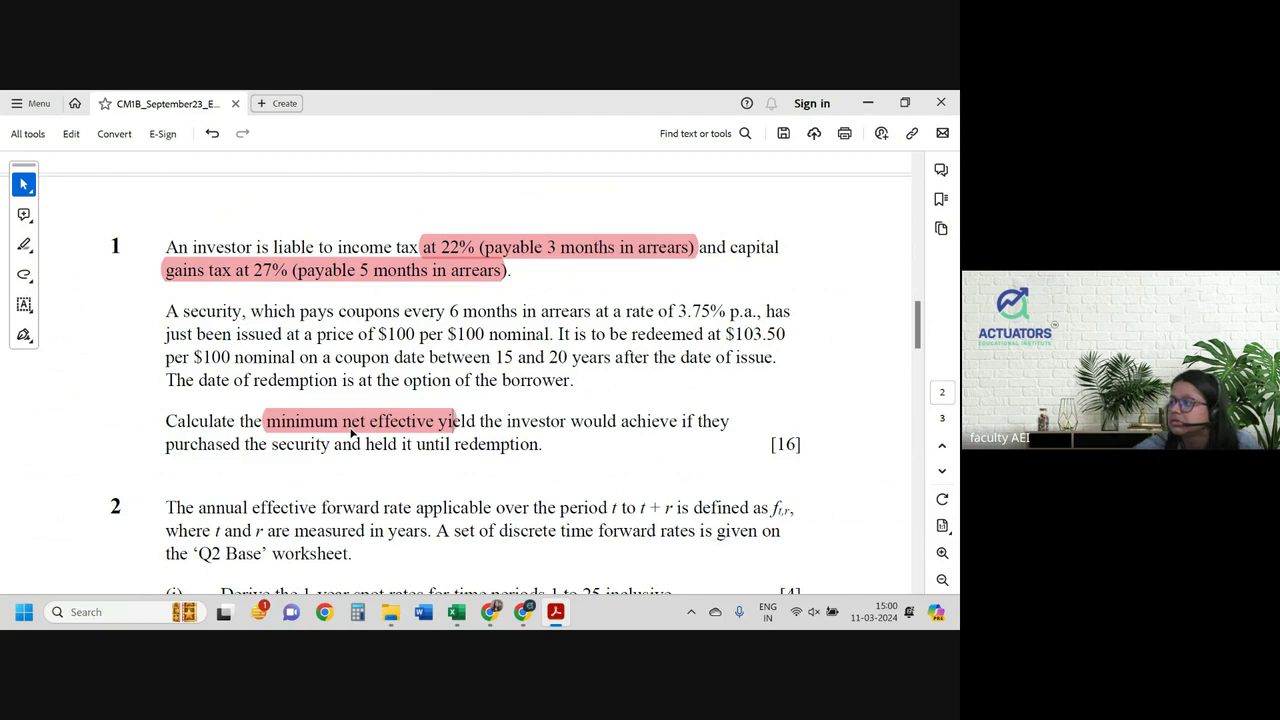
pyautogui.hotkey('alt', 'Tab')
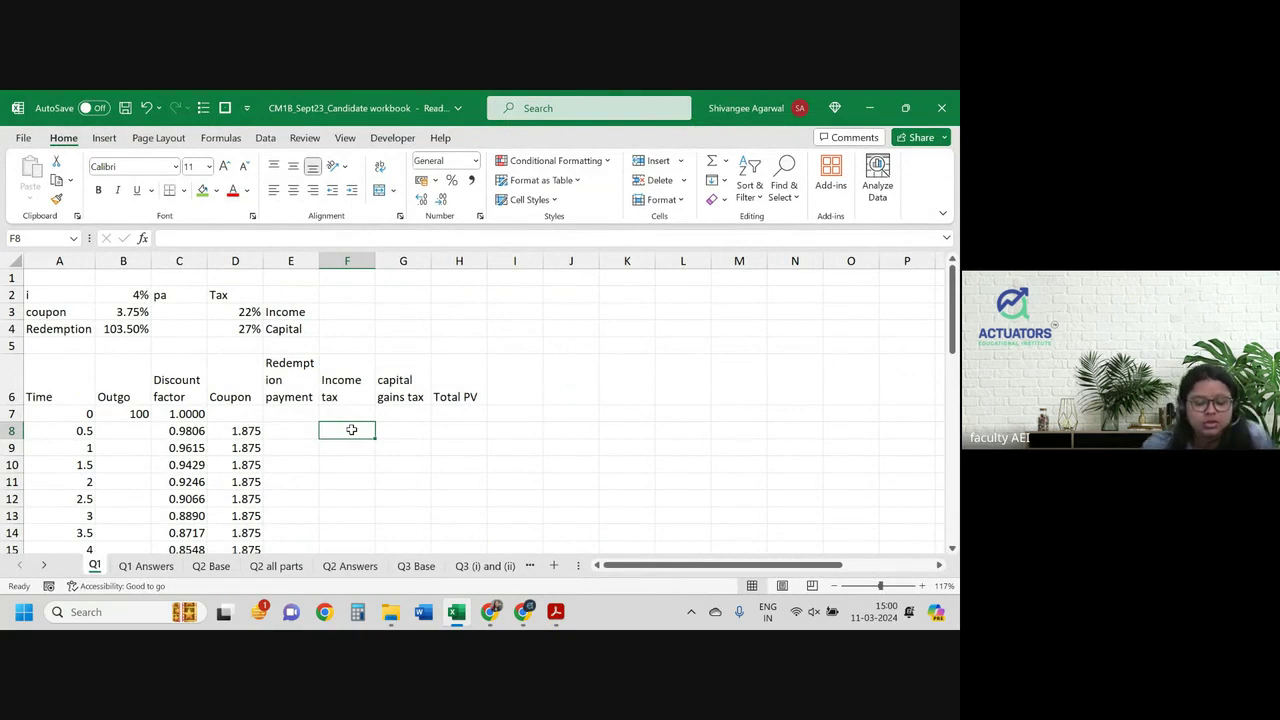
# Step: Calculate the income tax on the time 0.5 coupon in F8 with the formula =D8*$D$3
pyautogui.write('=')
pyautogui.press('Left')
pyautogui.press('Left')
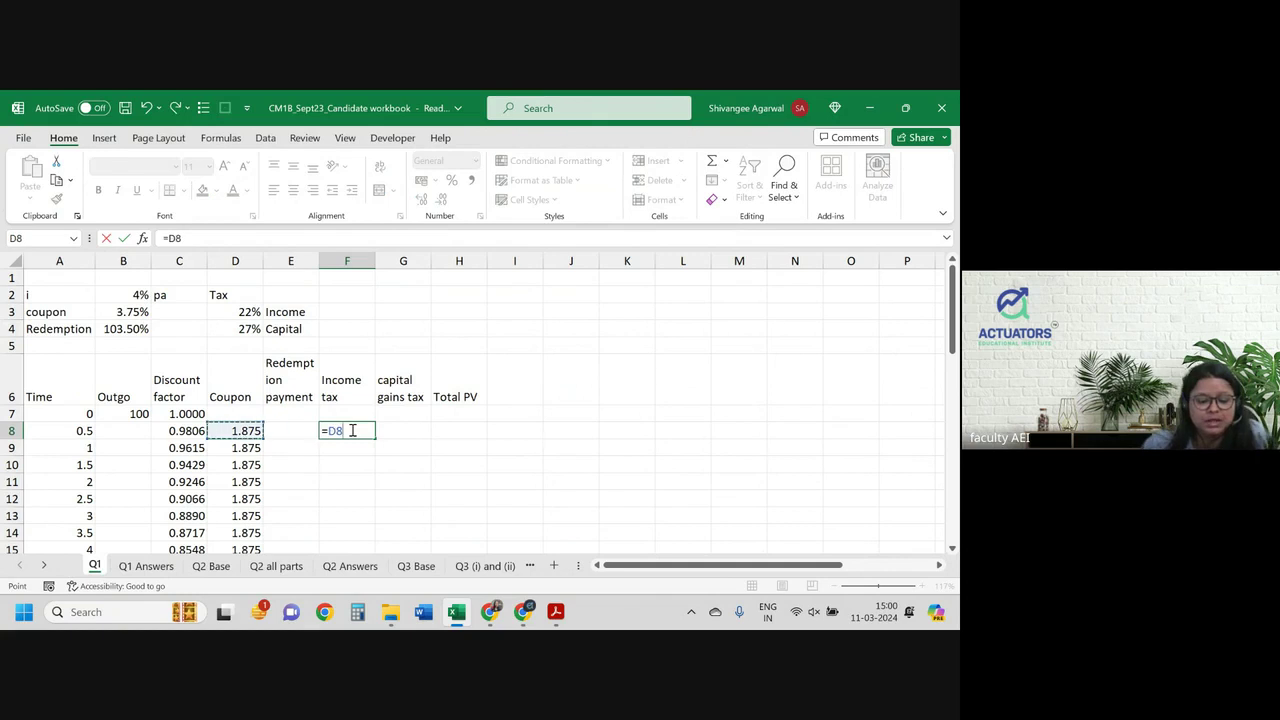
pyautogui.write('*')
pyautogui.click(237, 312)
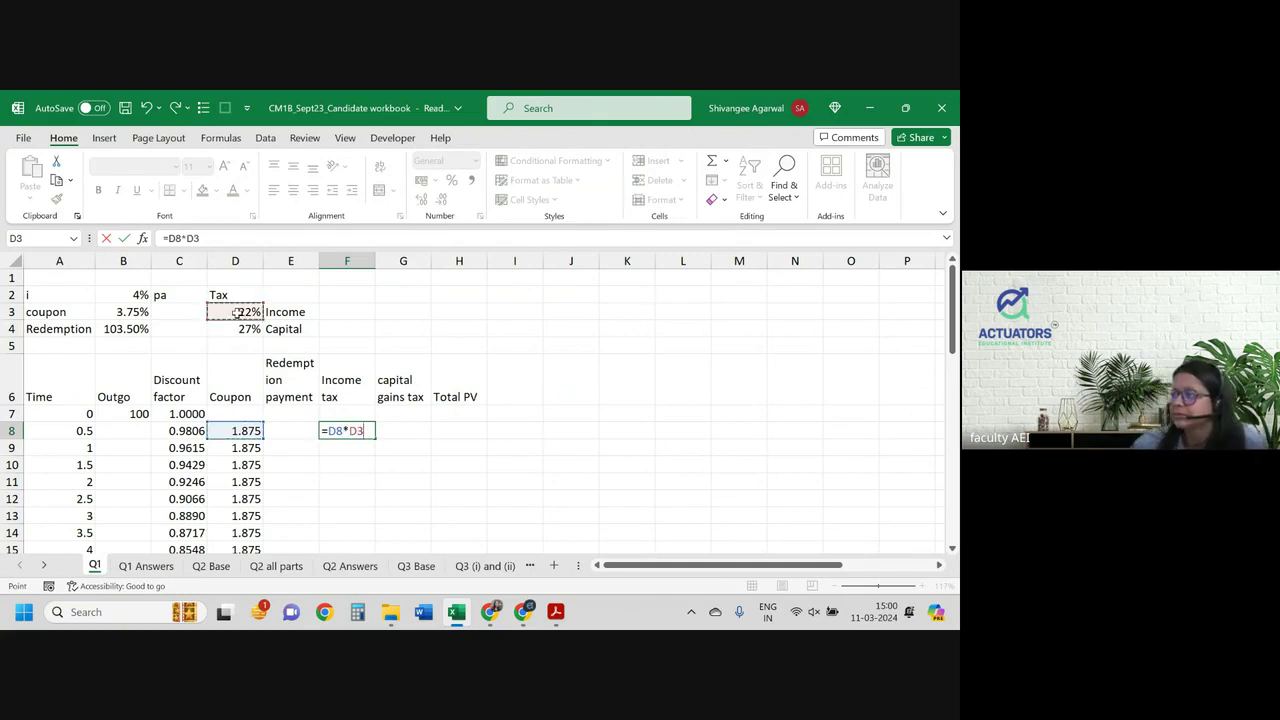
pyautogui.press('Return')
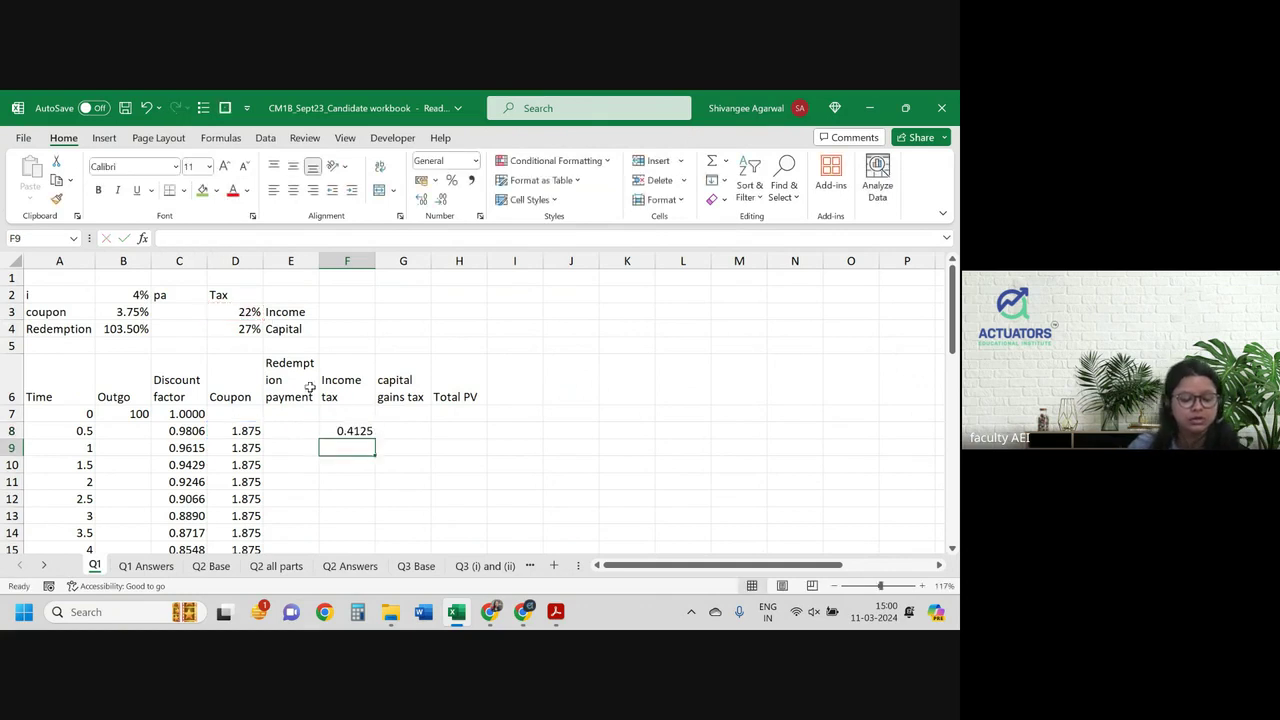
# Step: Fill the income tax formula from F8 down to F47
pyautogui.click(360, 430)
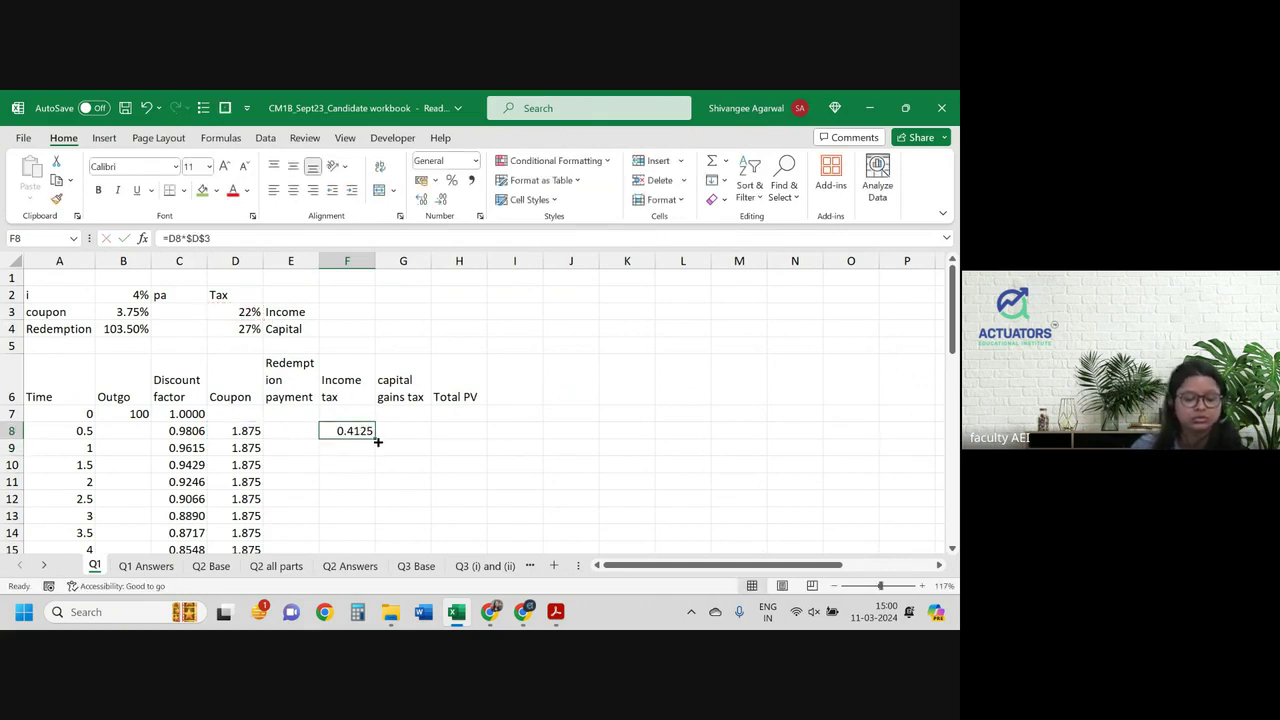
pyautogui.moveTo(375, 441); pyautogui.dragTo(376, 520)
pyautogui.click(365, 502)
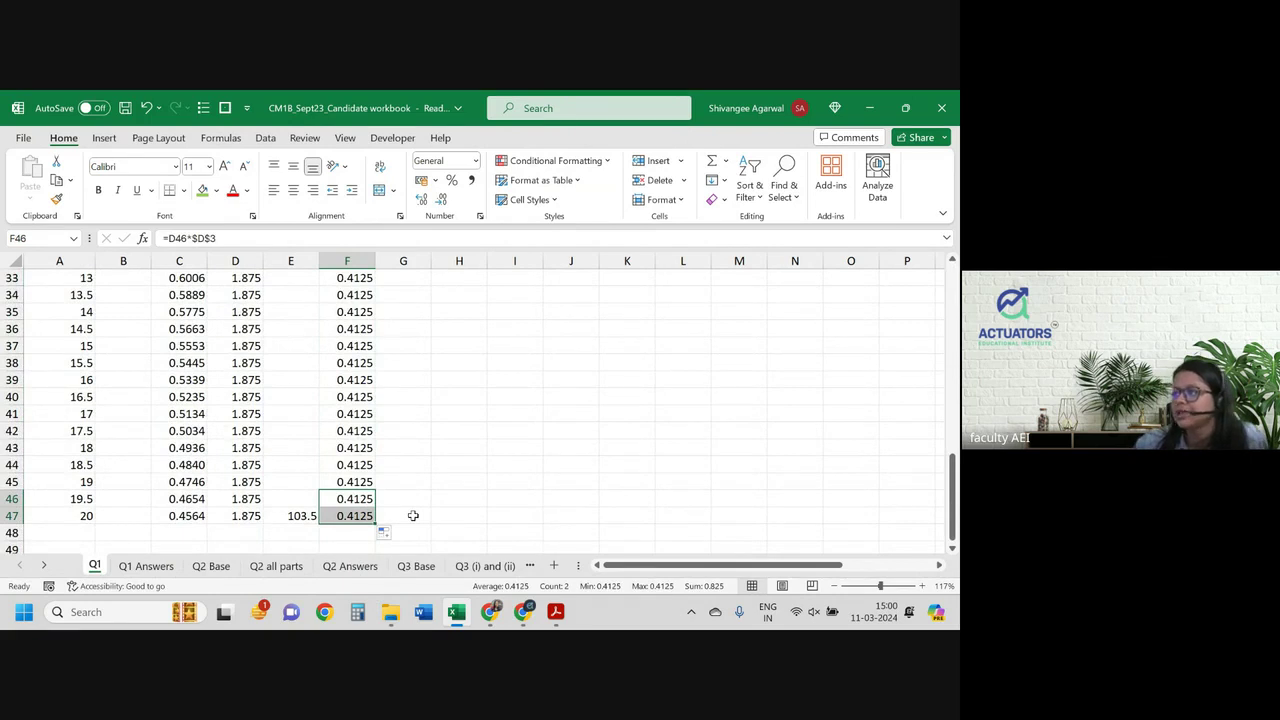
# Step: Extend the income tax formula from F8 up to the time 0 row in F7
pyautogui.scroll(11, 430, 415)
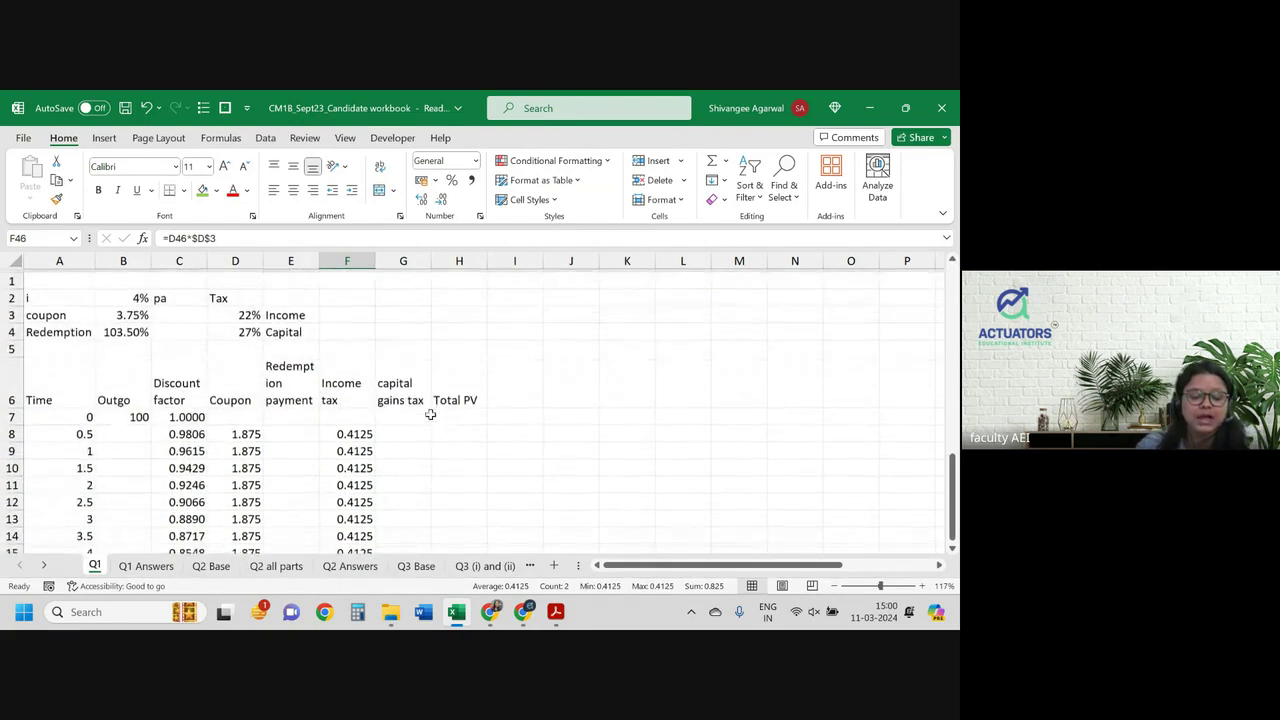
pyautogui.click(396, 433)
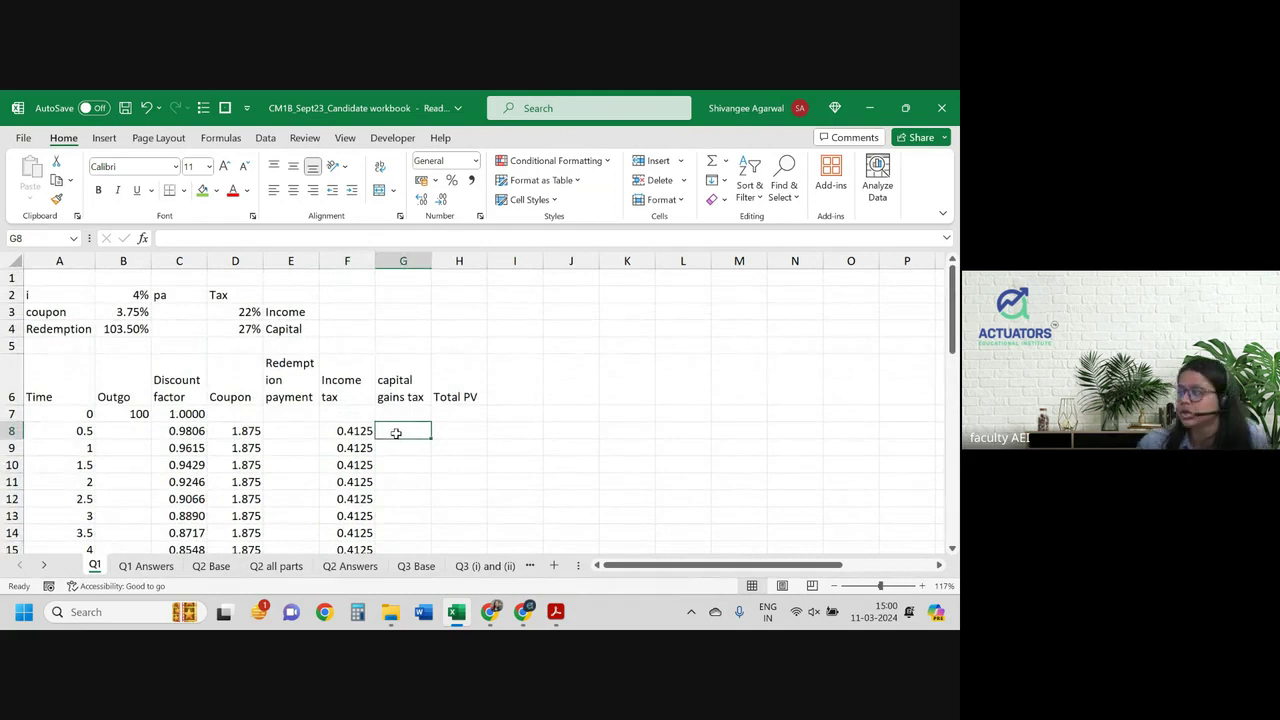
pyautogui.click(355, 431)
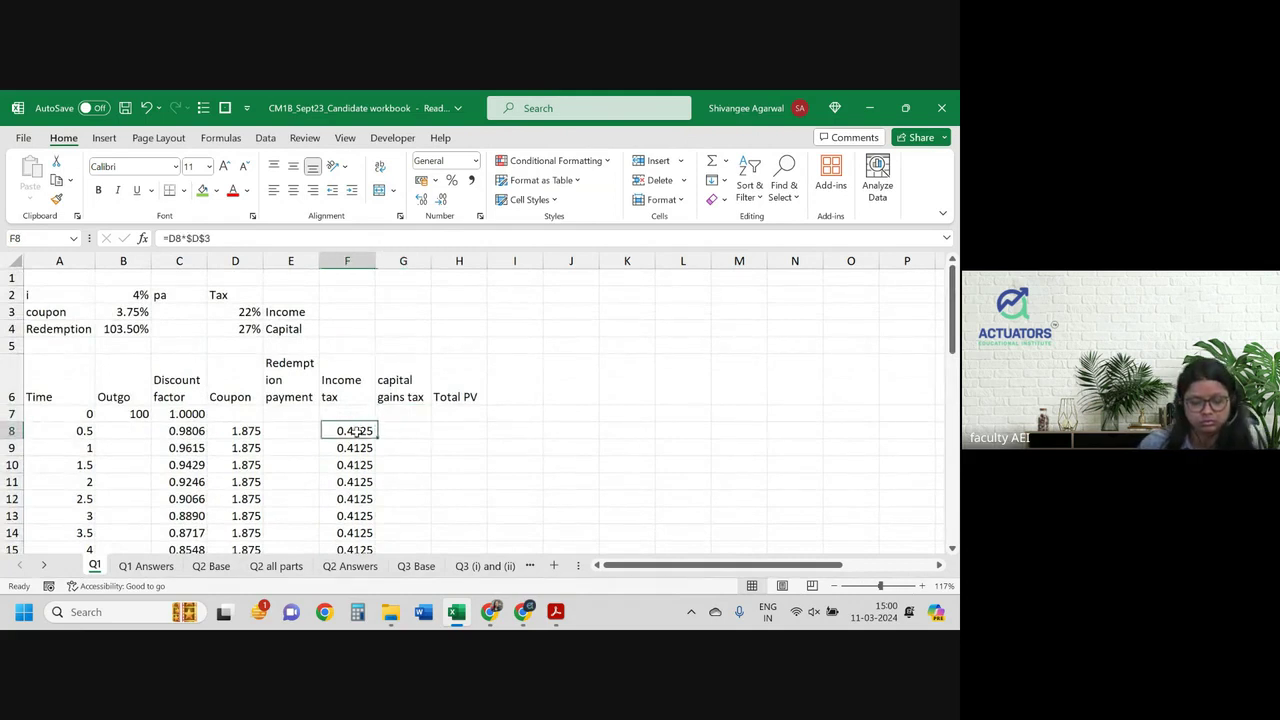
pyautogui.moveTo(376, 428); pyautogui.dragTo(366, 411)
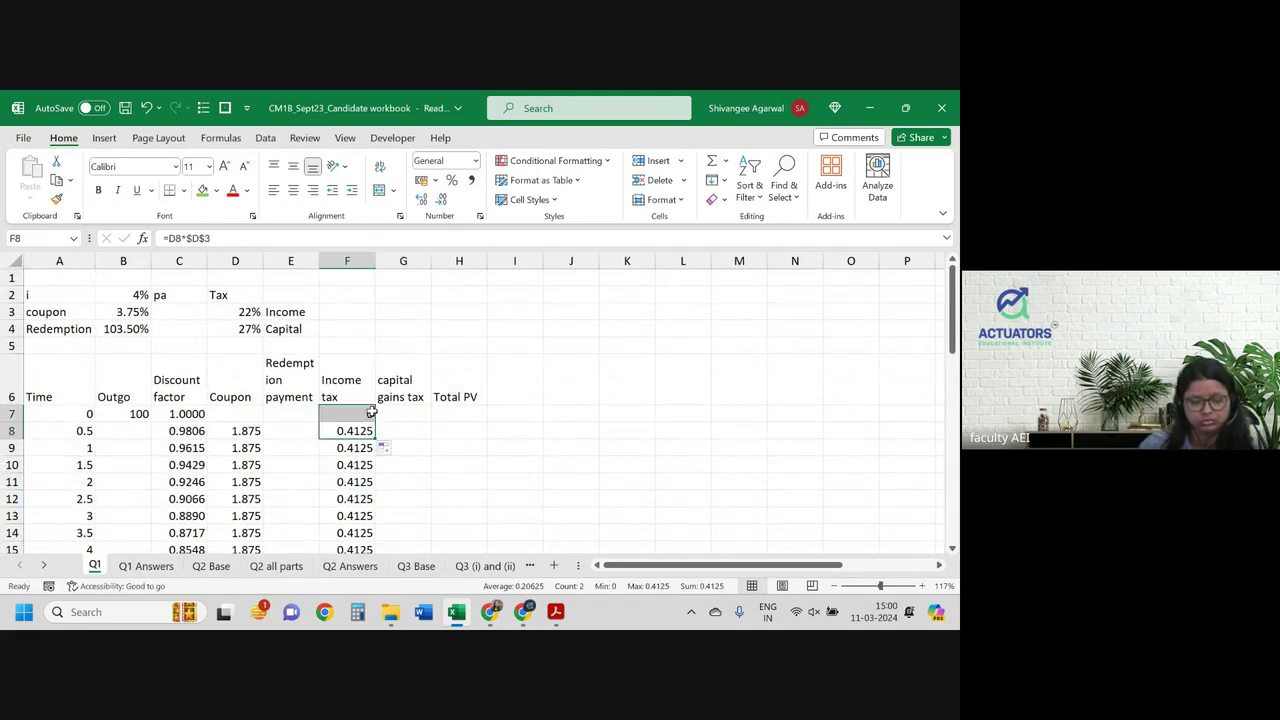
# Step: Calculate the capital gains tax for time 0 in G7 with the formula =E7*$D$4
pyautogui.press('Tab')
pyautogui.press('Up')
pyautogui.write('=')
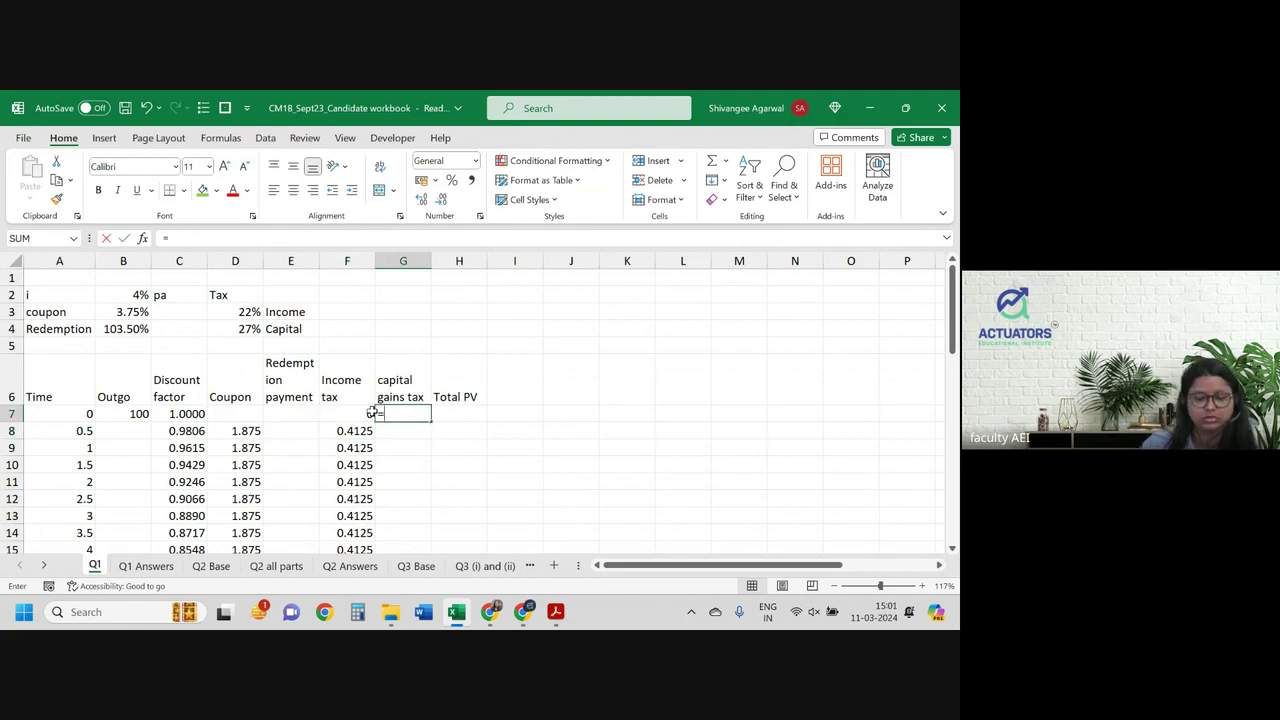
pyautogui.press('Left')
pyautogui.press('Left')
pyautogui.write('*')
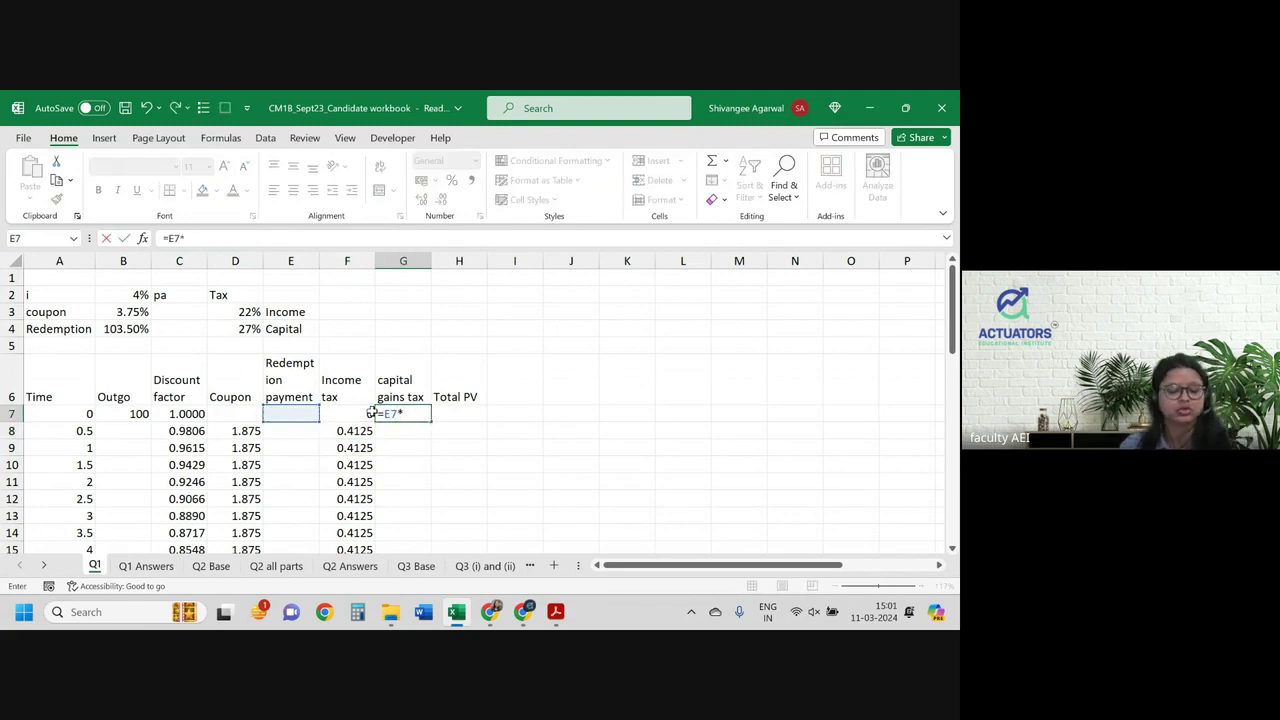
pyautogui.click(250, 328)
pyautogui.press('Return')
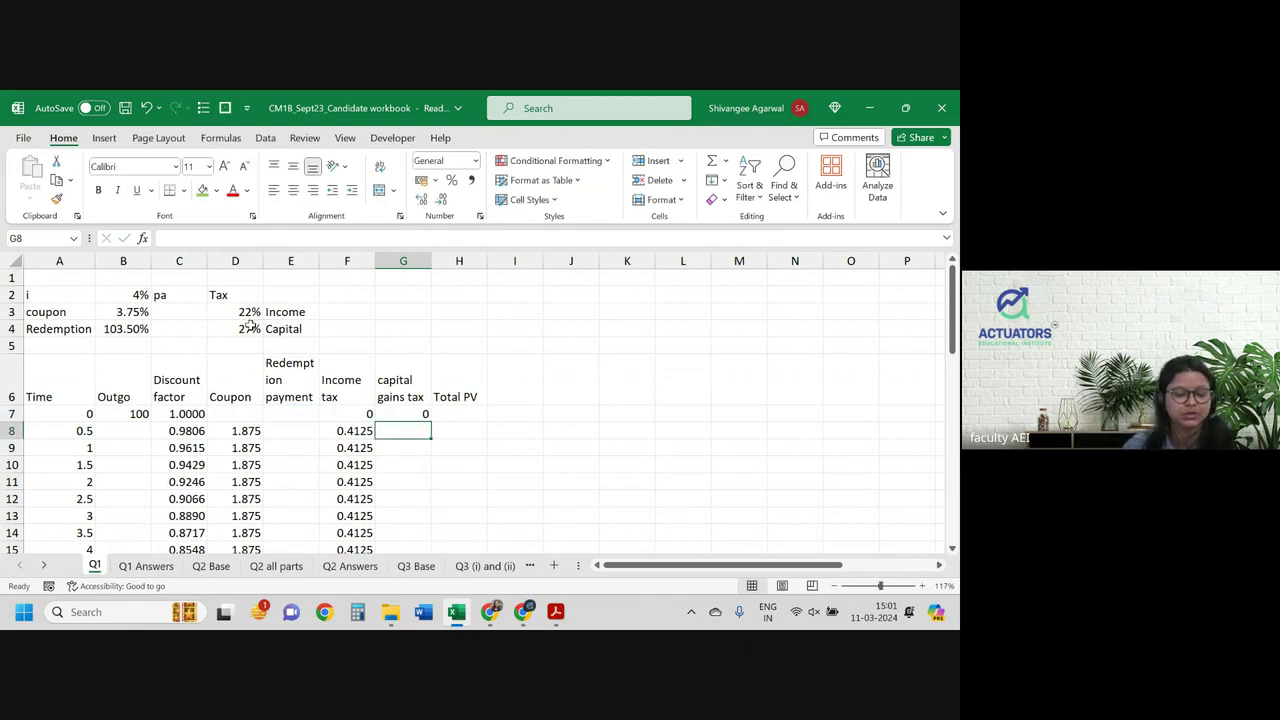
# Step: Fill the capital gains tax formula from G7 down to G47
pyautogui.click(428, 411)
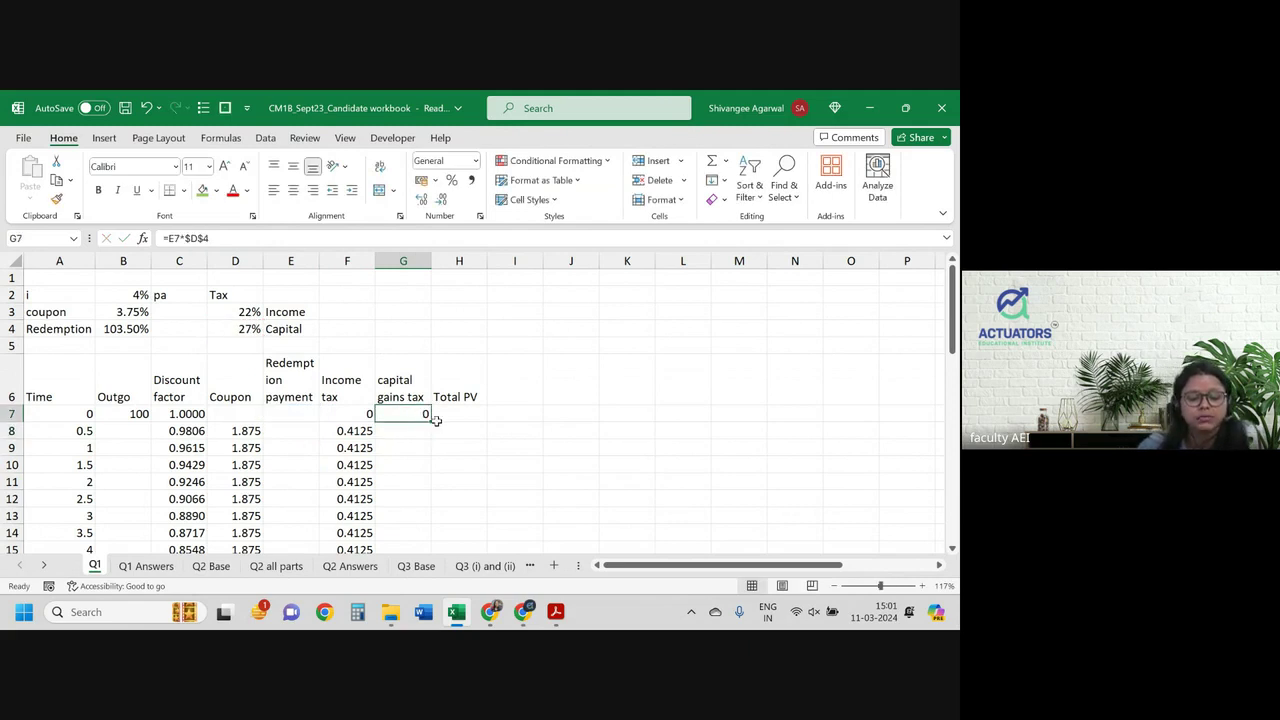
pyautogui.doubleClick(431, 421)
pyautogui.scroll(-12, 432, 421)
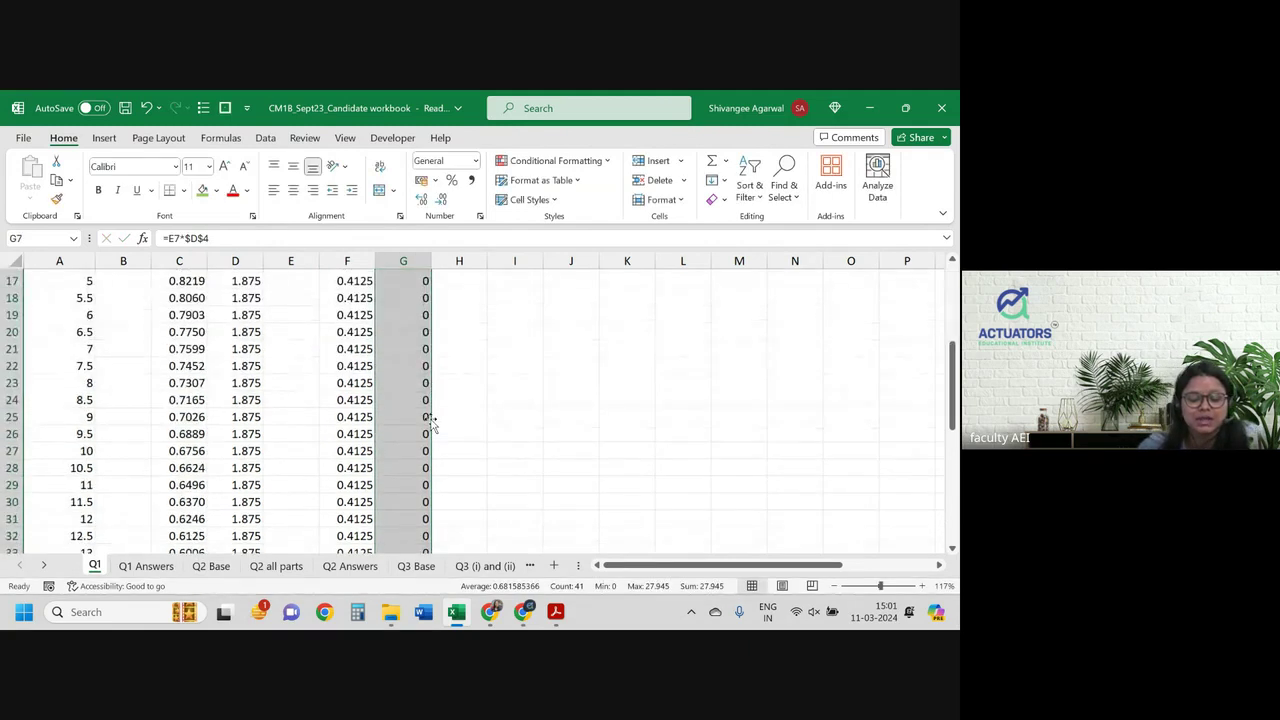
pyautogui.scroll(2, 432, 421)
pyautogui.scroll(10, 432, 421)
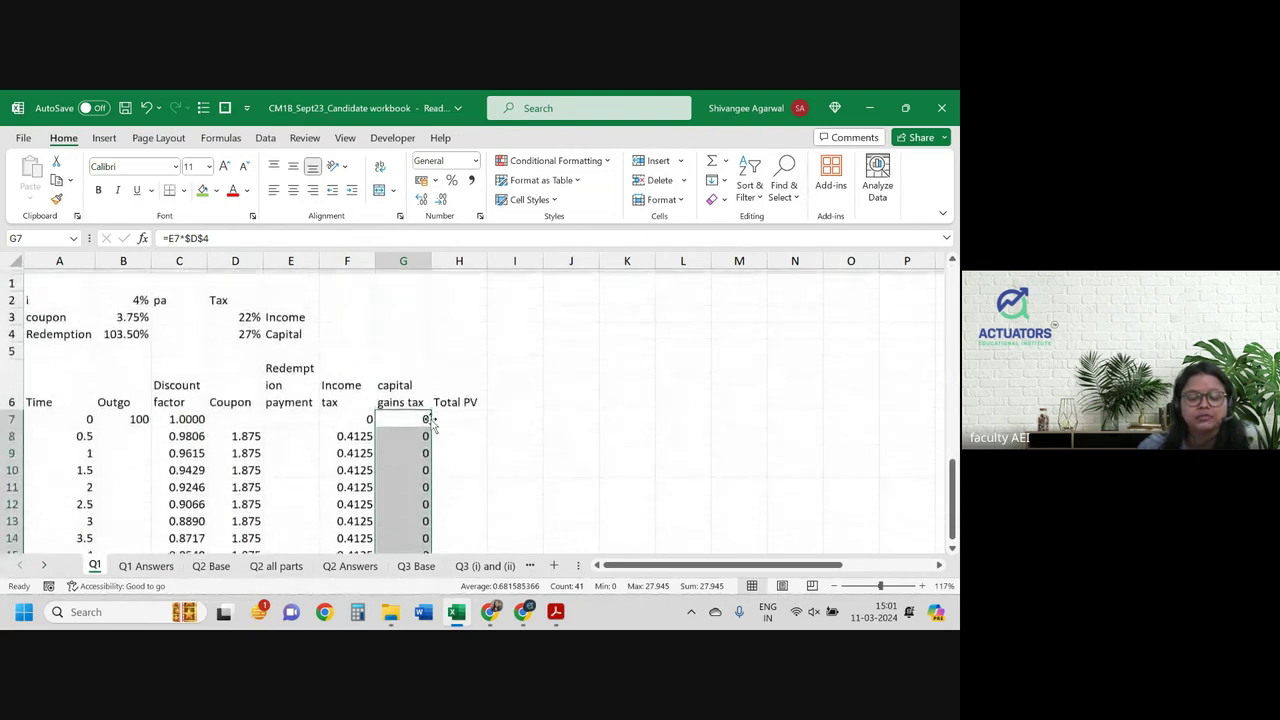
# Step: Start the Total PV formula in H7 with the time 0 outgo as a negative, =-B7
pyautogui.click(464, 413)
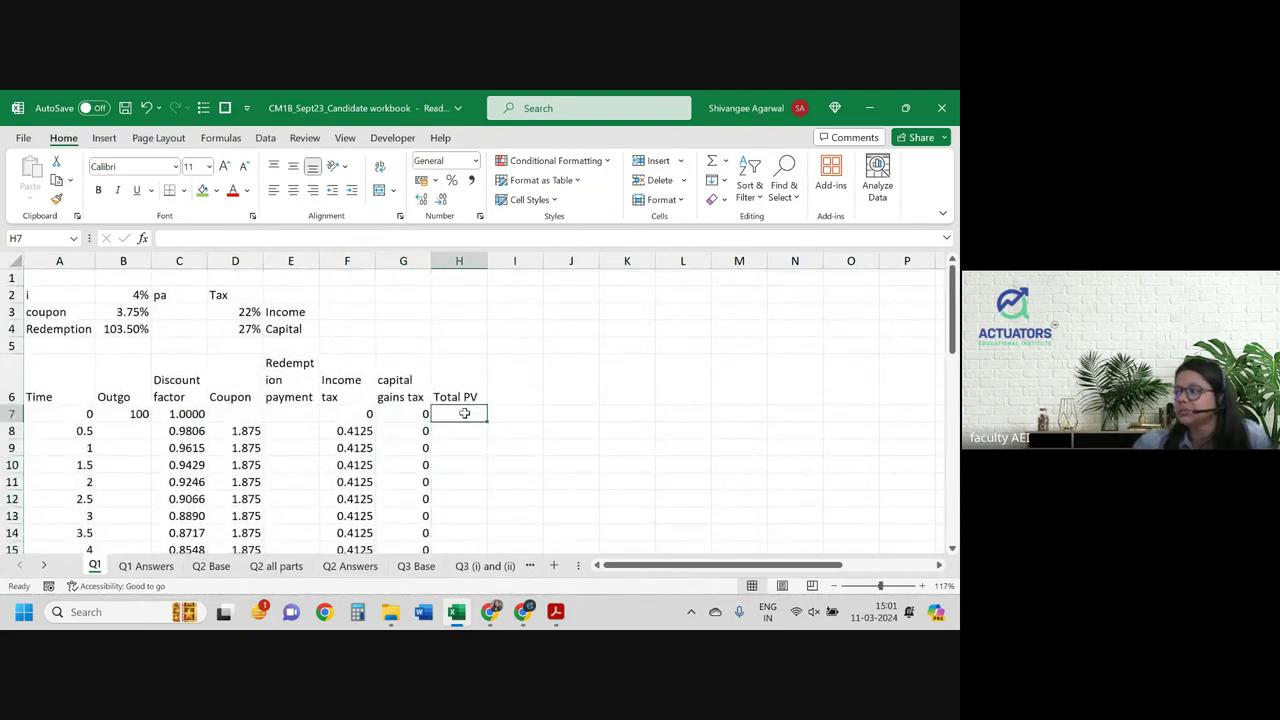
pyautogui.write('=')
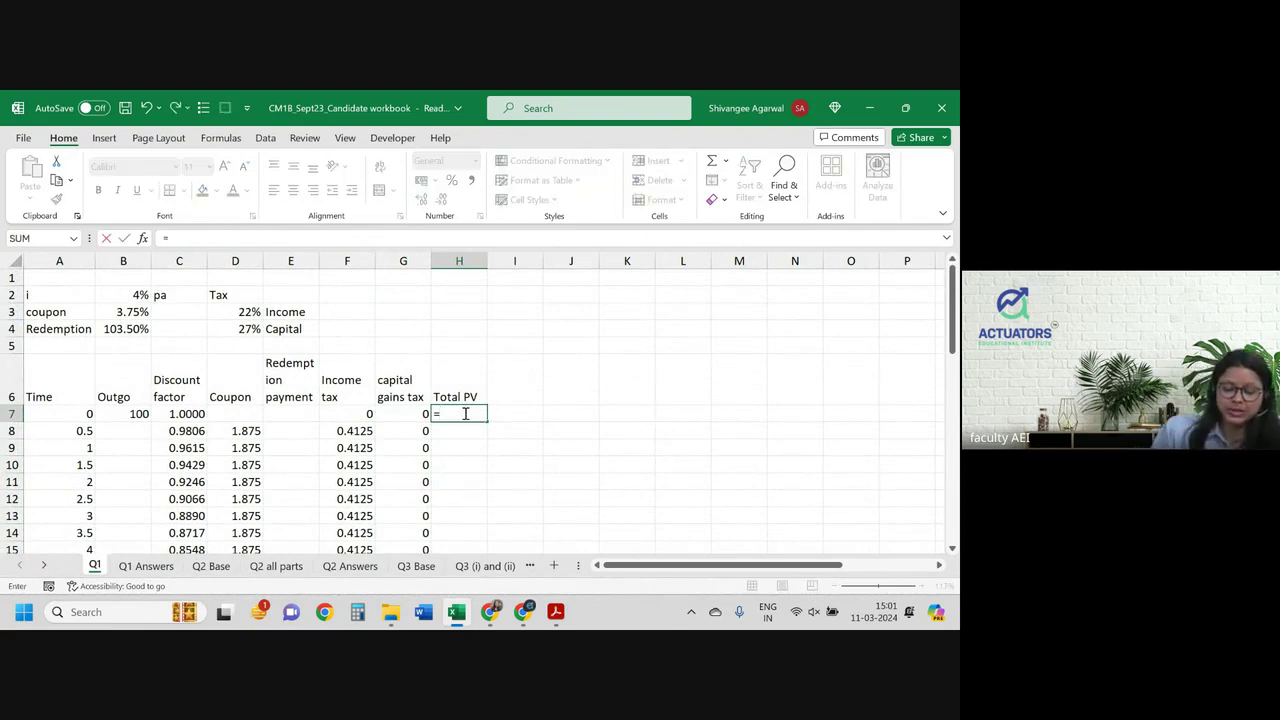
pyautogui.write('-')
pyautogui.press('Left')
pyautogui.press('Left')
pyautogui.press('Left')
pyautogui.press('Left')
pyautogui.press('Left')
pyautogui.press('Left')
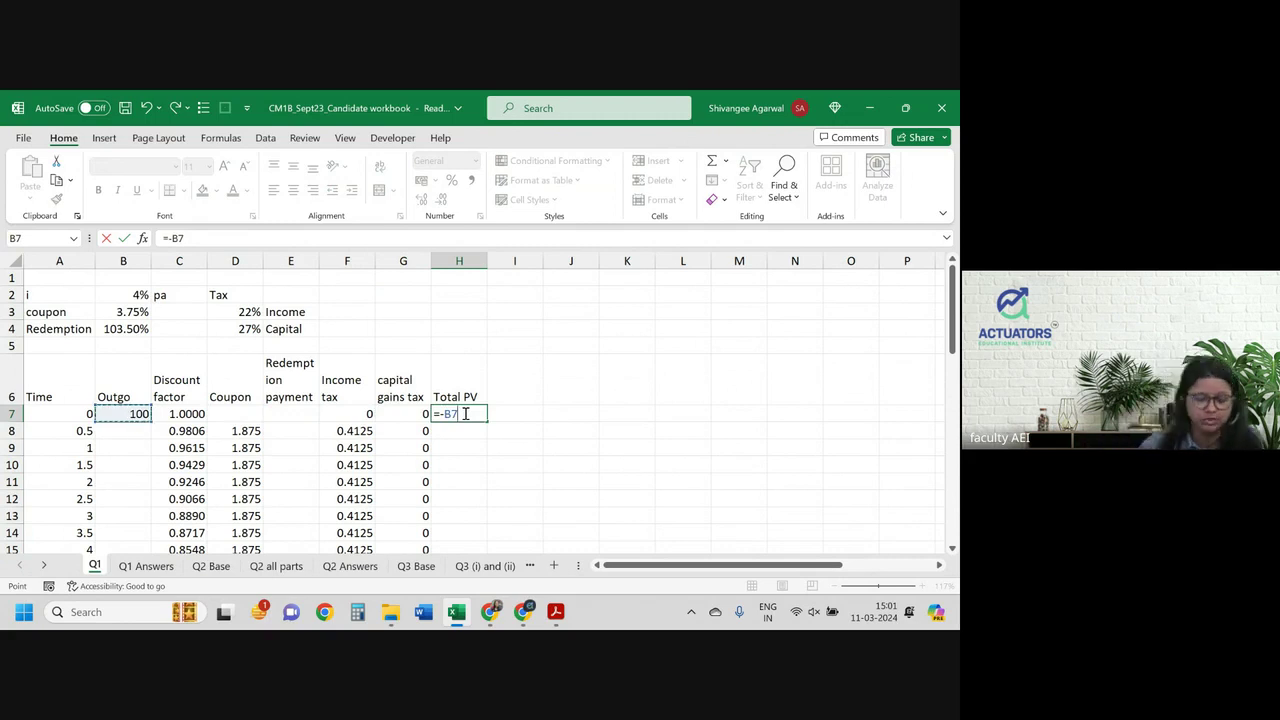
# Step: Open a bracket before -B7 in the H7 formula, add coupon D7 and redemption payment E7, and subtract income tax F7
pyautogui.write('+')
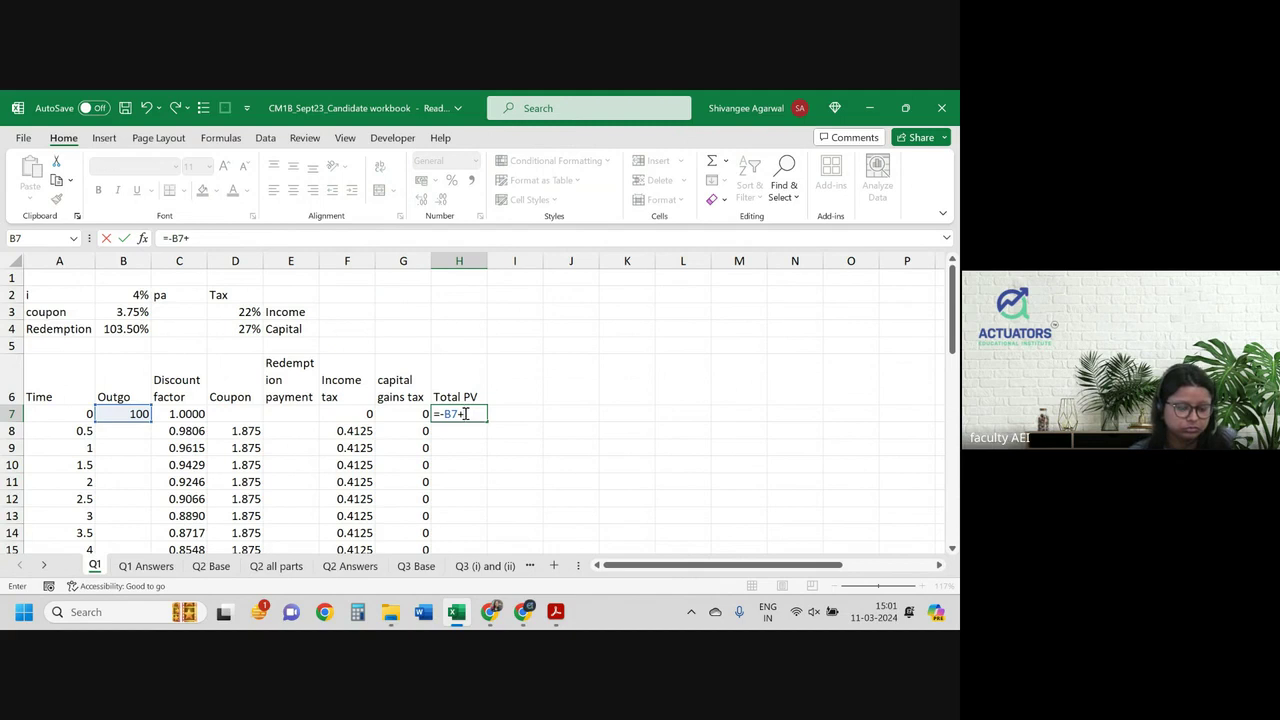
pyautogui.click(168, 238)
pyautogui.write('(')
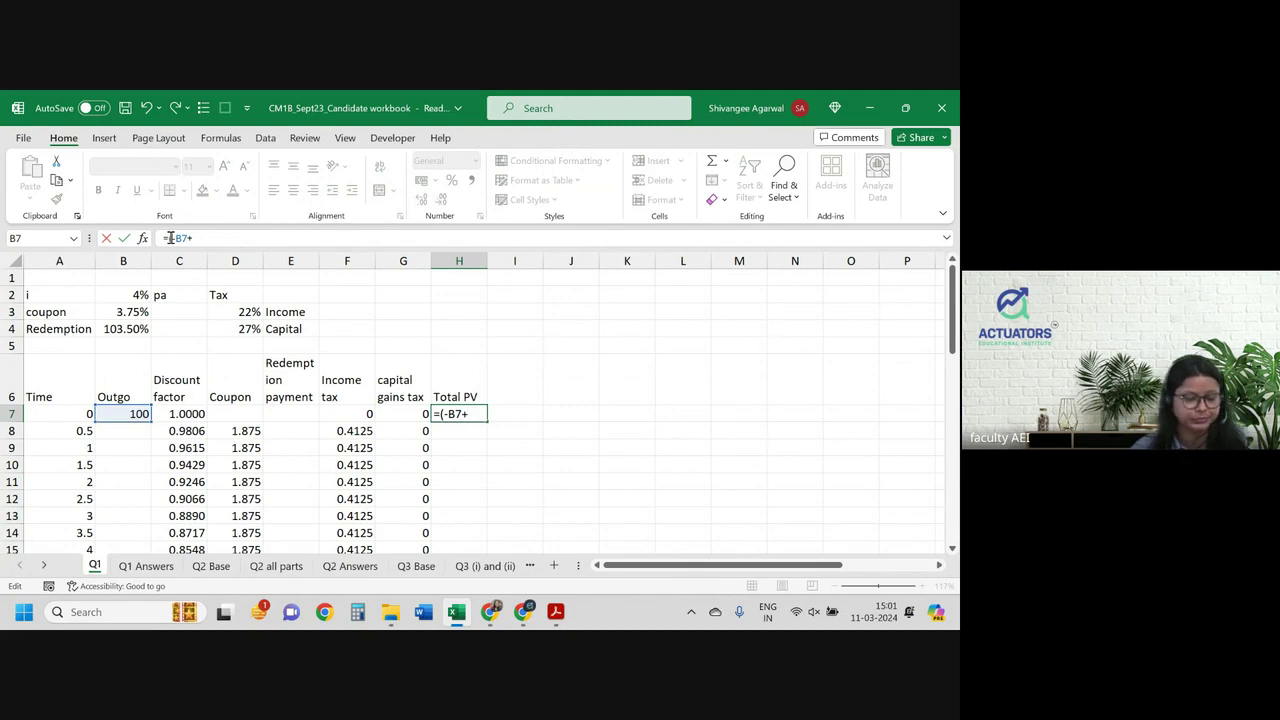
pyautogui.click(234, 413)
pyautogui.write('+')
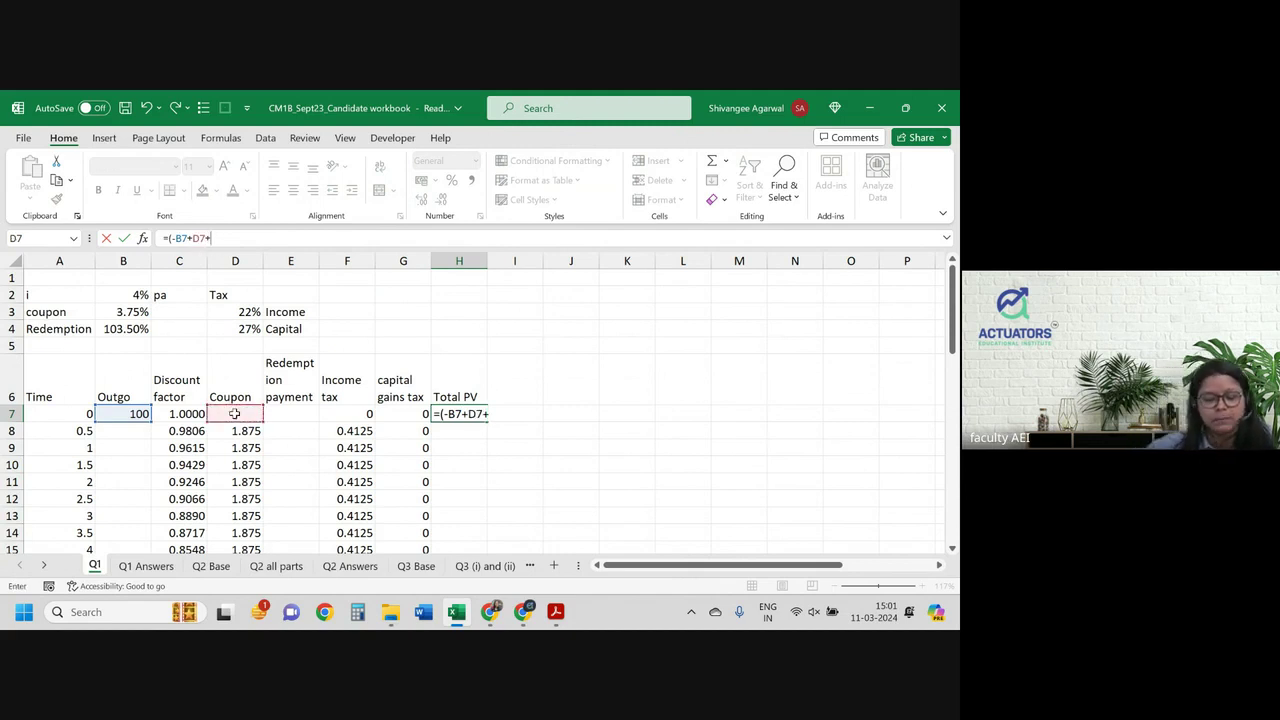
pyautogui.click(298, 414)
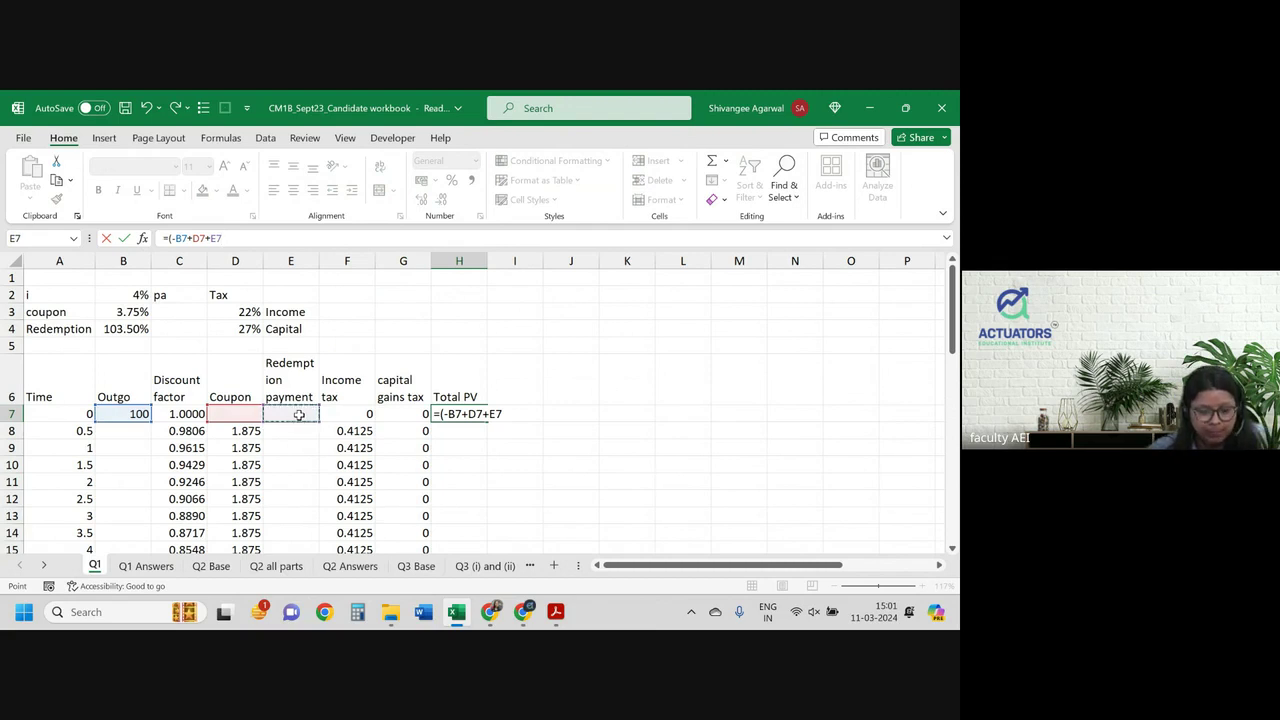
pyautogui.write('-')
pyautogui.click(357, 410)
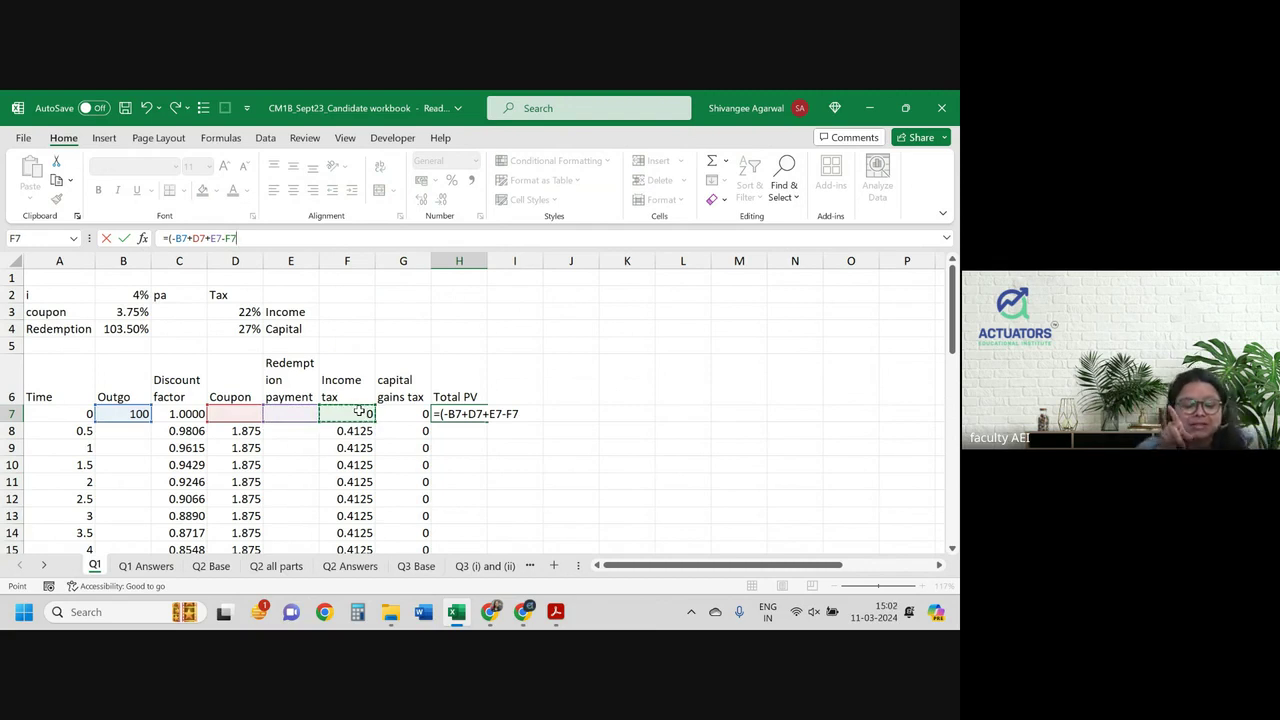
# Step: Multiply the income tax F7 in the H7 formula by (1+$B$2)^0.25
pyautogui.write('*(')
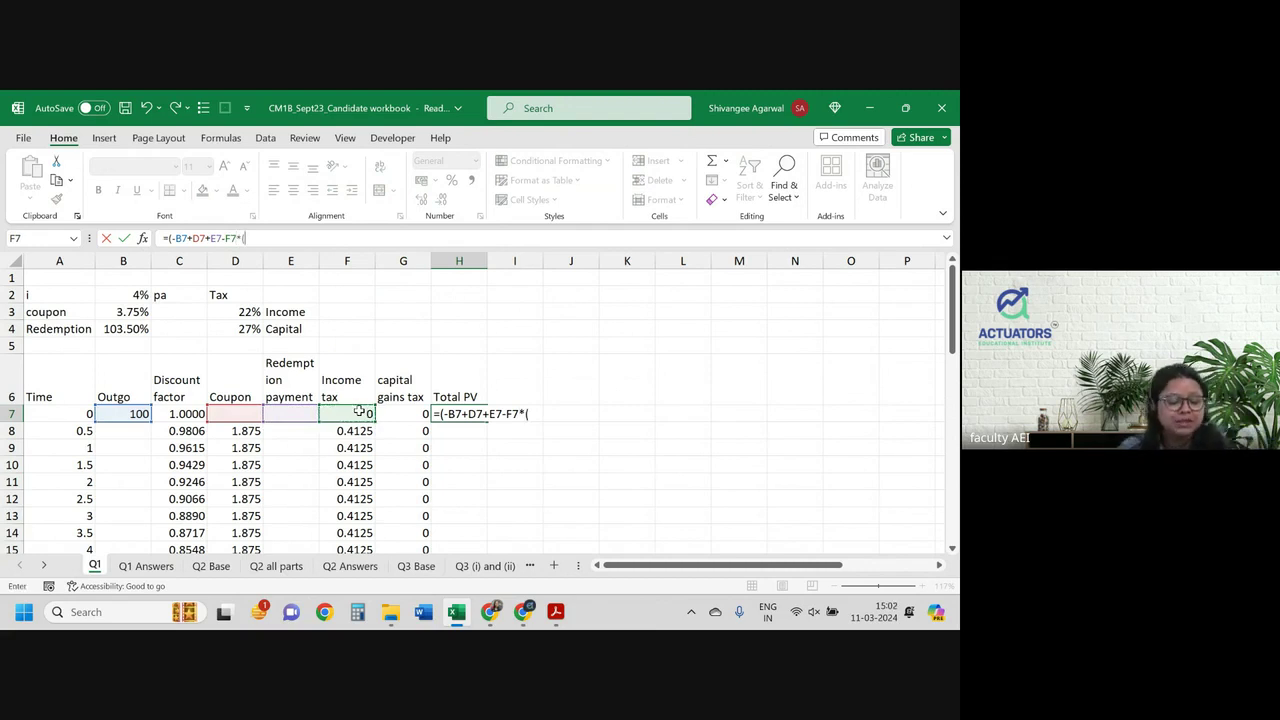
pyautogui.write('1+')
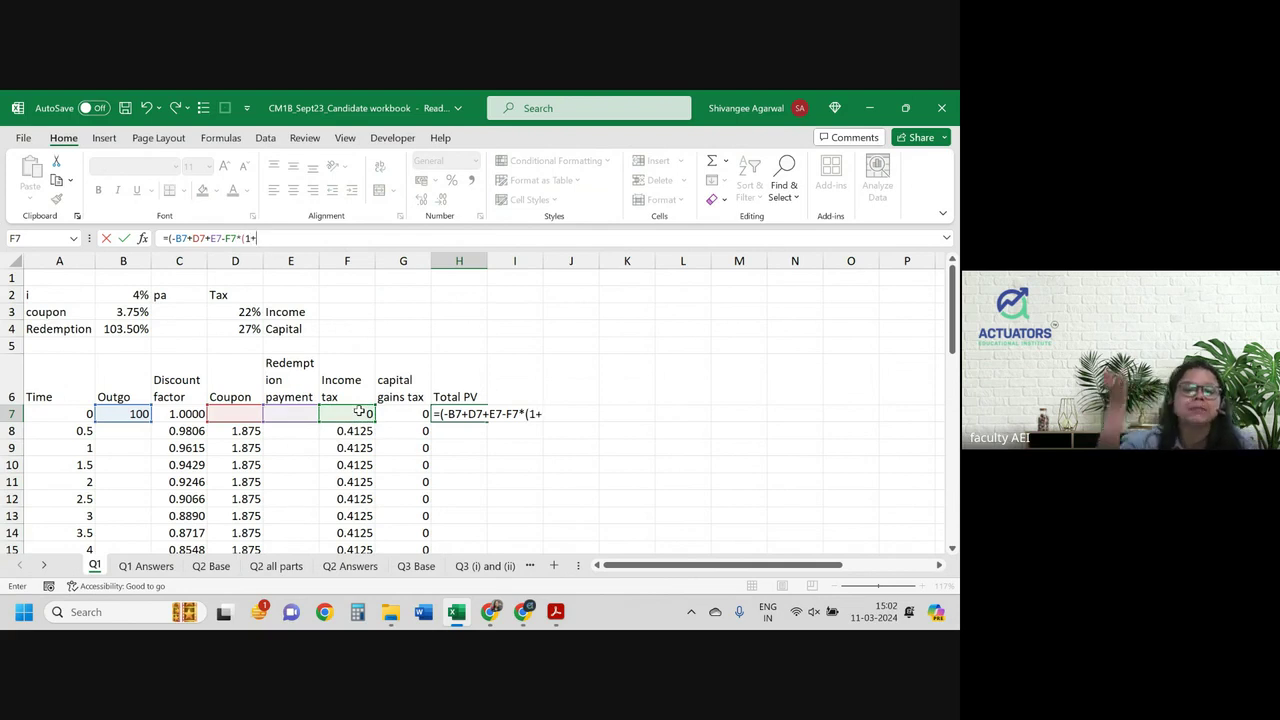
pyautogui.click(128, 294)
pyautogui.press('F4')
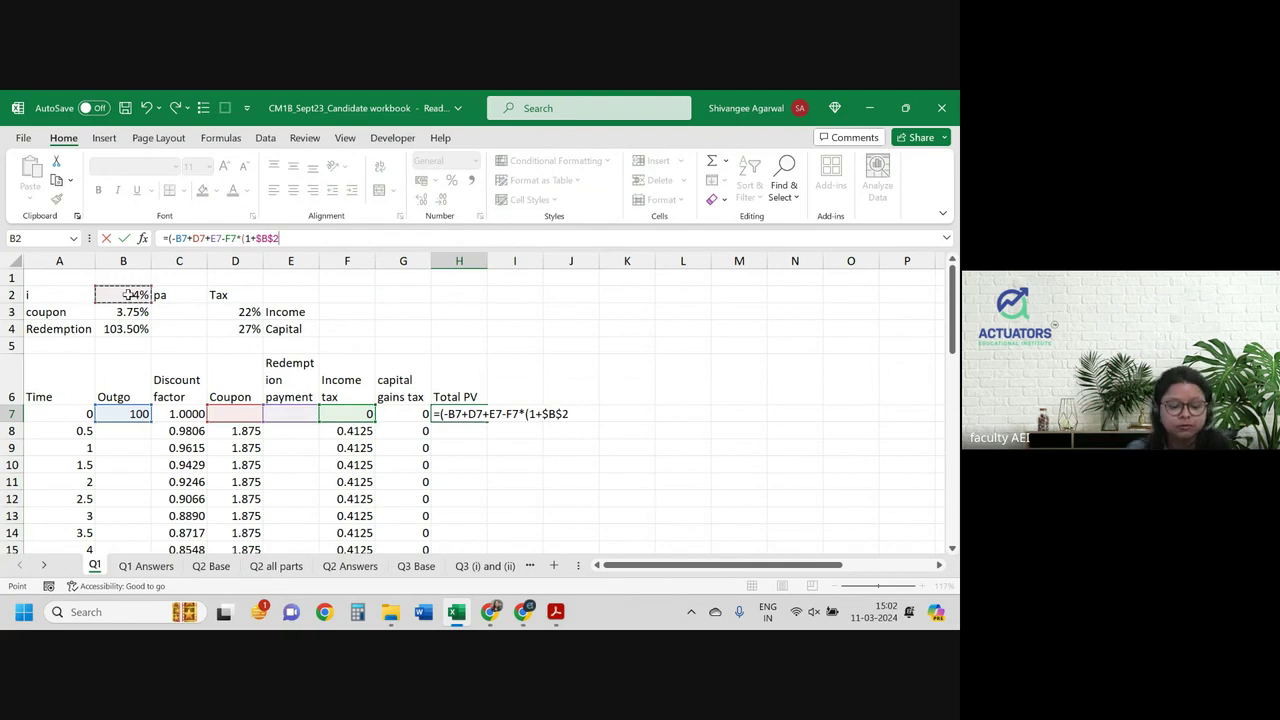
pyautogui.write(')^0.25-')
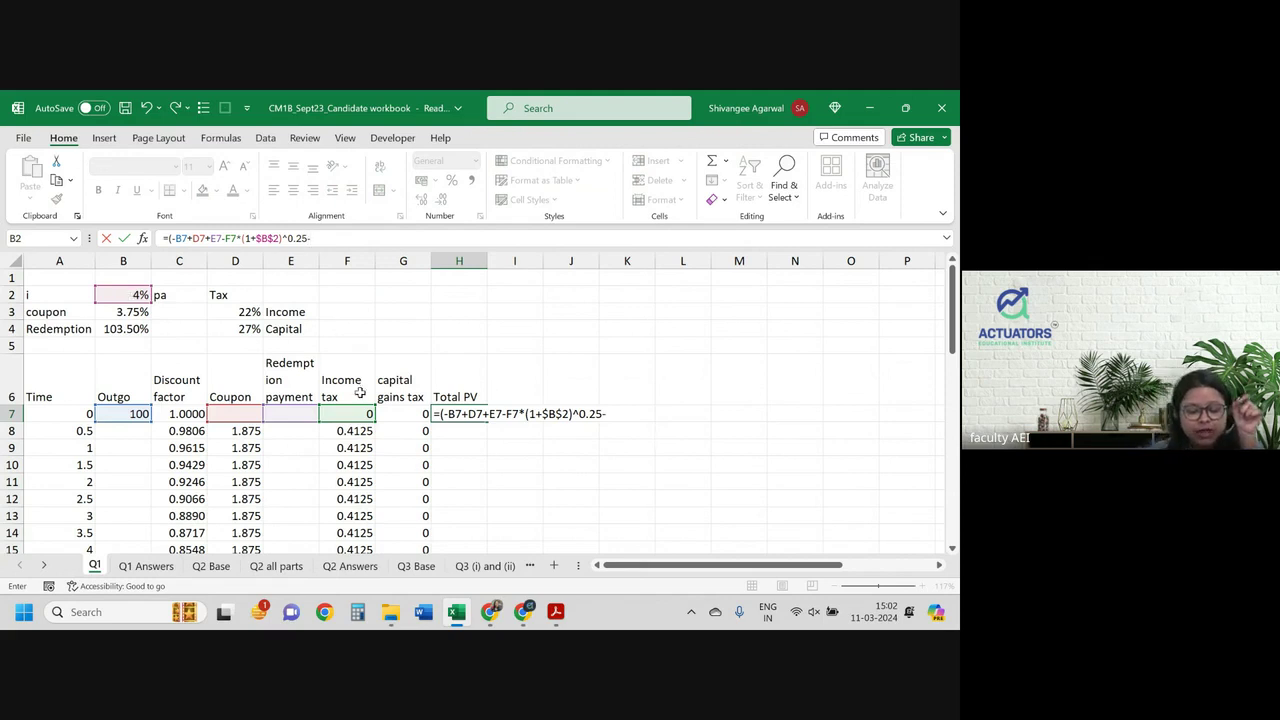
# Step: Subtract the capital gains tax as G7*(1+$B$2)^-(5/12) in the H7 formula and change the income tax exponent to -0.25
pyautogui.click(400, 417)
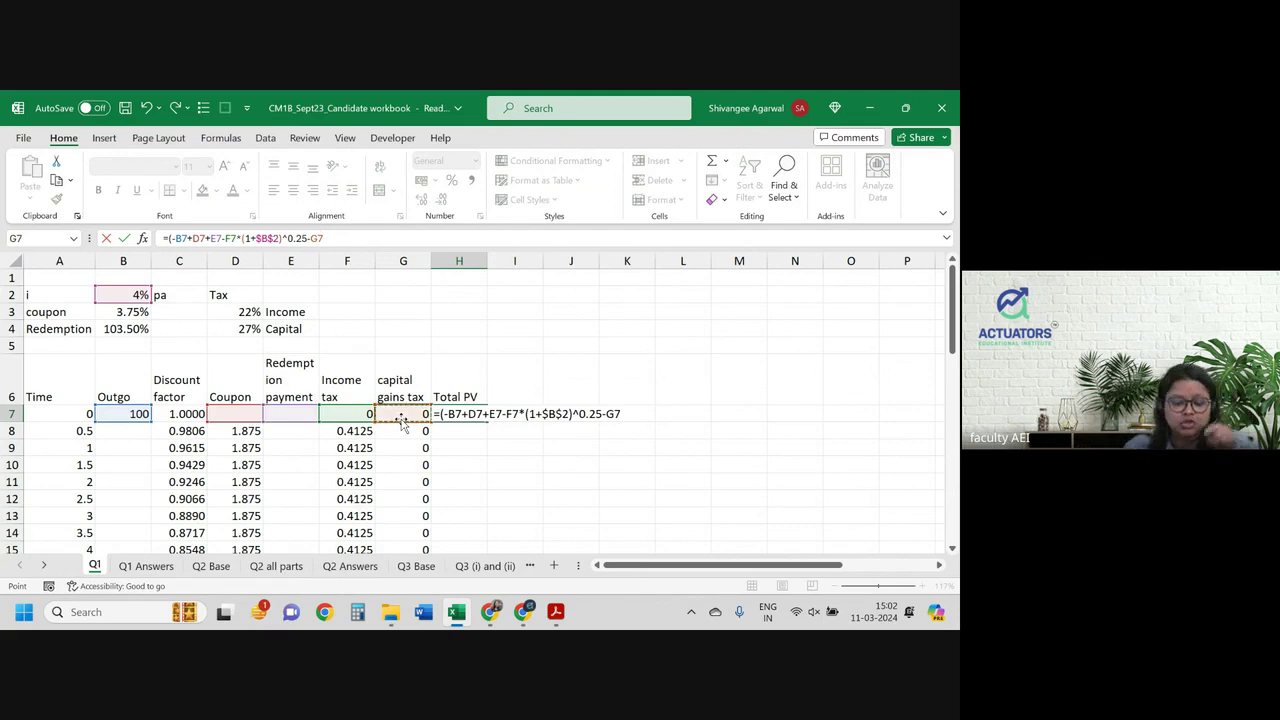
pyautogui.write('*(1+')
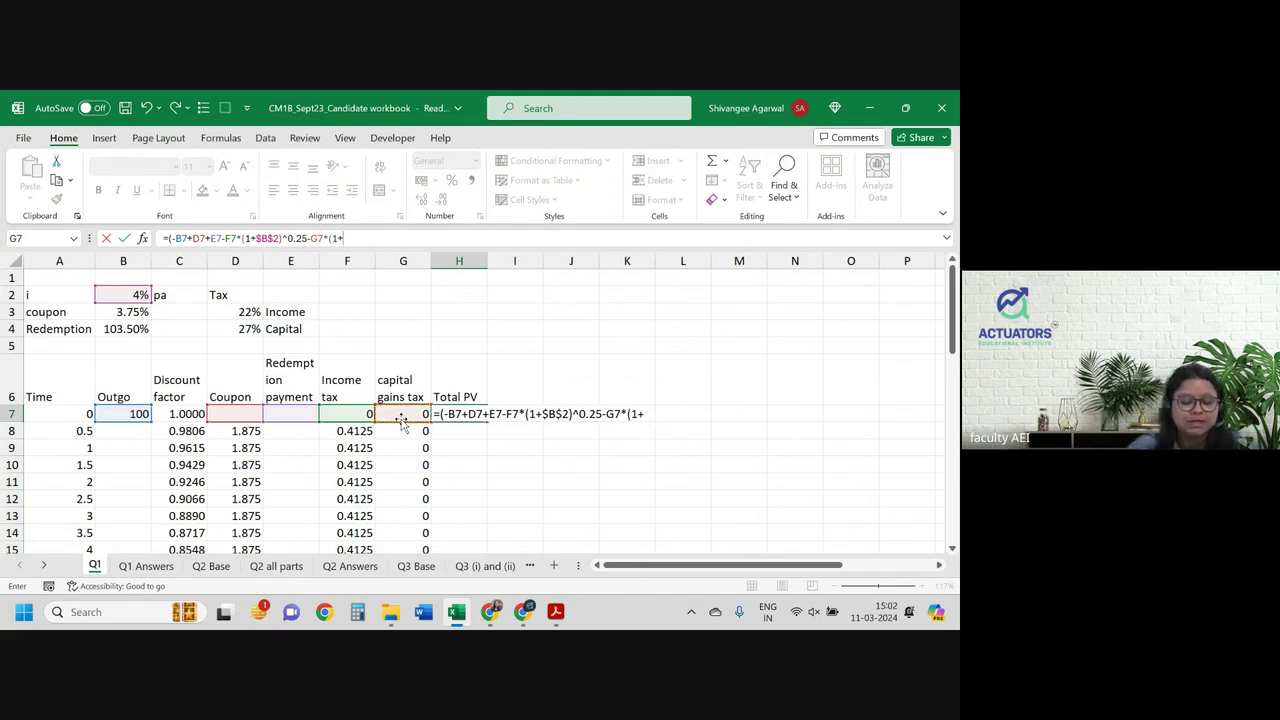
pyautogui.click(133, 294)
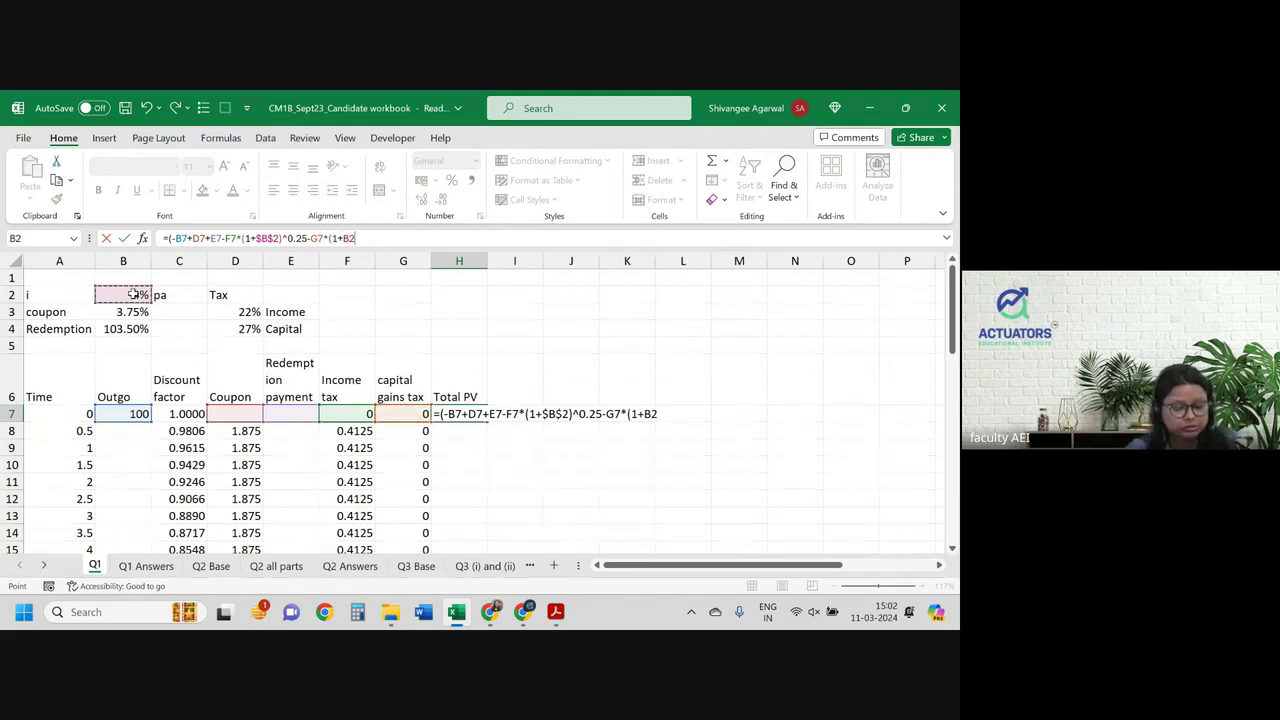
pyautogui.press('F4')
pyautogui.write(')^')
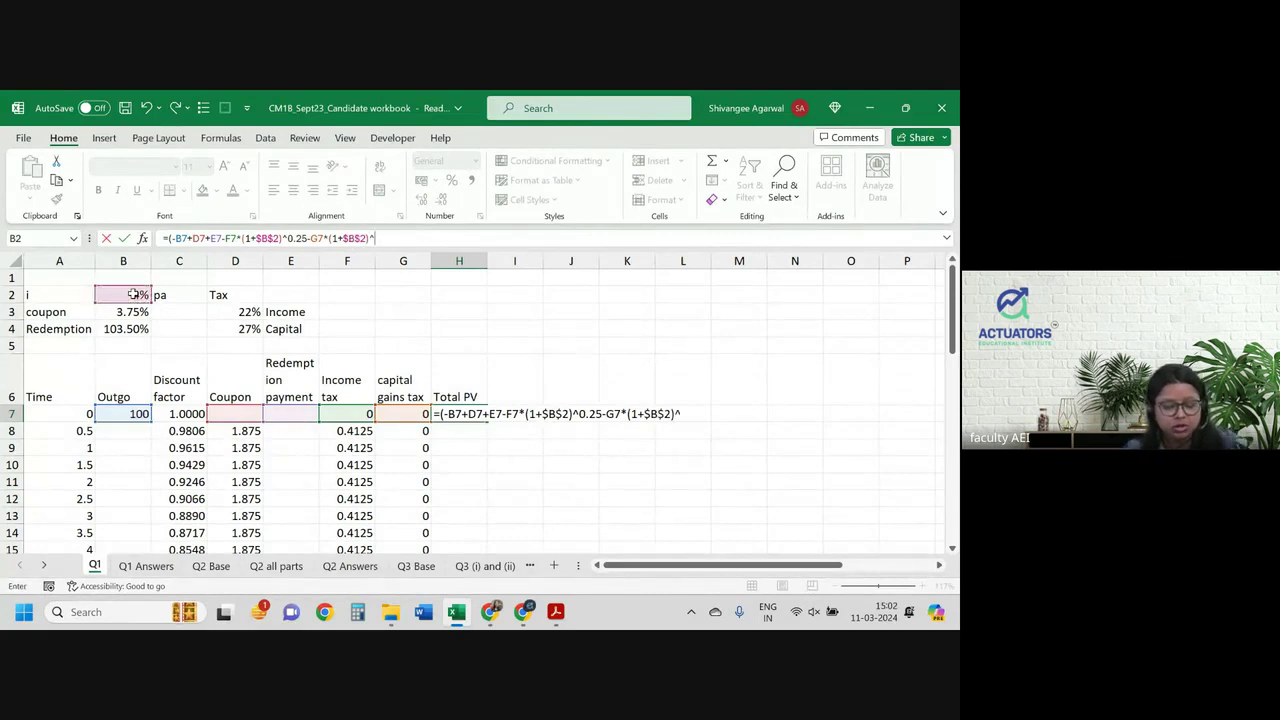
pyautogui.write('-')
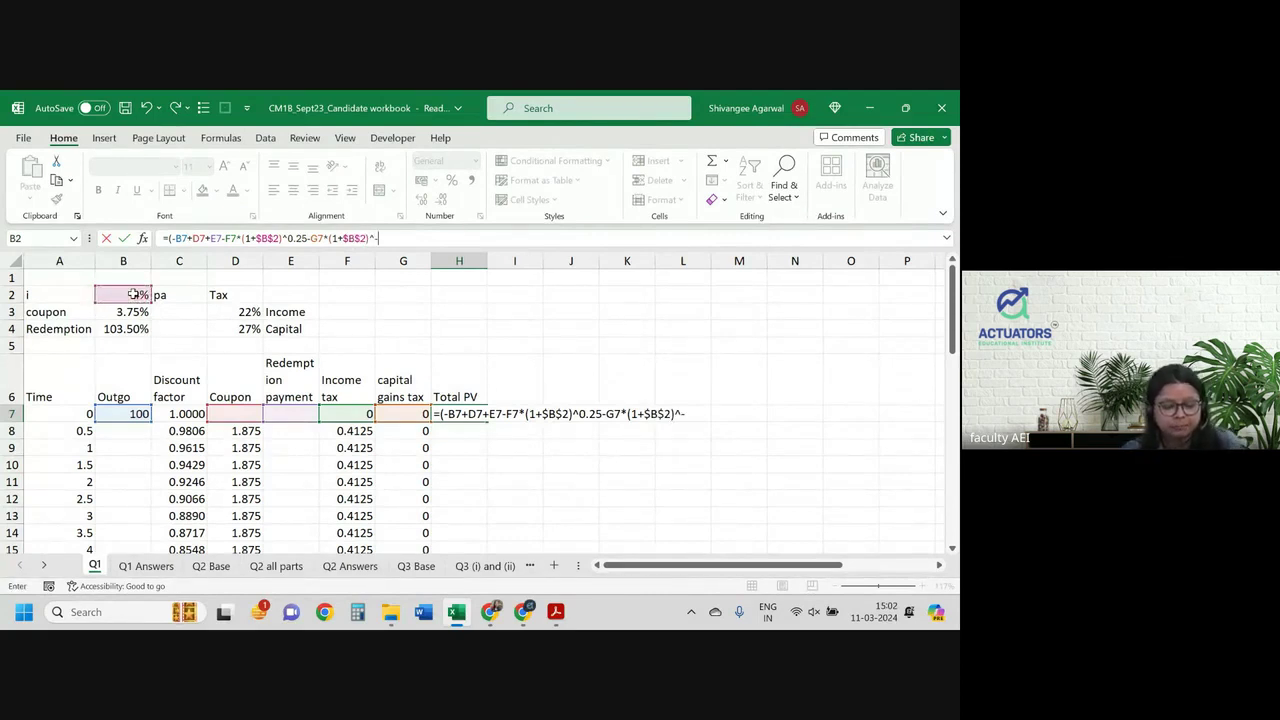
pyautogui.click(579, 413)
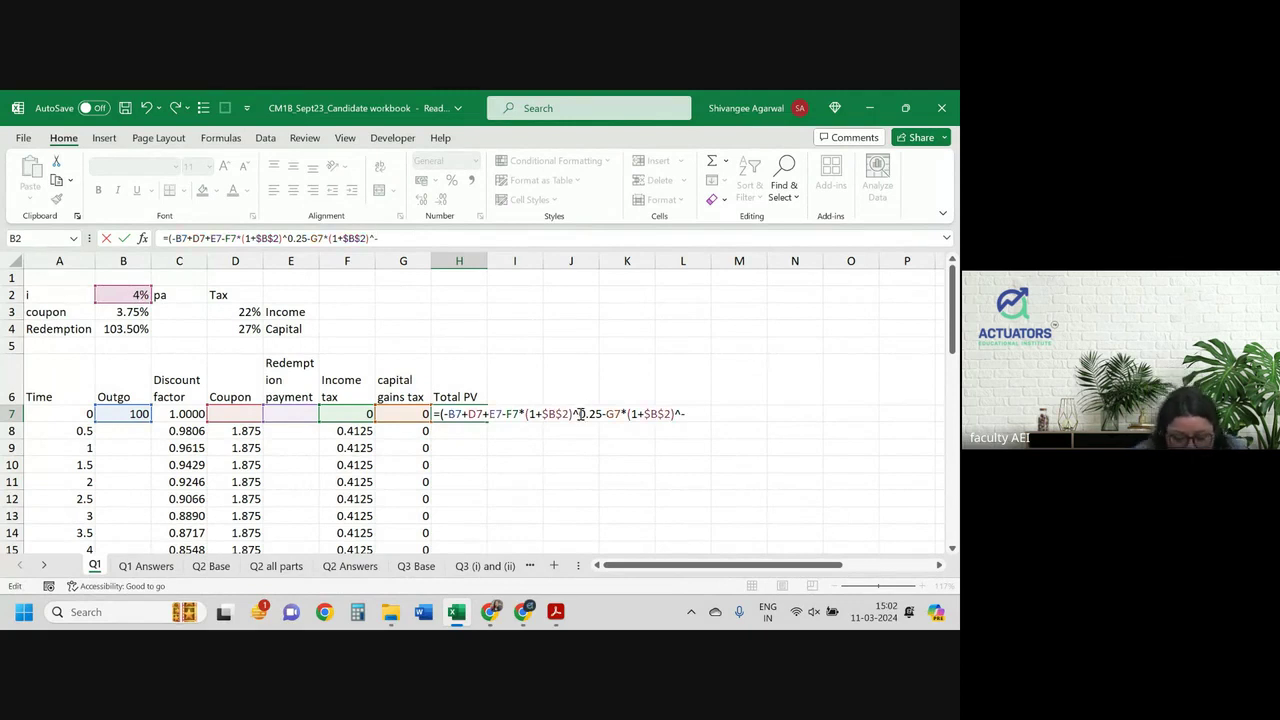
pyautogui.click(393, 238)
pyautogui.write('(')
pyautogui.write('5/')
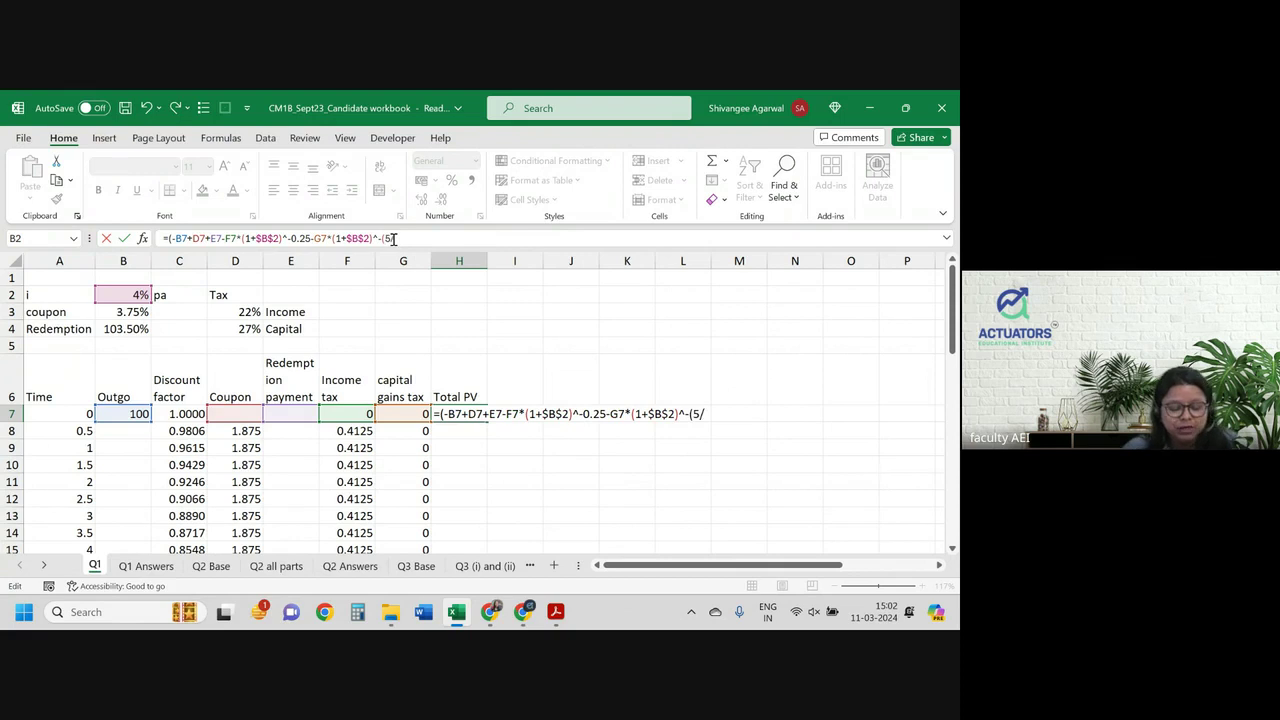
pyautogui.write('12))')
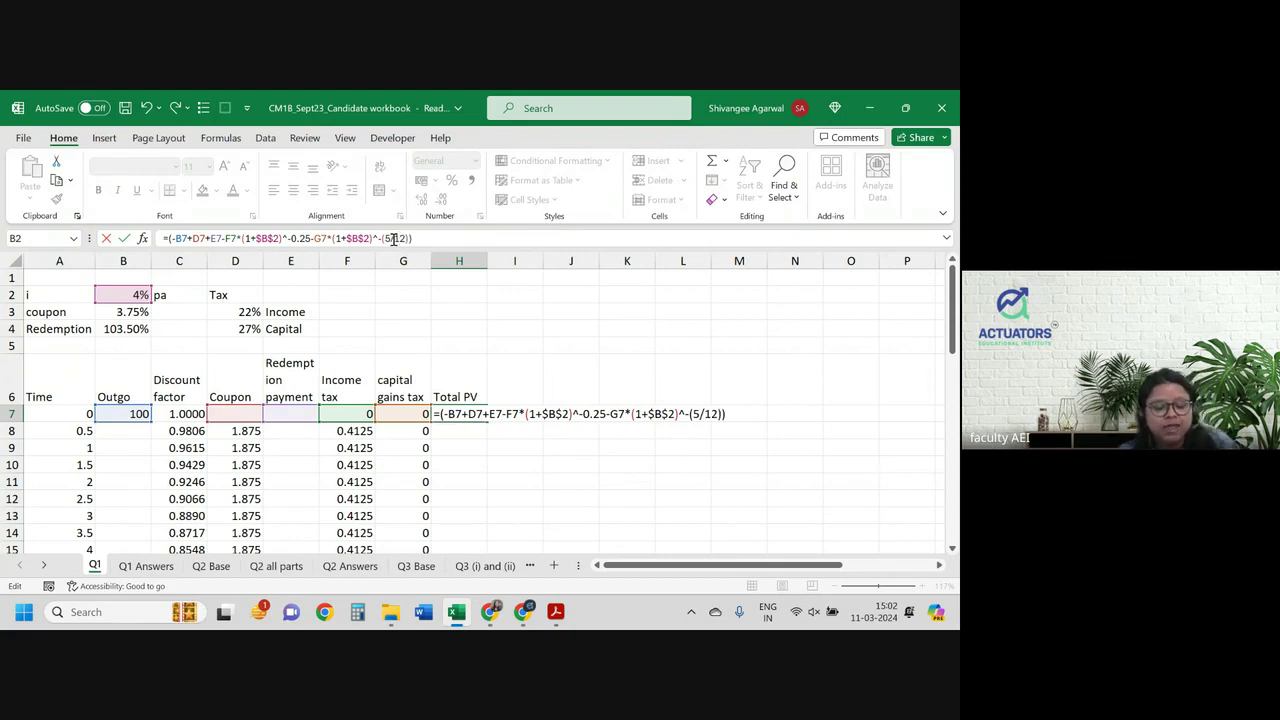
# Step: Multiply the bracketed cash flows by the discount factor C7 and enter the Total PV formula in H7
pyautogui.write('*')
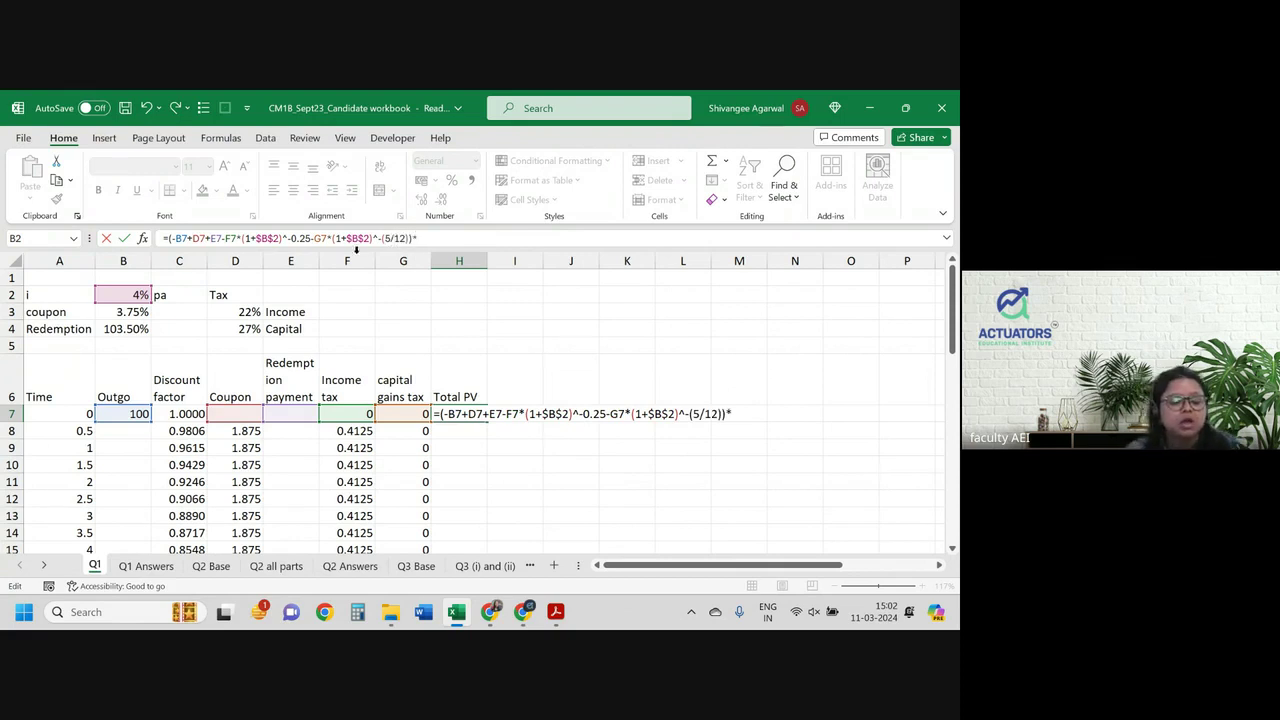
pyautogui.click(182, 418)
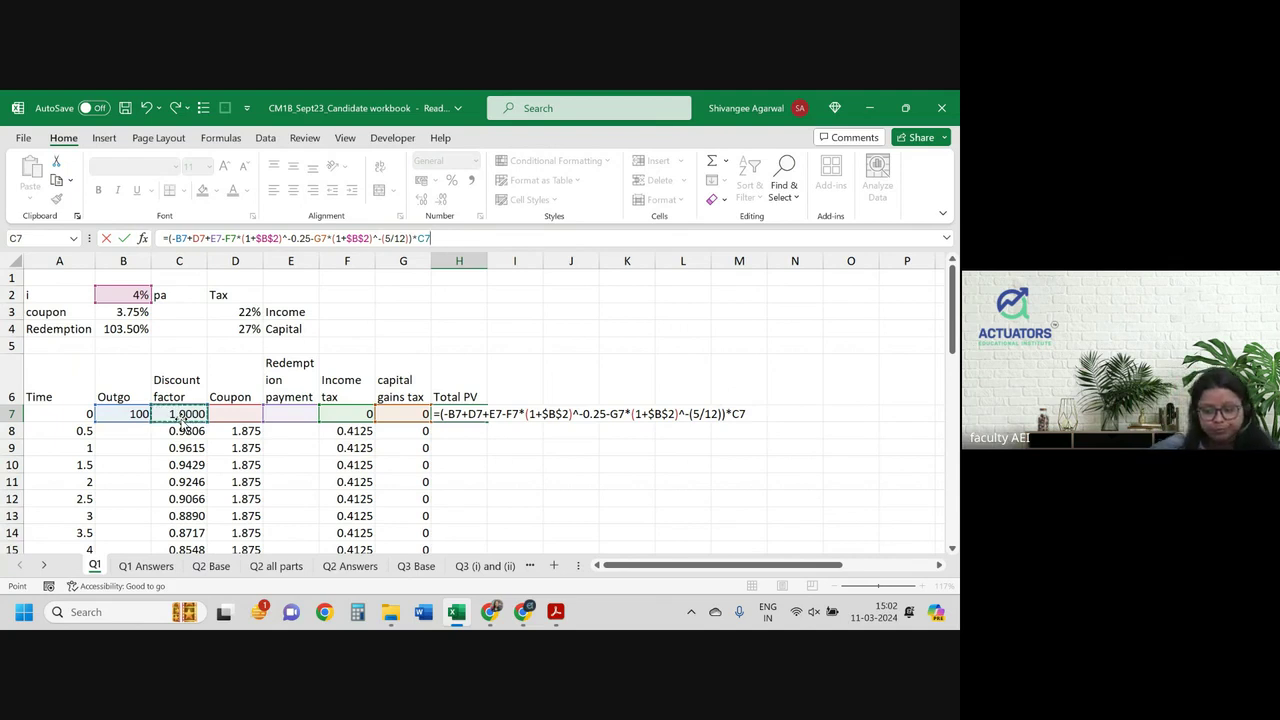
pyautogui.press('Return')
# Step: Fill the Total PV formula from H7 down to H47 and display the values with four decimal places
pyautogui.click(475, 411)
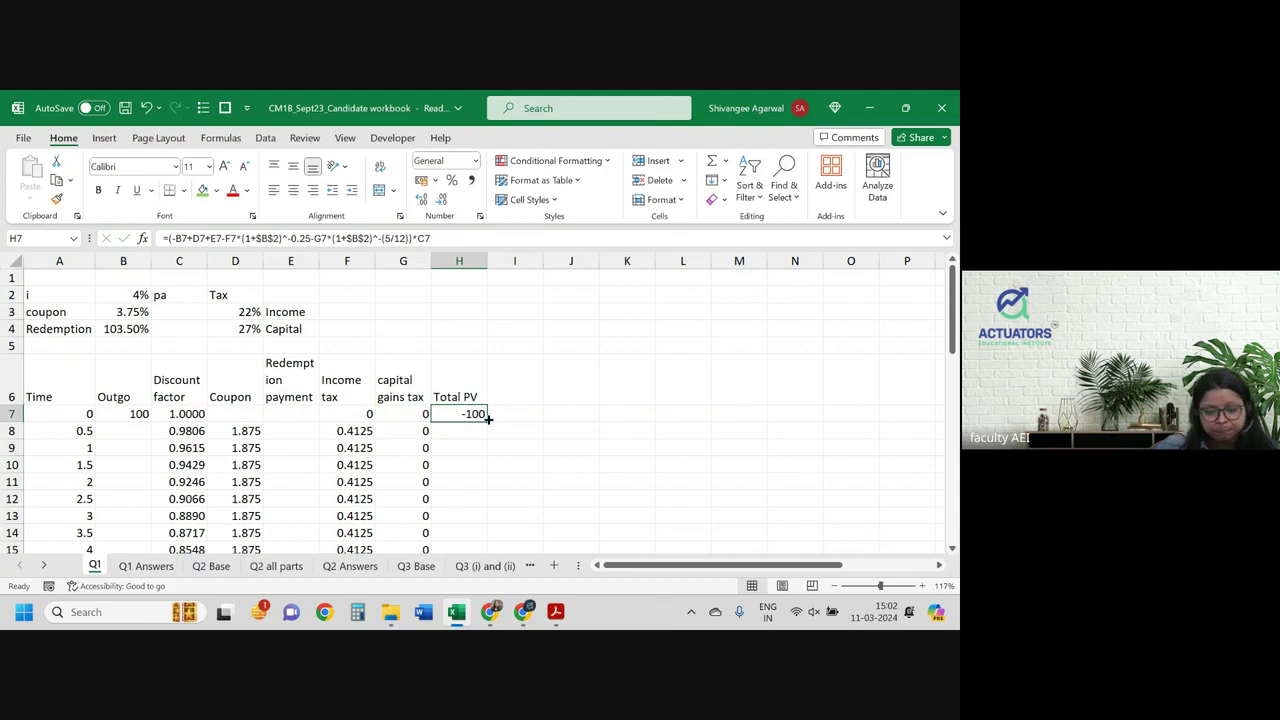
pyautogui.doubleClick(486, 420)
pyautogui.click(423, 199)
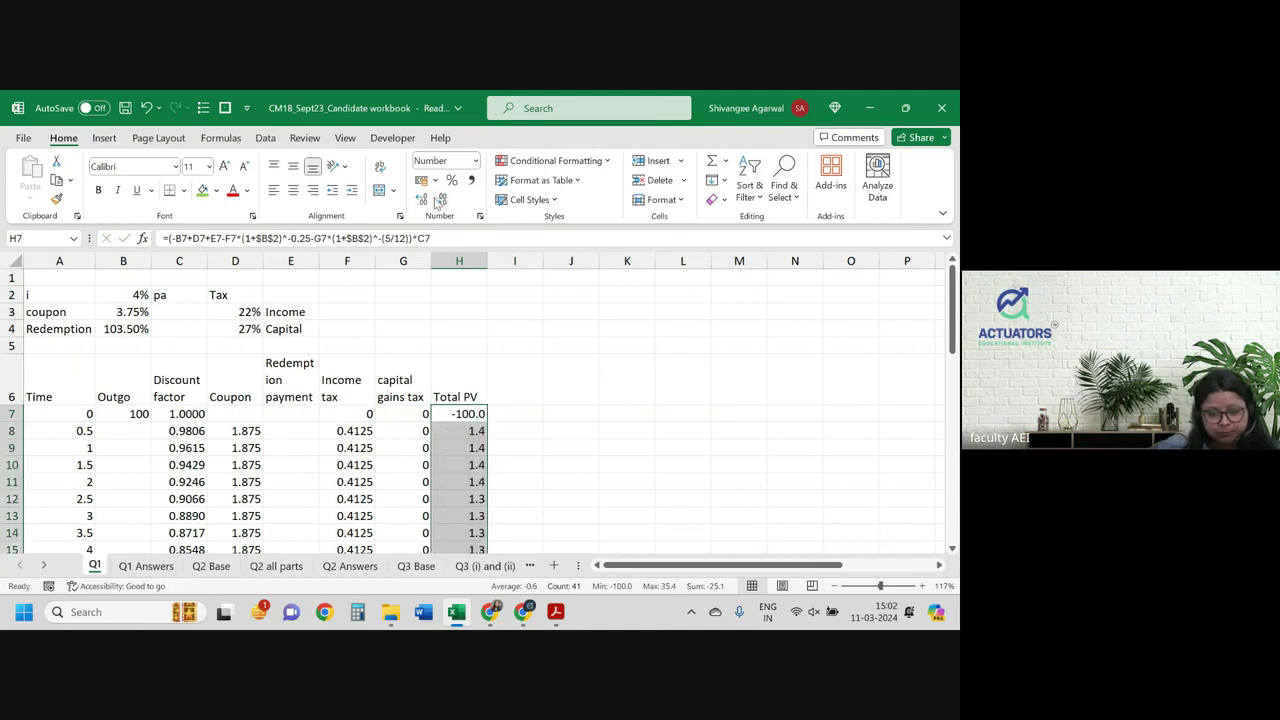
pyautogui.click(423, 199)
pyautogui.click(423, 199)
pyautogui.click(423, 199)
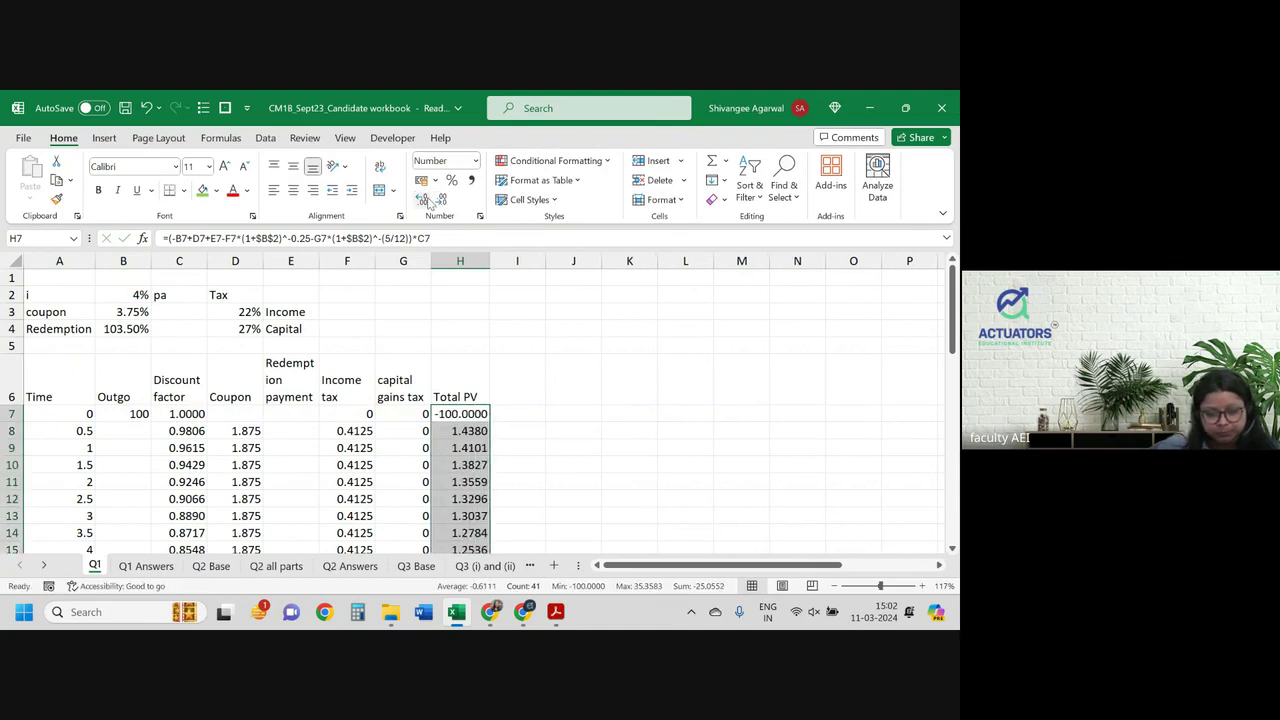
# Step: Total the present values in H4 with a SUM of H7:H47
pyautogui.click(474, 334)
pyautogui.write('=')
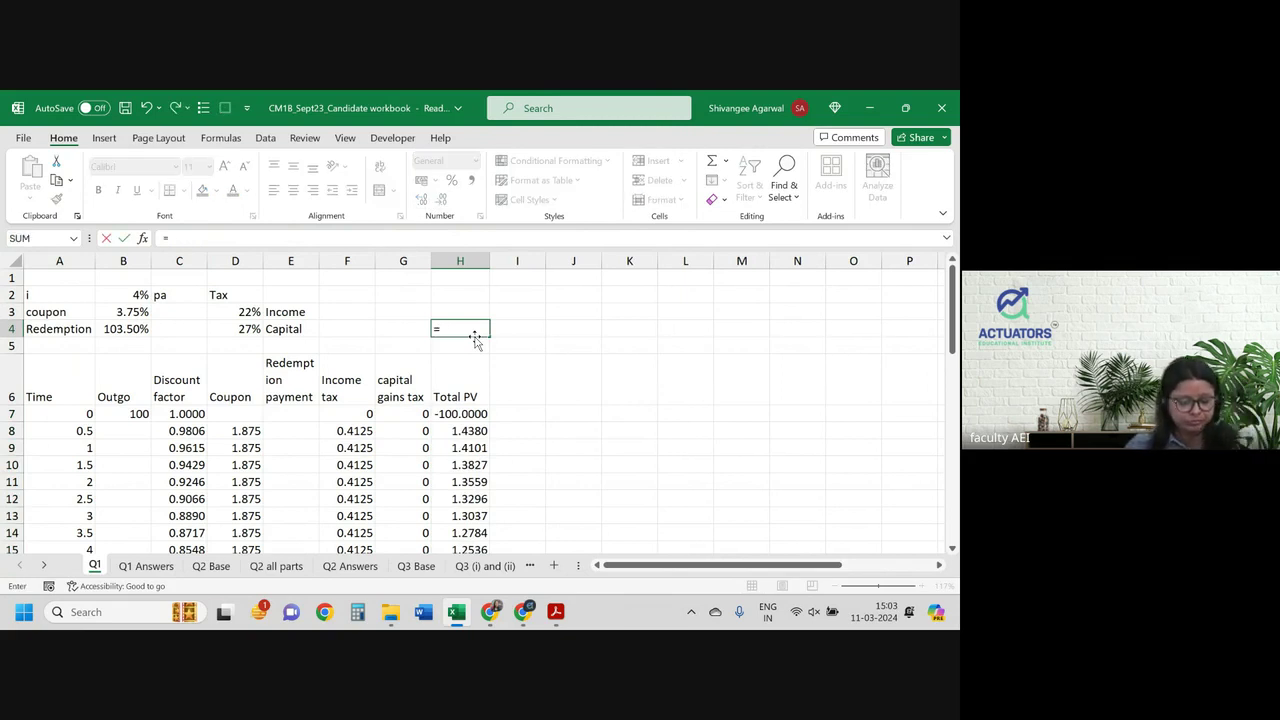
pyautogui.write('sum(')
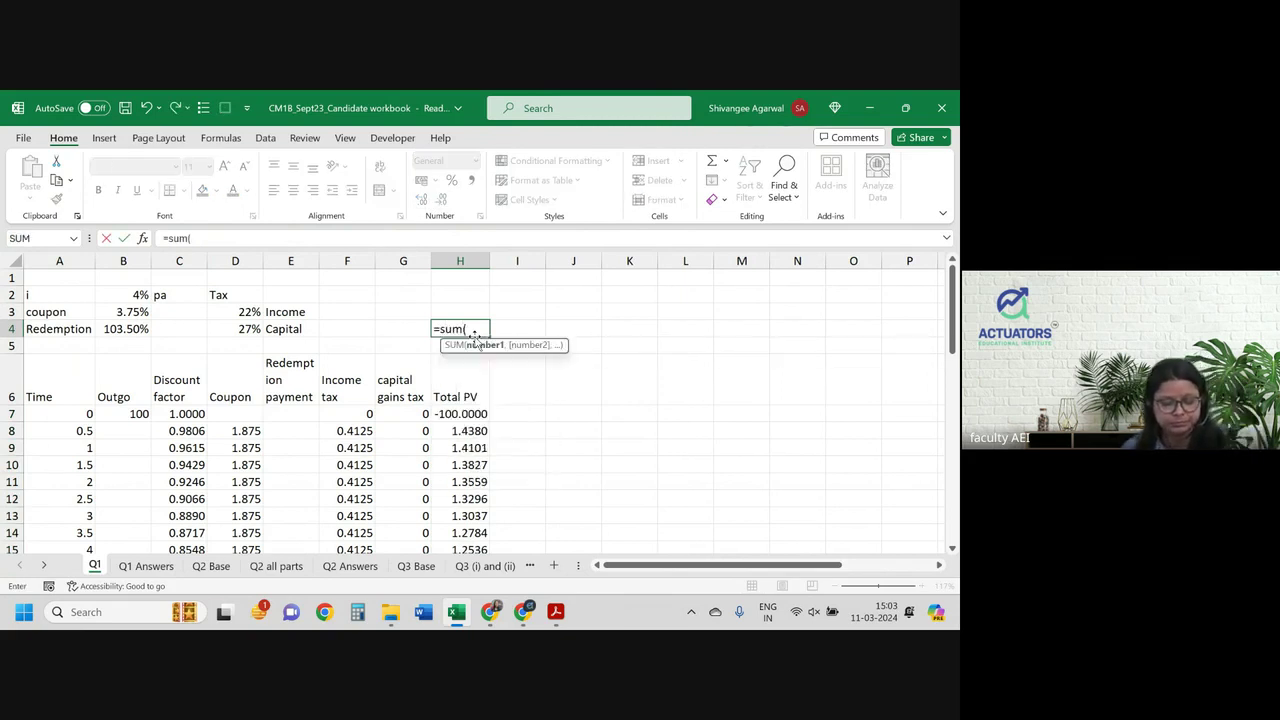
pyautogui.press('Down')
pyautogui.press('Down')
pyautogui.press('Down')
pyautogui.hotkey('ctrl', 'shift', 'Down')
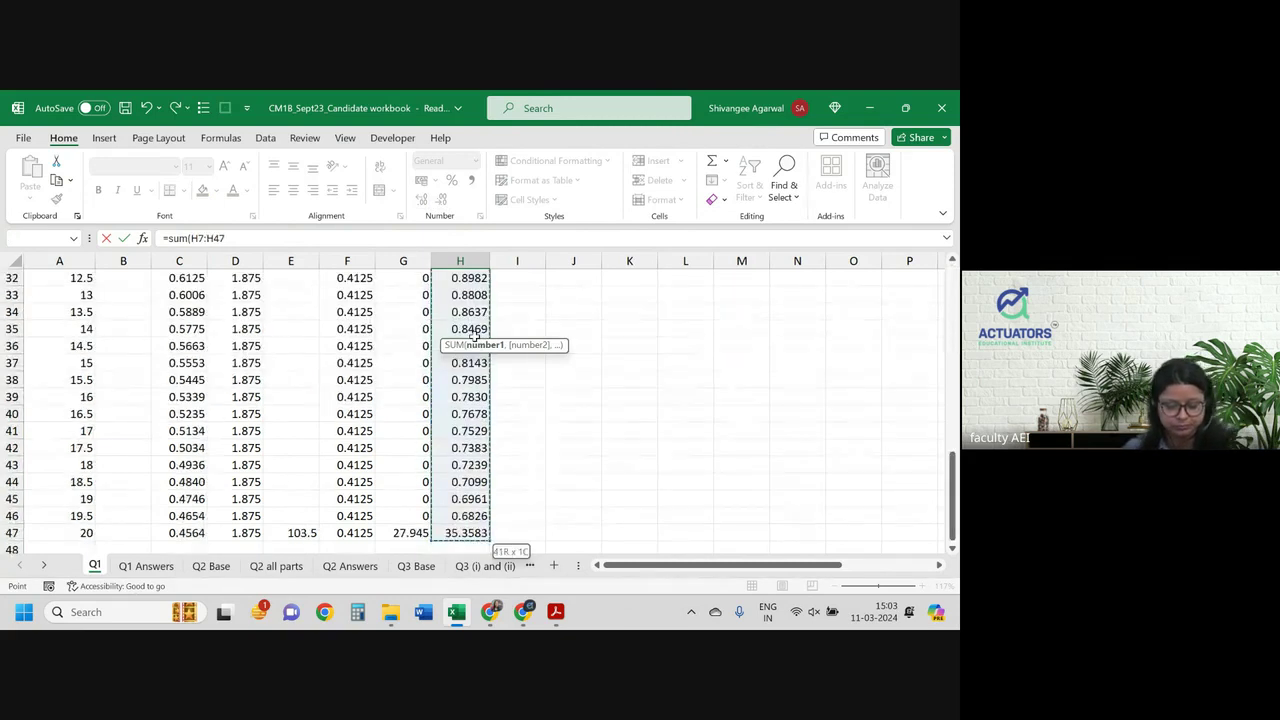
pyautogui.press('Return')
pyautogui.press('Up')
pyautogui.press('Up')
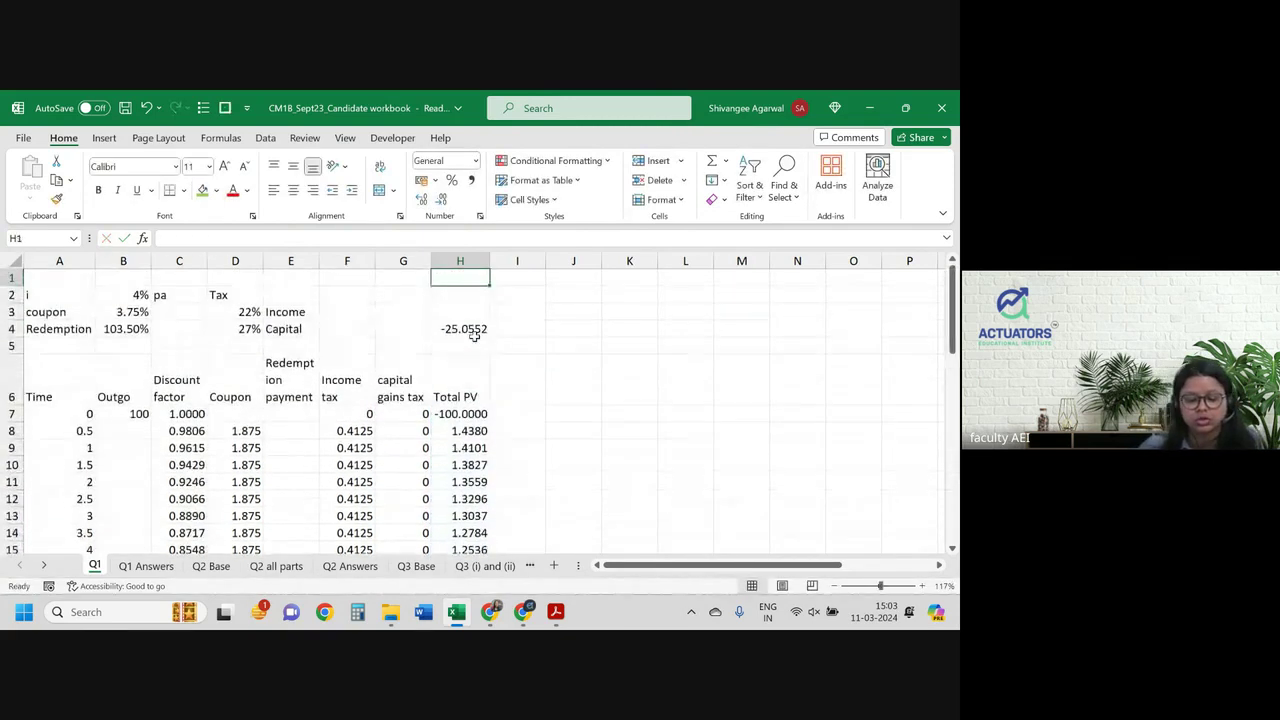
# Step: Run Goal Seek to bring the present value total in H4 to 0 by changing the interest rate in B2
pyautogui.click(474, 337)
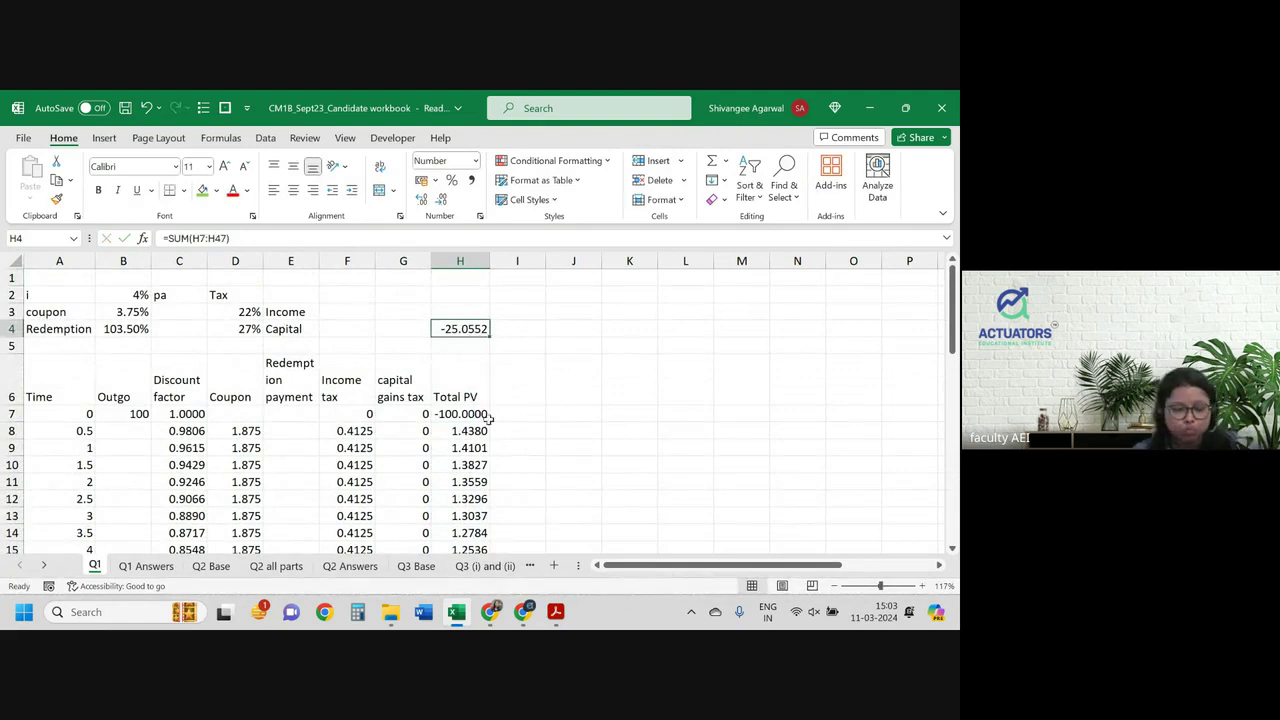
pyautogui.click(265, 138)
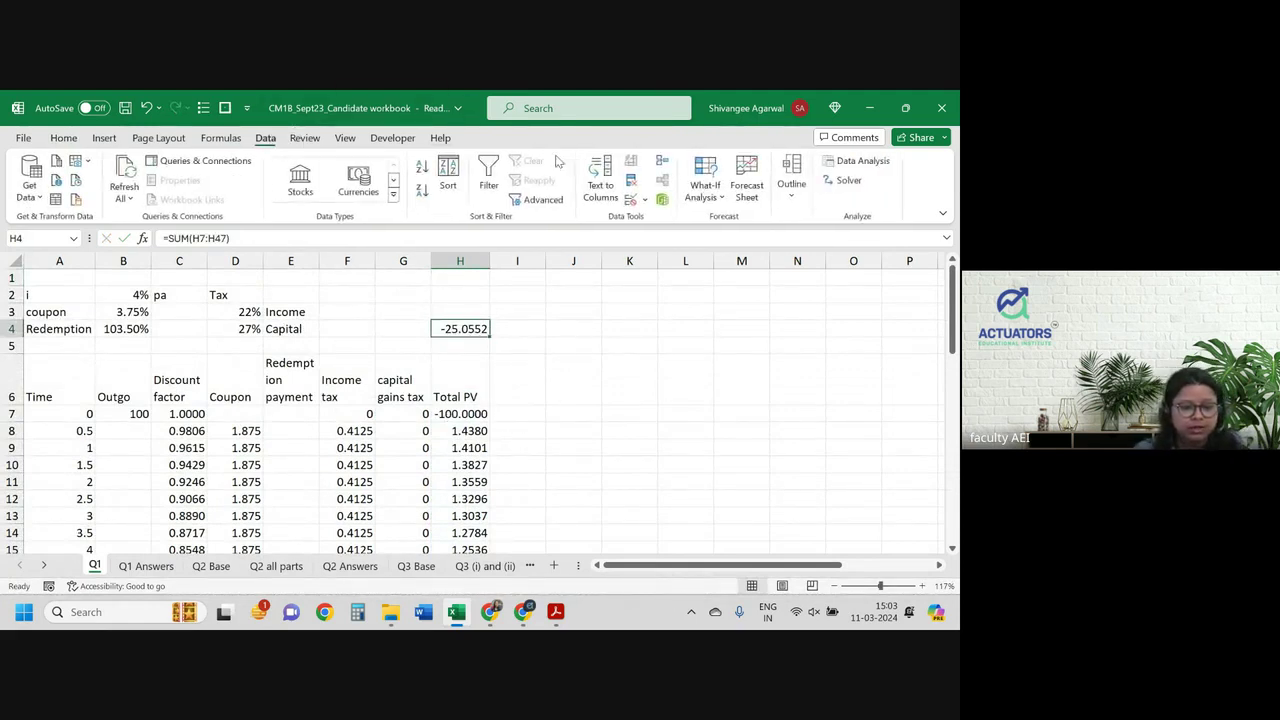
pyautogui.click(706, 190)
pyautogui.click(728, 242)
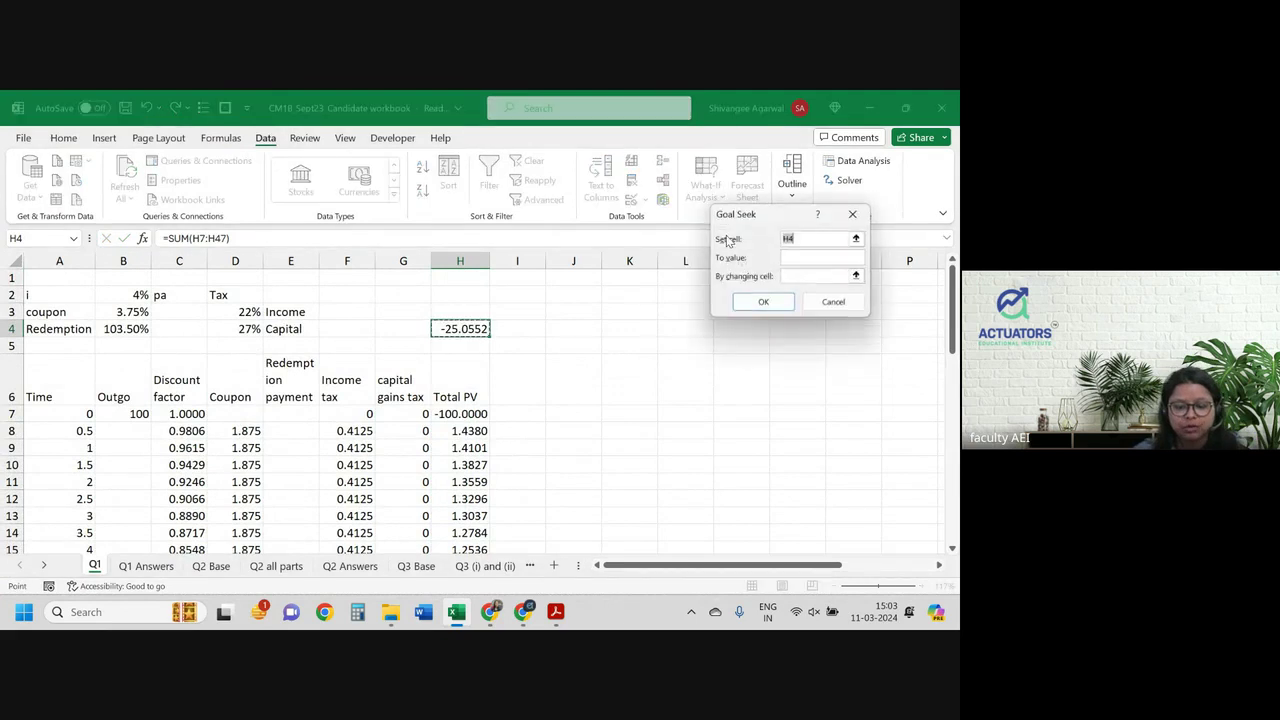
pyautogui.press('Tab')
pyautogui.write('0')
pyautogui.press('Tab')
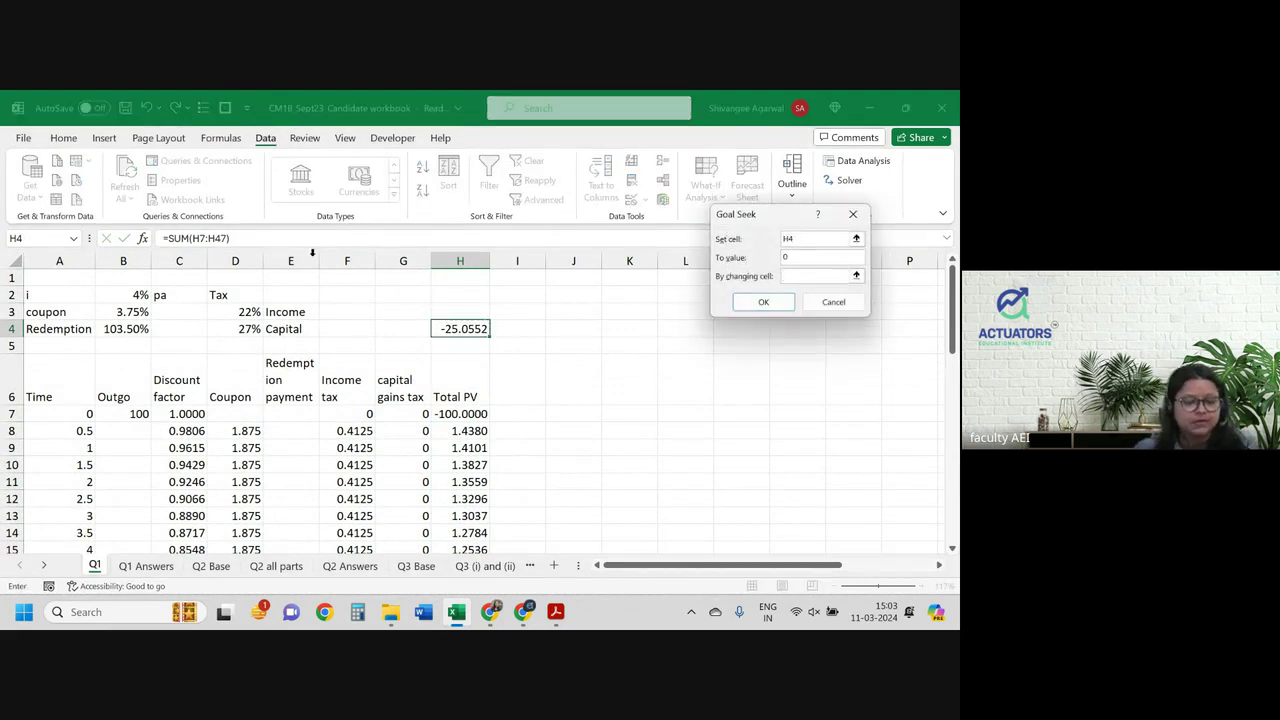
pyautogui.click(125, 293)
pyautogui.click(745, 303)
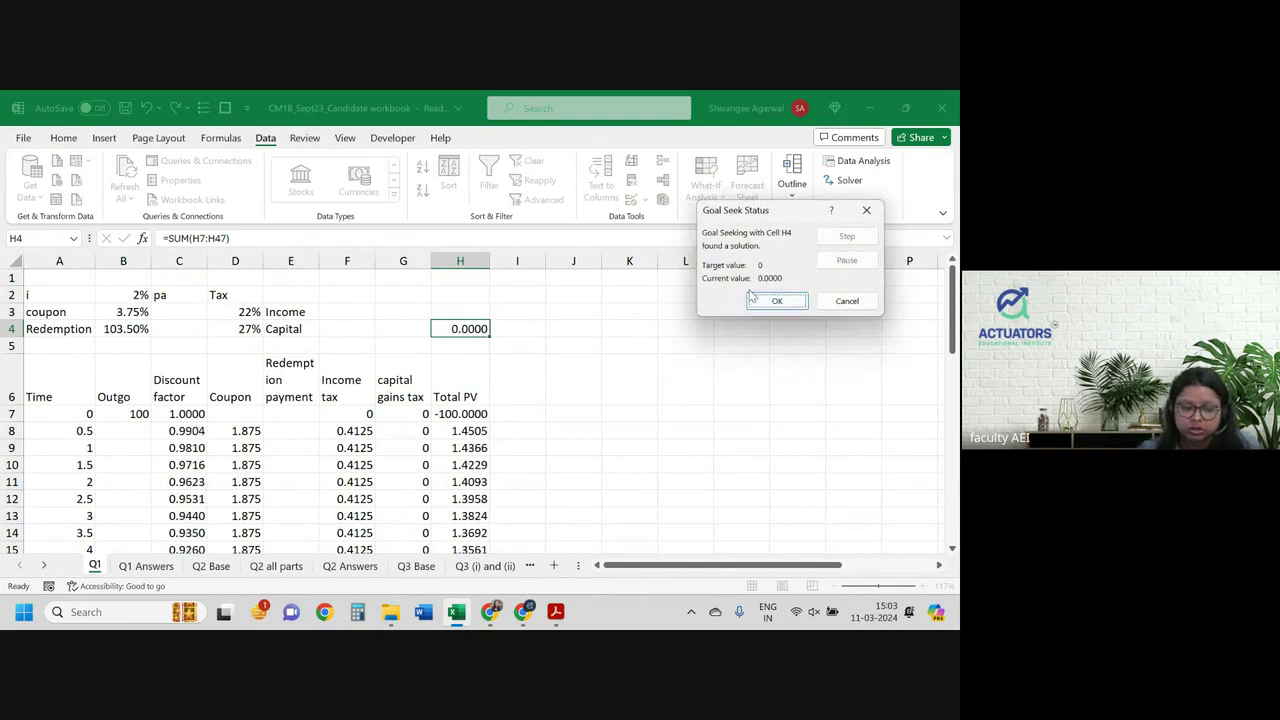
pyautogui.click(775, 301)
# Step: Display the interest rate in B2 as a percentage with two decimal places
pyautogui.click(135, 293)
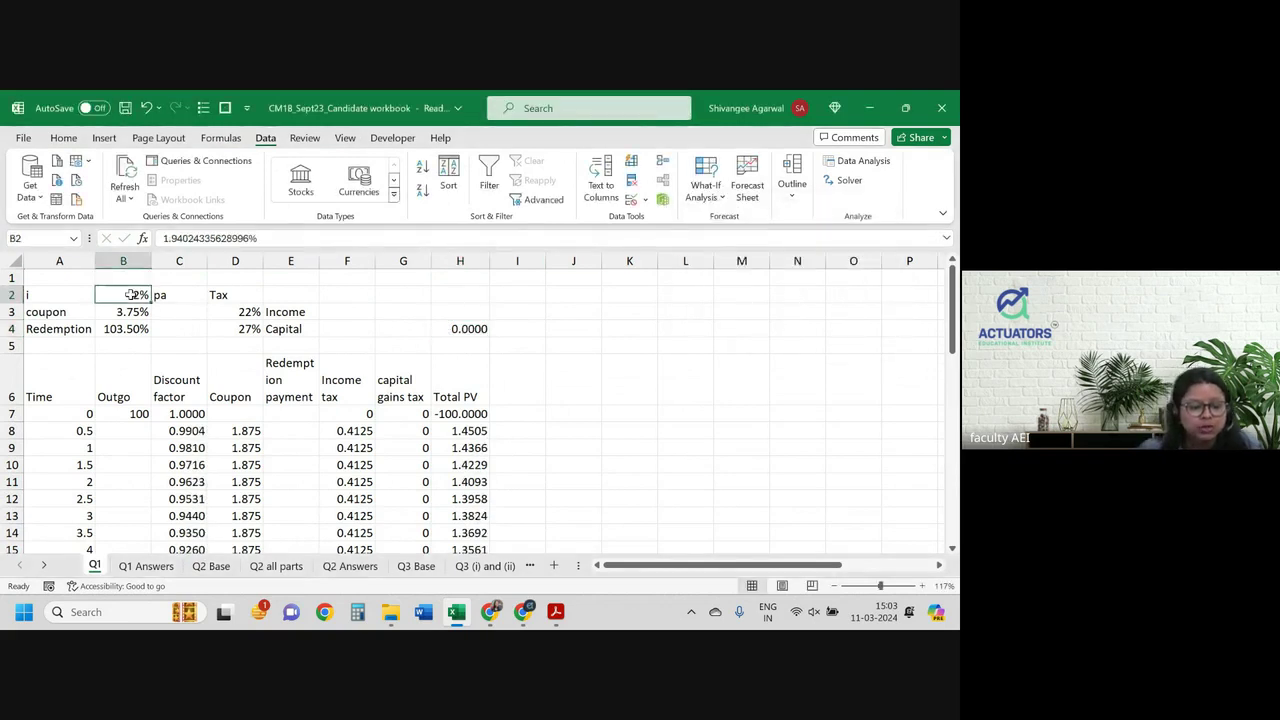
pyautogui.click(63, 137)
pyautogui.click(421, 199)
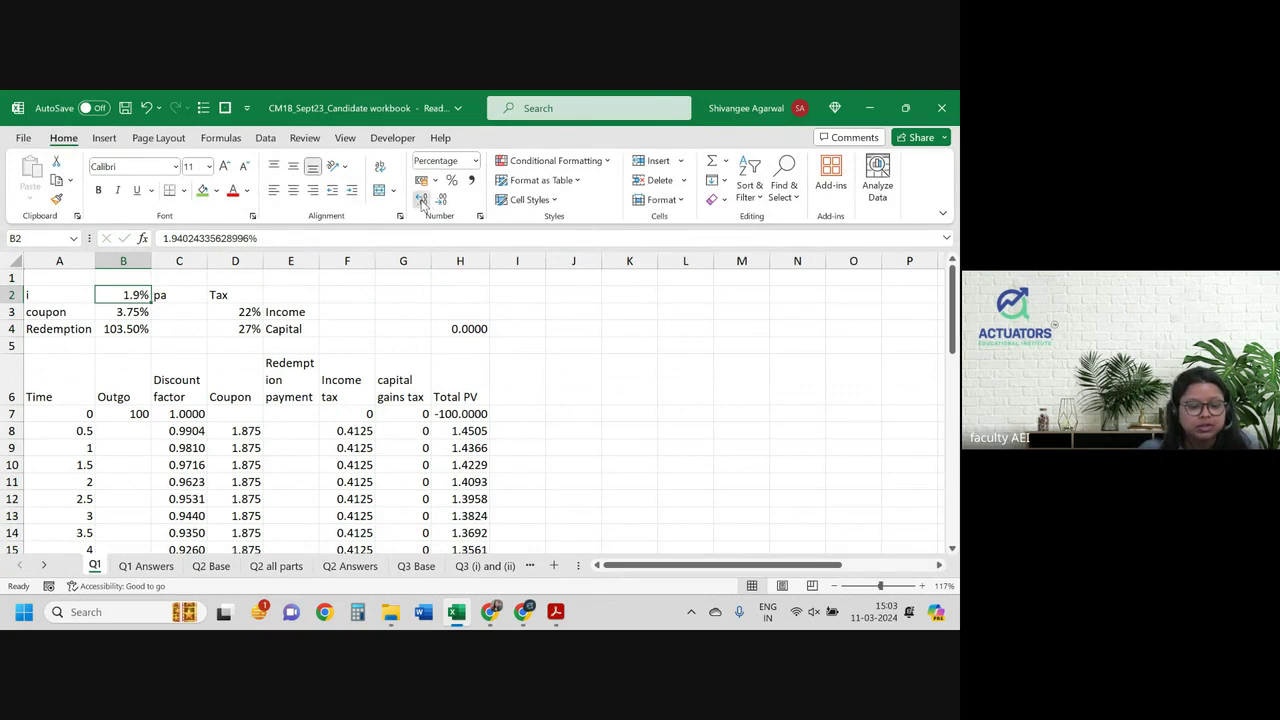
pyautogui.click(421, 199)
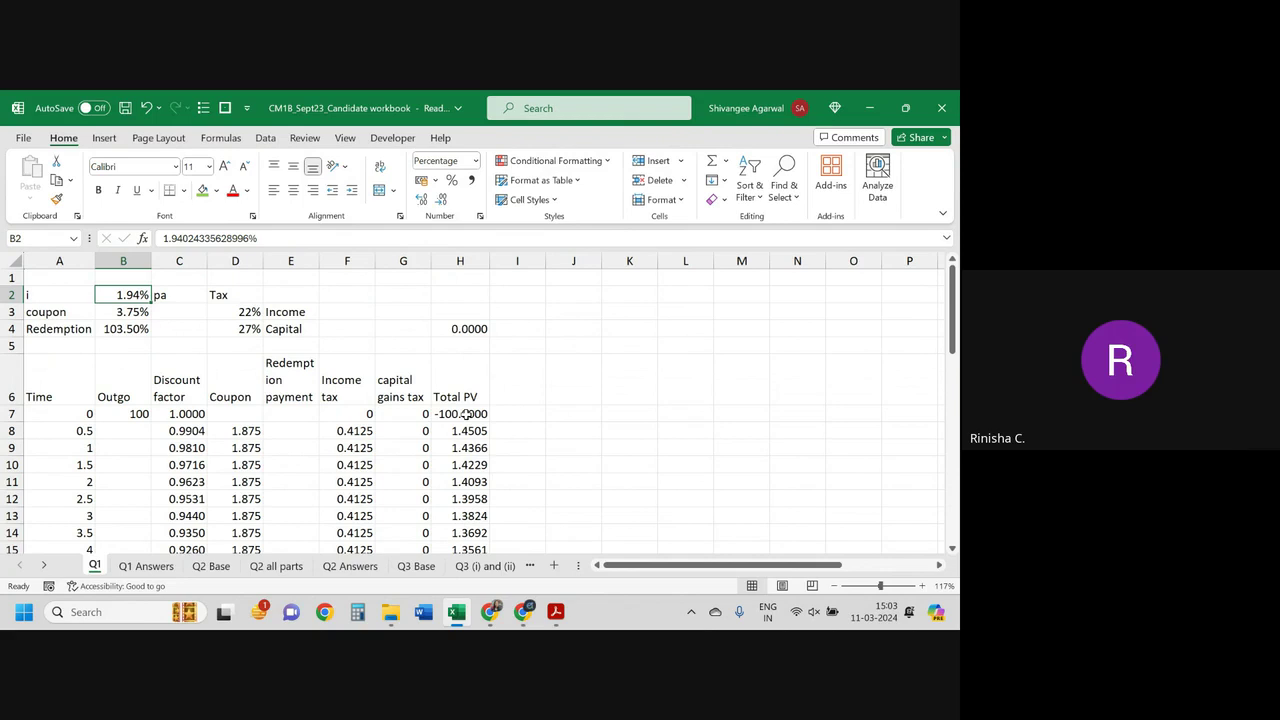
# Step: Examine the capital gains tax formula in G47, the redemption row at time 20
pyautogui.click(340, 447)
pyautogui.scroll(-14, 345, 449)
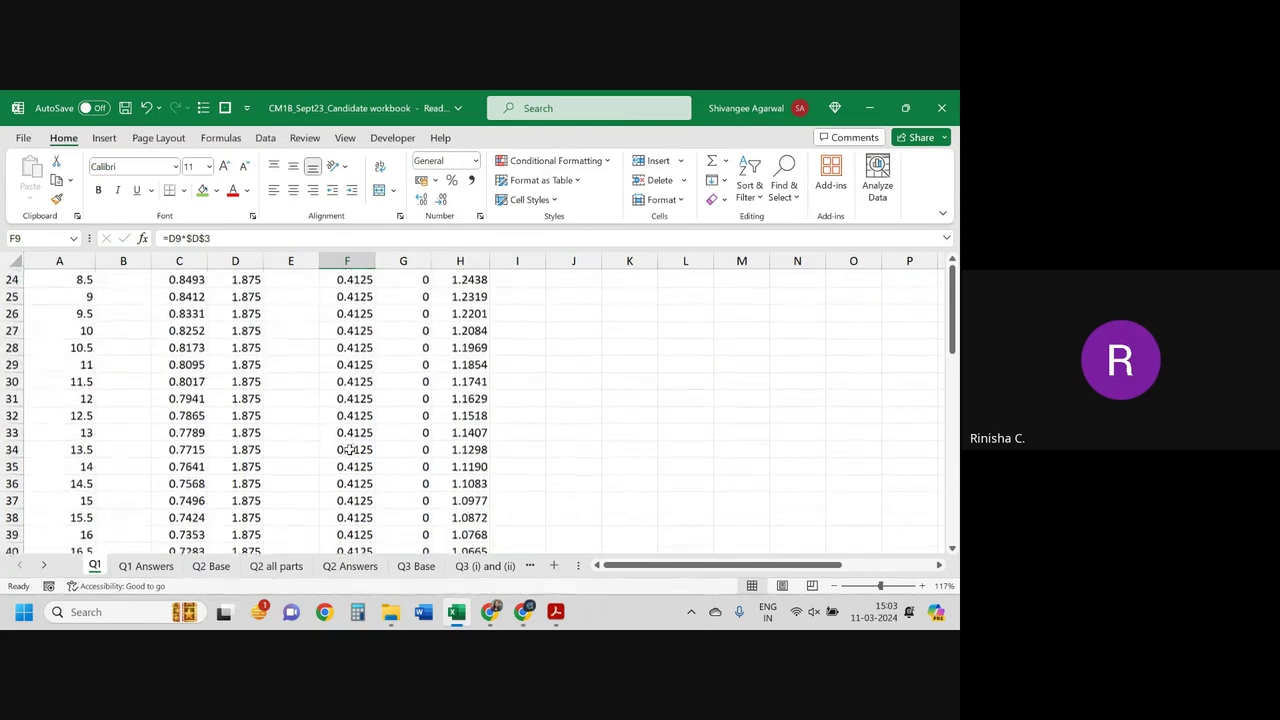
pyautogui.click(412, 354)
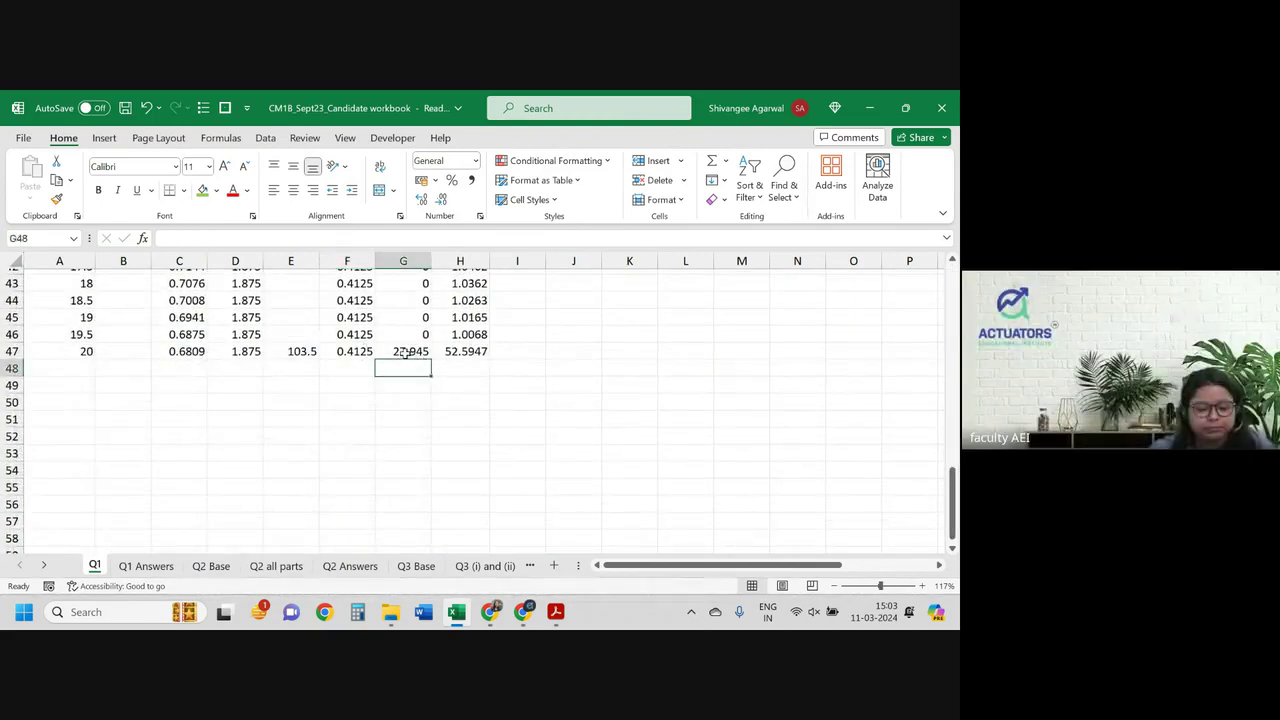
pyautogui.doubleClick(405, 353)
pyautogui.scroll(14, 553, 369)
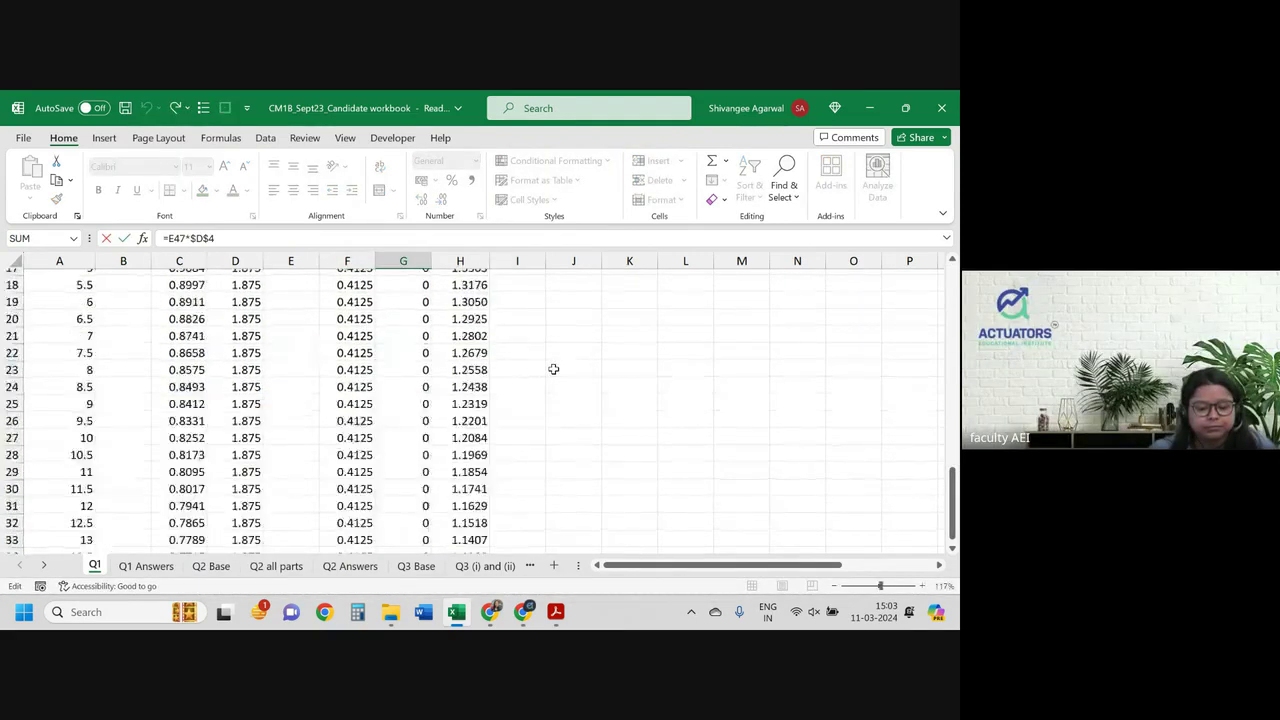
pyautogui.press('Return')
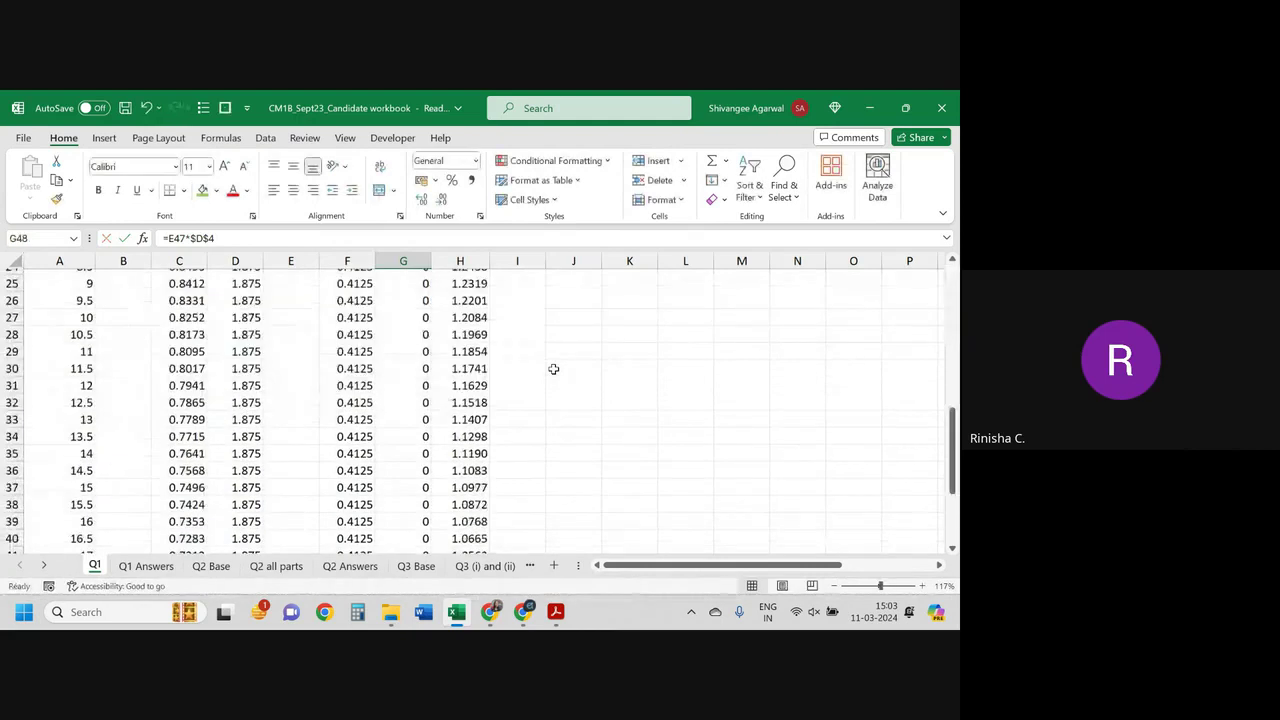
pyautogui.doubleClick(417, 516)
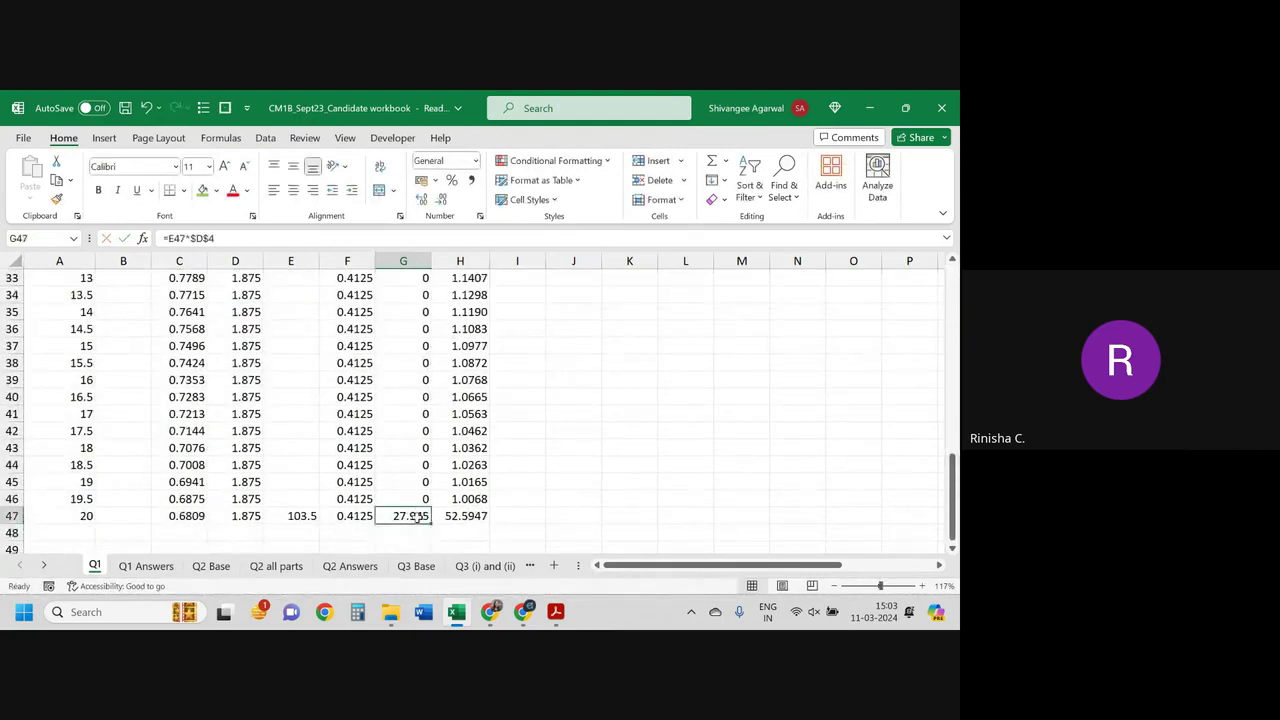
pyautogui.press('Return')
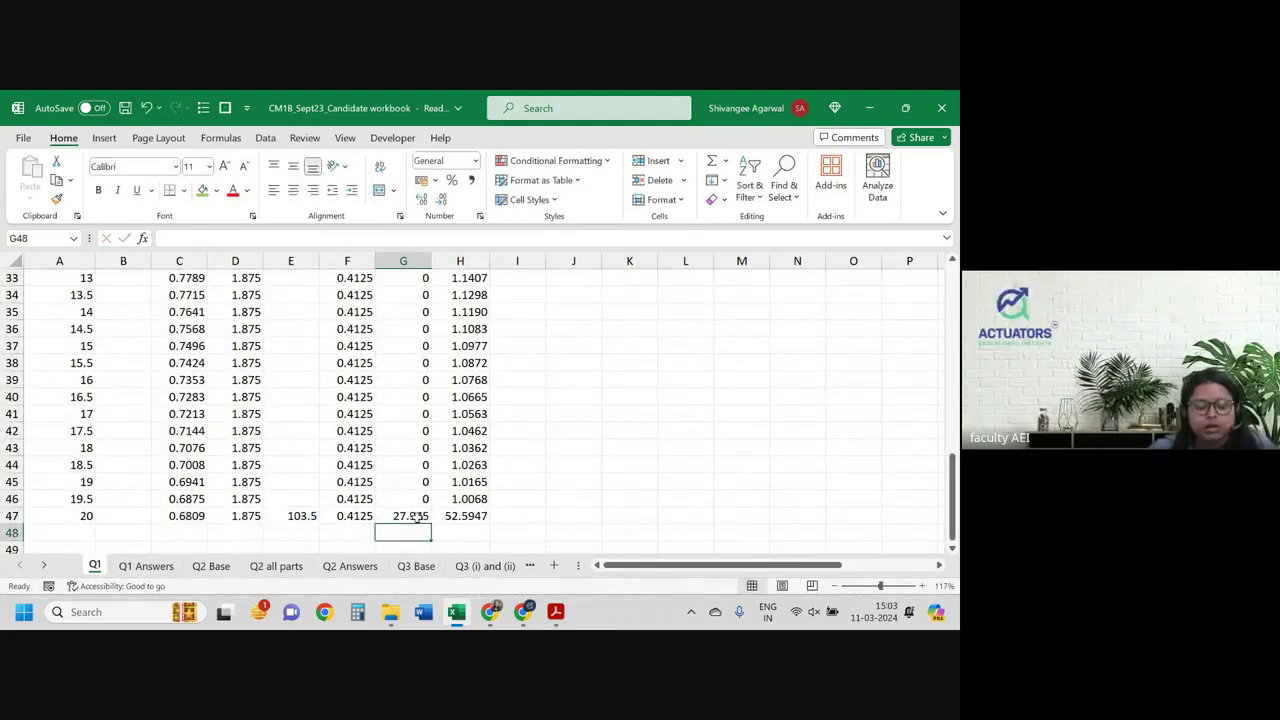
# Step: Change the capital gains tax formula in G7 to =(E7-$B$7)*$D$4 so the outgo is deducted from the redemption payment
pyautogui.scroll(11, 417, 516)
pyautogui.doubleClick(423, 414)
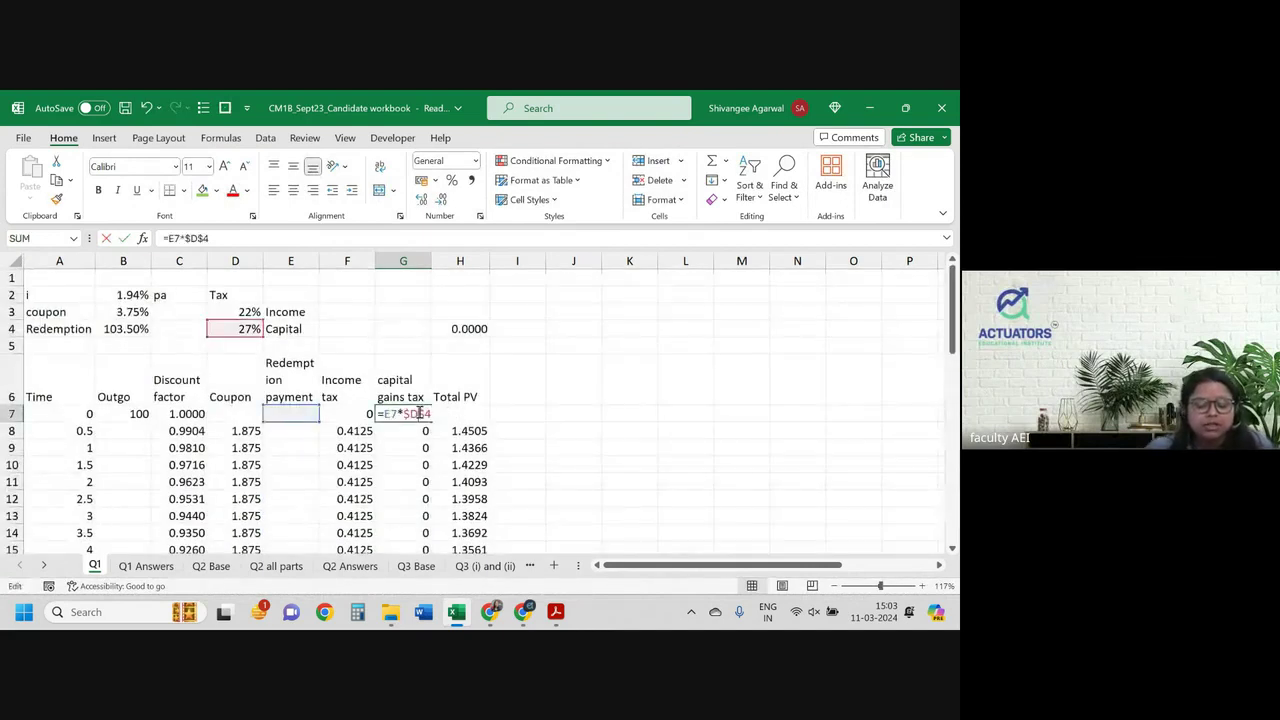
pyautogui.click(383, 413)
pyautogui.write('(')
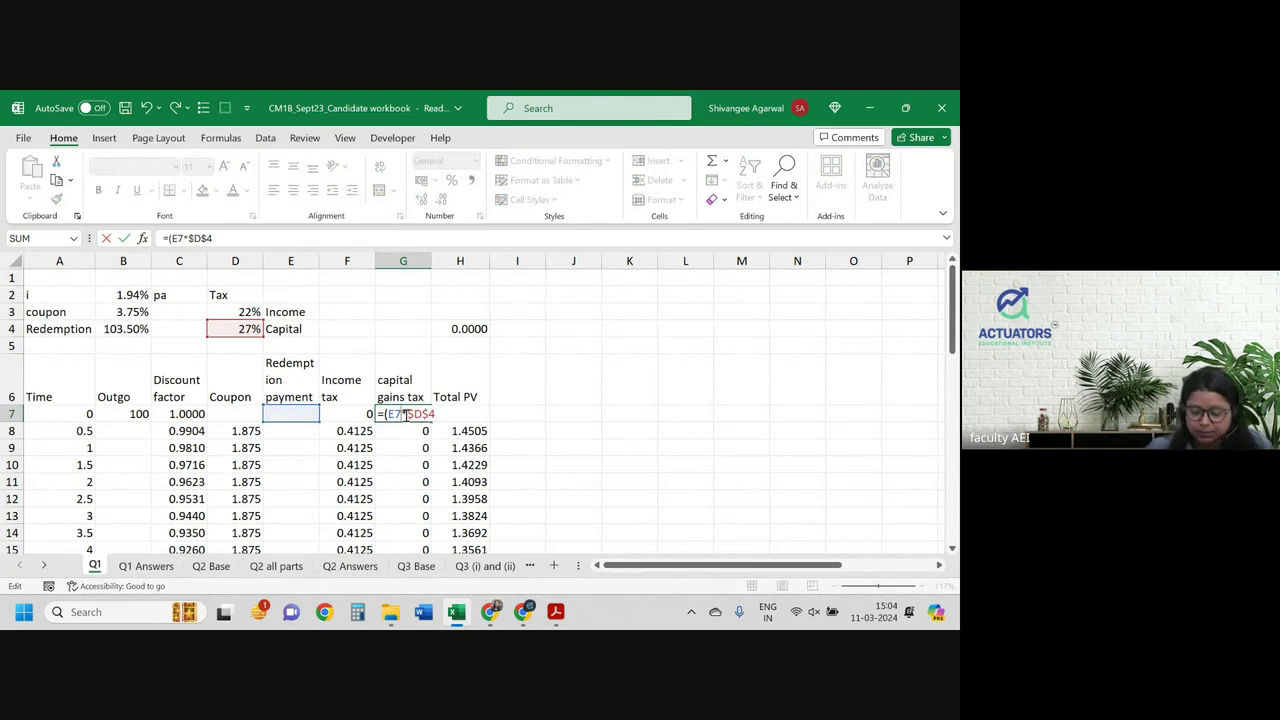
pyautogui.click(405, 414)
pyautogui.write('-')
pyautogui.click(118, 415)
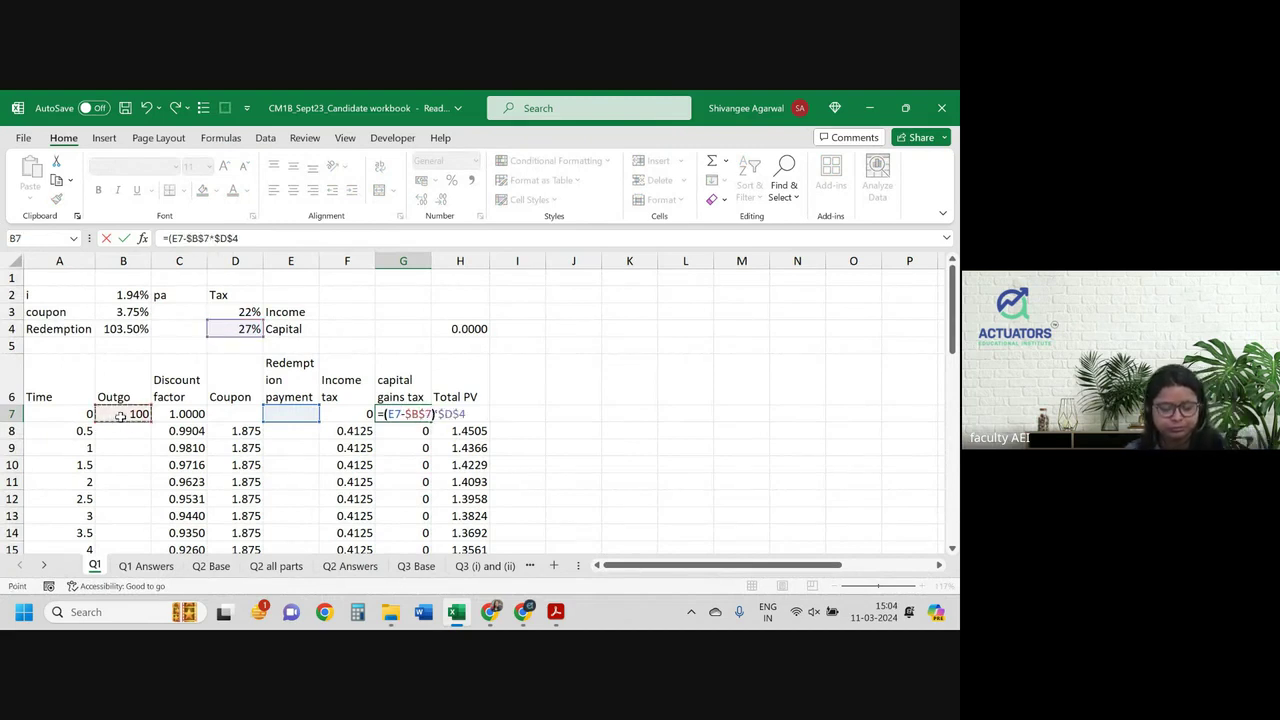
pyautogui.write(')')
pyautogui.press('Return')
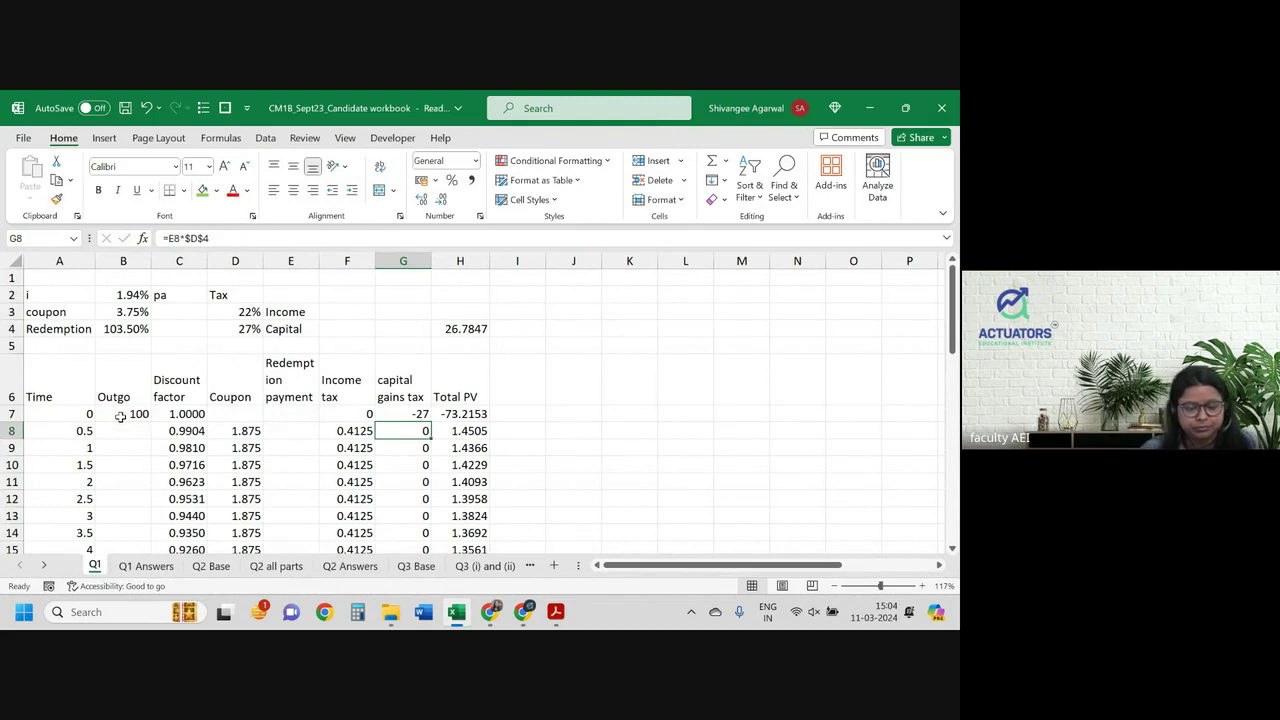
# Step: Fill the corrected capital gains tax formula from G7 down to the redemption row and check it in G7
pyautogui.click(406, 411)
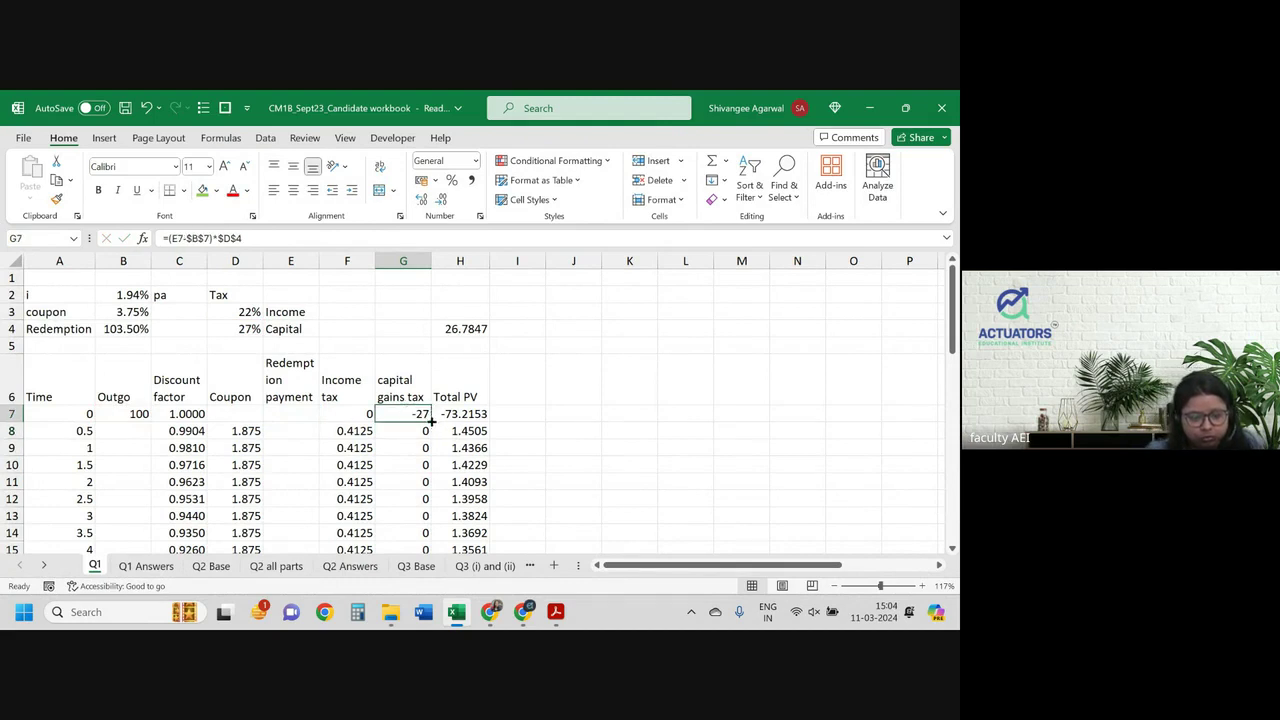
pyautogui.doubleClick(432, 421)
pyautogui.doubleClick(419, 418)
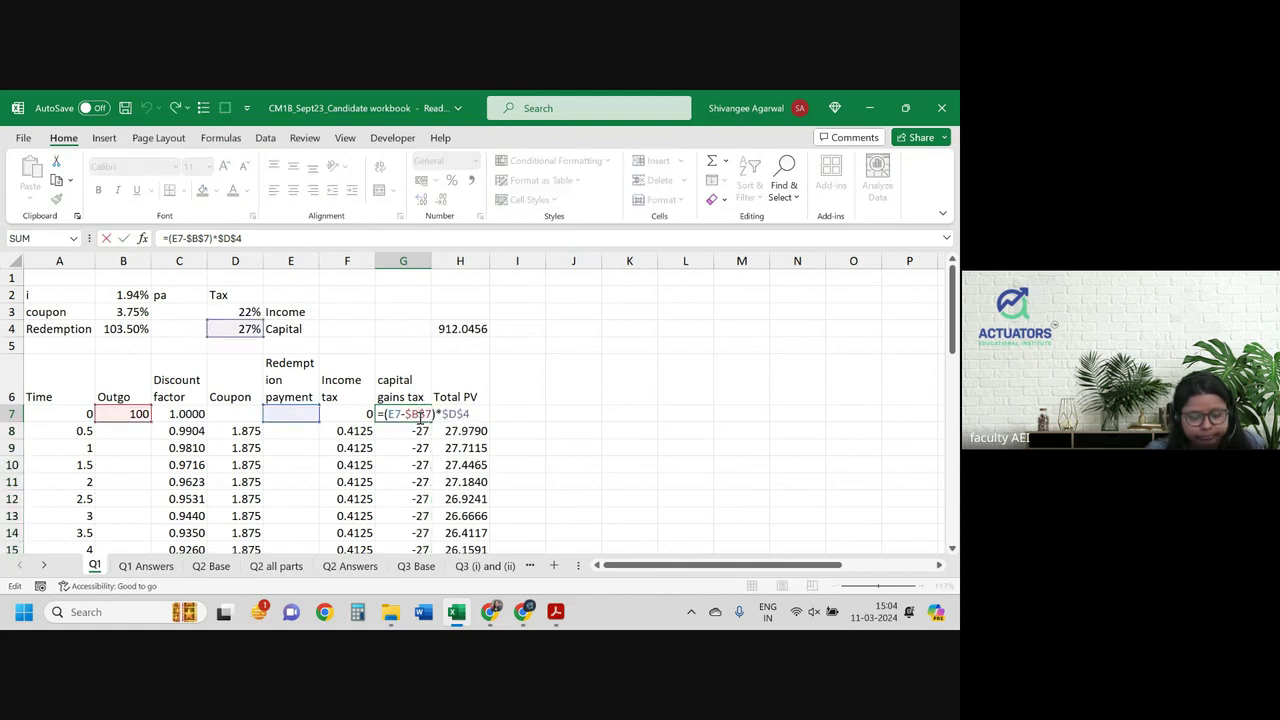
pyautogui.press('Return')
pyautogui.press('Up')
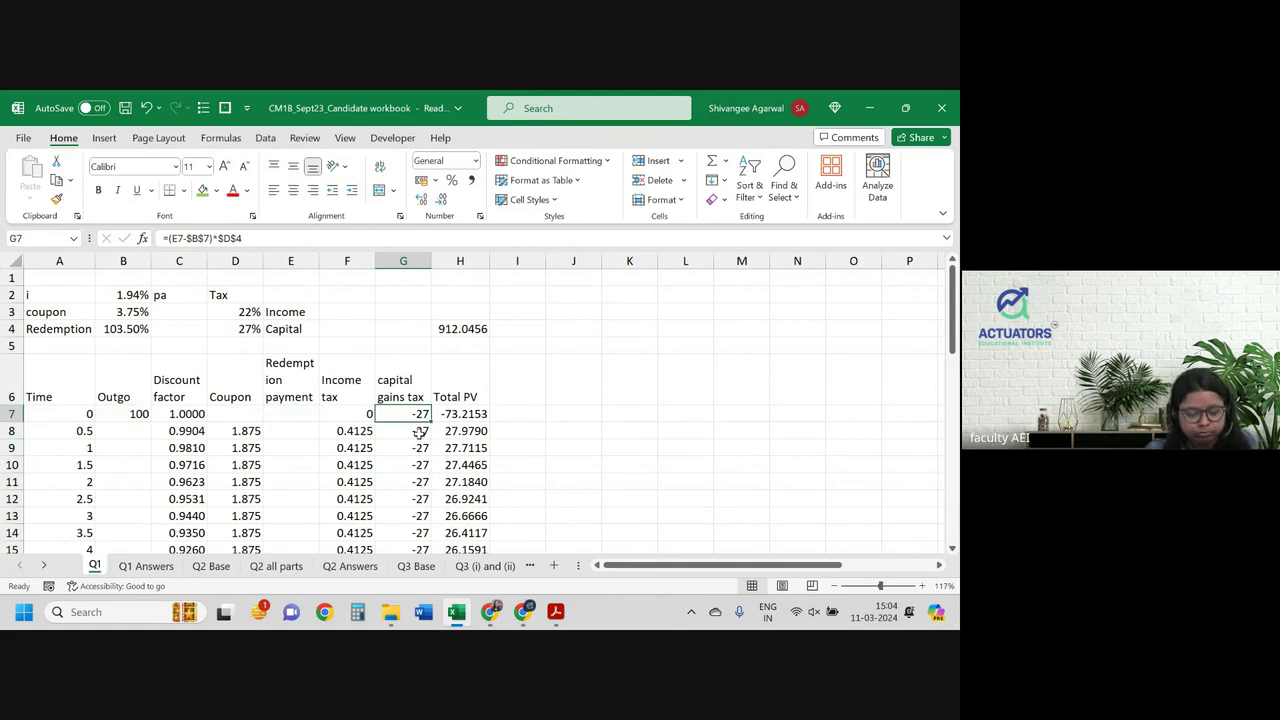
# Step: Clear the capital gains tax cells from G7 down to the row before redemption, keeping only the formula in G47
pyautogui.hotkey('ctrl', 'shift', 'Down')
pyautogui.scroll(10, 419, 432)
pyautogui.press('Delete')
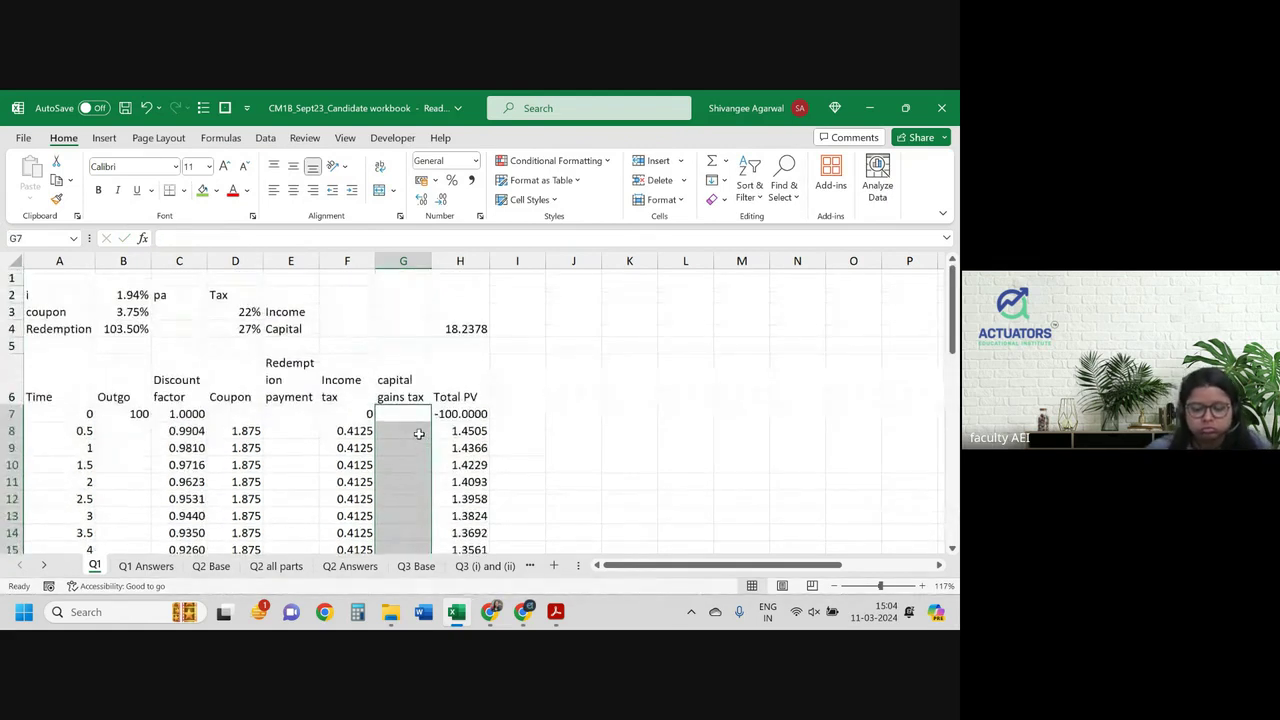
pyautogui.click(419, 433)
pyautogui.scroll(-6, 419, 432)
pyautogui.scroll(7, 419, 432)
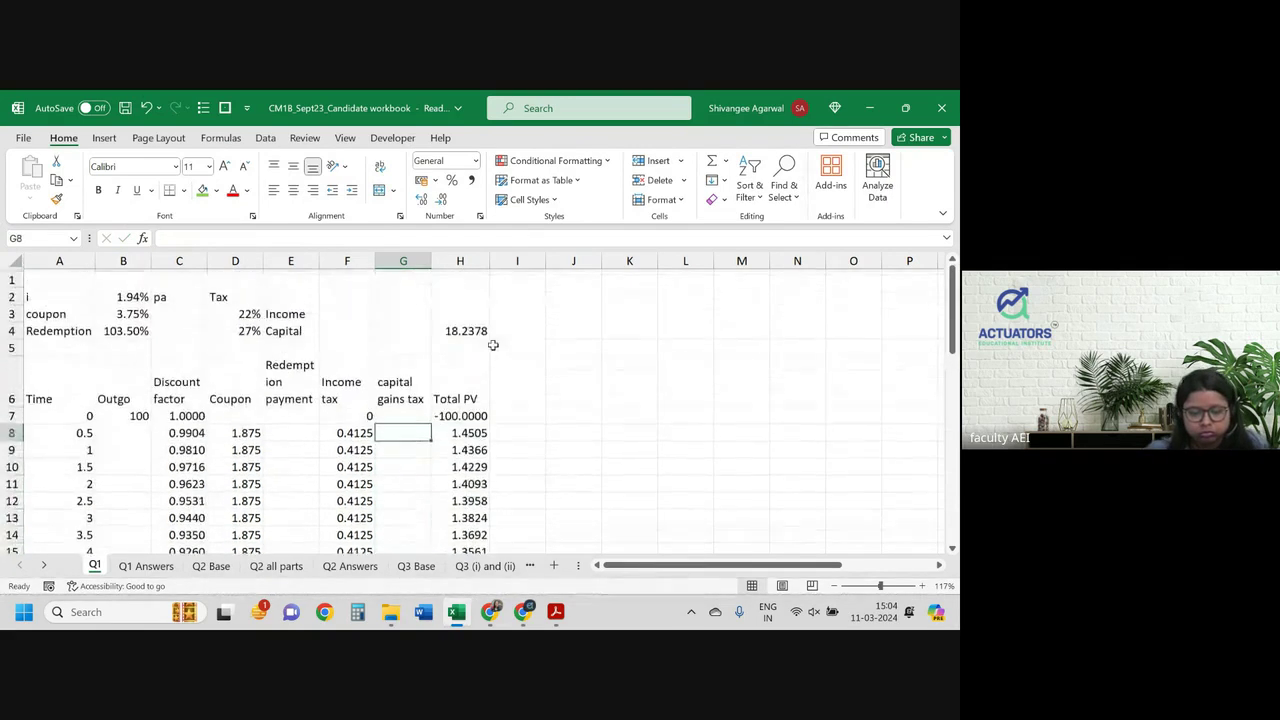
# Step: Rerun Goal Seek on the H4 total with target value 0 by changing the interest rate in B2, and accept the solution
pyautogui.click(460, 330)
pyautogui.click(265, 138)
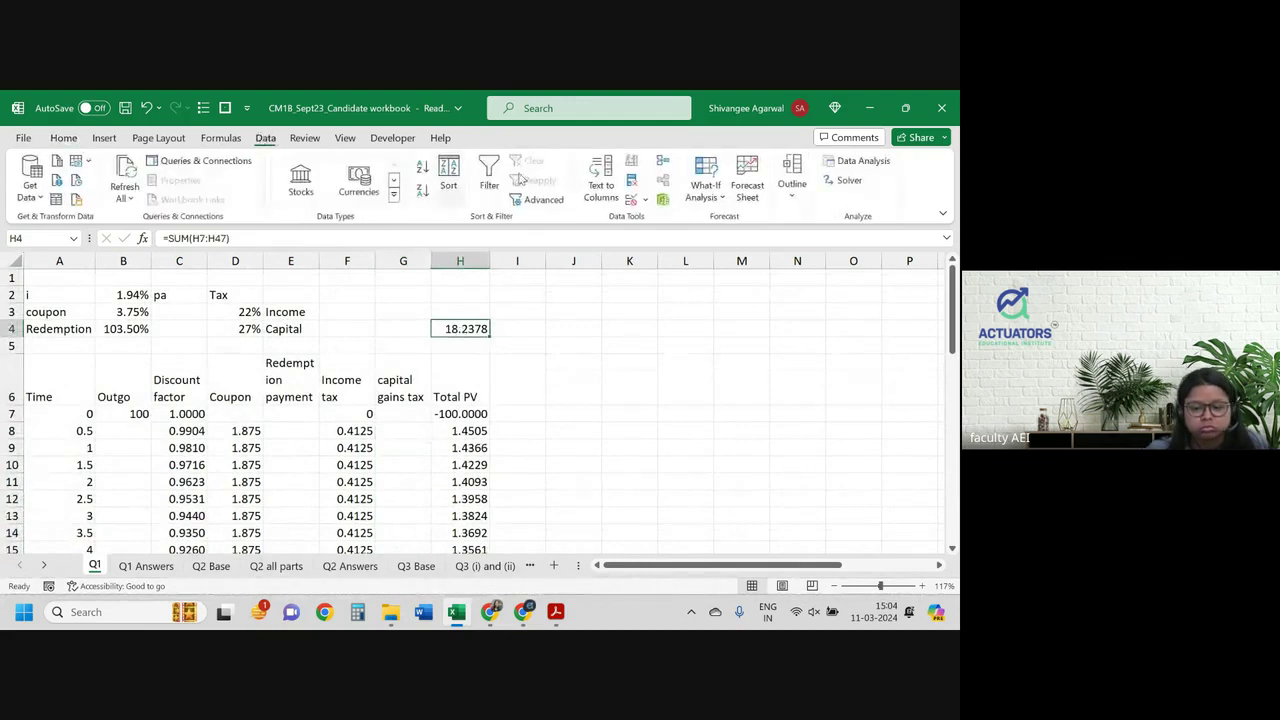
pyautogui.click(747, 185)
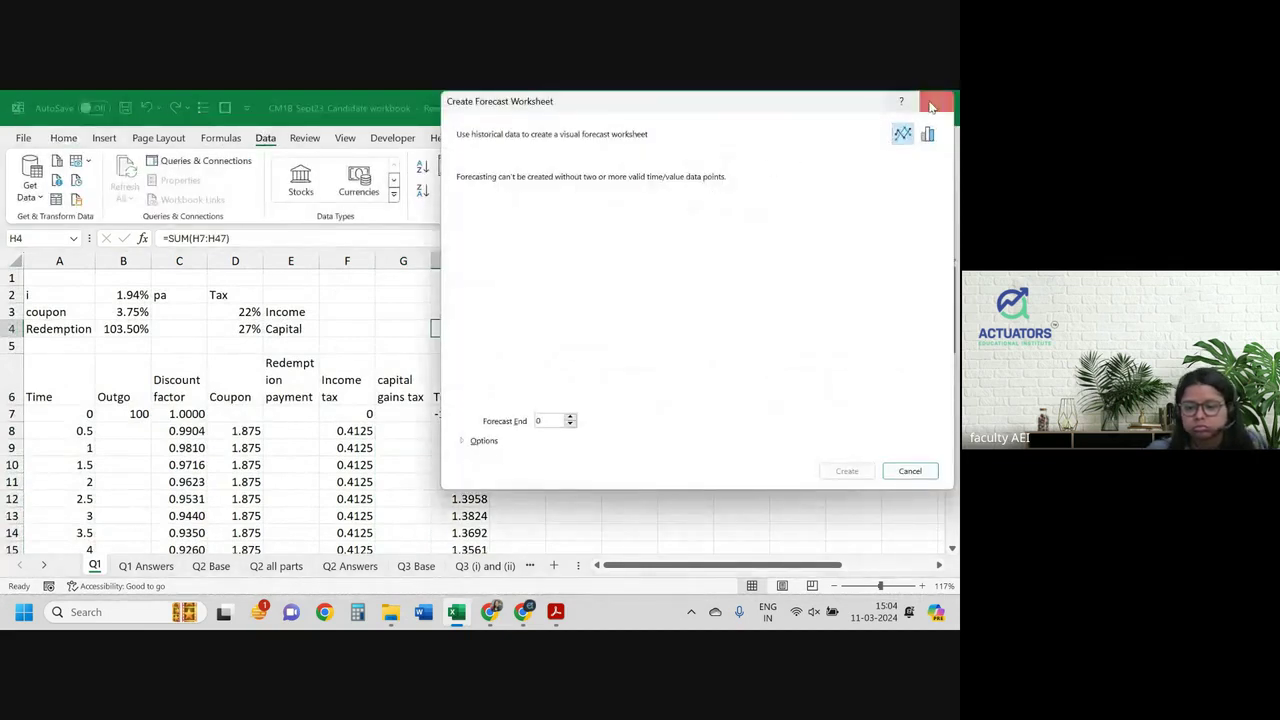
pyautogui.click(931, 106)
pyautogui.click(705, 185)
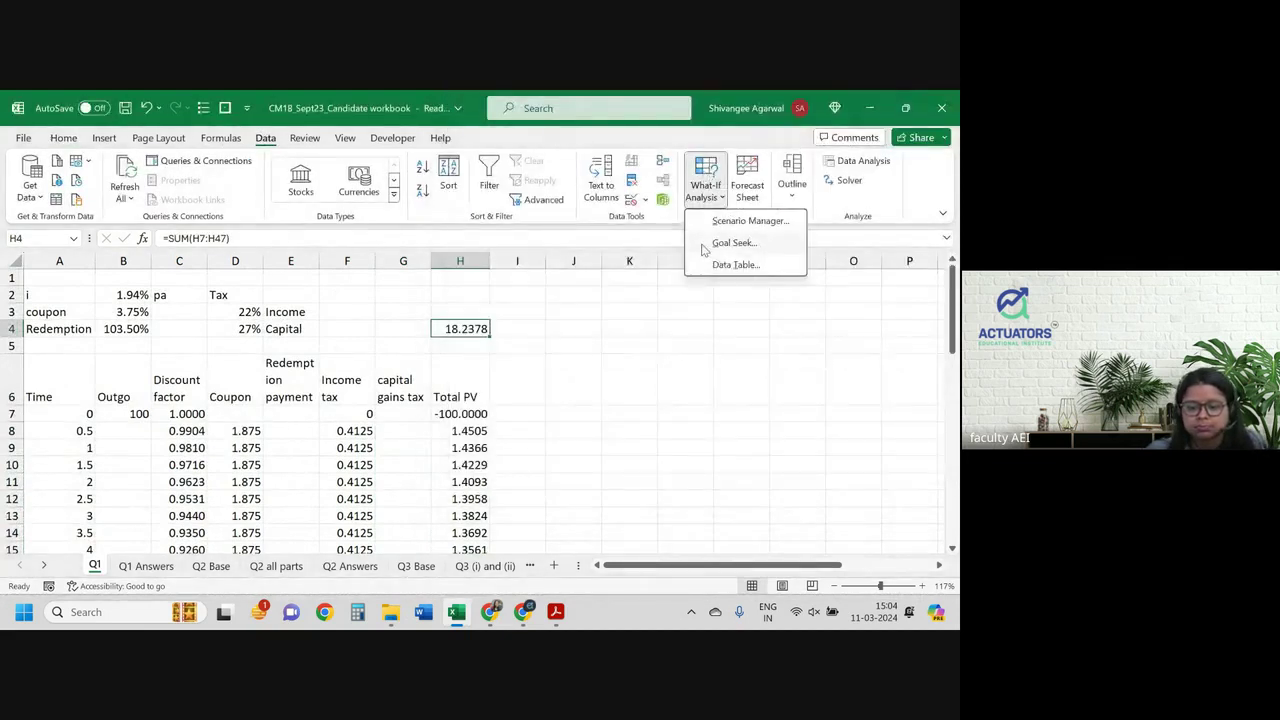
pyautogui.click(705, 249)
pyautogui.press('Tab')
pyautogui.write('0')
pyautogui.press('Tab')
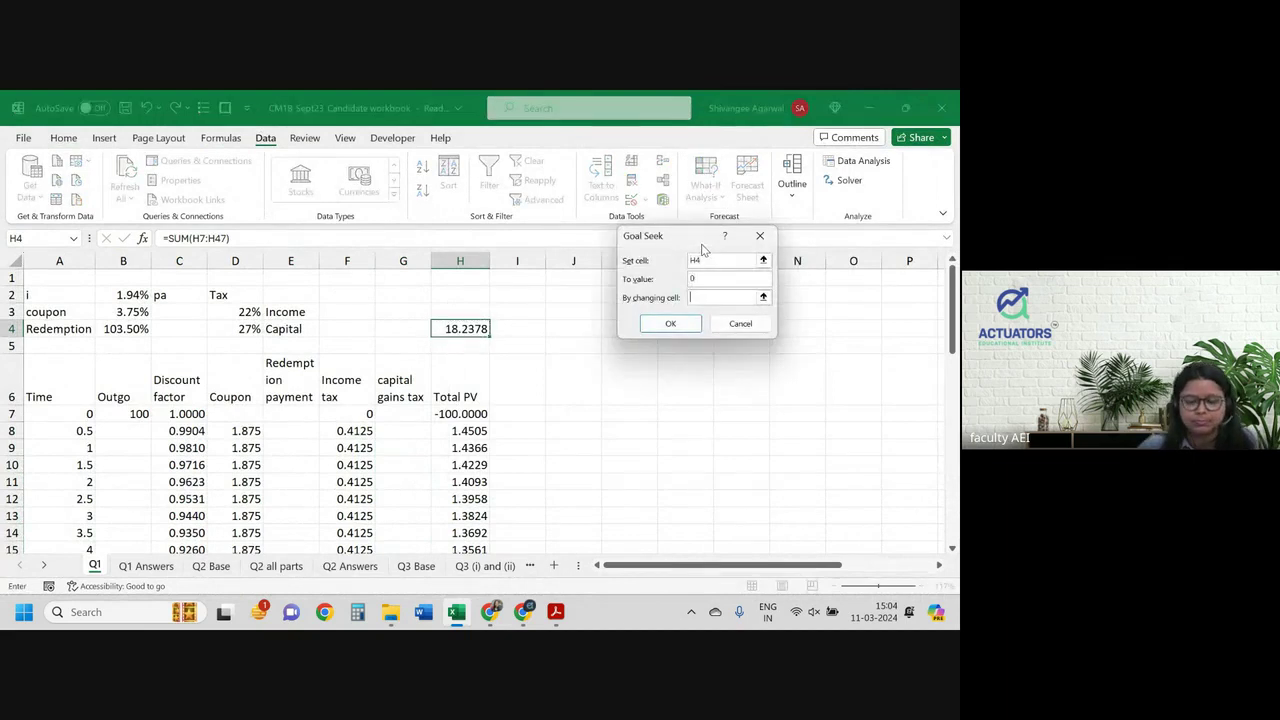
pyautogui.click(116, 312)
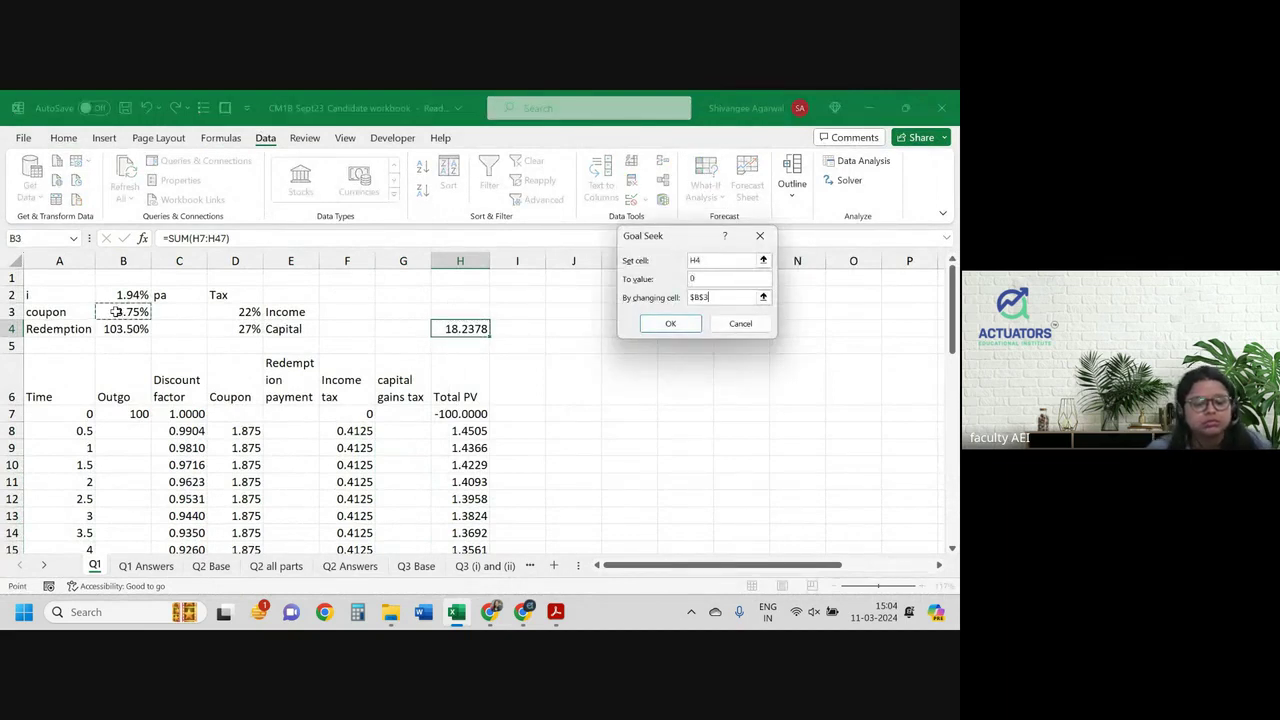
pyautogui.click(125, 295)
pyautogui.click(670, 323)
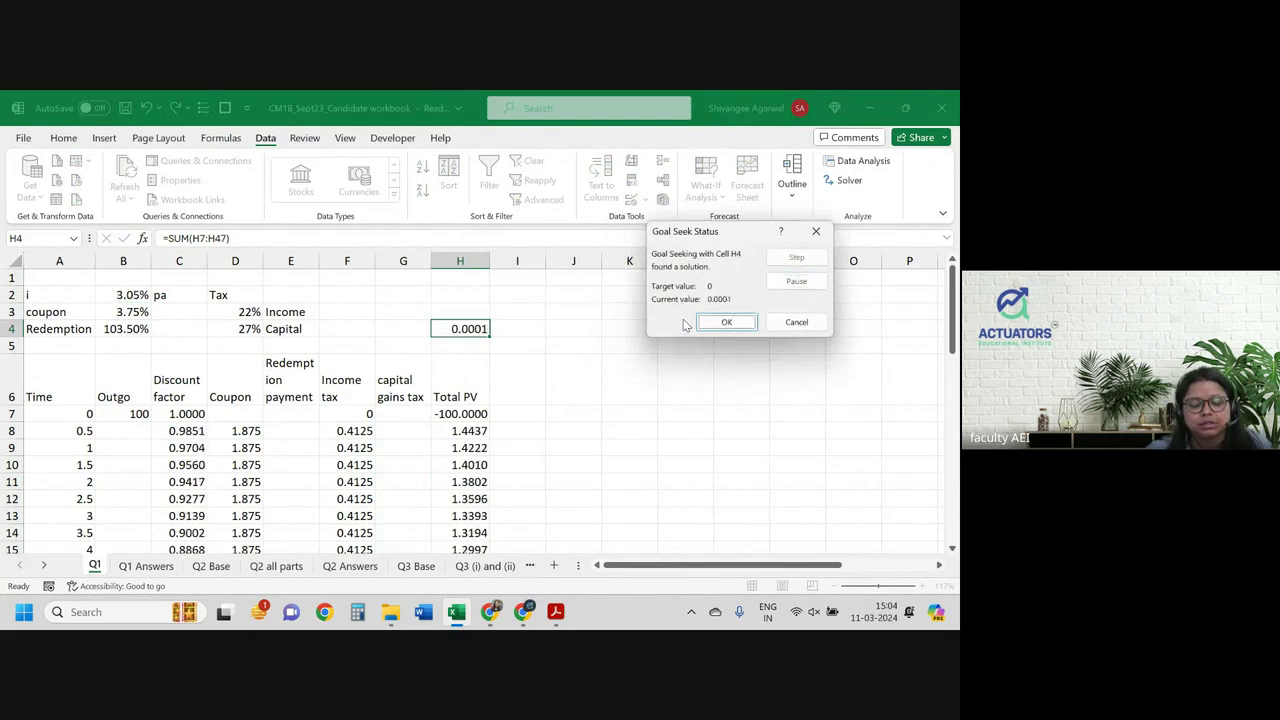
pyautogui.click(717, 321)
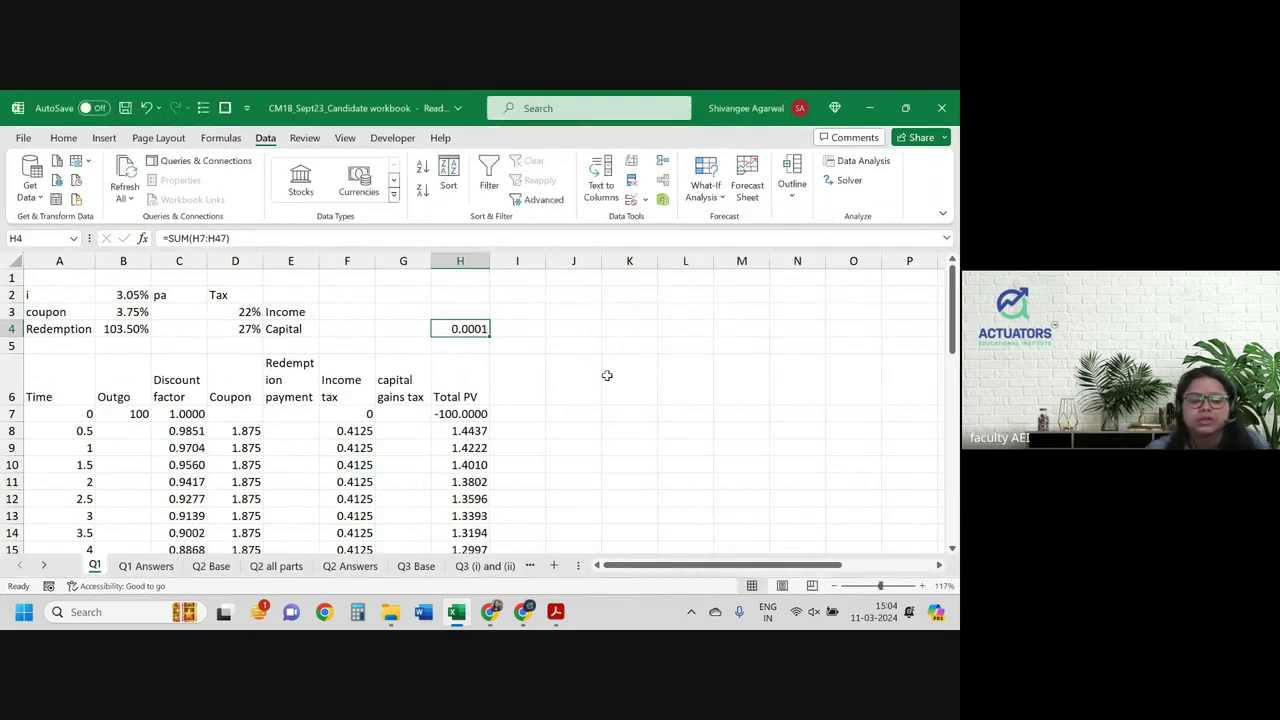
# Step: Reduce the present value total in H4 to three decimal places
pyautogui.click(62, 139)
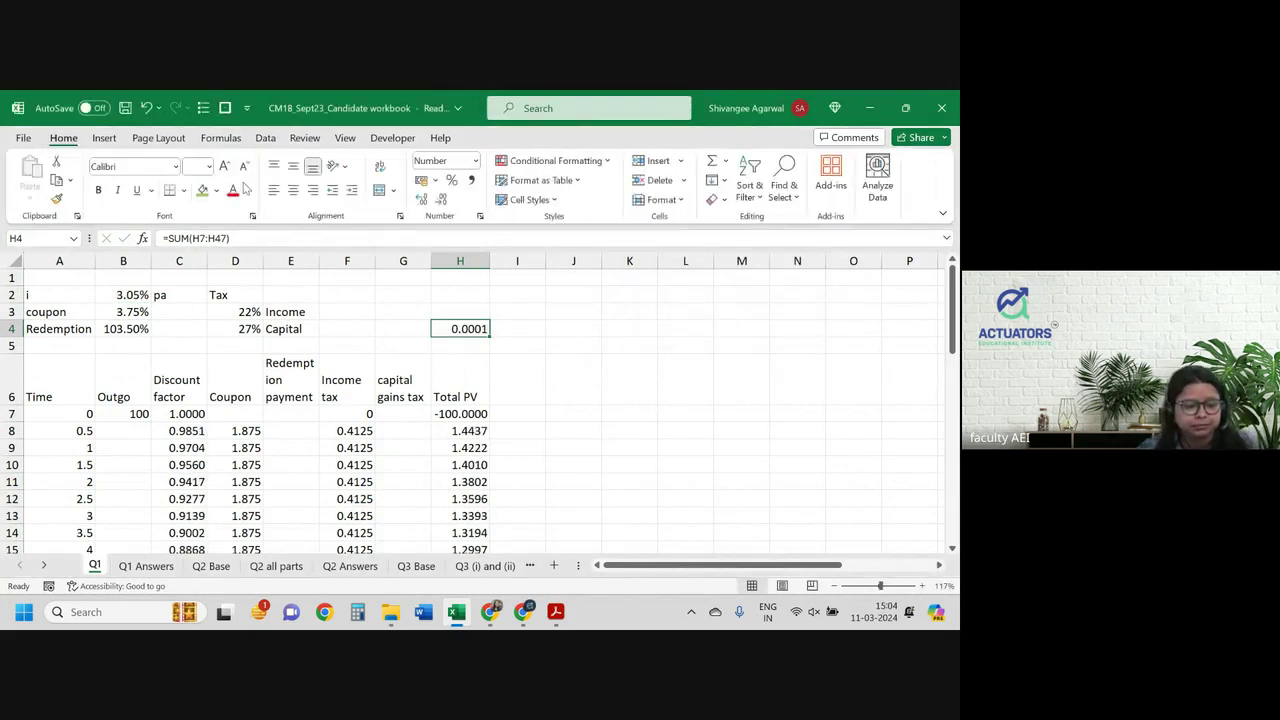
pyautogui.click(447, 203)
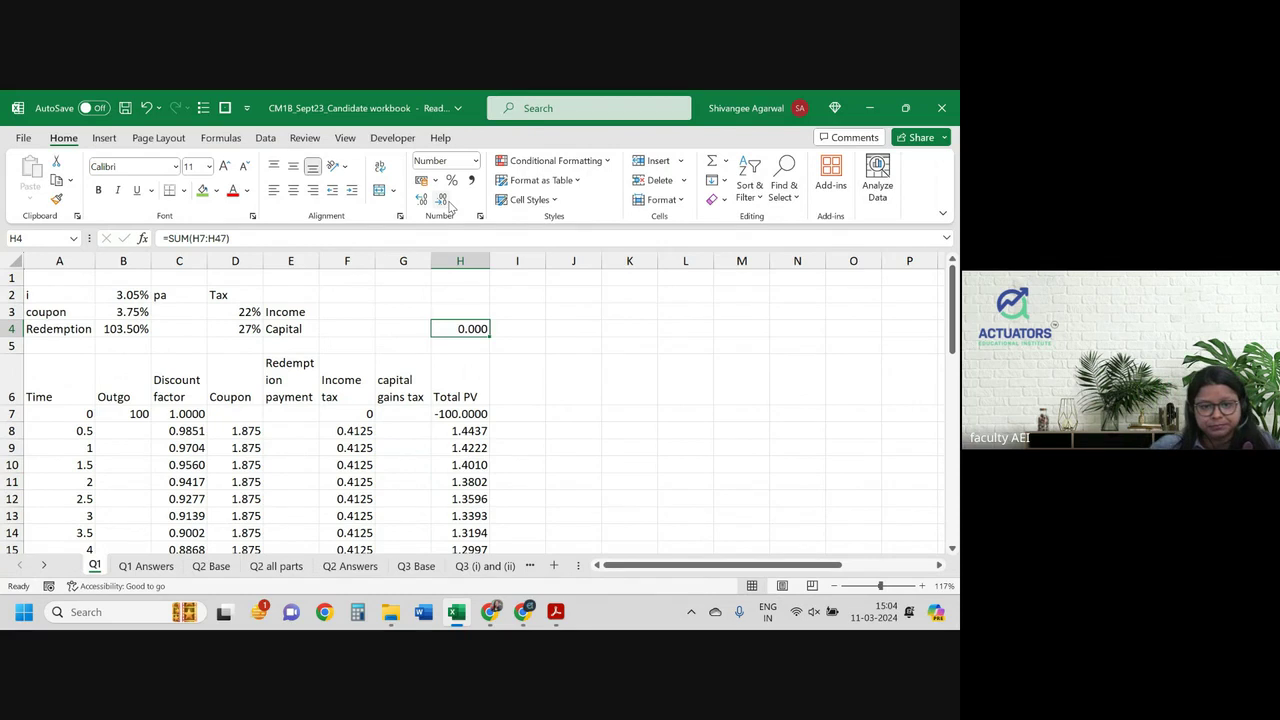
pyautogui.scroll(-8, 437, 197)
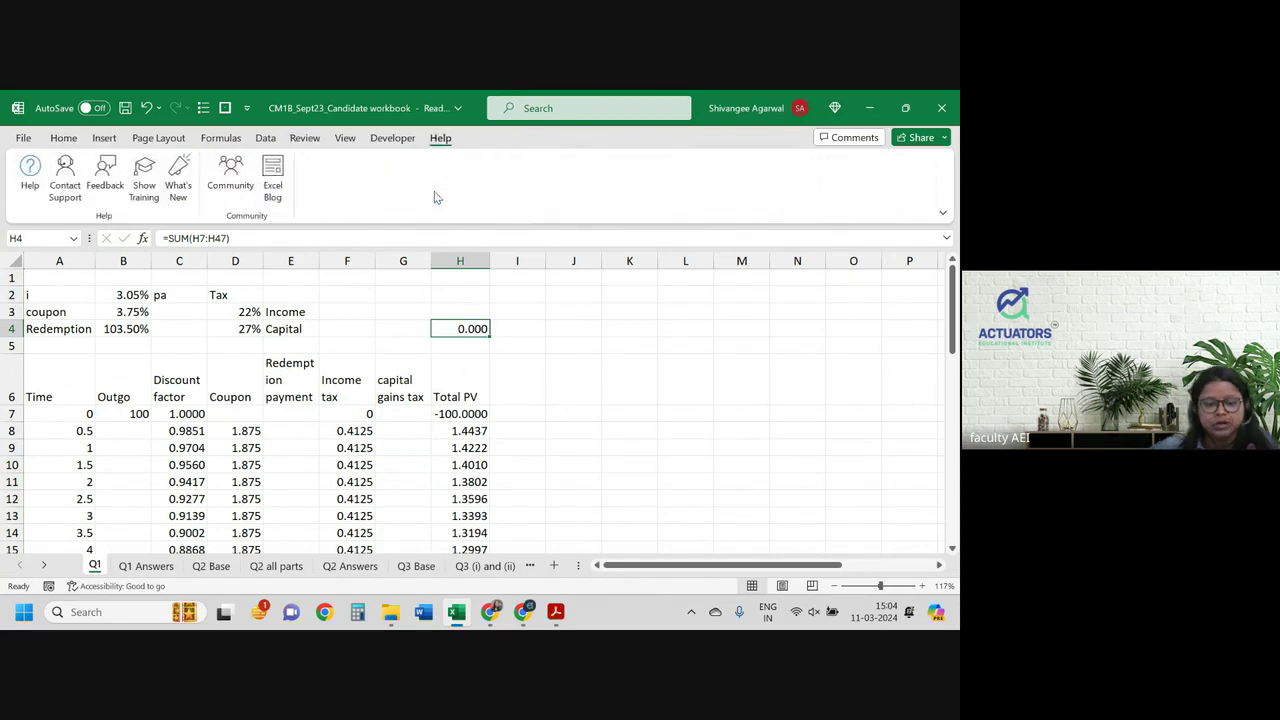
pyautogui.scroll(8, 437, 197)
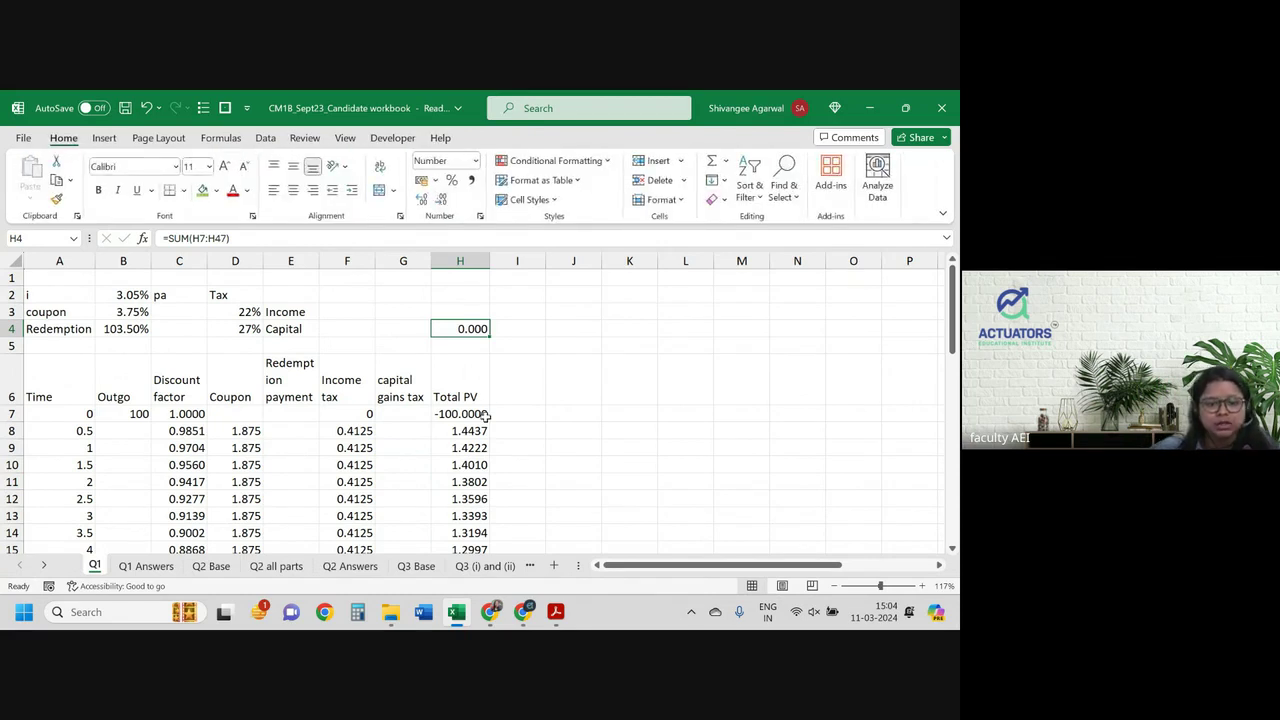
pyautogui.scroll(-3, 485, 416)
pyautogui.scroll(3, 485, 416)
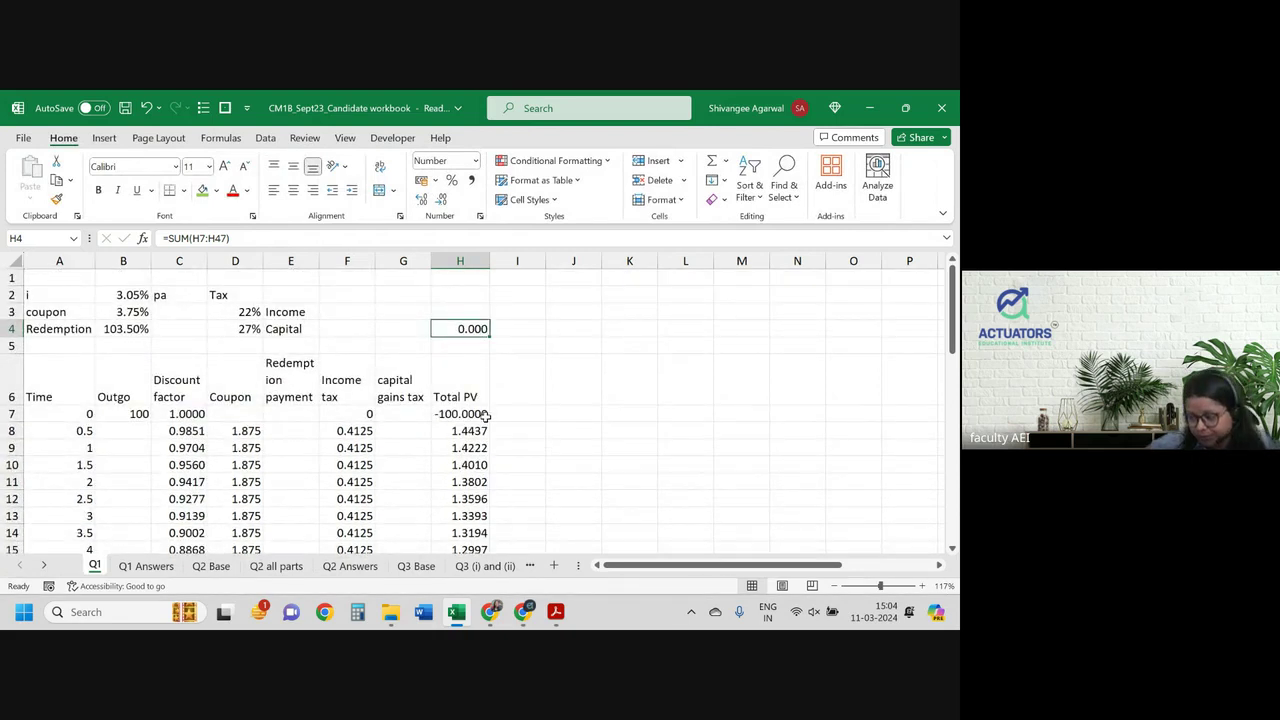
# Step: Highlight the interest rate in B2 with a green fill and inspect the total PV formula in H8
pyautogui.click(112, 293)
pyautogui.click(200, 197)
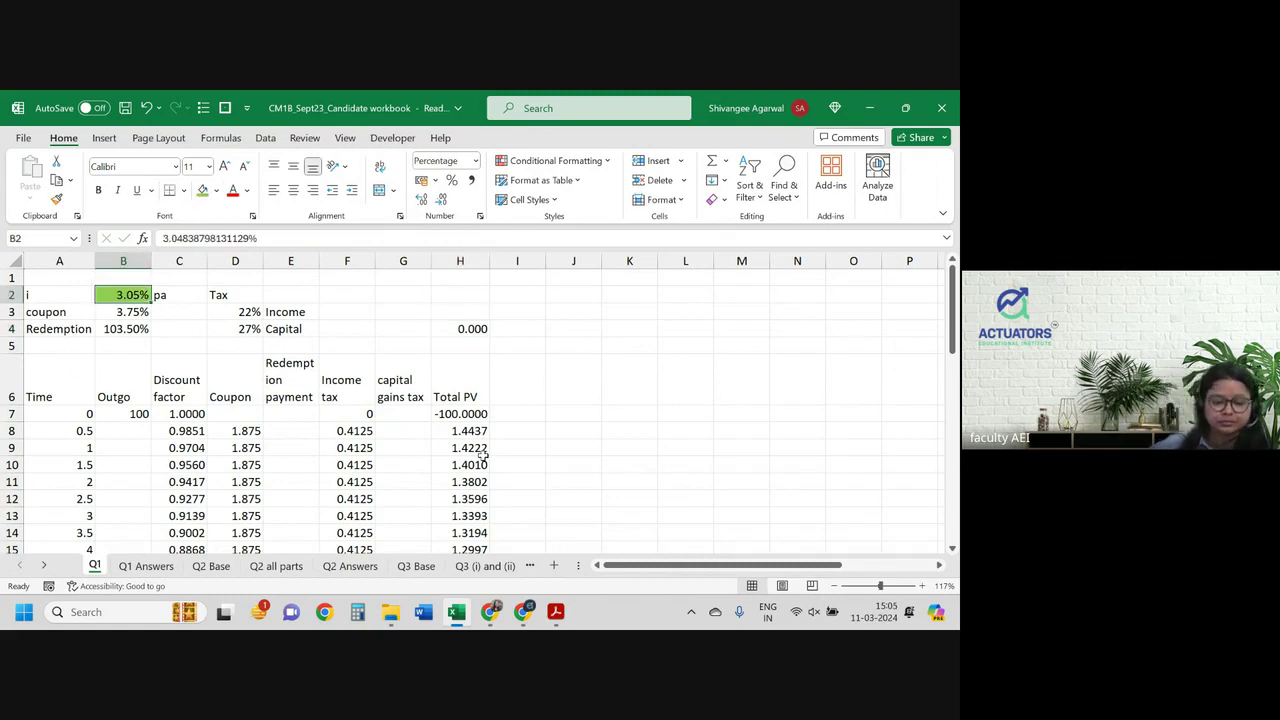
pyautogui.doubleClick(461, 431)
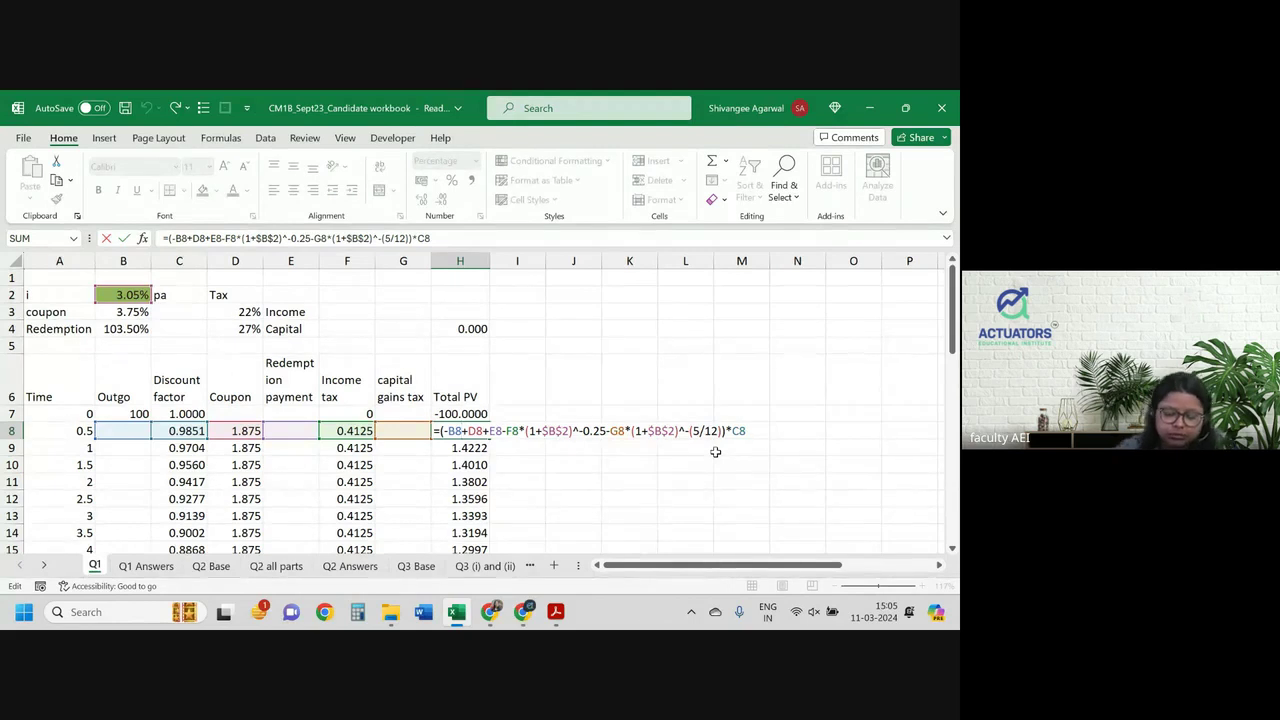
pyautogui.hotkey('shift', 'Right')
pyautogui.hotkey('shift', 'Right')
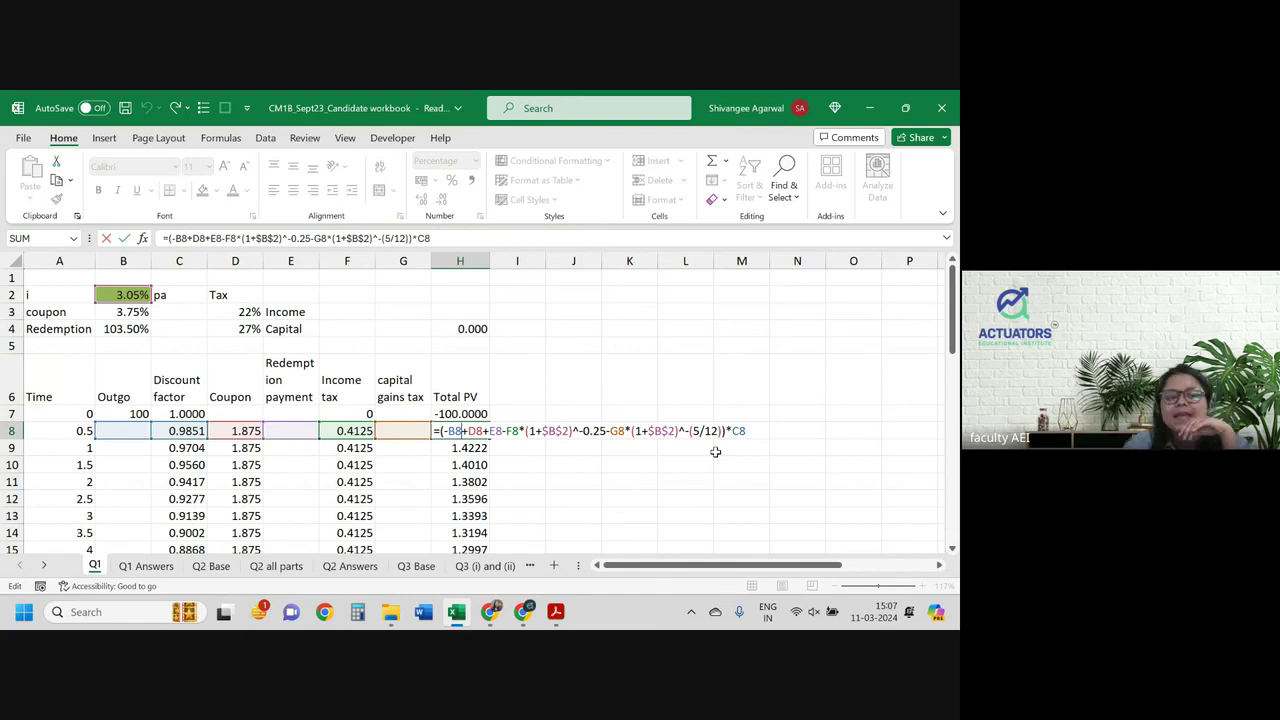
# Step: Switch to the exam paper PDF in Acrobat and read all parts of question 2
pyautogui.hotkey('alt', 'Tab')
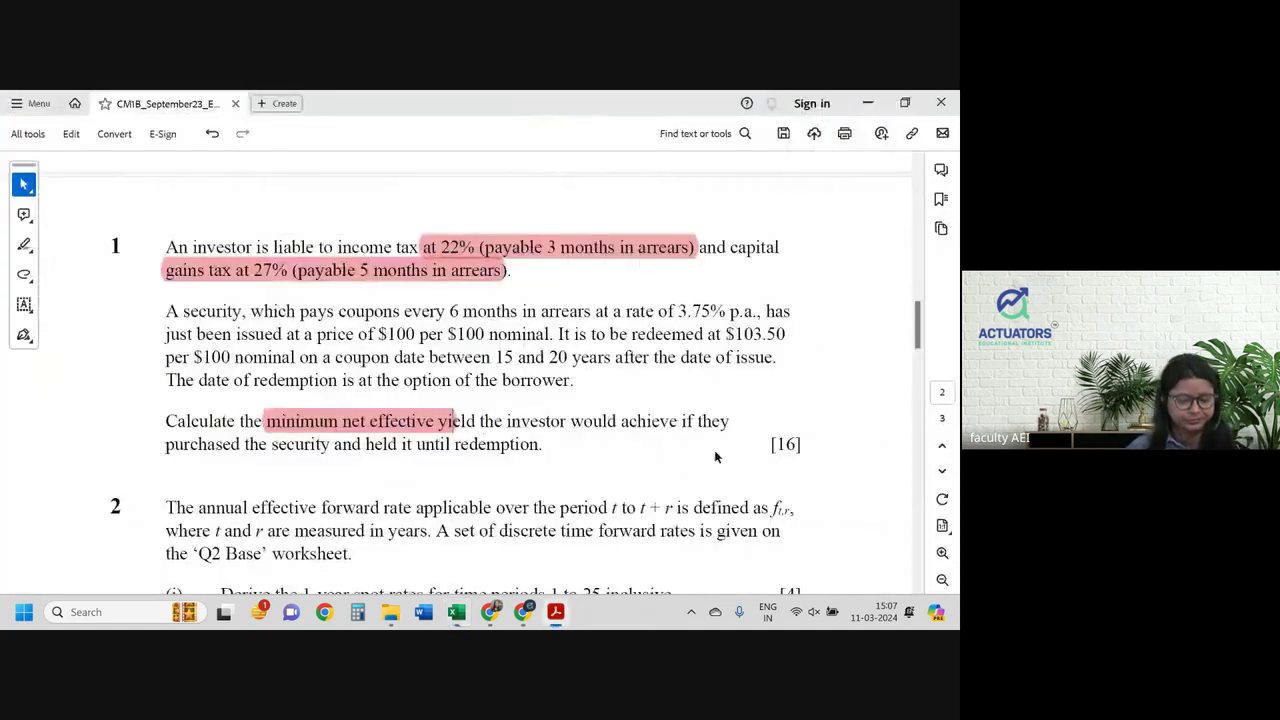
pyautogui.scroll(-5, 555, 413)
pyautogui.scroll(-1, 555, 413)
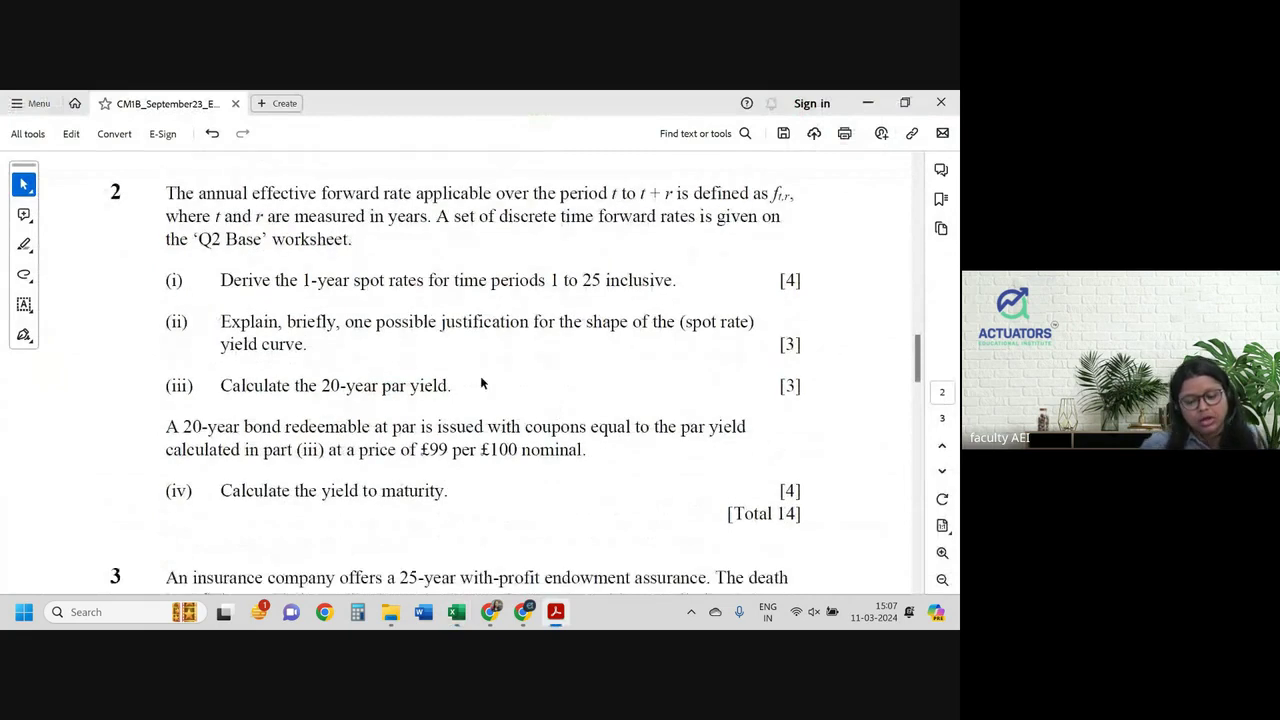
pyautogui.scroll(-10, 552, 404)
pyautogui.scroll(9, 552, 402)
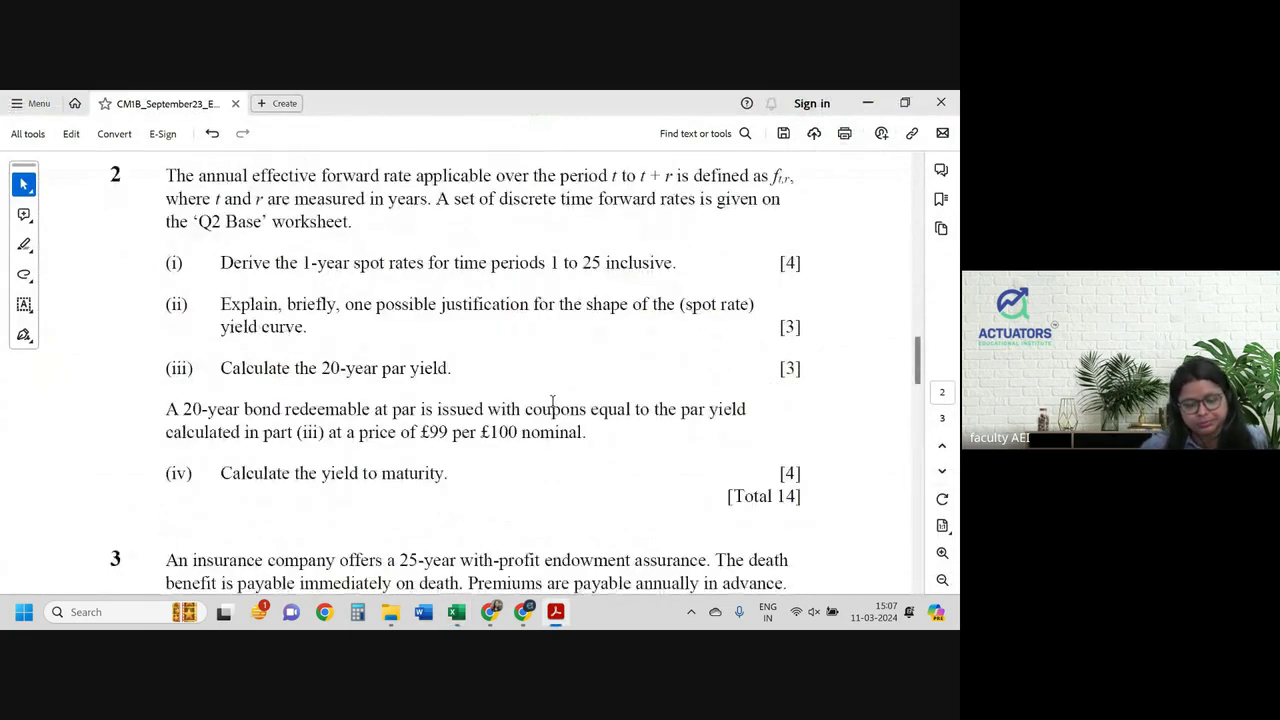
pyautogui.scroll(1, 552, 402)
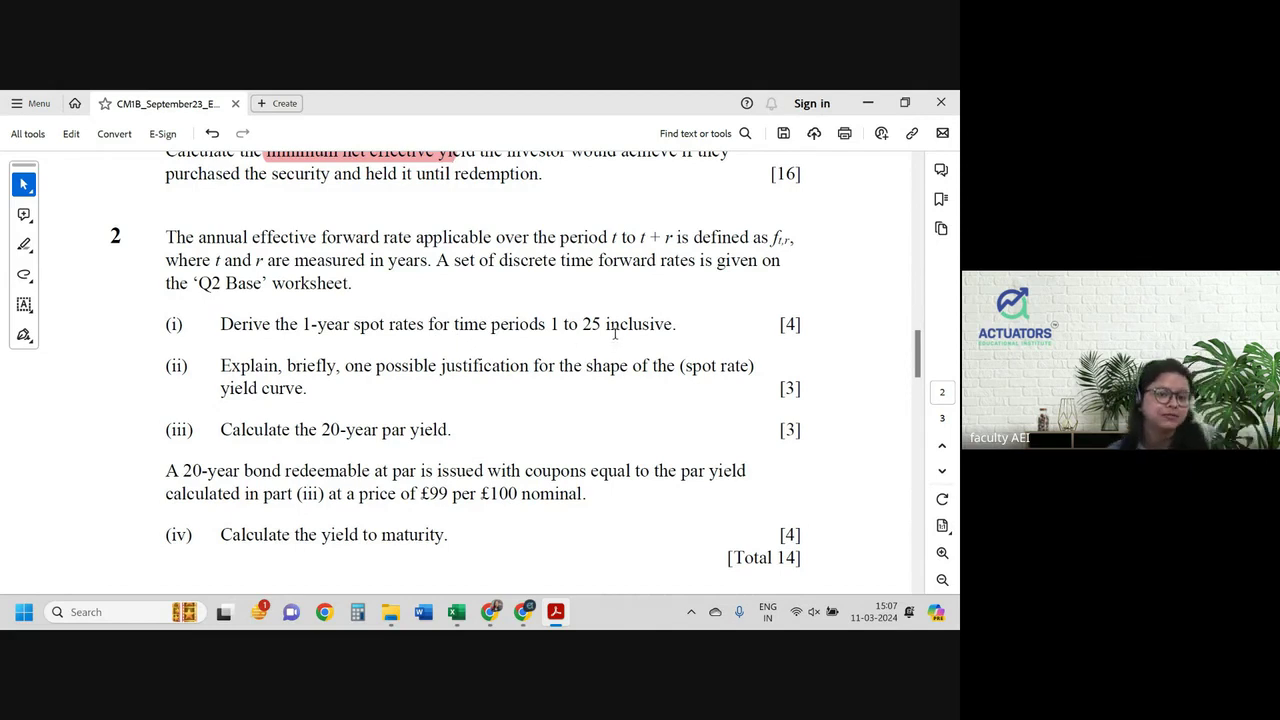
# Step: Return to the Excel workbook, close the H8 formula and examine the forward rate table on the Q2 Base sheet
pyautogui.hotkey('alt', 'Tab')
pyautogui.press('Return')
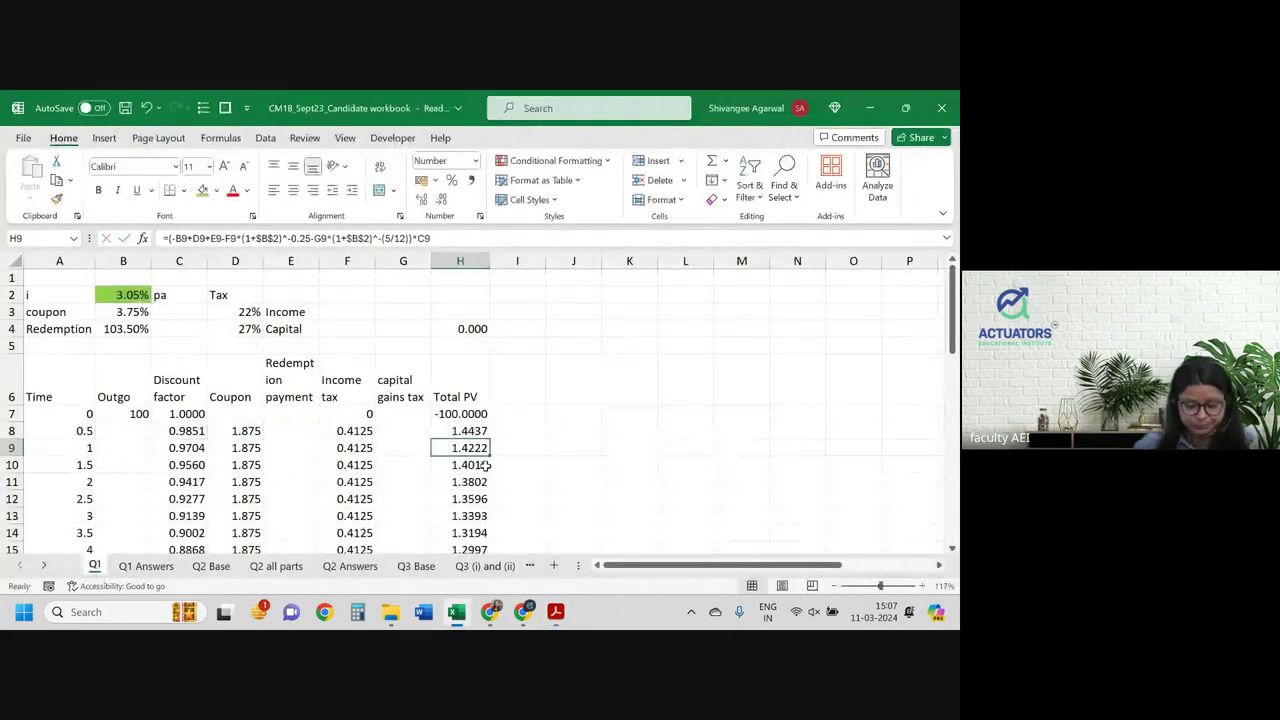
pyautogui.hotkey('ctrl', 'pagedown')
pyautogui.hotkey('ctrl', 'pagedown')
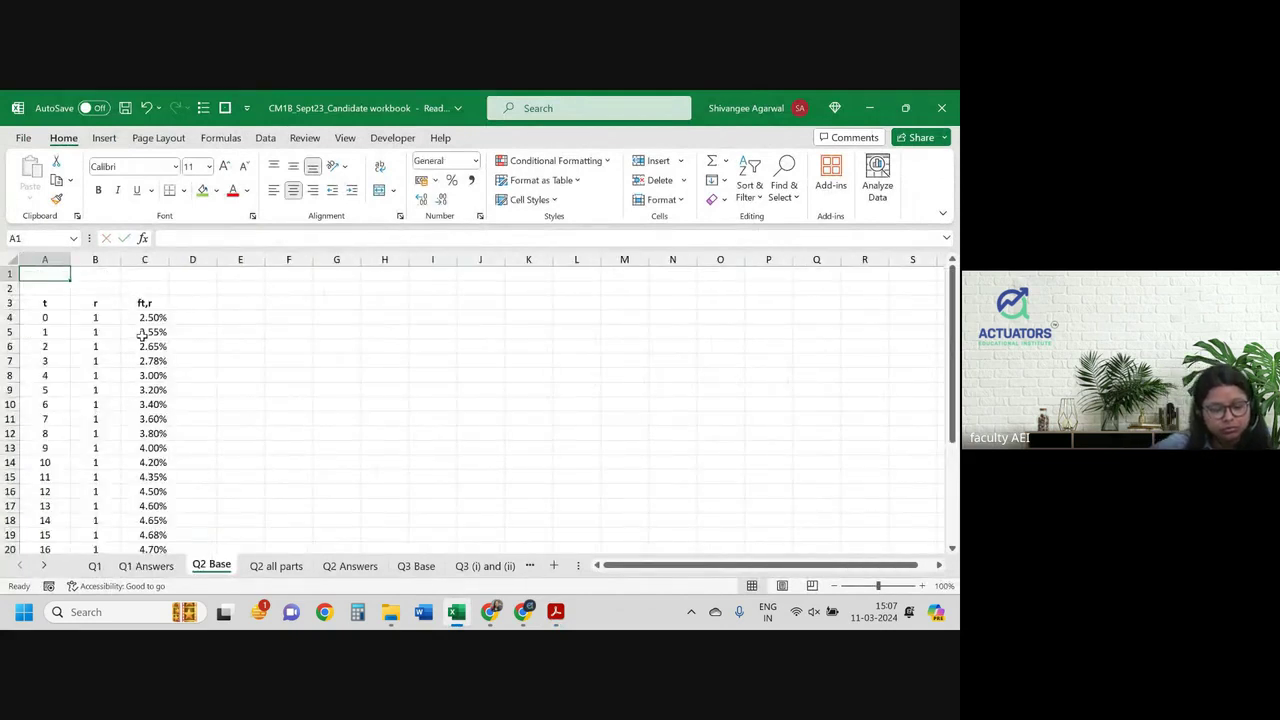
pyautogui.scroll(-3, 142, 336)
pyautogui.scroll(4, 142, 336)
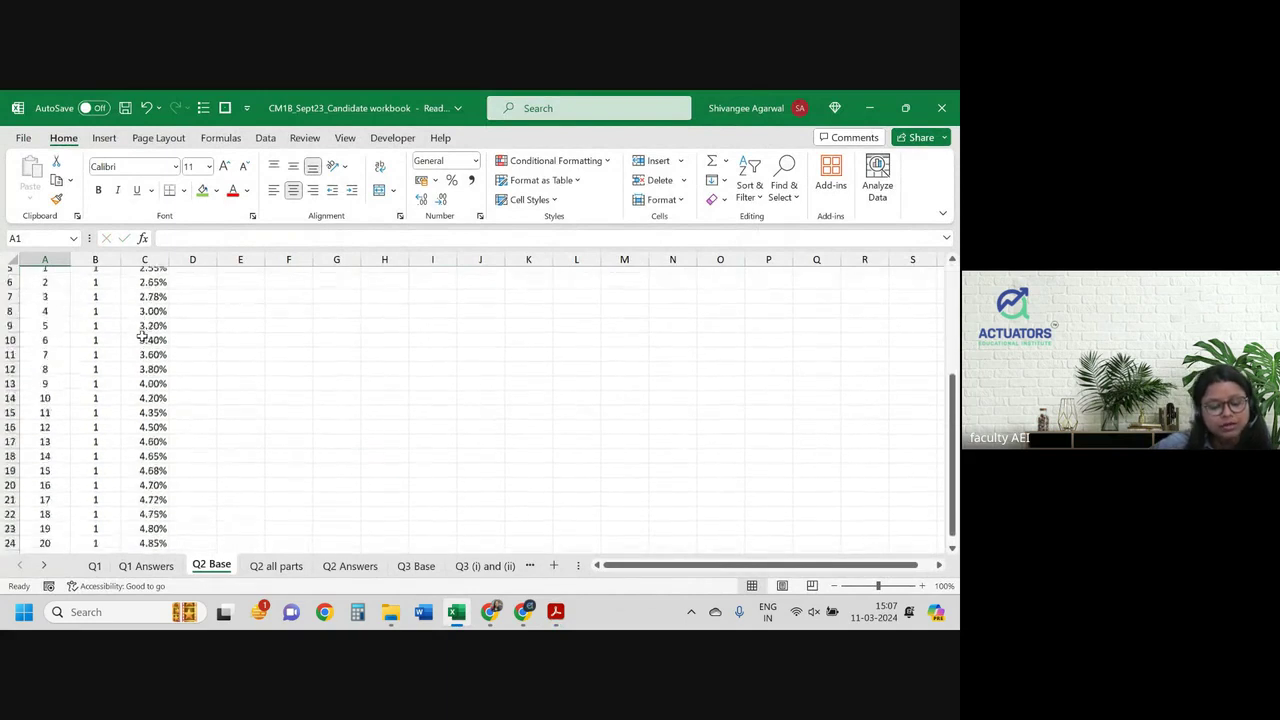
pyautogui.scroll(1, 142, 336)
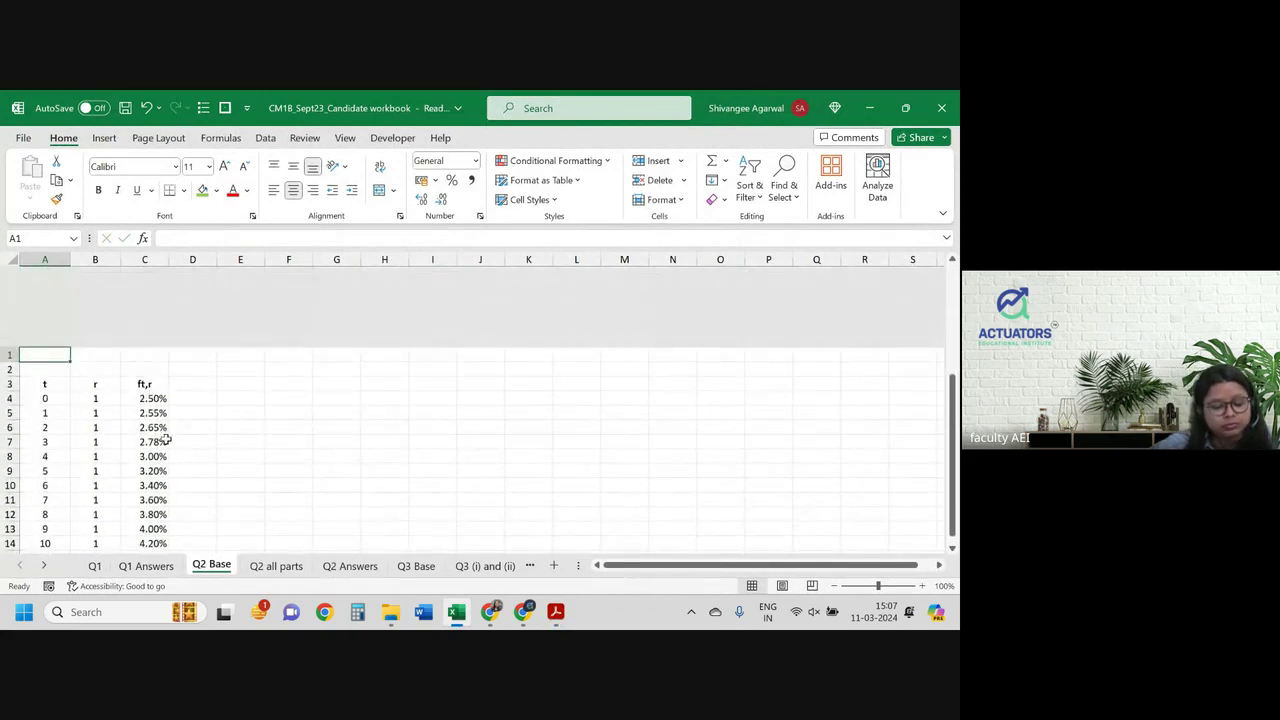
pyautogui.click(95, 332)
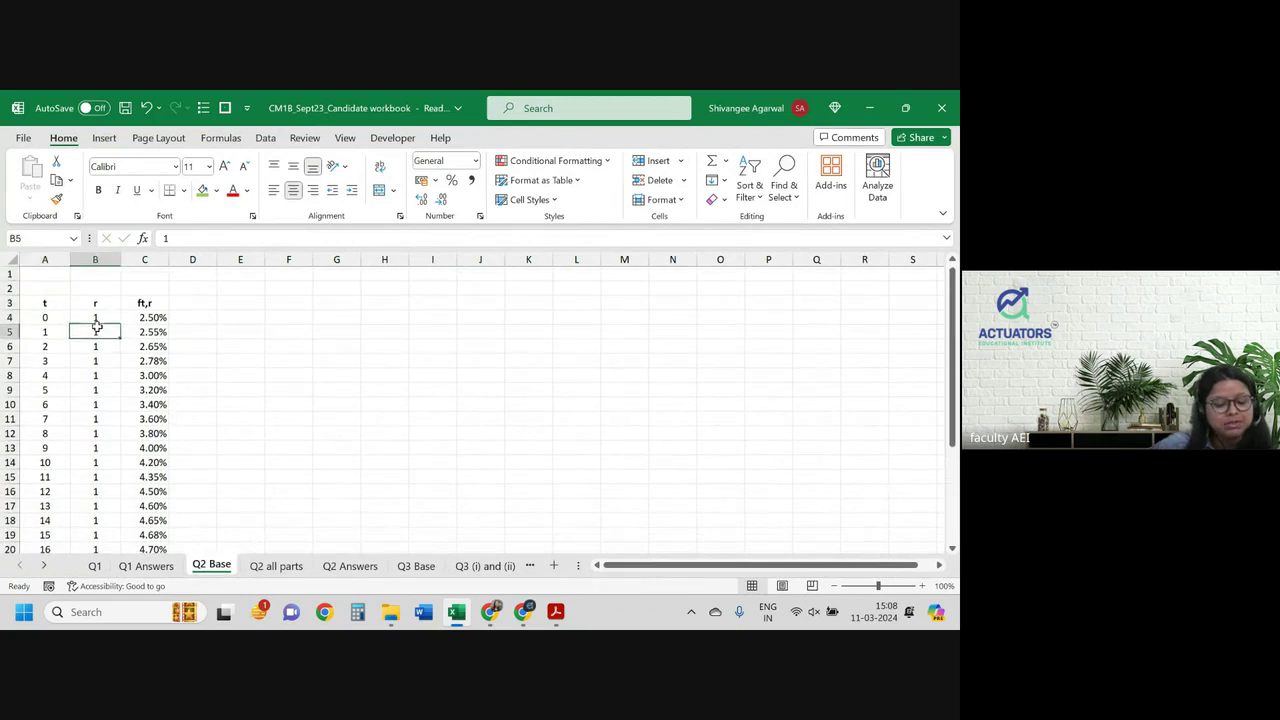
pyautogui.click(97, 347)
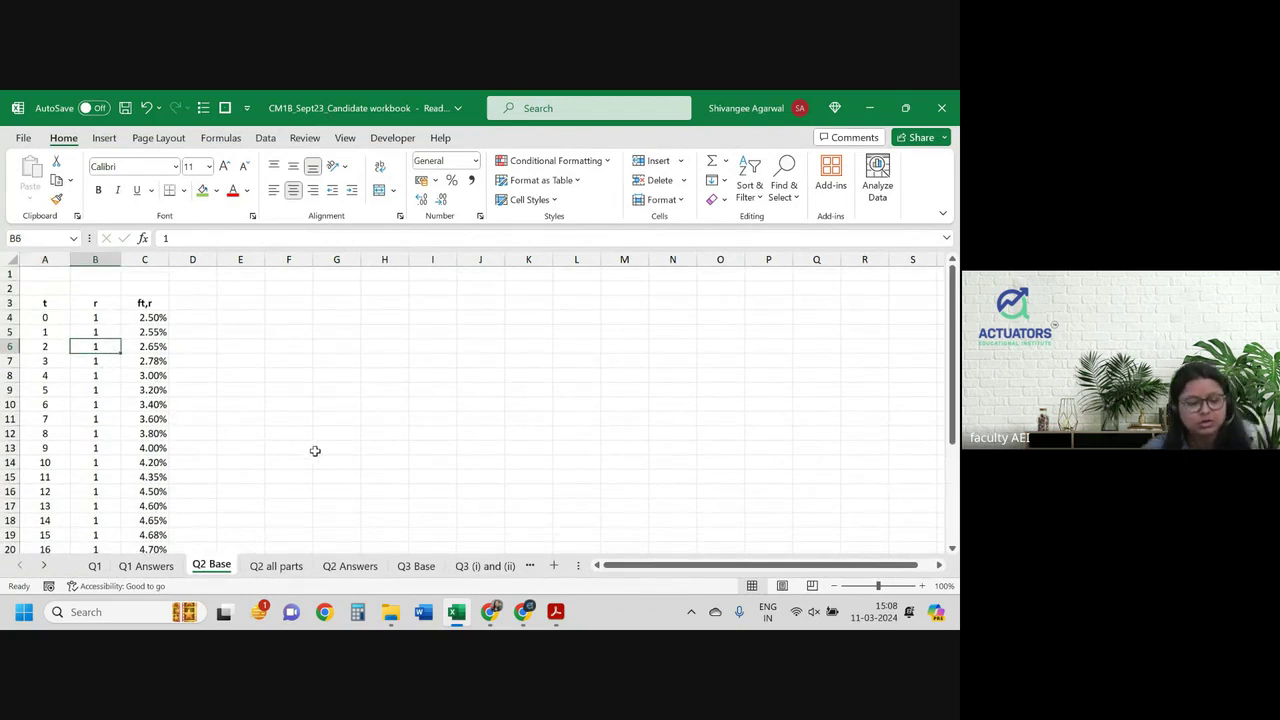
# Step: Recheck question 2 in the exam paper PDF and open the Q2 all parts sheet in the Excel workbook
pyautogui.hotkey('alt', 'Tab')
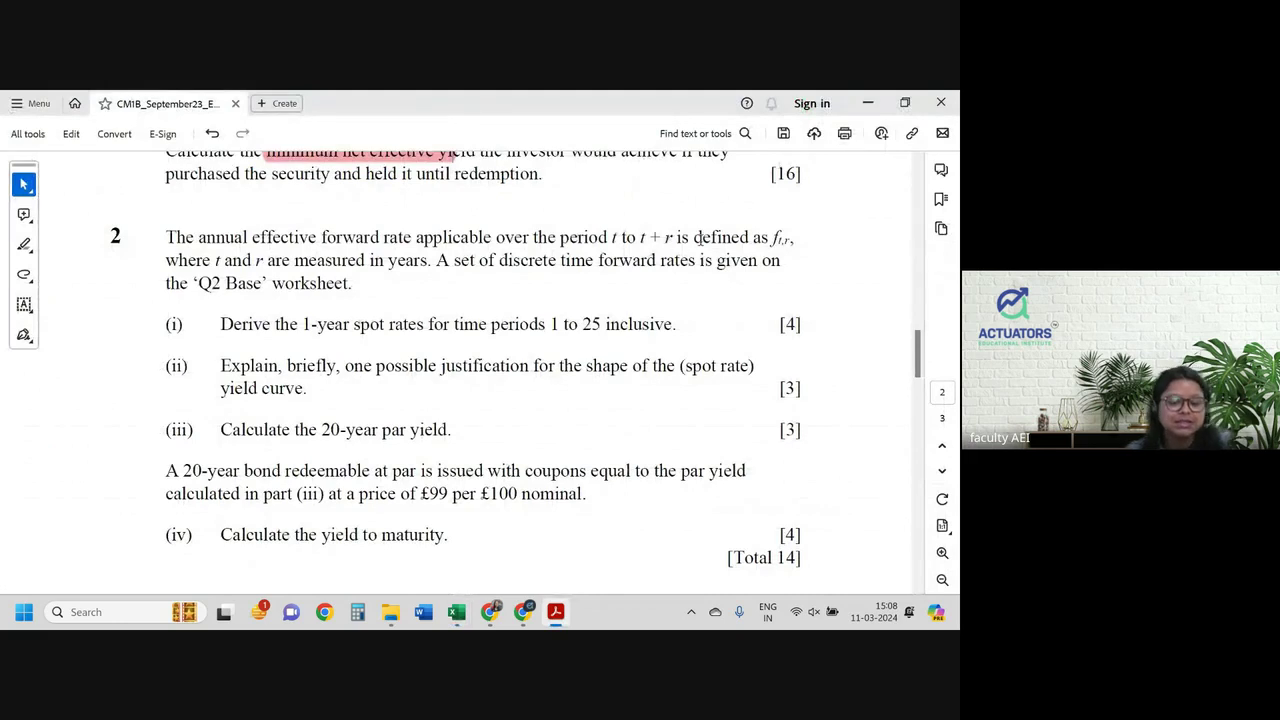
pyautogui.hotkey('alt', 'Tab')
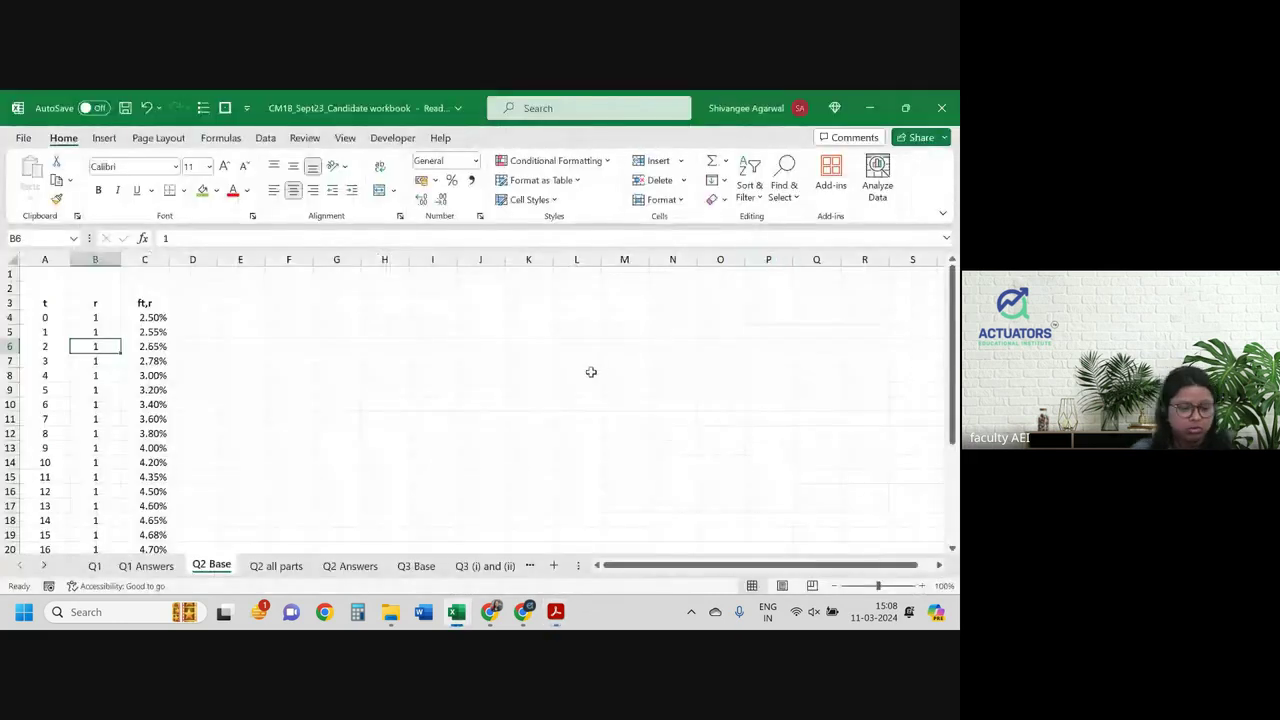
pyautogui.click(276, 566)
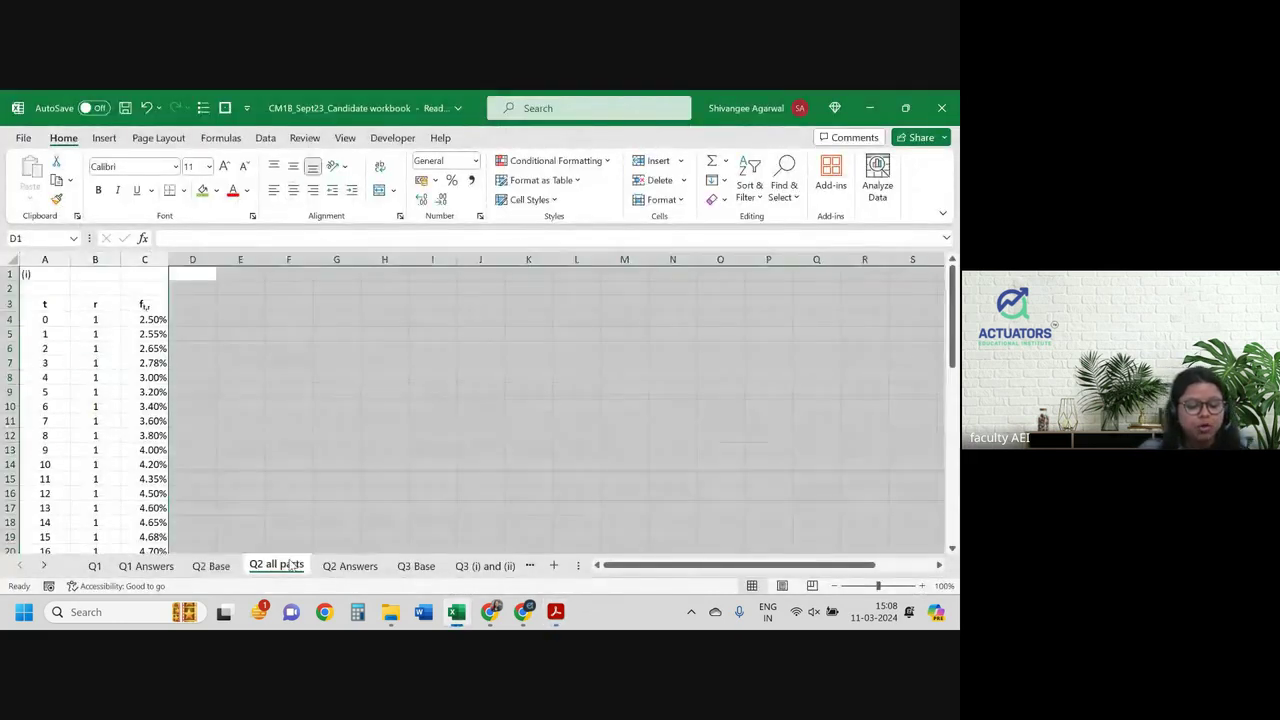
pyautogui.click(238, 440)
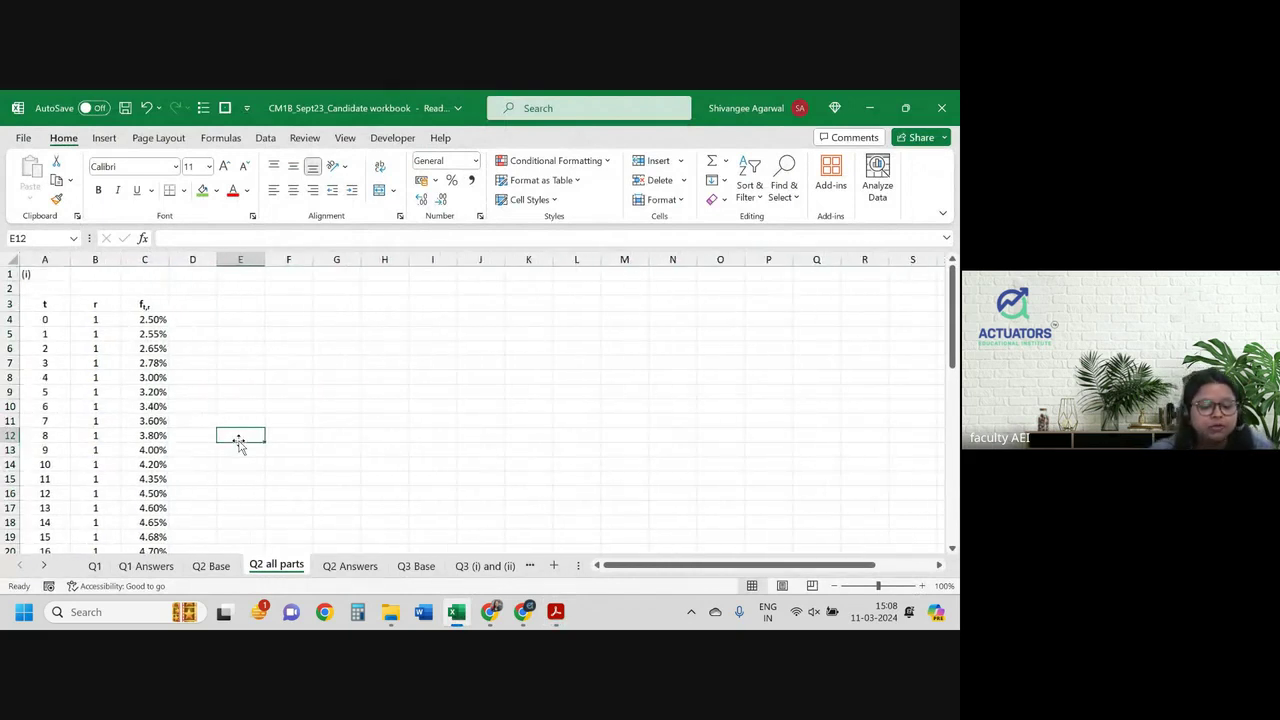
pyautogui.click(213, 566)
pyautogui.click(268, 565)
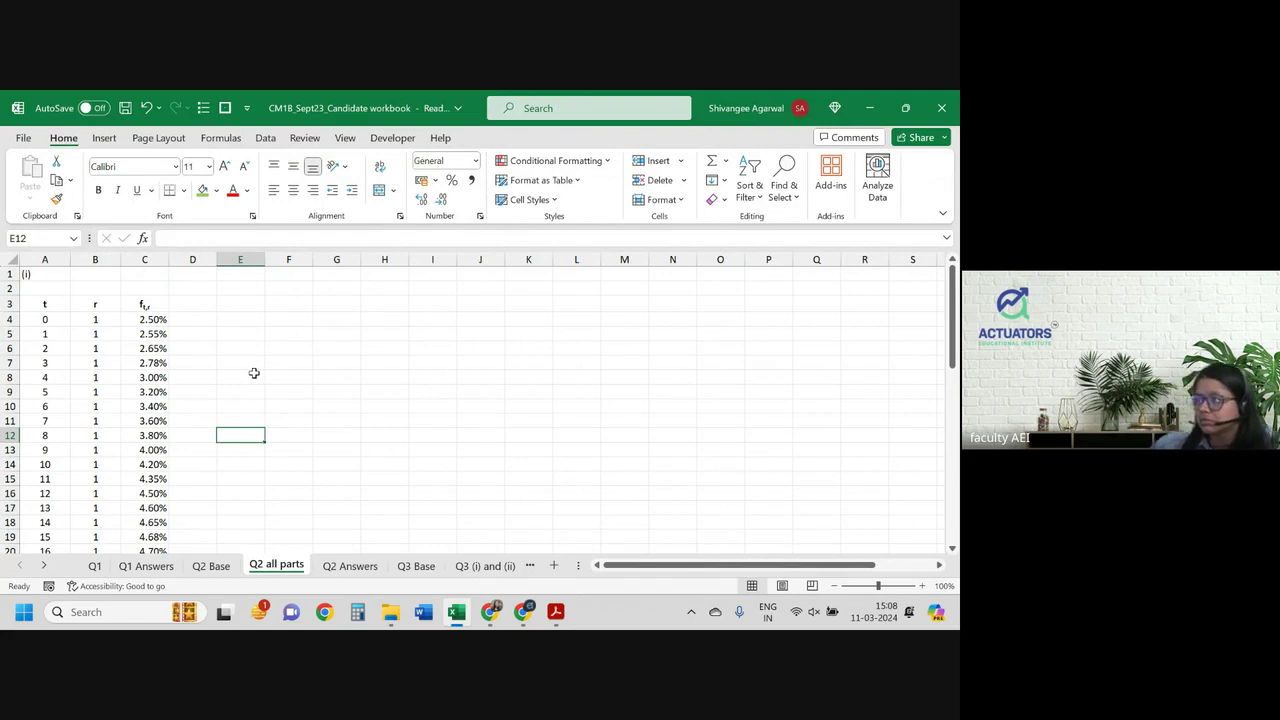
pyautogui.hotkey('alt', 'Tab')
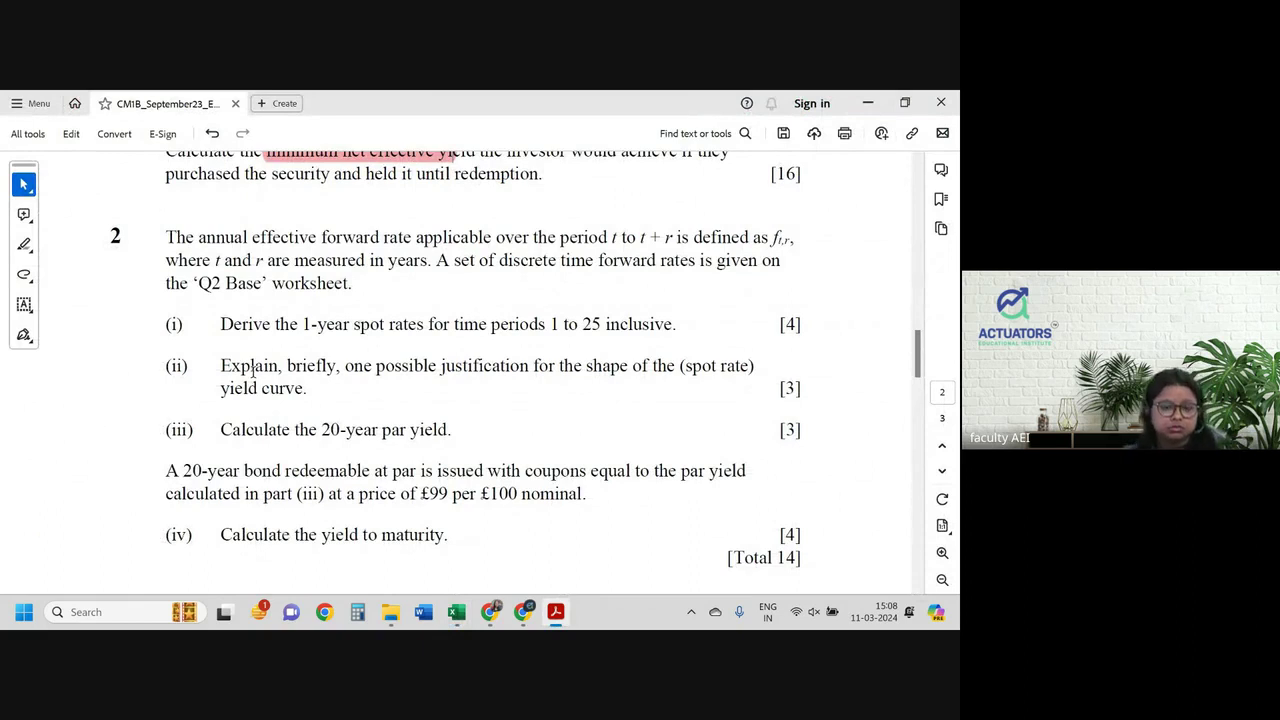
pyautogui.hotkey('alt', 'Tab')
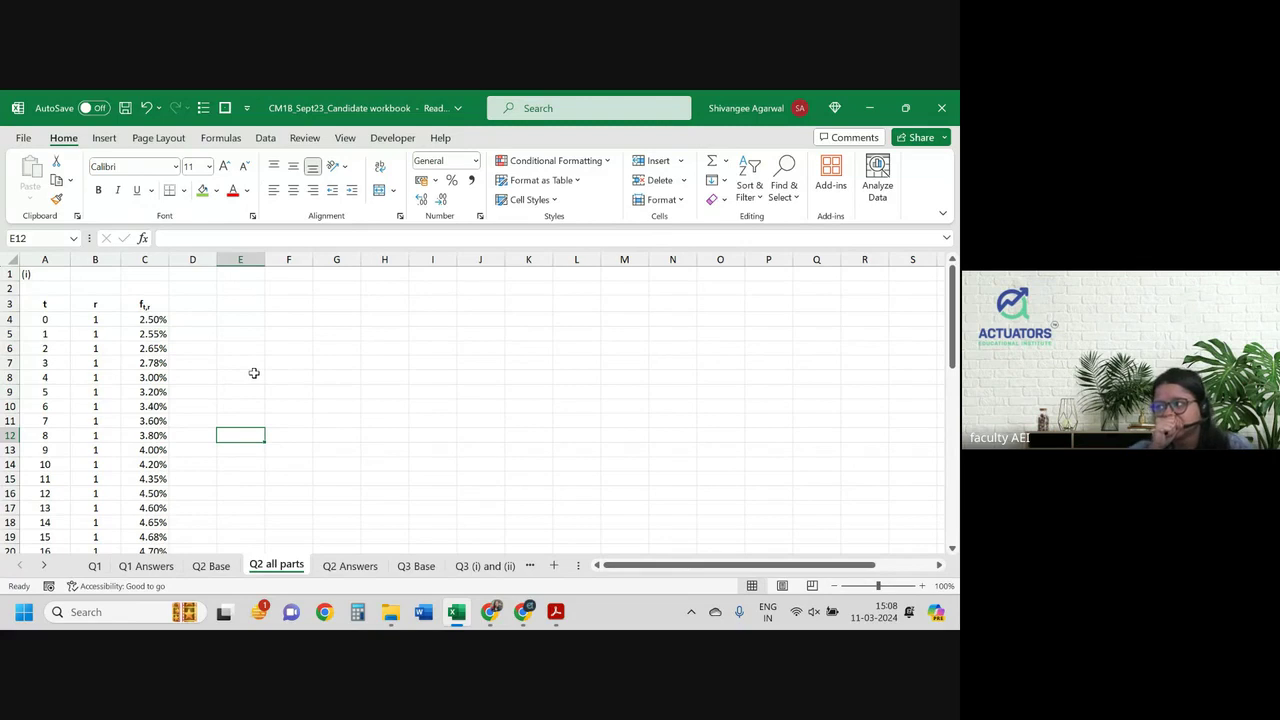
# Step: Check question 2 in the exam PDF, return to the workbook and enter the heading Yt in cell E3
pyautogui.hotkey('alt', 'Tab')
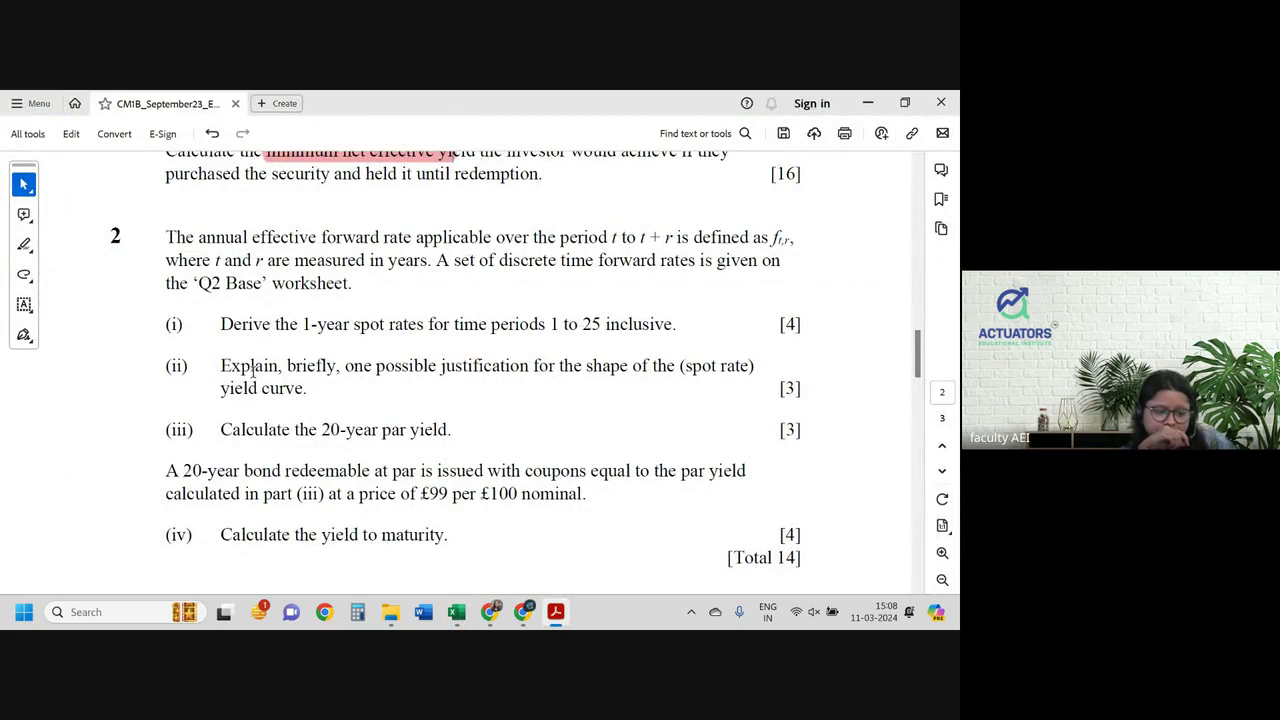
pyautogui.hotkey('alt', 'Tab')
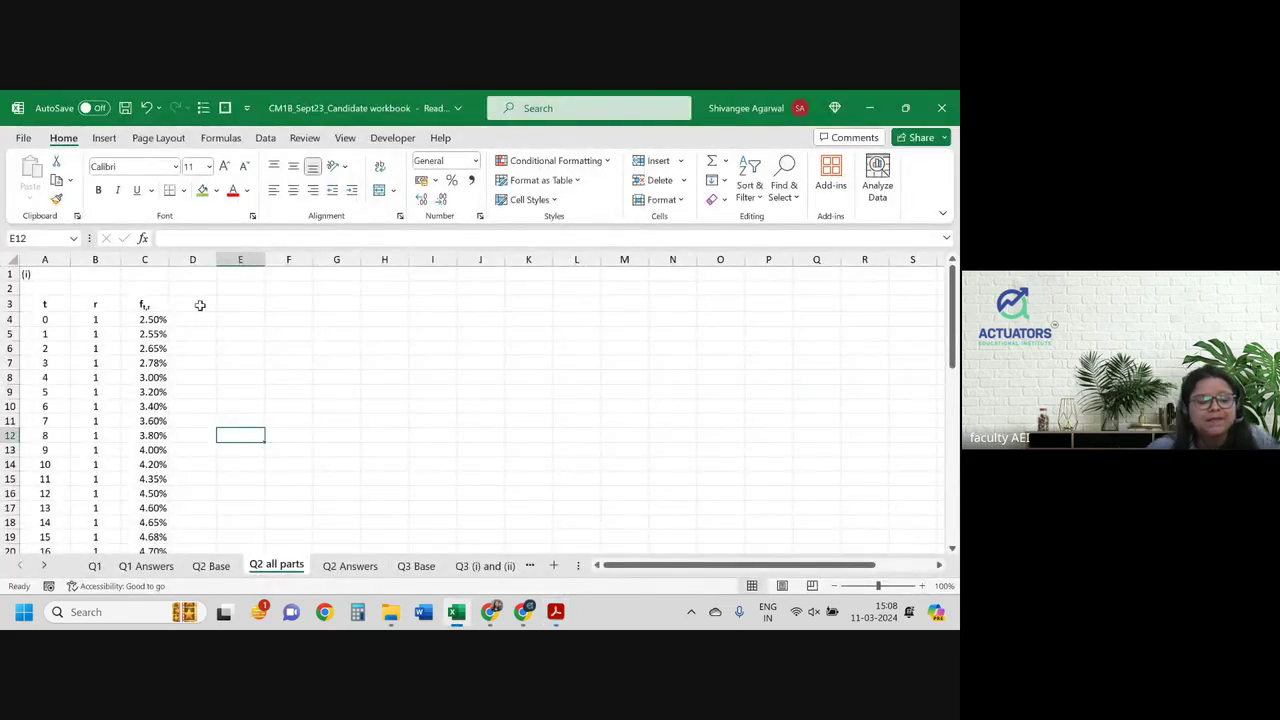
pyautogui.click(256, 302)
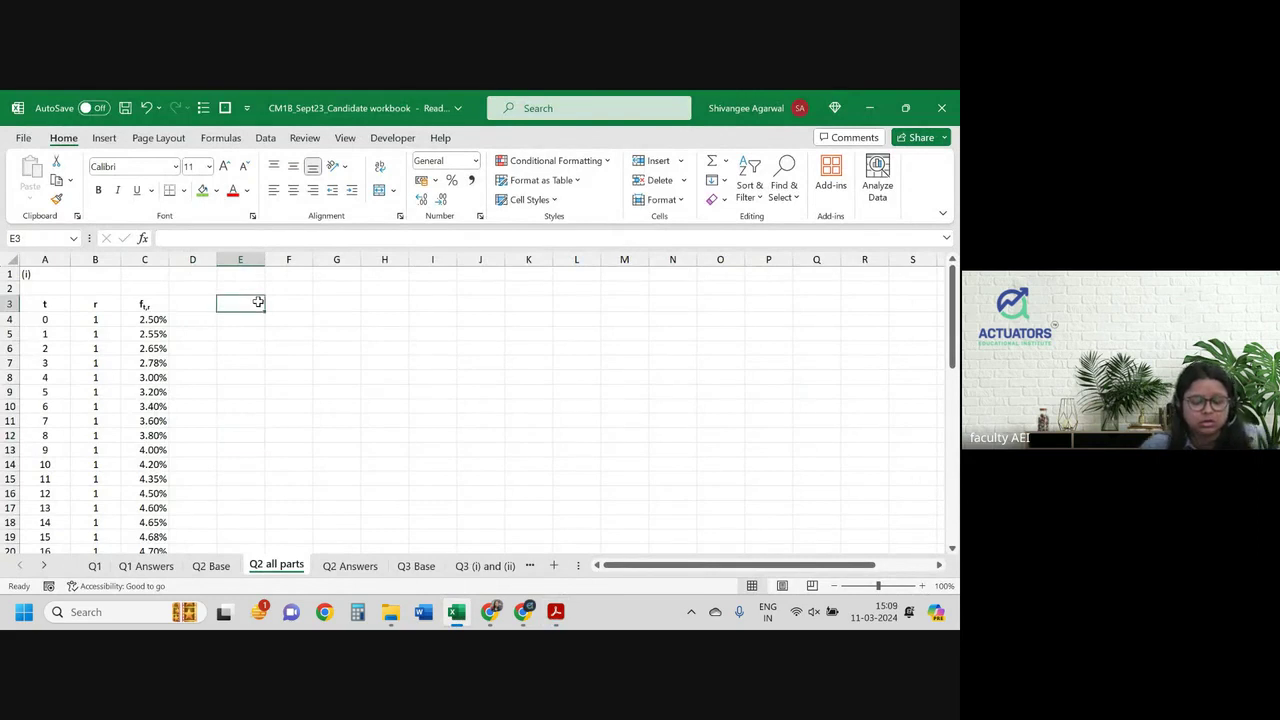
pyautogui.write('Y')
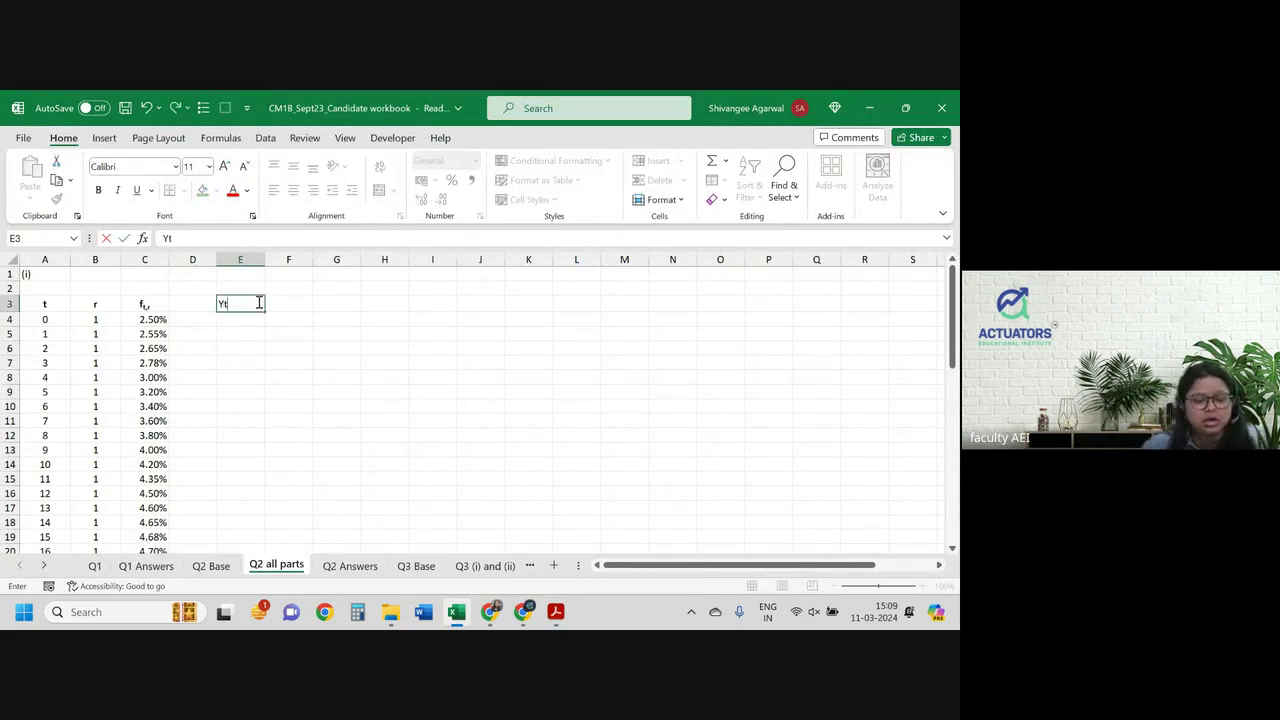
pyautogui.write('t')
pyautogui.press('Return')
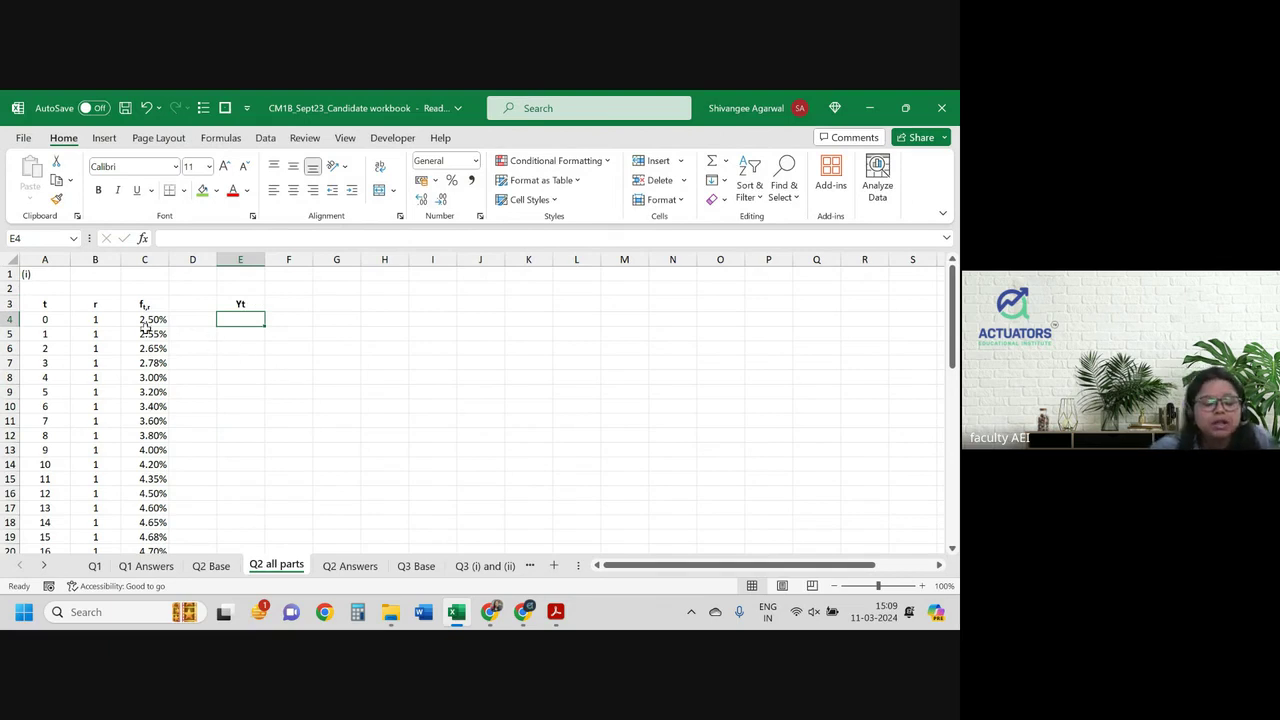
# Step: Set the first spot rate in E5, for t = 1, equal to the forward rate in C4
pyautogui.click(242, 338)
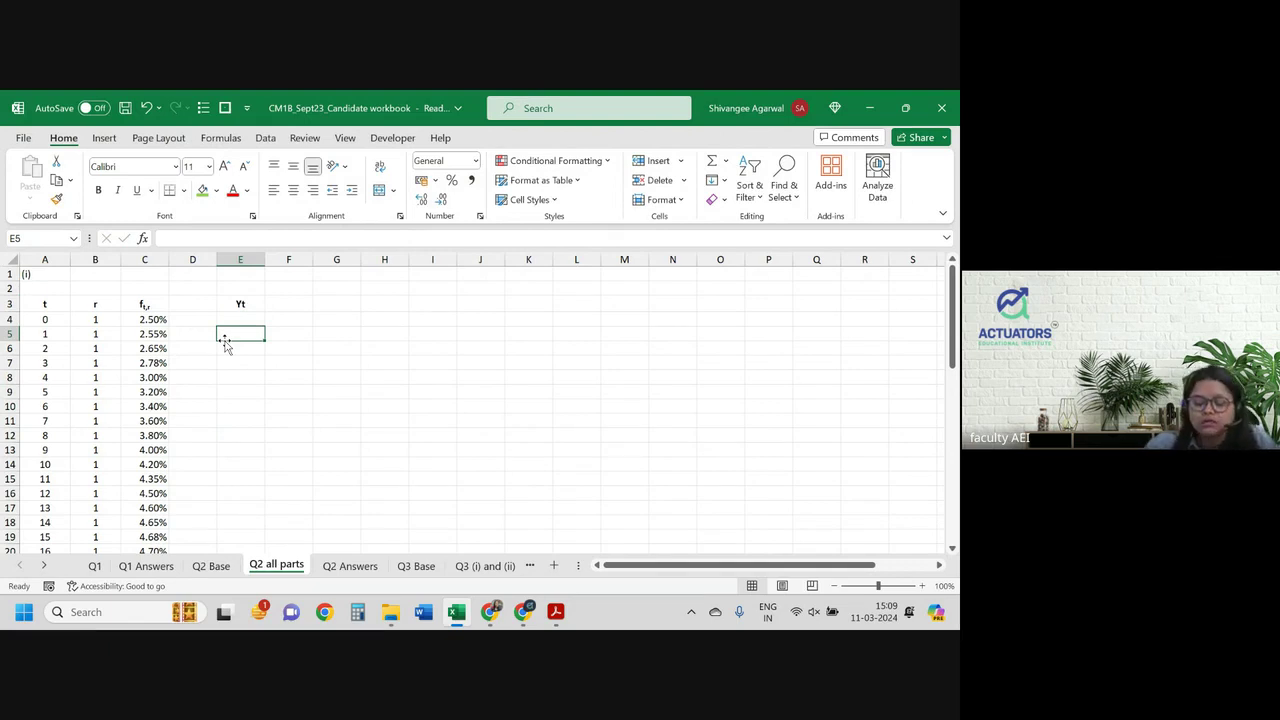
pyautogui.write('=')
pyautogui.press('Up')
pyautogui.press('Left')
pyautogui.press('Left')
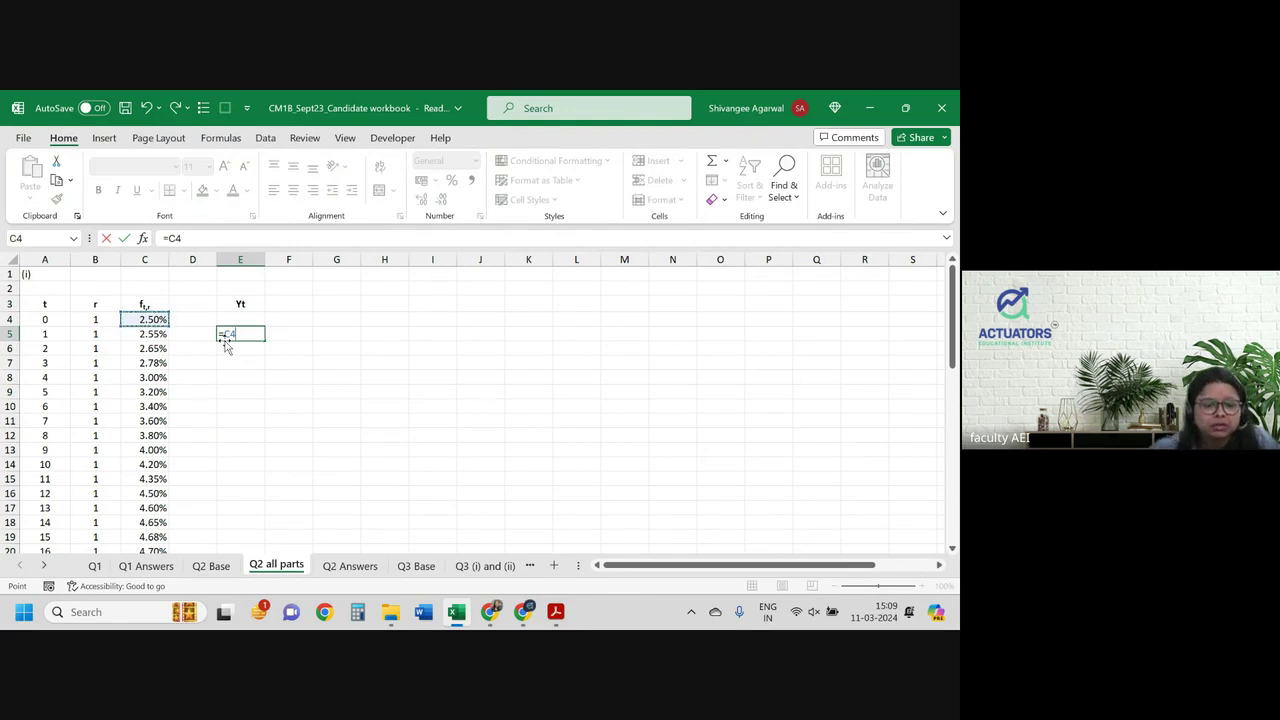
pyautogui.press('Return')
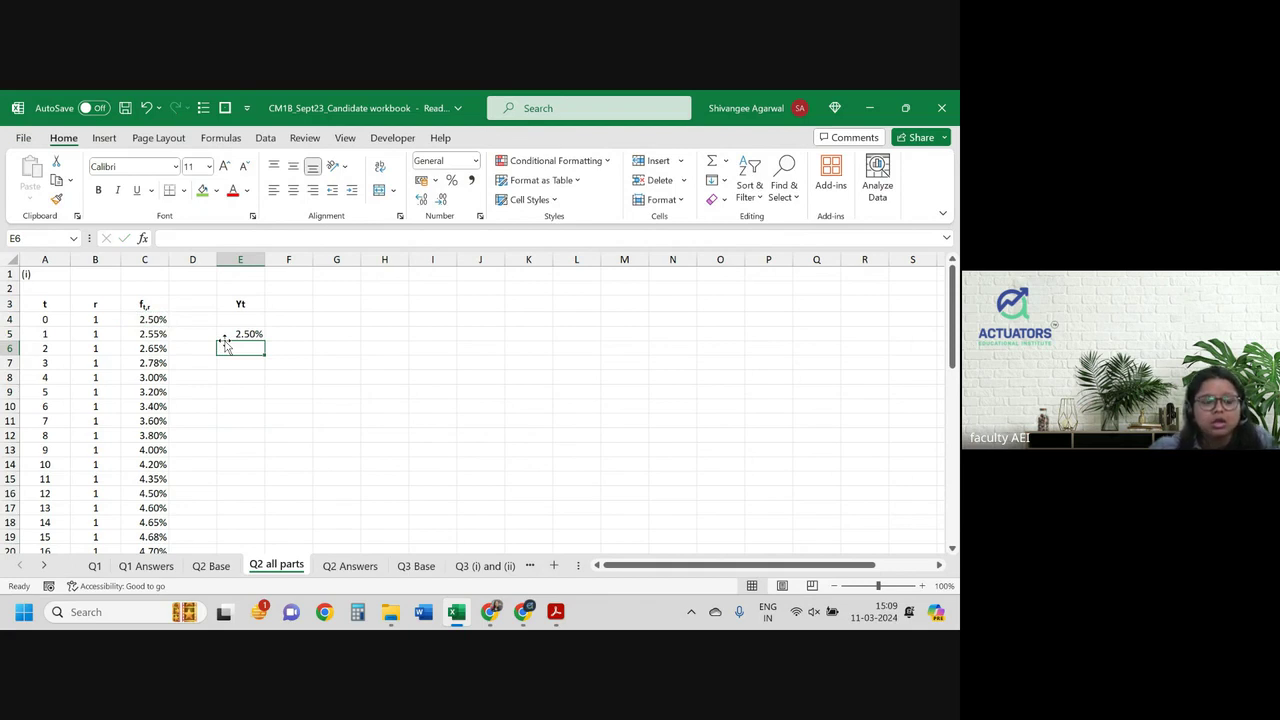
# Step: Enter the heading 1+ft,r in cell D3, beside the forward rate column
pyautogui.click(192, 306)
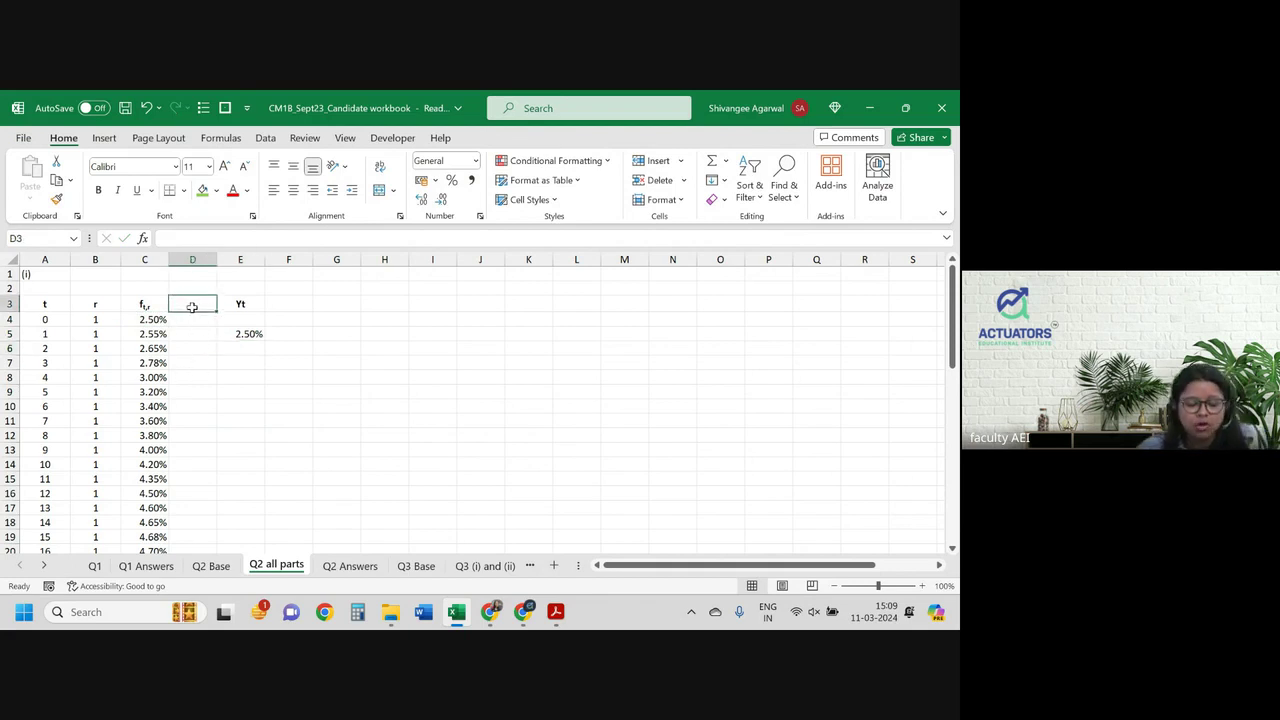
pyautogui.press('Left')
pyautogui.click(192, 306)
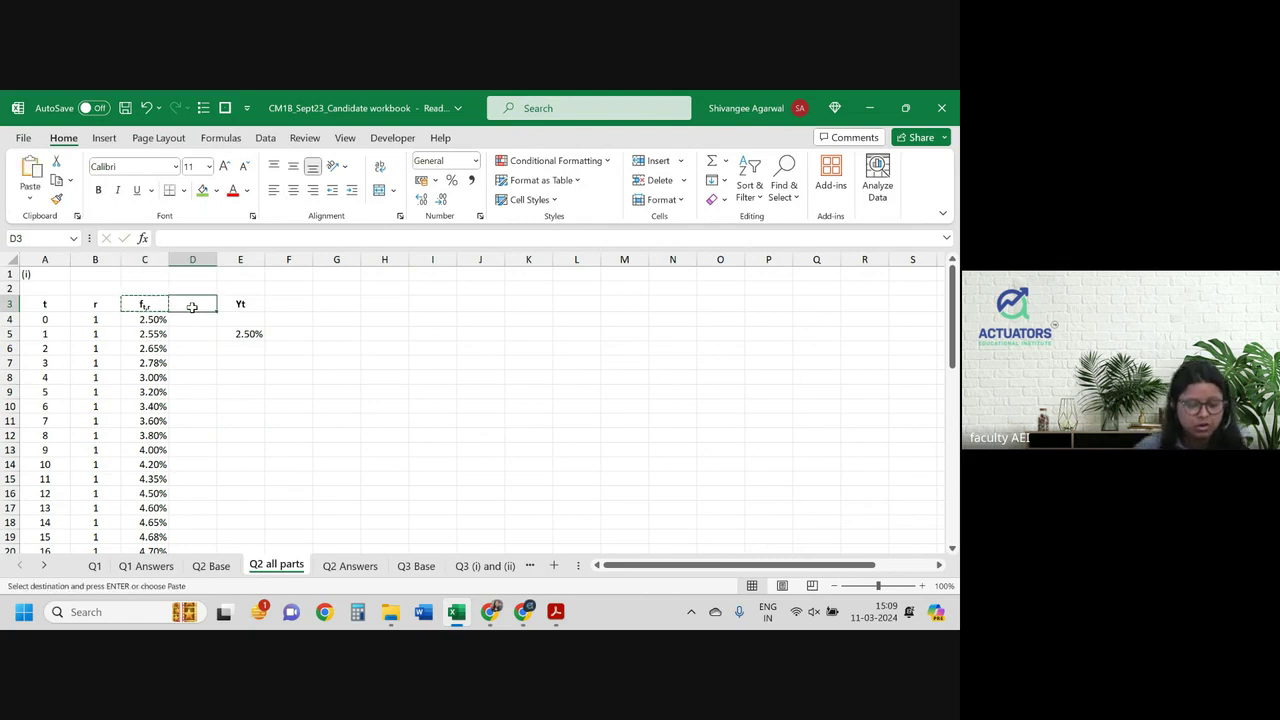
pyautogui.write('1+')
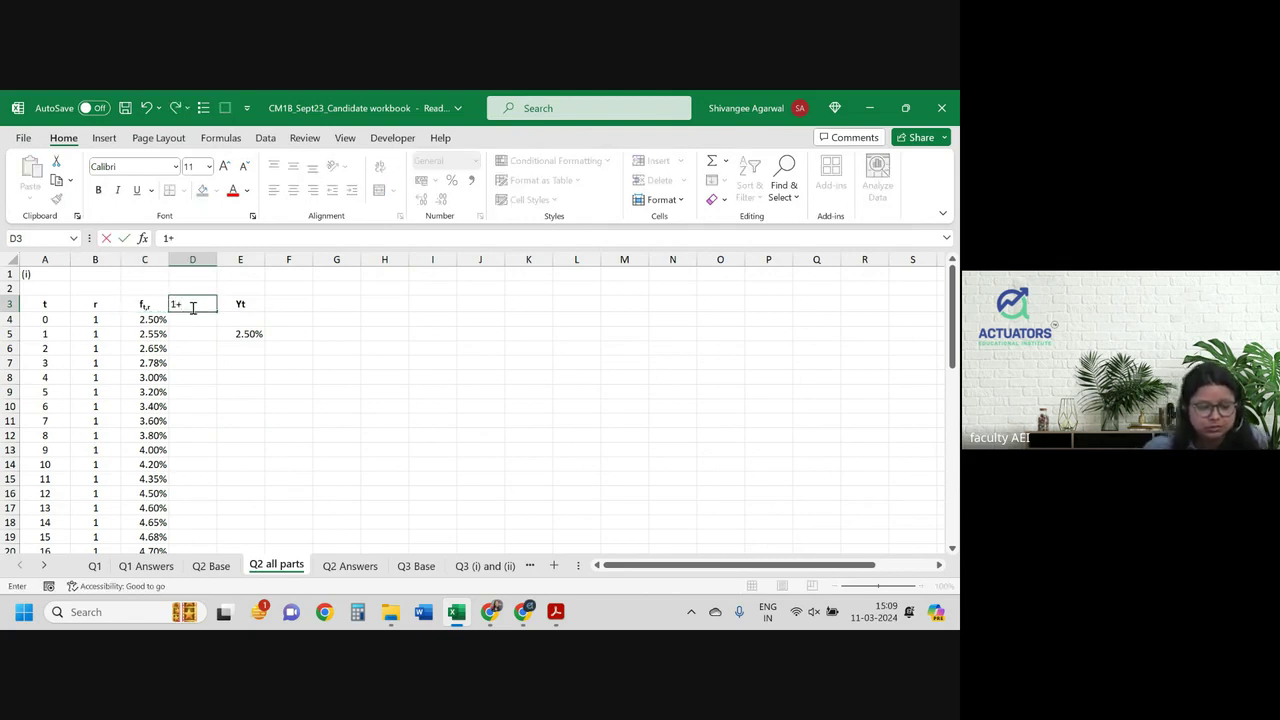
pyautogui.press('Return')
pyautogui.click(148, 304)
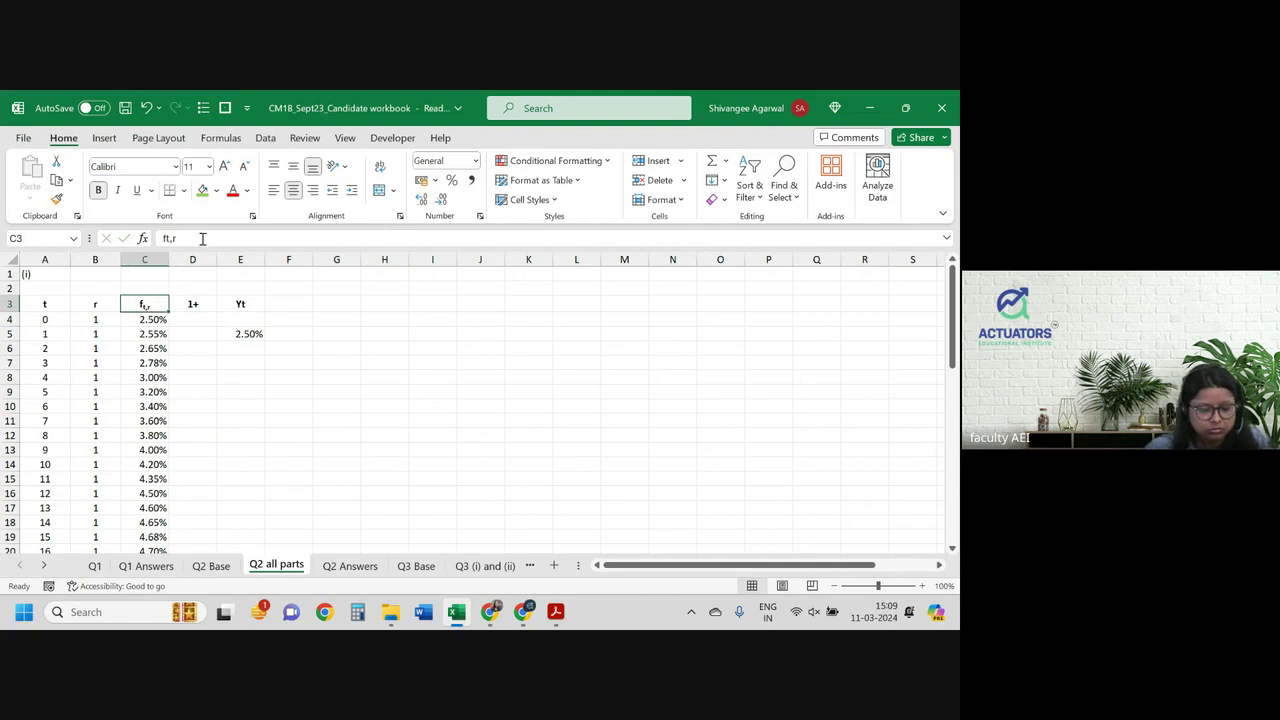
pyautogui.doubleClick(172, 238)
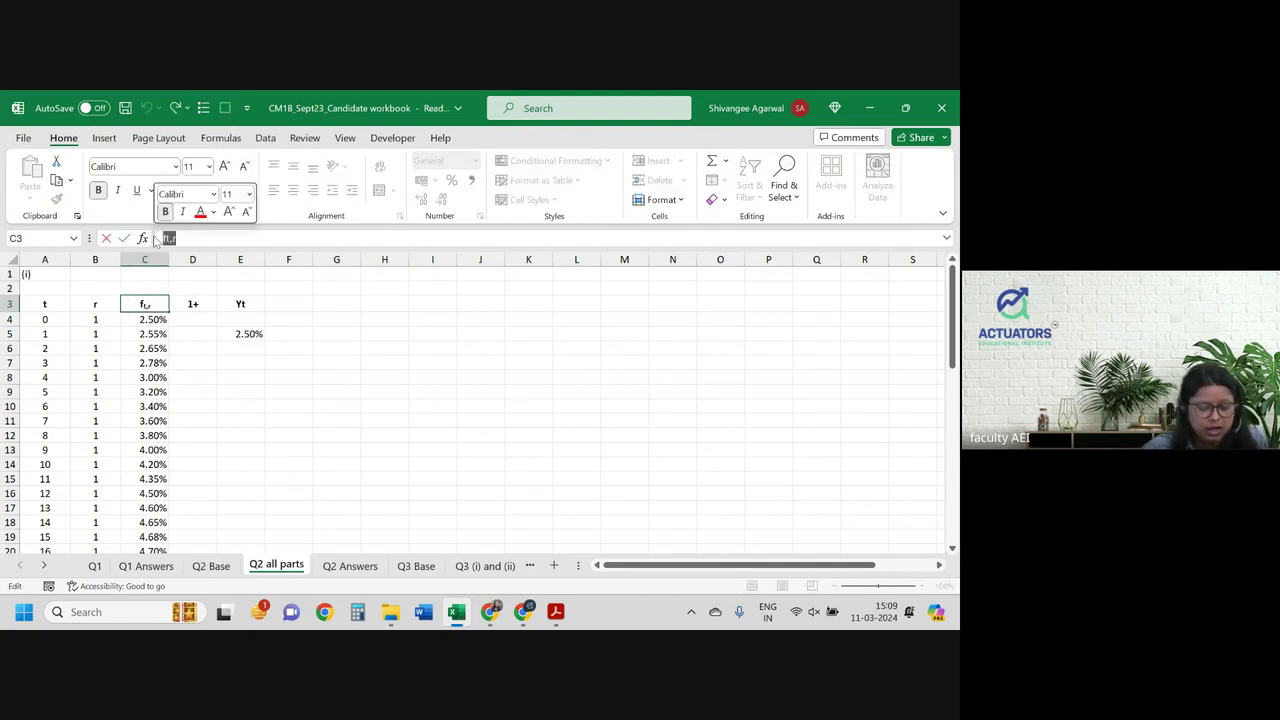
pyautogui.press('Escape')
pyautogui.press('Right')
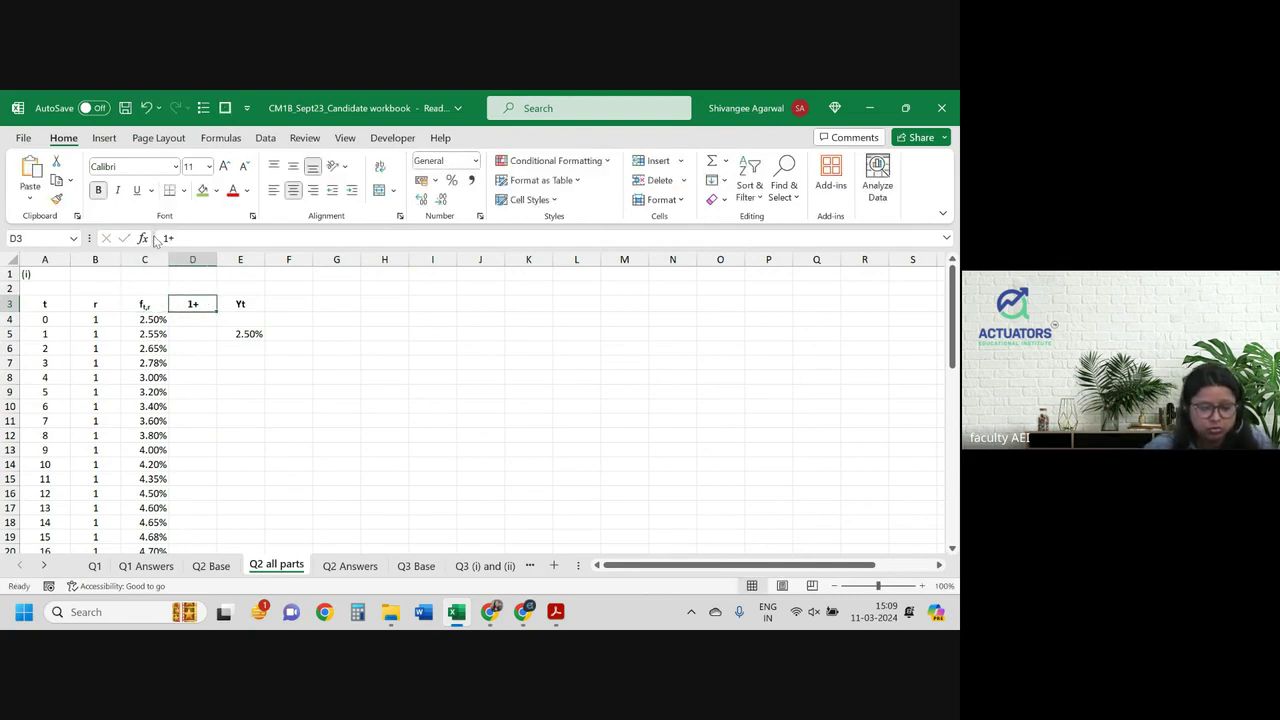
pyautogui.click(213, 238)
pyautogui.write('ft,r')
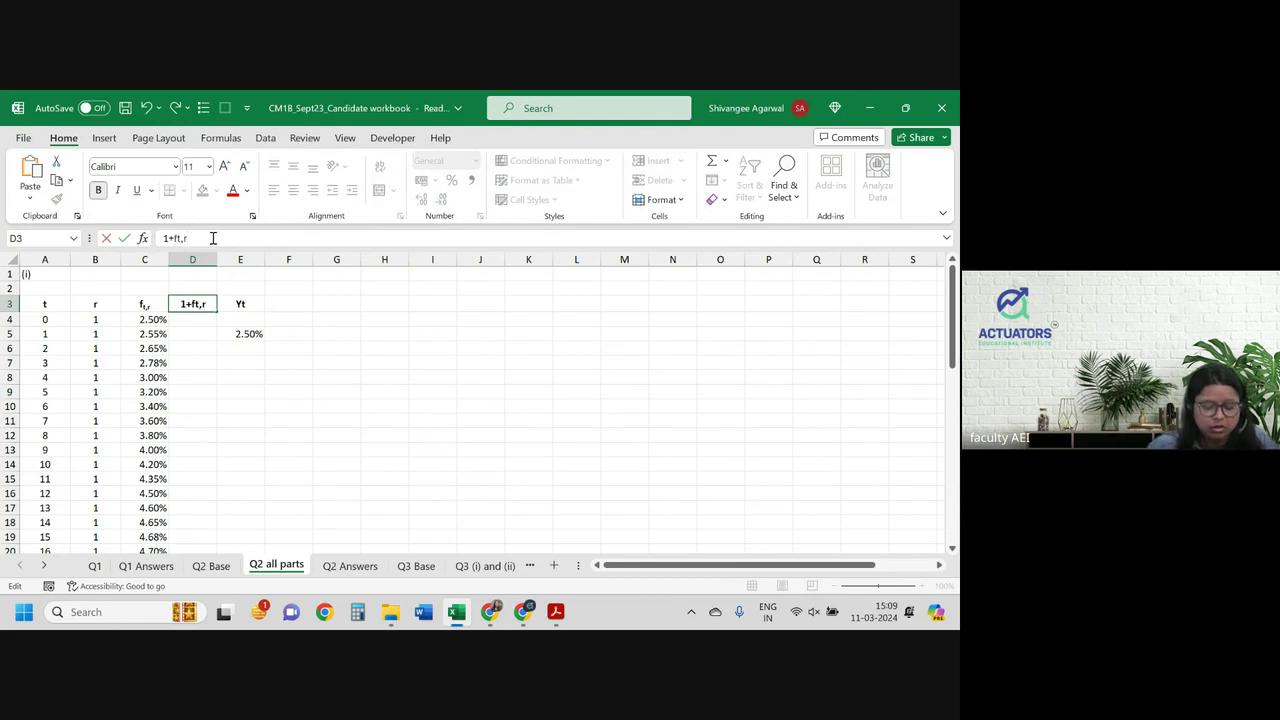
pyautogui.press('Return')
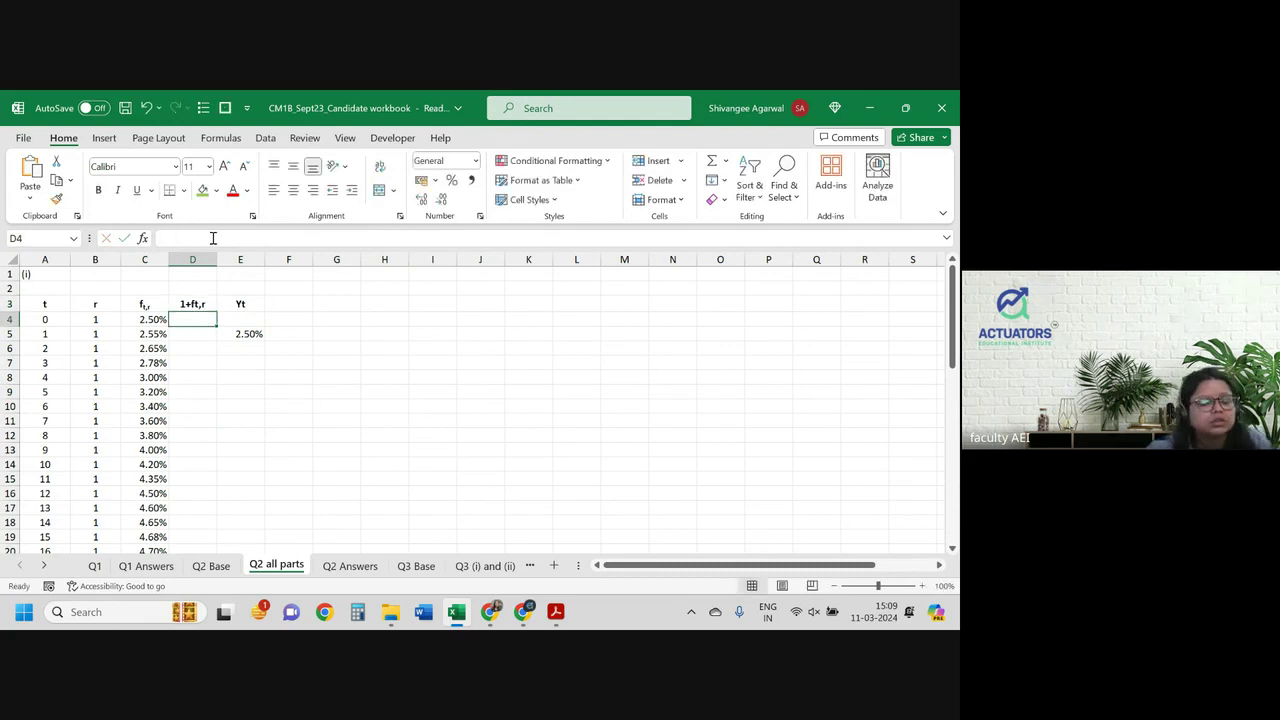
# Step: Enter =1+C4 in D4 and fill the formula down column D for all forward rates
pyautogui.write('=1+')
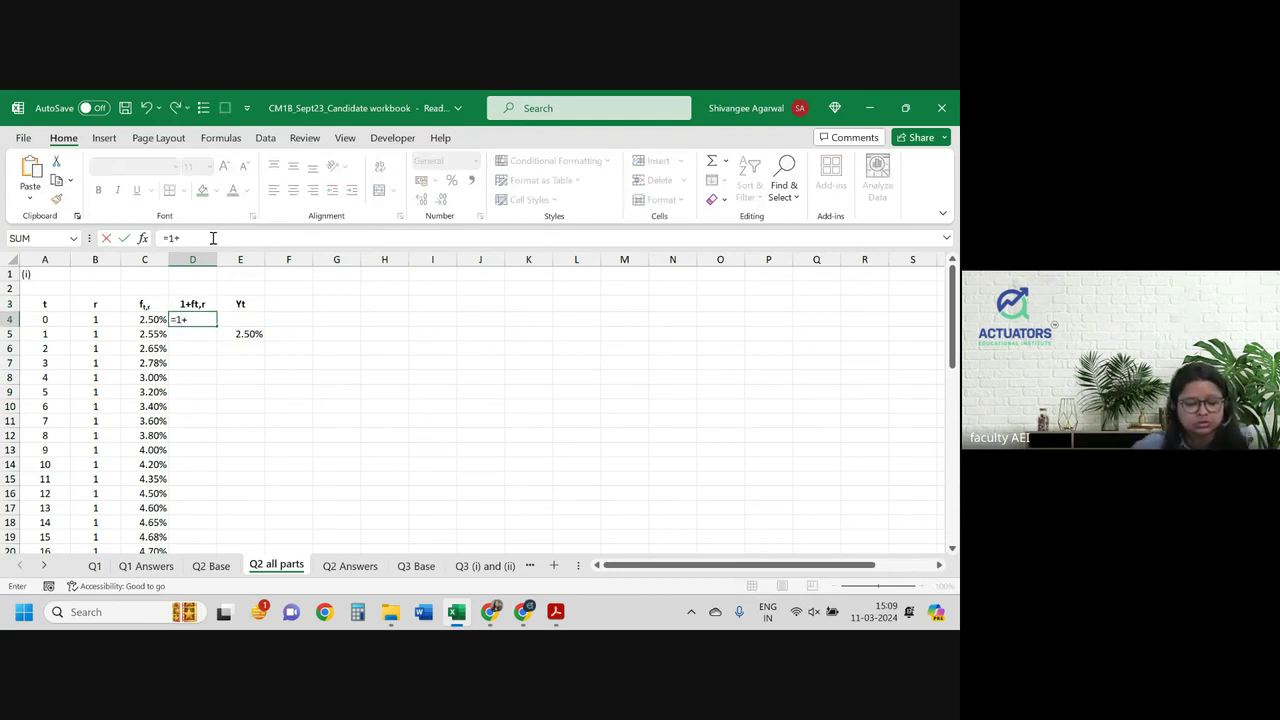
pyautogui.press('Left')
pyautogui.press('Return')
pyautogui.click(198, 320)
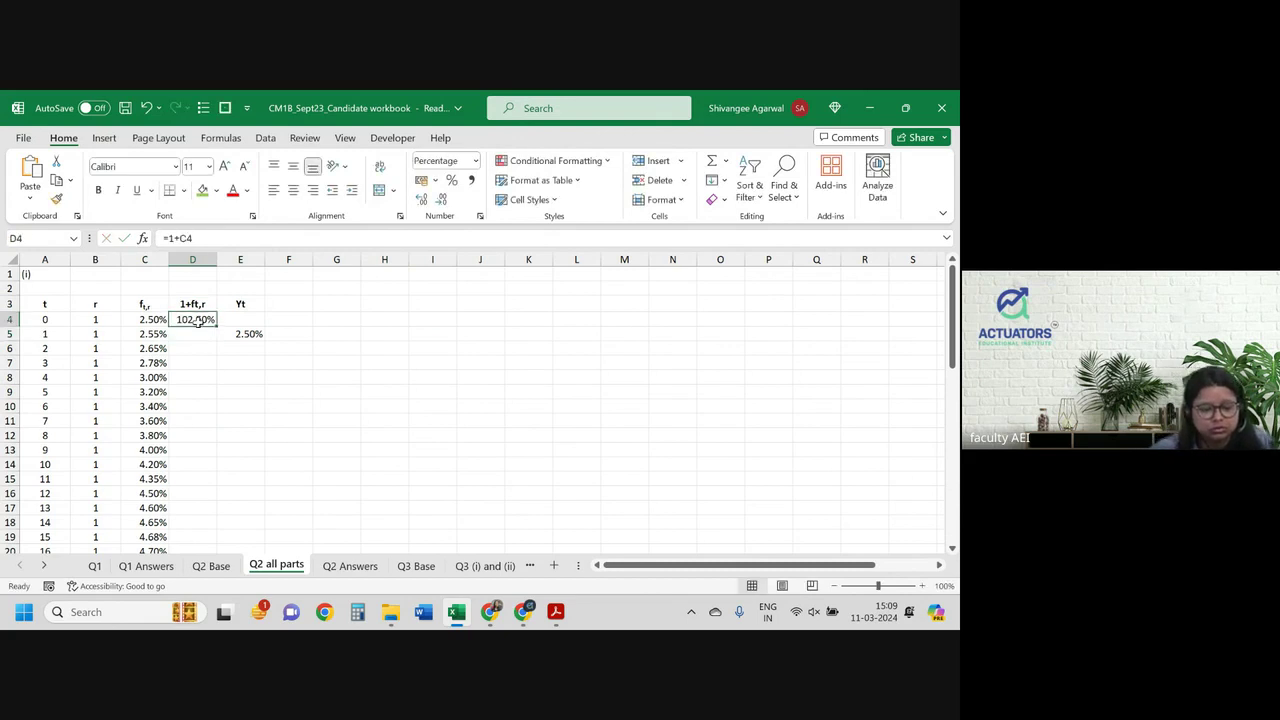
pyautogui.doubleClick(215, 325)
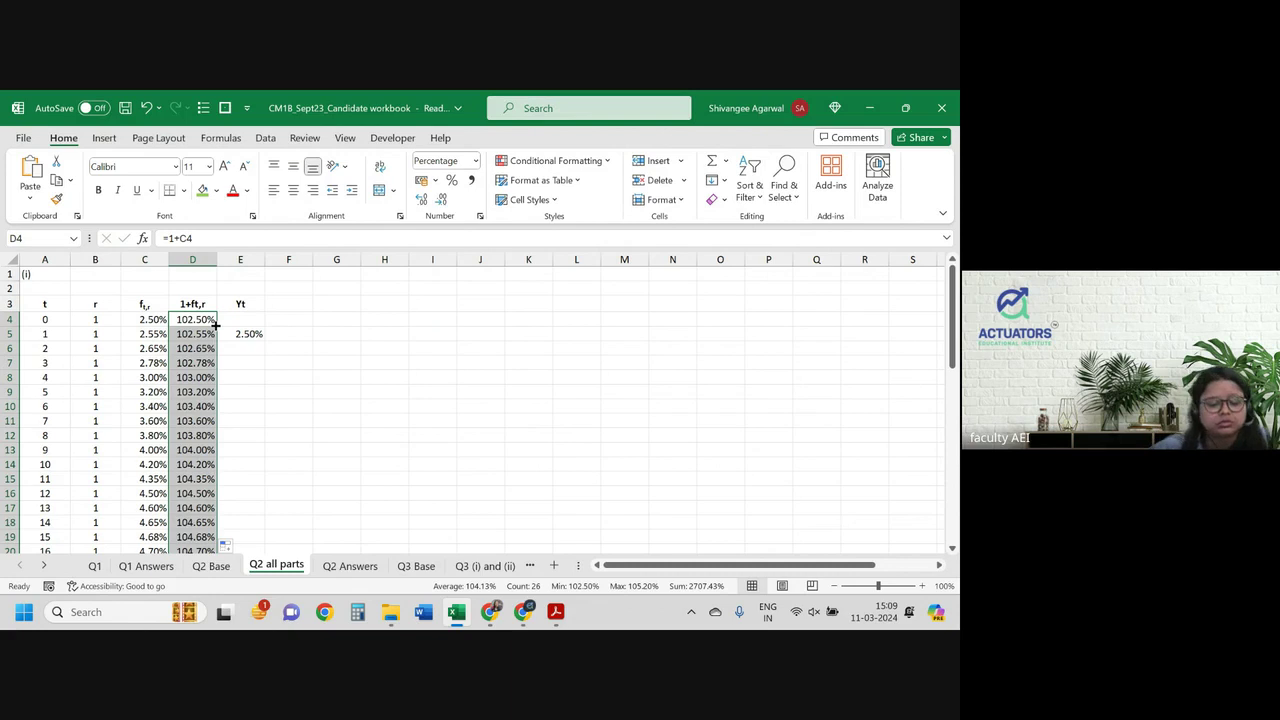
# Step: Format the 1+ft,r values in column D as Number with five decimal places
pyautogui.click(474, 179)
pyautogui.hotkey('ctrl', 'z')
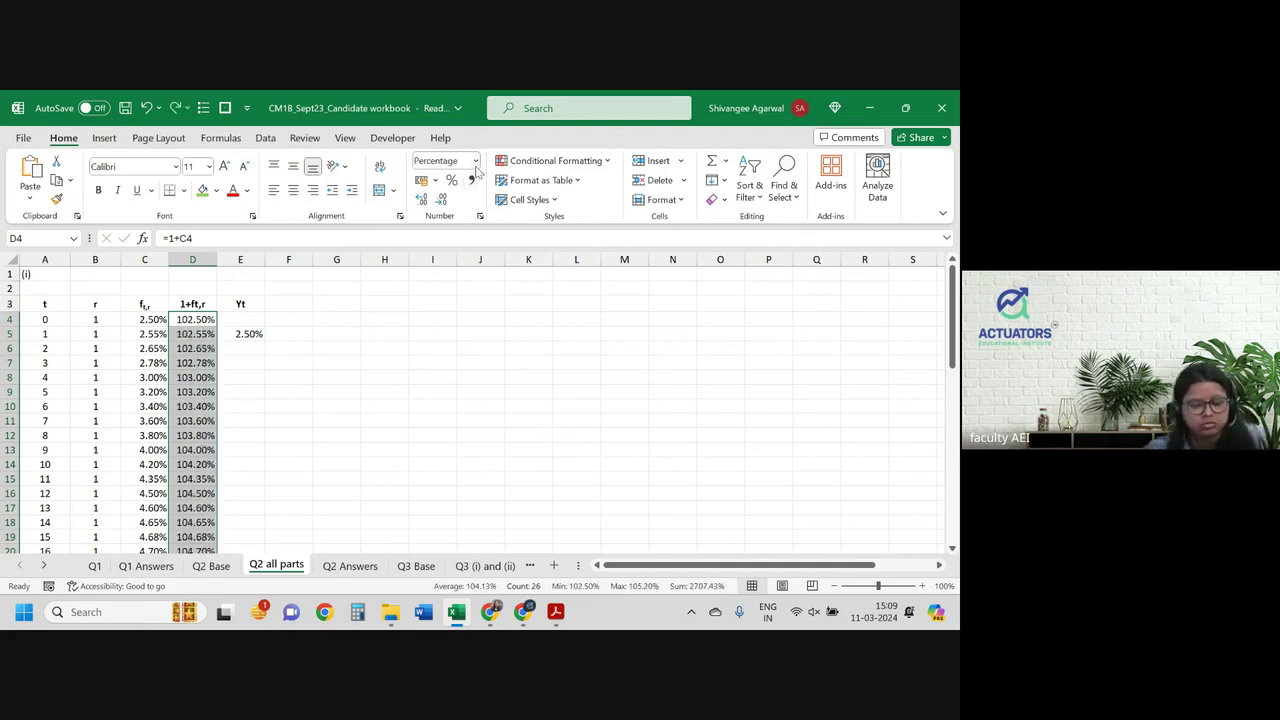
pyautogui.click(476, 161)
pyautogui.click(472, 224)
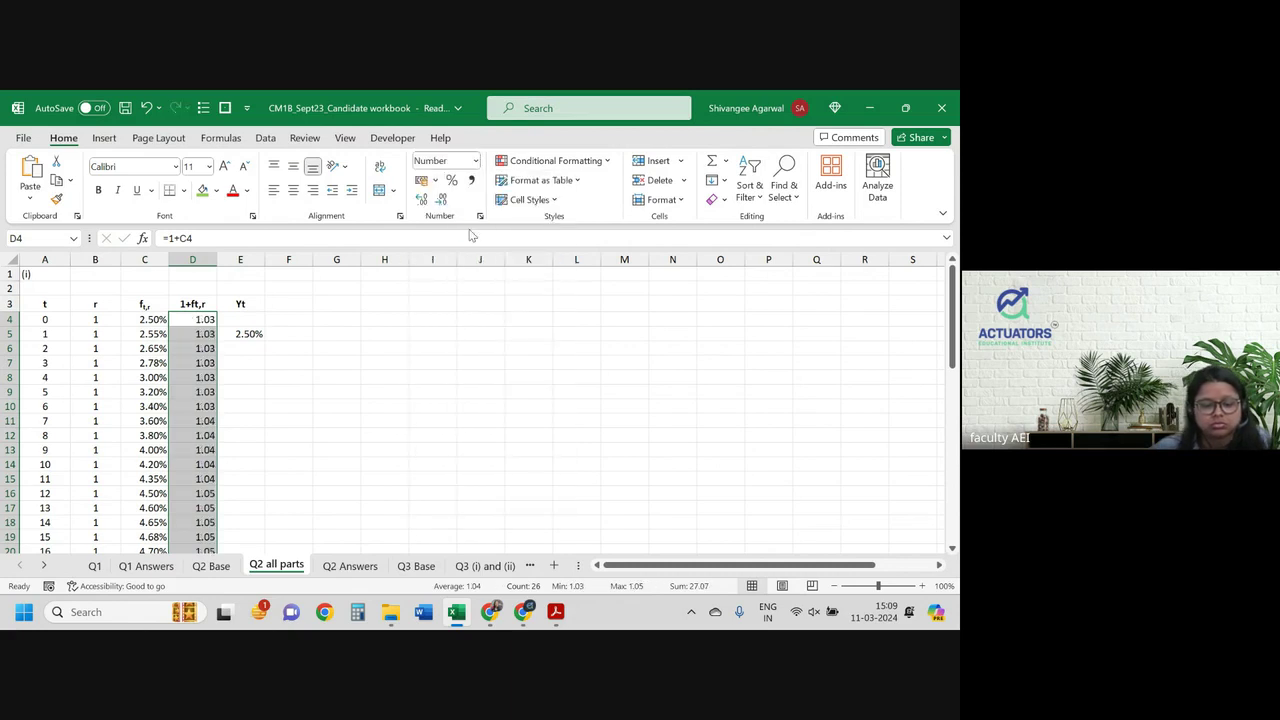
pyautogui.click(420, 199)
pyautogui.click(420, 199)
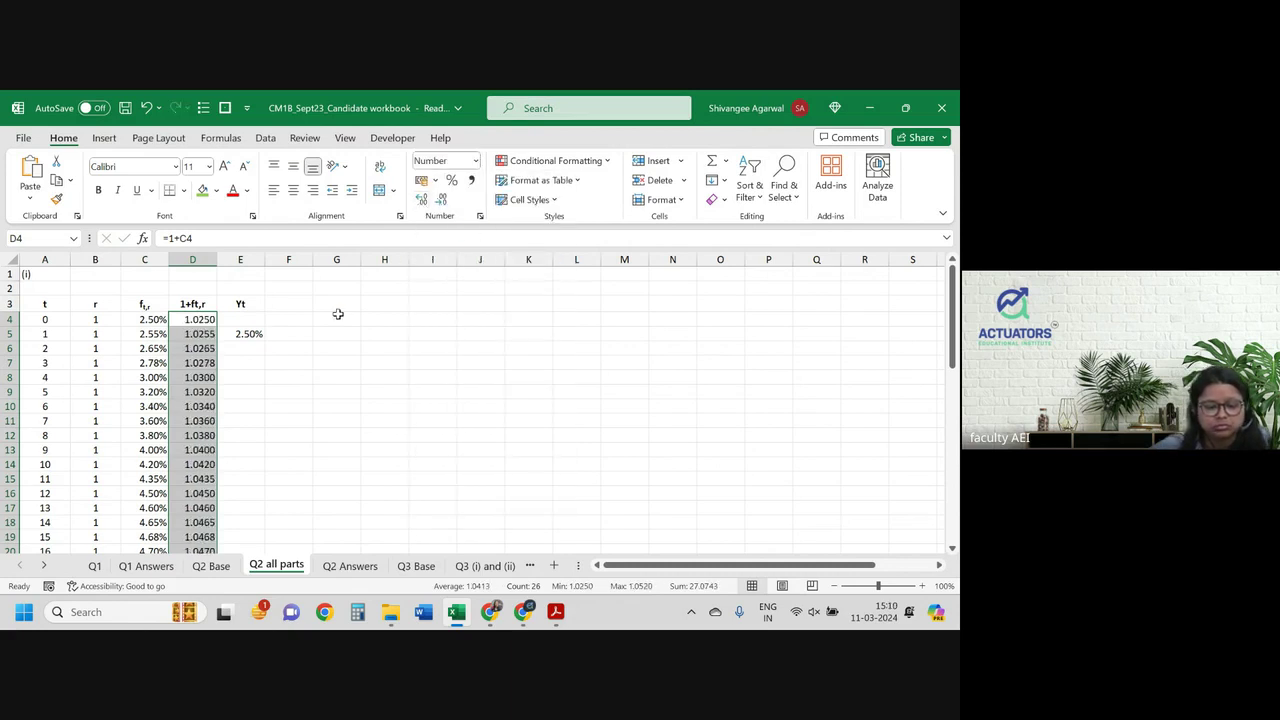
pyautogui.click(420, 200)
# Step: Begin a PRODUCT formula in E6 over the range D4:D5, with the starting cell fixed as $D$4
pyautogui.click(259, 342)
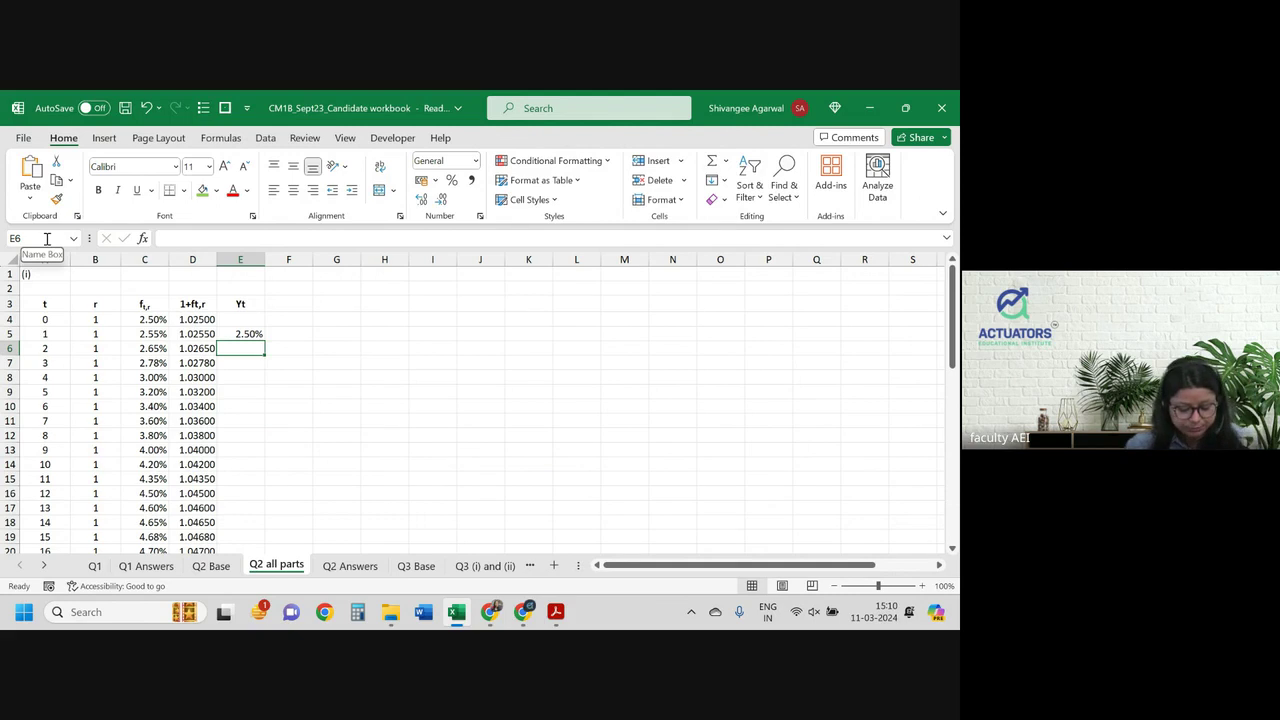
pyautogui.write('prod')
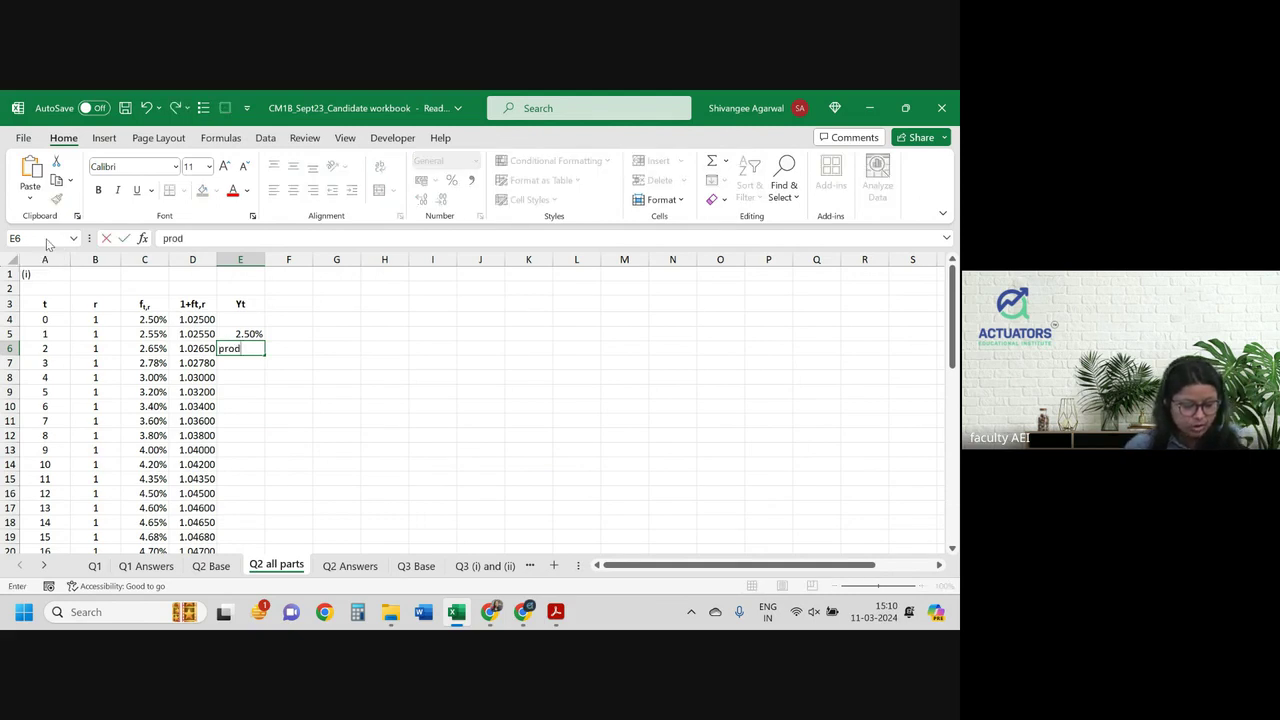
pyautogui.press('BackSpace')
pyautogui.press('BackSpace')
pyautogui.press('BackSpace')
pyautogui.press('BackSpace')
pyautogui.write('=pro')
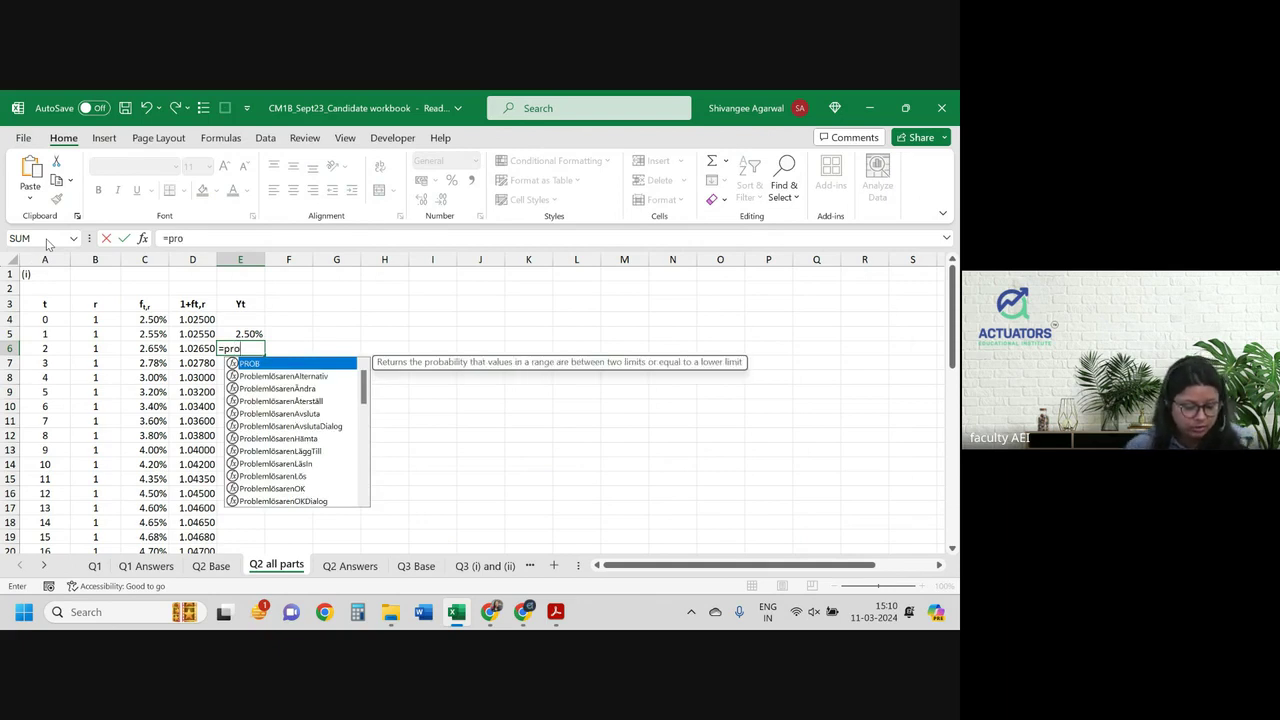
pyautogui.write('d')
pyautogui.press('Tab')
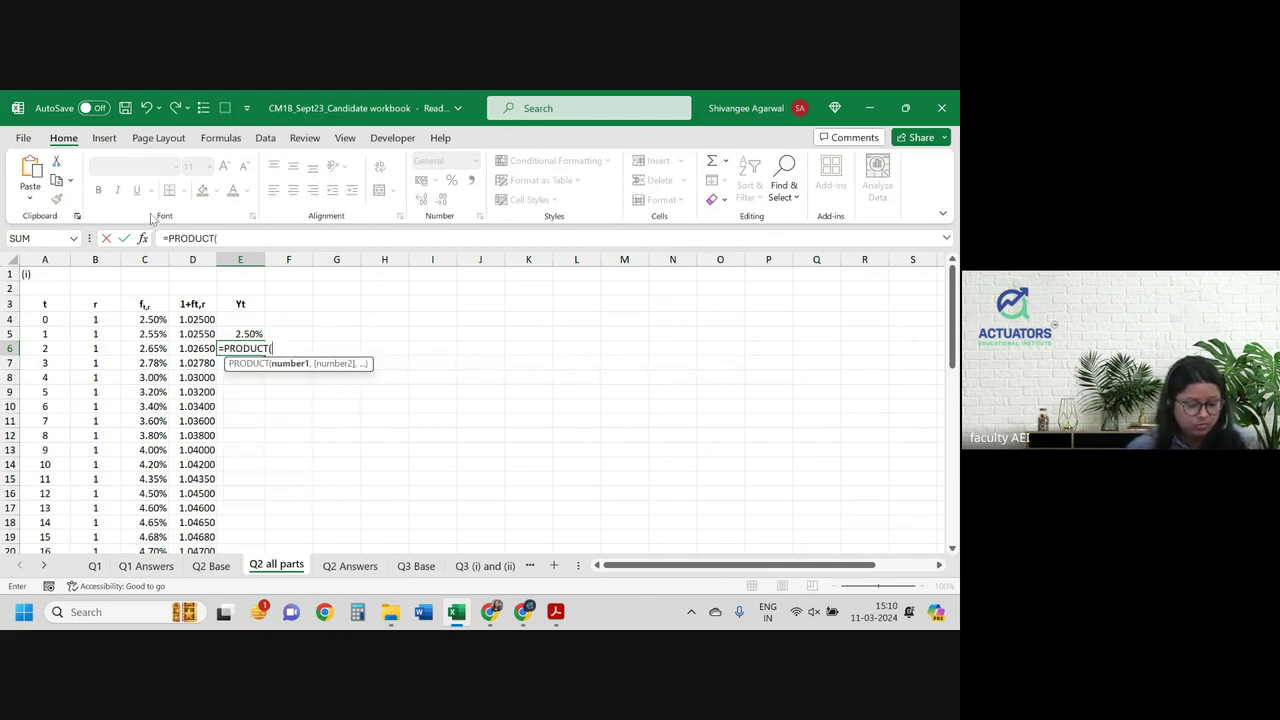
pyautogui.moveTo(192, 317); pyautogui.dragTo(190, 338)
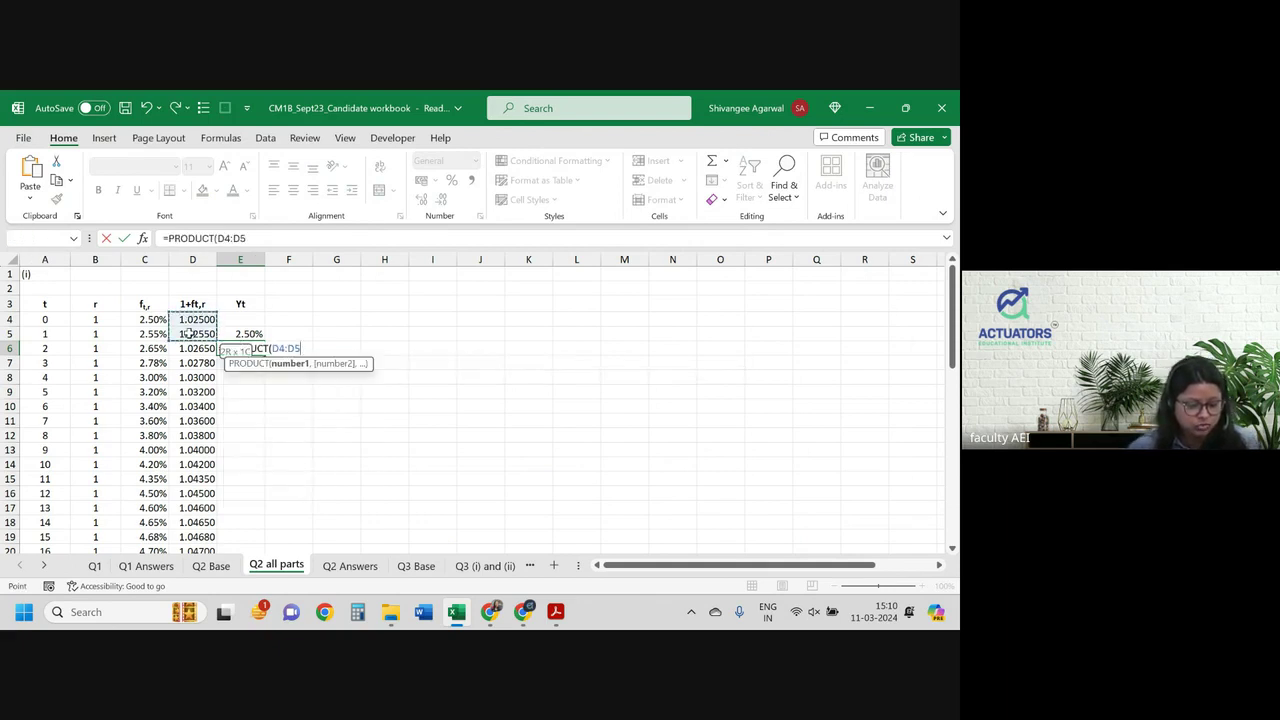
pyautogui.click(224, 238)
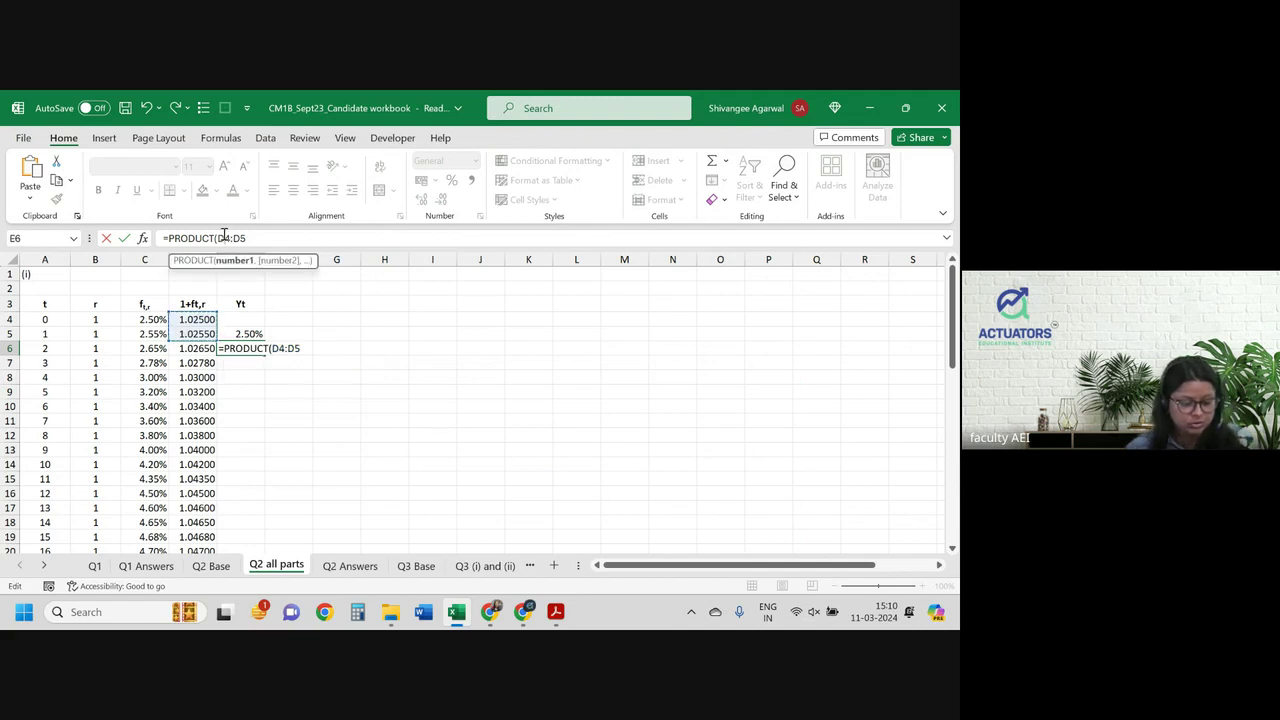
pyautogui.press('F4')
pyautogui.click(270, 238)
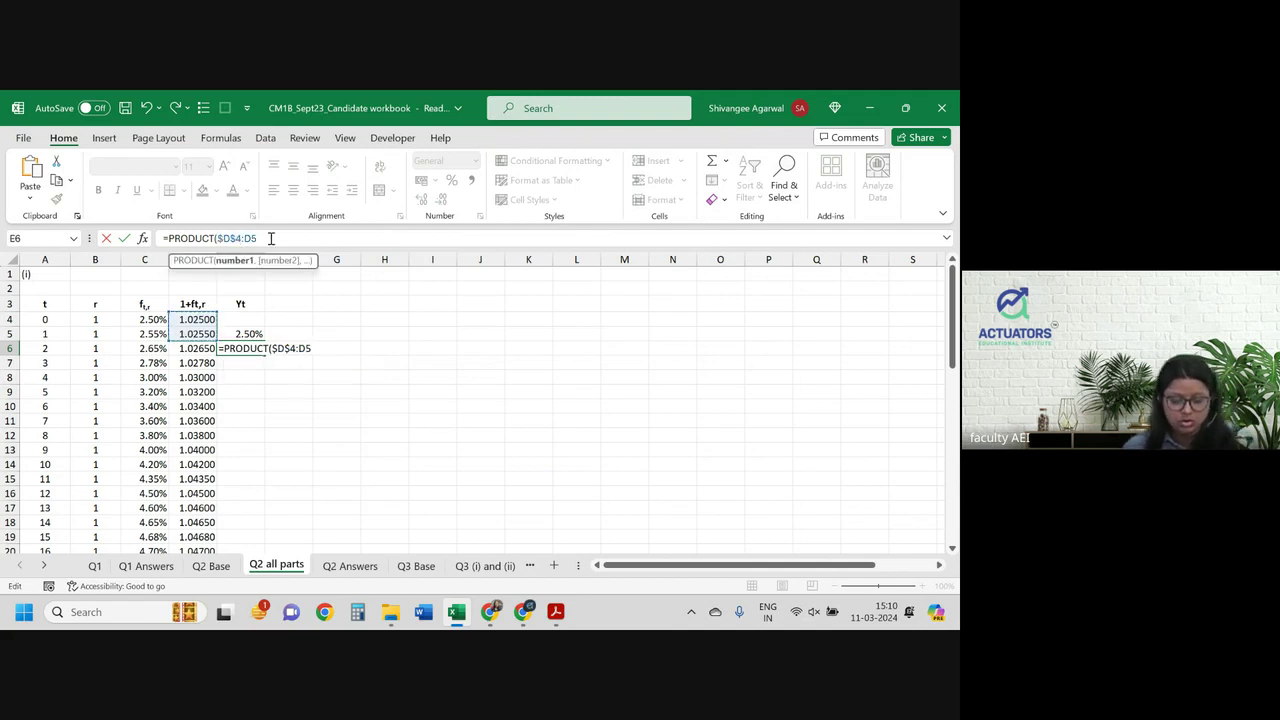
# Step: Complete the E6 formula by raising the product to the power (1/(A5+B5)) and subtracting 1
pyautogui.write(')^(1/')
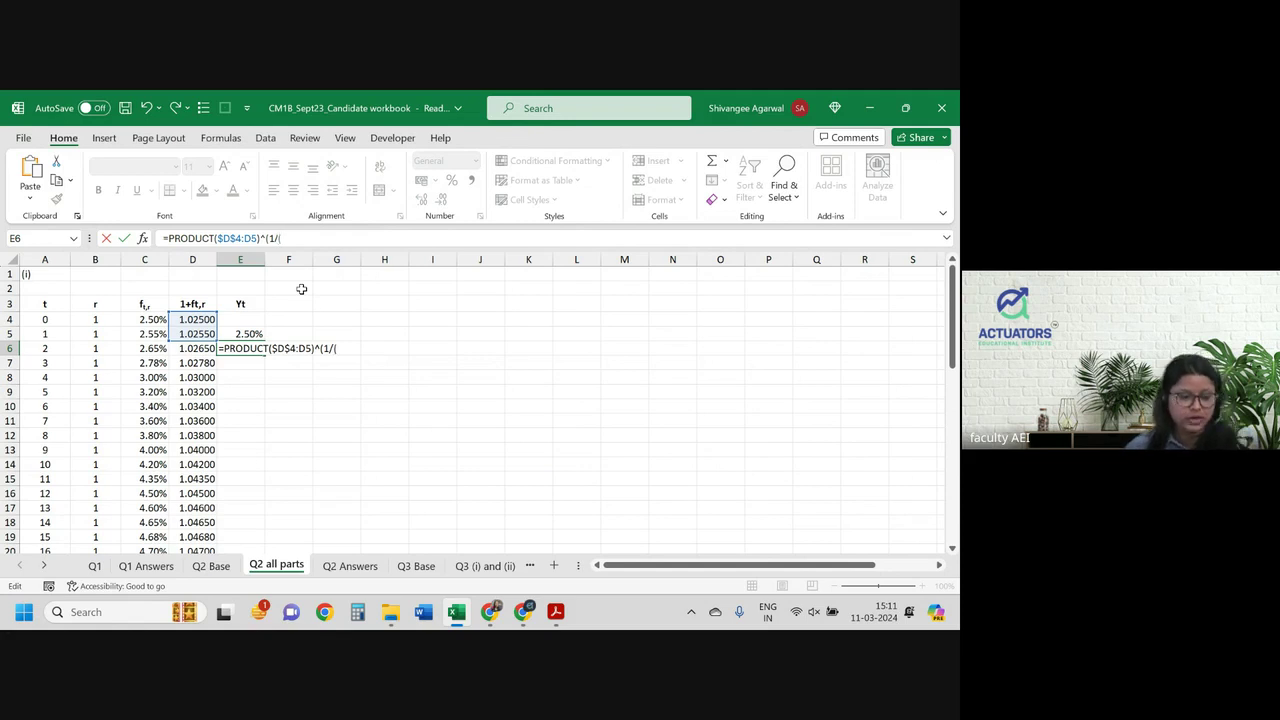
pyautogui.write('(')
pyautogui.click(44, 333)
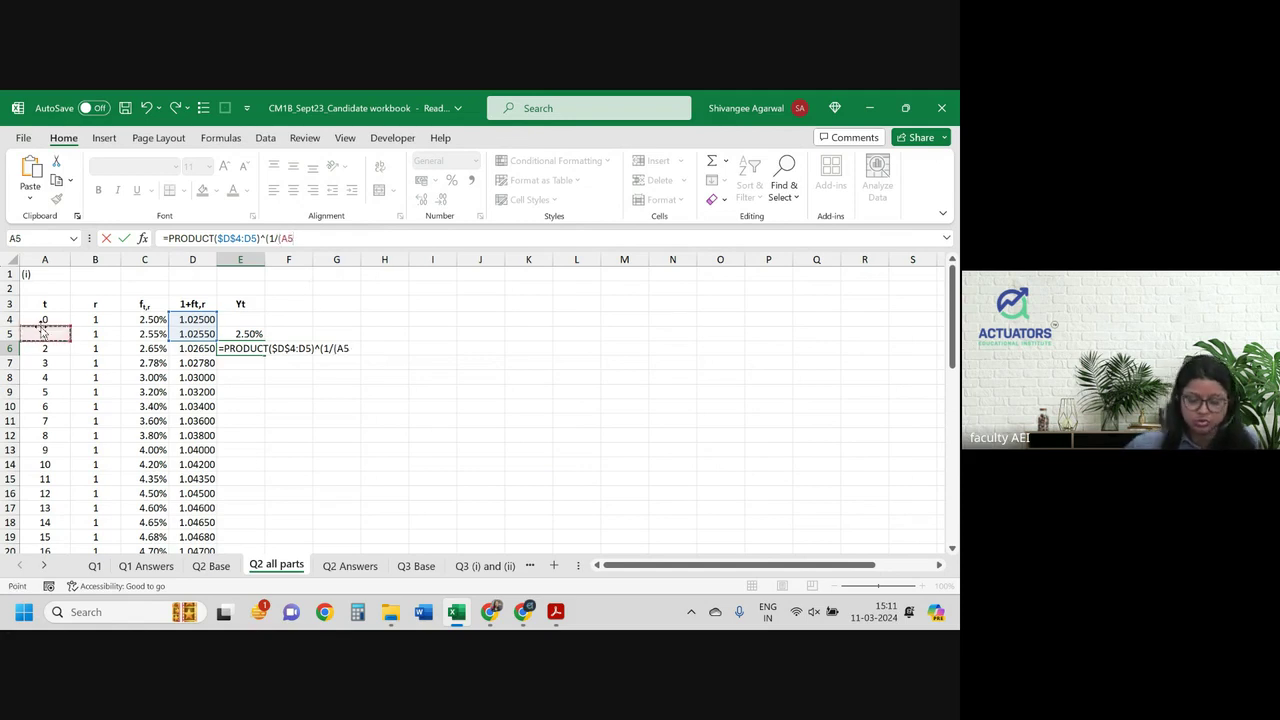
pyautogui.write('+')
pyautogui.click(93, 333)
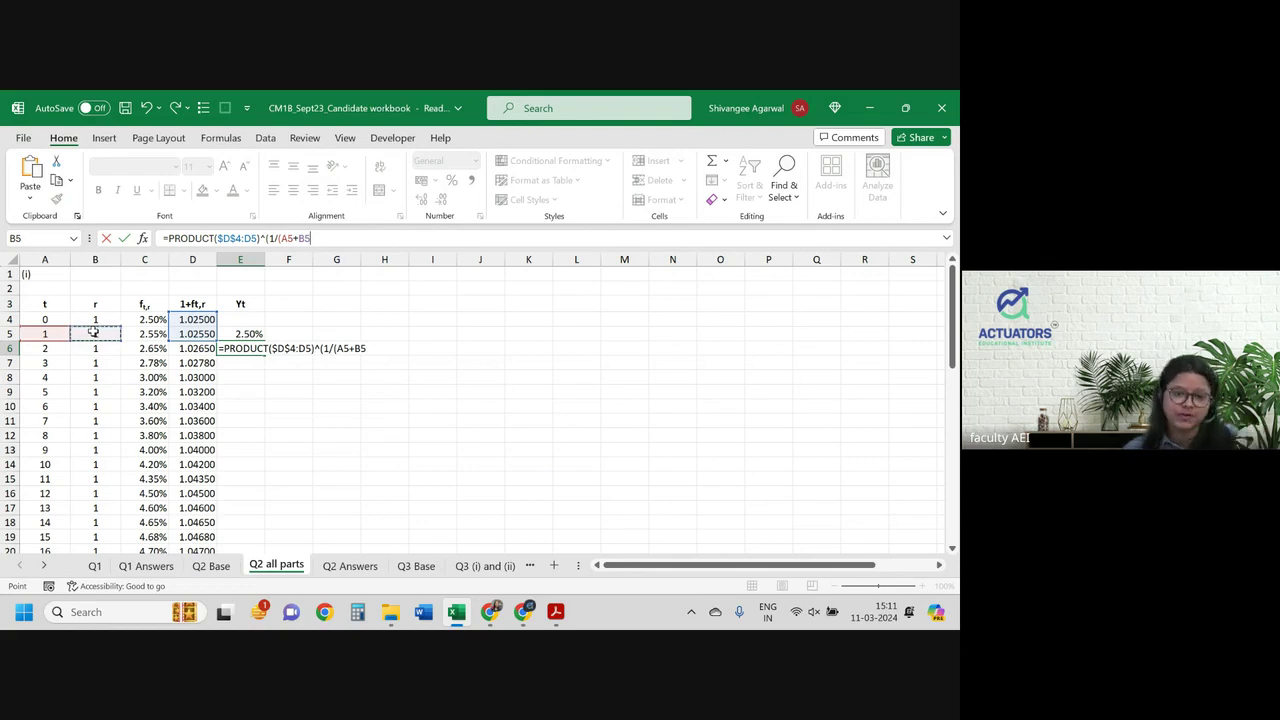
pyautogui.write('))-1')
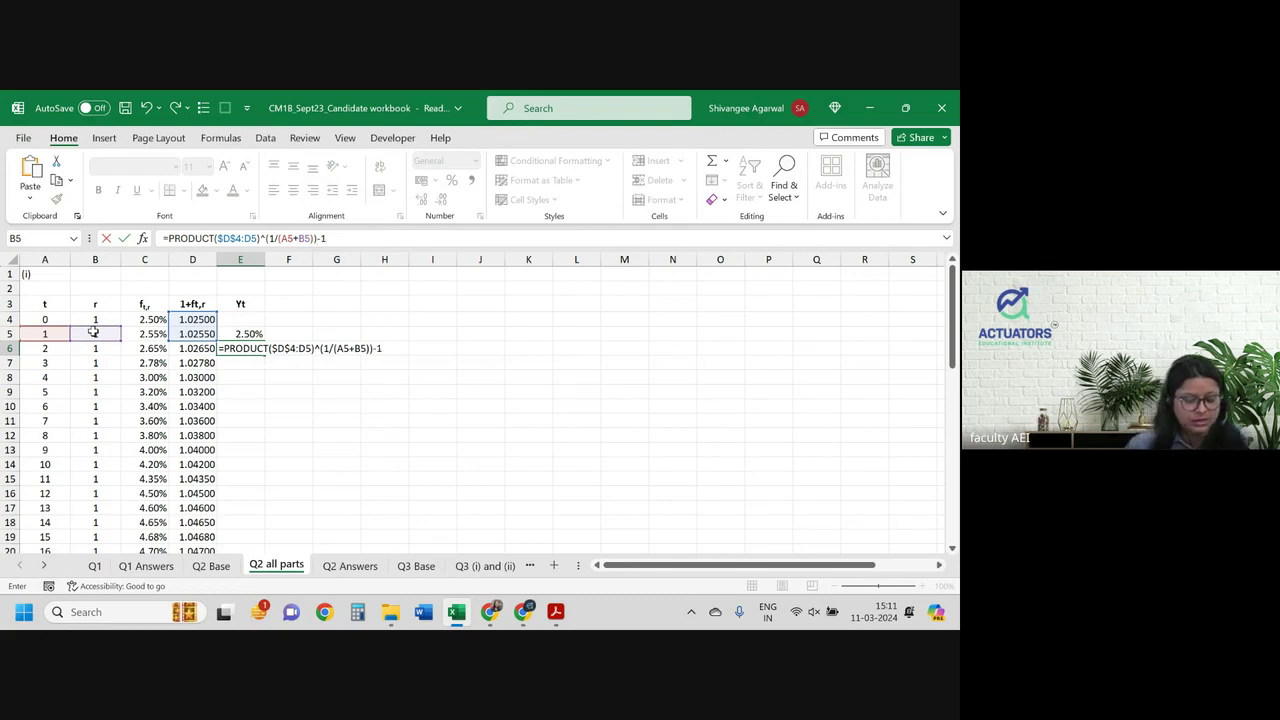
pyautogui.press('Return')
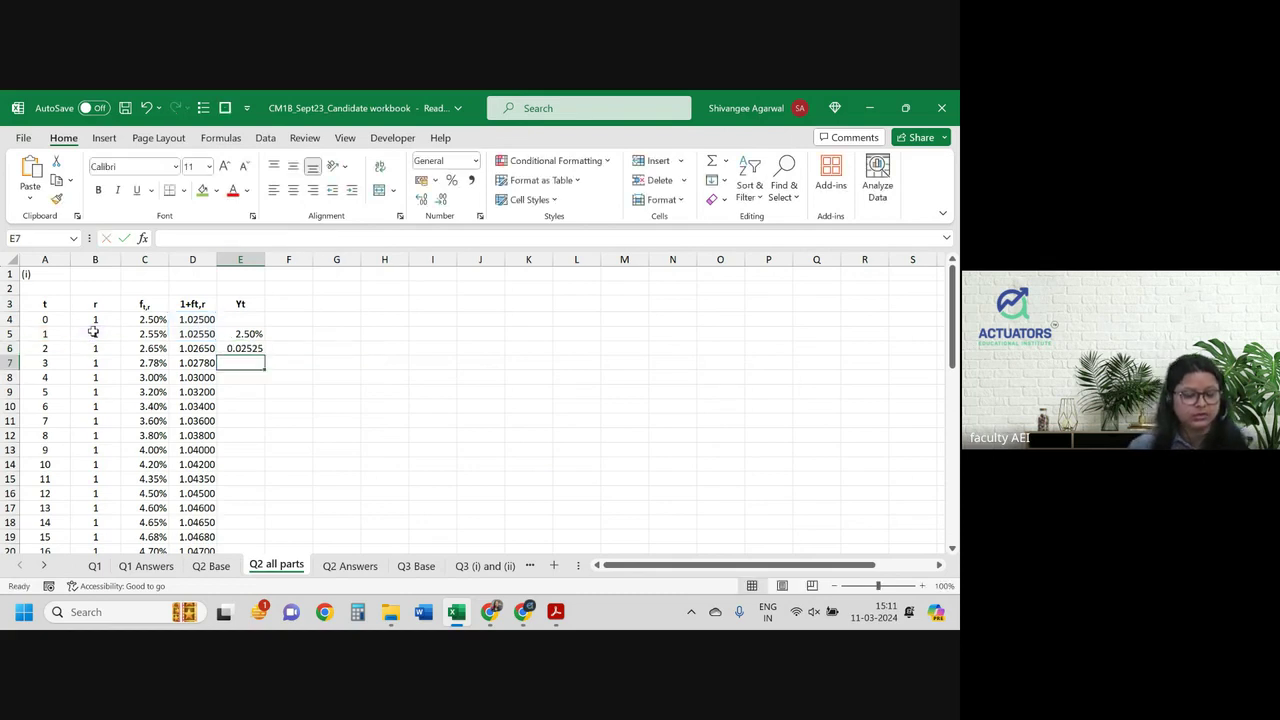
# Step: Format E6 as a percentage with two decimal places and fill its spot rate formula down column E to the last period
pyautogui.click(232, 350)
pyautogui.click(458, 182)
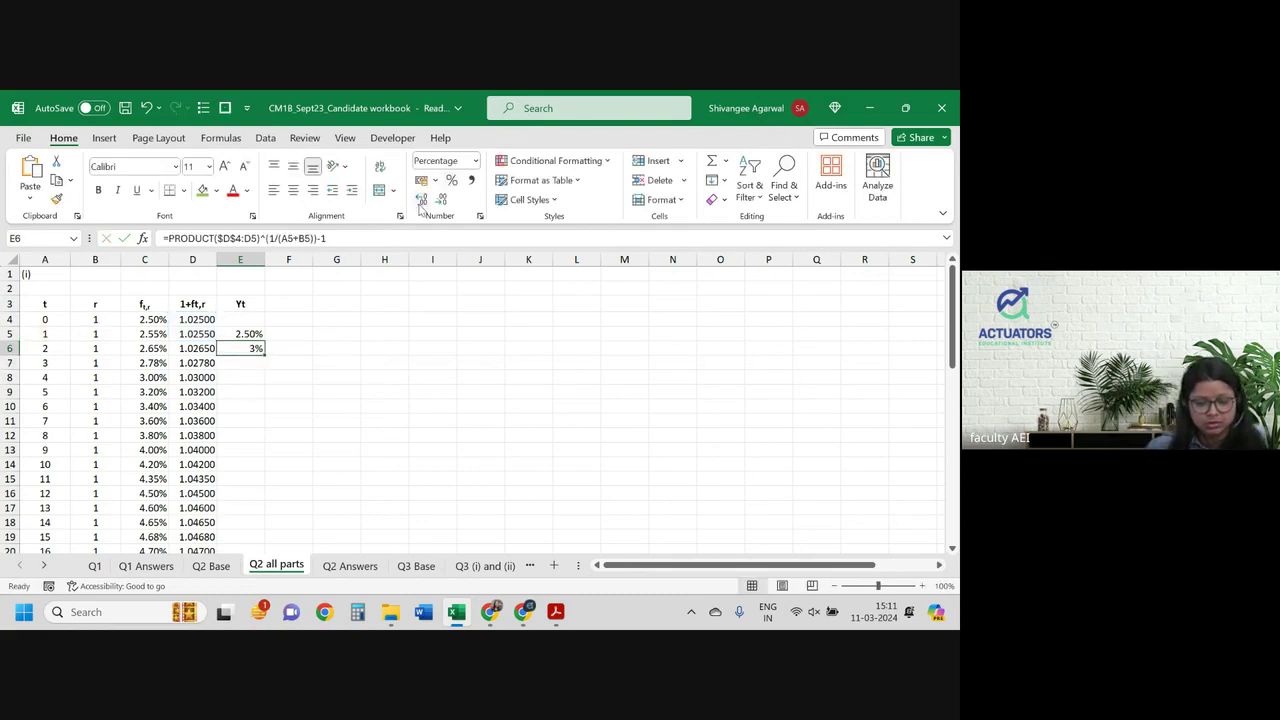
pyautogui.click(420, 202)
pyautogui.click(420, 202)
pyautogui.doubleClick(265, 356)
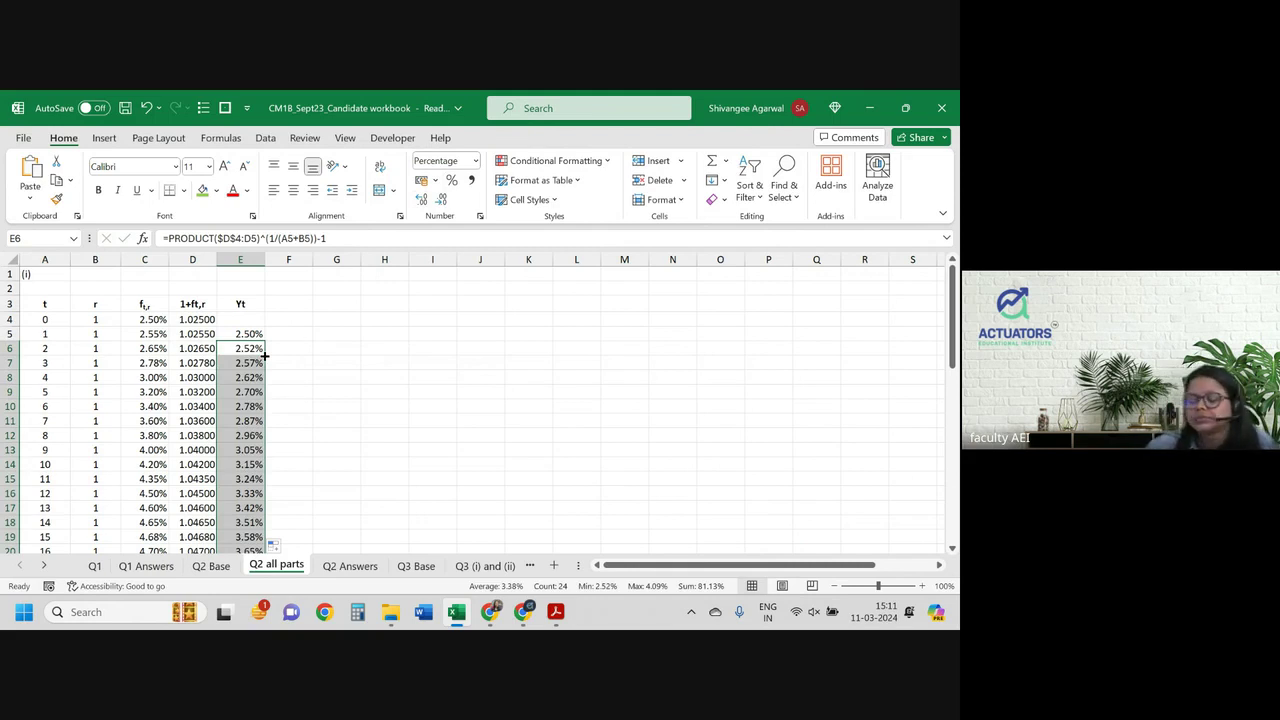
pyautogui.scroll(-4, 264, 356)
pyautogui.scroll(4, 264, 356)
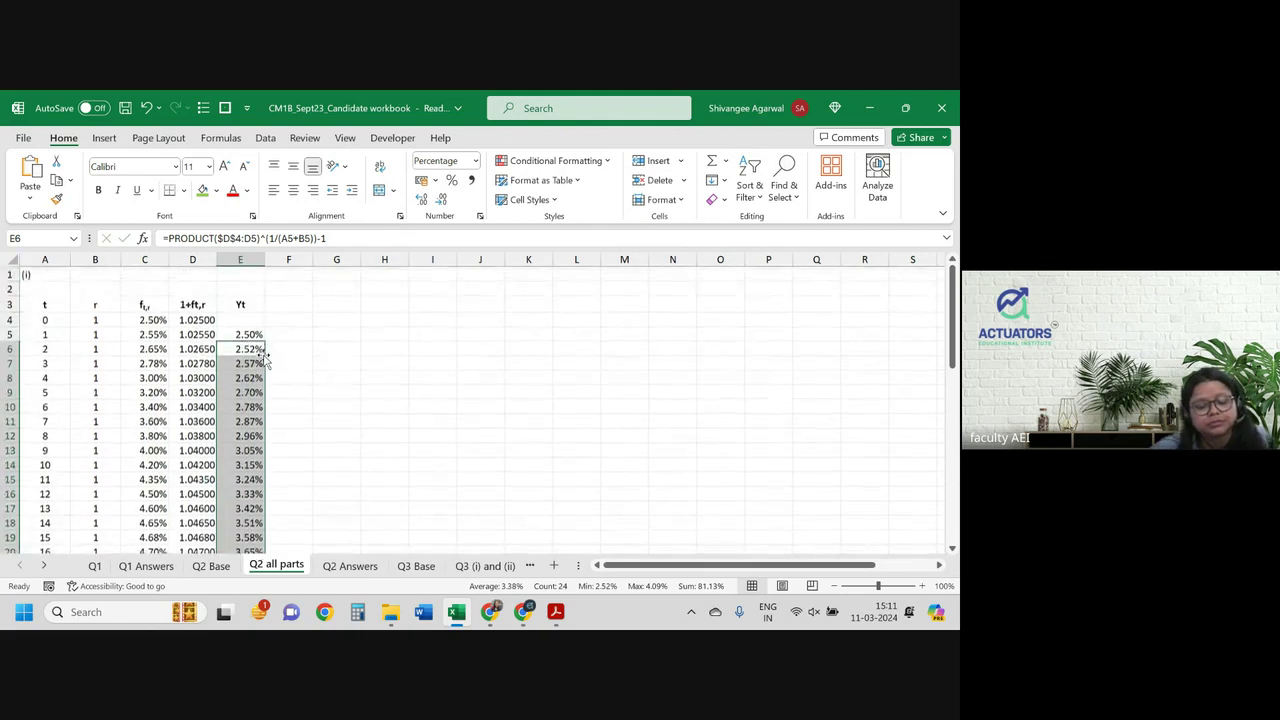
# Step: Review the PRODUCT formula in E6 and the cells it references
pyautogui.click(250, 348)
pyautogui.doubleClick(250, 348)
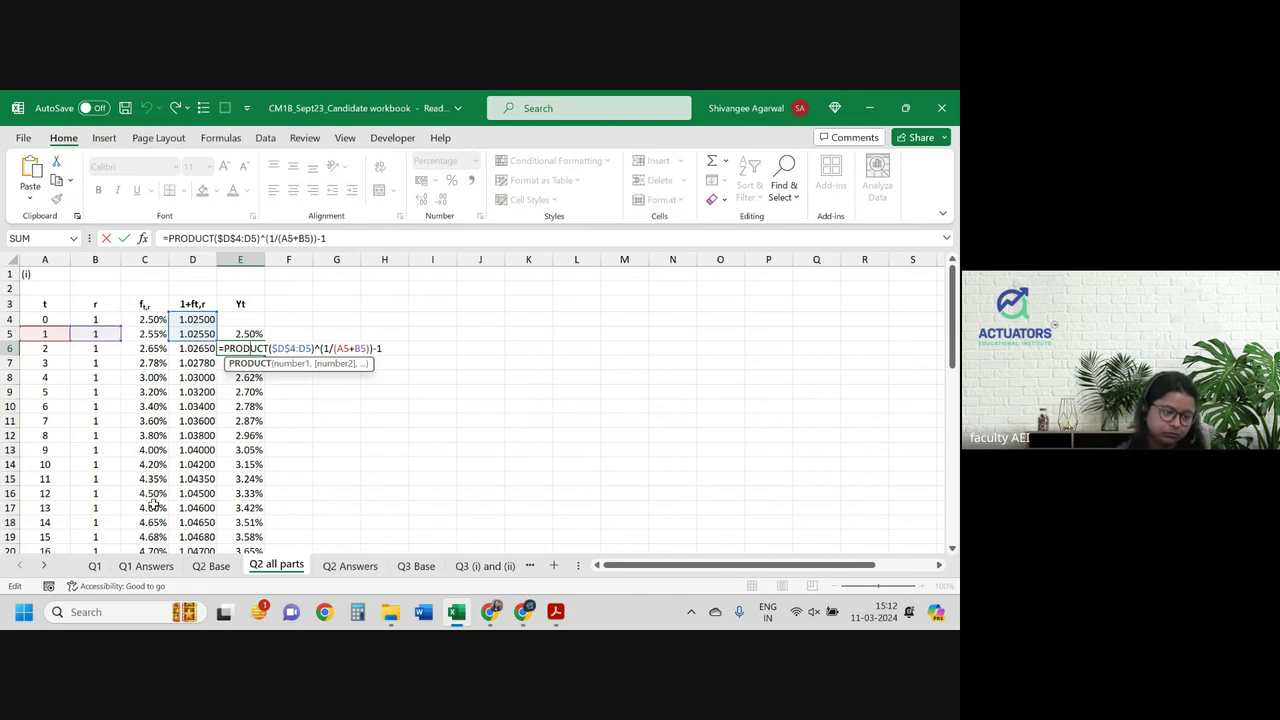
pyautogui.press('Return')
# Step: Enter the part label (i) in E1 above the Yt column
pyautogui.press('Up')
pyautogui.press('Up')
pyautogui.press('Up')
pyautogui.press('Up')
pyautogui.press('Up')
pyautogui.press('Up')
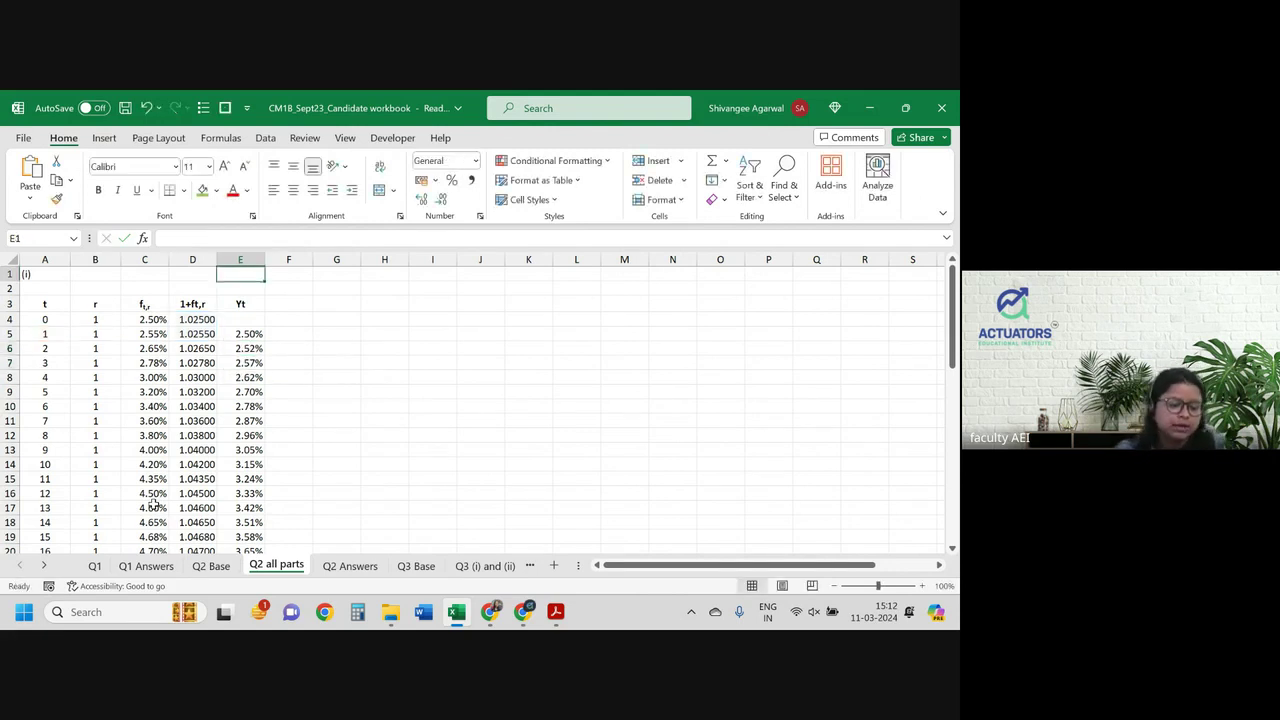
pyautogui.write('(i)')
pyautogui.press('Return')
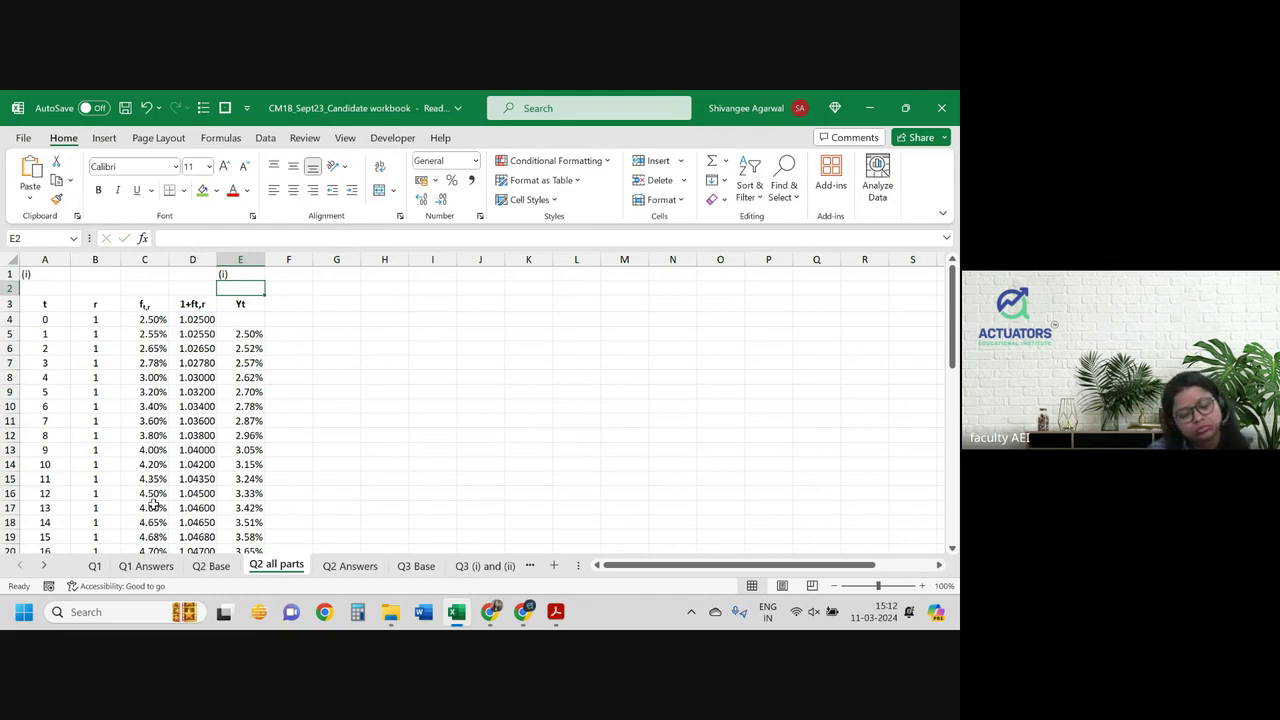
# Step: Examine the E6 spot rate formula again, including its fixed start cell and its exponent
pyautogui.click(245, 347)
pyautogui.doubleClick(245, 347)
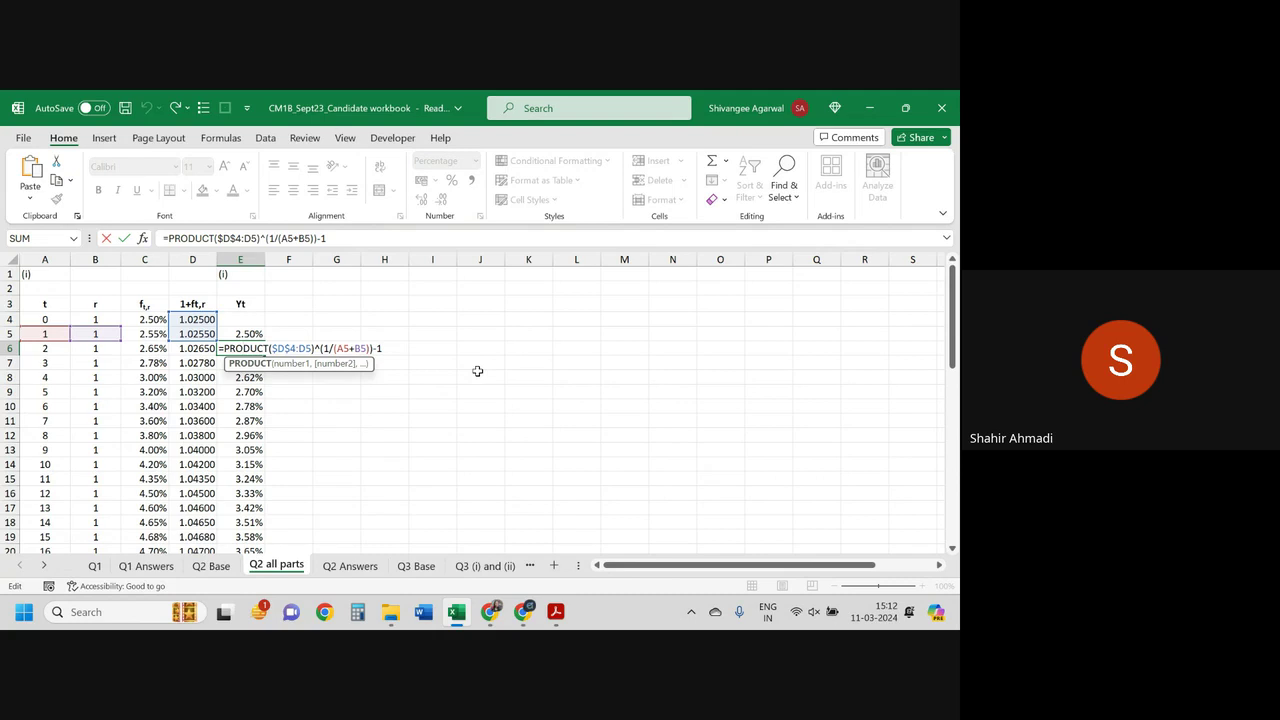
pyautogui.press('Return')
pyautogui.press('Up')
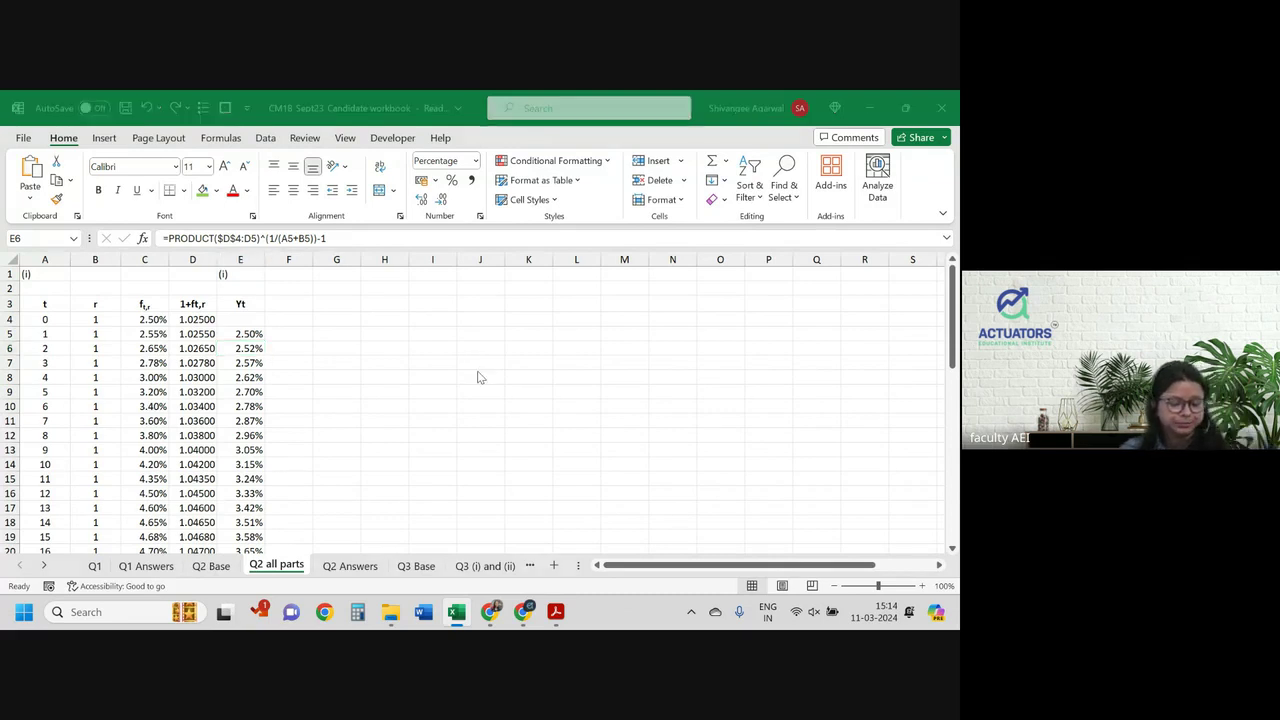
# Step: Switch to the exam paper PDF and read question 2 part (ii) on the shape of the yield curve
pyautogui.hotkey('alt', 'Tab')
pyautogui.moveTo(305, 355); pyautogui.dragTo(752, 367)
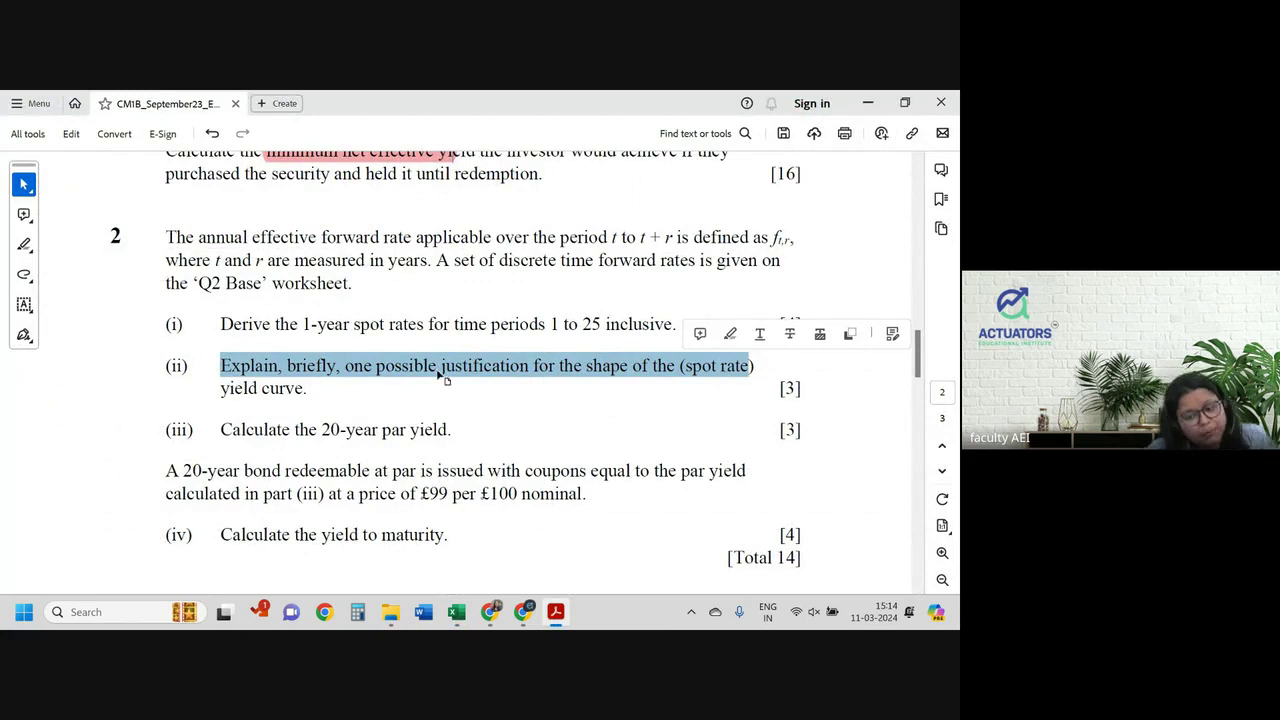
pyautogui.click(332, 382)
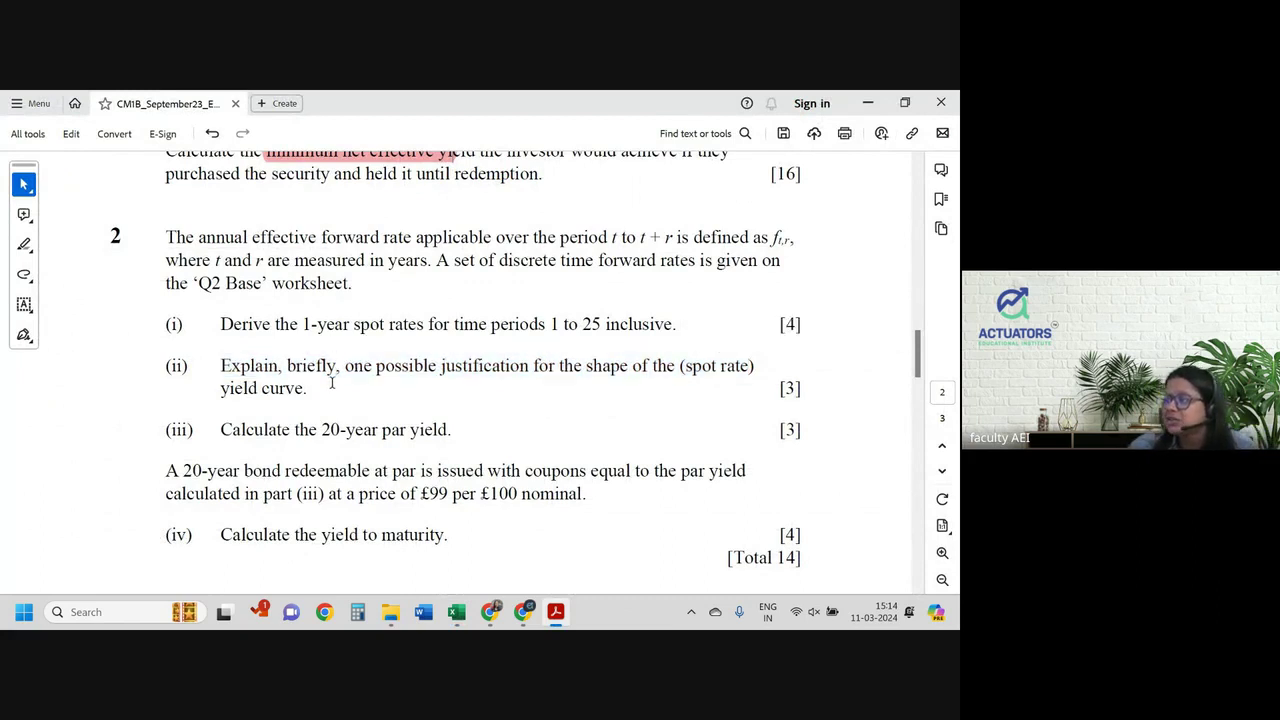
# Step: Return to the Excel workbook and insert a smooth-line scatter chart without markers of Yt (E3:E29) against t (A3:A29)
pyautogui.hotkey('alt', 'Tab')
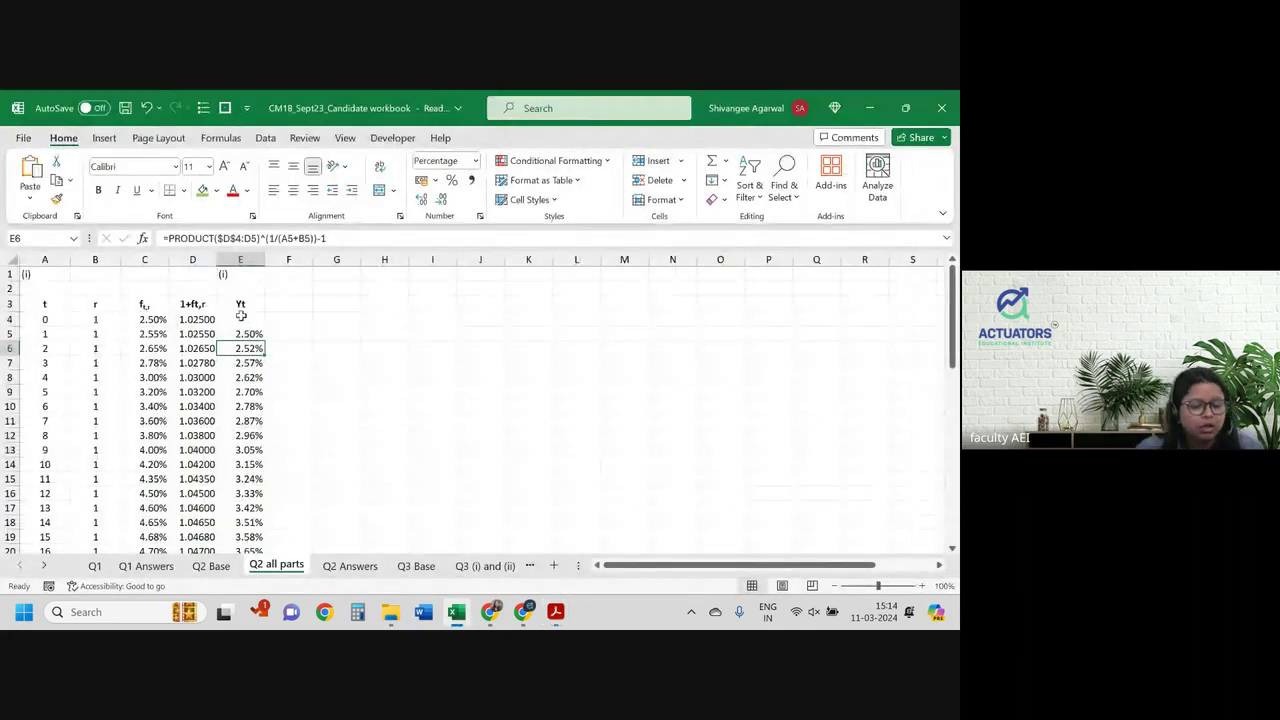
pyautogui.click(59, 303)
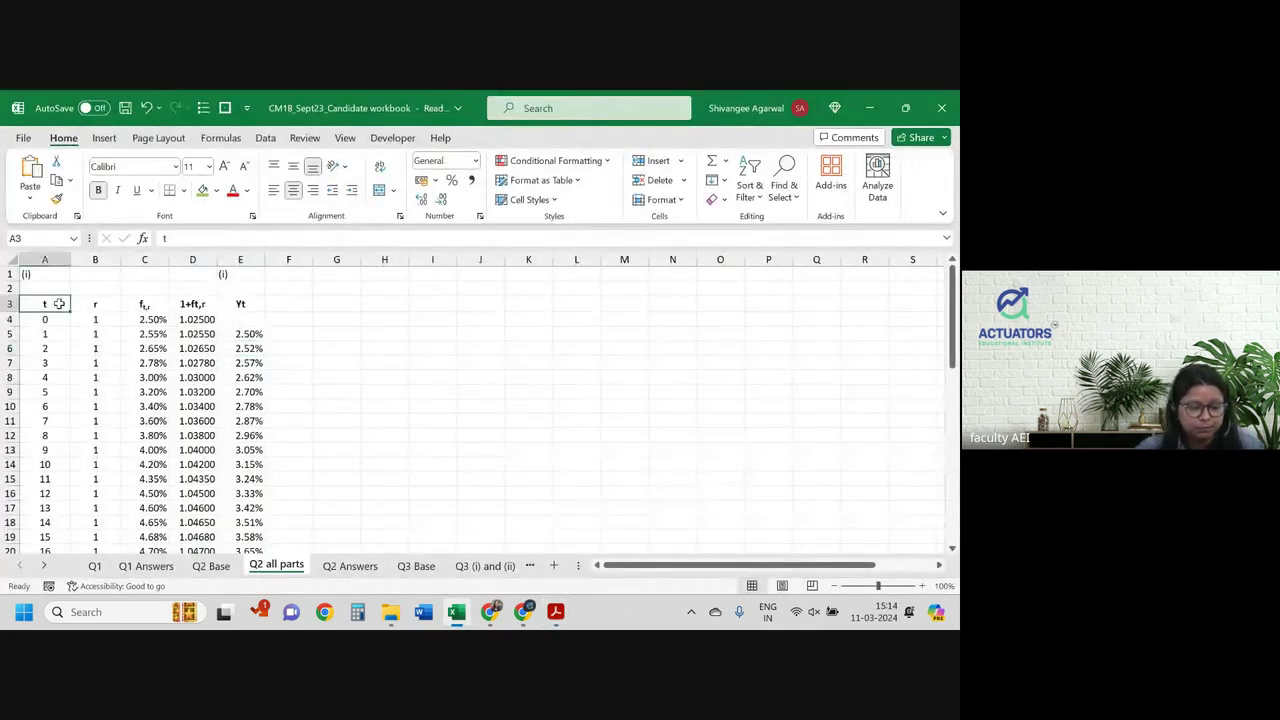
pyautogui.hotkey('ctrl', 'shift', 'Down')
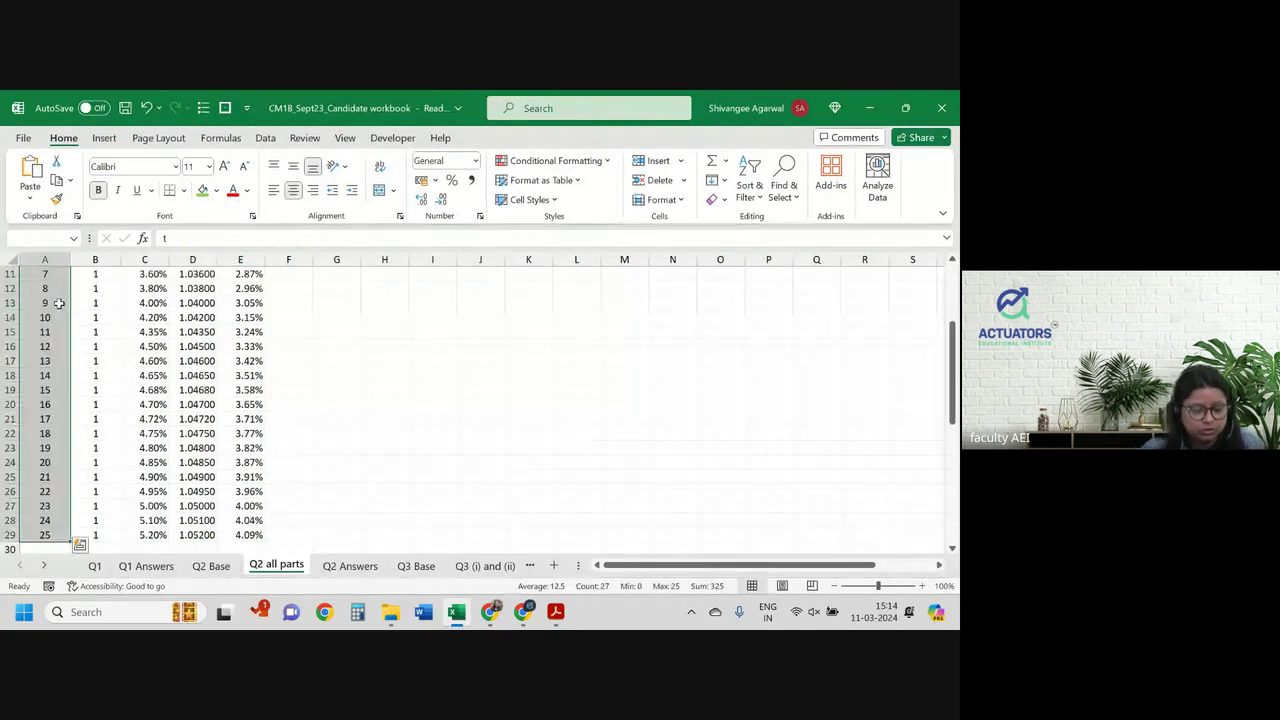
pyautogui.keyDown('ctrl'); pyautogui.click(247, 535); pyautogui.keyUp('ctrl')
pyautogui.hotkey('ctrl', 'shift', 'Up')
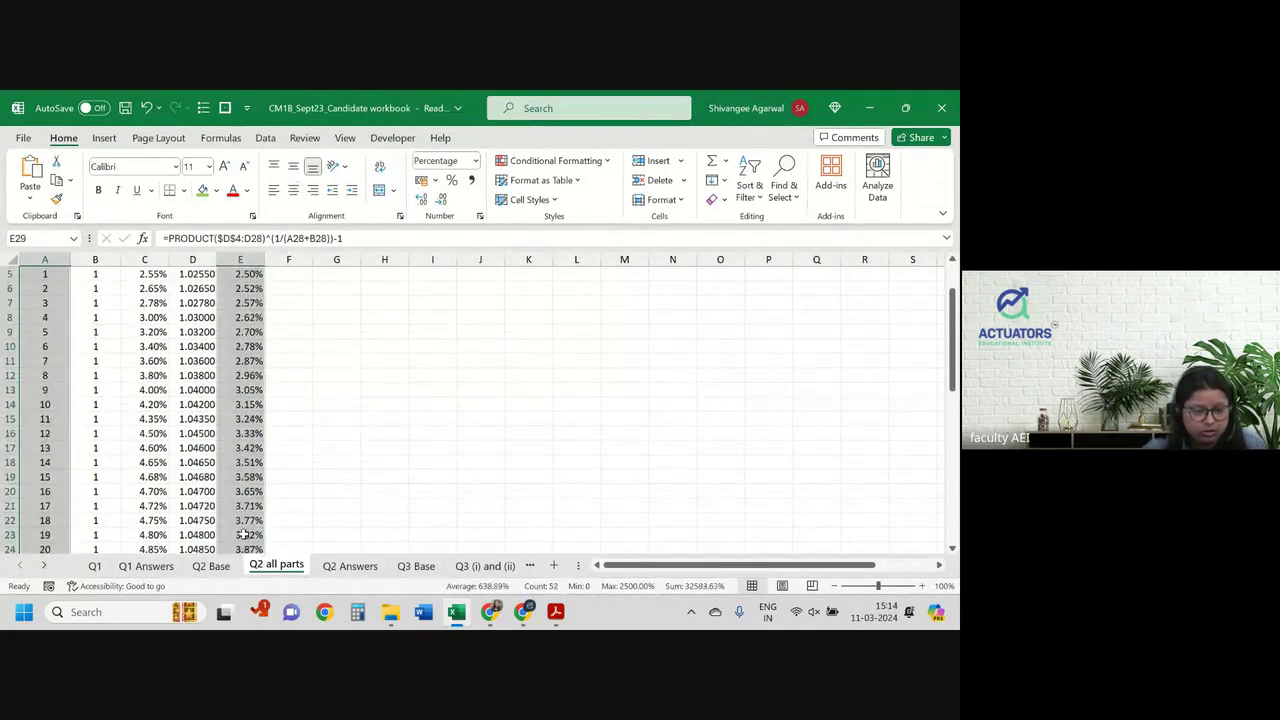
pyautogui.scroll(2, 243, 535)
pyautogui.keyDown('shift'); pyautogui.click(240, 304); pyautogui.keyUp('shift')
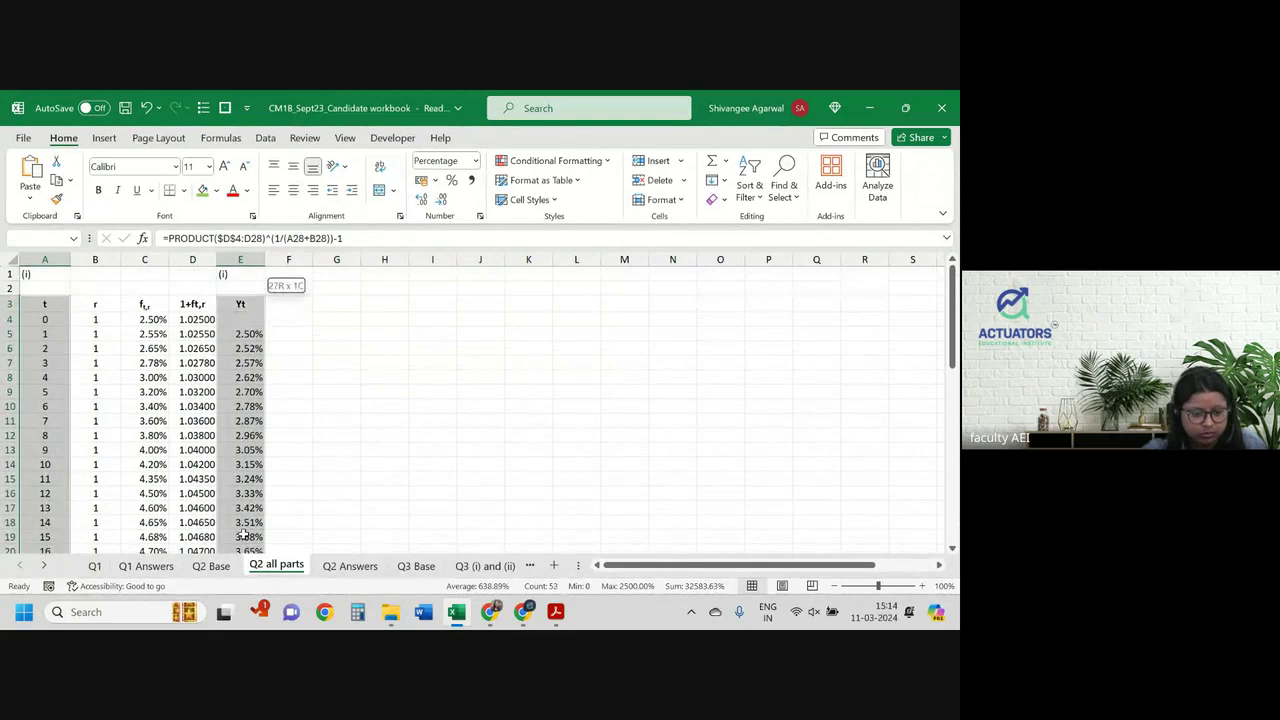
pyautogui.click(104, 138)
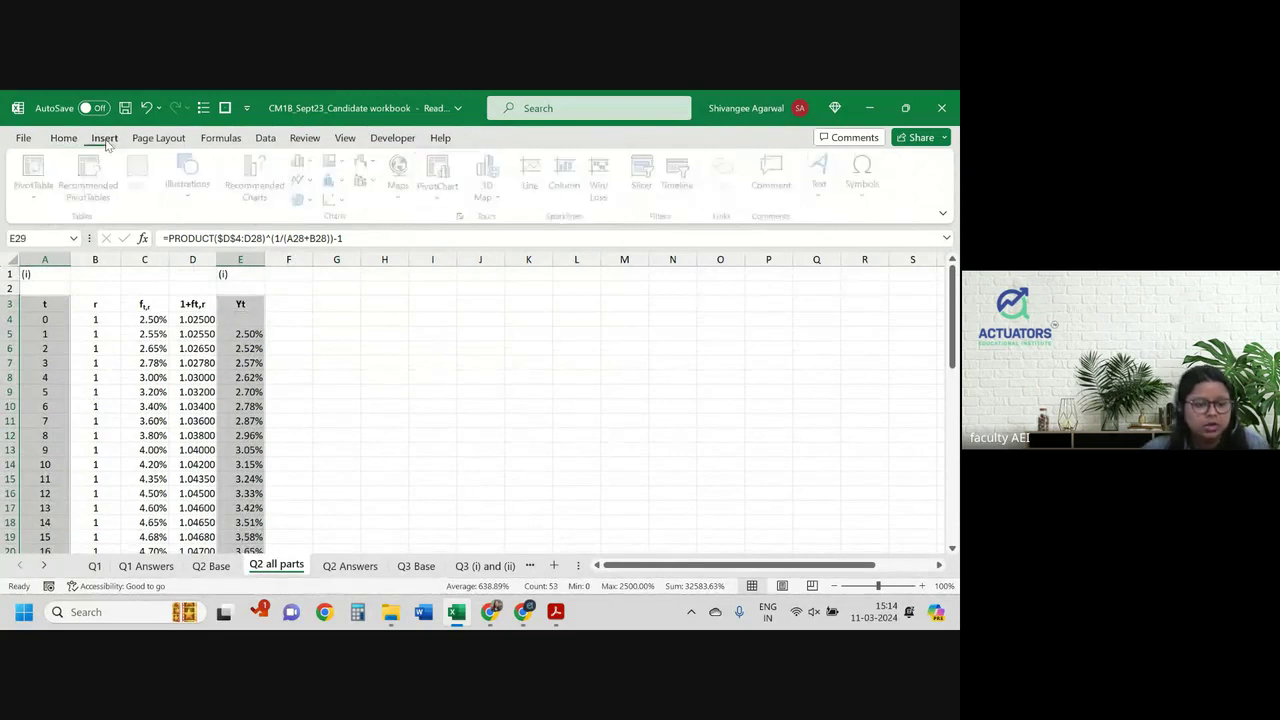
pyautogui.click(303, 181)
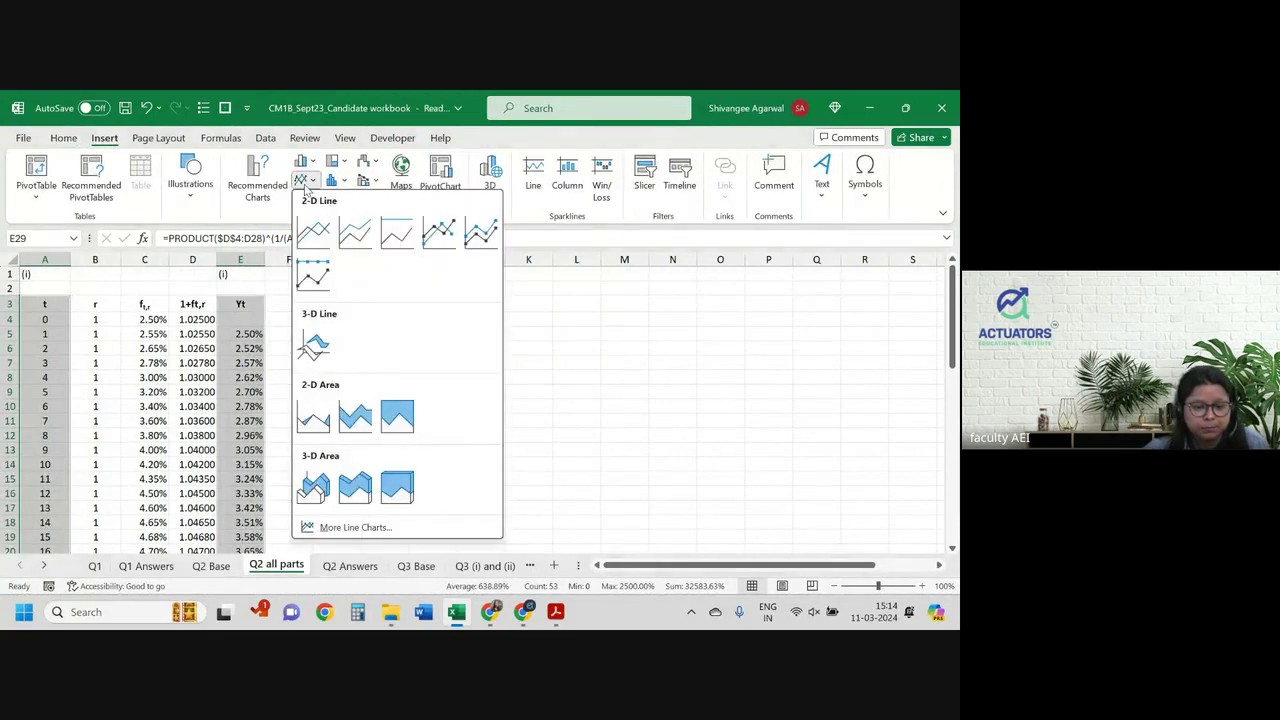
pyautogui.press('Escape')
pyautogui.click(344, 181)
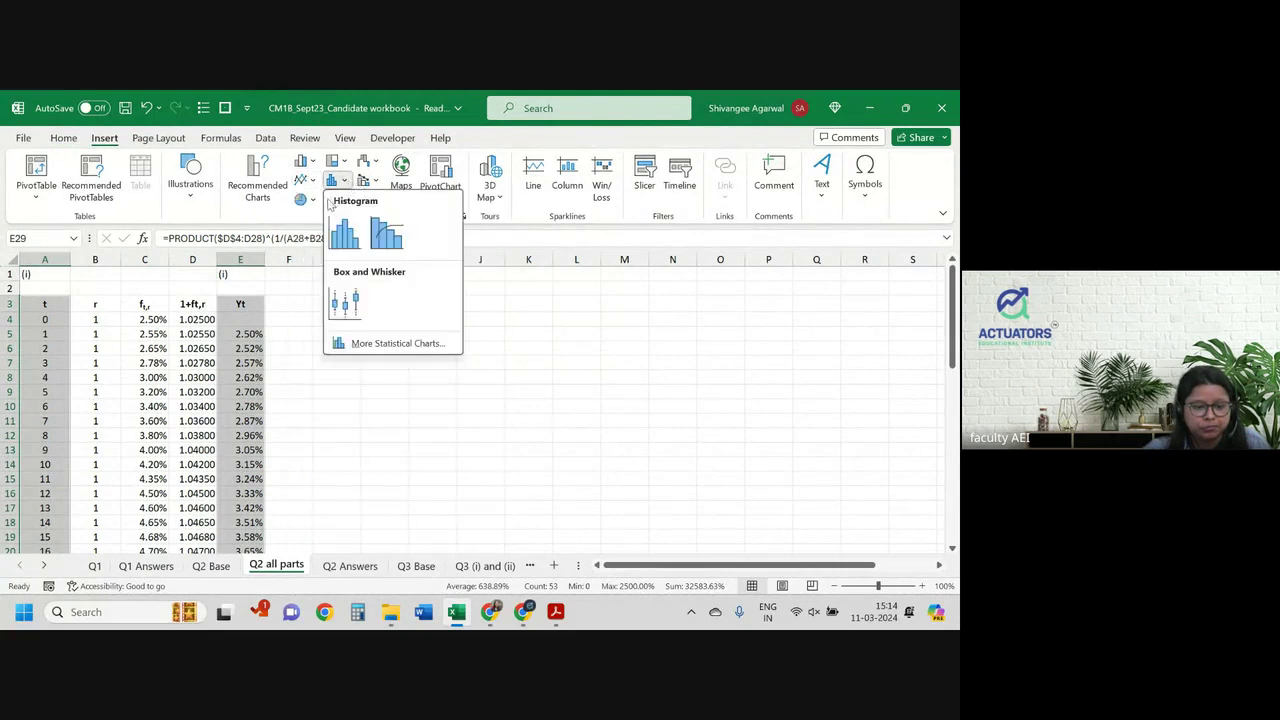
pyautogui.moveTo(330, 200)
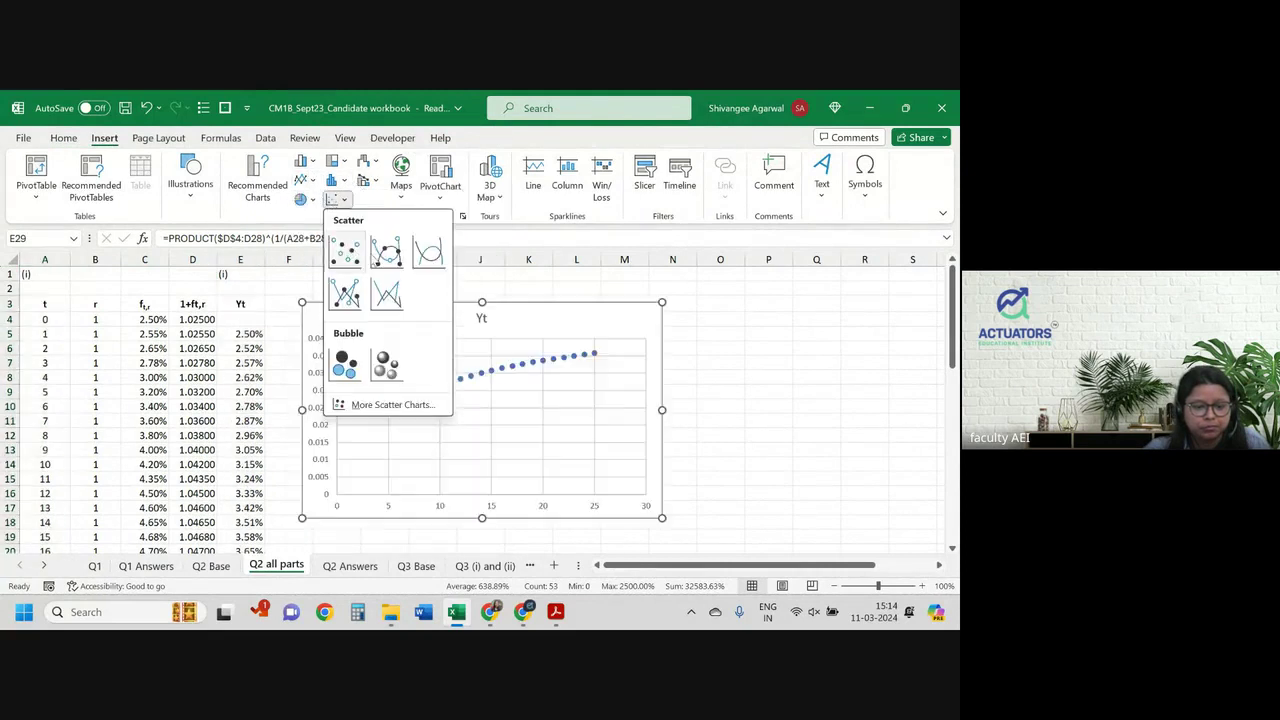
pyautogui.click(428, 252)
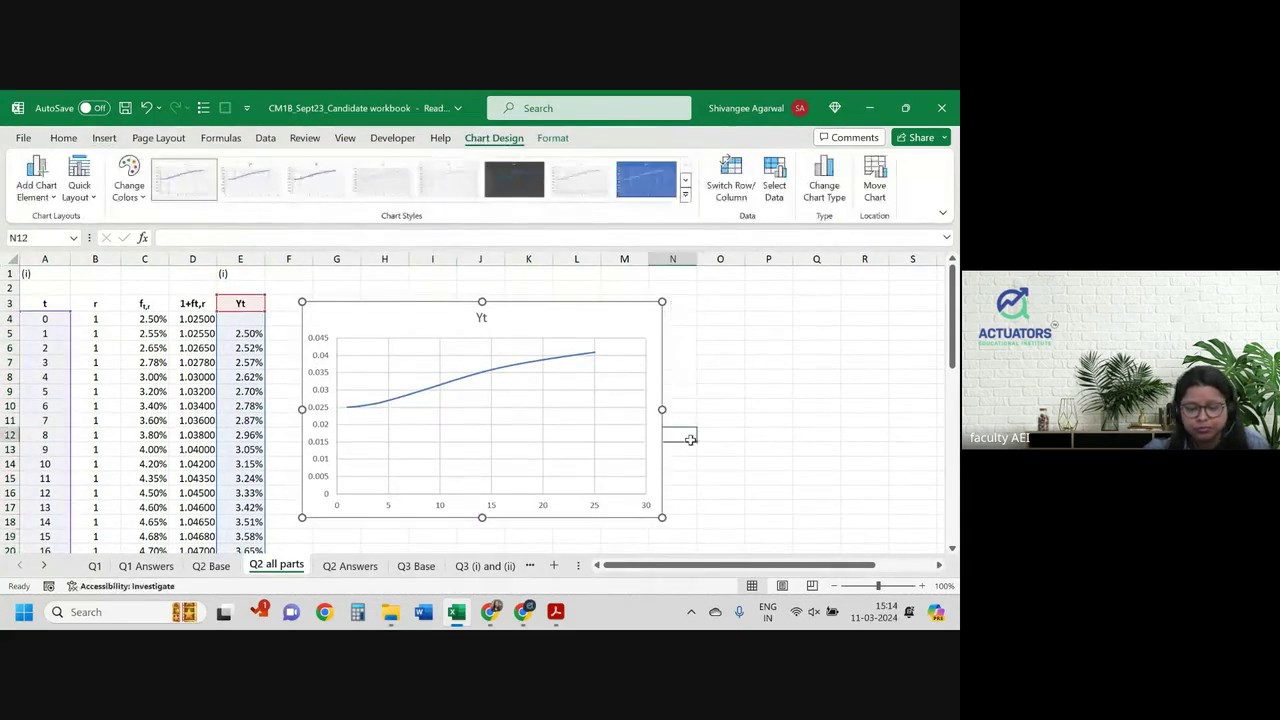
pyautogui.click(689, 438)
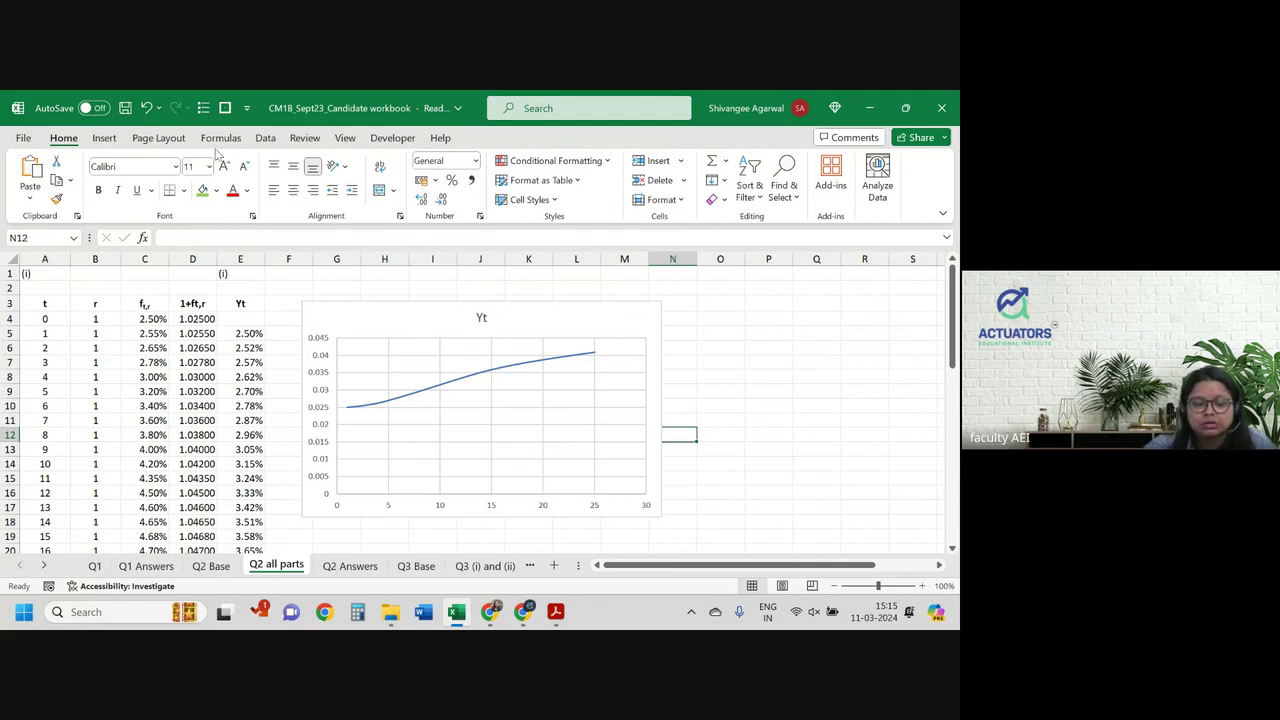
pyautogui.click(110, 140)
pyautogui.click(340, 200)
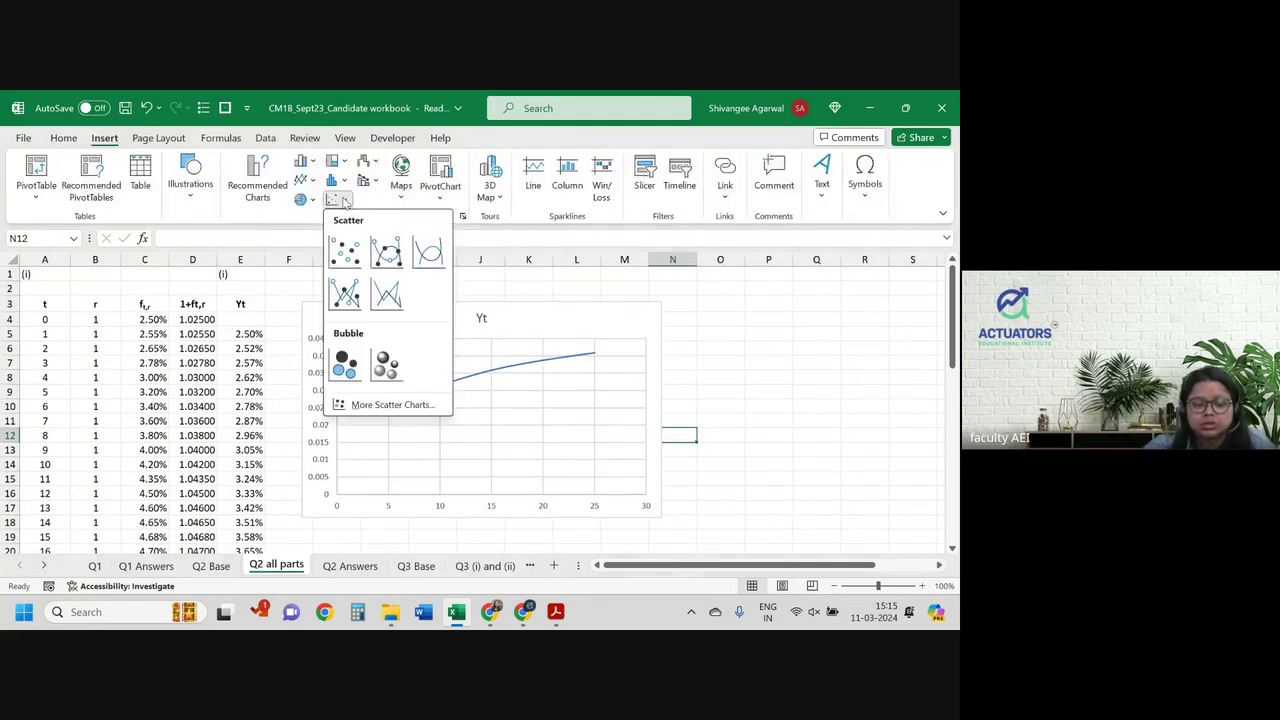
pyautogui.click(750, 314)
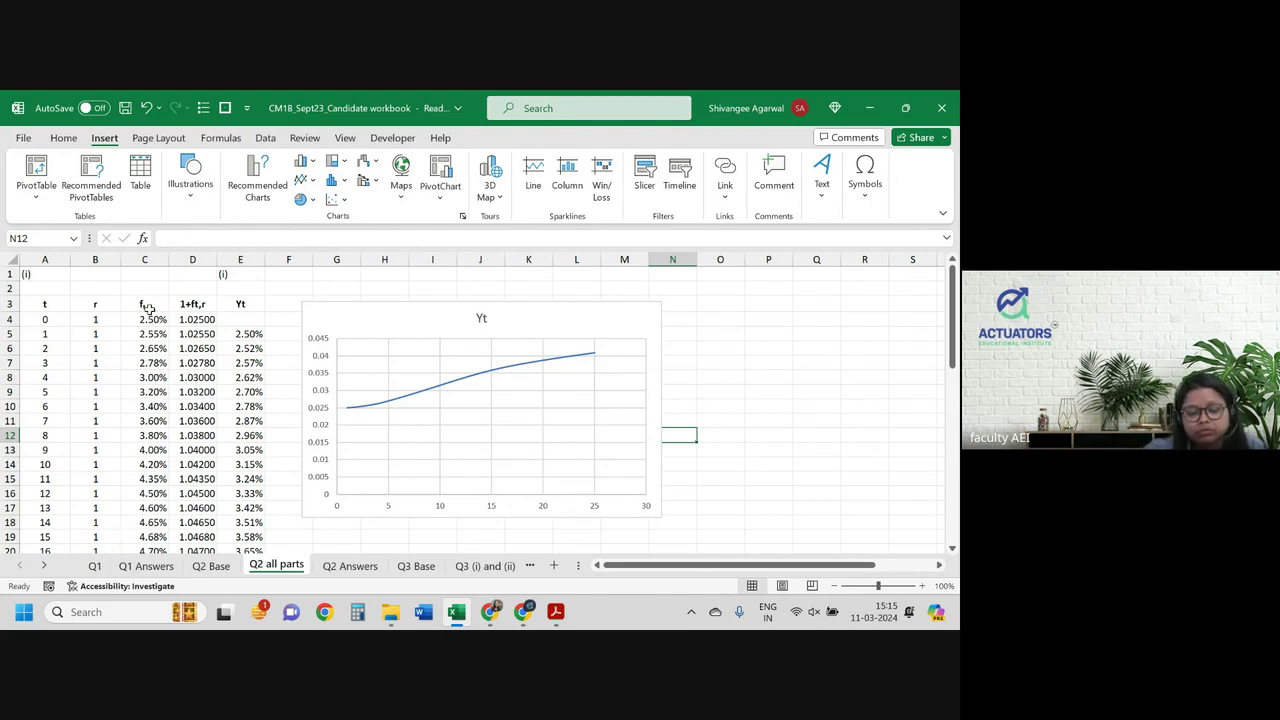
# Step: Compare the forward rates in column C with the plotted Yt curve
pyautogui.moveTo(152, 322); pyautogui.dragTo(150, 538)
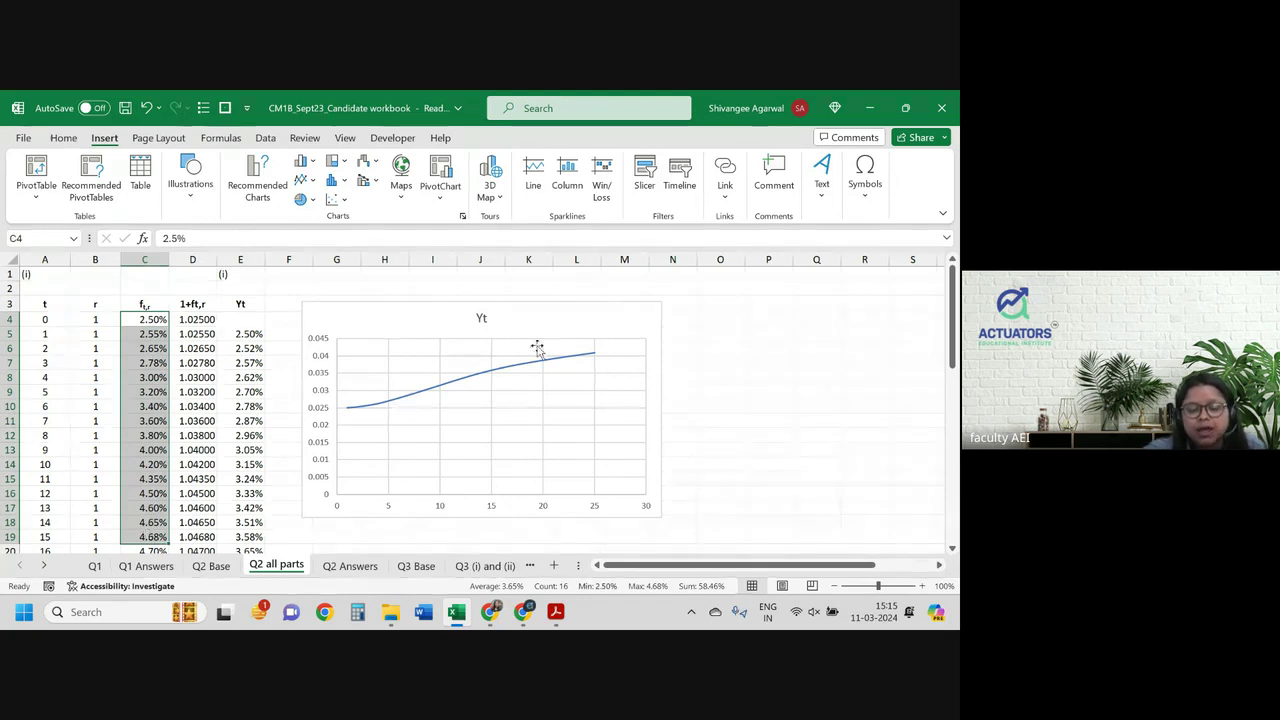
pyautogui.click(630, 355)
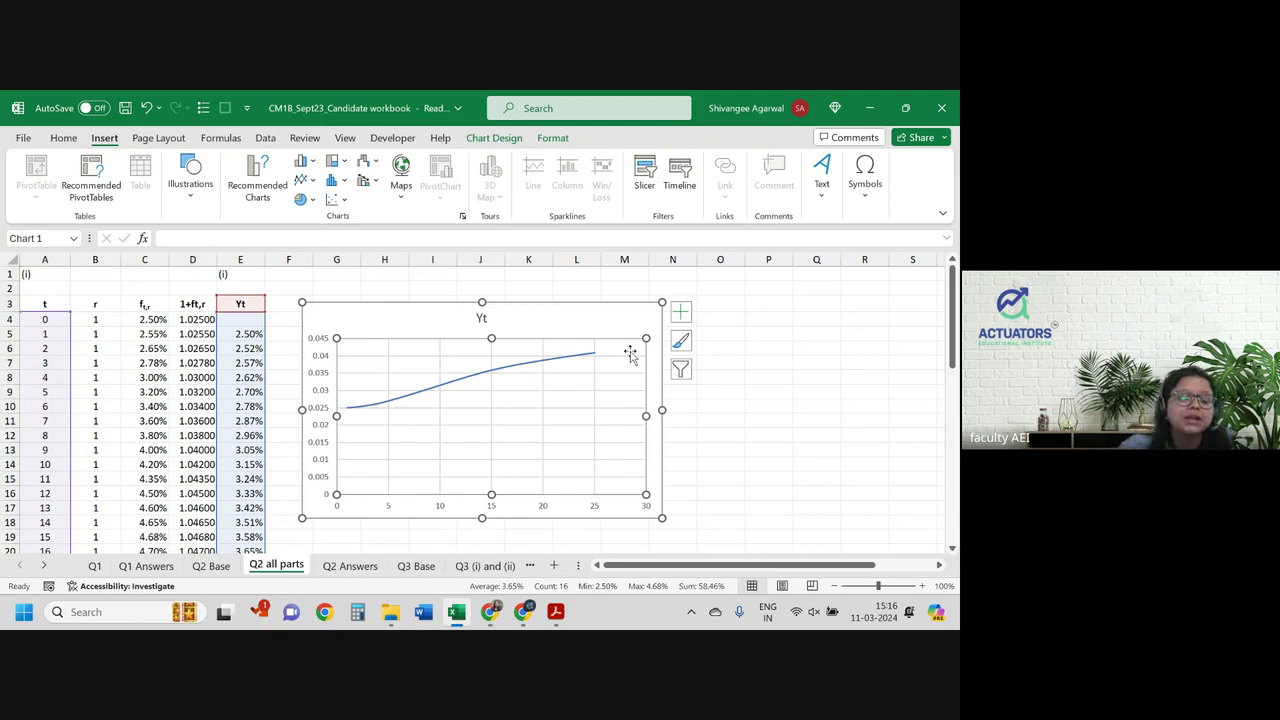
pyautogui.click(145, 260)
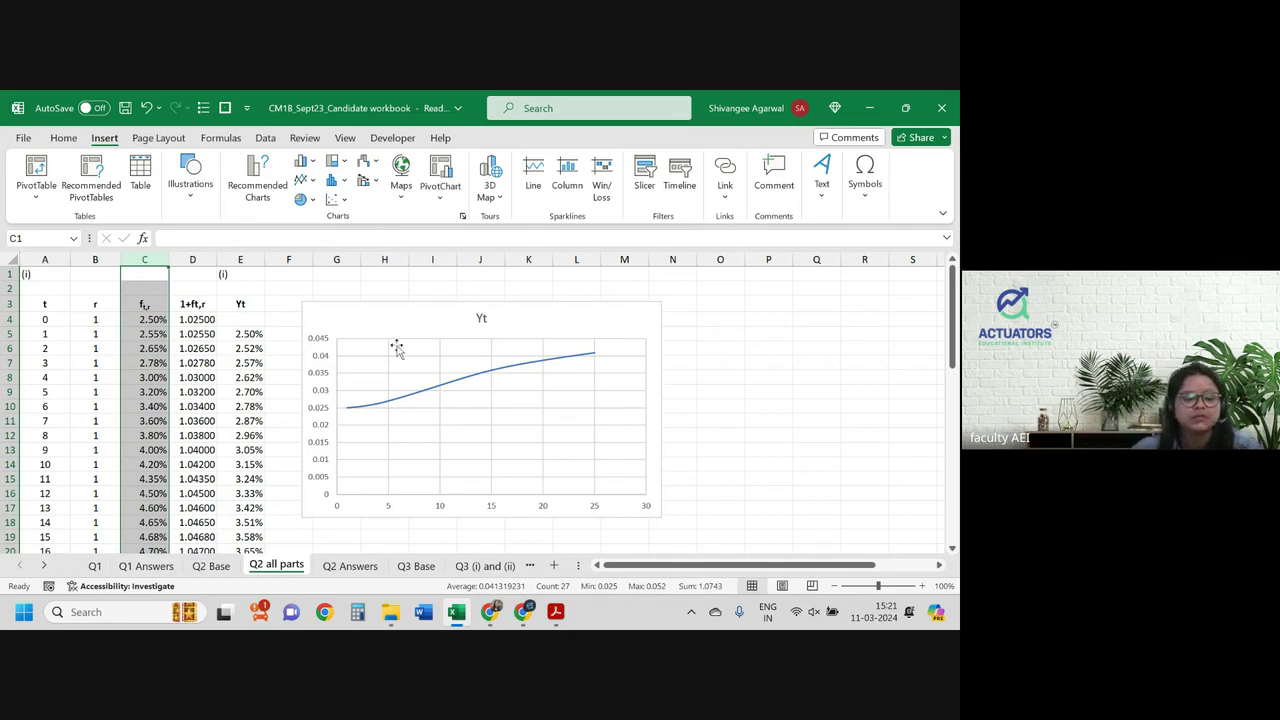
# Step: Move the Yt chart below the data table so that it starts at about row 32
pyautogui.moveTo(360, 309); pyautogui.dragTo(352, 507)
pyautogui.scroll(-5, 352, 506)
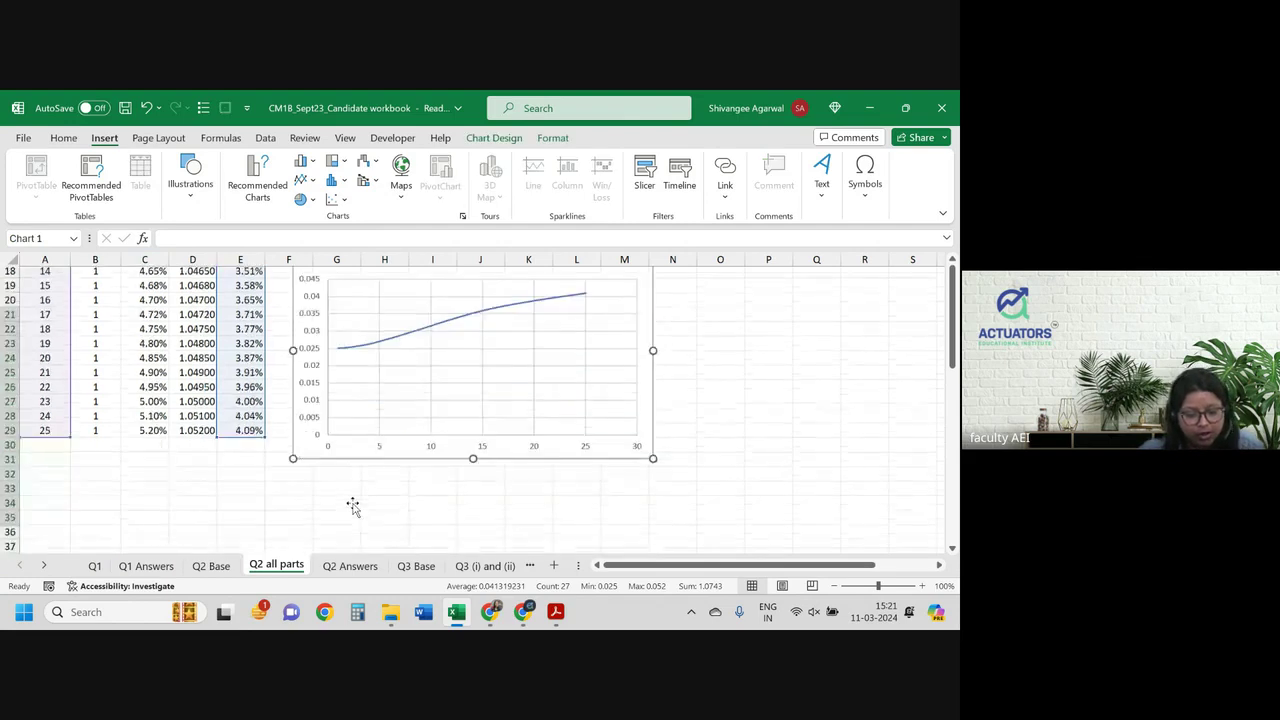
pyautogui.moveTo(322, 312); pyautogui.dragTo(185, 524)
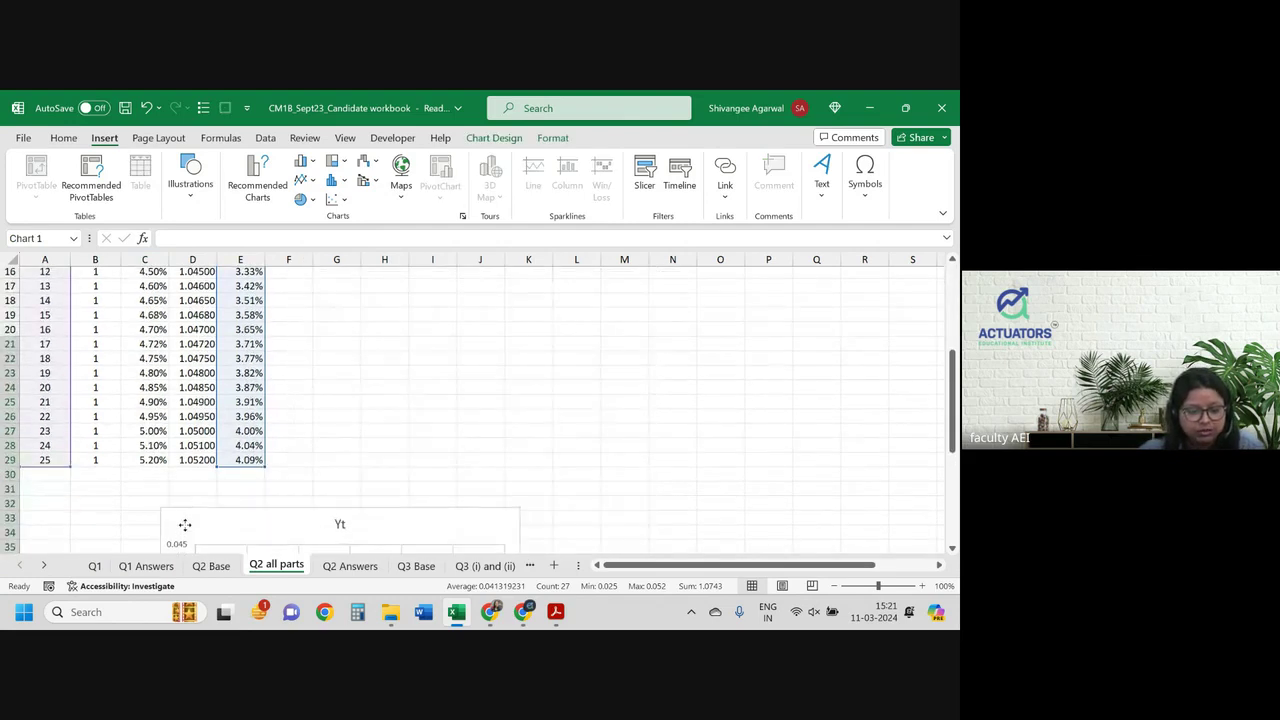
pyautogui.click(415, 425)
pyautogui.scroll(4, 415, 425)
# Step: Switch to the exam paper PDF and read the remaining parts of question 2 and the start of question 3
pyautogui.hotkey('alt', 'Tab')
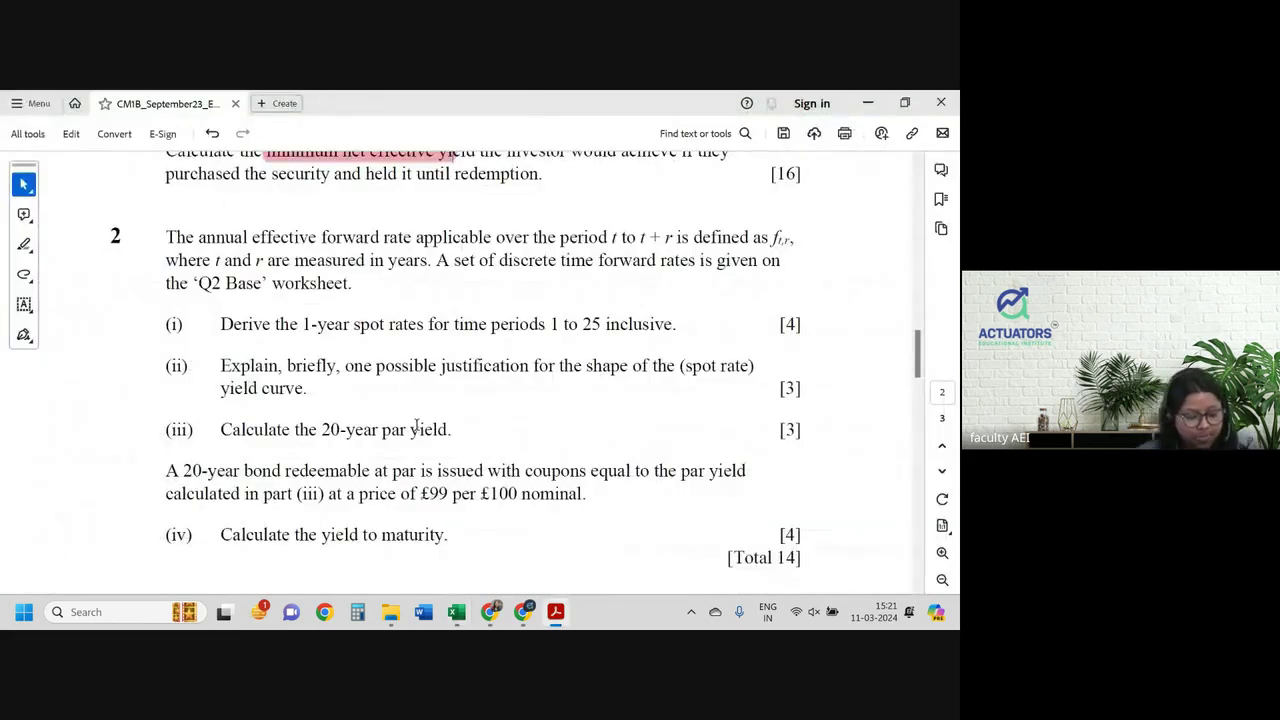
pyautogui.scroll(-2, 416, 425)
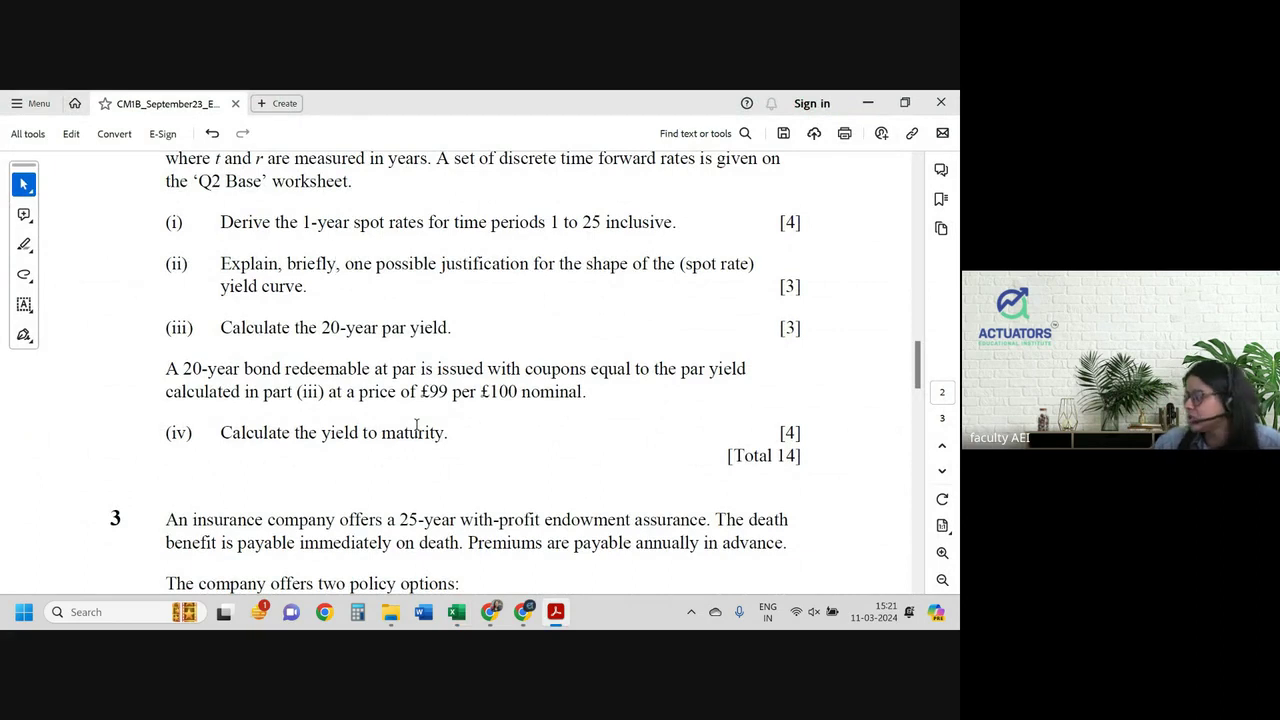
pyautogui.scroll(-4, 416, 424)
pyautogui.scroll(-1, 416, 424)
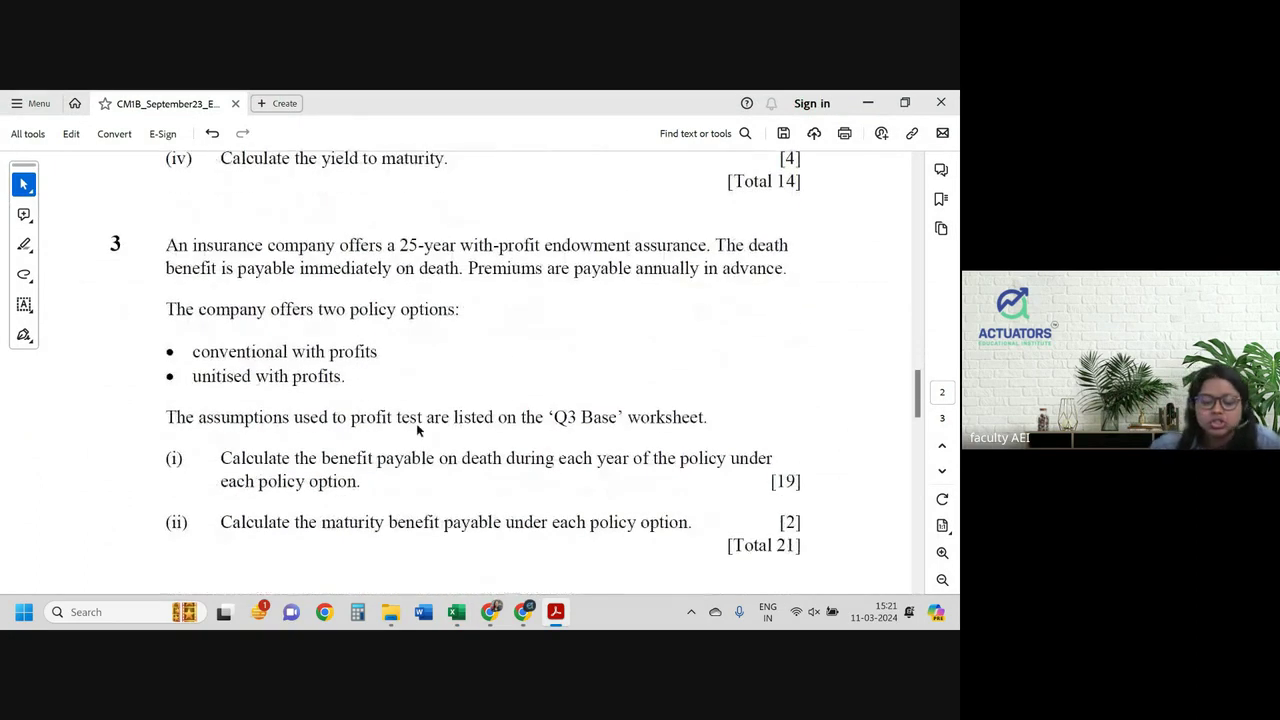
pyautogui.scroll(1, 416, 424)
# Step: Check the Yt chart in the Excel workbook and return to question 2 part (iii) in the exam paper PDF
pyautogui.hotkey('alt', 'Tab')
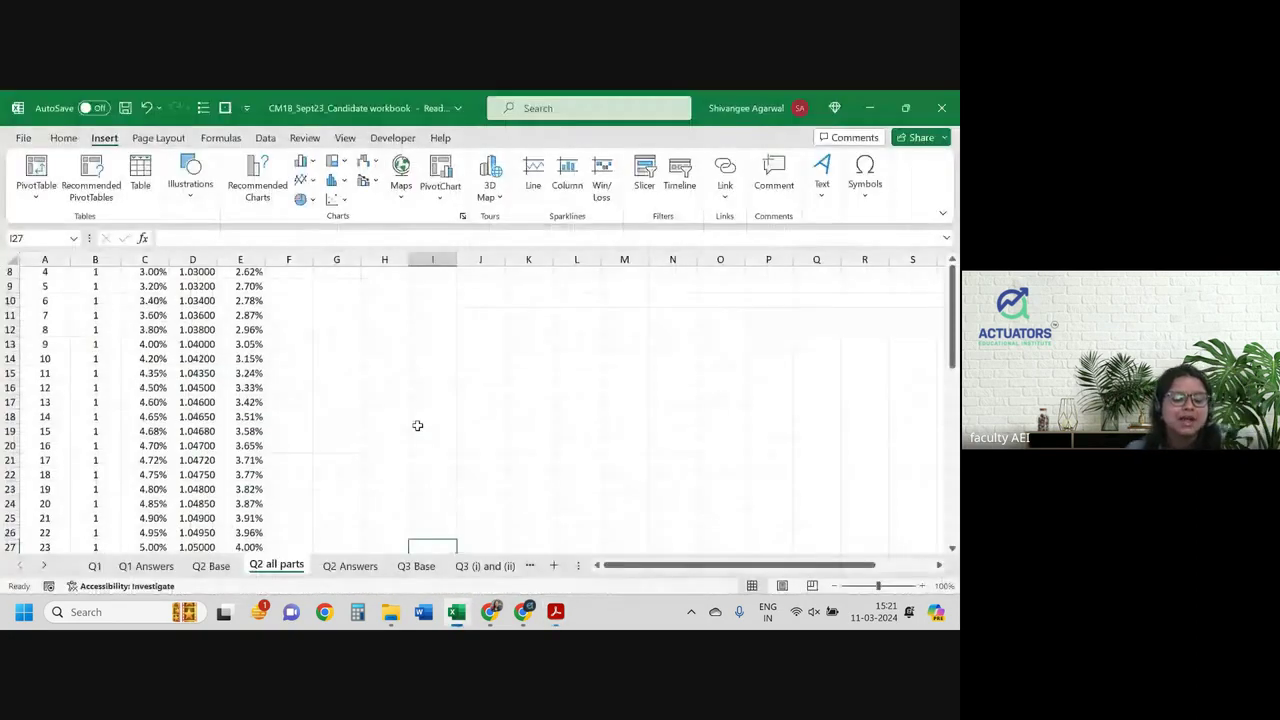
pyautogui.scroll(-8, 417, 425)
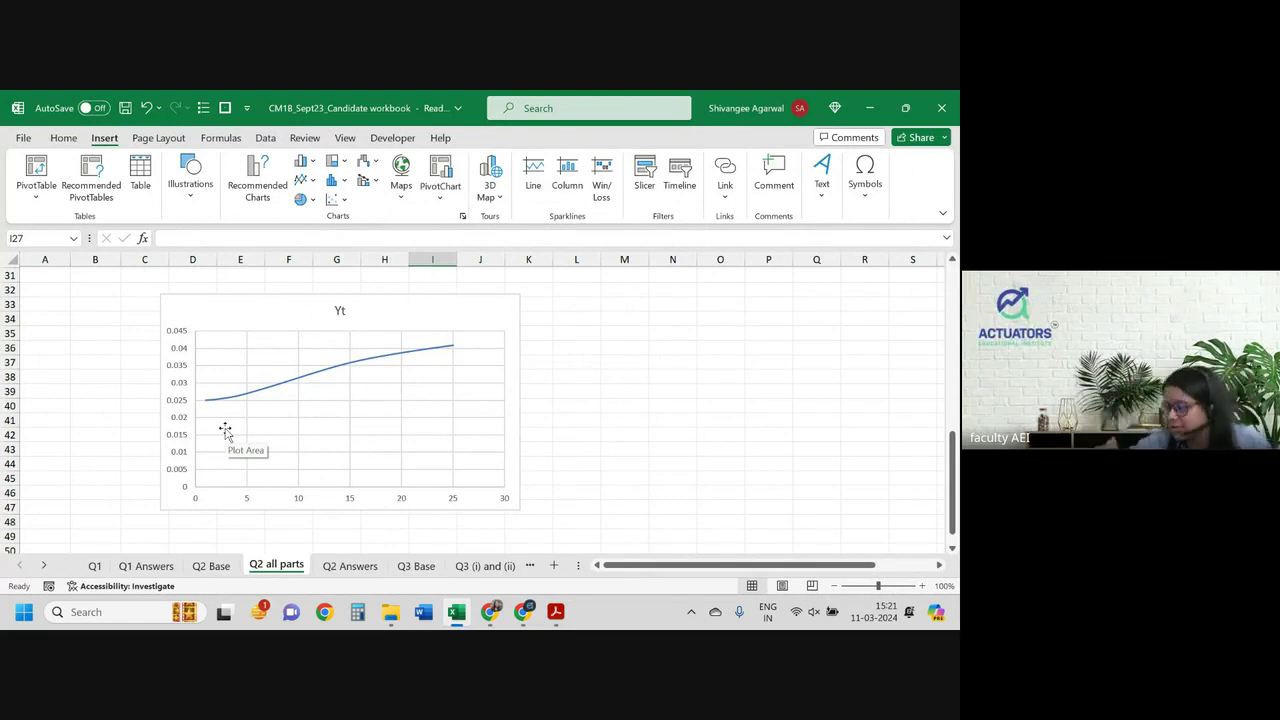
pyautogui.hotkey('alt', 'Tab')
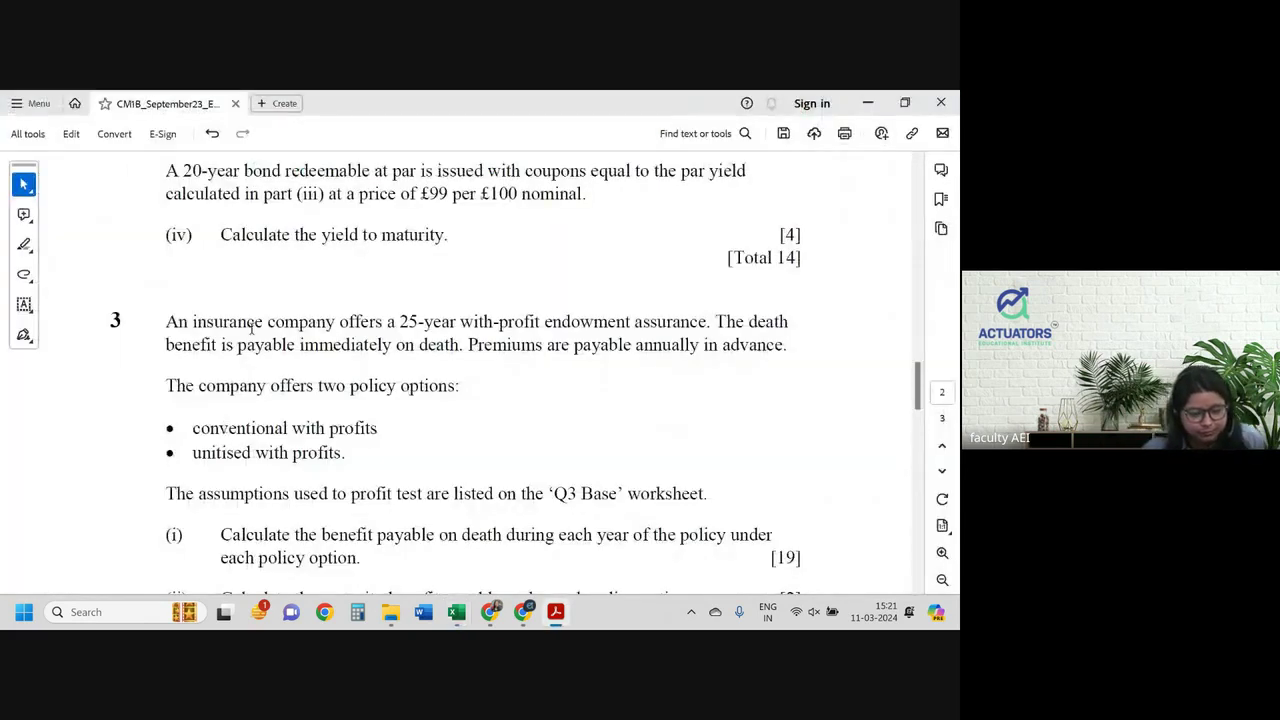
pyautogui.scroll(5, 251, 330)
pyautogui.scroll(-1, 251, 332)
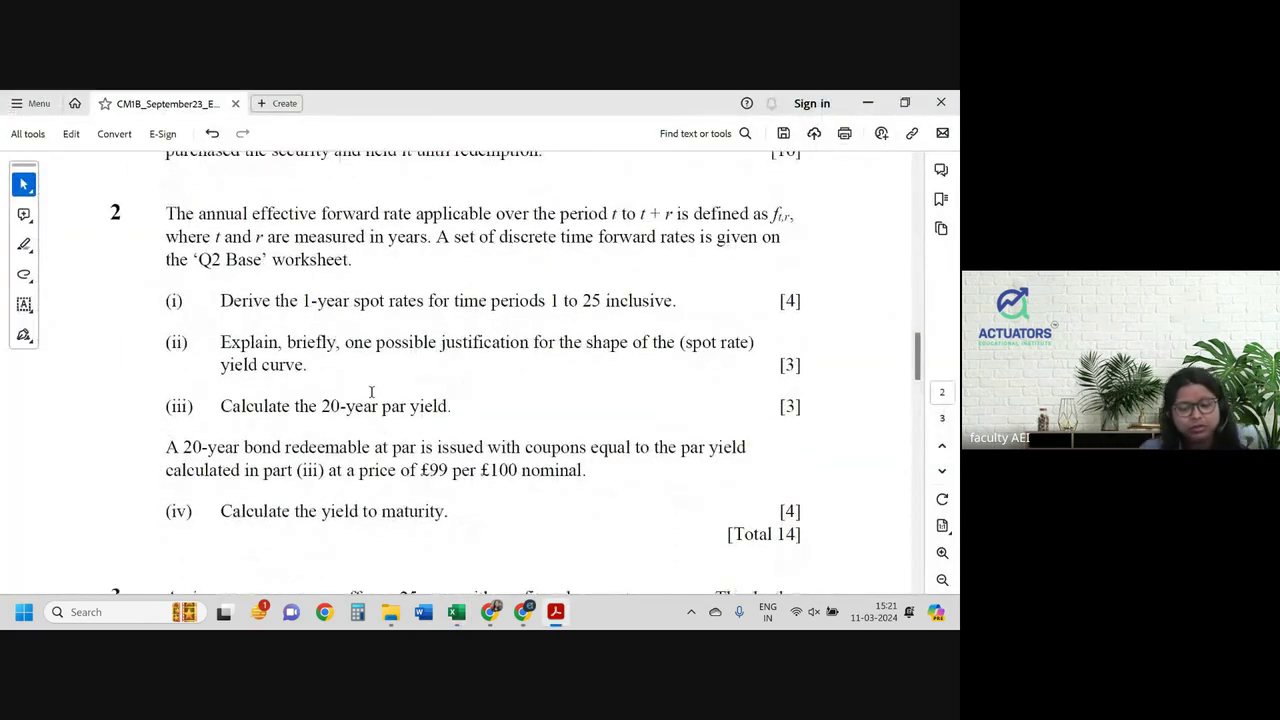
# Step: Switch to the Excel workbook and enter the heading (1+Yt)^-1 in cell G3 of the Q2 all parts sheet
pyautogui.hotkey('alt', 'Tab')
pyautogui.scroll(10, 372, 396)
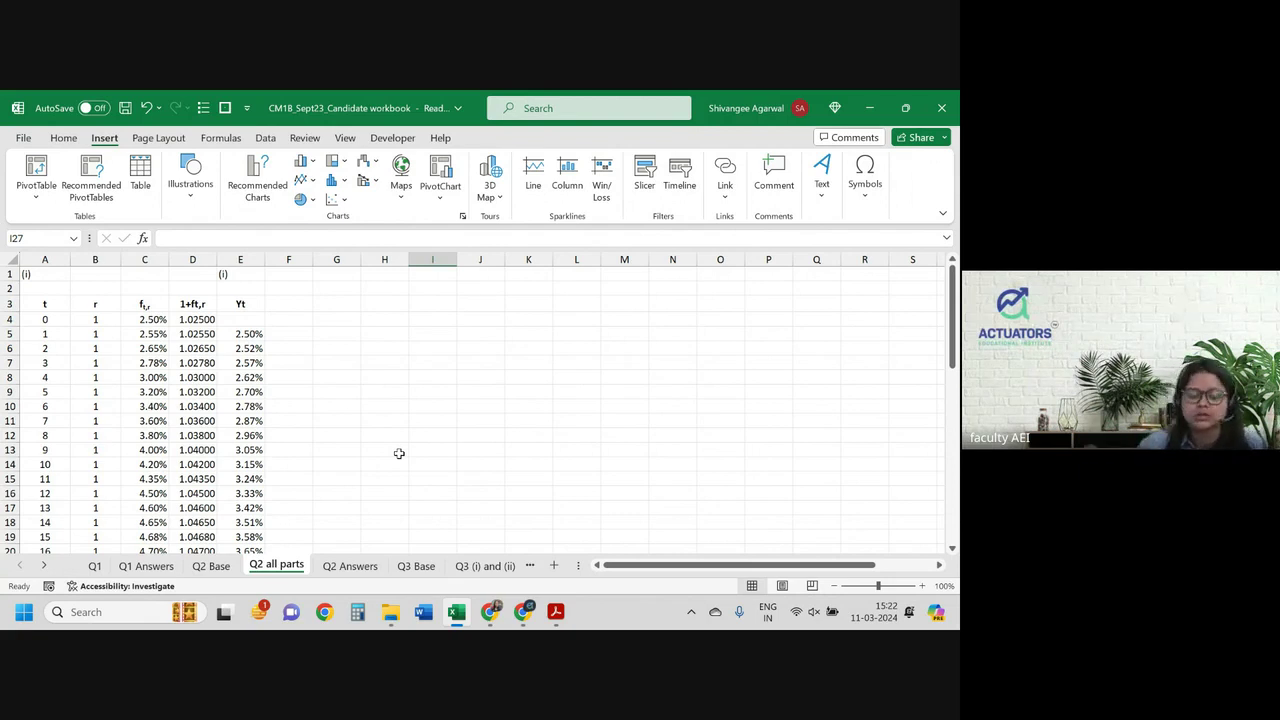
pyautogui.click(325, 310)
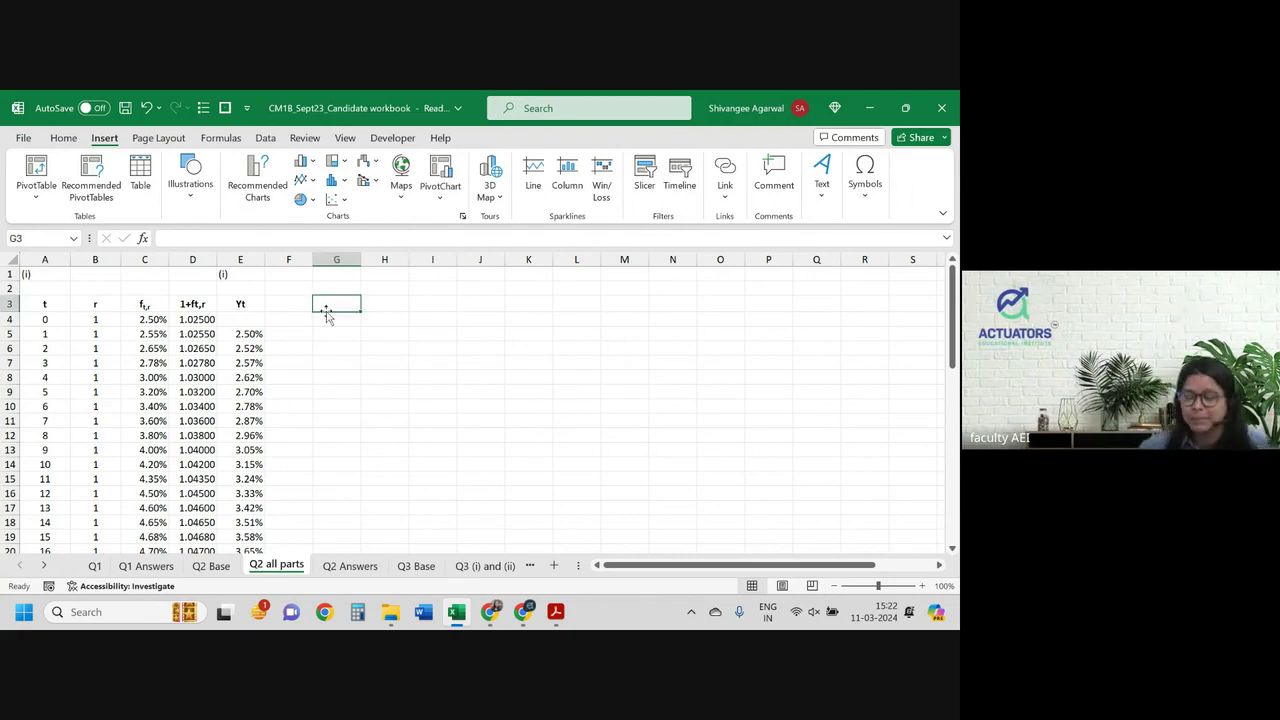
pyautogui.write('(1+')
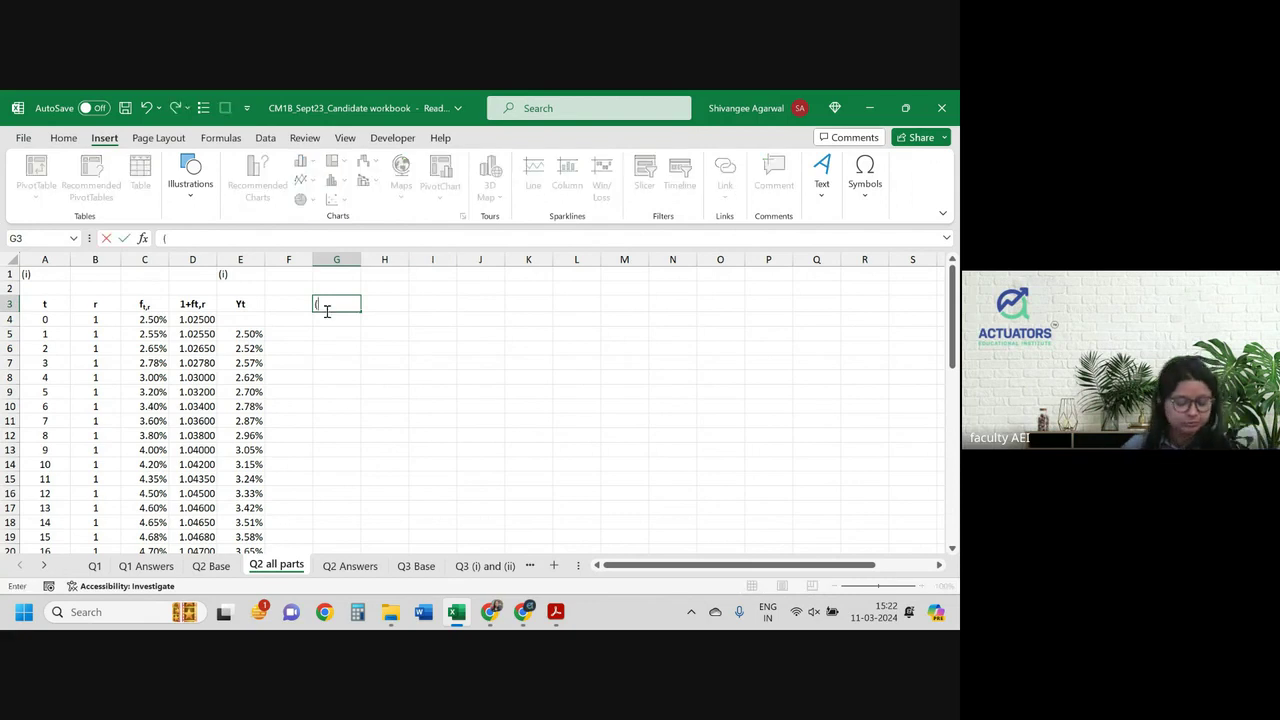
pyautogui.click(244, 310)
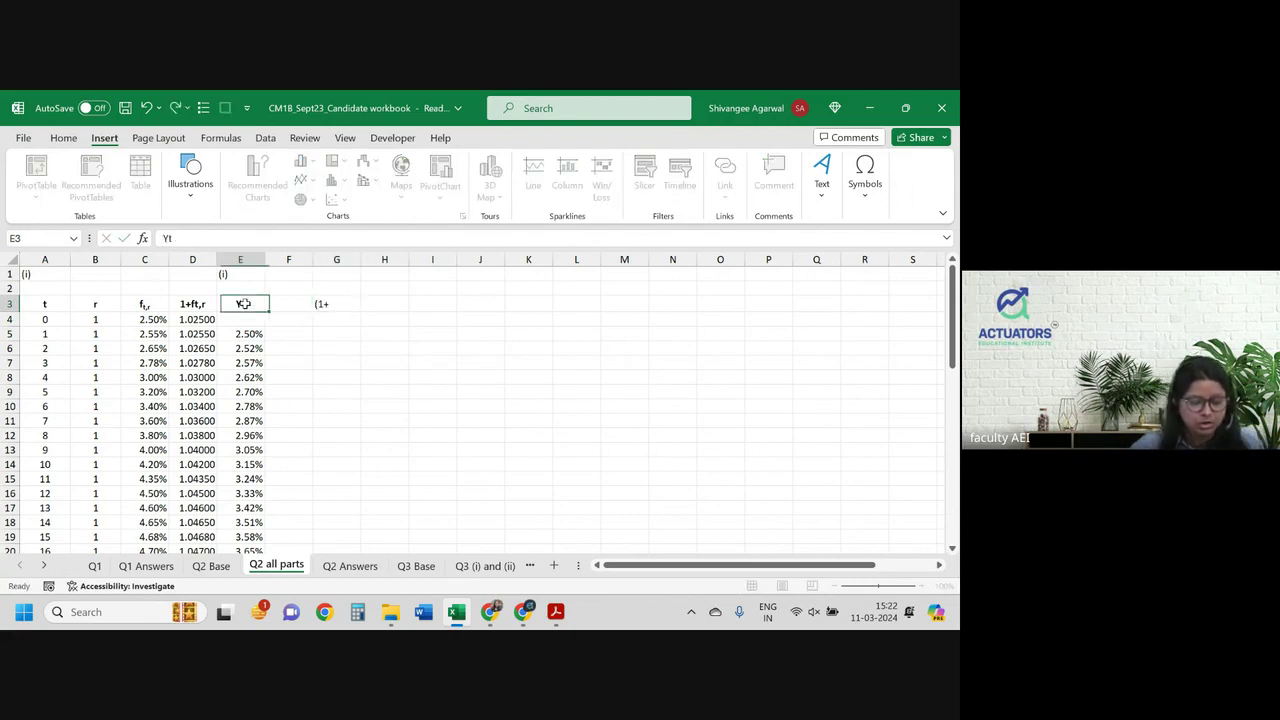
pyautogui.click(336, 308)
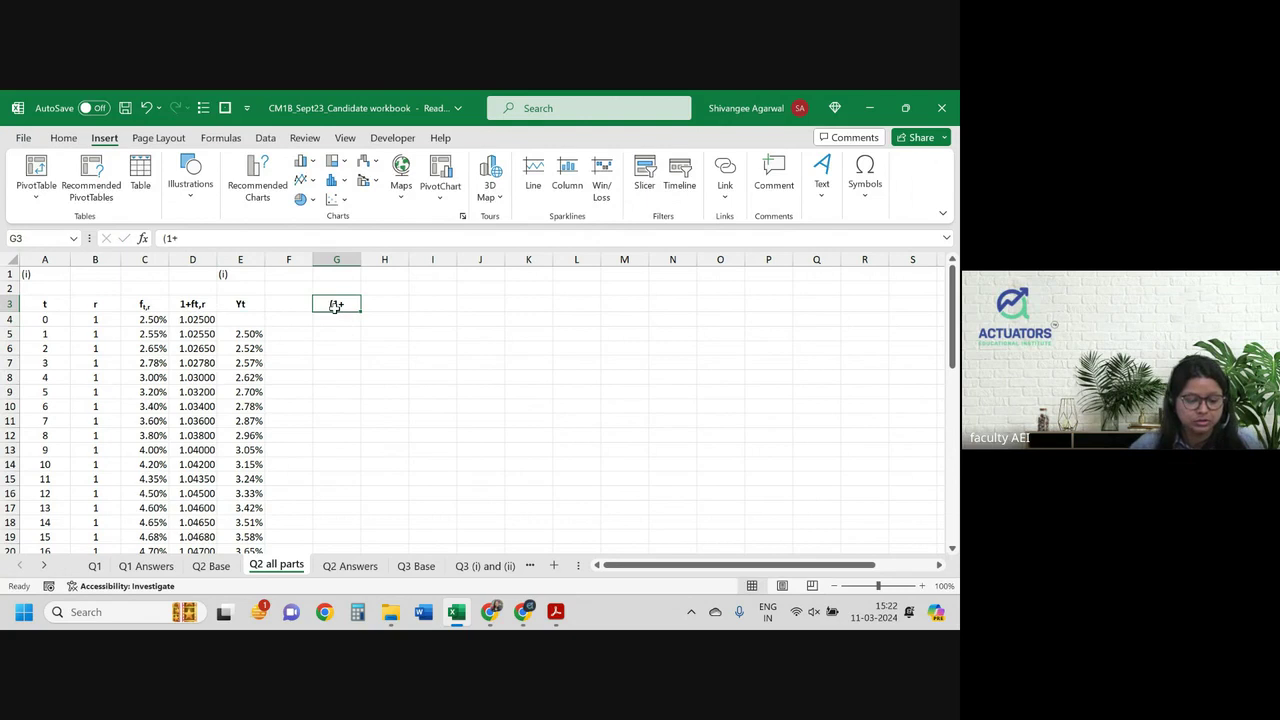
pyautogui.doubleClick(336, 308)
pyautogui.write('Yt')
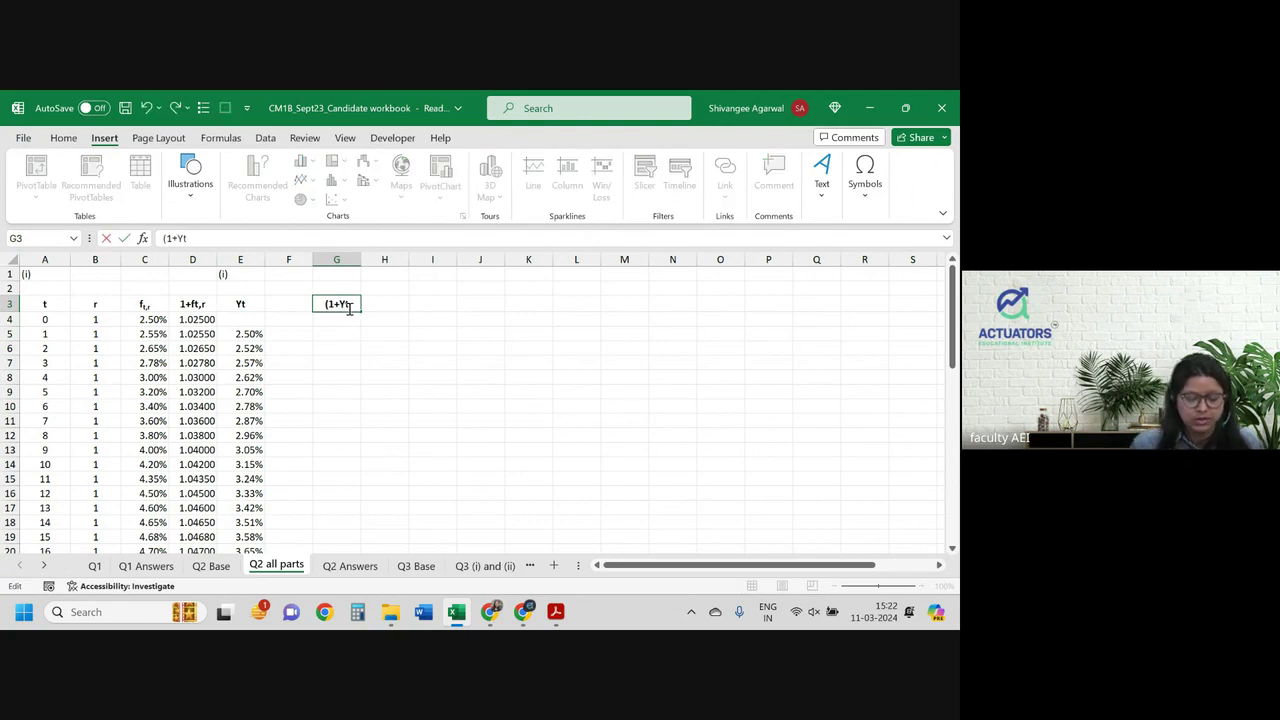
pyautogui.write(')')
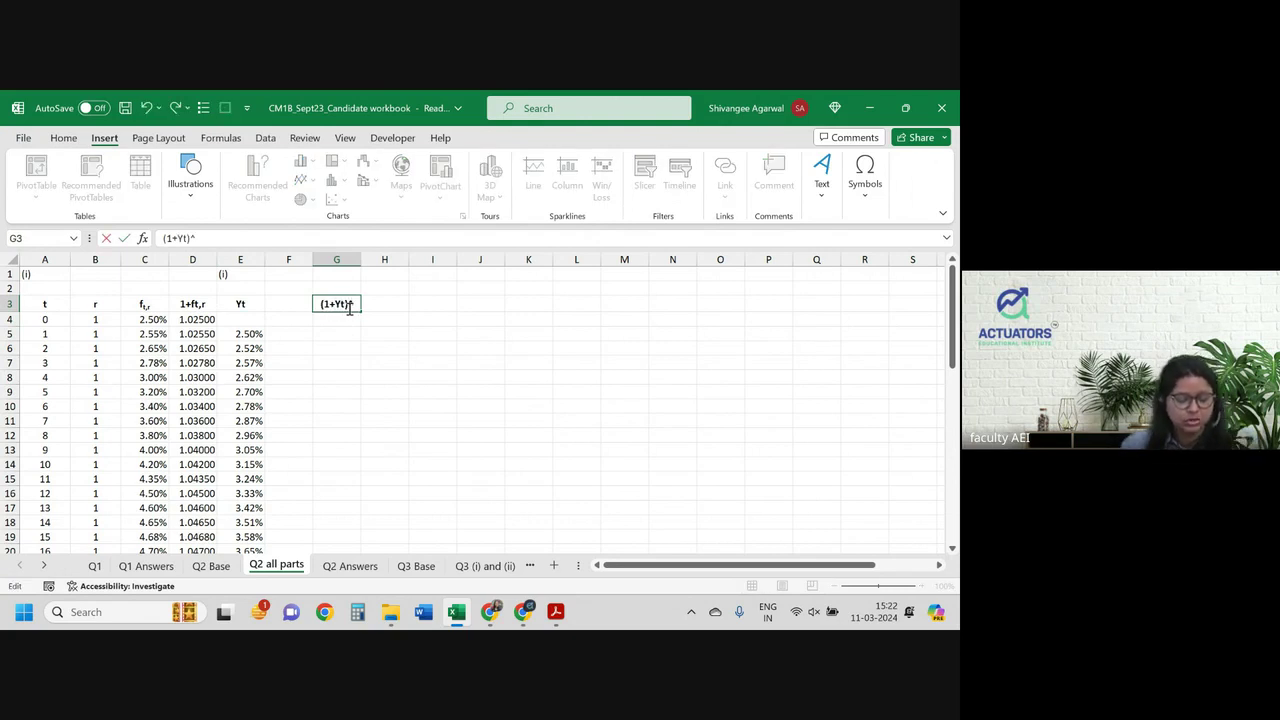
pyautogui.write('^-1')
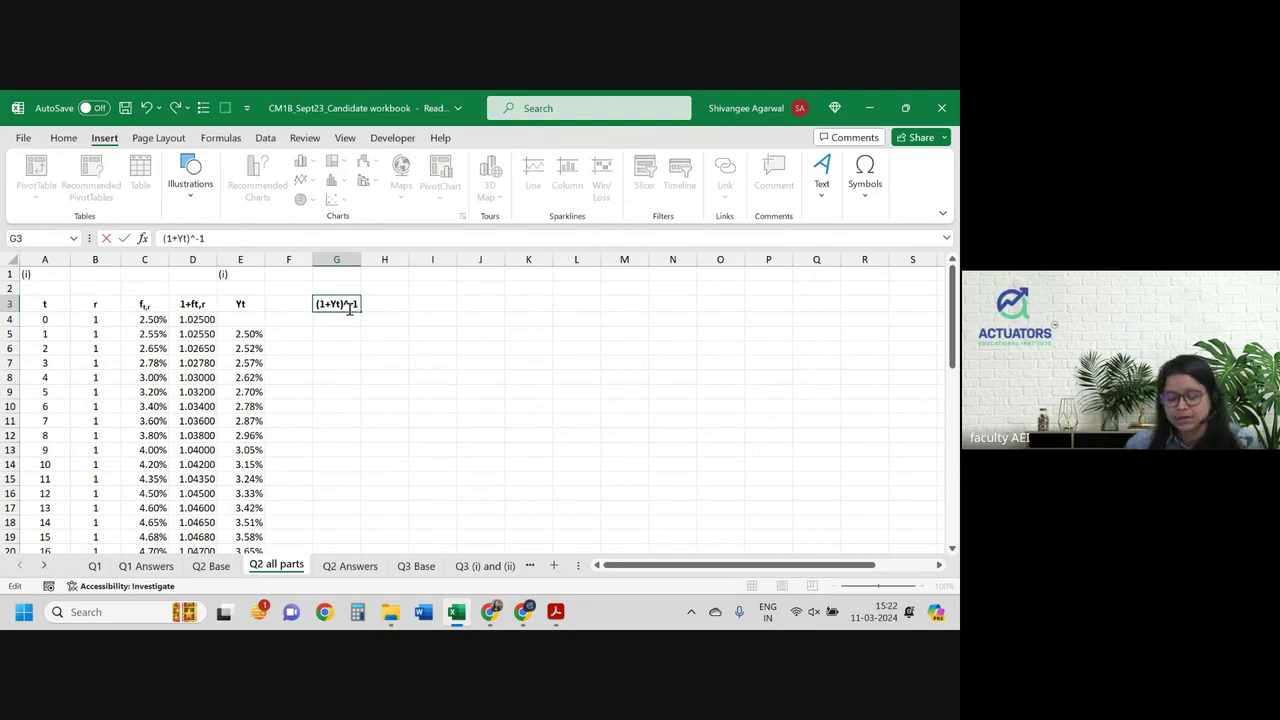
pyautogui.press('Return')
pyautogui.press('Return')
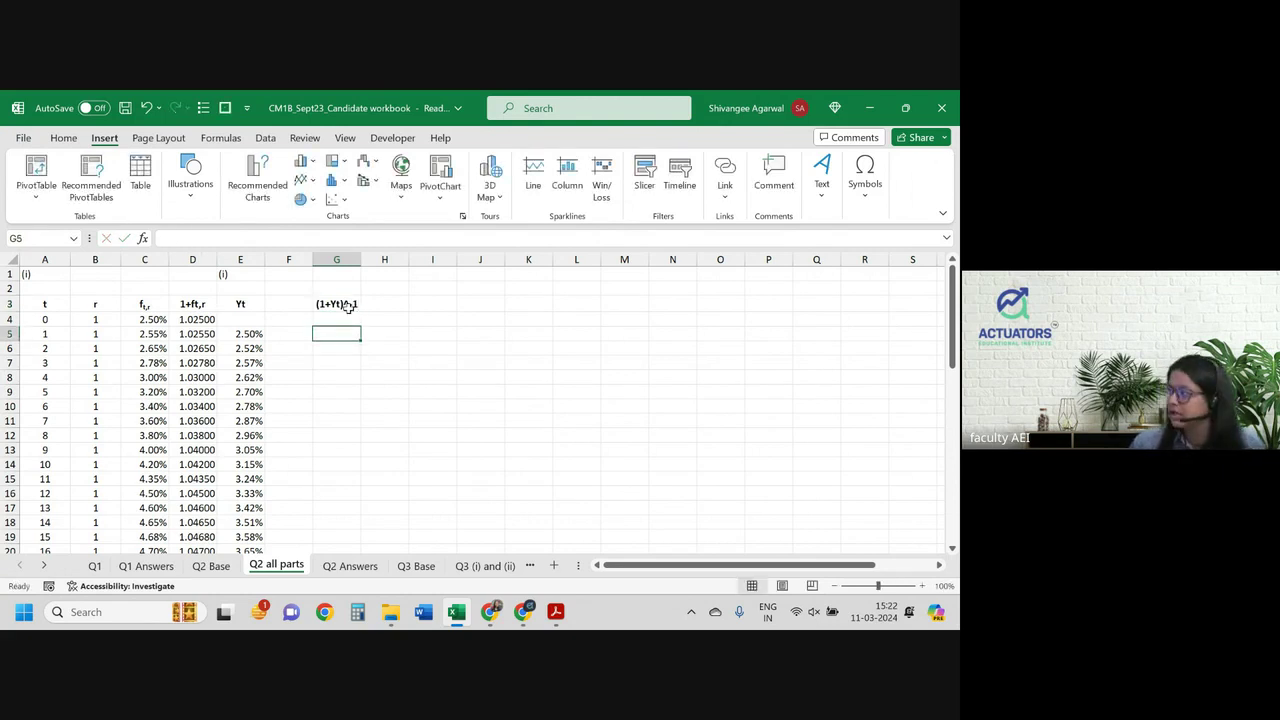
# Step: Correct the exponent in the G3 heading so that it reads (1+Yt)^-t
pyautogui.click(348, 307)
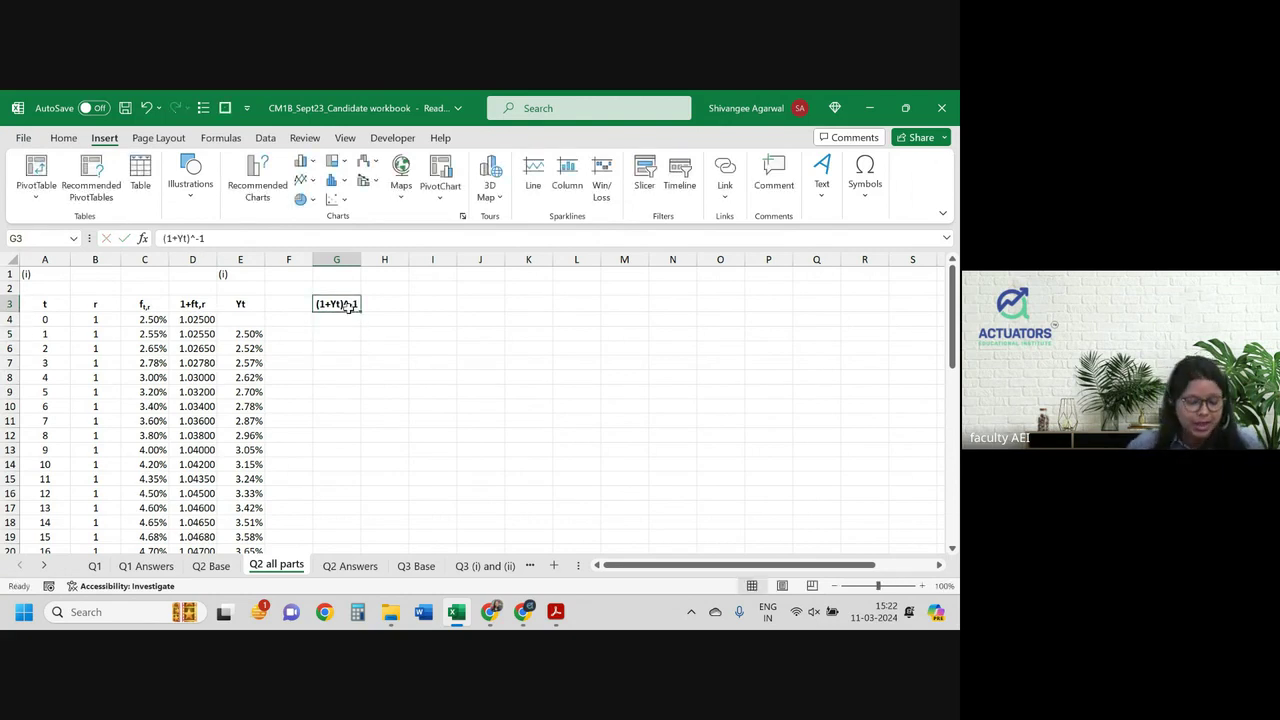
pyautogui.click(254, 238)
pyautogui.press('BackSpace')
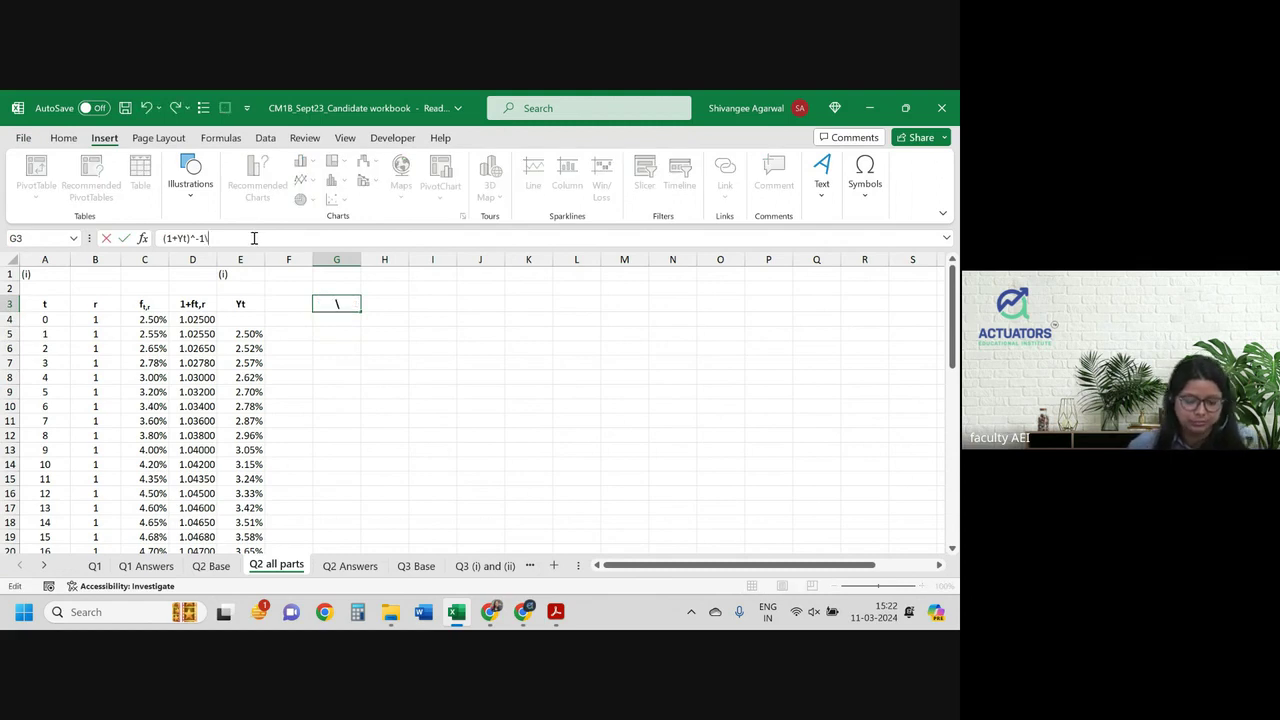
pyautogui.write('t')
pyautogui.press('Return')
pyautogui.press('Return')
# Step: Calculate the first discount factor in G5 with the formula =(1+E5)^-A5
pyautogui.write('=')
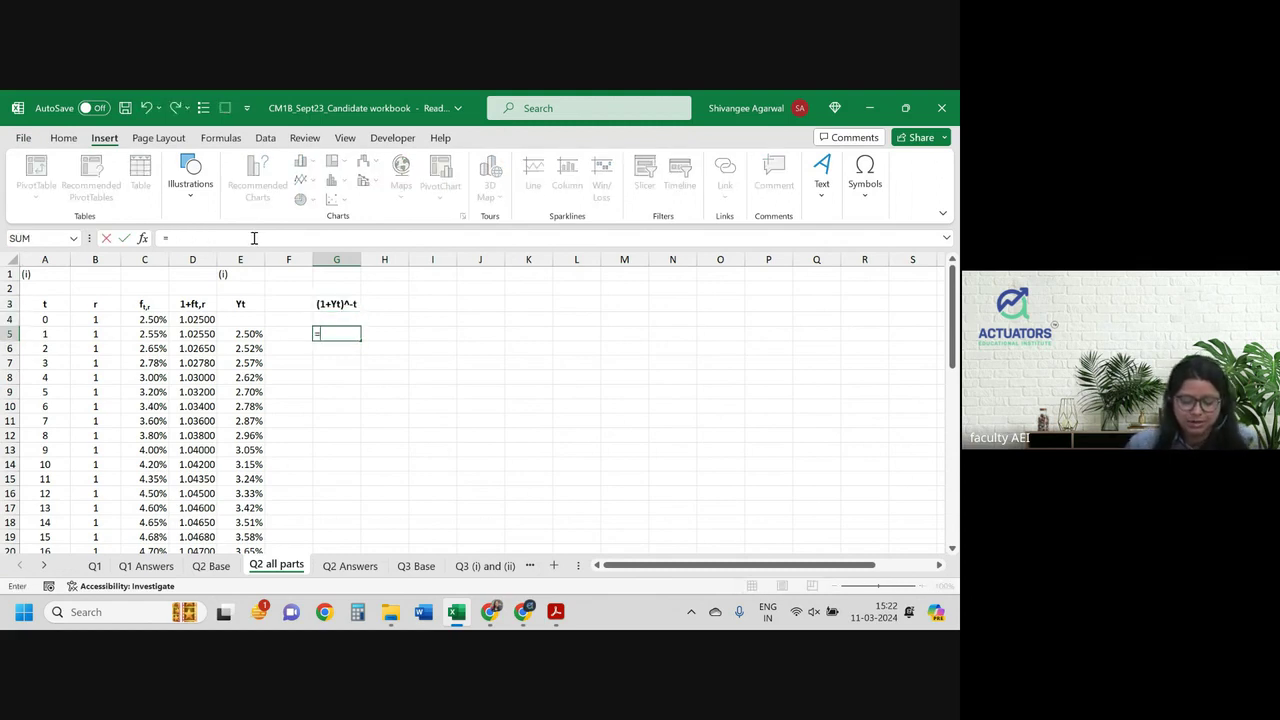
pyautogui.write('(1+')
pyautogui.press('Left')
pyautogui.press('Left')
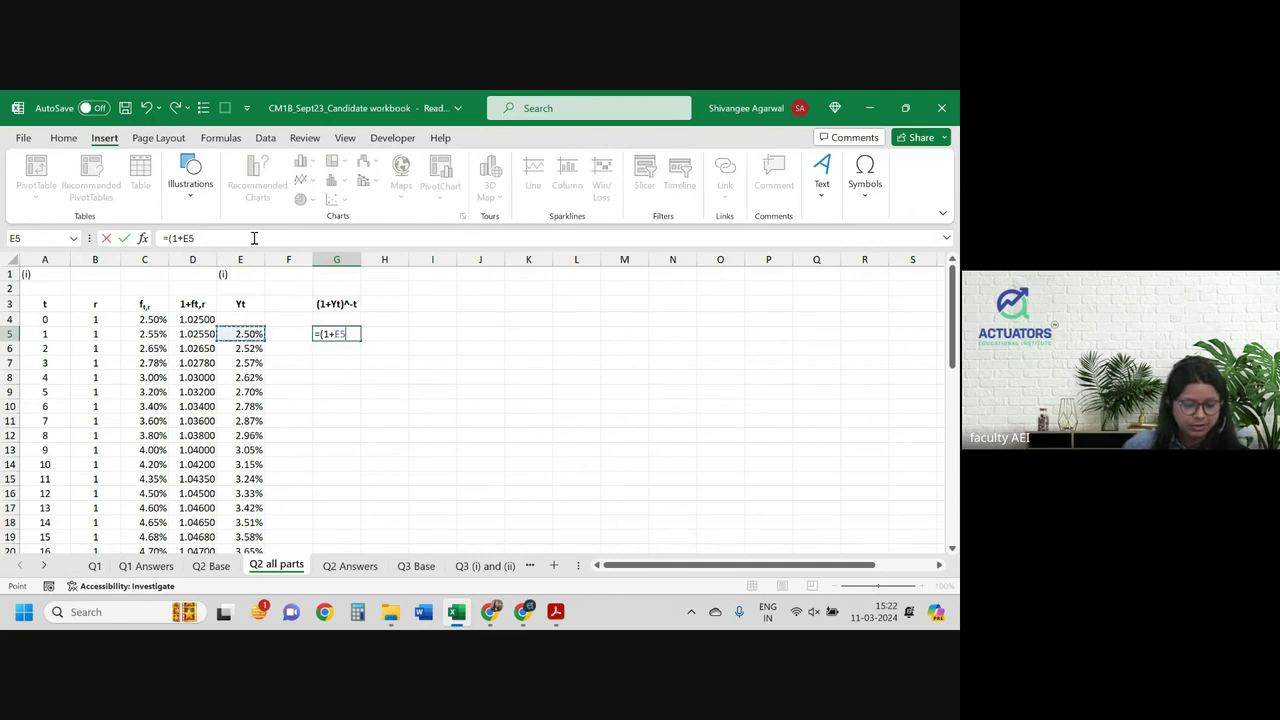
pyautogui.write(')^-')
pyautogui.press('Left')
pyautogui.press('Left')
pyautogui.press('Left')
pyautogui.press('Left')
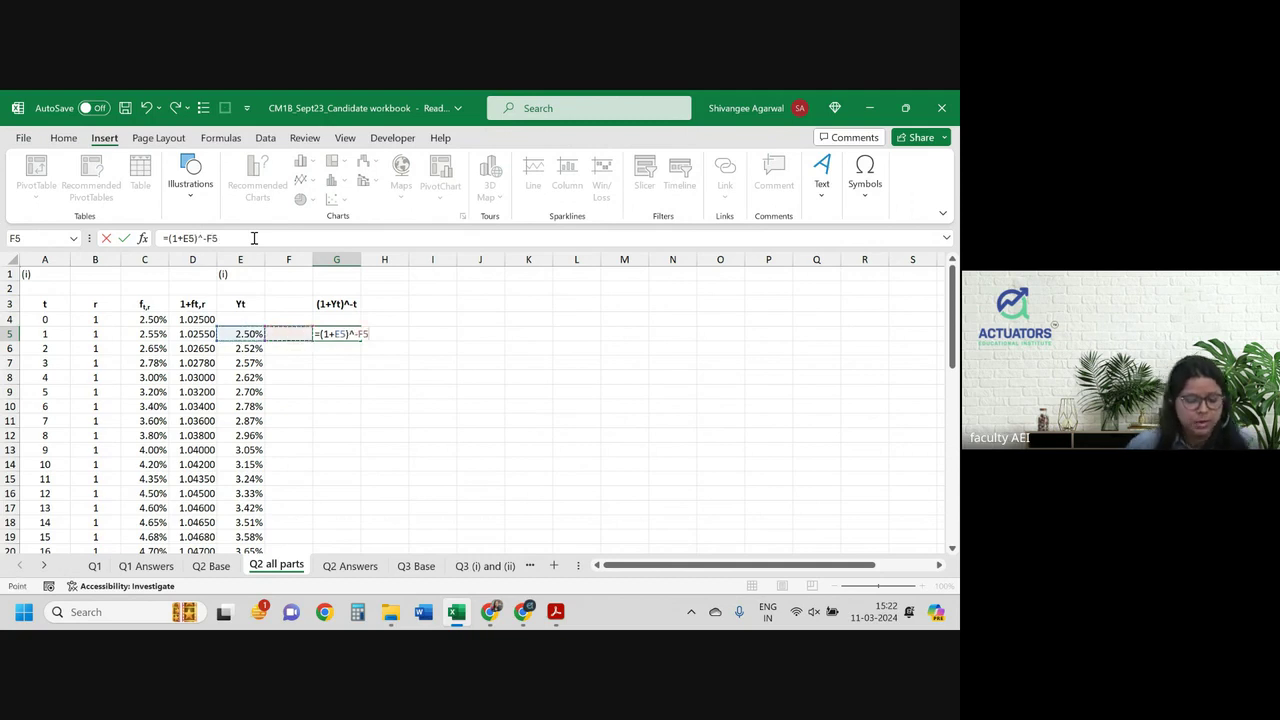
pyautogui.press('Left')
pyautogui.press('Left')
pyautogui.press('Return')
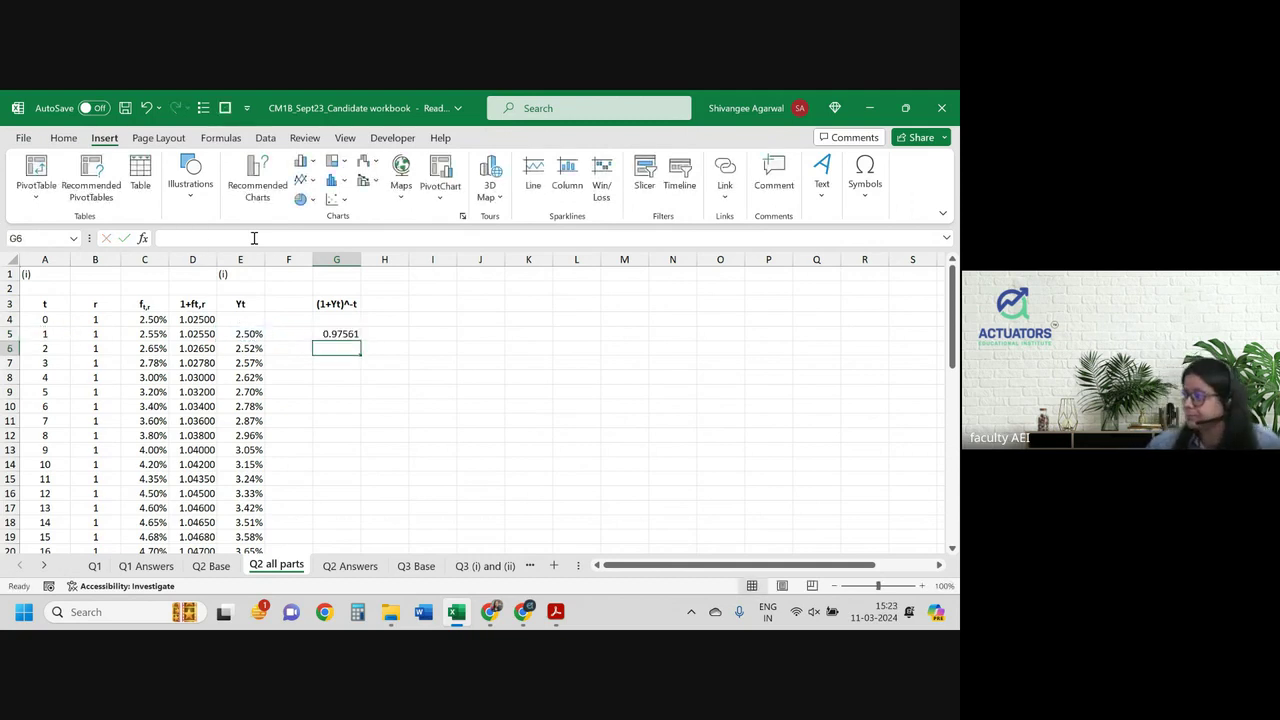
# Step: Fill the discount factor formula from G5 down to G24 for year 20 and show the values to five decimal places
pyautogui.click(348, 334)
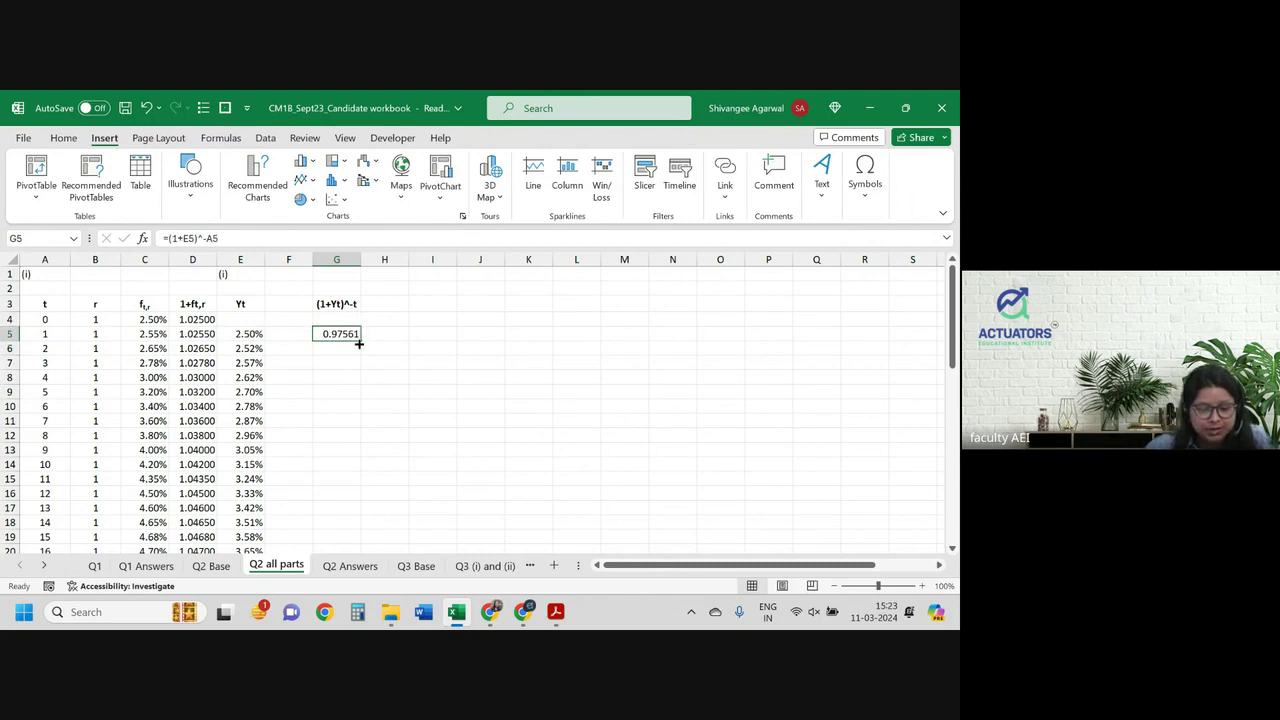
pyautogui.moveTo(359, 343); pyautogui.dragTo(361, 509)
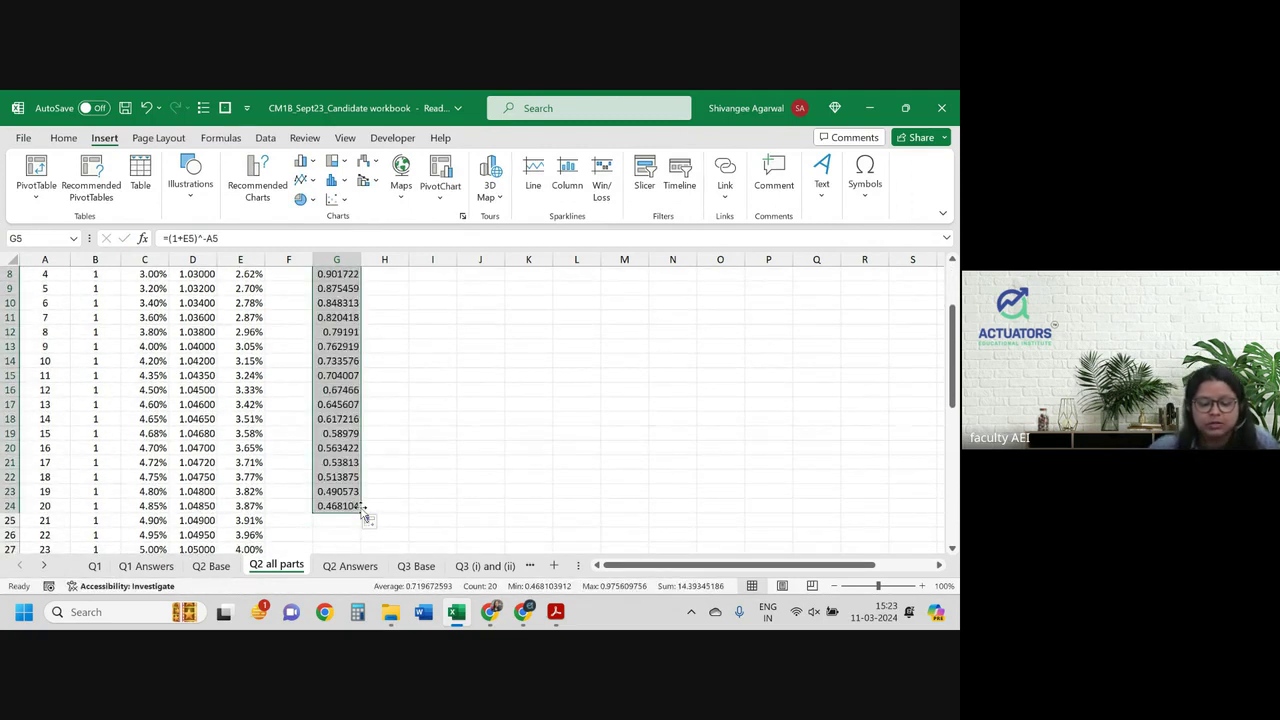
pyautogui.scroll(3, 361, 509)
pyautogui.click(50, 136)
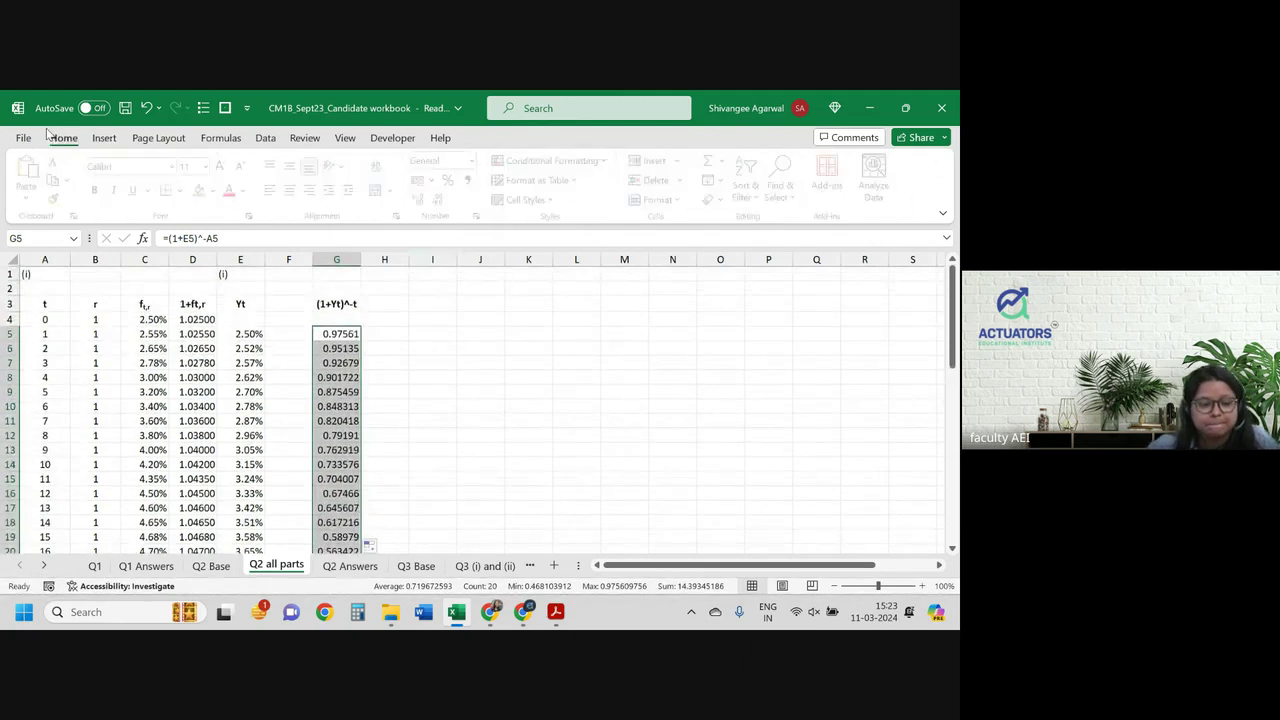
pyautogui.click(441, 199)
pyautogui.click(421, 199)
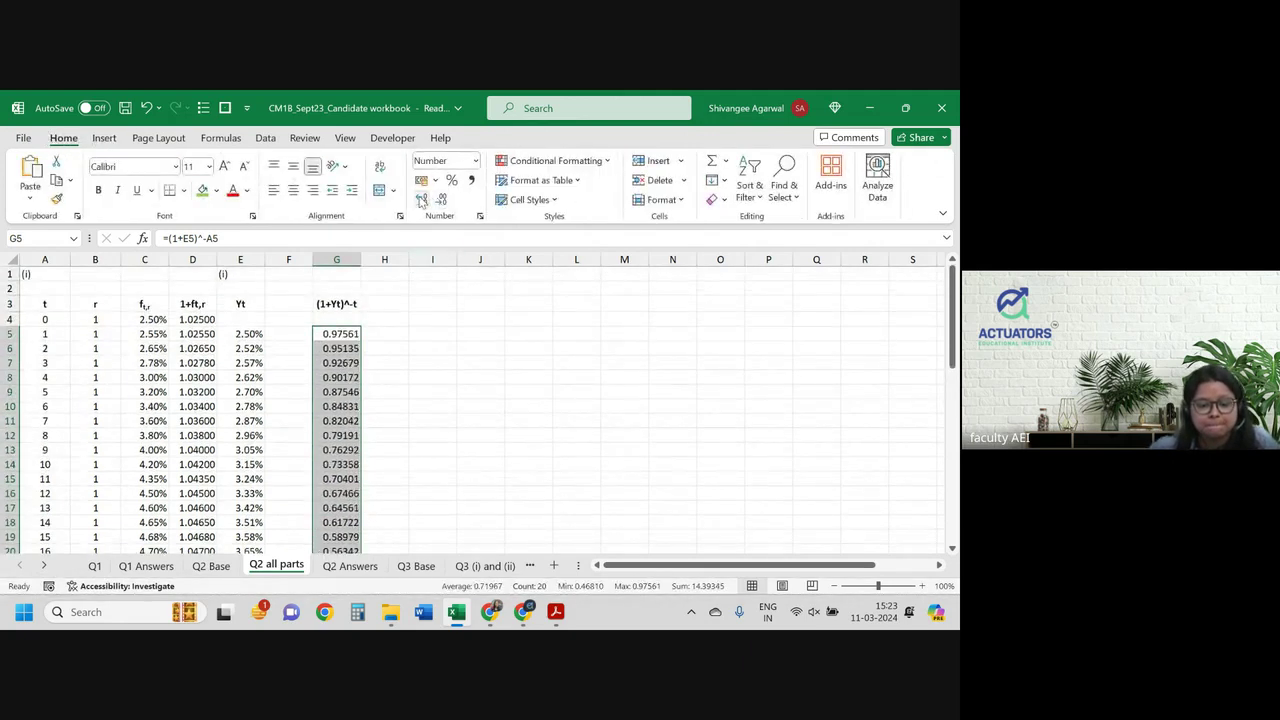
pyautogui.click(381, 303)
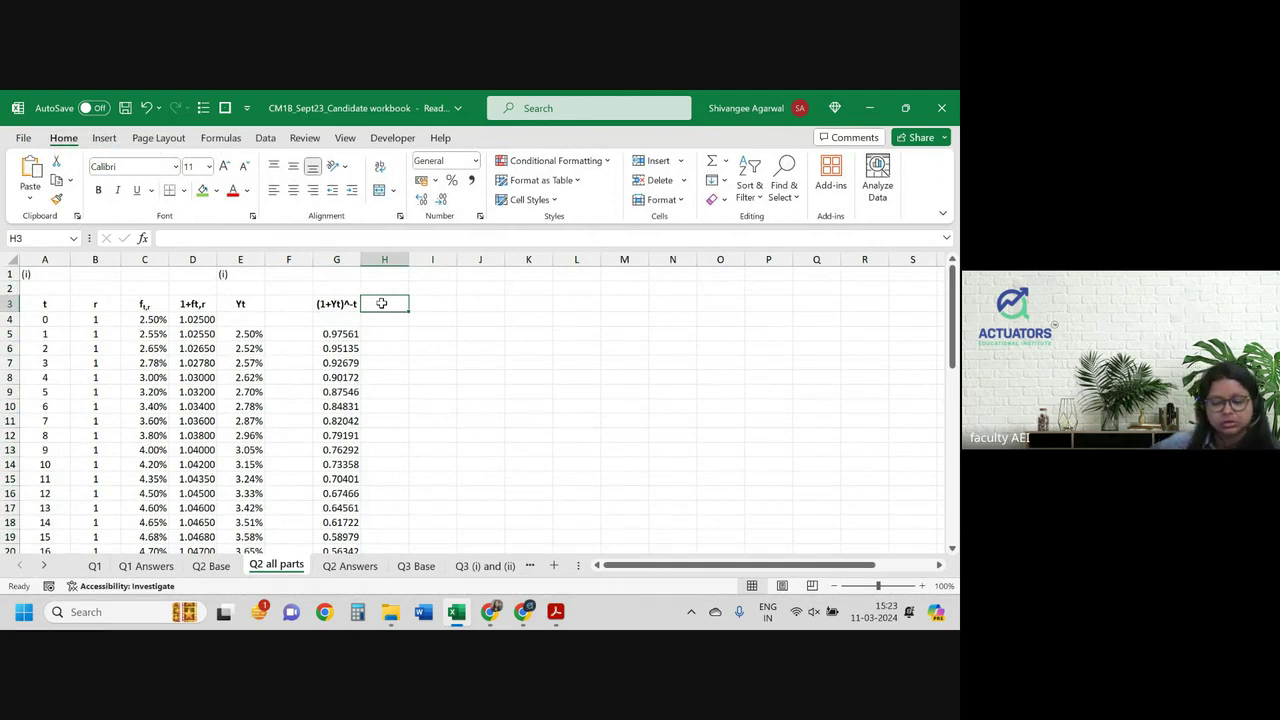
# Step: Total the 20 discount factors in cell G26 with a SUM of G5:G24
pyautogui.scroll(-4, 381, 303)
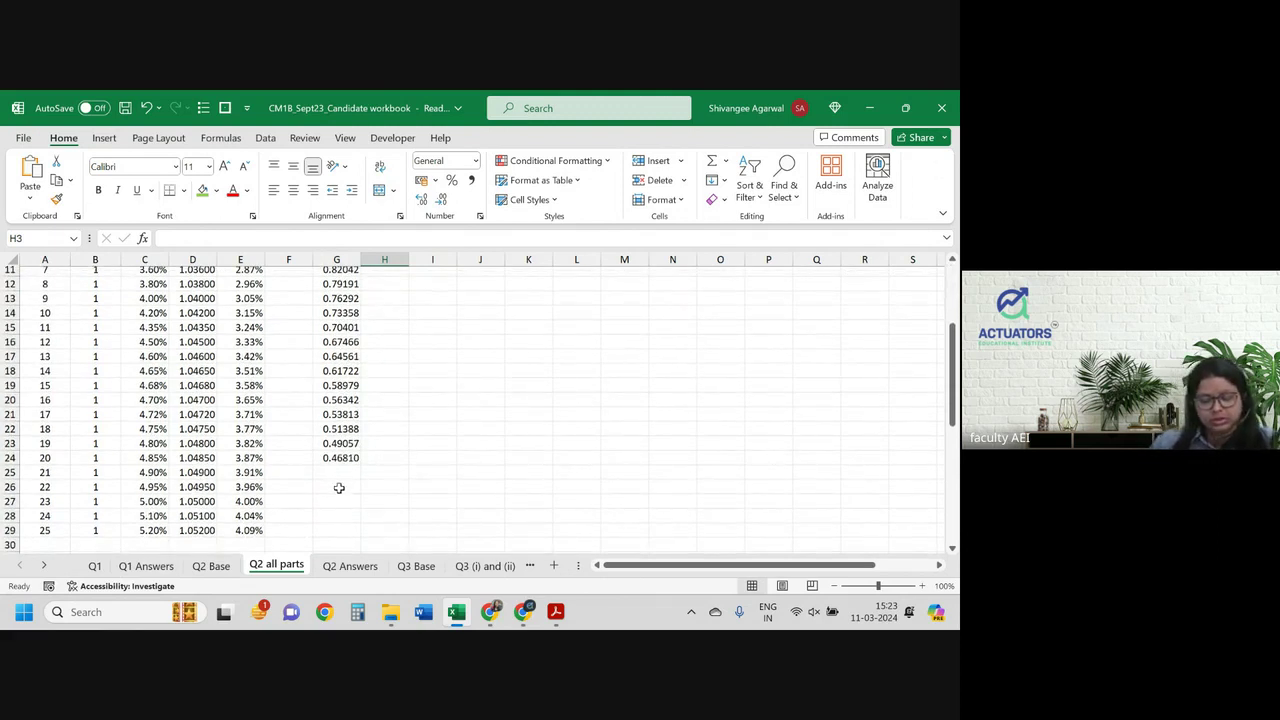
pyautogui.click(337, 487)
pyautogui.write('=sum(')
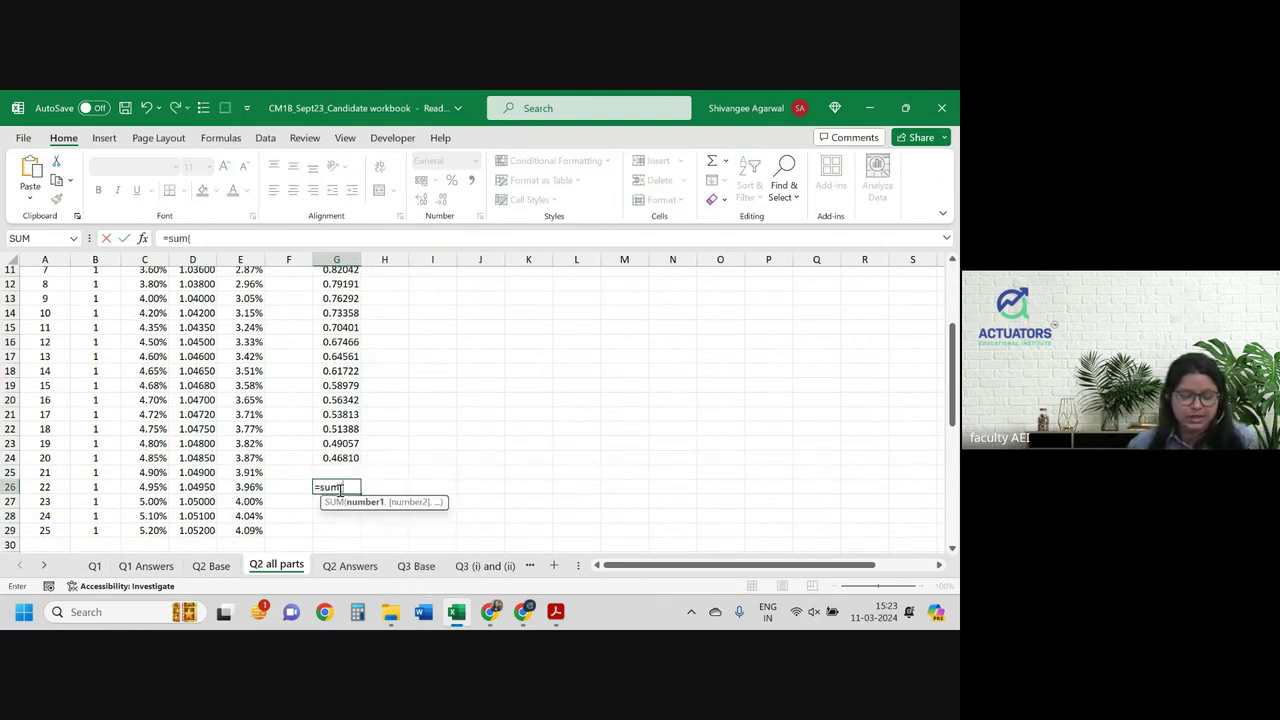
pyautogui.press('Up')
pyautogui.press('Up')
pyautogui.hotkey('ctrl', 'shift', 'Up')
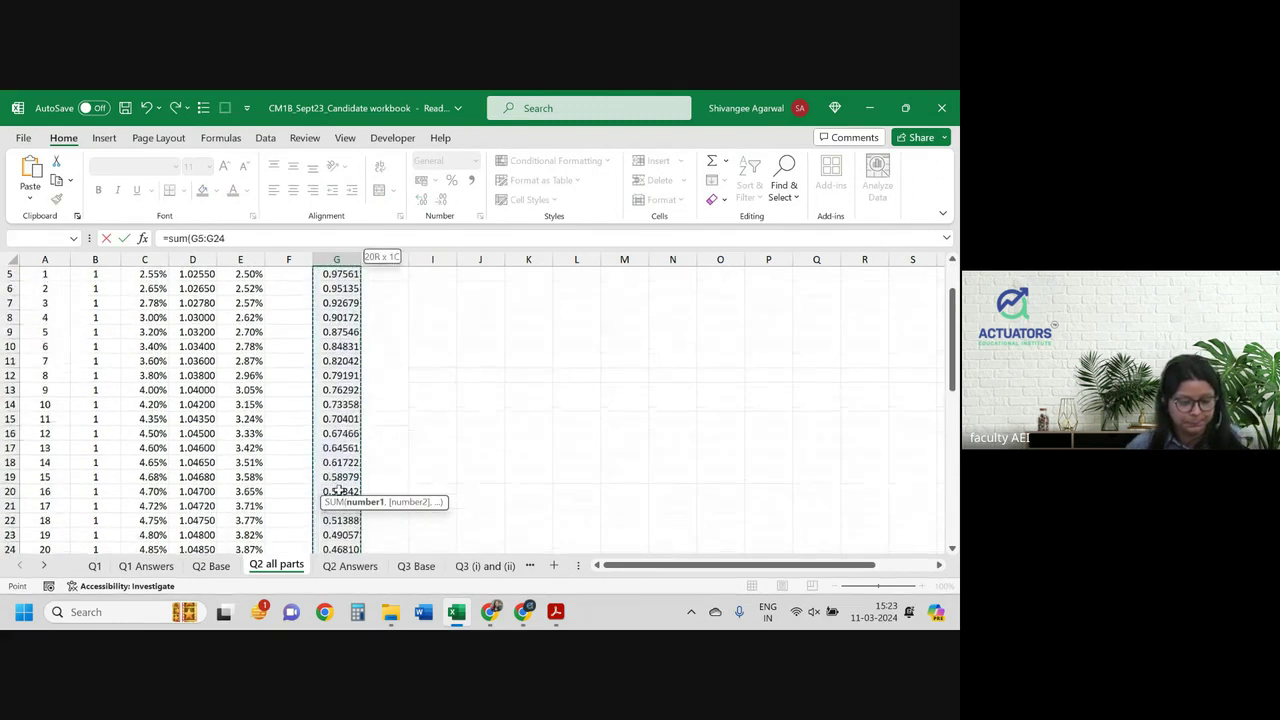
pyautogui.press('Return')
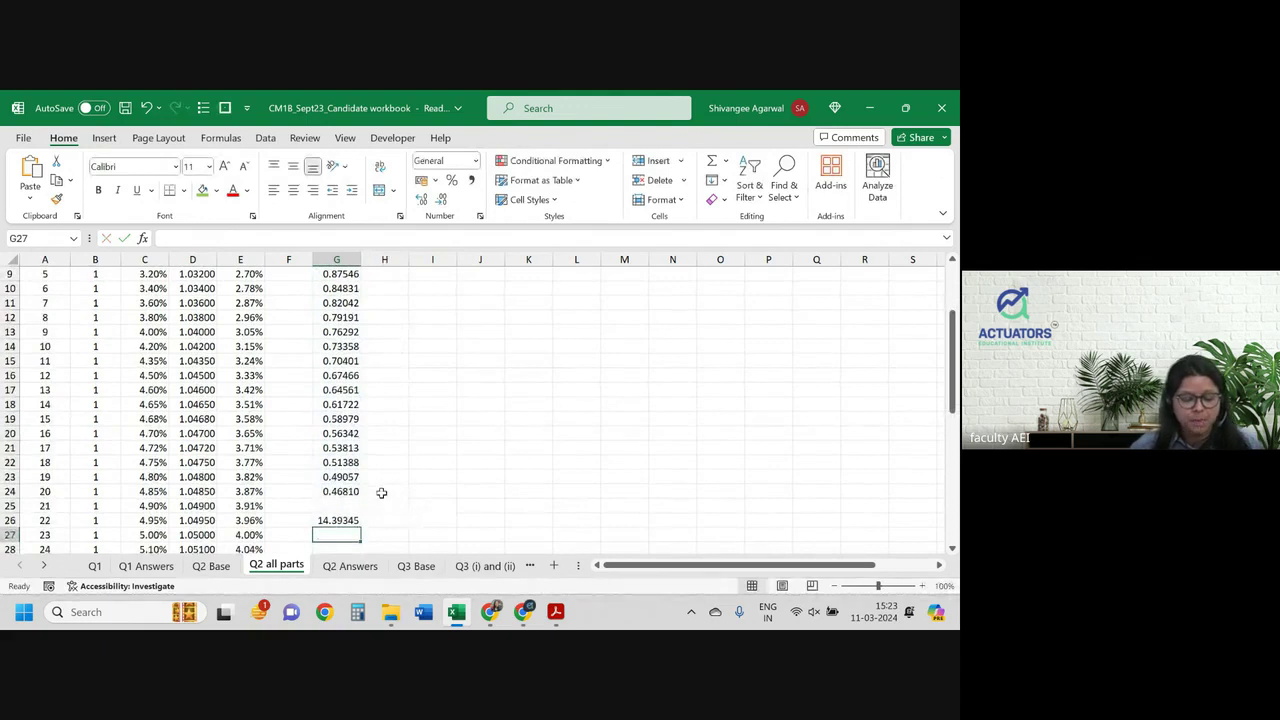
# Step: Calculate the 20-year par yield in H24 with the formula =(1-G24)/G26
pyautogui.click(381, 490)
pyautogui.write('=')
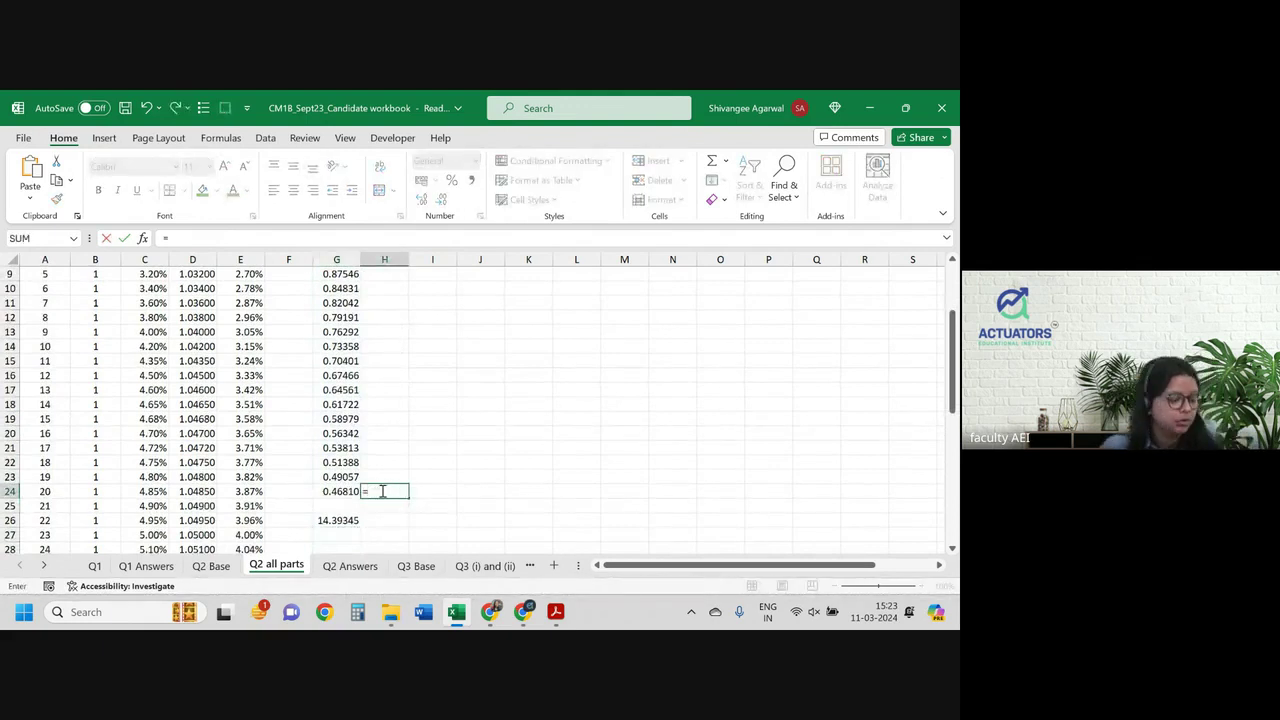
pyautogui.write('1')
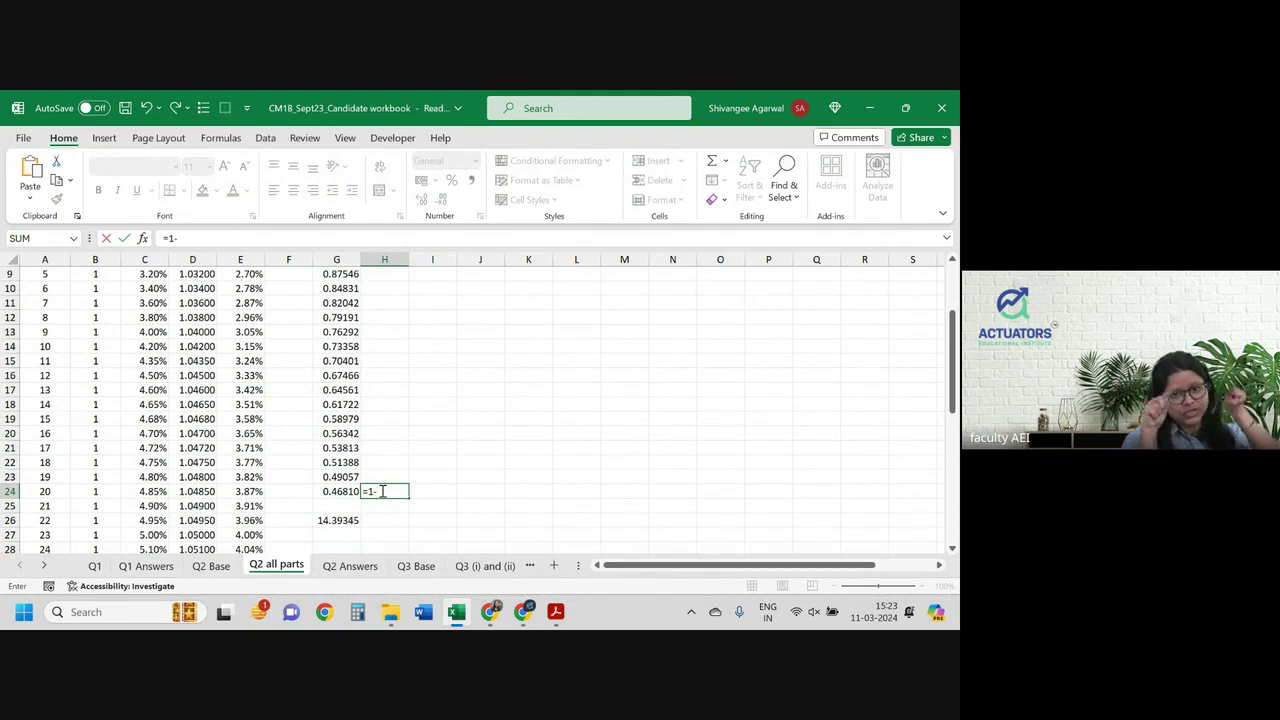
pyautogui.write('-')
pyautogui.press('Left')
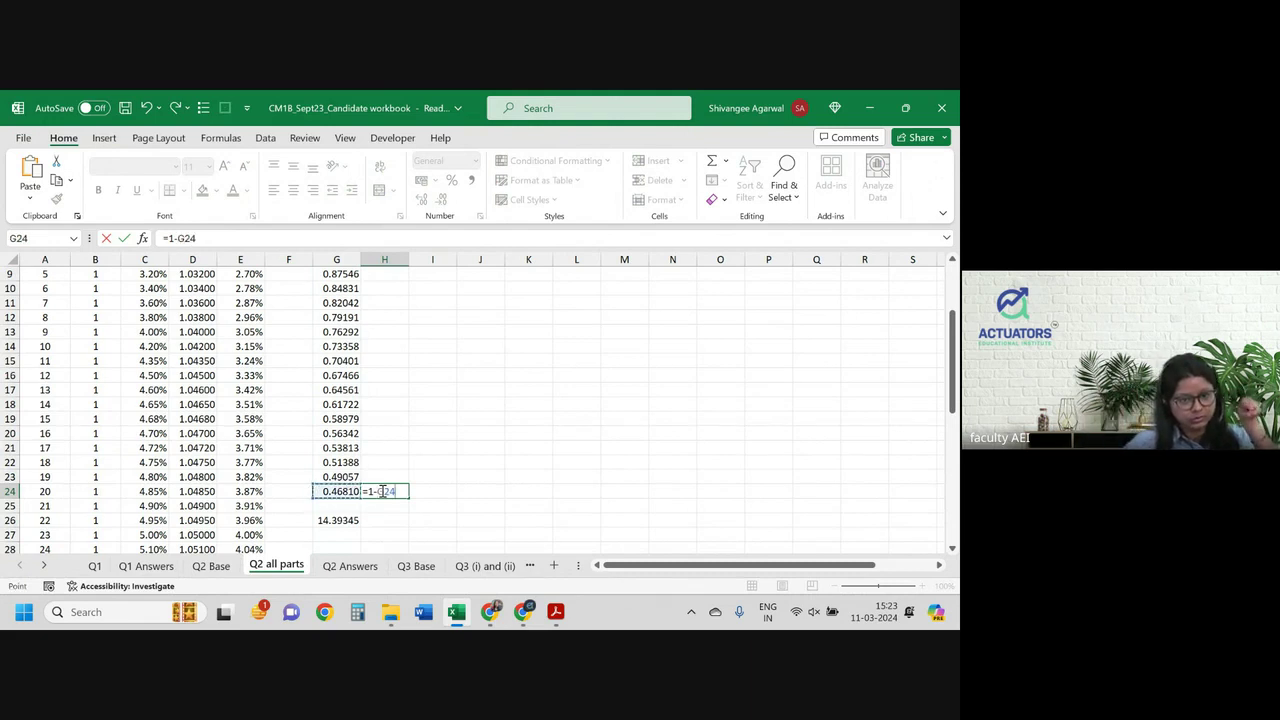
pyautogui.click(171, 238)
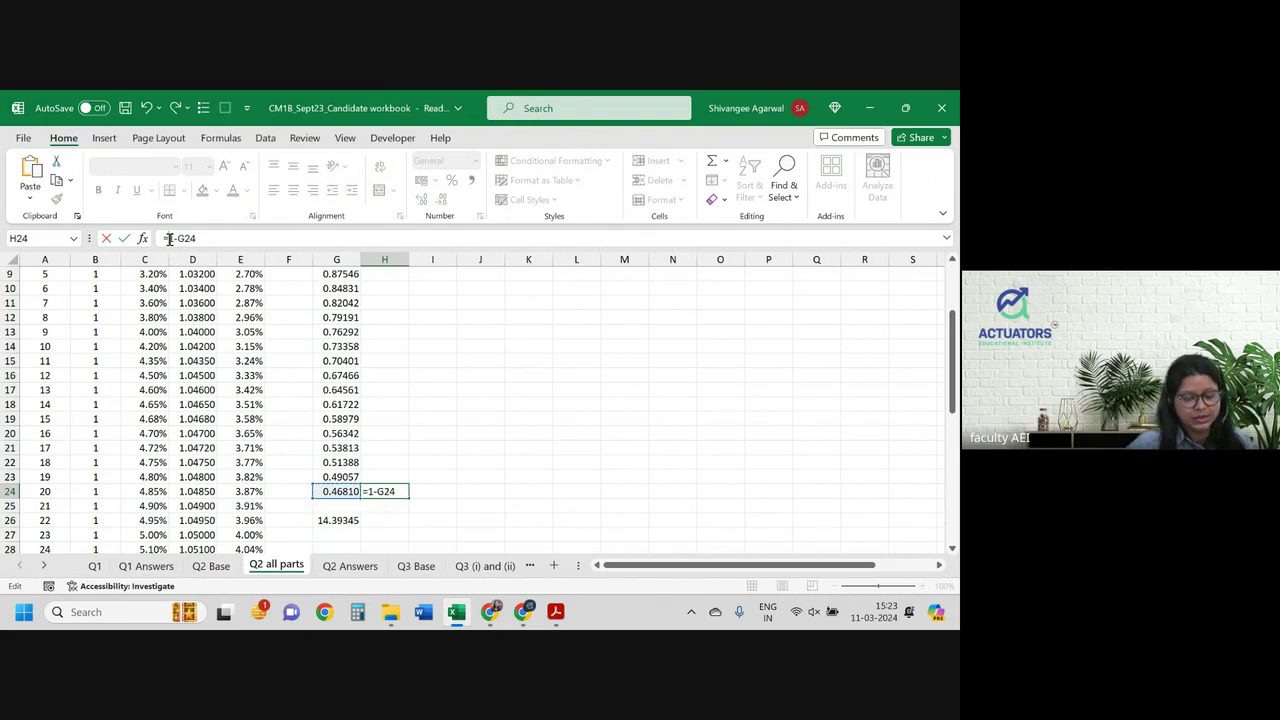
pyautogui.write('(')
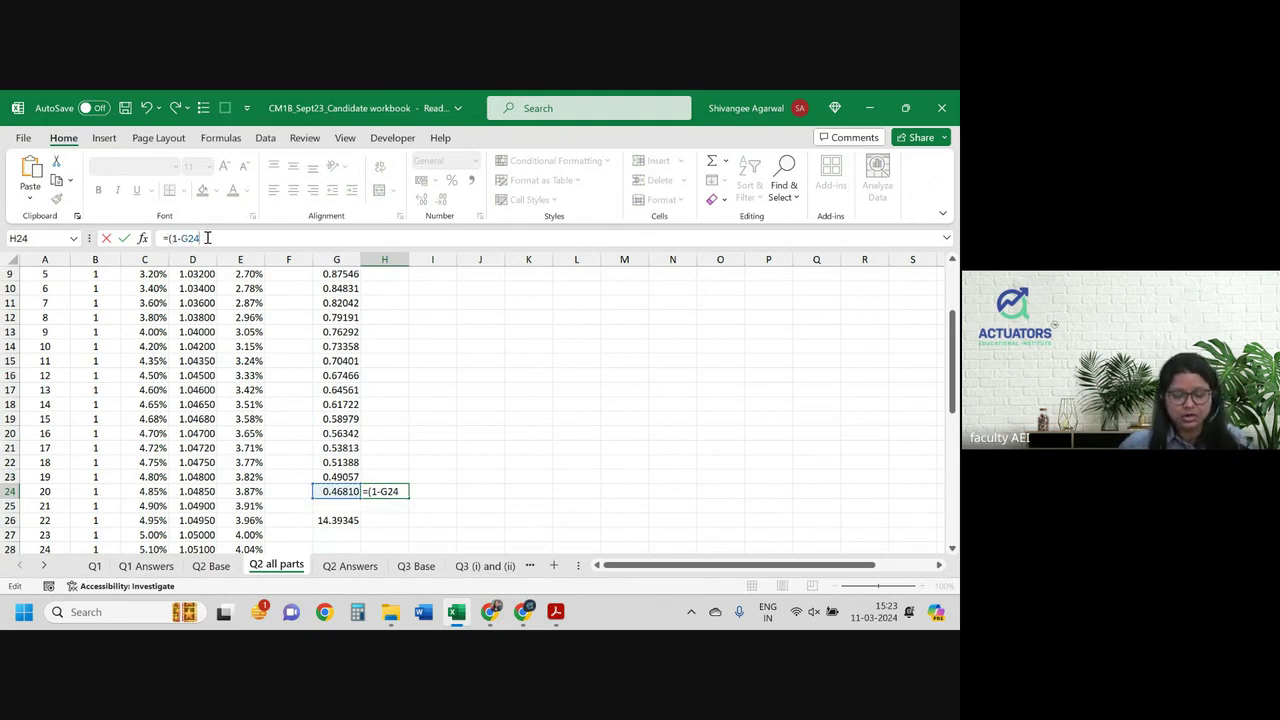
pyautogui.click(207, 238)
pyautogui.write(')/')
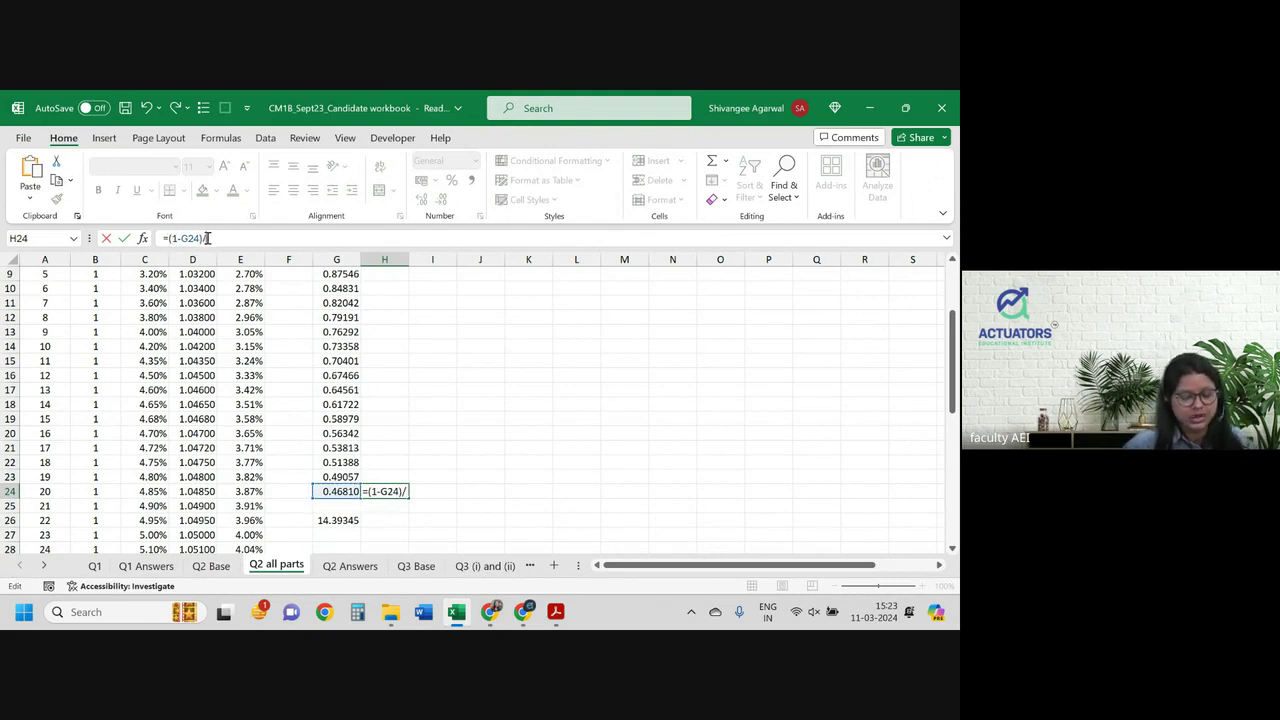
pyautogui.click(338, 520)
pyautogui.press('Return')
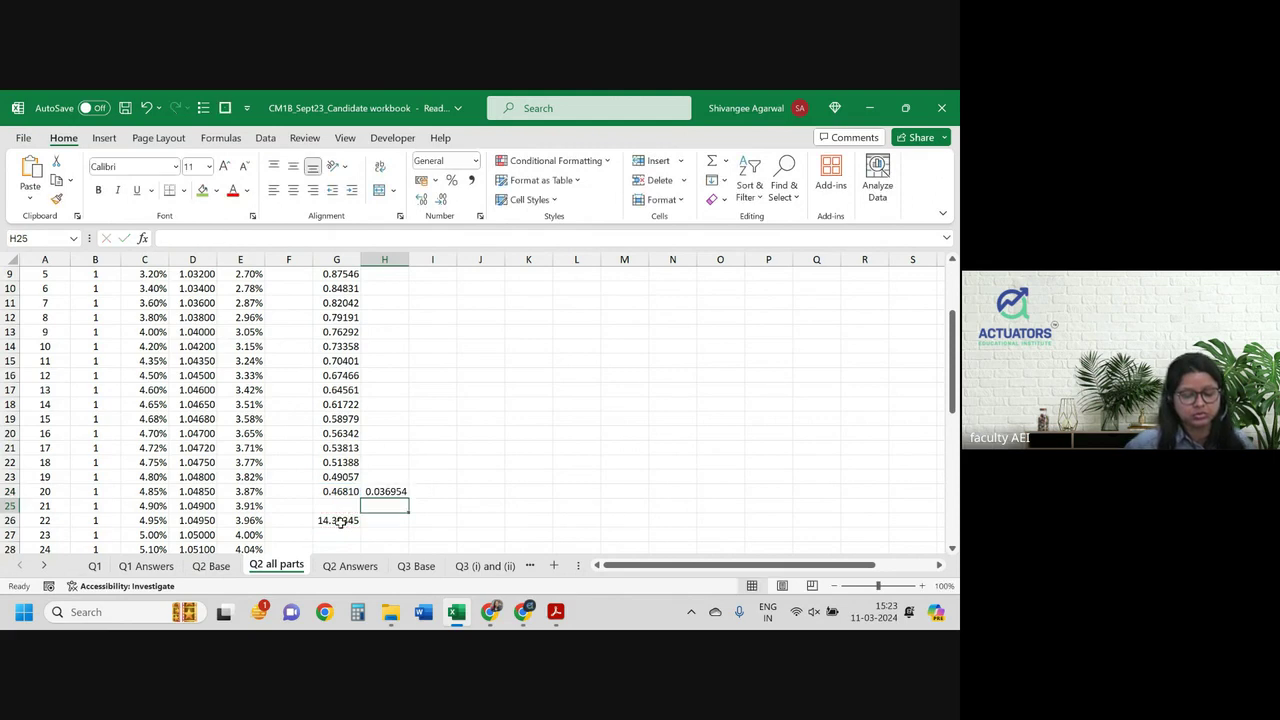
# Step: Format the par yield in H24 as a percentage with three decimal places
pyautogui.click(386, 492)
pyautogui.click(451, 181)
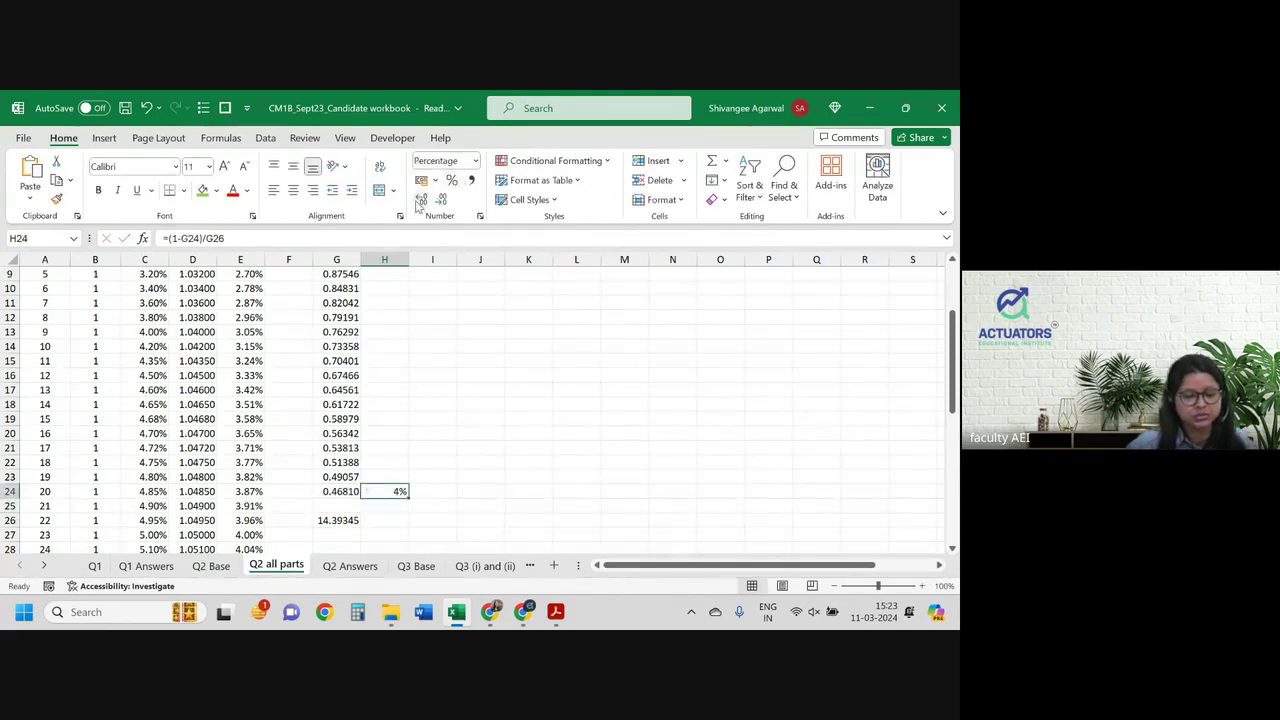
pyautogui.click(421, 199)
pyautogui.click(421, 199)
pyautogui.click(421, 199)
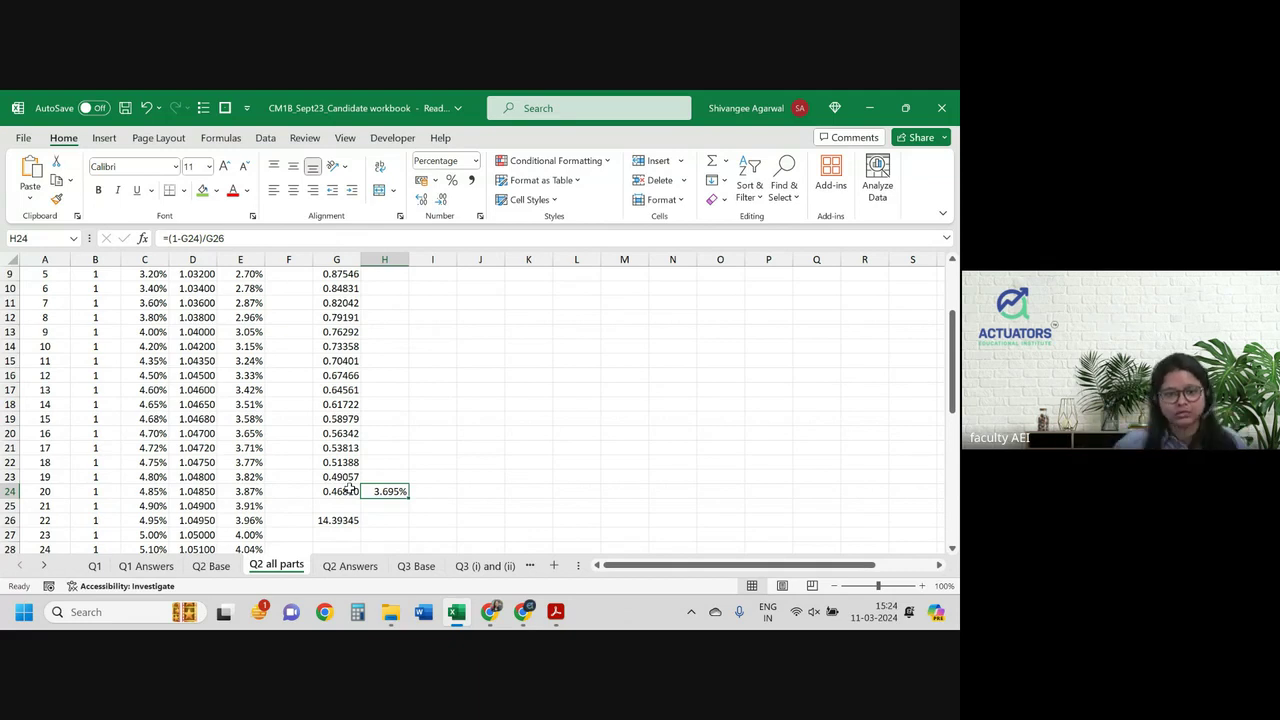
# Step: Inspect the par yield formula in H24 and evaluate its 1-G24 numerator
pyautogui.doubleClick(388, 491)
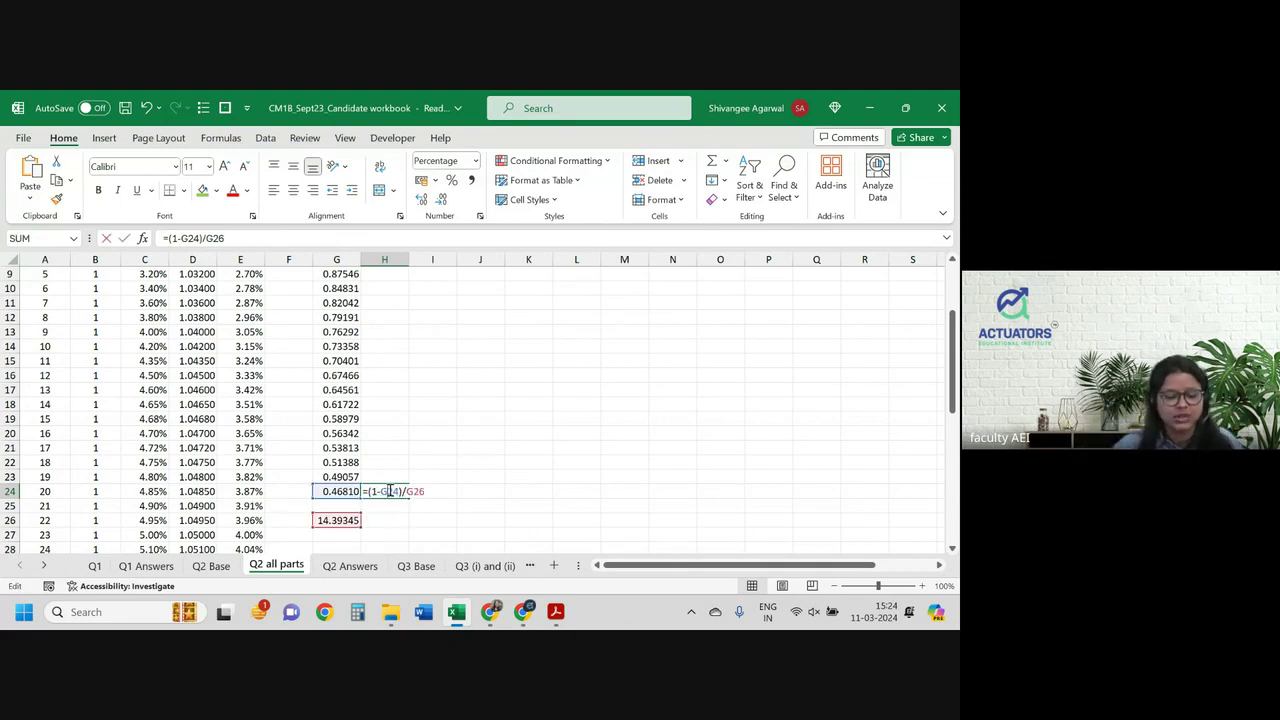
pyautogui.moveTo(368, 491); pyautogui.dragTo(402, 491)
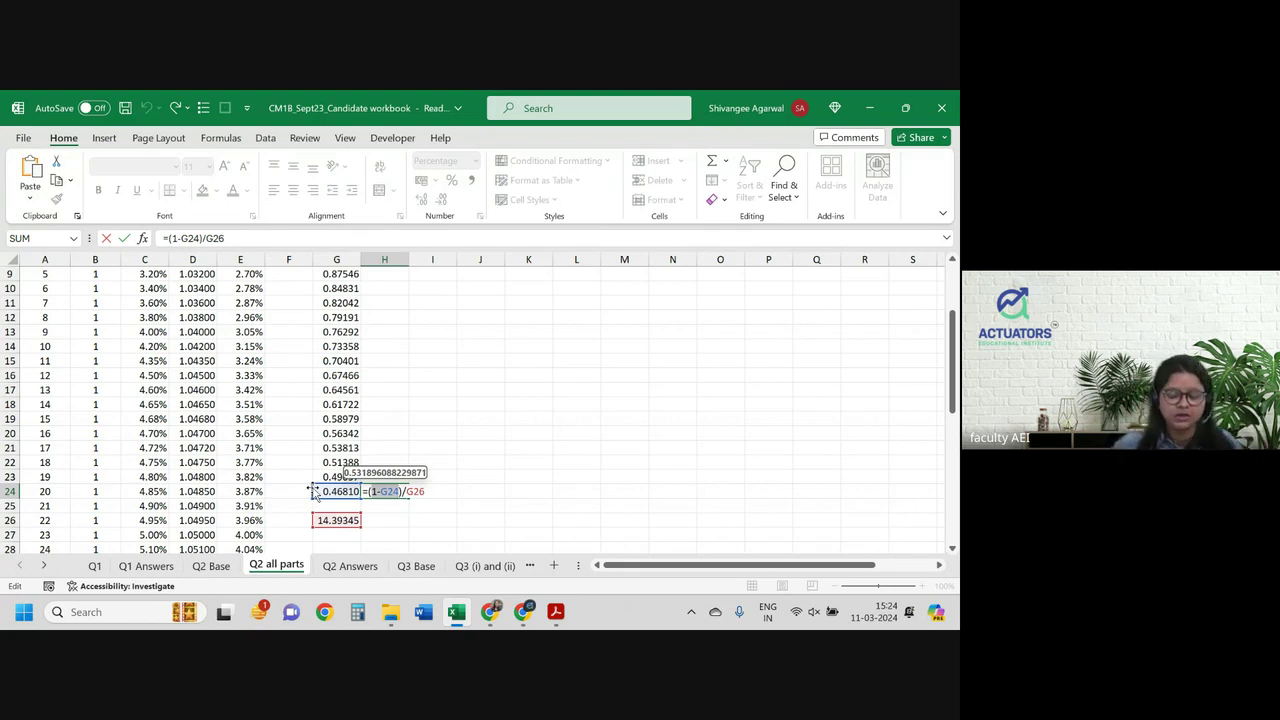
pyautogui.press('Escape')
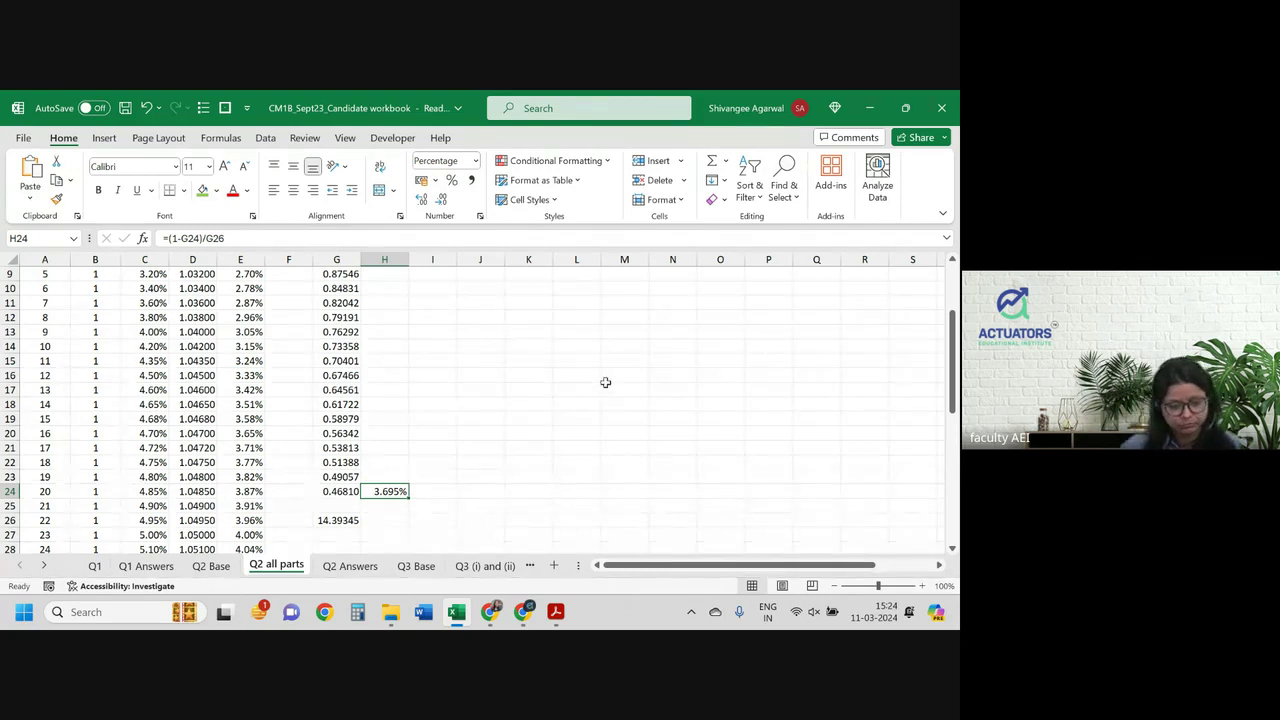
# Step: Add the heading Par Yield in H3 beside the discount factor heading
pyautogui.scroll(1, 605, 382)
pyautogui.scroll(2, 605, 382)
pyautogui.click(388, 304)
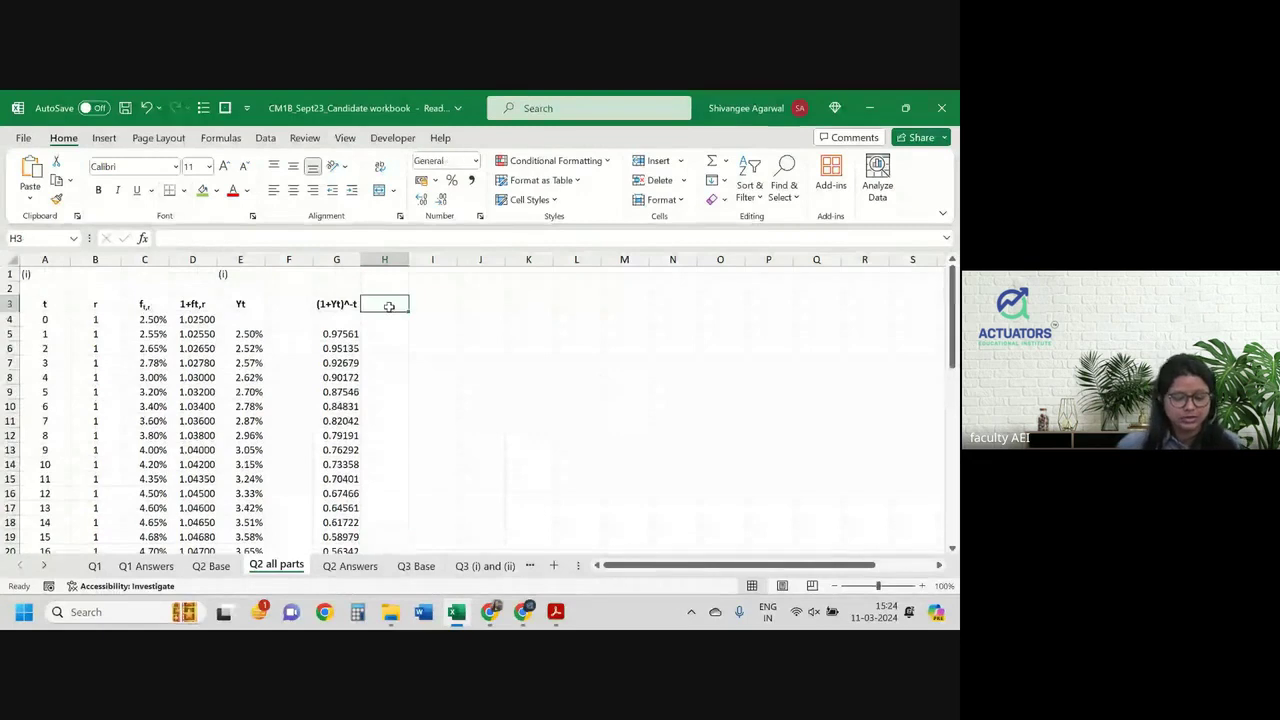
pyautogui.write('Par Yiel')
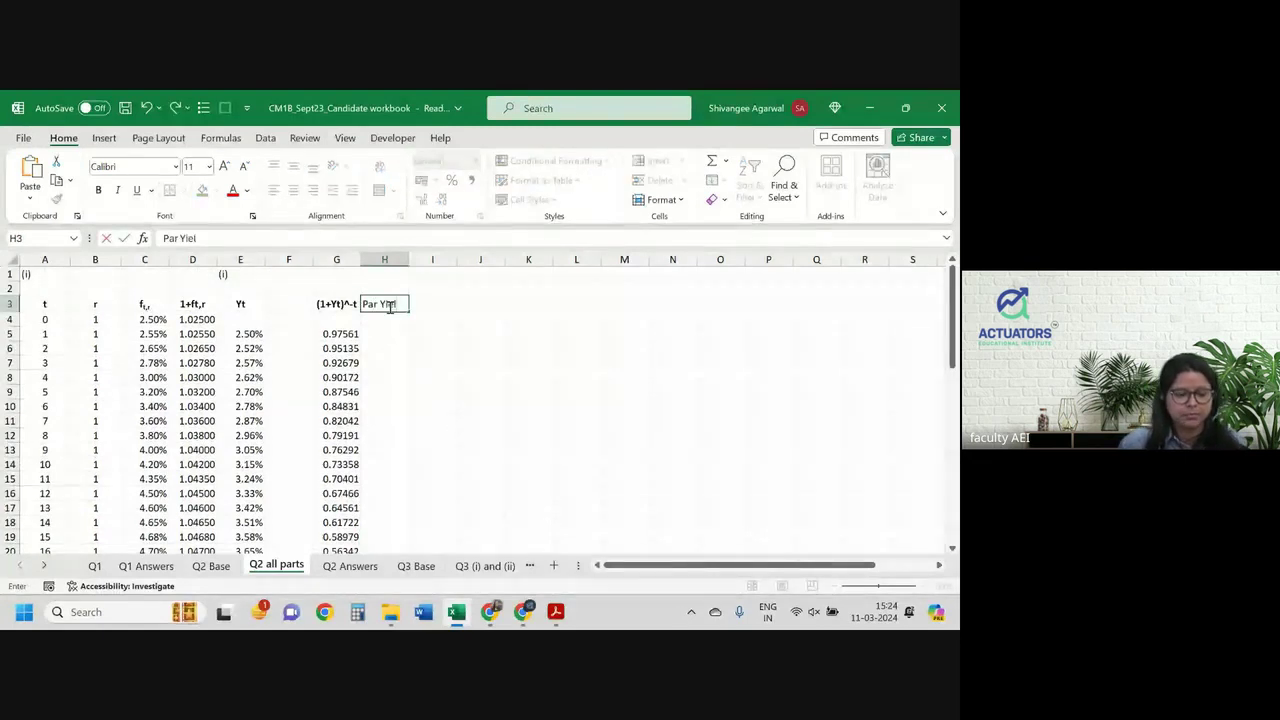
pyautogui.write('d')
pyautogui.press('Return')
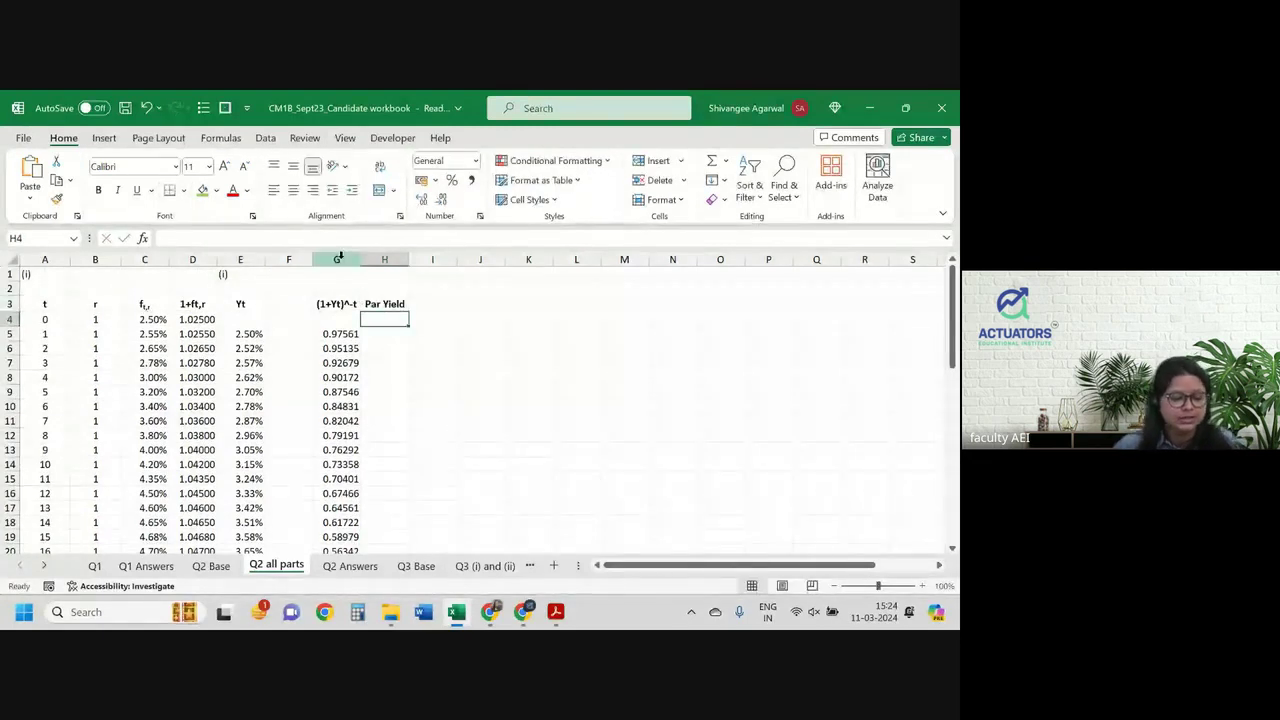
pyautogui.click(344, 279)
# Step: Switch to the exam paper PDF and read question 2 part (iv) on the 20-year bond's issue terms, price and yield to maturity
pyautogui.hotkey('alt', 'Tab')
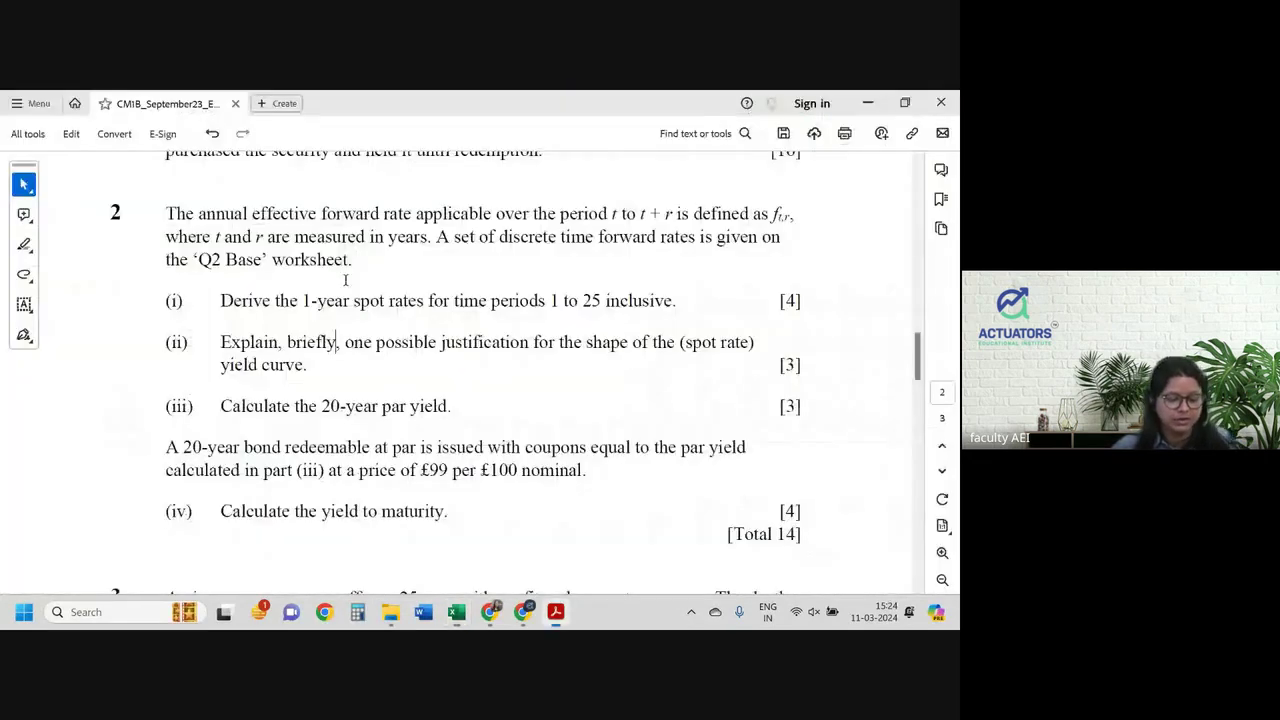
pyautogui.scroll(-3, 293, 406)
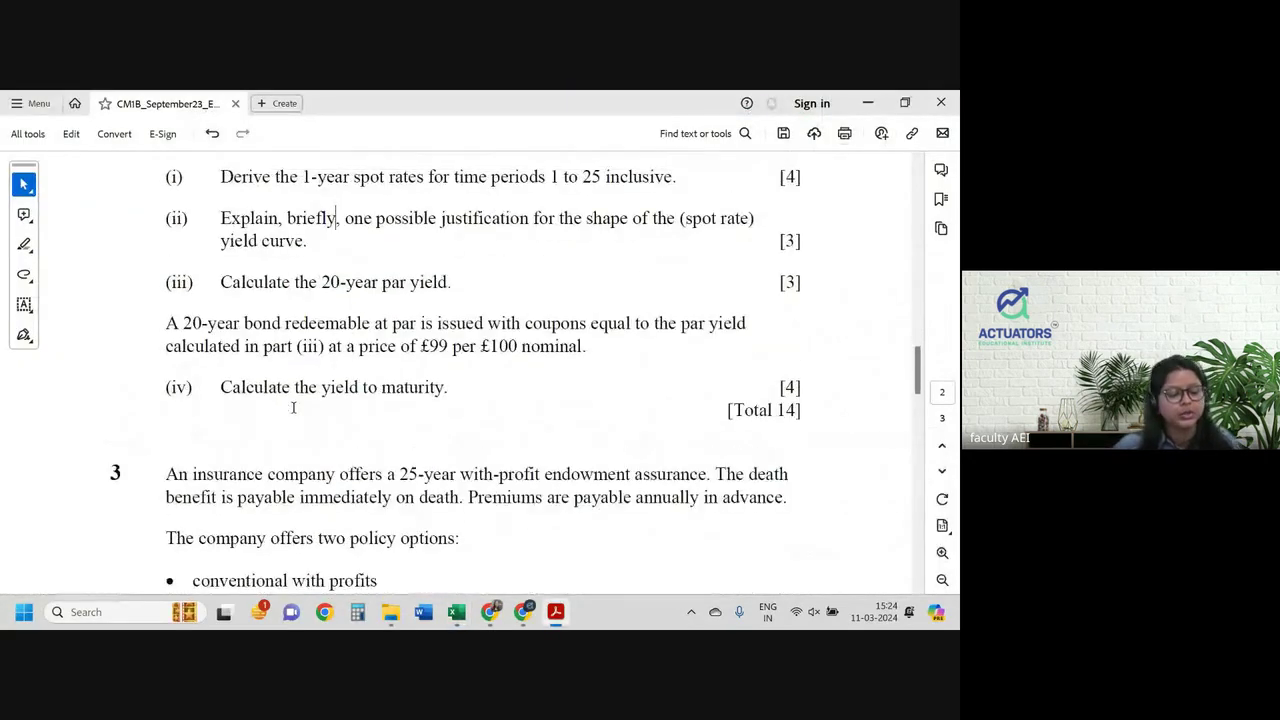
pyautogui.scroll(1, 294, 408)
pyautogui.moveTo(228, 374); pyautogui.dragTo(458, 381)
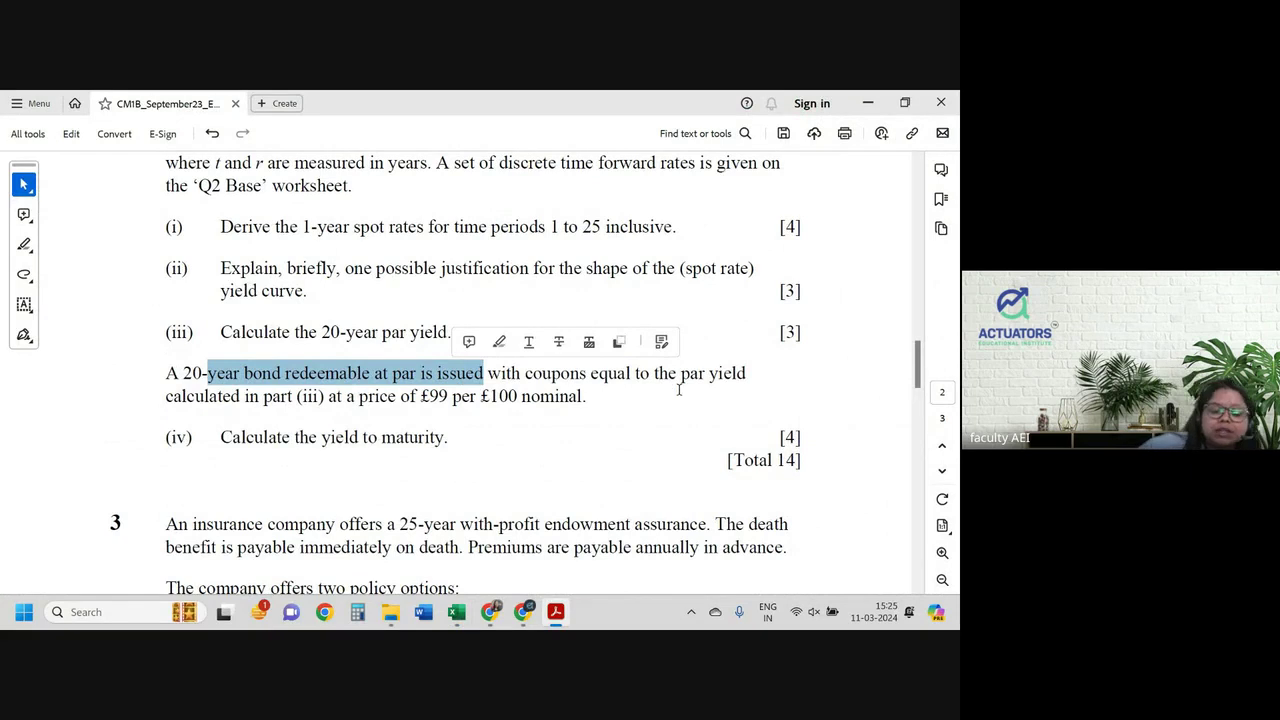
pyautogui.moveTo(292, 396)
pyautogui.mouseDown()
pyautogui.moveTo(582, 396)
pyautogui.moveTo(560, 394)
pyautogui.mouseUp()
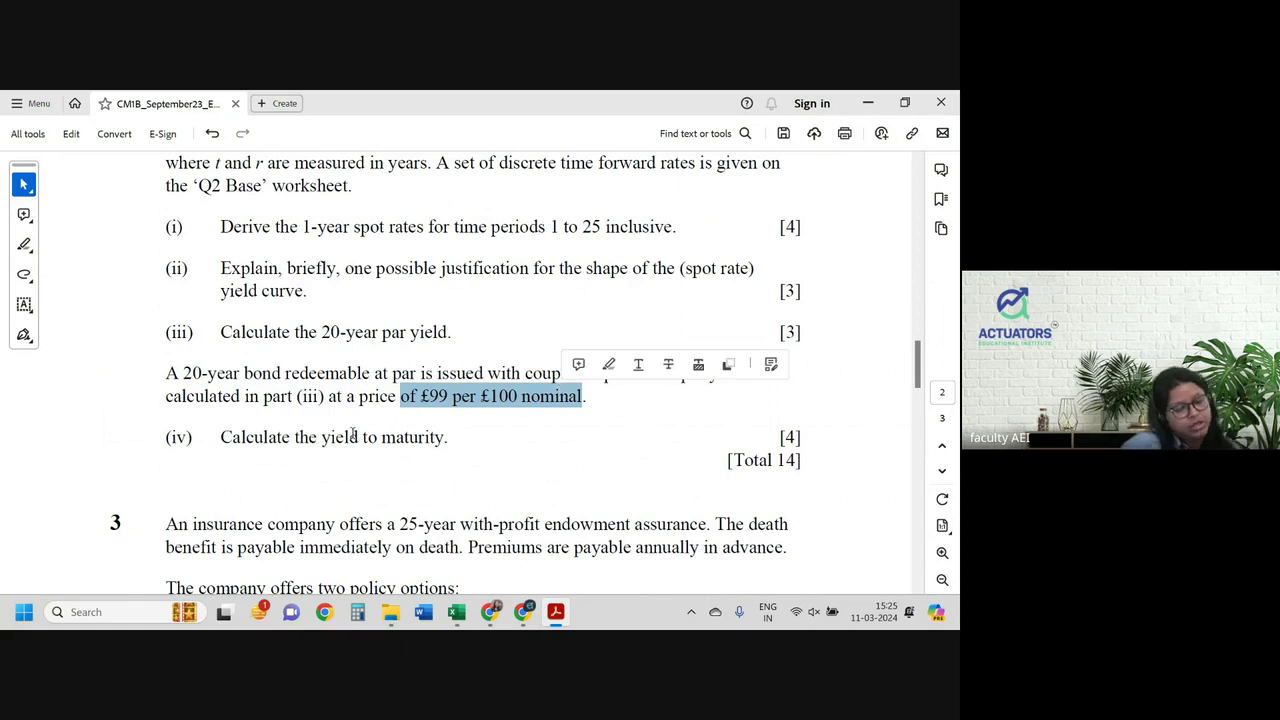
pyautogui.moveTo(321, 437); pyautogui.dragTo(455, 437)
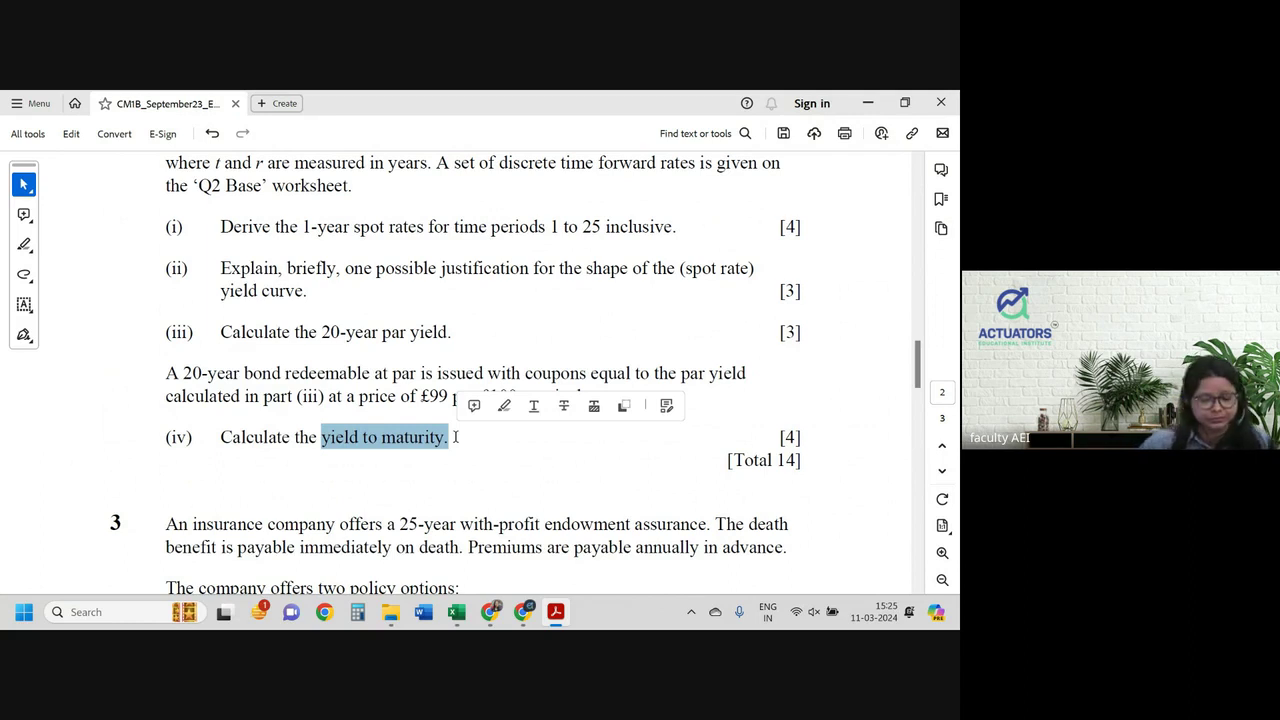
# Step: Back in the Excel workbook, label J1 as i, enter a trial rate of 3% in K1 and shade that cell green
pyautogui.hotkey('alt', 'Tab')
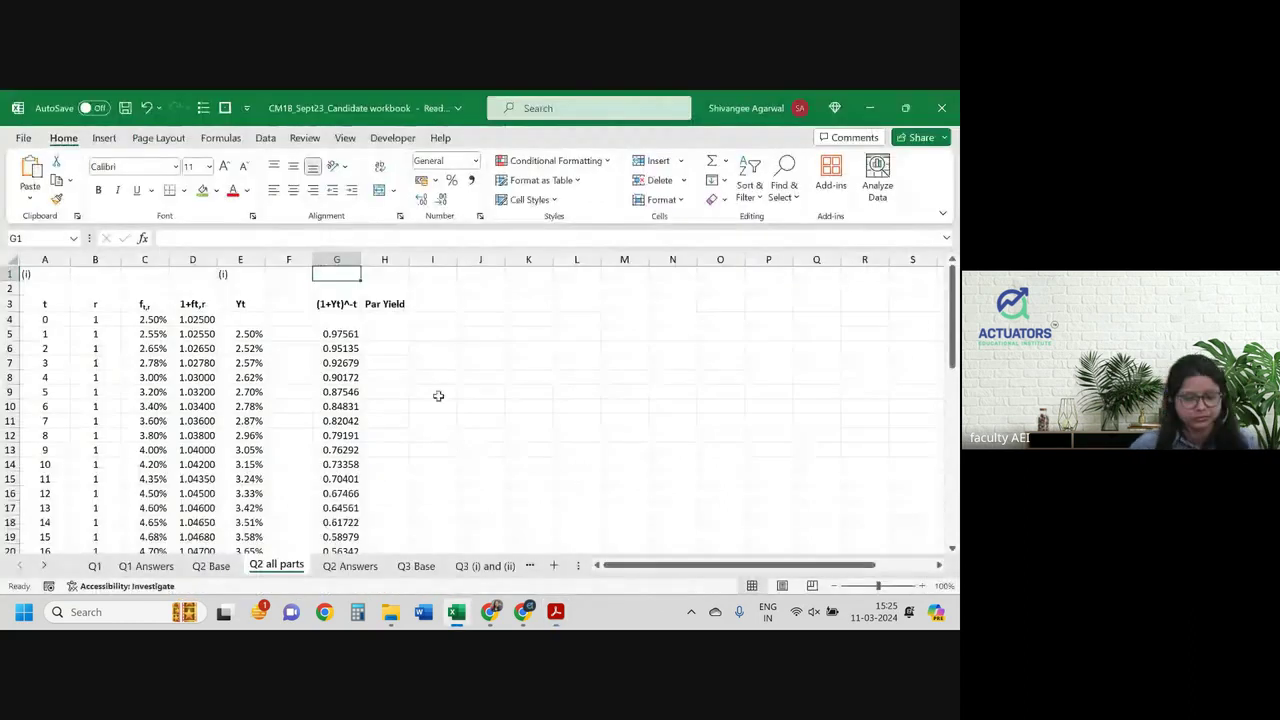
pyautogui.click(471, 303)
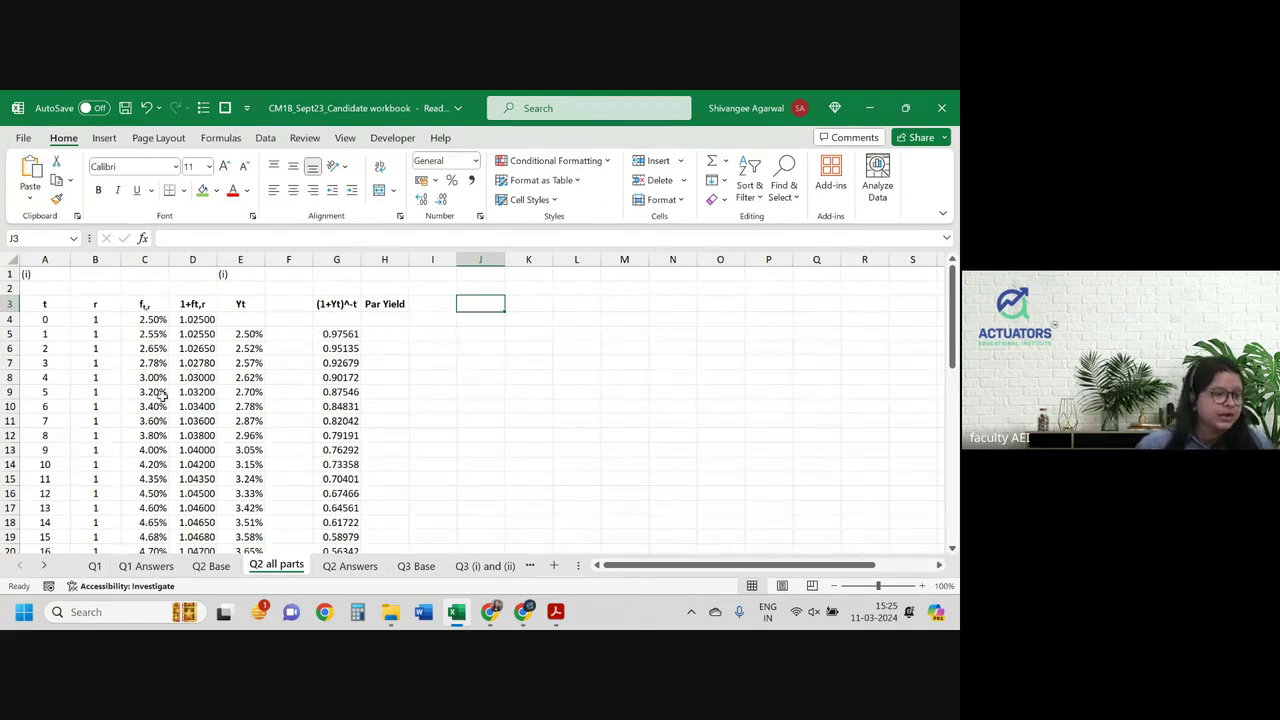
pyautogui.click(480, 283)
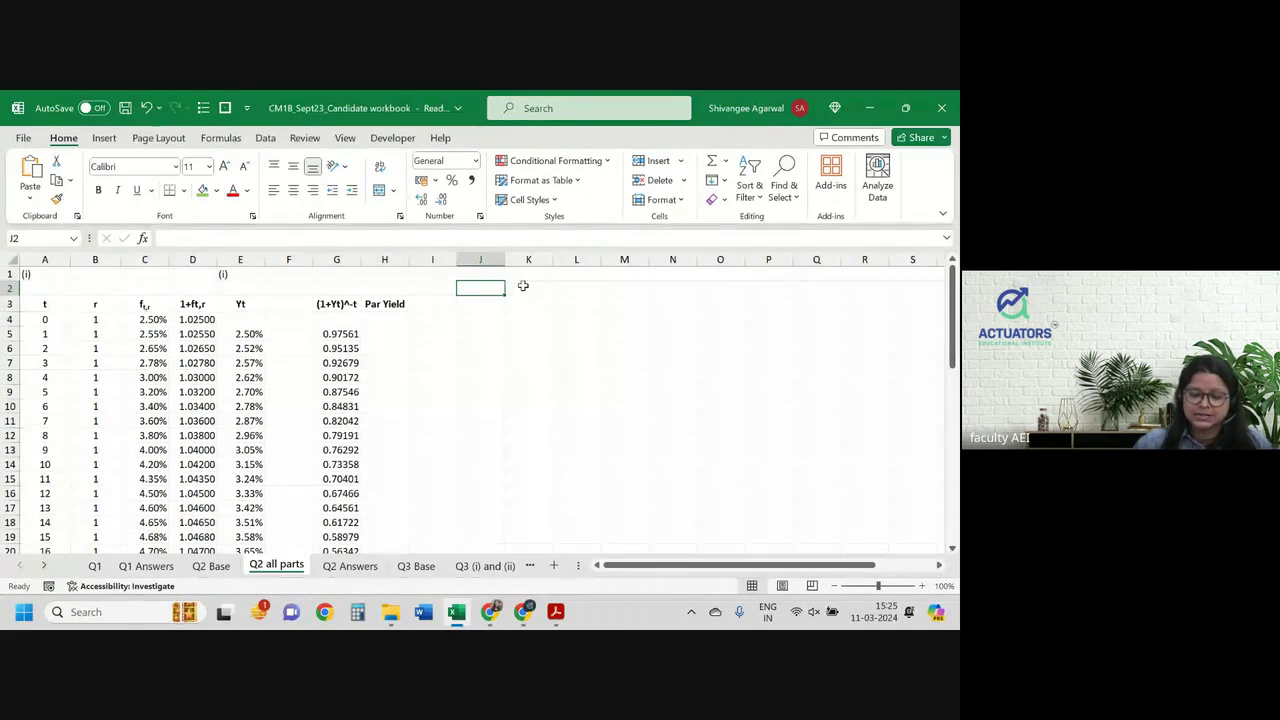
pyautogui.click(482, 276)
pyautogui.write('i')
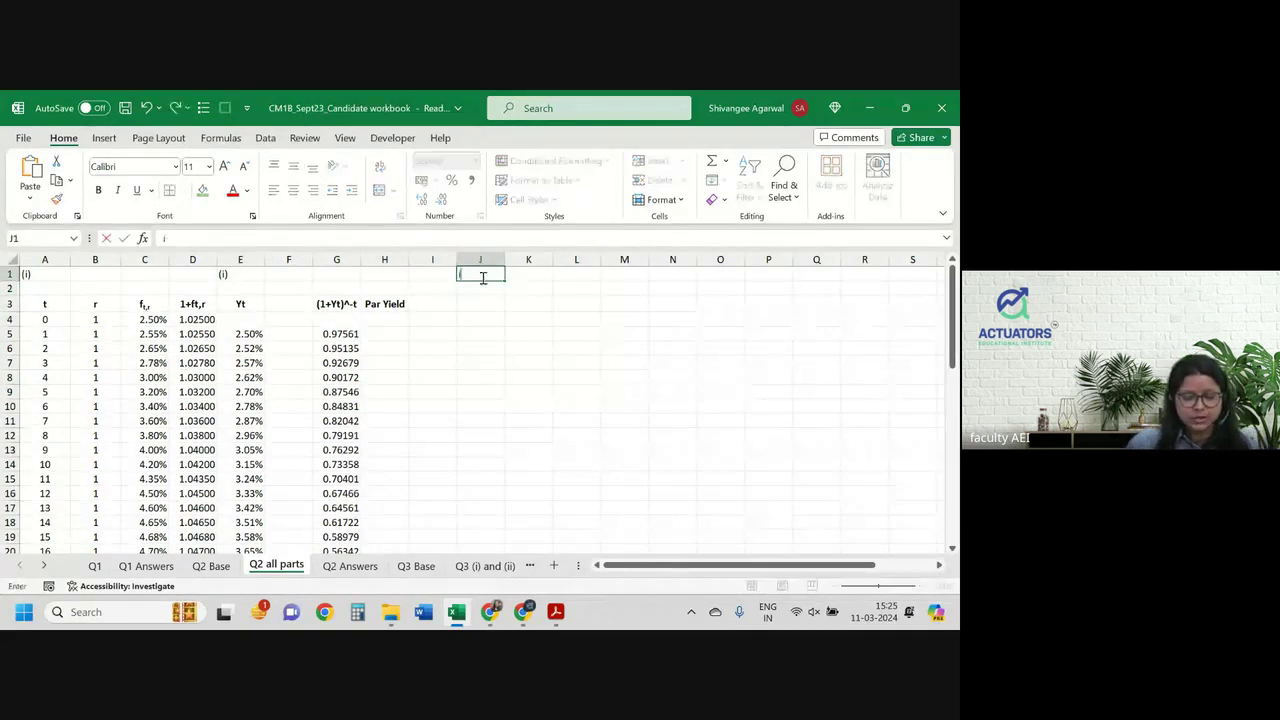
pyautogui.press('Tab')
pyautogui.write('3')
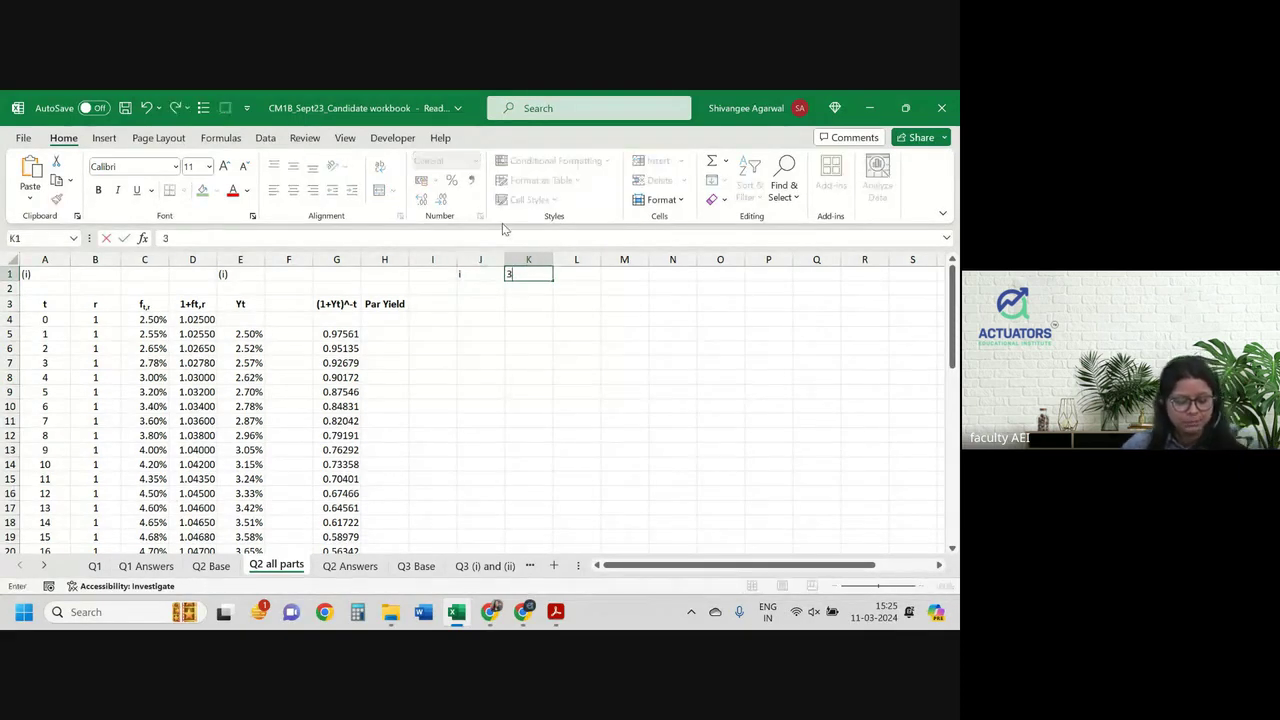
pyautogui.write('5')
pyautogui.press('Return')
pyautogui.press('Up')
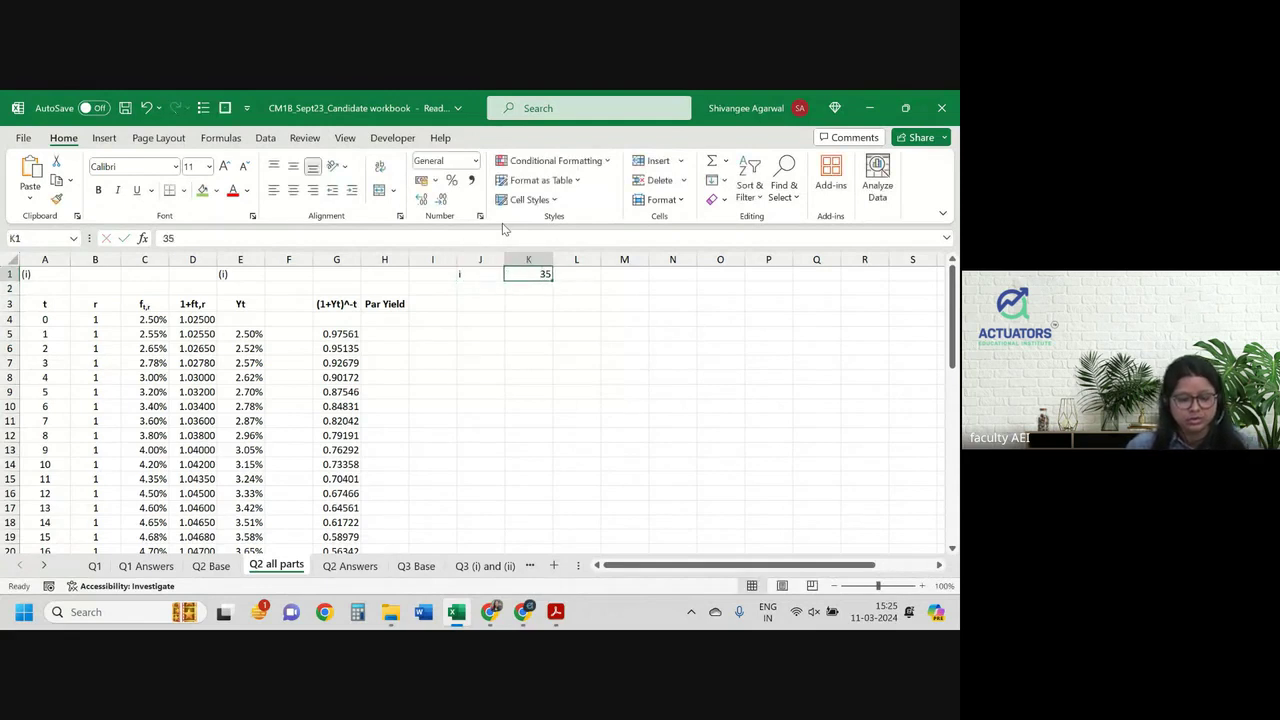
pyautogui.write('3%')
pyautogui.press('Return')
pyautogui.press('Up')
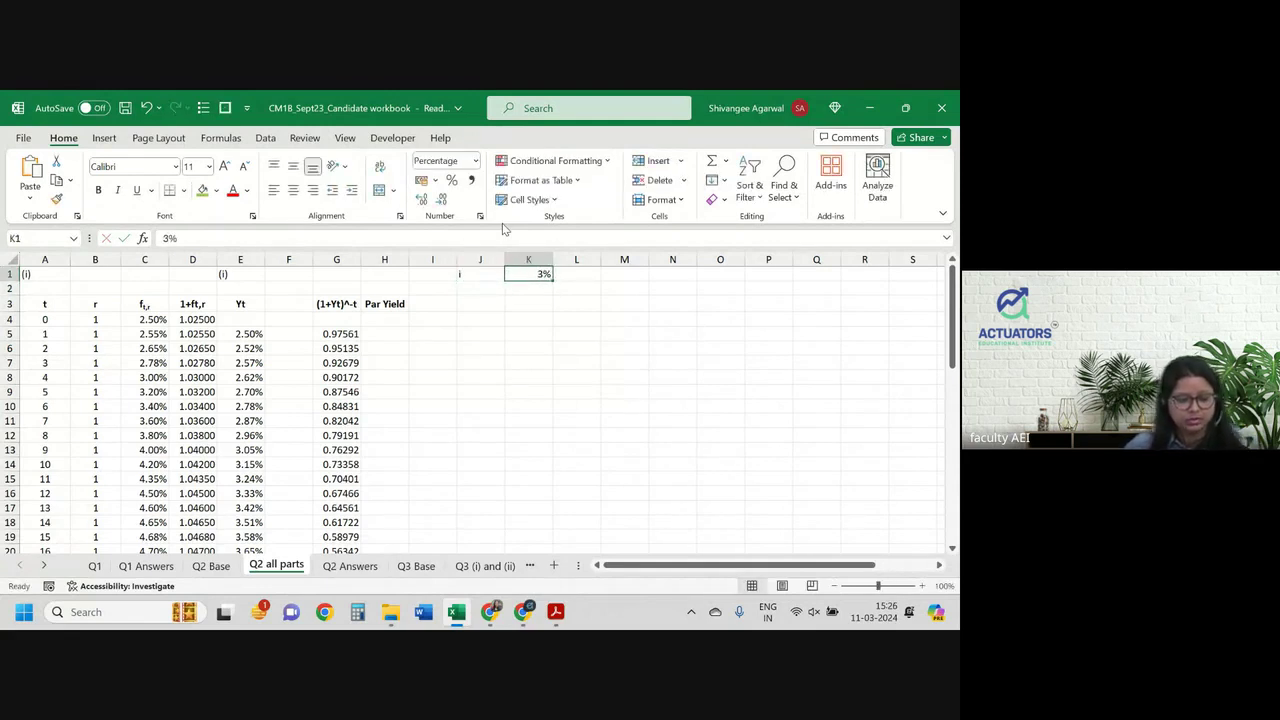
pyautogui.click(202, 190)
# Step: Add the heading Disc factor in J3
pyautogui.click(483, 303)
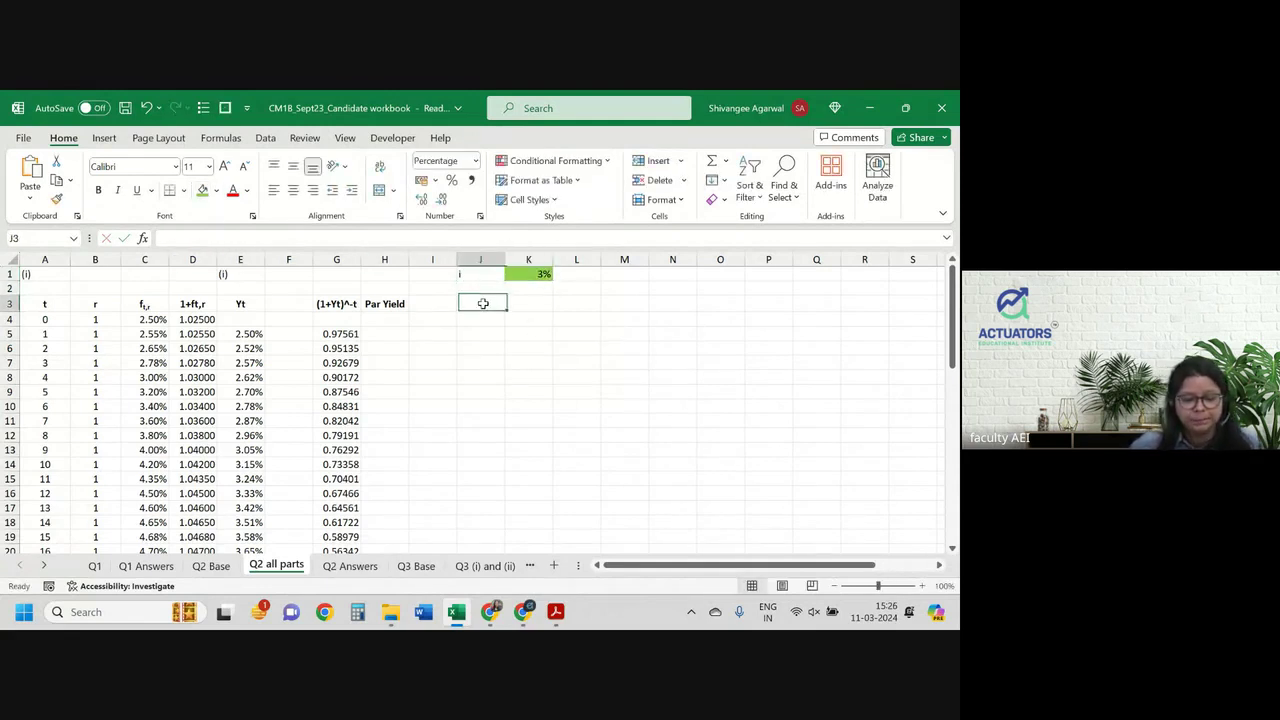
pyautogui.write('=(1+')
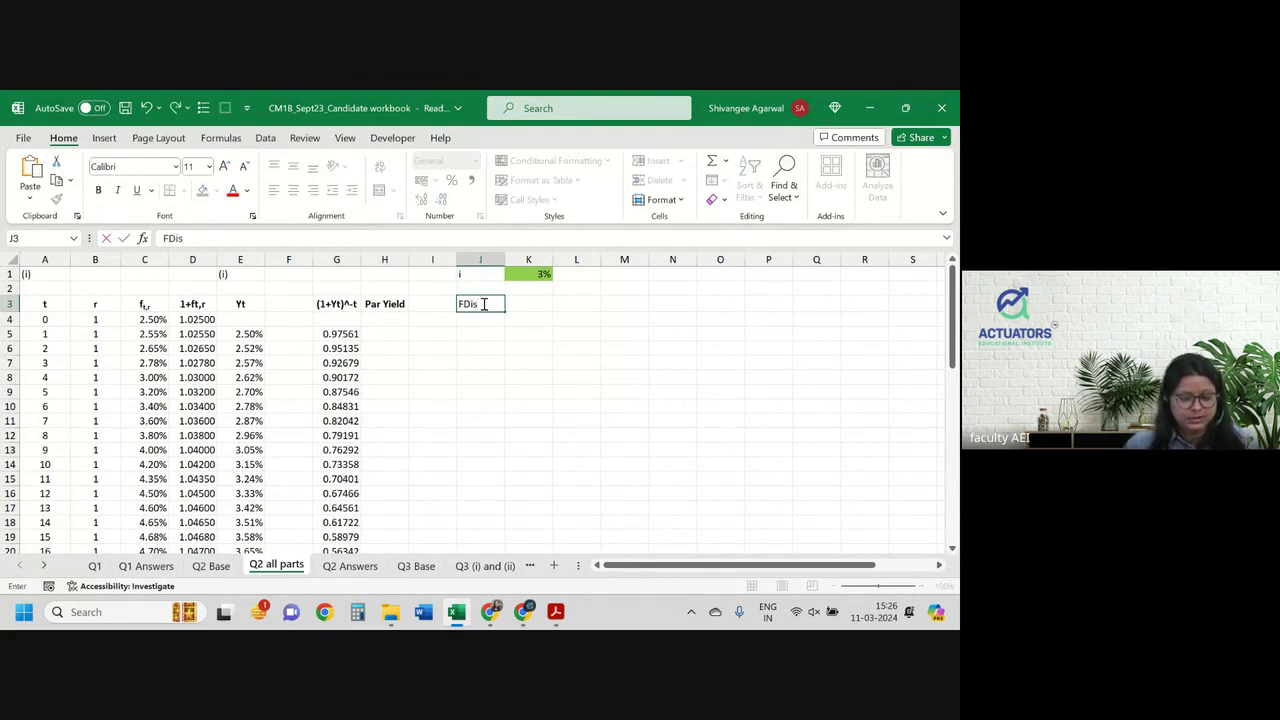
pyautogui.press('BackSpace')
pyautogui.press('BackSpace')
pyautogui.press('BackSpace')
pyautogui.press('BackSpace')
pyautogui.write('Disc')
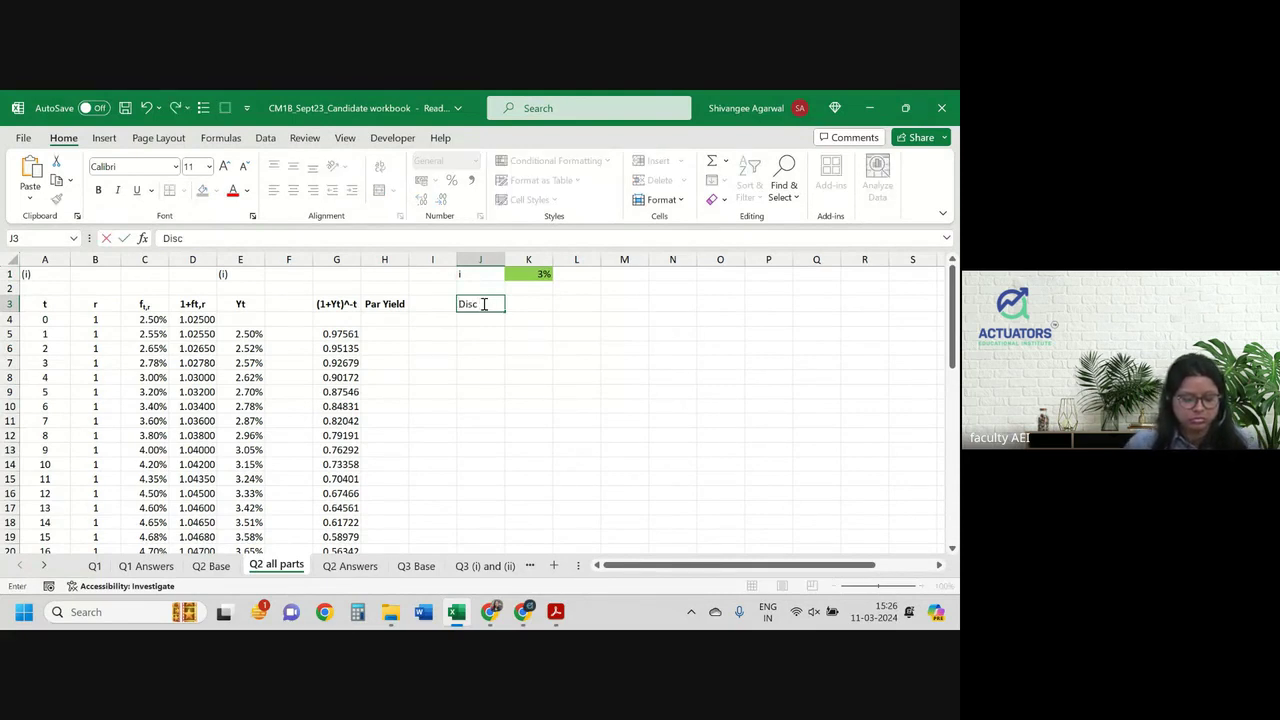
pyautogui.write(' factor')
pyautogui.press('Return')
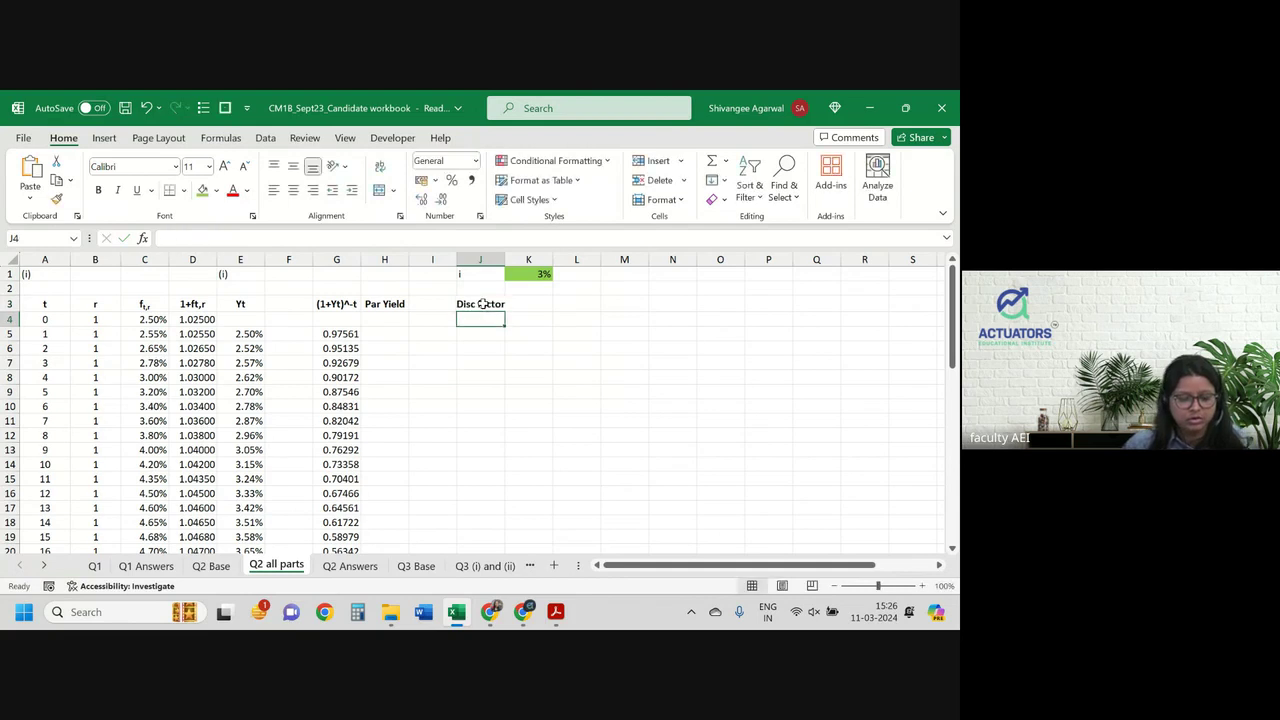
# Step: Calculate the year 1 discount factor in J5 with the formula =(1+$K$1)^-A5
pyautogui.press('Return')
pyautogui.write('=(1+')
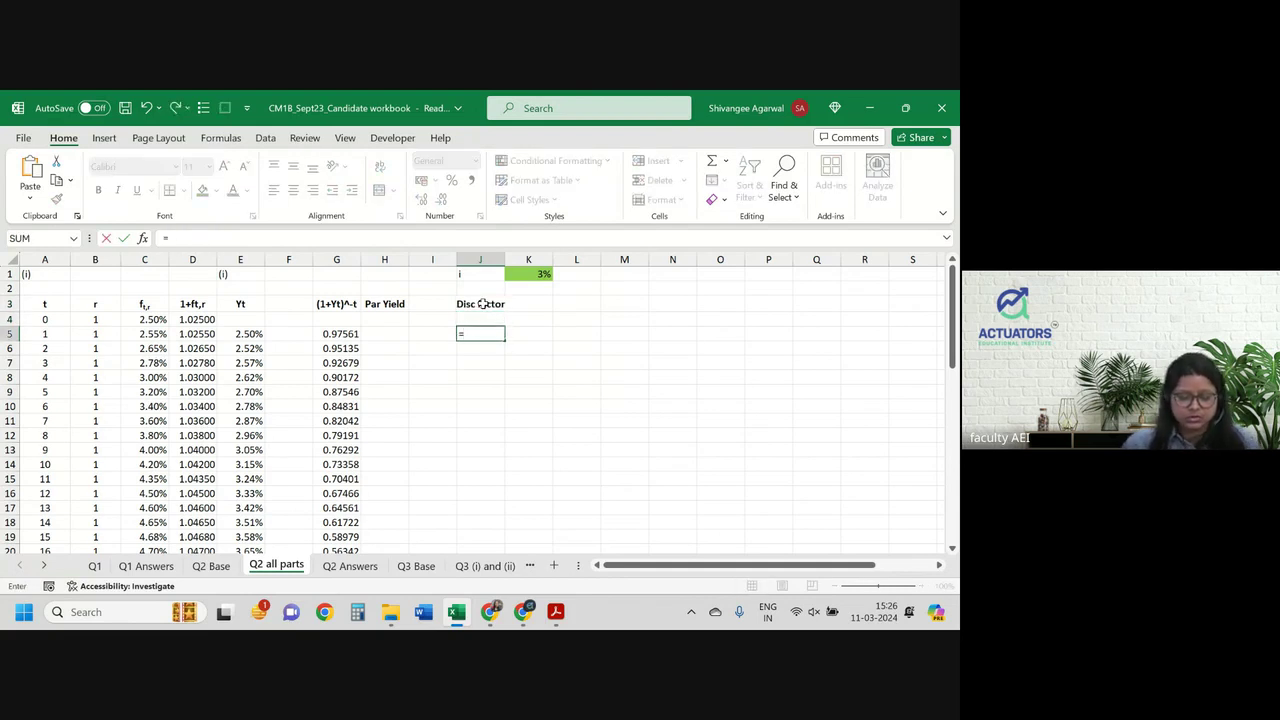
pyautogui.press('Up')
pyautogui.press('Up')
pyautogui.press('Up')
pyautogui.press('Up')
pyautogui.press('Right')
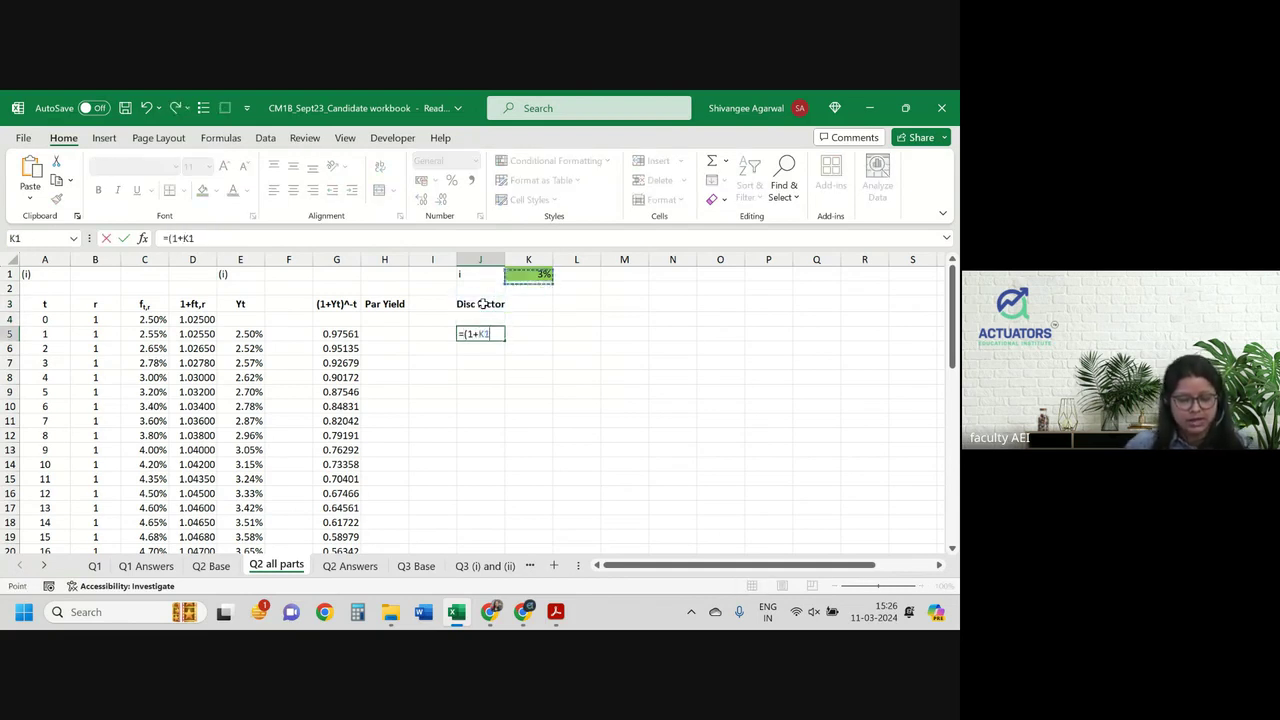
pyautogui.press('F4')
pyautogui.write(')^')
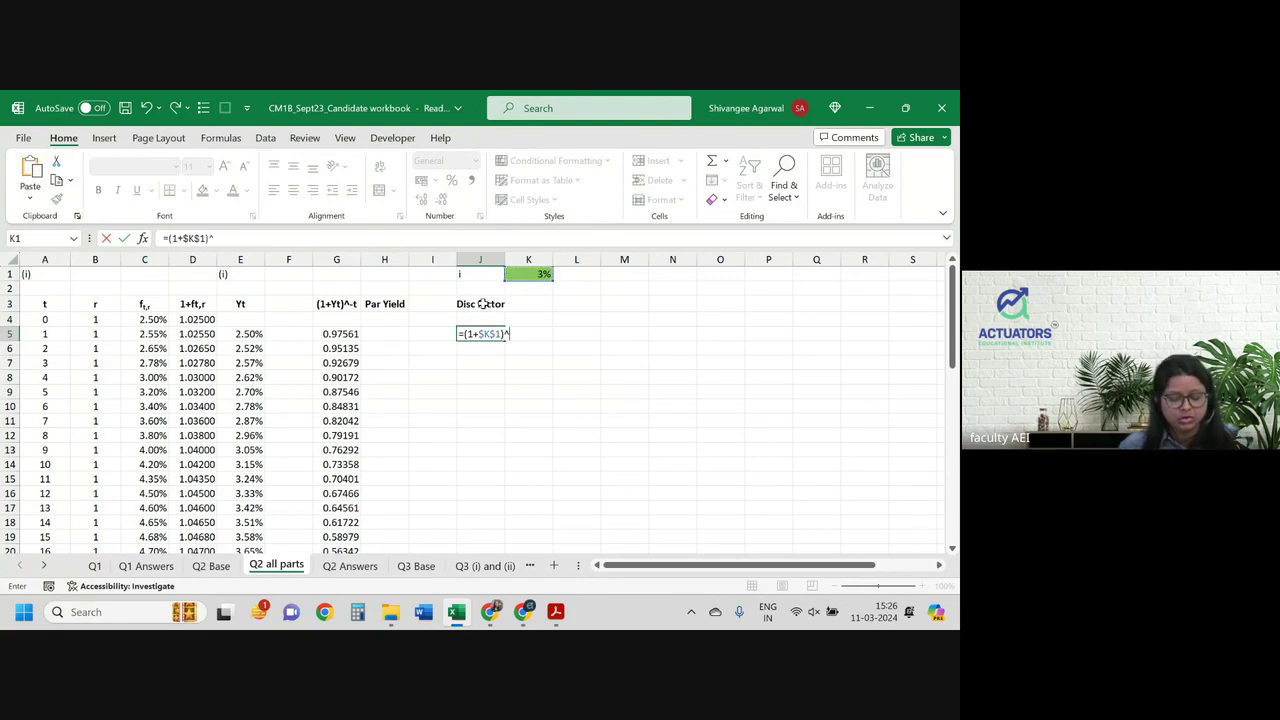
pyautogui.write('-')
pyautogui.press('Left')
pyautogui.press('Left')
pyautogui.press('Left')
pyautogui.press('Left')
pyautogui.press('Left')
pyautogui.press('Left')
pyautogui.press('Left')
pyautogui.press('Left')
pyautogui.press('Left')
pyautogui.press('Return')
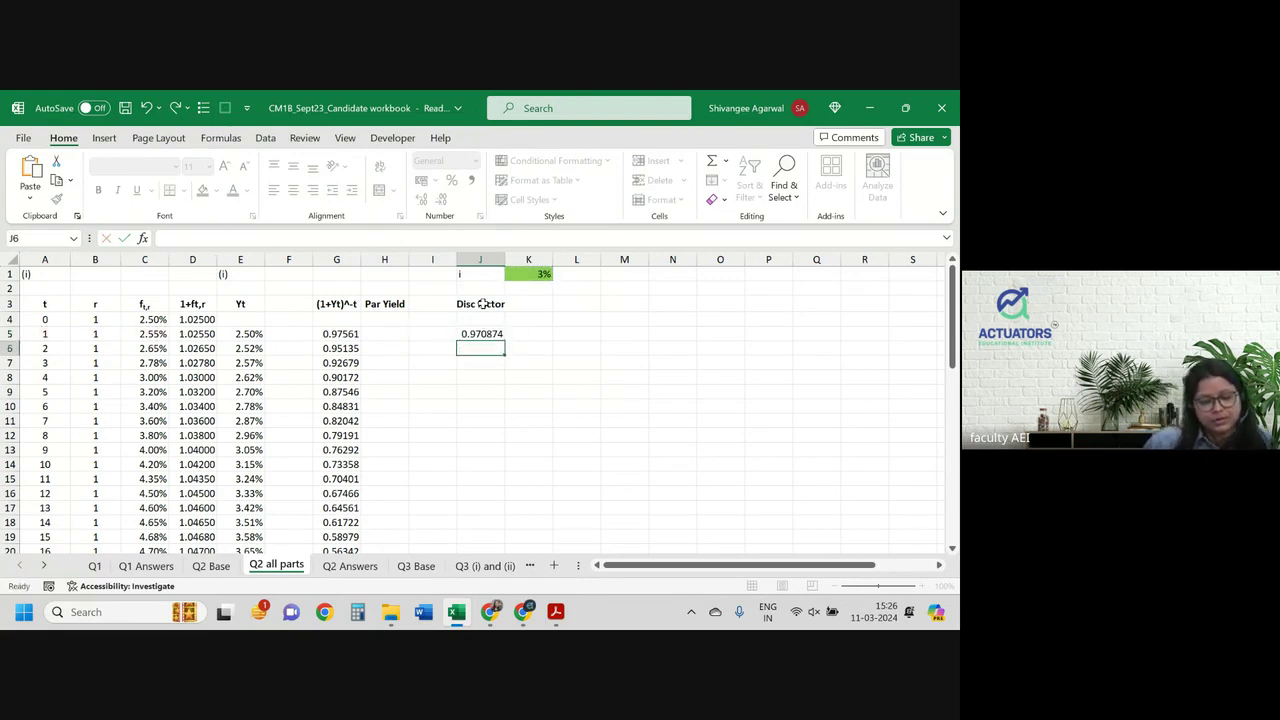
# Step: Fill the discount factor formula from J5 down to year 20 and widen column J to fit the heading
pyautogui.click(482, 334)
pyautogui.moveTo(504, 341); pyautogui.dragTo(491, 487)
pyautogui.scroll(3, 553, 426)
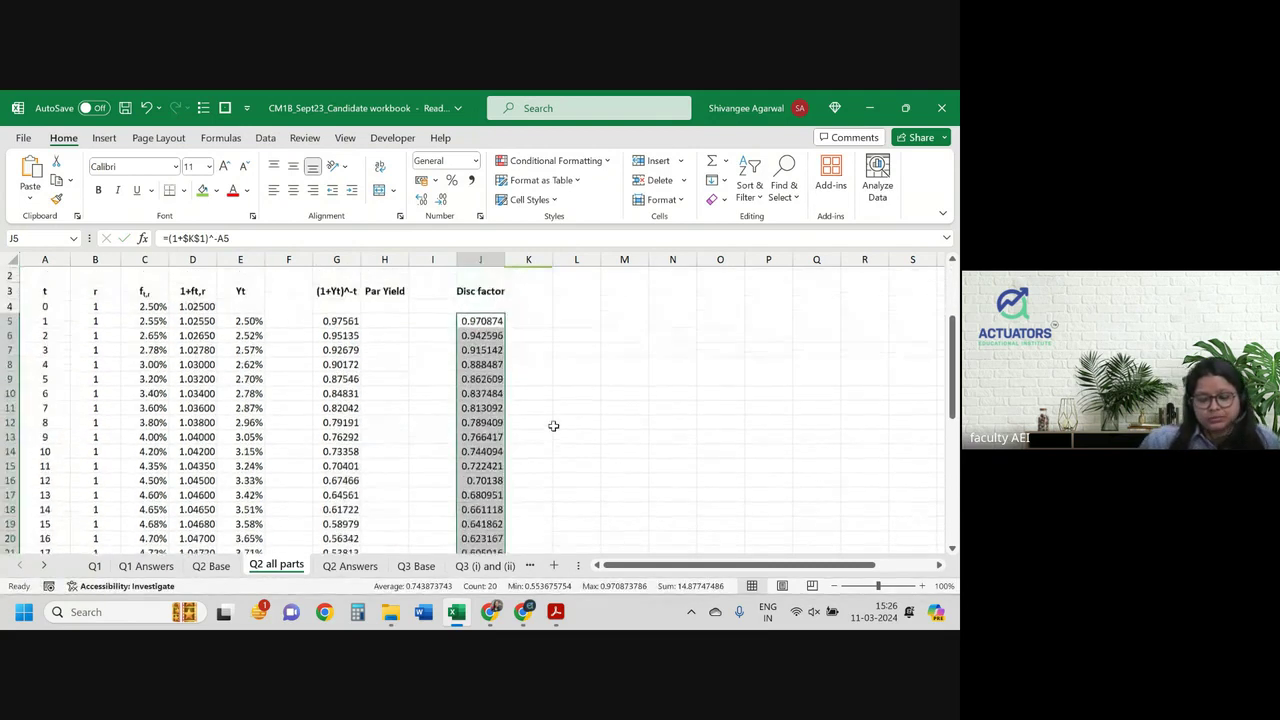
pyautogui.moveTo(505, 259); pyautogui.dragTo(521, 259)
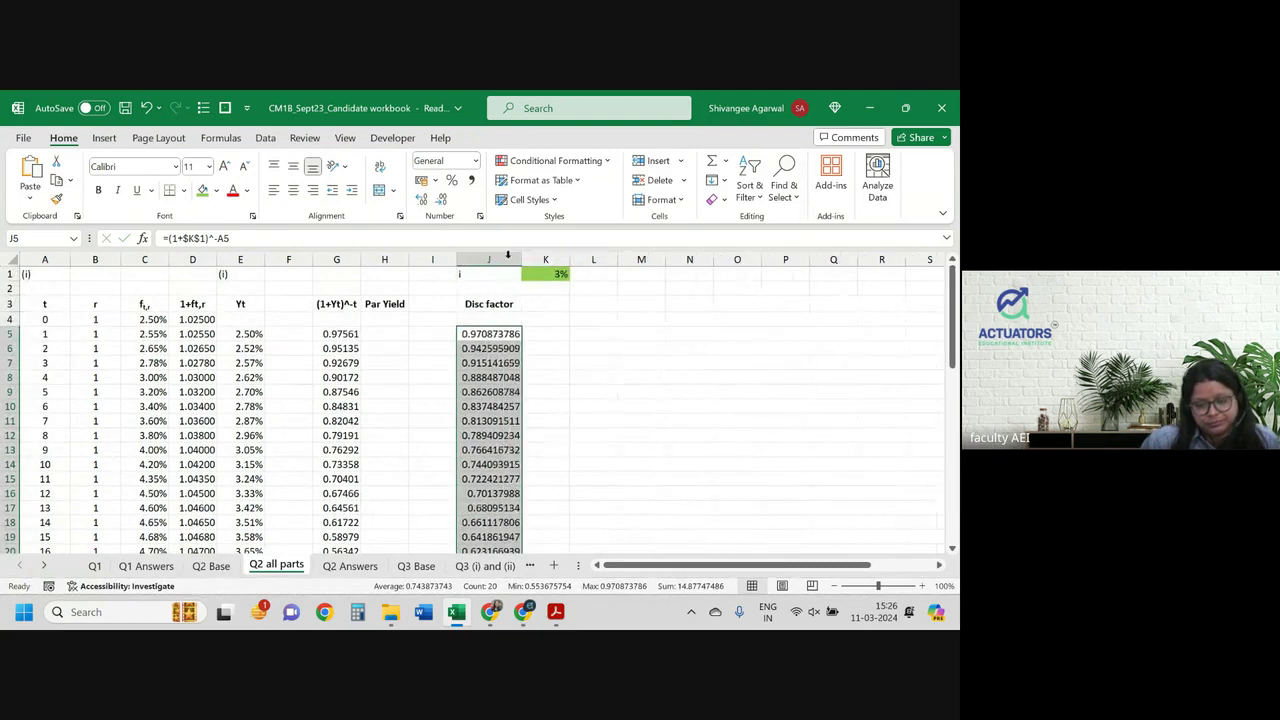
# Step: Add the heading Cashflows in K3
pyautogui.click(540, 304)
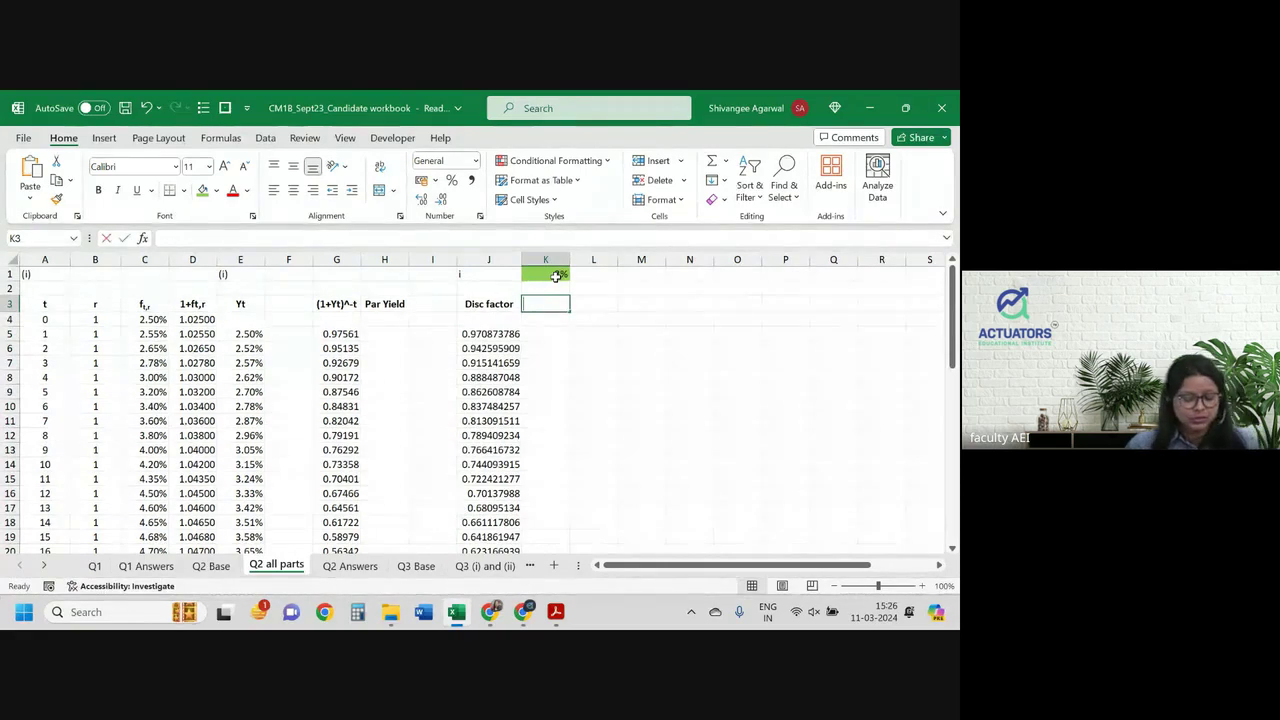
pyautogui.write('Cashflo')
pyautogui.write('ws')
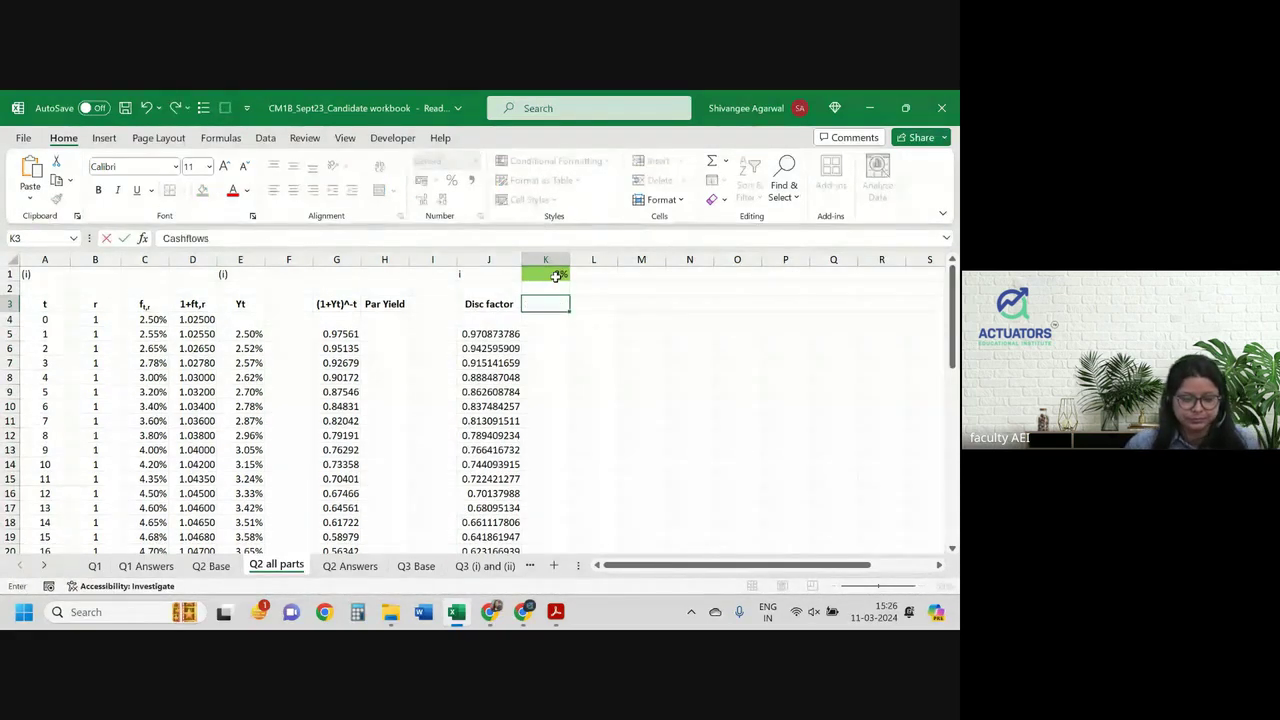
pyautogui.press('Return')
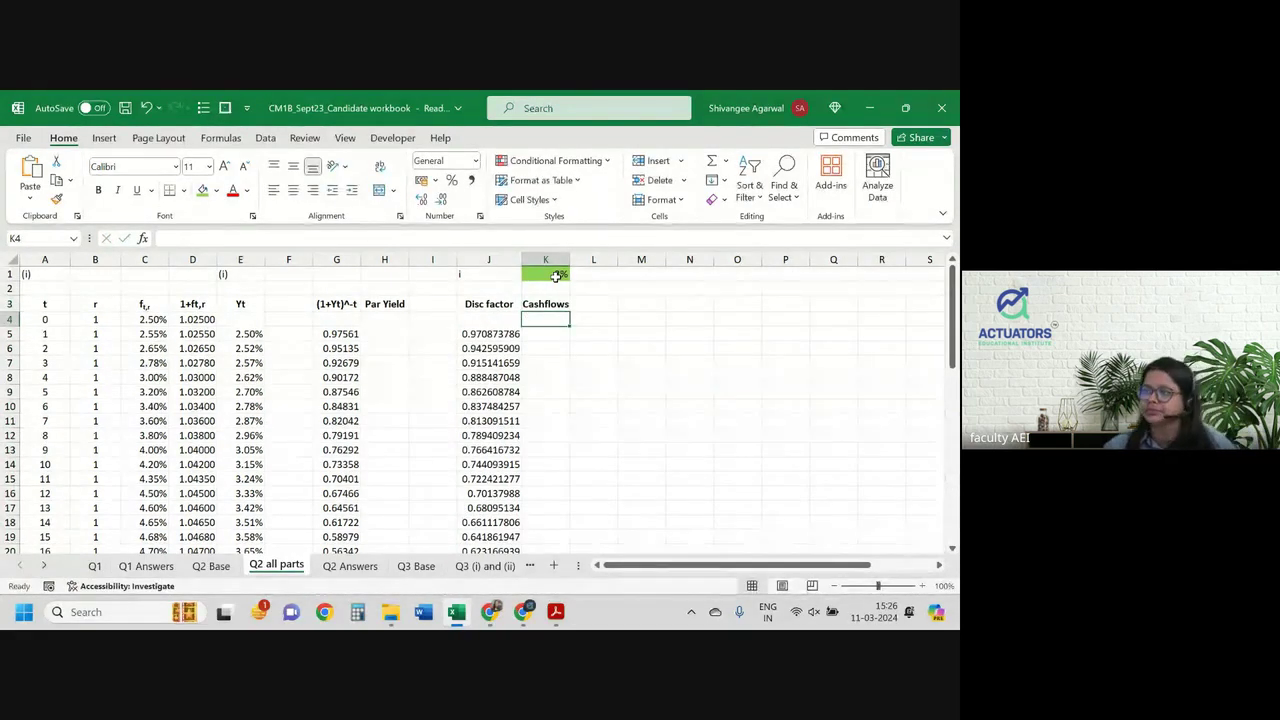
# Step: Complete the time 0 row by filling the discount factor up into J4 and entering the exam paper's bond price, 99, in K4
pyautogui.click(510, 333)
pyautogui.moveTo(521, 344); pyautogui.dragTo(520, 320)
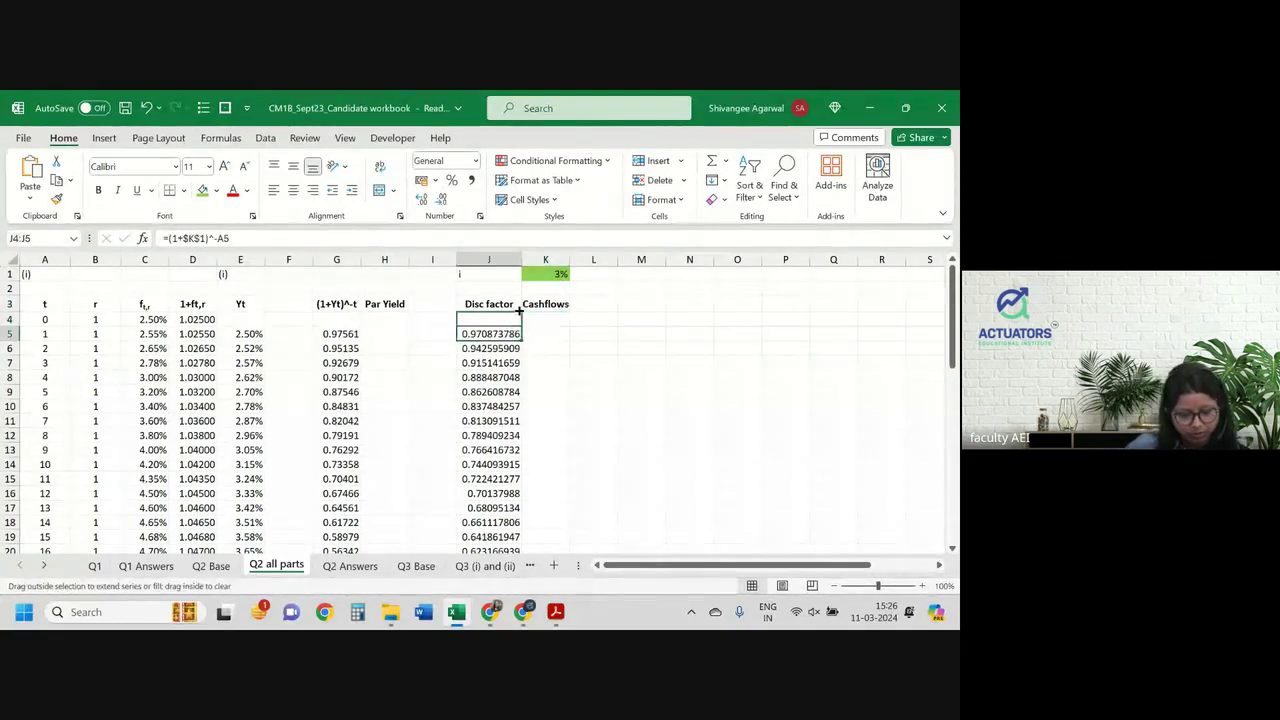
pyautogui.click(543, 317)
pyautogui.hotkey('alt', 'Tab')
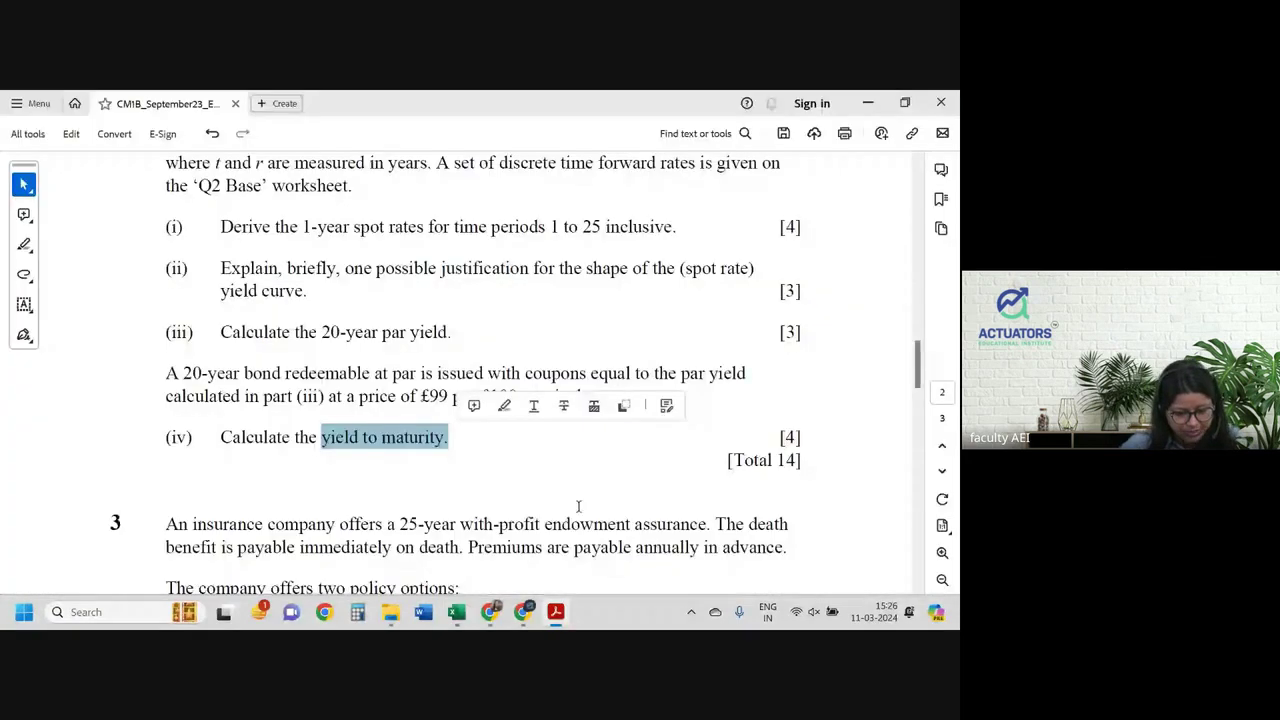
pyautogui.click(396, 437)
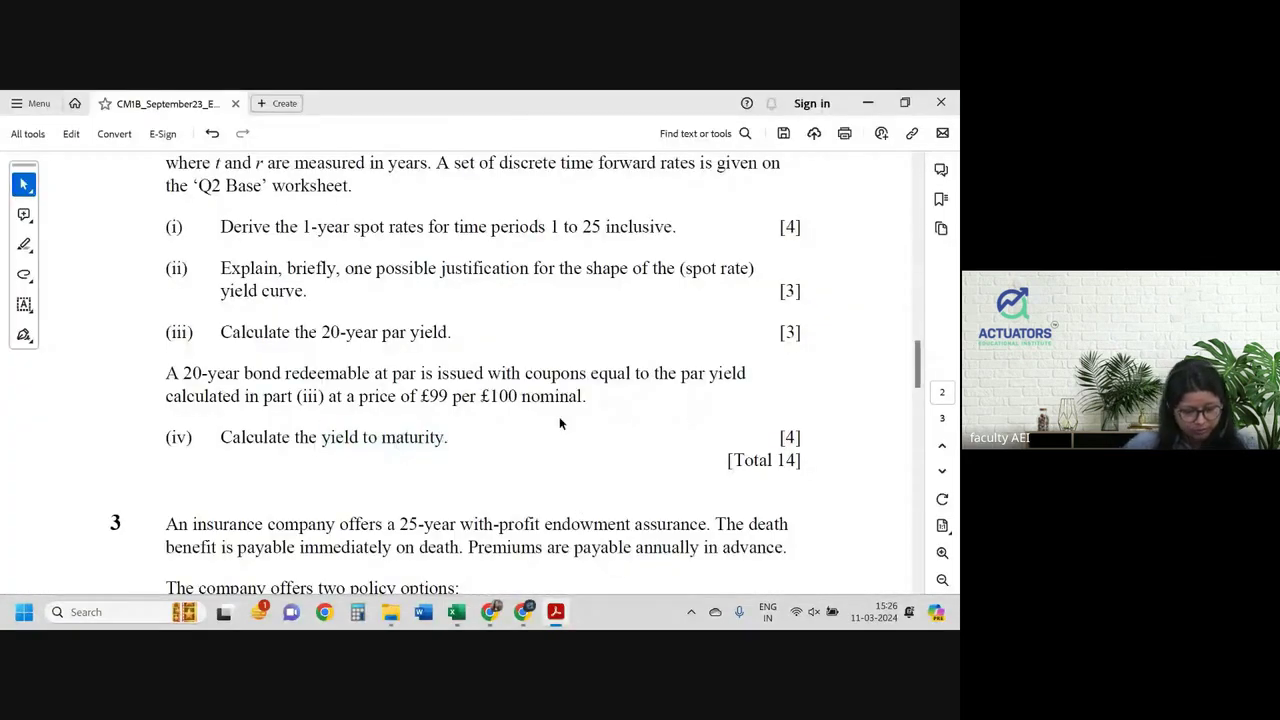
pyautogui.hotkey('alt', 'Tab')
pyautogui.write('99')
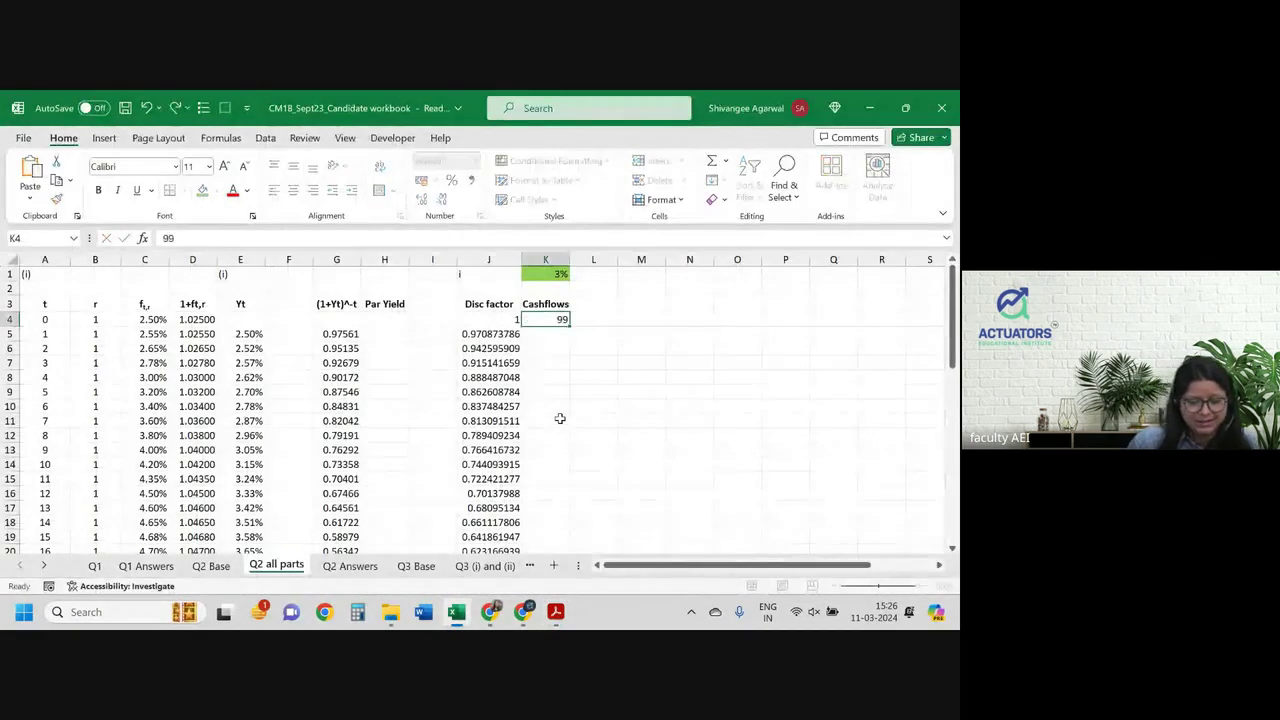
# Step: Enter the time 0 bond price in K4 as the formula =100%*99
pyautogui.press('Return')
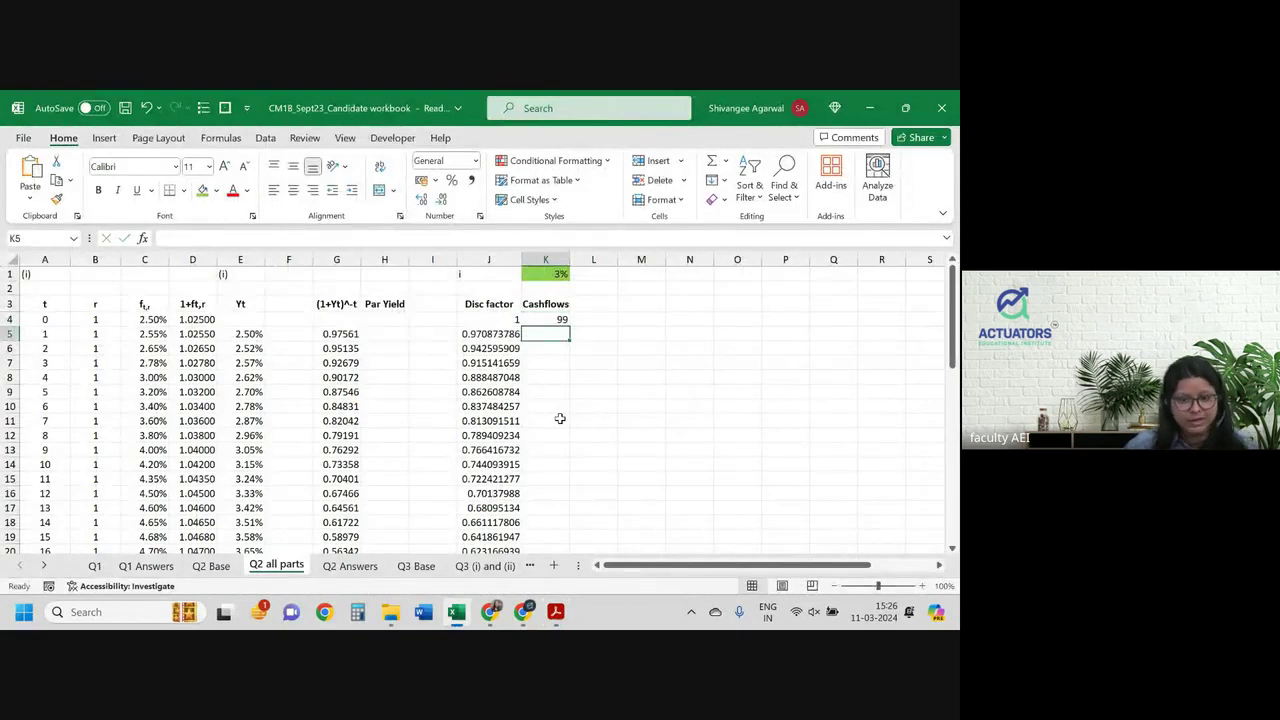
pyautogui.press('Up')
pyautogui.write('=100')
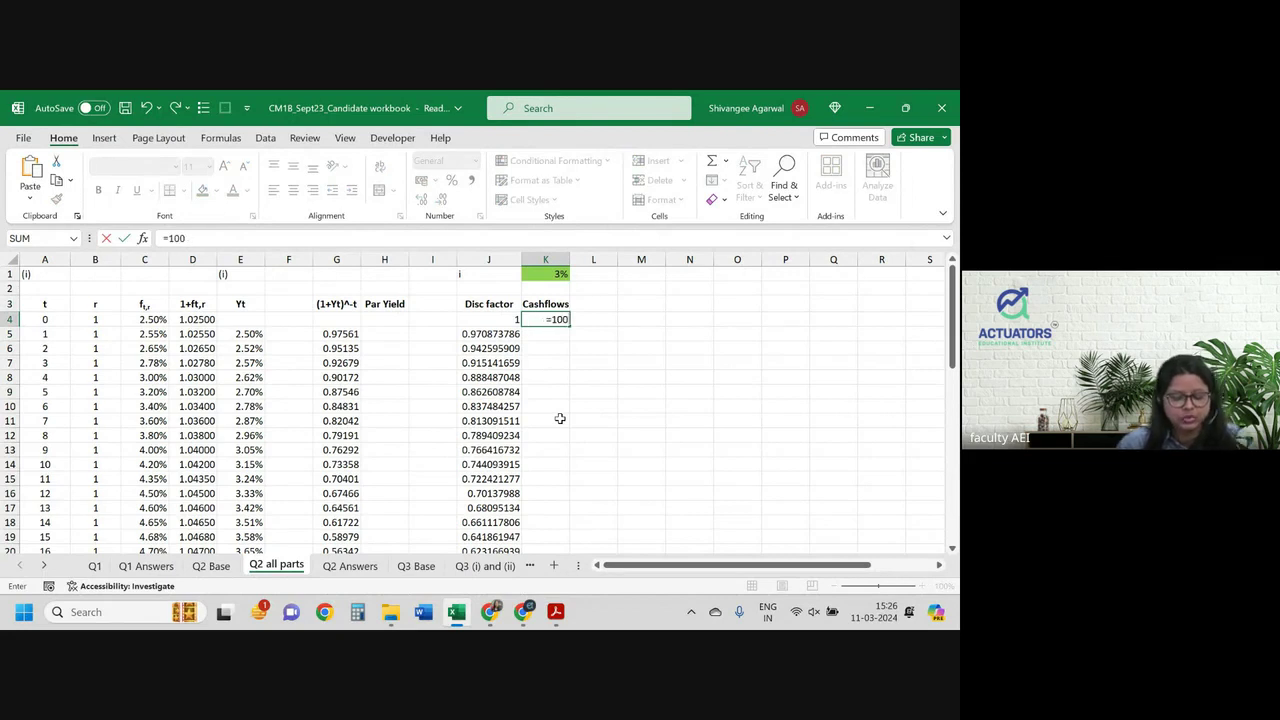
pyautogui.write('%*99')
pyautogui.press('Return')
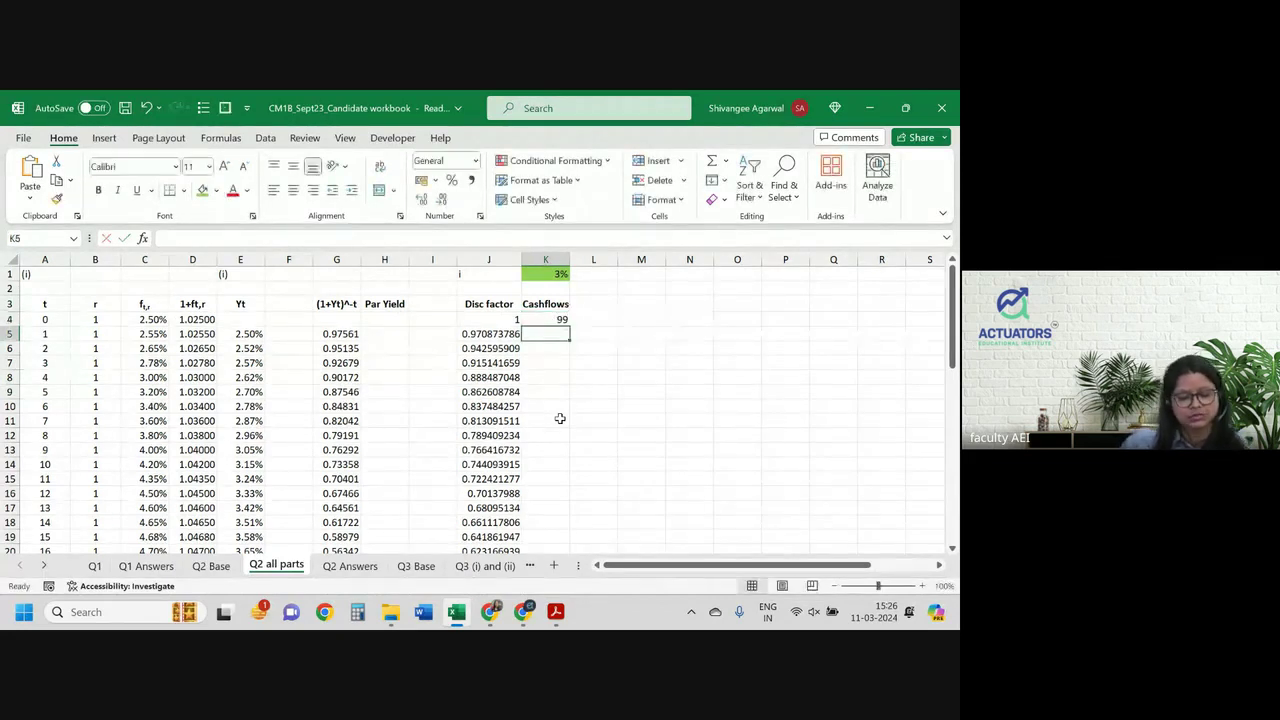
# Step: Calculate the year 1 coupon in K5 with =100*$H$24 and fill it down the Cashflows column to year 20
pyautogui.write('=100*')
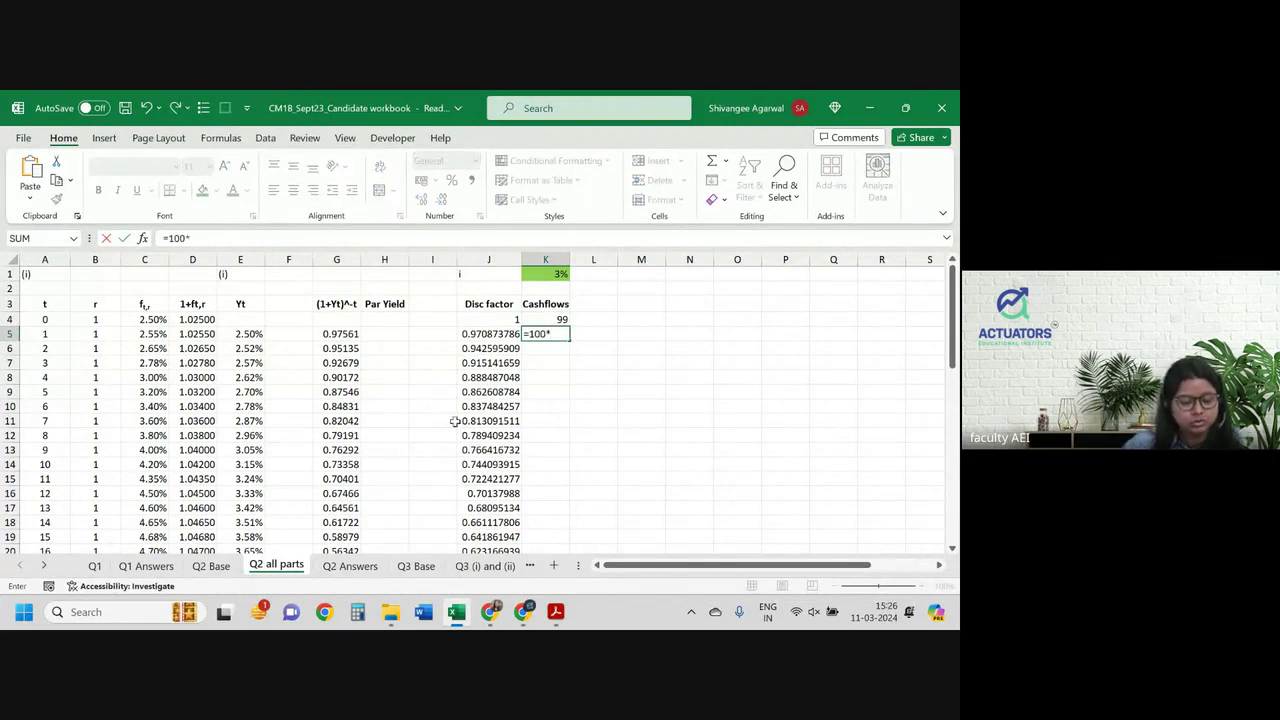
pyautogui.scroll(-3, 385, 415)
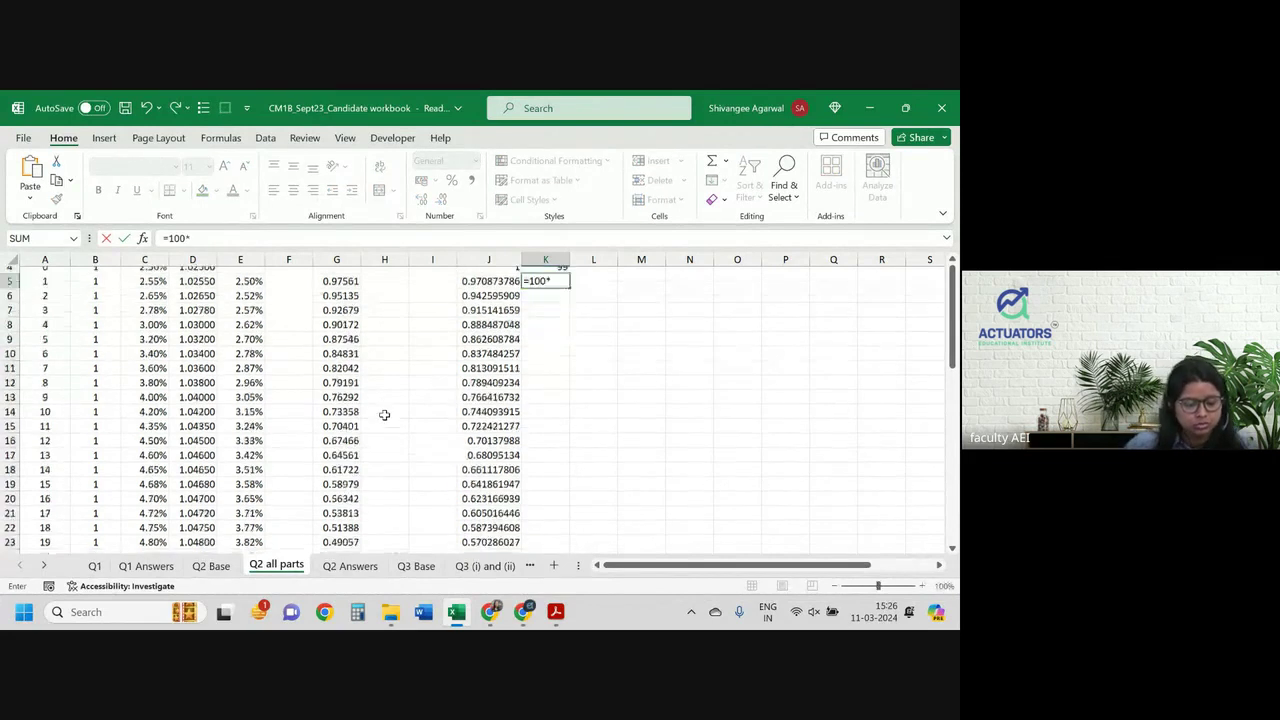
pyautogui.click(385, 458)
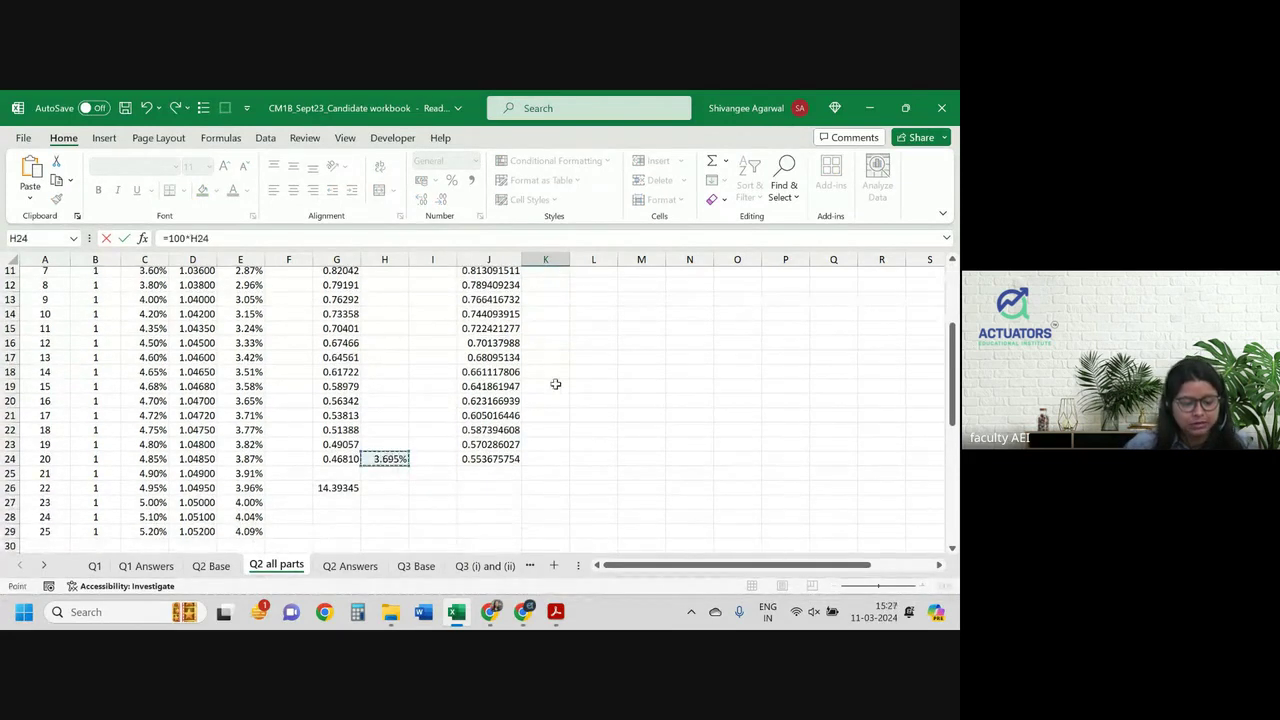
pyautogui.scroll(3, 553, 382)
pyautogui.press('F4')
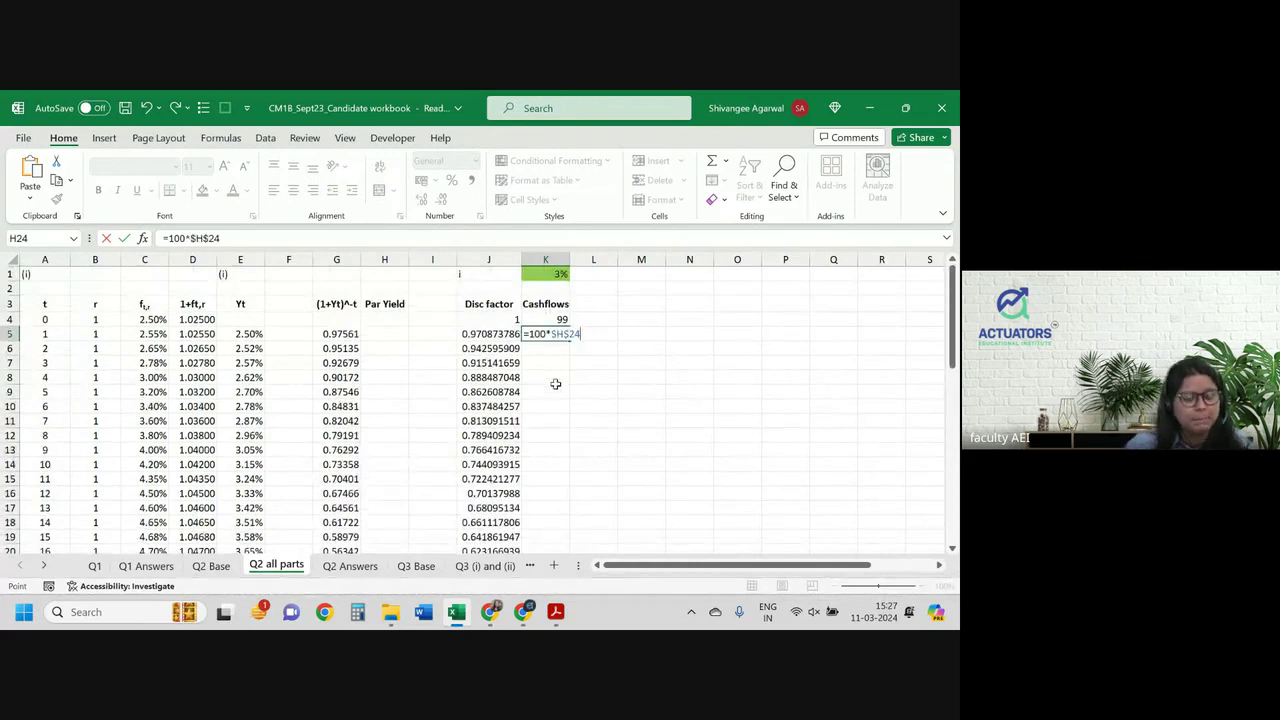
pyautogui.press('Return')
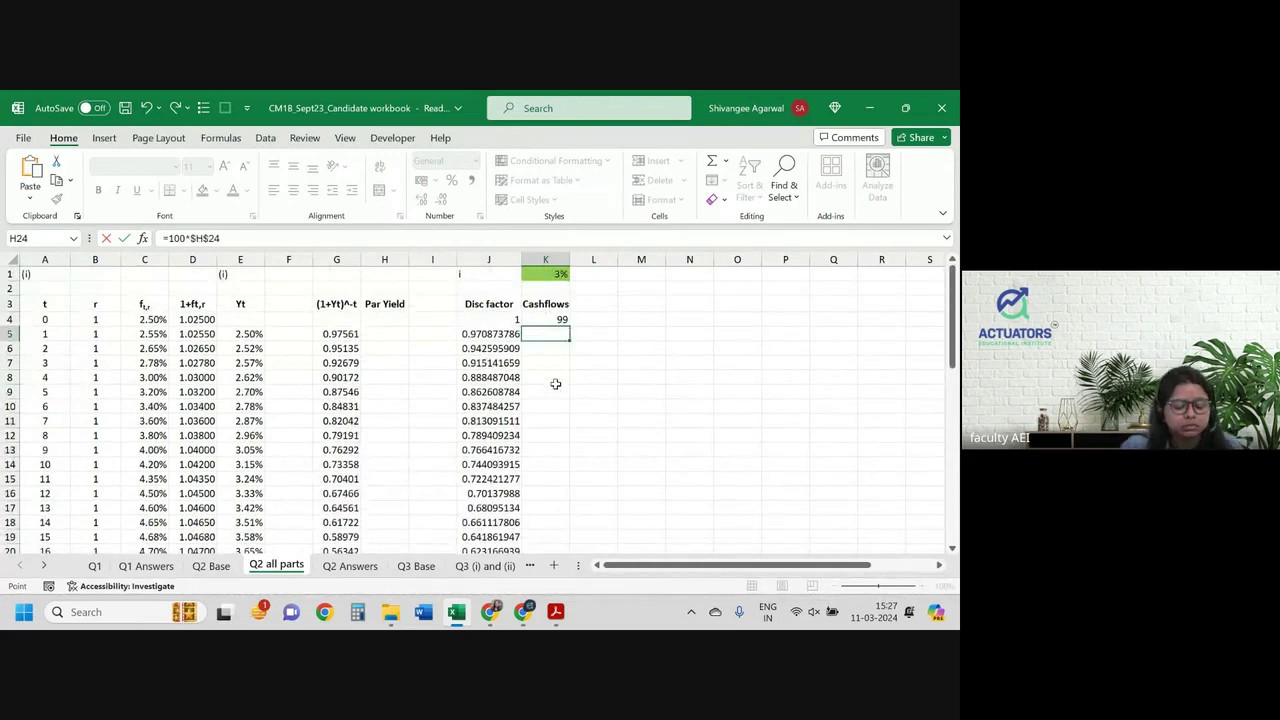
pyautogui.click(560, 330)
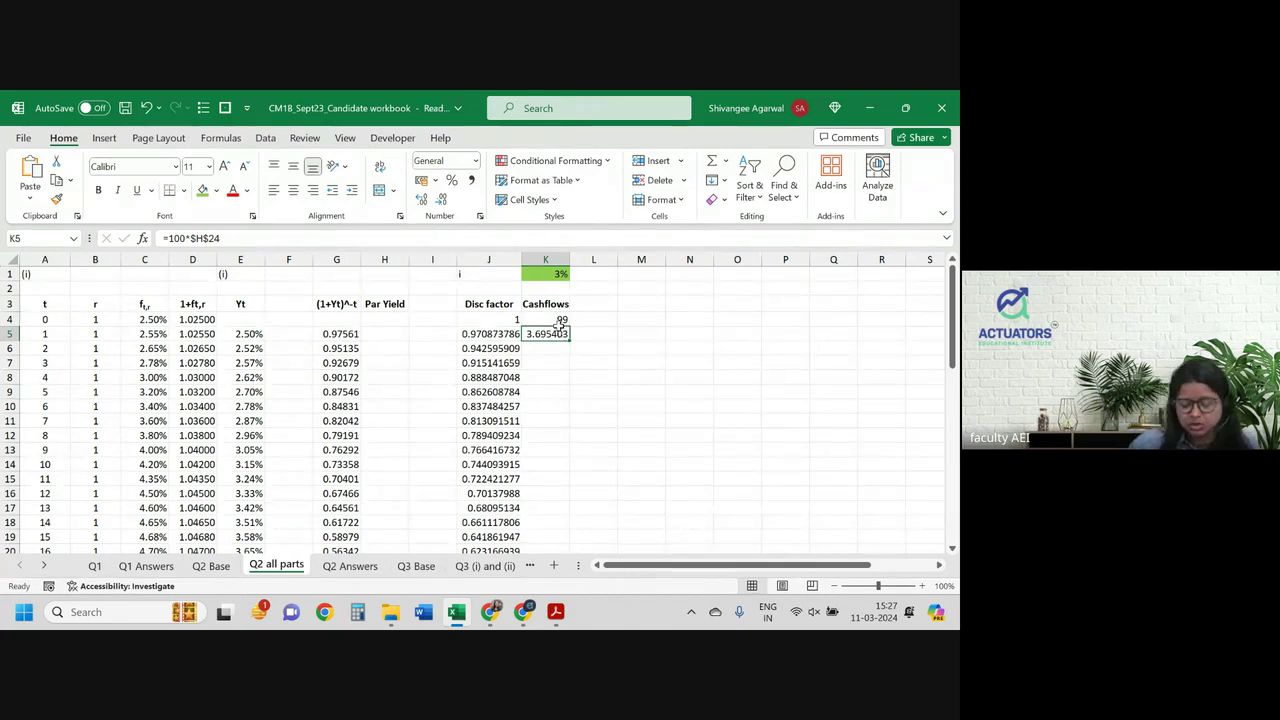
pyautogui.doubleClick(570, 340)
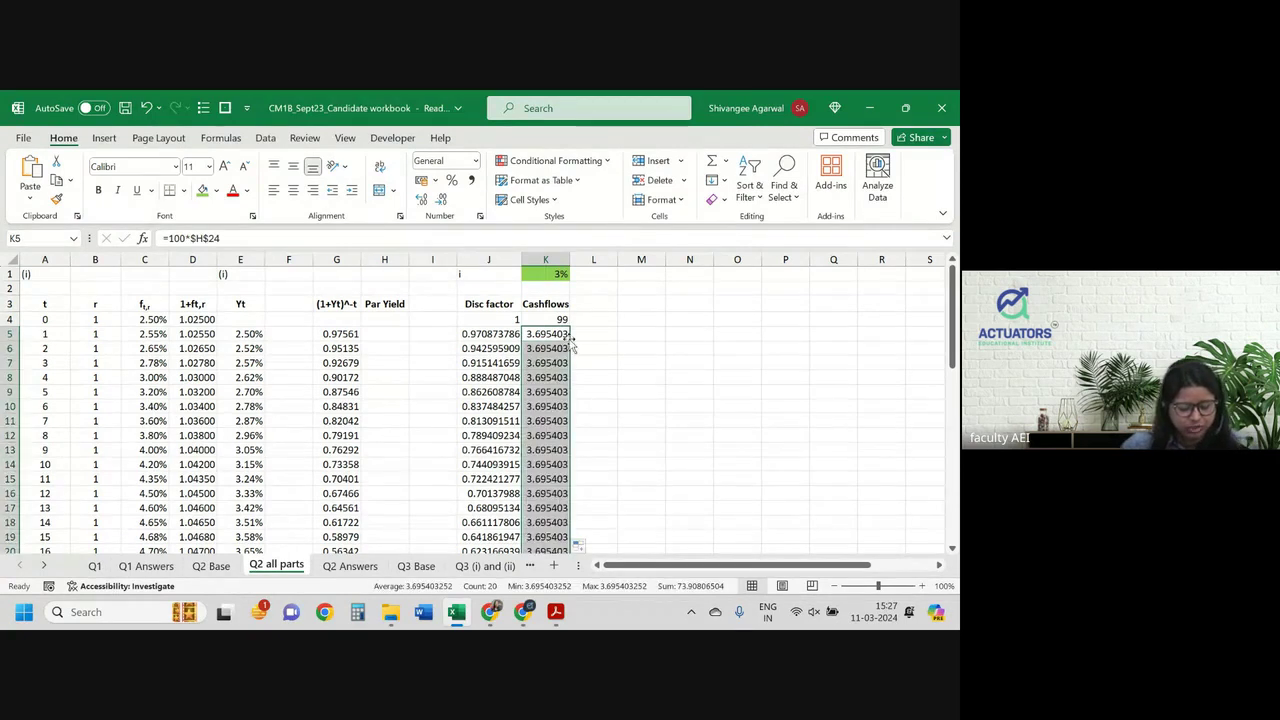
# Step: Check the bond's terms in the exam paper PDF and try the formula =100*($H$24+1) in the workbook's K5, undoing the edit
pyautogui.hotkey('alt', 'Tab')
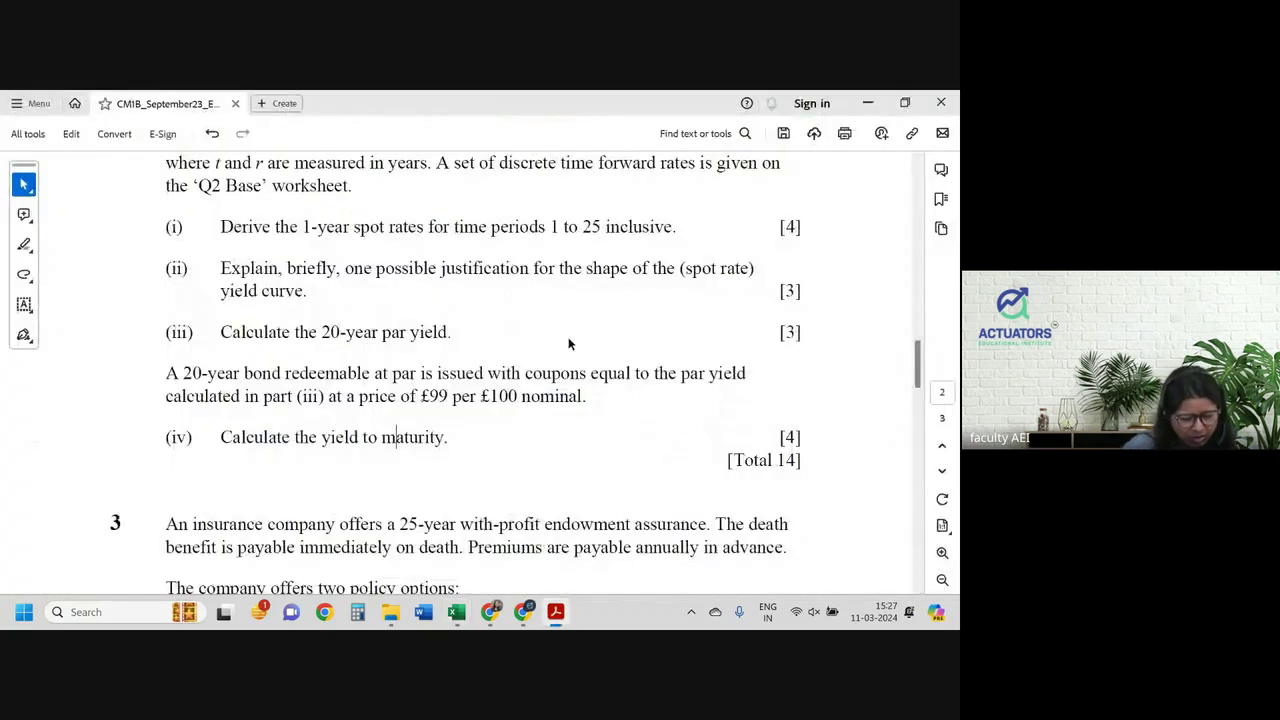
pyautogui.hotkey('alt', 'Tab')
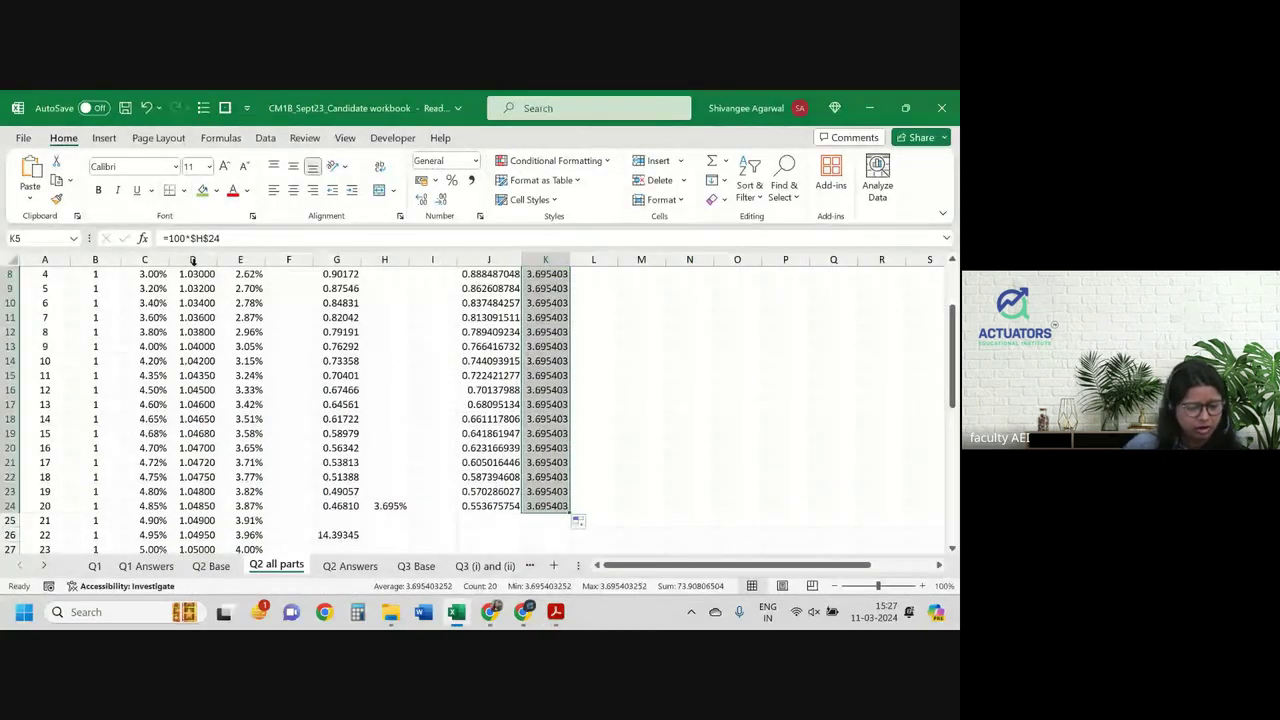
pyautogui.click(249, 237)
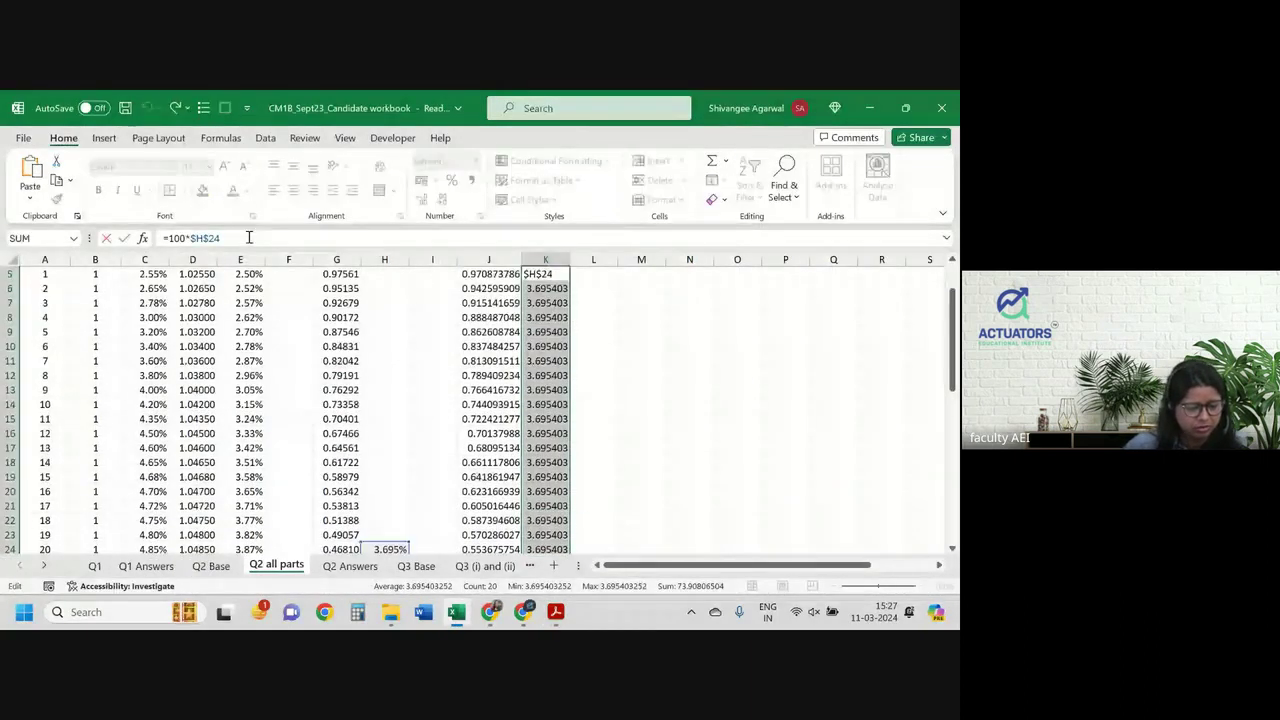
pyautogui.click(191, 237)
pyautogui.write('(')
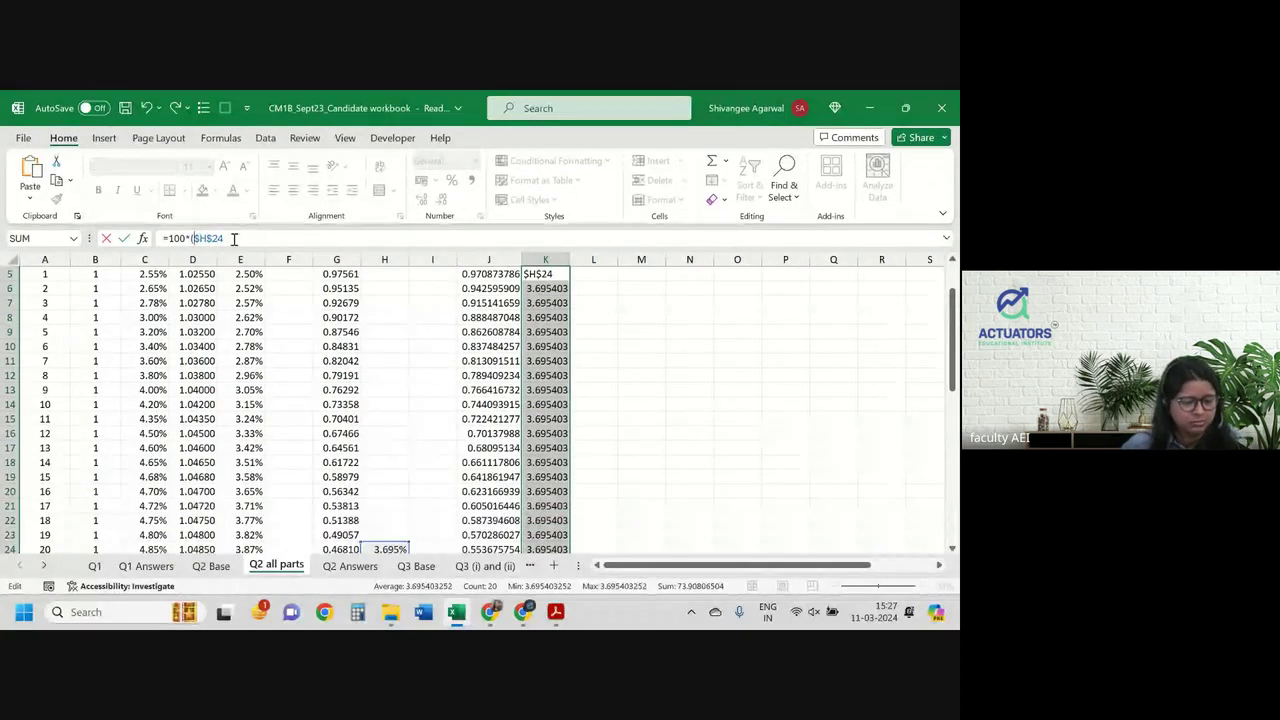
pyautogui.click(230, 238)
pyautogui.write('+1)')
pyautogui.press('Return')
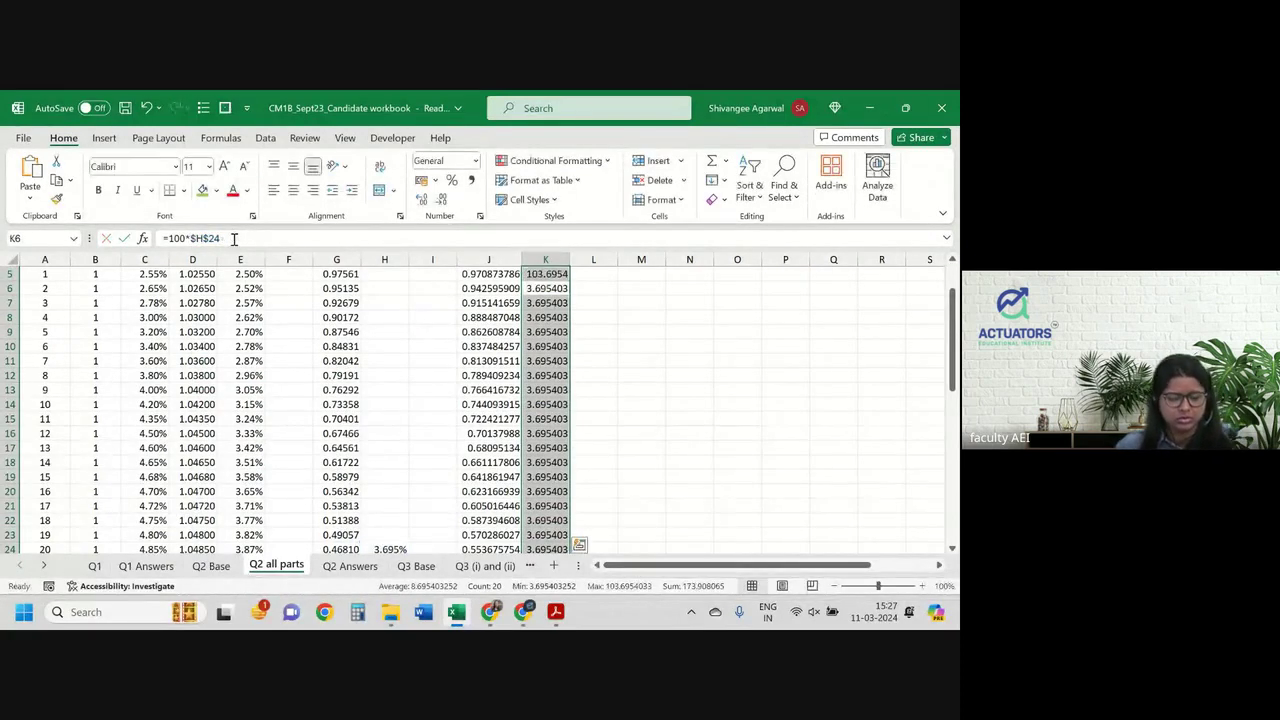
pyautogui.hotkey('ctrl', 'z')
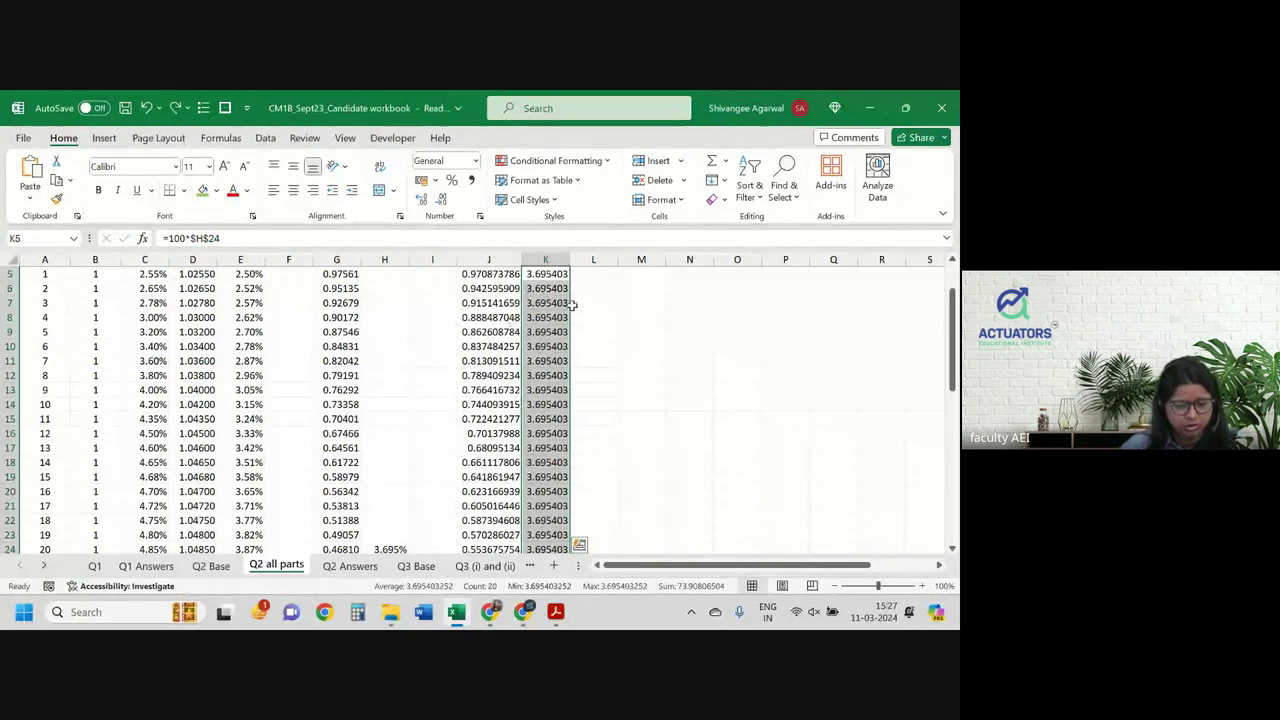
# Step: Add the redemption payment to the year 20 cashflow by changing K24 to =100*$H$24+100
pyautogui.hotkey('ctrl', 'Down')
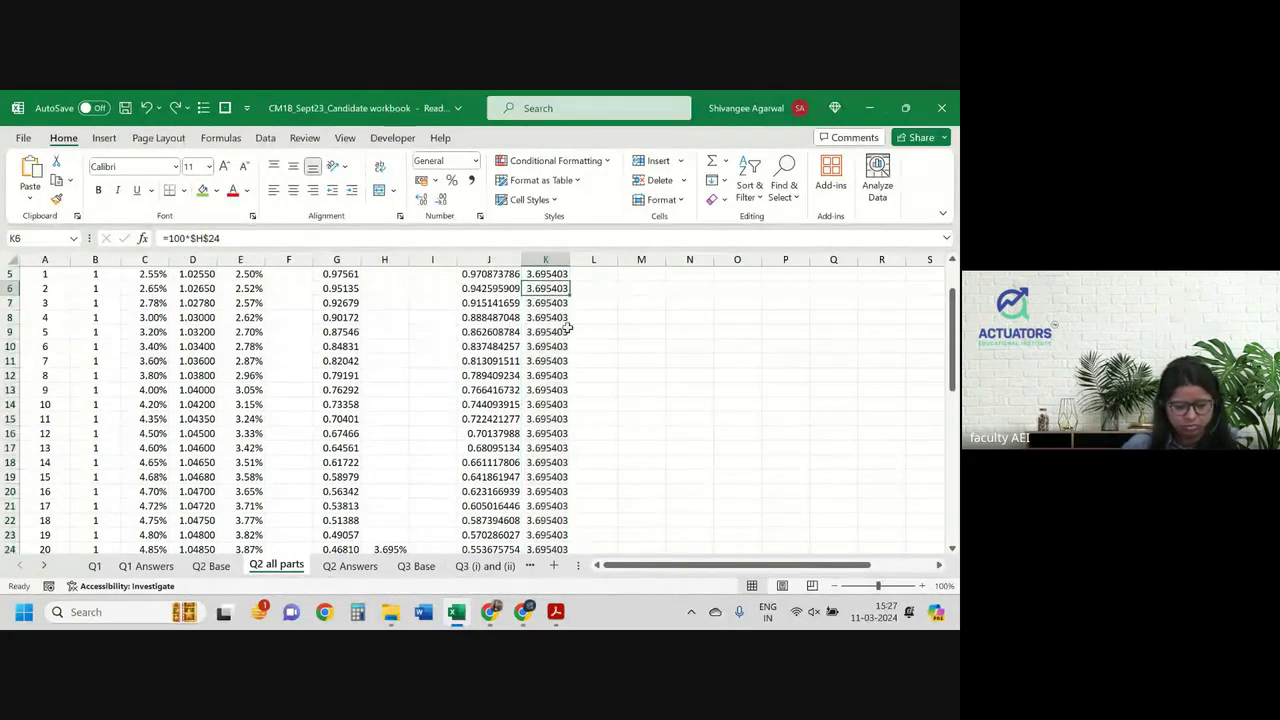
pyautogui.click(231, 237)
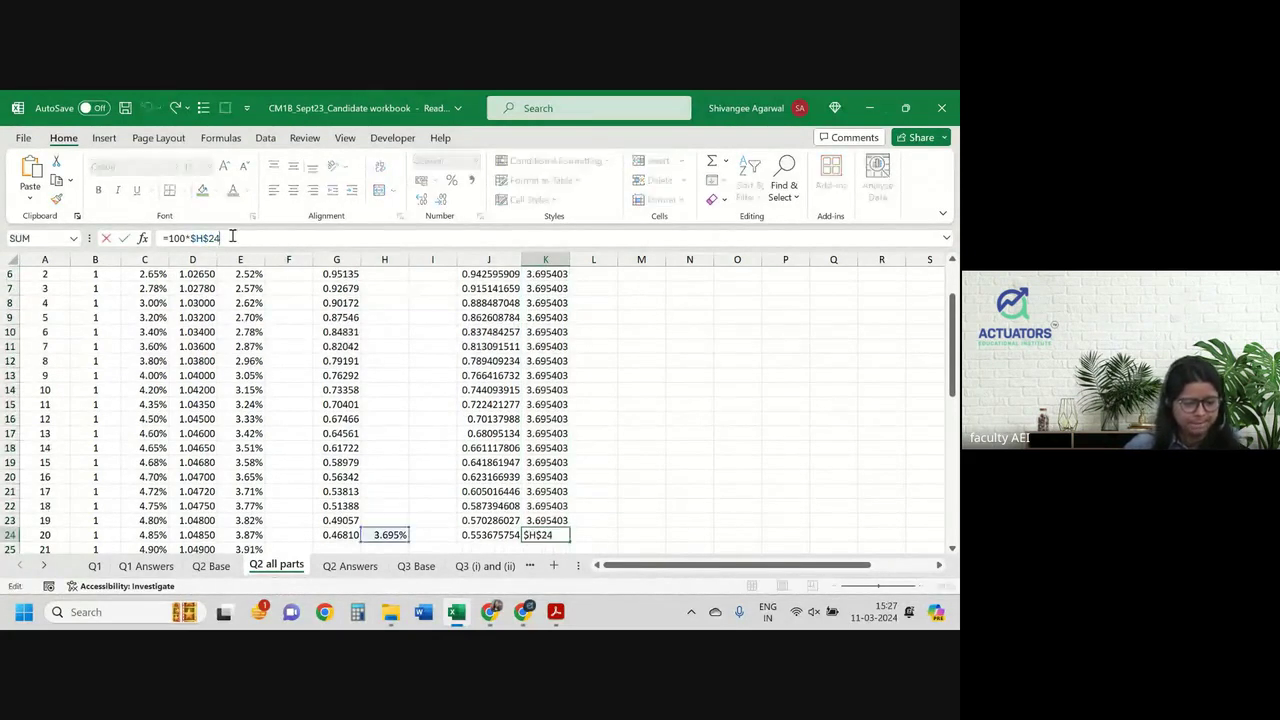
pyautogui.write('+100')
pyautogui.press('Return')
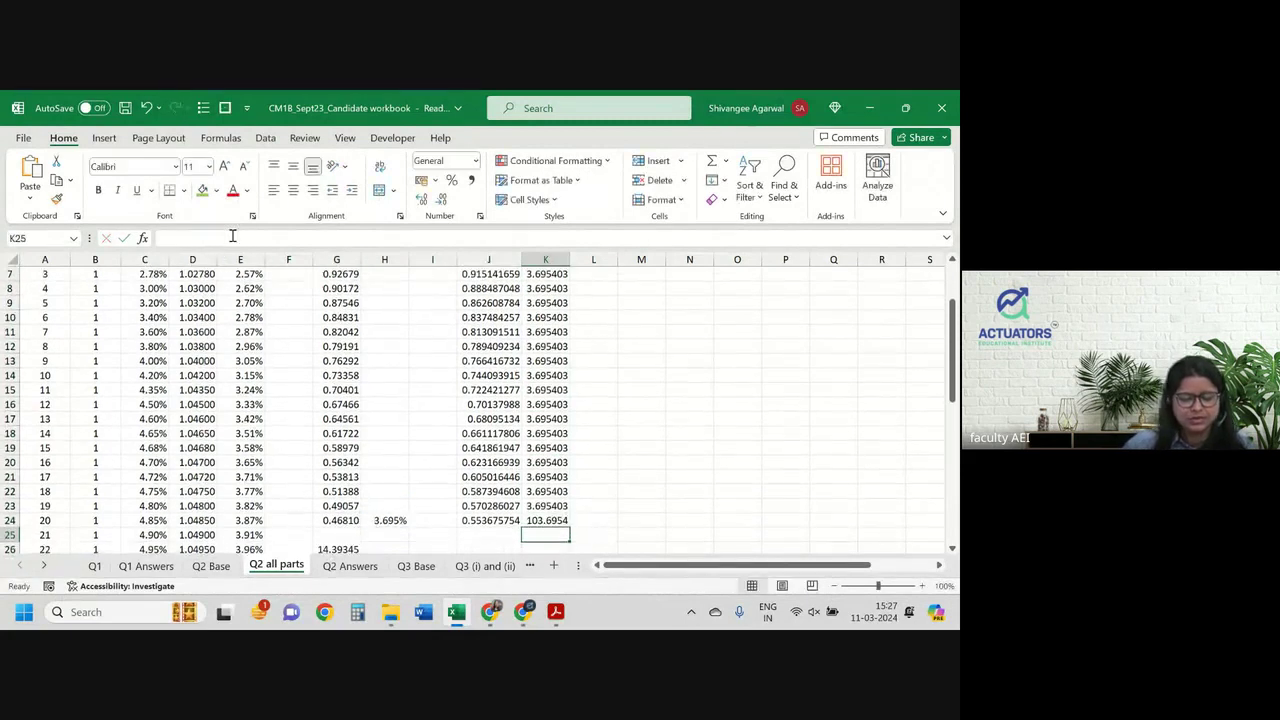
# Step: Add the heading PV in L3 and calculate the time 0 outflow's present value in L4 as -K4*J4
pyautogui.scroll(2, 589, 345)
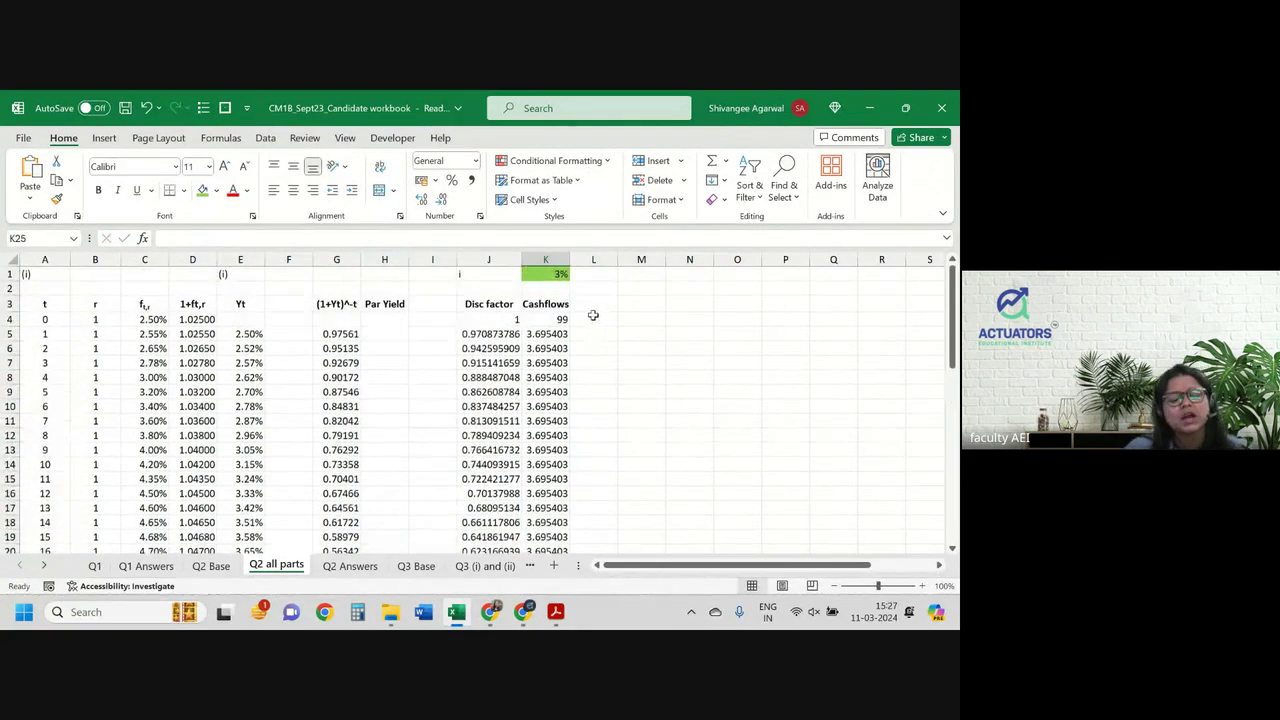
pyautogui.click(590, 300)
pyautogui.write('PV')
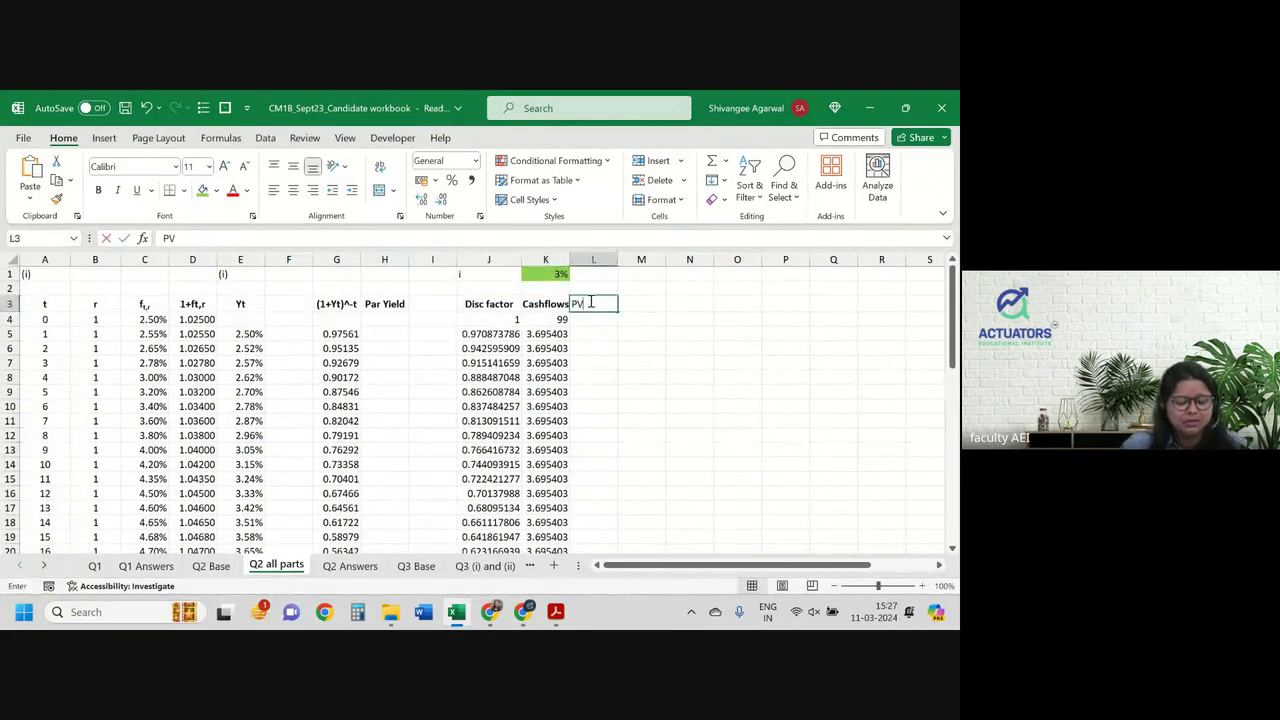
pyautogui.press('Return')
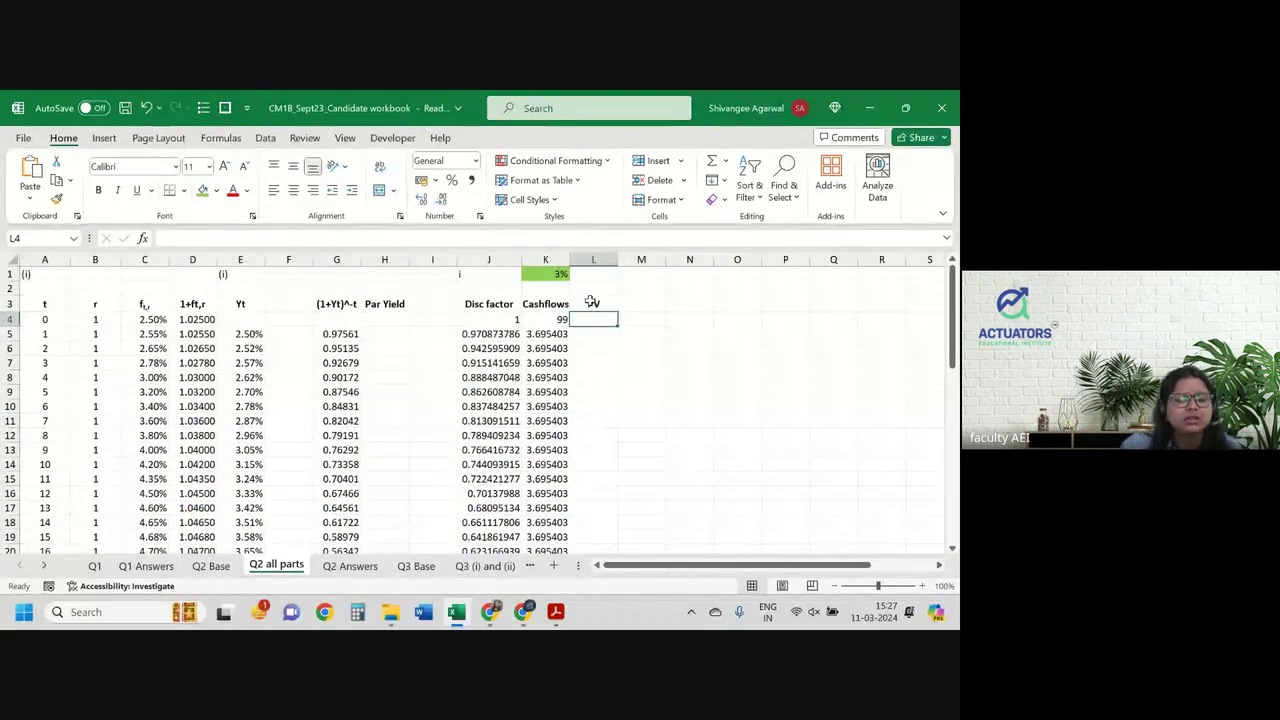
pyautogui.write('-')
pyautogui.press('Left')
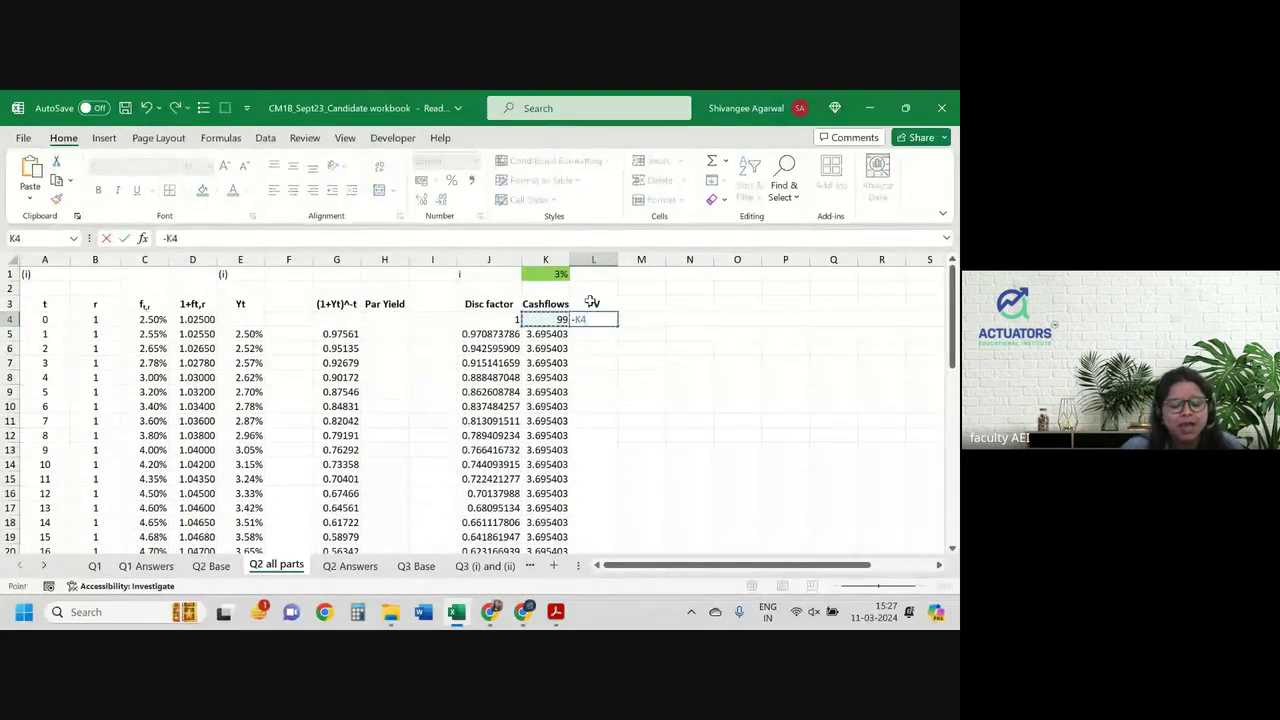
pyautogui.write('*')
pyautogui.press('Left')
pyautogui.press('Return')
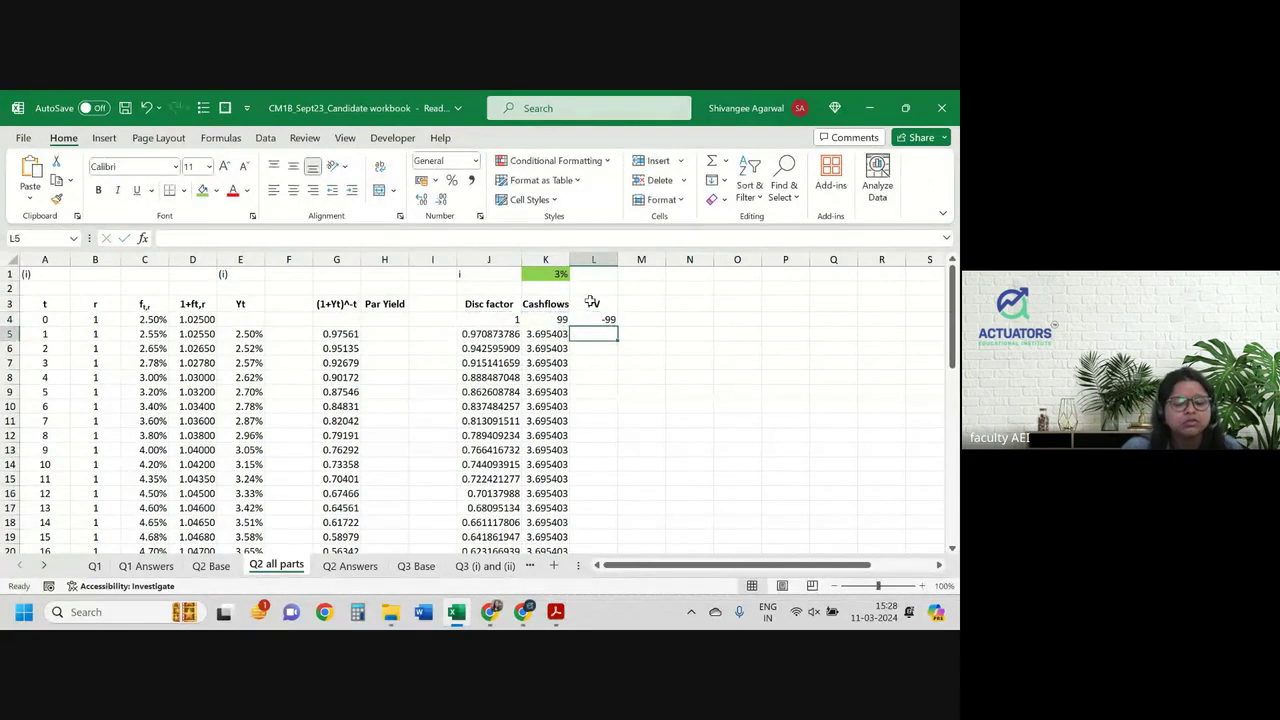
# Step: Calculate the year 1 present value in L5 with =K5*J5 and fill it down to year 20
pyautogui.write('=')
pyautogui.press('Left')
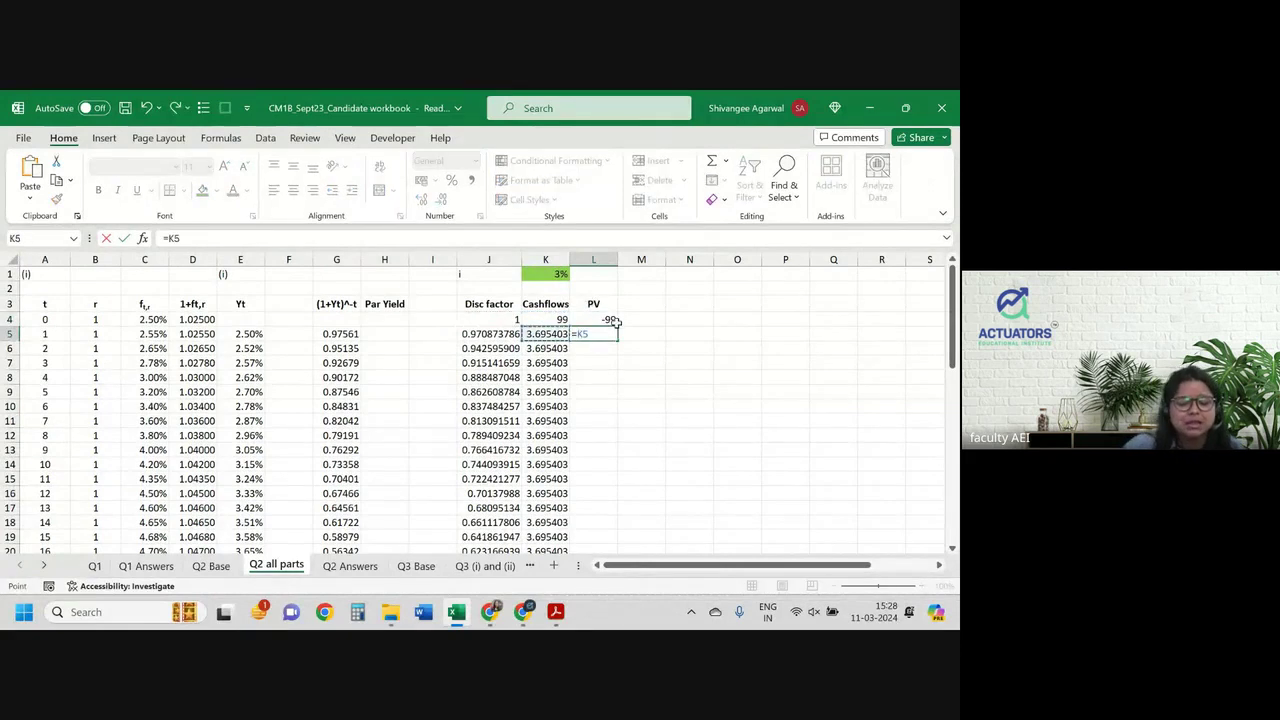
pyautogui.write('*')
pyautogui.press('Left')
pyautogui.press('Left')
pyautogui.press('Return')
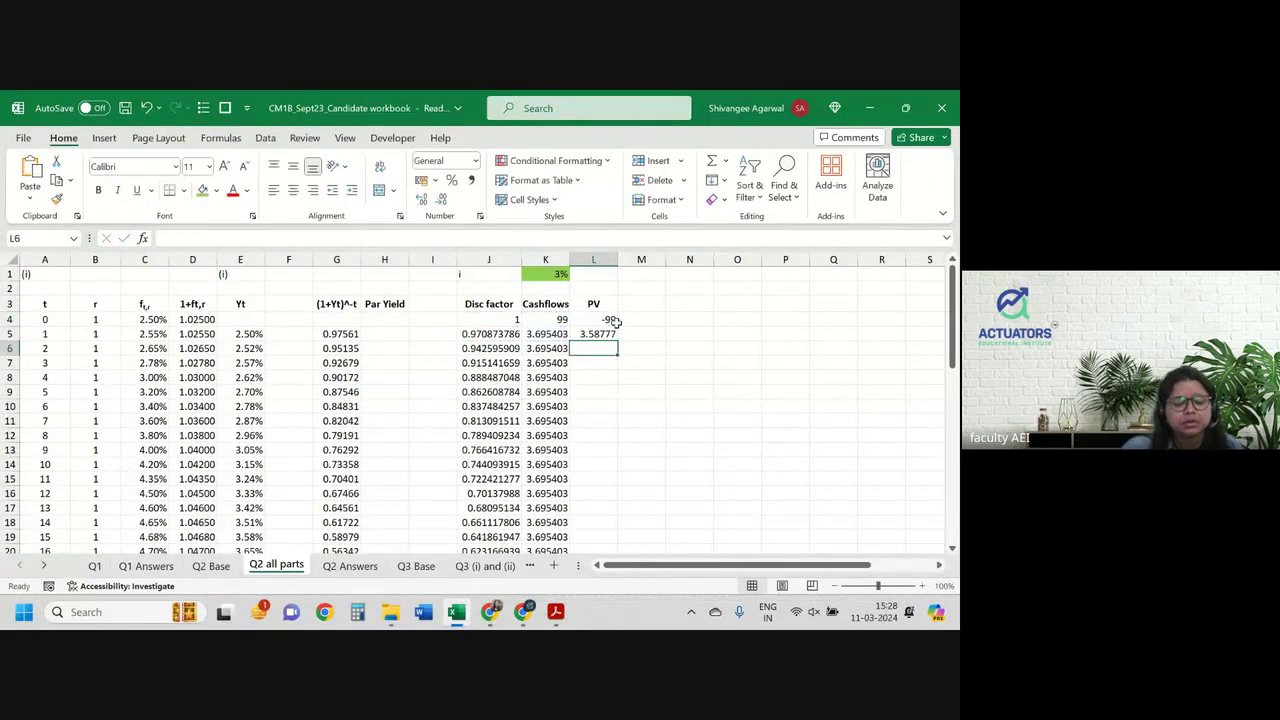
pyautogui.click(612, 333)
pyautogui.doubleClick(616, 340)
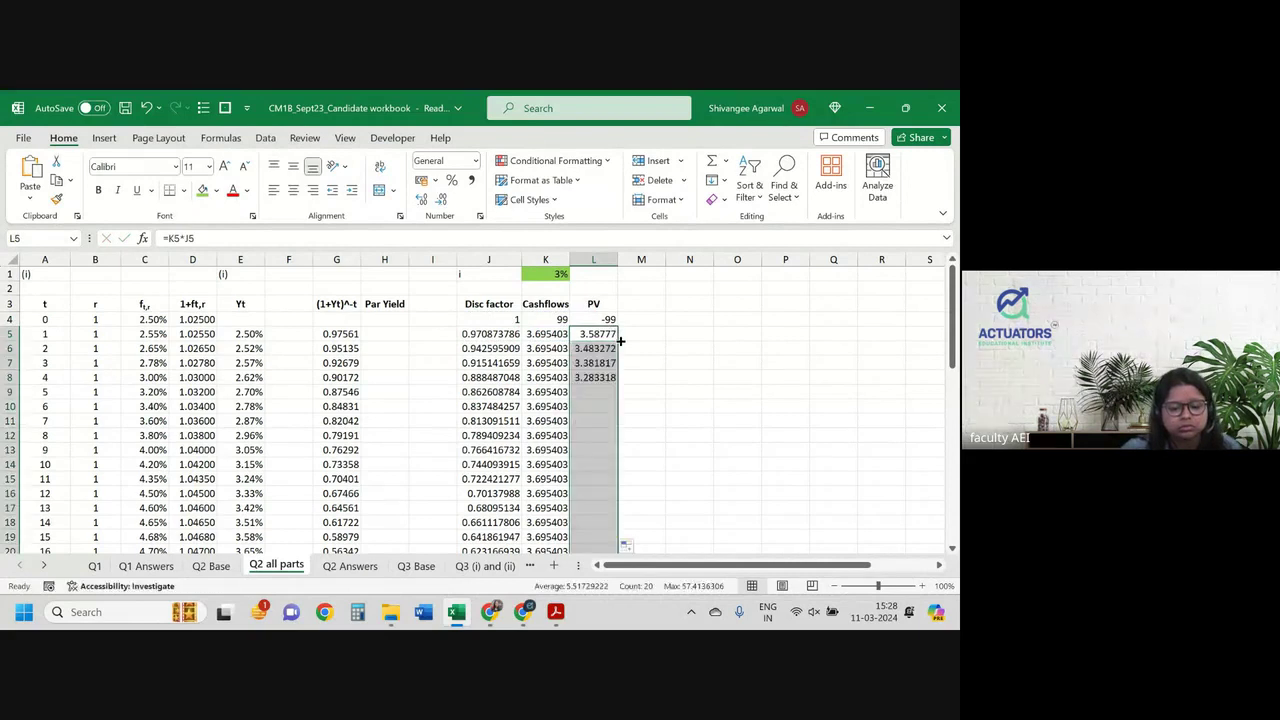
pyautogui.scroll(-4, 616, 410)
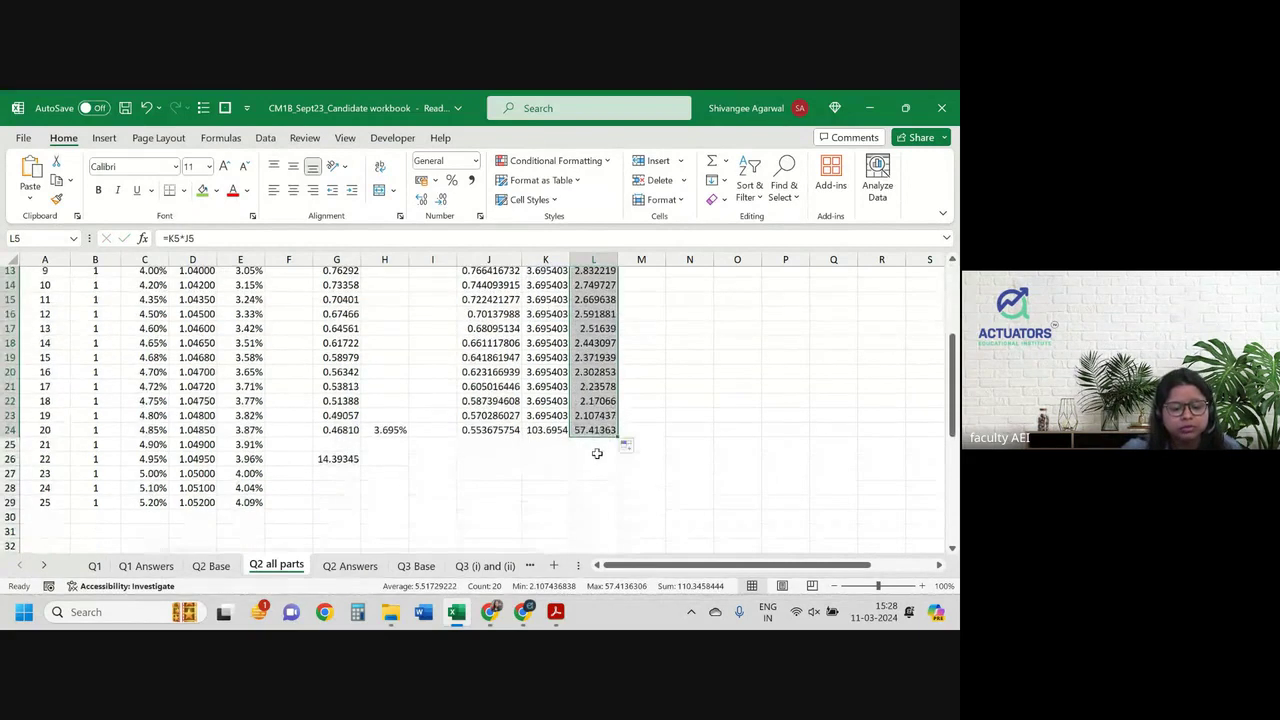
pyautogui.click(597, 455)
pyautogui.press('Left')
pyautogui.press('Left')
pyautogui.press('Left')
pyautogui.press('Left')
pyautogui.press('Left')
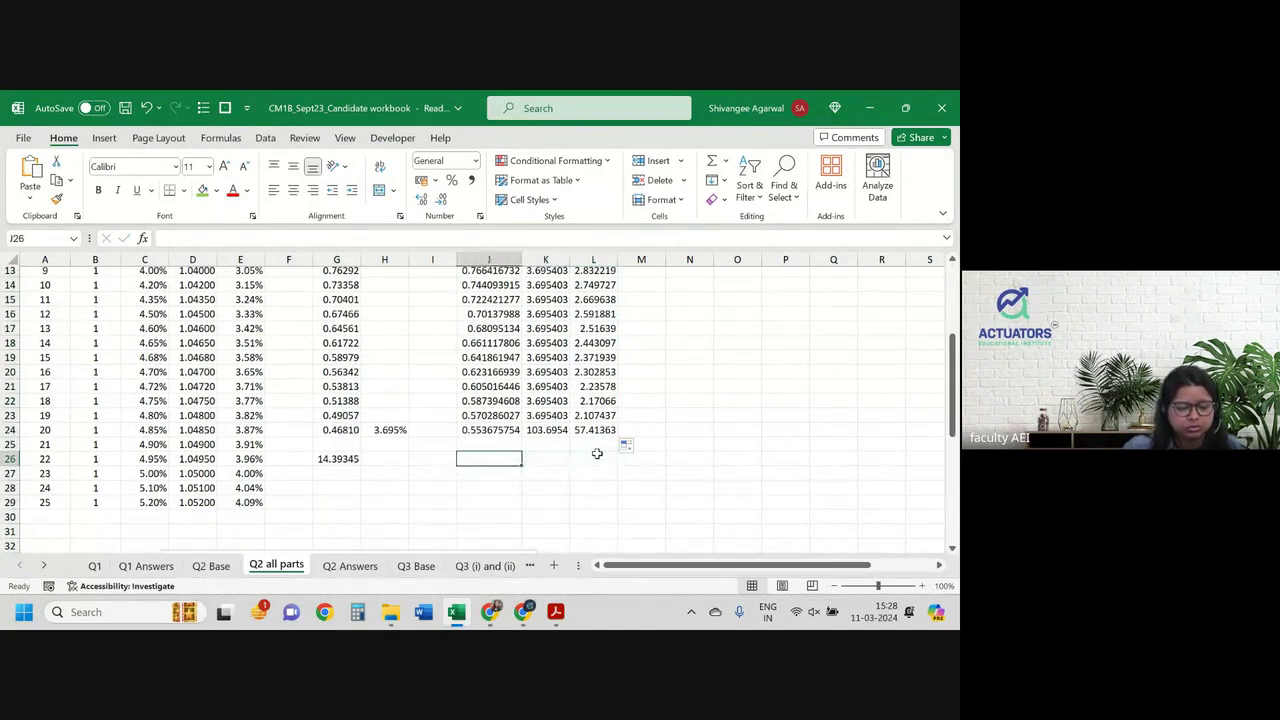
pyautogui.press('Right')
pyautogui.press('Right')
pyautogui.press('Right')
pyautogui.press('Right')
# Step: Total the present values in L26 with =SUM(L4:L24), leaving out the heading
pyautogui.click(597, 455)
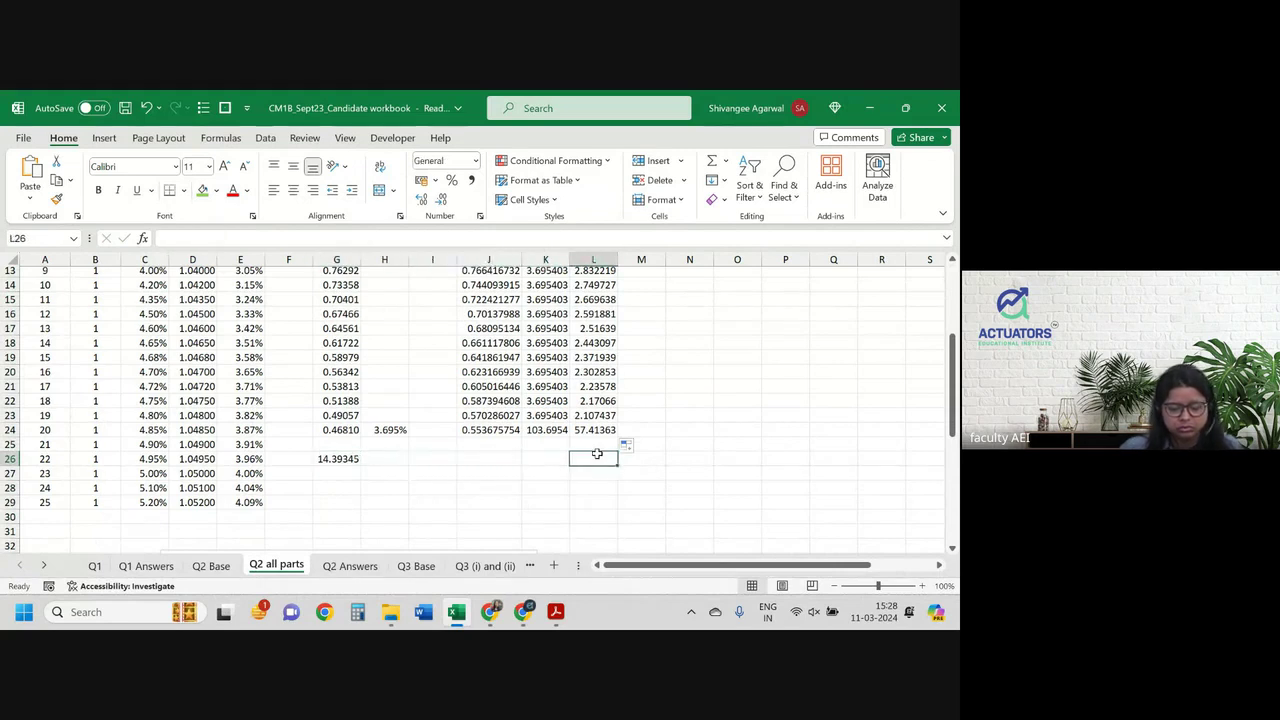
pyautogui.write('=sum(')
pyautogui.press('Up')
pyautogui.press('Up')
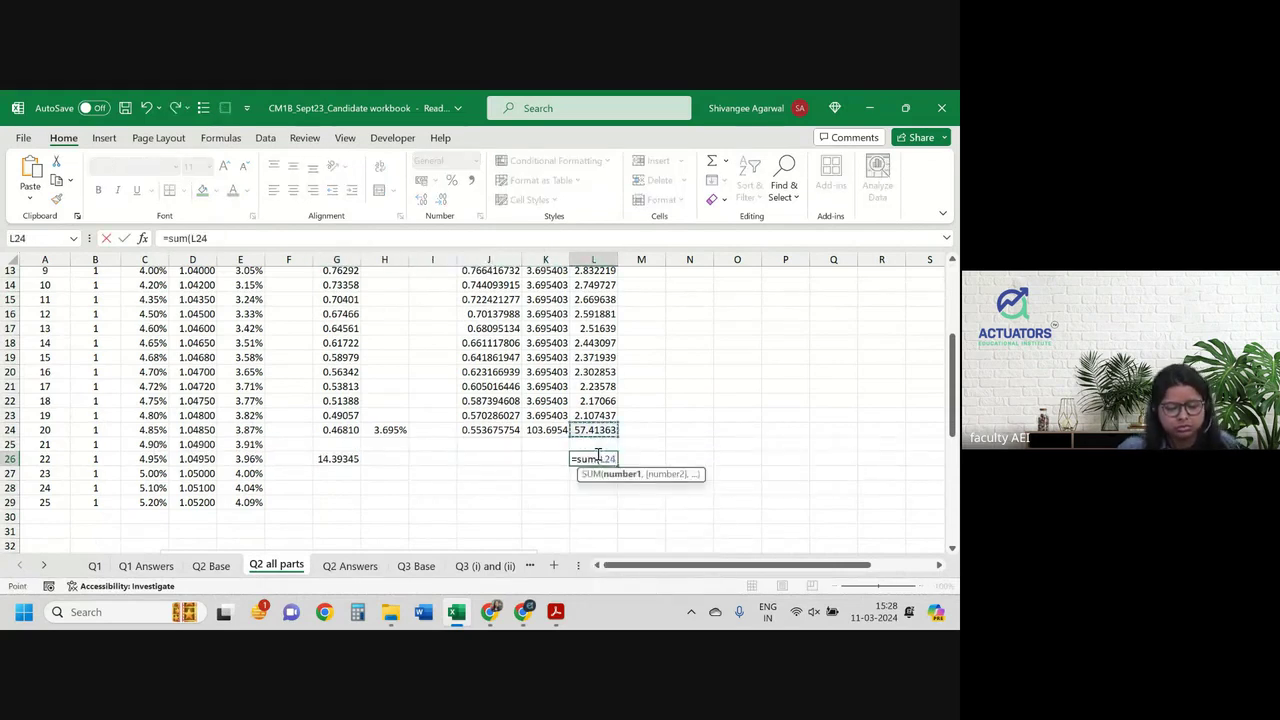
pyautogui.hotkey('ctrl', 'shift', 'Up')
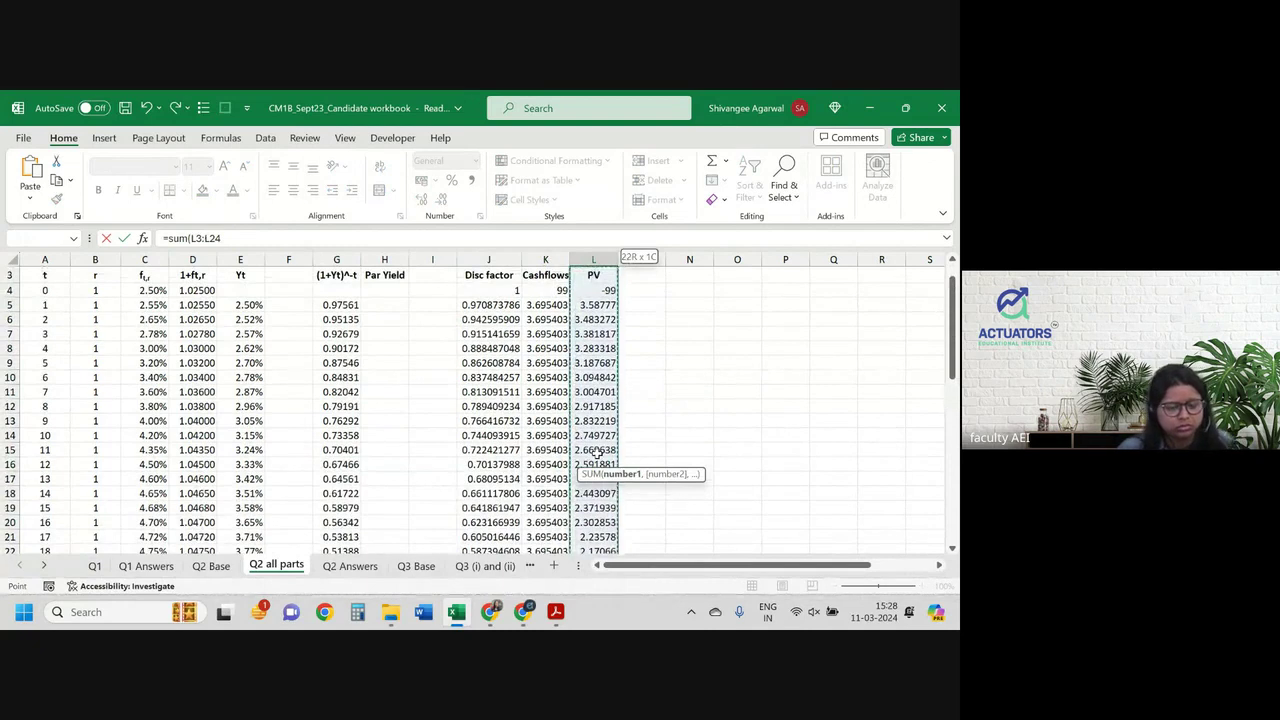
pyautogui.press('Return')
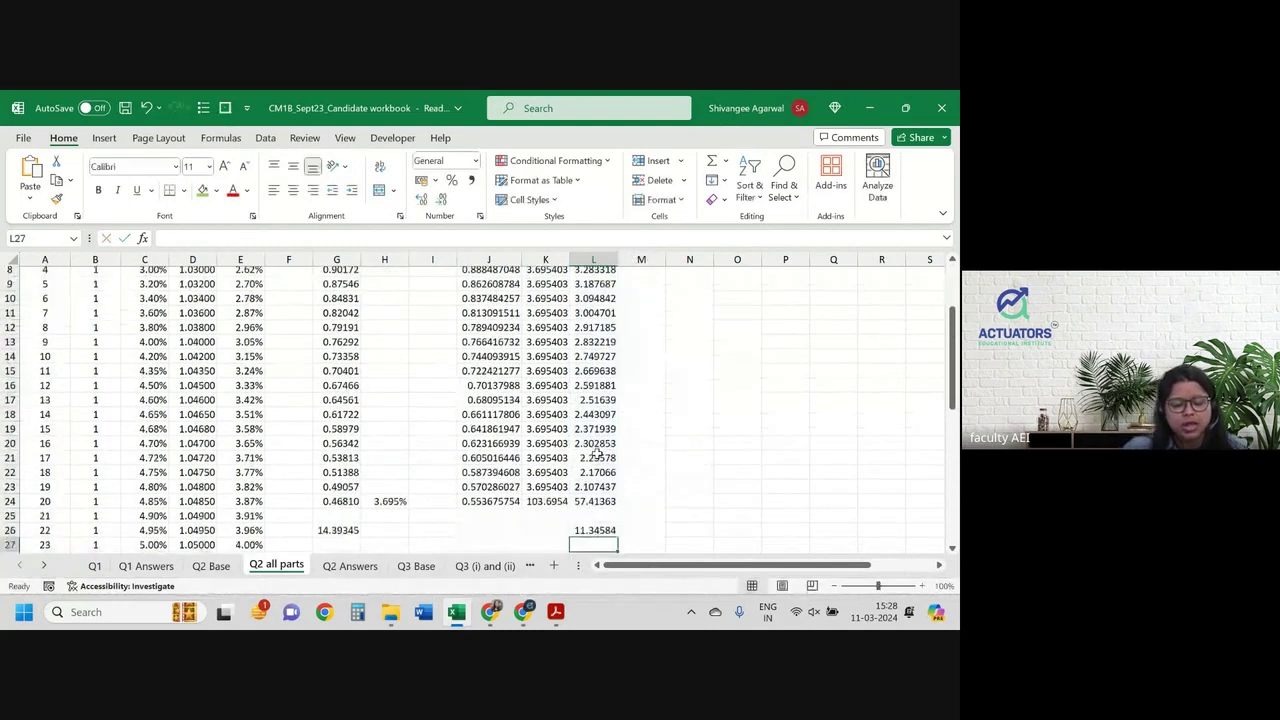
# Step: Run Goal Seek to bring the present value total in L26 to 0 by changing the interest rate in K1
pyautogui.scroll(-1, 597, 455)
pyautogui.press('Up')
pyautogui.click(265, 138)
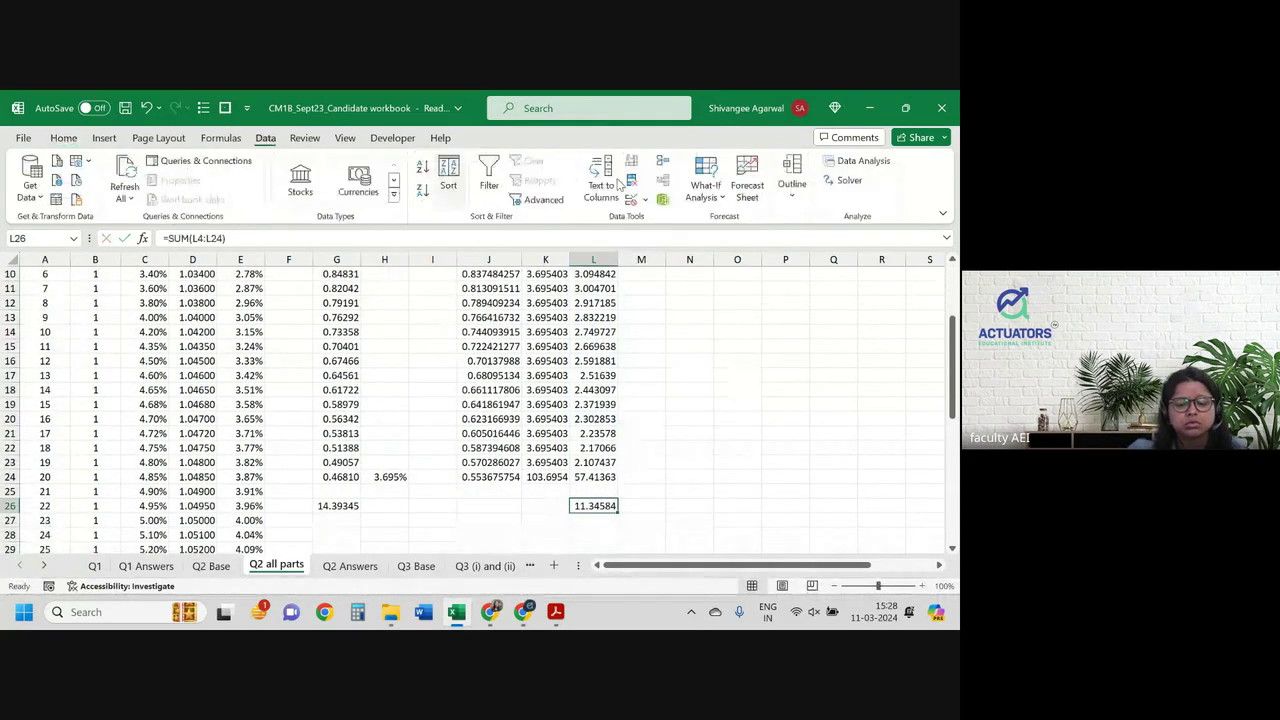
pyautogui.click(705, 190)
pyautogui.click(720, 241)
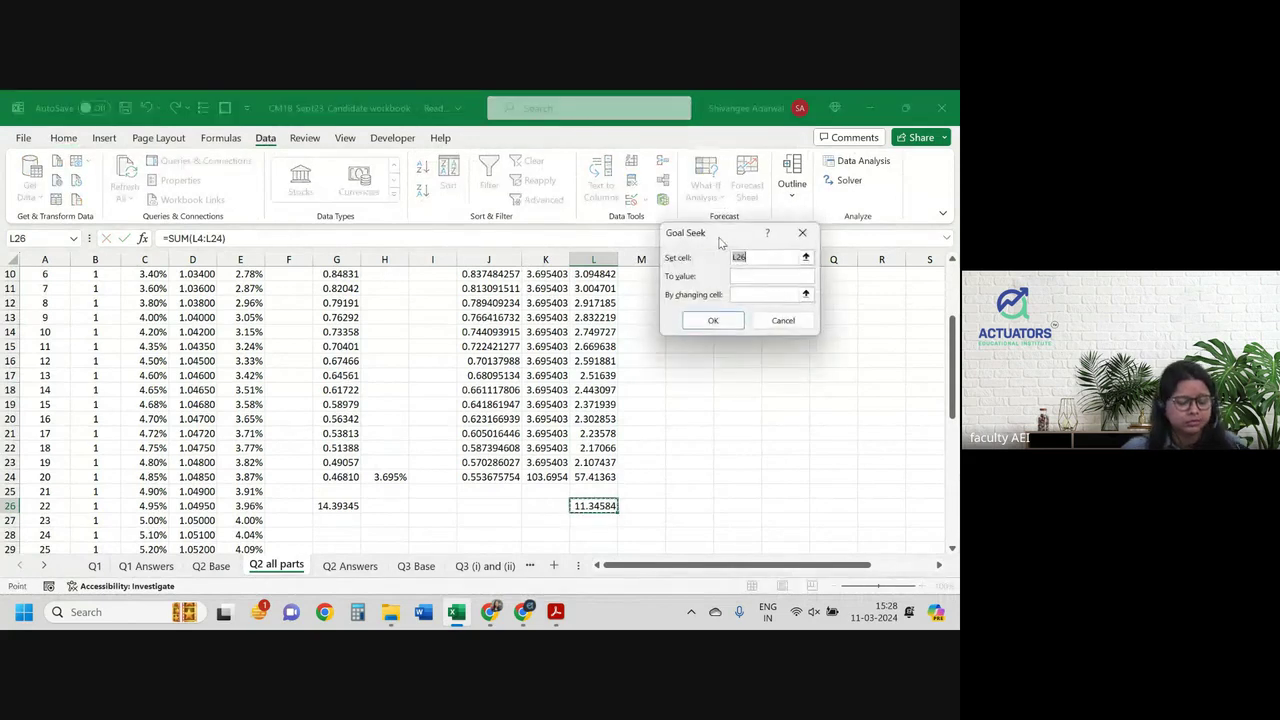
pyautogui.press('Tab')
pyautogui.write('0')
pyautogui.press('Tab')
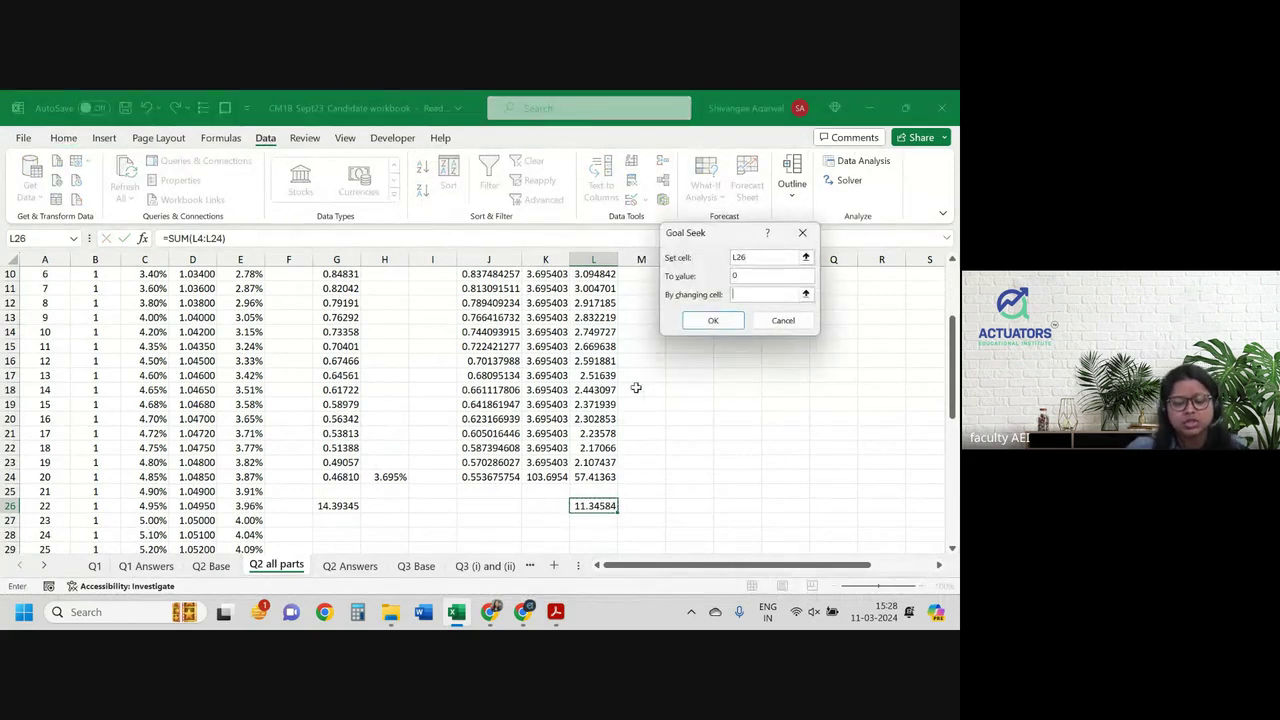
pyautogui.scroll(3, 636, 387)
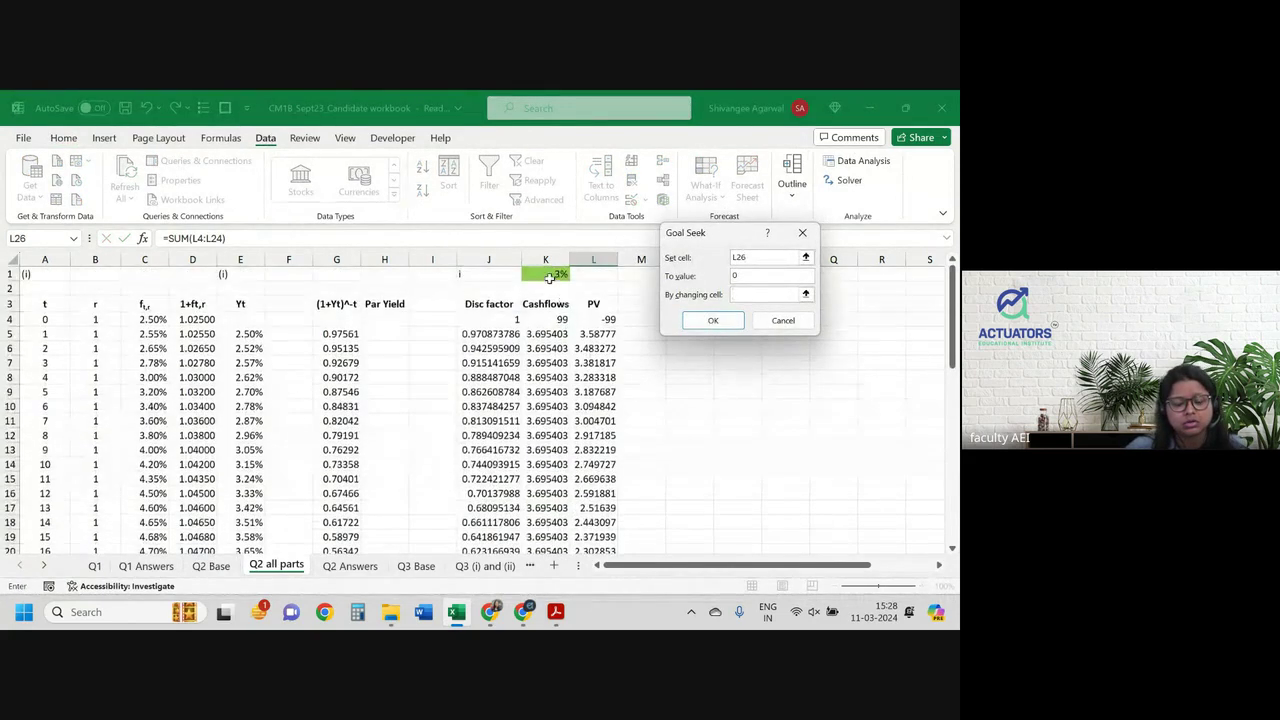
pyautogui.click(549, 278)
pyautogui.click(711, 321)
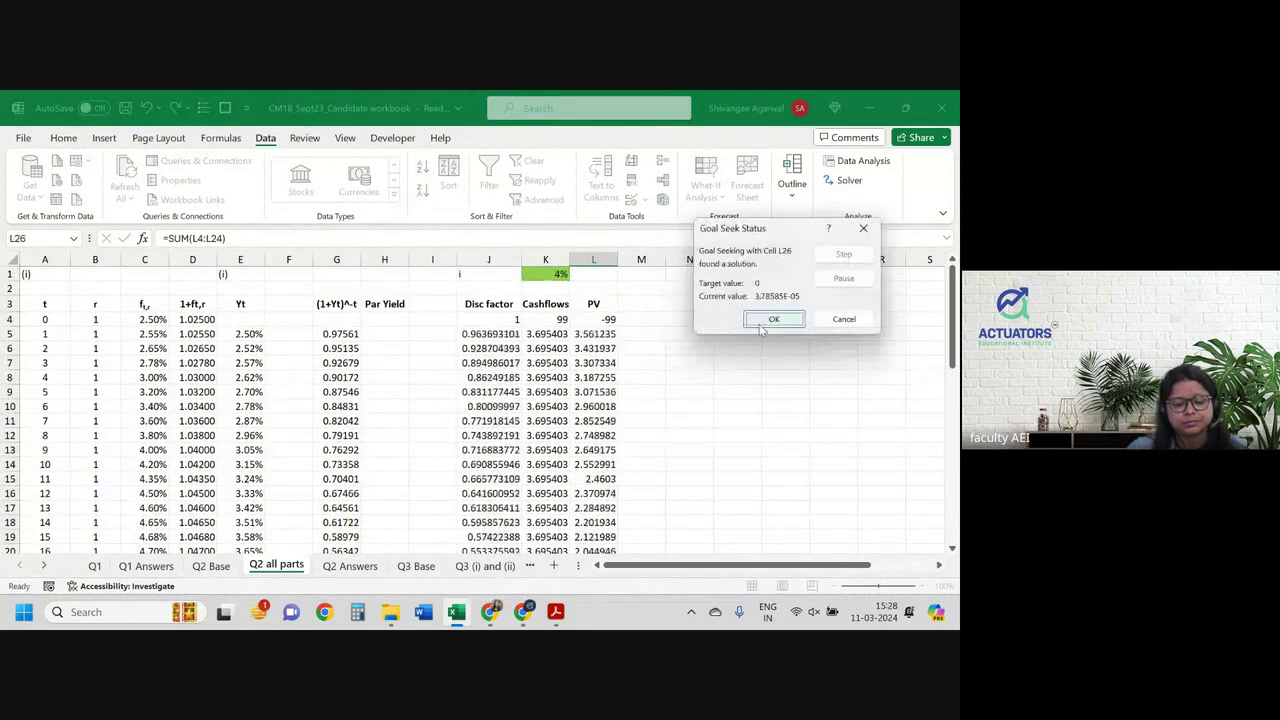
pyautogui.click(773, 319)
# Step: Show the yield to maturity in K1 as a percentage with two decimal places
pyautogui.click(545, 273)
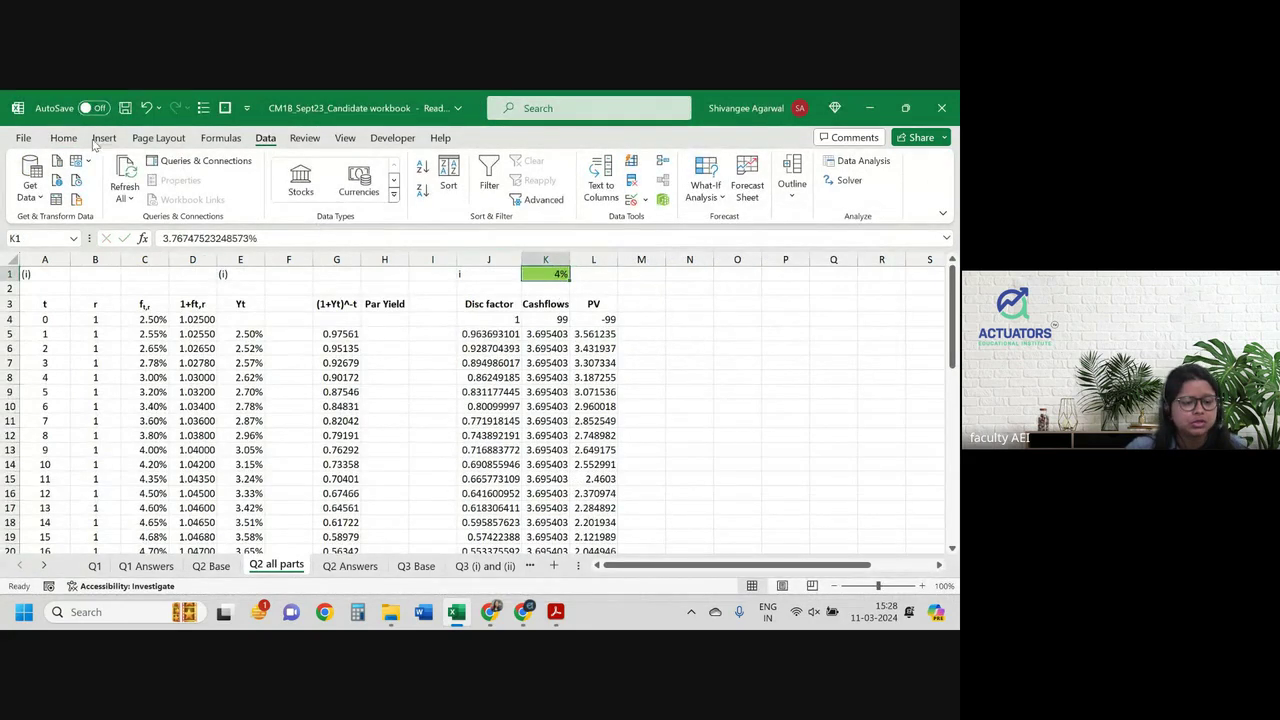
pyautogui.click(63, 137)
pyautogui.click(424, 199)
pyautogui.click(424, 199)
pyautogui.click(424, 199)
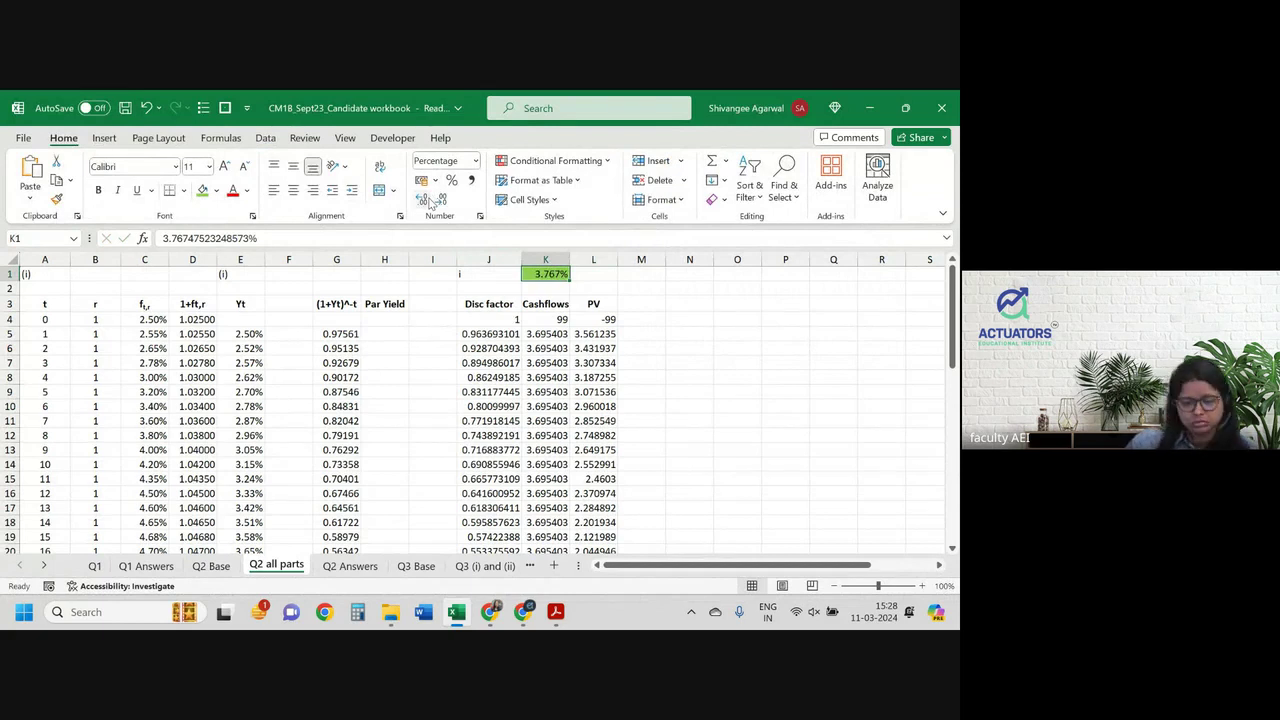
pyautogui.click(440, 200)
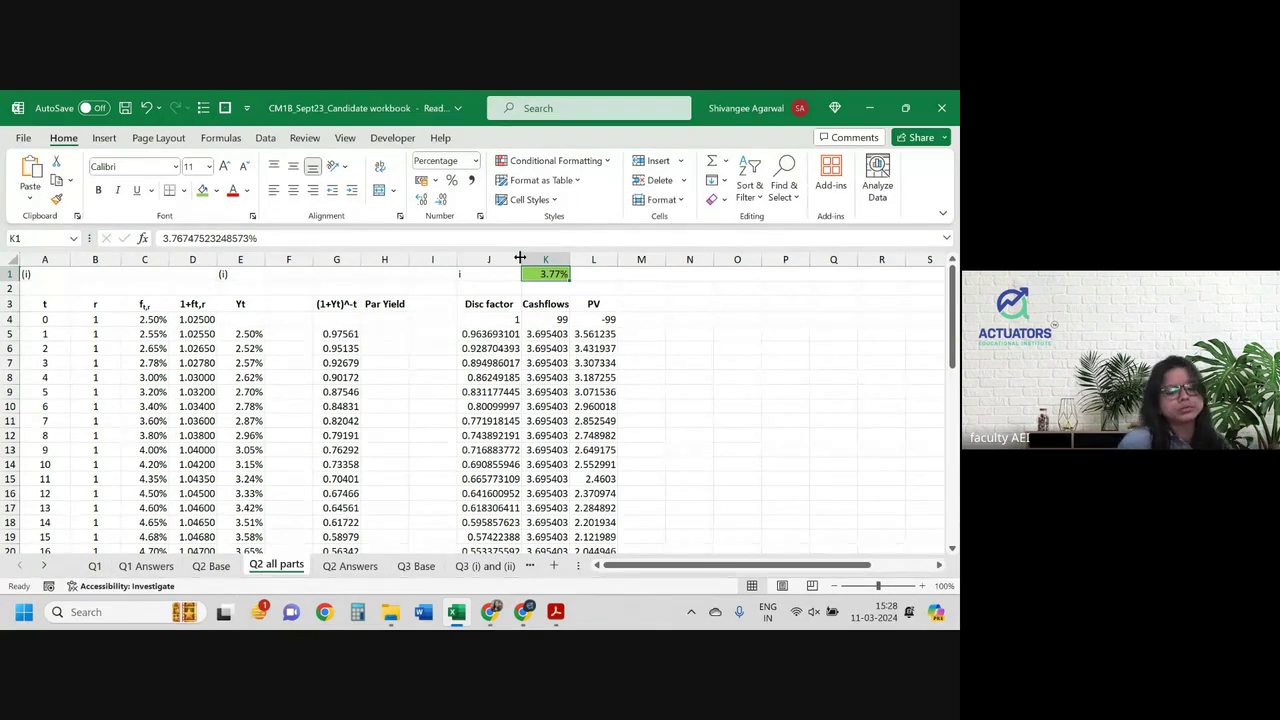
# Step: Add the note "<<using goal seek" in L1 beside the yield to maturity
pyautogui.press('Left')
pyautogui.press('Right')
pyautogui.press('Right')
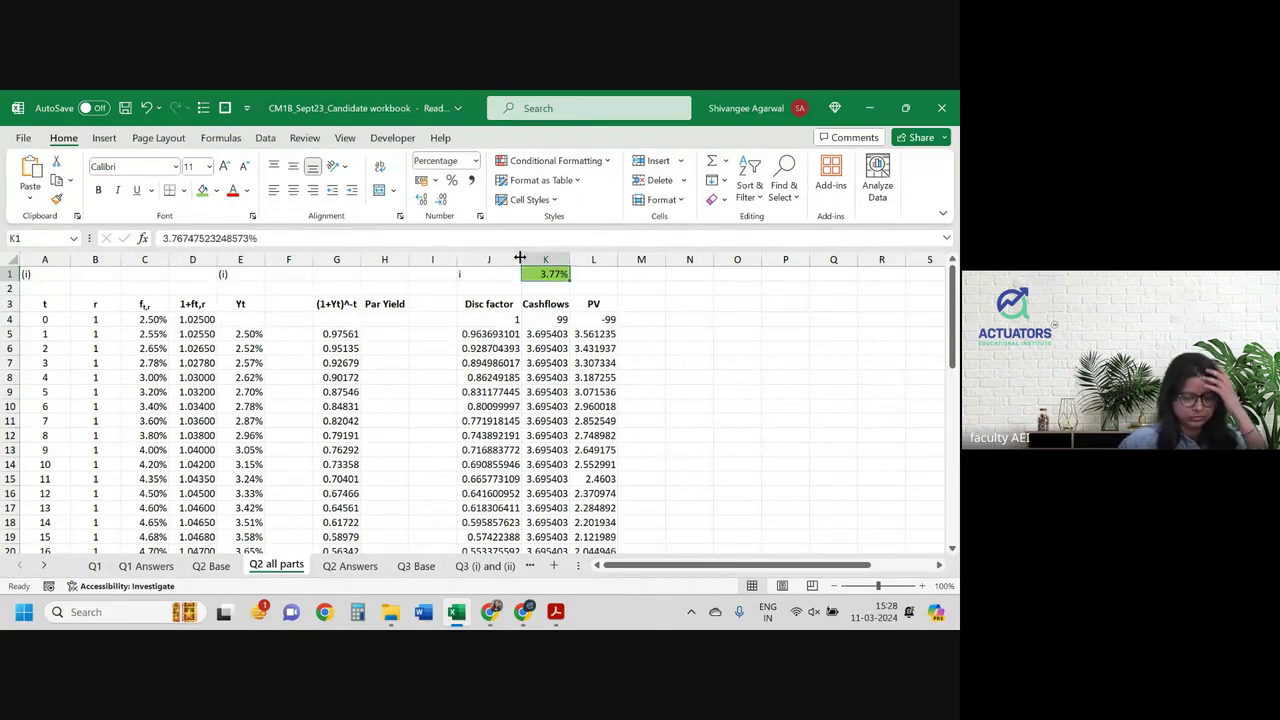
pyautogui.write('<<usin')
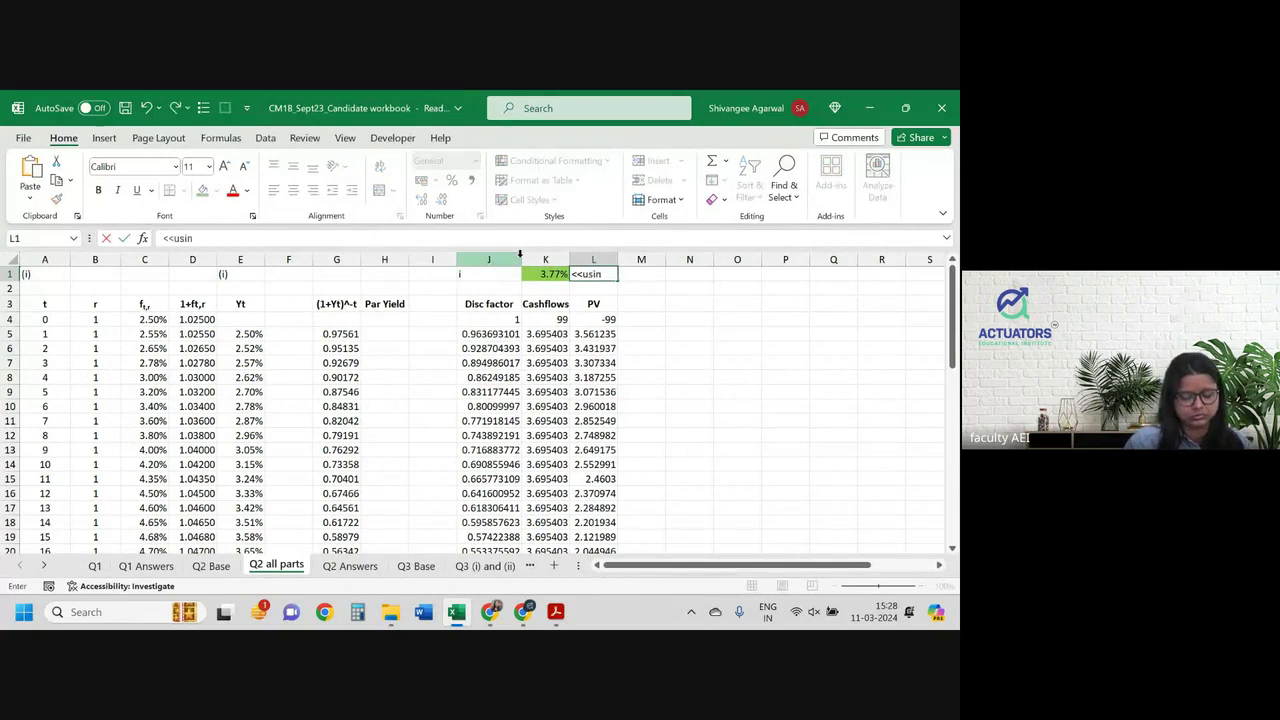
pyautogui.write('g goal seel')
pyautogui.press('Return')
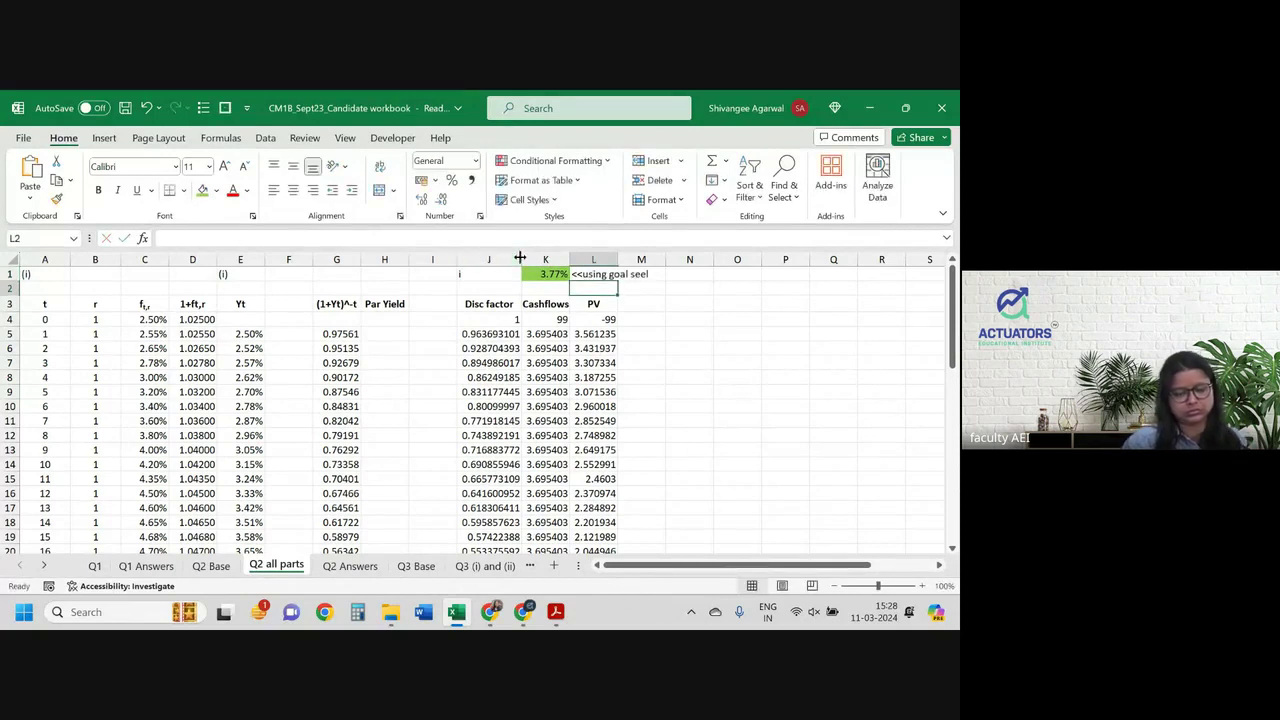
pyautogui.press('Up')
pyautogui.press('F2')
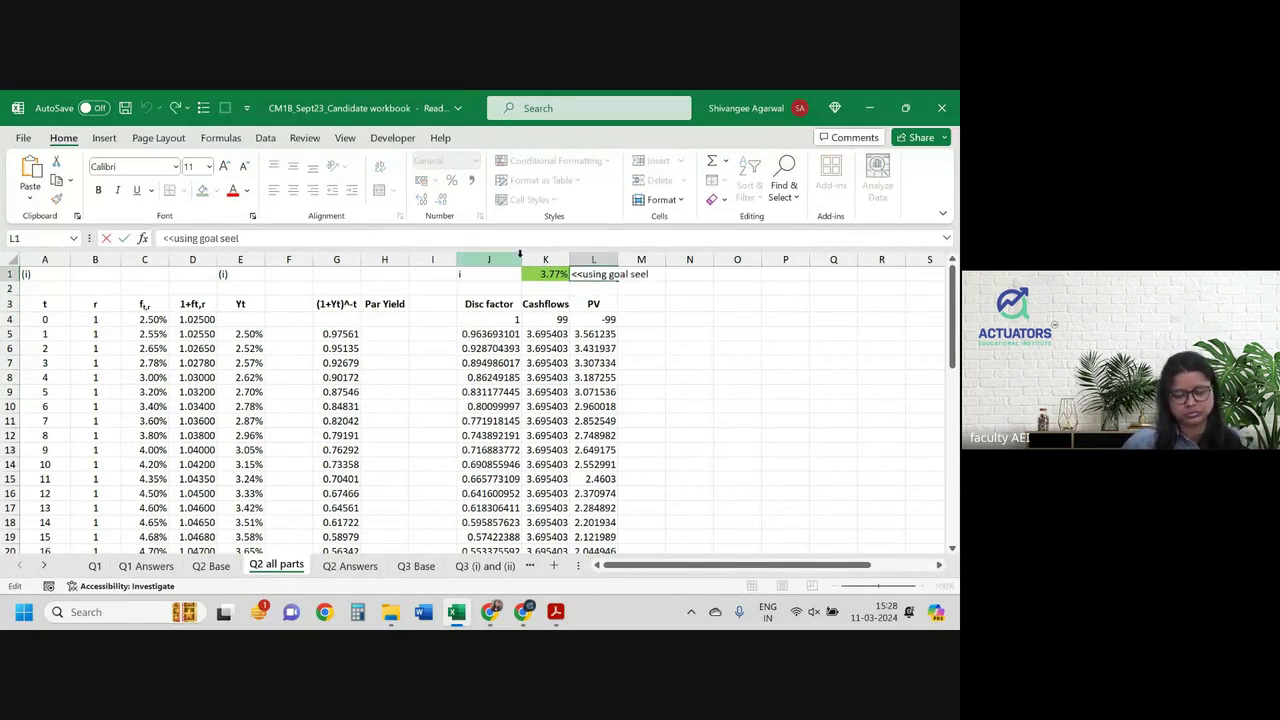
pyautogui.press('BackSpace')
pyautogui.write('k')
pyautogui.press('Return')
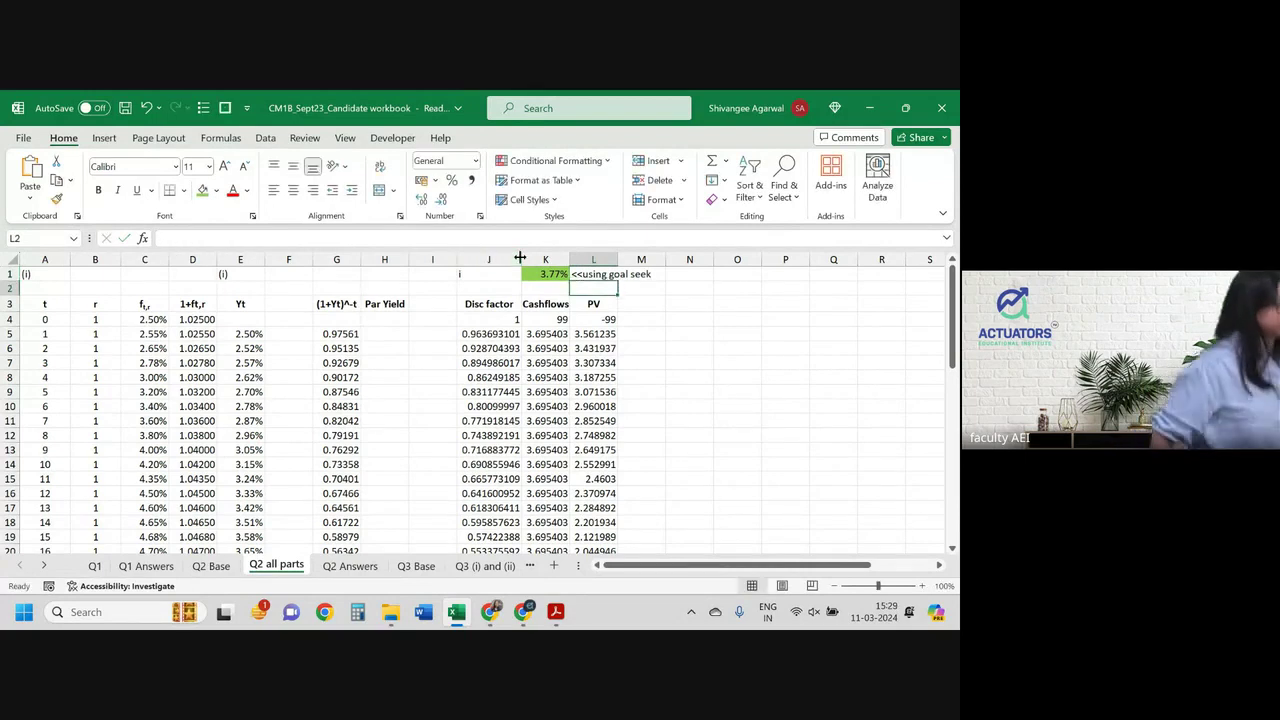
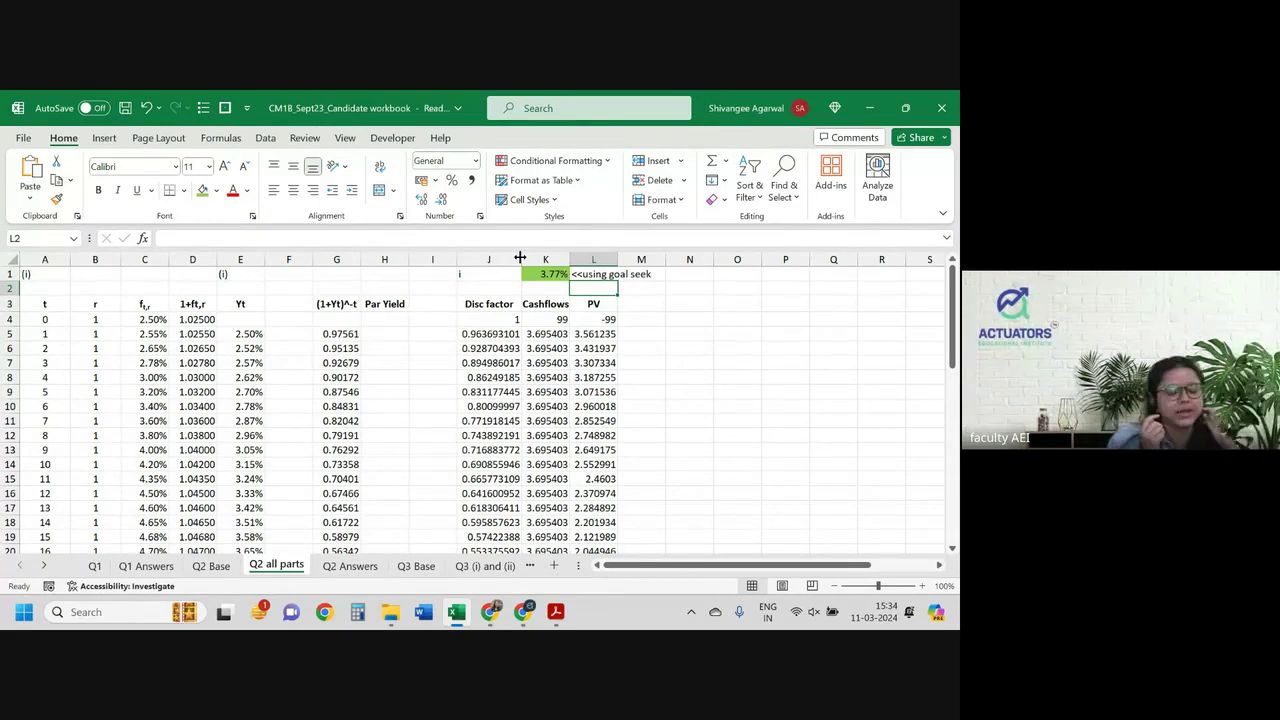
# Step: Switch to the exam paper PDF and highlight "a 25-year with-profit endowment assurance" and "payable immediately on death" in question 3
pyautogui.hotkey('alt', 'Tab')
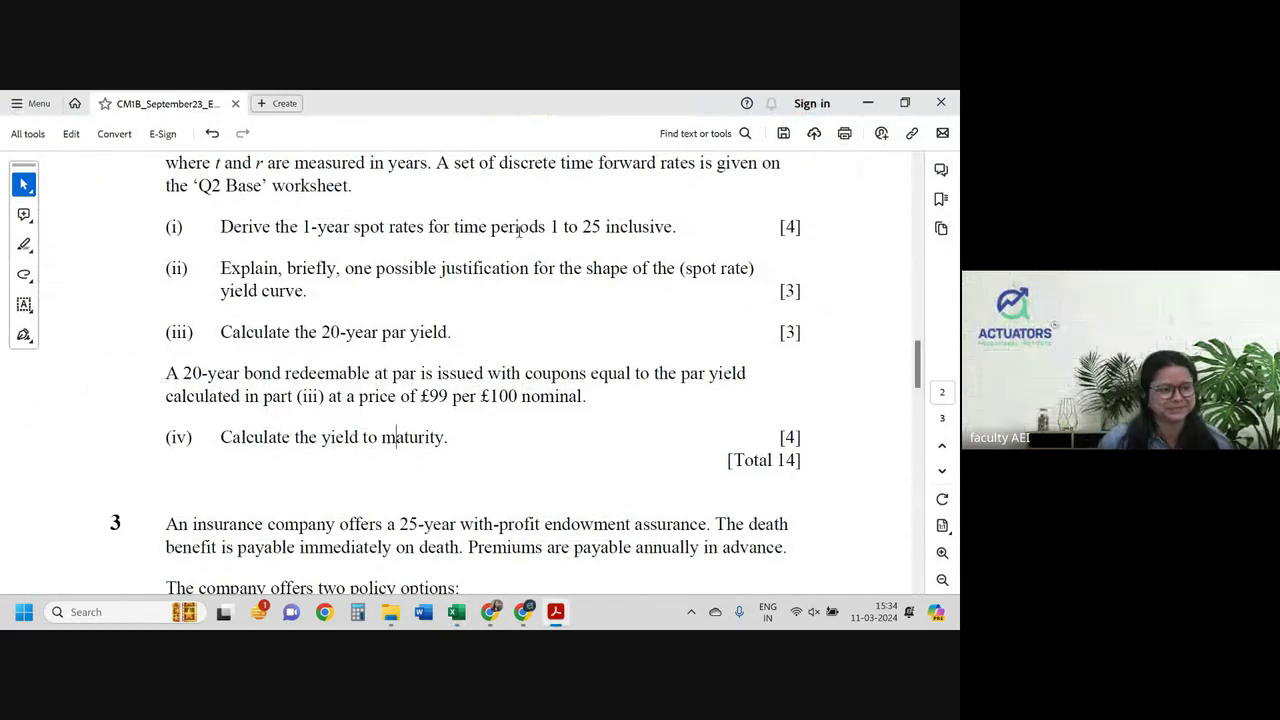
pyautogui.scroll(-5, 474, 437)
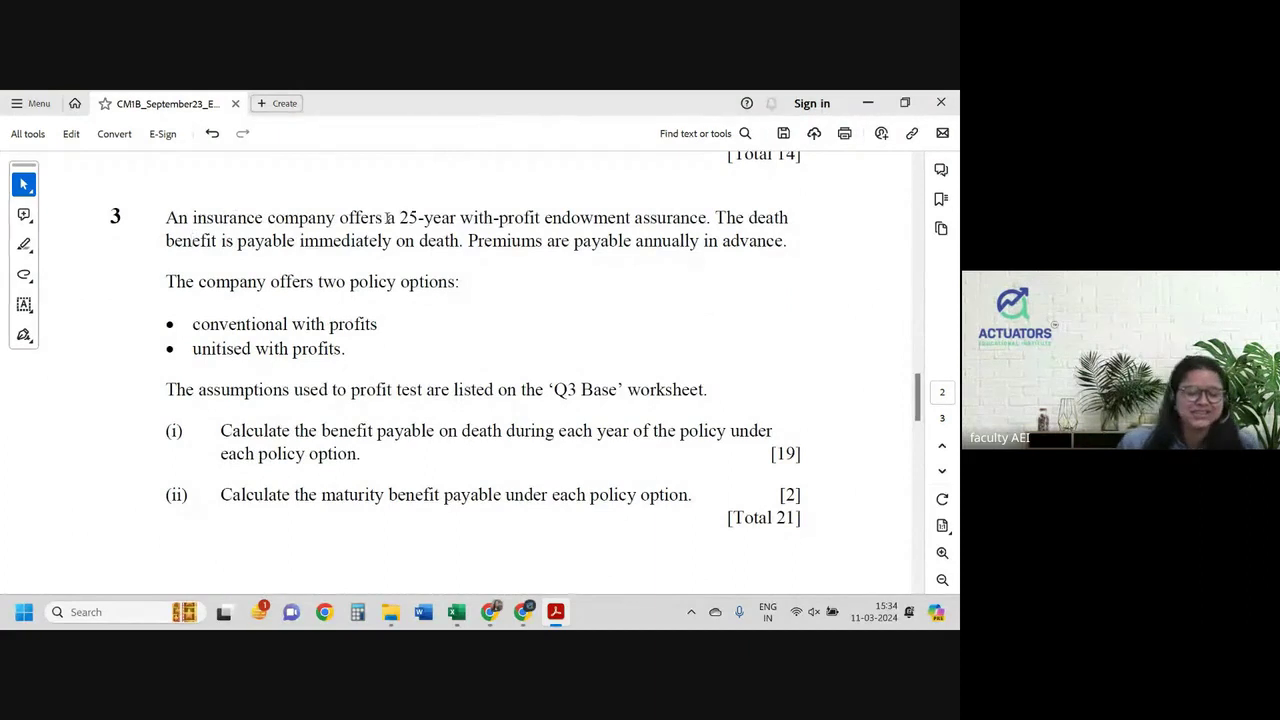
pyautogui.moveTo(399, 218); pyautogui.dragTo(540, 220)
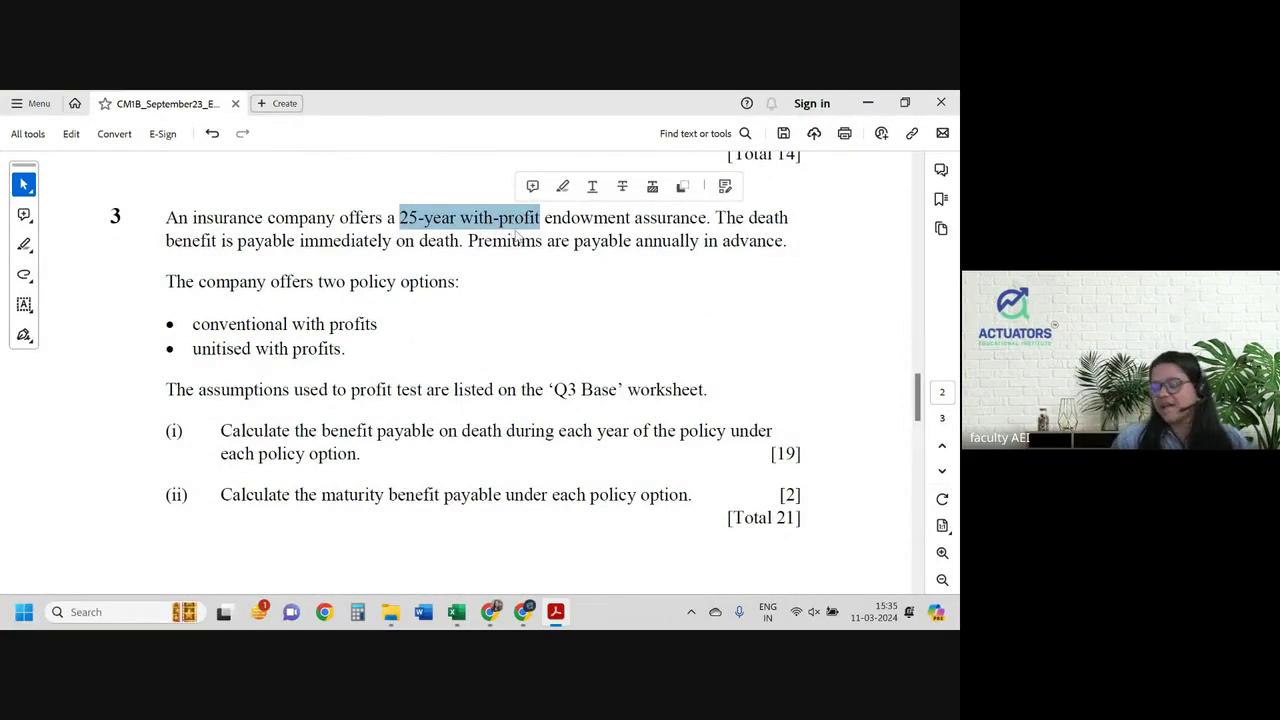
pyautogui.hotkey('alt', 'Tab')
pyautogui.hotkey('alt', 'Tab')
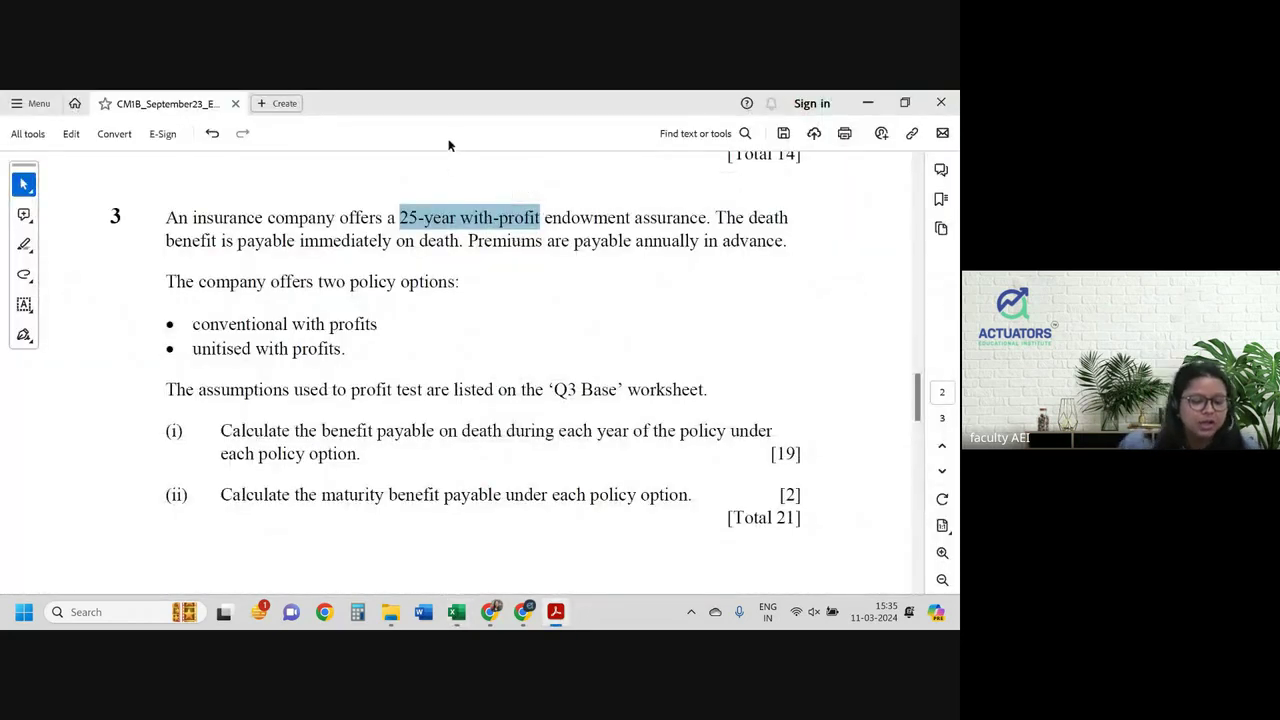
pyautogui.click(312, 205)
pyautogui.moveTo(388, 219); pyautogui.dragTo(708, 218)
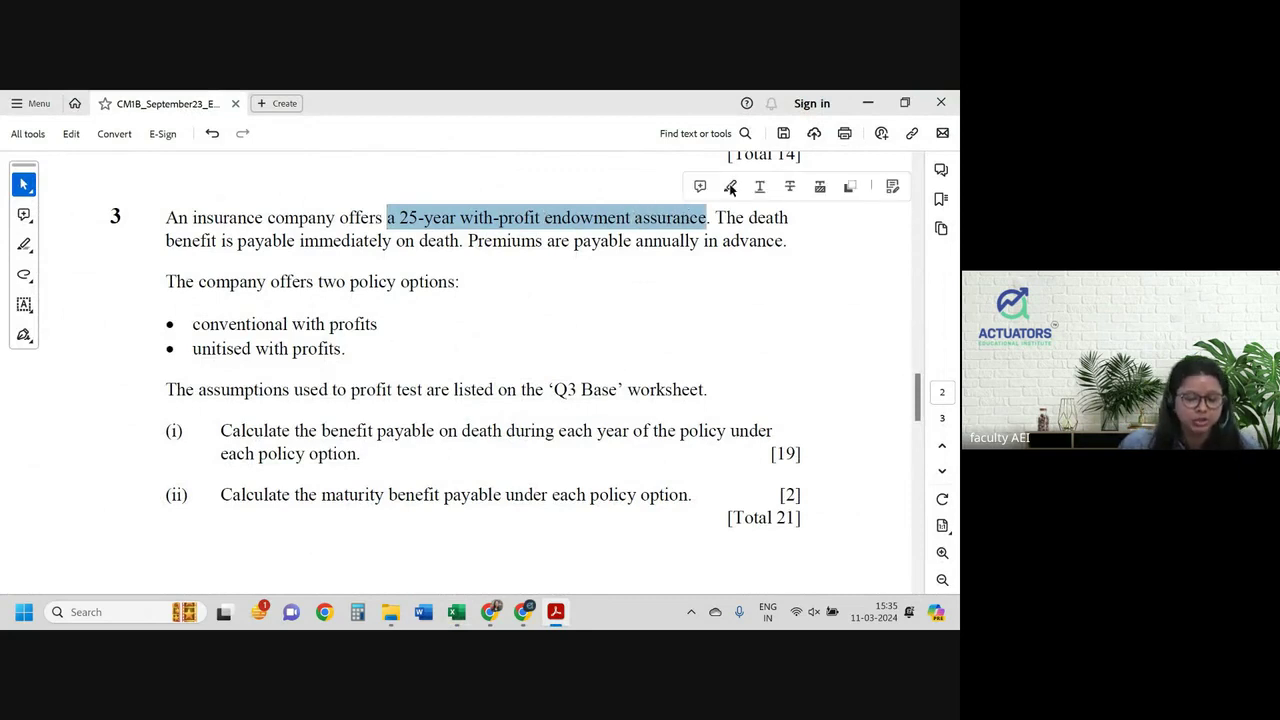
pyautogui.click(730, 187)
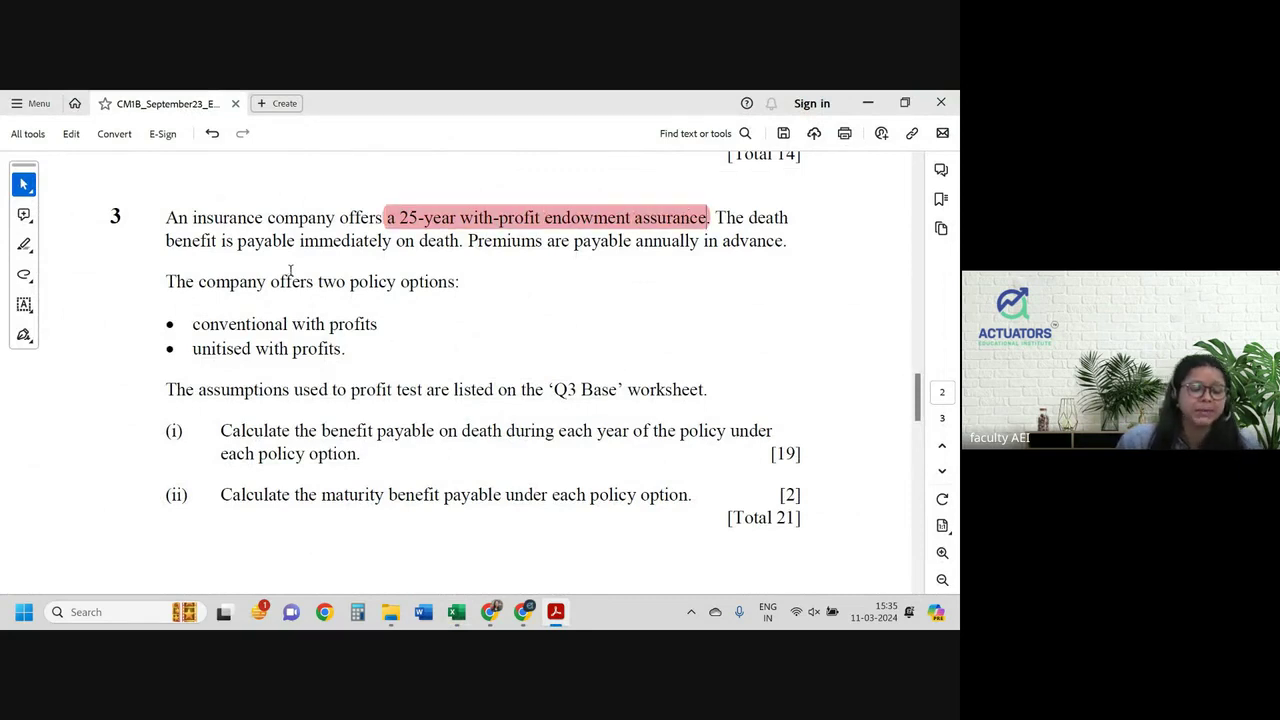
pyautogui.moveTo(238, 242); pyautogui.dragTo(438, 254)
pyautogui.click(481, 211)
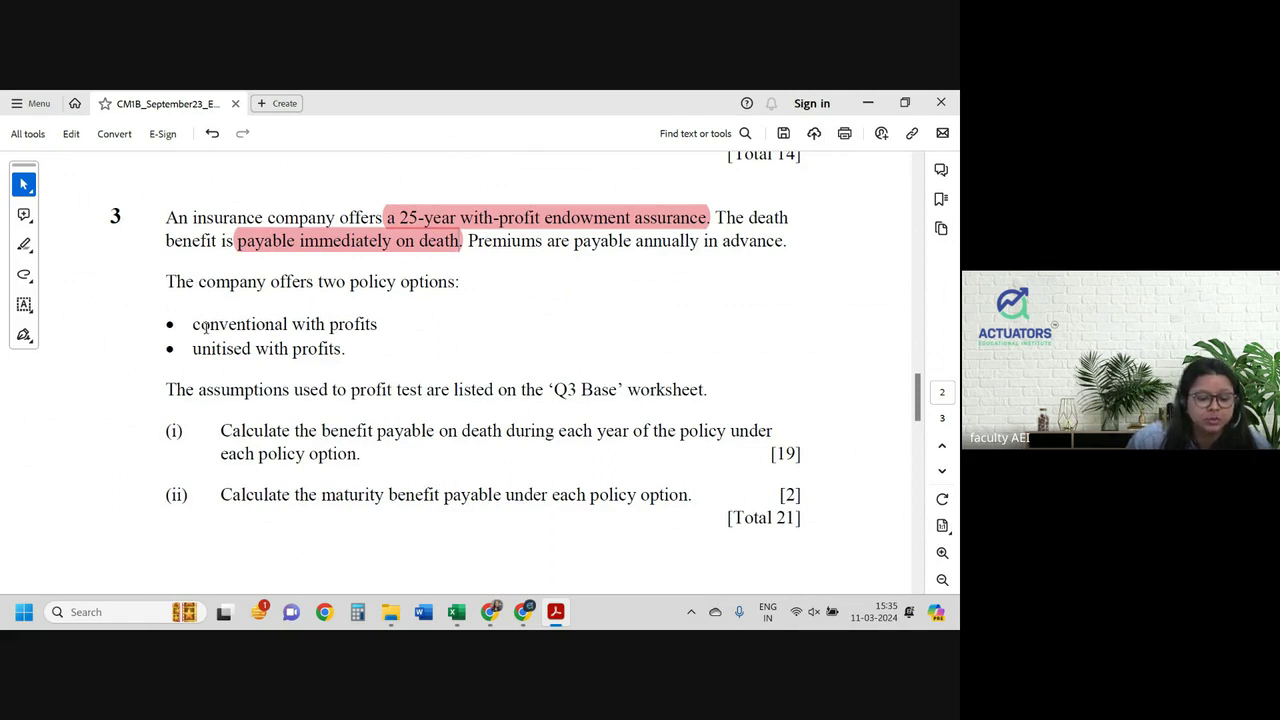
# Step: Read question 3's two policy options and the death and maturity benefit requirements in parts (i) and (ii)
pyautogui.moveTo(193, 325); pyautogui.dragTo(322, 325)
pyautogui.moveTo(193, 349)
pyautogui.mouseDown()
pyautogui.moveTo(338, 351)
pyautogui.moveTo(300, 360)
pyautogui.mouseUp()
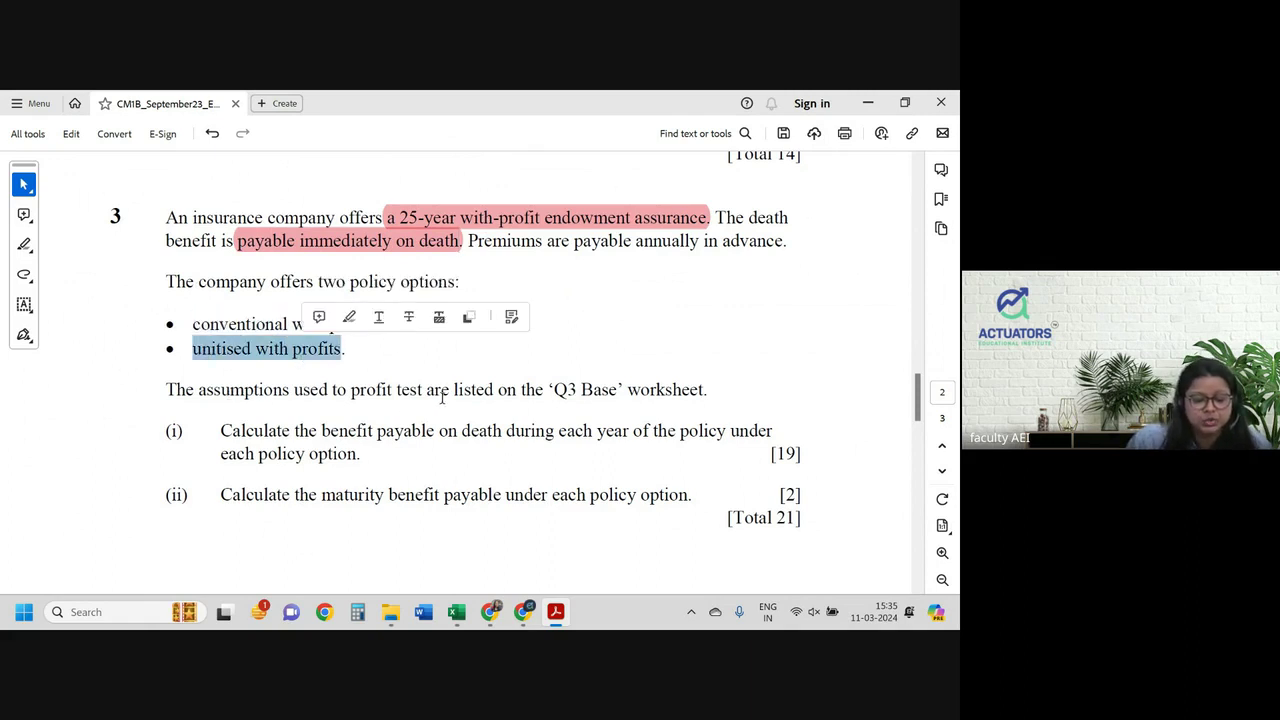
pyautogui.moveTo(221, 431); pyautogui.dragTo(426, 441)
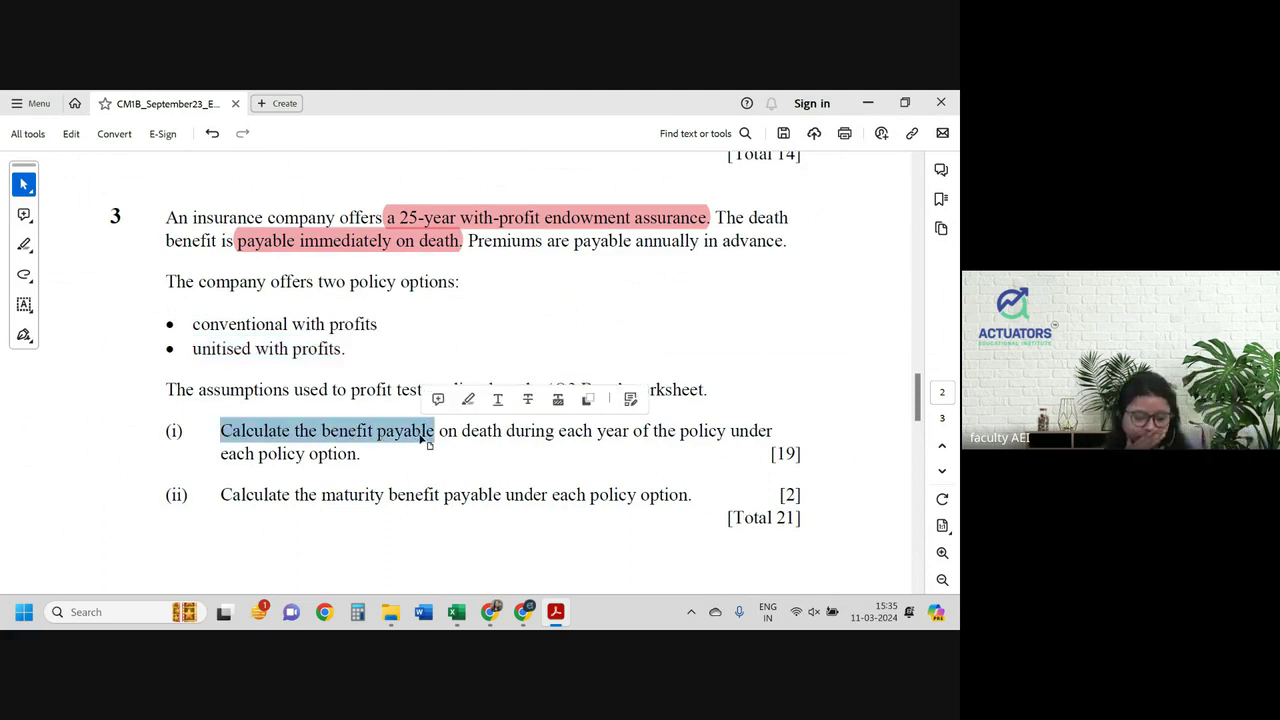
pyautogui.moveTo(556, 431); pyautogui.dragTo(680, 431)
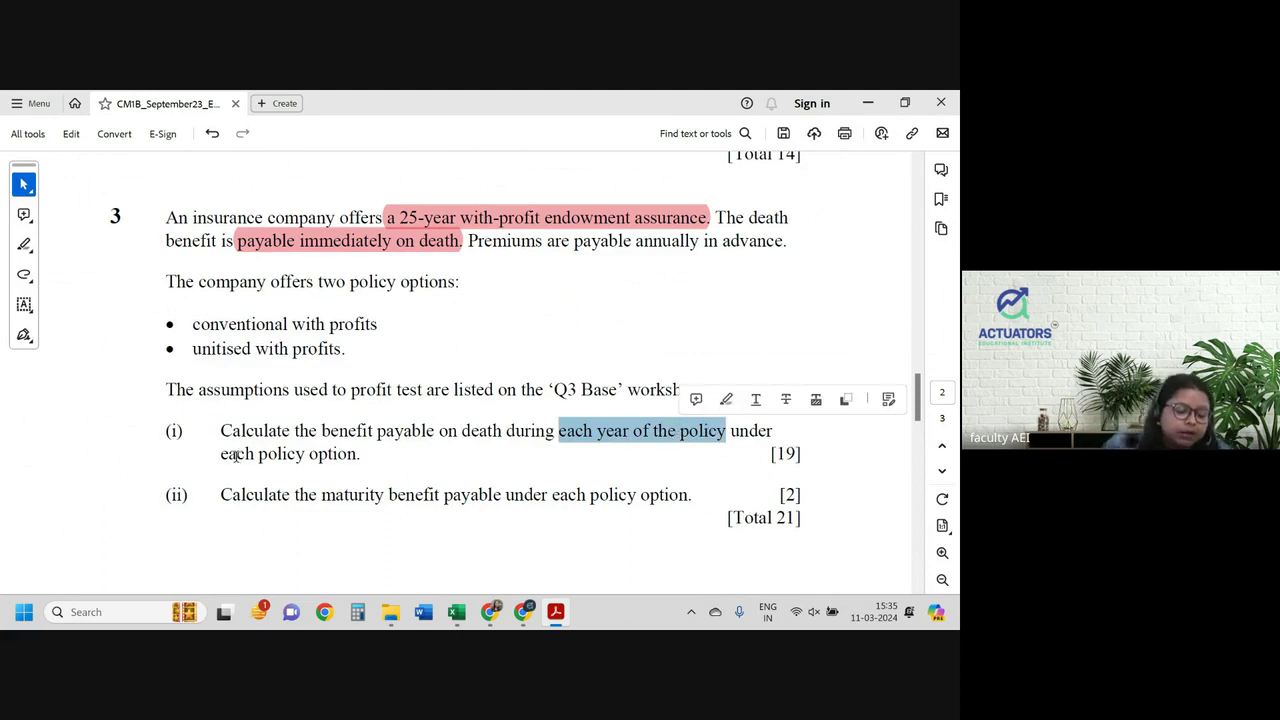
pyautogui.moveTo(222, 456); pyautogui.dragTo(341, 458)
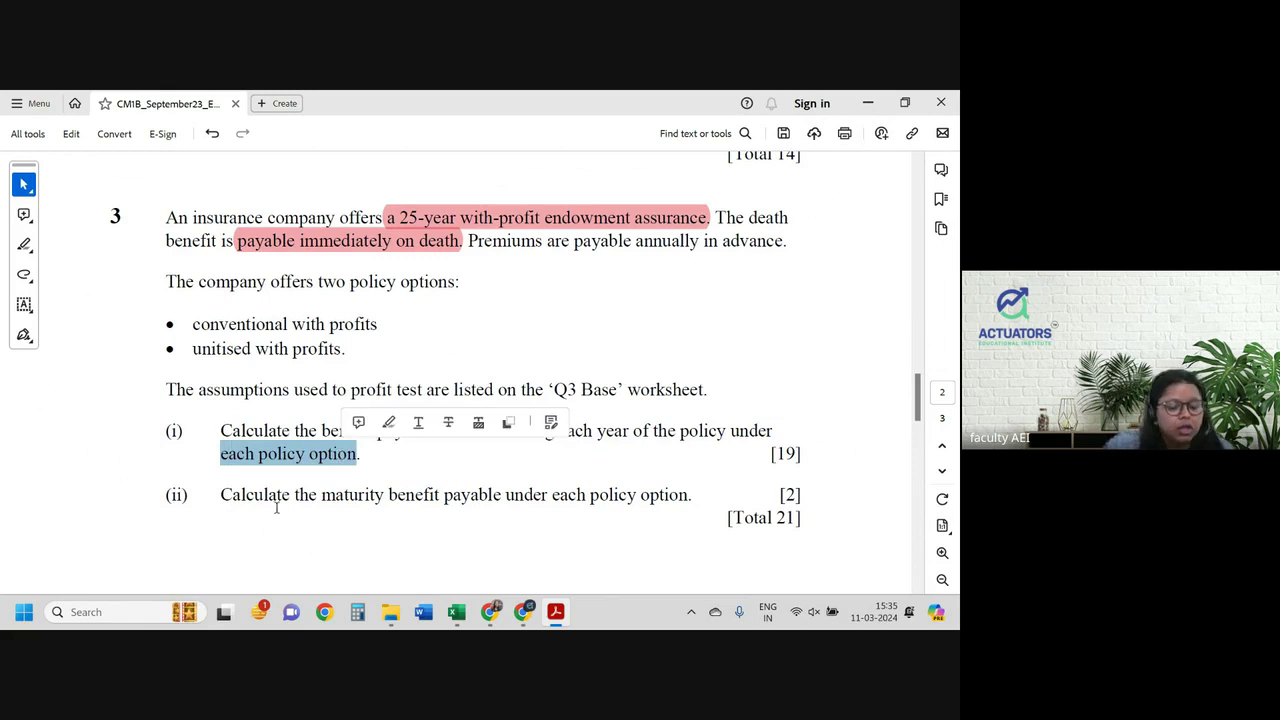
pyautogui.moveTo(221, 494); pyautogui.dragTo(653, 491)
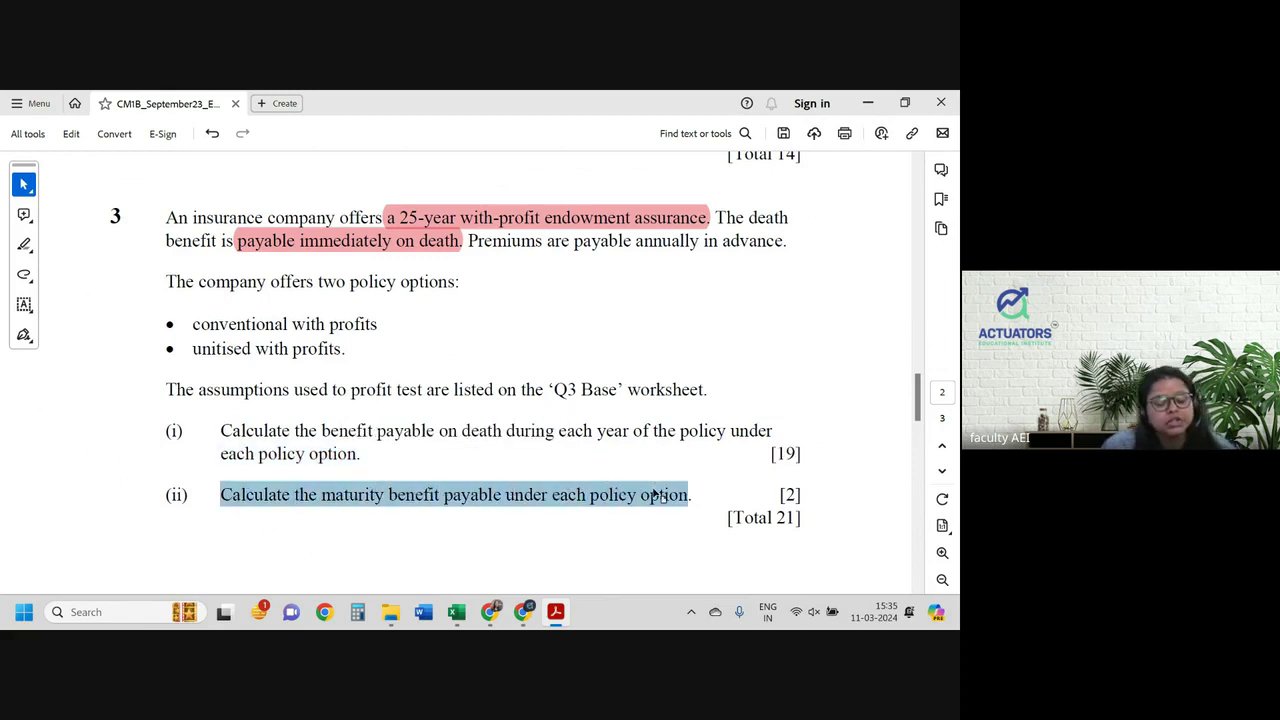
pyautogui.click(653, 491)
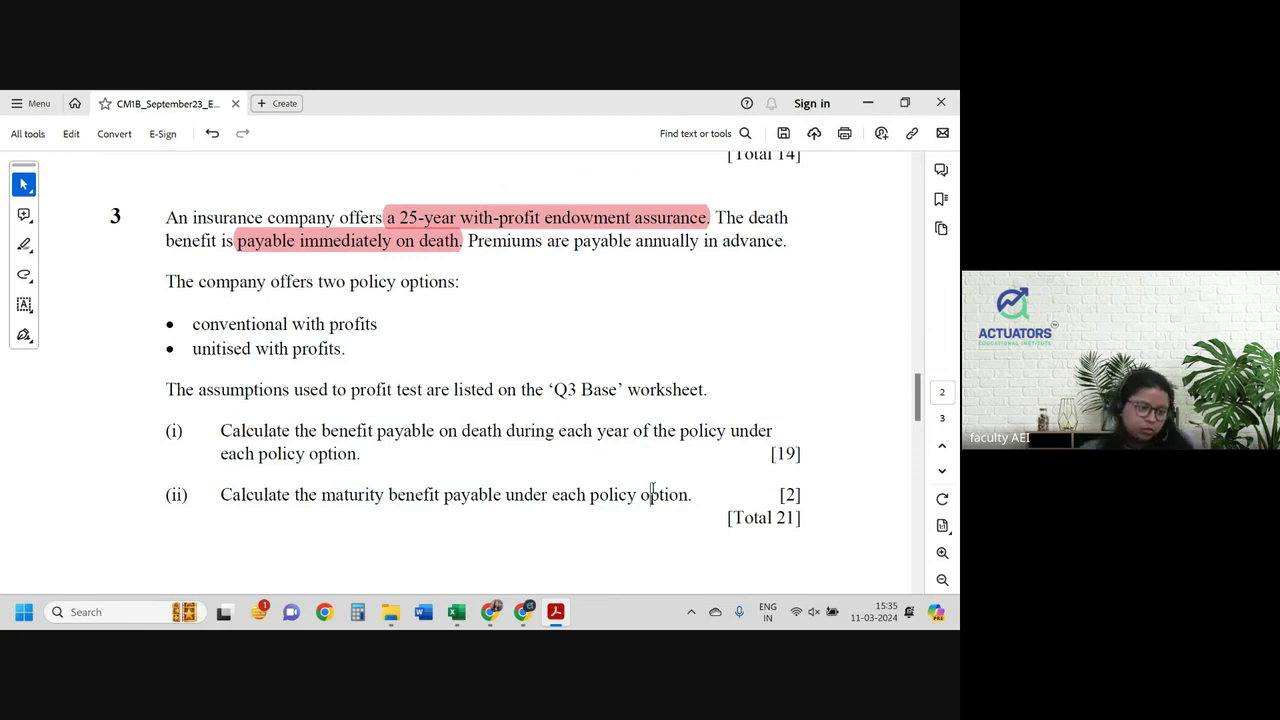
pyautogui.moveTo(322, 432); pyautogui.dragTo(531, 415)
pyautogui.moveTo(322, 497); pyautogui.dragTo(603, 506)
pyautogui.click(507, 448)
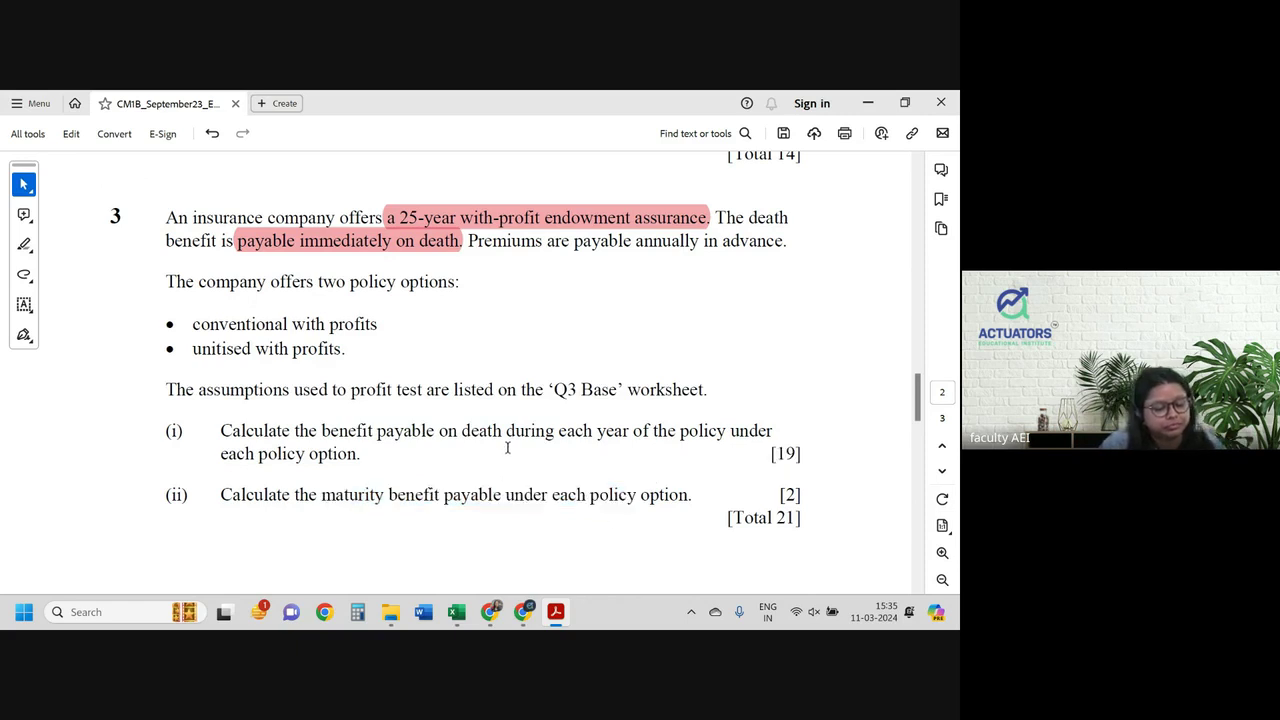
# Step: Switch to the Excel workbook and review the conventional with-profits assumptions on the Q3 Base sheet, checking them against question 3 in the exam paper
pyautogui.hotkey('alt', 'Tab')
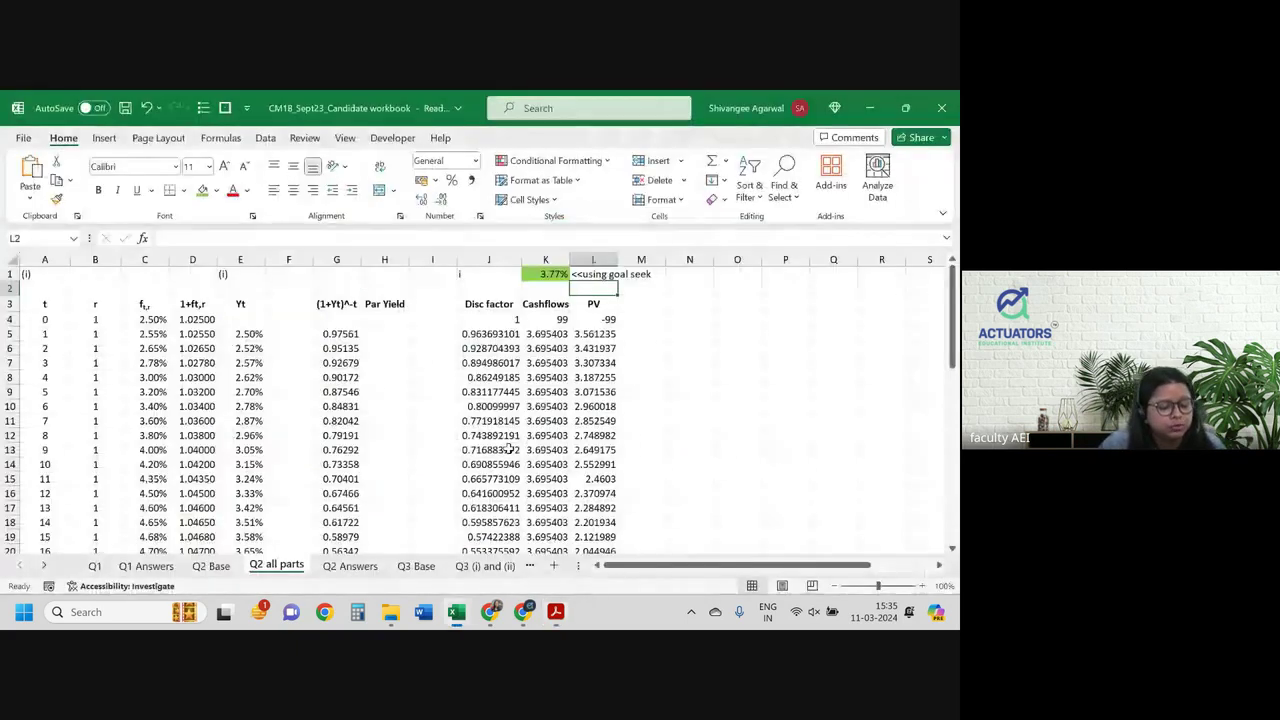
pyautogui.click(414, 566)
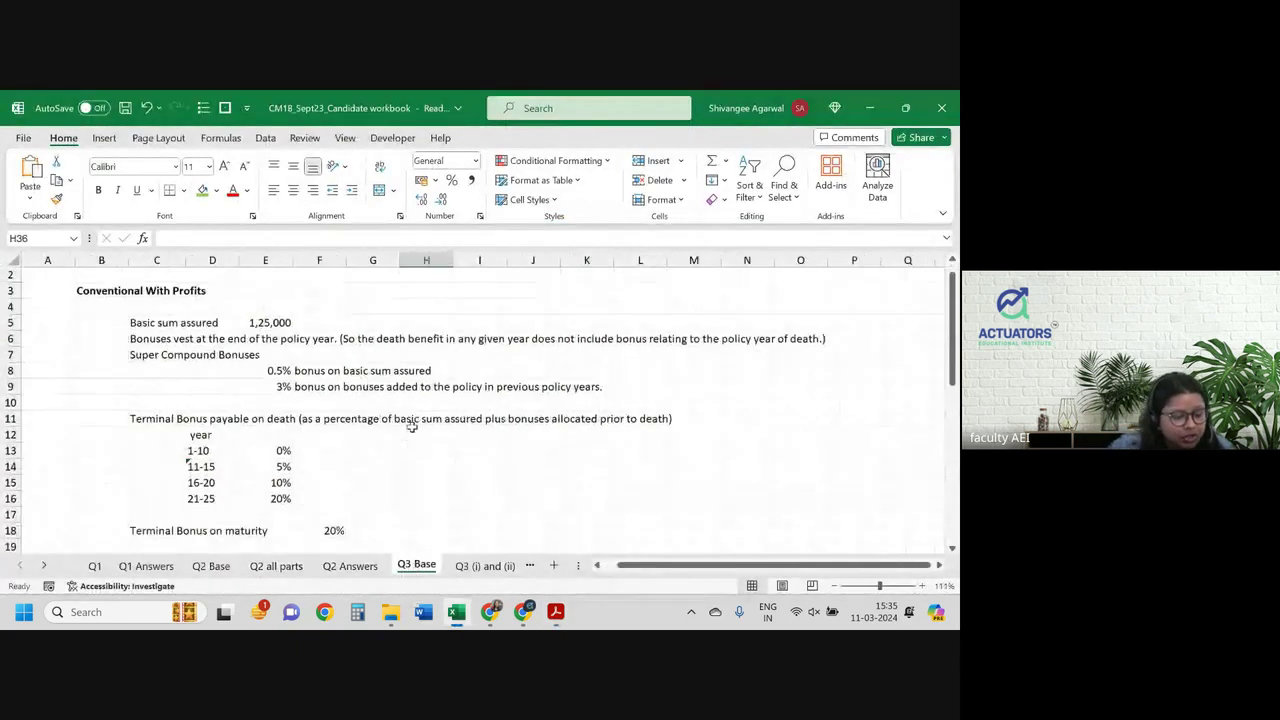
pyautogui.scroll(-2, 411, 427)
pyautogui.scroll(2, 411, 427)
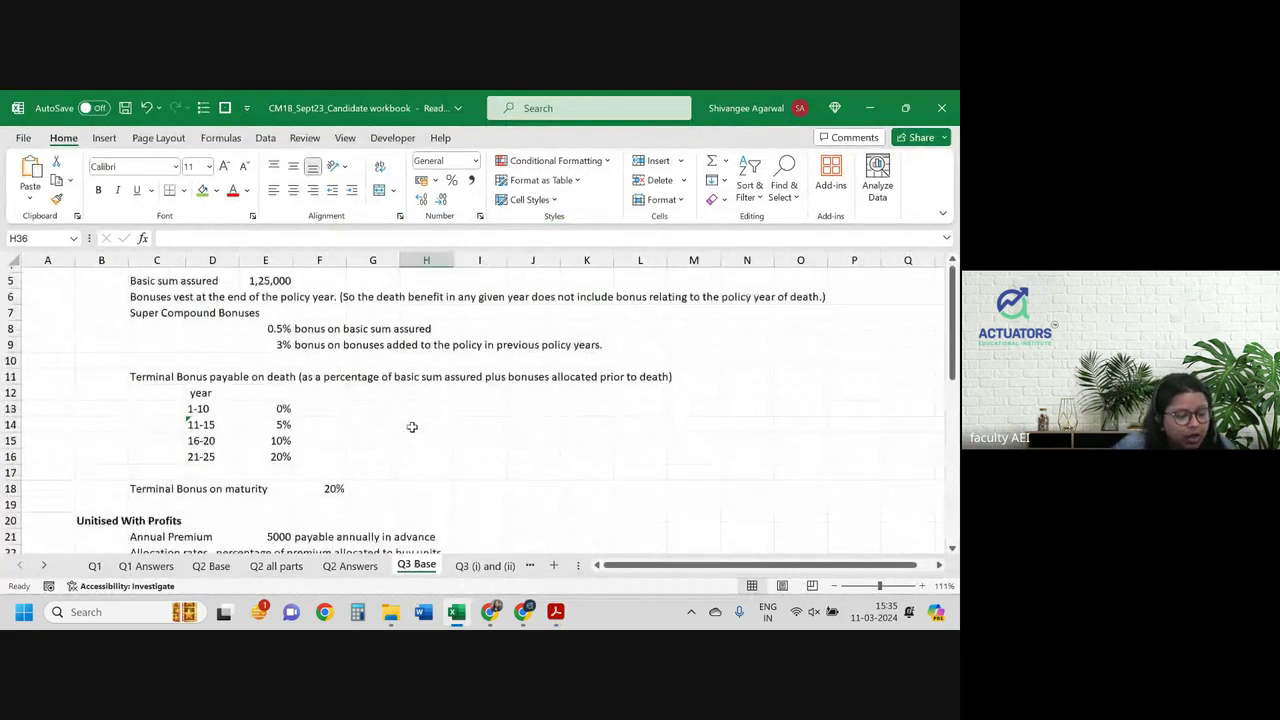
pyautogui.scroll(1, 300, 313)
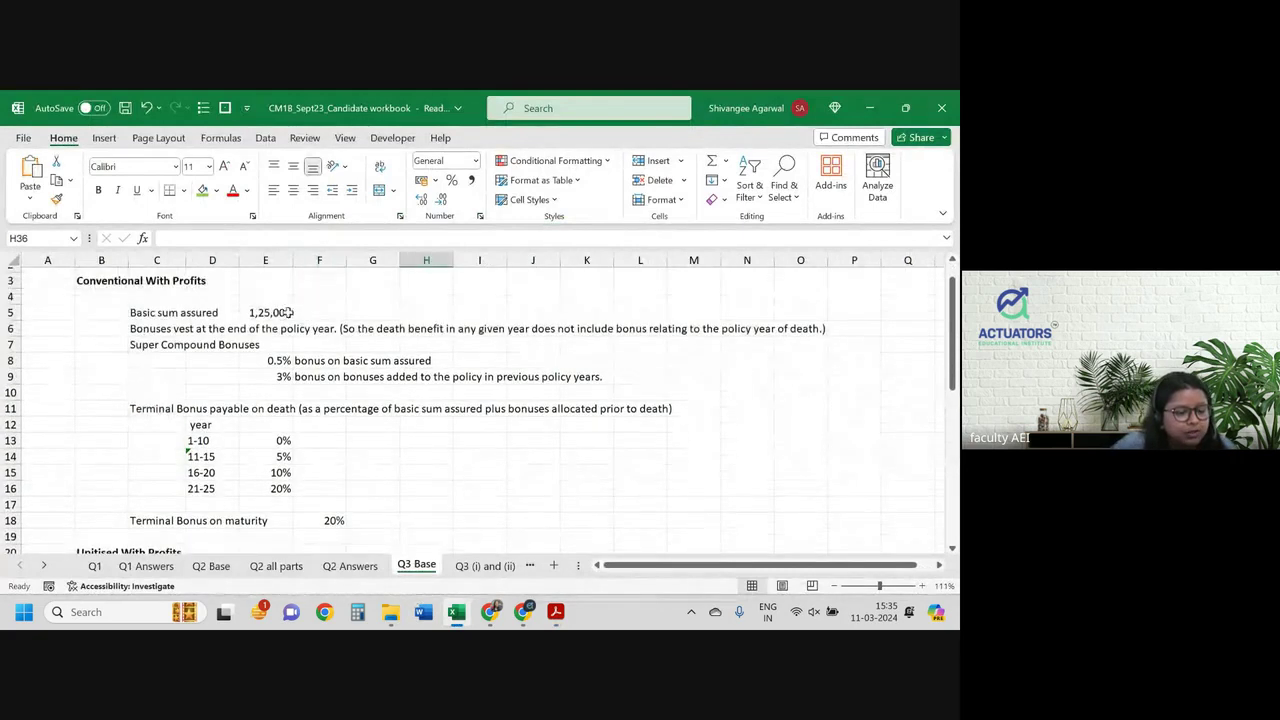
pyautogui.click(270, 312)
pyautogui.click(188, 328)
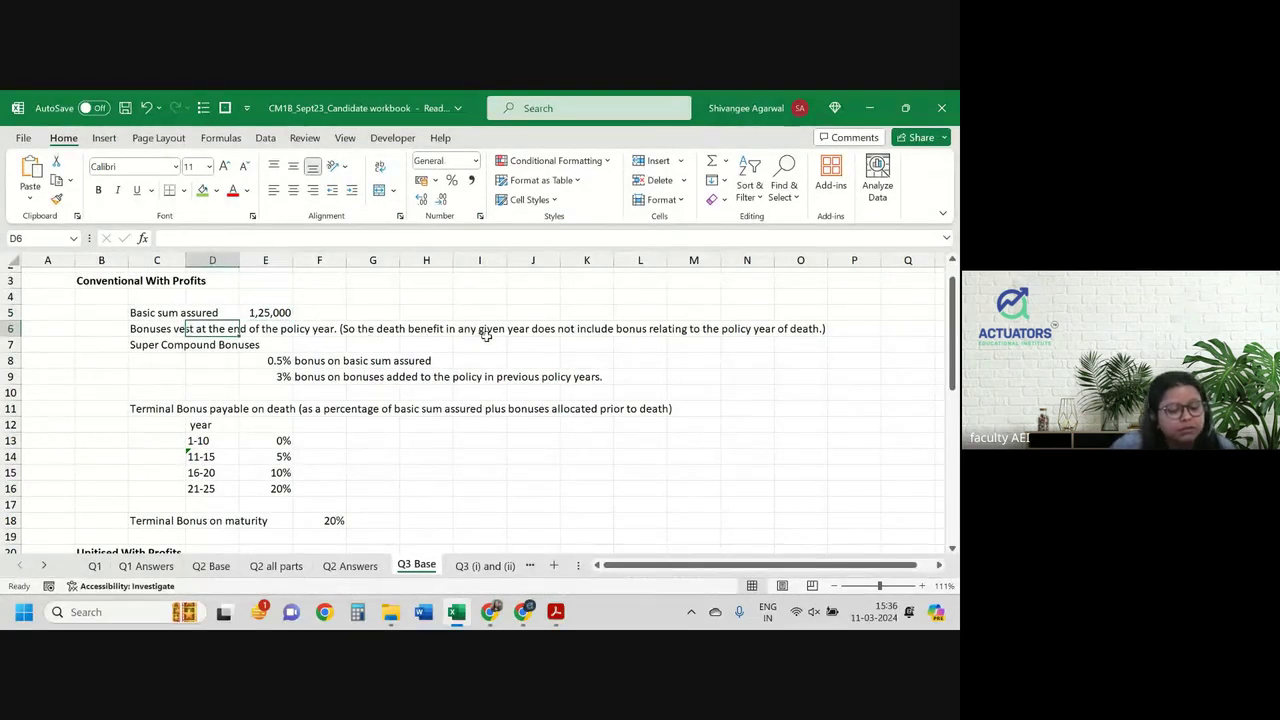
pyautogui.hotkey('alt', 'Tab')
pyautogui.scroll(1, 523, 371)
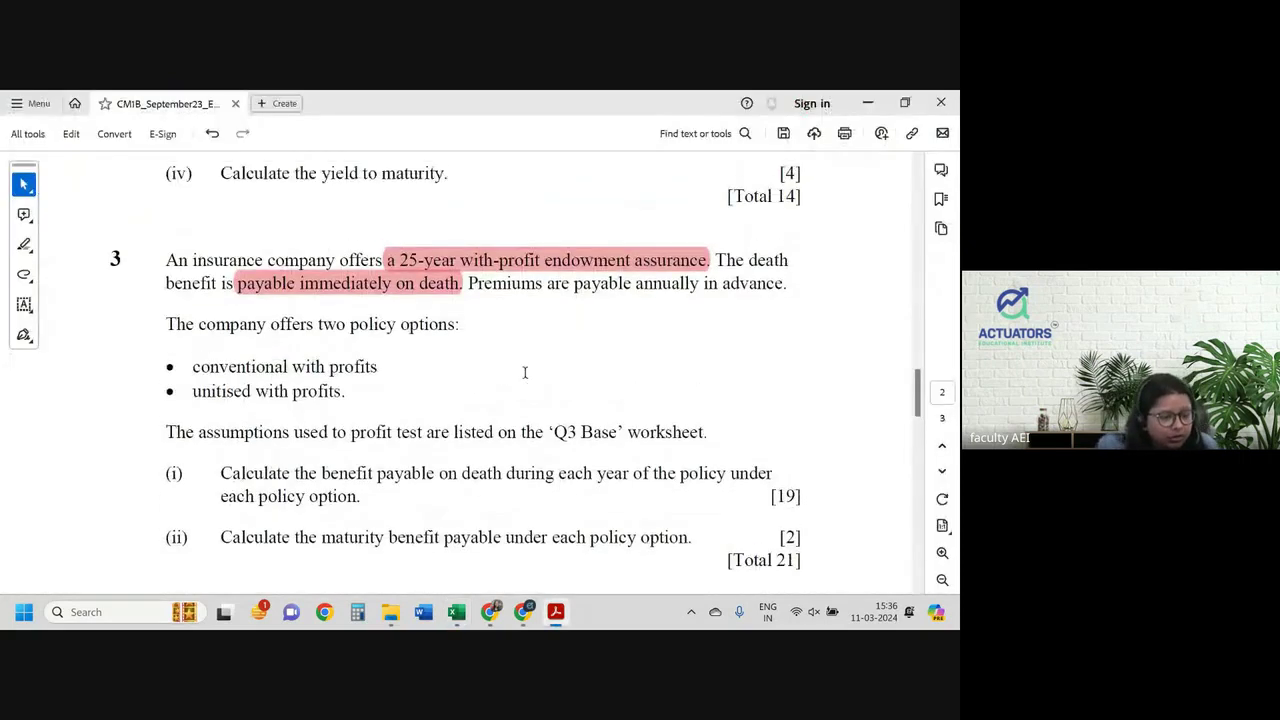
pyautogui.hotkey('alt', 'Tab')
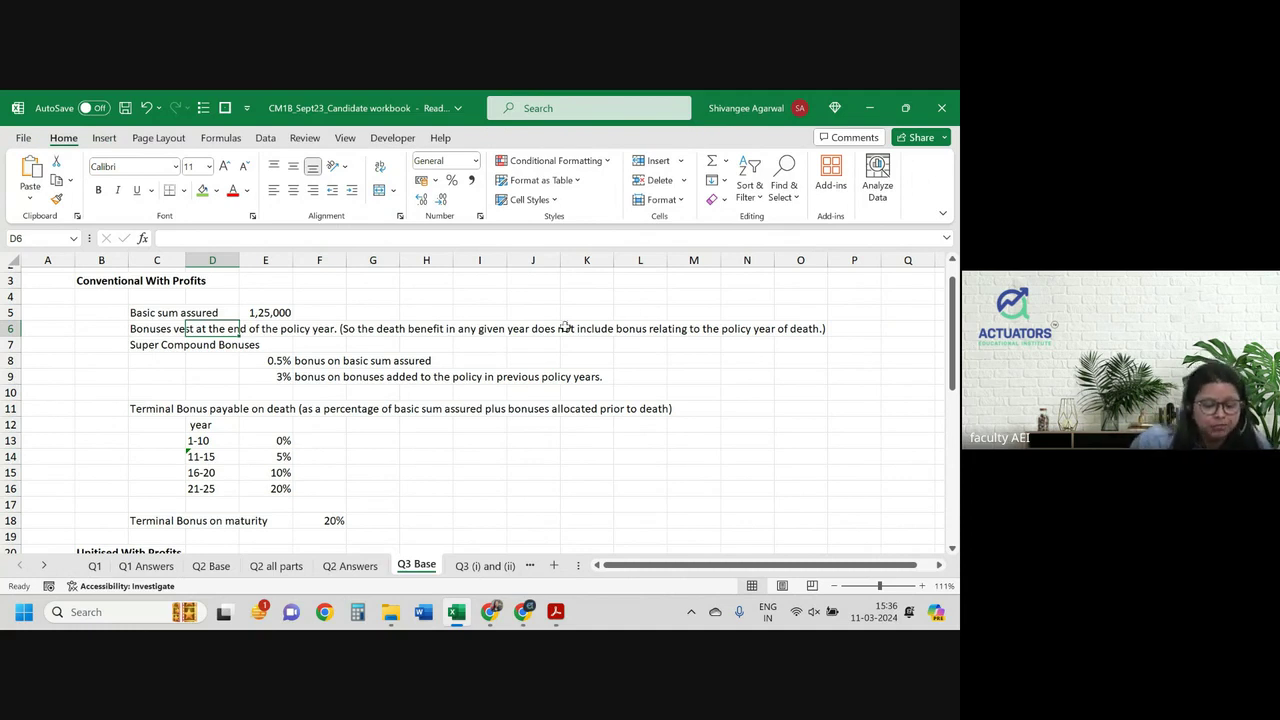
# Step: Review the bonus rates for conventional with-profits and the premium, allocation, charge, growth and terminal bonus assumptions for unitised with-profits on Q3 Base
pyautogui.moveTo(280, 362); pyautogui.dragTo(282, 373)
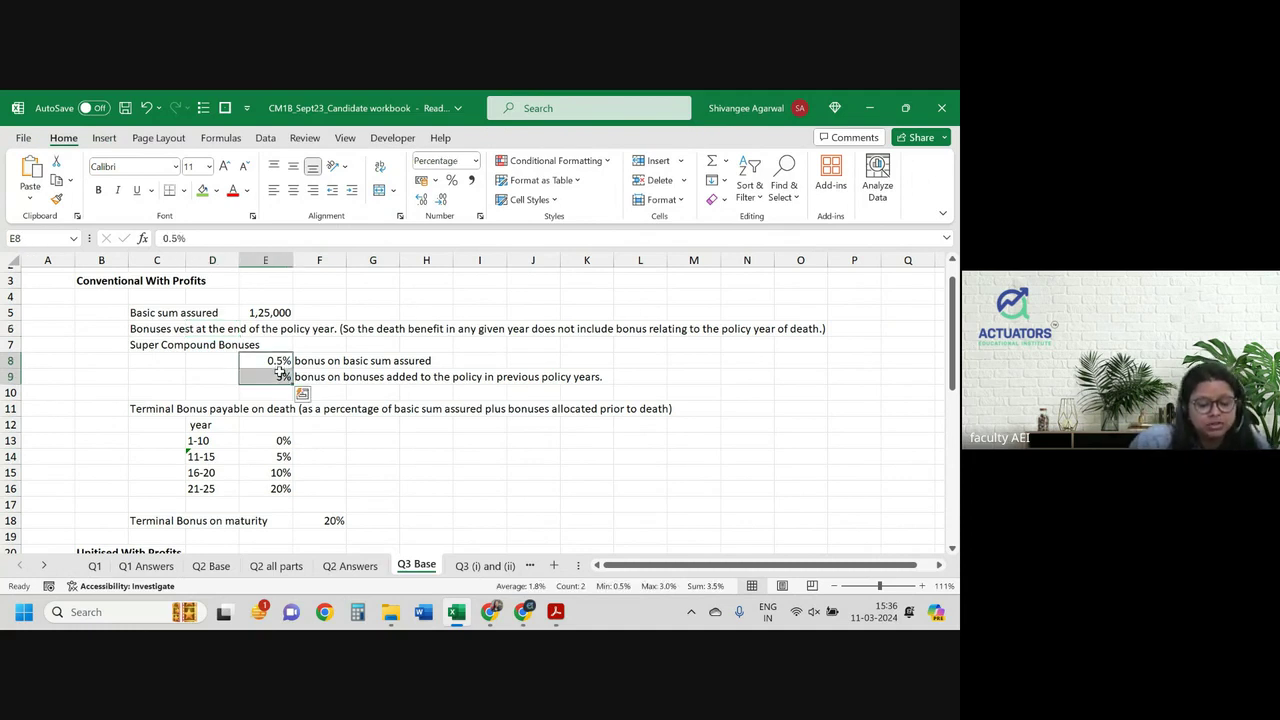
pyautogui.click(218, 421)
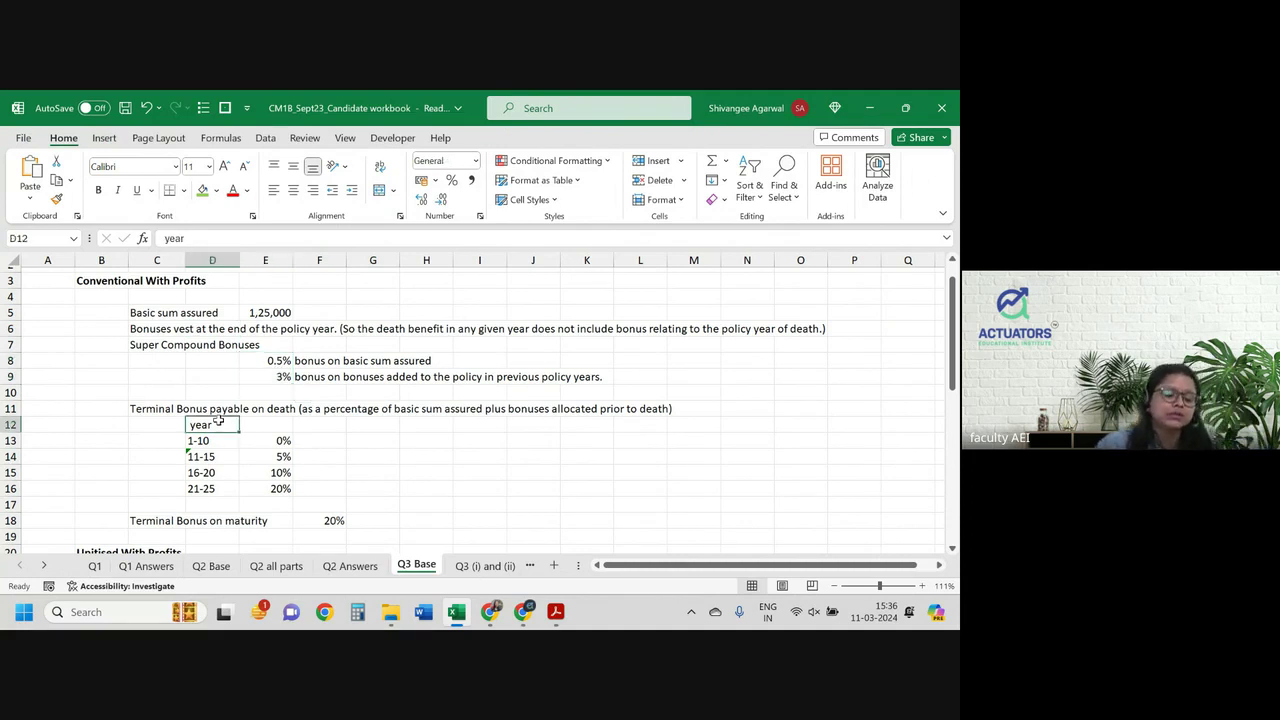
pyautogui.click(341, 518)
pyautogui.scroll(-5, 341, 518)
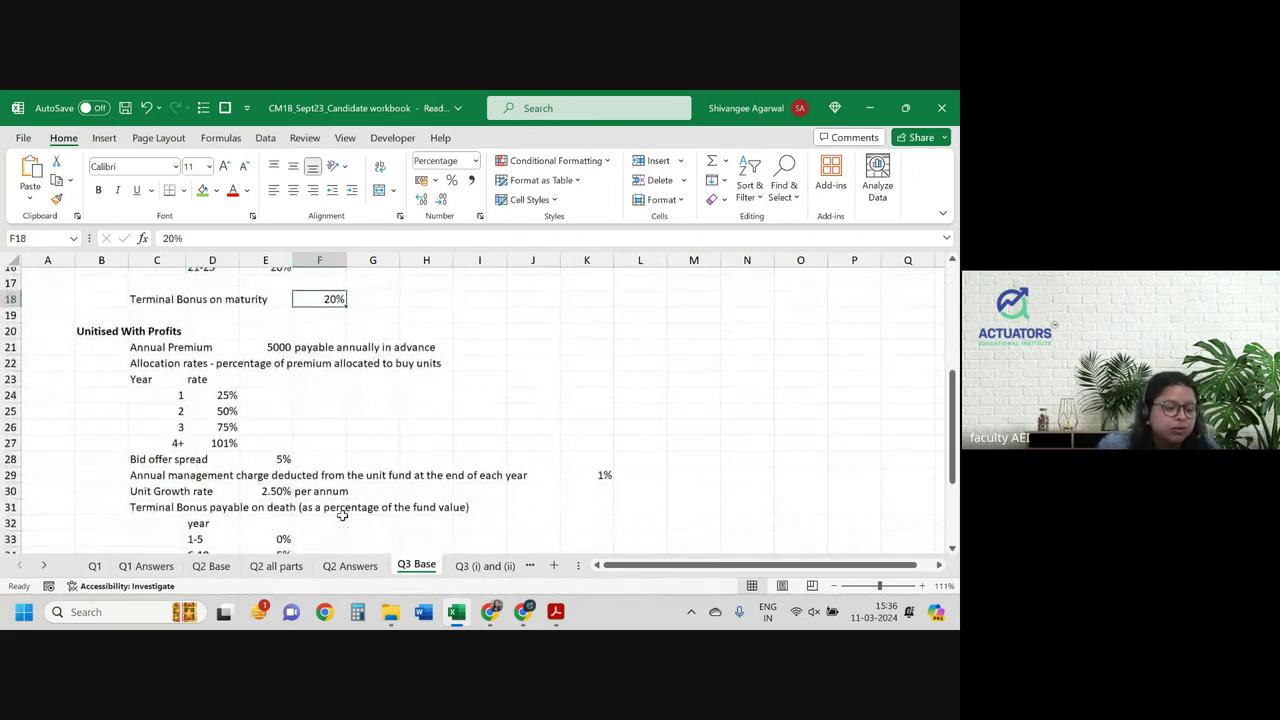
pyautogui.click(272, 346)
pyautogui.scroll(-1, 283, 390)
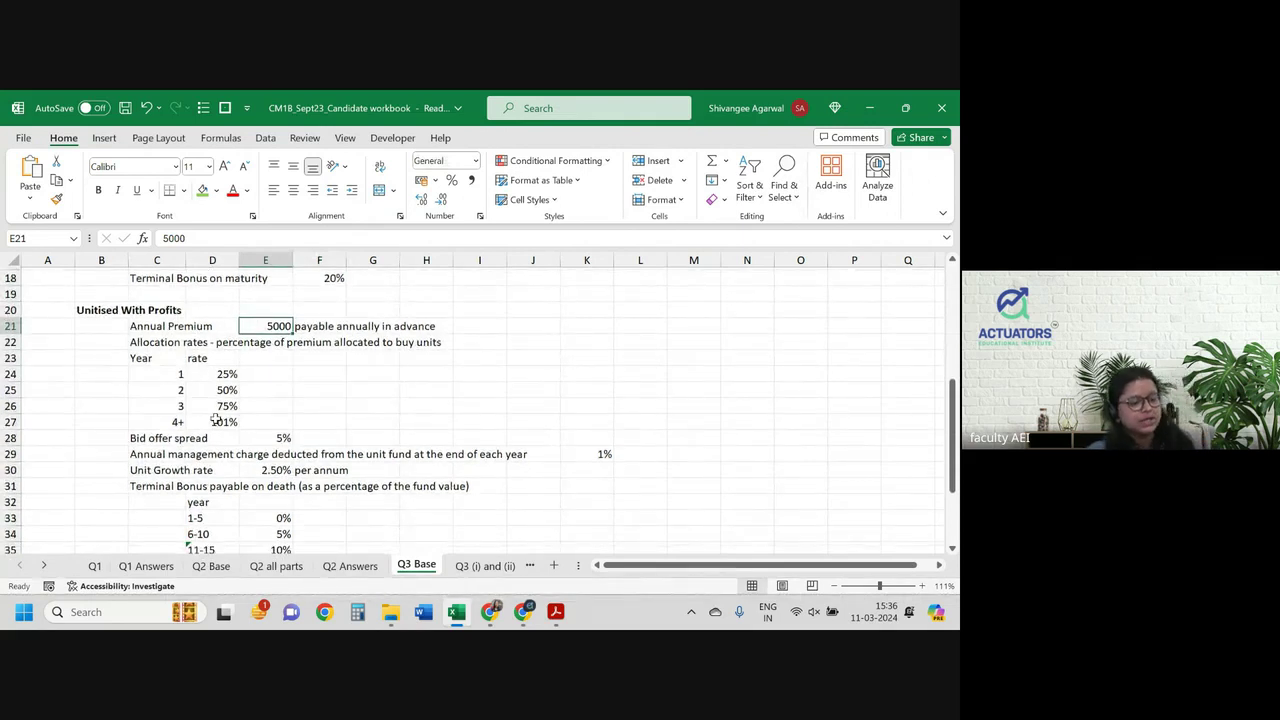
pyautogui.click(244, 440)
pyautogui.scroll(-3, 244, 440)
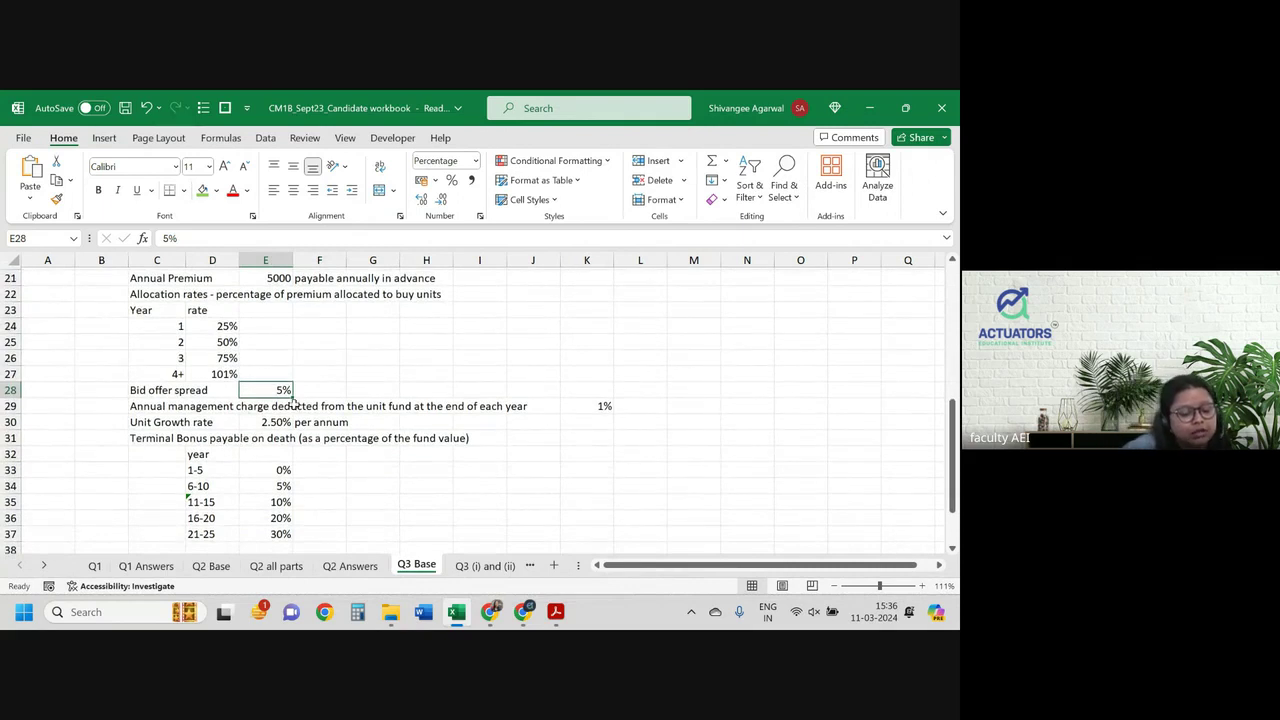
pyautogui.click(257, 418)
pyautogui.scroll(-1, 269, 462)
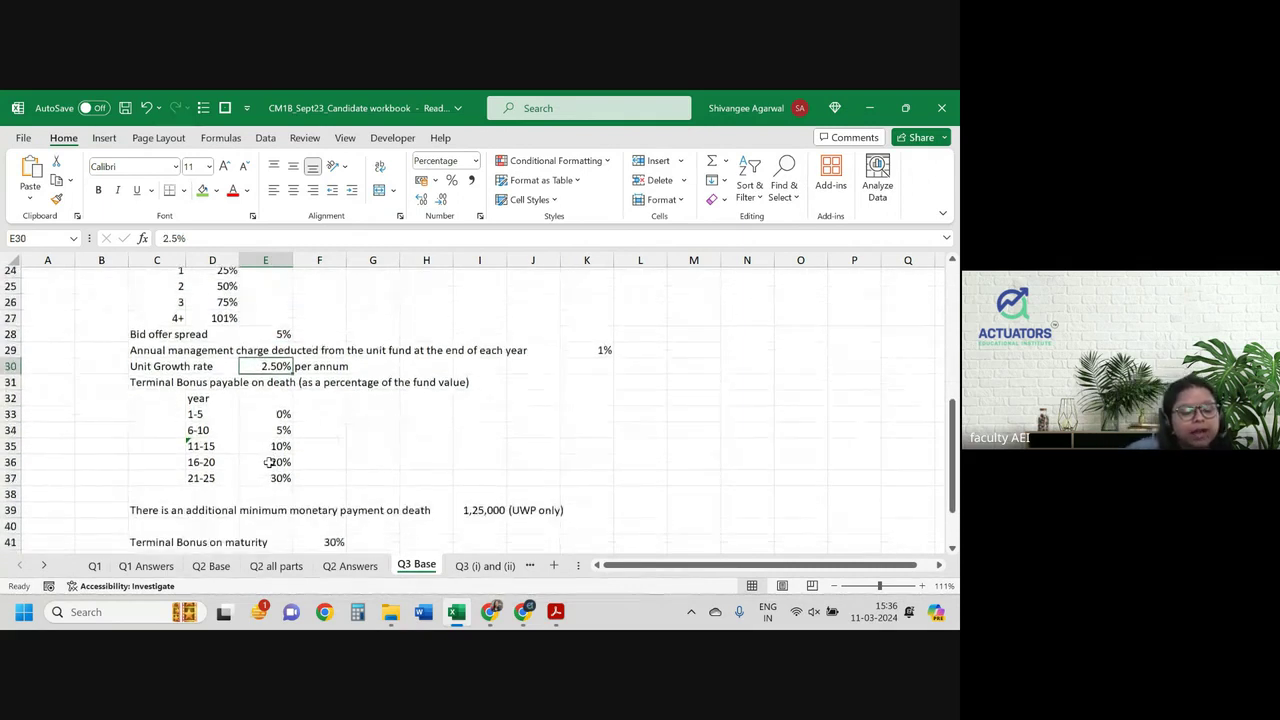
pyautogui.scroll(-1, 266, 530)
pyautogui.scroll(-1, 266, 530)
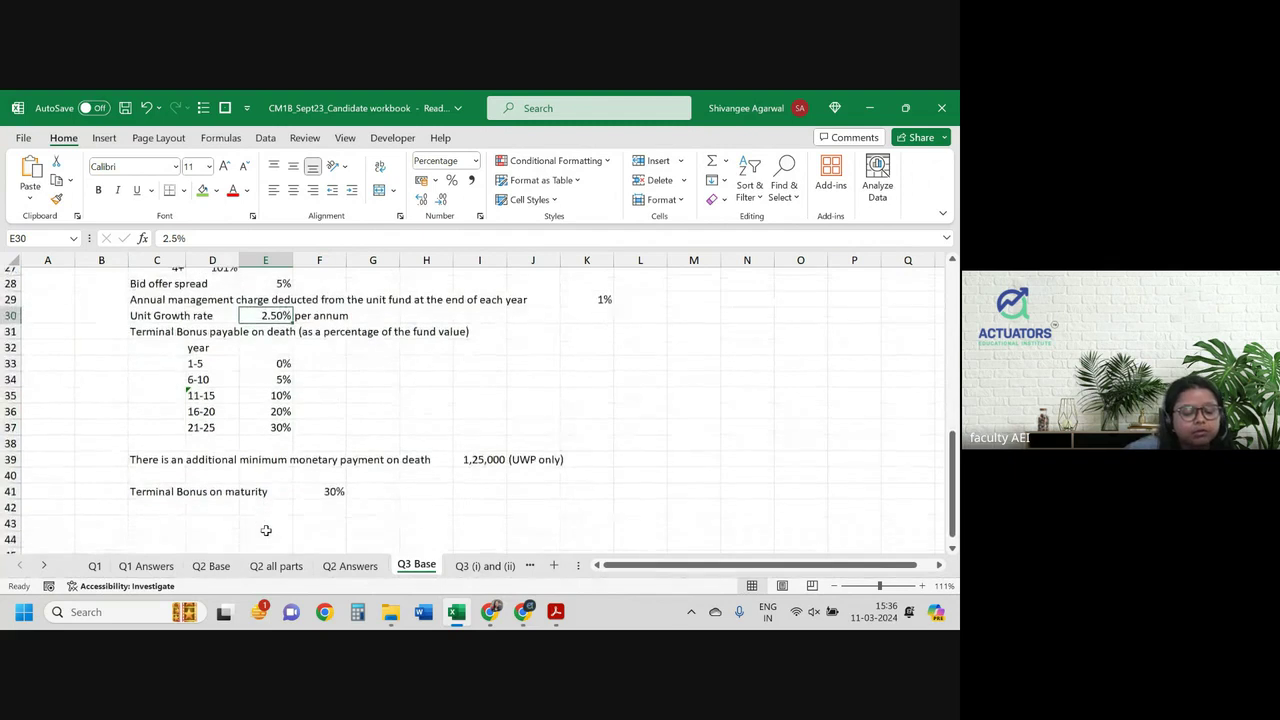
pyautogui.click(476, 459)
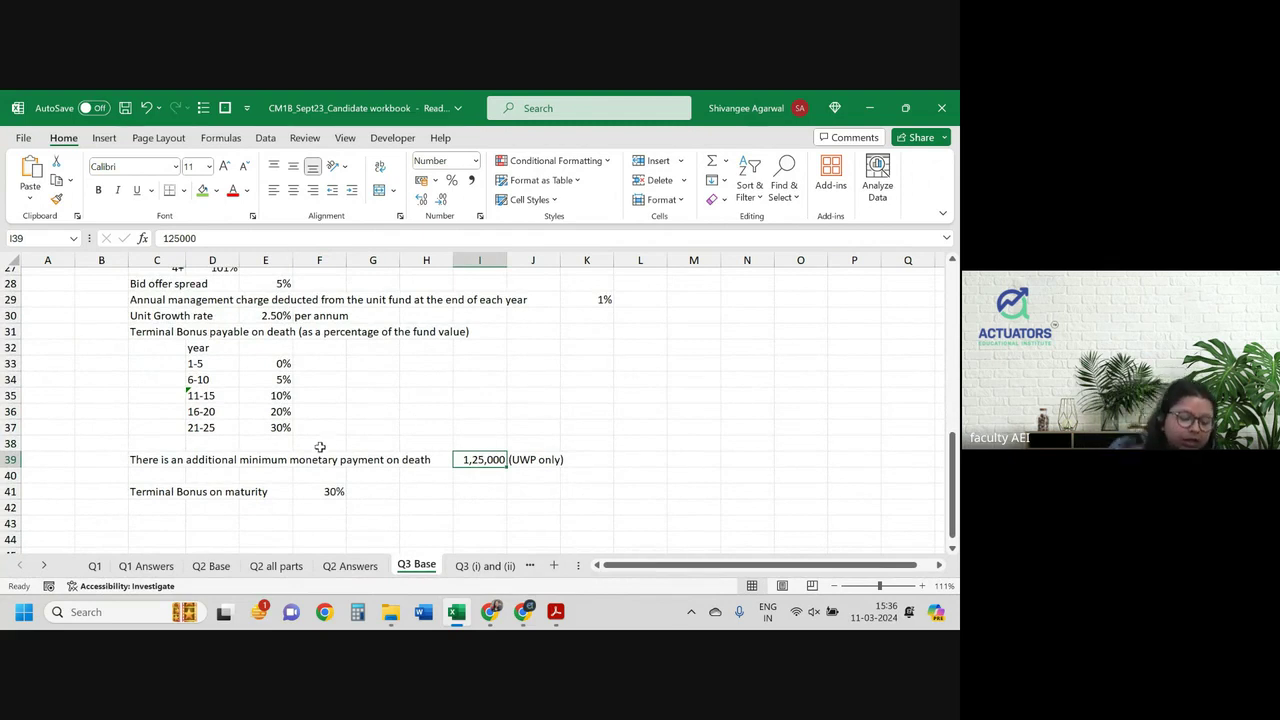
pyautogui.click(322, 497)
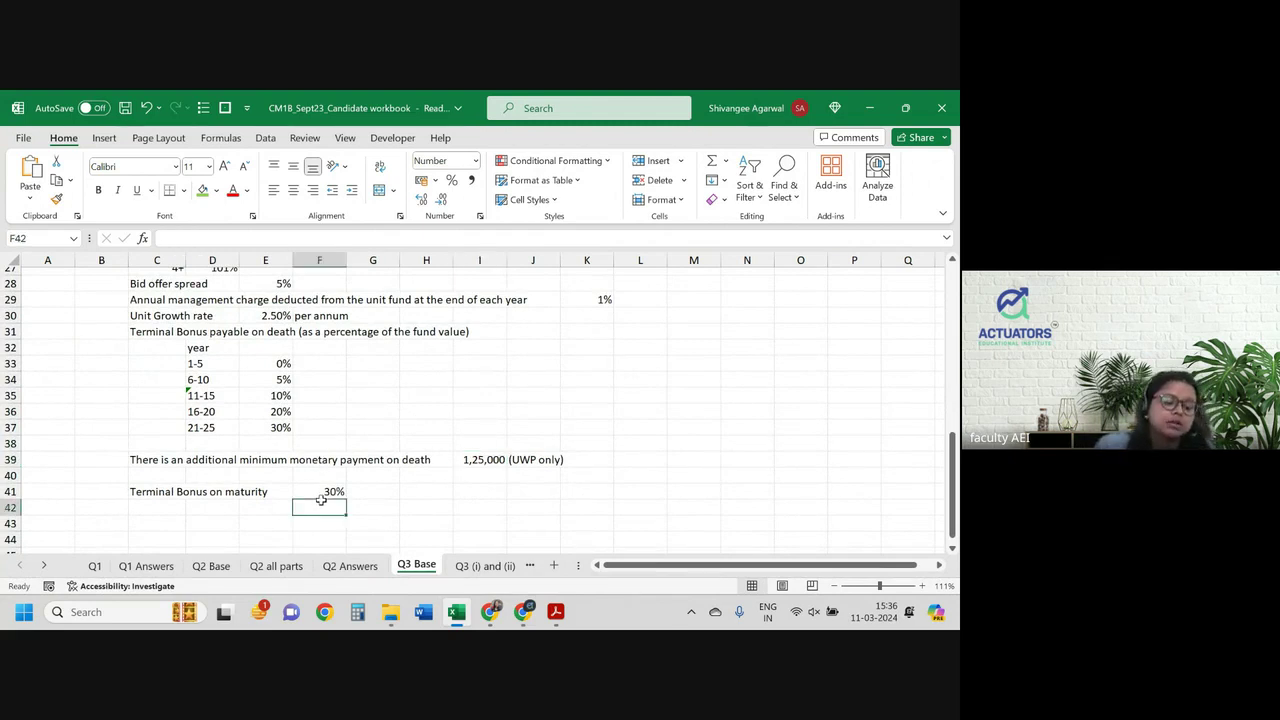
pyautogui.moveTo(322, 500); pyautogui.dragTo(323, 505)
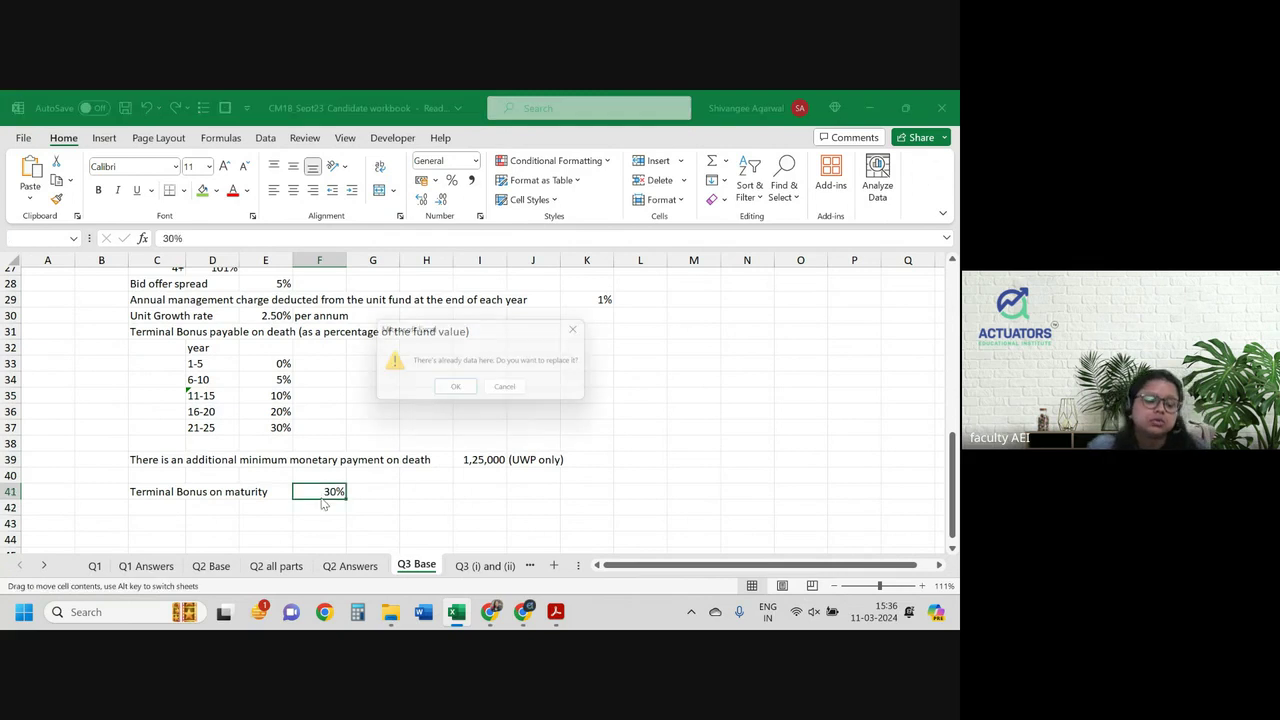
pyautogui.click(500, 388)
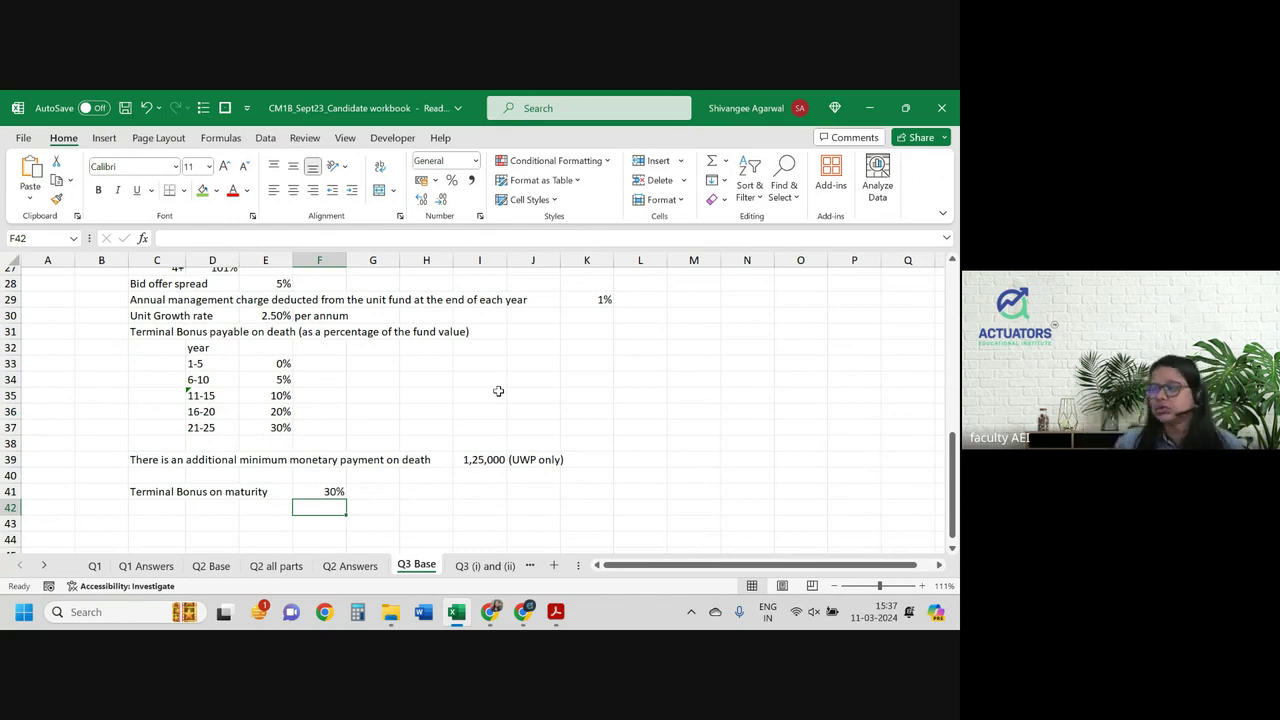
# Step: Recheck the requirements of question 3 in the exam paper PDF and return to the Excel workbook
pyautogui.hotkey('alt', 'Tab')
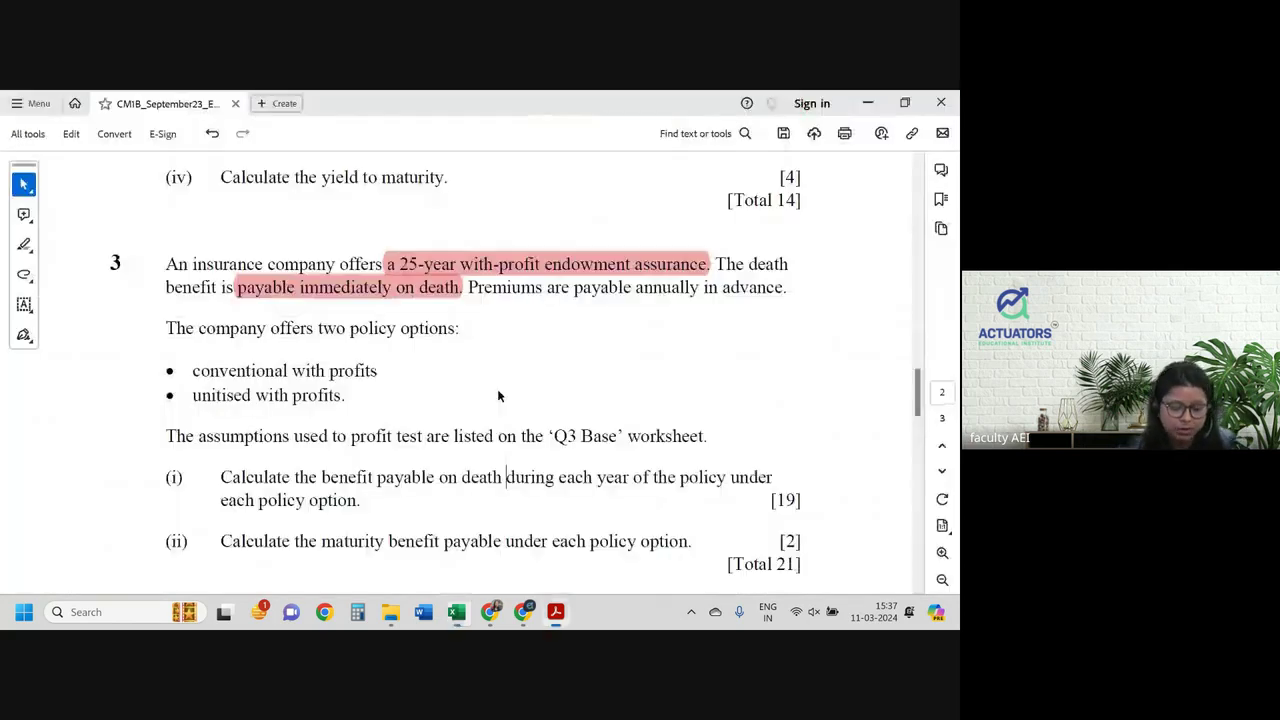
pyautogui.hotkey('alt', 'Tab')
pyautogui.hotkey('alt', 'Tab')
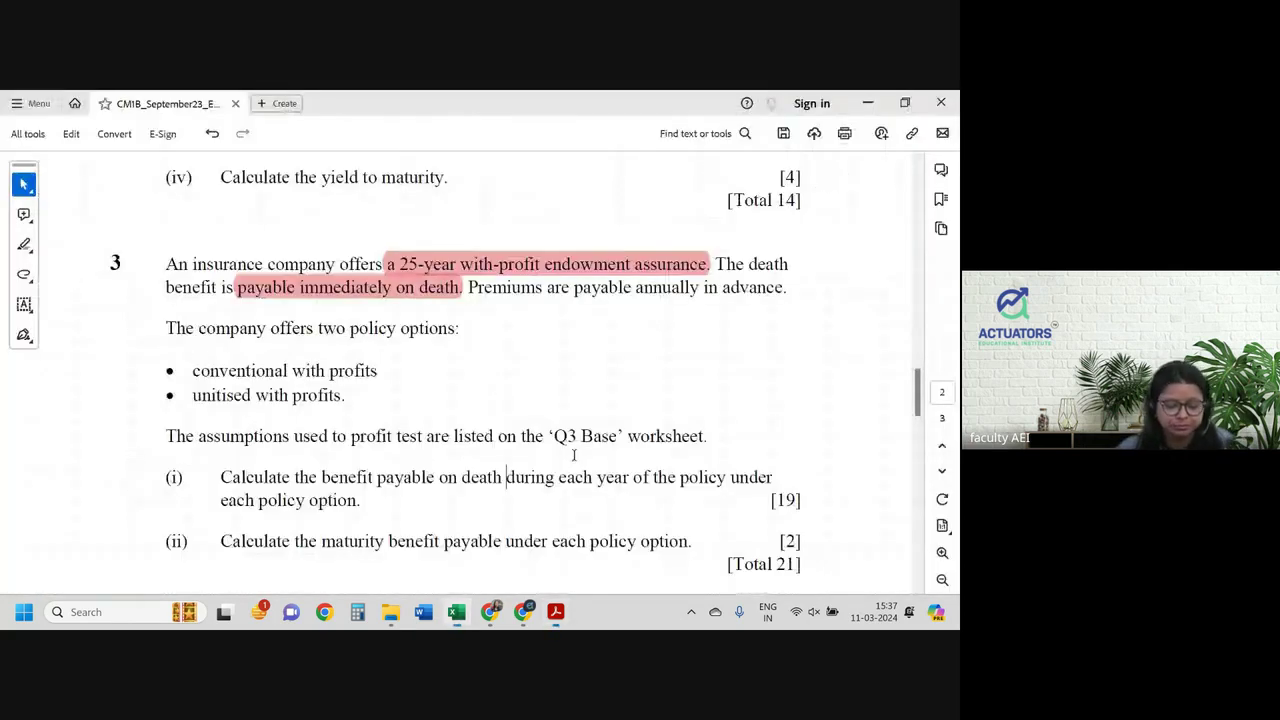
pyautogui.click(458, 606)
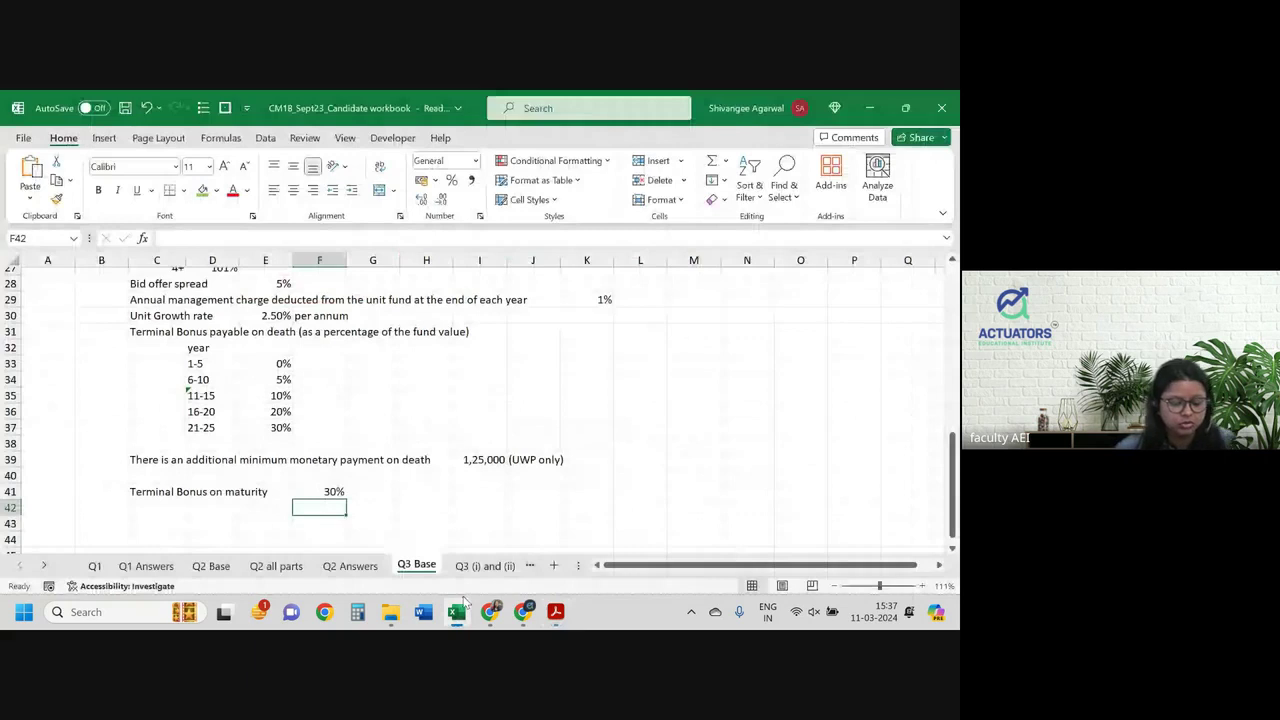
# Step: Open the Q3 (i) and (ii) sheet and enter the heading "Year" in B5
pyautogui.click(485, 566)
pyautogui.click(491, 566)
pyautogui.click(380, 566)
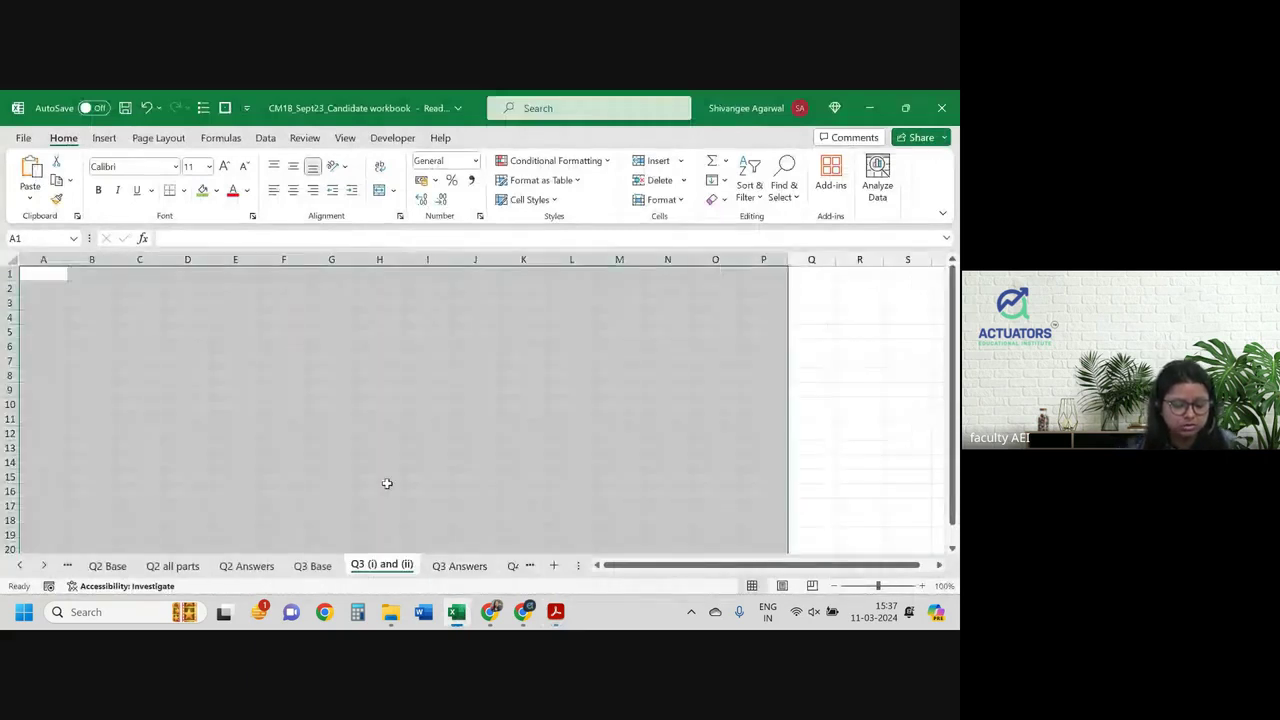
pyautogui.click(389, 485)
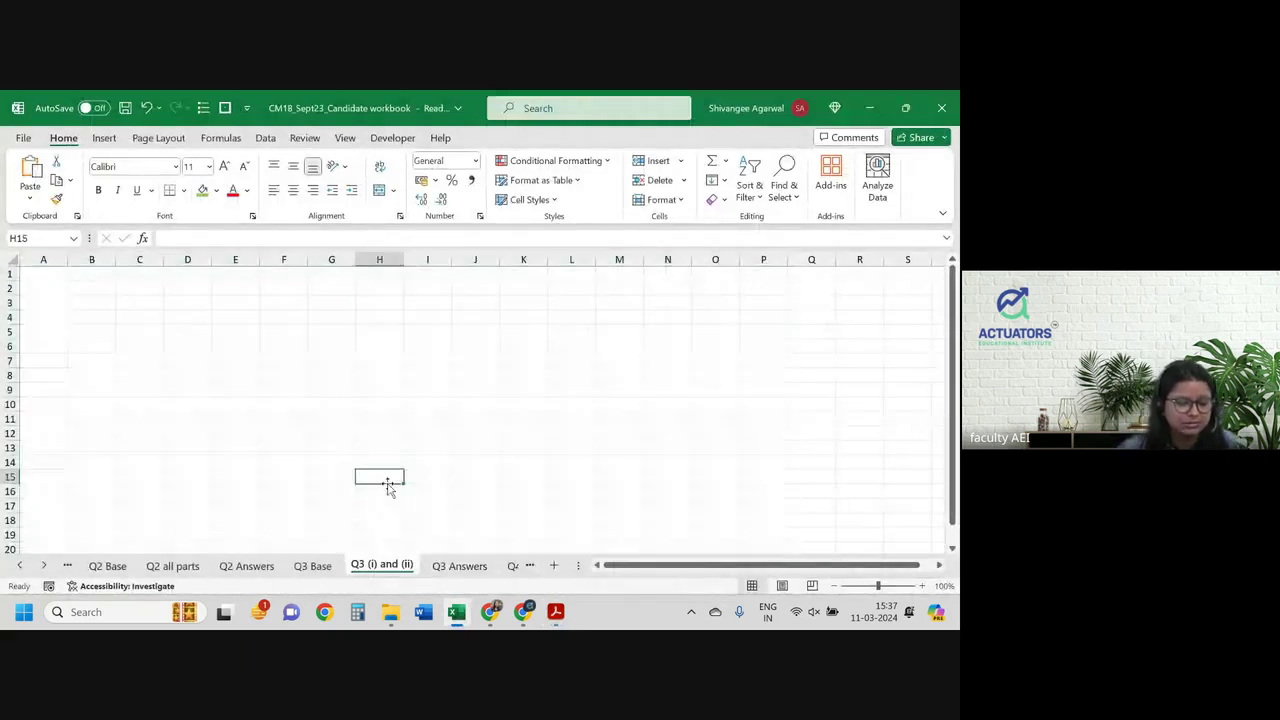
pyautogui.click(138, 328)
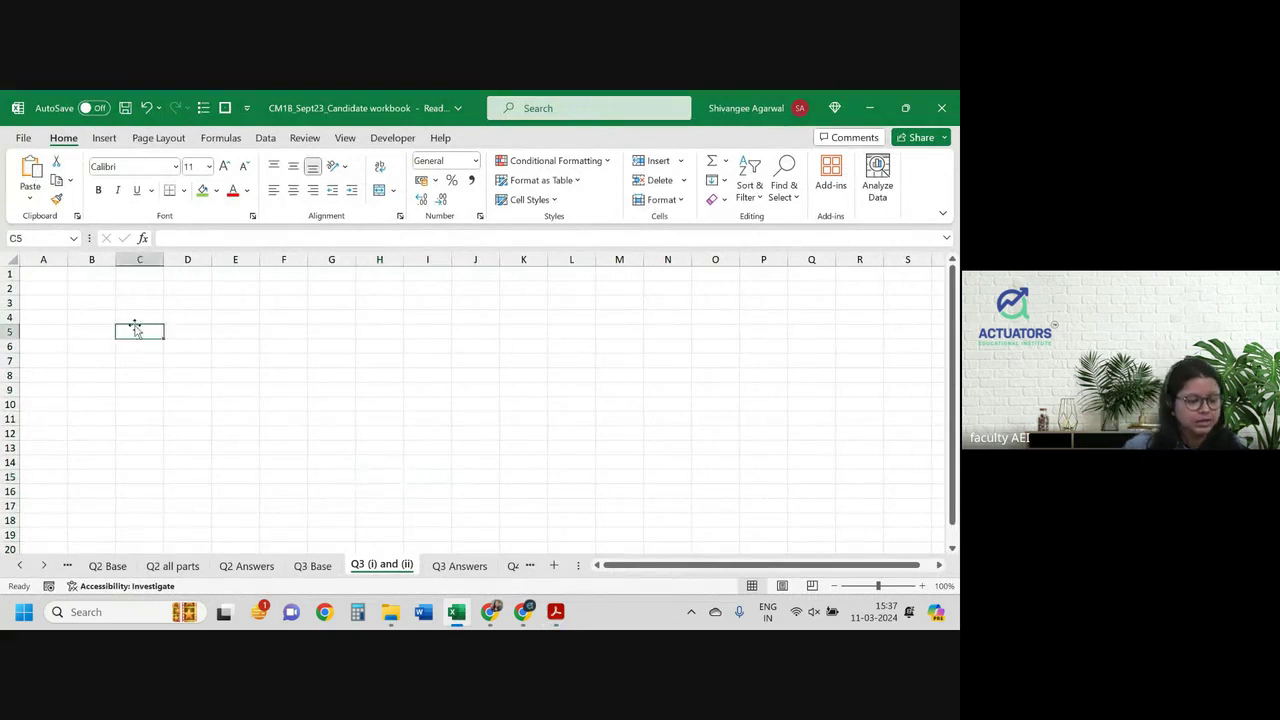
pyautogui.scroll(2, 120, 303)
pyautogui.click(111, 310)
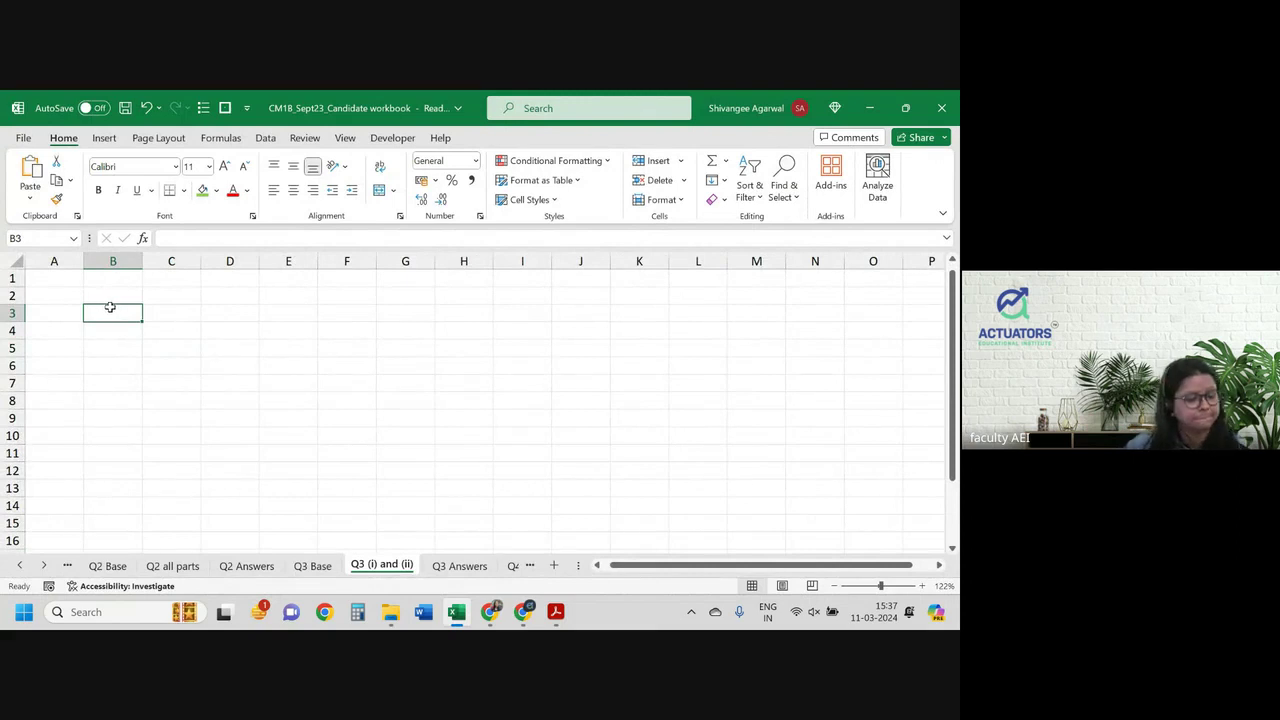
pyautogui.click(117, 340)
pyautogui.write('Year')
pyautogui.press('Return')
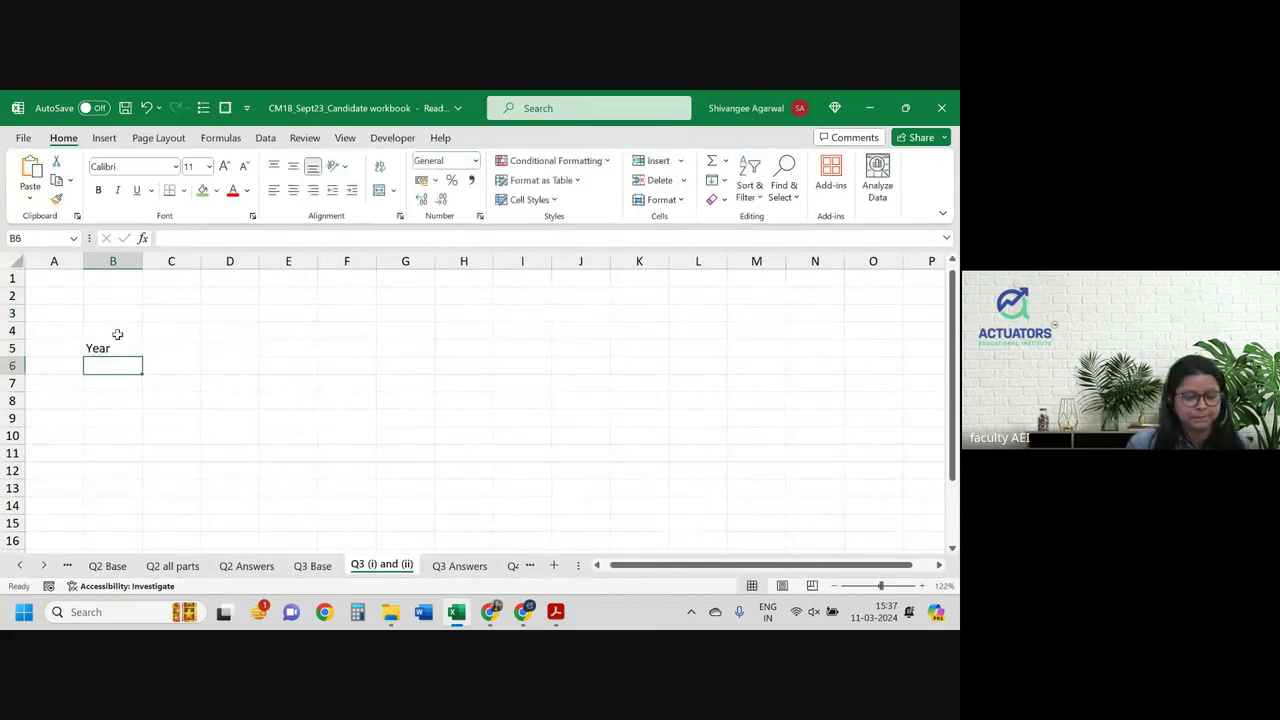
# Step: Move the "Year" heading from B5 up to B4
pyautogui.click(120, 344)
pyautogui.hotkey('ctrl', 'c')
pyautogui.click(117, 335)
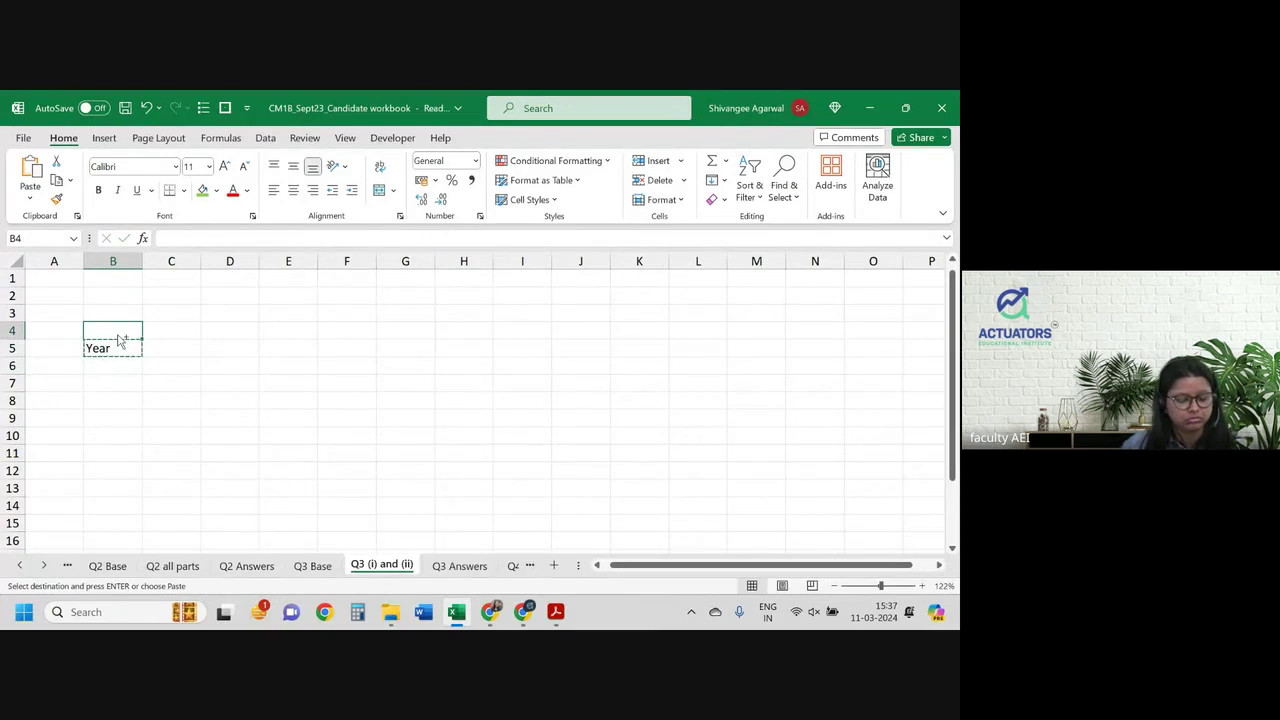
pyautogui.click(118, 342)
pyautogui.moveTo(118, 342); pyautogui.dragTo(120, 337)
# Step: Fill the Year column from B5 downwards with the policy years 1 to 25
pyautogui.click(120, 343)
pyautogui.write('1')
pyautogui.press('Return')
pyautogui.write('2')
pyautogui.press('Return')
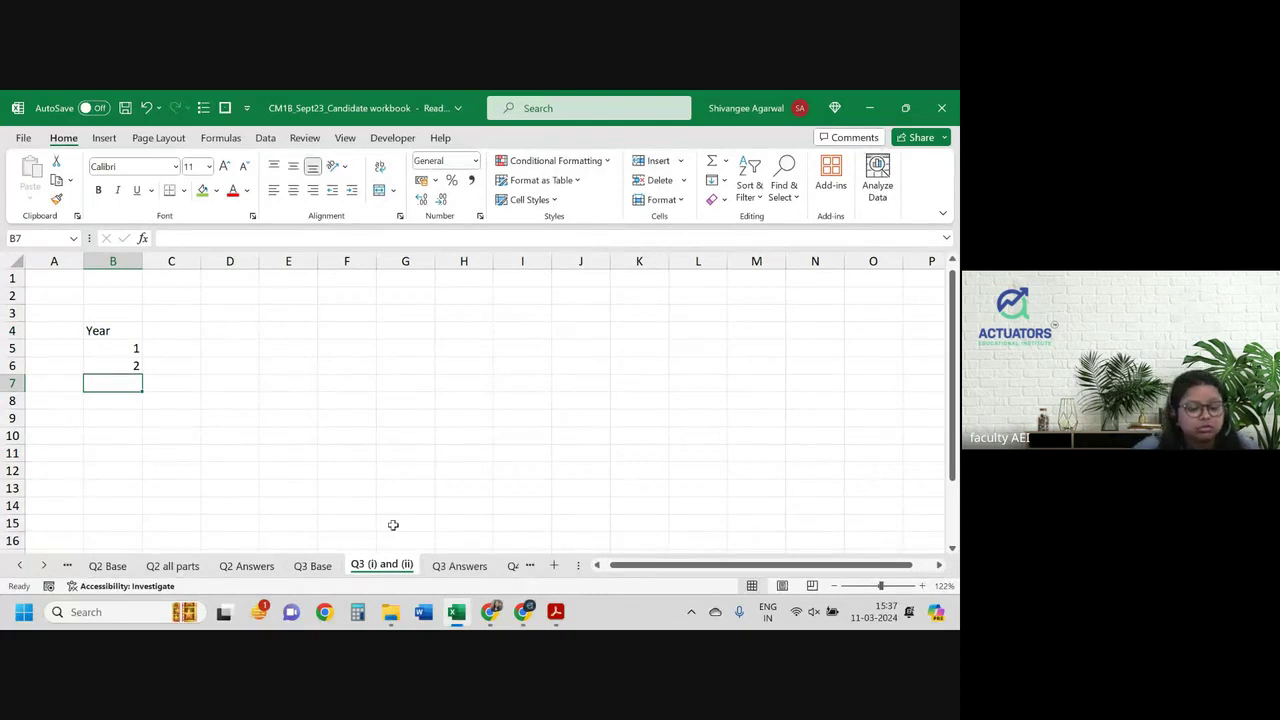
pyautogui.hotkey('ctrl', 'pageup')
pyautogui.scroll(8, 393, 525)
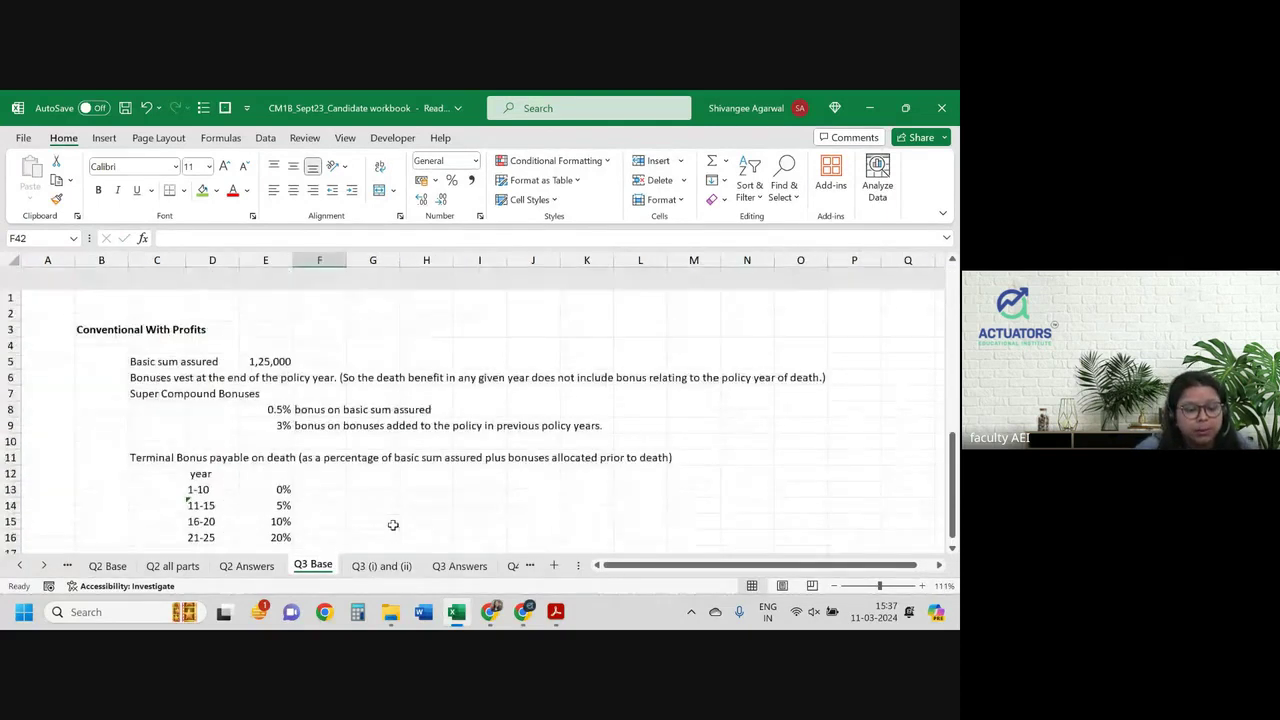
pyautogui.hotkey('ctrl', 'pagedown')
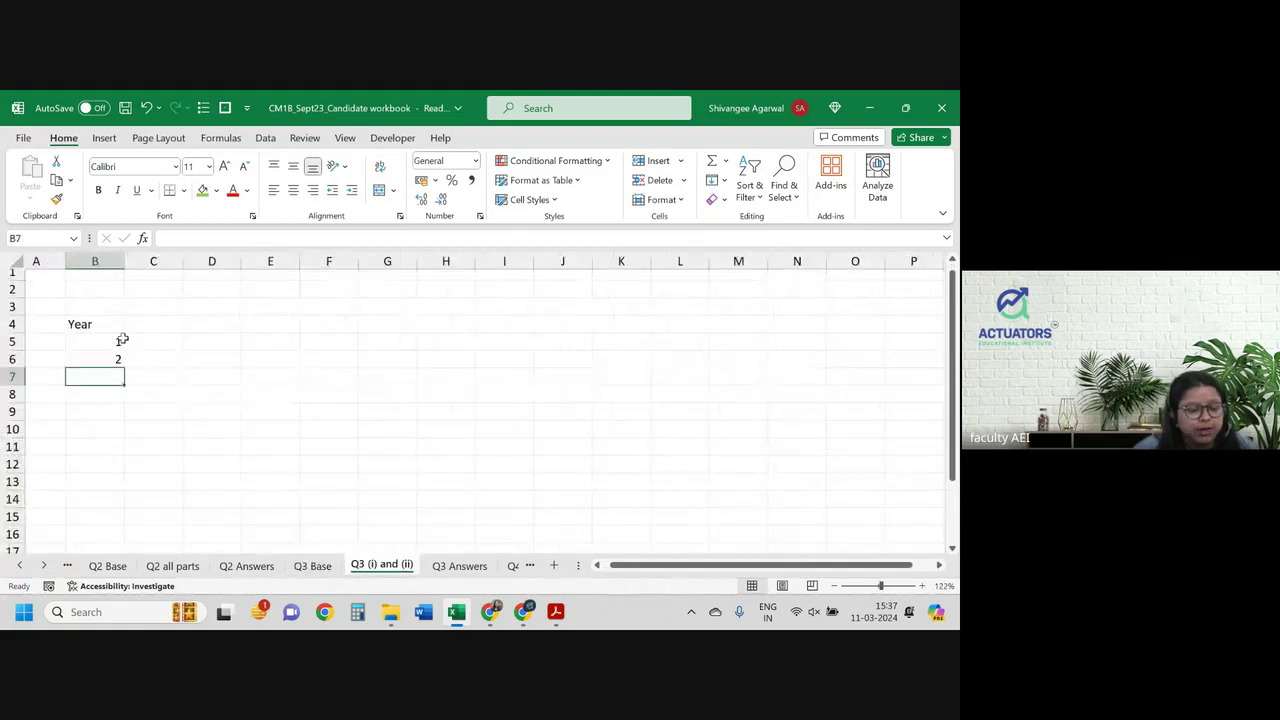
pyautogui.moveTo(119, 341); pyautogui.dragTo(115, 357)
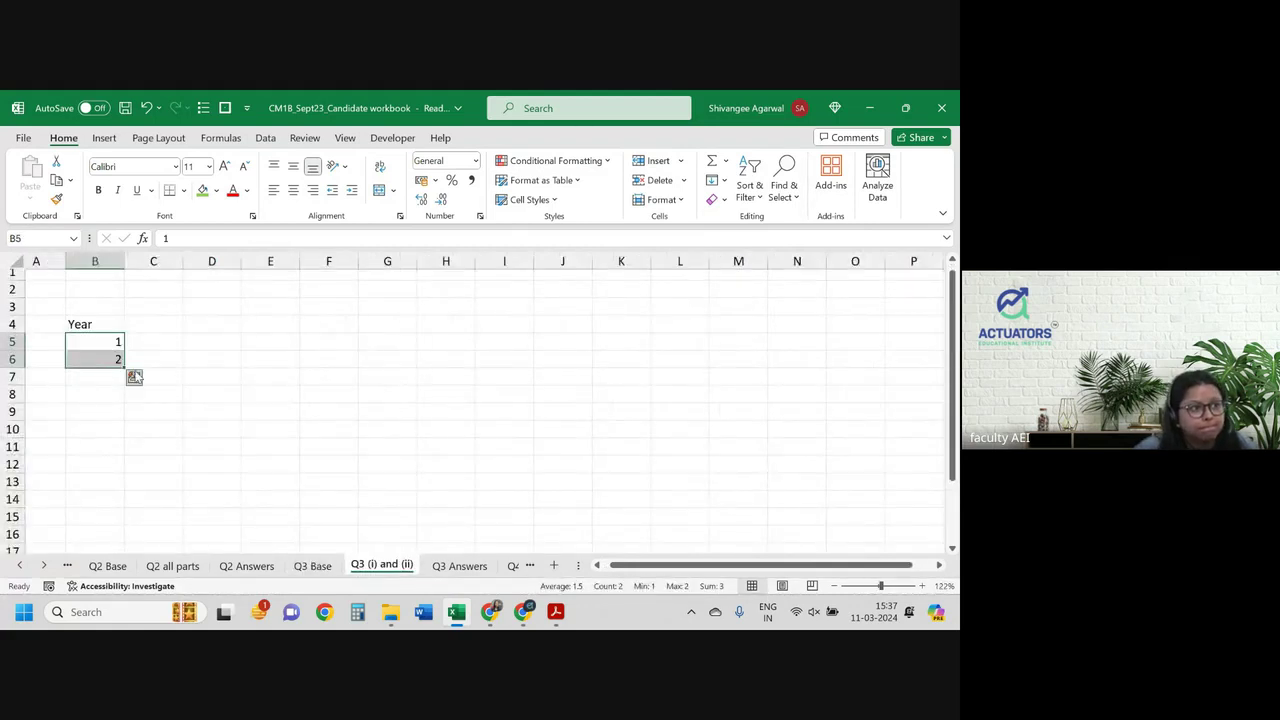
pyautogui.moveTo(124, 366); pyautogui.dragTo(112, 510)
pyautogui.scroll(5, 280, 366)
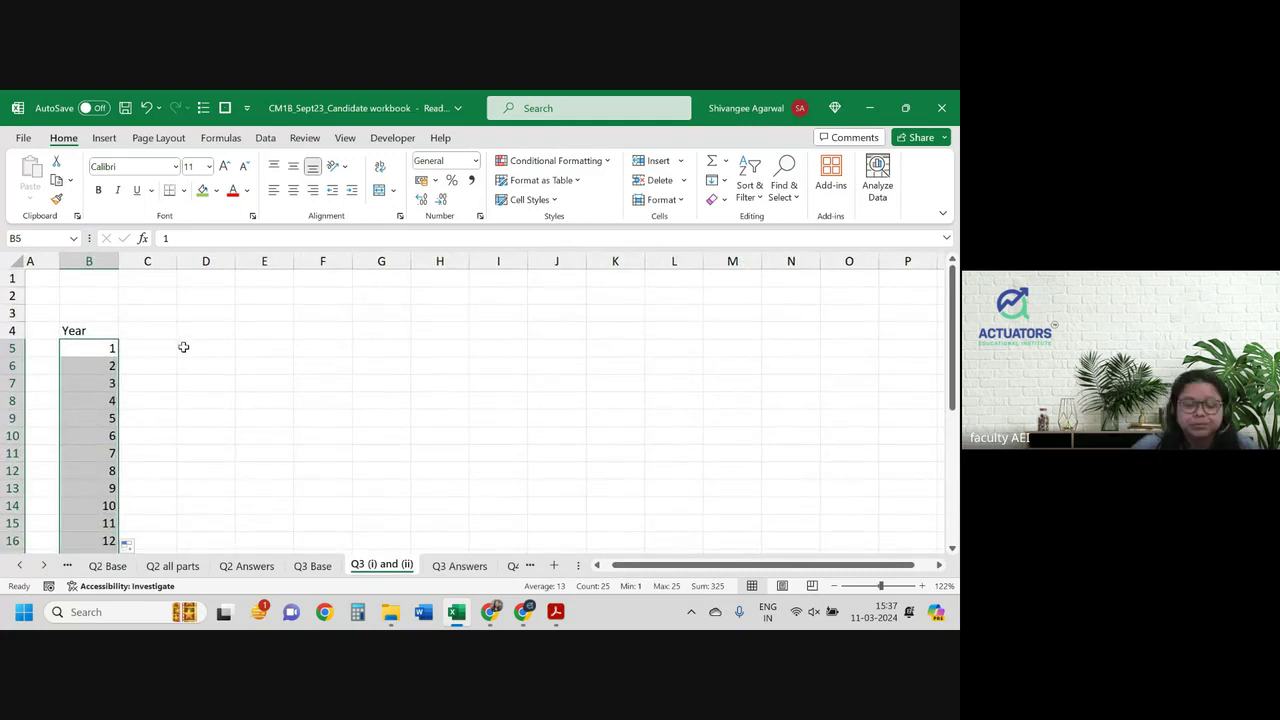
# Step: Add the heading "Basic SA" in C4 beside the Year heading
pyautogui.moveTo(153, 322); pyautogui.dragTo(153, 338)
pyautogui.scroll(1, 153, 322)
pyautogui.click(153, 322)
pyautogui.write('Basi')
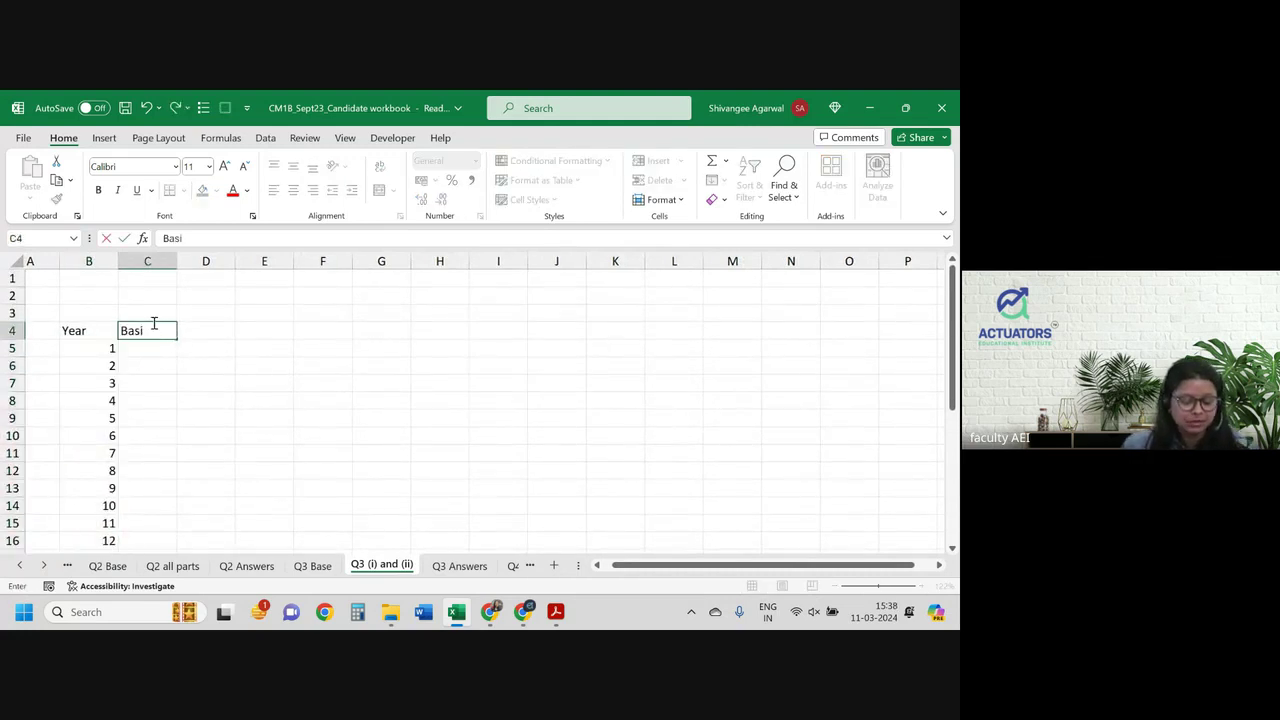
pyautogui.write('c SA')
pyautogui.press('Return')
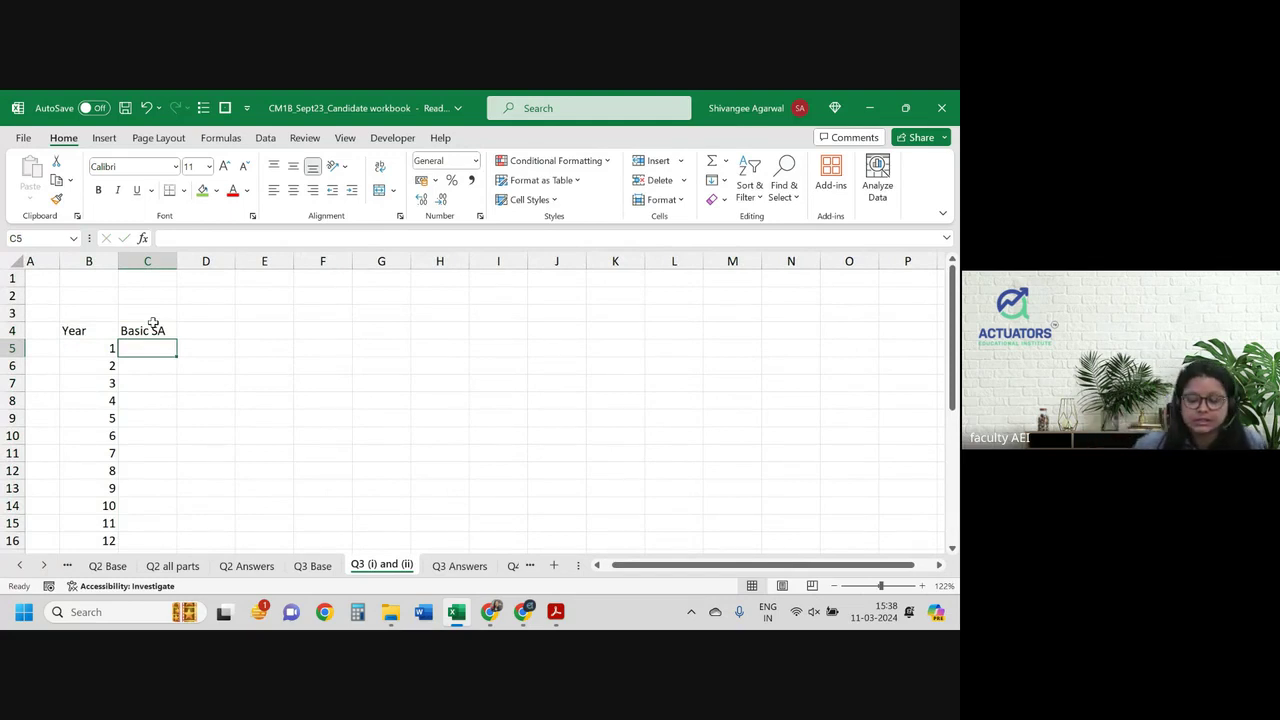
# Step: Link C5 to the basic sum assured on the Q3 Base sheet with the absolute reference ='Q3 Base'!$E$5
pyautogui.write('=')
pyautogui.hotkey('ctrl', 'pageup')
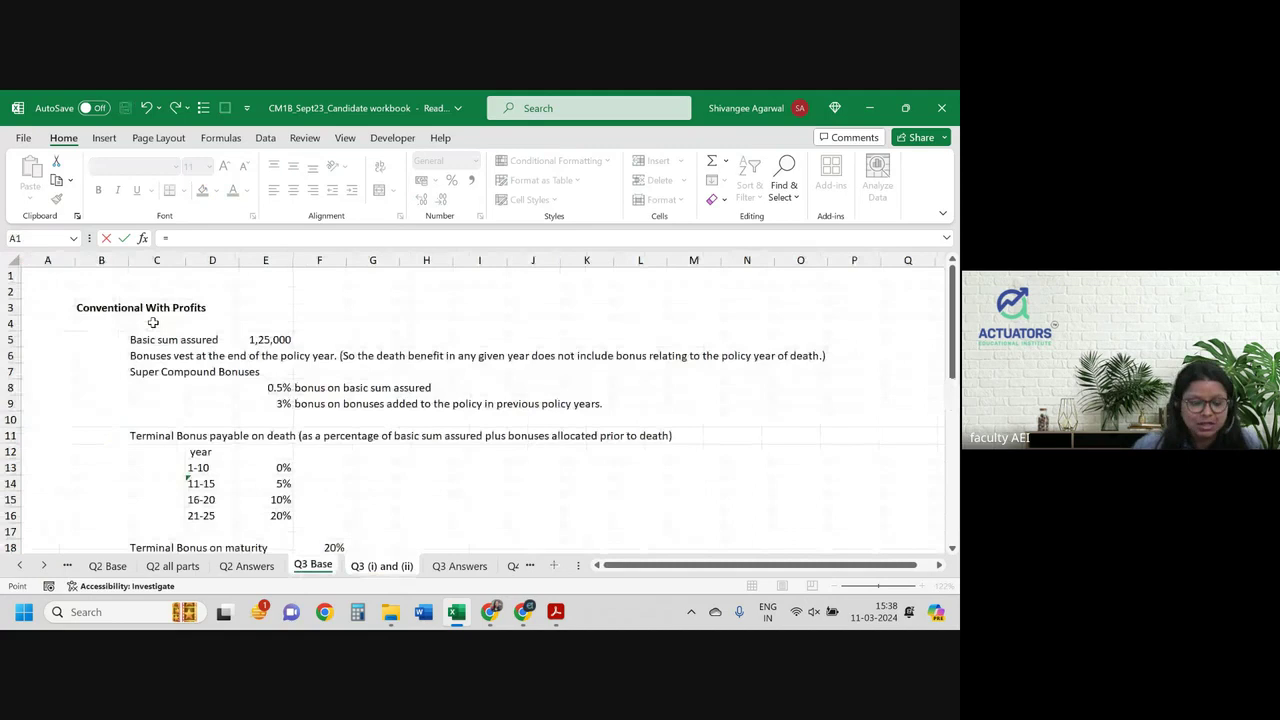
pyautogui.click(270, 334)
pyautogui.press('Return')
pyautogui.click(165, 347)
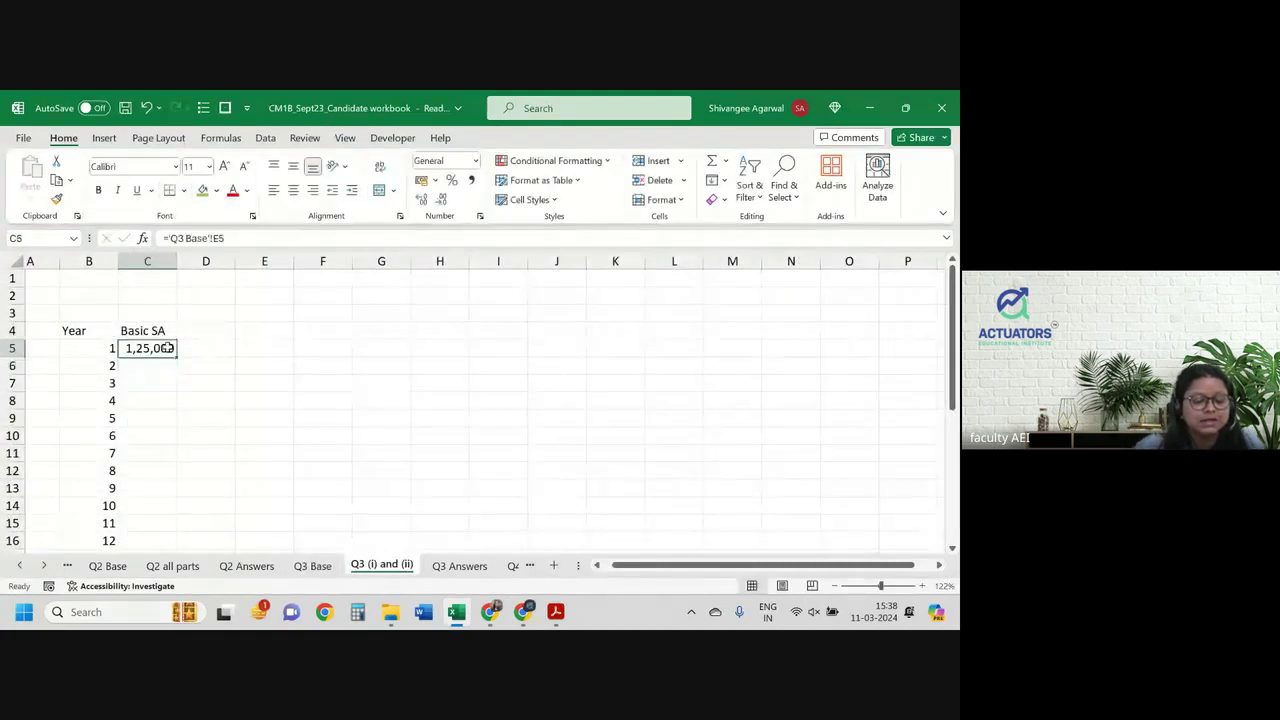
pyautogui.doubleClick(167, 347)
pyautogui.press('F4')
pyautogui.press('Return')
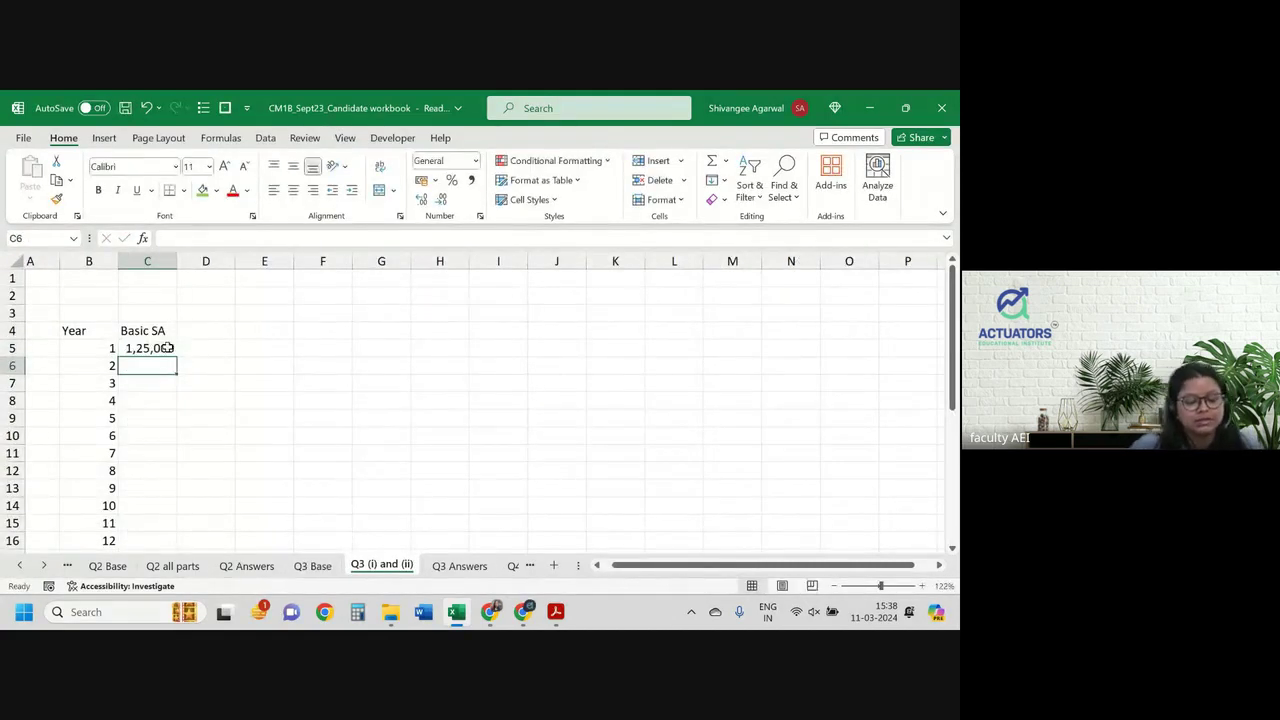
# Step: Copy the Basic SA formula in C5 down the column for all policy years
pyautogui.click(172, 350)
pyautogui.click(178, 357)
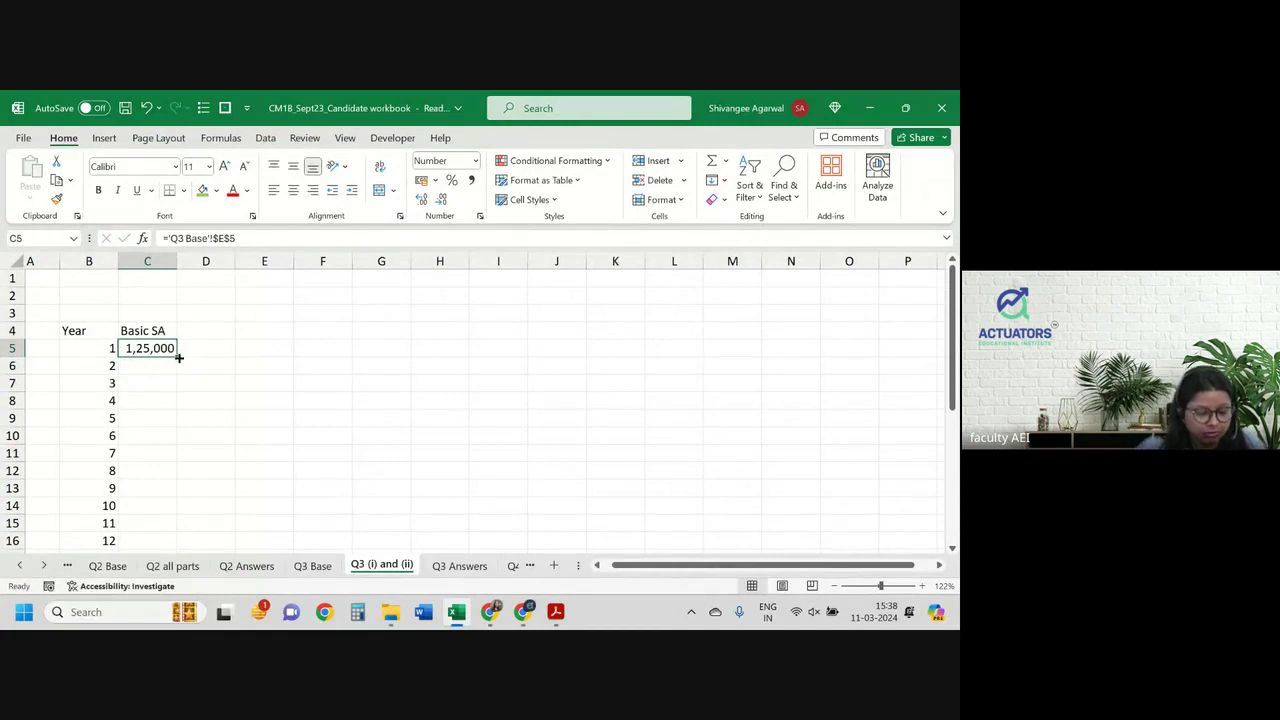
pyautogui.moveTo(178, 357); pyautogui.dragTo(179, 357)
pyautogui.doubleClick(178, 357)
# Step: Add the heading "Bonus" in D4 beside the Basic SA column
pyautogui.click(230, 330)
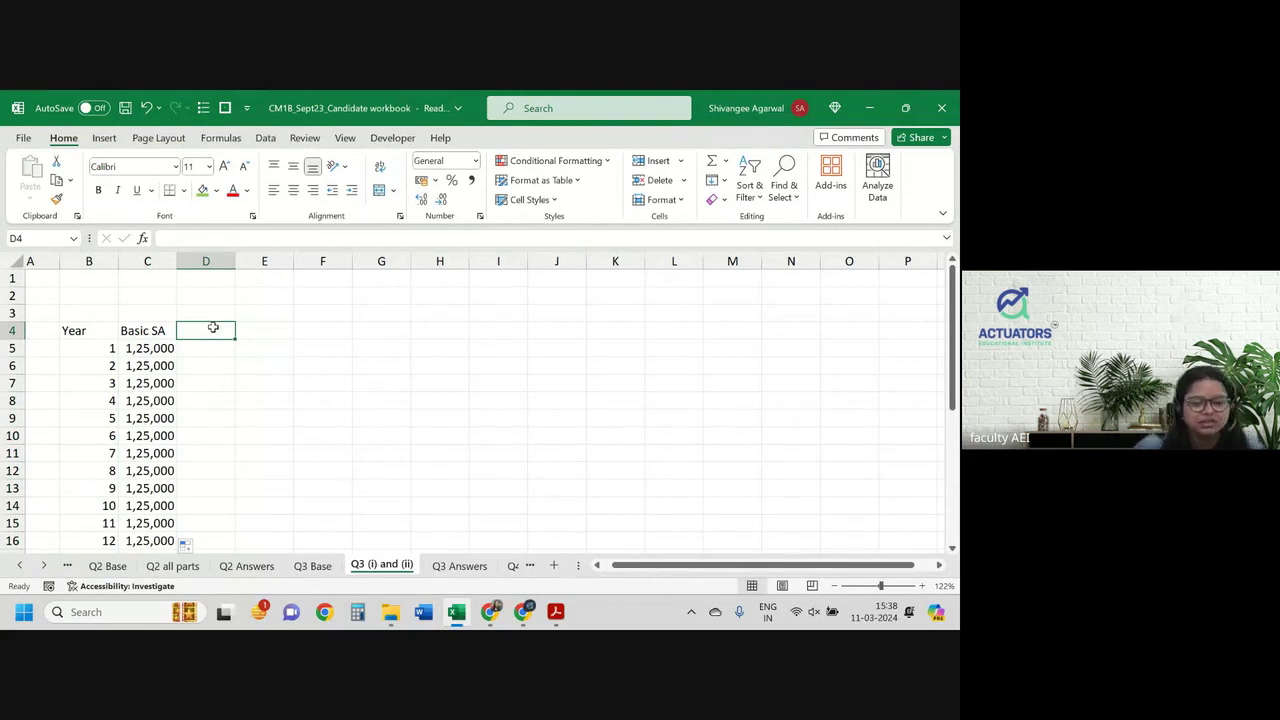
pyautogui.write('Bonus')
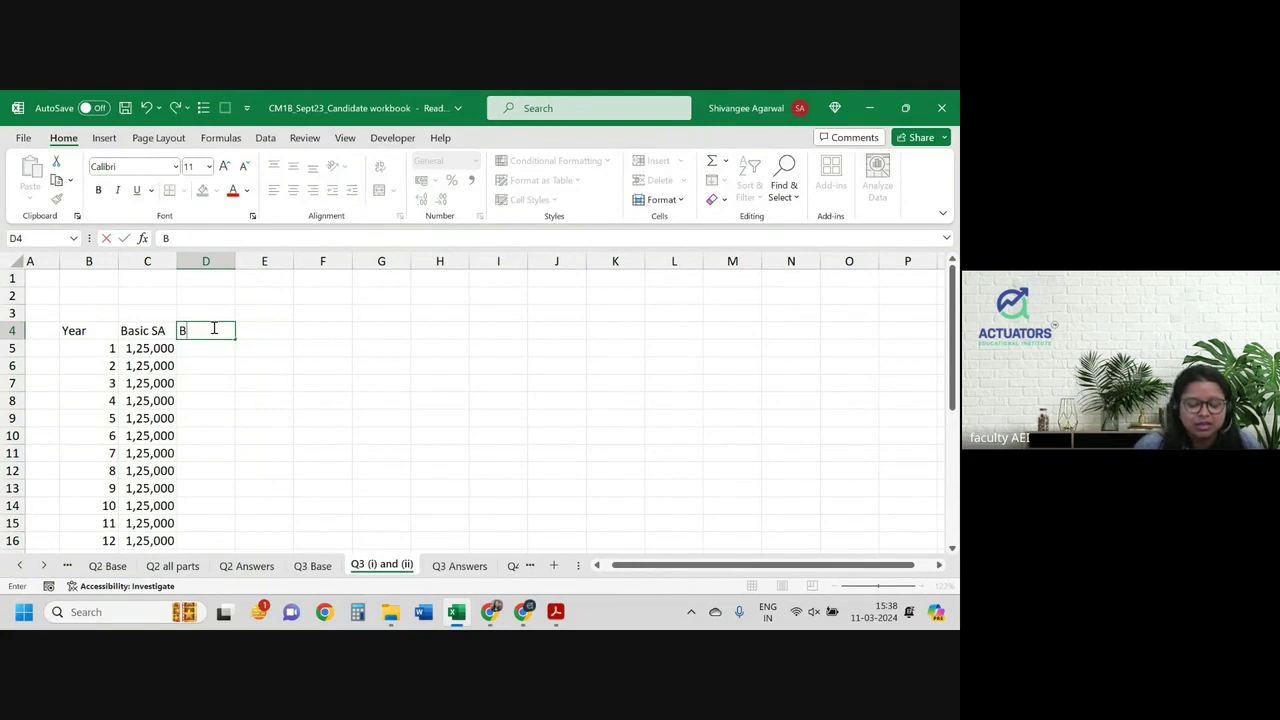
pyautogui.press('Return')
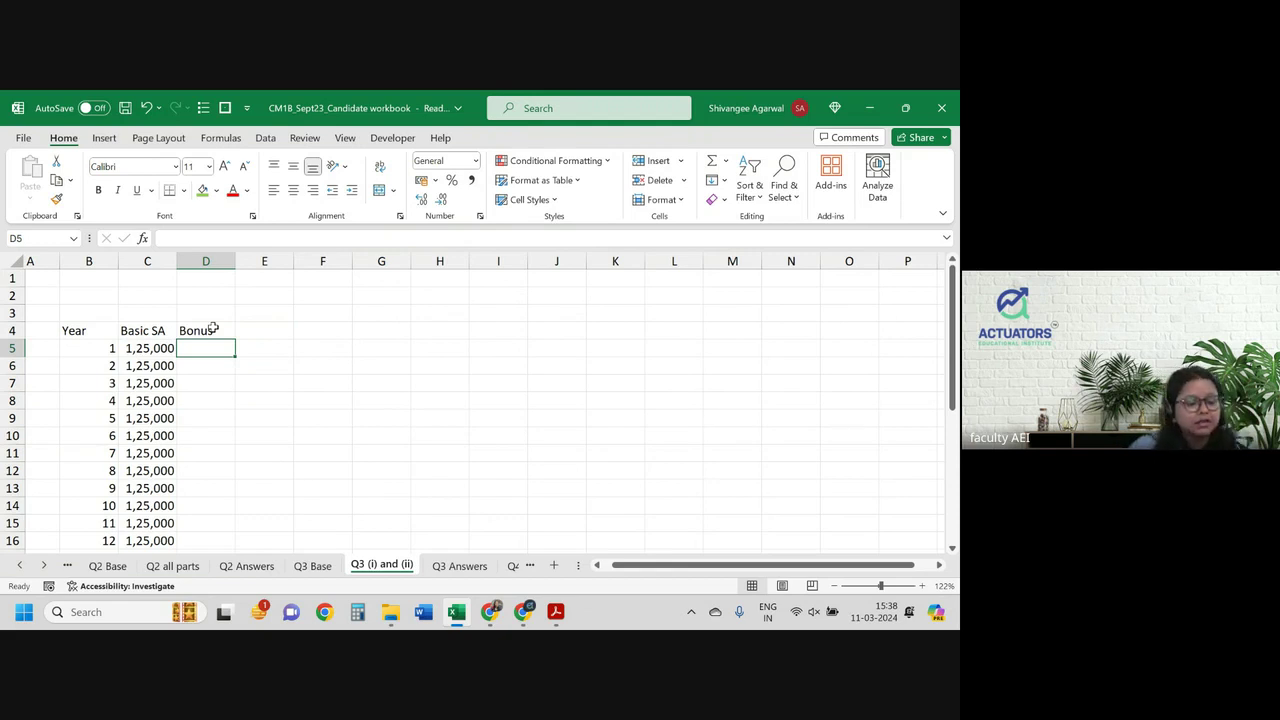
pyautogui.hotkey('alt', 'Tab')
pyautogui.hotkey('alt', 'Tab')
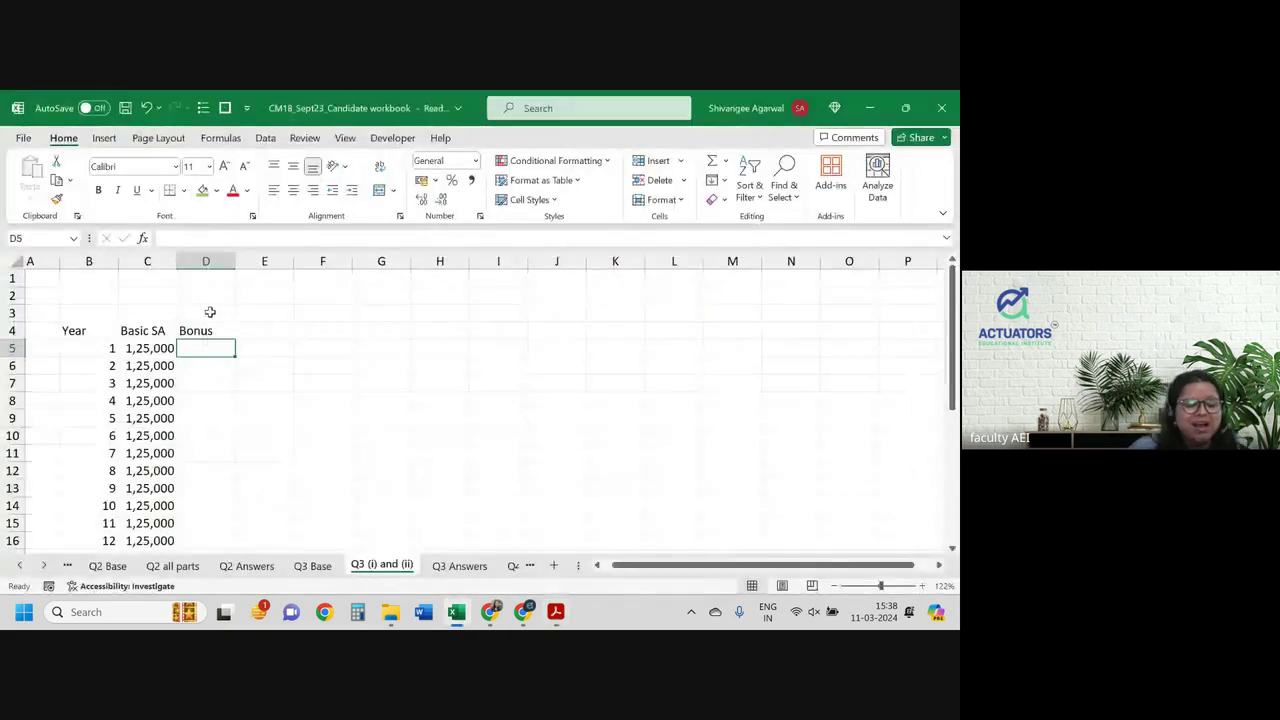
# Step: Look up the bonus rate on the Q3 Base sheet and enter 0.50% in D3 above the Bonus heading
pyautogui.click(210, 312)
pyautogui.click(314, 566)
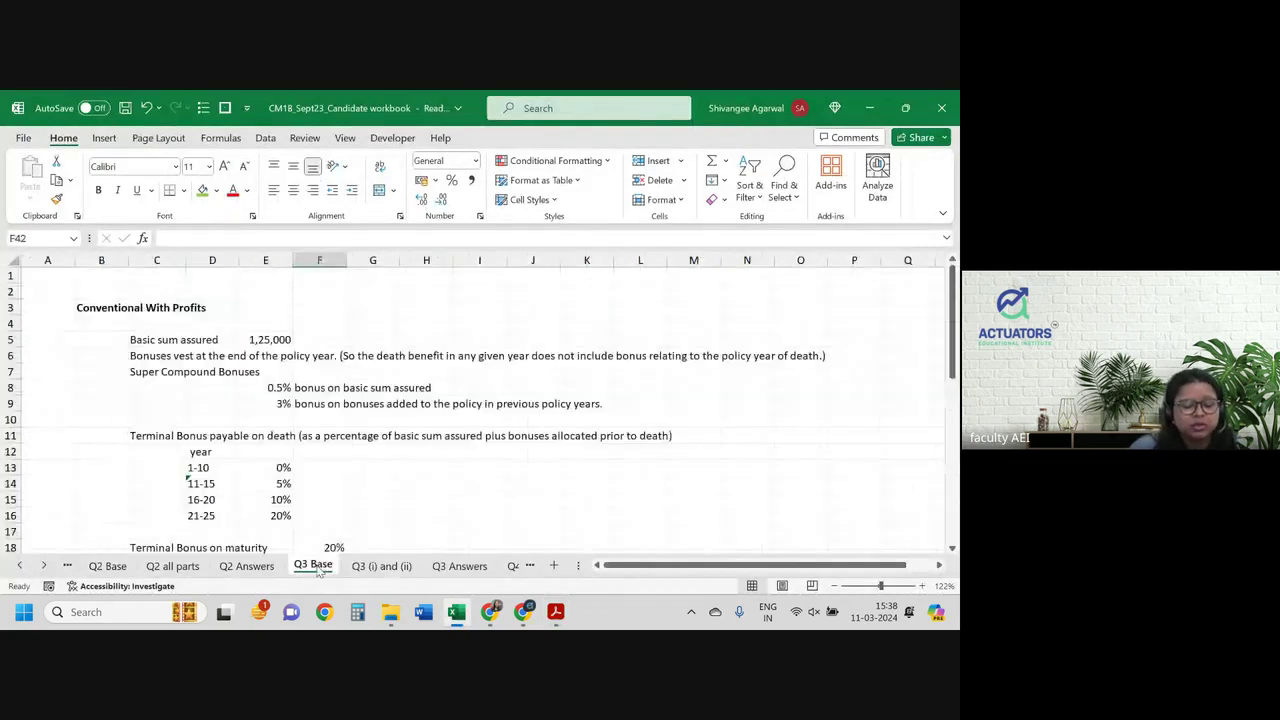
pyautogui.click(383, 566)
pyautogui.write('0')
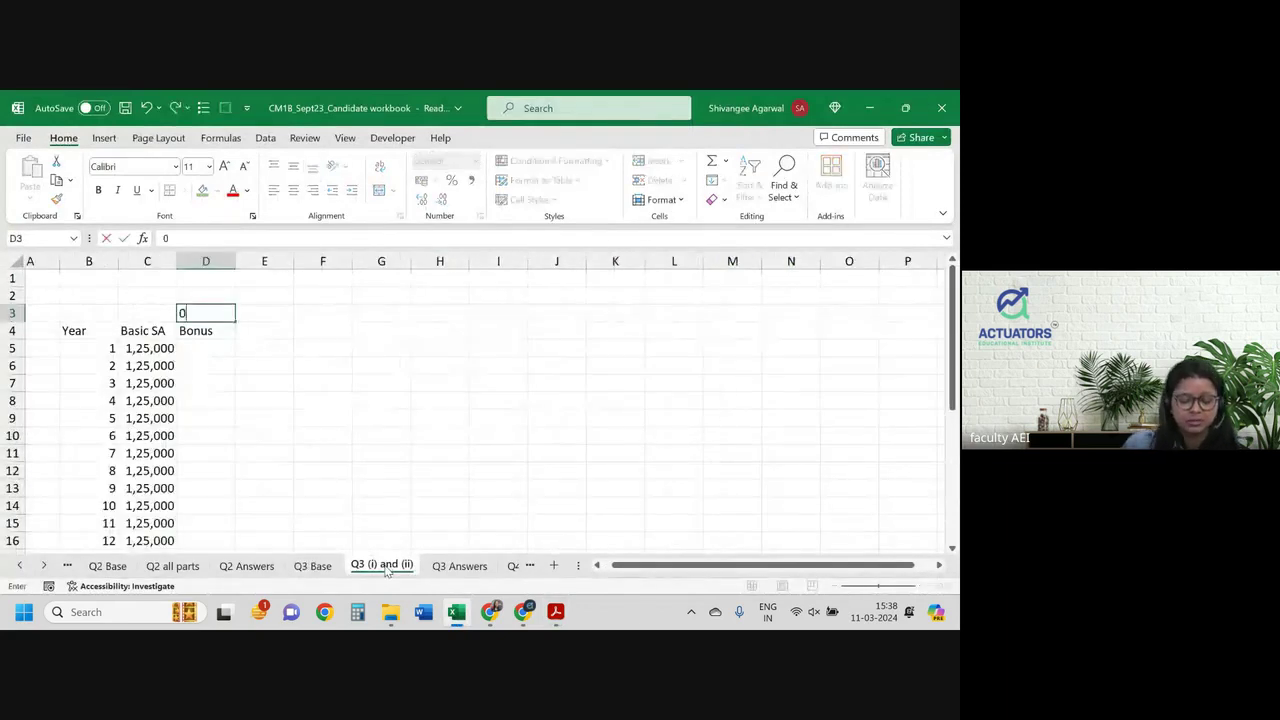
pyautogui.write('.50%')
pyautogui.press('Return')
pyautogui.press('Return')
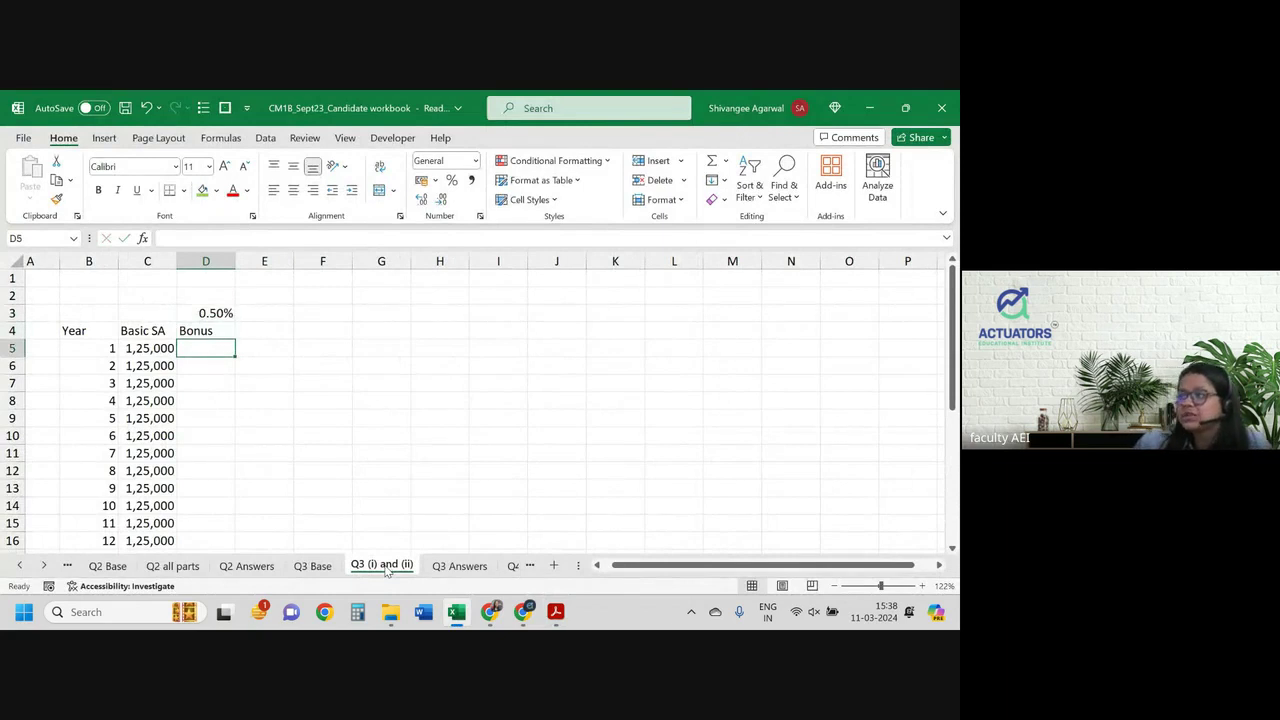
# Step: Calculate the bonus in D5 with =C5*$D$3 and copy the formula down for all policy years
pyautogui.write('=')
pyautogui.press('Left')
pyautogui.write('*')
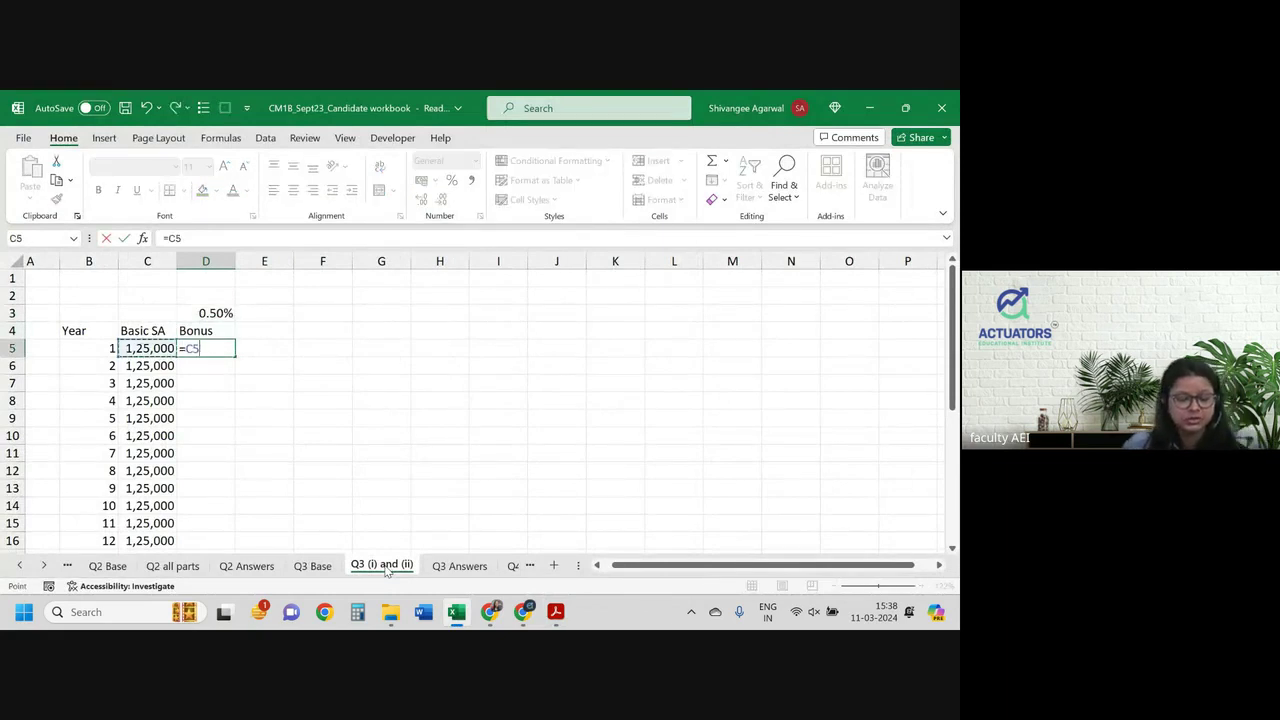
pyautogui.press('Up')
pyautogui.press('Up')
pyautogui.press('F4')
pyautogui.press('Return')
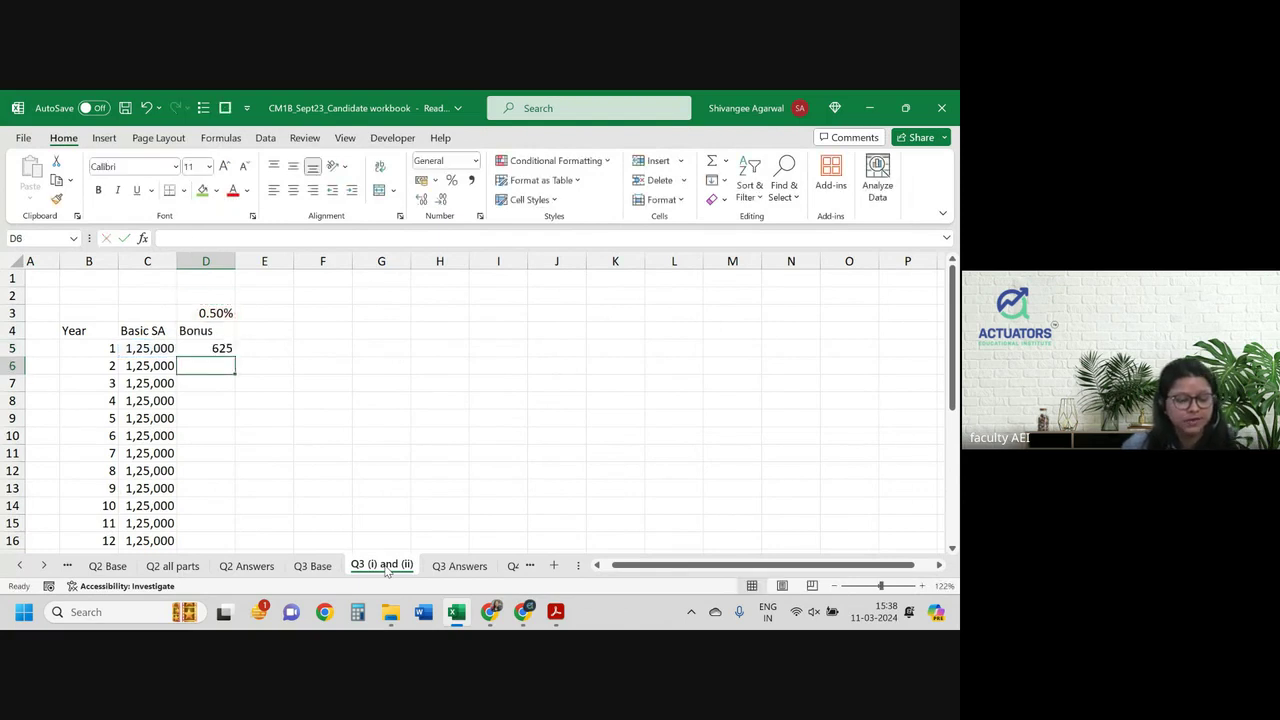
pyautogui.click(206, 348)
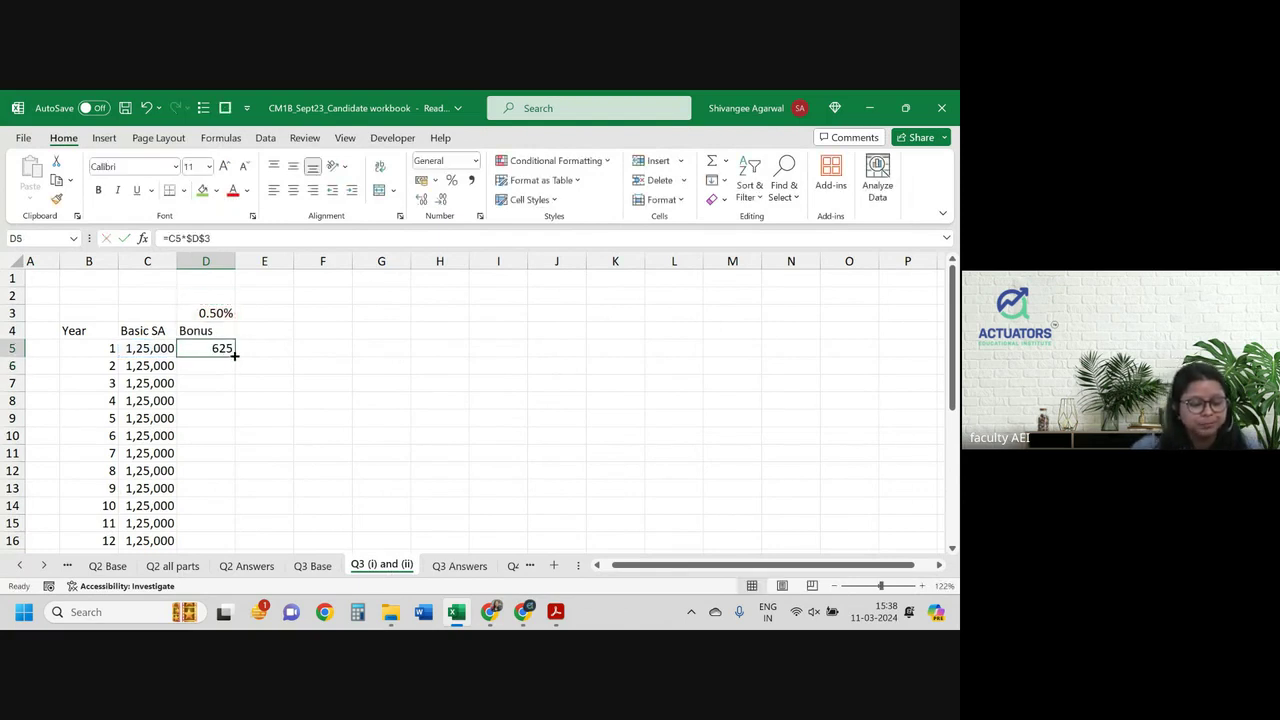
pyautogui.doubleClick(235, 356)
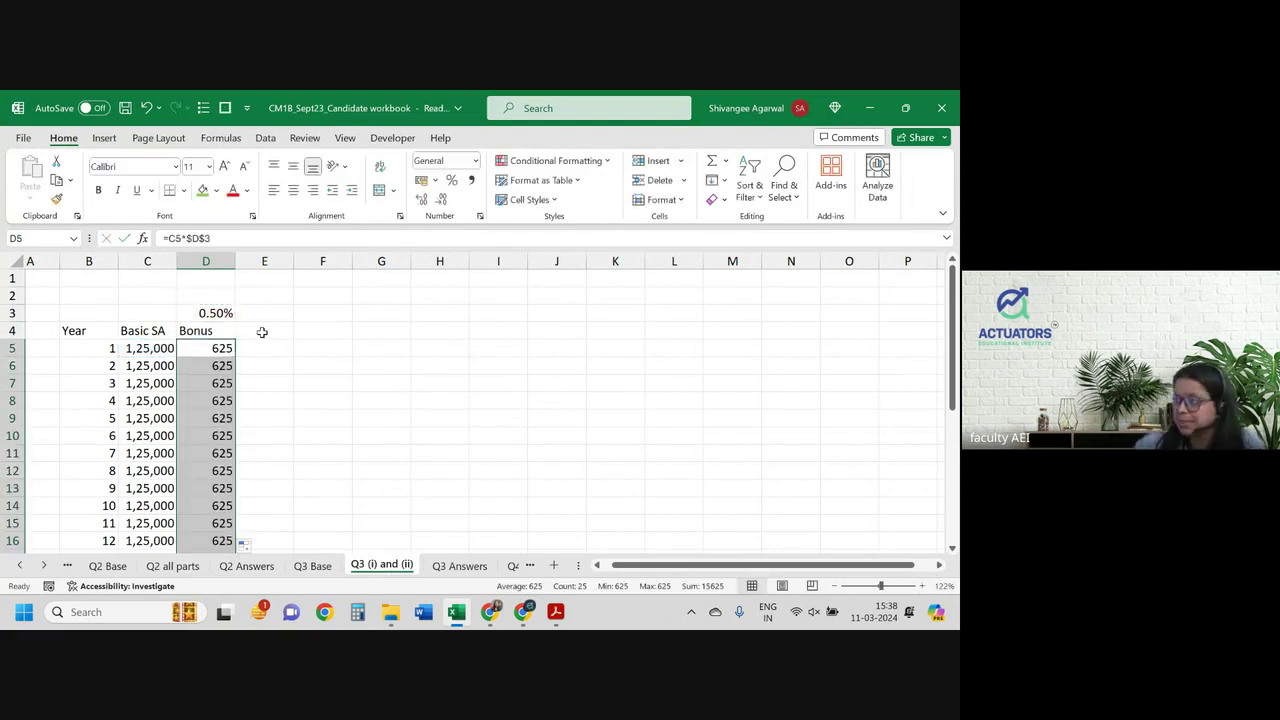
# Step: Add the heading "Super Bonus" in E4 and fit column E's width to it
pyautogui.click(262, 332)
pyautogui.write('Sup')
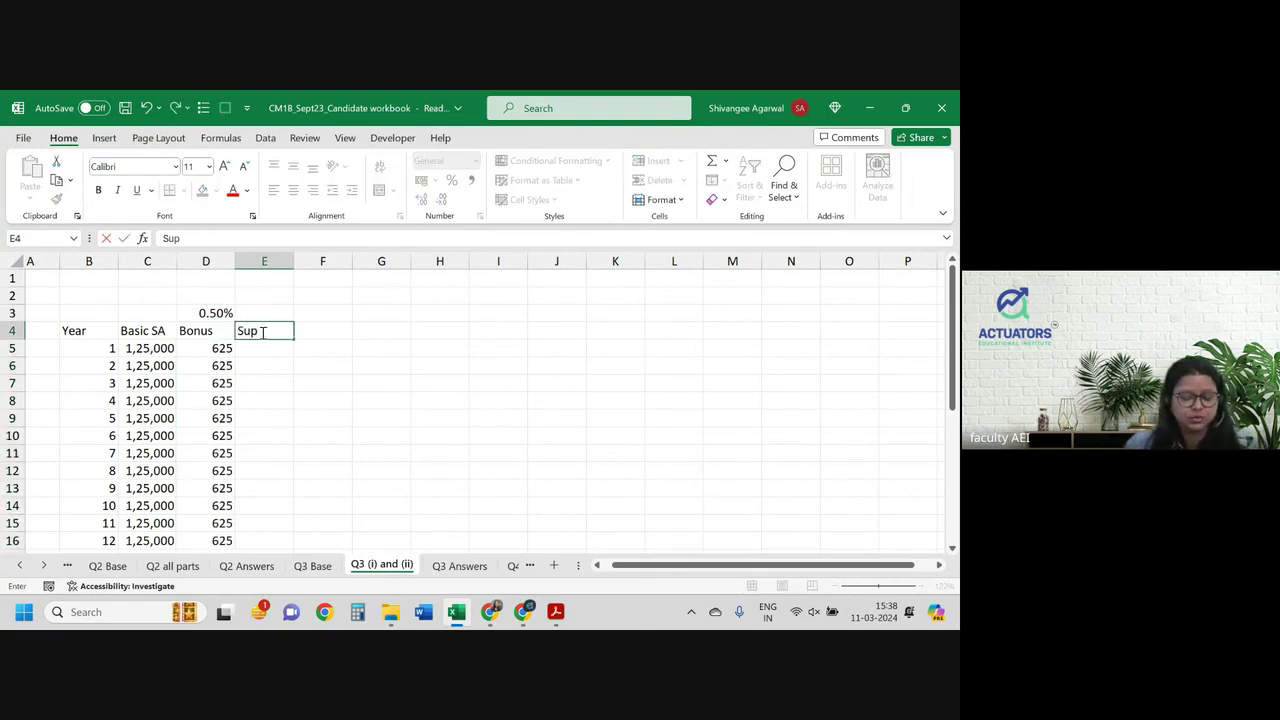
pyautogui.write('er Bonus')
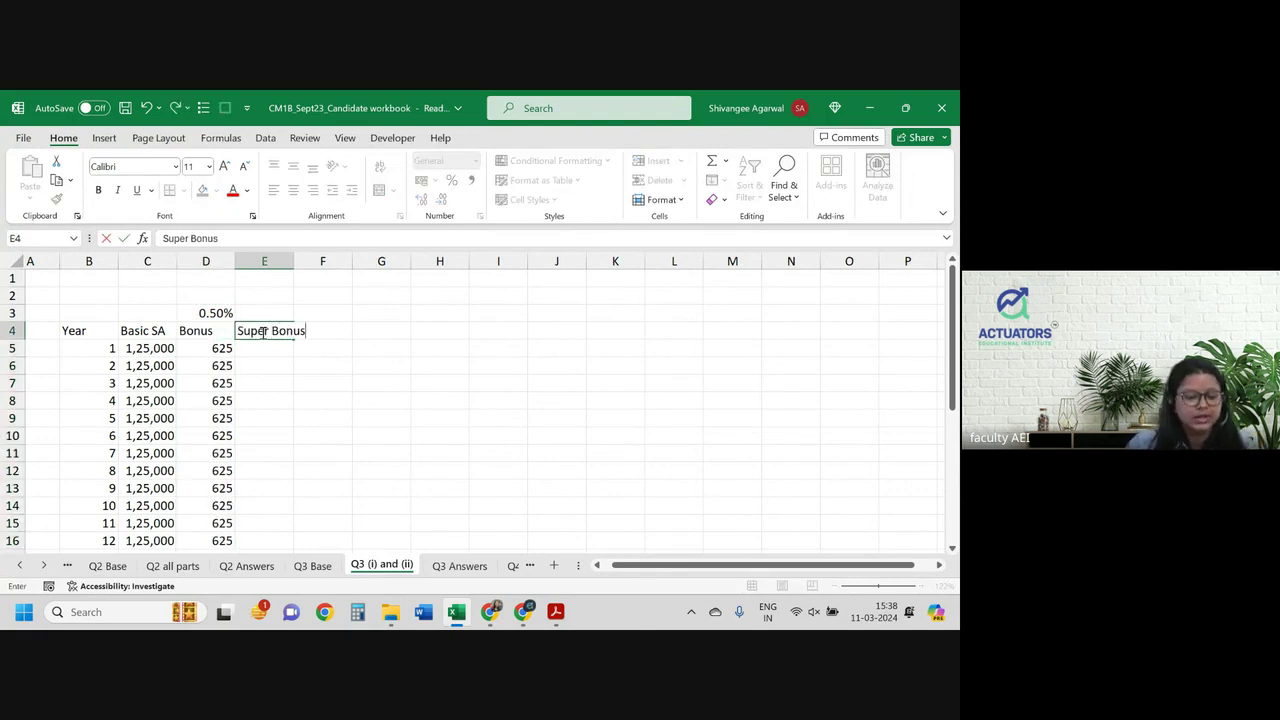
pyautogui.press('Return')
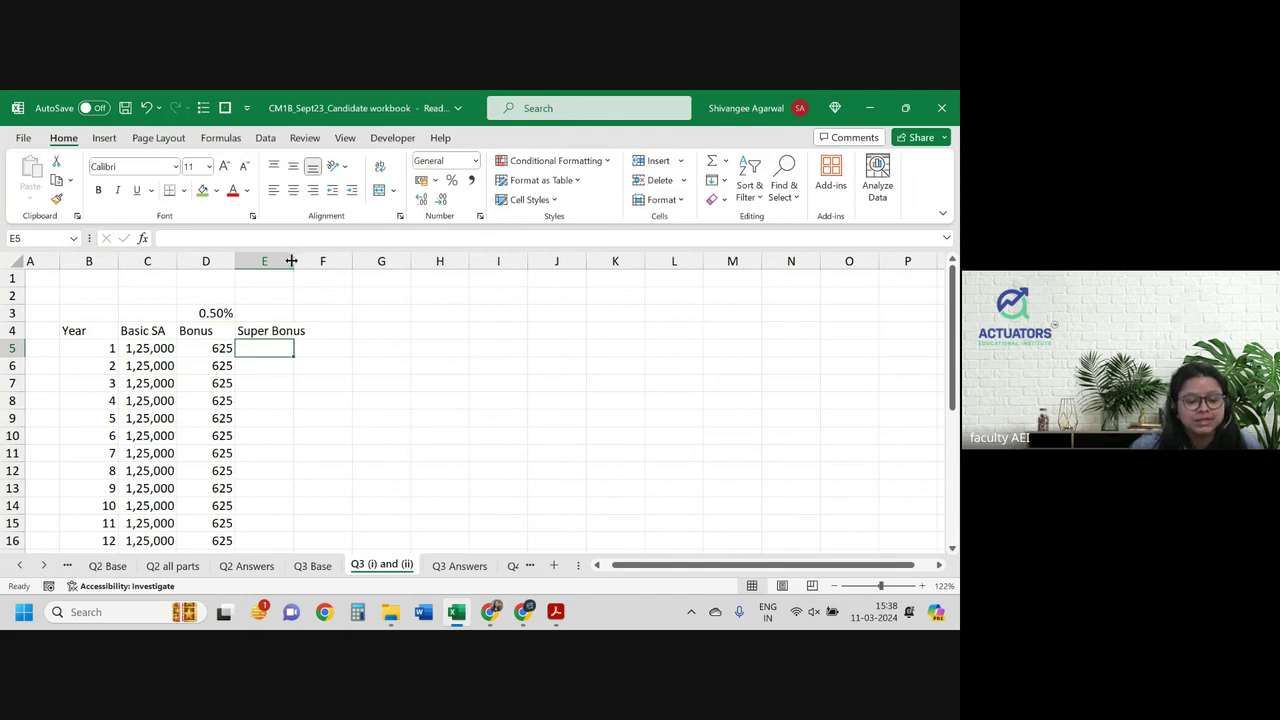
pyautogui.doubleClick(293, 261)
# Step: Check the rate on previously added bonuses in the Q3 Base sheet and enter 3% in E3 above Super Bonus
pyautogui.click(264, 313)
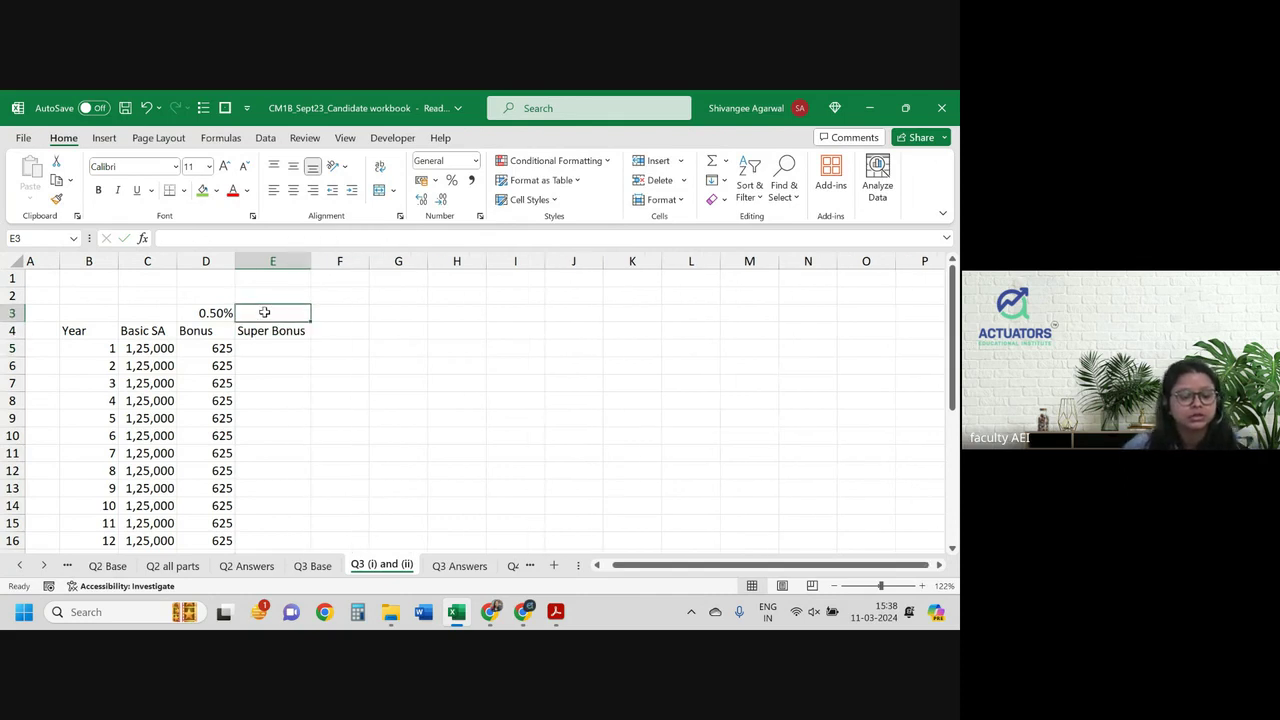
pyautogui.hotkey('alt', 'Tab')
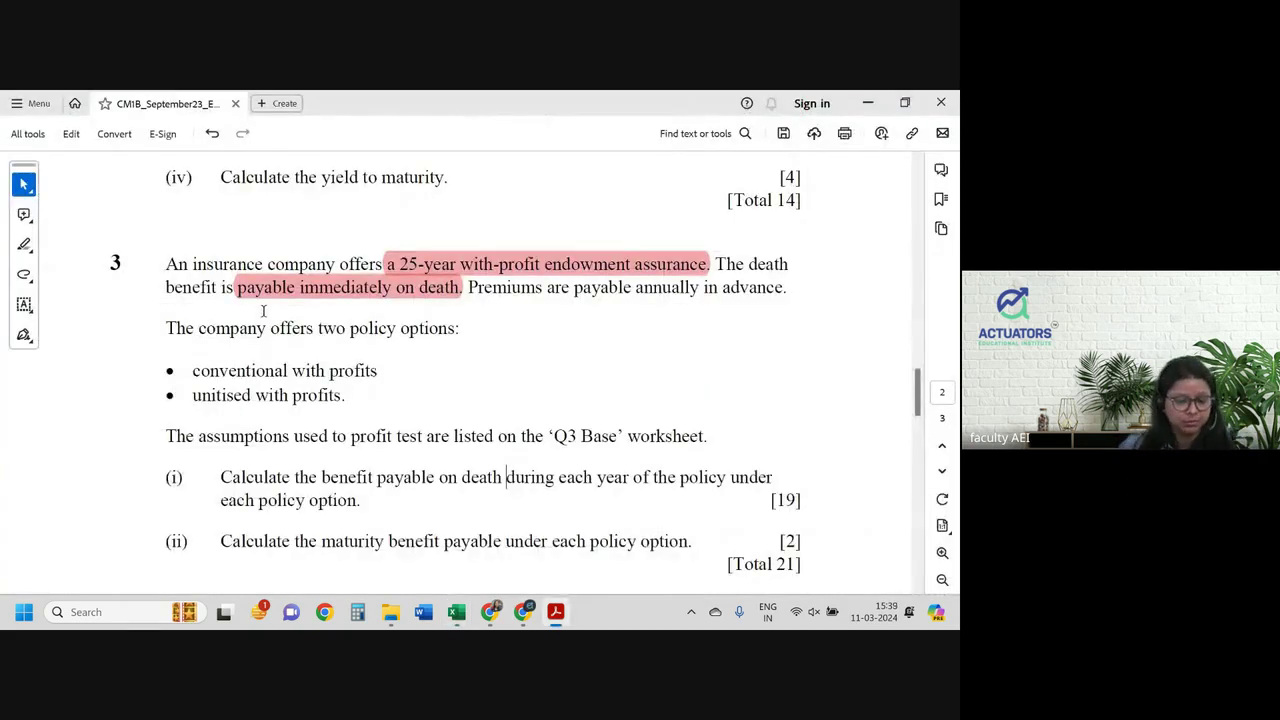
pyautogui.hotkey('alt', 'Tab')
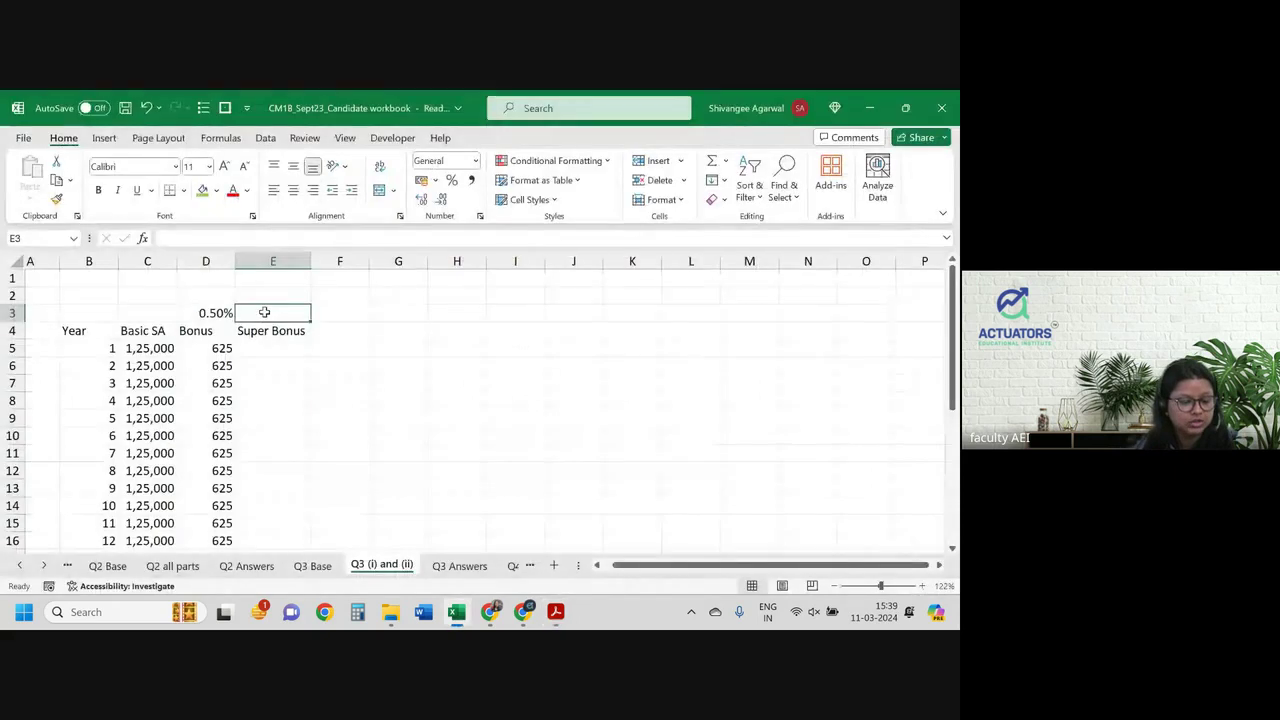
pyautogui.hotkey('ctrl', 'pageup')
pyautogui.hotkey('ctrl', 'pagedown')
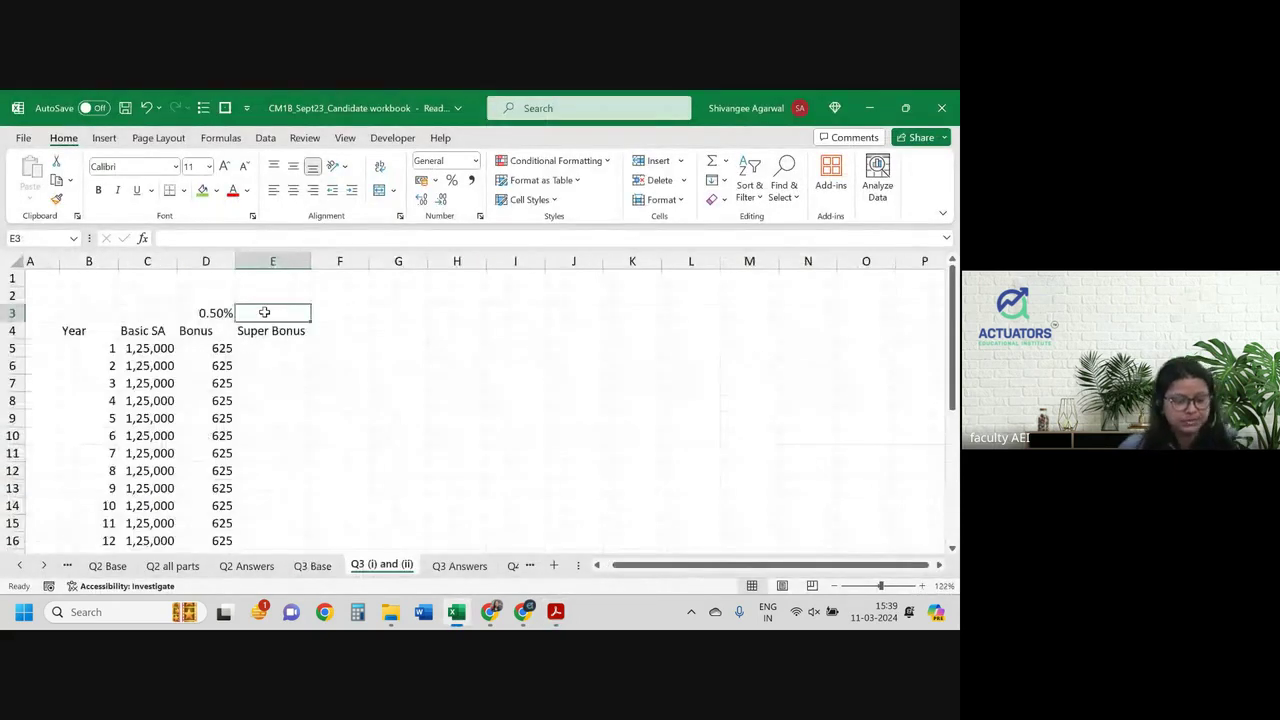
pyautogui.write('3')
pyautogui.press('Up')
pyautogui.click(265, 312)
pyautogui.write('3')
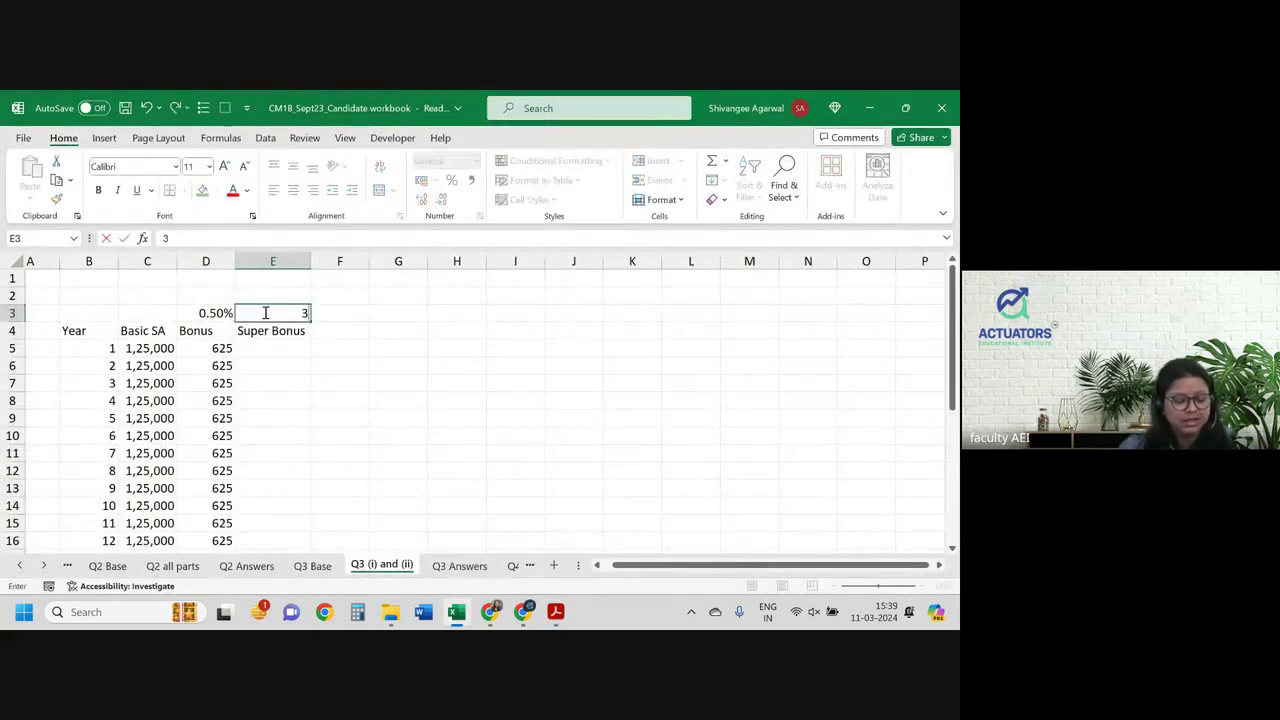
pyautogui.write('%')
pyautogui.press('Tab')
# Step: Add the heading "Total Bonus" in F4 beside Super Bonus
pyautogui.press('Down')
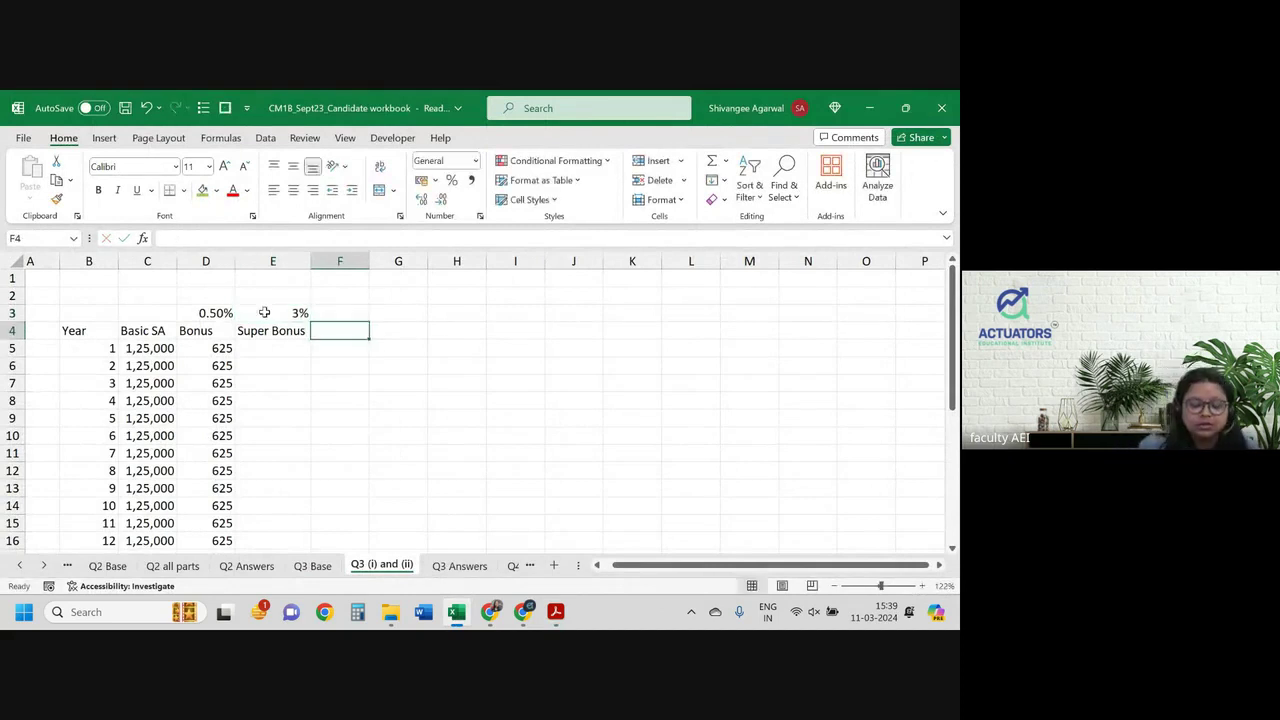
pyautogui.write('Total Bonu')
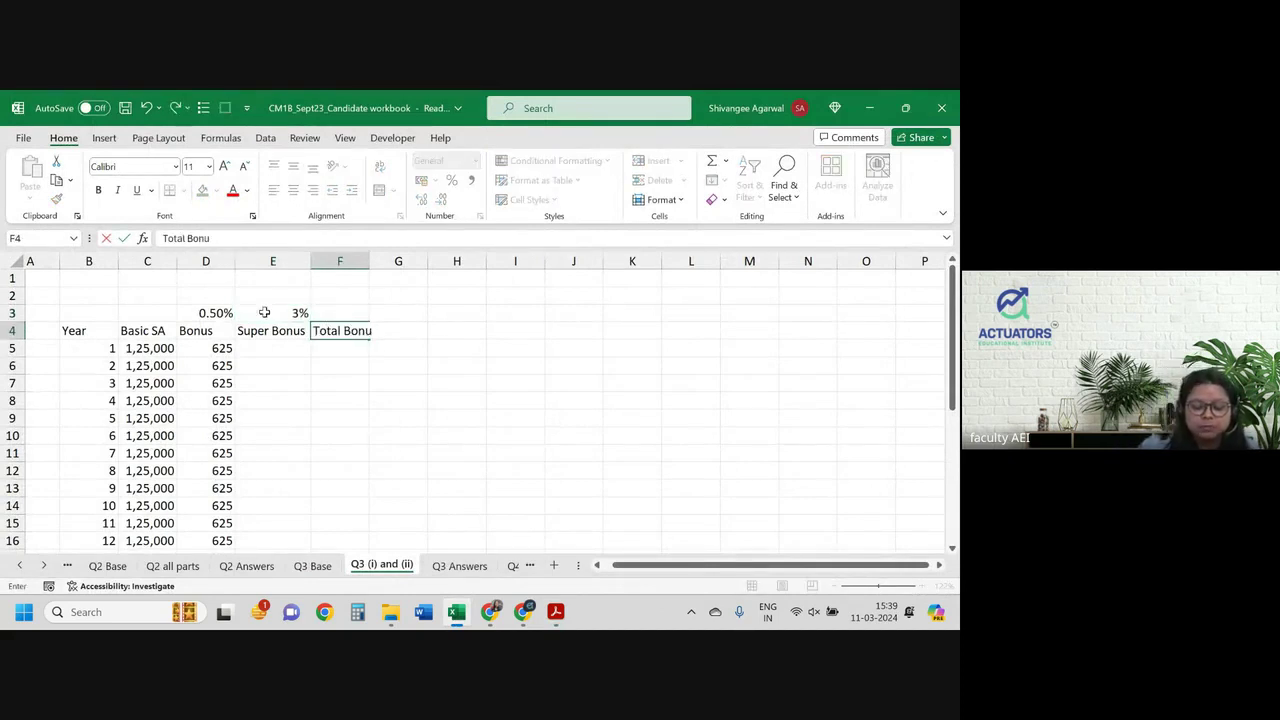
pyautogui.write('s')
pyautogui.press('Return')
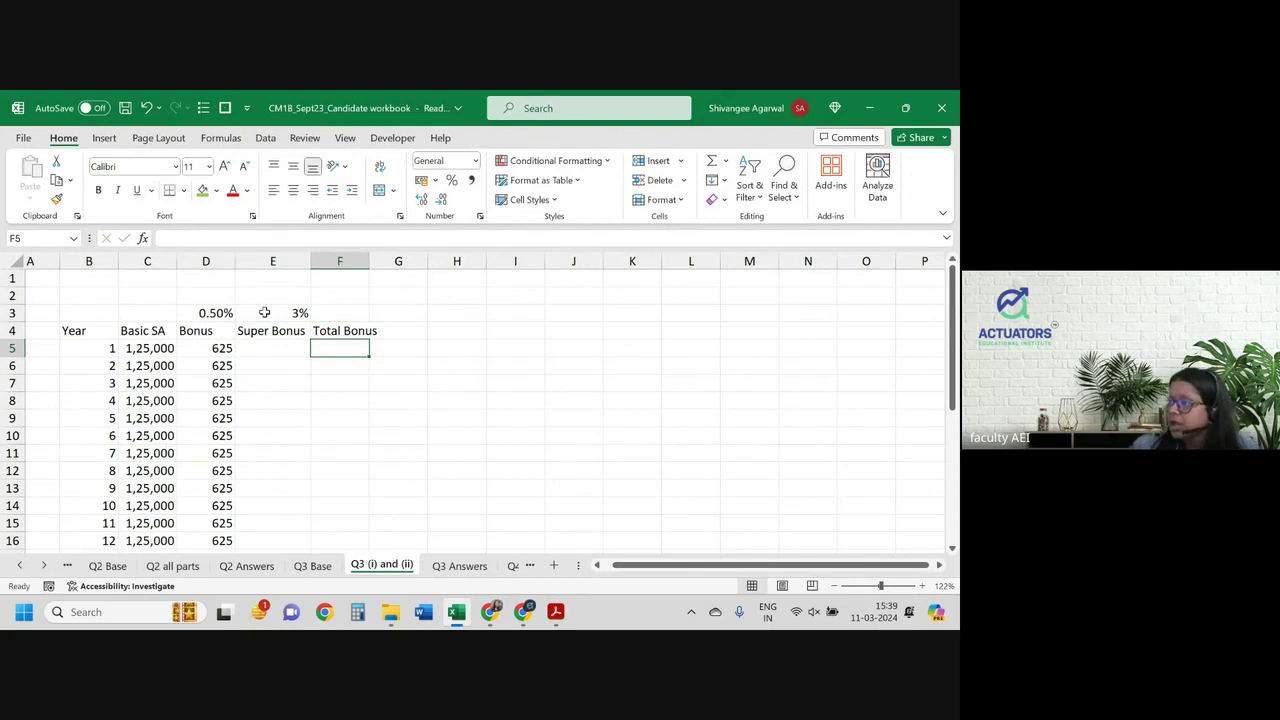
pyautogui.press('Left')
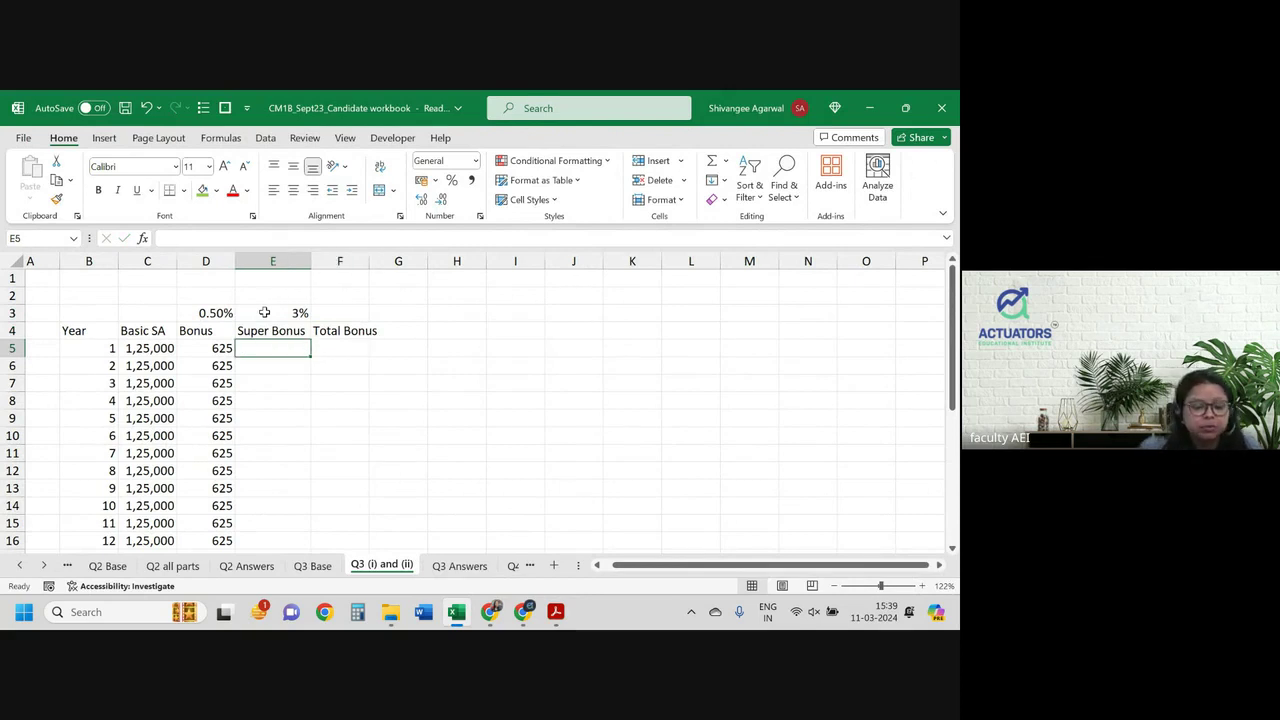
pyautogui.write('=')
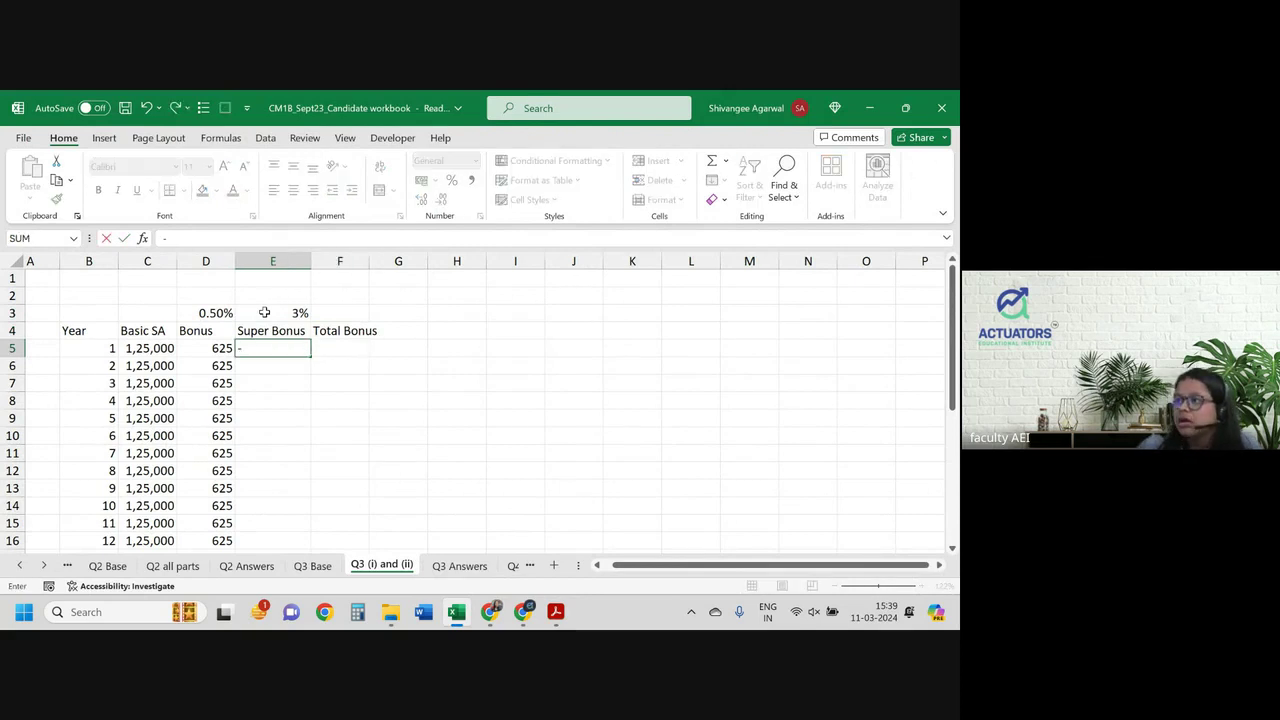
pyautogui.press('Right')
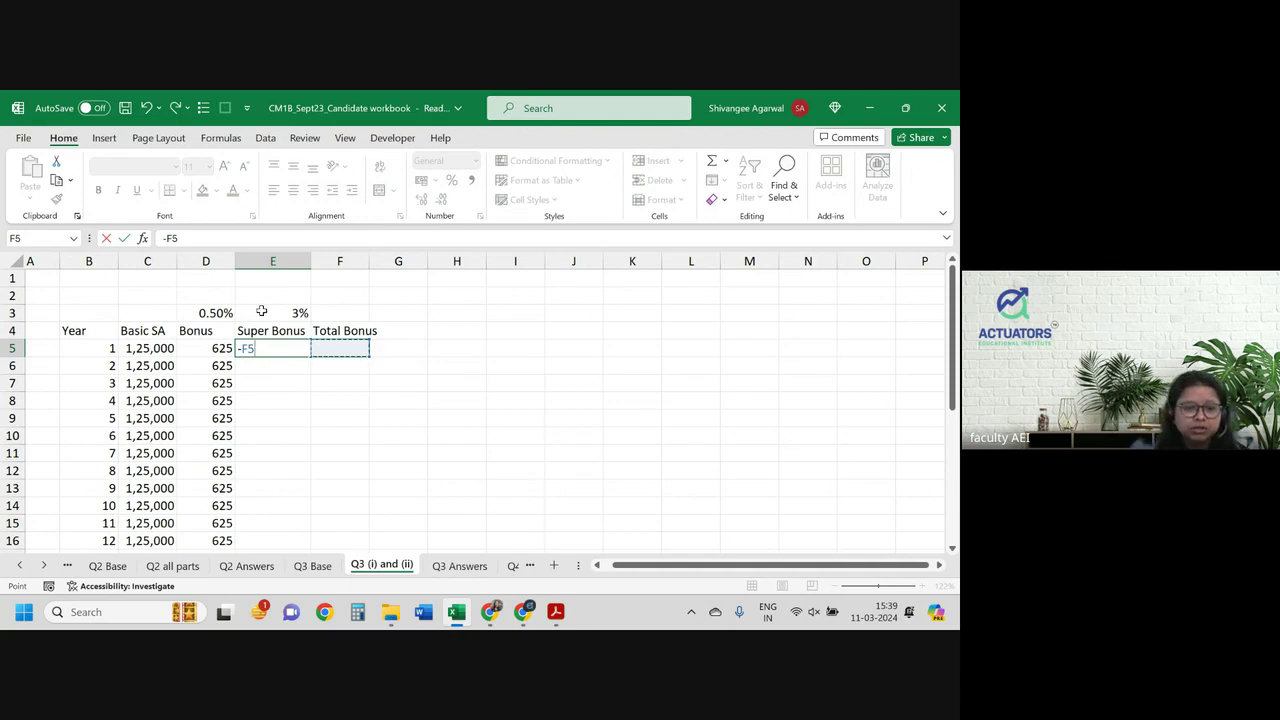
pyautogui.hotkey('alt', 'Tab')
pyautogui.hotkey('alt', 'Tab')
pyautogui.hotkey('ctrl', 'pageup')
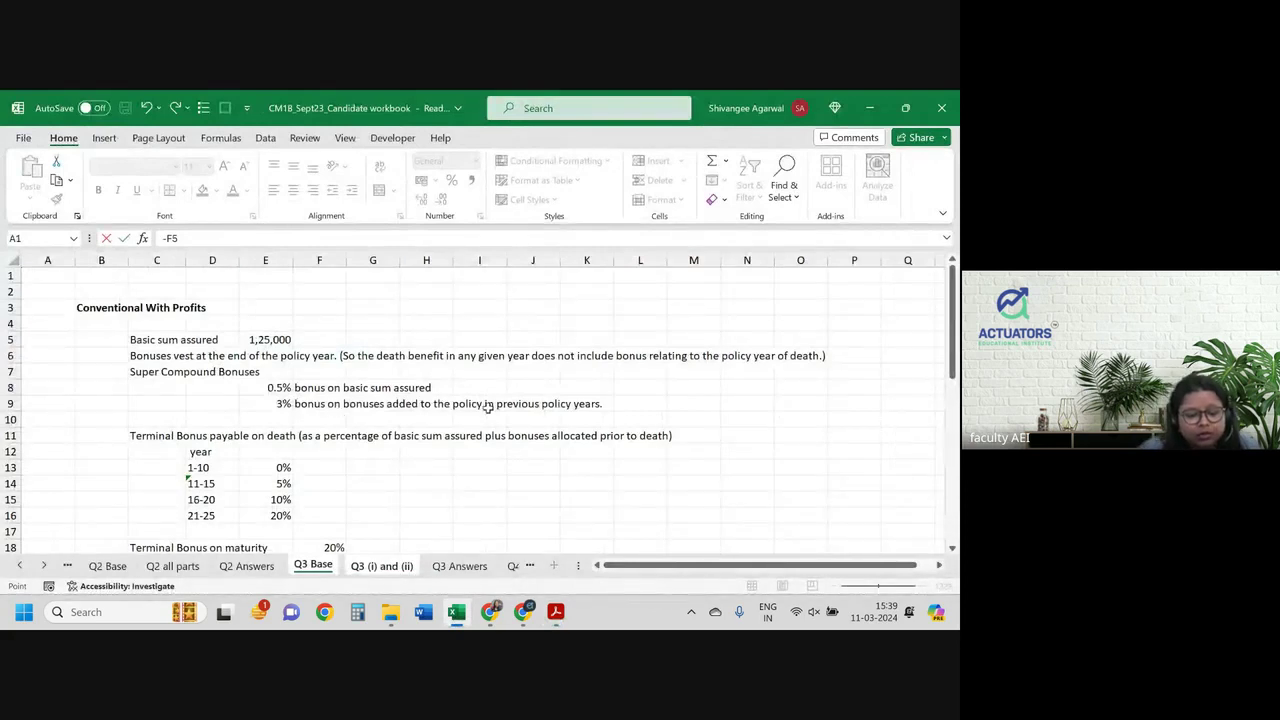
pyautogui.hotkey('alt', 'Tab')
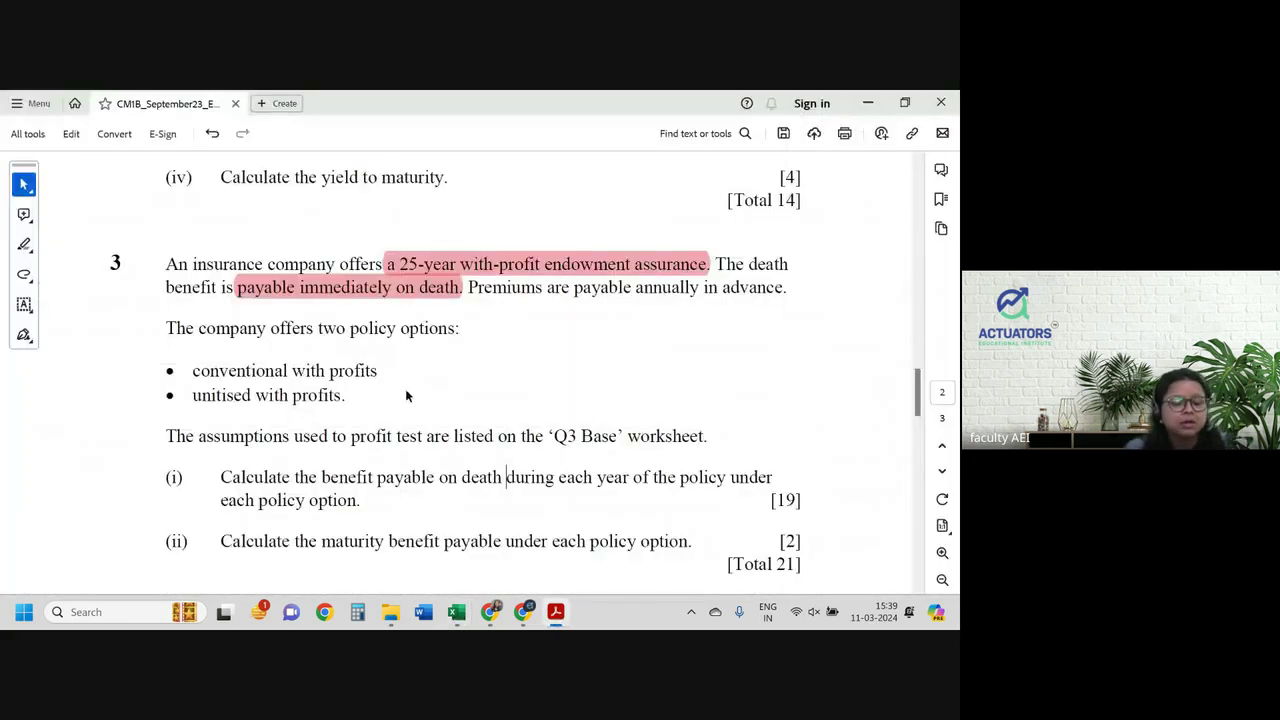
pyautogui.hotkey('alt', 'Tab')
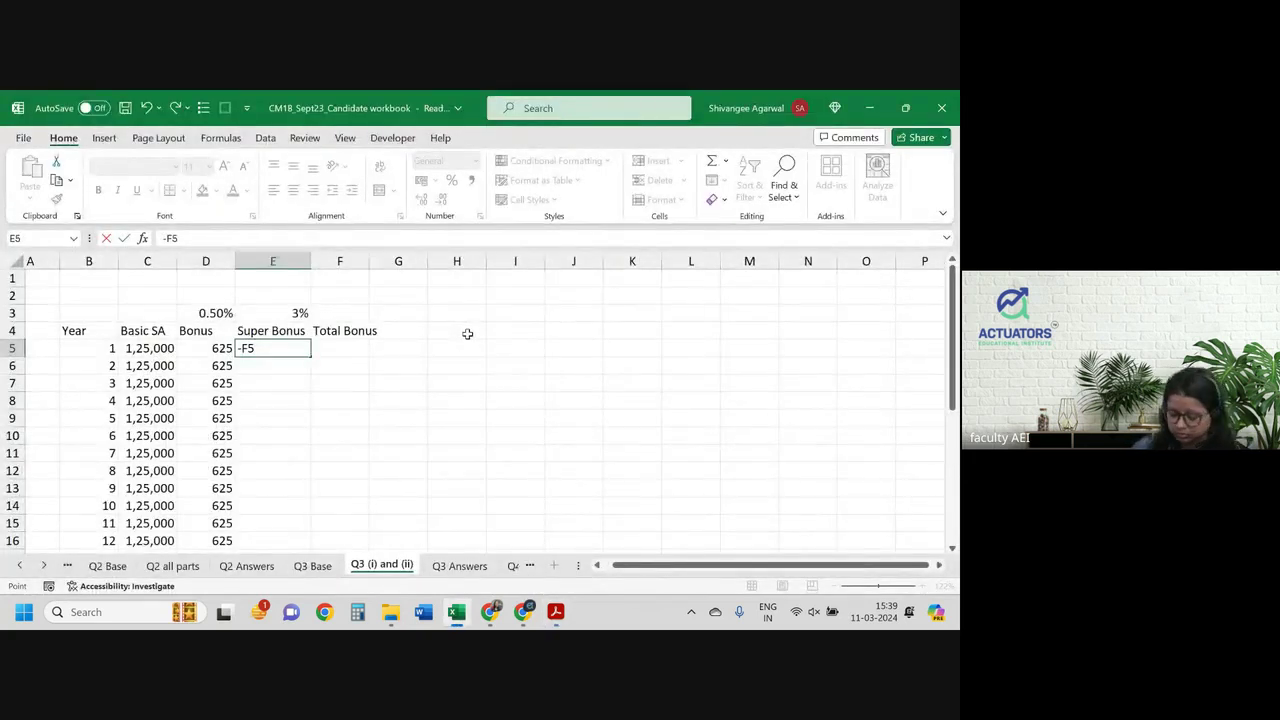
pyautogui.press('BackSpace')
pyautogui.press('BackSpace')
pyautogui.press('BackSpace')
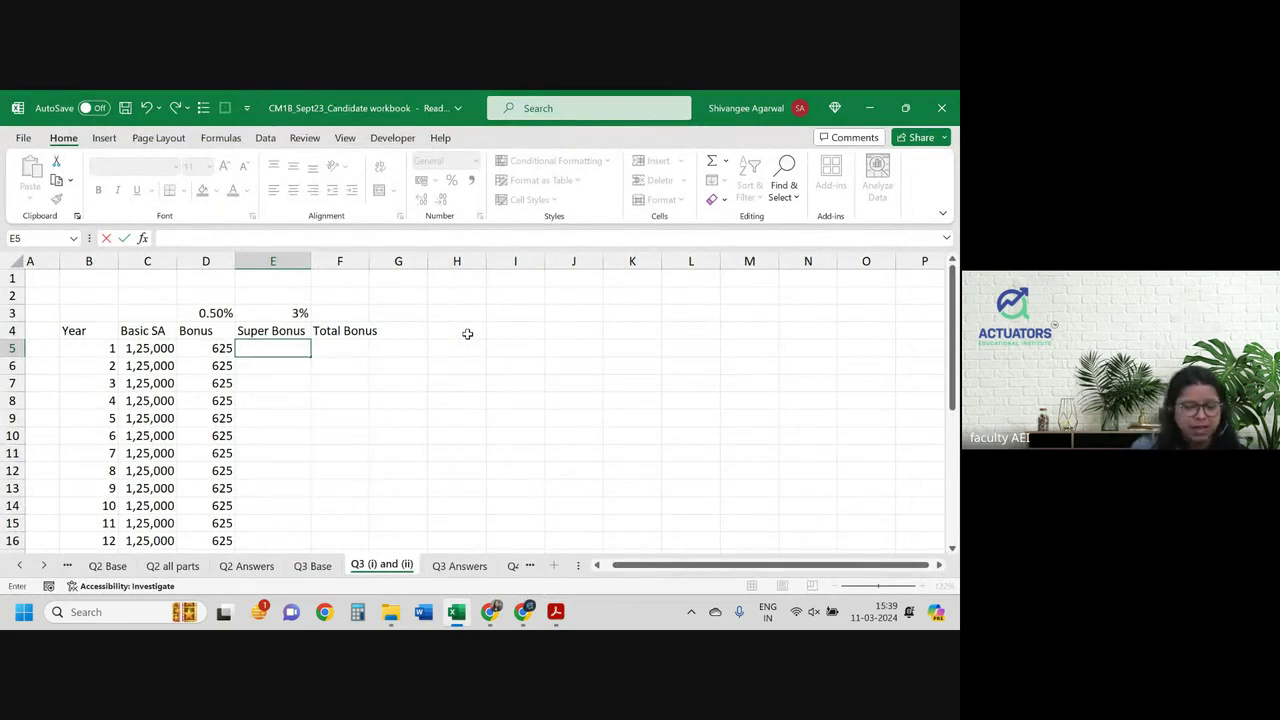
pyautogui.press('Return')
# Step: Enter 0 as the first-year Super Bonus in E5 and calculate the Total Bonus in F5 with =D5+E5
pyautogui.press('Up')
pyautogui.write('0')
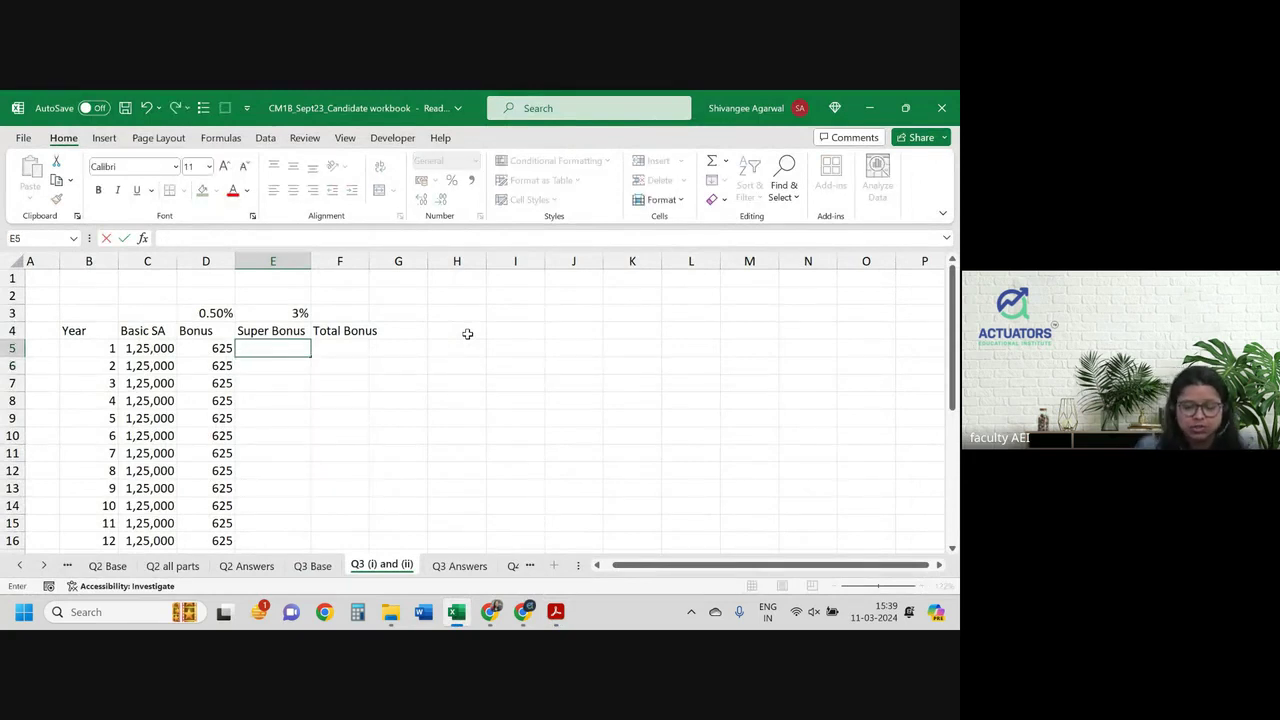
pyautogui.press('Tab')
pyautogui.write('=')
pyautogui.press('Left')
pyautogui.press('Left')
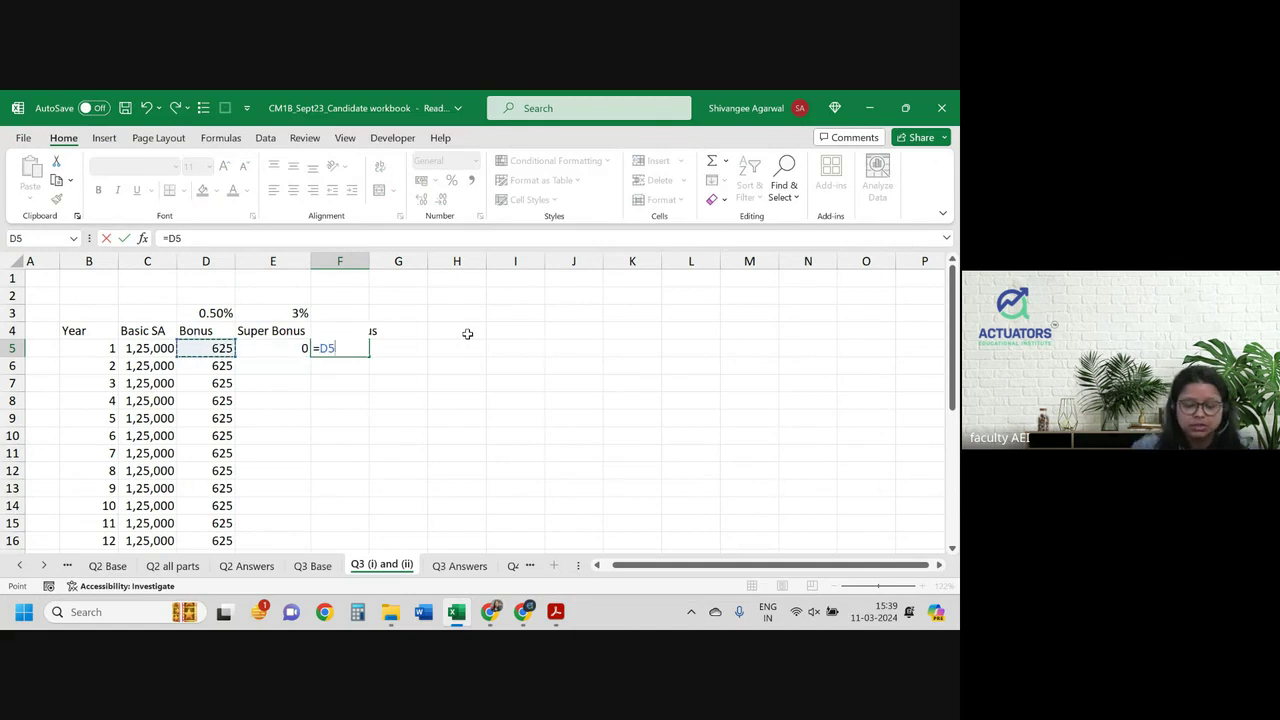
pyautogui.write('+')
pyautogui.press('Left')
pyautogui.press('Return')
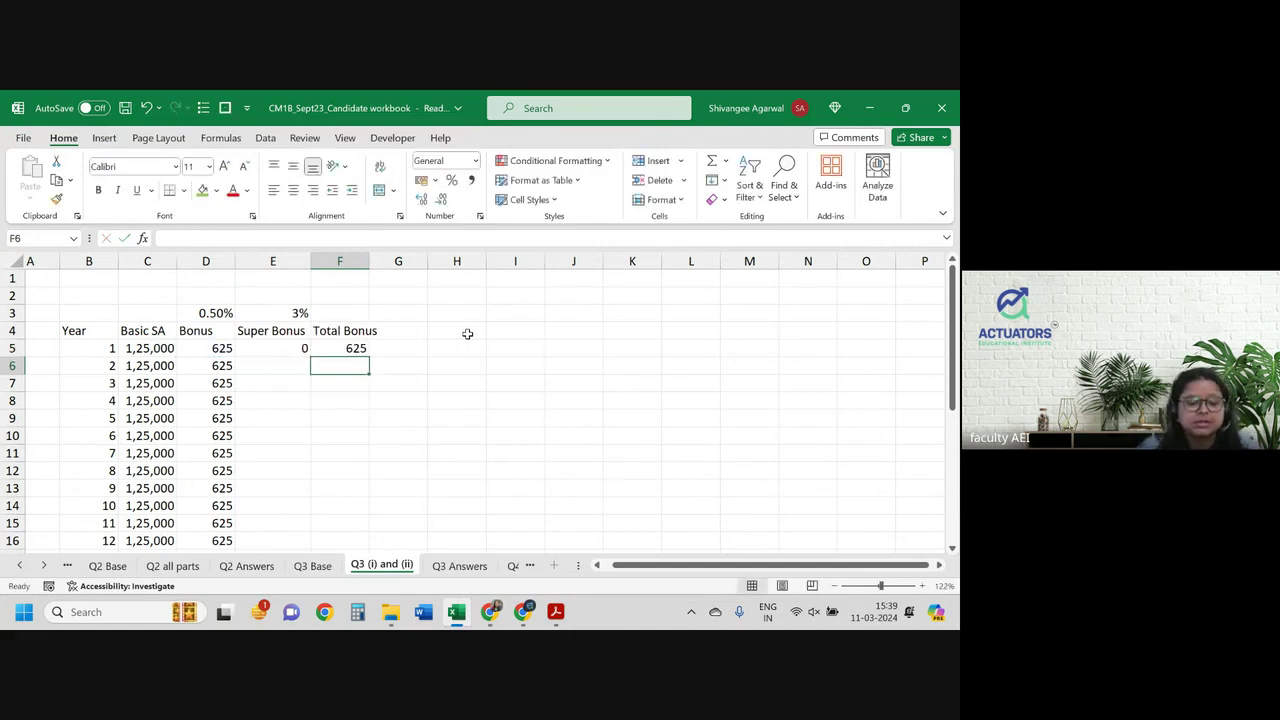
# Step: Calculate the second-year Super Bonus in E6 from the previous year's total bonus with =F5*$E$3
pyautogui.click(260, 366)
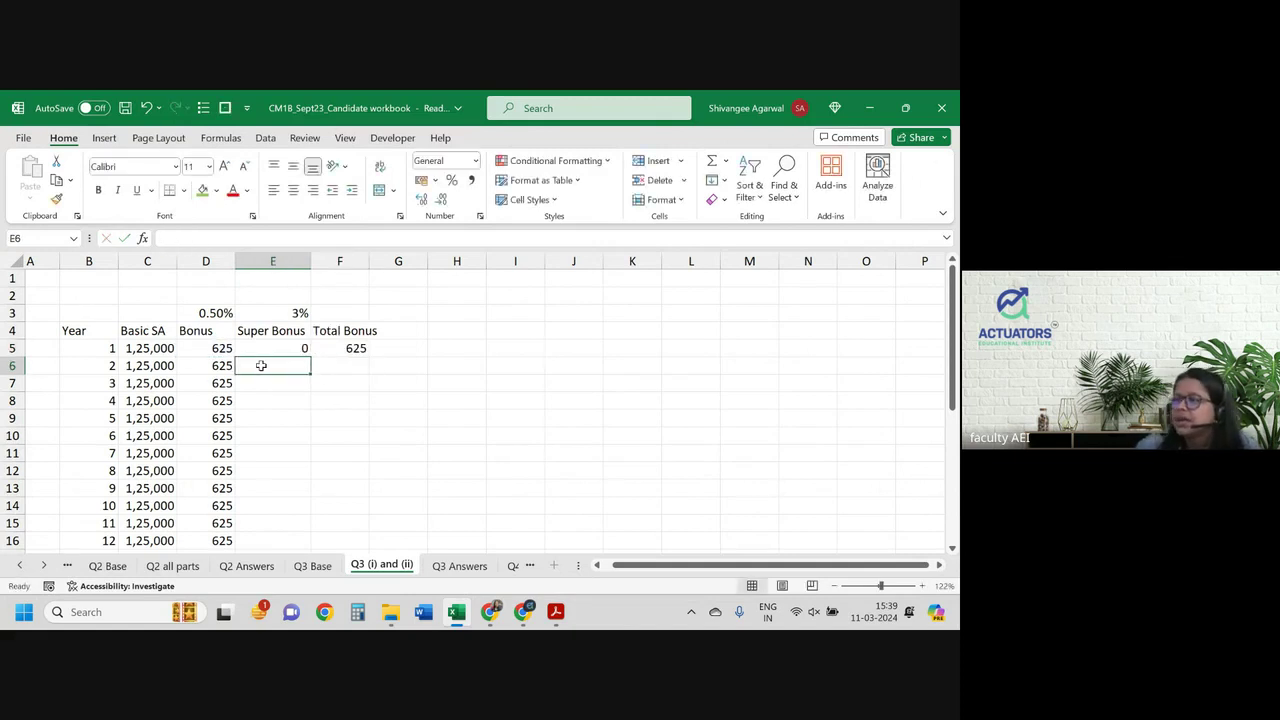
pyautogui.write('=')
pyautogui.press('Up')
pyautogui.press('Right')
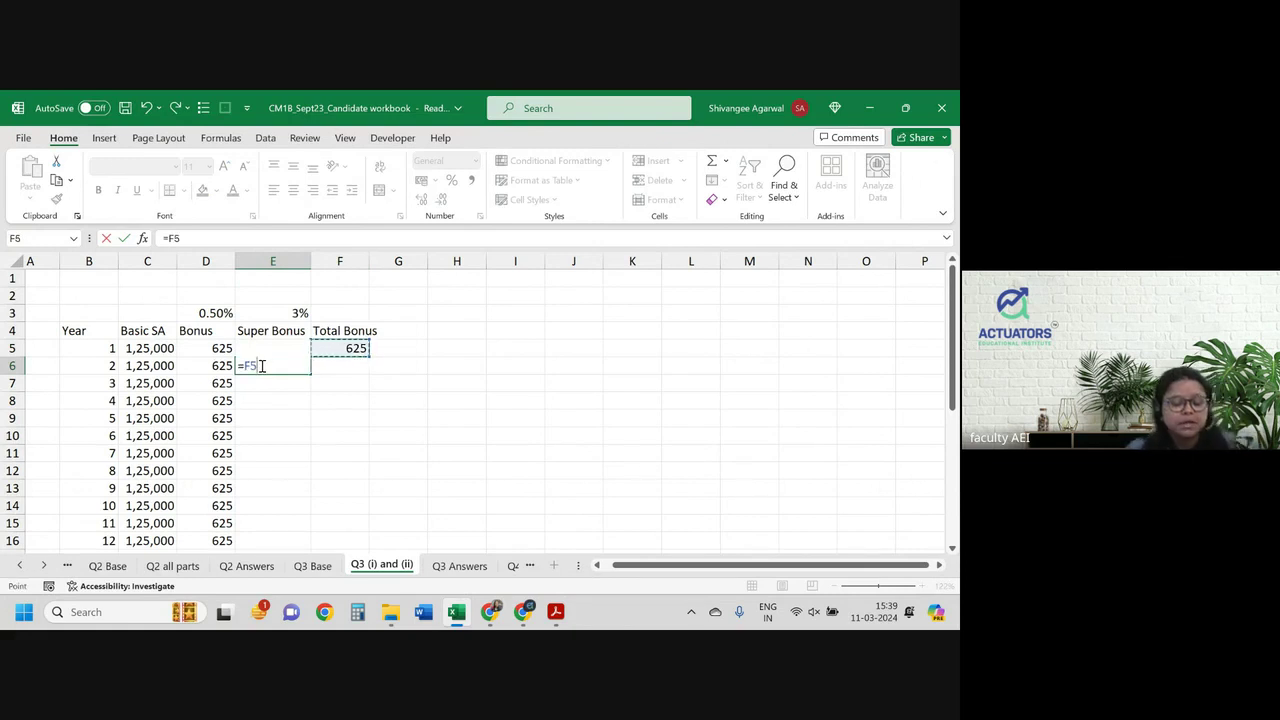
pyautogui.write('*')
pyautogui.press('Up')
pyautogui.press('Up')
pyautogui.press('Up')
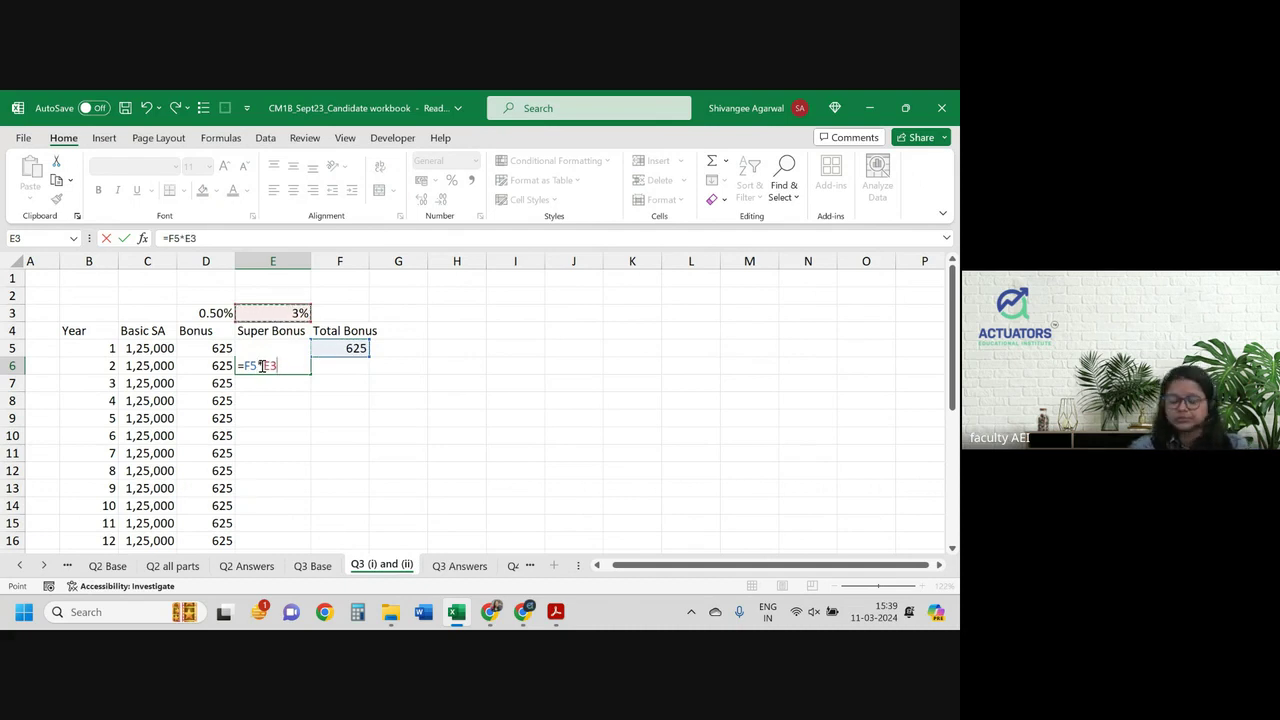
pyautogui.press('F4')
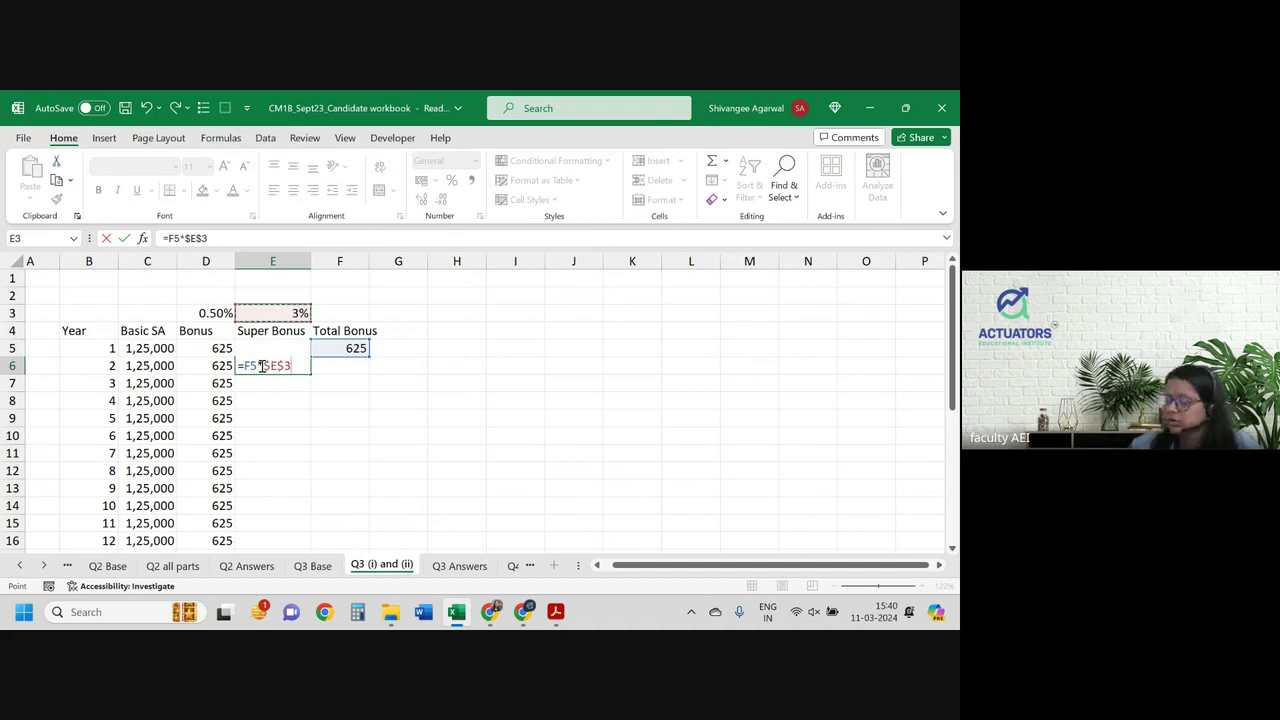
pyautogui.press('Return')
# Step: Copy the Super Bonus formula in E6 and the Total Bonus formula in F5 down through all policy years
pyautogui.click(262, 366)
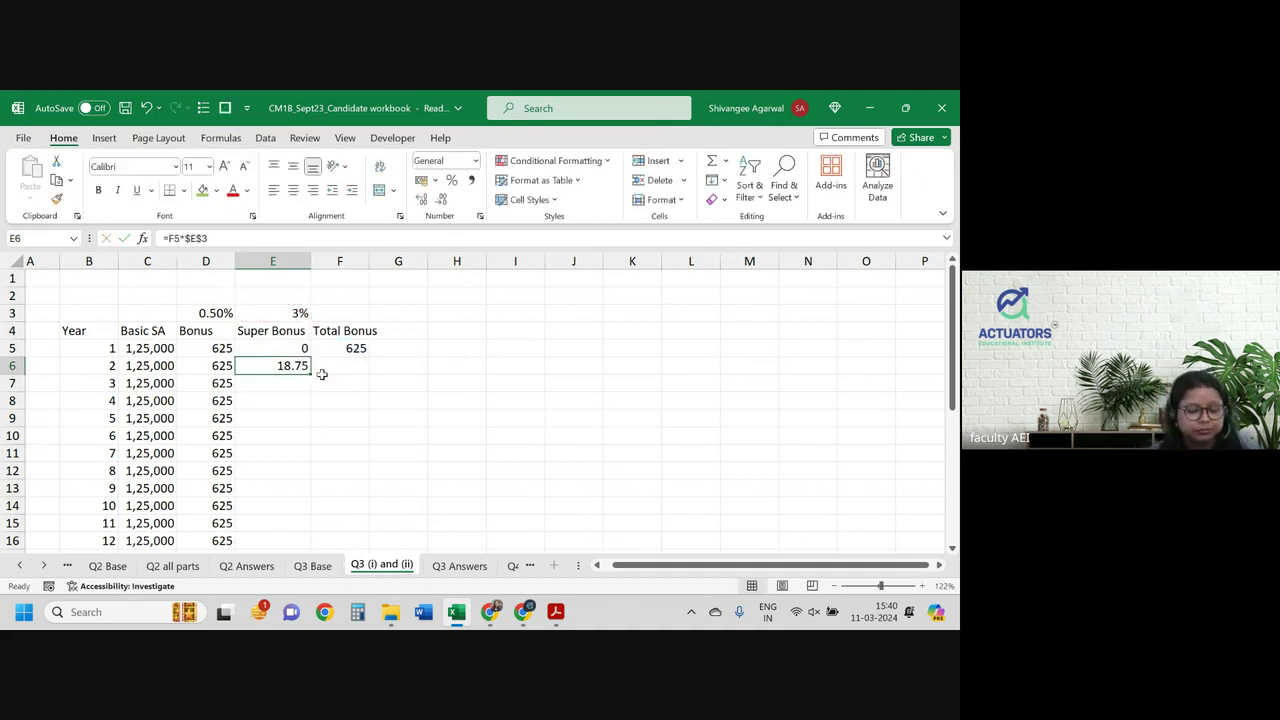
pyautogui.click(314, 378)
pyautogui.click(303, 368)
pyautogui.doubleClick(310, 371)
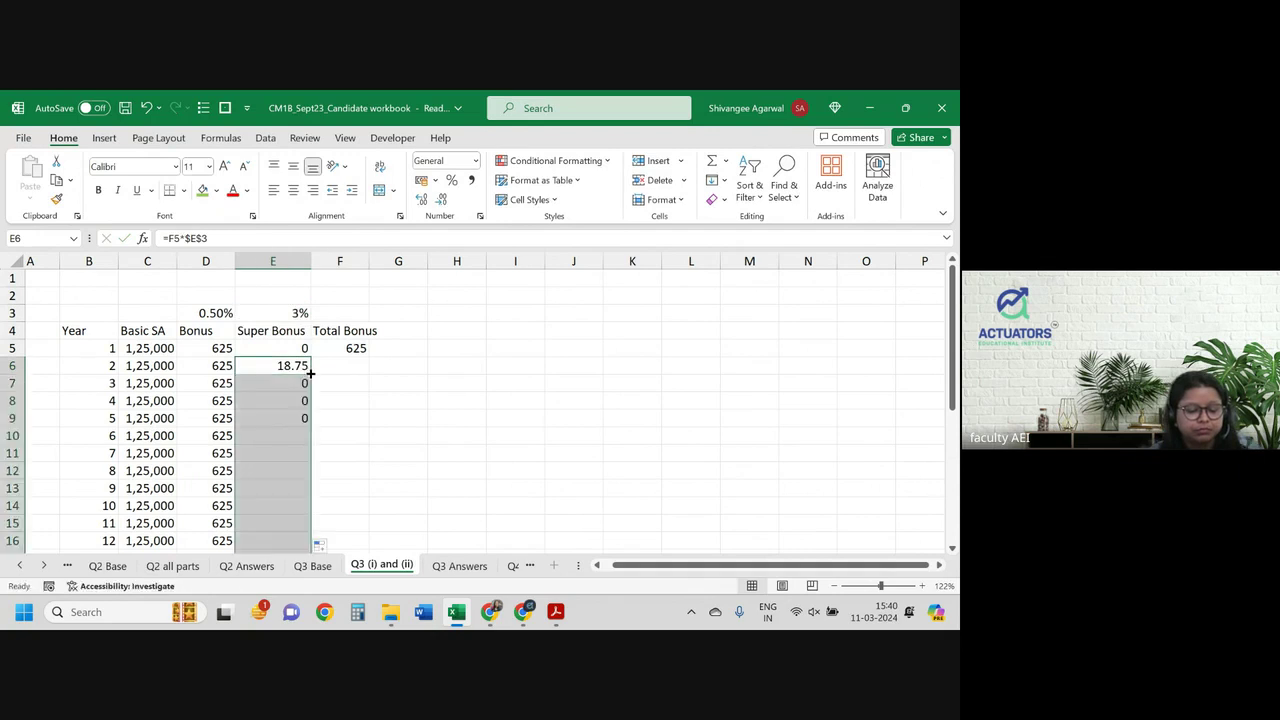
pyautogui.click(337, 348)
pyautogui.doubleClick(368, 356)
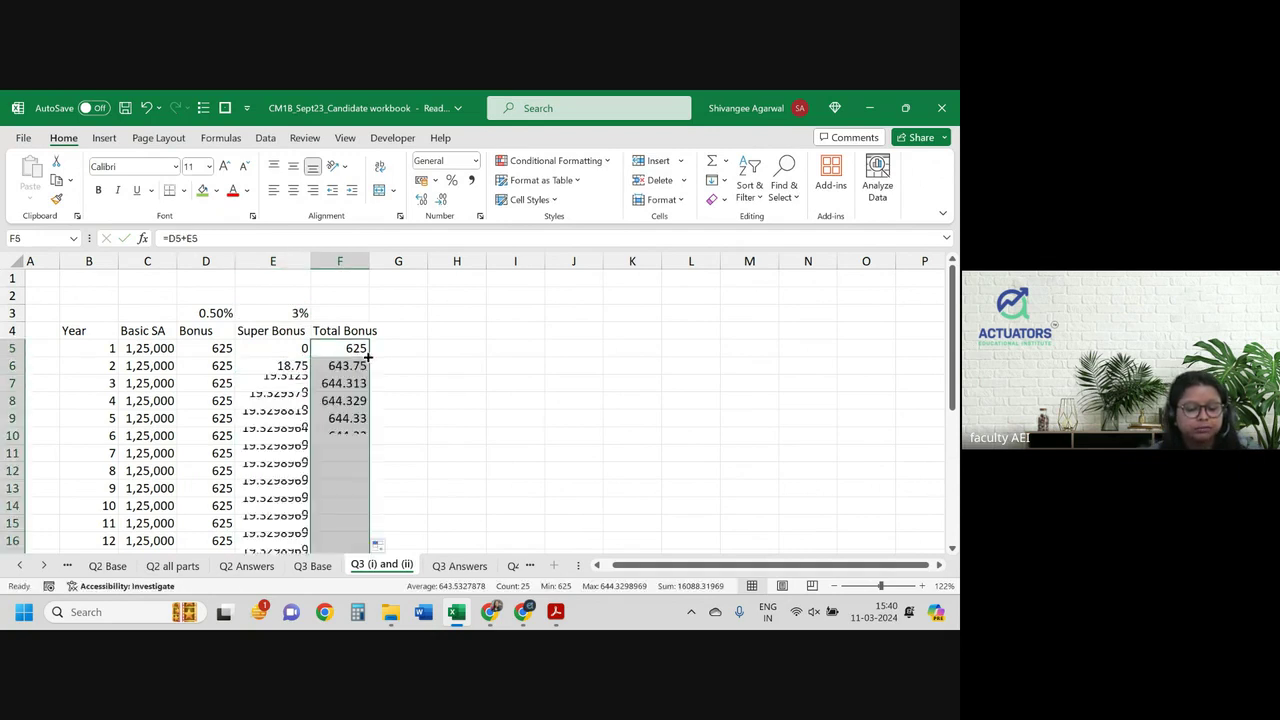
# Step: Format the Super Bonus and Total Bonus values from year 2 to year 25 with two decimal places
pyautogui.click(283, 364)
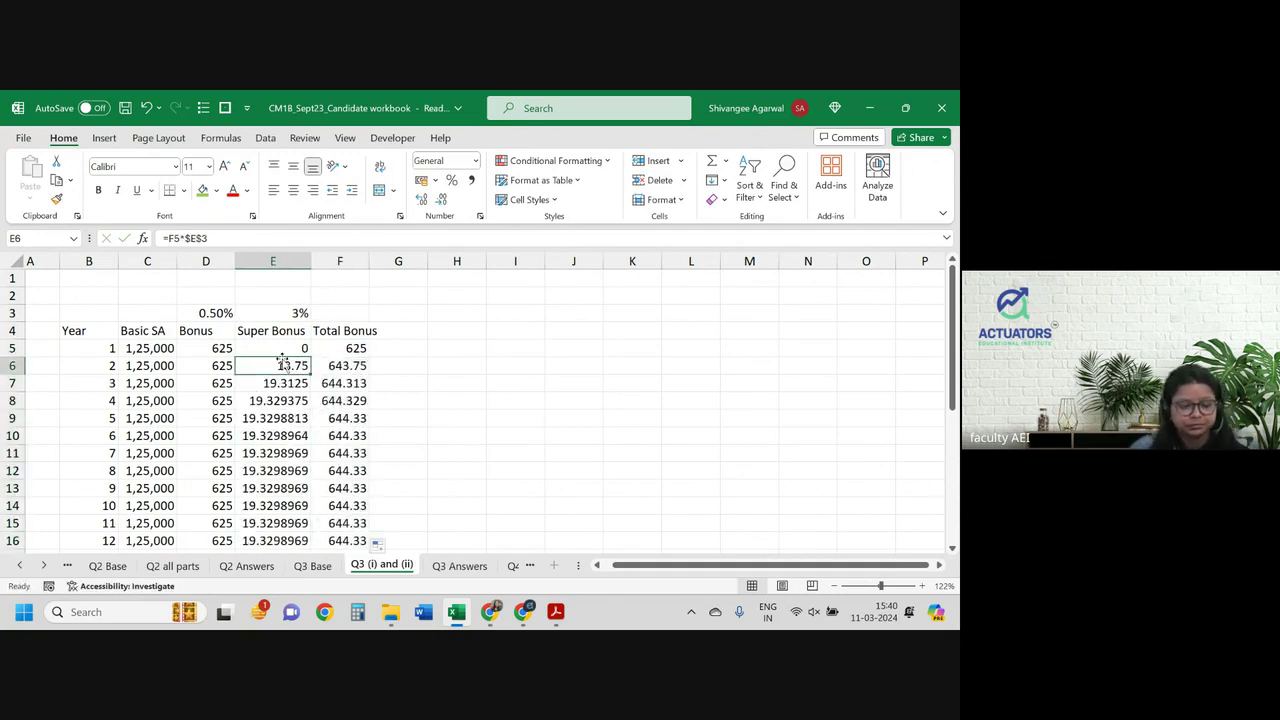
pyautogui.hotkey('shift', 'Right')
pyautogui.hotkey('ctrl', 'shift', 'Down')
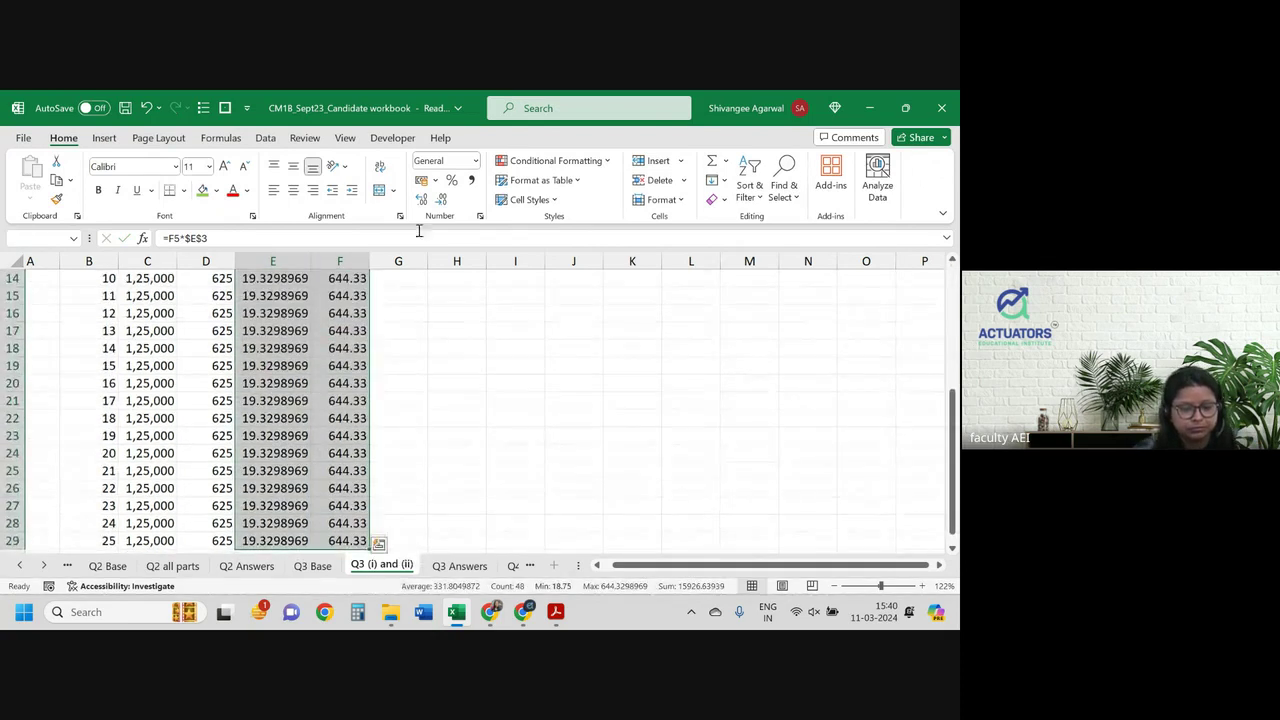
pyautogui.click(441, 199)
pyautogui.click(421, 199)
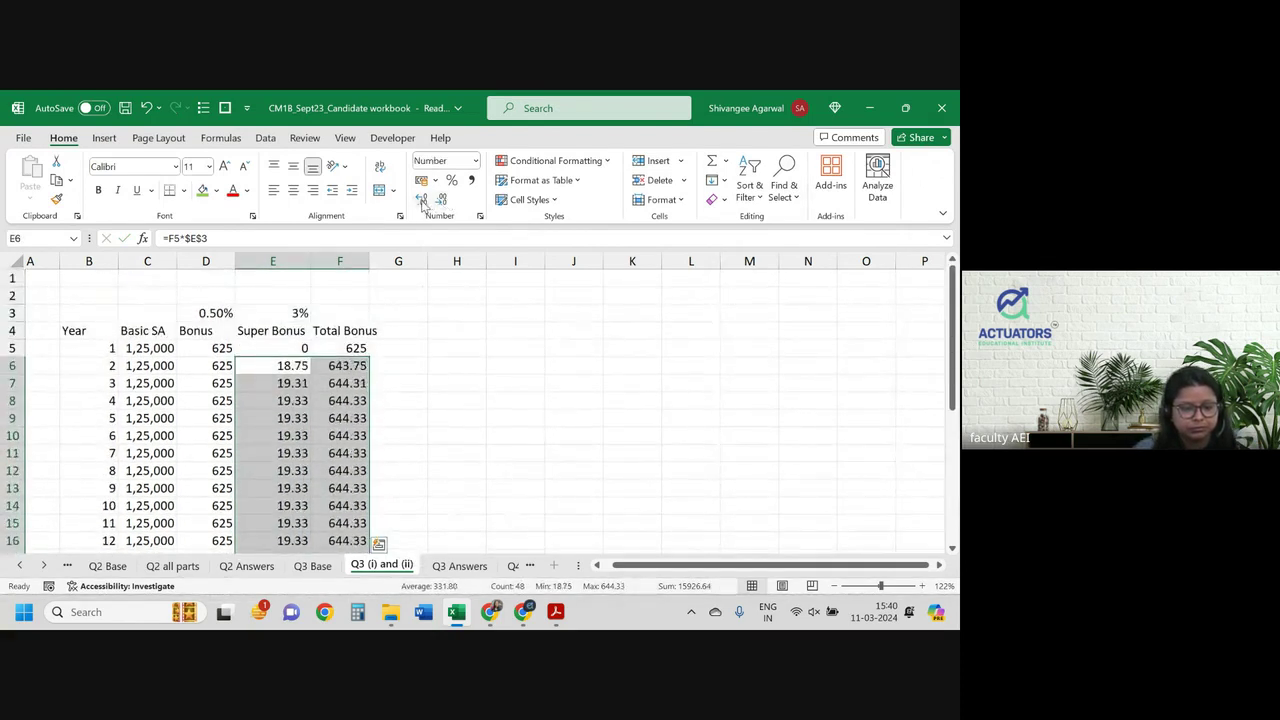
pyautogui.click(404, 364)
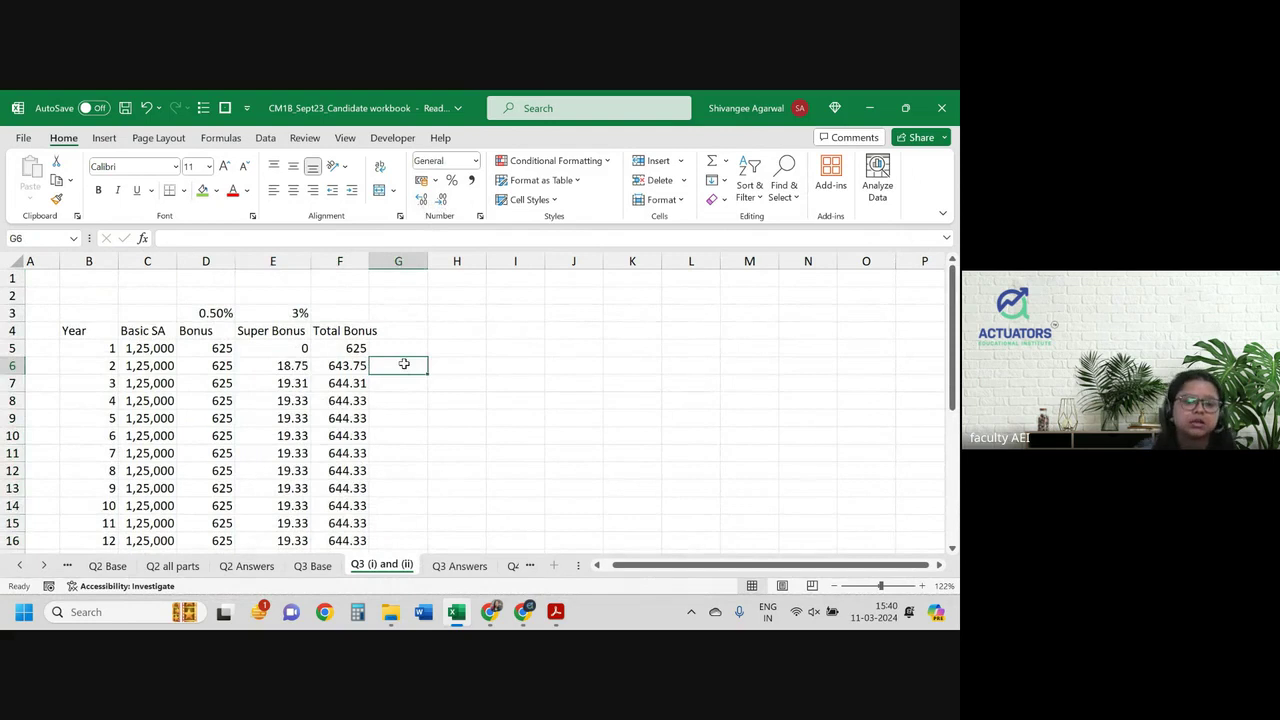
pyautogui.hotkey('ctrl', 'Home')
pyautogui.moveTo(391, 261); pyautogui.dragTo(406, 261)
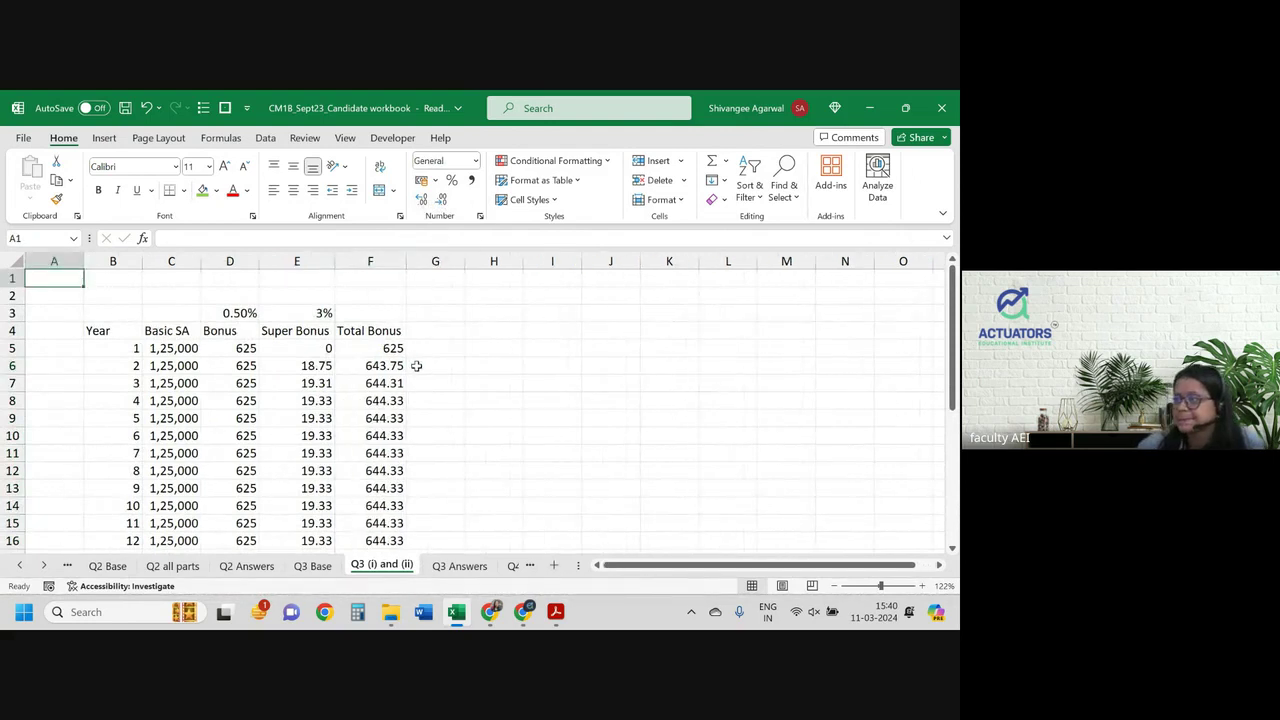
# Step: Make the second-year Total Bonus in F6 cumulative by adding the previous year's total, using =D6+E6+F5
pyautogui.doubleClick(381, 365)
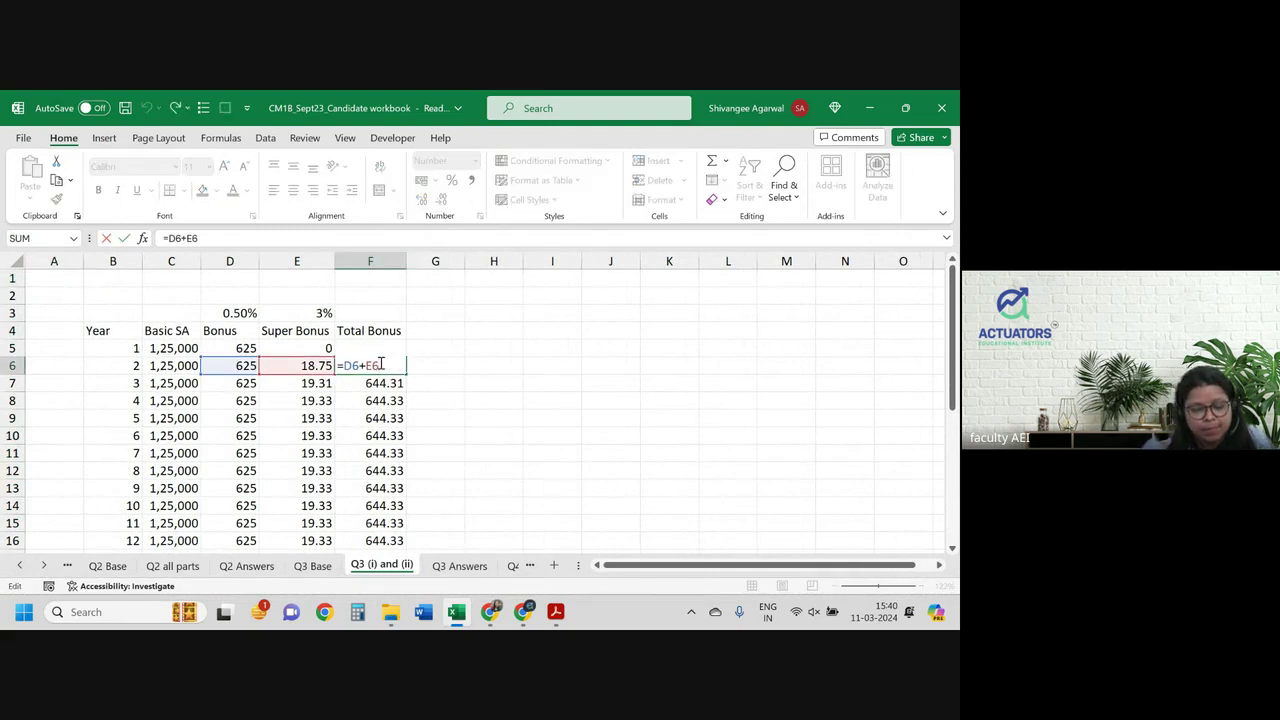
pyautogui.press('Return')
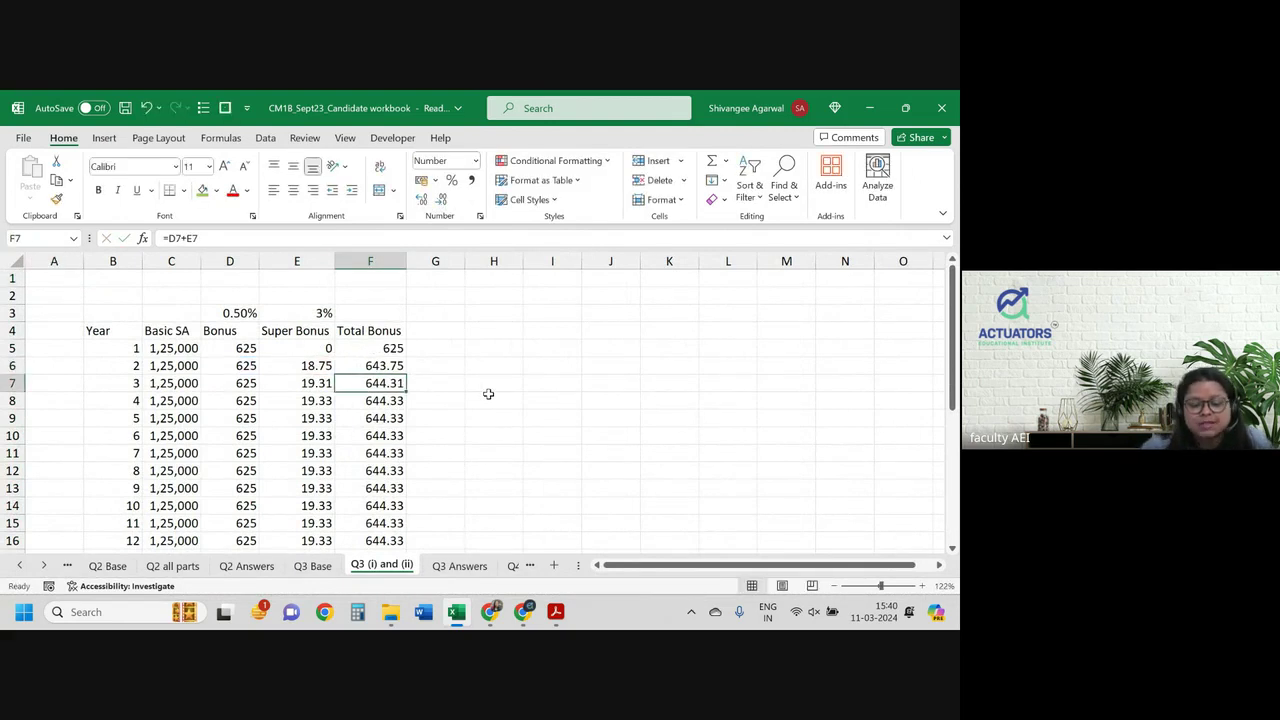
pyautogui.press('Up')
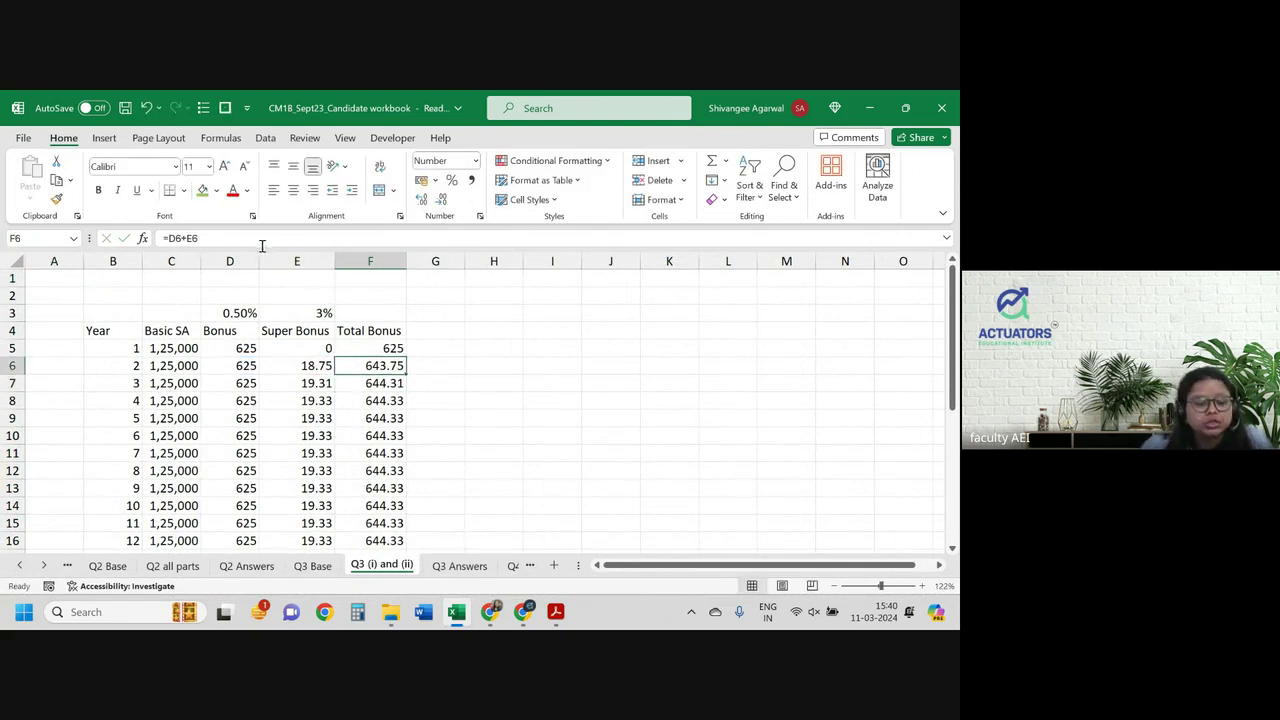
pyautogui.click(253, 241)
pyautogui.write('+')
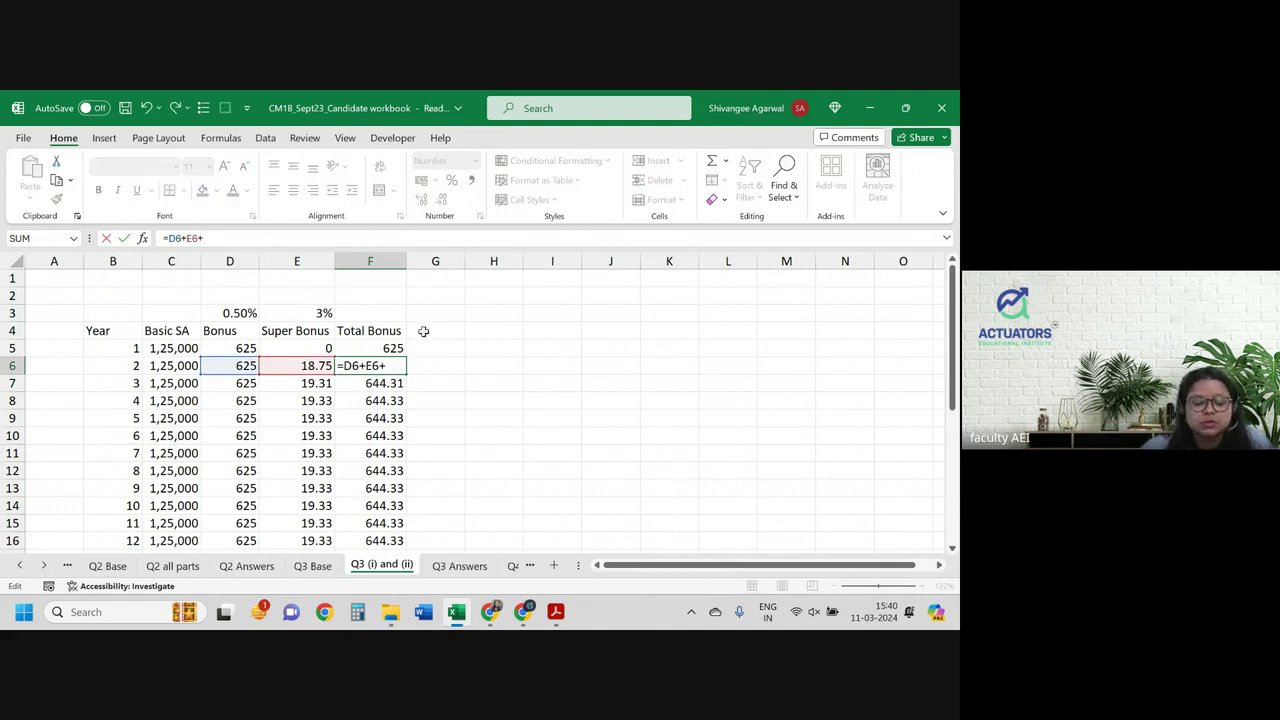
pyautogui.click(387, 346)
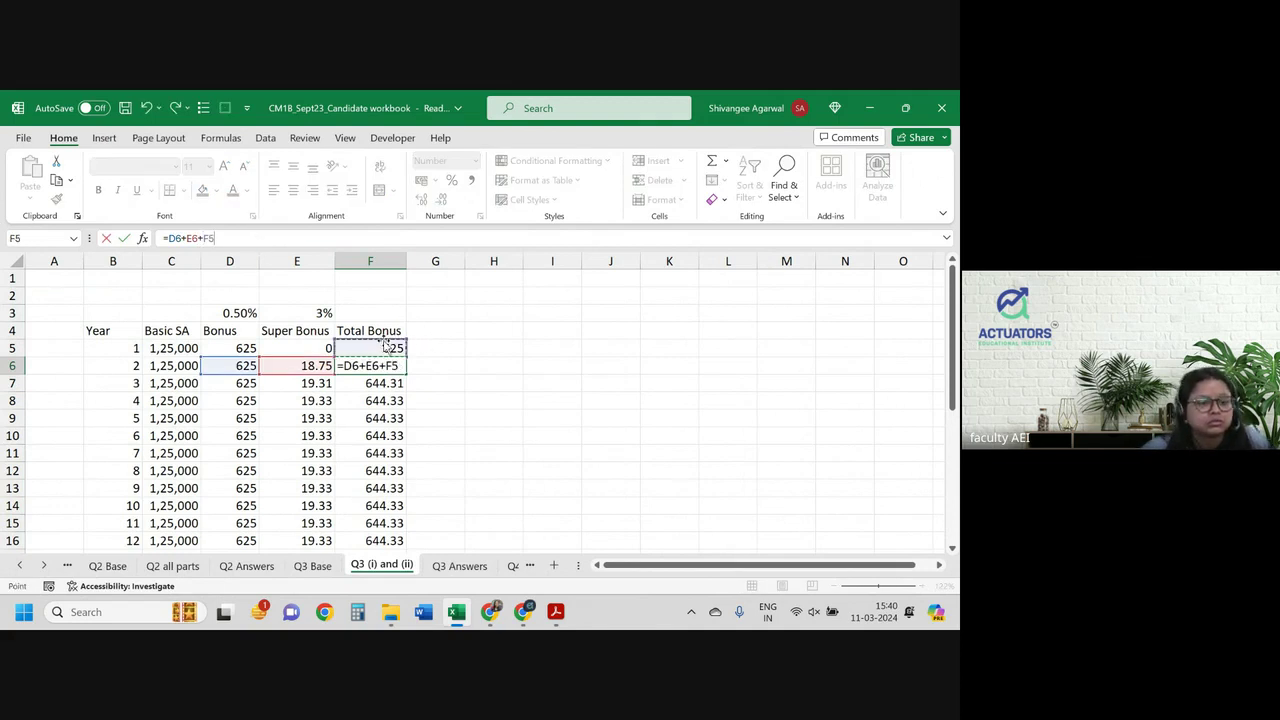
pyautogui.press('Return')
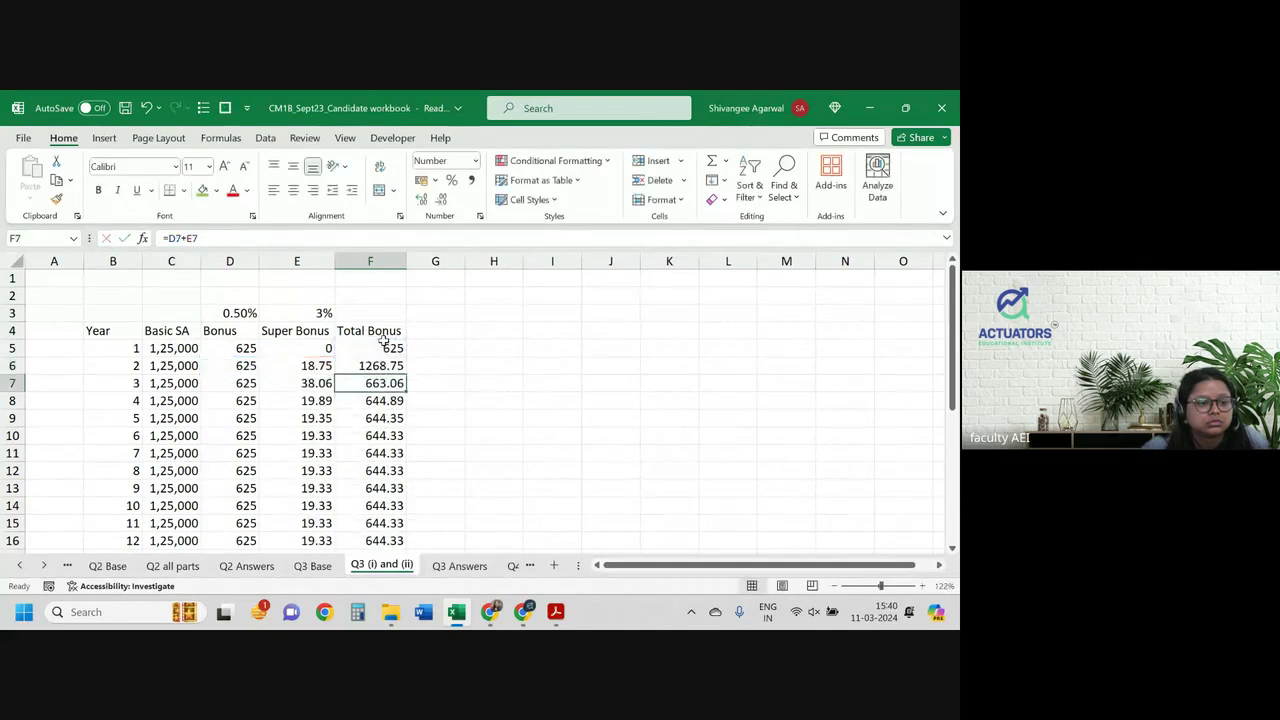
# Step: Copy the cumulative Total Bonus formula in F6 down to year 25 and check the filled column
pyautogui.click(388, 365)
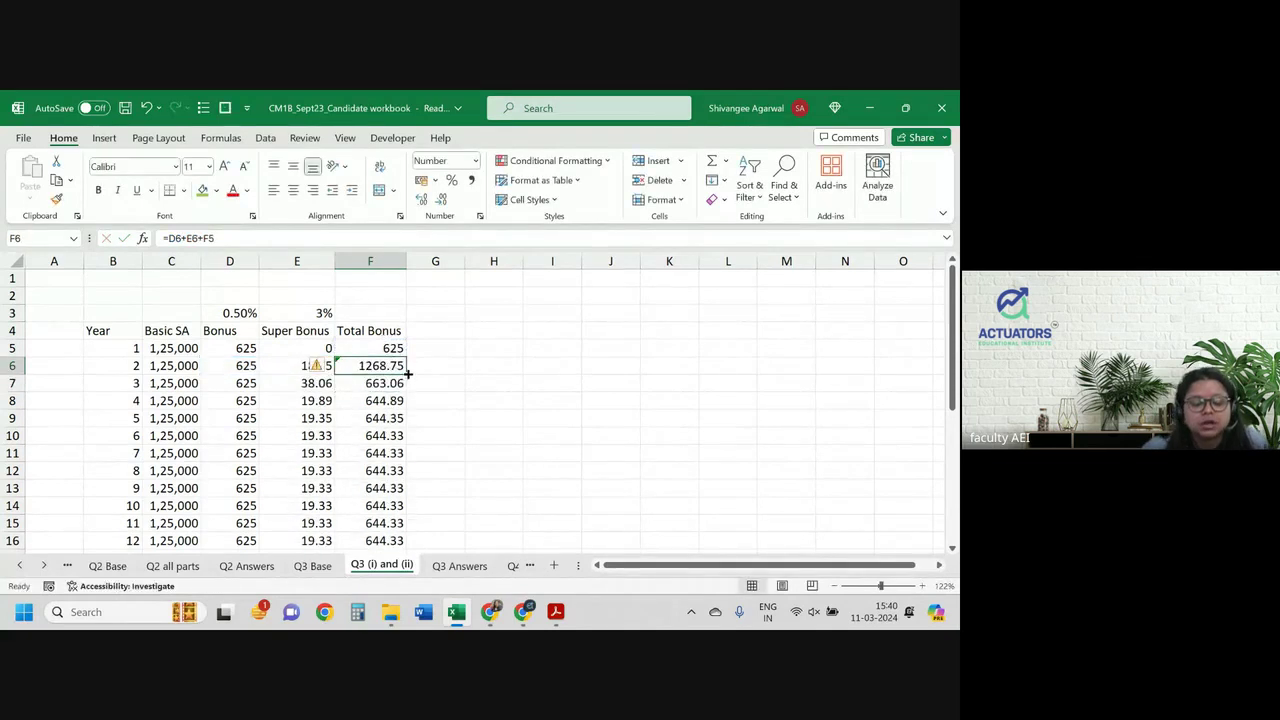
pyautogui.doubleClick(408, 373)
pyautogui.click(363, 396)
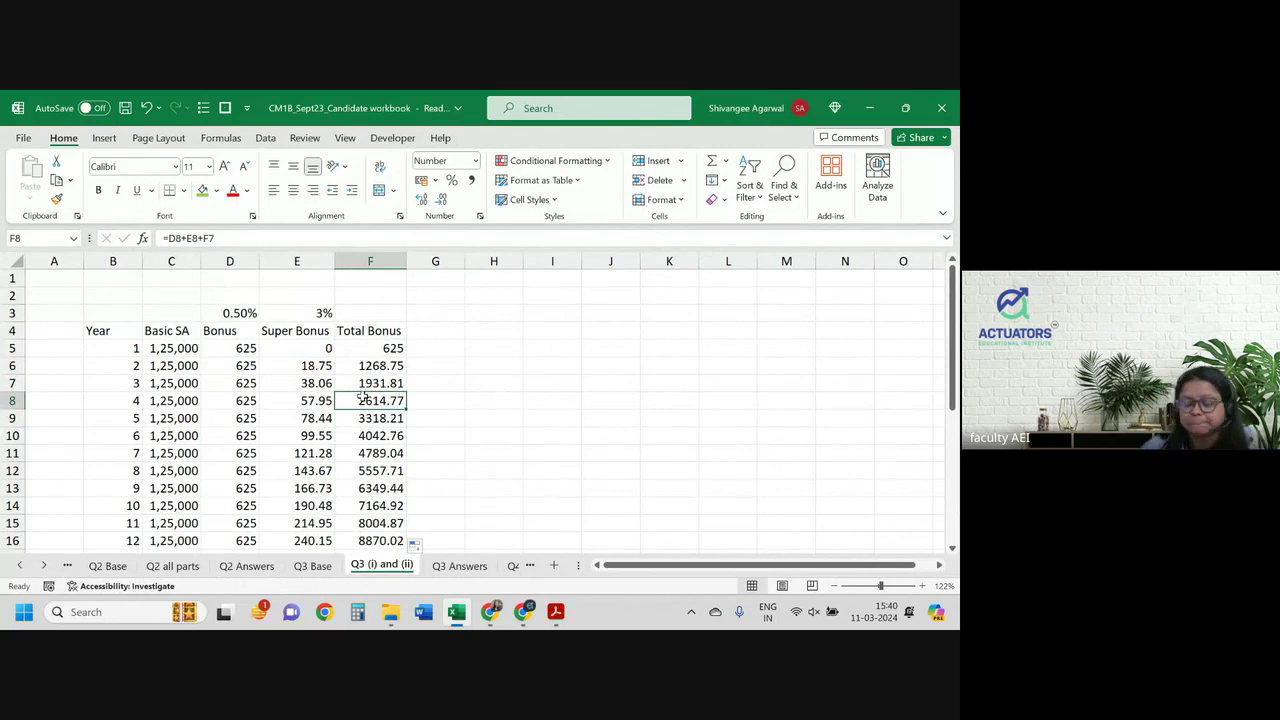
pyautogui.scroll(-5, 363, 396)
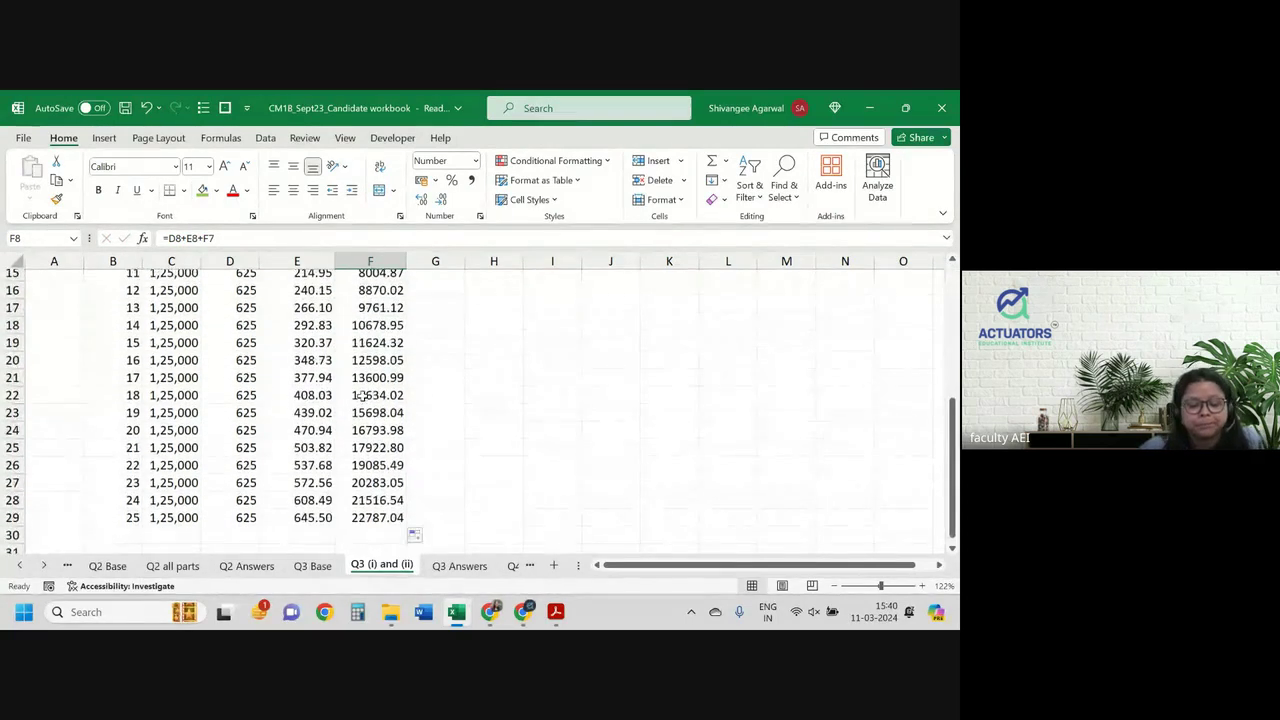
pyautogui.scroll(5, 363, 396)
# Step: Add the heading "Total Benefit" in G4 and widen column G to fit it
pyautogui.click(427, 333)
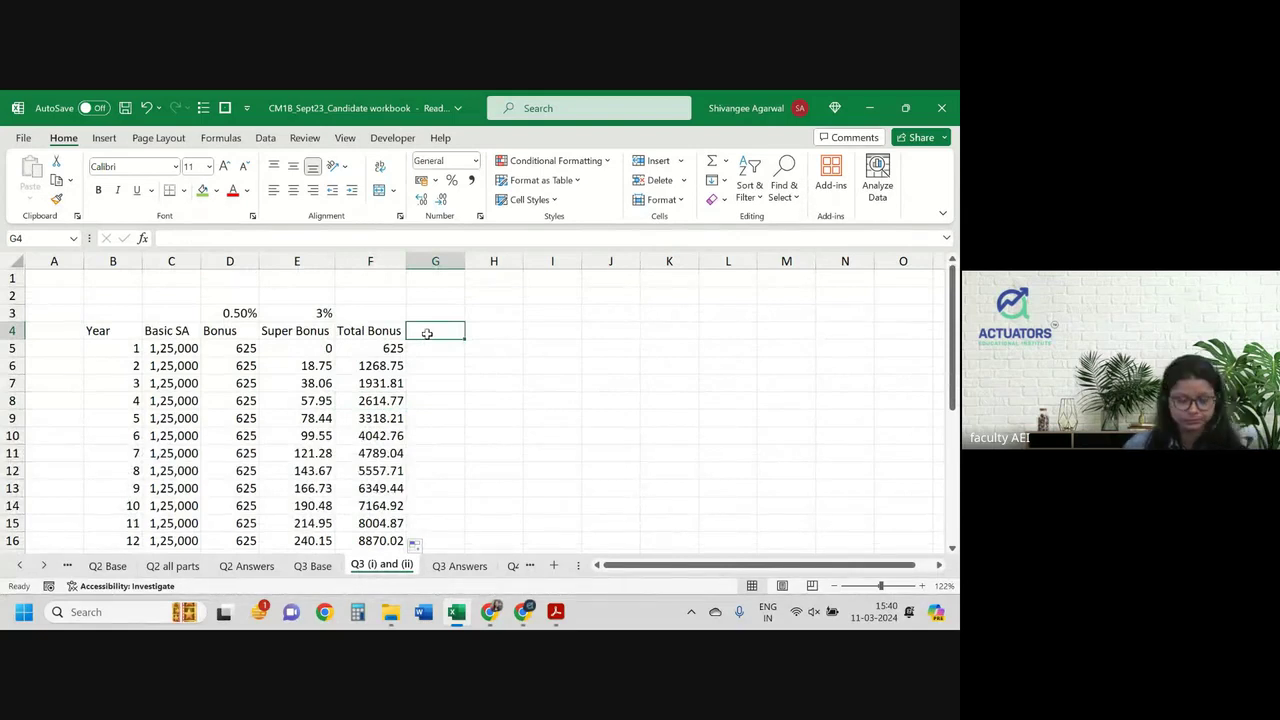
pyautogui.write('Total Benefit')
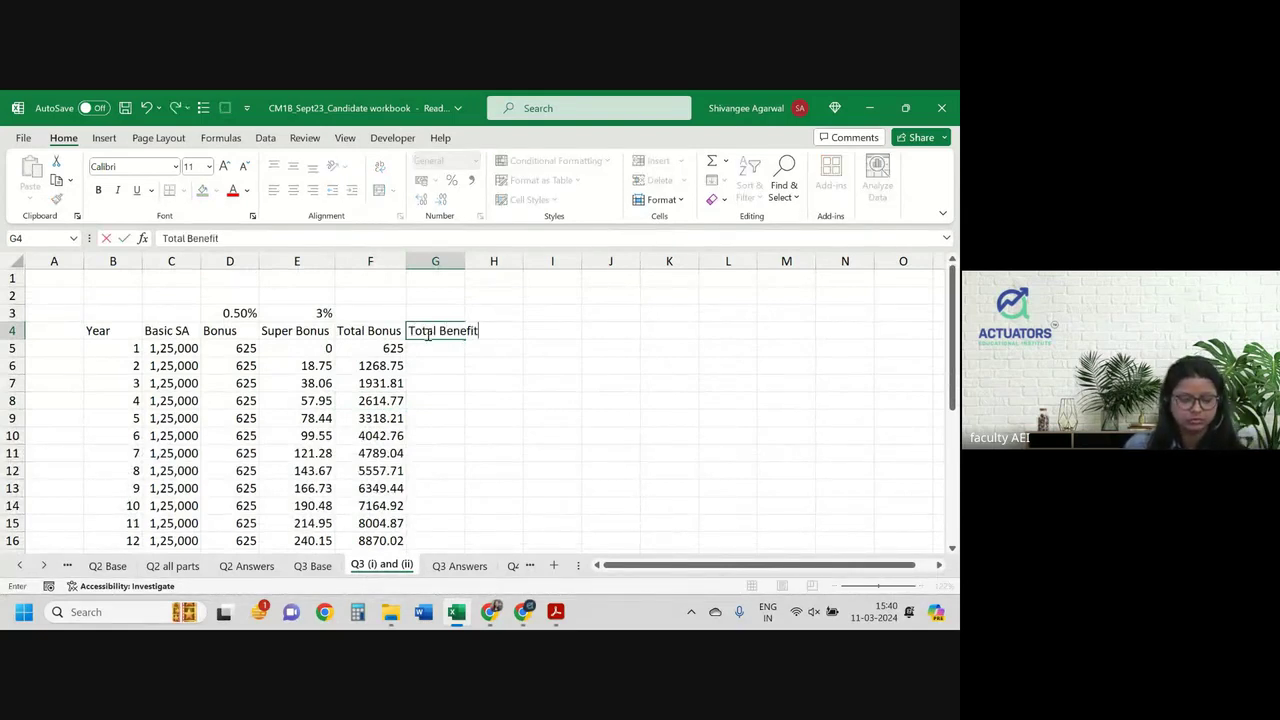
pyautogui.press('Return')
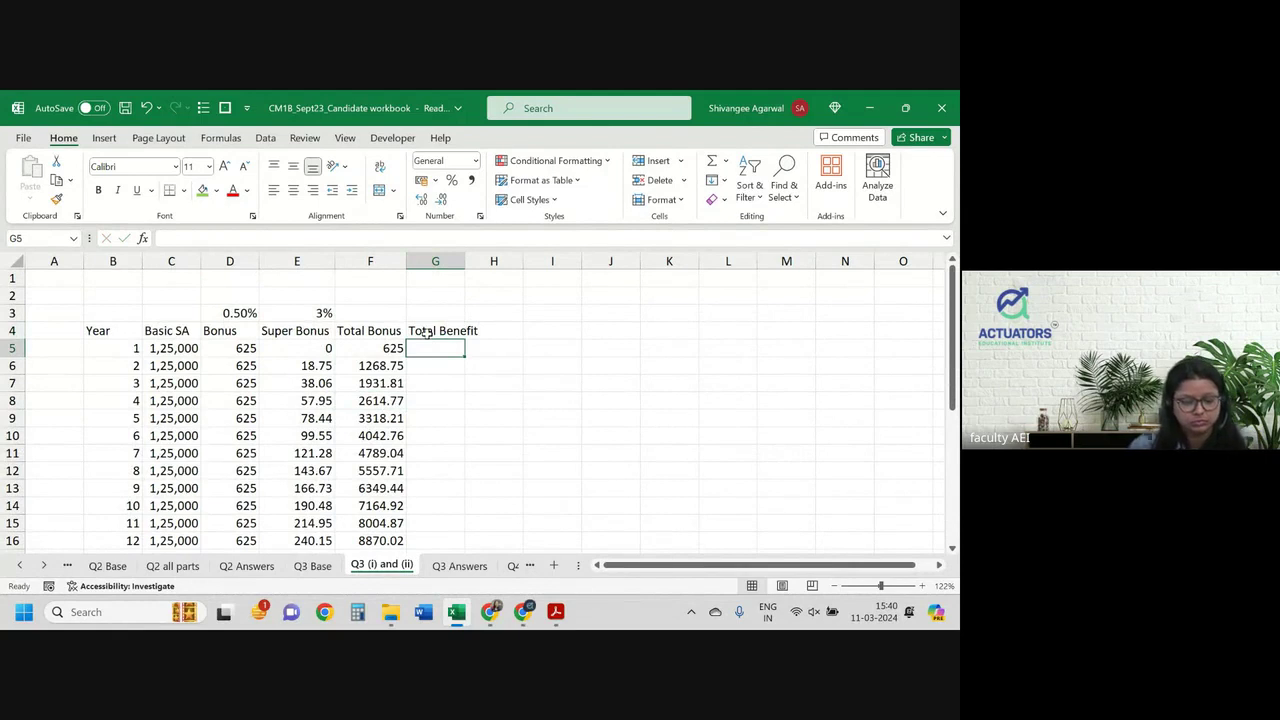
pyautogui.doubleClick(464, 261)
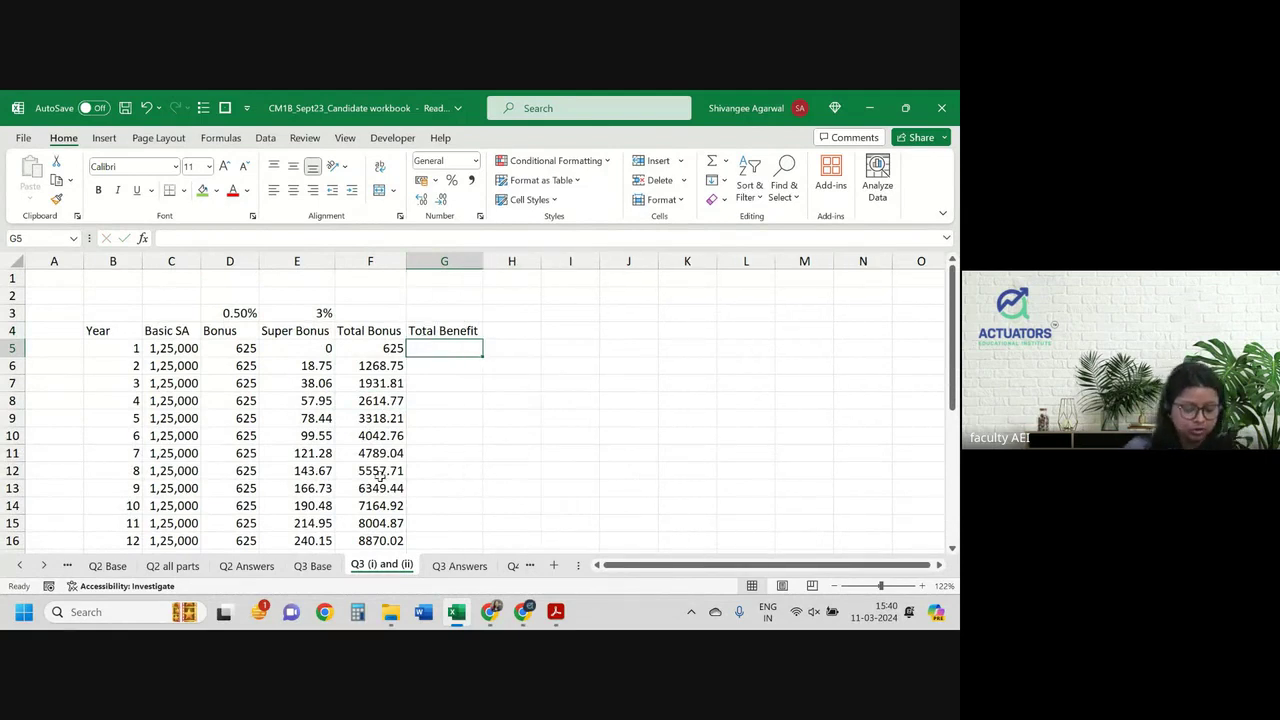
# Step: Review the bonus terms on the Q3 Base sheet, then calculate Total Benefit in G5 with =C5+F5 and copy it down through all policy years
pyautogui.click(313, 566)
pyautogui.scroll(-1, 307, 483)
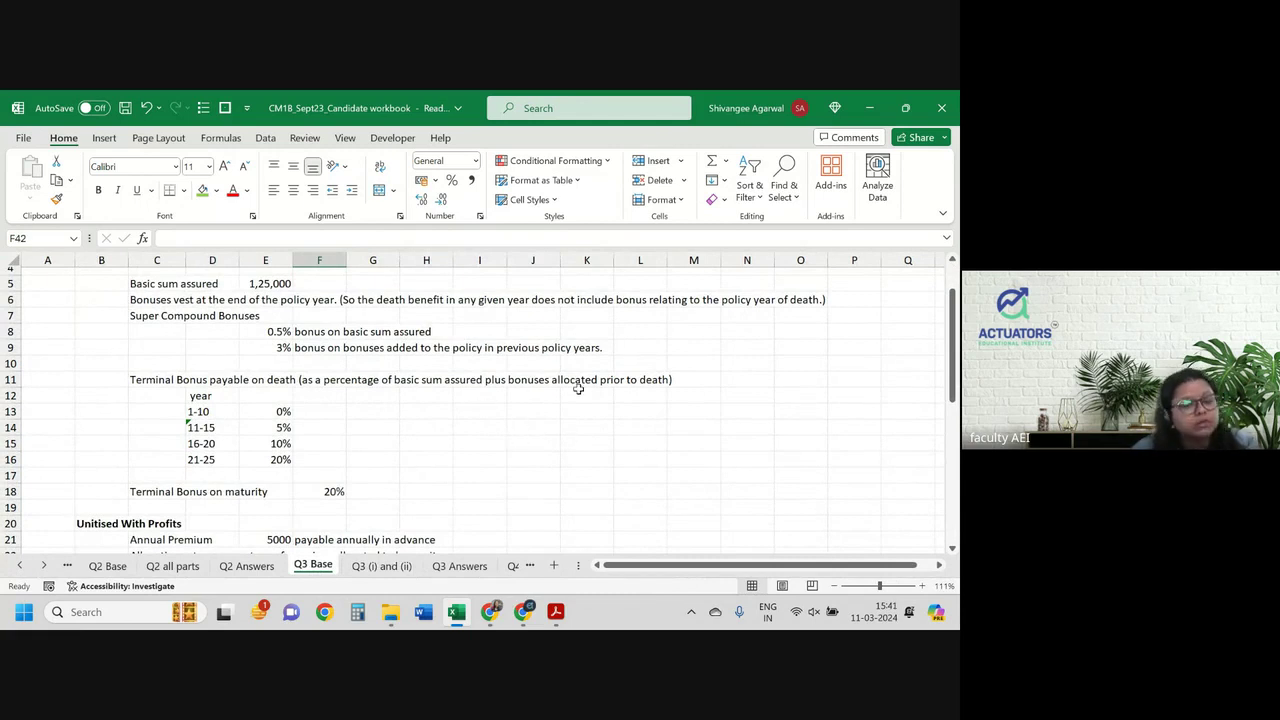
pyautogui.click(382, 566)
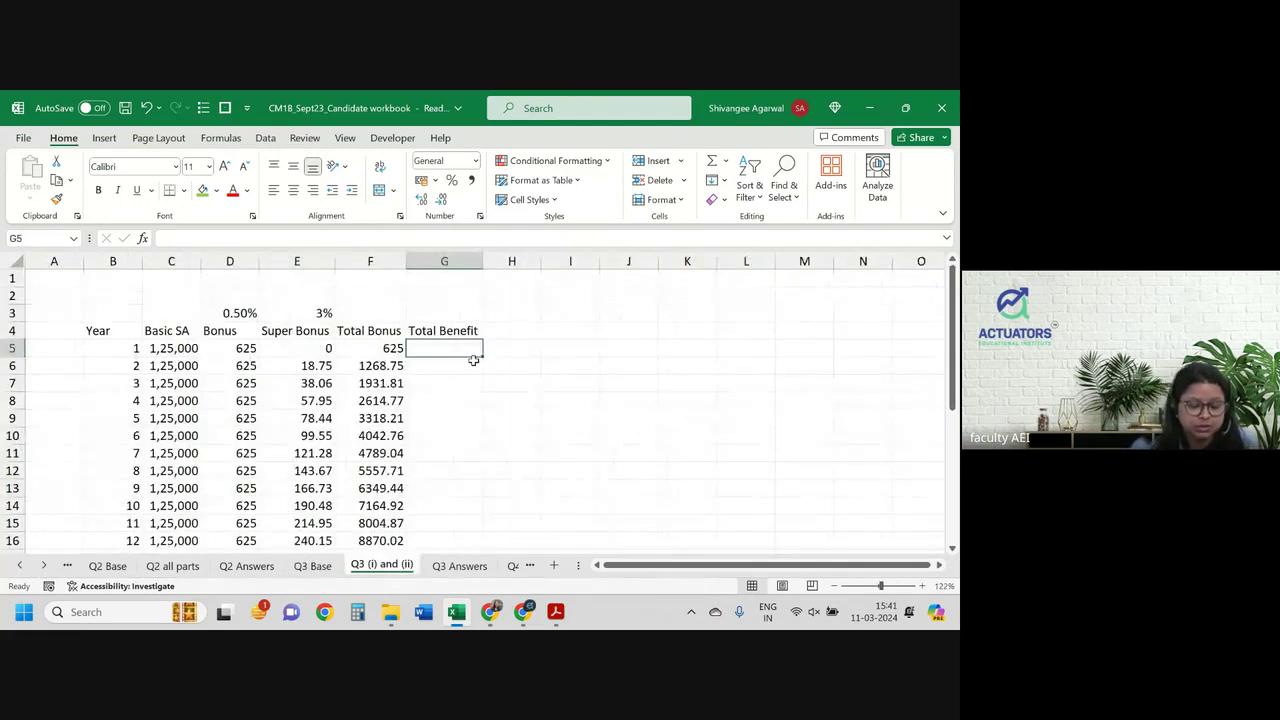
pyautogui.write('=')
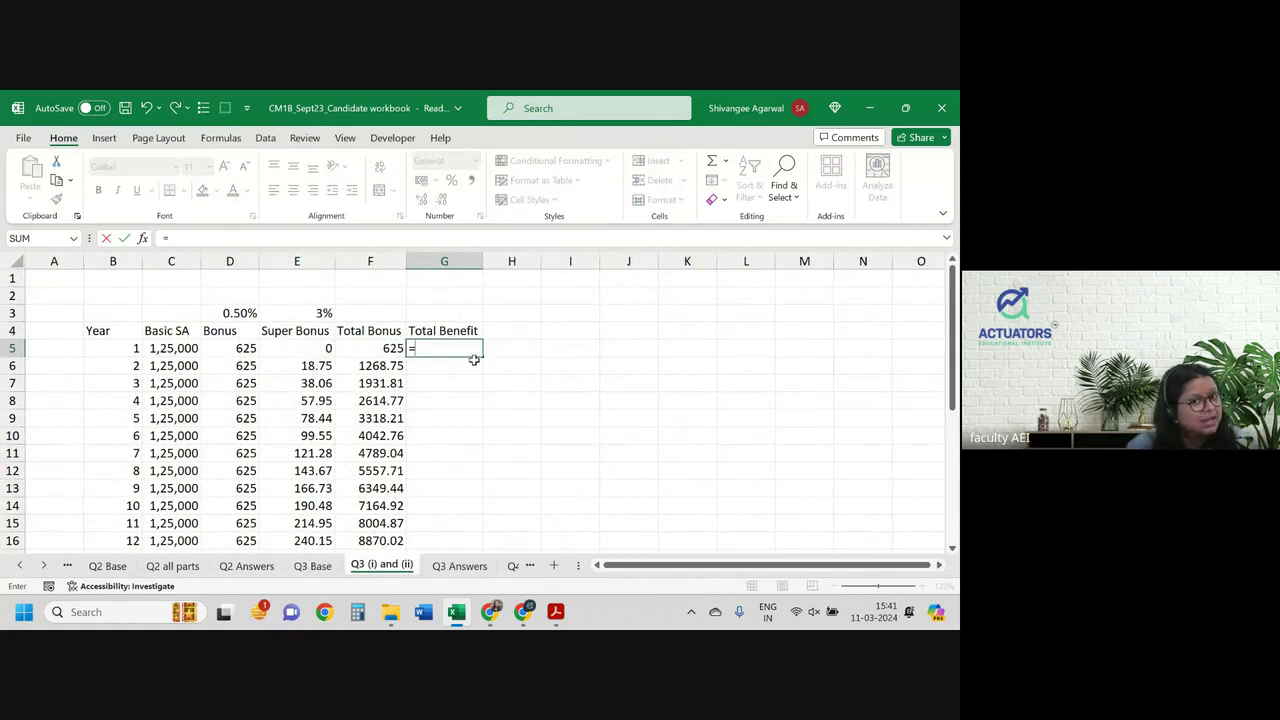
pyautogui.press('Left')
pyautogui.press('Left')
pyautogui.press('Left')
pyautogui.press('Left')
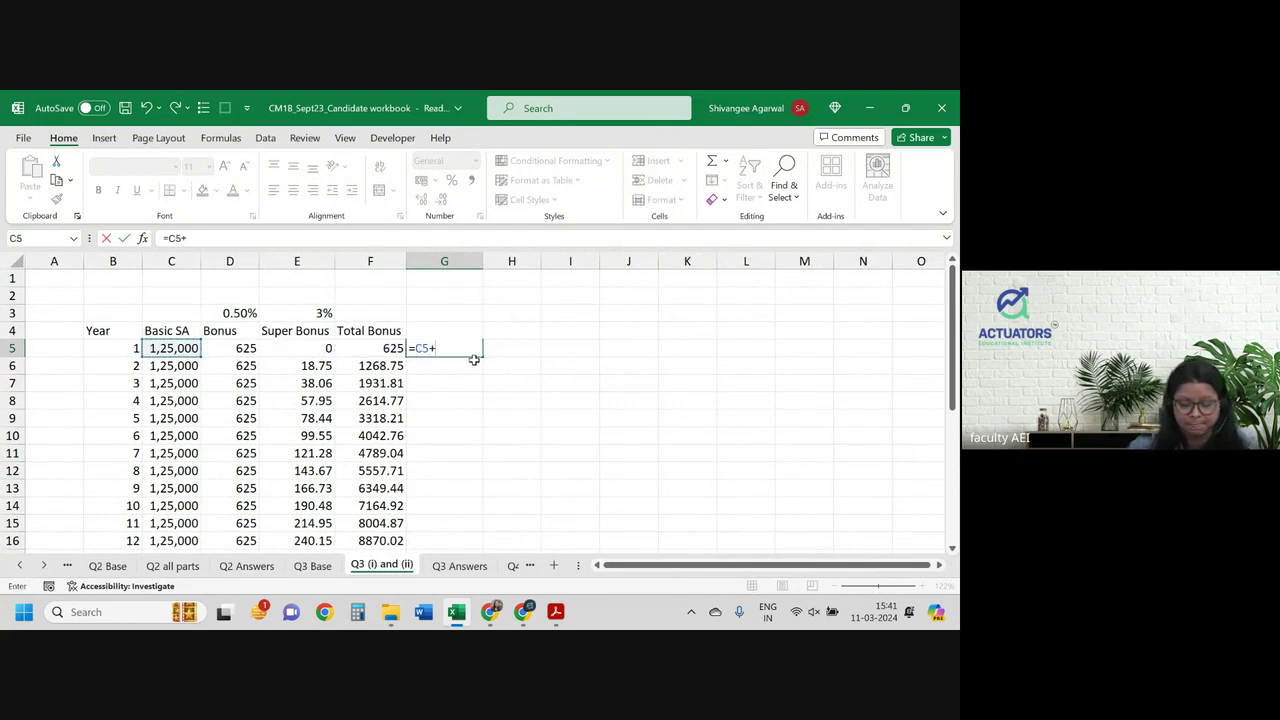
pyautogui.press('Left')
pyautogui.press('Return')
pyautogui.press('Up')
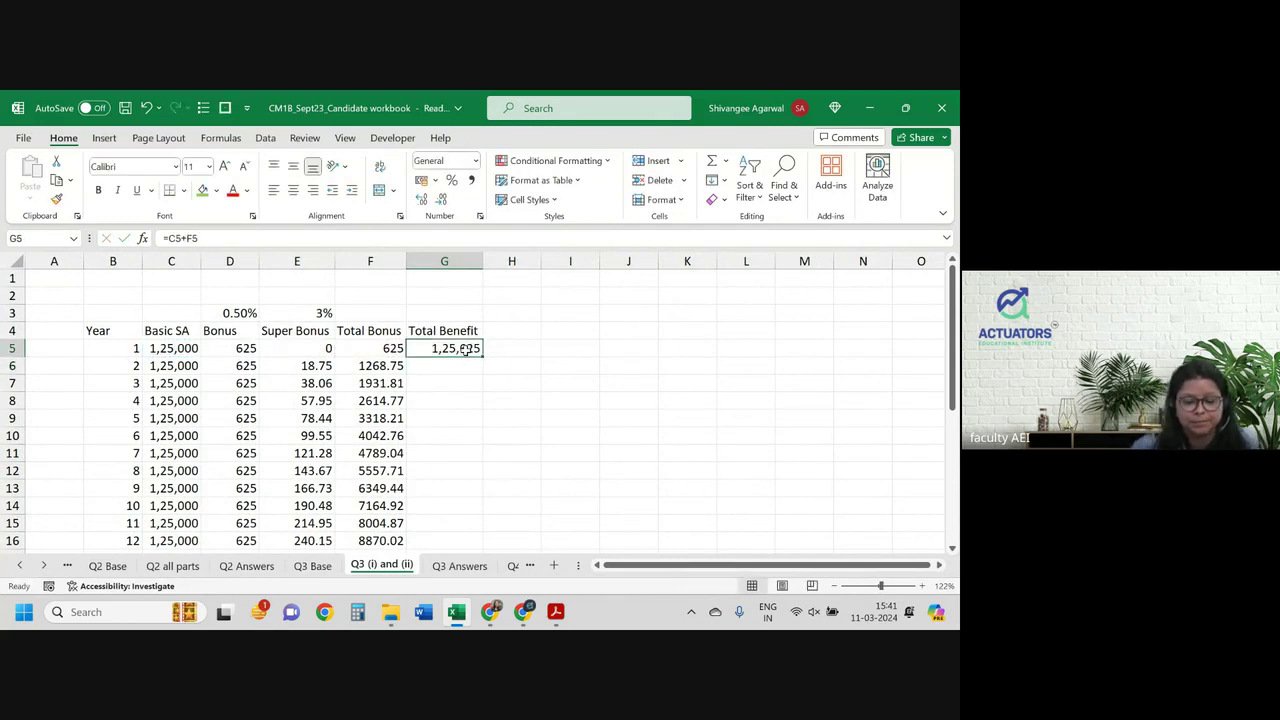
pyautogui.doubleClick(484, 357)
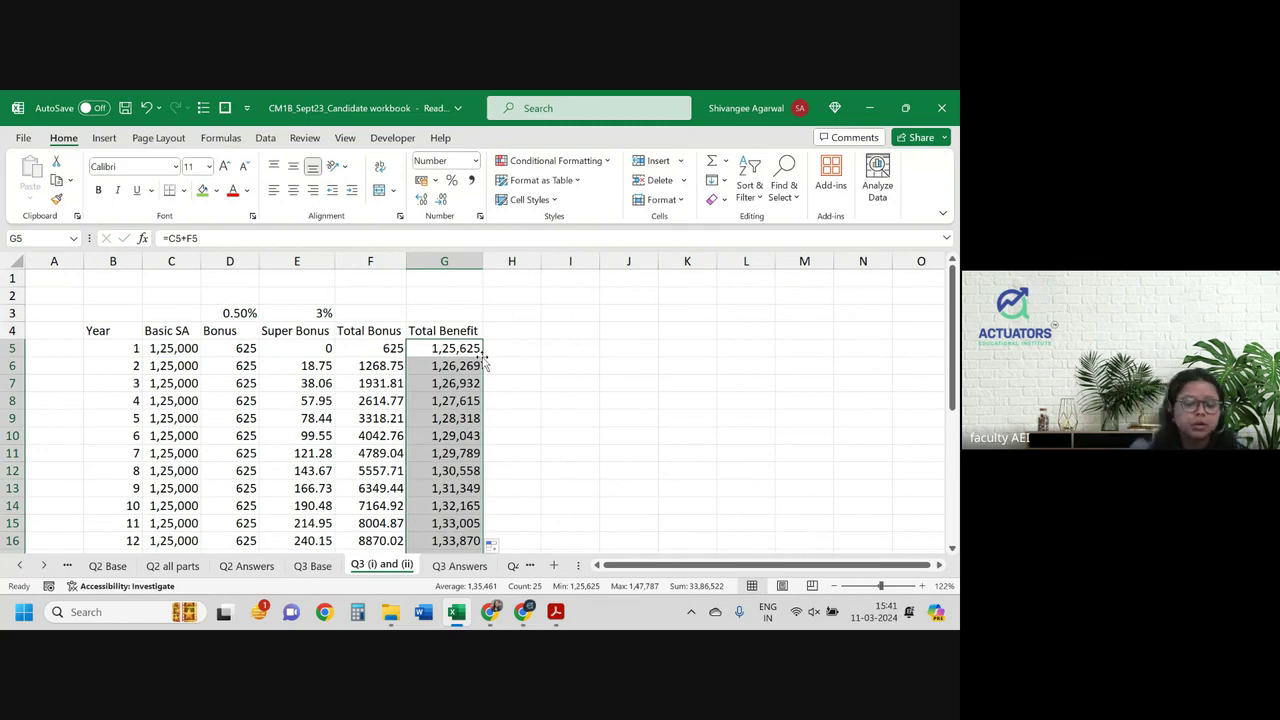
# Step: Add the heading "Terminal bonus %" in H4 beside Total Benefit
pyautogui.press('Right')
pyautogui.press('Up')
pyautogui.write('T')
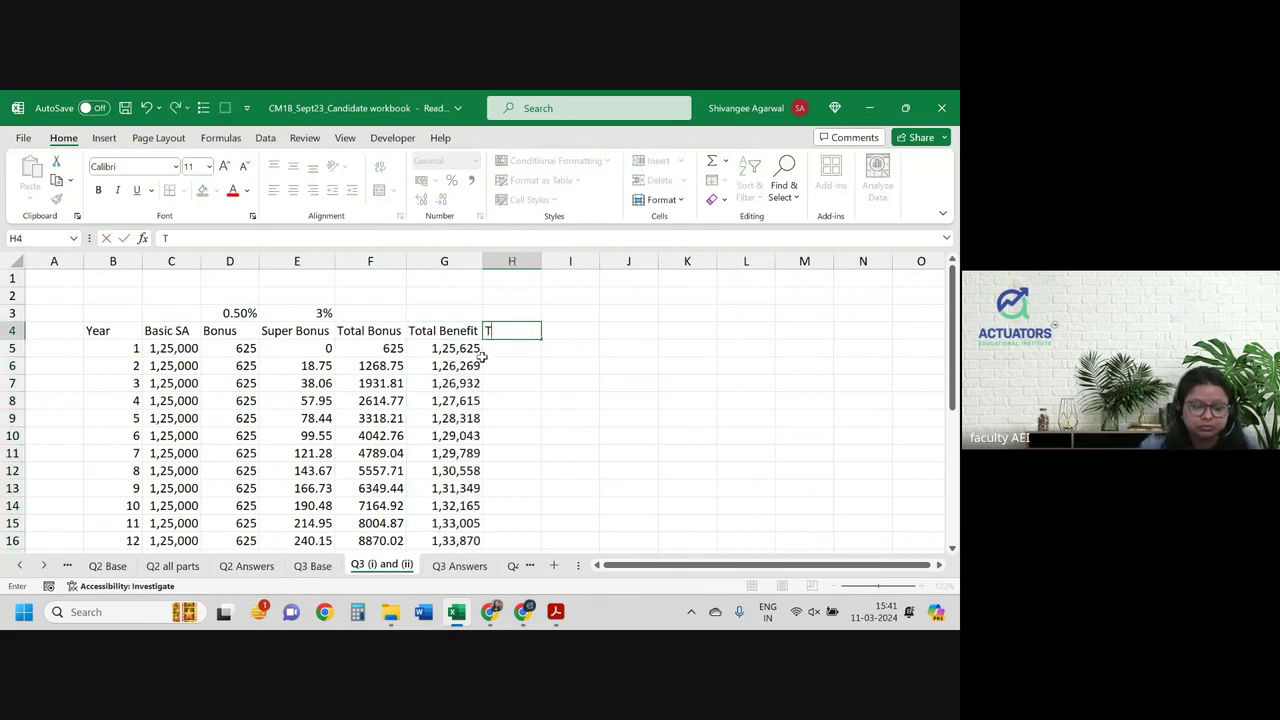
pyautogui.write('ermina')
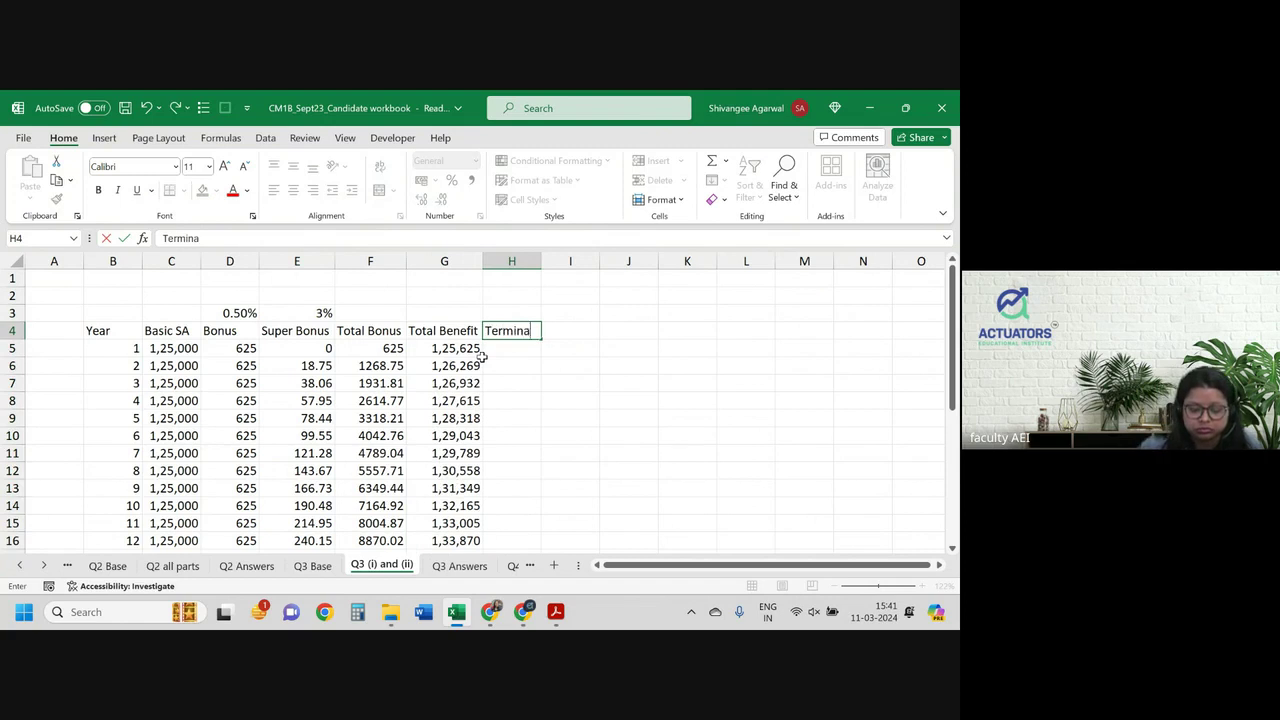
pyautogui.write('l bonus')
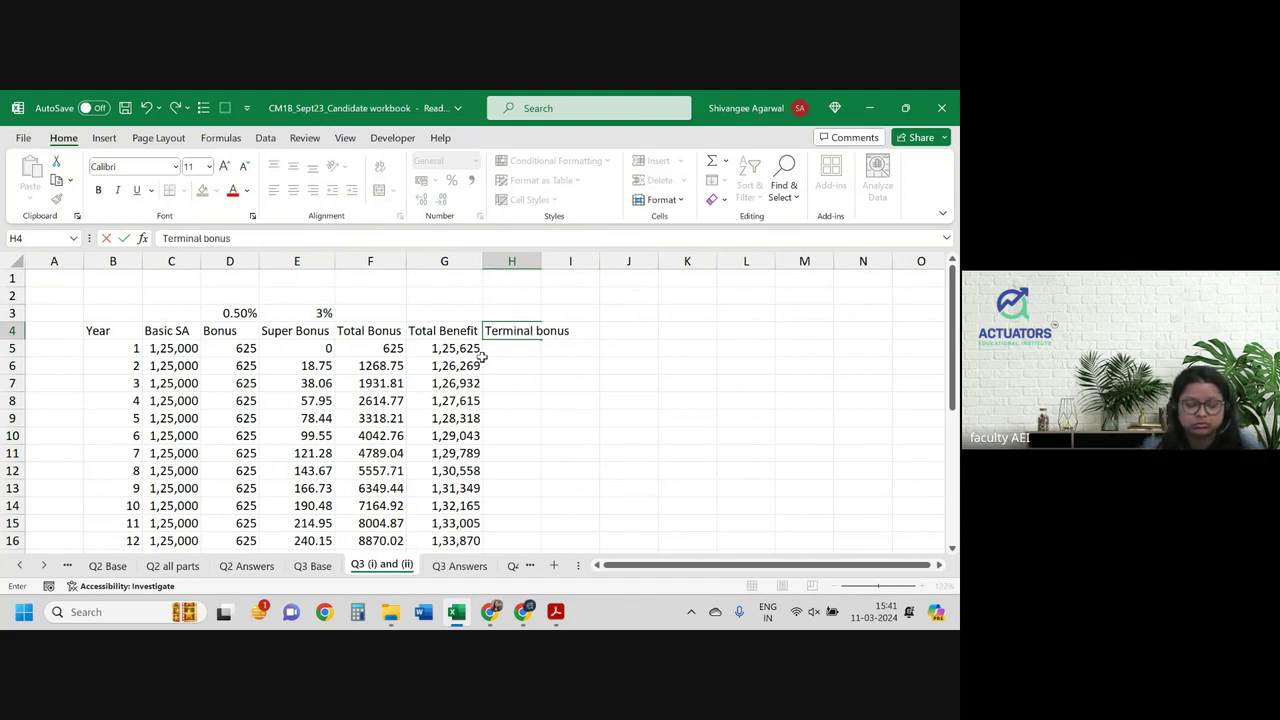
pyautogui.write(' %')
pyautogui.press('Return')
pyautogui.write('=')
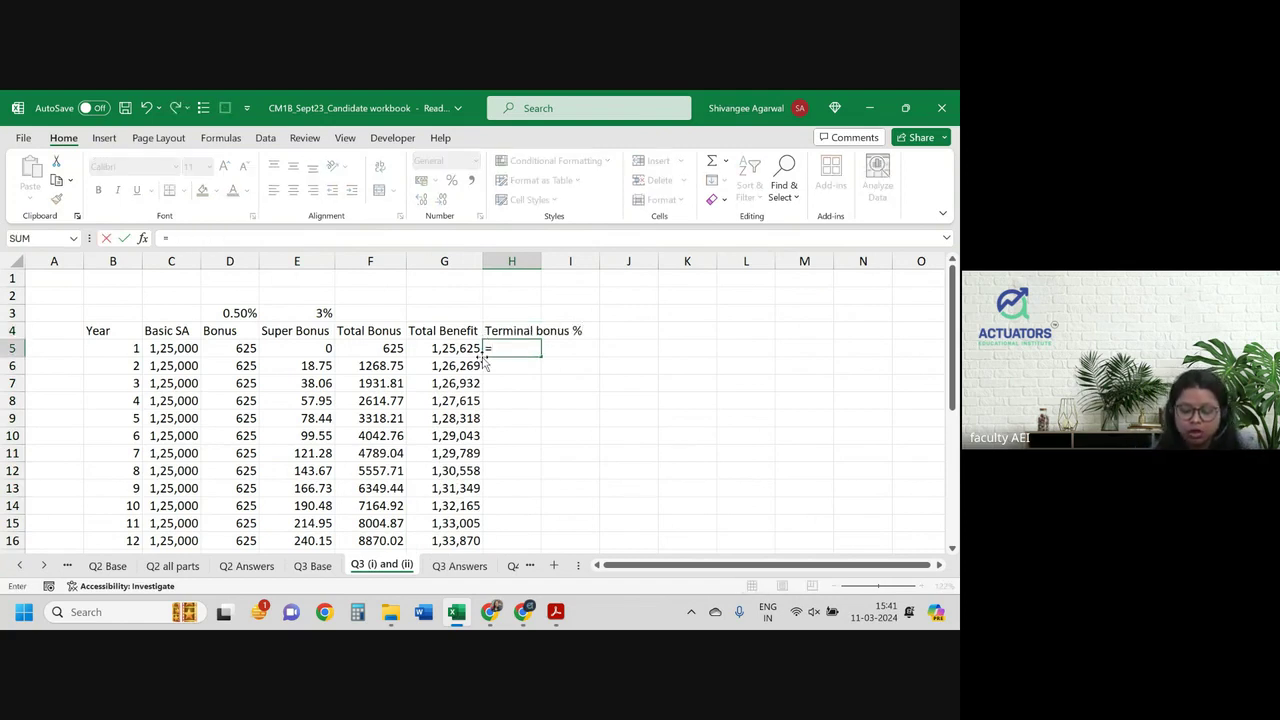
pyautogui.hotkey('ctrl', 'pageup')
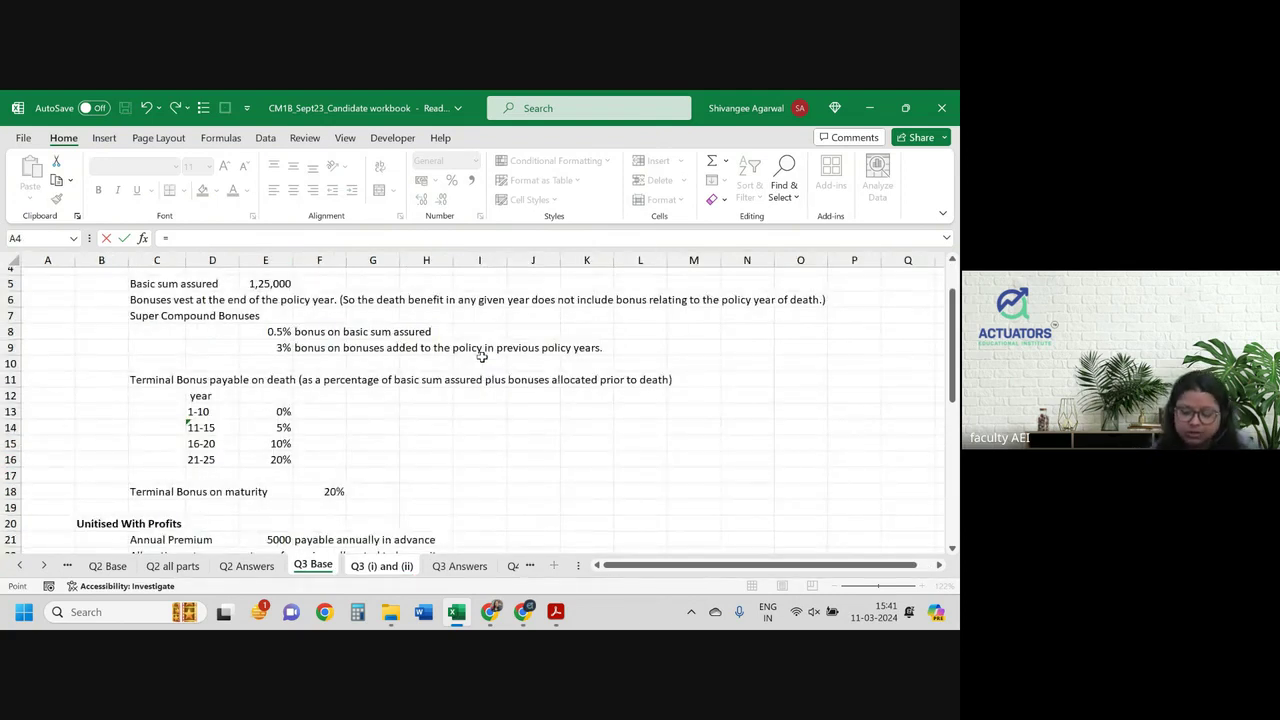
pyautogui.hotkey('ctrl', 'pagedown')
pyautogui.press('BackSpace')
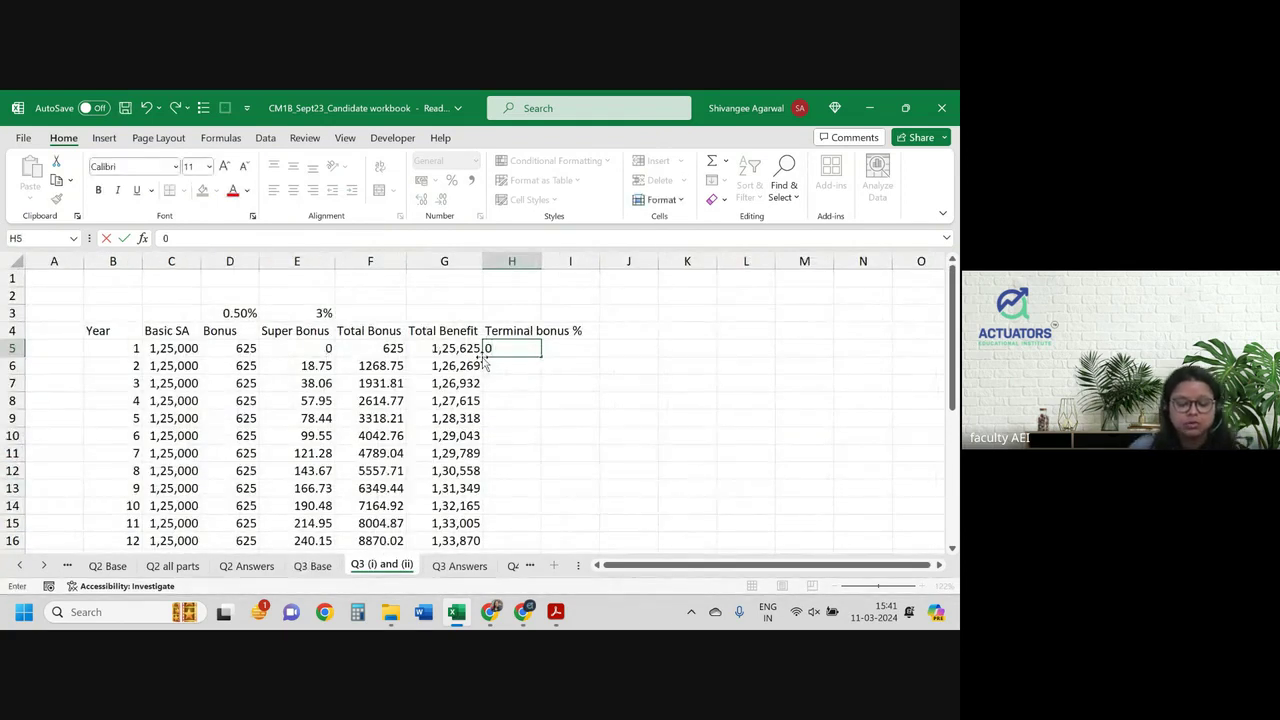
# Step: Link the first-year terminal bonus rate in H5 to ='Q3 Base'!$E$13 and copy it down through year 10
pyautogui.write('=')
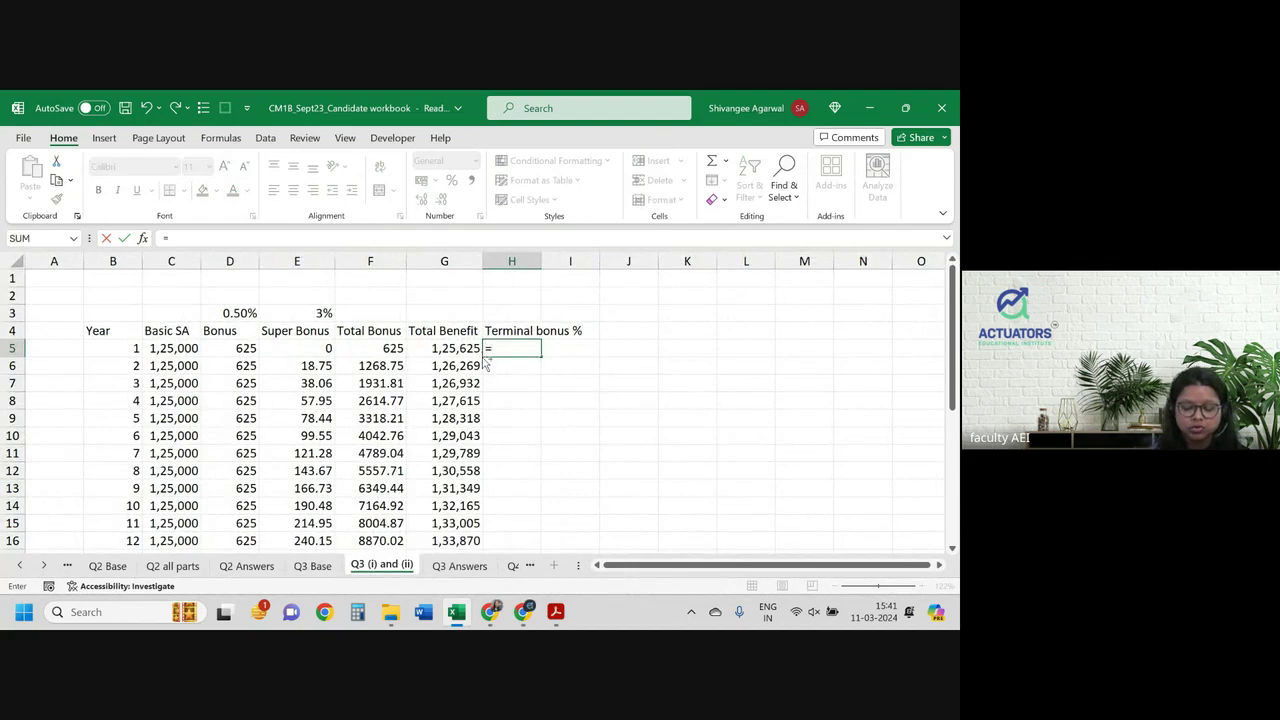
pyautogui.hotkey('ctrl', 'pageup')
pyautogui.click(279, 411)
pyautogui.press('F4')
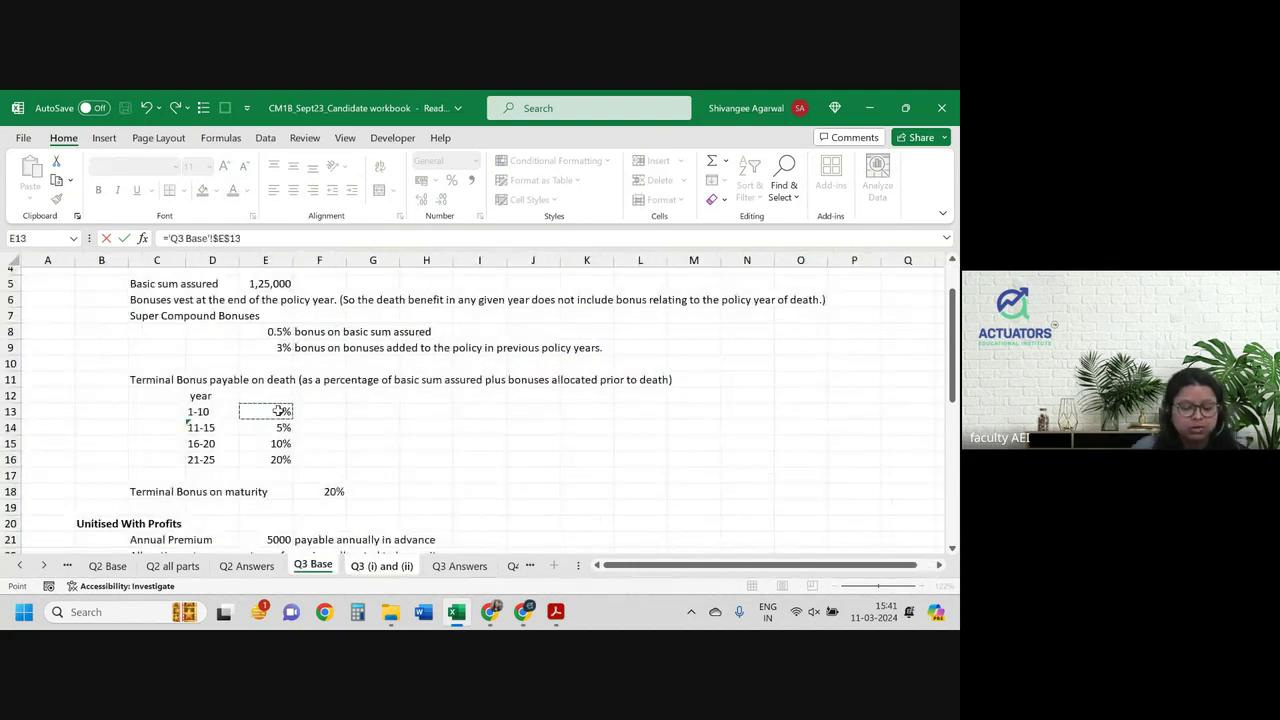
pyautogui.press('Return')
pyautogui.click(511, 347)
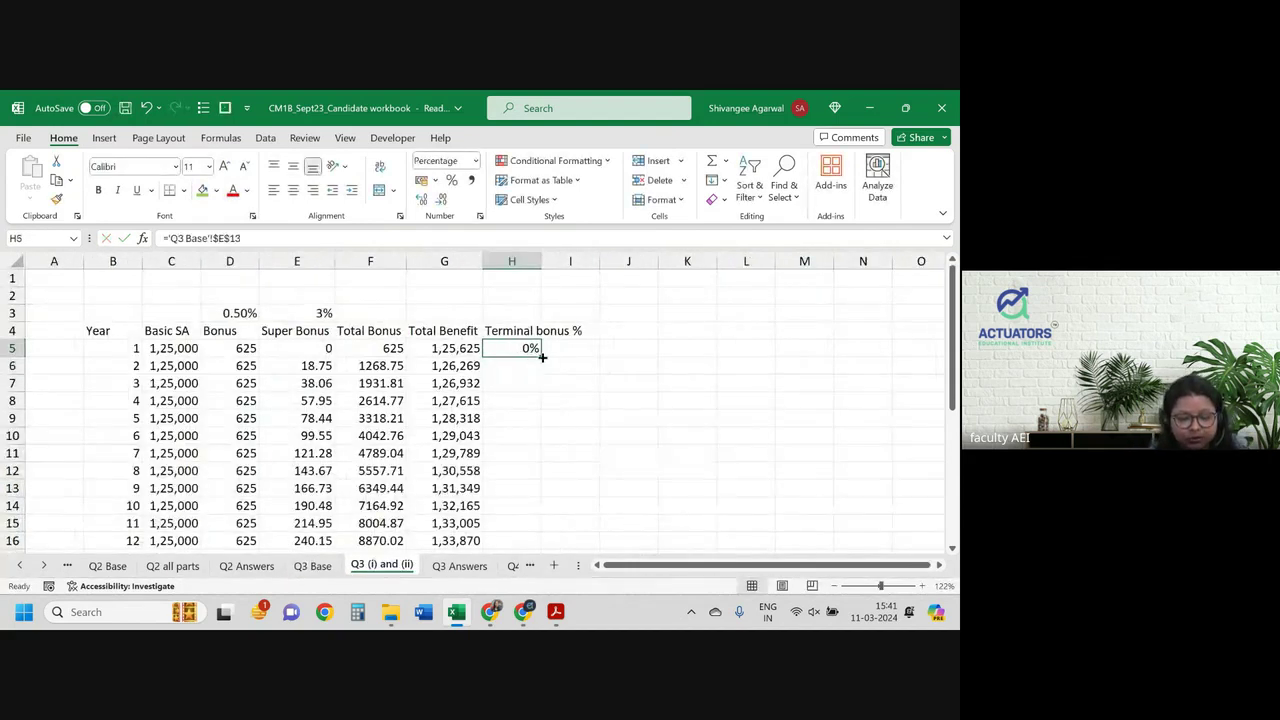
pyautogui.moveTo(541, 356); pyautogui.dragTo(533, 503)
# Step: Link the year 11 terminal bonus rate in H15 to ='Q3 Base'!E14 and copy it down through year 15
pyautogui.click(524, 510)
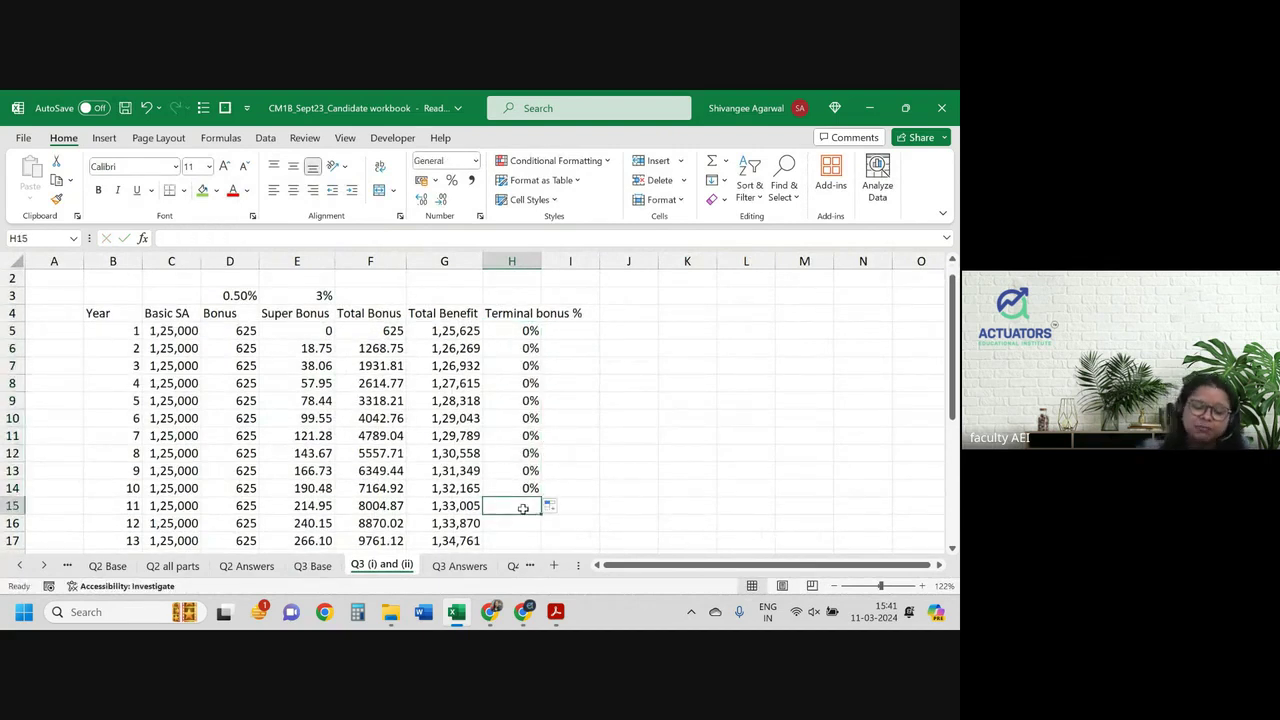
pyautogui.write('=')
pyautogui.hotkey('ctrl', 'pageup')
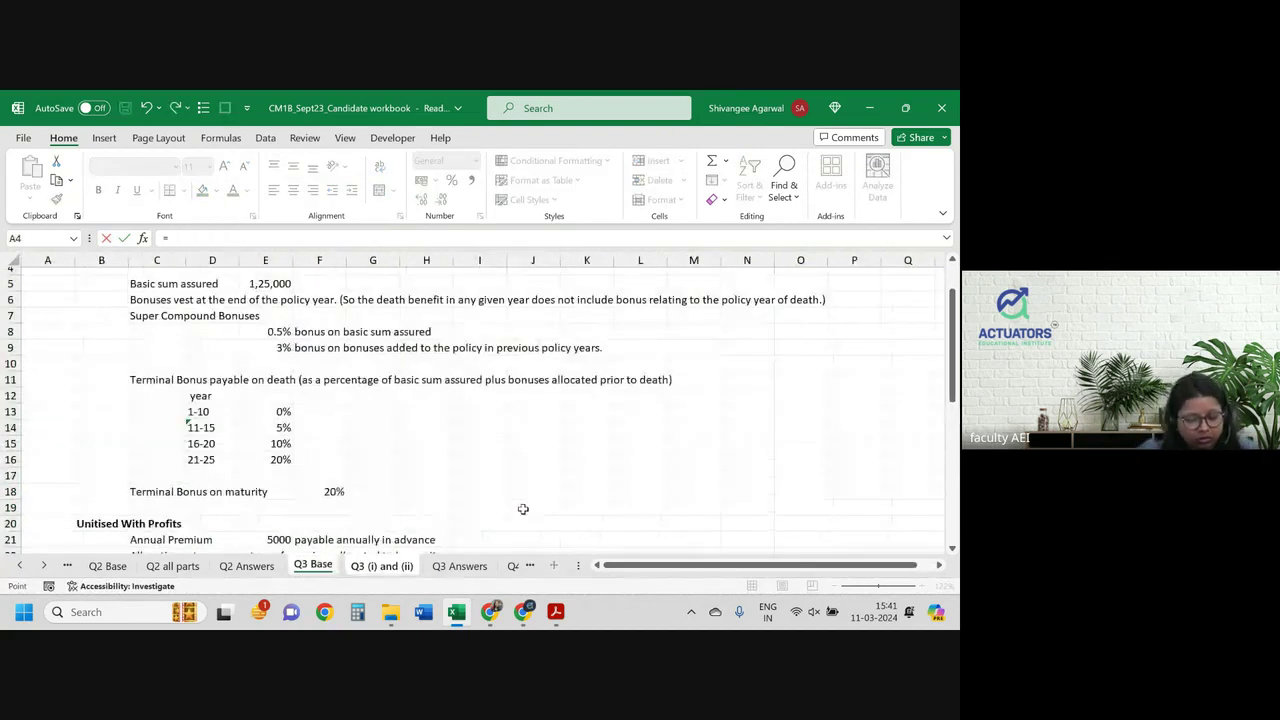
pyautogui.click(269, 428)
pyautogui.press('Return')
pyautogui.scroll(-2, 437, 453)
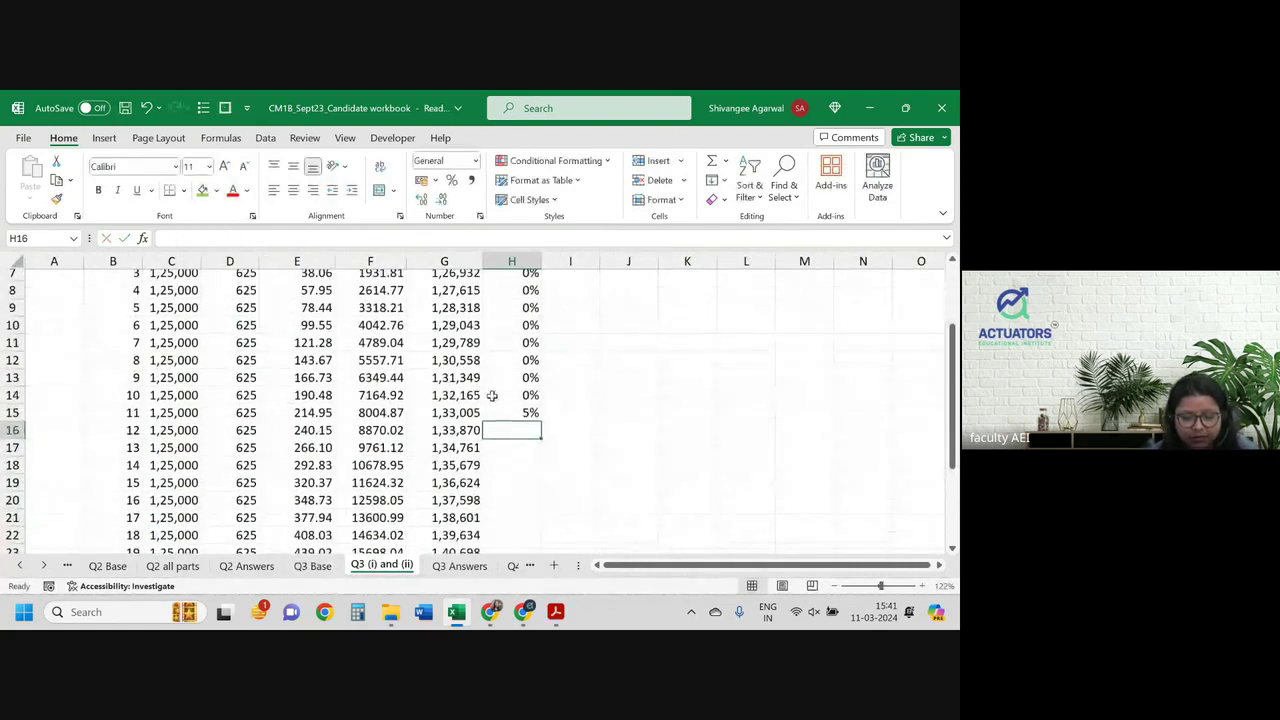
pyautogui.click(517, 410)
pyautogui.moveTo(543, 423); pyautogui.dragTo(543, 486)
pyautogui.press('Down')
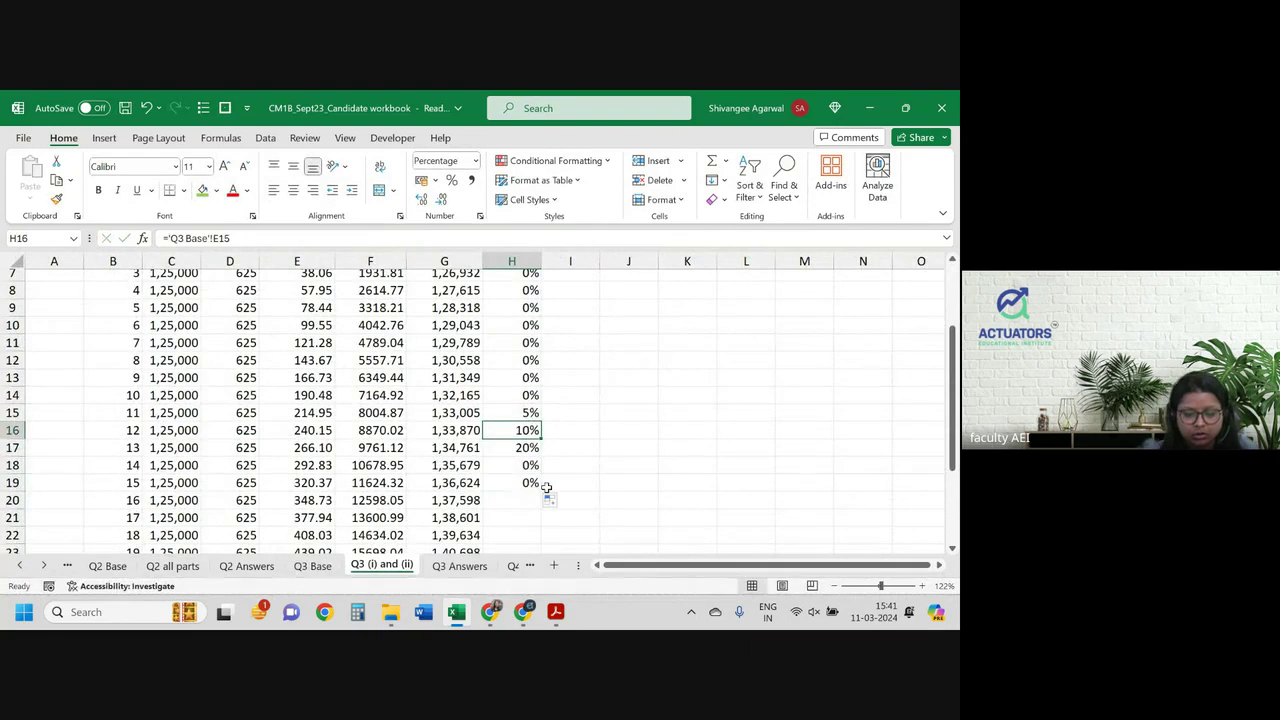
# Step: Make the H15 reference absolute as ='Q3 Base'!$E$14 and copy it down again through year 15
pyautogui.click(512, 414)
pyautogui.hotkey('ctrl', 'shift', 'Down')
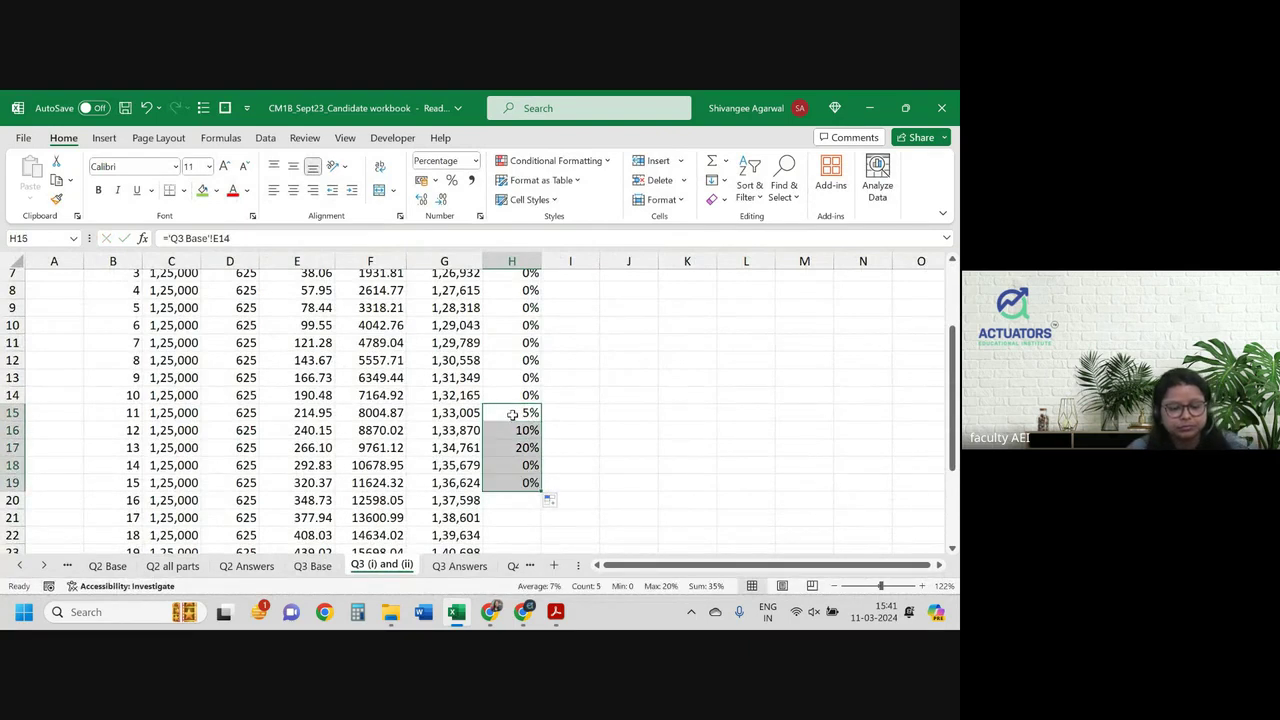
pyautogui.click(512, 414)
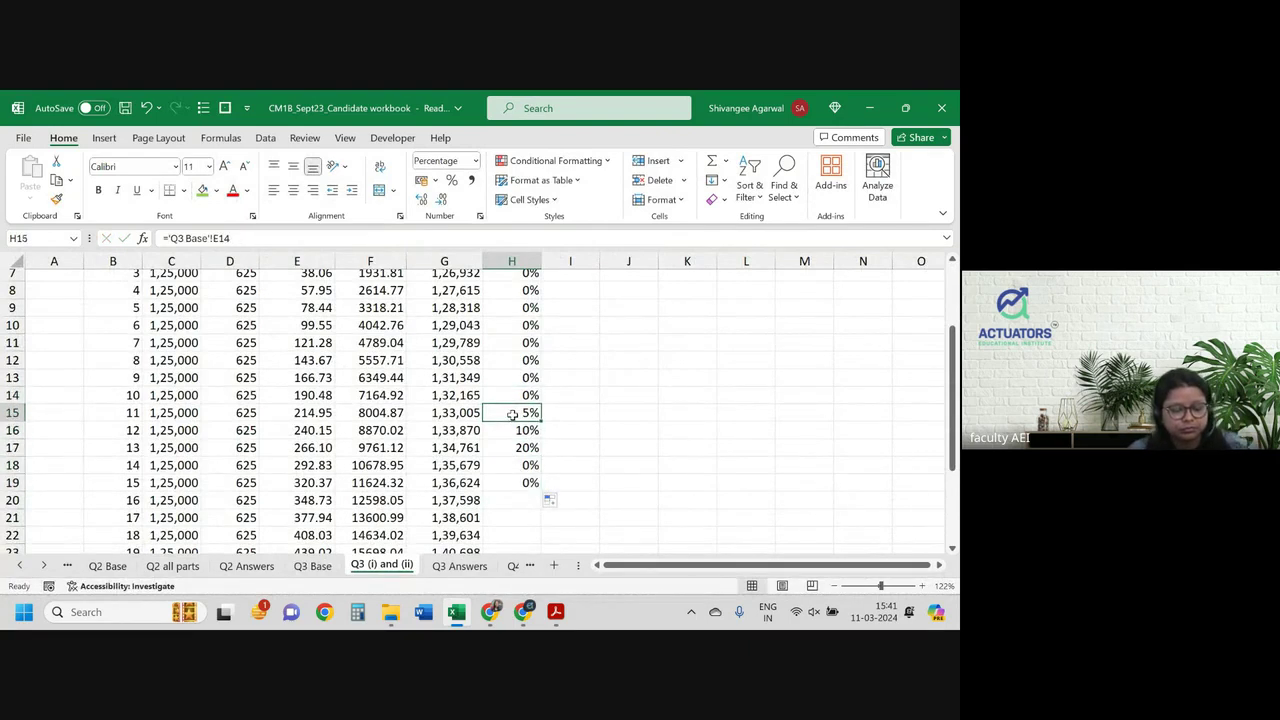
pyautogui.press('F2')
pyautogui.press('F4')
pyautogui.press('Return')
pyautogui.click(512, 414)
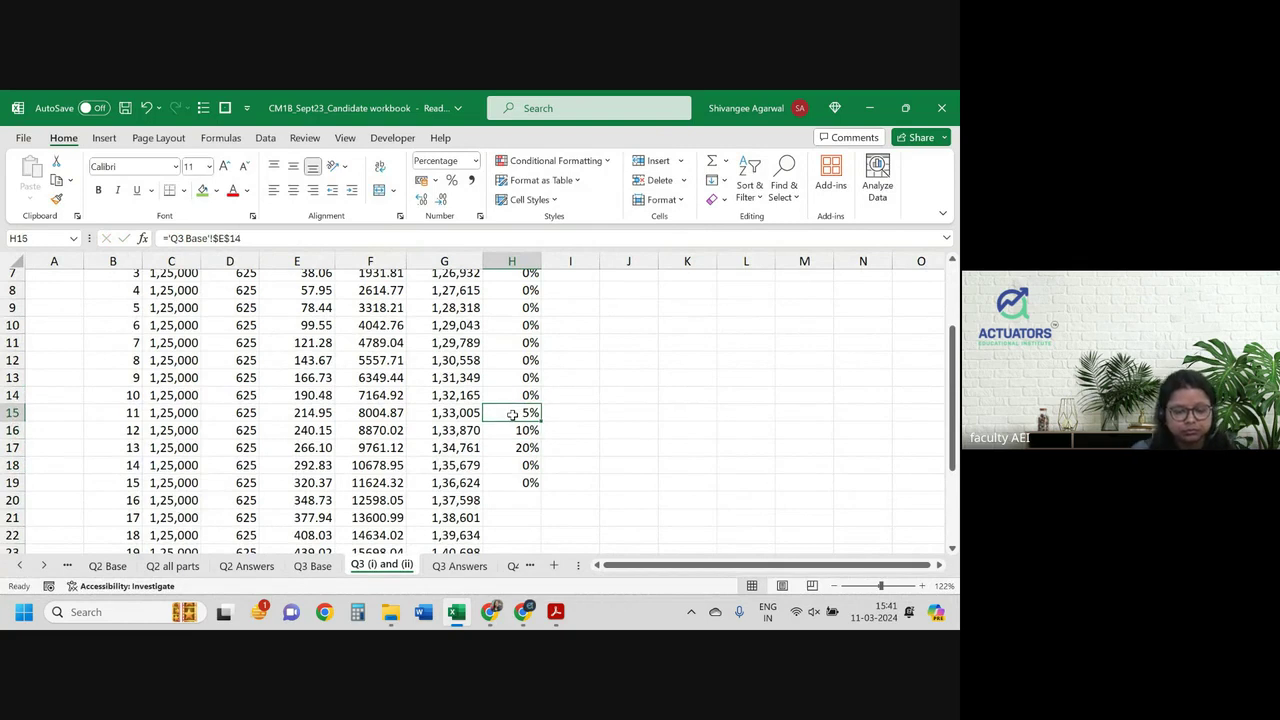
pyautogui.click(544, 420)
pyautogui.click(540, 422)
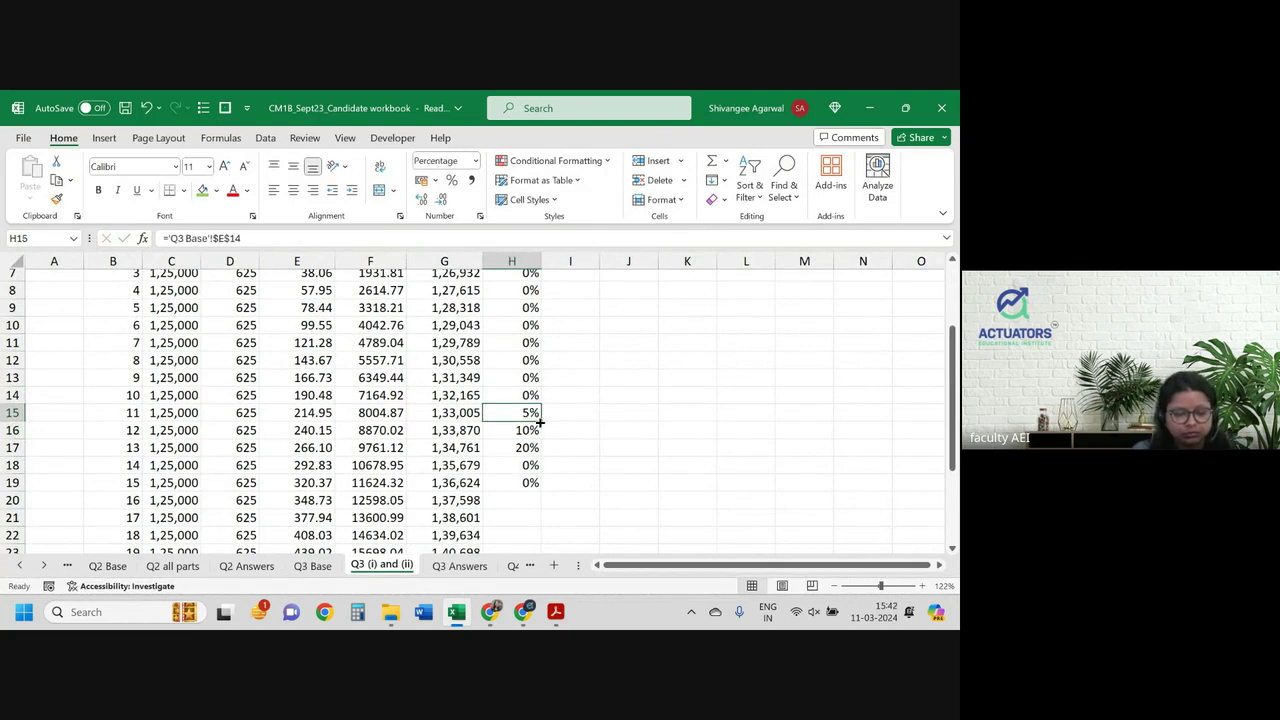
pyautogui.doubleClick(540, 422)
# Step: Link the year 16 terminal bonus rate in H20 to Q3 Base cell E15 as an absolute reference and copy it down through year 20
pyautogui.press('Down')
pyautogui.press('Down')
pyautogui.press('Down')
pyautogui.press('Down')
pyautogui.press('Down')
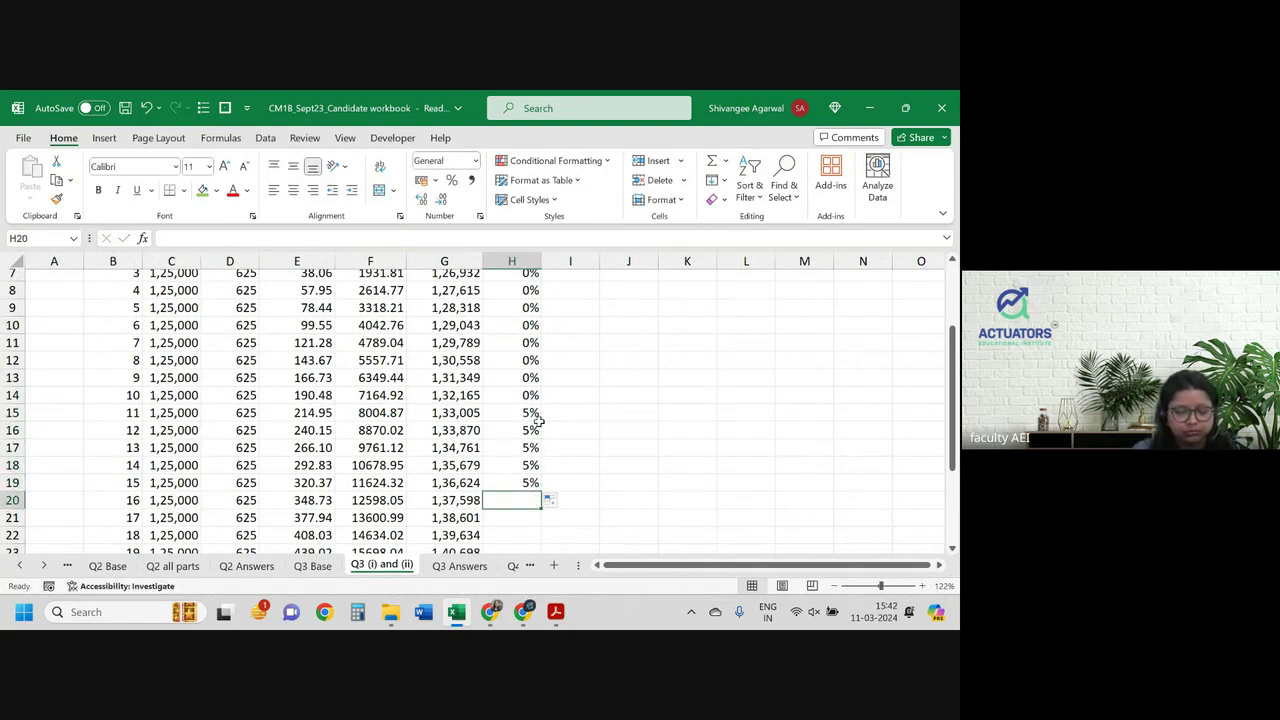
pyautogui.write('=')
pyautogui.hotkey('ctrl', 'pageup')
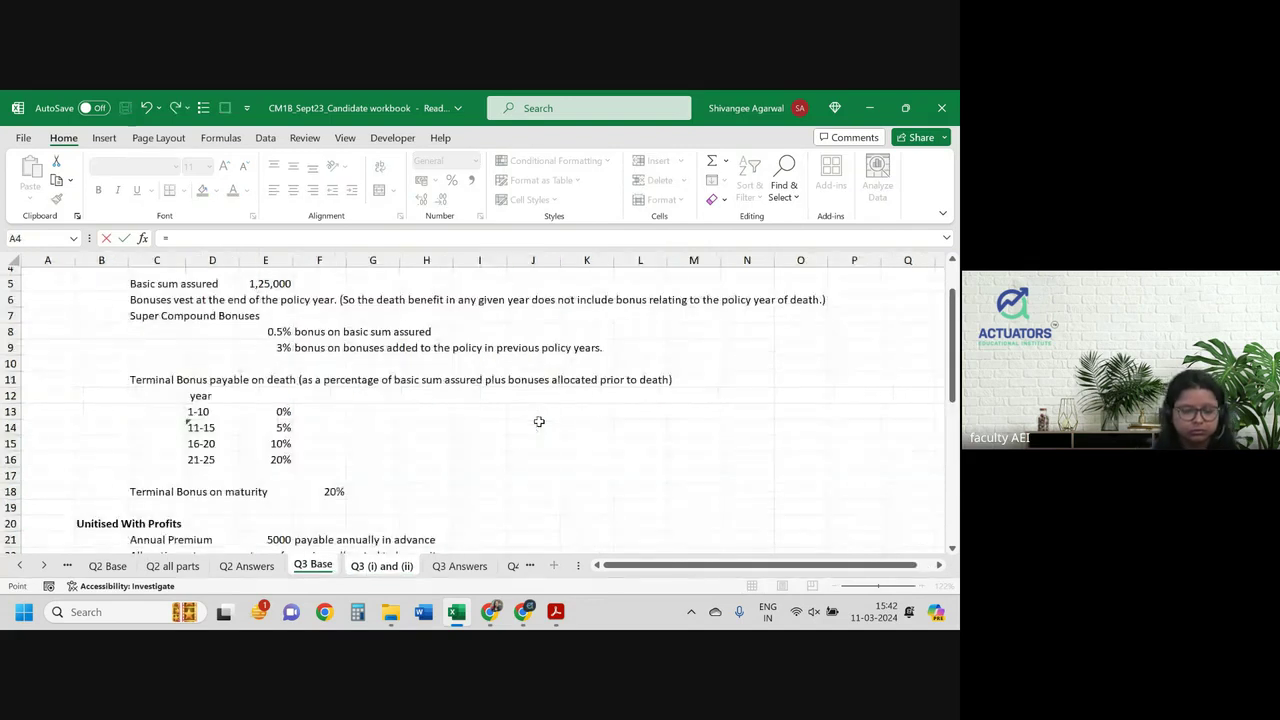
pyautogui.click(261, 446)
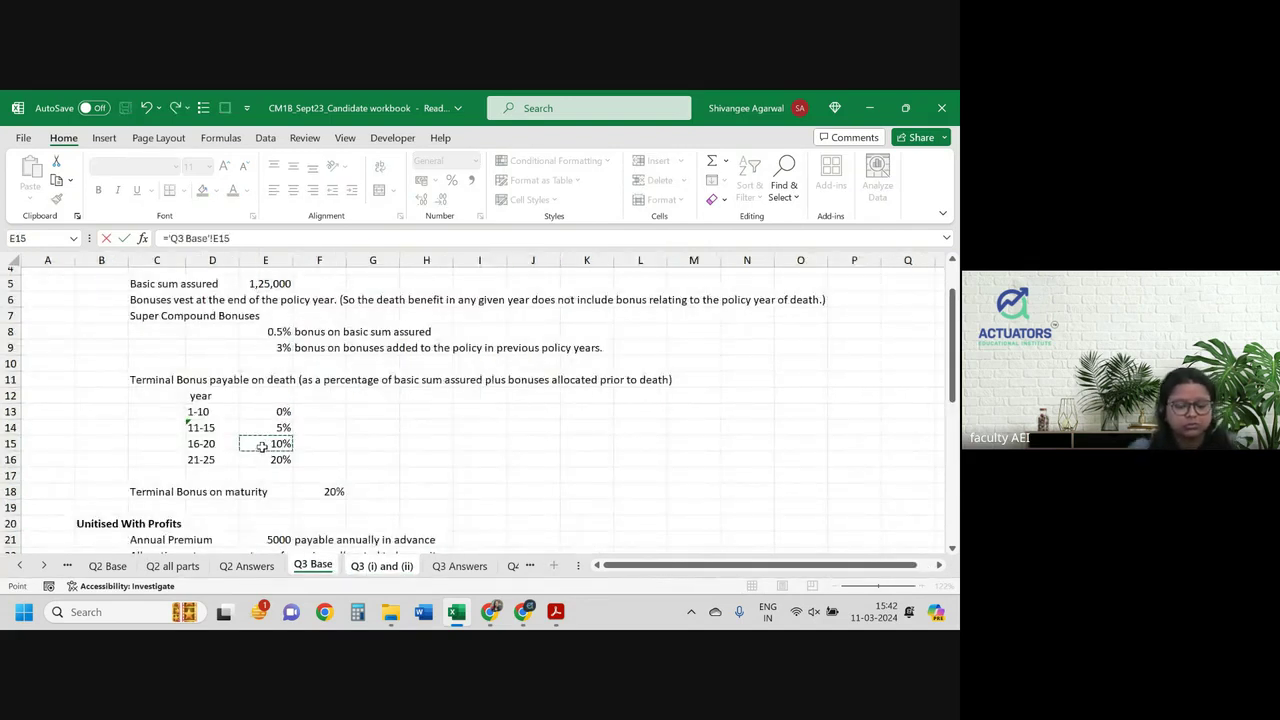
pyautogui.press('Return')
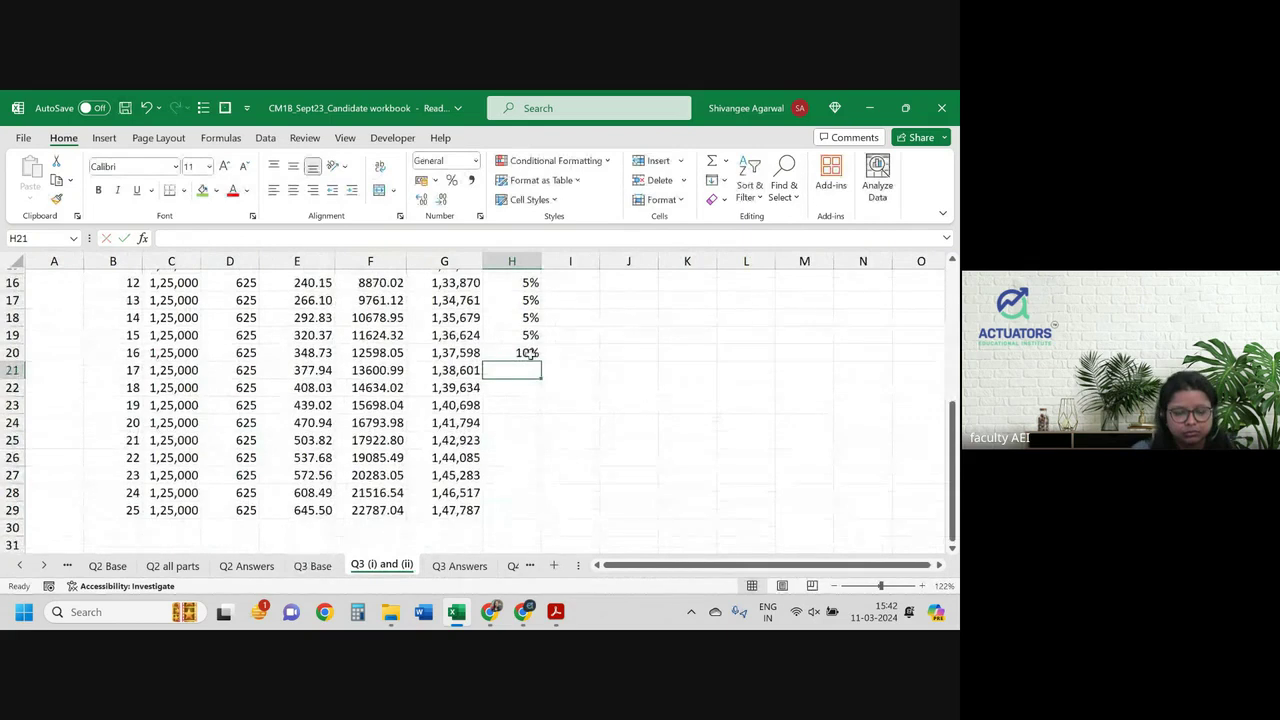
pyautogui.click(528, 354)
pyautogui.moveTo(539, 359); pyautogui.dragTo(537, 425)
pyautogui.click(537, 438)
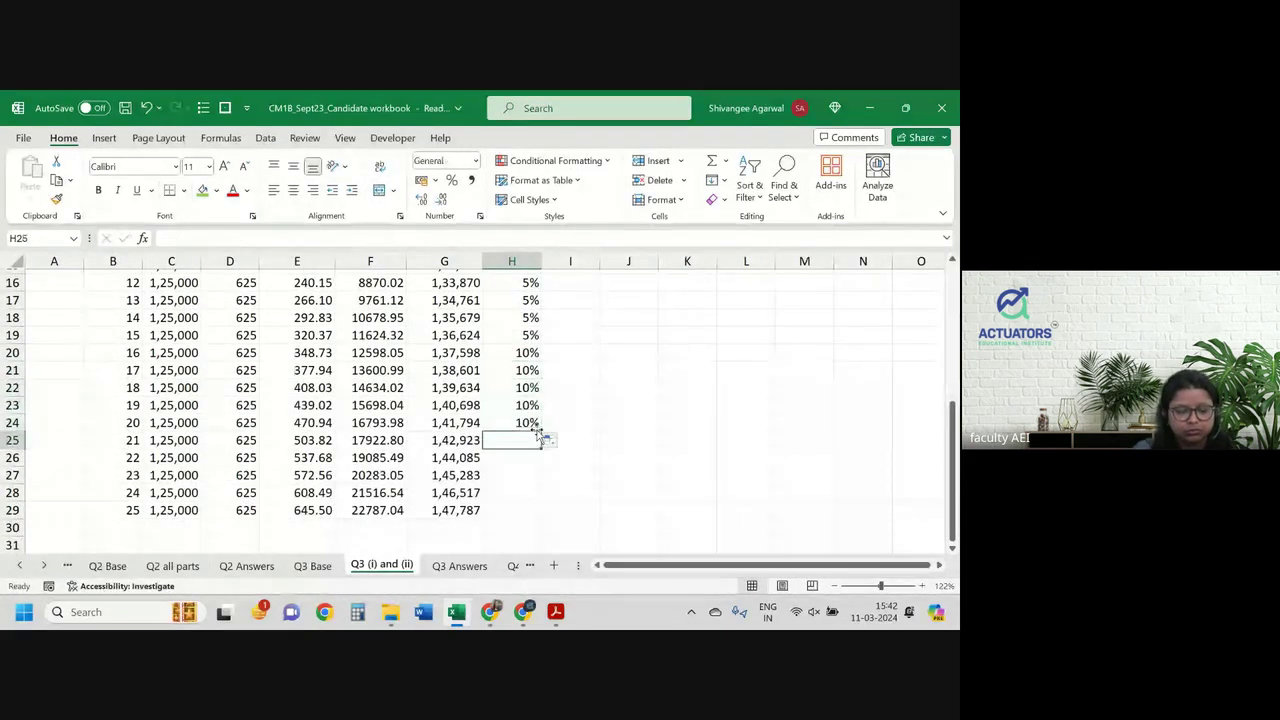
# Step: Link the year 21 terminal bonus rate in H25 to ='Q3 Base'!$E$16 and copy it down through year 25
pyautogui.write('=')
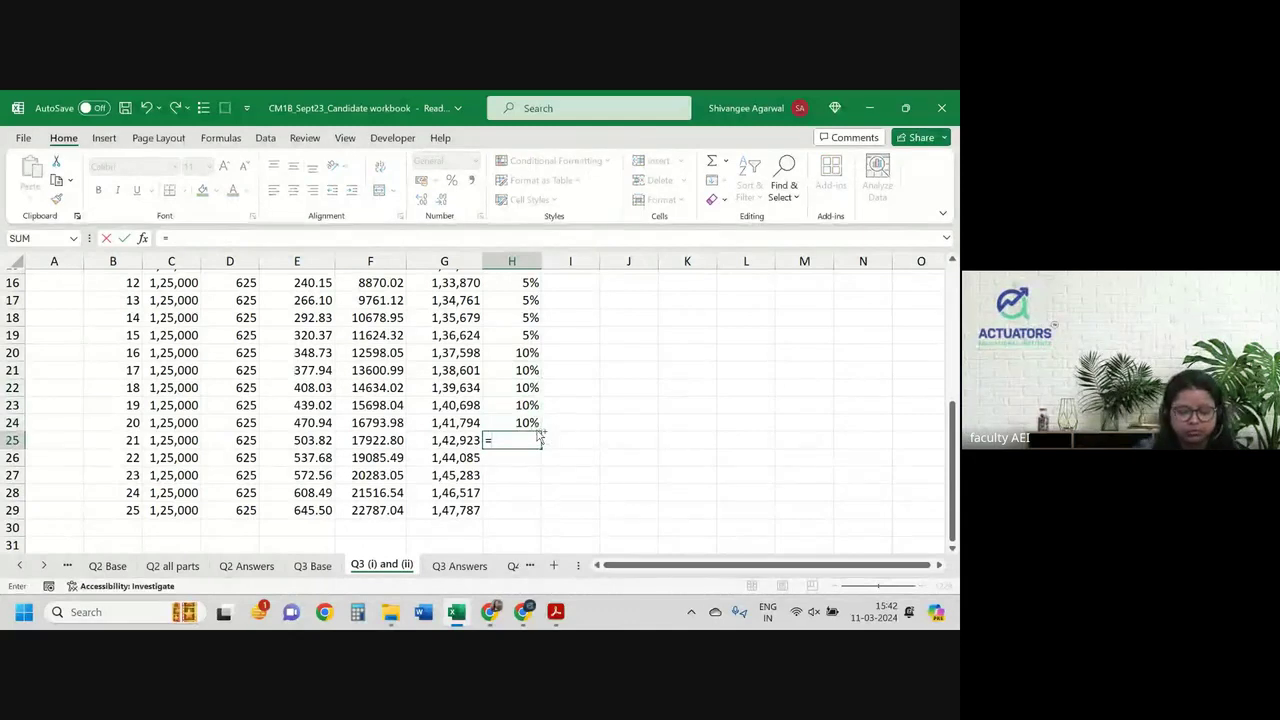
pyautogui.click(312, 565)
pyautogui.click(265, 459)
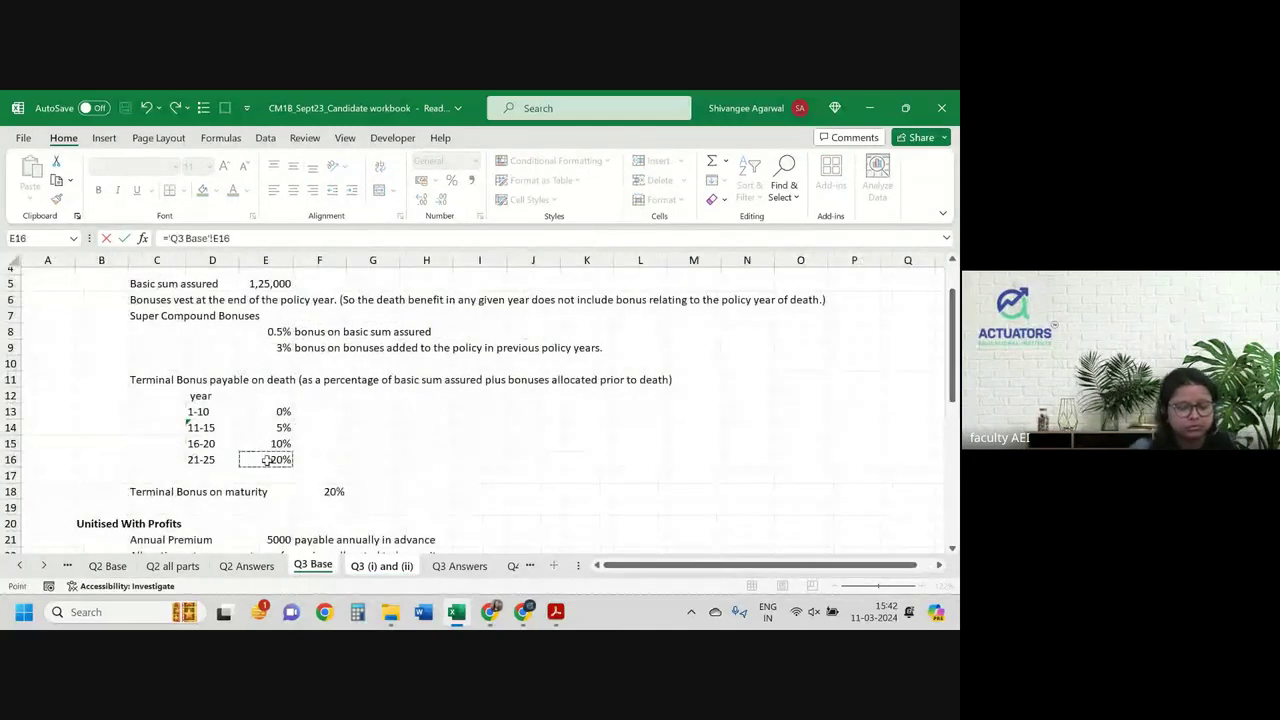
pyautogui.press('Return')
pyautogui.click(522, 440)
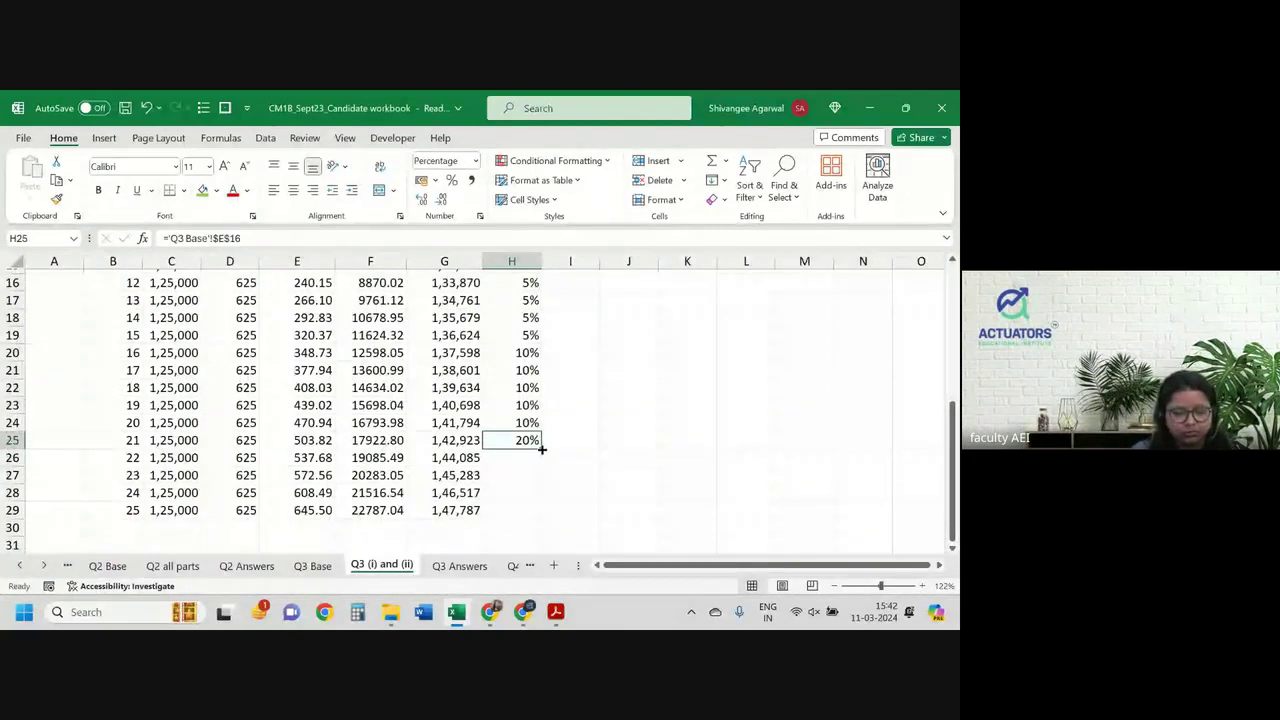
pyautogui.doubleClick(541, 450)
# Step: Wrap the text of the heading row, row 4, so the long column titles fit their columns
pyautogui.scroll(5, 612, 412)
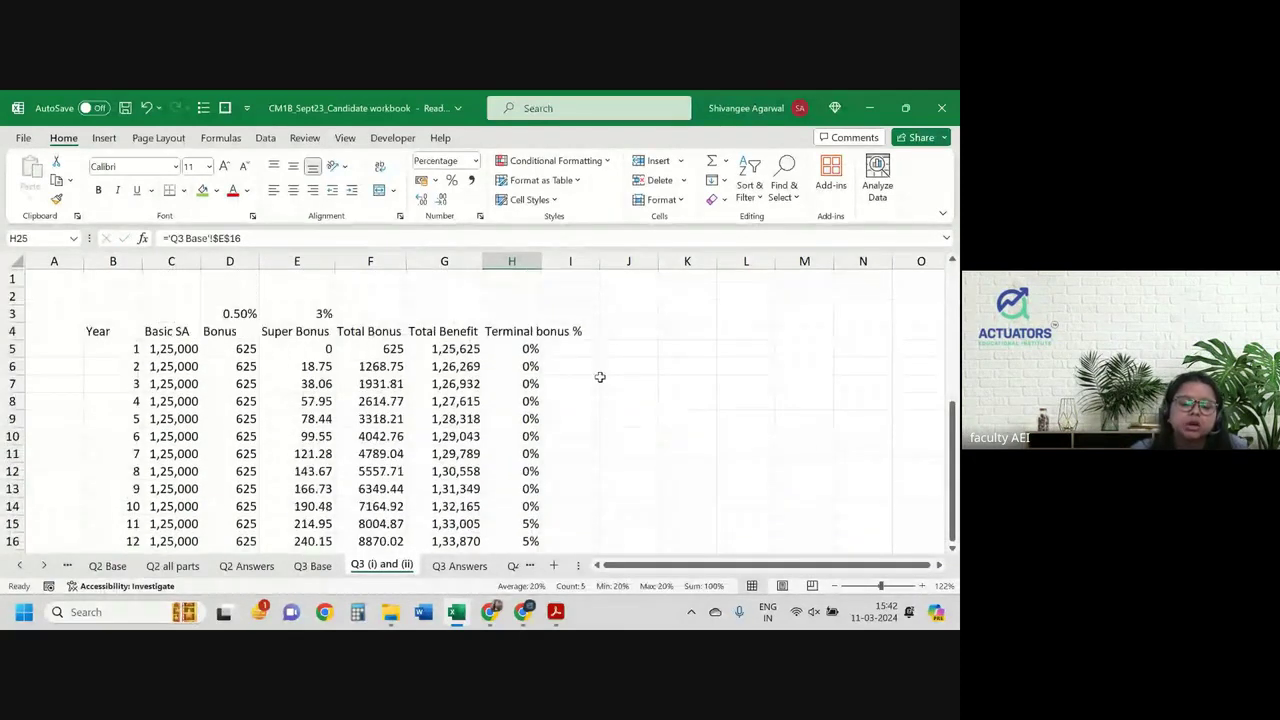
pyautogui.click(12, 331)
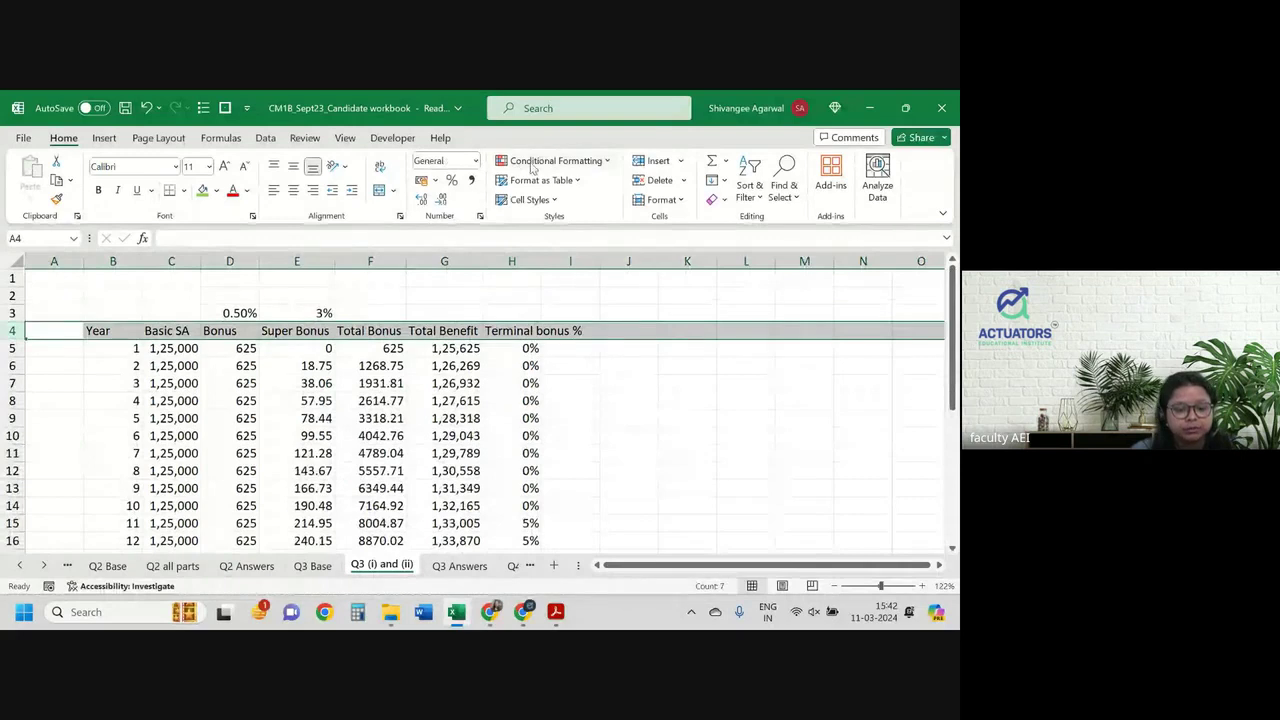
pyautogui.click(379, 166)
# Step: Add the heading "TB" in I4 beside the terminal bonus percentage
pyautogui.click(572, 339)
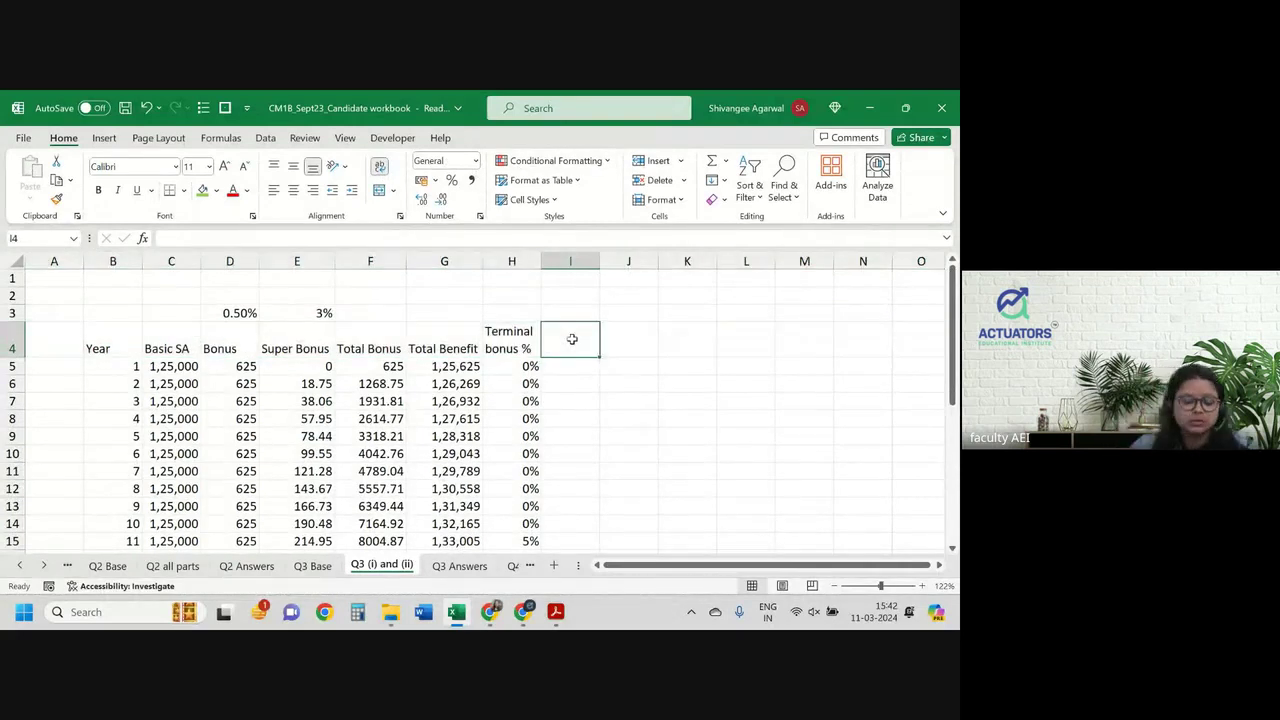
pyautogui.write('TB')
pyautogui.press('Return')
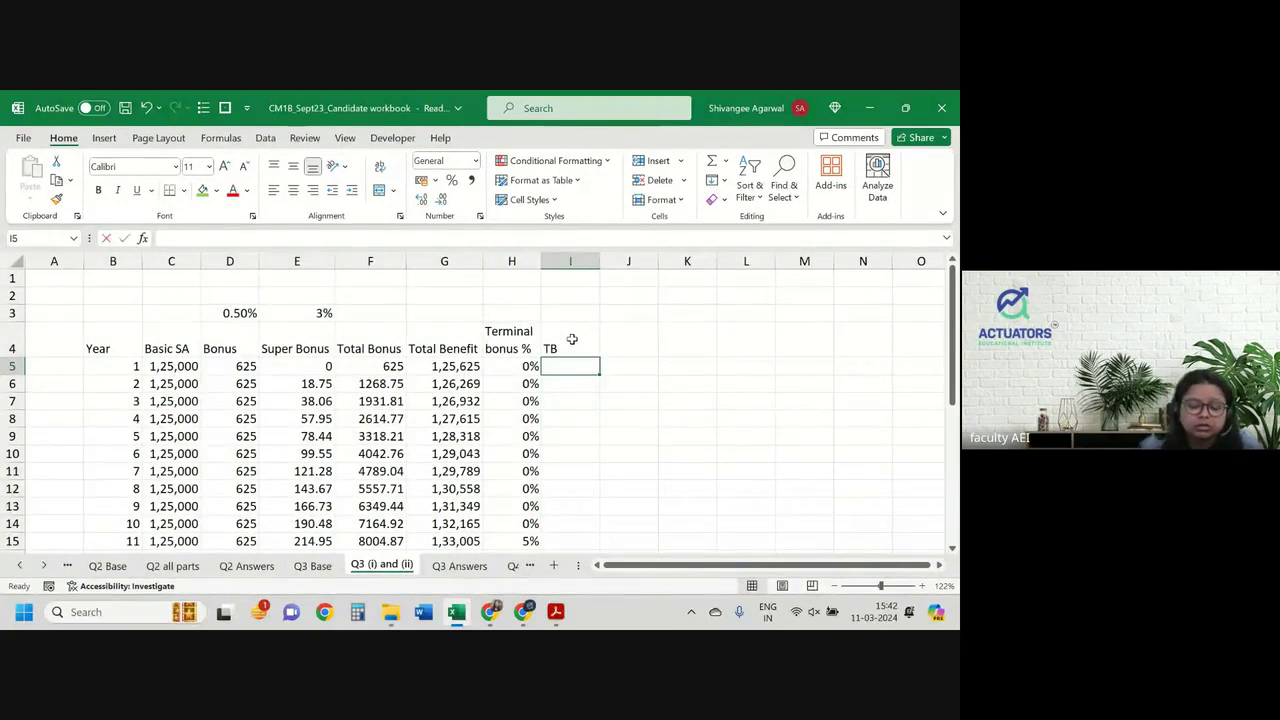
# Step: Calculate the terminal bonus in I5 as =G5*H5 and fill the formula down the TB column for all years
pyautogui.write('=')
pyautogui.press('Left')
pyautogui.press('Left')
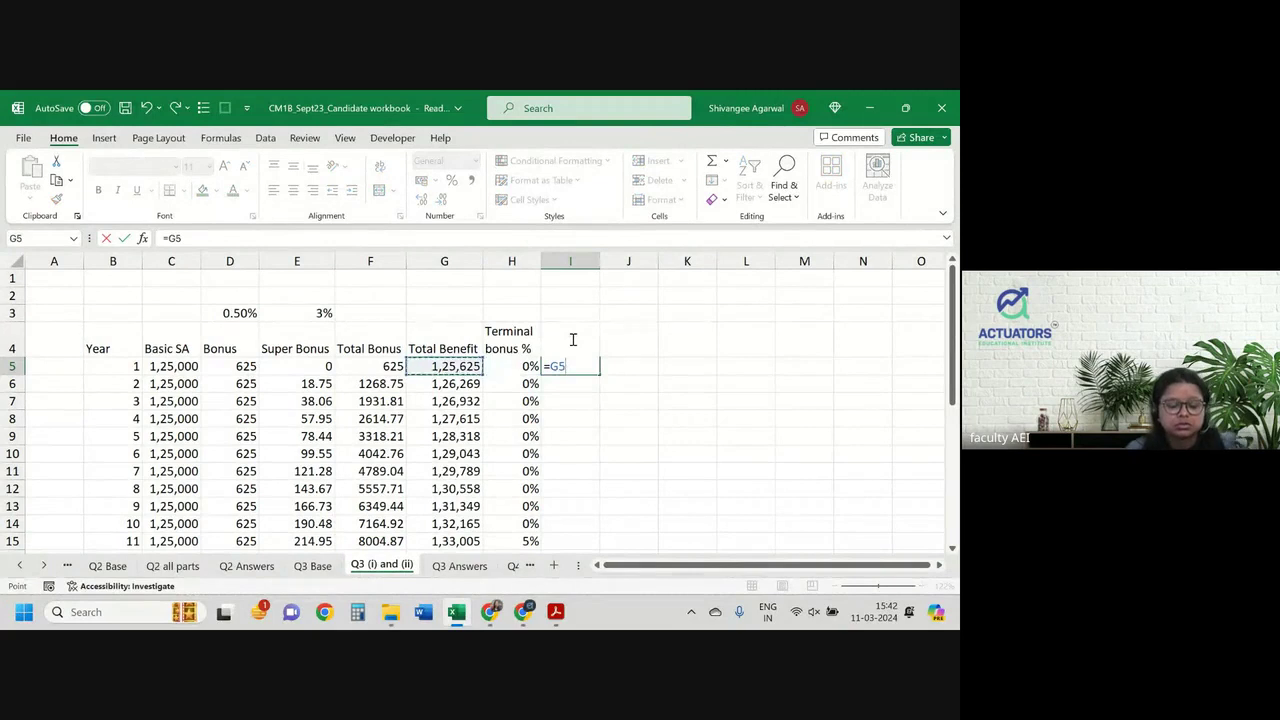
pyautogui.write('*')
pyautogui.press('Left')
pyautogui.press('Return')
pyautogui.click(588, 366)
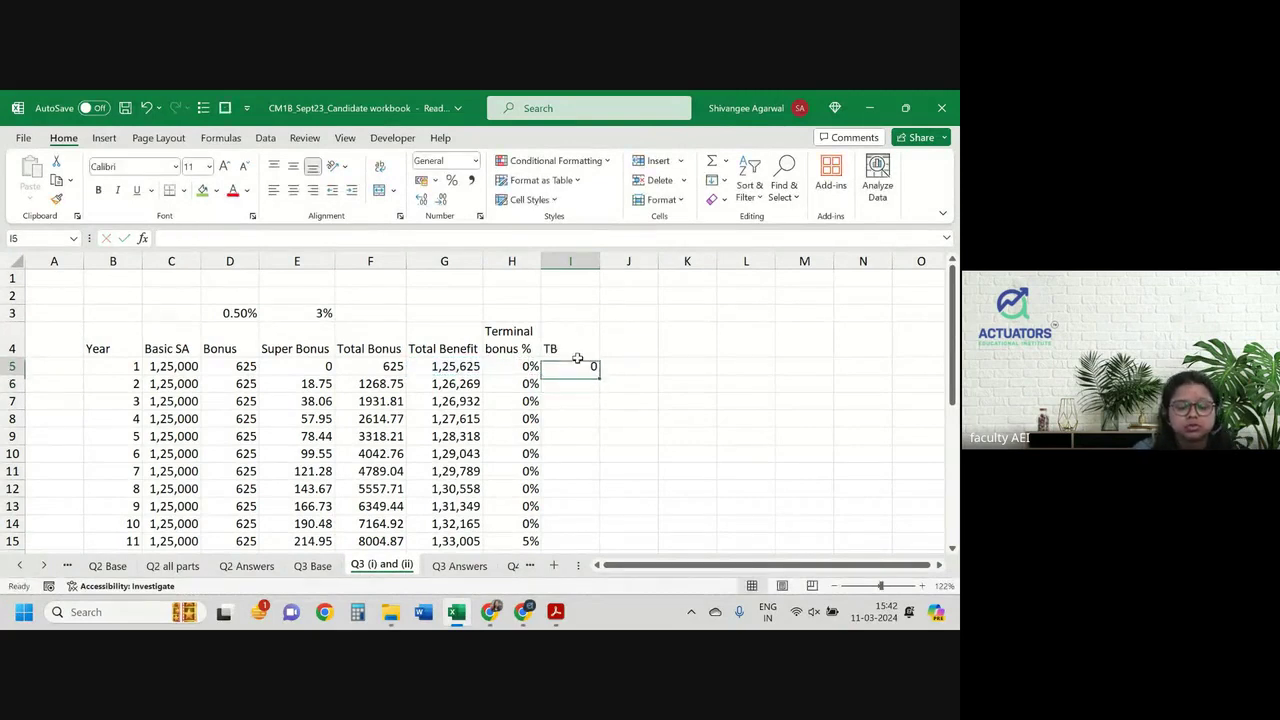
pyautogui.doubleClick(598, 376)
pyautogui.scroll(-4, 598, 390)
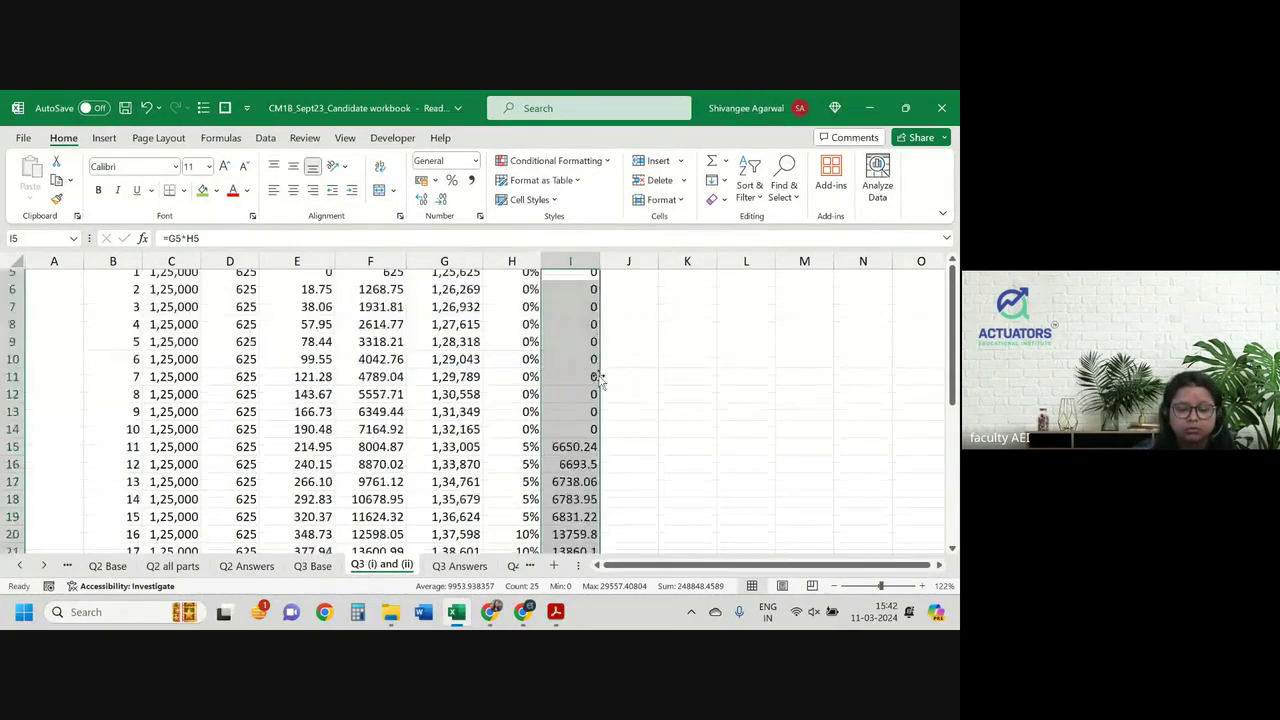
# Step: Format the TB column values to show two decimal places
pyautogui.scroll(2, 598, 385)
pyautogui.scroll(-2, 598, 390)
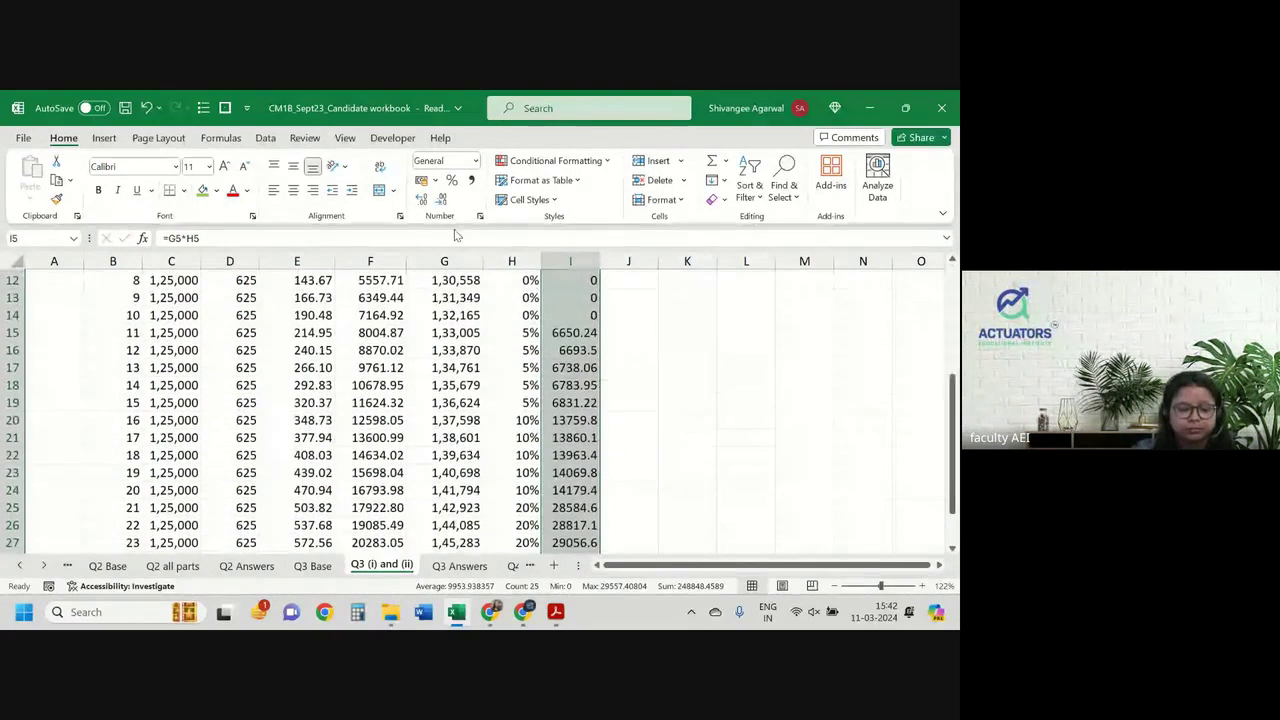
pyautogui.click(421, 200)
pyautogui.click(421, 200)
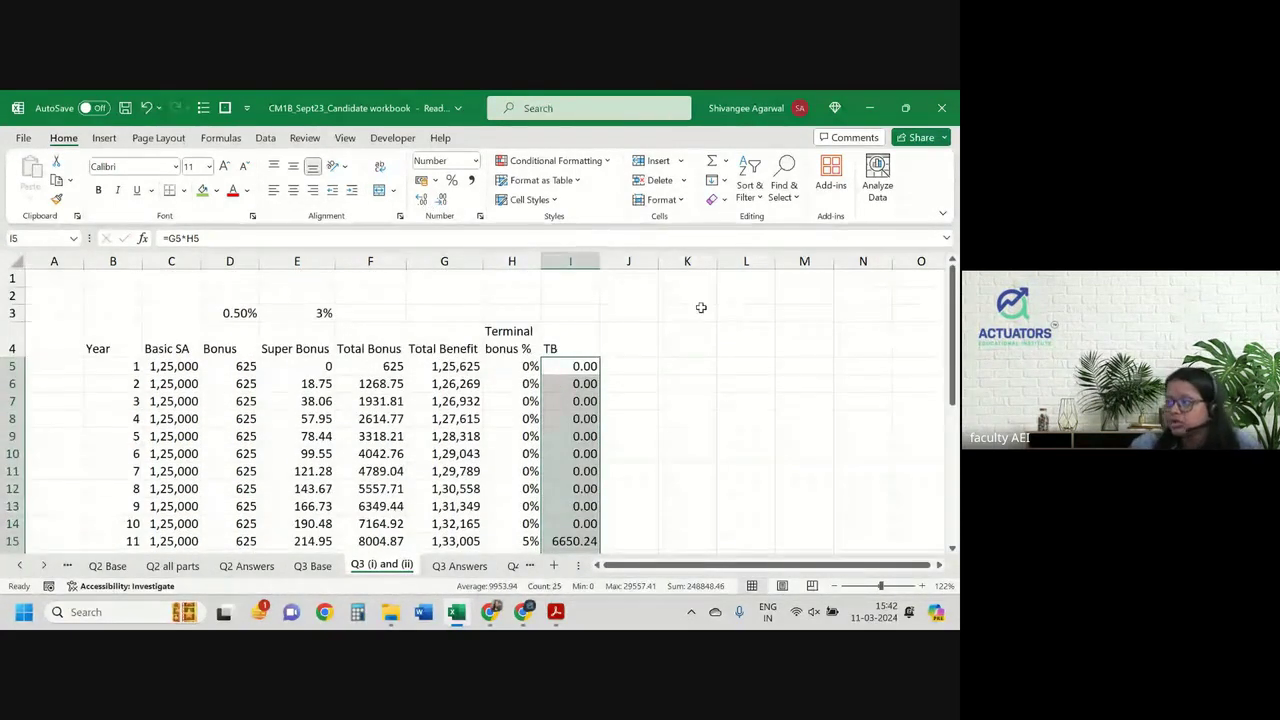
# Step: Add the column heading "Benefit on death during the year" in J4
pyautogui.click(608, 349)
pyautogui.write('B')
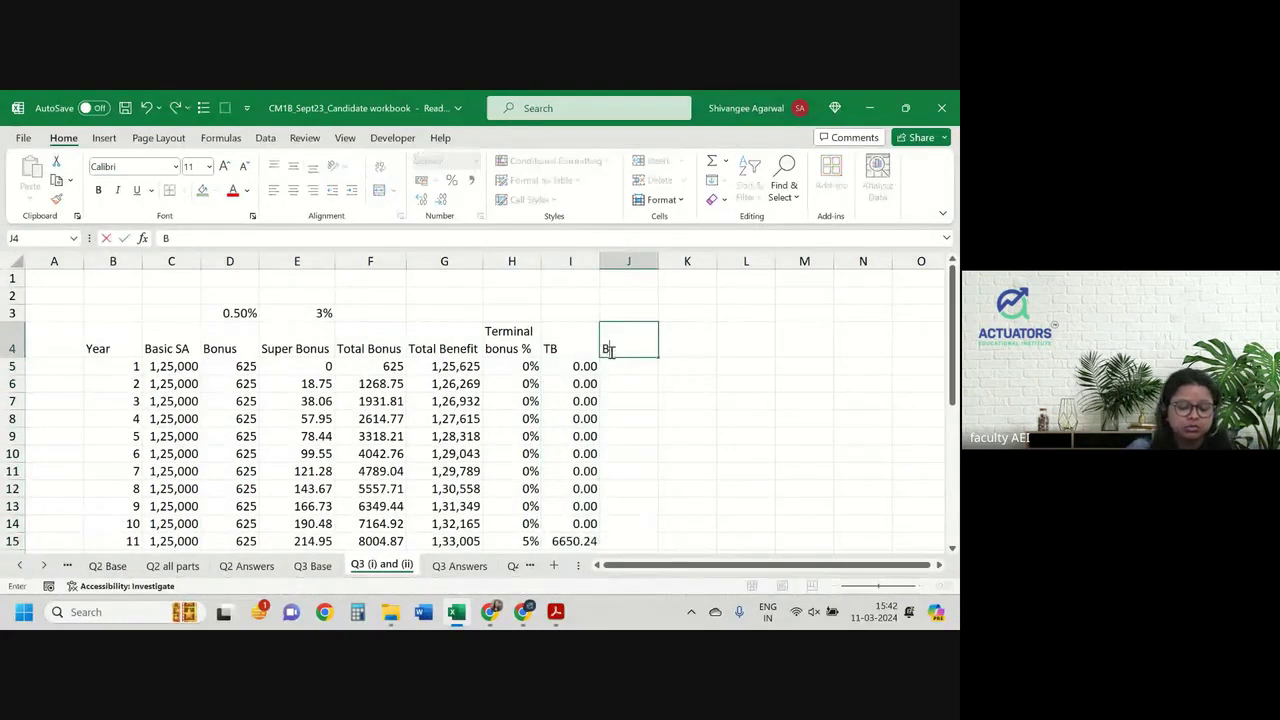
pyautogui.write('enefit')
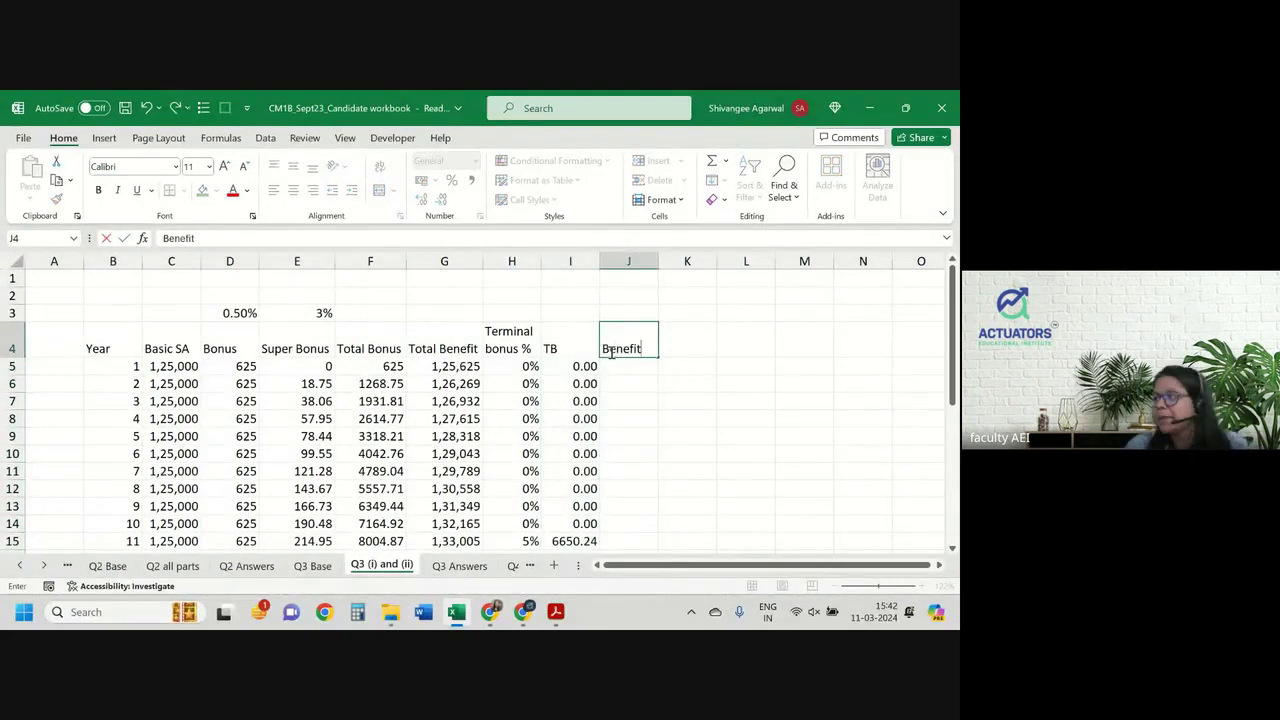
pyautogui.write(' on death')
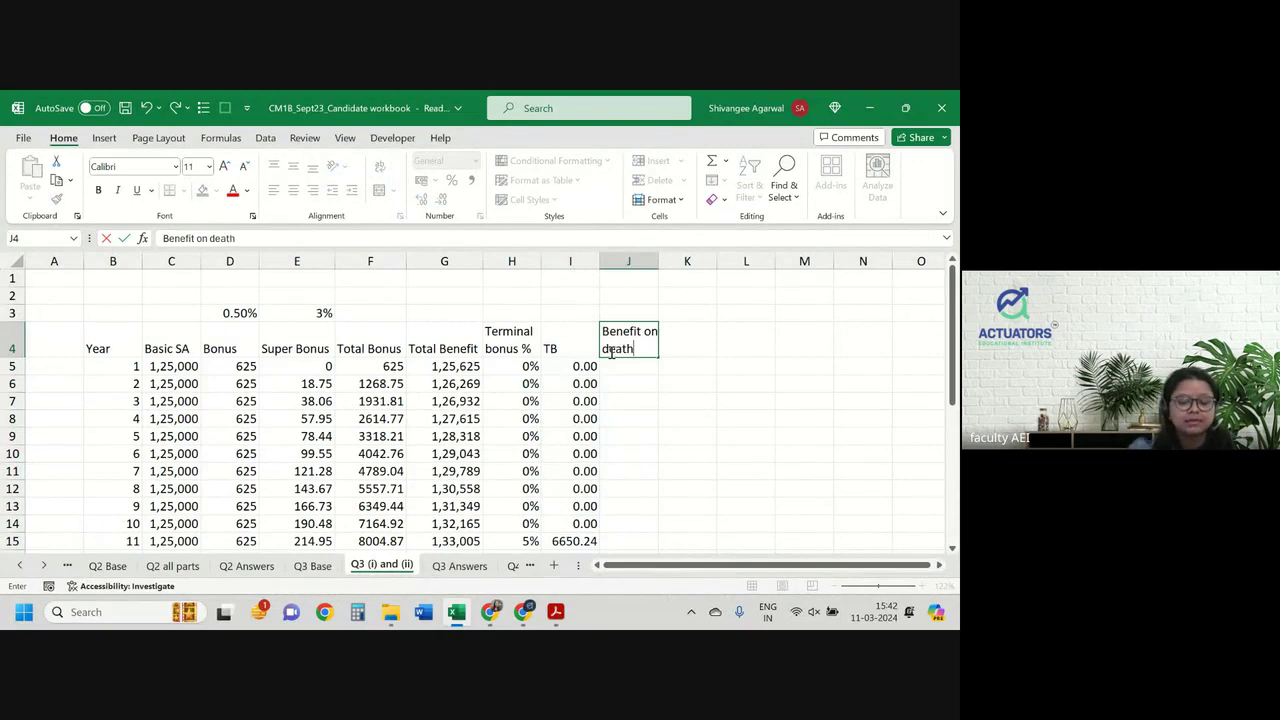
pyautogui.write(' during th')
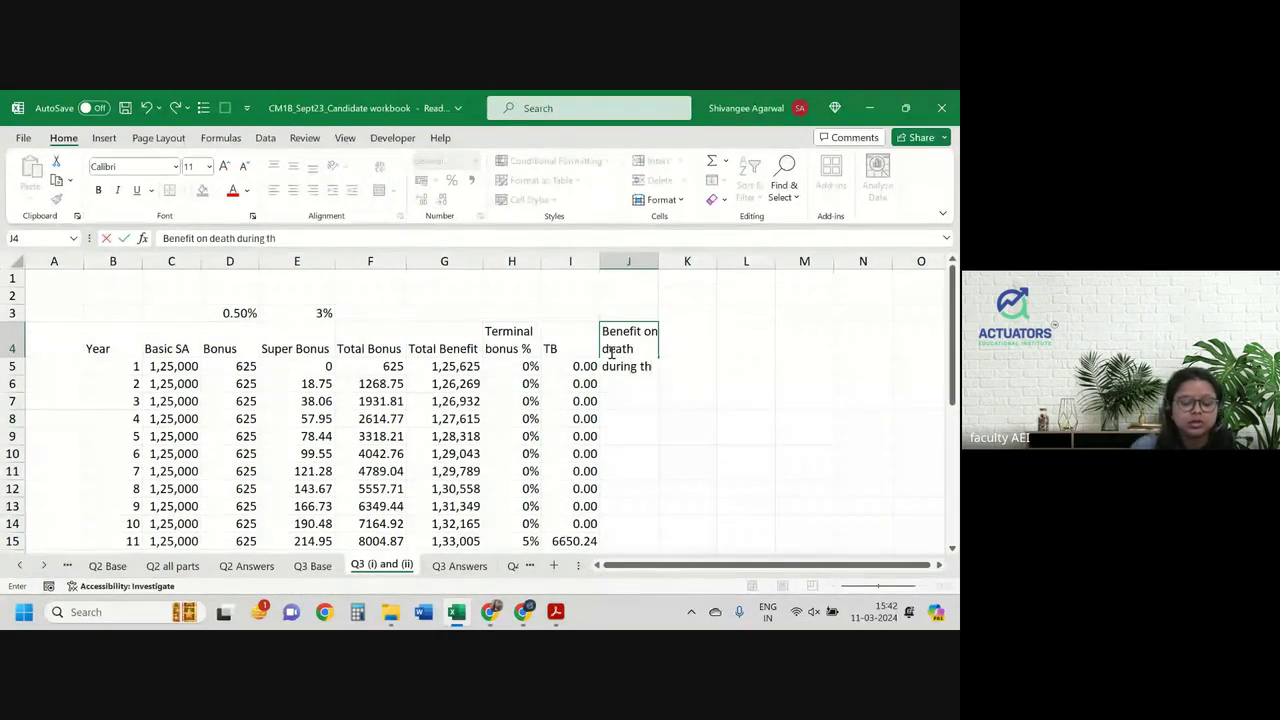
pyautogui.write('e year')
pyautogui.press('Return')
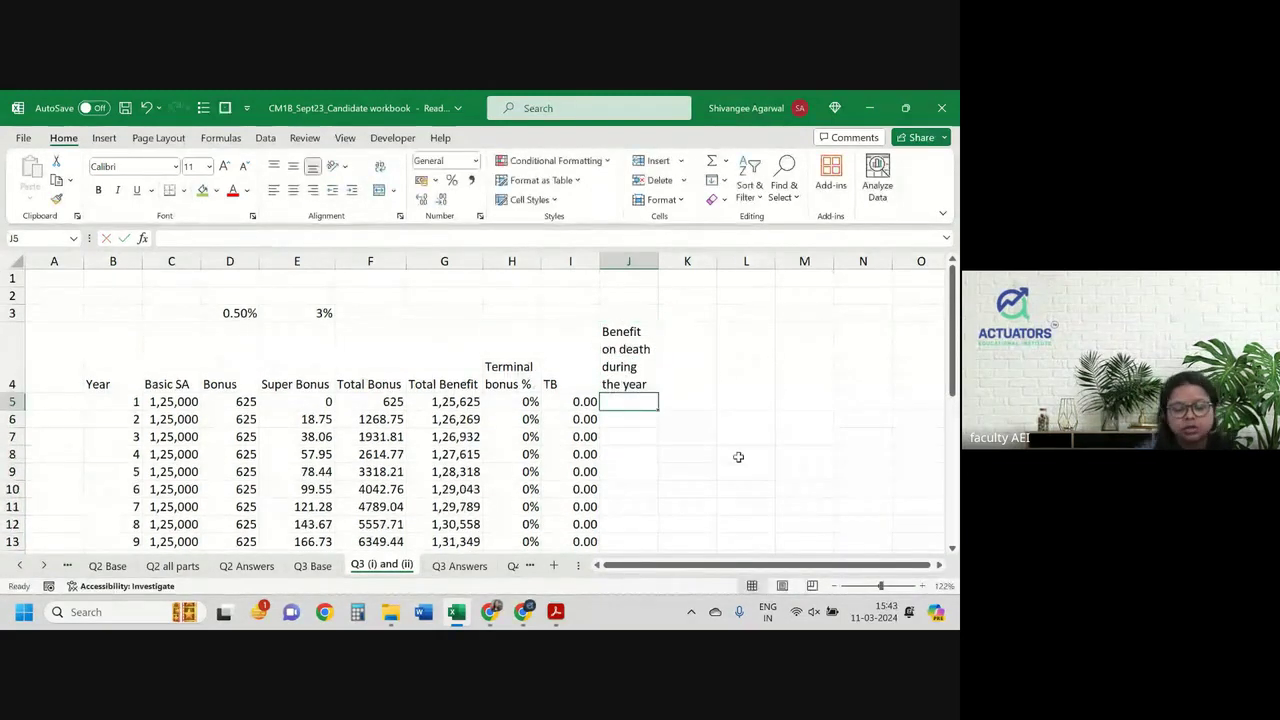
# Step: Calculate the death benefit in J5 as =G5+I5 and fill the formula down column J
pyautogui.write('=')
pyautogui.press('Left')
pyautogui.press('Left')
pyautogui.press('Left')
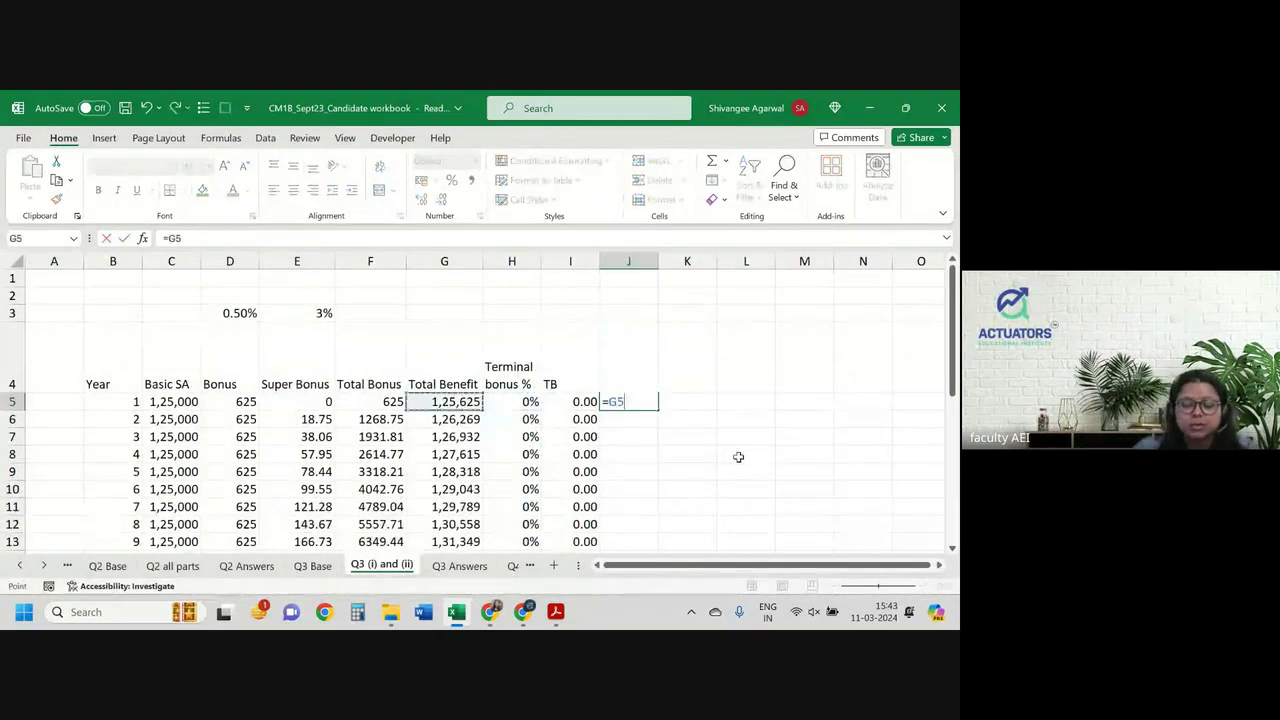
pyautogui.write('+')
pyautogui.press('Left')
pyautogui.press('Return')
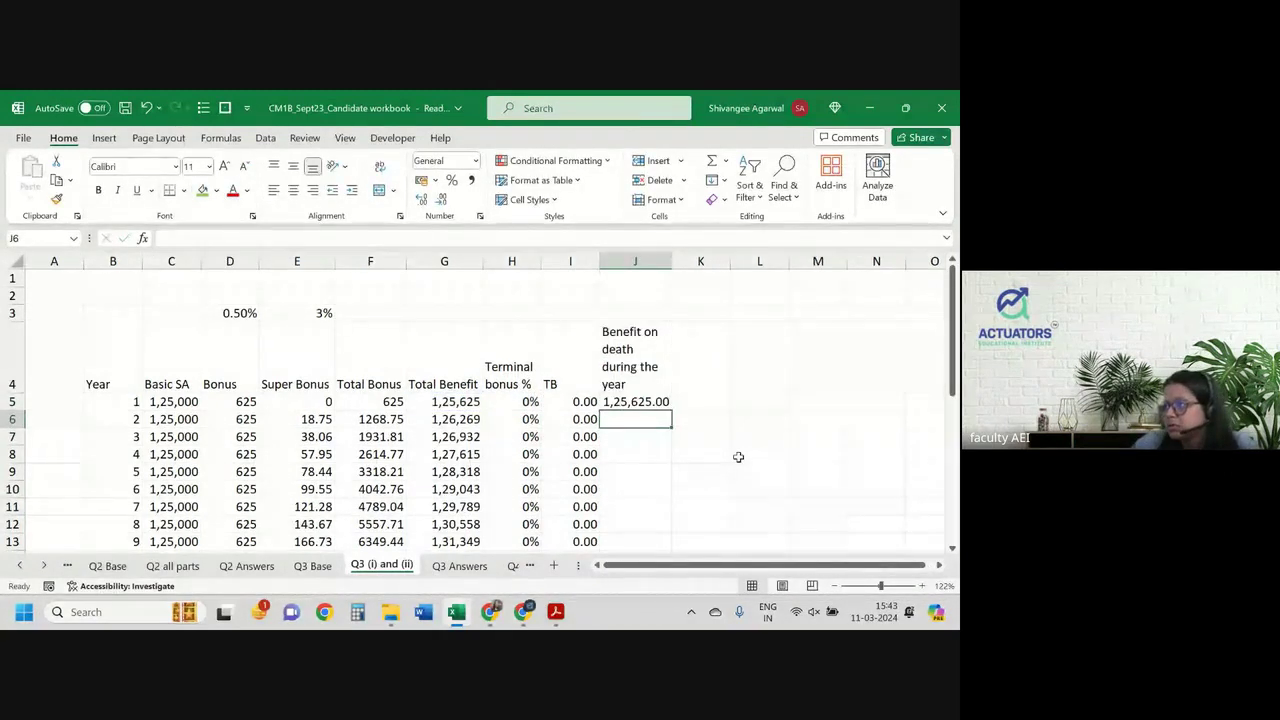
pyautogui.click(662, 401)
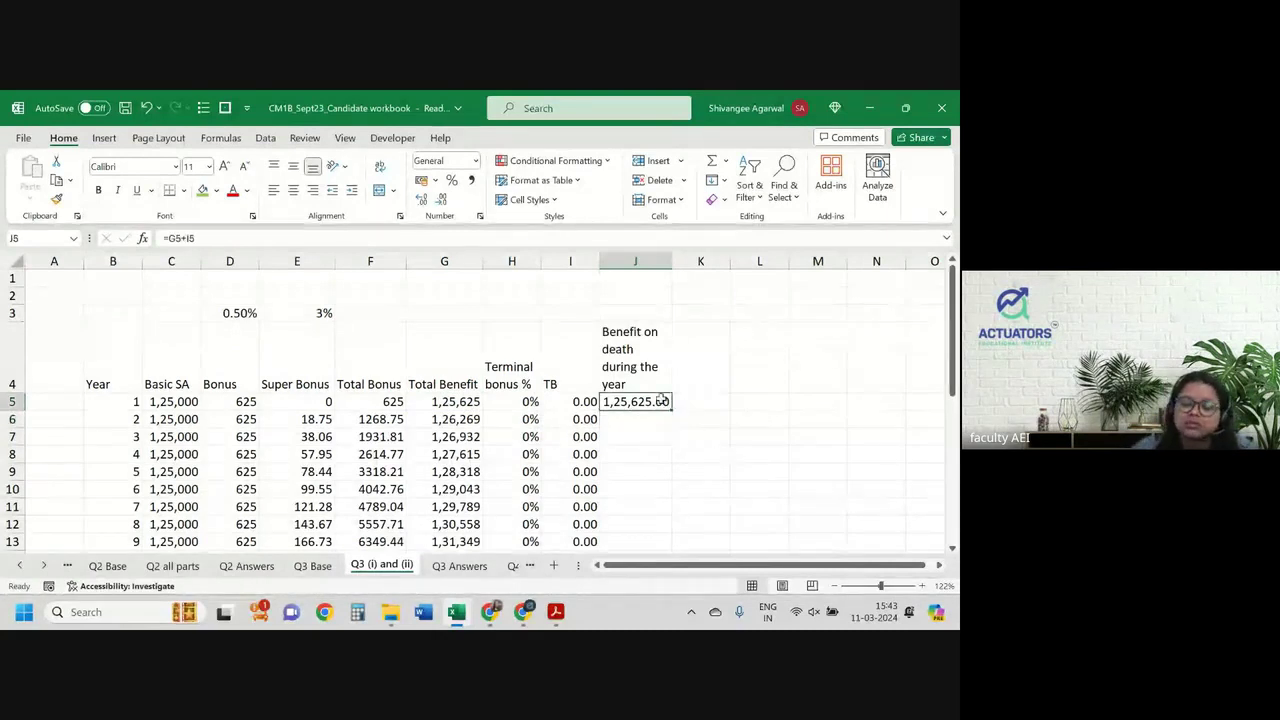
pyautogui.doubleClick(671, 410)
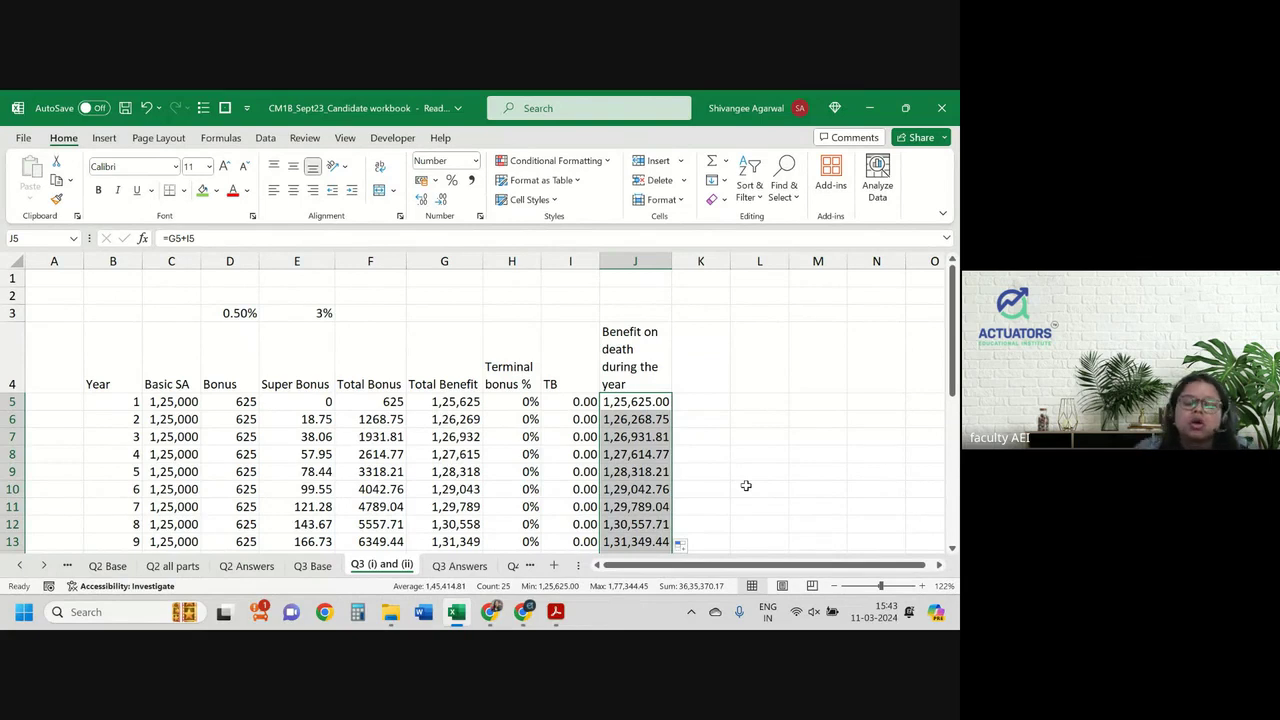
# Step: Replace the year 1 death benefit formula in J5 with =C5+I5, basic sum assured plus terminal bonus
pyautogui.press('Return')
pyautogui.click(610, 450)
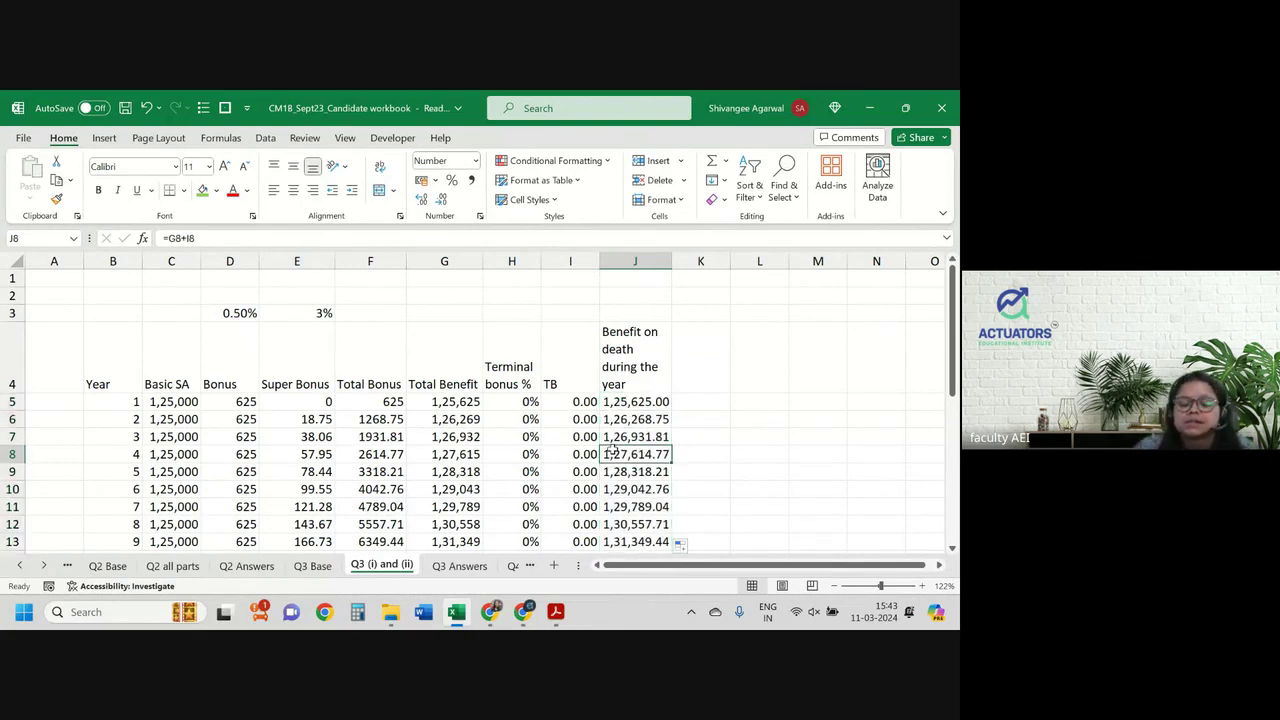
pyautogui.click(654, 400)
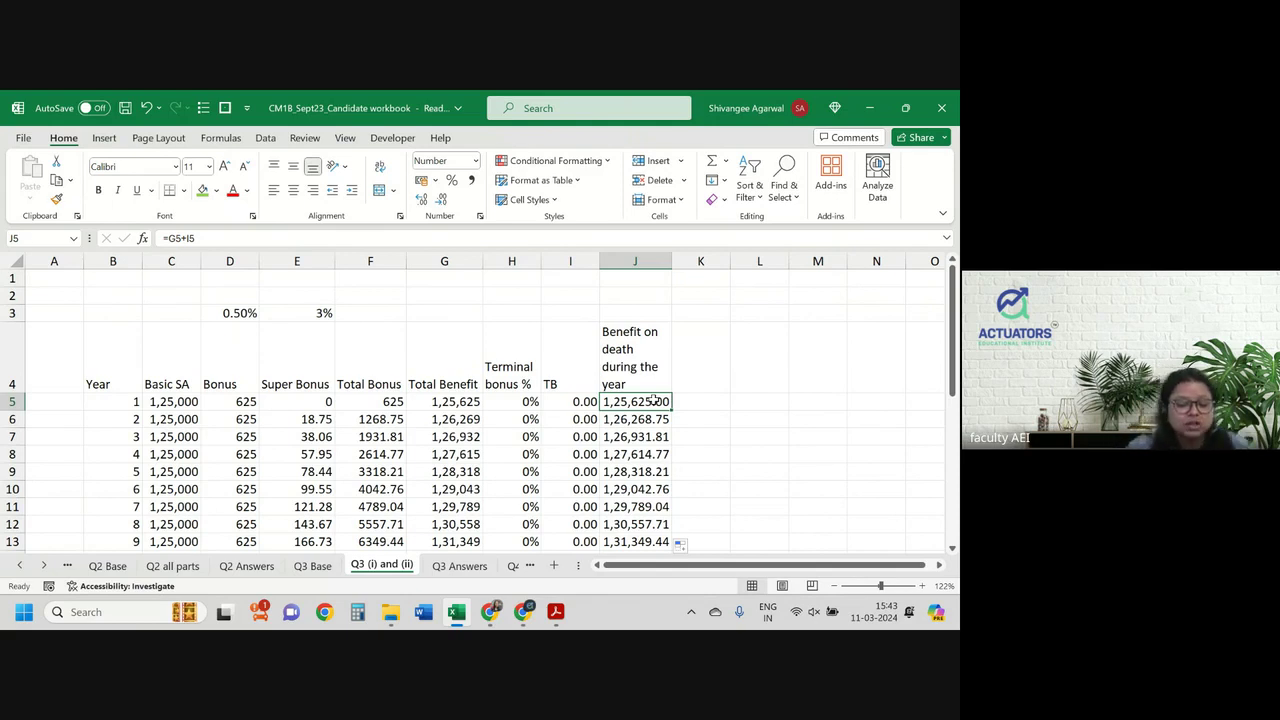
pyautogui.write('=')
pyautogui.click(168, 403)
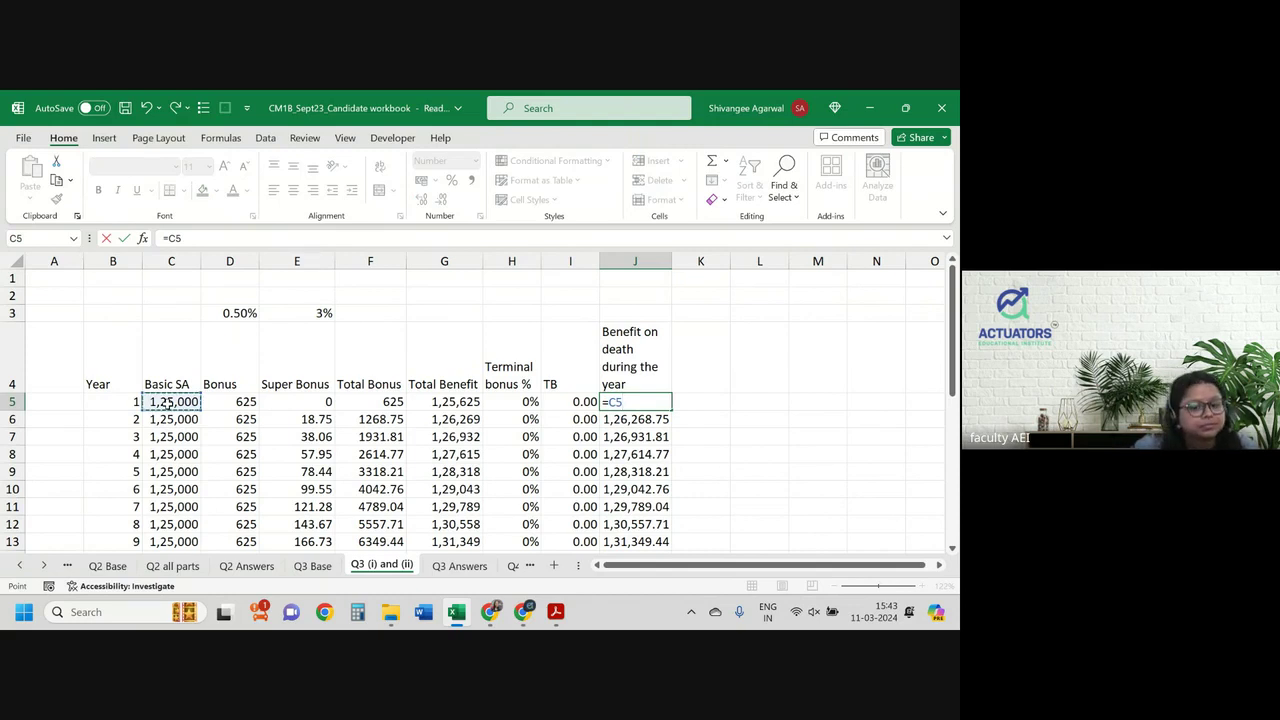
pyautogui.write('+')
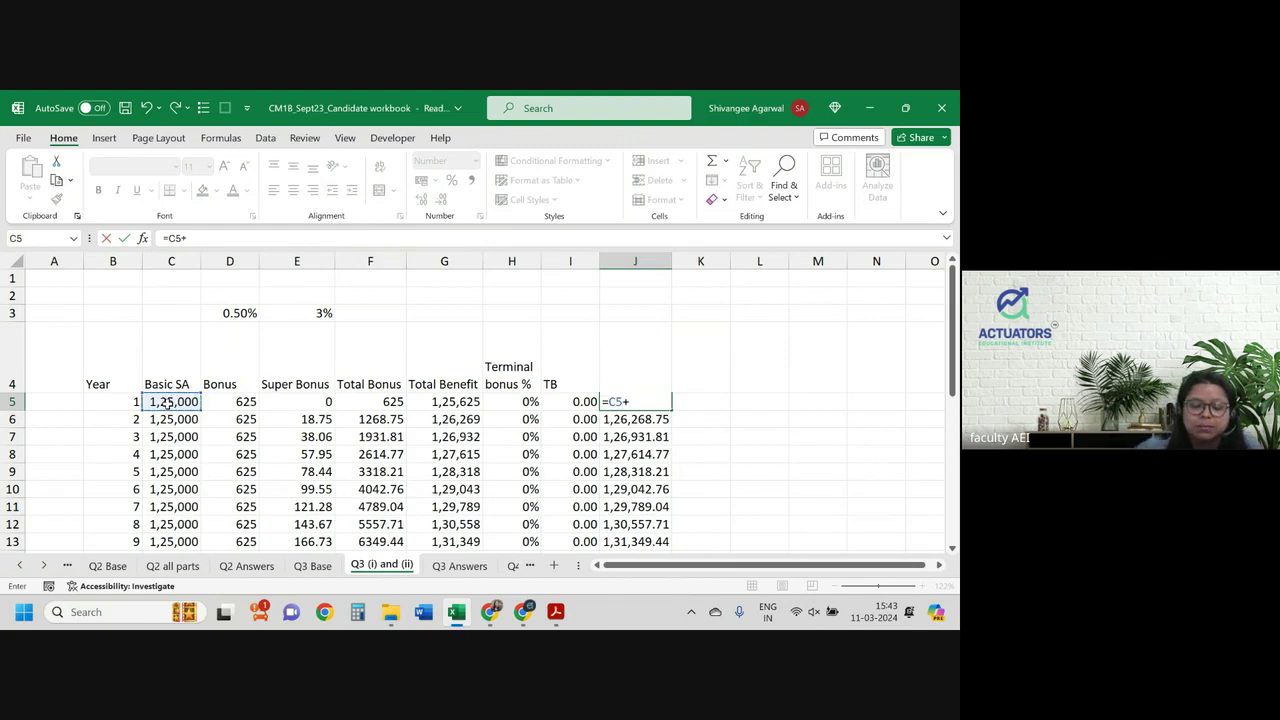
pyautogui.click(568, 400)
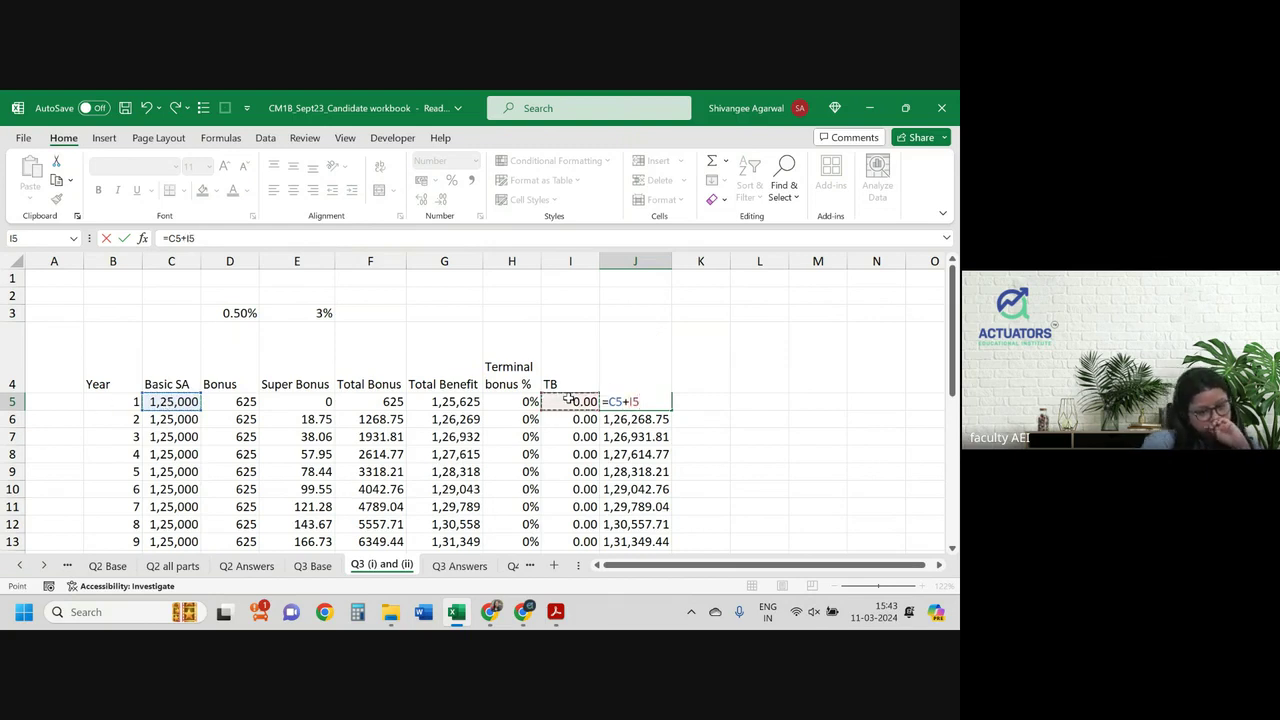
pyautogui.press('Return')
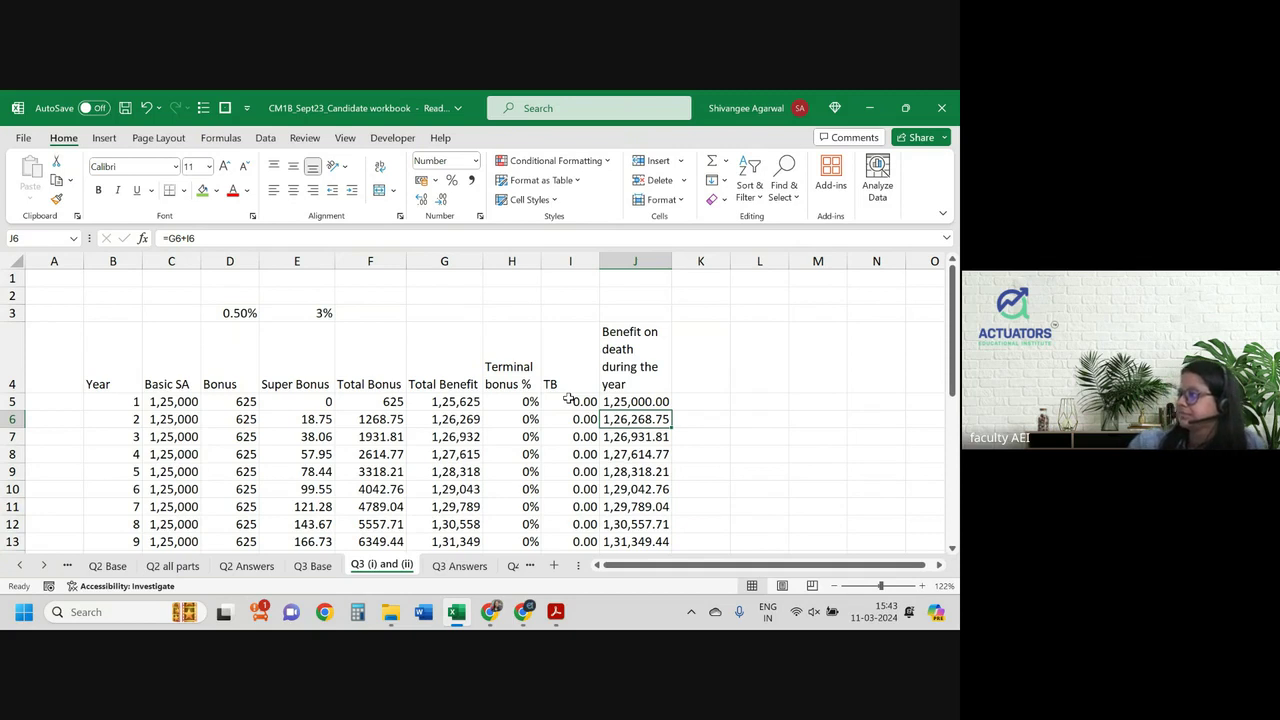
# Step: Set the year 2 death benefit in J6 to =G5+I6, using the previous year's total benefit, and fill it down the column
pyautogui.write('=')
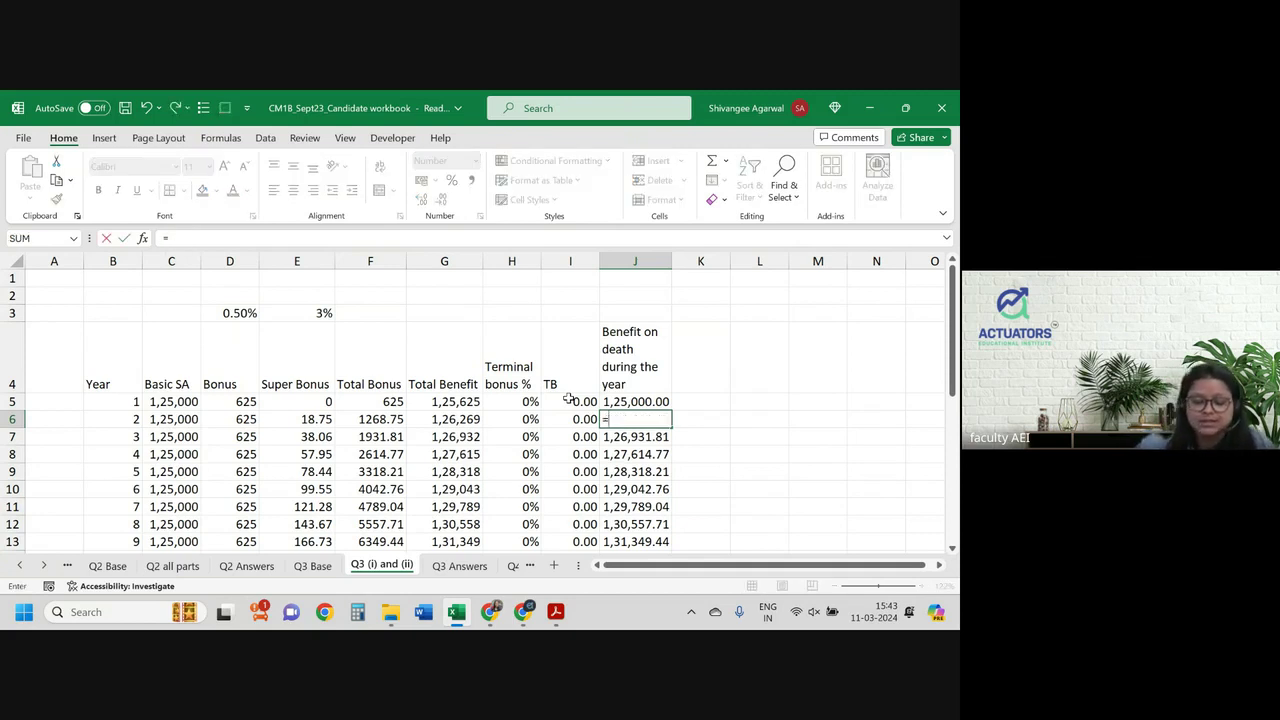
pyautogui.click(460, 403)
pyautogui.write('+')
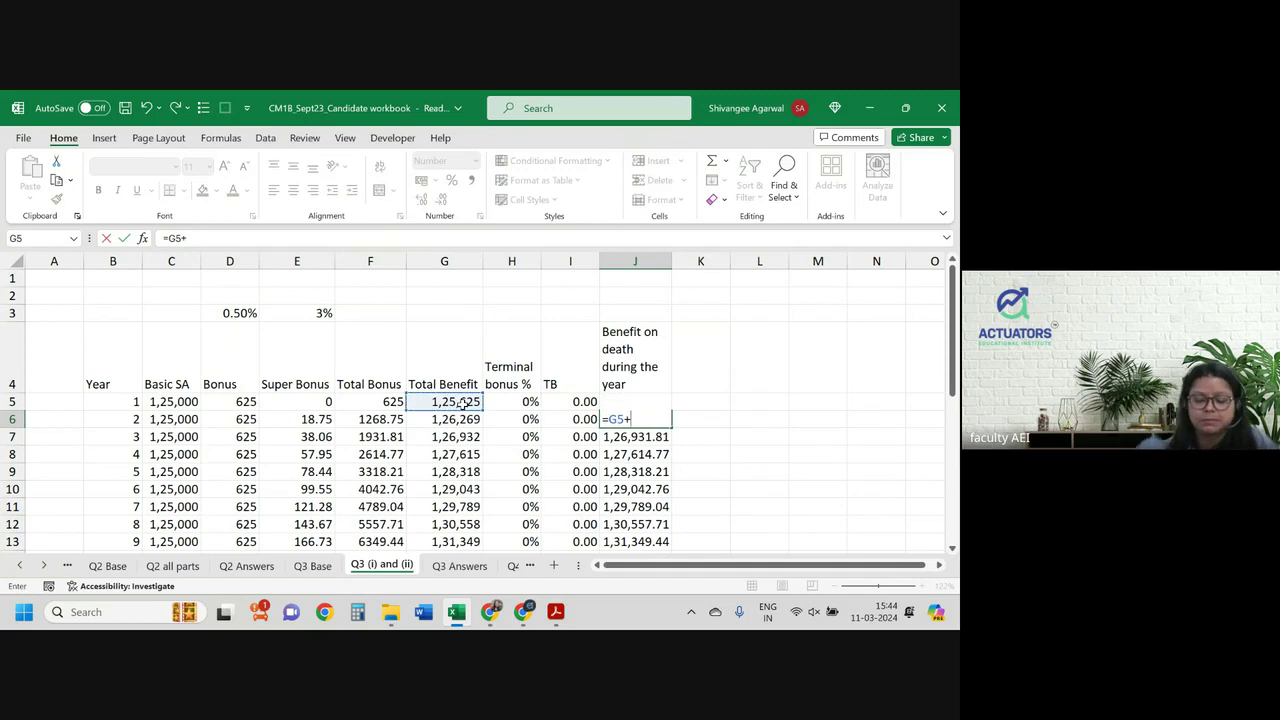
pyautogui.click(572, 418)
pyautogui.press('Return')
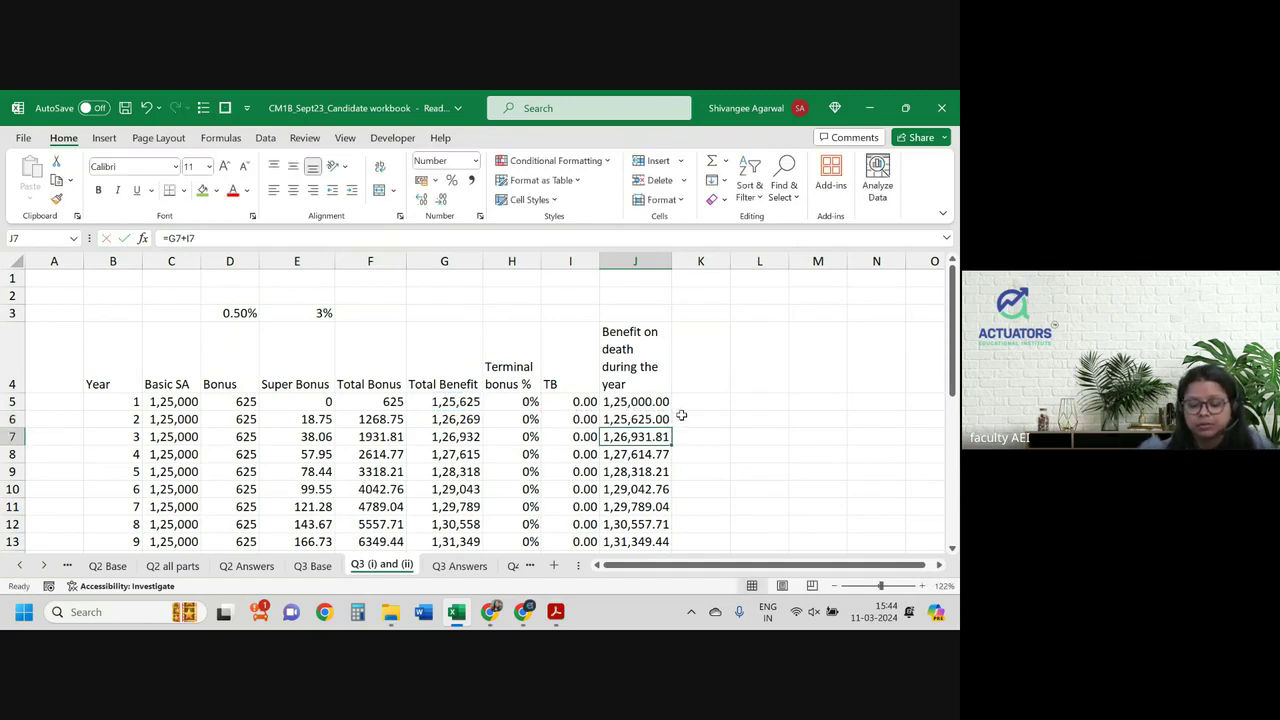
pyautogui.click(652, 421)
pyautogui.doubleClick(672, 427)
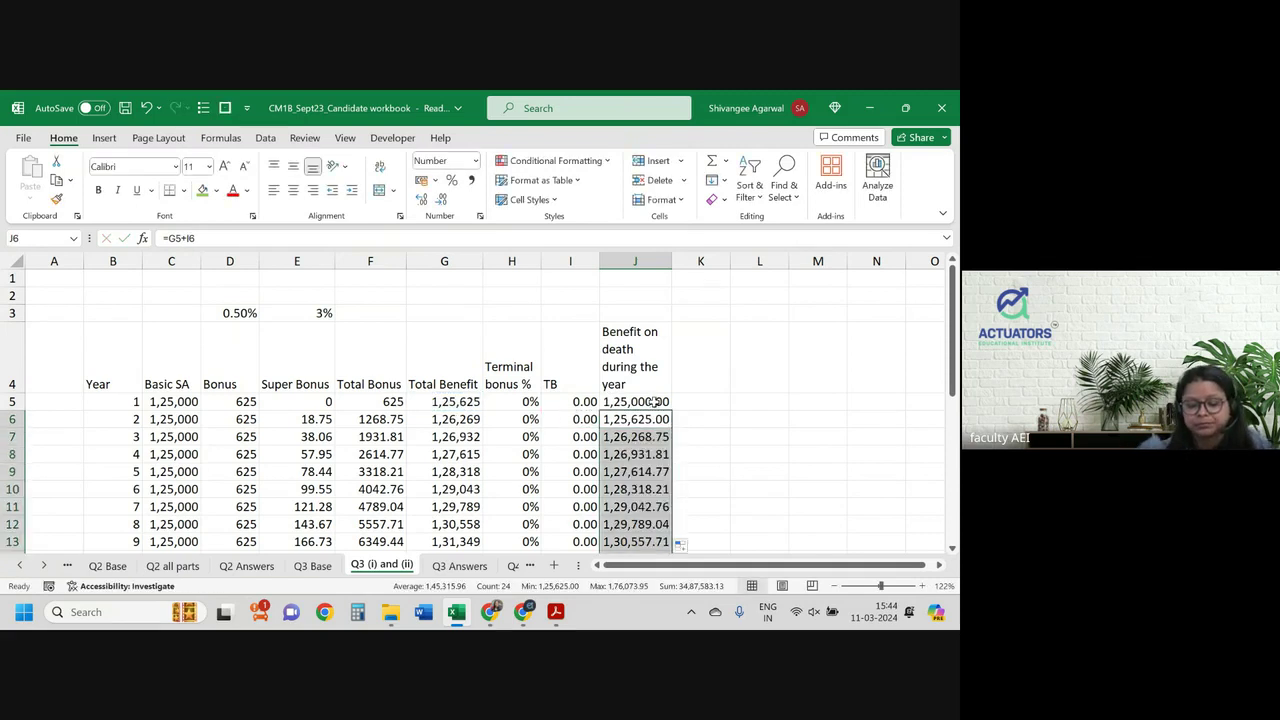
# Step: Highlight the year 1 death benefit cell J5 with a yellow fill
pyautogui.click(618, 397)
pyautogui.click(215, 191)
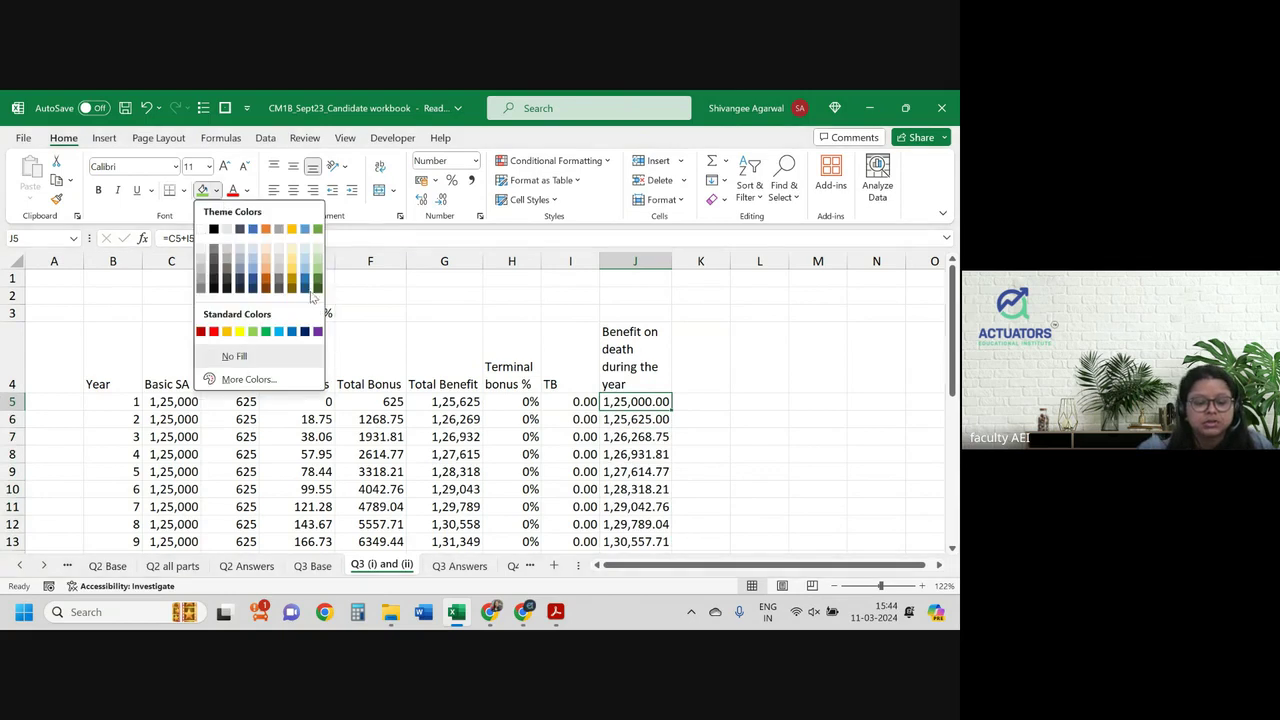
pyautogui.click(240, 332)
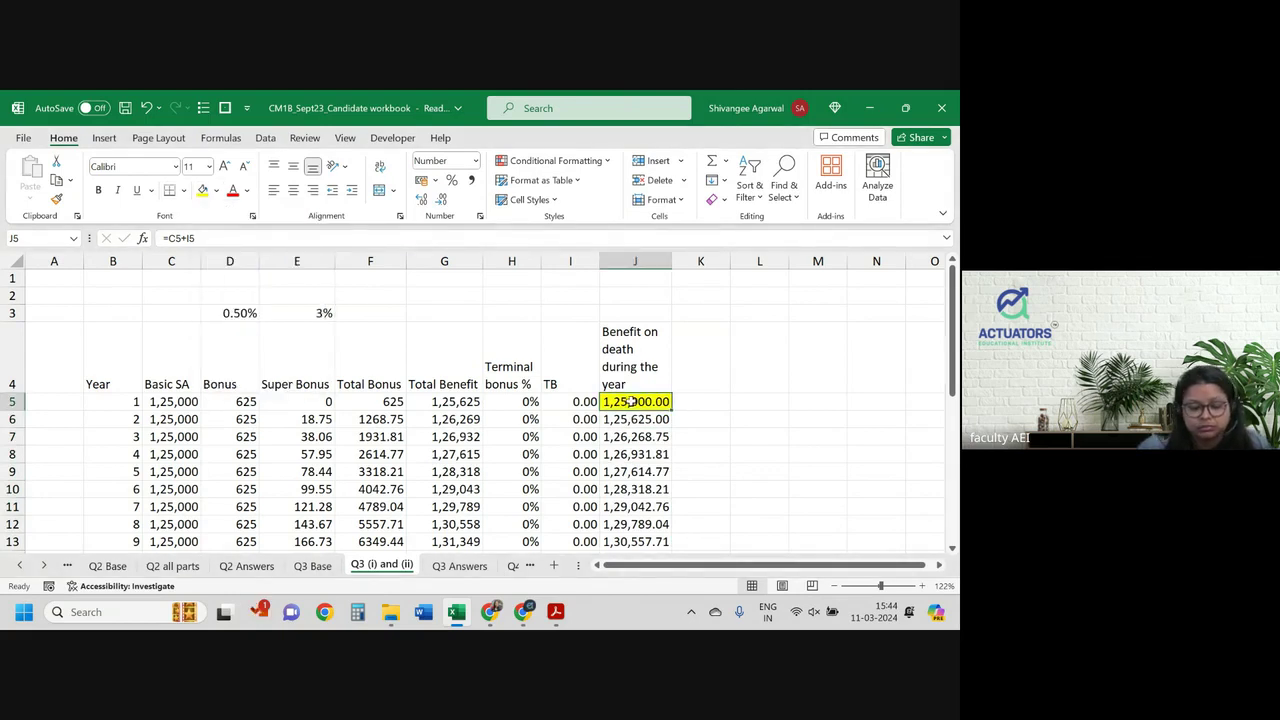
pyautogui.hotkey('ctrl', 'z')
# Step: Check the cell references in the J6 death benefit formula and the total benefit formulas in G5 and G6
pyautogui.doubleClick(636, 420)
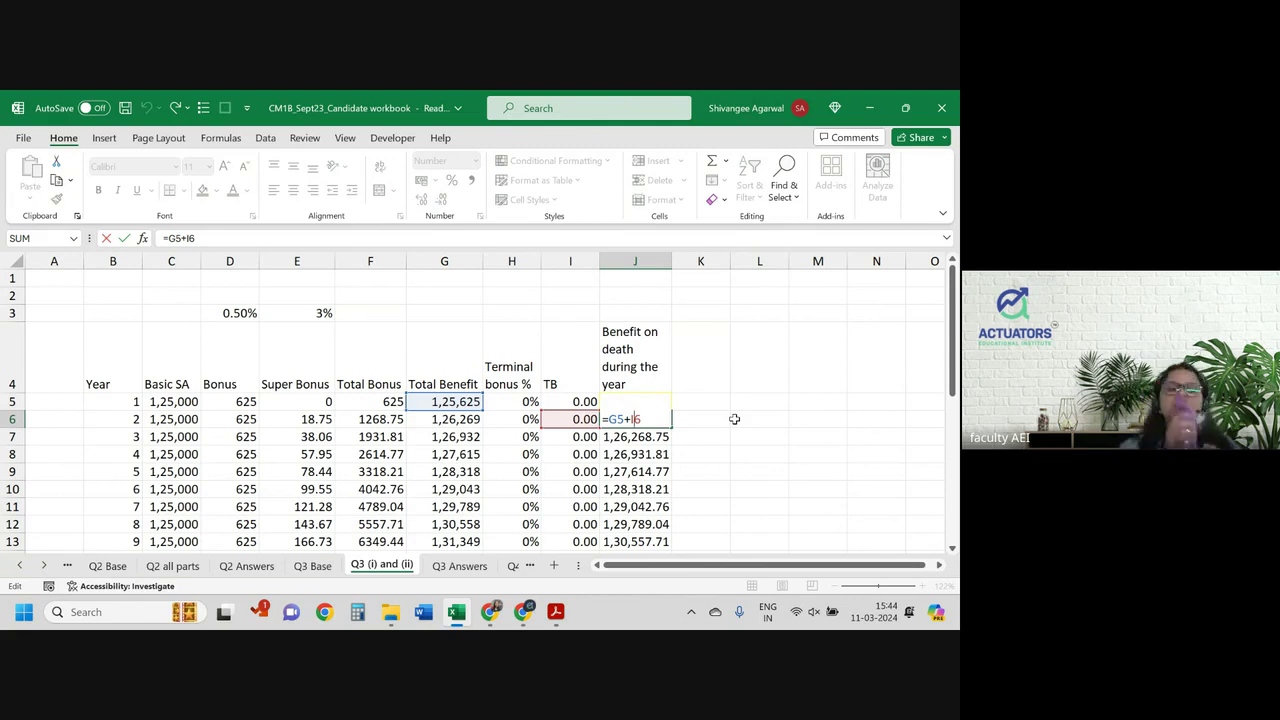
pyautogui.press('Return')
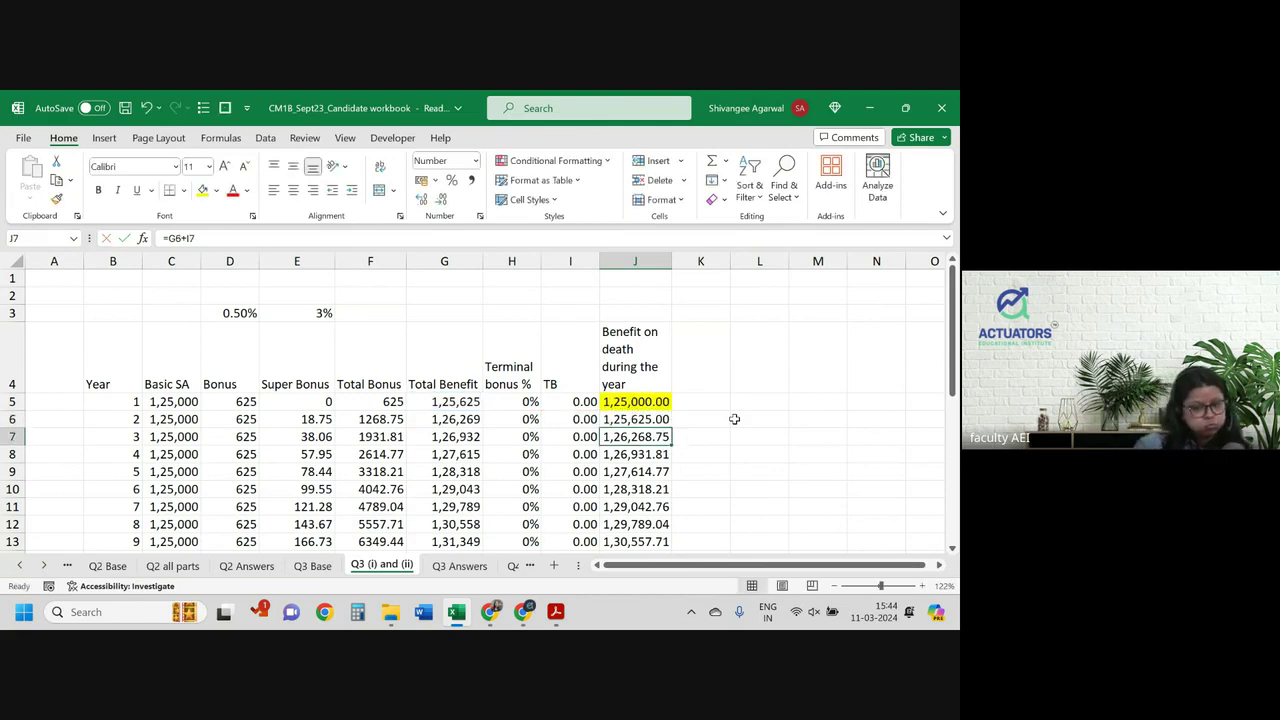
pyautogui.press('Up')
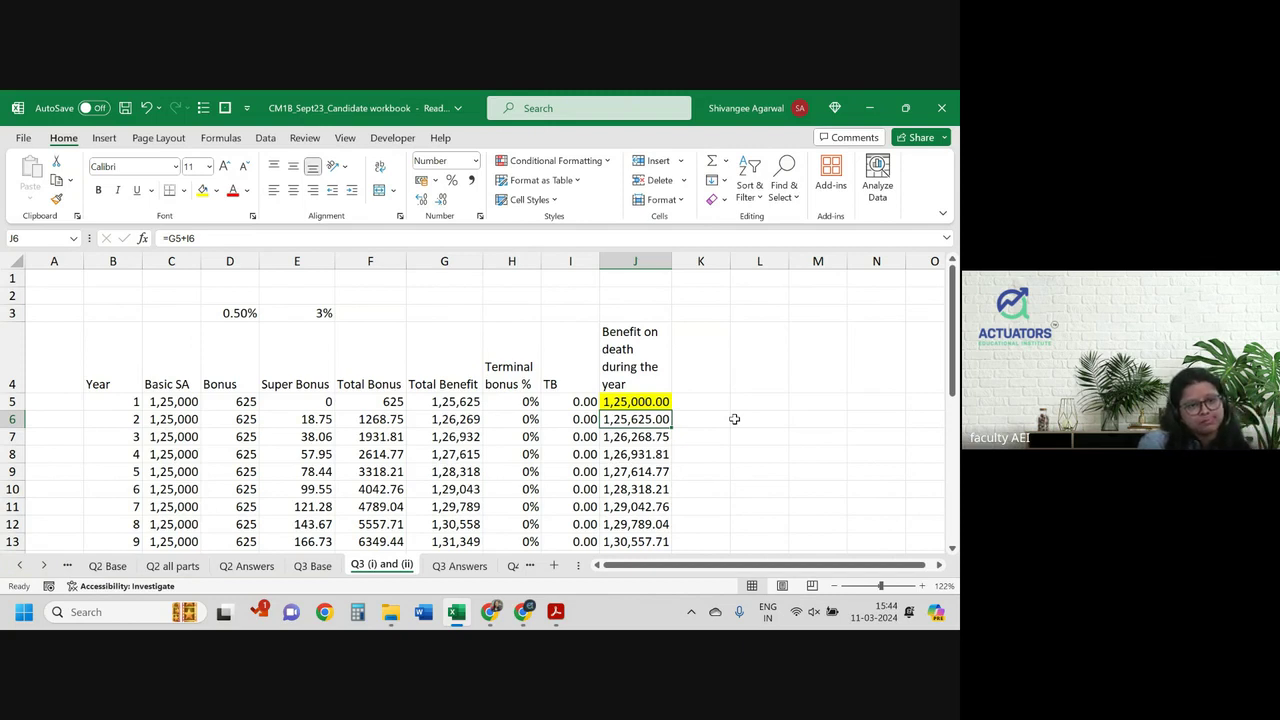
pyautogui.click(444, 401)
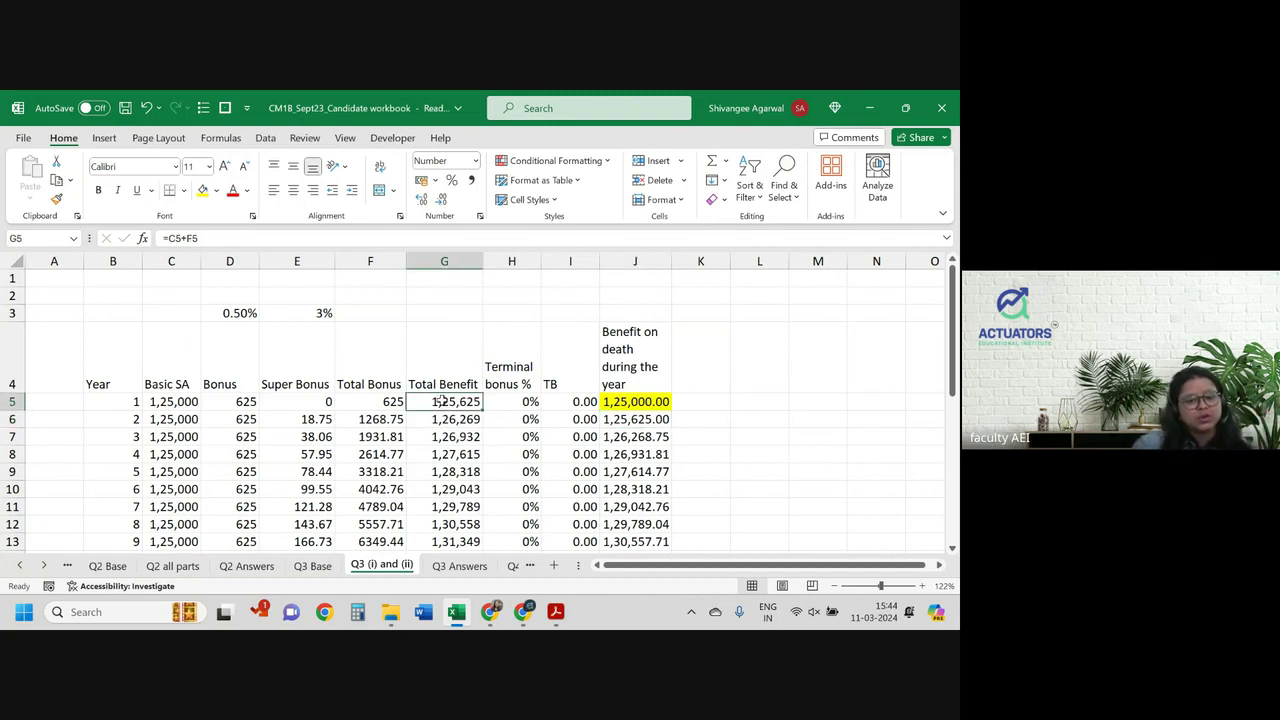
pyautogui.click(462, 419)
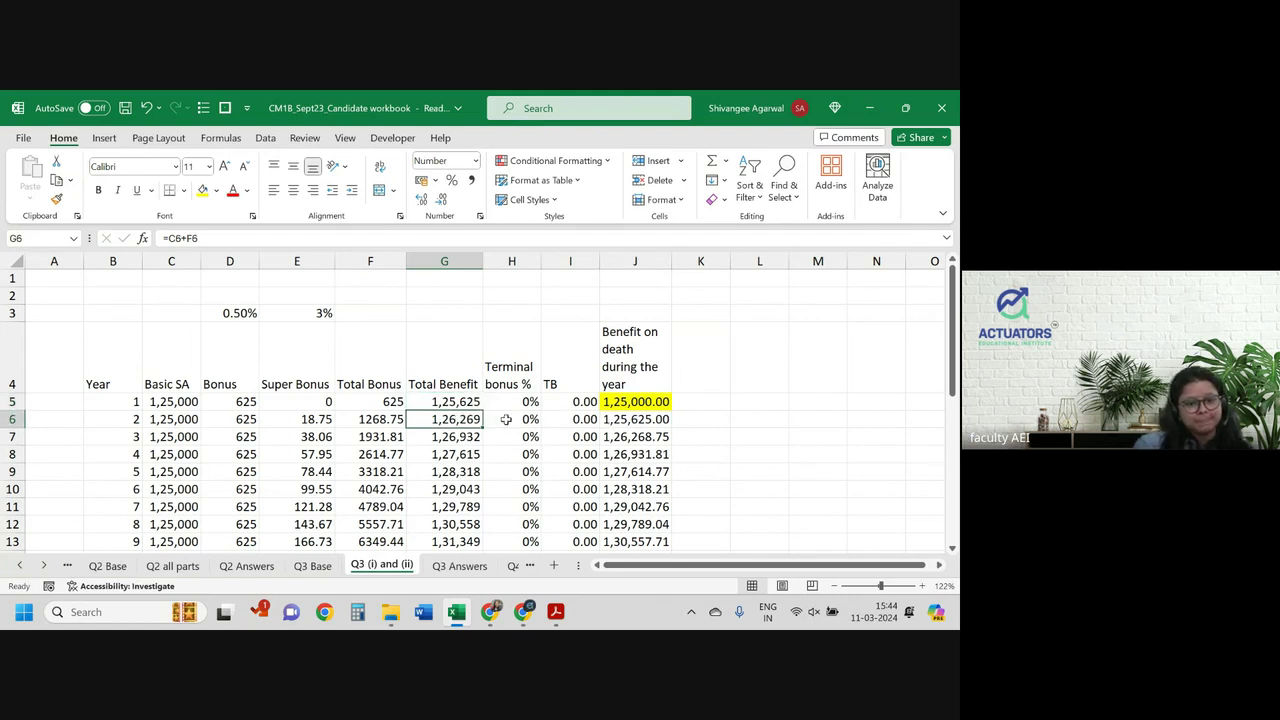
pyautogui.doubleClick(640, 417)
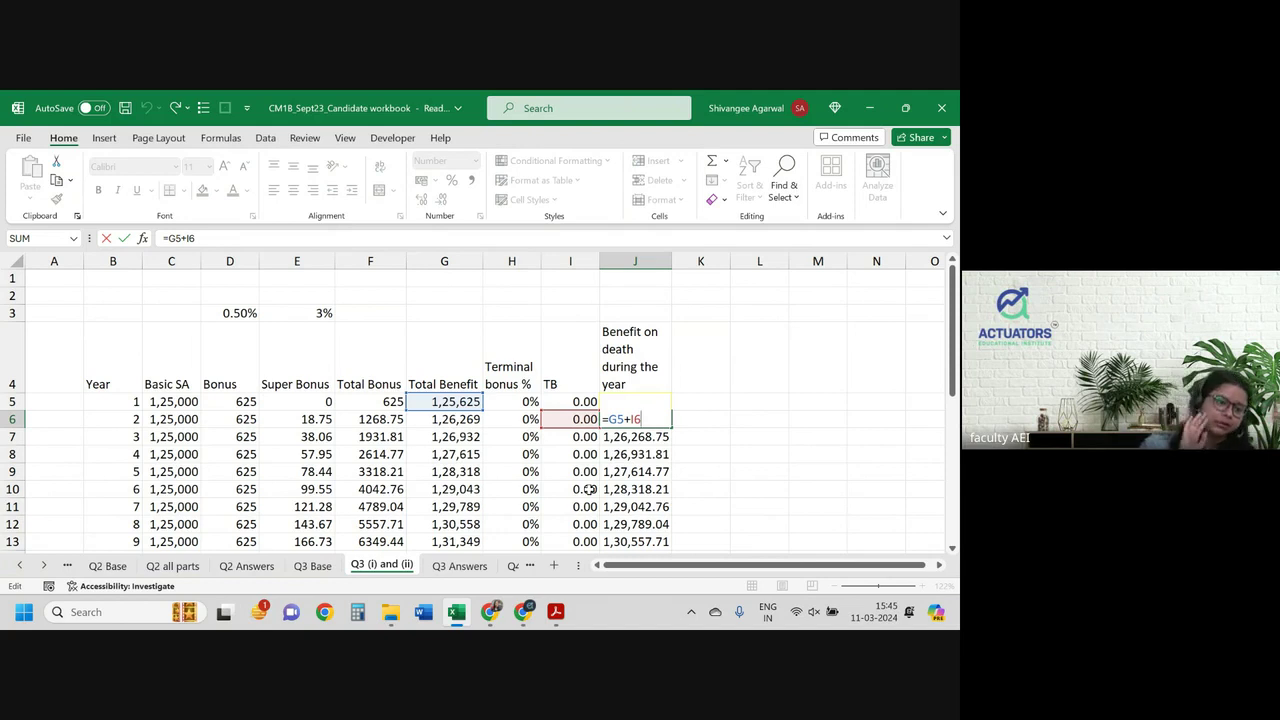
pyautogui.press('Return')
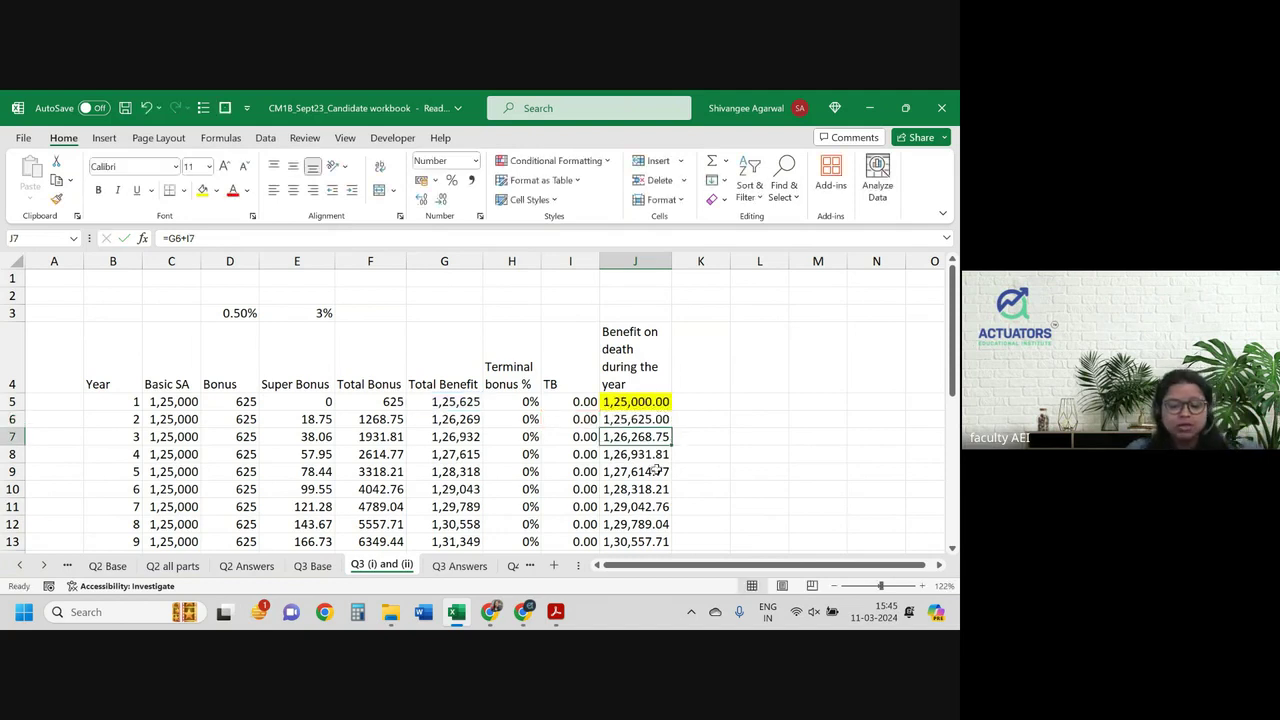
# Step: Add the column heading "Maturity benefit" in K4, beside the death benefit column
pyautogui.click(698, 362)
pyautogui.write('Matu')
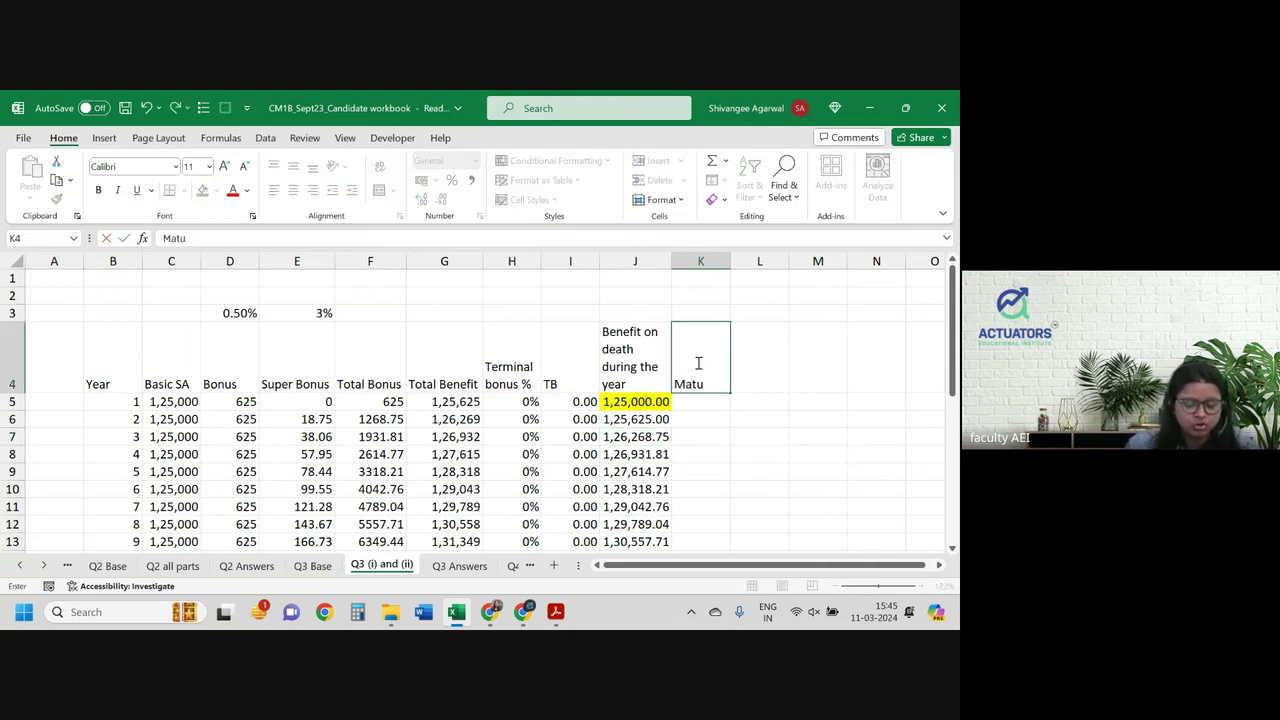
pyautogui.write('rity Bonus')
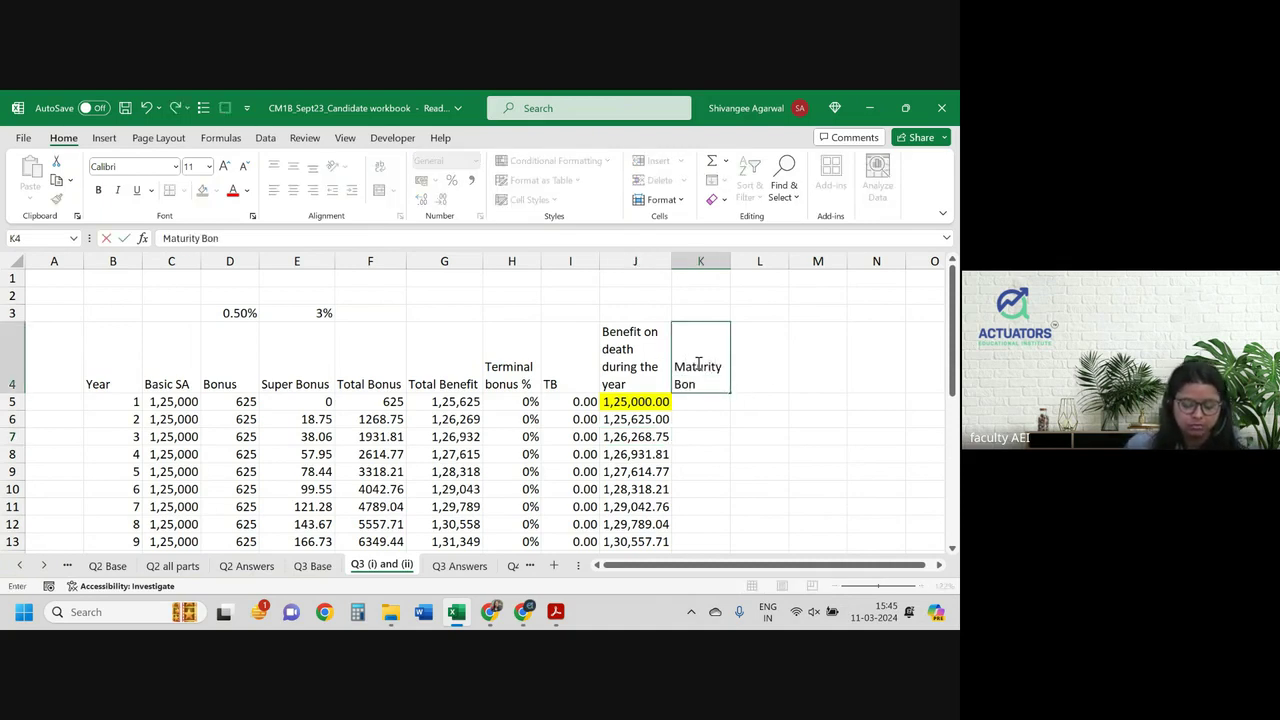
pyautogui.press('BackSpace')
pyautogui.press('BackSpace')
pyautogui.press('BackSpace')
pyautogui.press('BackSpace')
pyautogui.press('BackSpace')
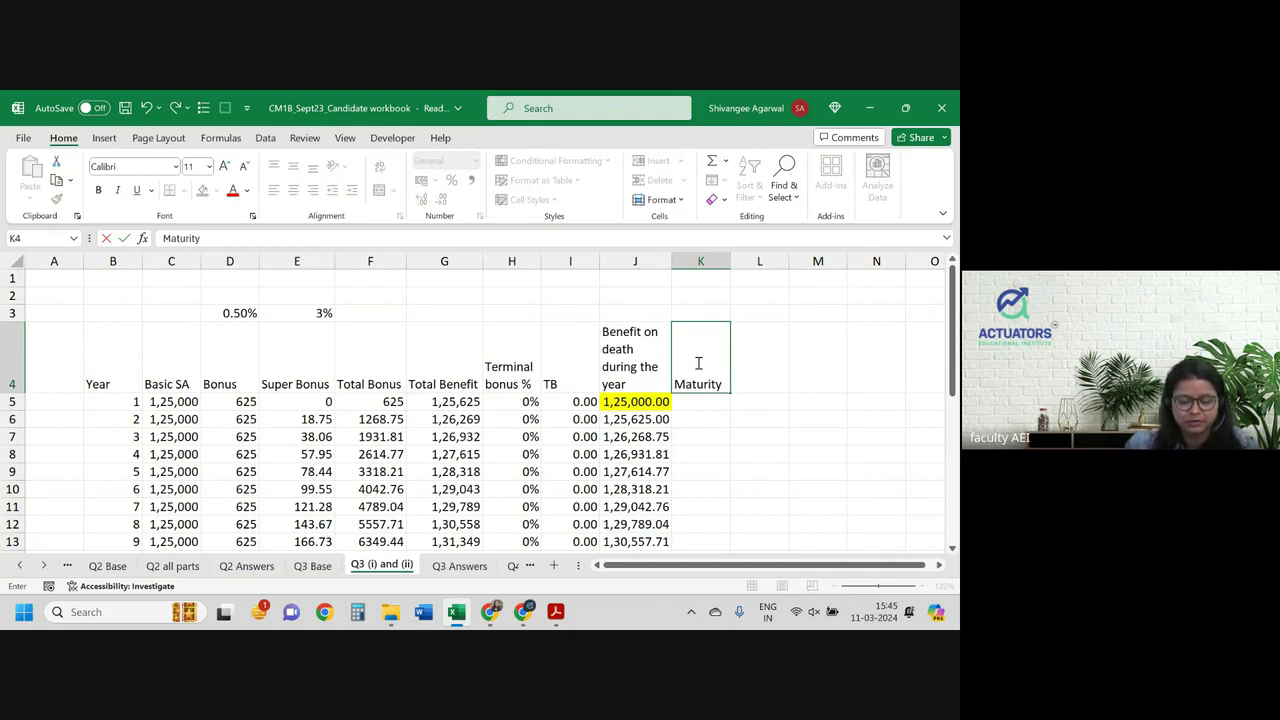
pyautogui.write('benefi')
pyautogui.write('t')
pyautogui.press('Return')
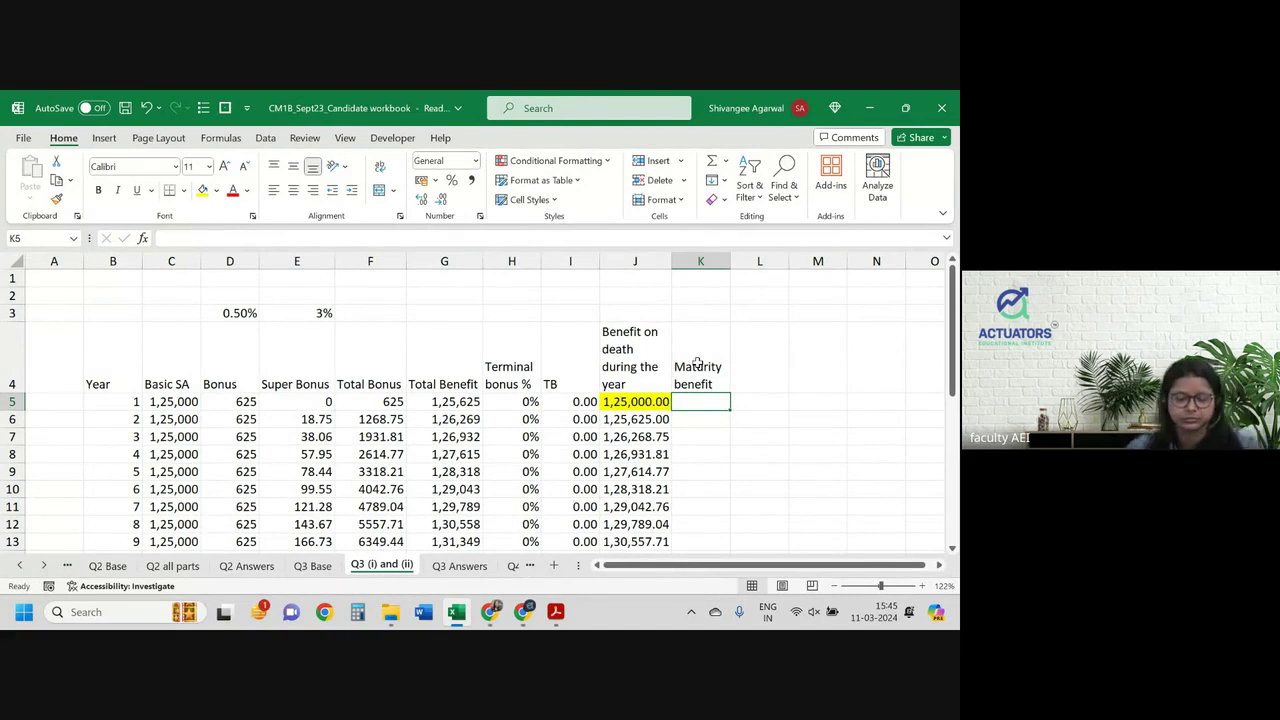
# Step: Review the terminal bonus formulas in column I and the death benefit values from year 1 to year 25
pyautogui.press('Left')
pyautogui.press('super+Down')
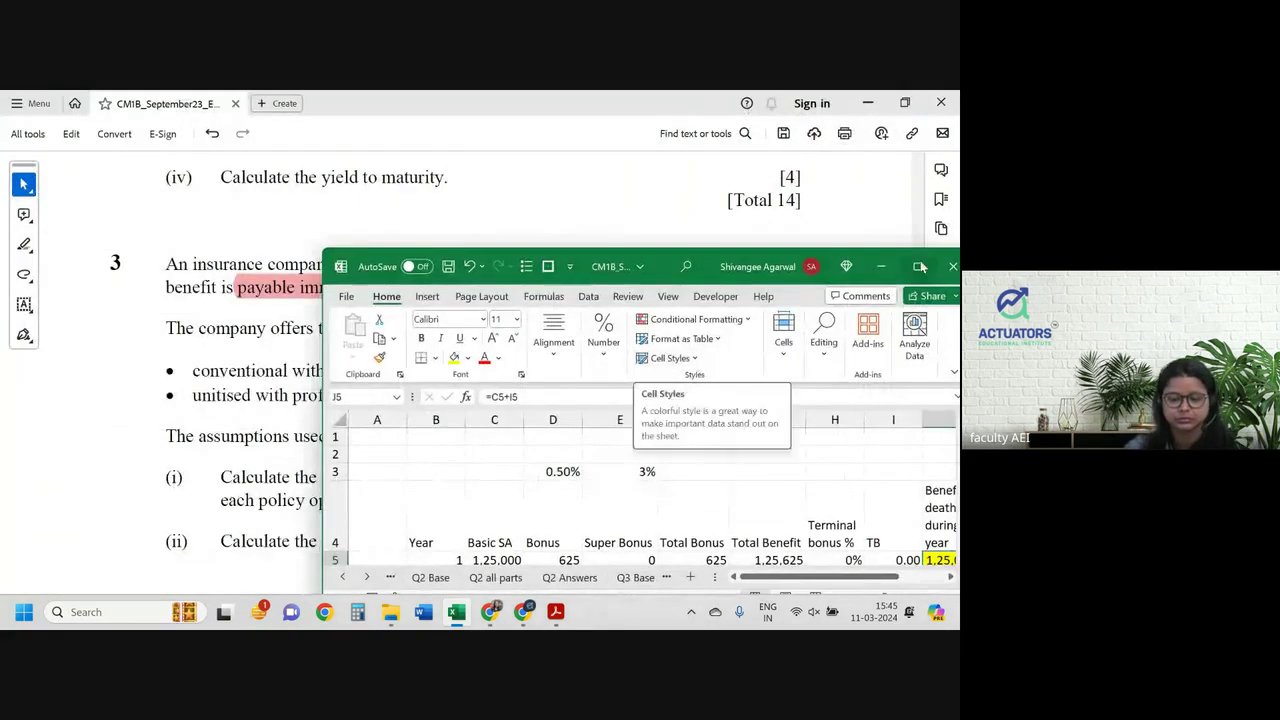
pyautogui.click(922, 266)
pyautogui.press('Left')
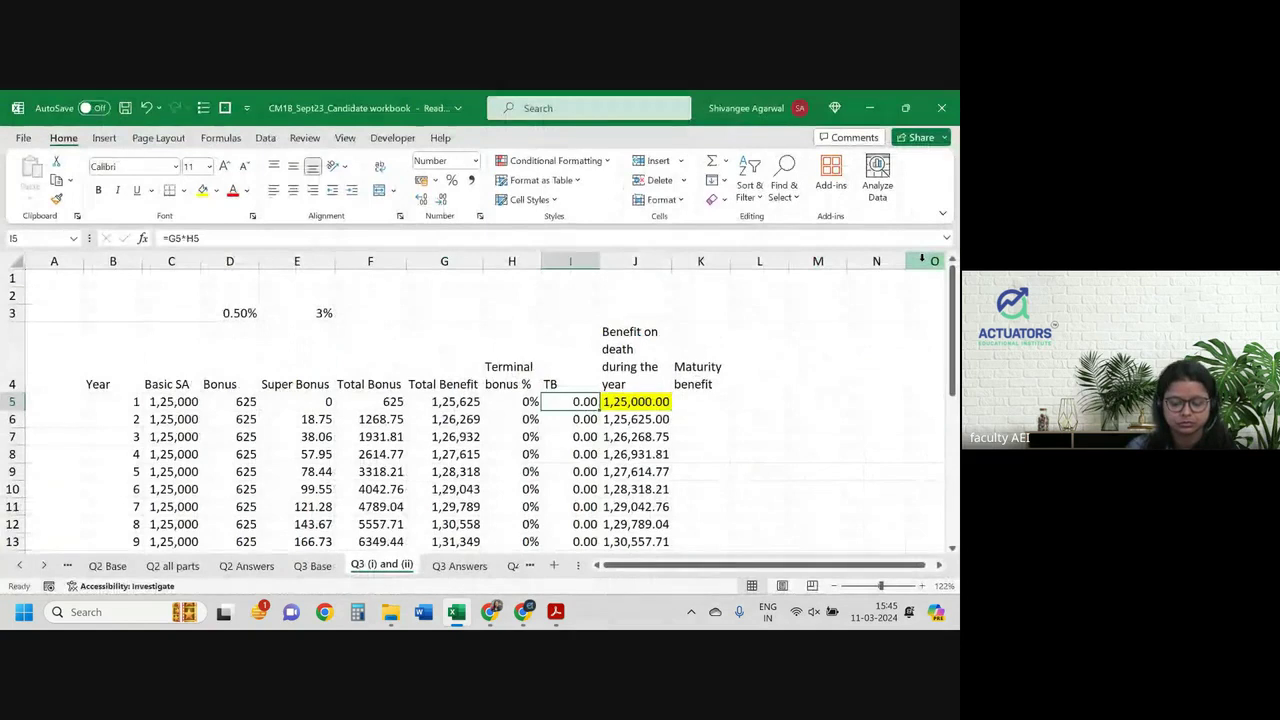
pyautogui.hotkey('ctrl', 'Down')
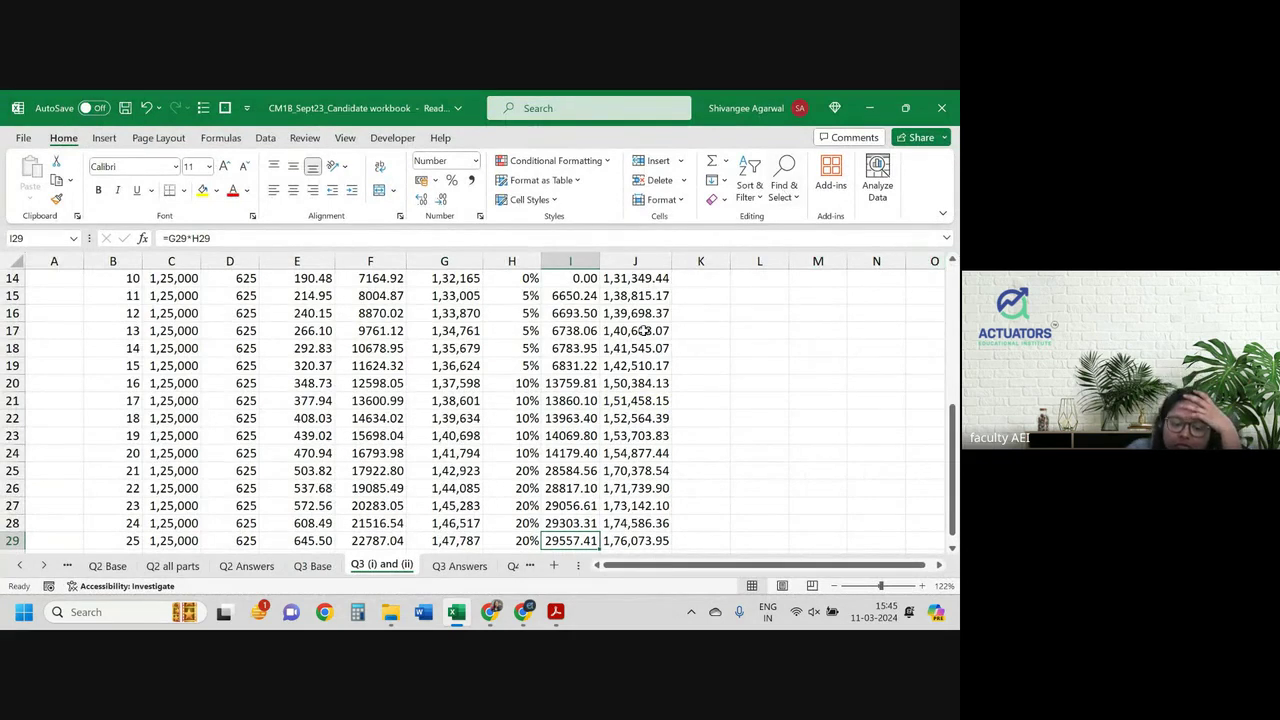
pyautogui.scroll(5, 643, 330)
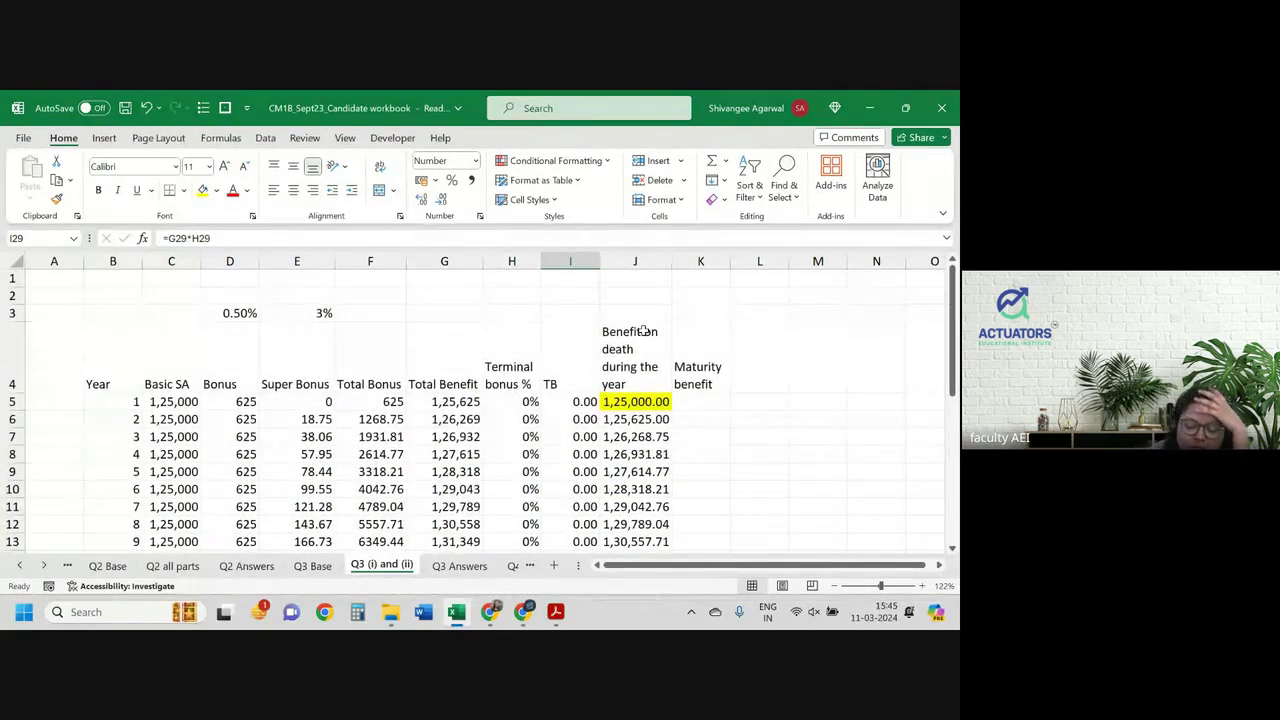
pyautogui.scroll(-3, 643, 330)
pyautogui.scroll(-3, 643, 330)
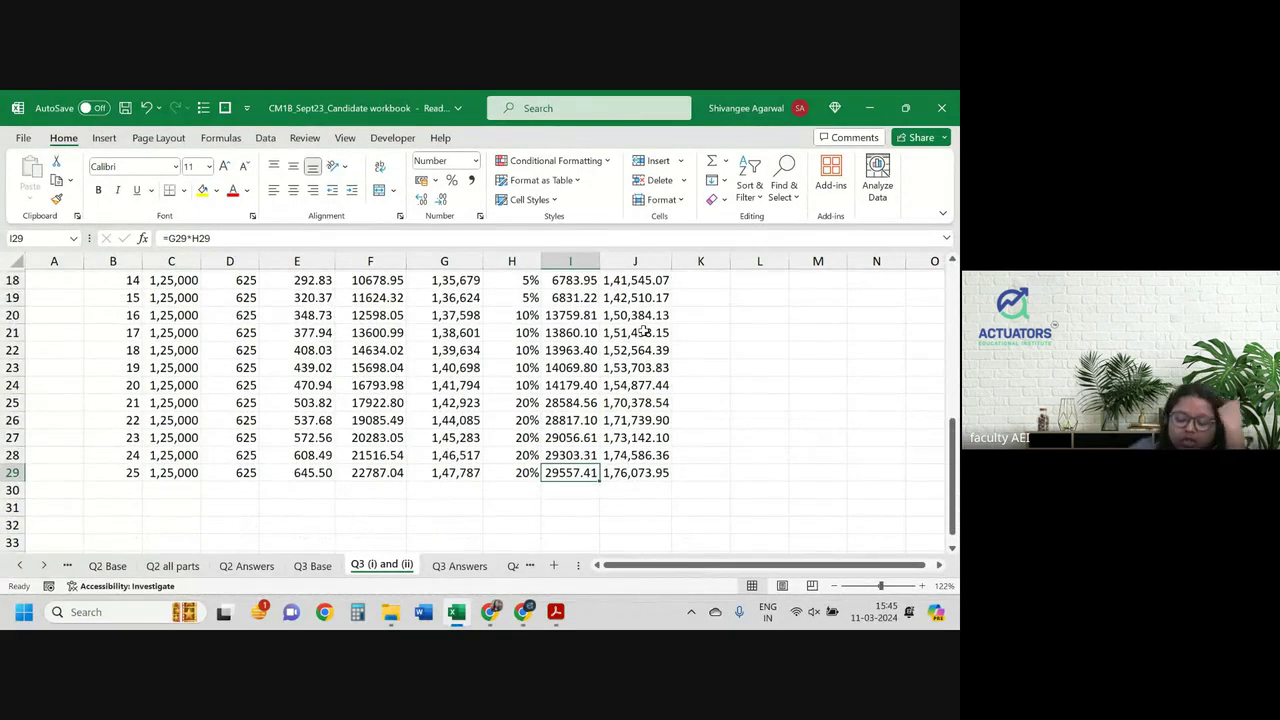
pyautogui.press('Down')
pyautogui.scroll(6, 643, 330)
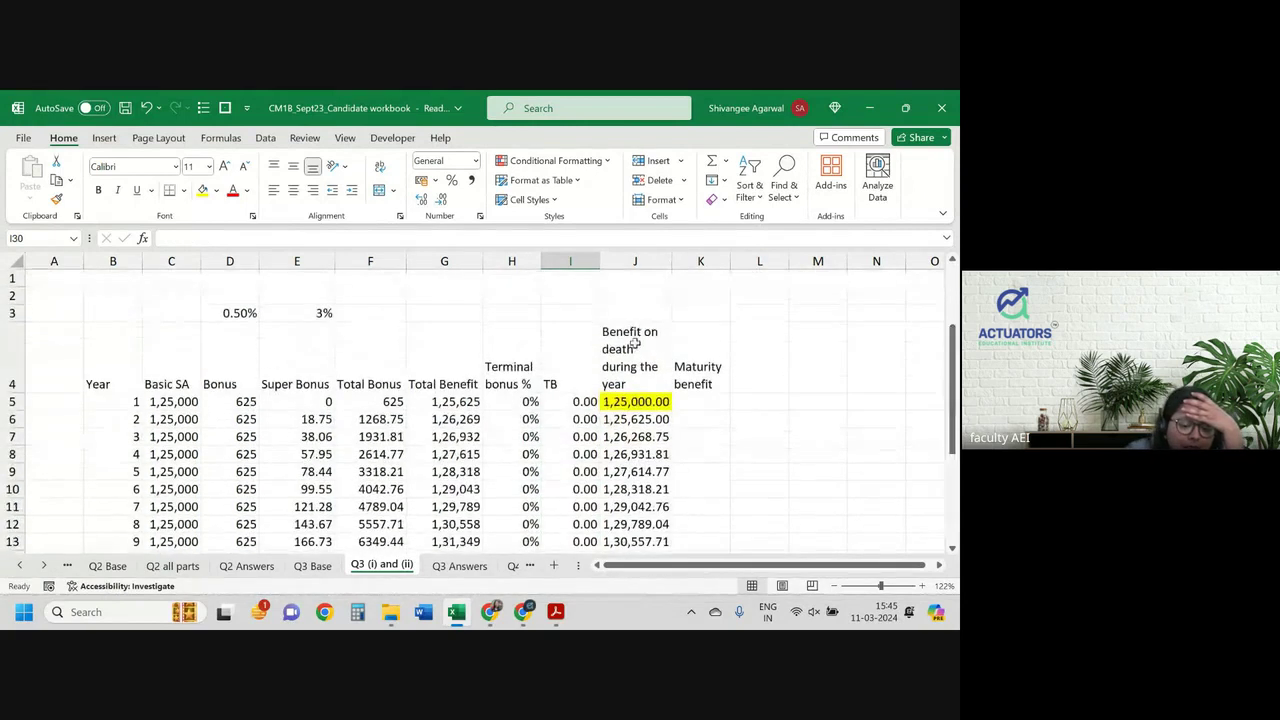
pyautogui.click(578, 418)
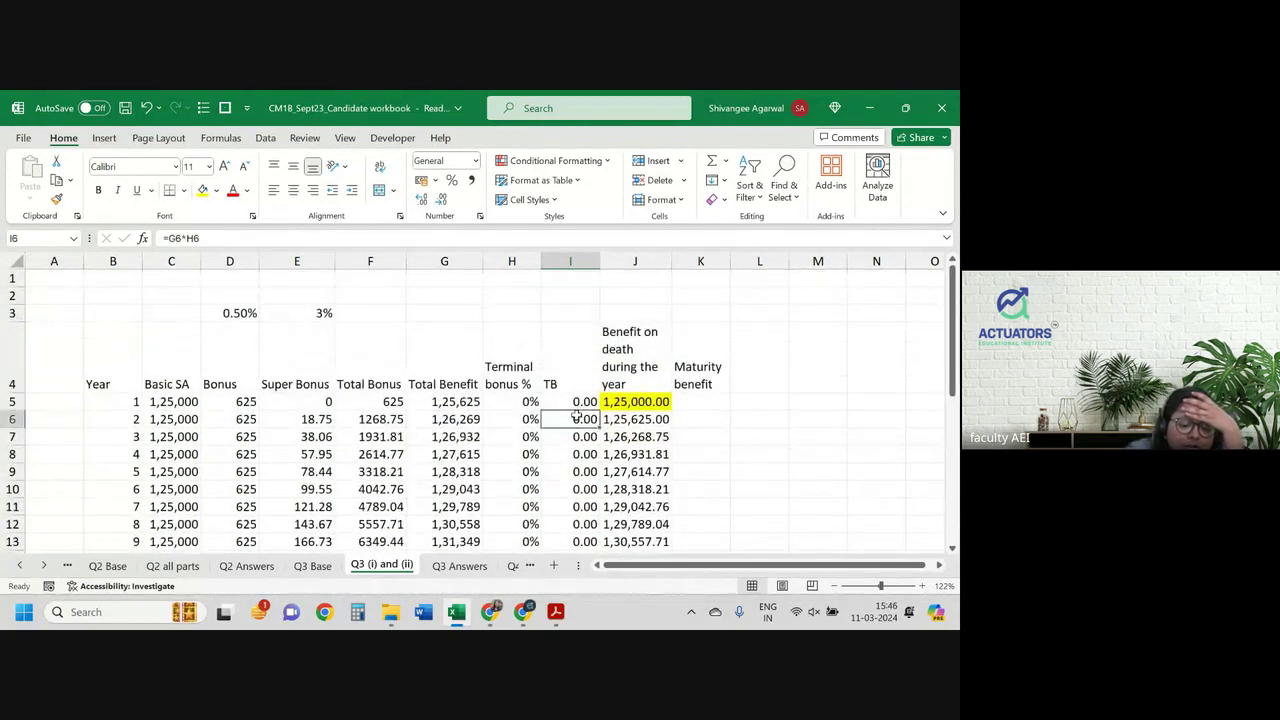
pyautogui.click(575, 400)
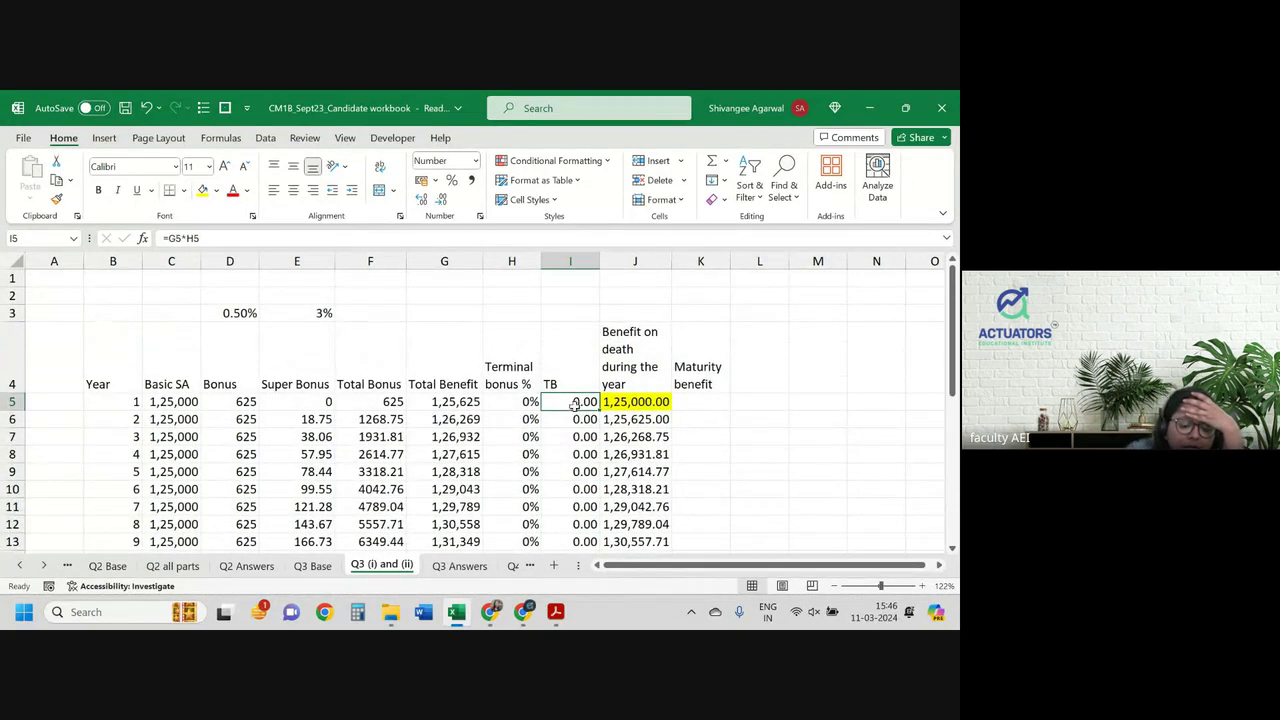
# Step: Replace the year 1 terminal bonus formula in I5 with =C5*H5, basic sum assured times terminal bonus percentage
pyautogui.press('Down')
pyautogui.click(573, 401)
pyautogui.press('Delete')
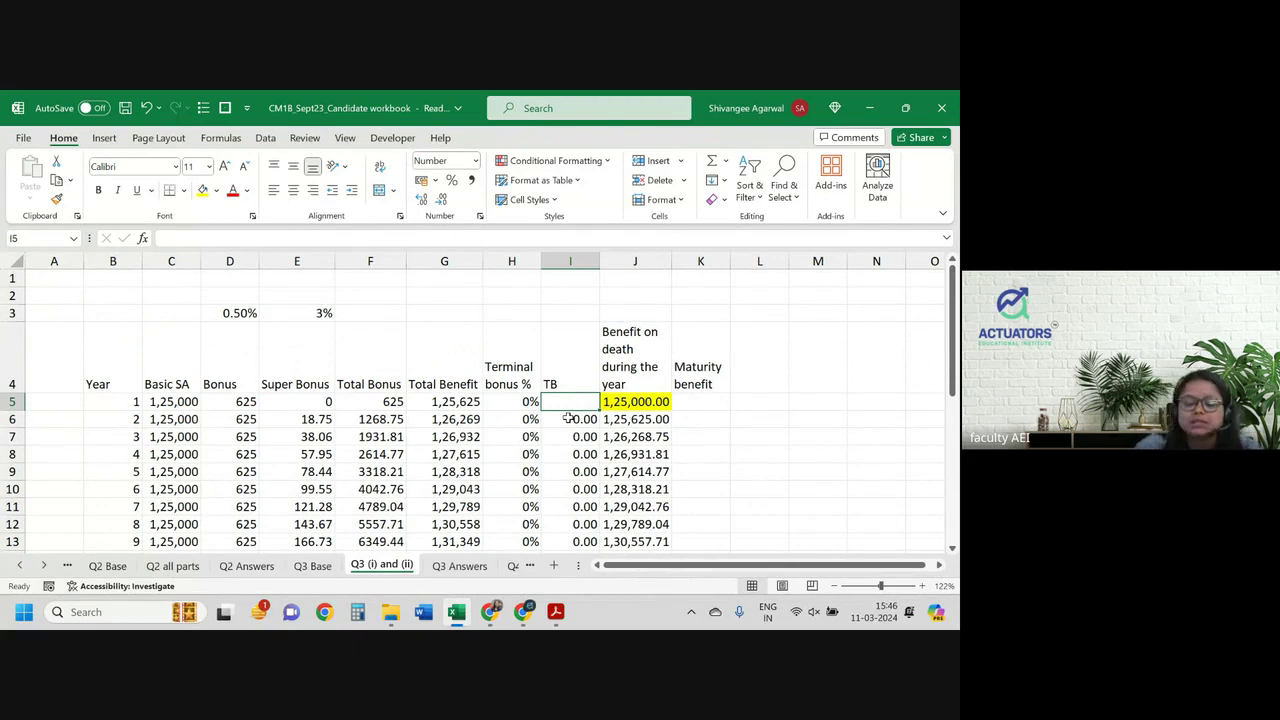
pyautogui.click(567, 418)
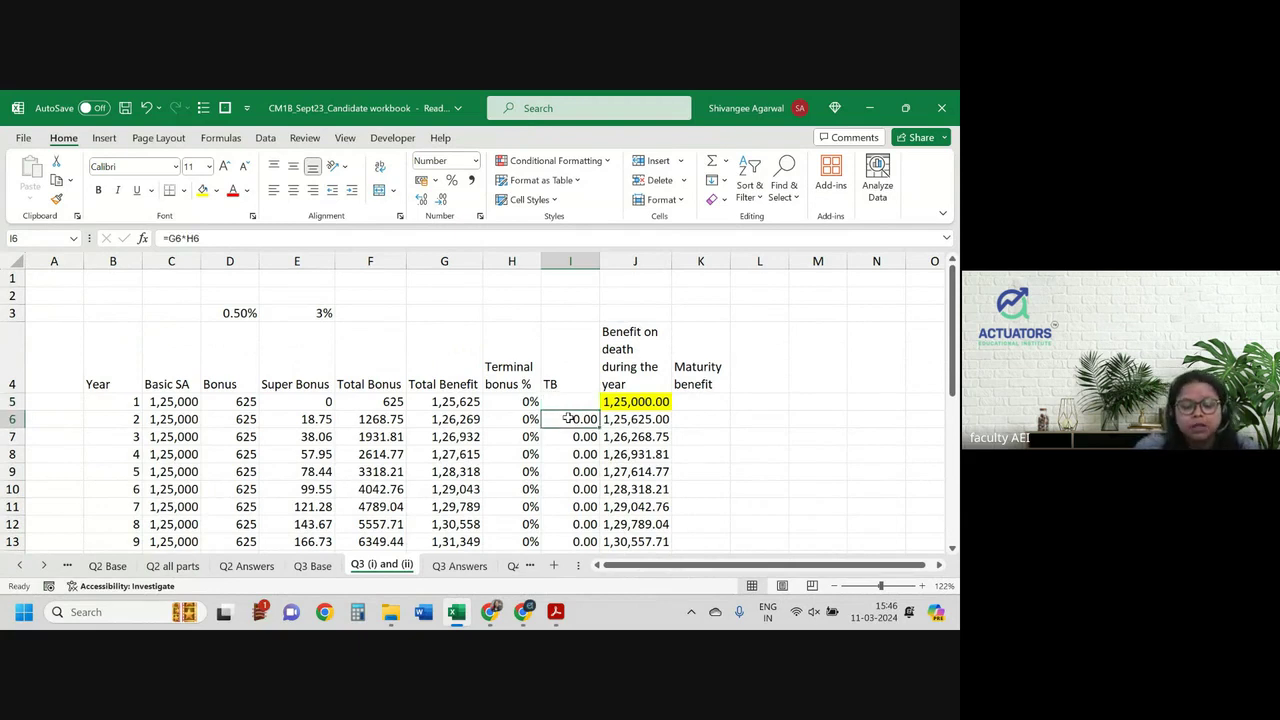
pyautogui.write('=')
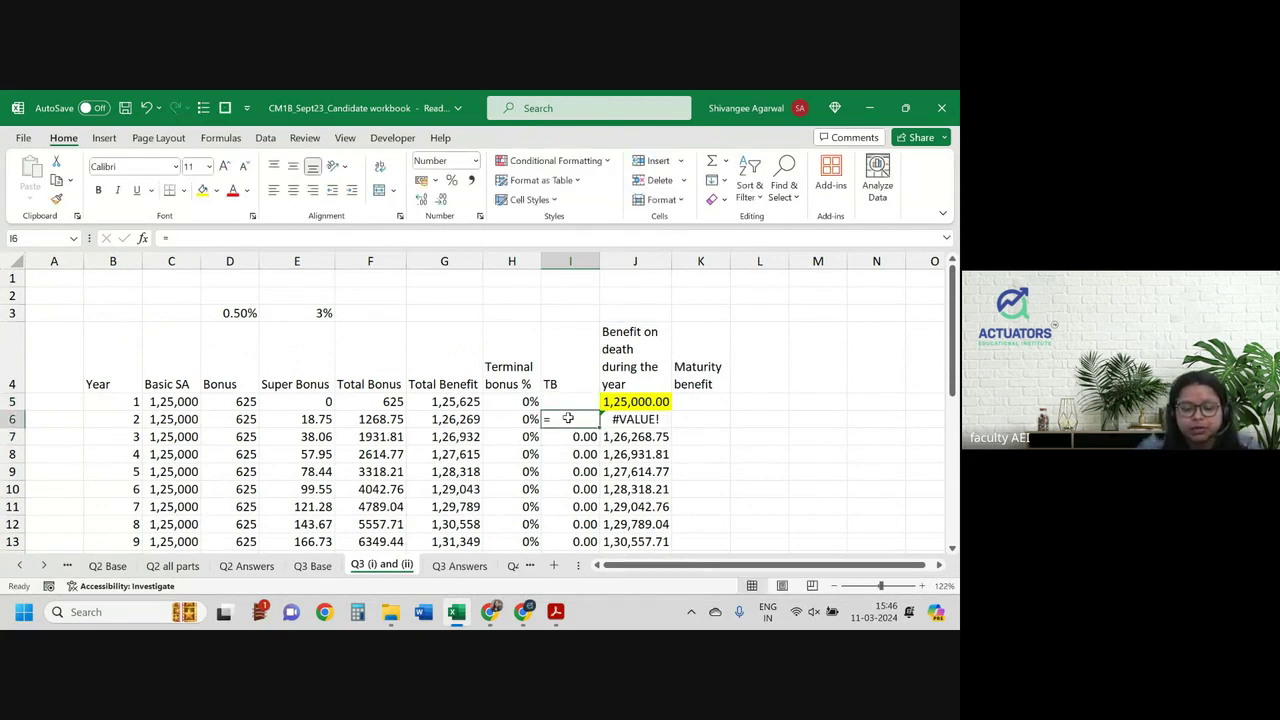
pyautogui.press('Up')
pyautogui.write('=')
pyautogui.press('Left')
pyautogui.press('Left')
pyautogui.press('Left')
pyautogui.press('Left')
pyautogui.press('Left')
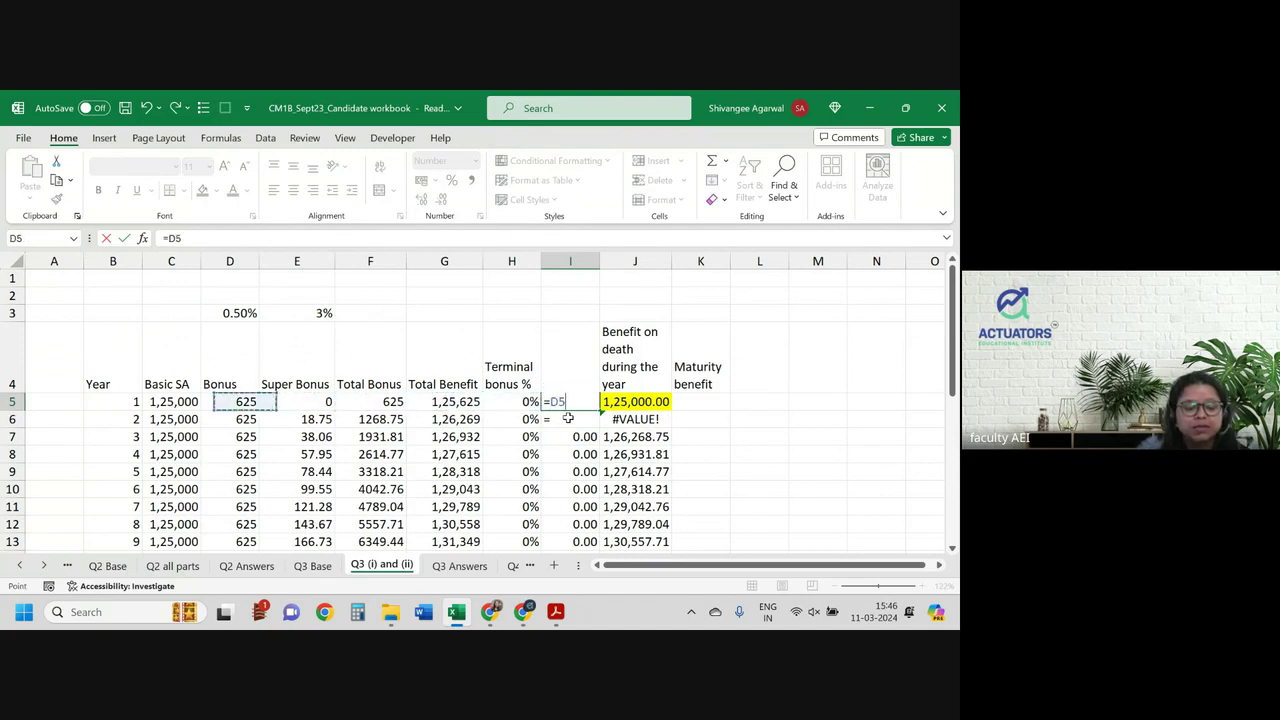
pyautogui.press('Left')
pyautogui.write('*')
pyautogui.press('Left')
pyautogui.press('Return')
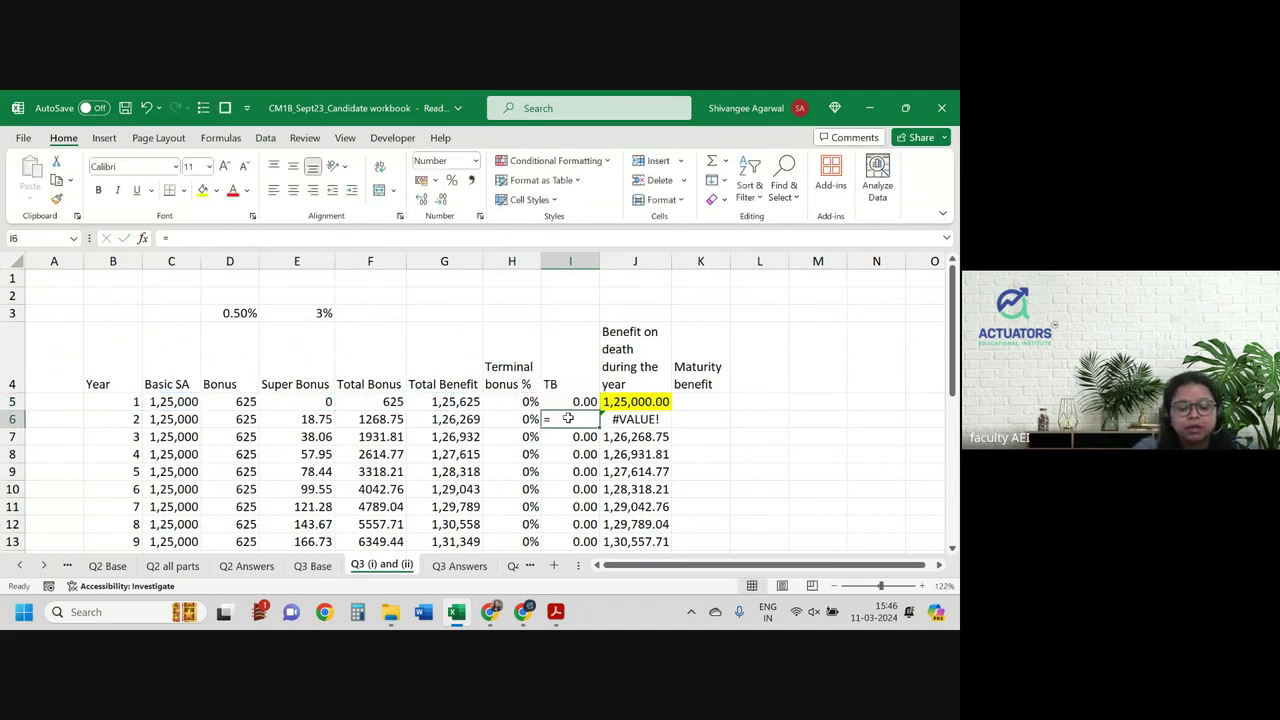
# Step: Set the year 2 terminal bonus in I6 to =G5*H6, using the previous year's total benefit, and fill it down to I29
pyautogui.write('=')
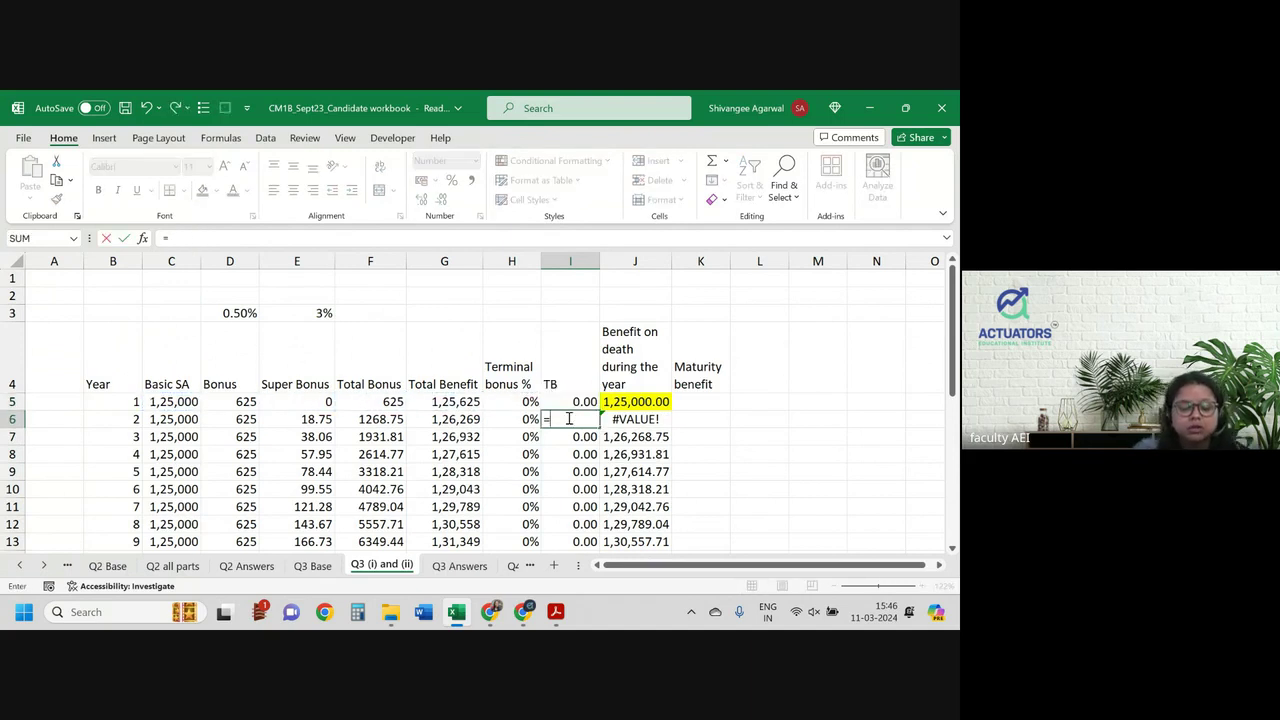
pyautogui.press('Left')
pyautogui.press('Left')
pyautogui.press('Up')
pyautogui.write('*')
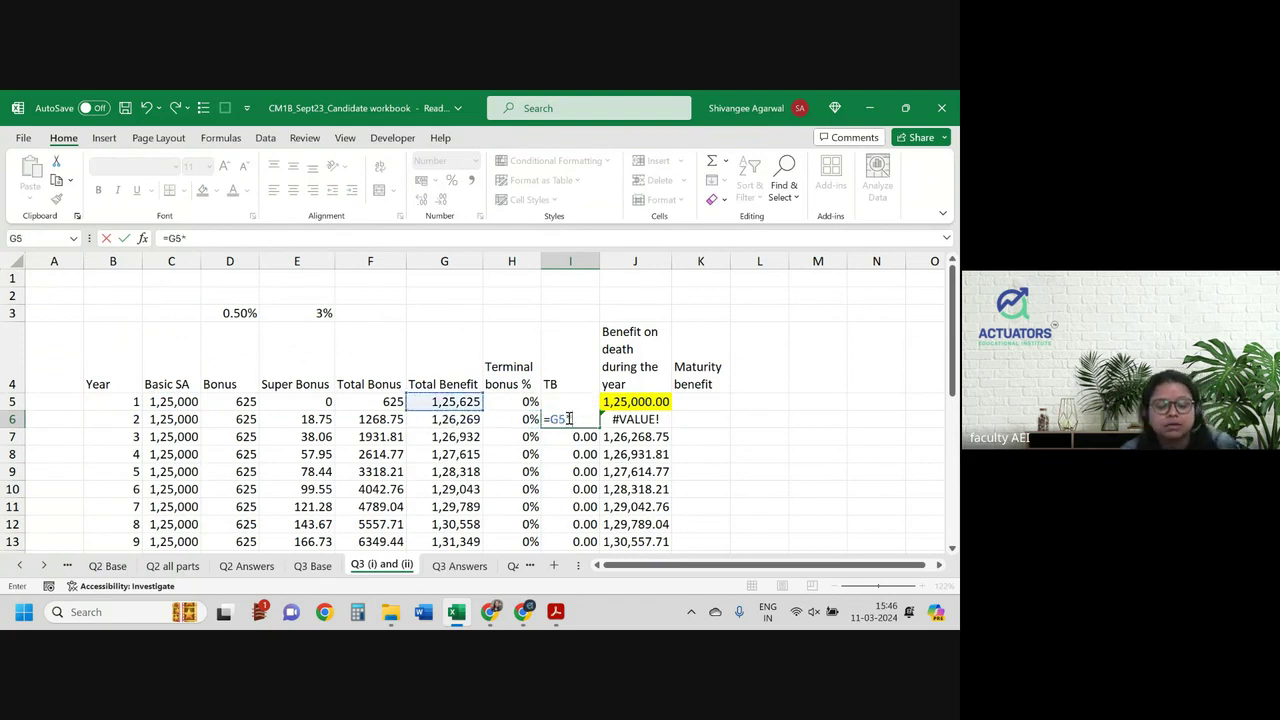
pyautogui.press('Left')
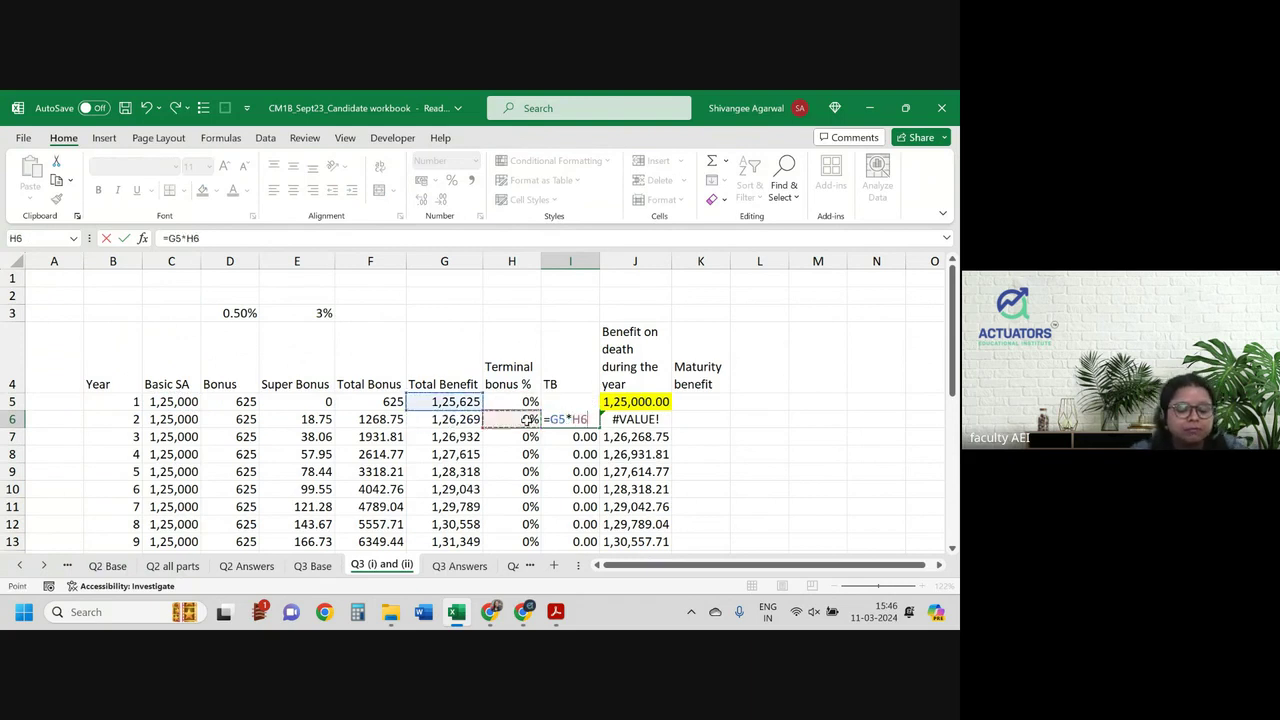
pyautogui.press('Return')
pyautogui.click(584, 420)
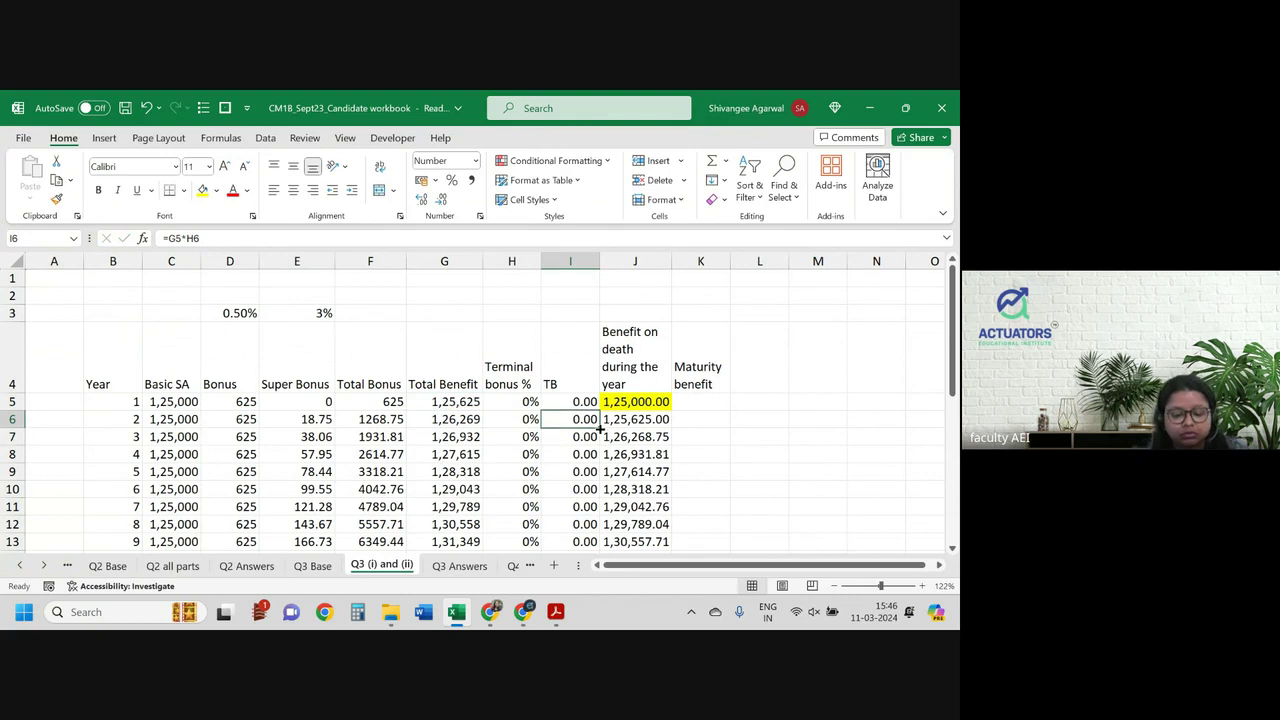
pyautogui.hotkey('ctrl', 'shift', 'Down')
pyautogui.scroll(-5, 584, 430)
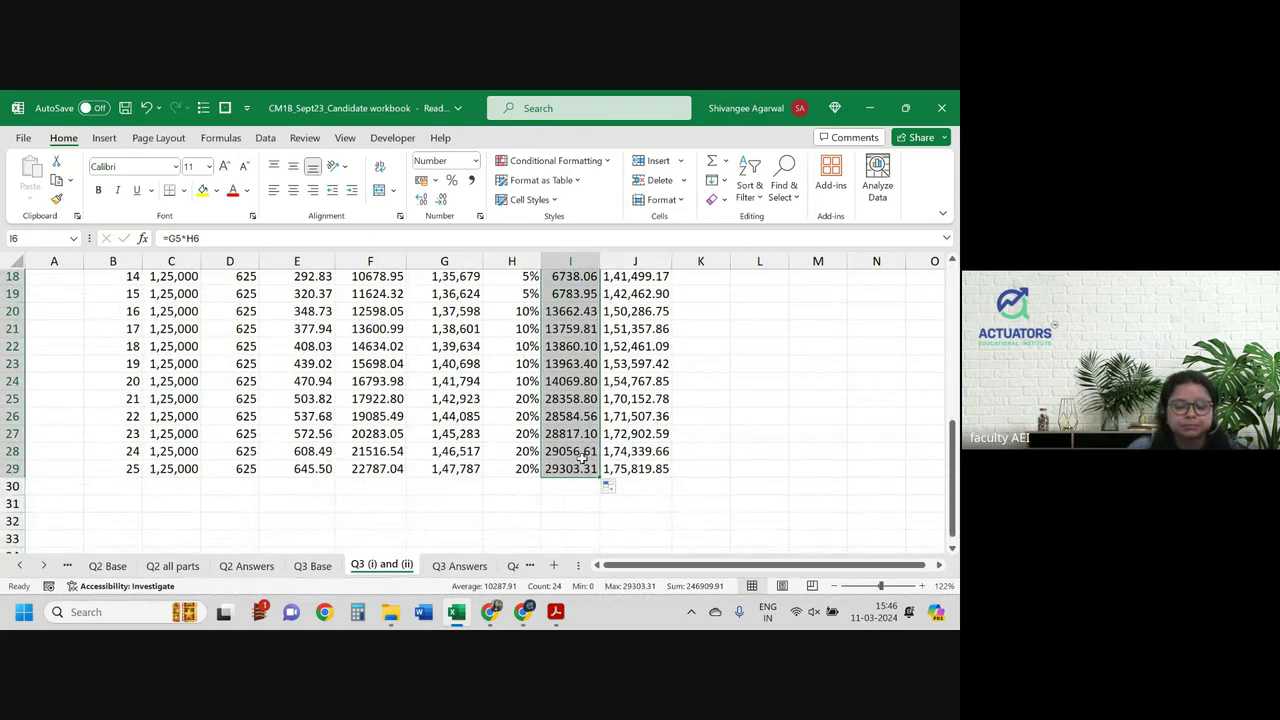
# Step: Check the cell references in the I5 and I6 terminal bonus formulas, the year 1 bonus columns, and the year 25 death benefit in J29
pyautogui.scroll(4, 582, 457)
pyautogui.scroll(2, 582, 457)
pyautogui.click(573, 401)
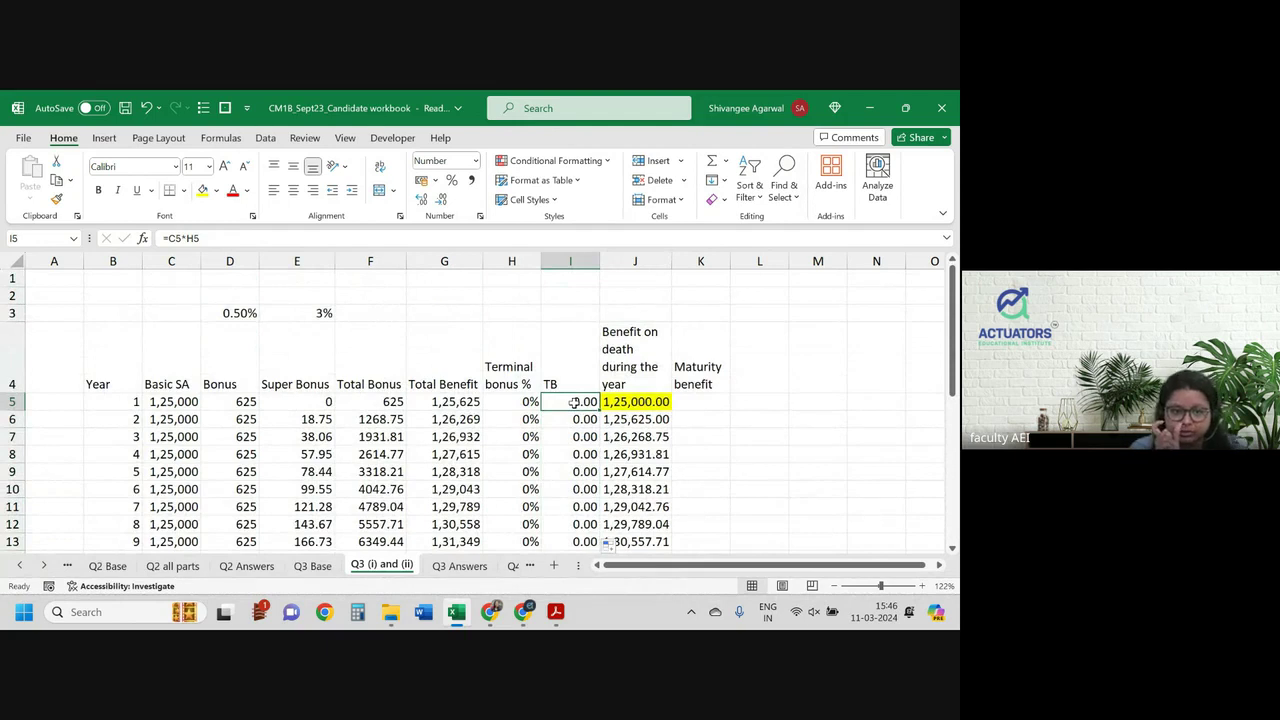
pyautogui.click(188, 396)
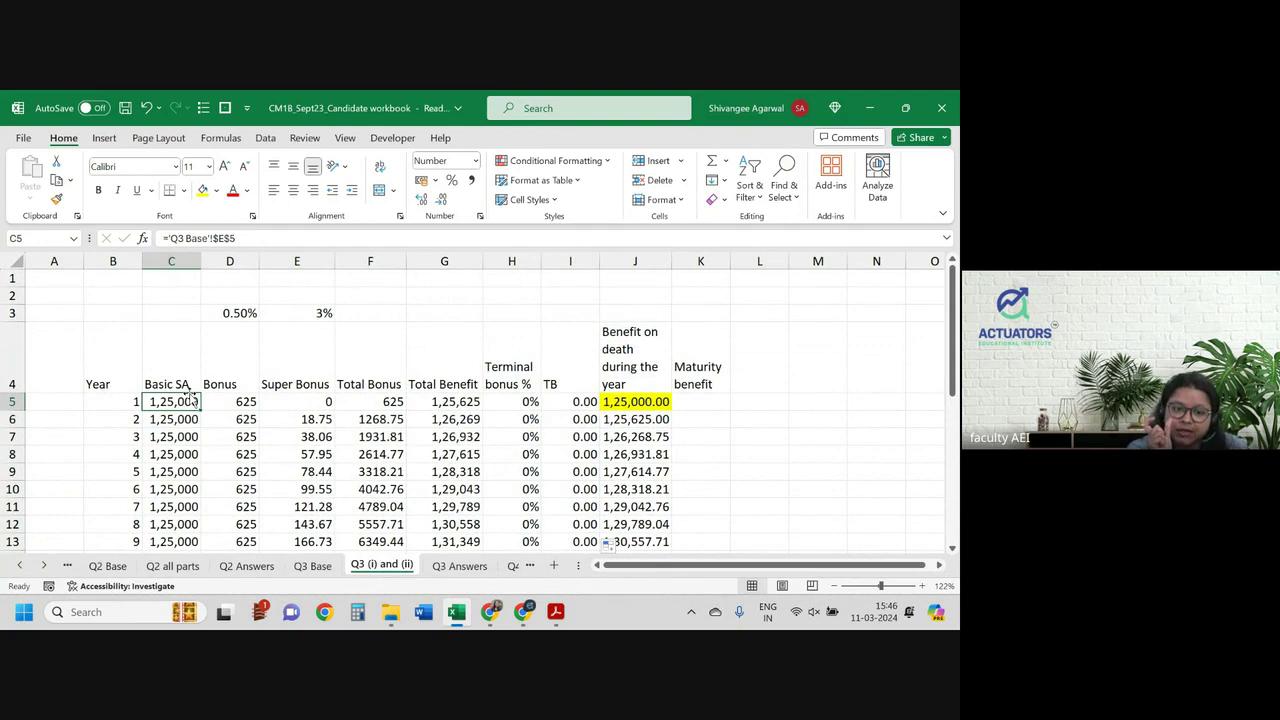
pyautogui.moveTo(237, 396); pyautogui.dragTo(374, 410)
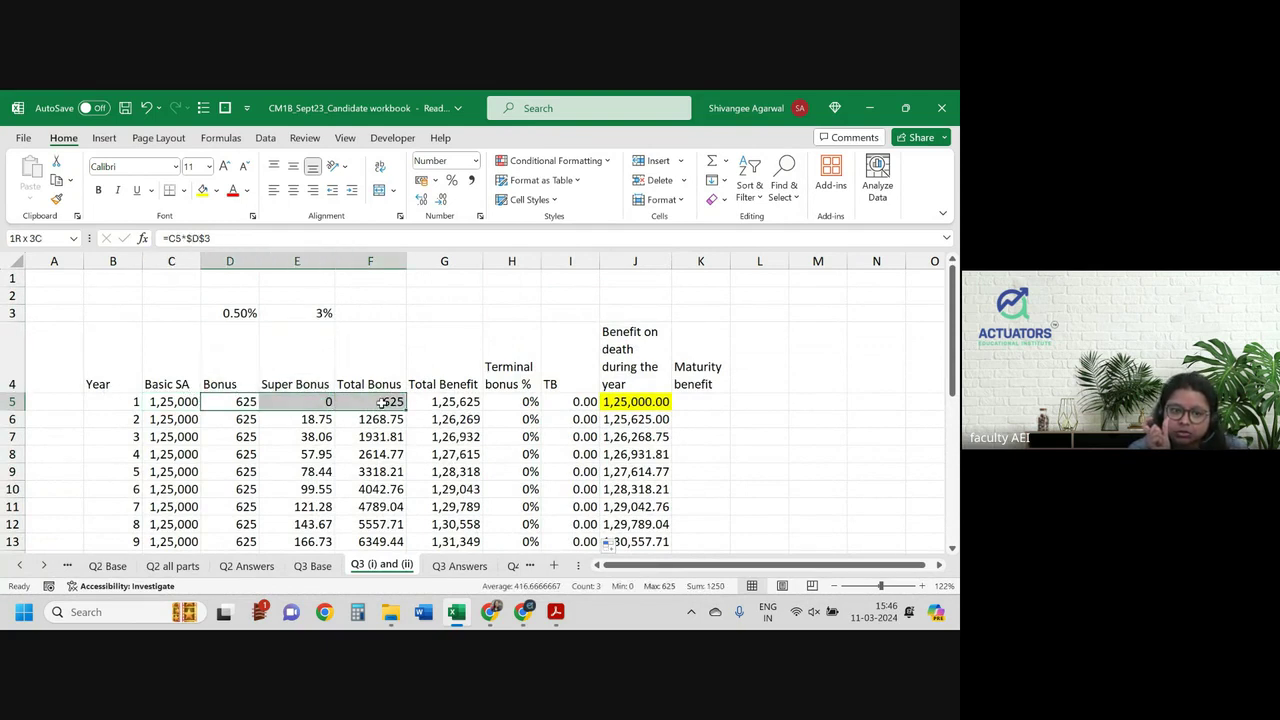
pyautogui.moveTo(383, 402); pyautogui.dragTo(384, 402)
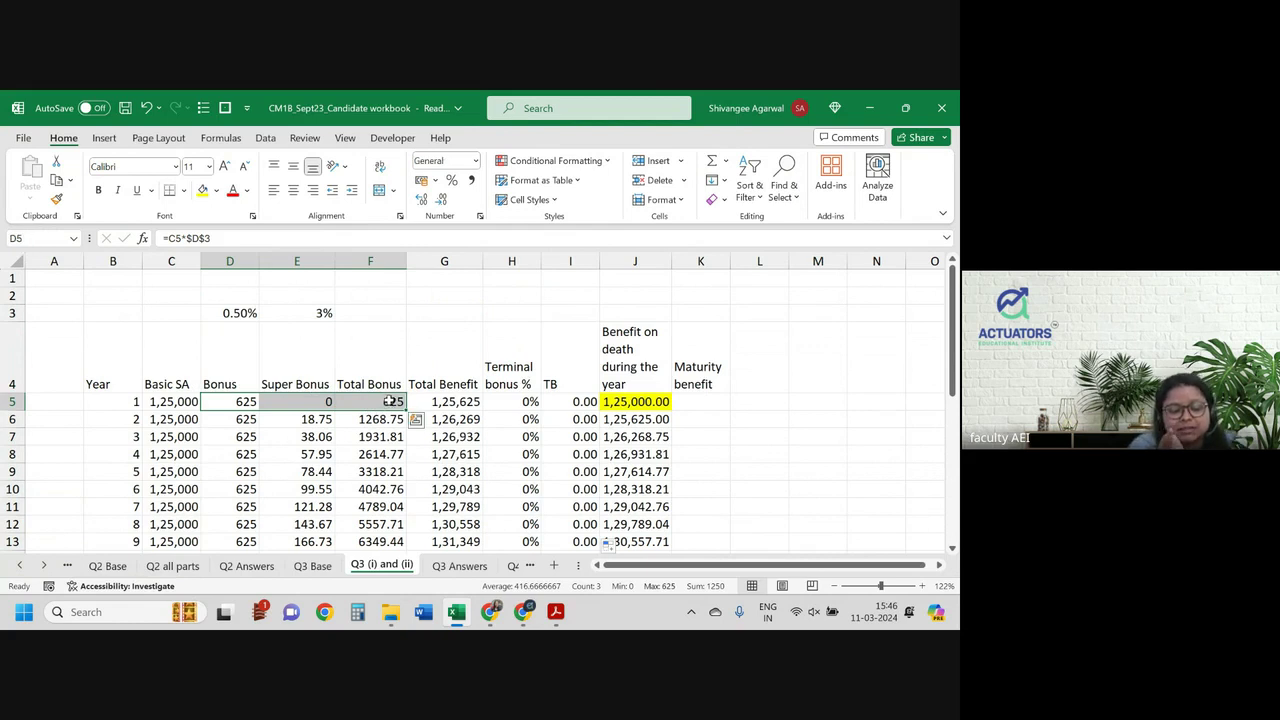
pyautogui.click(225, 414)
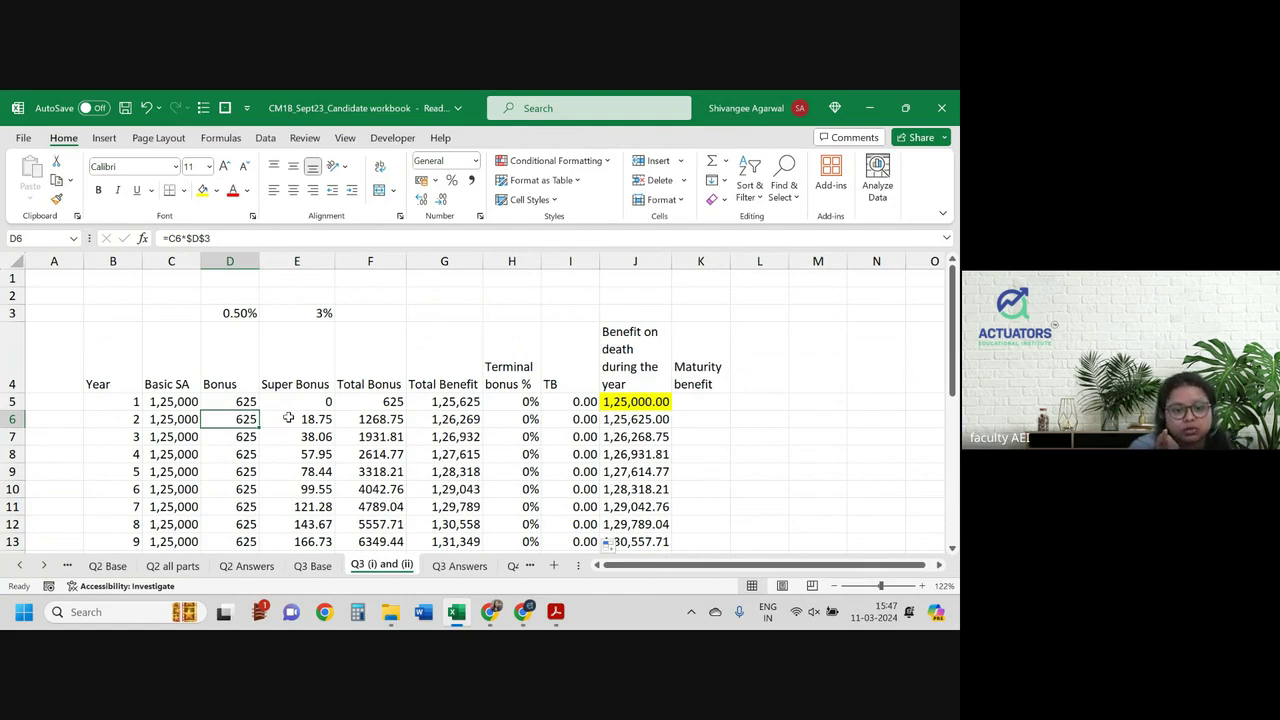
pyautogui.click(229, 403)
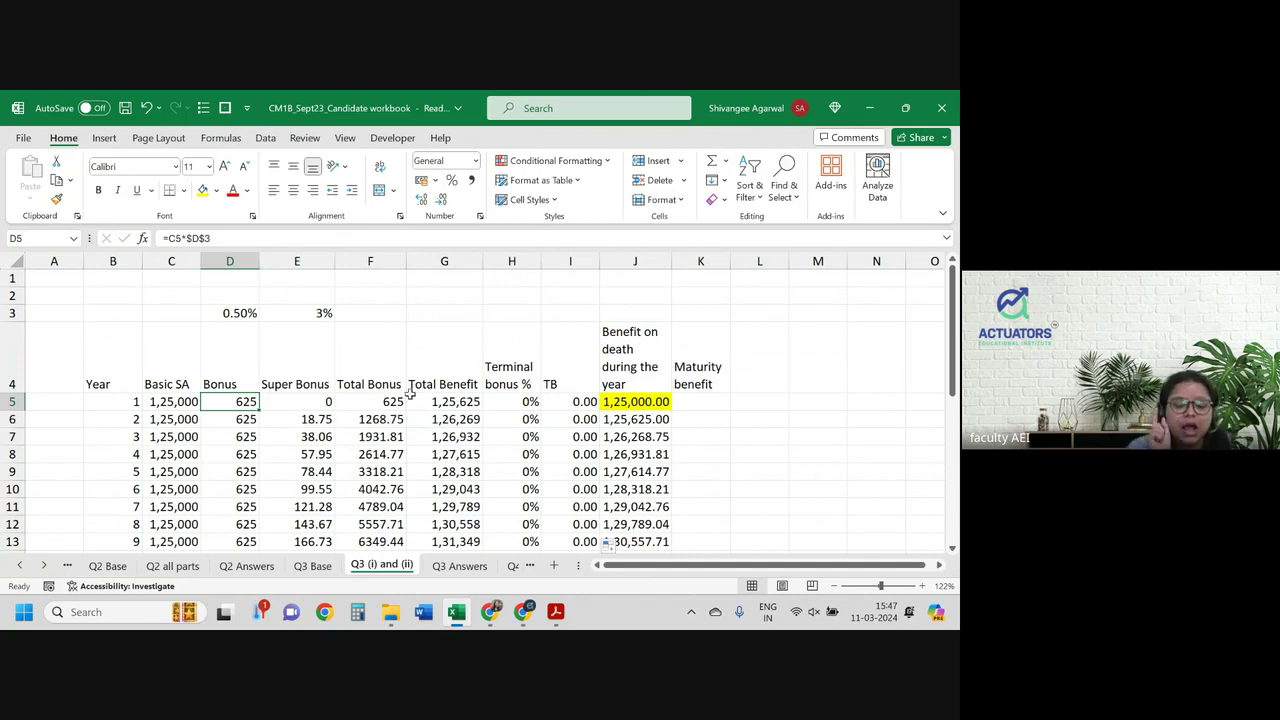
pyautogui.click(530, 398)
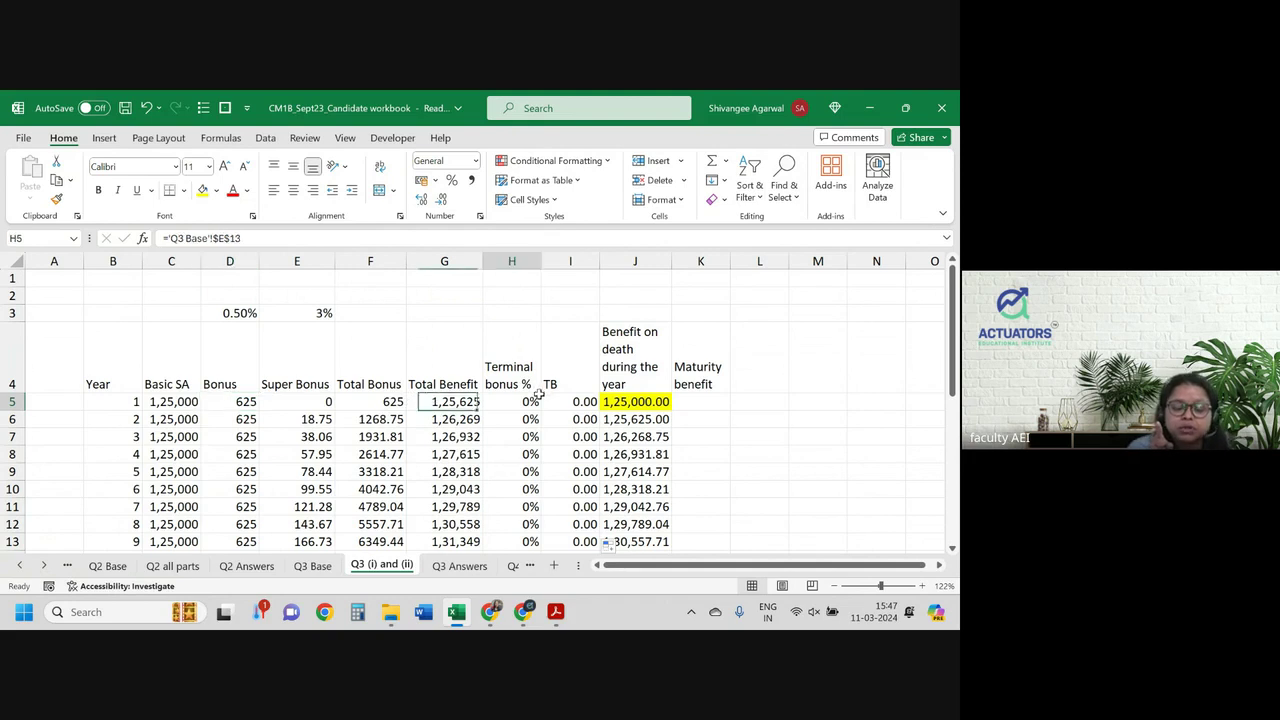
pyautogui.doubleClick(570, 398)
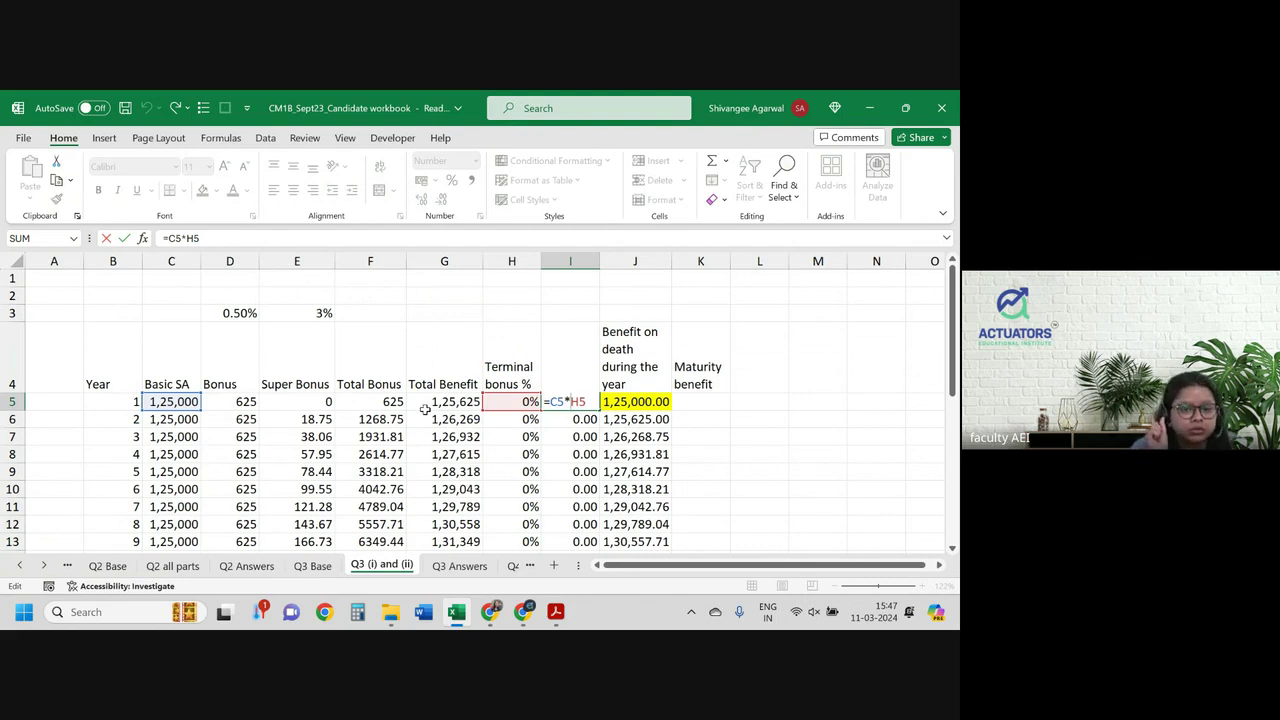
pyautogui.press('Return')
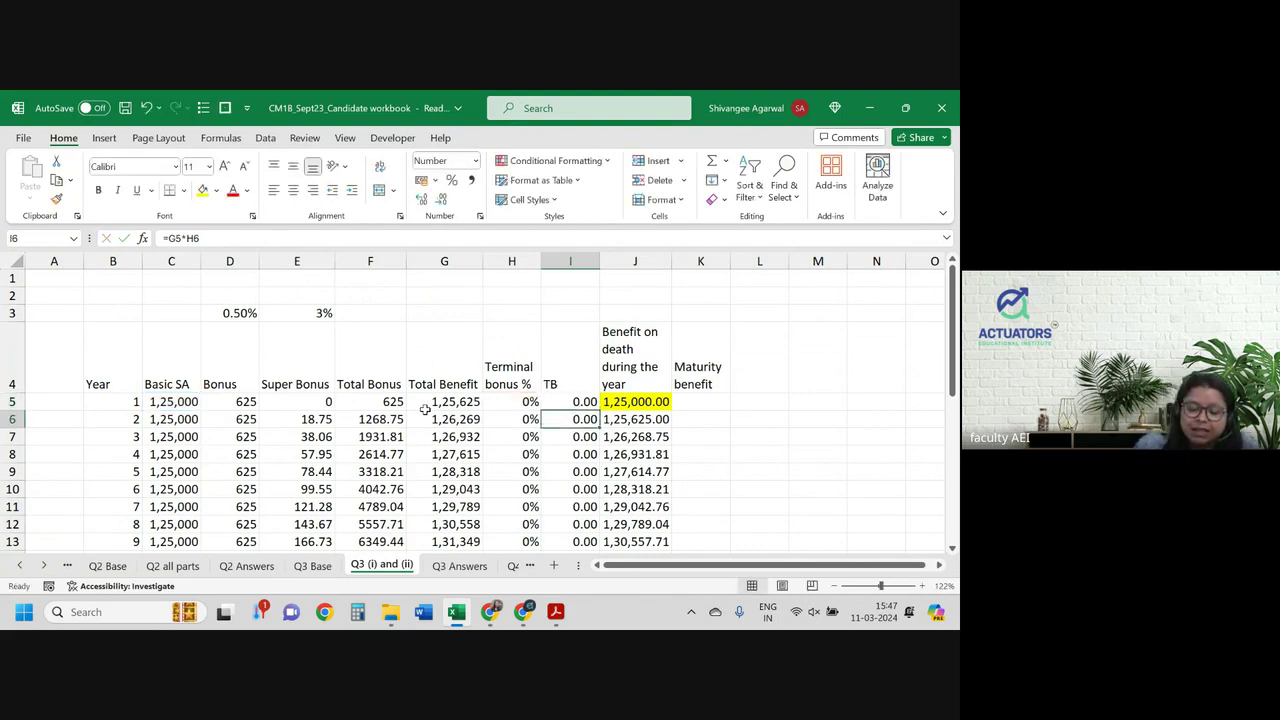
pyautogui.doubleClick(580, 419)
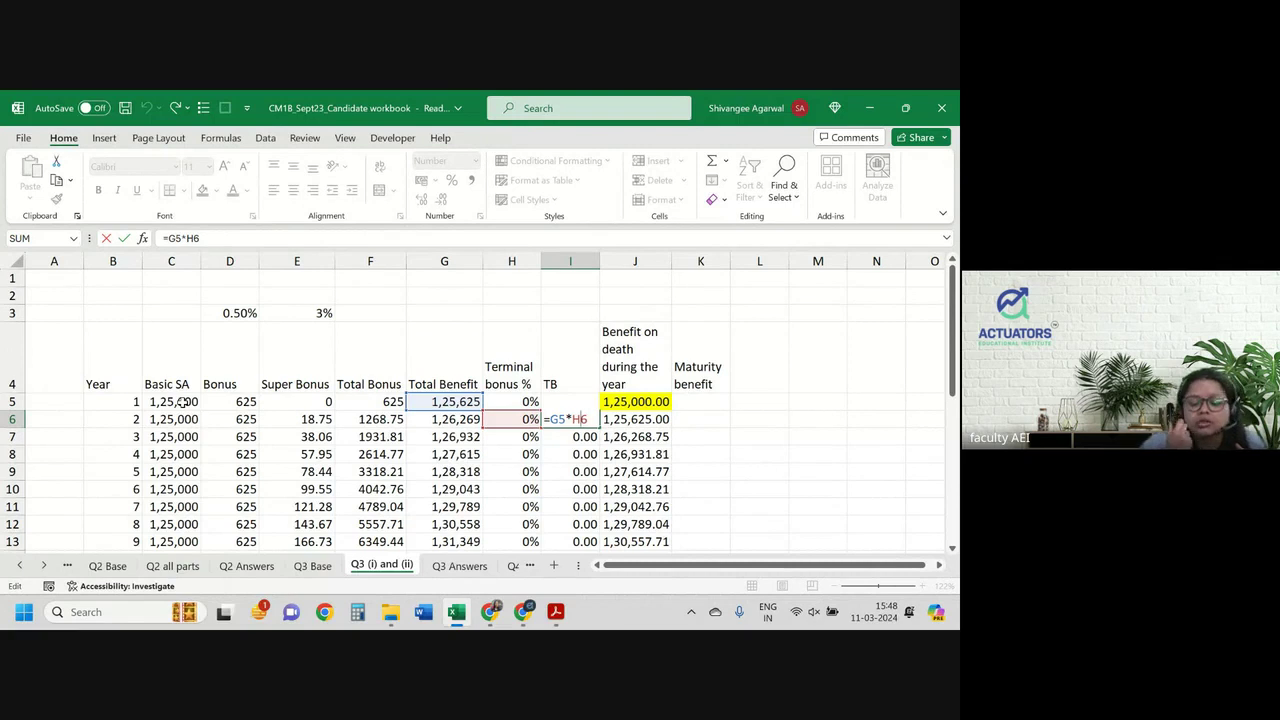
pyautogui.press('Return')
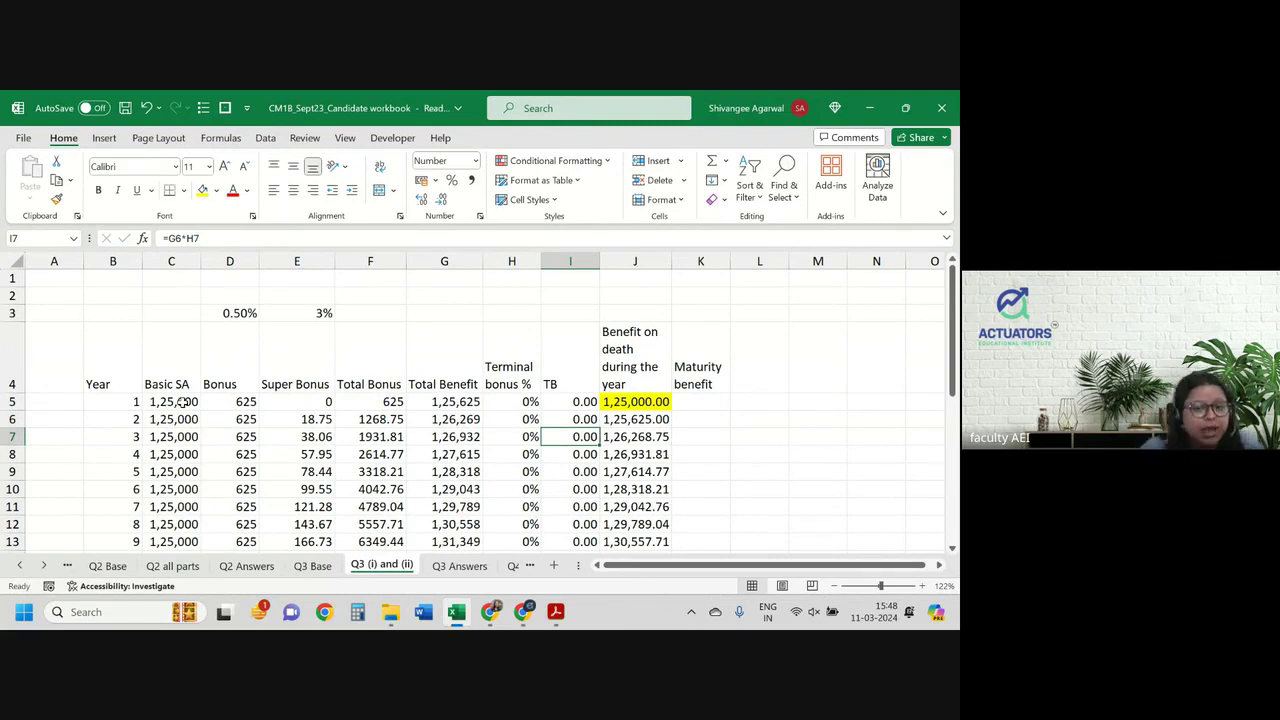
pyautogui.press('Right')
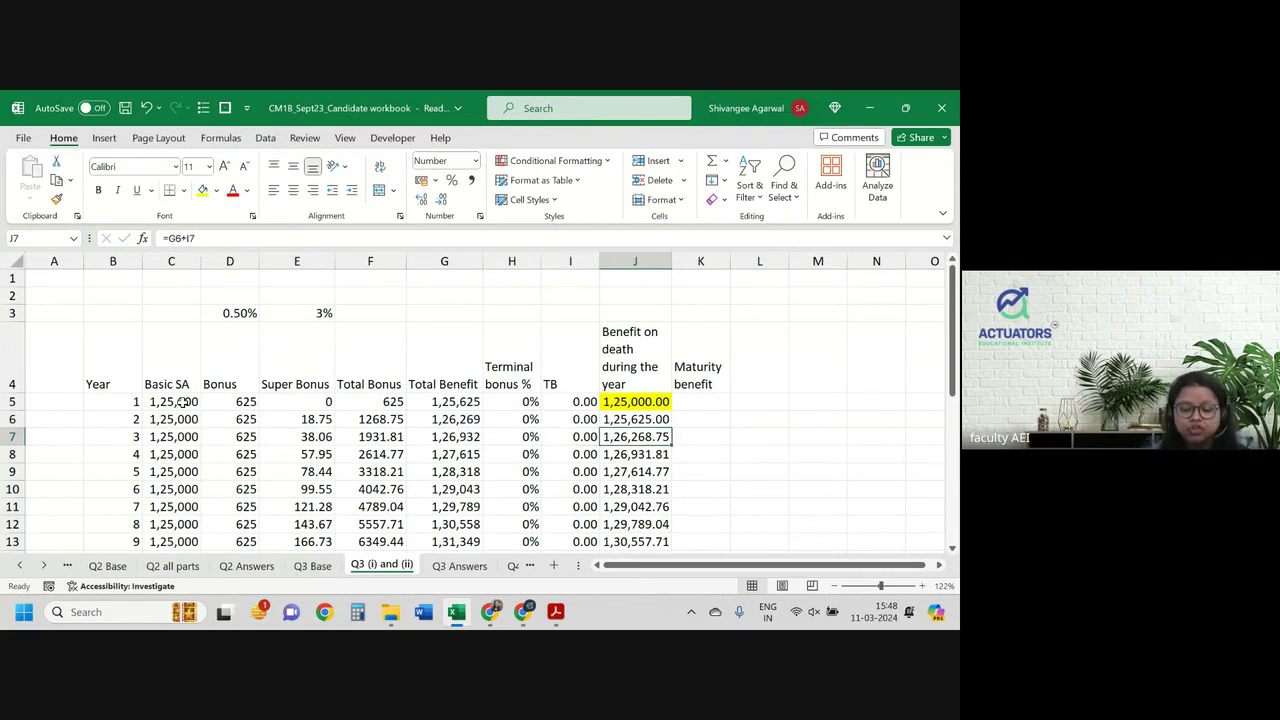
pyautogui.hotkey('ctrl', 'Down')
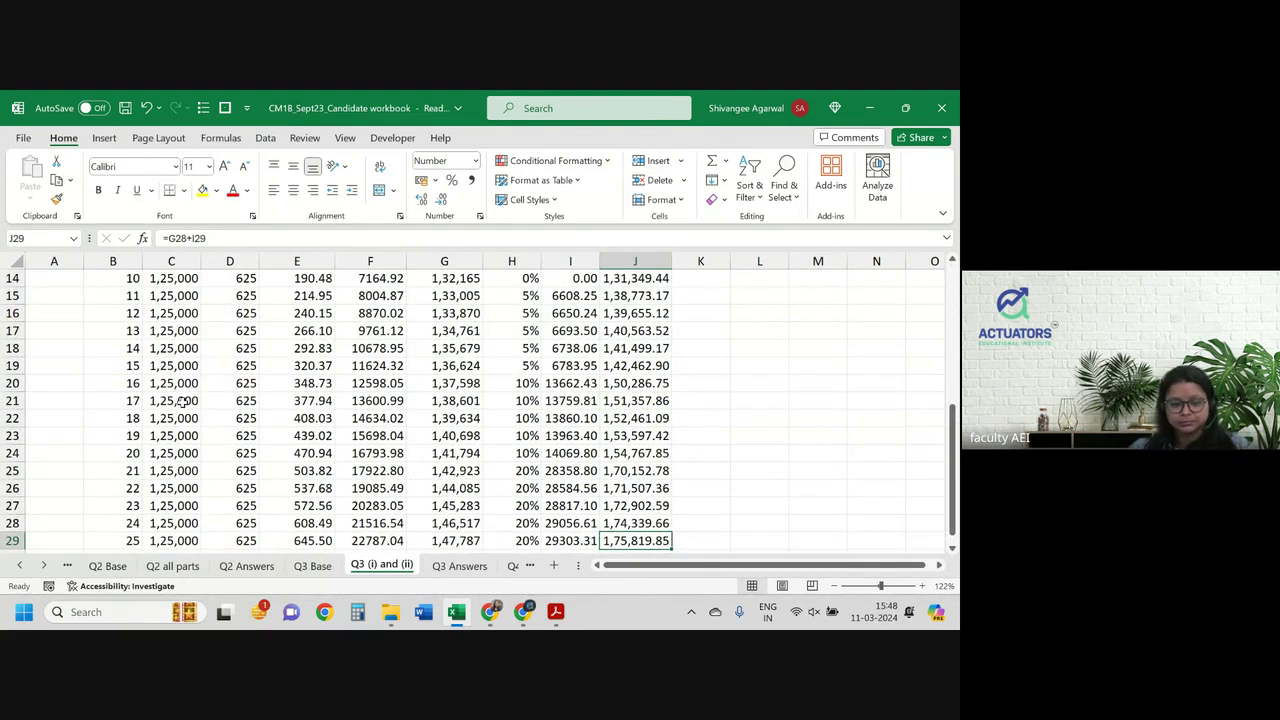
# Step: Calculate the year 25 maturity benefit in K29 with =G29*(1+H29), total benefit increased by the terminal bonus percentage
pyautogui.press('Right')
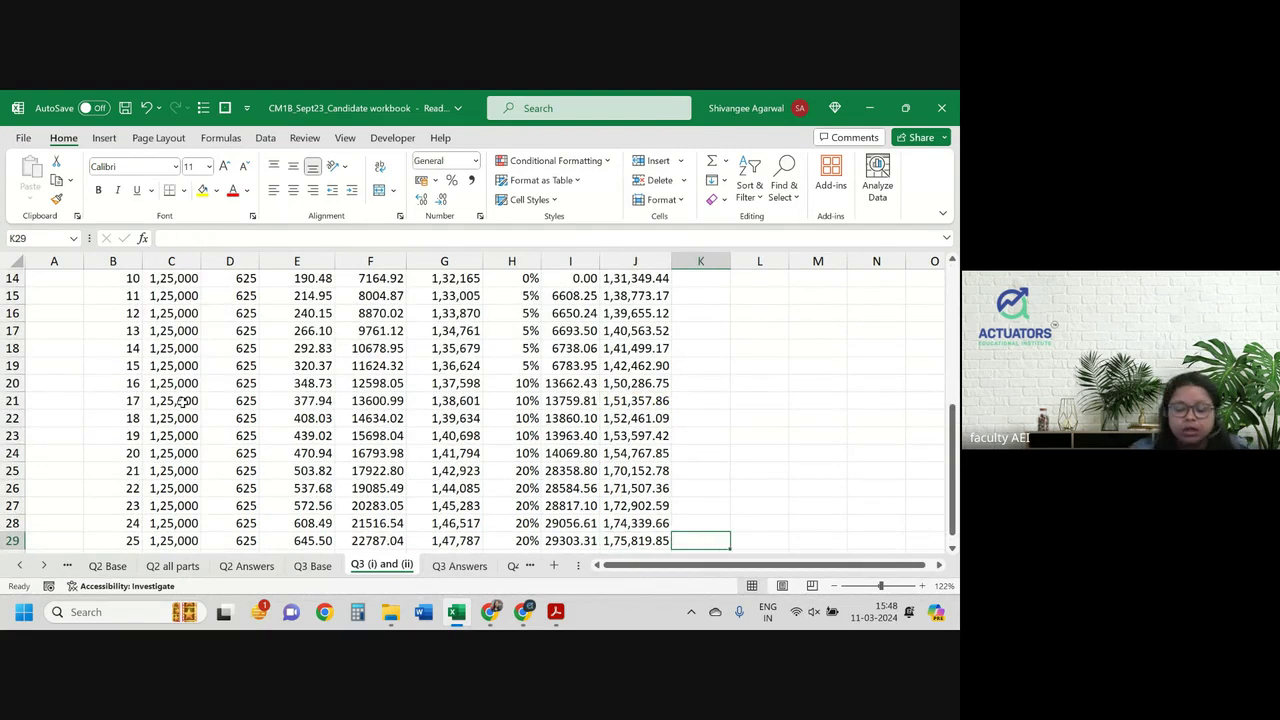
pyautogui.write('=')
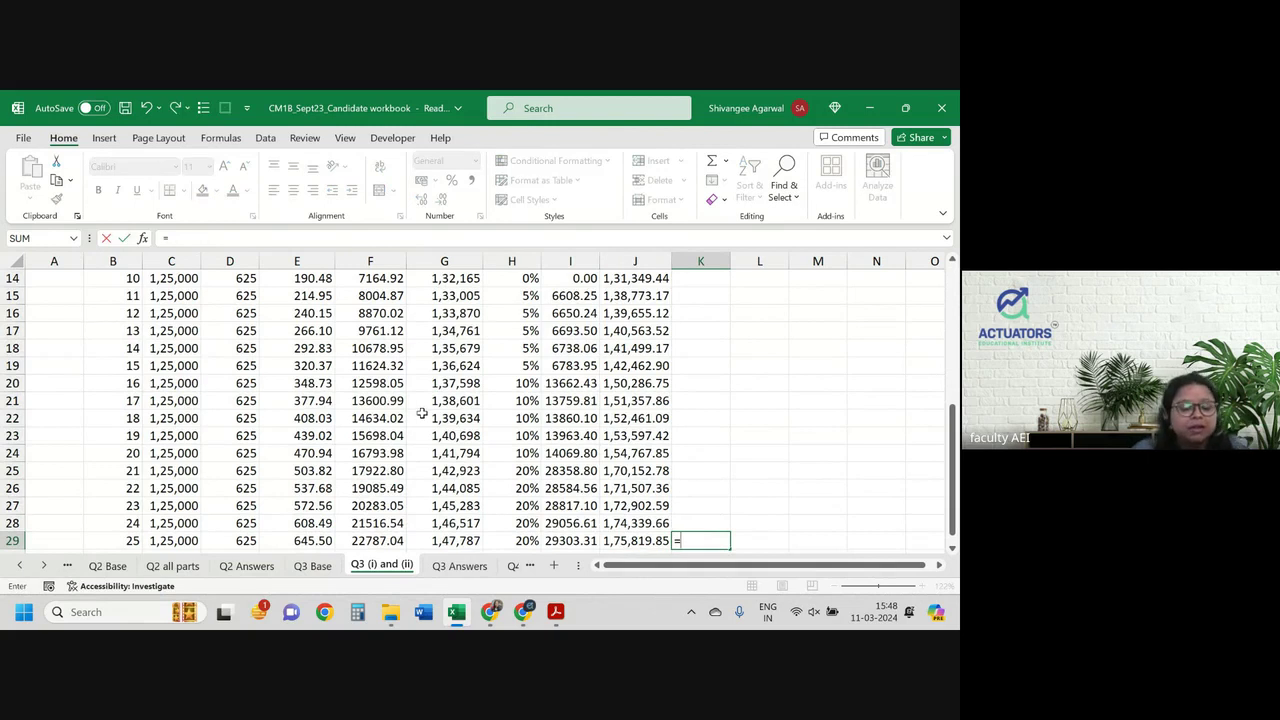
pyautogui.scroll(-1, 422, 412)
pyautogui.scroll(-1, 422, 412)
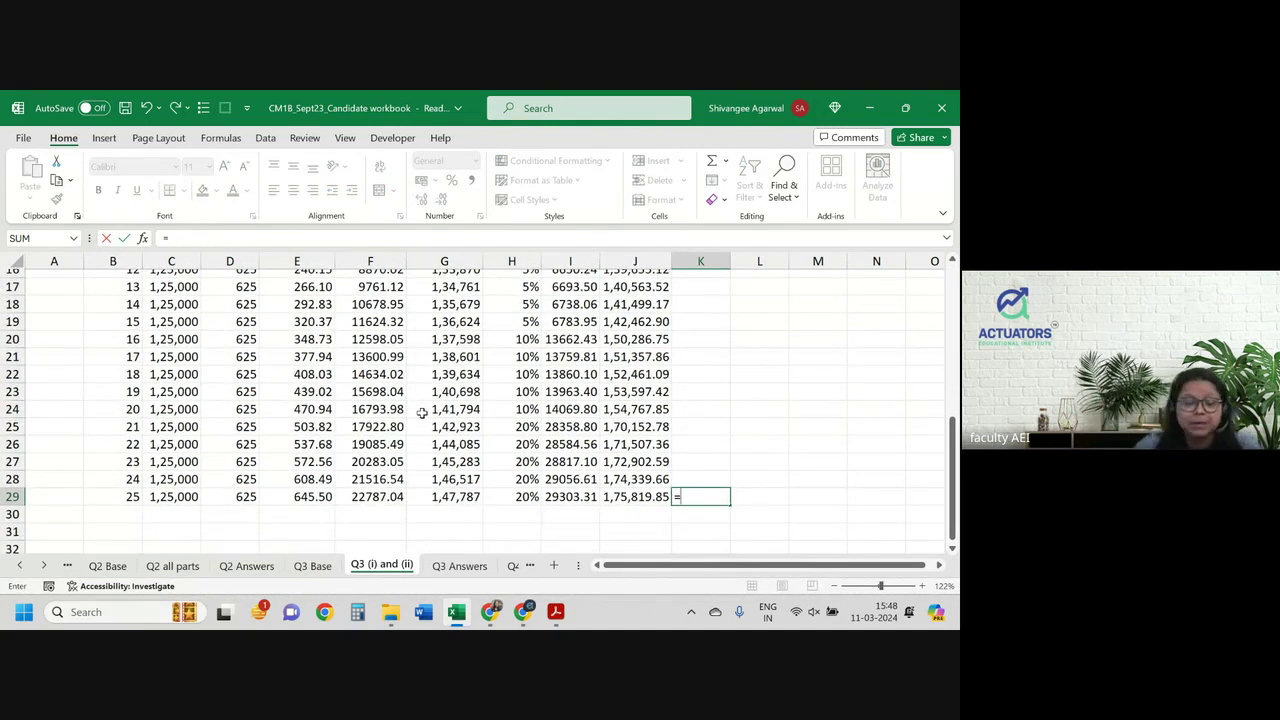
pyautogui.click(468, 497)
pyautogui.scroll(5, 462, 497)
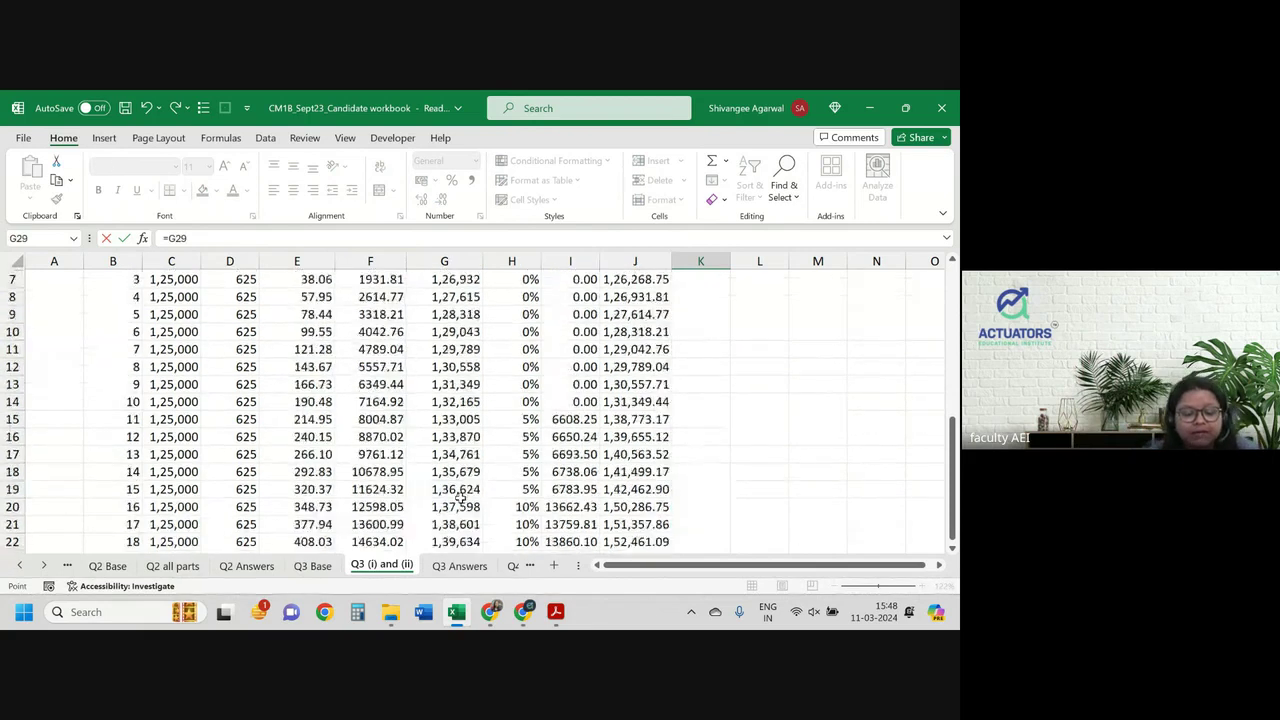
pyautogui.scroll(-3, 460, 497)
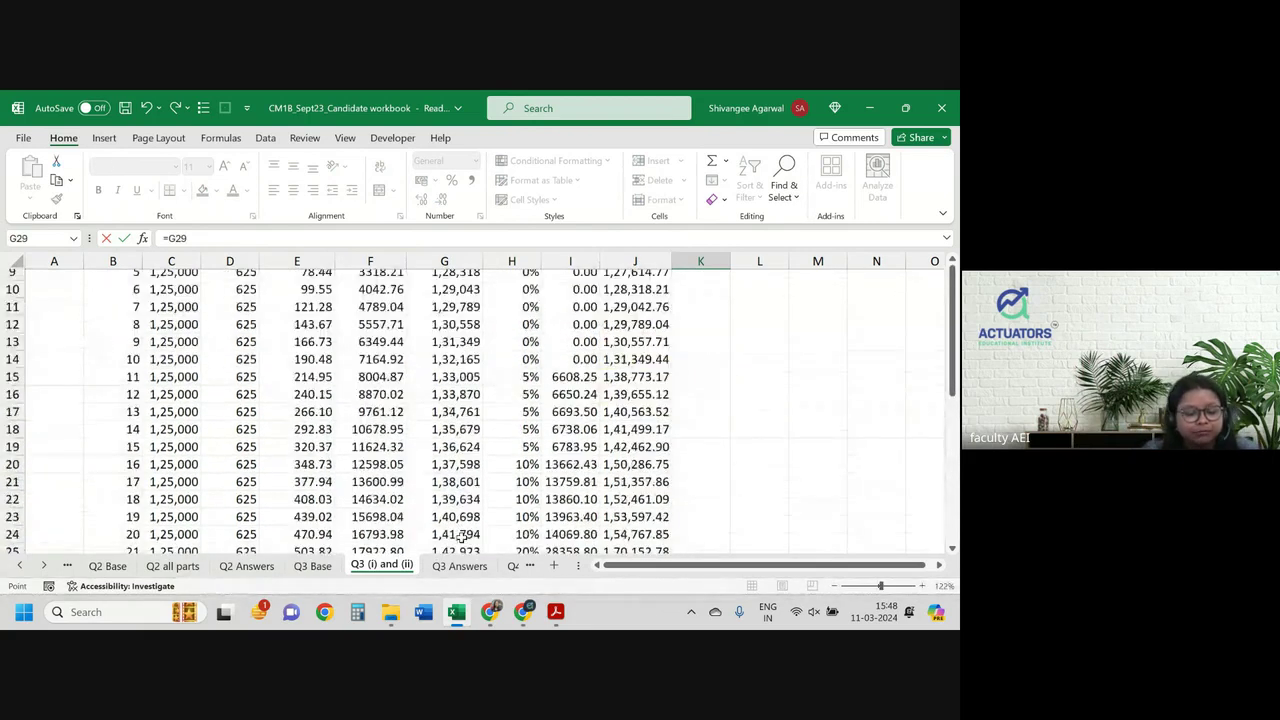
pyautogui.scroll(2, 461, 537)
pyautogui.scroll(-4, 468, 350)
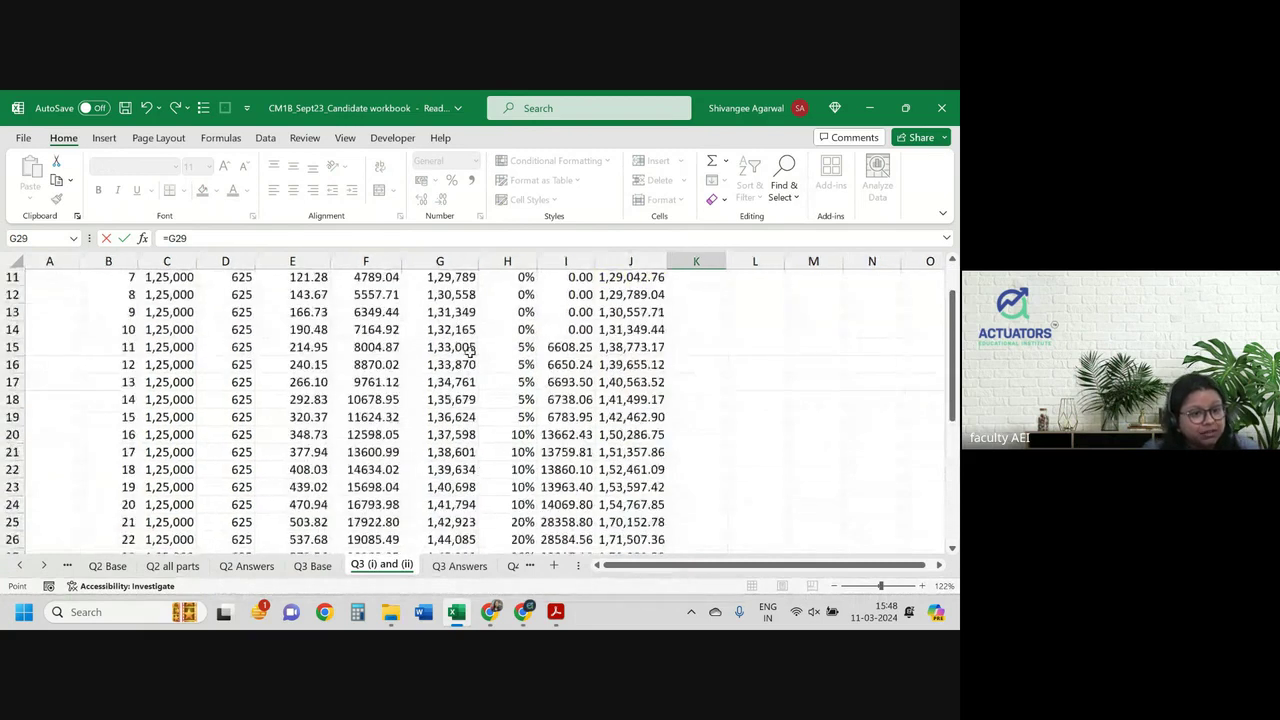
pyautogui.scroll(-1, 468, 350)
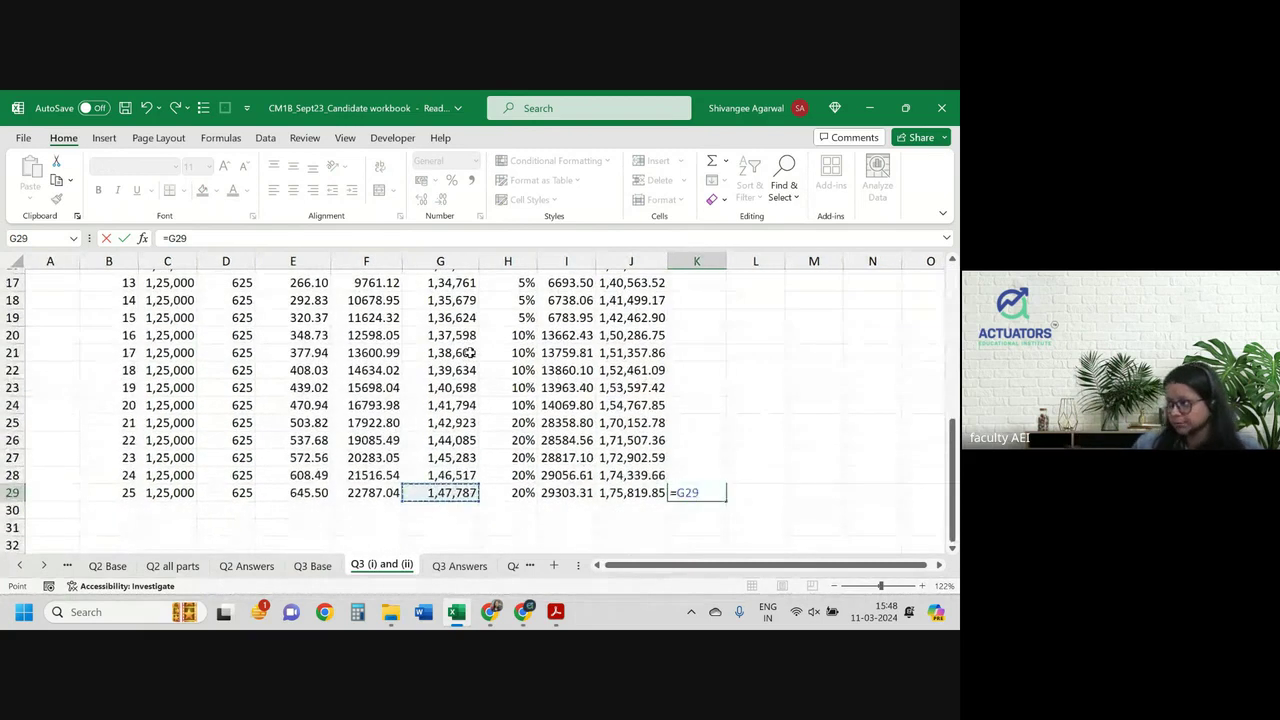
pyautogui.write('*(1')
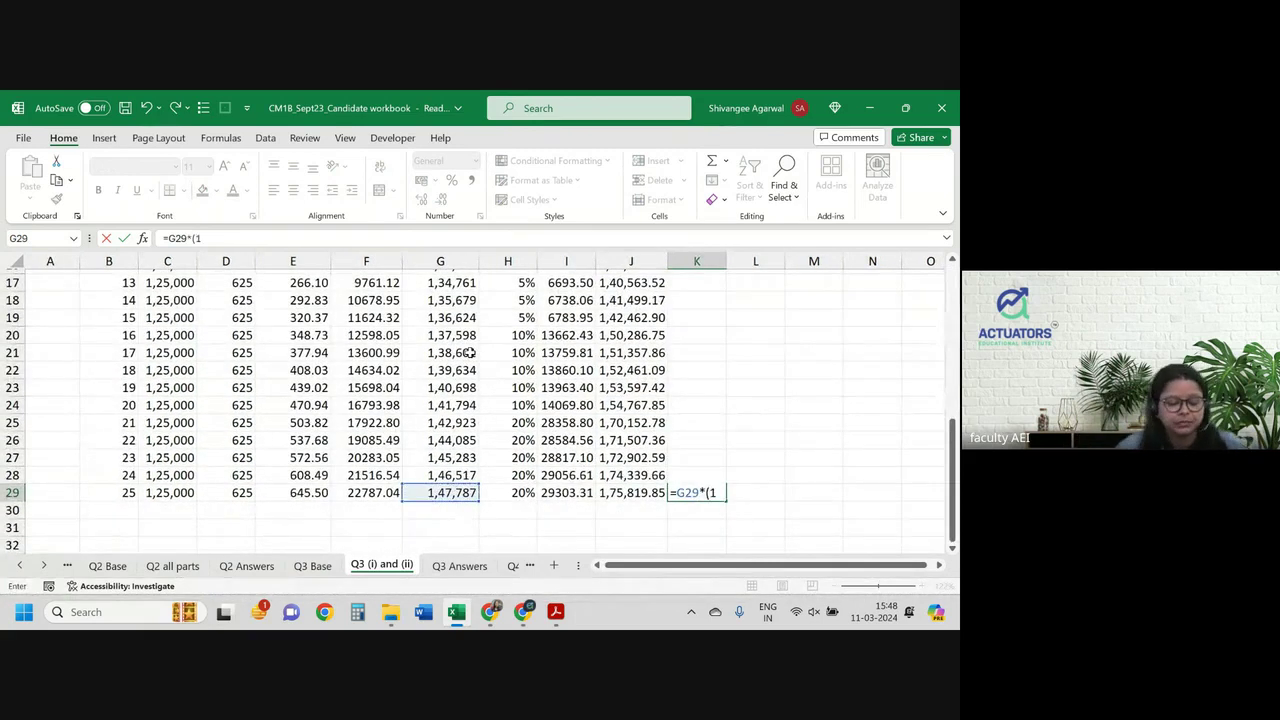
pyautogui.write('+')
pyautogui.press('Left')
pyautogui.press('Left')
pyautogui.press('Left')
pyautogui.write(')')
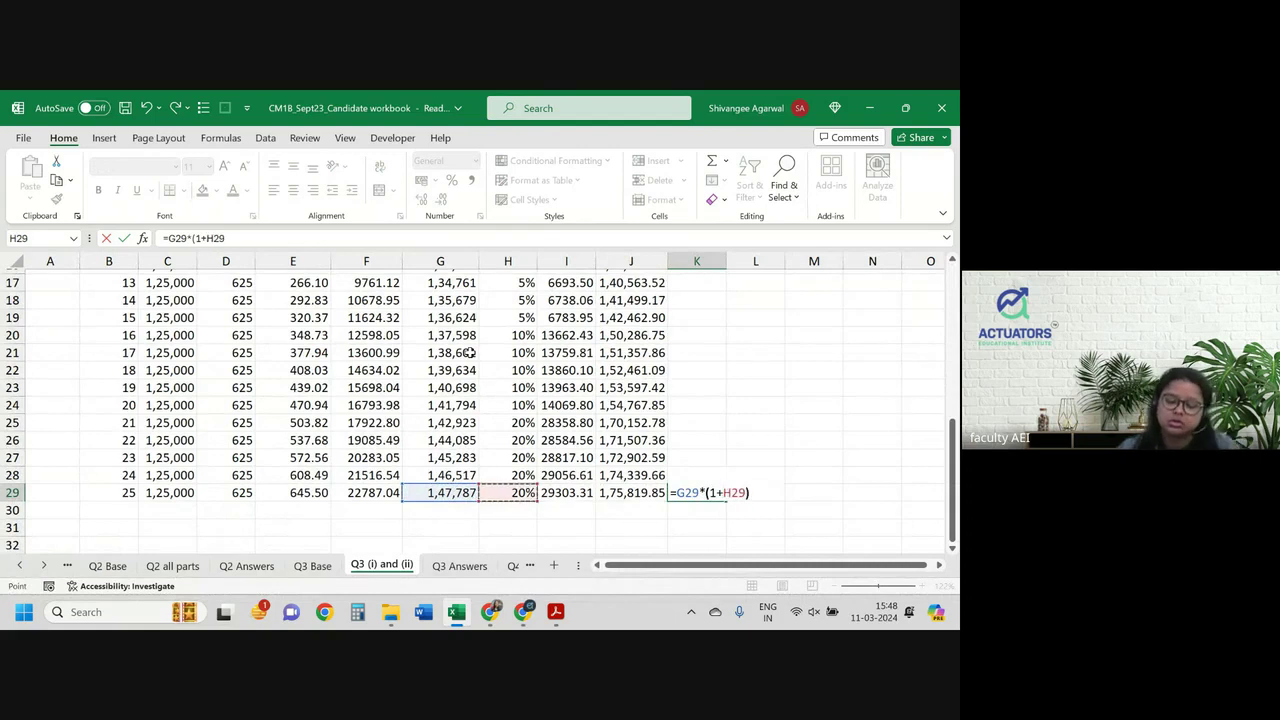
pyautogui.press('Return')
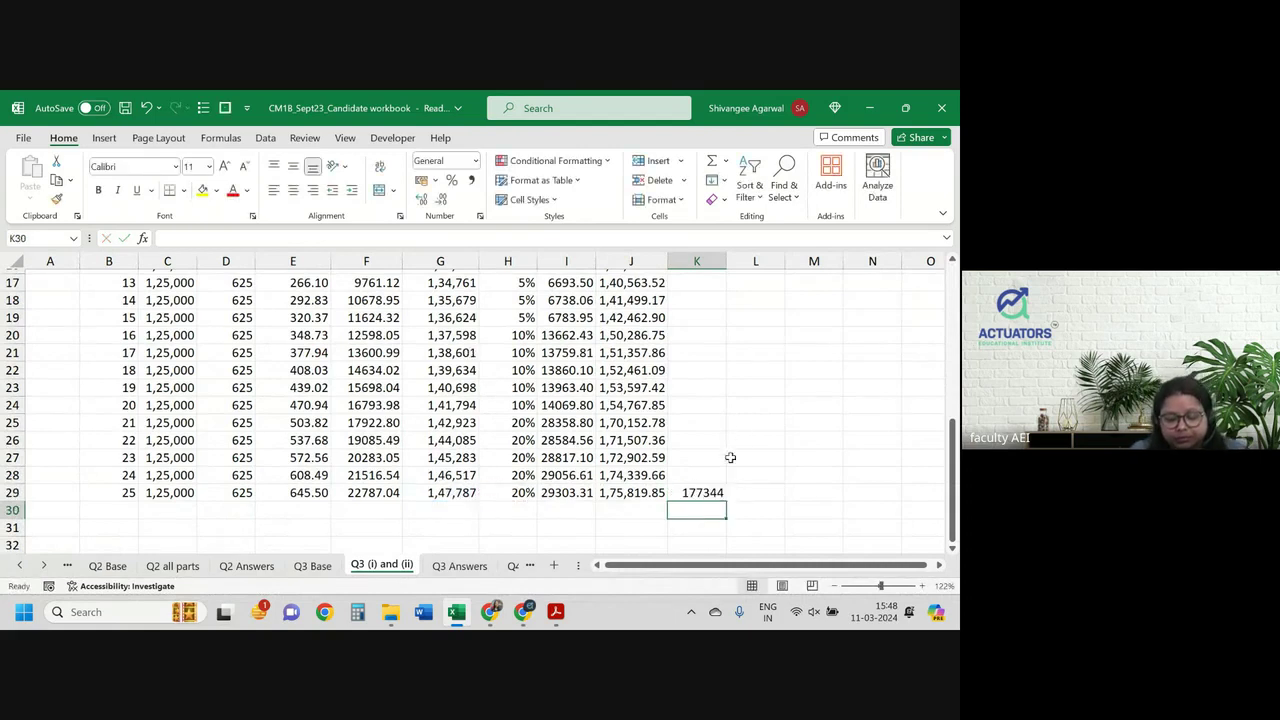
pyautogui.click(700, 492)
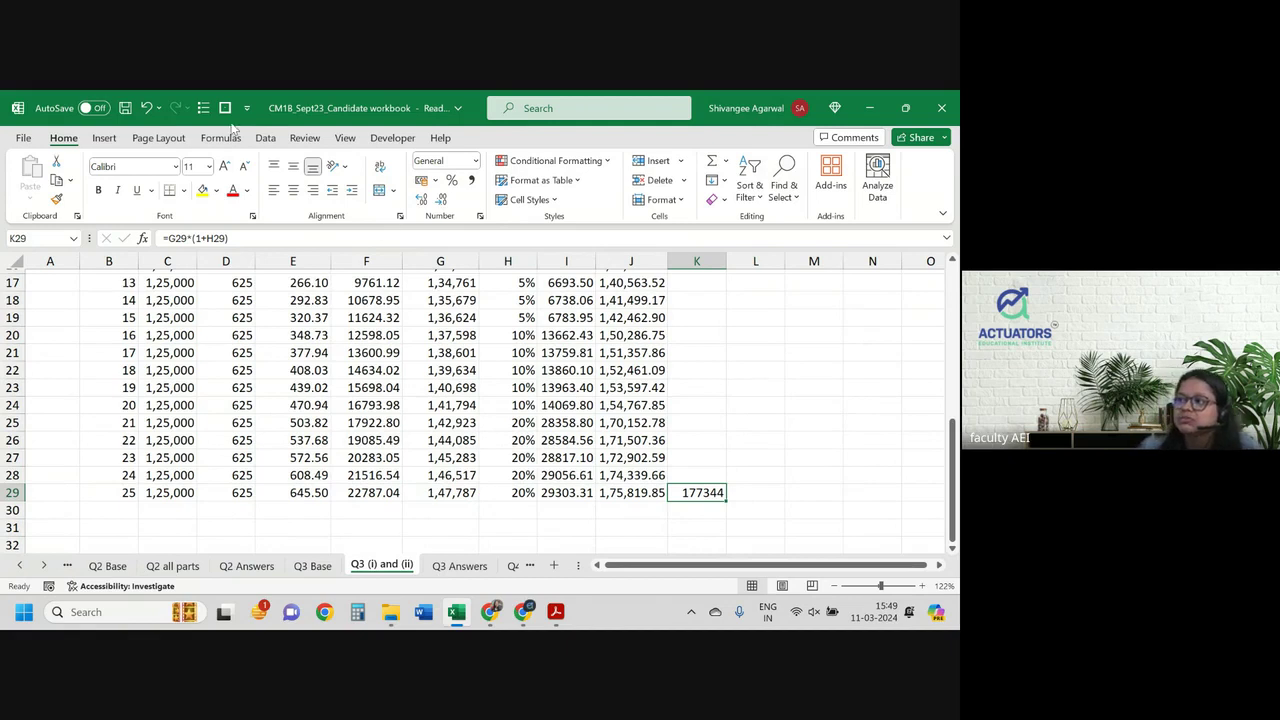
# Step: Compare the bonus, terminal bonus and benefit column headings with question 3 parts (i) and (ii) in the exam paper PDF
pyautogui.scroll(5, 292, 361)
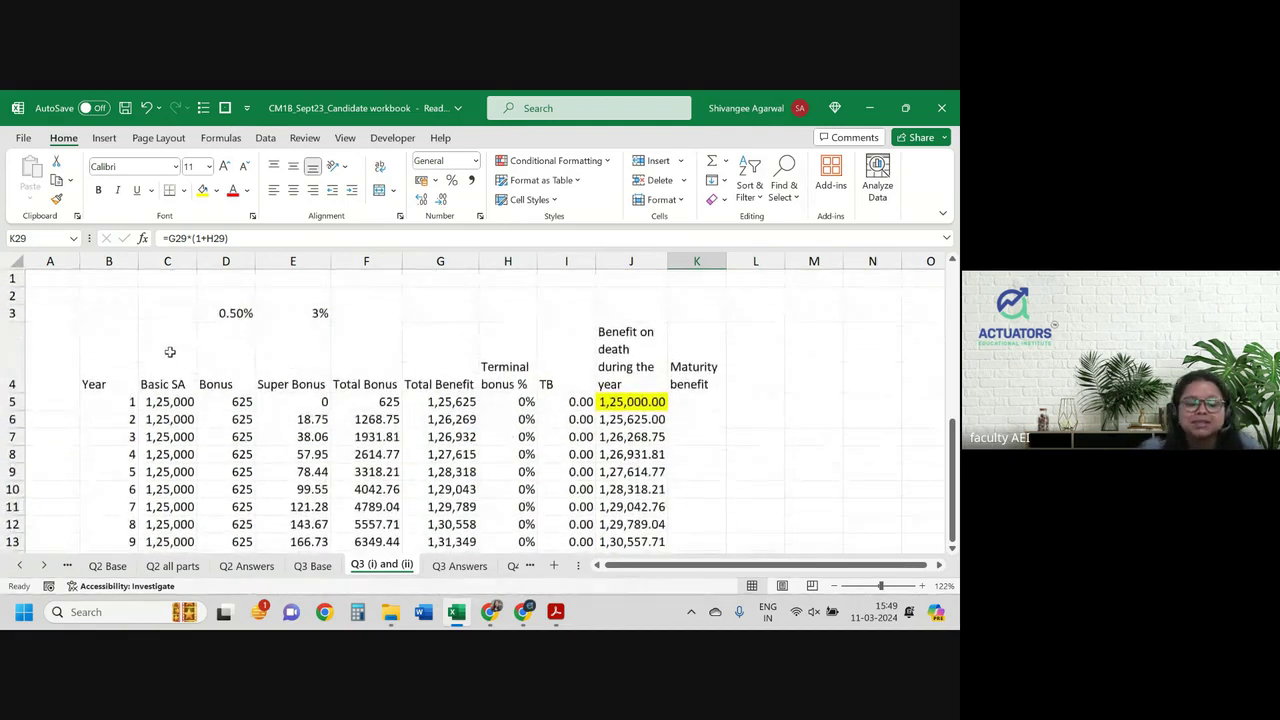
pyautogui.click(201, 352)
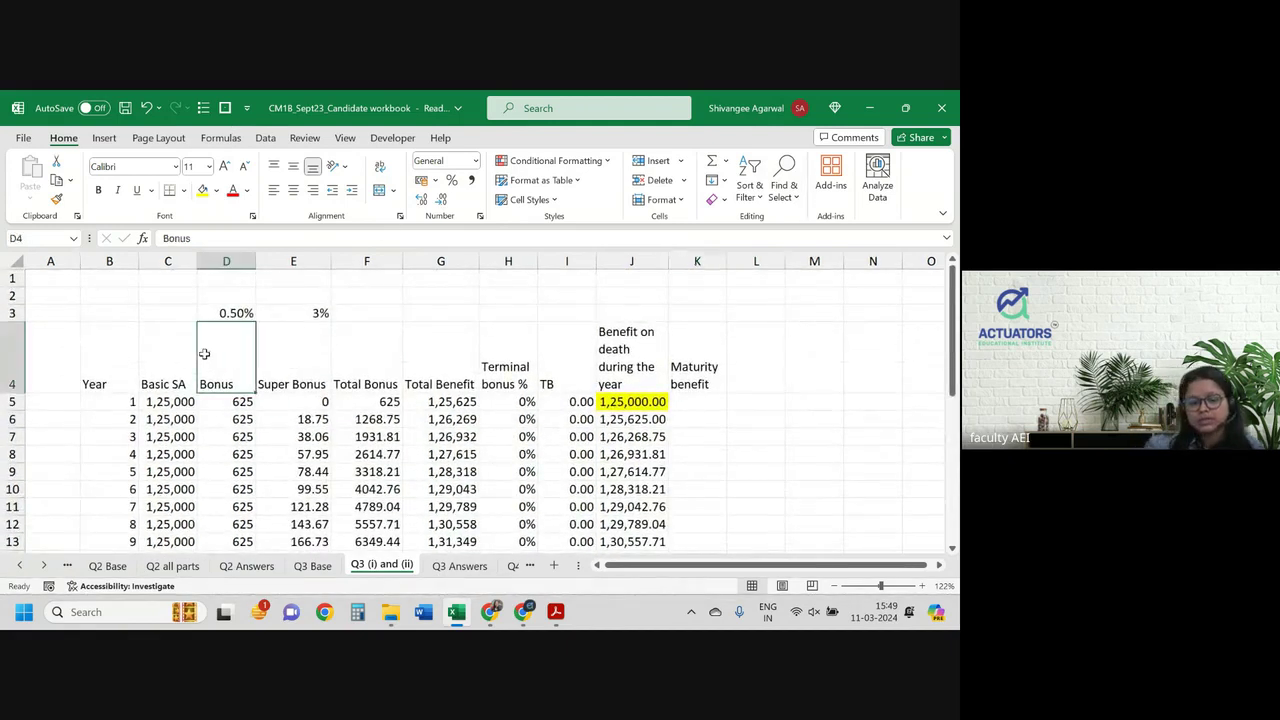
pyautogui.click(270, 362)
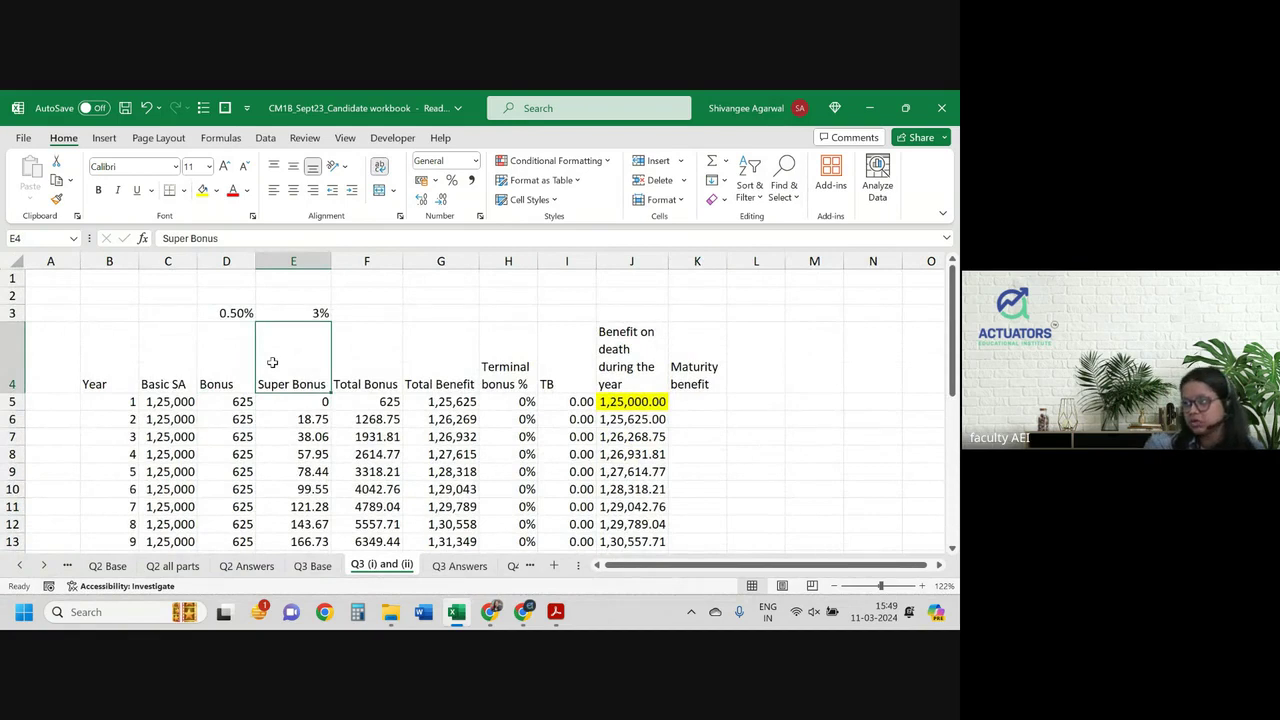
pyautogui.click(572, 371)
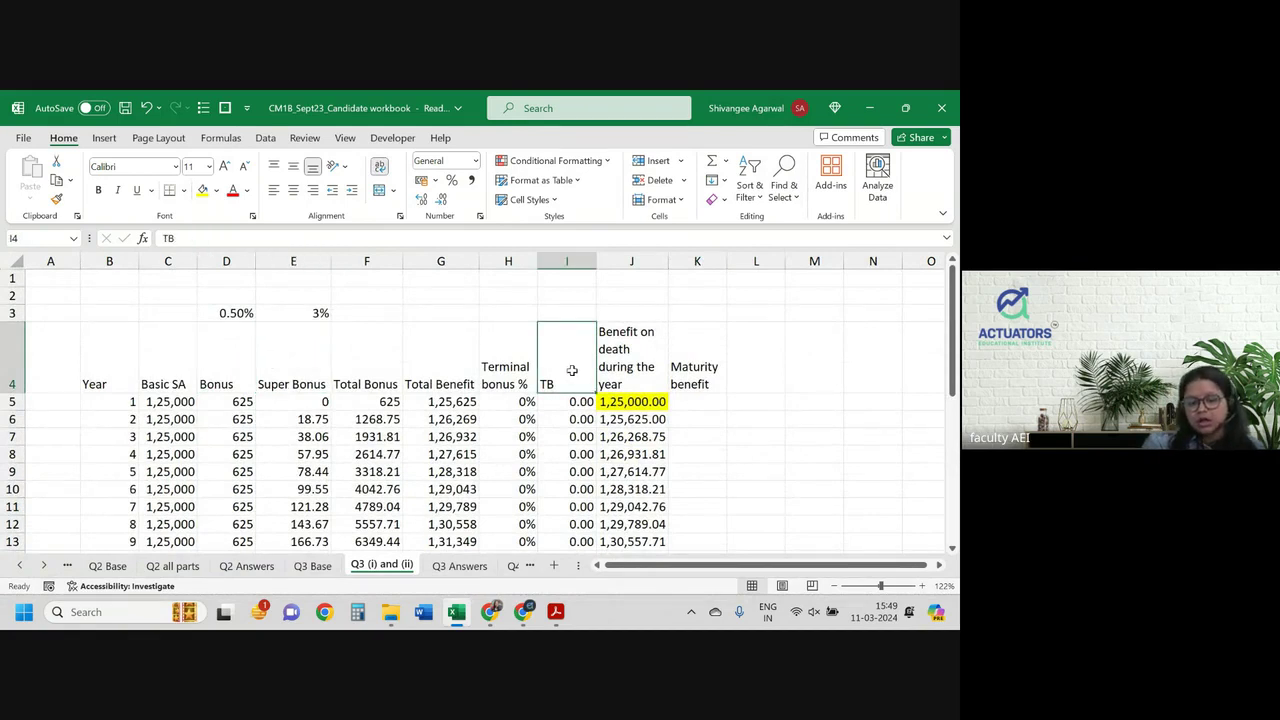
pyautogui.moveTo(572, 371); pyautogui.dragTo(686, 368)
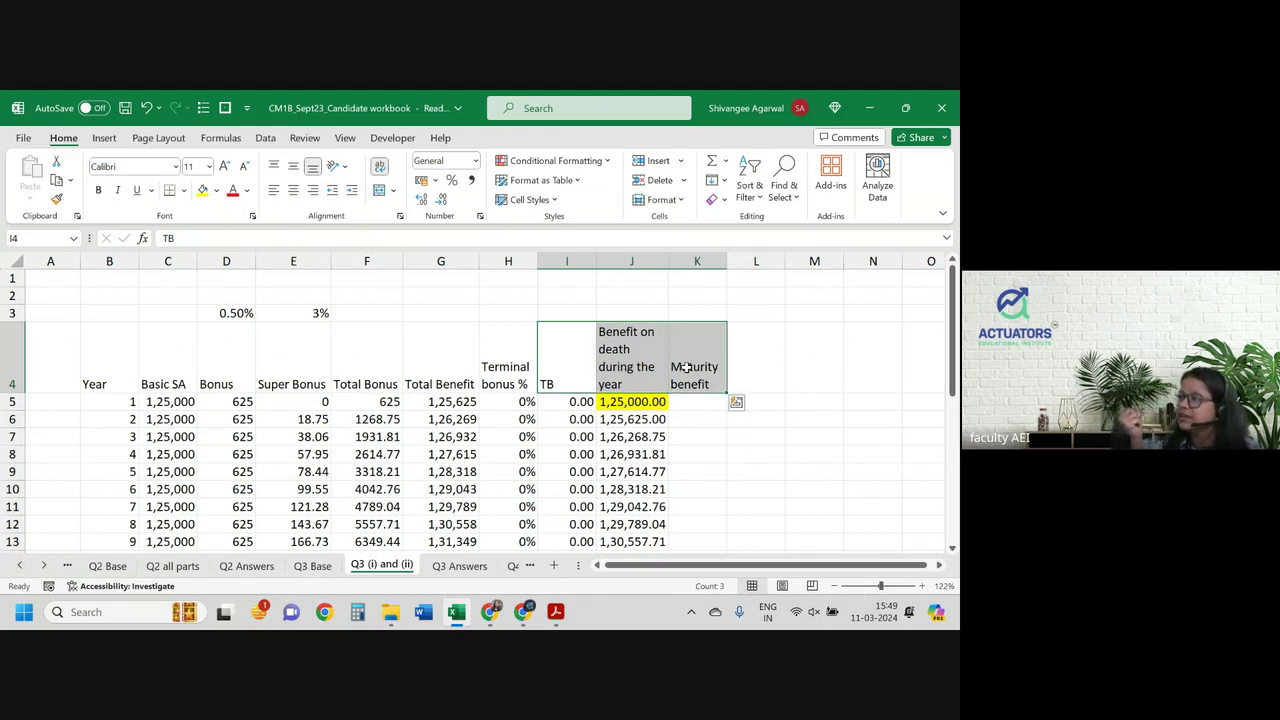
pyautogui.hotkey('alt', 'Tab')
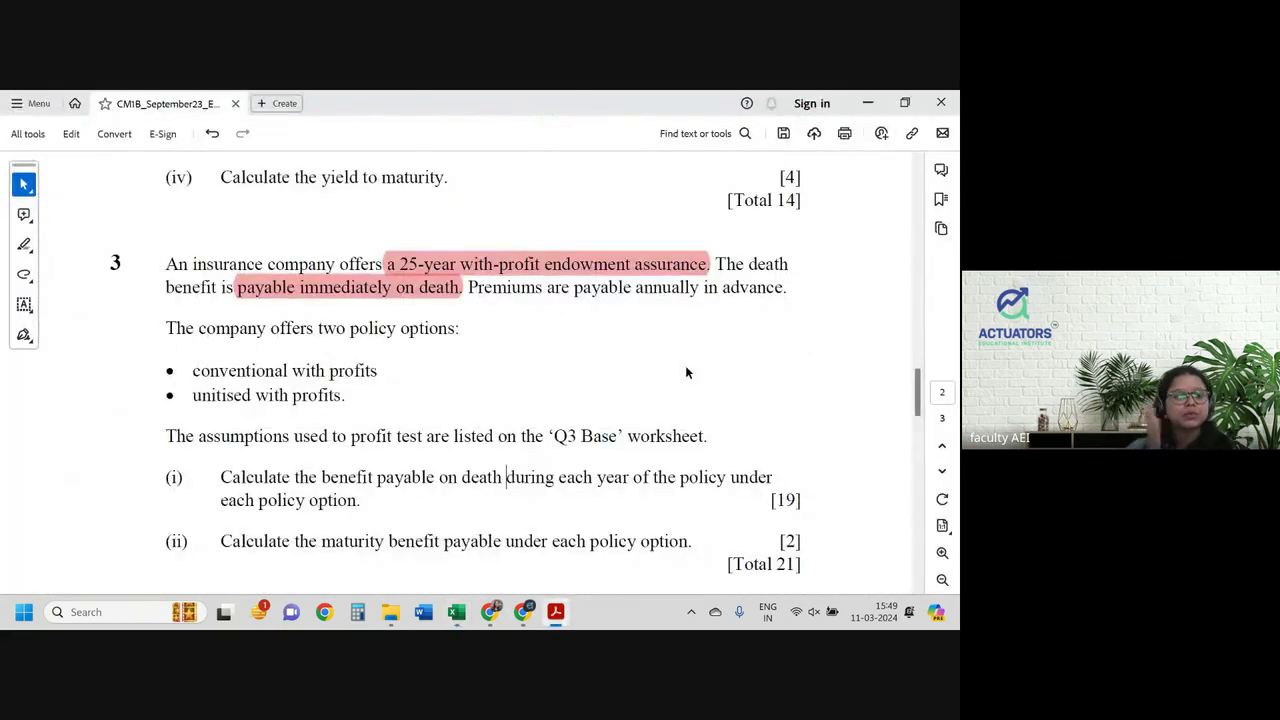
pyautogui.hotkey('alt', 'Tab')
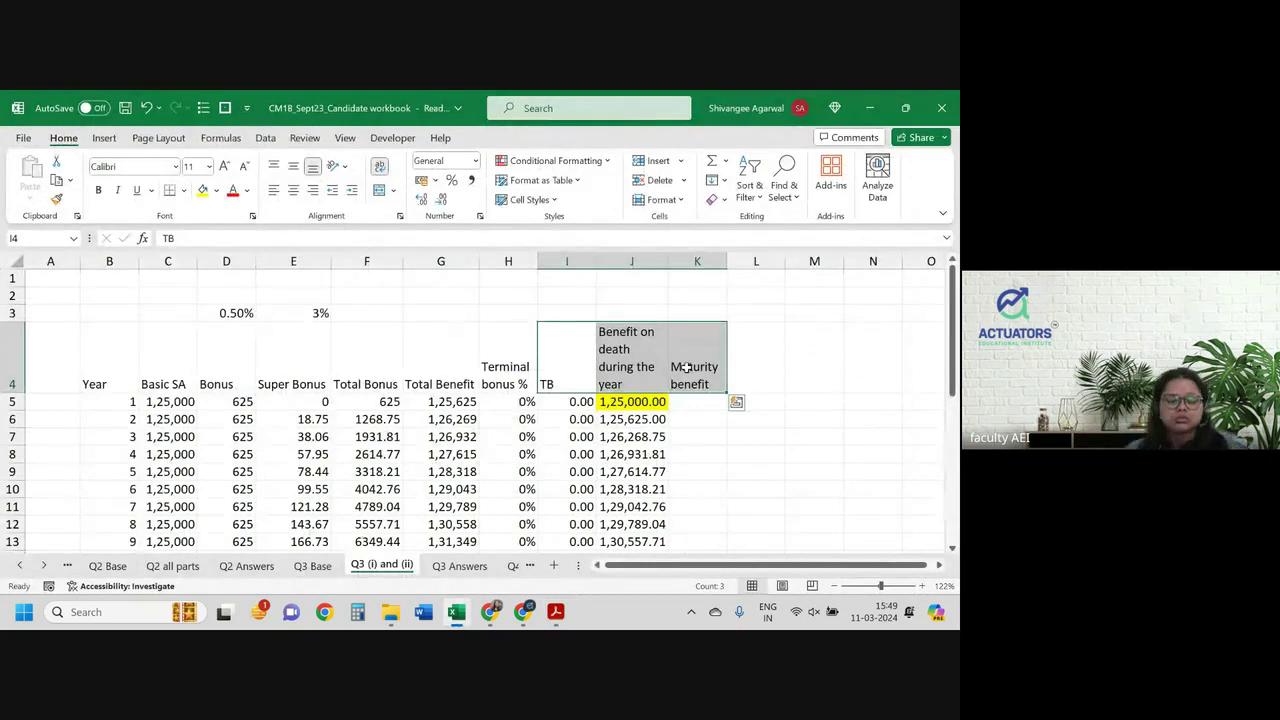
# Step: Review the benefit table across the policy years and check the year 2 death benefit formula in J6
pyautogui.press('Right')
pyautogui.press('Right')
pyautogui.press('Right')
pyautogui.press('Right')
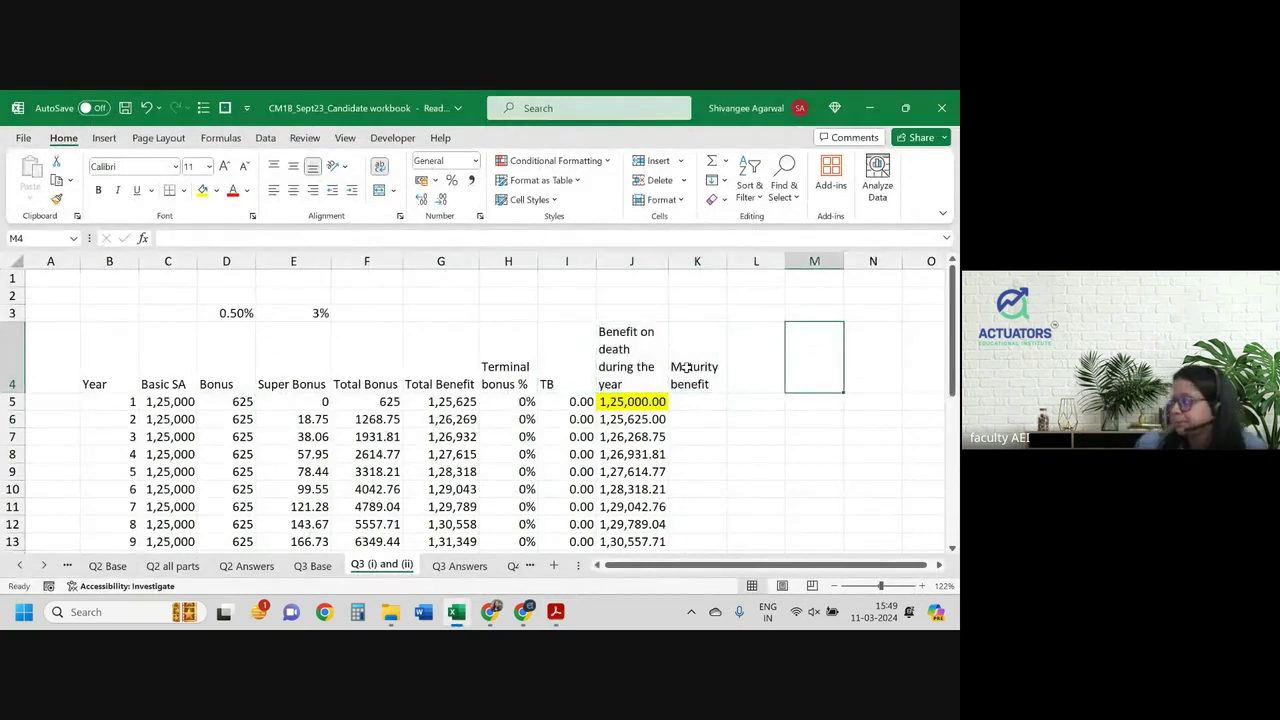
pyautogui.scroll(-7, 686, 368)
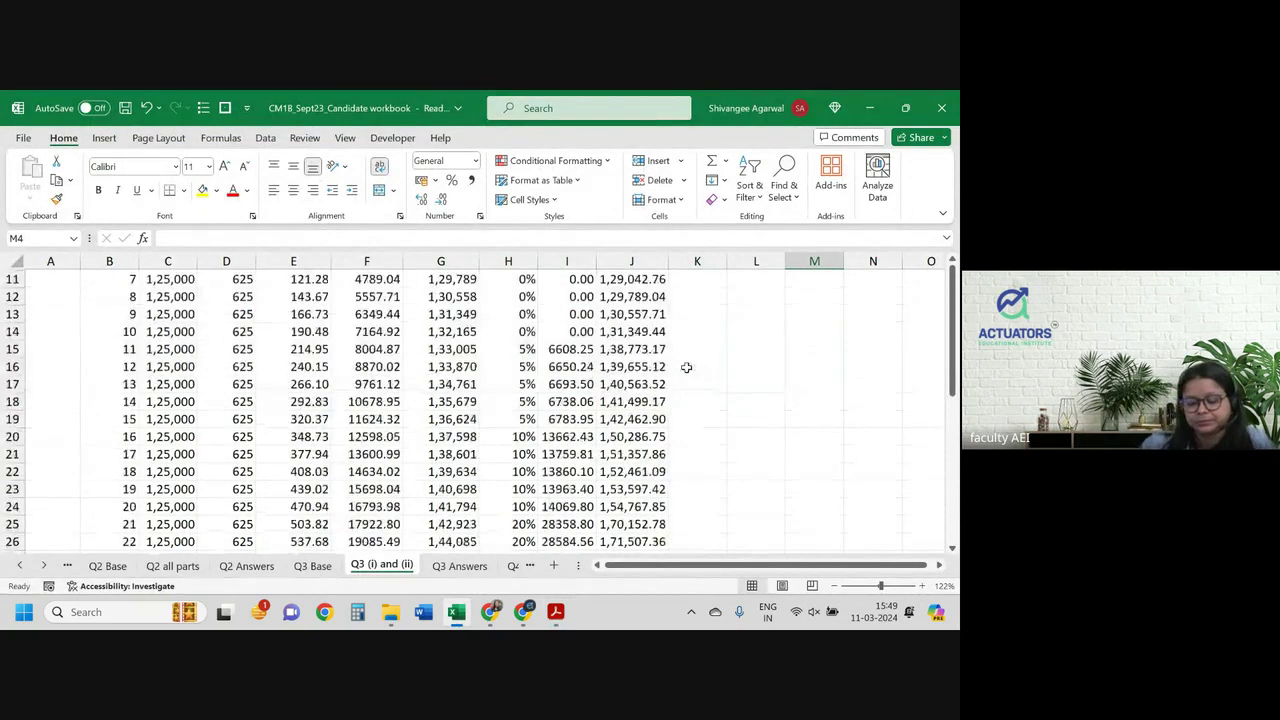
pyautogui.scroll(6, 686, 368)
pyautogui.scroll(1, 686, 368)
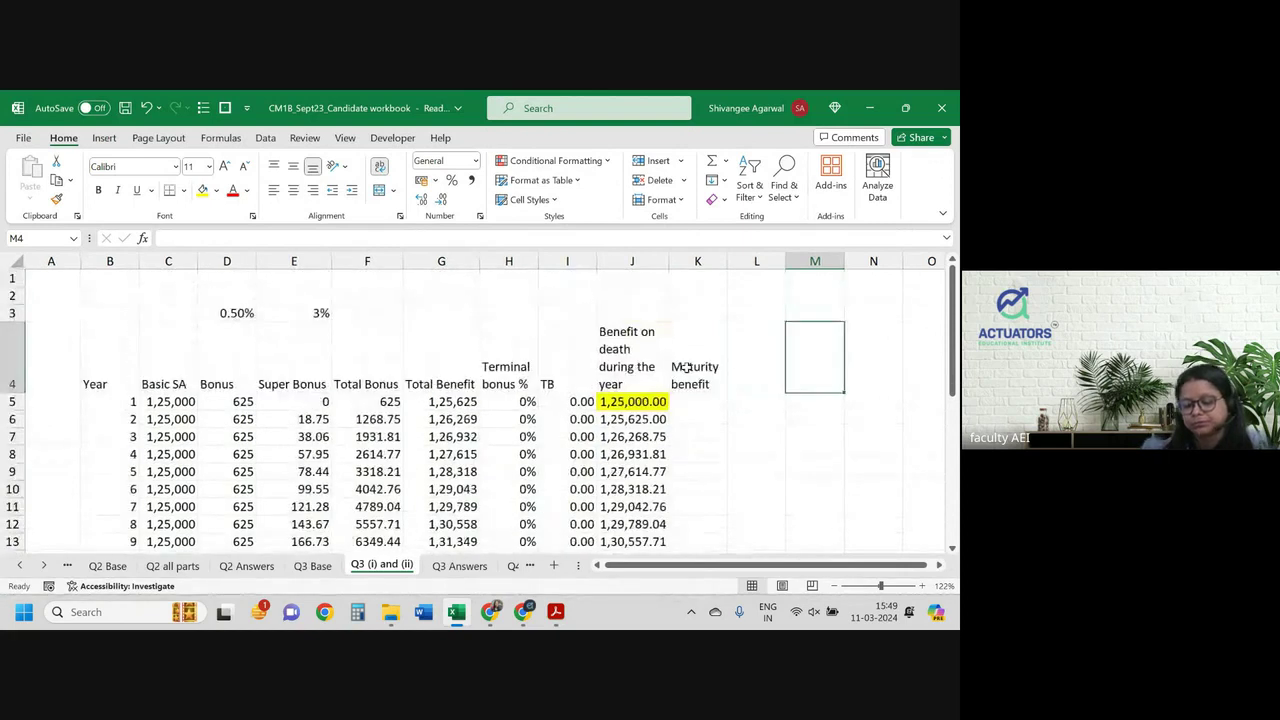
pyautogui.scroll(-3, 686, 368)
pyautogui.scroll(-1, 686, 368)
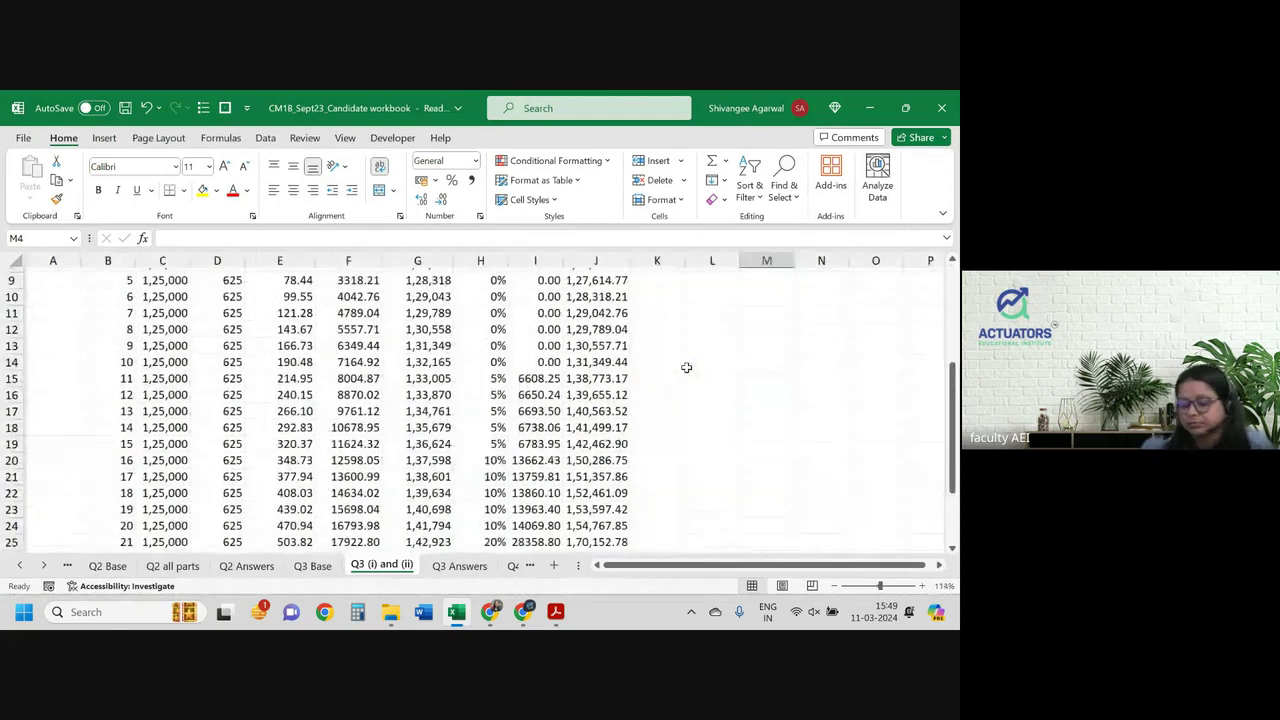
pyautogui.scroll(-2, 686, 368)
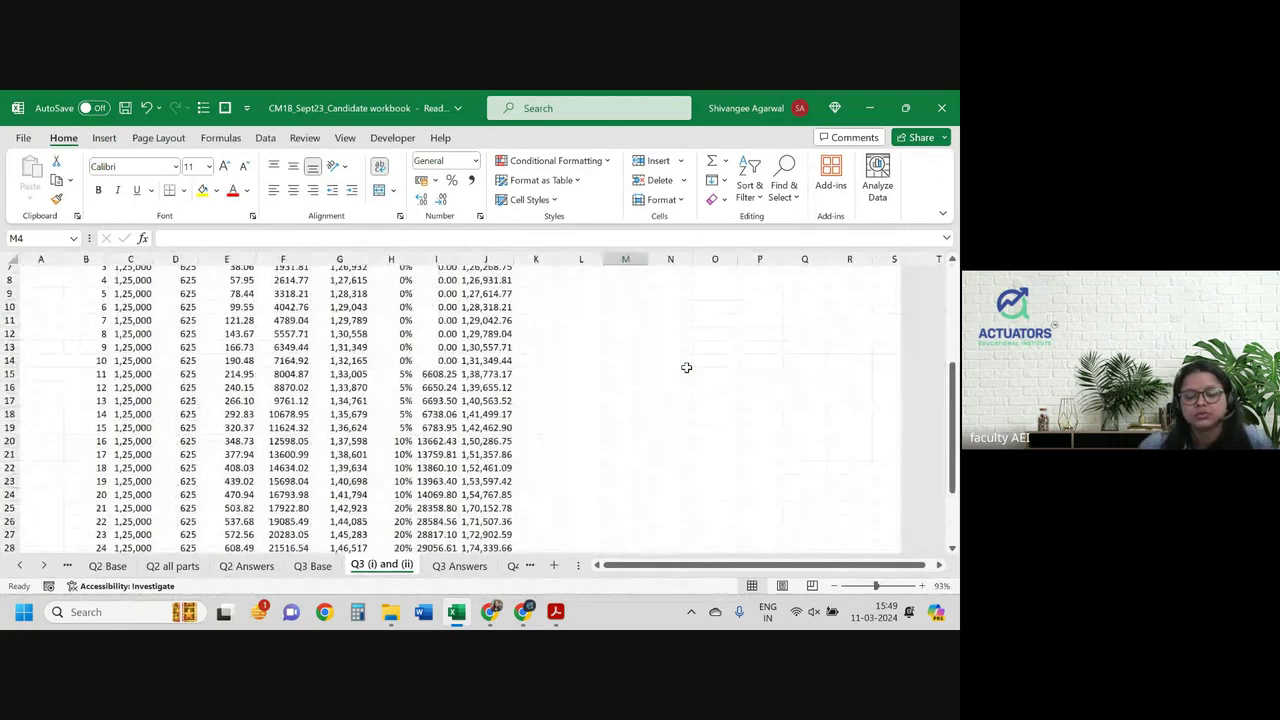
pyautogui.scroll(2, 686, 368)
pyautogui.click(488, 381)
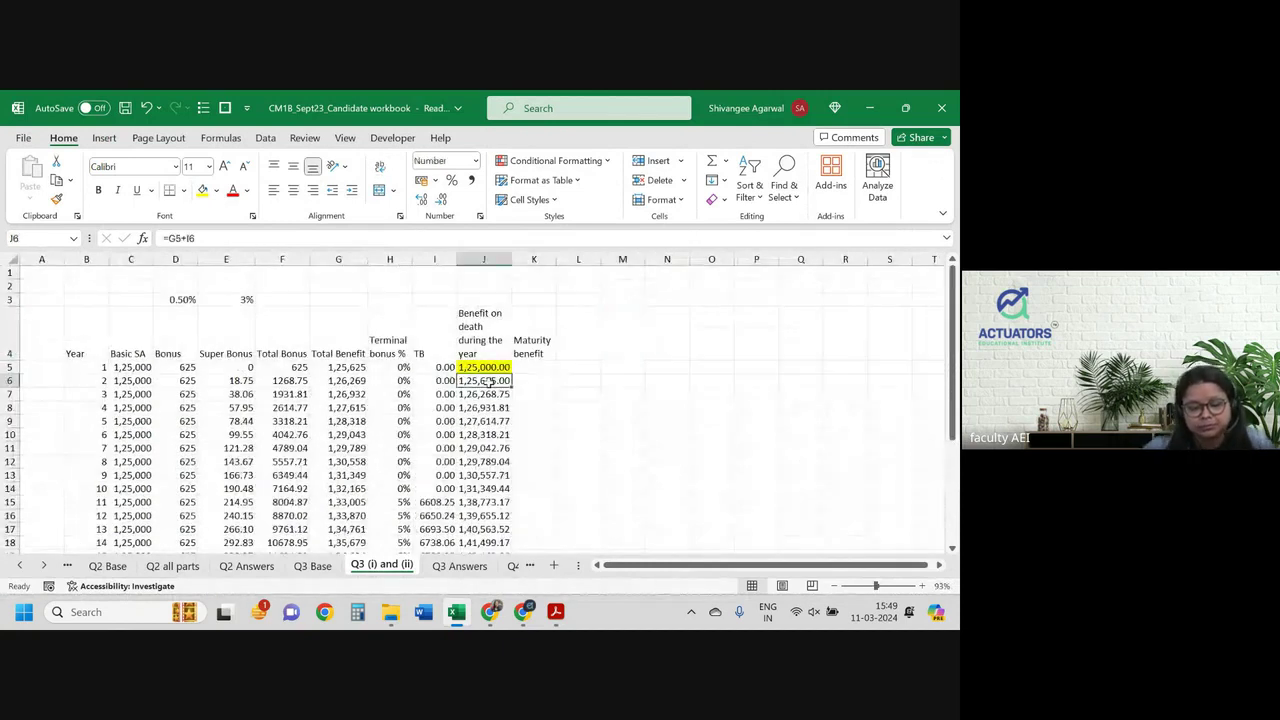
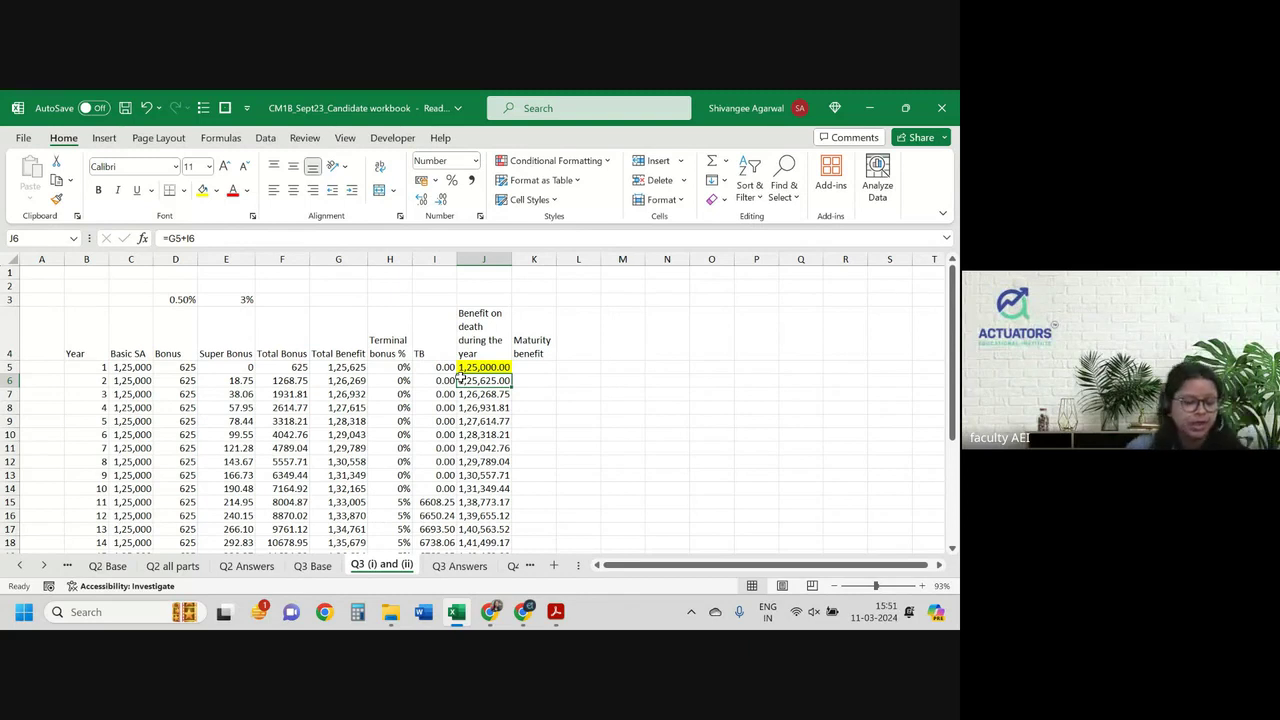
# Step: Start a second table to the right of the maturity benefit column with the heading "Fund at start" in M4
pyautogui.hotkey('alt', 'Tab')
pyautogui.scroll(-2, 500, 423)
pyautogui.hotkey('alt', 'Tab')
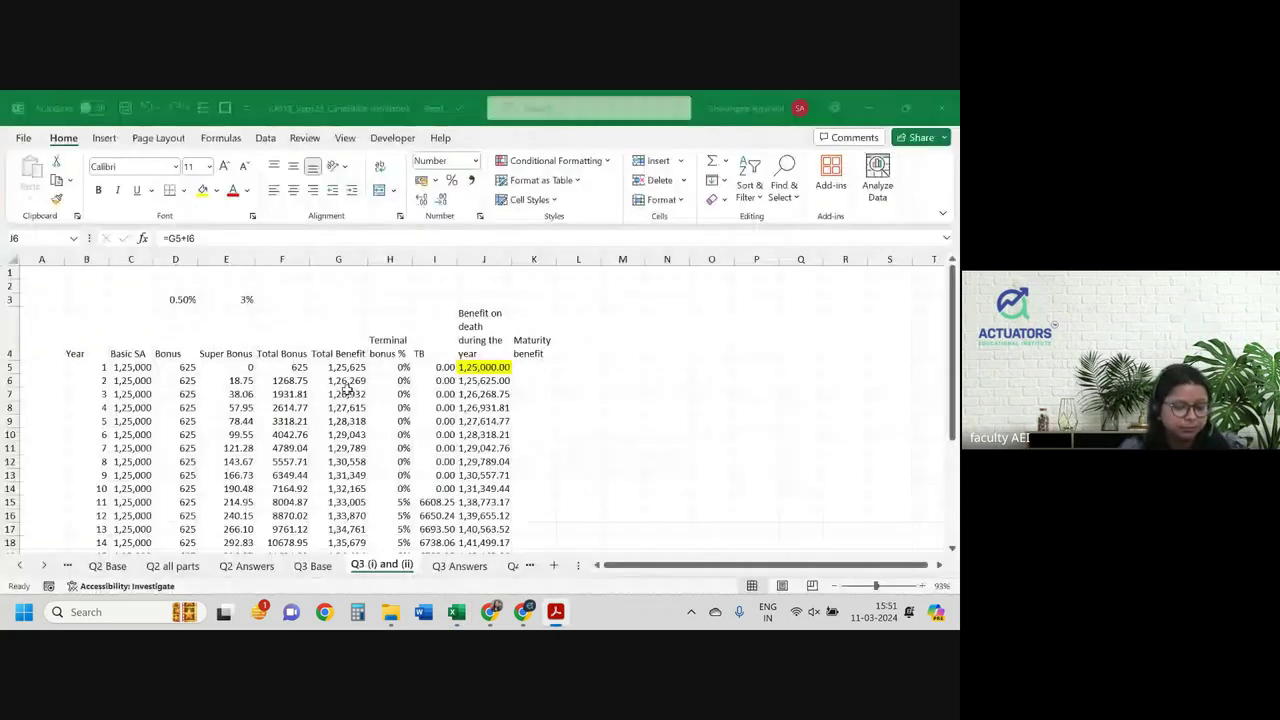
pyautogui.hscroll(3, 628, 361)
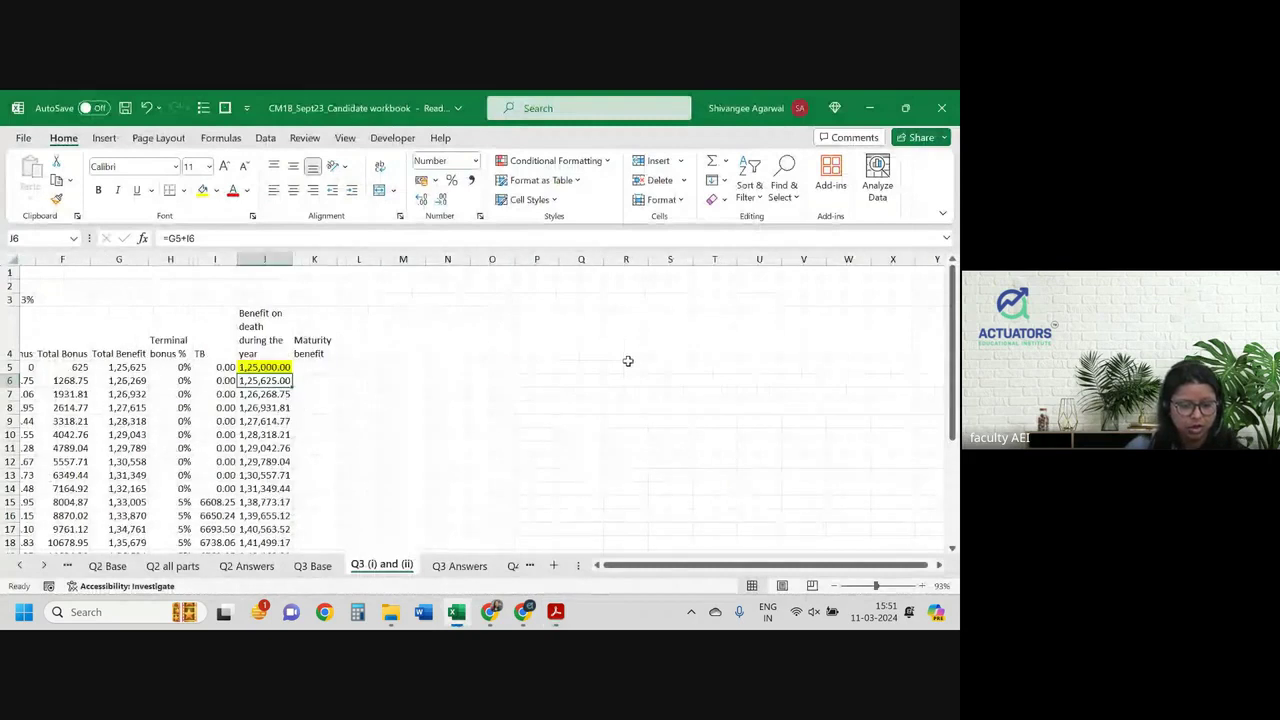
pyautogui.click(382, 347)
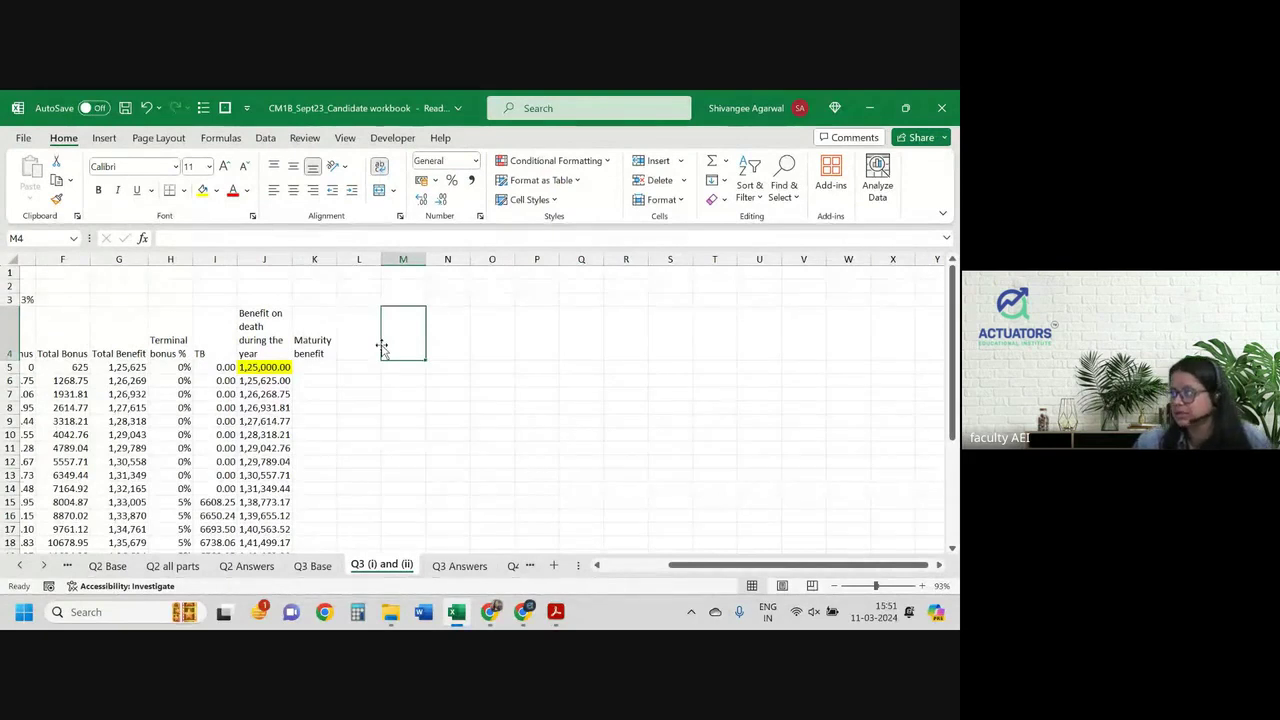
pyautogui.write('Fun')
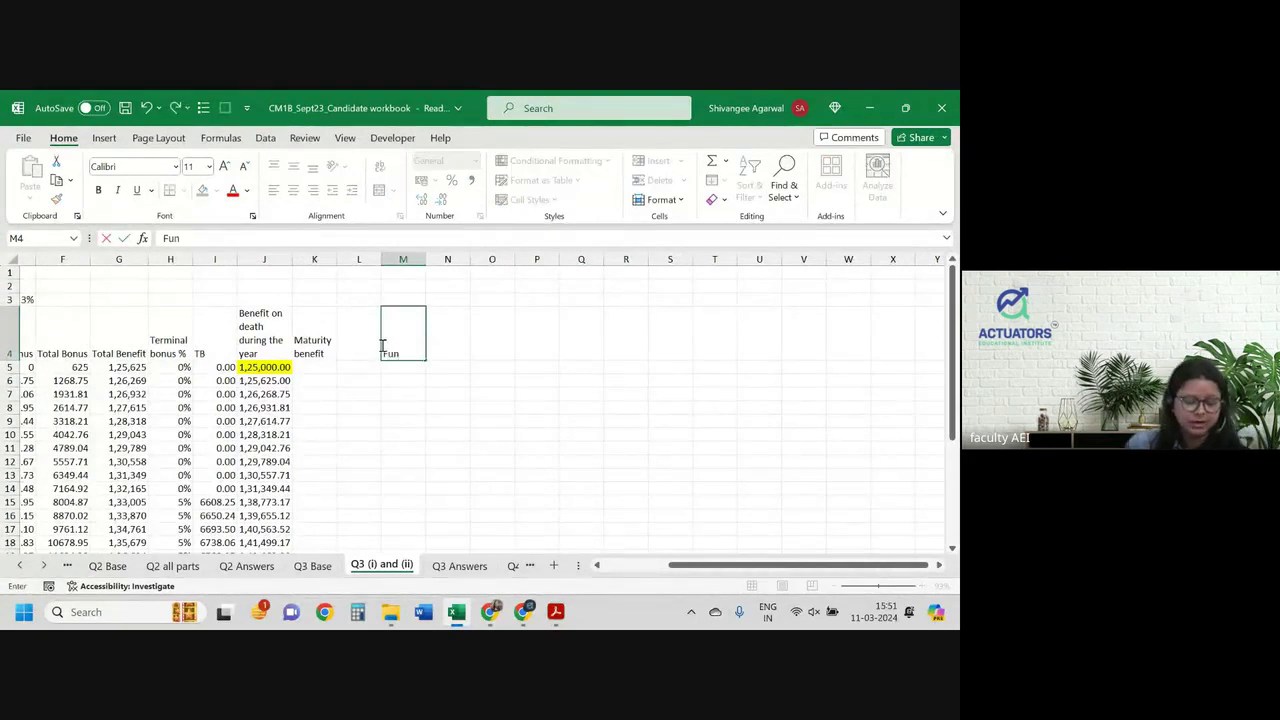
pyautogui.write('d at start')
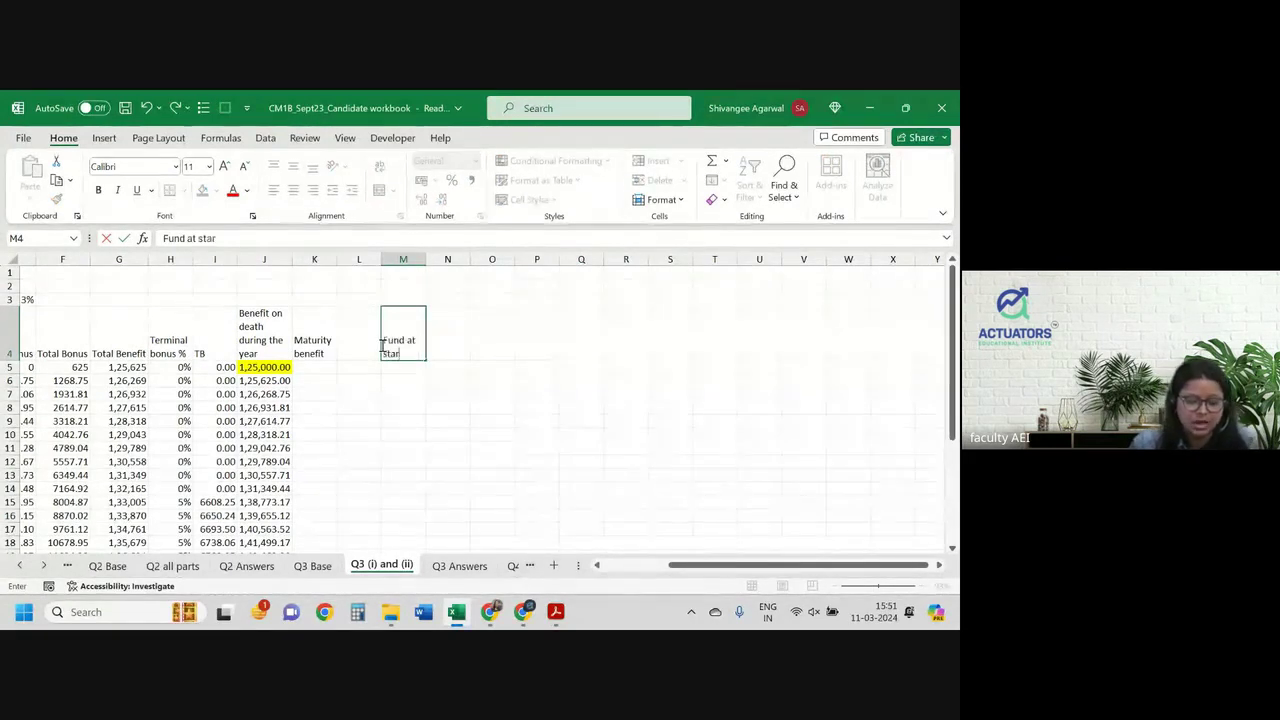
pyautogui.press('Return')
# Step: Move the "Fund at start" heading from M4 to N4 and enter "Year" as the heading in M4
pyautogui.scroll(1, 382, 345)
pyautogui.scroll(3, 382, 345)
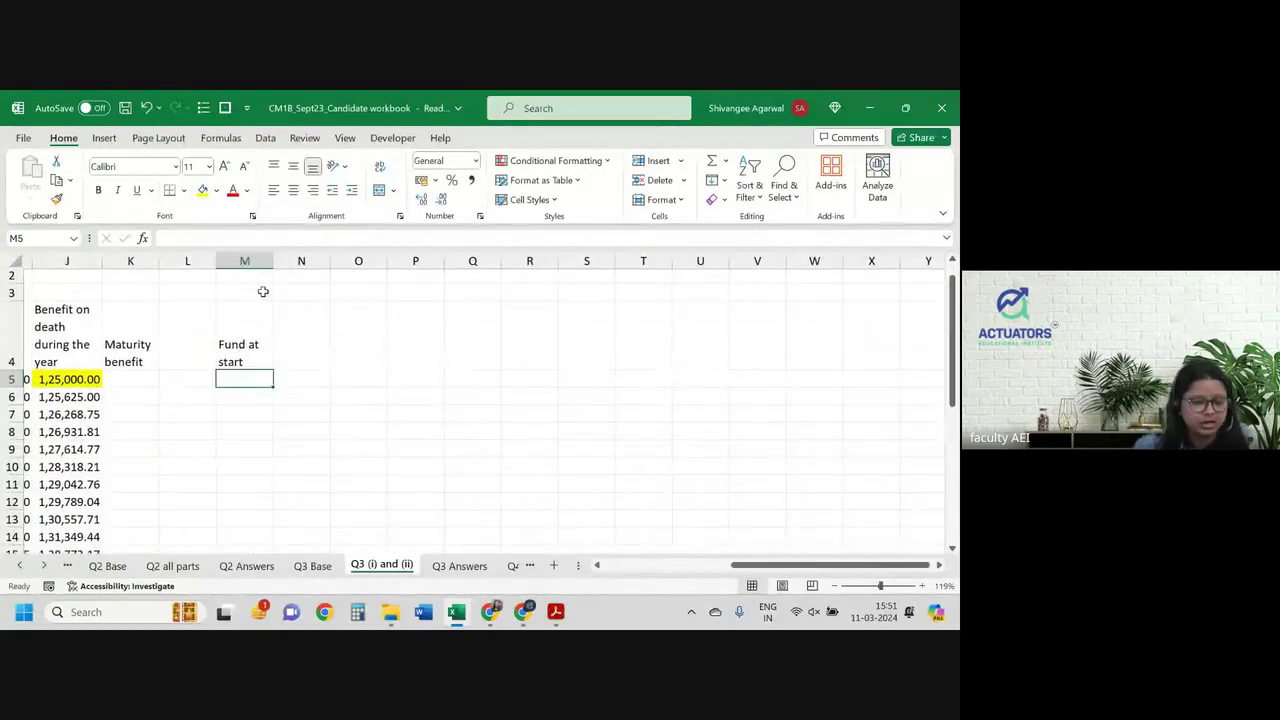
pyautogui.click(232, 346)
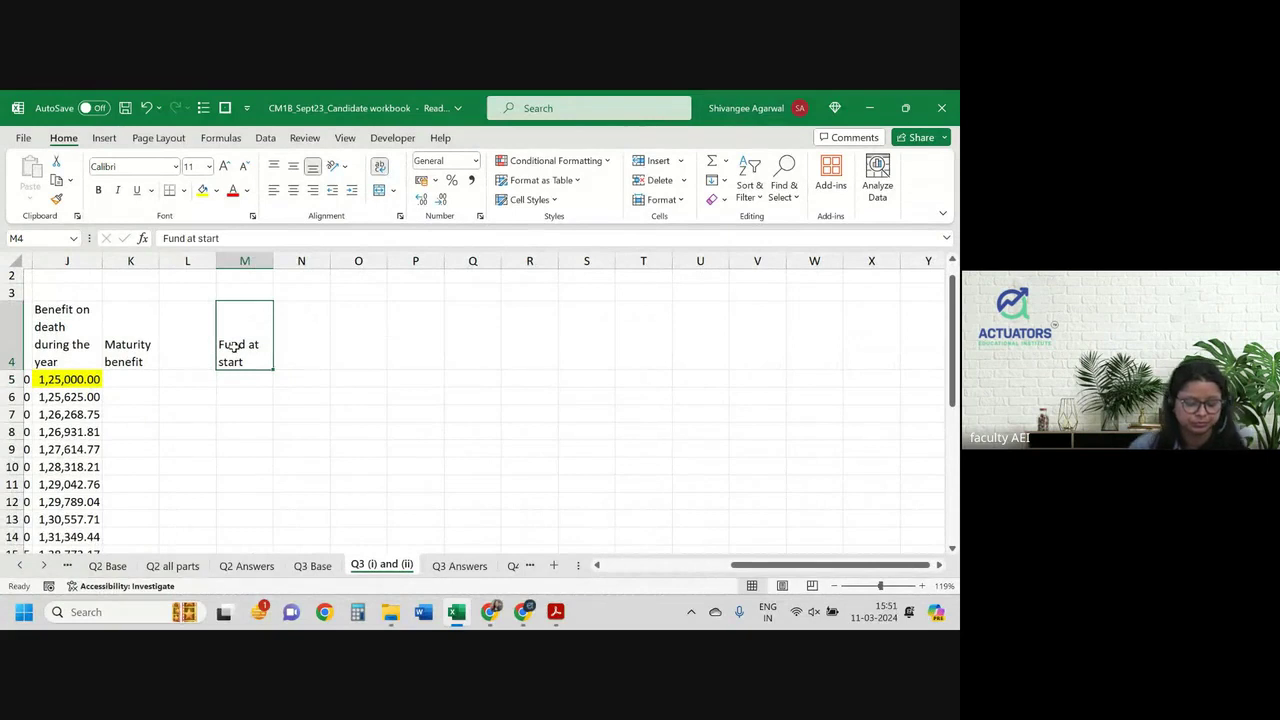
pyautogui.hotkey('ctrl', 'x')
pyautogui.press('Right')
pyautogui.hotkey('ctrl', 'v')
pyautogui.click(234, 346)
pyautogui.write('Year')
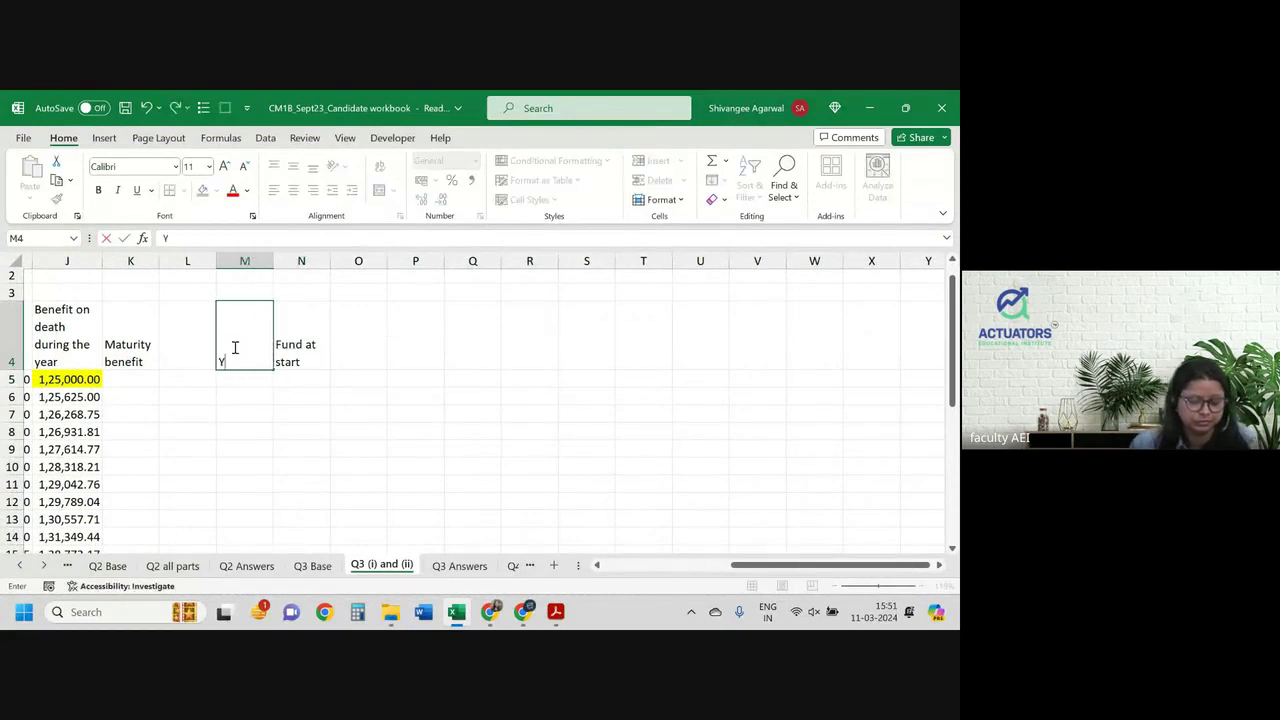
pyautogui.press('Return')
# Step: Link the first Year cell M5 to the policy year in B5 and fill it down to M29
pyautogui.write('=')
pyautogui.press('Left')
pyautogui.press('Left')
pyautogui.press('Left')
pyautogui.press('Left')
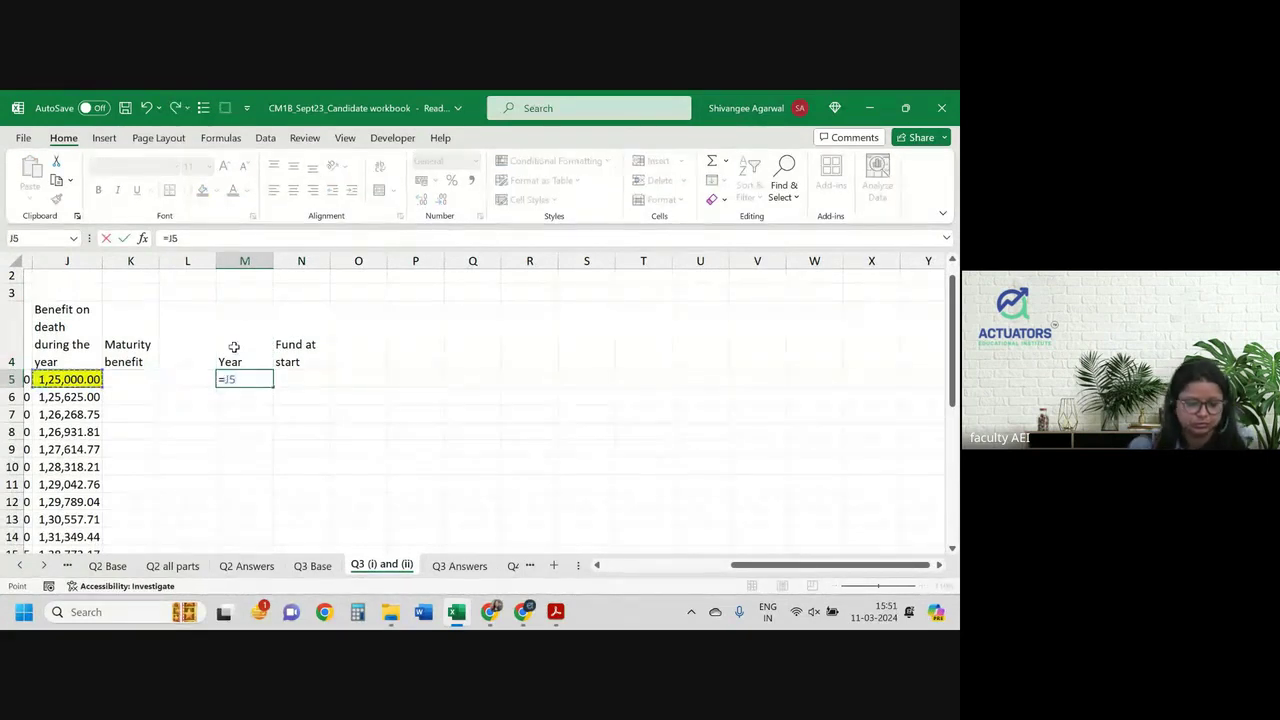
pyautogui.press('Left')
pyautogui.press('Left')
pyautogui.press('Left')
pyautogui.press('Left')
pyautogui.press('Left')
pyautogui.press('Left')
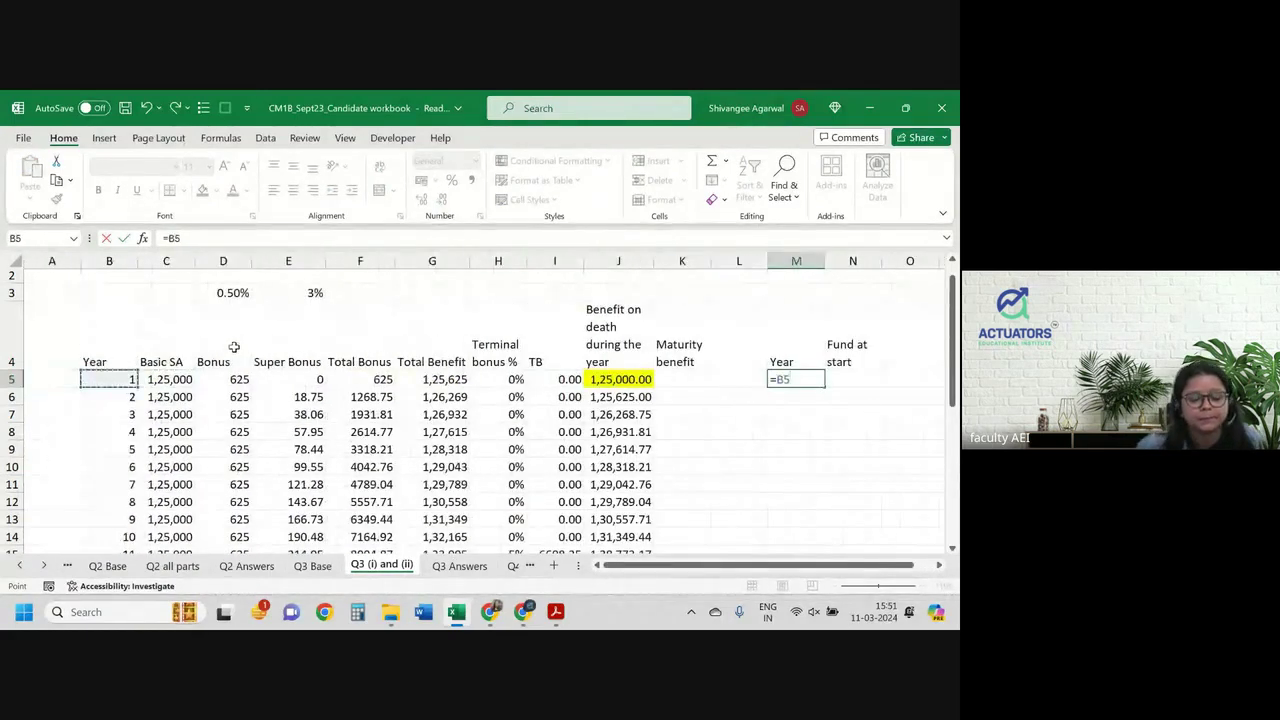
pyautogui.press('Return')
pyautogui.click(300, 380)
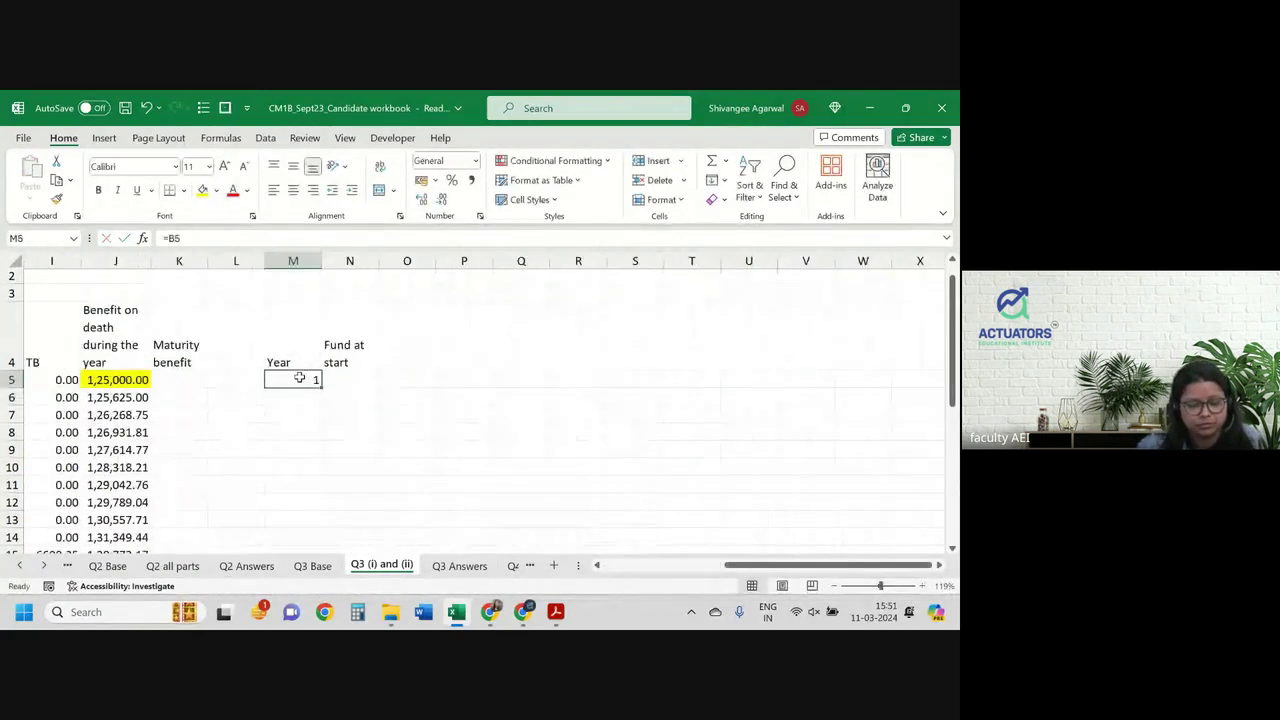
pyautogui.moveTo(321, 389); pyautogui.dragTo(298, 535)
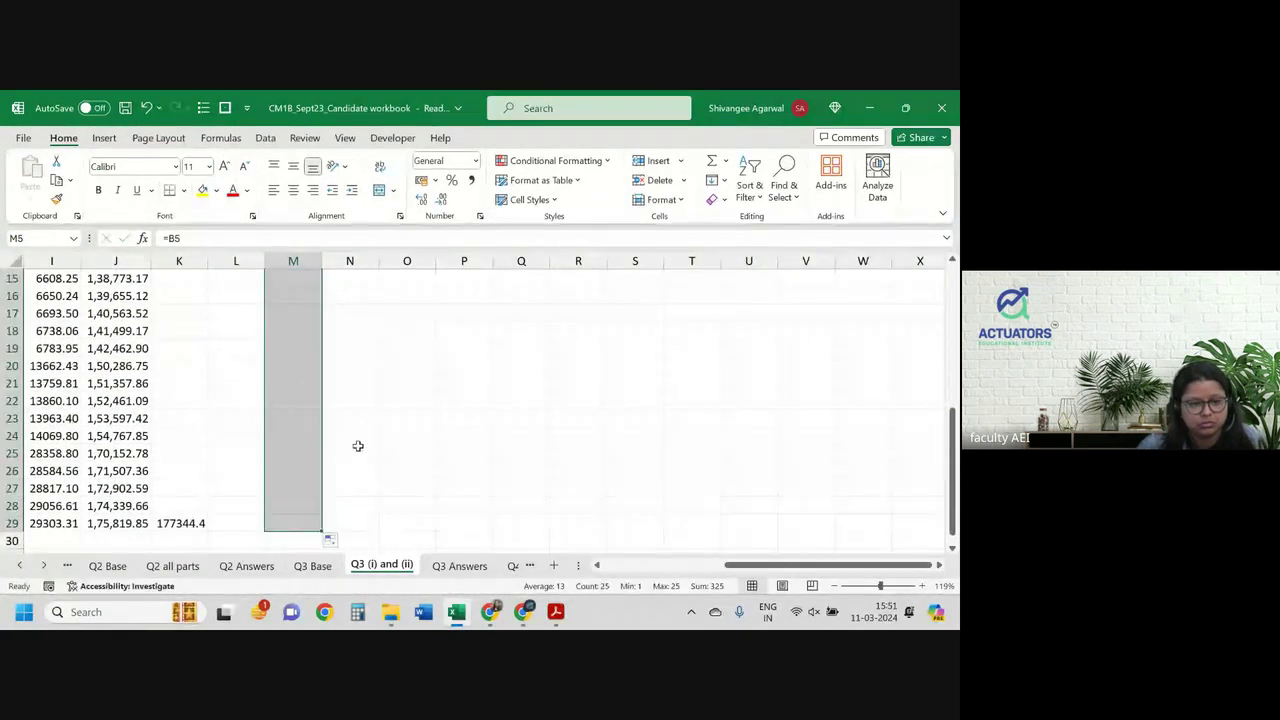
pyautogui.scroll(5, 357, 430)
# Step: Check the unitised with-profits assumptions on the Q3 Base sheet and set the year 1 fund at start in N5 to =0
pyautogui.click(350, 396)
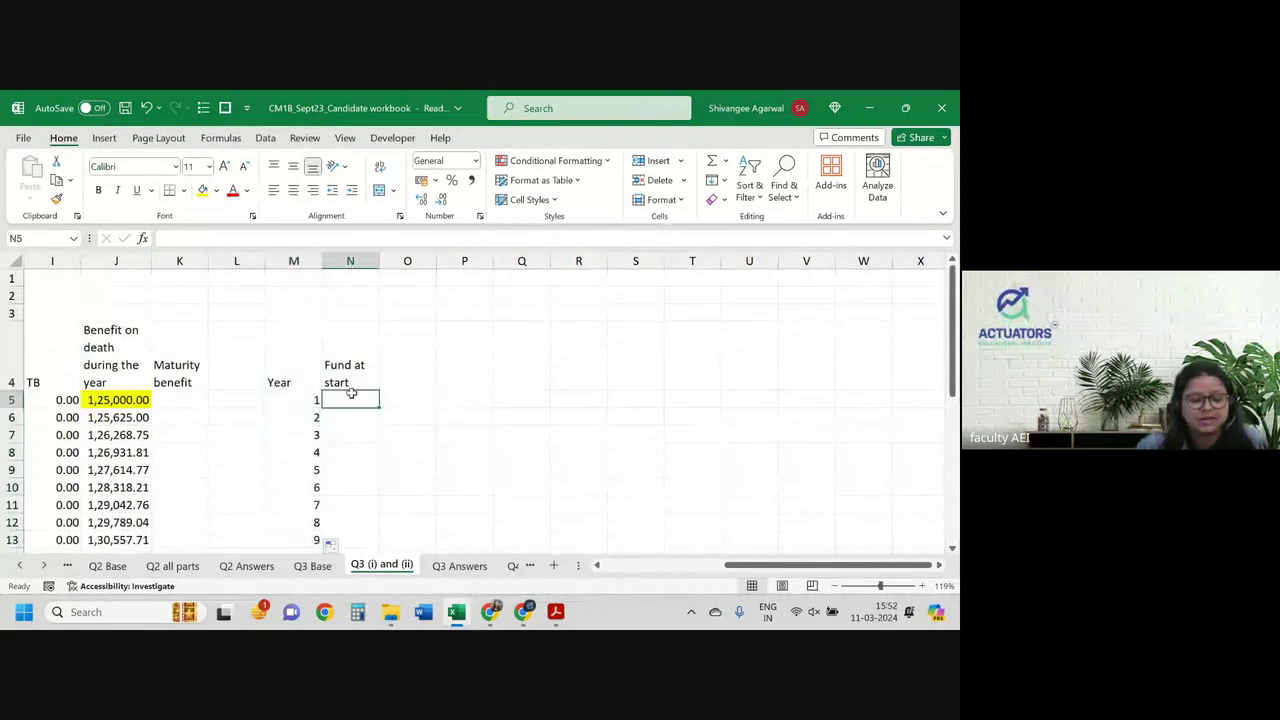
pyautogui.write('=')
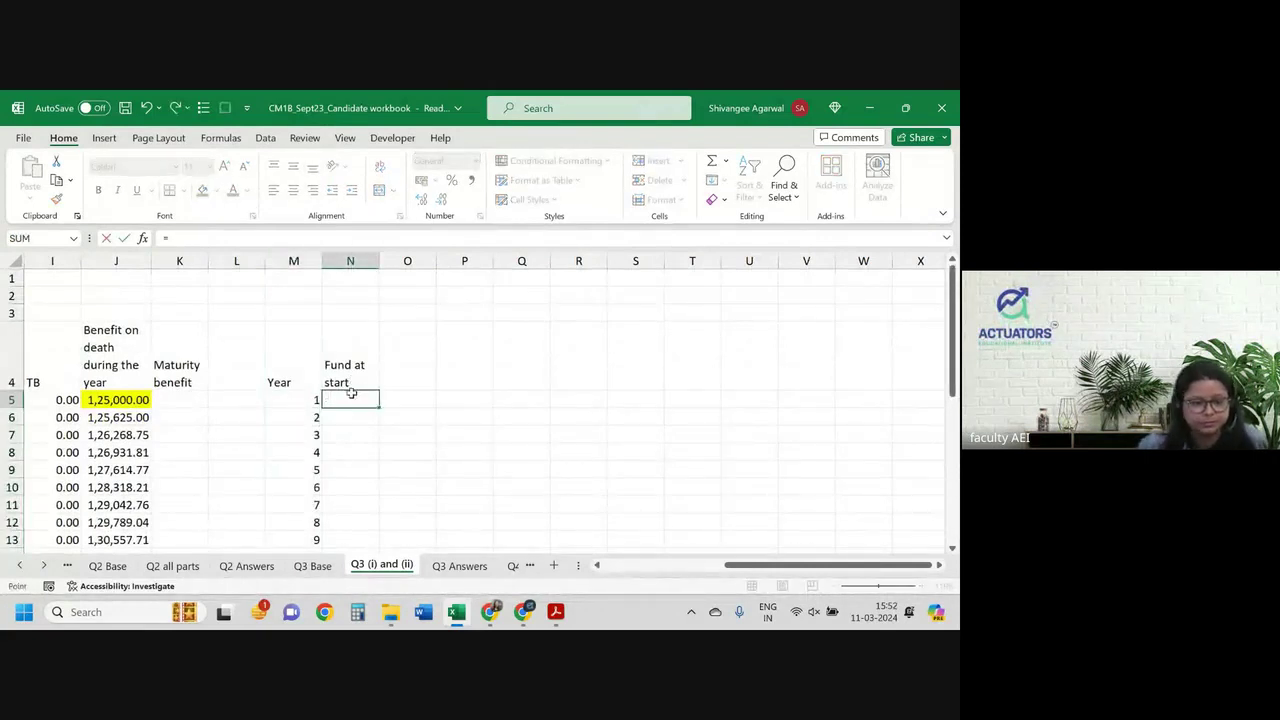
pyautogui.hotkey('ctrl', 'pageup')
pyautogui.scroll(-6, 352, 393)
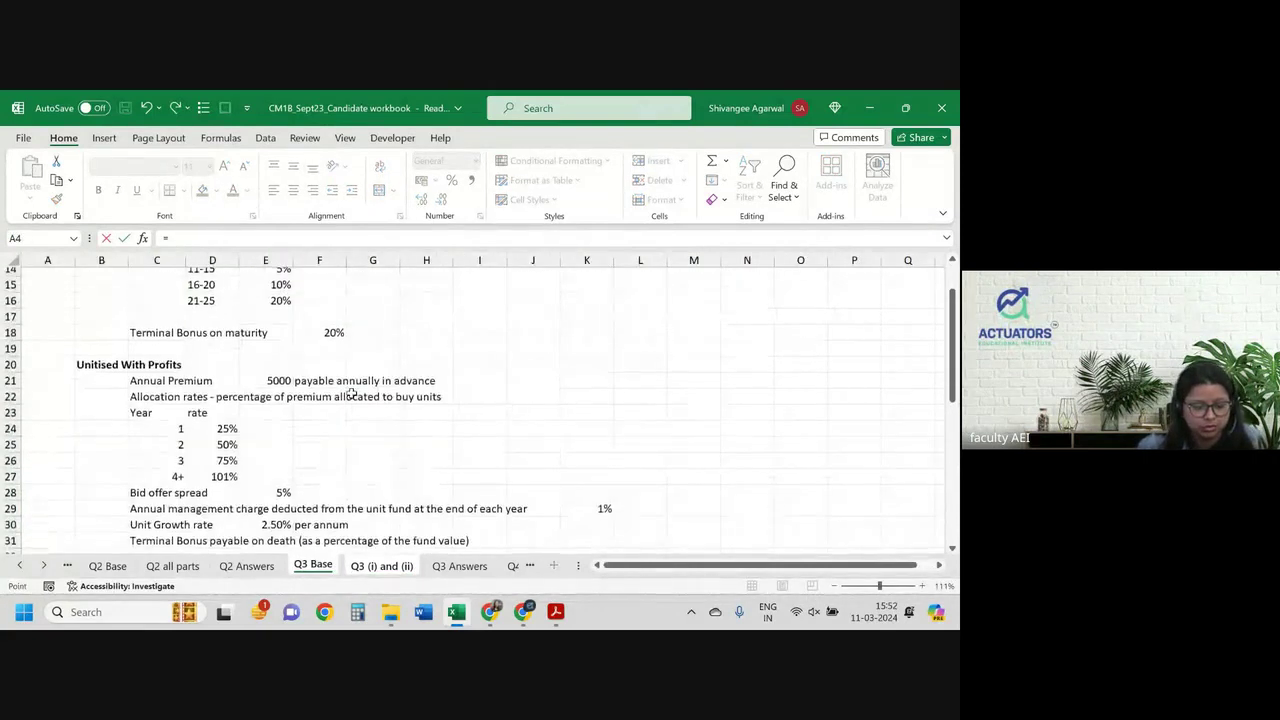
pyautogui.scroll(-2, 352, 393)
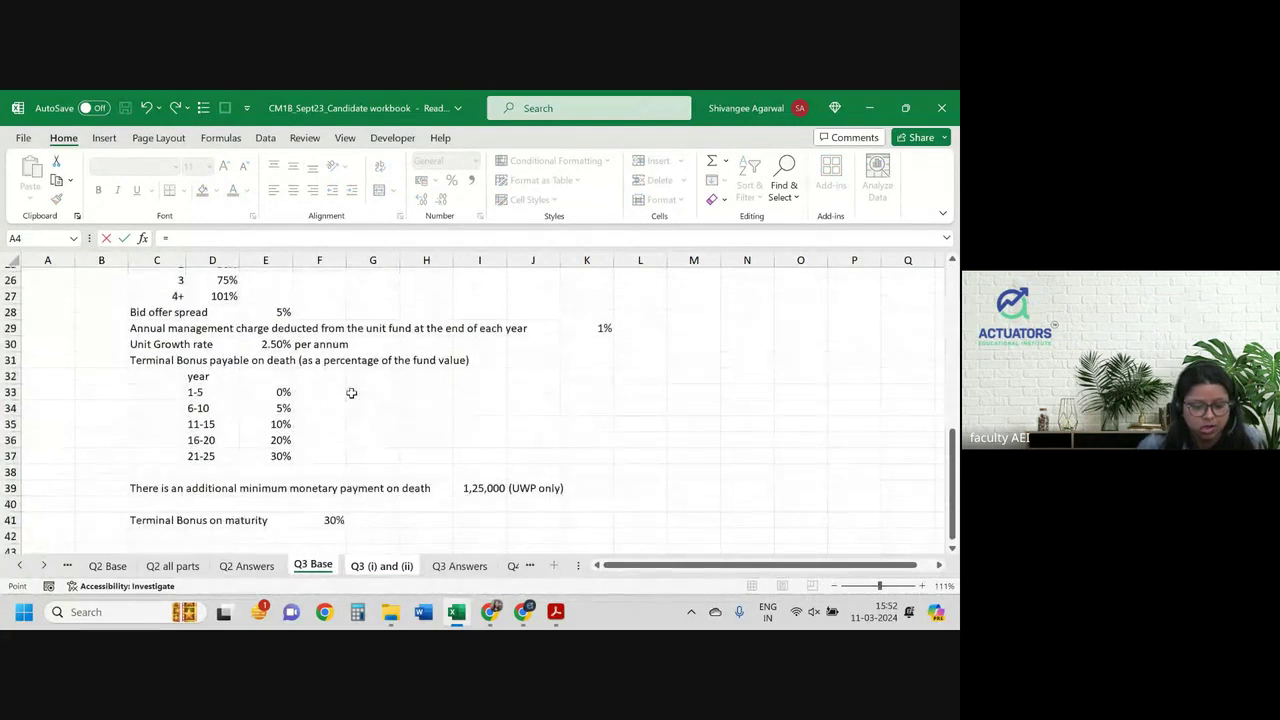
pyautogui.scroll(-1, 352, 393)
pyautogui.scroll(5, 352, 393)
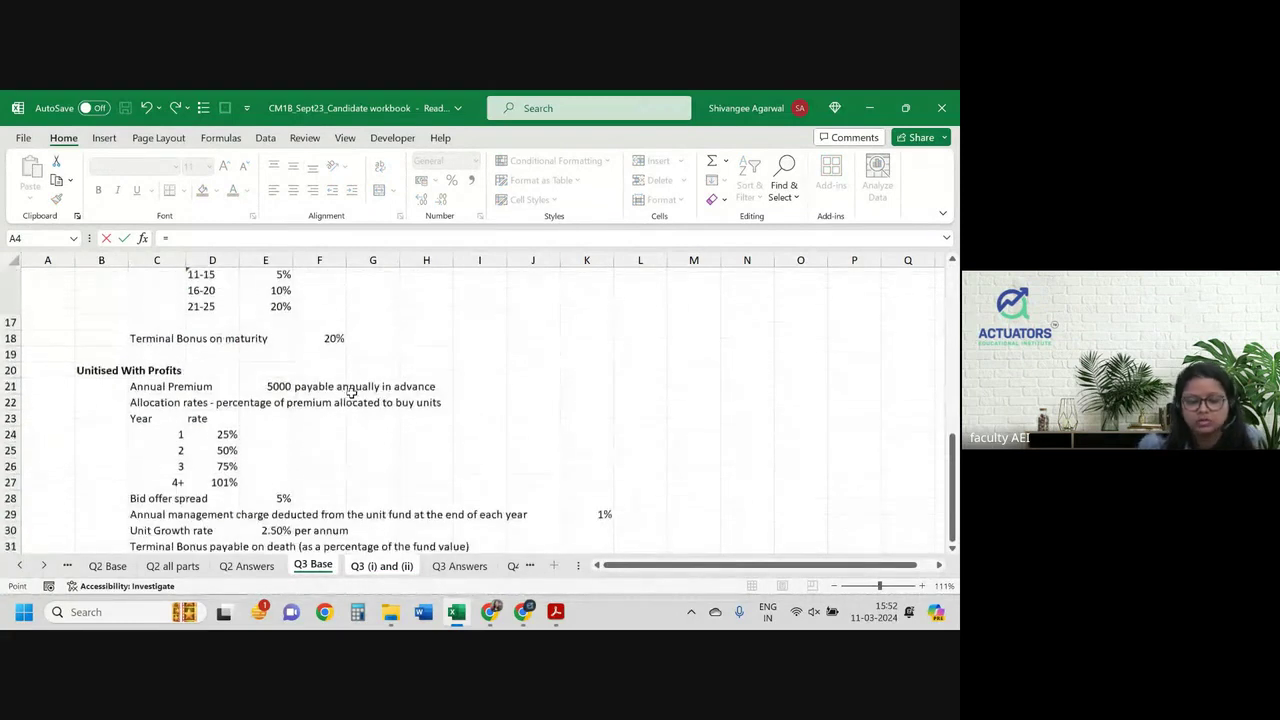
pyautogui.press('Return')
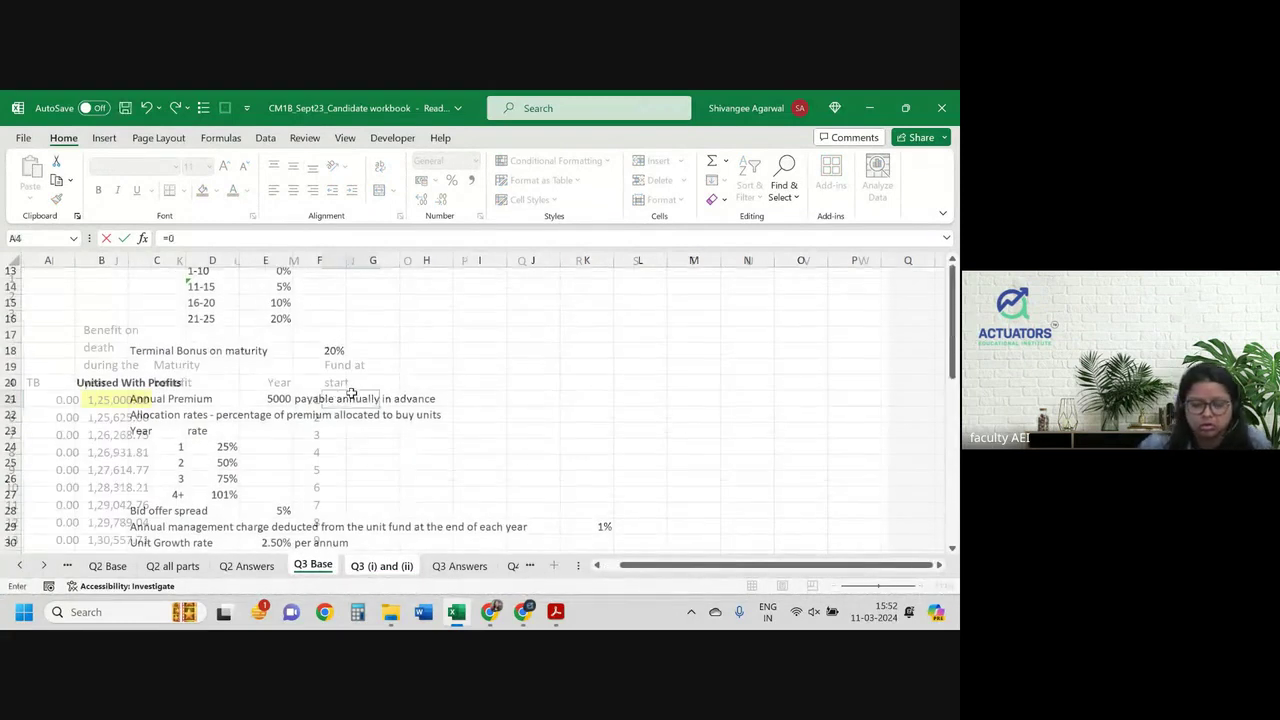
# Step: Enter "Allocation rate" as the heading in O4 and widen column O slightly
pyautogui.press('Up')
pyautogui.press('Right')
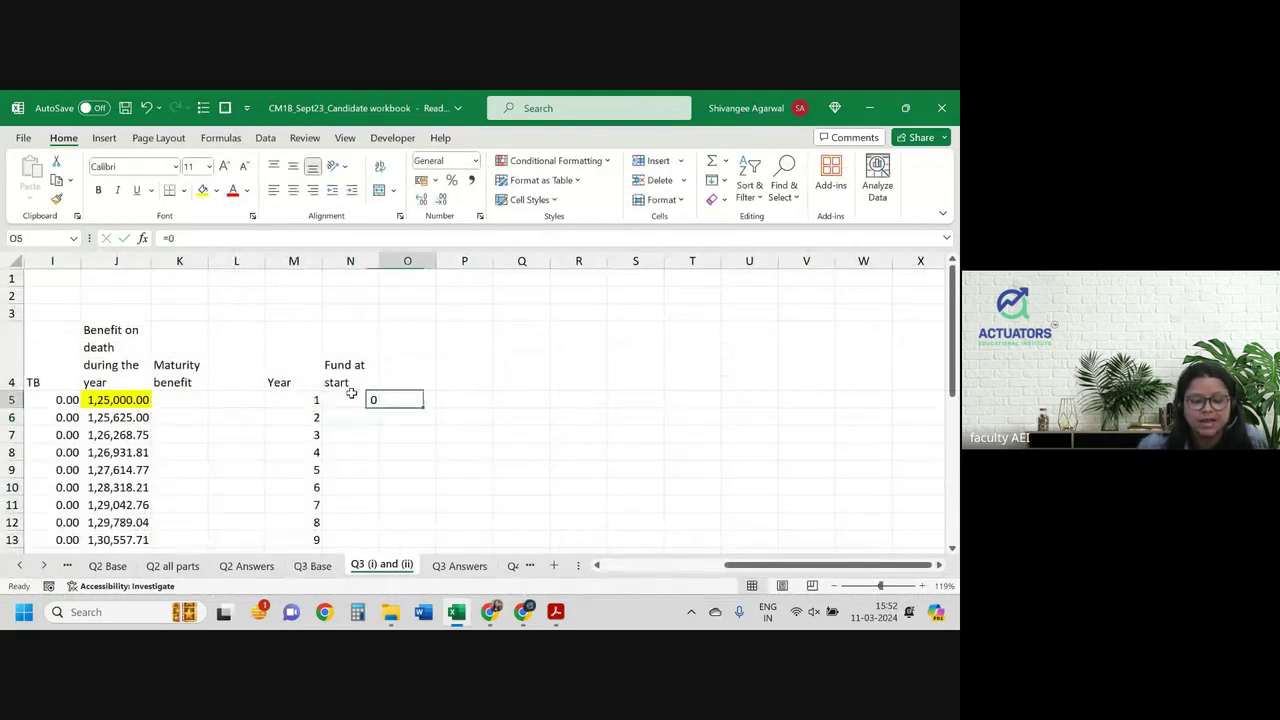
pyautogui.press('Up')
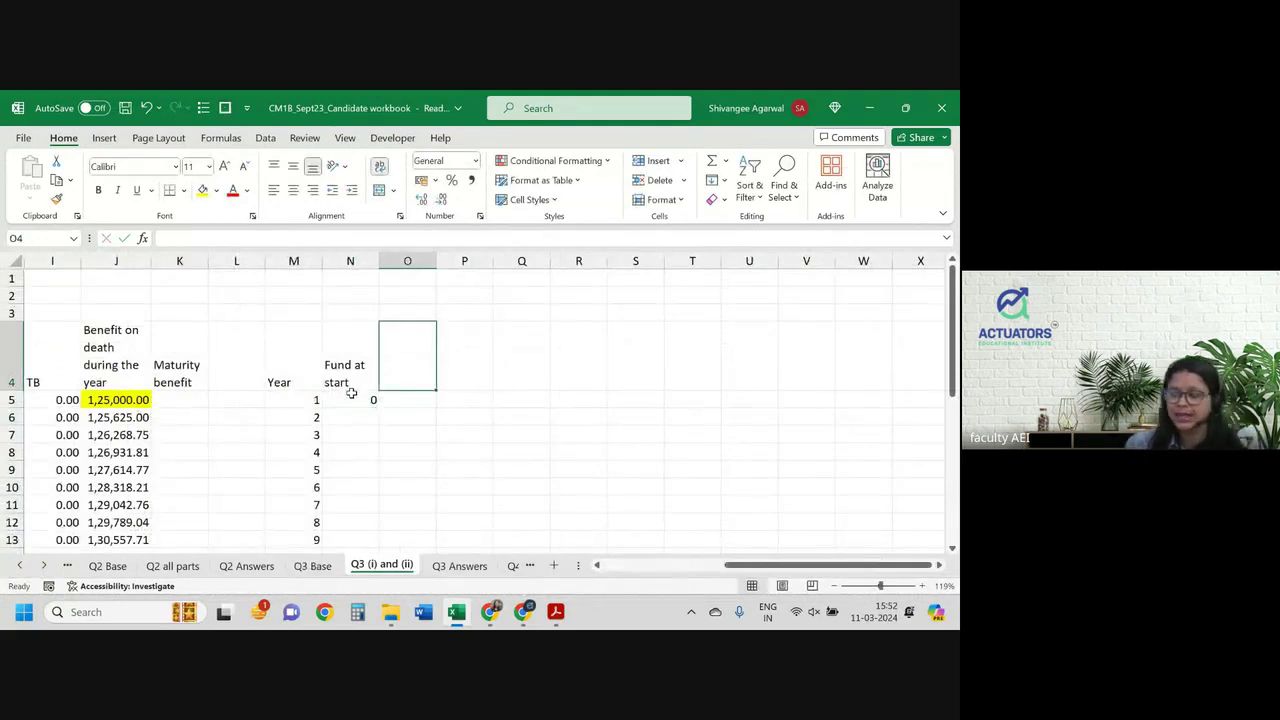
pyautogui.write('Al')
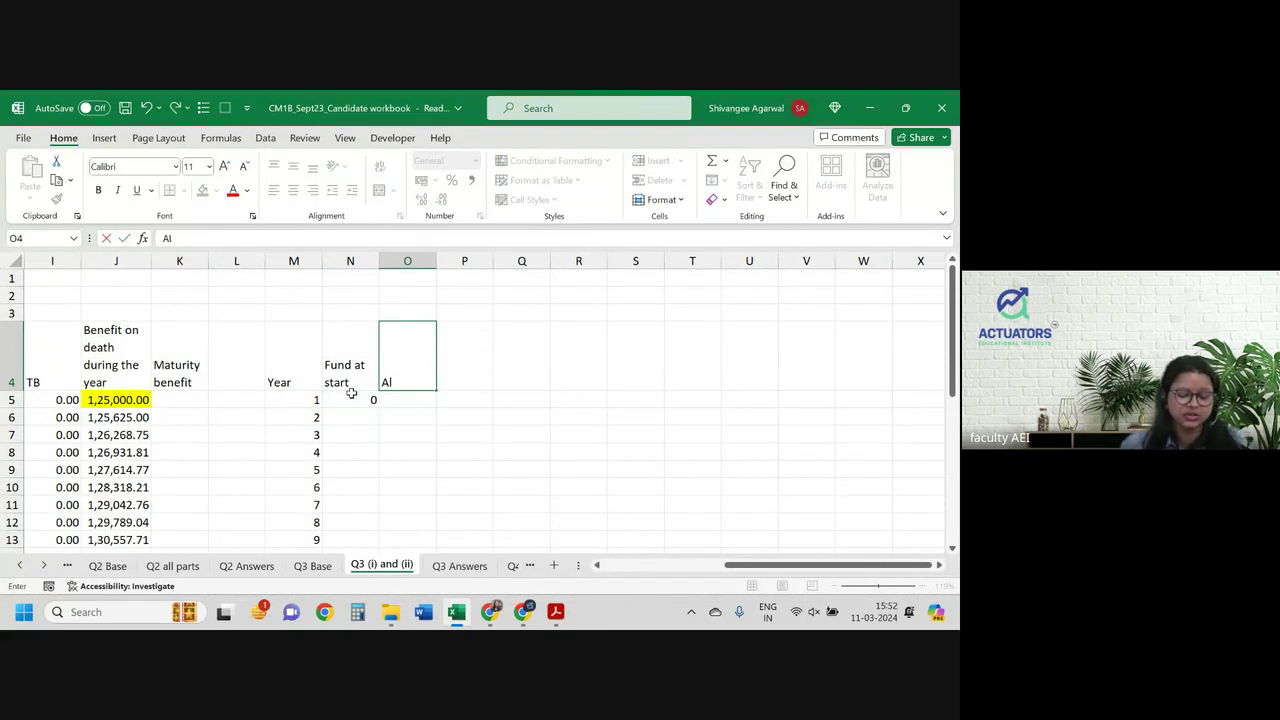
pyautogui.write('location rate')
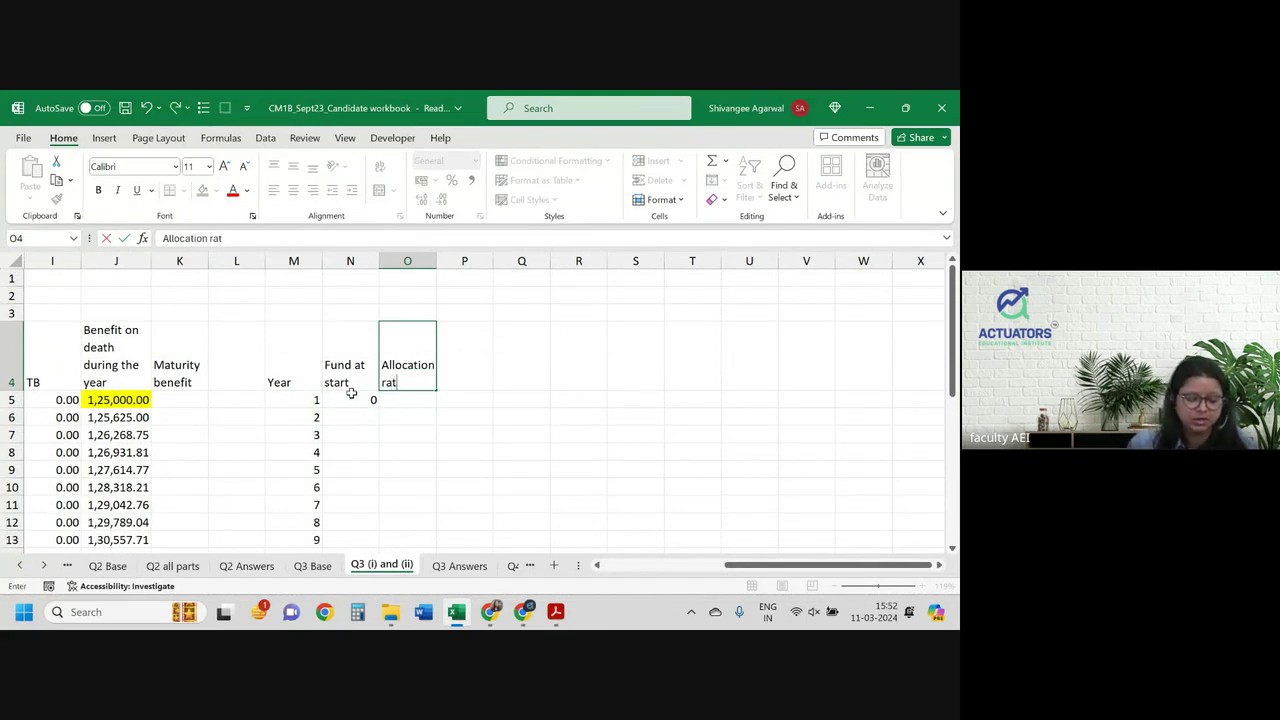
pyautogui.press('Return')
pyautogui.moveTo(436, 261); pyautogui.dragTo(446, 263)
# Step: Link O5 to the year 1 allocation rate in 'Q3 Base'!D24 and fill it down to year 4 in O8
pyautogui.write('=')
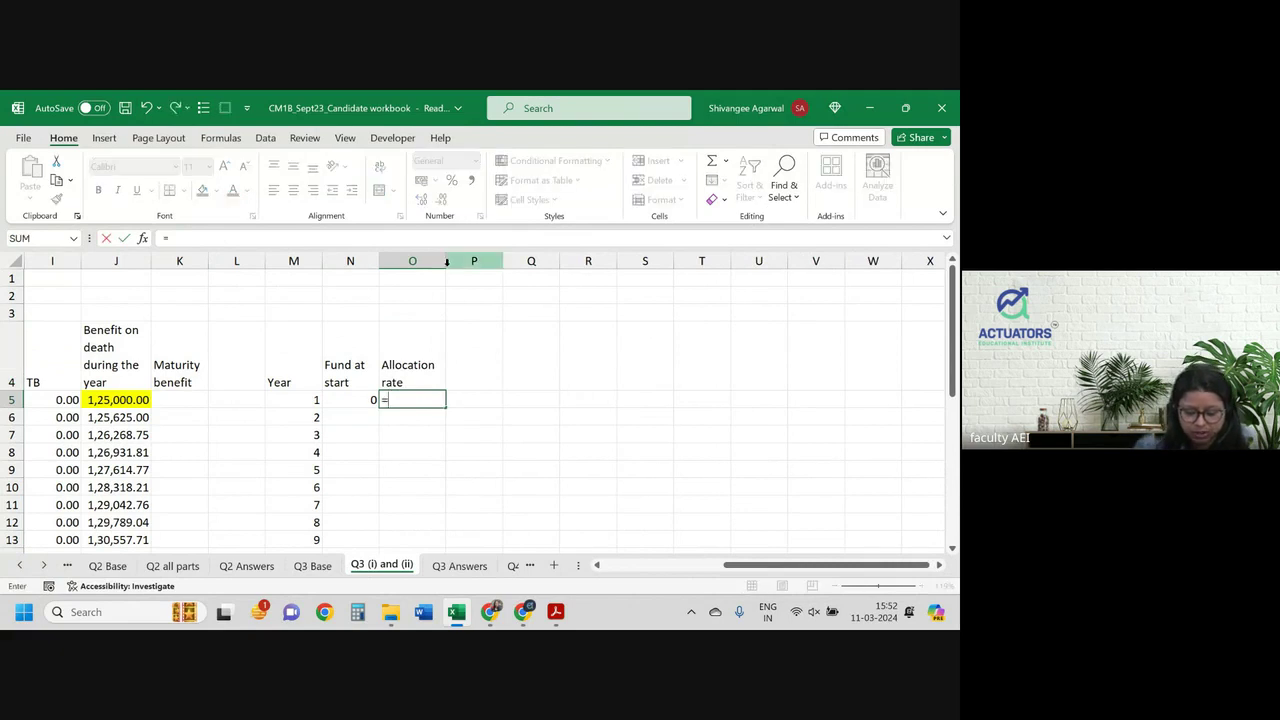
pyautogui.hotkey('ctrl', 'pageup')
pyautogui.scroll(-2, 460, 367)
pyautogui.scroll(2, 460, 367)
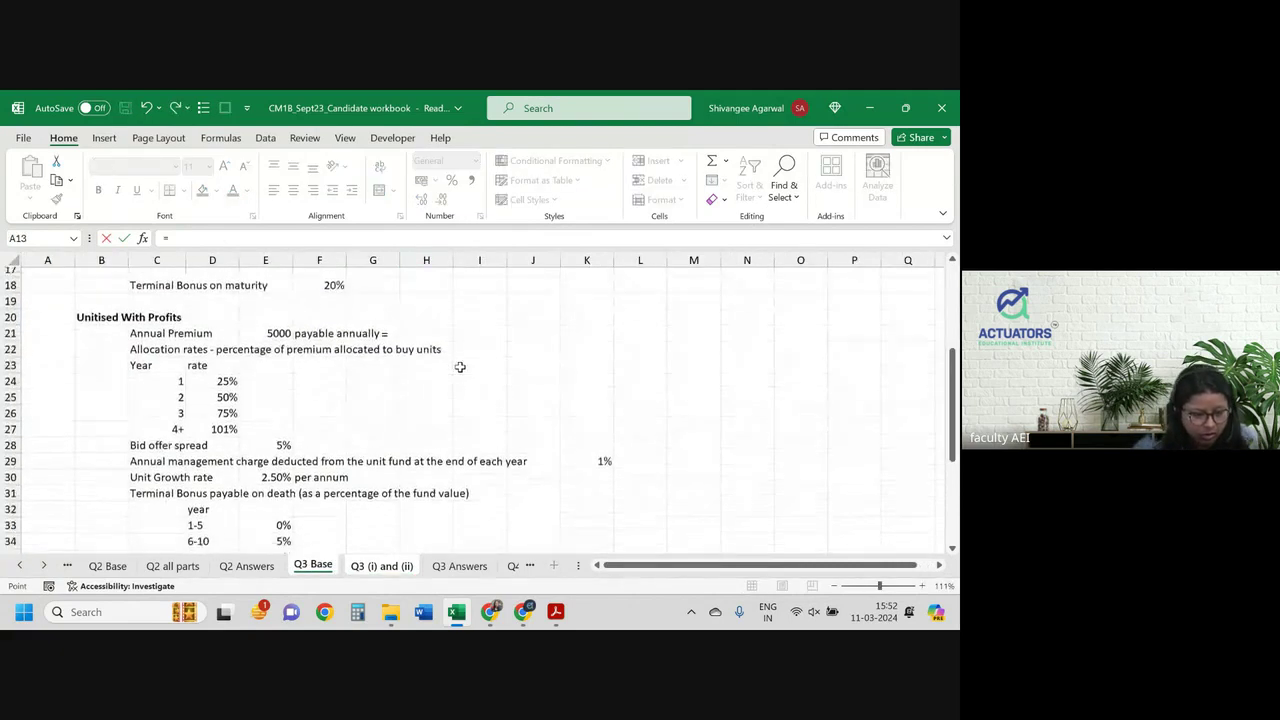
pyautogui.scroll(-1, 457, 366)
pyautogui.click(221, 357)
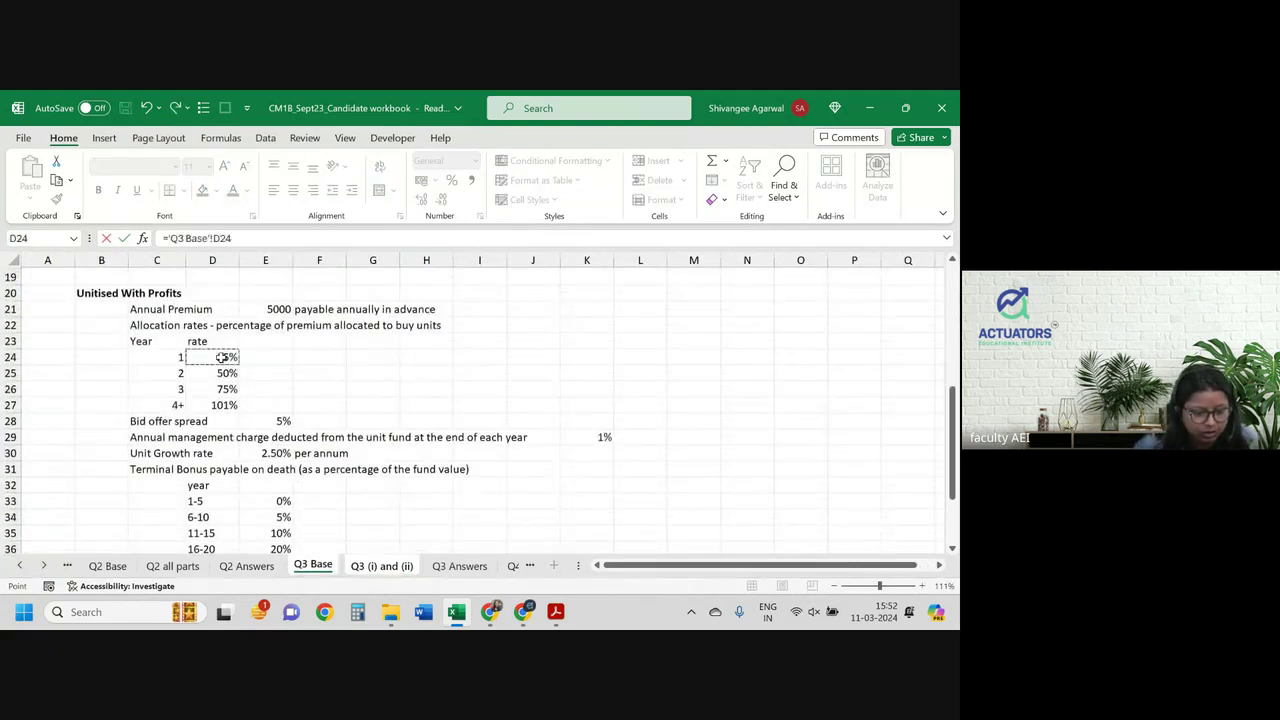
pyautogui.press('Return')
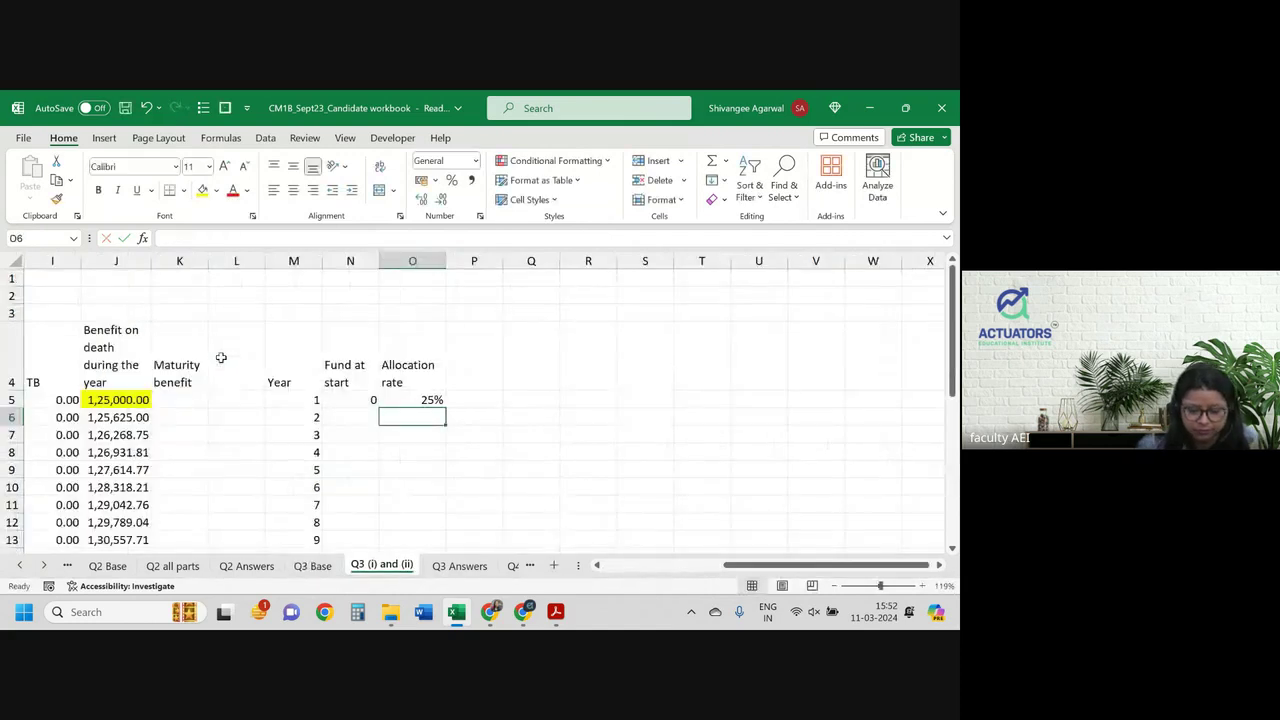
pyautogui.click(418, 396)
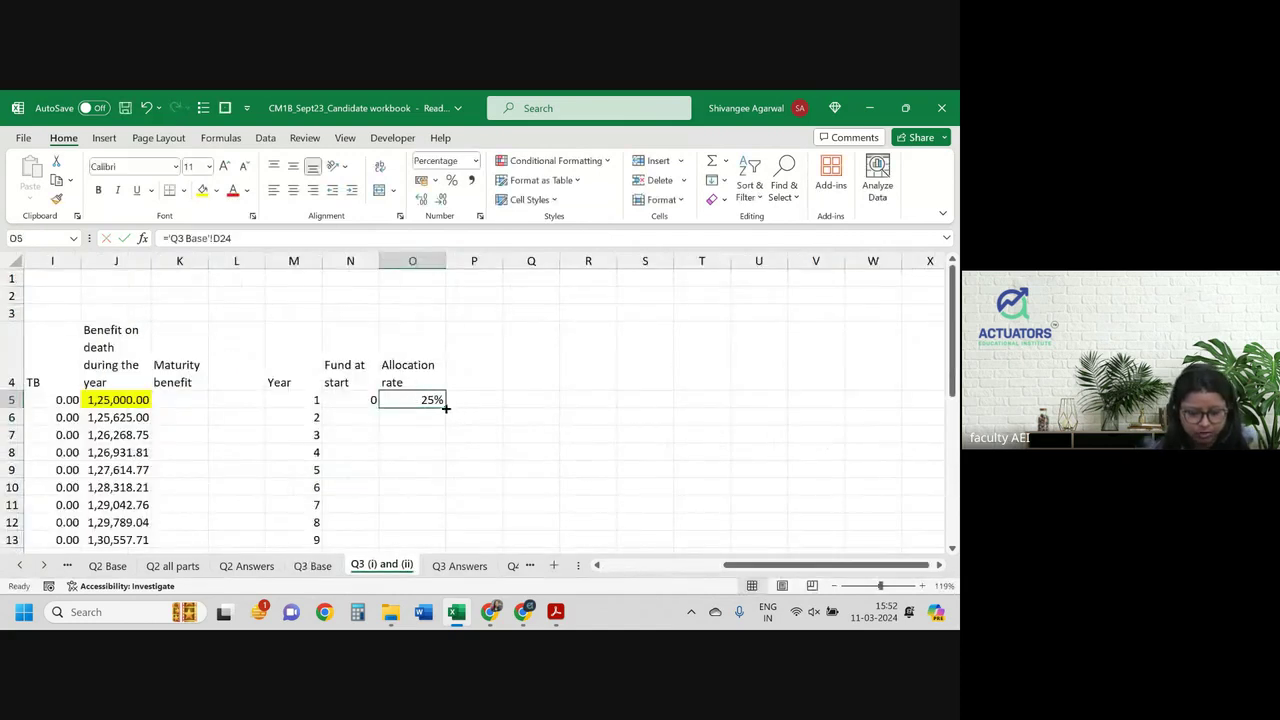
pyautogui.moveTo(445, 408); pyautogui.dragTo(446, 458)
# Step: Try to fill the year 4 allocation rate from O8 down to O29 with the relative reference to 'Q3 Base'!D27
pyautogui.click(427, 453)
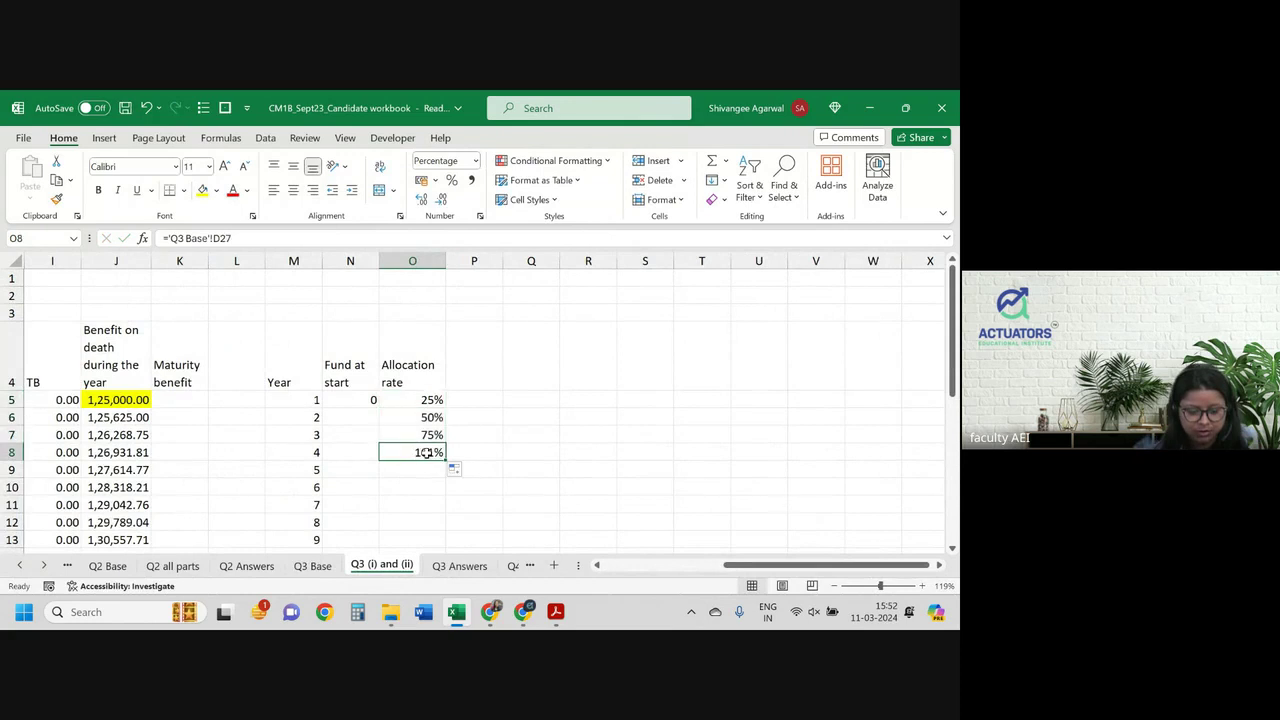
pyautogui.doubleClick(427, 453)
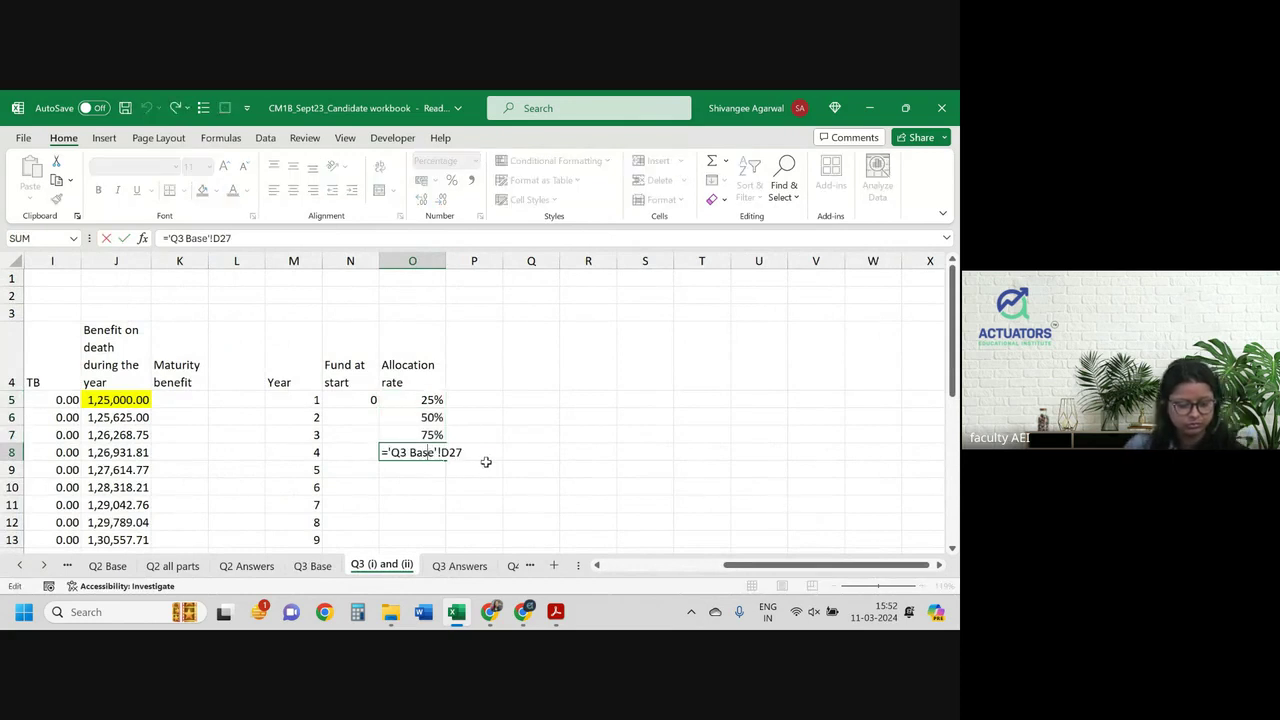
pyautogui.press('Return')
pyautogui.hotkey('ctrl', 'pageup')
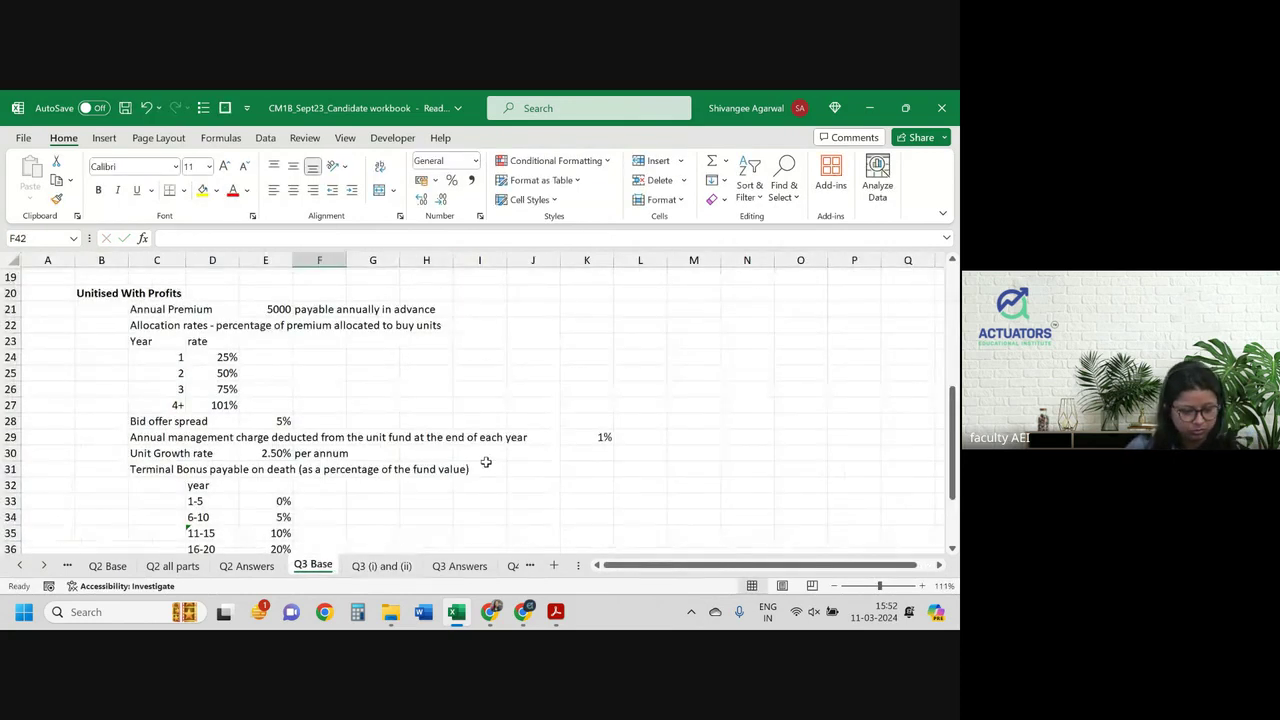
pyautogui.hotkey('ctrl', 'pagedown')
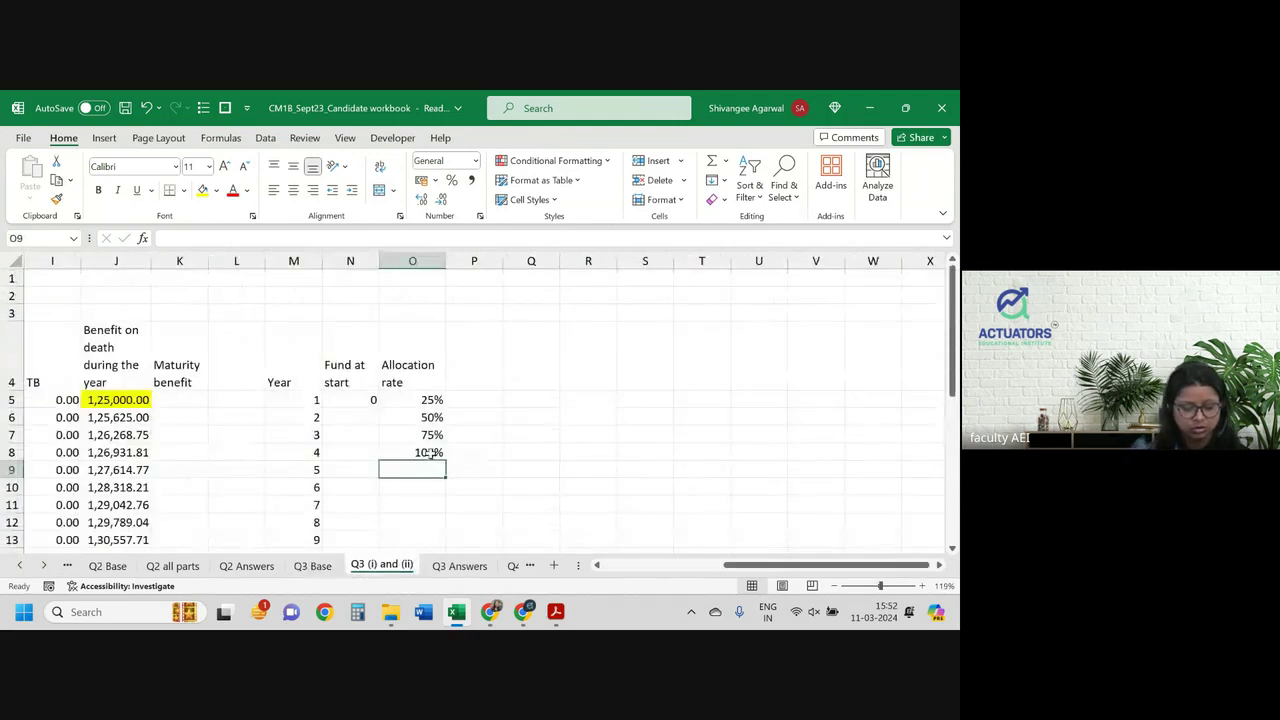
pyautogui.click(440, 457)
pyautogui.moveTo(446, 461)
pyautogui.mouseDown()
pyautogui.moveTo(435, 559)
pyautogui.moveTo(430, 535)
pyautogui.mouseUp()
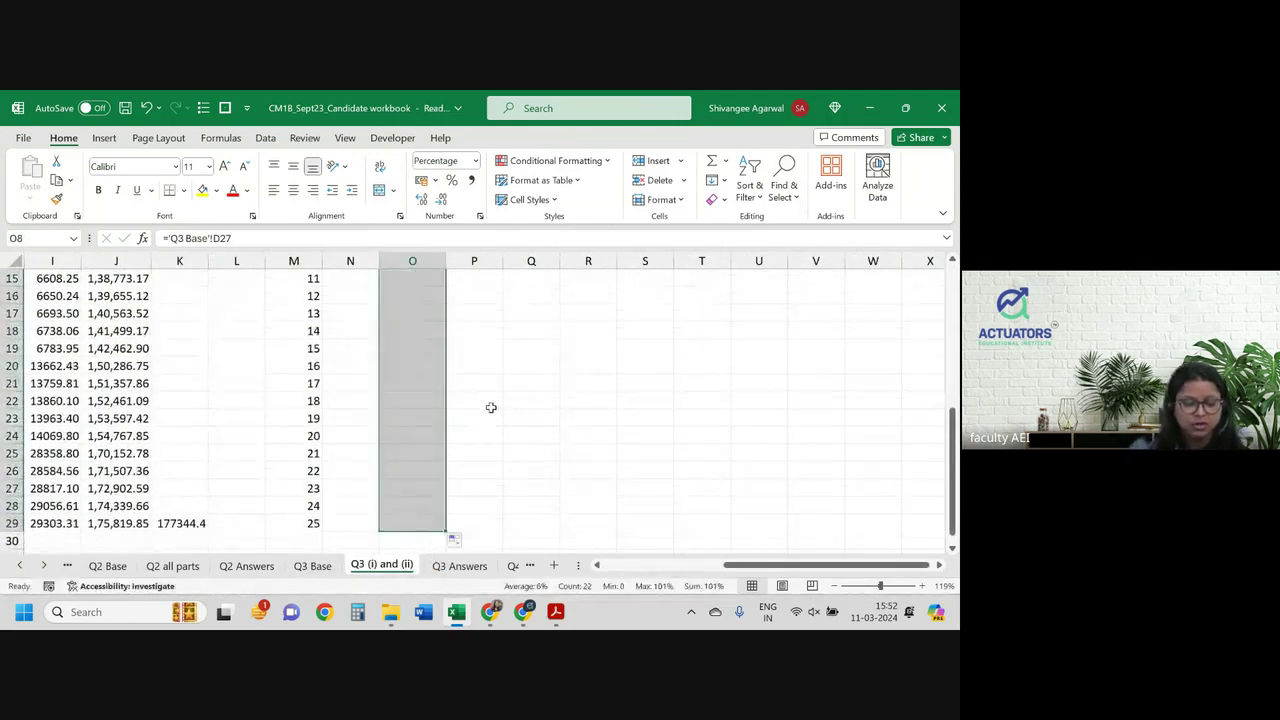
pyautogui.scroll(5, 491, 406)
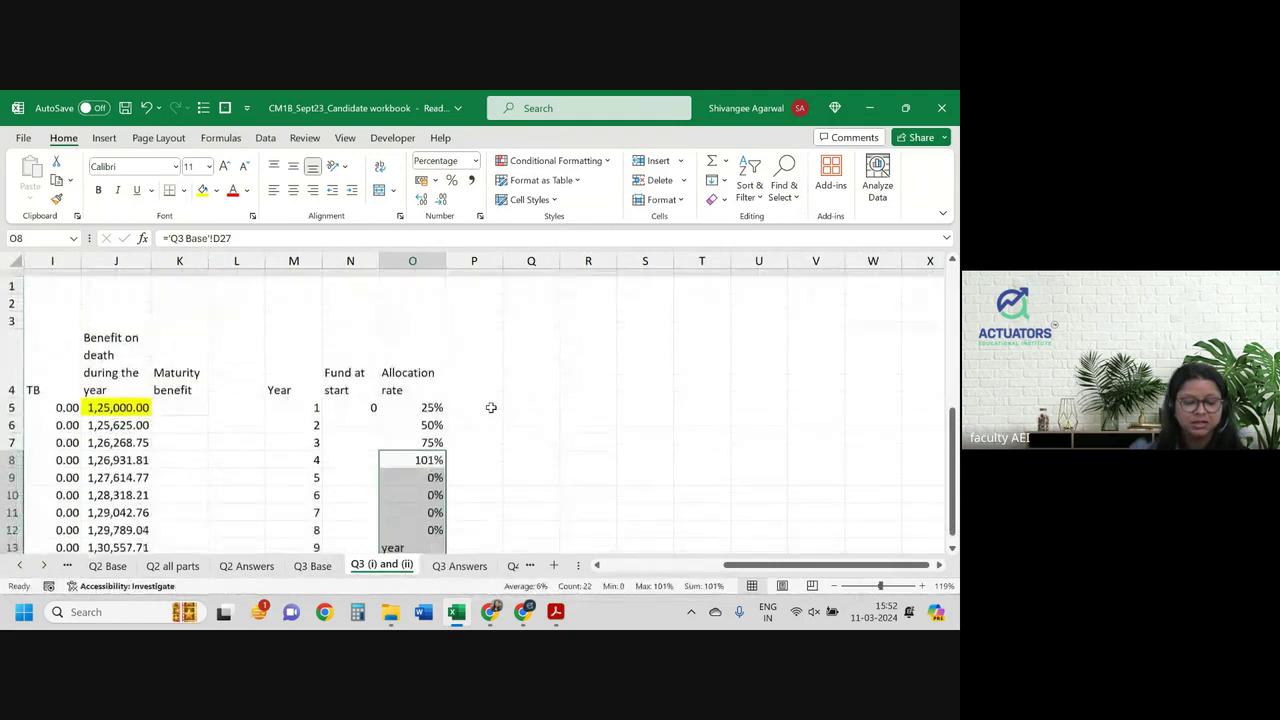
# Step: Make the O8 reference absolute as 'Q3 Base'!$D$27 and refill it down through year 25
pyautogui.doubleClick(416, 451)
pyautogui.doubleClick(455, 453)
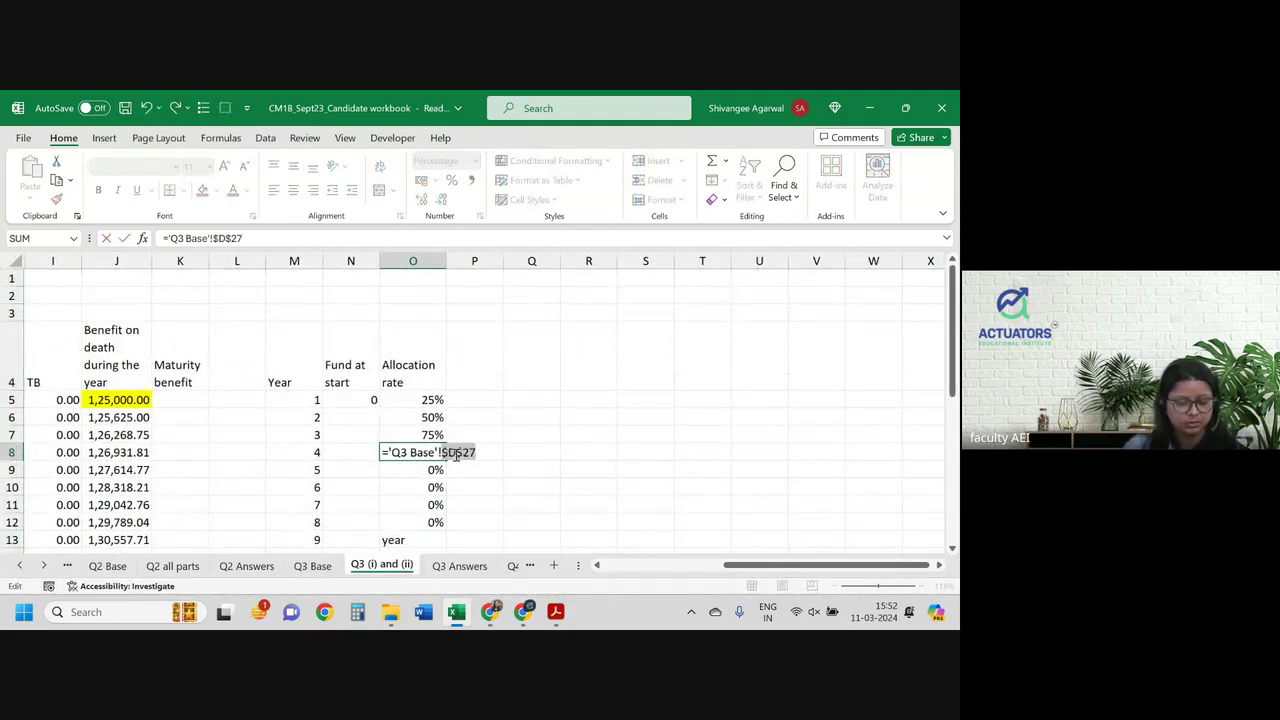
pyautogui.press('F4')
pyautogui.hotkey('ctrl', 'Return')
pyautogui.doubleClick(446, 460)
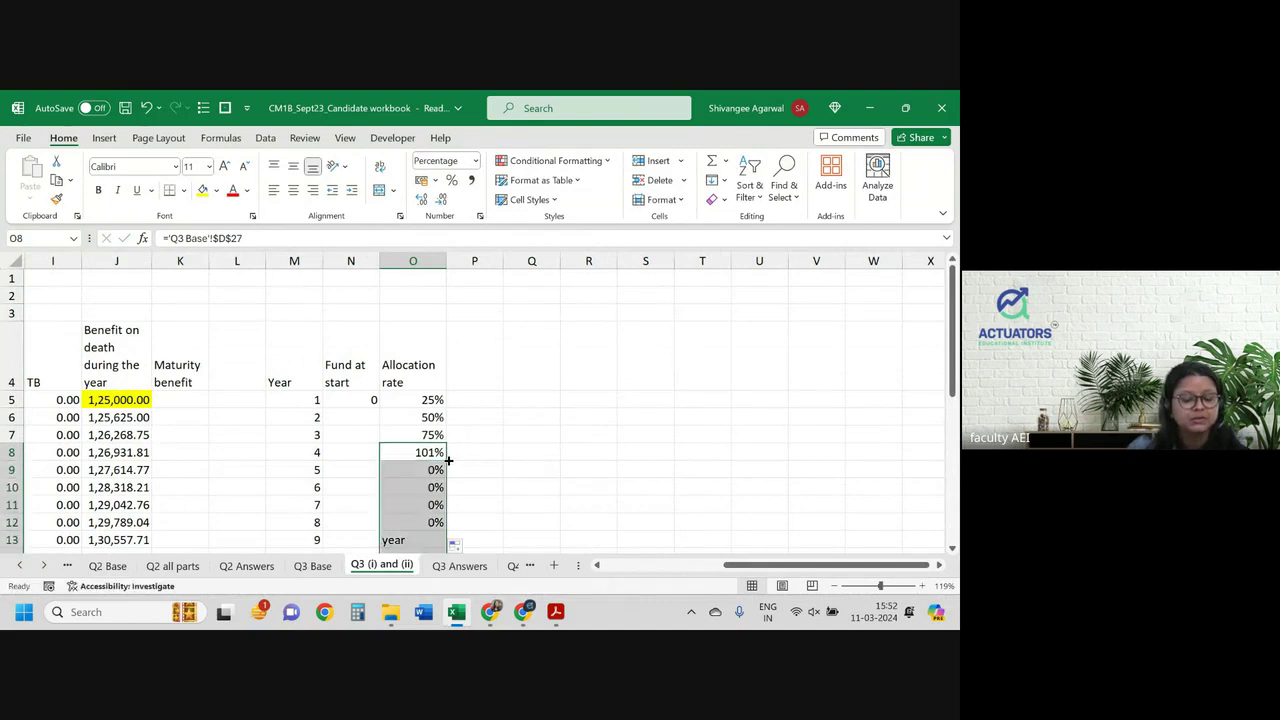
# Step: Enter "Allocated premium" as the heading in P4
pyautogui.click(474, 360)
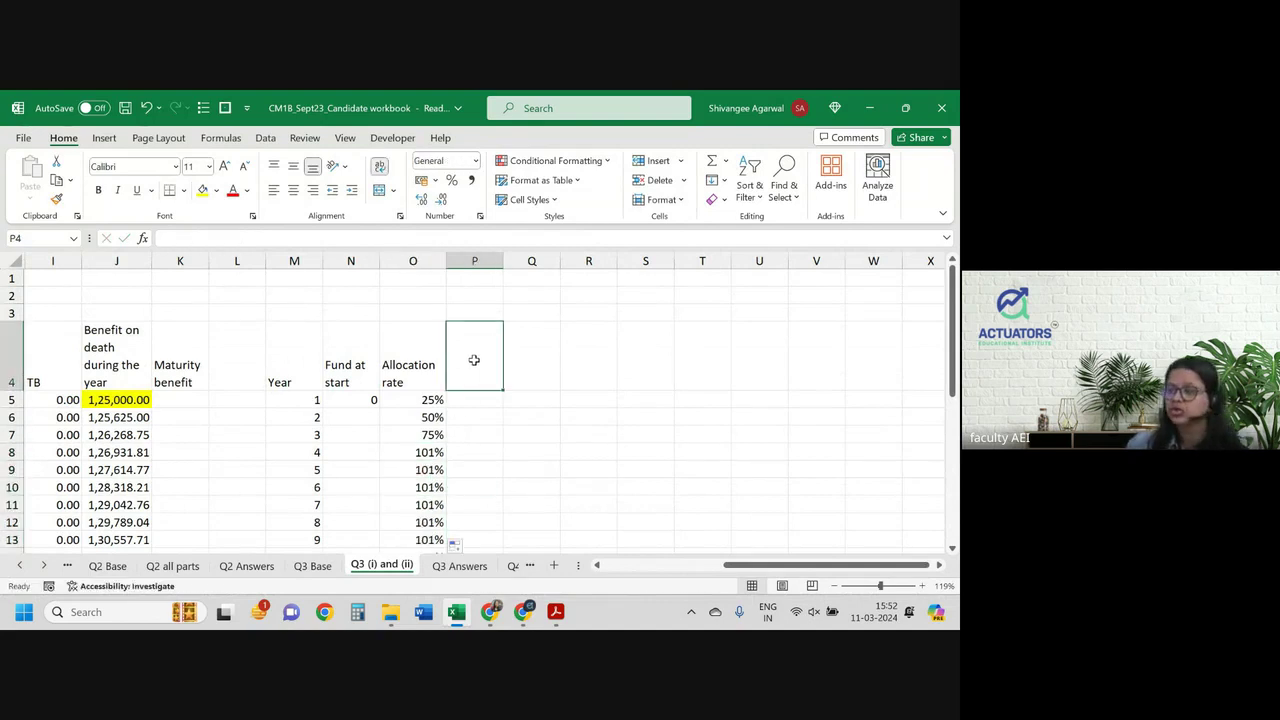
pyautogui.write('Al')
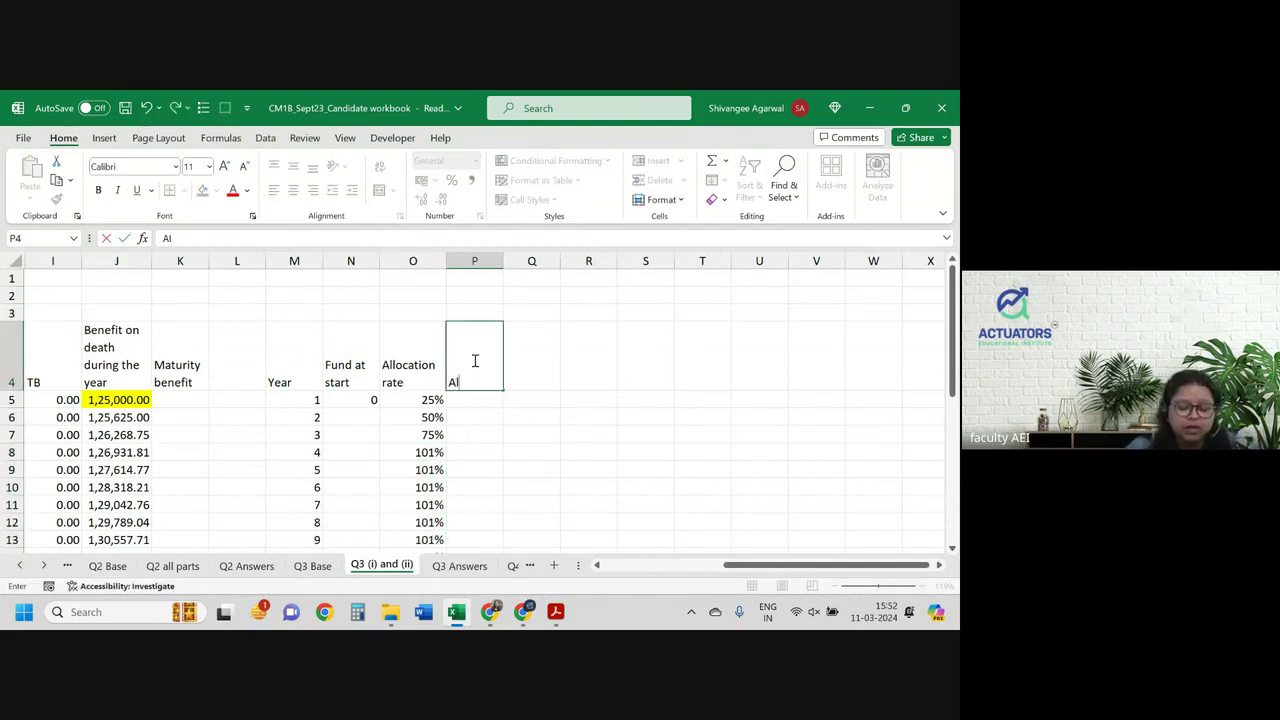
pyautogui.write('located premium')
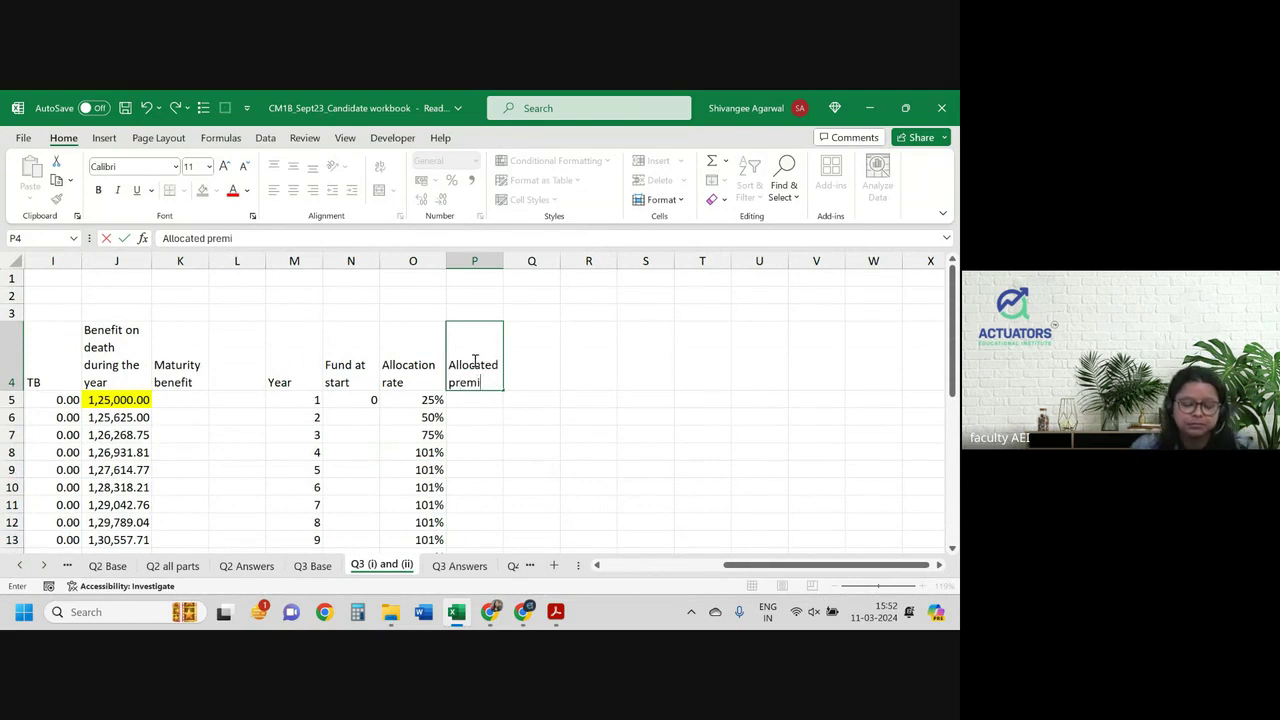
pyautogui.press('Return')
# Step: Enter the annual premium 5000 in P2 and the bid offer spread 5% in P3, taken from the Q3 Base sheet
pyautogui.press('Up')
pyautogui.press('Up')
pyautogui.press('Up')
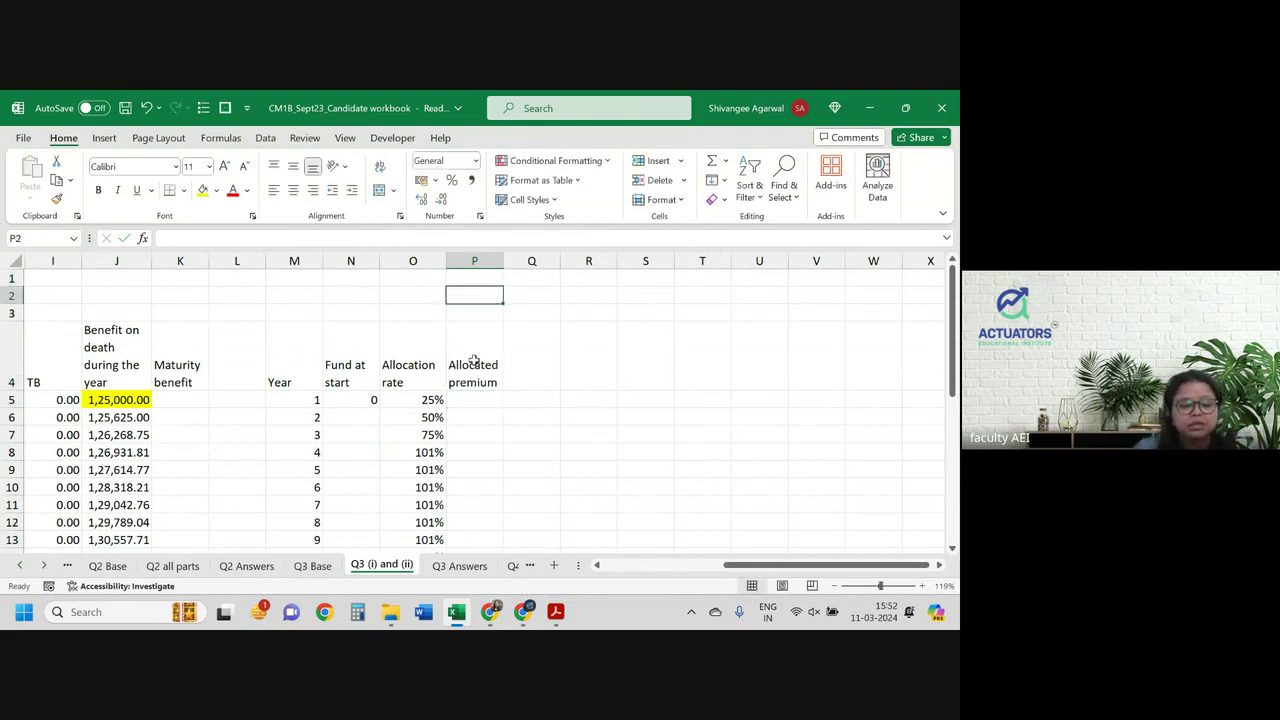
pyautogui.hotkey('ctrl', 'pageup')
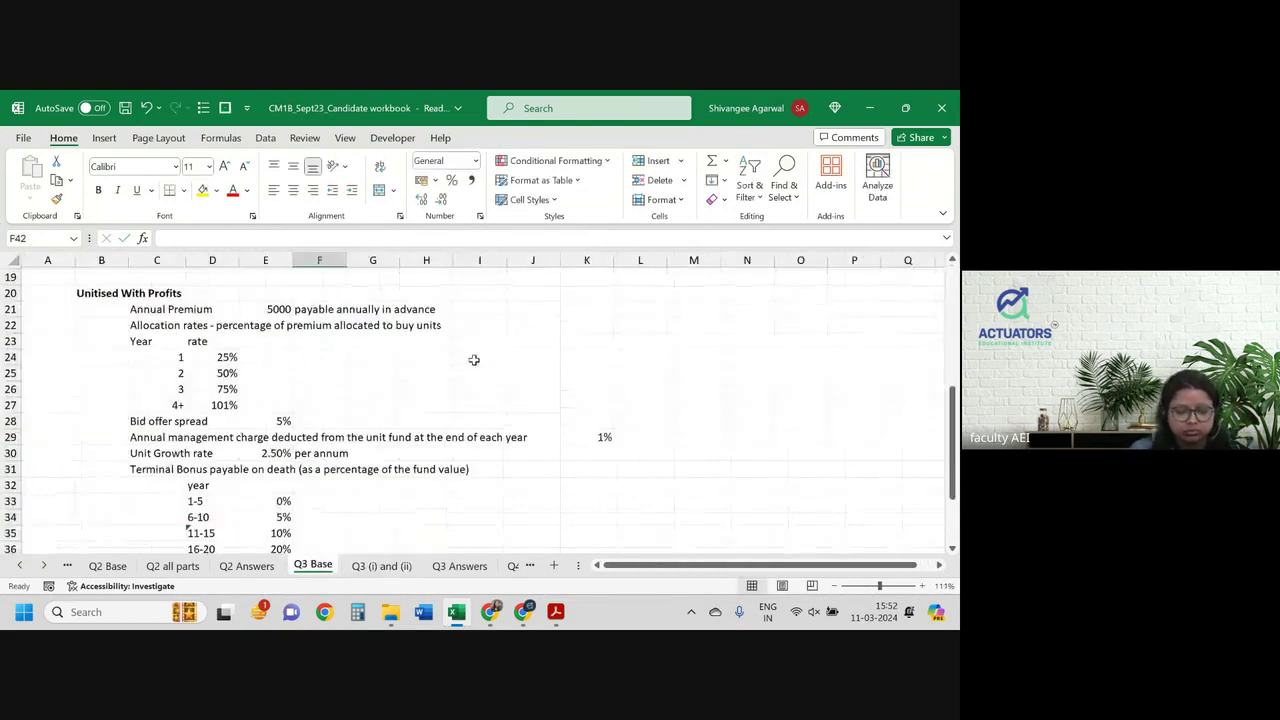
pyautogui.hotkey('ctrl', 'pagedown')
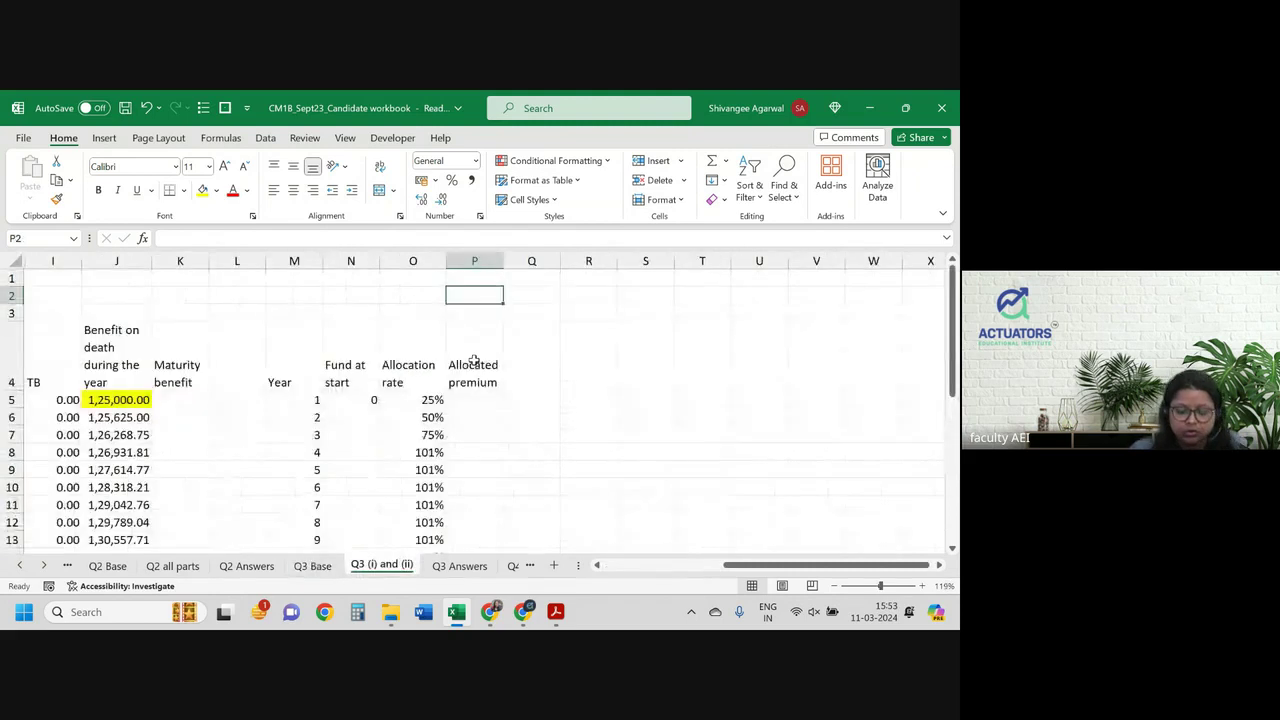
pyautogui.write('5000')
pyautogui.press('Return')
pyautogui.write('5%')
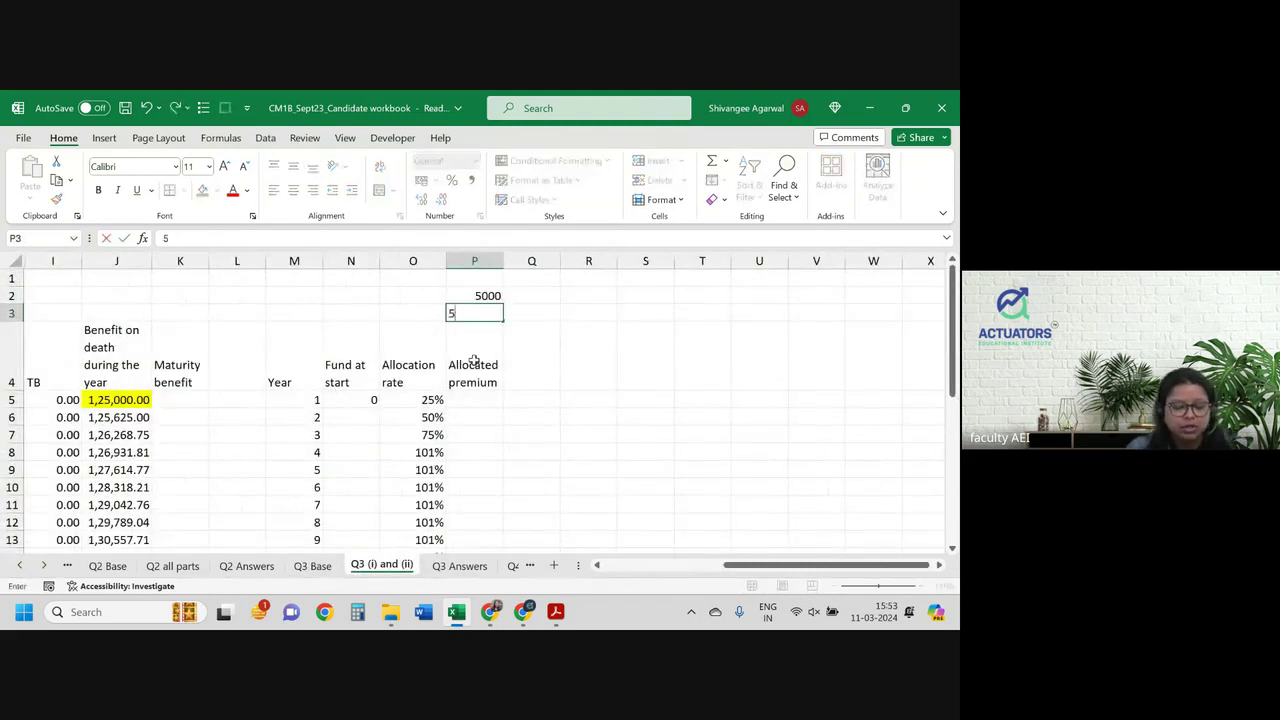
pyautogui.press('Return')
# Step: Calculate the year 1 allocated premium in P5 with the formula =$P$2*O5*(1-P3)
pyautogui.press('Down')
pyautogui.press('Down')
pyautogui.press('Up')
pyautogui.write('=')
pyautogui.press('Up')
pyautogui.press('Up')
pyautogui.press('Up')
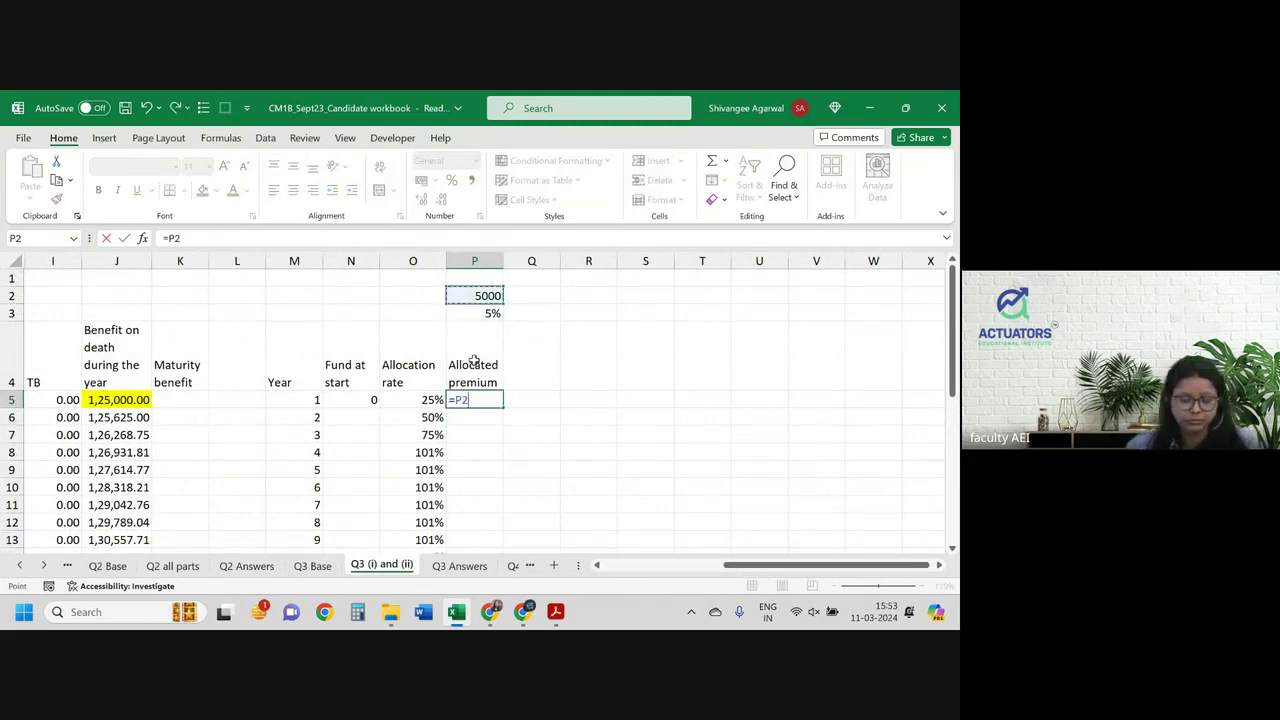
pyautogui.press('F4')
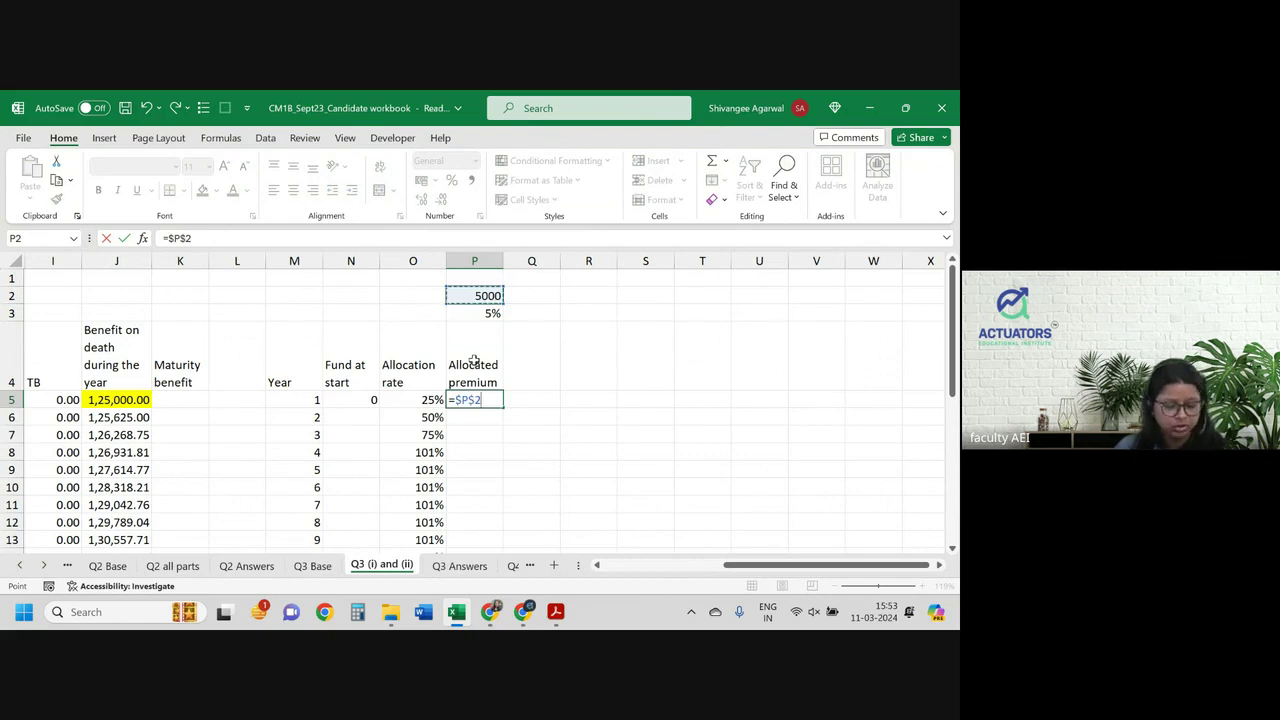
pyautogui.write('*')
pyautogui.press('Left')
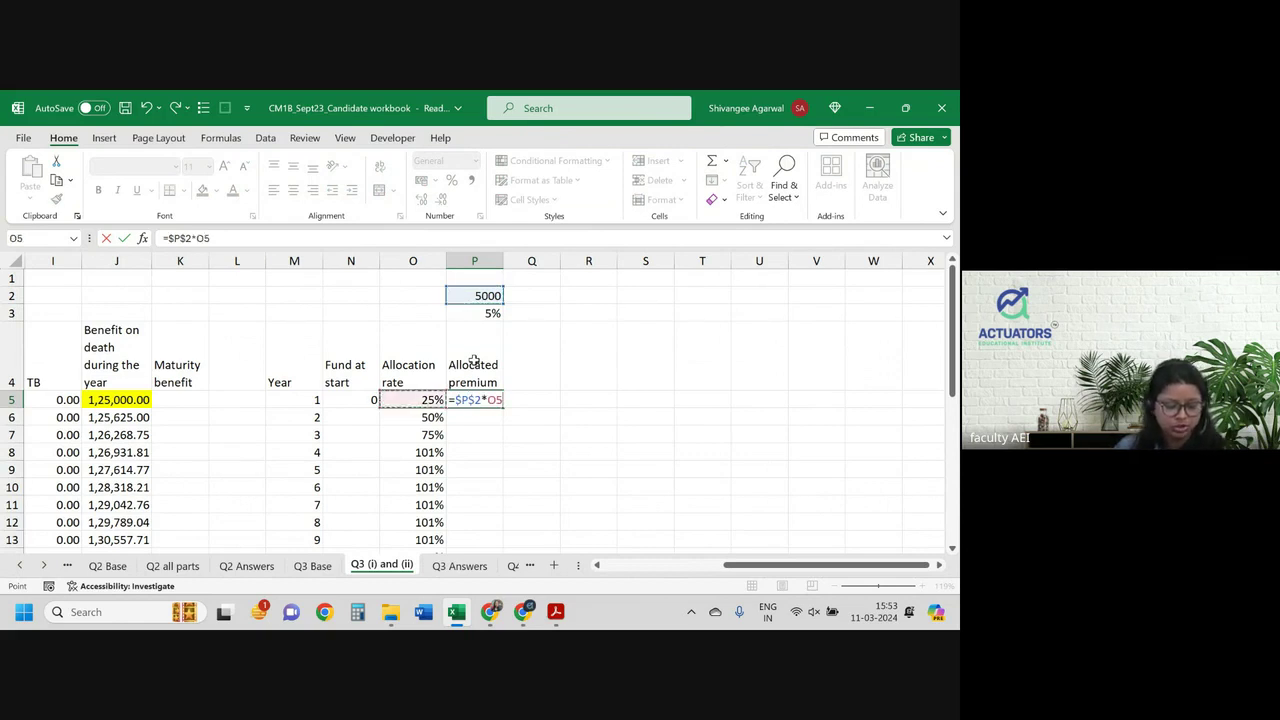
pyautogui.write('(')
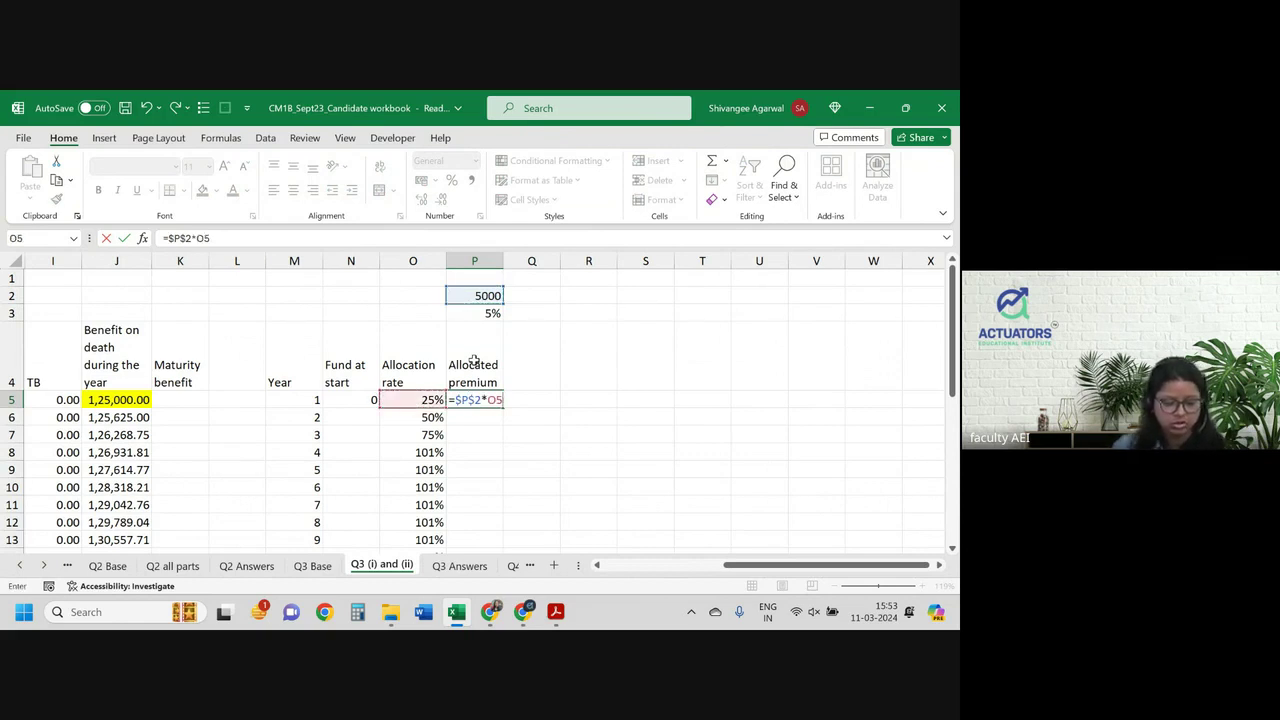
pyautogui.write('(1-')
pyautogui.press('Up')
pyautogui.press('Up')
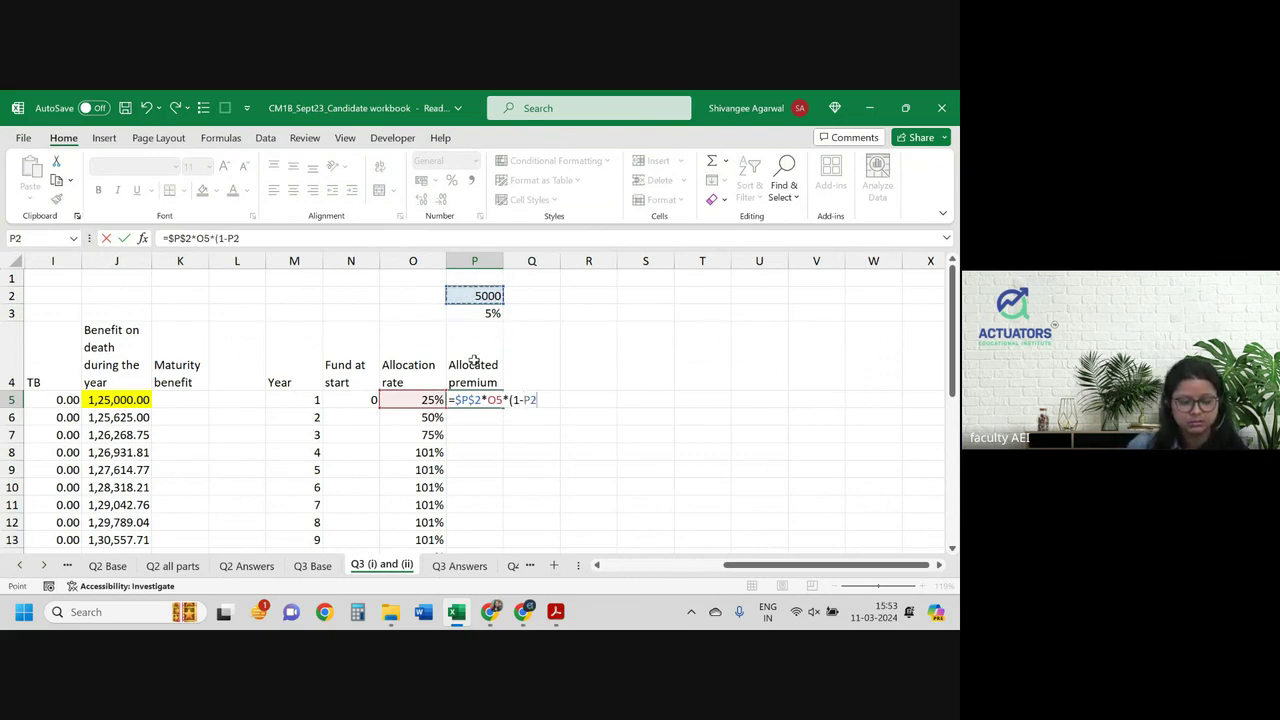
pyautogui.write(')')
pyautogui.press('Return')
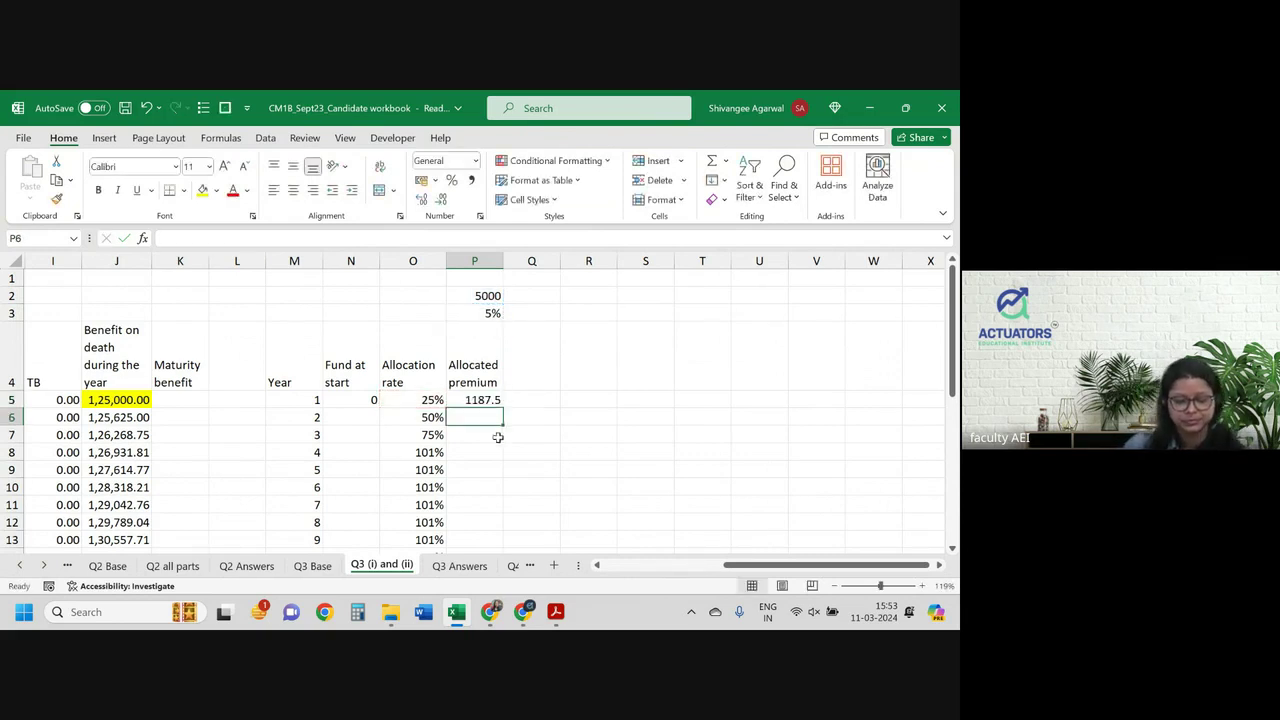
# Step: Make the bid offer spread reference in P5 absolute as $P$3 and fill the formula down through year 25 with two decimals
pyautogui.click(480, 398)
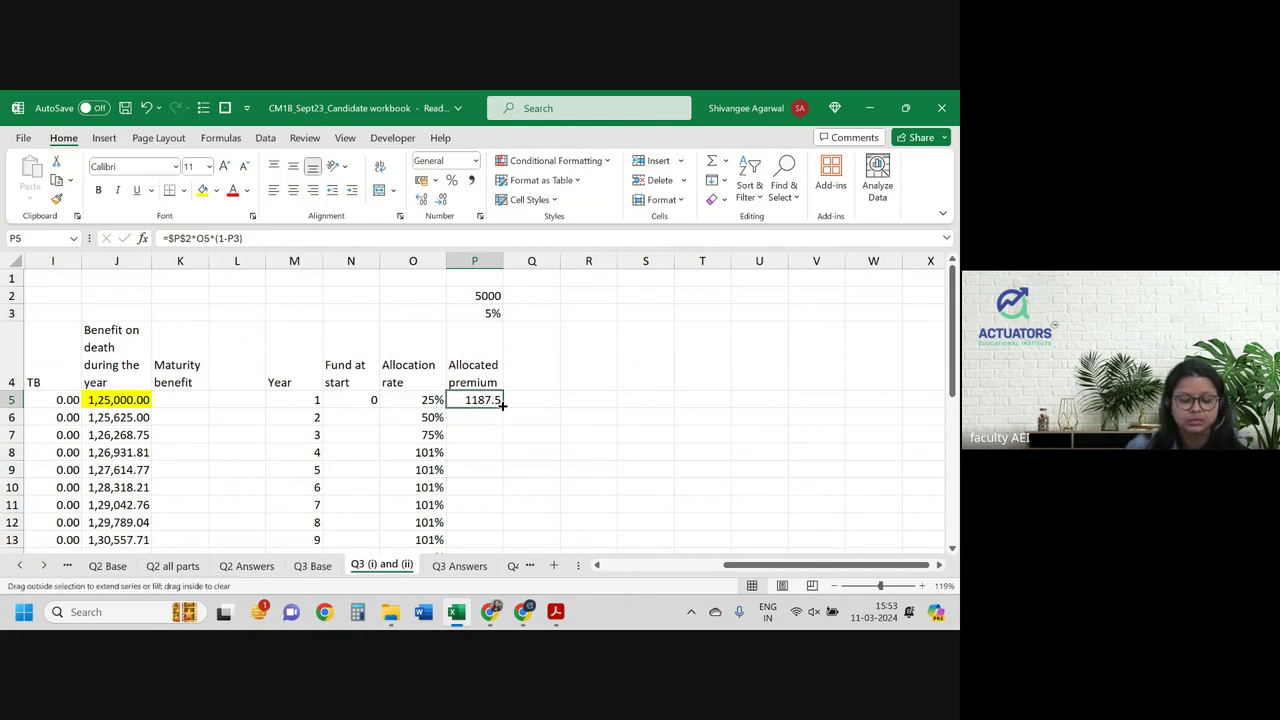
pyautogui.doubleClick(503, 406)
pyautogui.doubleClick(482, 402)
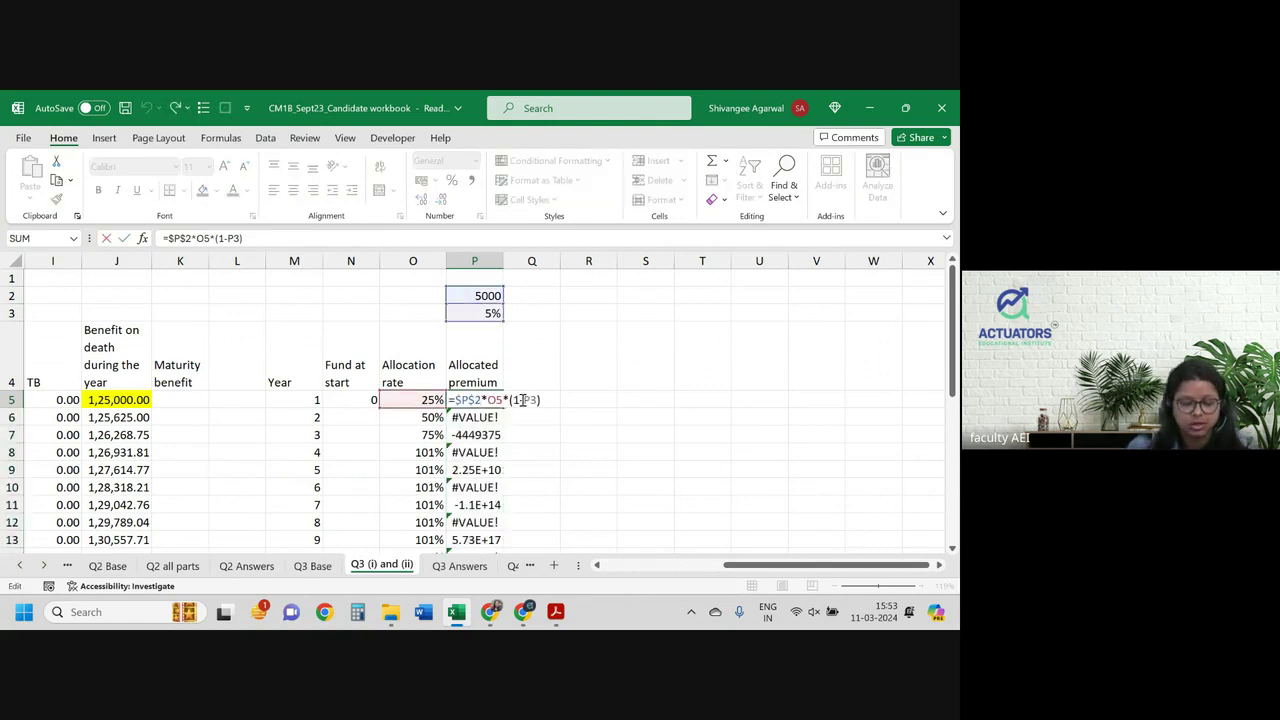
pyautogui.press('F4')
pyautogui.press('Return')
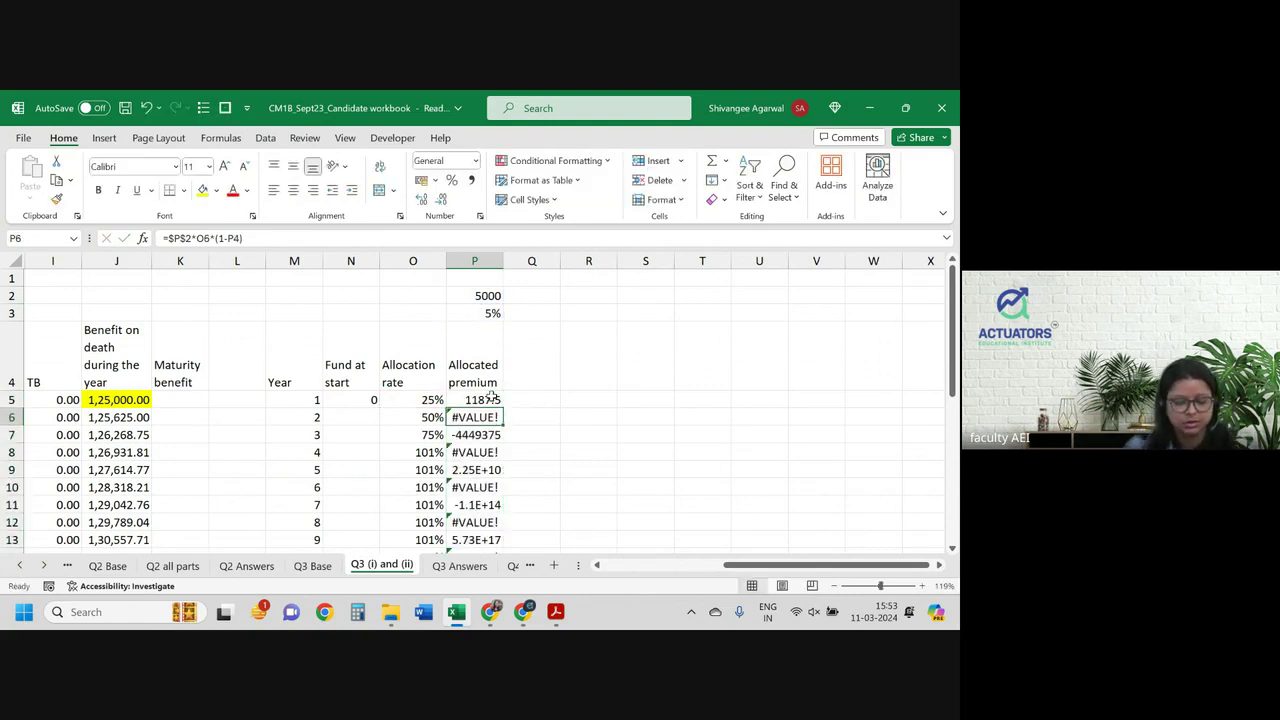
pyautogui.click(490, 399)
pyautogui.doubleClick(504, 407)
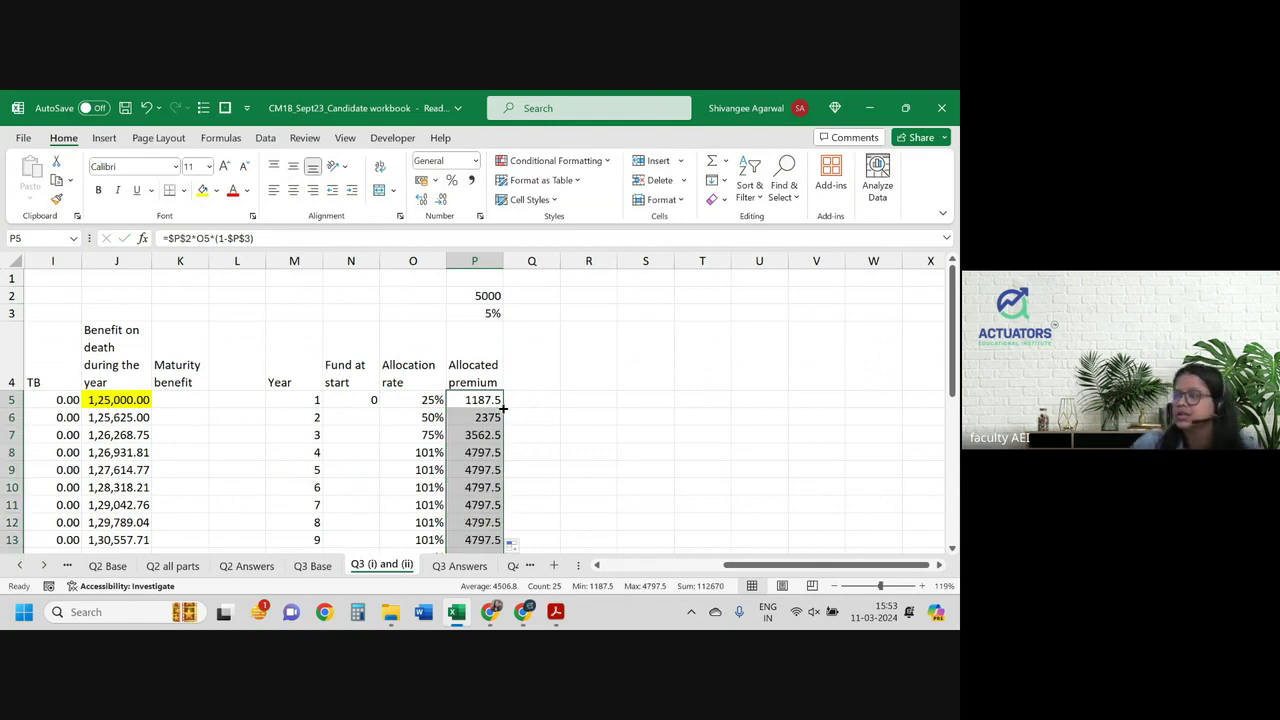
pyautogui.click(441, 201)
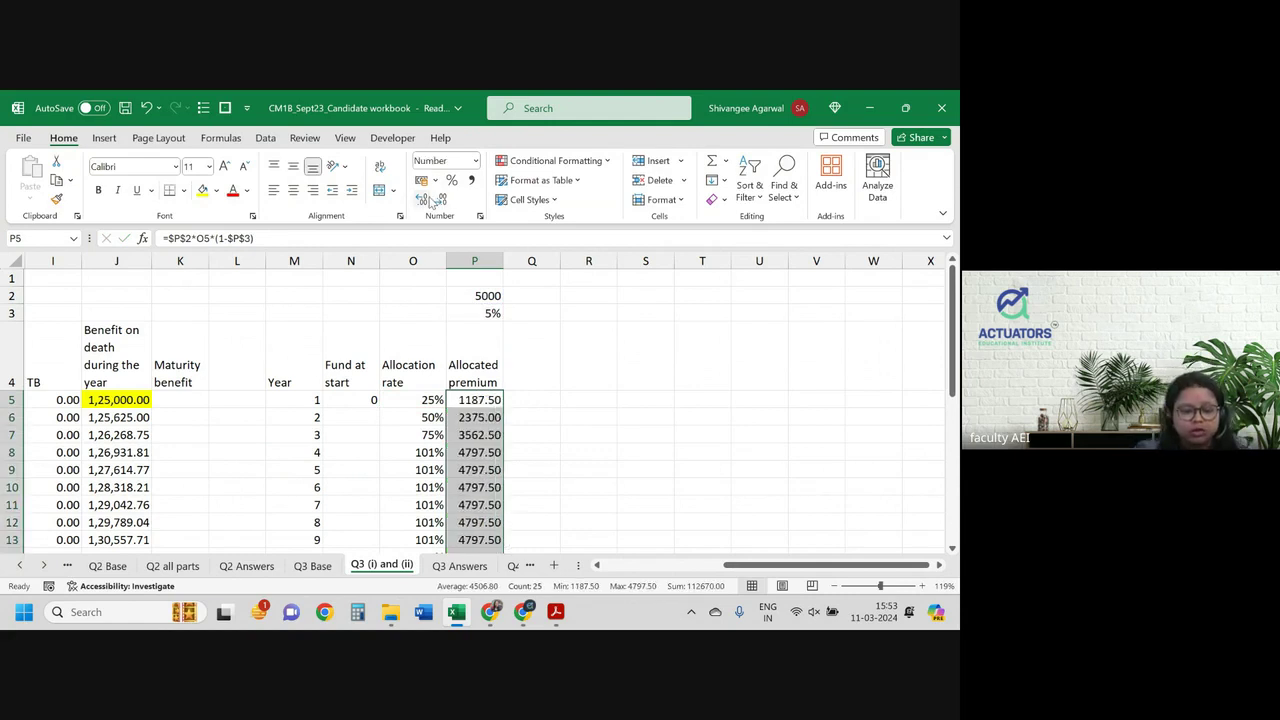
# Step: Check the unitised with-profits assumptions on the Q3 Base sheet and enter the heading "fund after allocated premium" in Q4
pyautogui.click(536, 358)
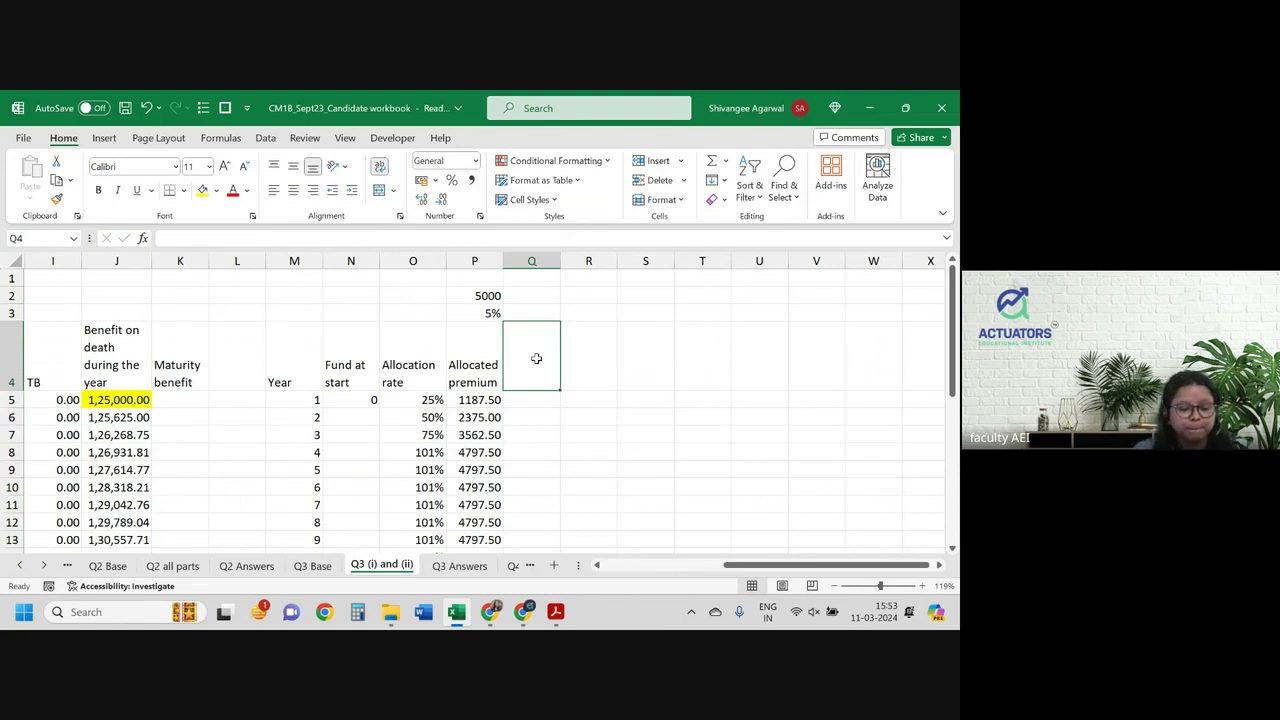
pyautogui.click(316, 566)
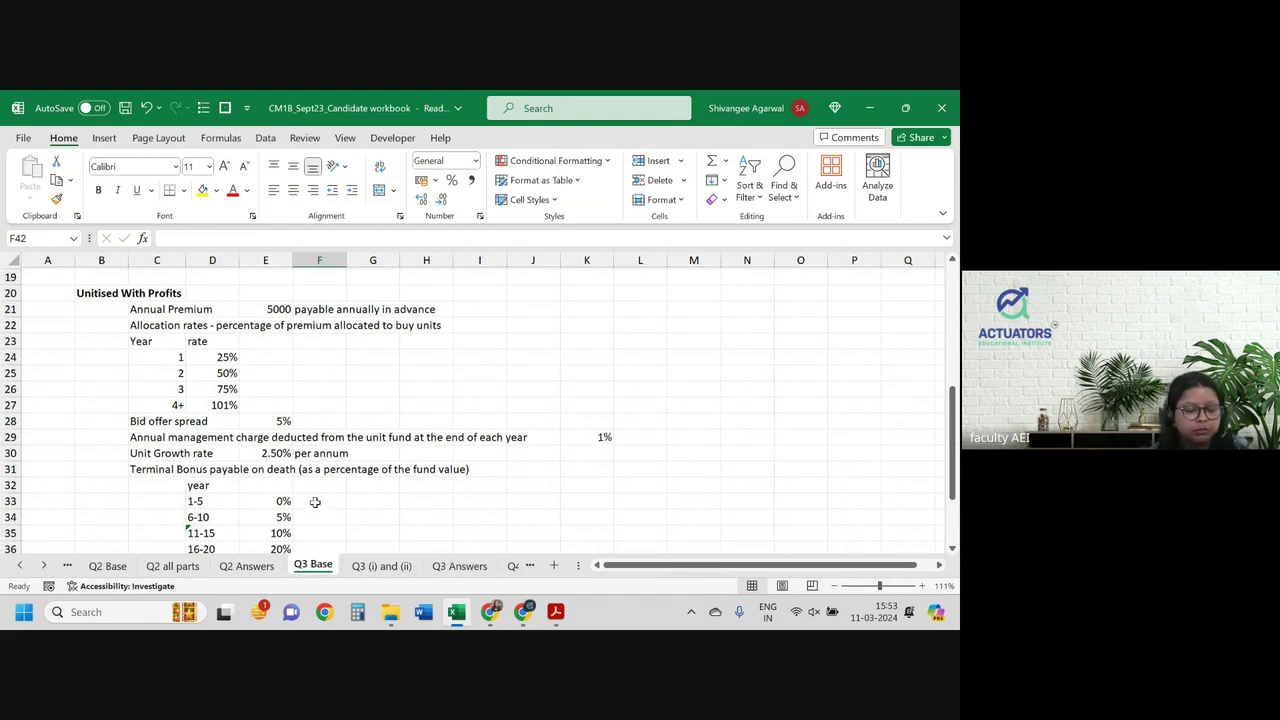
pyautogui.scroll(-3, 326, 507)
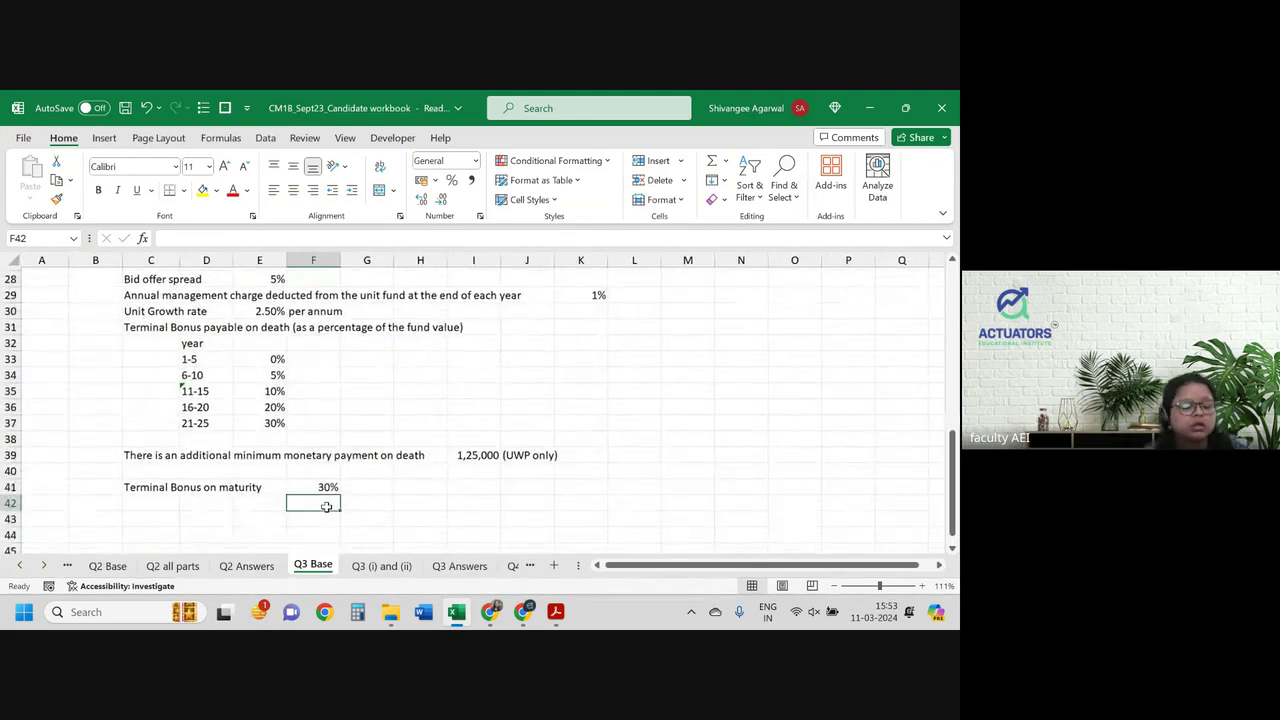
pyautogui.scroll(-1, 326, 507)
pyautogui.scroll(4, 327, 509)
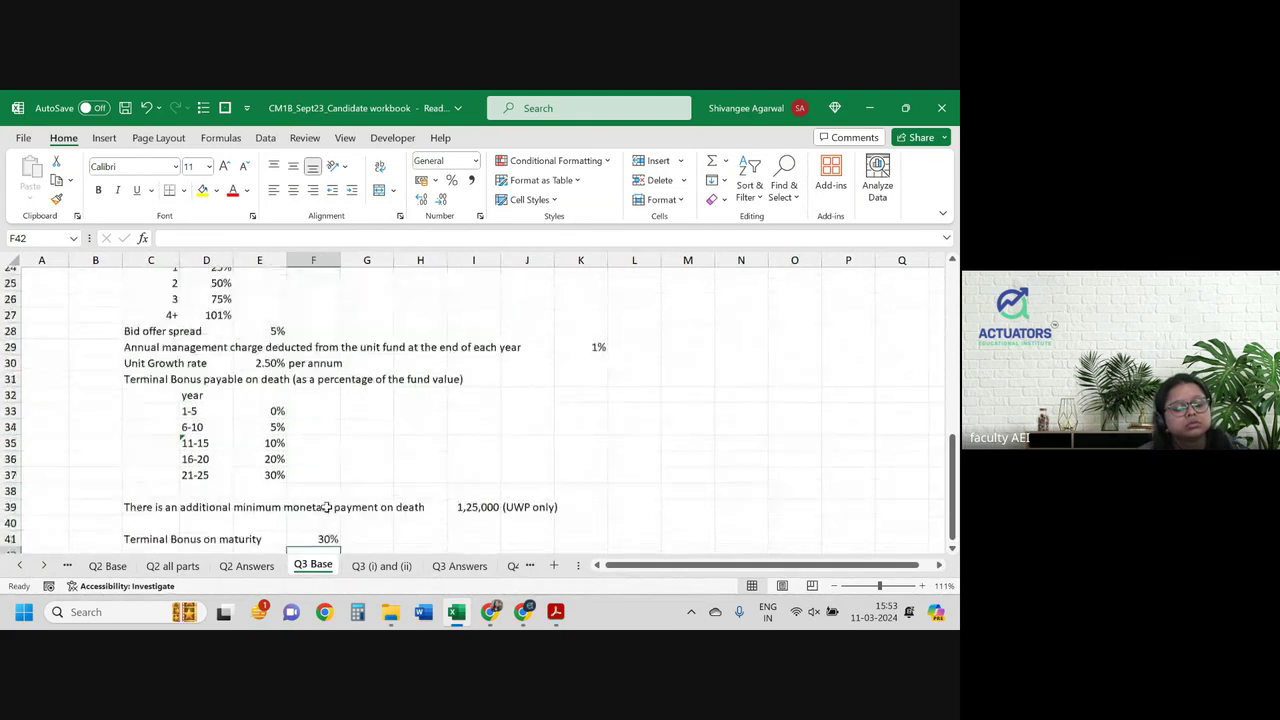
pyautogui.scroll(1, 327, 477)
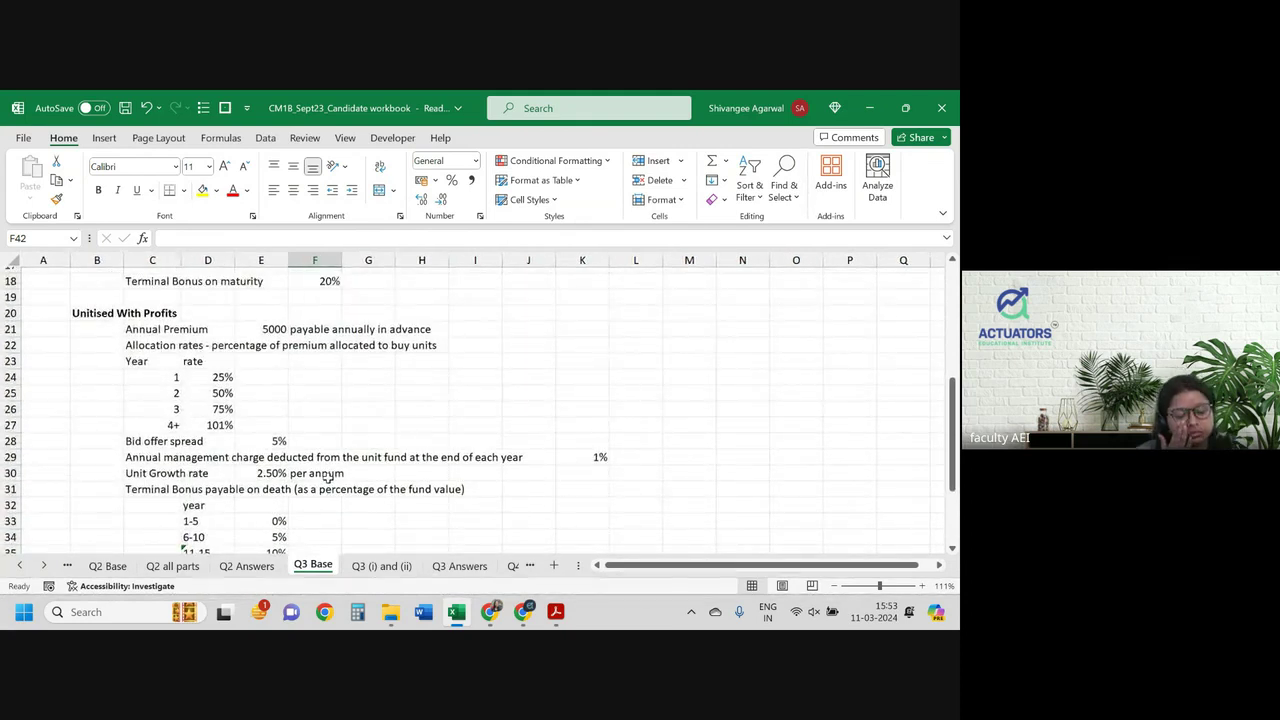
pyautogui.click(381, 566)
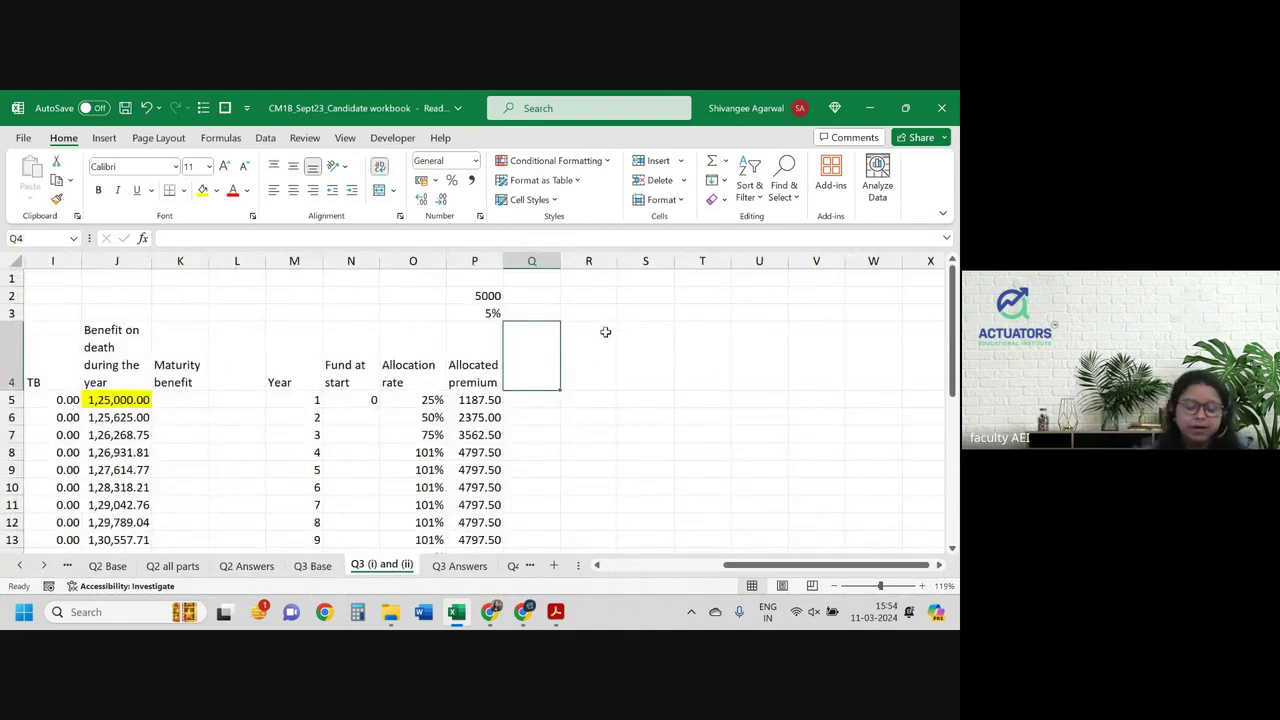
pyautogui.write('fund aft')
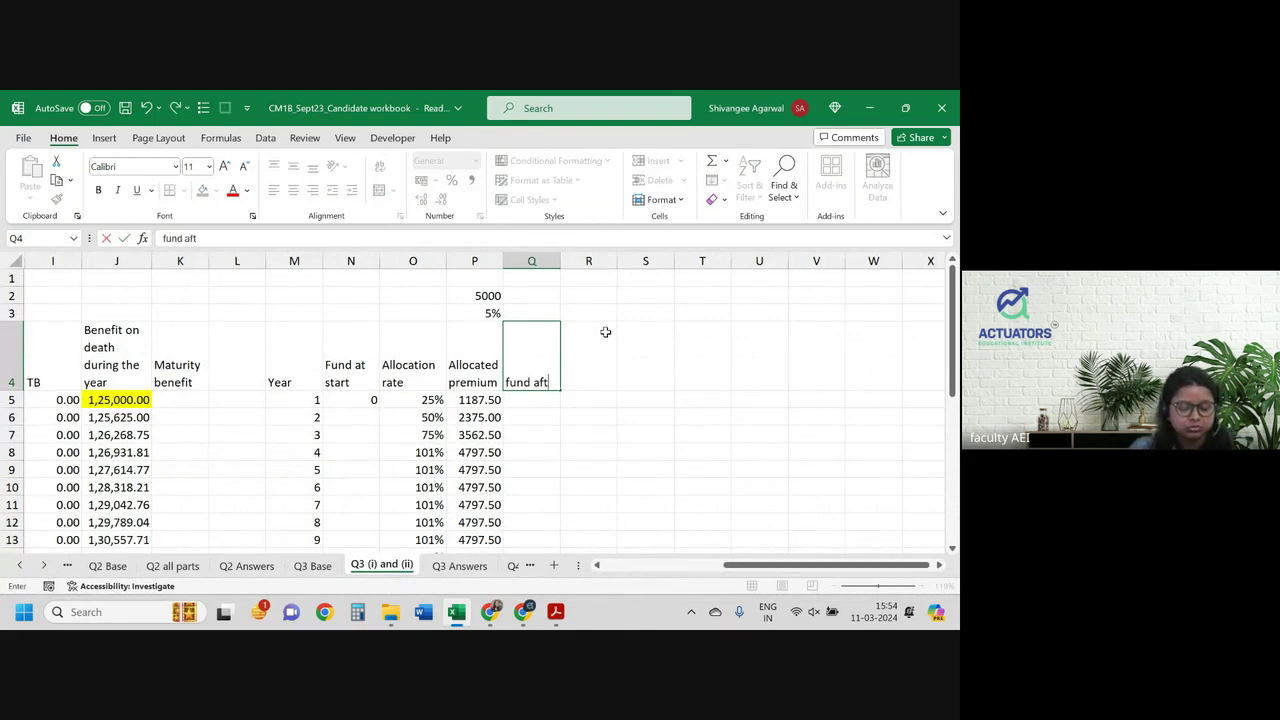
pyautogui.write('er allocated')
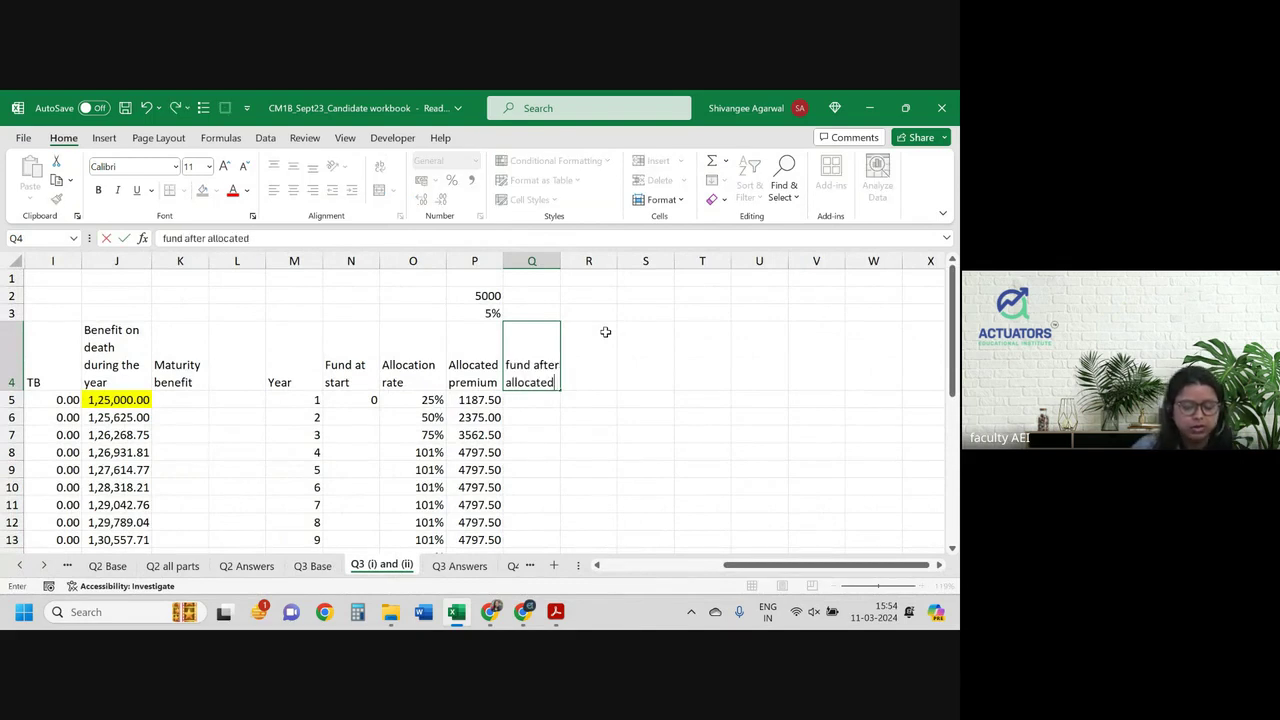
pyautogui.write(' premium')
pyautogui.press('Return')
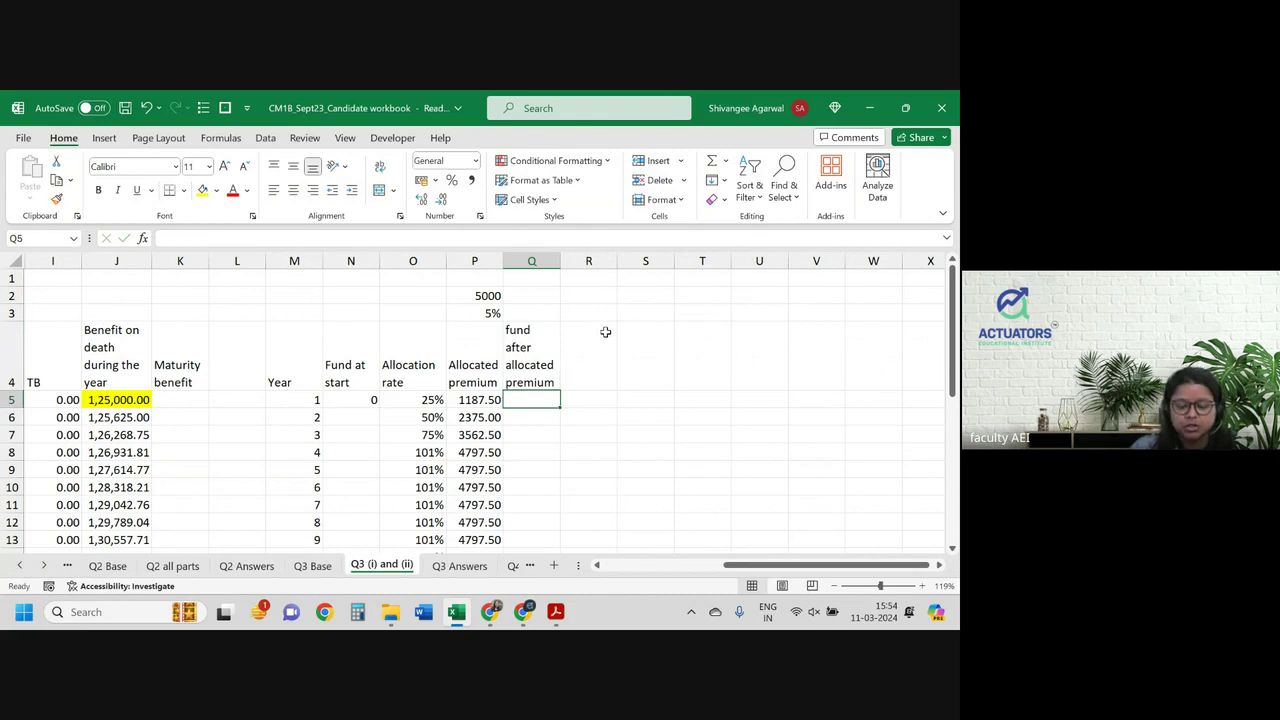
# Step: Enter =N5+P5 in Q5 and fill it down through year 25
pyautogui.write('=')
pyautogui.press('Left')
pyautogui.press('Left')
pyautogui.press('Left')
pyautogui.write('+')
pyautogui.press('Left')
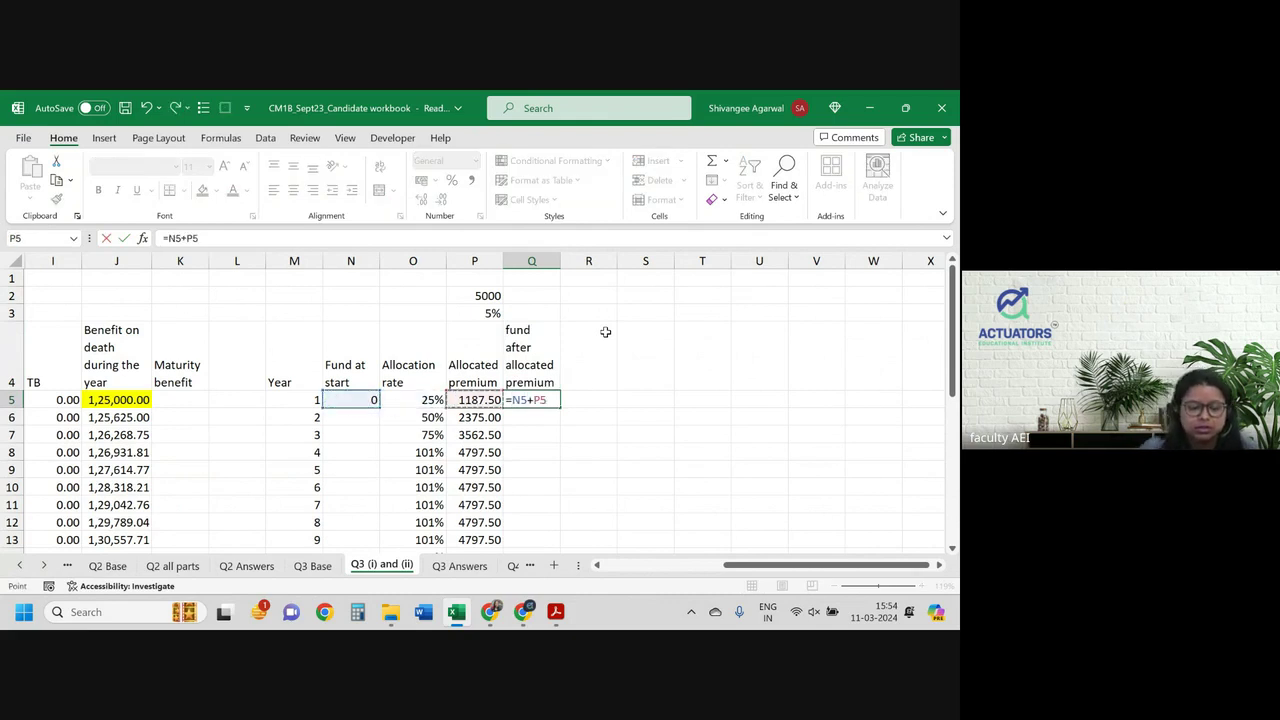
pyautogui.press('Return')
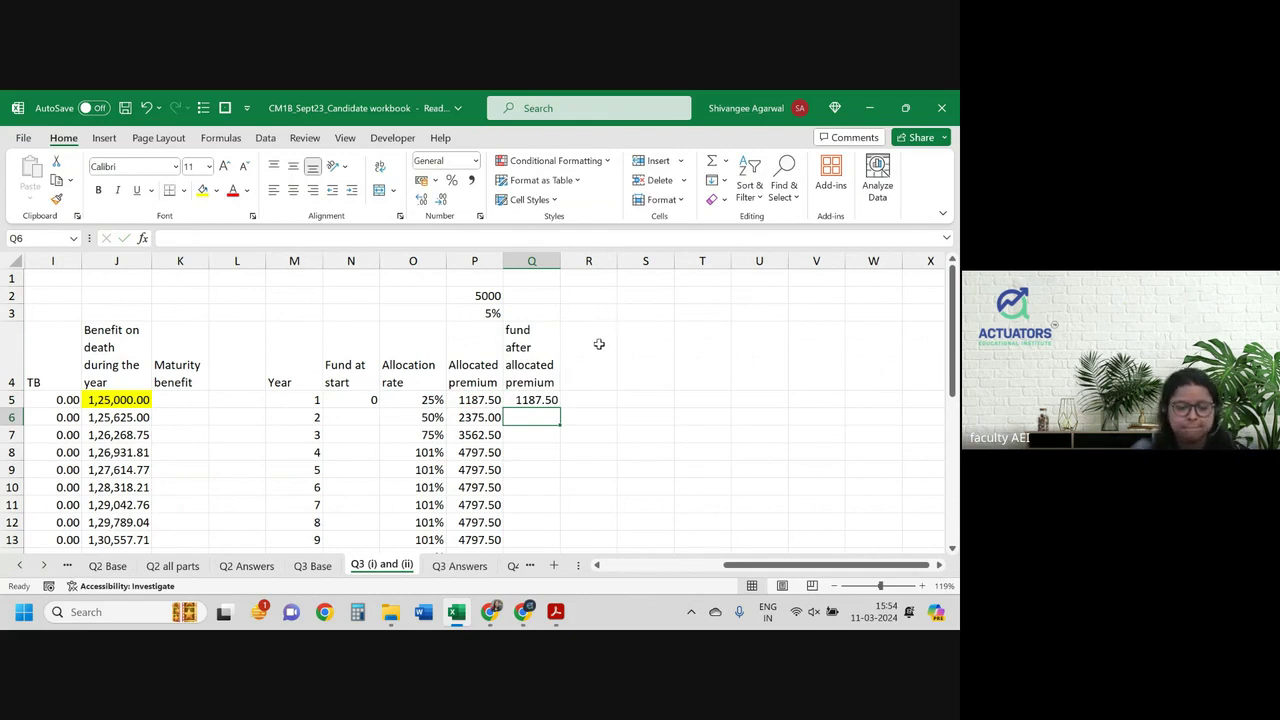
pyautogui.click(540, 401)
pyautogui.doubleClick(558, 409)
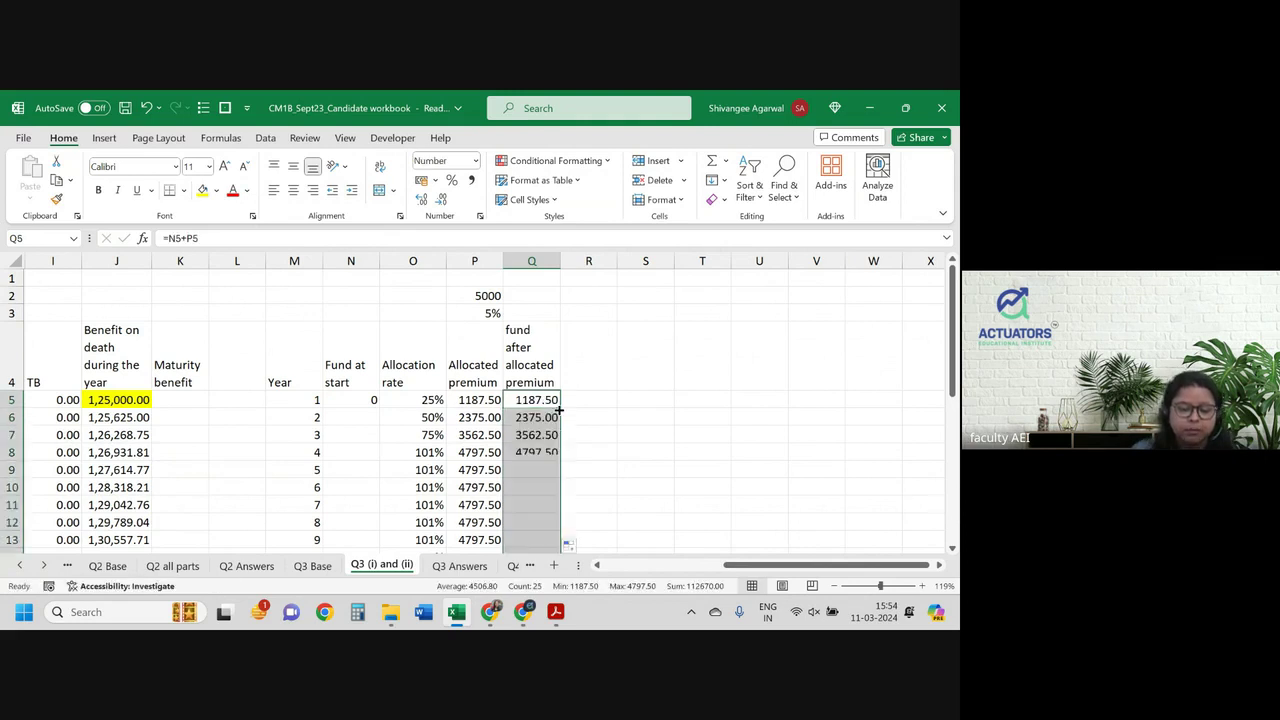
# Step: Make the row 4 headings bold and enter "Unit Fund before AMC" as the heading in R4
pyautogui.click(537, 346)
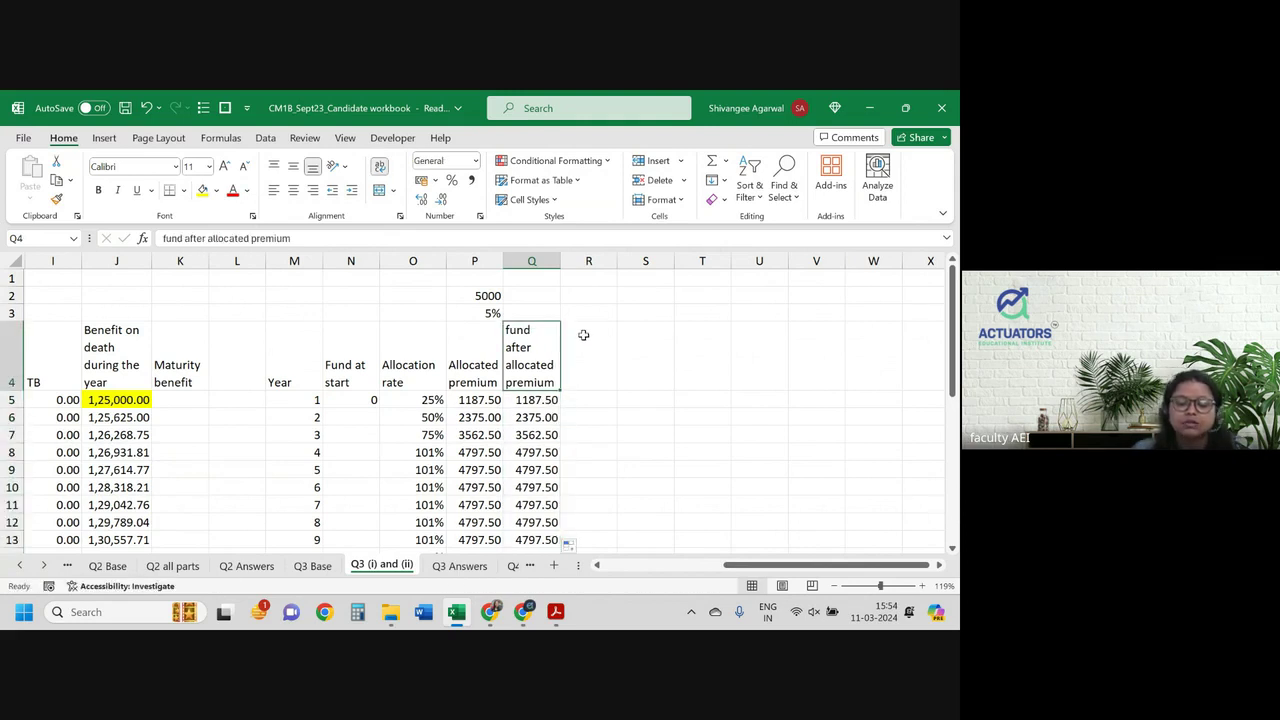
pyautogui.click(13, 356)
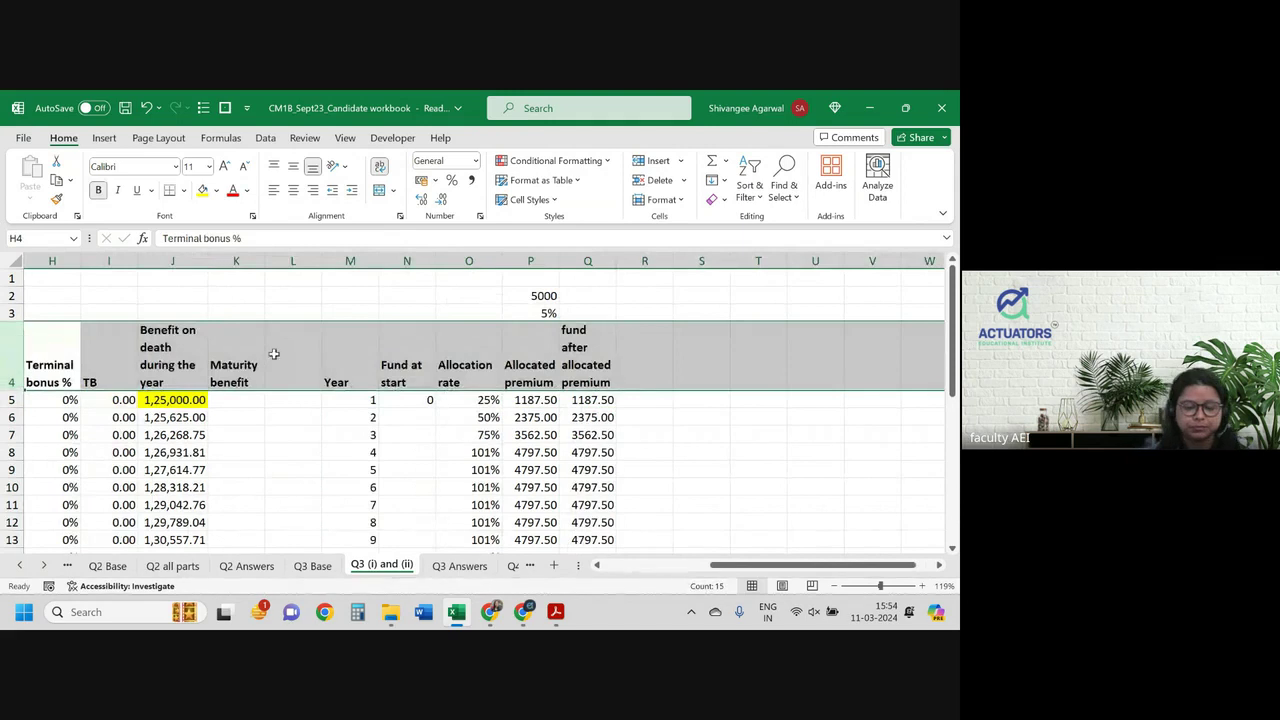
pyautogui.click(645, 349)
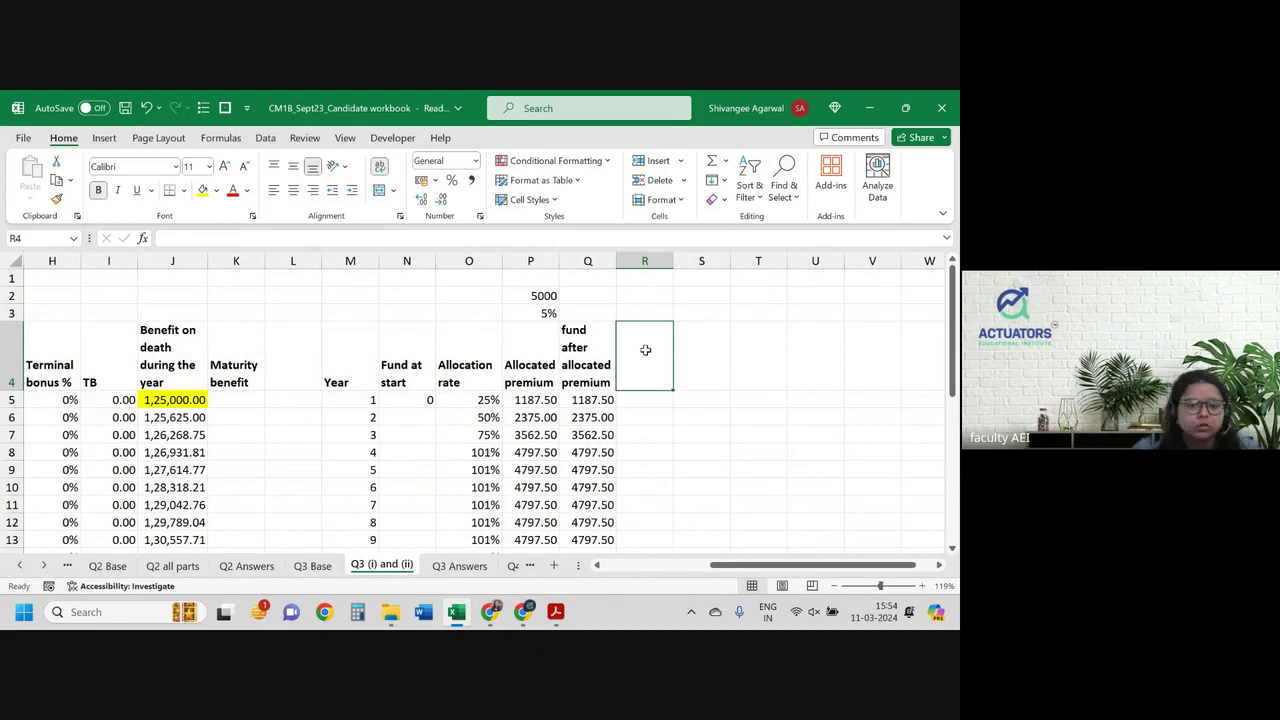
pyautogui.write('Uni')
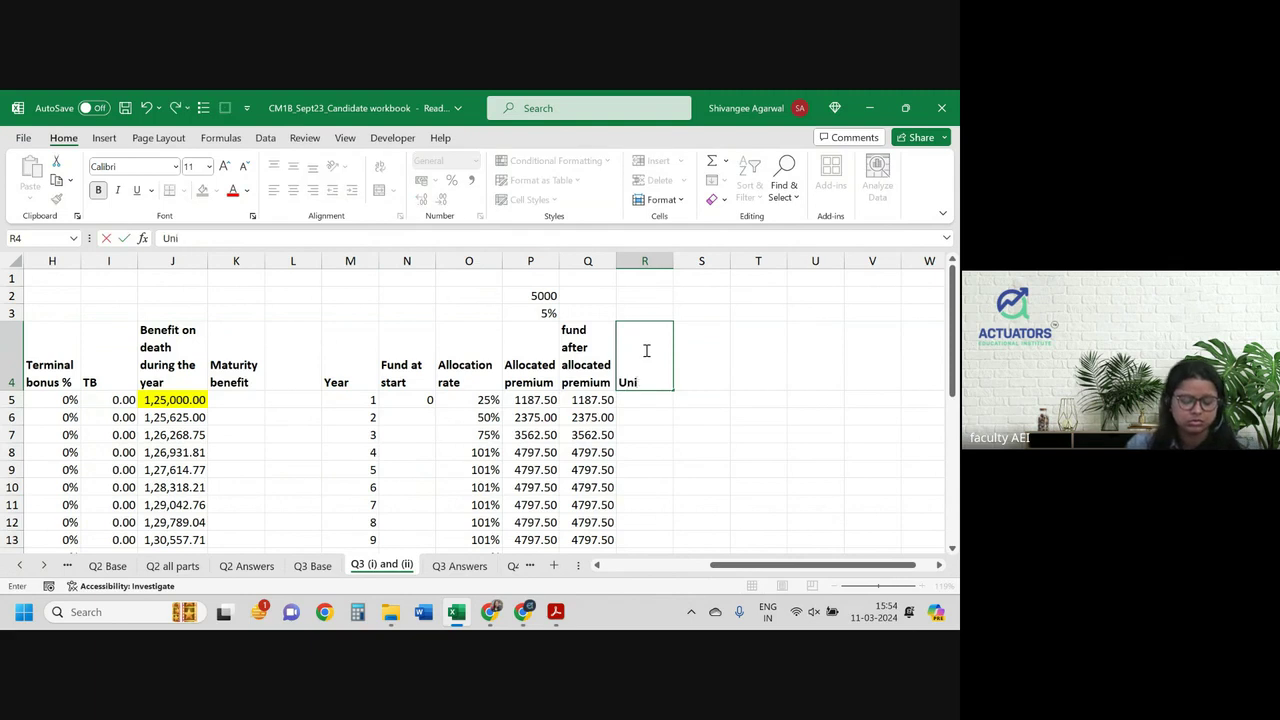
pyautogui.write('t Fund')
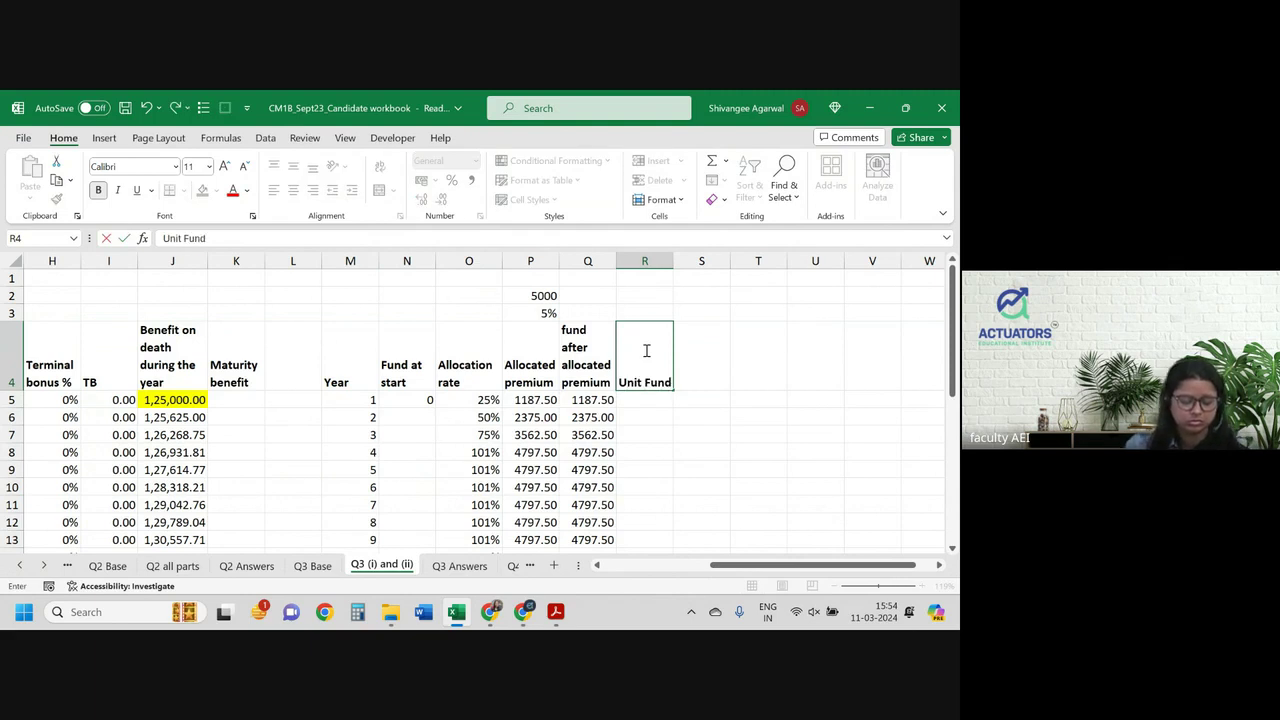
pyautogui.write(' before AMC')
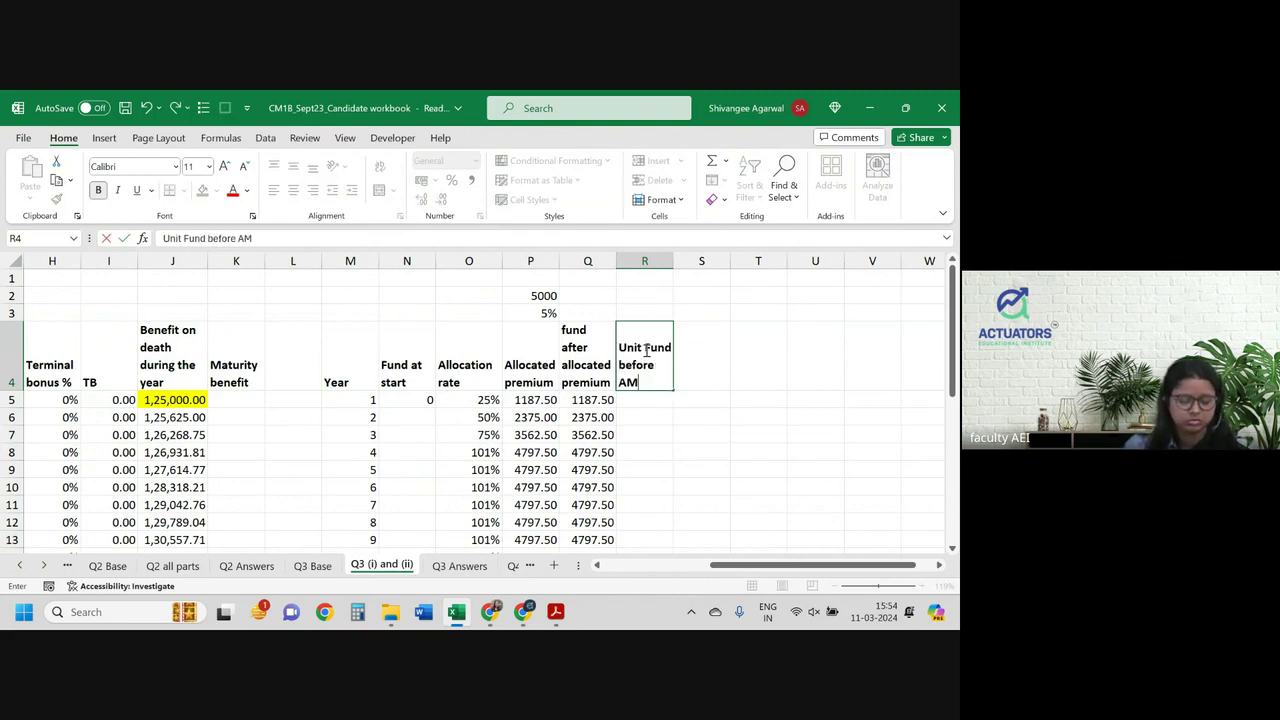
pyautogui.press('Up')
# Step: Look up the unit growth rate on the Q3 Base sheet and enter 2.5% in R3
pyautogui.hotkey('ctrl', 'pageup')
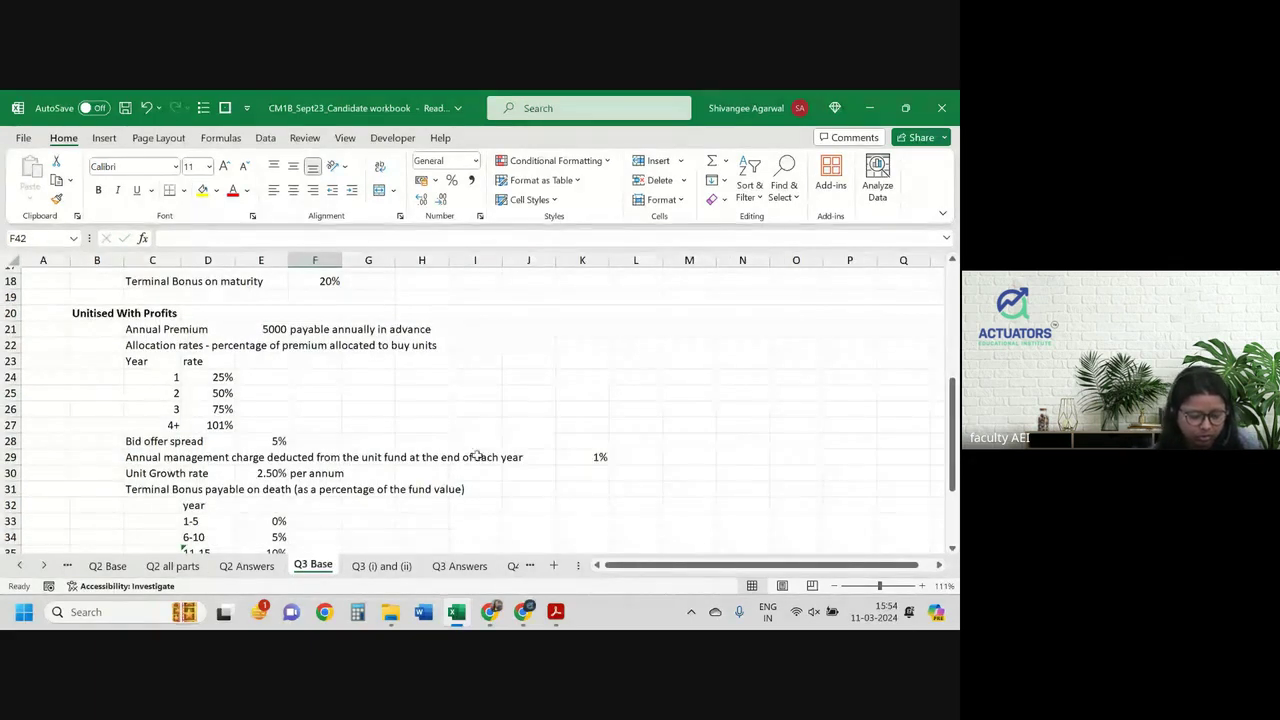
pyautogui.scroll(-3, 411, 484)
pyautogui.scroll(3, 411, 484)
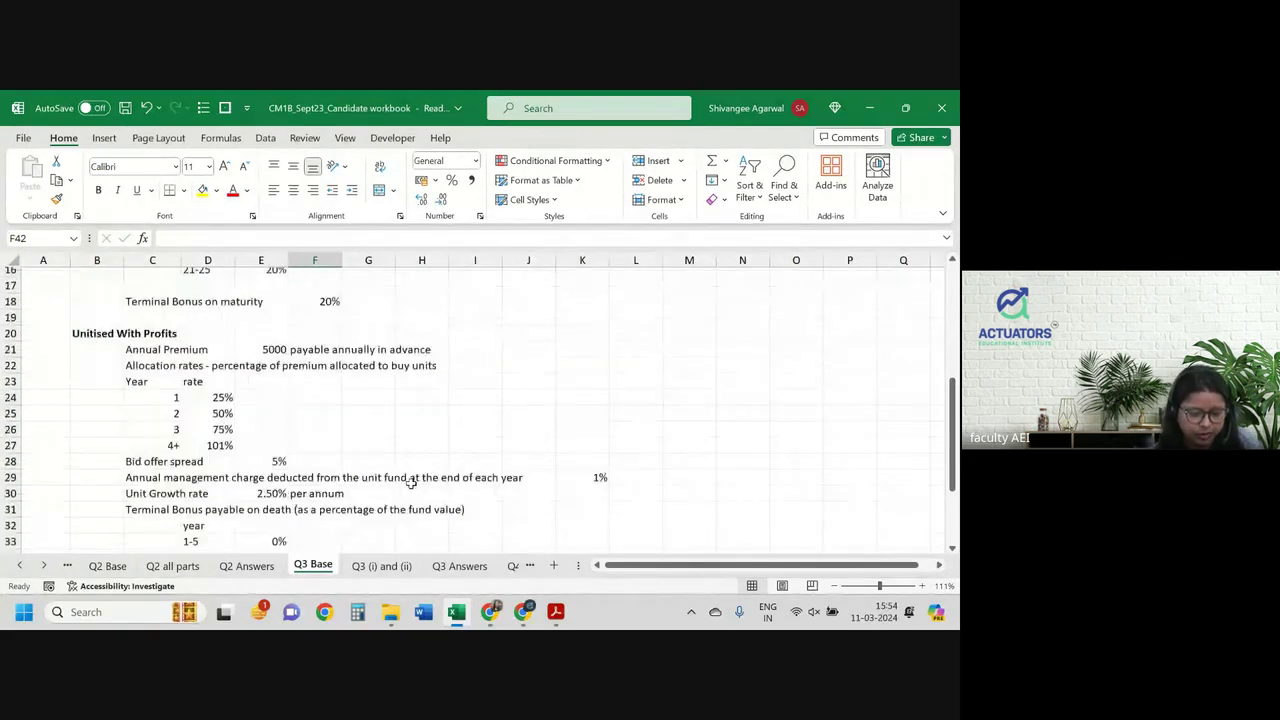
pyautogui.hotkey('ctrl', 'pagedown')
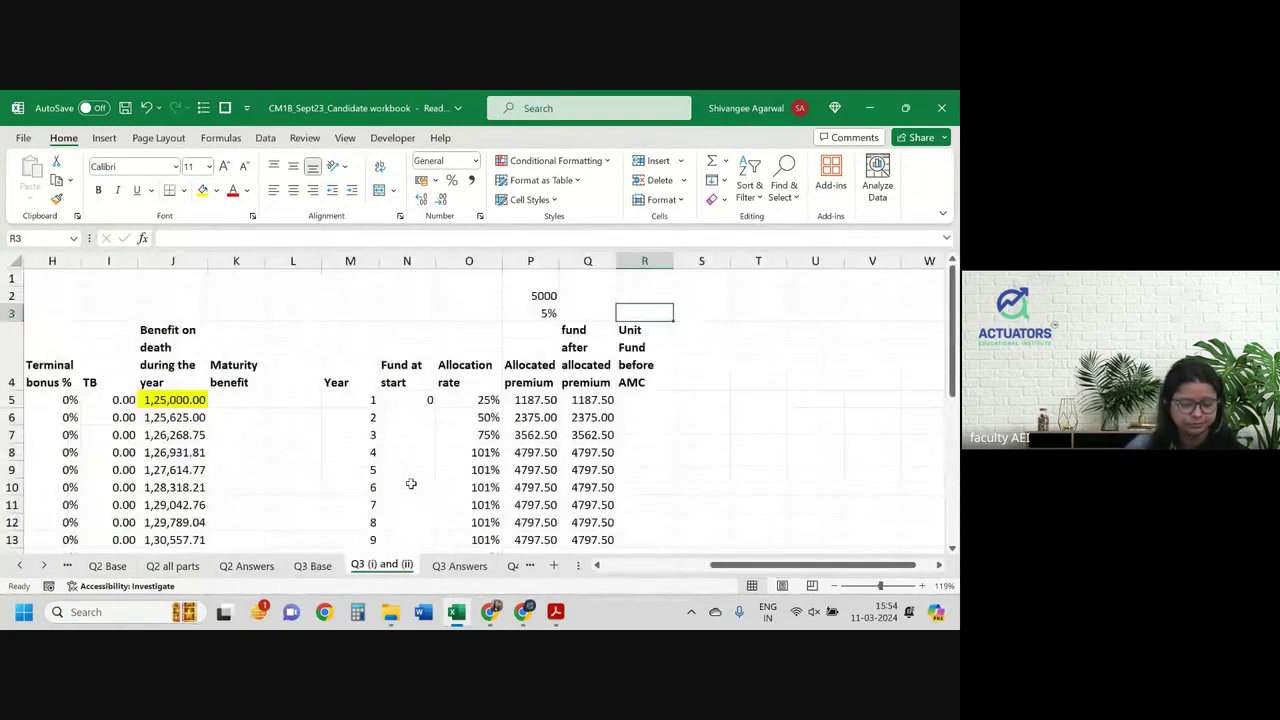
pyautogui.write('2.5%')
pyautogui.press('Return')
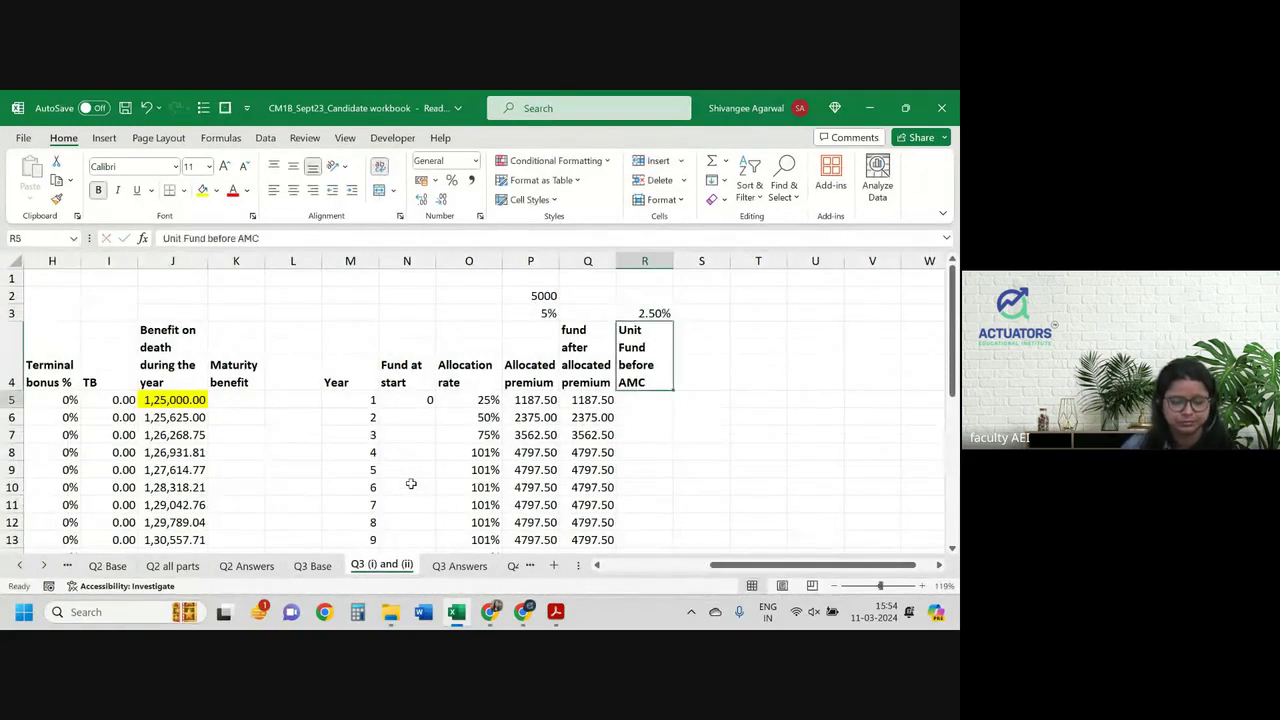
# Step: Enter =Q5*(1+$R$3) in R5 for the unit fund before AMC and fill it down through year 25
pyautogui.press('Down')
pyautogui.write('=')
pyautogui.press('Left')
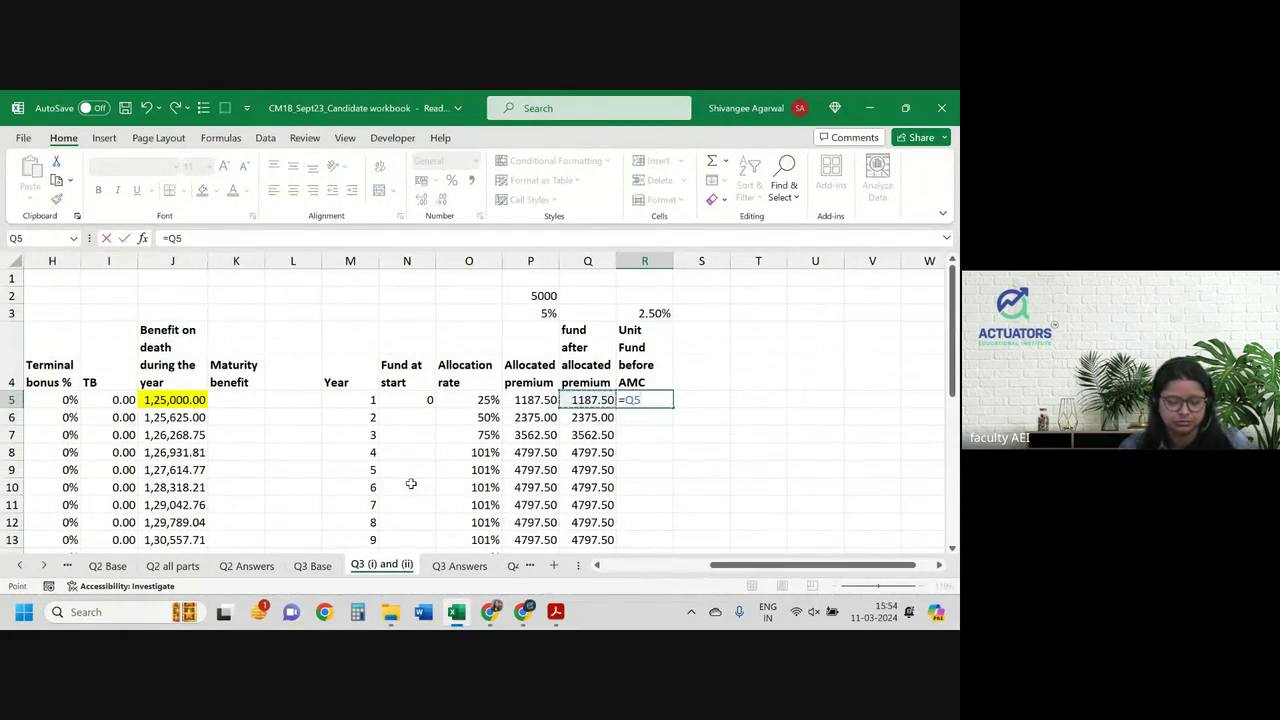
pyautogui.write('*(1+')
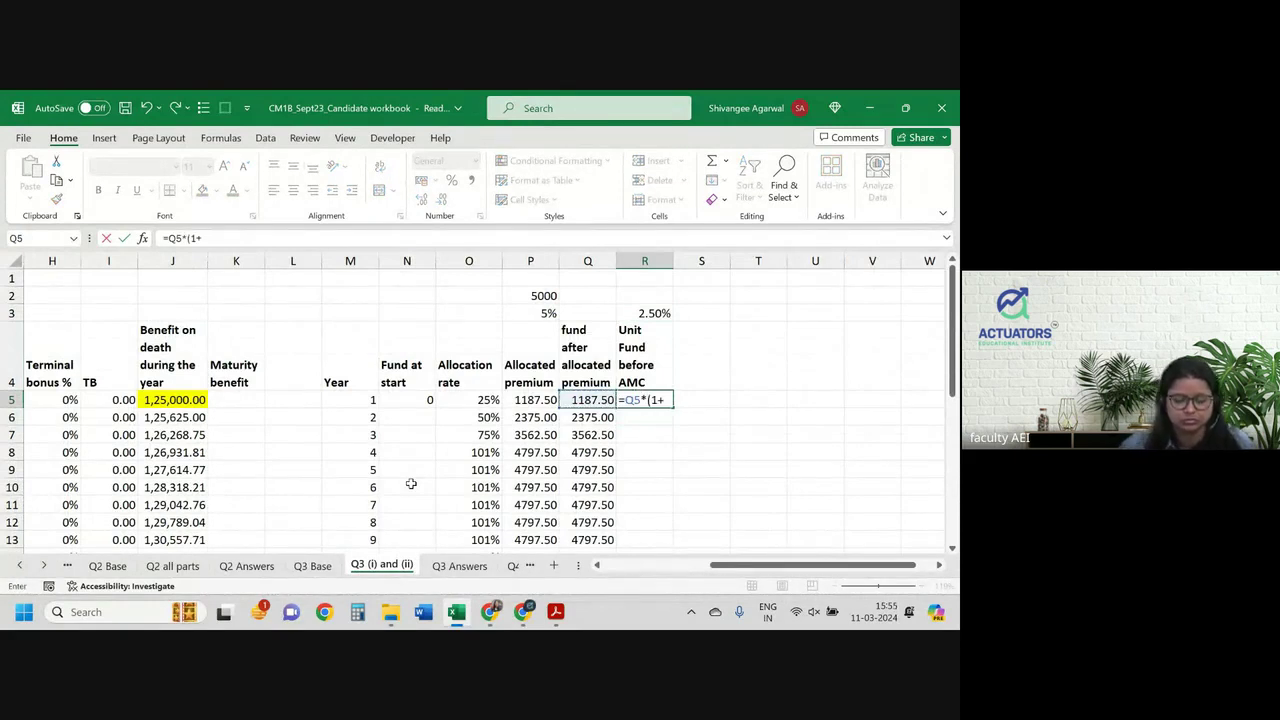
pyautogui.press('Up')
pyautogui.press('Up')
pyautogui.press('F4')
pyautogui.press('F4')
pyautogui.write(')')
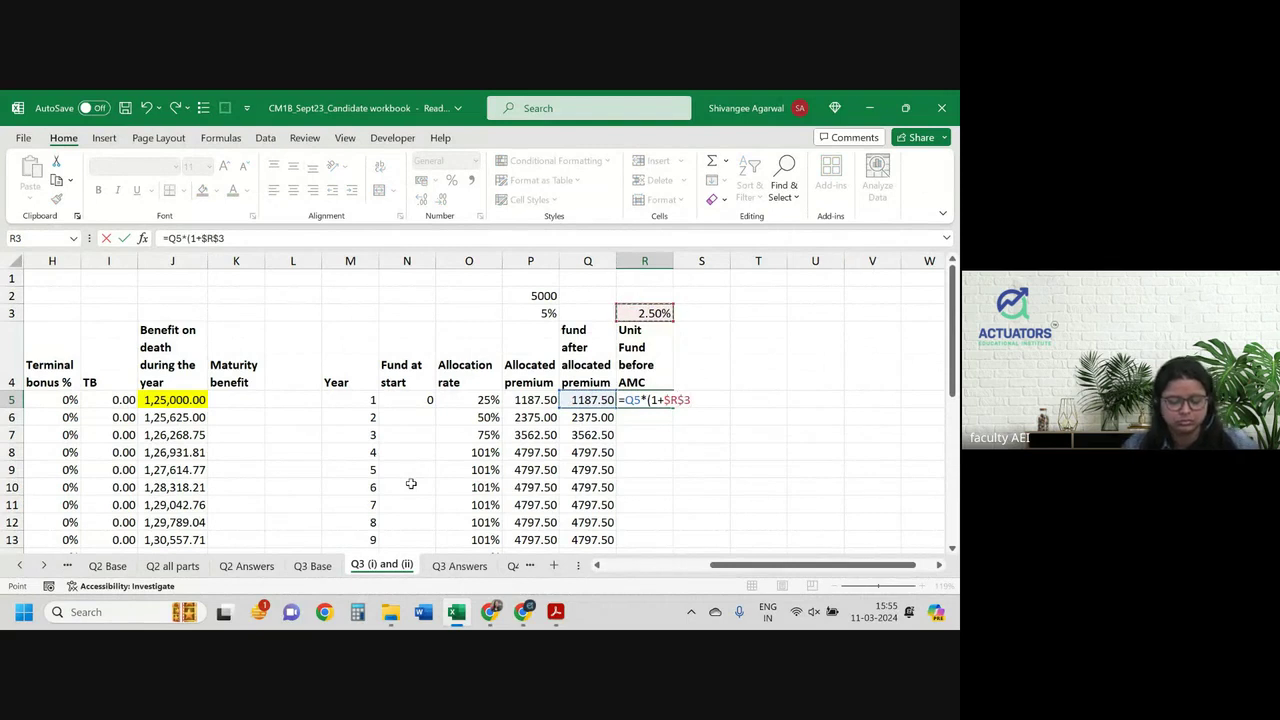
pyautogui.press('Return')
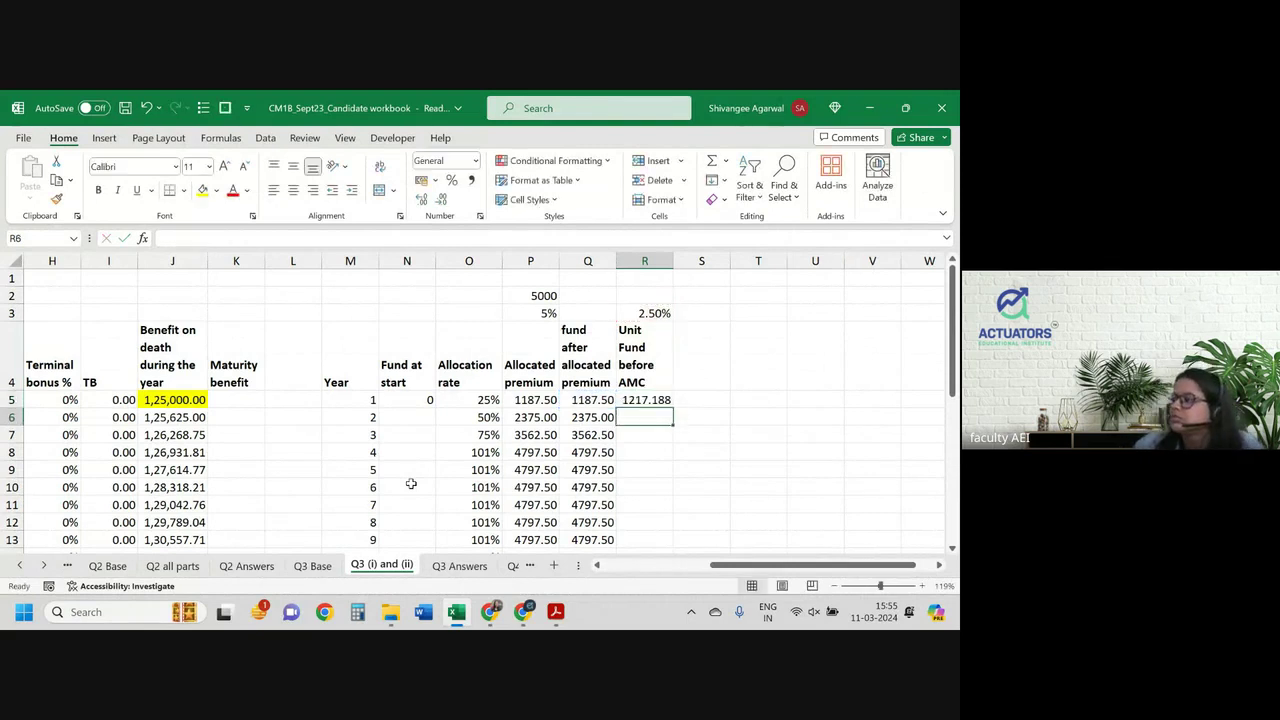
pyautogui.click(663, 404)
pyautogui.doubleClick(673, 406)
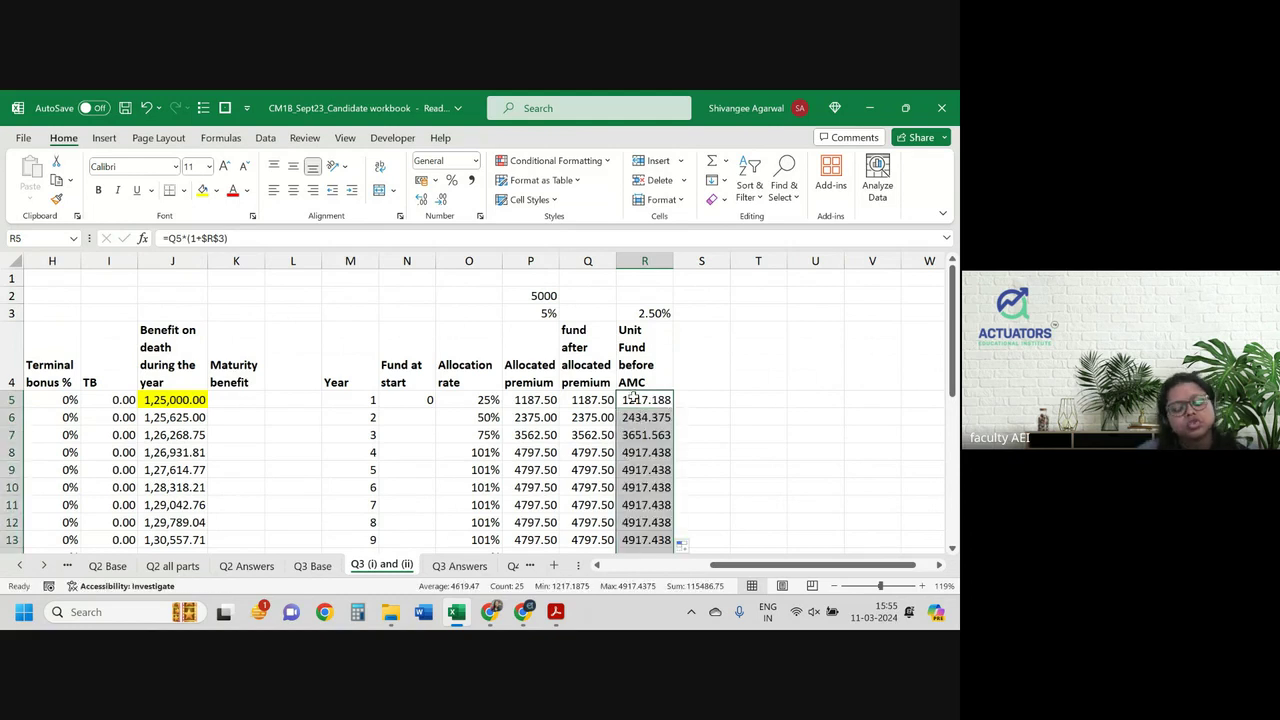
pyautogui.click(633, 397)
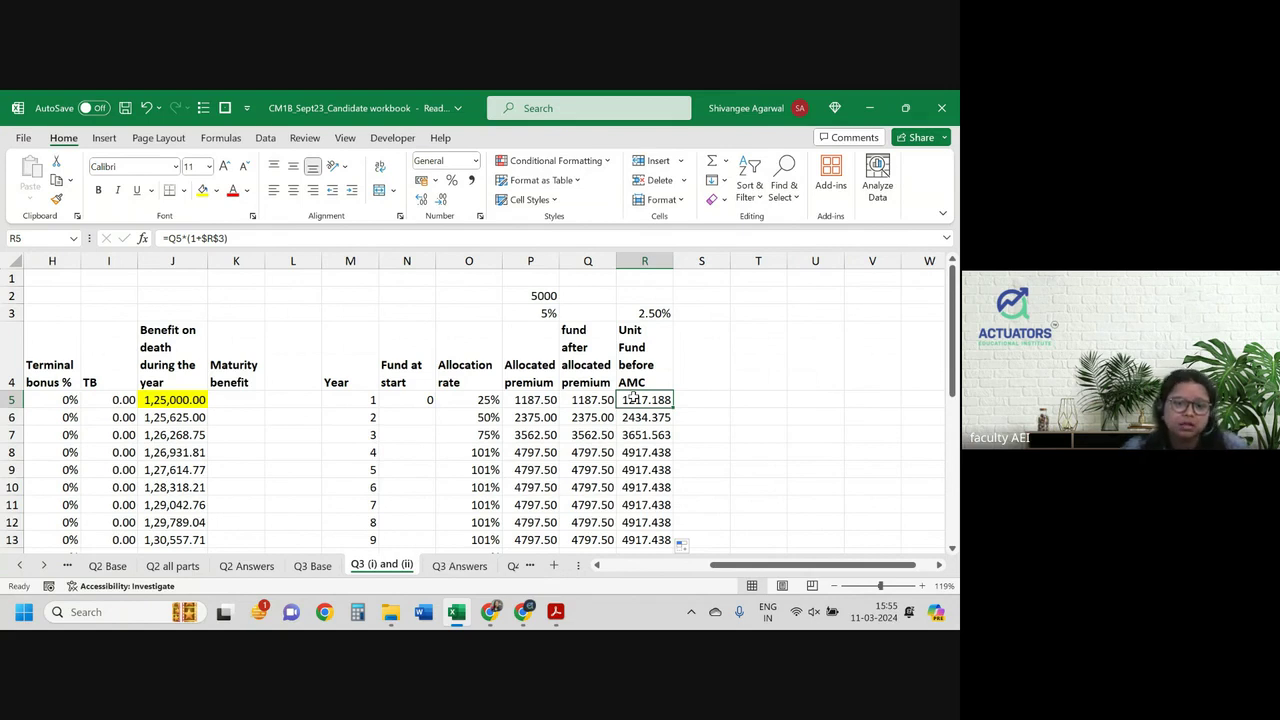
# Step: Review the Q3 Base sheet's unitised with-profits assumptions, including management charge, unit growth rate, terminal bonuses and minimum death payment
pyautogui.hotkey('alt', 'Tab')
pyautogui.hotkey('alt', 'Tab')
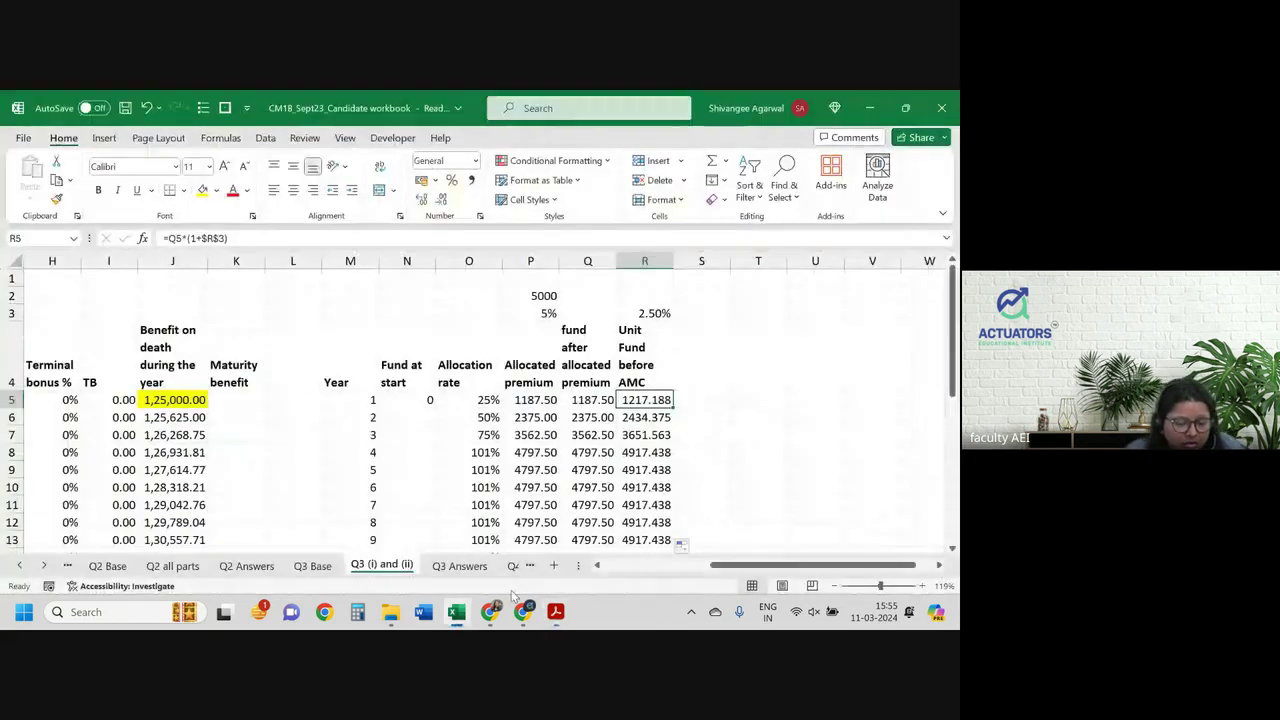
pyautogui.click(332, 567)
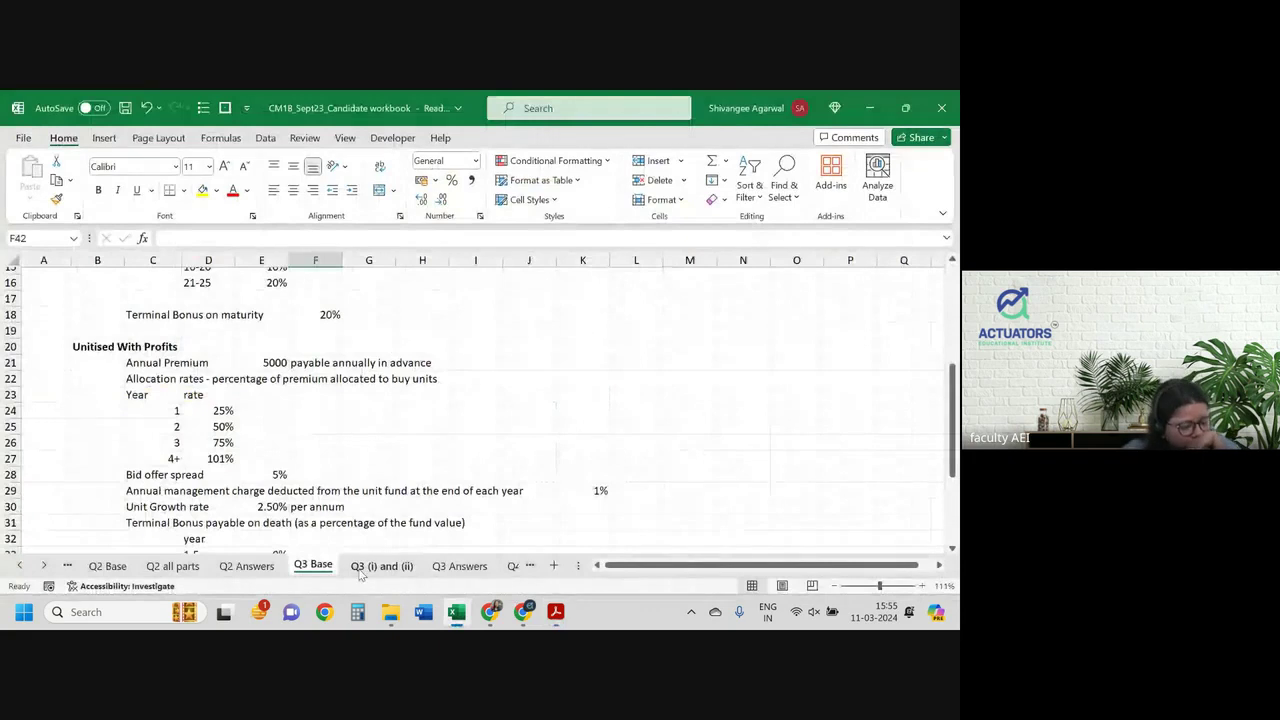
pyautogui.scroll(4, 336, 459)
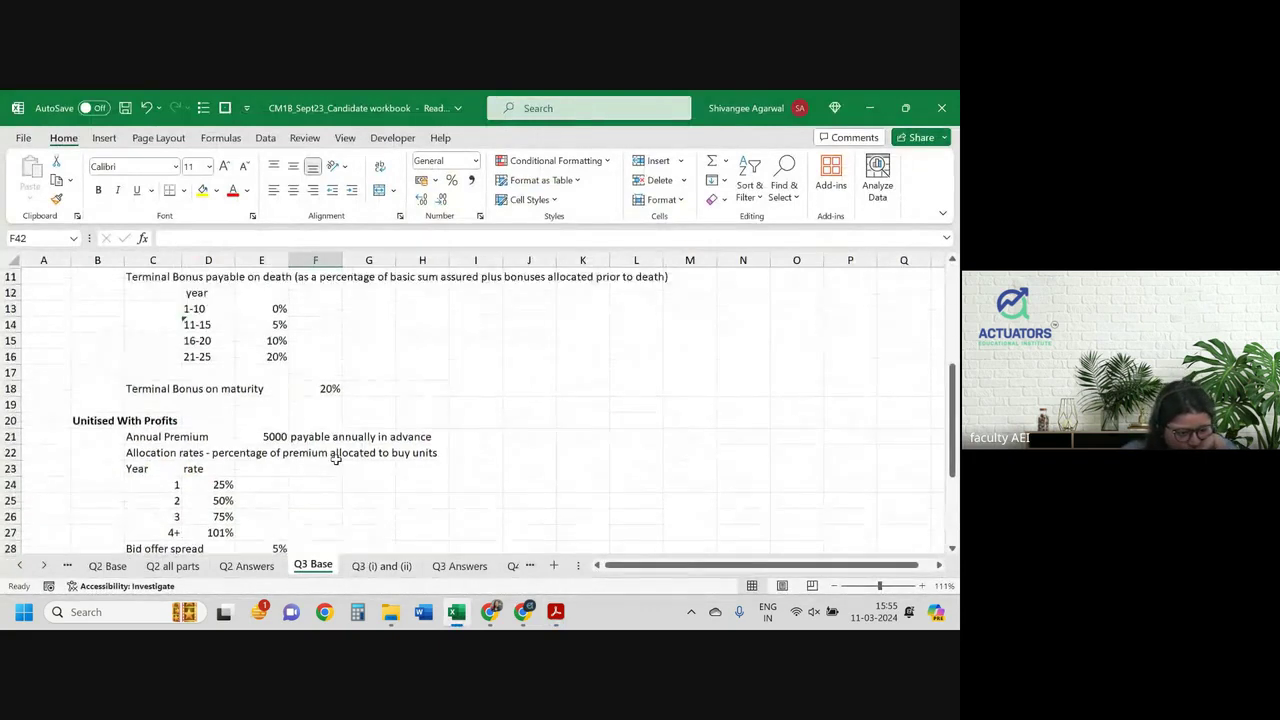
pyautogui.scroll(-2, 336, 459)
pyautogui.scroll(-4, 336, 459)
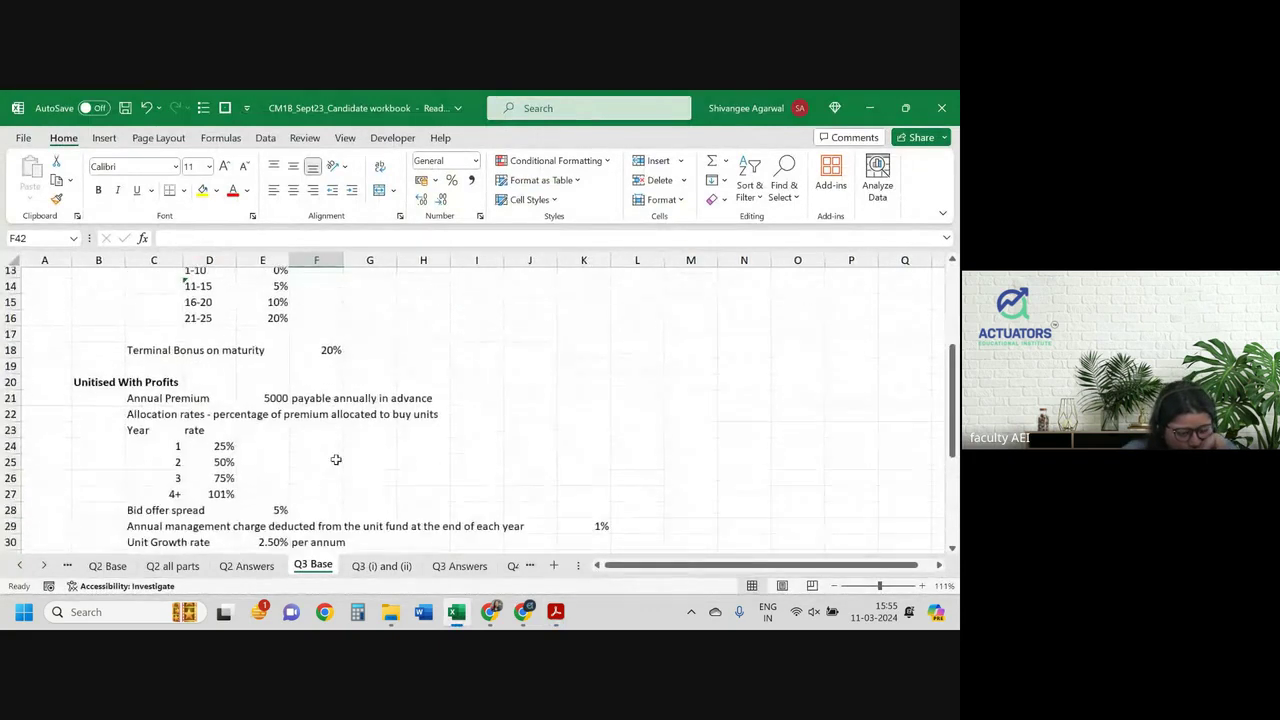
pyautogui.scroll(-1, 336, 459)
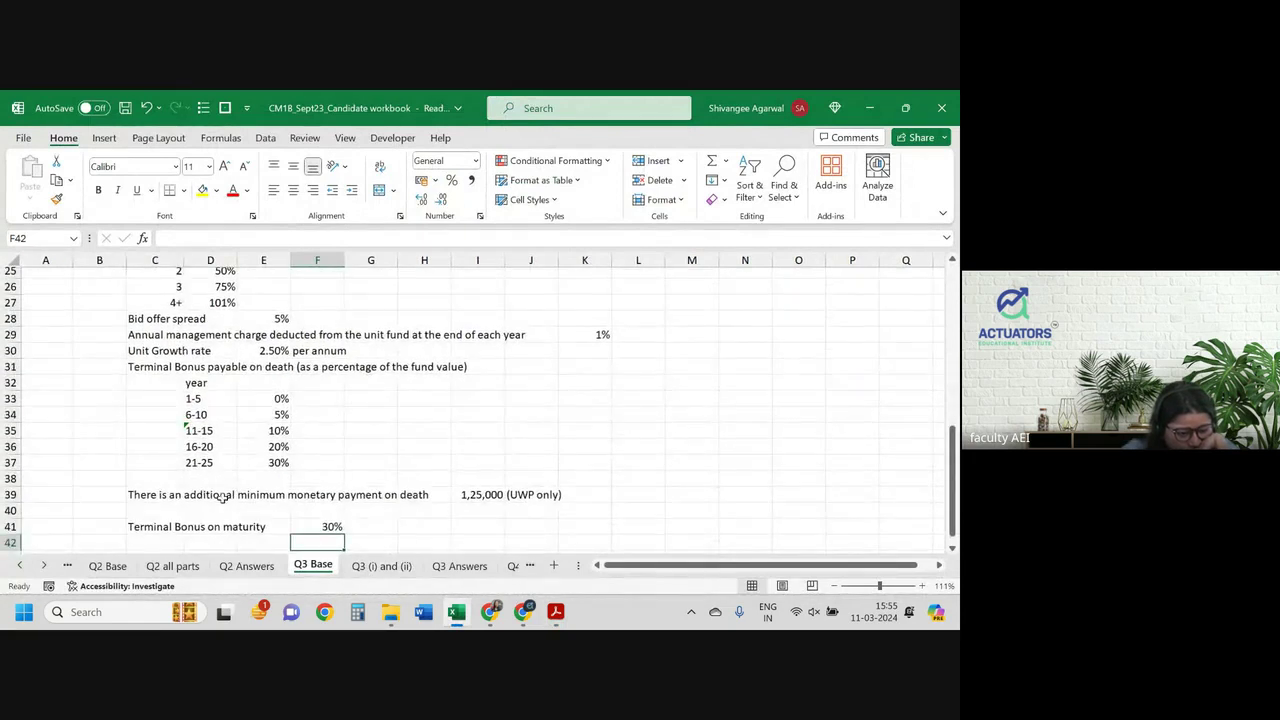
pyautogui.scroll(8, 393, 503)
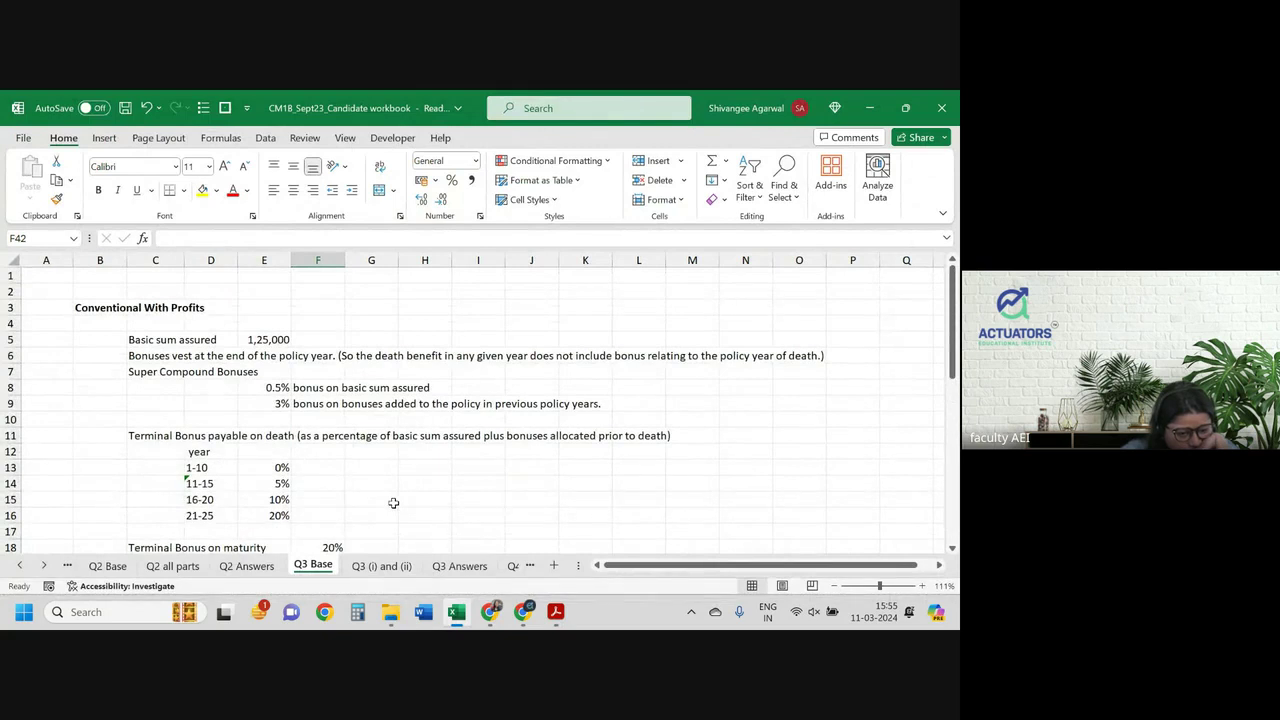
pyautogui.scroll(-5, 393, 503)
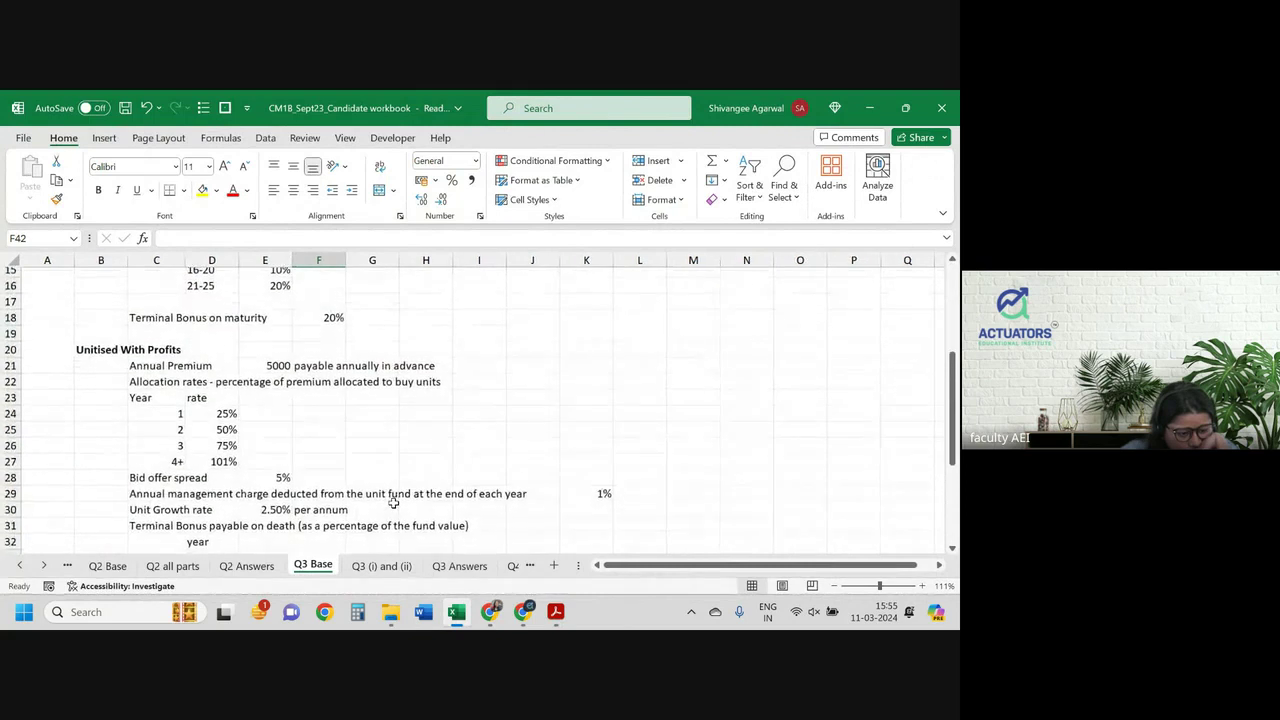
pyautogui.scroll(-1, 393, 503)
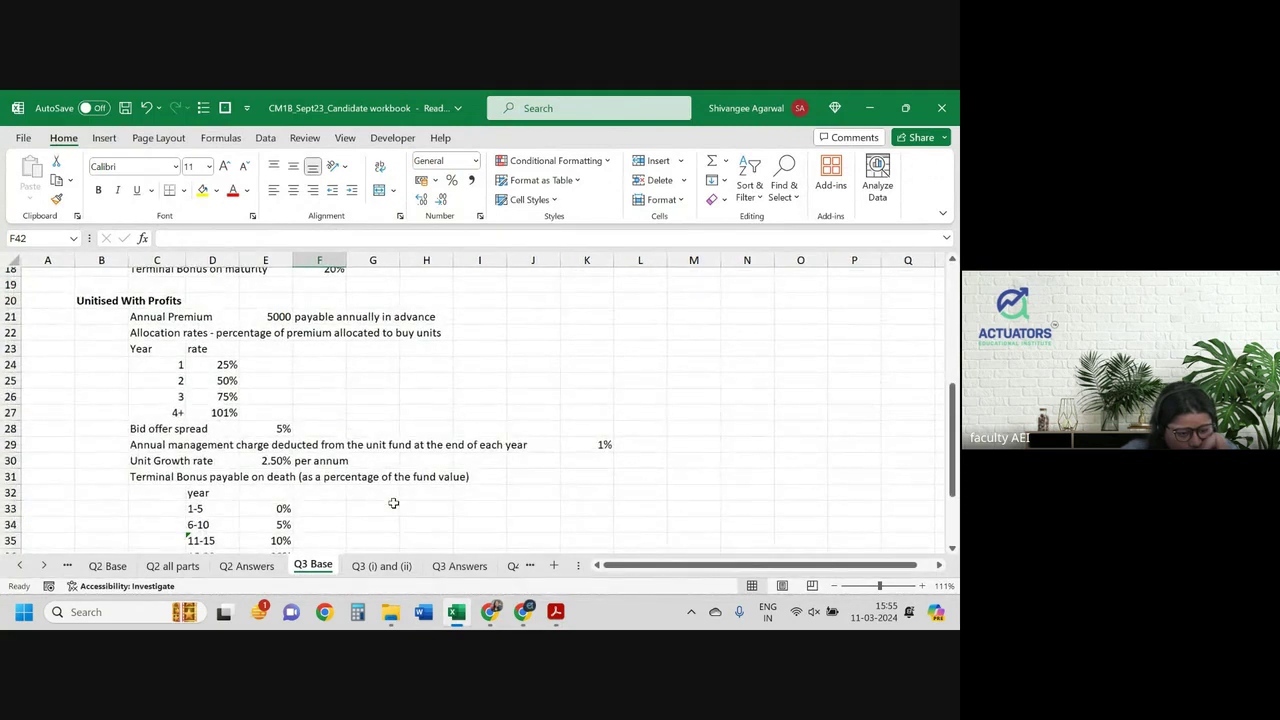
pyautogui.scroll(-1, 393, 503)
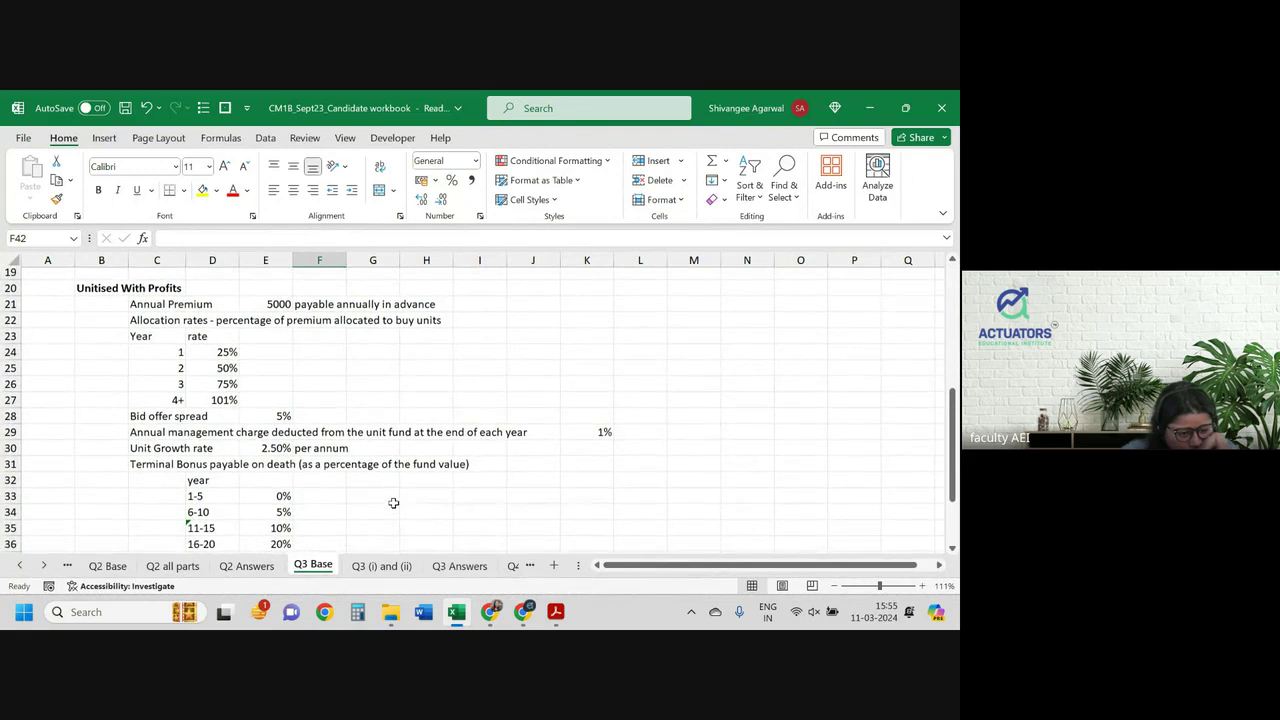
pyautogui.scroll(-1, 393, 503)
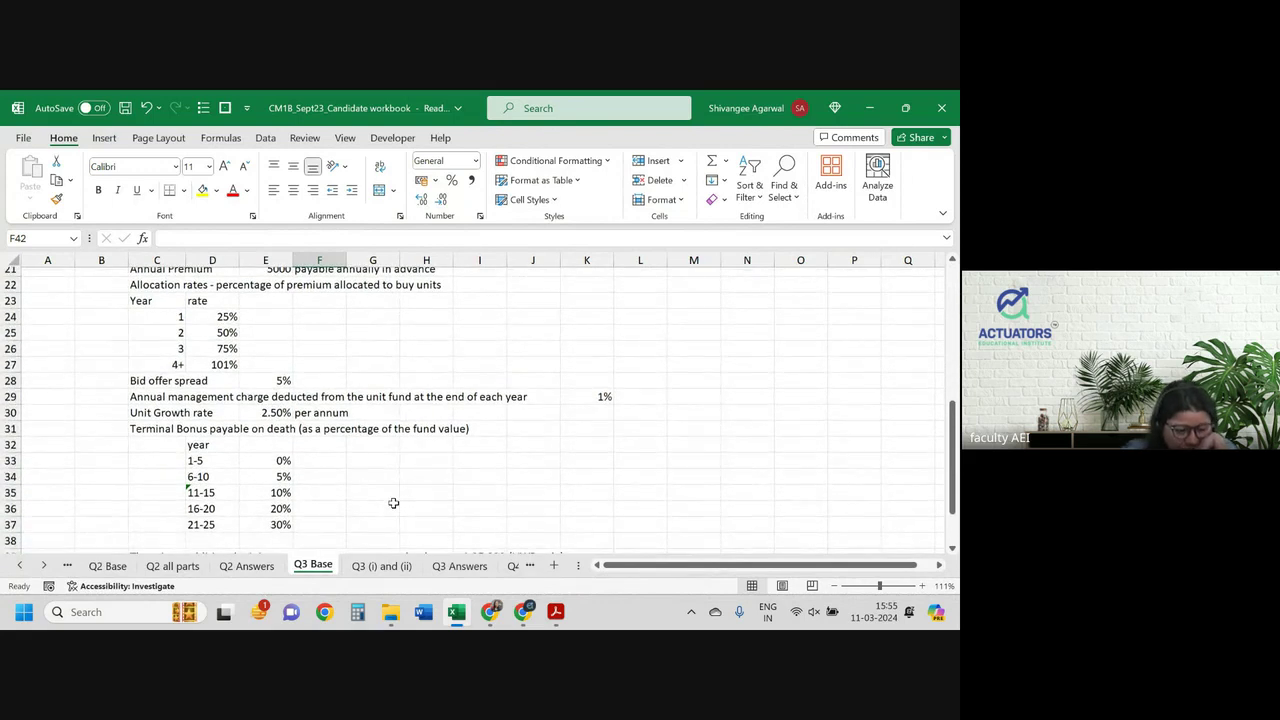
pyautogui.scroll(-2, 393, 503)
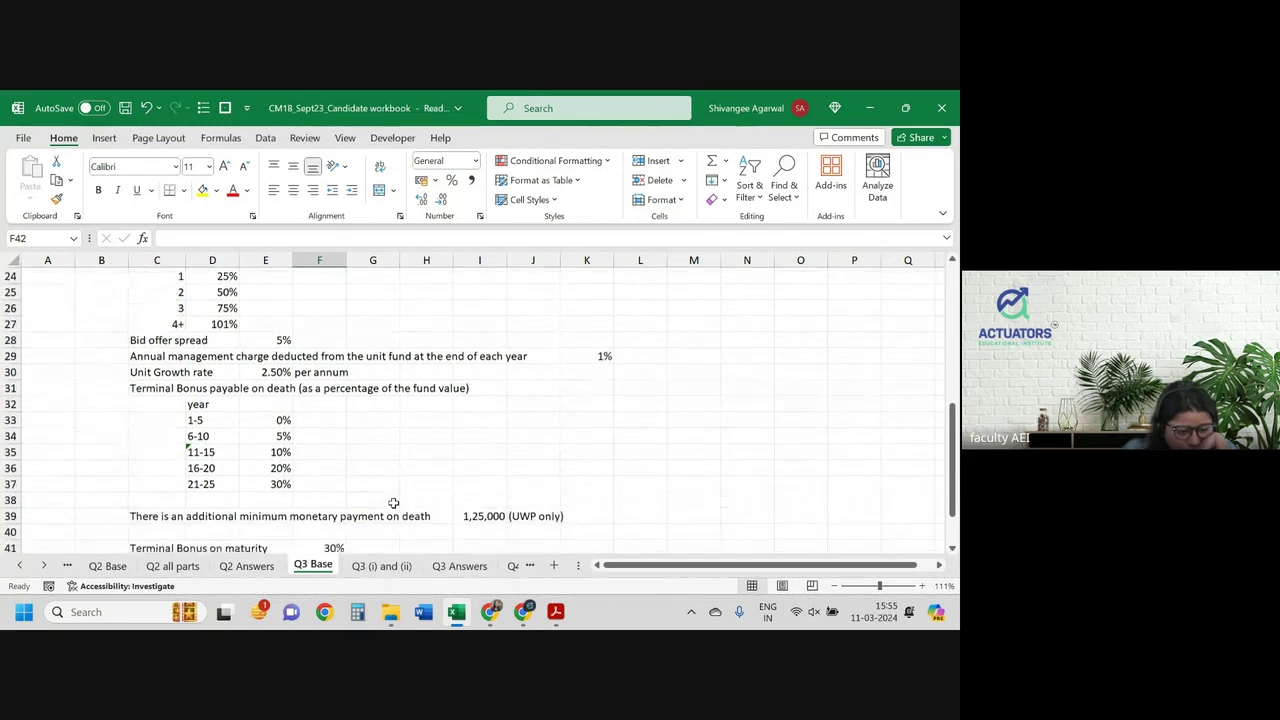
pyautogui.scroll(3, 393, 503)
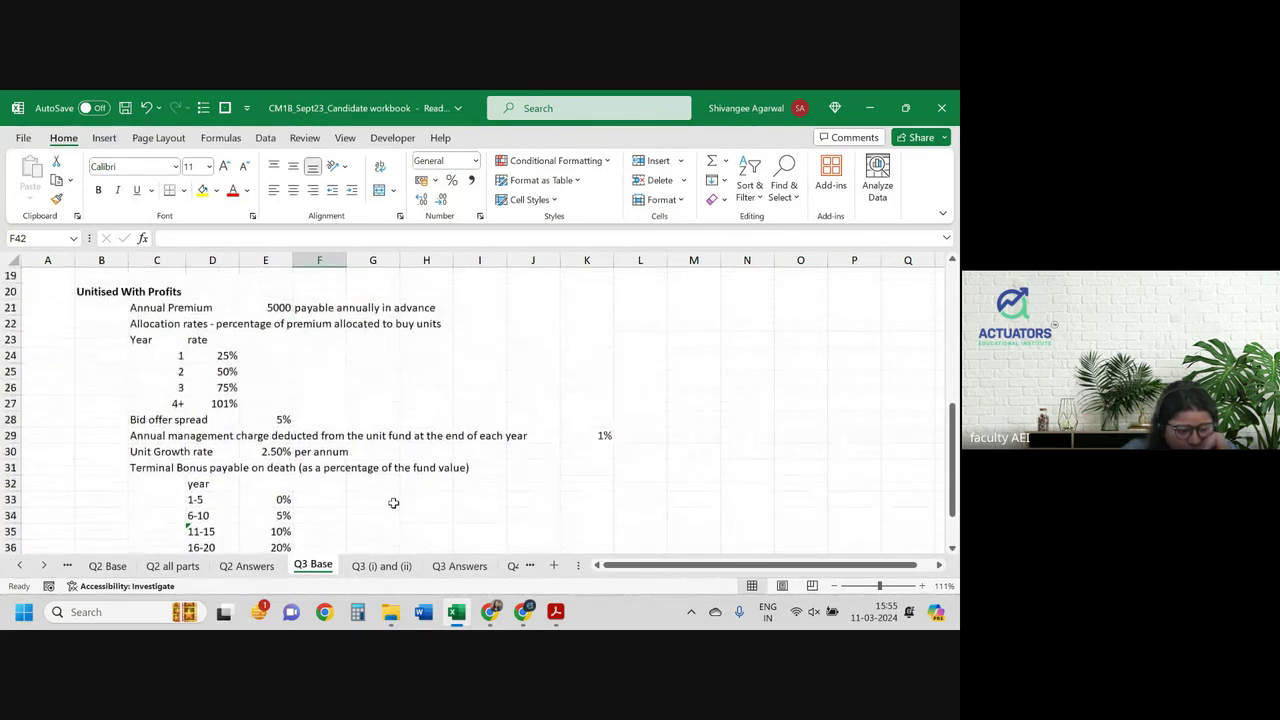
# Step: Switch to the exam paper PDF and reread question 3 for when the death benefit is payable
pyautogui.hotkey('alt', 'Tab')
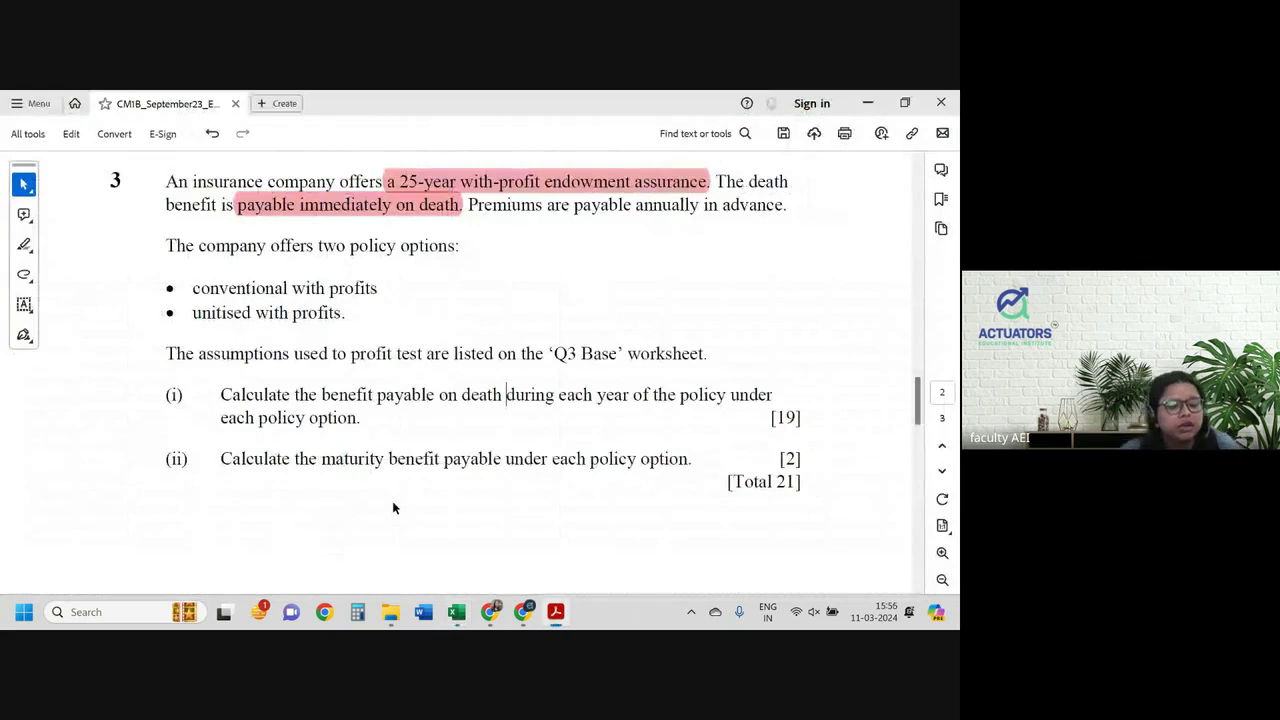
pyautogui.scroll(1, 392, 507)
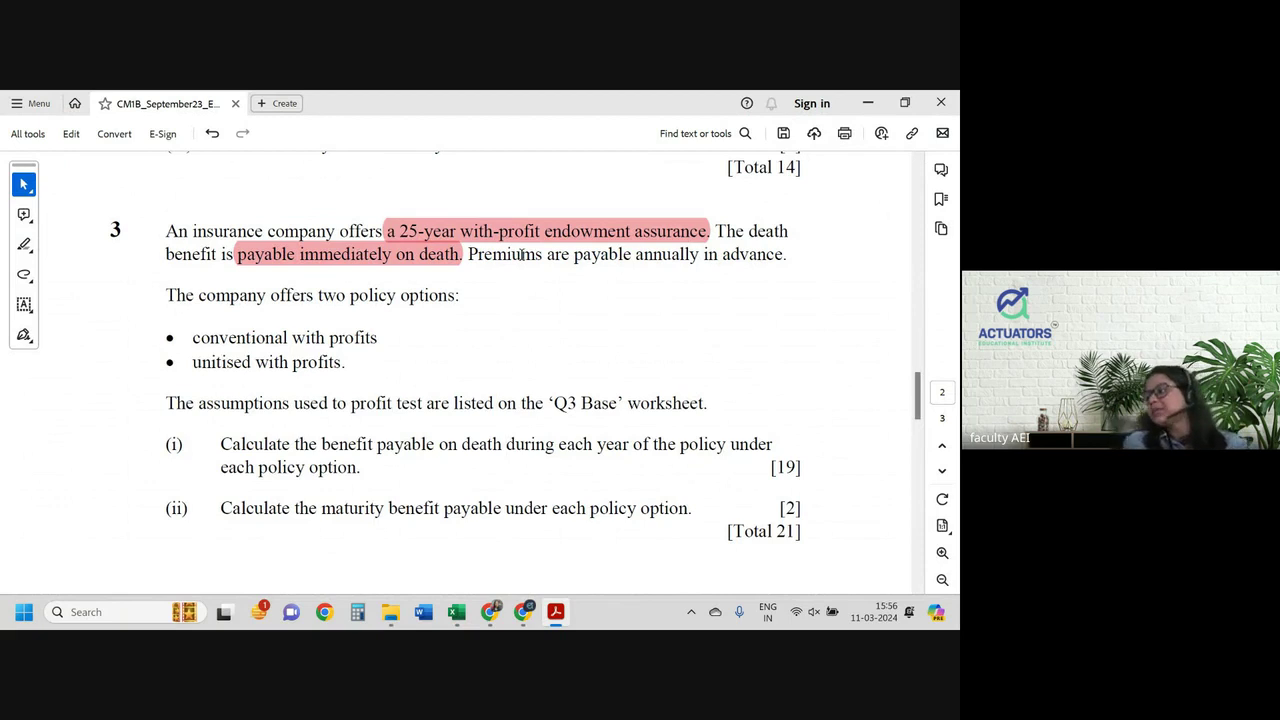
pyautogui.hotkey('alt', 'Tab')
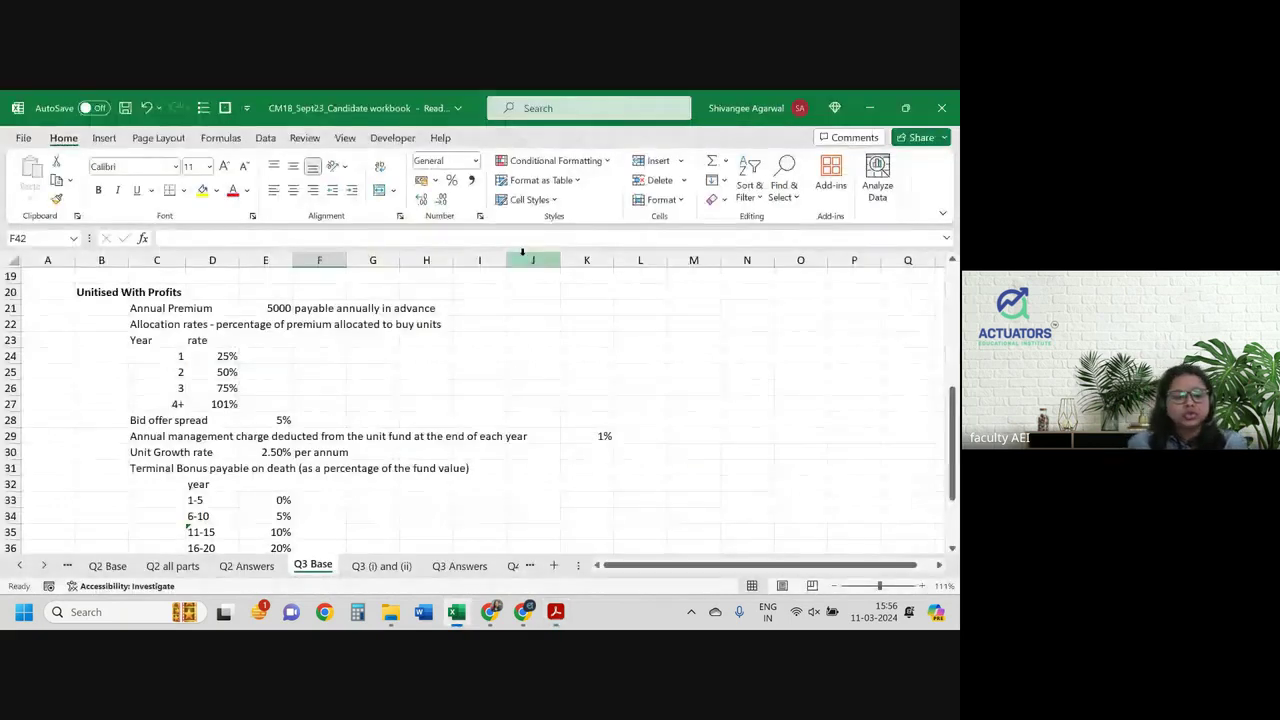
# Step: On the Q3 (i) and (ii) sheet, insert a column before "Unit Fund before AMC" and enter the heading "Unit fund at mid-year" in R4
pyautogui.click(410, 566)
pyautogui.click(648, 260)
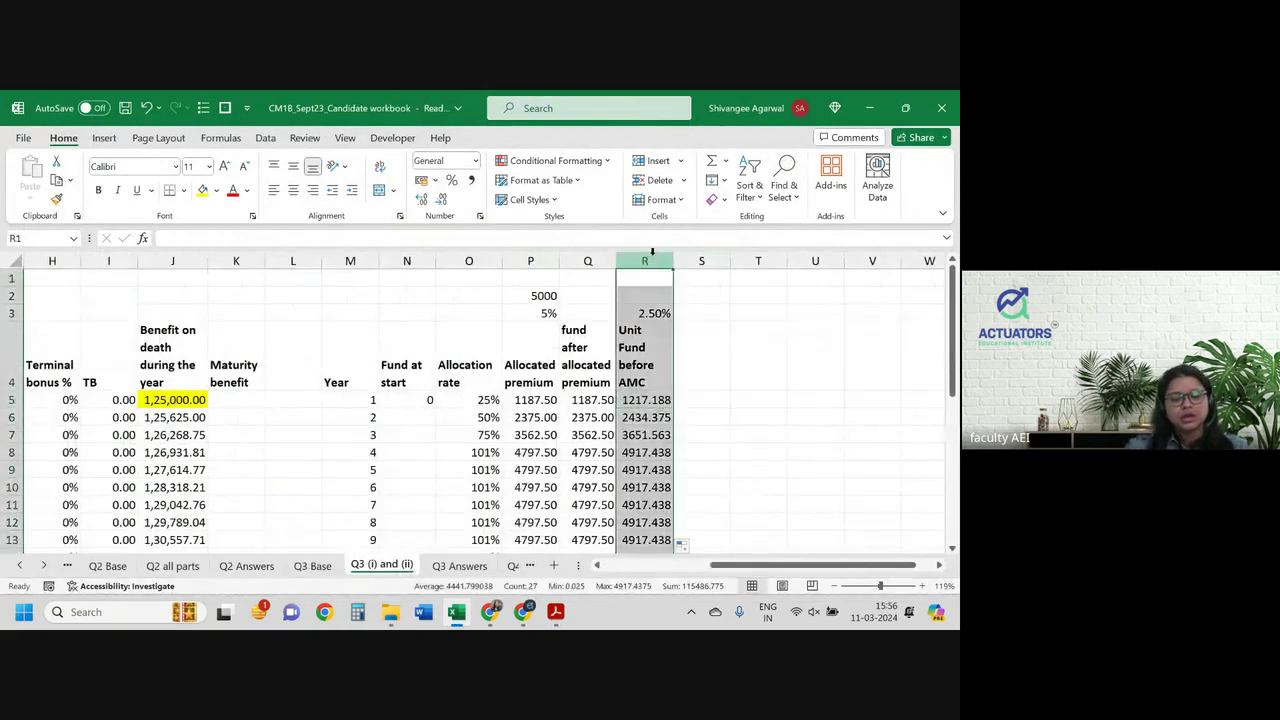
pyautogui.hotkey('ctrl', 'shift', '+')
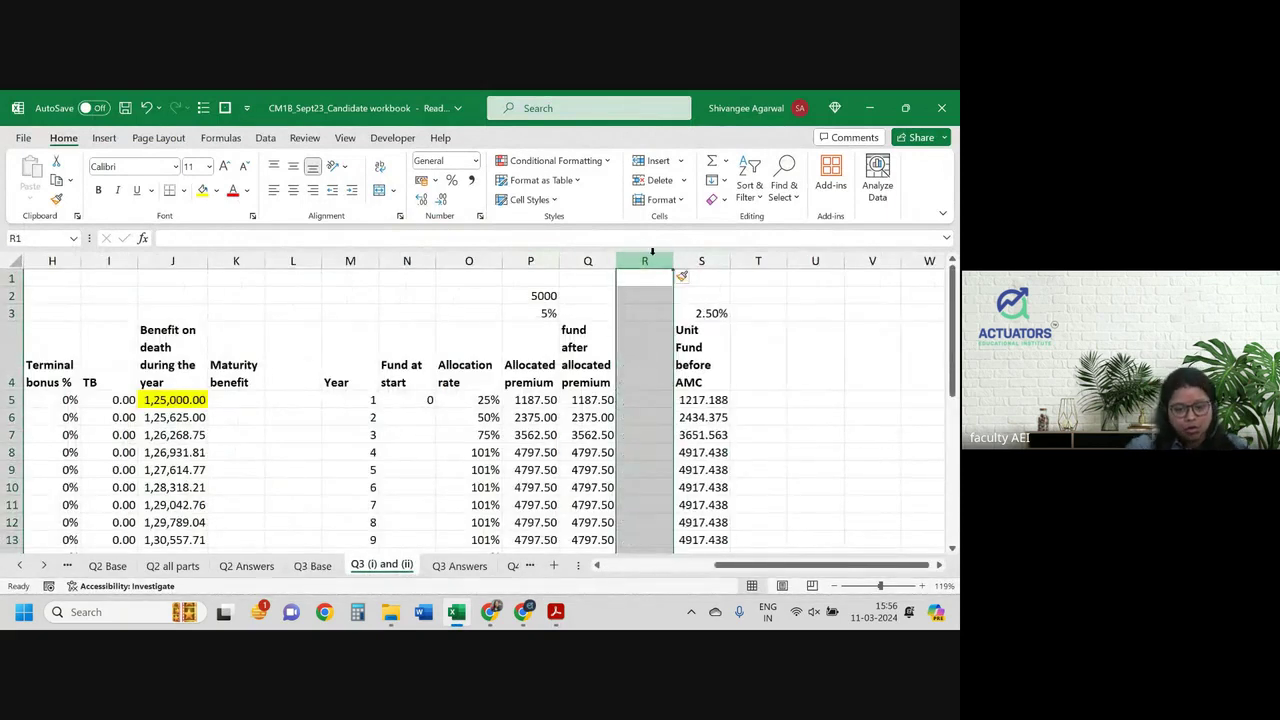
pyautogui.click(706, 318)
pyautogui.click(649, 358)
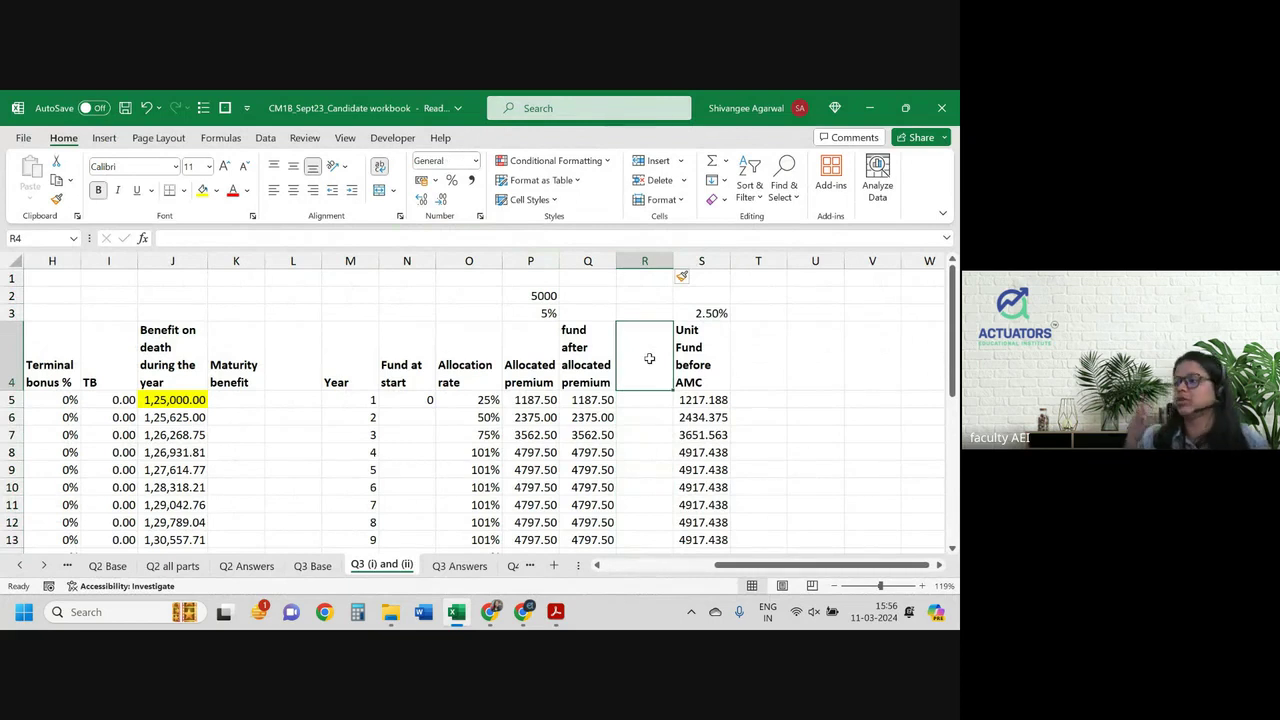
pyautogui.write('Unit fu')
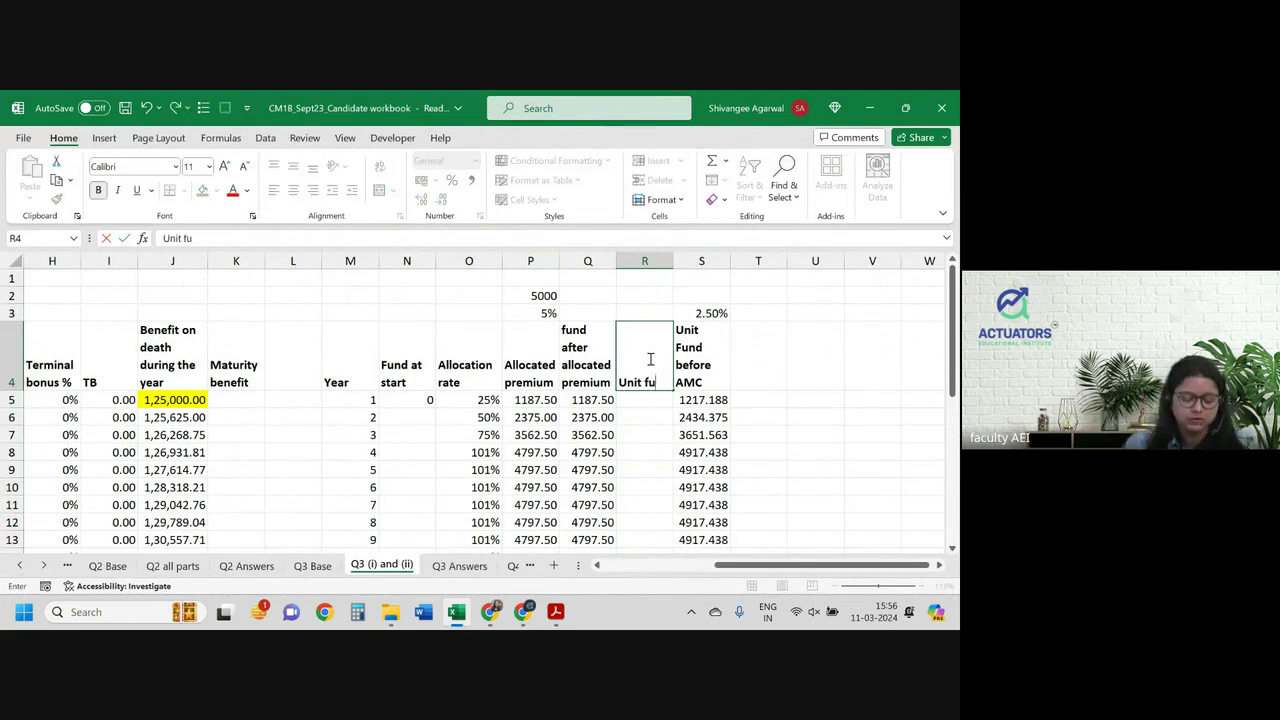
pyautogui.write('nd at mid-')
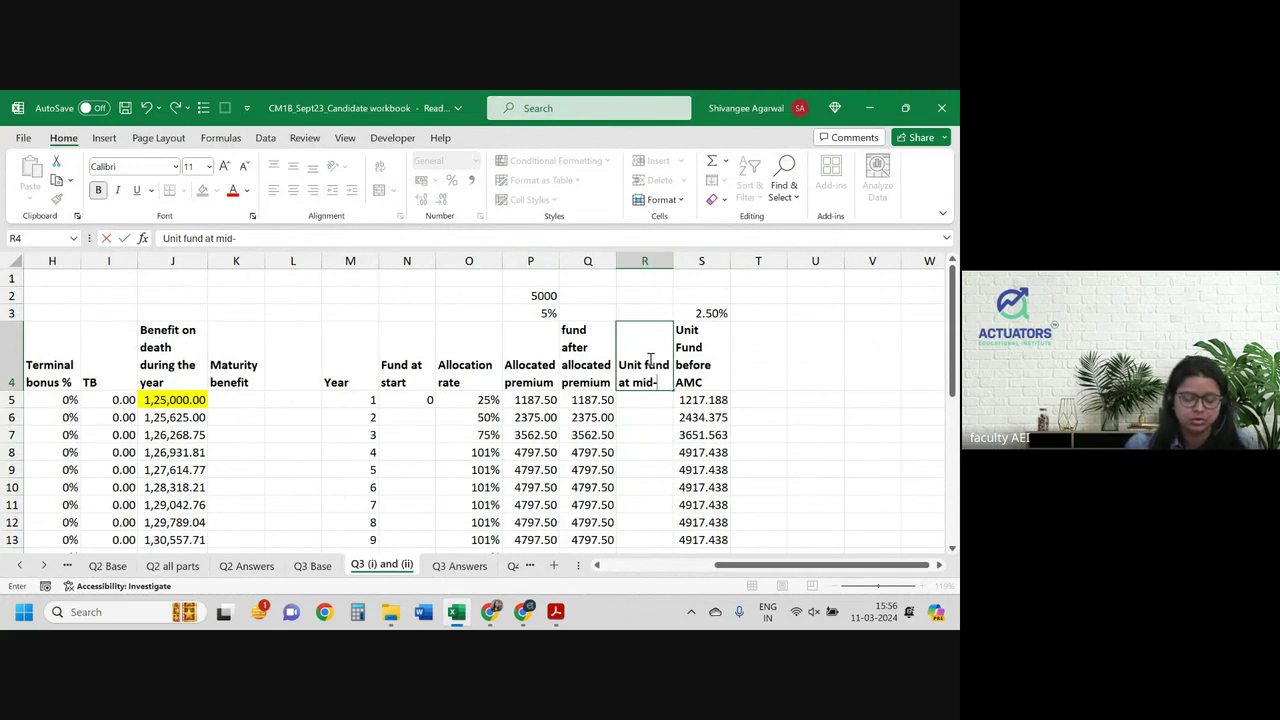
pyautogui.write('year')
pyautogui.press('Return')
# Step: Enter =Q5*(1+$S$3)^0.5 in R5 for the mid-year unit fund and fill it down through year 25
pyautogui.write('=')
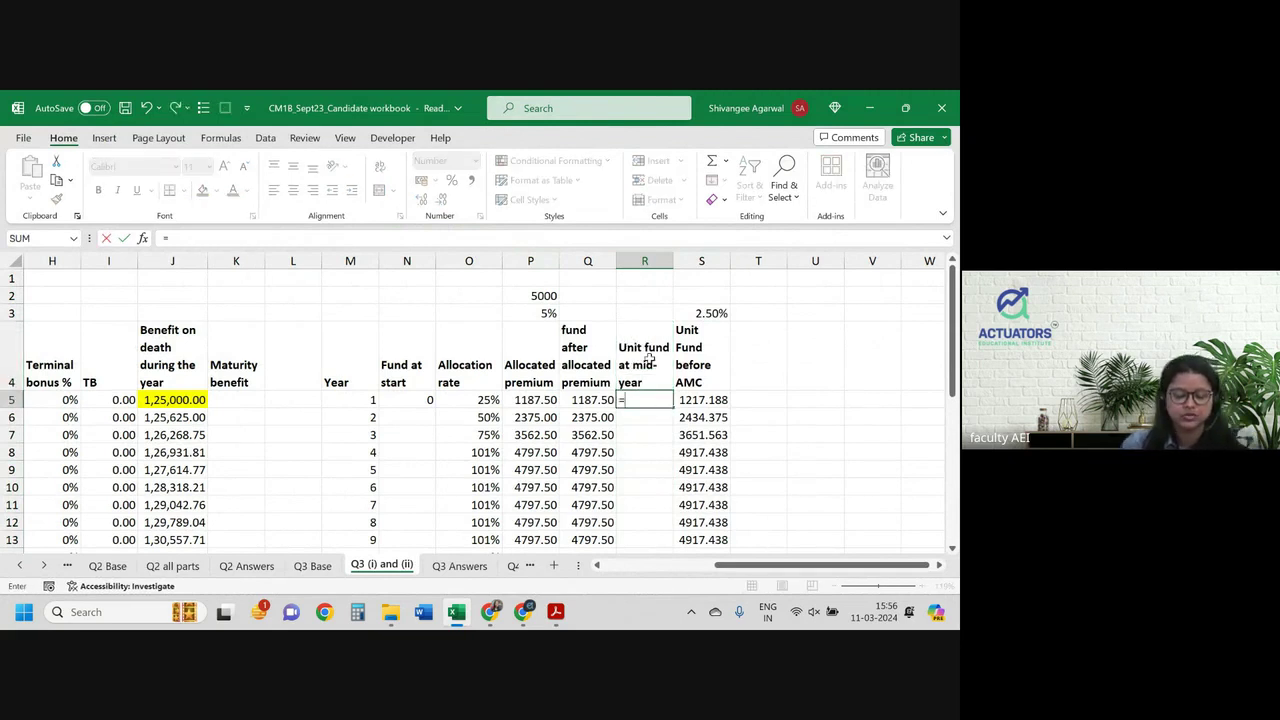
pyautogui.press('Left')
pyautogui.write('*(')
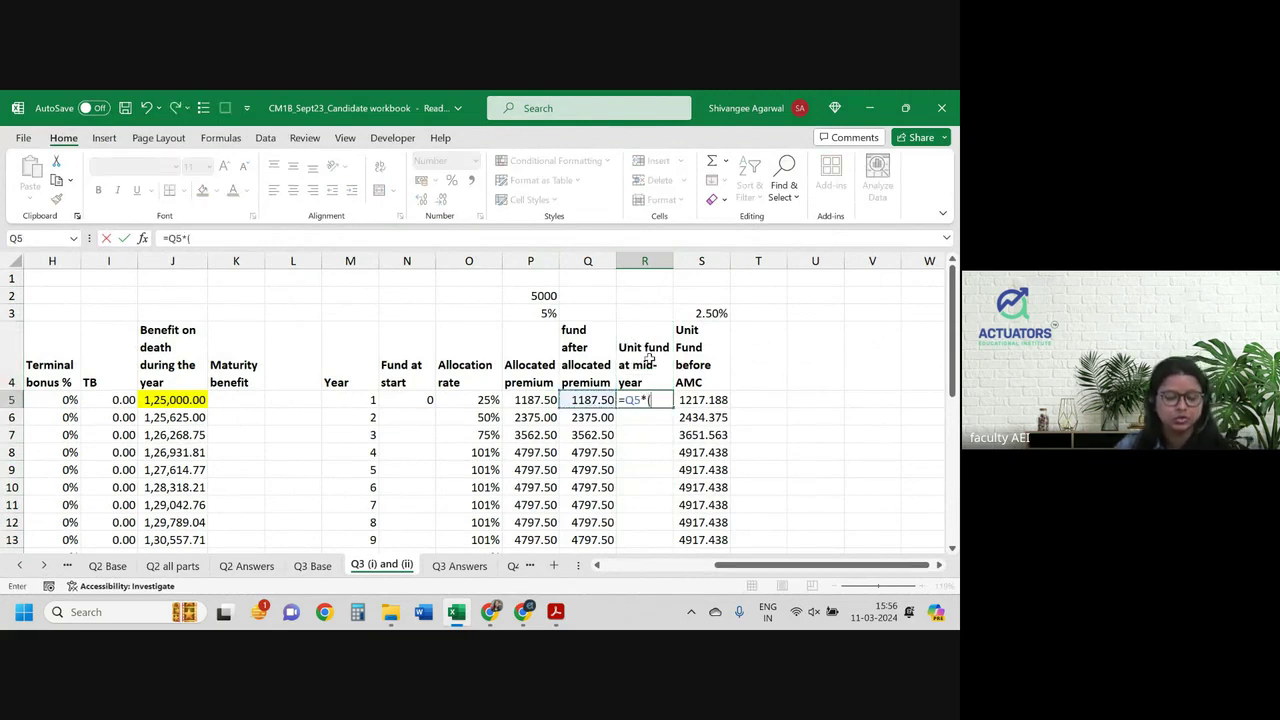
pyautogui.write('1+')
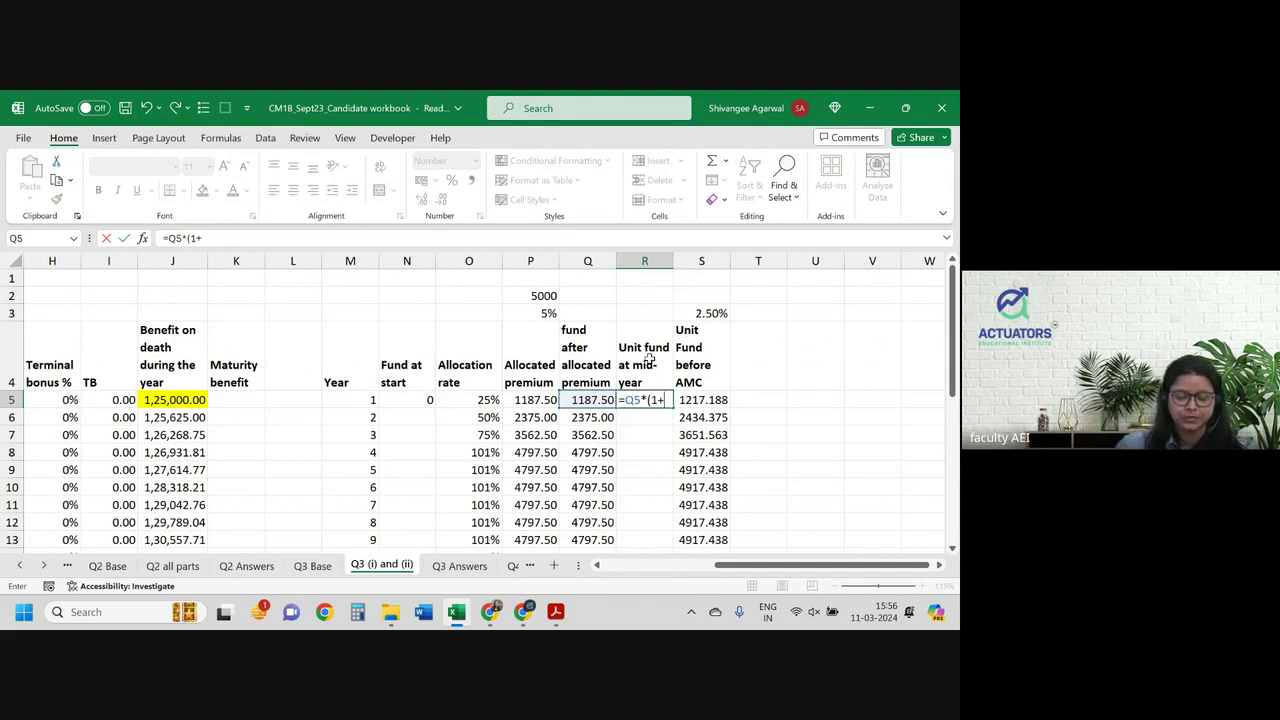
pyautogui.click(709, 312)
pyautogui.press('F4')
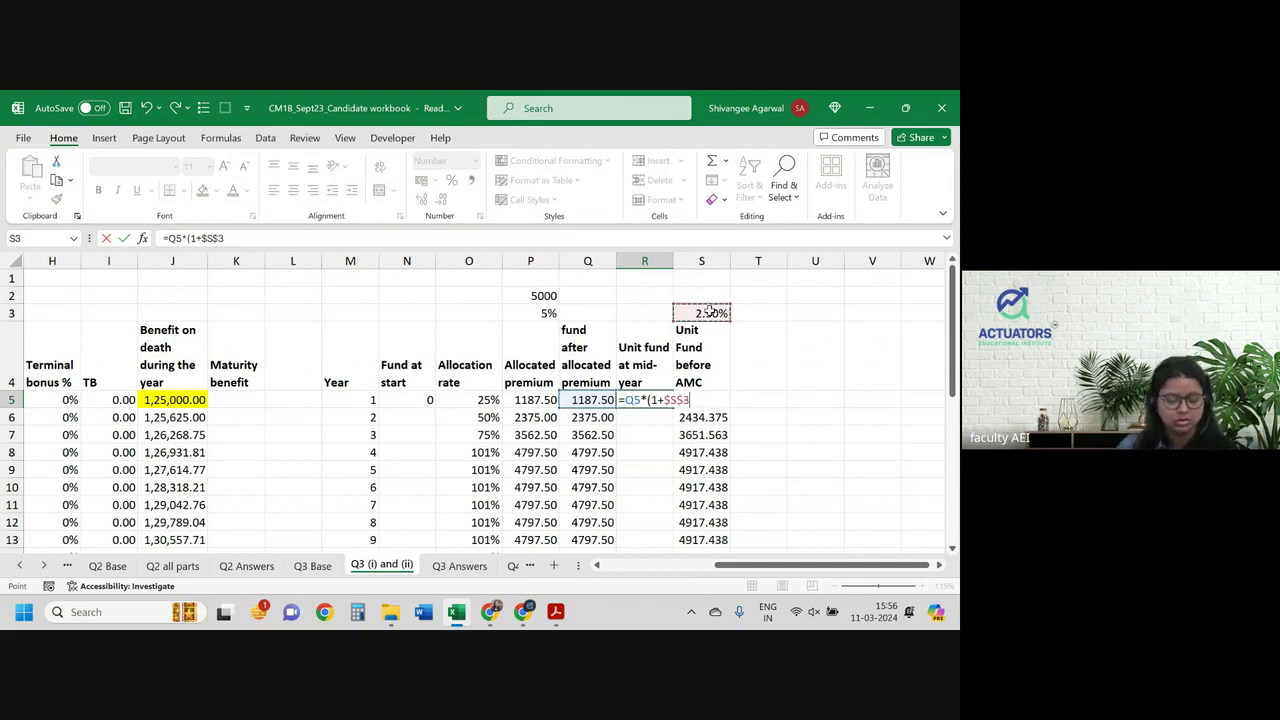
pyautogui.write(')^0.')
pyautogui.write('5')
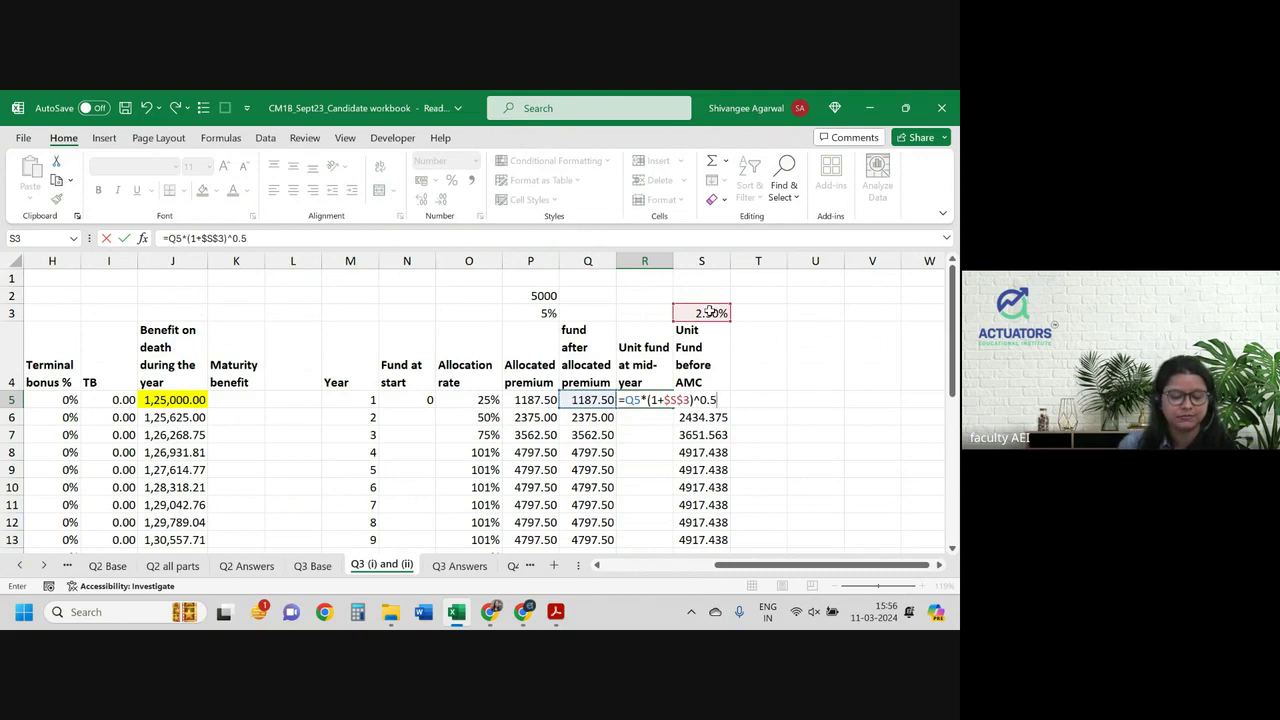
pyautogui.press('Return')
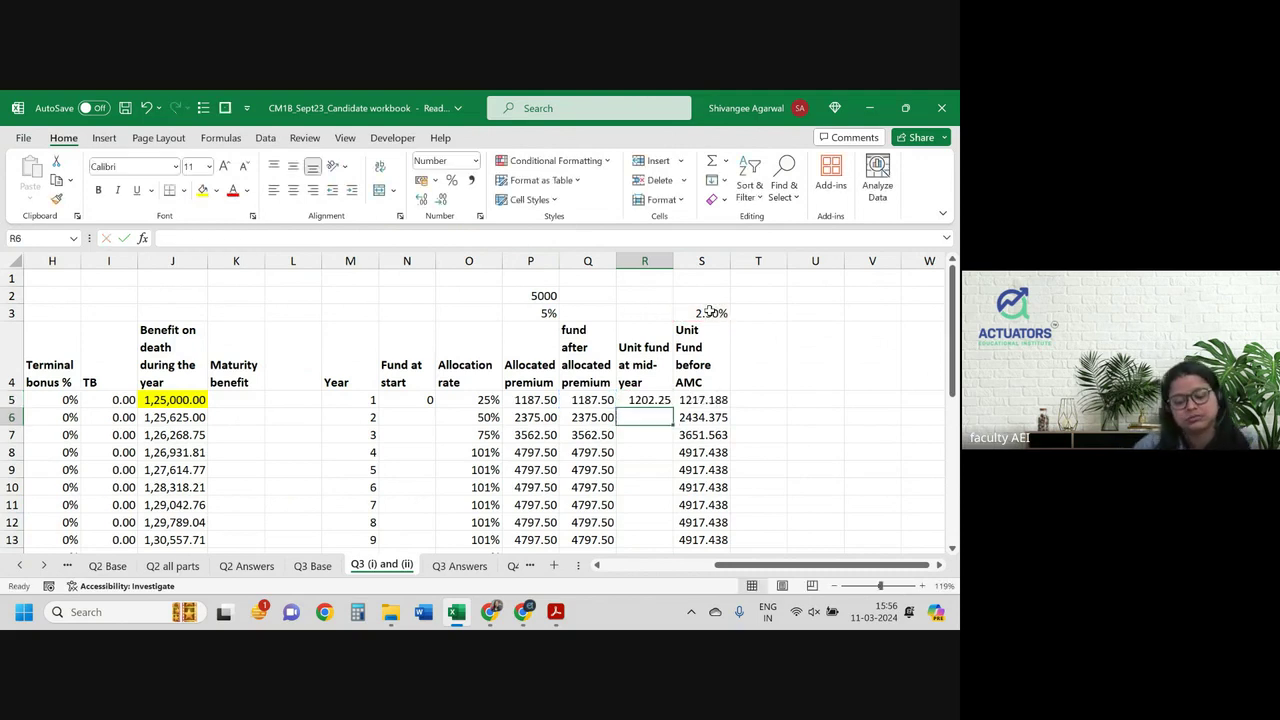
pyautogui.click(648, 400)
pyautogui.doubleClick(673, 407)
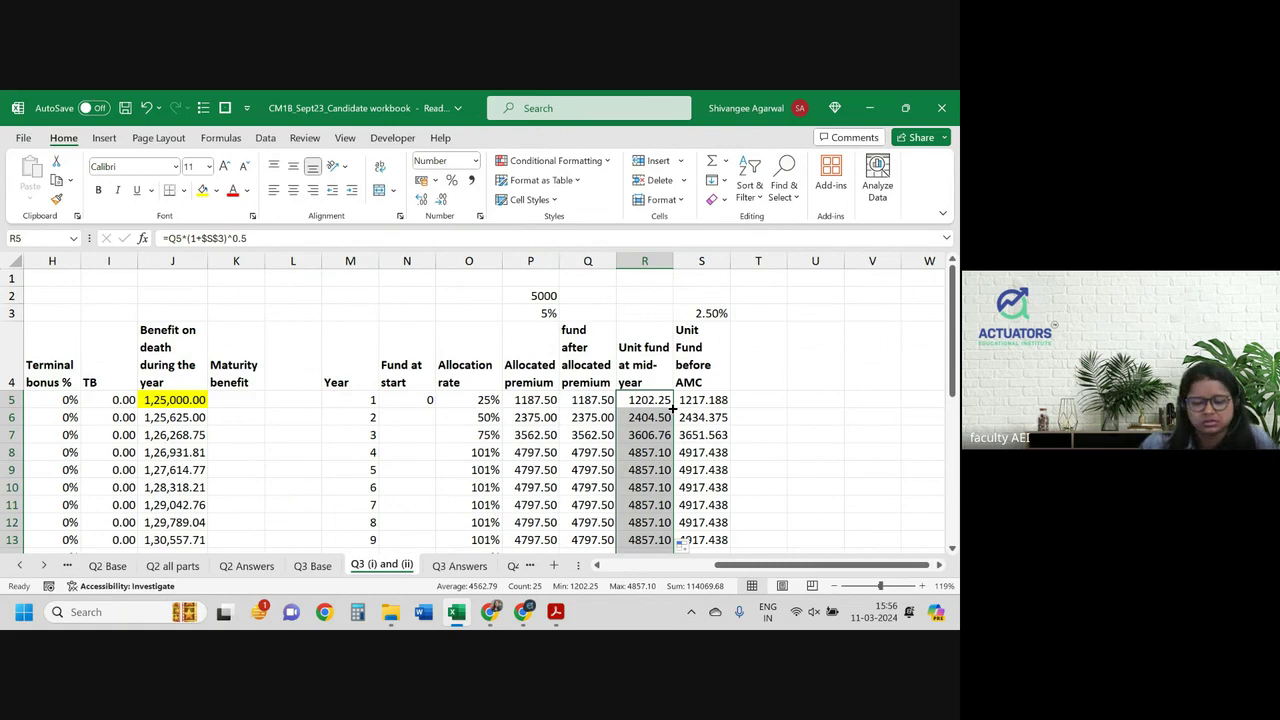
pyautogui.press('Return')
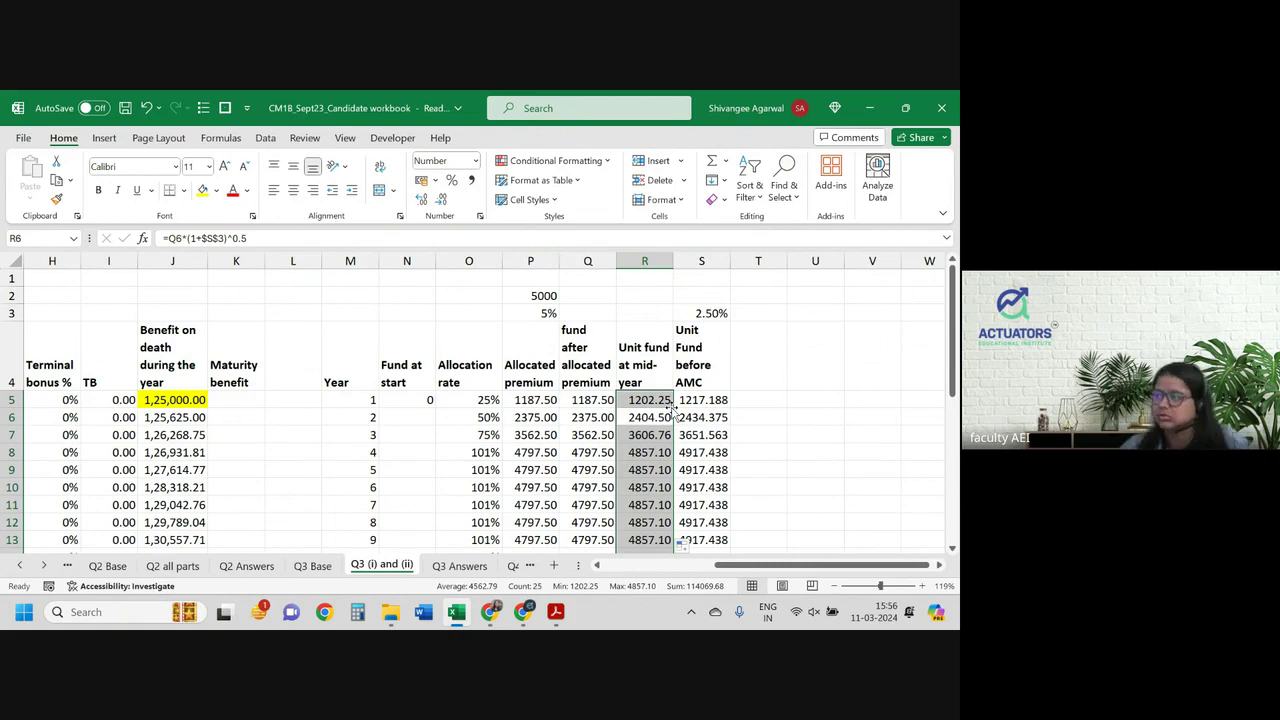
pyautogui.click(645, 436)
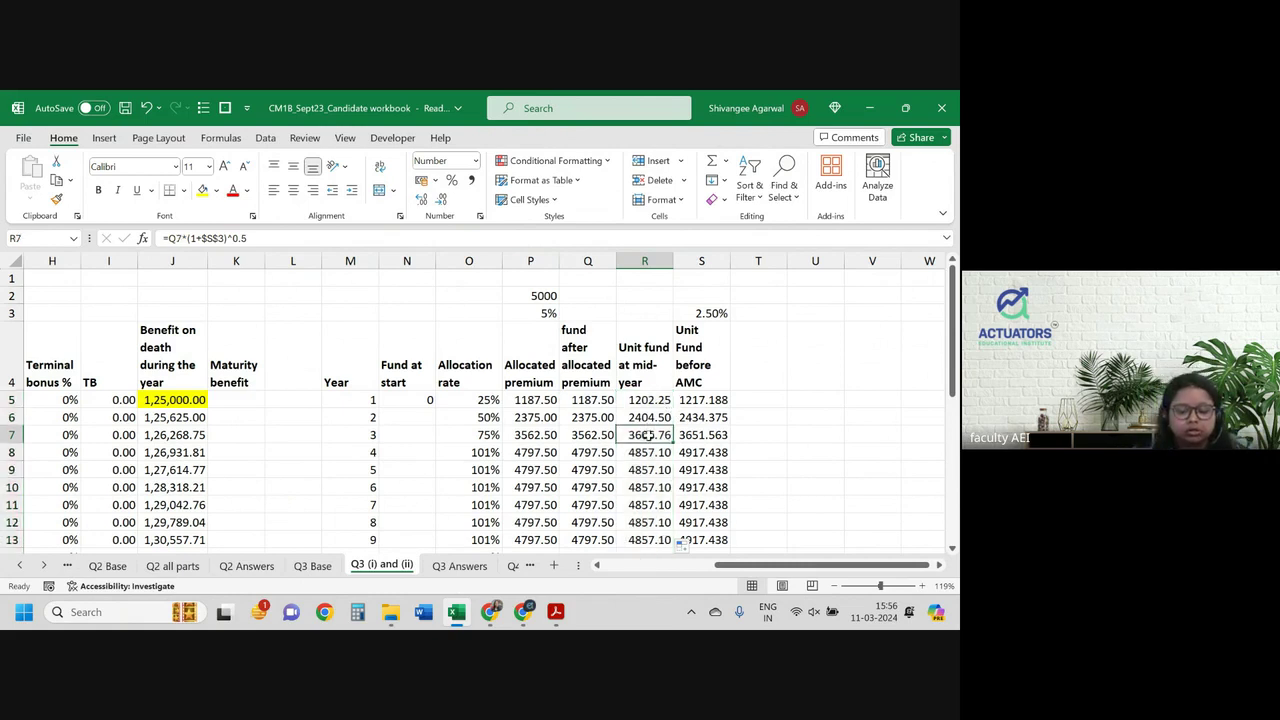
# Step: Check the formulas for the year 1 mid-year unit fund in R5 and the unit fund before AMC in S5
pyautogui.click(645, 400)
pyautogui.doubleClick(645, 400)
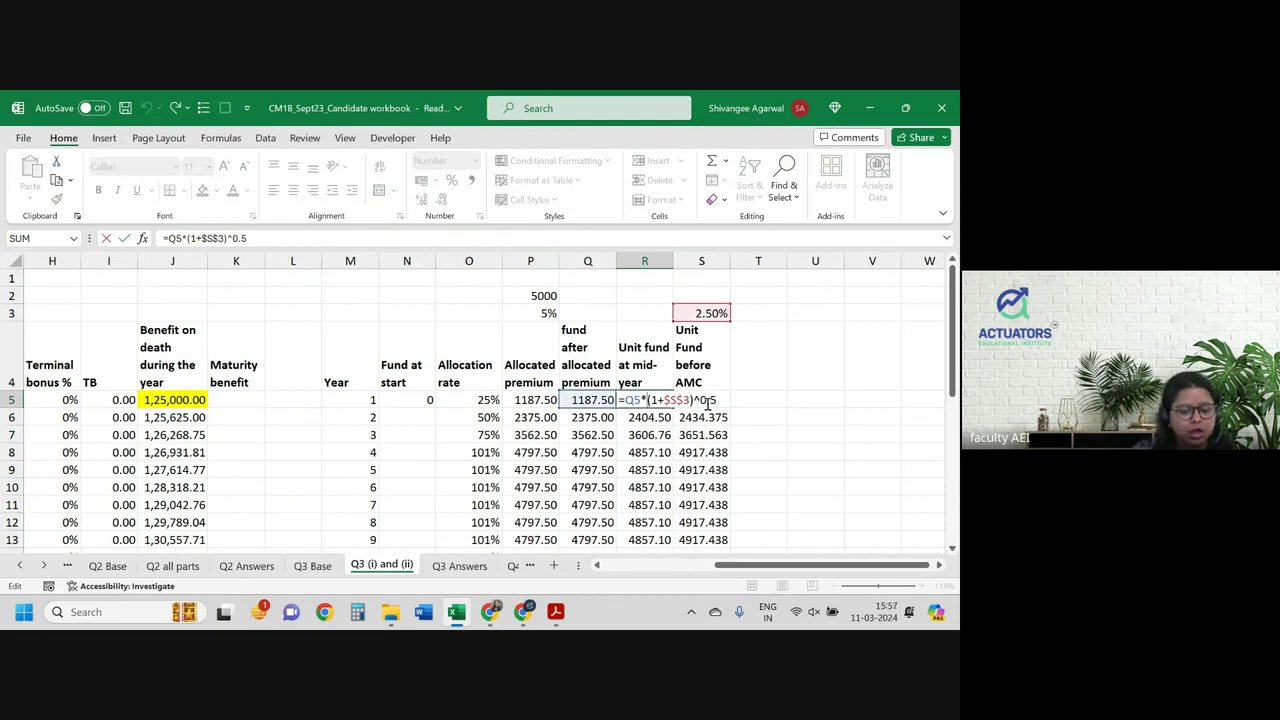
pyautogui.click(707, 400)
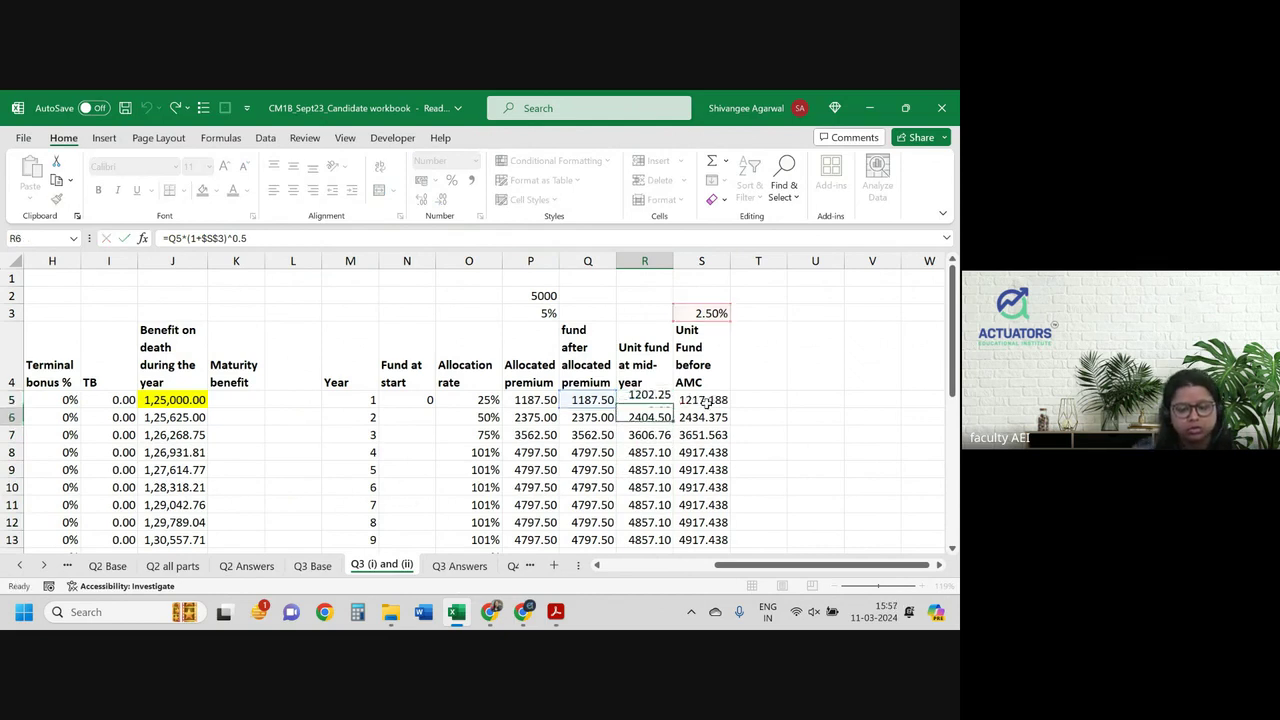
pyautogui.rightClick(707, 400)
pyautogui.press('Escape')
pyautogui.doubleClick(707, 400)
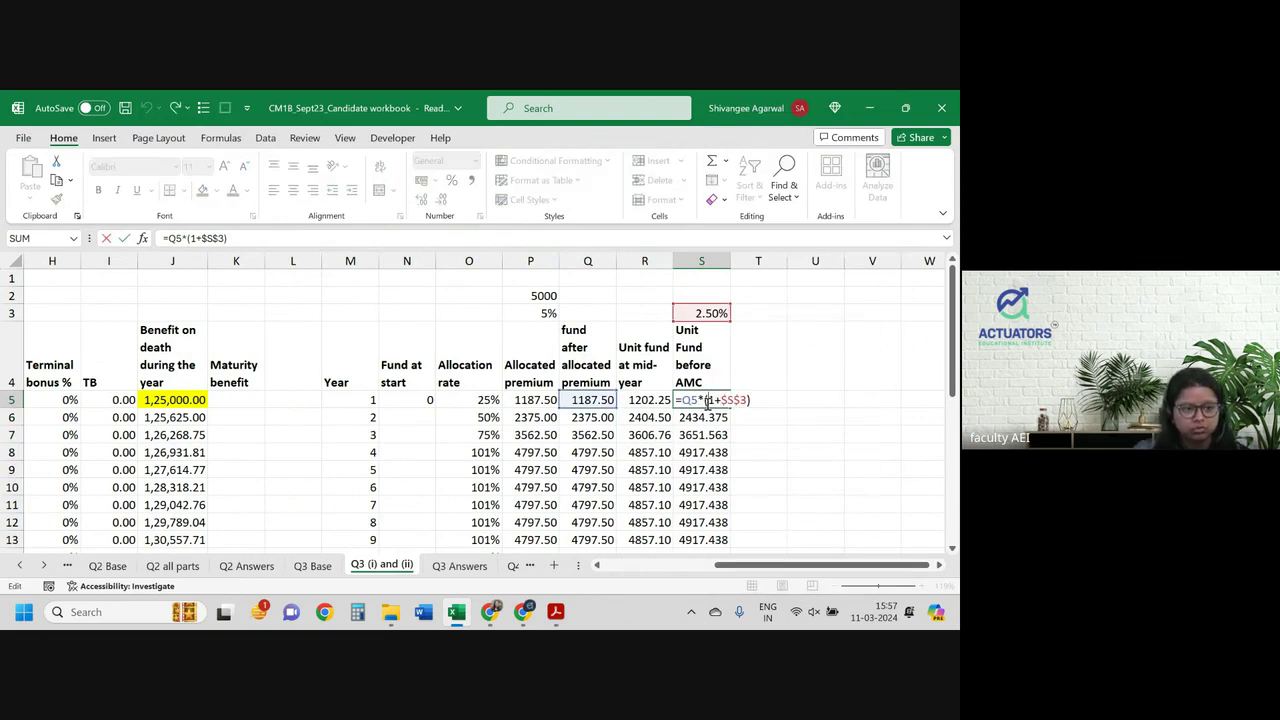
pyautogui.press('Return')
# Step: Enter the heading "AMC" in T4, beside the unit fund before AMC column
pyautogui.press('Up')
pyautogui.press('Up')
pyautogui.press('Right')
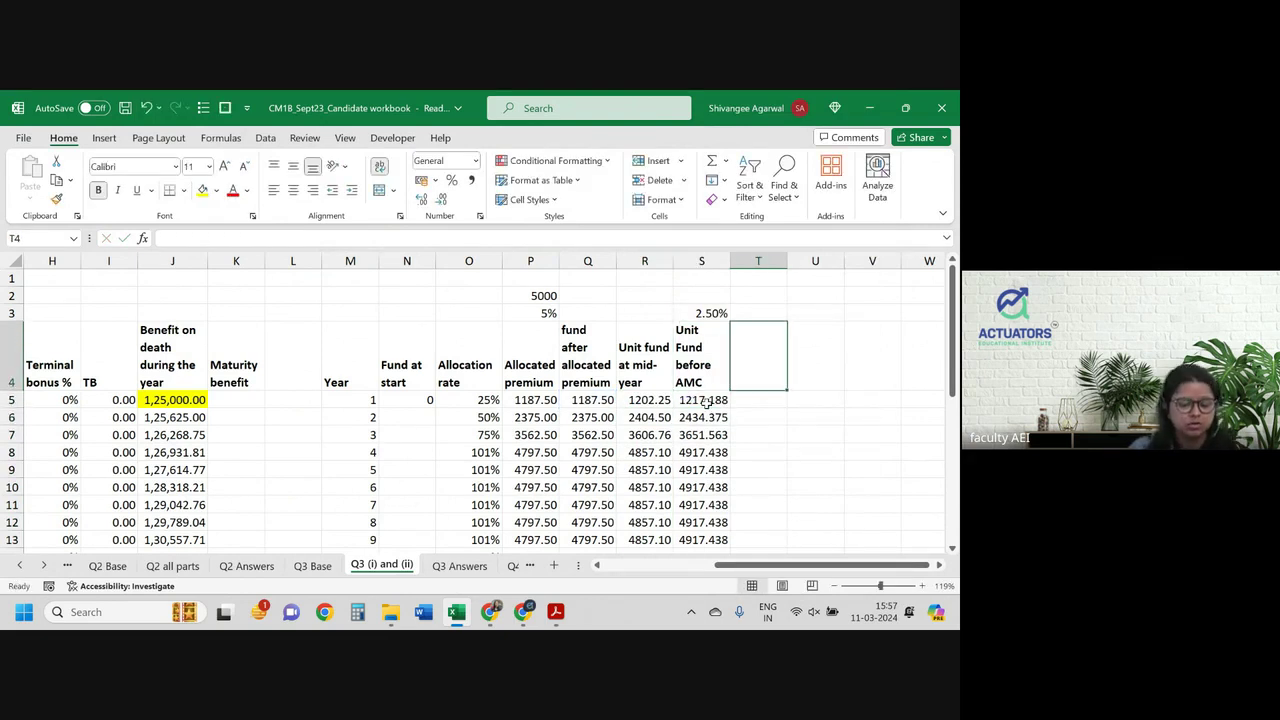
pyautogui.write('MC')
pyautogui.press('BackSpace')
pyautogui.press('BackSpace')
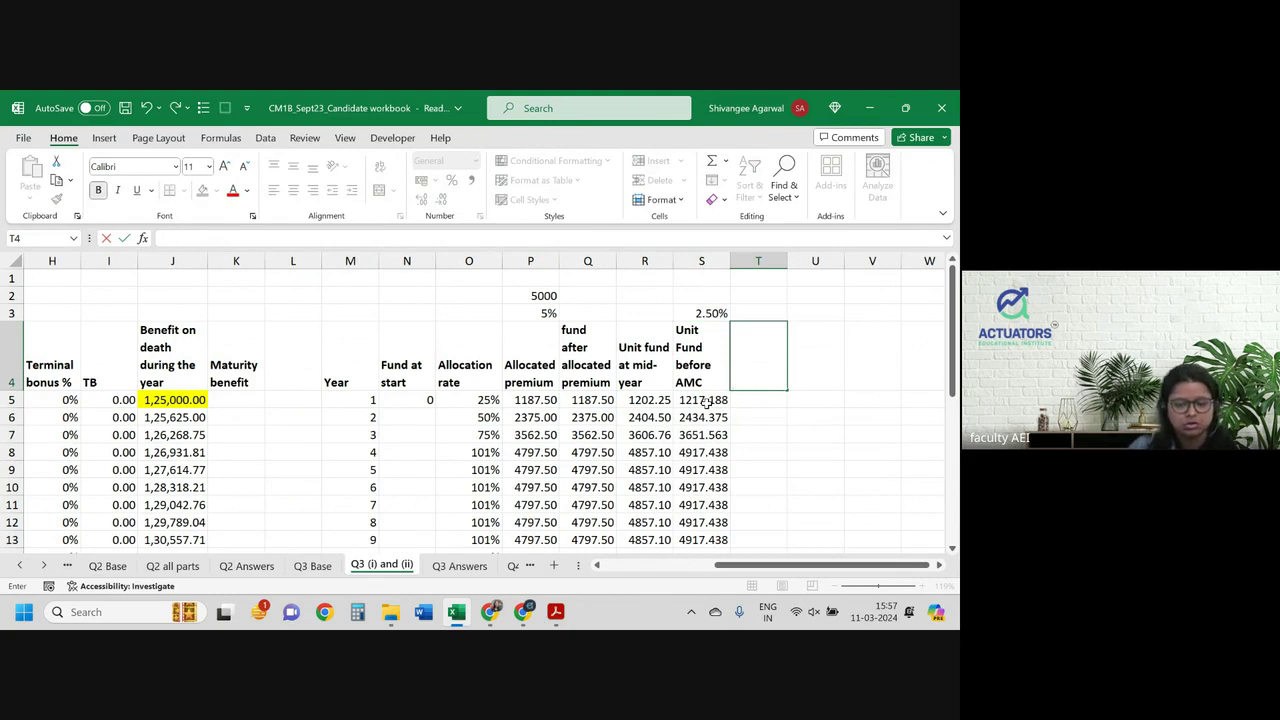
pyautogui.write('A<')
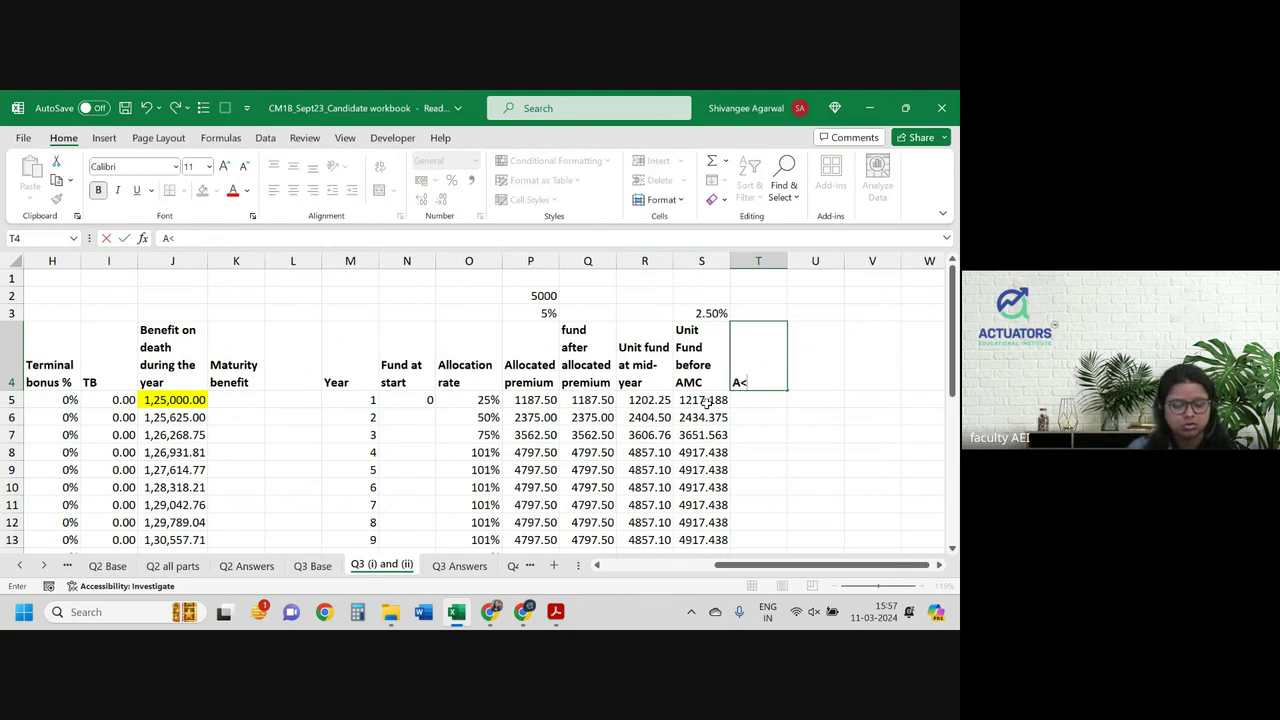
pyautogui.press('BackSpace')
pyautogui.write('MC')
pyautogui.press('Return')
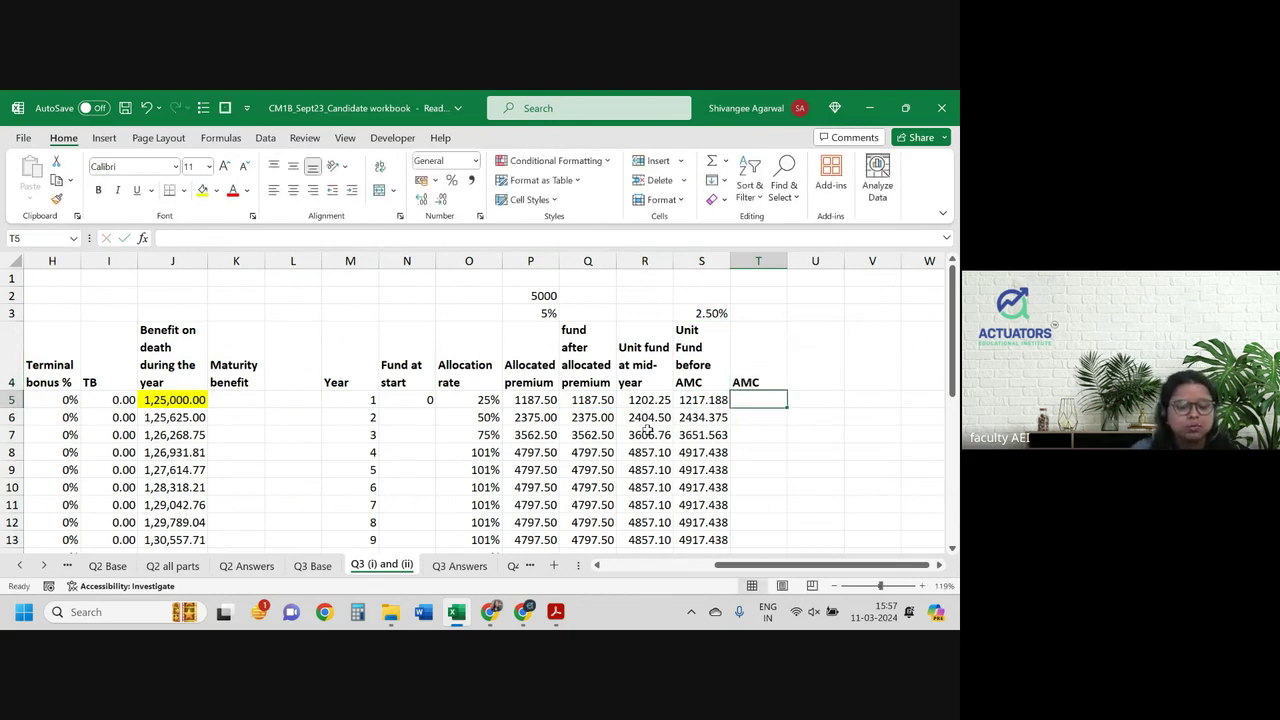
# Step: Inspect the year 2 mid-year unit fund formula in R6
pyautogui.click(632, 420)
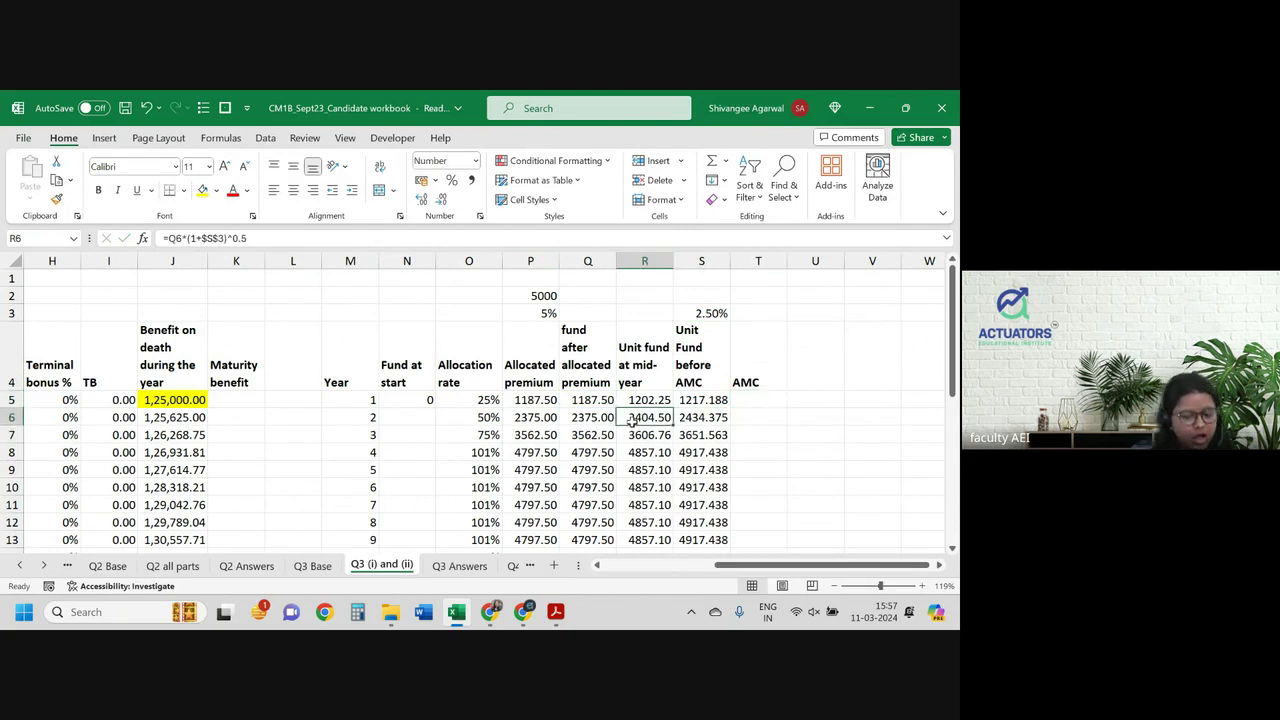
pyautogui.doubleClick(632, 420)
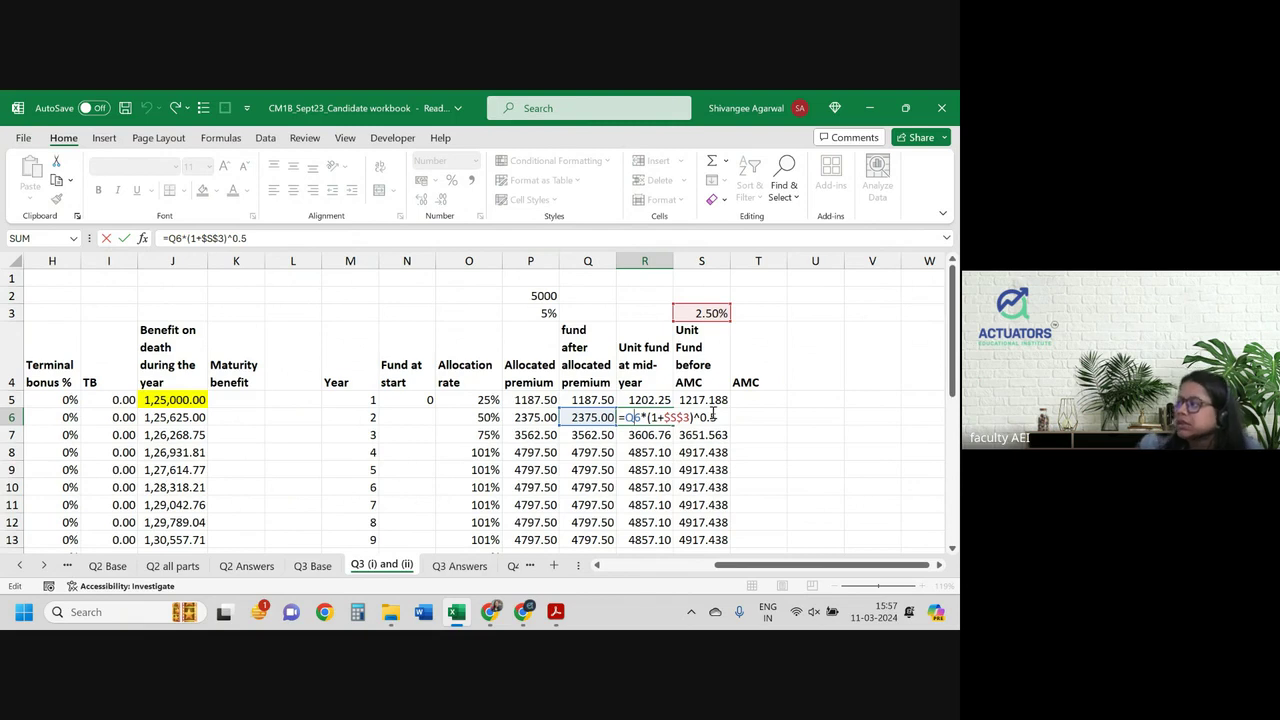
pyautogui.press('Return')
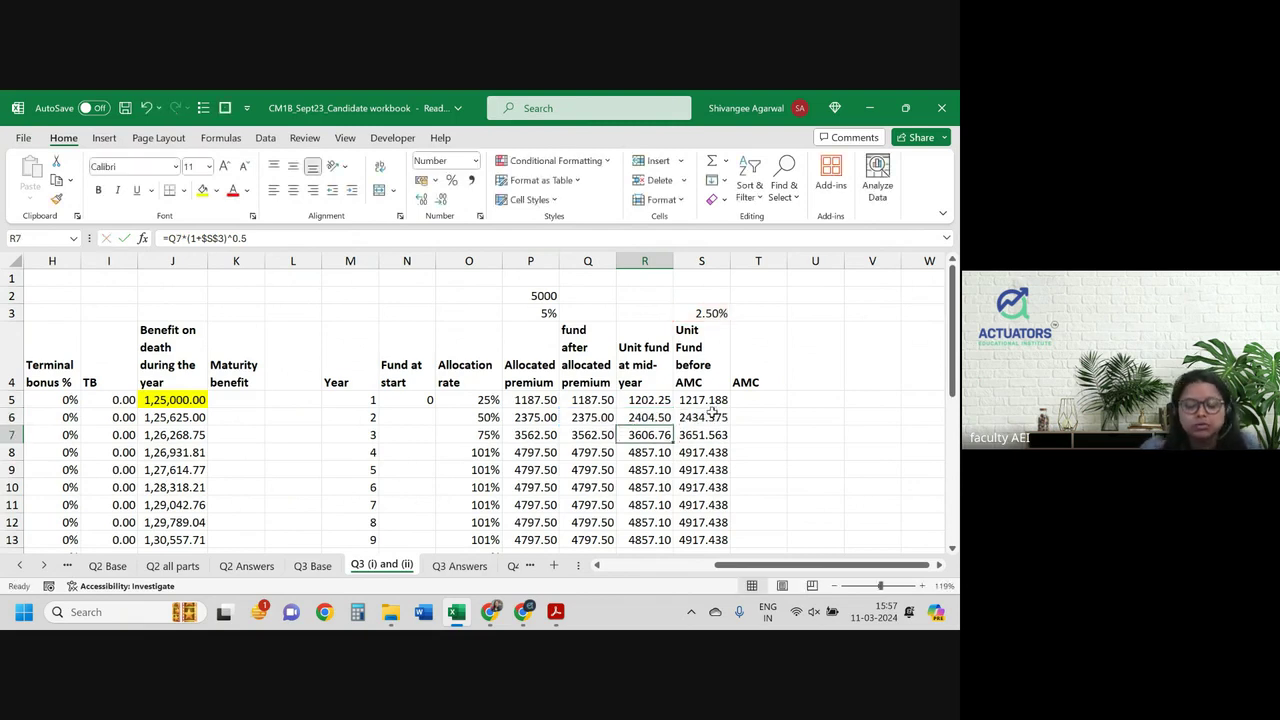
# Step: Enter the annual management charge rate of 1% in T3, above the AMC heading
pyautogui.press('Up')
pyautogui.press('Up')
pyautogui.press('Up')
pyautogui.press('Up')
pyautogui.press('Right')
pyautogui.press('Right')
pyautogui.write('1%')
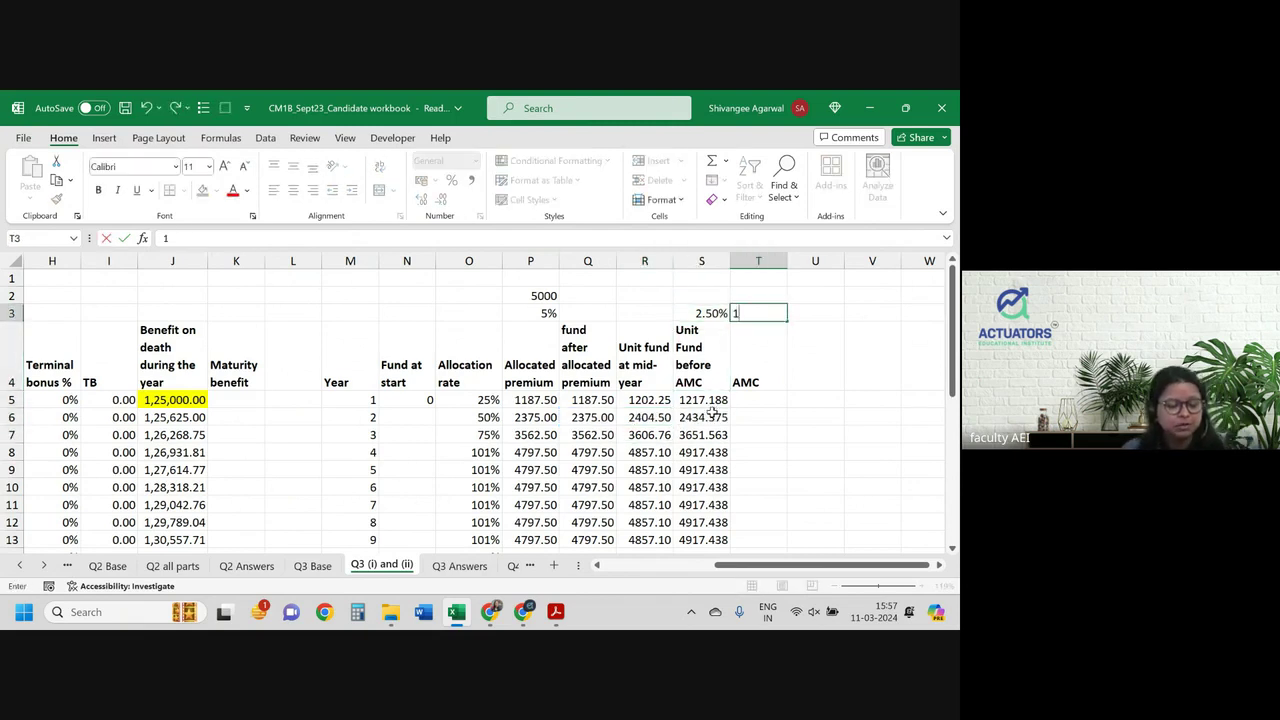
pyautogui.press('Return')
# Step: Enter =$T$3*S5 in T5 for the AMC and fill it down through year 25
pyautogui.press('Down')
pyautogui.press('Down')
pyautogui.press('Up')
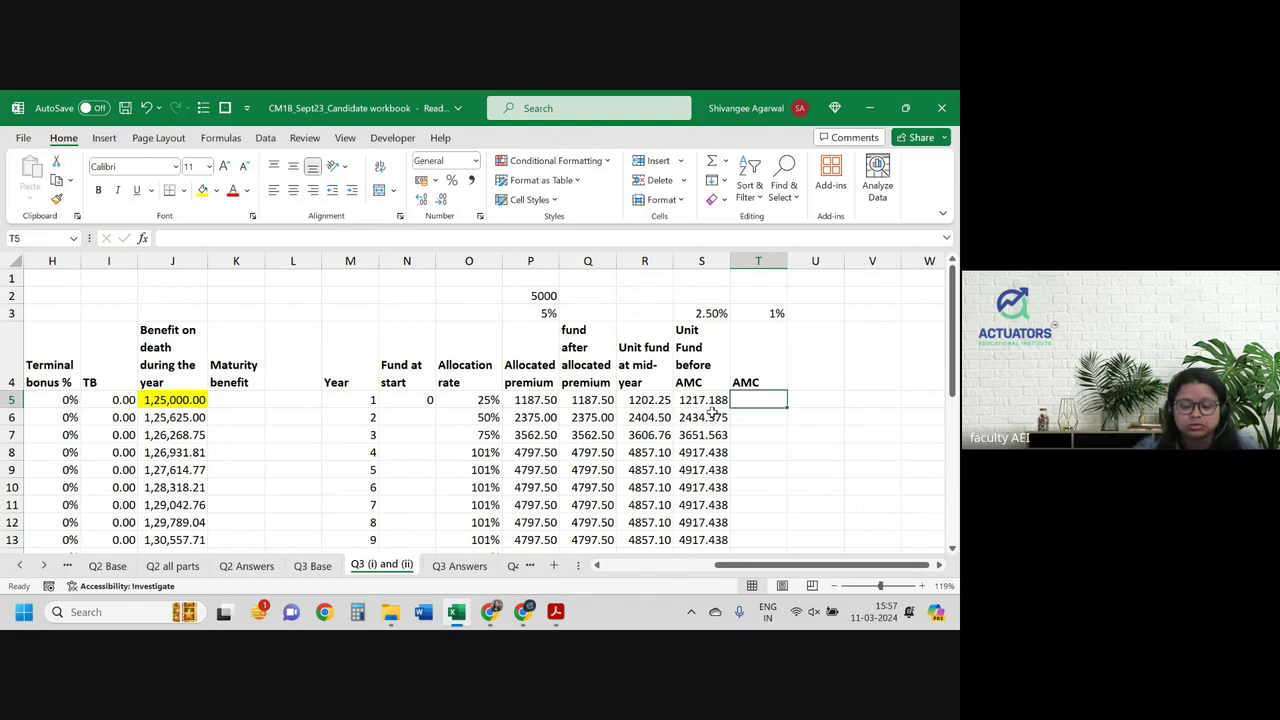
pyautogui.write('=')
pyautogui.press('Down')
pyautogui.press('Up')
pyautogui.press('Up')
pyautogui.press('Up')
pyautogui.press('Up')
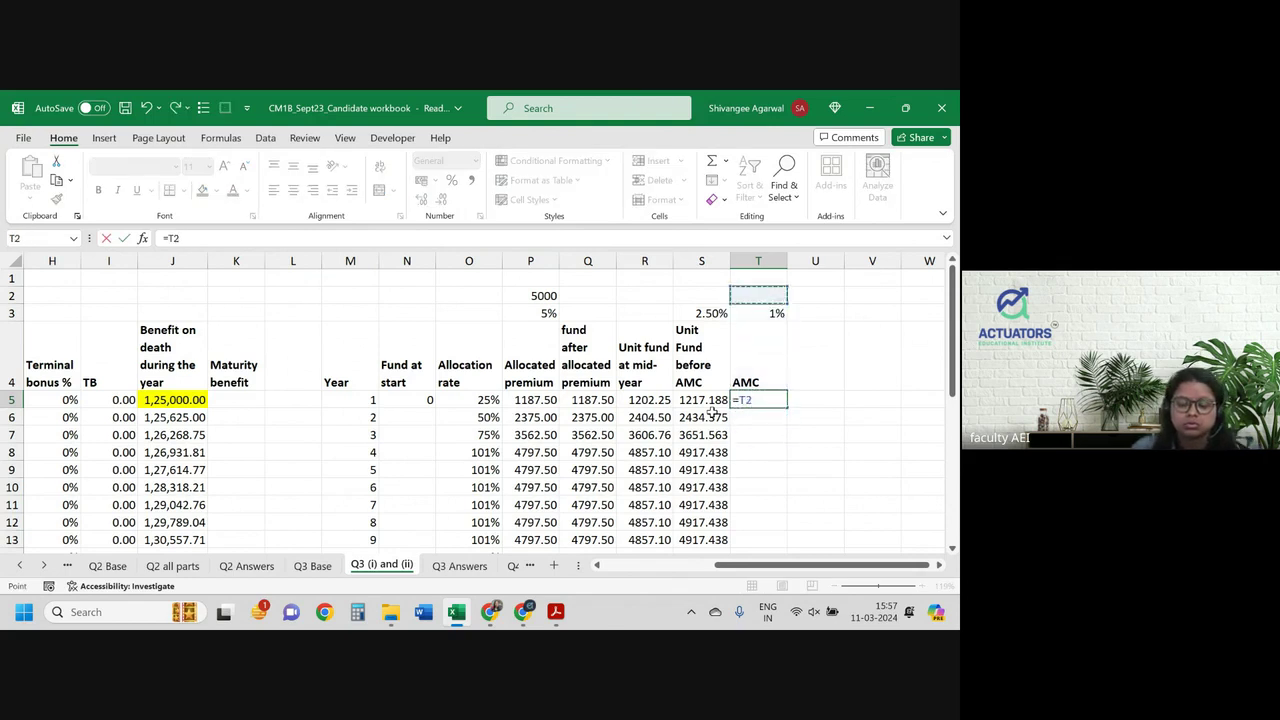
pyautogui.press('Down')
pyautogui.press('F4')
pyautogui.write('*')
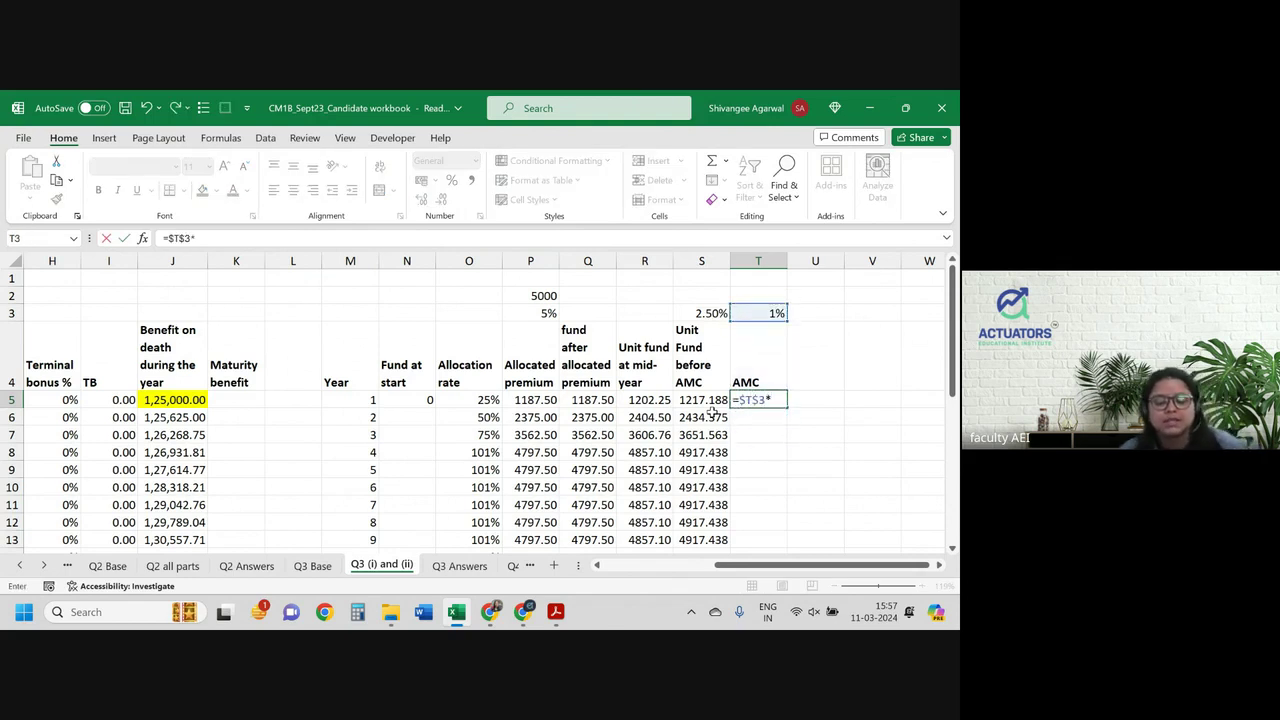
pyautogui.click(711, 406)
pyautogui.press('Return')
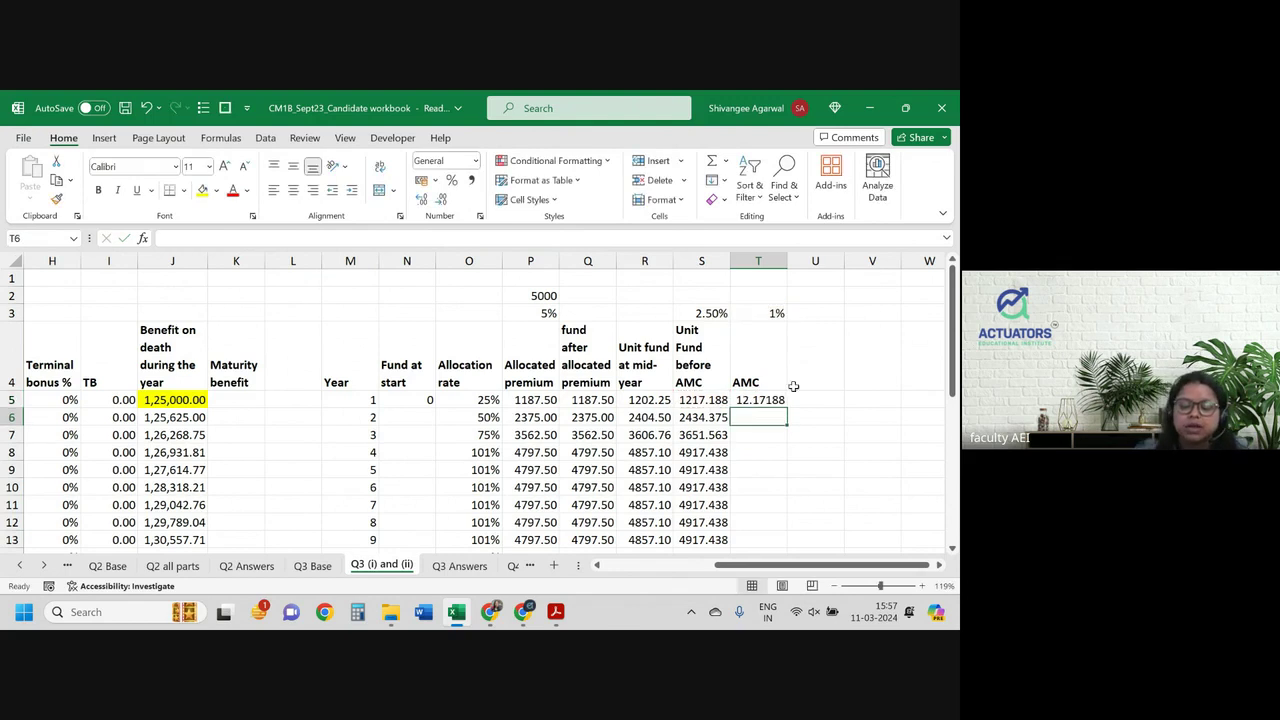
pyautogui.click(771, 397)
pyautogui.doubleClick(787, 408)
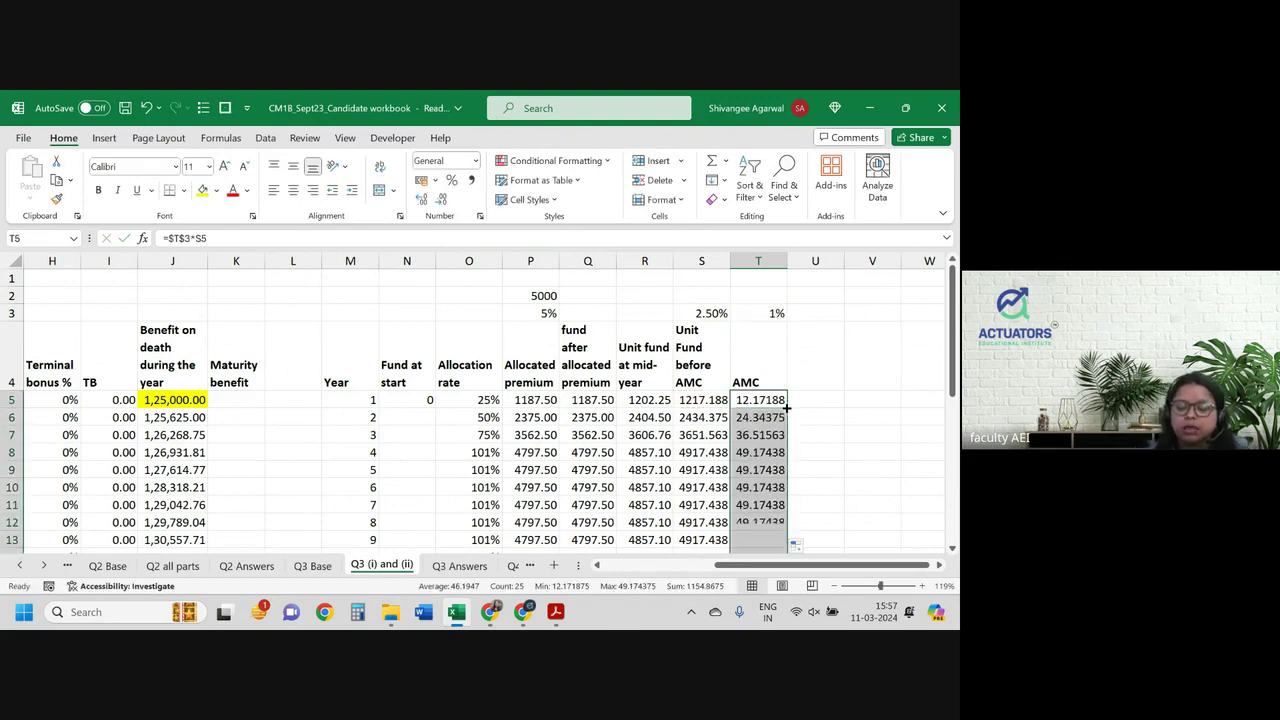
# Step: Enter the heading "Fund at end" in U4, beside the AMC column
pyautogui.click(809, 368)
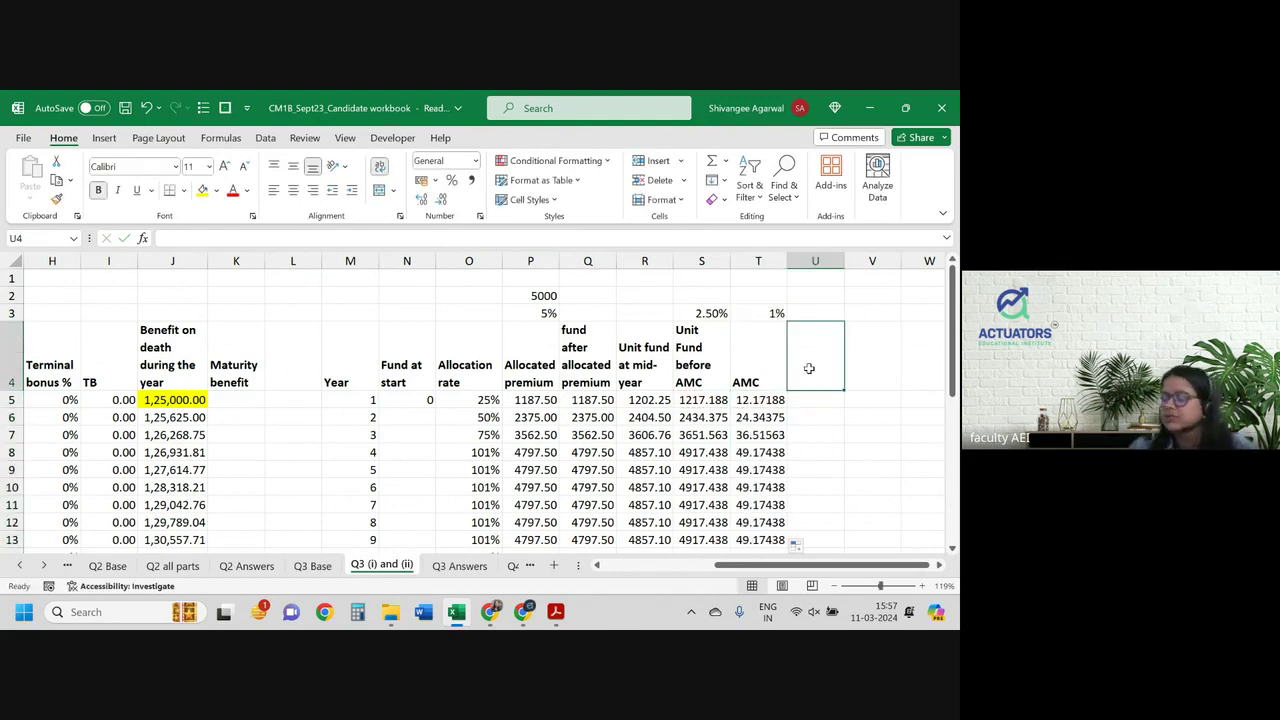
pyautogui.write('Fund at ')
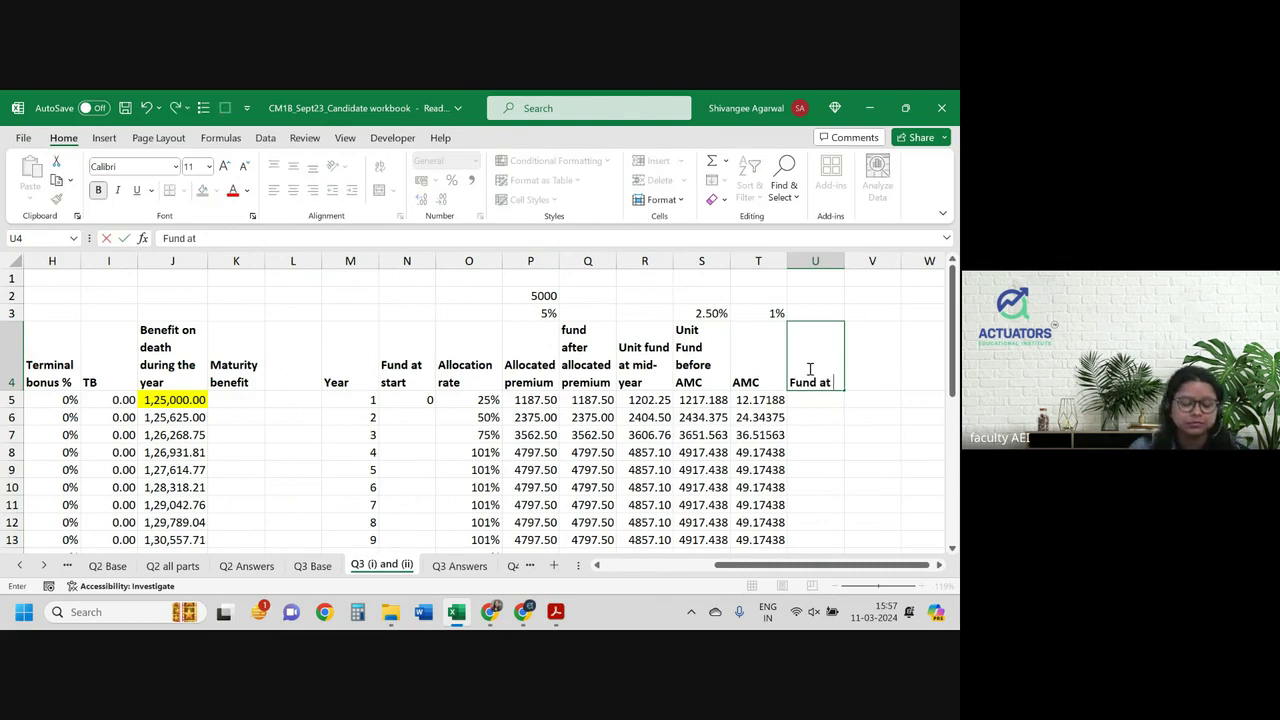
pyautogui.write('end')
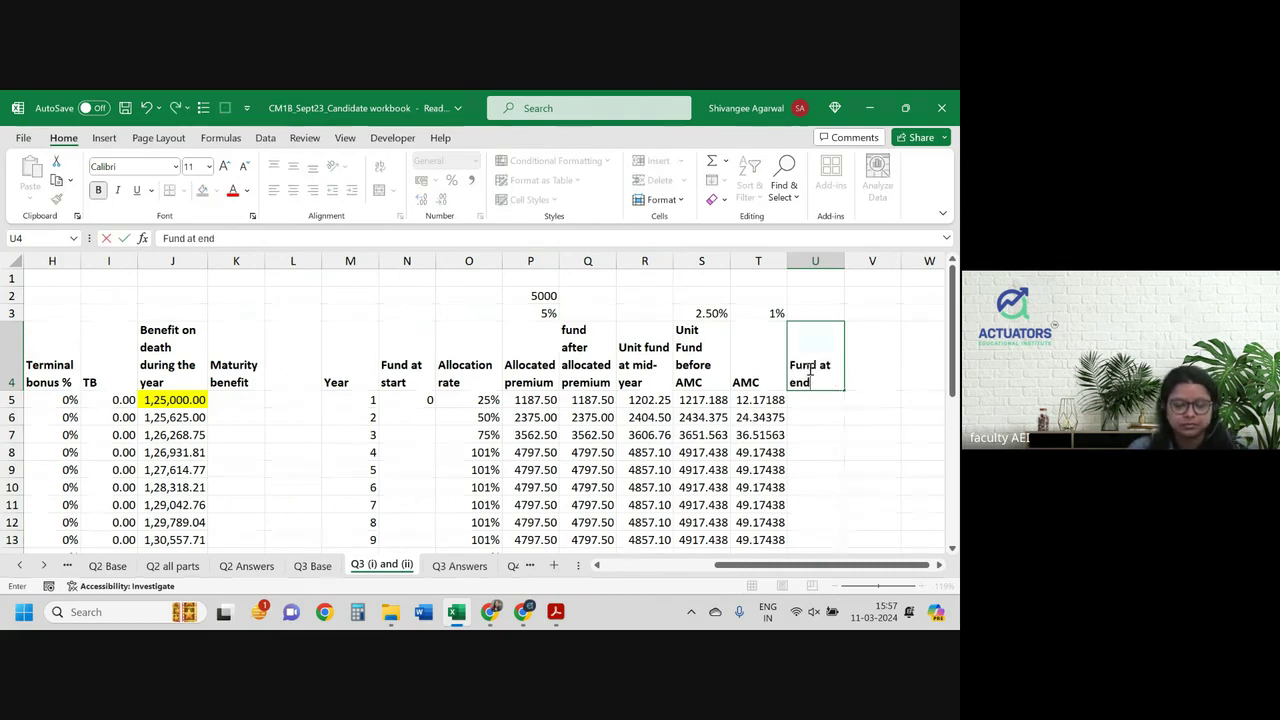
pyautogui.press('Return')
# Step: Enter =S5-T5 in U5 for the fund at end and fill it down through year 25
pyautogui.write('=S5')
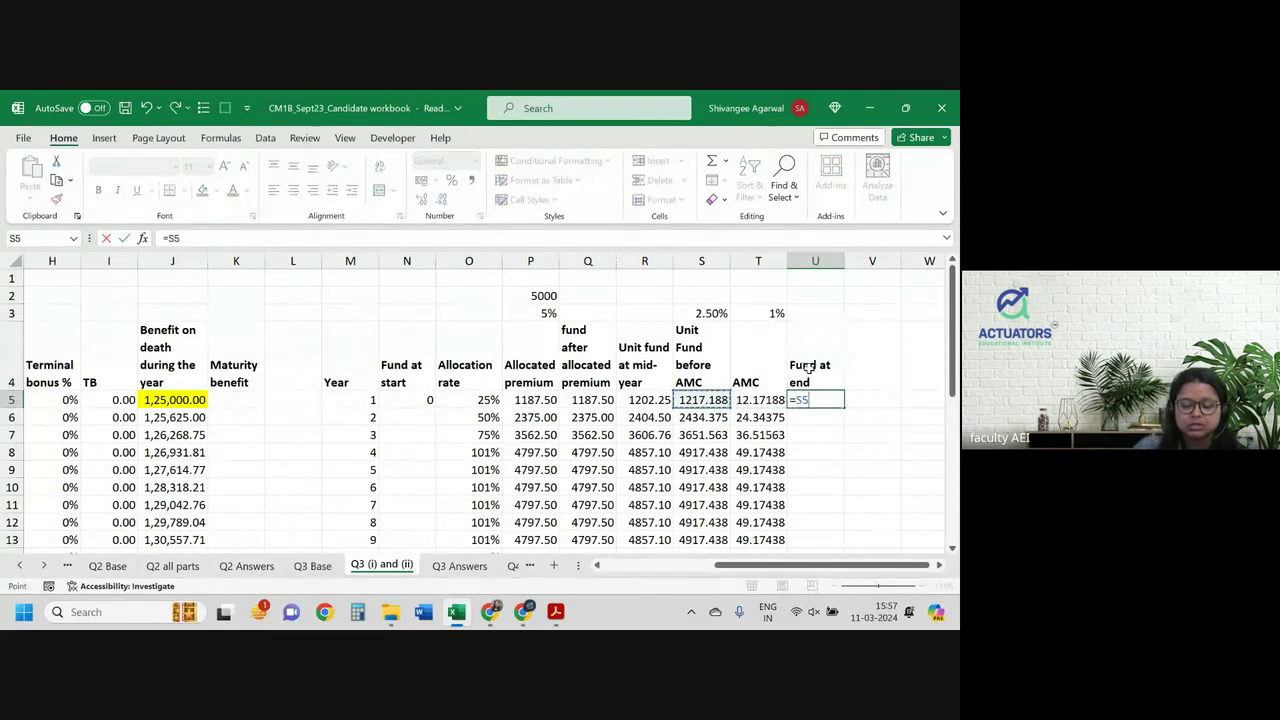
pyautogui.write('-T5')
pyautogui.press('Return')
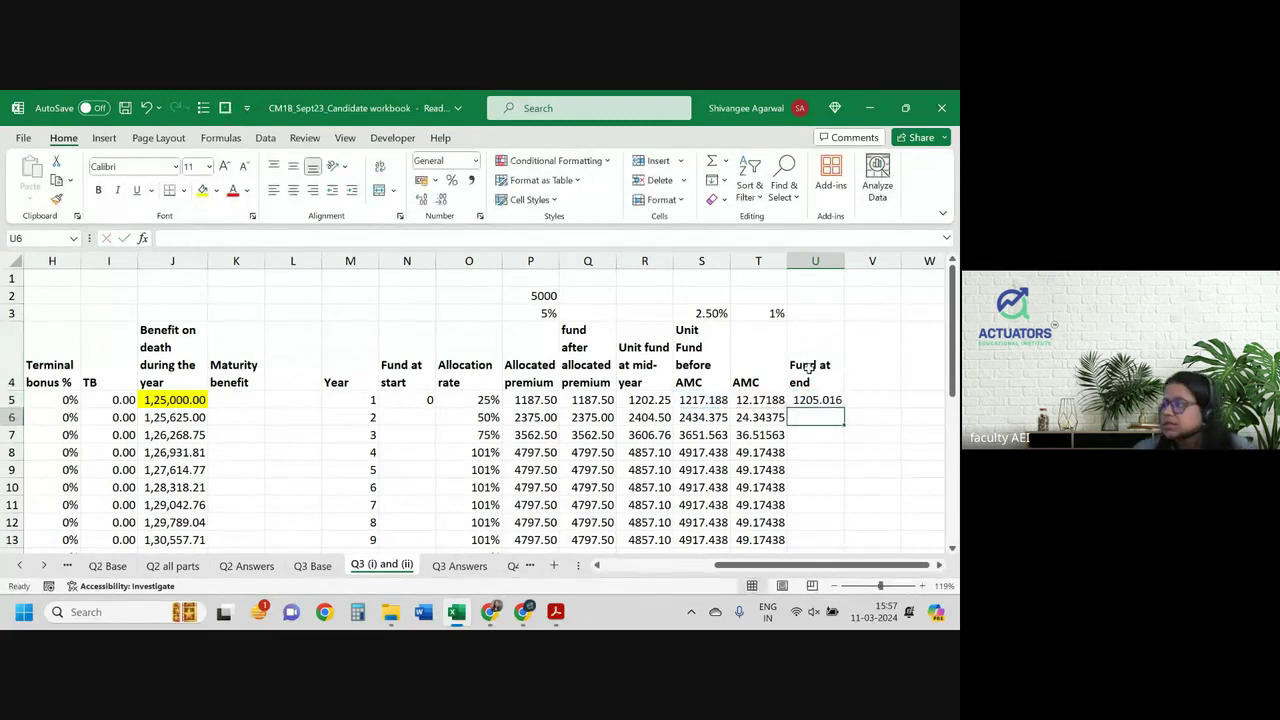
pyautogui.click(836, 400)
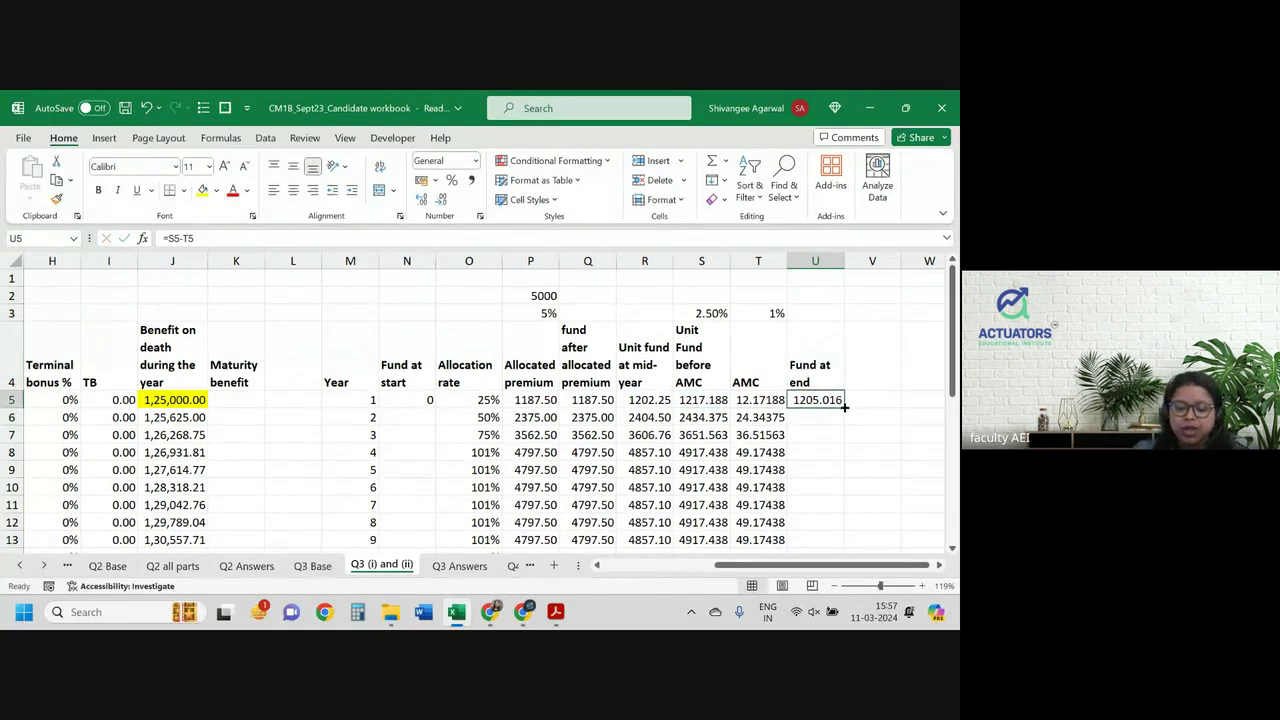
pyautogui.doubleClick(844, 407)
# Step: Enter =U5 in N6 for the year 2 fund at start, and fill it down through year 25 with two decimals
pyautogui.click(424, 420)
pyautogui.write('=')
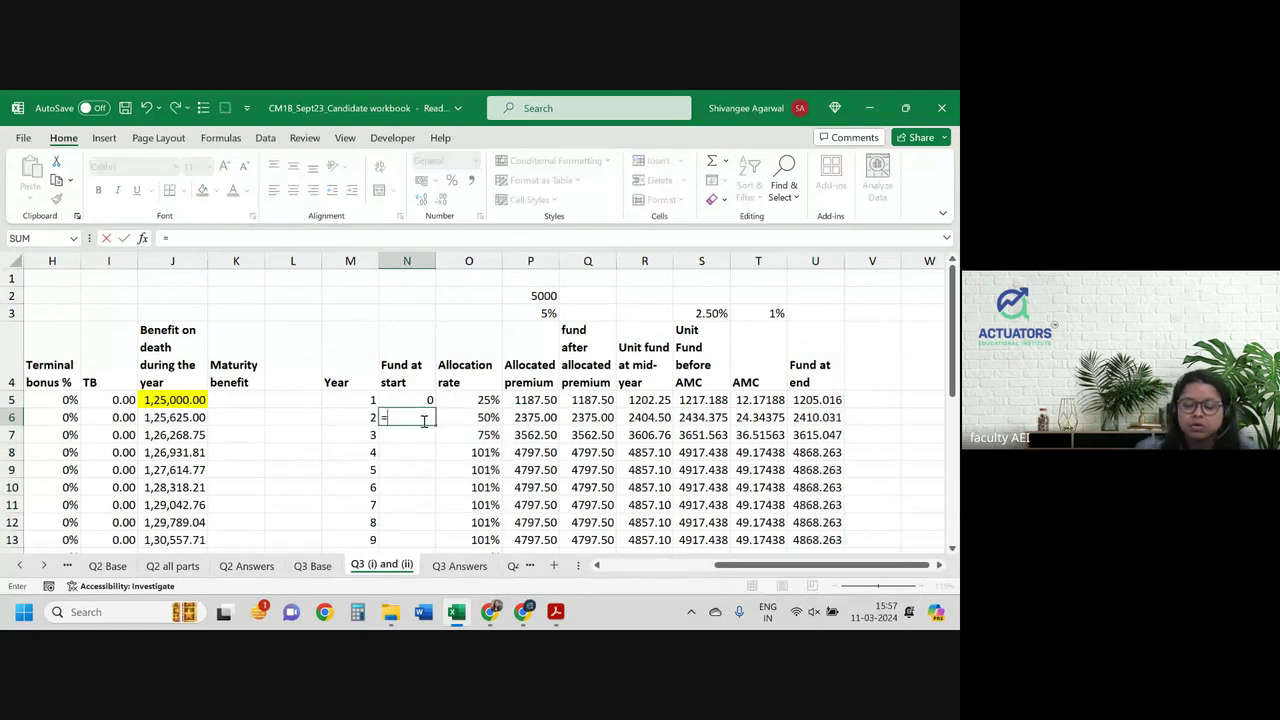
pyautogui.click(800, 401)
pyautogui.press('Return')
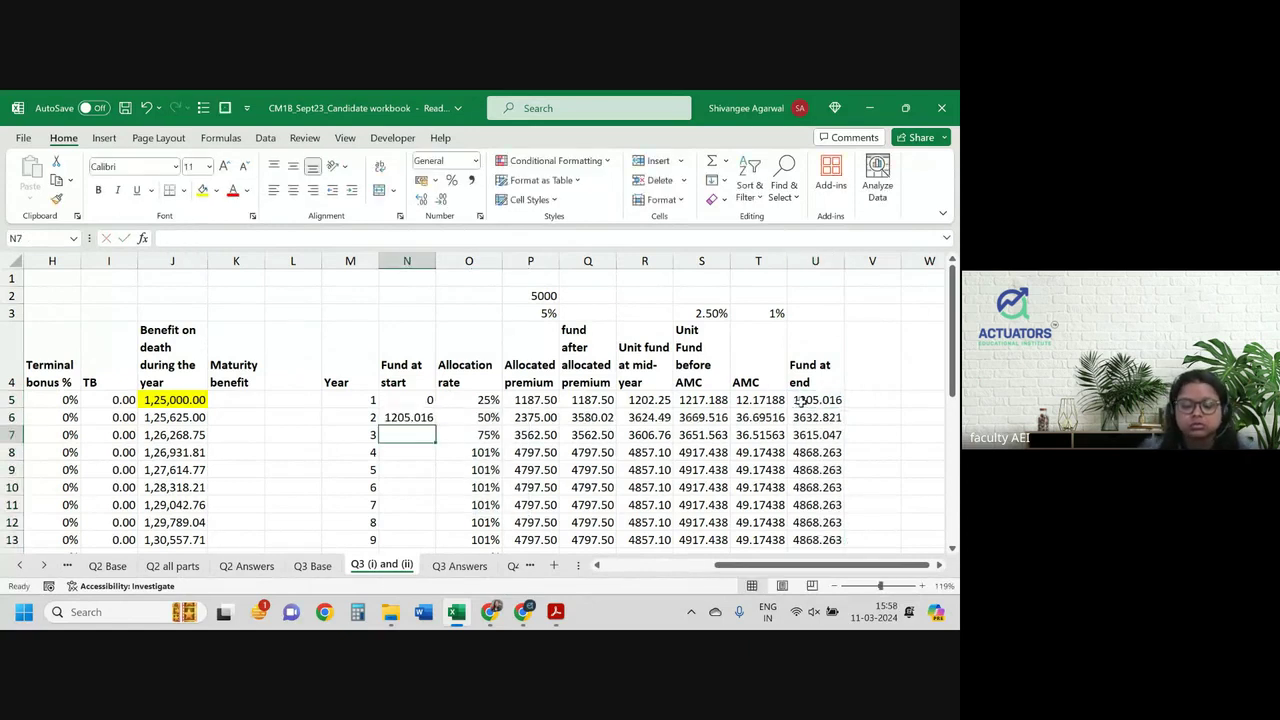
pyautogui.click(418, 418)
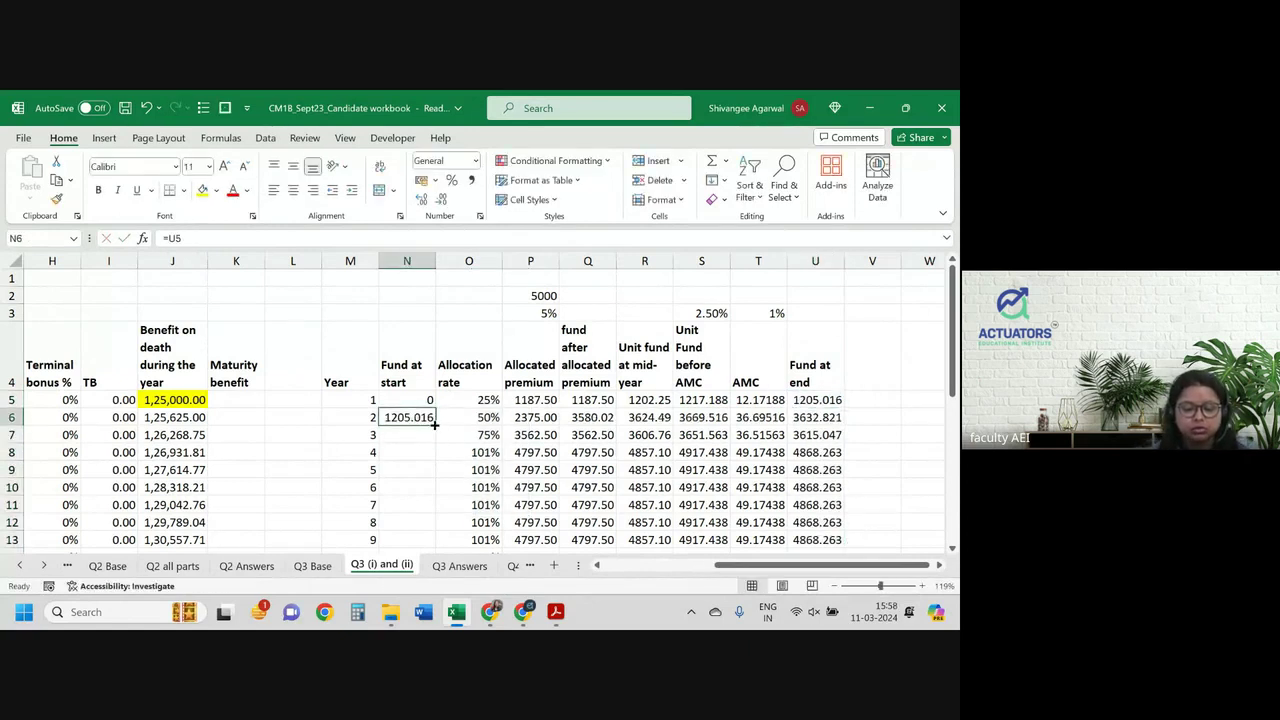
pyautogui.doubleClick(434, 425)
pyautogui.click(443, 199)
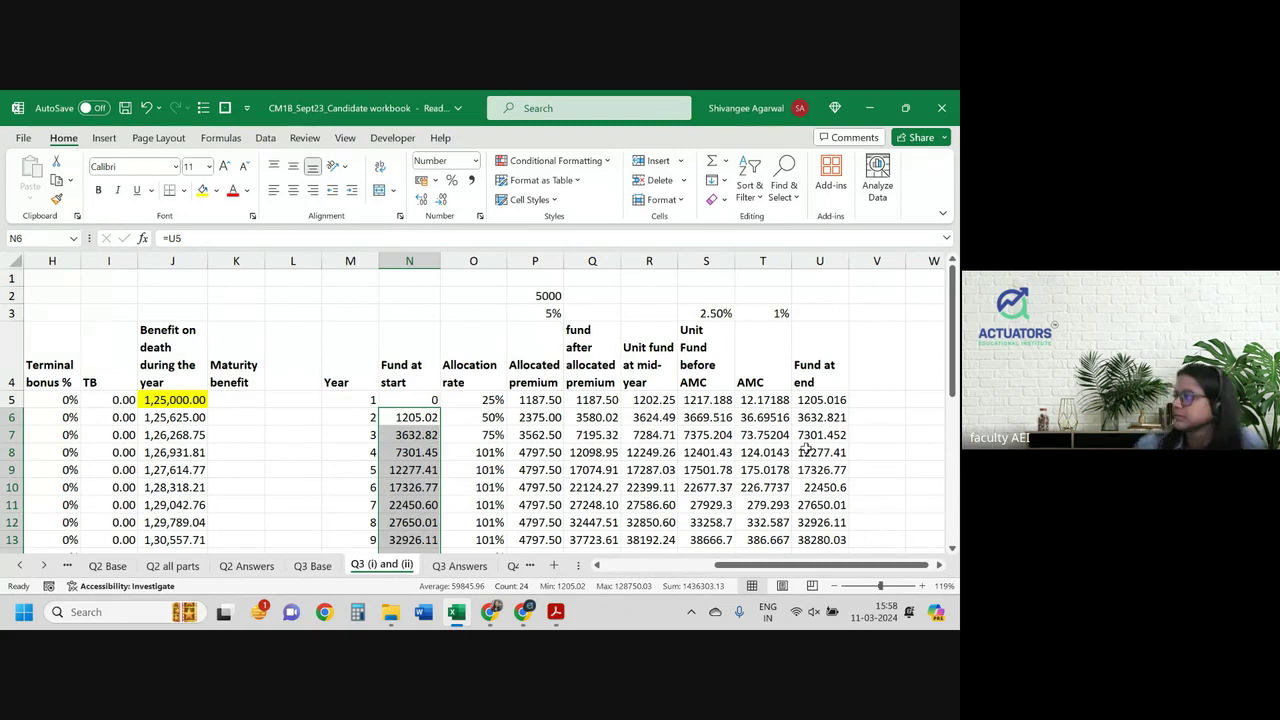
# Step: Review the unit fund projection through year 25, the R6 formula, and the mid-year and pre-AMC fund columns
pyautogui.scroll(-6, 877, 477)
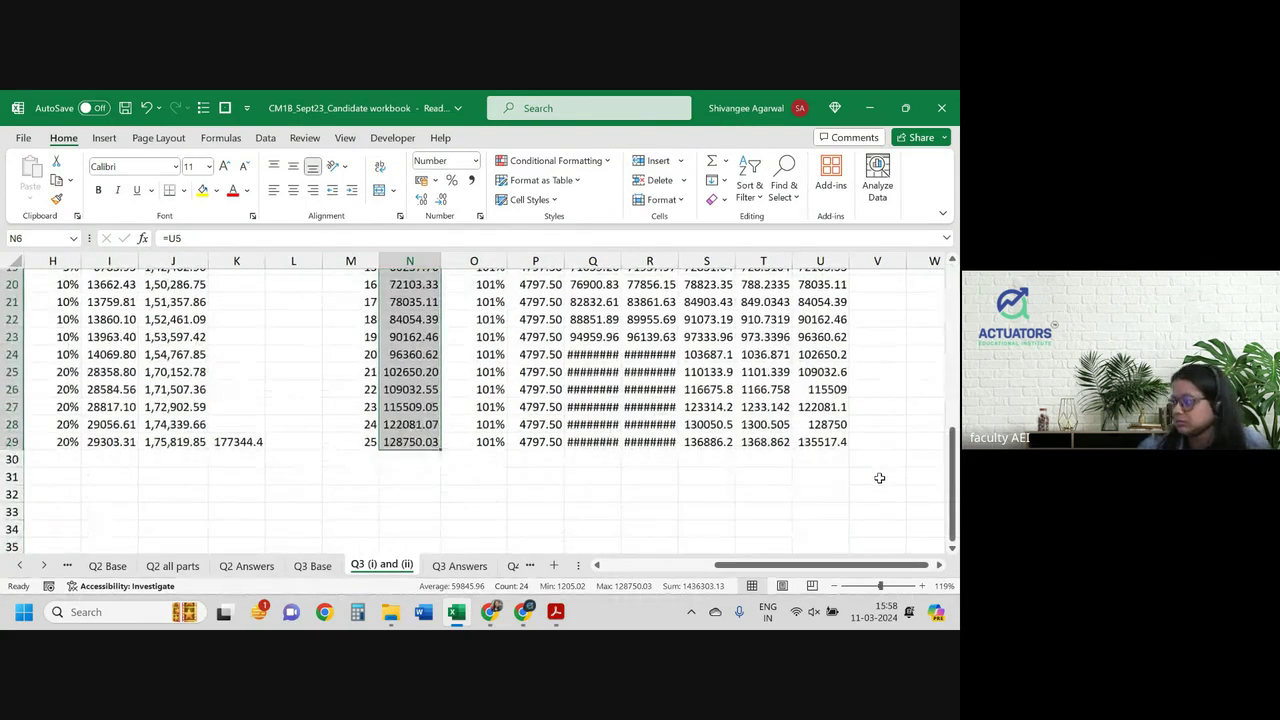
pyautogui.scroll(6, 879, 478)
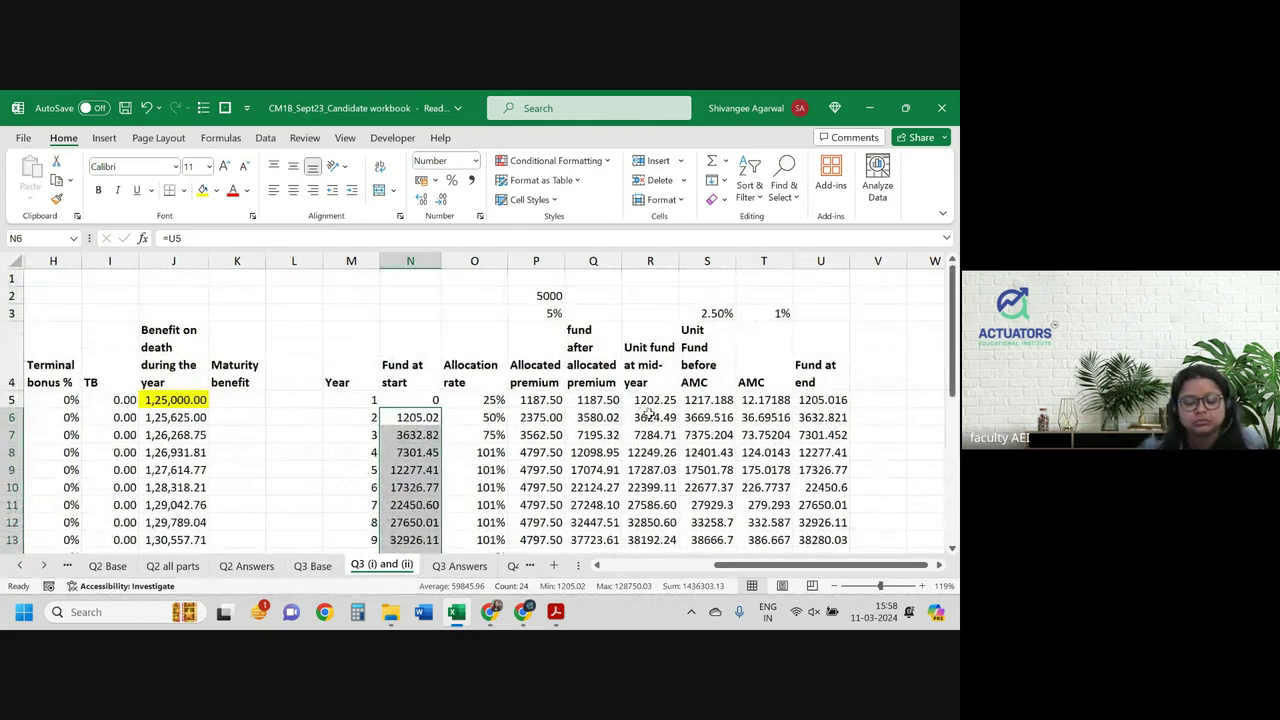
pyautogui.doubleClick(650, 416)
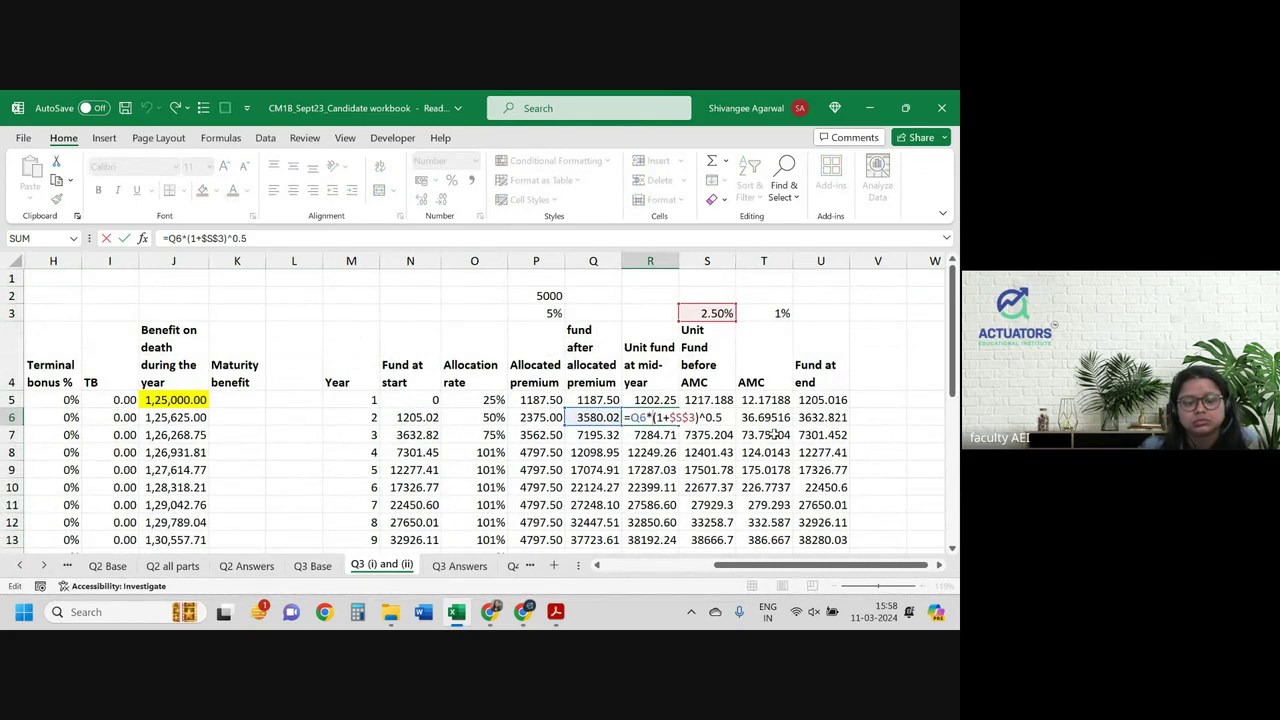
pyautogui.press('Return')
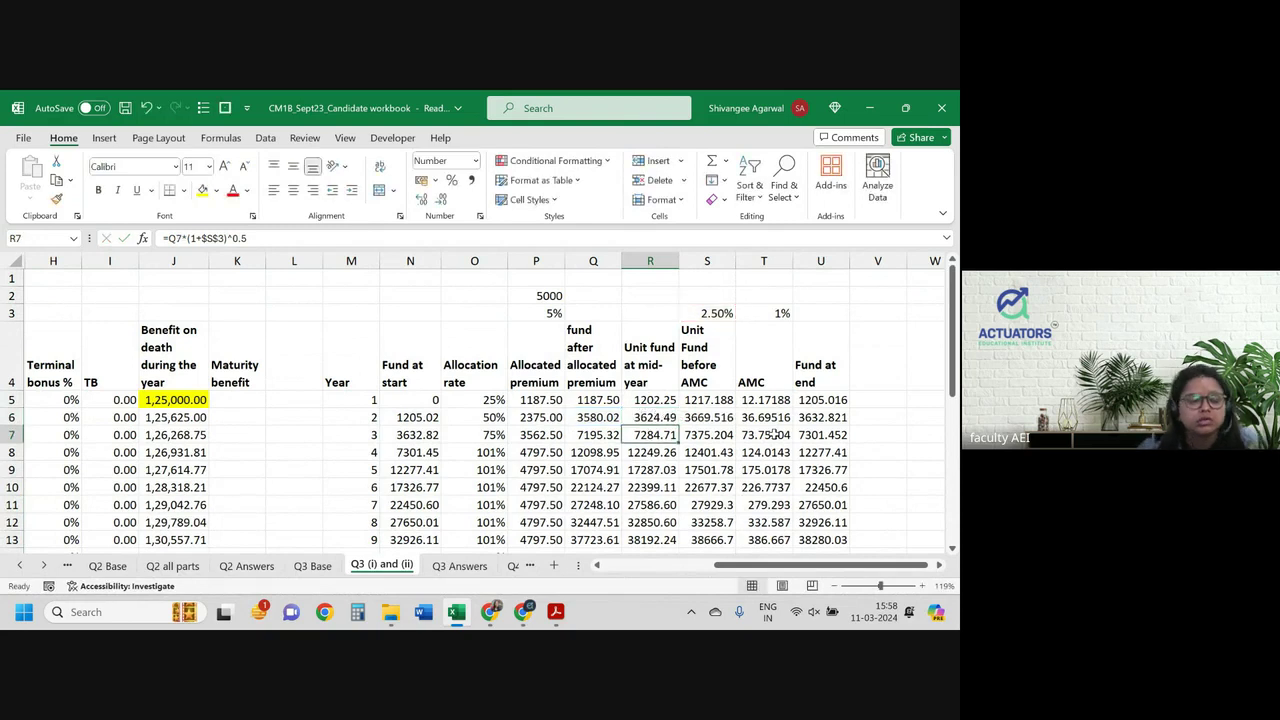
pyautogui.click(649, 261)
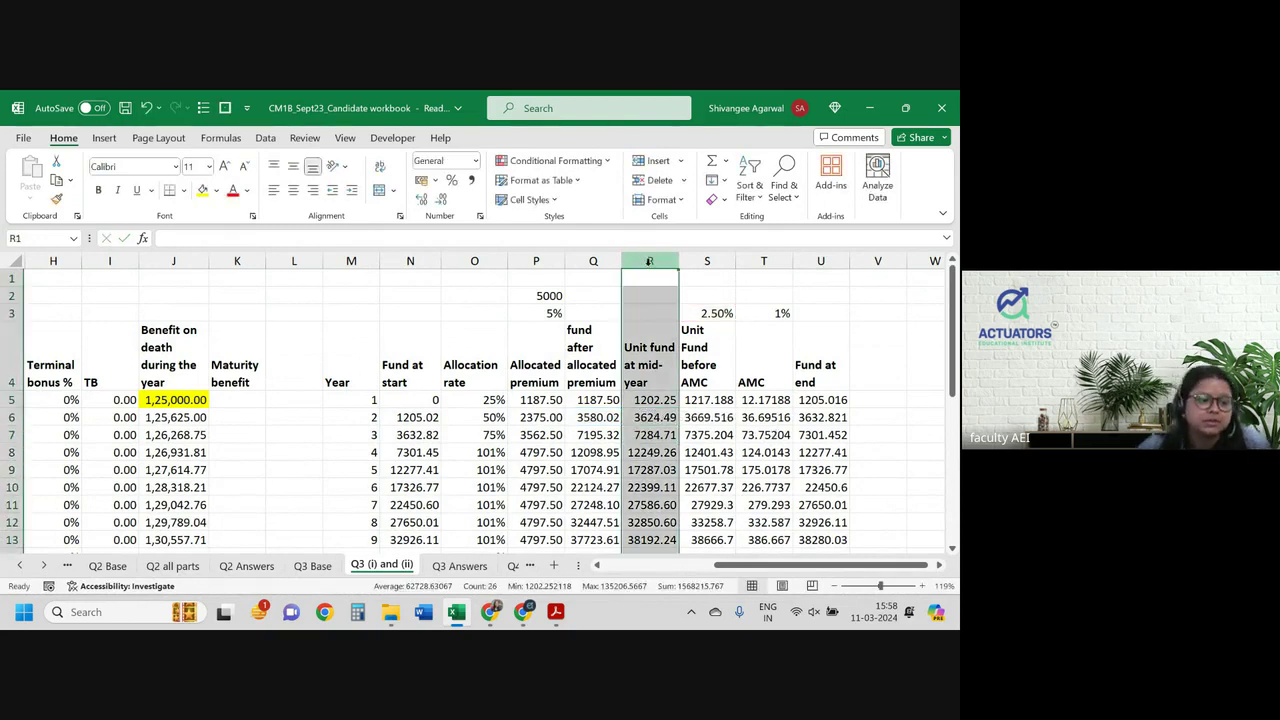
pyautogui.click(694, 261)
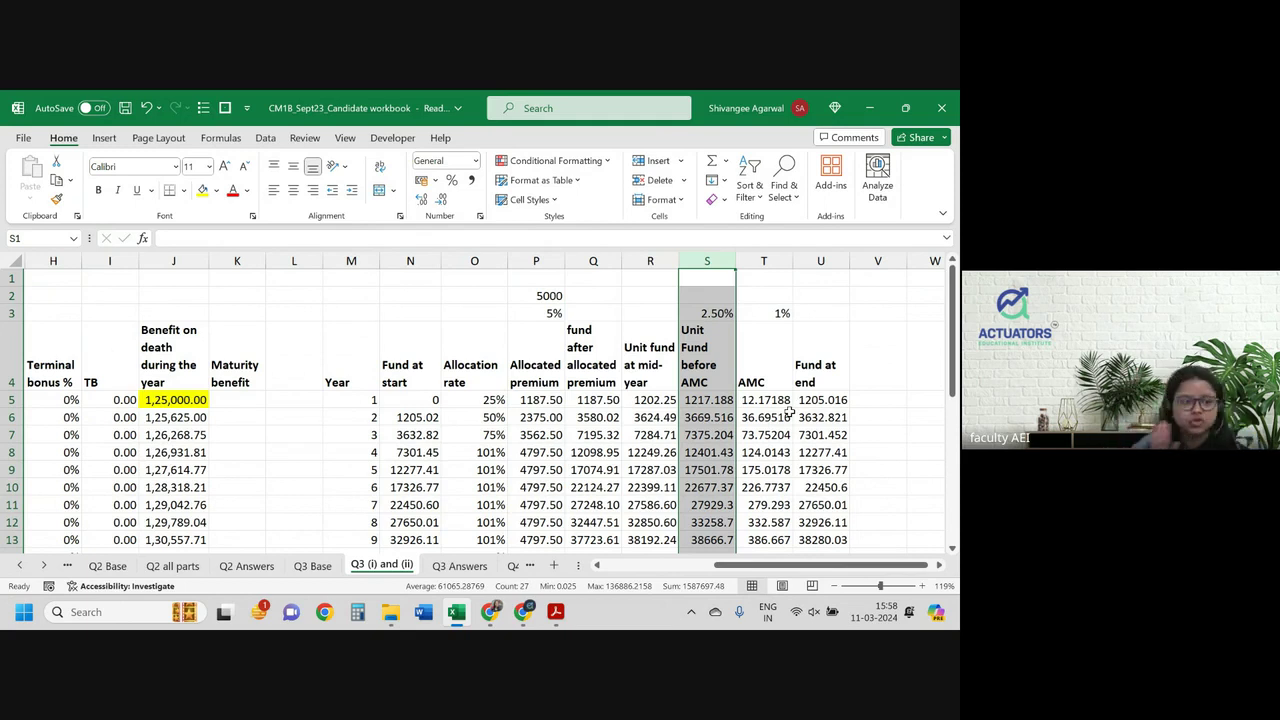
pyautogui.click(600, 258)
pyautogui.click(636, 255)
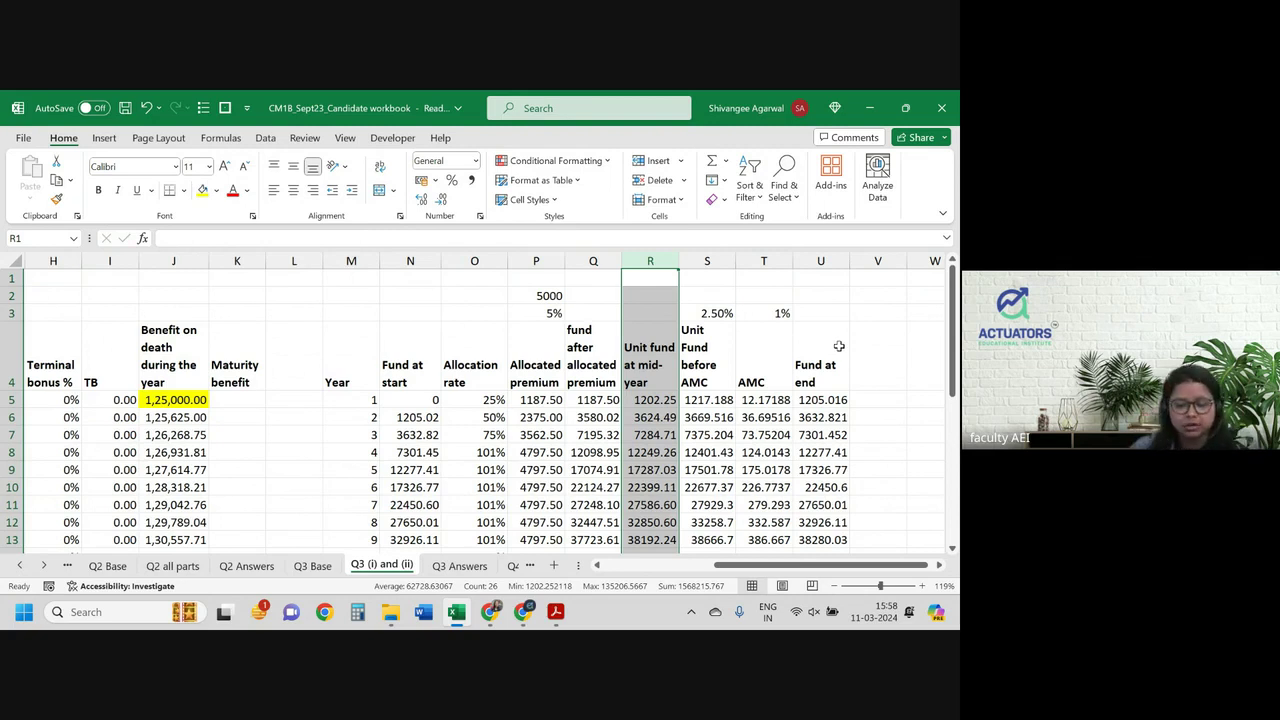
# Step: Enter the heading "terminal bonus" in V4, beside the fund at end column
pyautogui.click(903, 366)
pyautogui.write('termina')
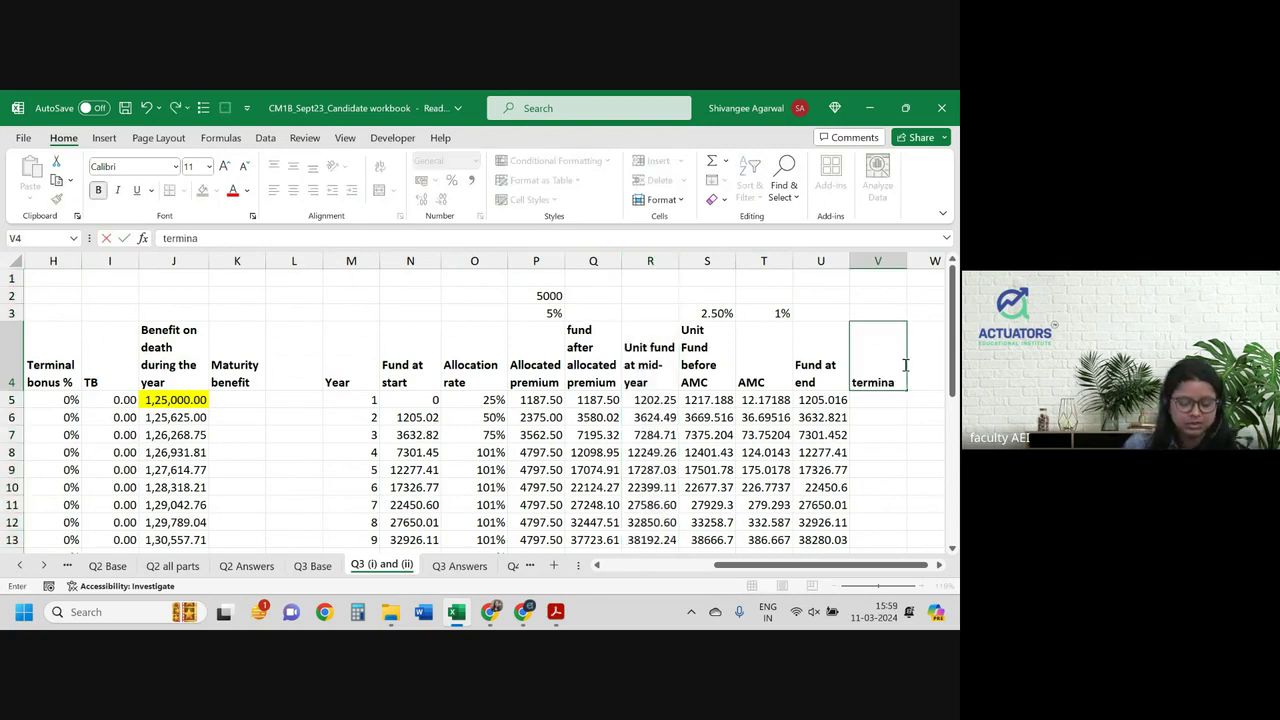
pyautogui.write('l bonus')
pyautogui.press('Return')
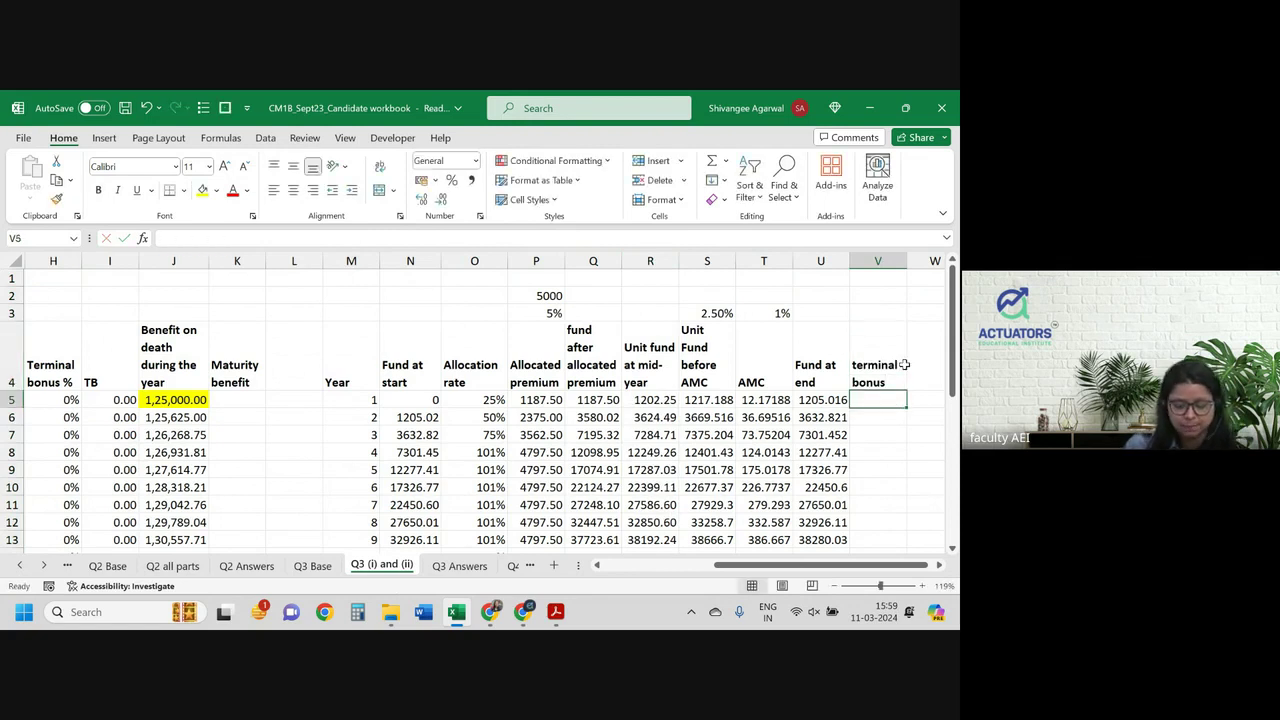
# Step: Link V5 to the years 1-5 terminal bonus rate in E33 of Q3 Base and fill it down to V9
pyautogui.write('=')
pyautogui.click(312, 565)
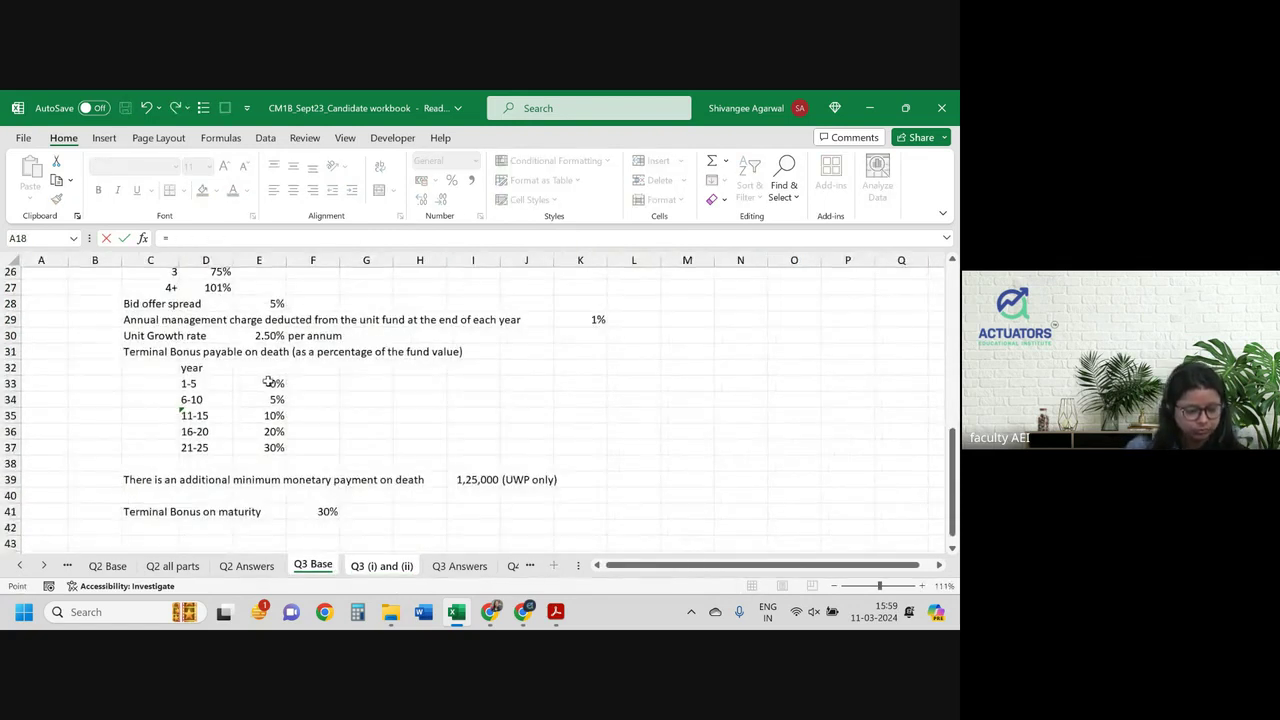
pyautogui.scroll(6, 268, 383)
pyautogui.scroll(-4, 268, 383)
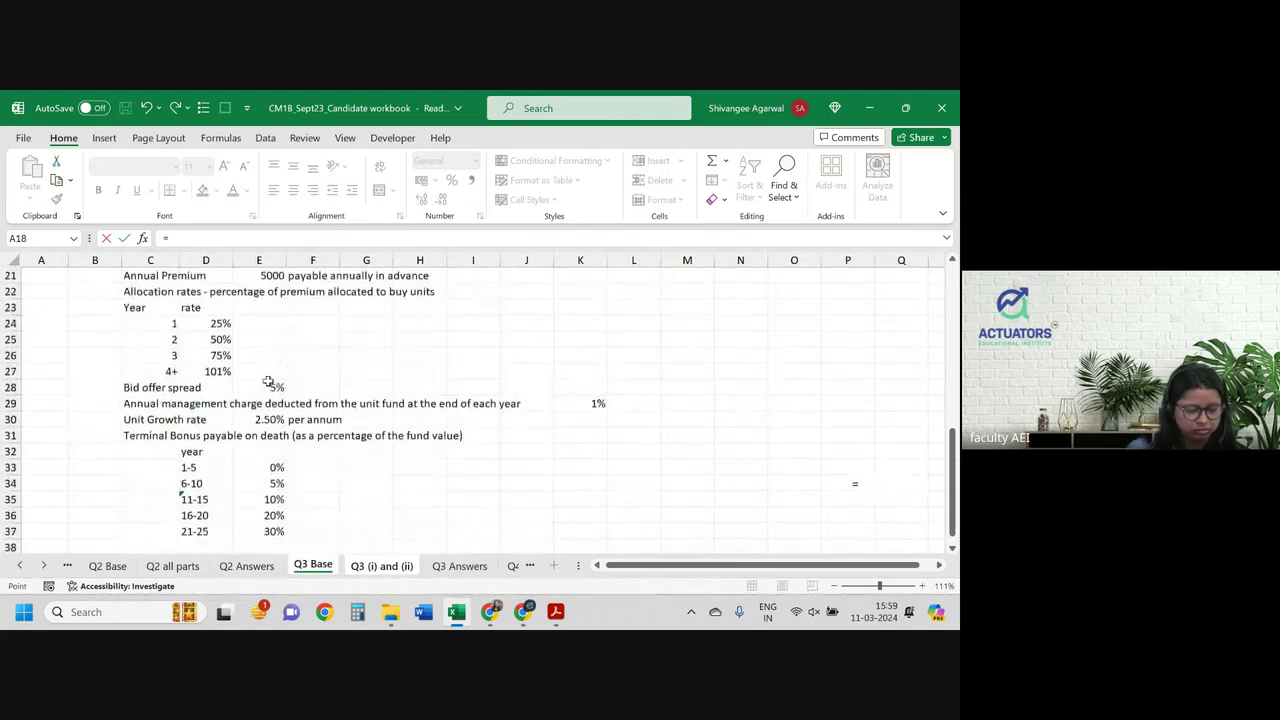
pyautogui.scroll(-2, 268, 383)
pyautogui.click(271, 378)
pyautogui.press('Return')
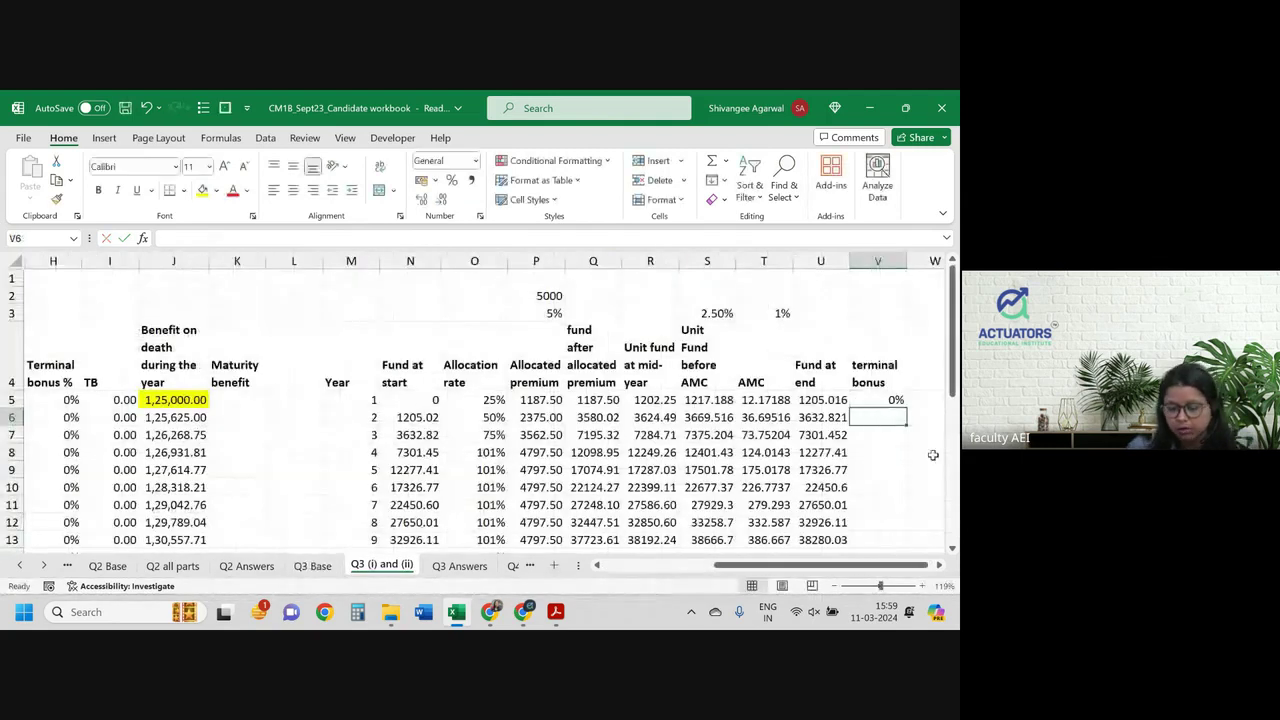
pyautogui.click(892, 400)
pyautogui.moveTo(906, 408); pyautogui.dragTo(898, 477)
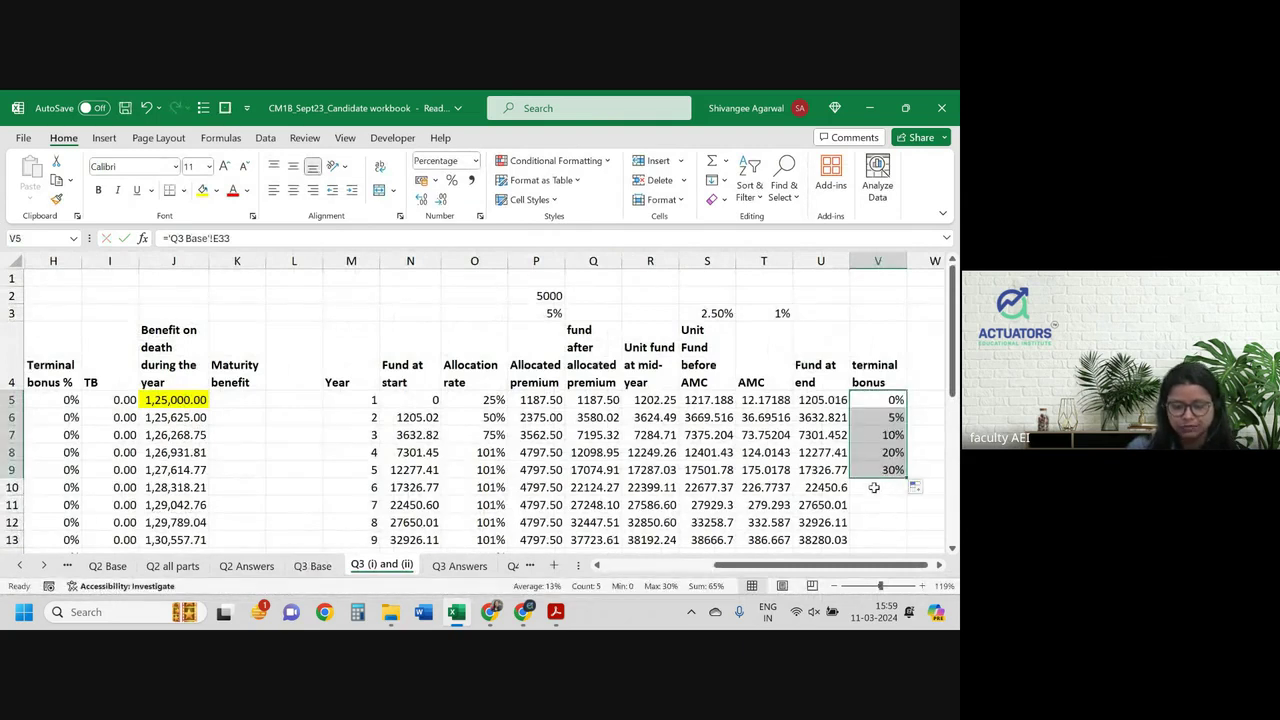
# Step: Make the V5 reference absolute as ='Q3 Base'!$E$33 and refill the terminal bonus down through year 5
pyautogui.doubleClick(889, 399)
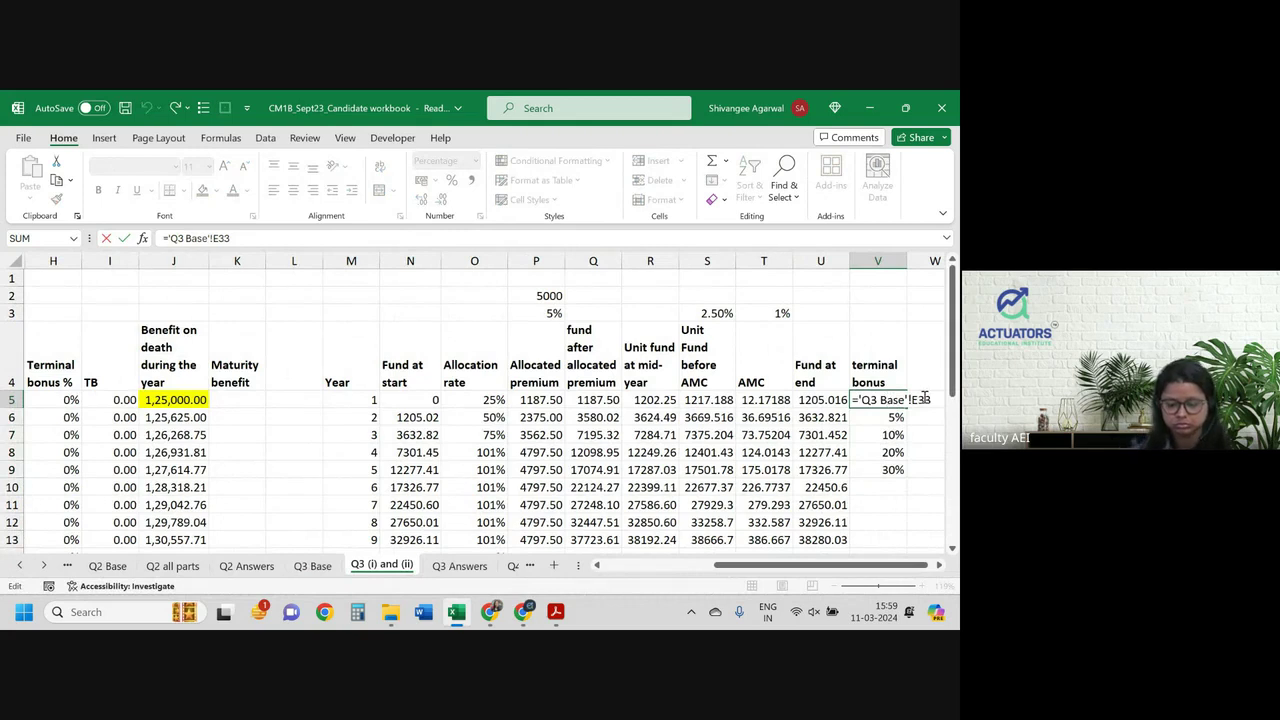
pyautogui.press('F4')
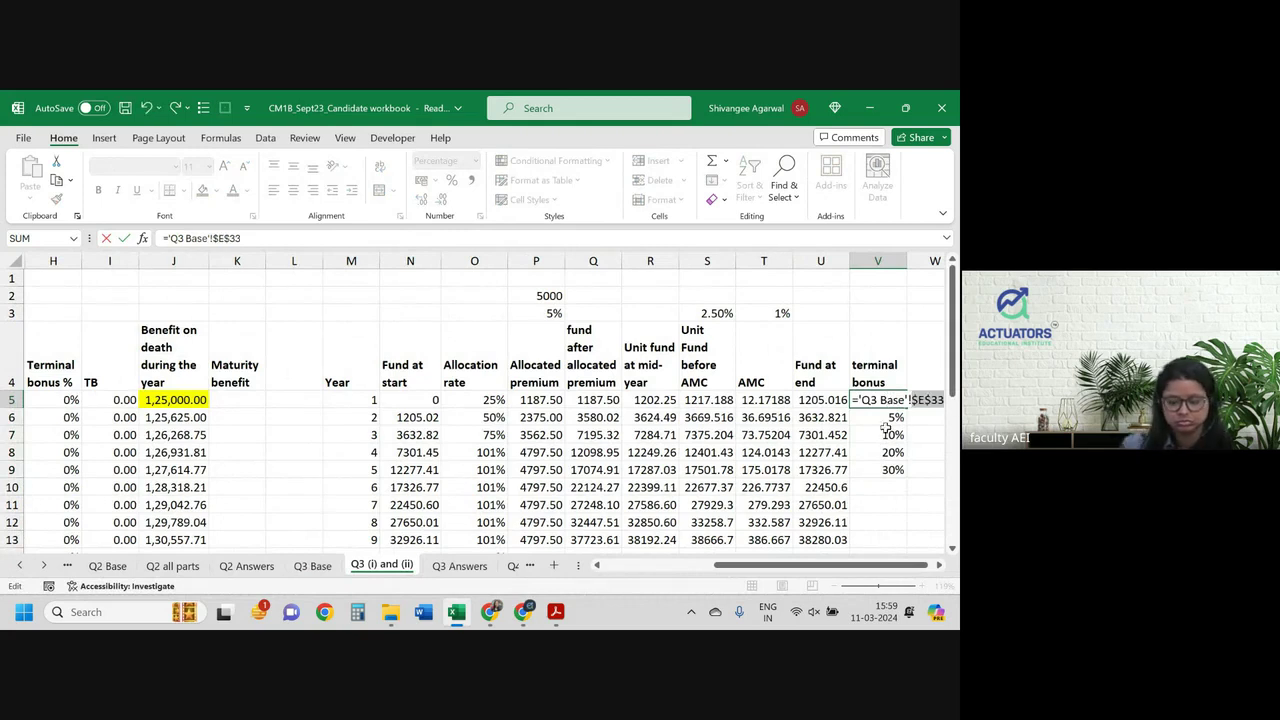
pyautogui.press('Return')
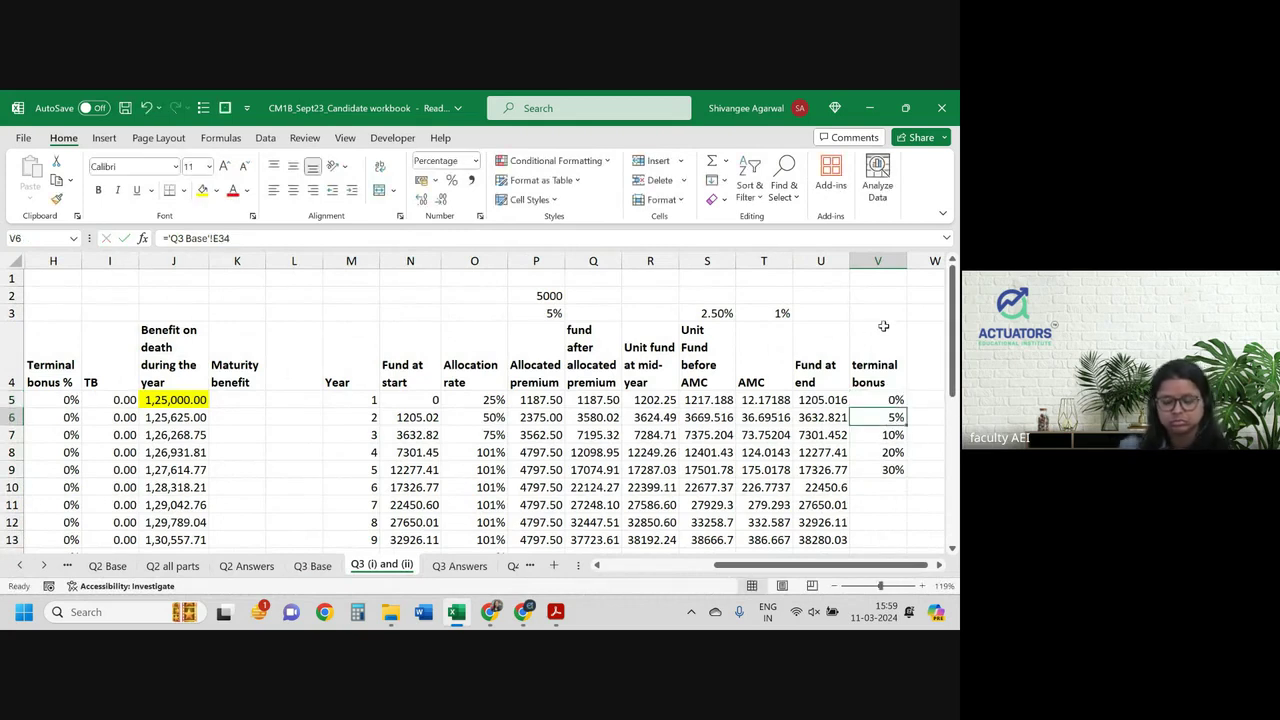
pyautogui.click(895, 396)
pyautogui.moveTo(904, 406); pyautogui.dragTo(895, 474)
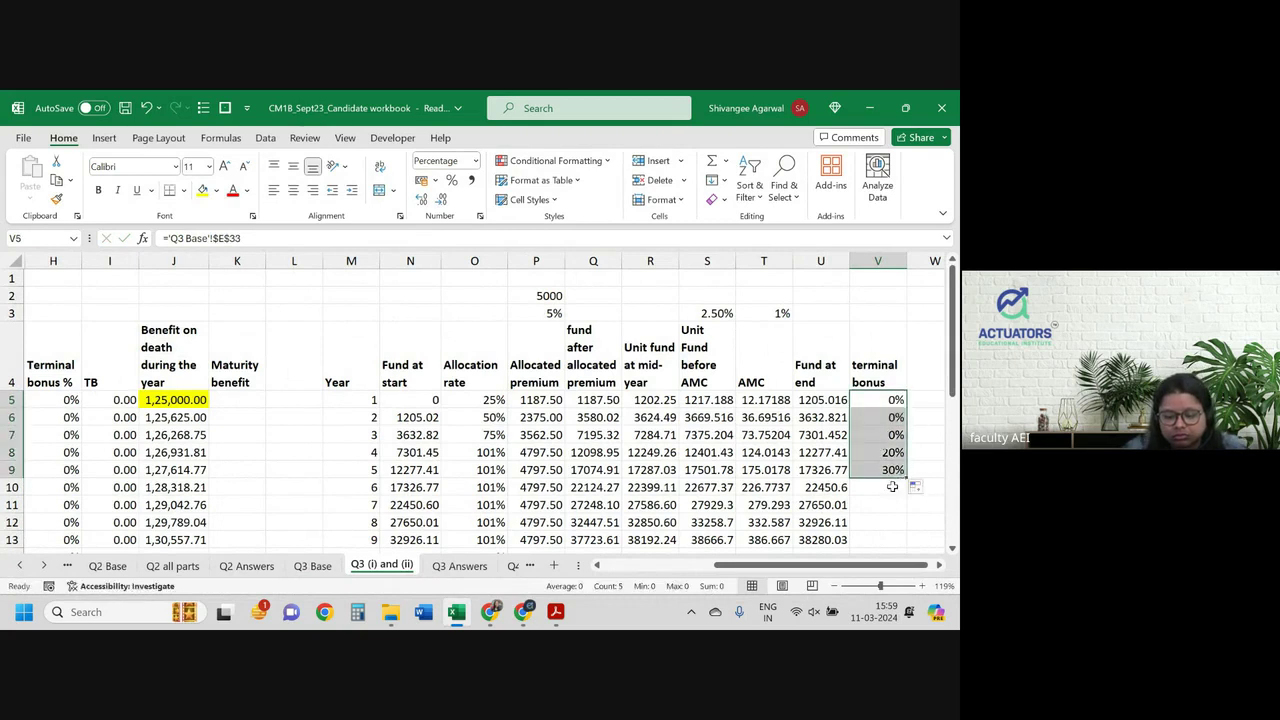
# Step: Link V10 absolutely to the years 6-10 bonus rate in E34 of Q3 Base and fill it down through year 10
pyautogui.click(888, 487)
pyautogui.write('=')
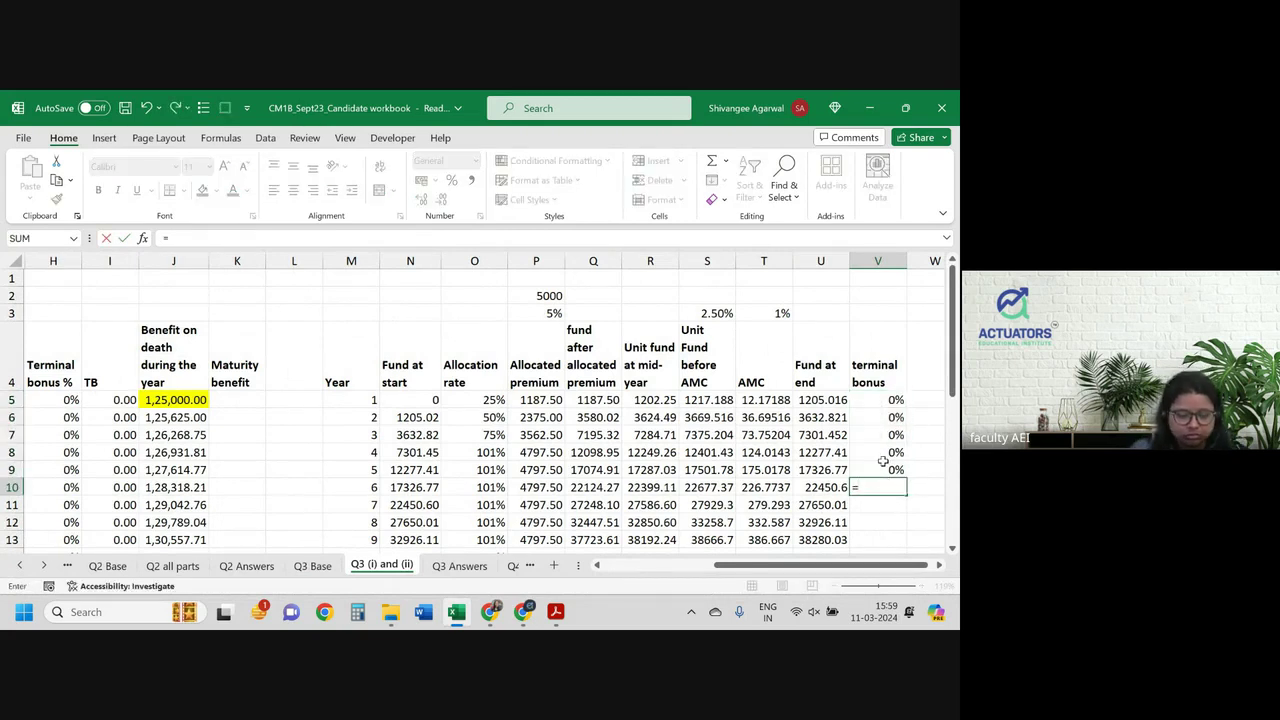
pyautogui.click(312, 565)
pyautogui.click(260, 397)
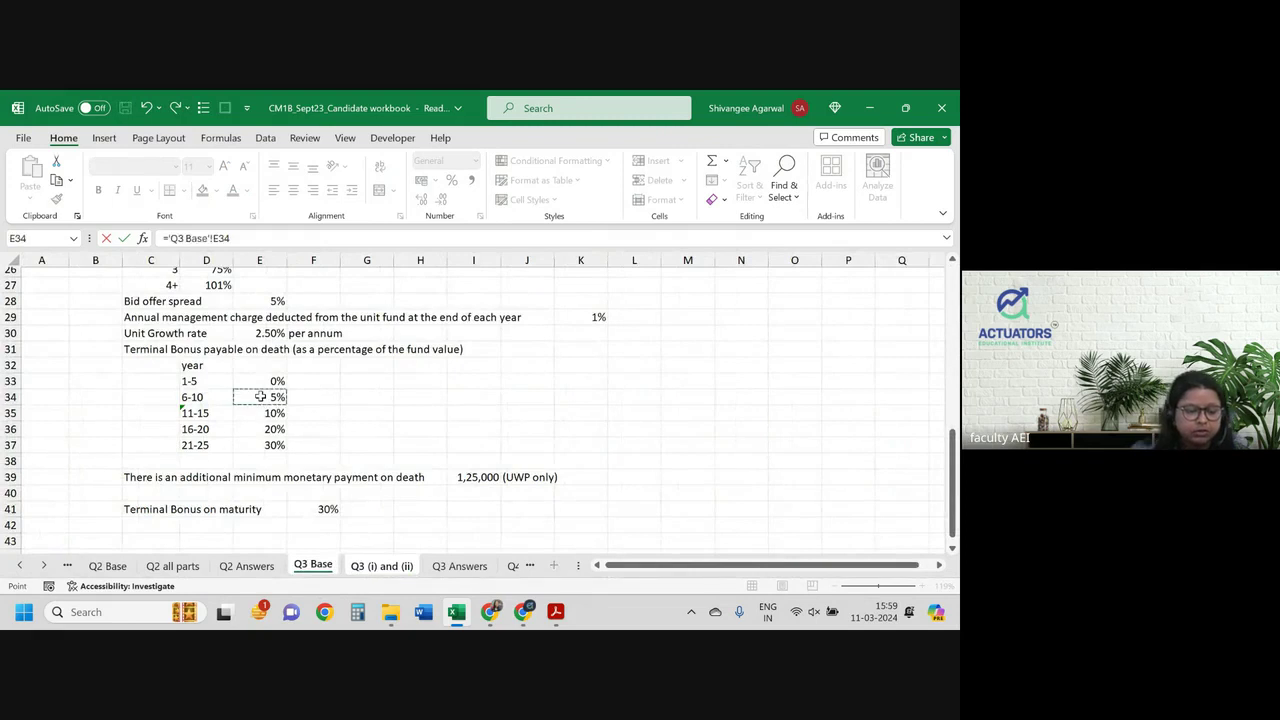
pyautogui.press('Return')
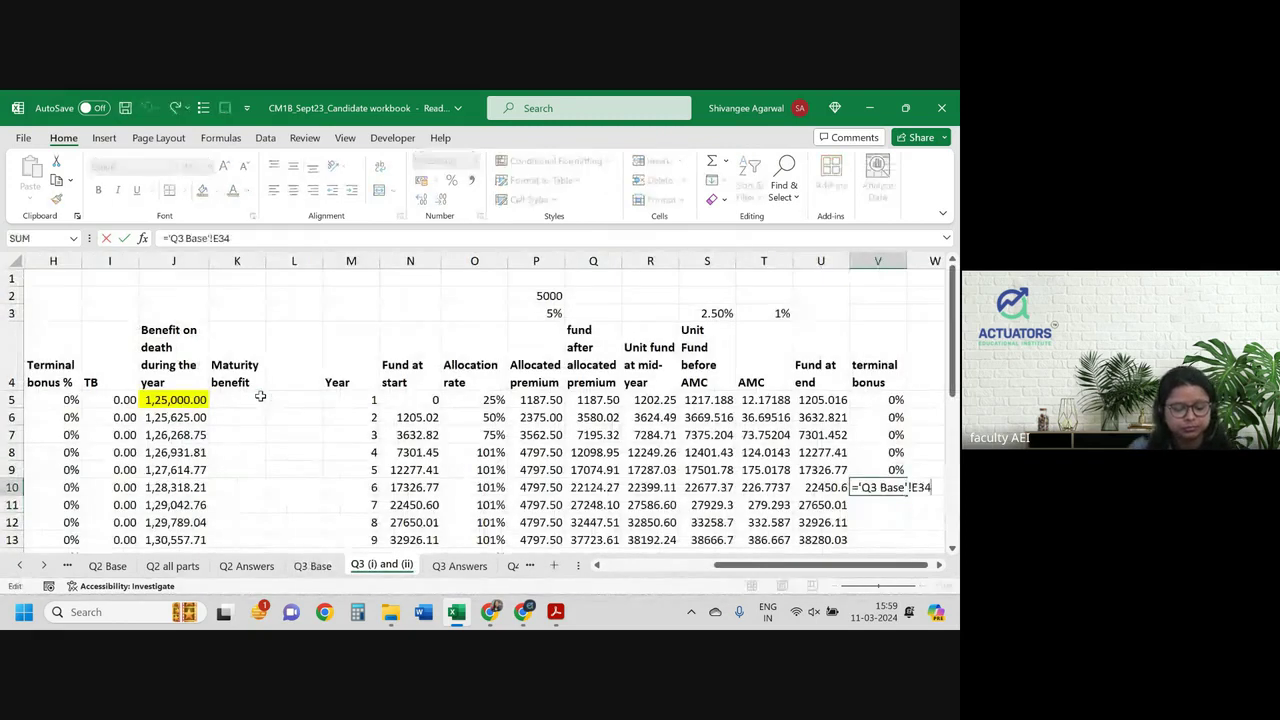
pyautogui.scroll(-1, 870, 480)
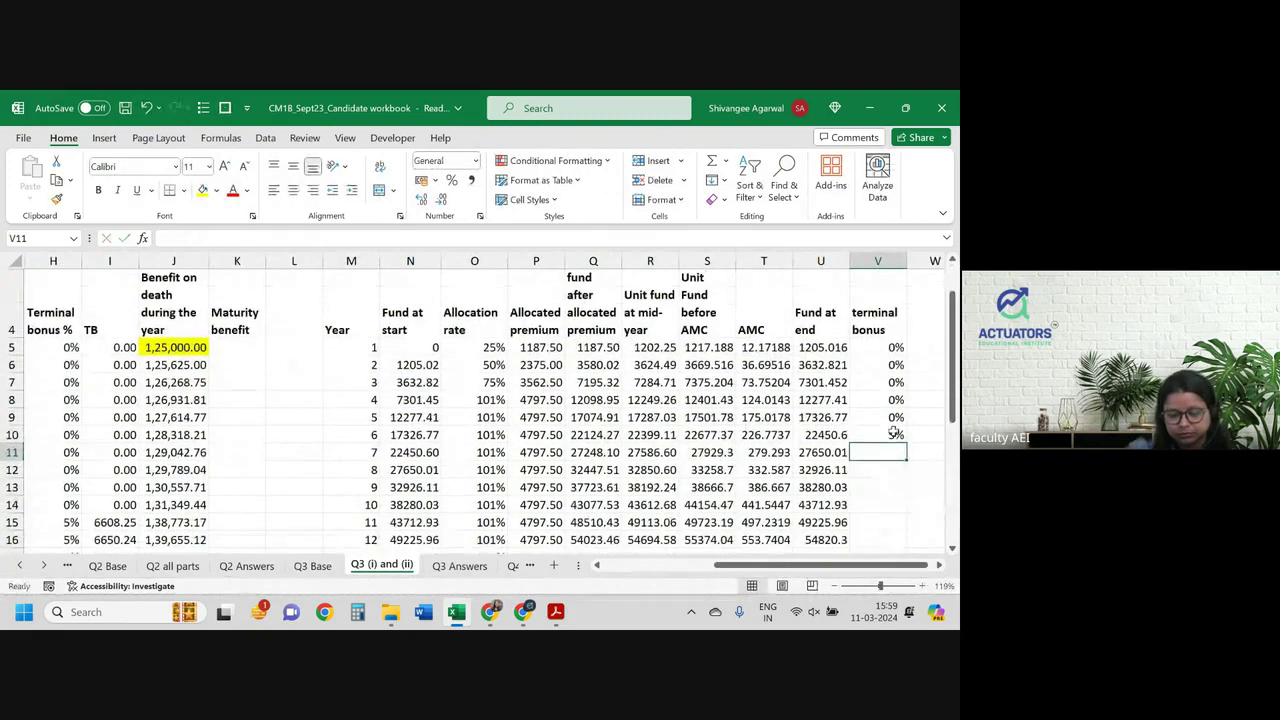
pyautogui.click(897, 434)
pyautogui.moveTo(905, 443); pyautogui.dragTo(897, 519)
# Step: Enter ='Q3 Base'!$E$35 in V15 for the years 11-15 bonus rate and fill it down through year 15
pyautogui.click(888, 518)
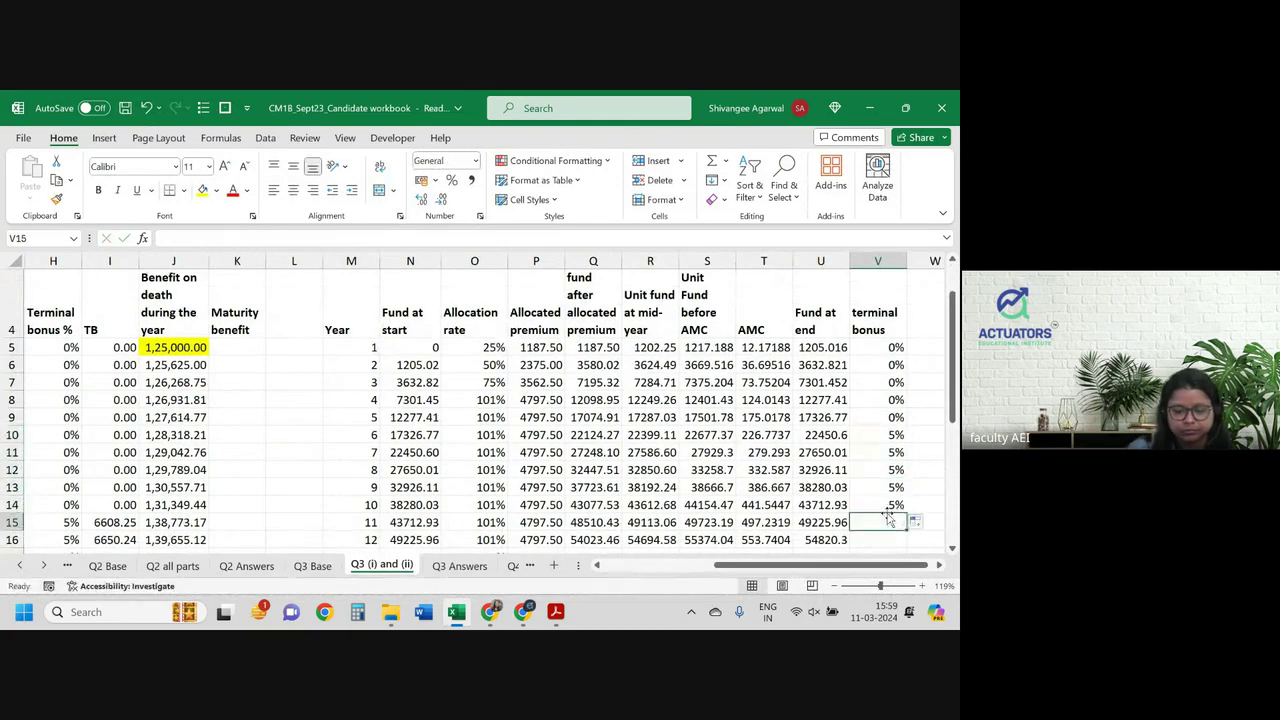
pyautogui.write('=')
pyautogui.hotkey('ctrl', 'pageup')
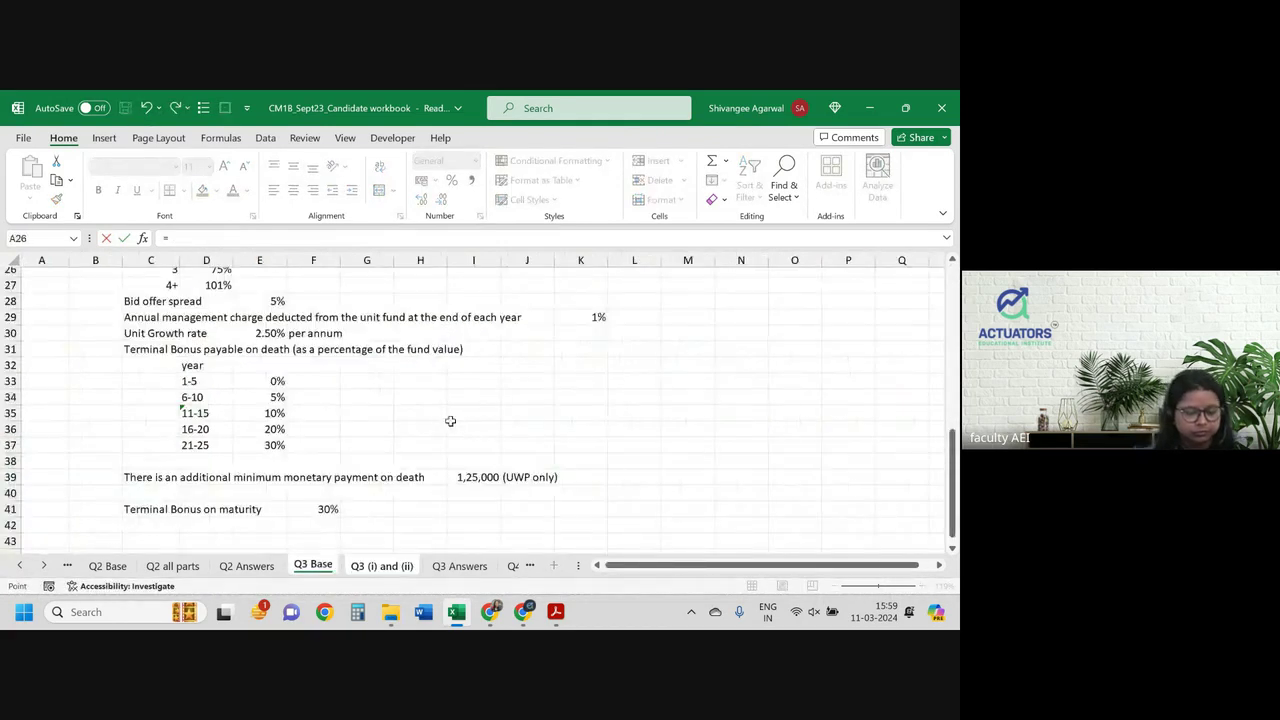
pyautogui.click(271, 413)
pyautogui.press('Return')
pyautogui.press('Up')
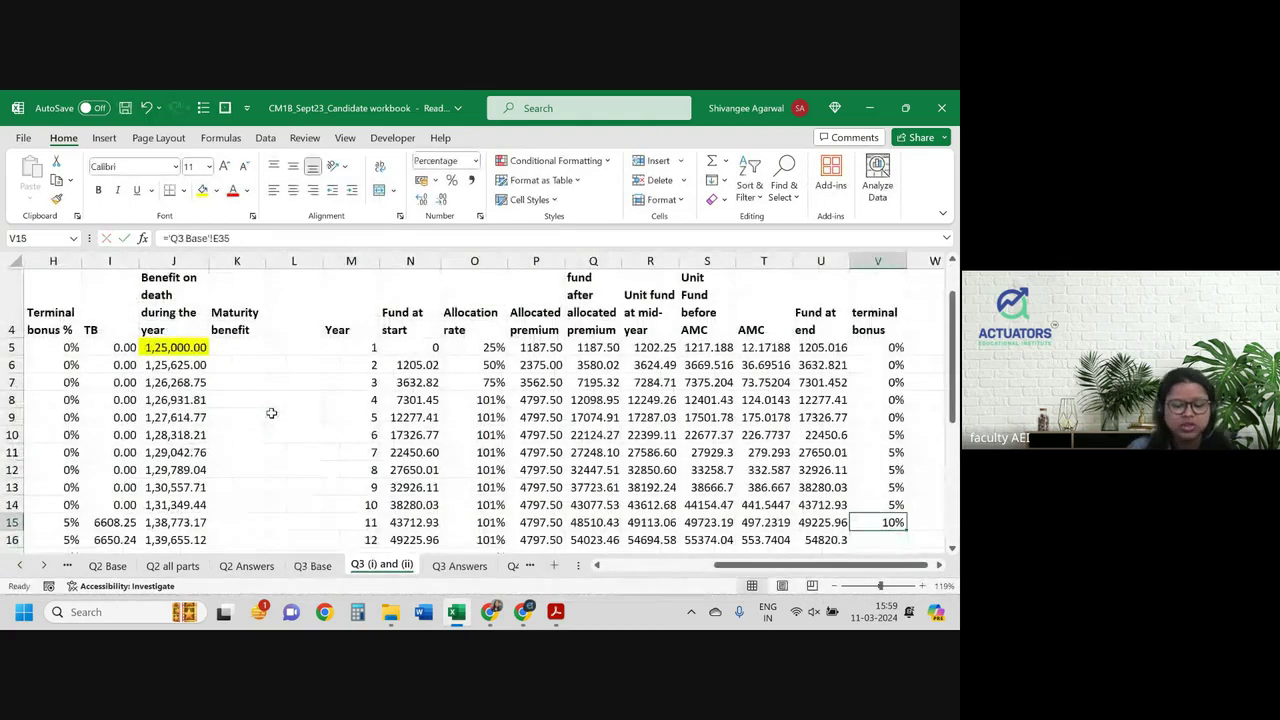
pyautogui.press('F2')
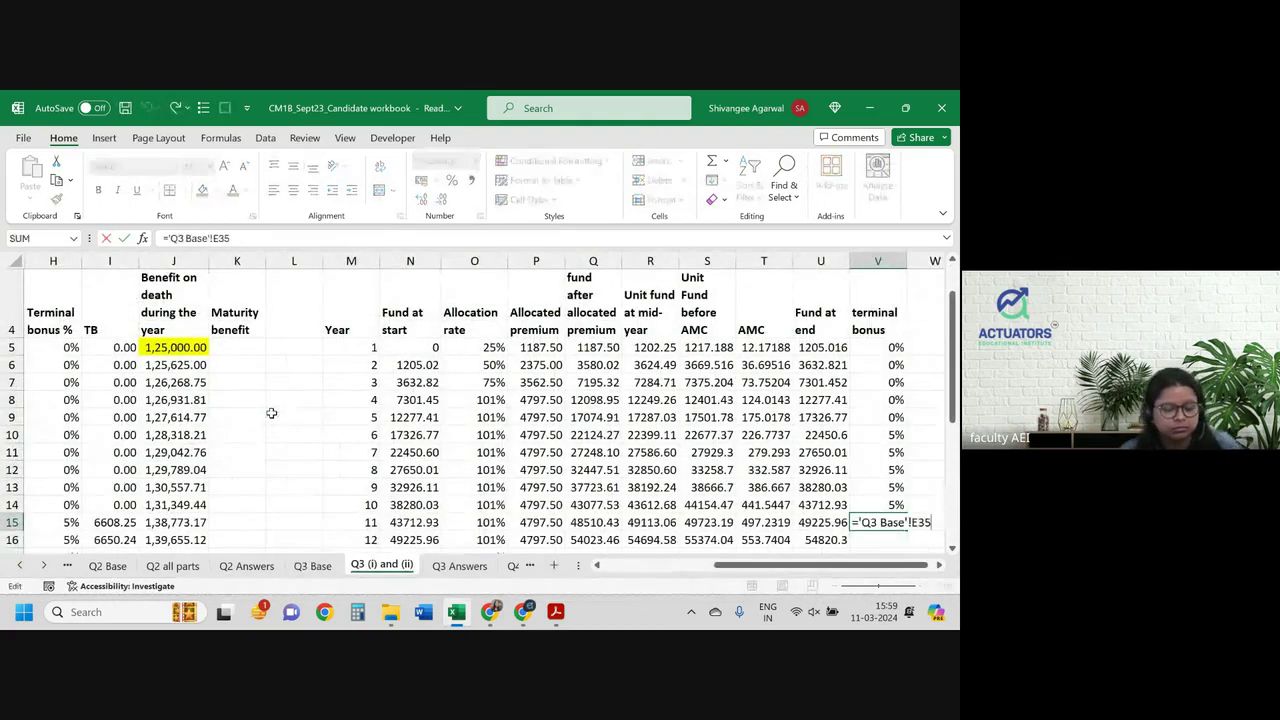
pyautogui.press('F4')
pyautogui.press('Return')
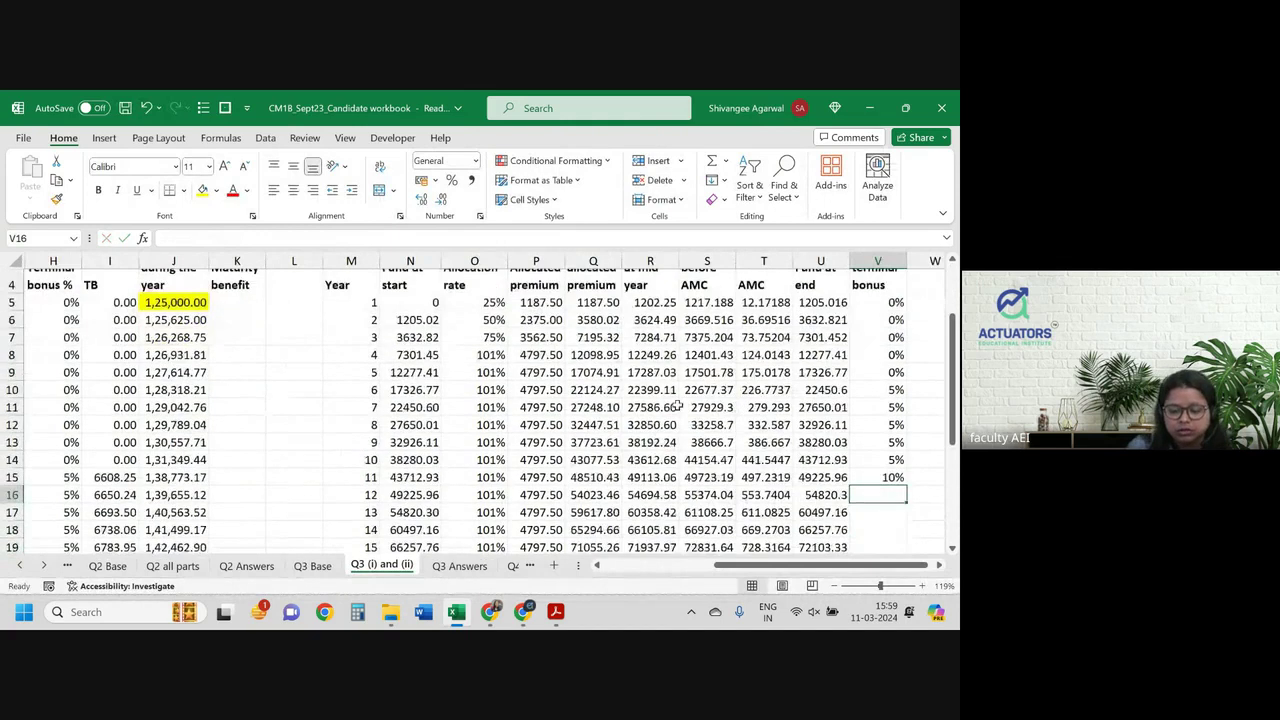
pyautogui.scroll(-1, 600, 405)
pyautogui.click(895, 417)
pyautogui.moveTo(908, 428); pyautogui.dragTo(901, 495)
# Step: Enter ='Q3 Base'!$E$36 in V20 for the years 16-20 bonus rate and fill it down through year 20
pyautogui.click(878, 505)
pyautogui.write('=')
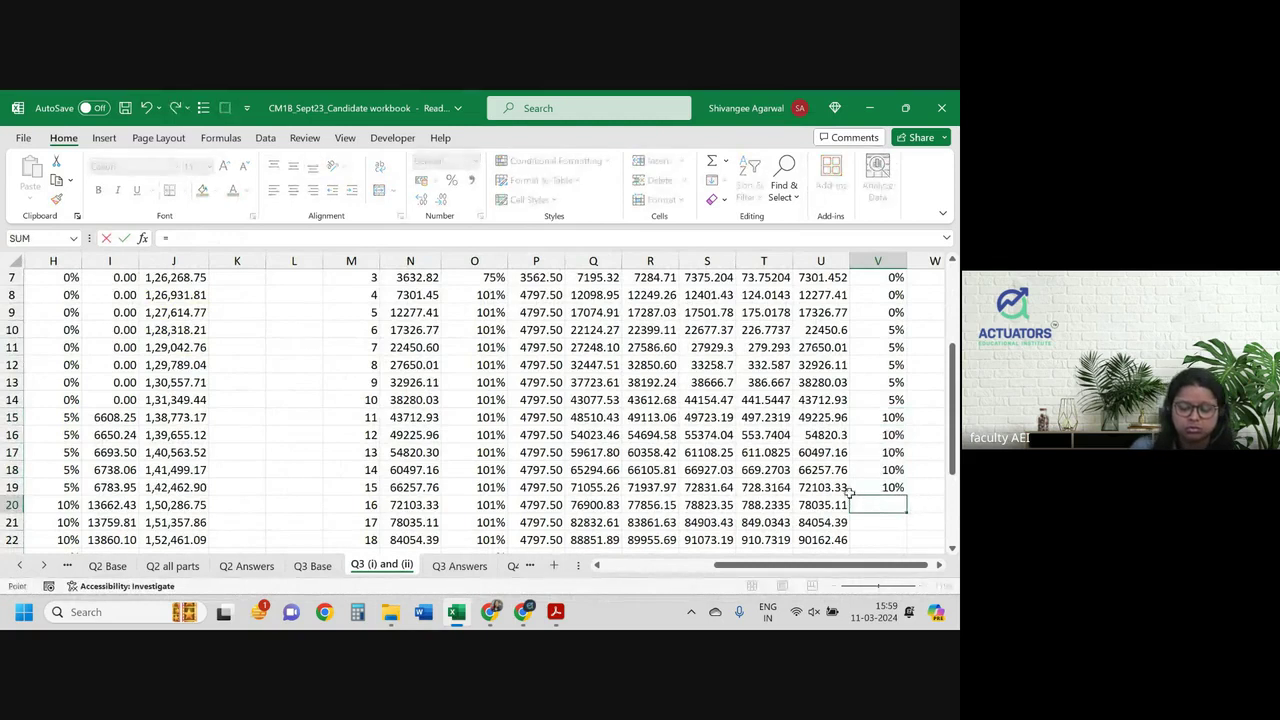
pyautogui.hotkey('ctrl', 'pageup')
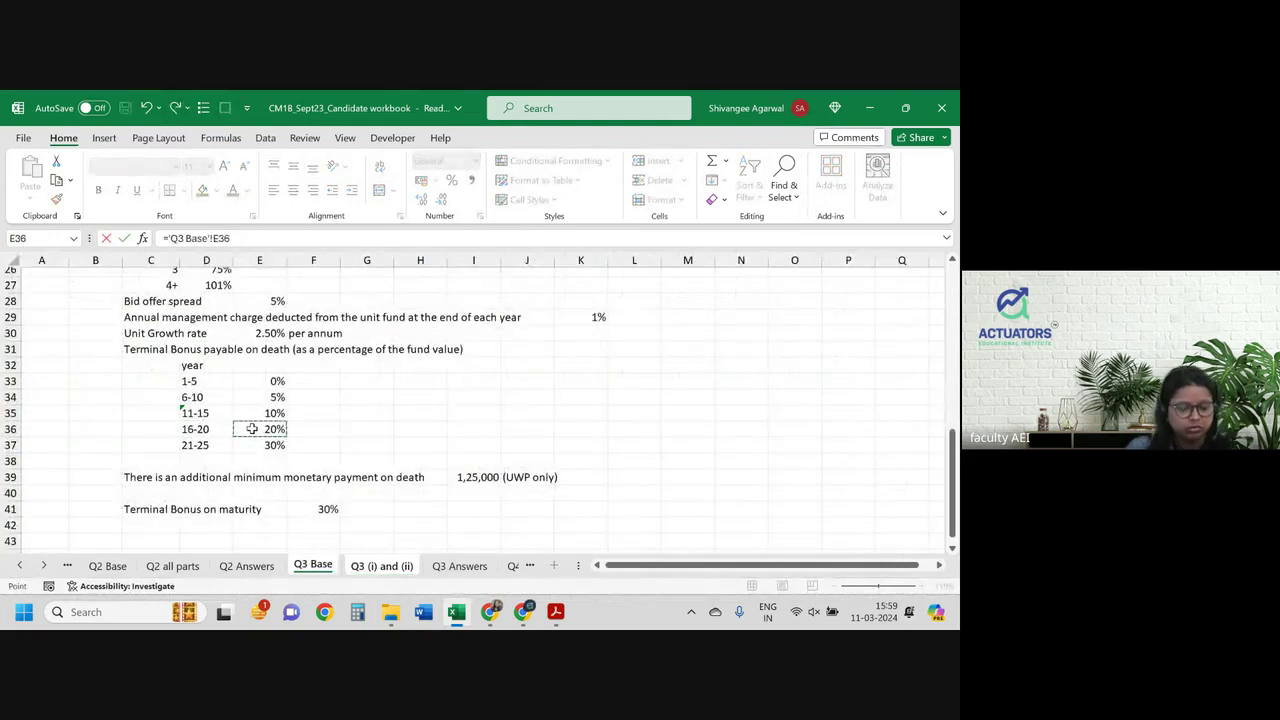
pyautogui.press('F4')
pyautogui.press('Return')
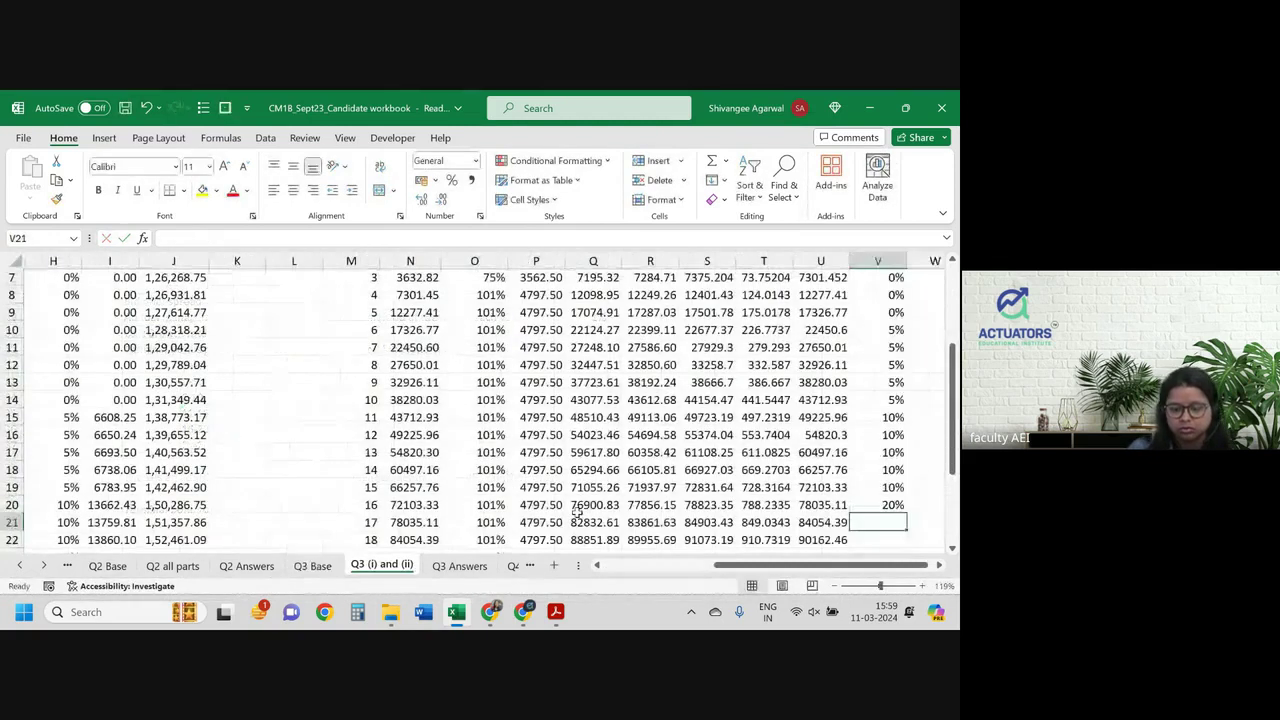
pyautogui.scroll(-2, 577, 512)
pyautogui.moveTo(875, 400); pyautogui.dragTo(888, 404)
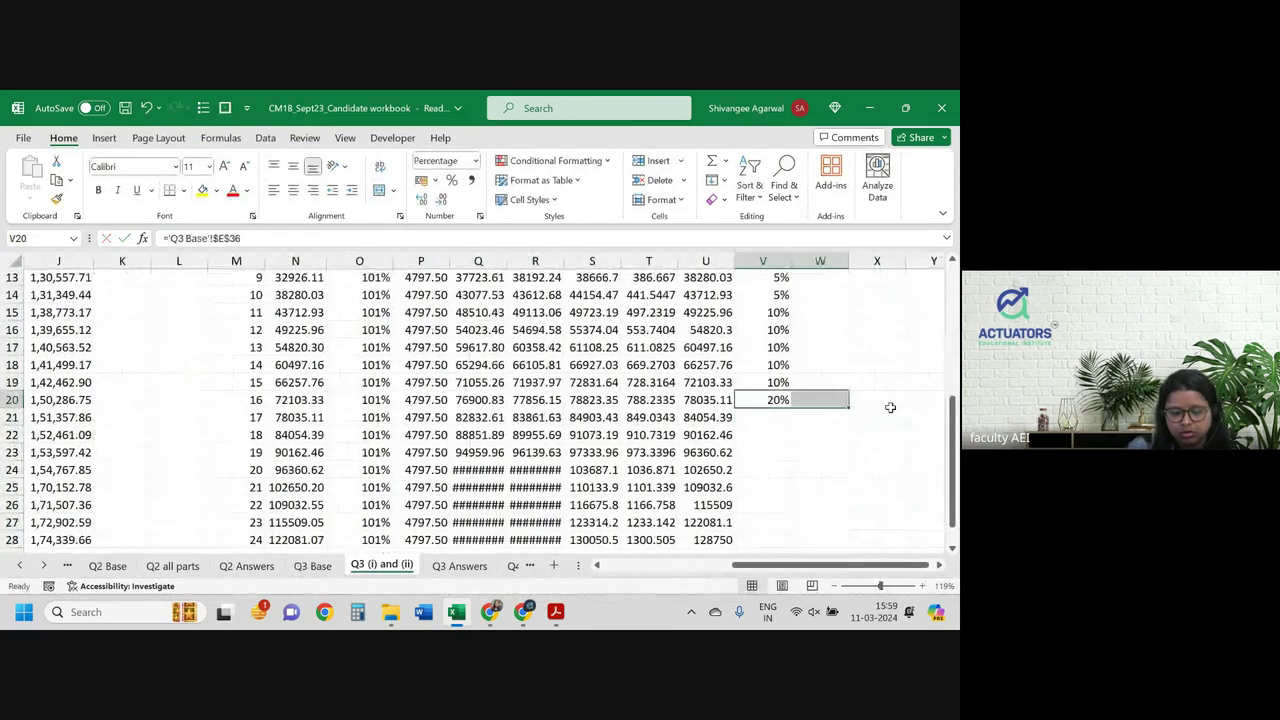
pyautogui.click(785, 399)
pyautogui.moveTo(791, 408); pyautogui.dragTo(789, 474)
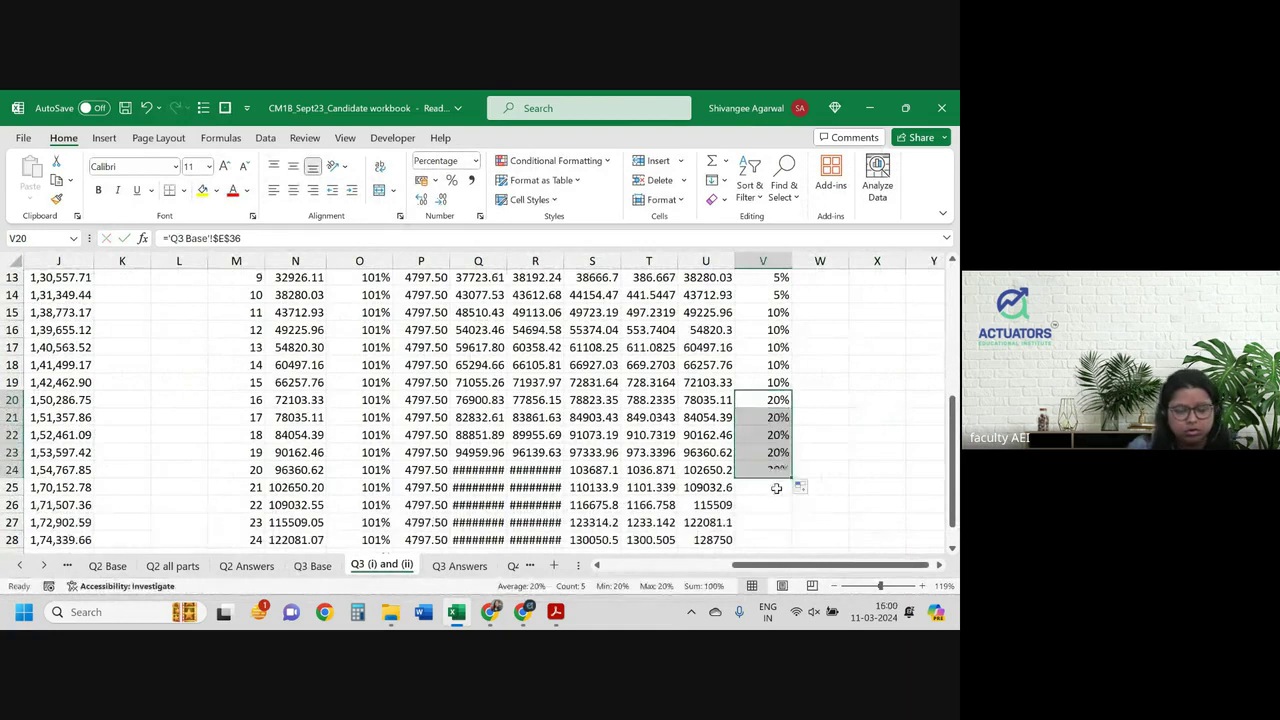
# Step: Enter ='Q3 Base'!$E$37 in V25 for the years 21-25 bonus rate and fill it down through year 25
pyautogui.click(770, 482)
pyautogui.write('=')
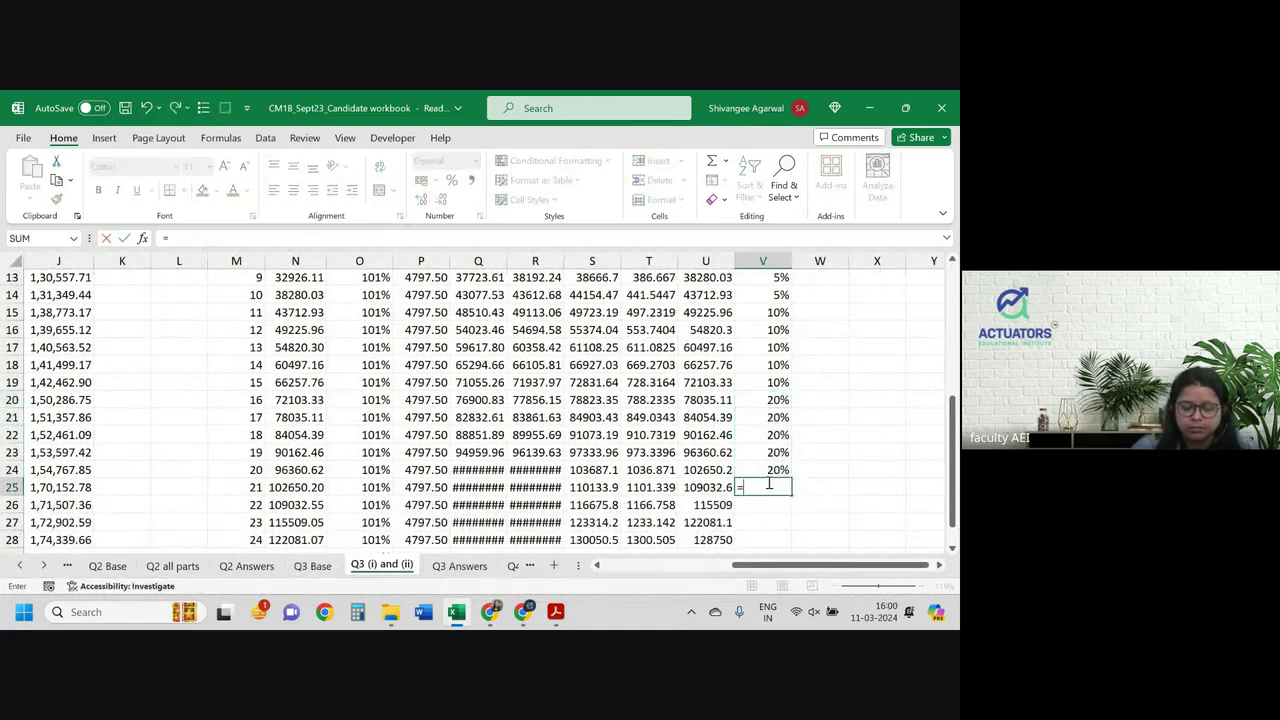
pyautogui.hotkey('ctrl', 'pageup')
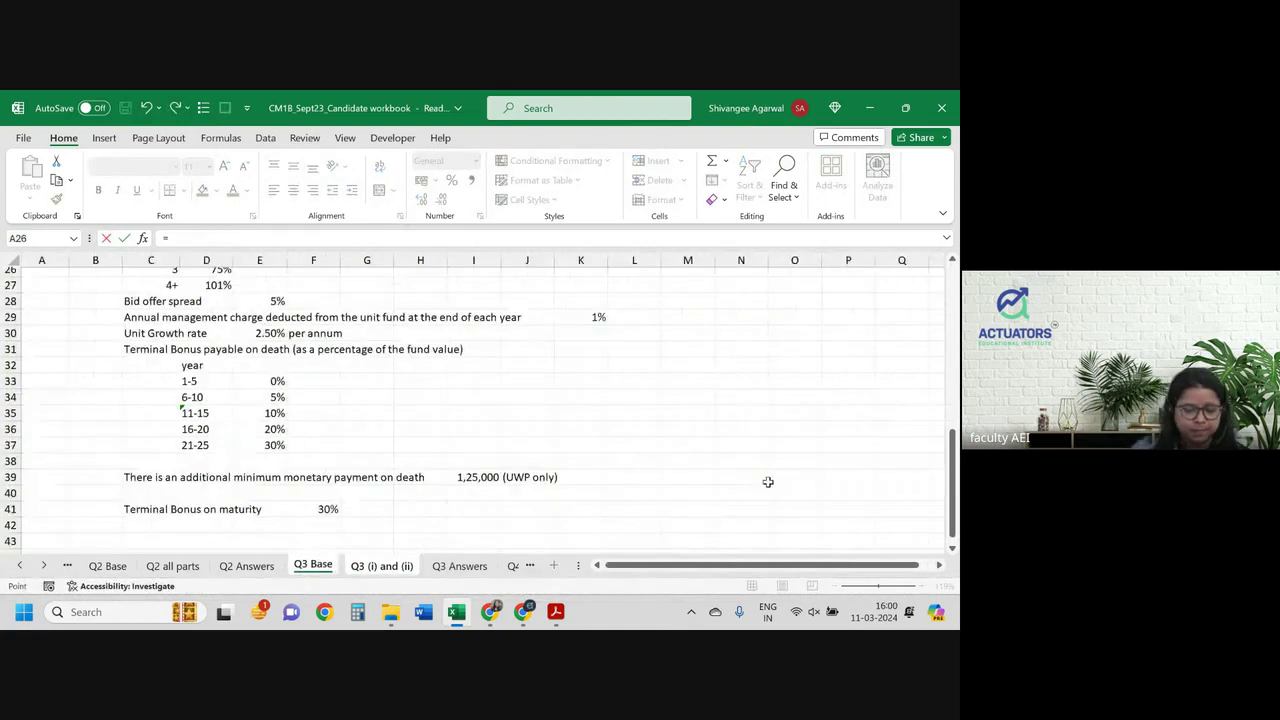
pyautogui.click(268, 446)
pyautogui.press('Return')
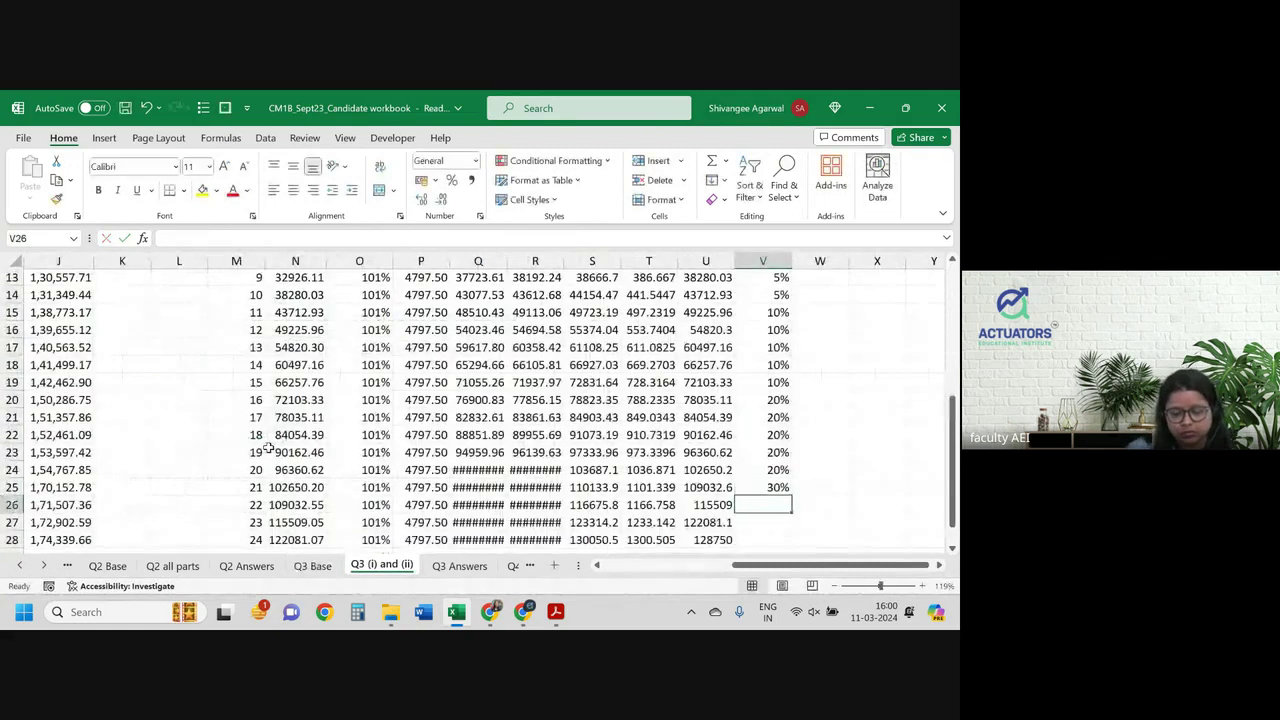
pyautogui.scroll(-1, 716, 417)
pyautogui.click(762, 435)
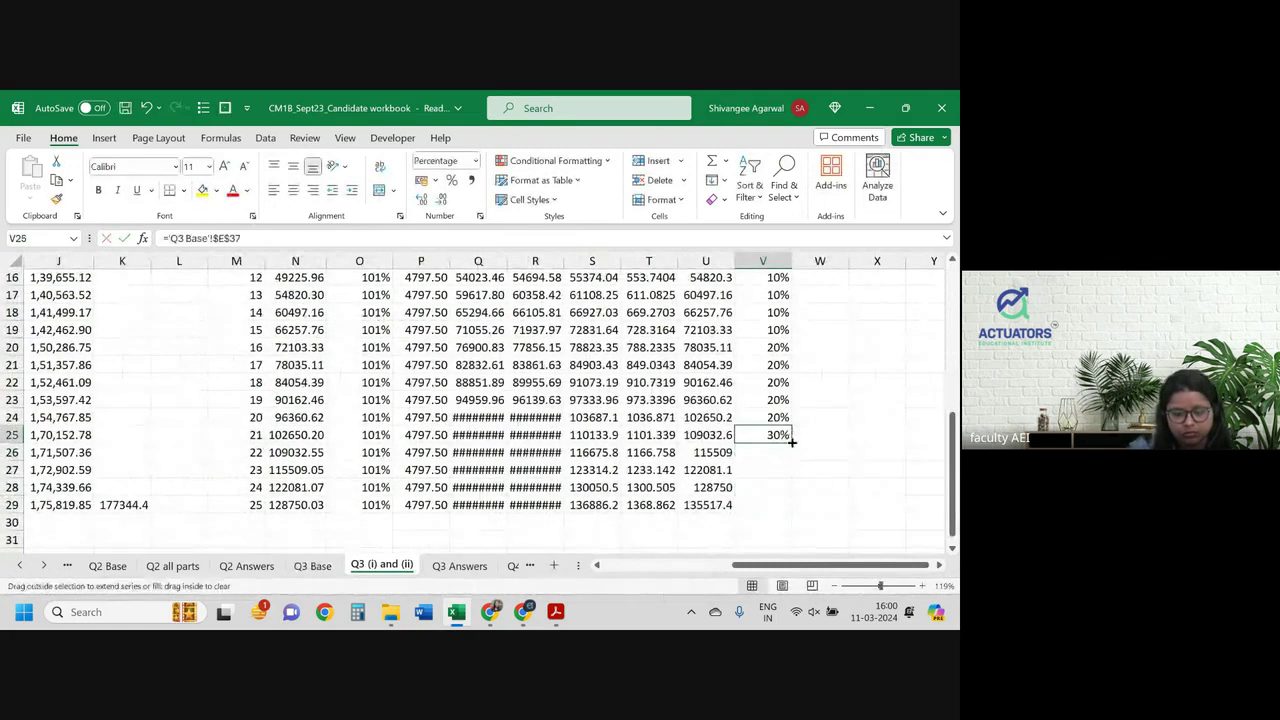
pyautogui.doubleClick(791, 443)
# Step: Widen columns Q and R so the allocated-premium and mid-year fund values fit
pyautogui.moveTo(492, 255); pyautogui.dragTo(571, 260)
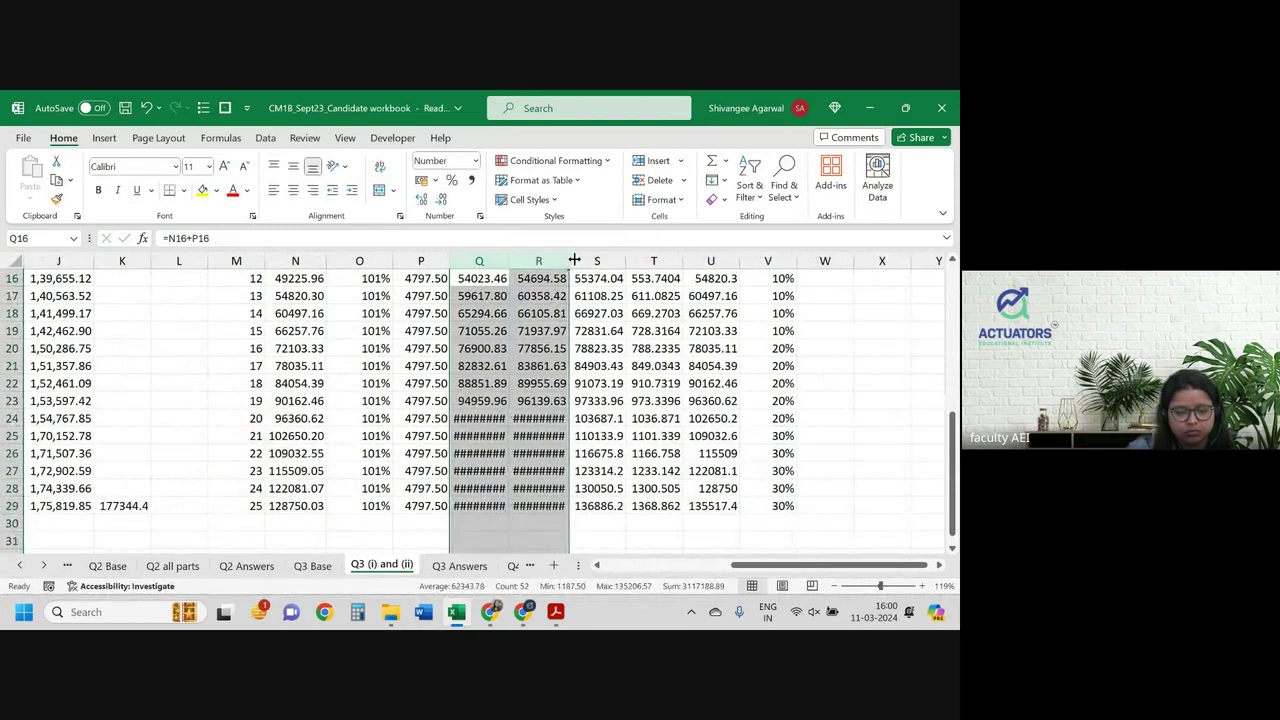
pyautogui.click(598, 307)
pyautogui.moveTo(567, 261); pyautogui.dragTo(516, 261)
# Step: Check the terminal bonus and minimum death payment assumptions in Q3 Base, and enter the header "death benefit before min amount" in W4
pyautogui.scroll(5, 810, 420)
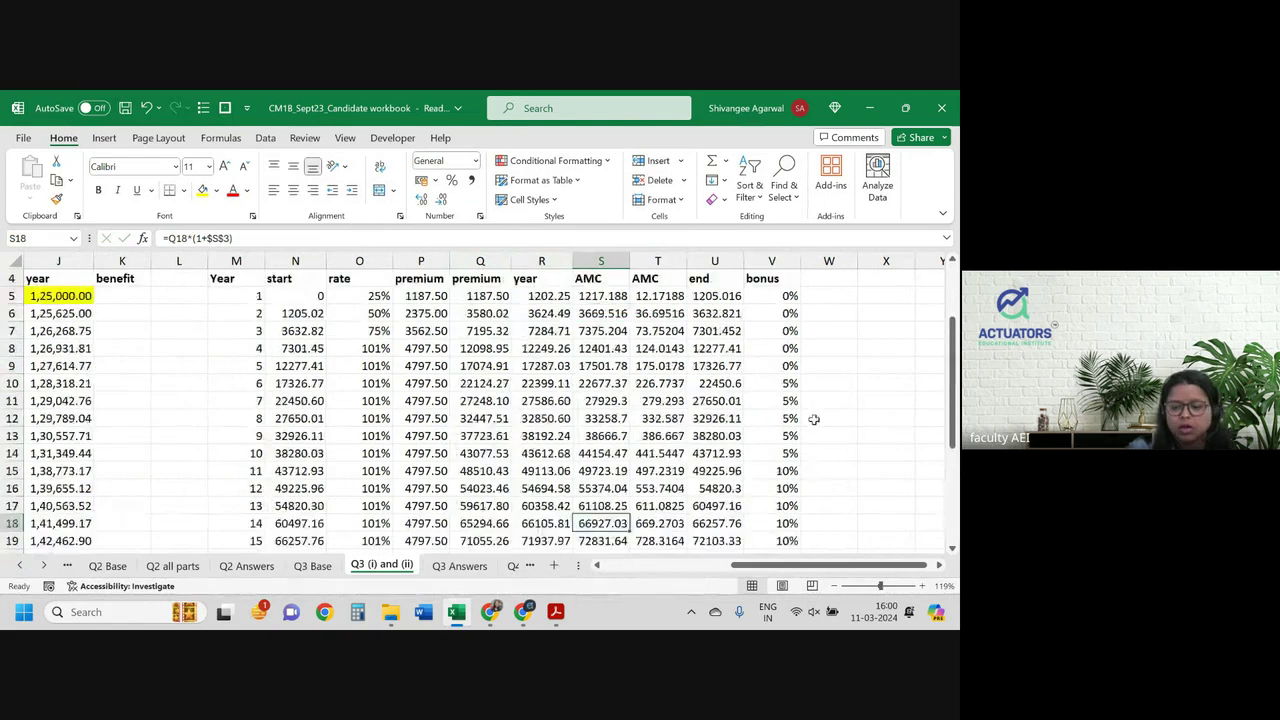
pyautogui.click(826, 369)
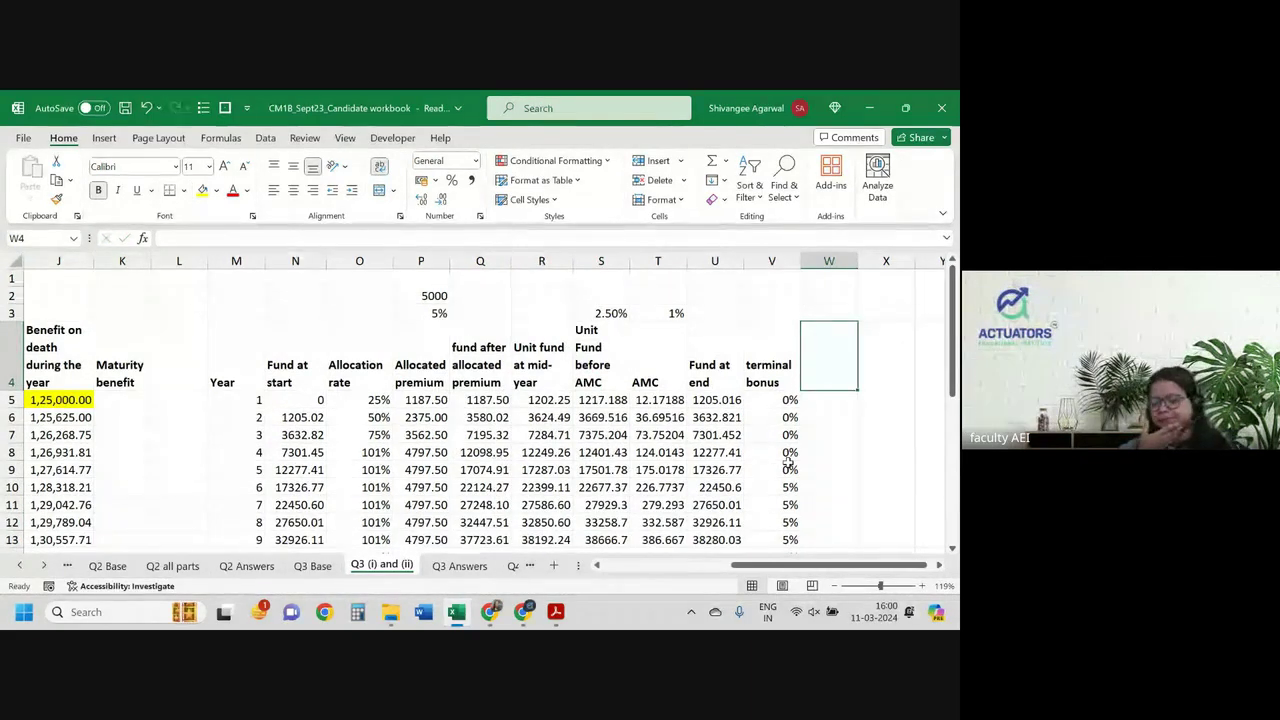
pyautogui.hotkey('ctrl', 'pageup')
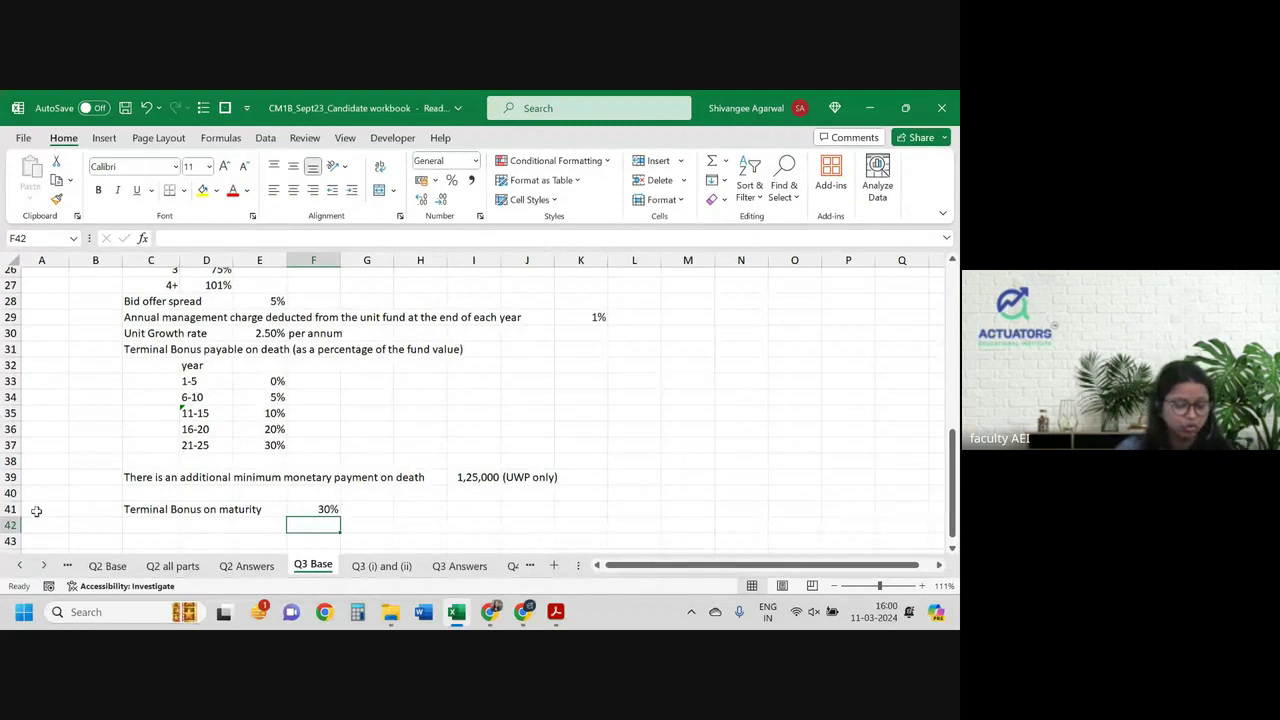
pyautogui.click(381, 566)
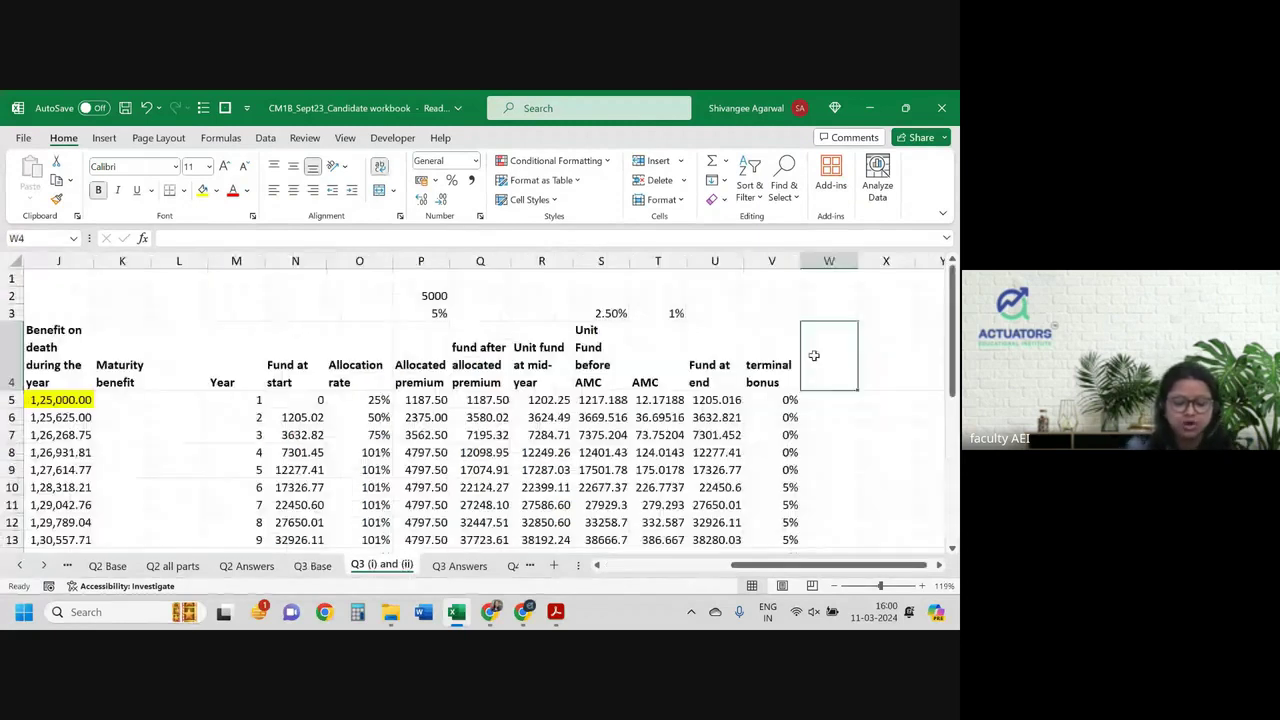
pyautogui.write('S')
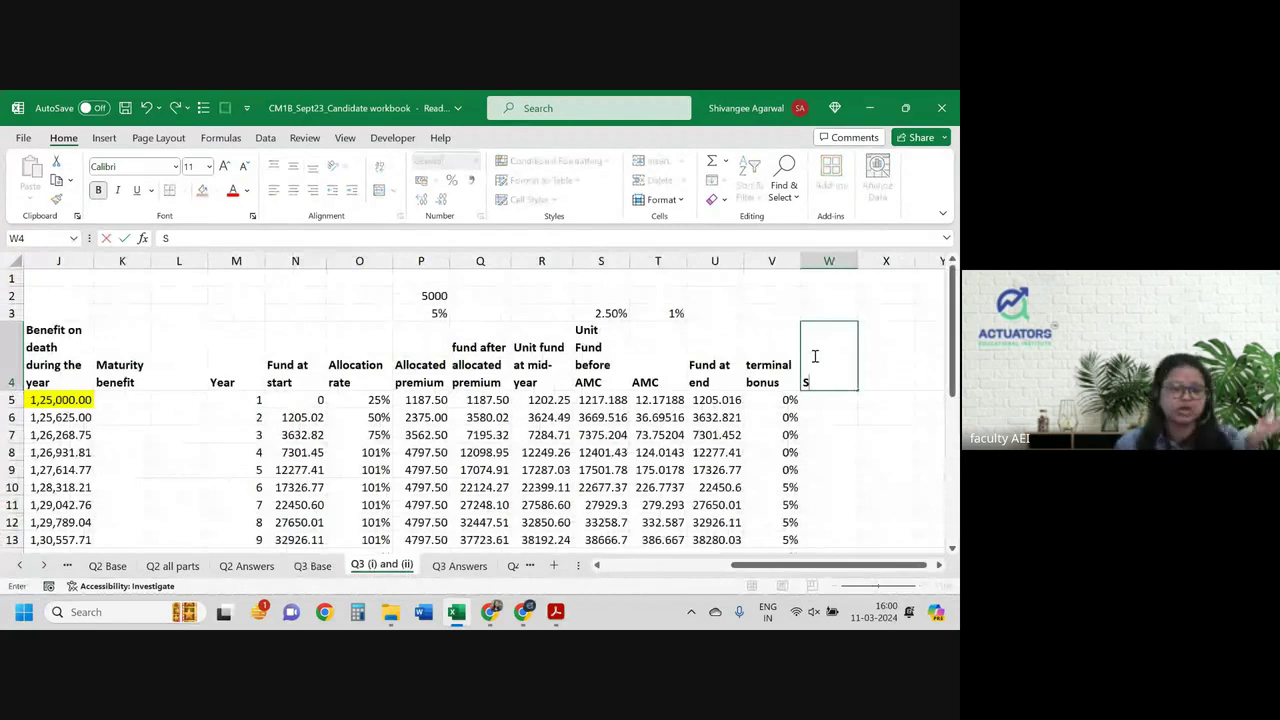
pyautogui.press('BackSpace')
pyautogui.write('death')
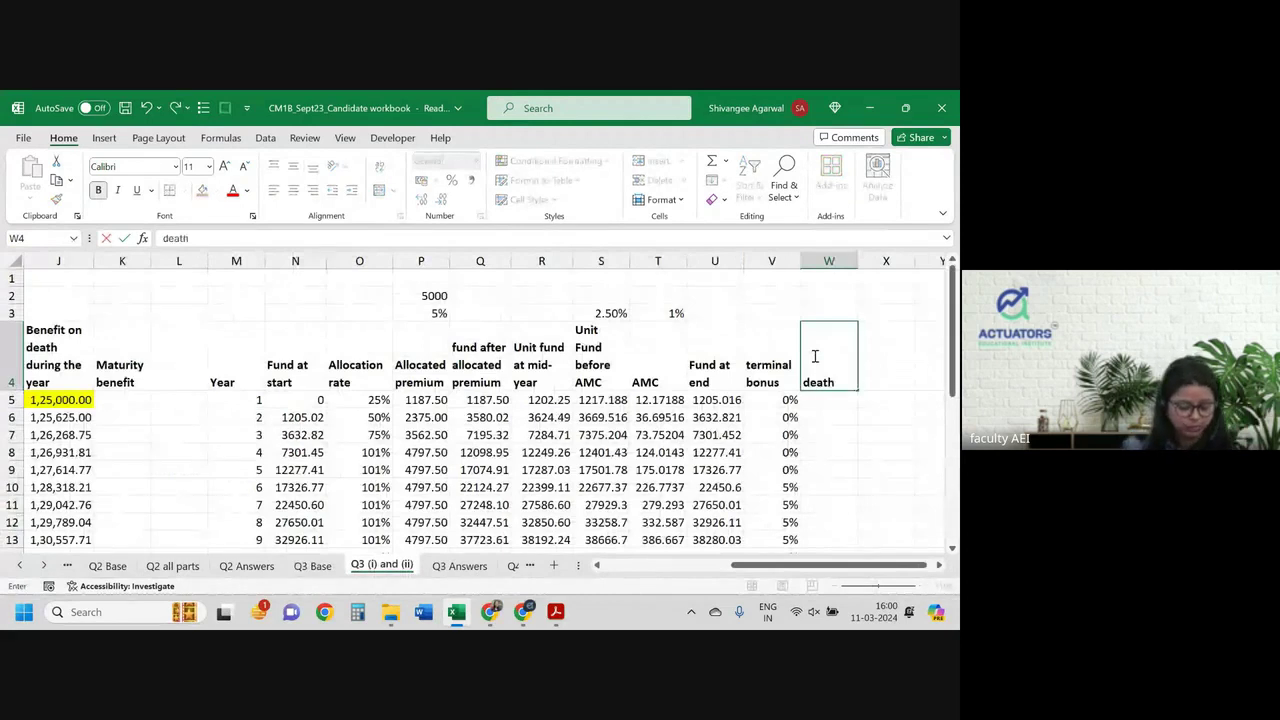
pyautogui.write(' benefot')
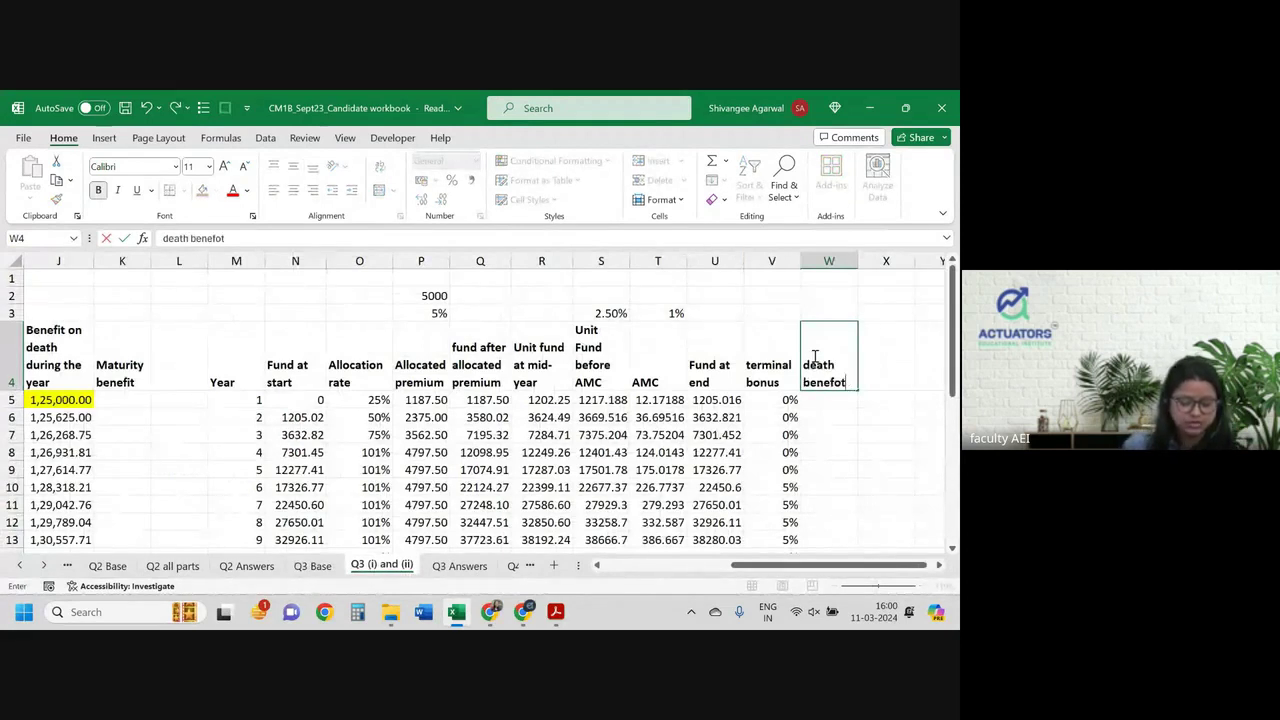
pyautogui.press('BackSpace')
pyautogui.press('BackSpace')
pyautogui.write('it before')
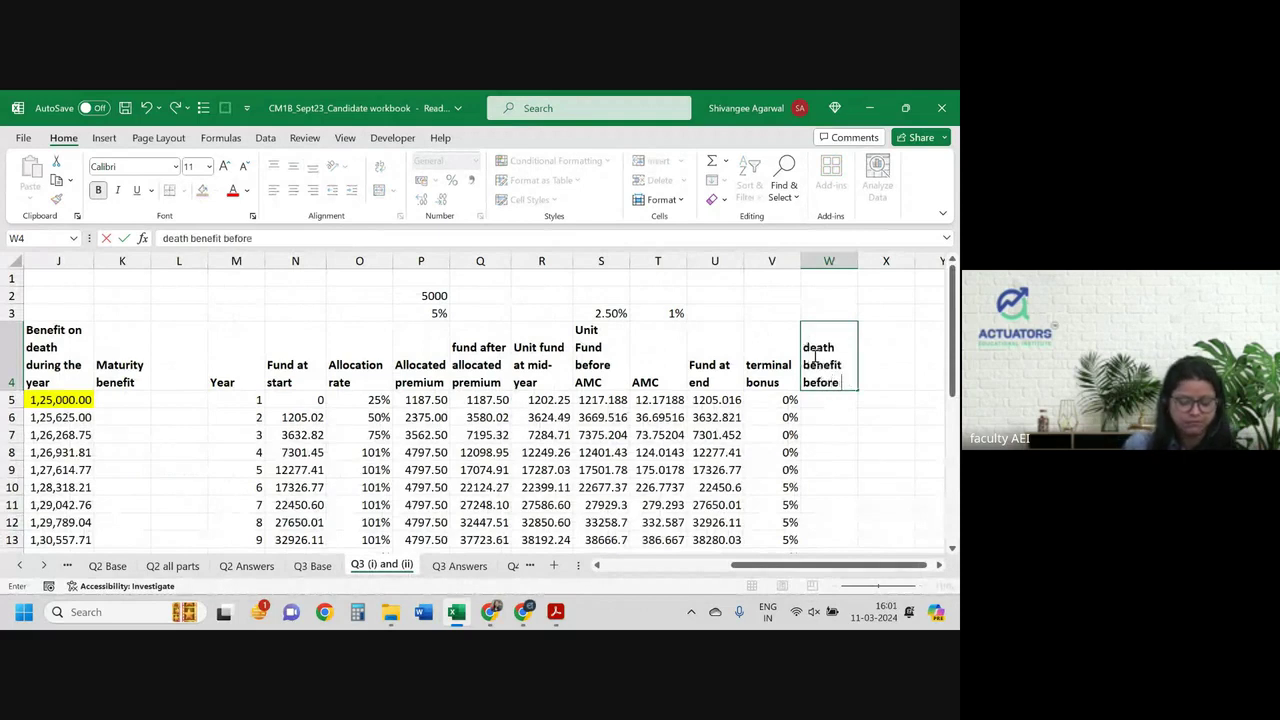
pyautogui.write(' min amount')
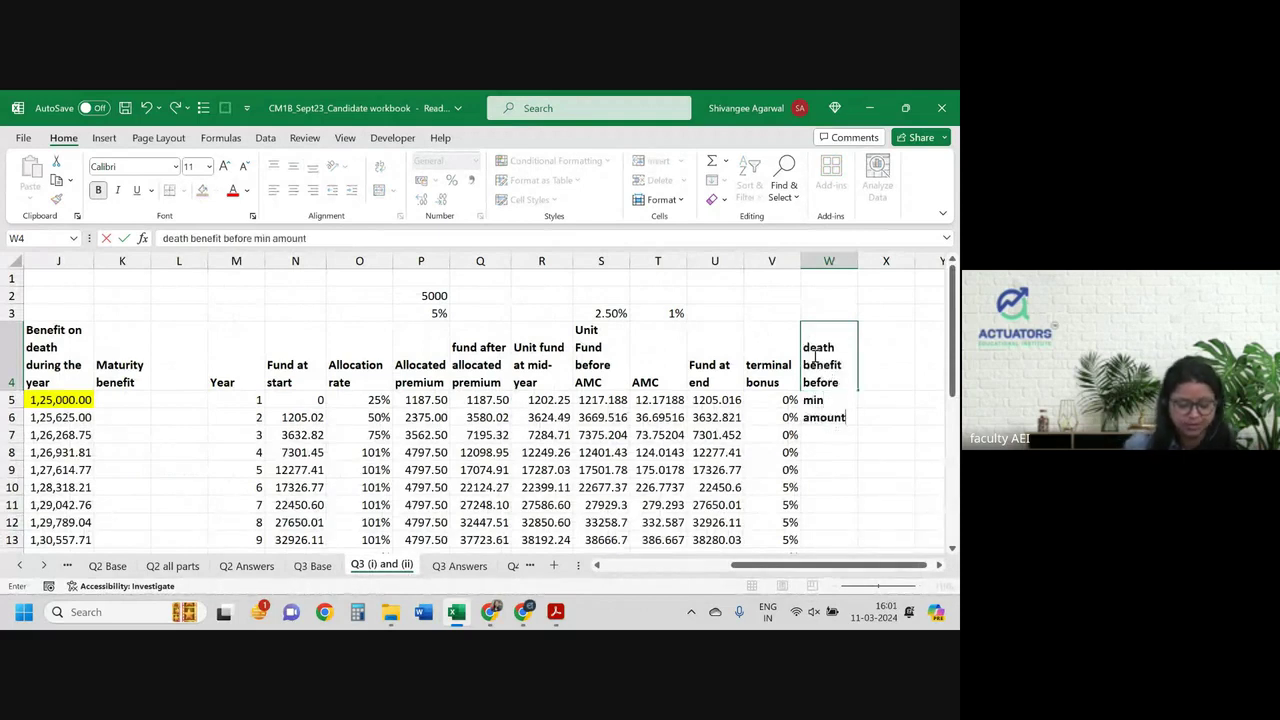
pyautogui.press('Return')
# Step: Enter =R5*V5 in W5 to multiply the mid-year unit fund by the terminal bonus rate, and fill it down the column
pyautogui.write('=')
pyautogui.press('Left')
pyautogui.press('Left')
pyautogui.press('Left')
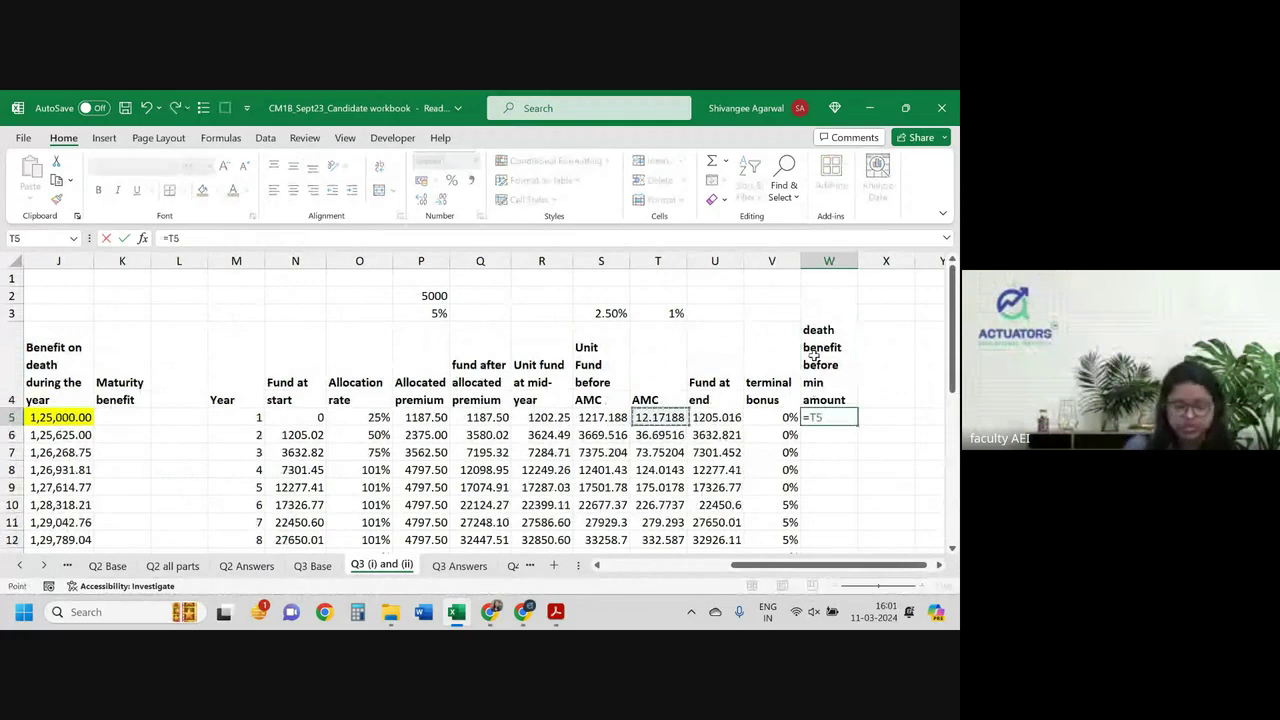
pyautogui.press('Right')
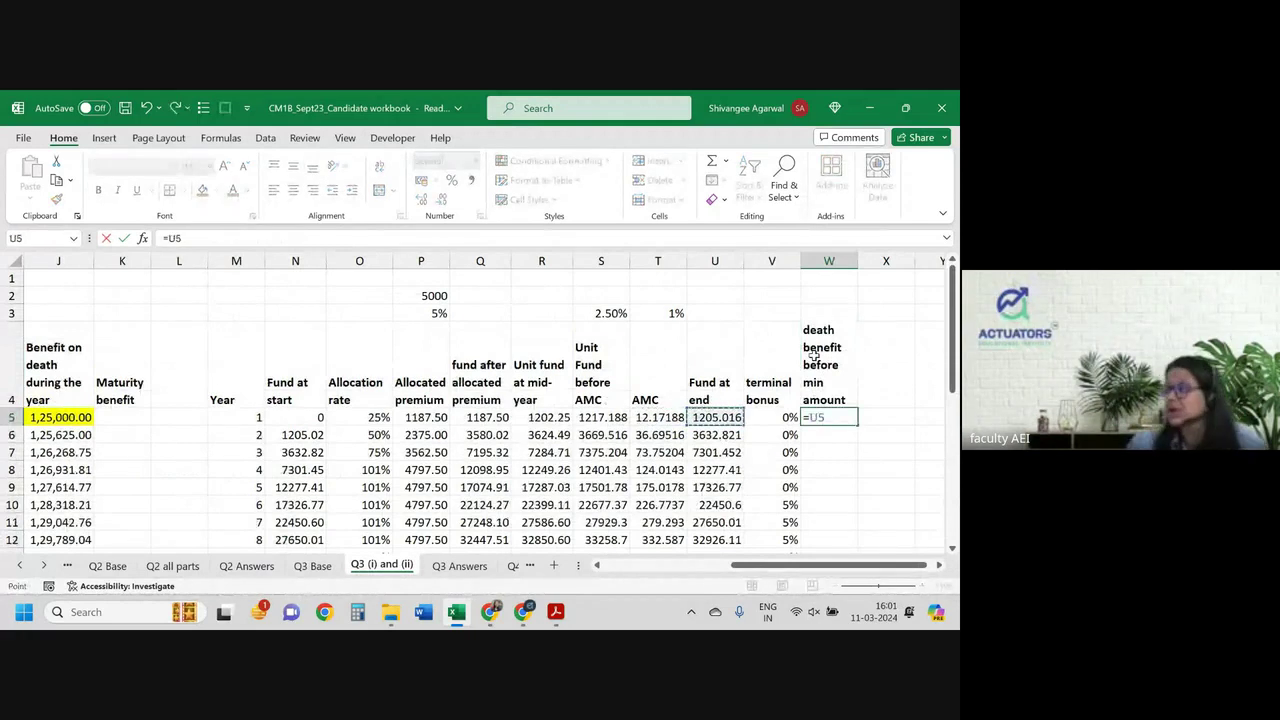
pyautogui.press('Left')
pyautogui.press('Left')
pyautogui.press('Left')
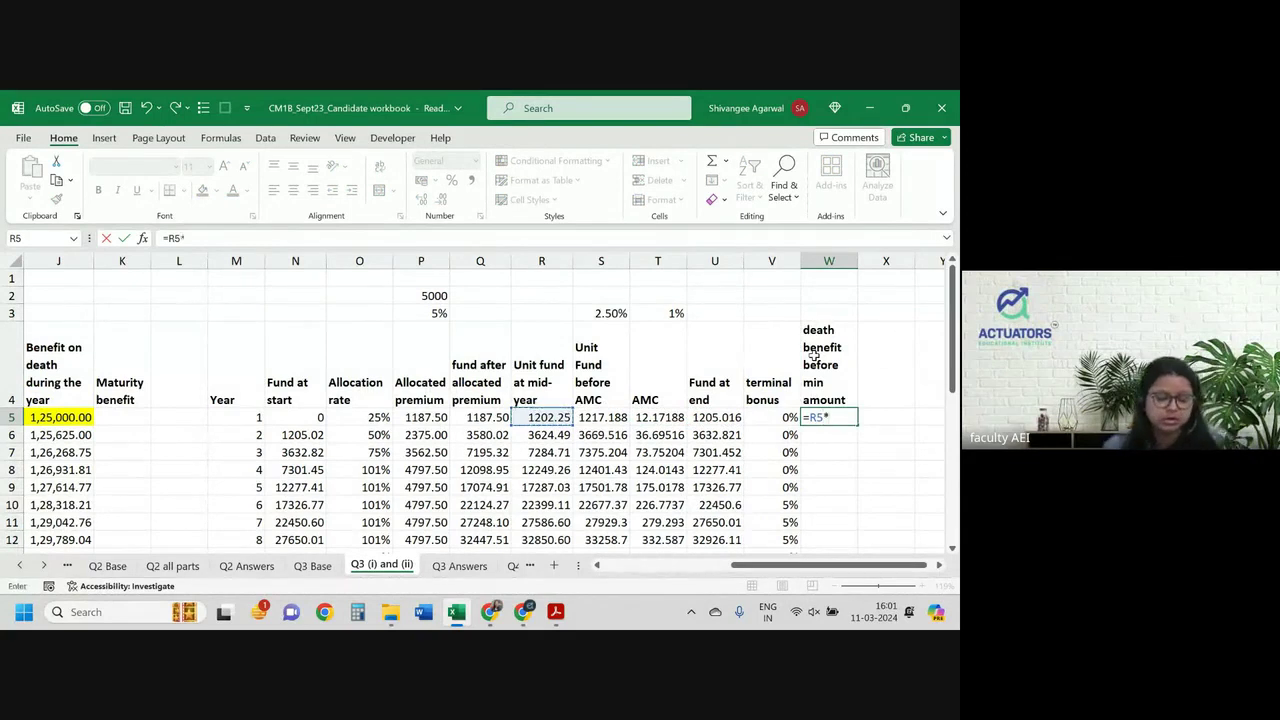
pyautogui.write('*')
pyautogui.press('Left')
pyautogui.press('Return')
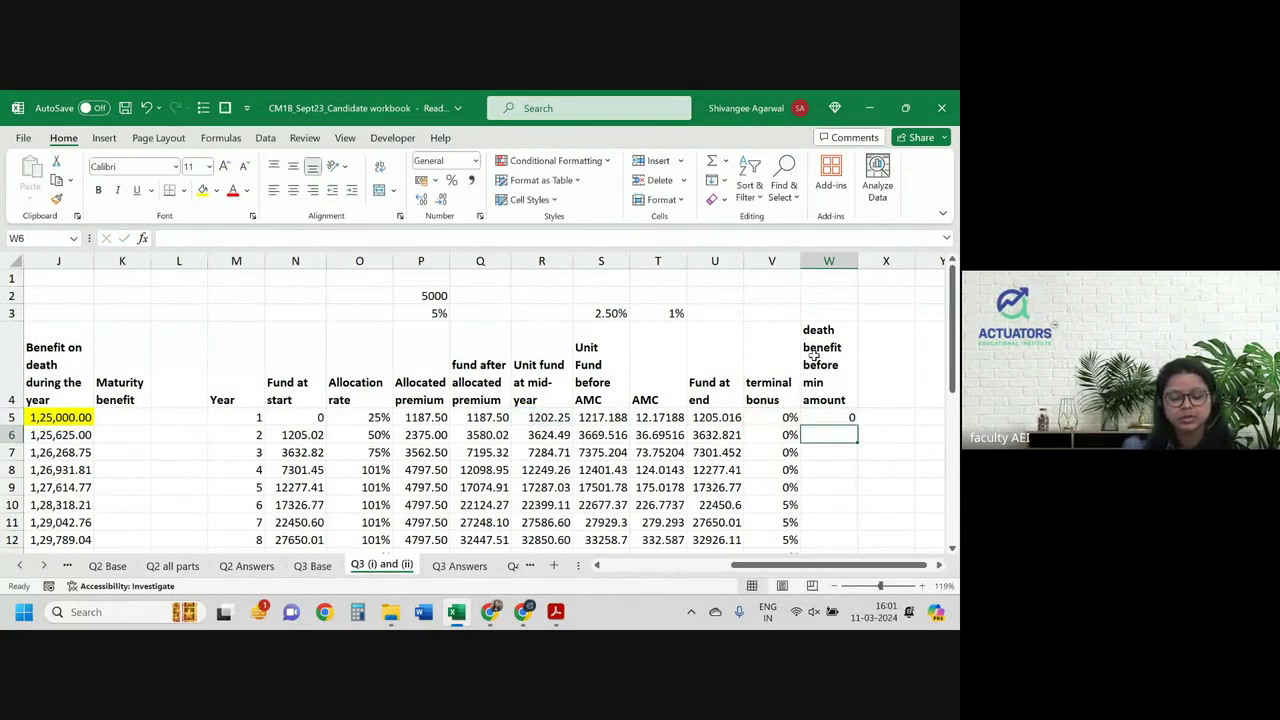
pyautogui.click(850, 417)
pyautogui.doubleClick(851, 417)
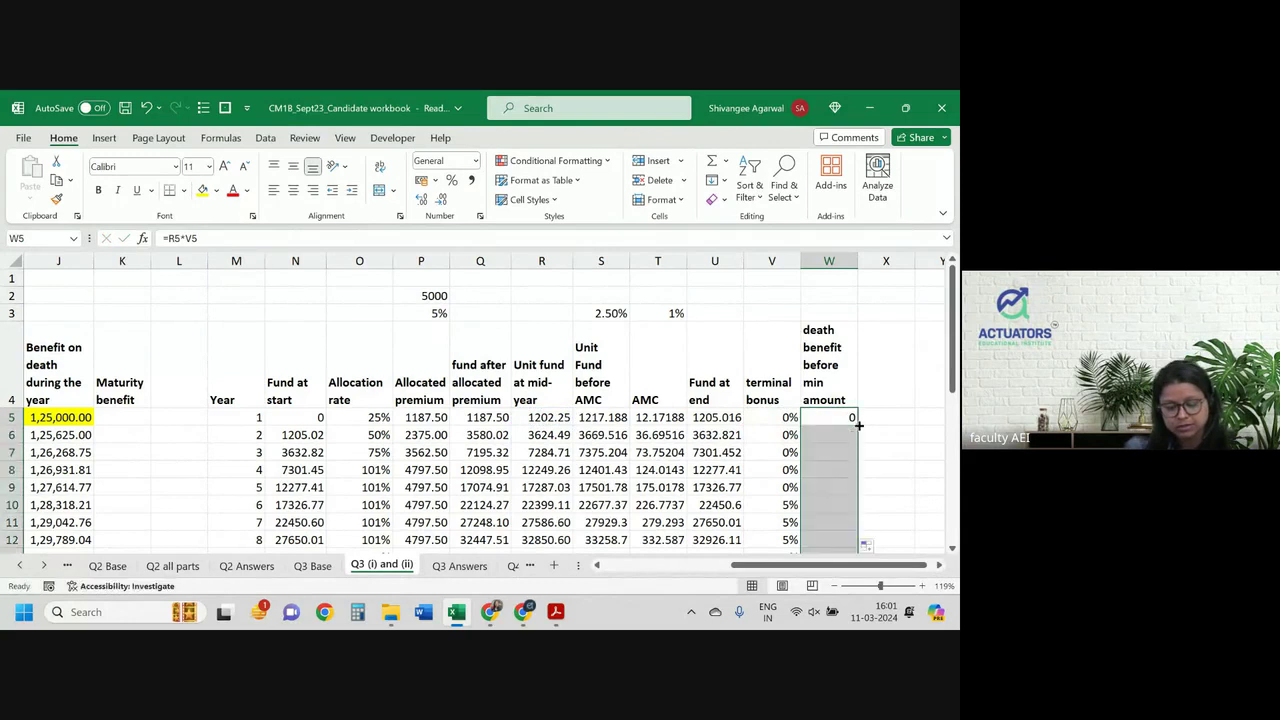
pyautogui.scroll(-3, 860, 430)
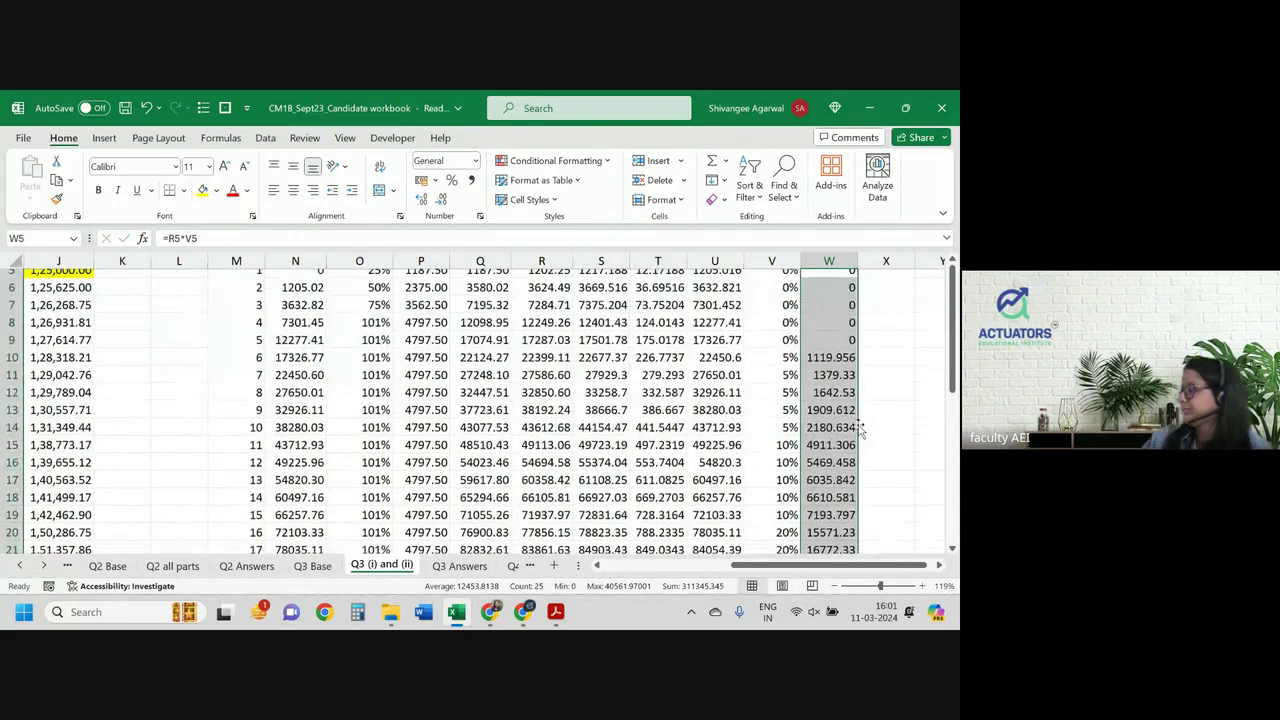
pyautogui.scroll(1, 860, 430)
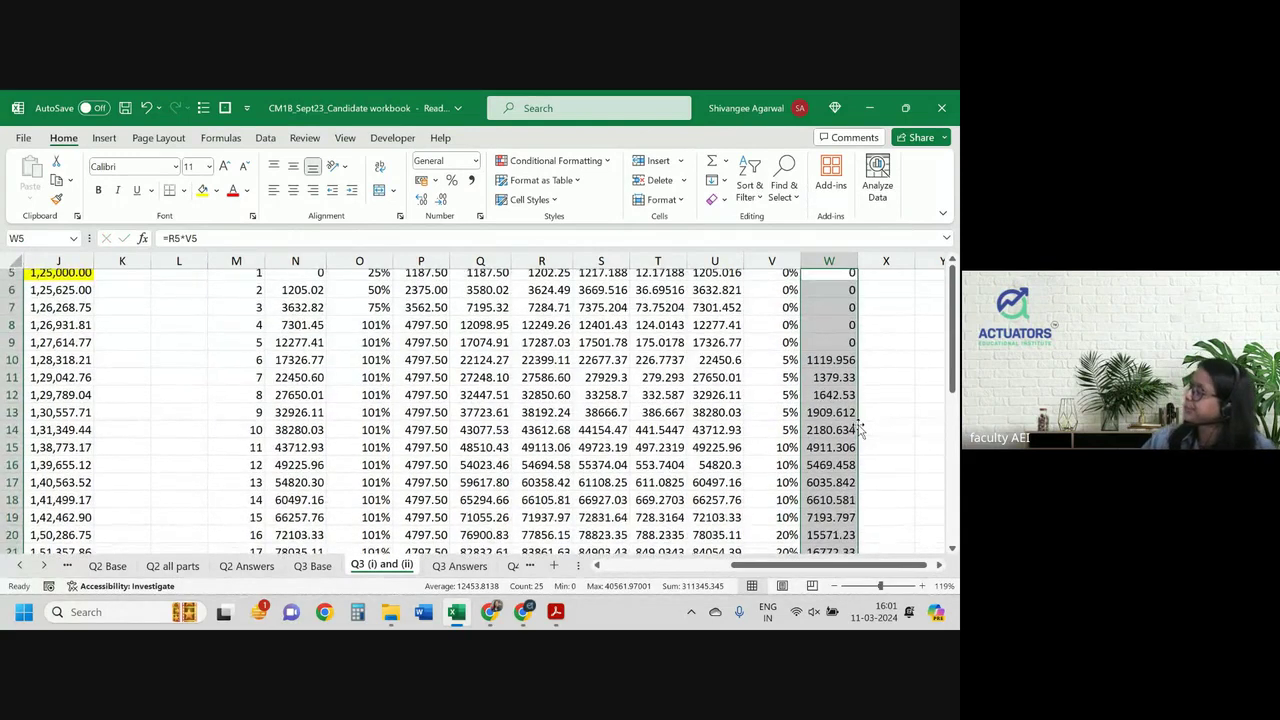
pyautogui.scroll(1, 858, 430)
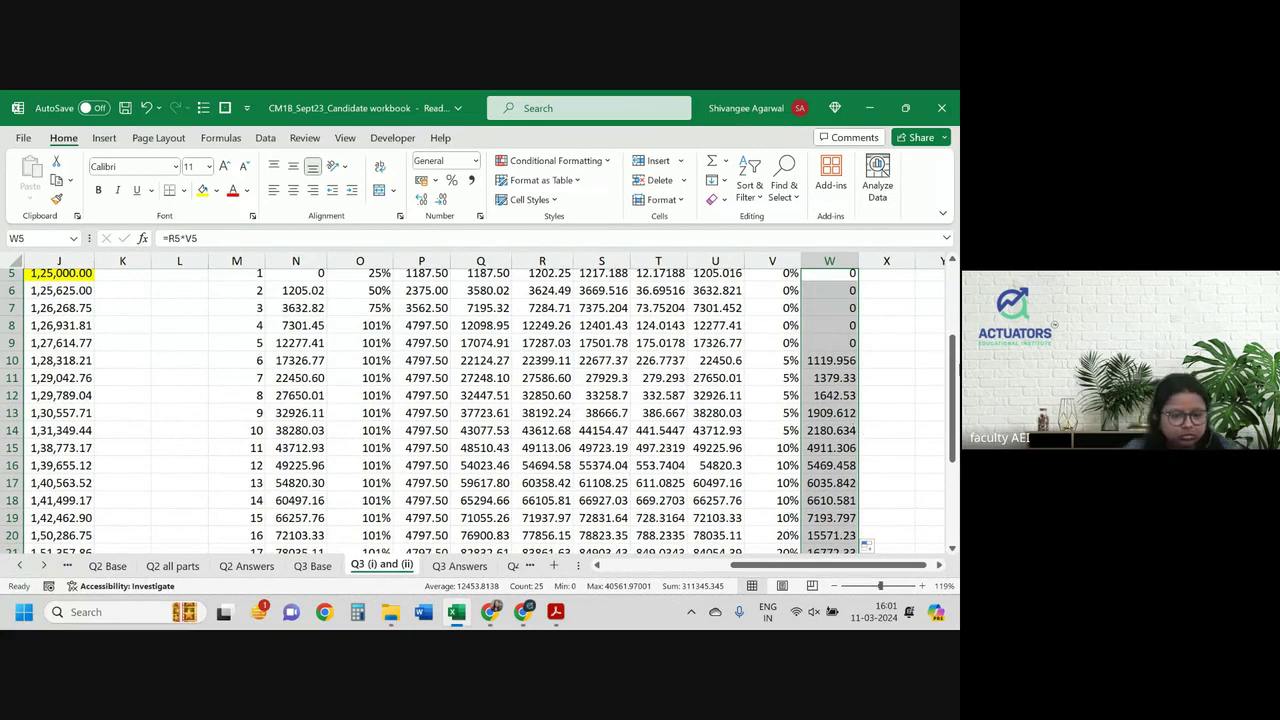
# Step: Rework the W5 formula so the mid-year unit fund is multiplied by one plus the terminal bonus rate
pyautogui.click(818, 362)
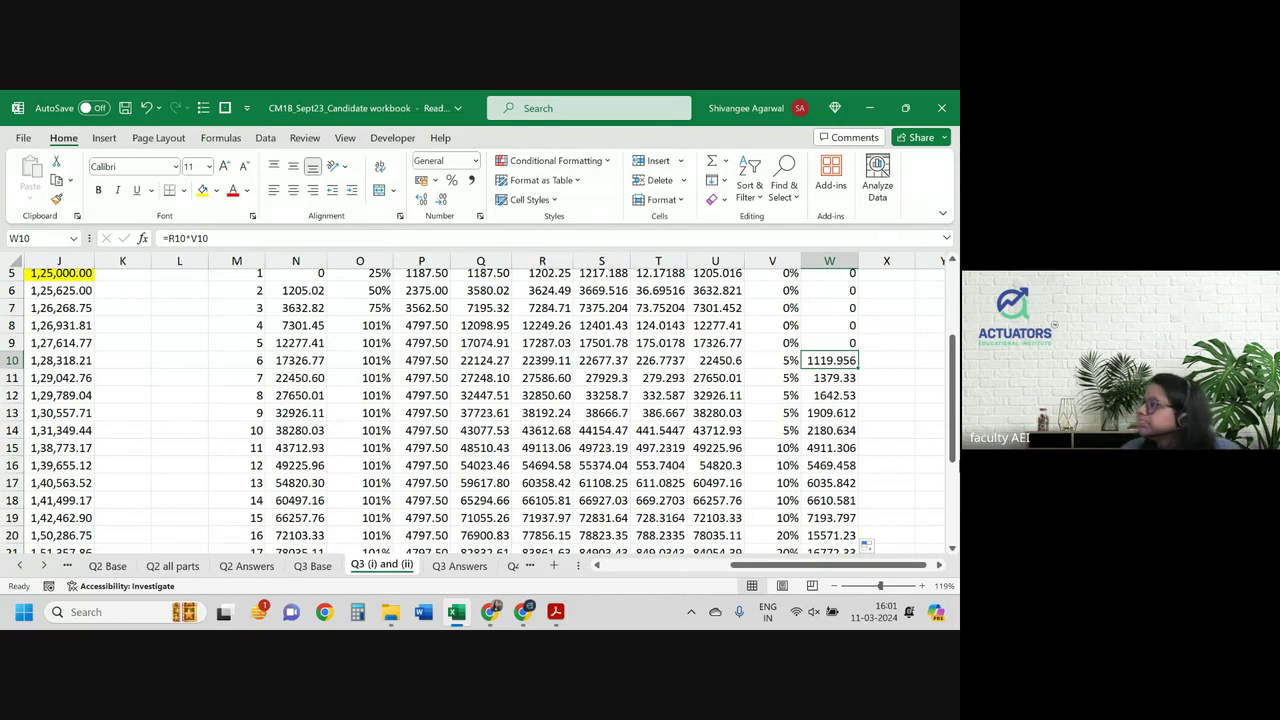
pyautogui.scroll(2, 478, 410)
pyautogui.scroll(-1, 478, 410)
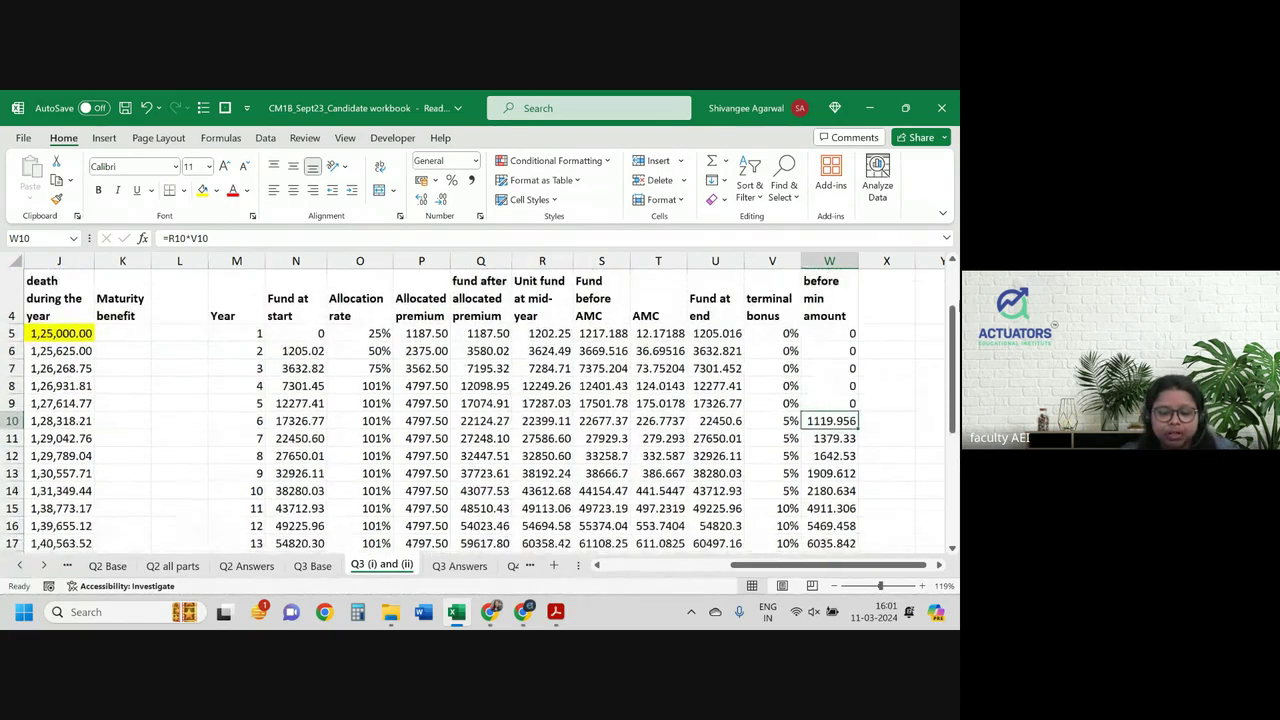
pyautogui.doubleClick(828, 333)
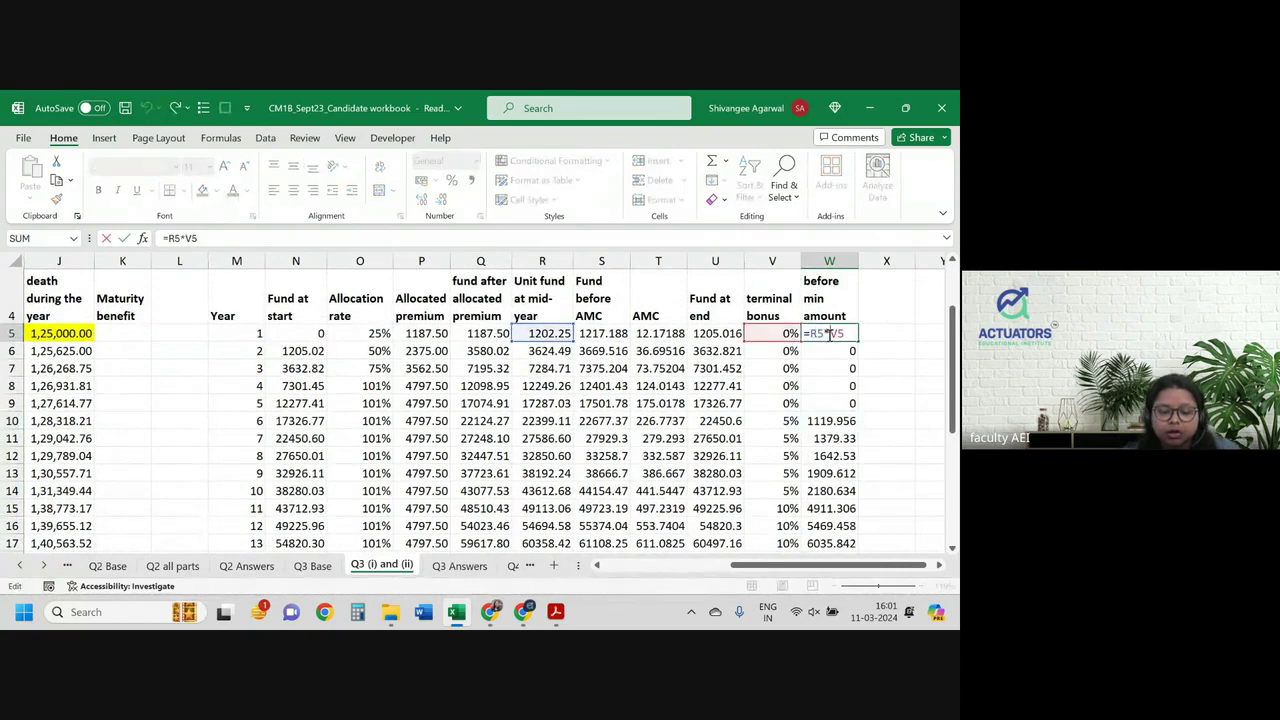
pyautogui.write('(1+V5')
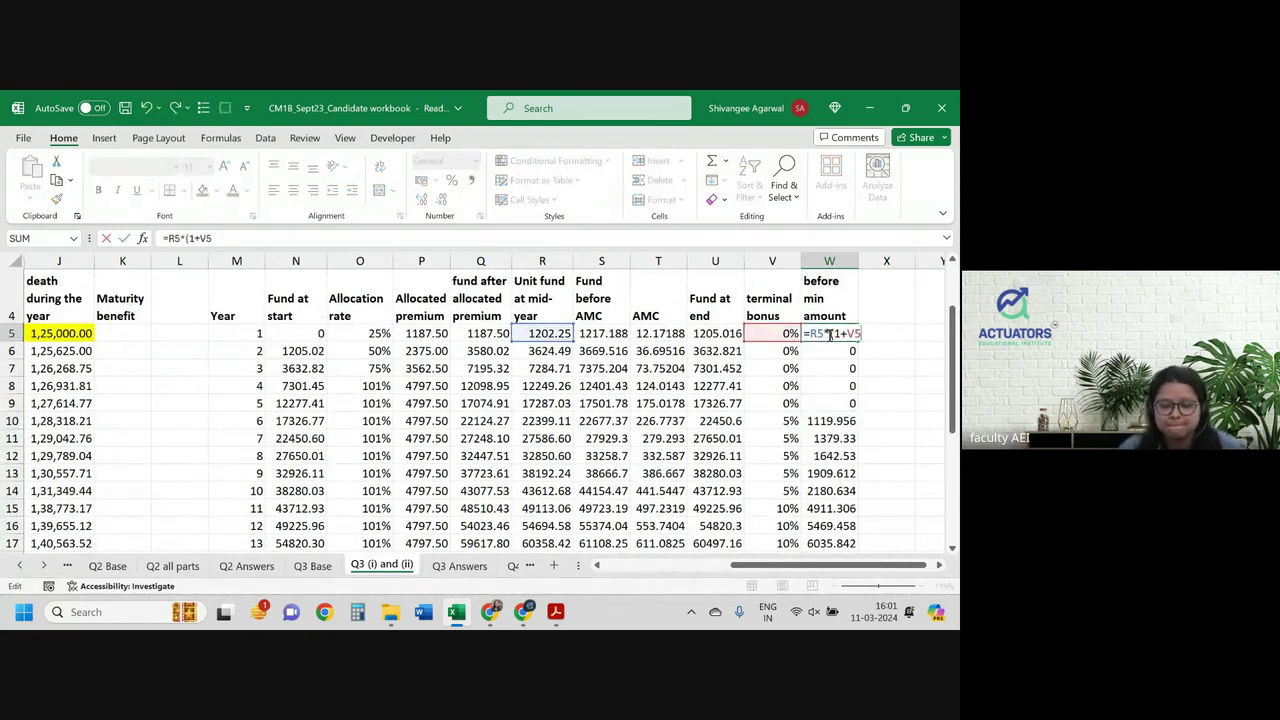
pyautogui.write('0')
pyautogui.press('Return')
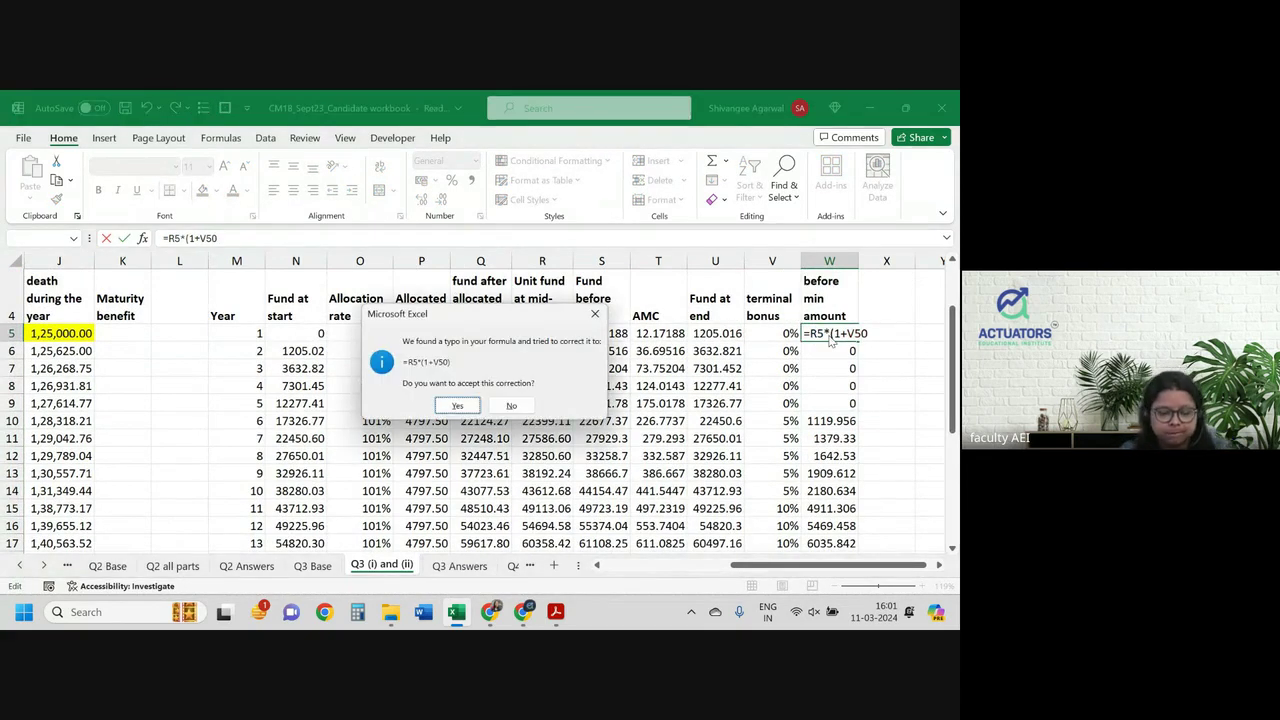
pyautogui.press('Return')
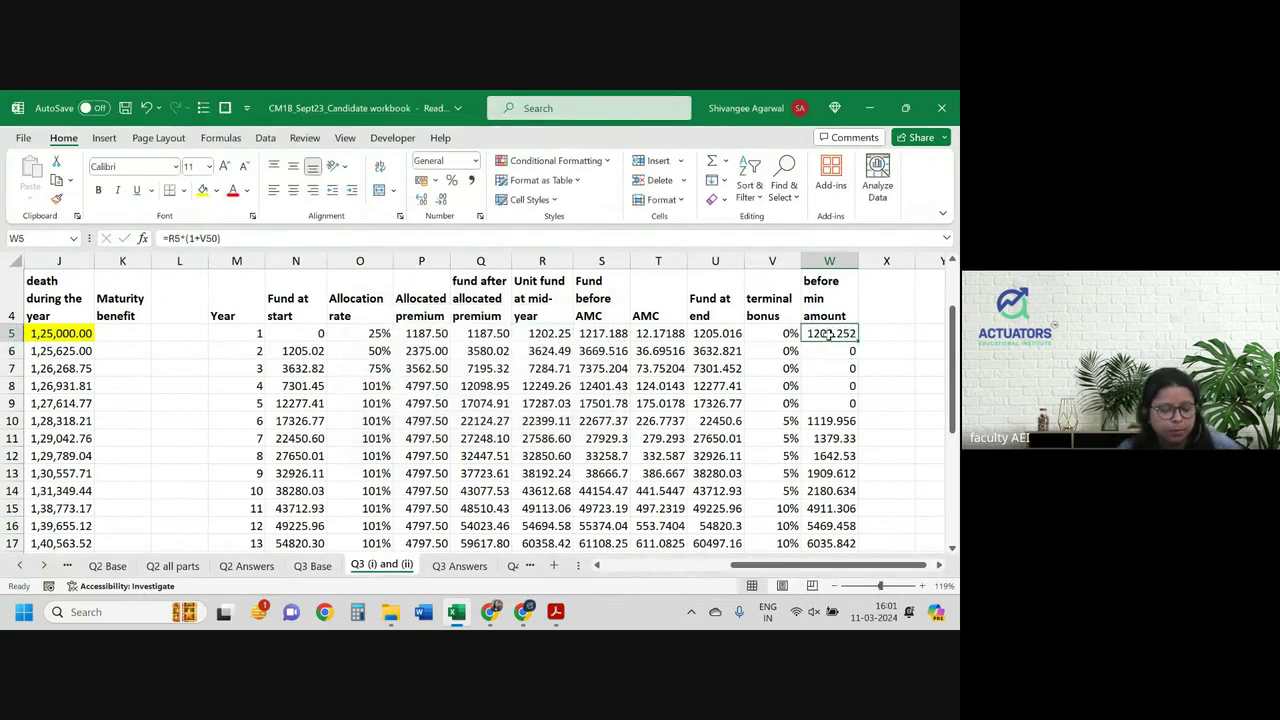
# Step: Correct the bonus reference so W5 reads =R5*(1+V5), fill it down through year 25 and check the copied formulas
pyautogui.doubleClick(829, 336)
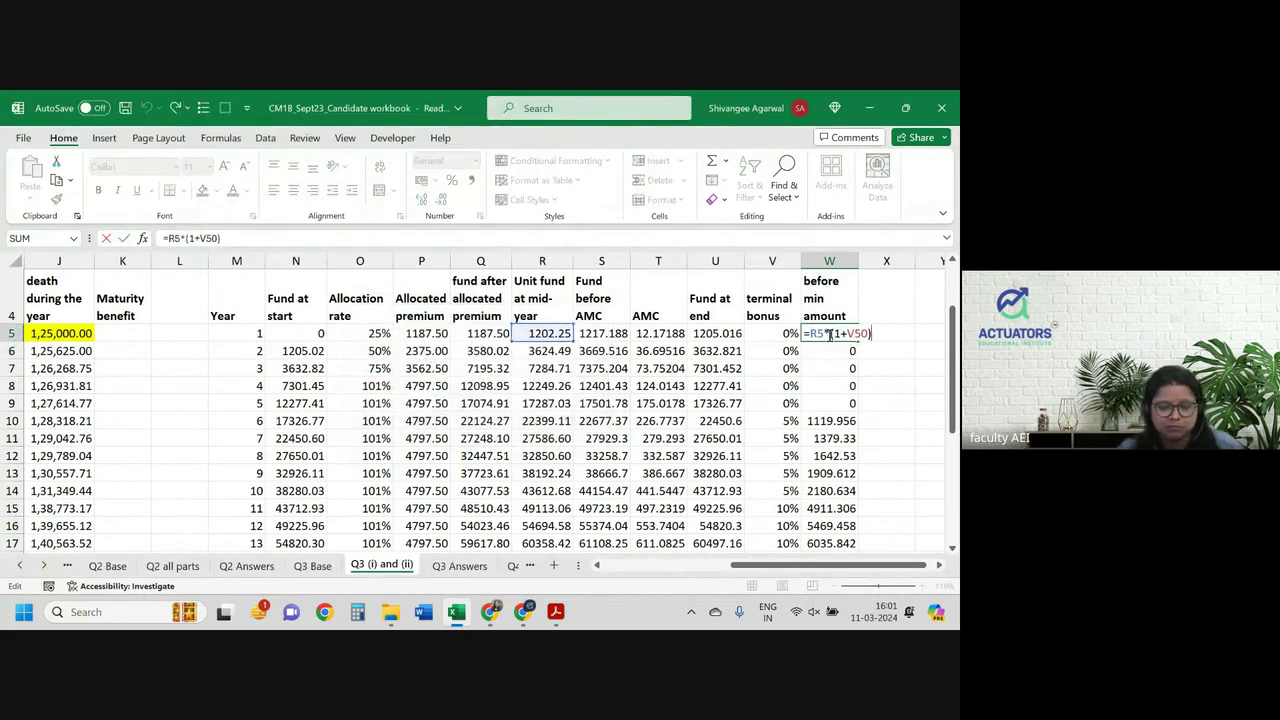
pyautogui.press('BackSpace')
pyautogui.press('BackSpace')
pyautogui.write(')')
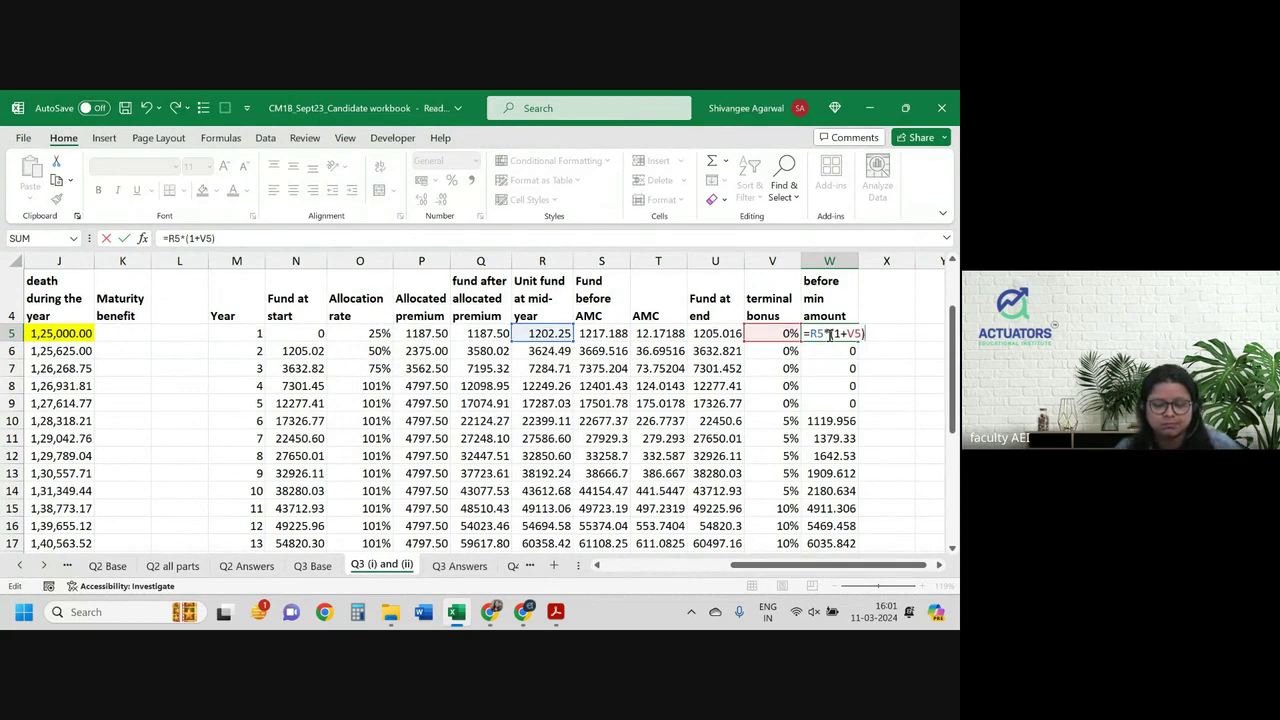
pyautogui.press('Return')
pyautogui.click(832, 333)
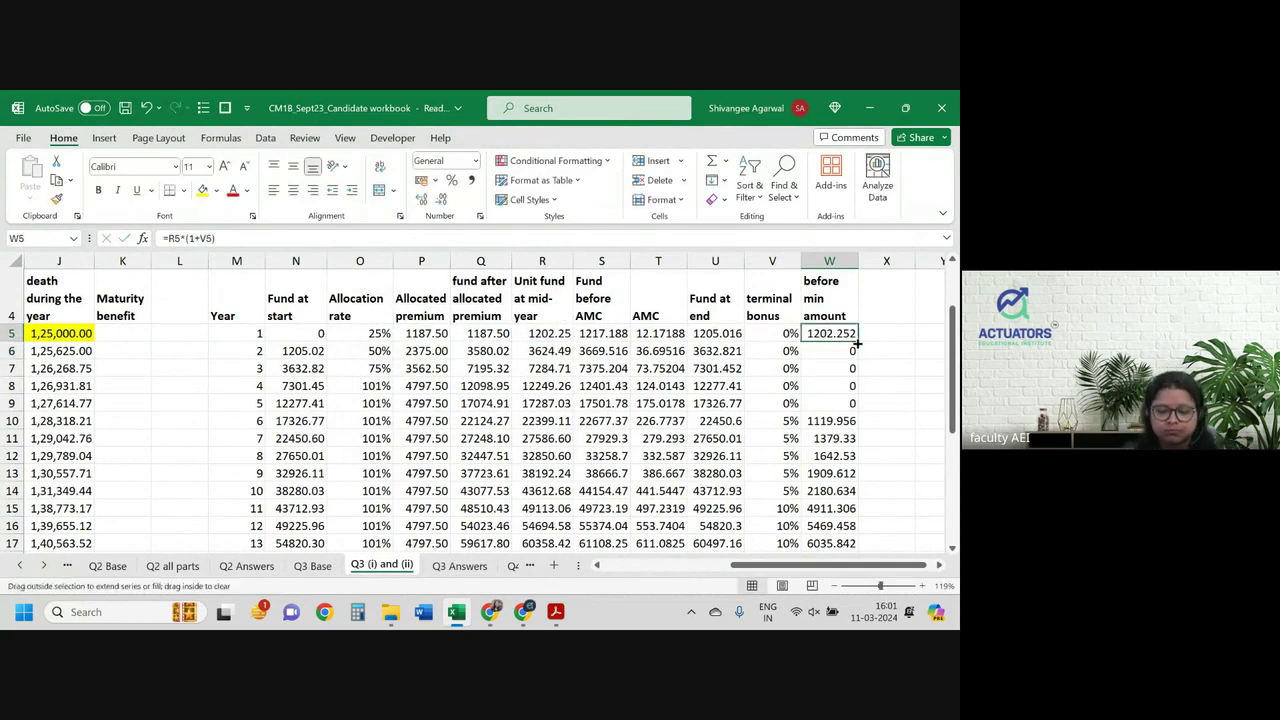
pyautogui.doubleClick(857, 343)
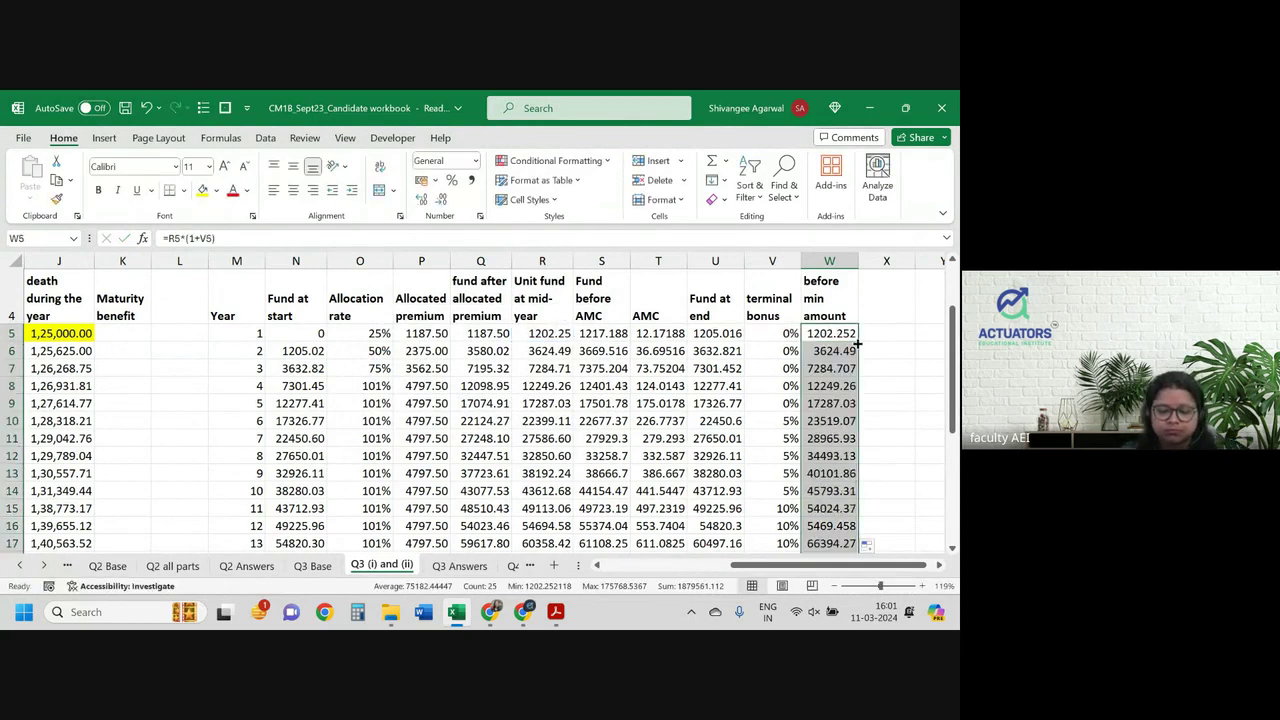
pyautogui.click(830, 387)
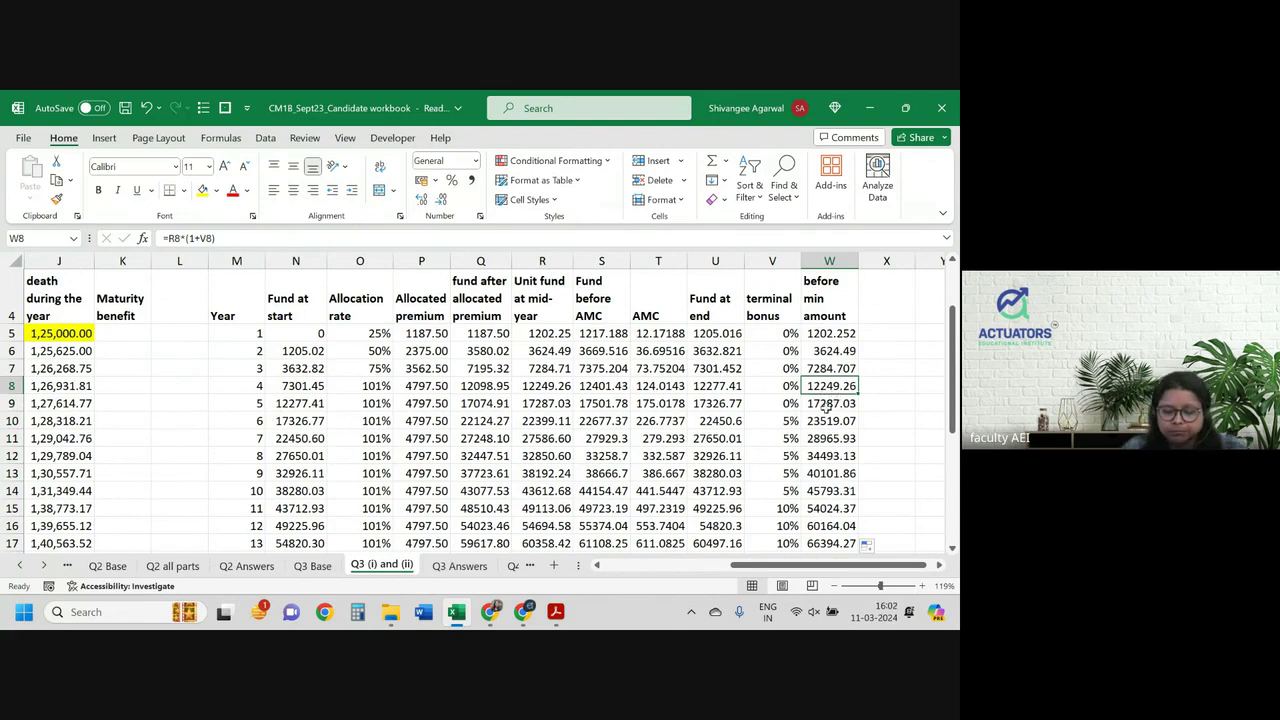
pyautogui.click(820, 454)
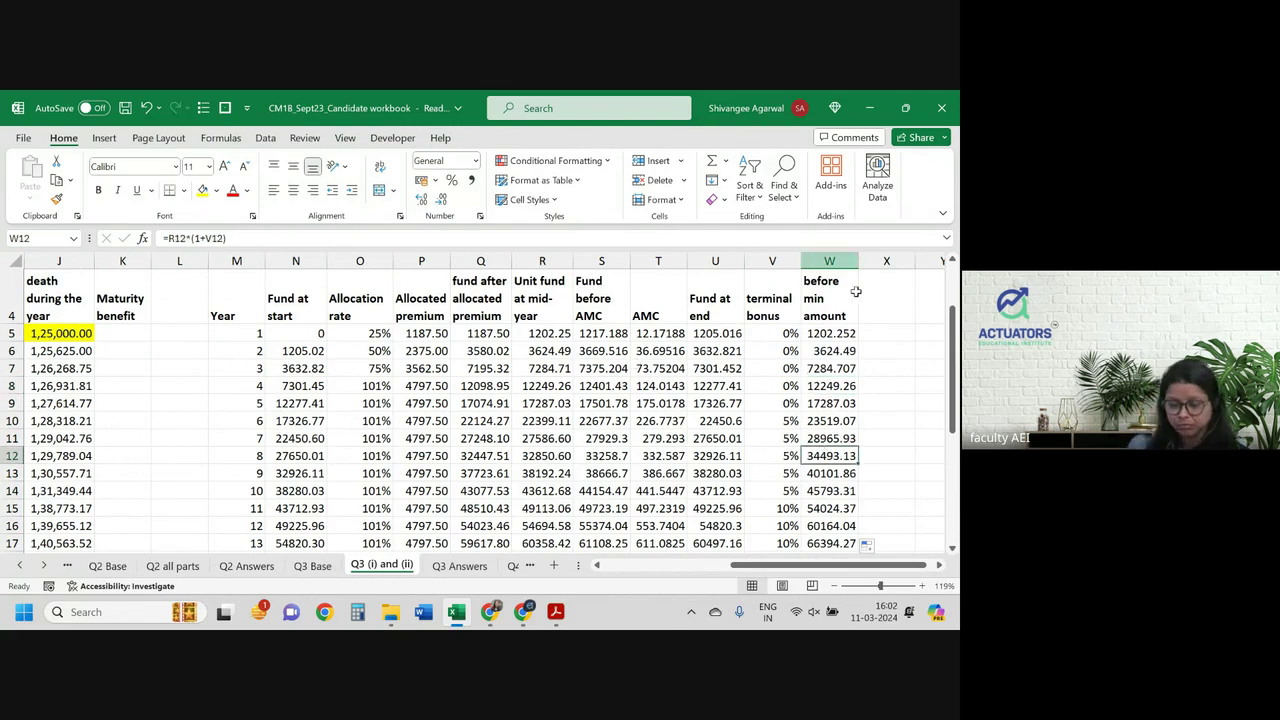
pyautogui.doubleClick(822, 337)
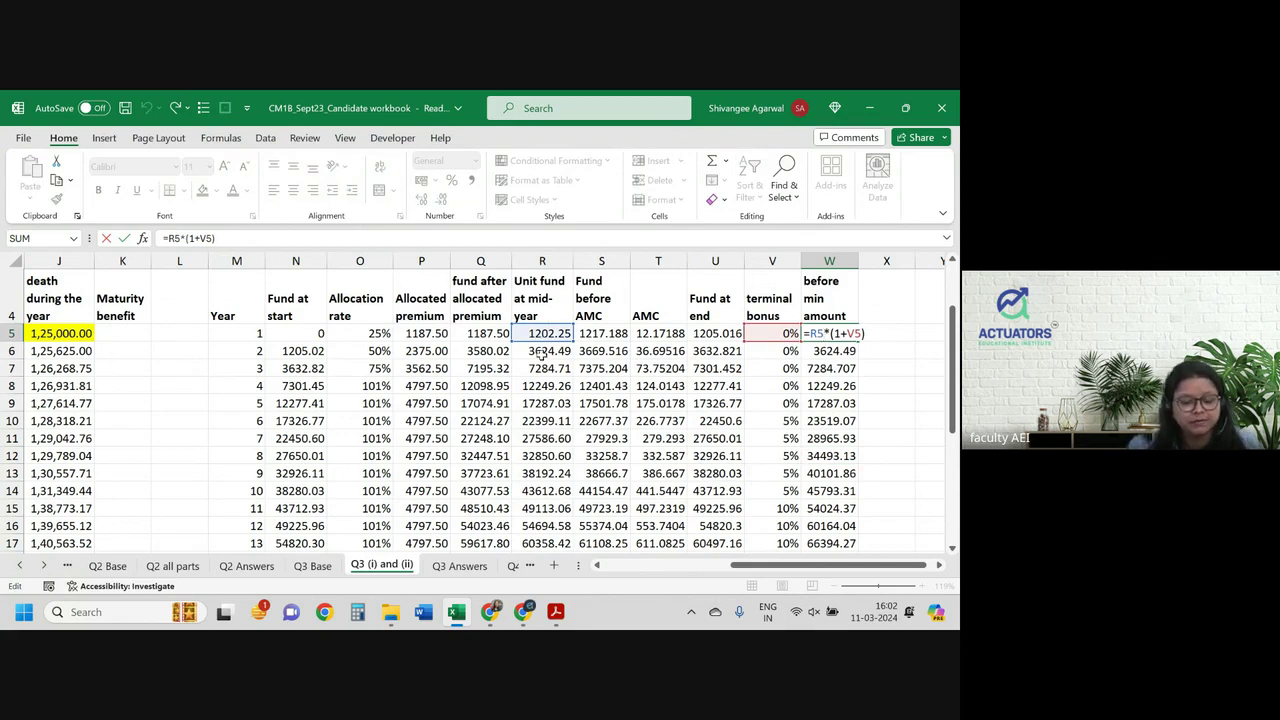
pyautogui.press('Return')
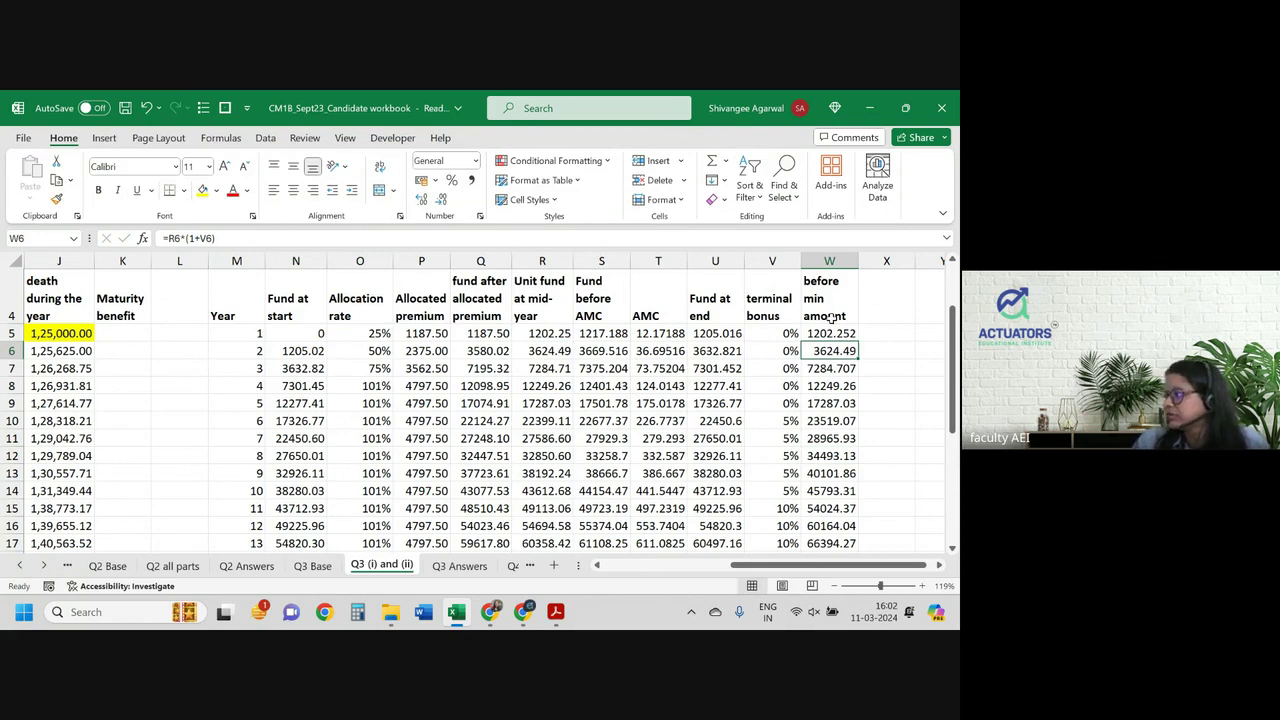
# Step: Enter the header "Benefit paid" in X4
pyautogui.press('Up')
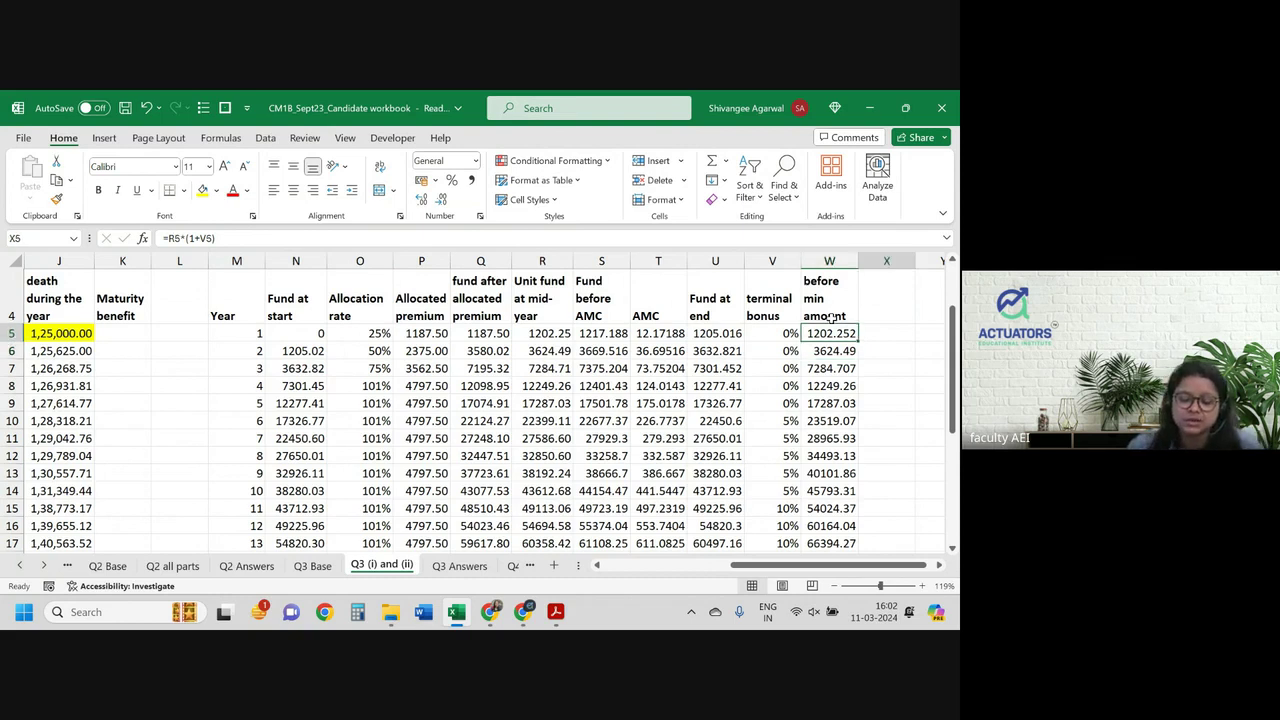
pyautogui.press('Right')
pyautogui.scroll(1, 830, 316)
pyautogui.press('Up')
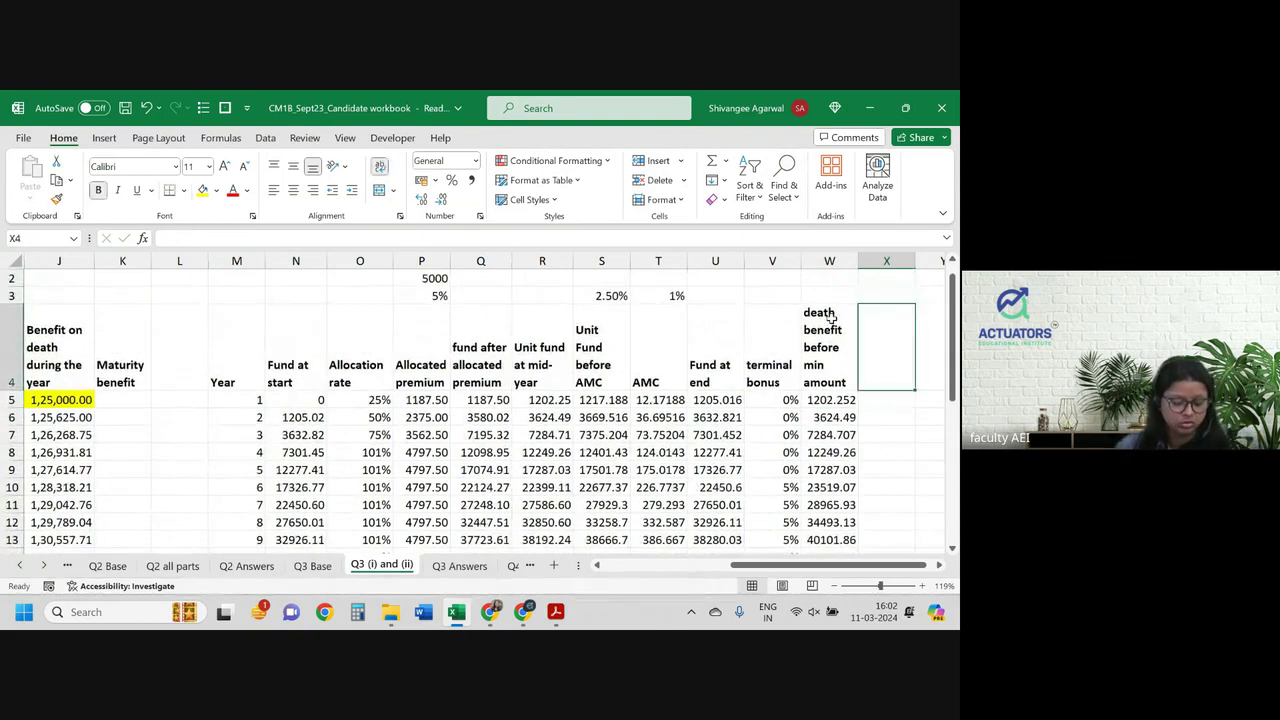
pyautogui.write('Benefi')
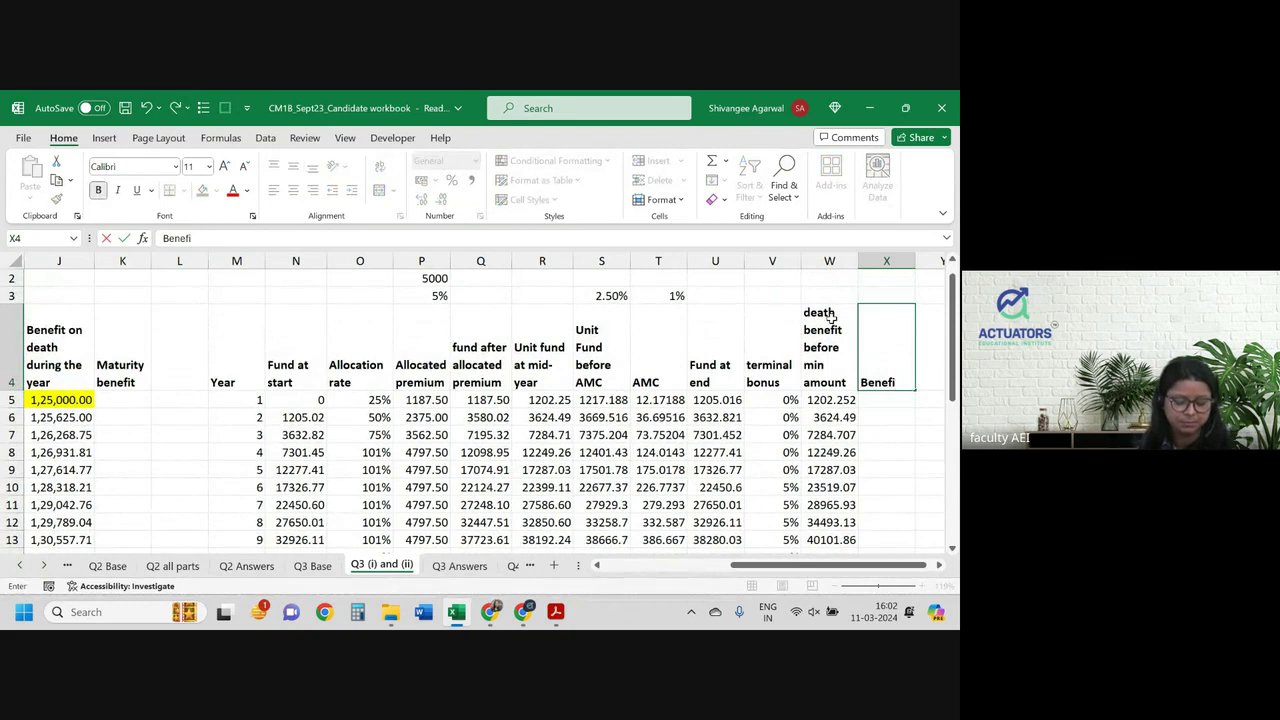
pyautogui.write('t paid')
pyautogui.press('Return')
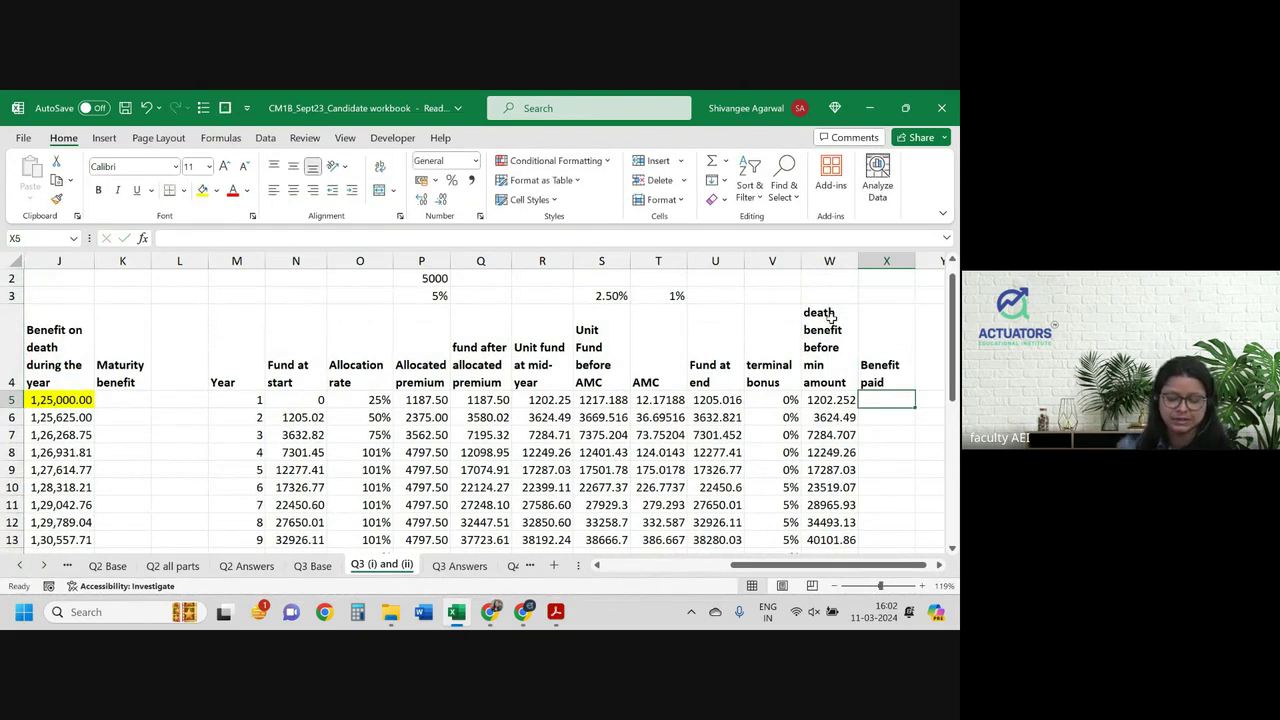
# Step: Enter =MAX(W5,'Q3 Base'!$I$39) in X5 to pay at least the minimum monetary amount on death
pyautogui.write('=max')
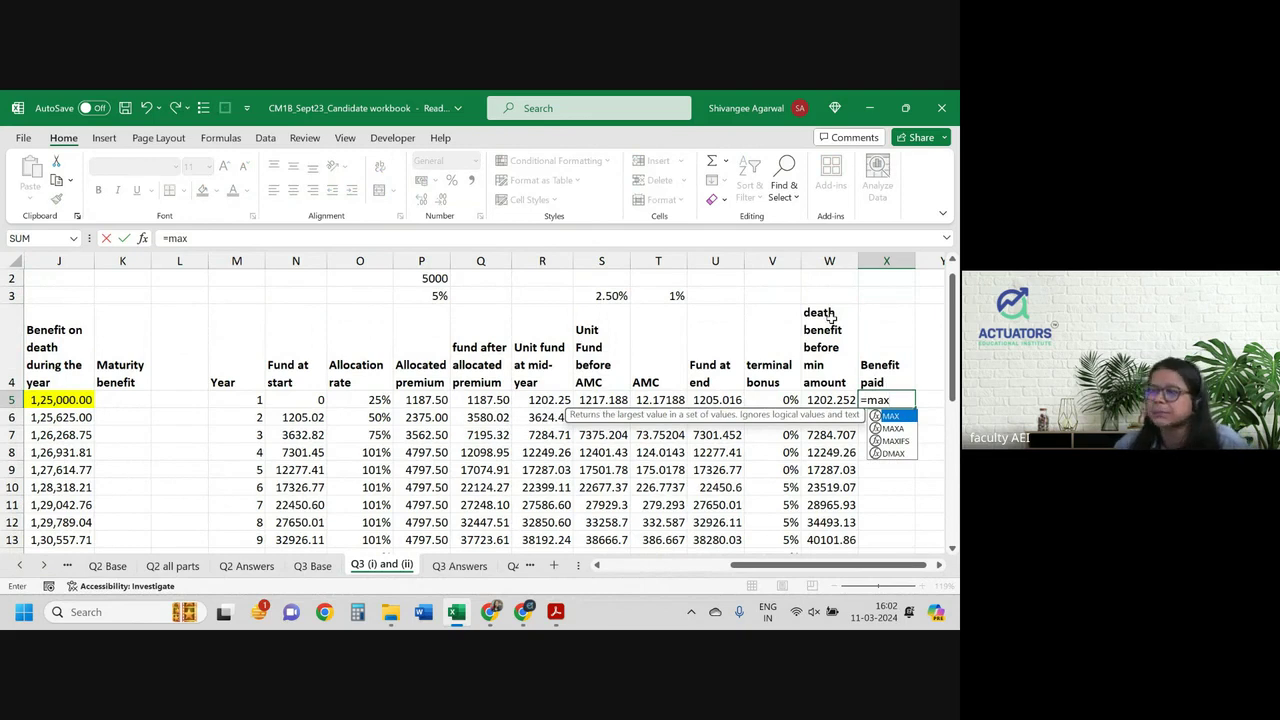
pyautogui.write('(')
pyautogui.press('Left')
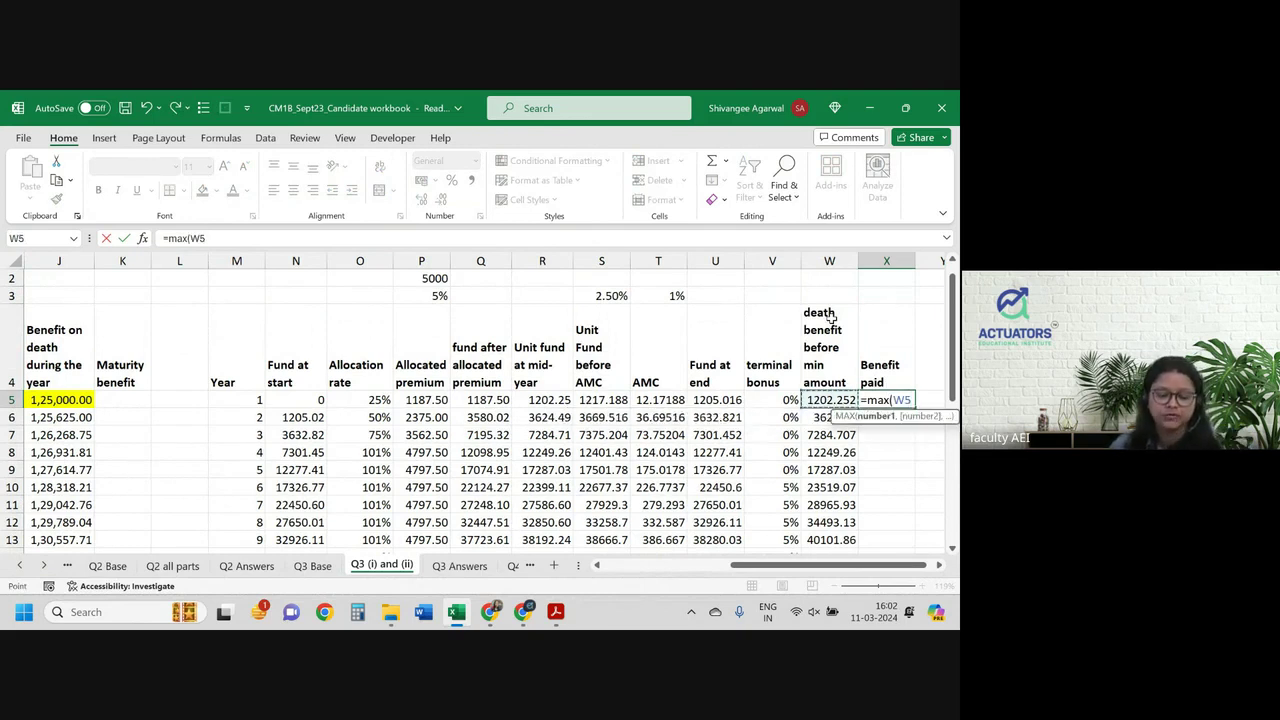
pyautogui.write(',')
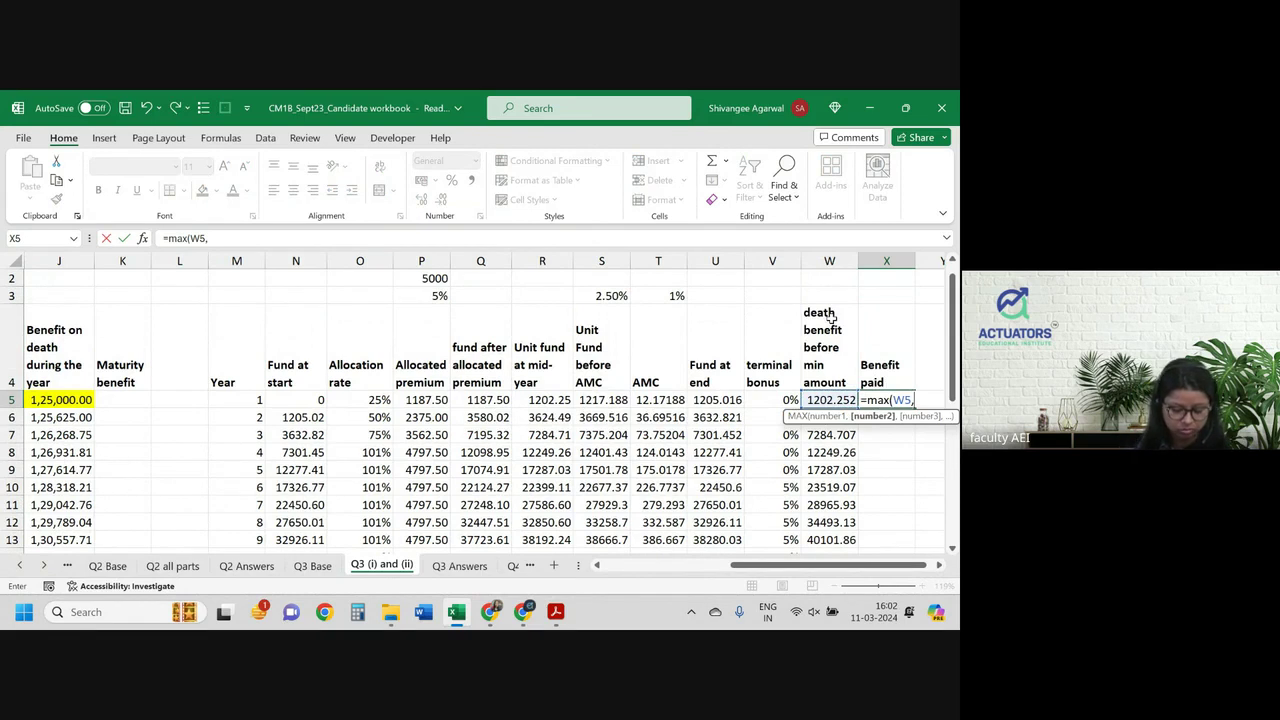
pyautogui.hotkey('ctrl', 'pageup')
pyautogui.click(494, 483)
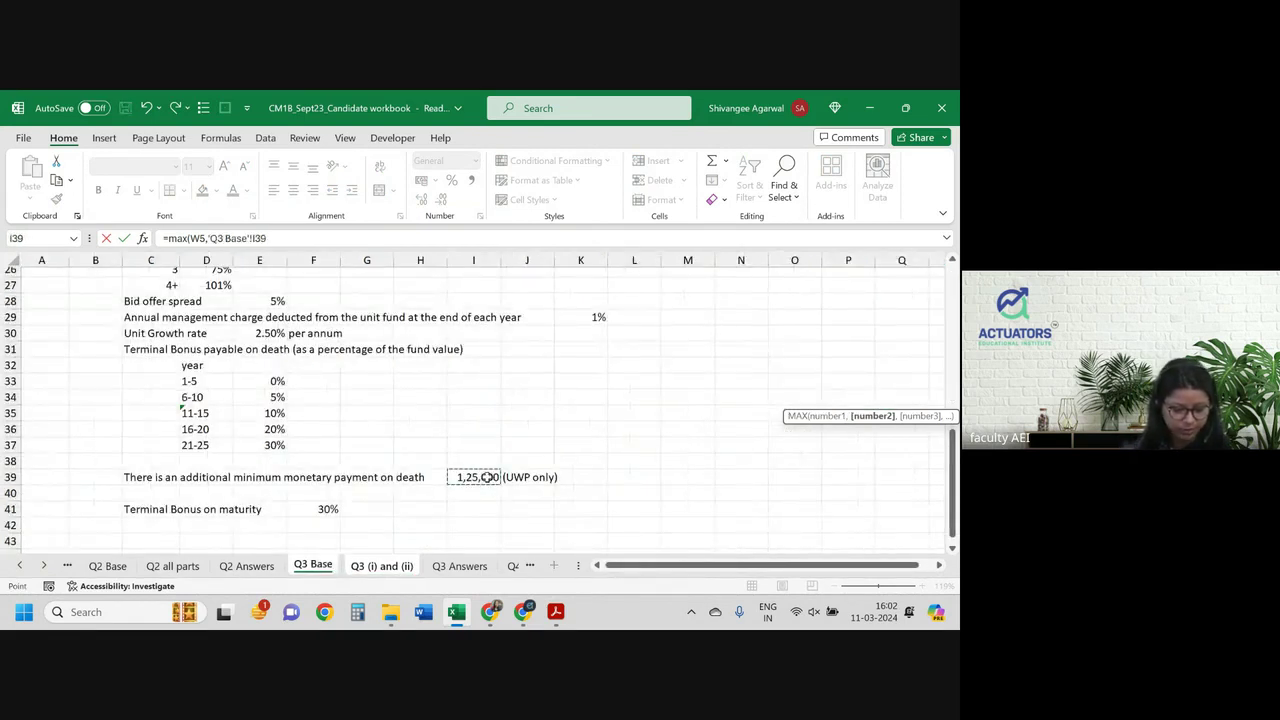
pyautogui.press('F4')
pyautogui.write(')')
pyautogui.press('Return')
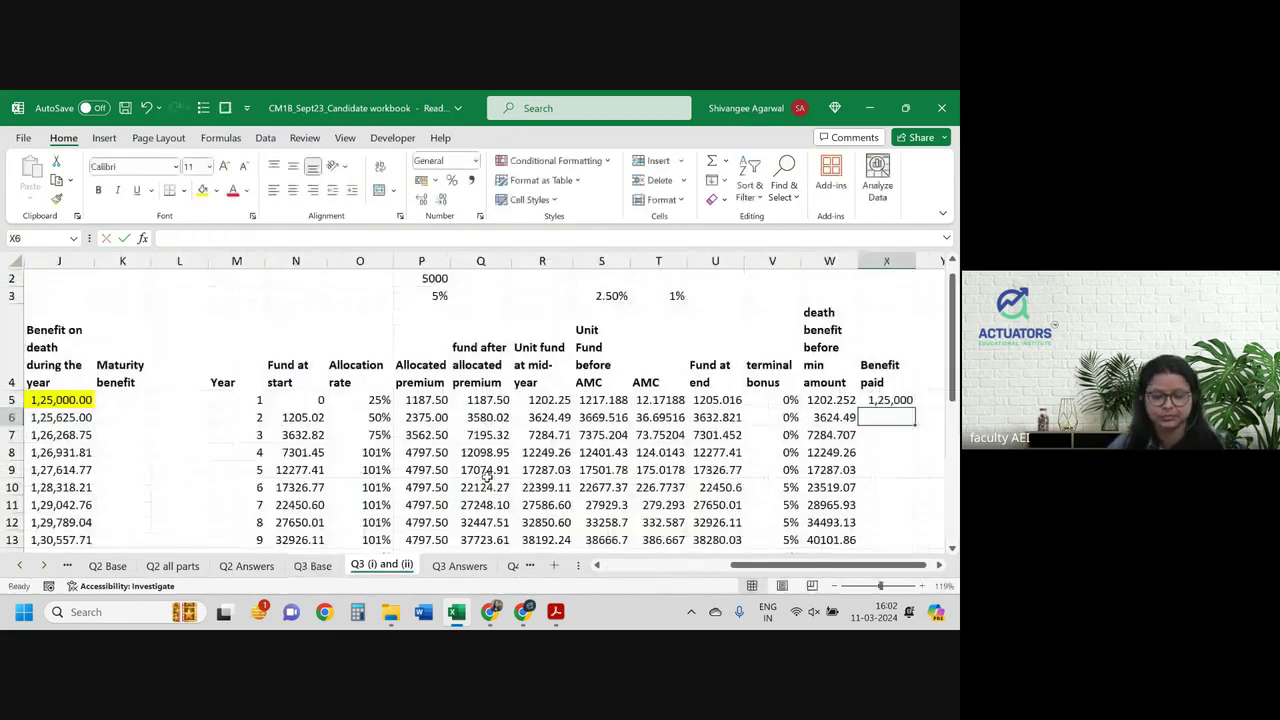
# Step: Fill the X5 benefit-paid formula down the column through year 25 and check the copied rows
pyautogui.click(890, 388)
pyautogui.click(892, 400)
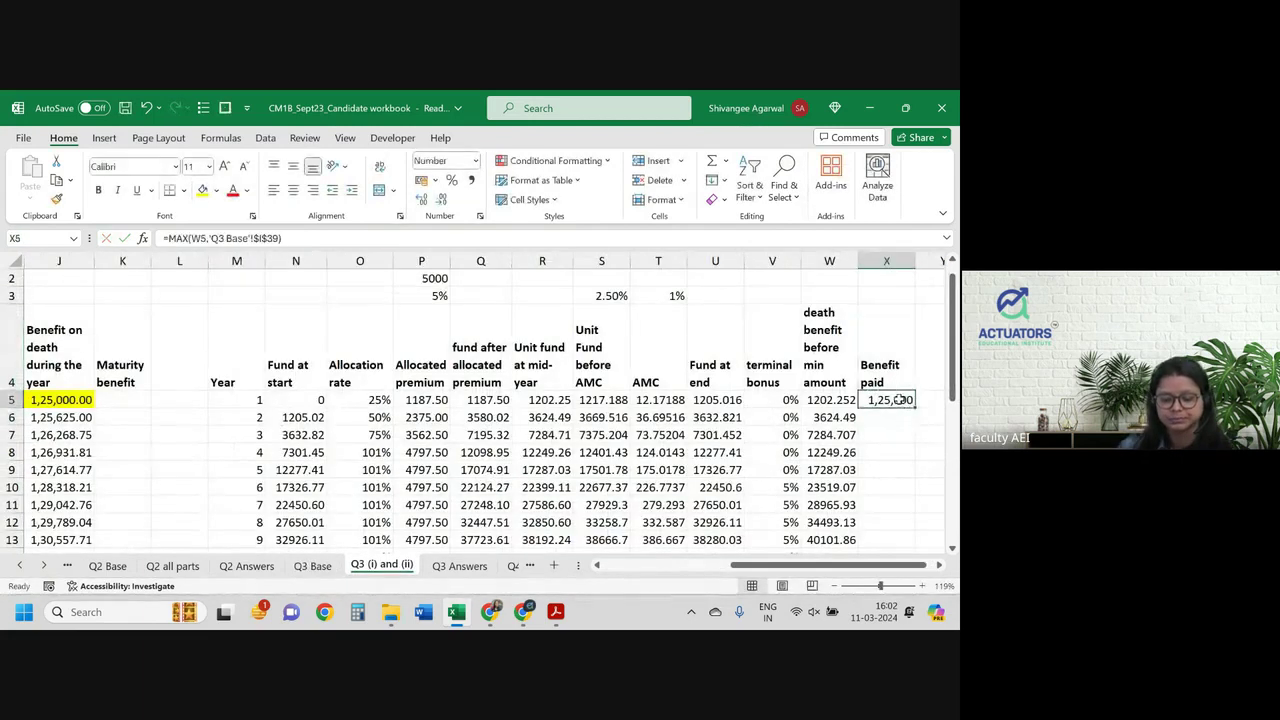
pyautogui.doubleClick(915, 407)
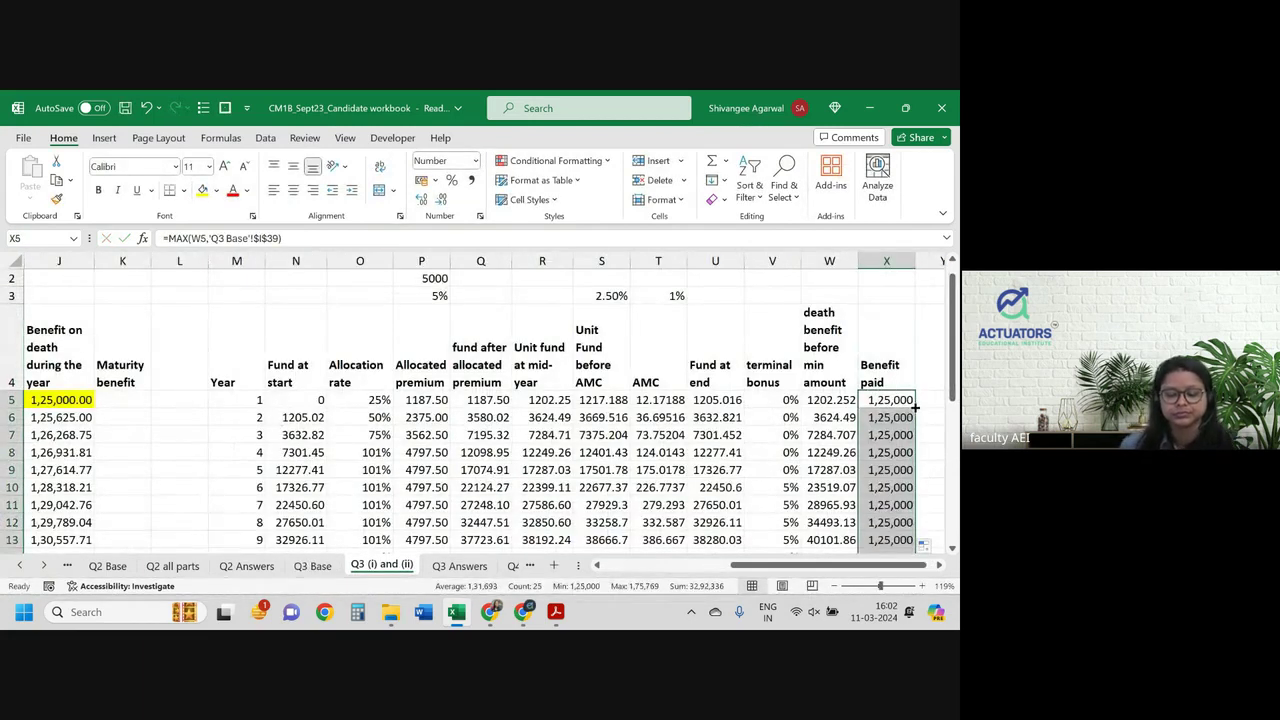
pyautogui.scroll(-3, 915, 407)
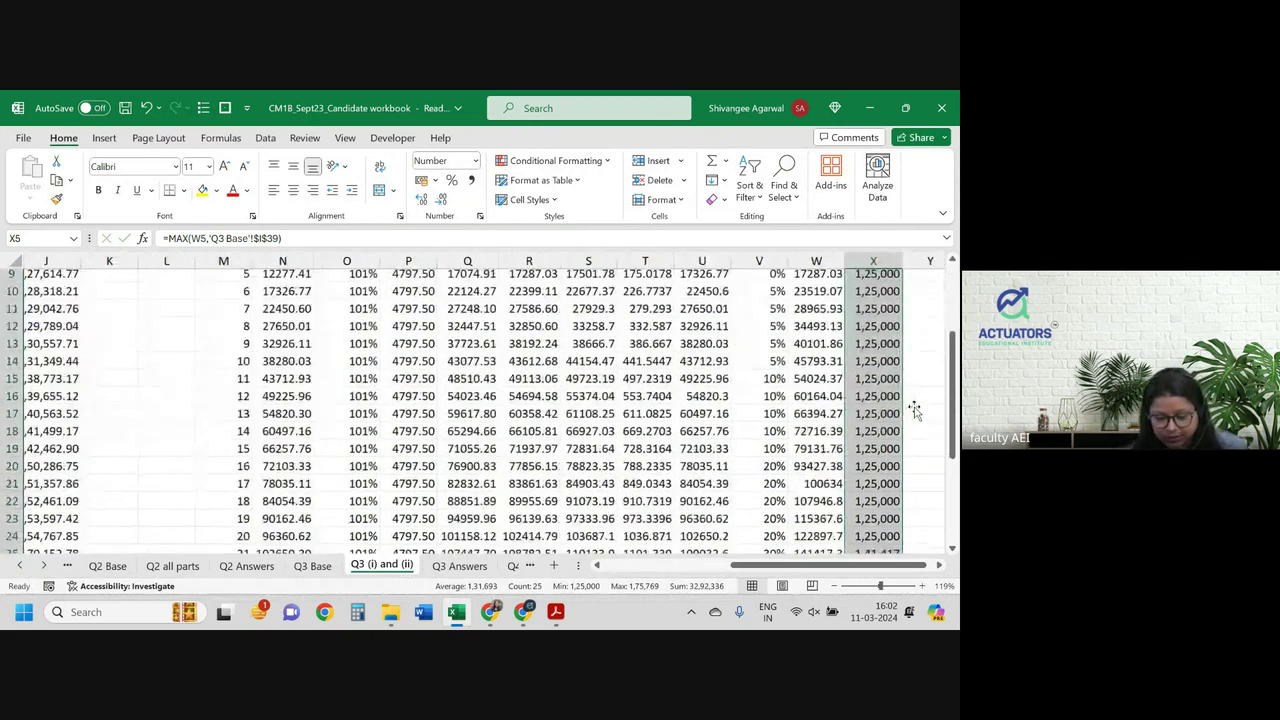
pyautogui.scroll(-2, 914, 409)
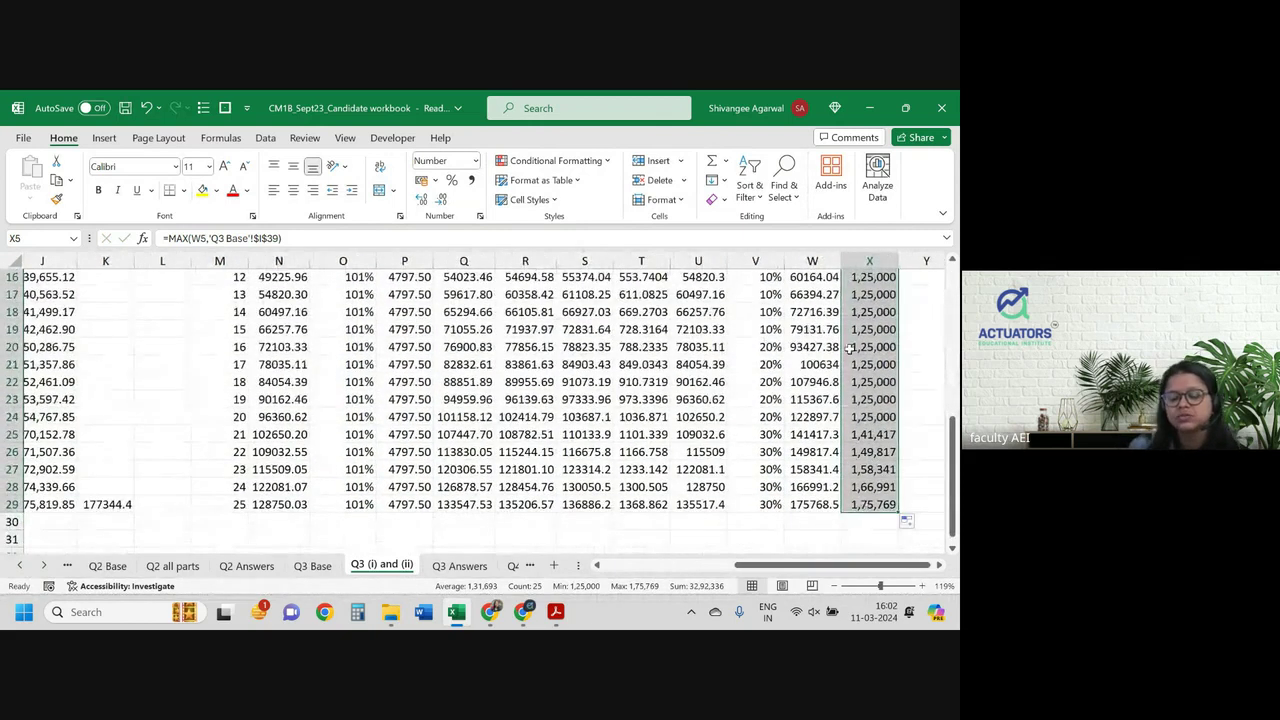
# Step: Add the column header "maturity benefit" in Y4 and correct its spelling
pyautogui.scroll(4, 848, 348)
pyautogui.scroll(2, 848, 348)
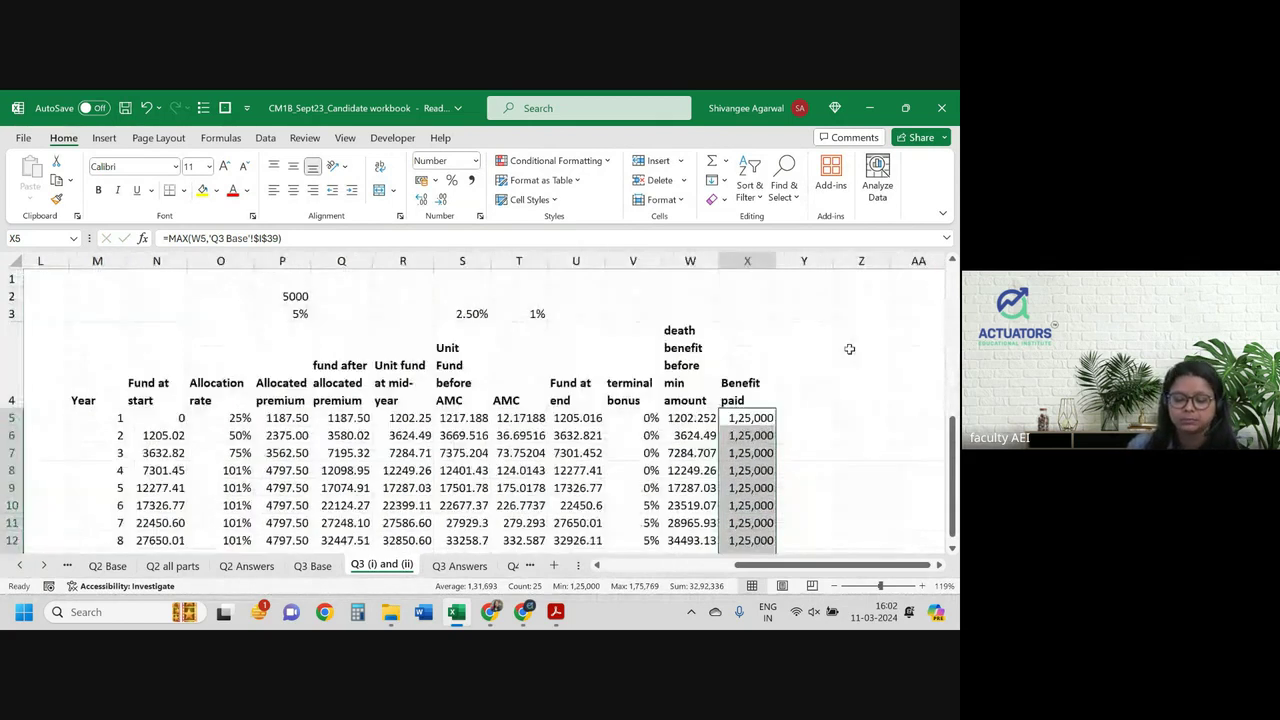
pyautogui.click(814, 363)
pyautogui.write('mat')
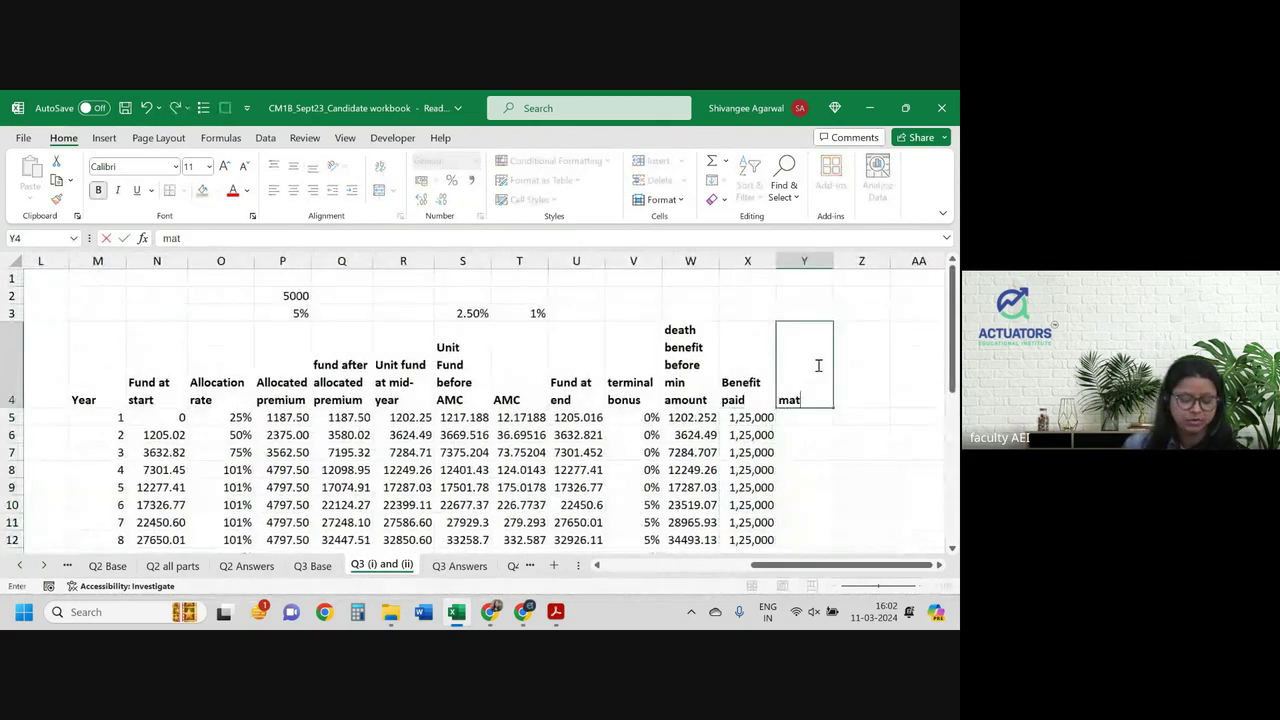
pyautogui.write('urity benee')
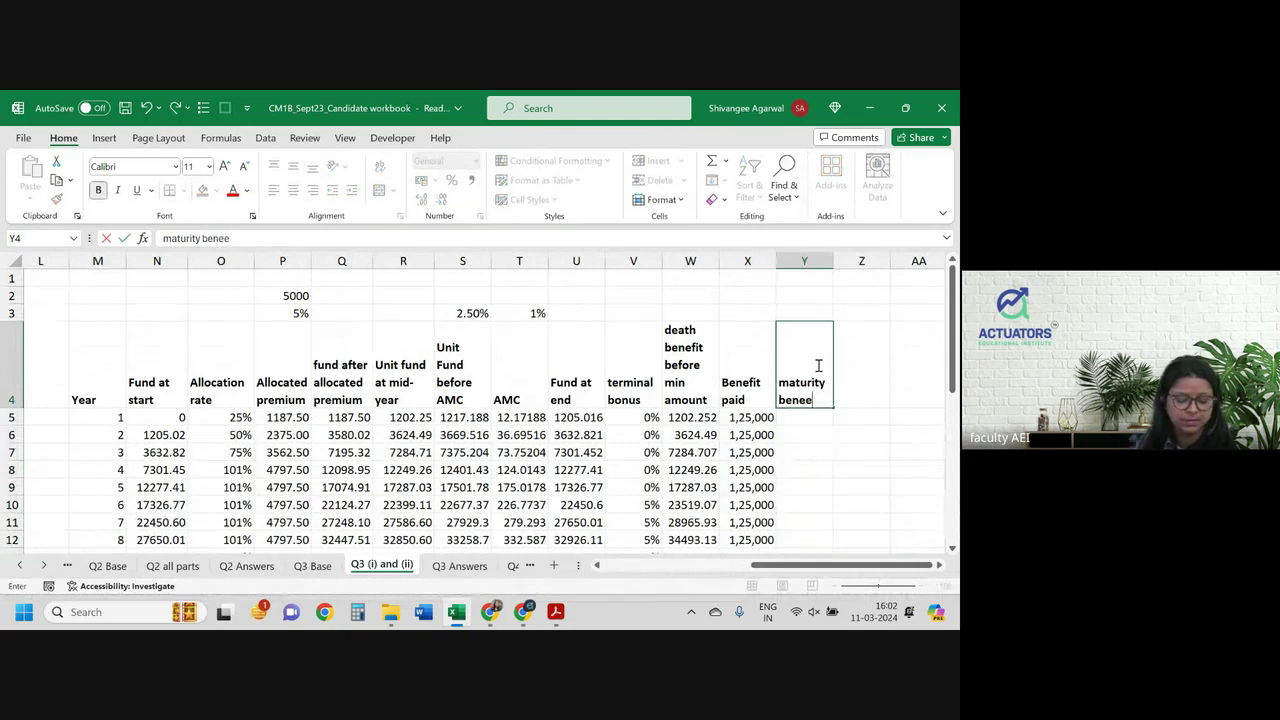
pyautogui.write('fit')
pyautogui.press('Return')
pyautogui.click(817, 365)
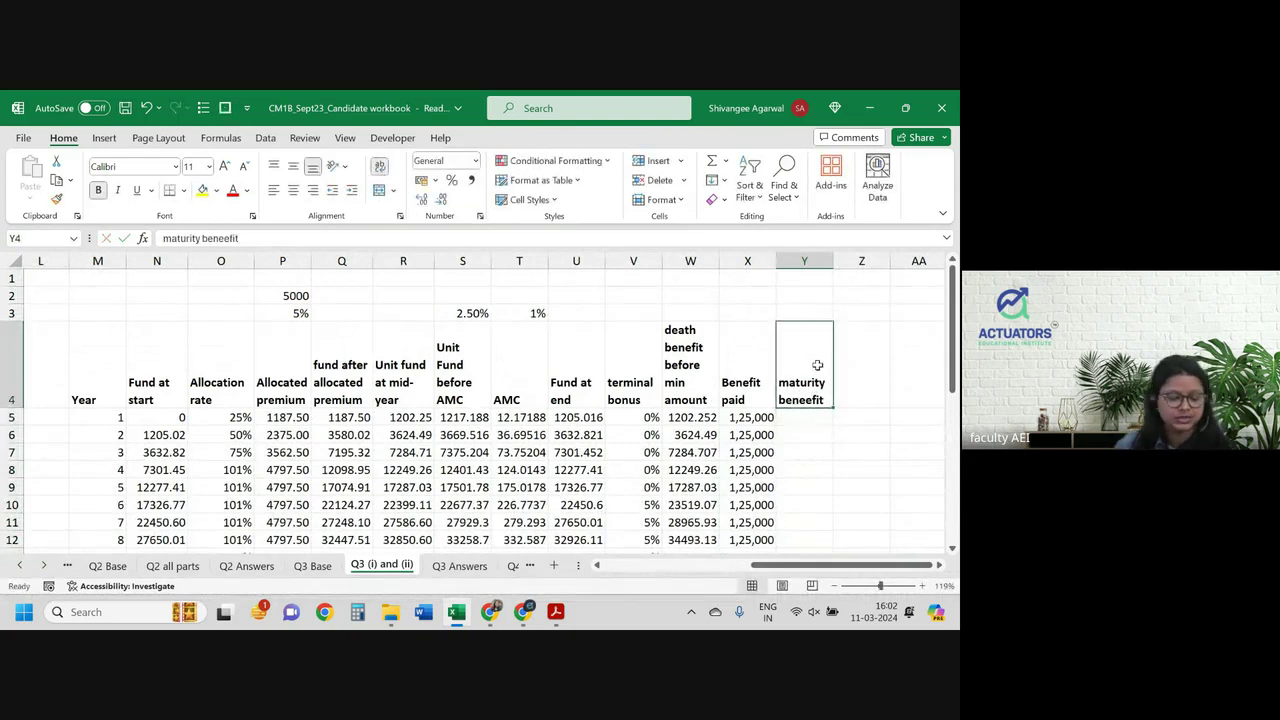
pyautogui.doubleClick(817, 365)
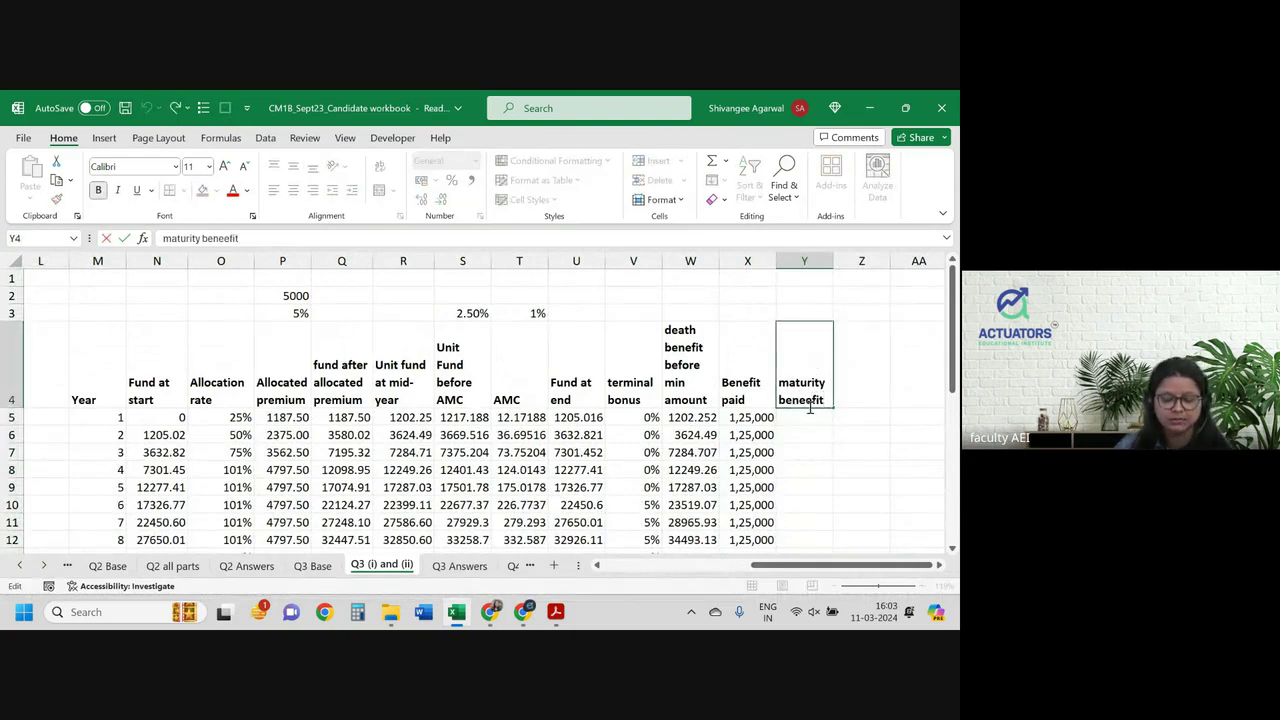
pyautogui.click(810, 407)
pyautogui.press('BackSpace')
pyautogui.press('Return')
# Step: Enter =U29*(1+V29) in Y29 to calculate the year 25 maturity benefit from the year-end fund and terminal bonus
pyautogui.press('Left')
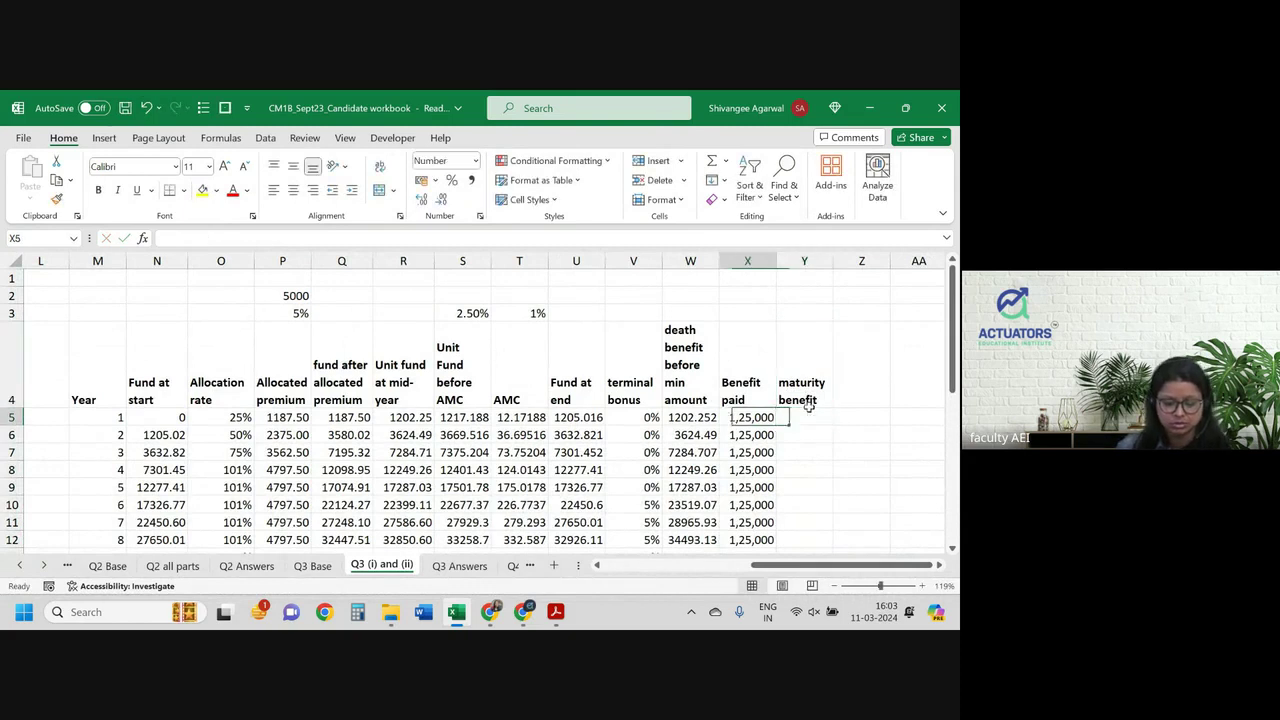
pyautogui.hotkey('ctrl', 'Down')
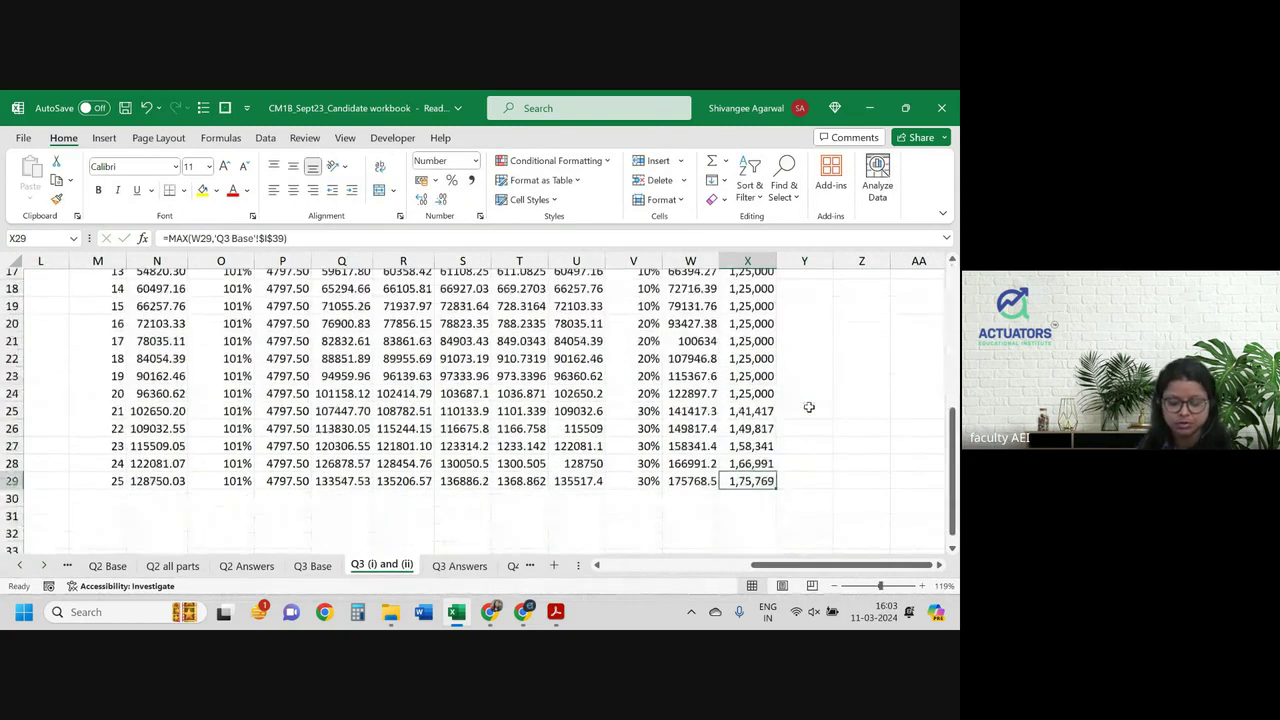
pyautogui.click(789, 474)
pyautogui.write('=')
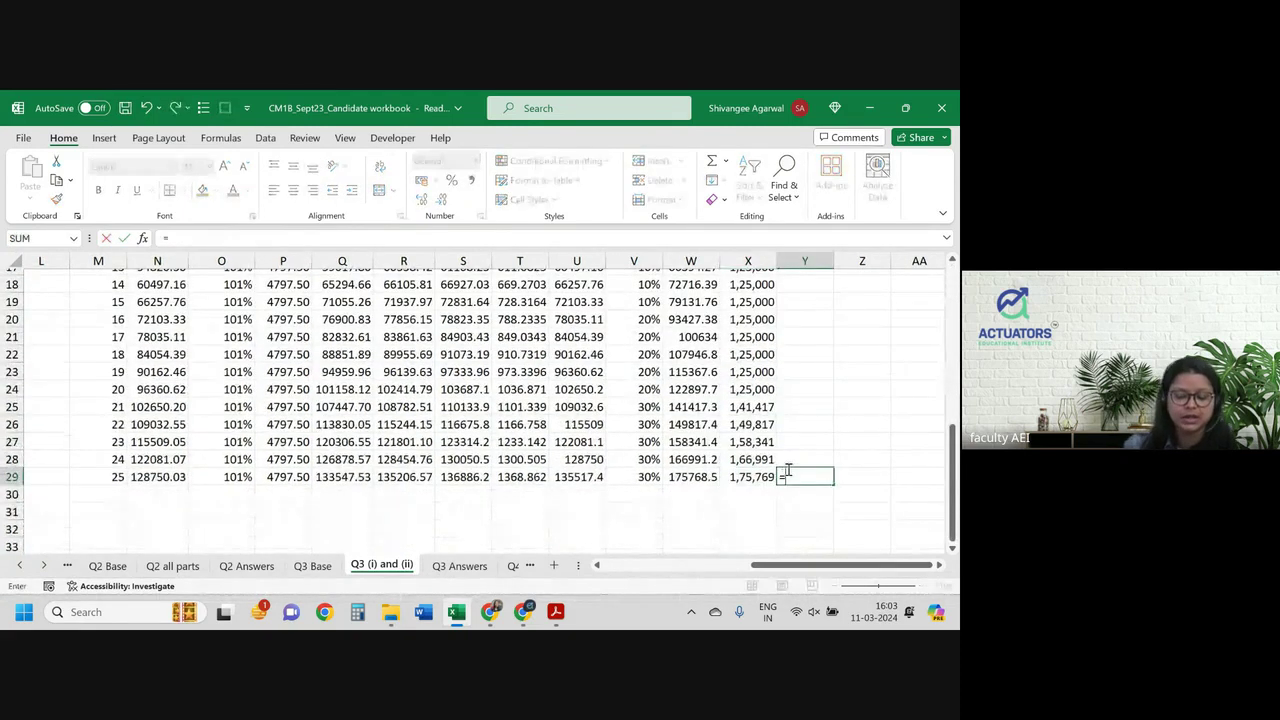
pyautogui.scroll(6, 660, 376)
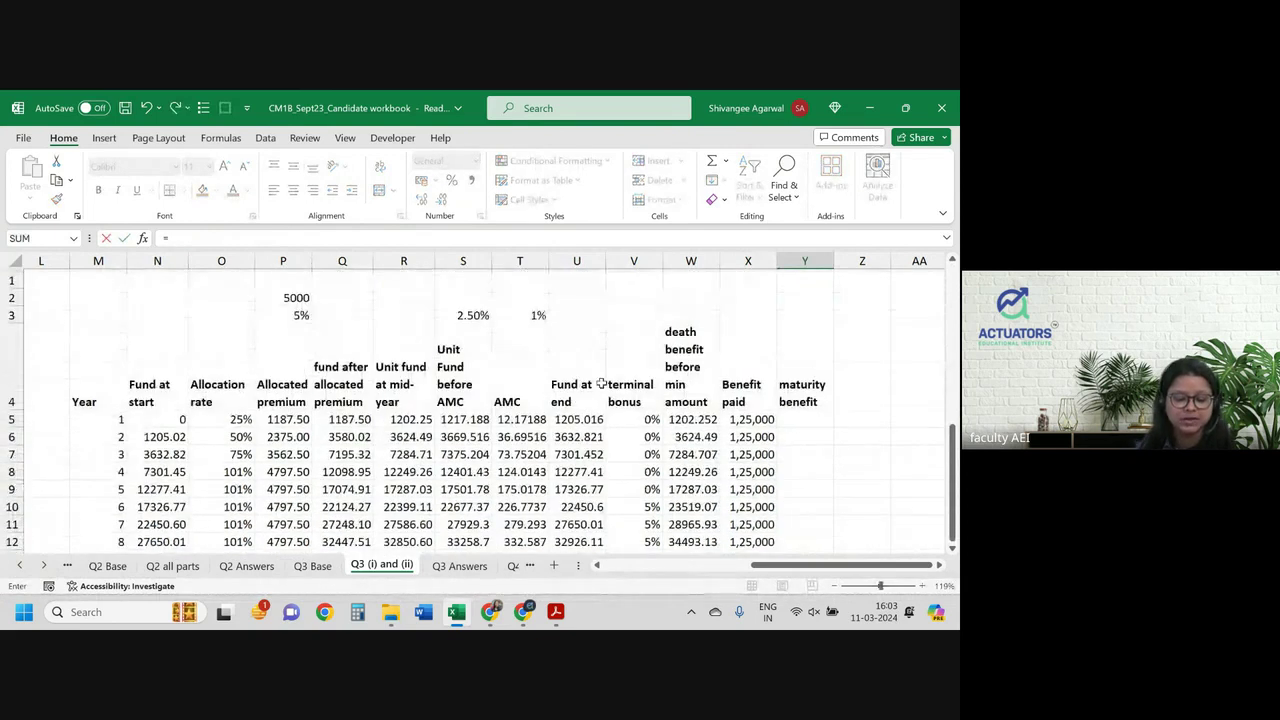
pyautogui.scroll(-3, 590, 392)
pyautogui.scroll(-4, 575, 400)
pyautogui.click(577, 412)
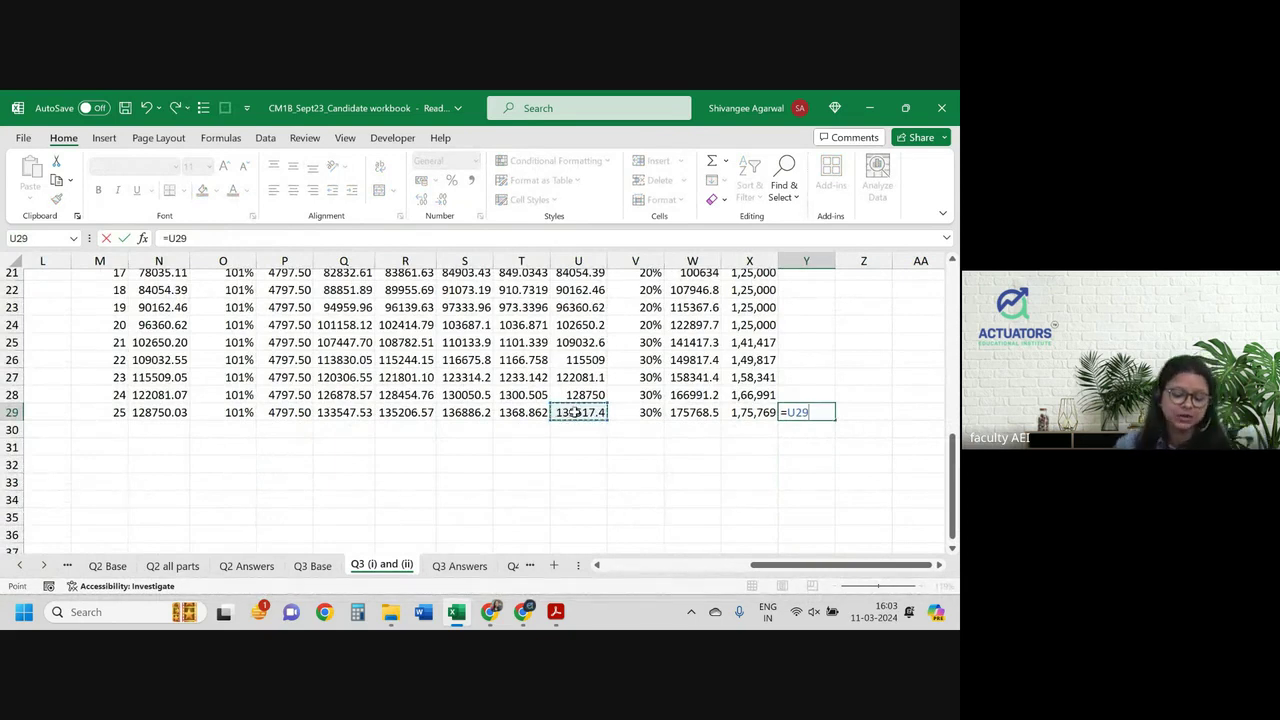
pyautogui.write('*(')
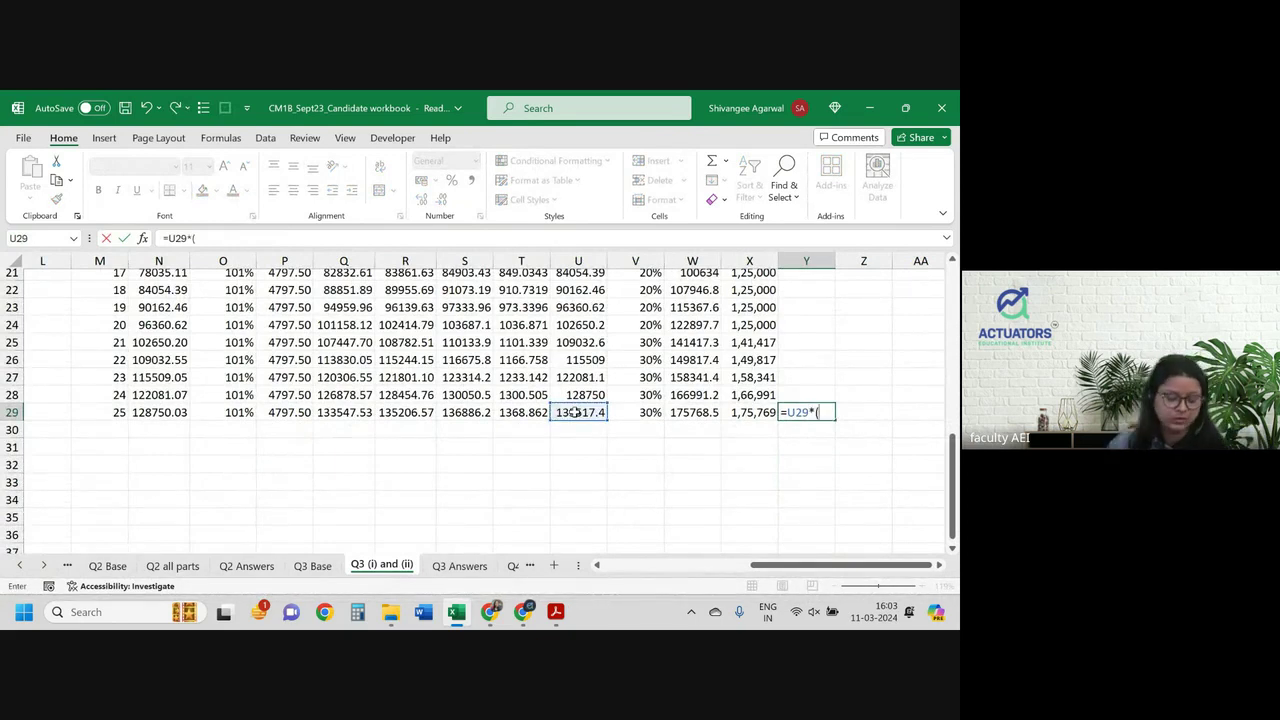
pyautogui.write('1+')
pyautogui.press('Left')
pyautogui.press('Left')
pyautogui.press('Left')
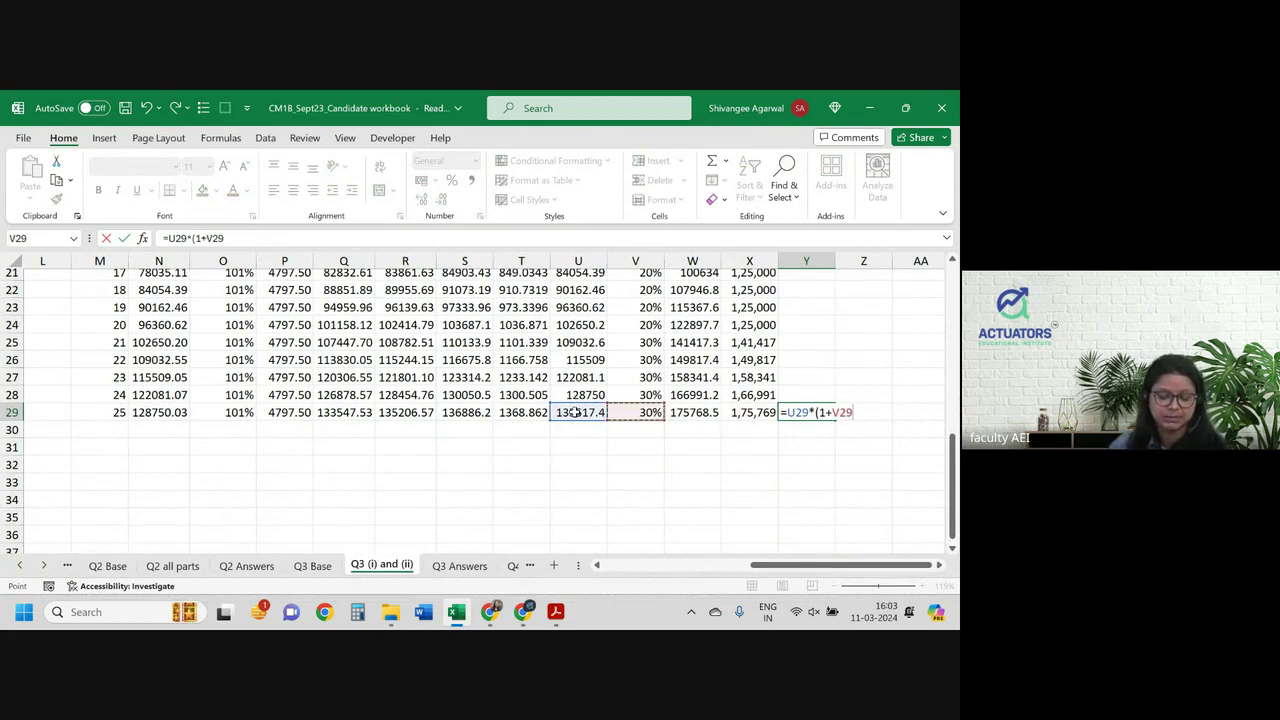
pyautogui.hotkey('ctrl', 'Return')
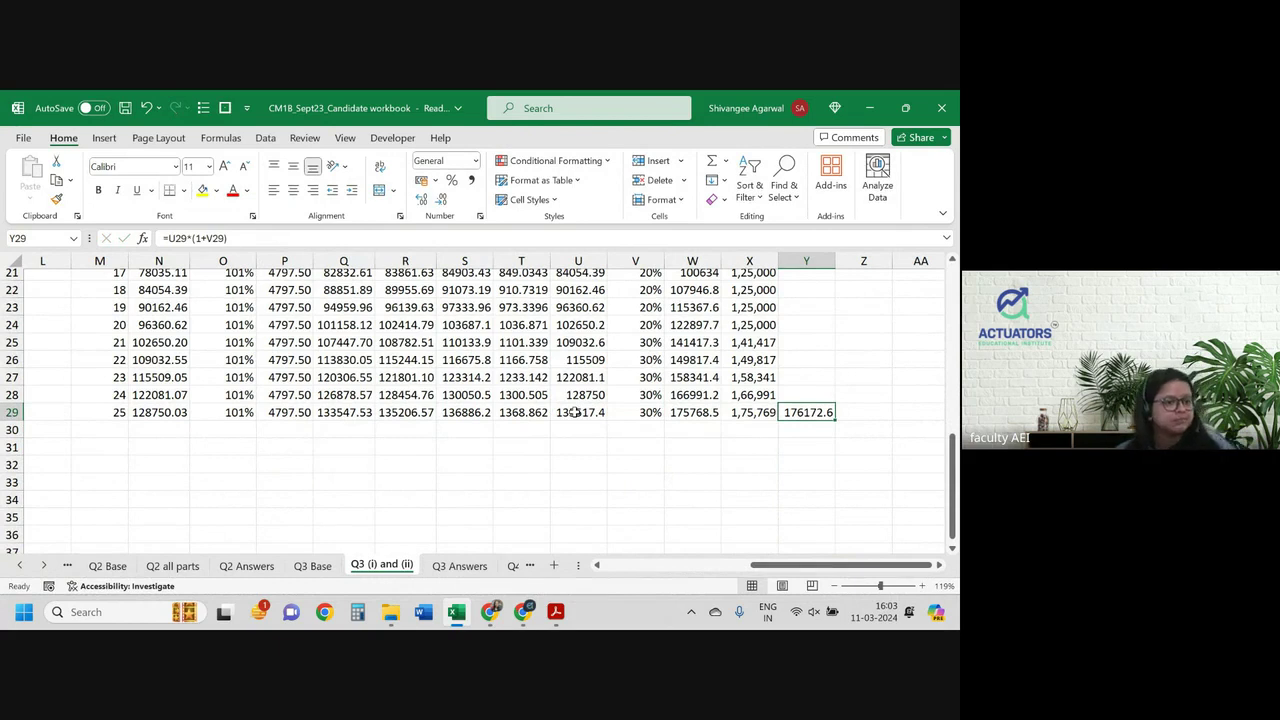
# Step: Highlight the mid-year unit fund column R and the benefit columns W to Y in yellow, and look over the table
pyautogui.scroll(7, 577, 412)
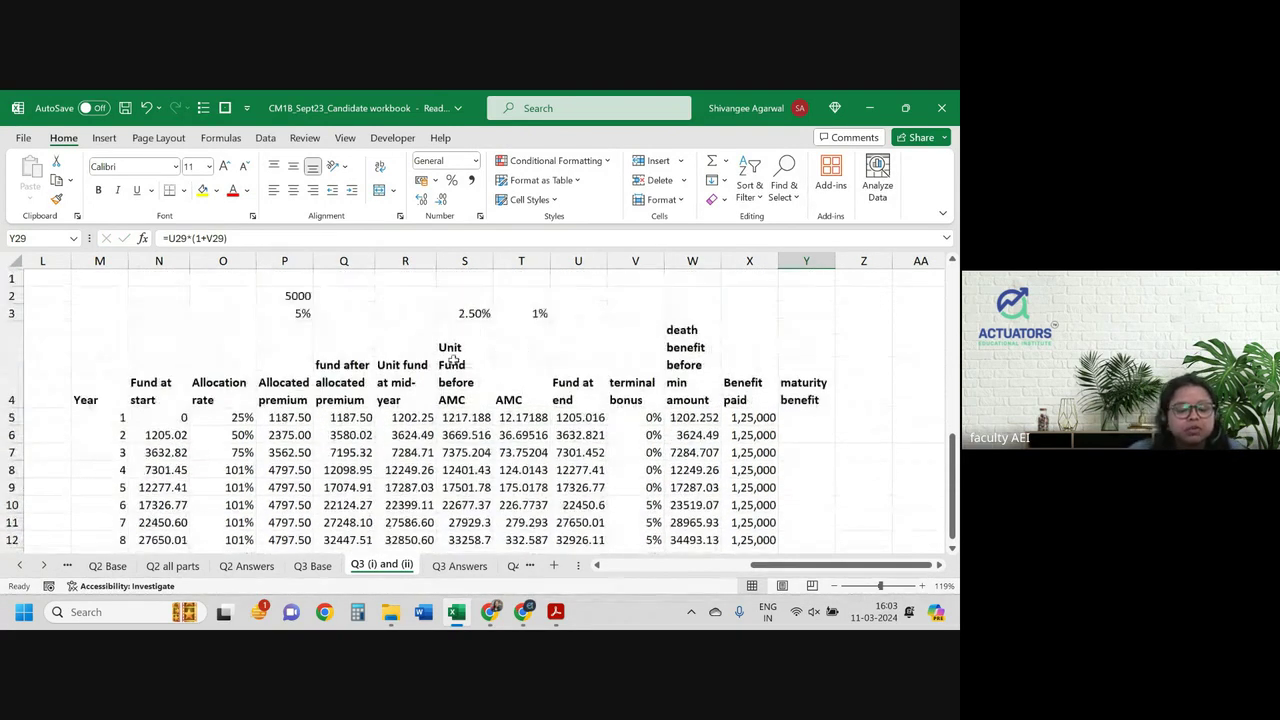
pyautogui.click(408, 261)
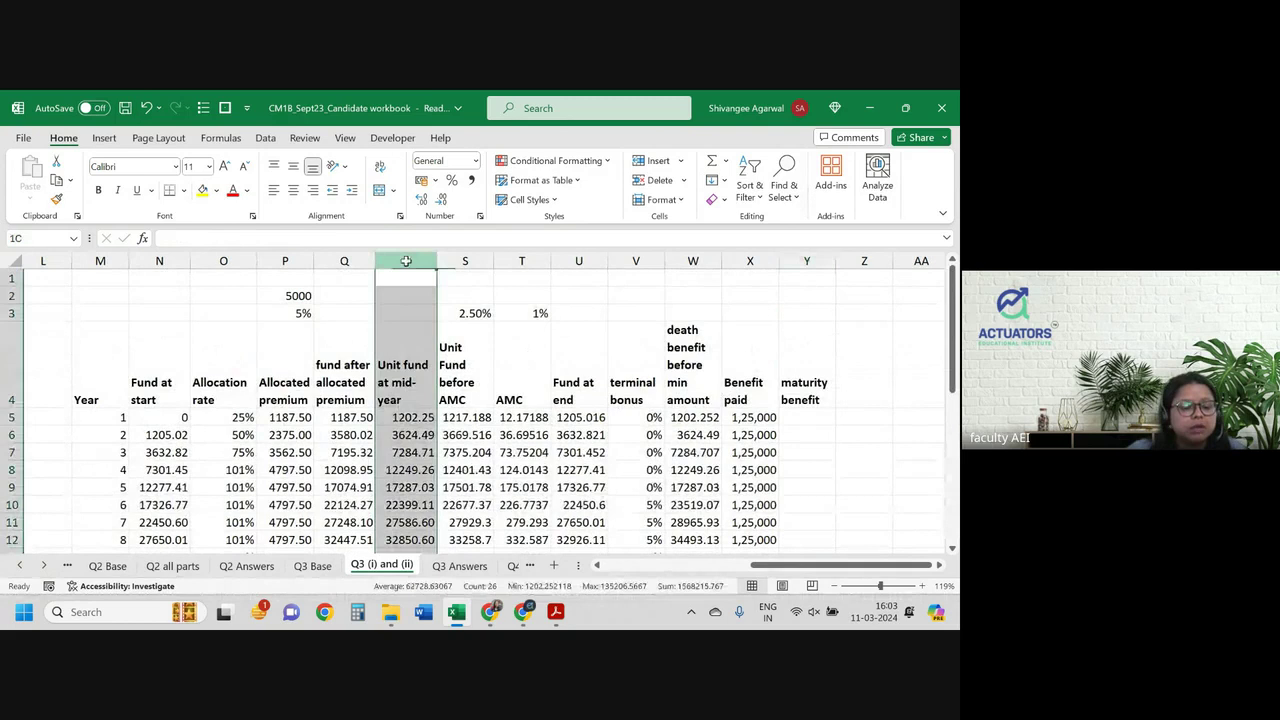
pyautogui.click(203, 190)
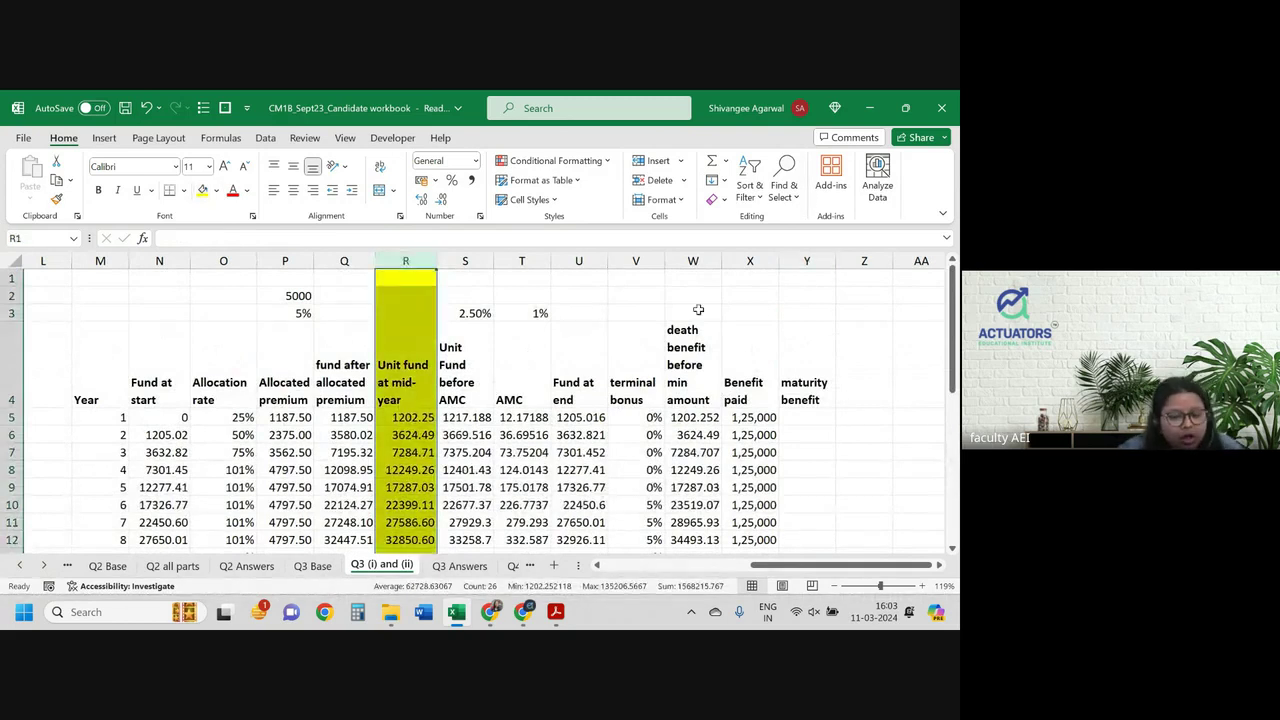
pyautogui.moveTo(696, 262); pyautogui.dragTo(806, 258)
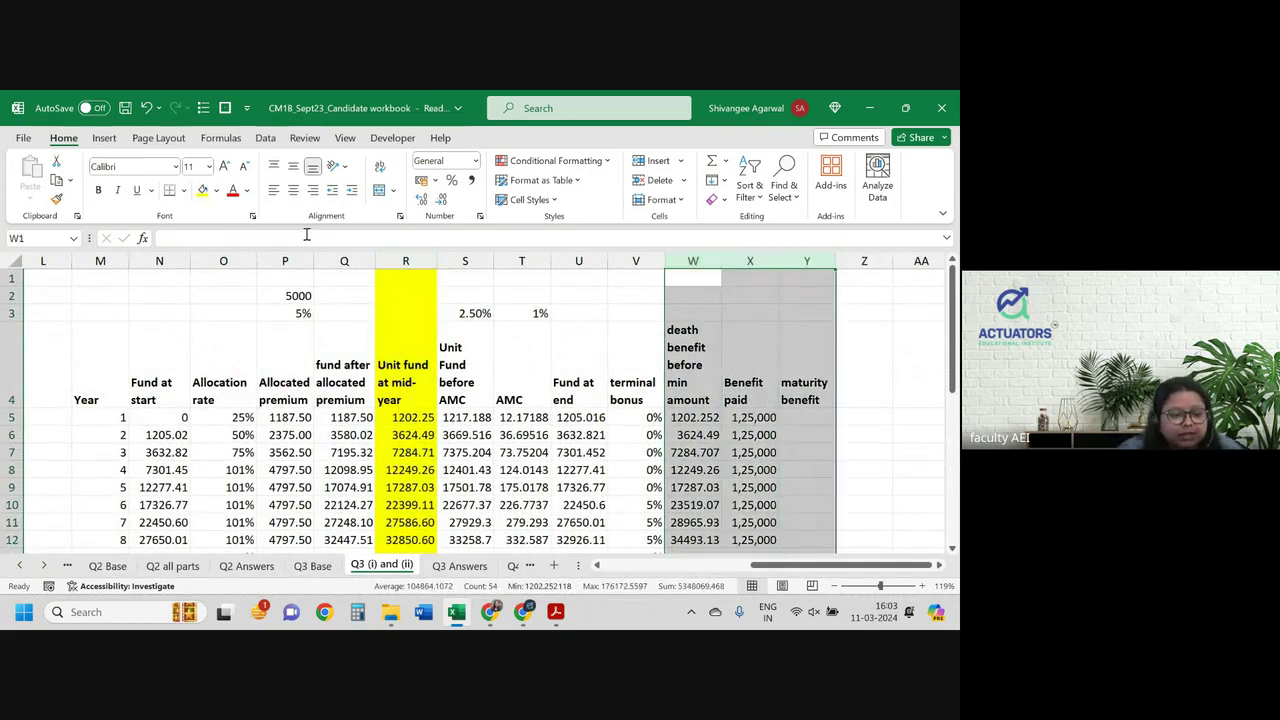
pyautogui.click(203, 190)
pyautogui.click(536, 284)
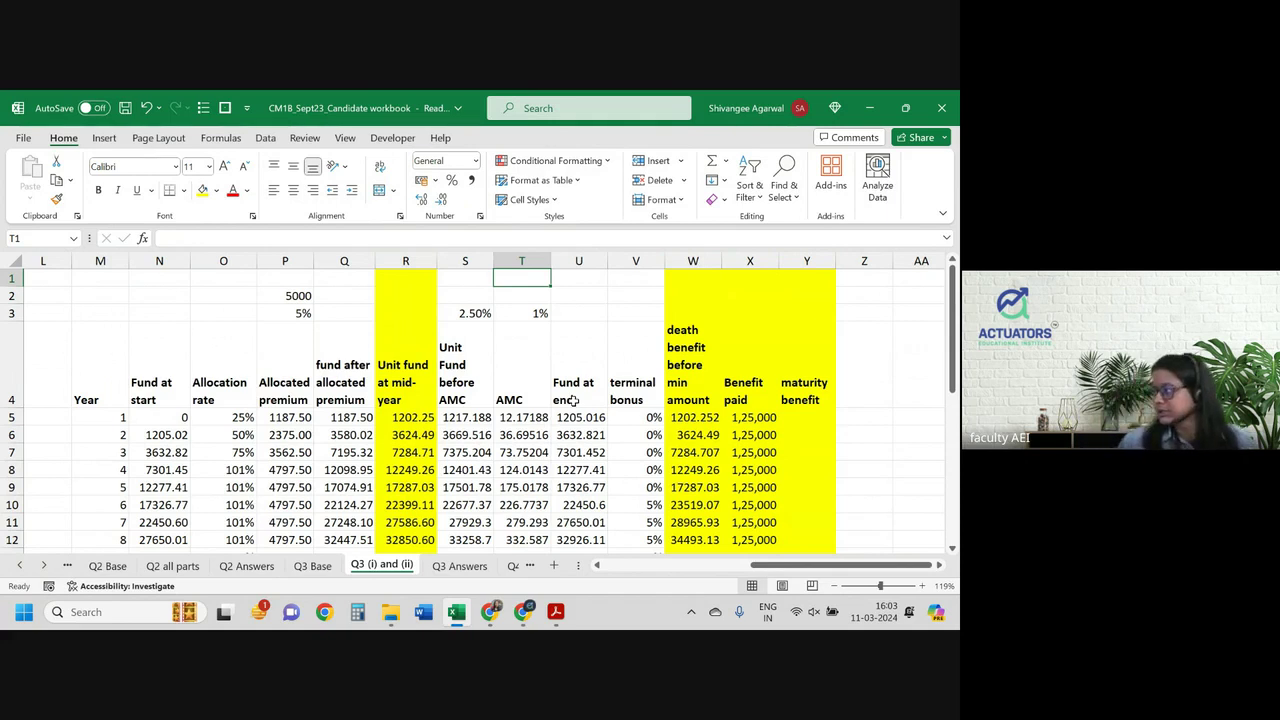
pyautogui.scroll(-3, 750, 430)
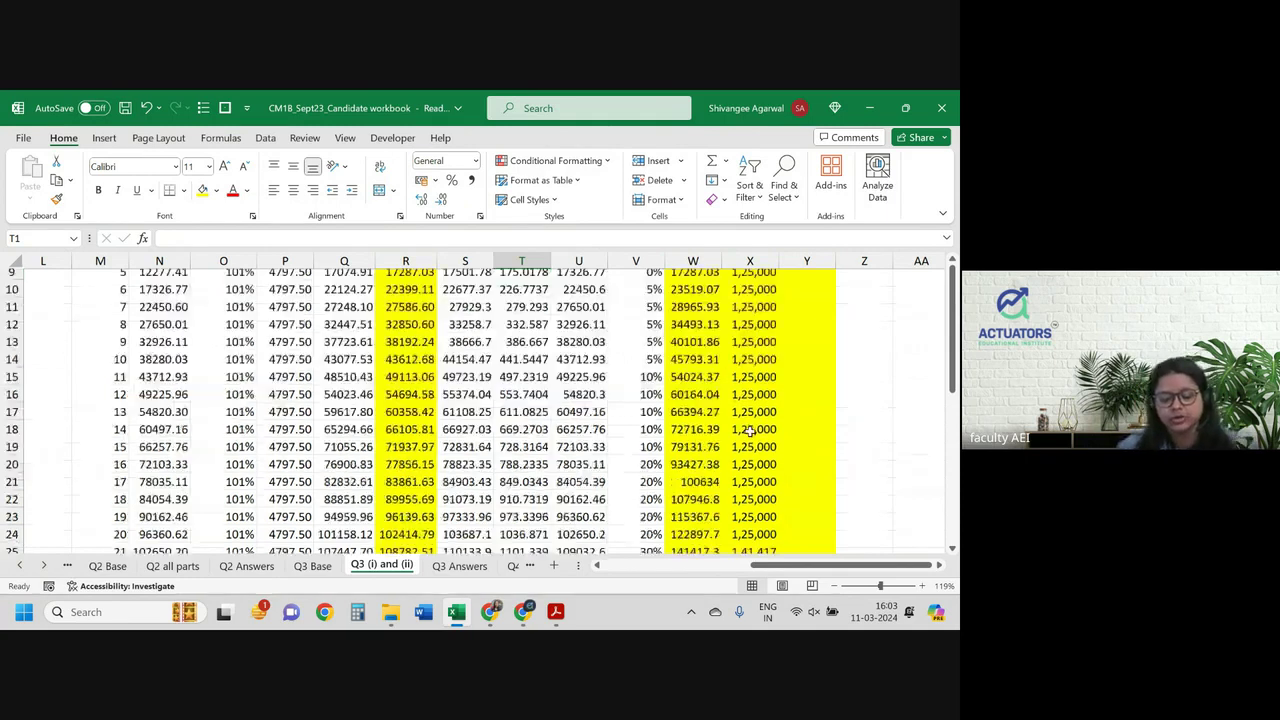
pyautogui.scroll(-3, 750, 430)
pyautogui.scroll(6, 750, 430)
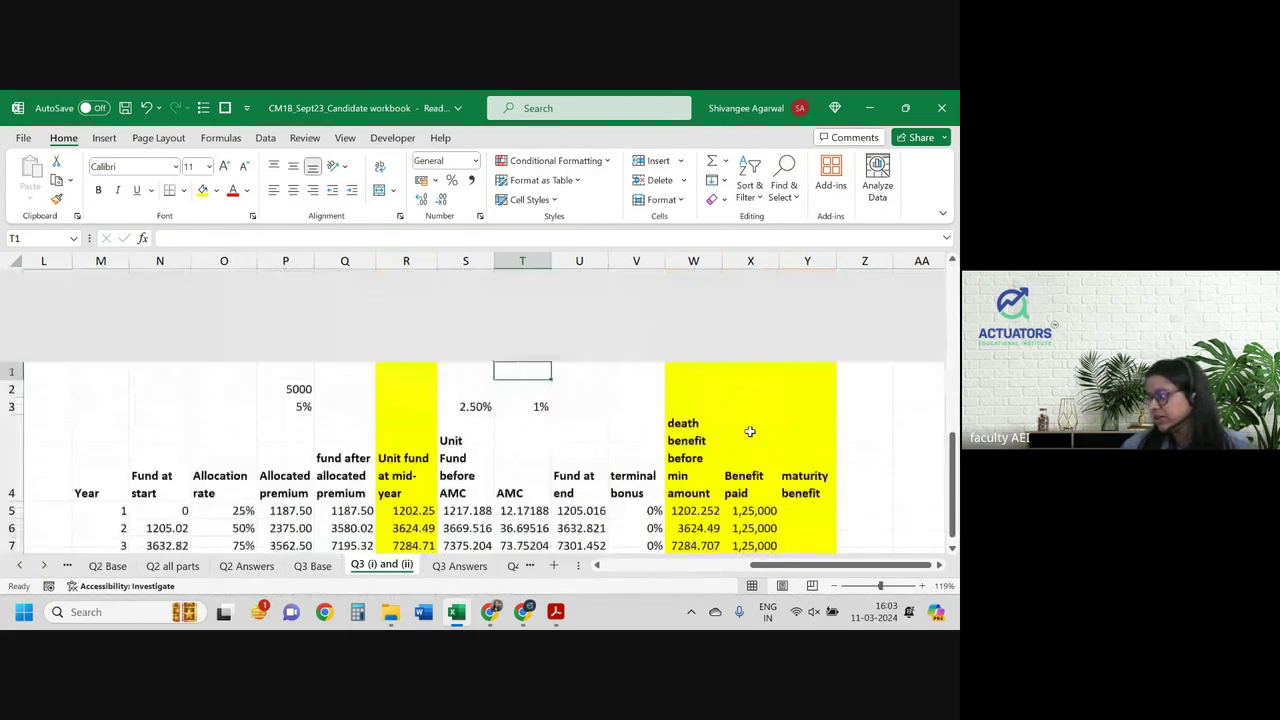